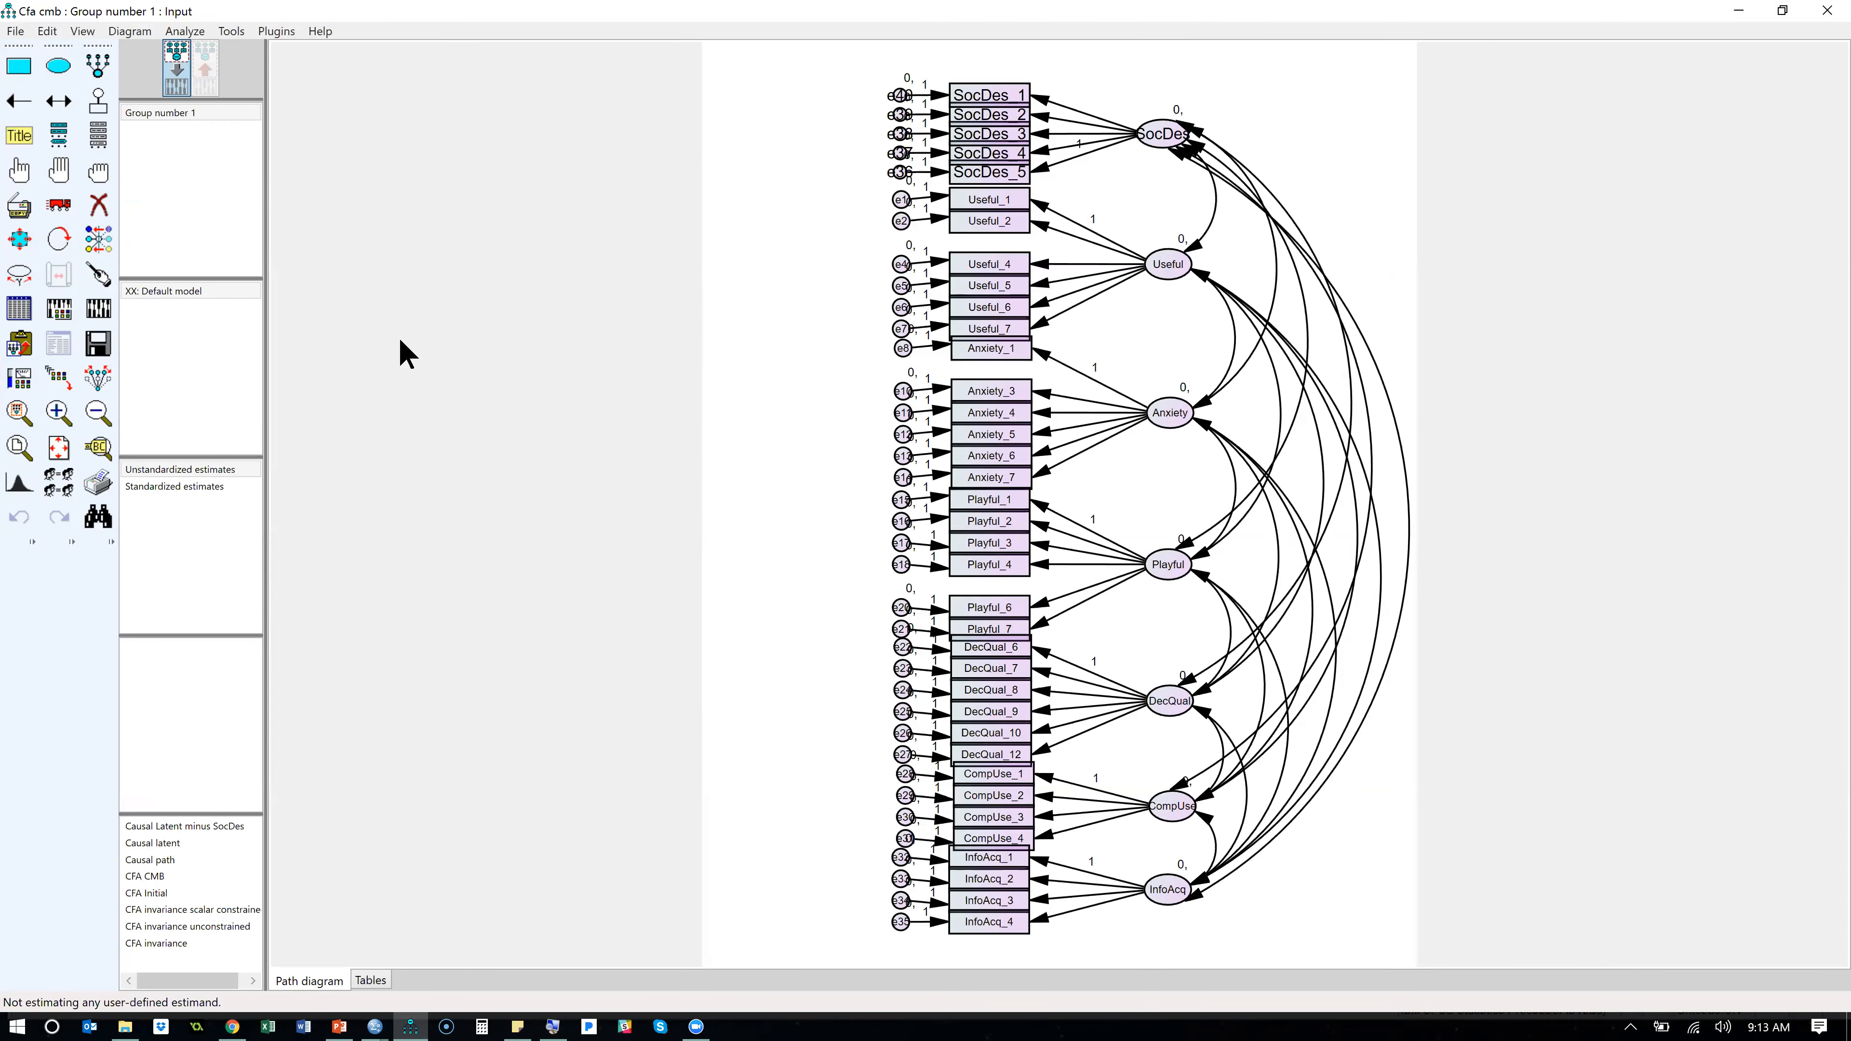
- Start a new project and load BootCamp_Trimmed.sav from the SEM Boot Camp BYU Data folder as its data file
left_click(20, 33)
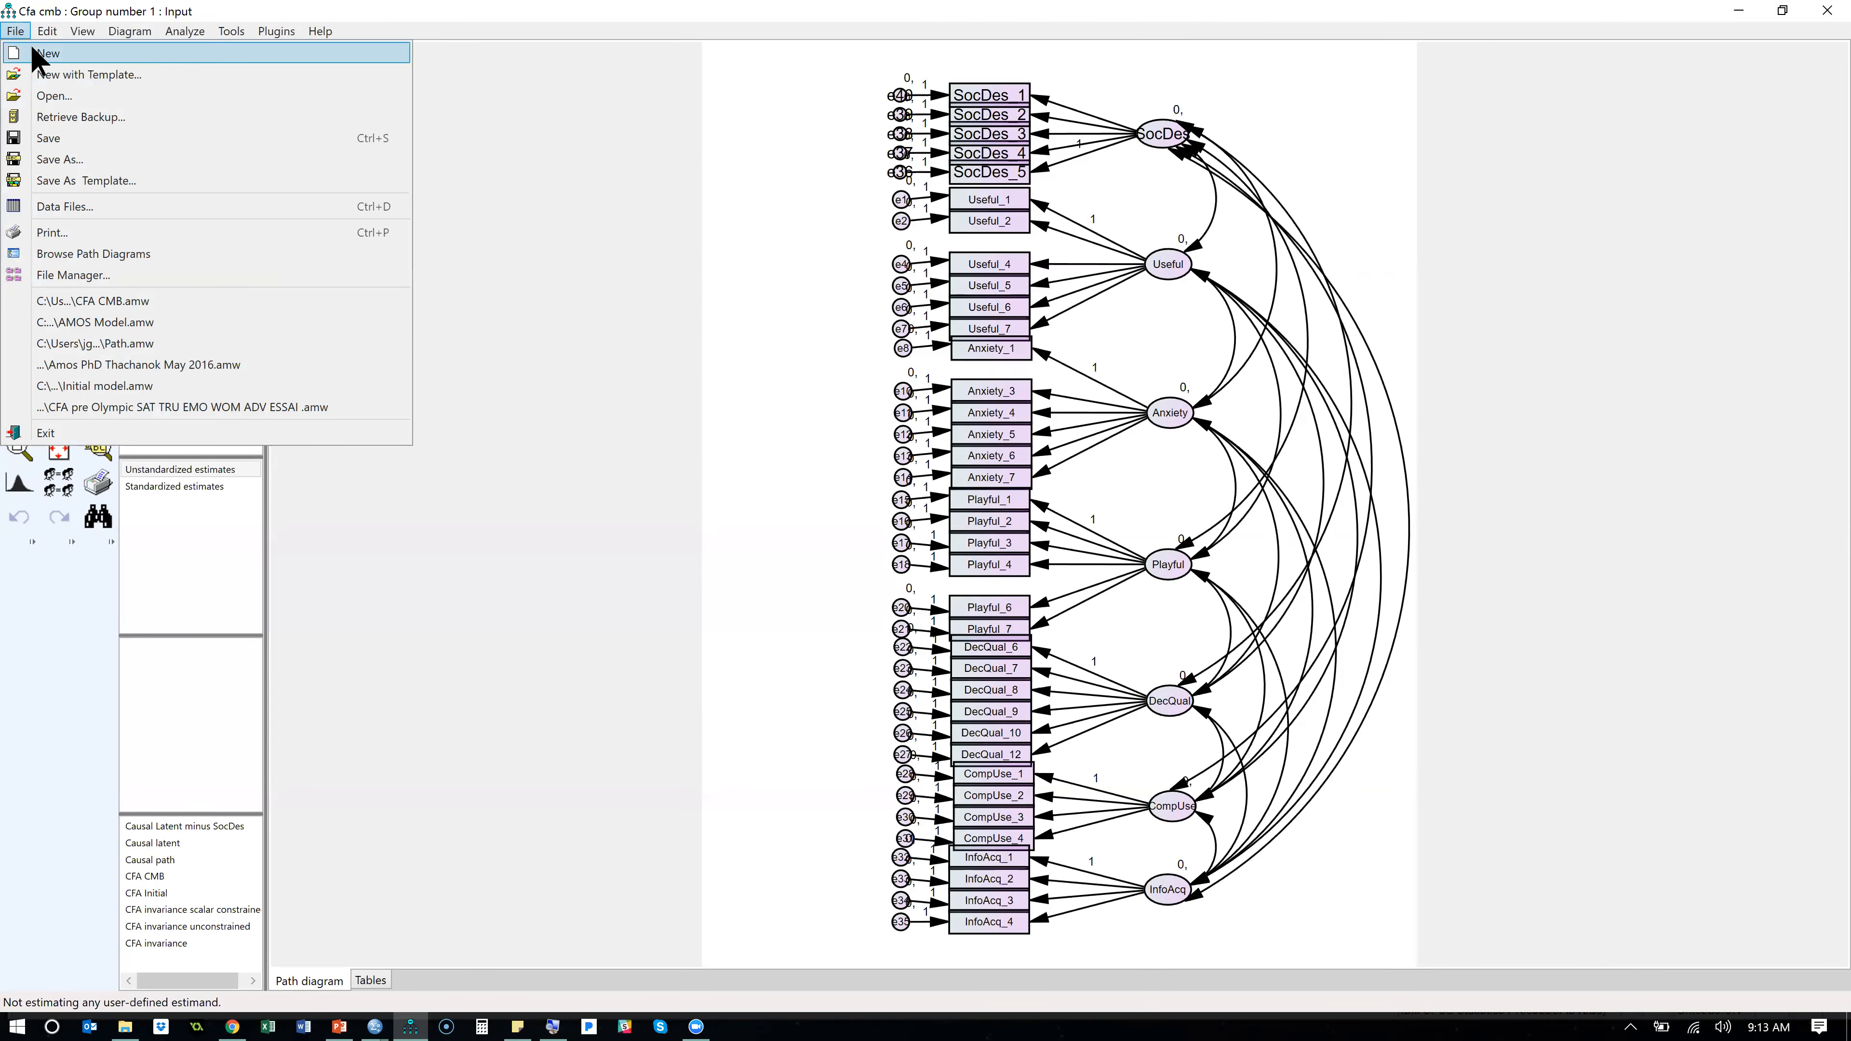
left_click(29, 53)
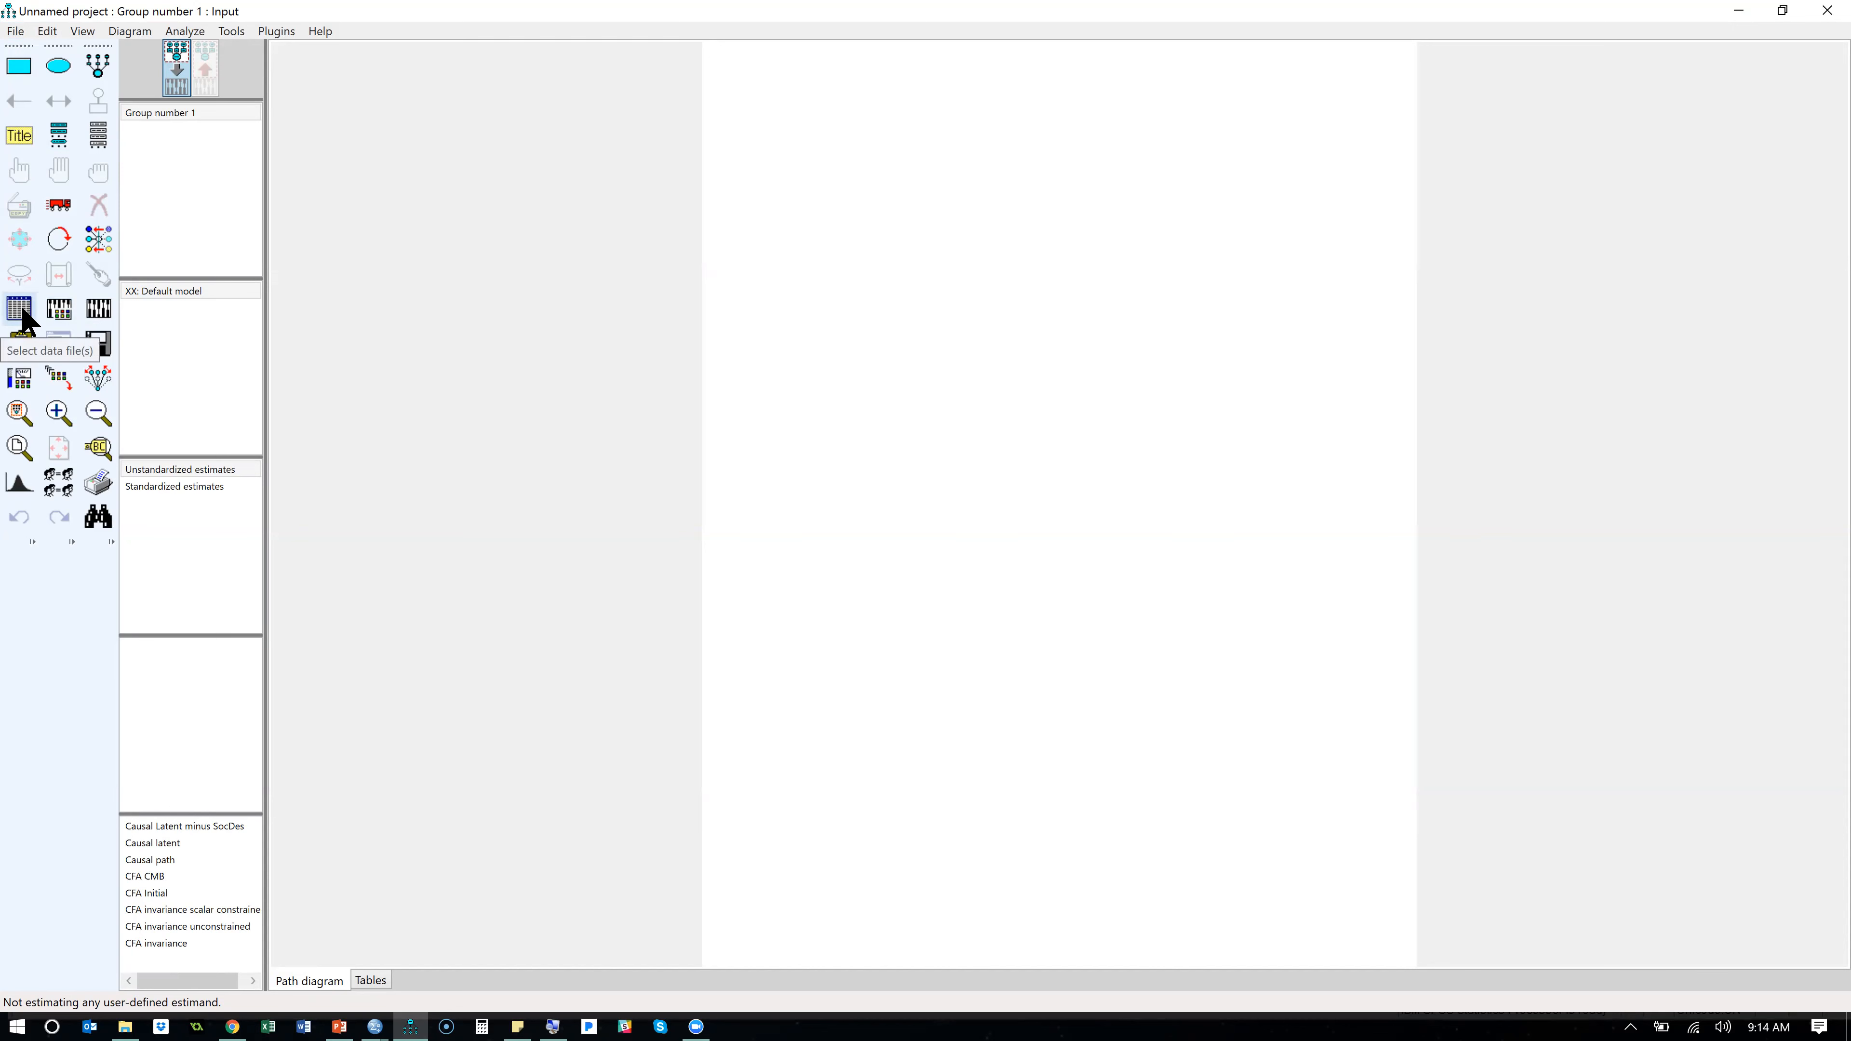
left_click(15, 31)
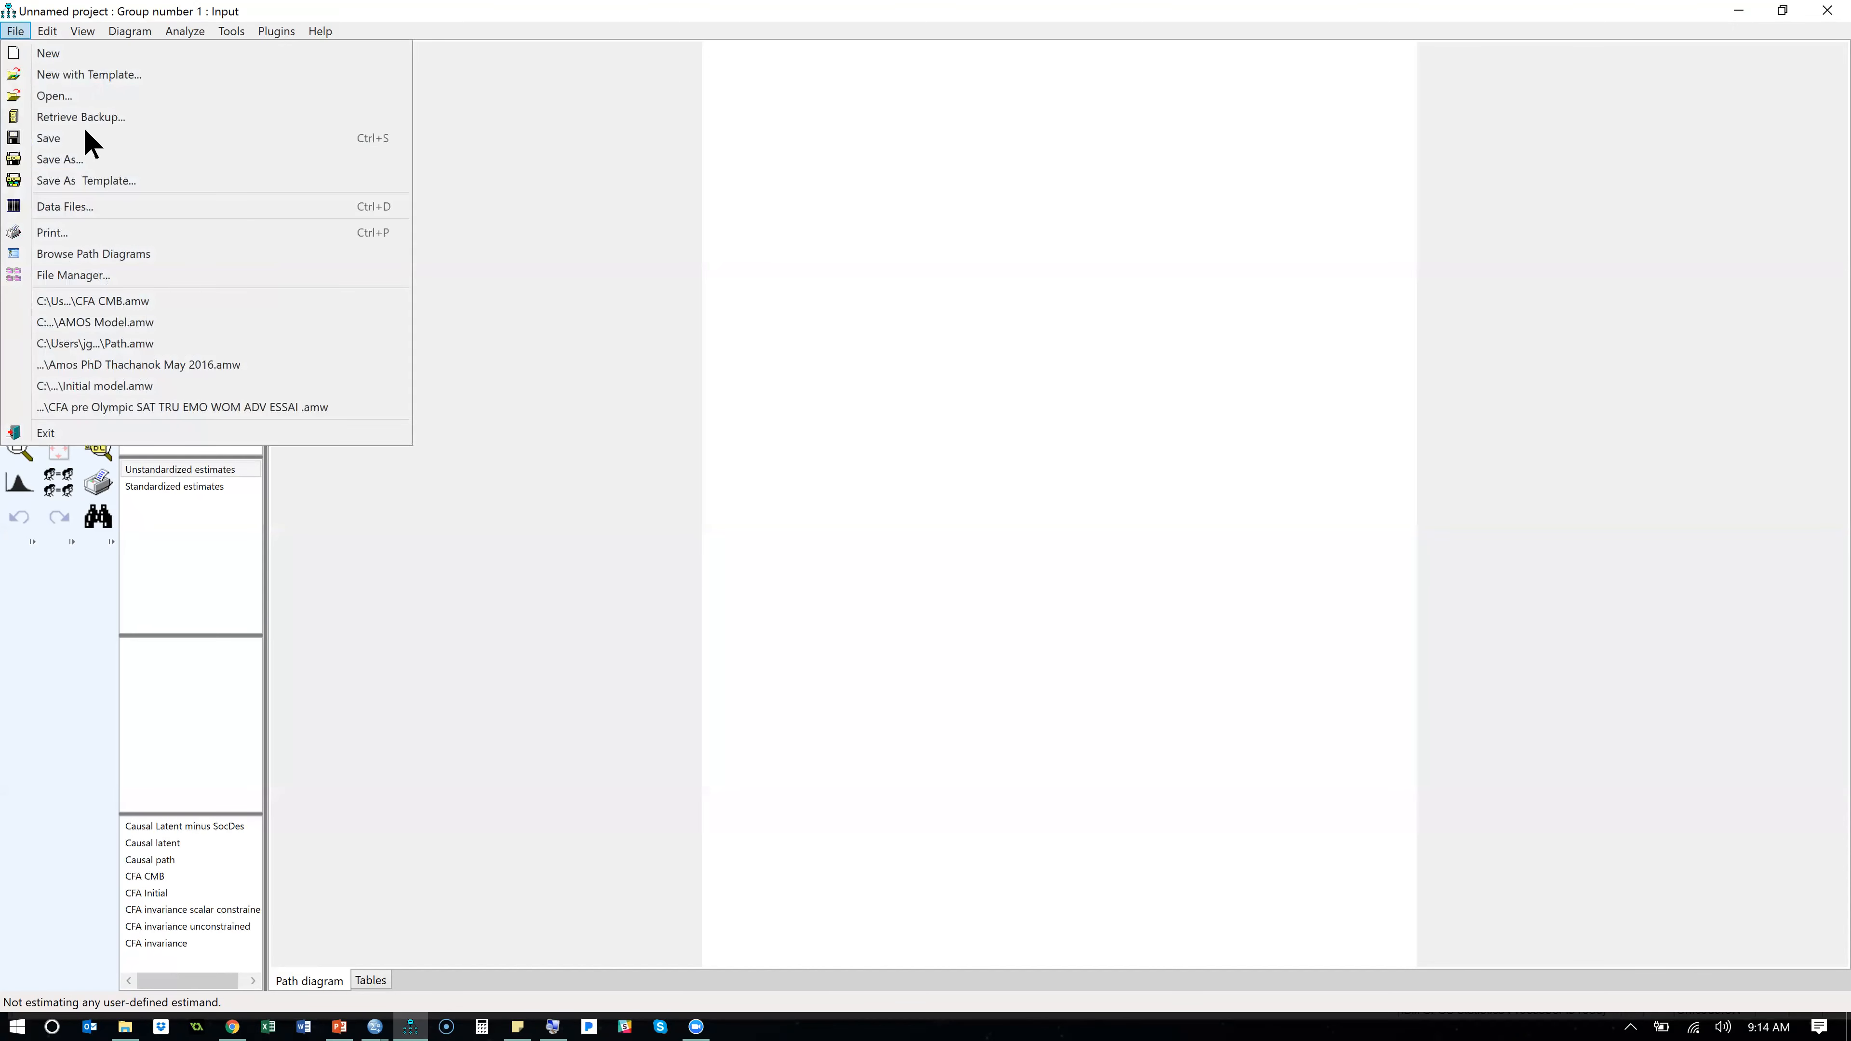
left_click(121, 212)
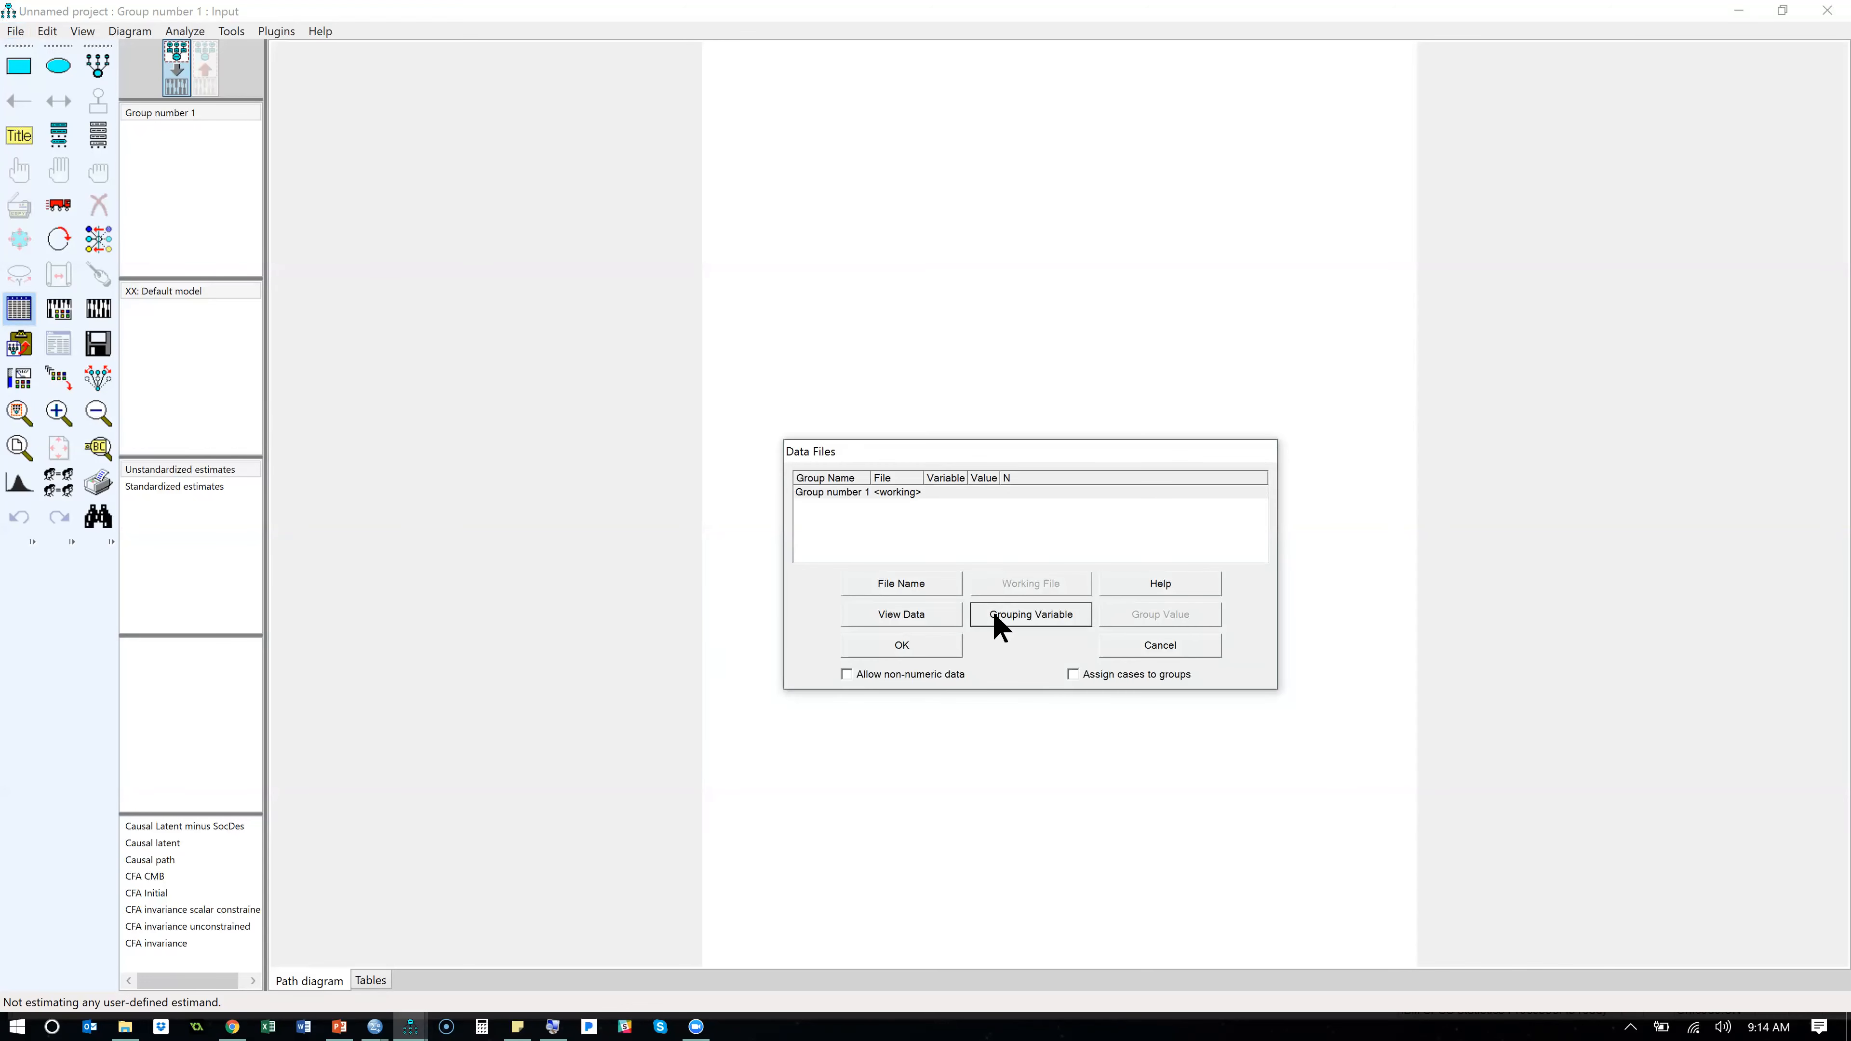
left_click(928, 588)
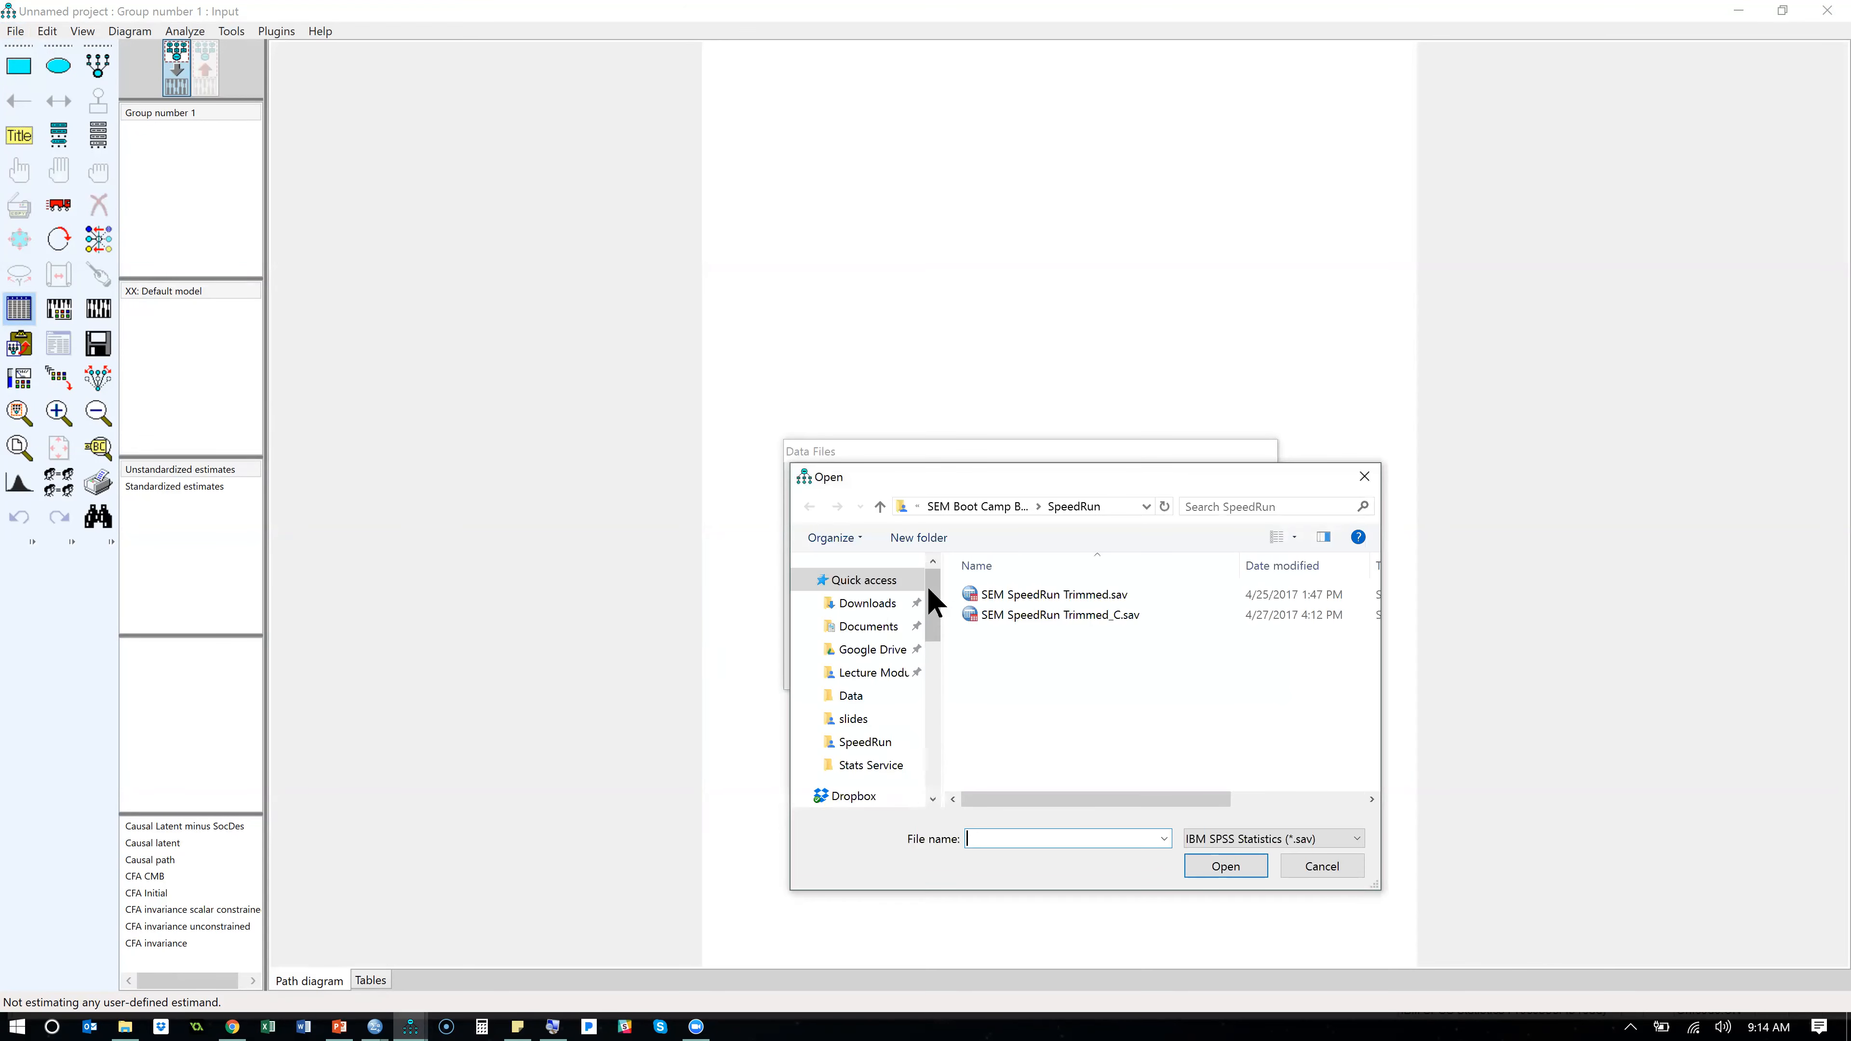
left_click(1035, 505)
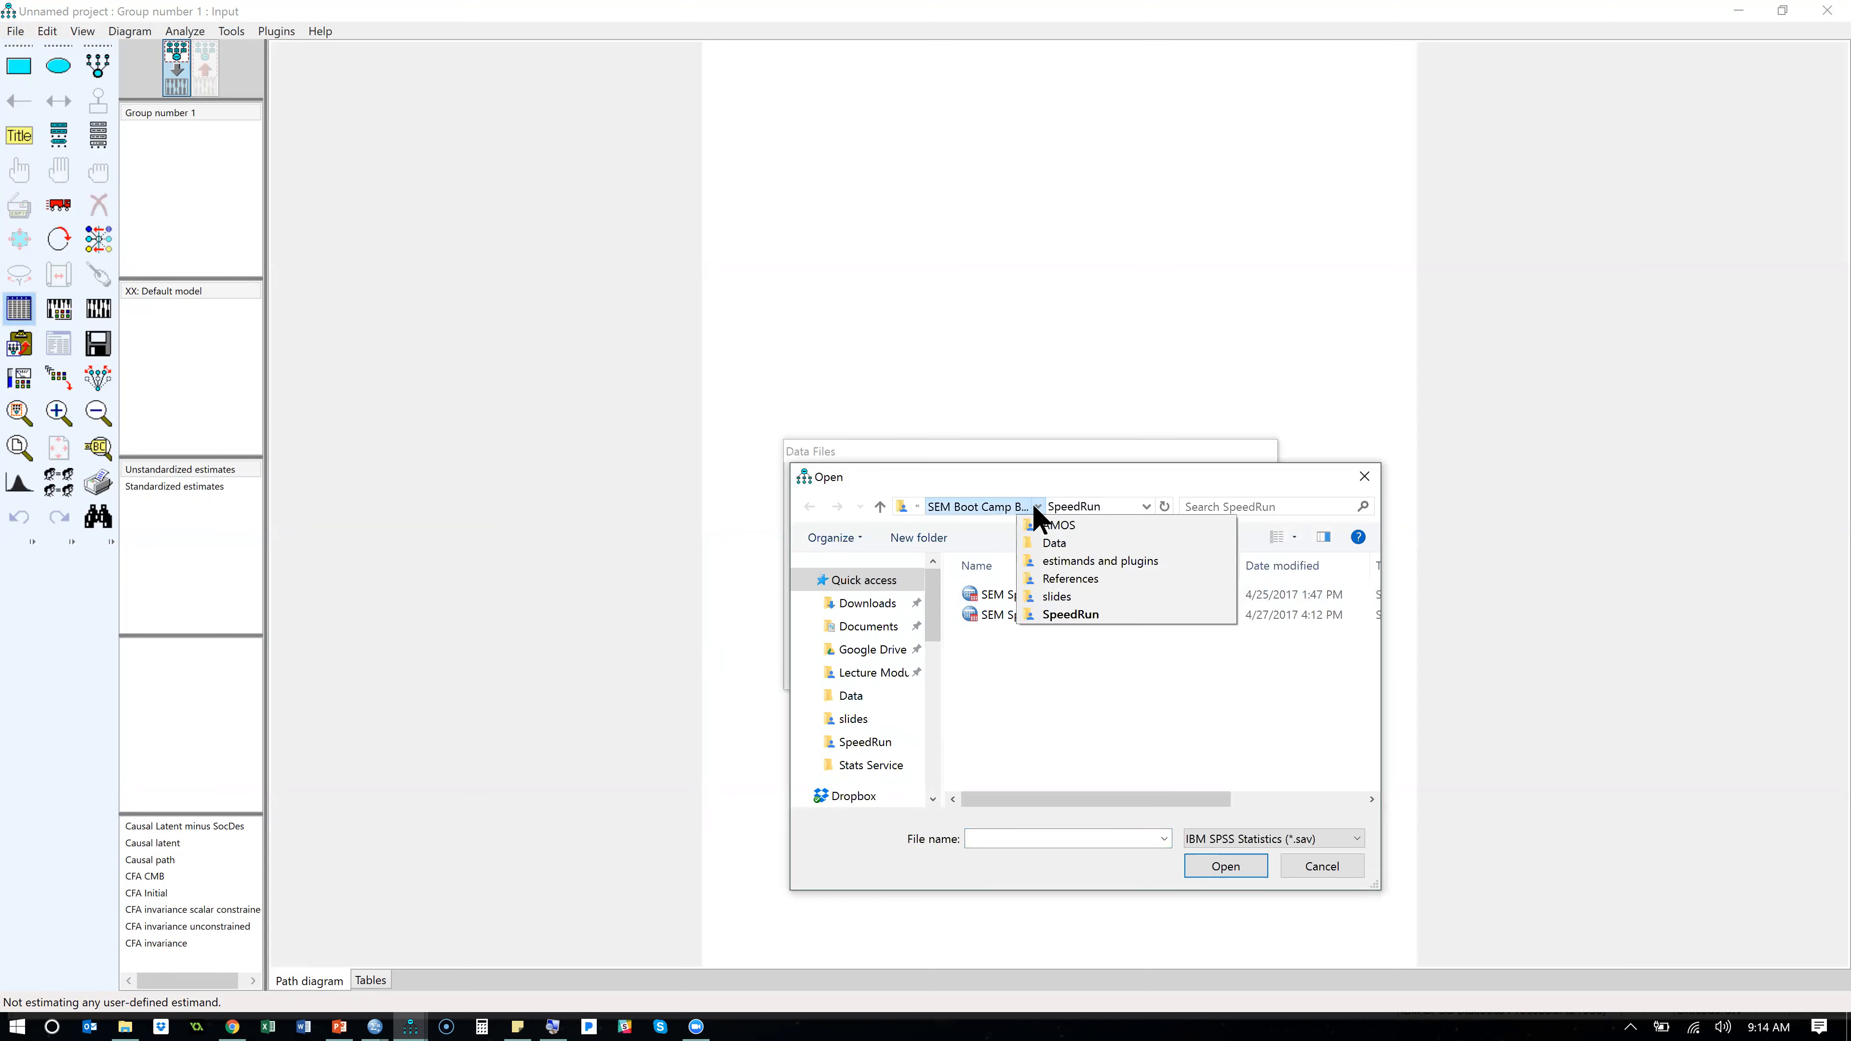
left_click(1053, 525)
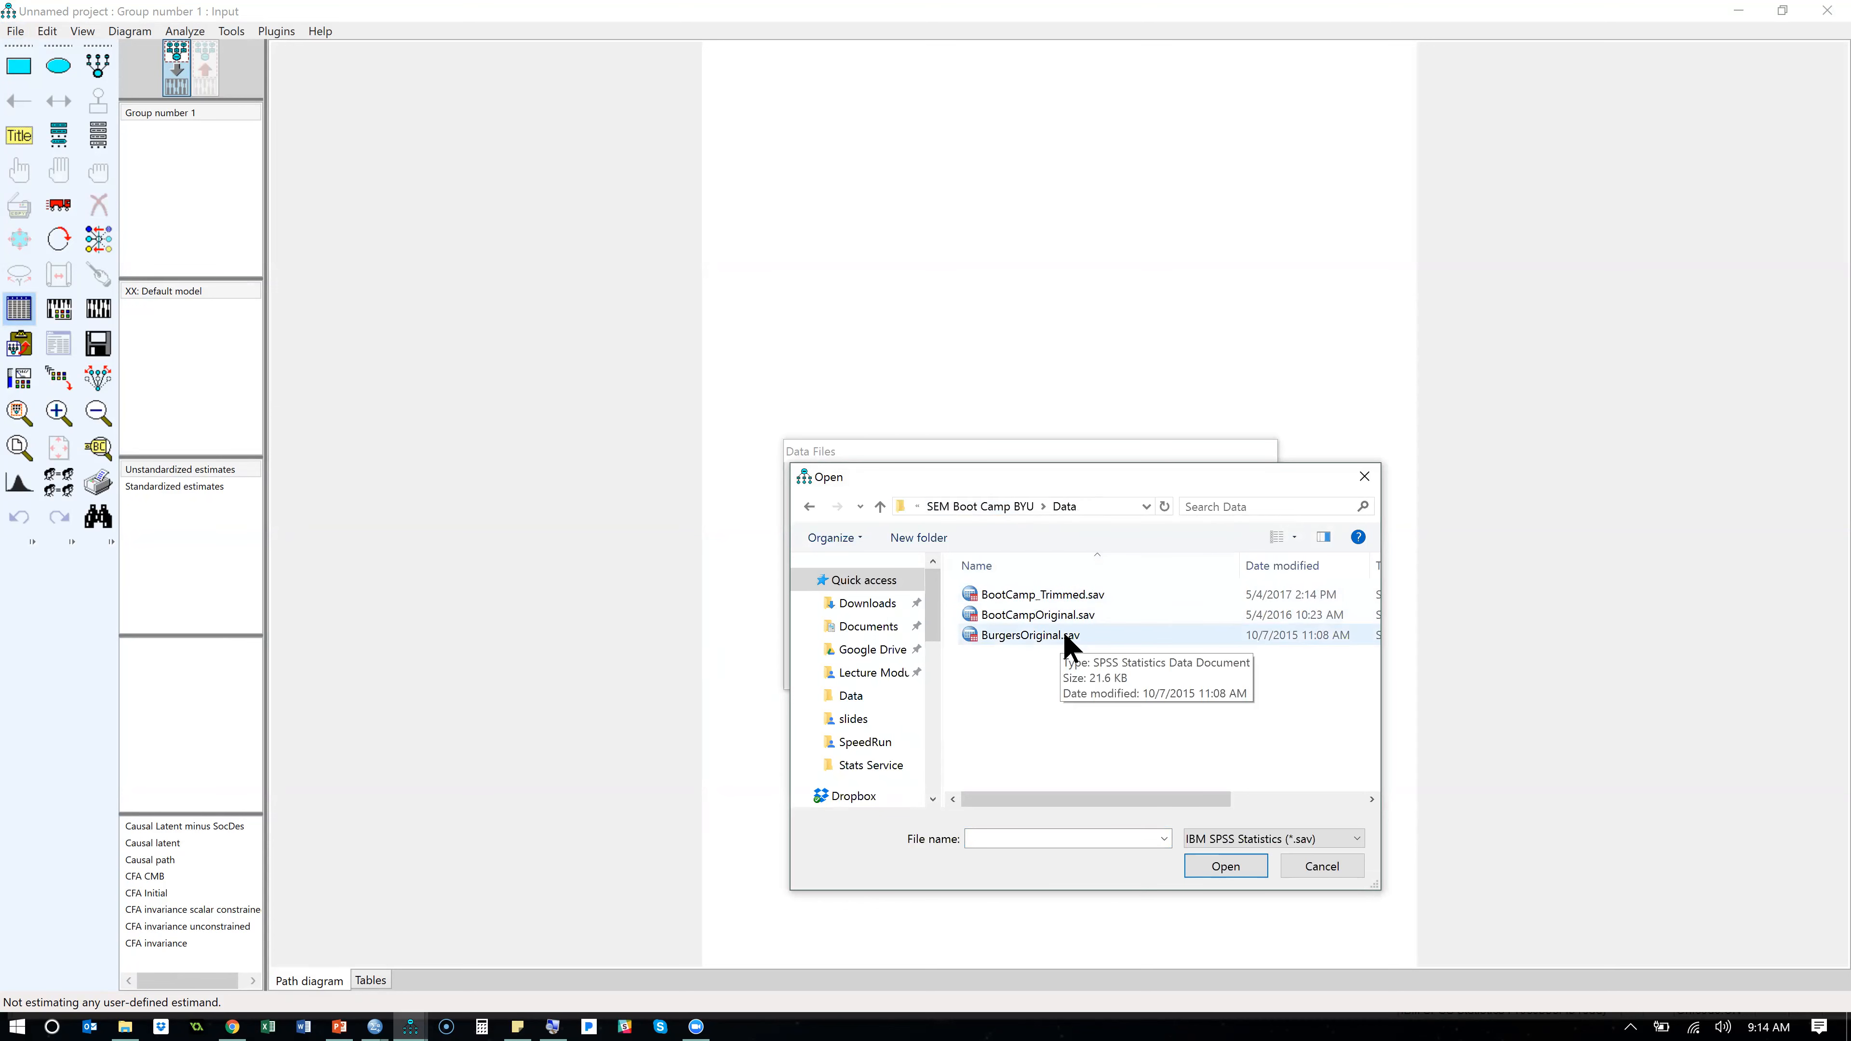
left_click(1091, 596)
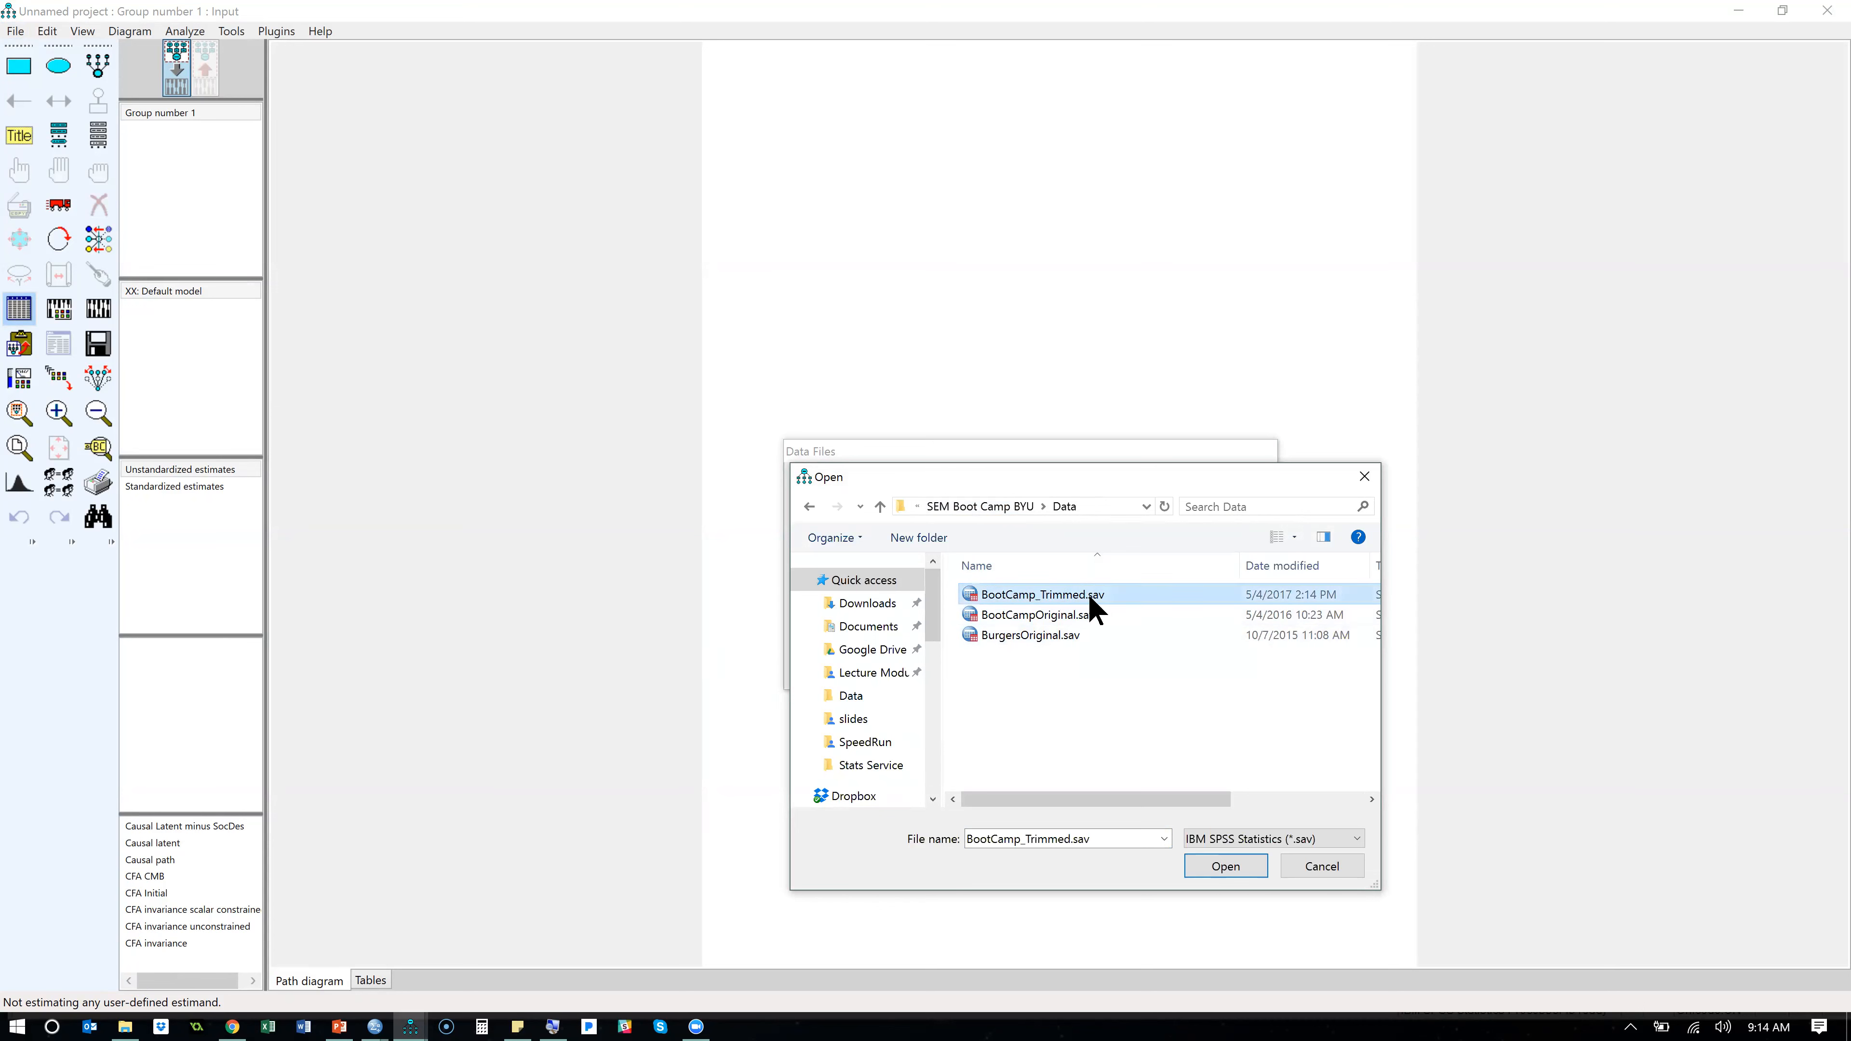
double_click(1087, 593)
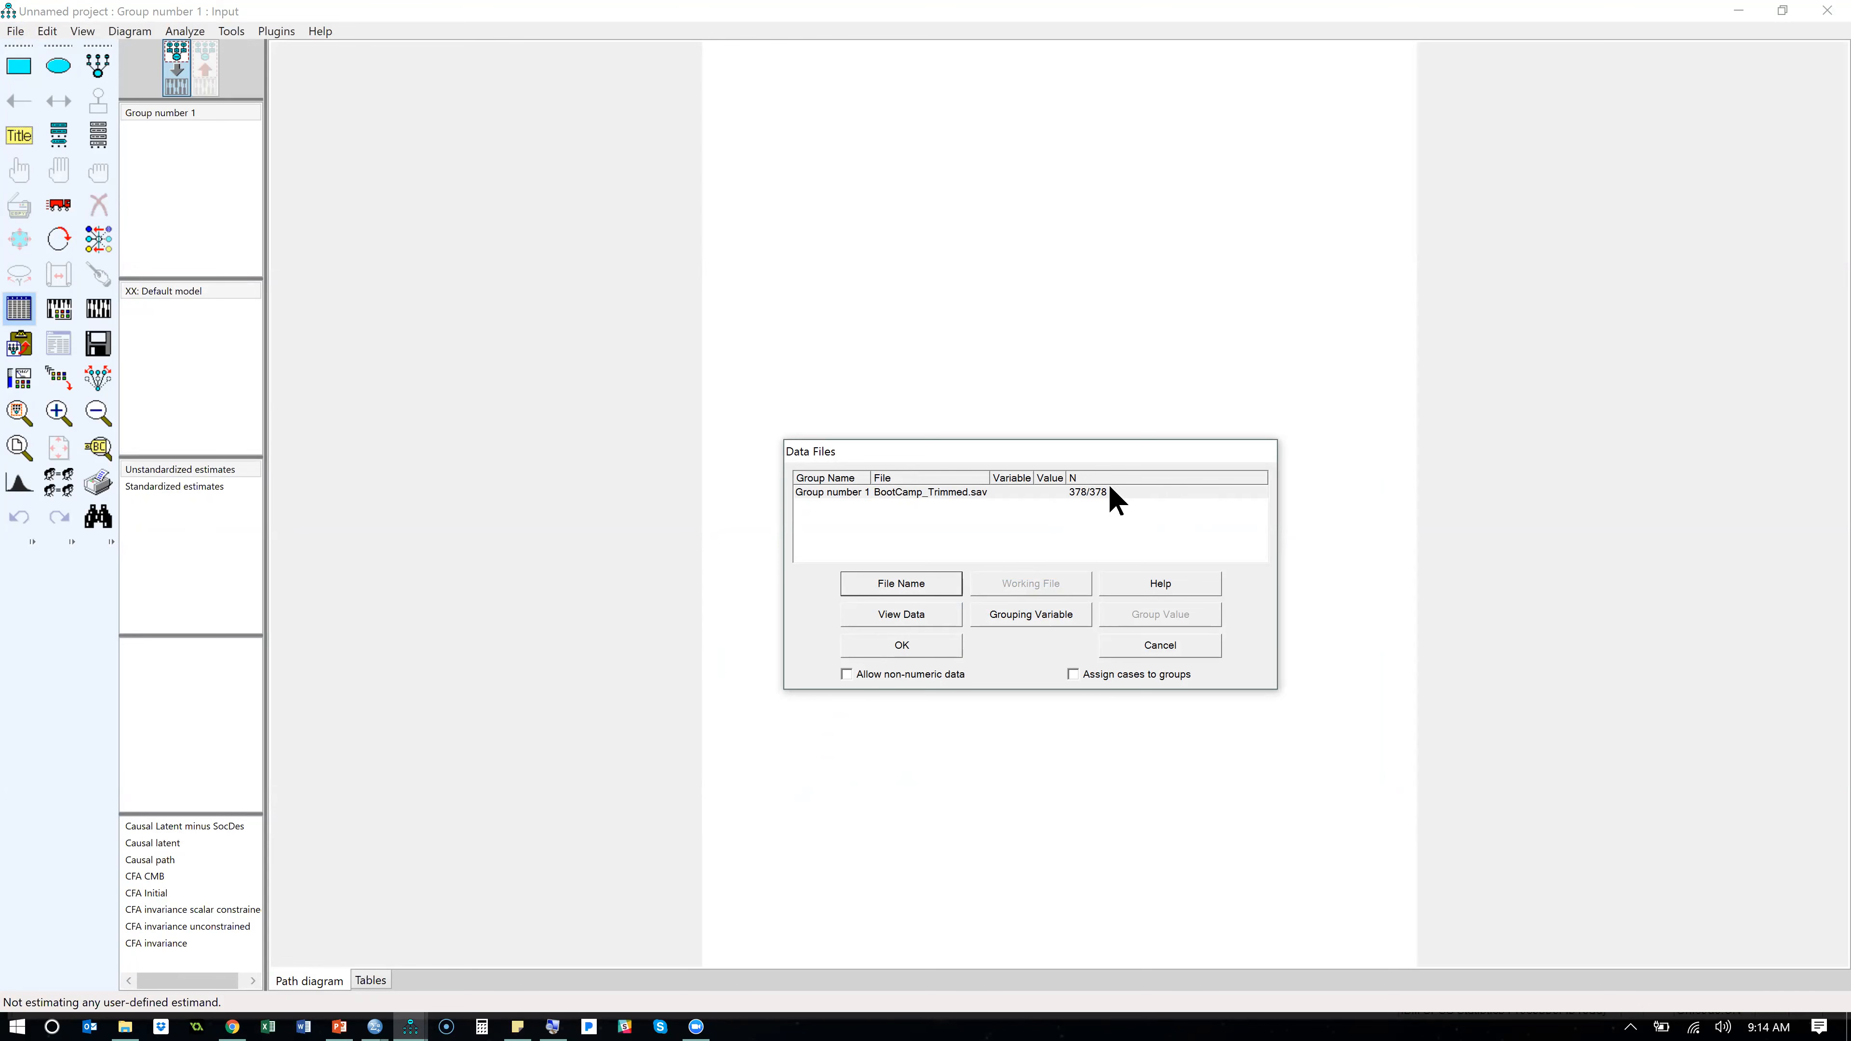
left_click(900, 651)
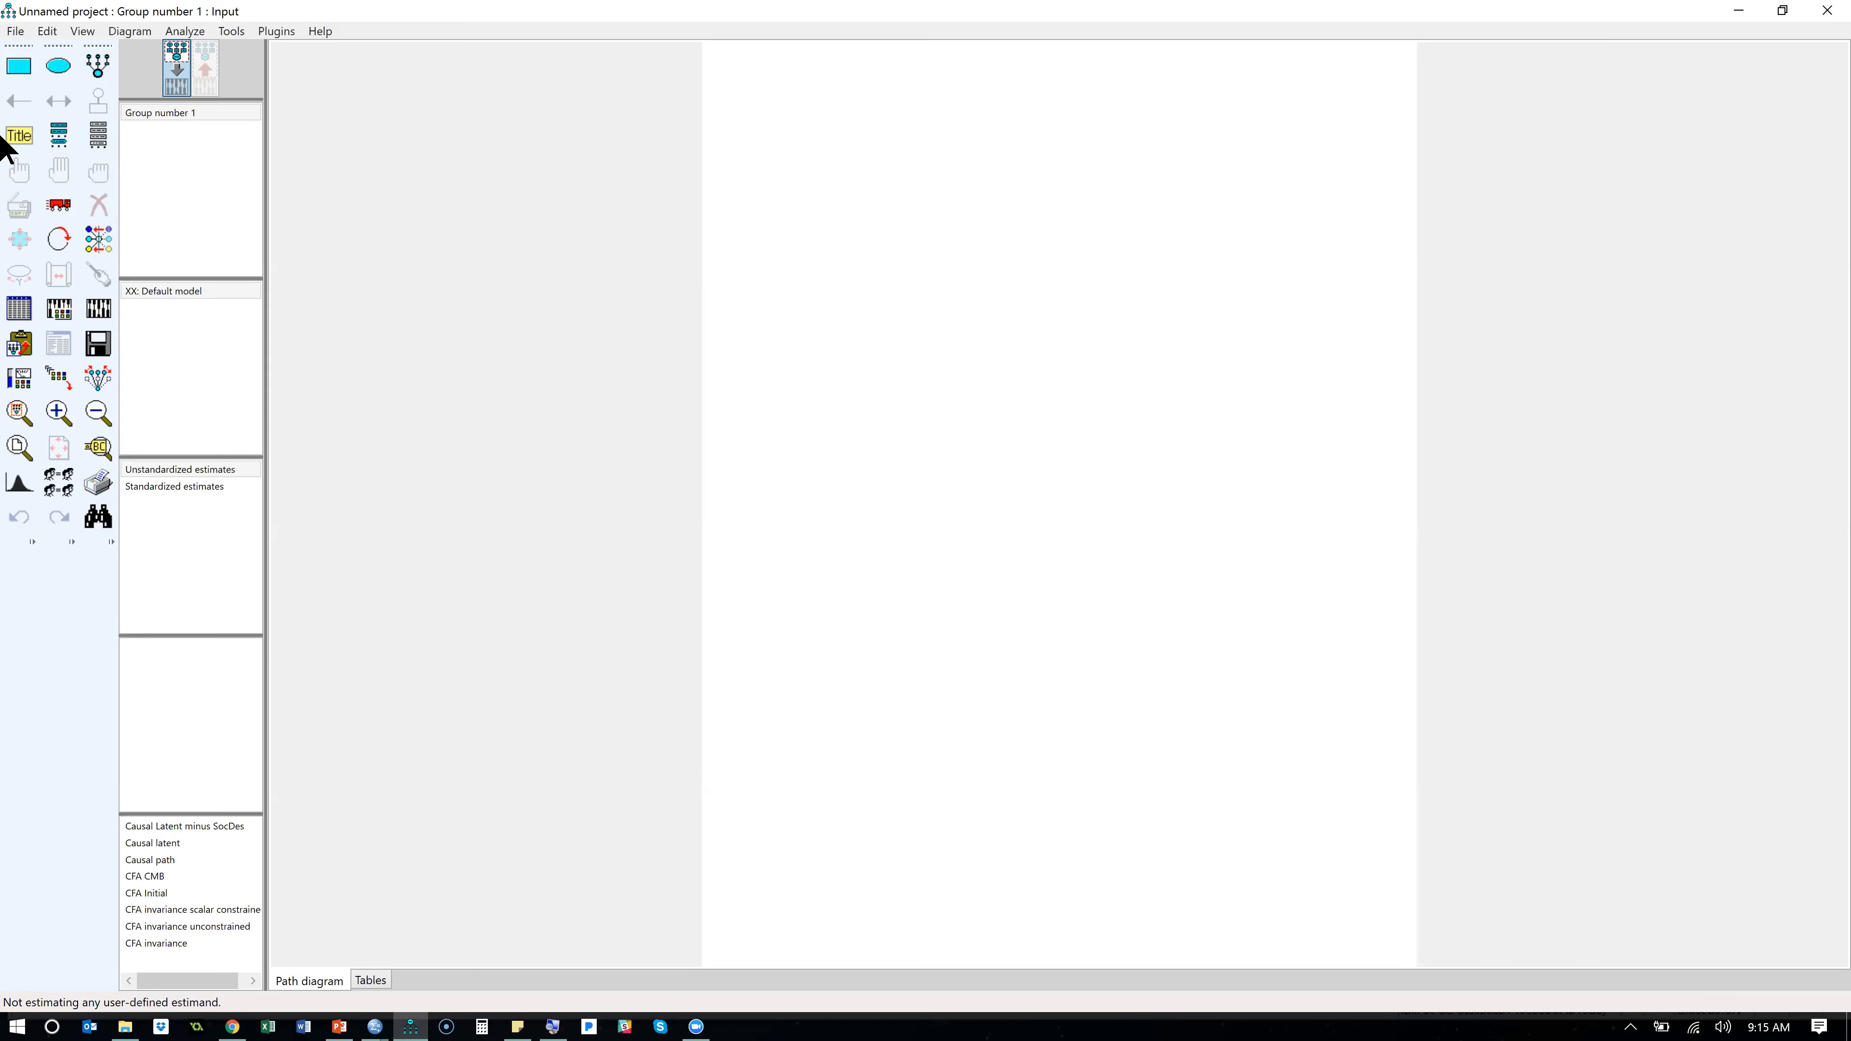
- Browse the list of variables in the dataset and compare it with the variable definitions in the SPSS Data Editor
left_click(99, 135)
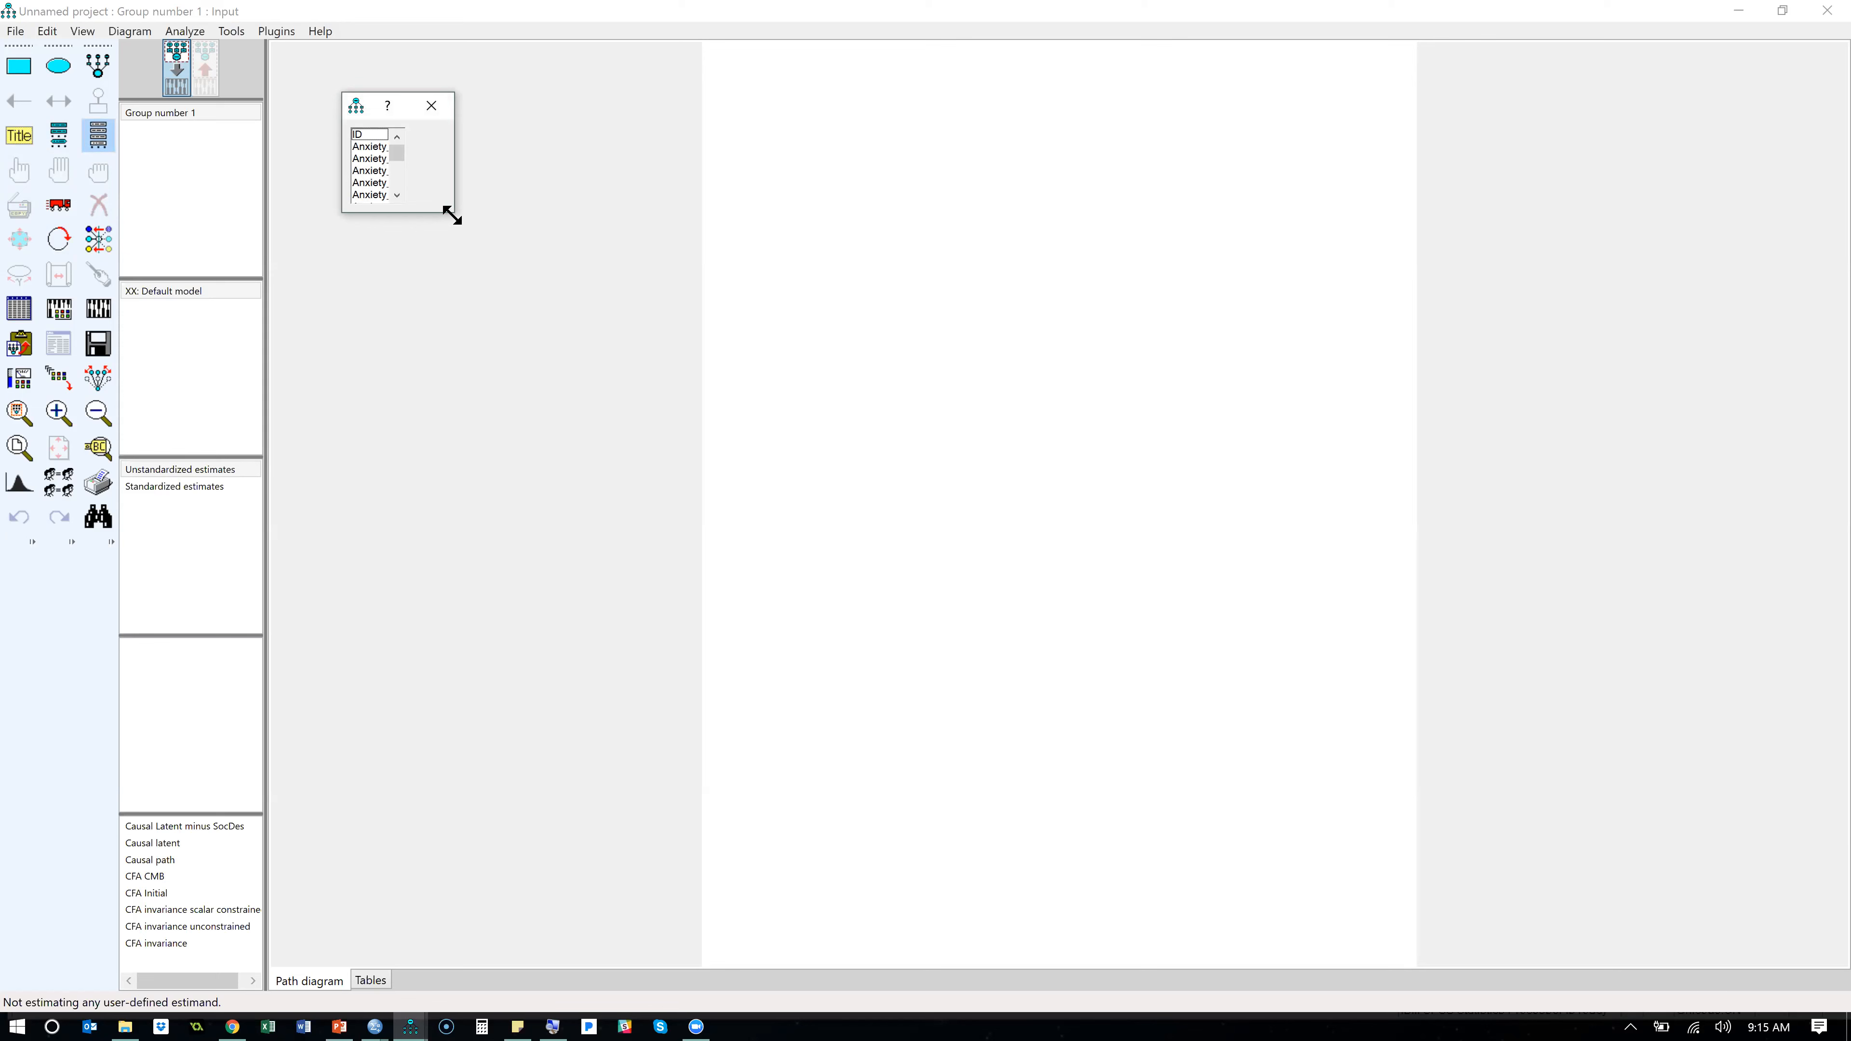
left_click_drag(451, 215, 613, 413)
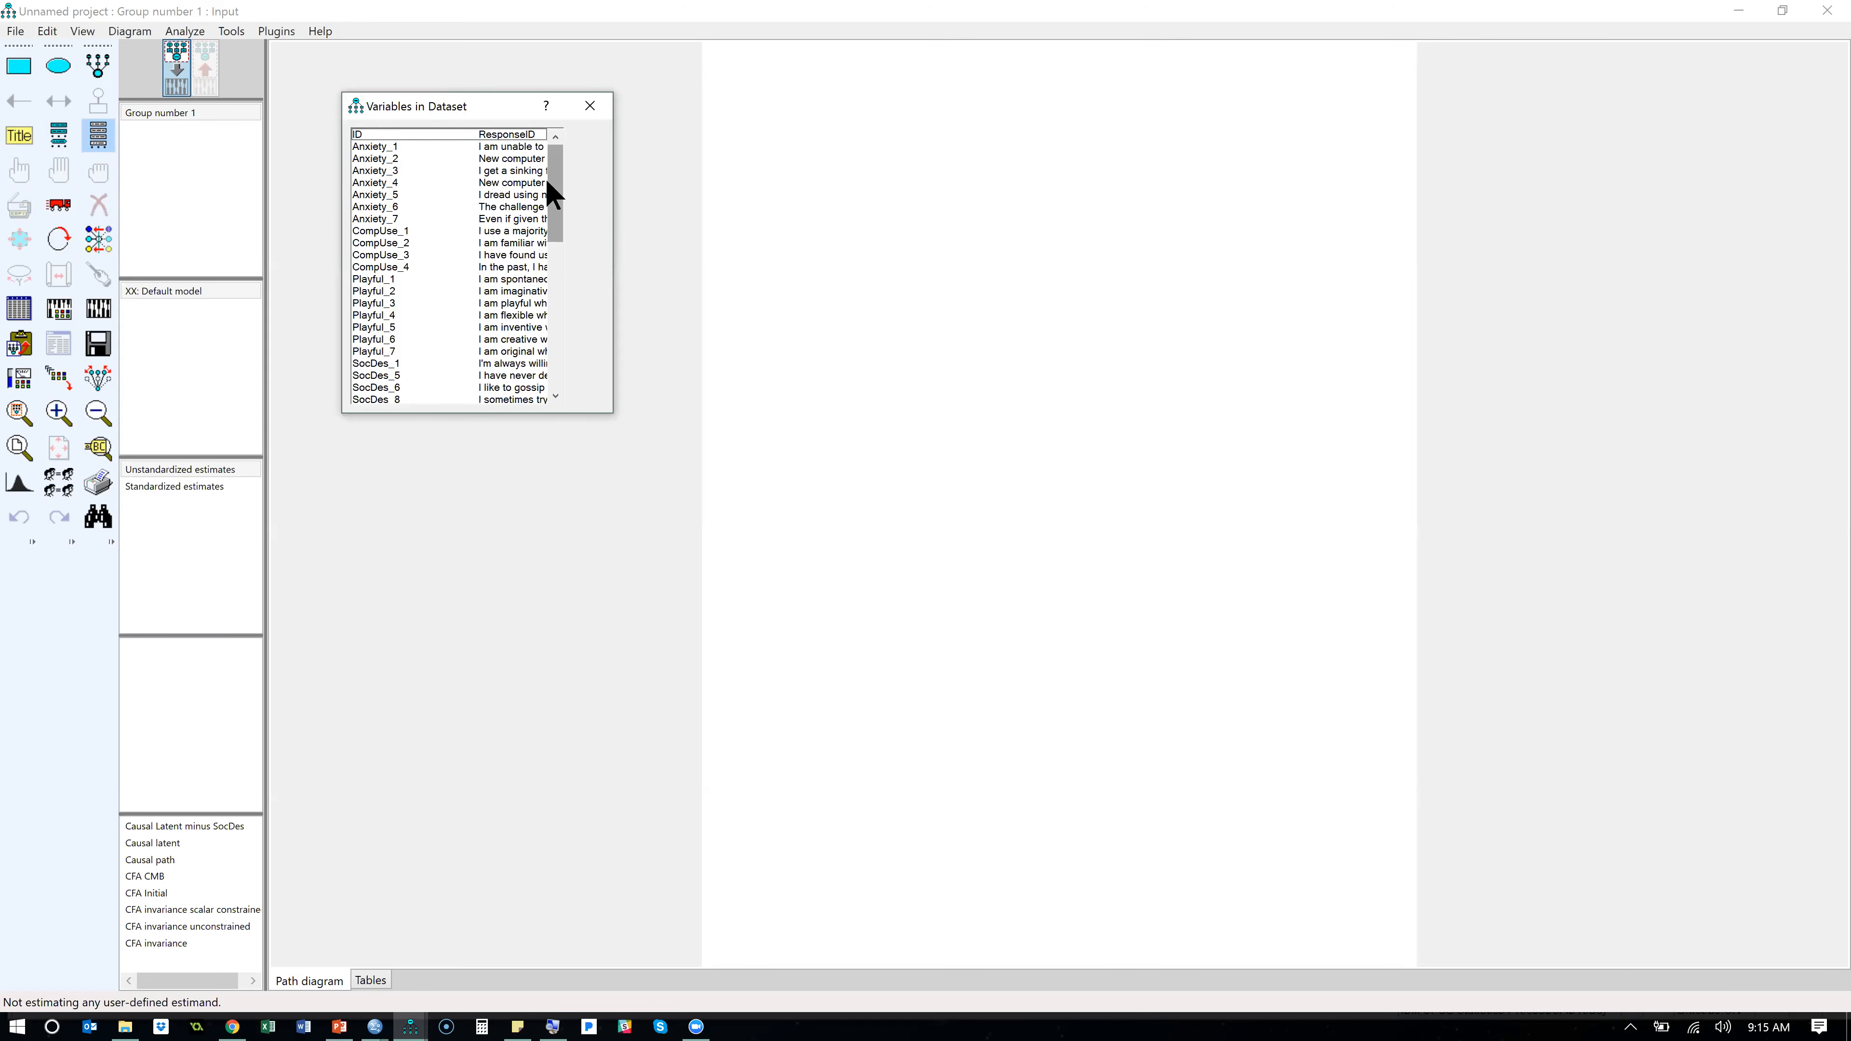
left_click_drag(551, 182, 553, 363)
left_click_drag(547, 260, 554, 146)
left_click(589, 106)
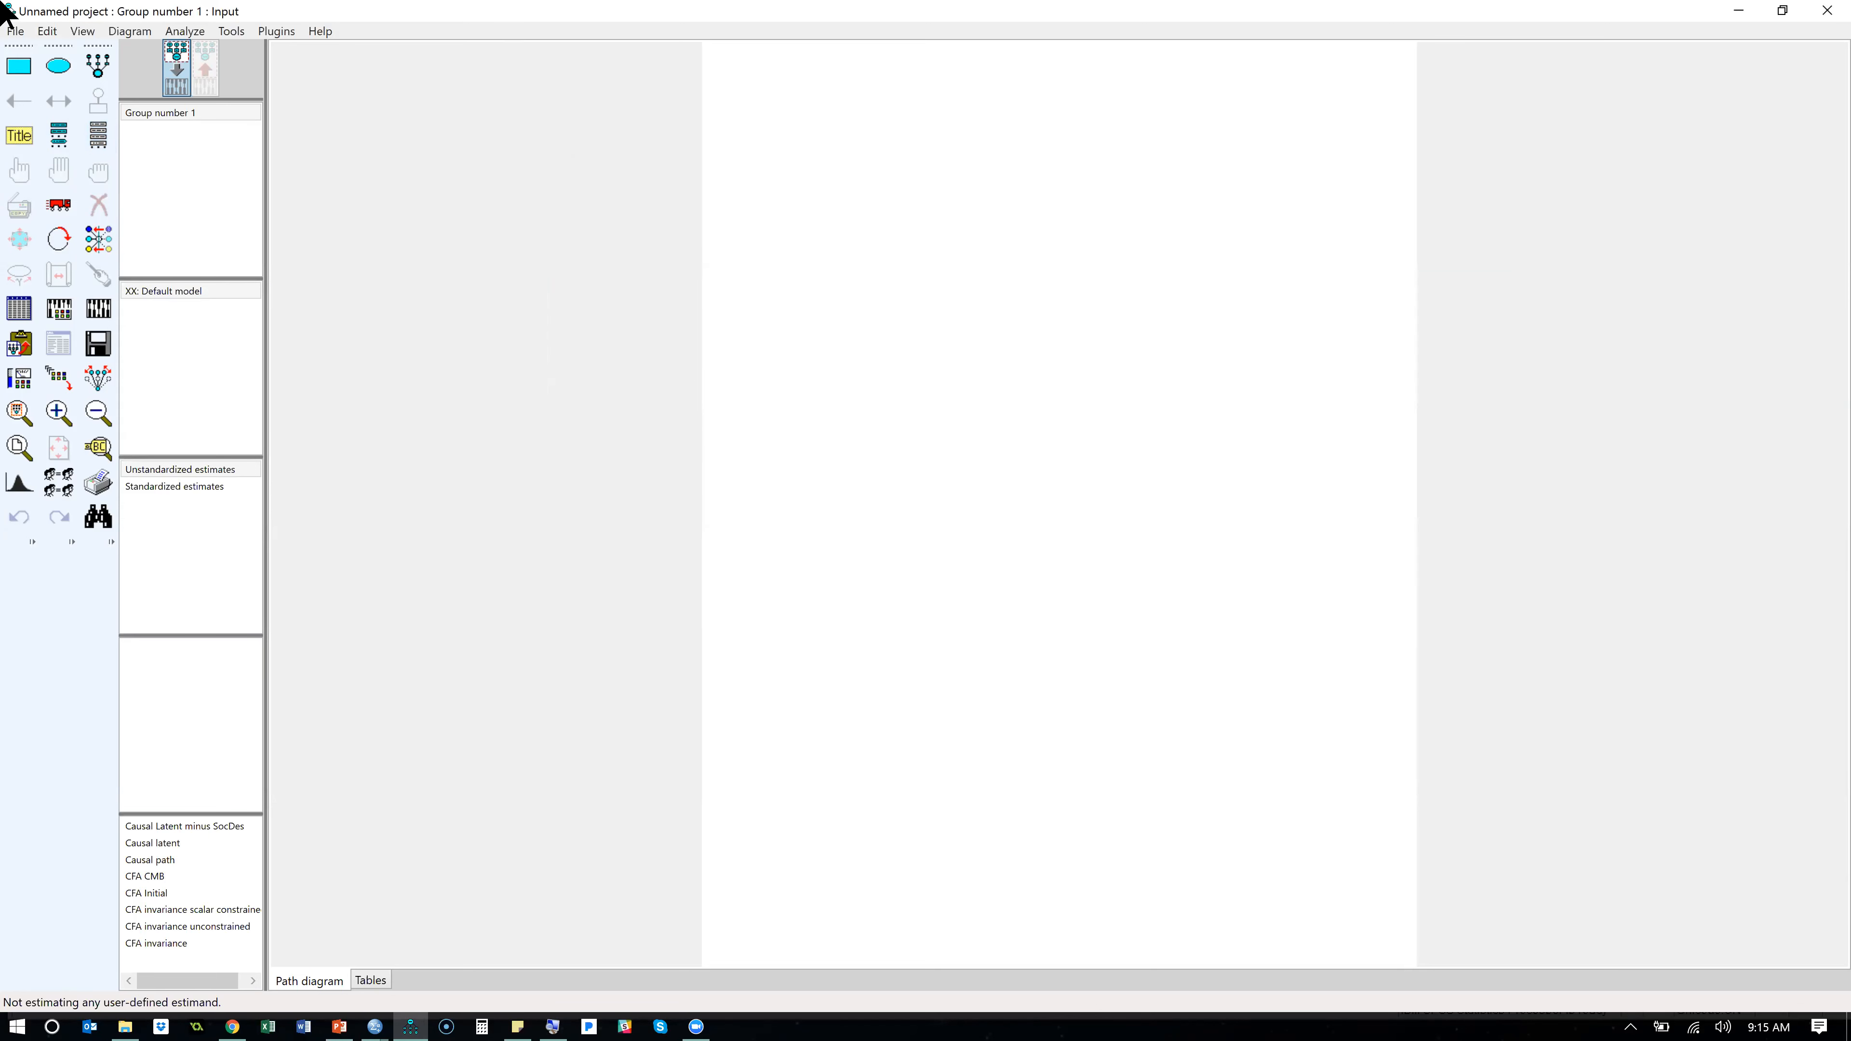
key("alt+Tab")
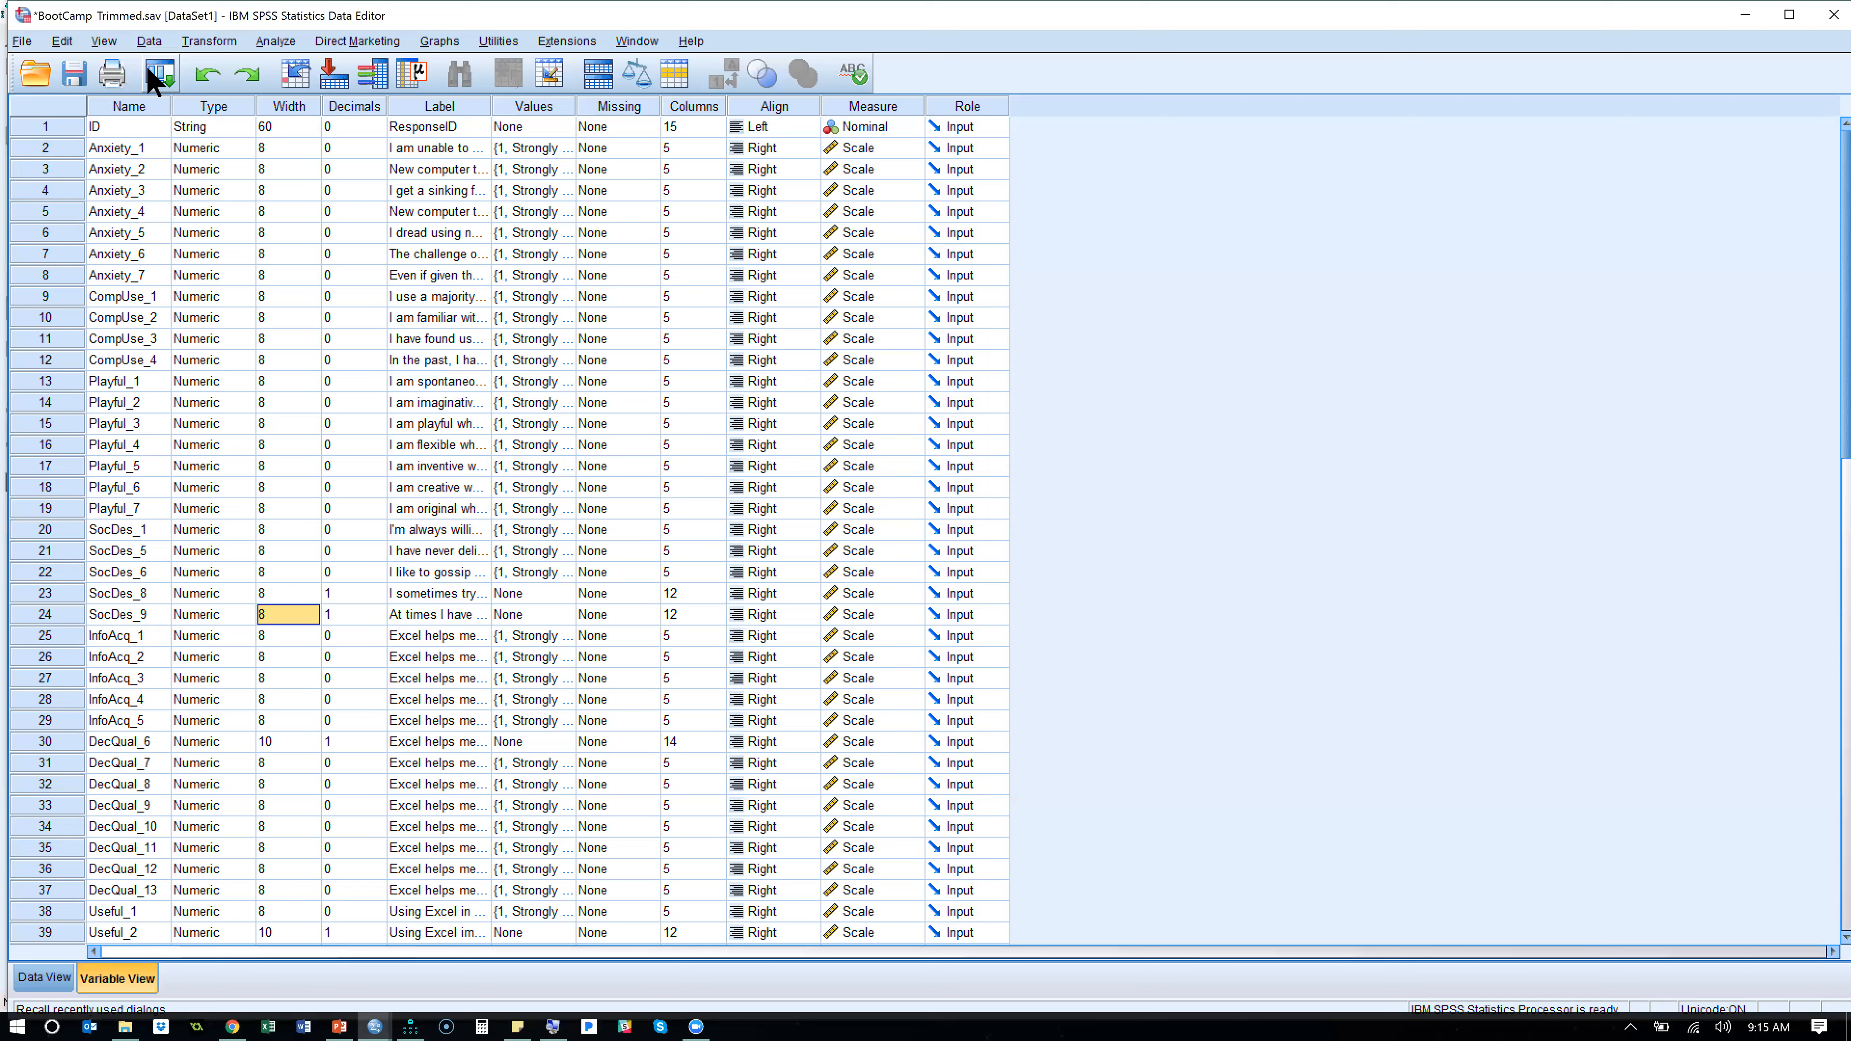
key("alt+Tab")
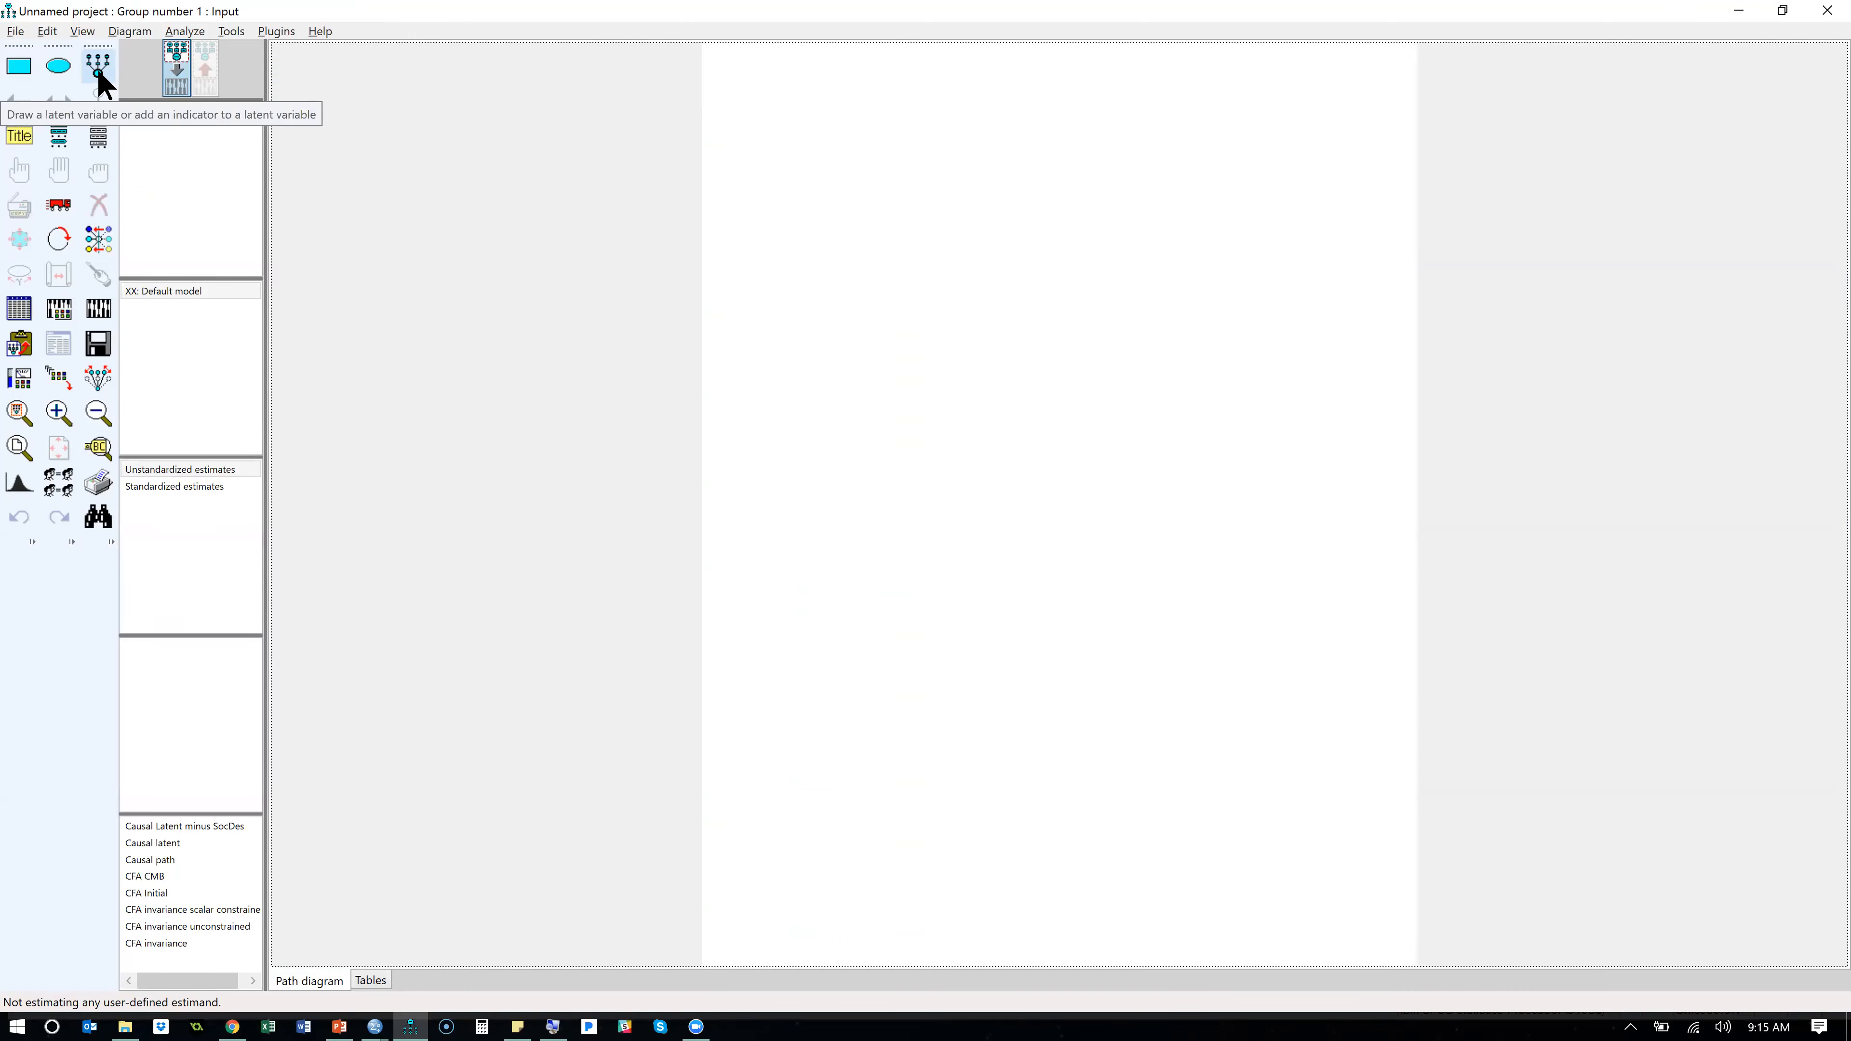
- Draw a latent variable with four indicators and their error terms in the upper middle of the blank diagram
left_click(97, 68)
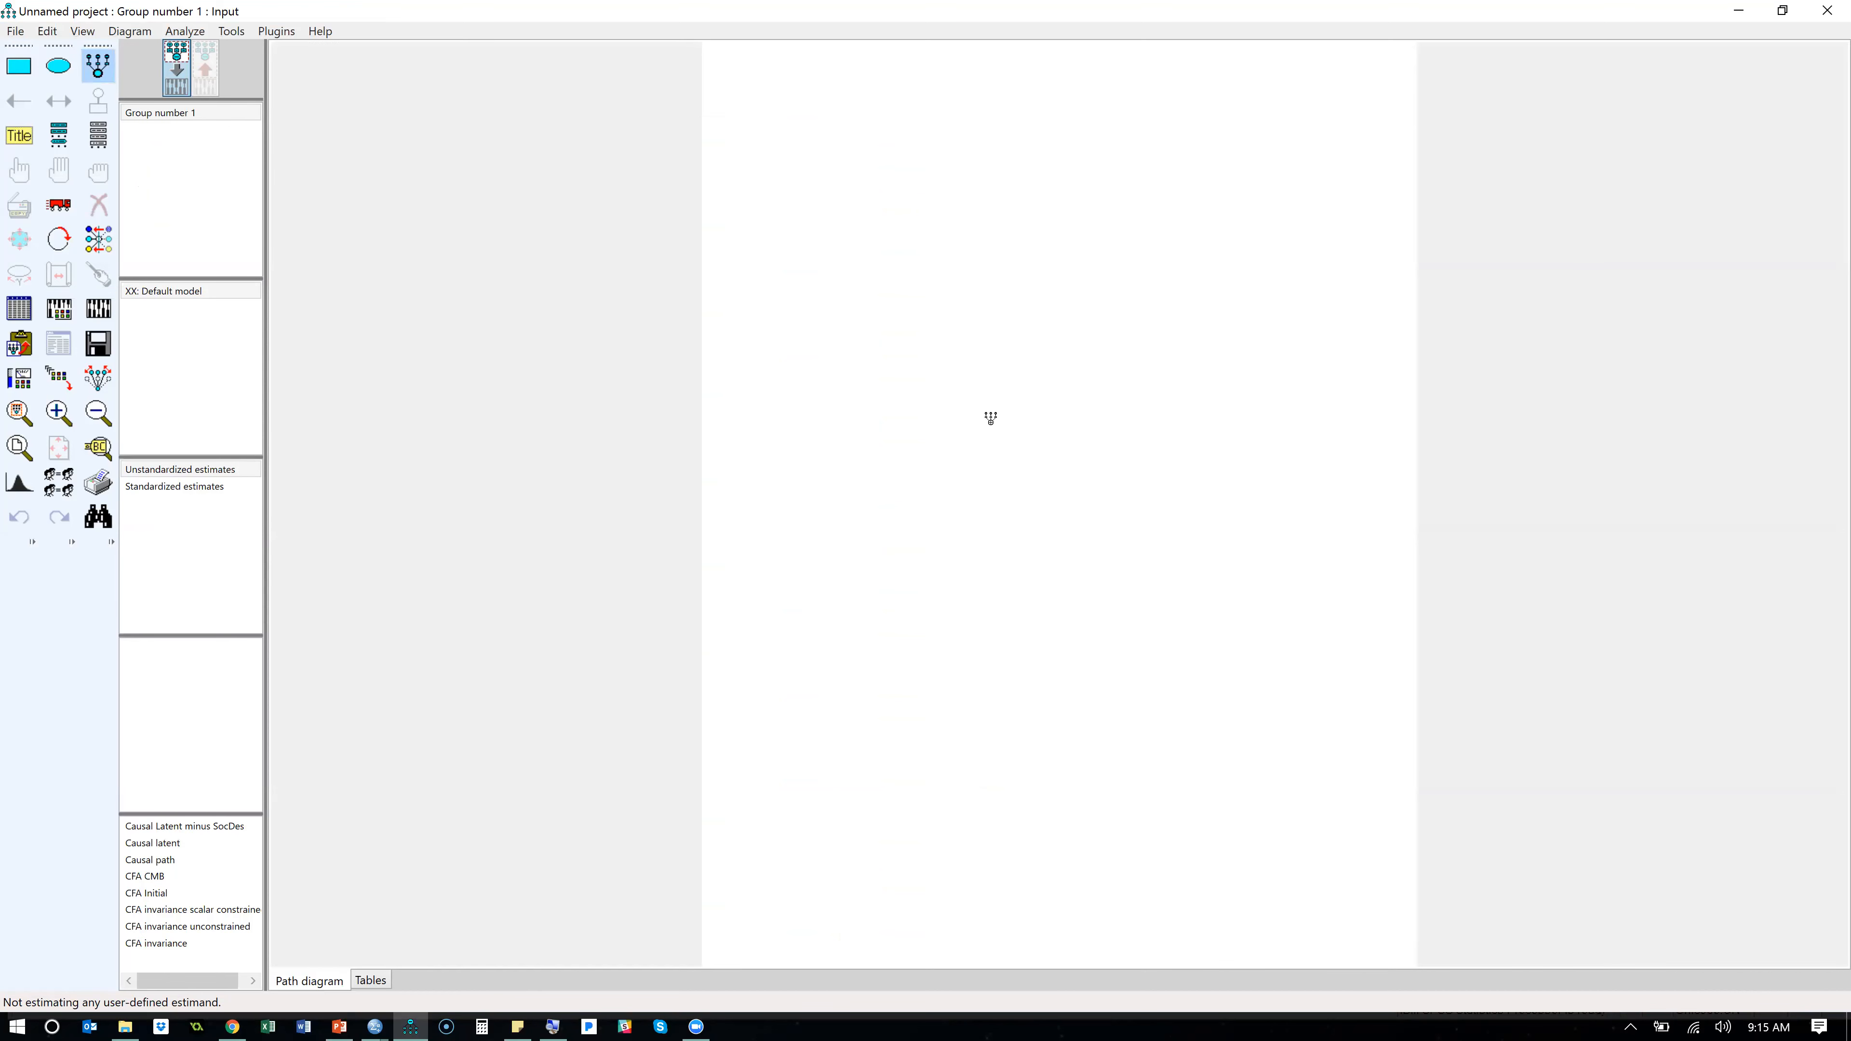
left_click_drag(981, 373, 1024, 391)
left_click(1011, 373)
left_click(1011, 372)
left_click(1011, 373)
left_click(1011, 373)
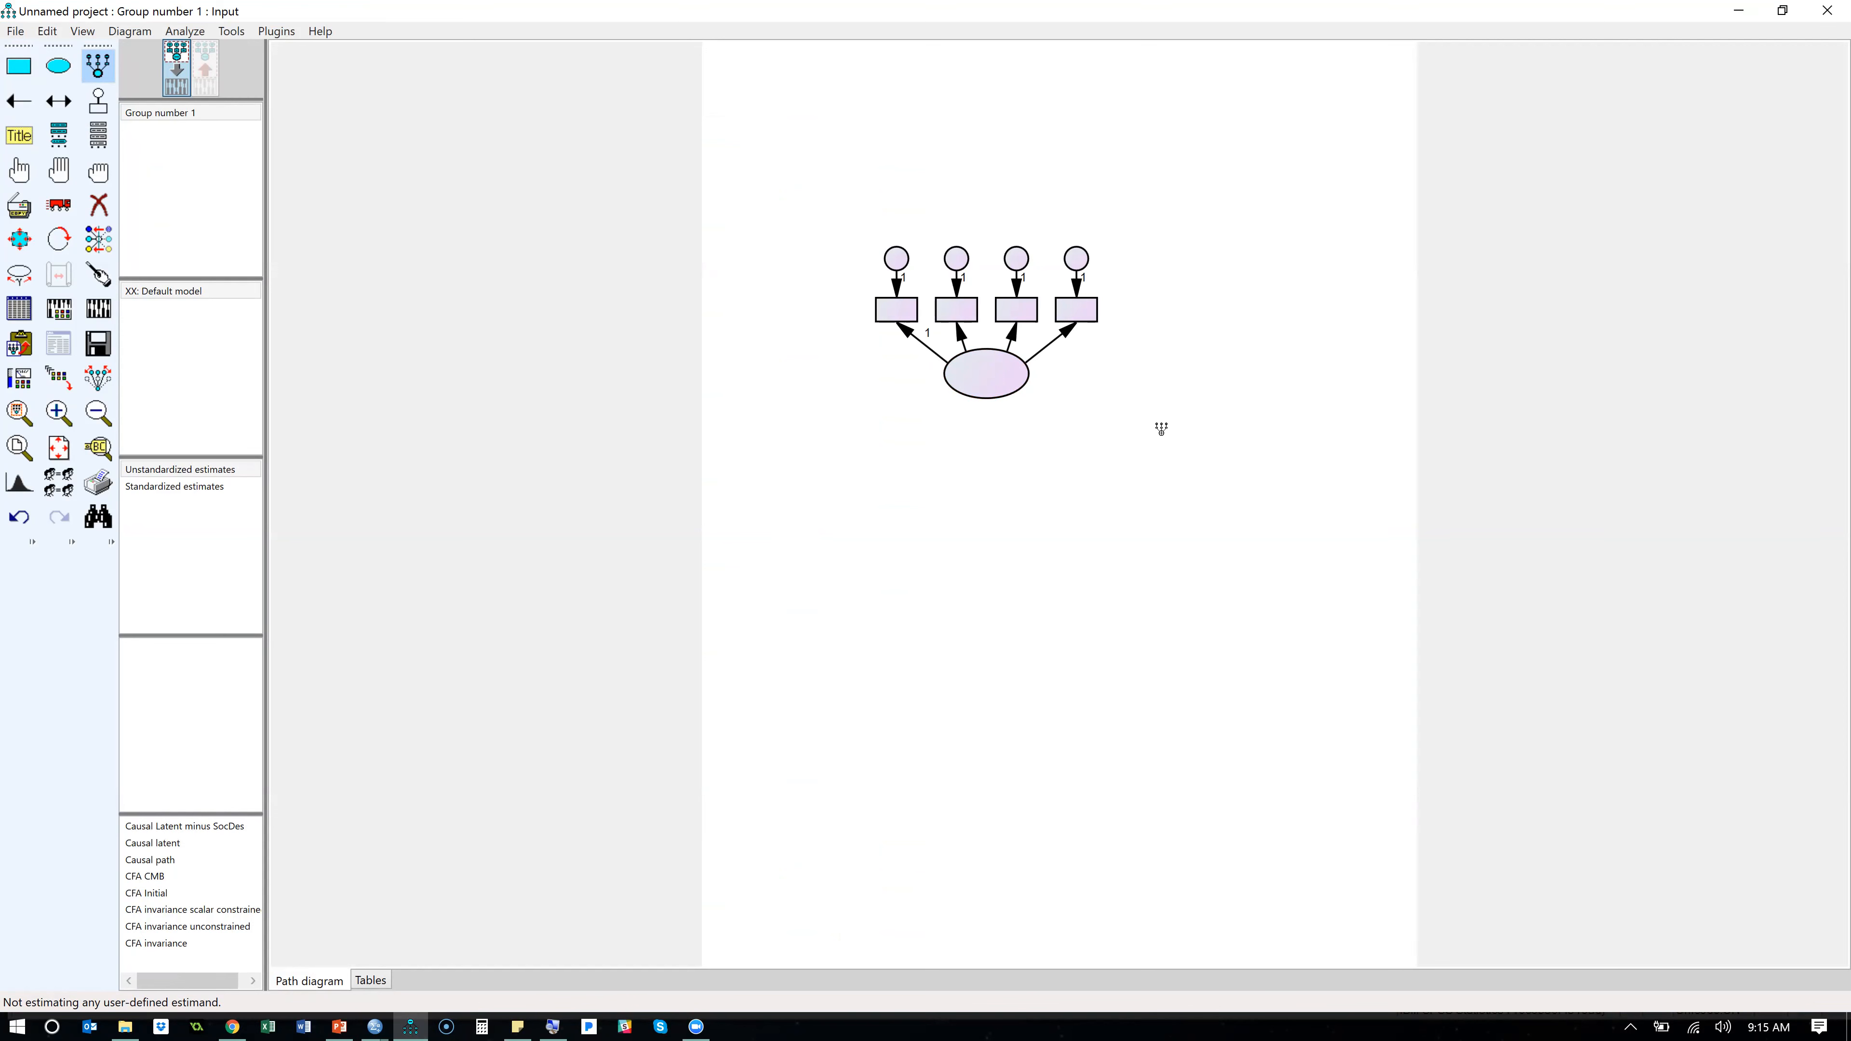
- Add two more latent variables below the first one, each with five indicators and error terms
left_click(1091, 477)
left_click(1091, 476)
left_click(1091, 476)
left_click(1091, 476)
left_click(1091, 476)
left_click(1091, 476)
left_click(1125, 624)
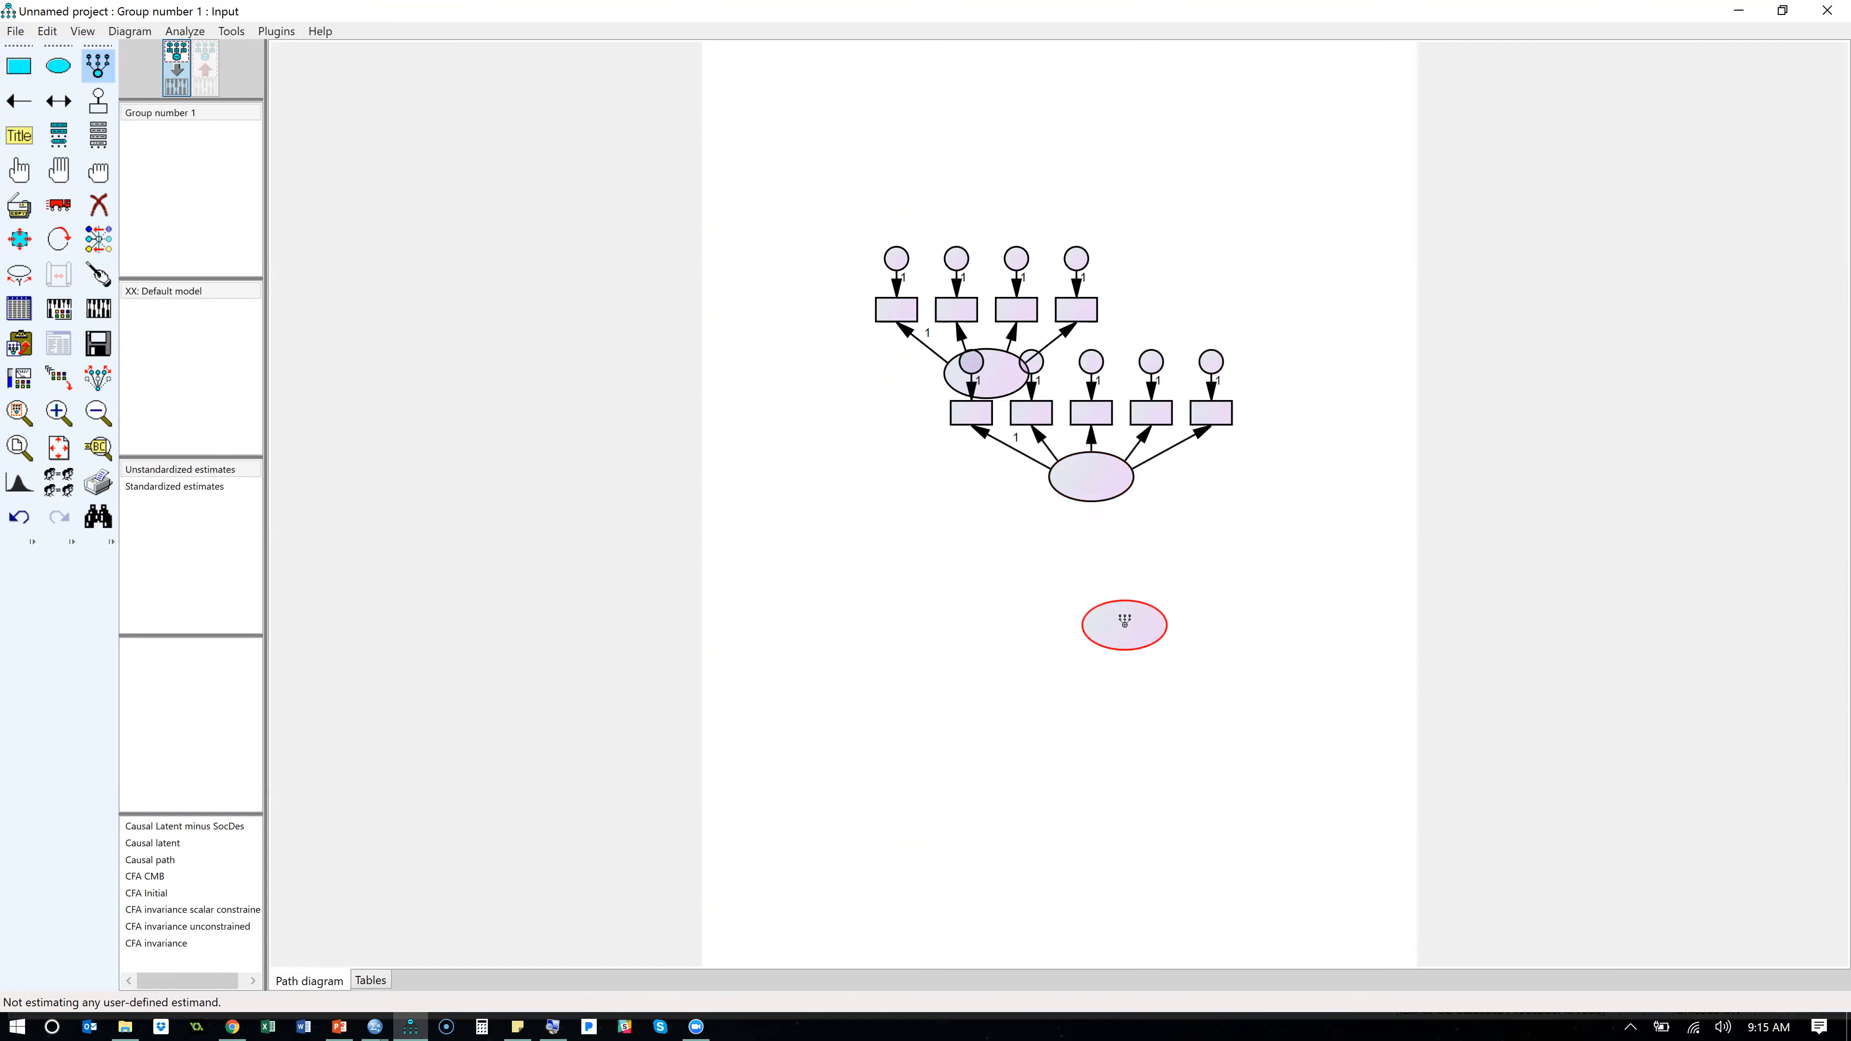
left_click(1125, 624)
left_click(1124, 624)
left_click(1125, 625)
left_click(1124, 625)
left_click(1125, 624)
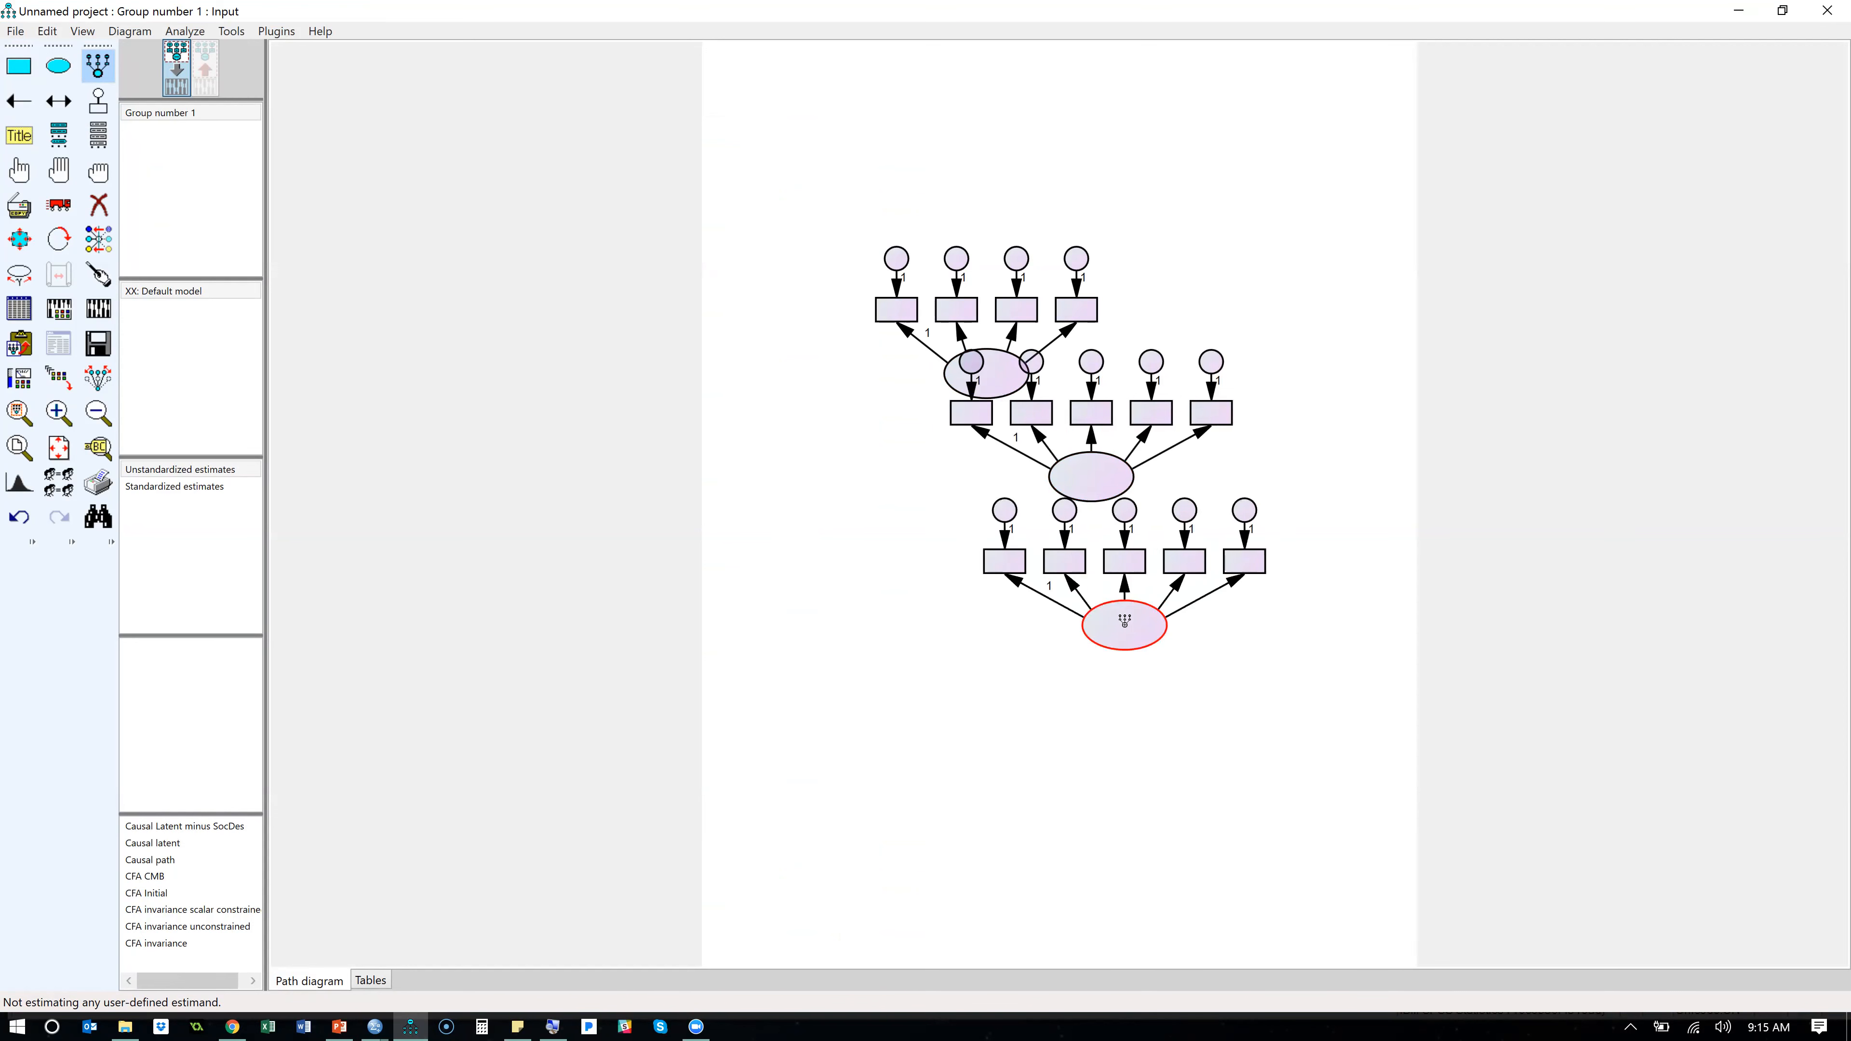
- Undo the most recent indicator additions on the lowest latent variable and erase its ellipse
key("ctrl+z")
key("ctrl+z")
key("ctrl+z")
key("ctrl+z")
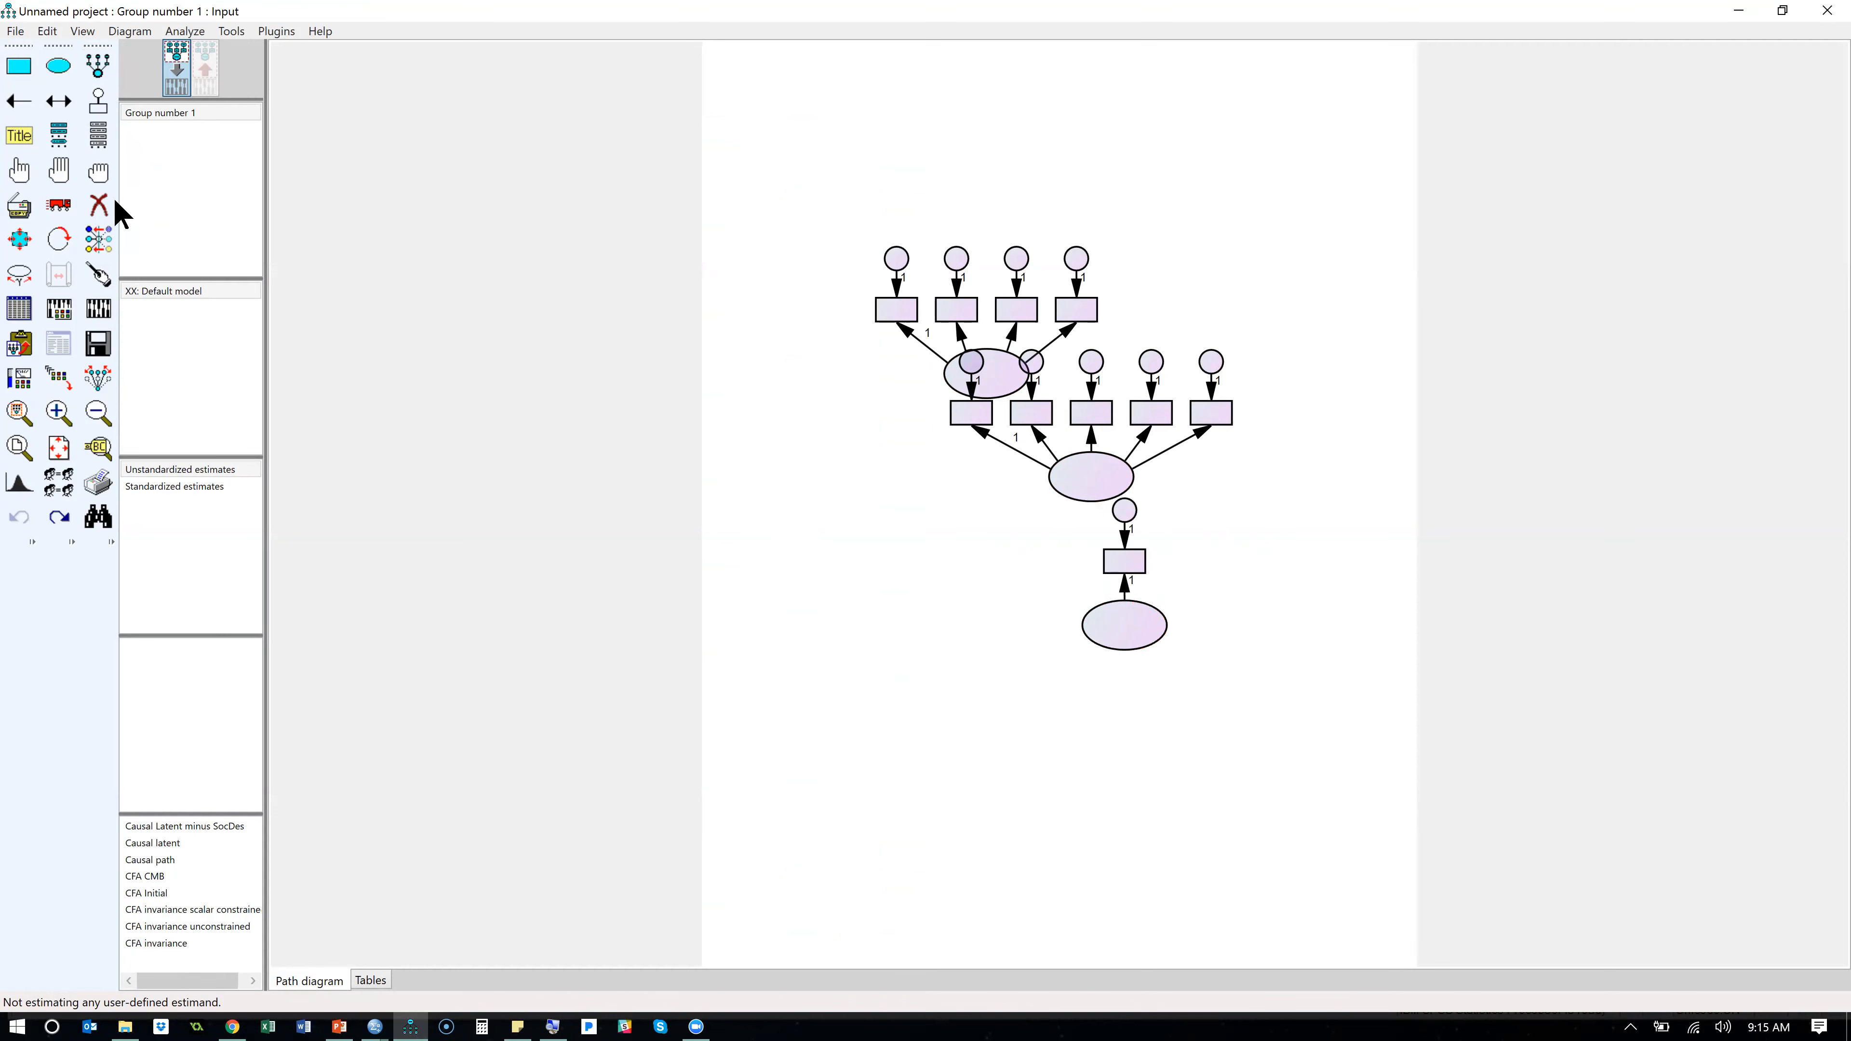
left_click(99, 205)
left_click(1128, 624)
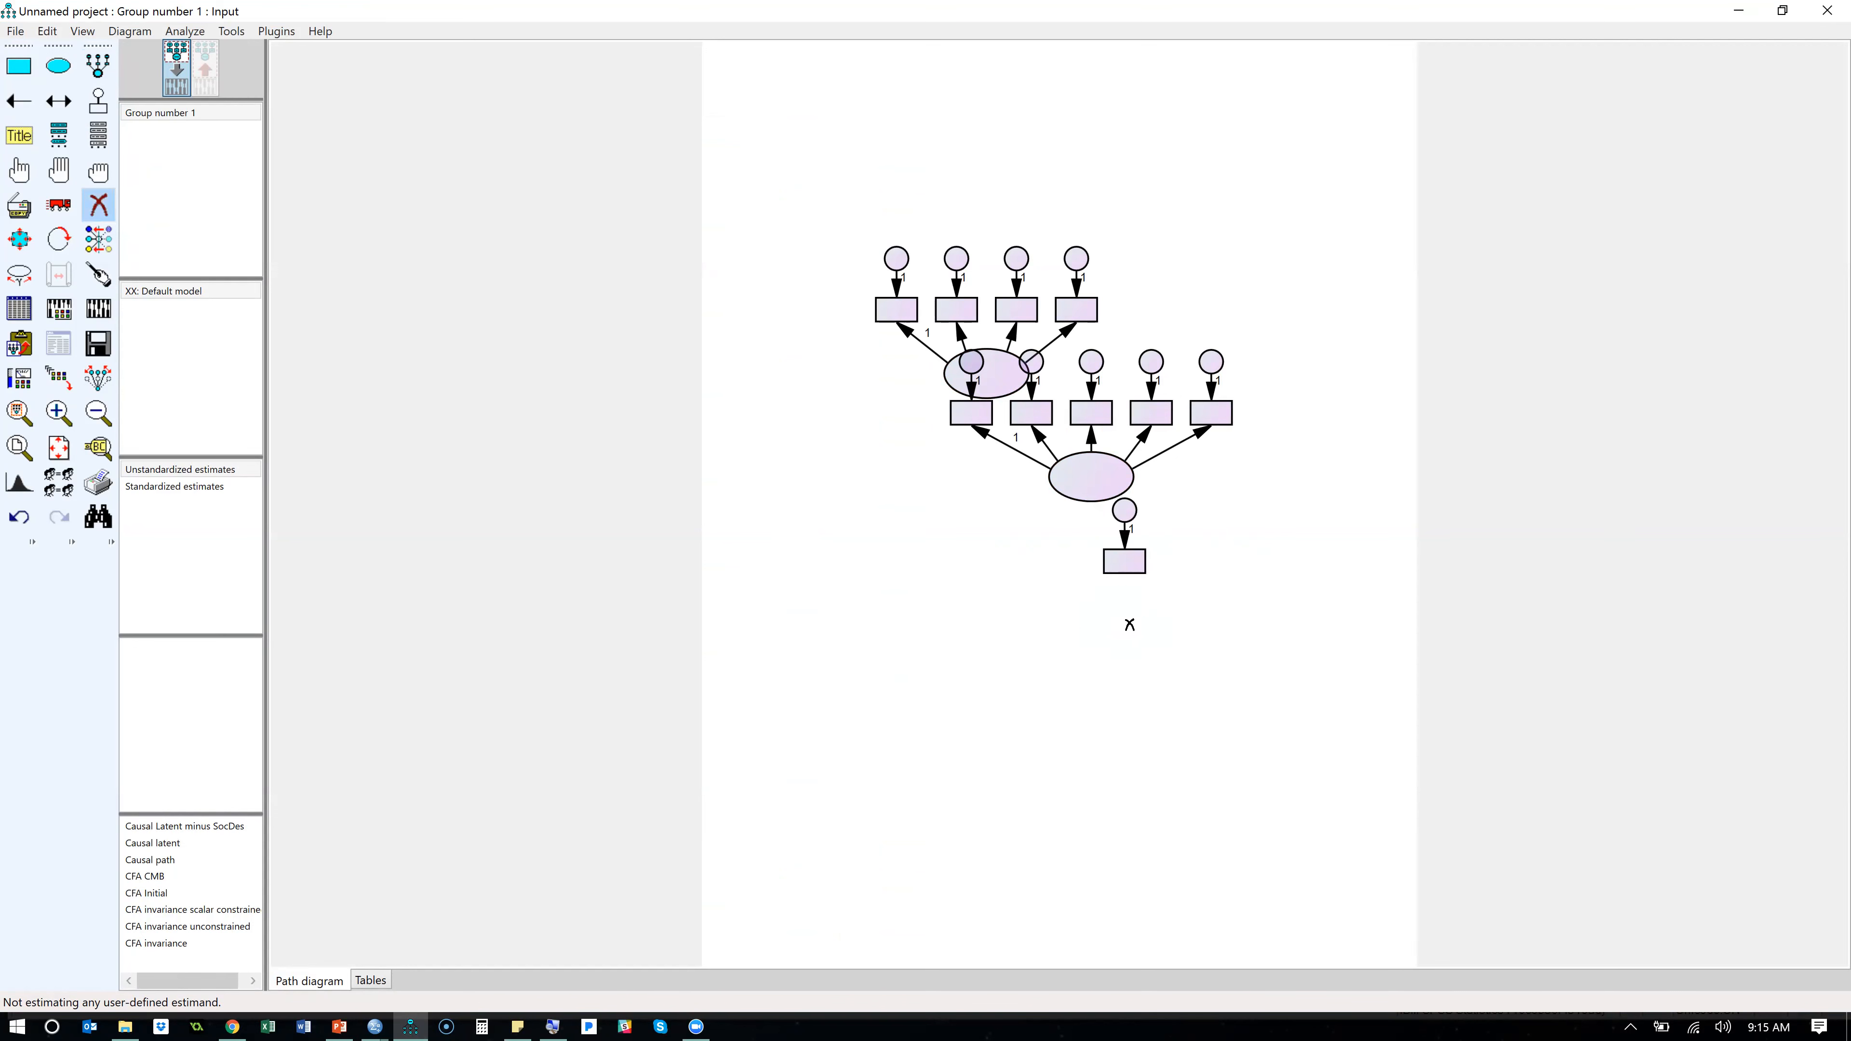
- Clear the whole path diagram with the Erase All plugin and look over the installed plugins
left_click(273, 31)
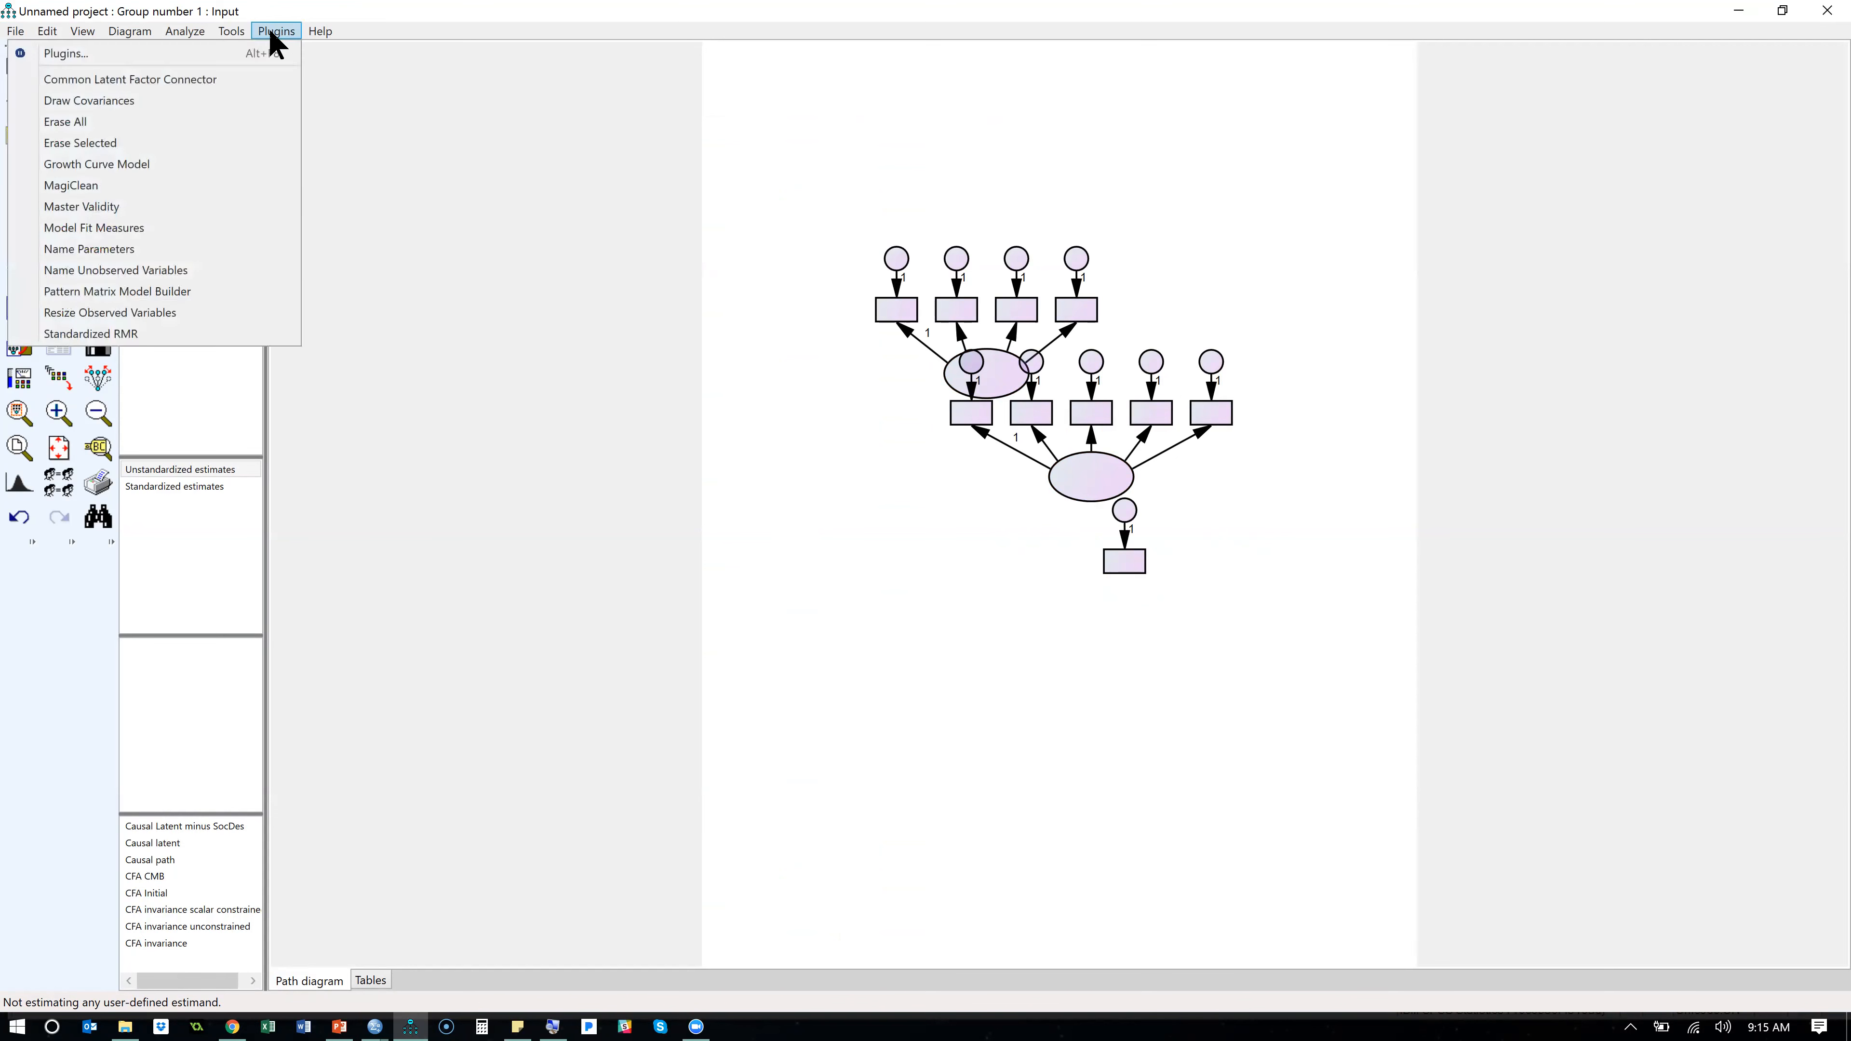
left_click(229, 116)
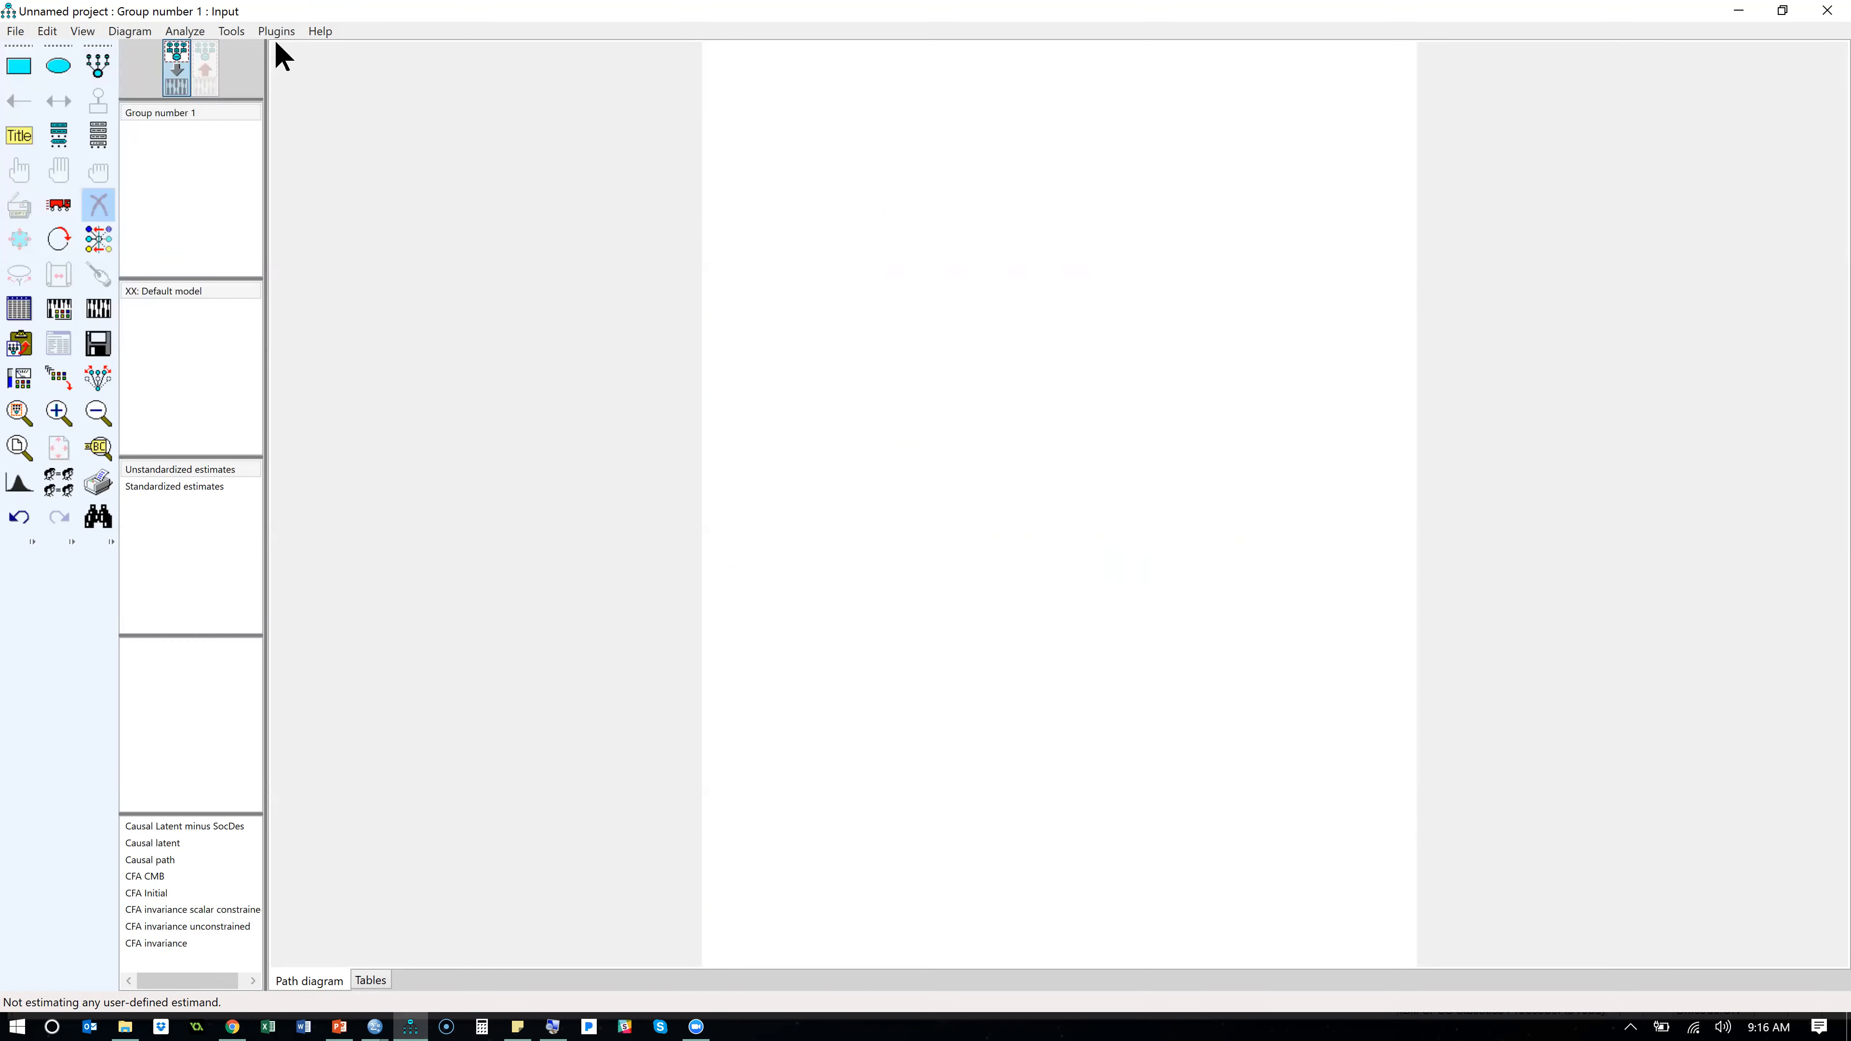
left_click(283, 29)
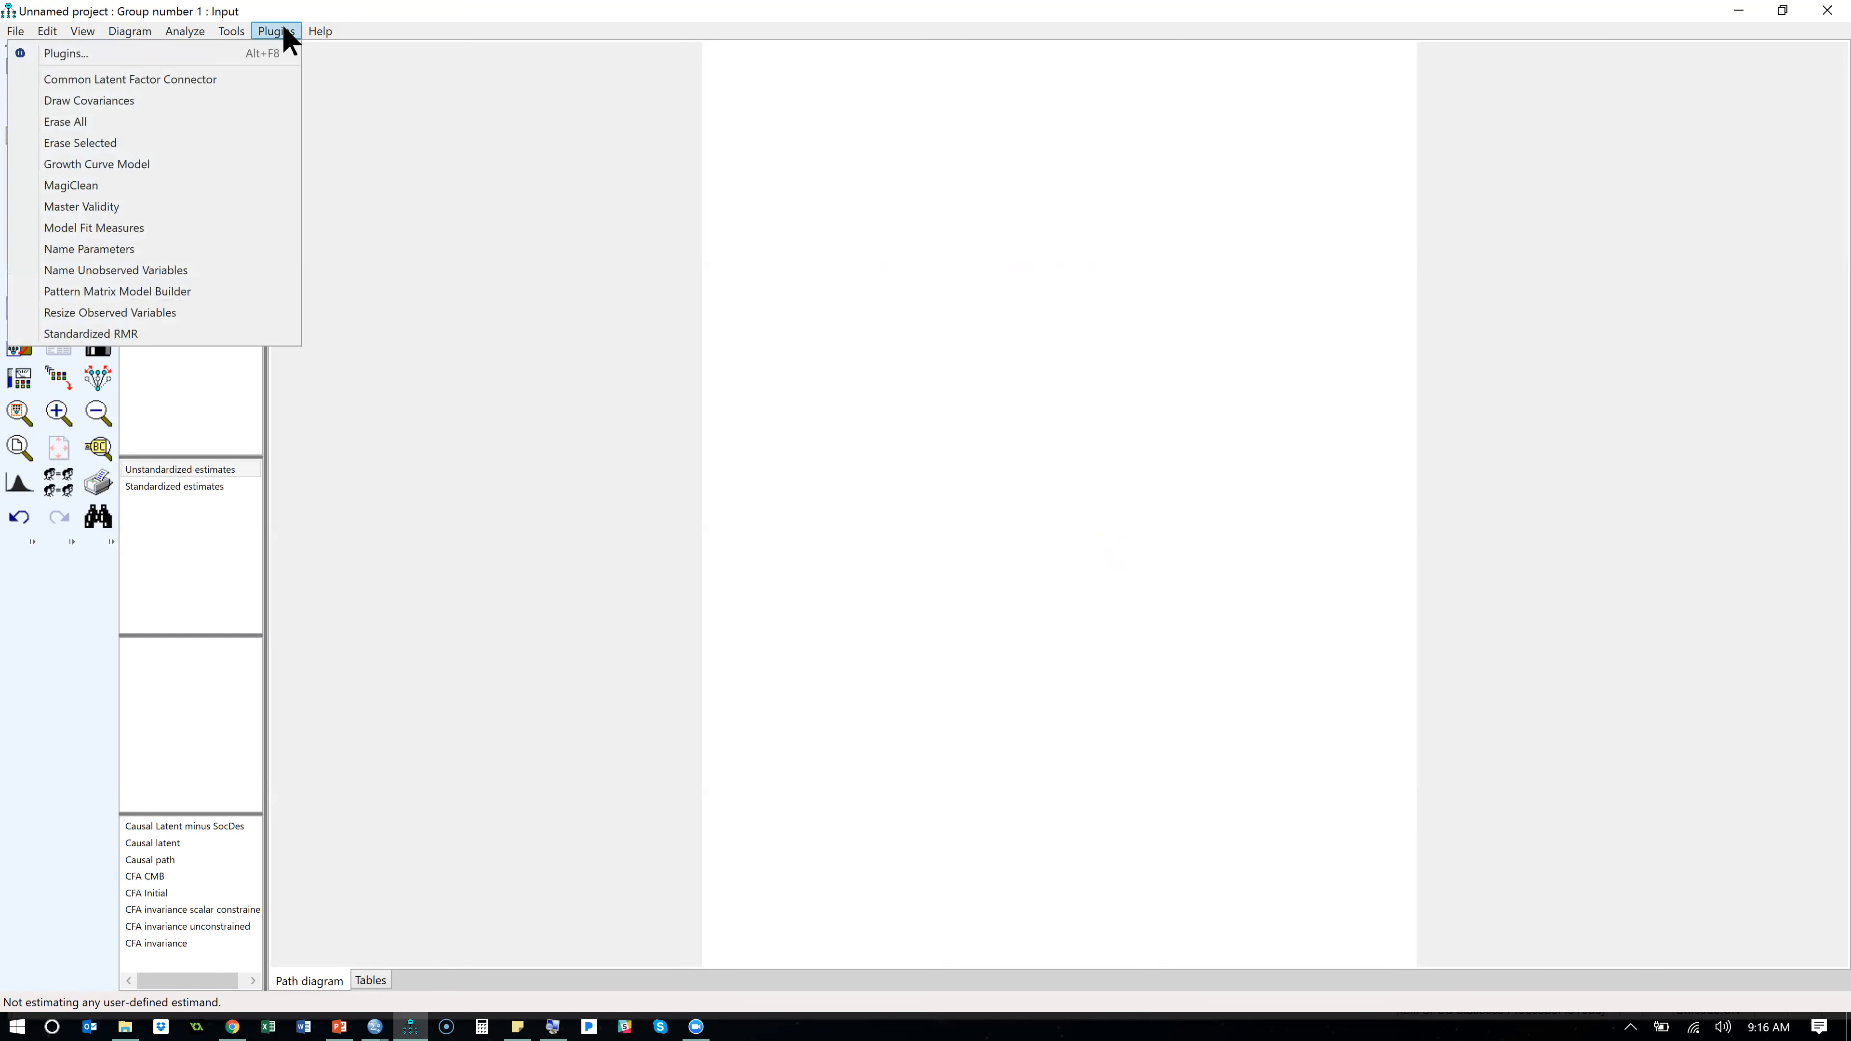
left_click(420, 155)
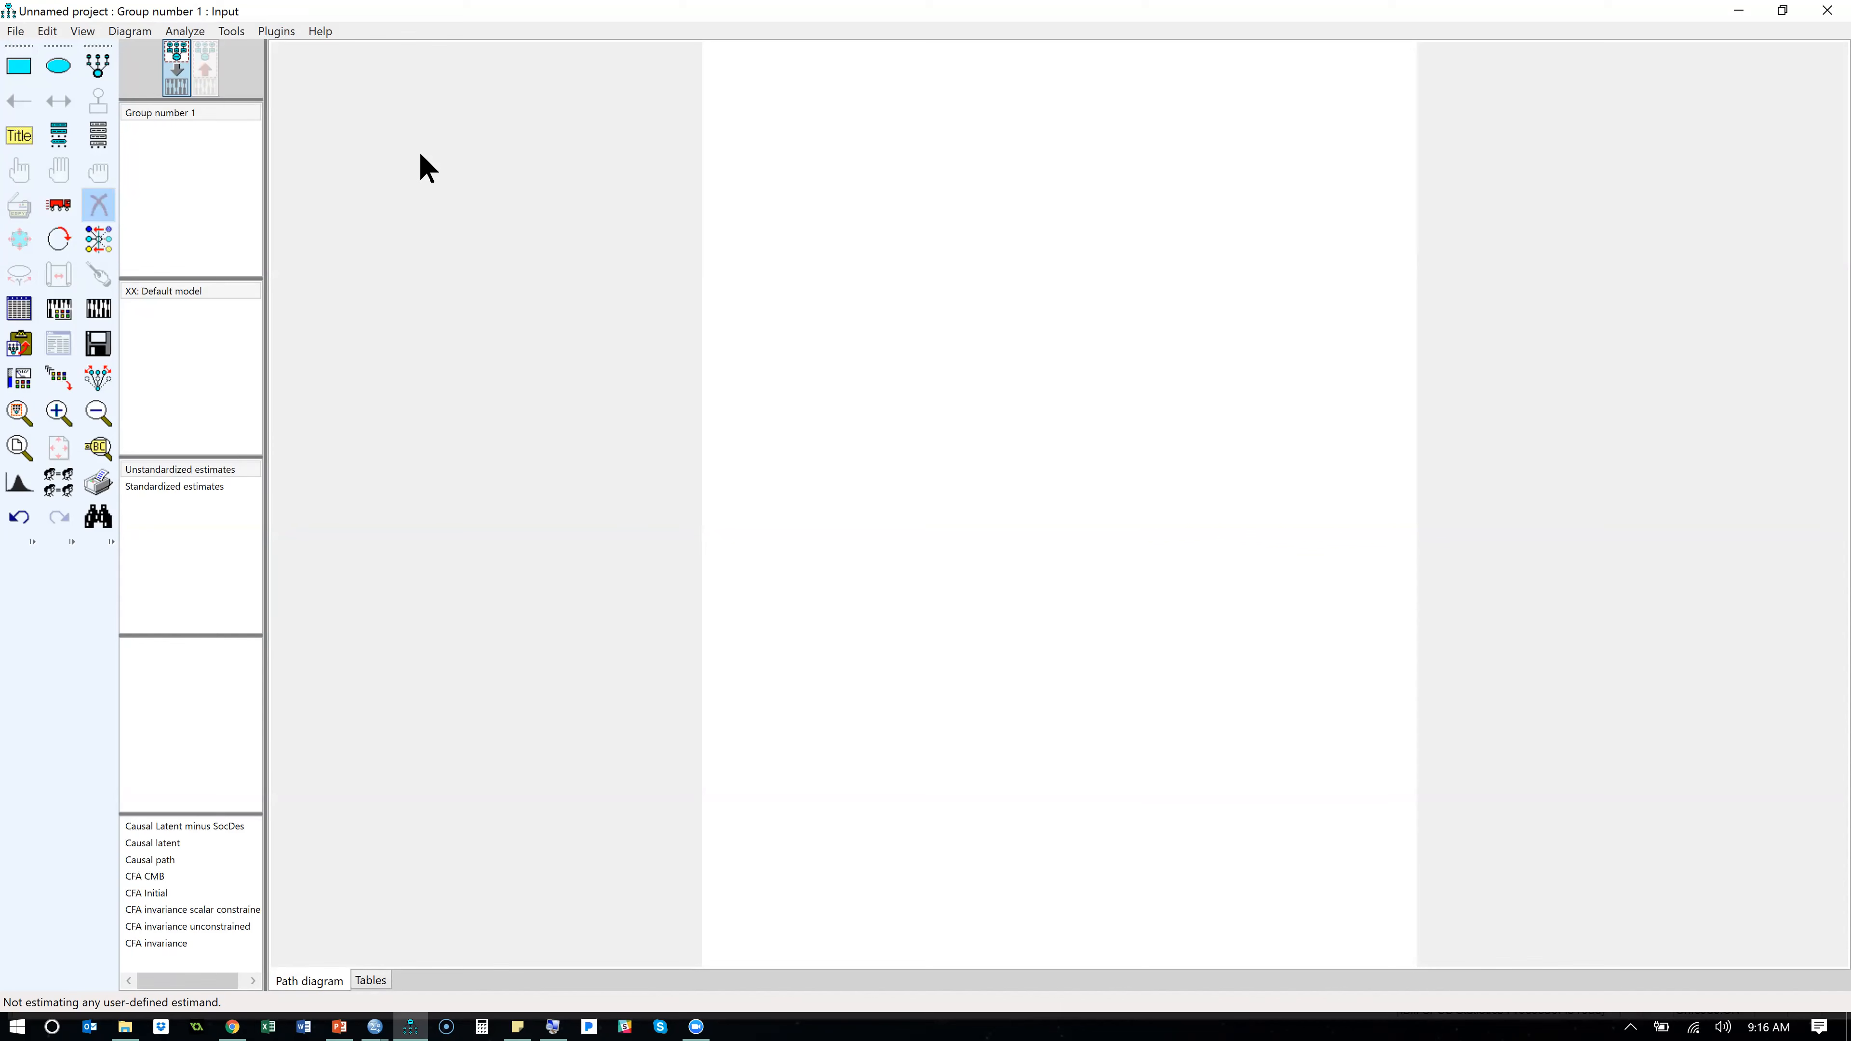
- Switch to File Explorer and open the "estimands and plugins" folder inside SEM Boot Camp BYU
key("alt+Tab")
key("alt+shift+Tab")
key("alt+shift+Tab")
key("alt+shift+Tab")
key("alt+shift+Tab")
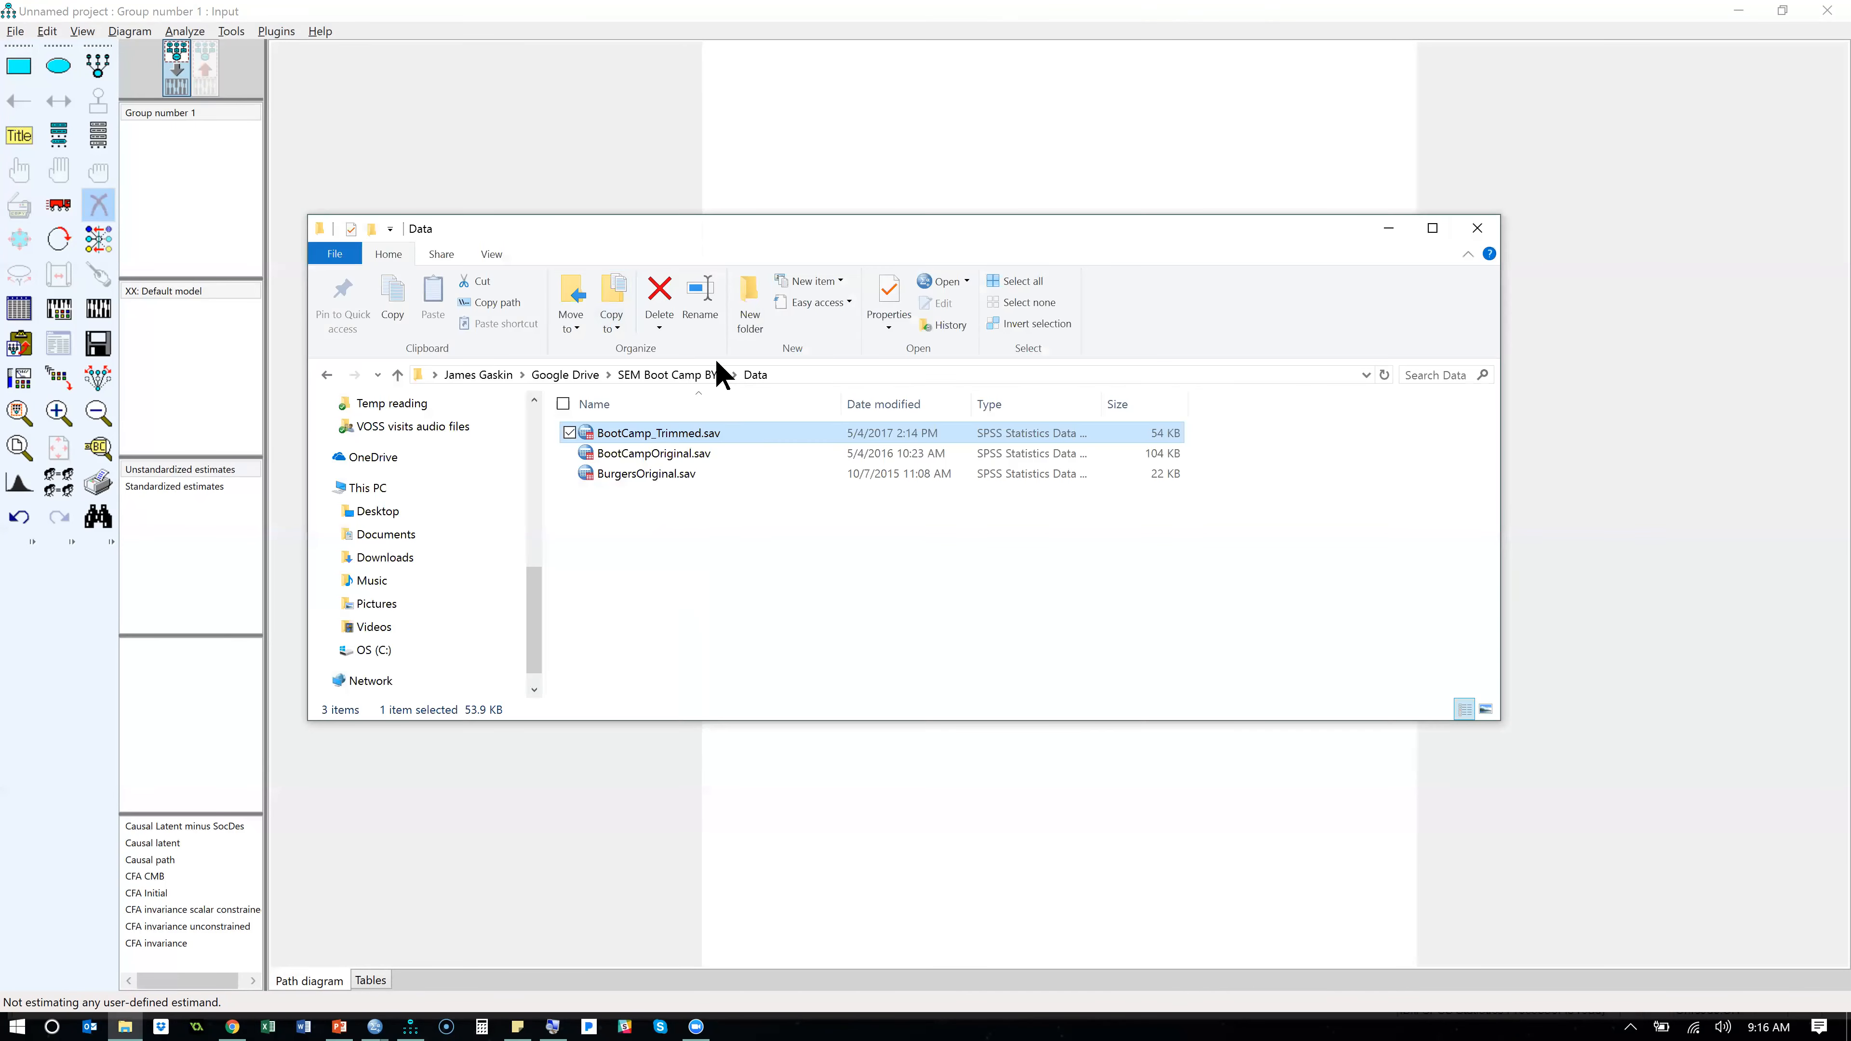
left_click(696, 375)
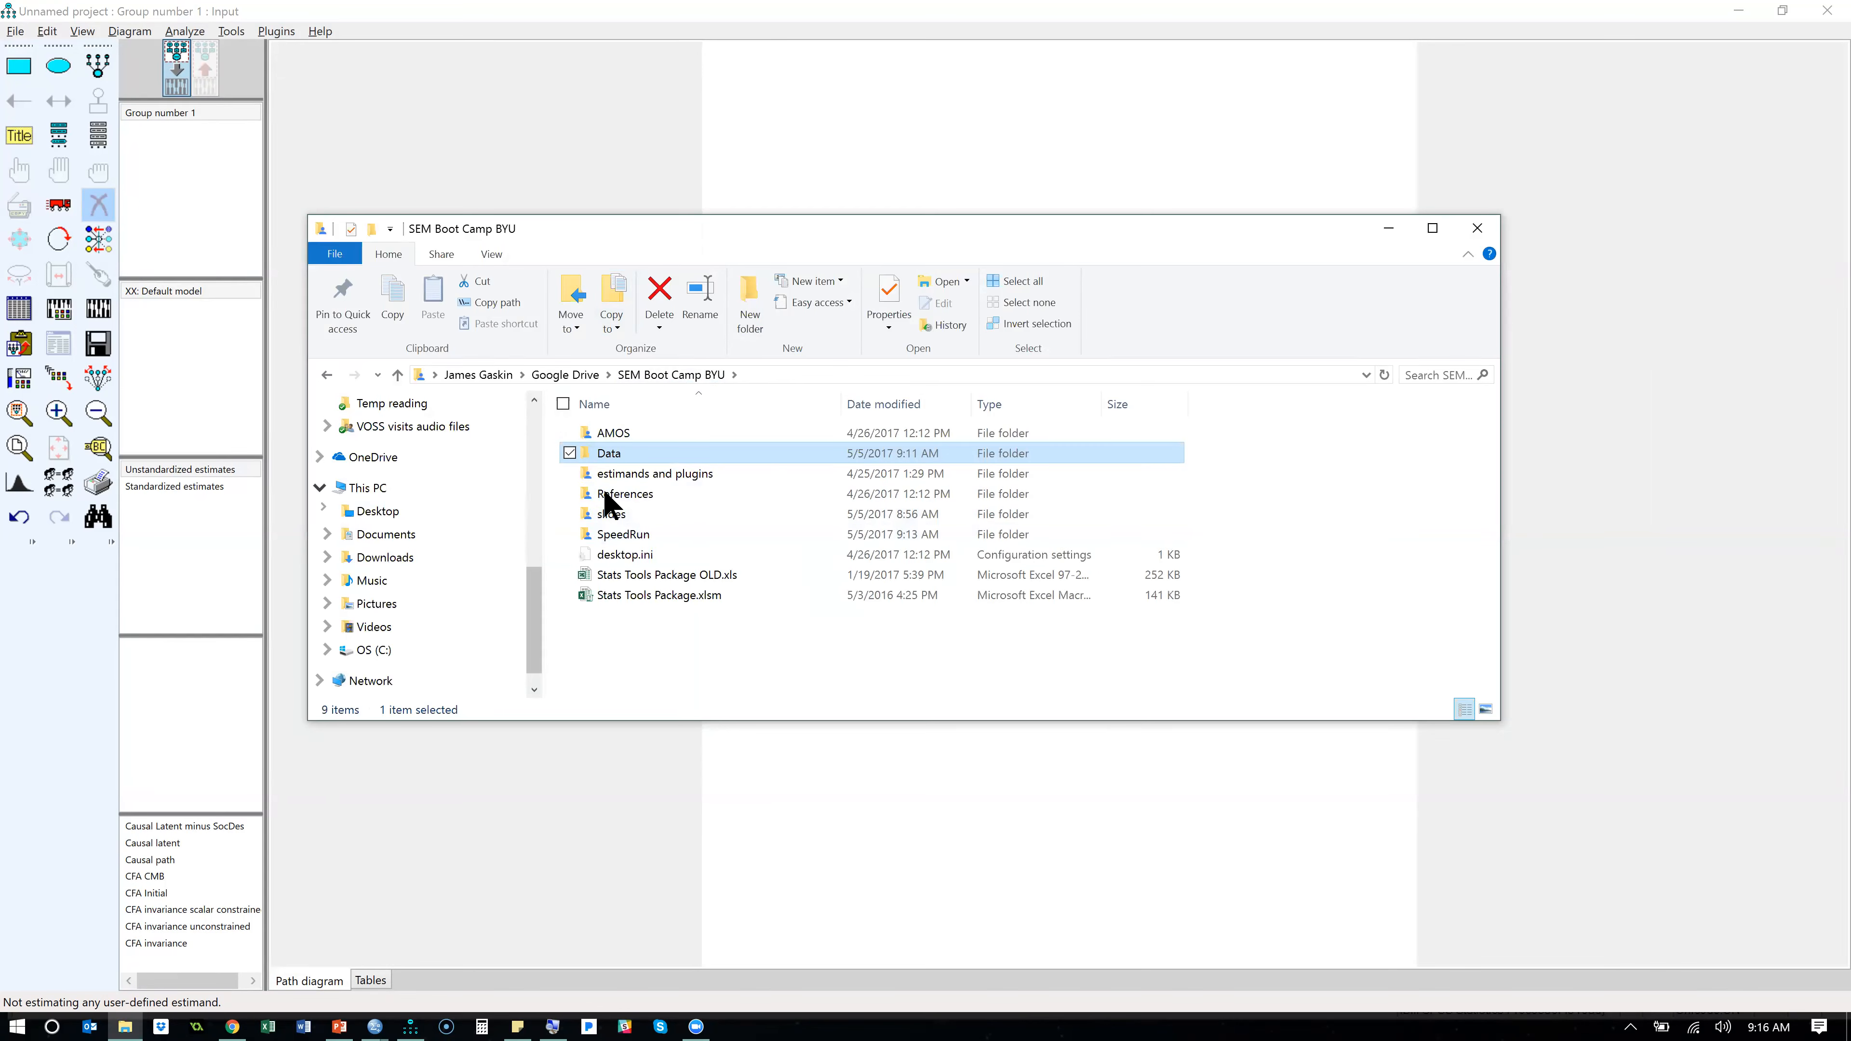
double_click(709, 478)
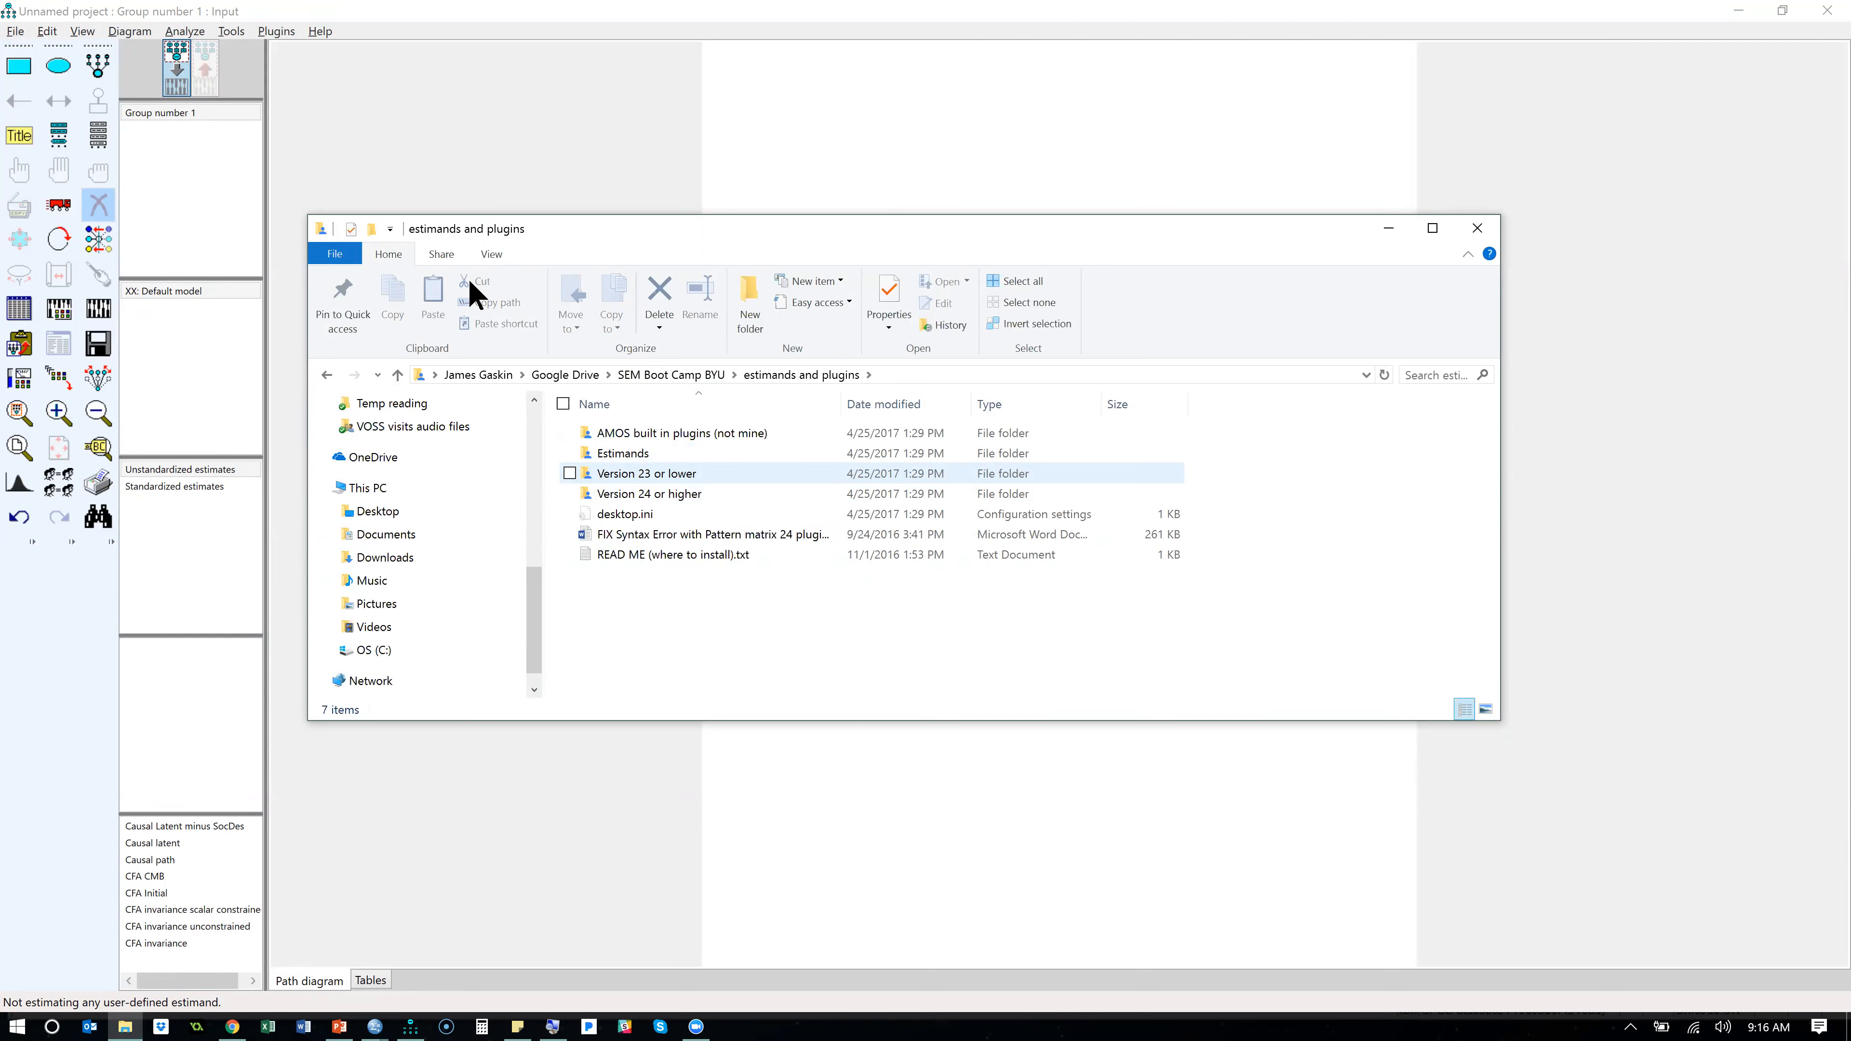
- Return to Amos and check its version number in the program information
left_click(334, 35)
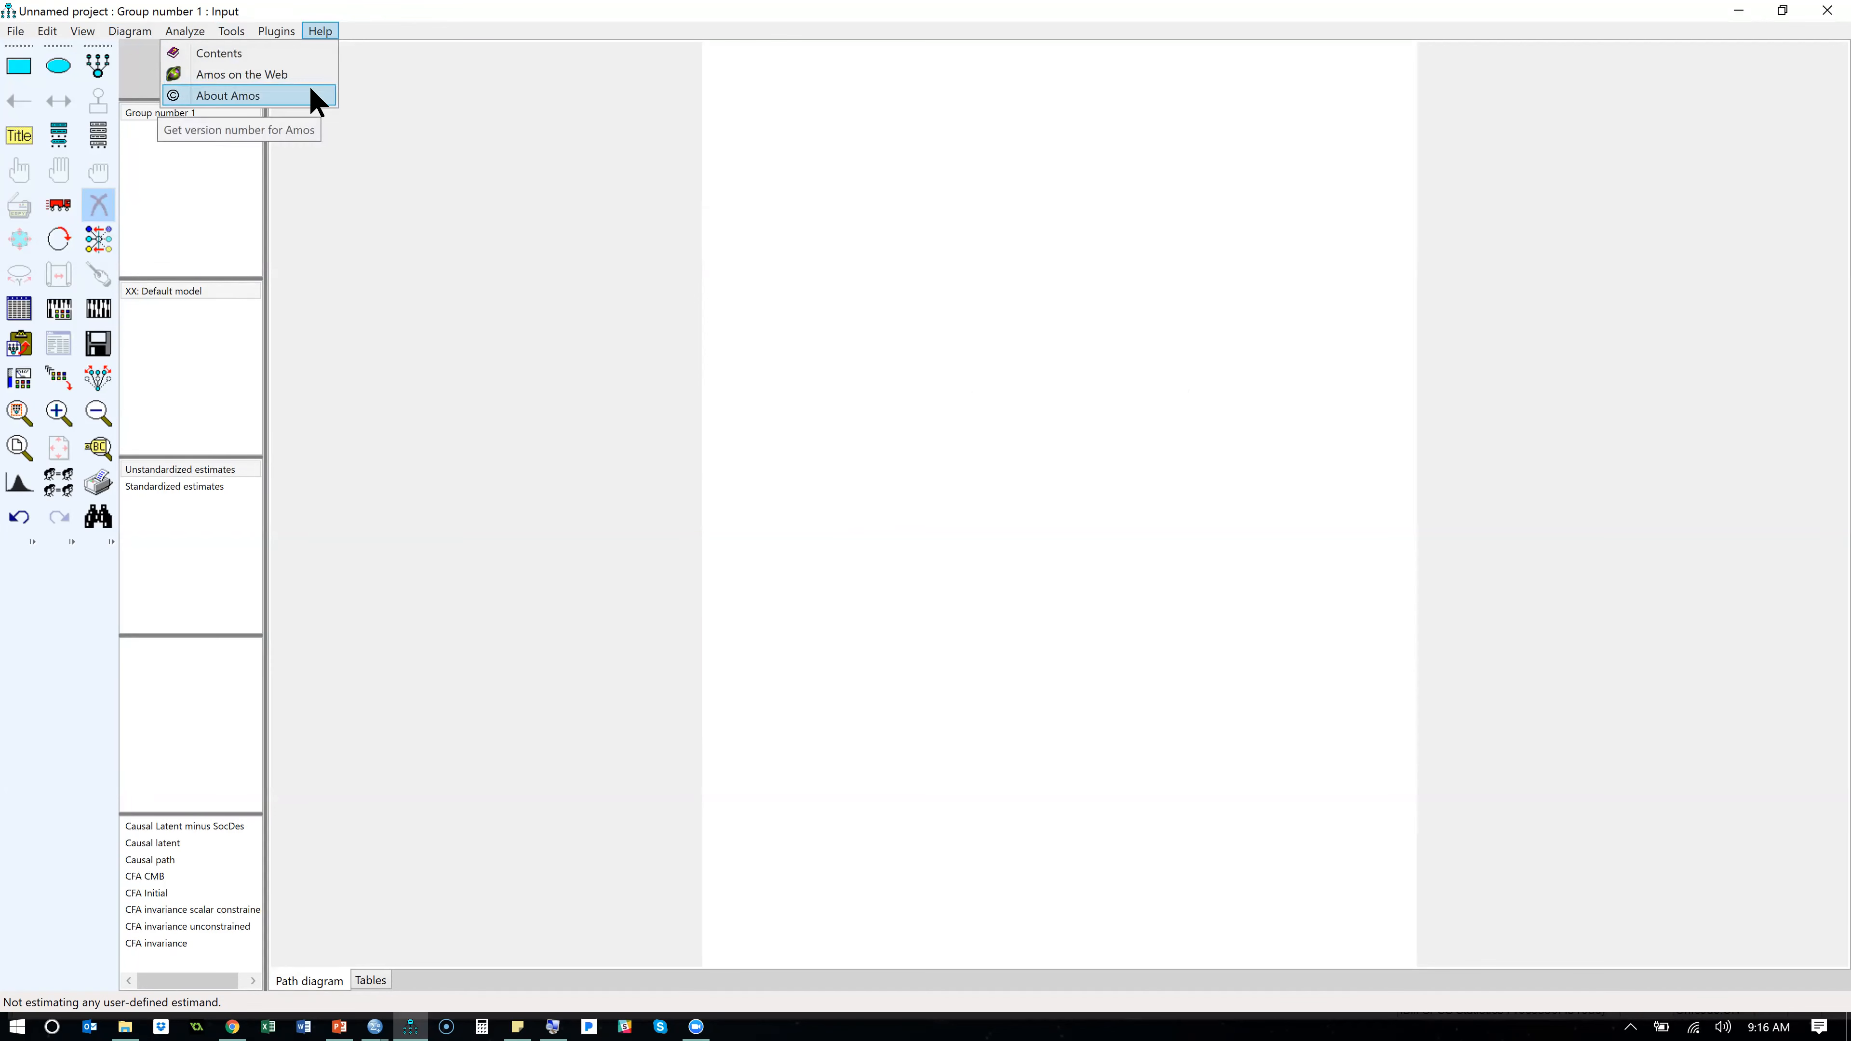
left_click(312, 91)
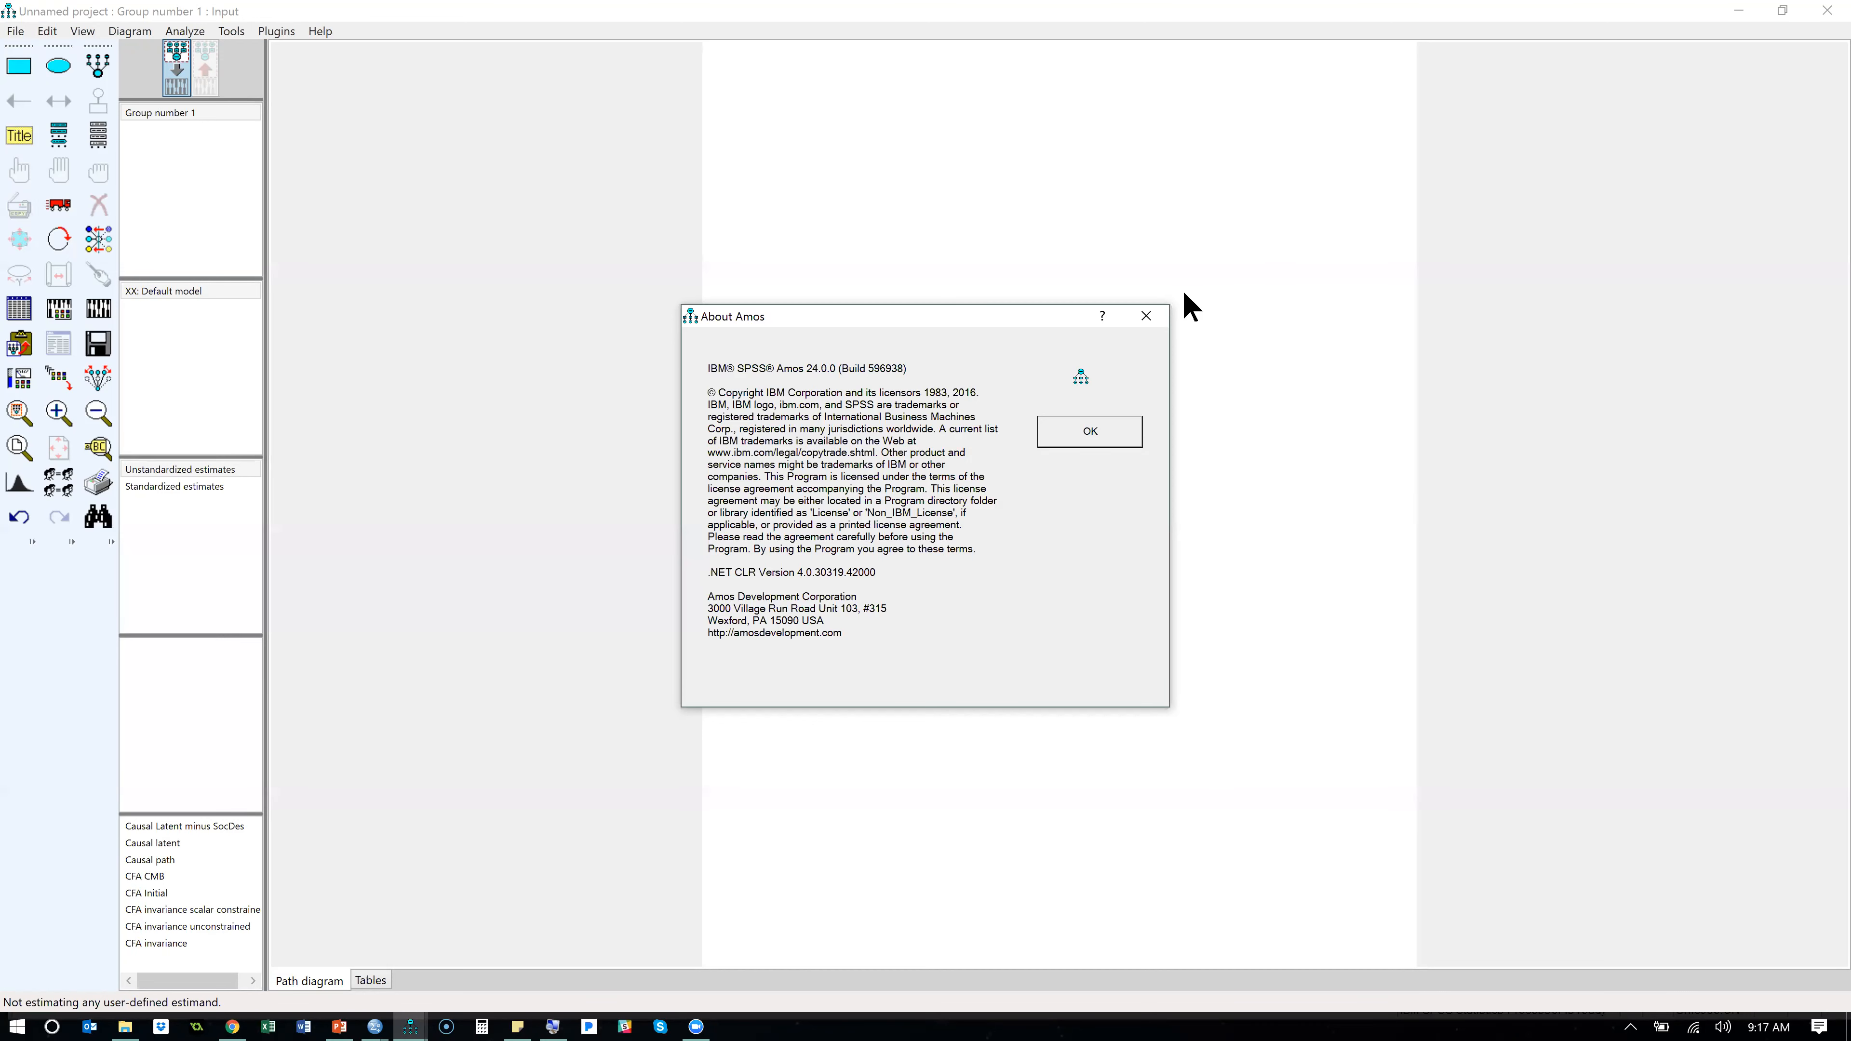
left_click(1159, 316)
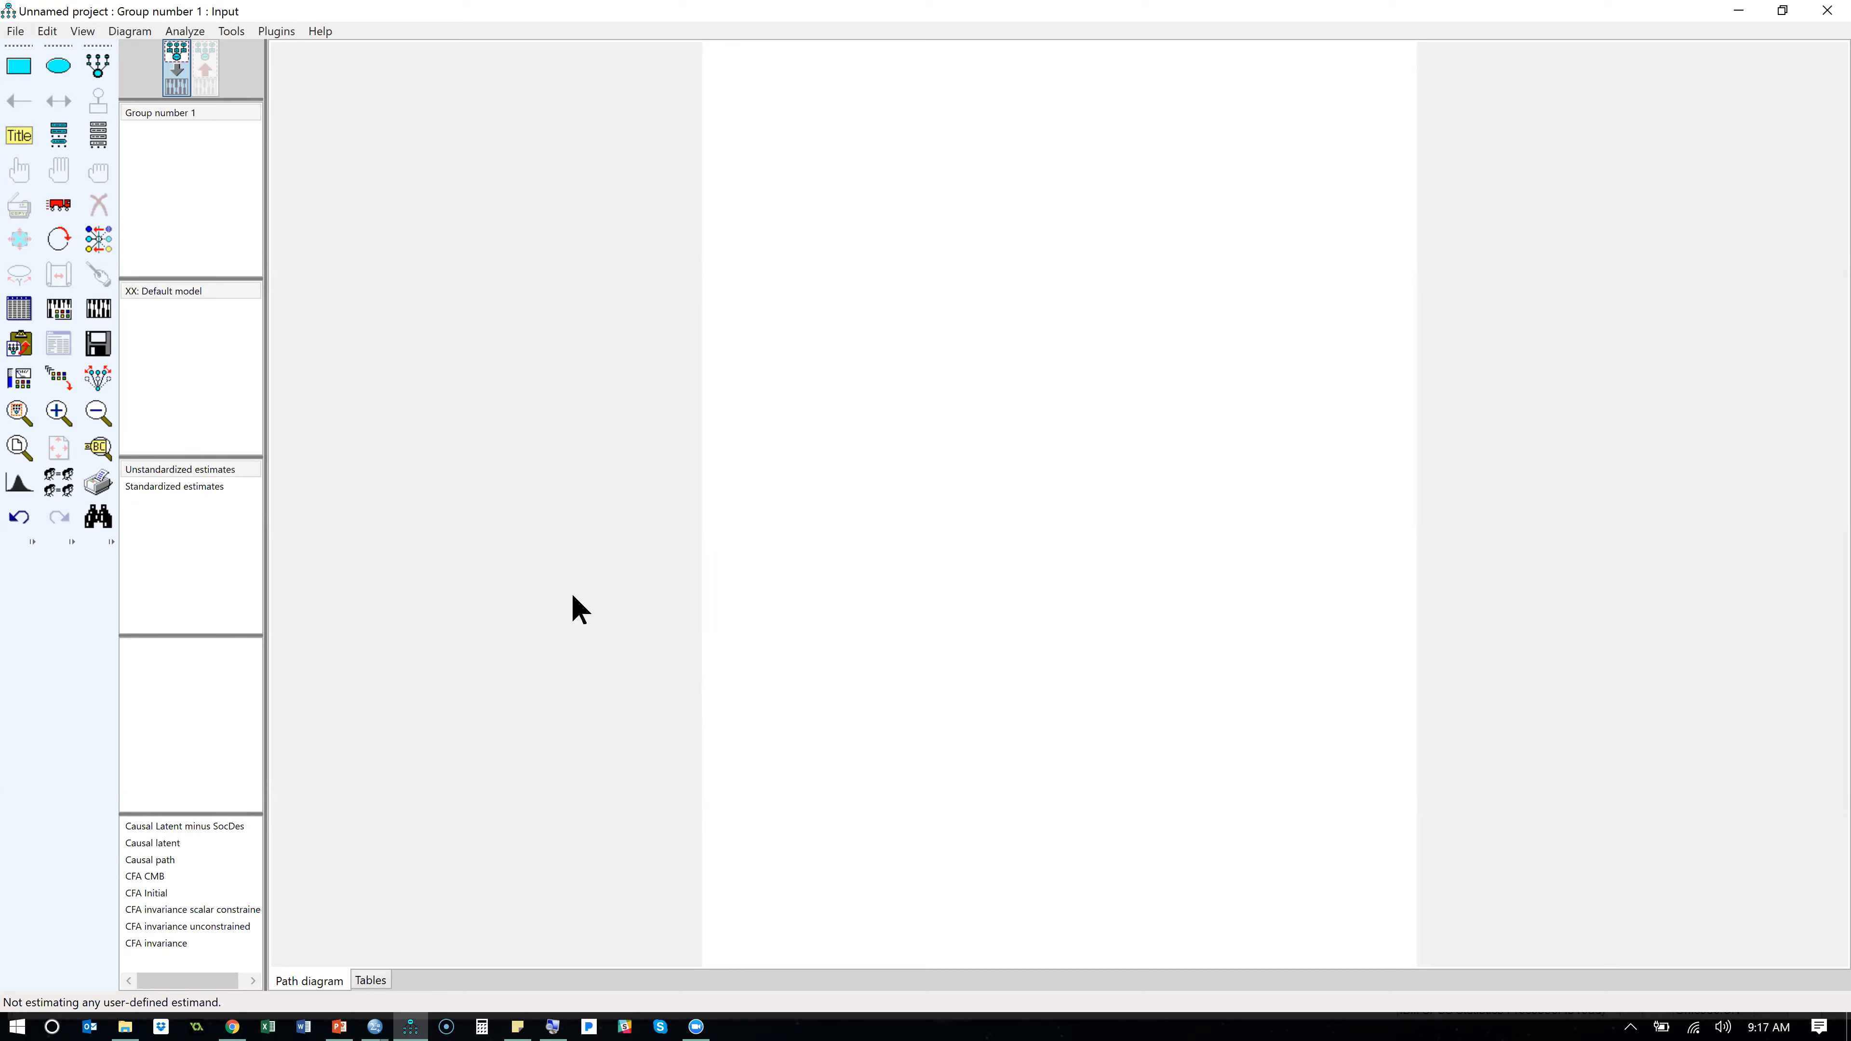
left_click(665, 702)
- Switch to File Explorer, open the "Version 23 or lower" plugin folder, and open a second File Explorer window
key("alt+Tab")
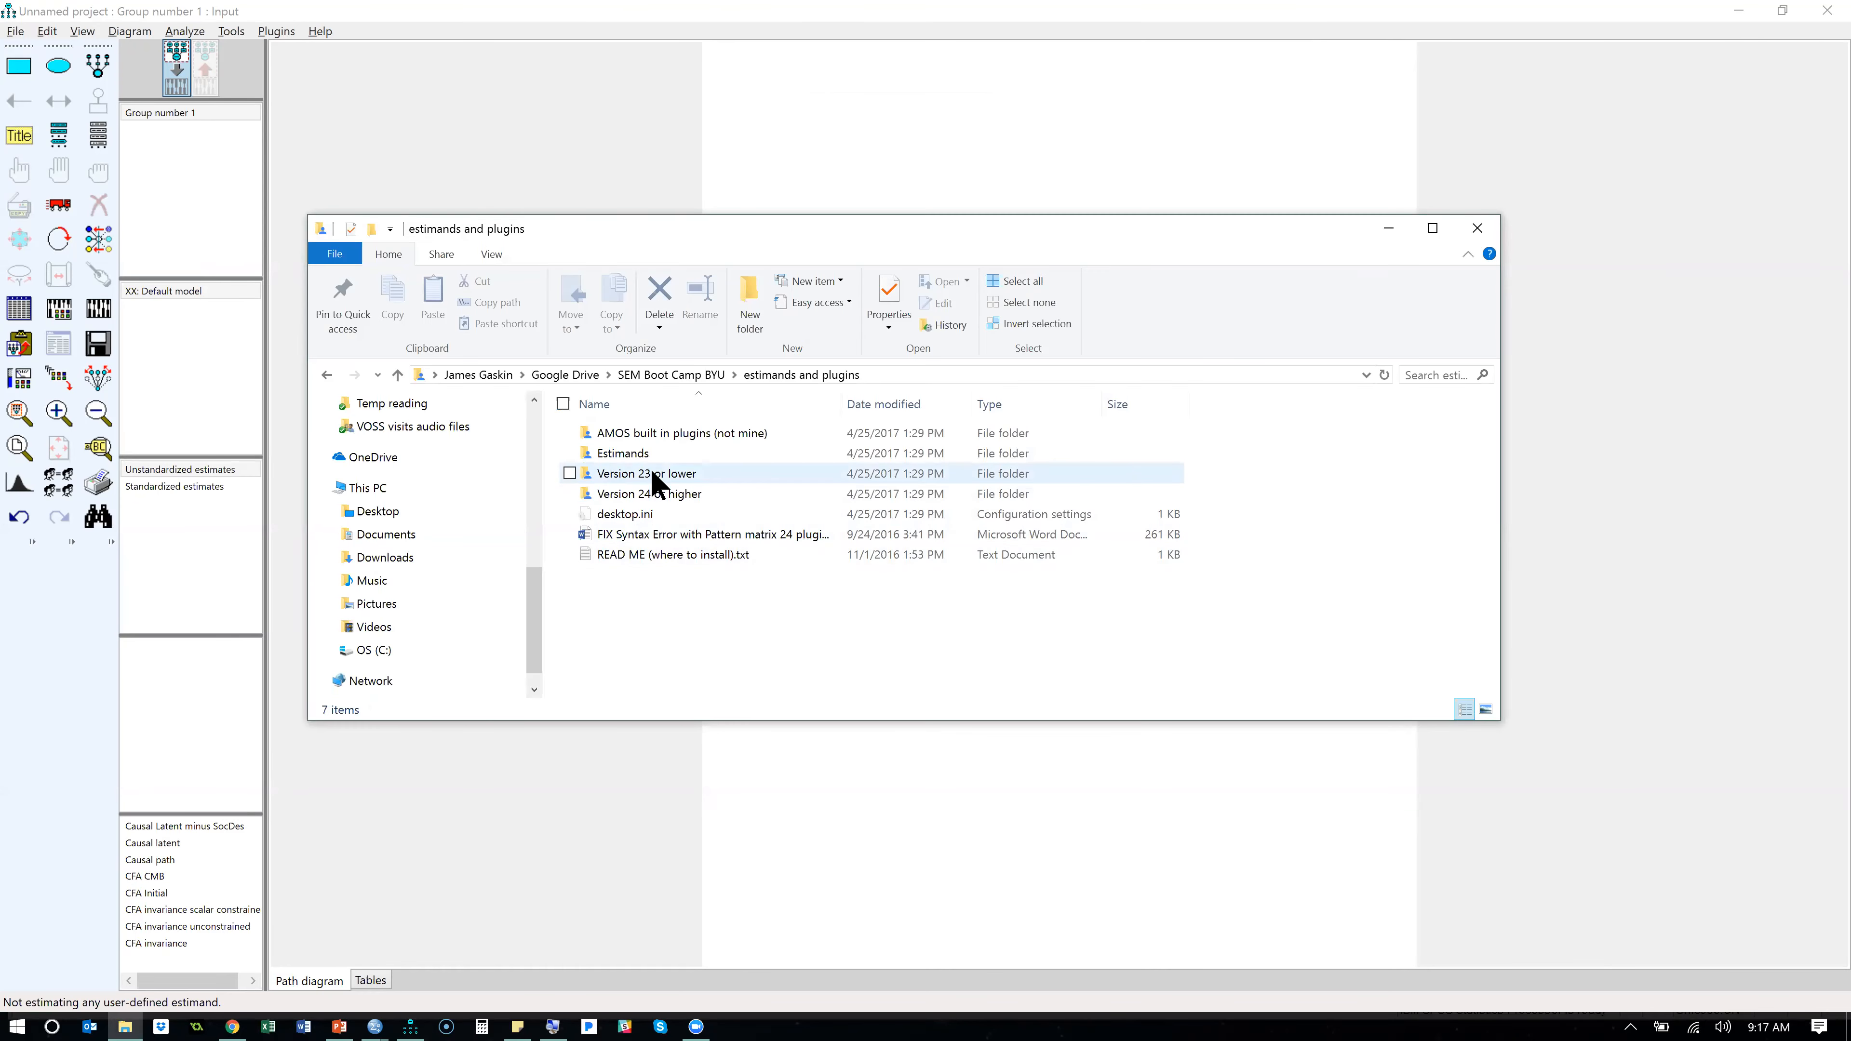
double_click(654, 476)
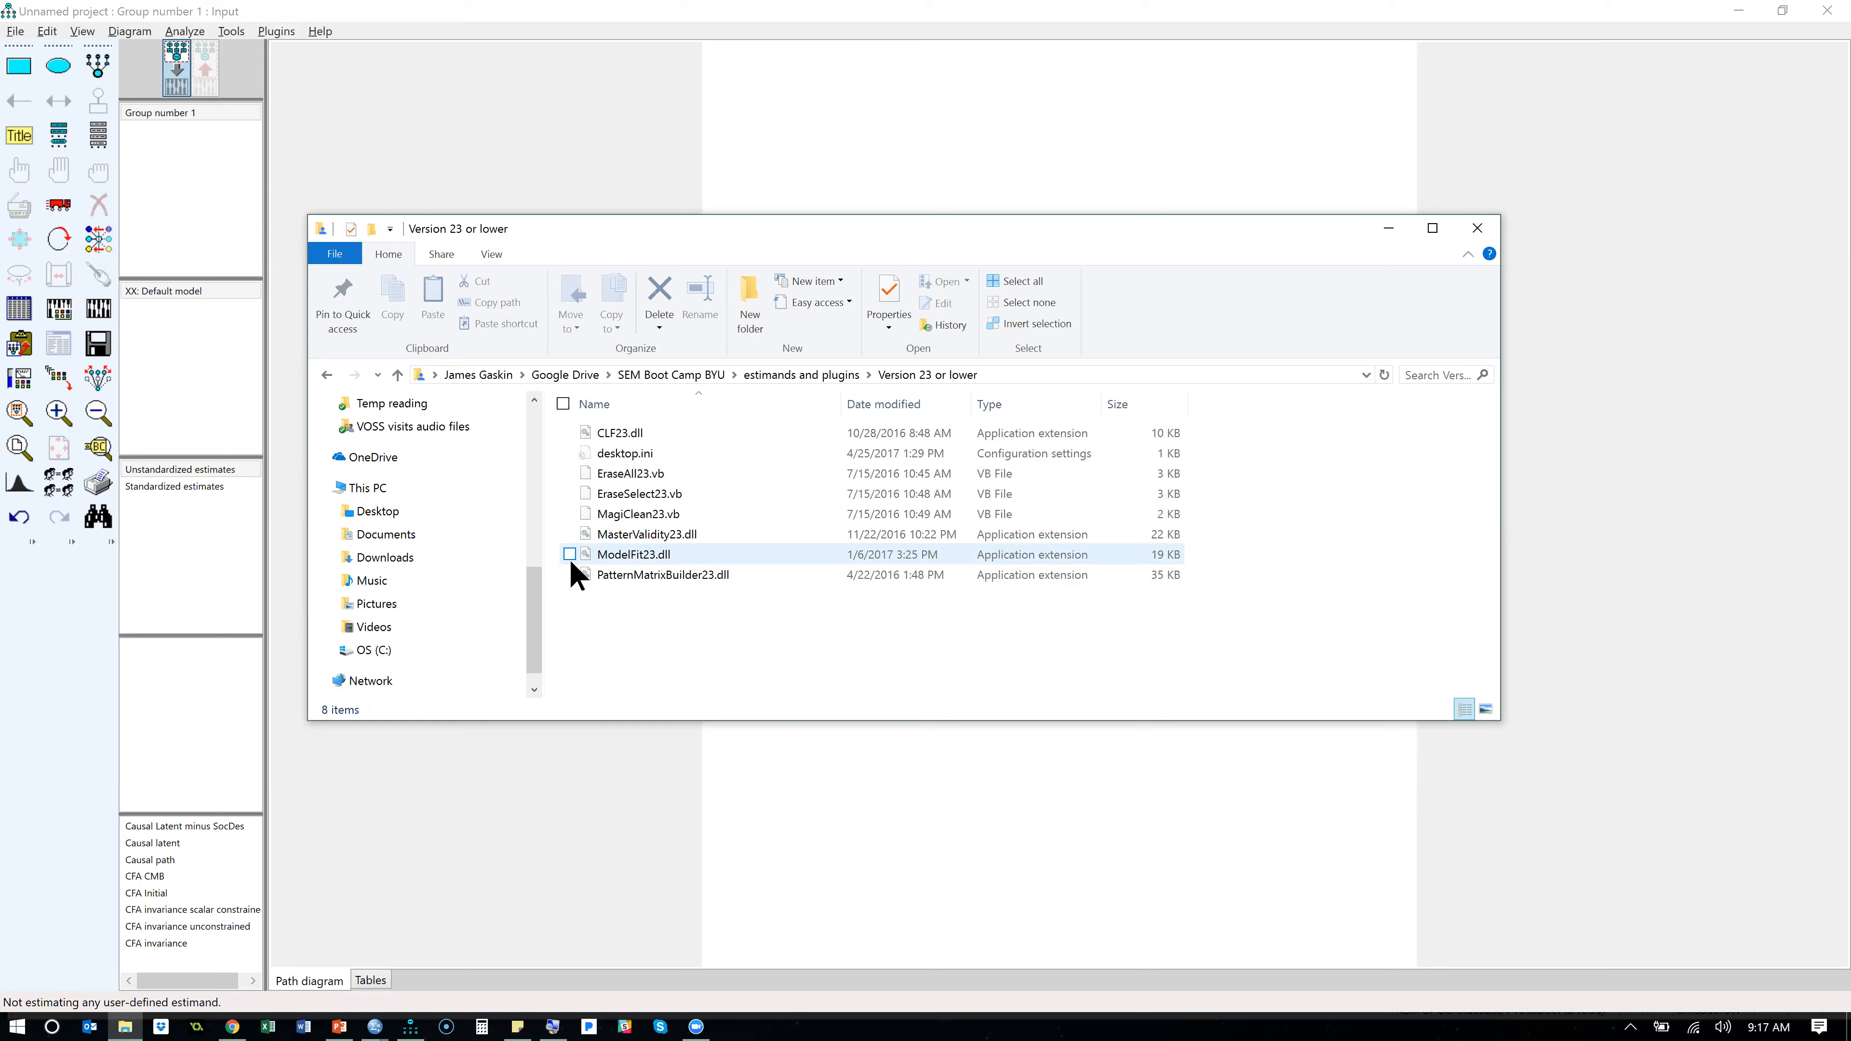
right_click(128, 1011)
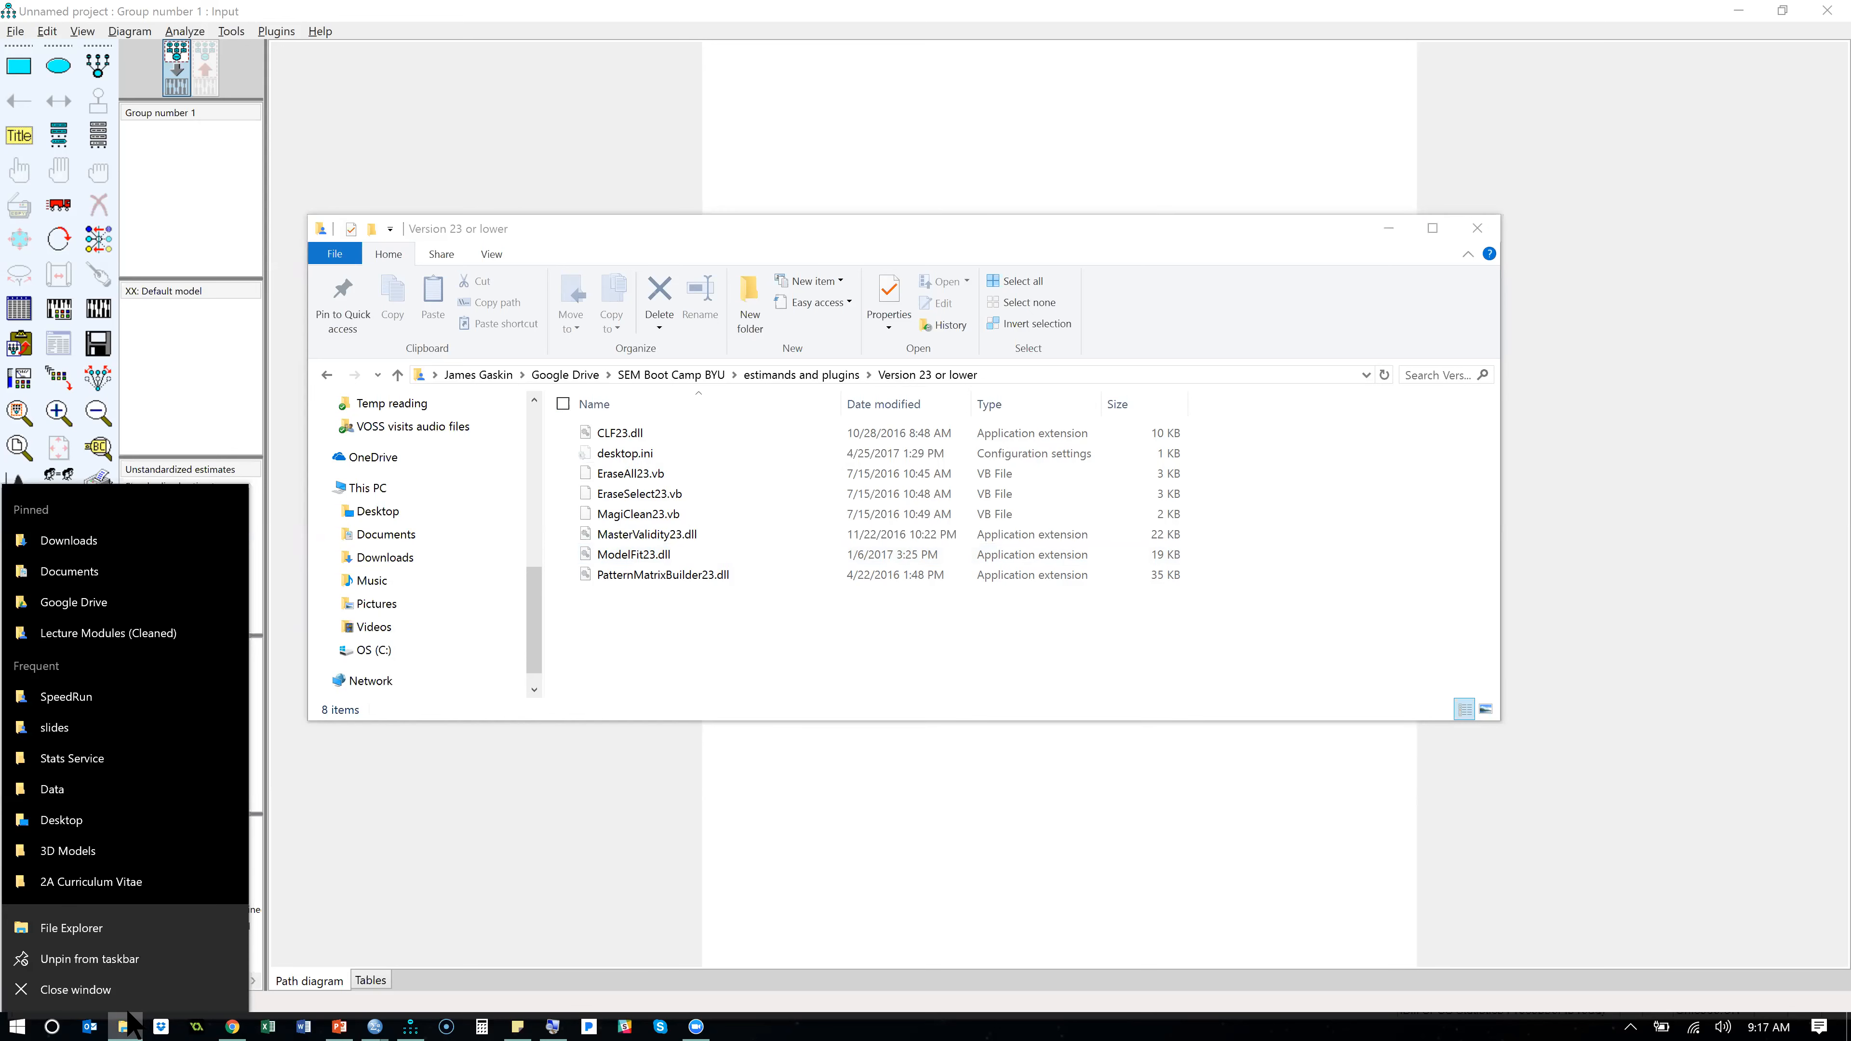
left_click(130, 933)
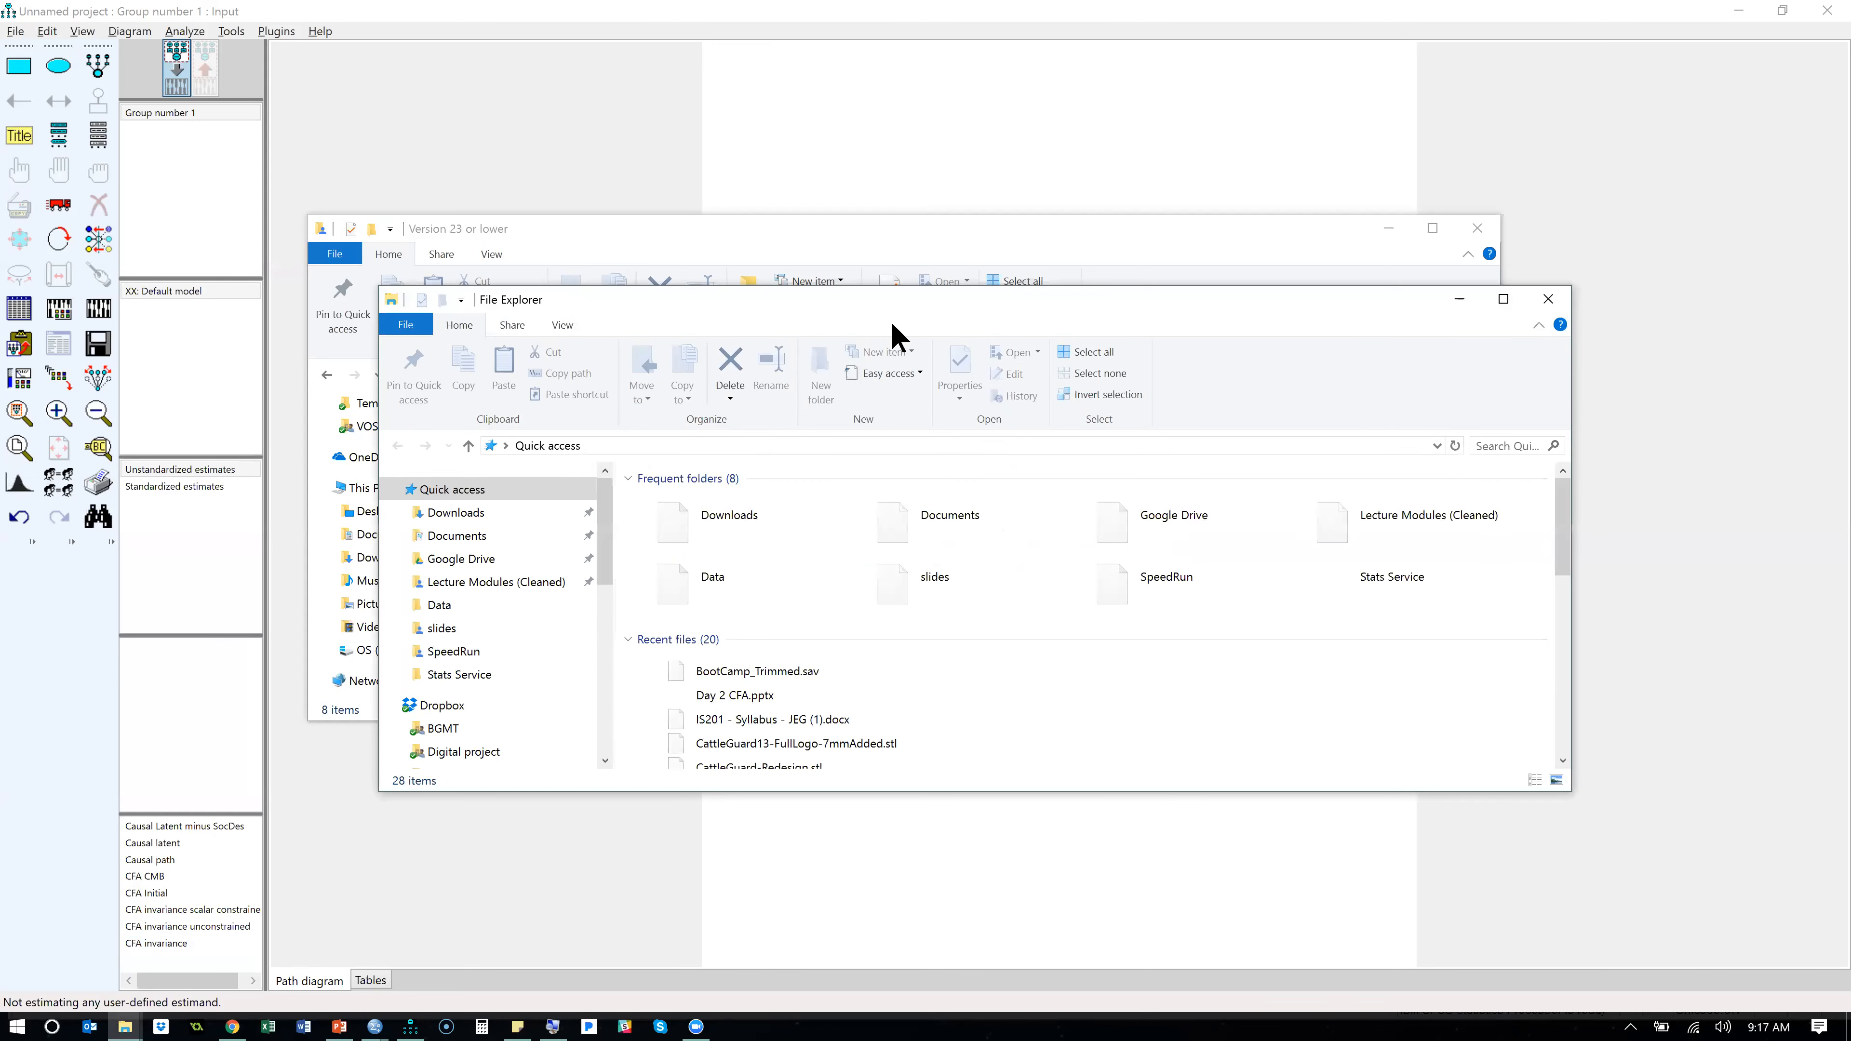
- Move the new File Explorer window aside and open the Program Files (x86) folder on the OS (C:) drive
left_click_drag(1017, 315, 1054, 225)
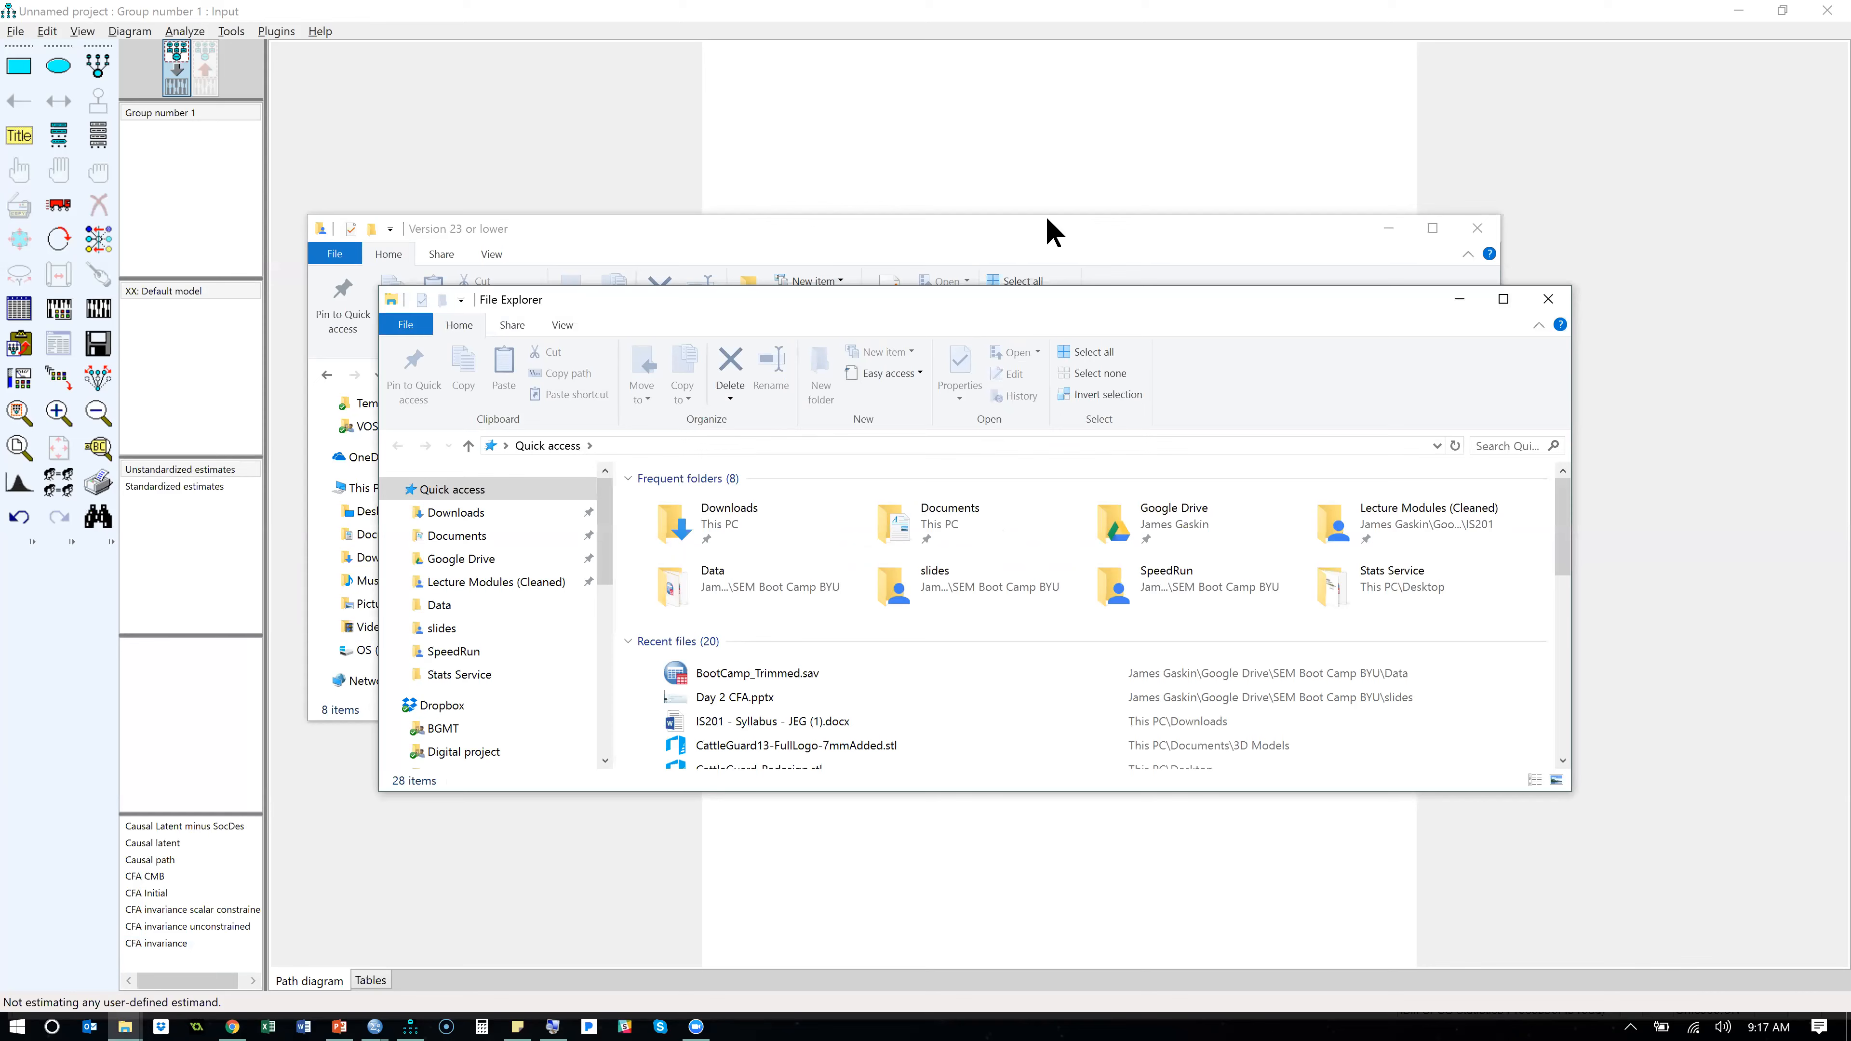
left_click_drag(642, 452, 631, 639)
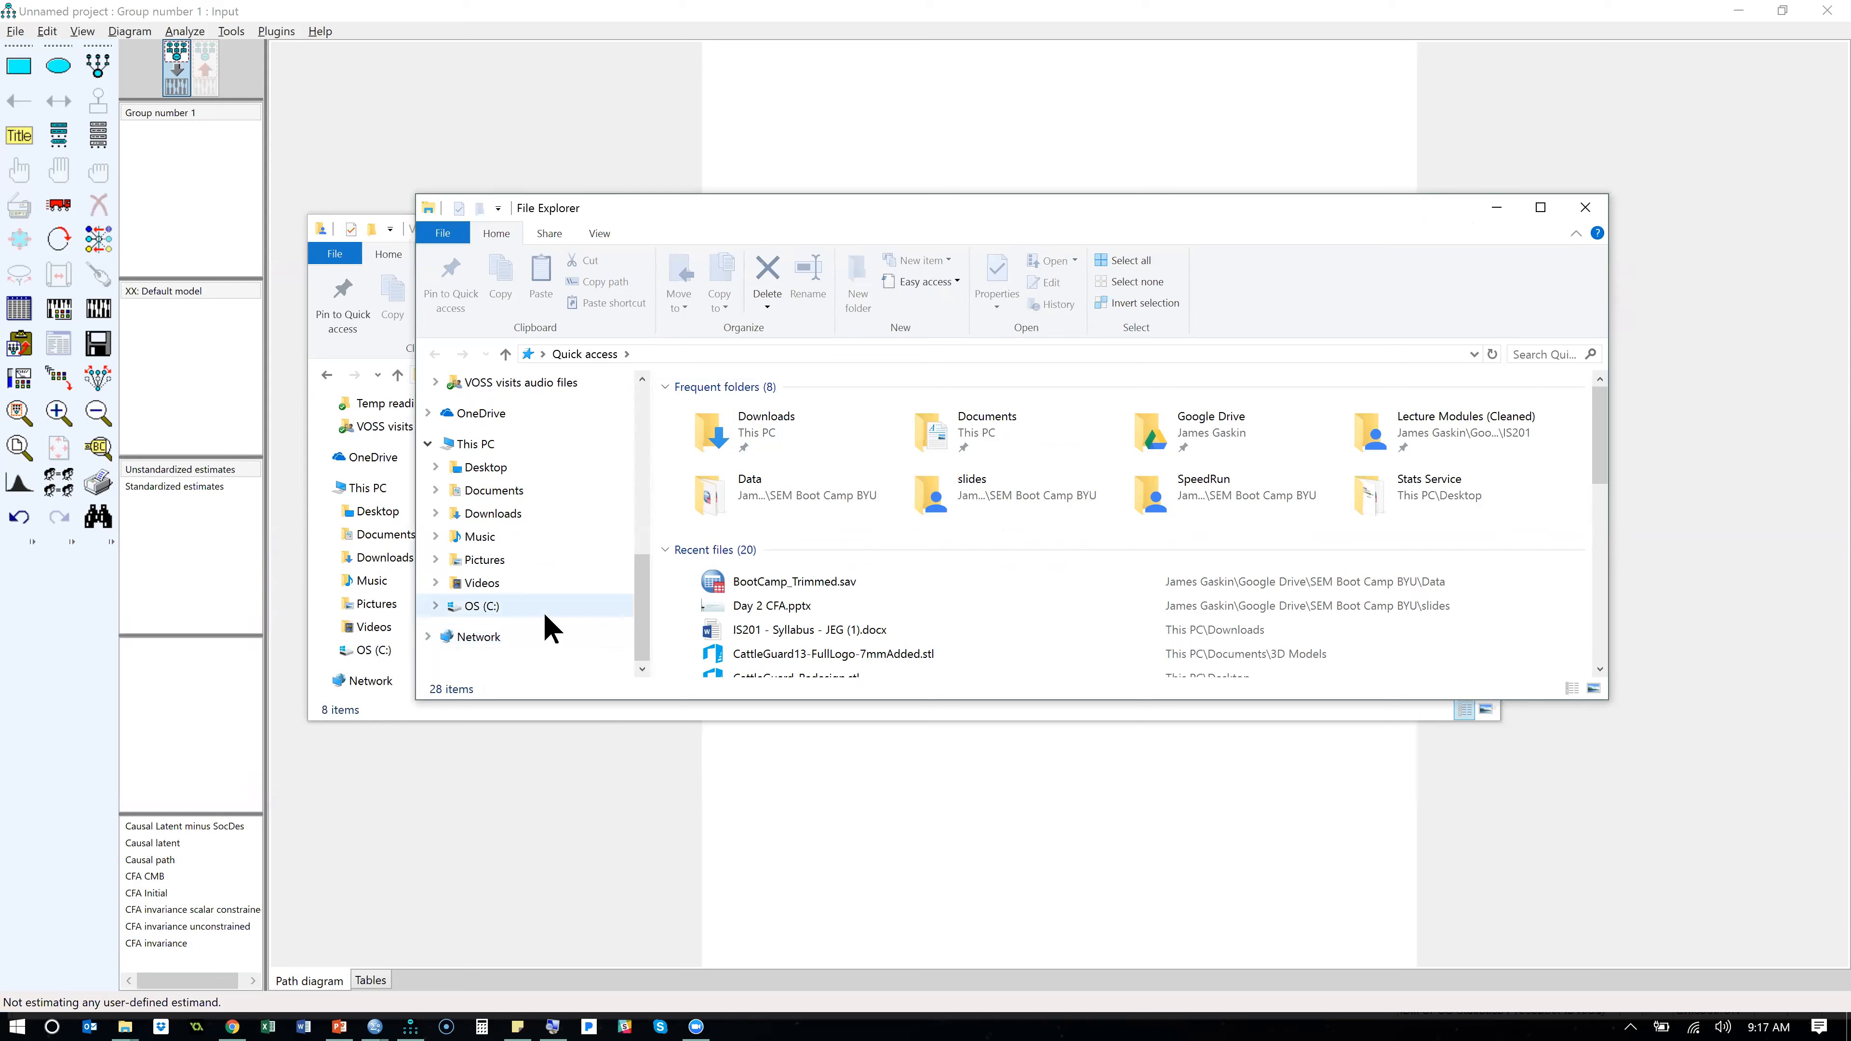
left_click(467, 608)
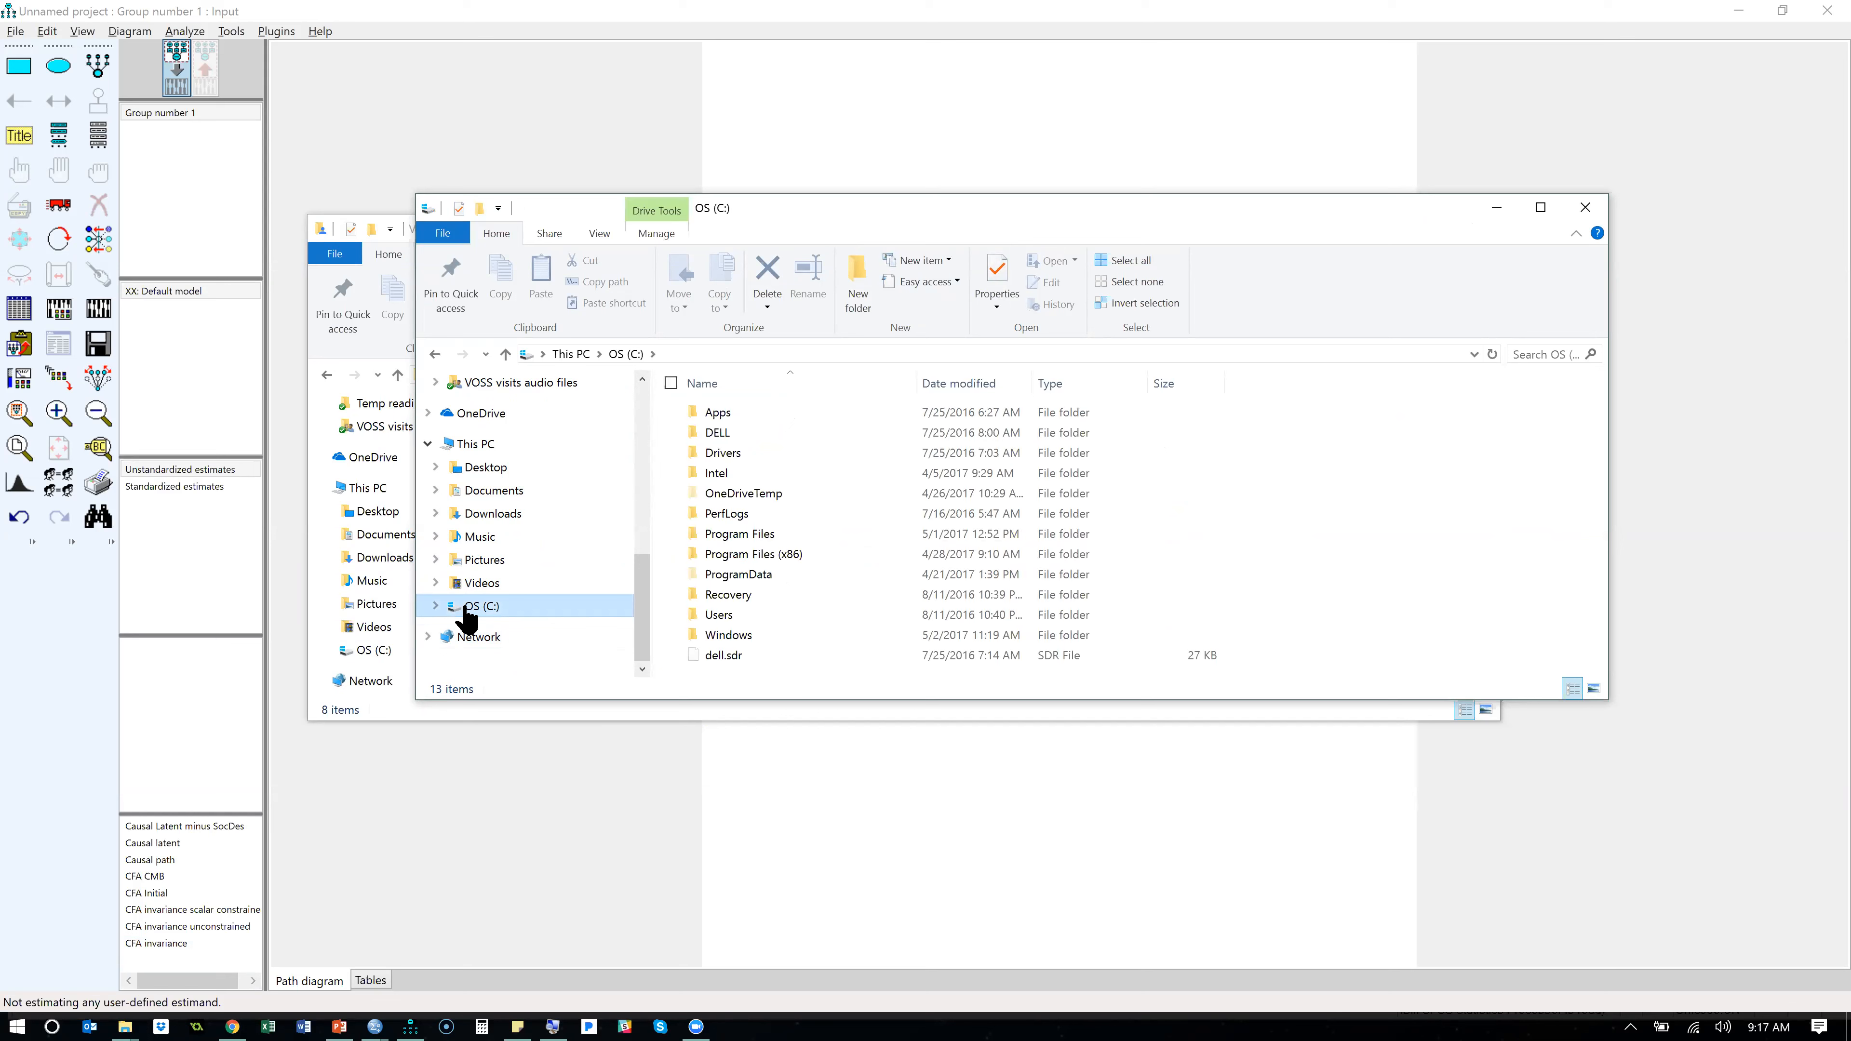
double_click(759, 556)
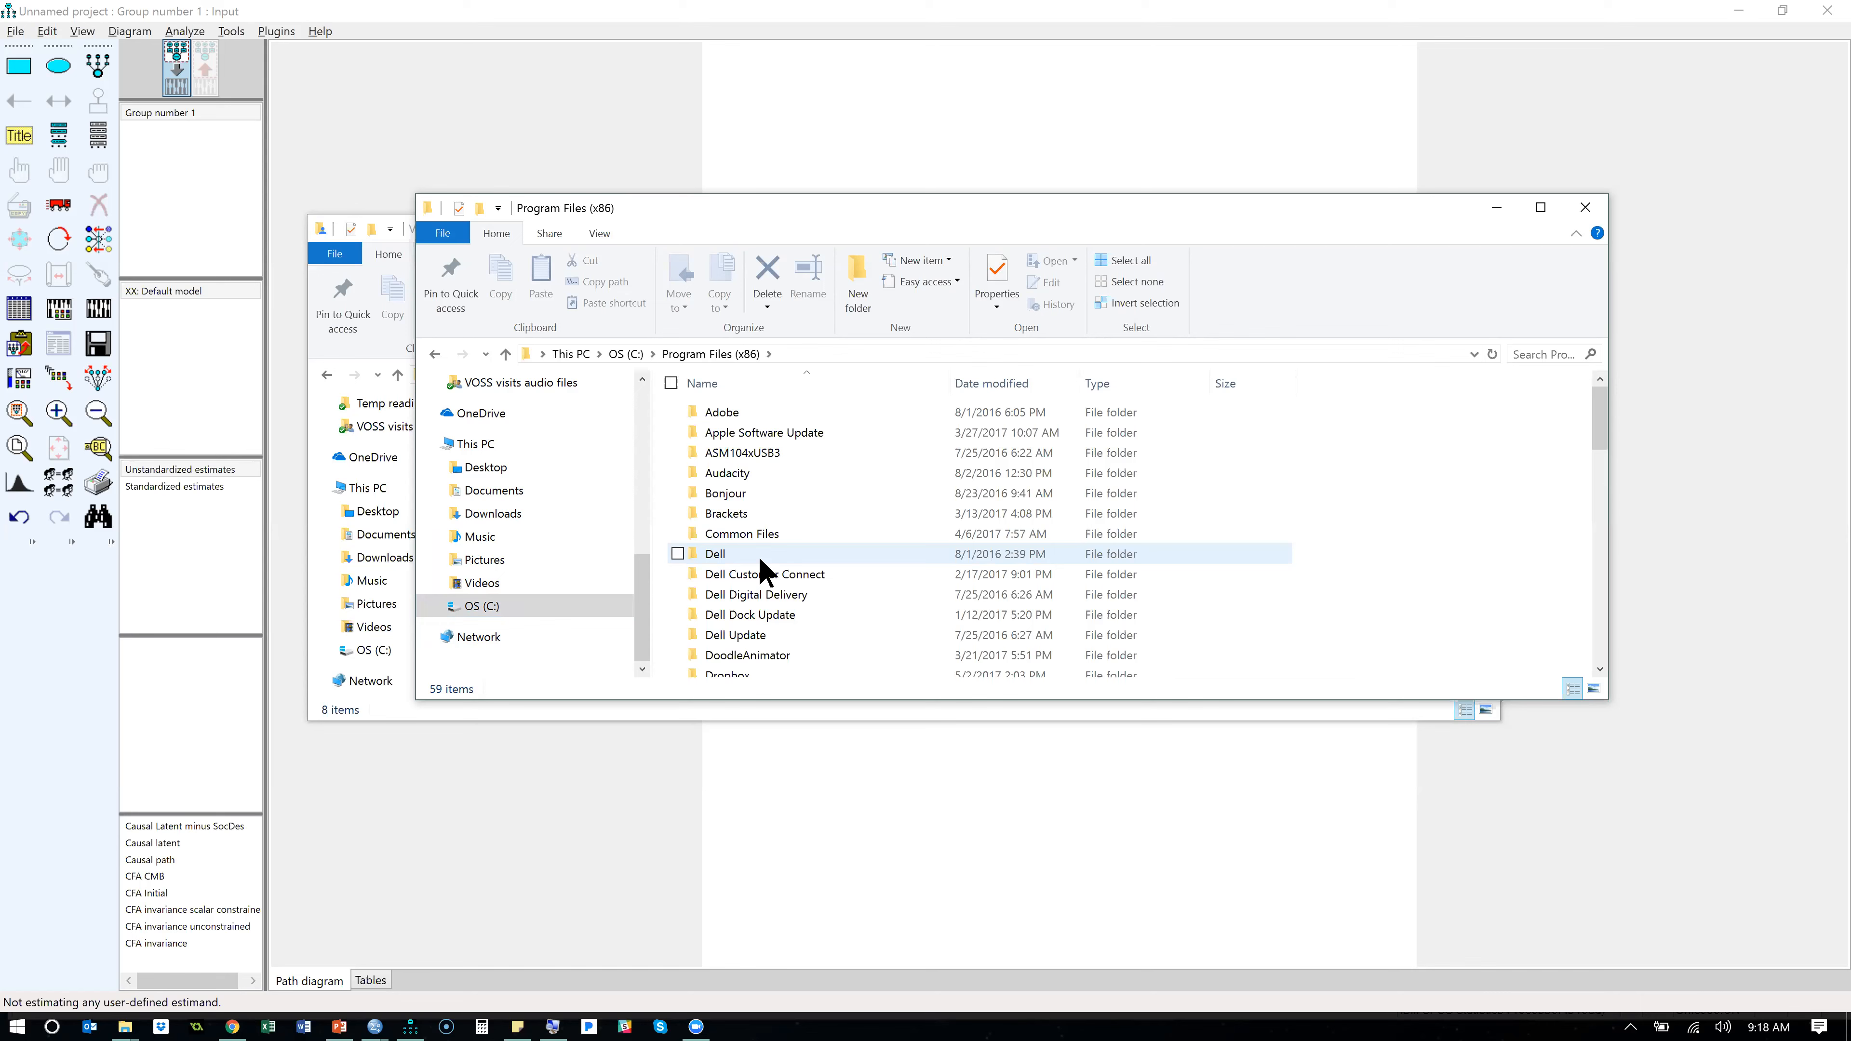
- Open the Amos 23 Plugins folder through IBM, SPSS, Amos and 23 inside Program Files (x86)
left_click(862, 525)
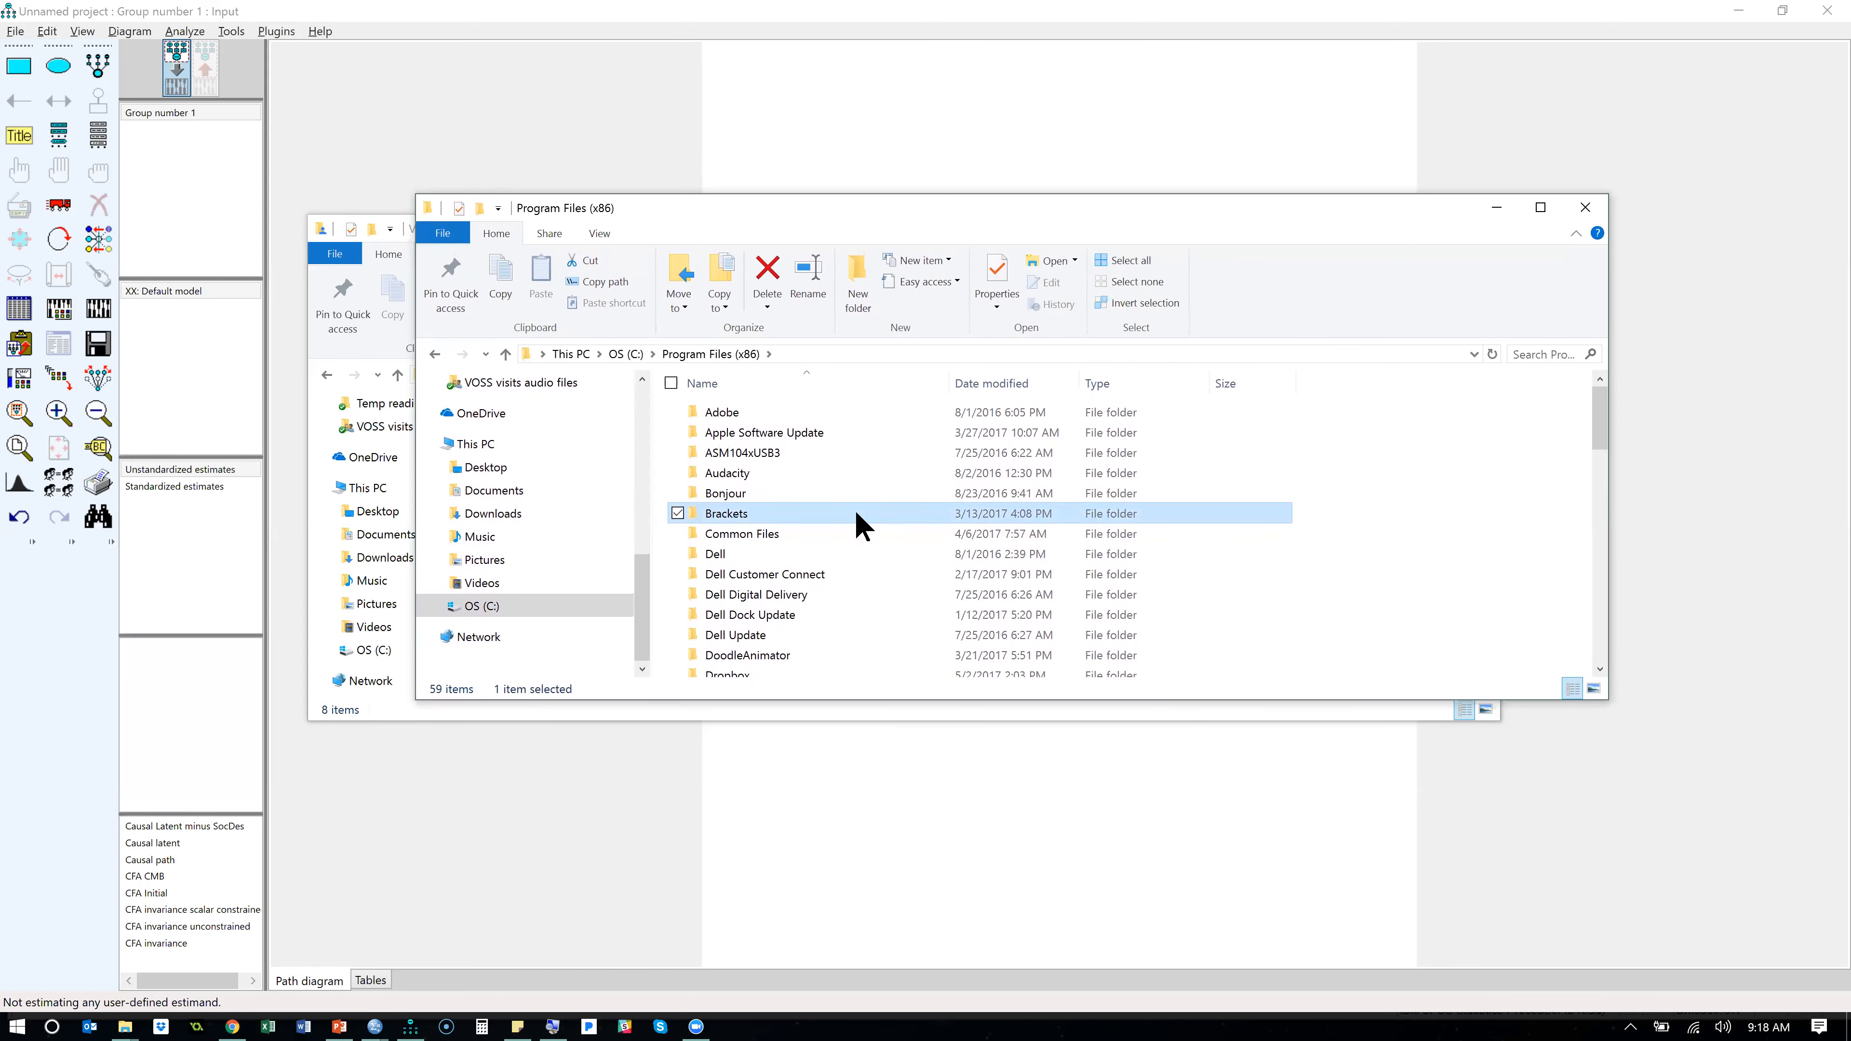
key("i")
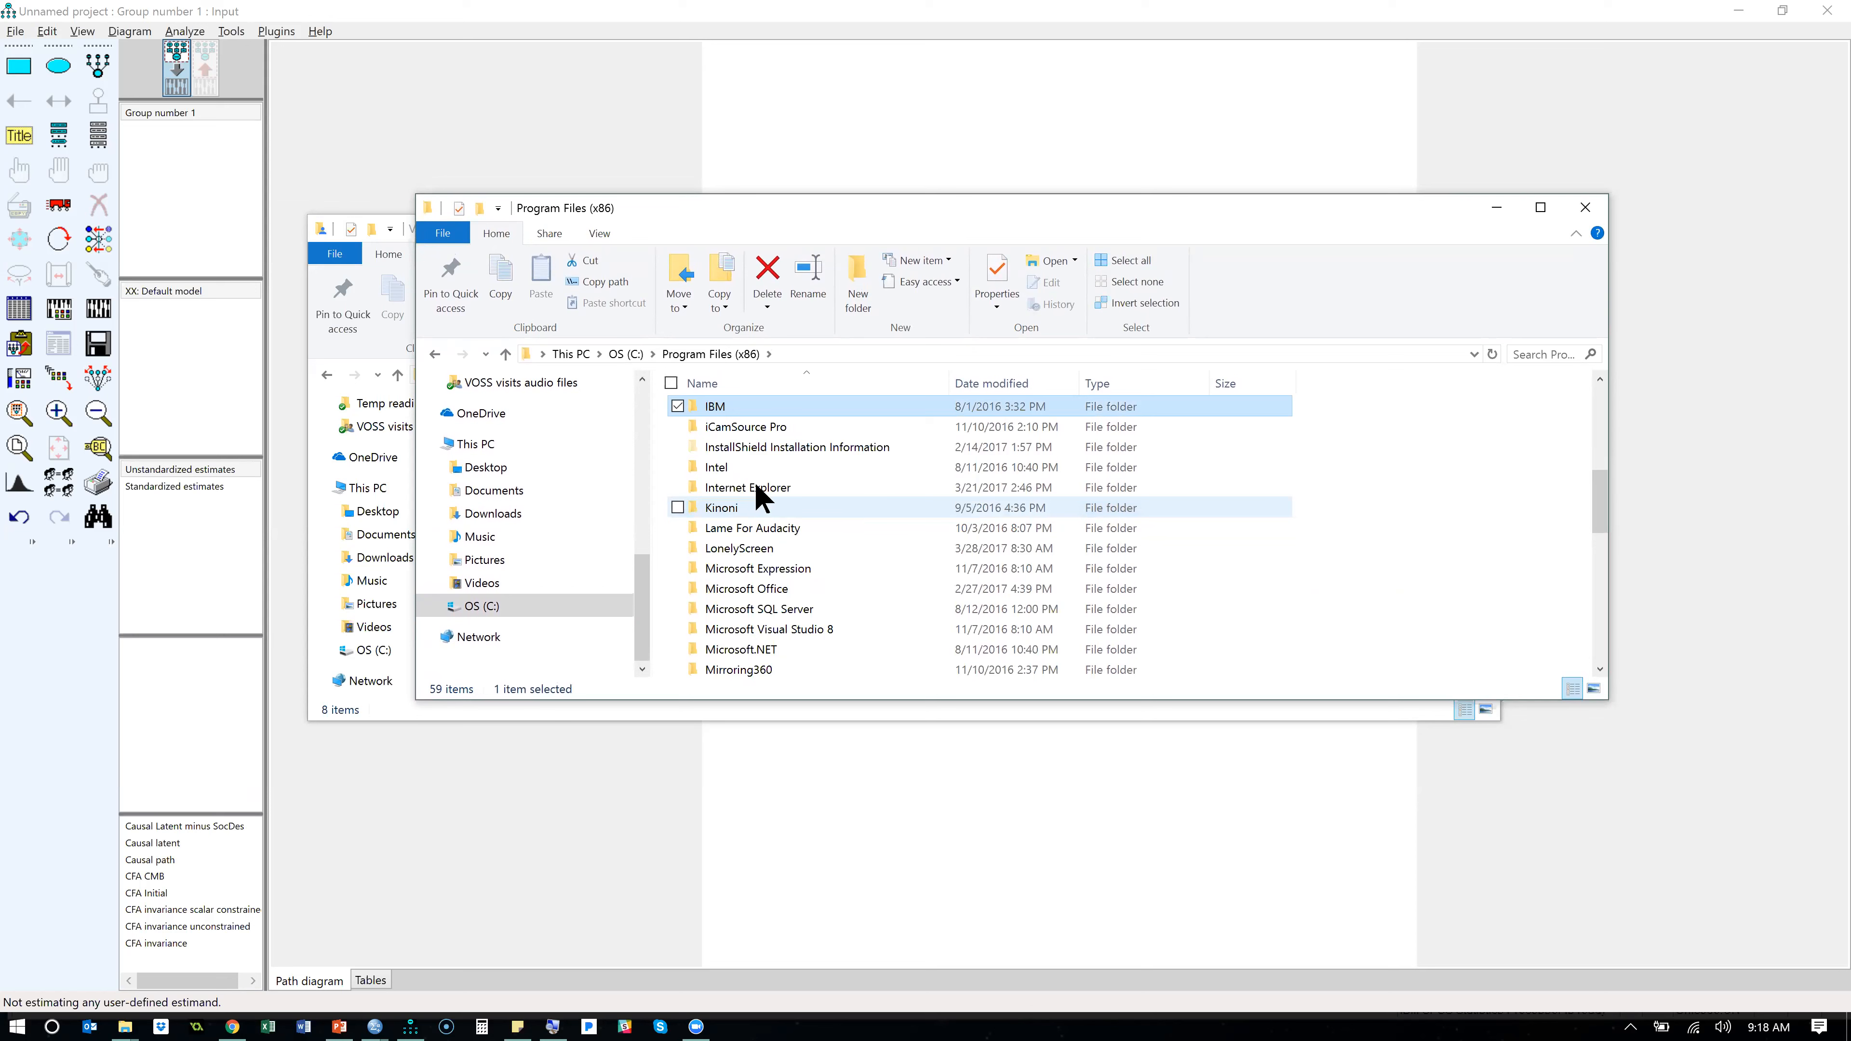
key("s")
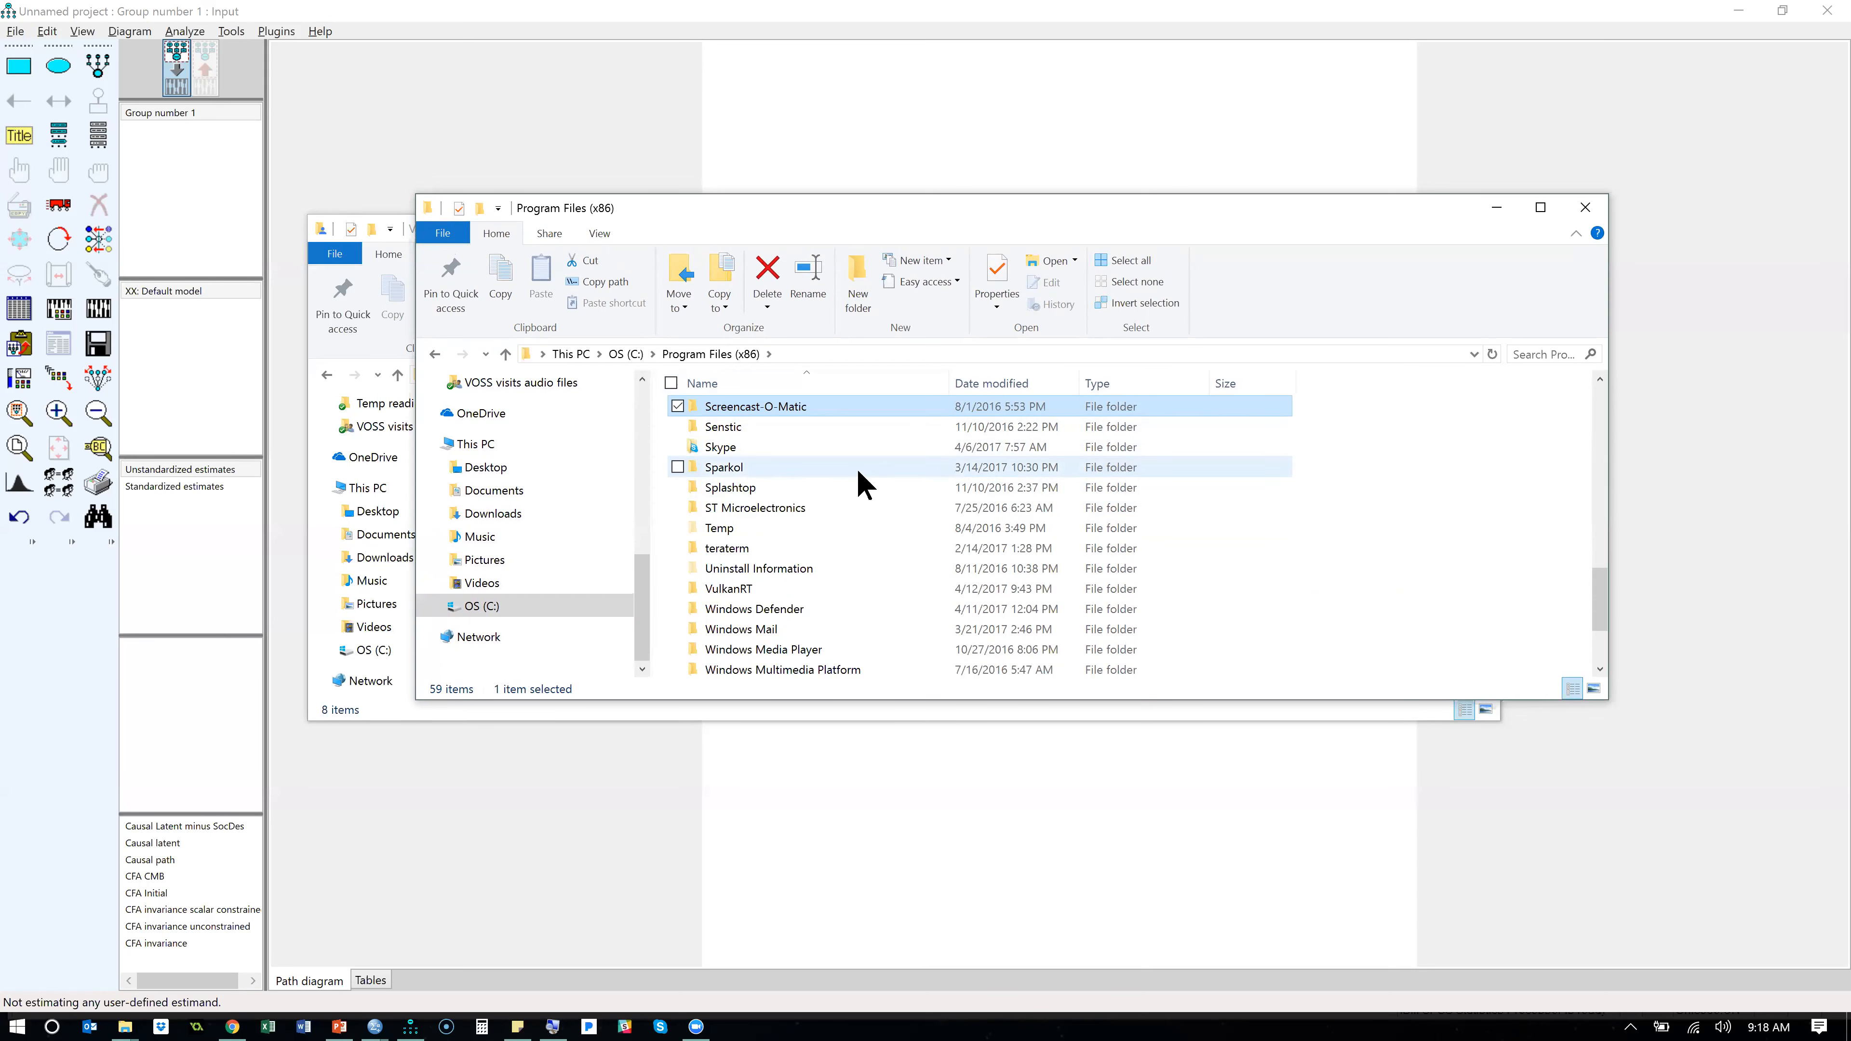
key("a")
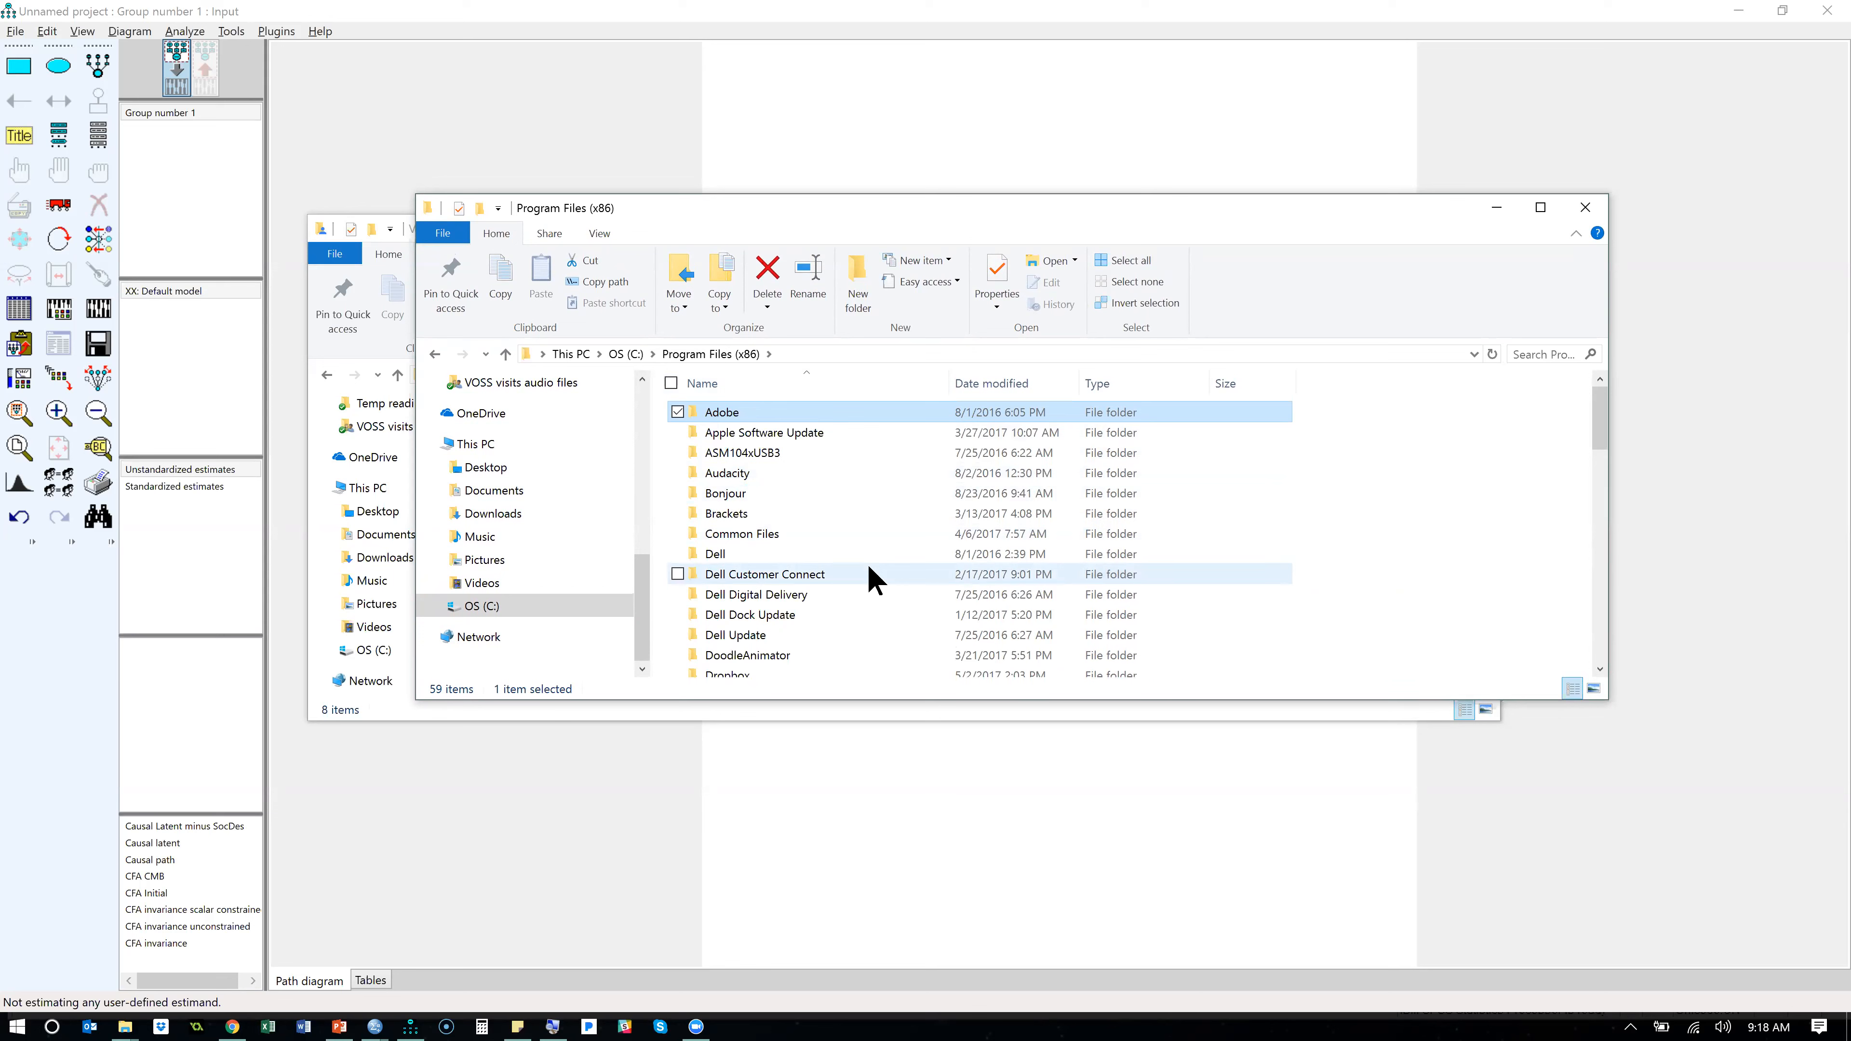
key("i")
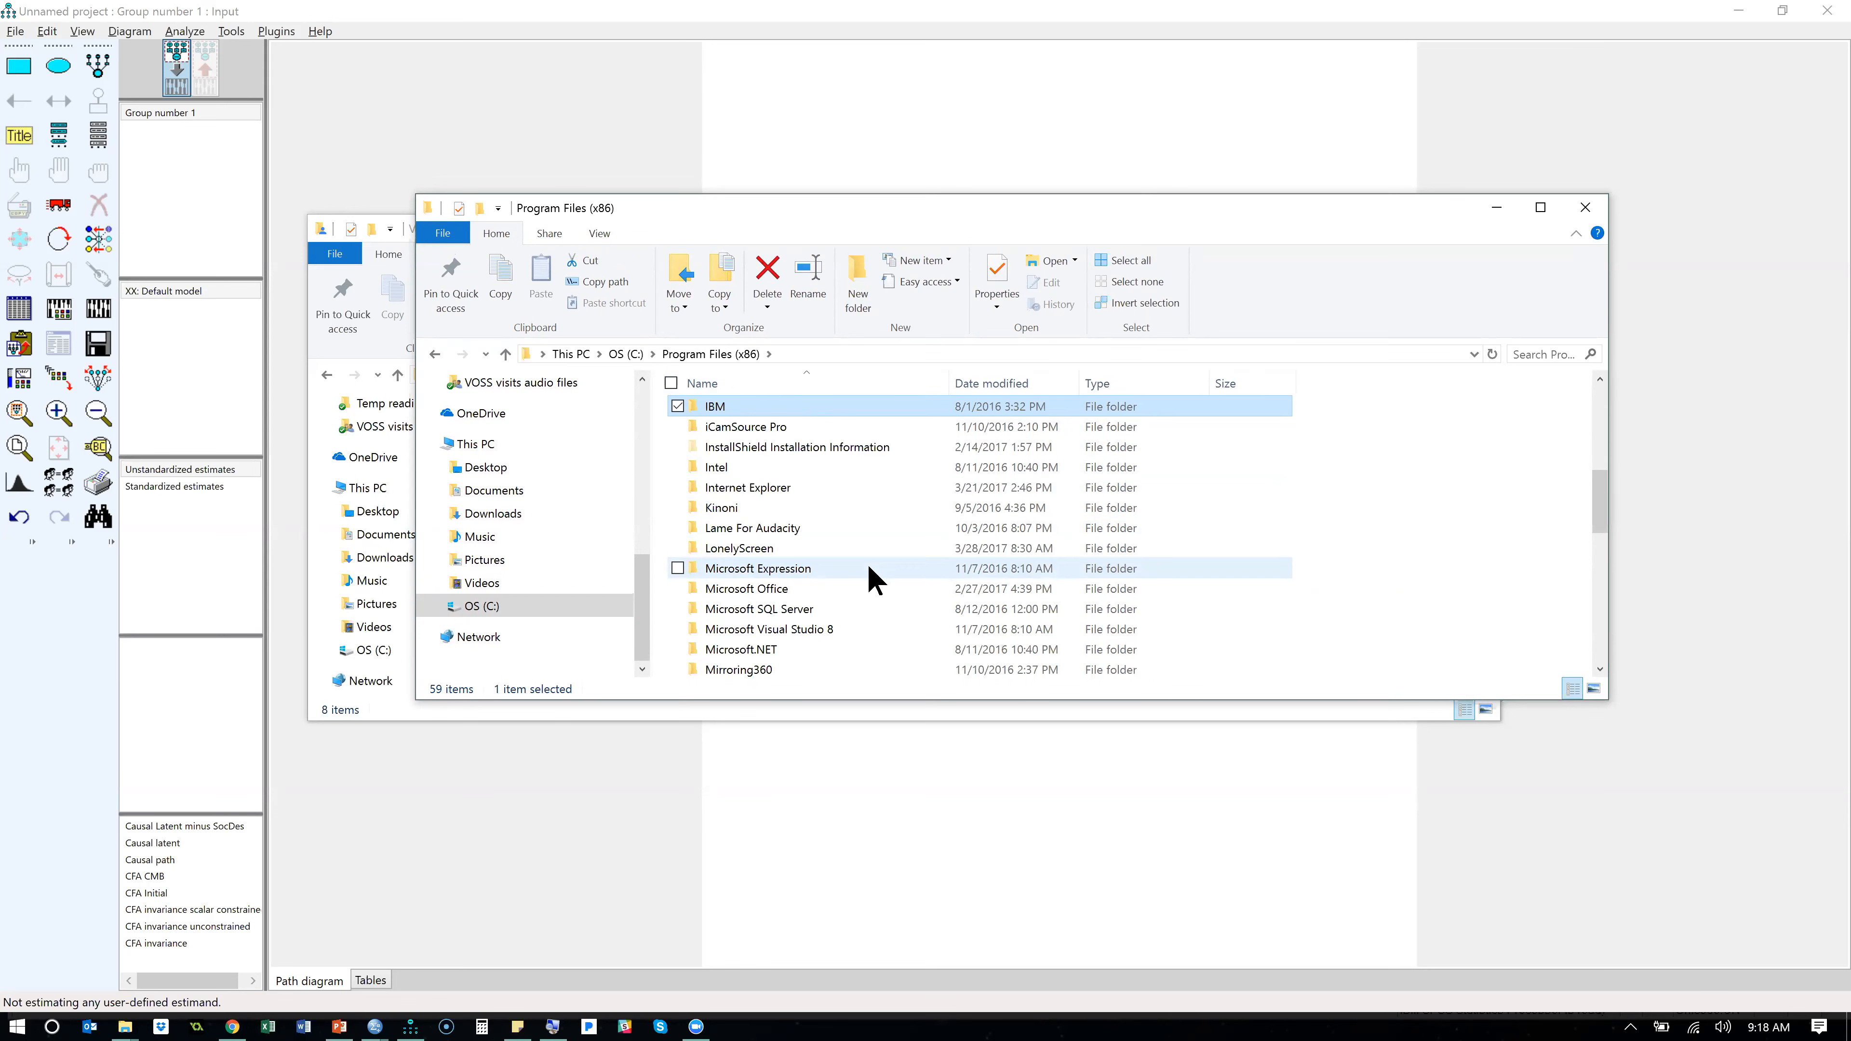
double_click(750, 411)
double_click(752, 413)
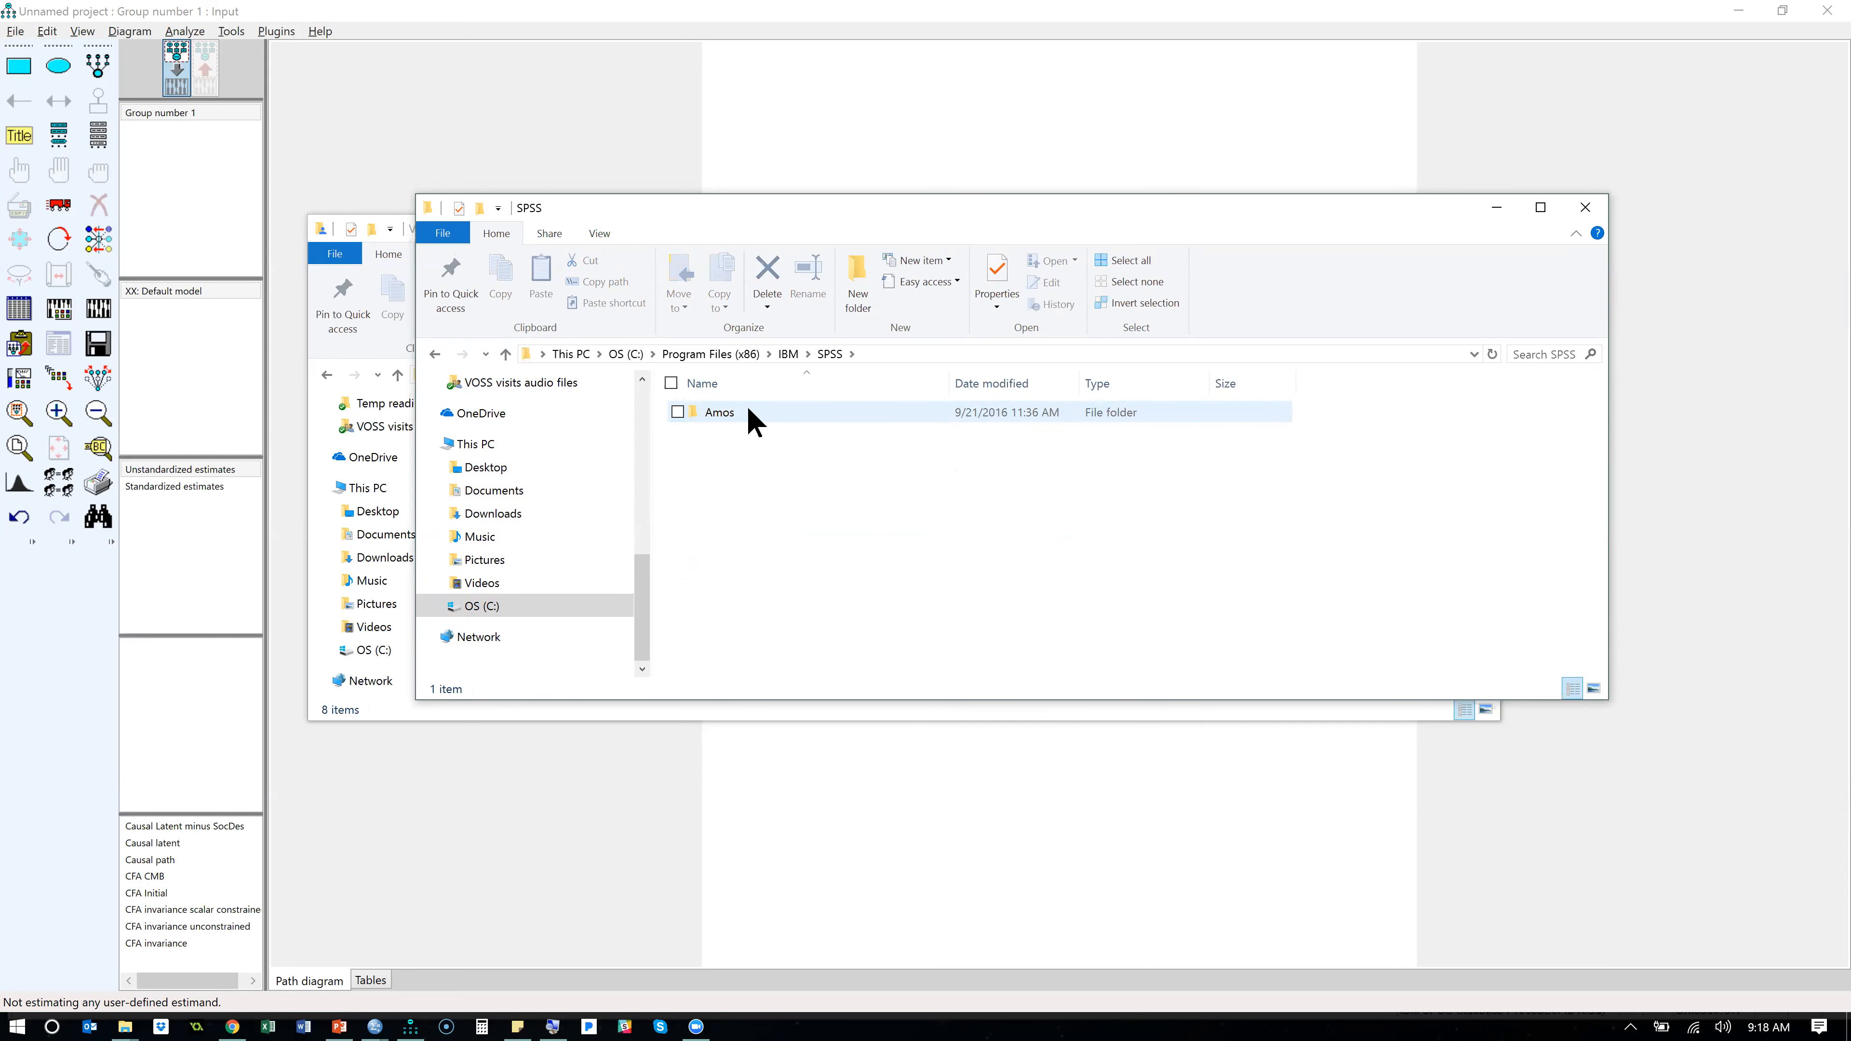
double_click(750, 413)
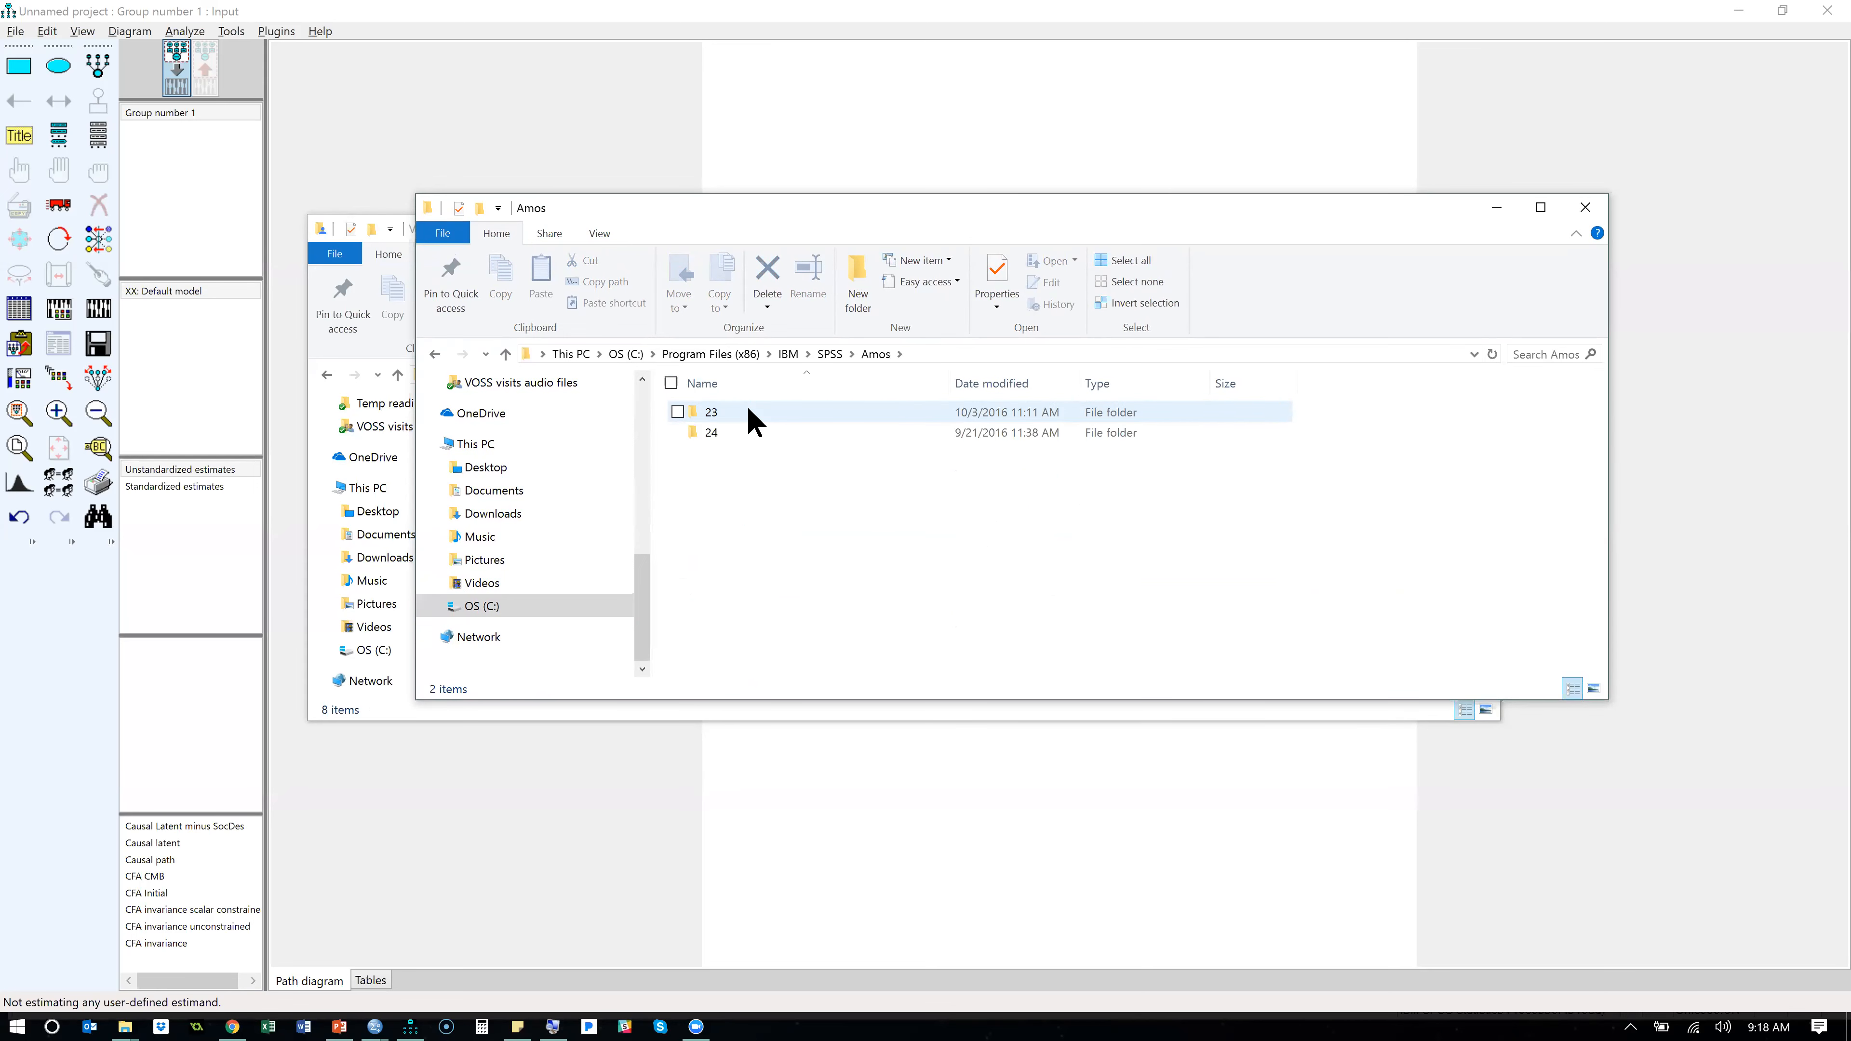
double_click(713, 419)
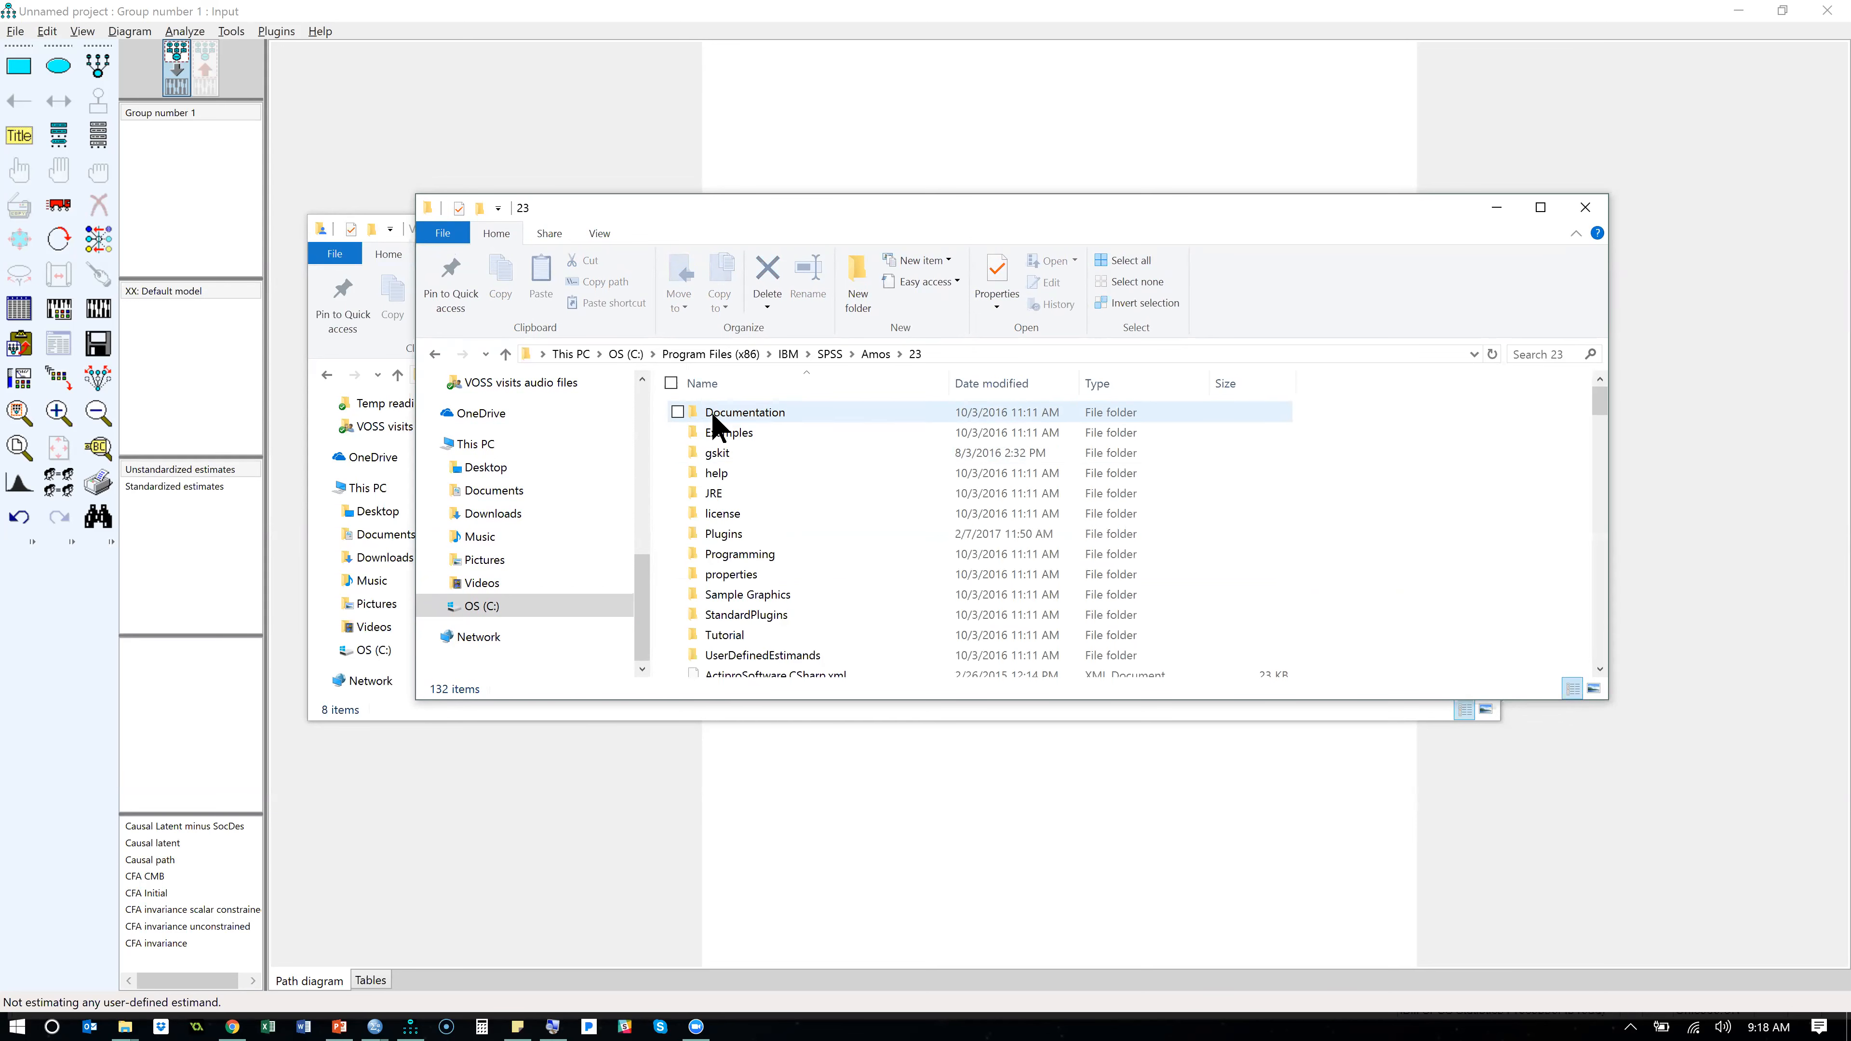
double_click(735, 537)
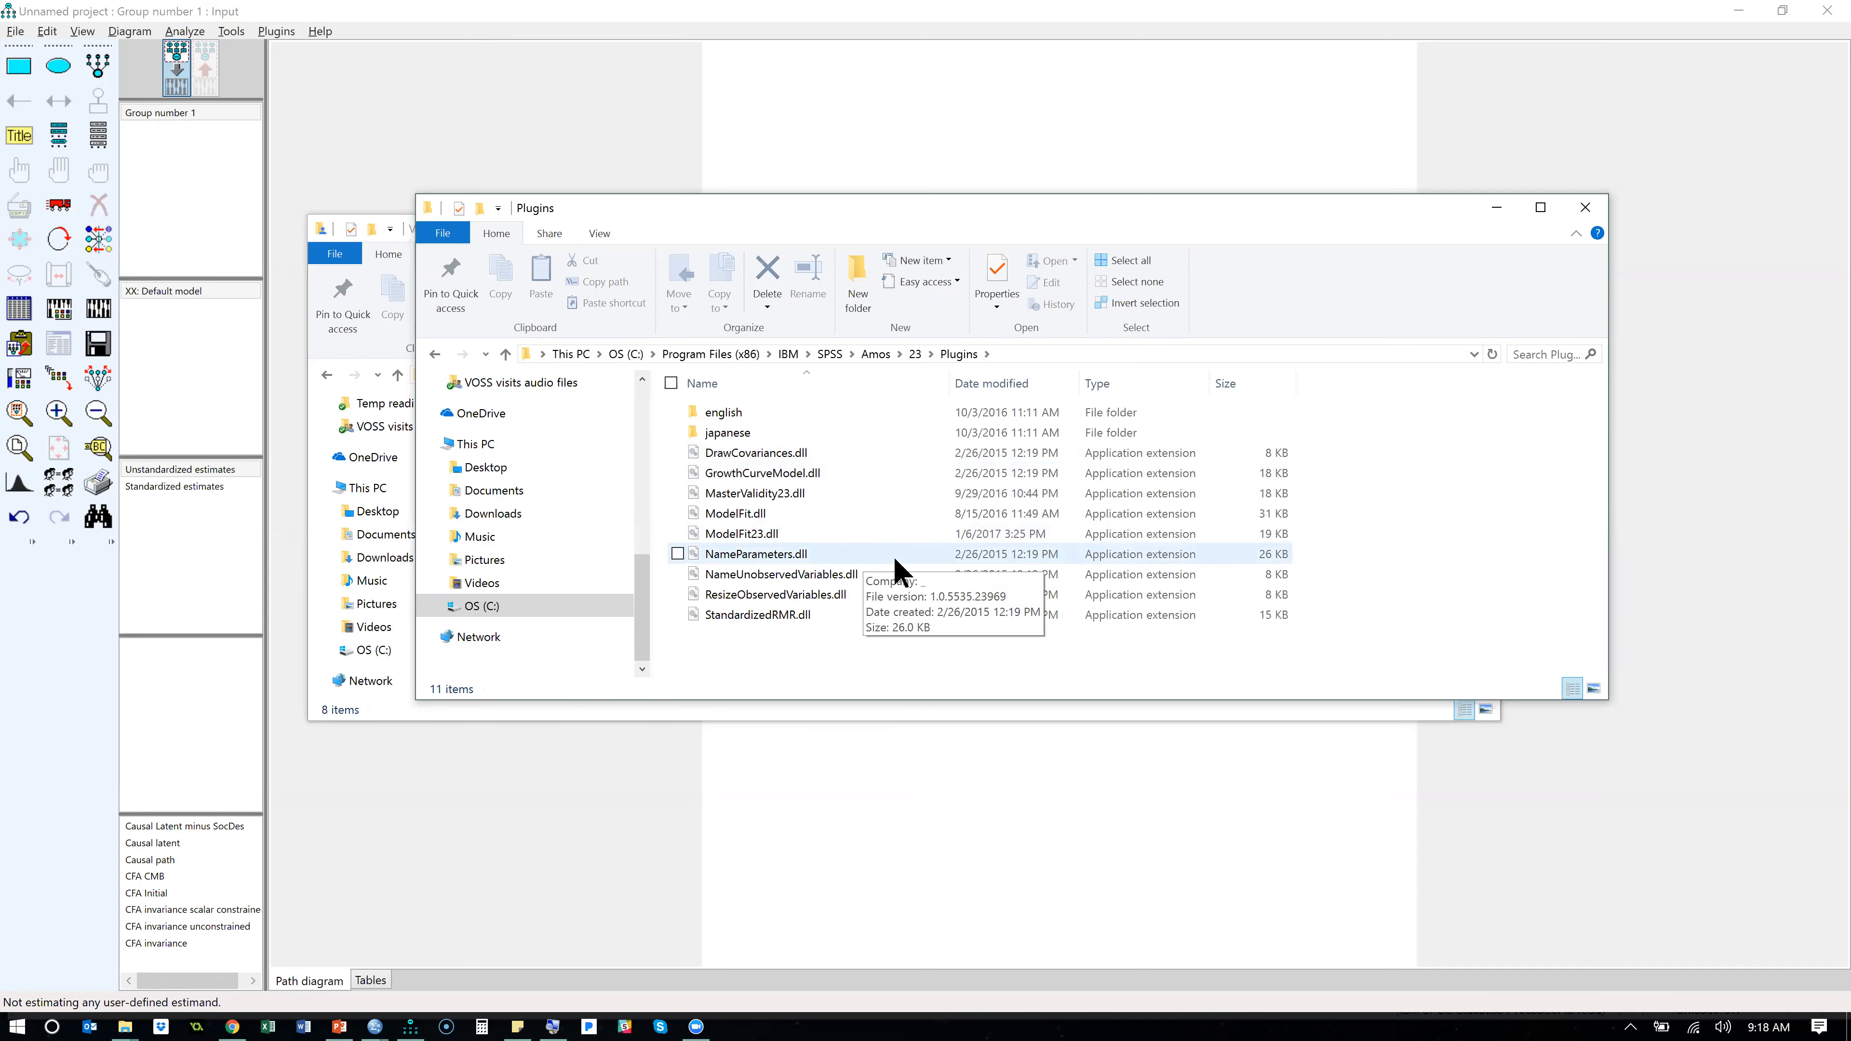
- Switch to the "Version 23 or lower" folder and copy all of its plugin files
key("alt+Tab")
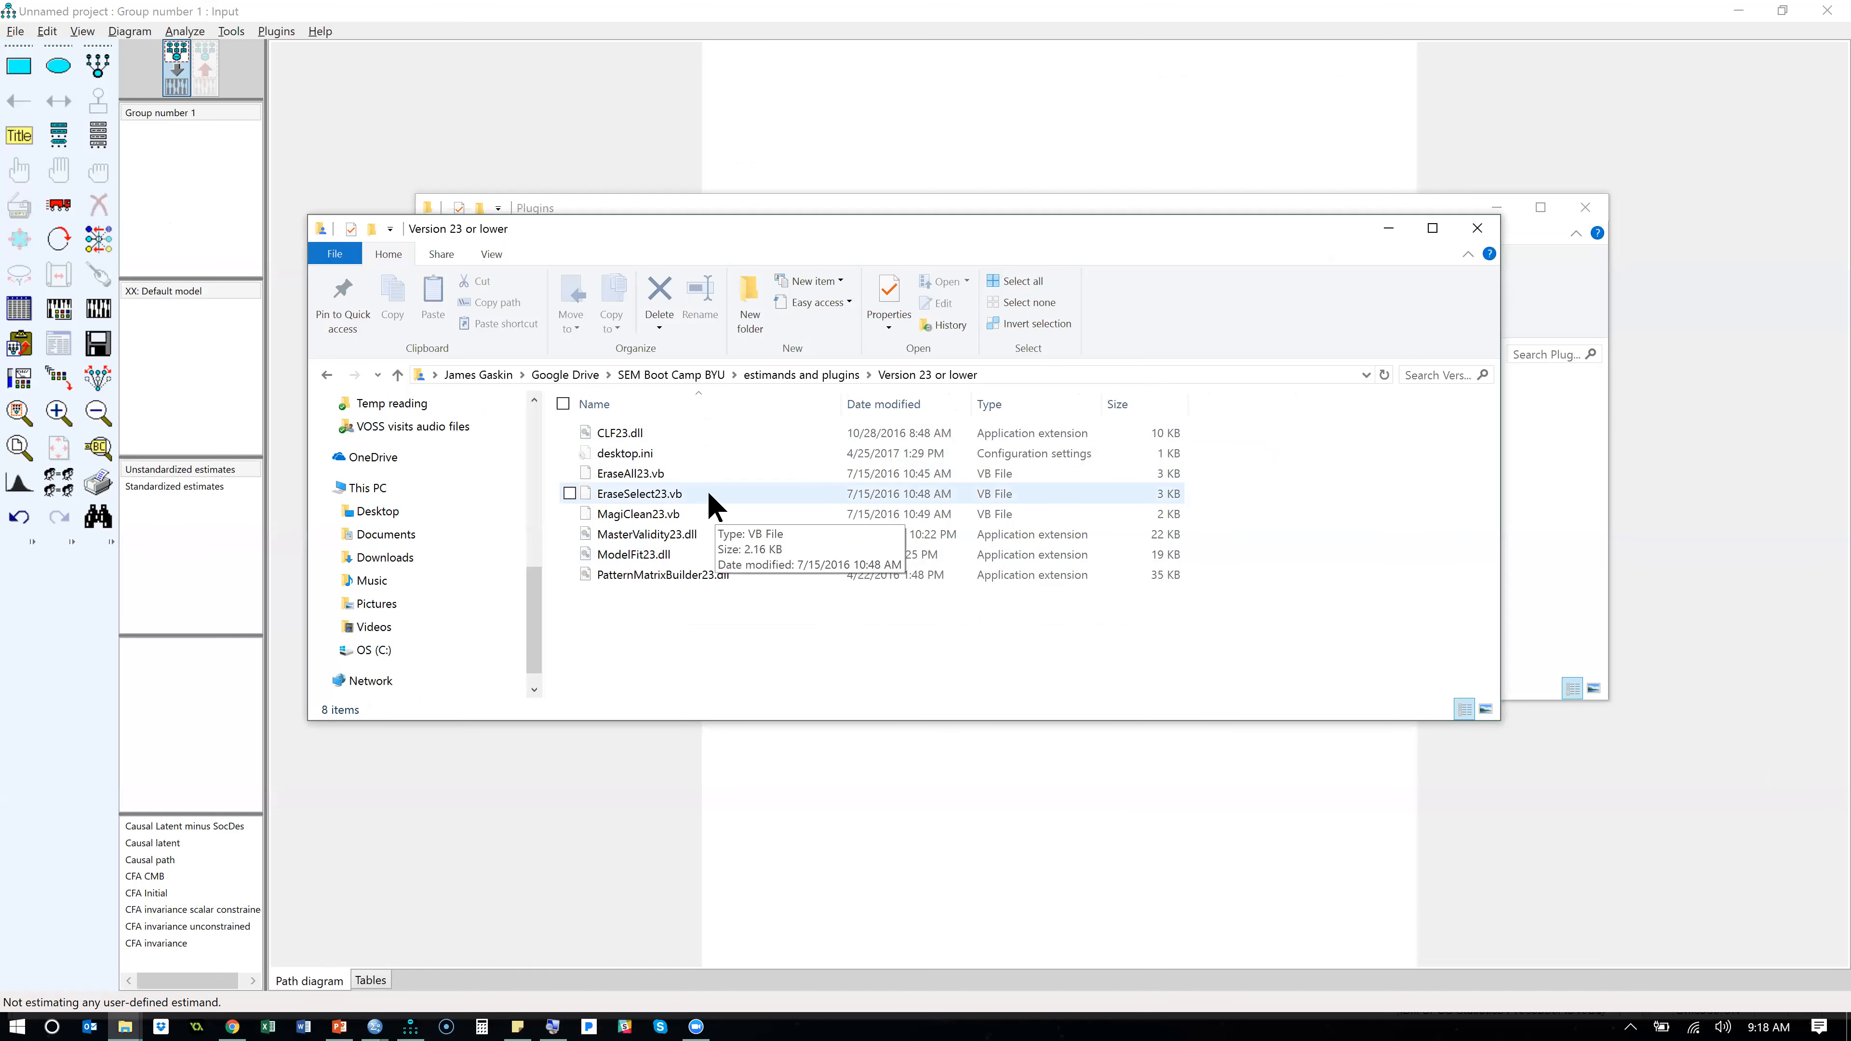
left_click(672, 433)
key("ctrl+a")
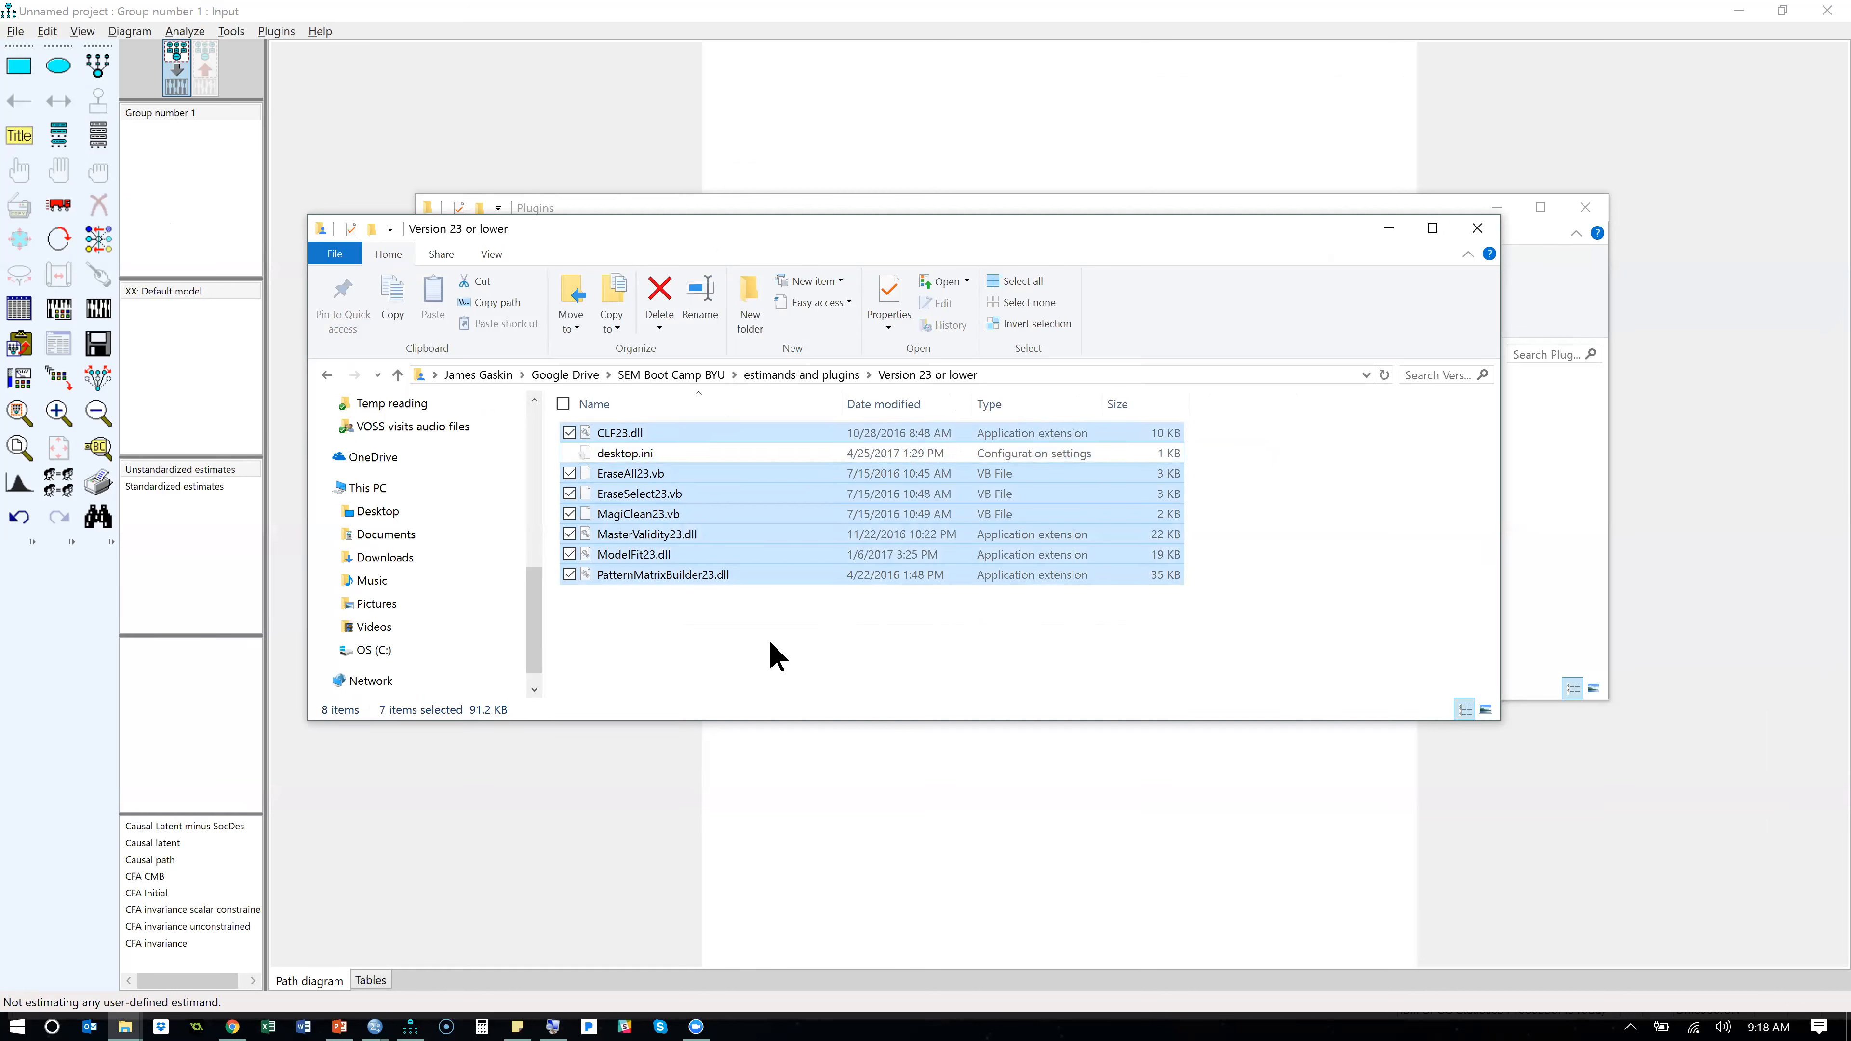
key("ctrl+c")
- Paste the copied plugins into the Amos 23 Plugins folder, skipping files with the same names and granting administrator permission for all items
key("alt+Tab")
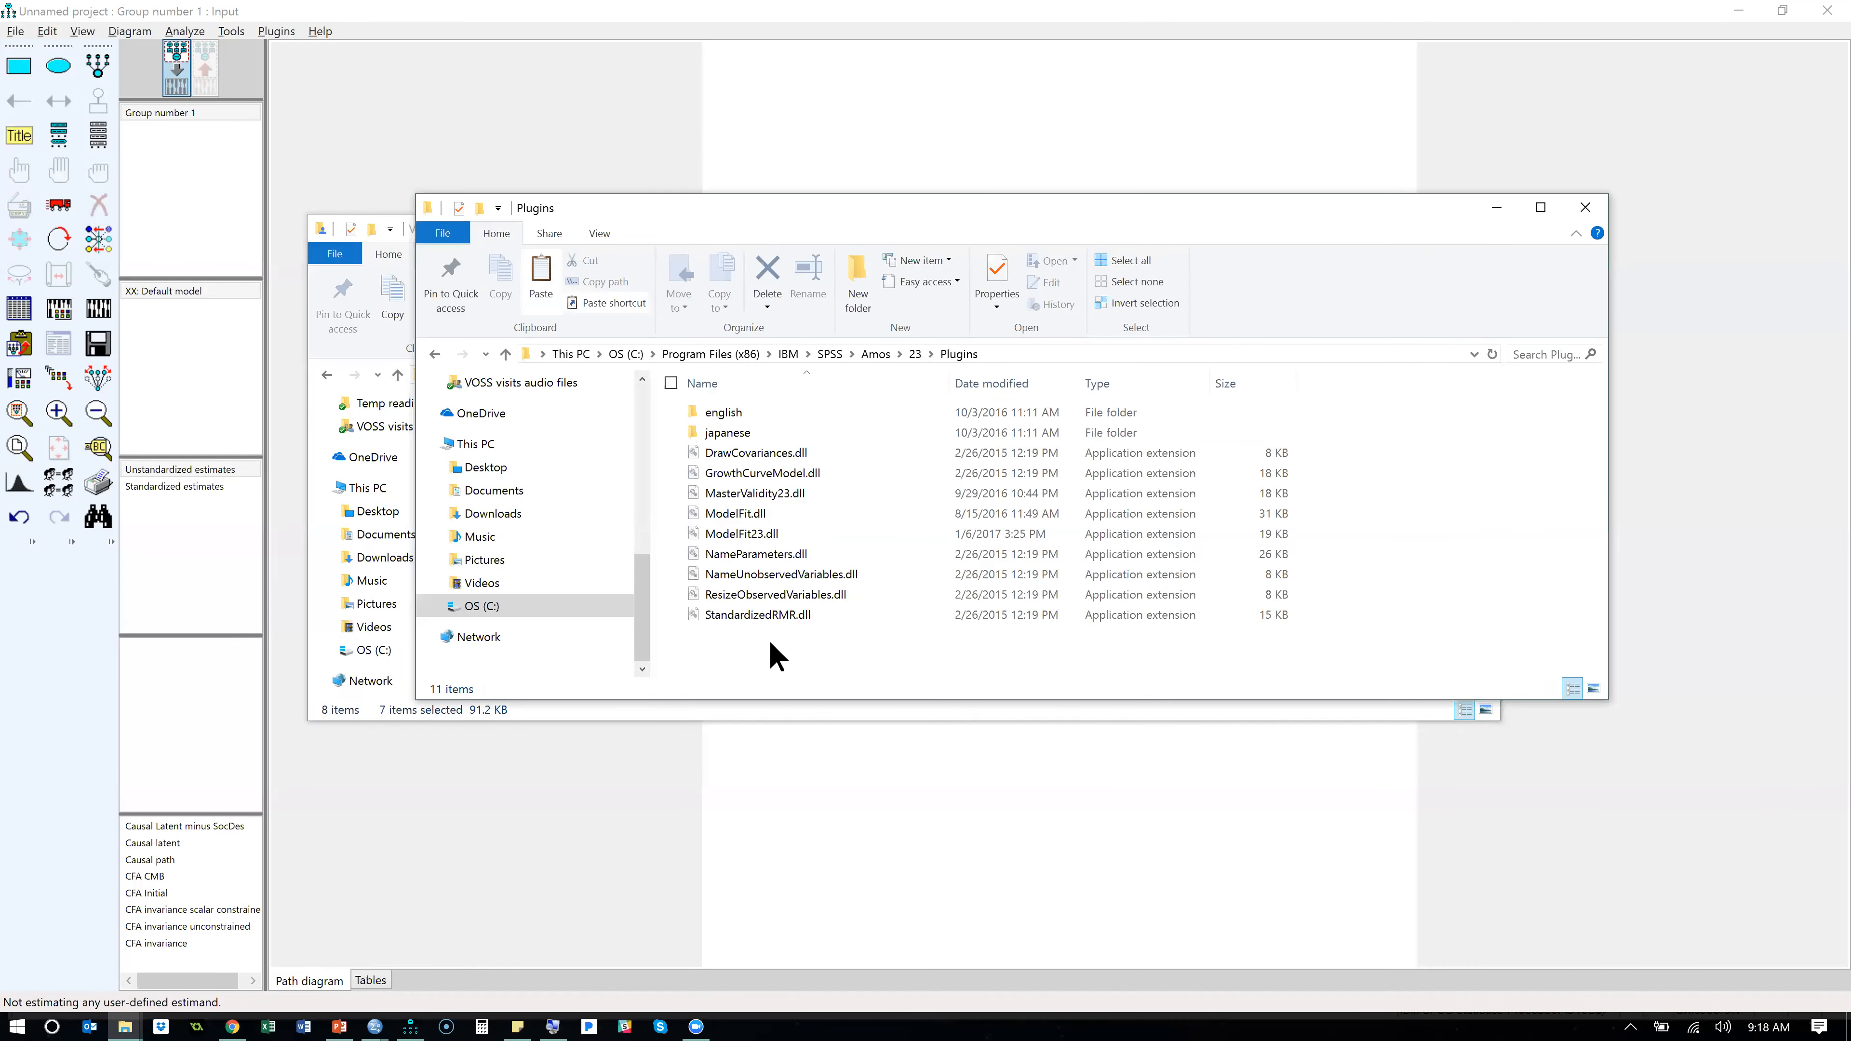
key("ctrl+v")
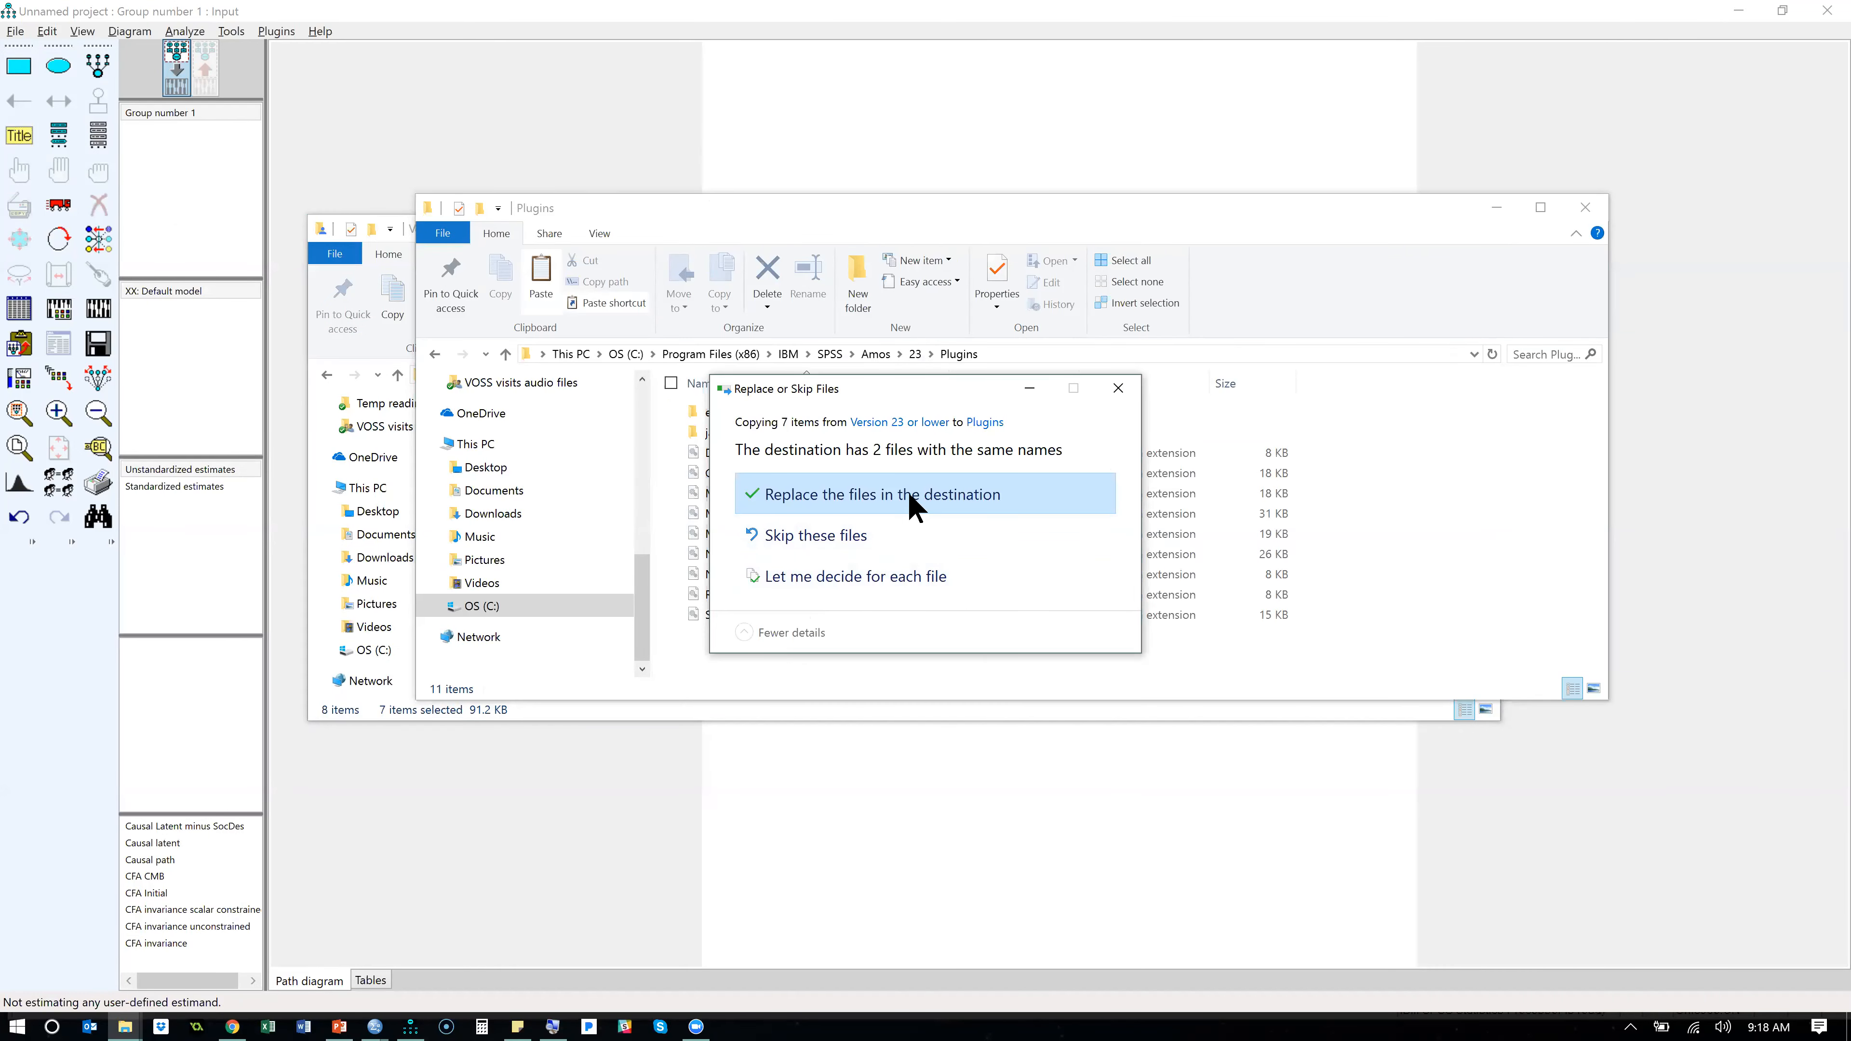
left_click(896, 548)
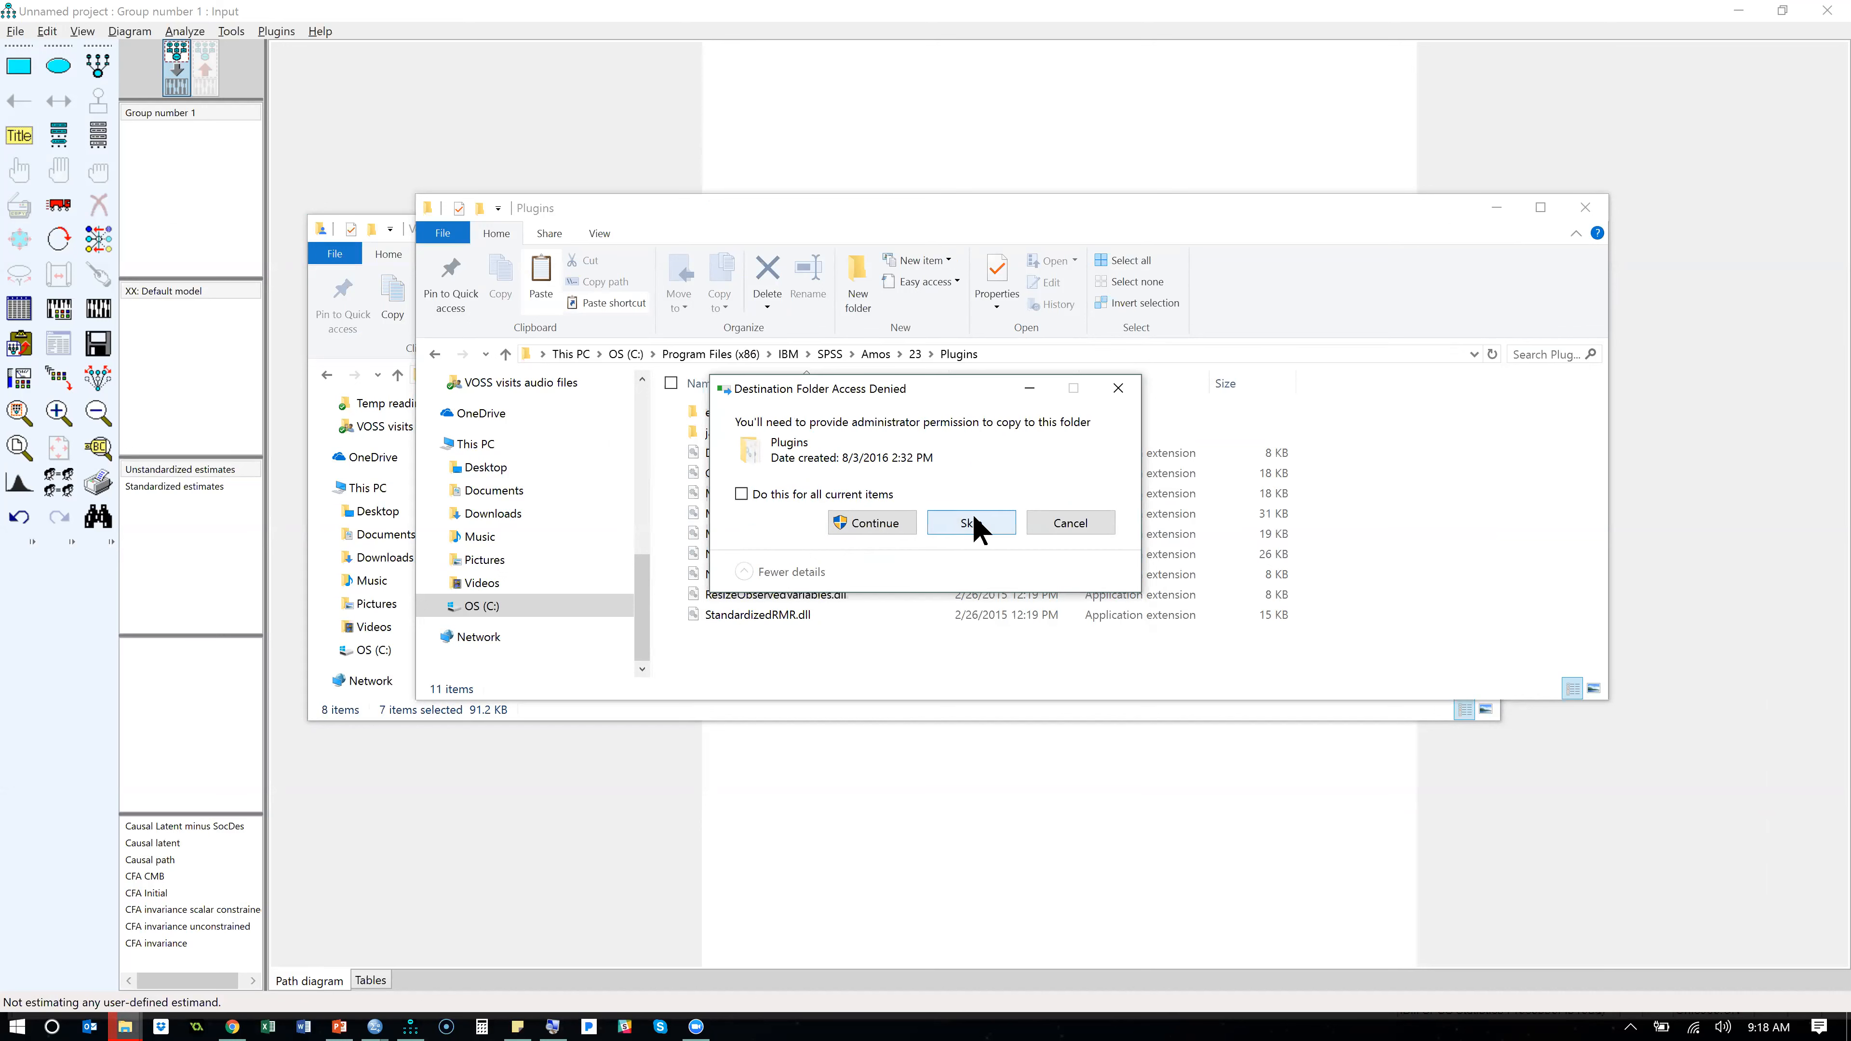
left_click(901, 530)
left_click(902, 531)
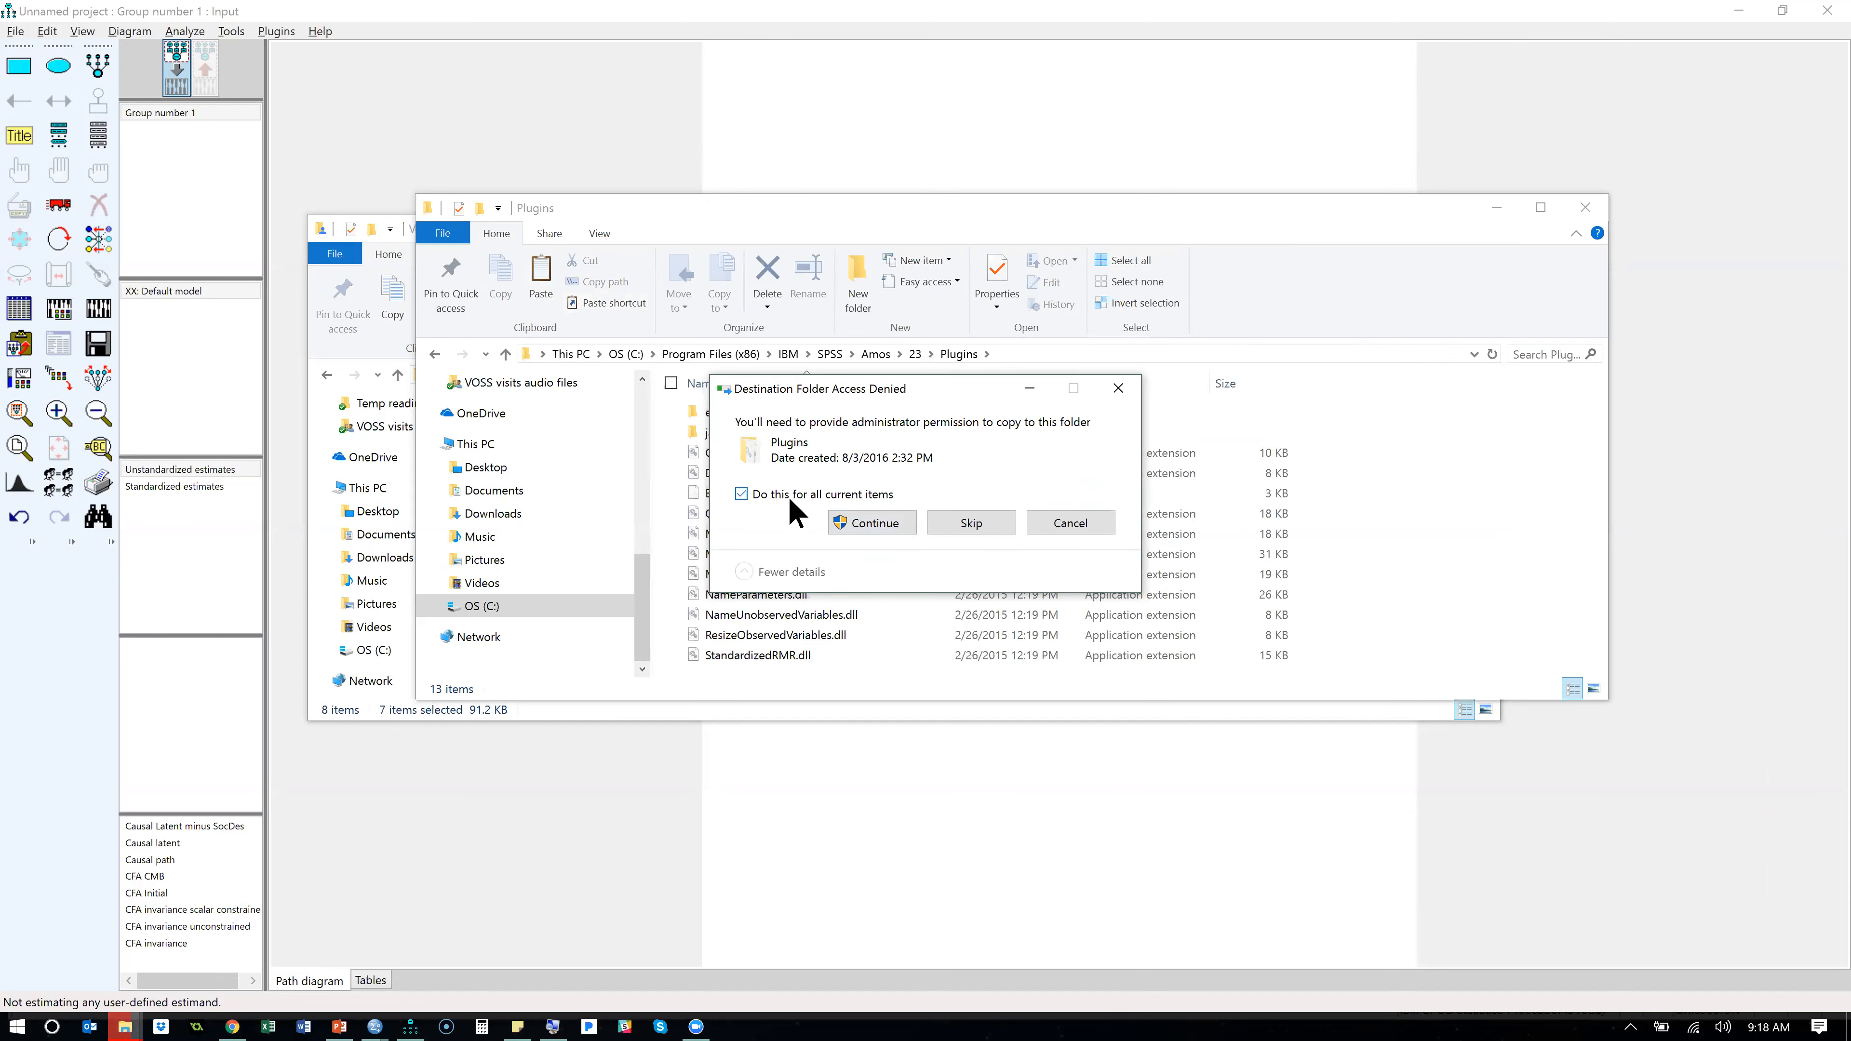
left_click(889, 524)
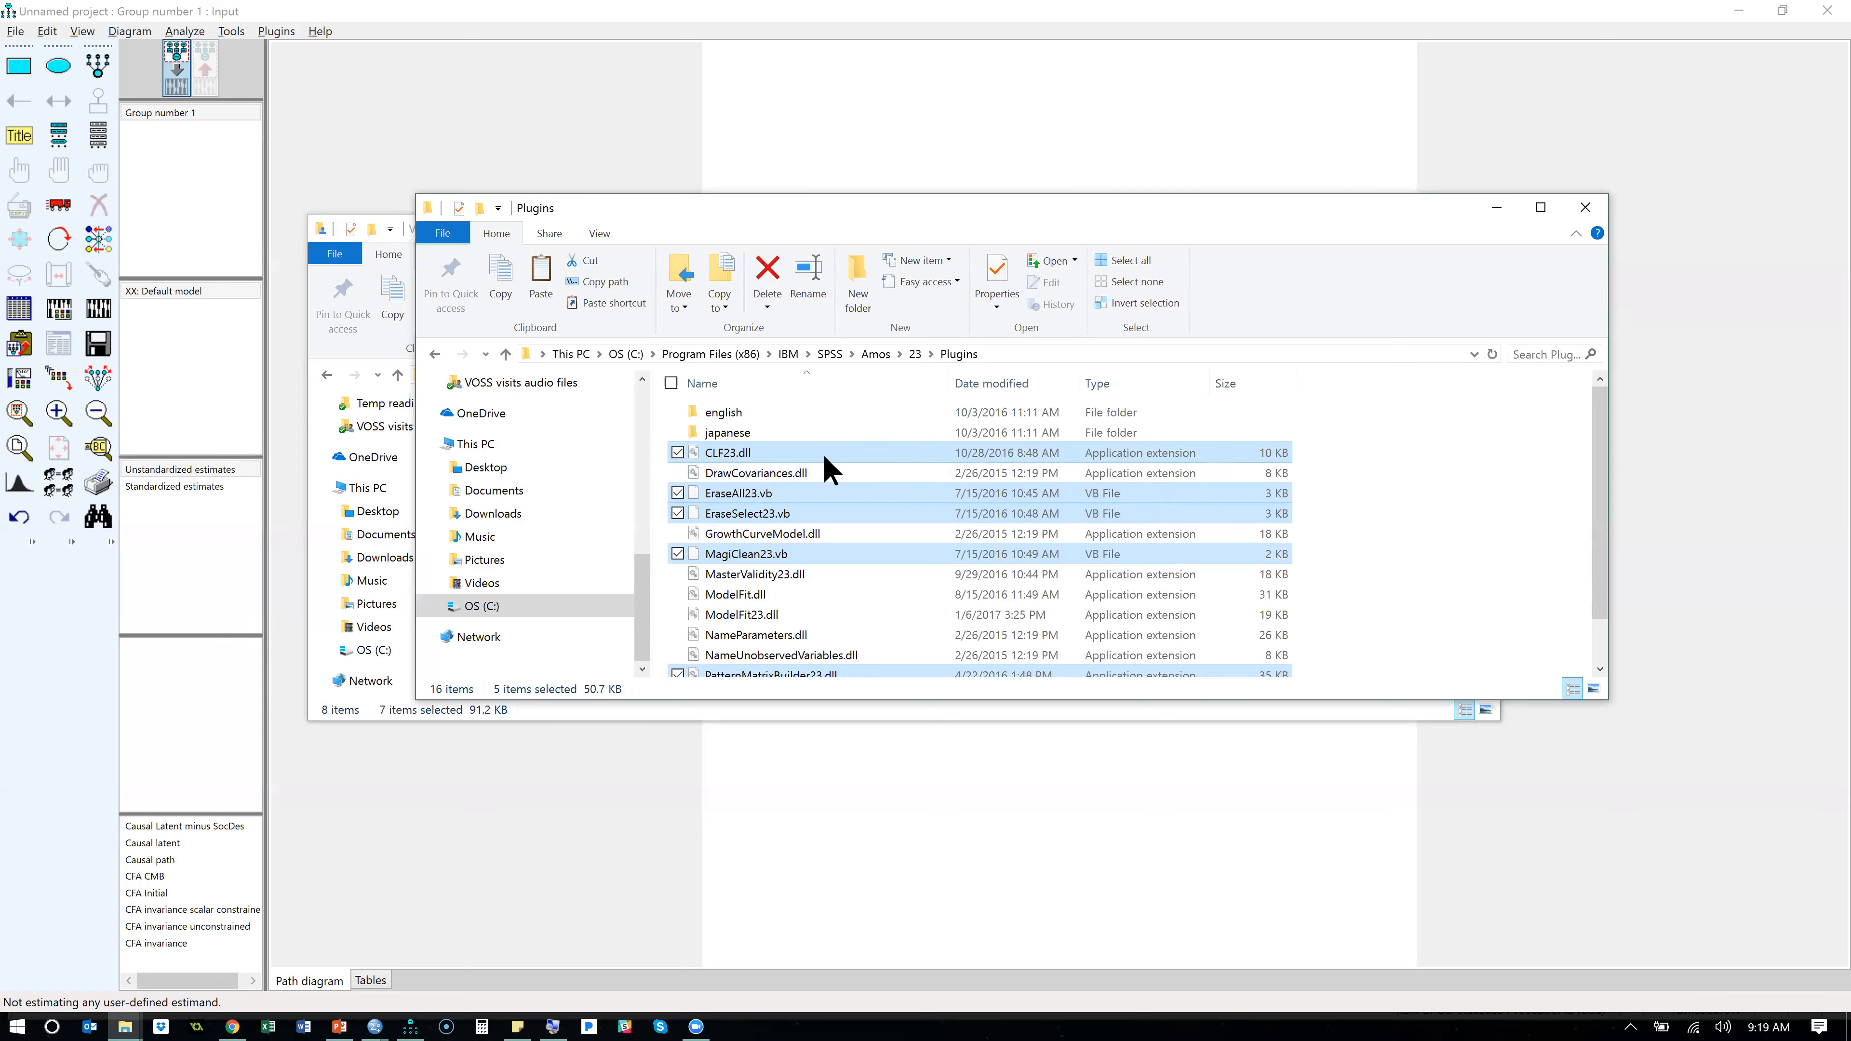
- View the properties of the newly pasted plugin files together, and check the properties of CLF23.dll on its own
right_click(802, 465)
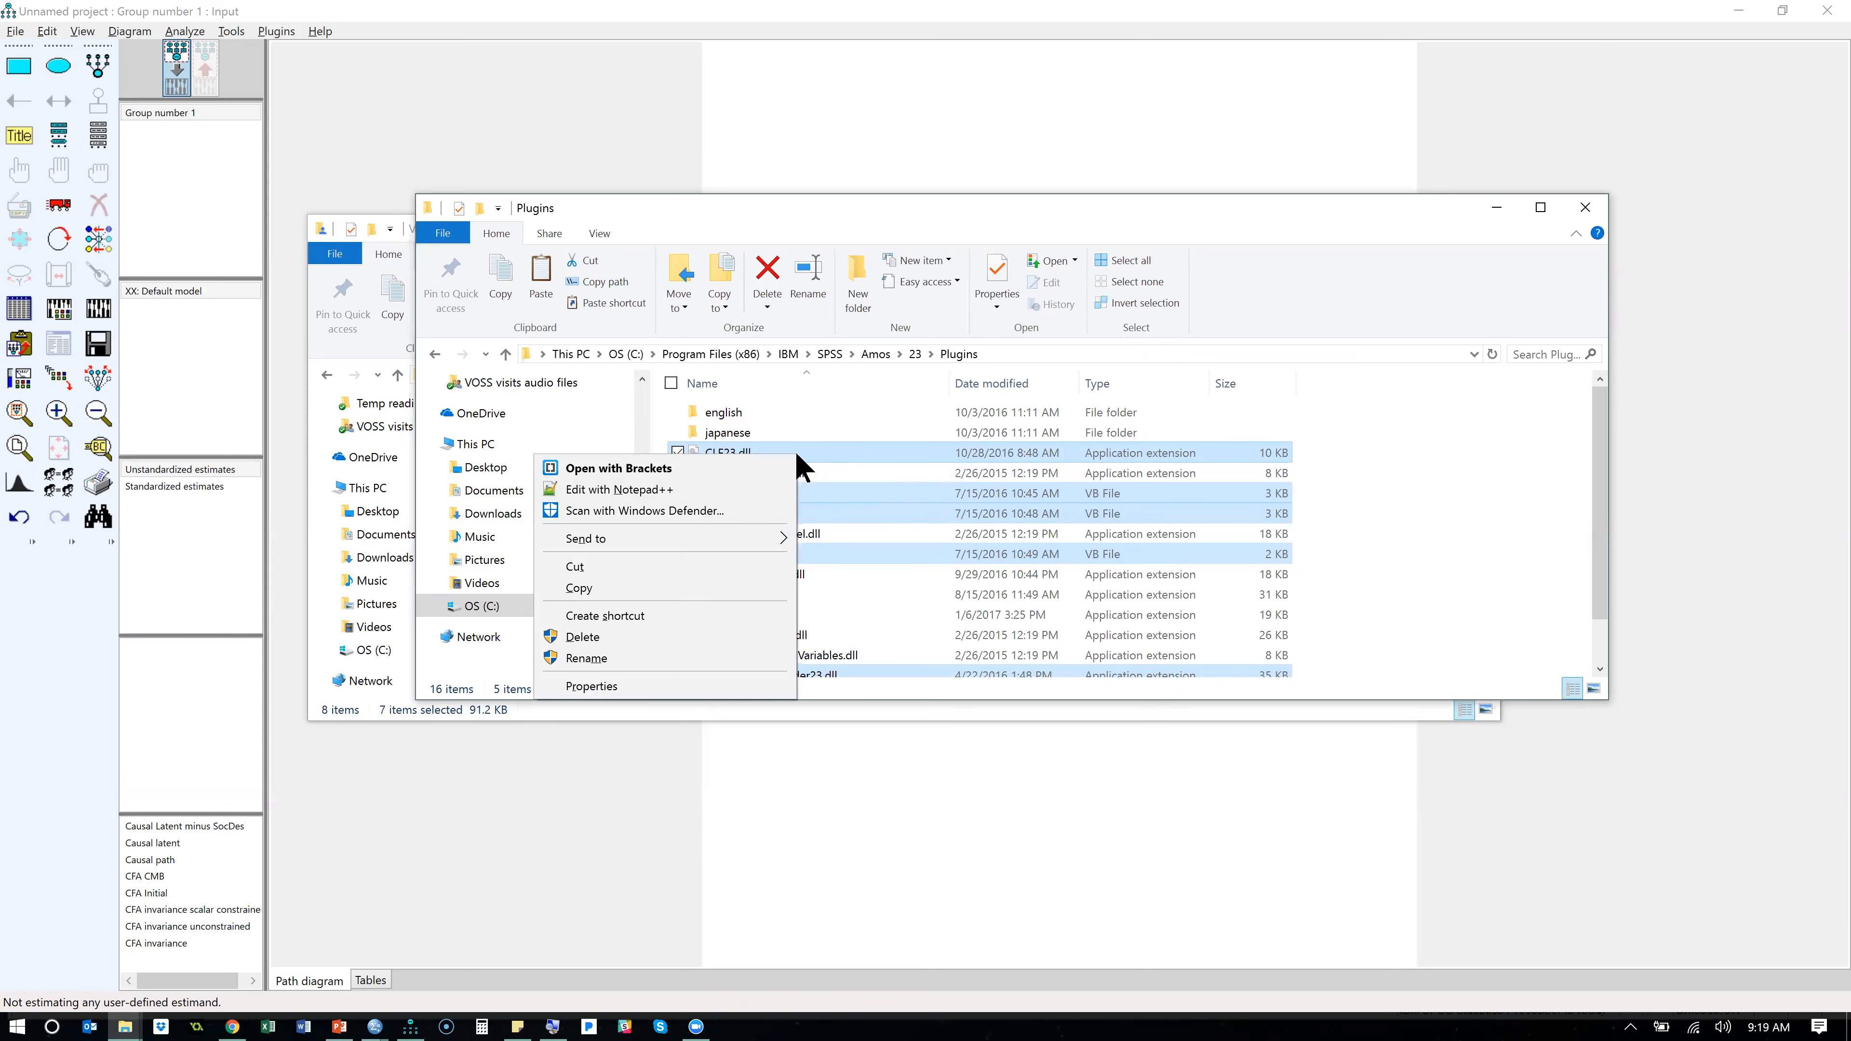
left_click(592, 686)
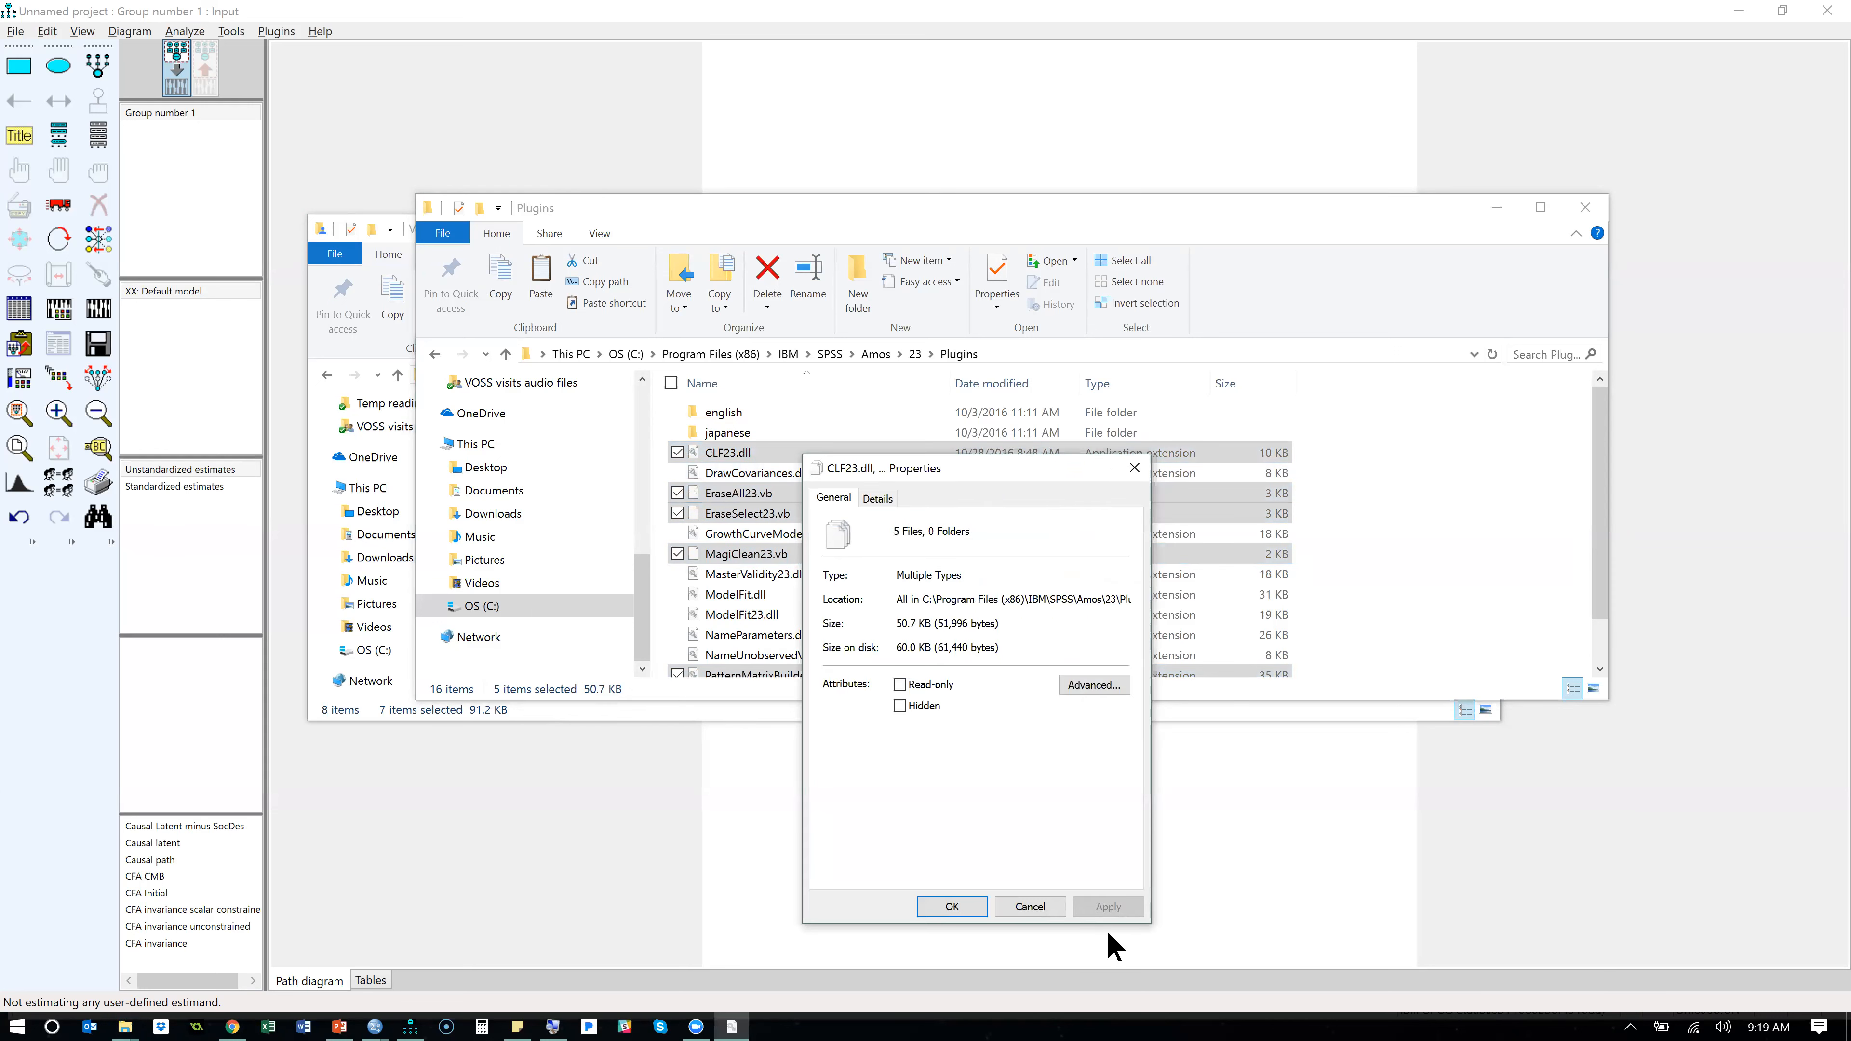
left_click(1134, 469)
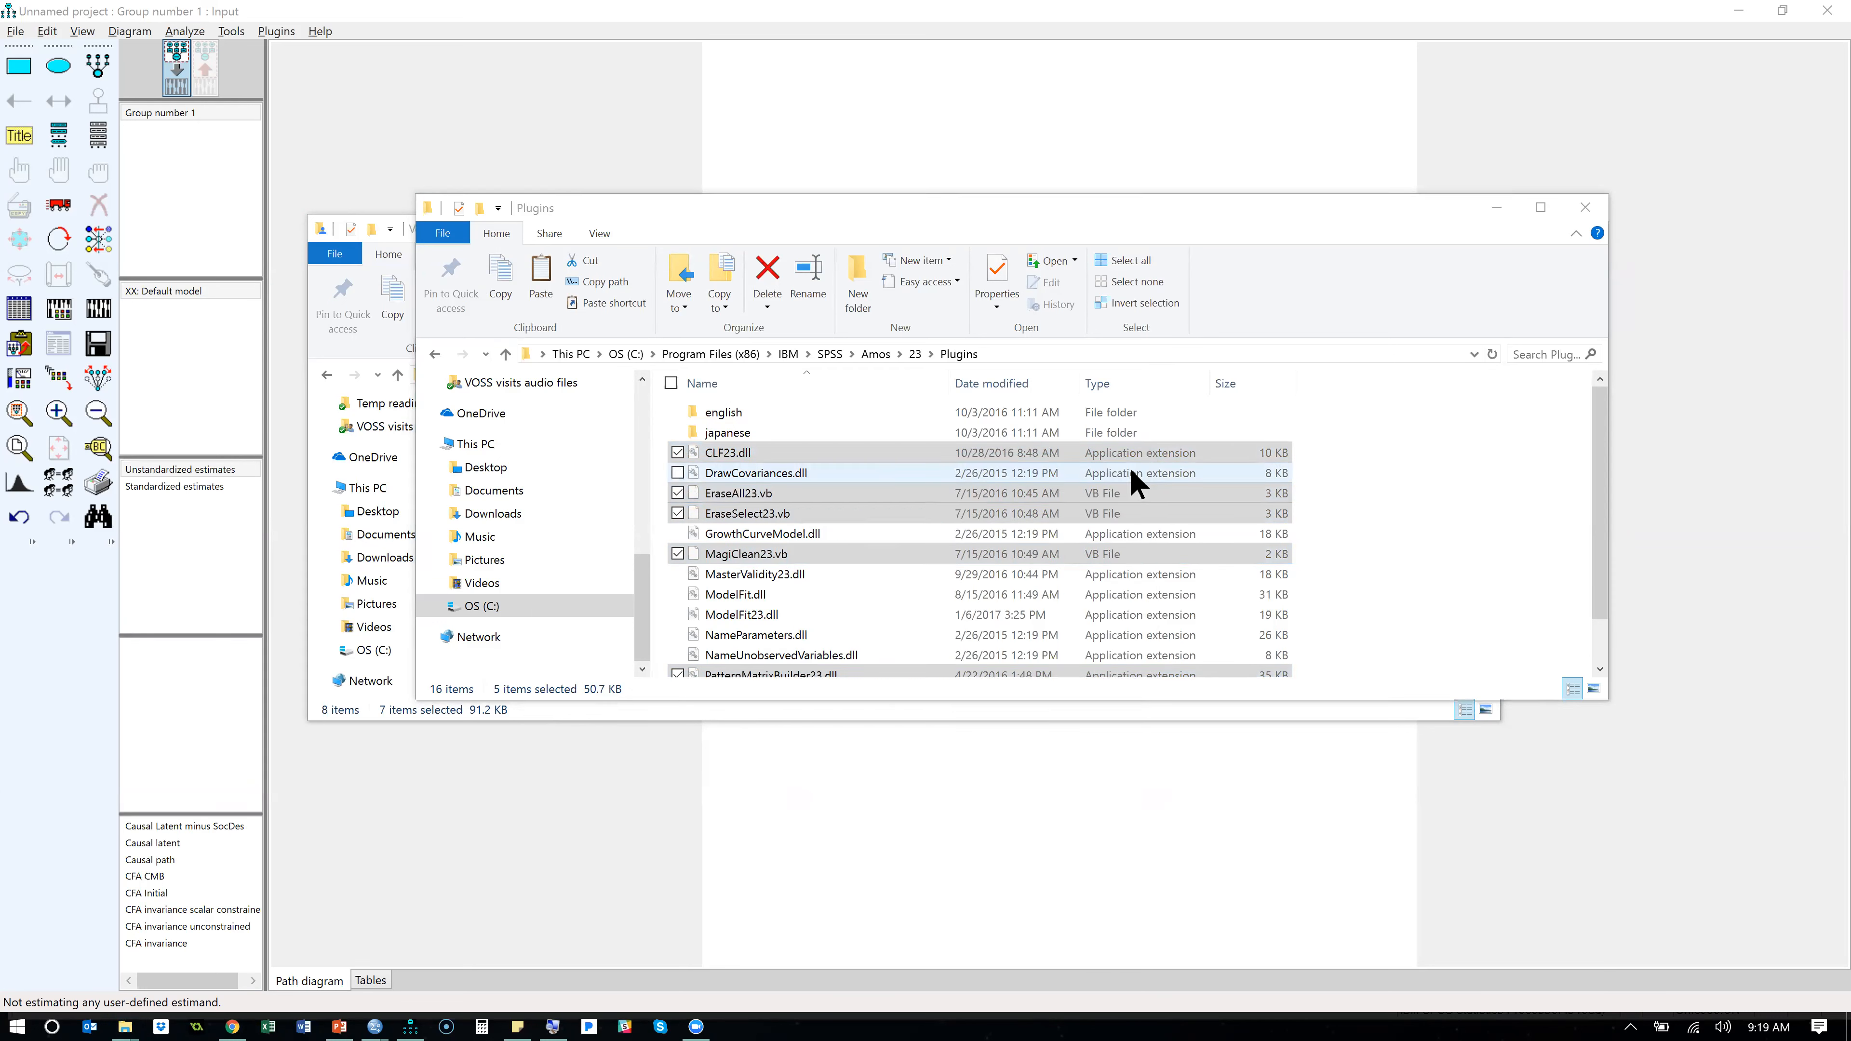
left_click(803, 473)
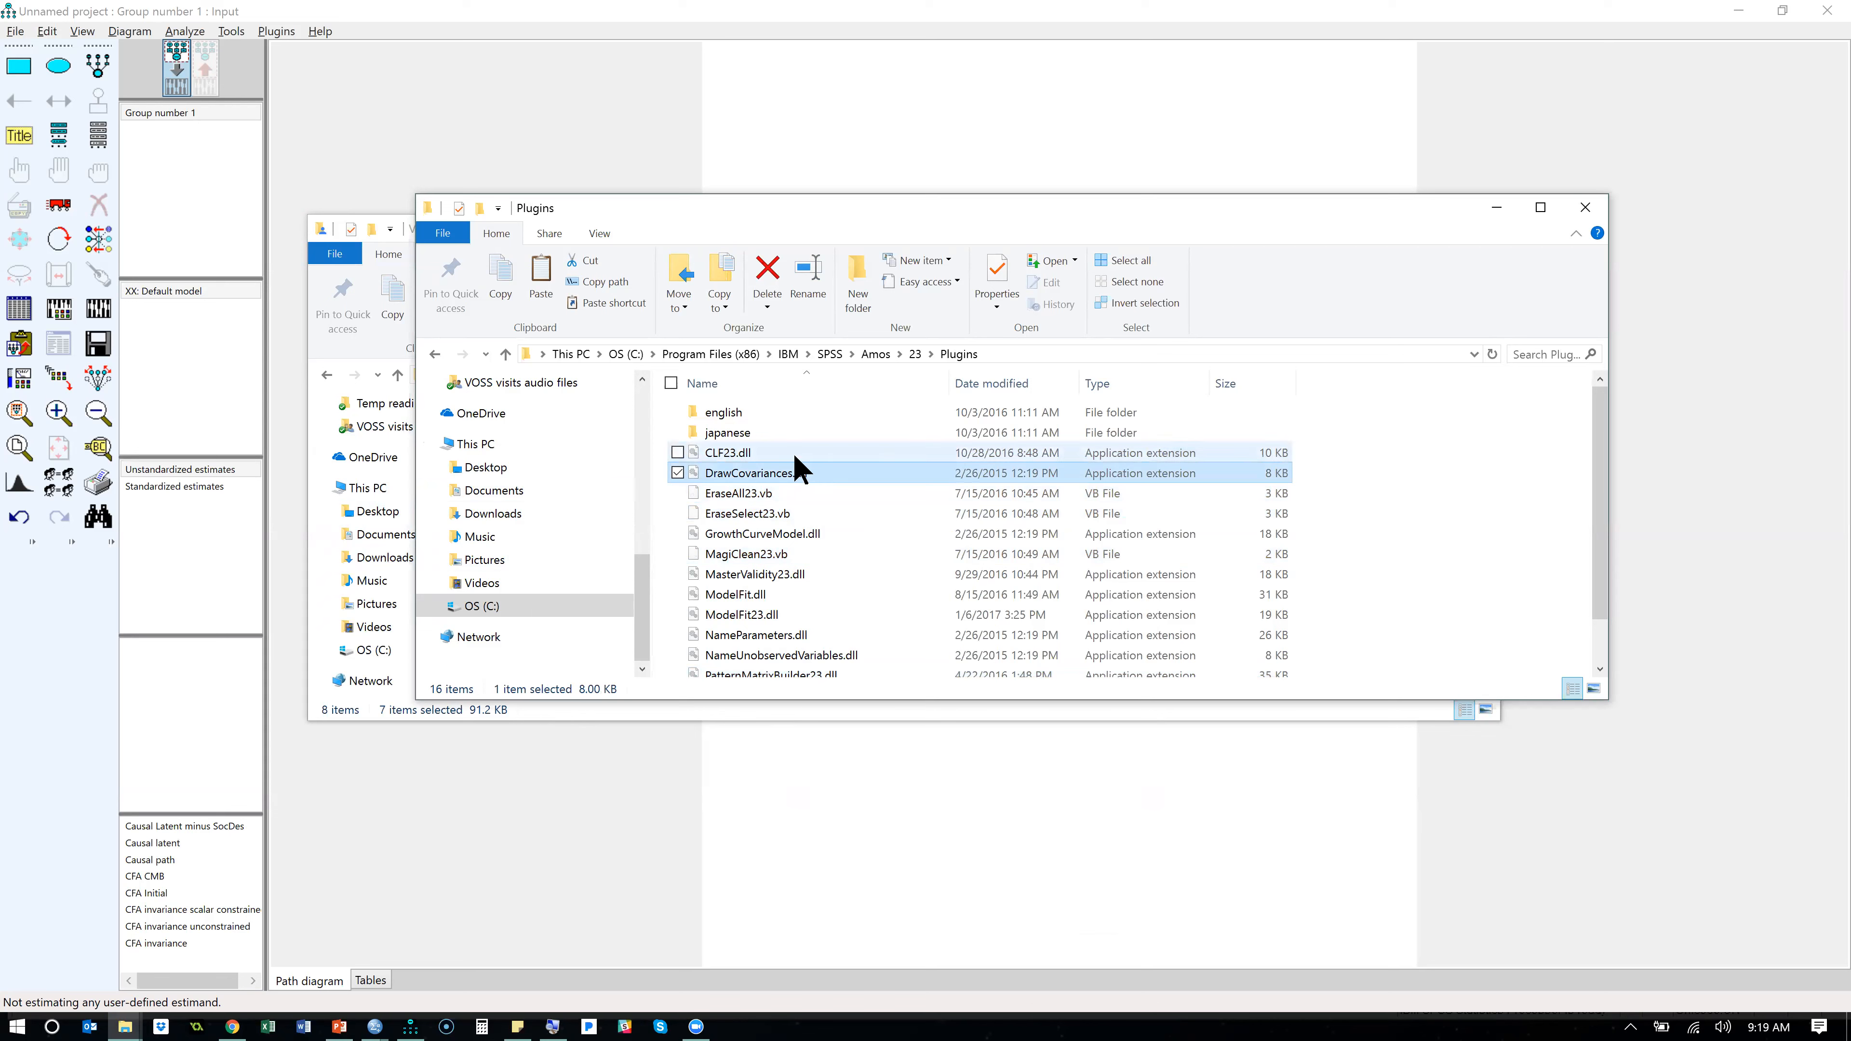
right_click(796, 455)
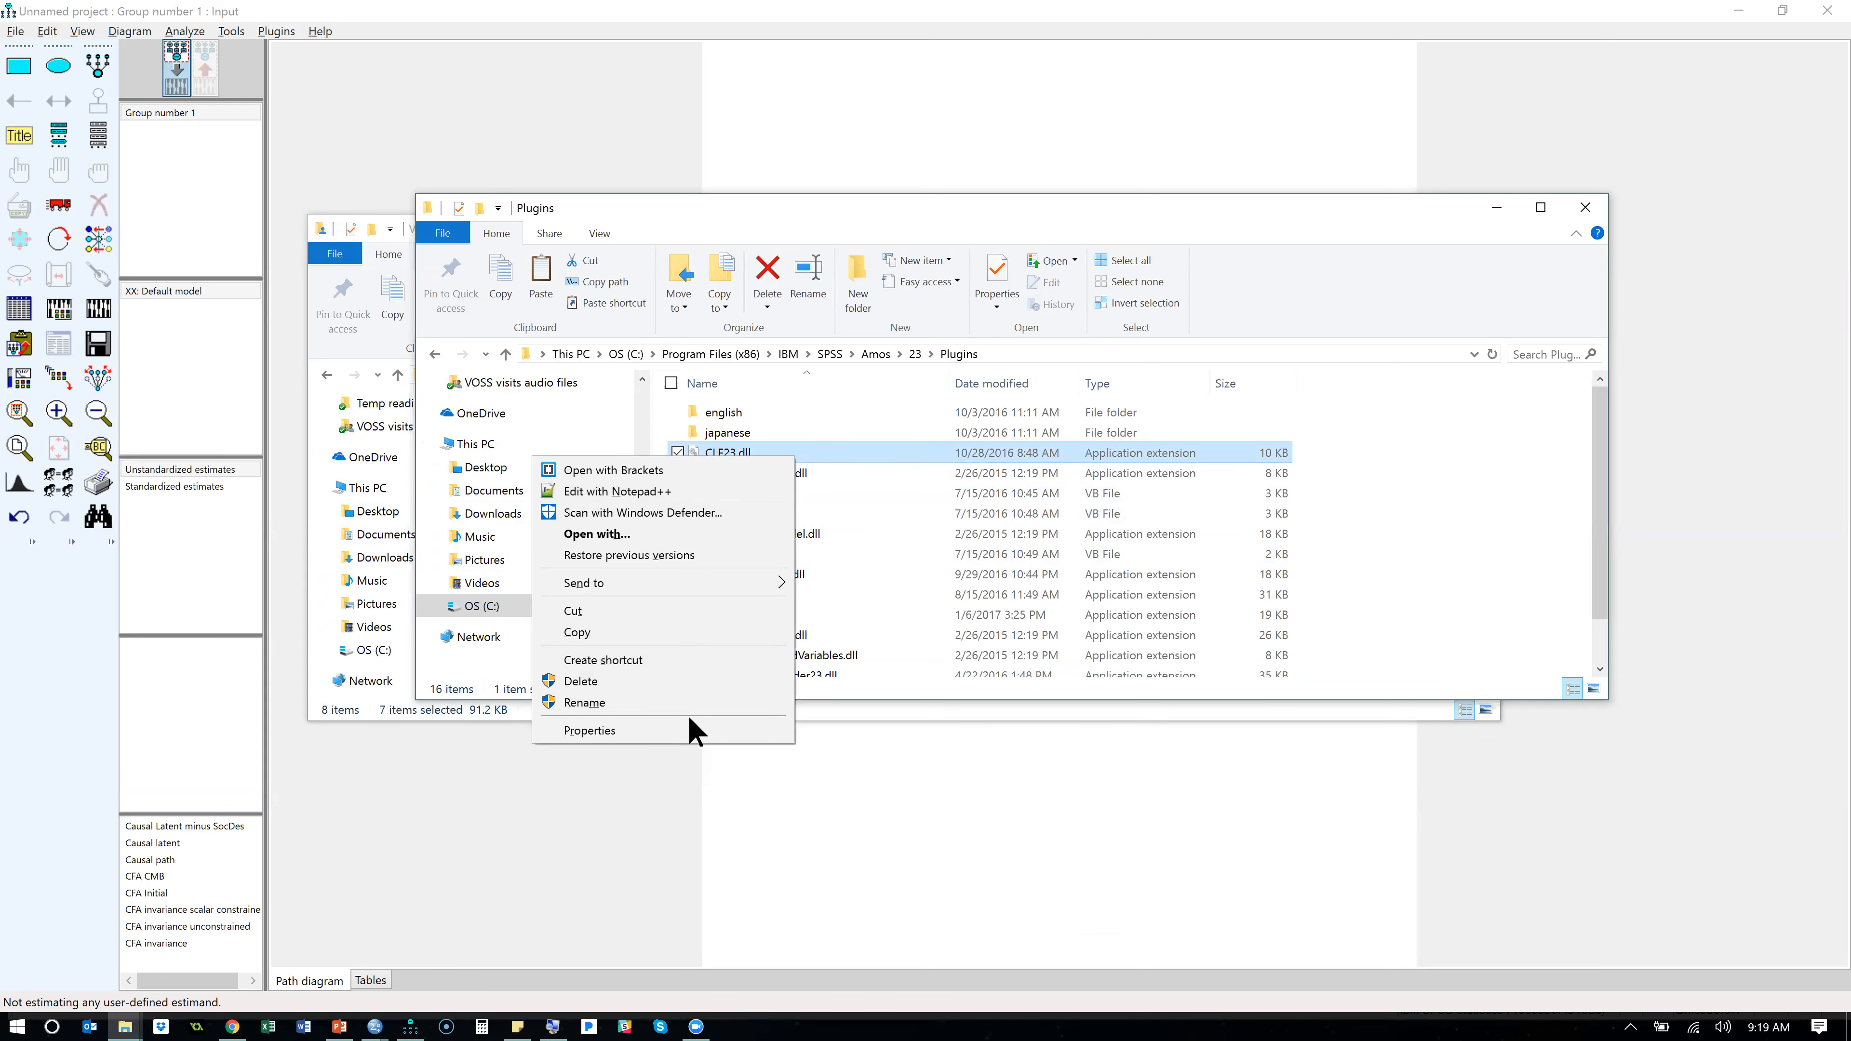
left_click(692, 731)
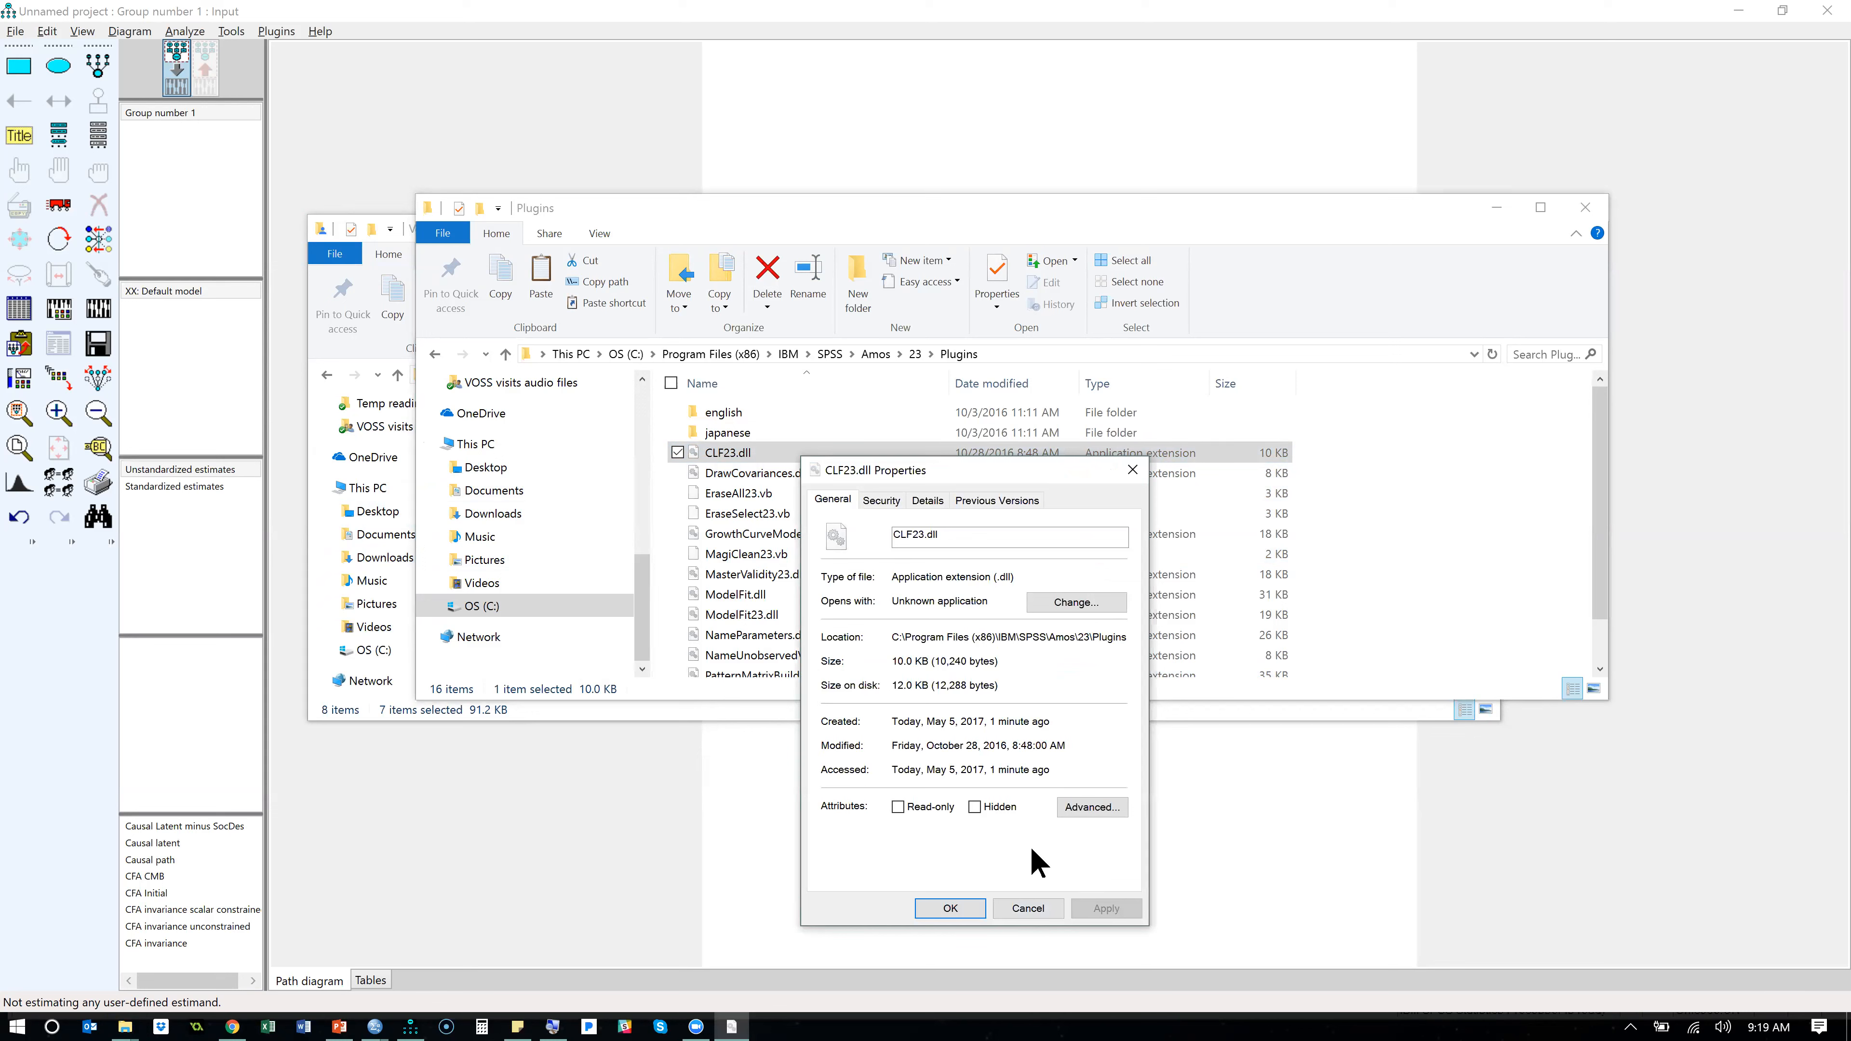
left_click(1029, 908)
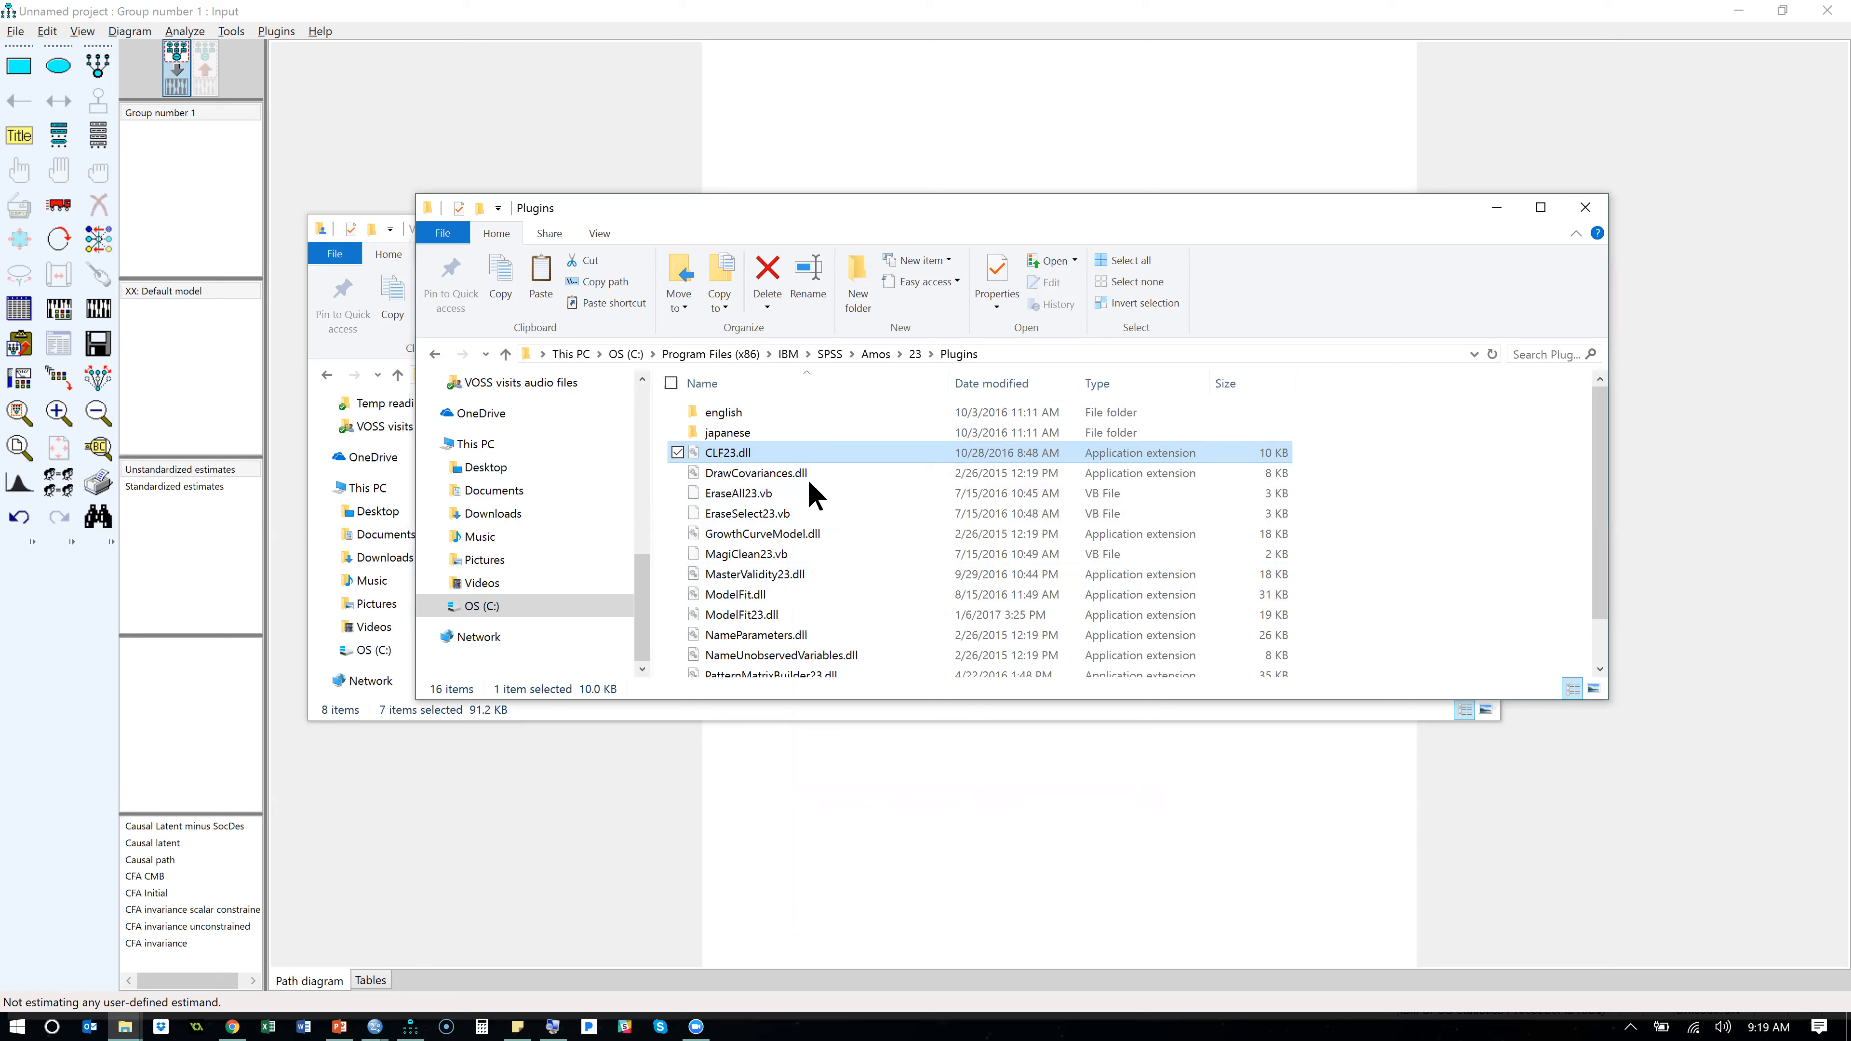
- Return to Amos and look over the list of available plugins
mouse_move(817, 617)
left_click(283, 31)
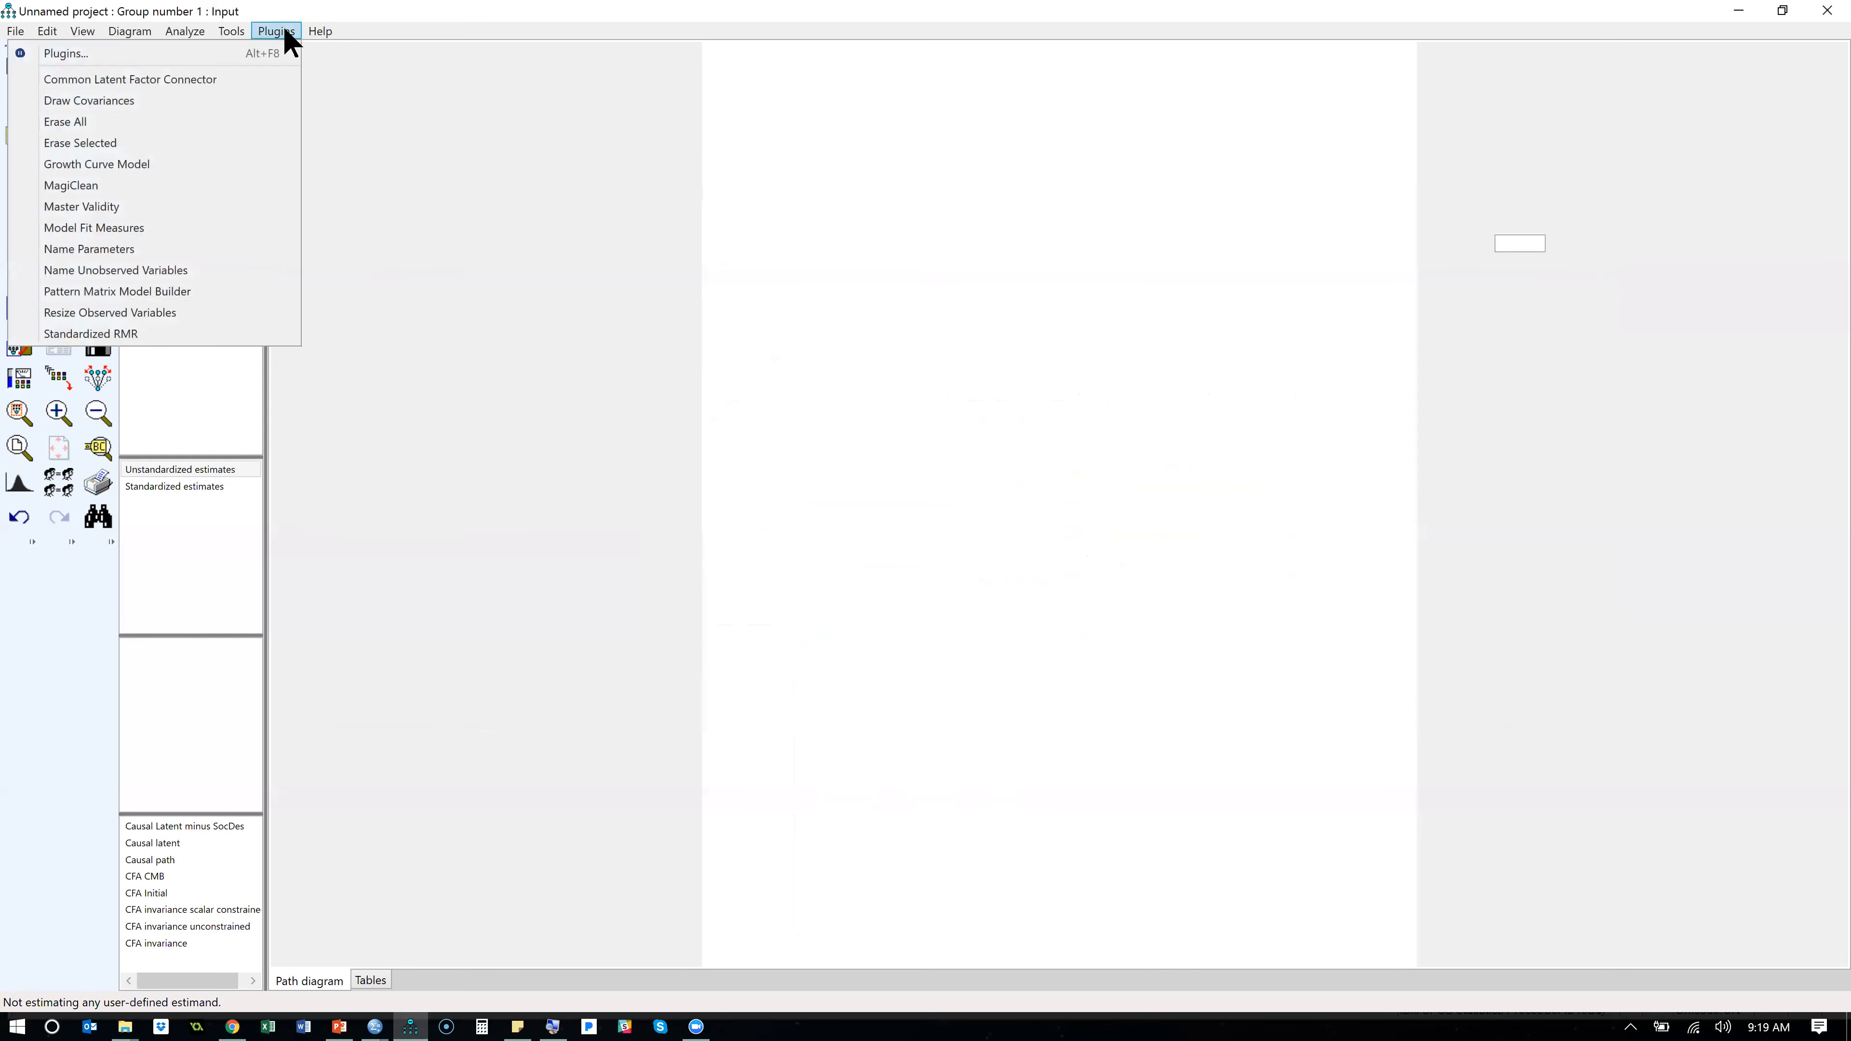
left_click(409, 264)
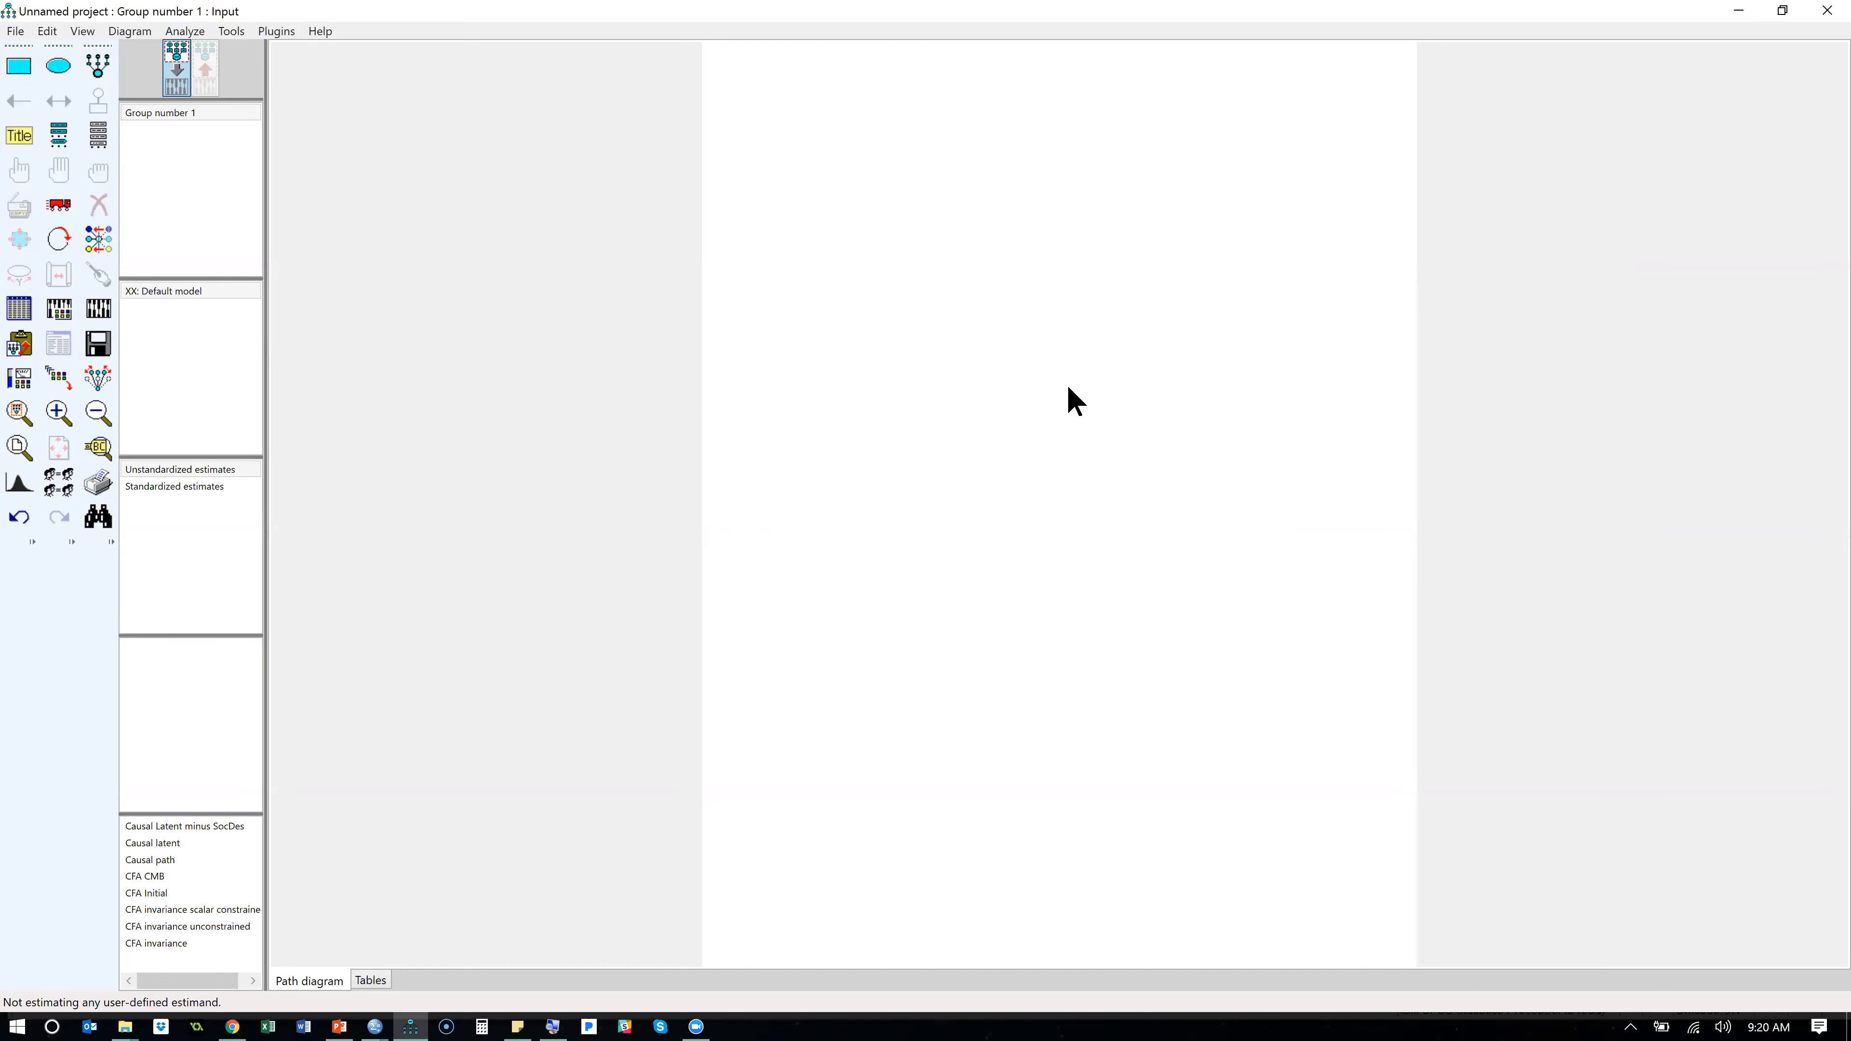
- Switch back to the Amos 23 Plugins folder in File Explorer and review the general properties of CLF23.dll again
key("alt+Tab")
key("Tab")
key("alt+Tab")
key("alt+Tab")
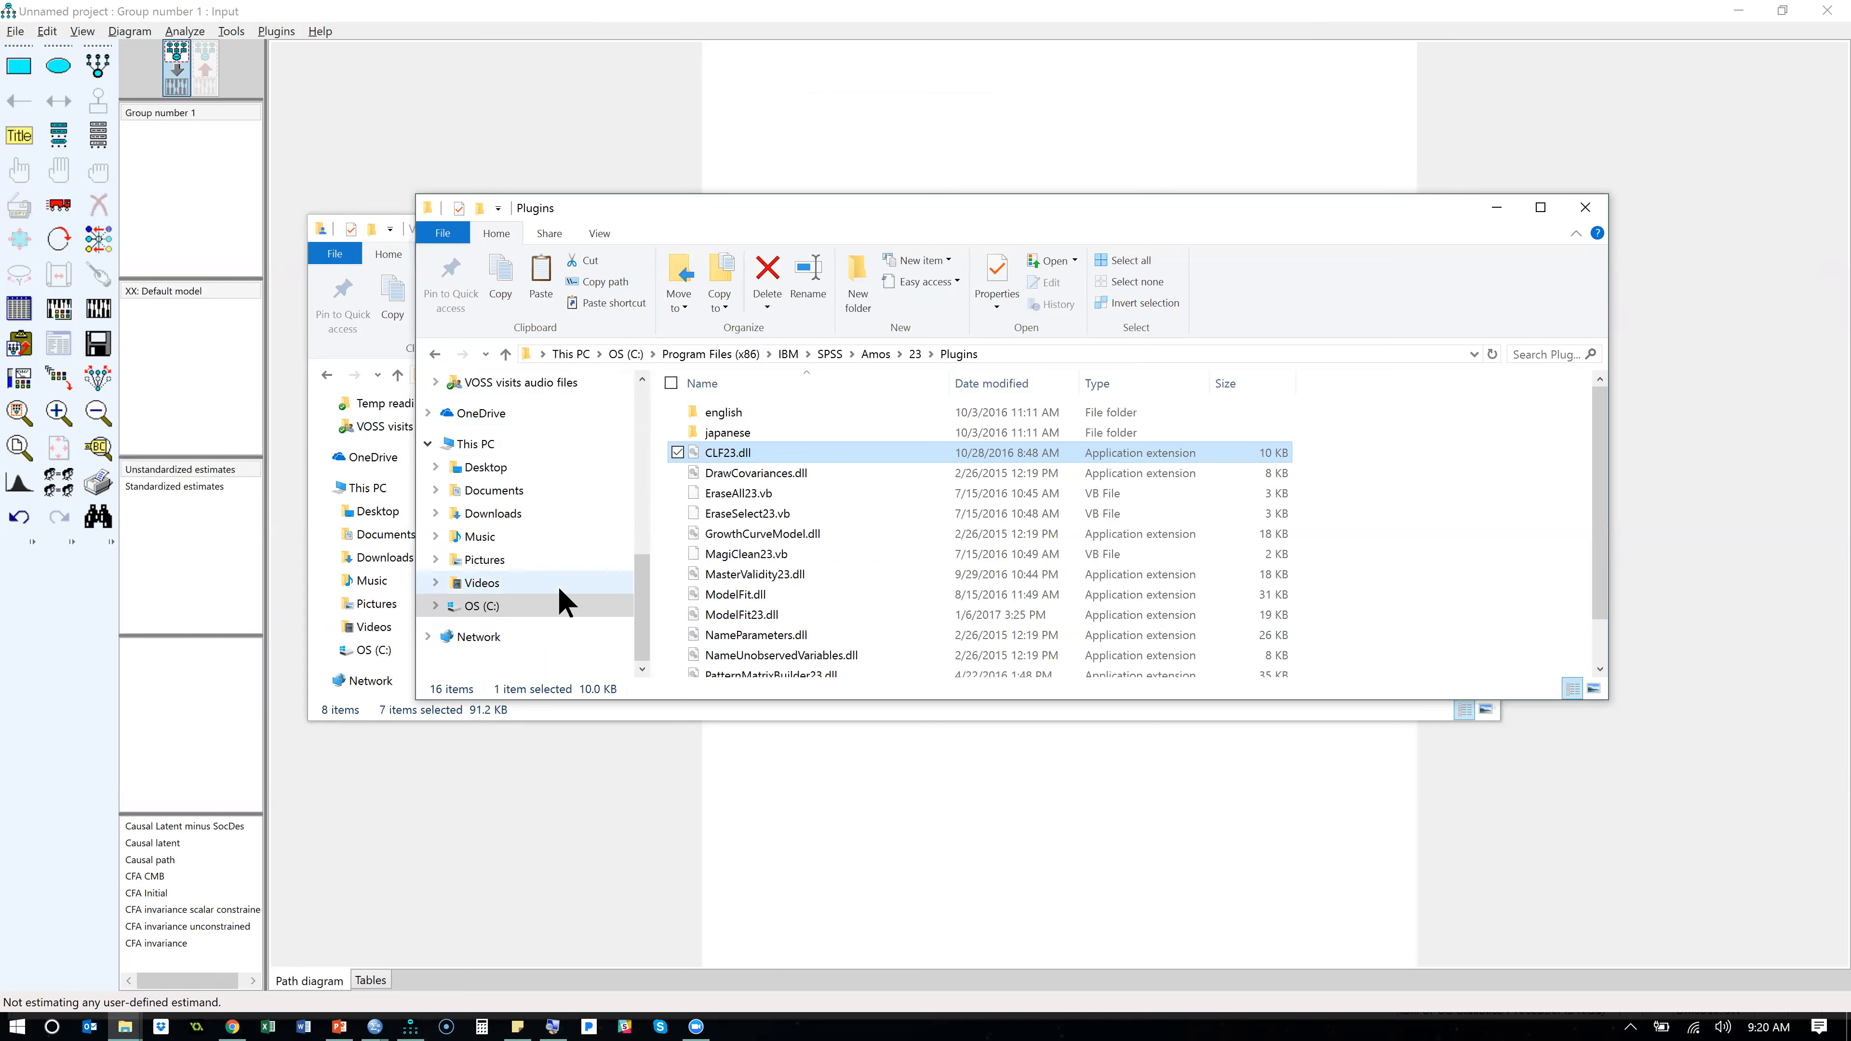
right_click(739, 454)
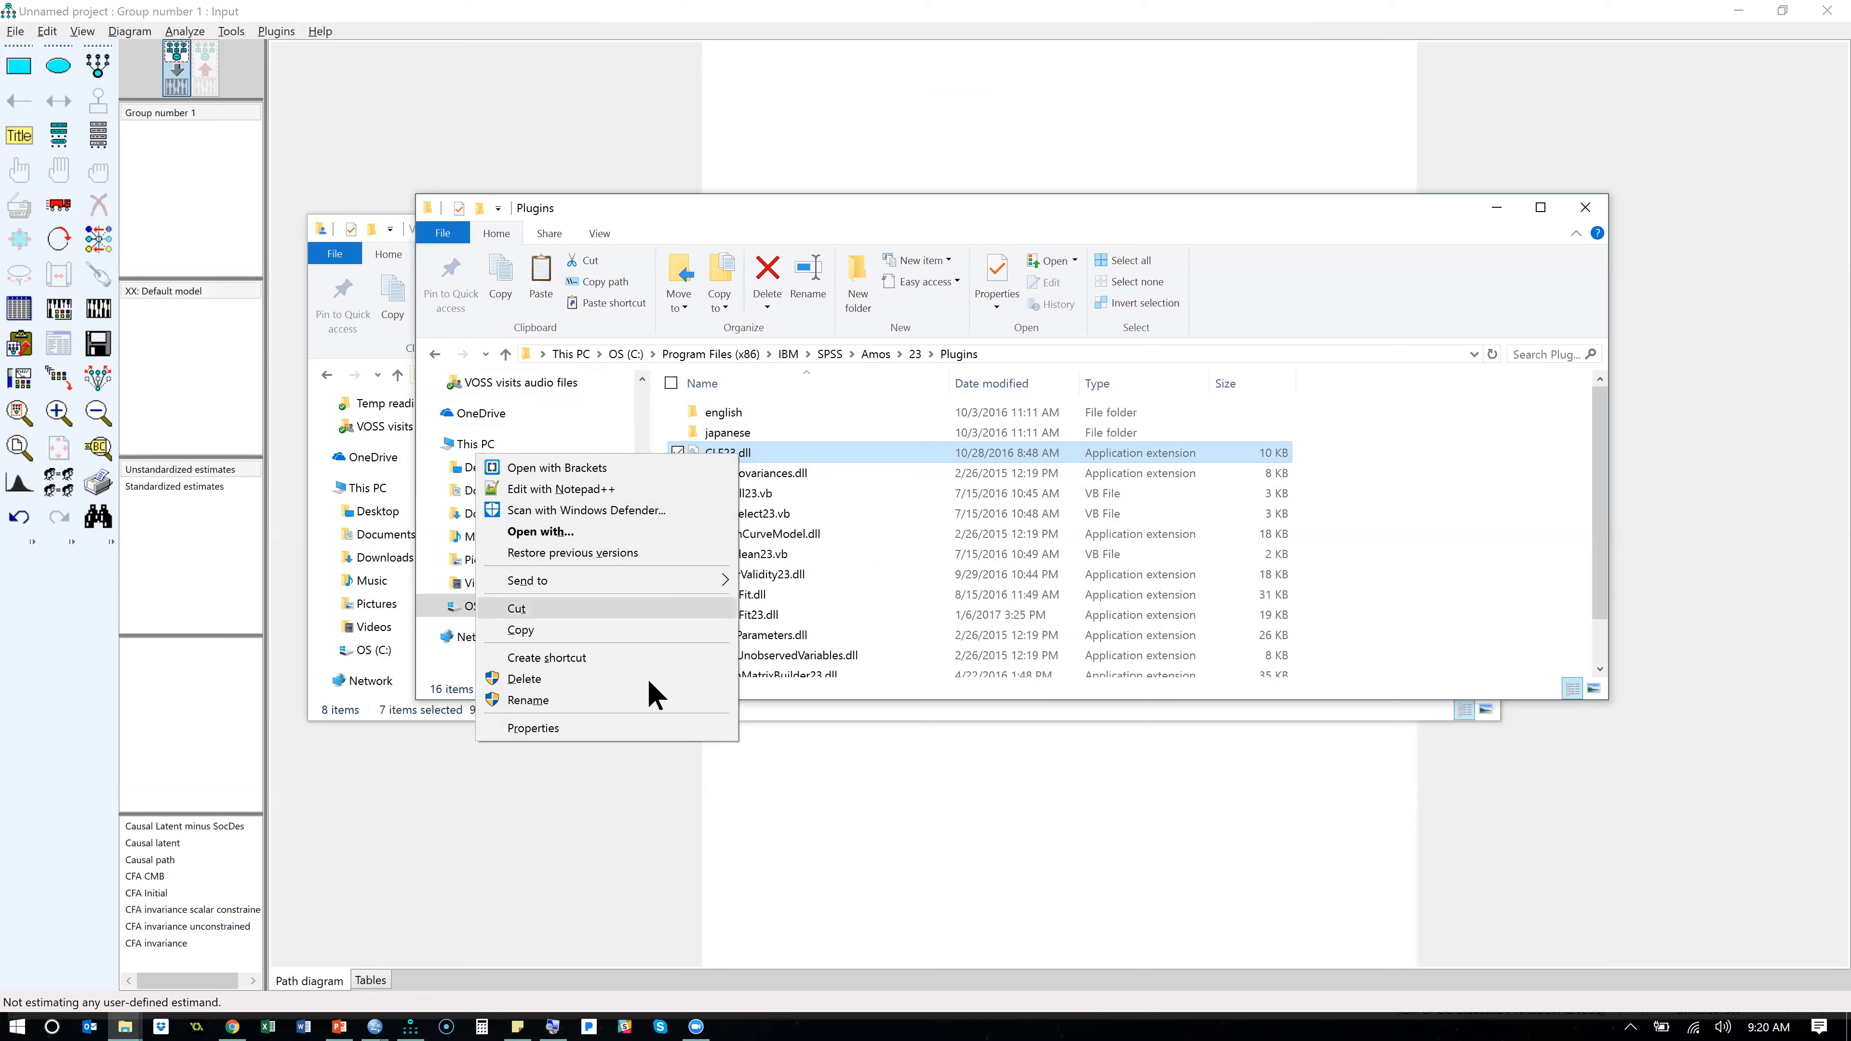
left_click(642, 729)
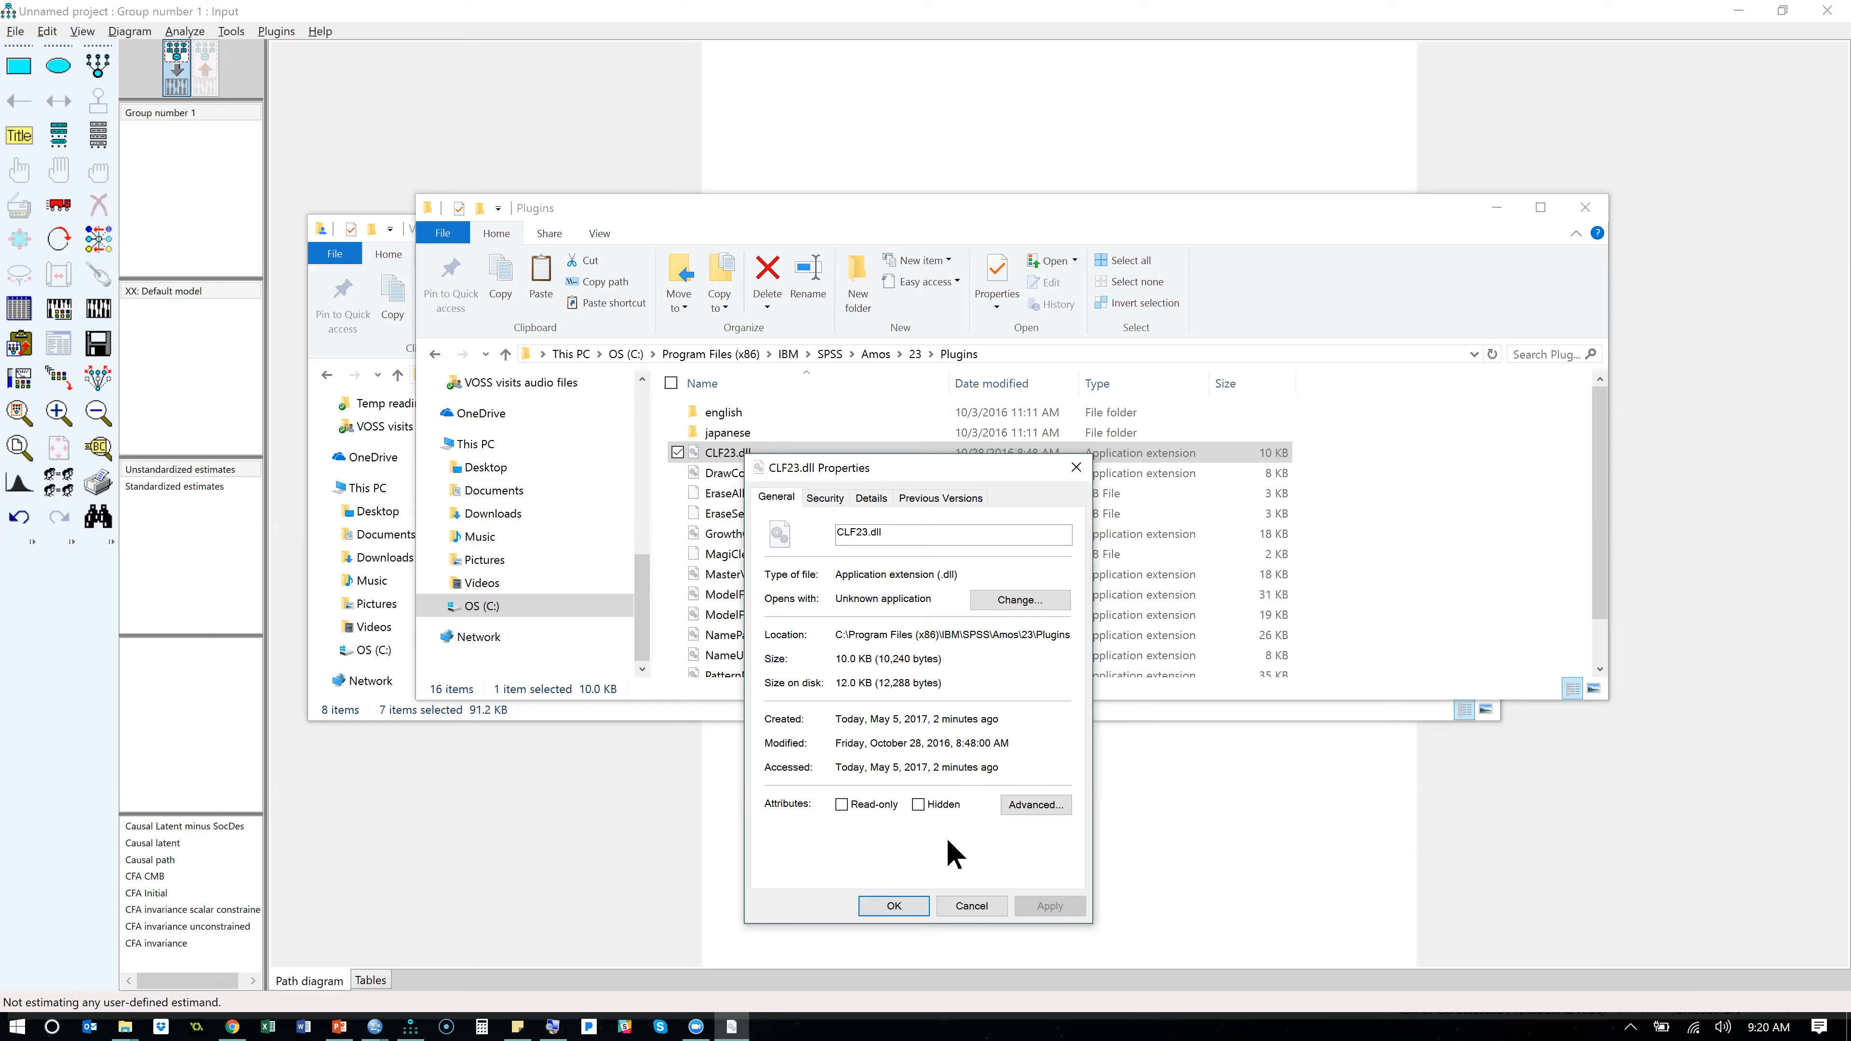
left_click(988, 907)
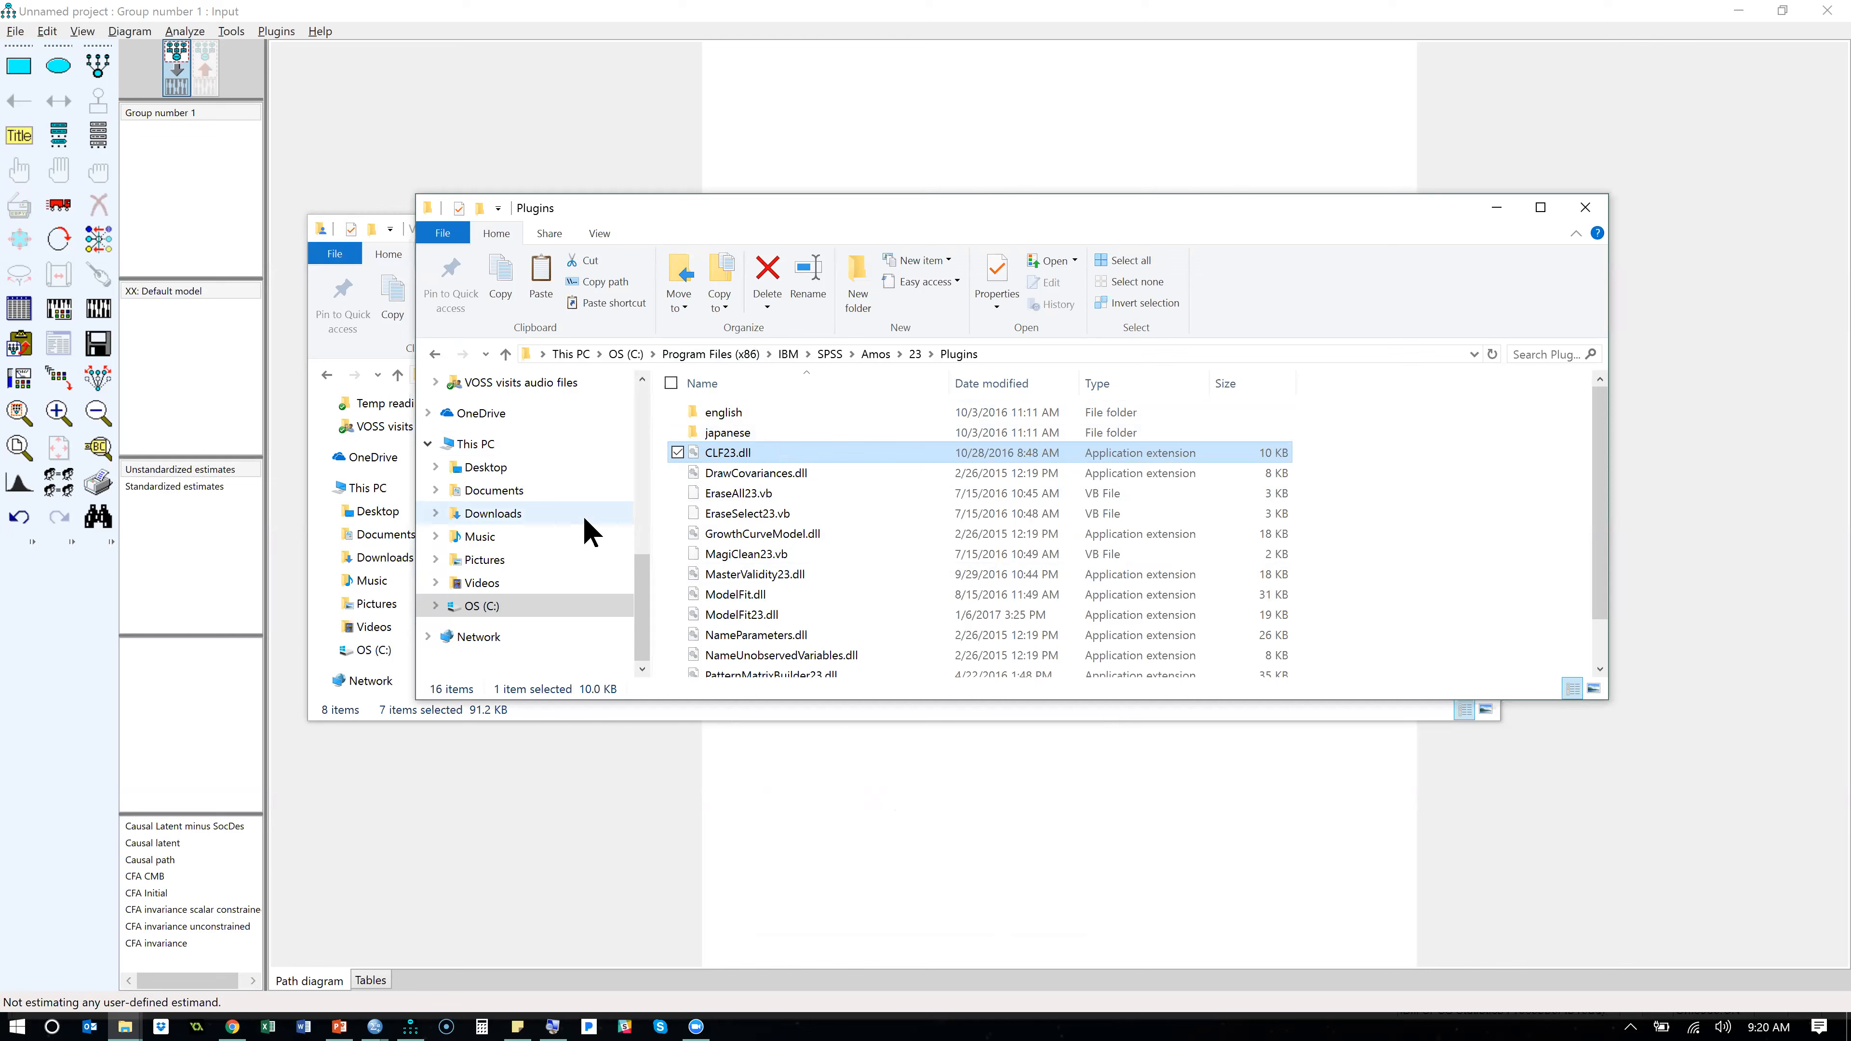
- In File Explorer, go to the personal profile folder under Users on drive C: and display the hidden items setting
key("alt+Tab")
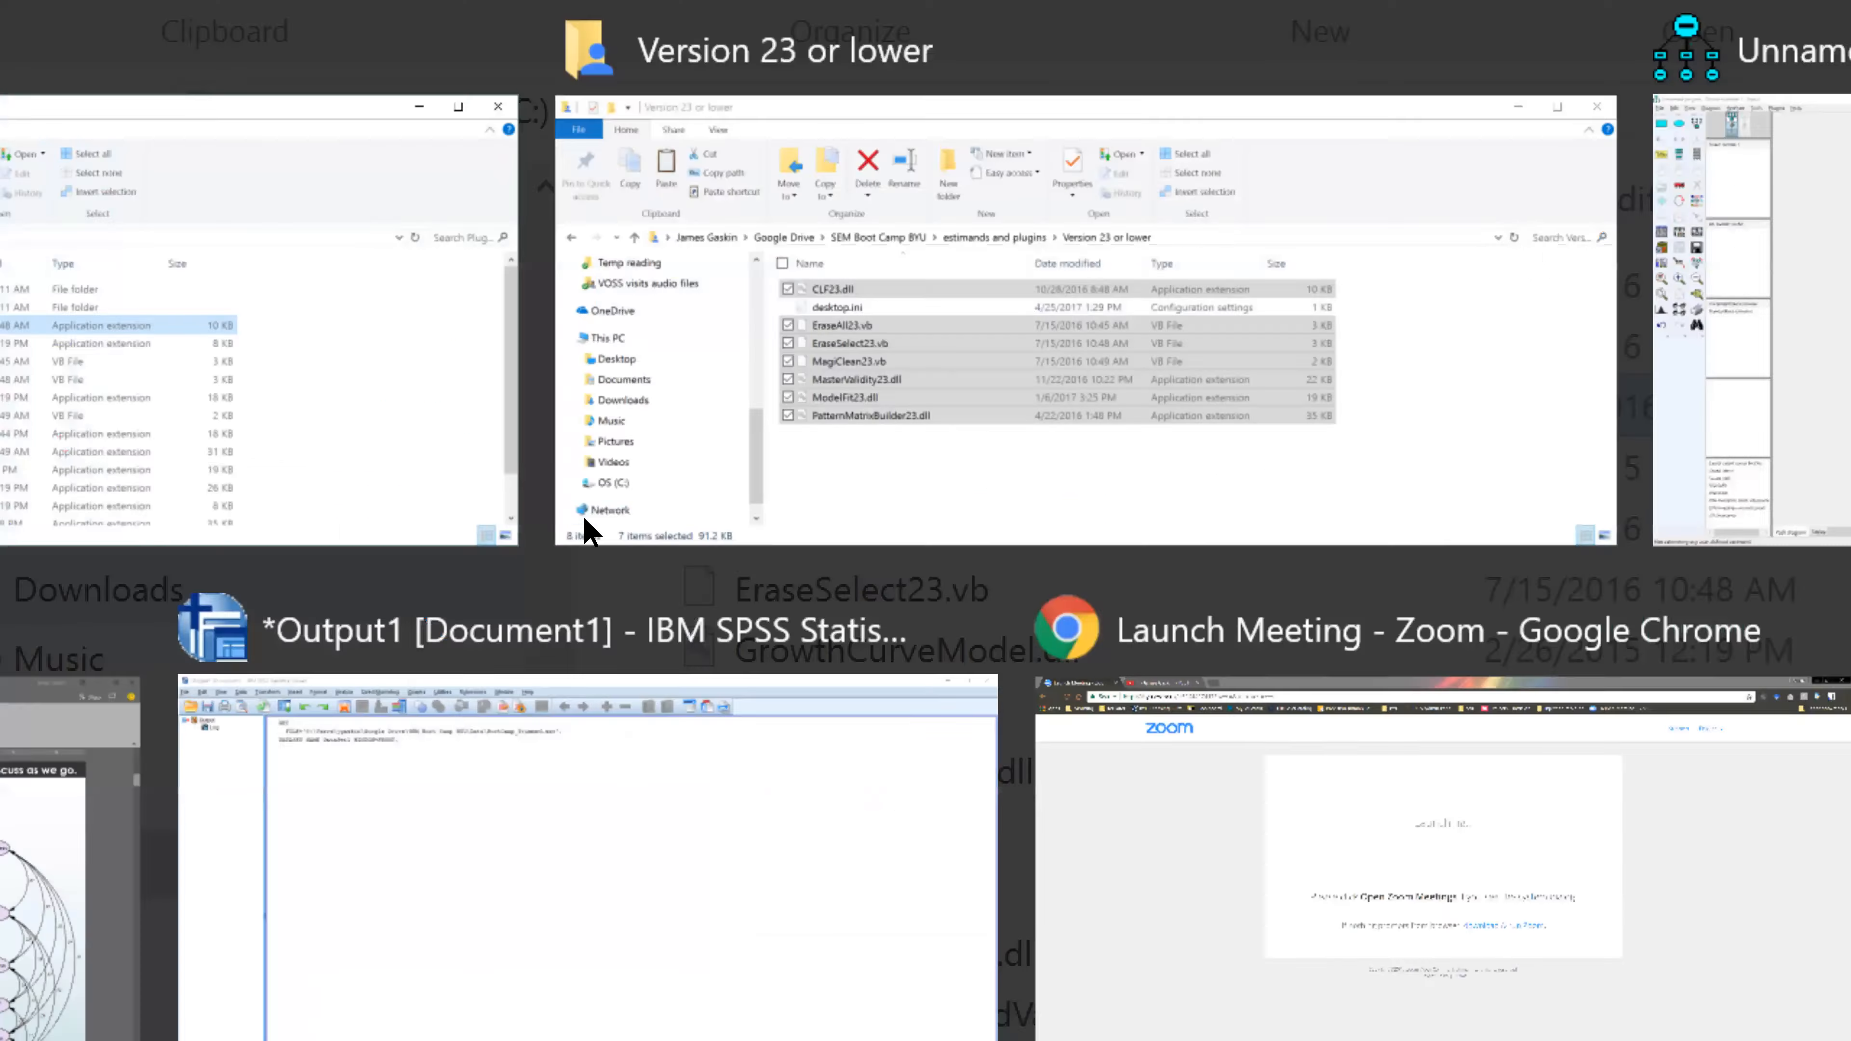
key("alt+Tab")
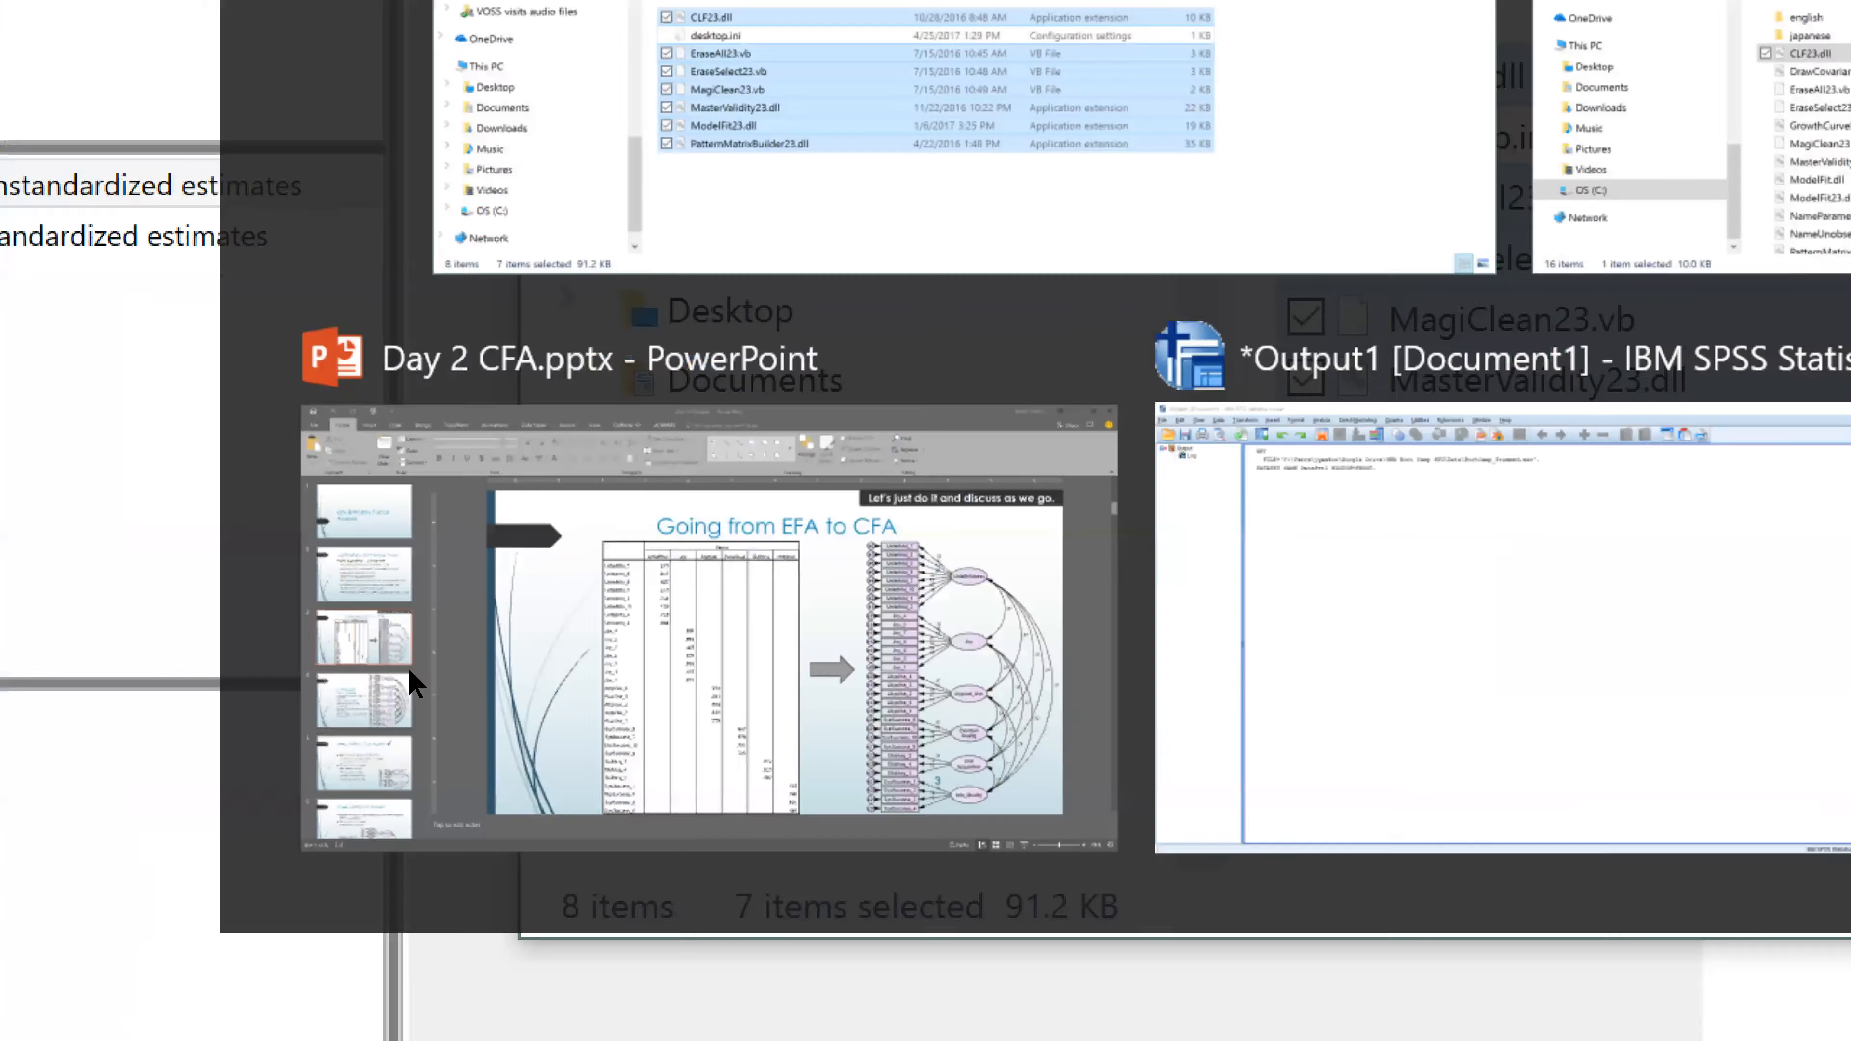
left_click(483, 606)
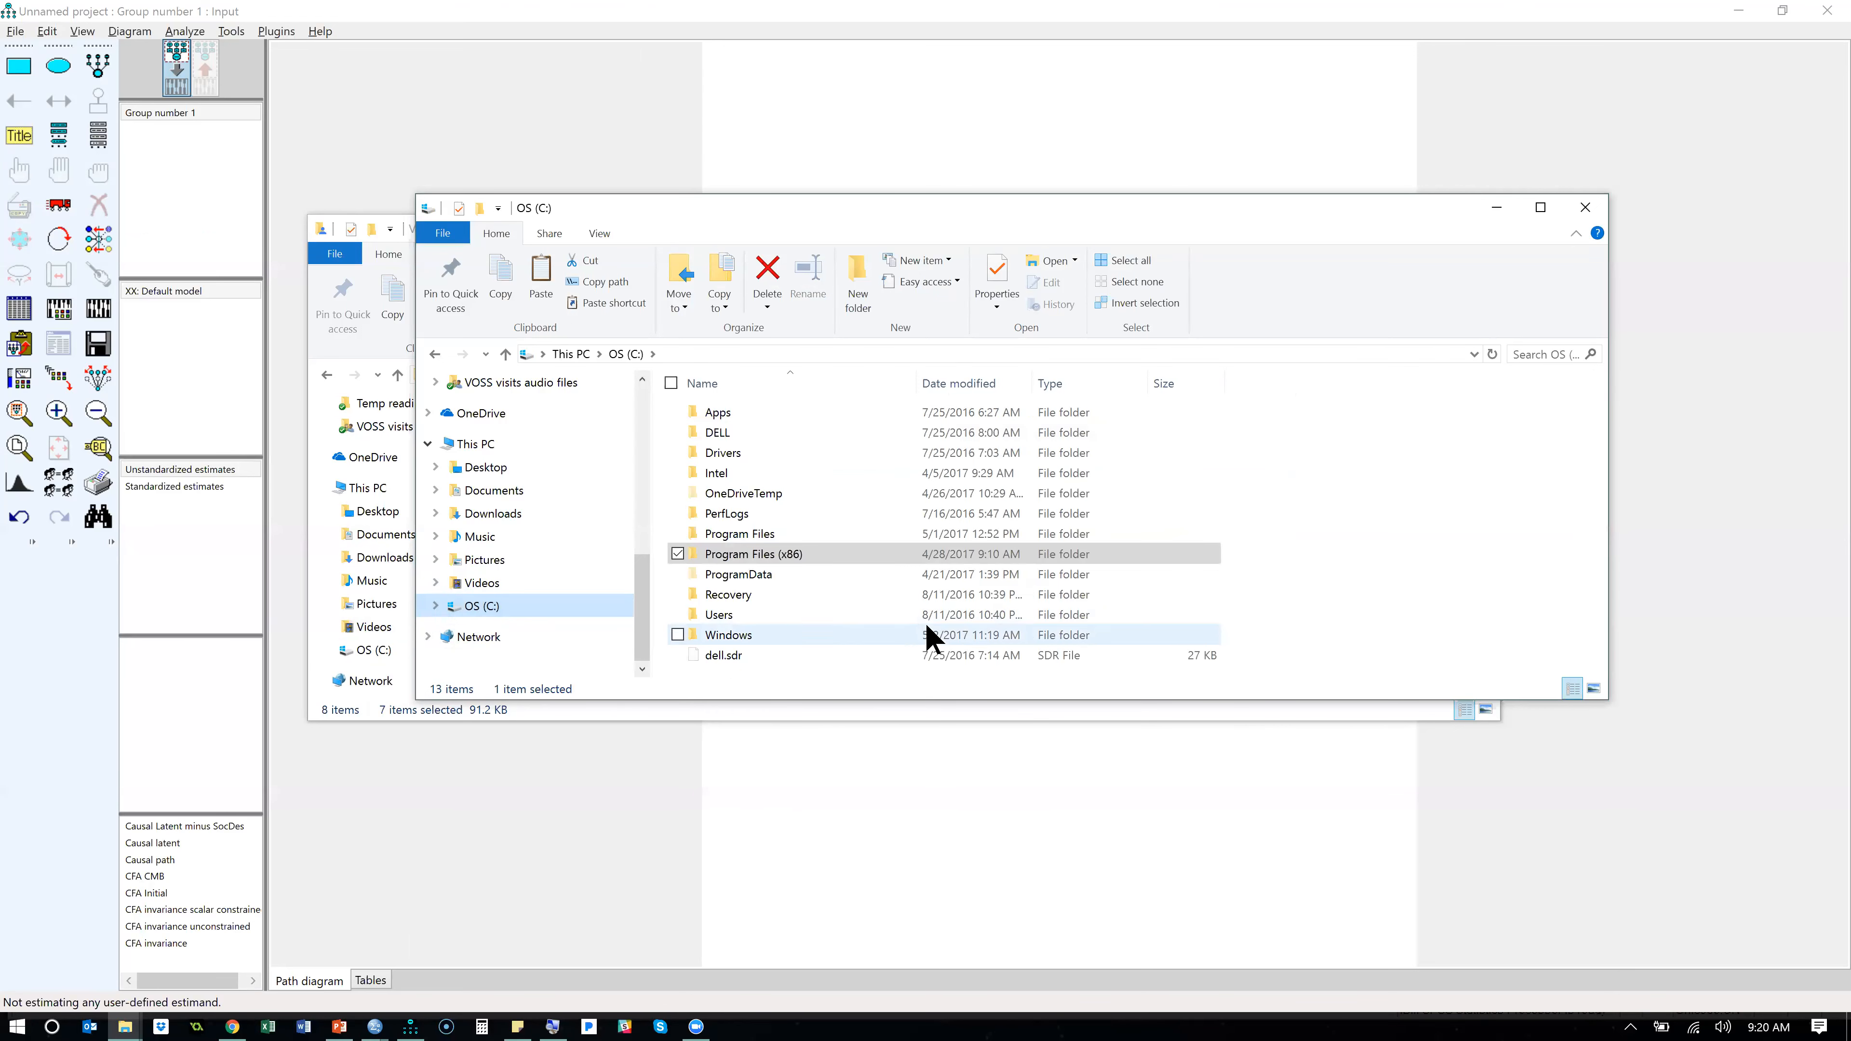
double_click(846, 618)
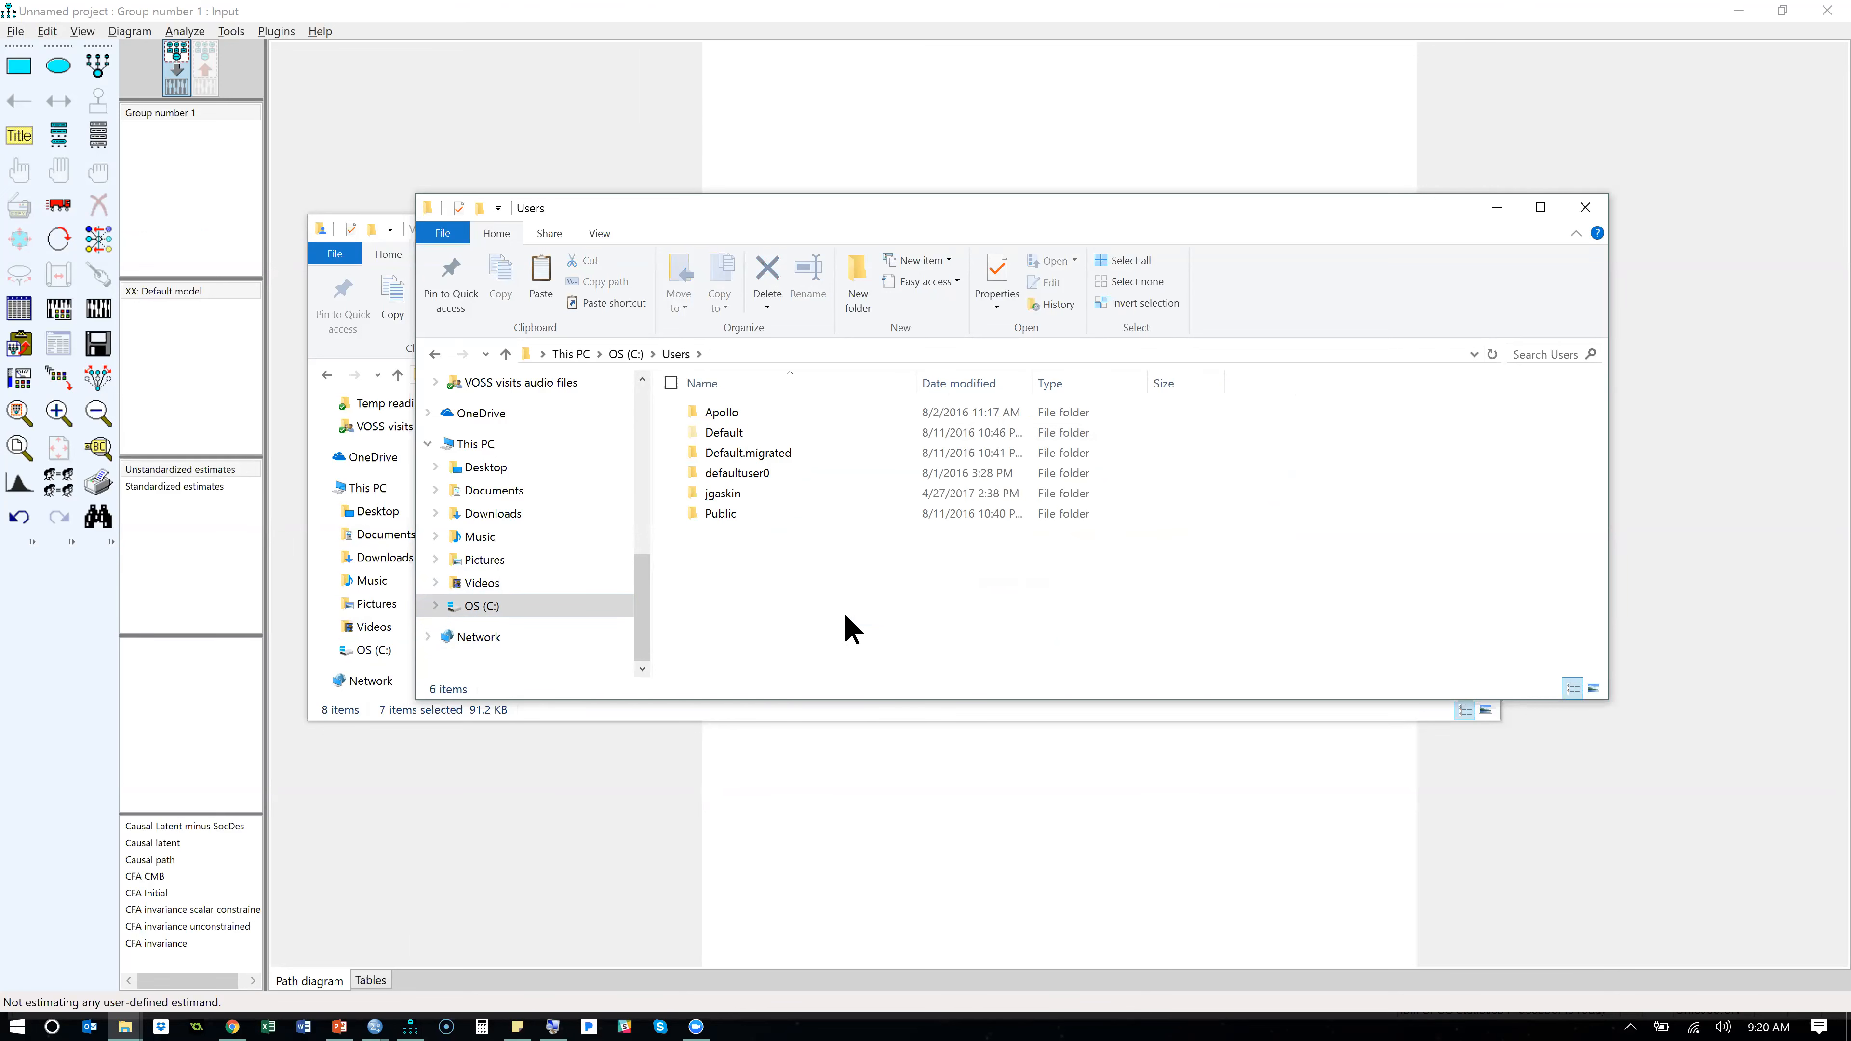
double_click(729, 491)
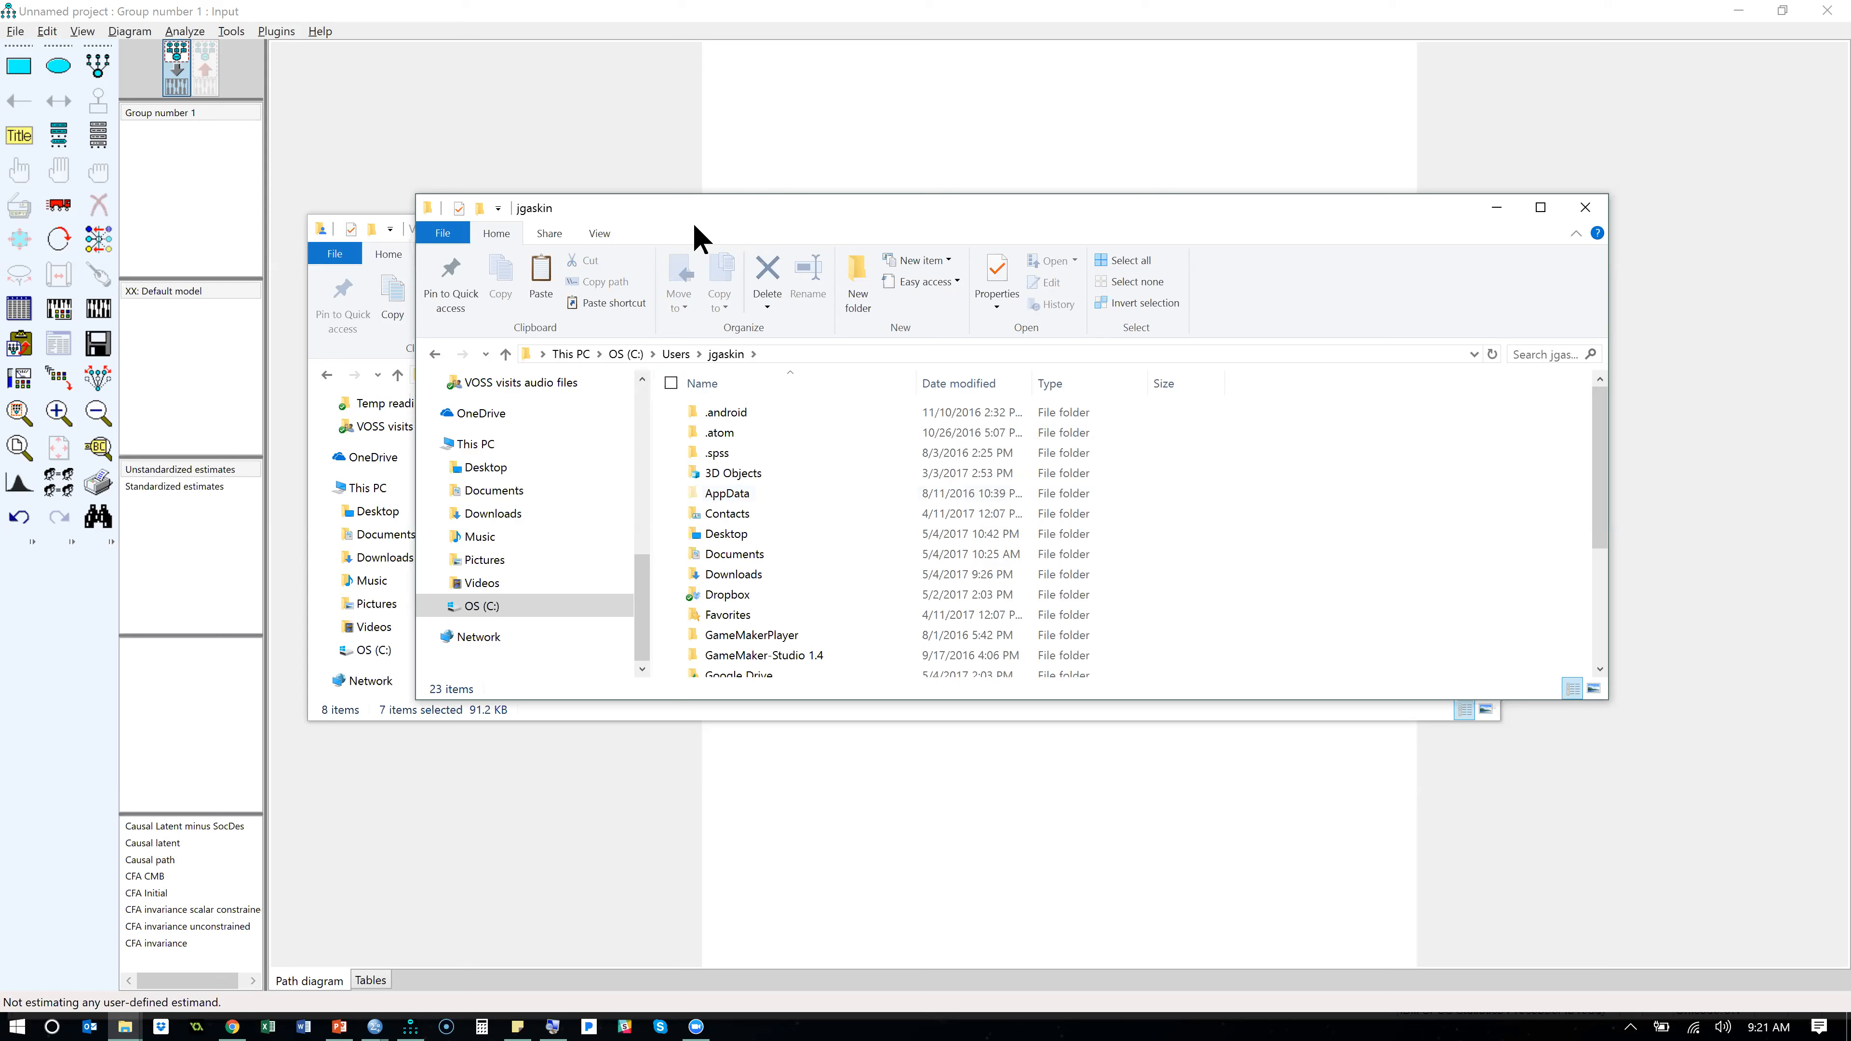
left_click(600, 235)
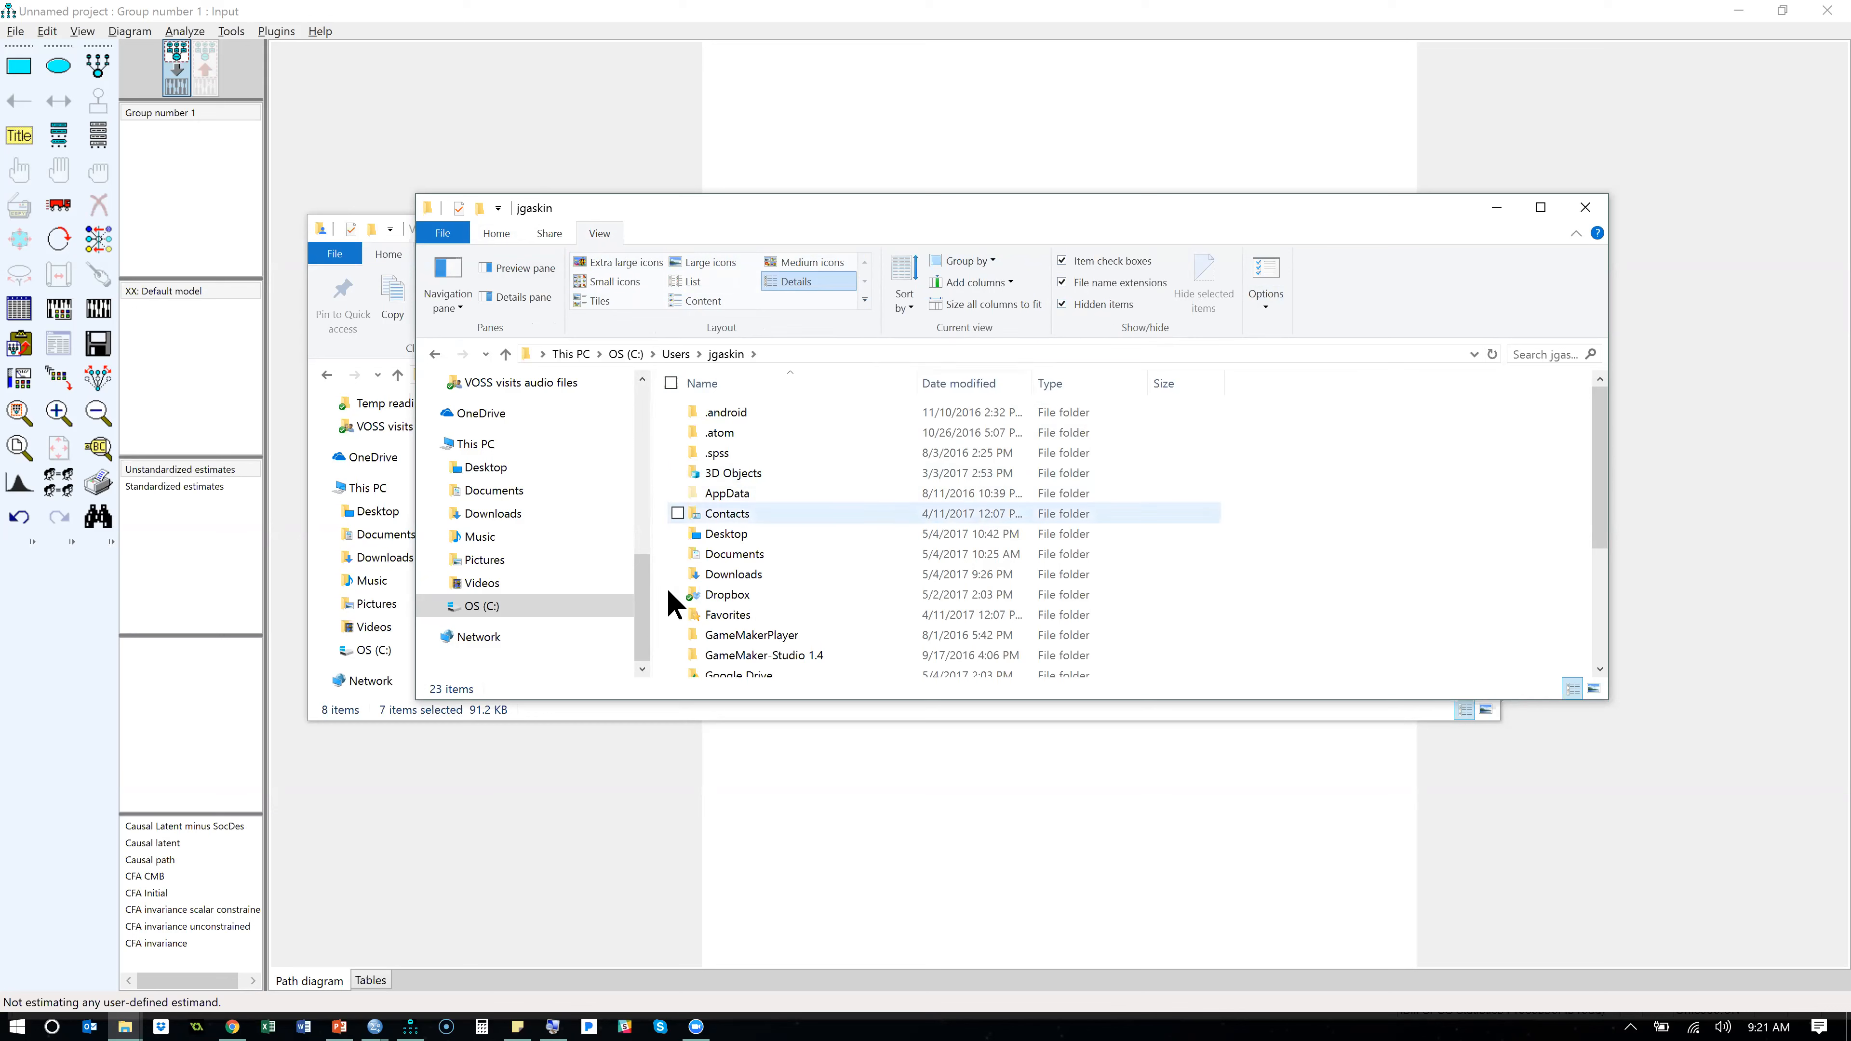
- From the profile folder, open AppData, Local, AmosDevelopment, Amos, 24 and its Plugins folder
double_click(727, 496)
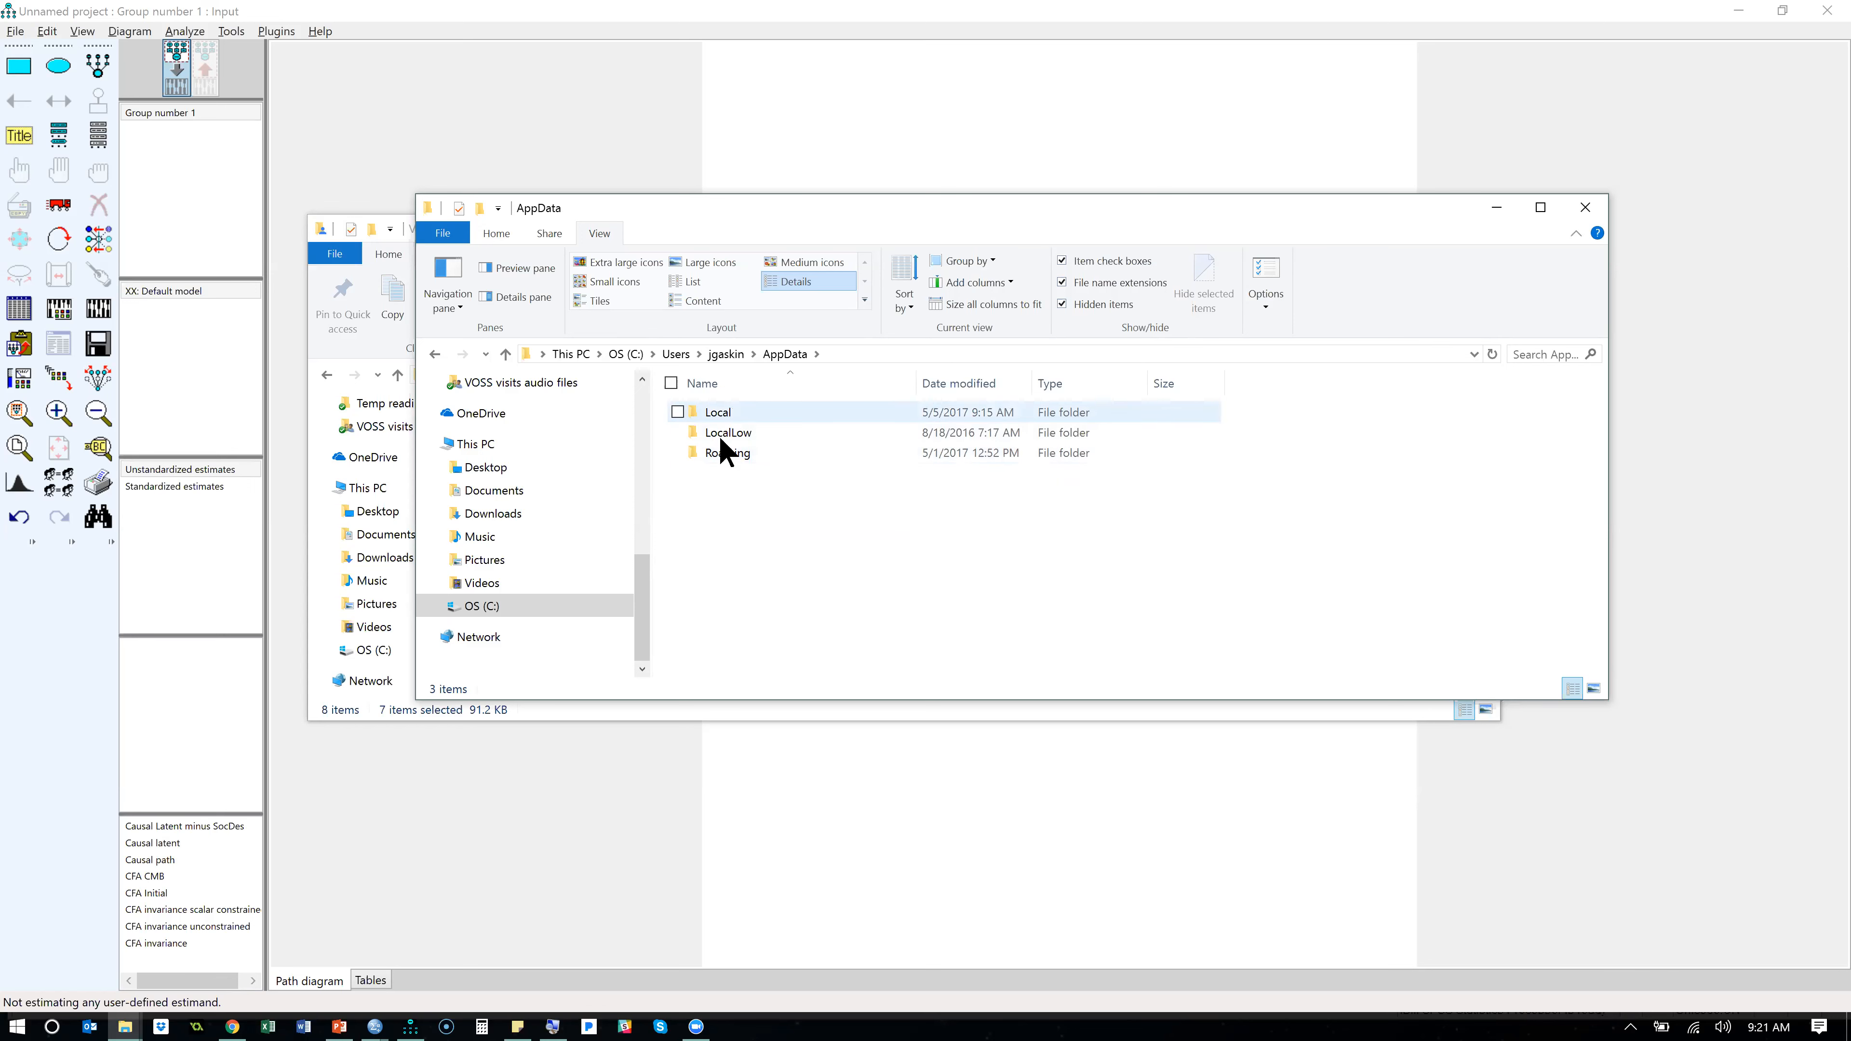
left_click(716, 412)
double_click(716, 413)
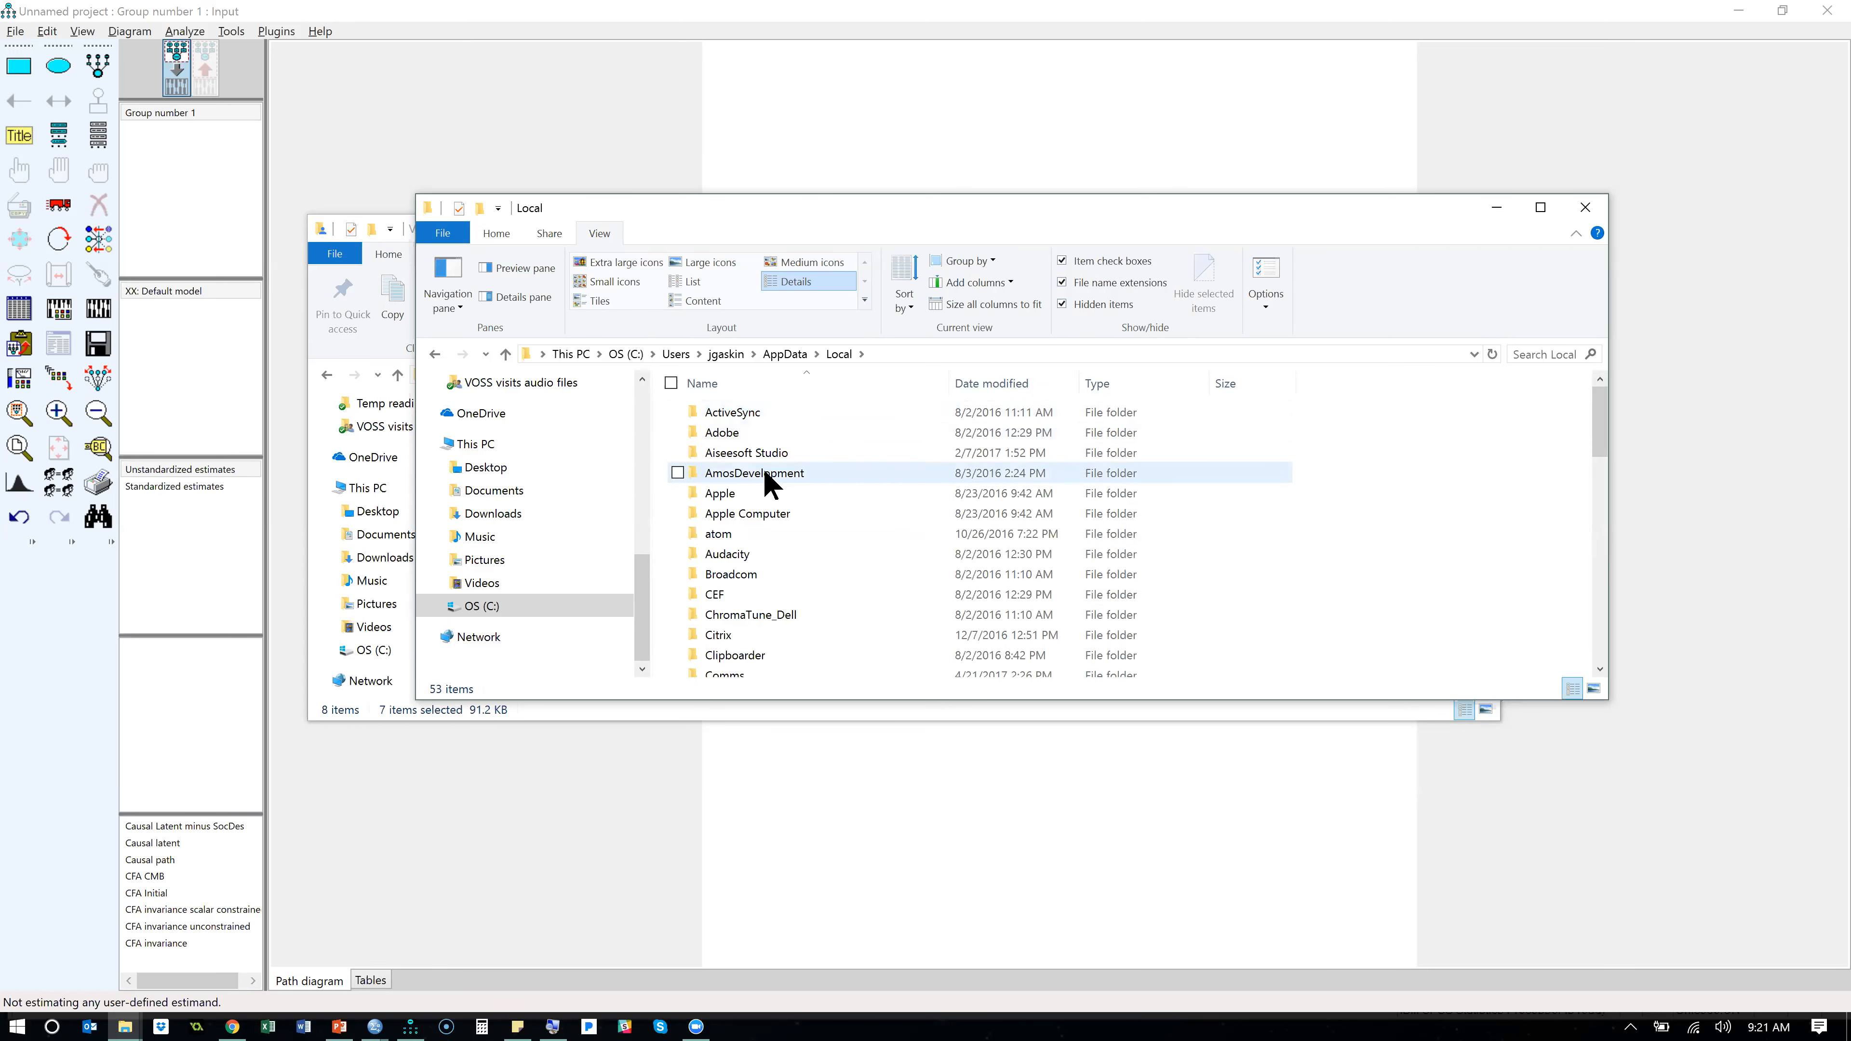
double_click(769, 482)
double_click(720, 413)
double_click(715, 431)
left_click(735, 412)
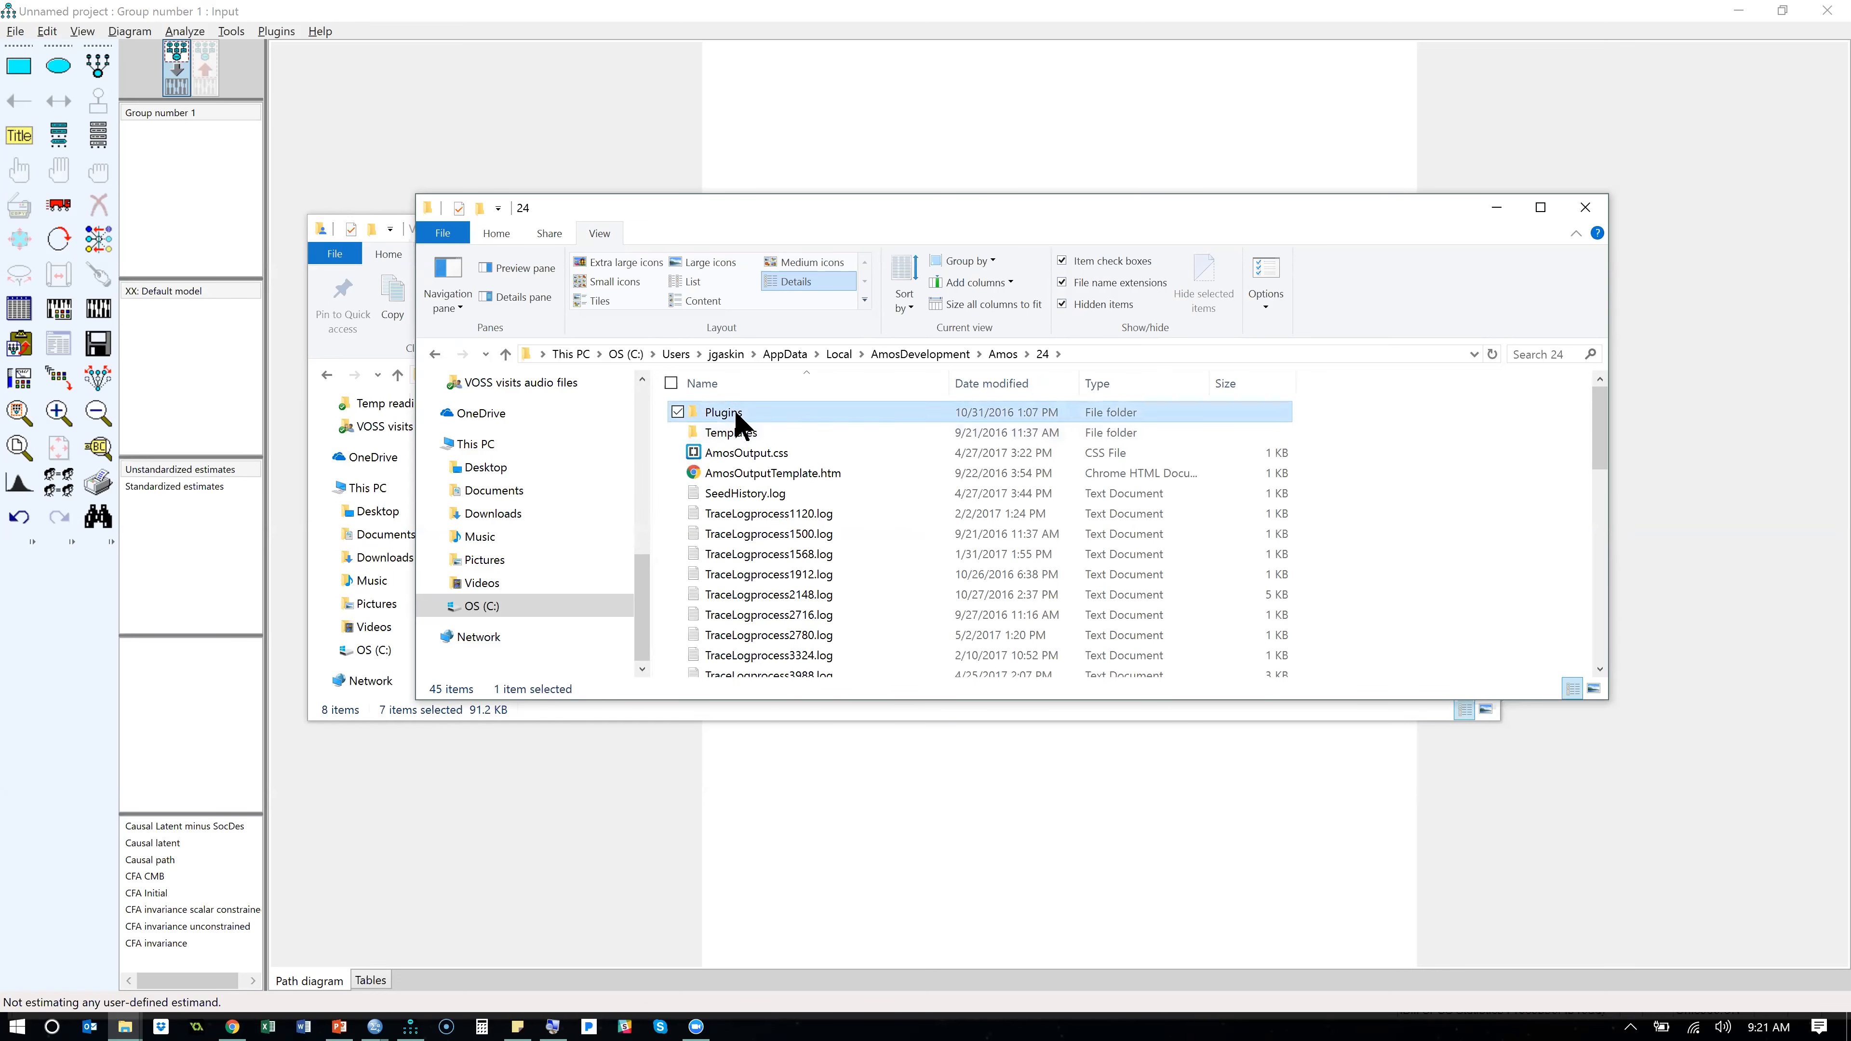
double_click(735, 412)
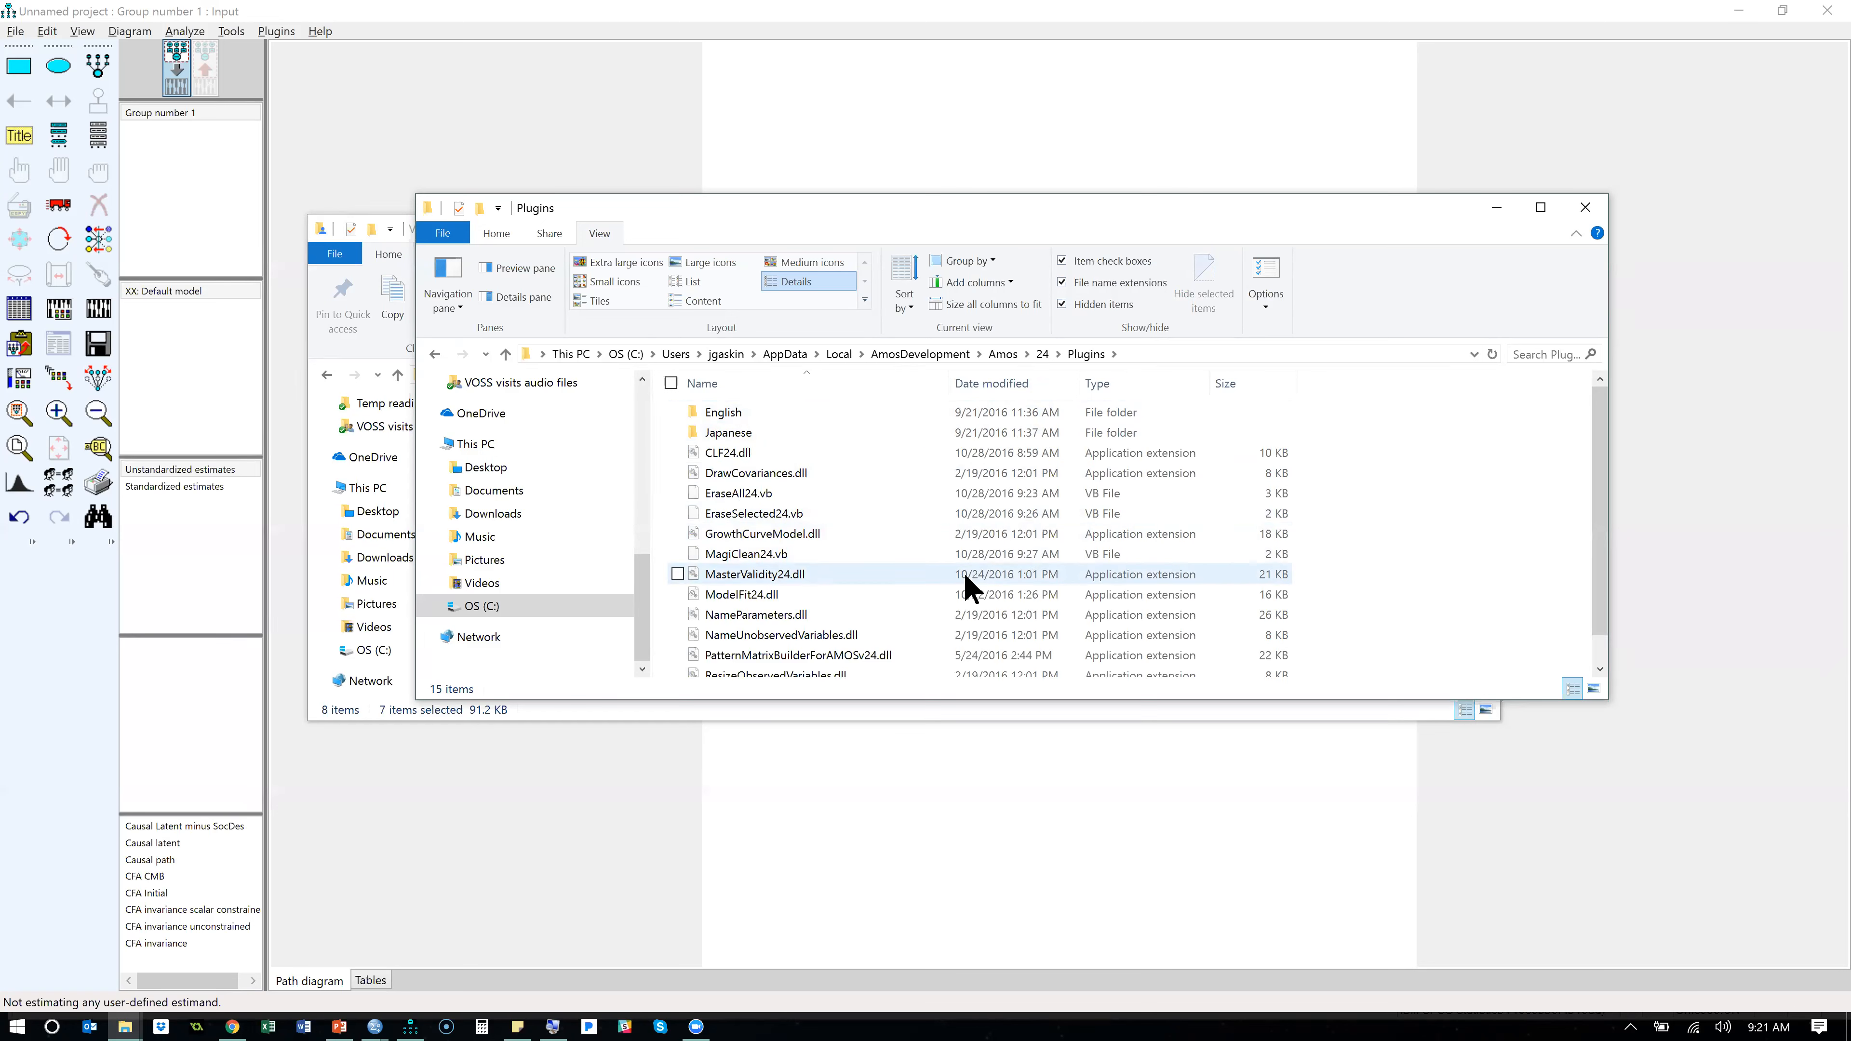
- Copy all plugin files except desktop.ini from the Version 24 or higher folder in estimands and plugins
key("alt+Tab")
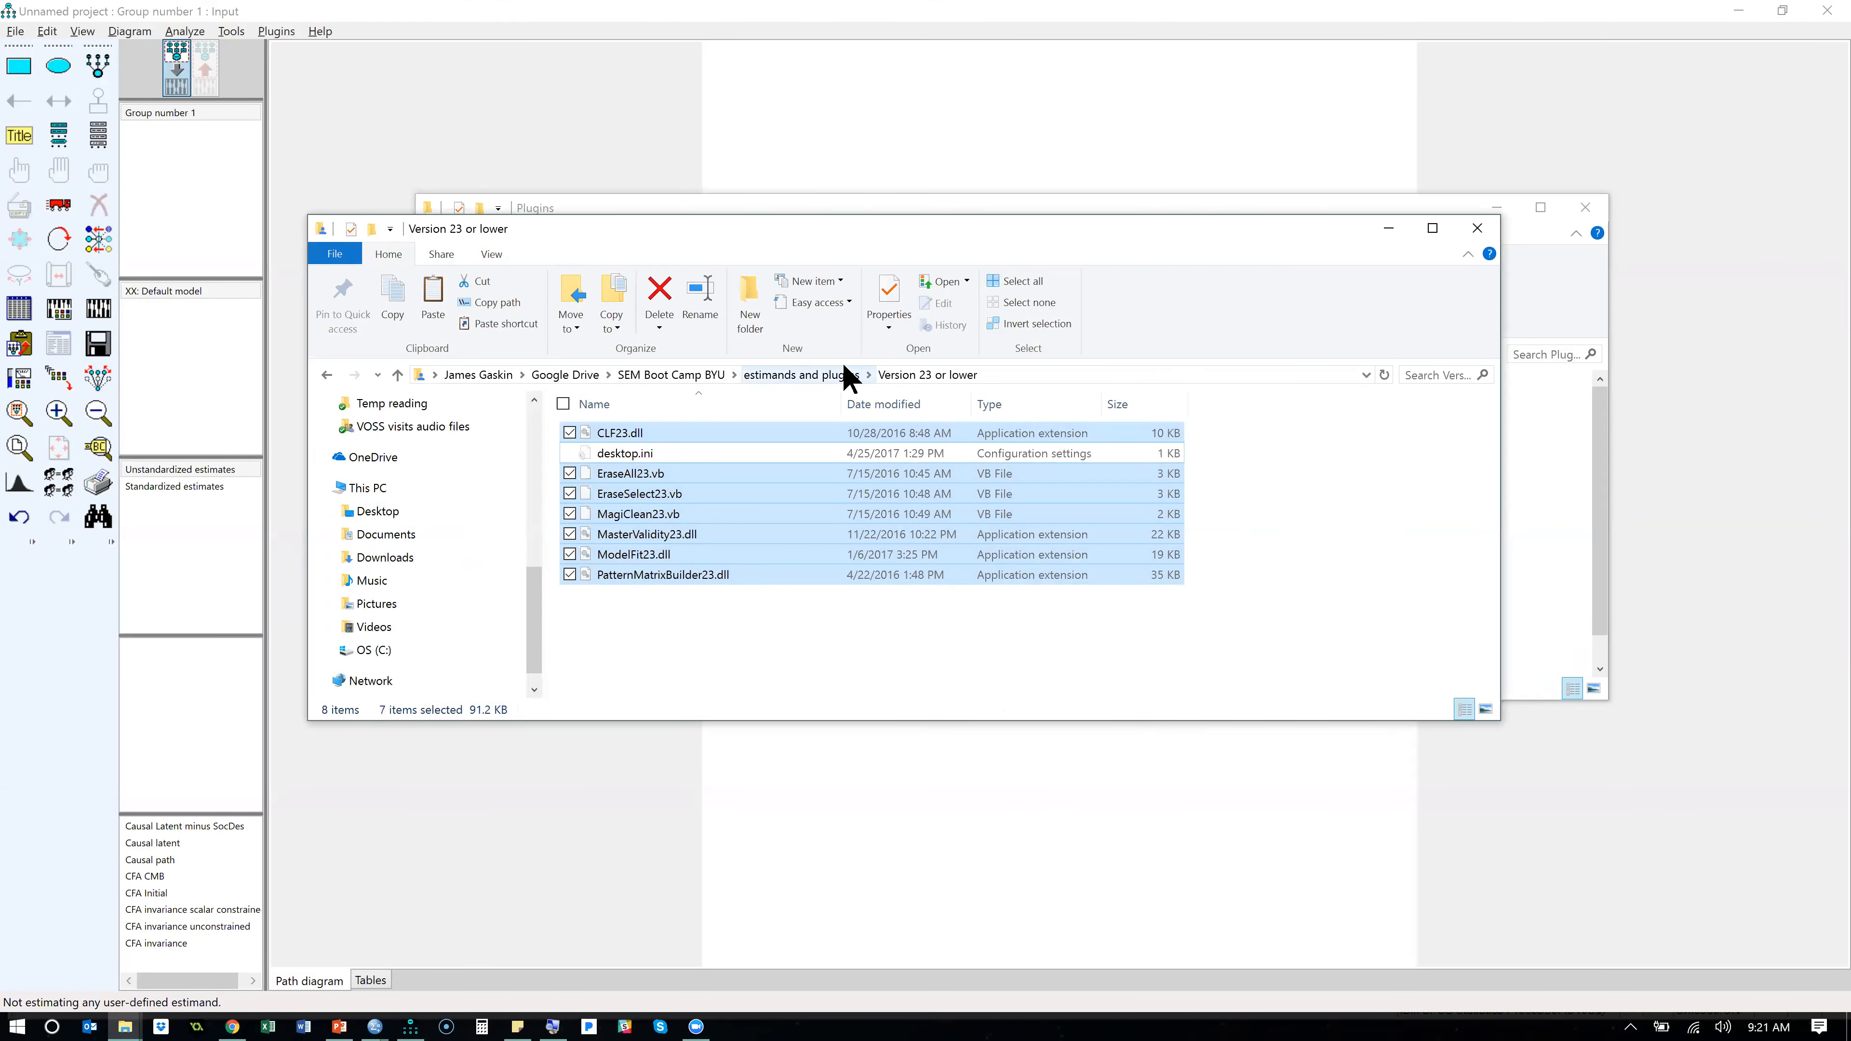
left_click(868, 375)
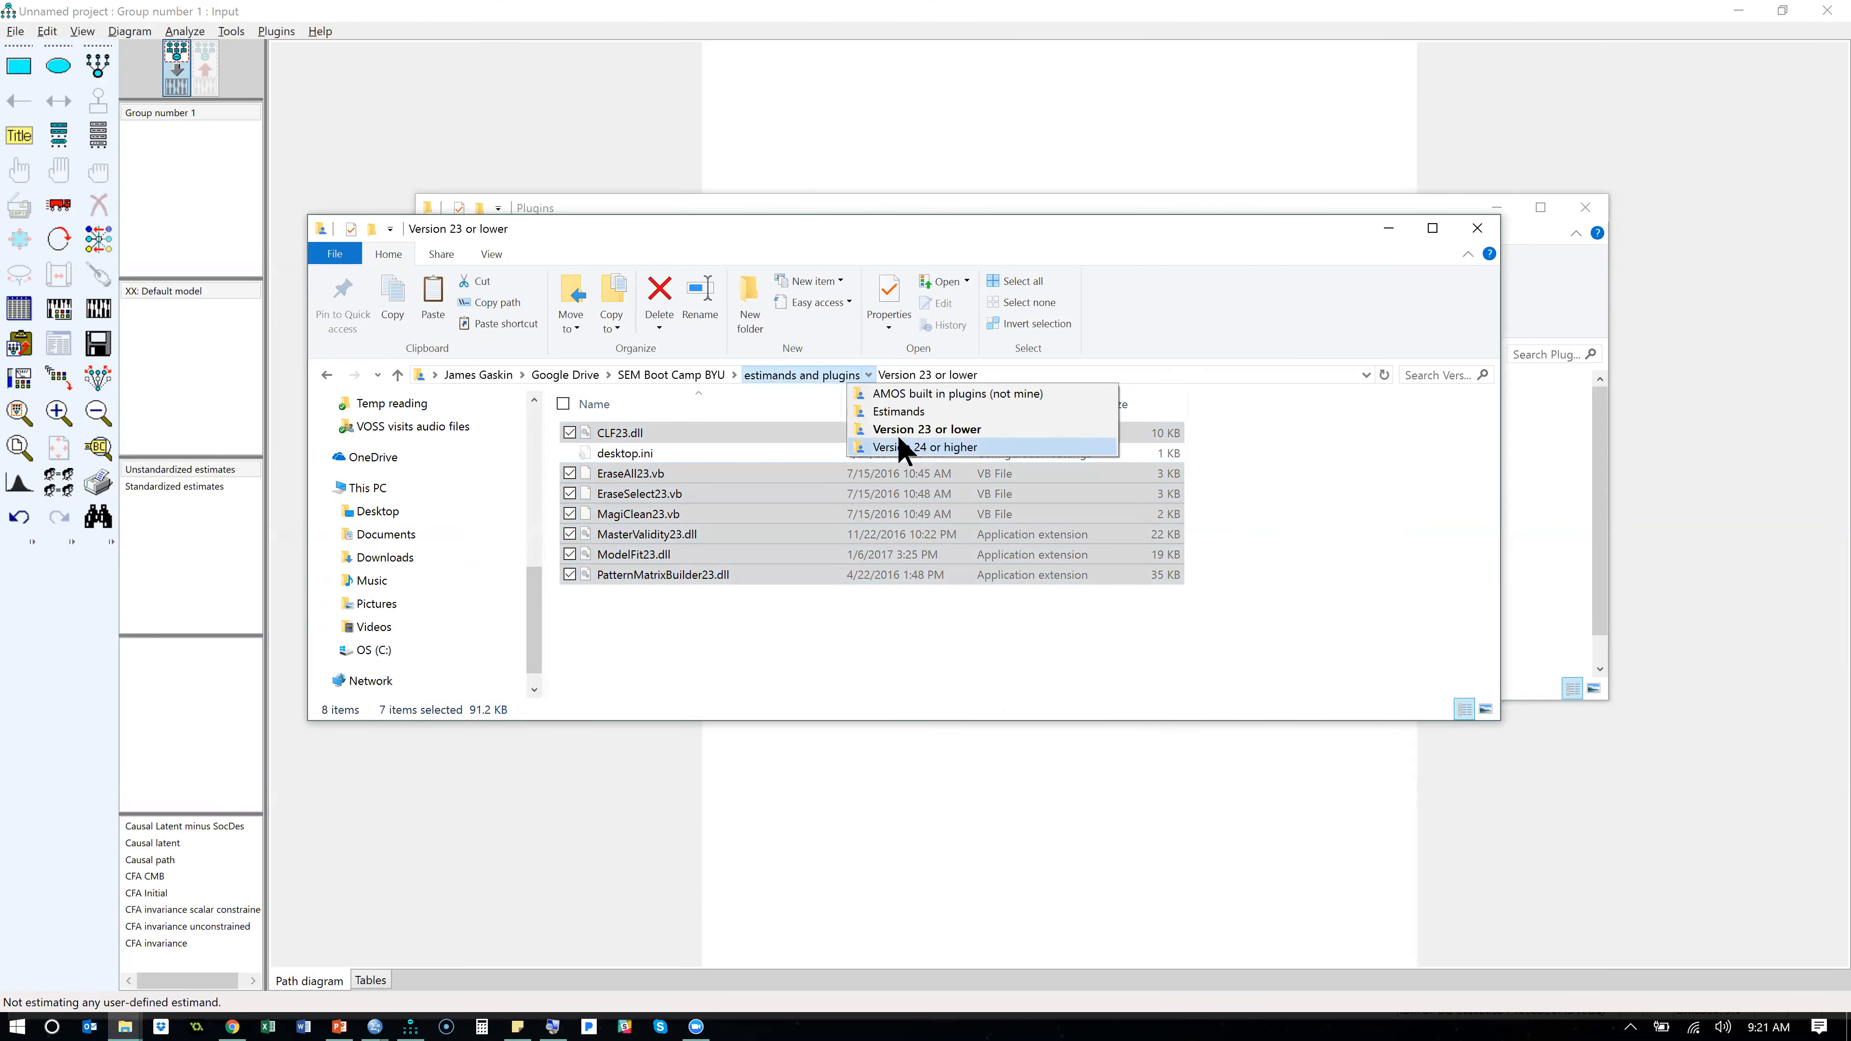
left_click(917, 447)
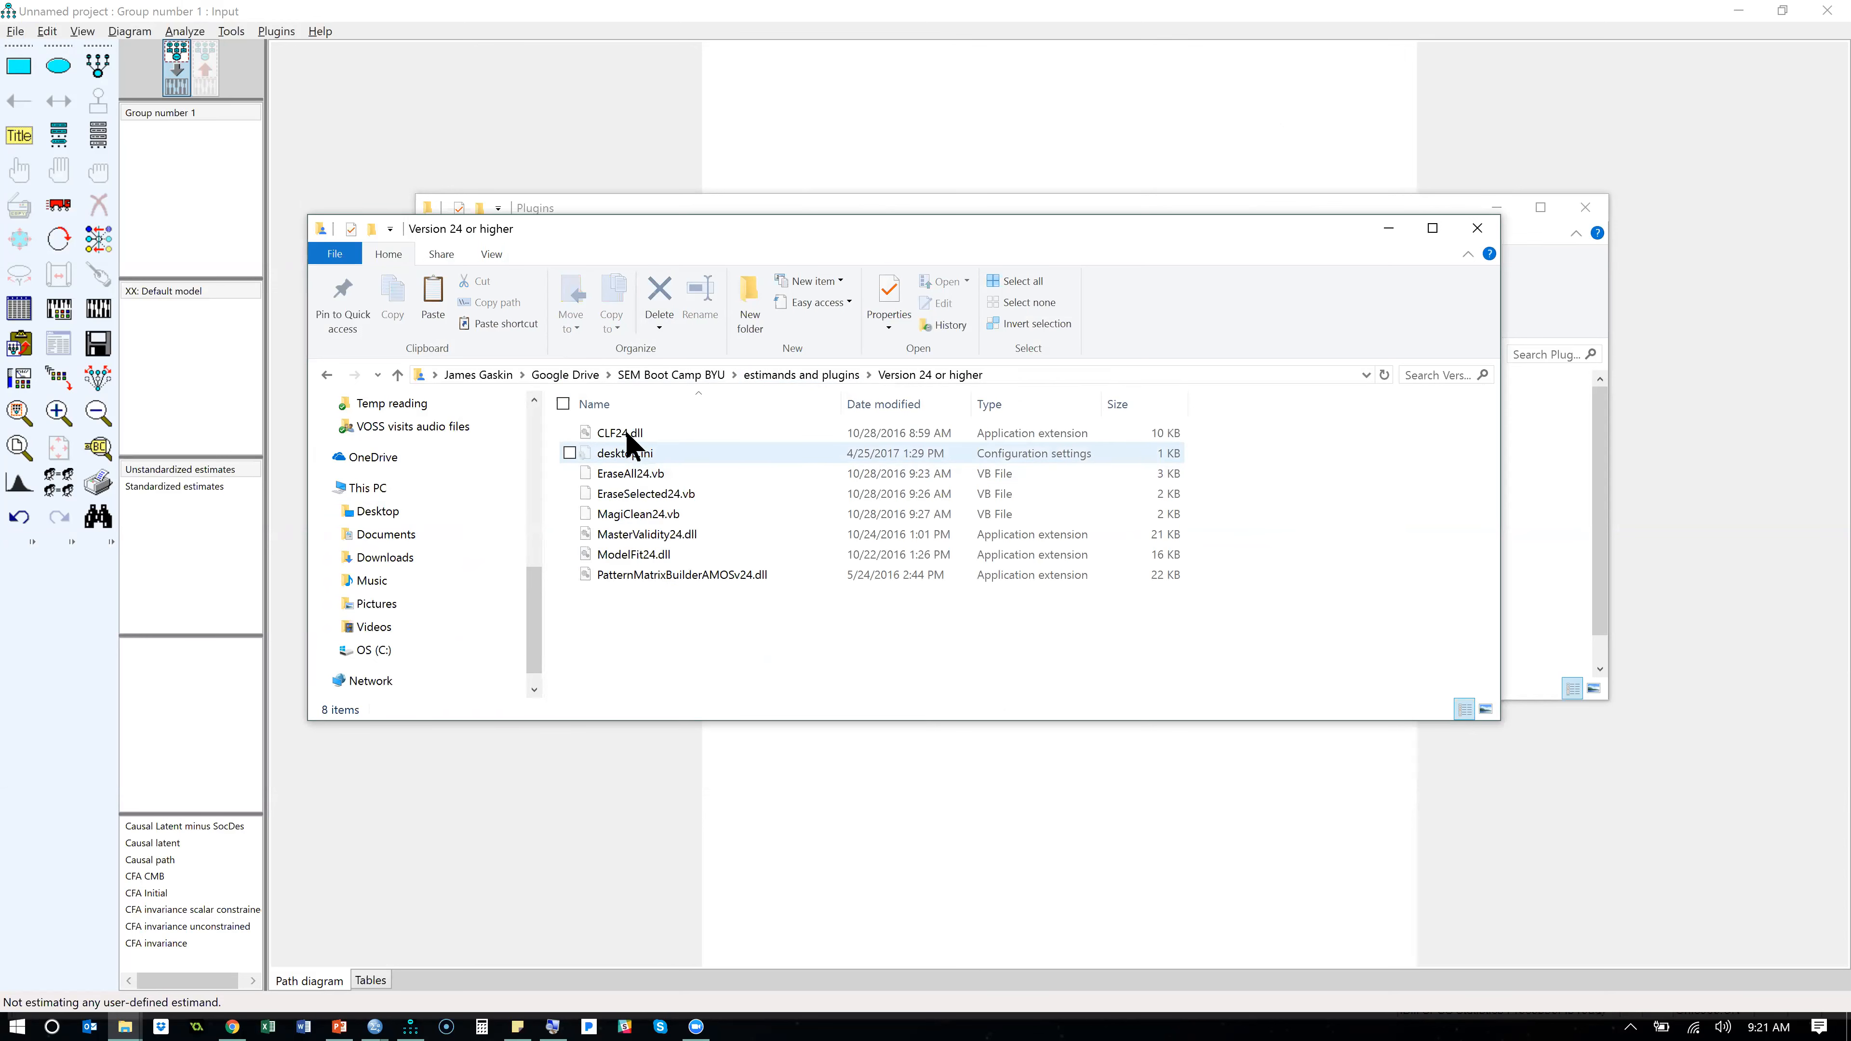
left_click(668, 577)
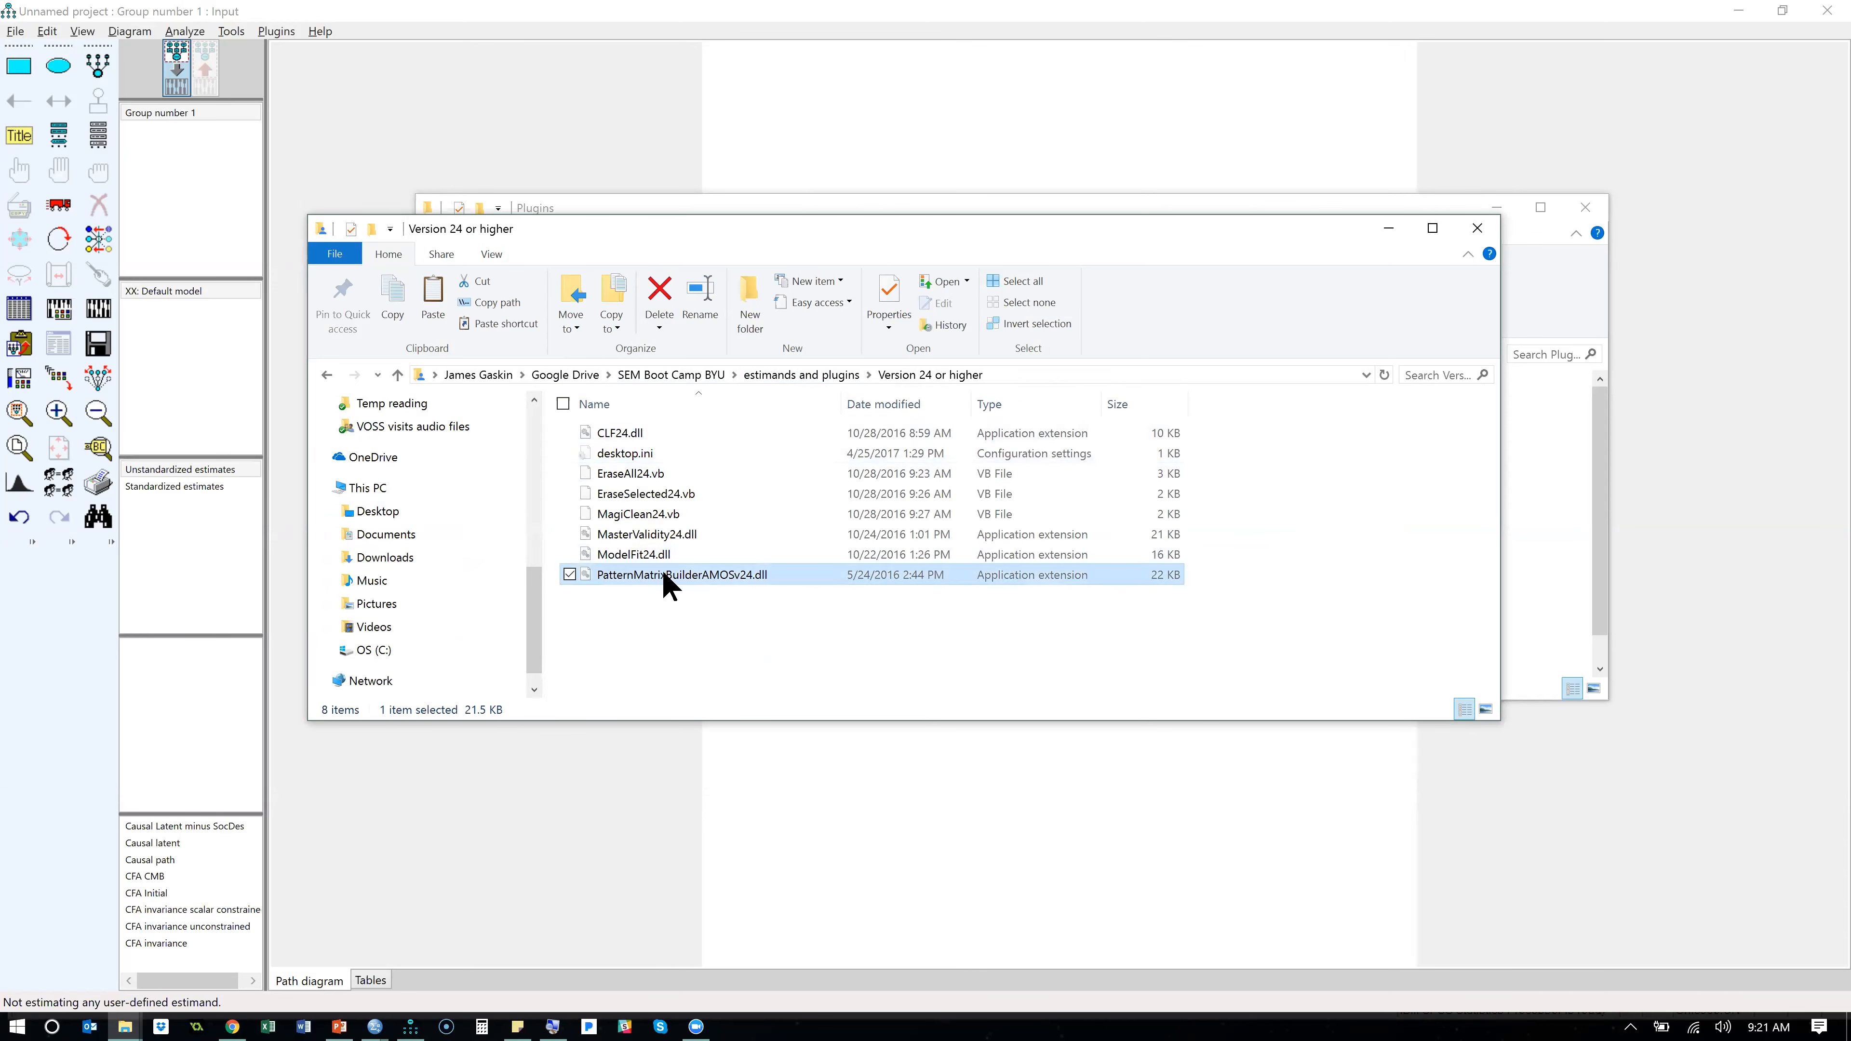
left_click(629, 437, "shift")
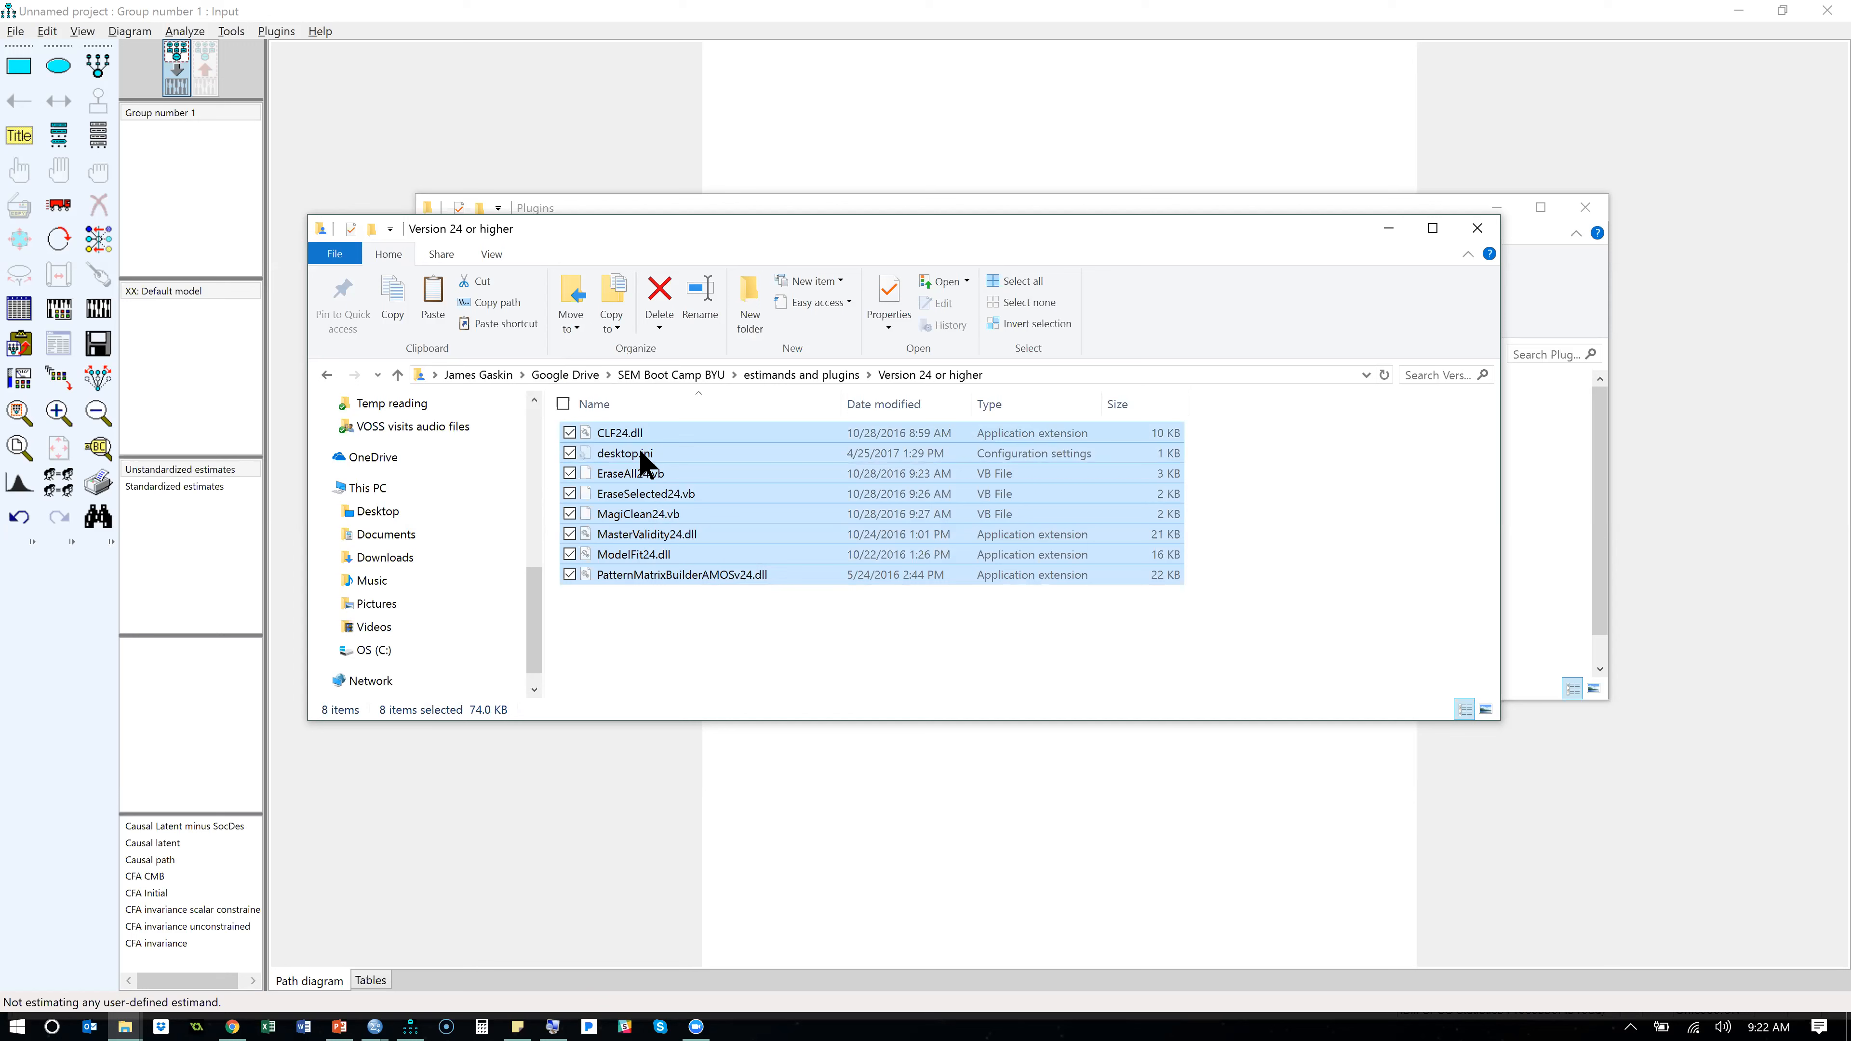
left_click(639, 449)
left_click(634, 433)
left_click(666, 570, "shift")
left_click(631, 451, "ctrl")
- Paste the copied plugins into the Amos 24 Plugins folder, skipping files with the same names, and close that folder window
key("alt+Tab")
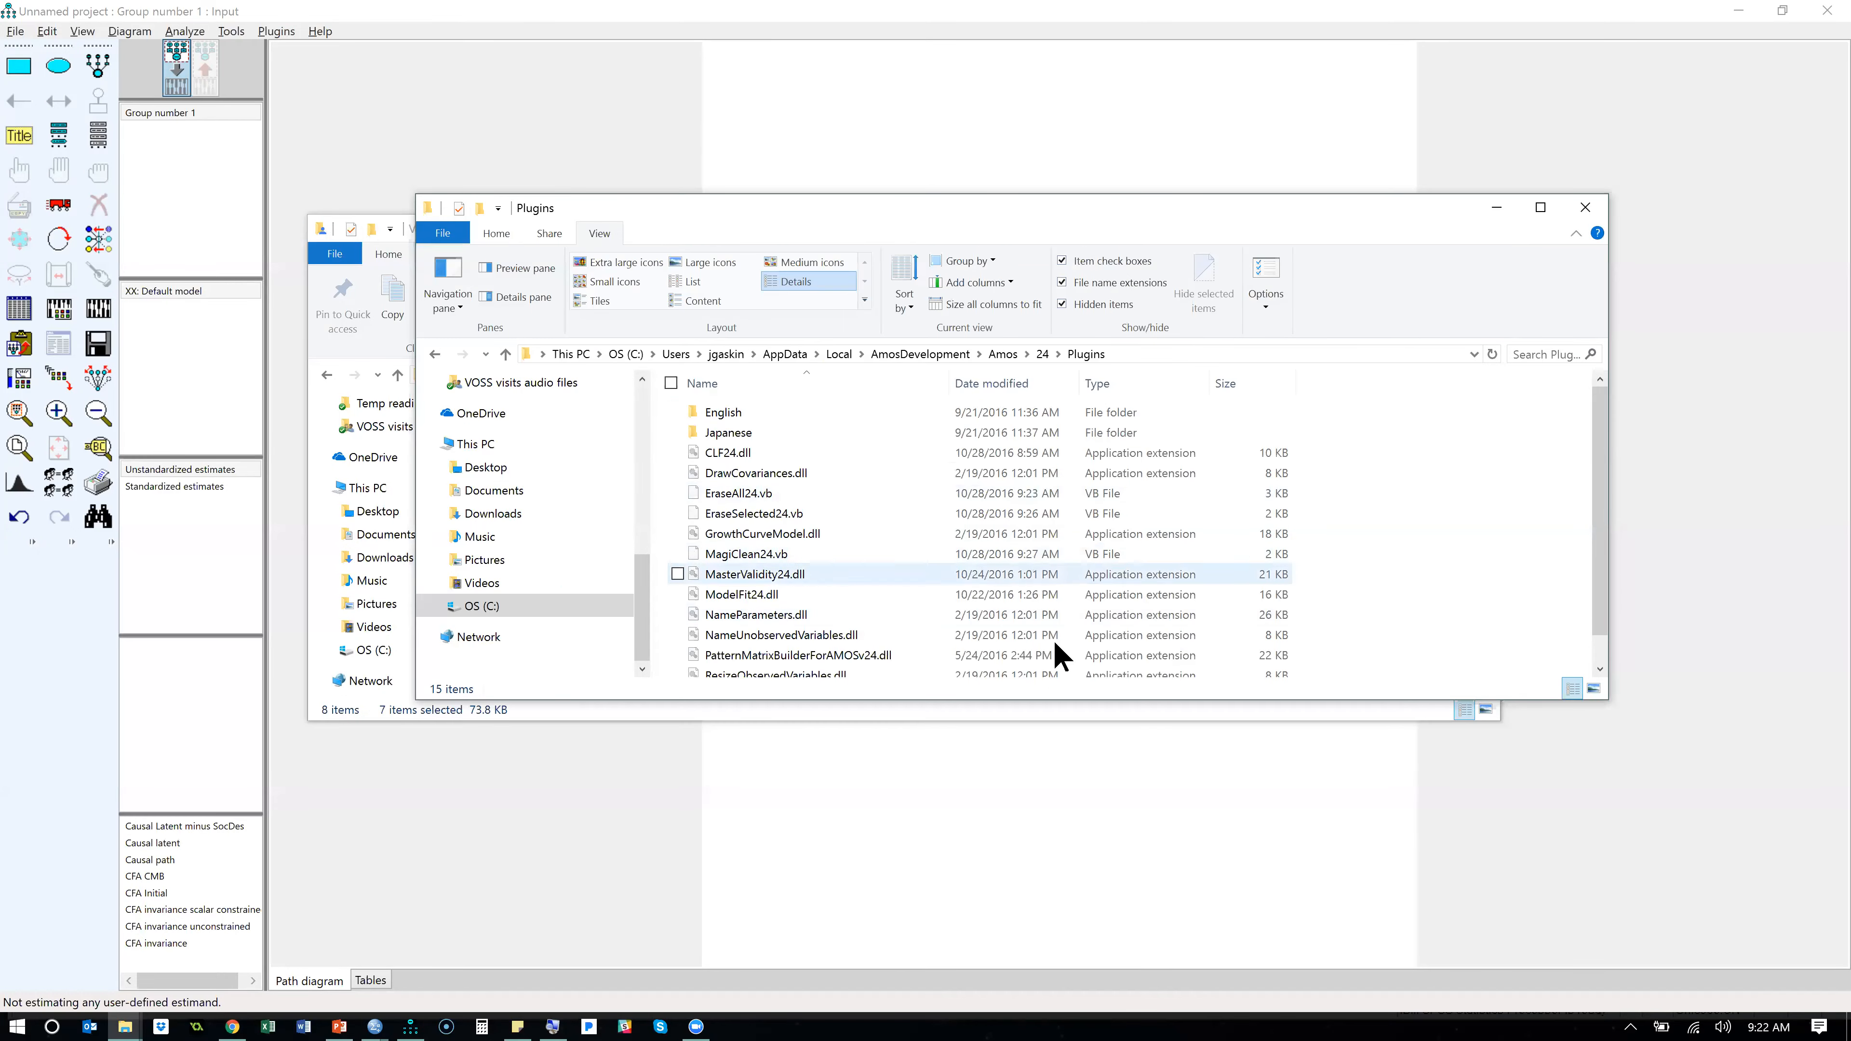
left_click(812, 452)
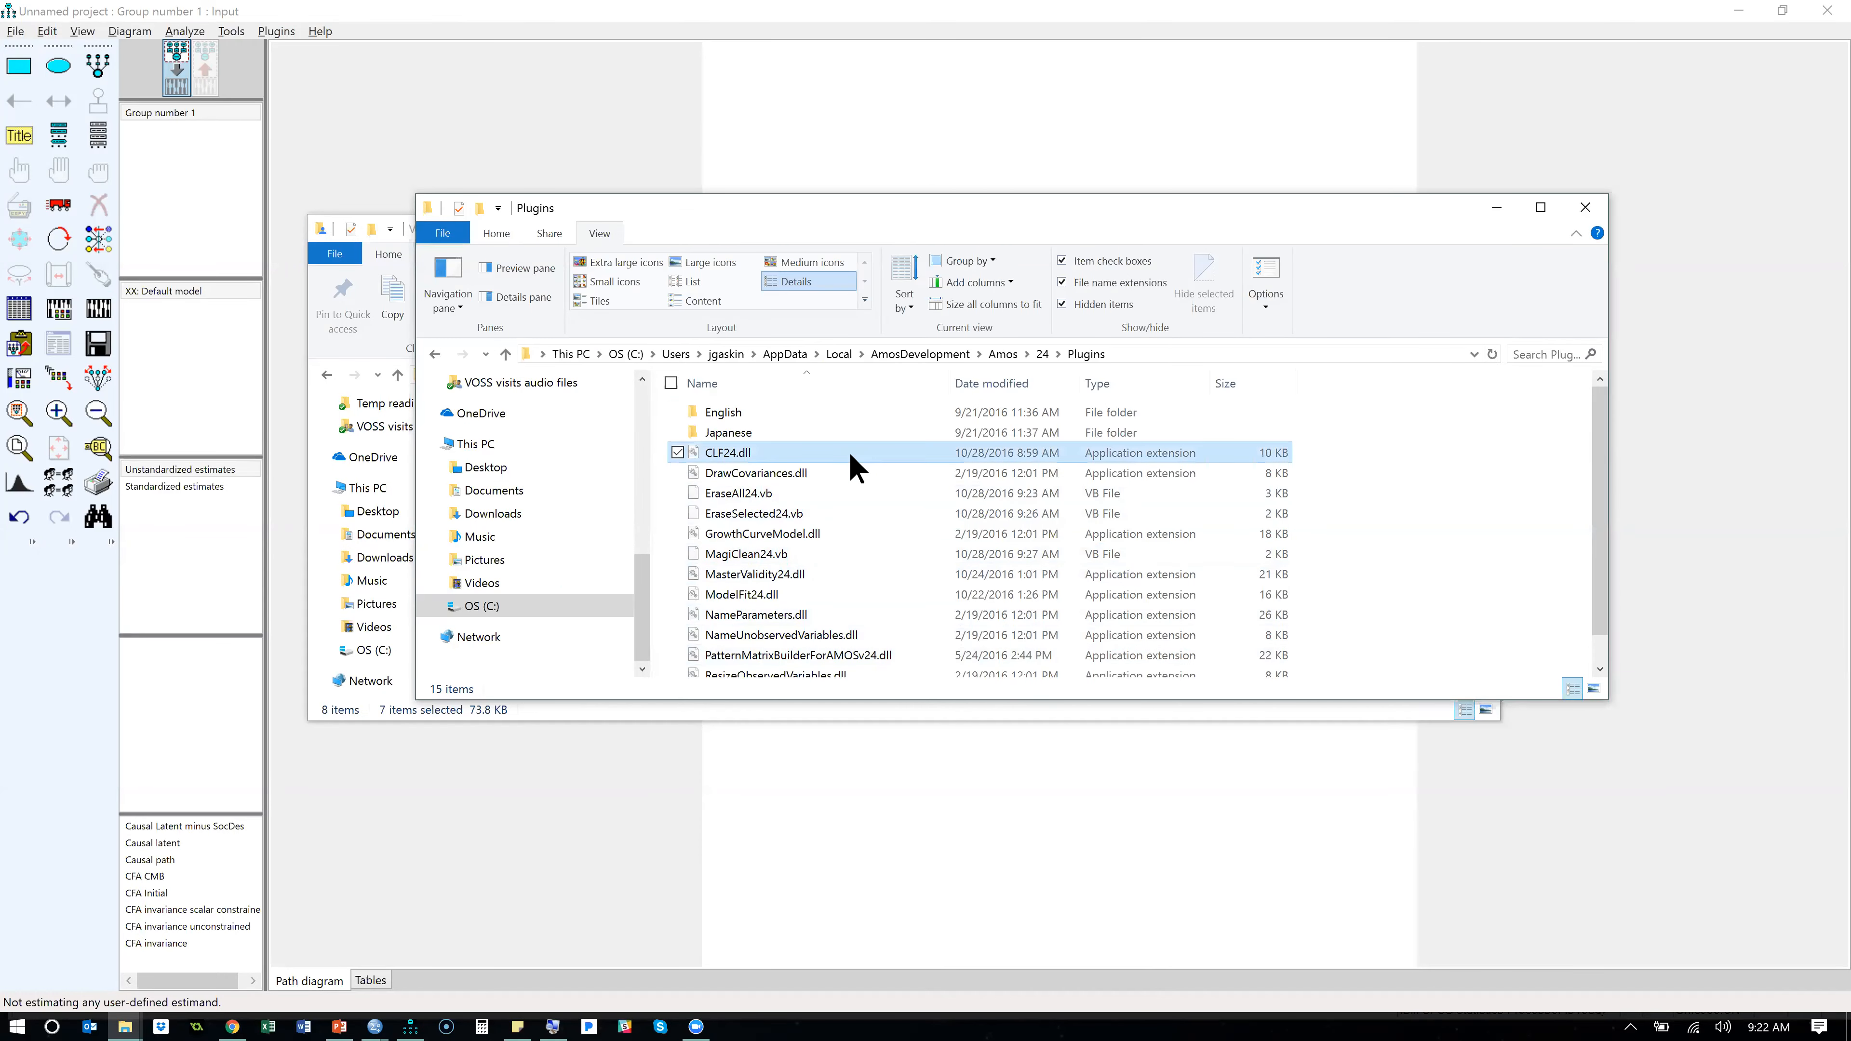
key("ctrl+v")
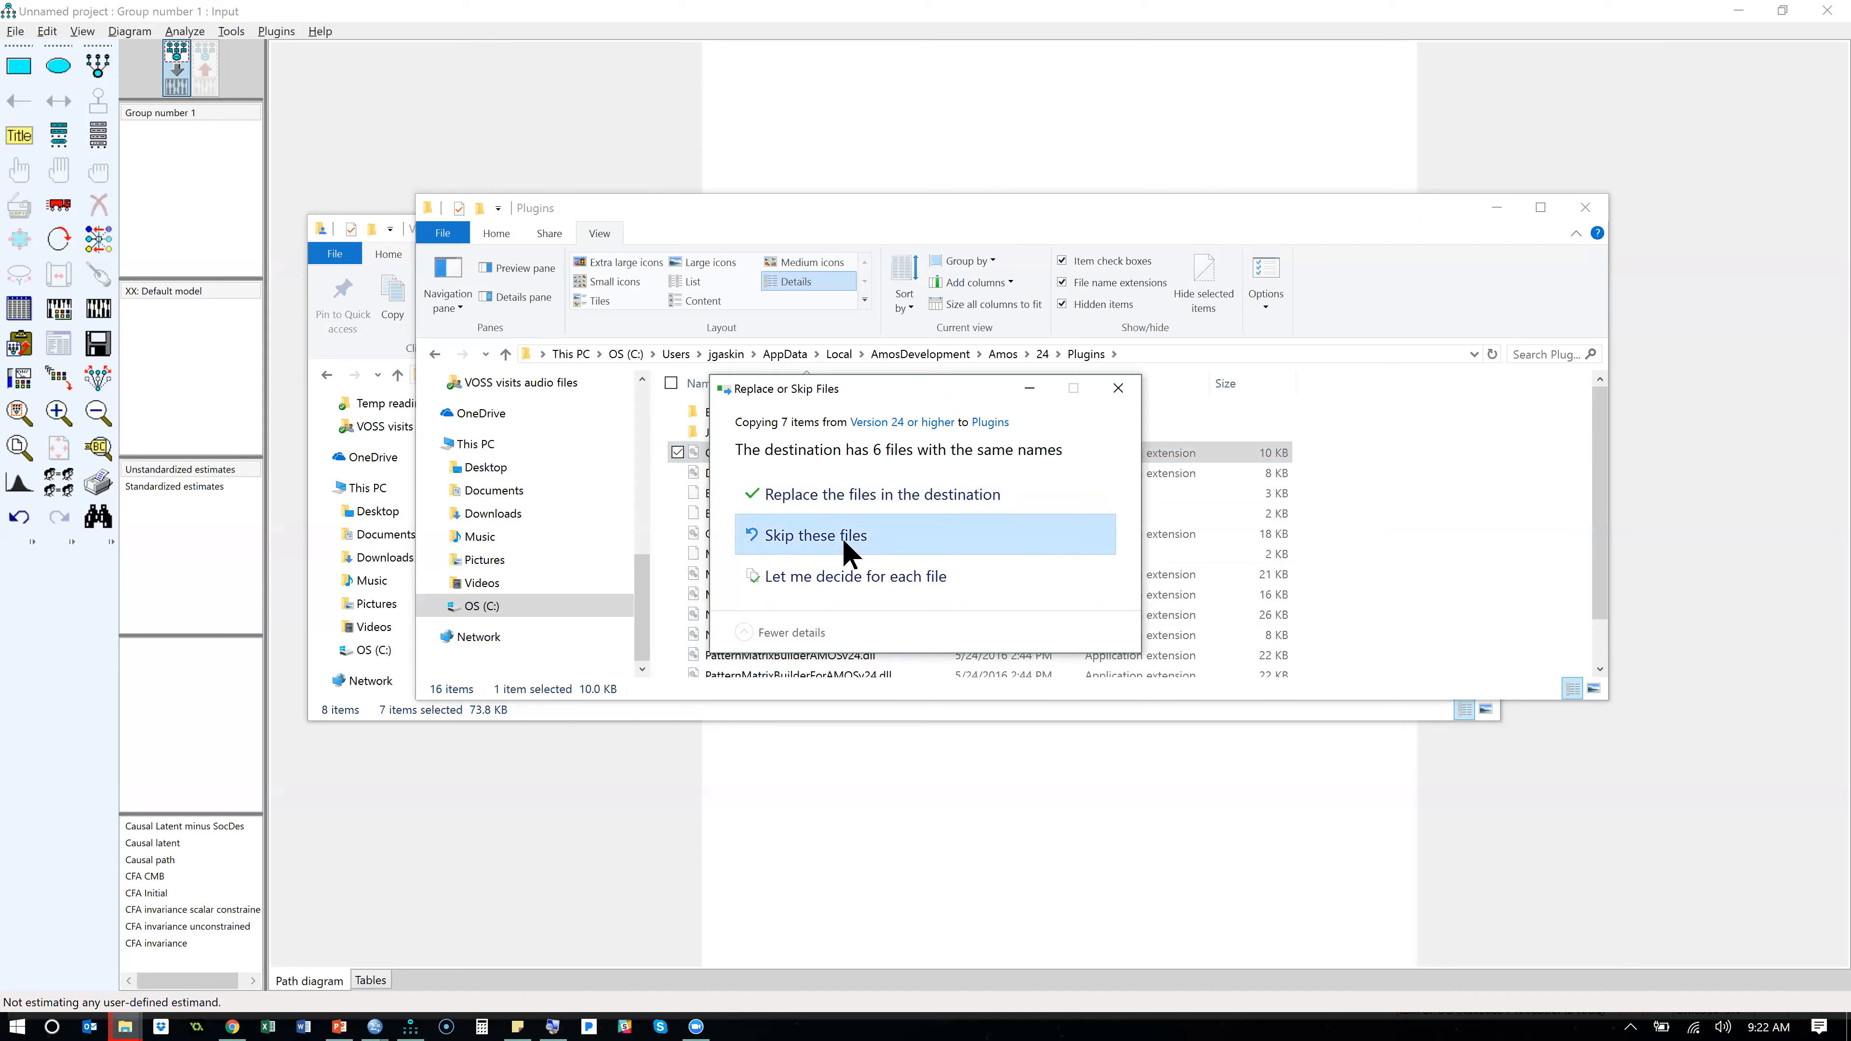
left_click(846, 547)
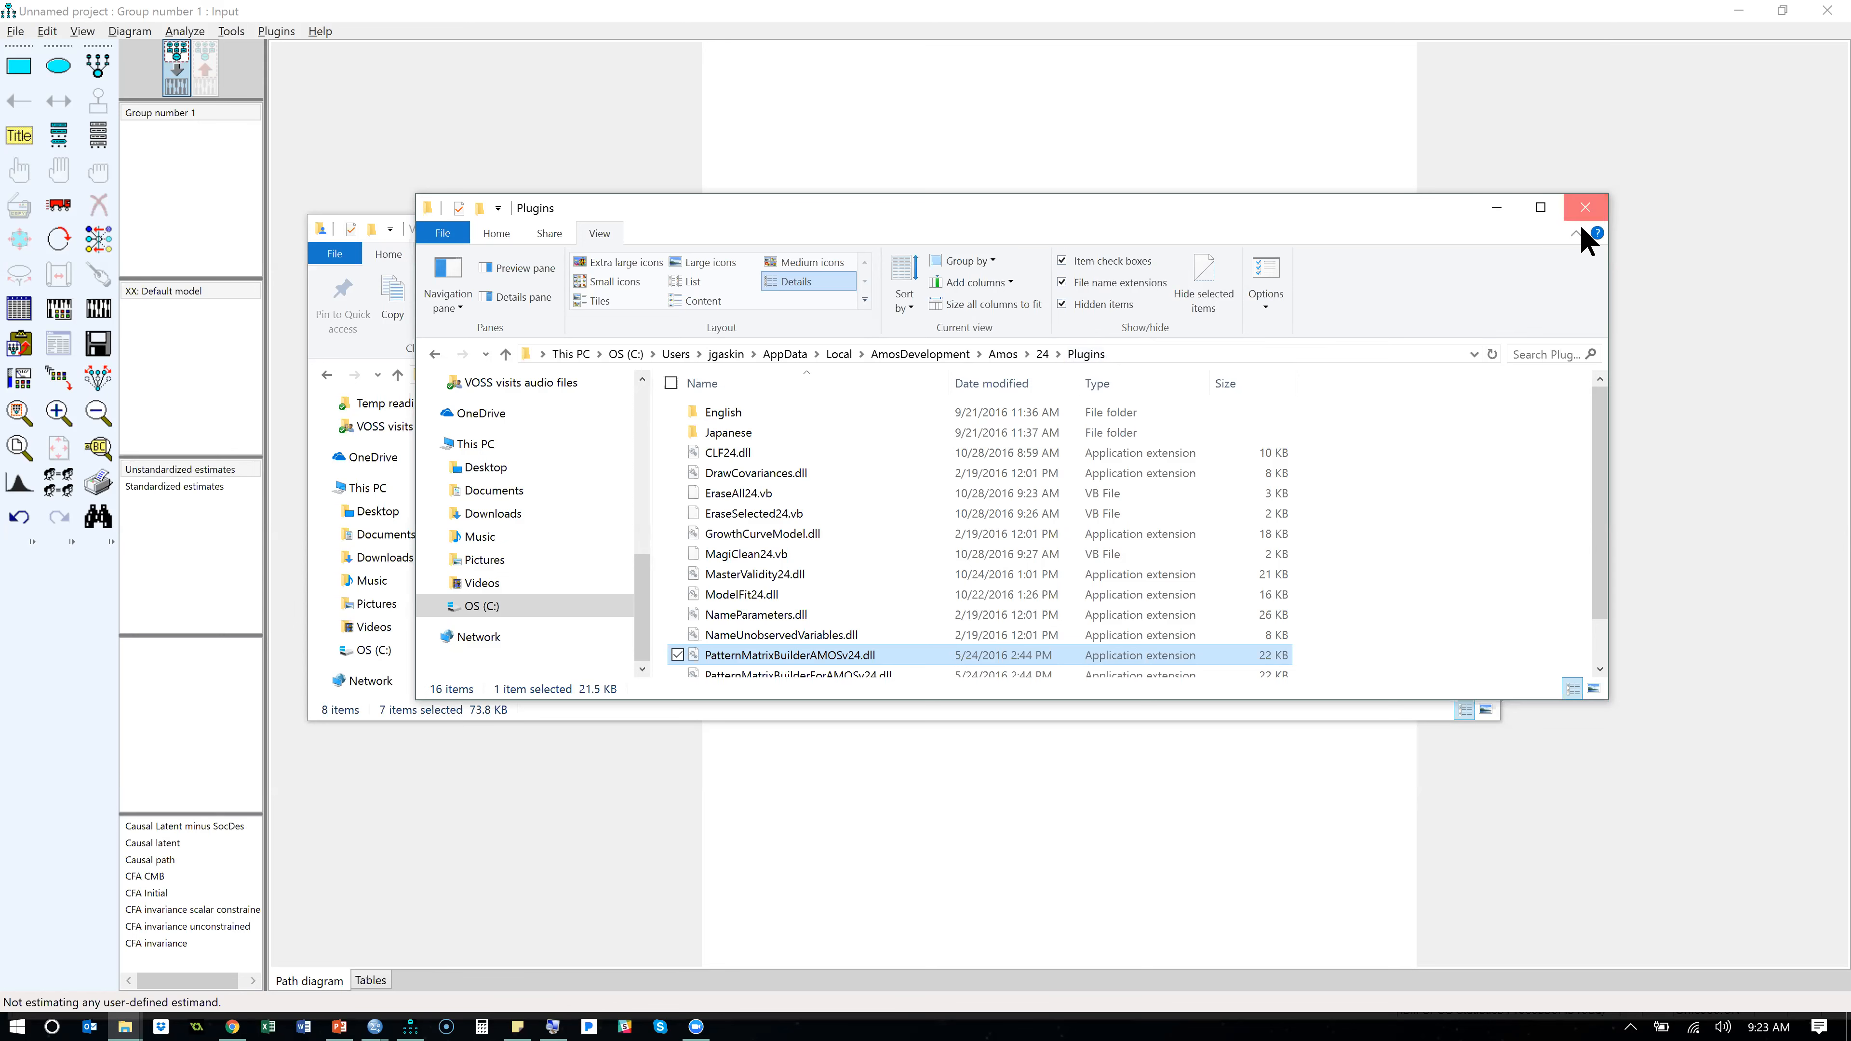
left_click(1586, 210)
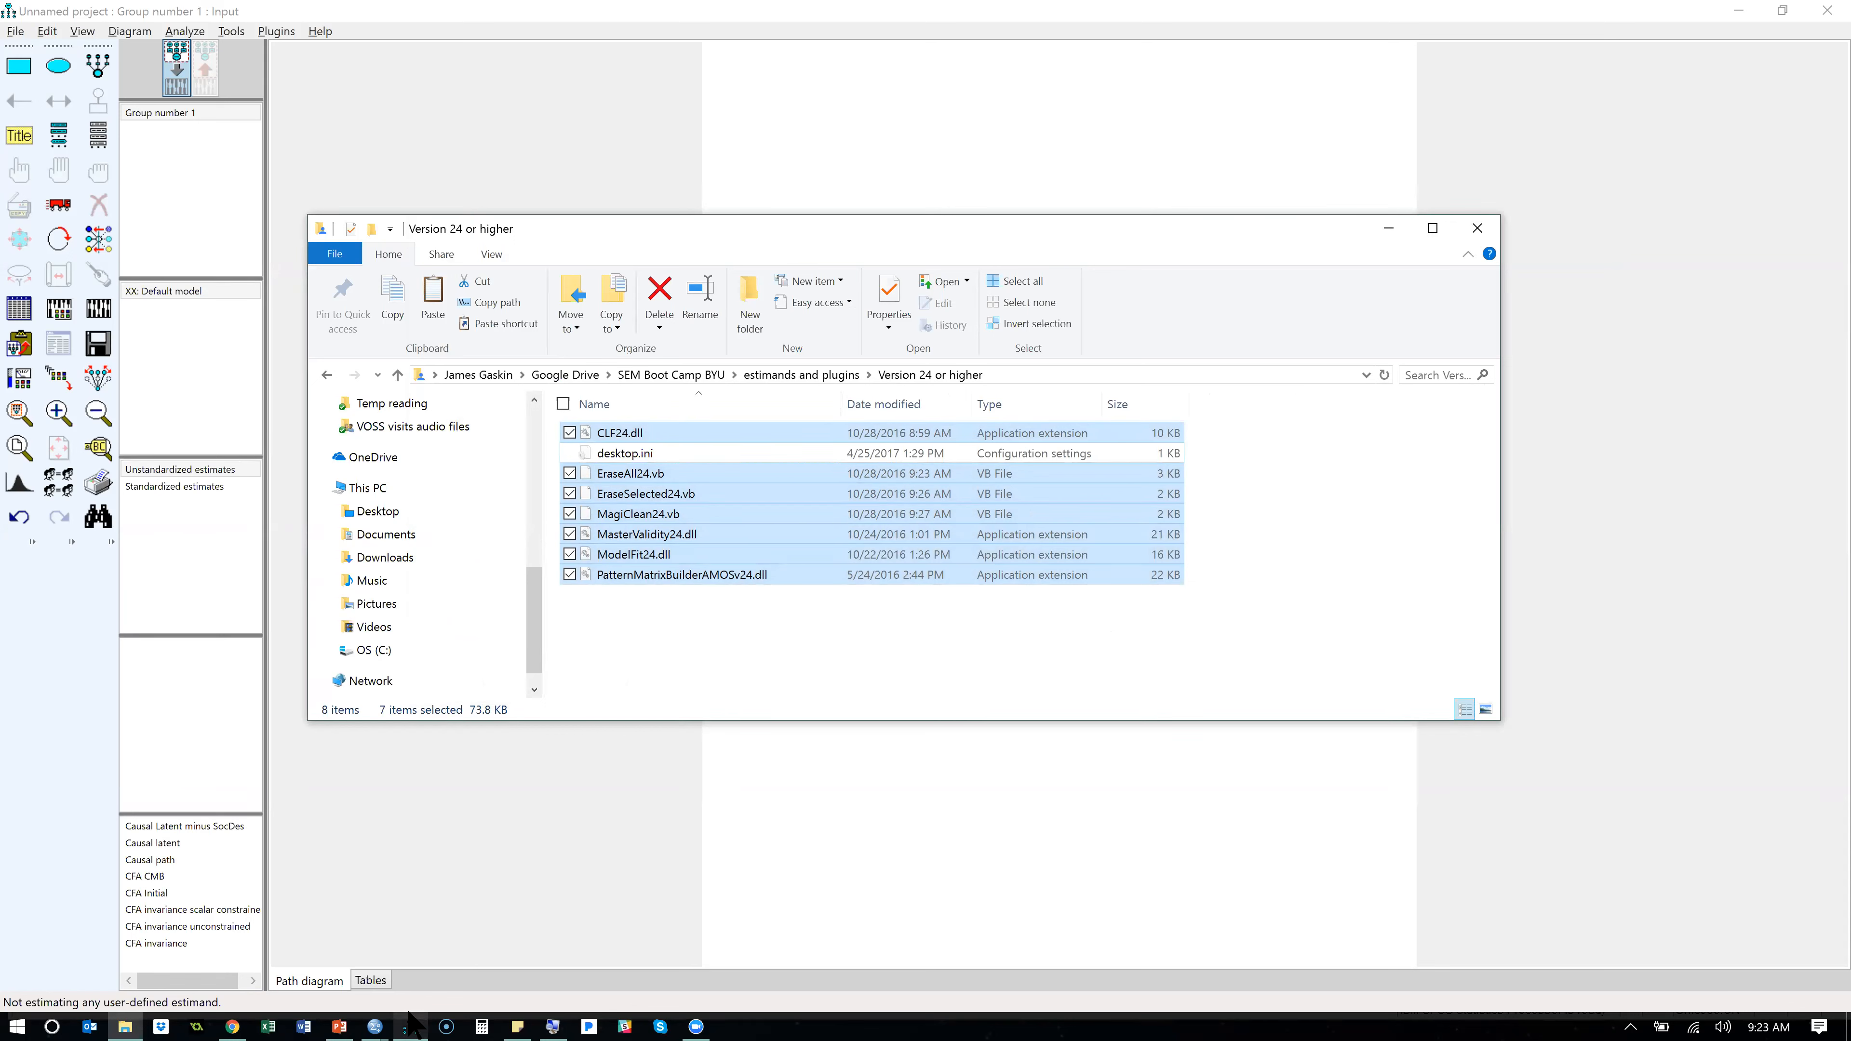
- Close Amos, saving the project as CFA Initial.amw in the SEM Boot Camp BYU AMOS folder and replacing the existing file
left_click(1822, 7)
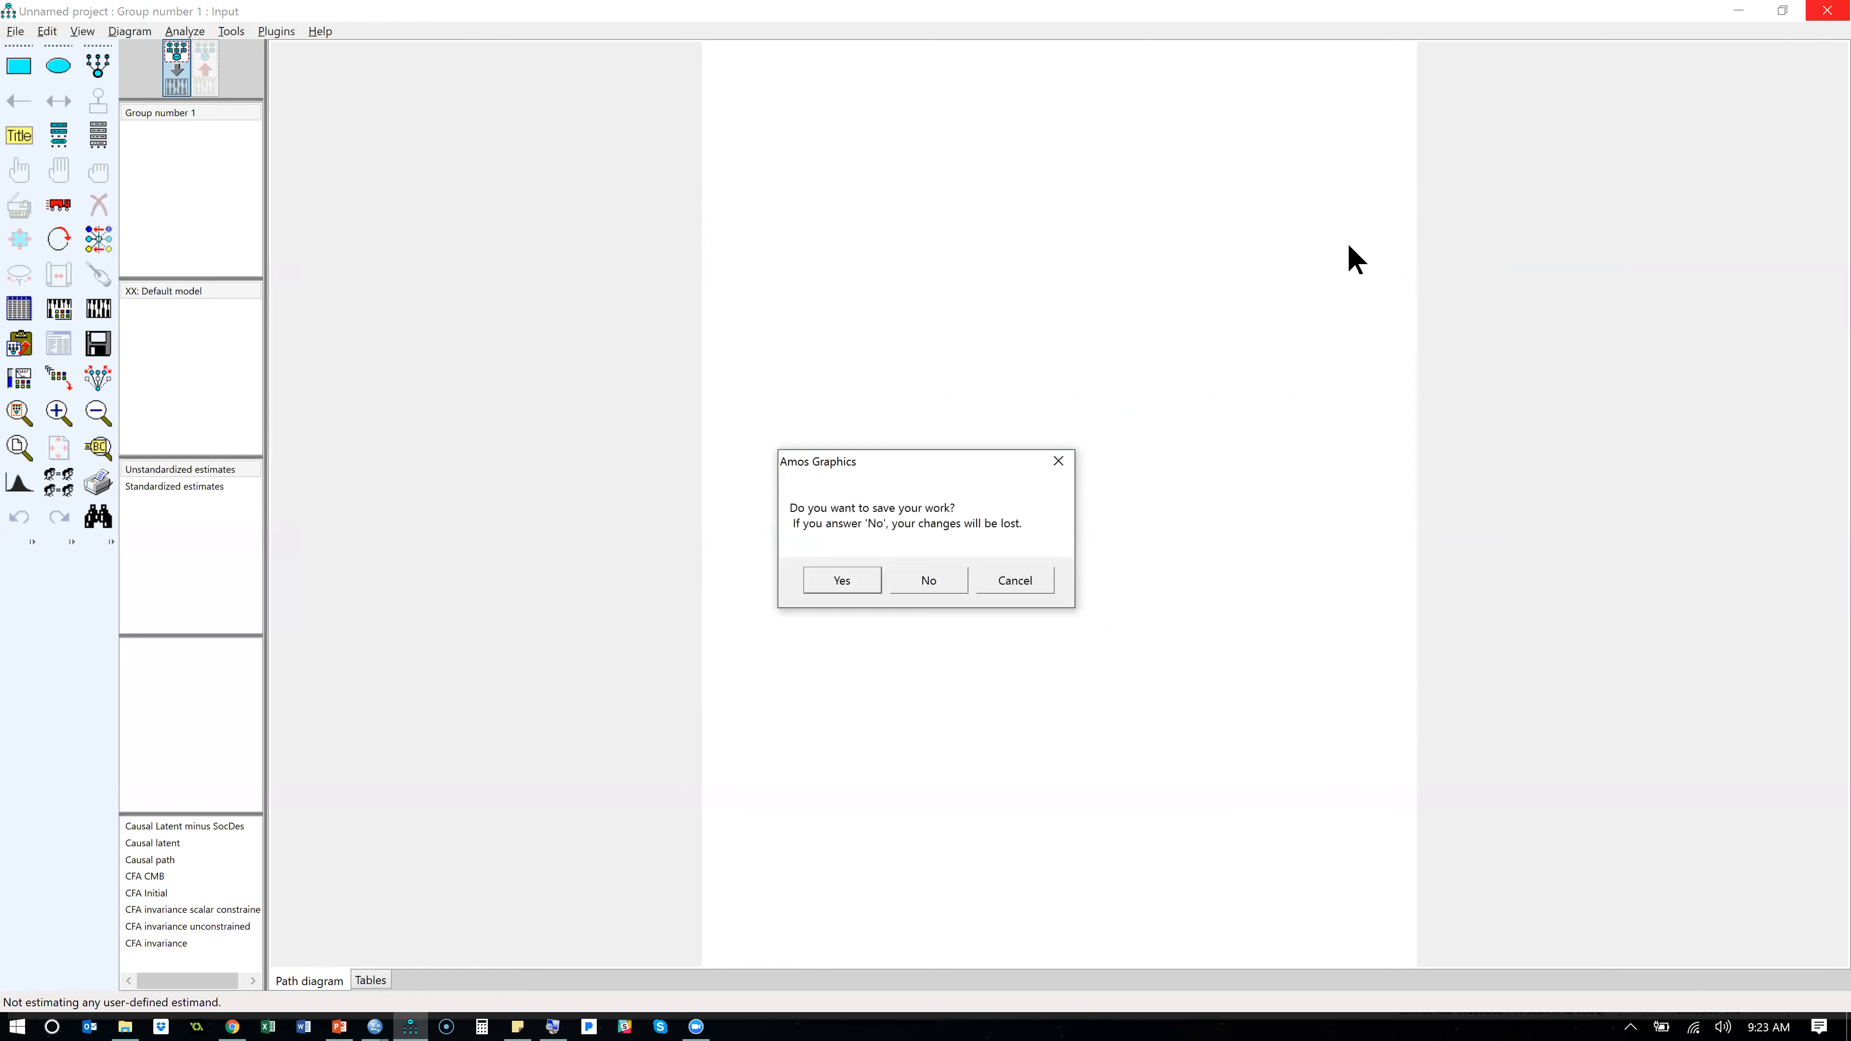
left_click(860, 582)
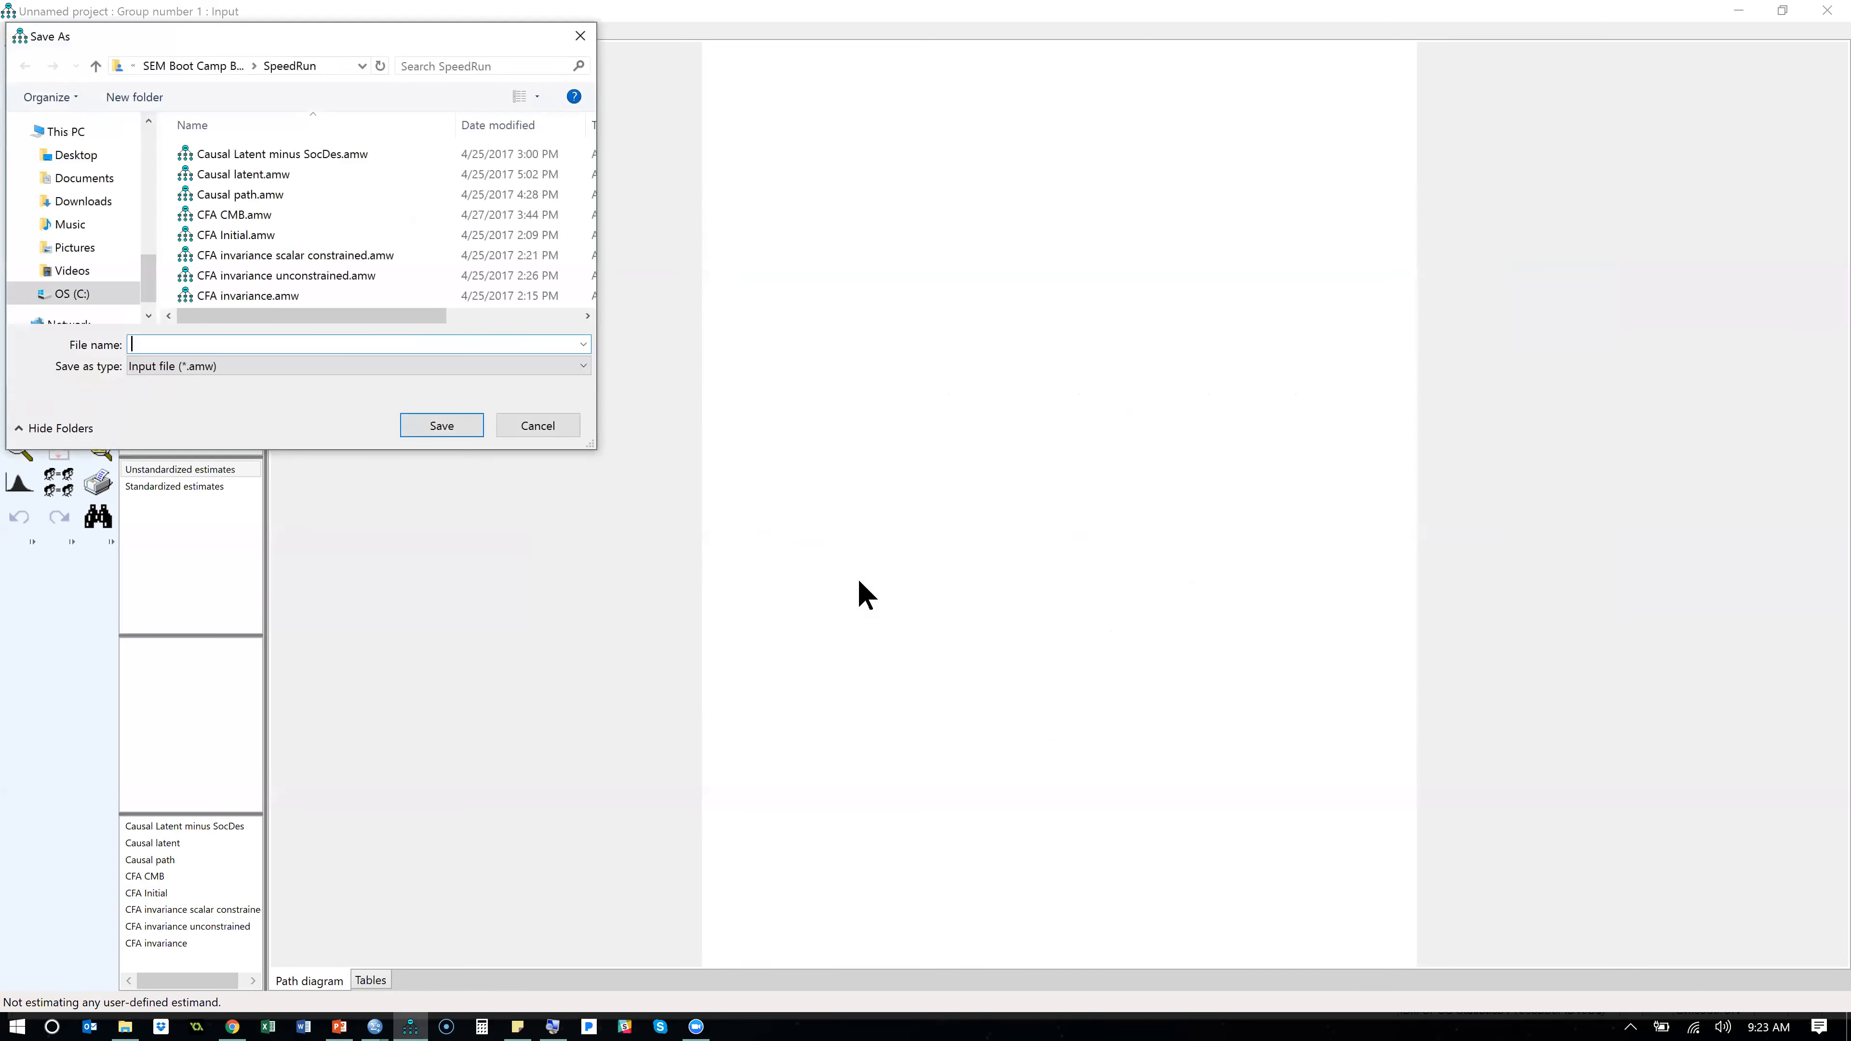
left_click(208, 68)
double_click(213, 154)
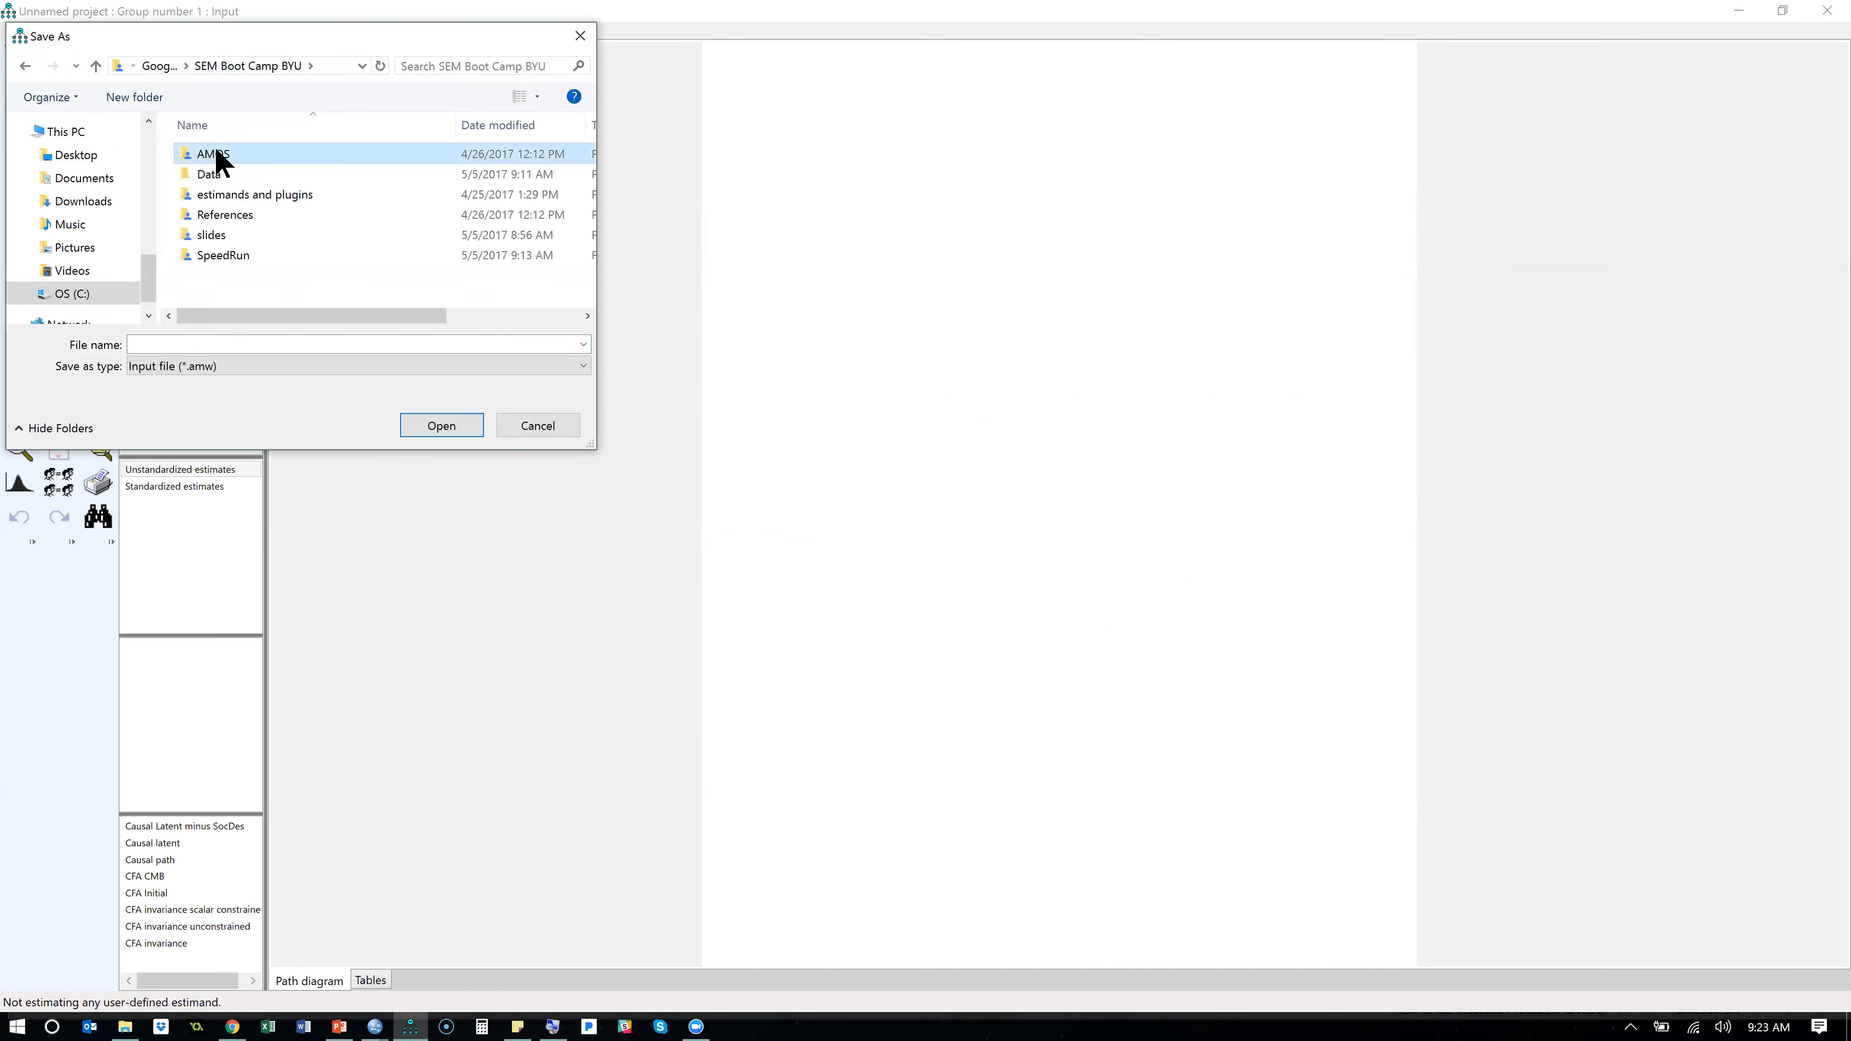
left_click(195, 344)
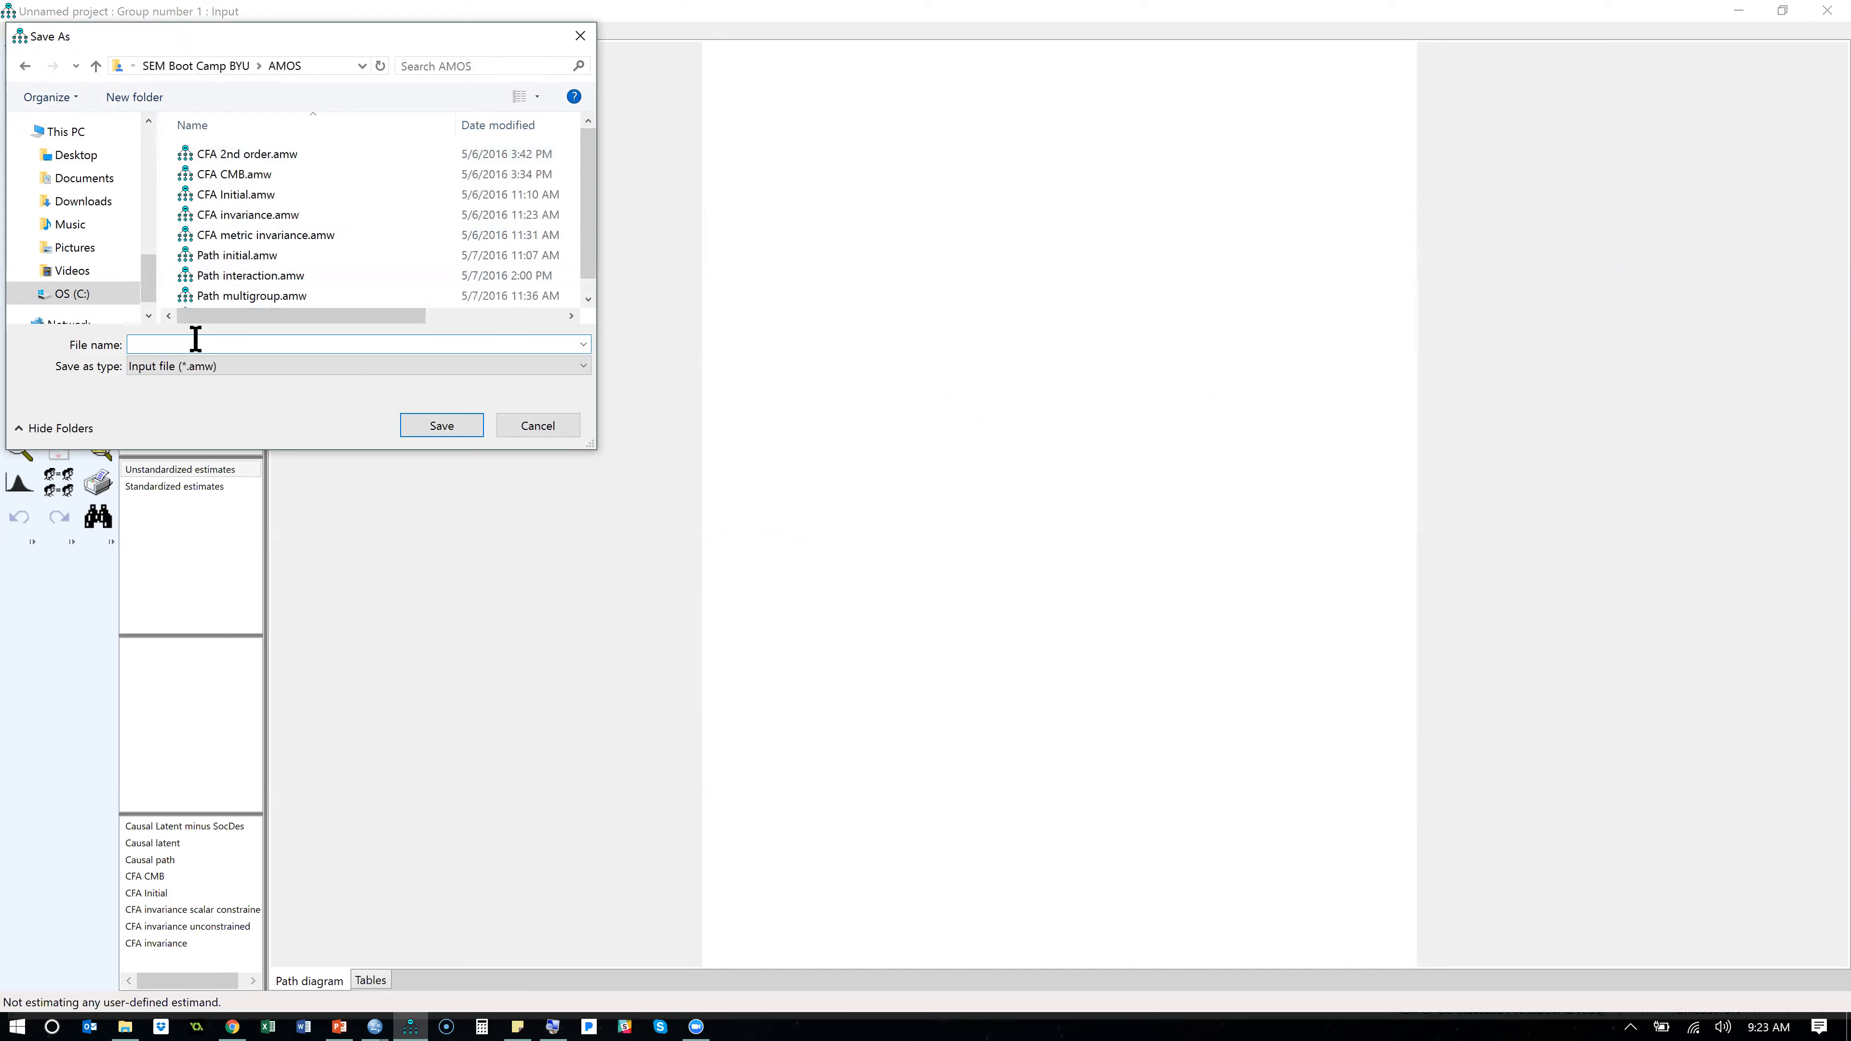
type("CFA initial")
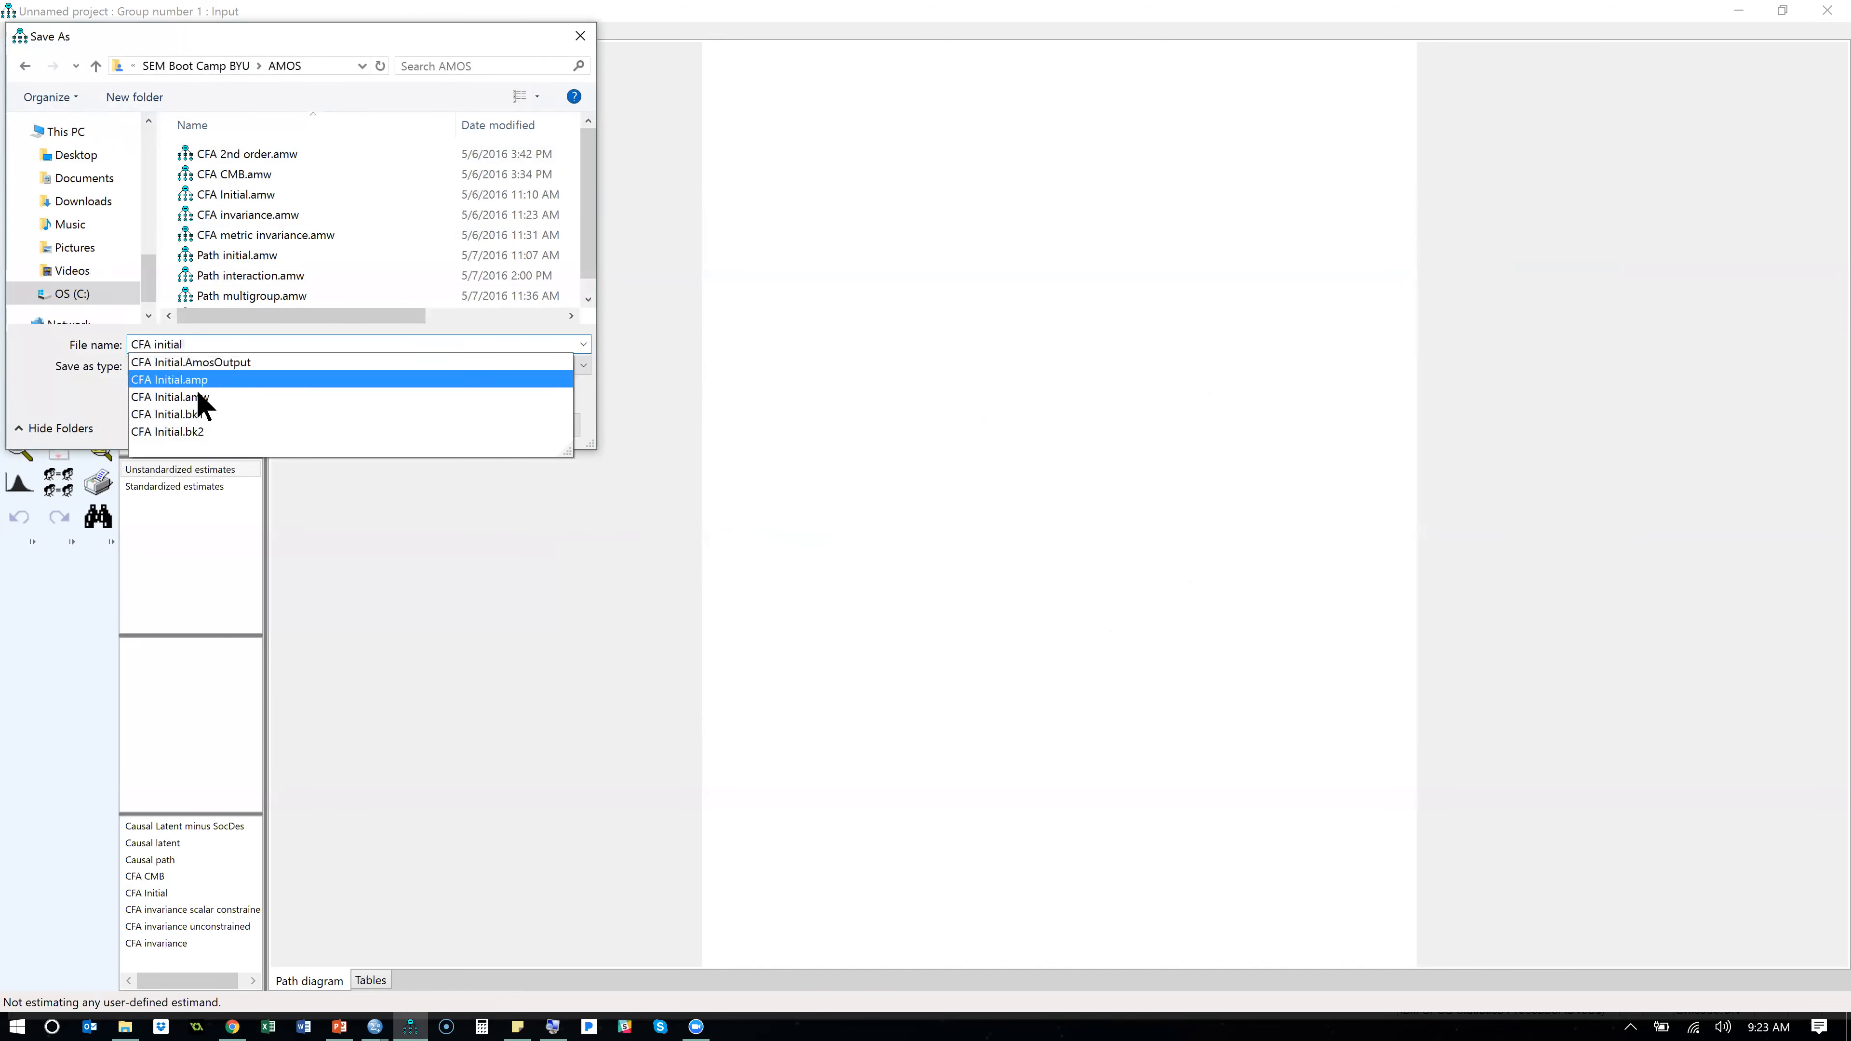
left_click(275, 397)
left_click(440, 424)
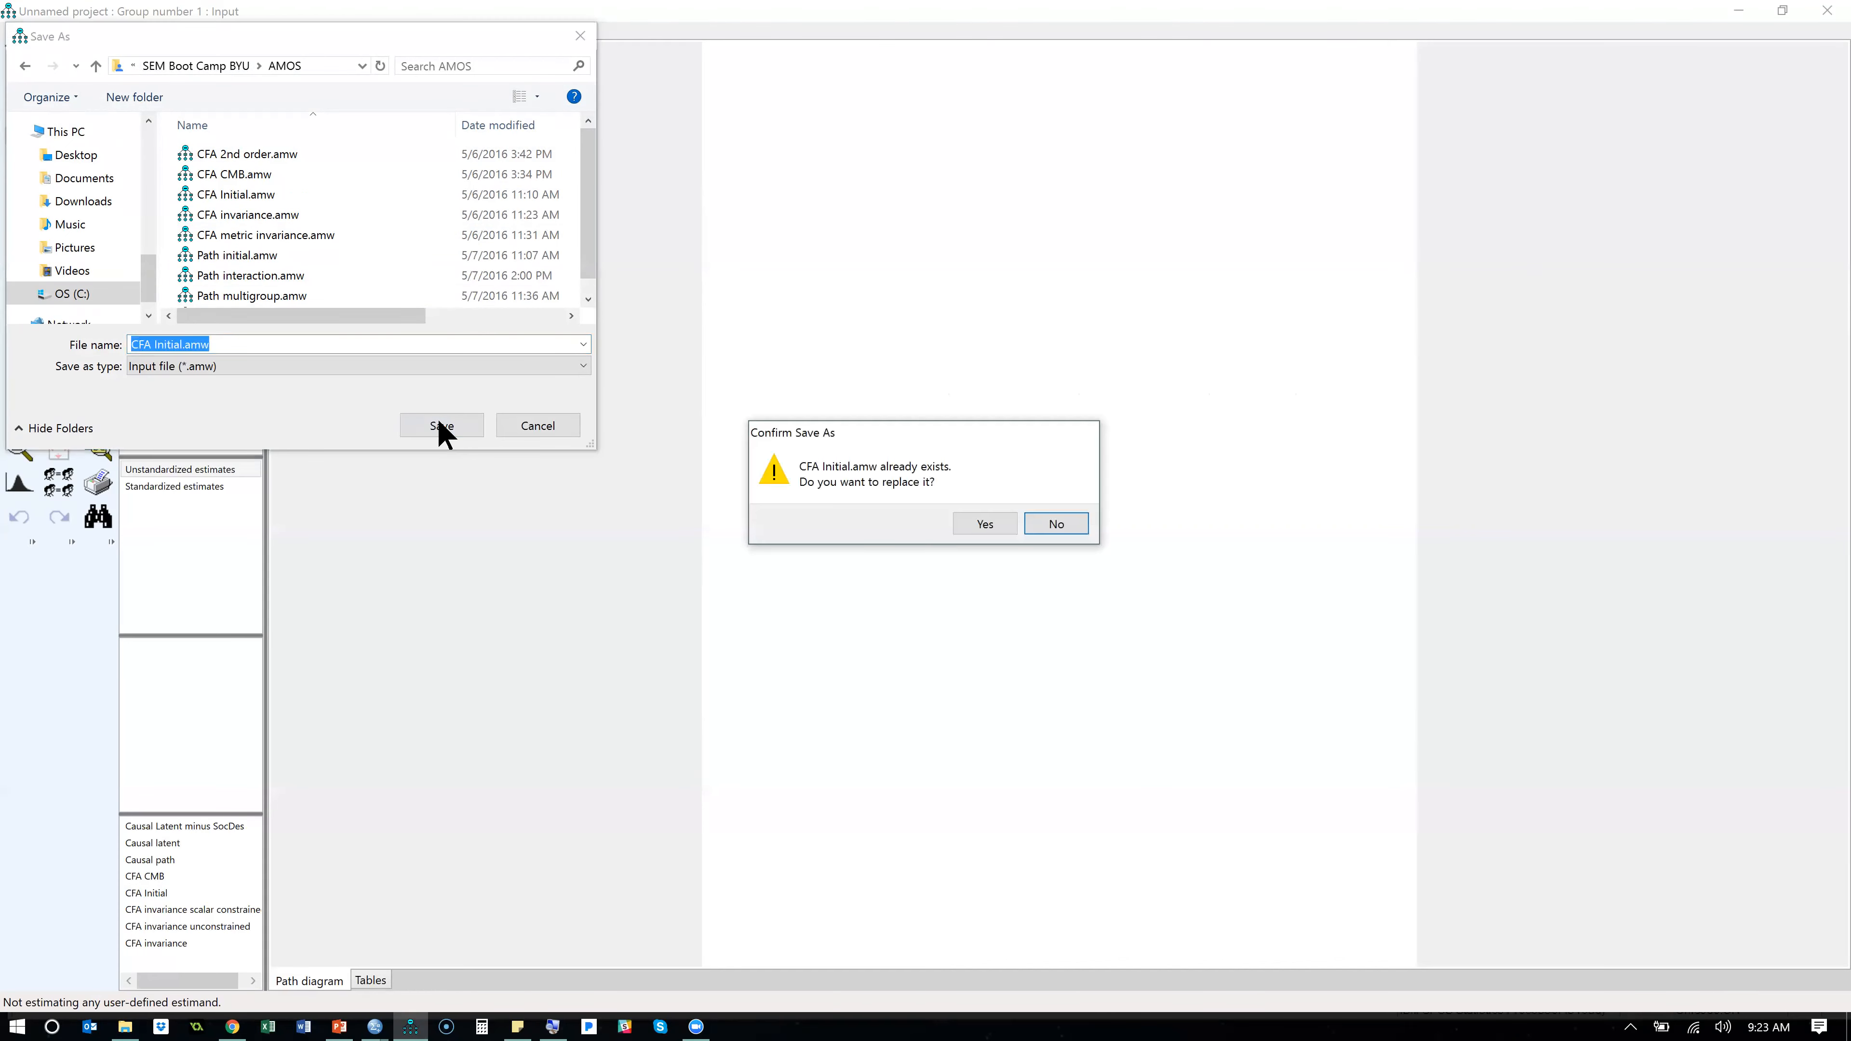
left_click(986, 527)
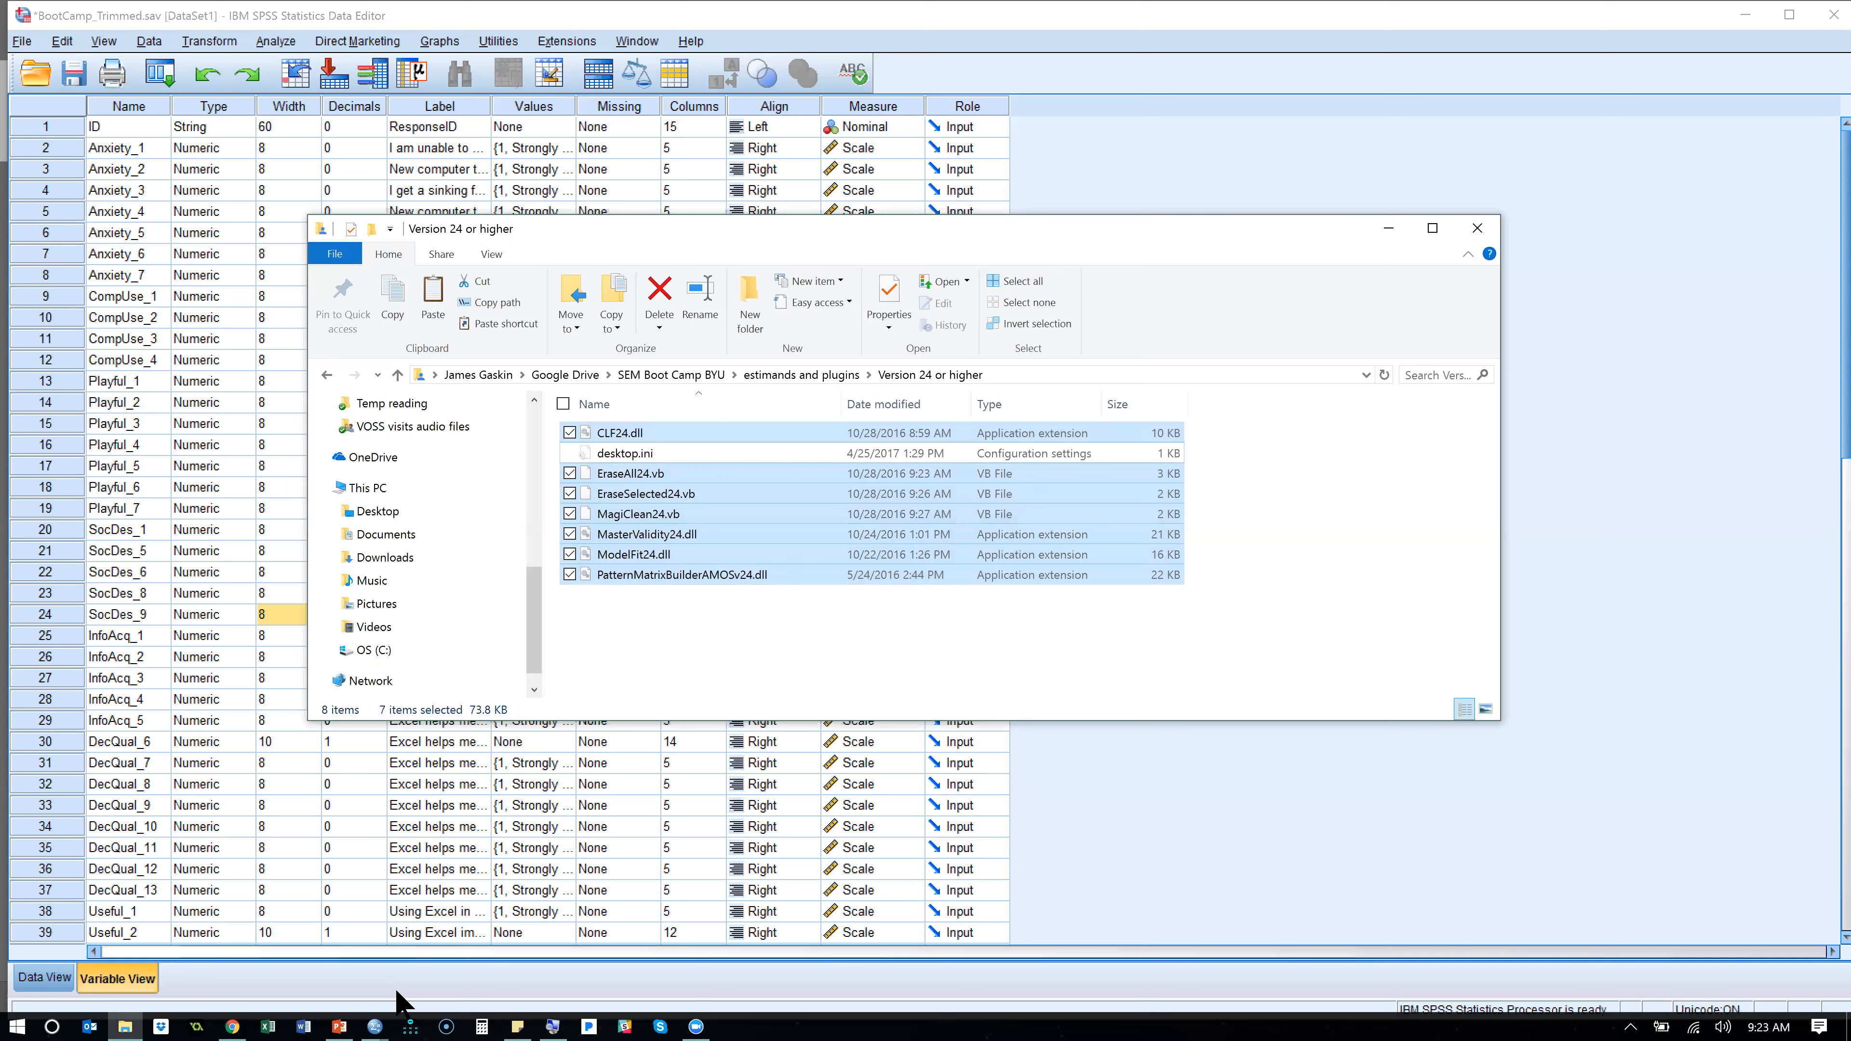
- Search Windows for "amos" and run the best-match Amos Graphics app as administrator
right_click(413, 1018)
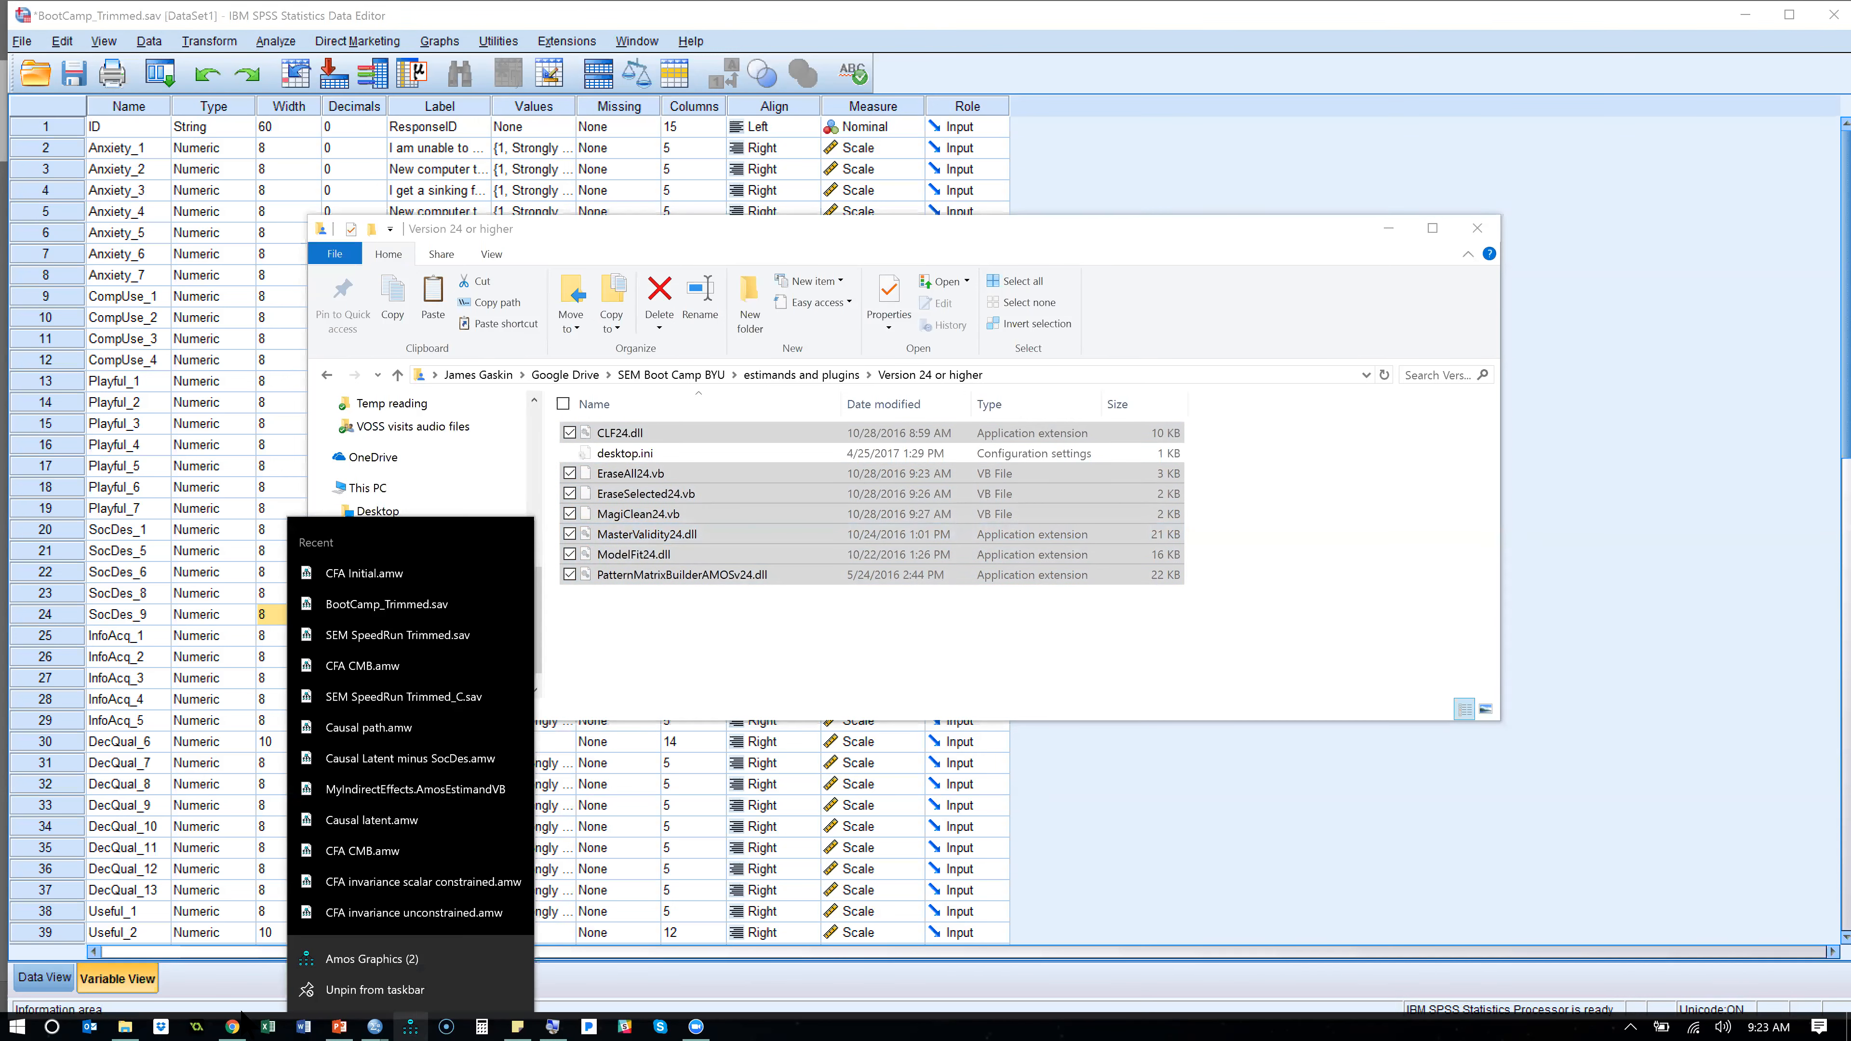
left_click(22, 1025)
type("amos")
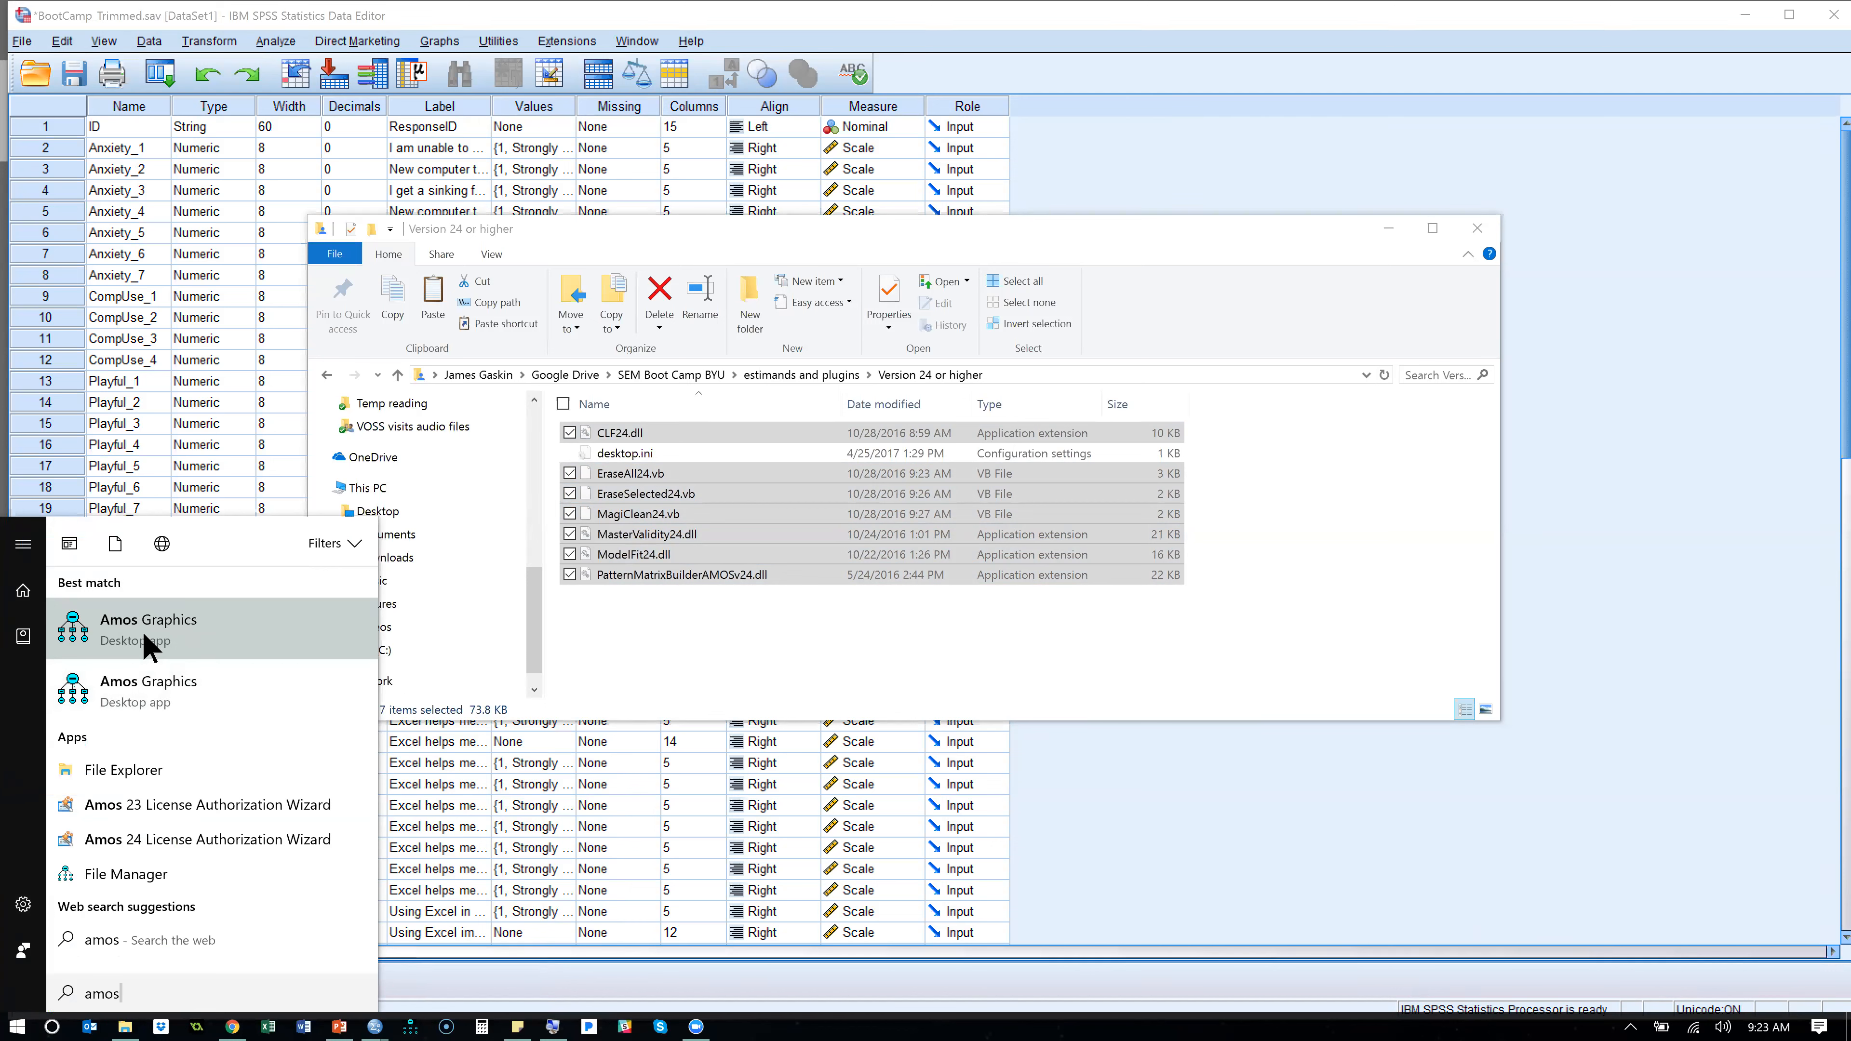
right_click(148, 646)
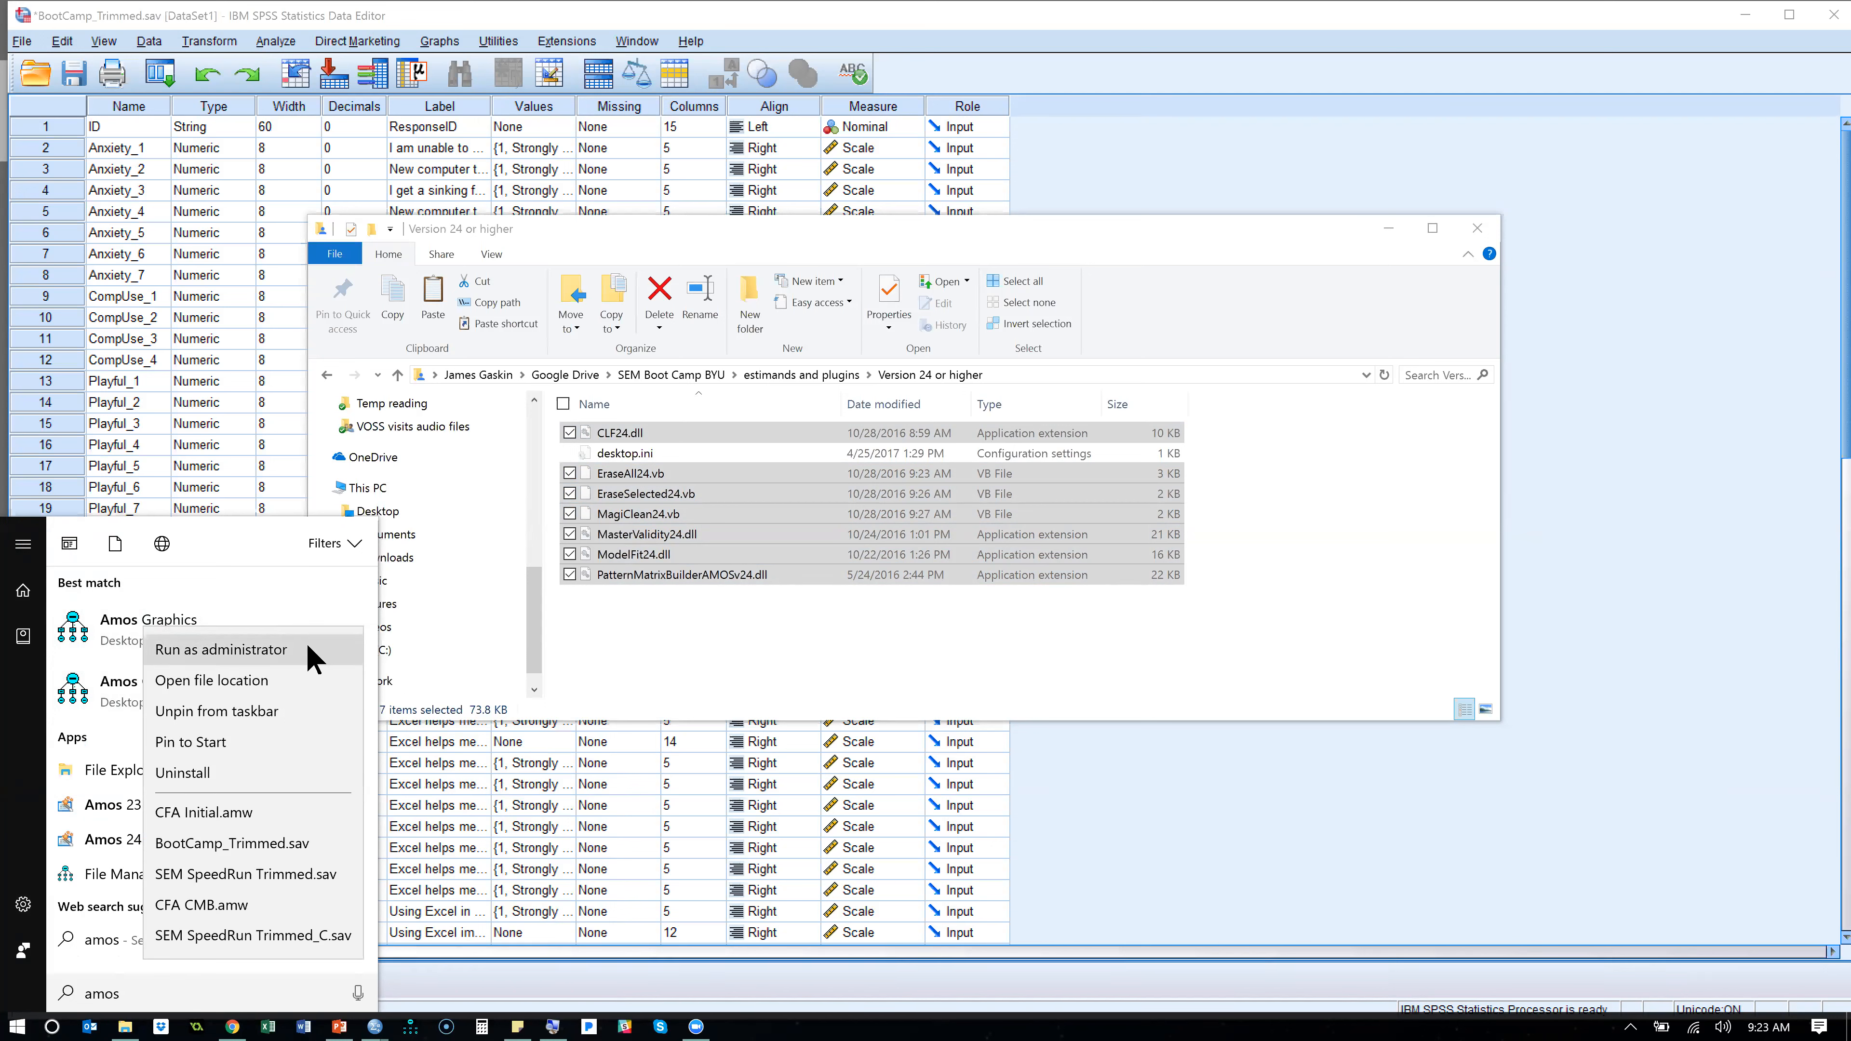
key("Escape")
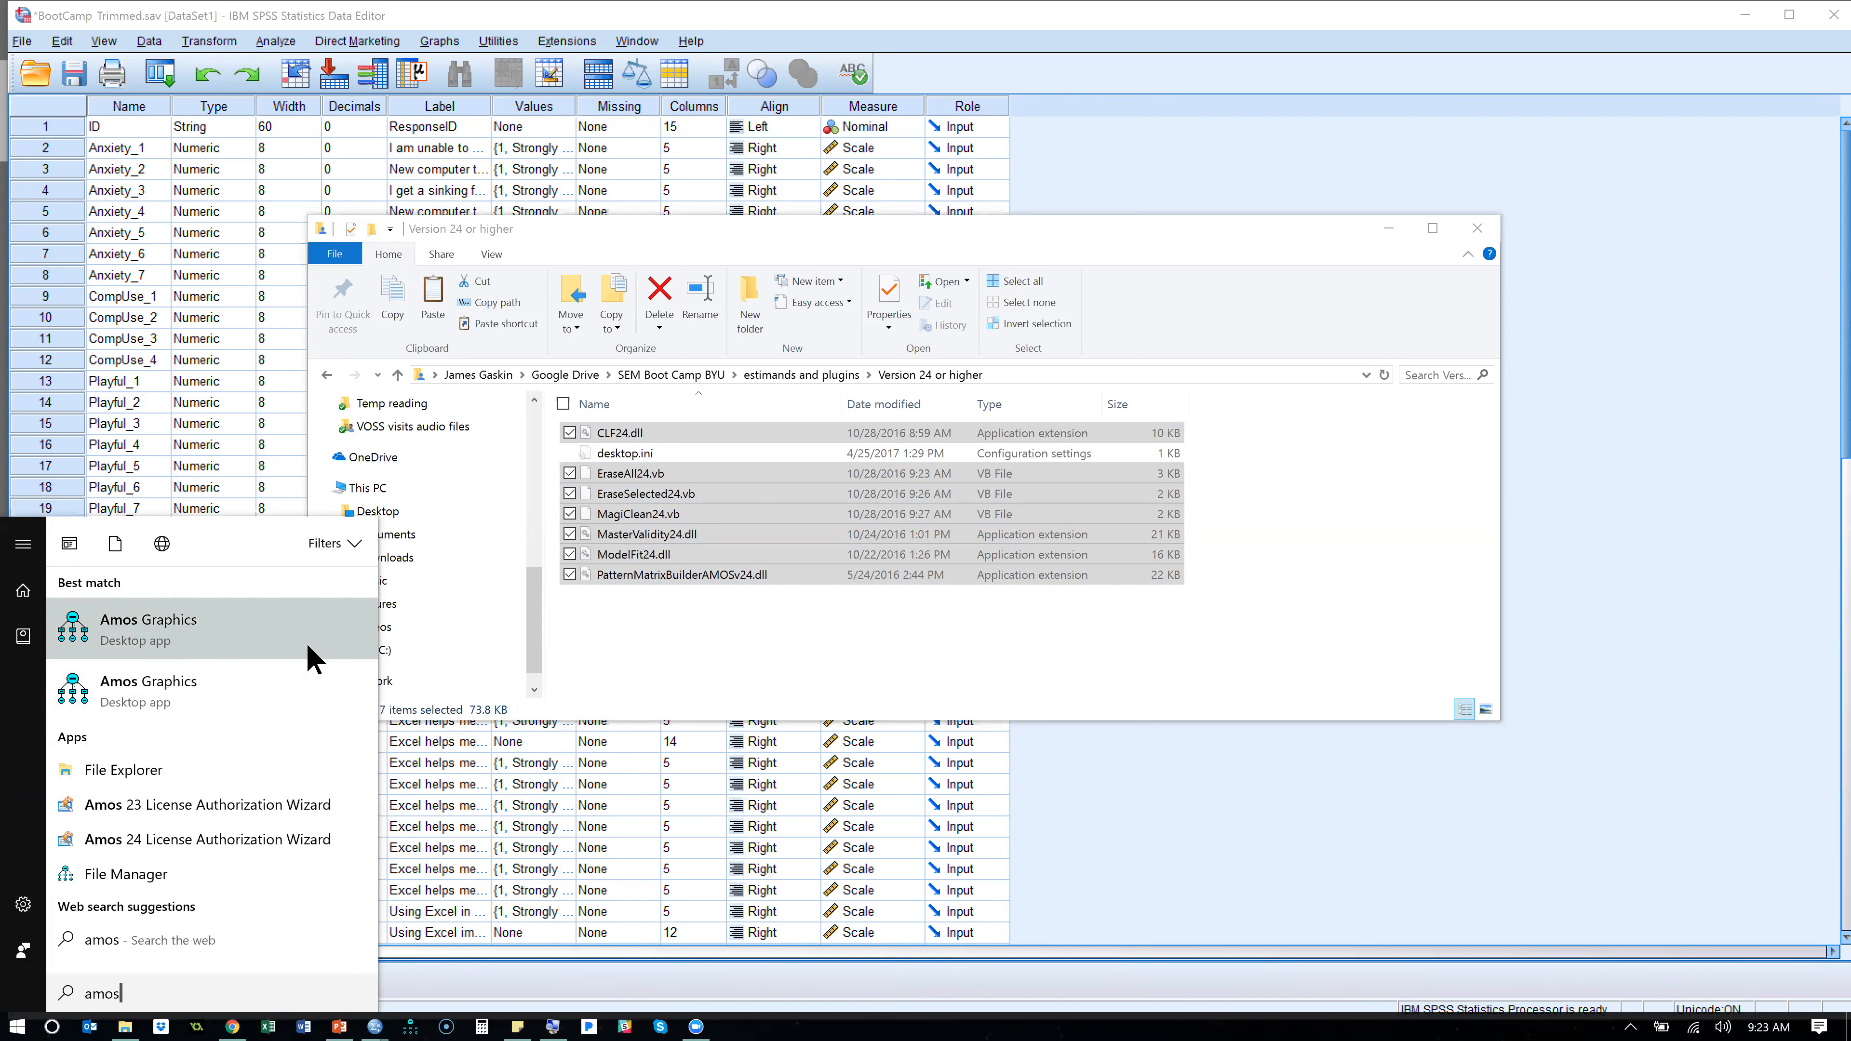
right_click(153, 624)
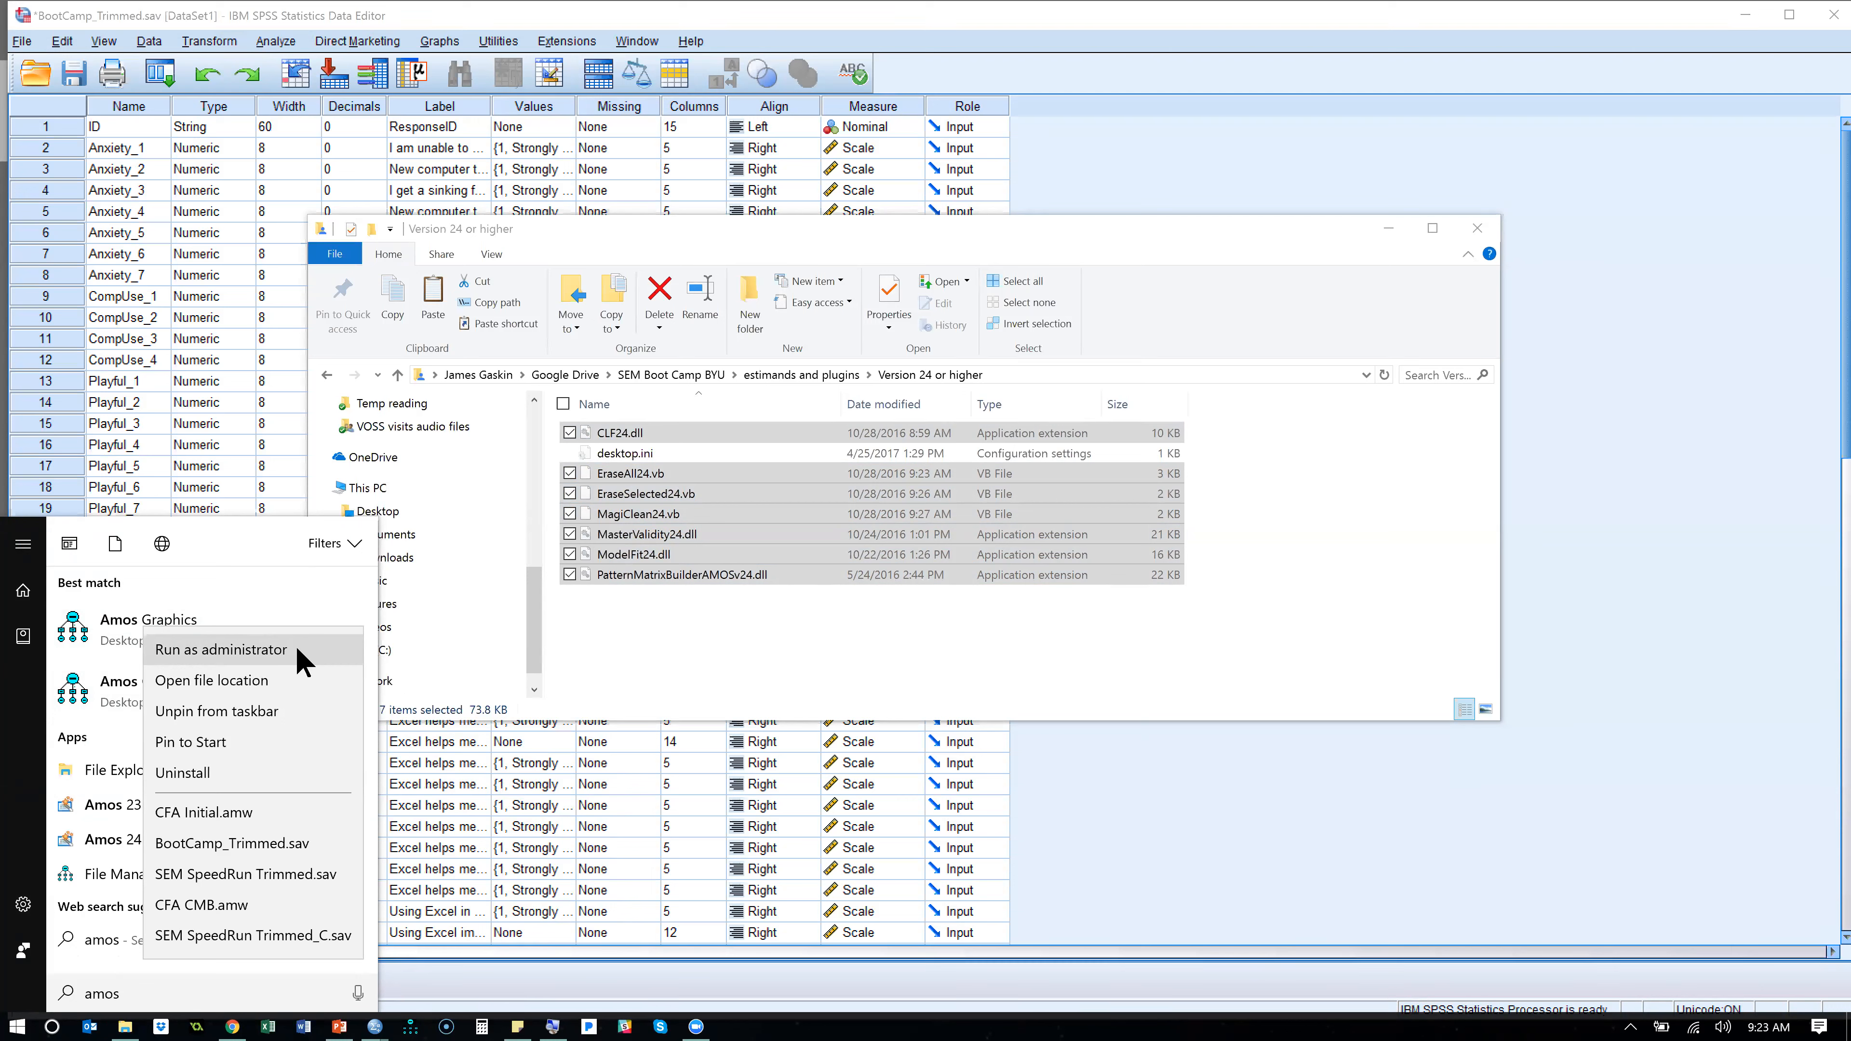
left_click(221, 649)
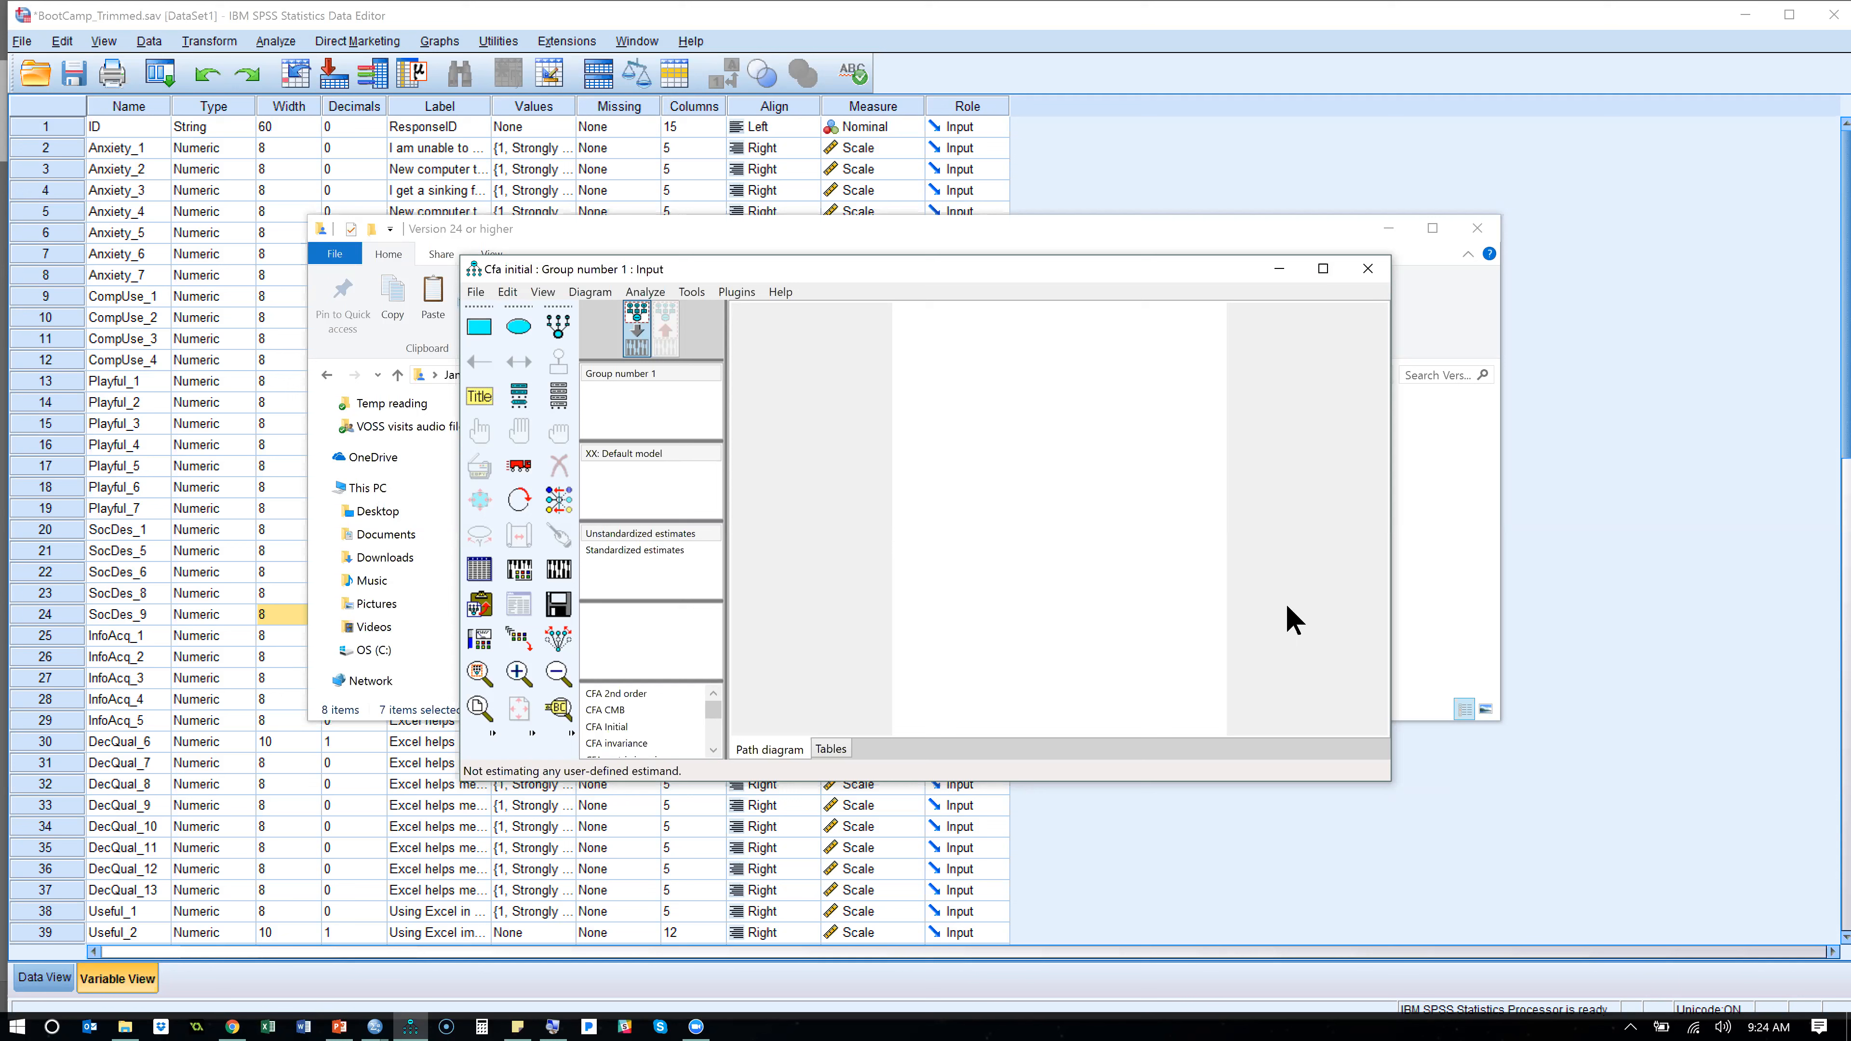
- Examine the list of available plugins in the reopened Amos project and return to the Version 24 or higher folder window
left_click(738, 292)
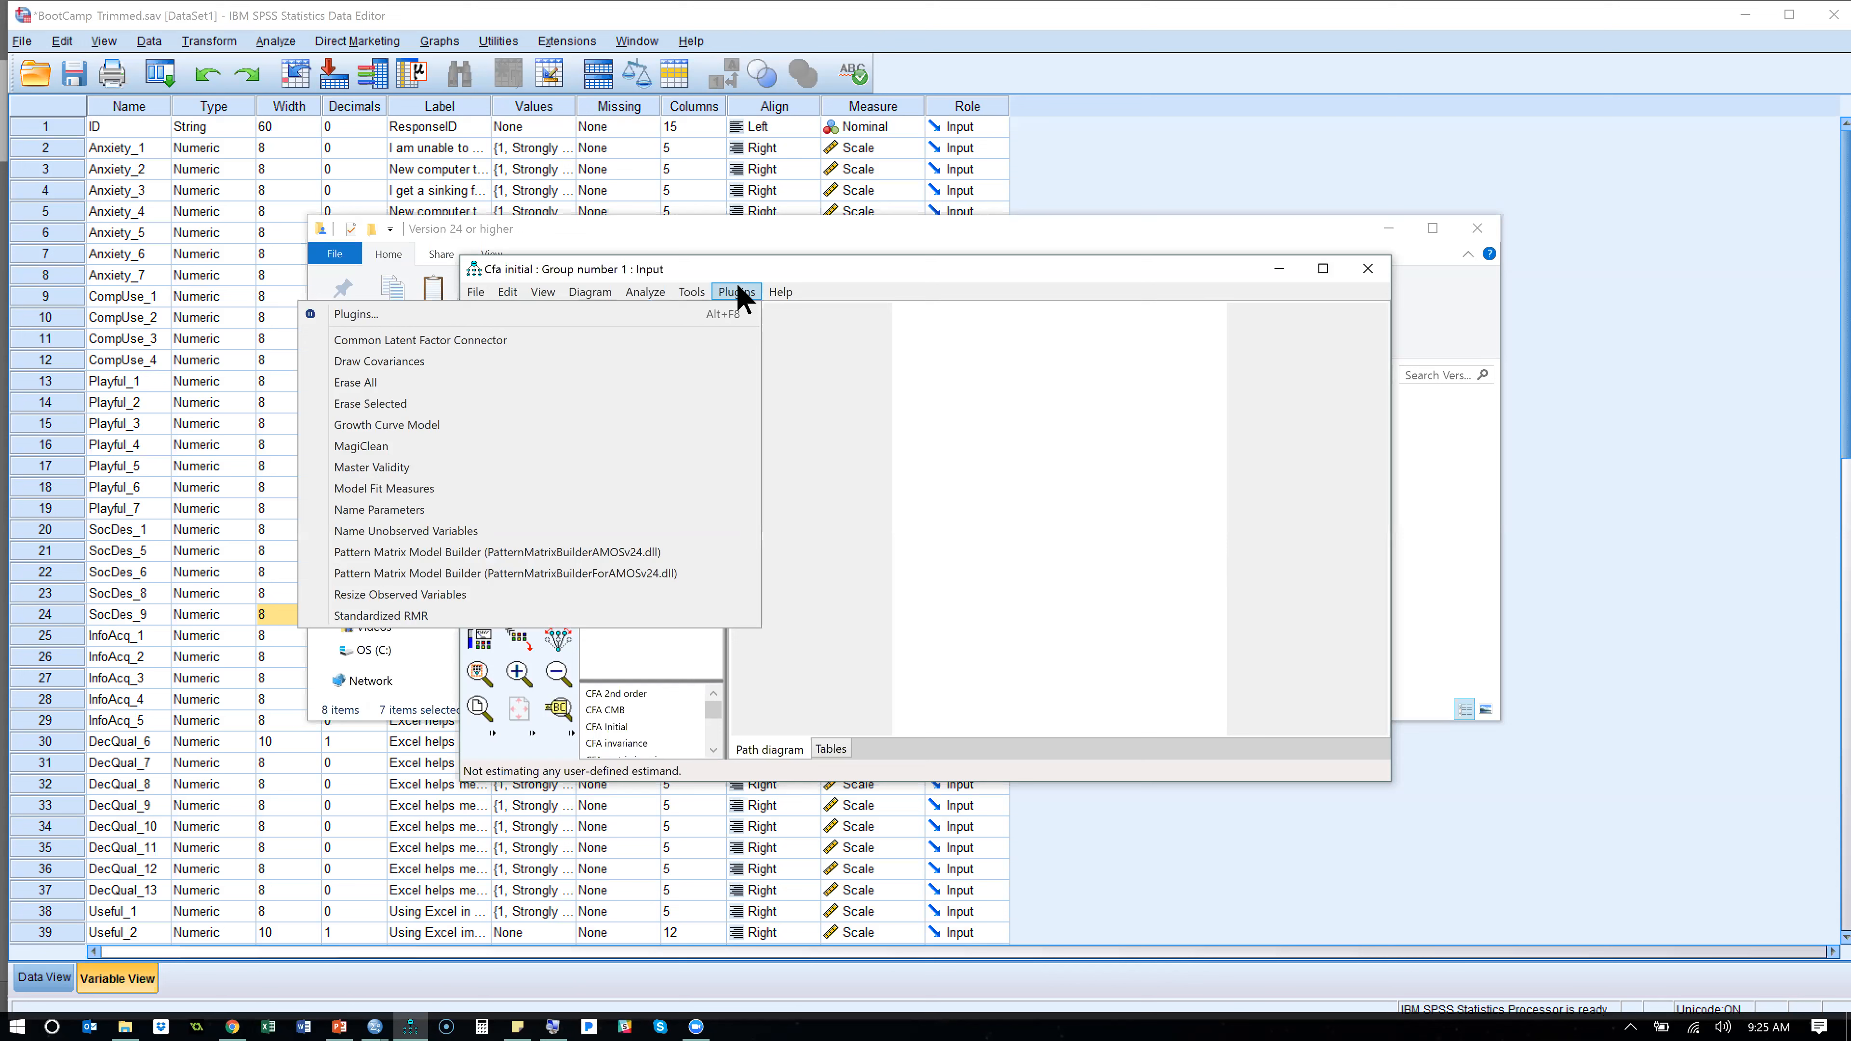
key("Left")
mouse_move(737, 292)
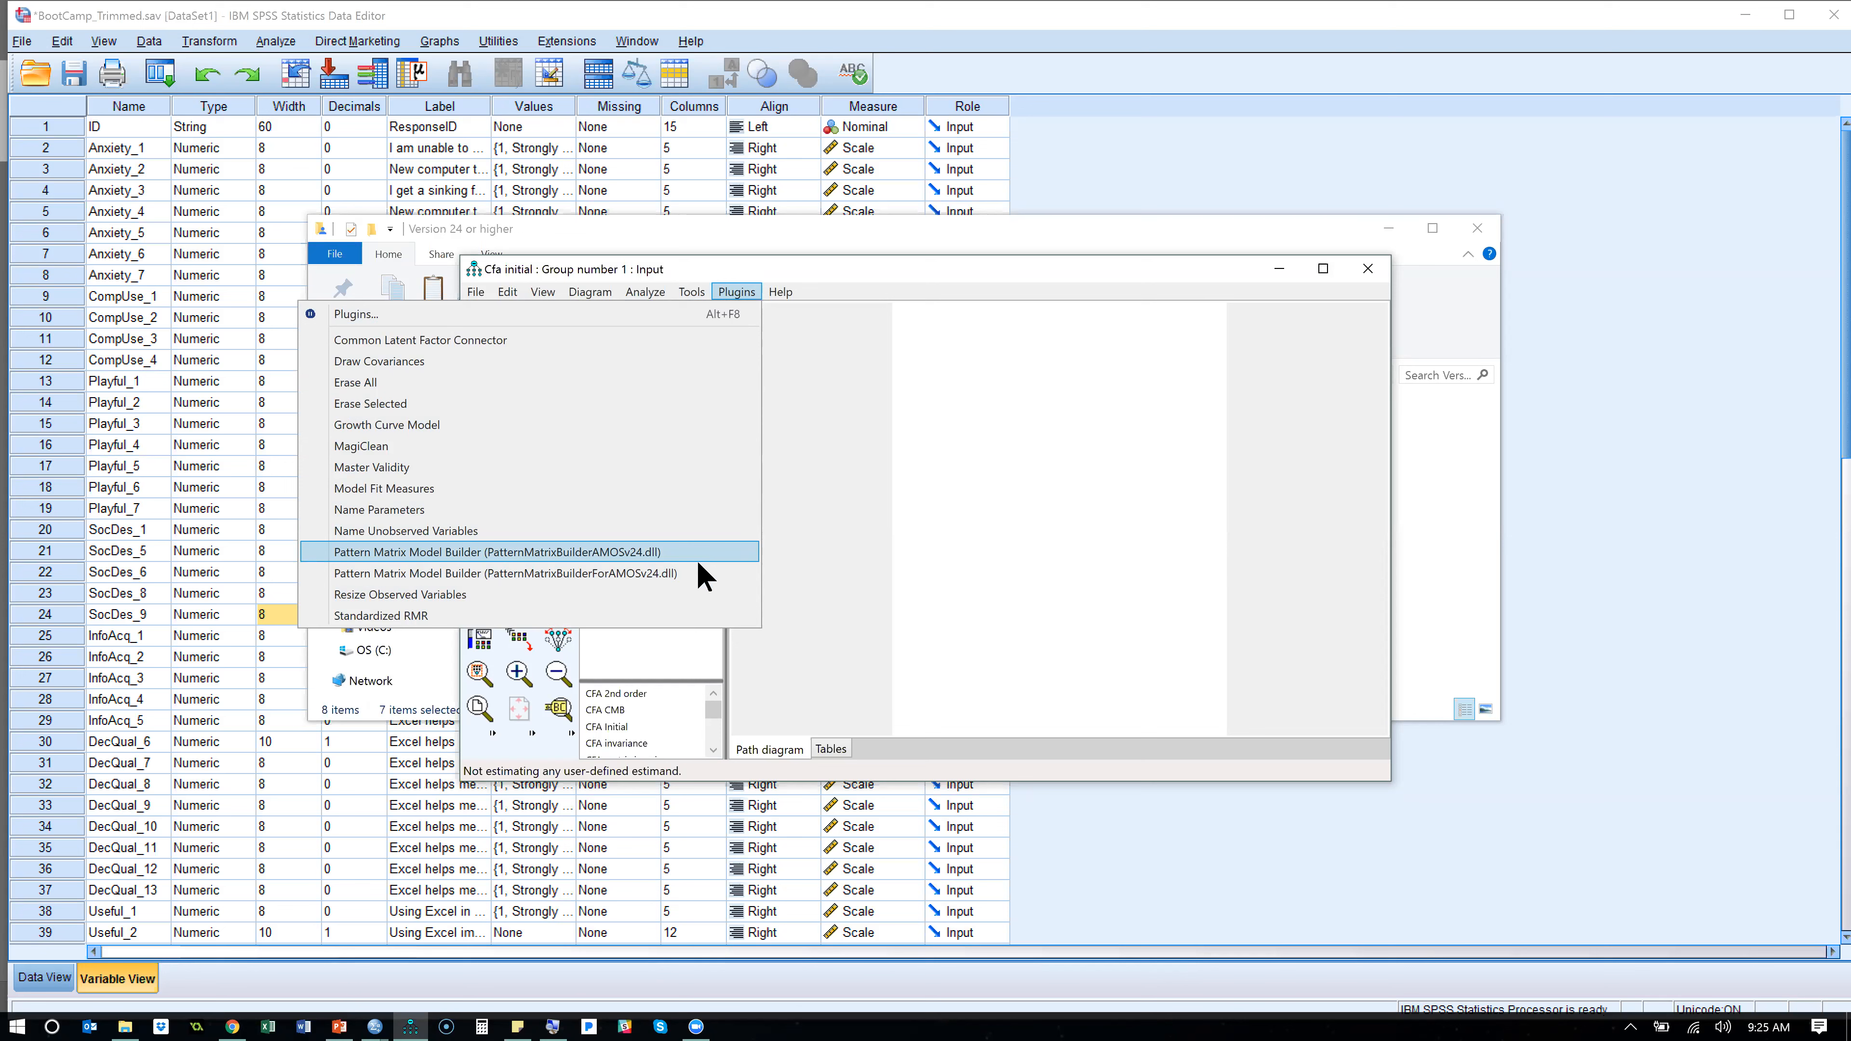
left_click(1047, 249)
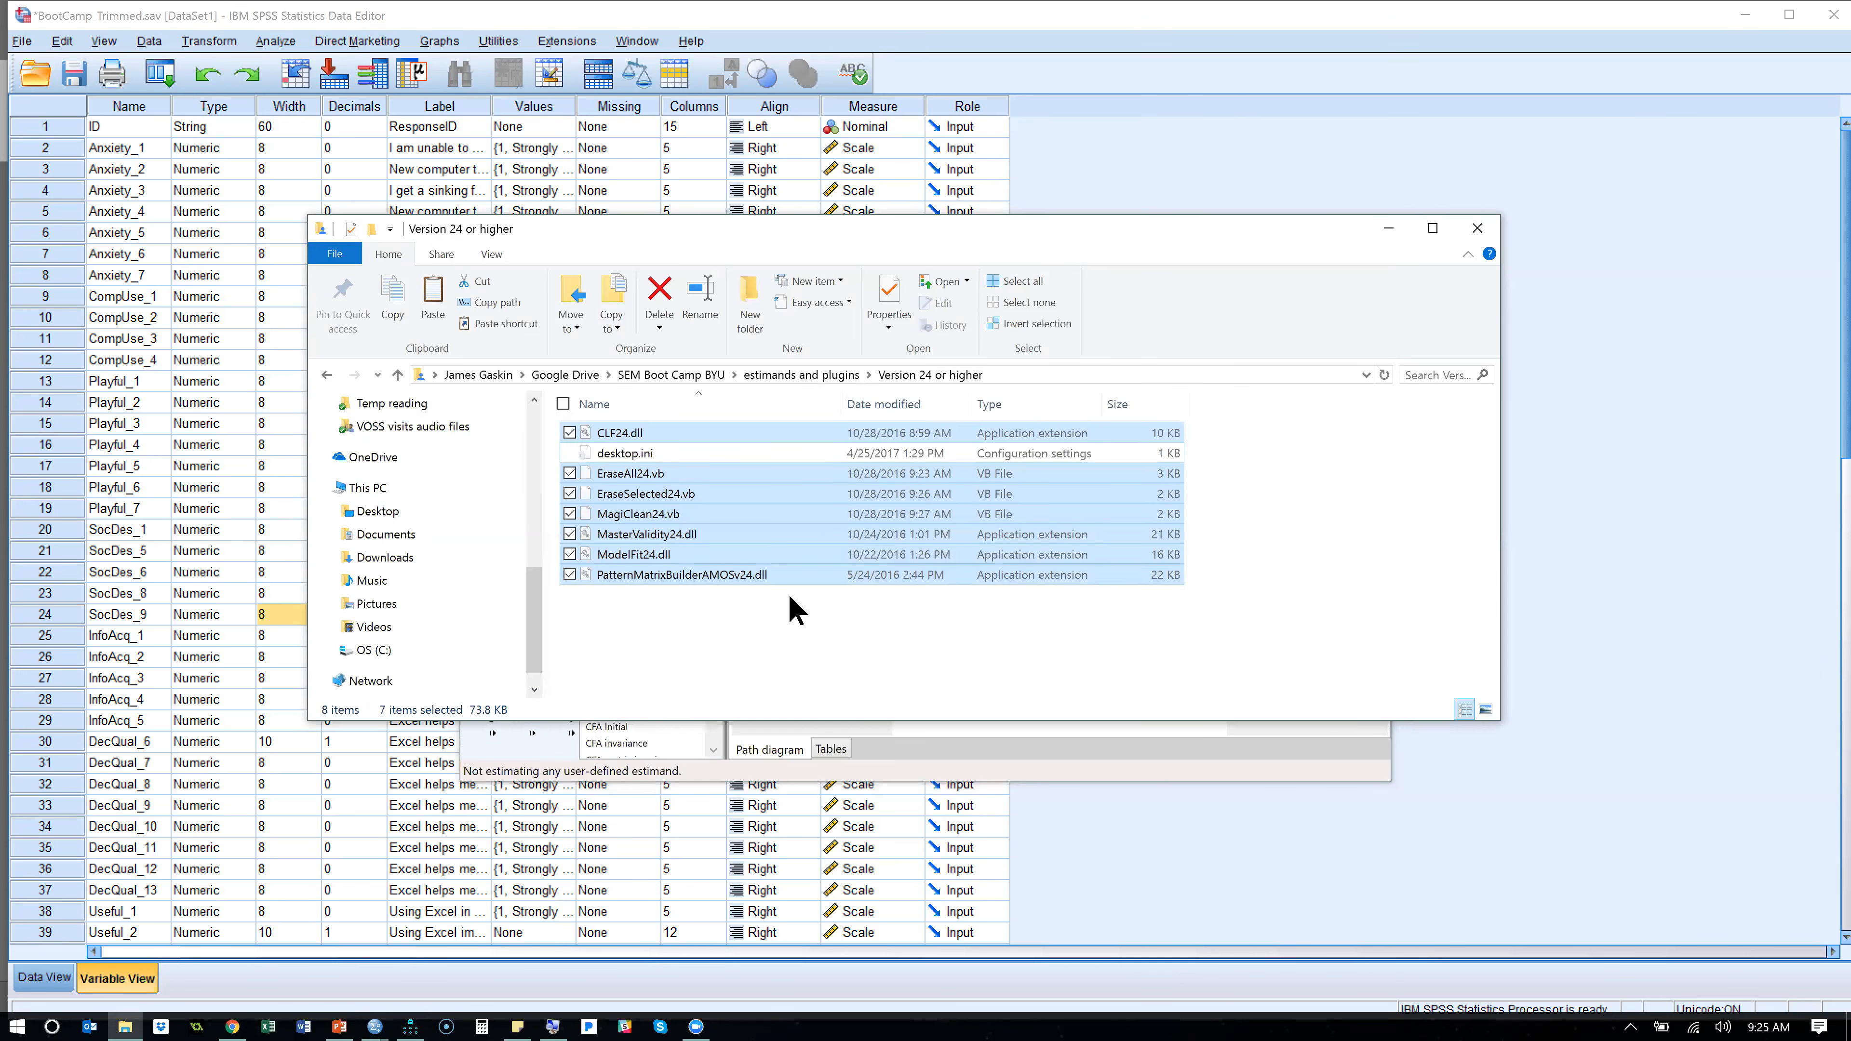
- Browse the C: drive to AppData\Local\AmosDevelopment\Amos\24\Plugins inside the account's user folder
key("alt+Tab")
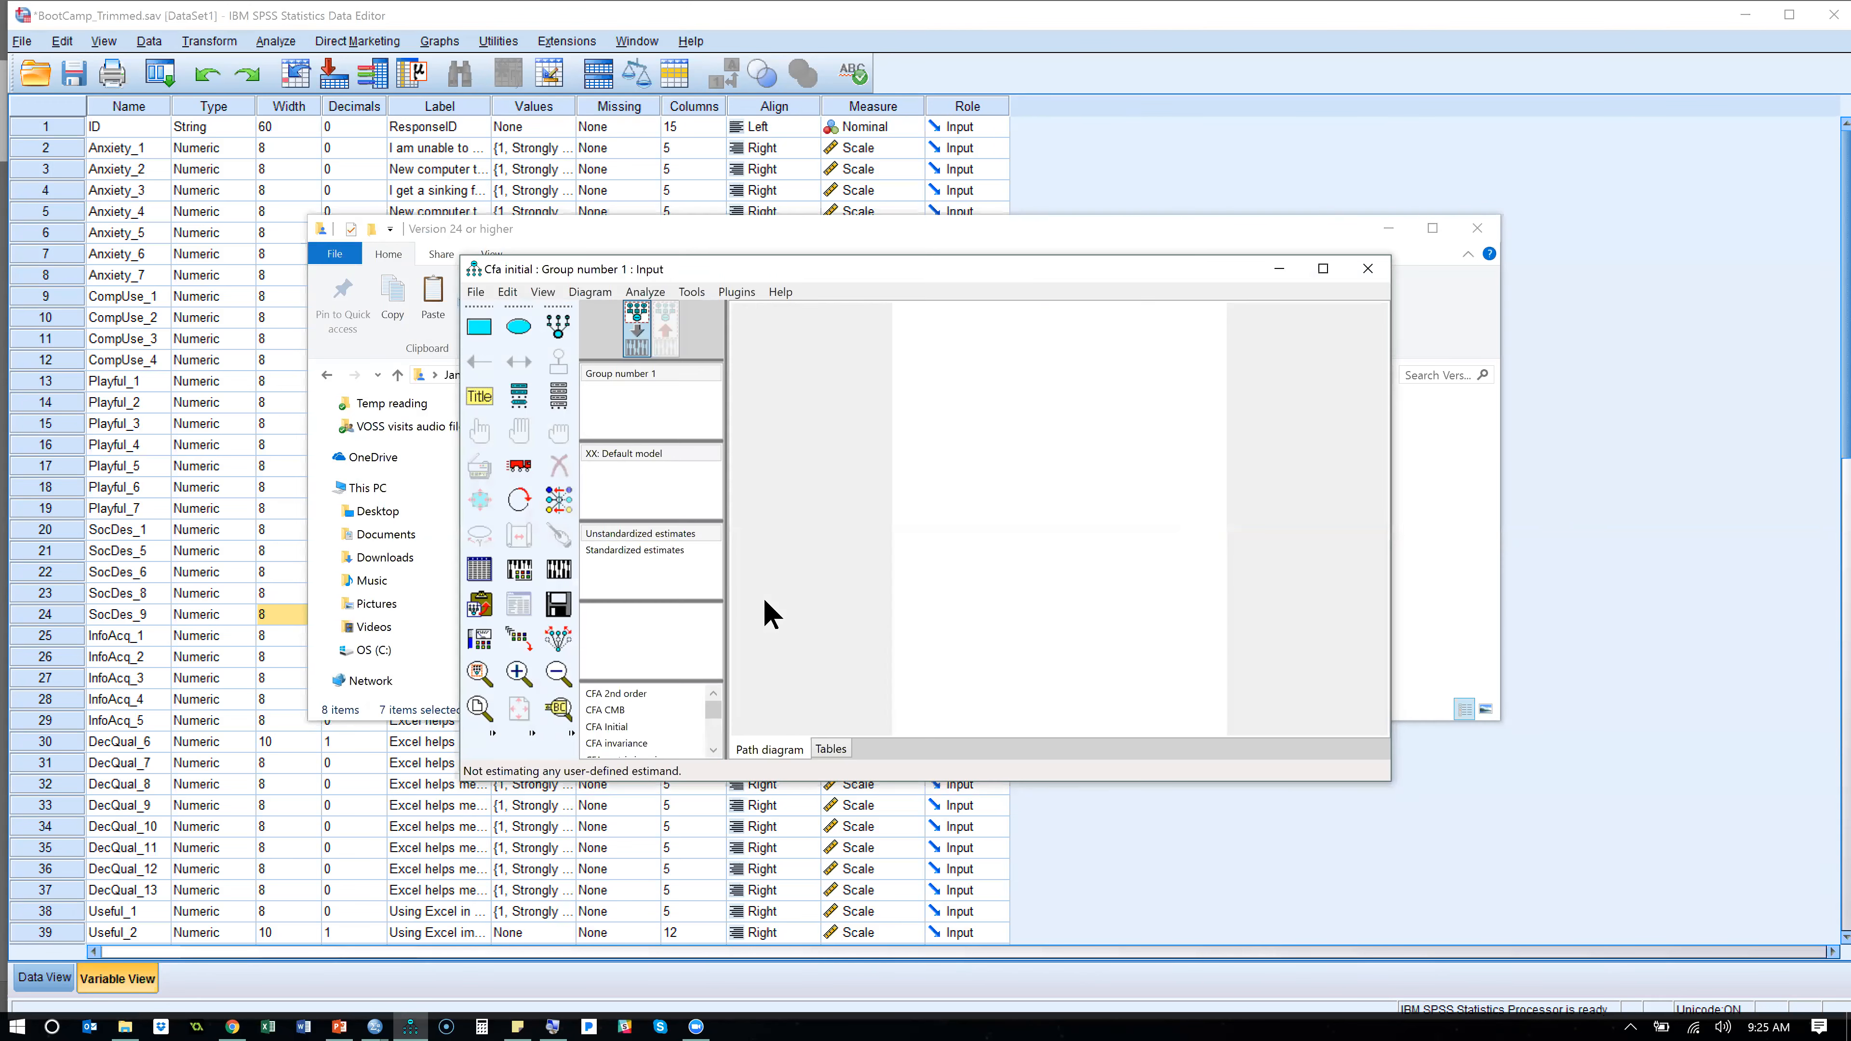
key("alt+Tab")
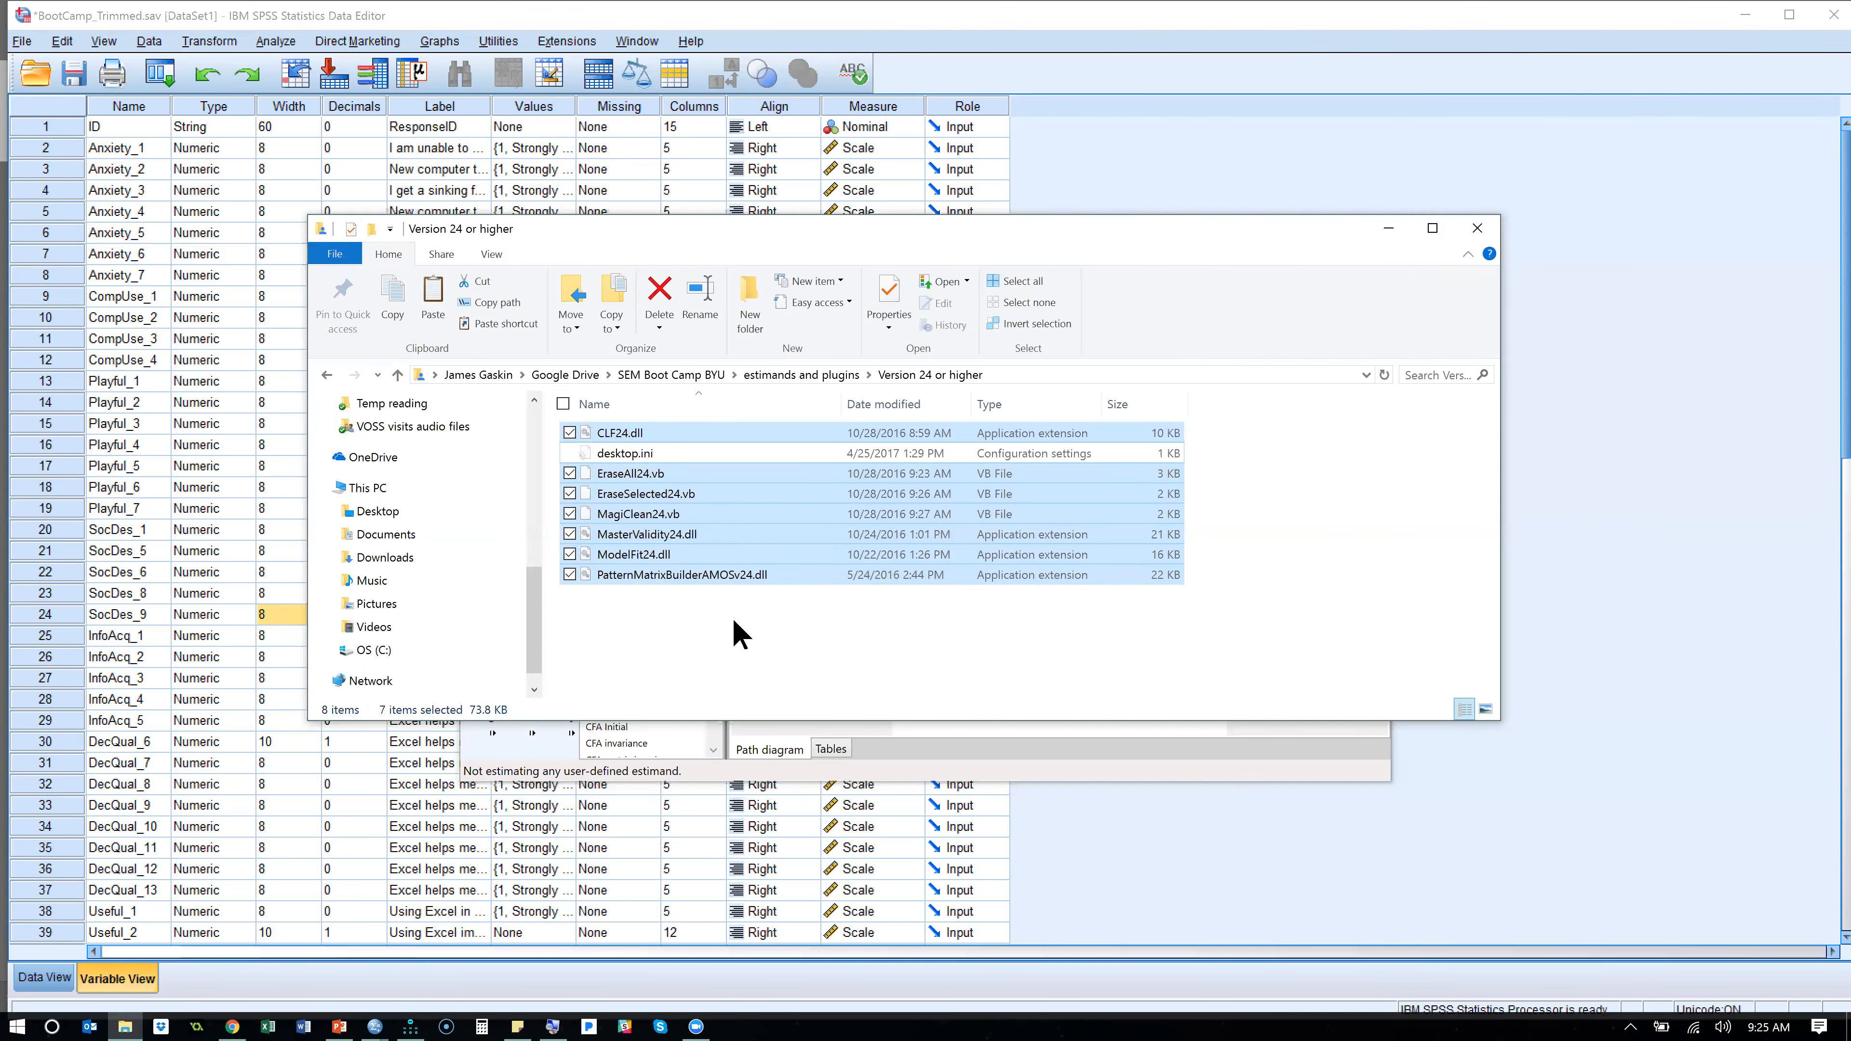
left_click(365, 651)
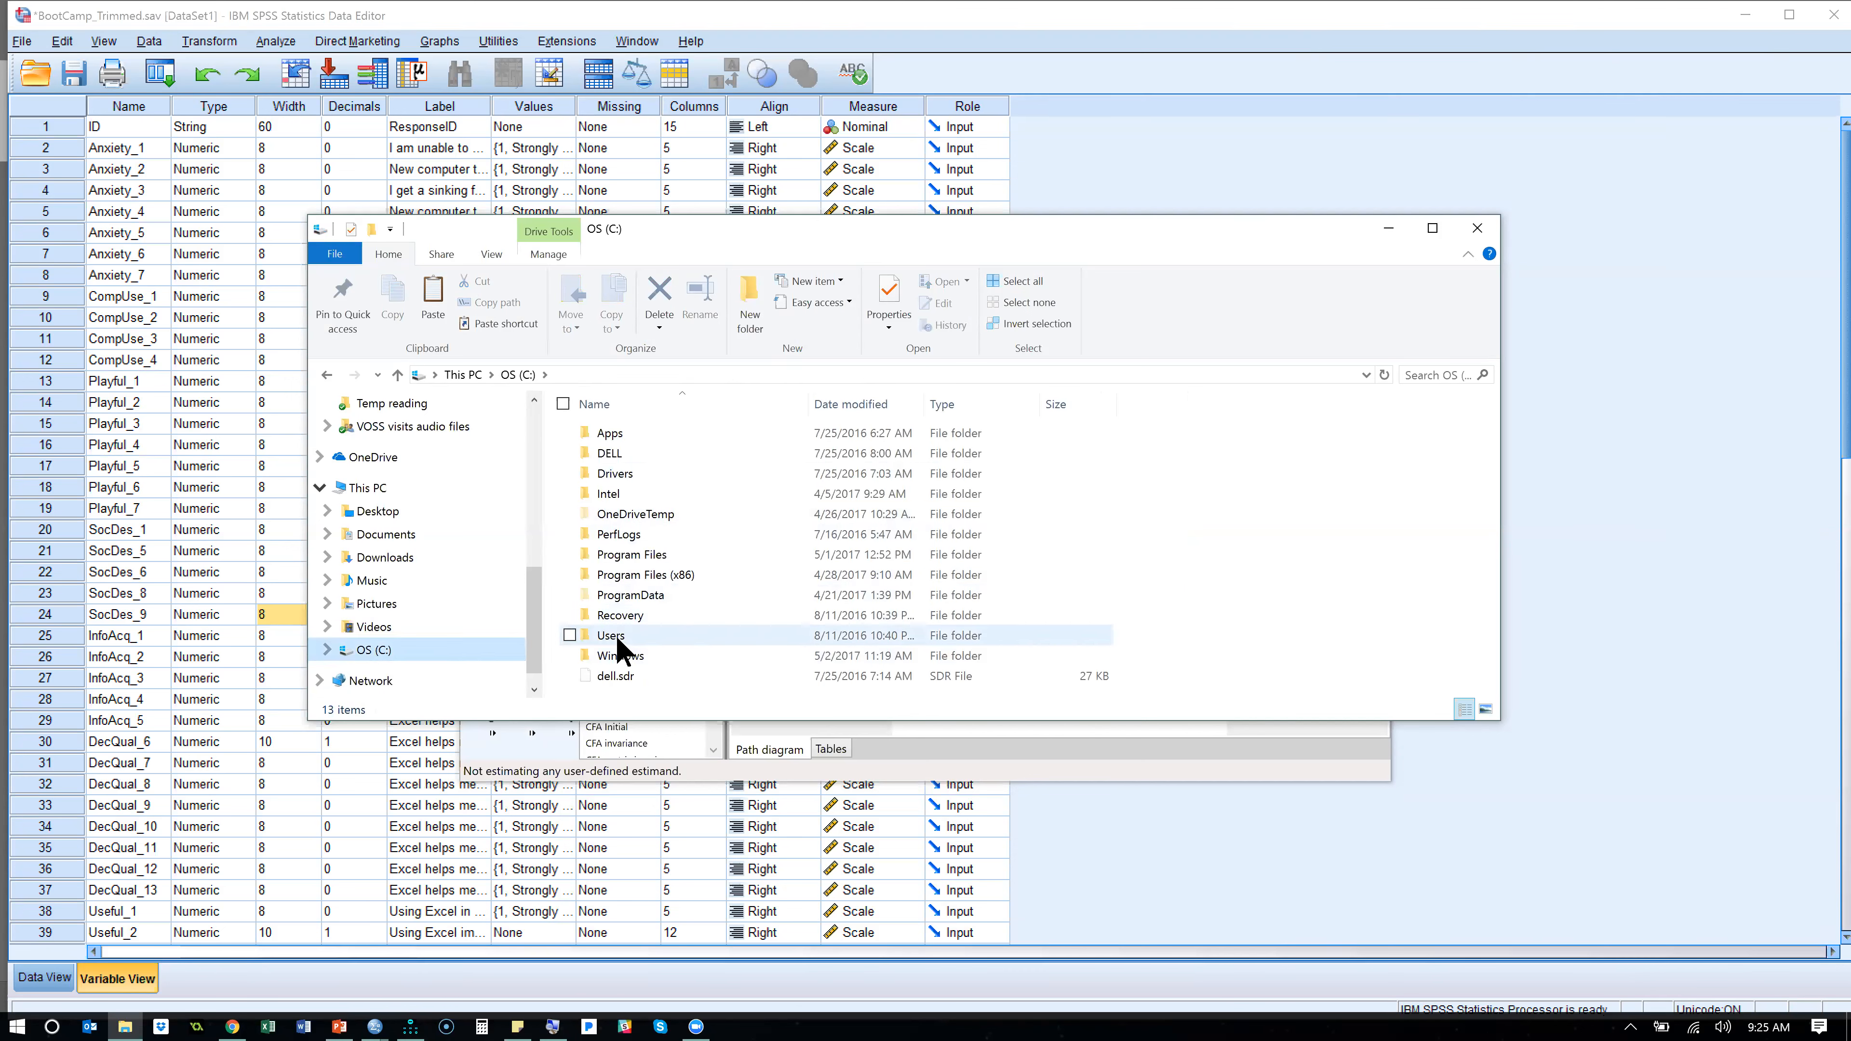
double_click(615, 635)
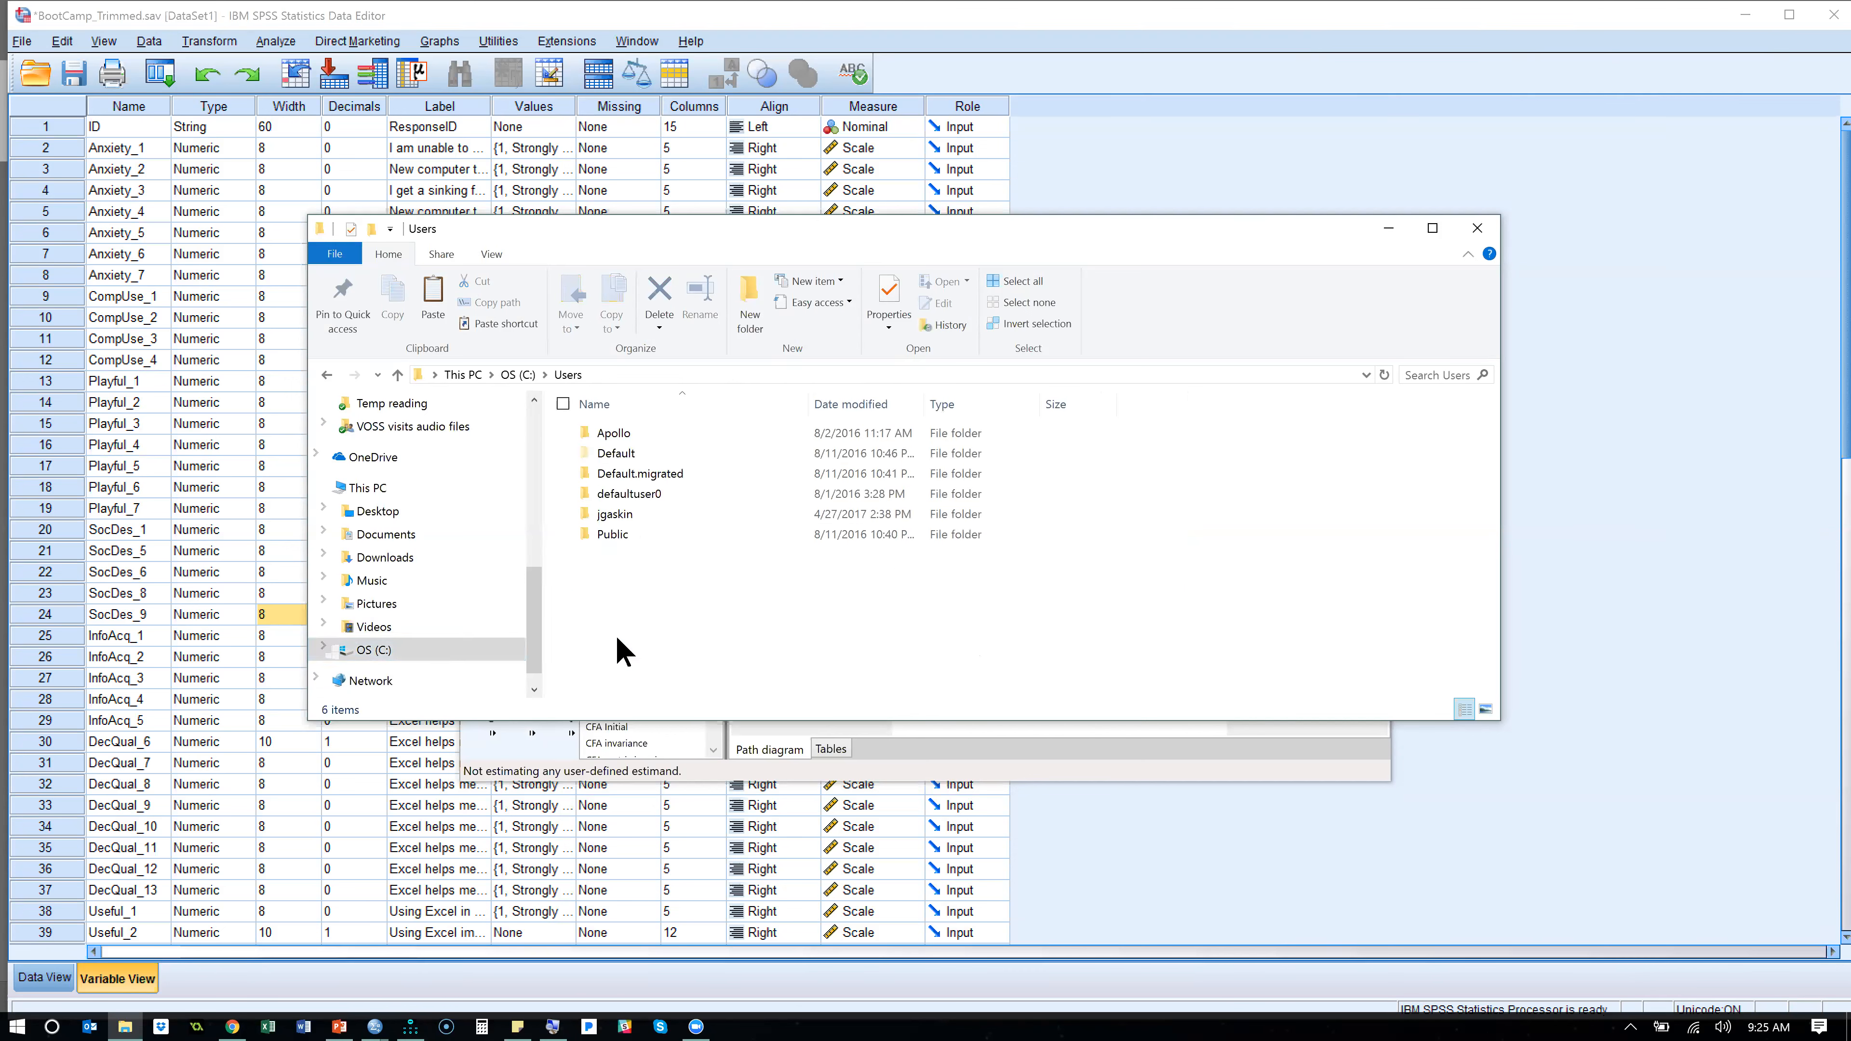
double_click(639, 515)
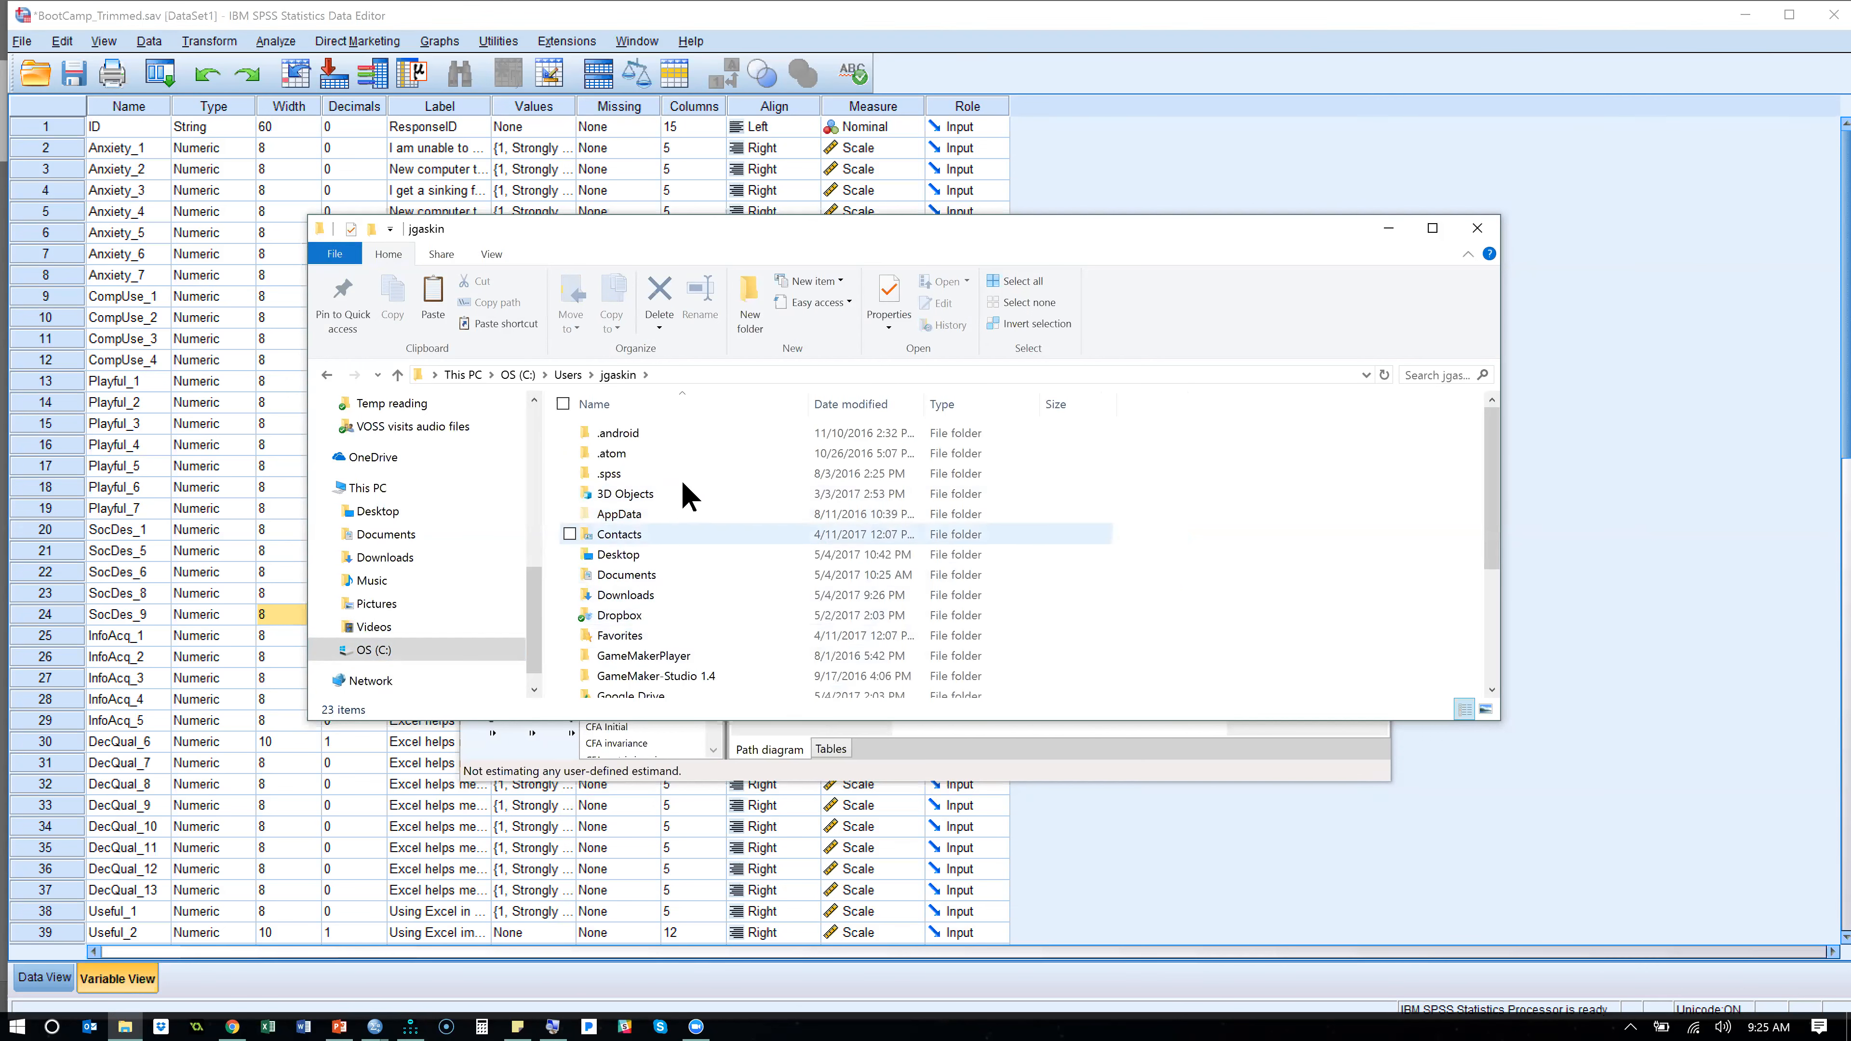
left_click(683, 514)
double_click(683, 514)
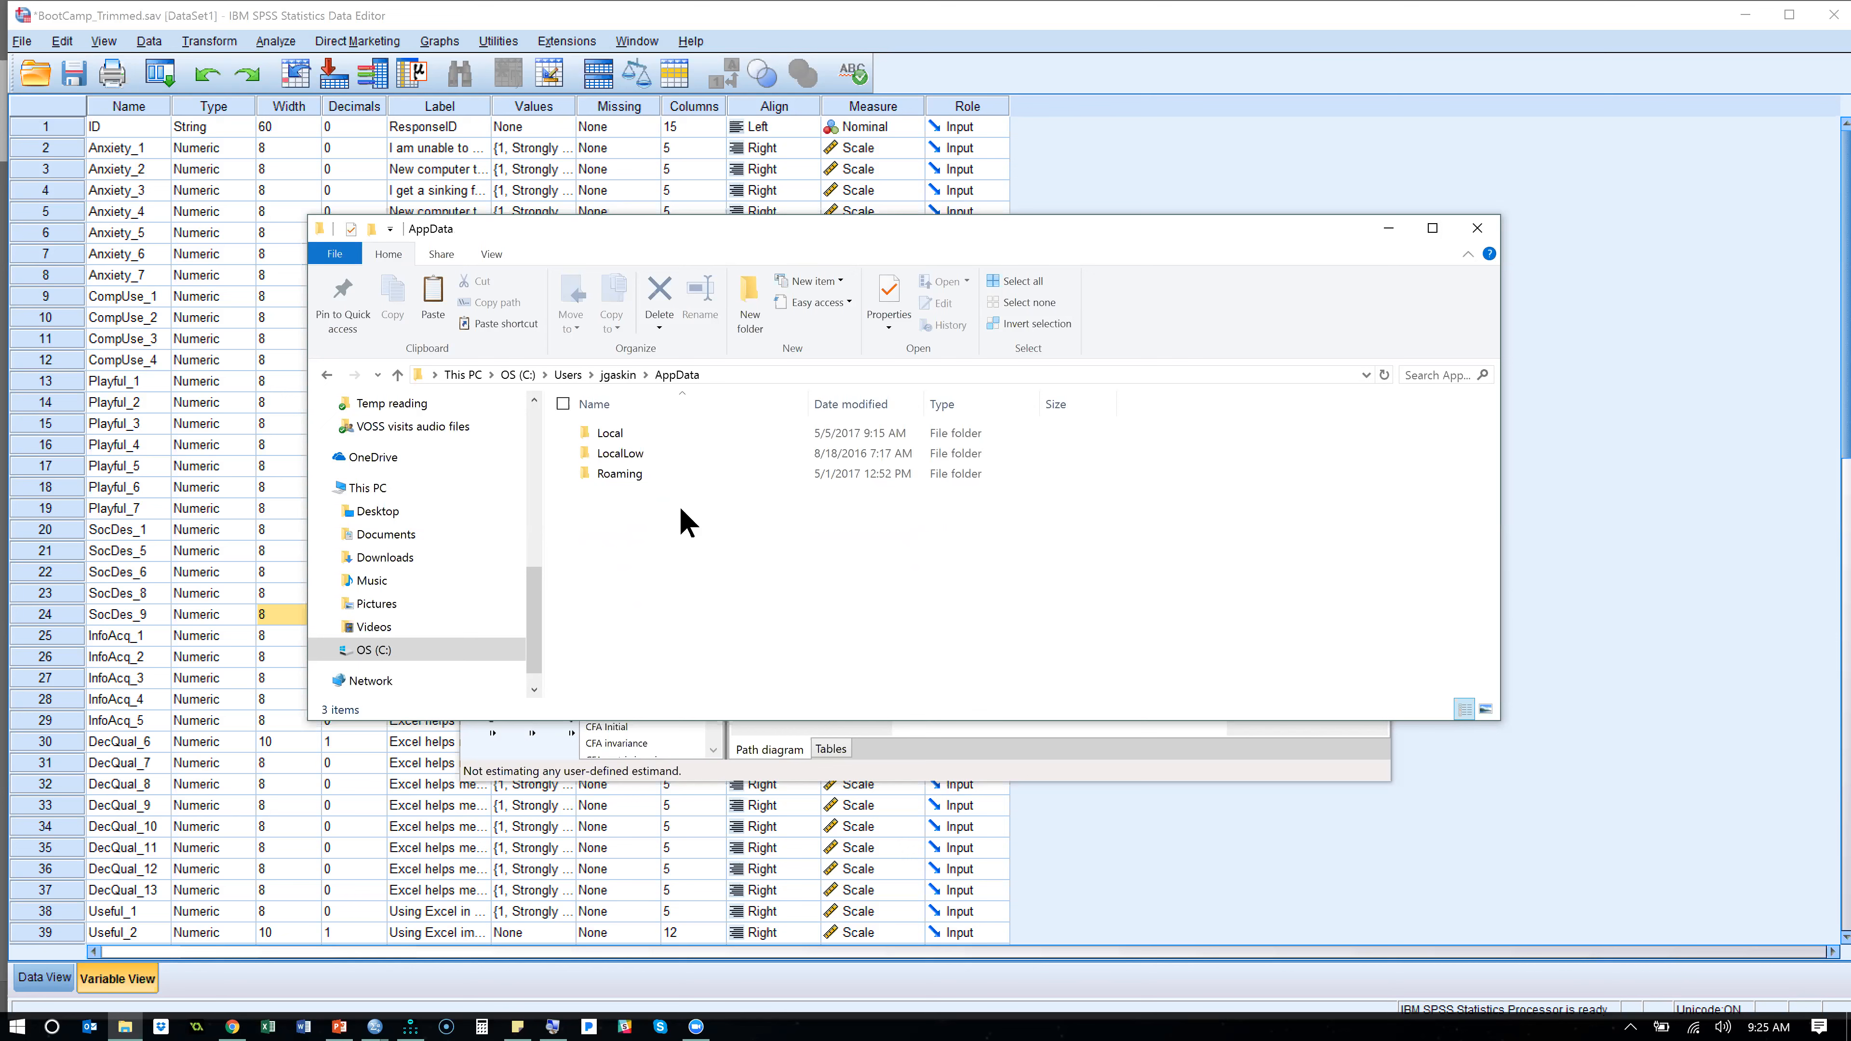
double_click(629, 436)
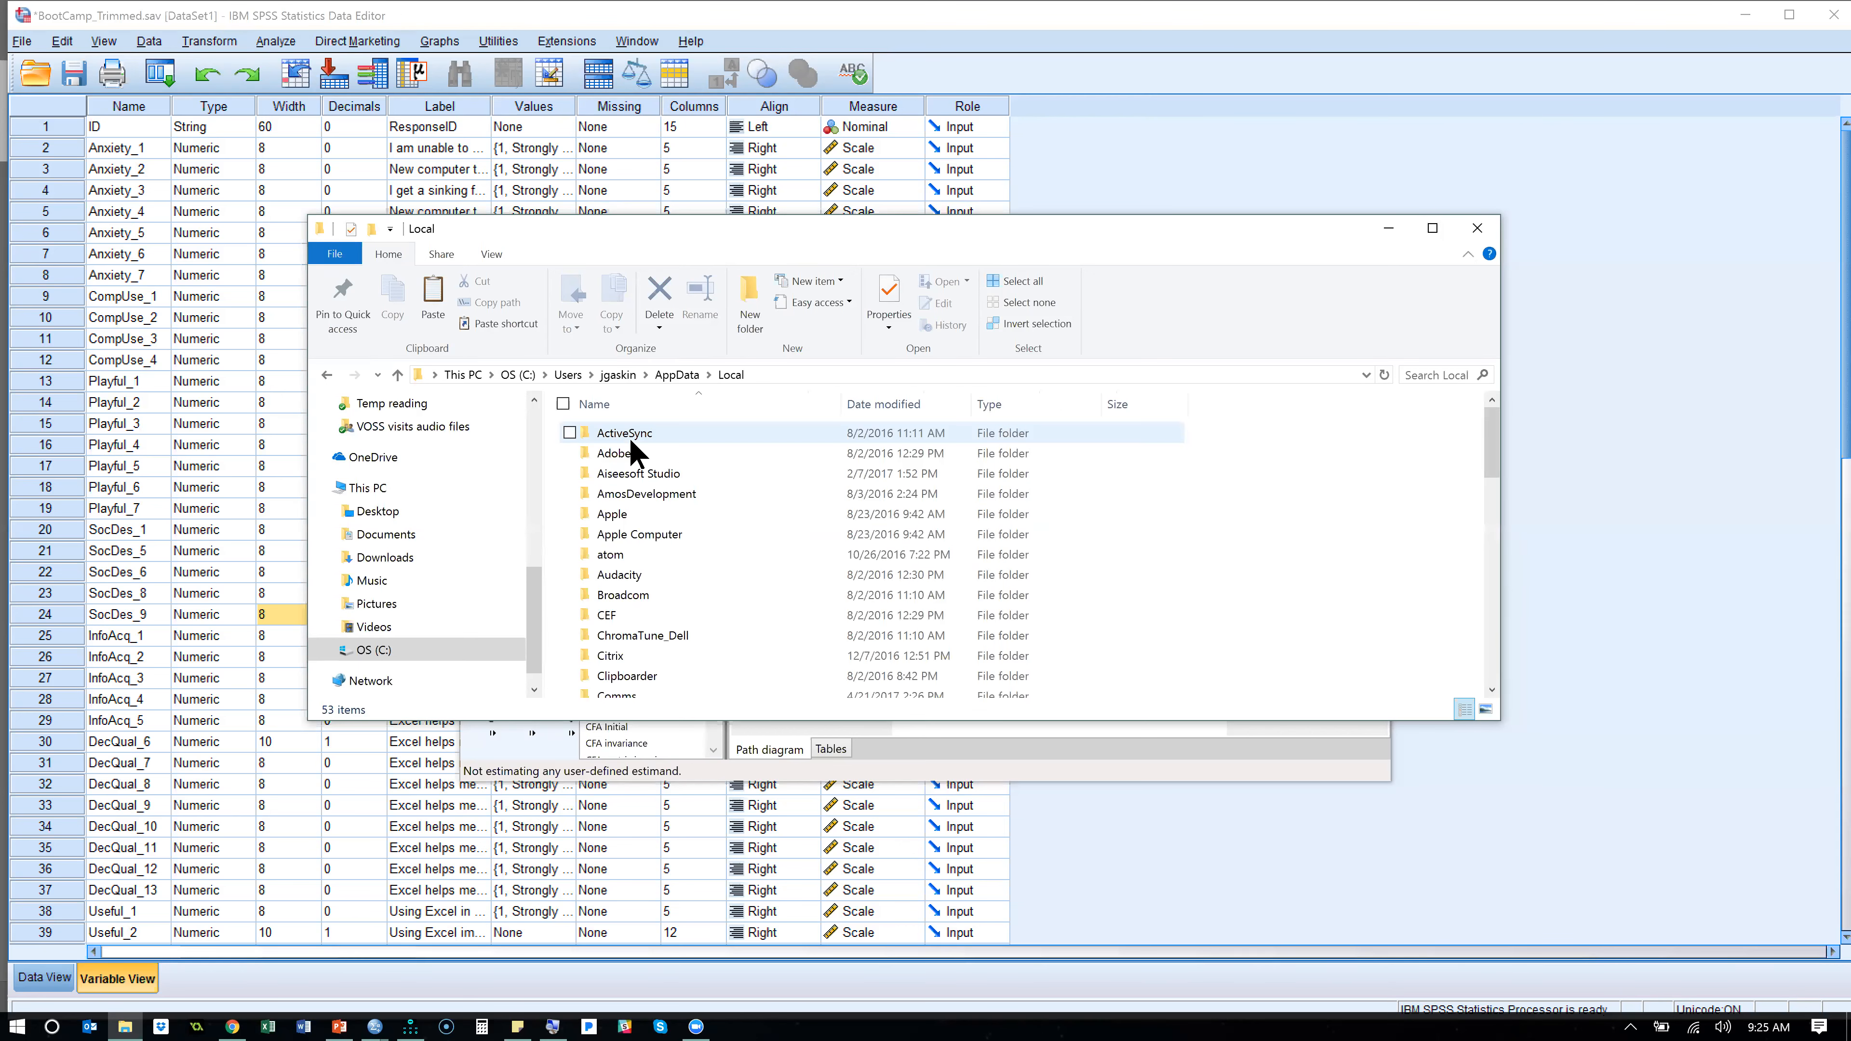
left_click(674, 506)
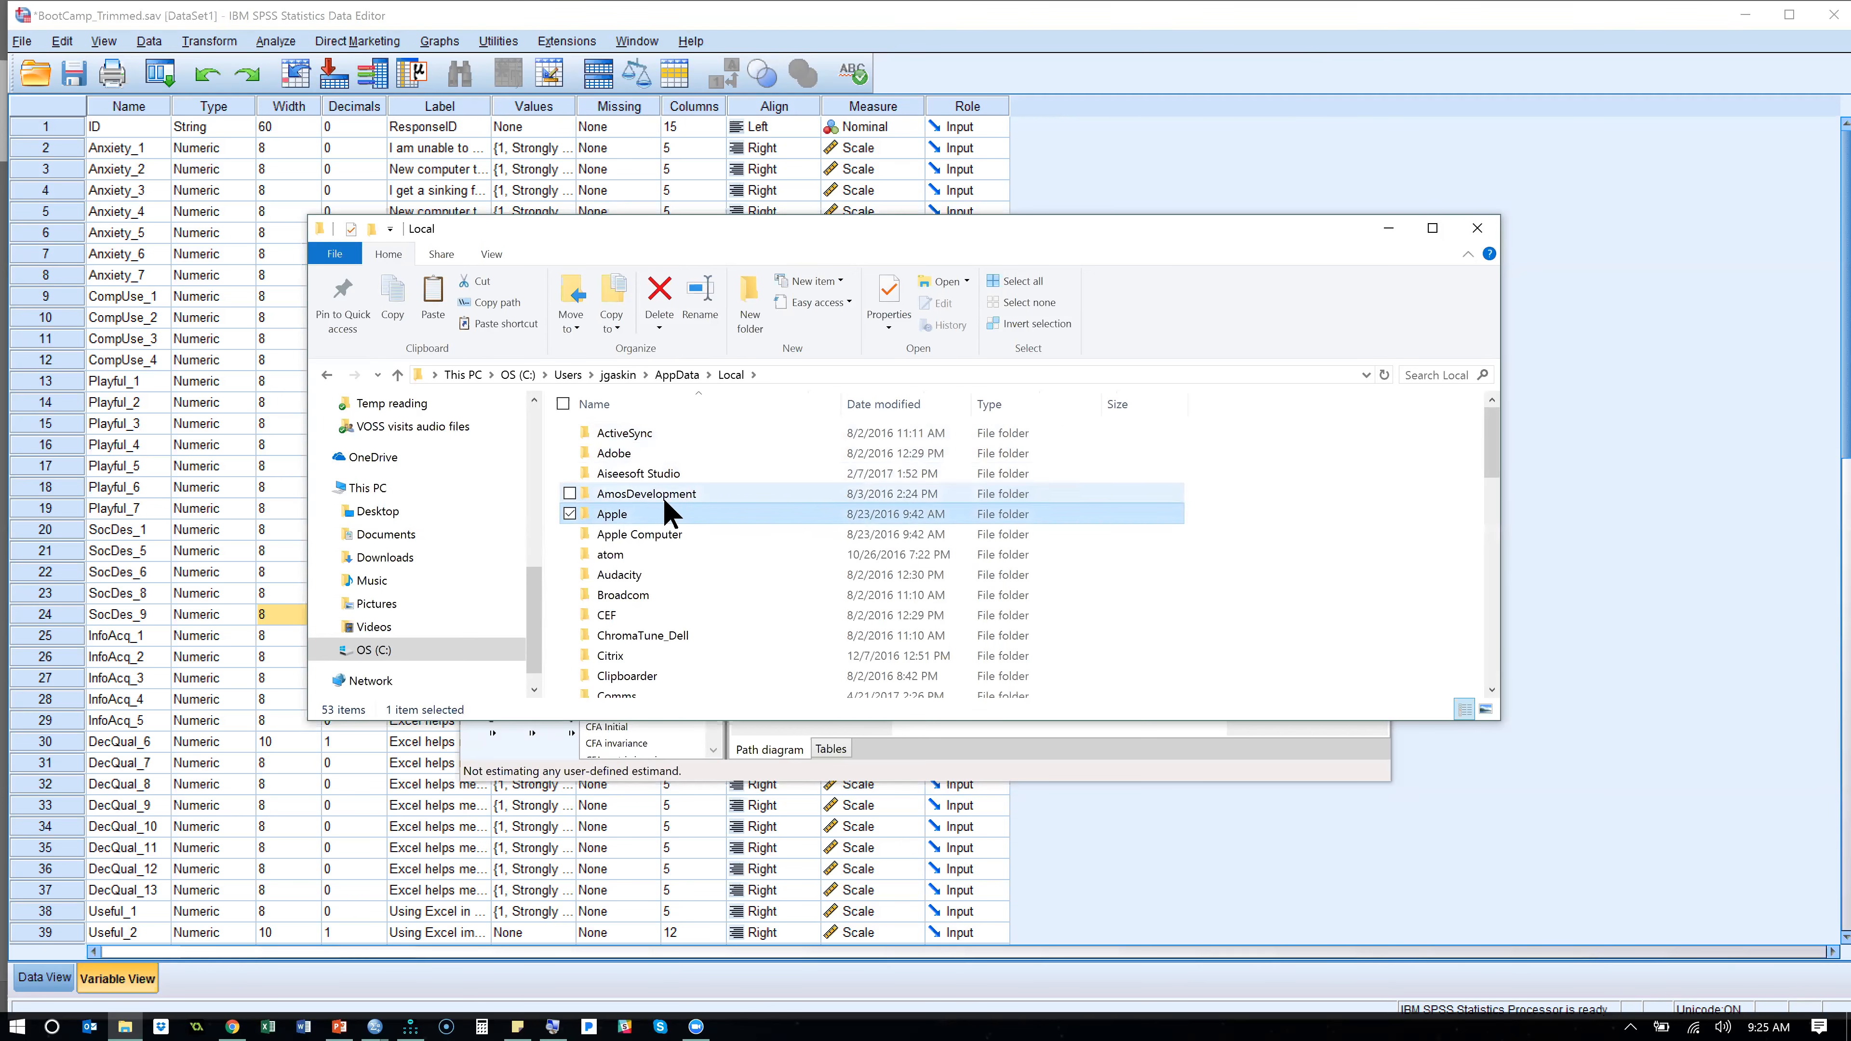
double_click(667, 495)
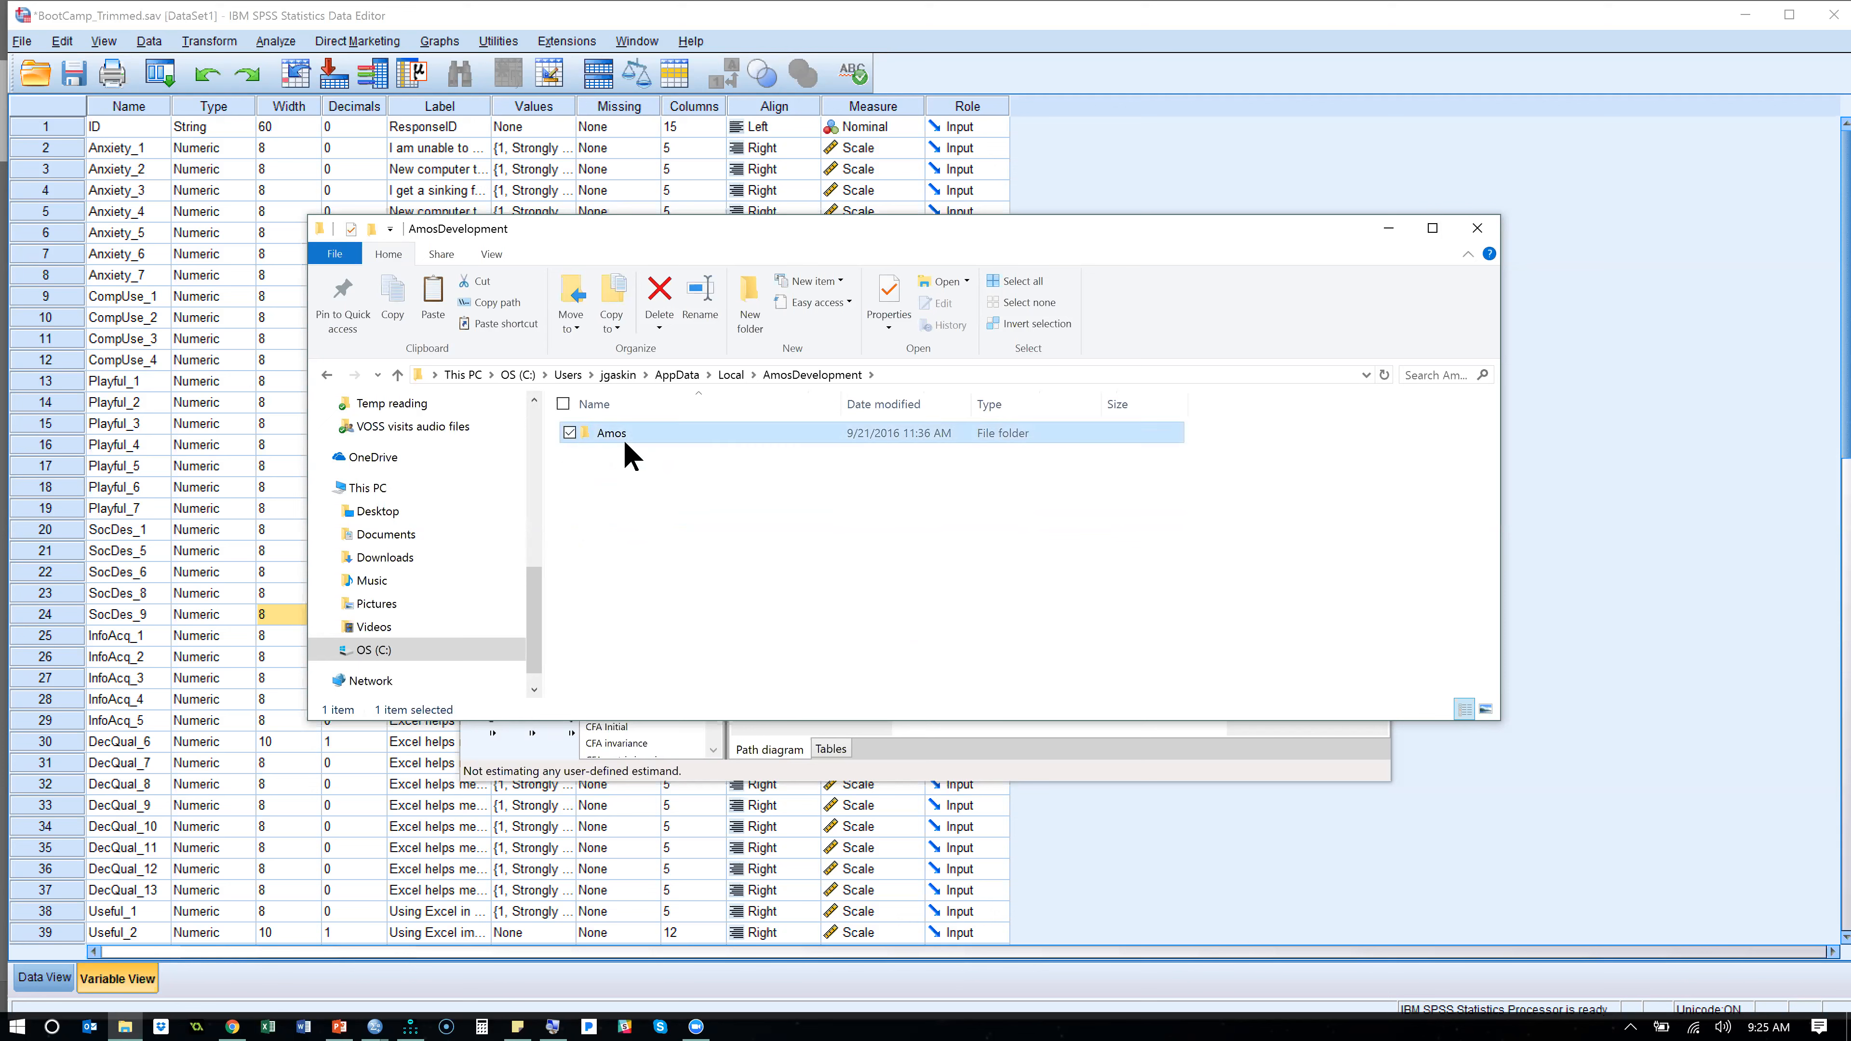
double_click(624, 438)
left_click(623, 451)
double_click(626, 454)
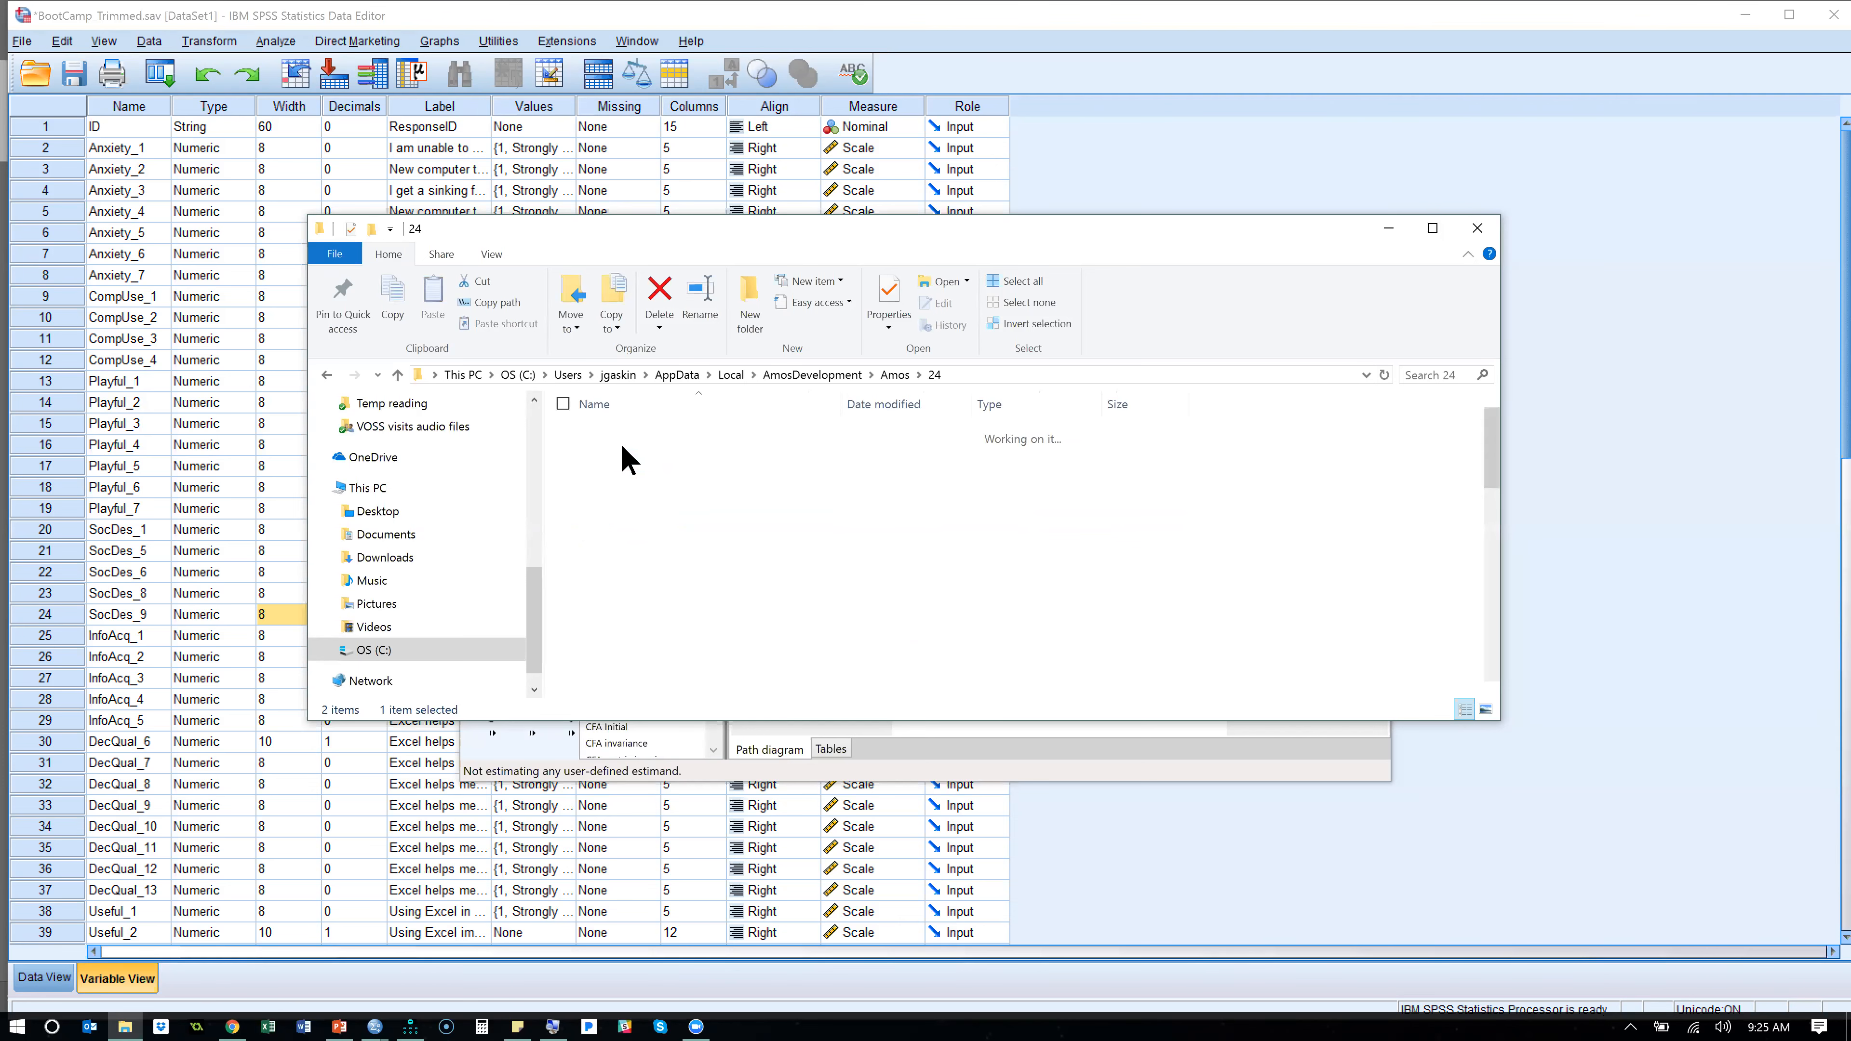
double_click(719, 433)
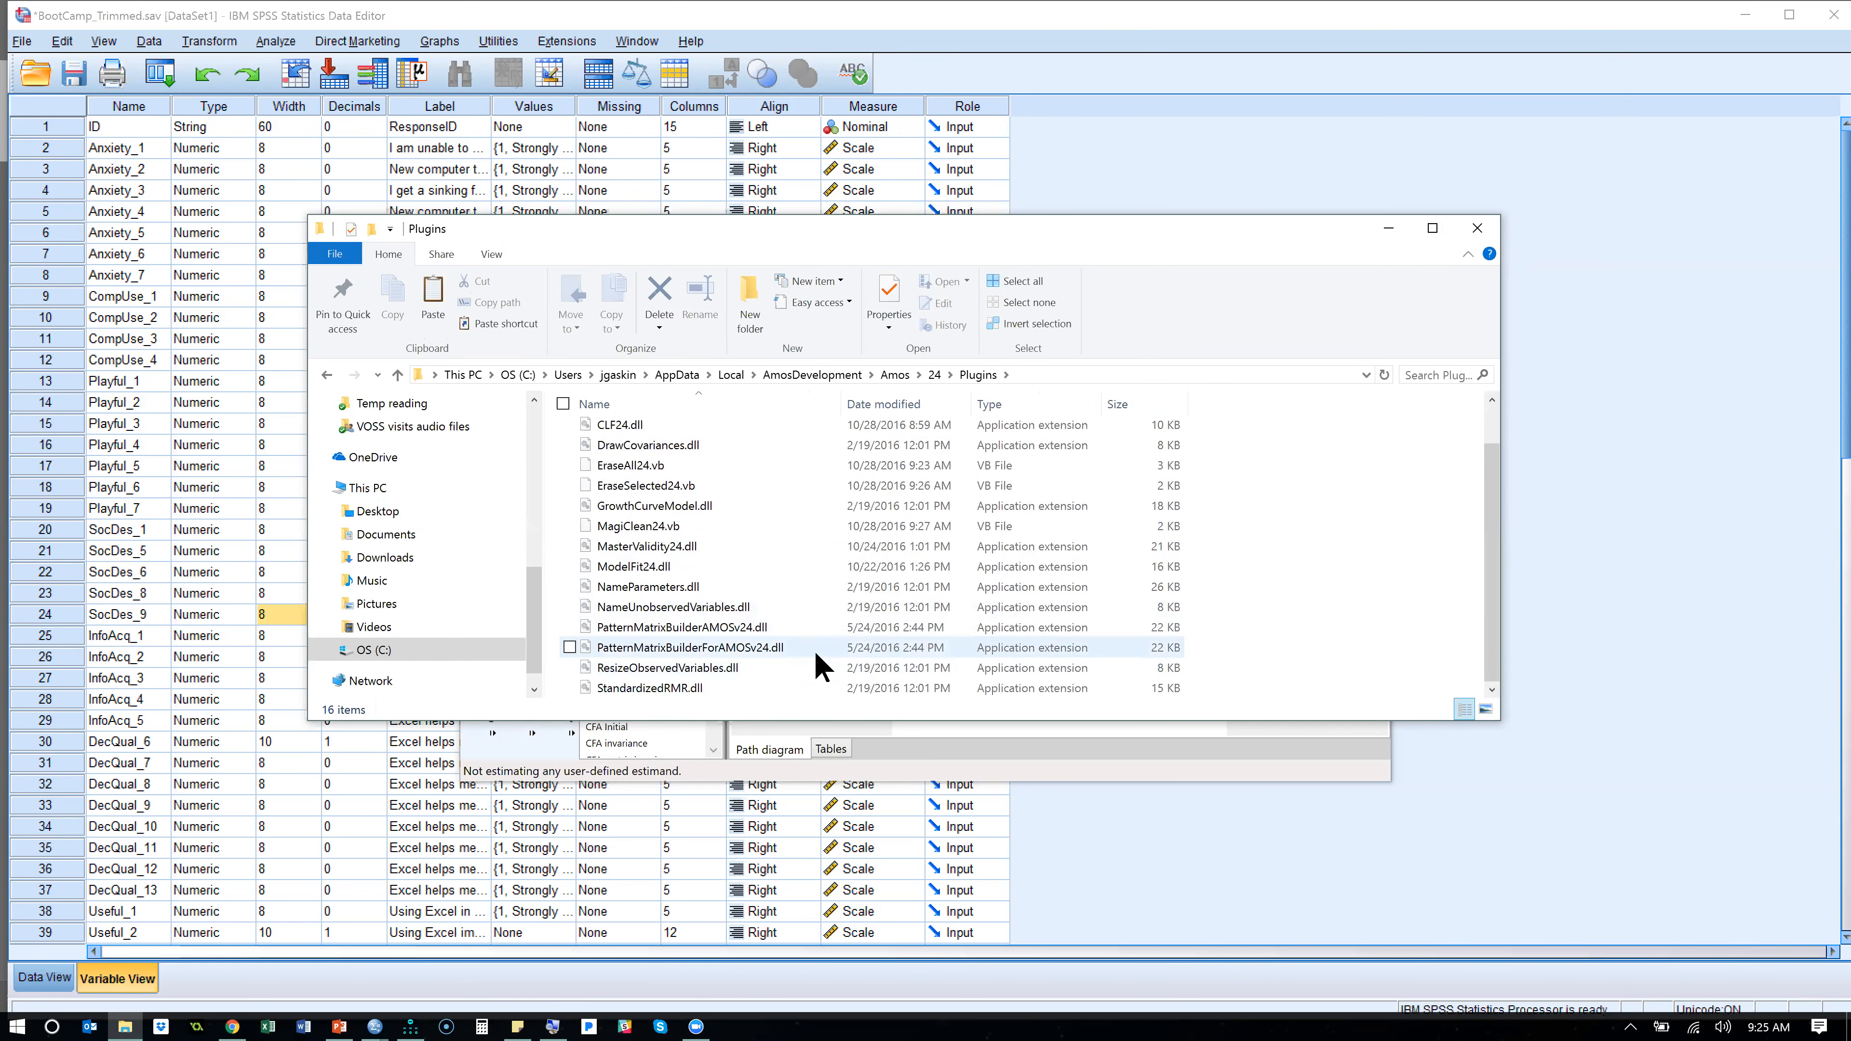
- Delete the duplicate plugin PatternMatrixBuilderForAMOSv24.dll from the Amos 24 Plugins folder
left_click(773, 661)
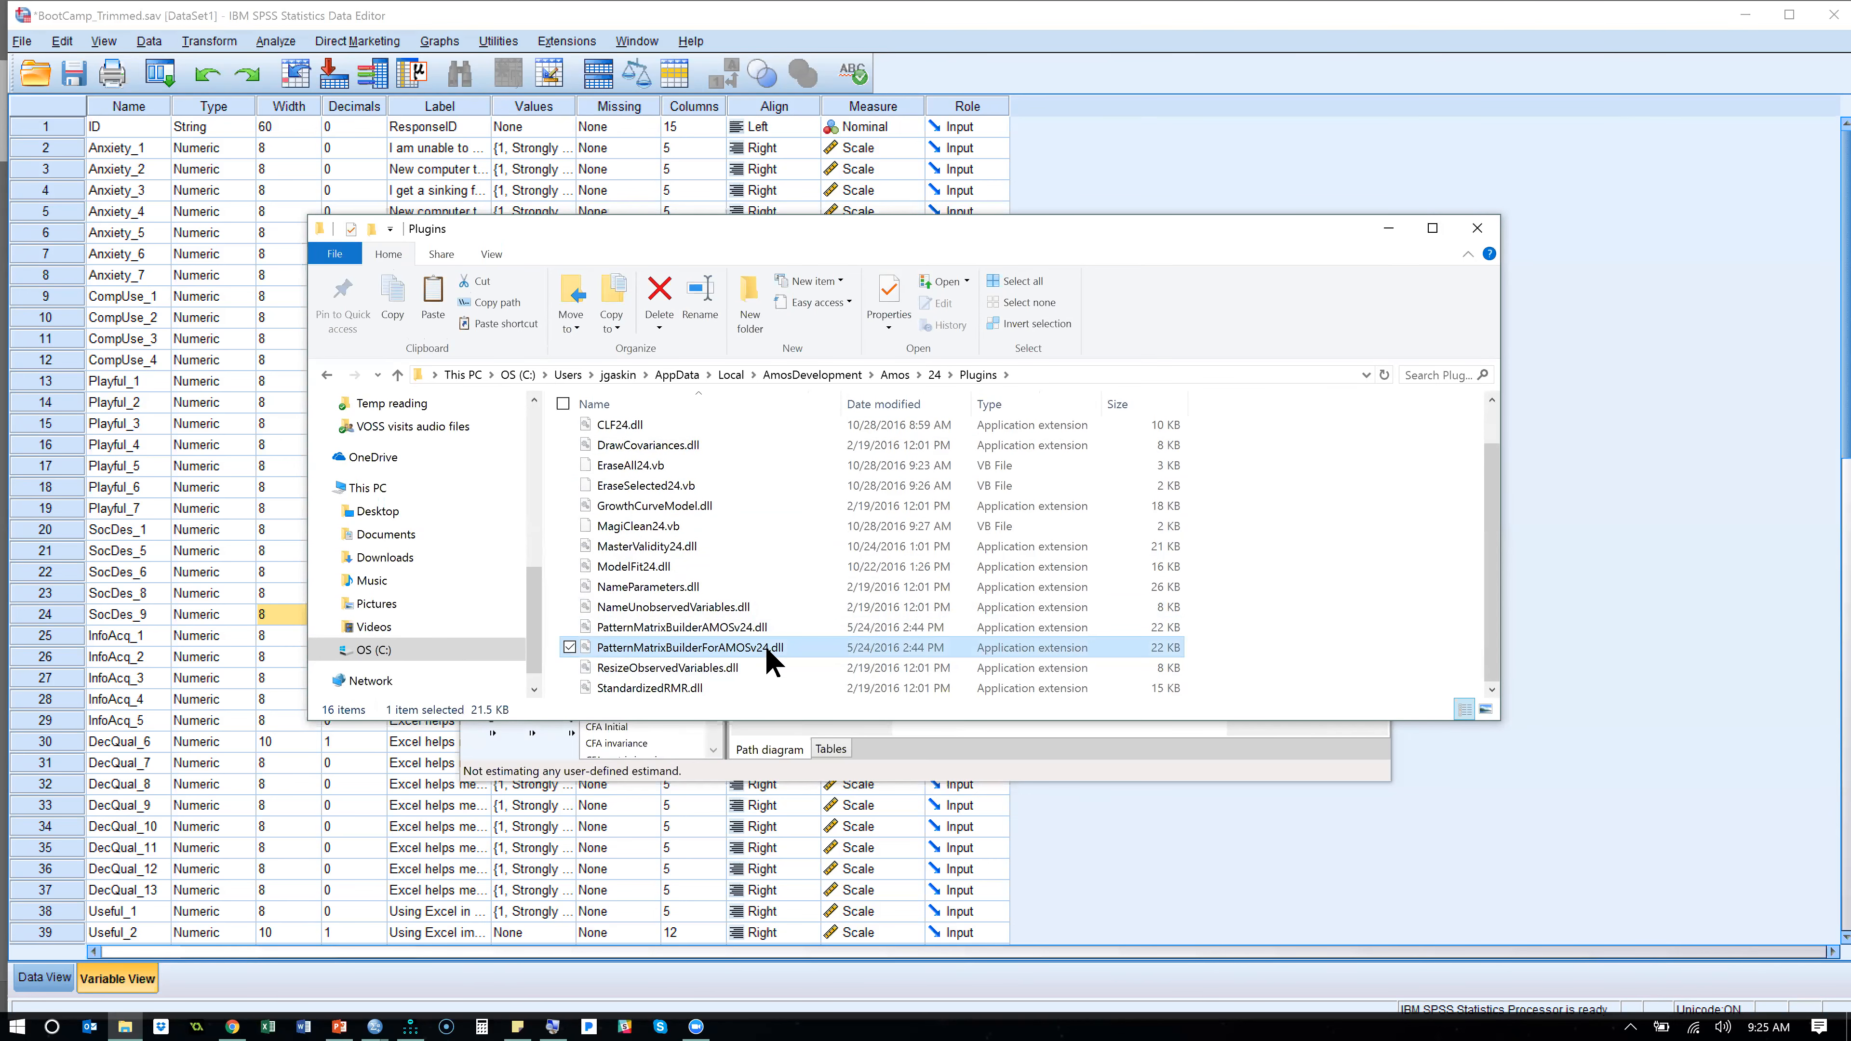
key("alt+Tab")
key("alt+Tab")
key("alt+Tab")
key("alt+Tab")
key("alt+Tab")
key("alt+Down")
key("alt+Left")
key("alt+Up")
key("alt+Left")
key("Delete")
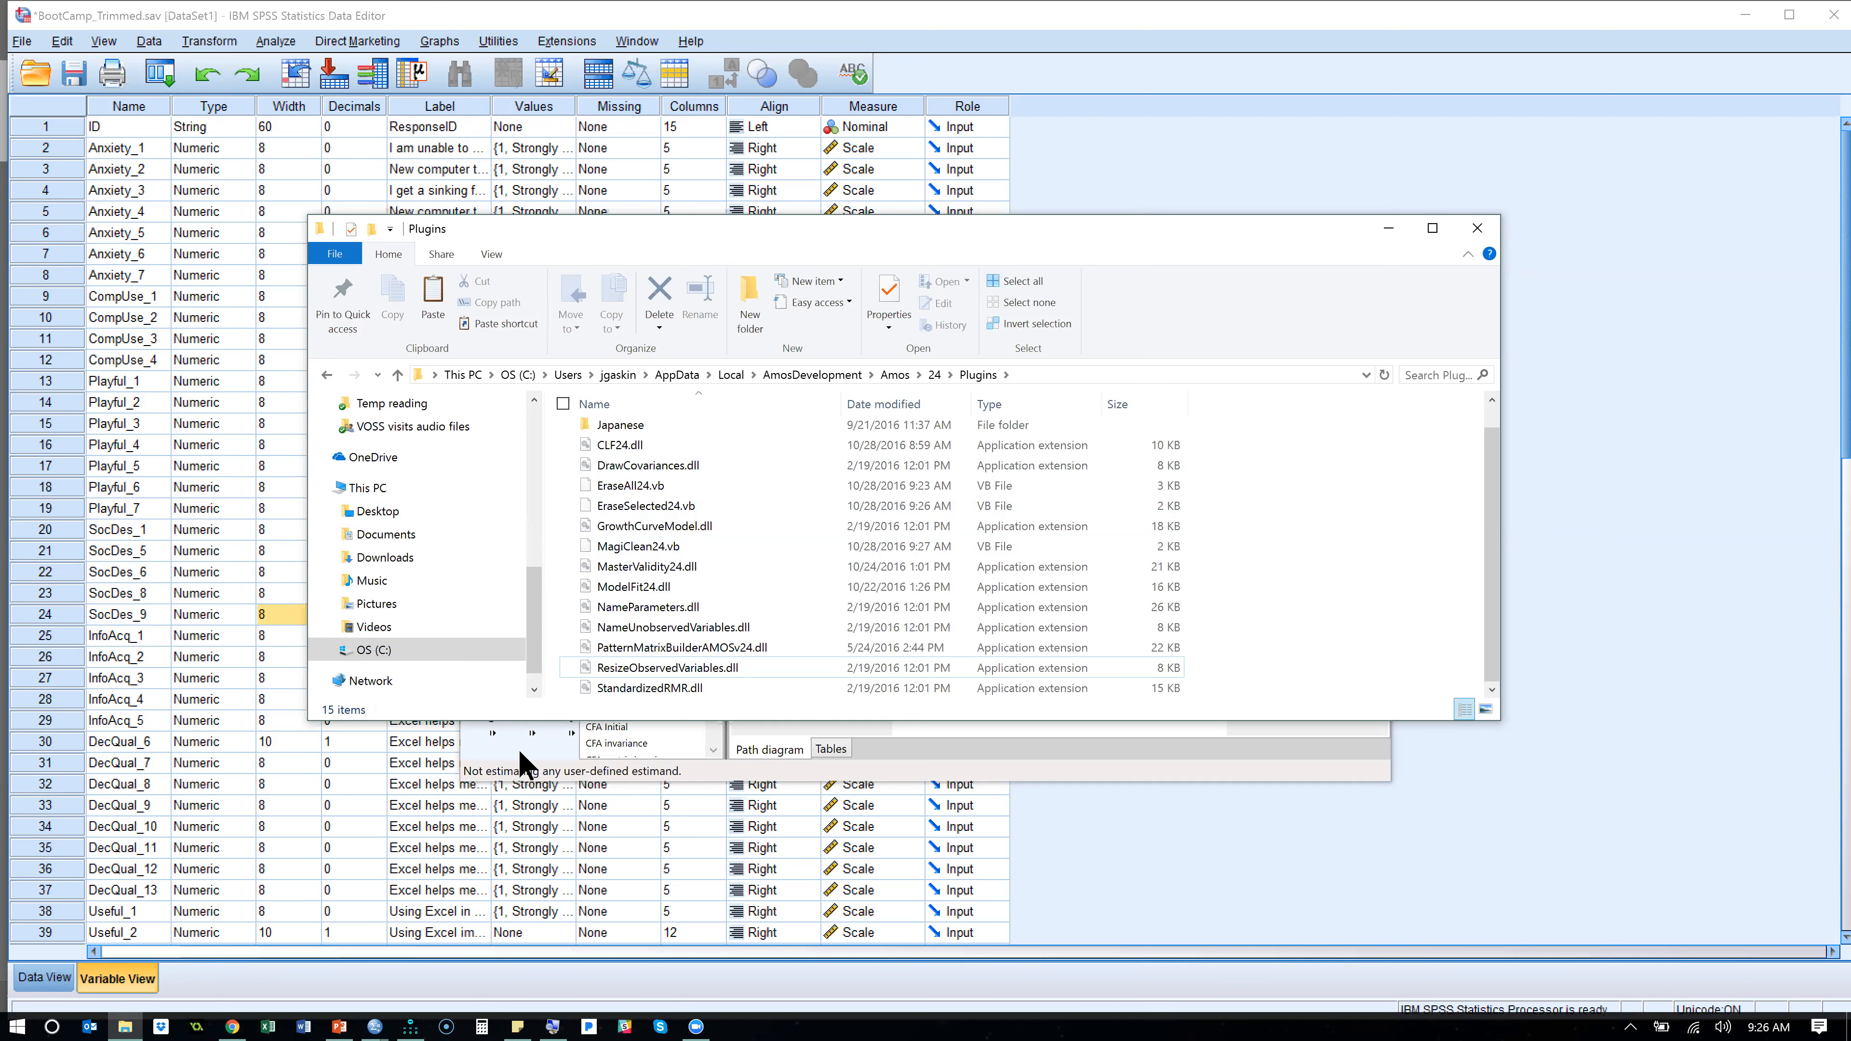
- Switch to the SPSS Data Editor, recall the Factor Analysis dialog and select the variables from Anxiety_1 through Useful_7
left_click(1405, 29)
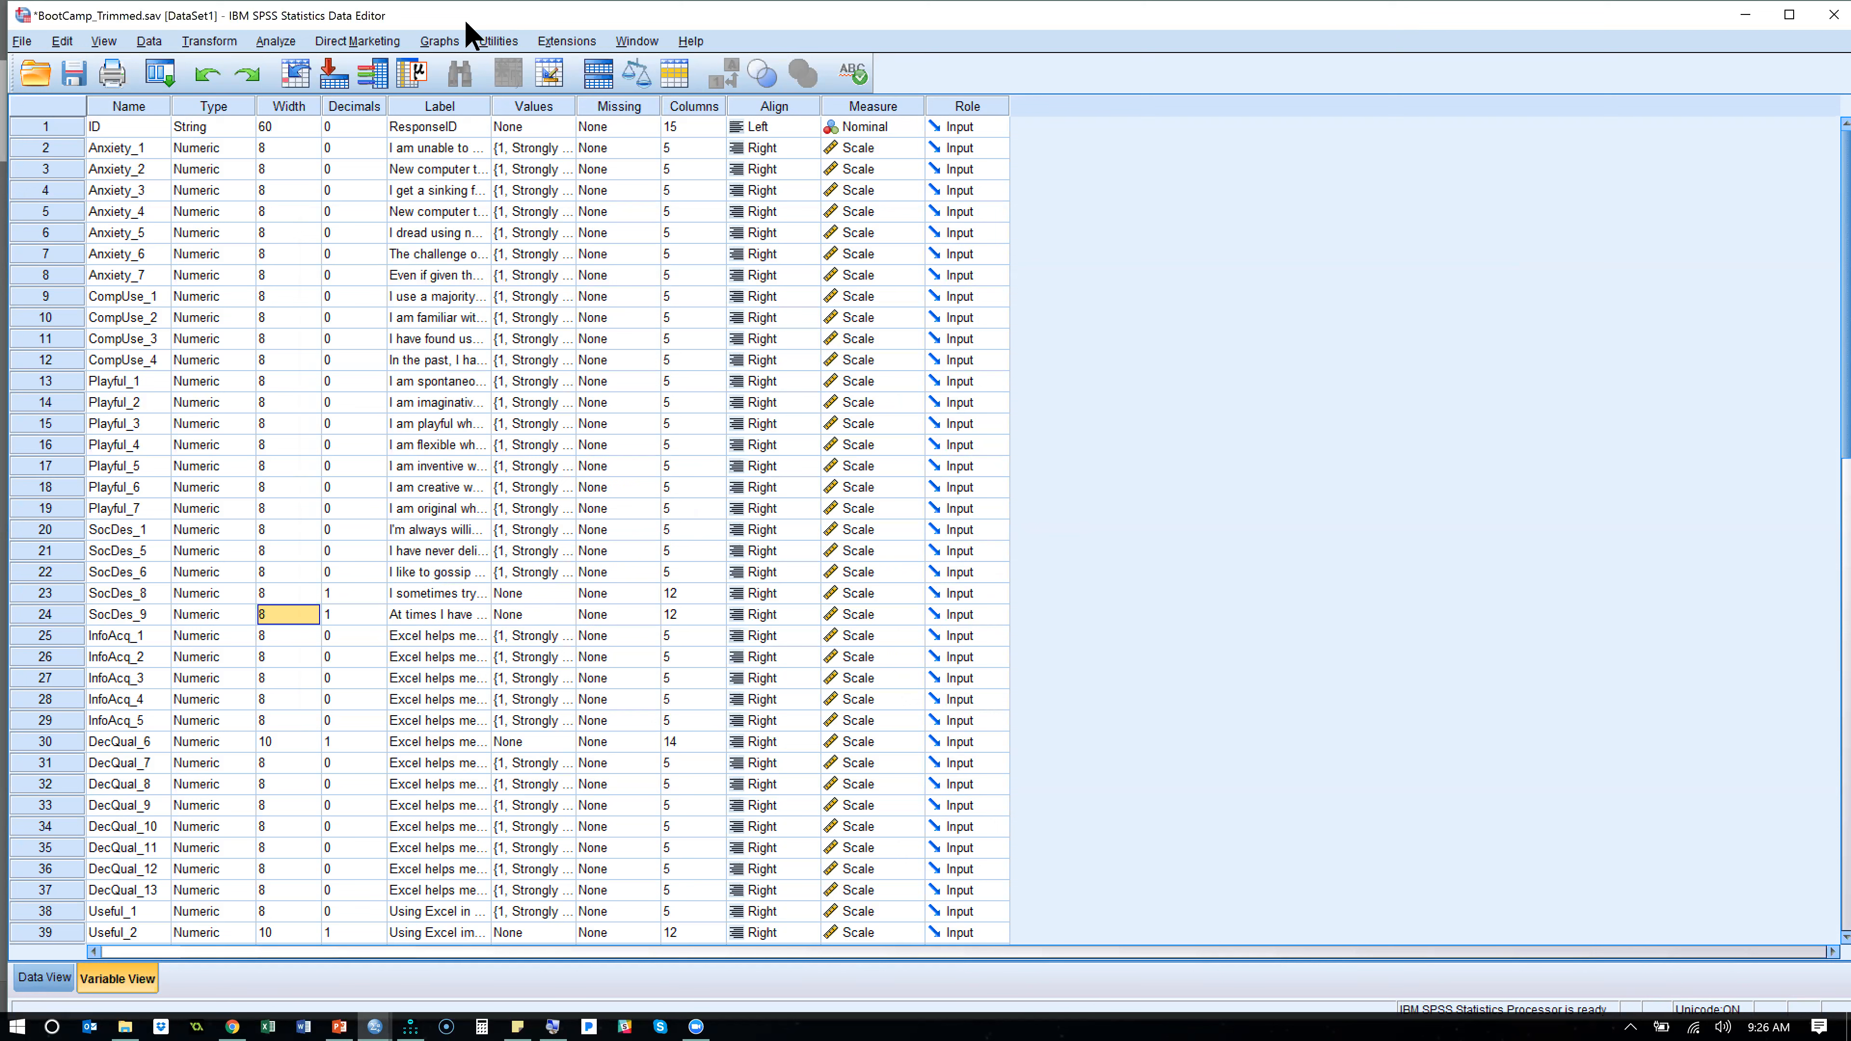
left_click(155, 70)
left_click(175, 108)
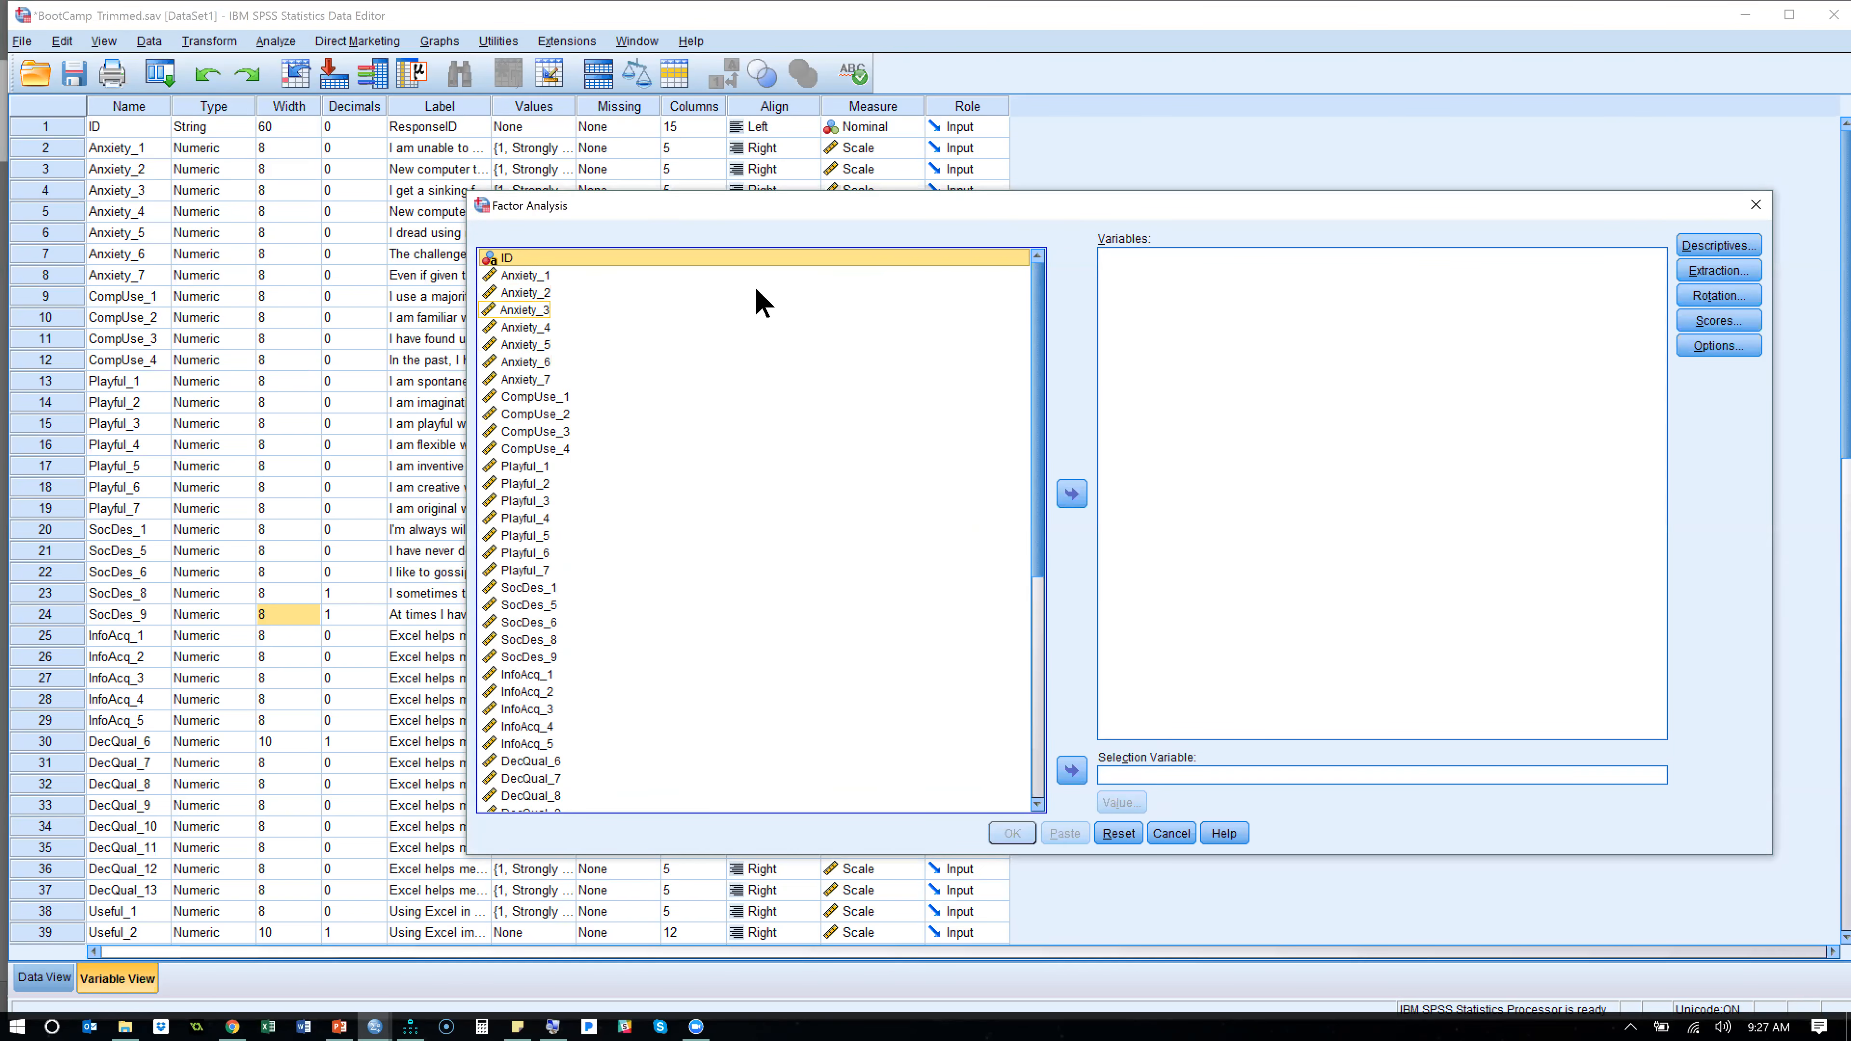
left_click(612, 277)
left_click_drag(1034, 504, 1057, 682)
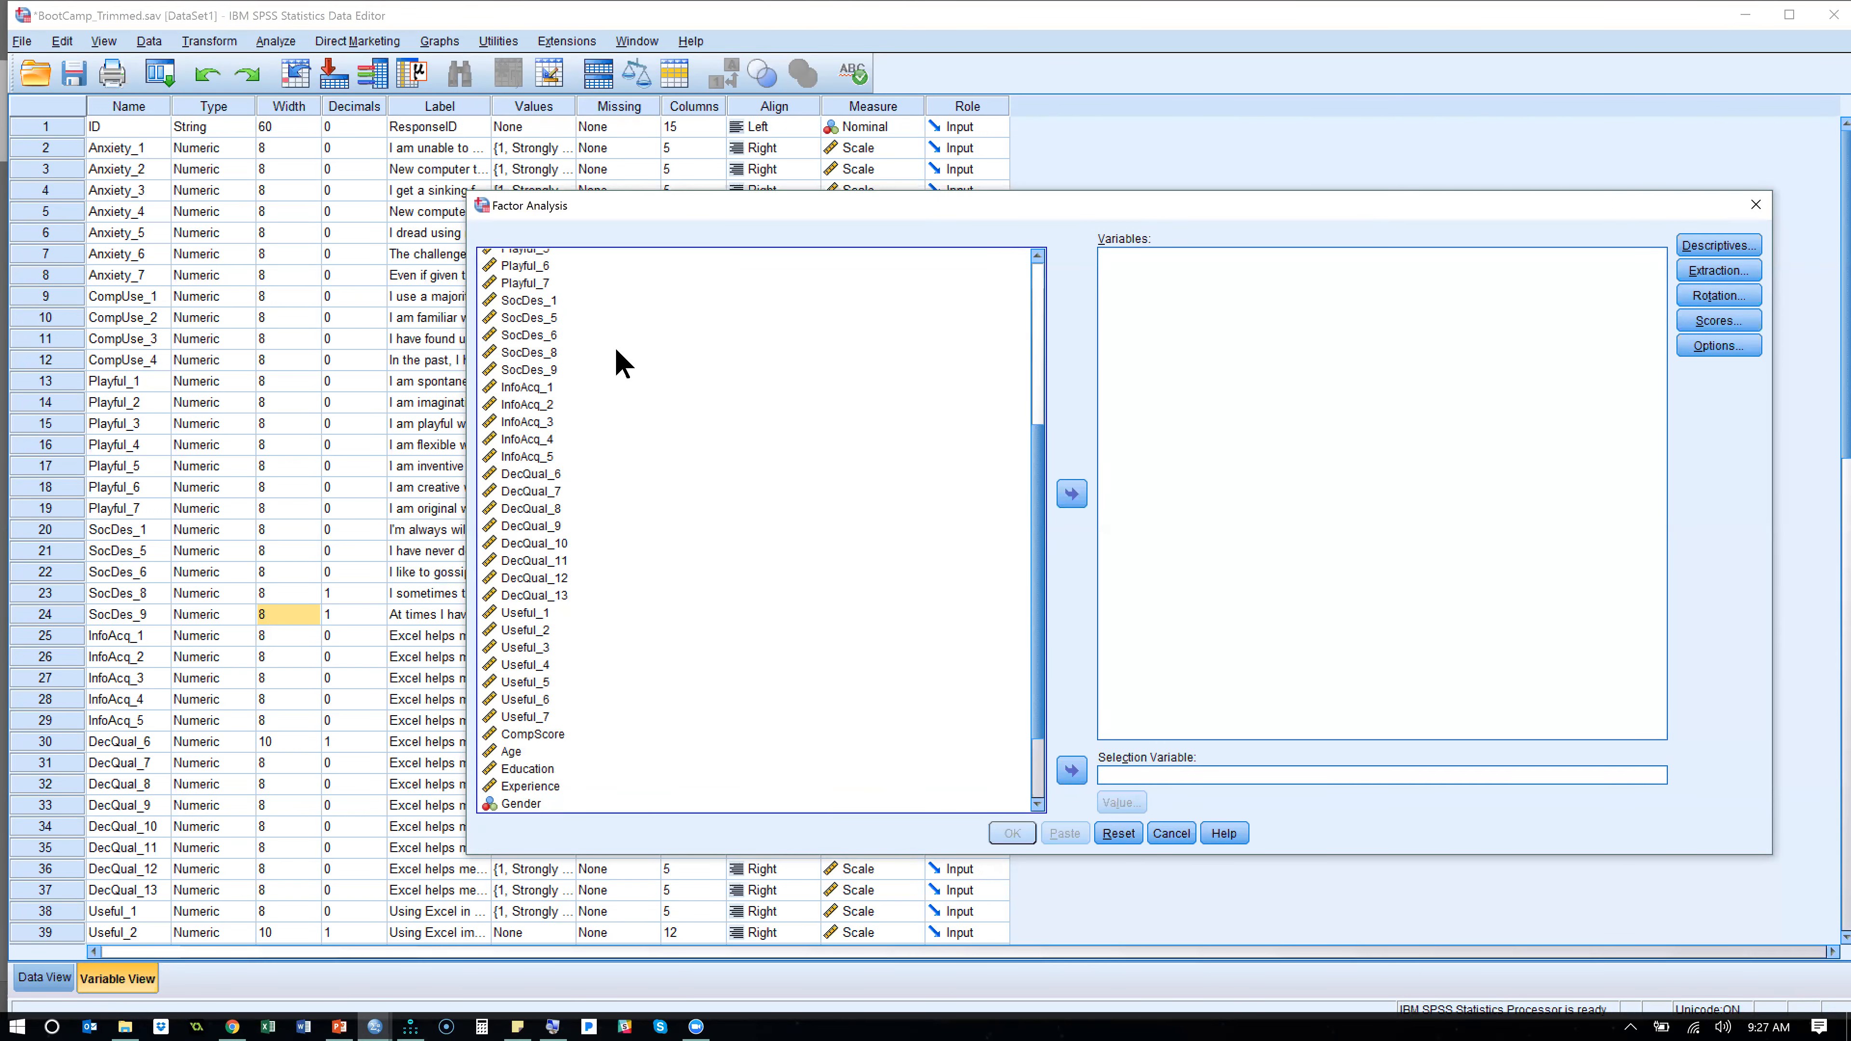
left_click(588, 718, "shift")
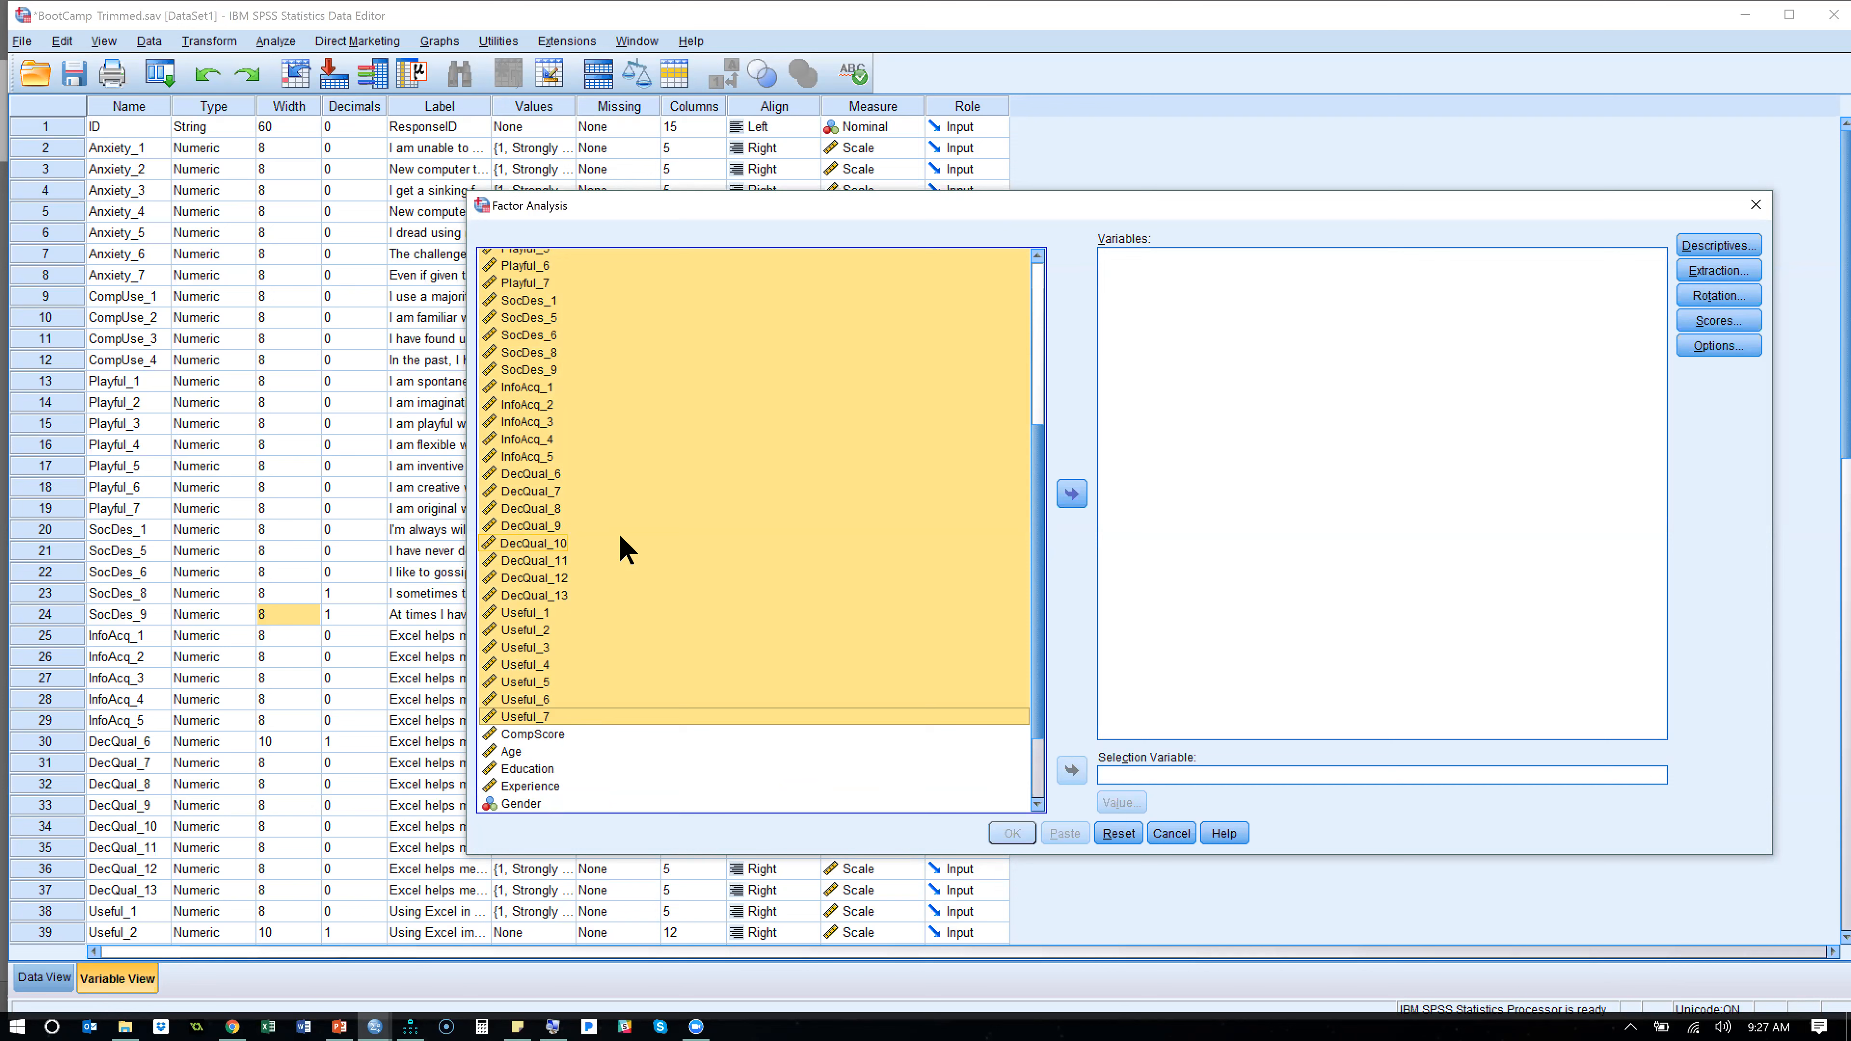
- Exclude DecQual_6, DecQual_11, DecQual_13, InfoAcq_5 and all SocDes items from the selection, and add the remaining items to the factor analysis variables
left_click(568, 563, "ctrl")
left_click(571, 595, "ctrl")
left_click(558, 475, "ctrl")
left_click(549, 458, "ctrl")
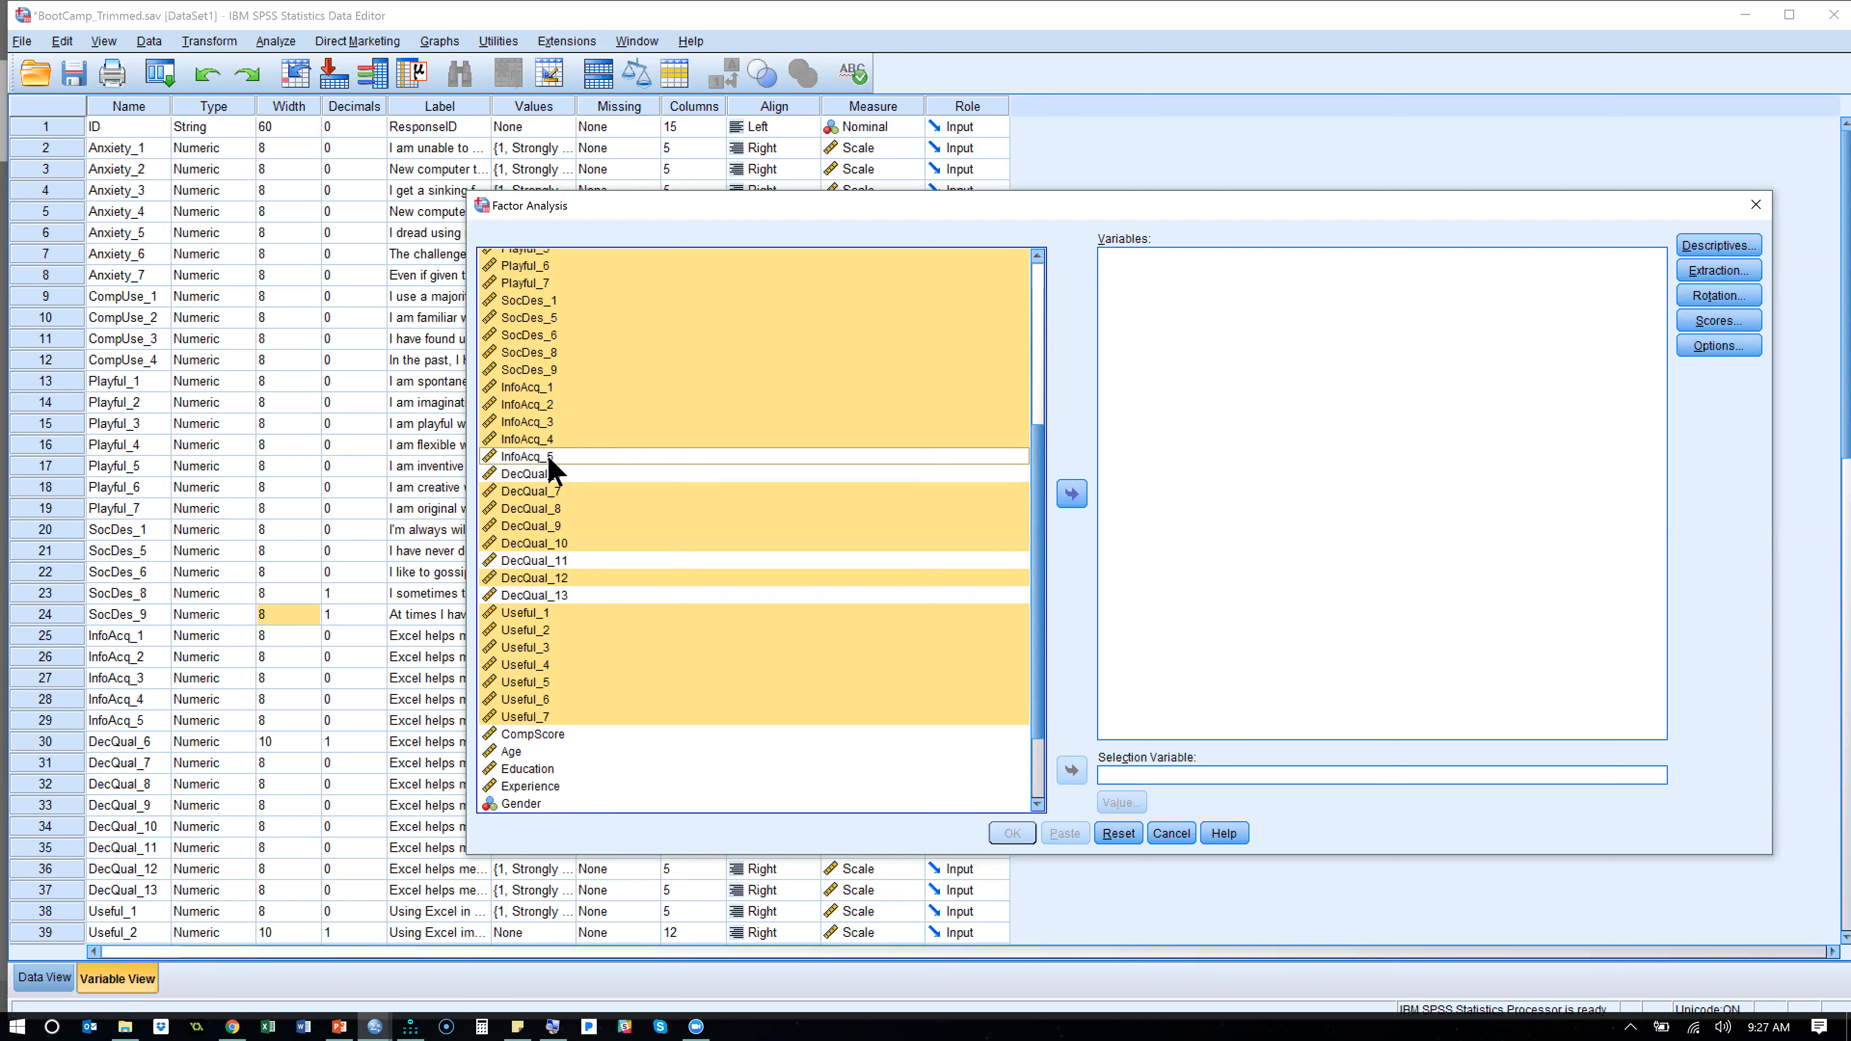
left_click(531, 299, "ctrl")
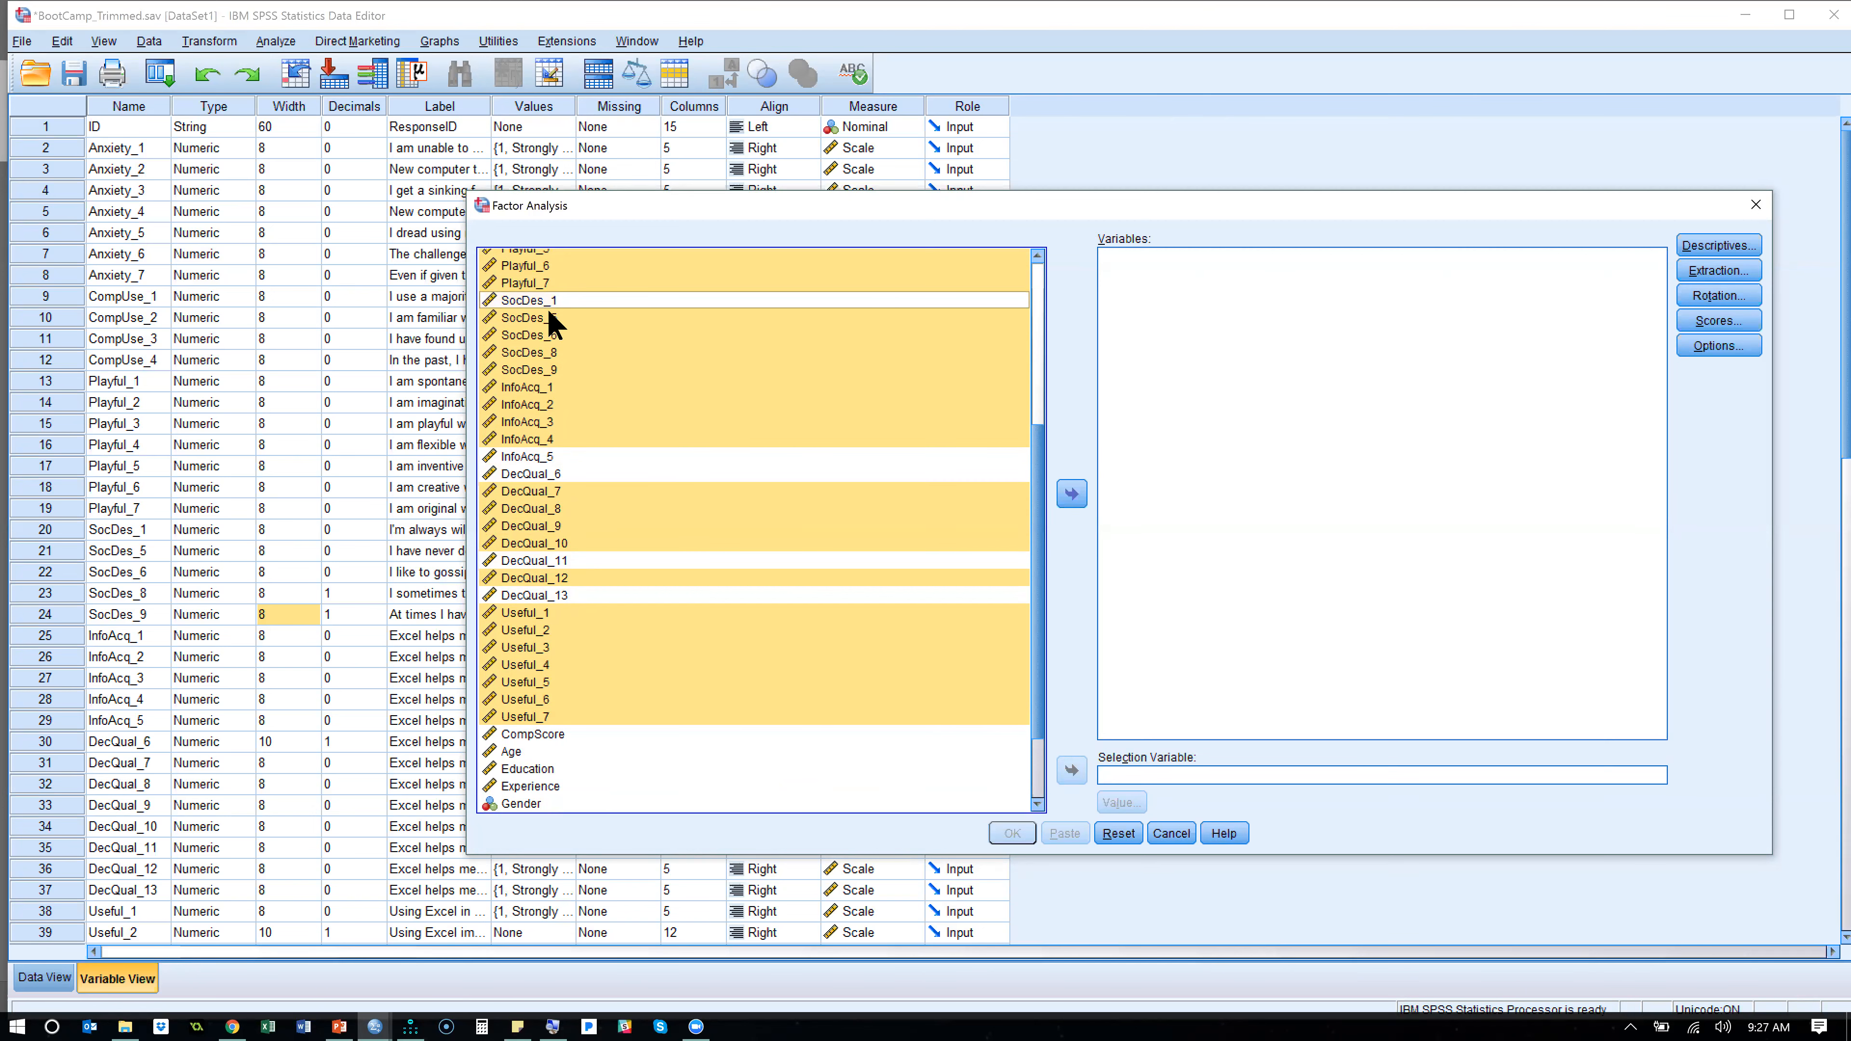
left_click(551, 320, "ctrl")
left_click(557, 336, "ctrl")
left_click(565, 352, "ctrl")
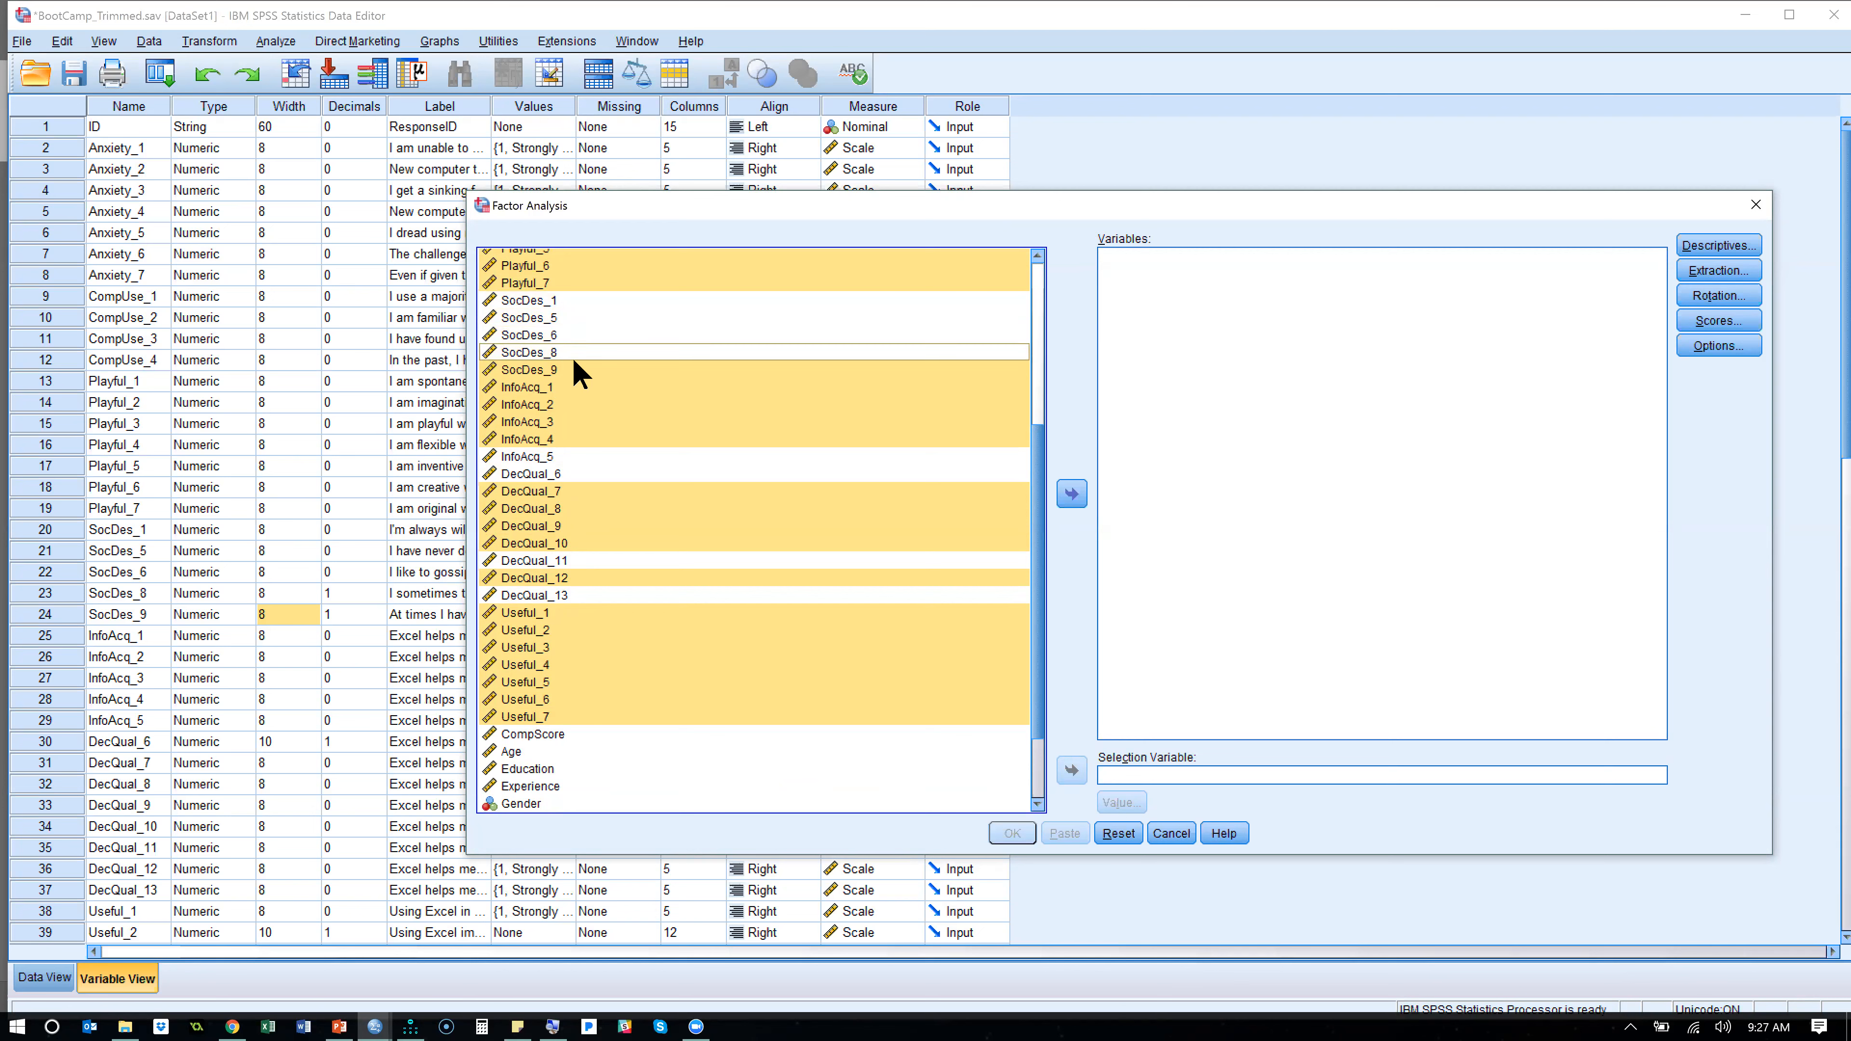
left_click(579, 371, "ctrl")
left_click(1071, 494)
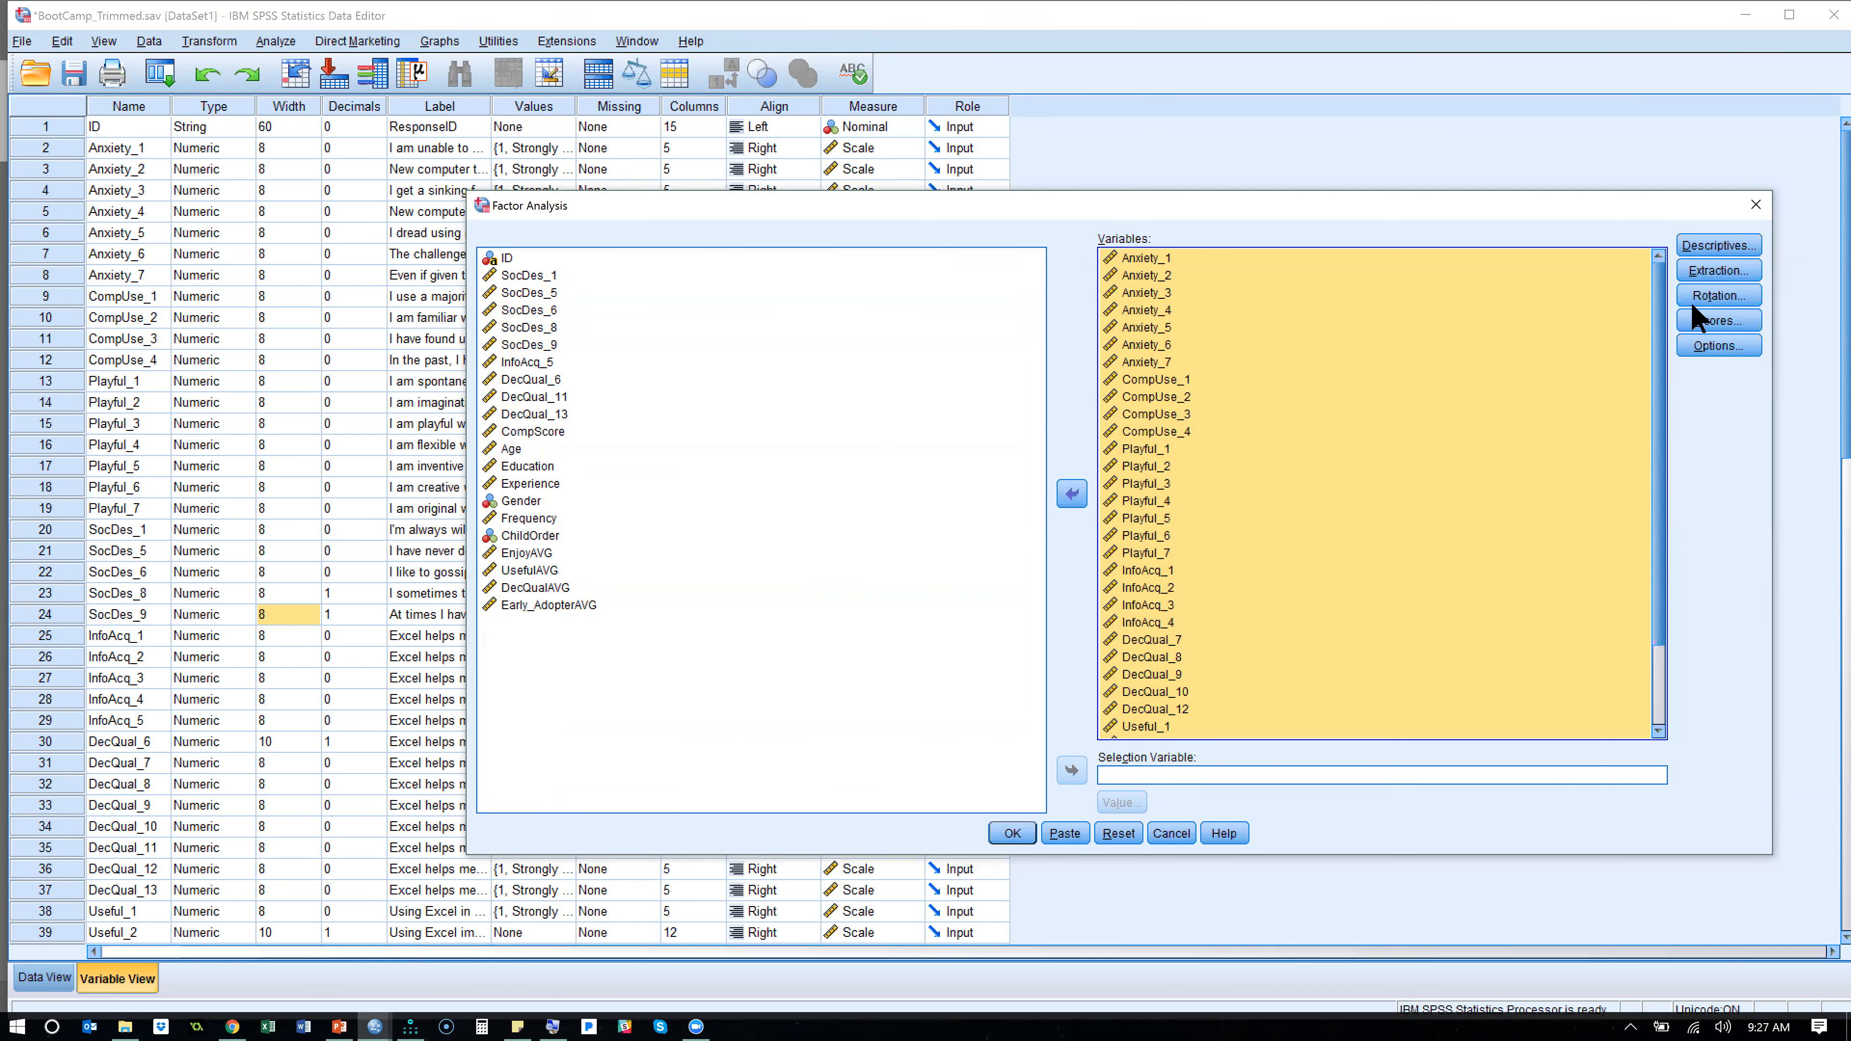
- Include the KMO and Bartlett's test of sphericity in the factor analysis descriptives and narrow the Factor Analysis dialog
left_click(1742, 252)
left_click(991, 536)
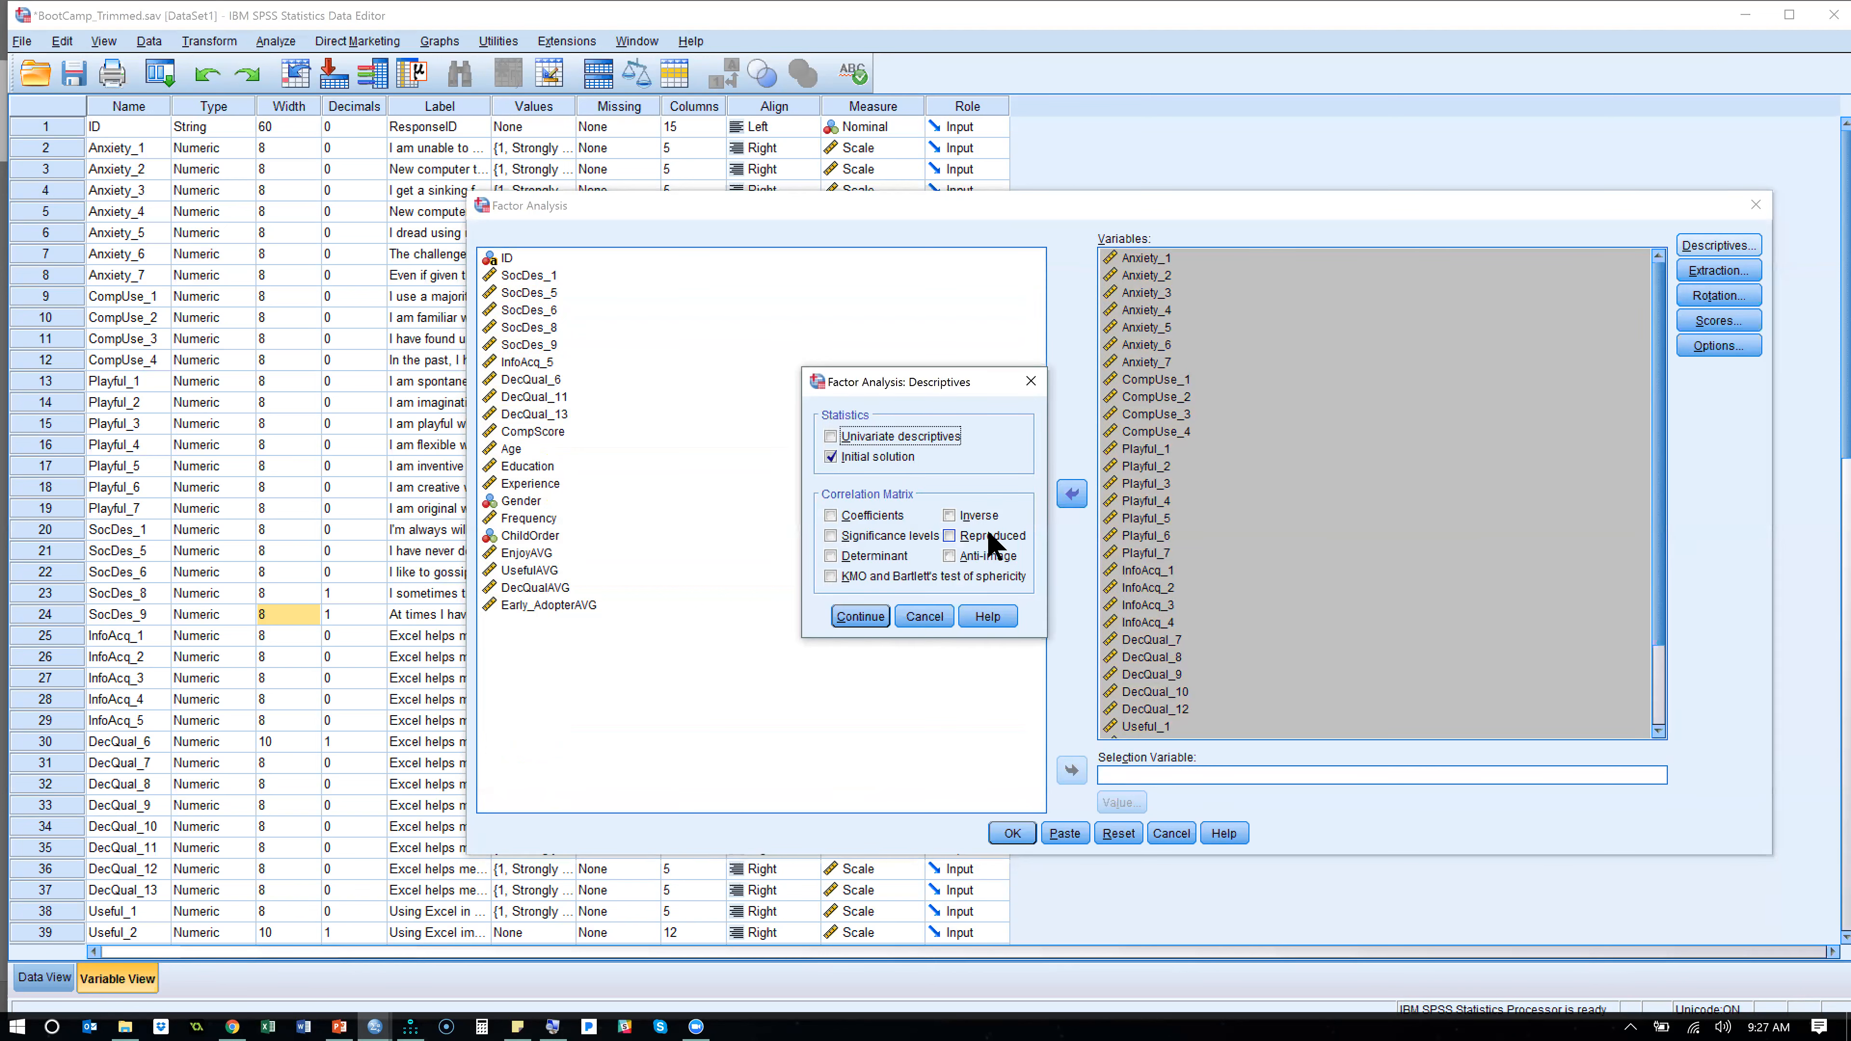
left_click(893, 578)
left_click(860, 617)
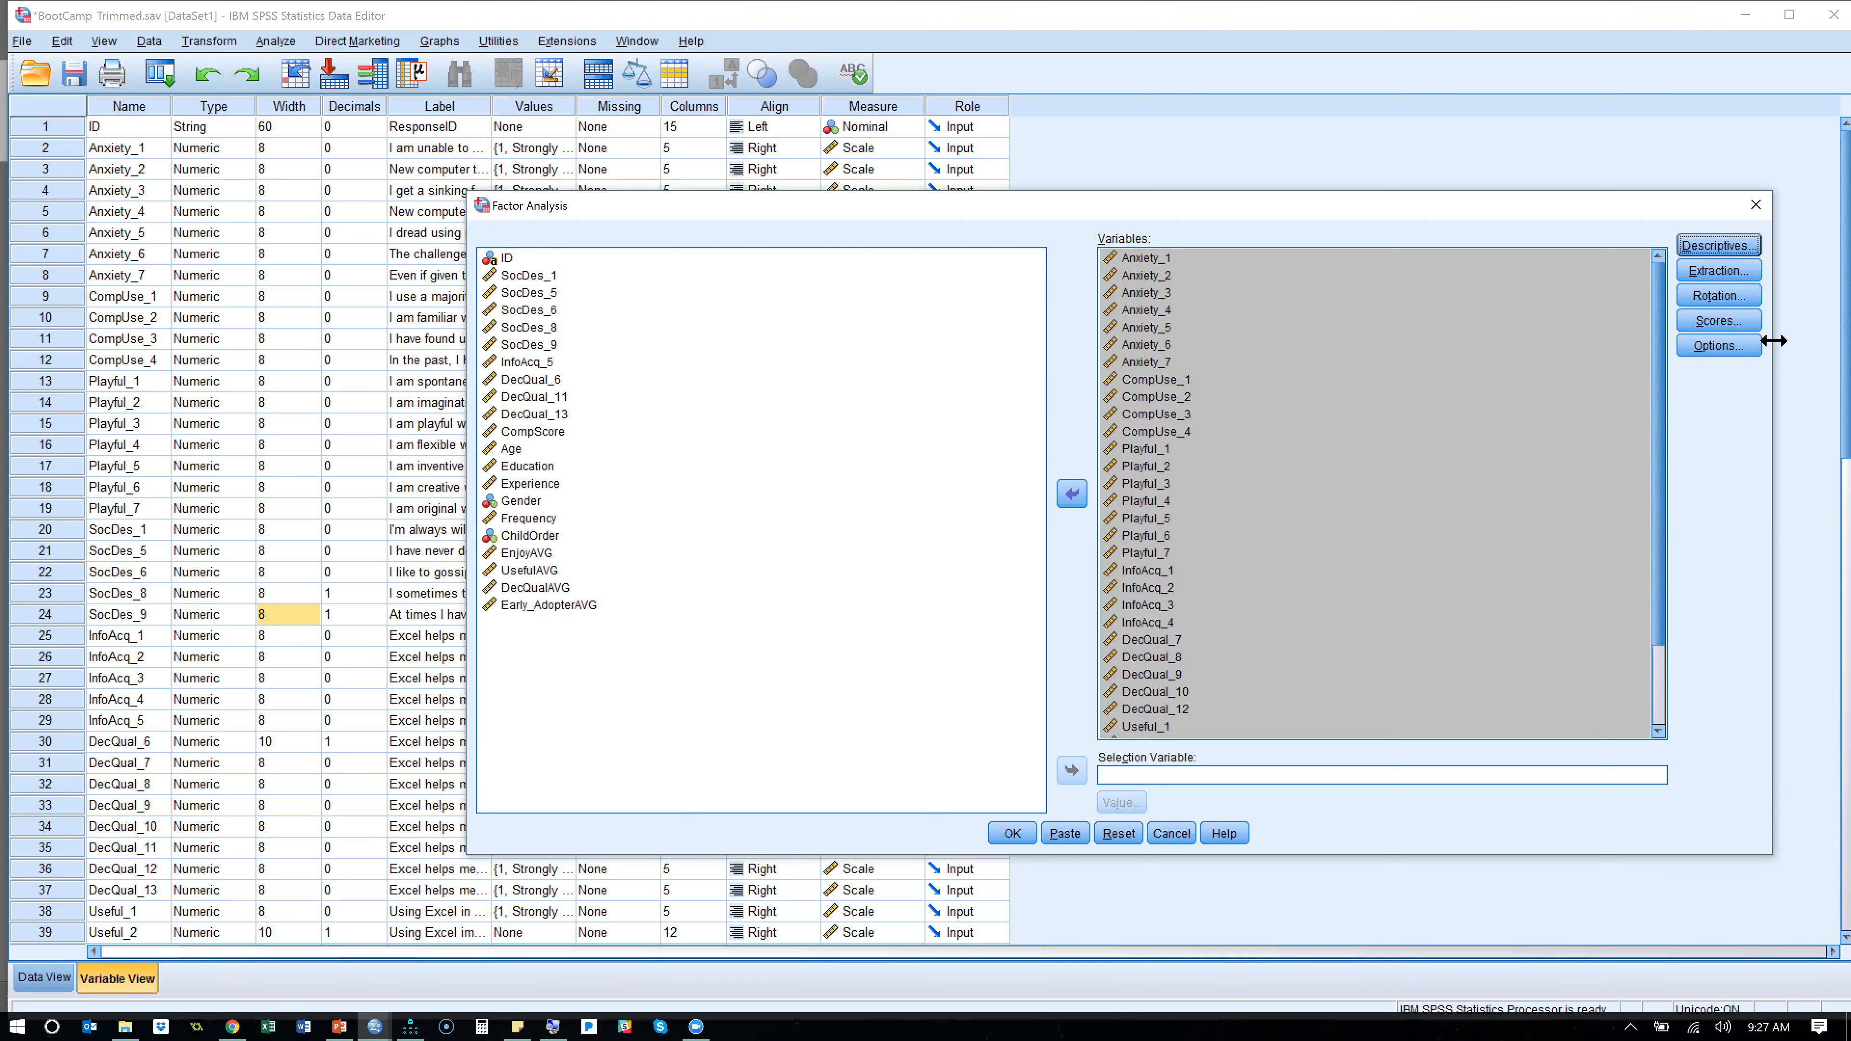
left_click_drag(1773, 340, 1243, 421)
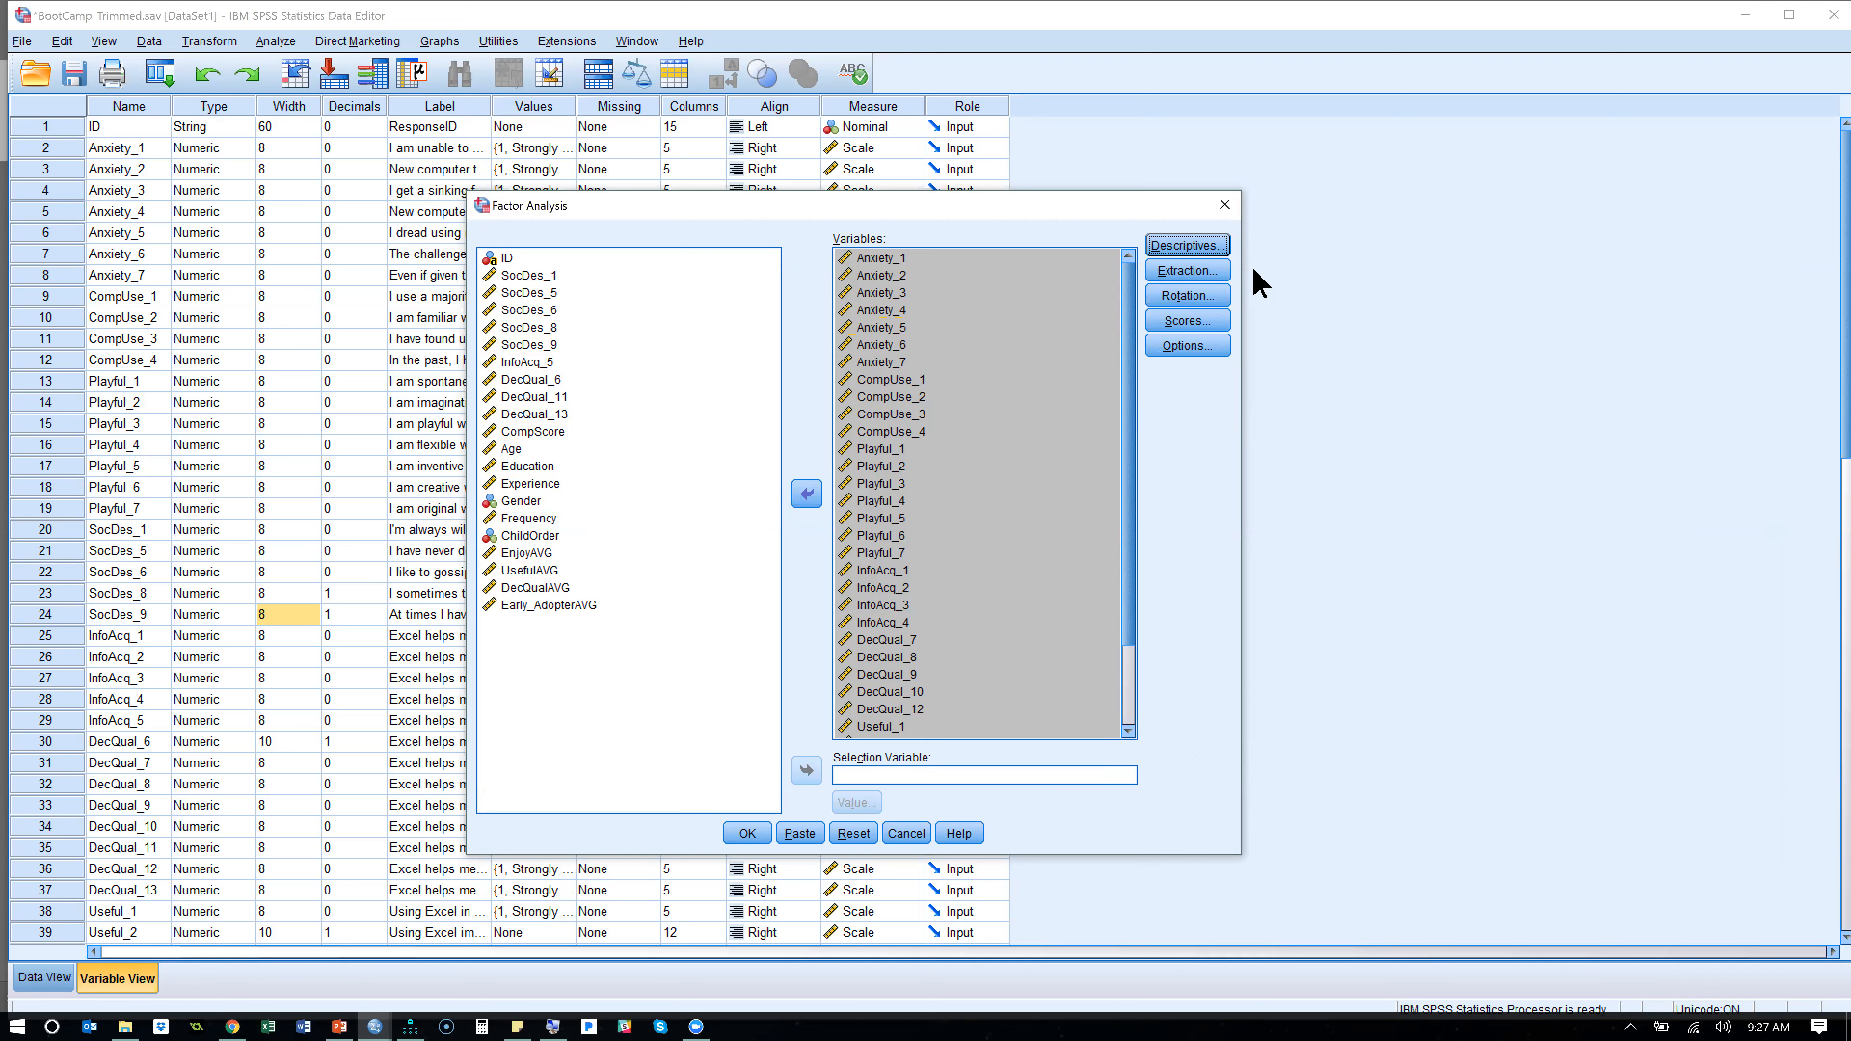
- Dismiss the extraction settings and enable the Reproduced correlation matrix in the factor analysis descriptives
left_click(1212, 280)
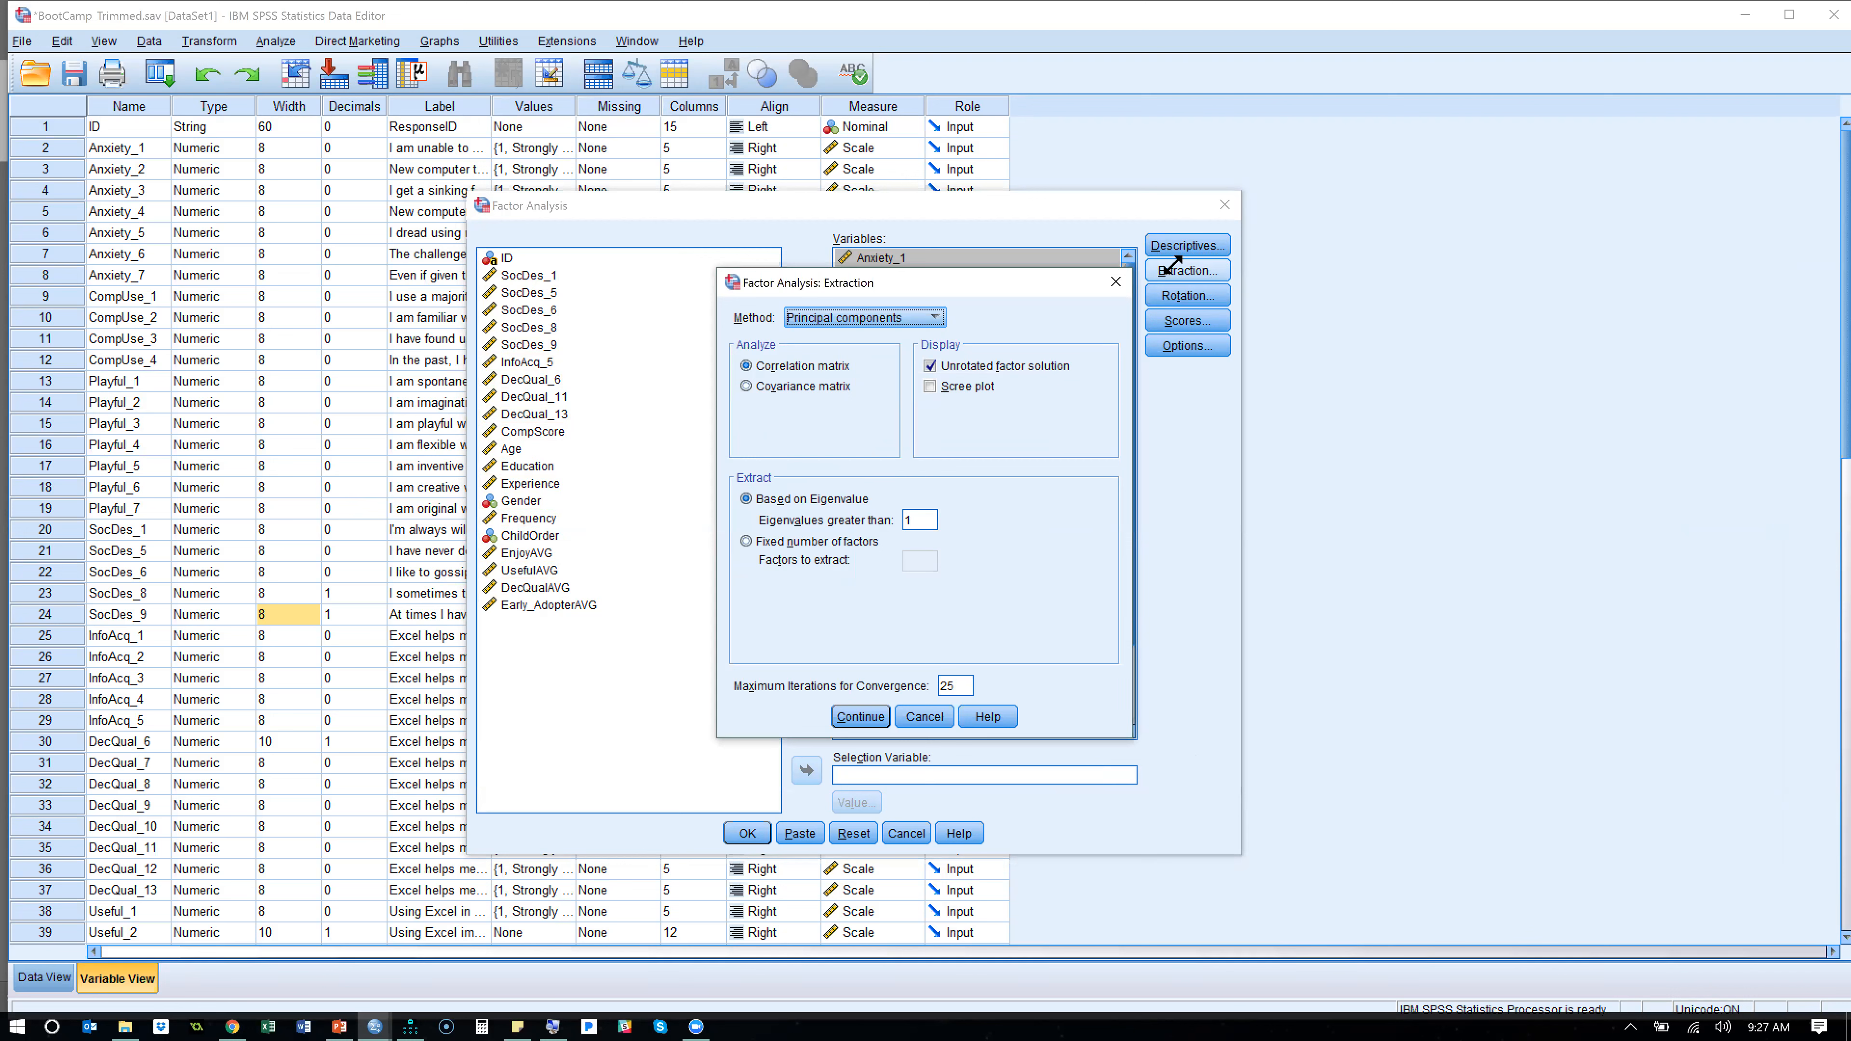
left_click(1115, 282)
left_click(1168, 247)
left_click(991, 539)
left_click(865, 616)
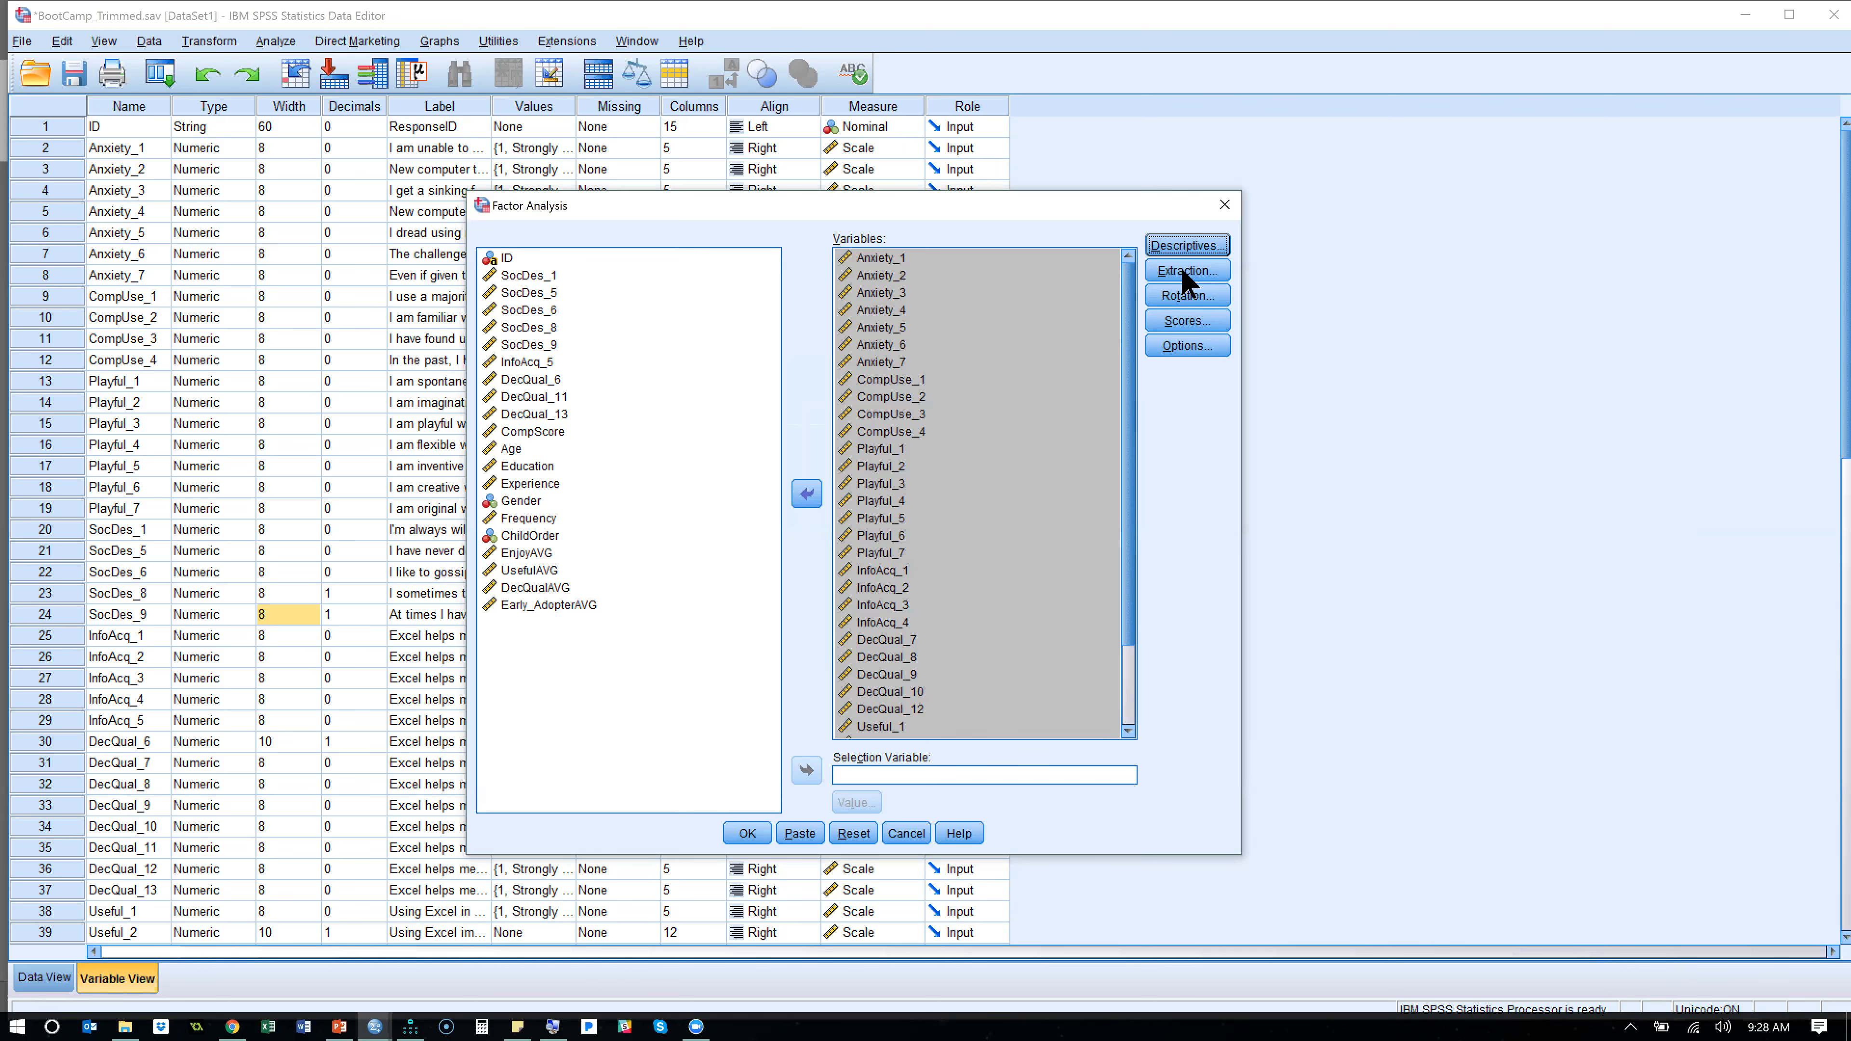
- Set the factor extraction method to Maximum likelihood
left_click(1180, 268)
left_click(912, 319)
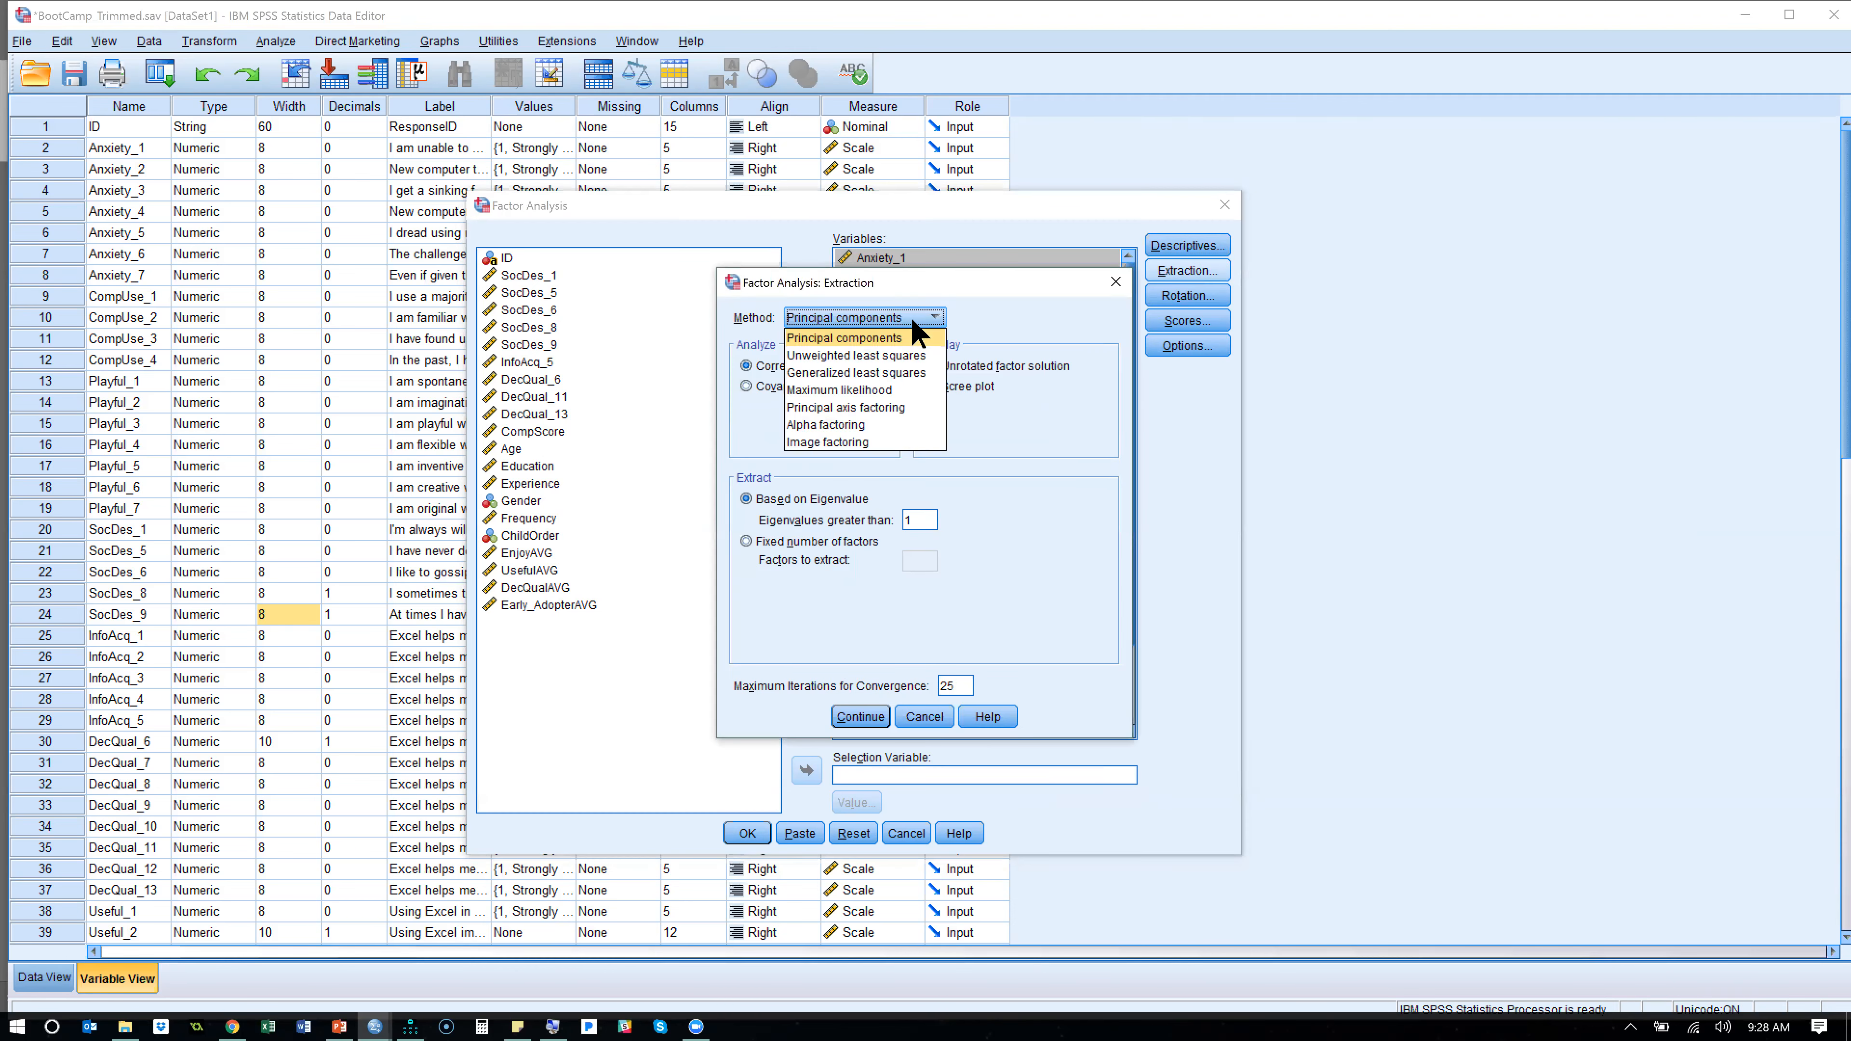
left_click(904, 380)
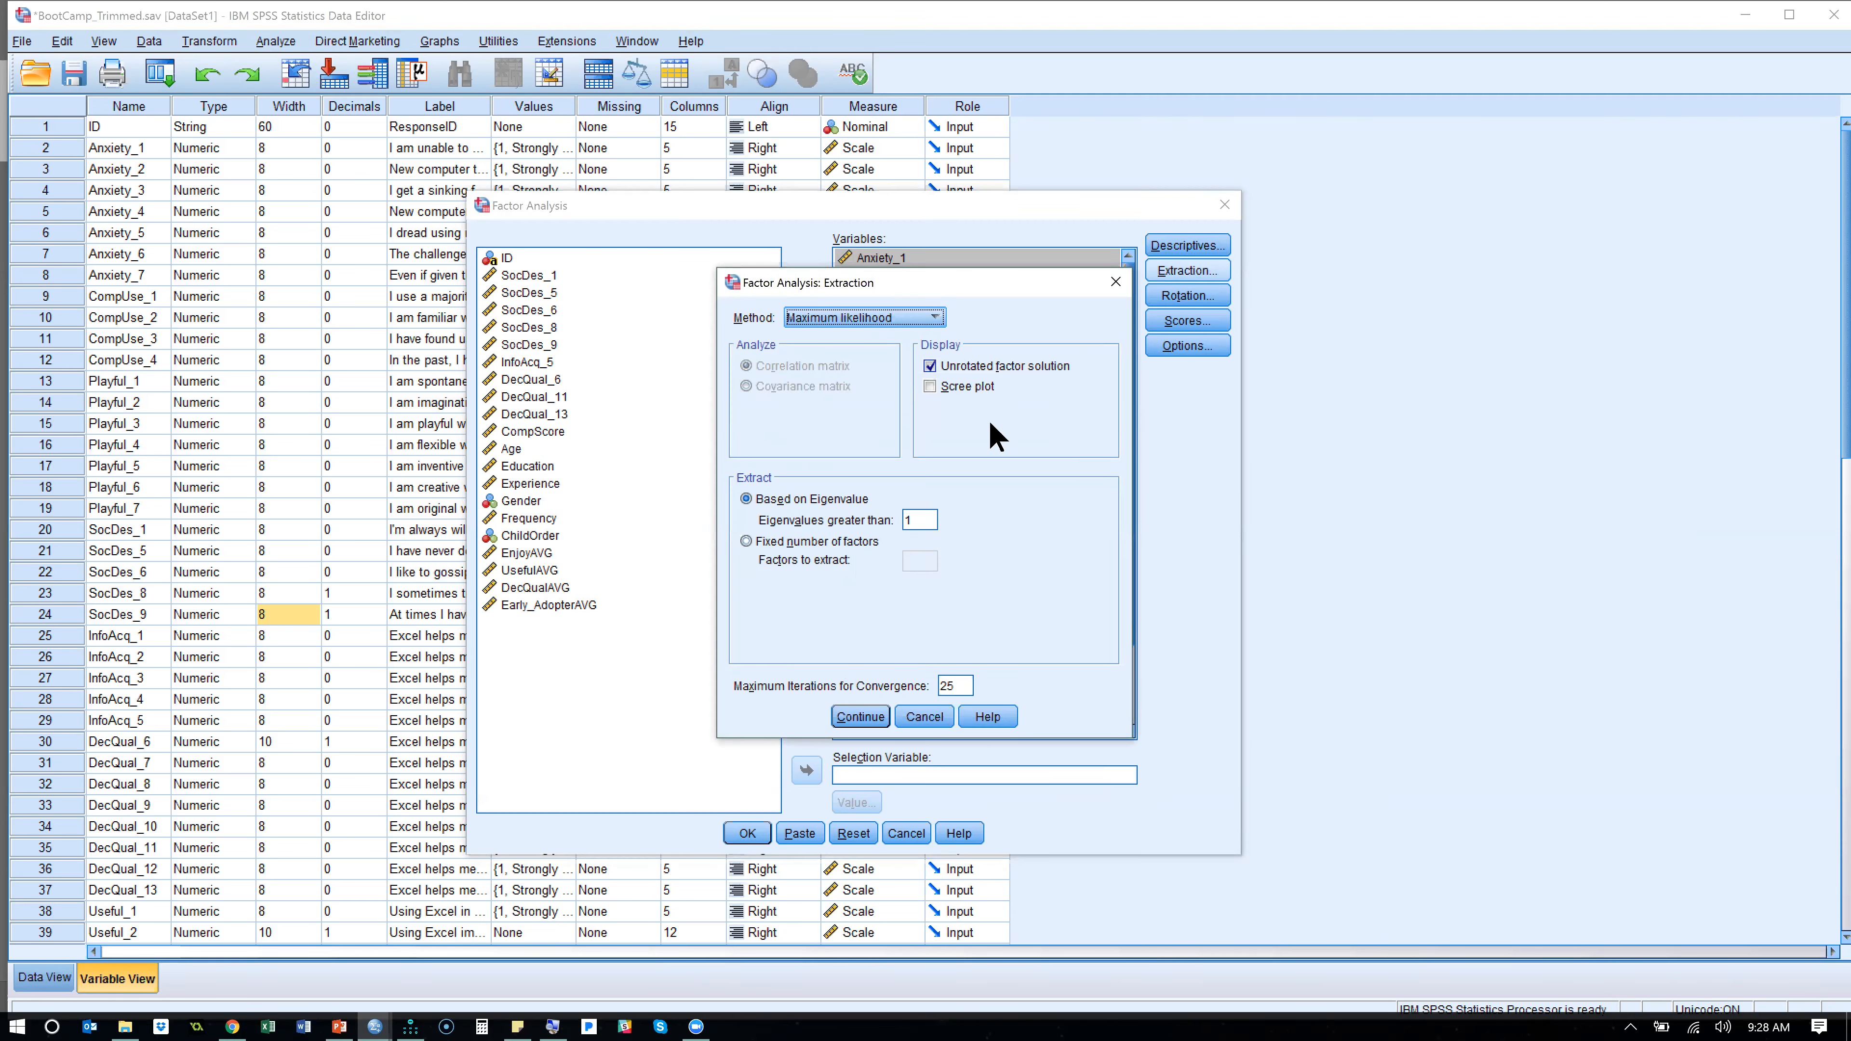
left_click(1203, 297)
left_click(860, 717)
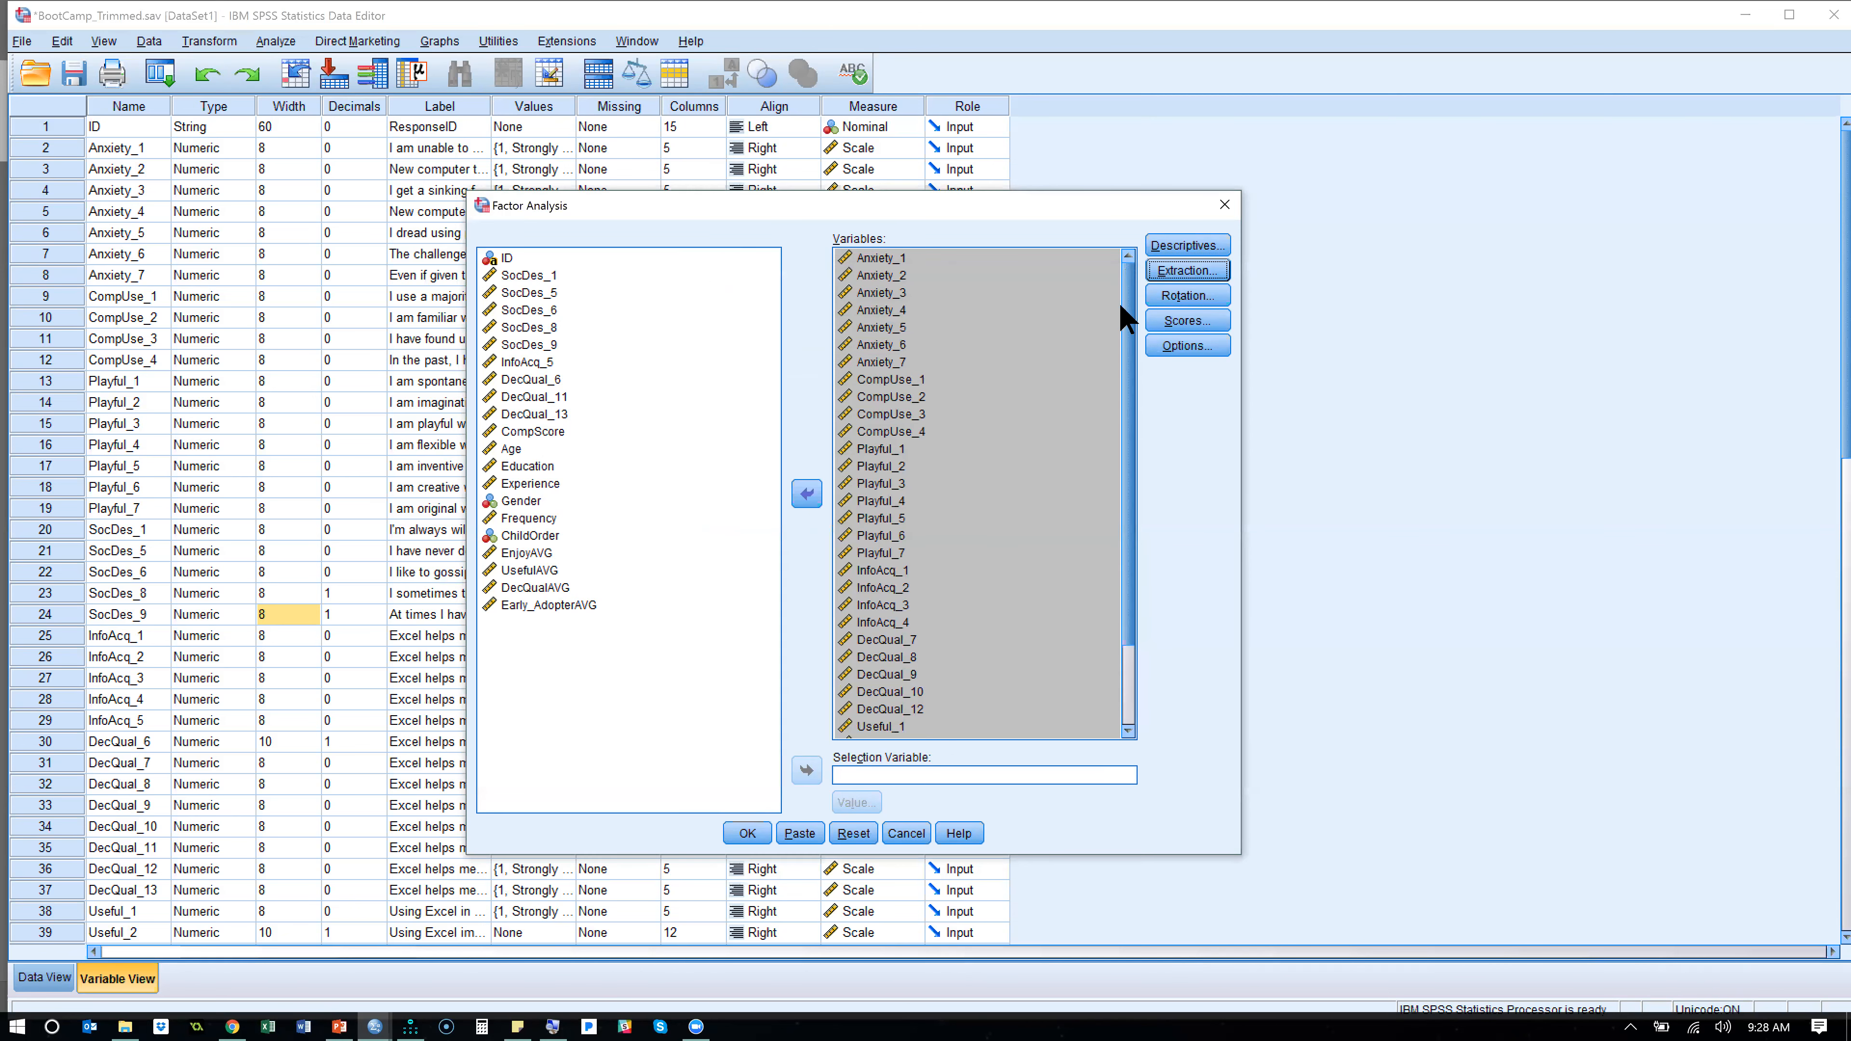
- Set the factor rotation method to Promax
left_click(1178, 297)
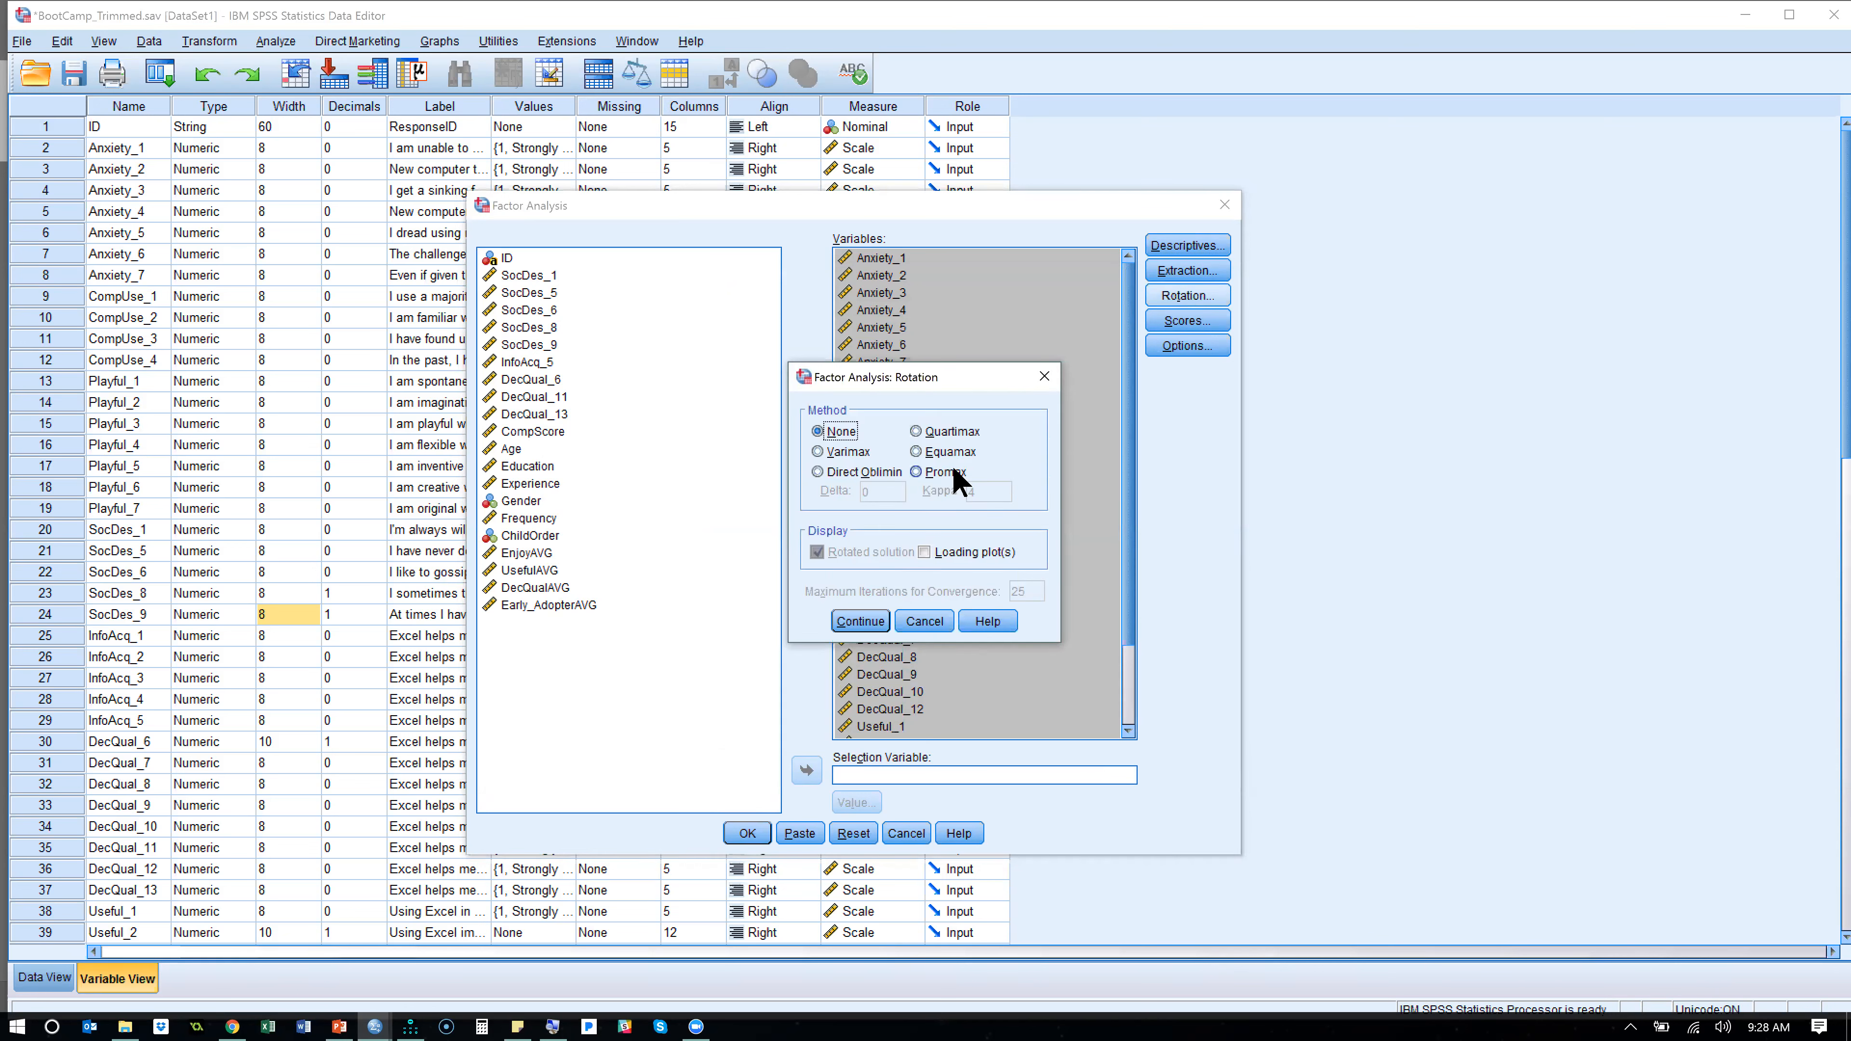
left_click(954, 474)
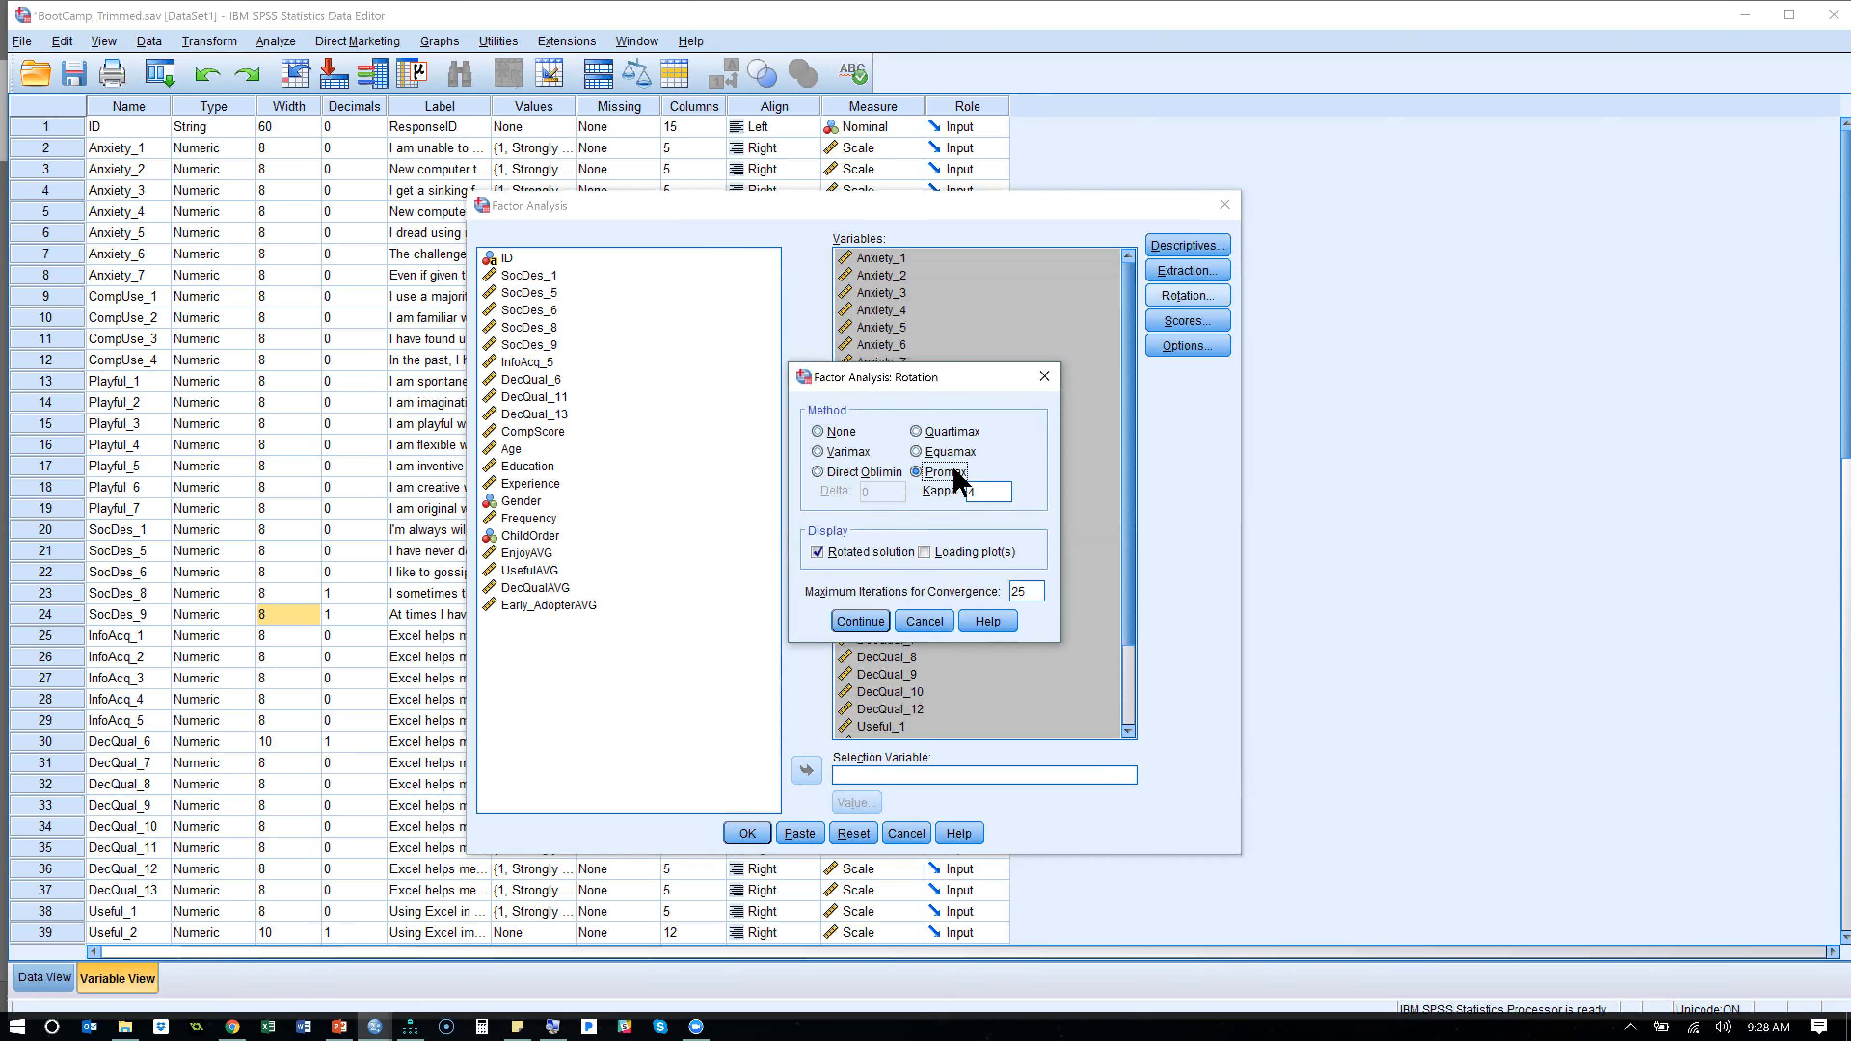
left_click(867, 622)
- Suppress small coefficients with an absolute value below .3 in the factor analysis output options
left_click(1183, 346)
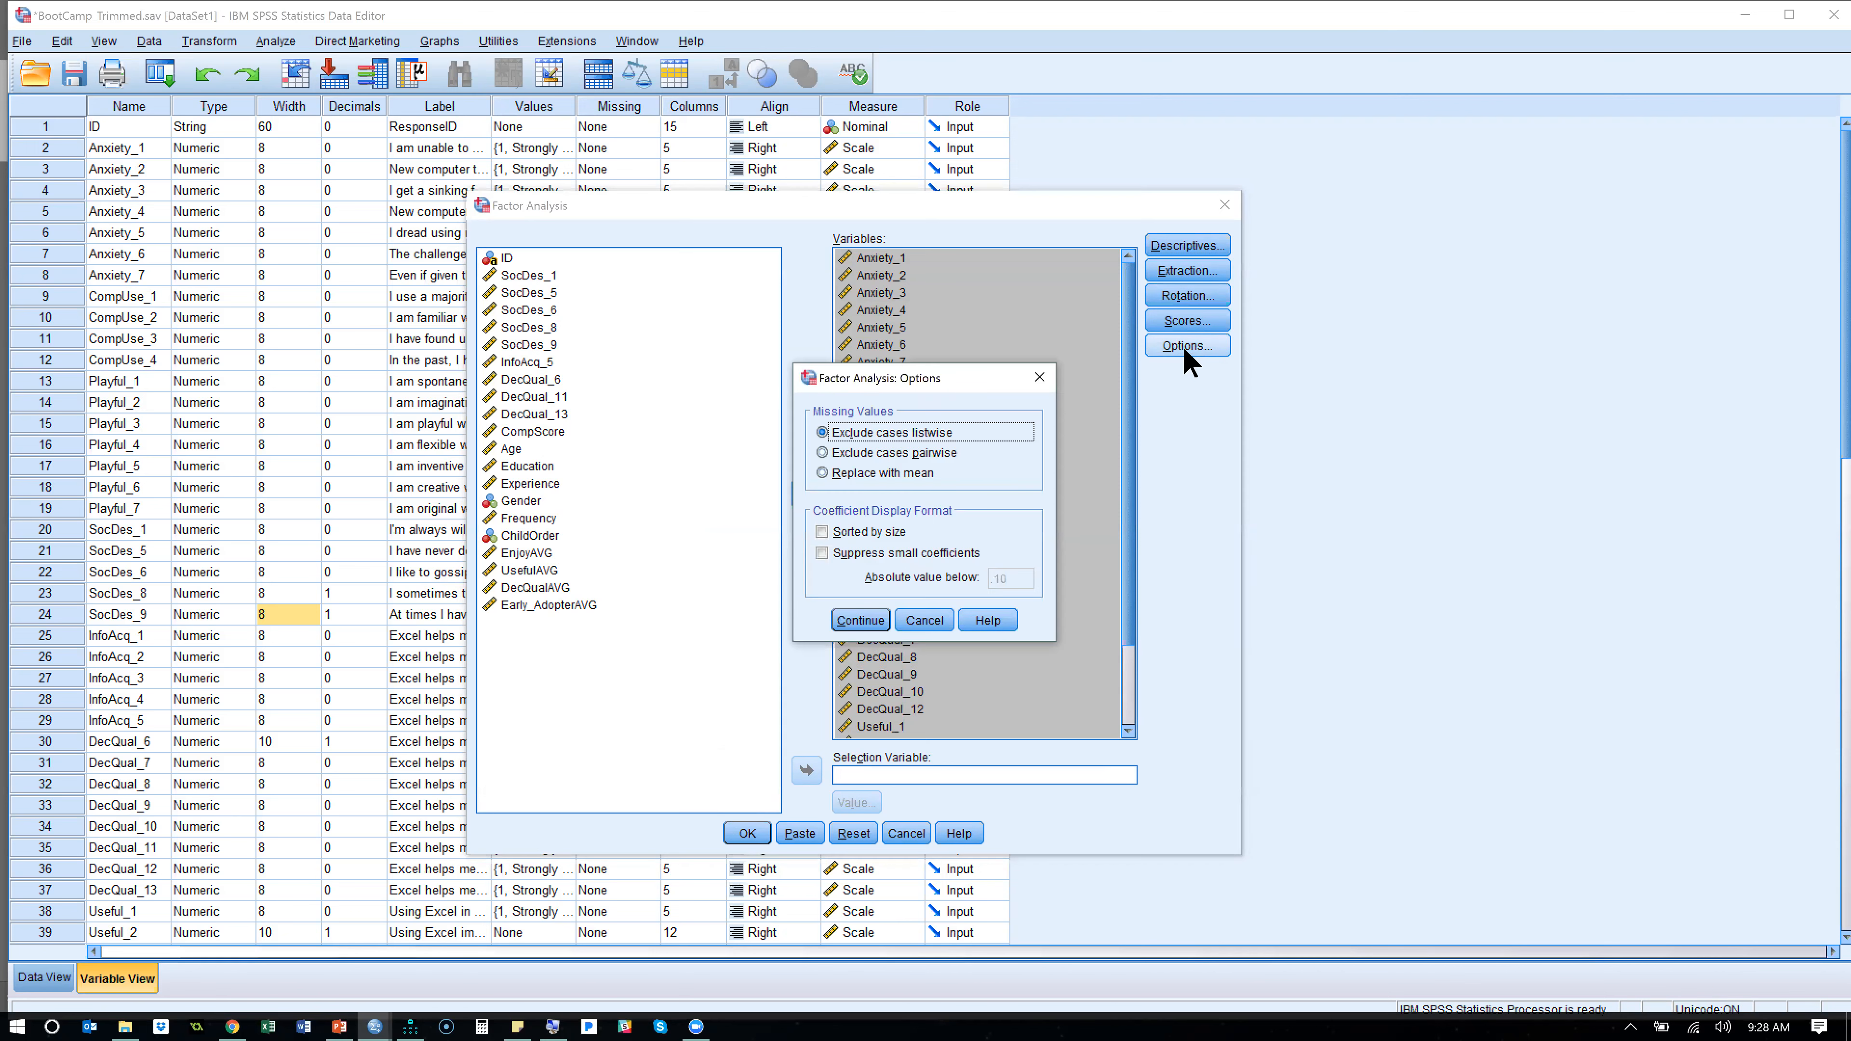
left_click(877, 548)
double_click(1015, 578)
type(".3")
left_click(861, 622)
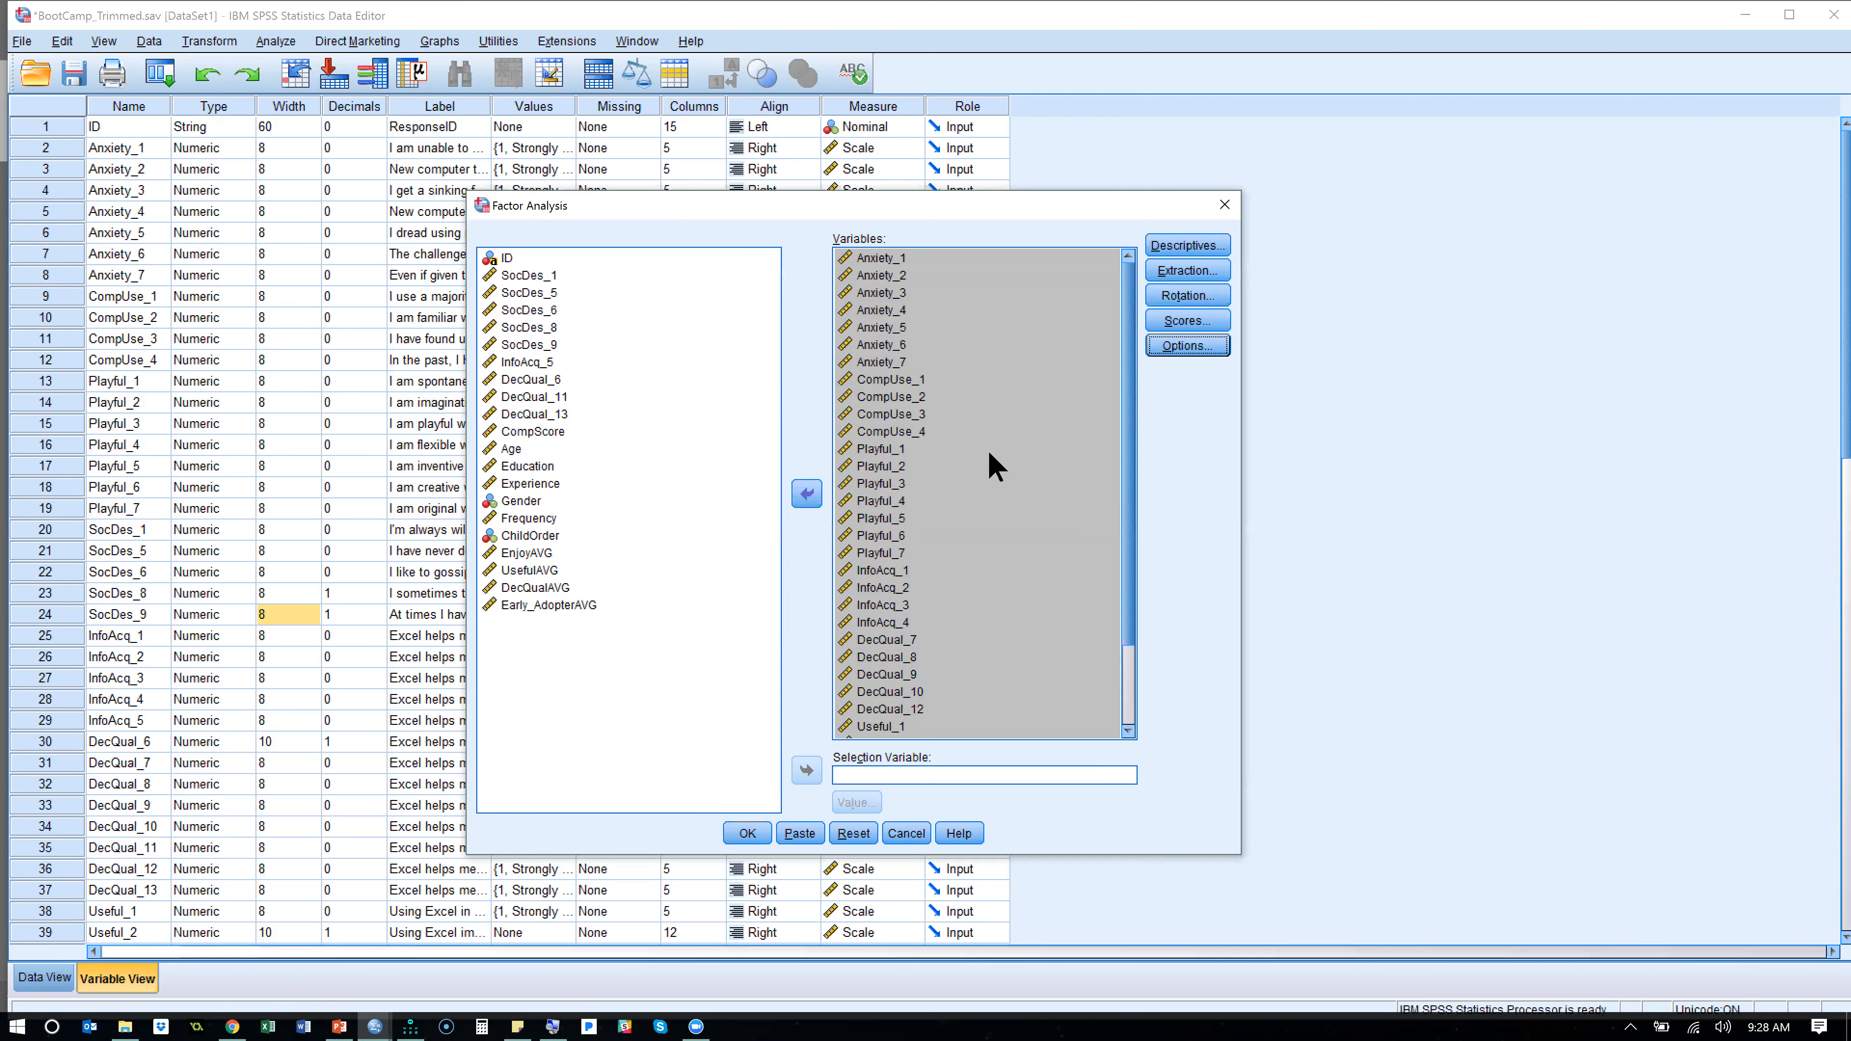
- Review the factor analysis settings for descriptives, extraction, rotation and coefficient display options
left_click(1218, 244)
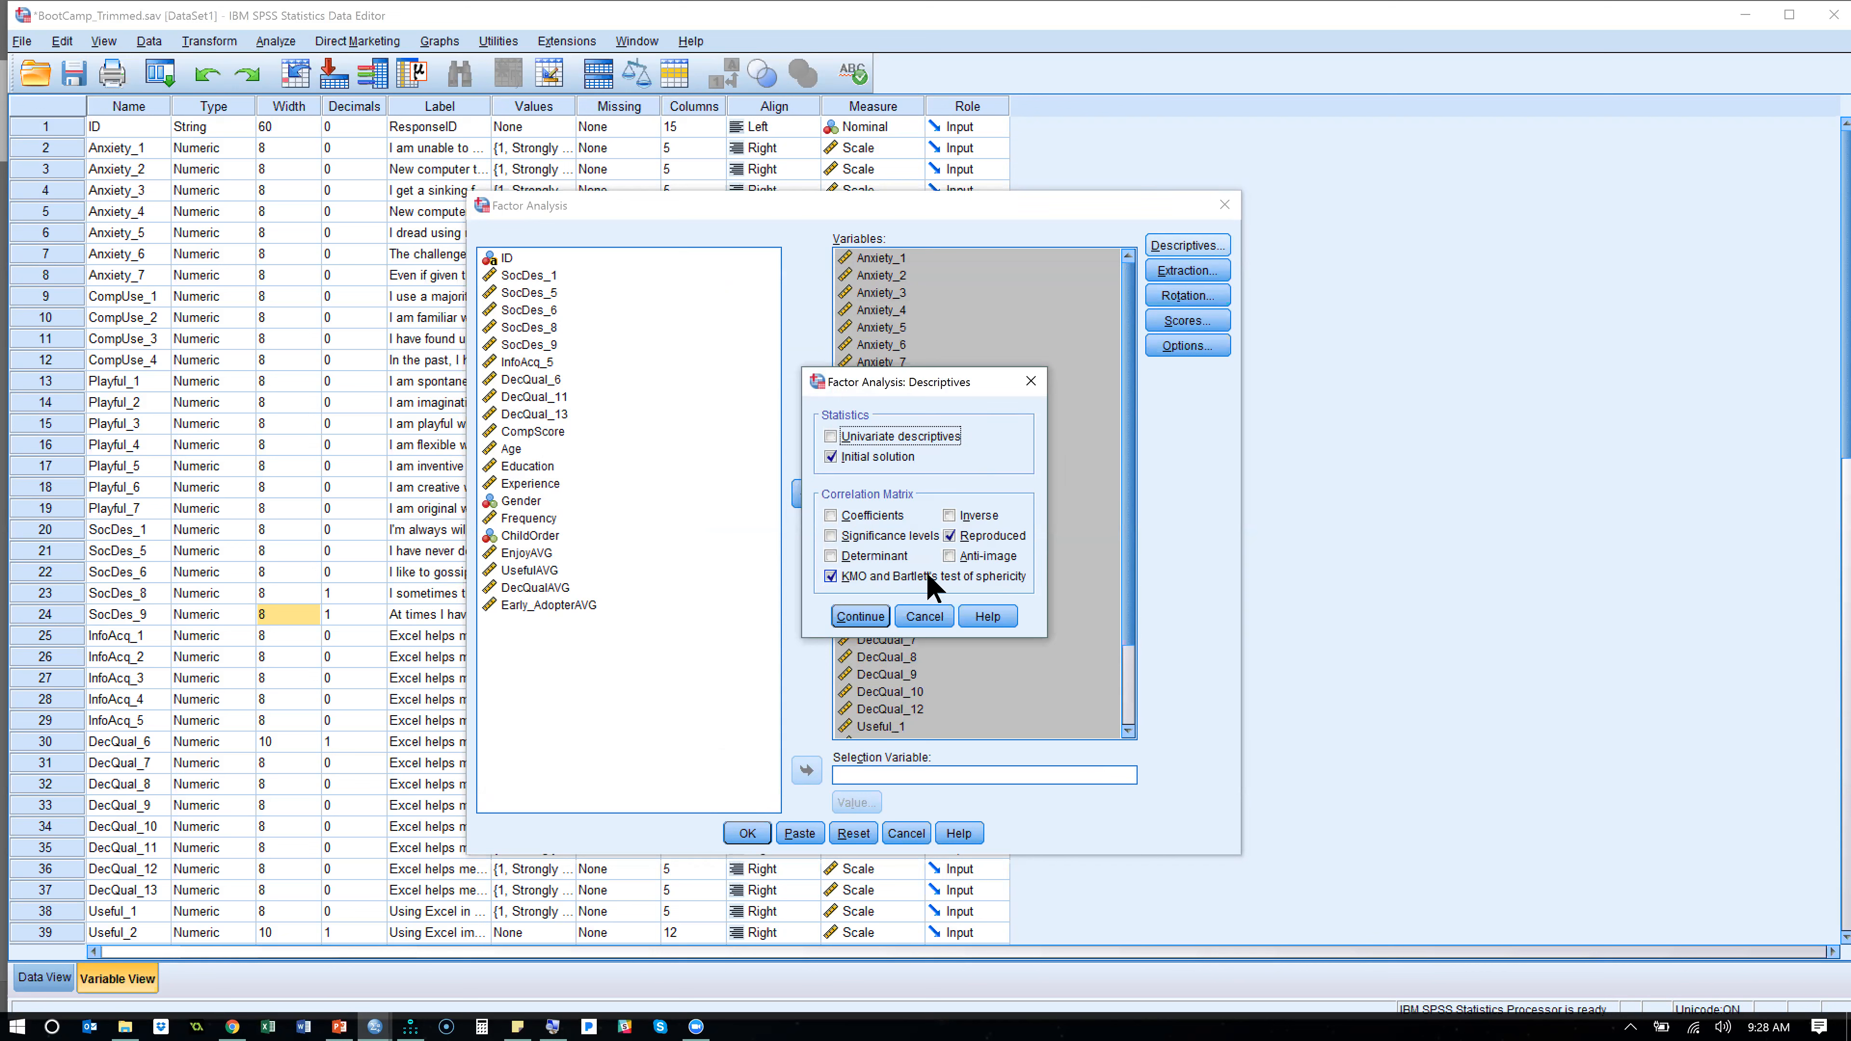
left_click(865, 614)
left_click(1159, 273)
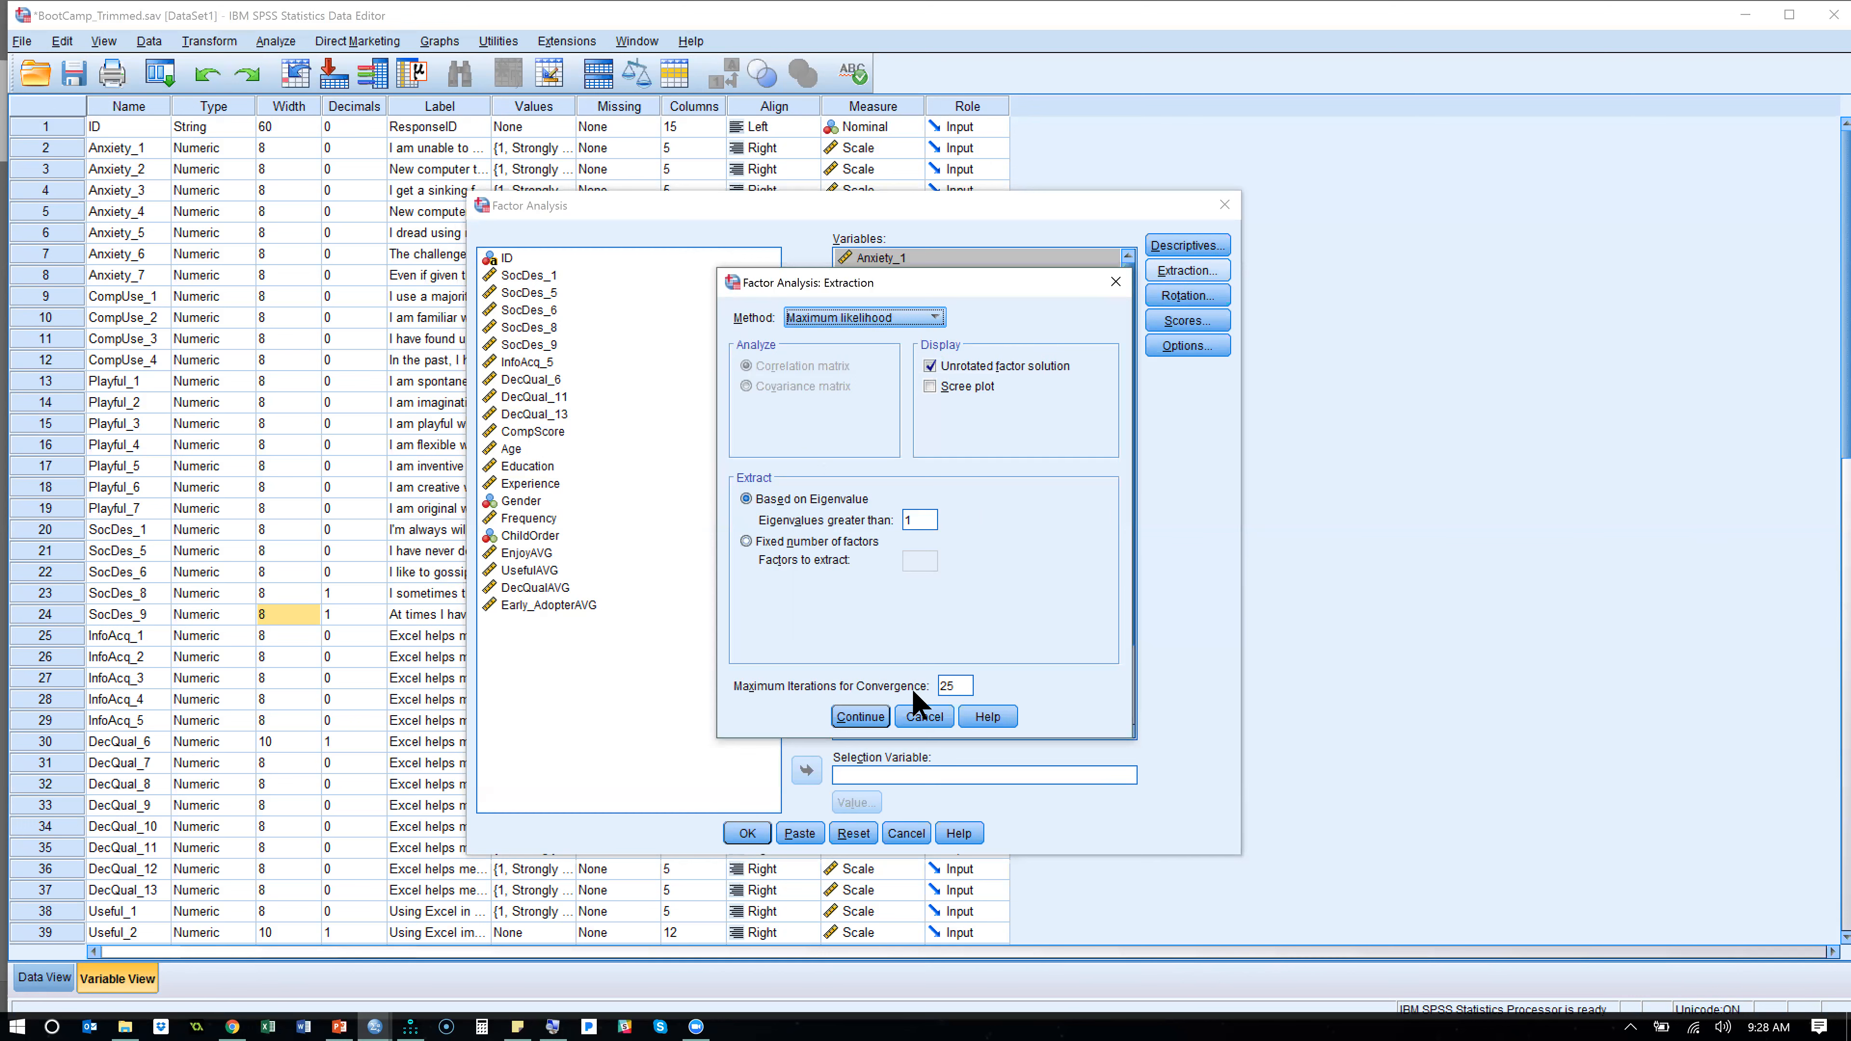
left_click(872, 714)
left_click(1193, 297)
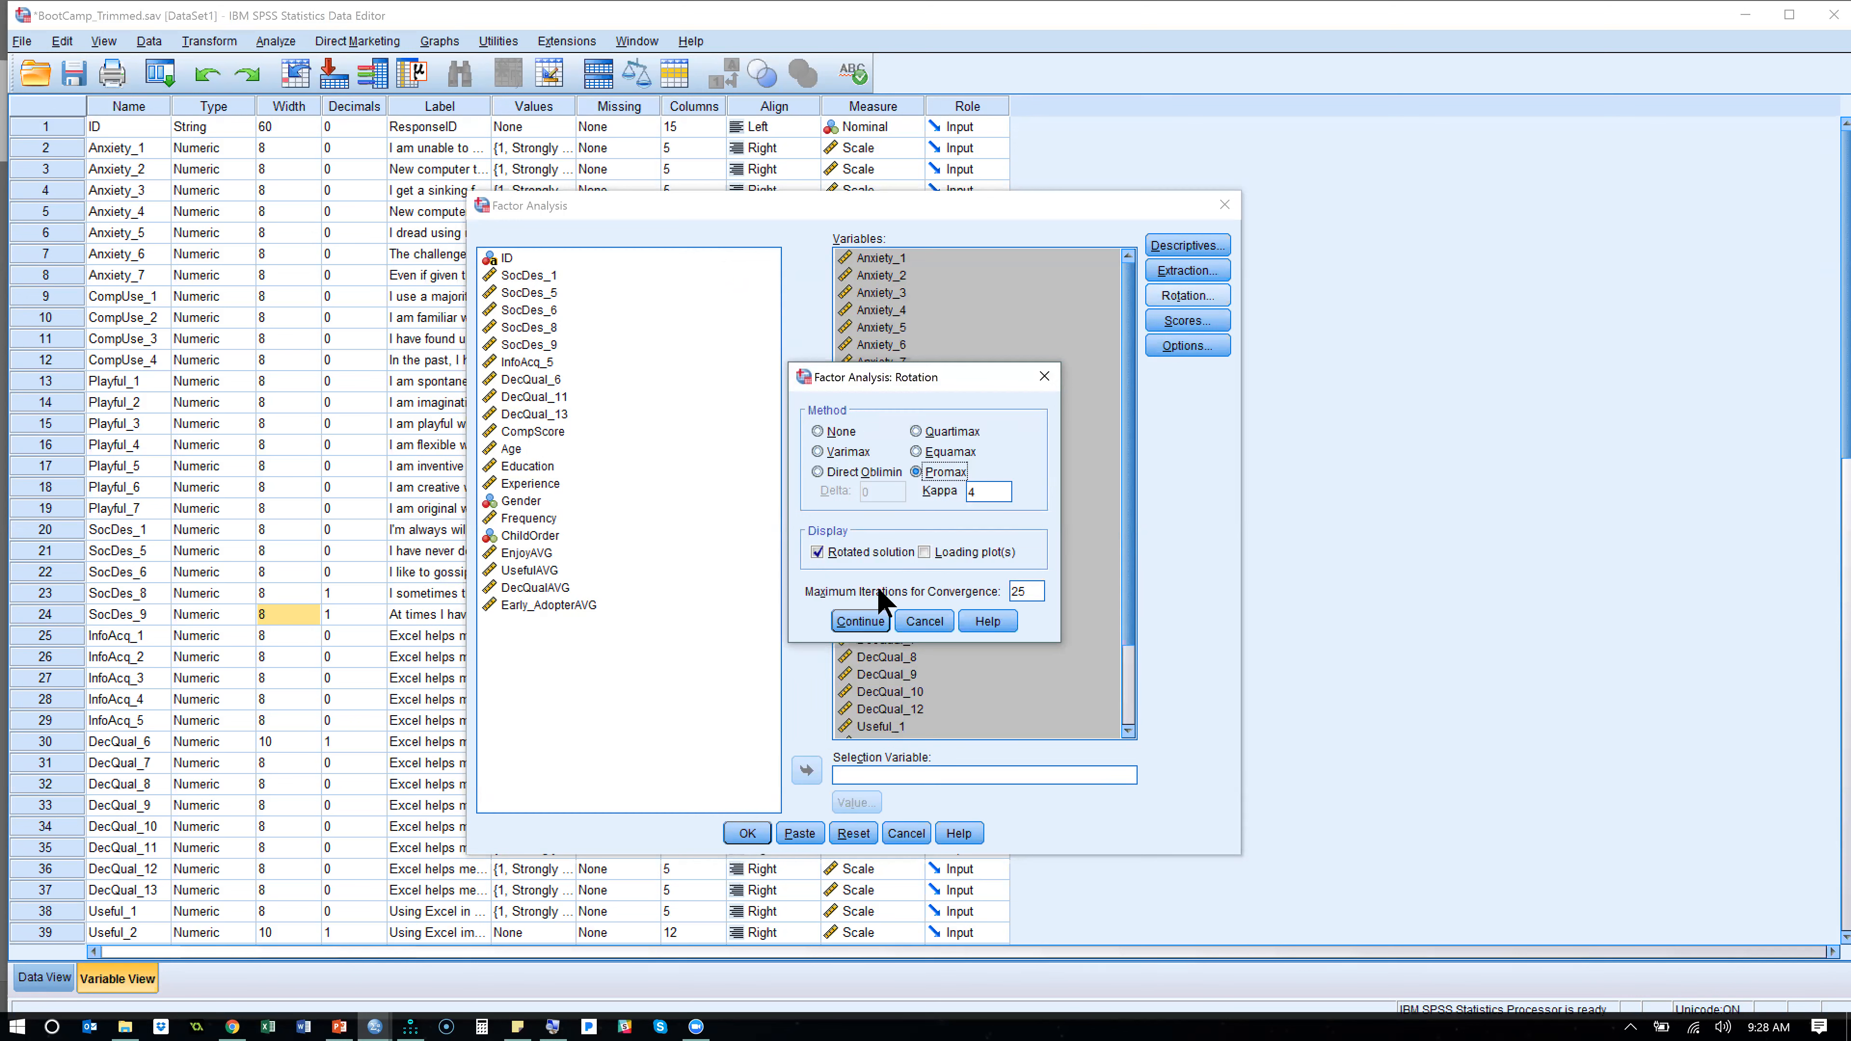
left_click(870, 624)
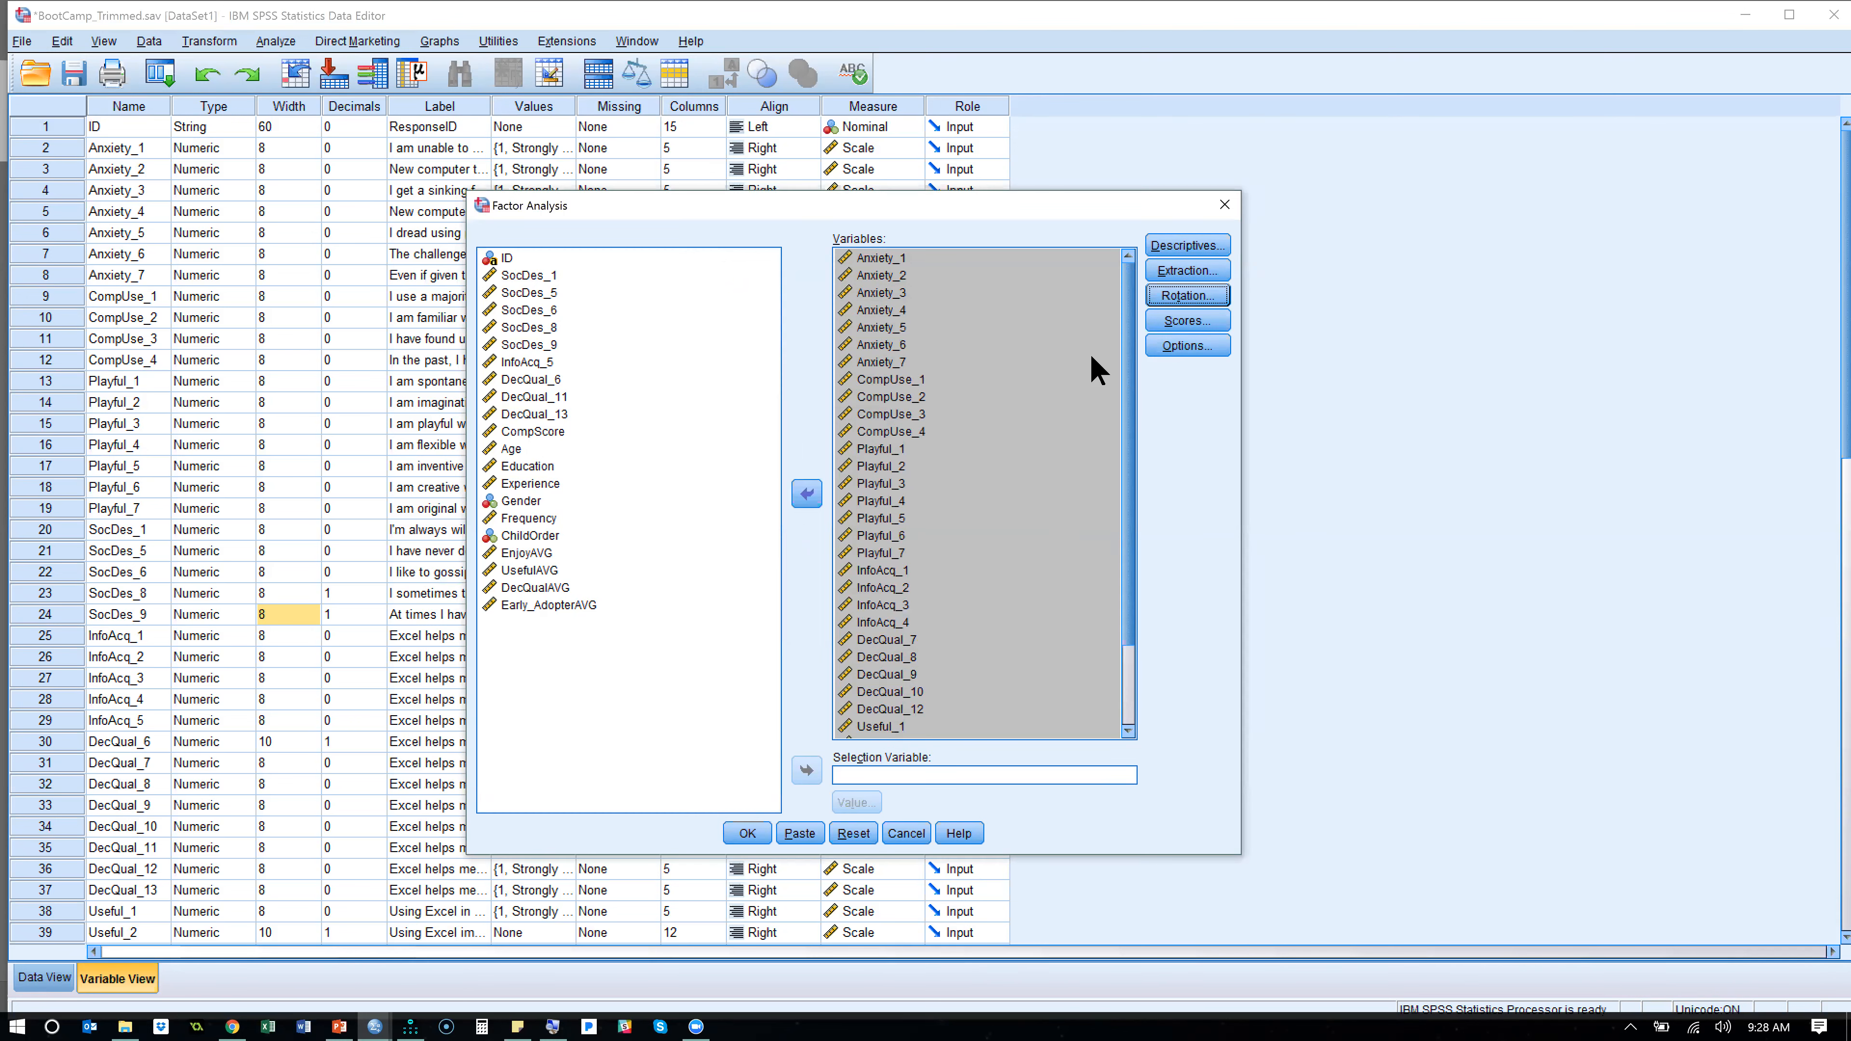
left_click(1169, 347)
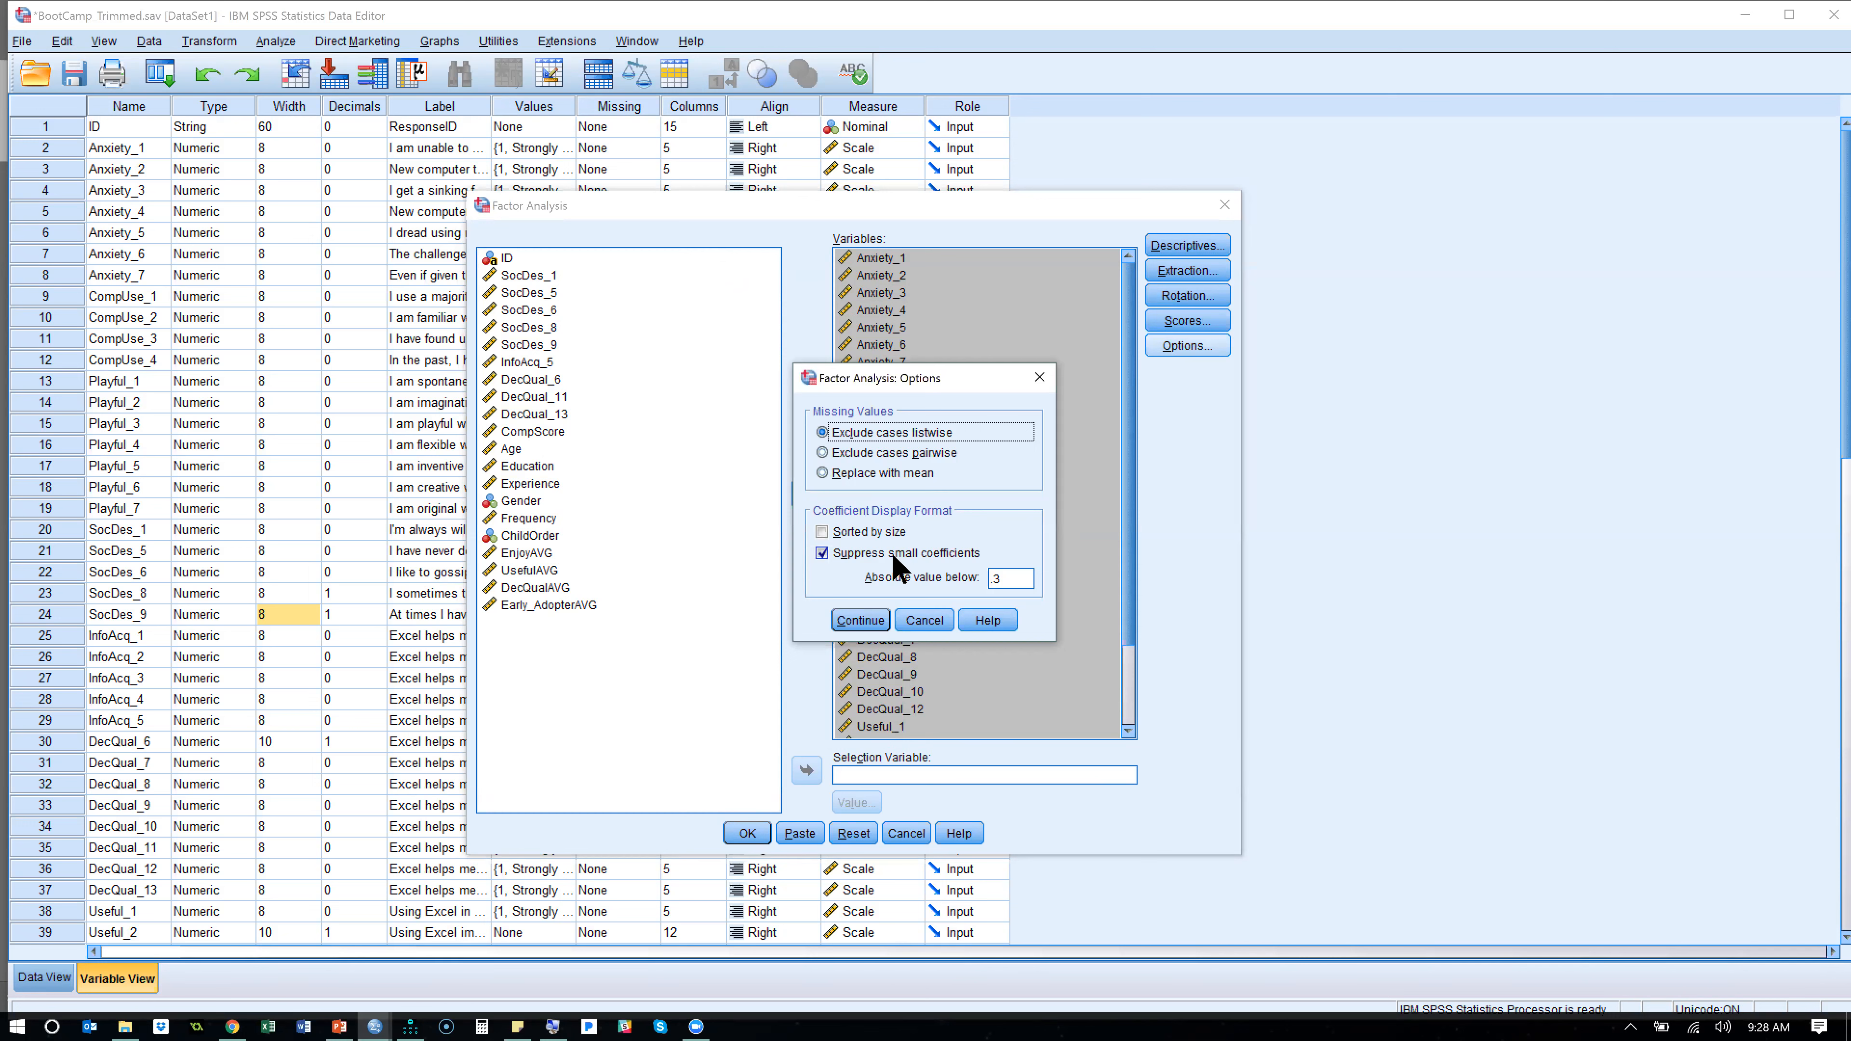
double_click(1010, 576)
left_click(867, 625)
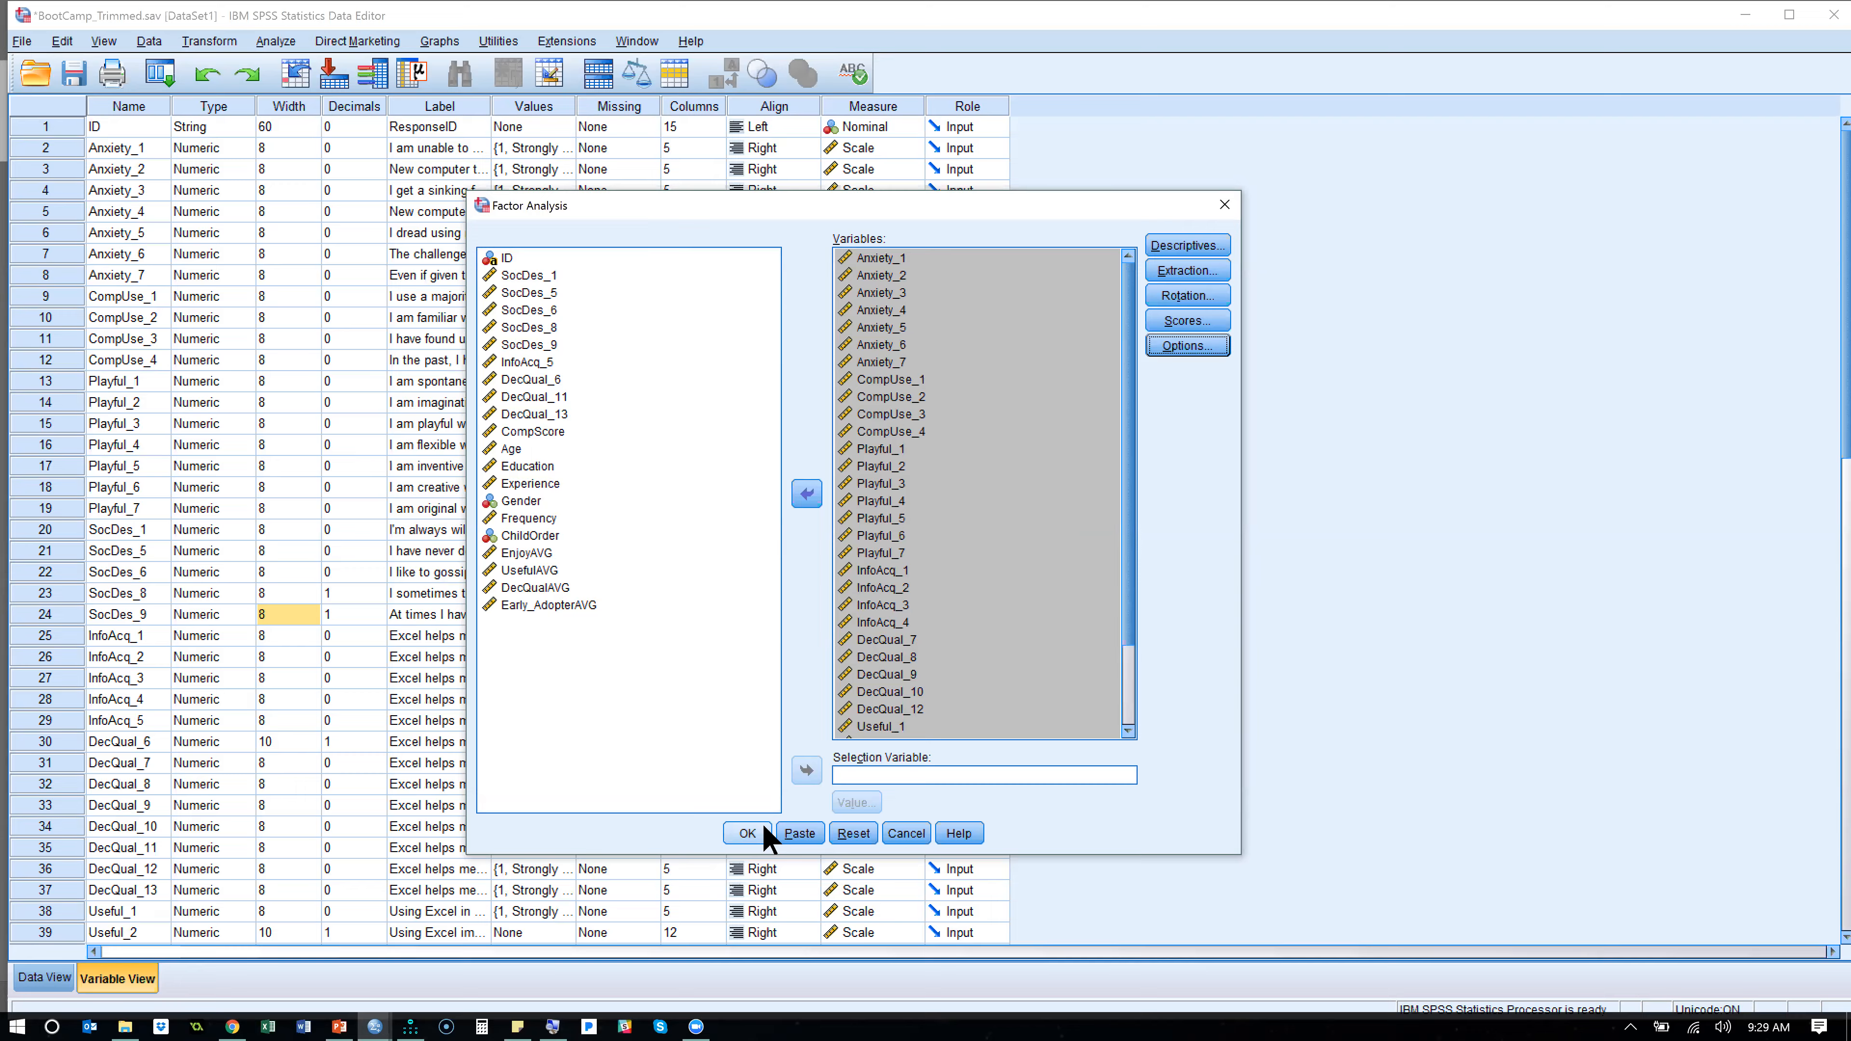
- Run the factor analysis and copy the Pattern Matrix table from the output
left_click(748, 834)
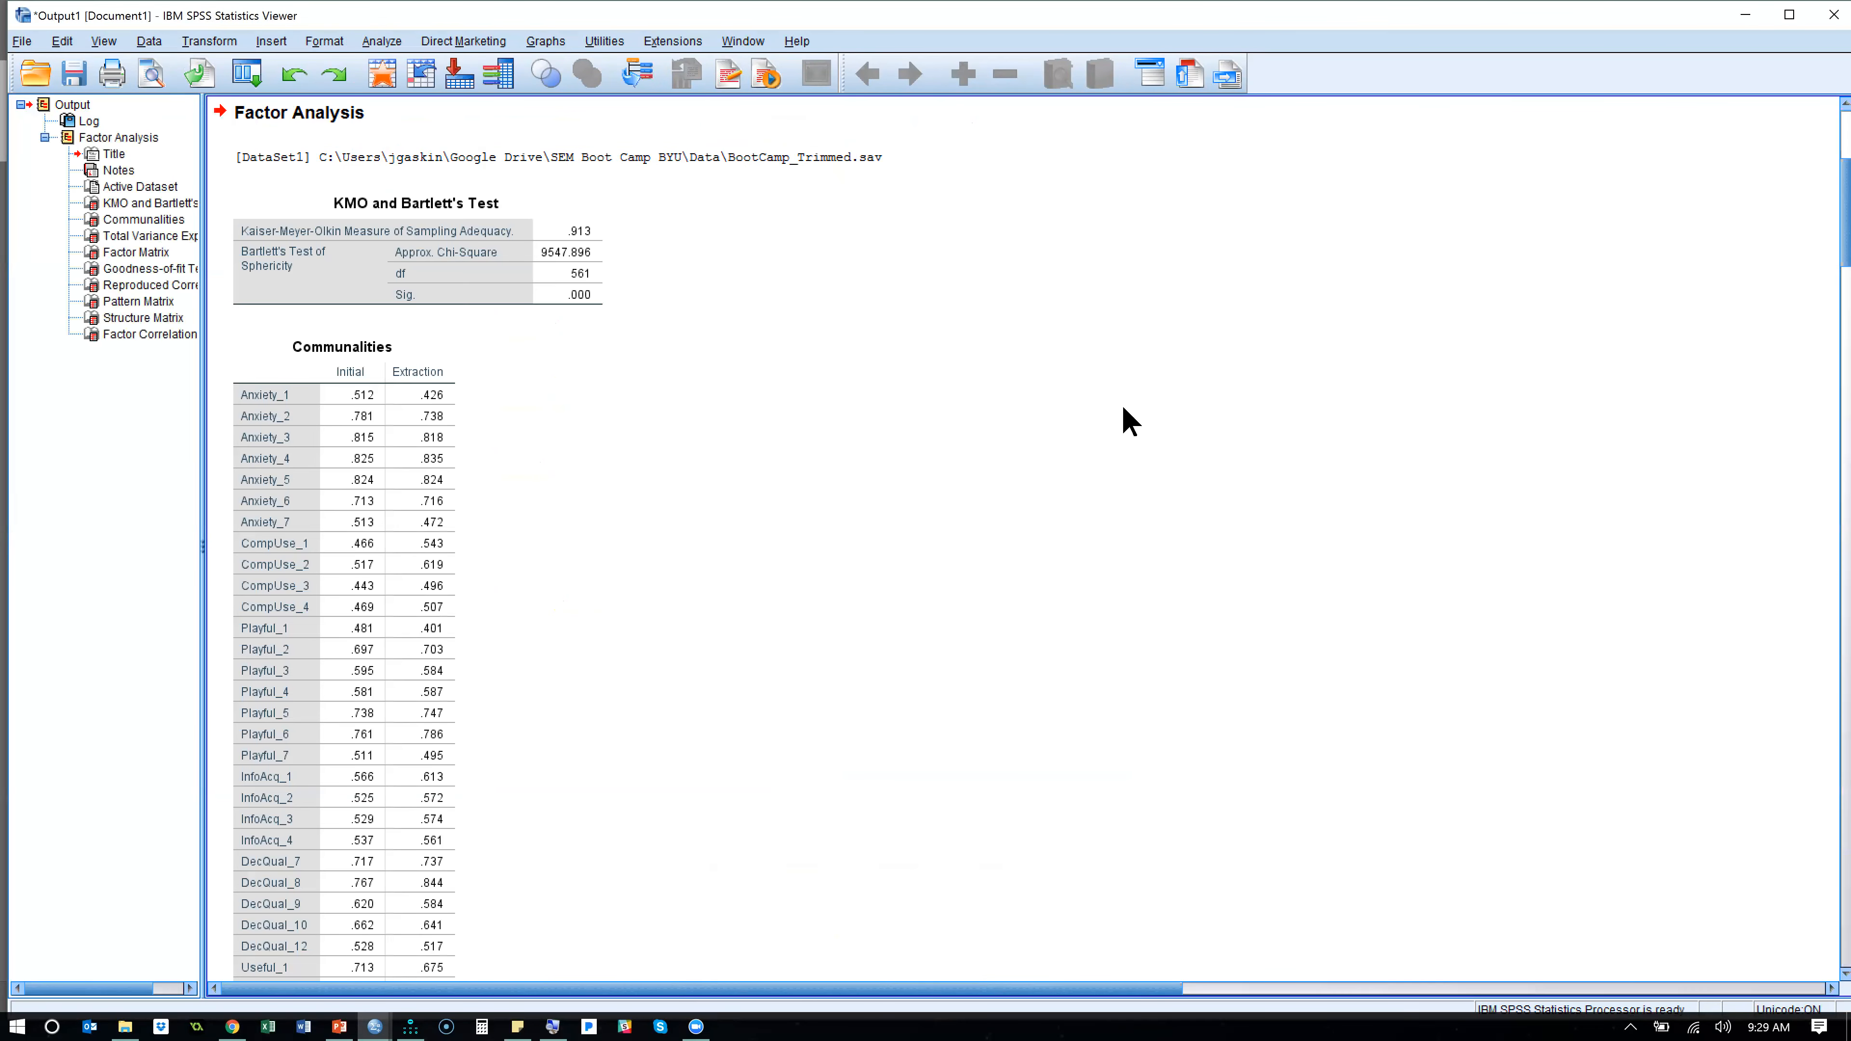
left_click(148, 302)
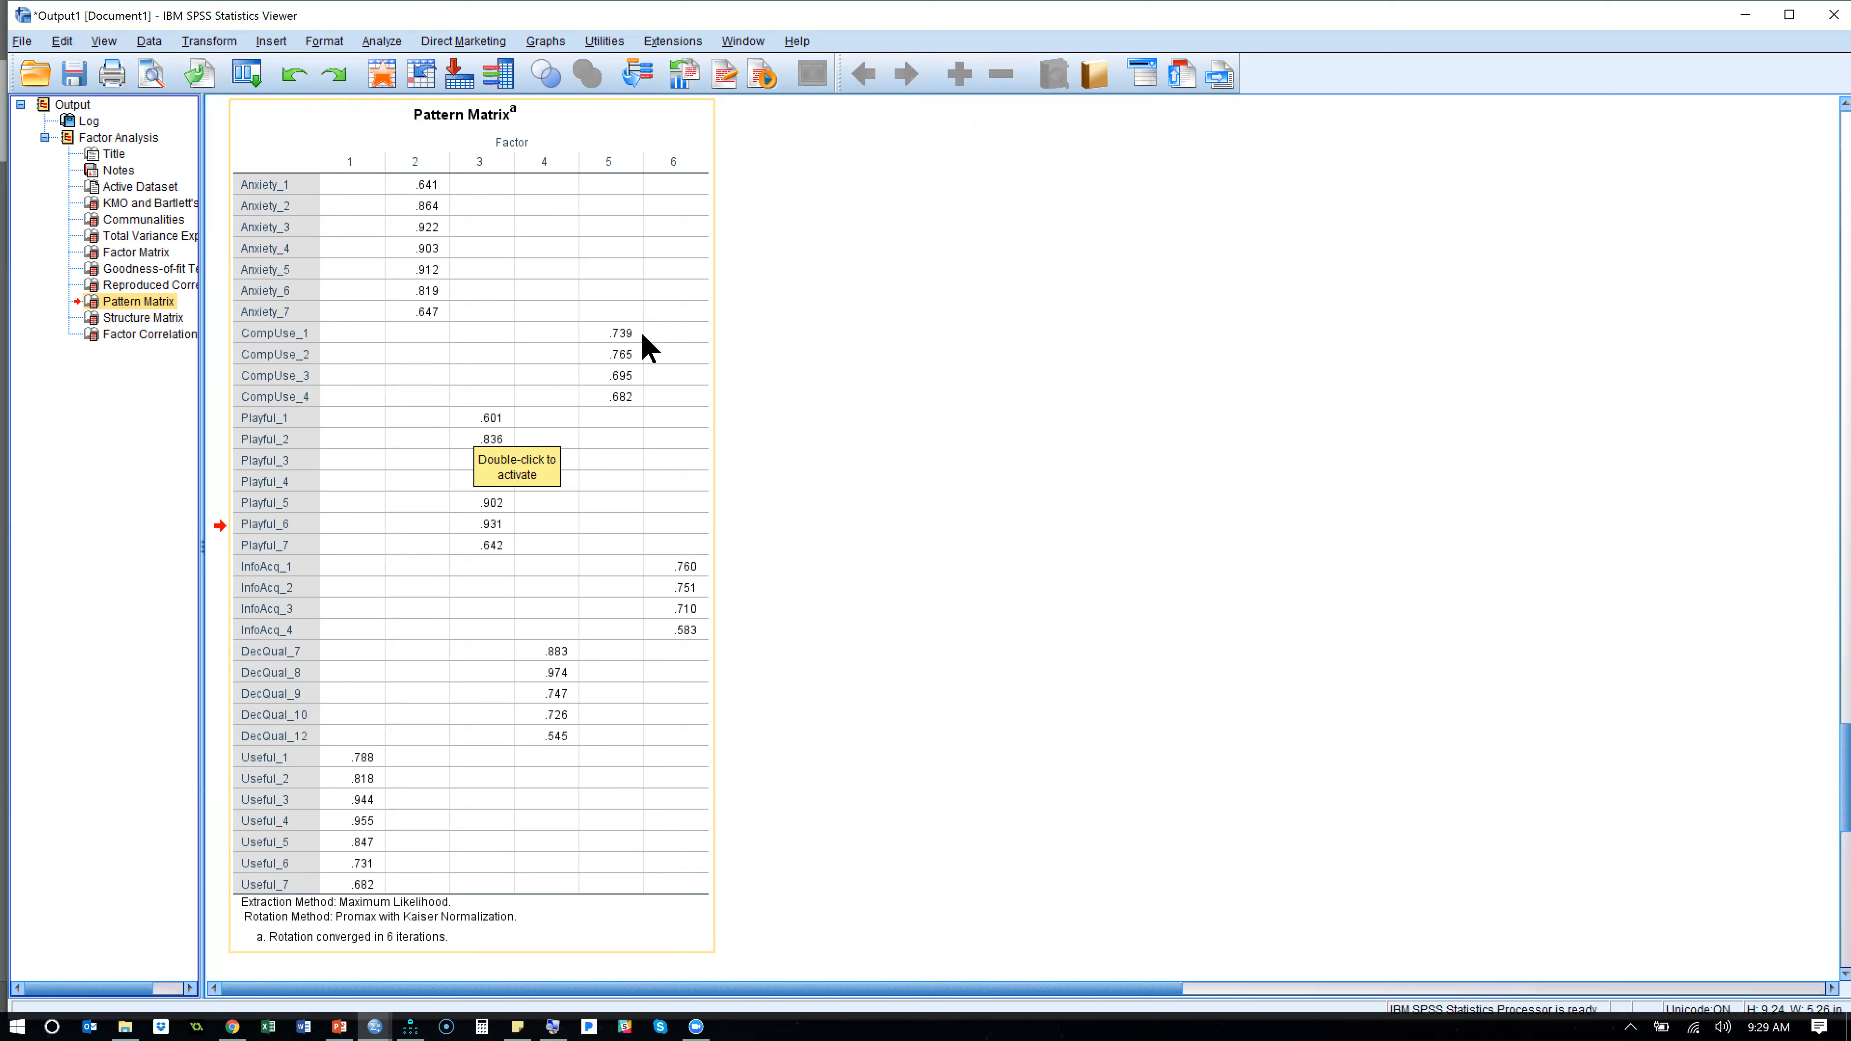
left_click(893, 606)
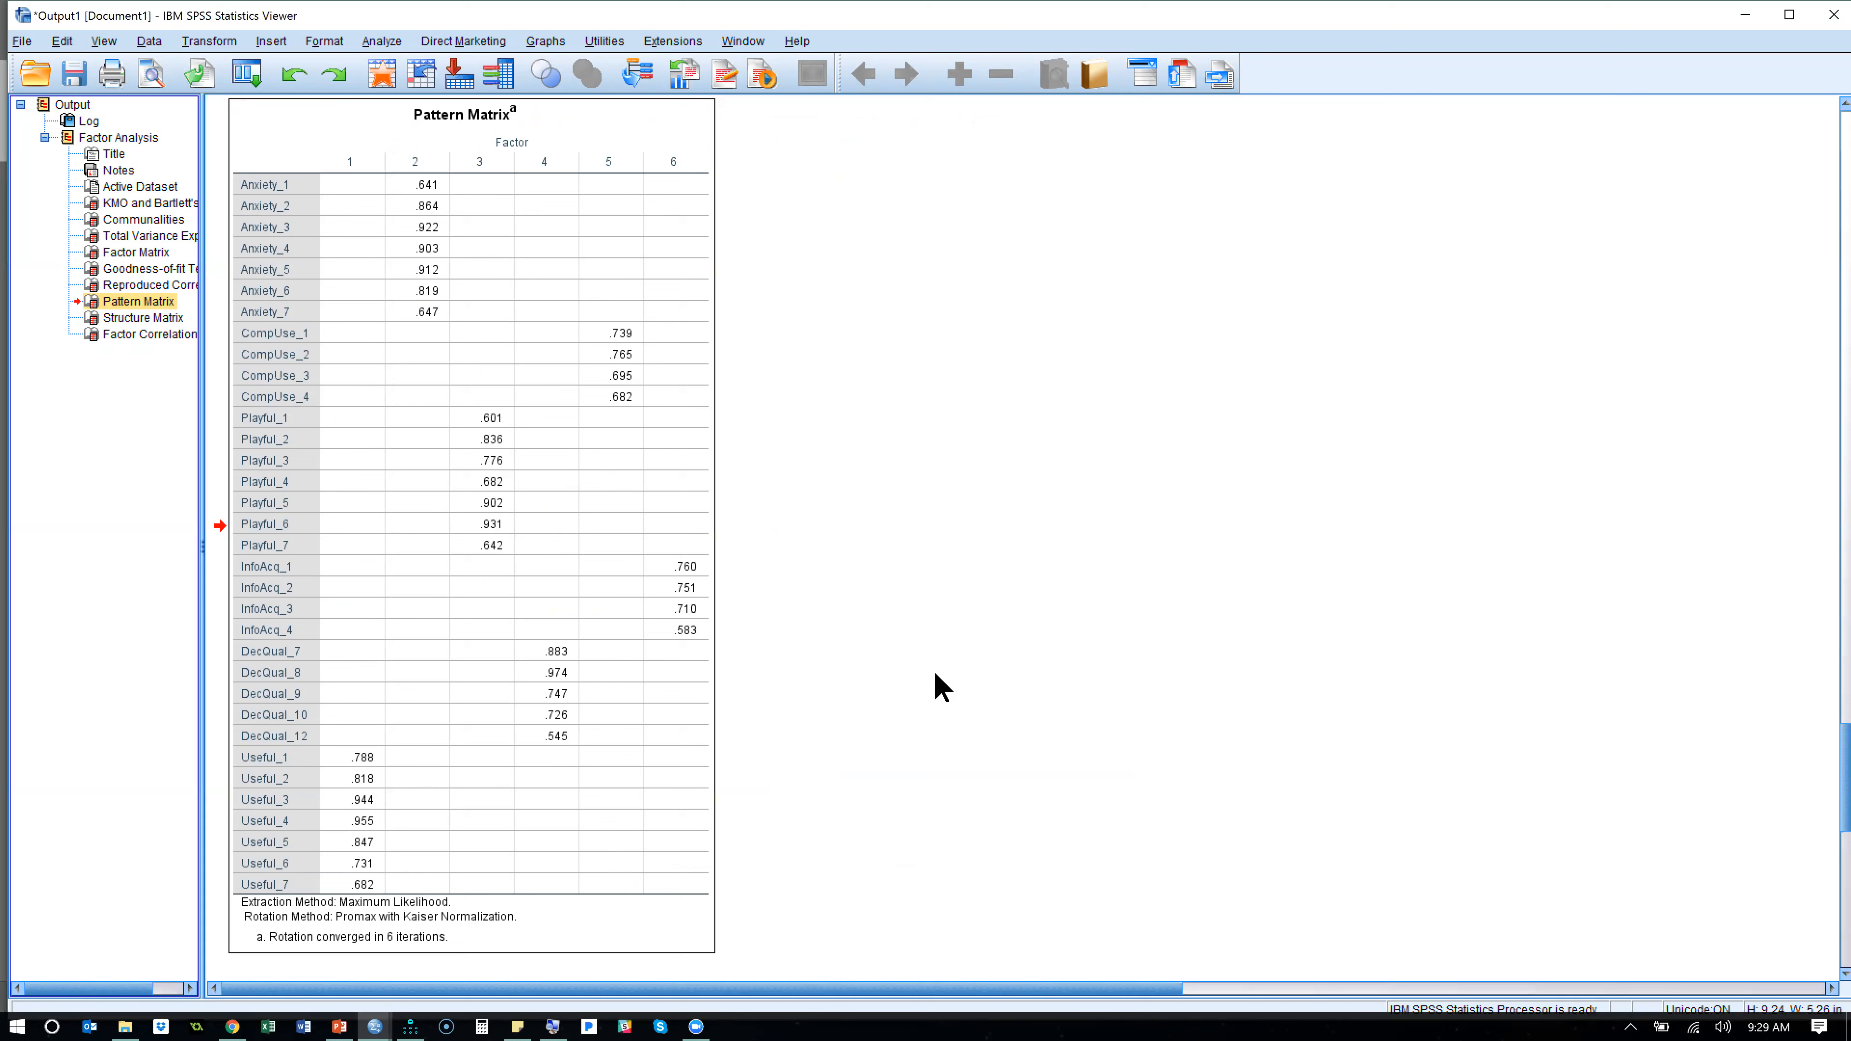
right_click(677, 286)
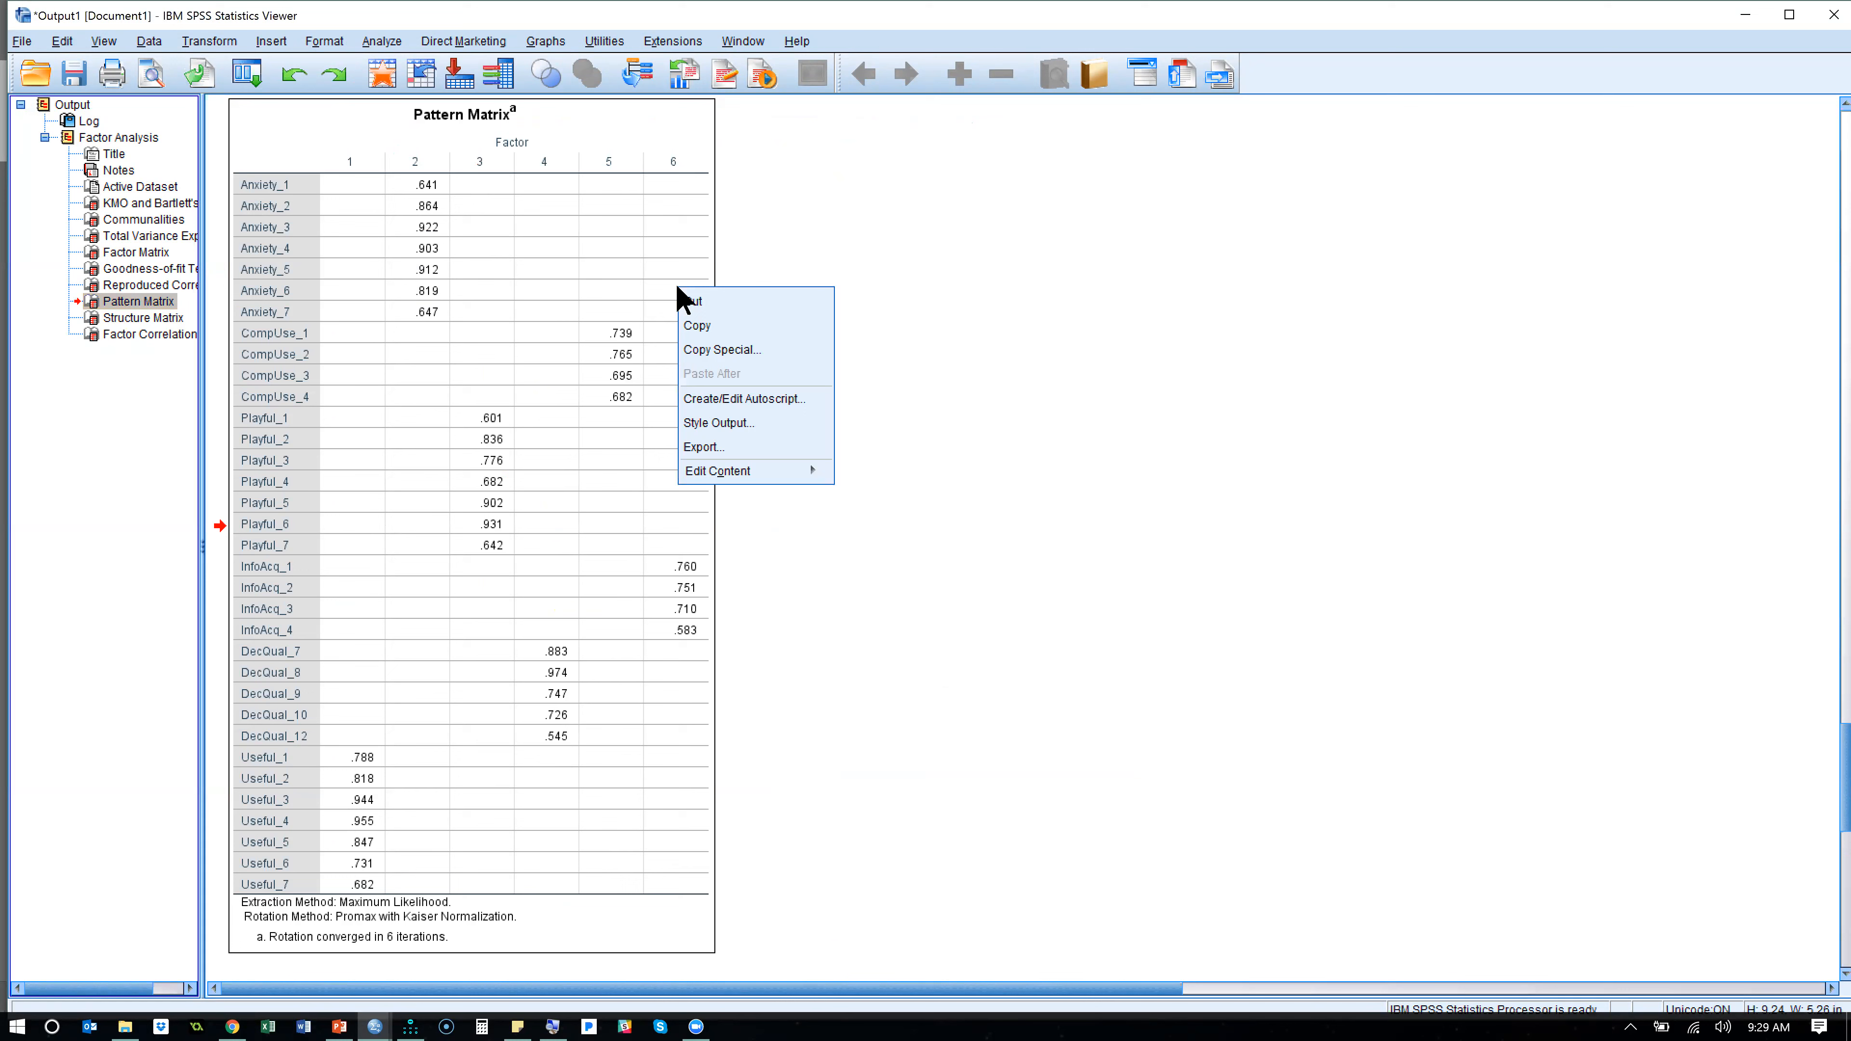
left_click(750, 330)
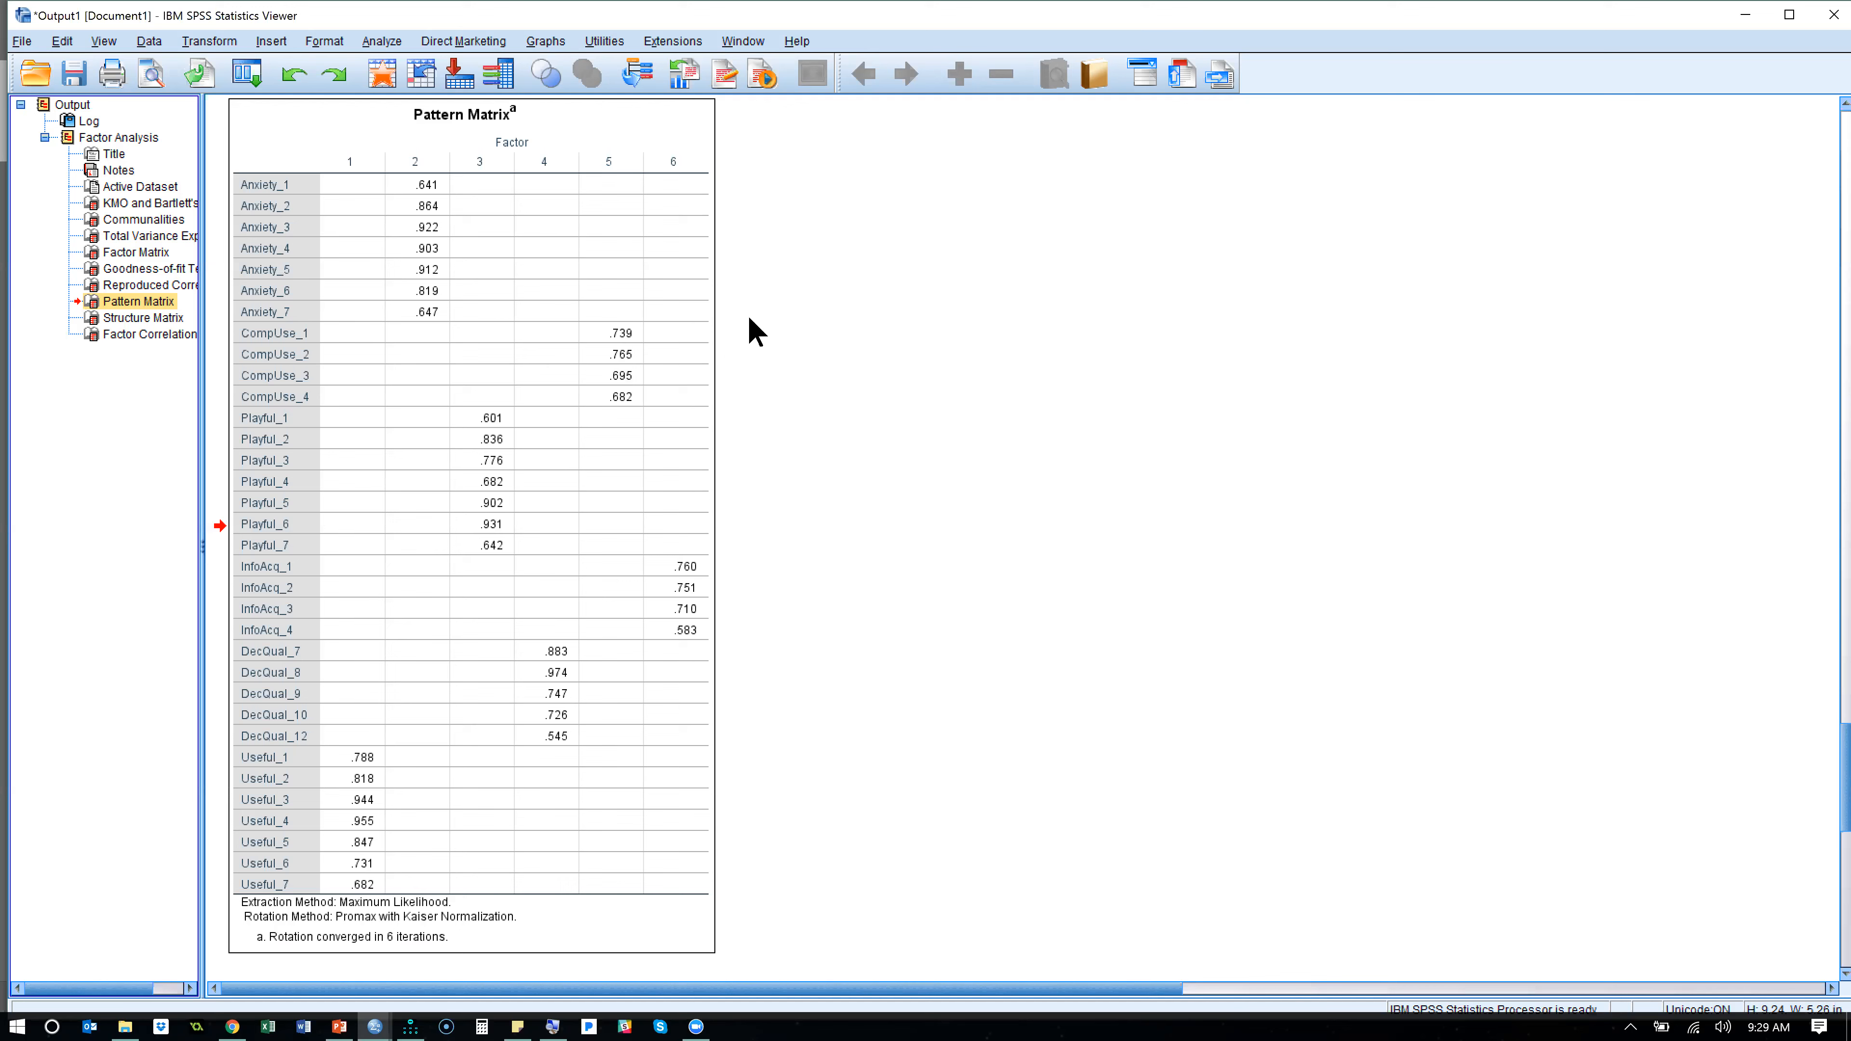
- Switch to Amos, maximize its window and check the data file assigned to Group number 1
key("alt+Tab")
key("alt+Tab")
key("alt+Tab")
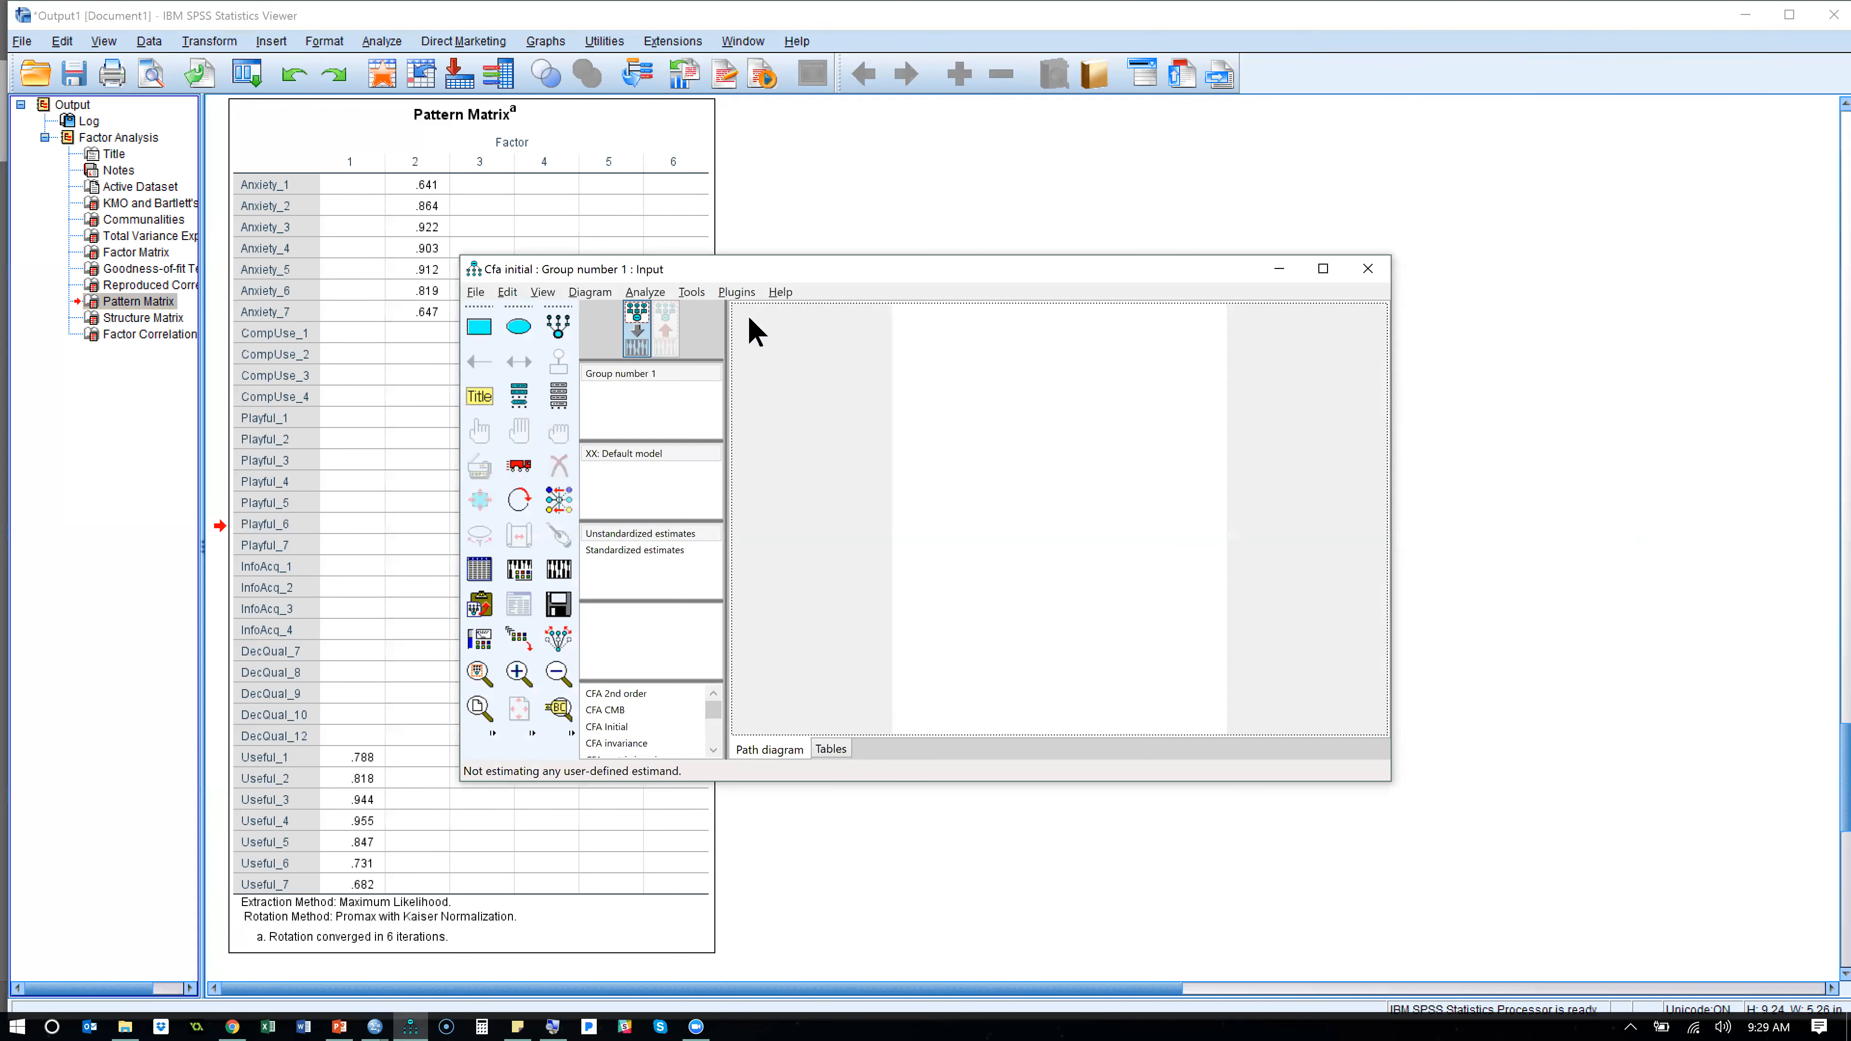
left_click(1323, 269)
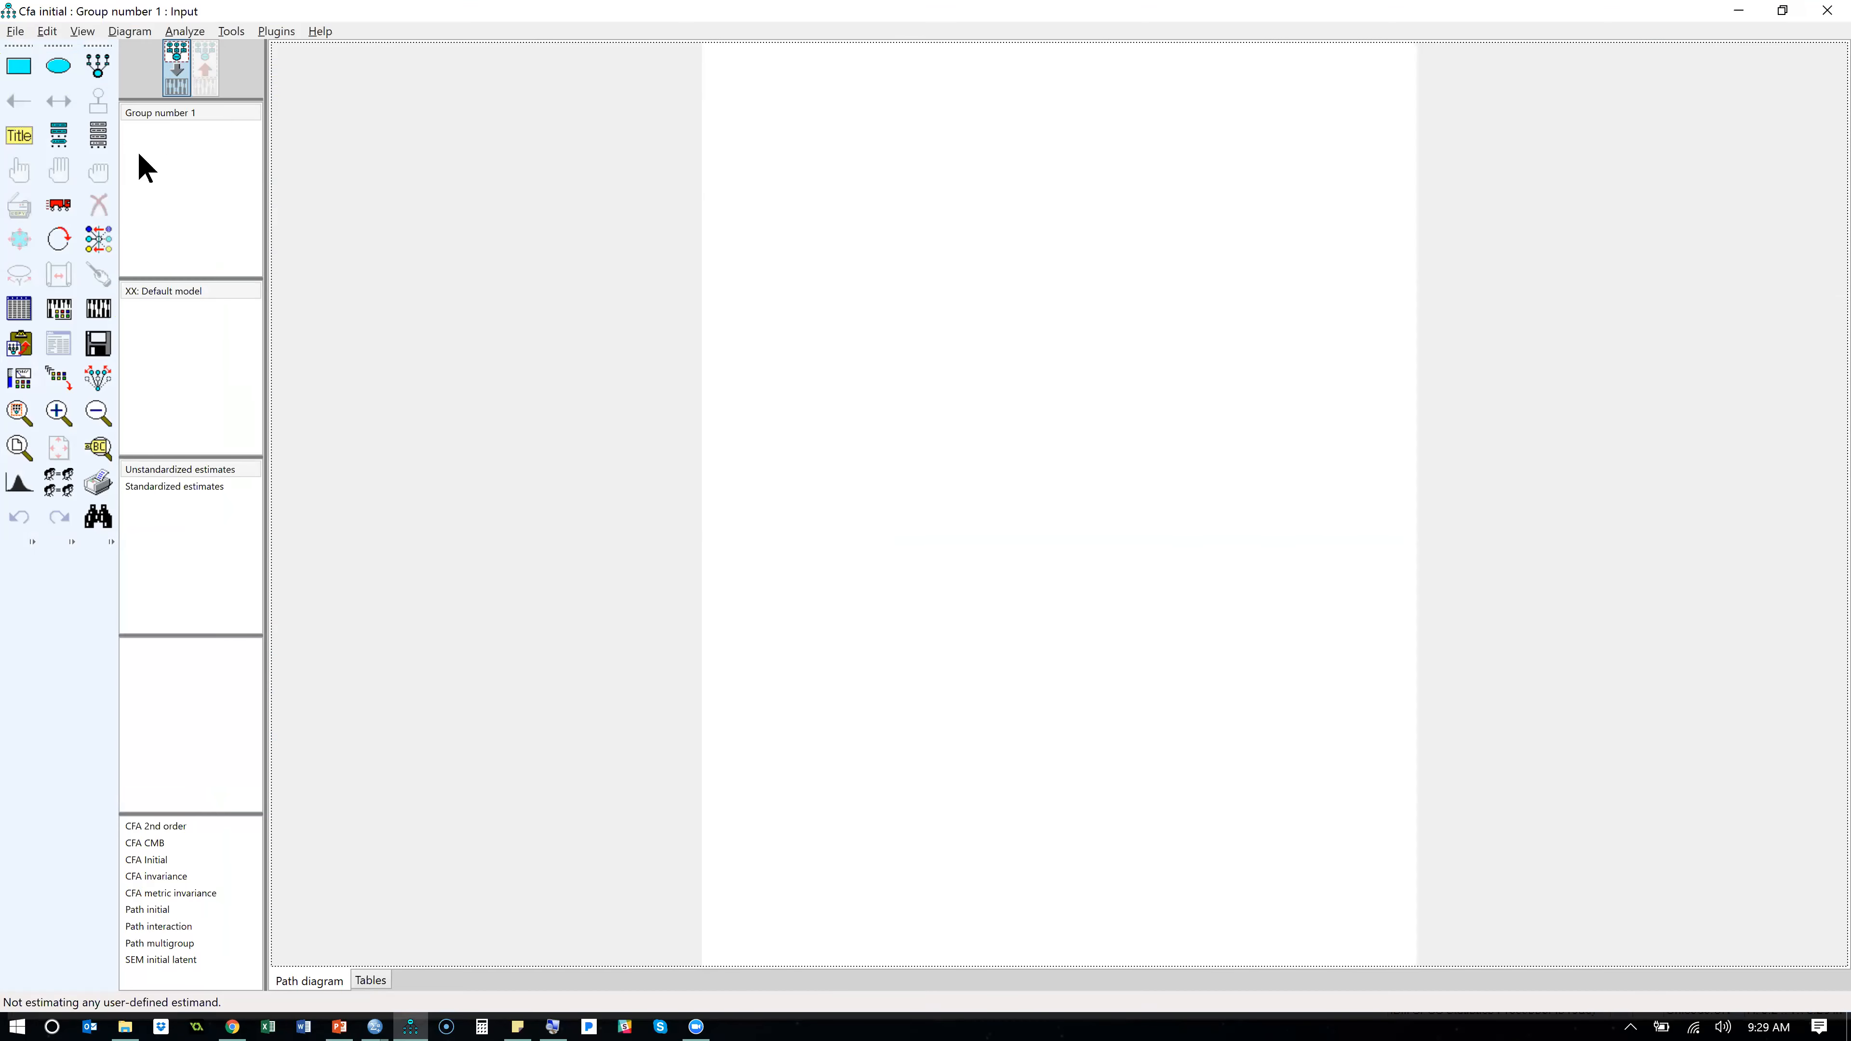
left_click(24, 309)
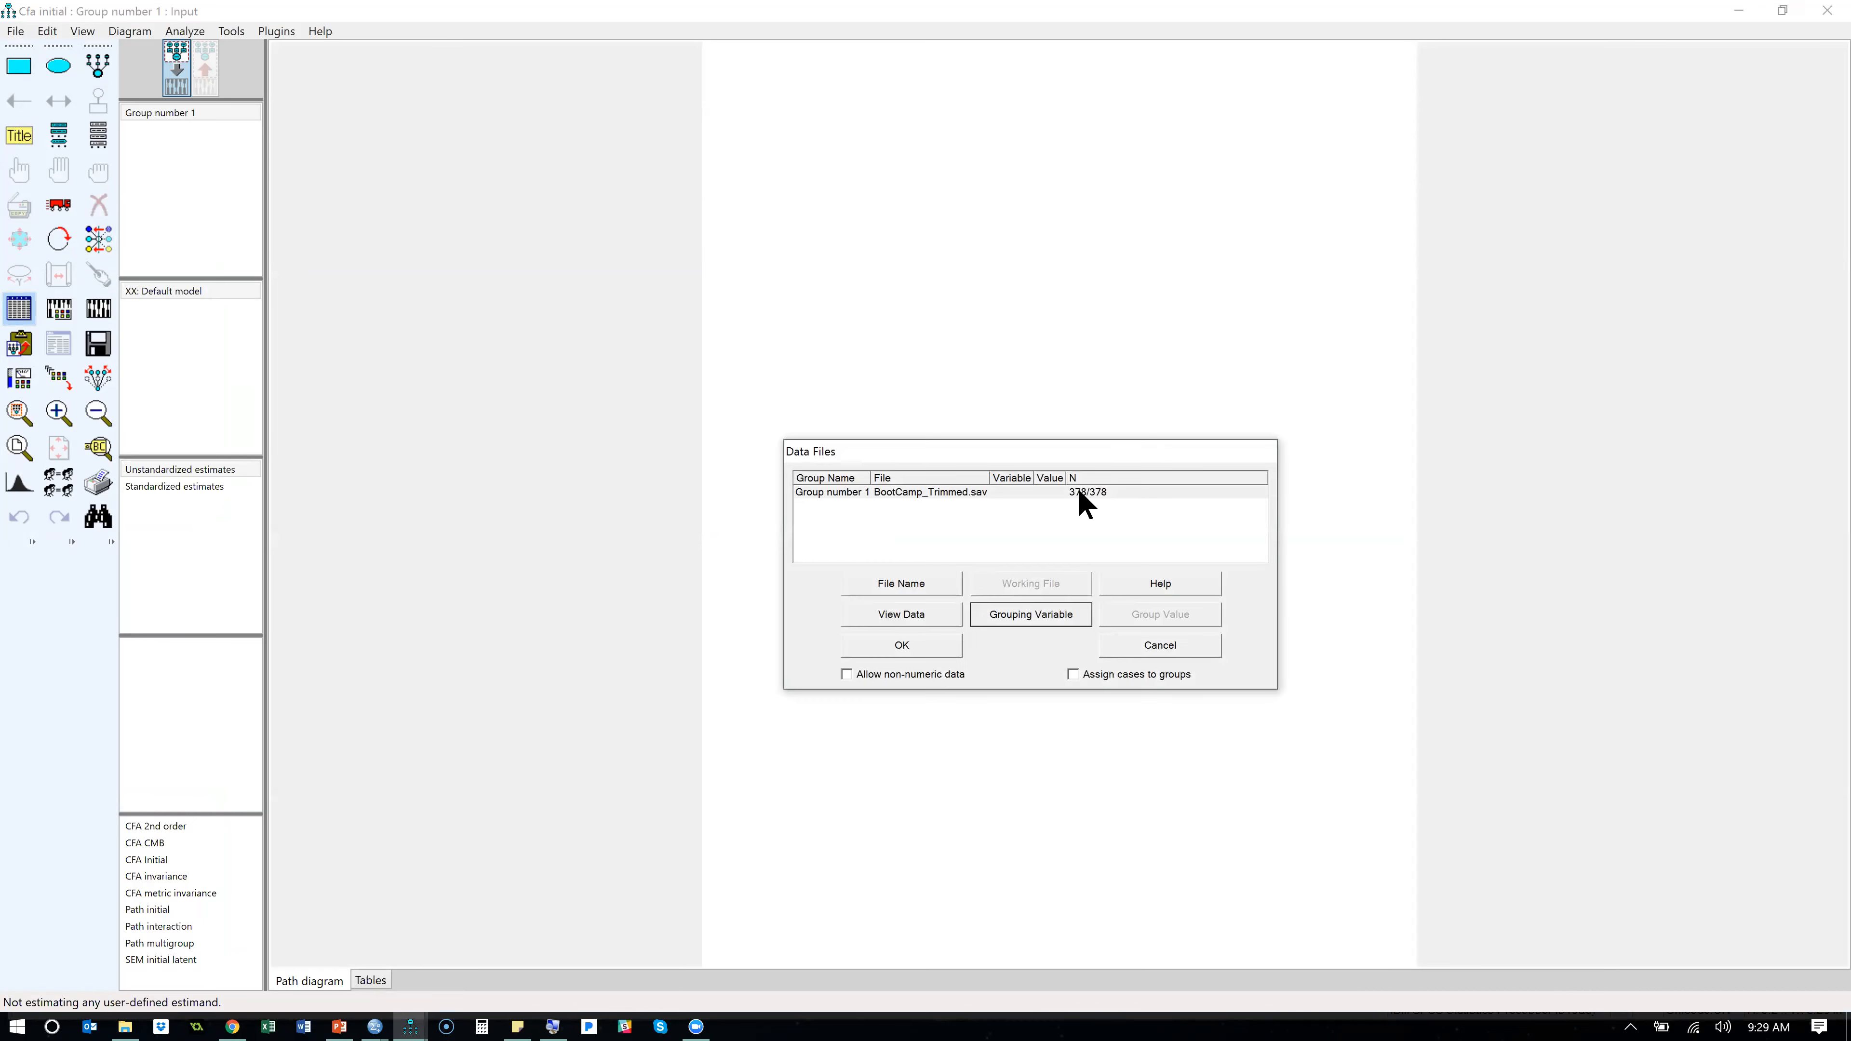
left_click(933, 649)
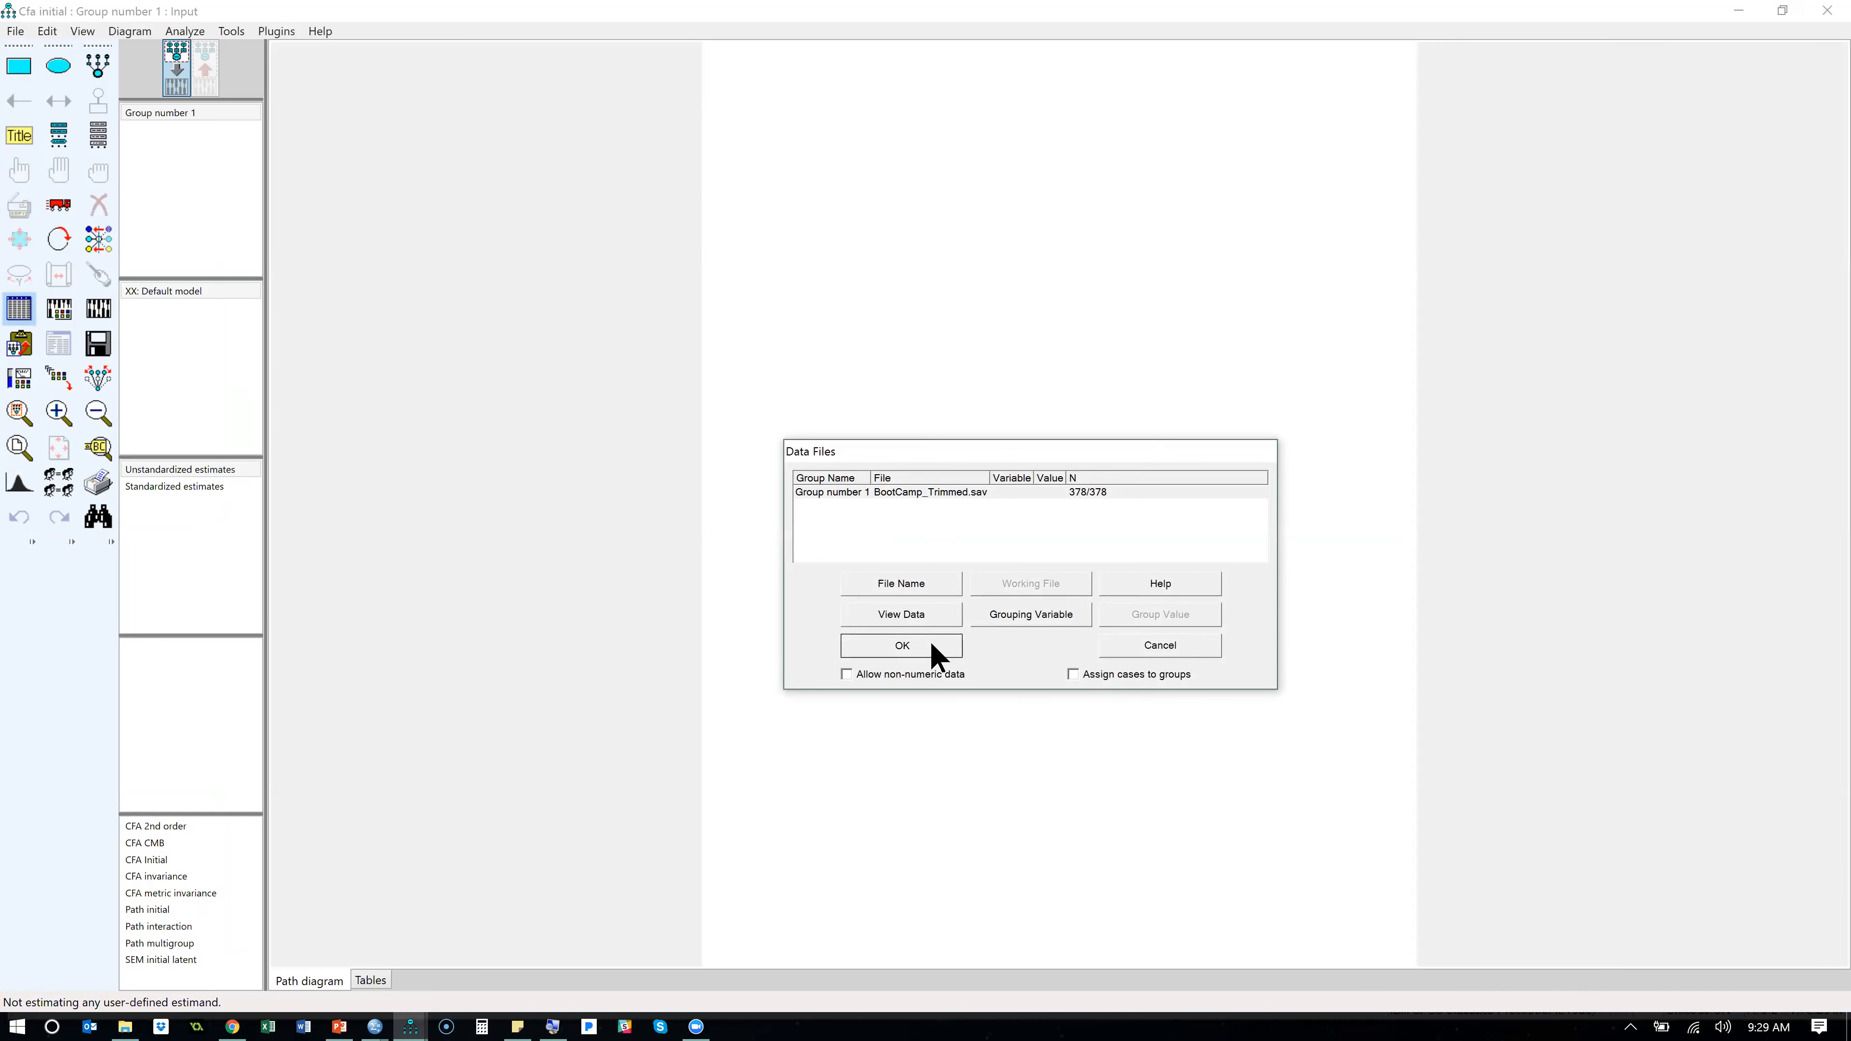
- Create the measurement model diagram from the copied pattern matrix using the Pattern Matrix Model Builder plugin
left_click(277, 33)
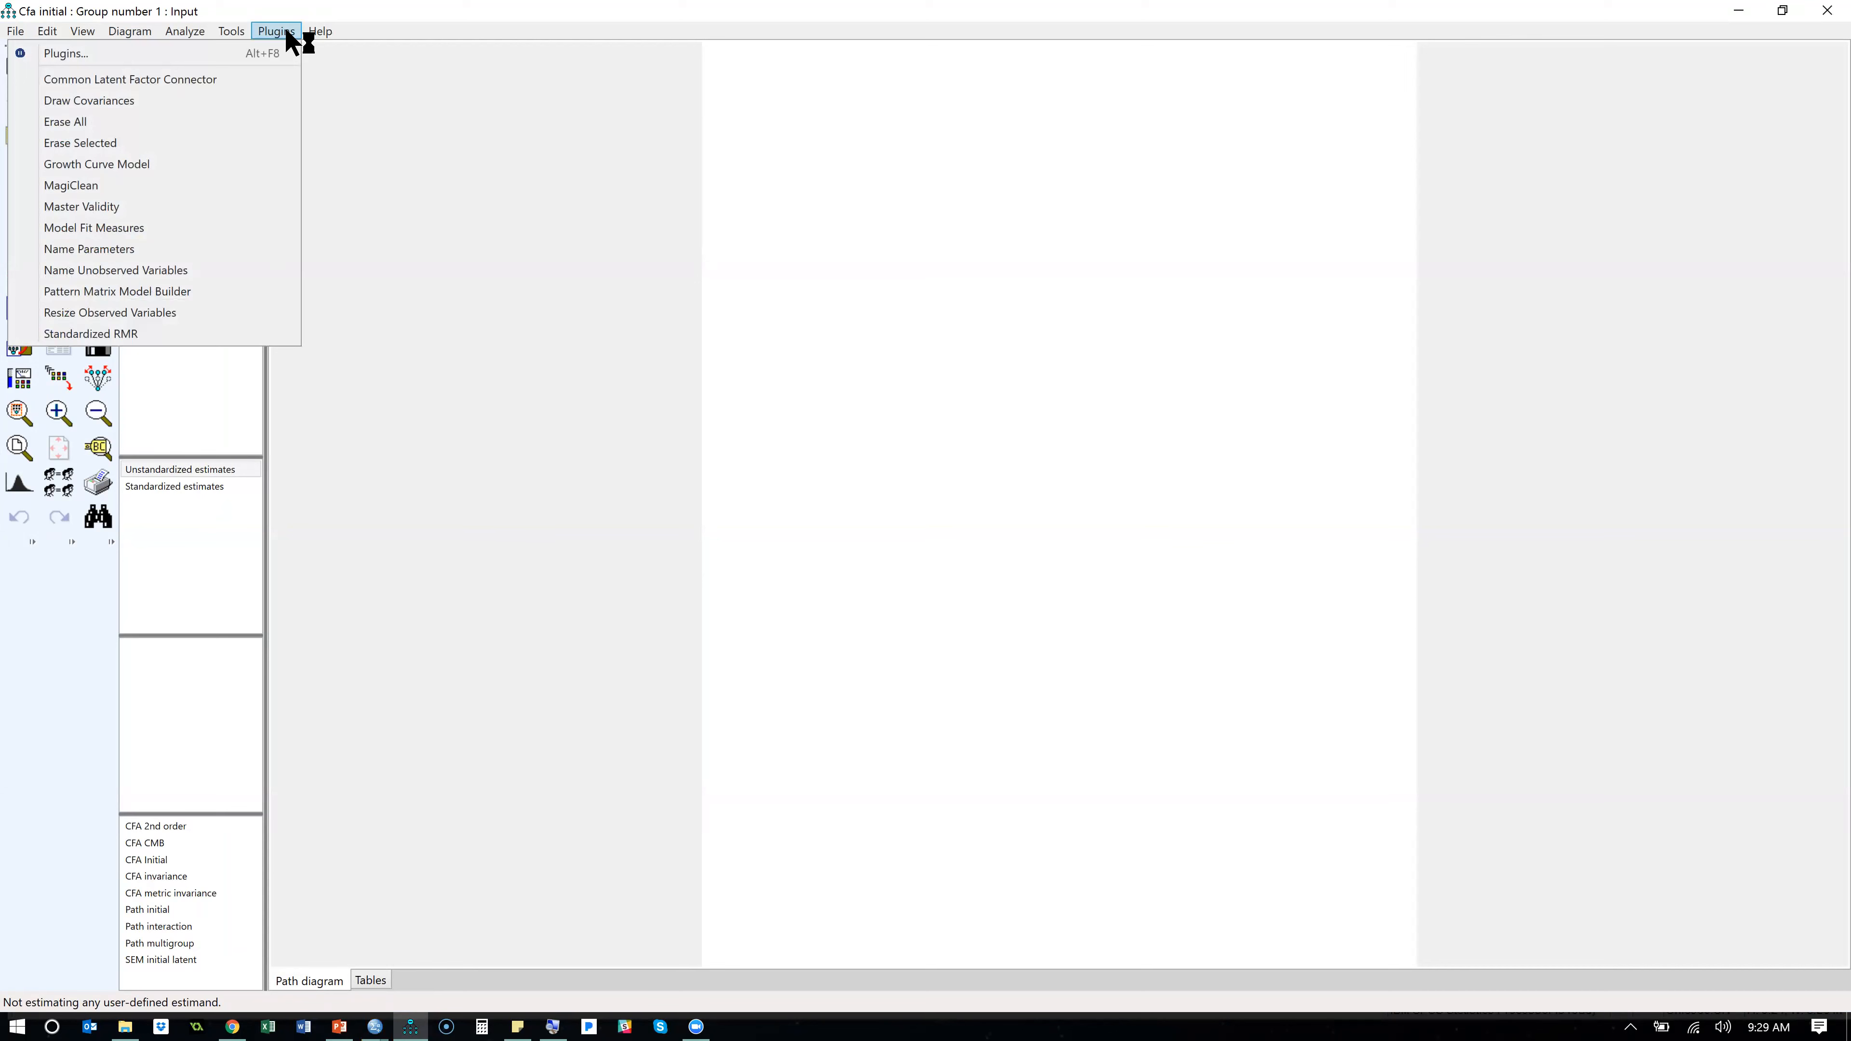
left_click(236, 291)
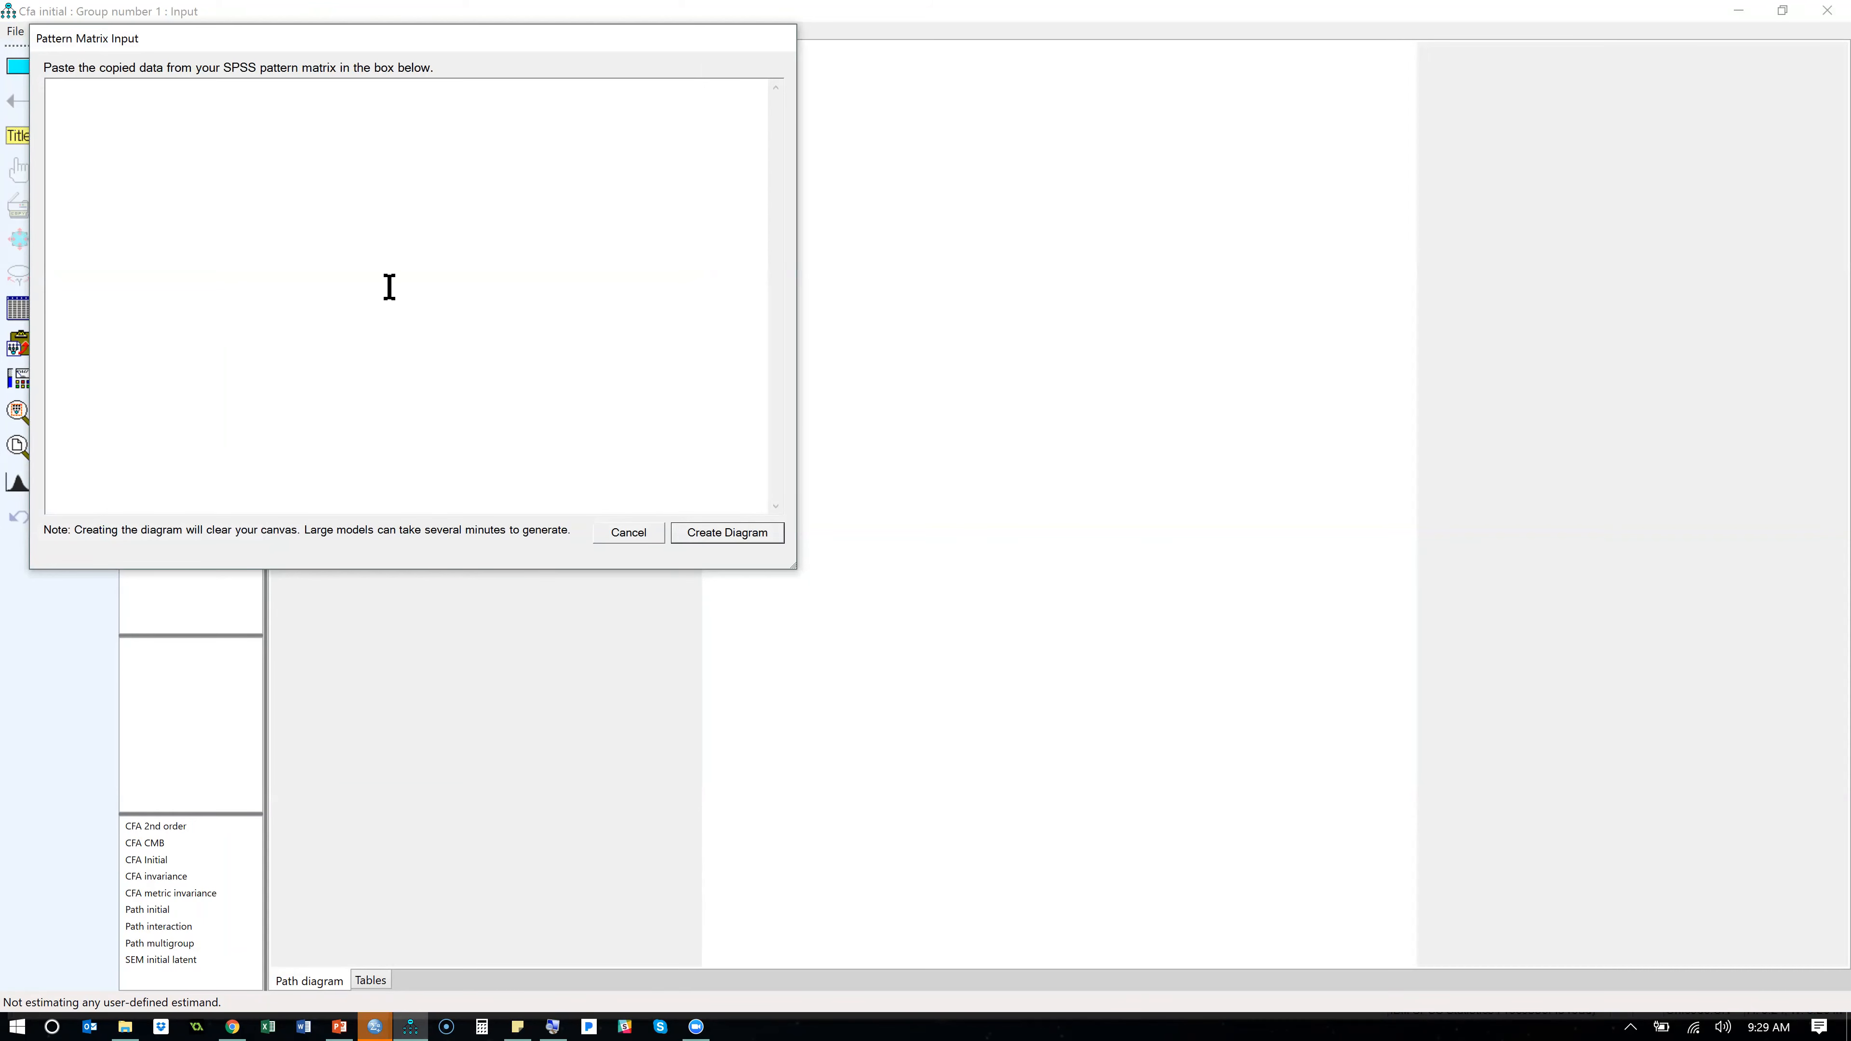
key("ctrl+v")
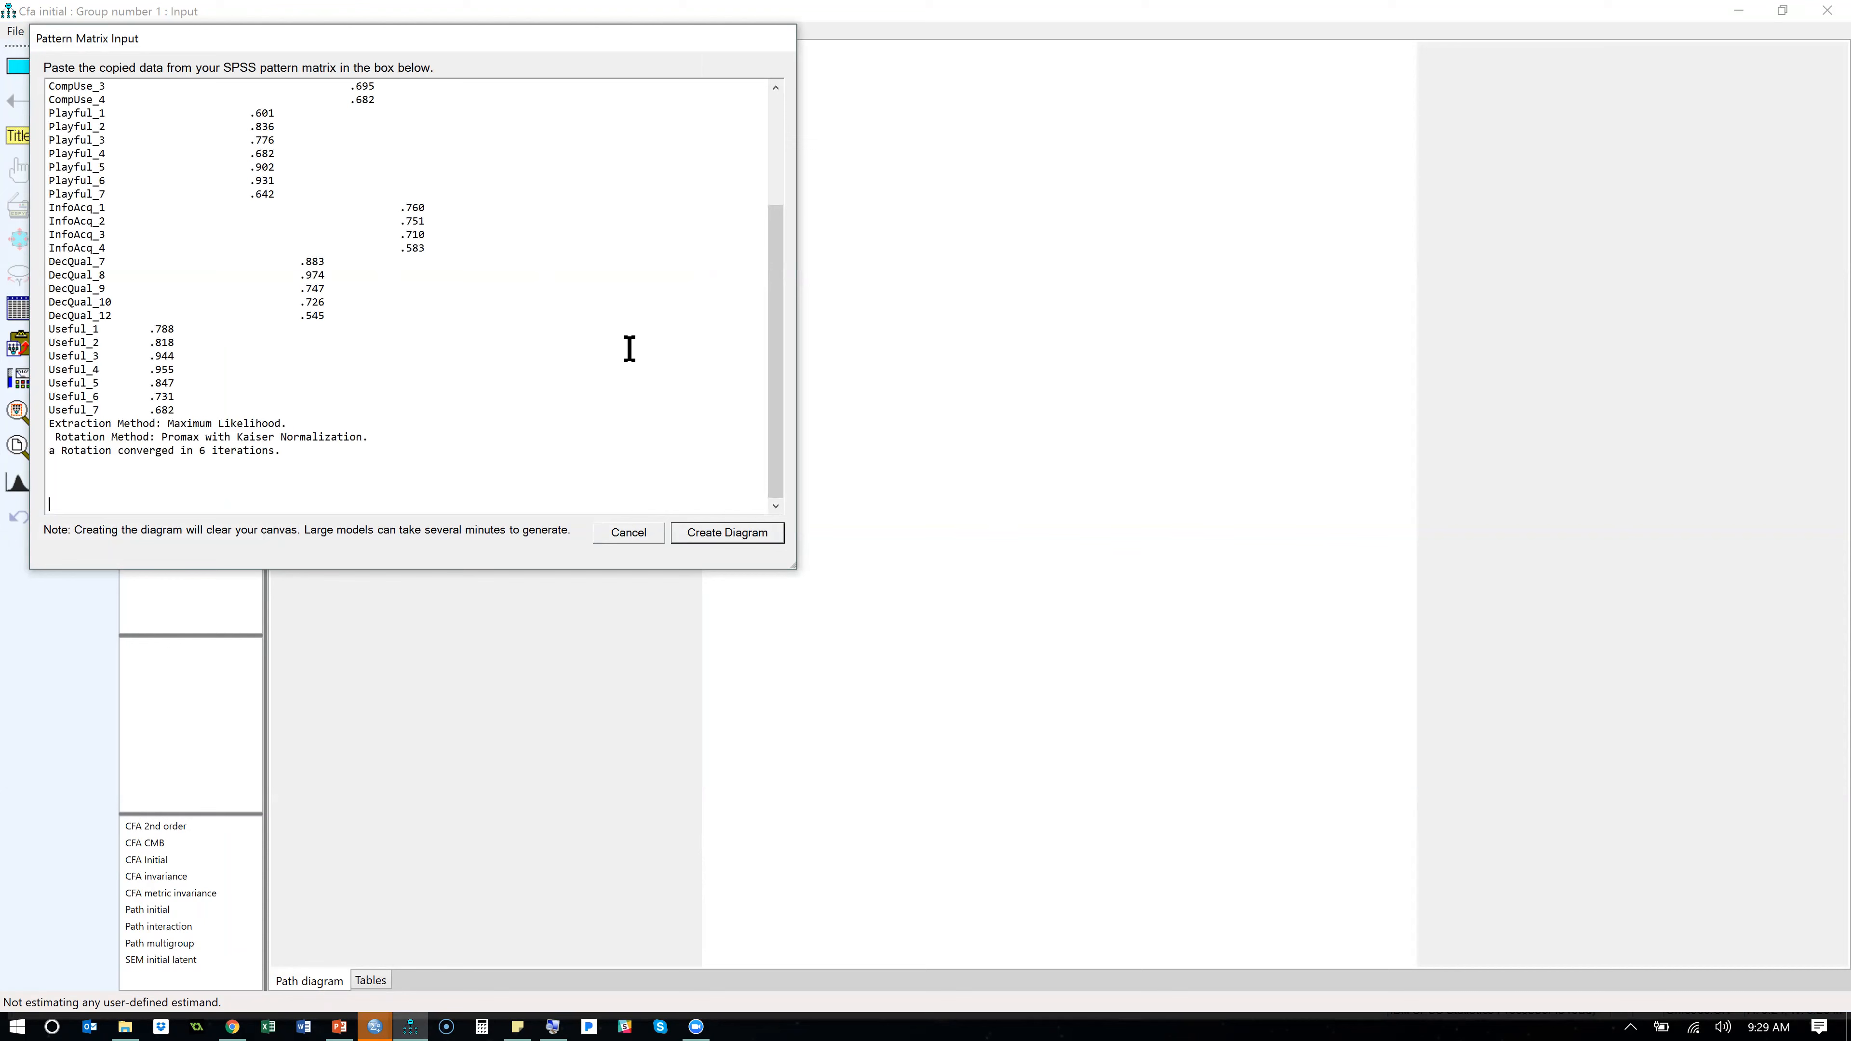
left_click(725, 532)
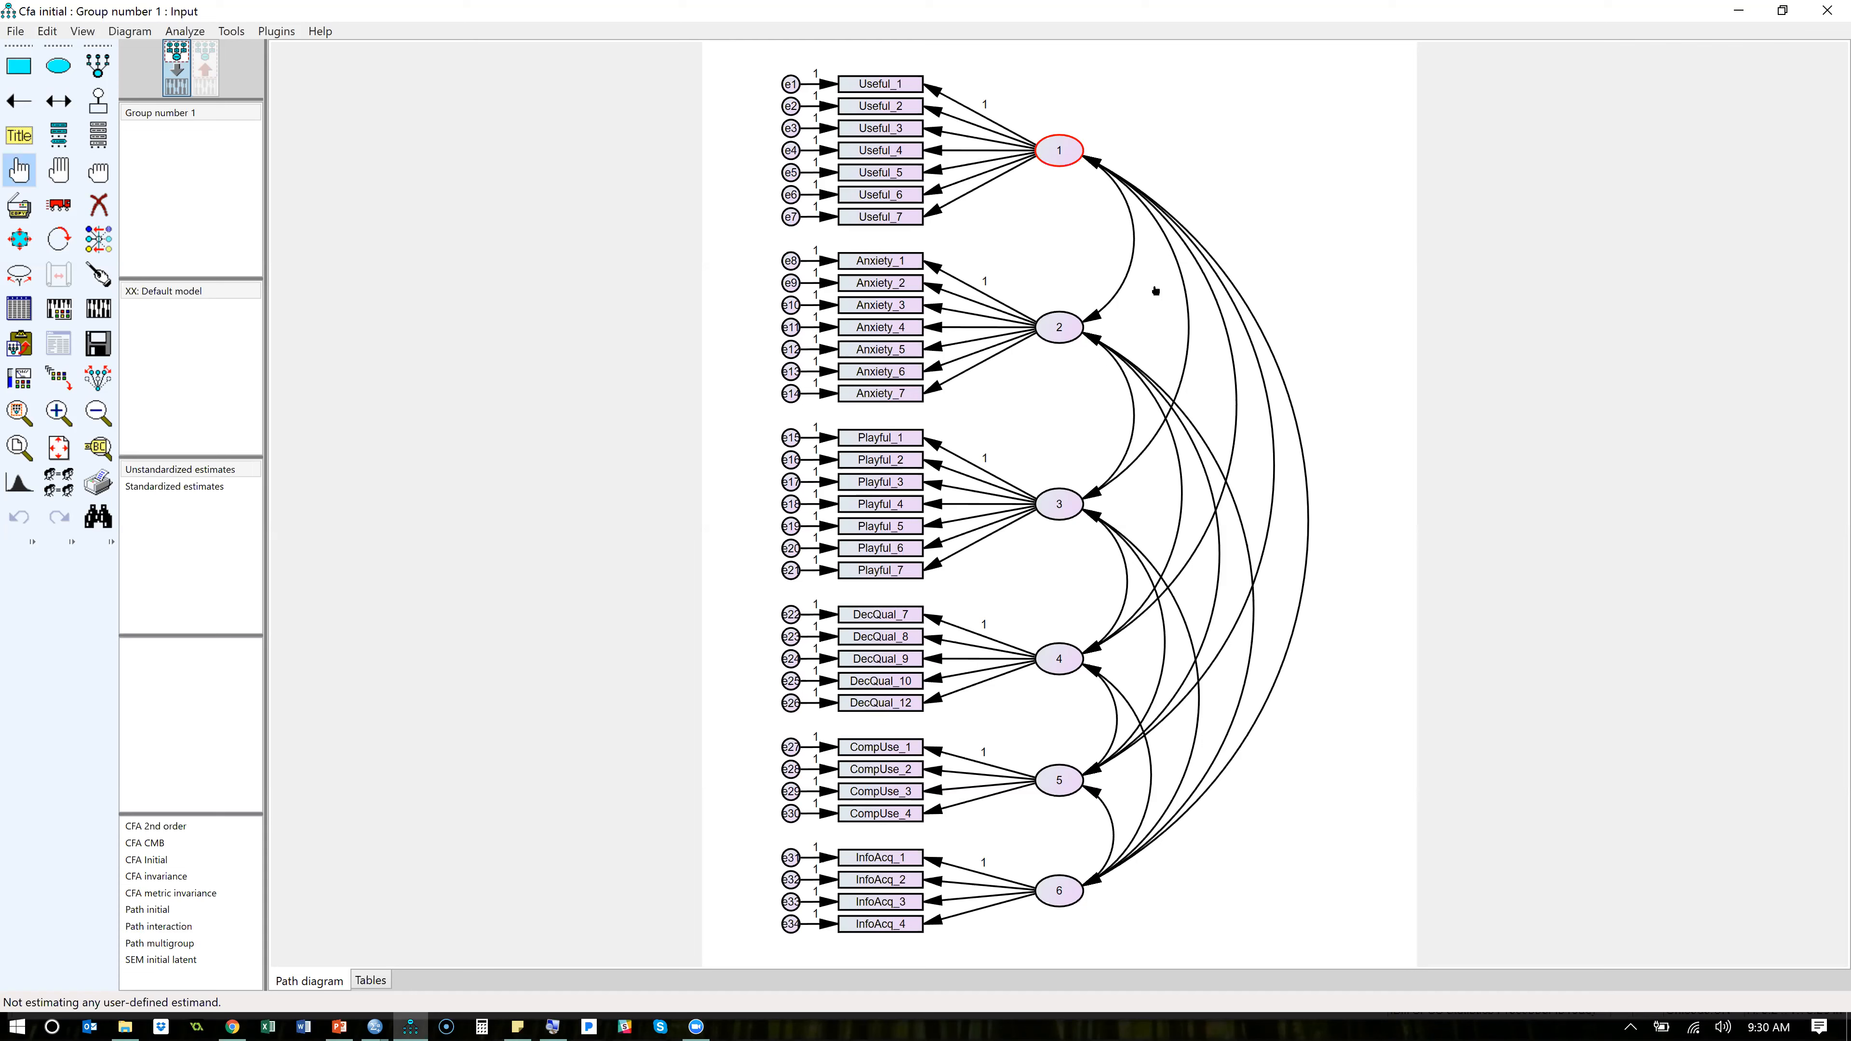
- Switch back to the BootCamp_Trimmed data in SPSS, reopen Factor Analysis and review its descriptives settings
key("alt+Tab")
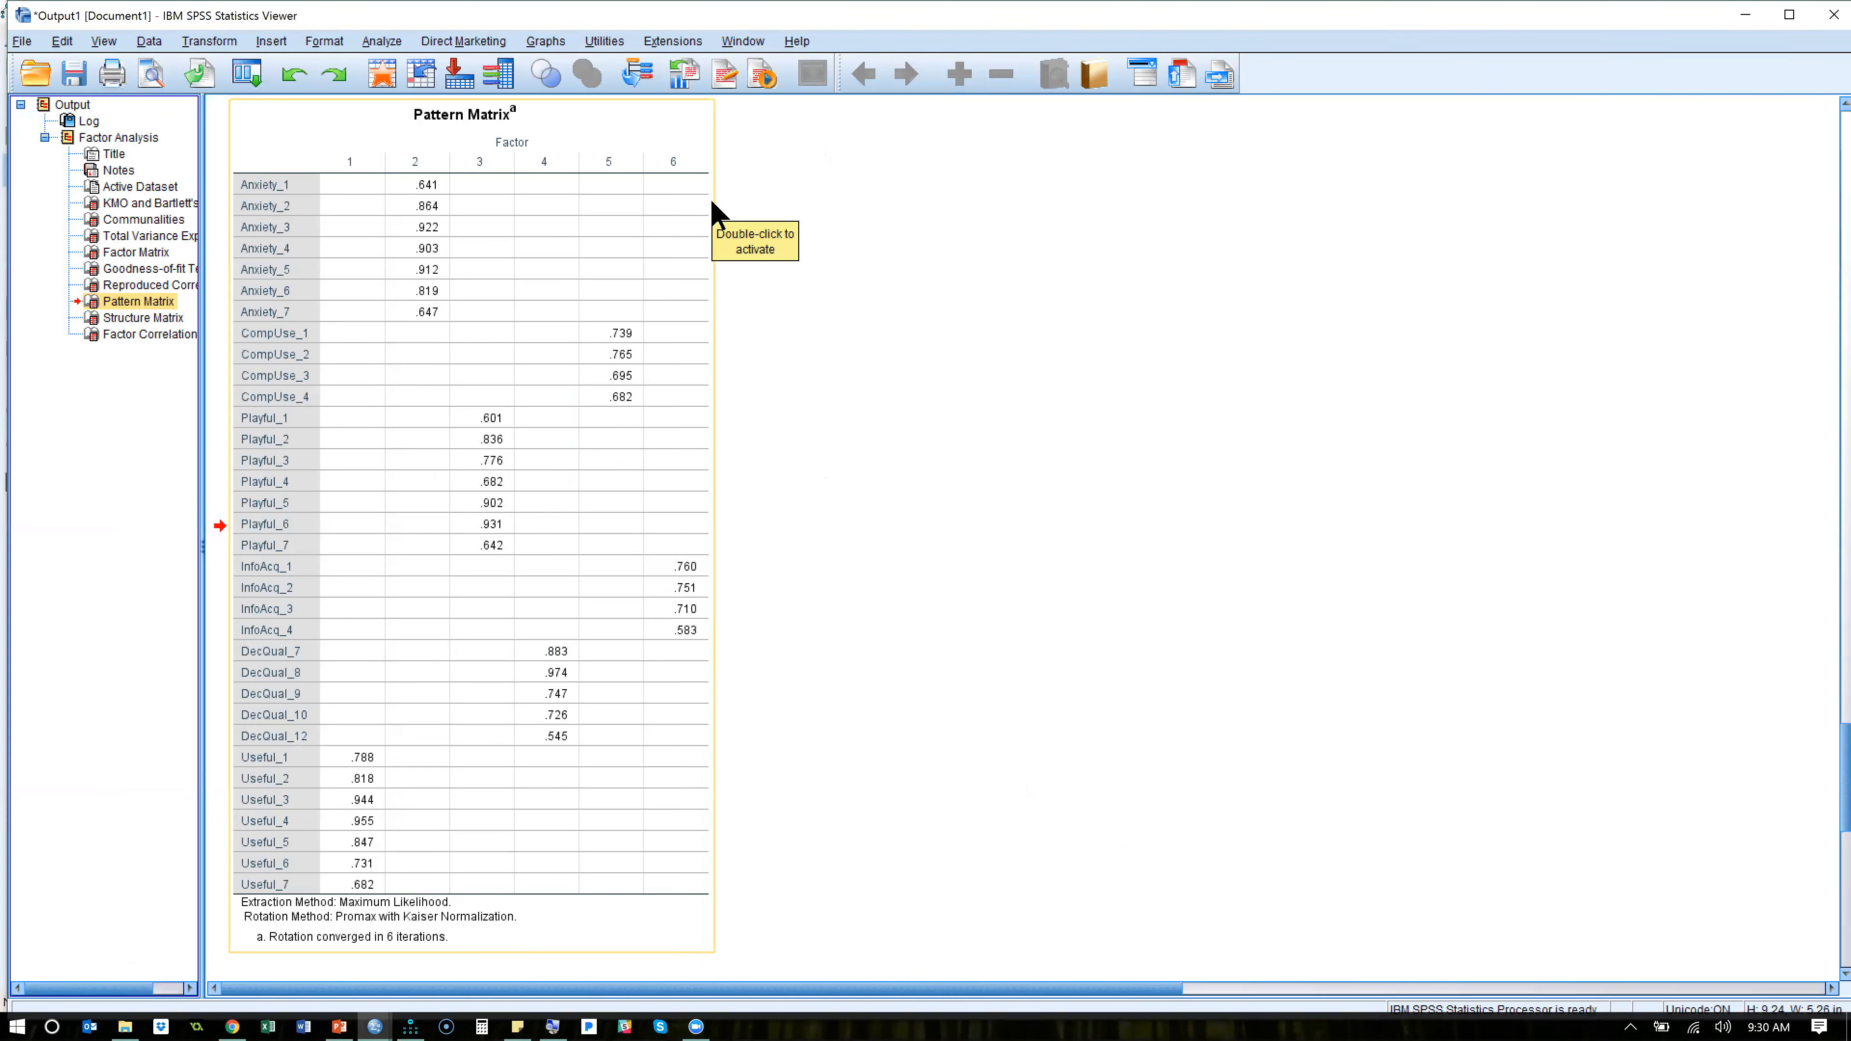
key("alt+Tab")
key("alt+Tab")
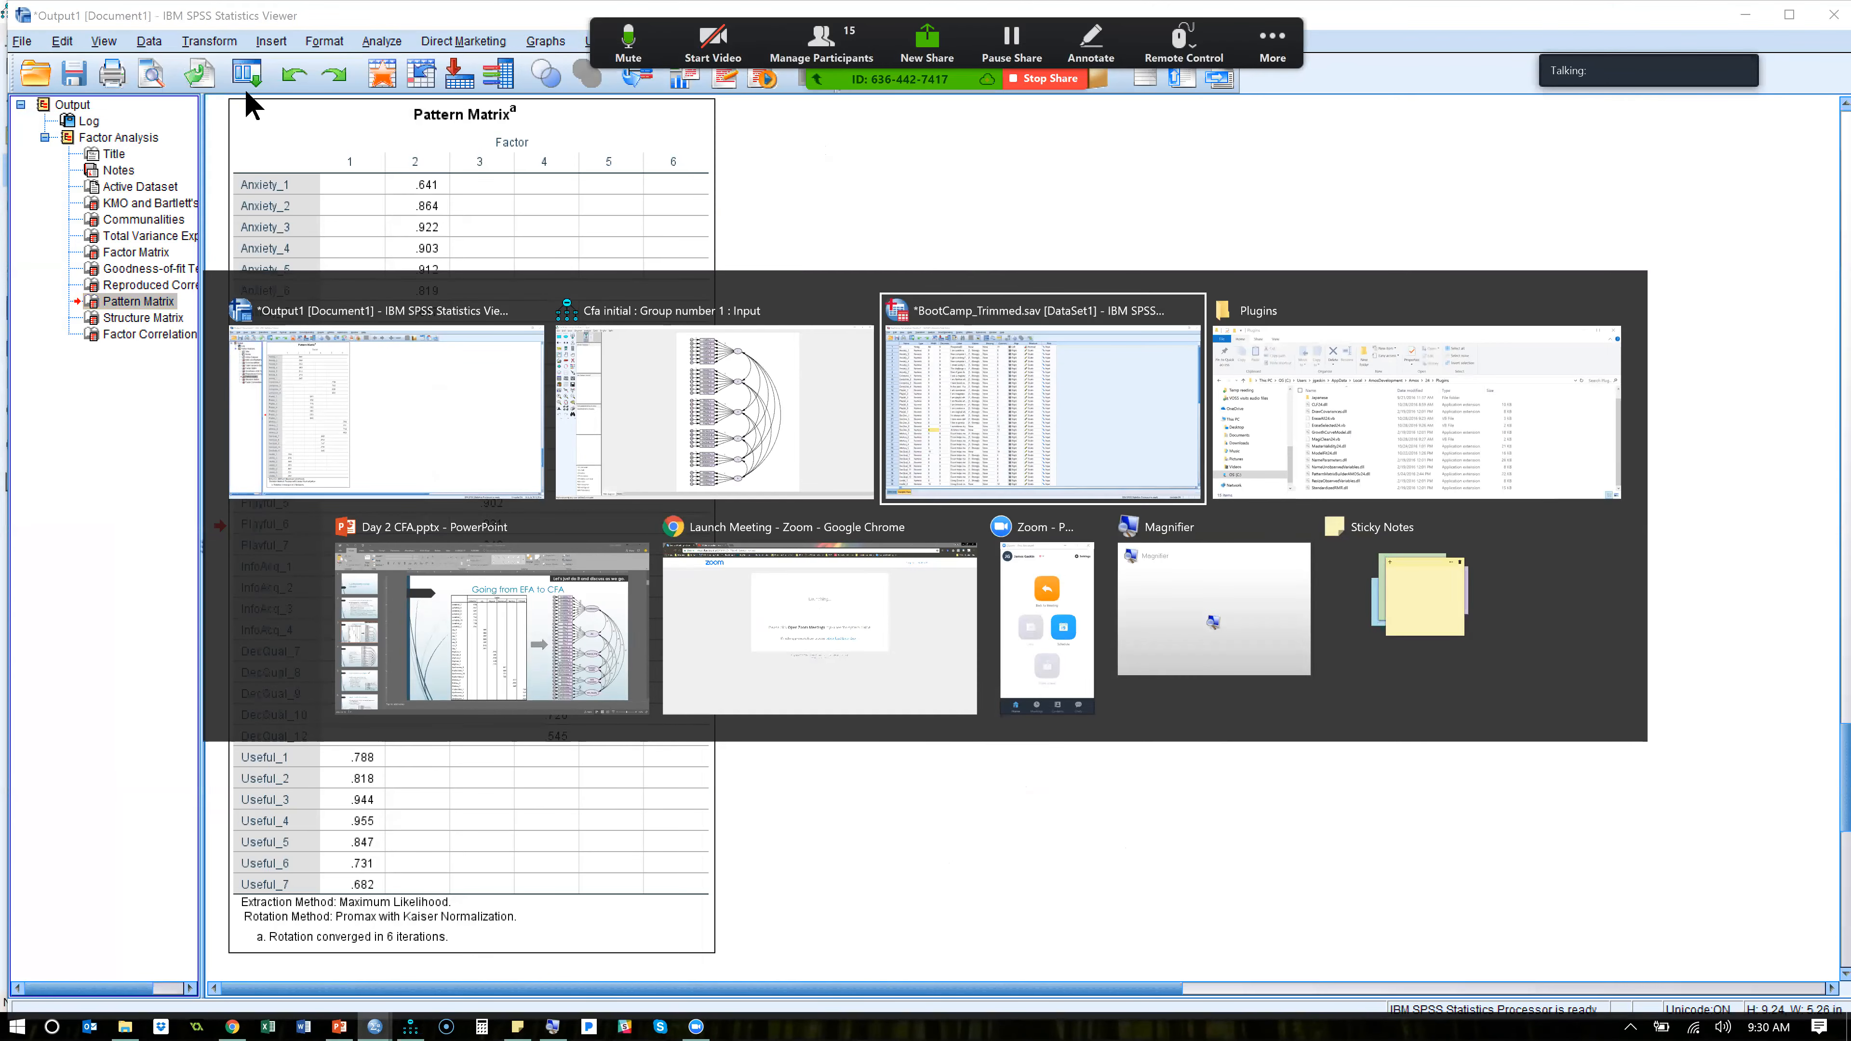
left_click(165, 71)
left_click(188, 108)
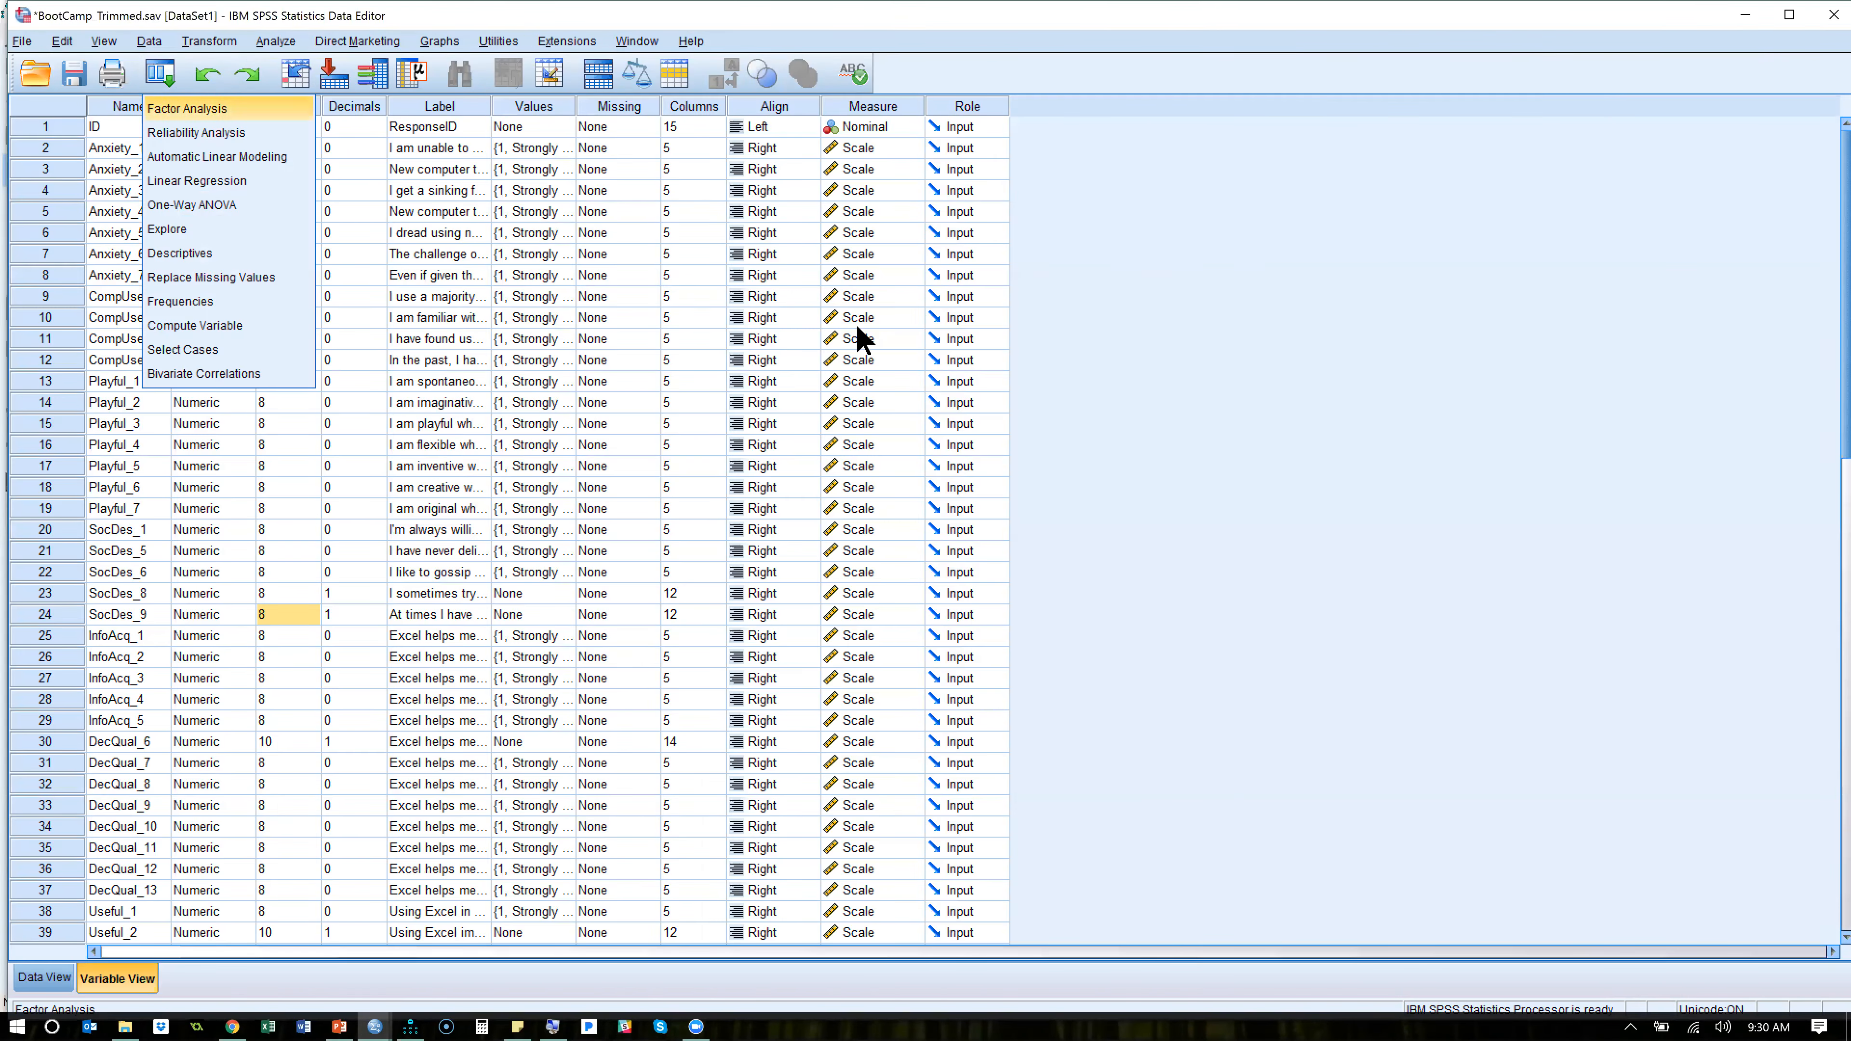
left_click(1202, 247)
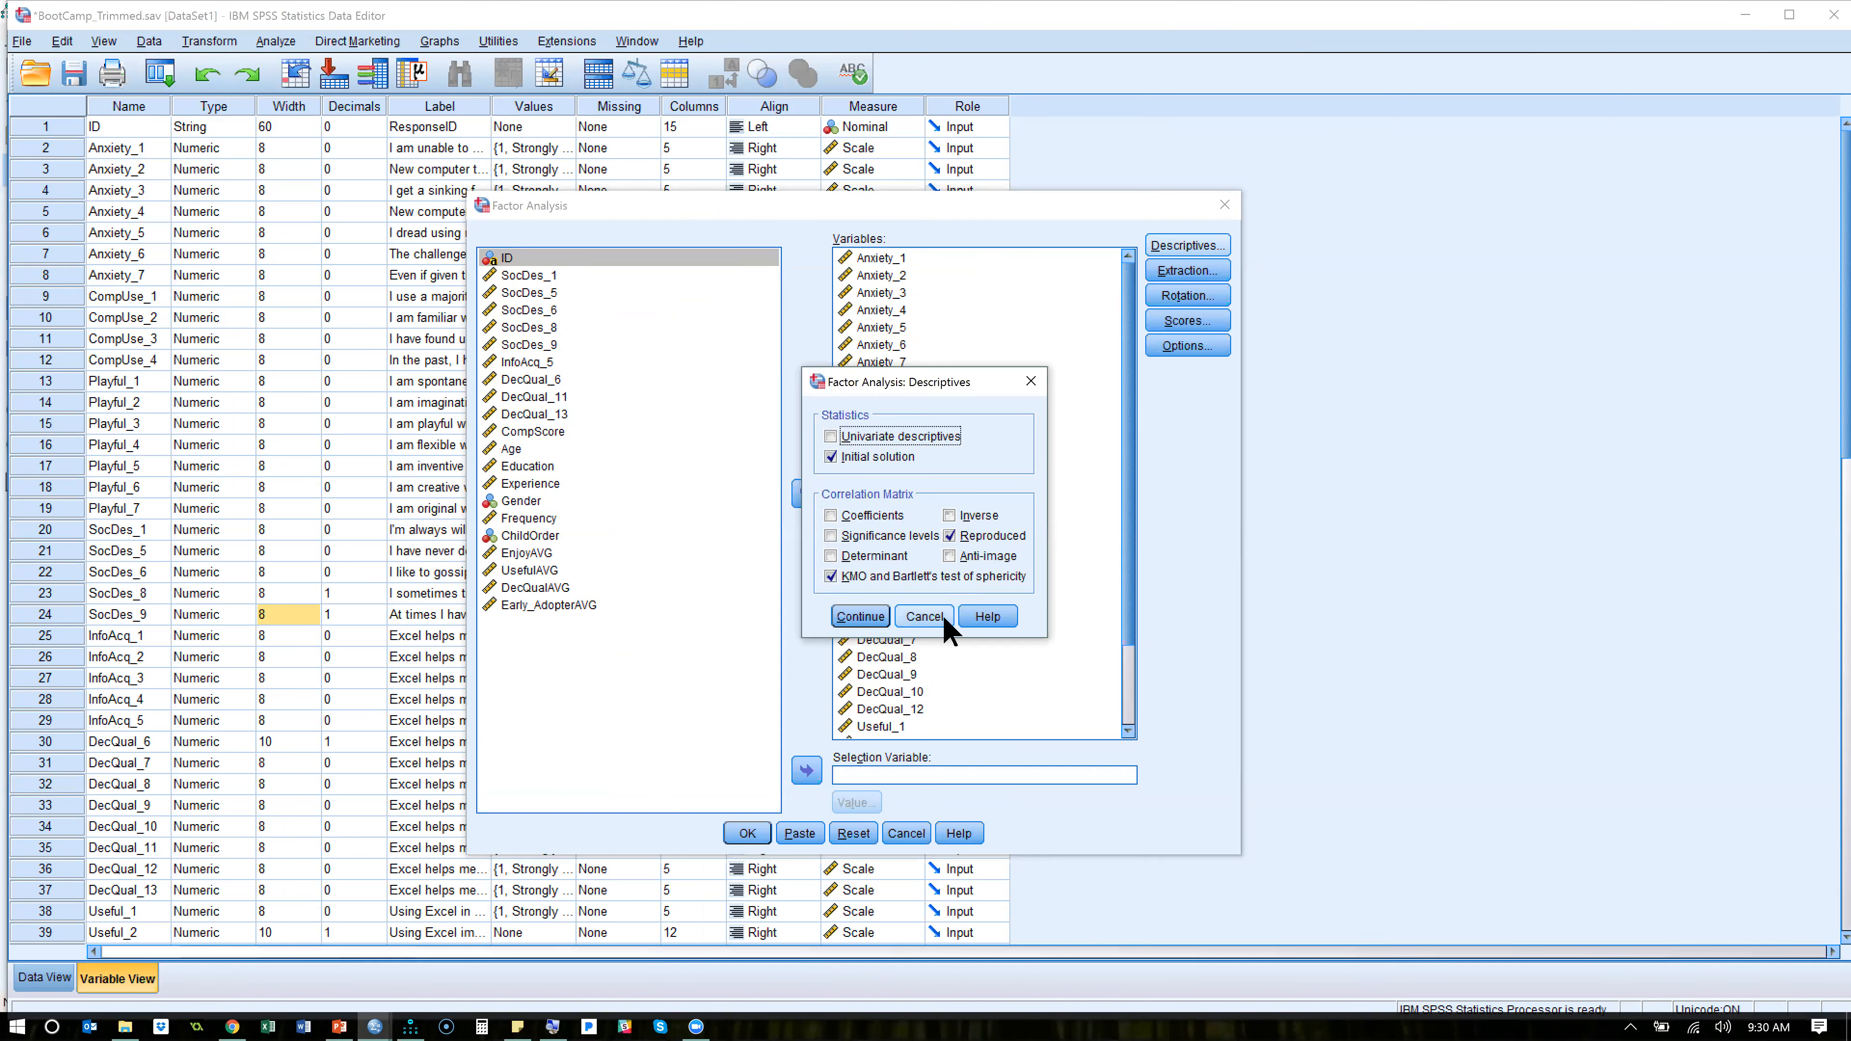
left_click(924, 617)
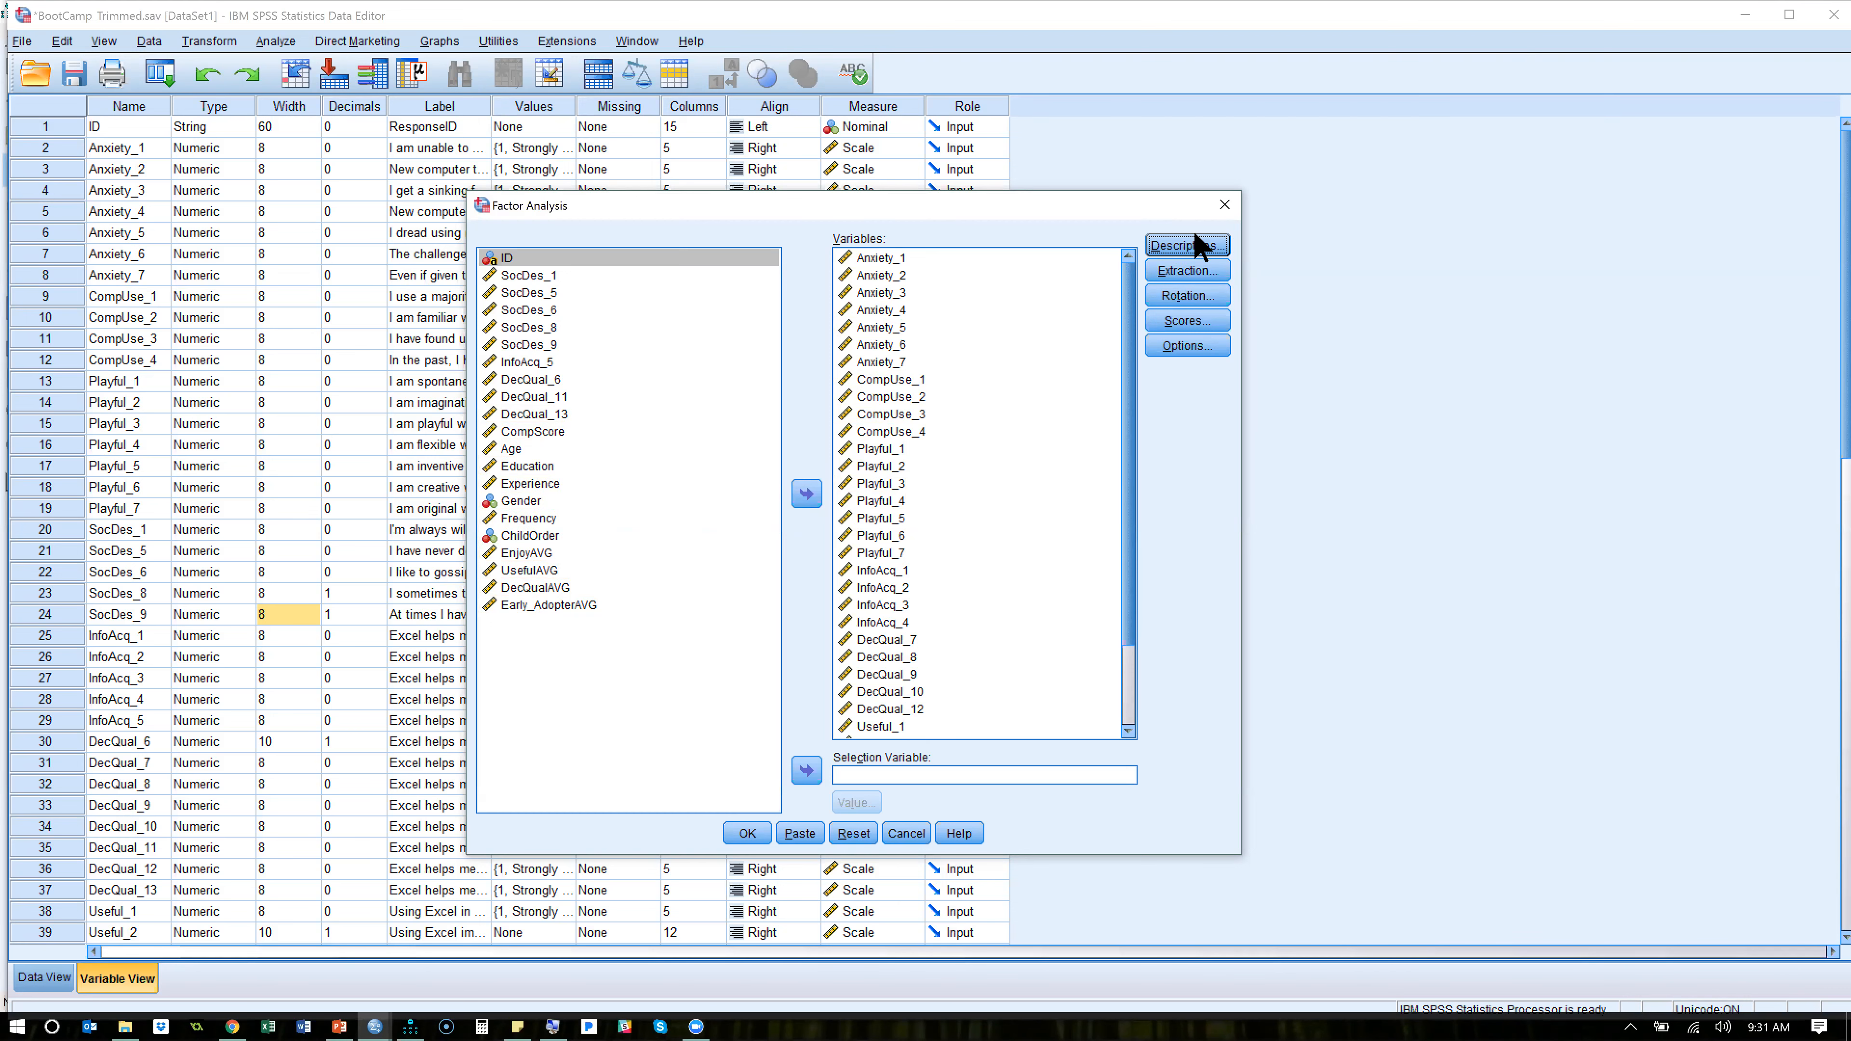
left_click(1187, 246)
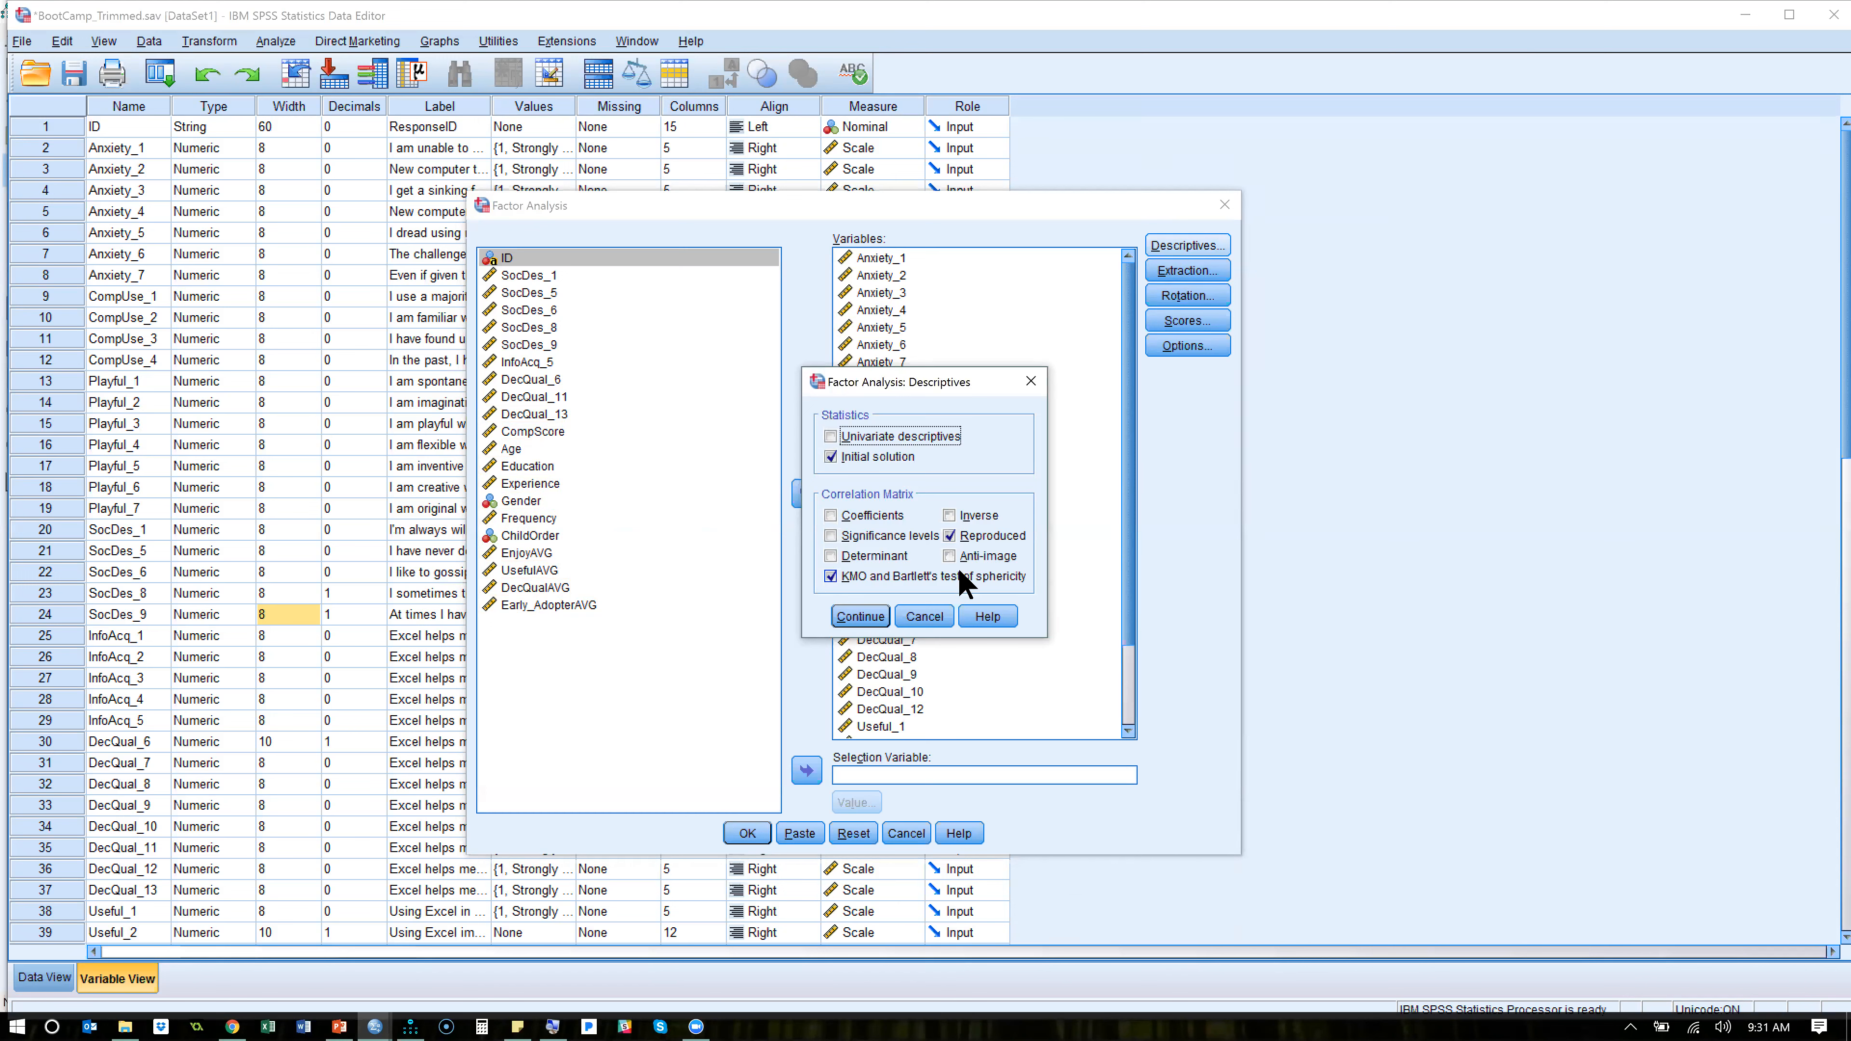
left_click(927, 619)
- Review the extraction, rotation and options settings, and close the factor analysis without running it
left_click(1200, 264)
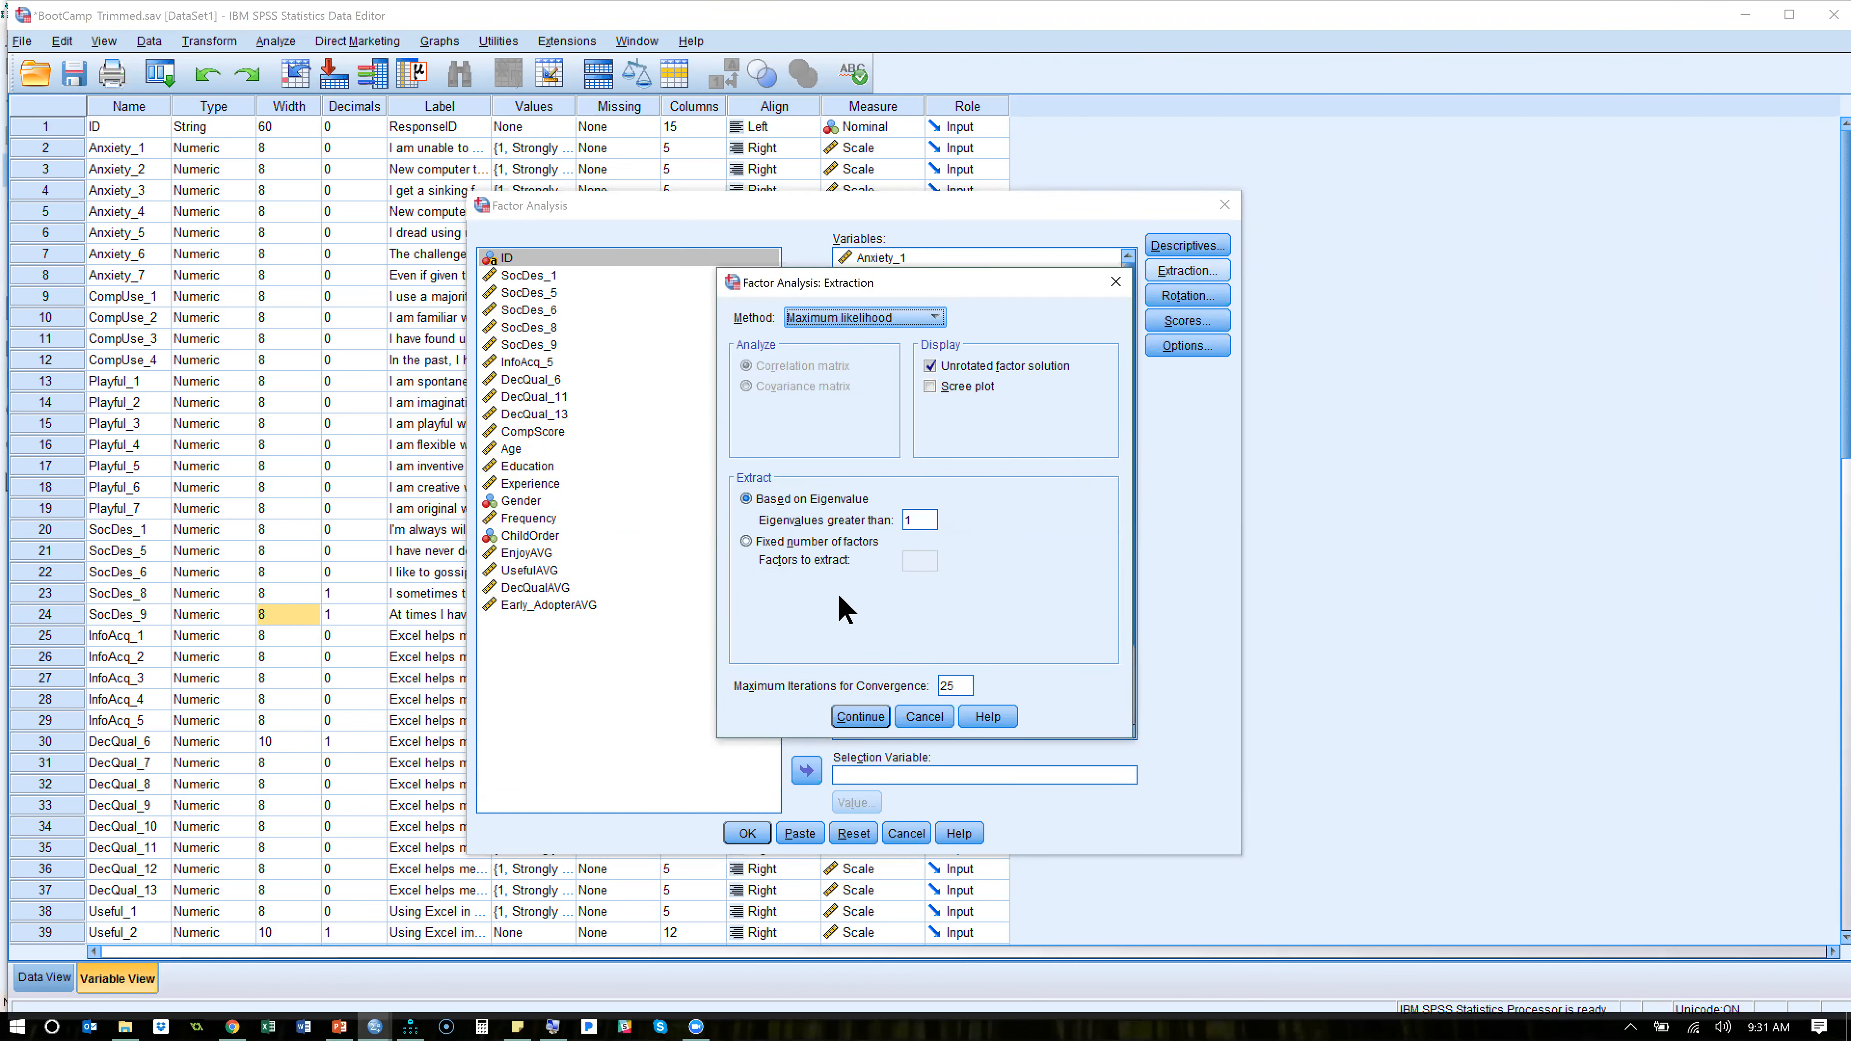
left_click(853, 715)
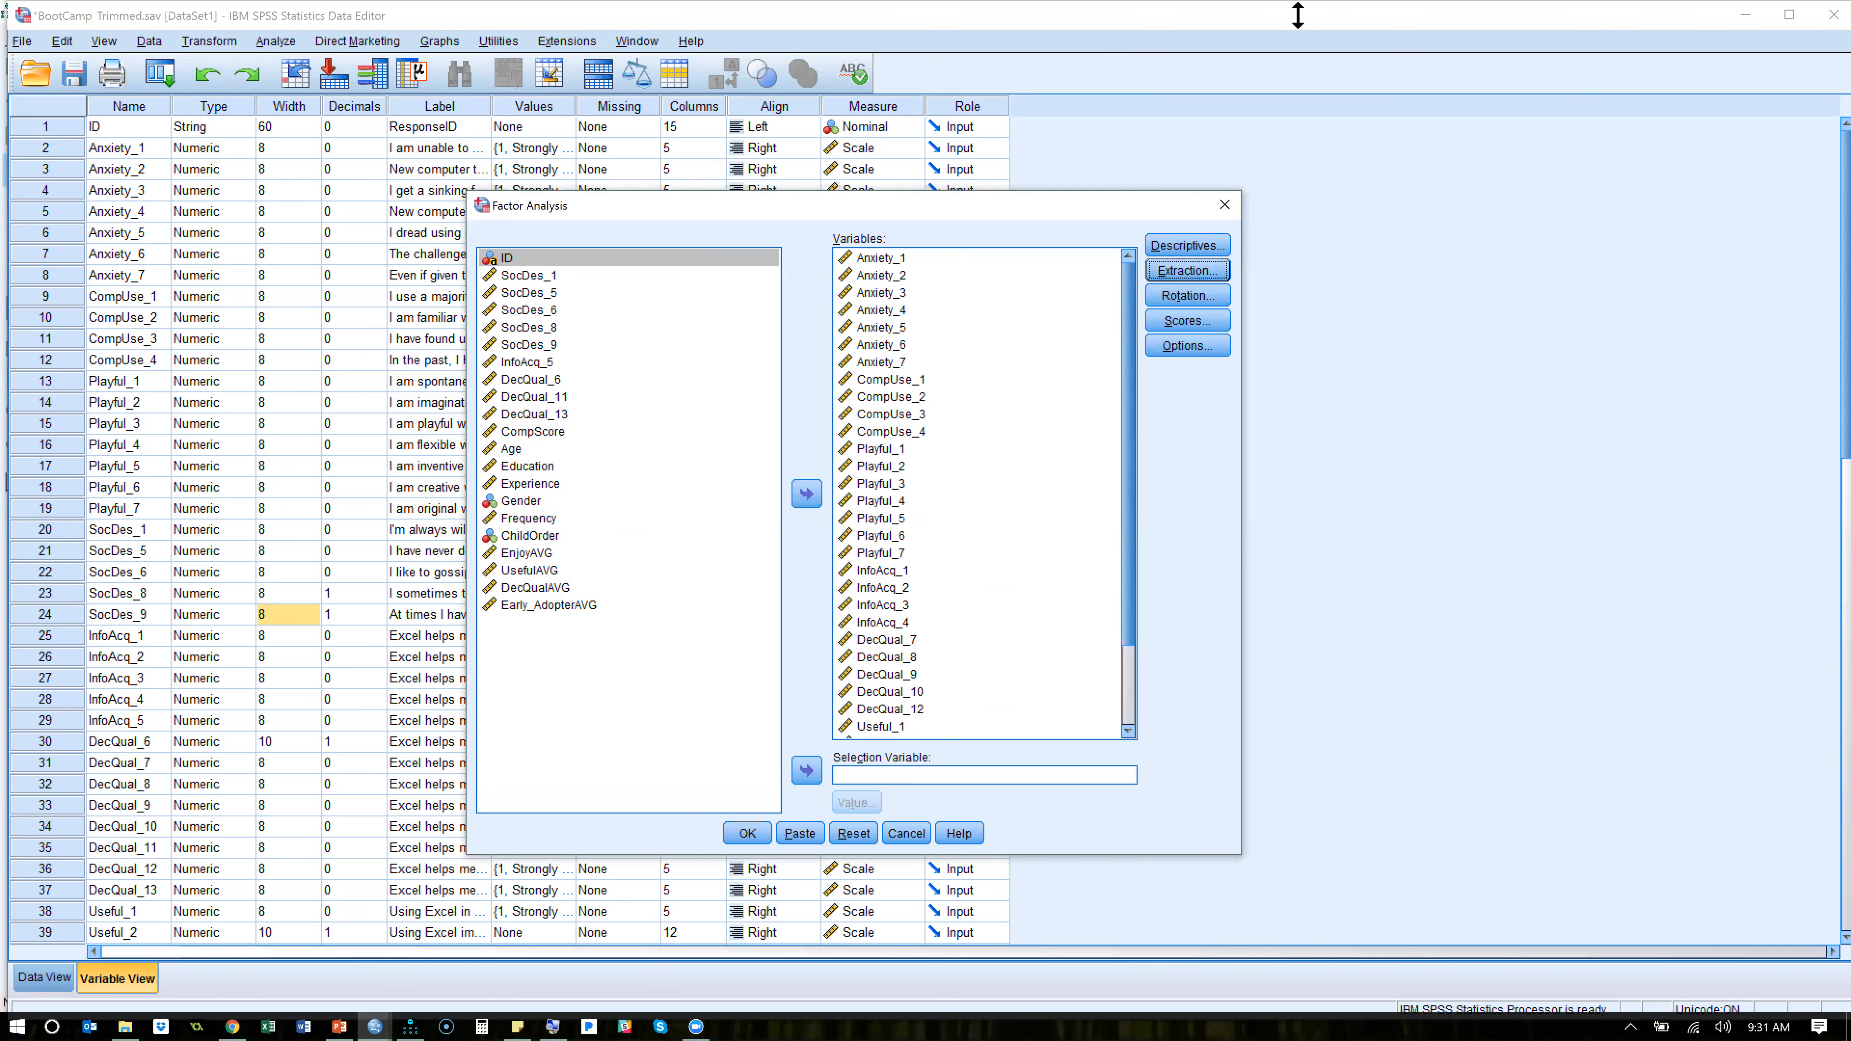
left_click(1193, 299)
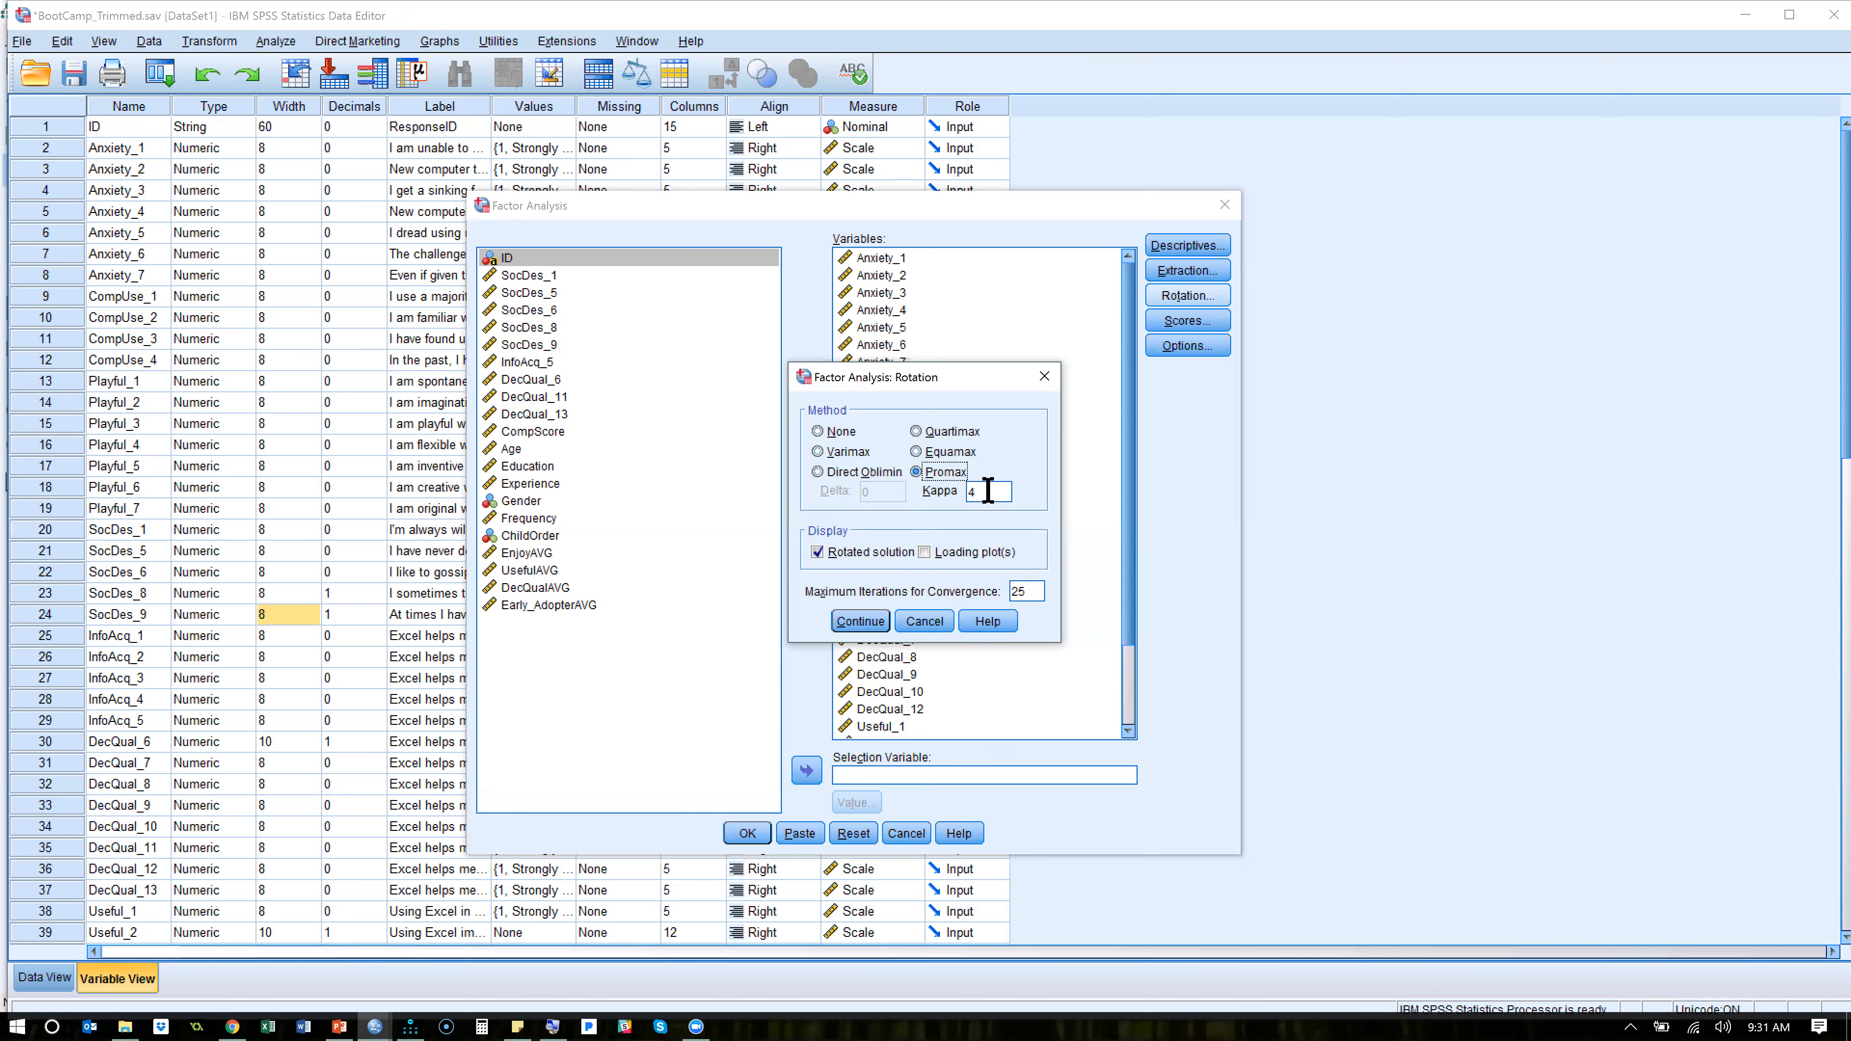
left_click(878, 621)
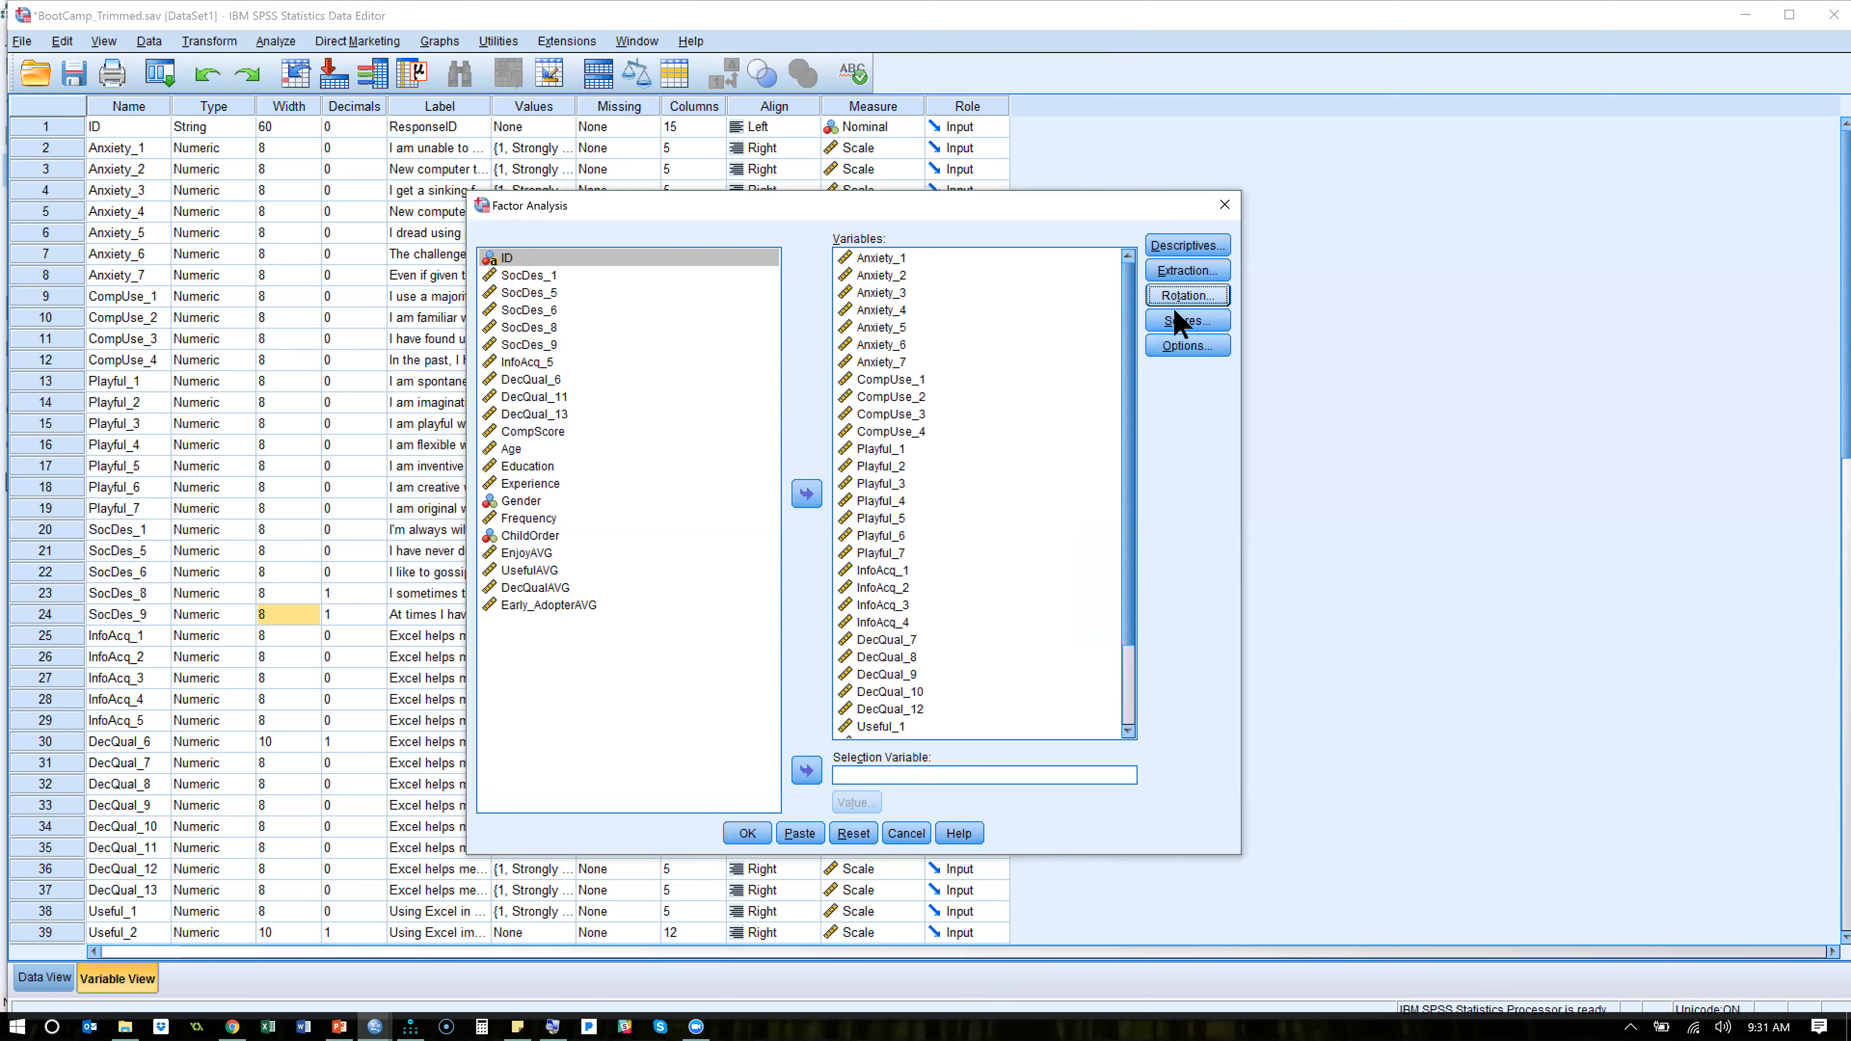
left_click(1190, 347)
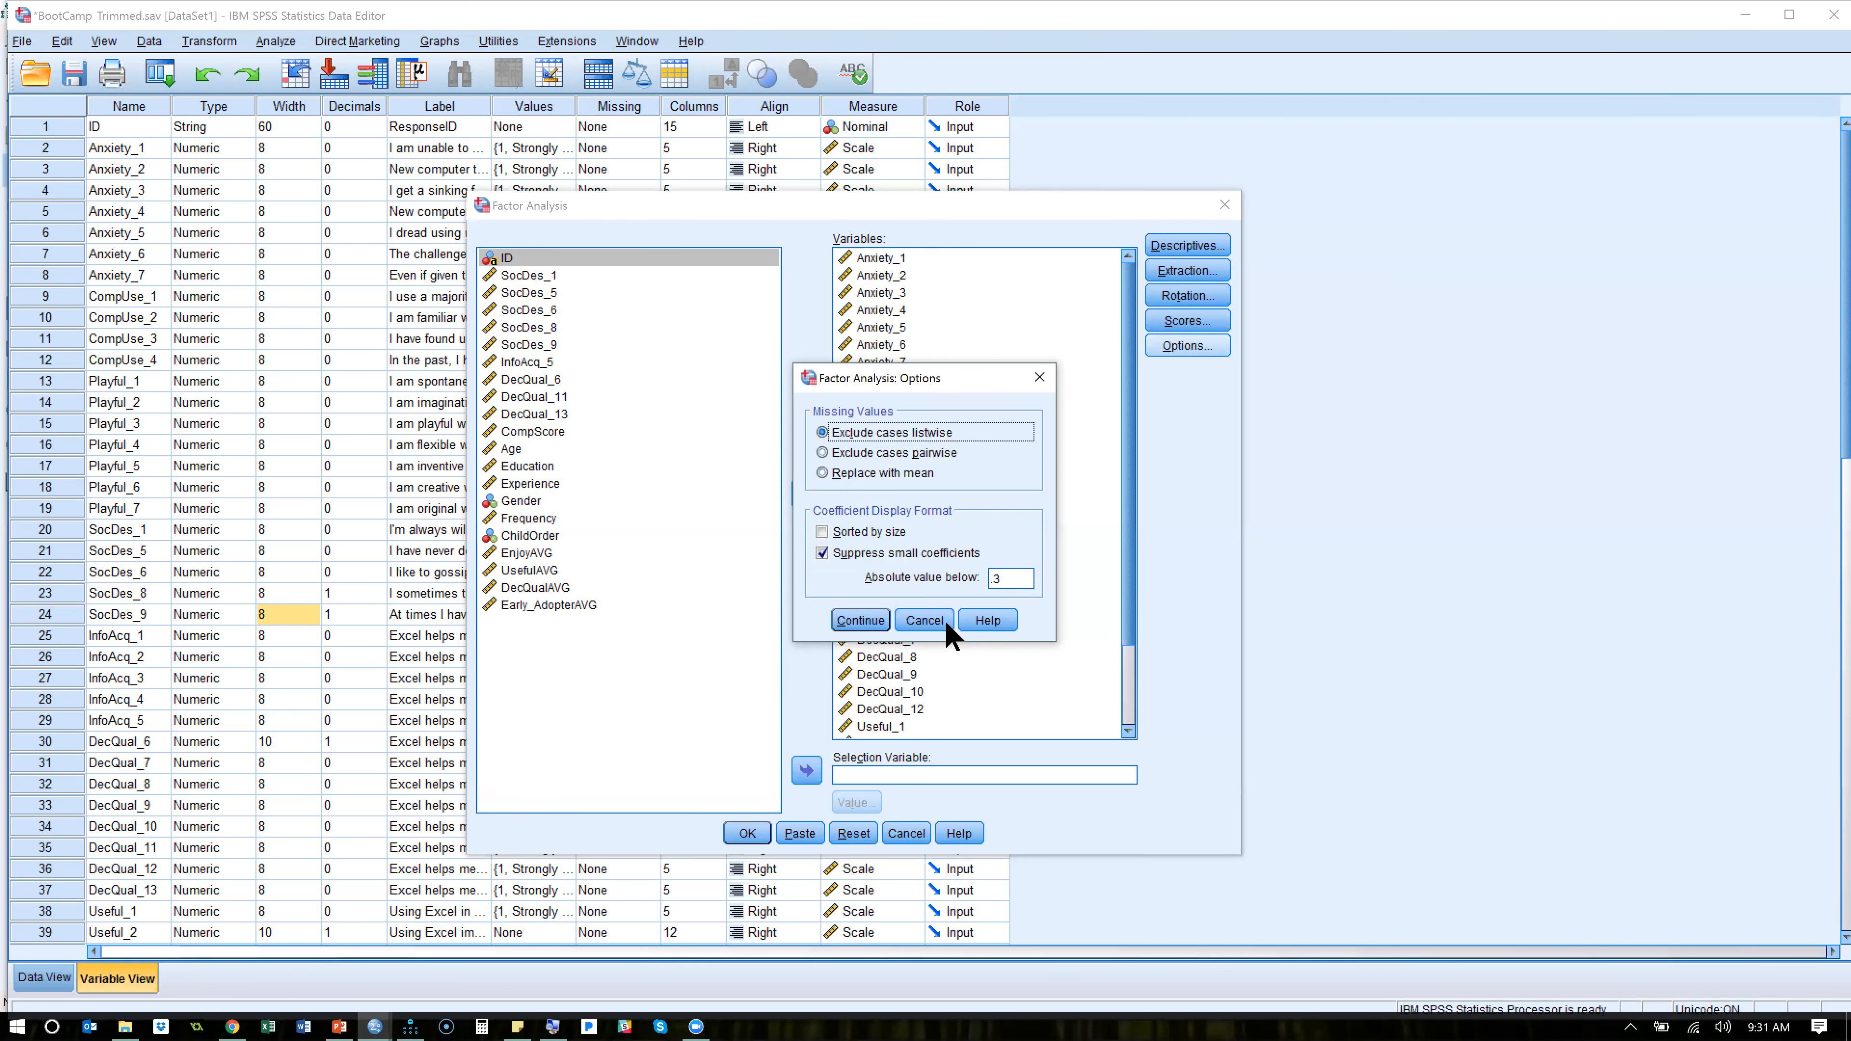
left_click(926, 623)
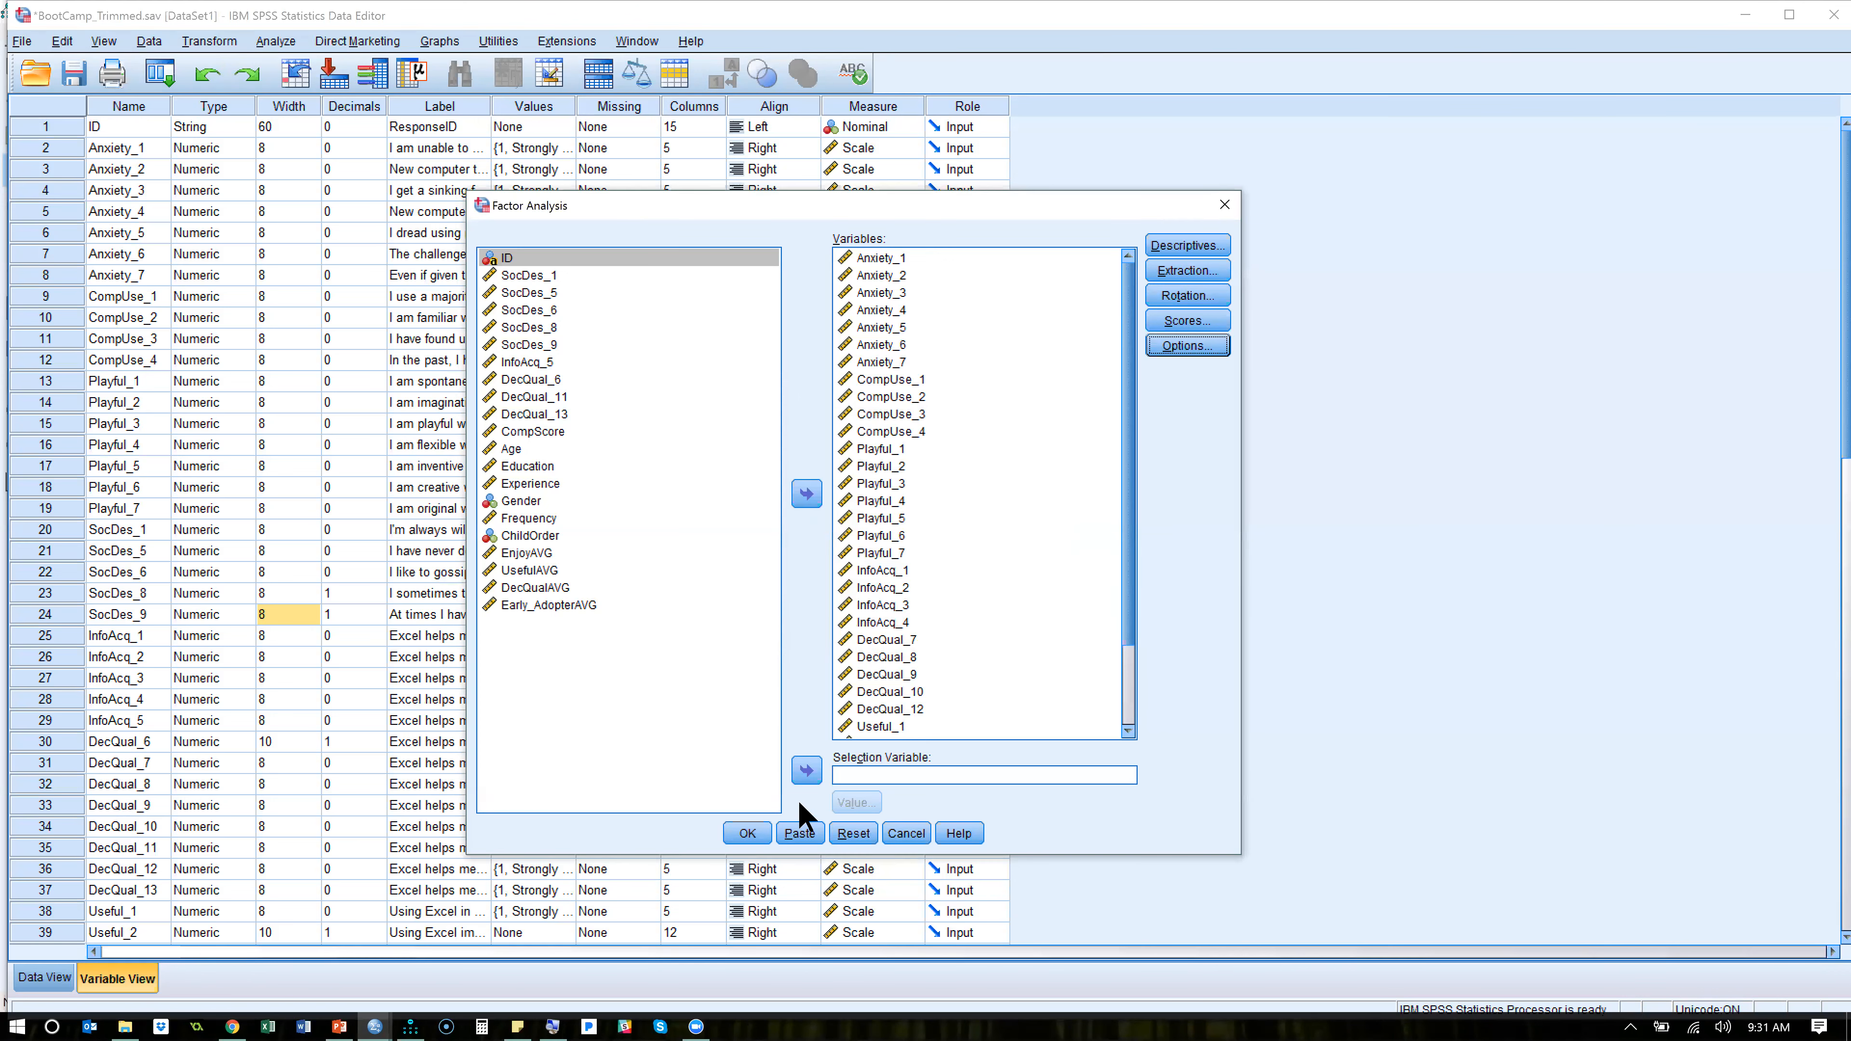
left_click(912, 832)
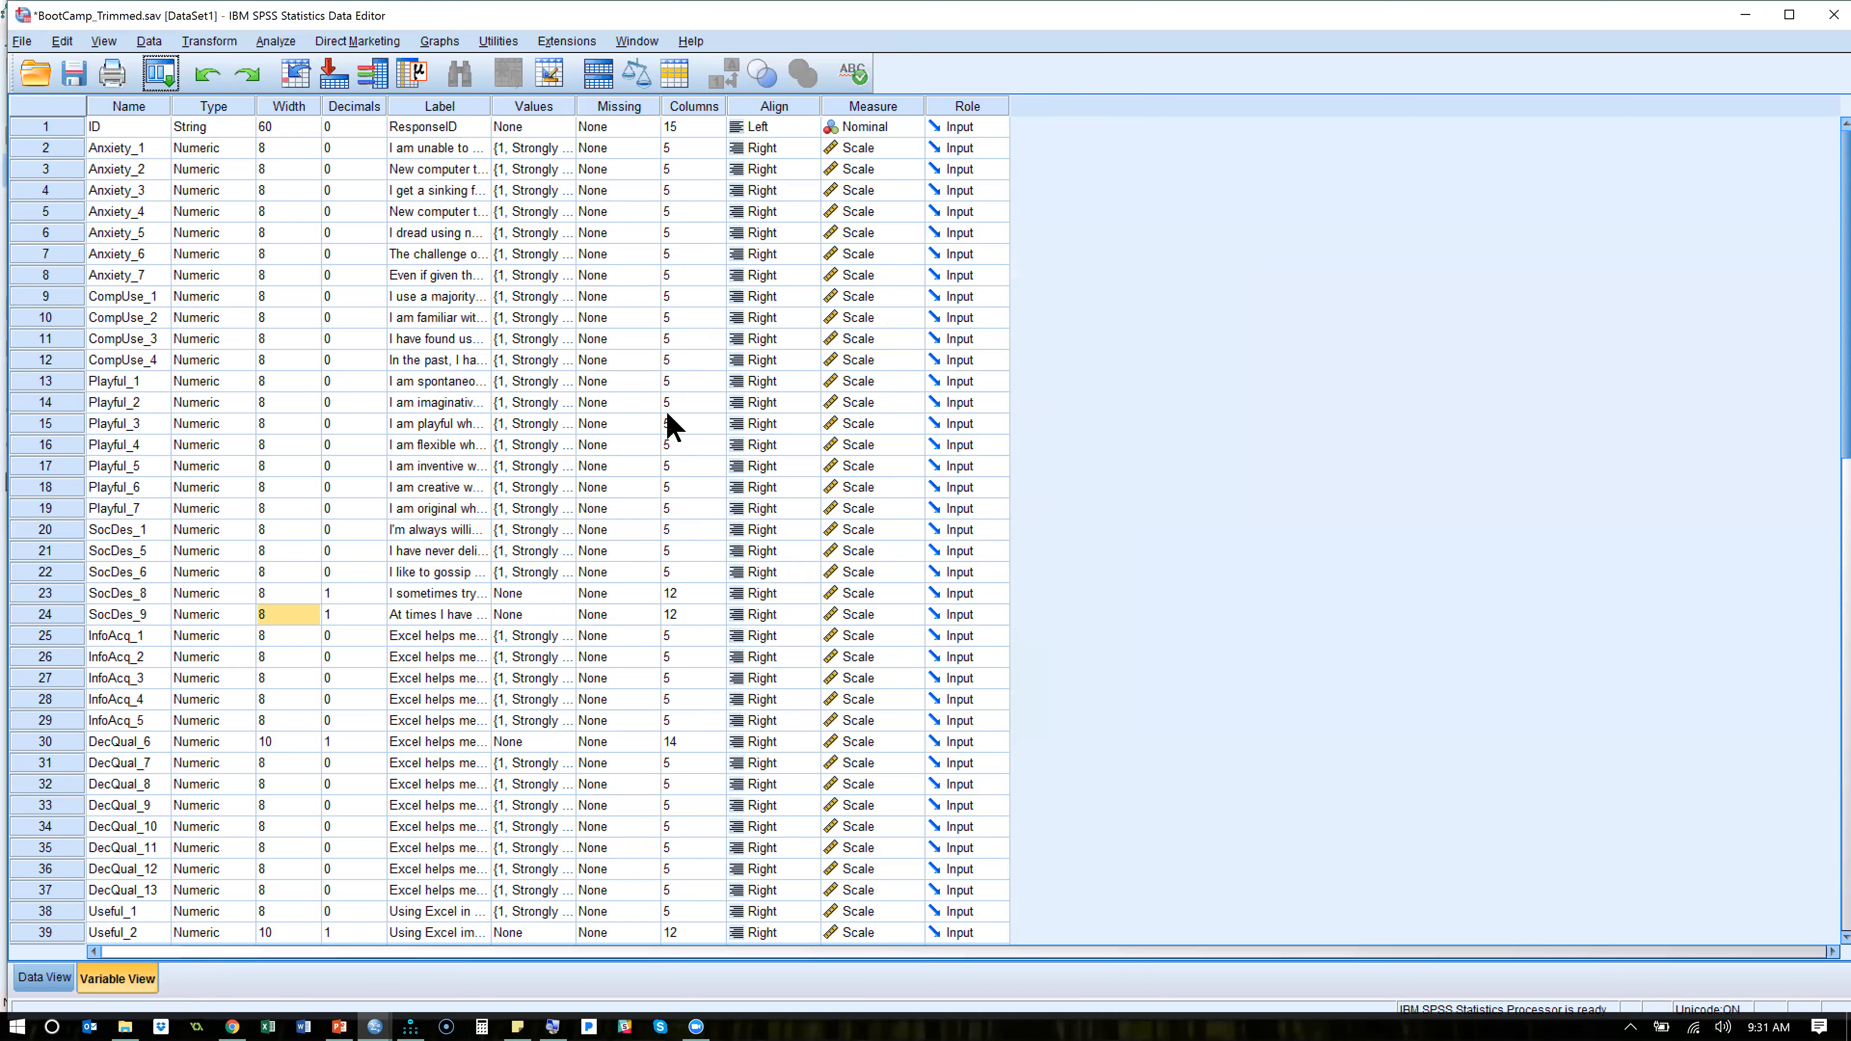
- Switch to the SPSS factor analysis output, start saving it and browse to the OS (C:) drive
key("alt+Tab")
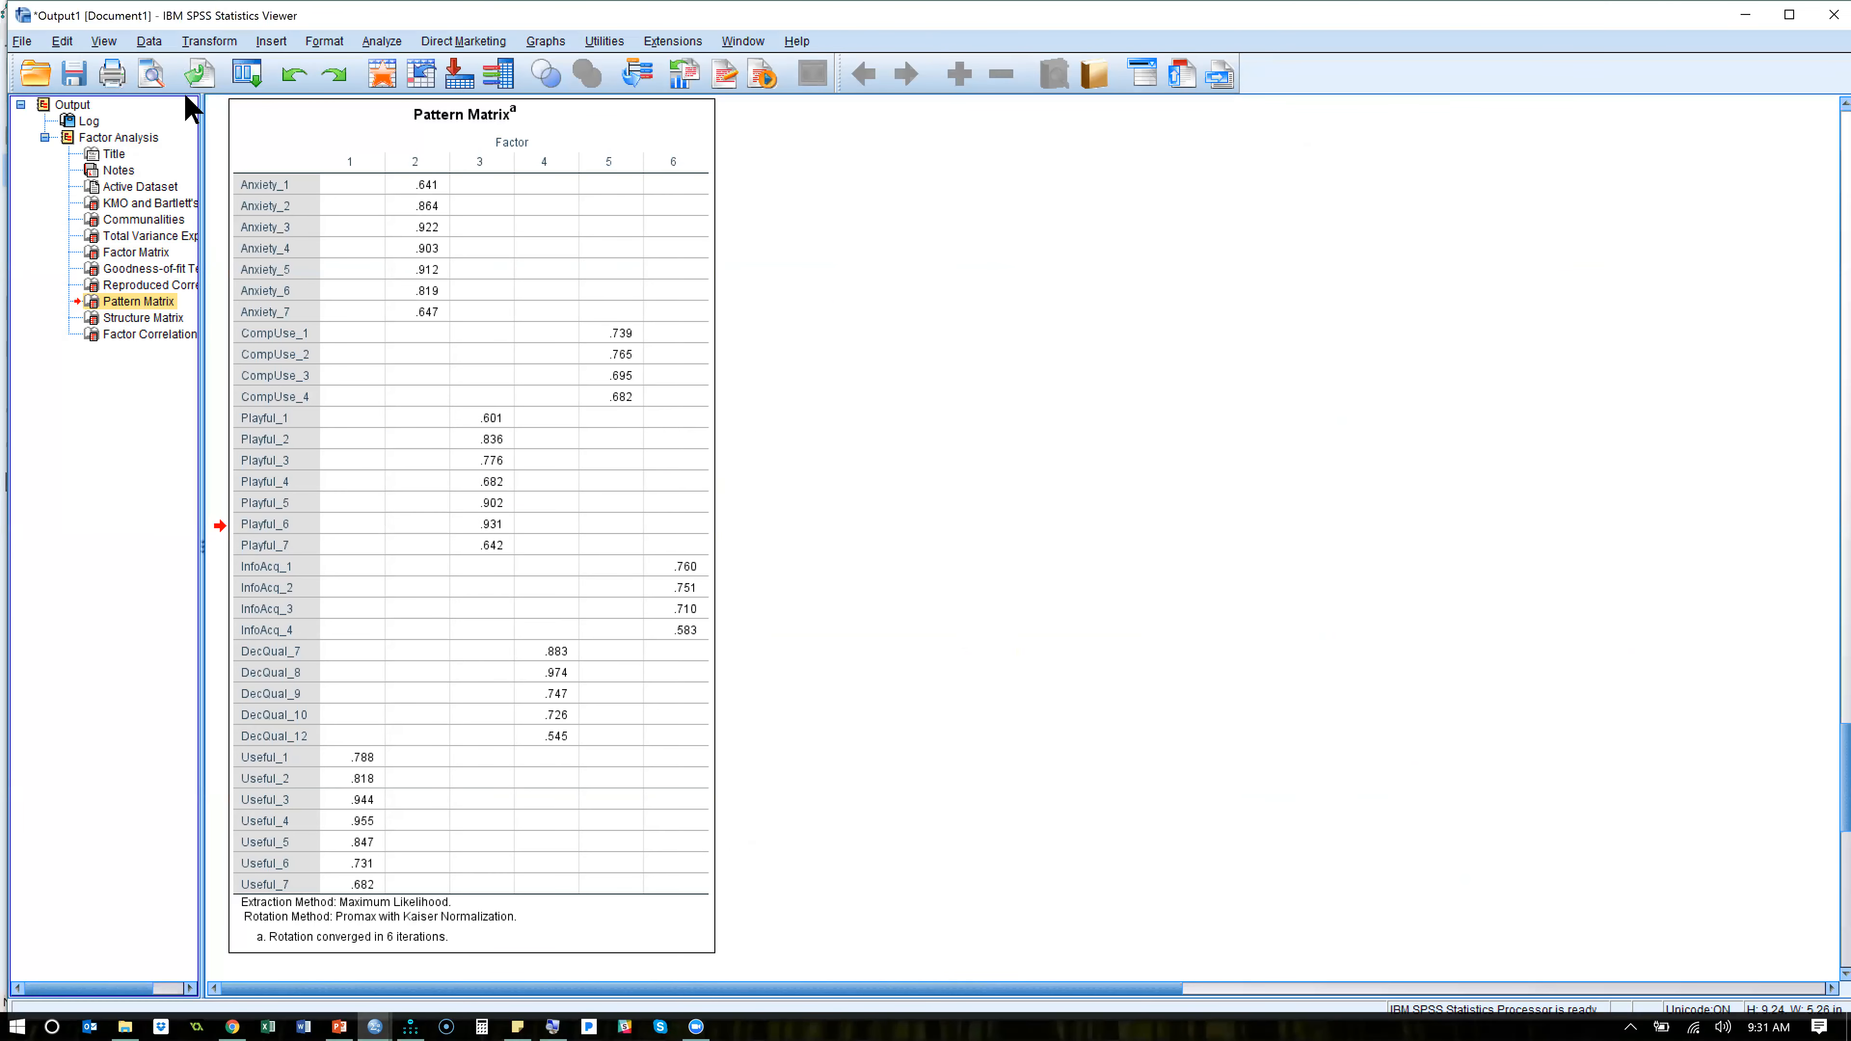
left_click(75, 79)
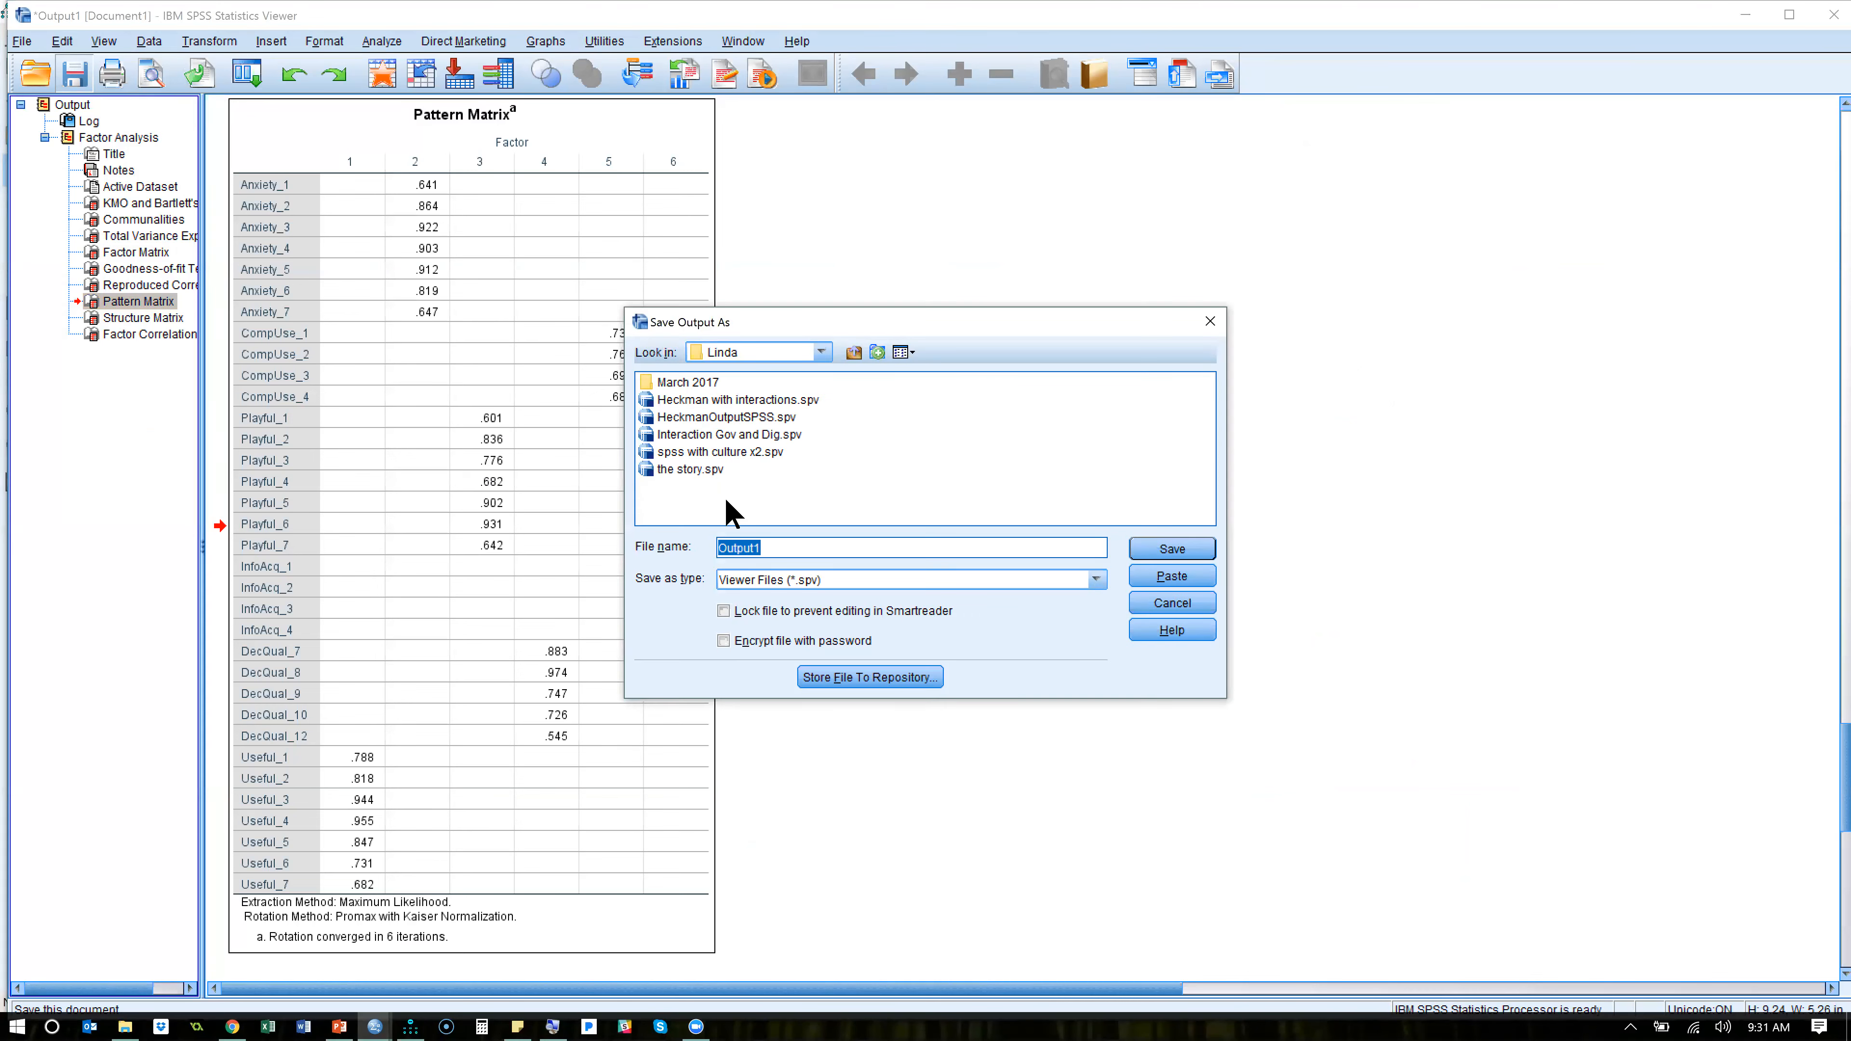
left_click(824, 353)
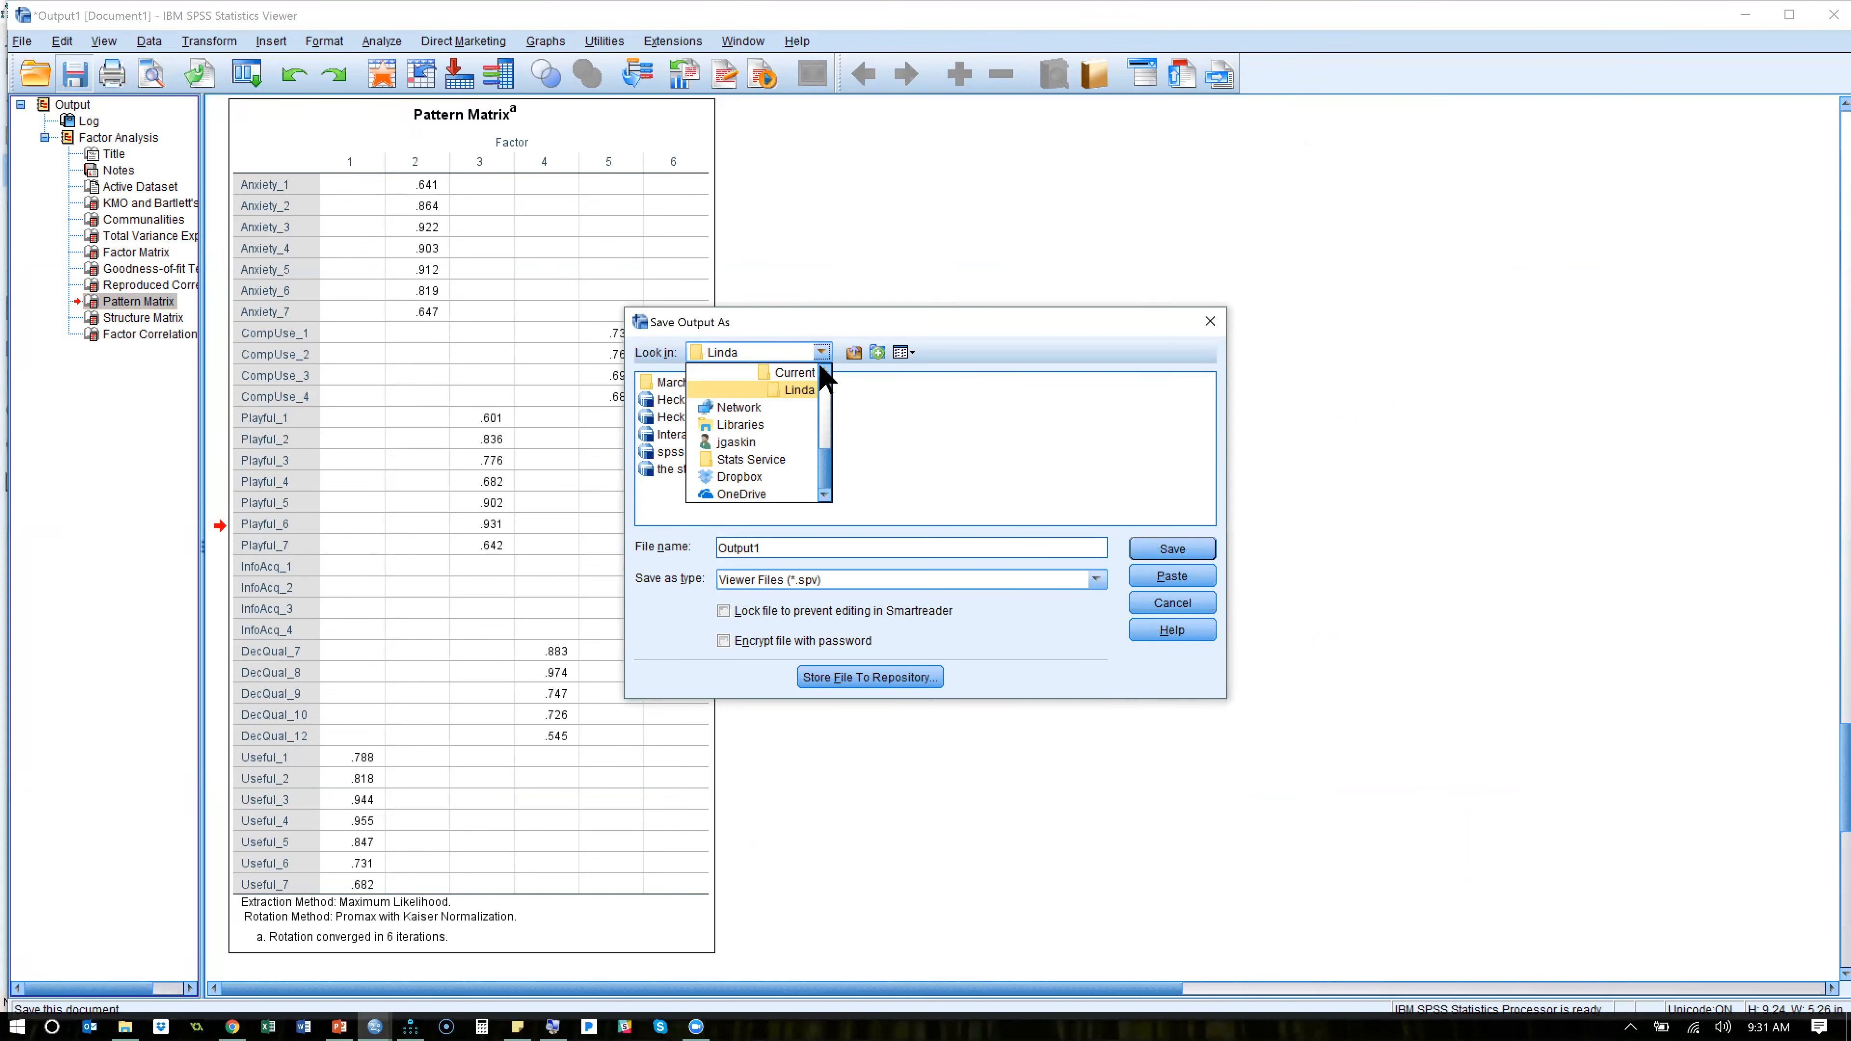
scroll(829, 437, "up", 3)
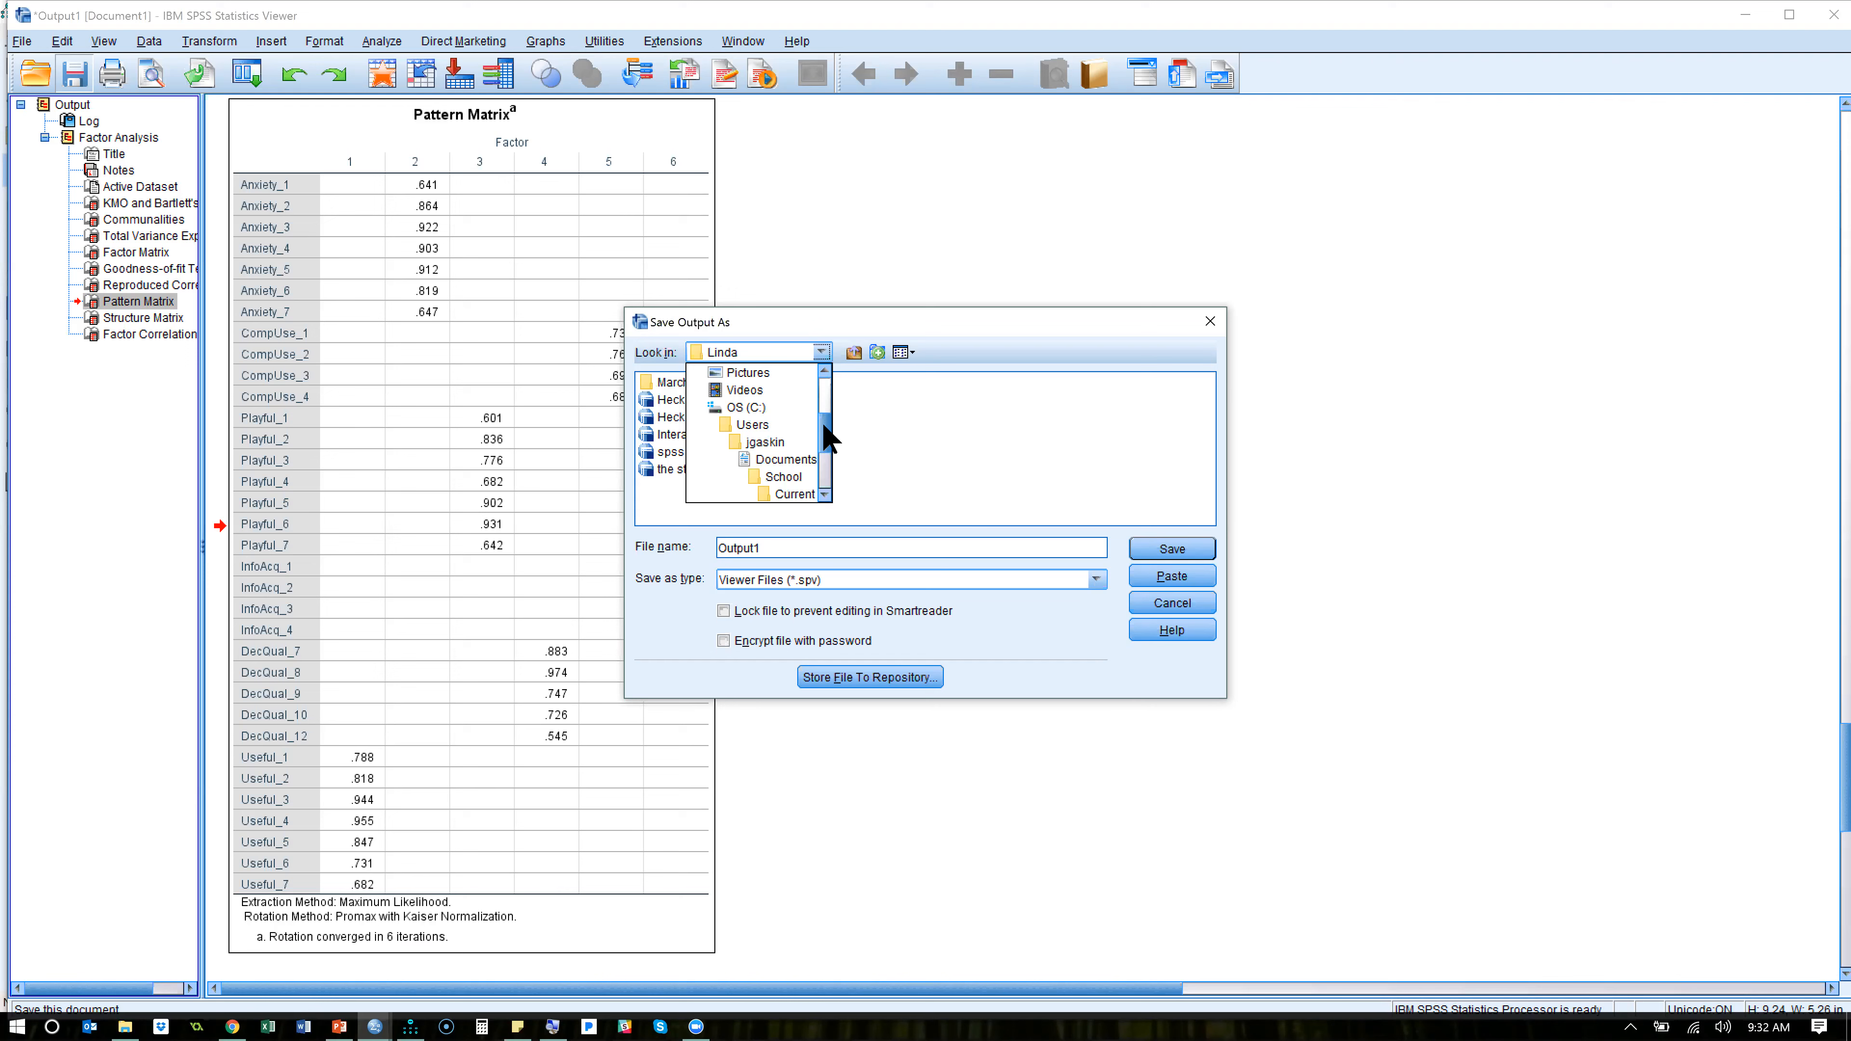
scroll(829, 412, "up", 3)
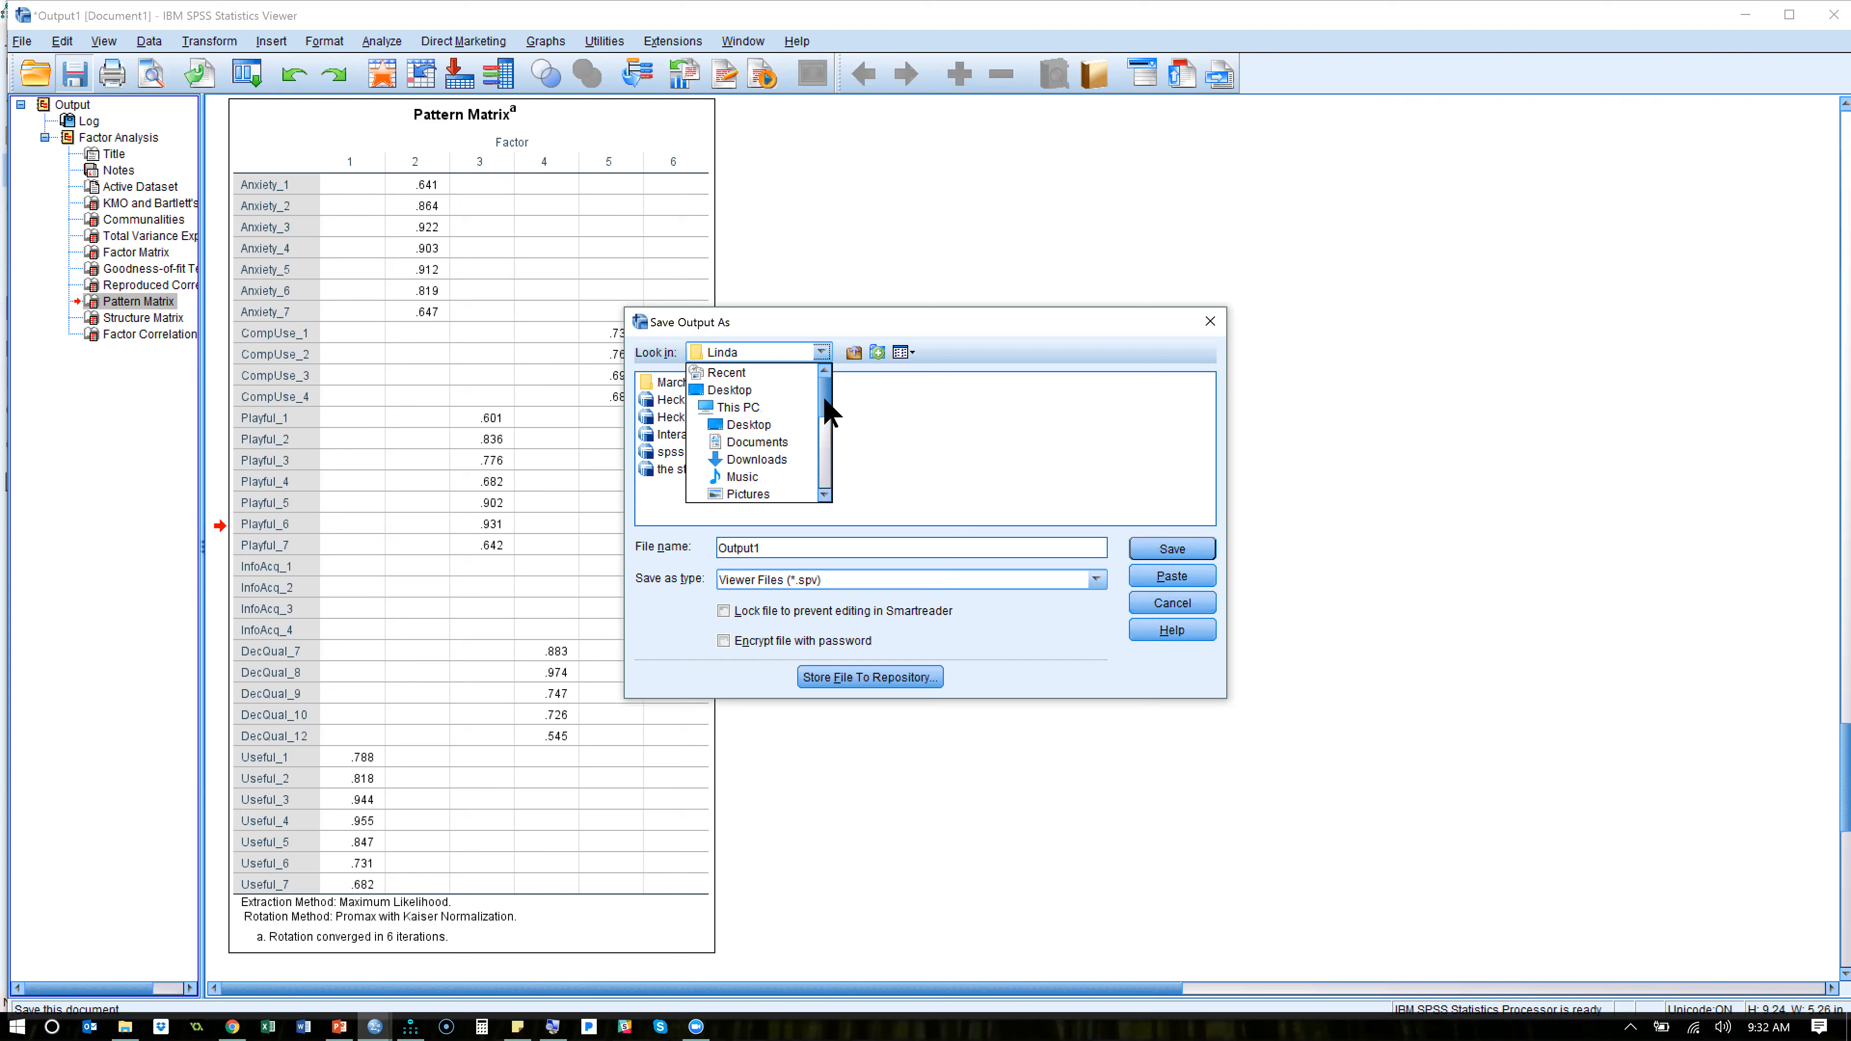
left_click(787, 442)
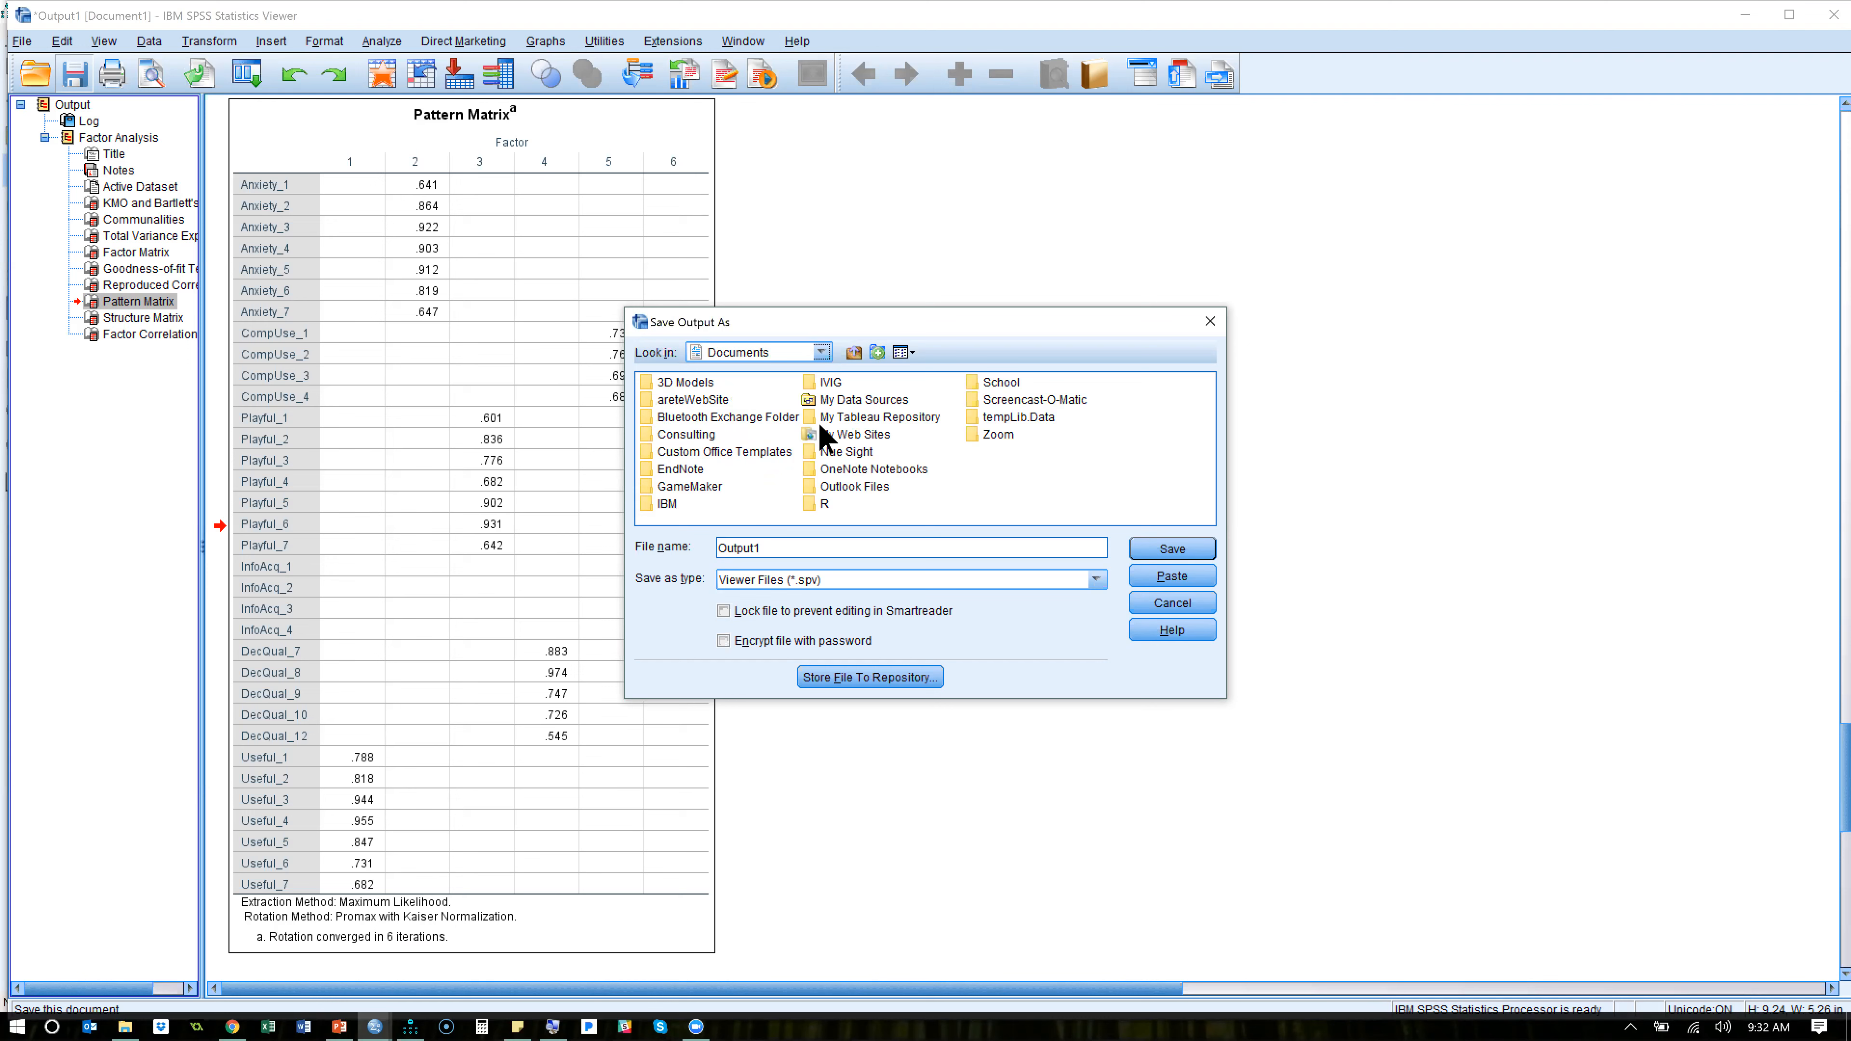
left_click(853, 353)
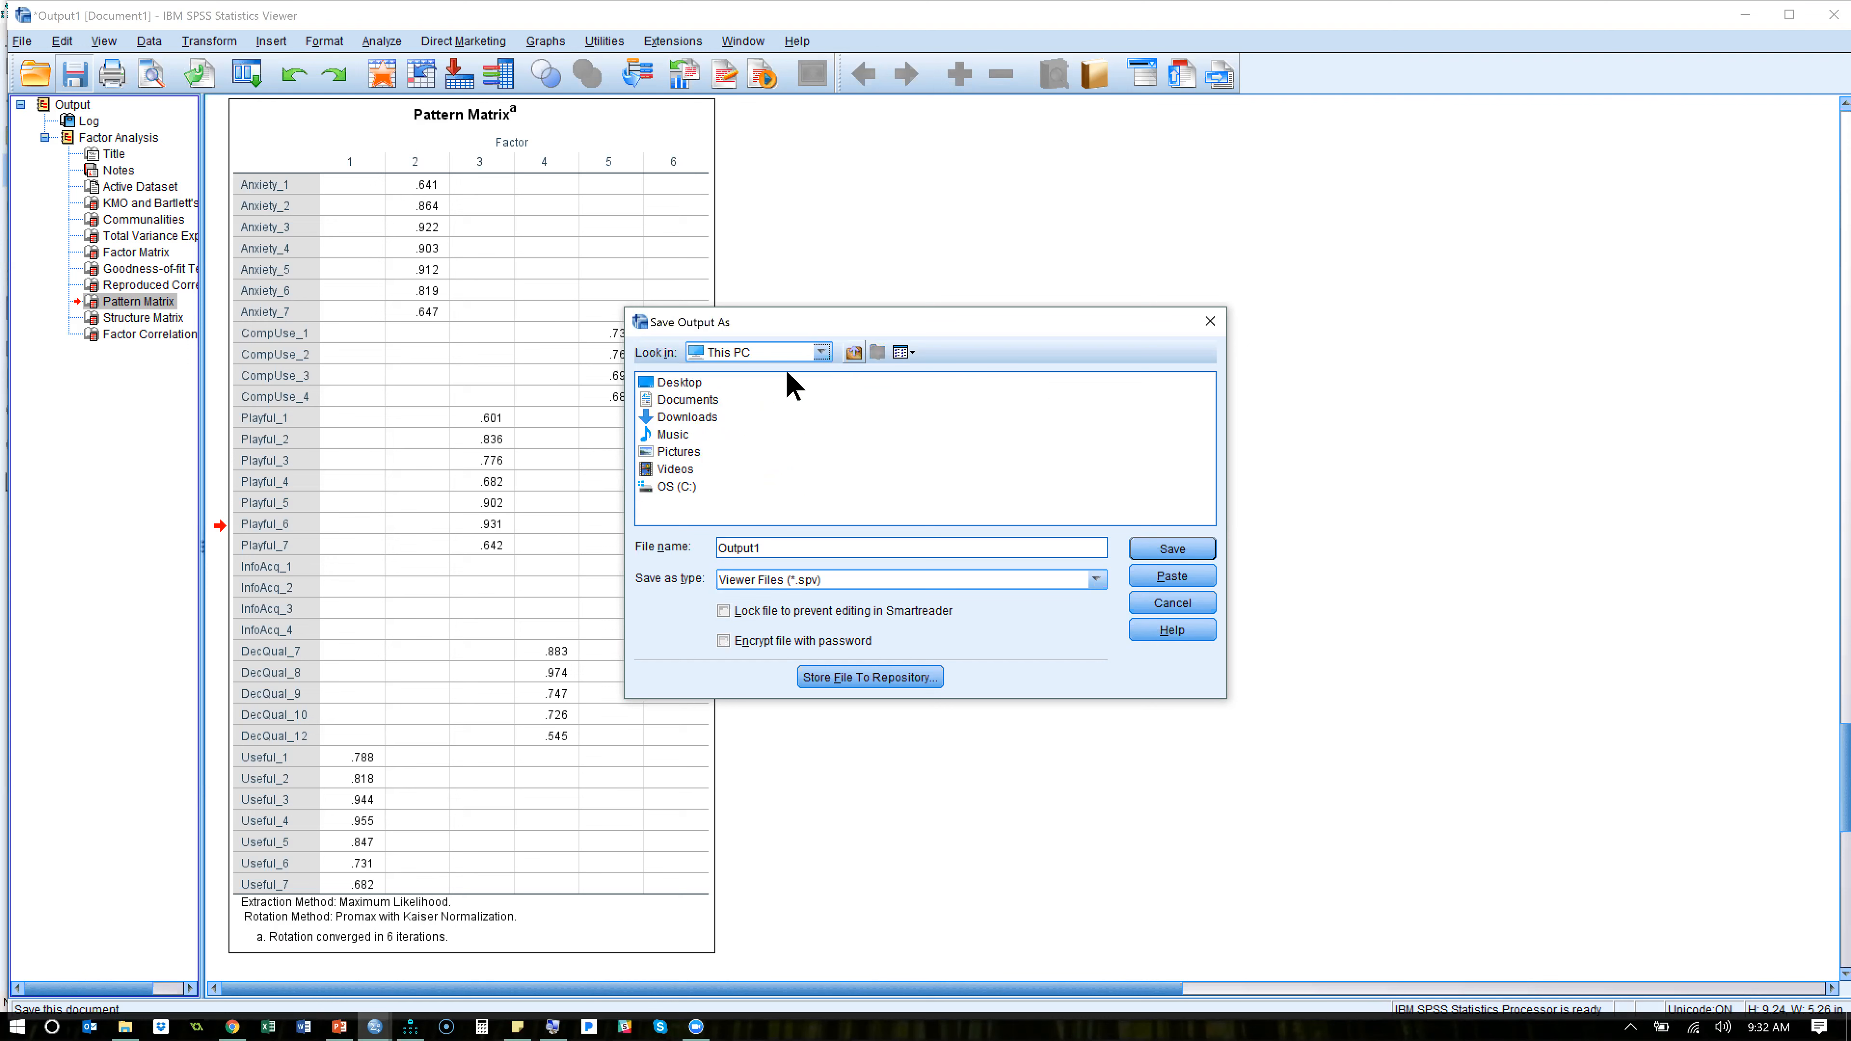
double_click(677, 469)
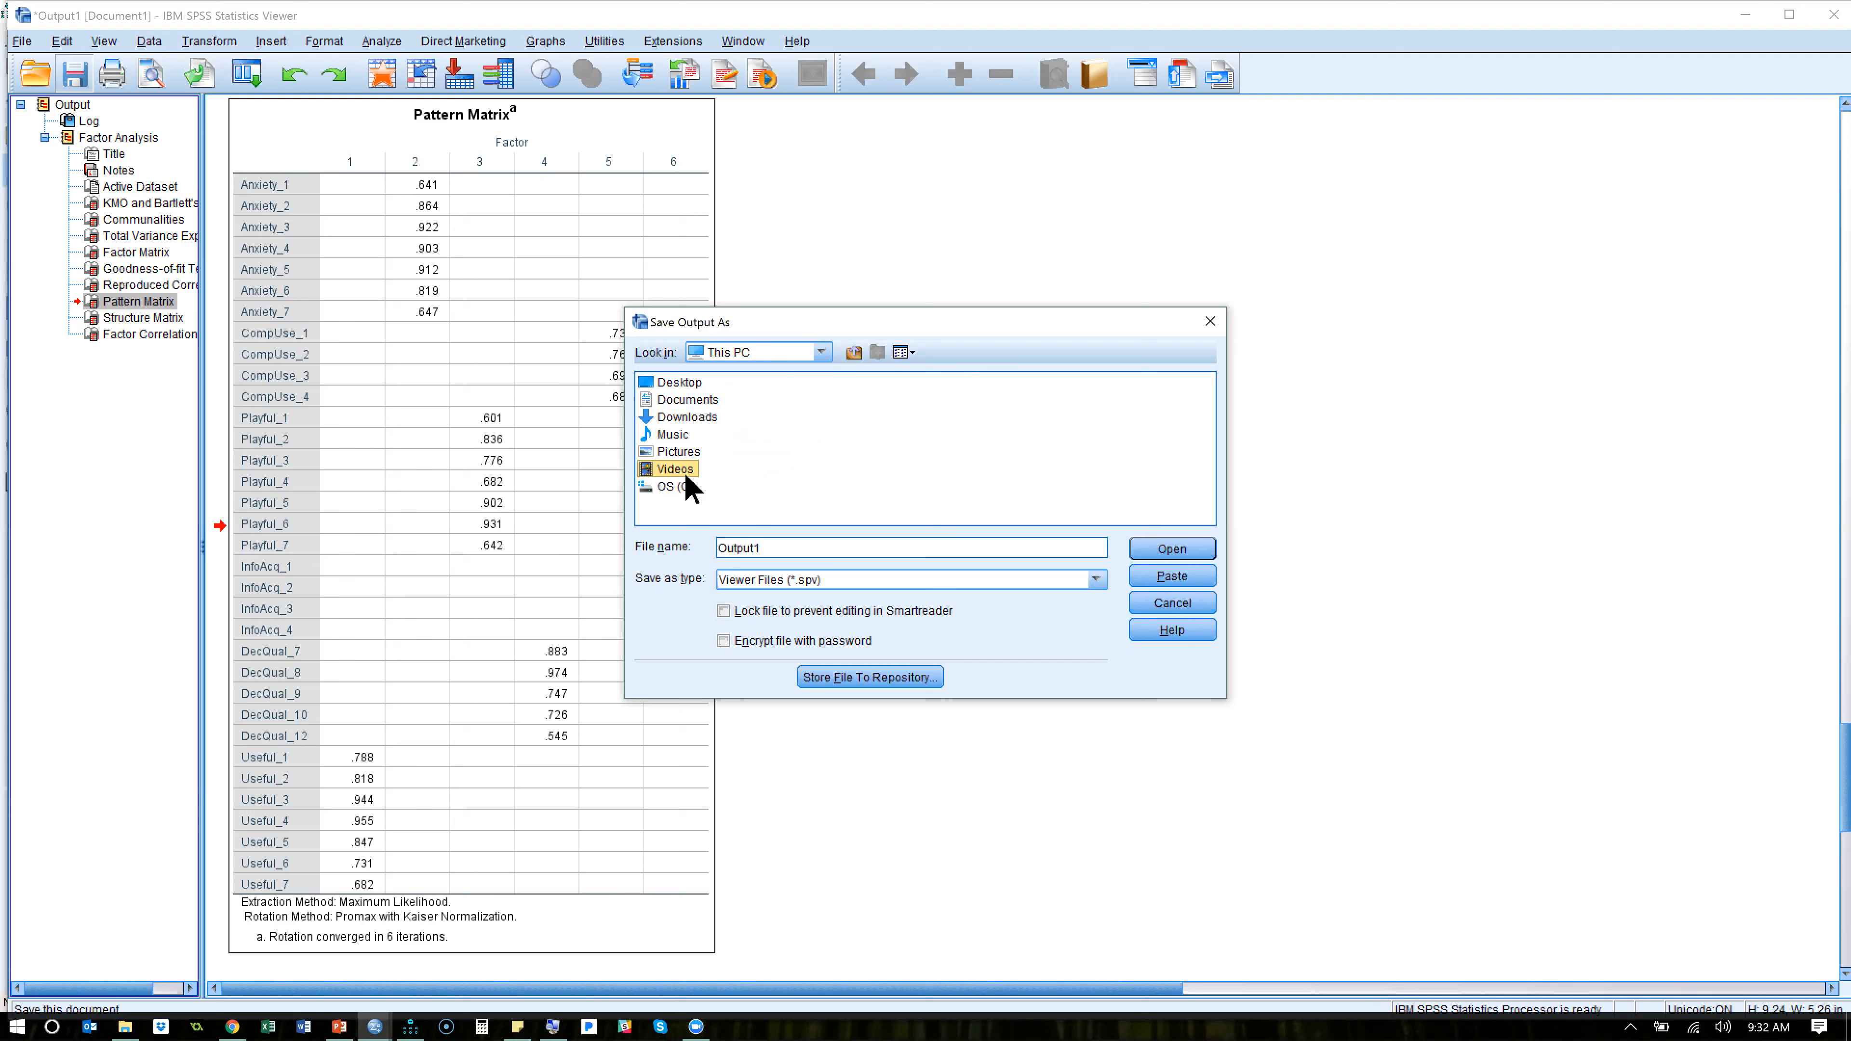
left_click(853, 353)
double_click(674, 488)
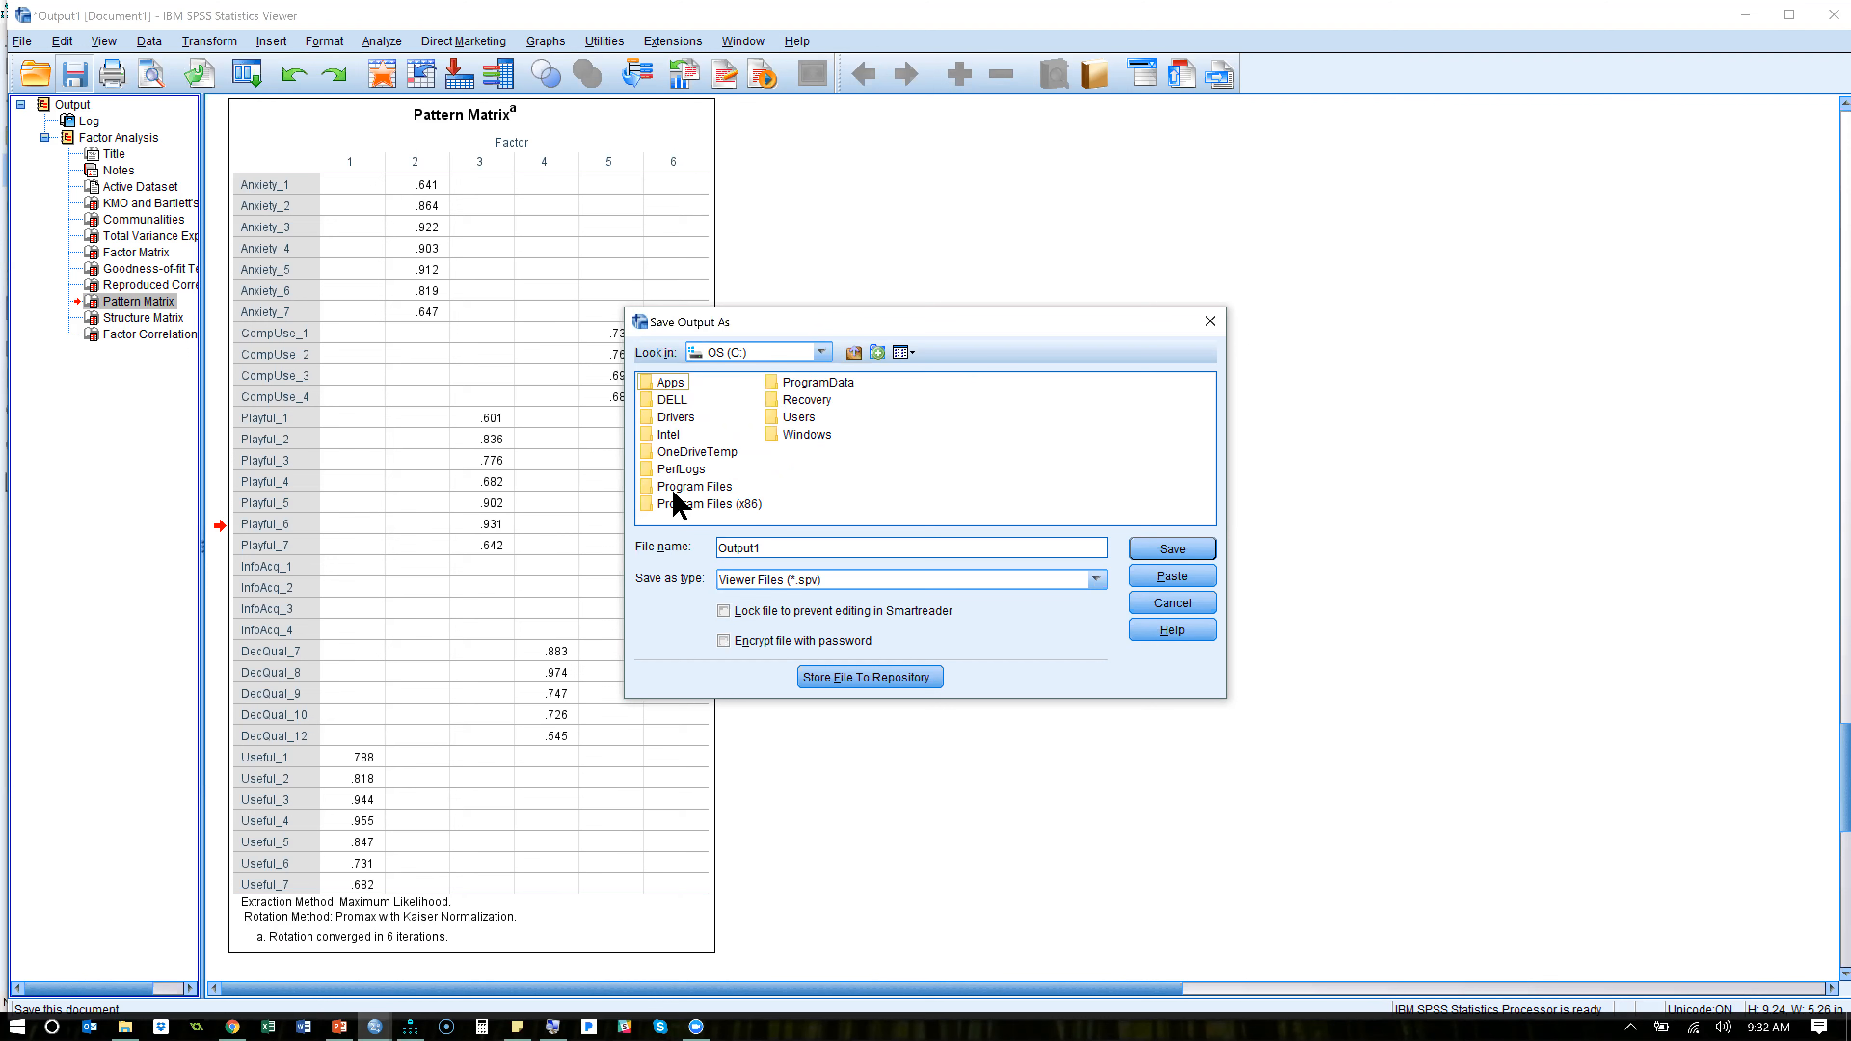
- Set the save location to the Data folder of SEM Boot Camp BYU in the user profile's Google Drive
double_click(792, 420)
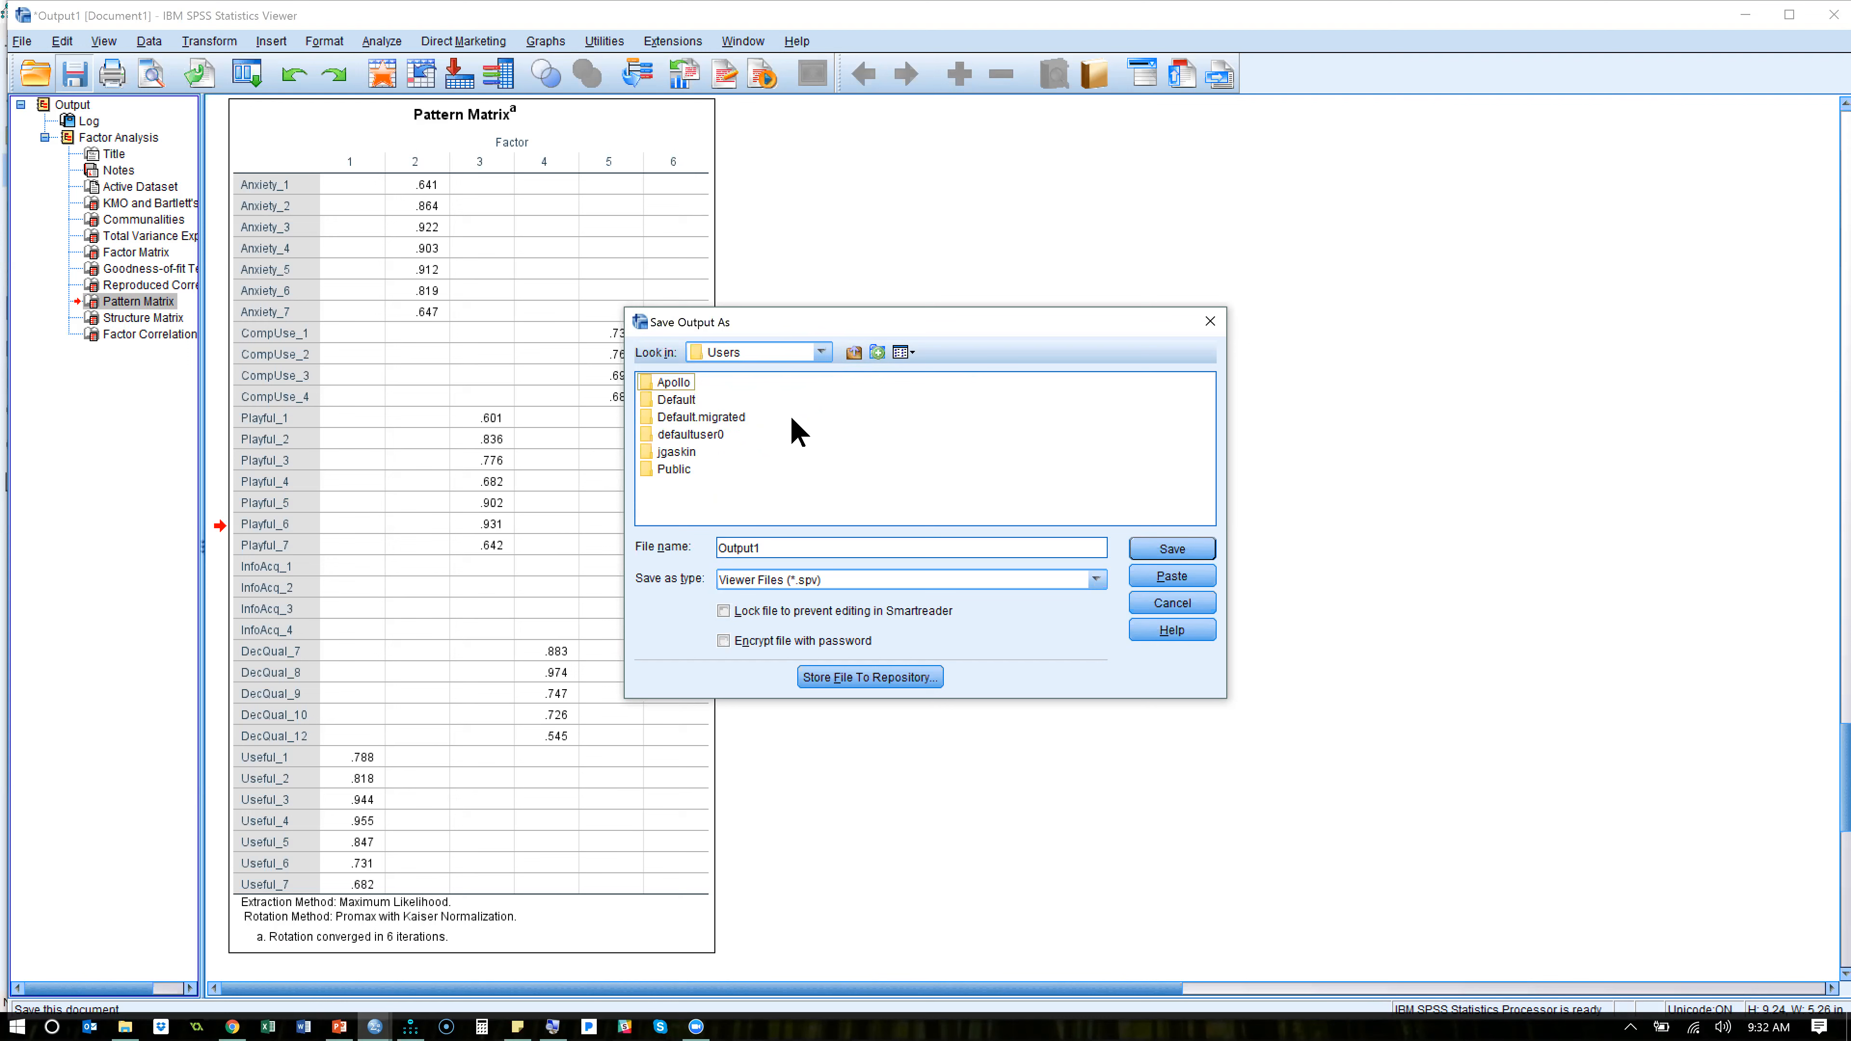
double_click(676, 452)
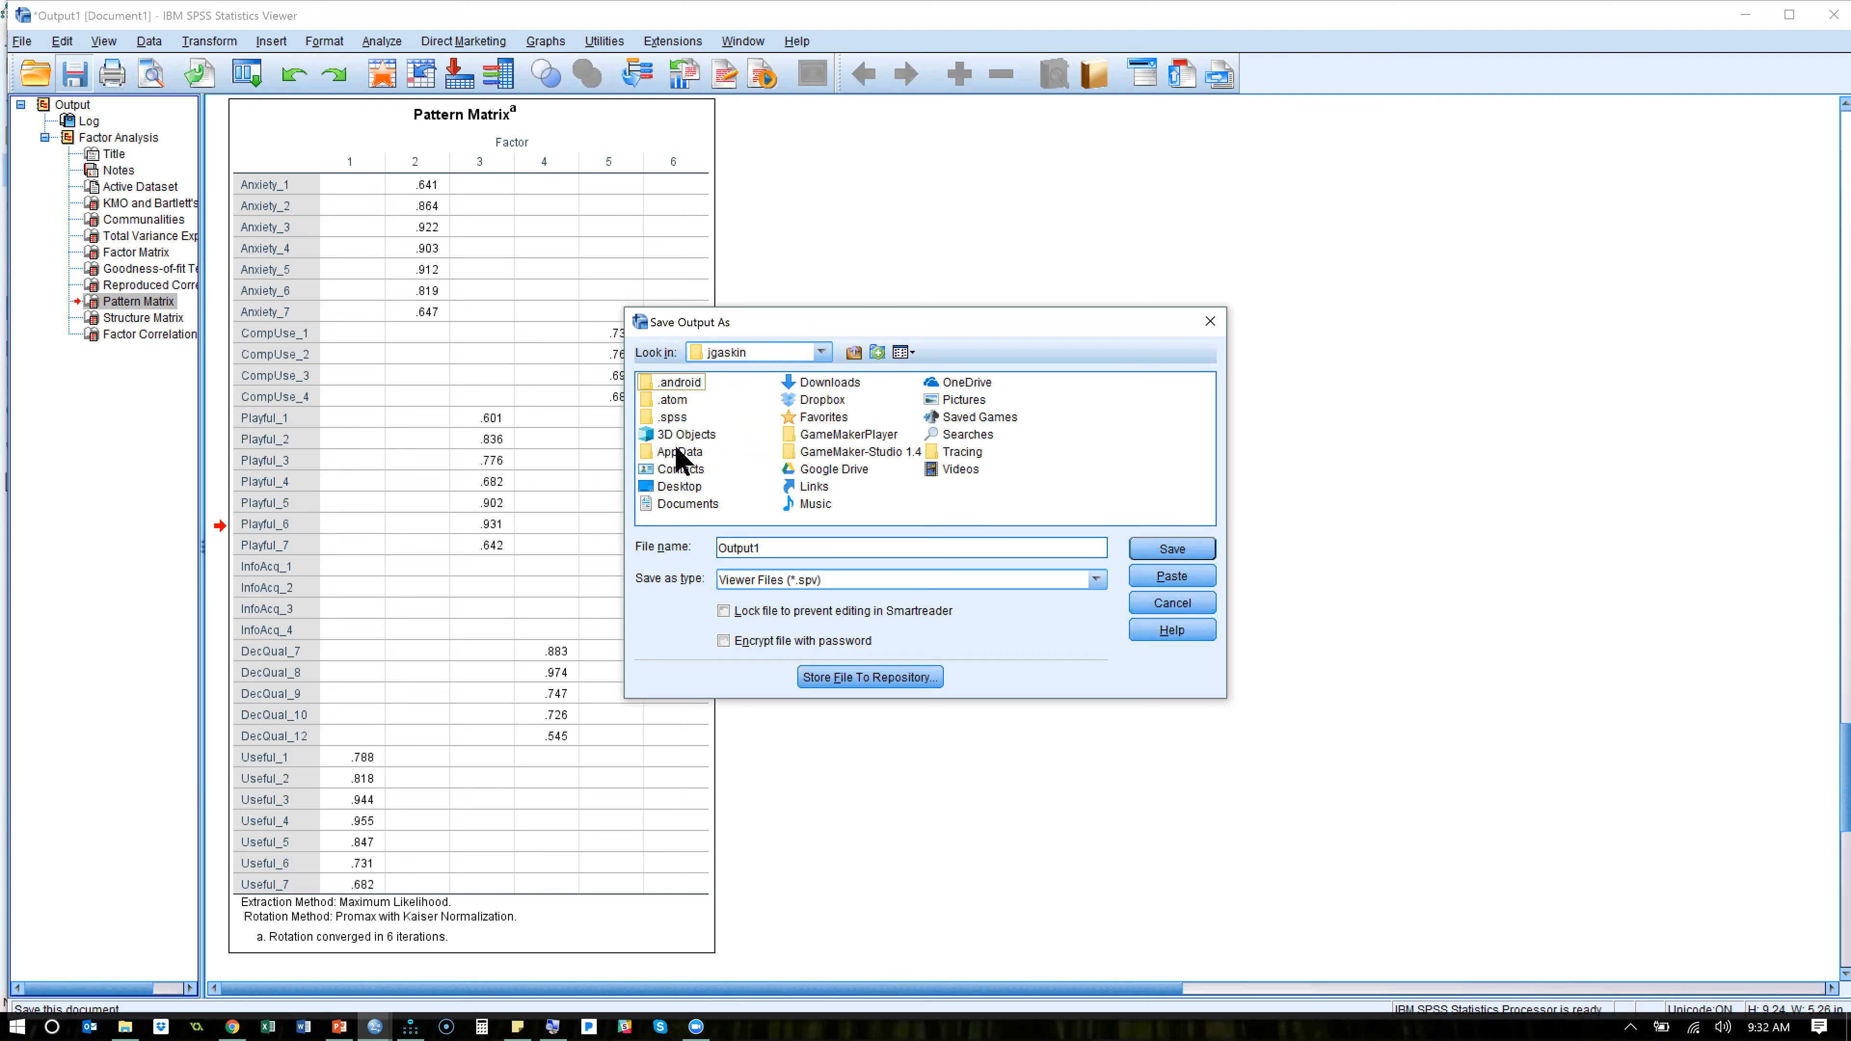
double_click(847, 471)
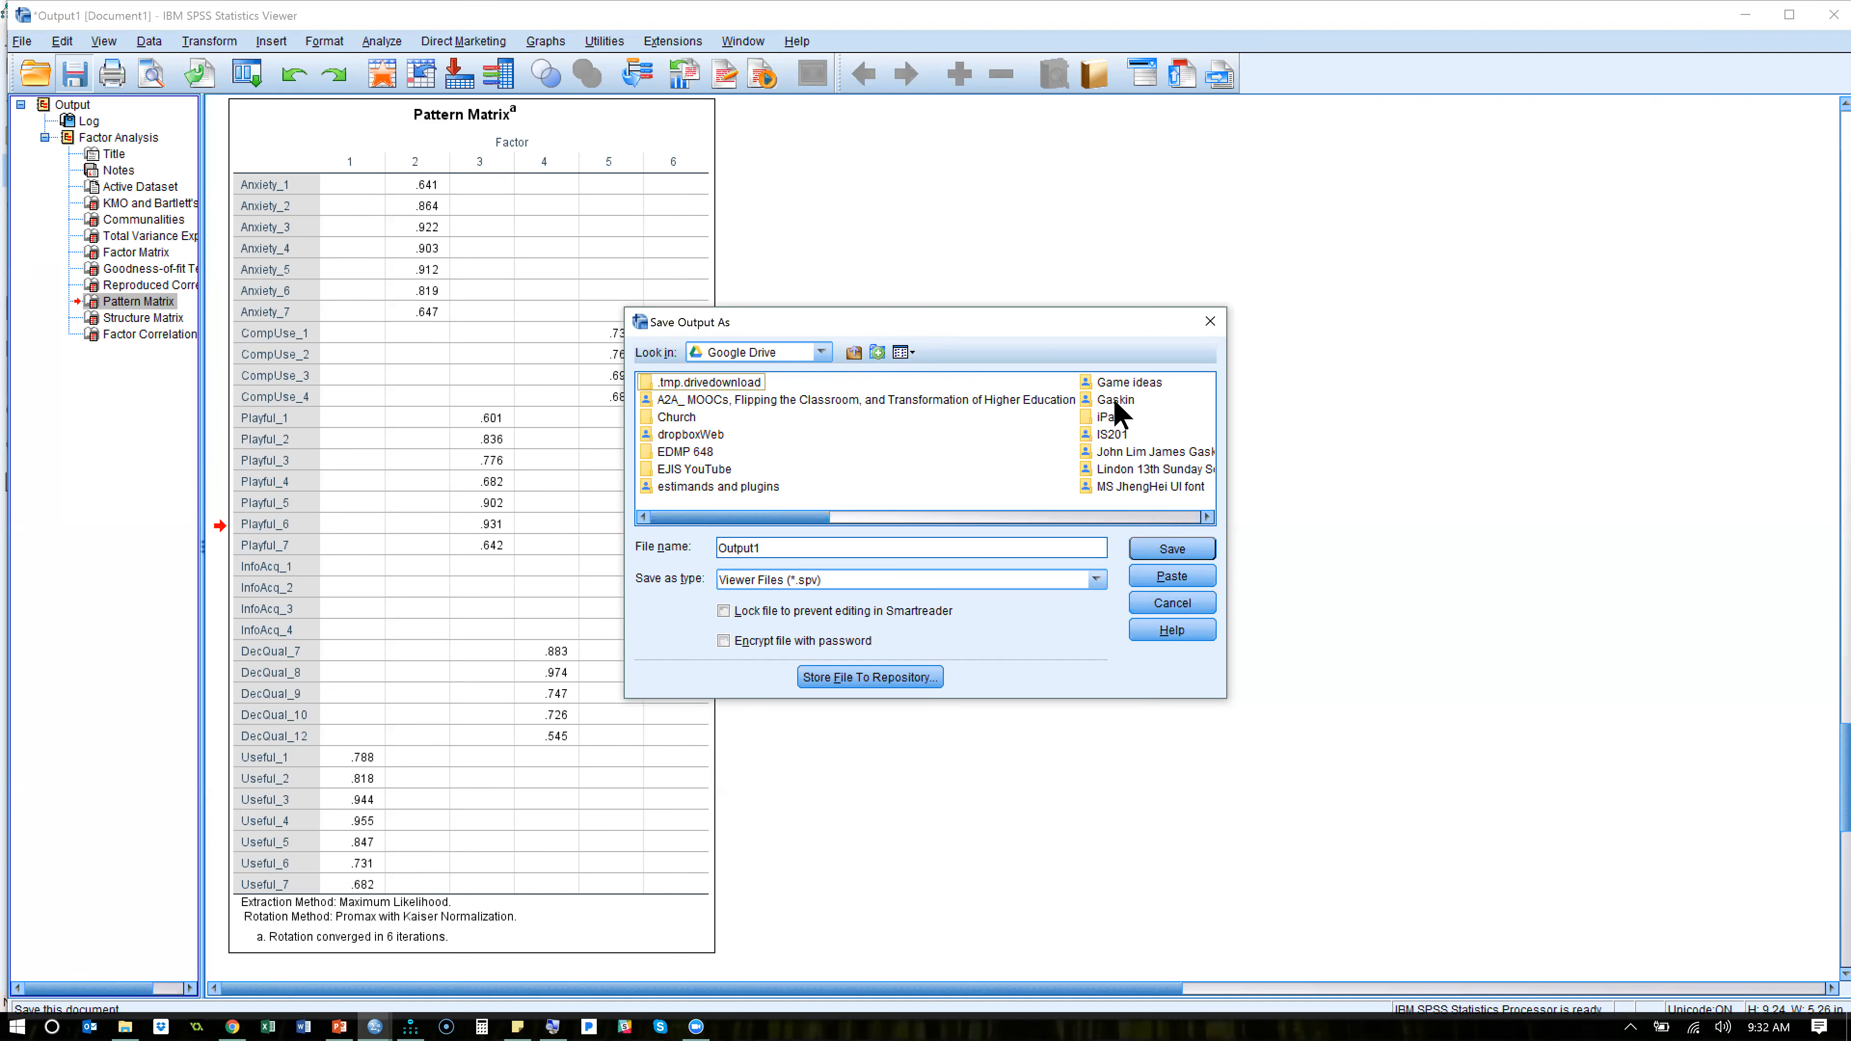
left_click(1108, 517)
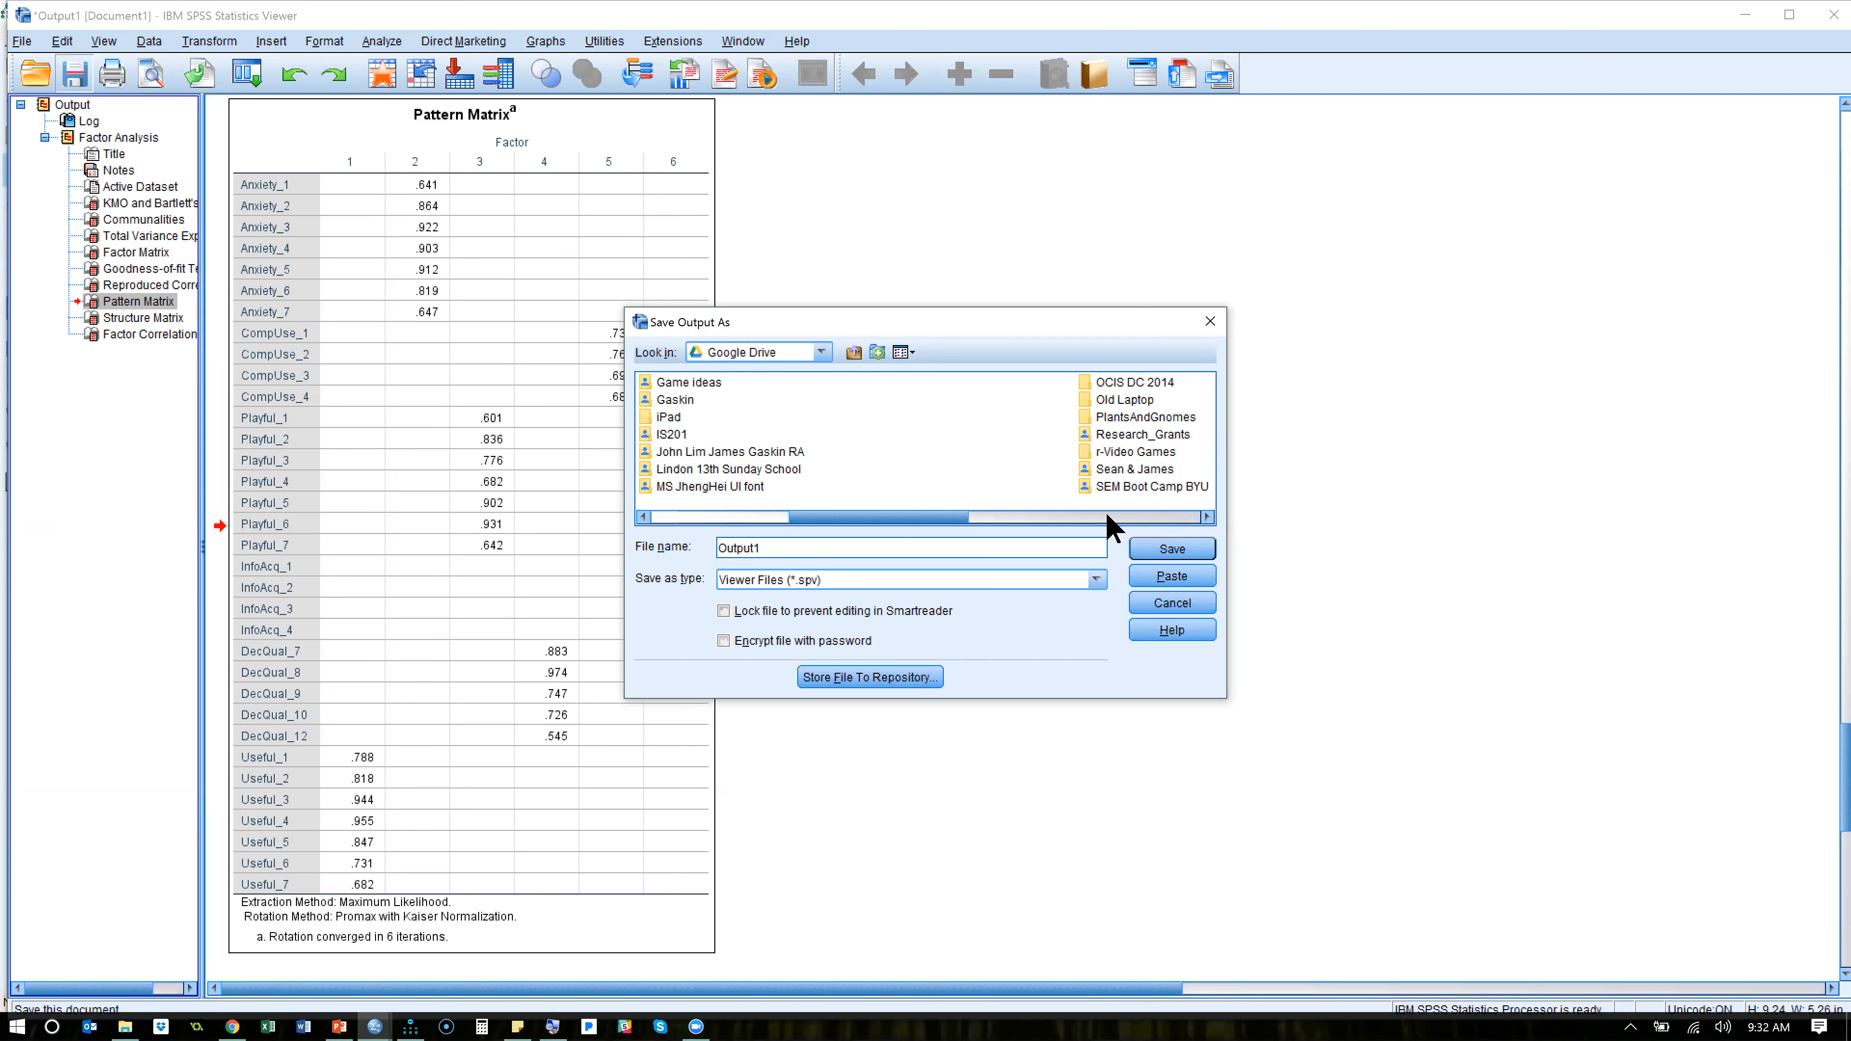
double_click(1145, 486)
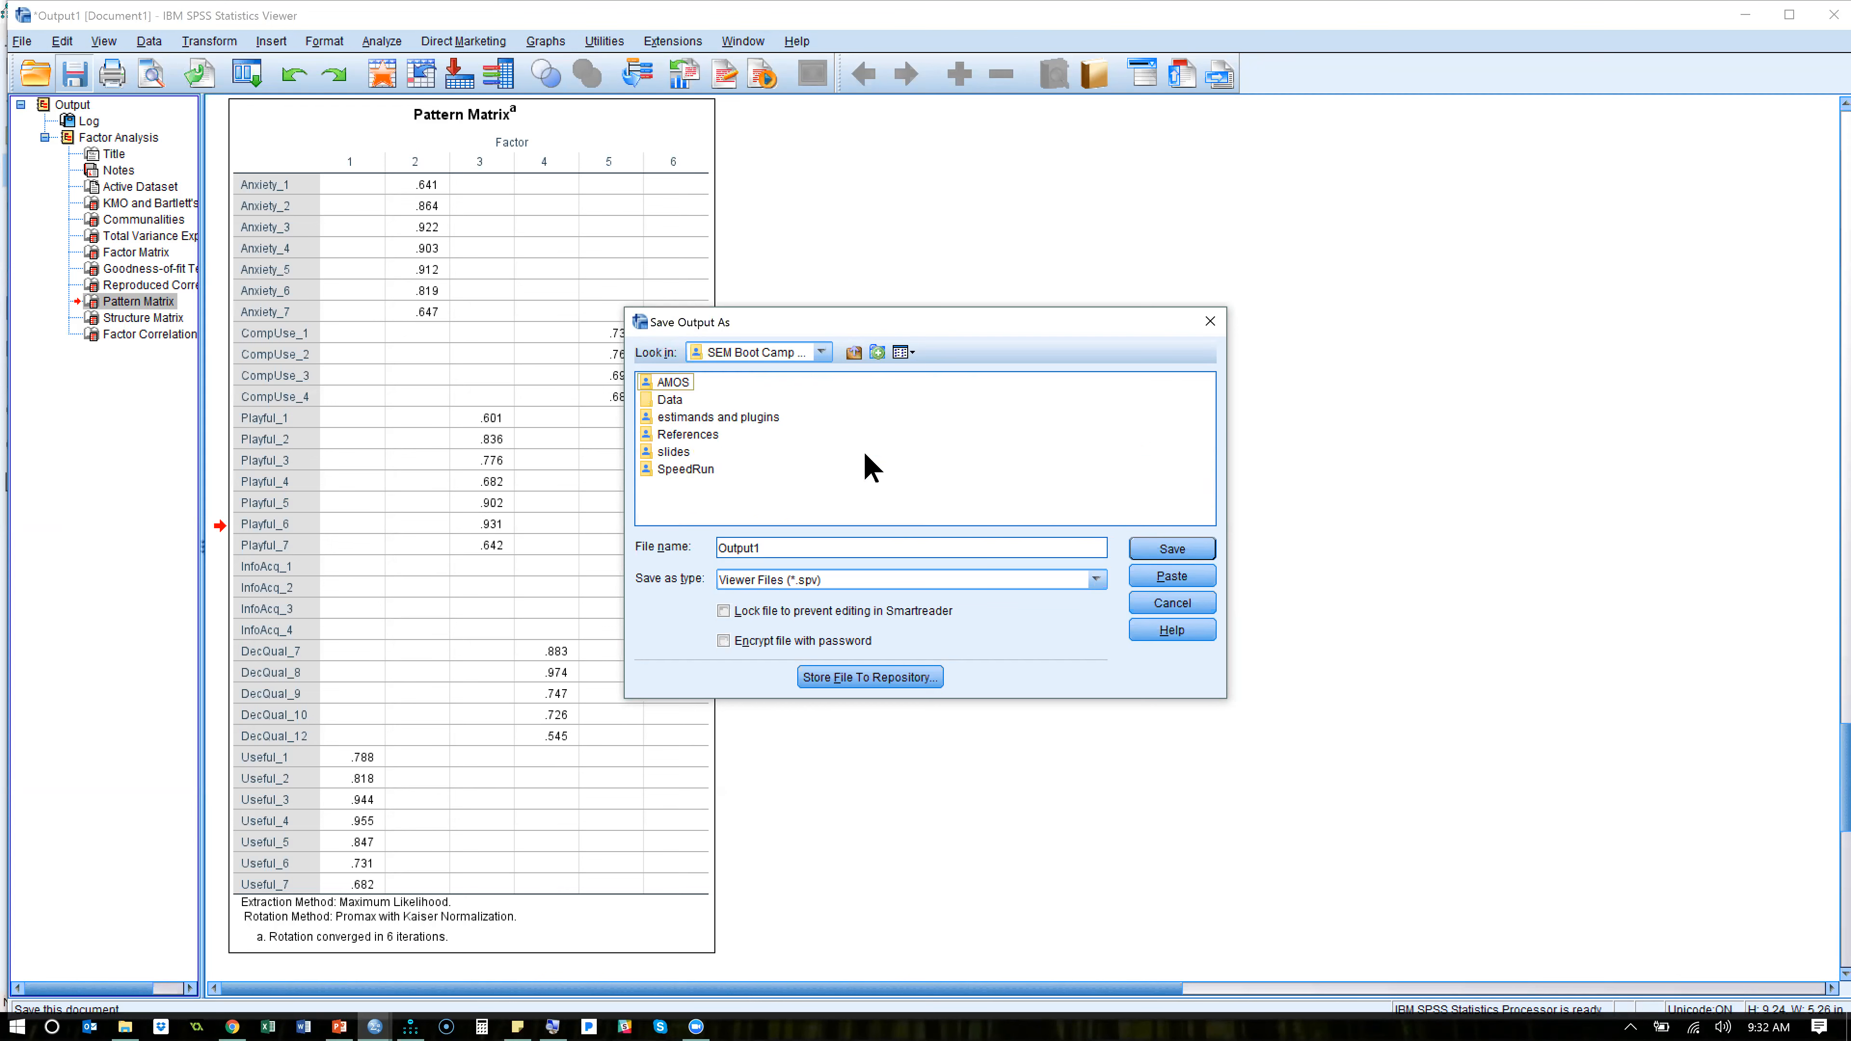
left_click(664, 385)
double_click(672, 402)
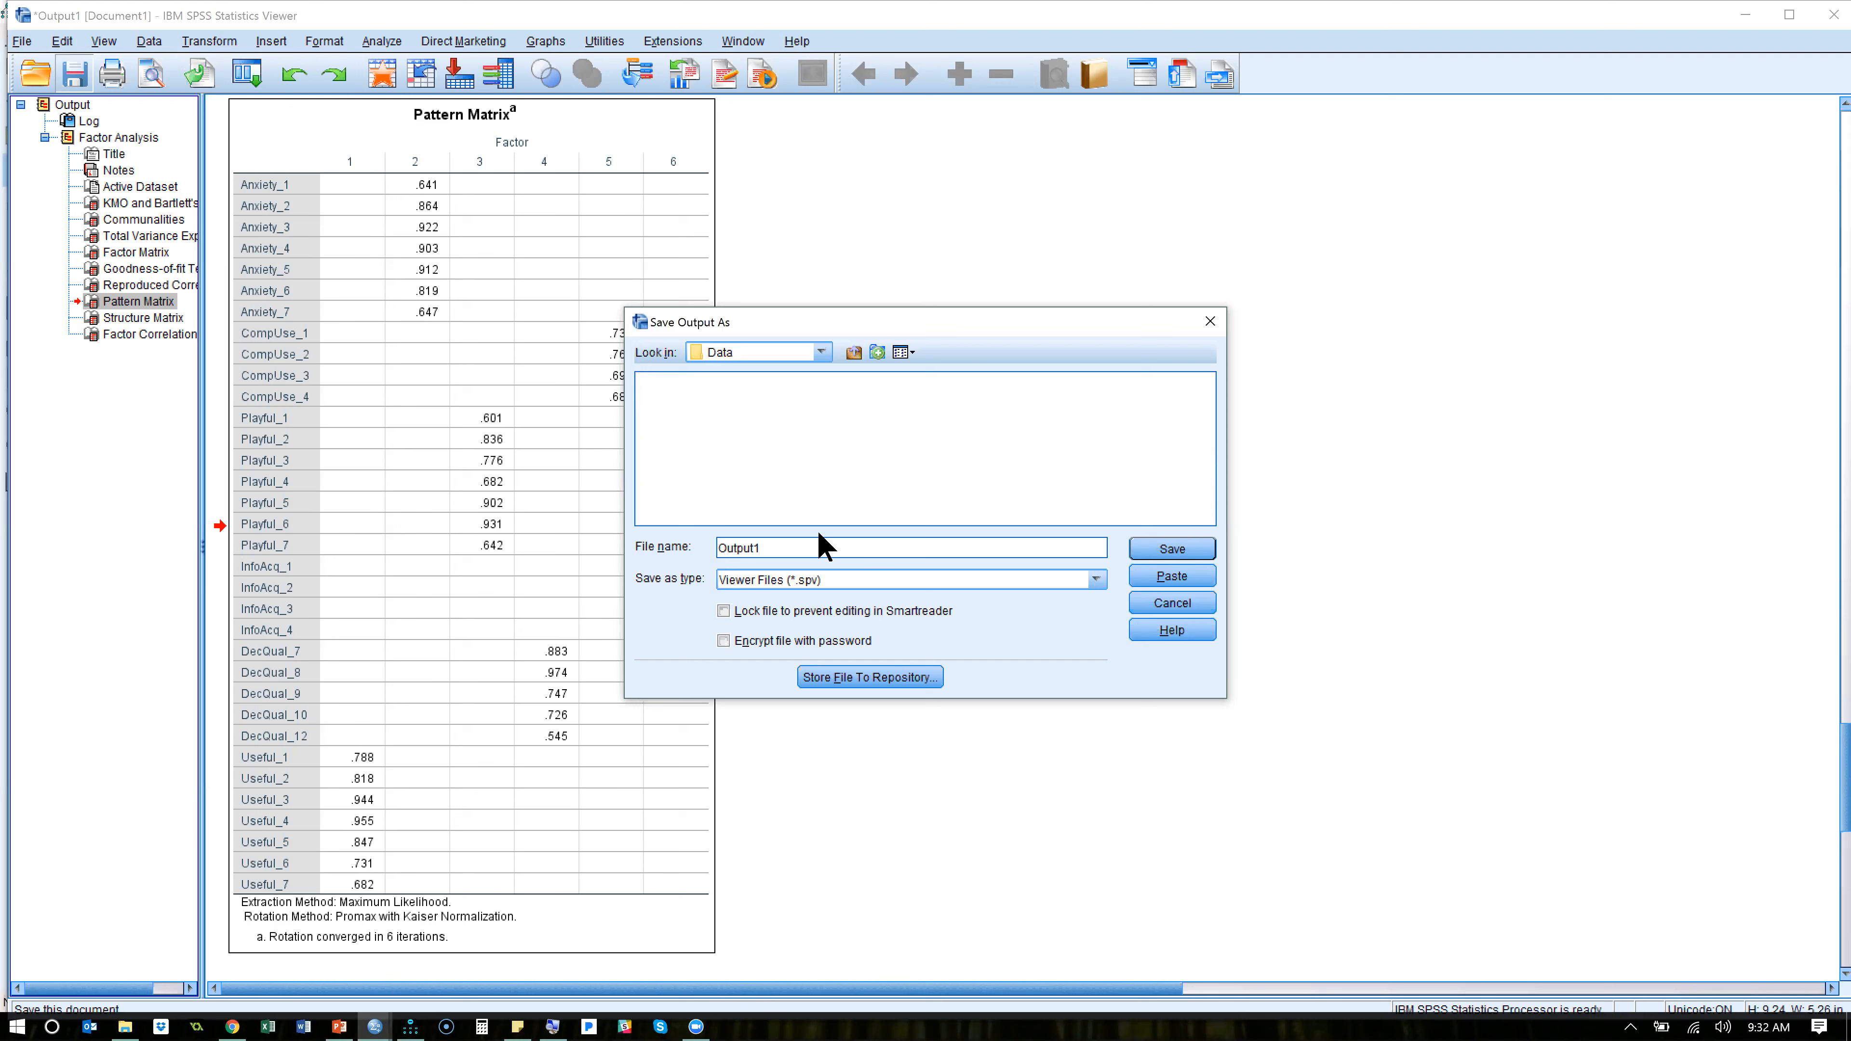
- Name the output file EFA Output and save it as a Viewer file
key("BackSpace")
key("BackSpace")
key("BackSpace")
key("BackSpace")
key("BackSpace")
key("BackSpace")
type("EFA Outtput")
key("BackSpace")
key("BackSpace")
key("BackSpace")
key("BackSpace")
type("put")
left_click(1175, 552)
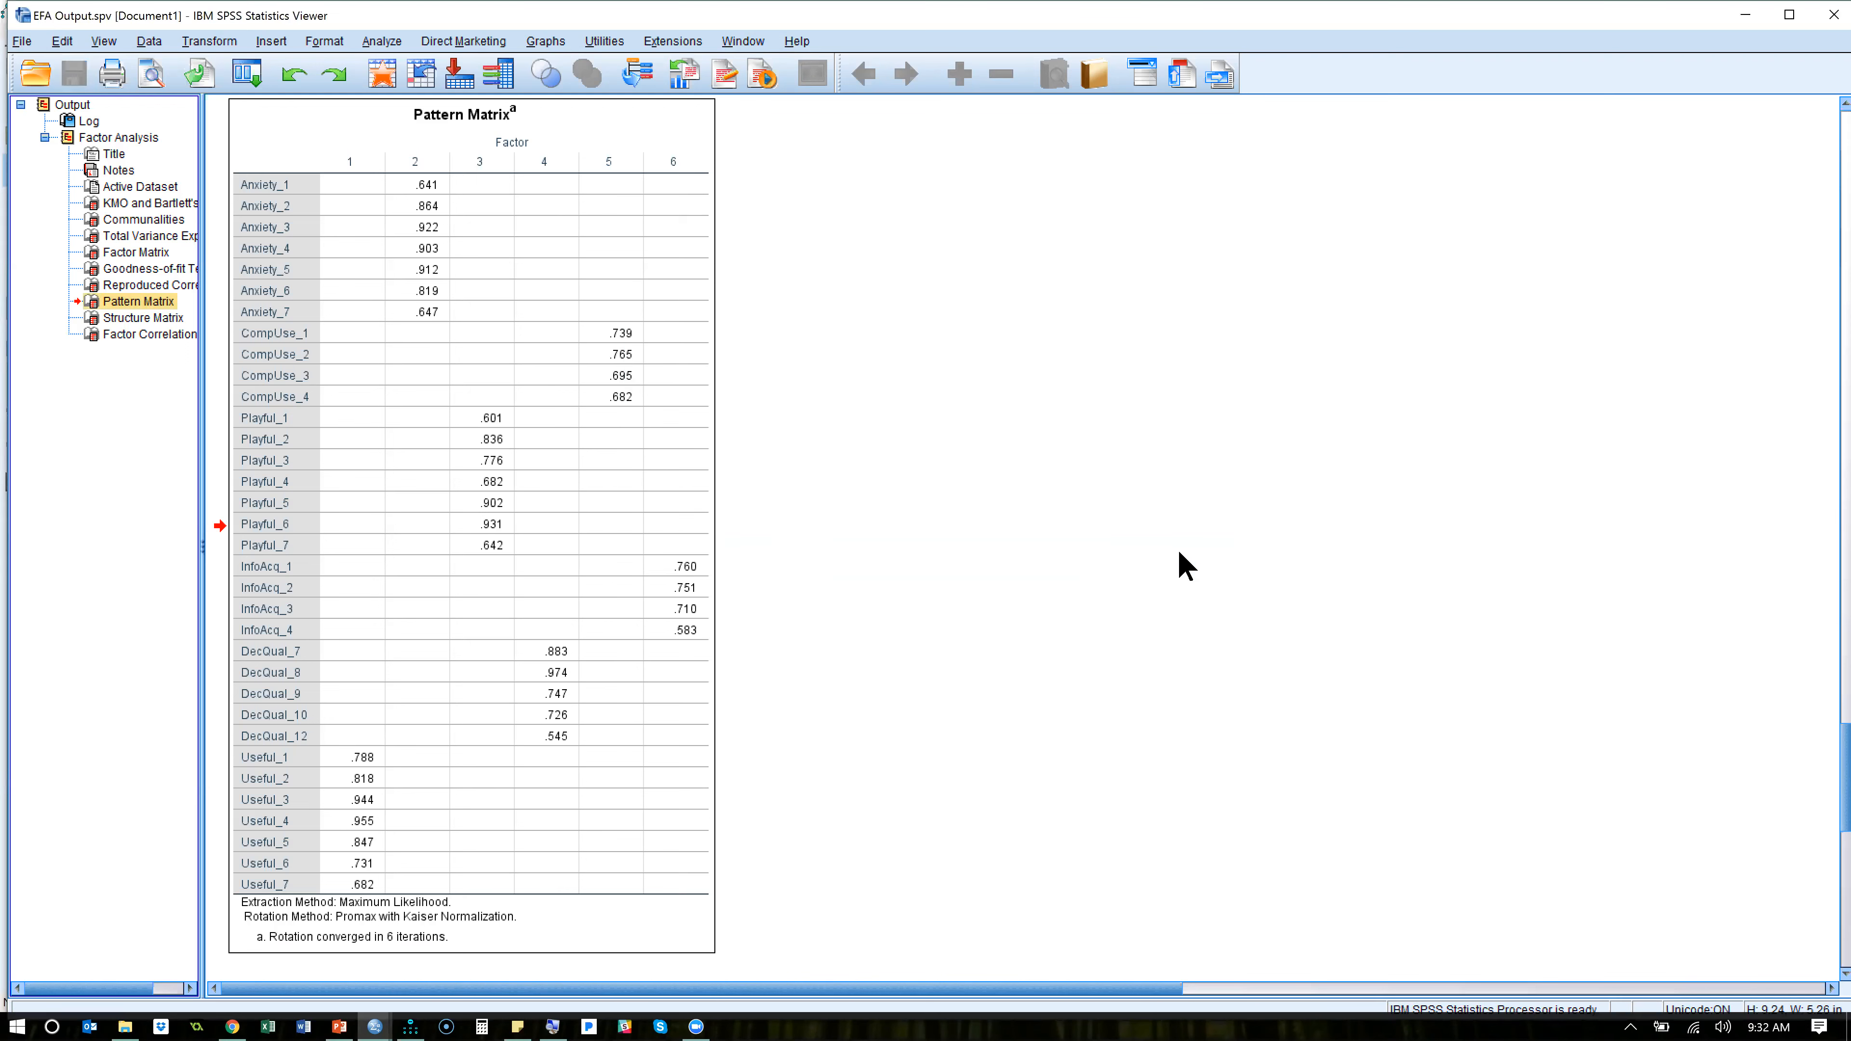
- Close the saved EFA Output window and save the BootCamp_Trimmed data file
left_click(783, 456)
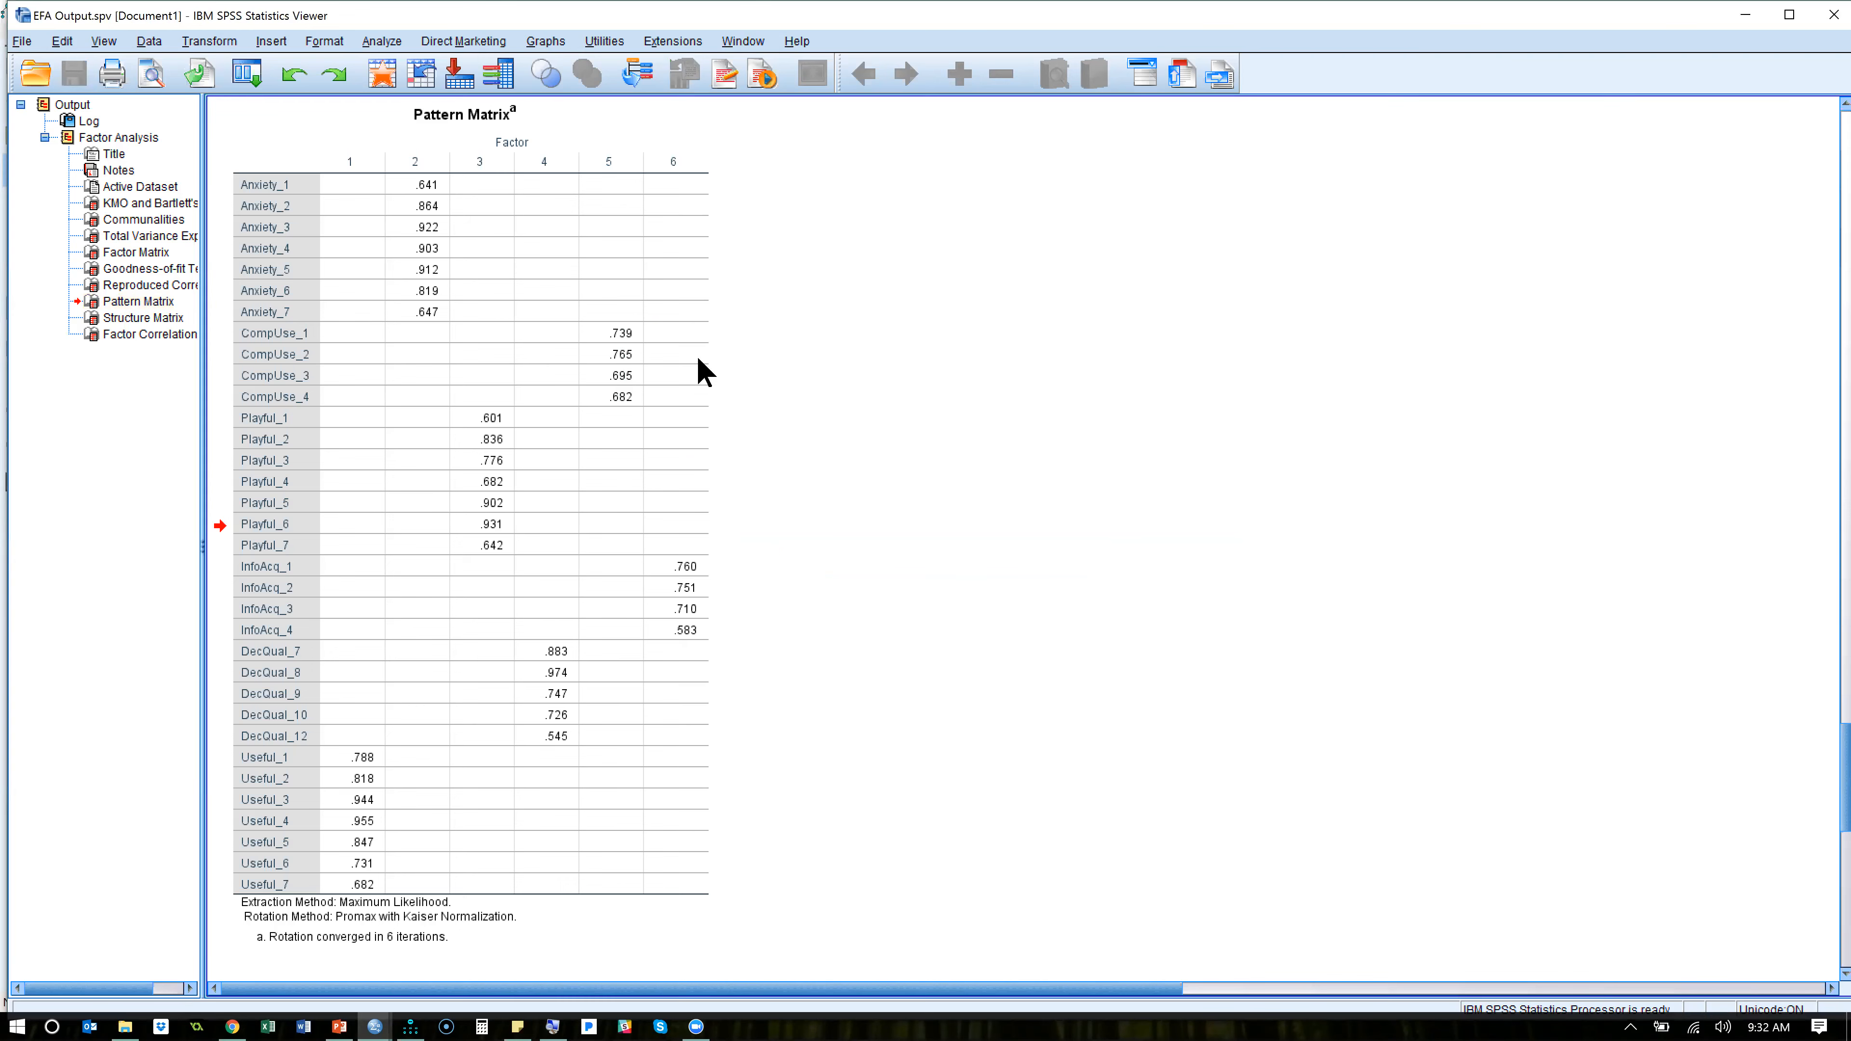
left_click(1833, 15)
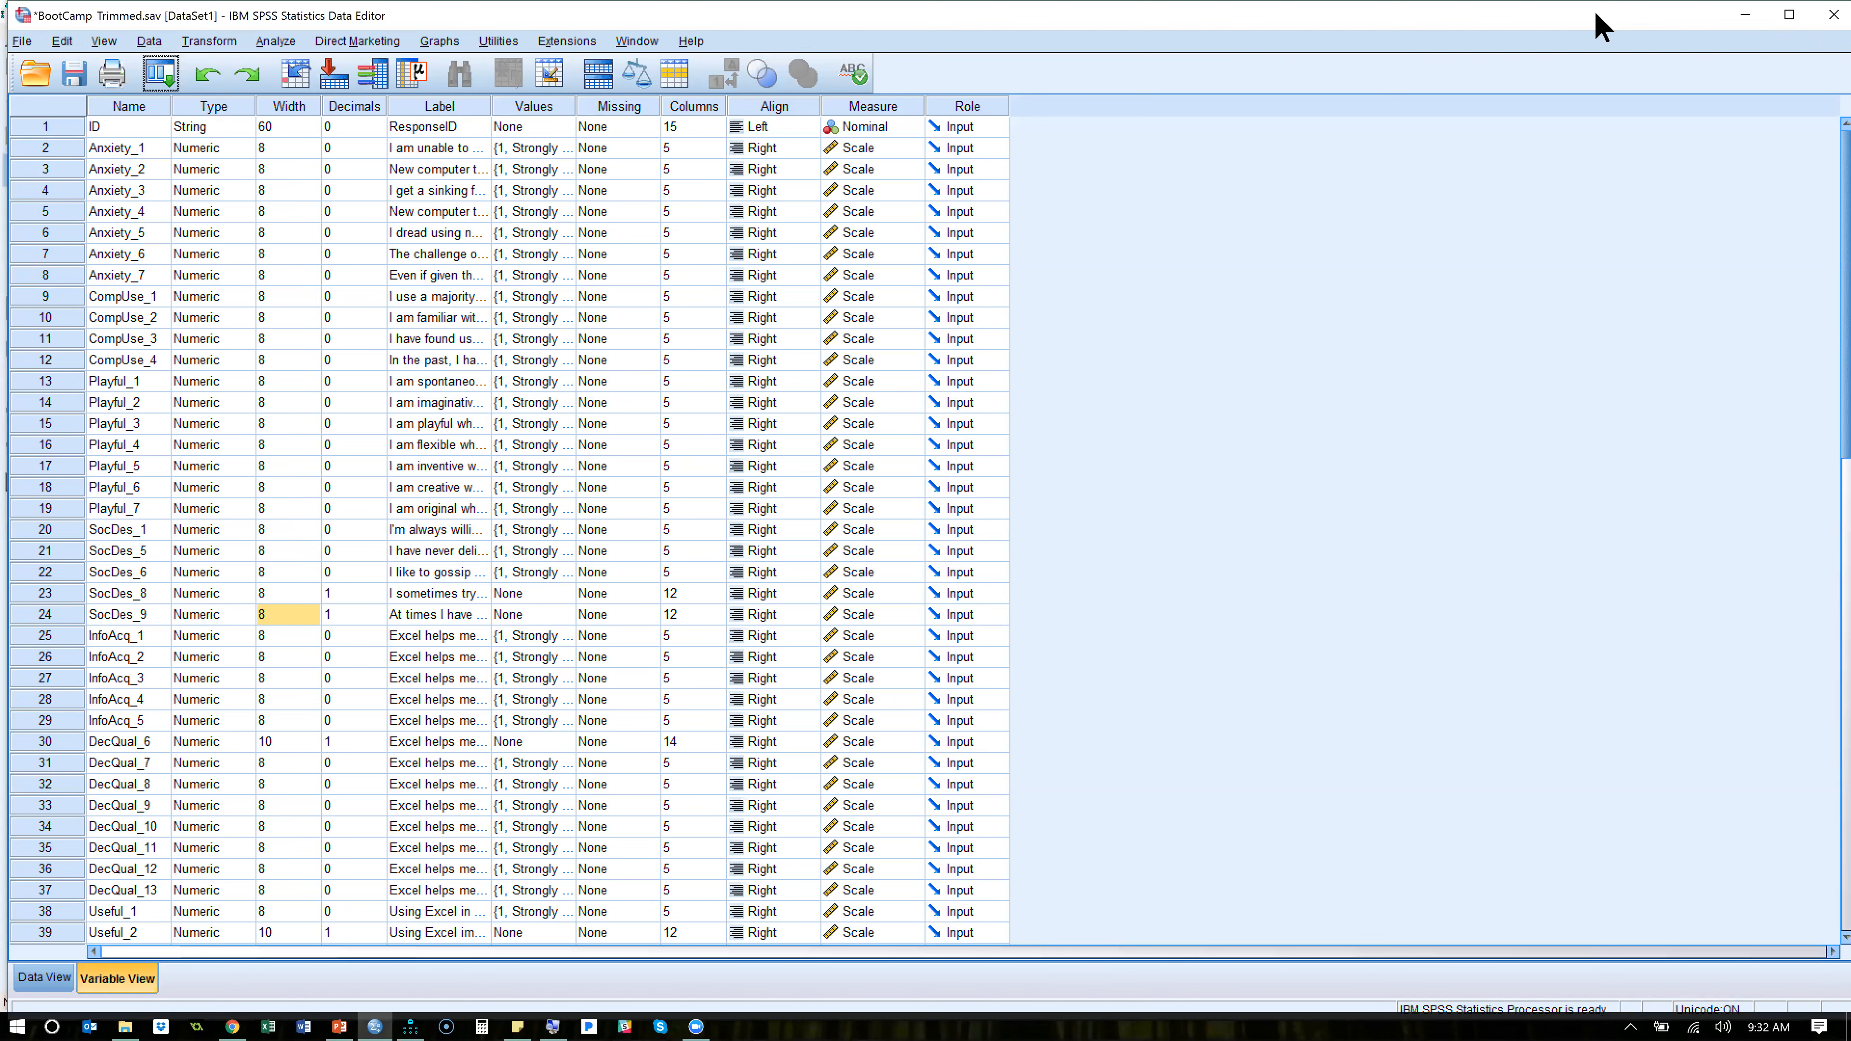
left_click(71, 80)
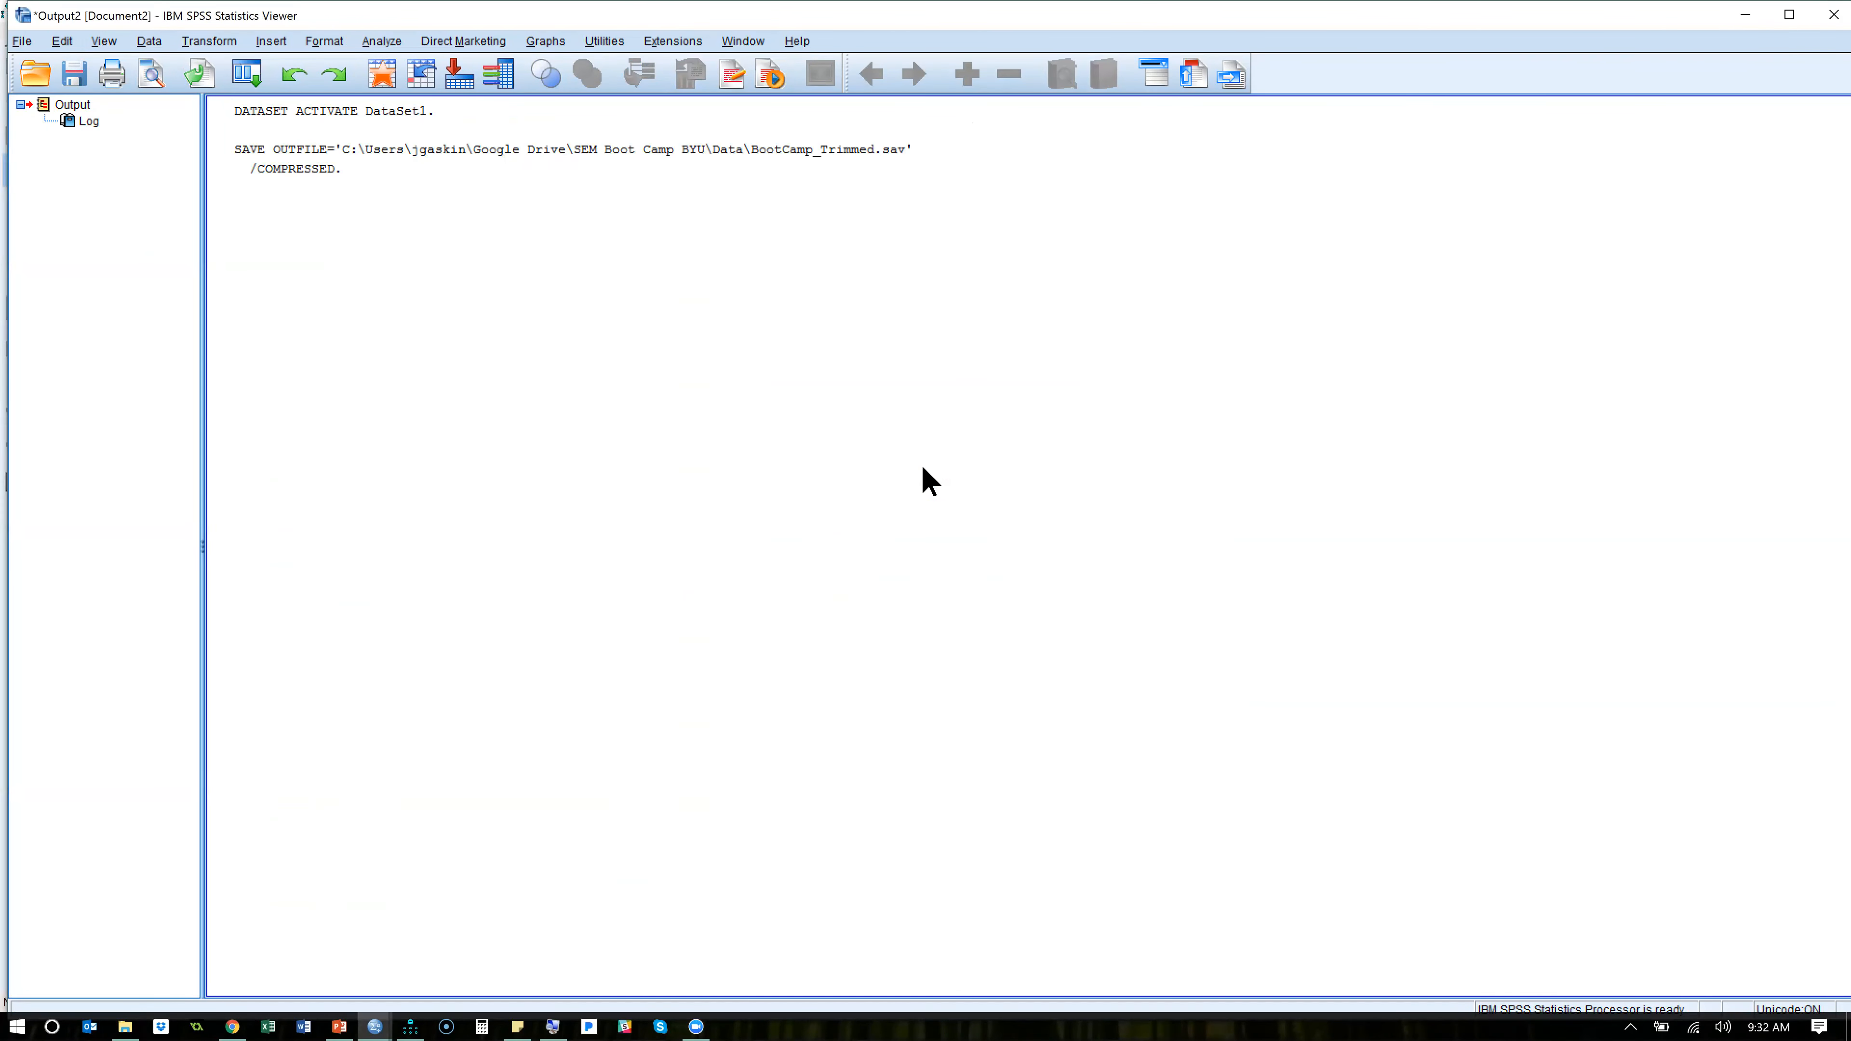
- Check the Amos diagram, return to SPSS and close the new log-only Output2 window
key("alt+Tab")
key("alt+Tab")
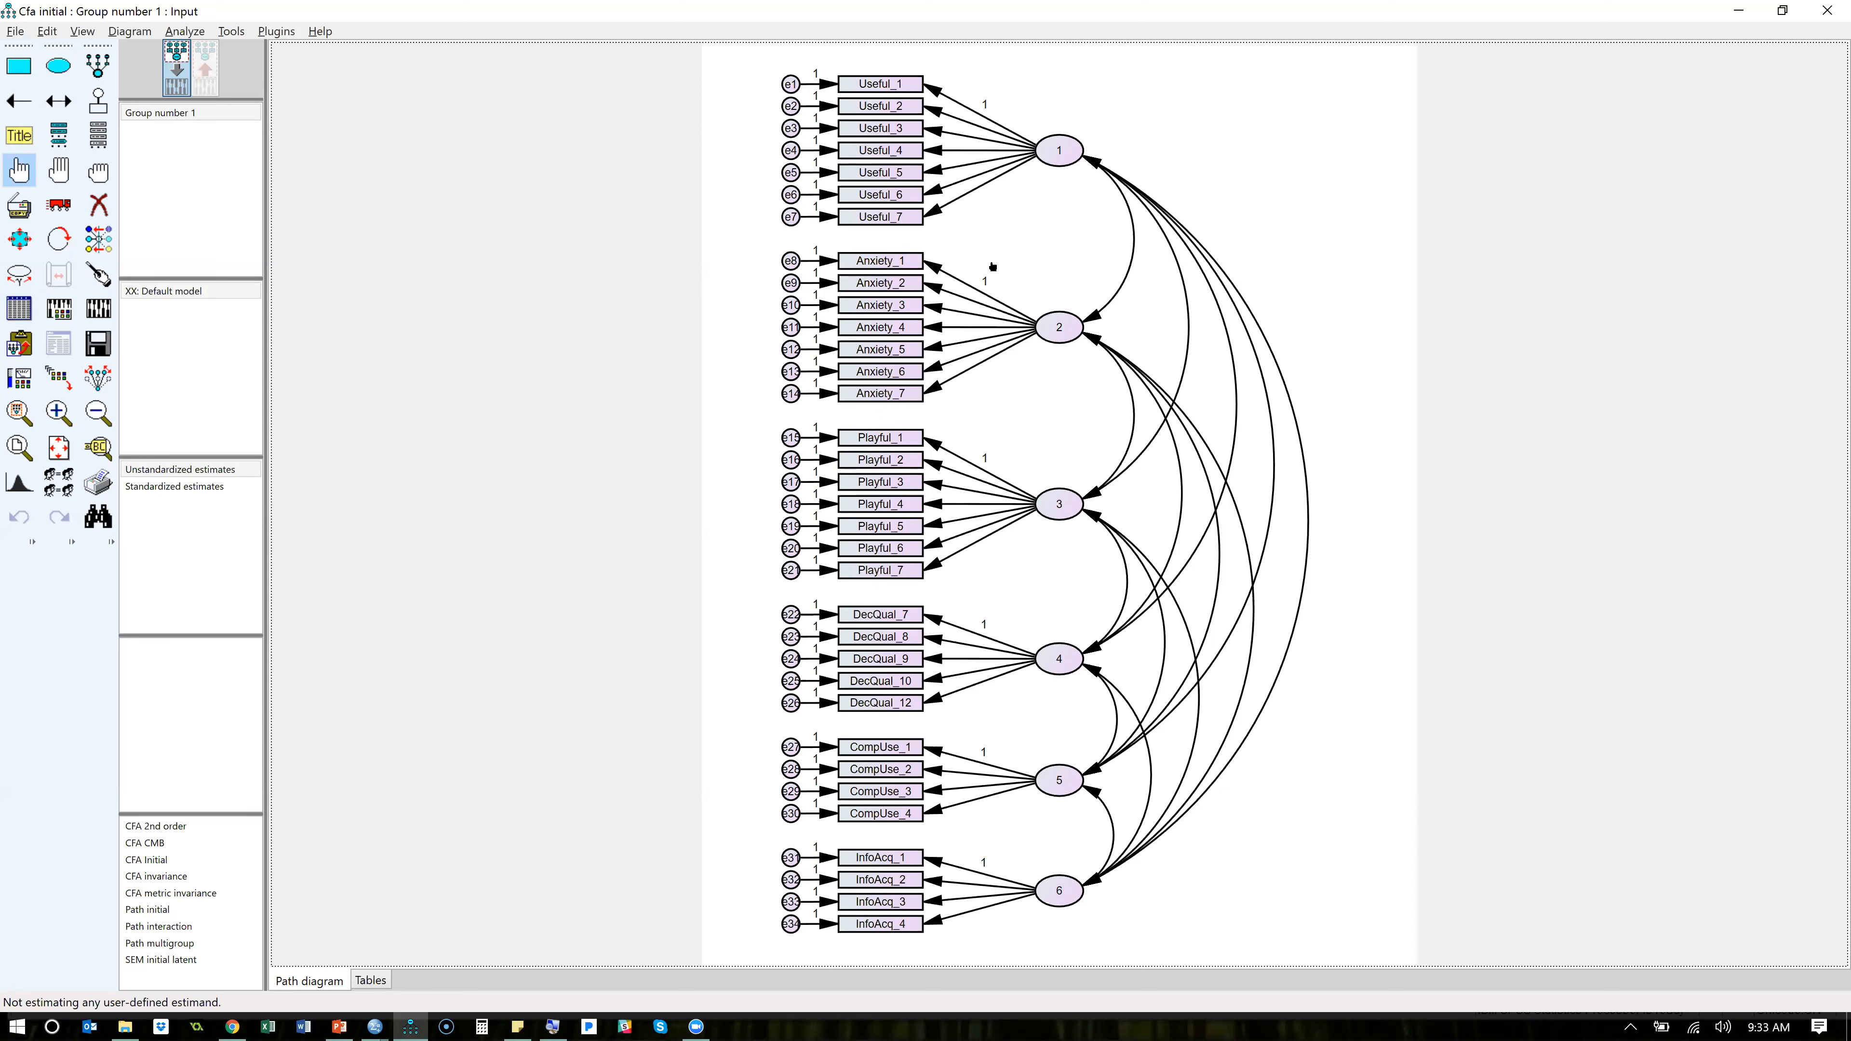
key("alt+Tab")
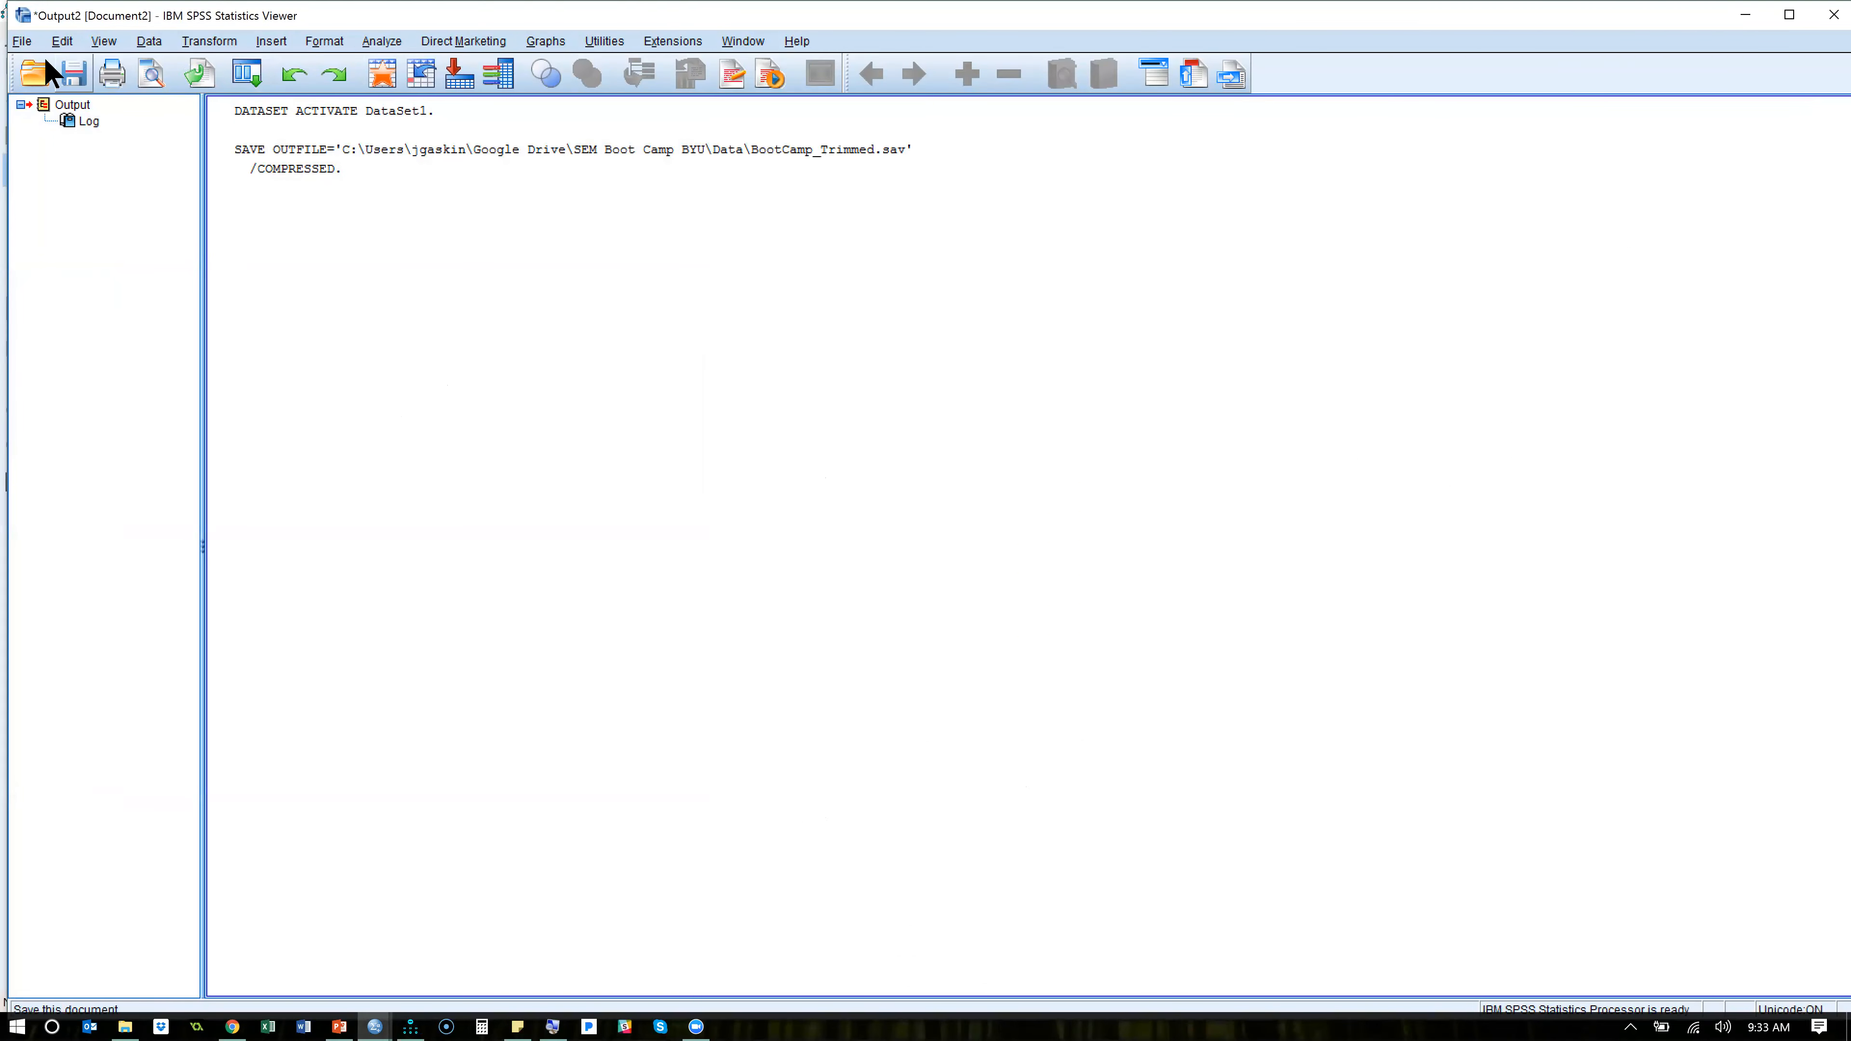
left_click(1833, 16)
left_click(954, 545)
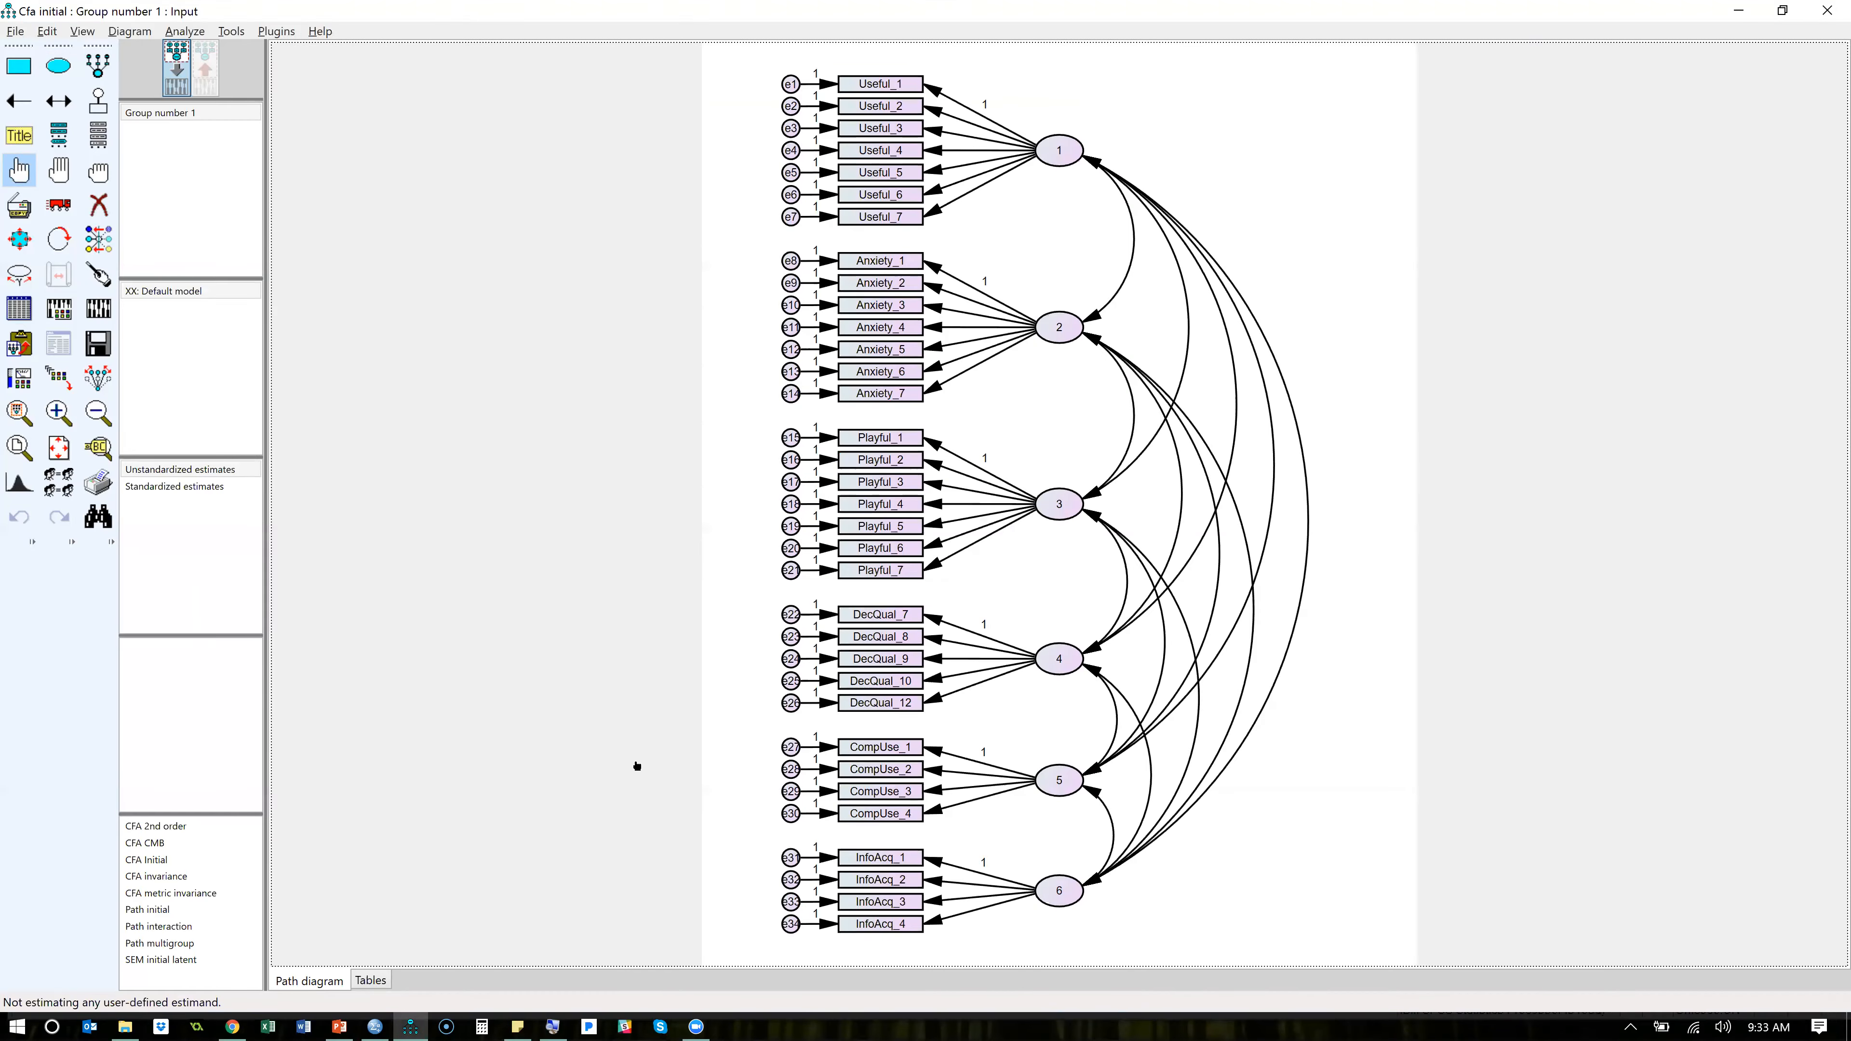
- Switch to File Explorer and open the Data folder inside Google Drive's SEM Boot Camp BYU folder
key("alt+Tab")
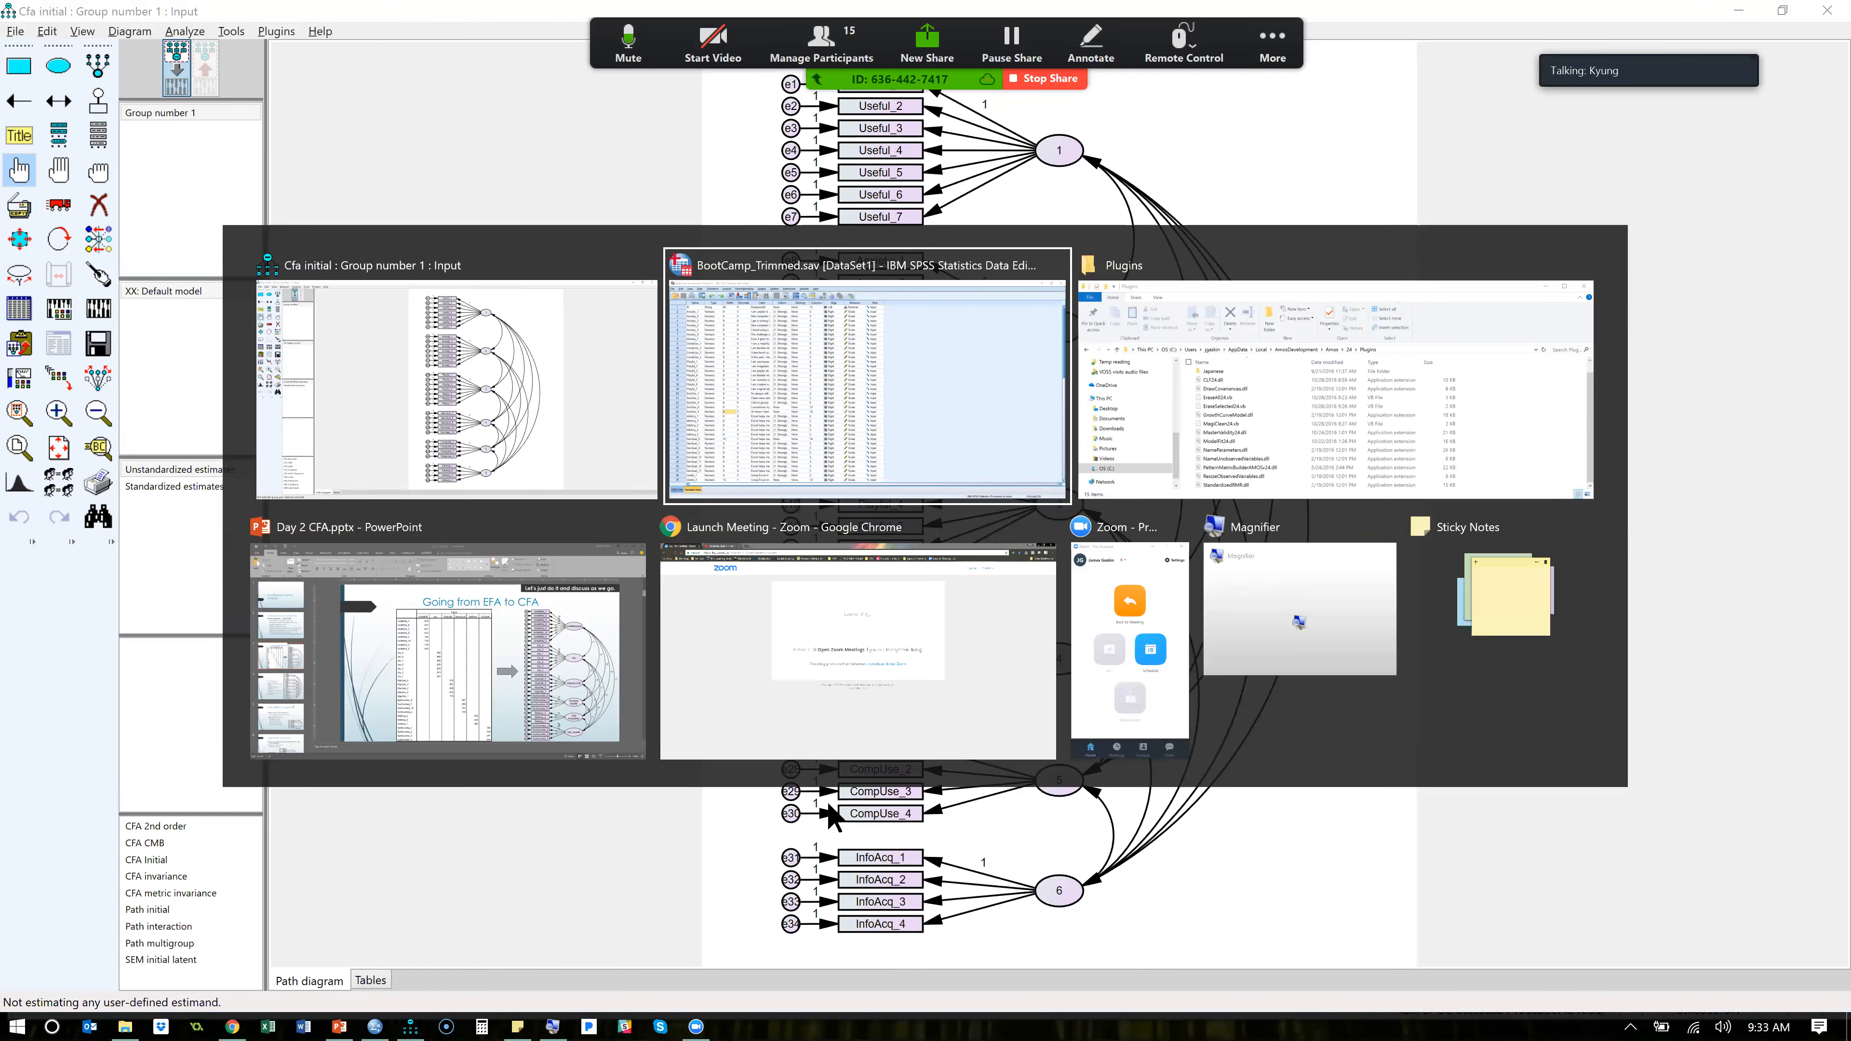
key("alt+Tab")
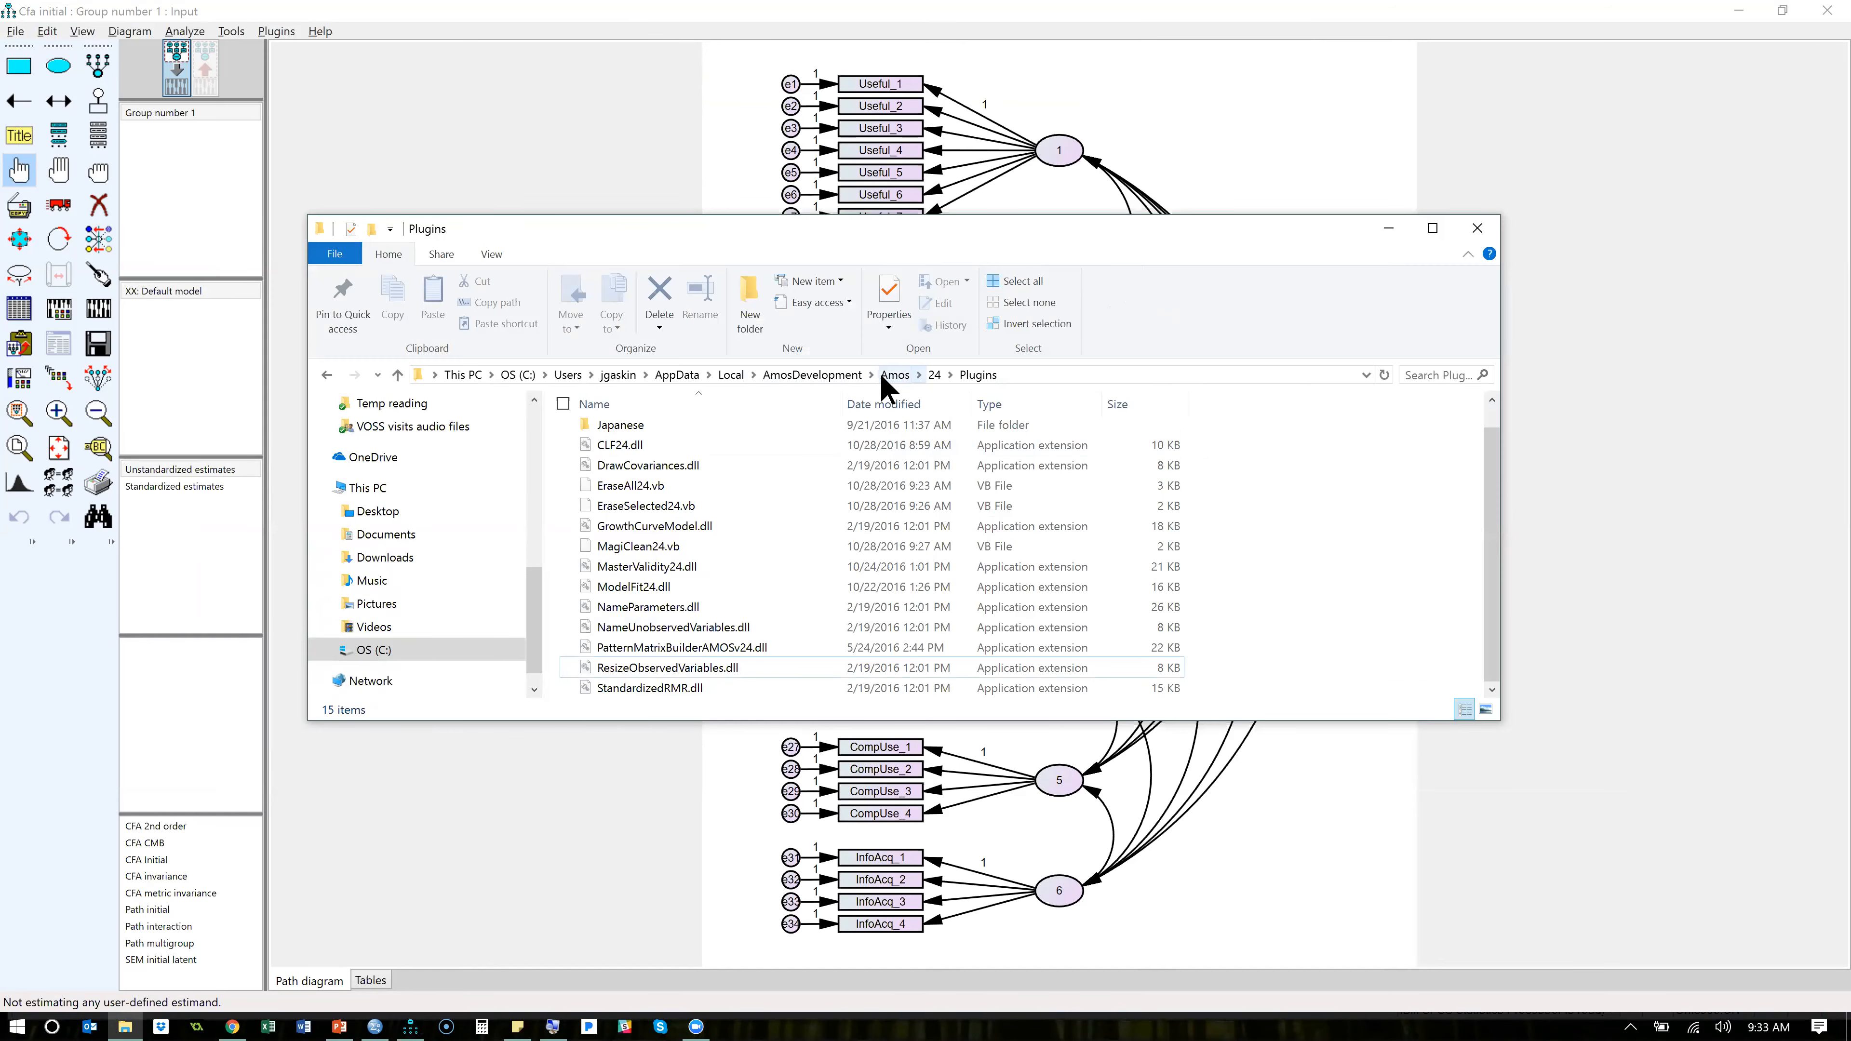
scroll(541, 498, "up", 3)
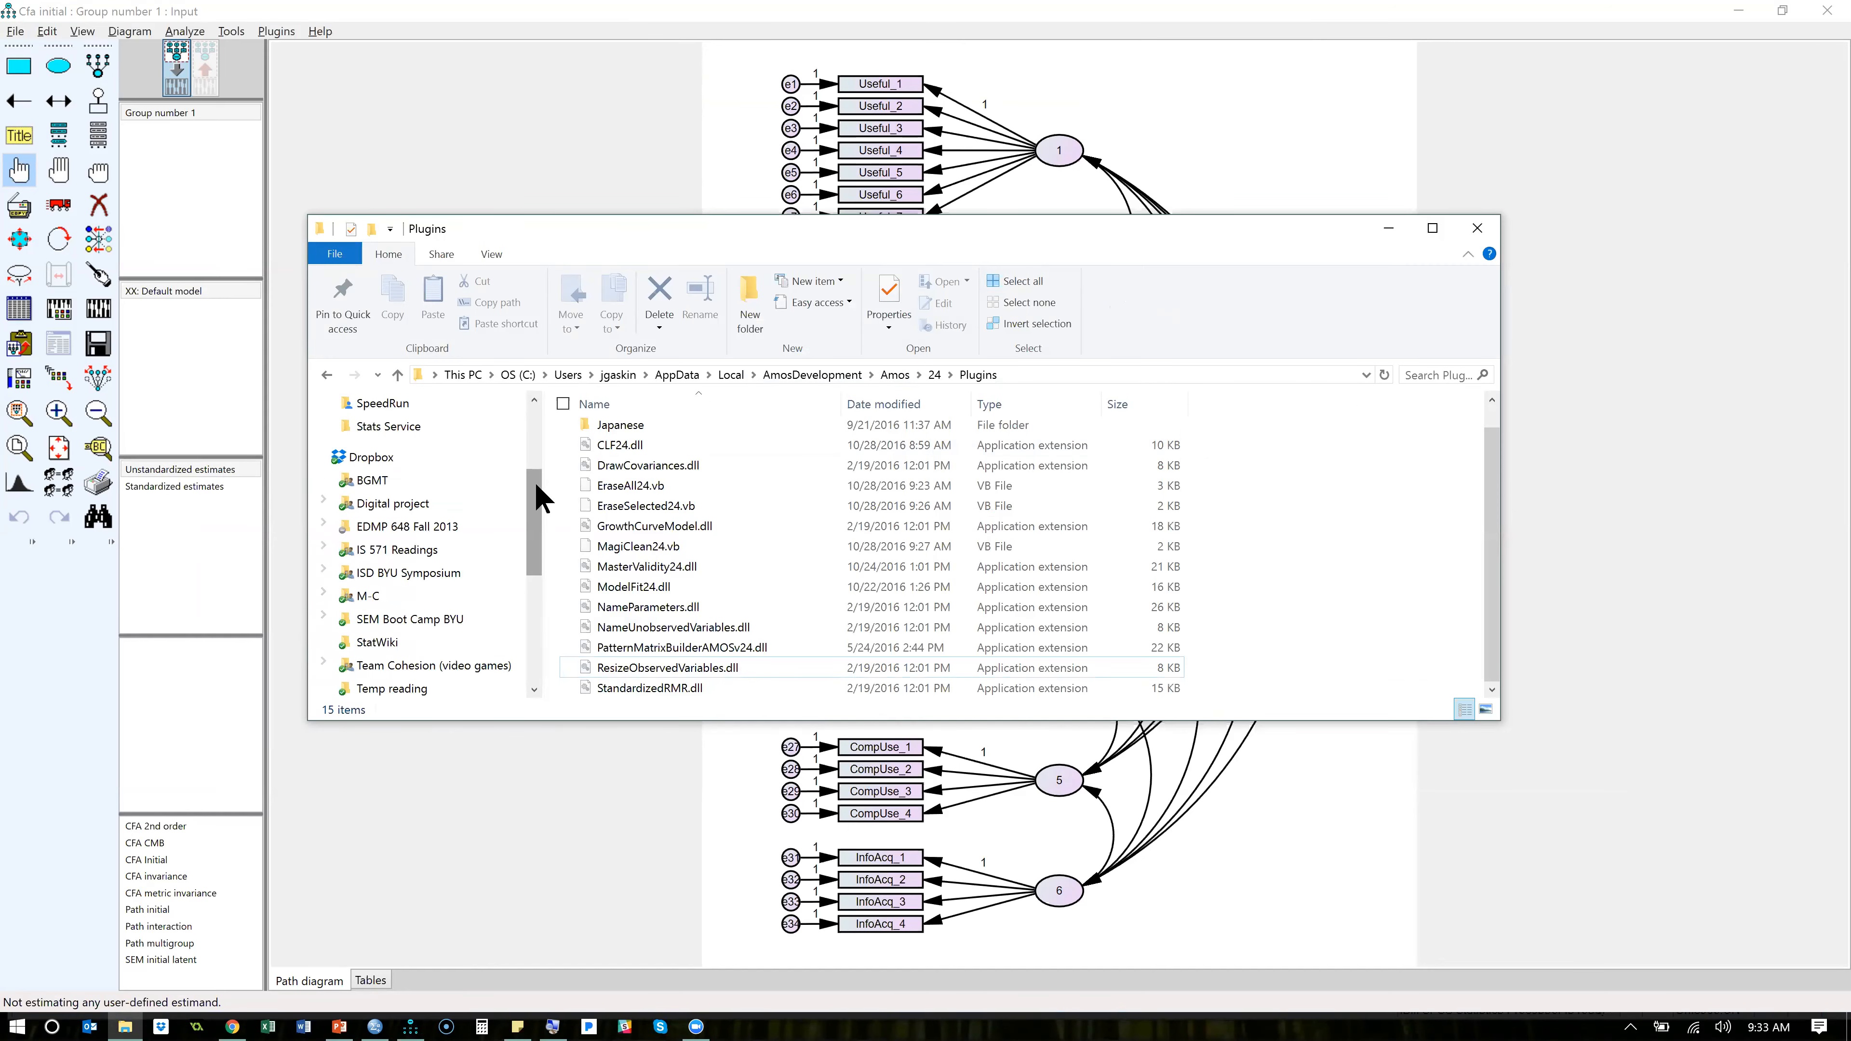
scroll(536, 434, "up", 3)
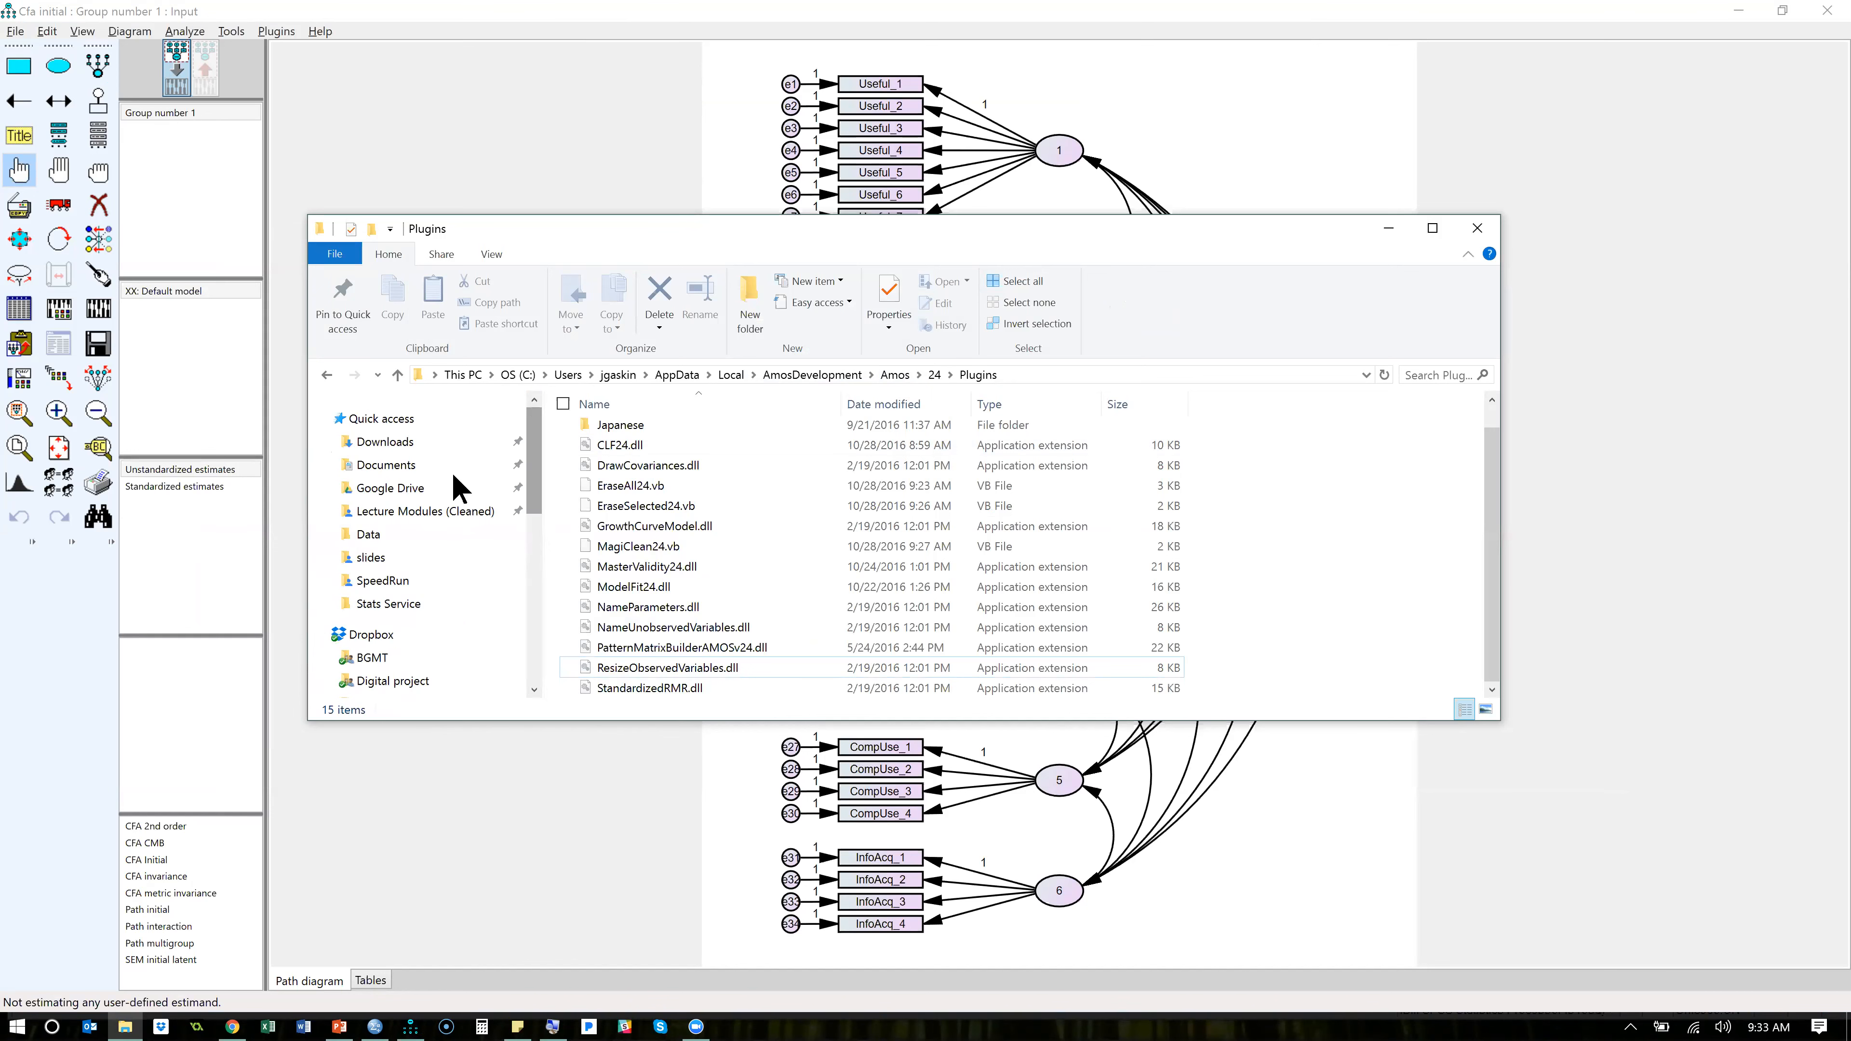
left_click(394, 494)
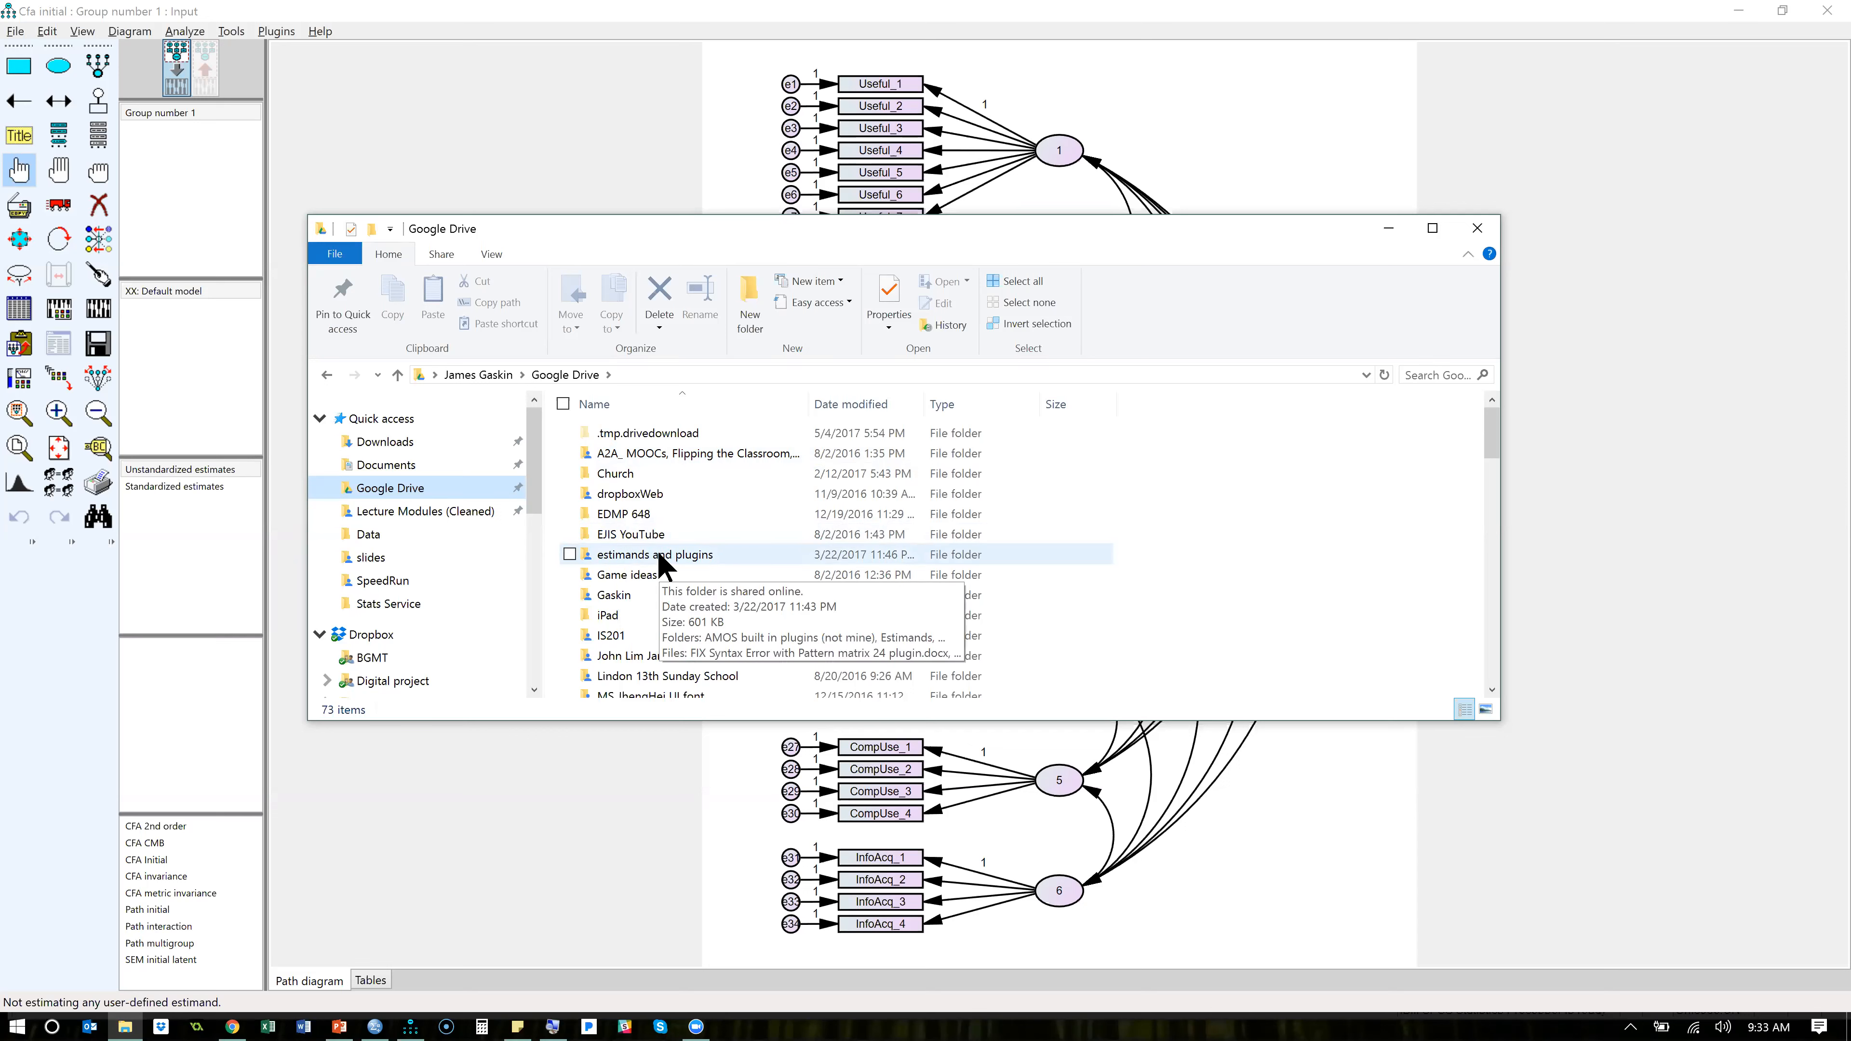
scroll(704, 598, "down", 4)
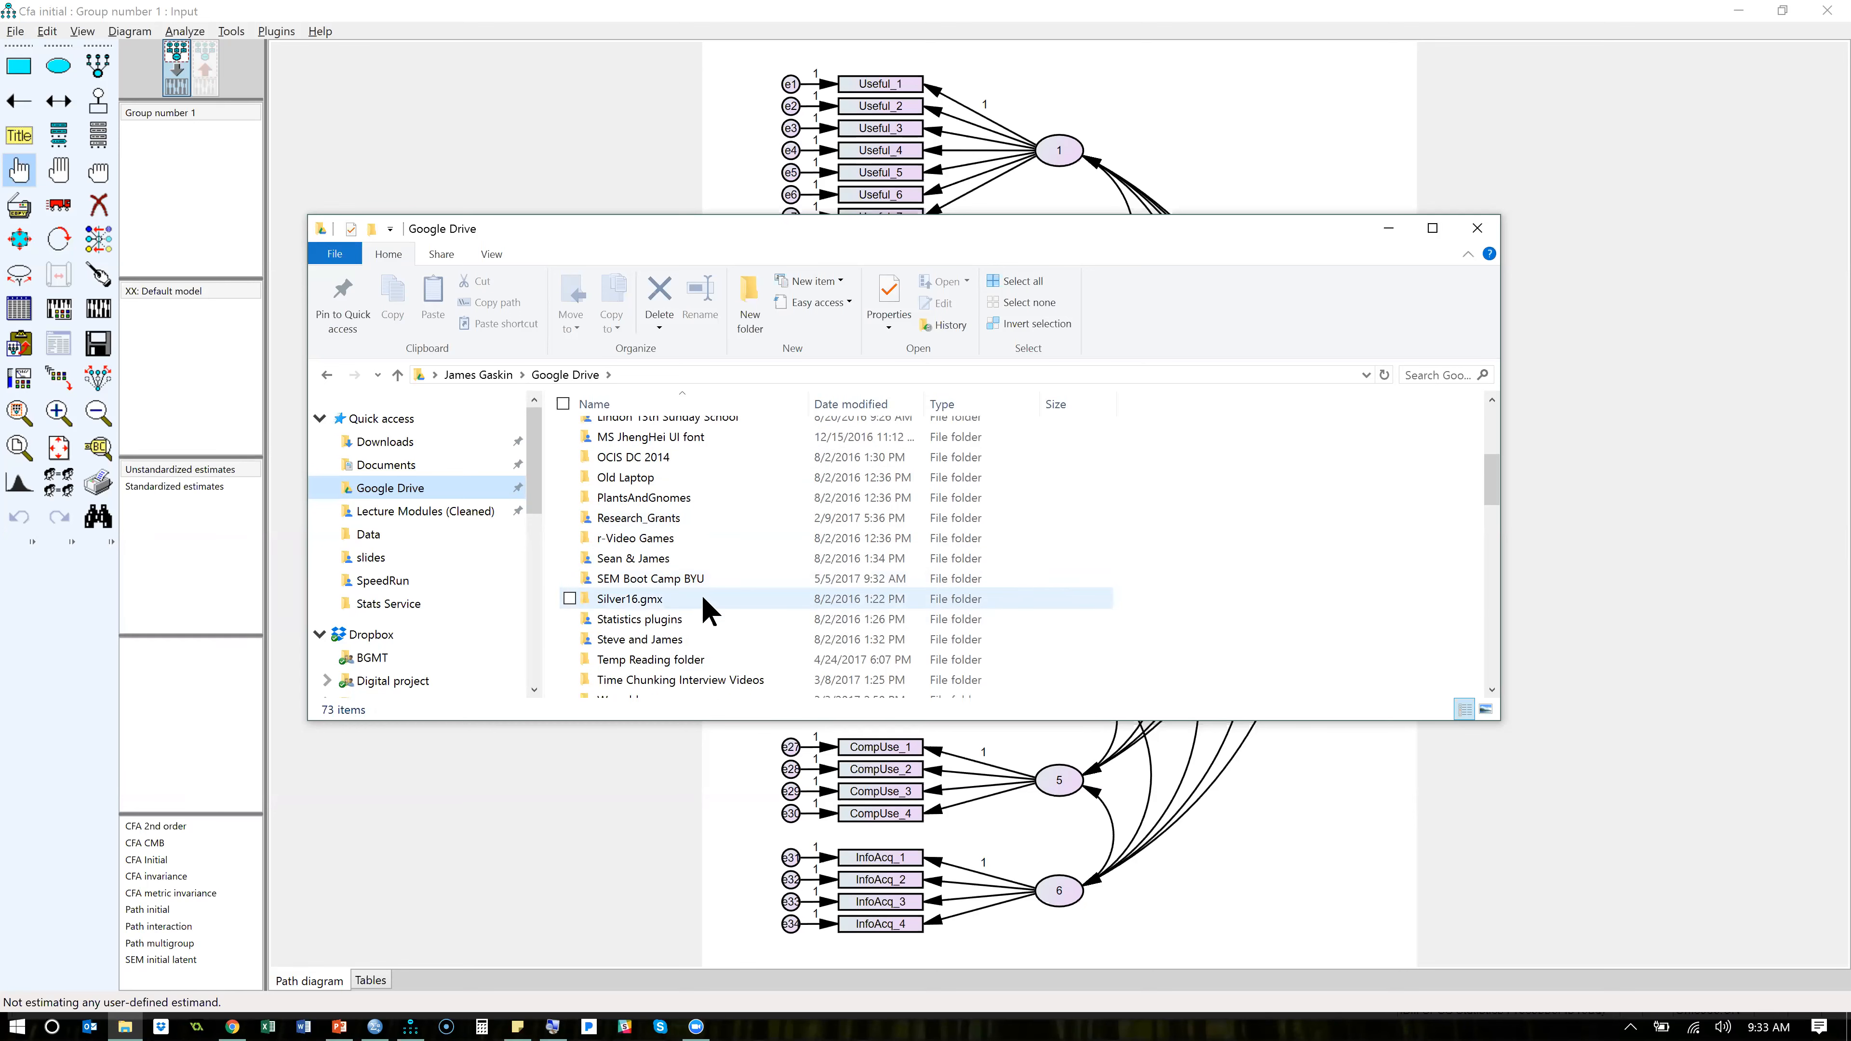
left_click(692, 580)
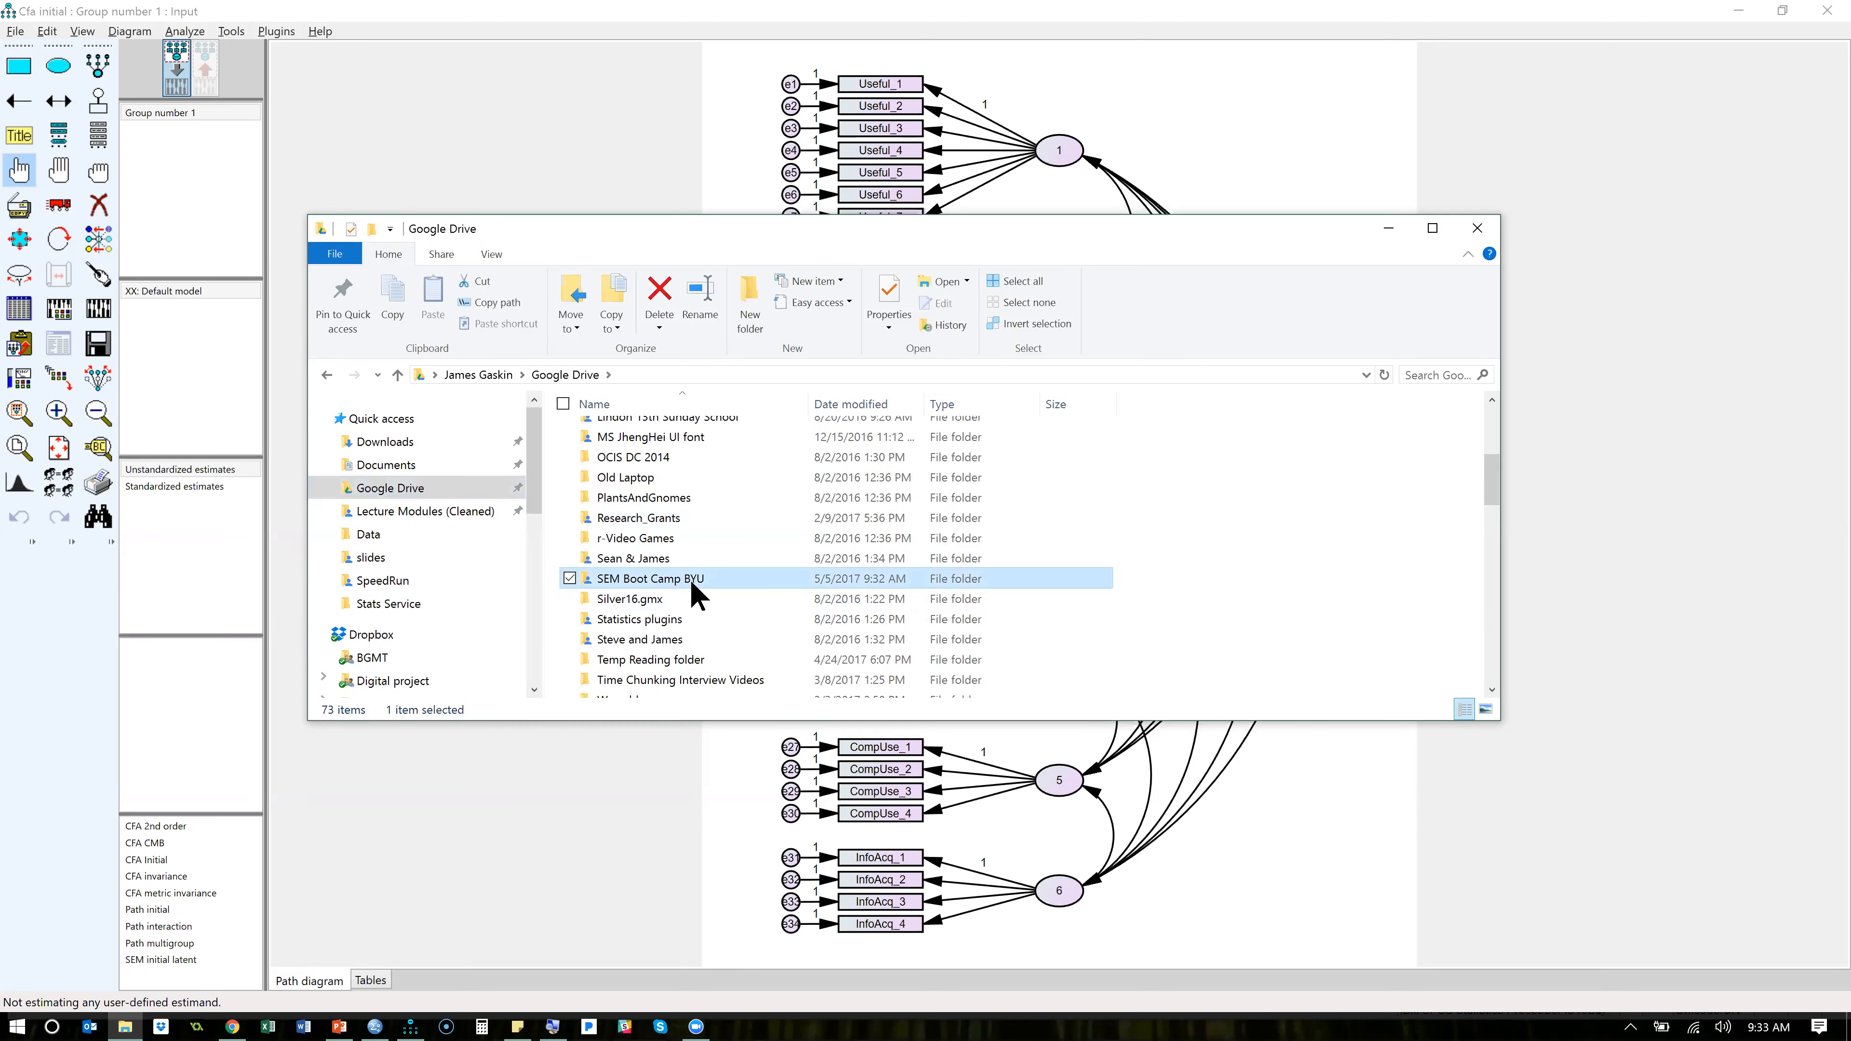
double_click(690, 579)
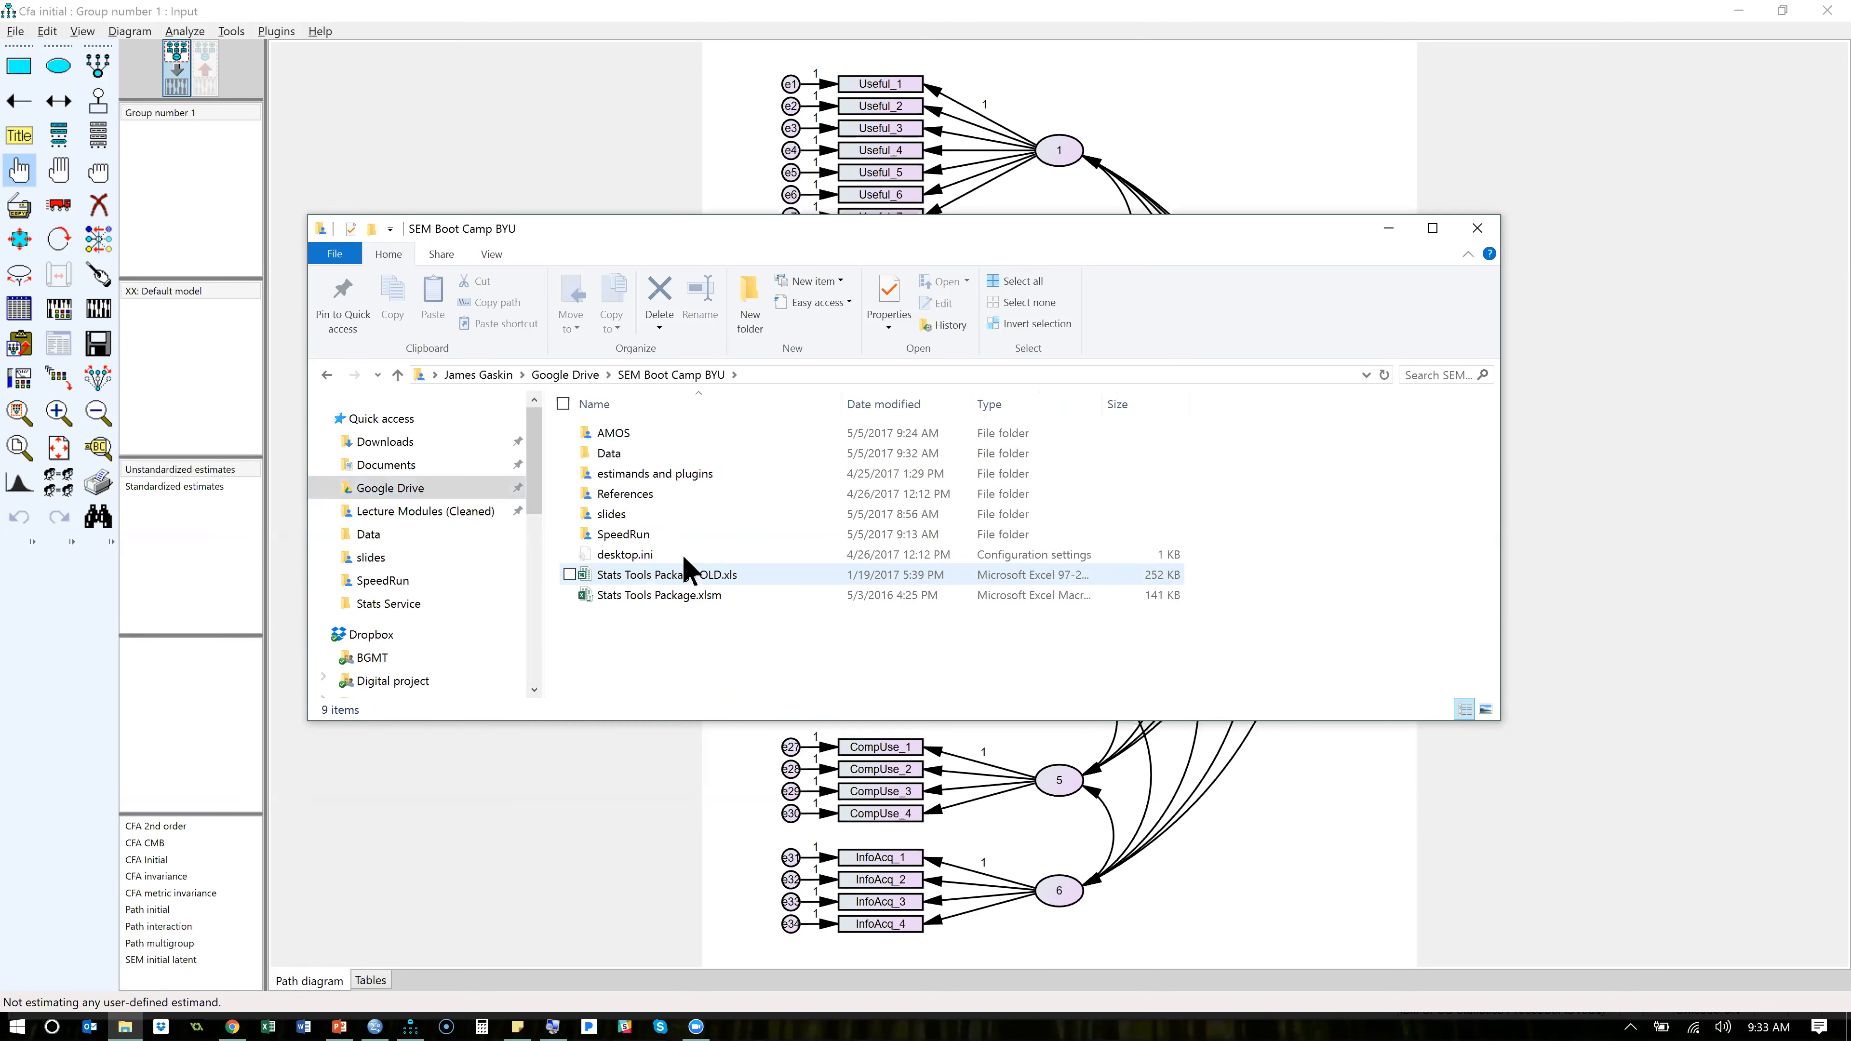
double_click(620, 458)
- Open EFA Output.spv from the Data folder and review the Copy Special formats for its Pattern Matrix, without copying
double_click(657, 495)
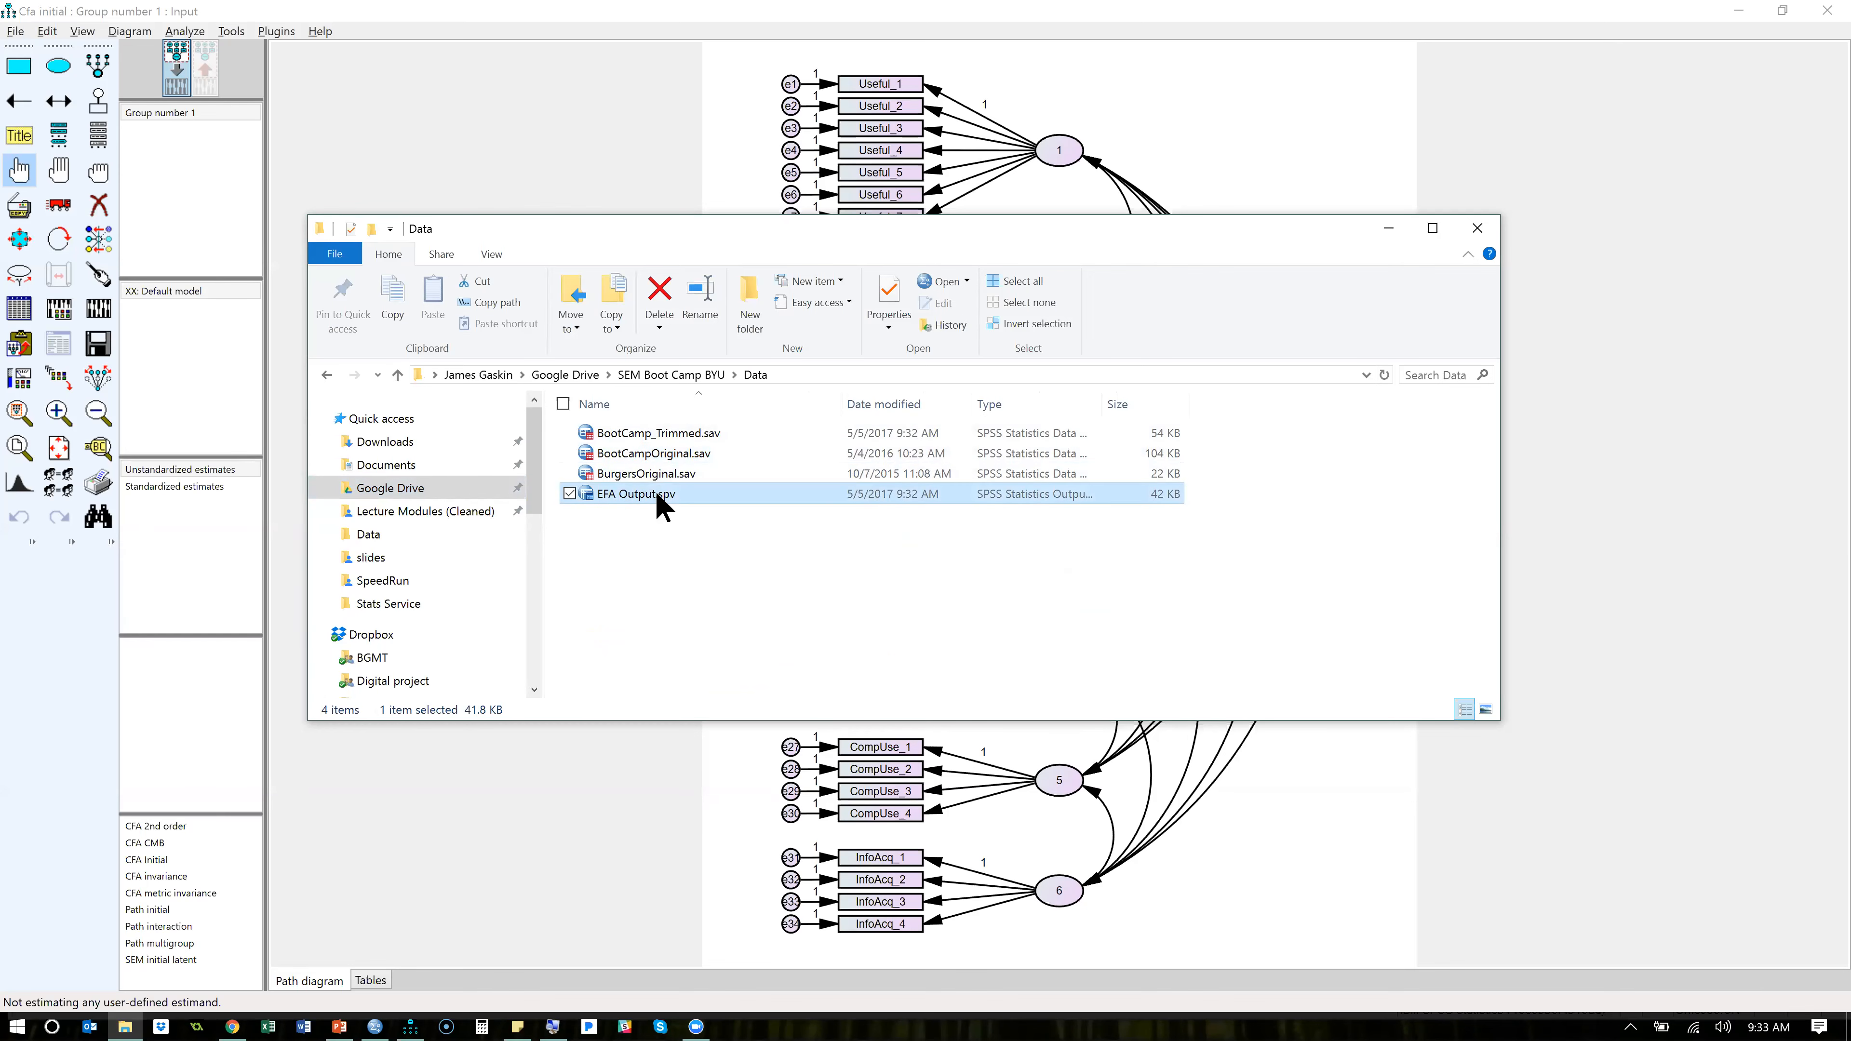
scroll(659, 525, "down", 20)
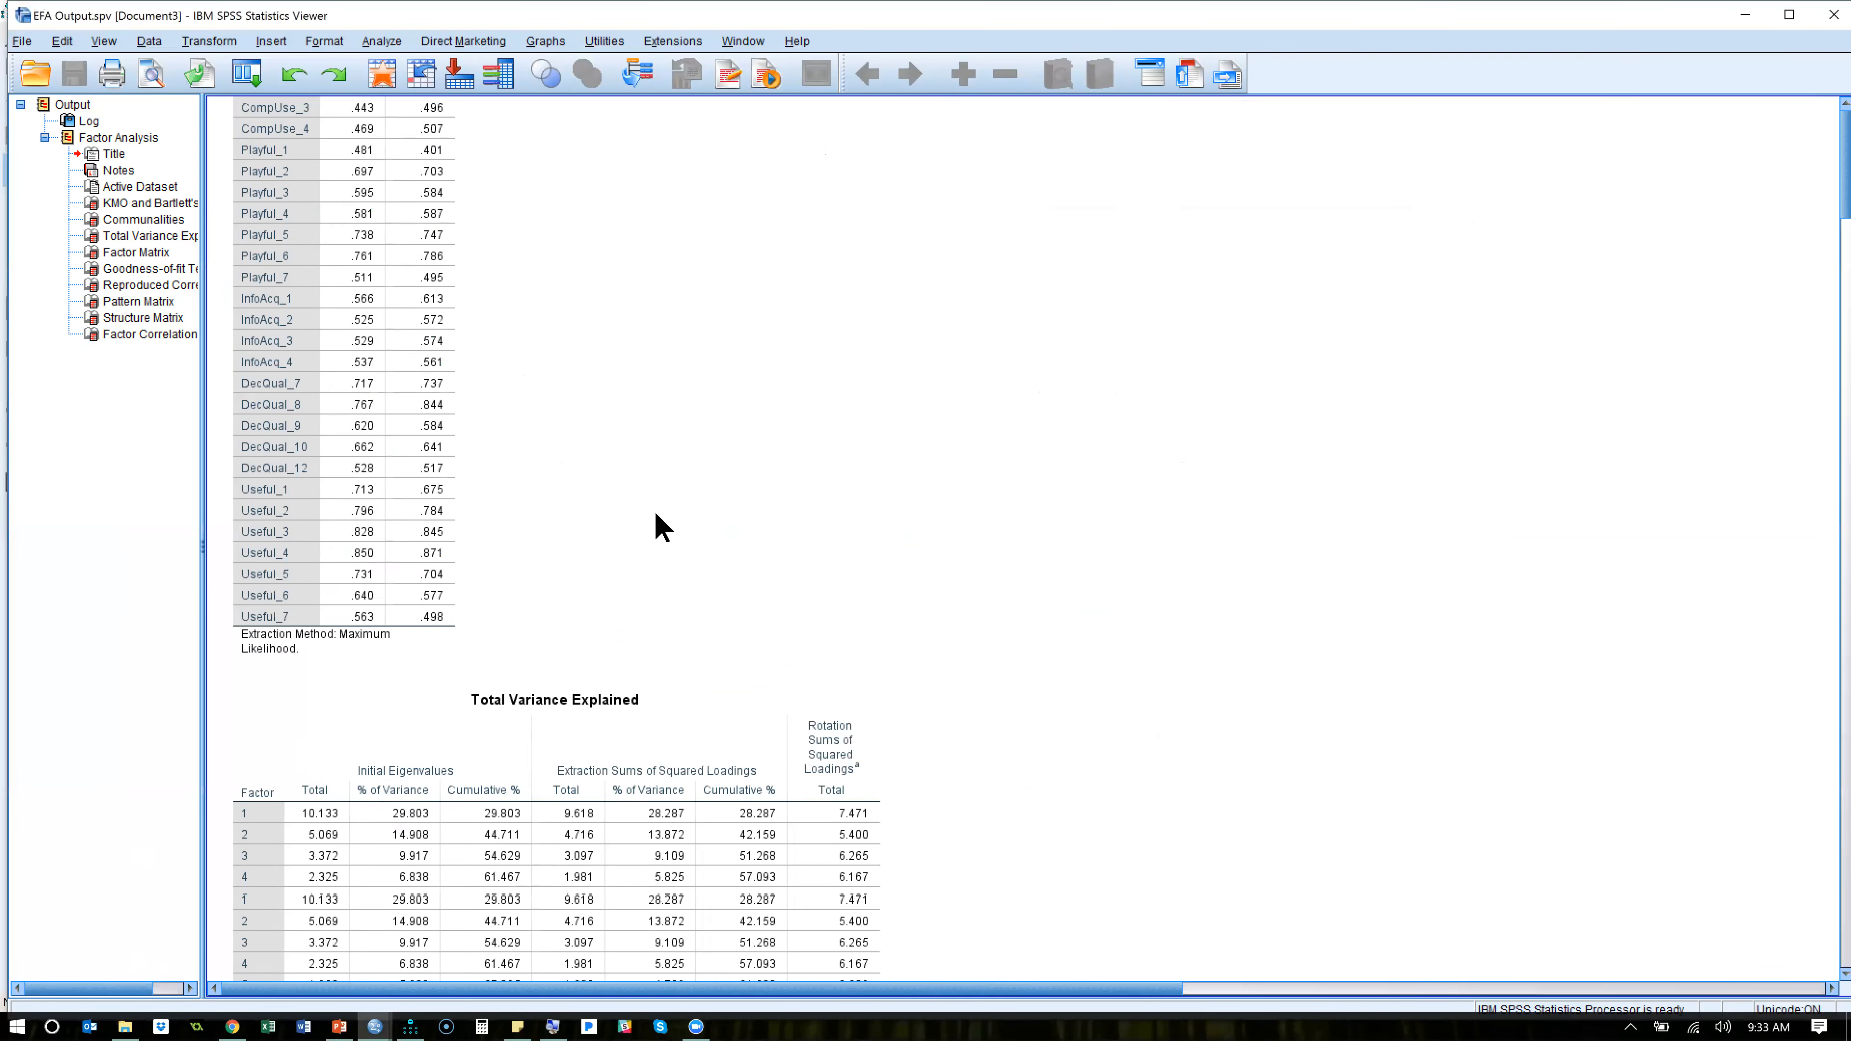
scroll(658, 524, "down", 20)
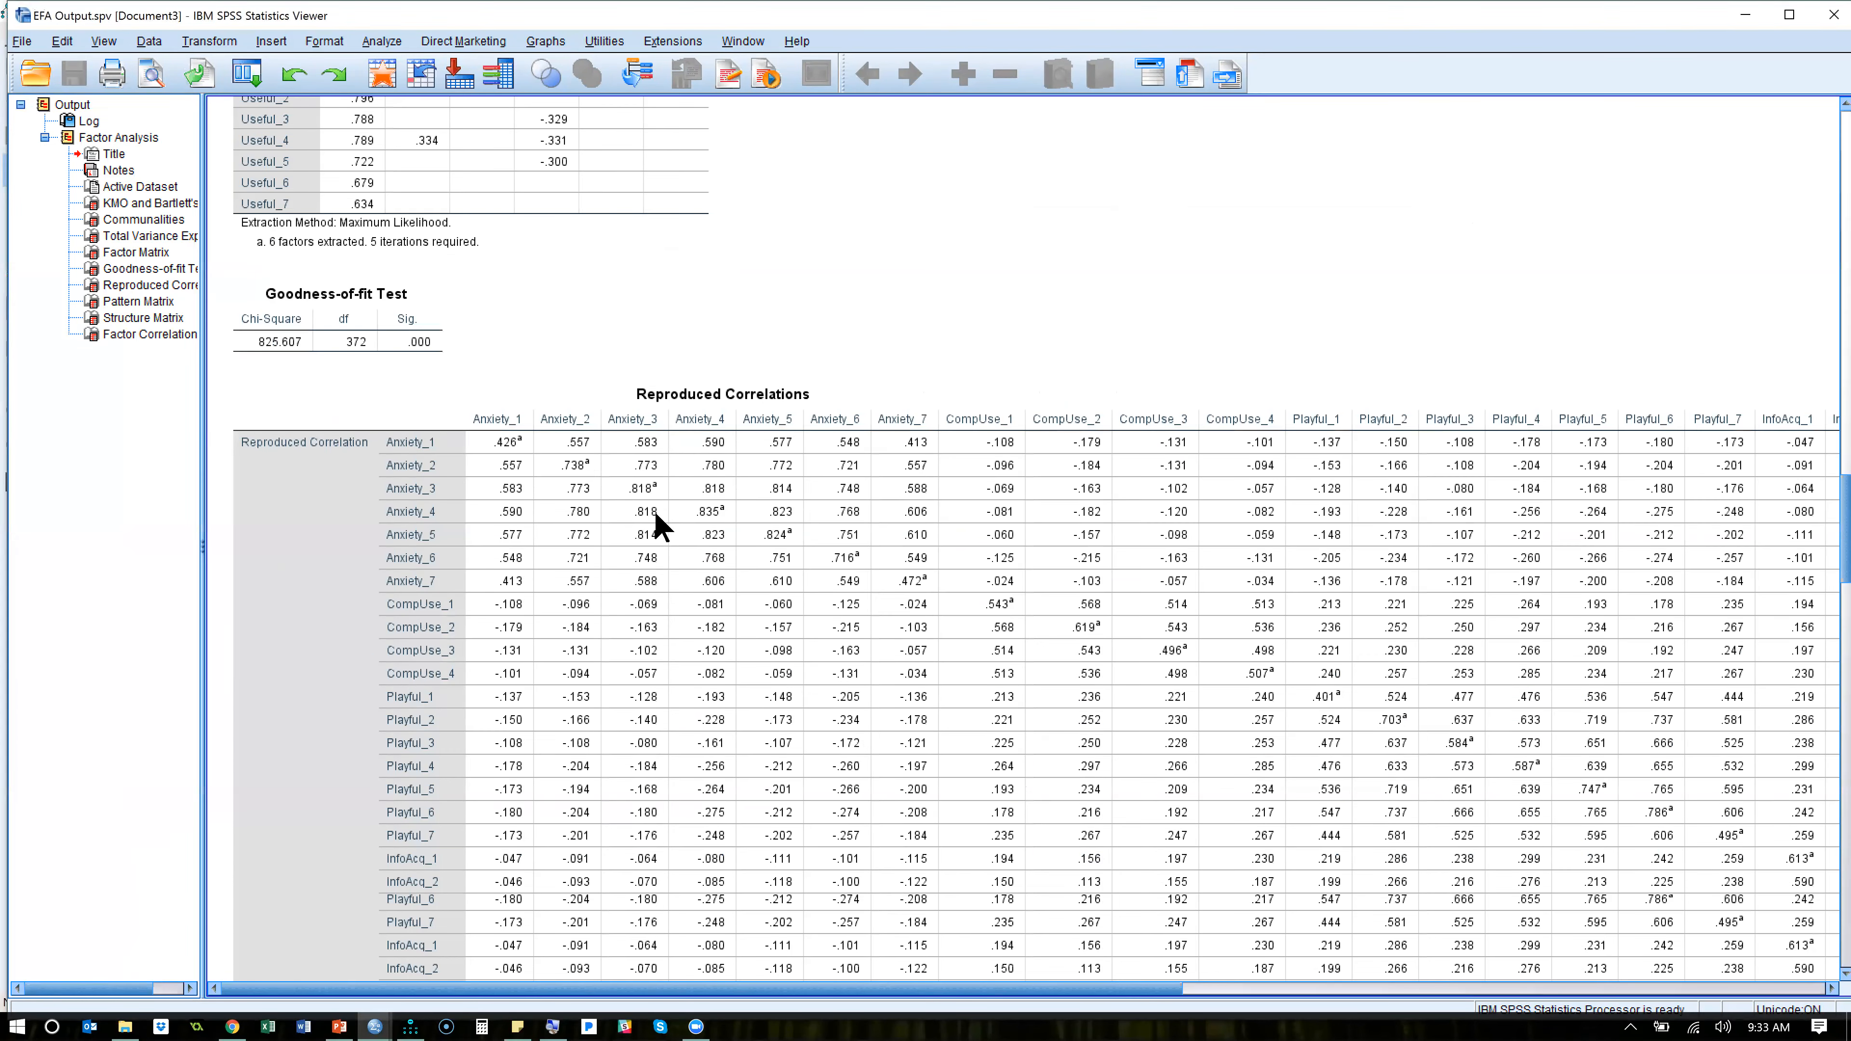
scroll(654, 510, "up", 15)
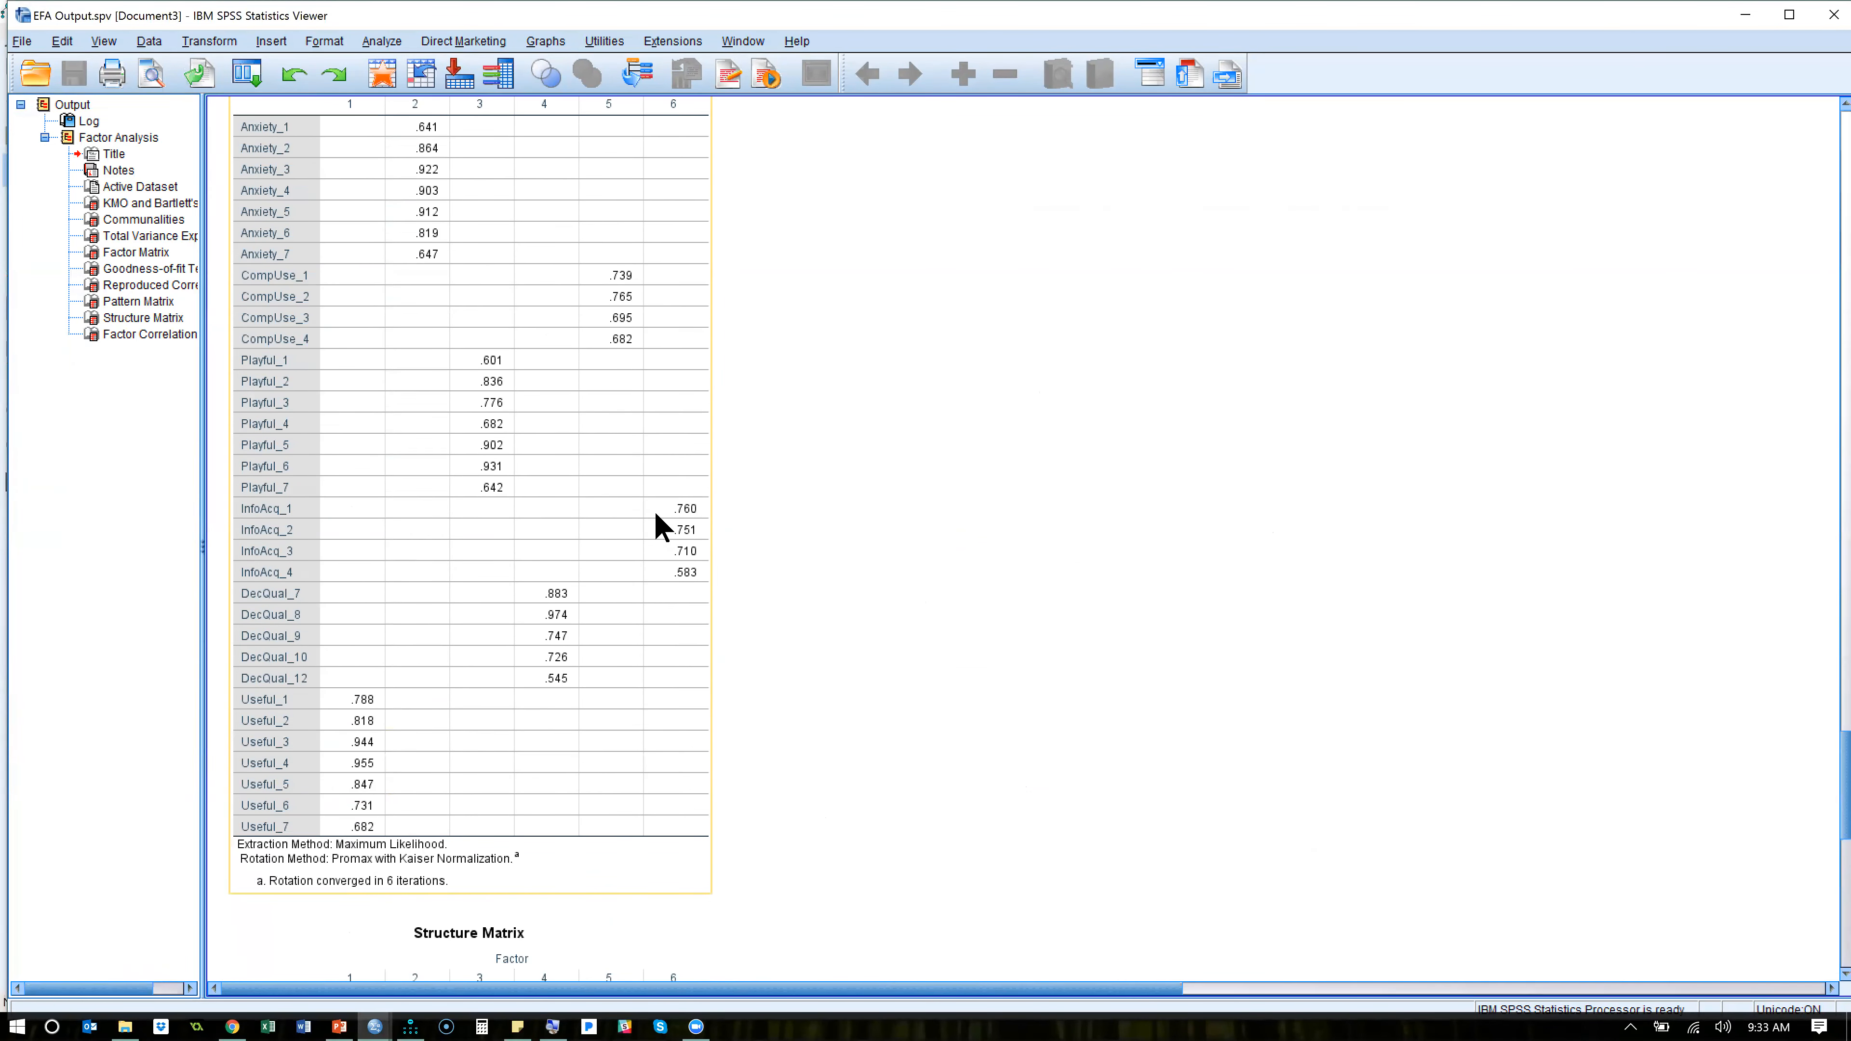
scroll(654, 510, "up", 1)
right_click(655, 513)
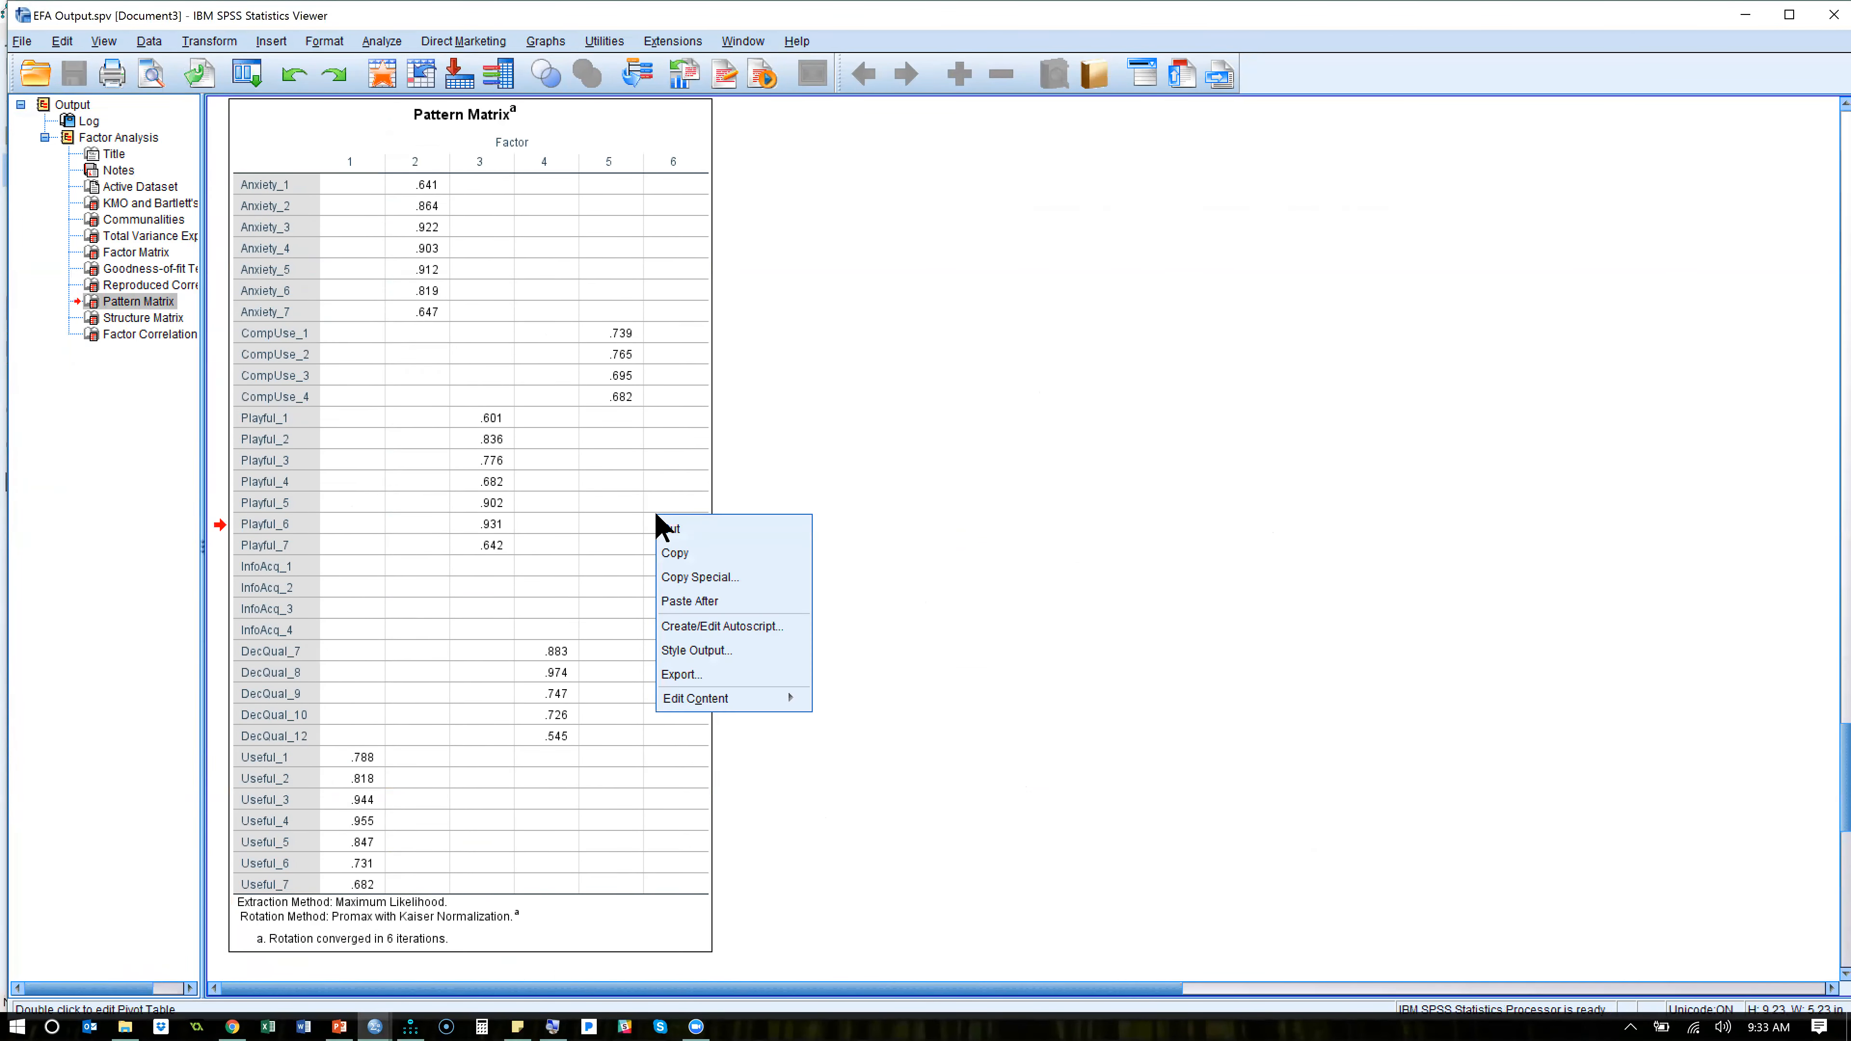
left_click(700, 577)
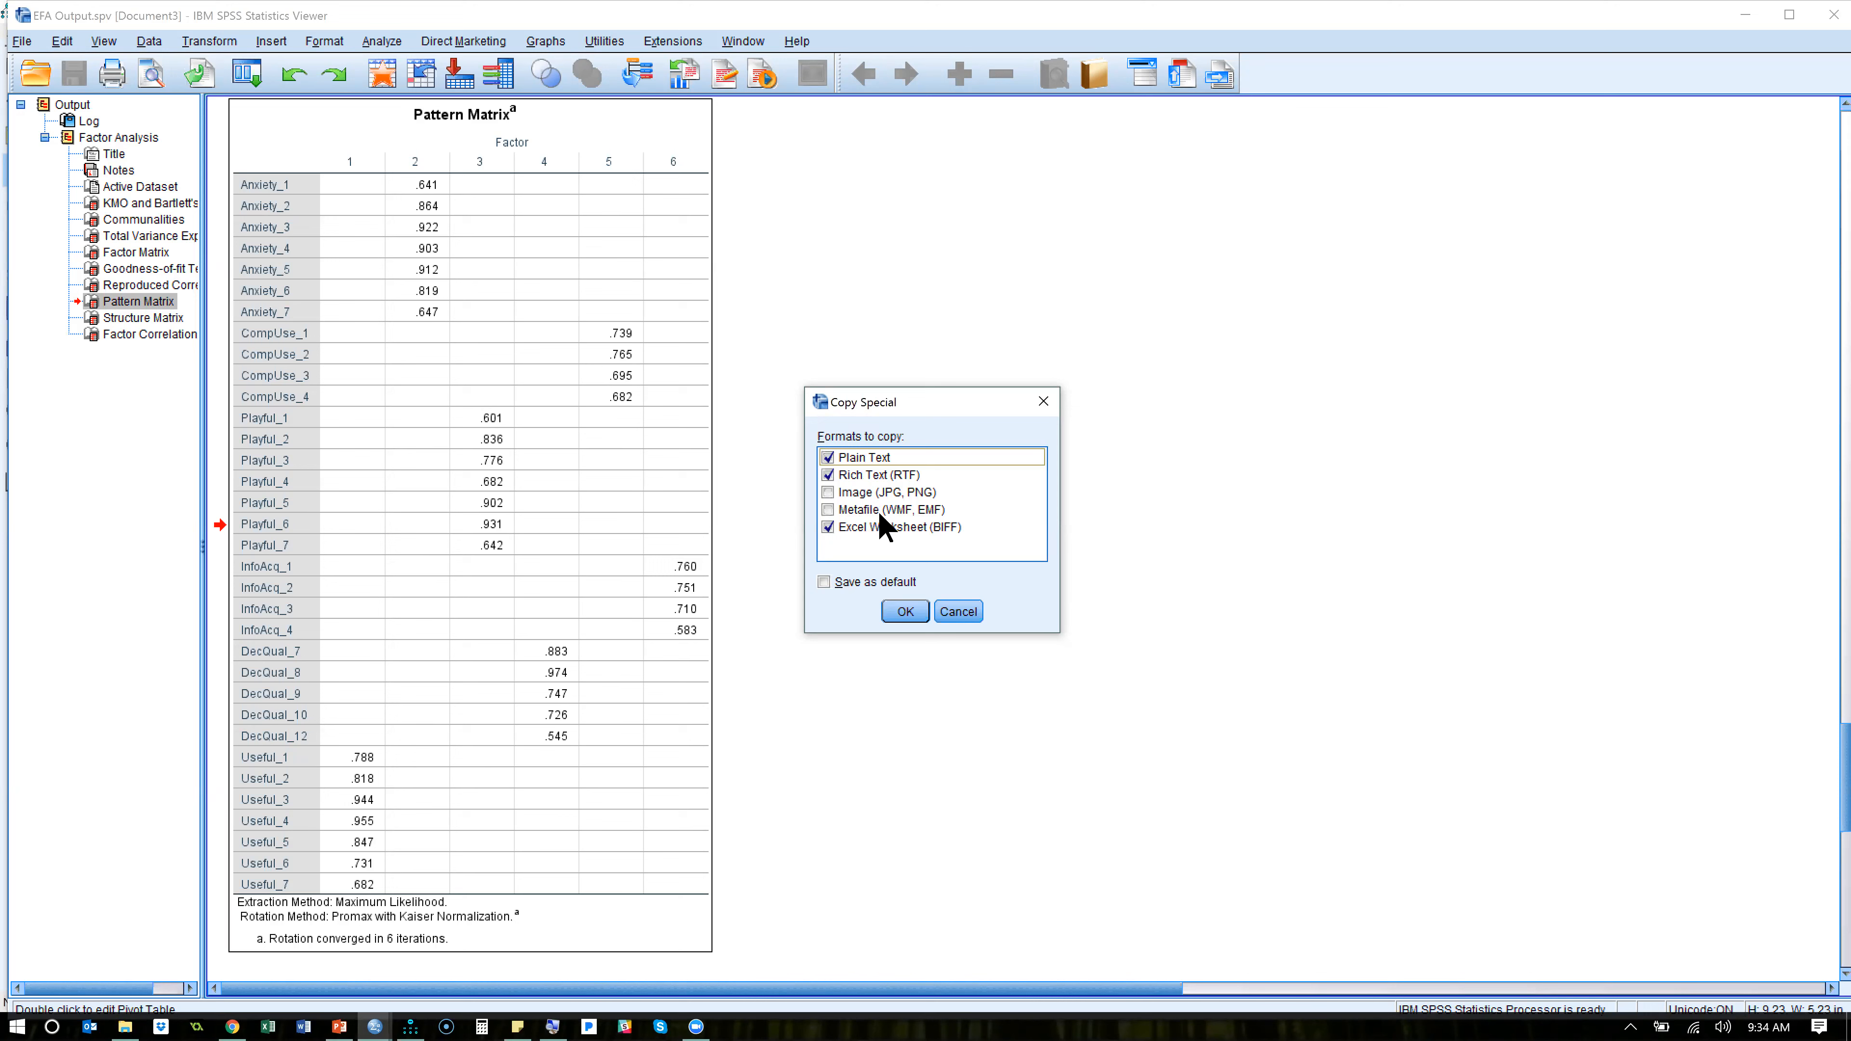
left_click(961, 612)
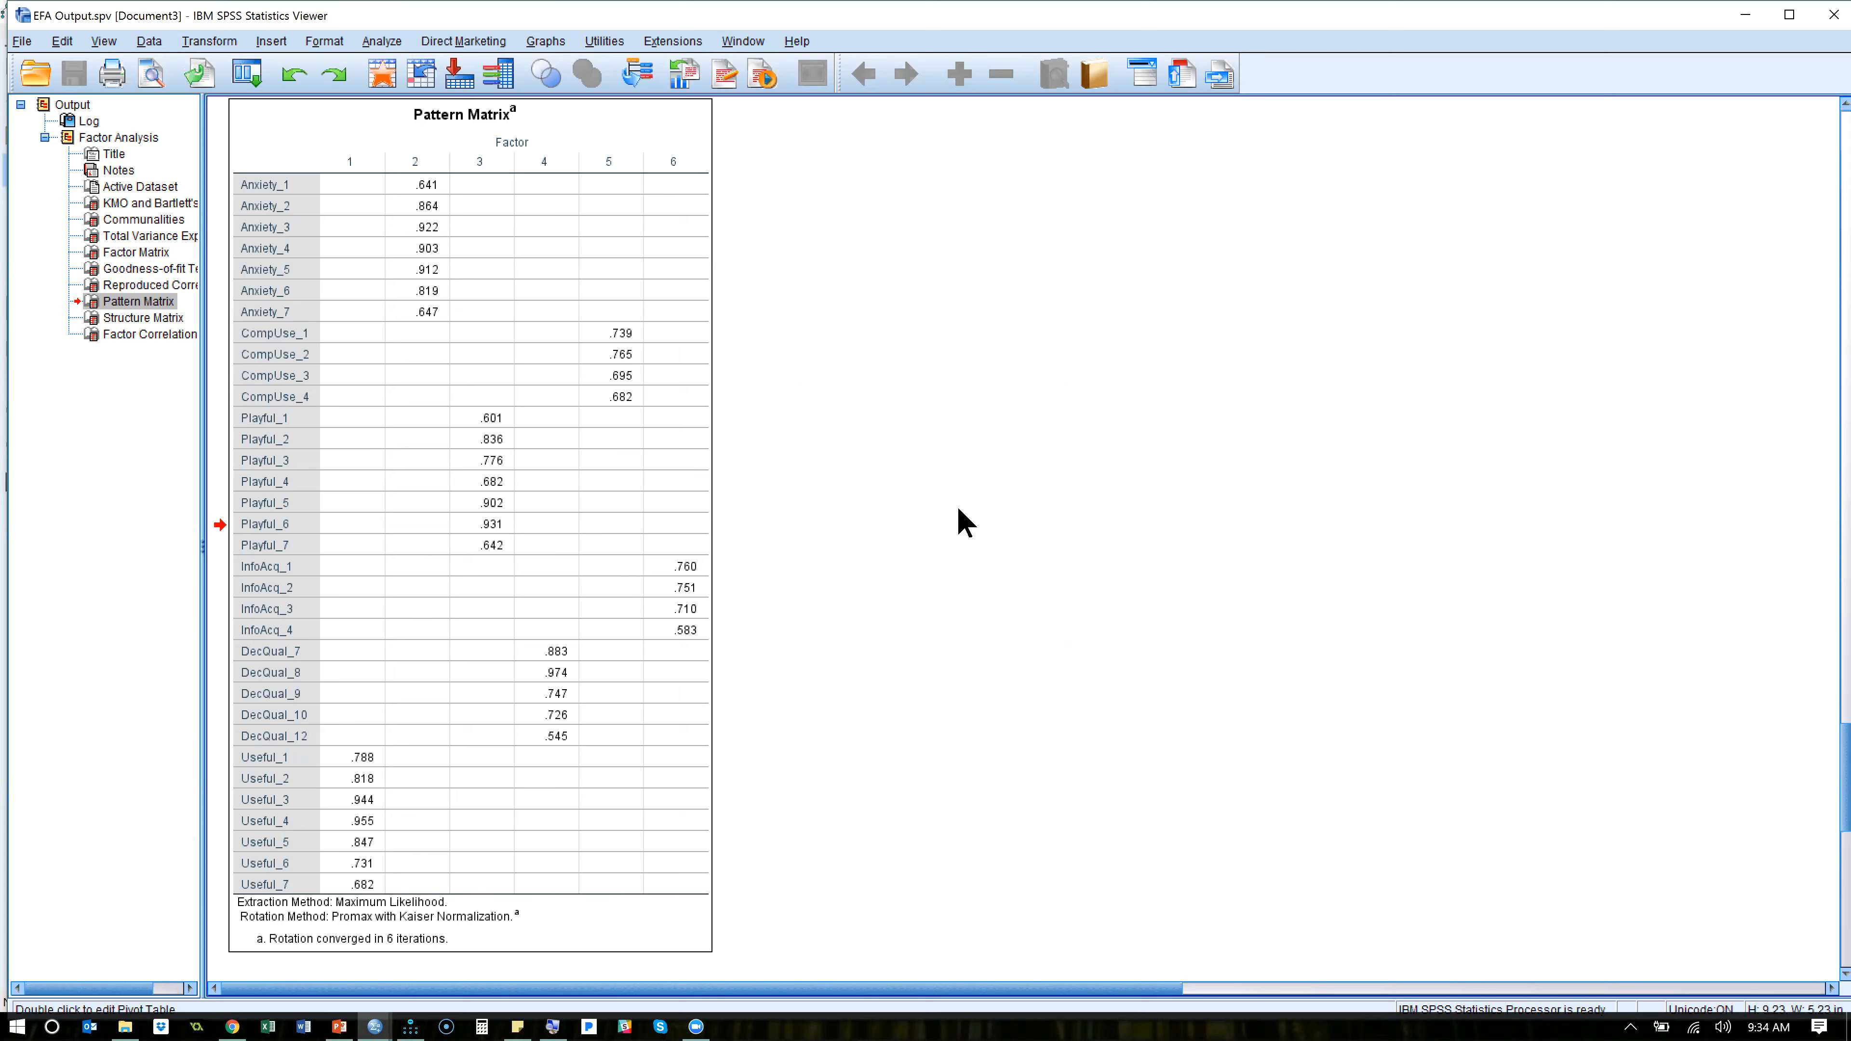
- Switch to the Amos diagram and locate the Pattern Matrix Model Builder plugin without running it
key("alt+Tab")
key("alt+Tab")
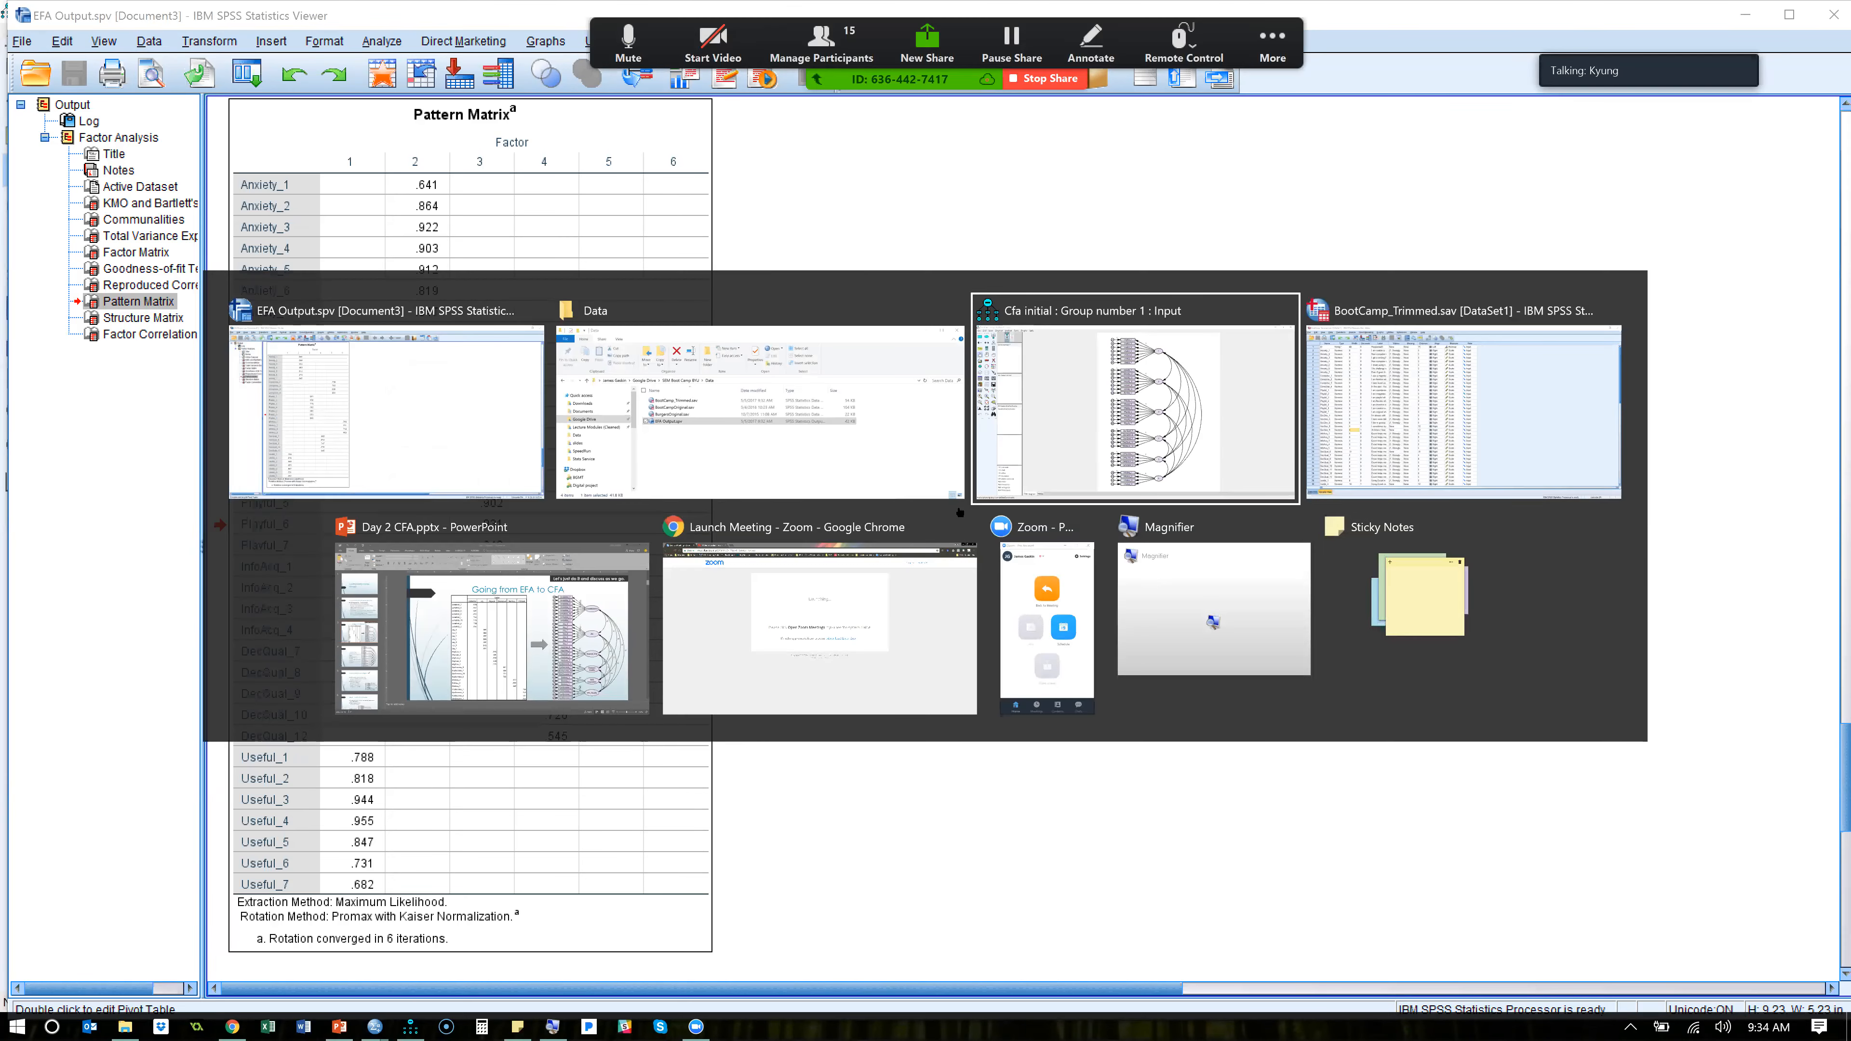
left_click(277, 34)
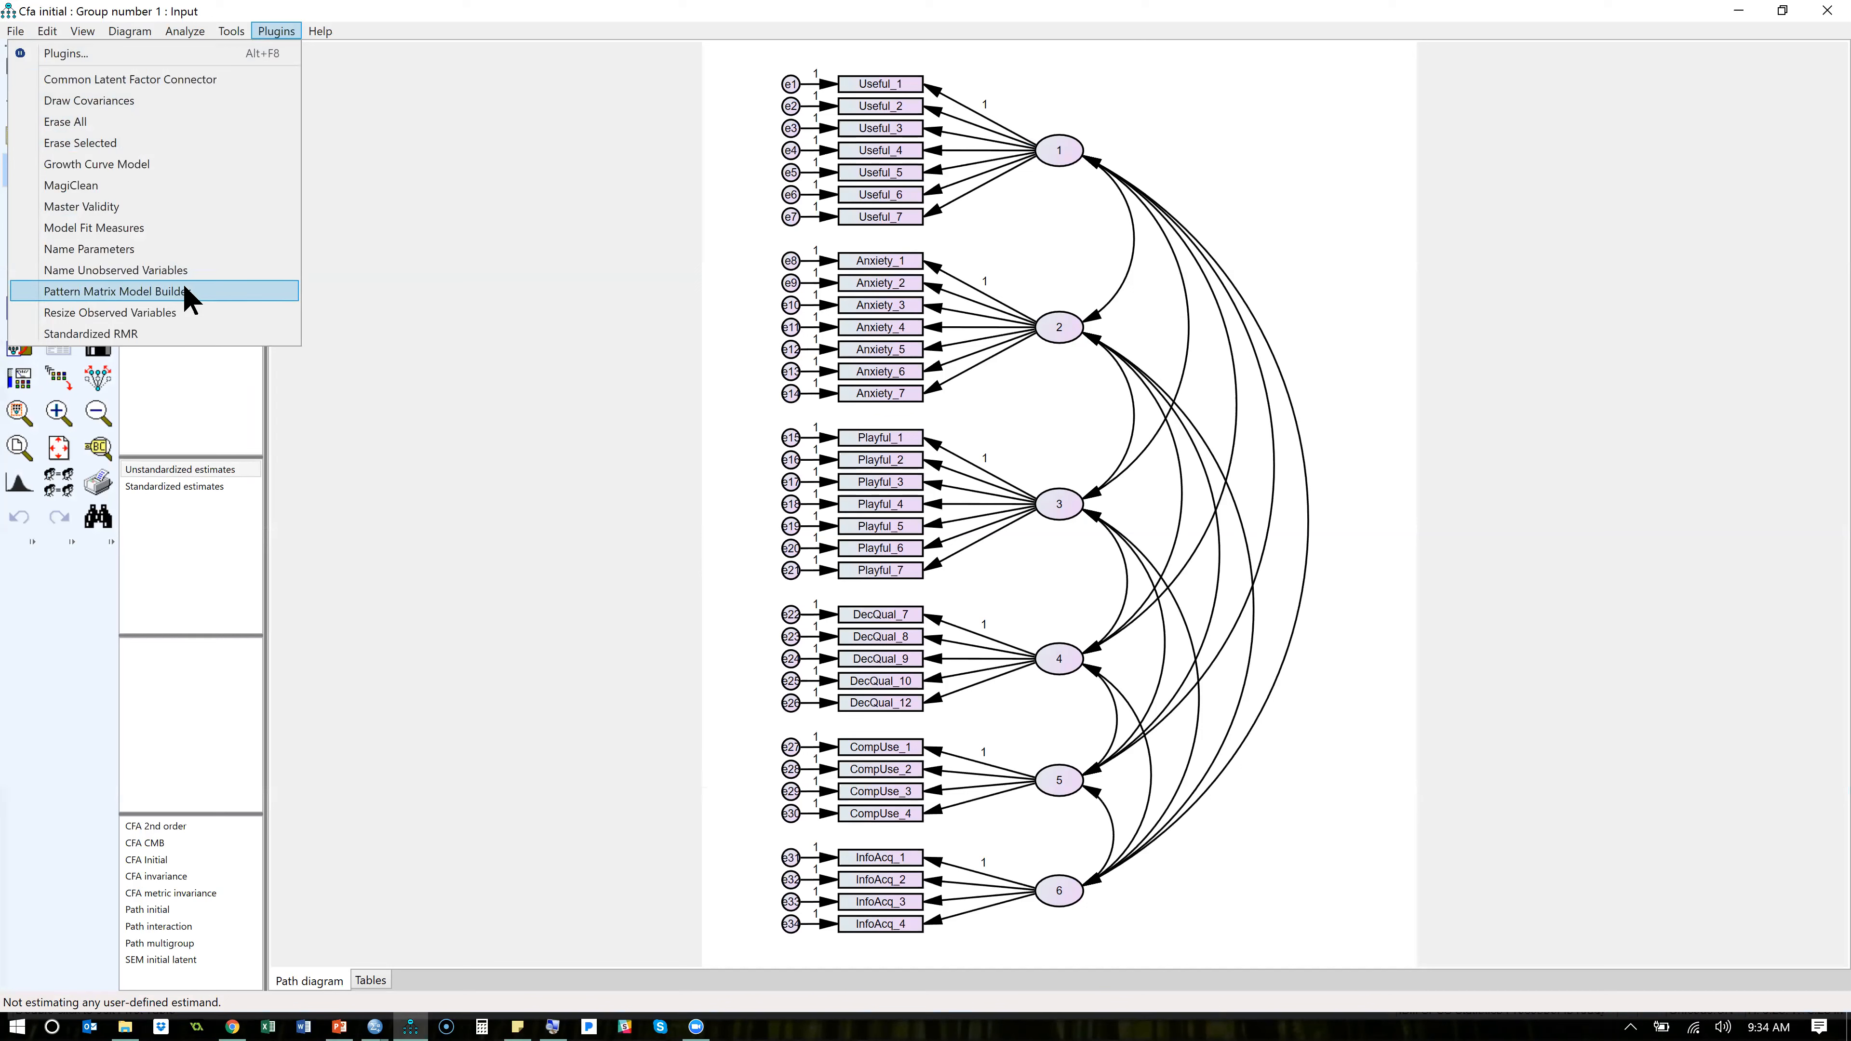
left_click(444, 291)
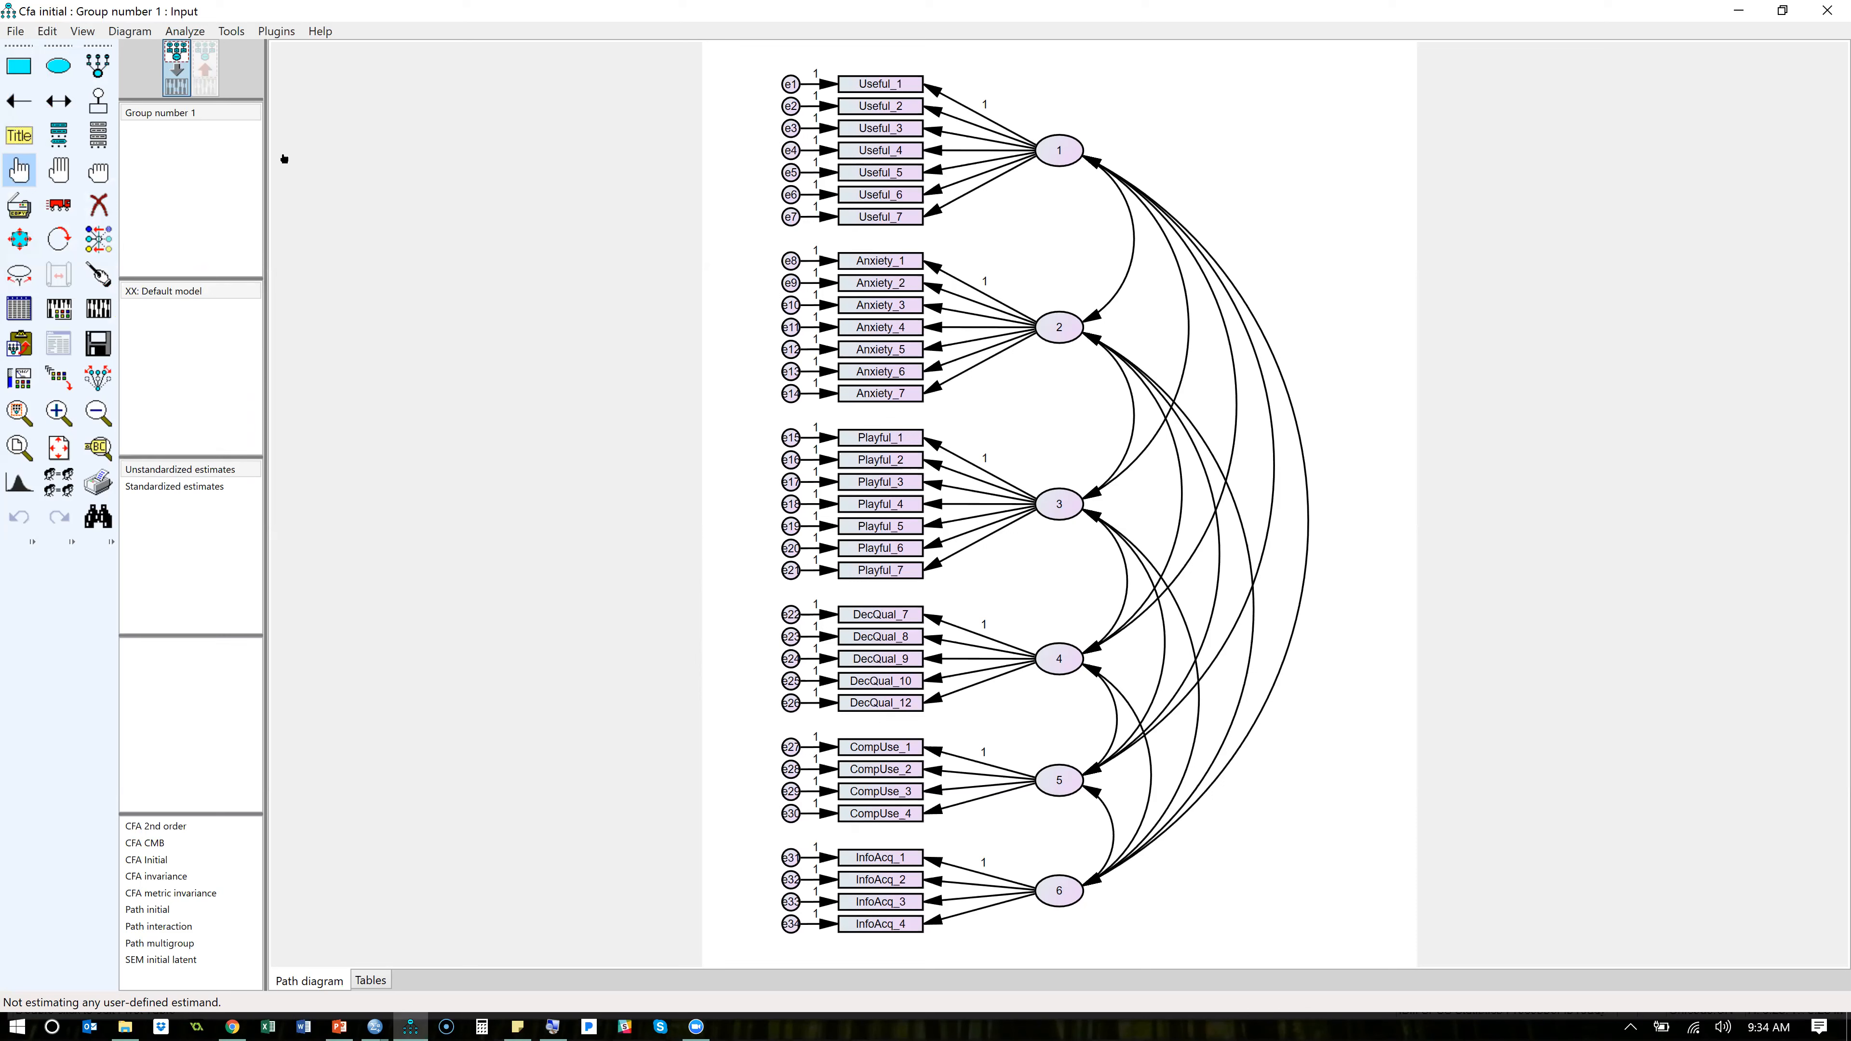
- Name latent factor 1 Useful and latent factor 2 Anxiety in their object properties
double_click(1063, 165)
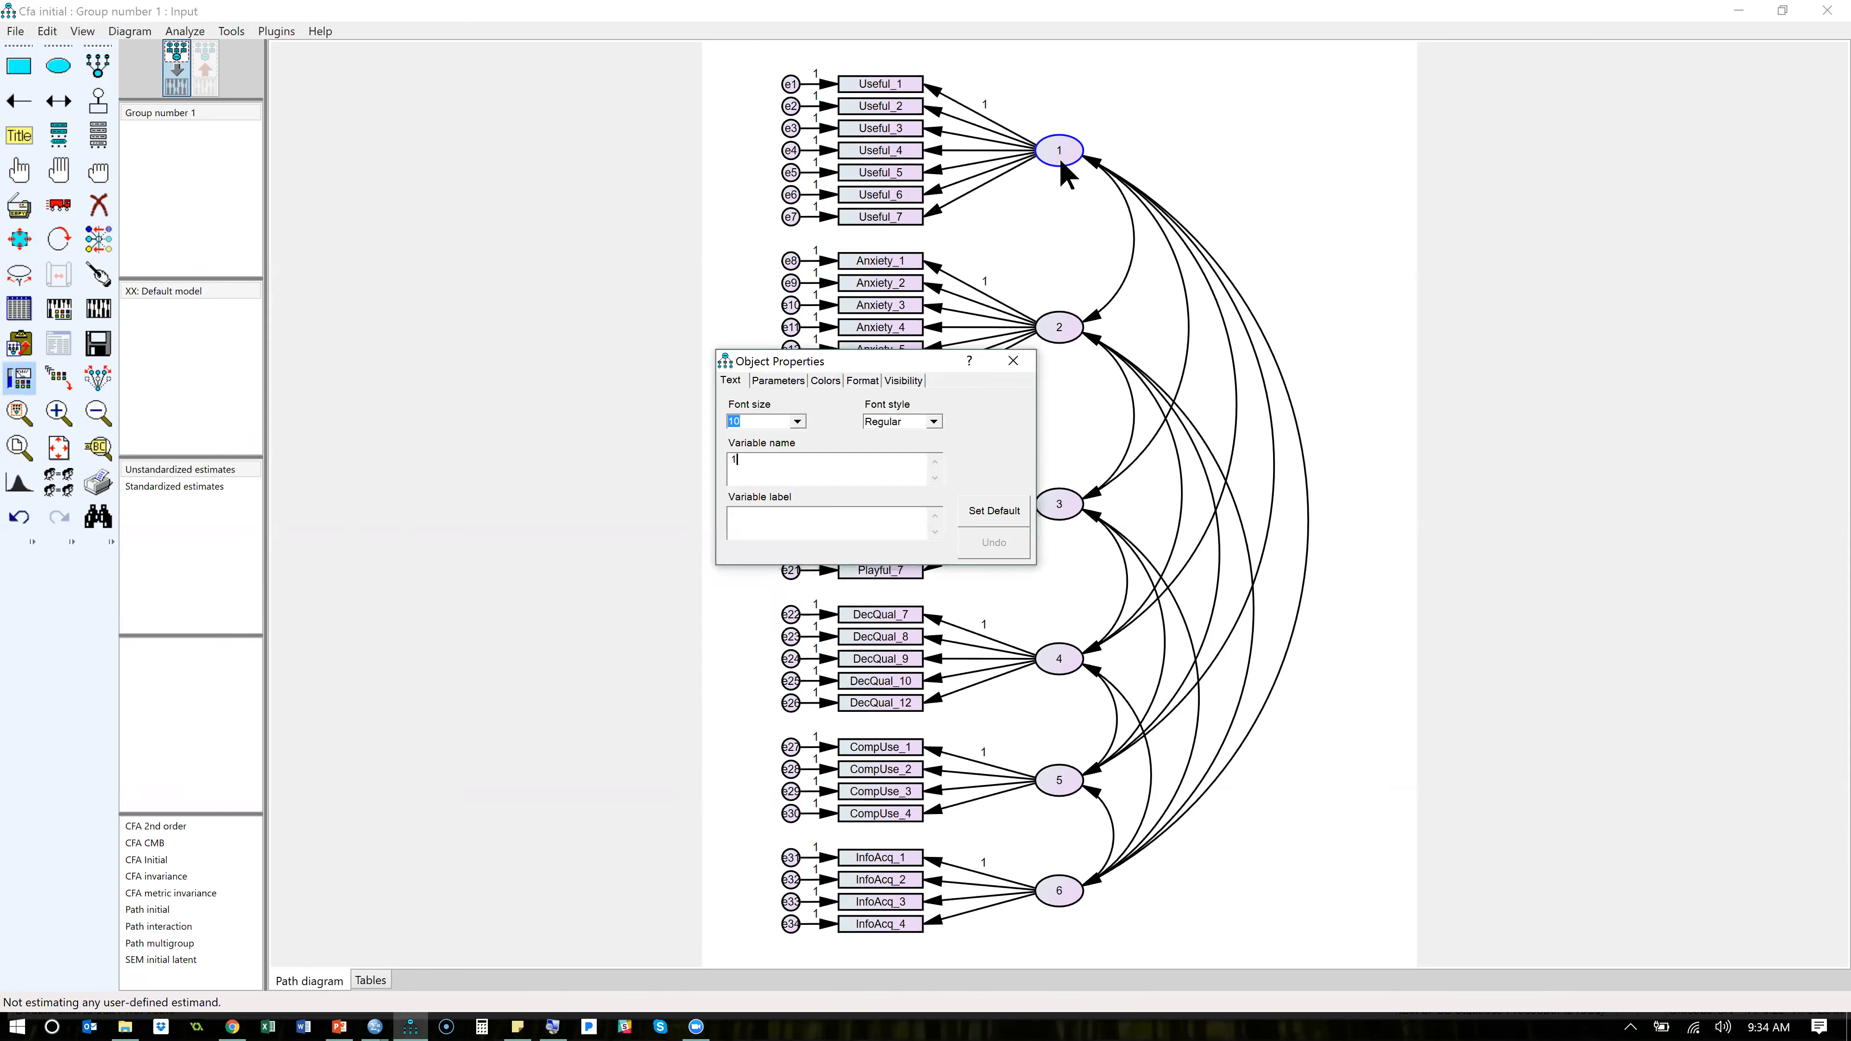
type("us")
key("BackSpace")
key("BackSpace")
key("BackSpace")
type("Useful")
left_click(1067, 325)
- Name latent factor 3 Playful and latent factor 4 DecQual
key("BackSpace")
type("Anxiety")
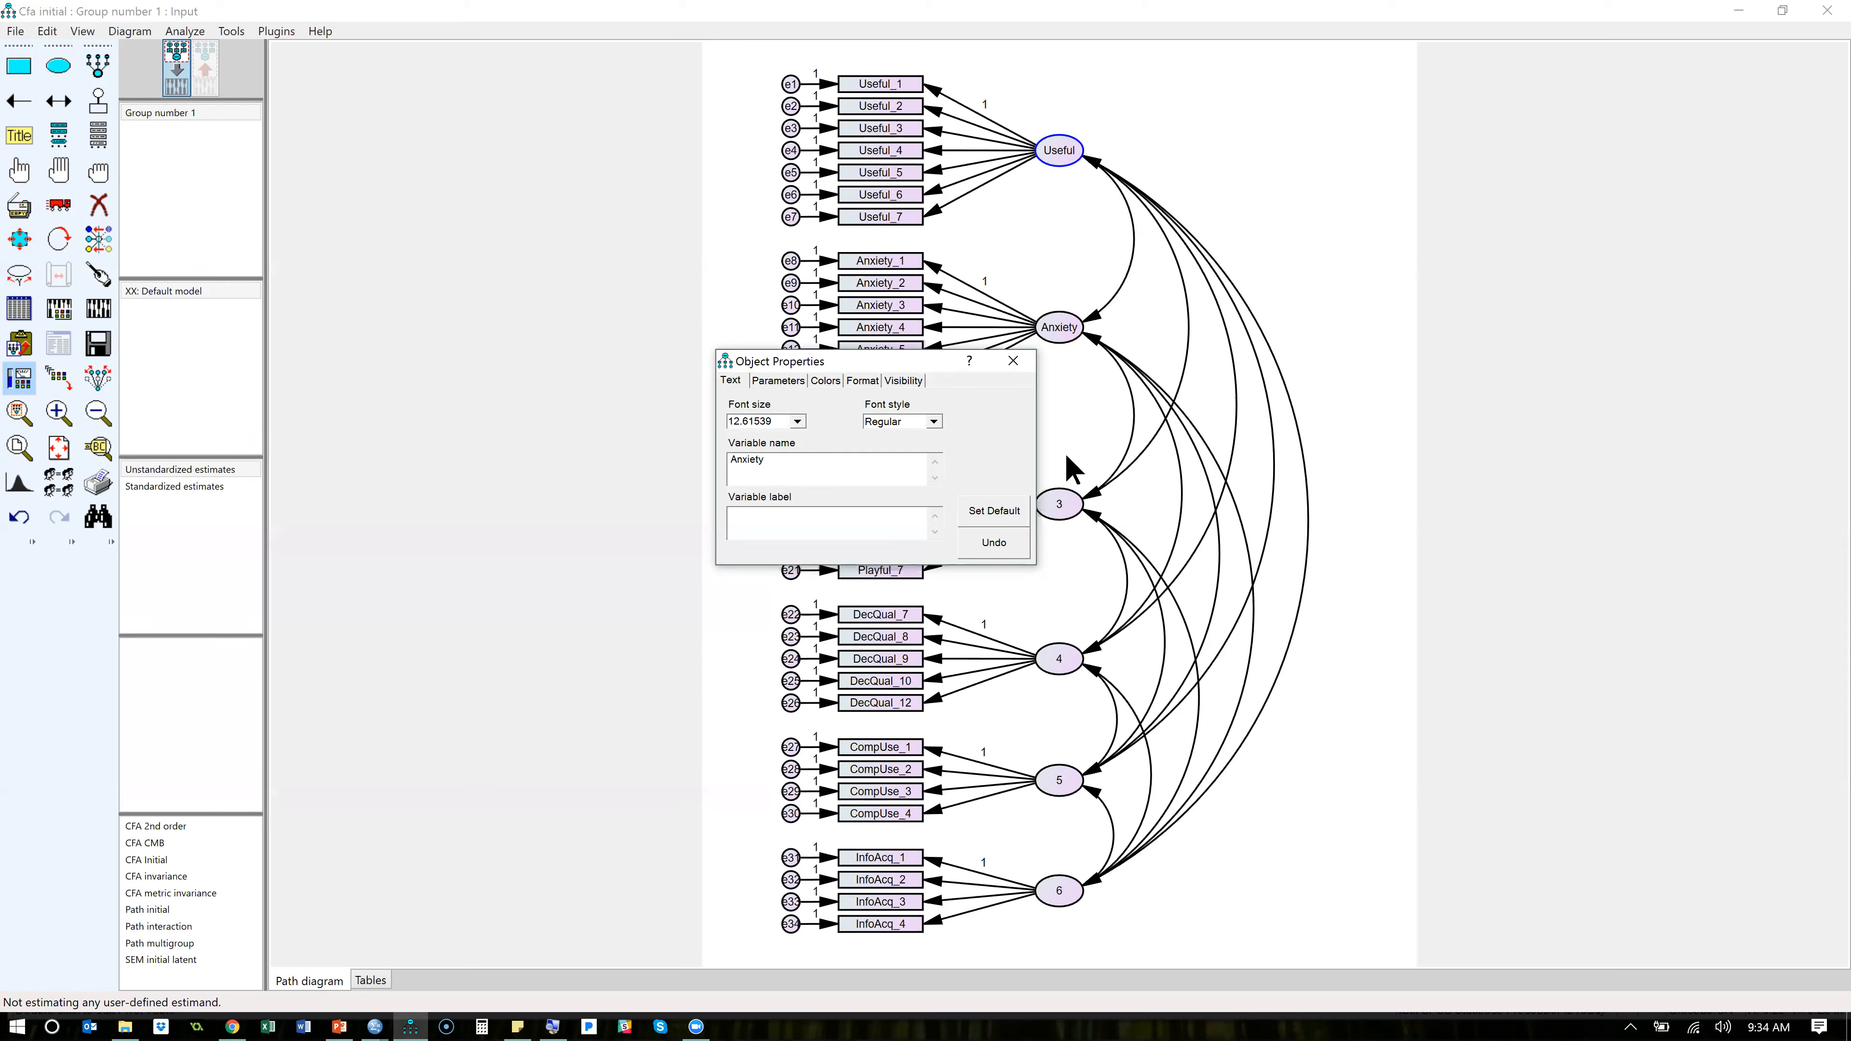
left_click(1062, 495)
key("BackSpace")
type("Playful")
left_click(1059, 660)
key("BackSpace")
type("DecQual")
- Name latent factors 5 and 6 CompUse and InfoAcq, close the object properties and save the model
left_click(1060, 784)
key("BackSpace")
type("CompUse")
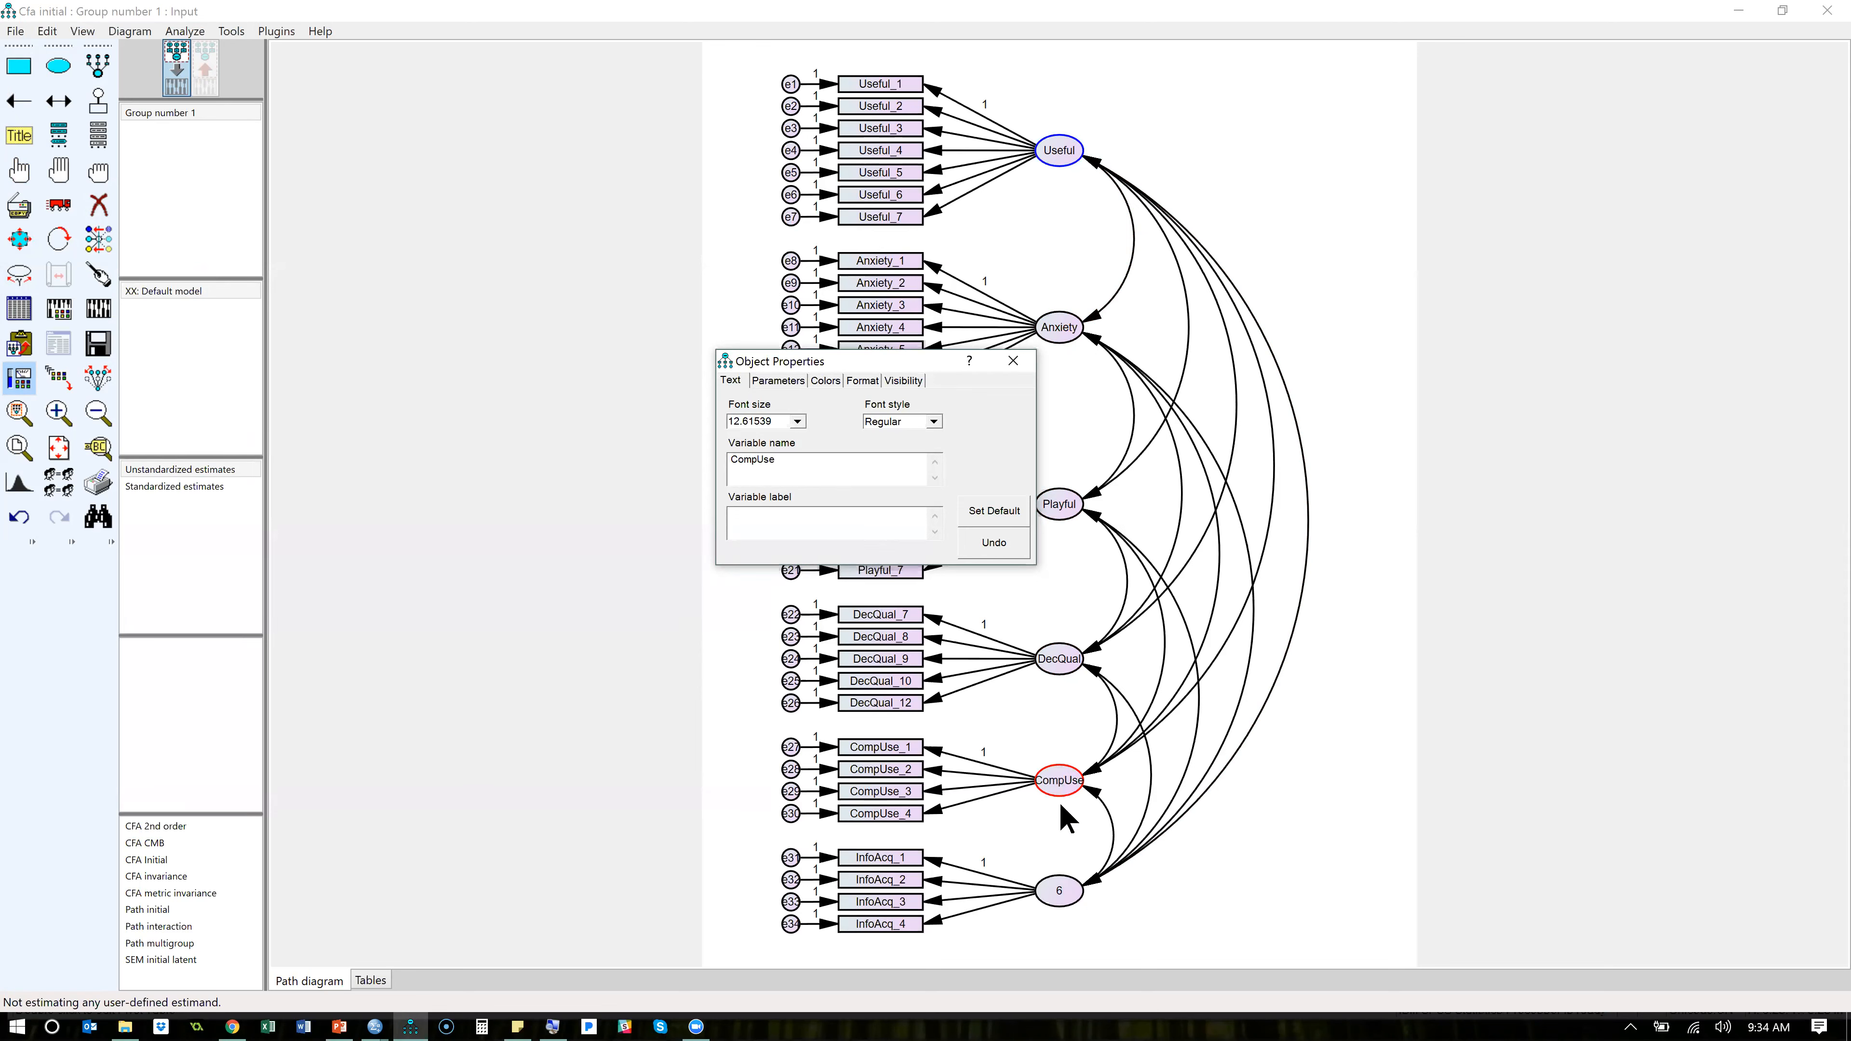
left_click(1061, 891)
key("BackSpace")
type("InfoAcq")
left_click(1013, 360)
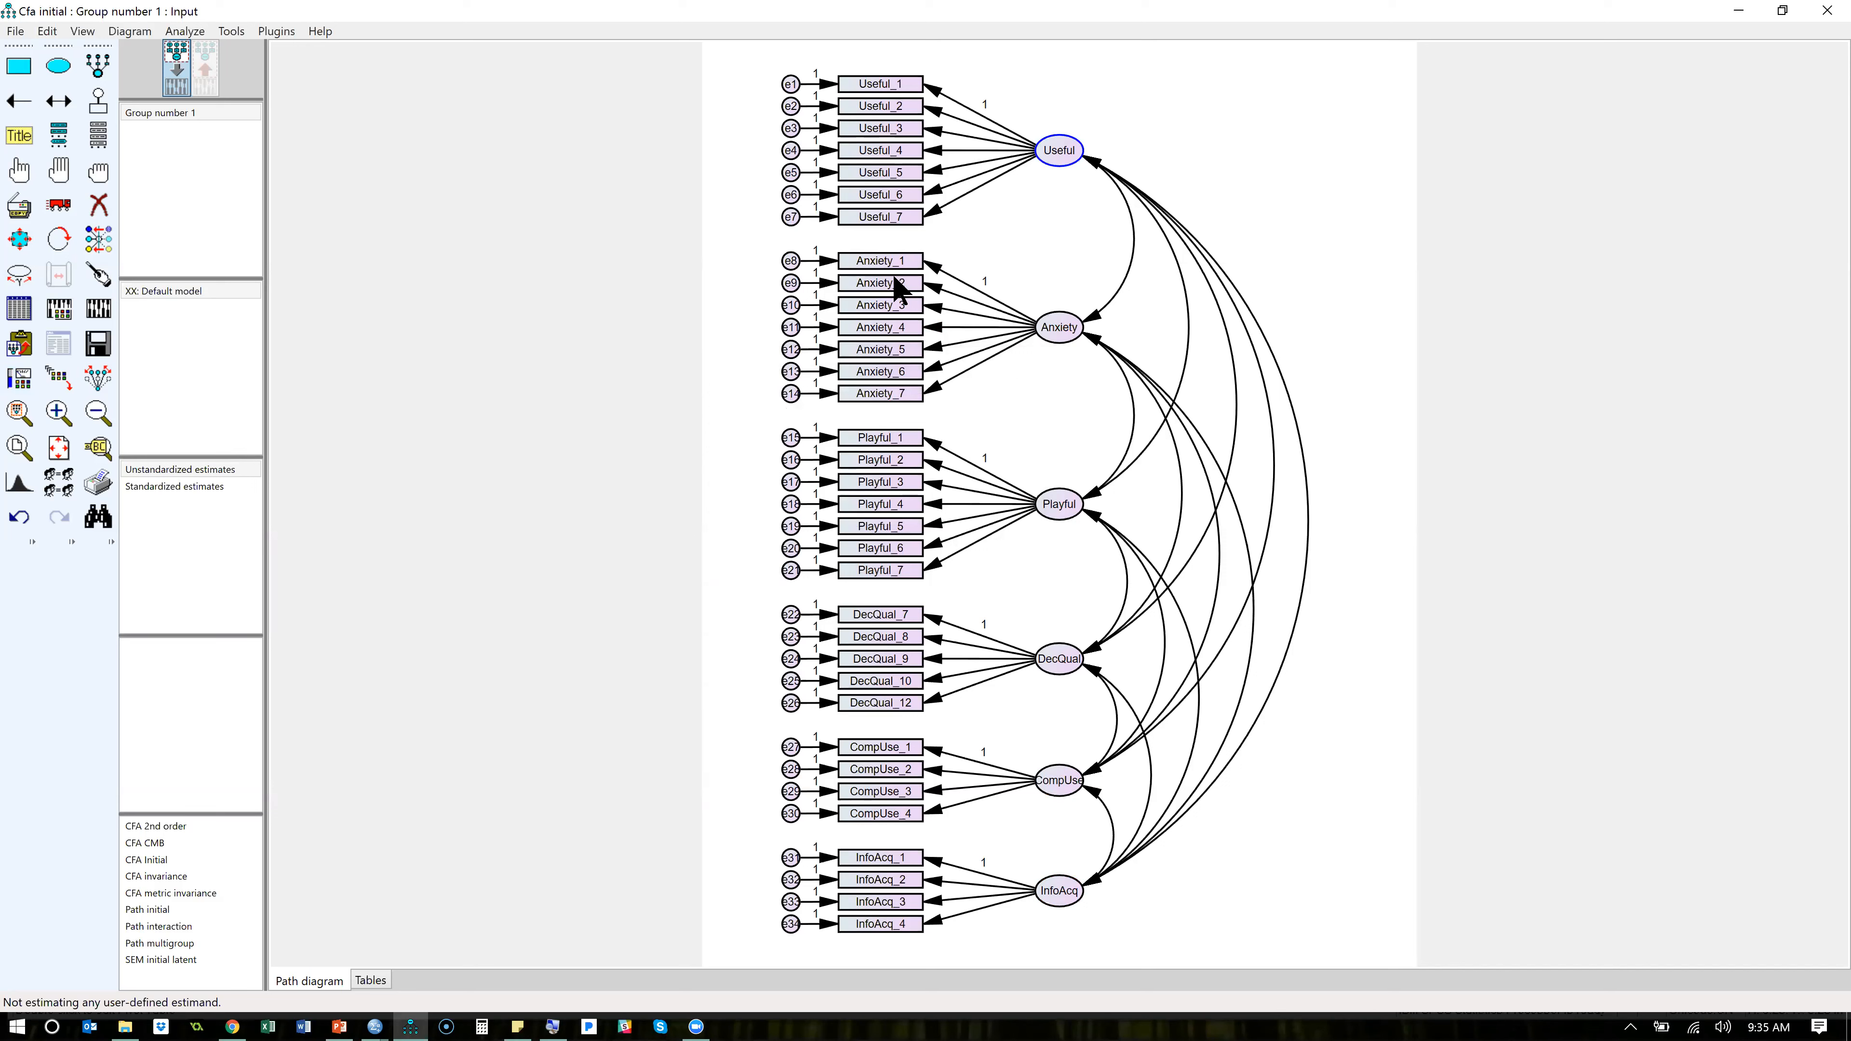
left_click(106, 339)
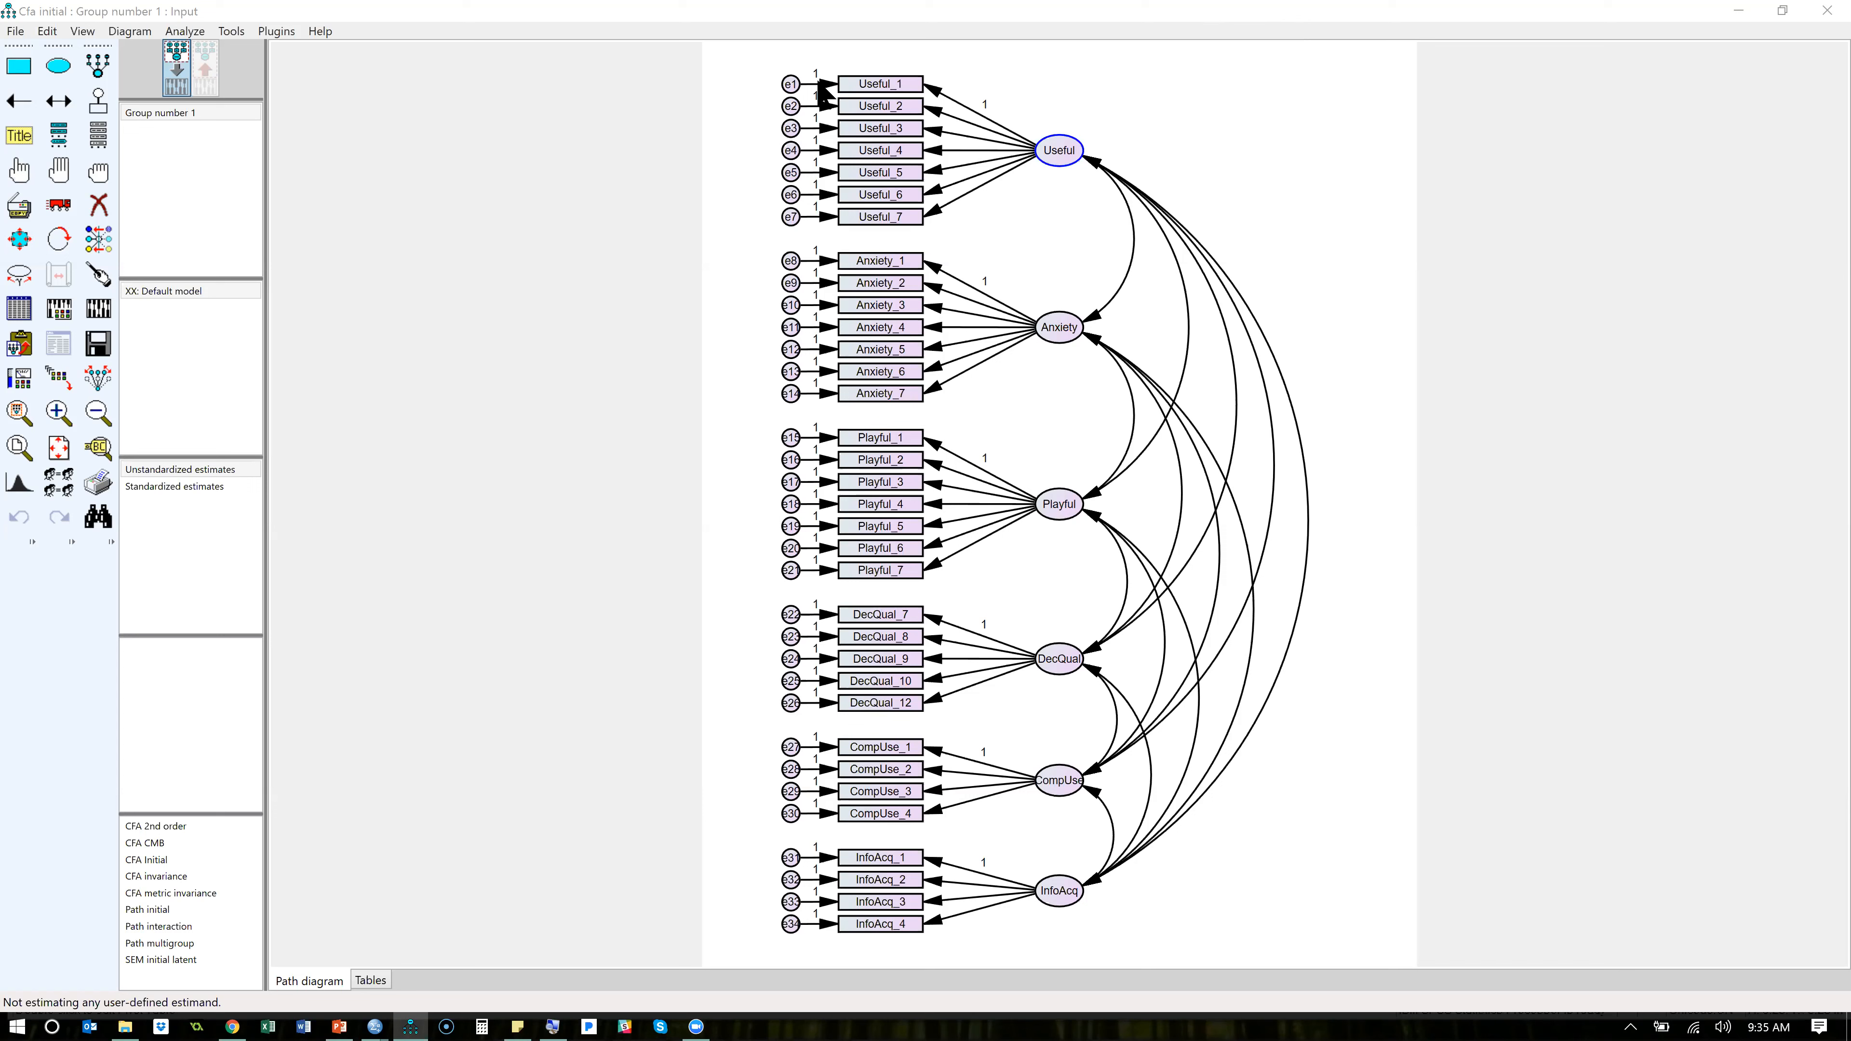
- Switch to Chrome and open the StatWiki main page in a new tab
left_click(1391, 246)
key("alt+Tab")
key("alt+Tab")
key("alt+Tab")
key("alt+Tab")
key("alt+Tab")
key("alt+Tab")
key("shift+alt+Tab")
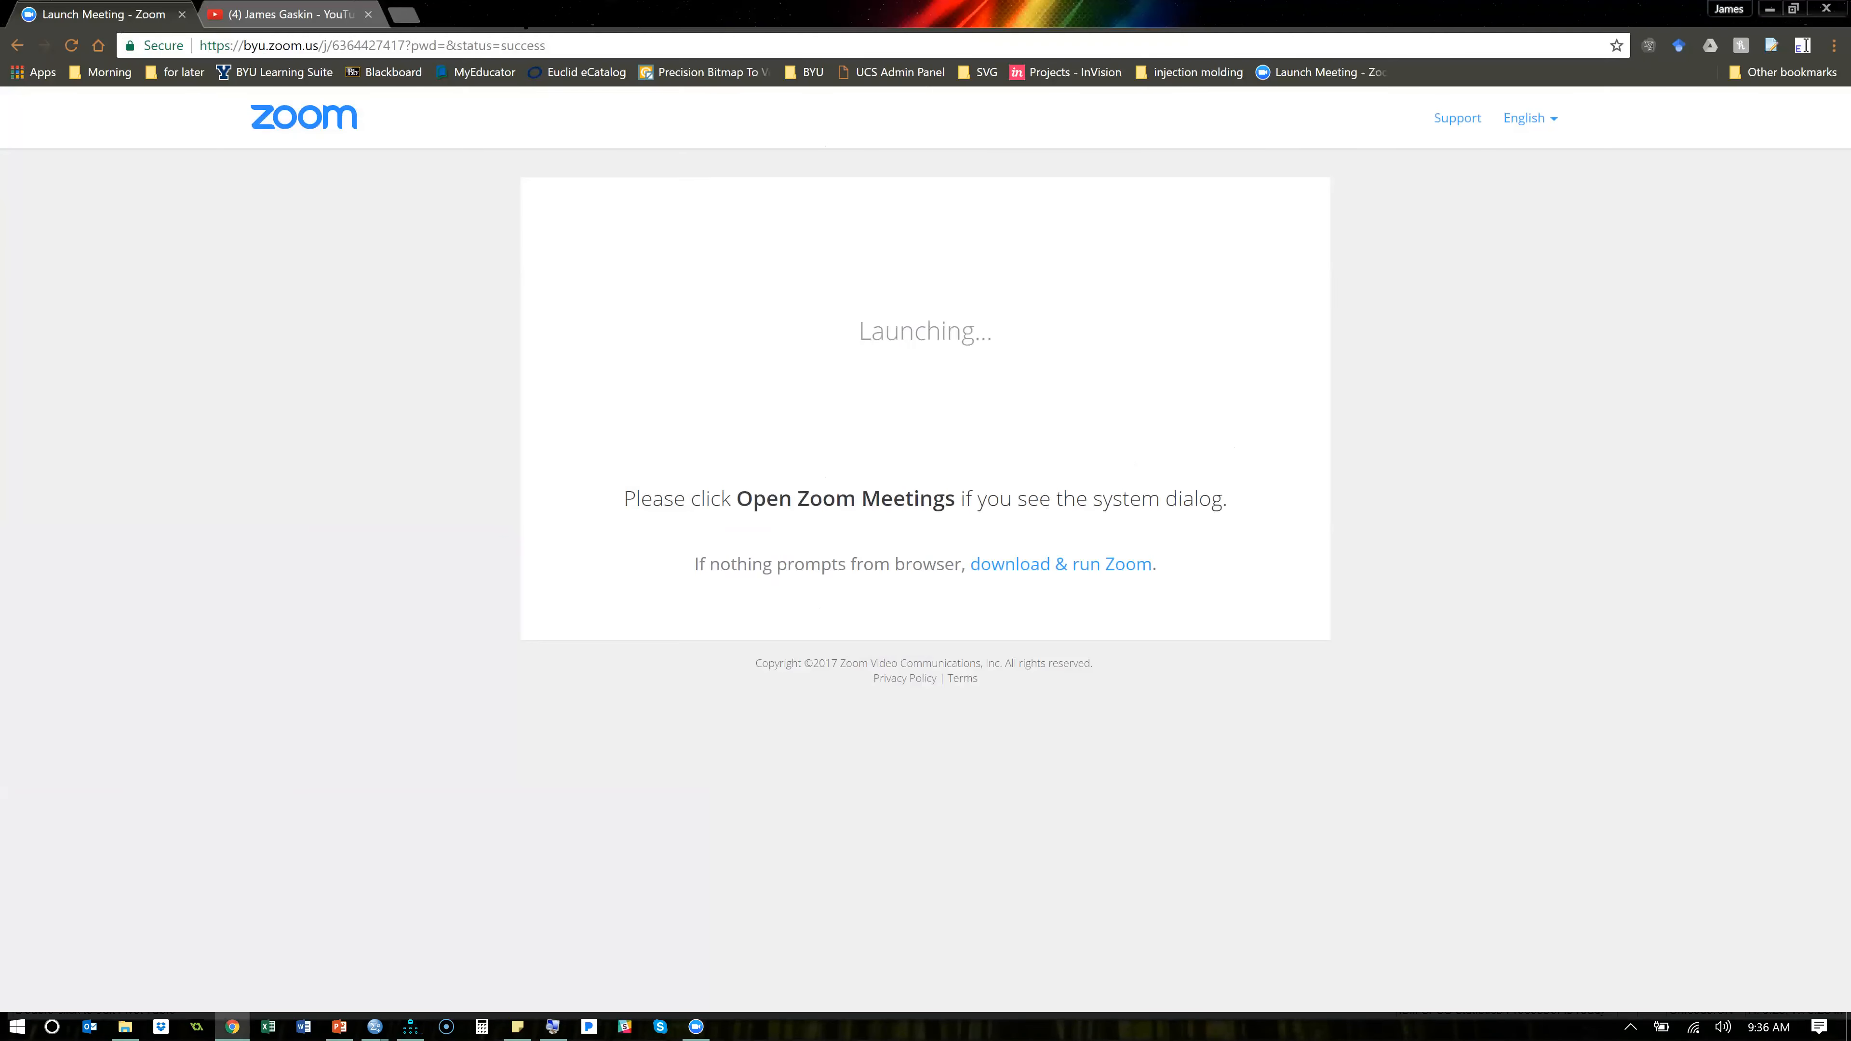
left_click(403, 14)
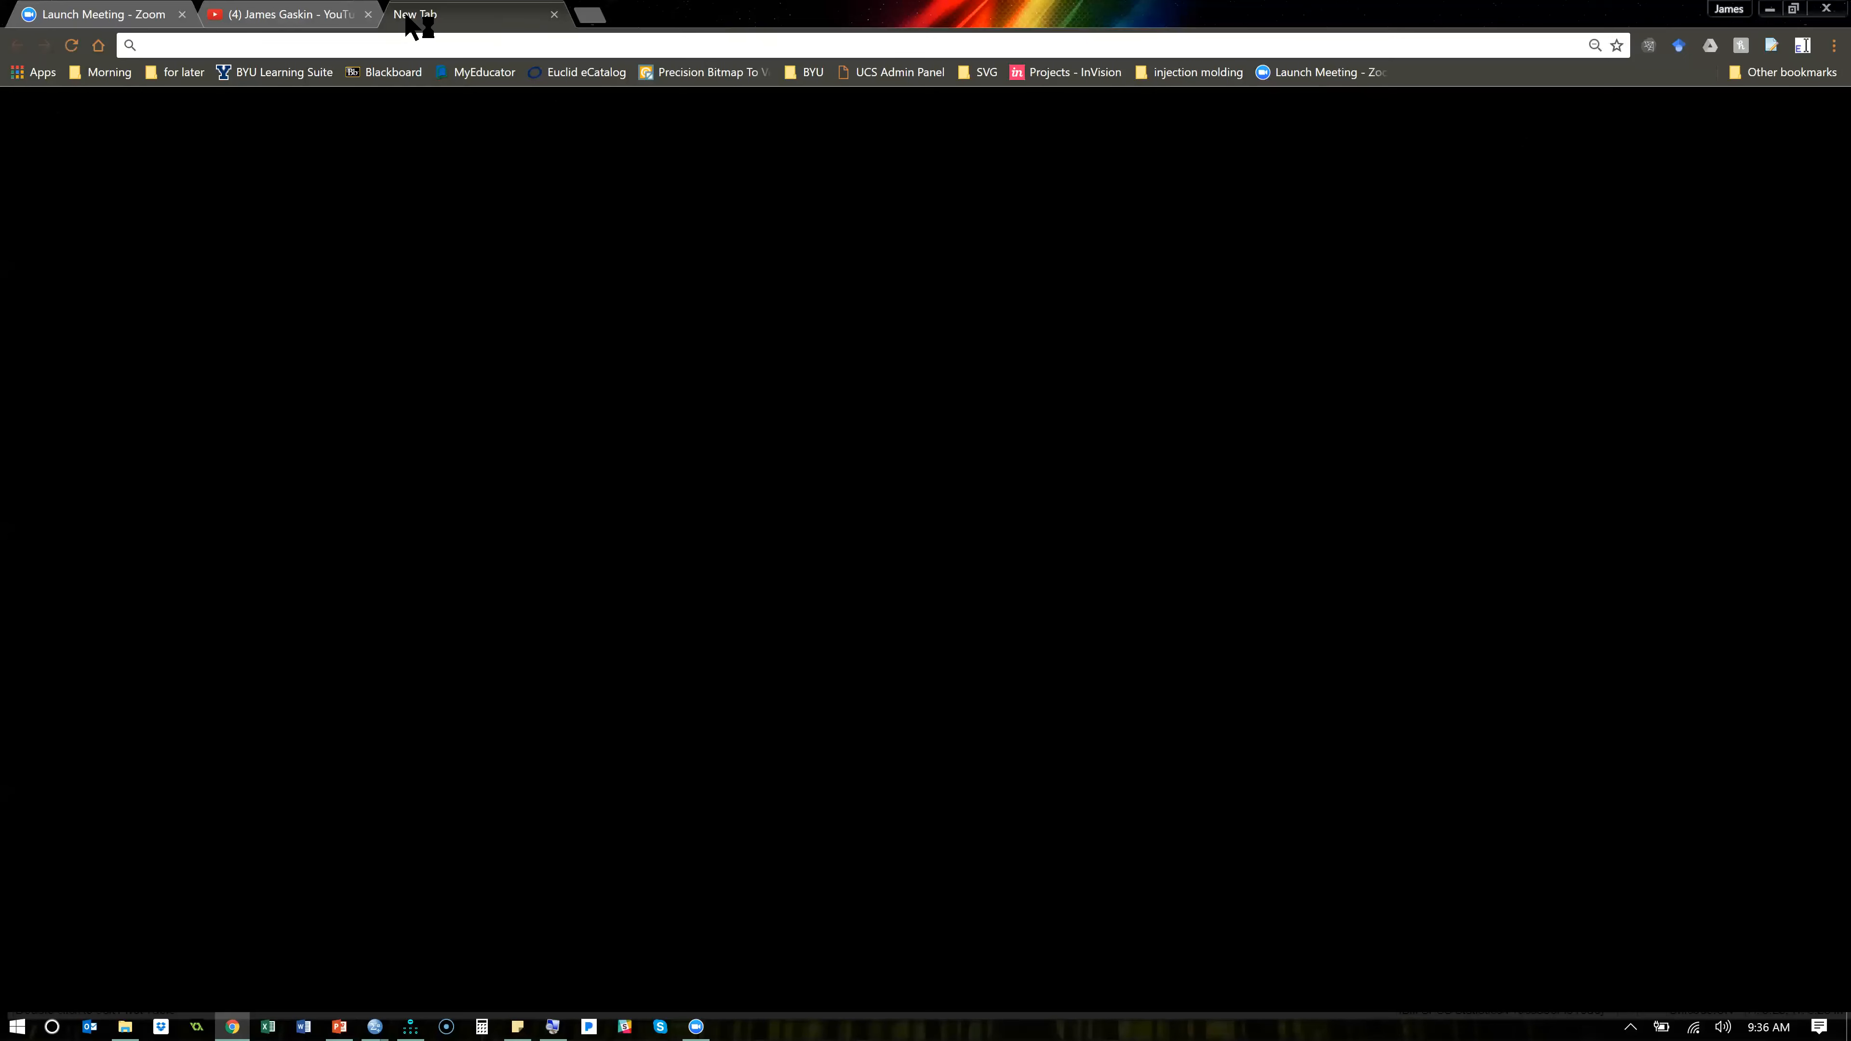
type("st")
key("Return")
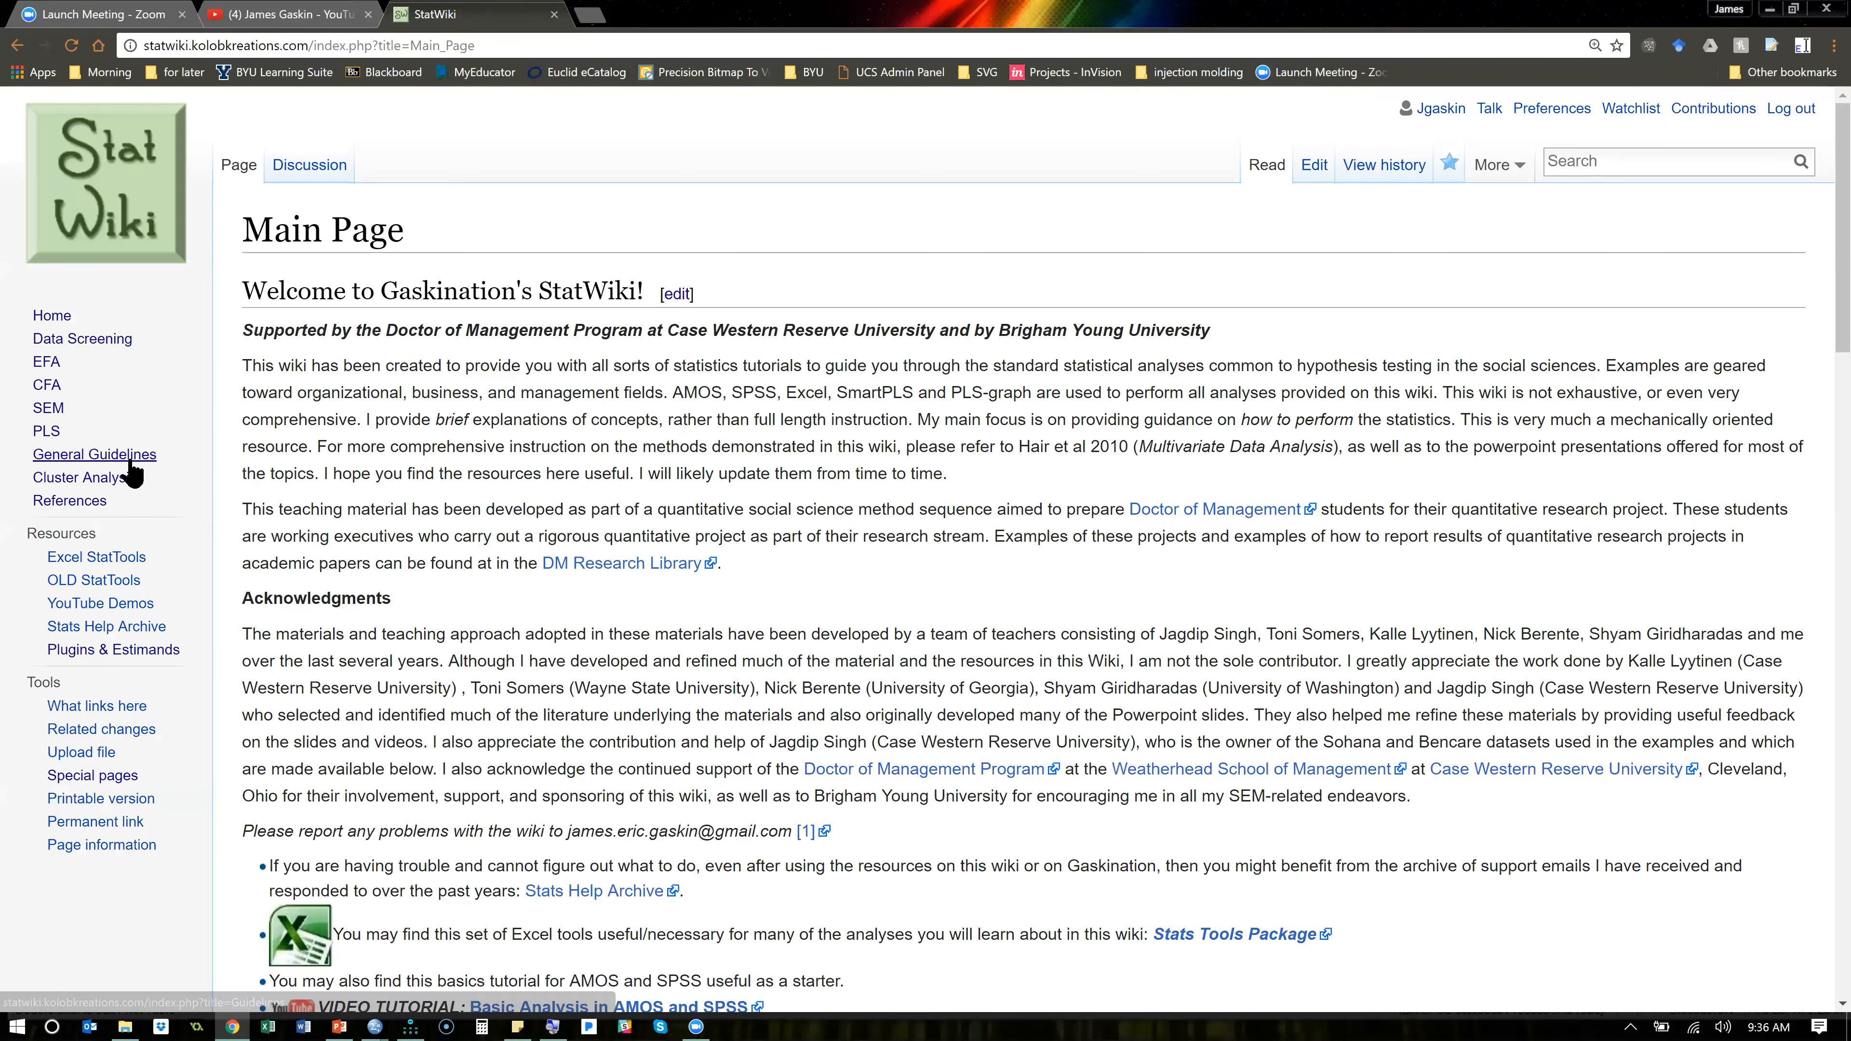
- Open the General Guidelines page and review Order of Operations for Testing your Model, through the first Confirmatory Factor Analysis item
left_click(125, 456)
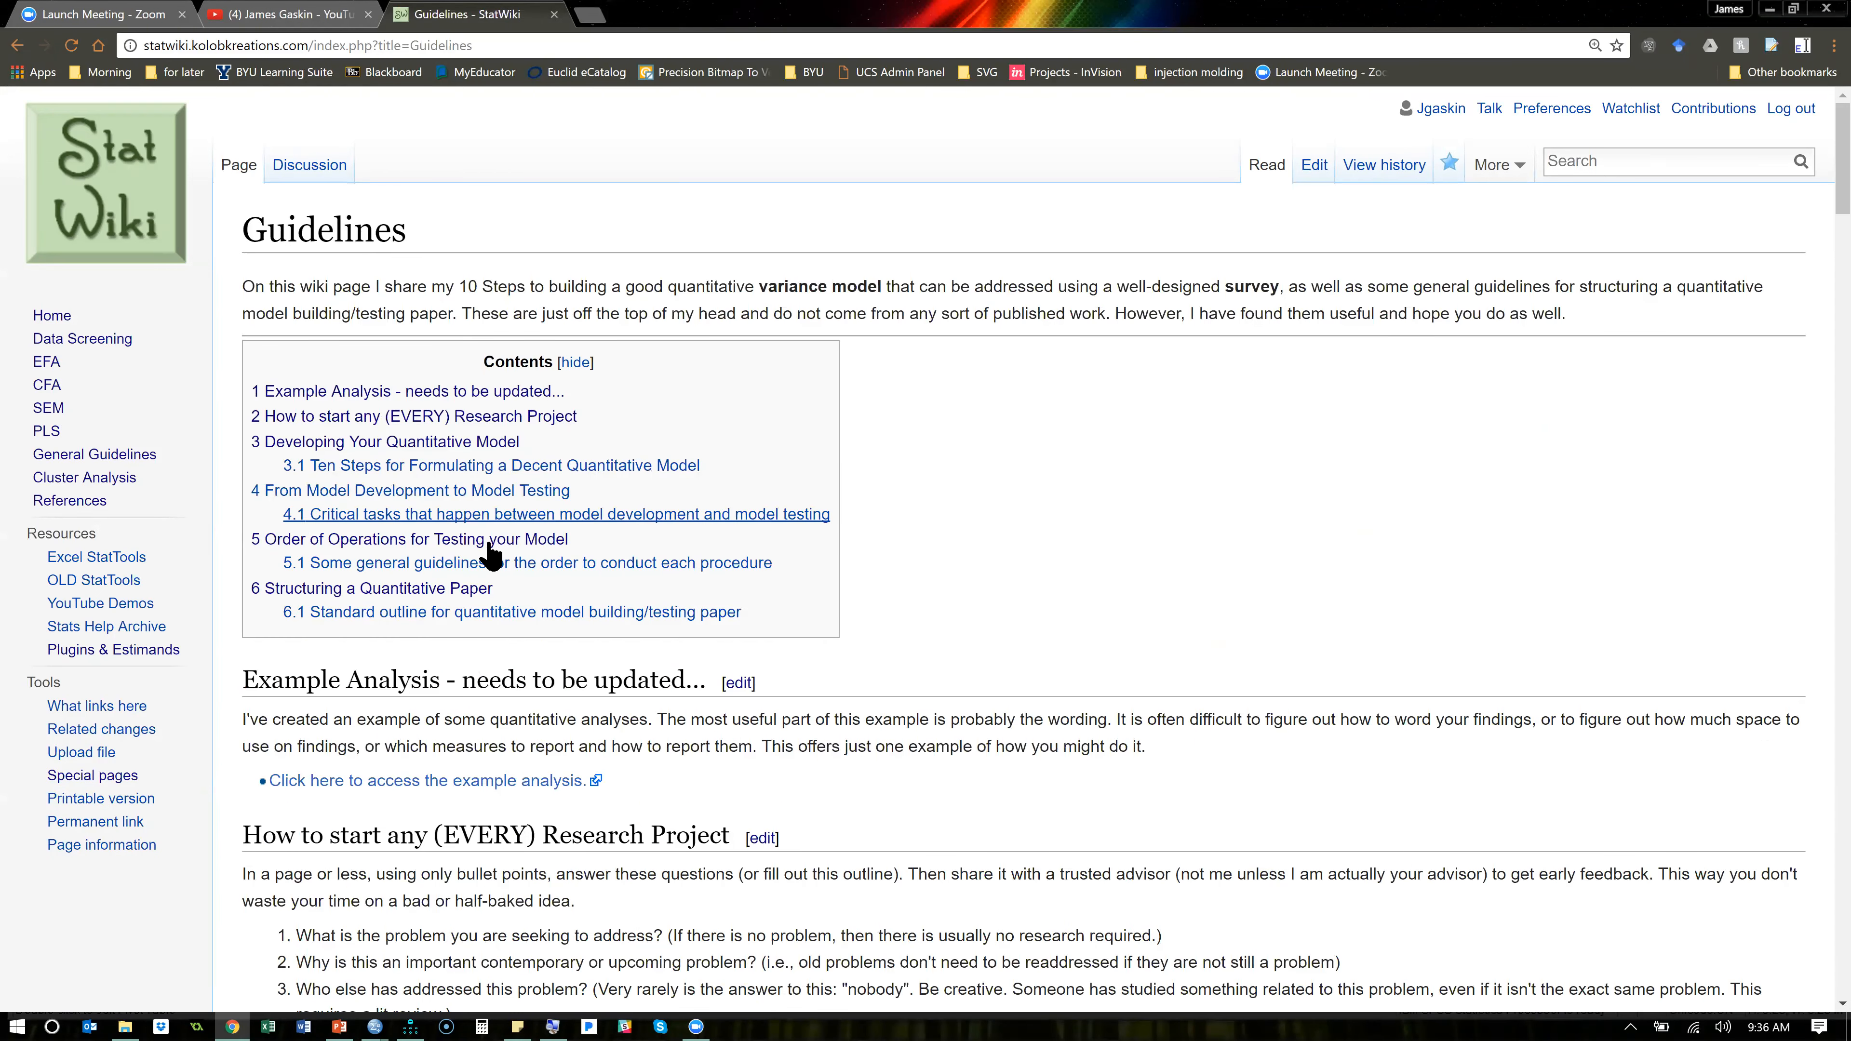
left_click(495, 539)
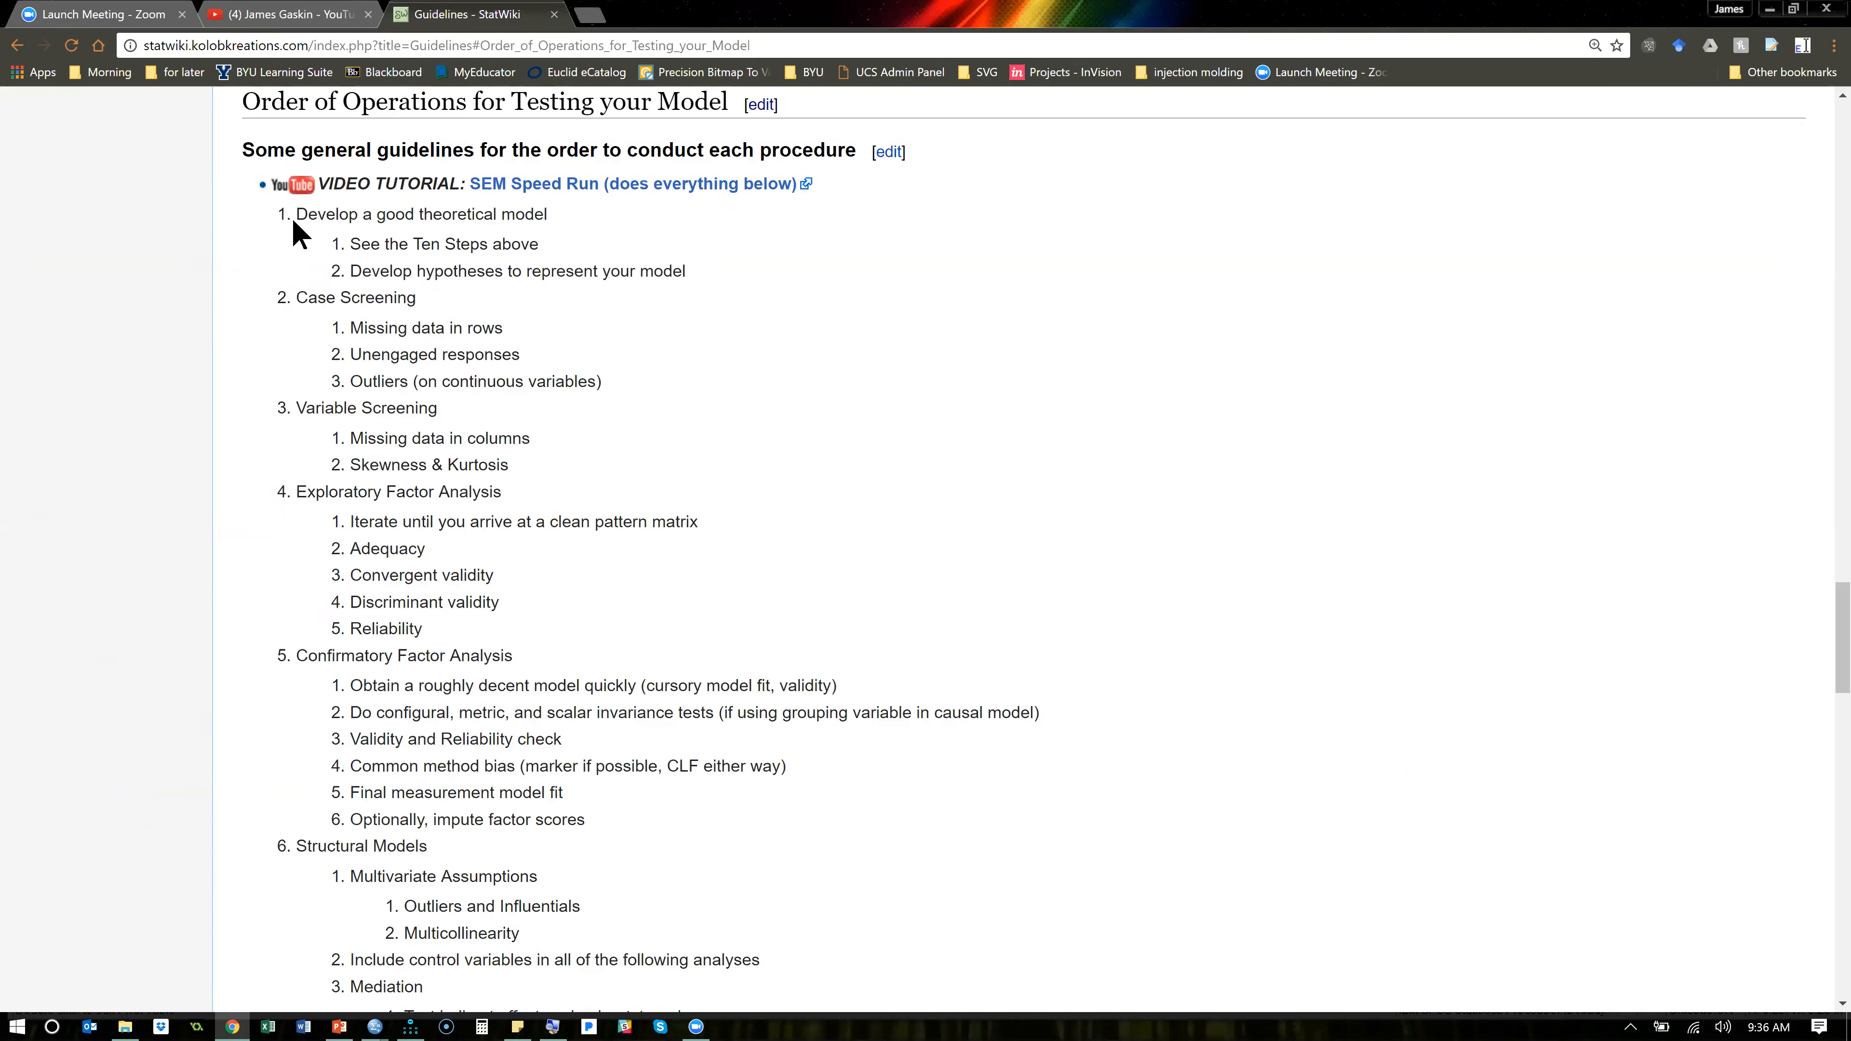
left_click_drag(301, 295, 575, 622)
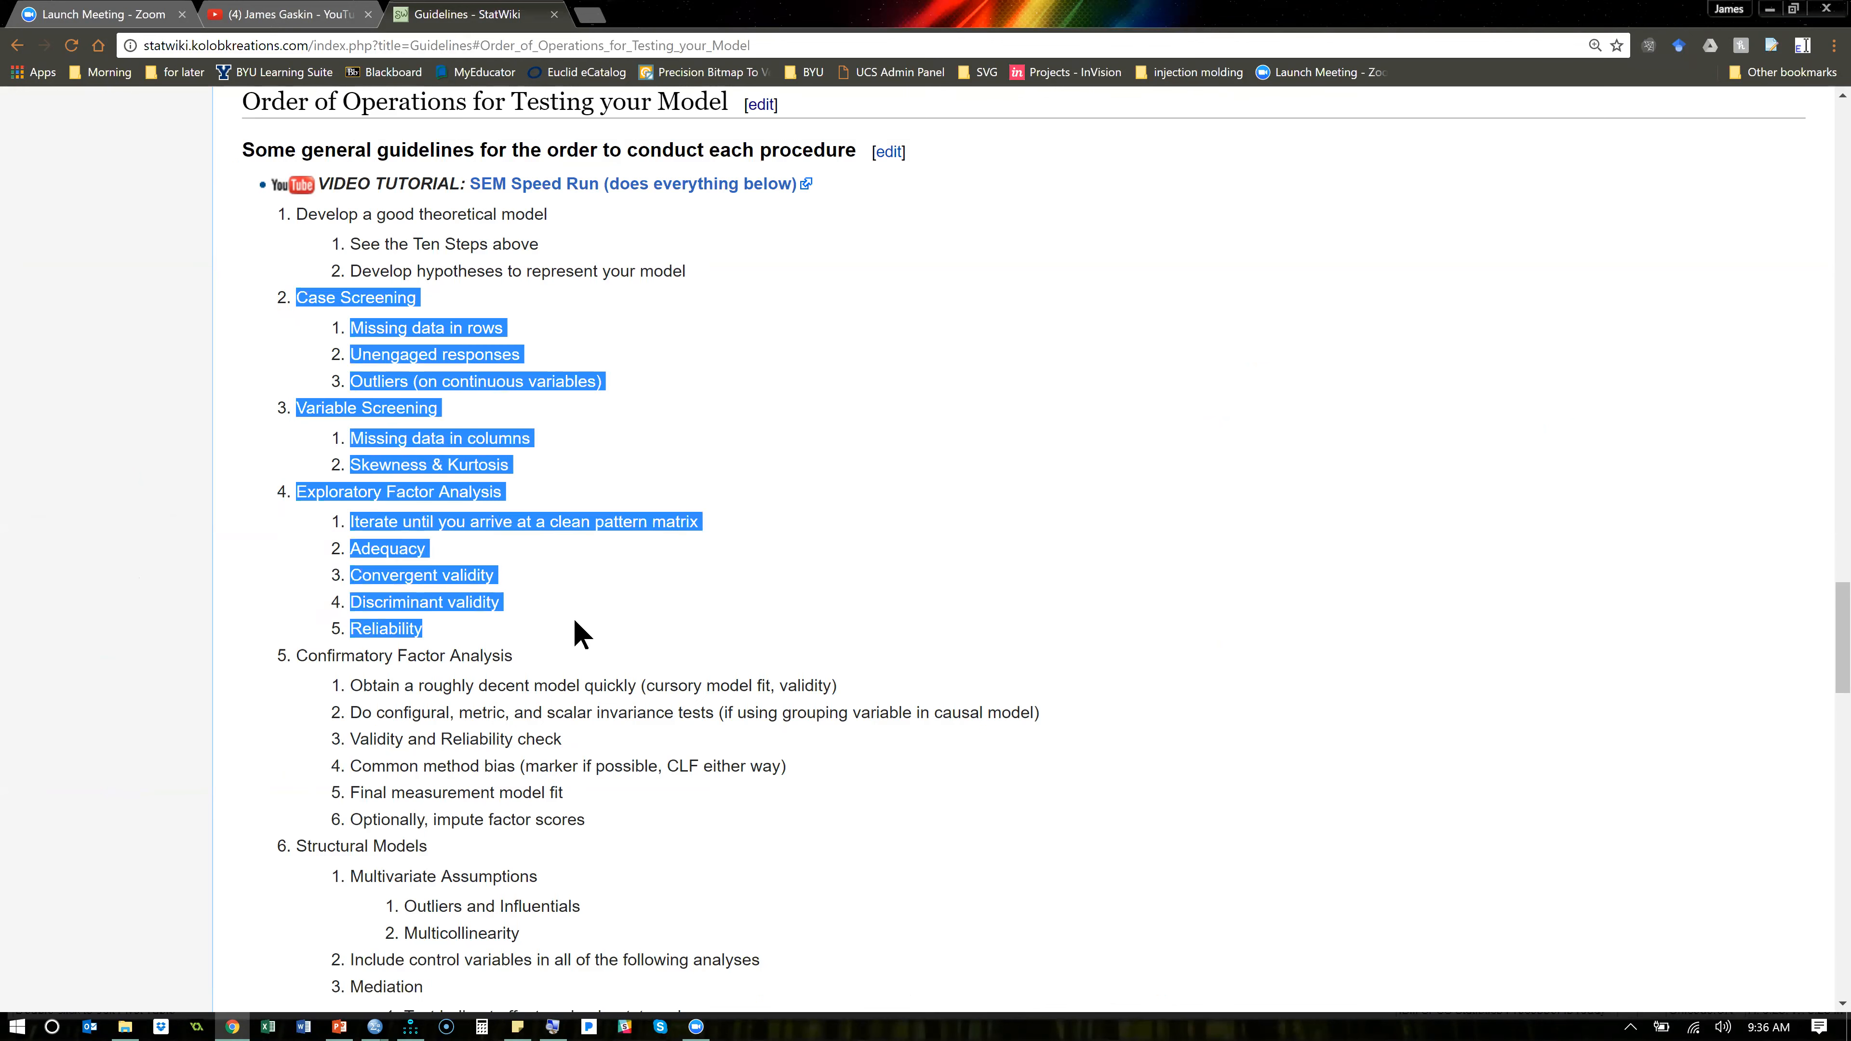
scroll(438, 365, "down", 5)
left_click_drag(349, 272, 867, 277)
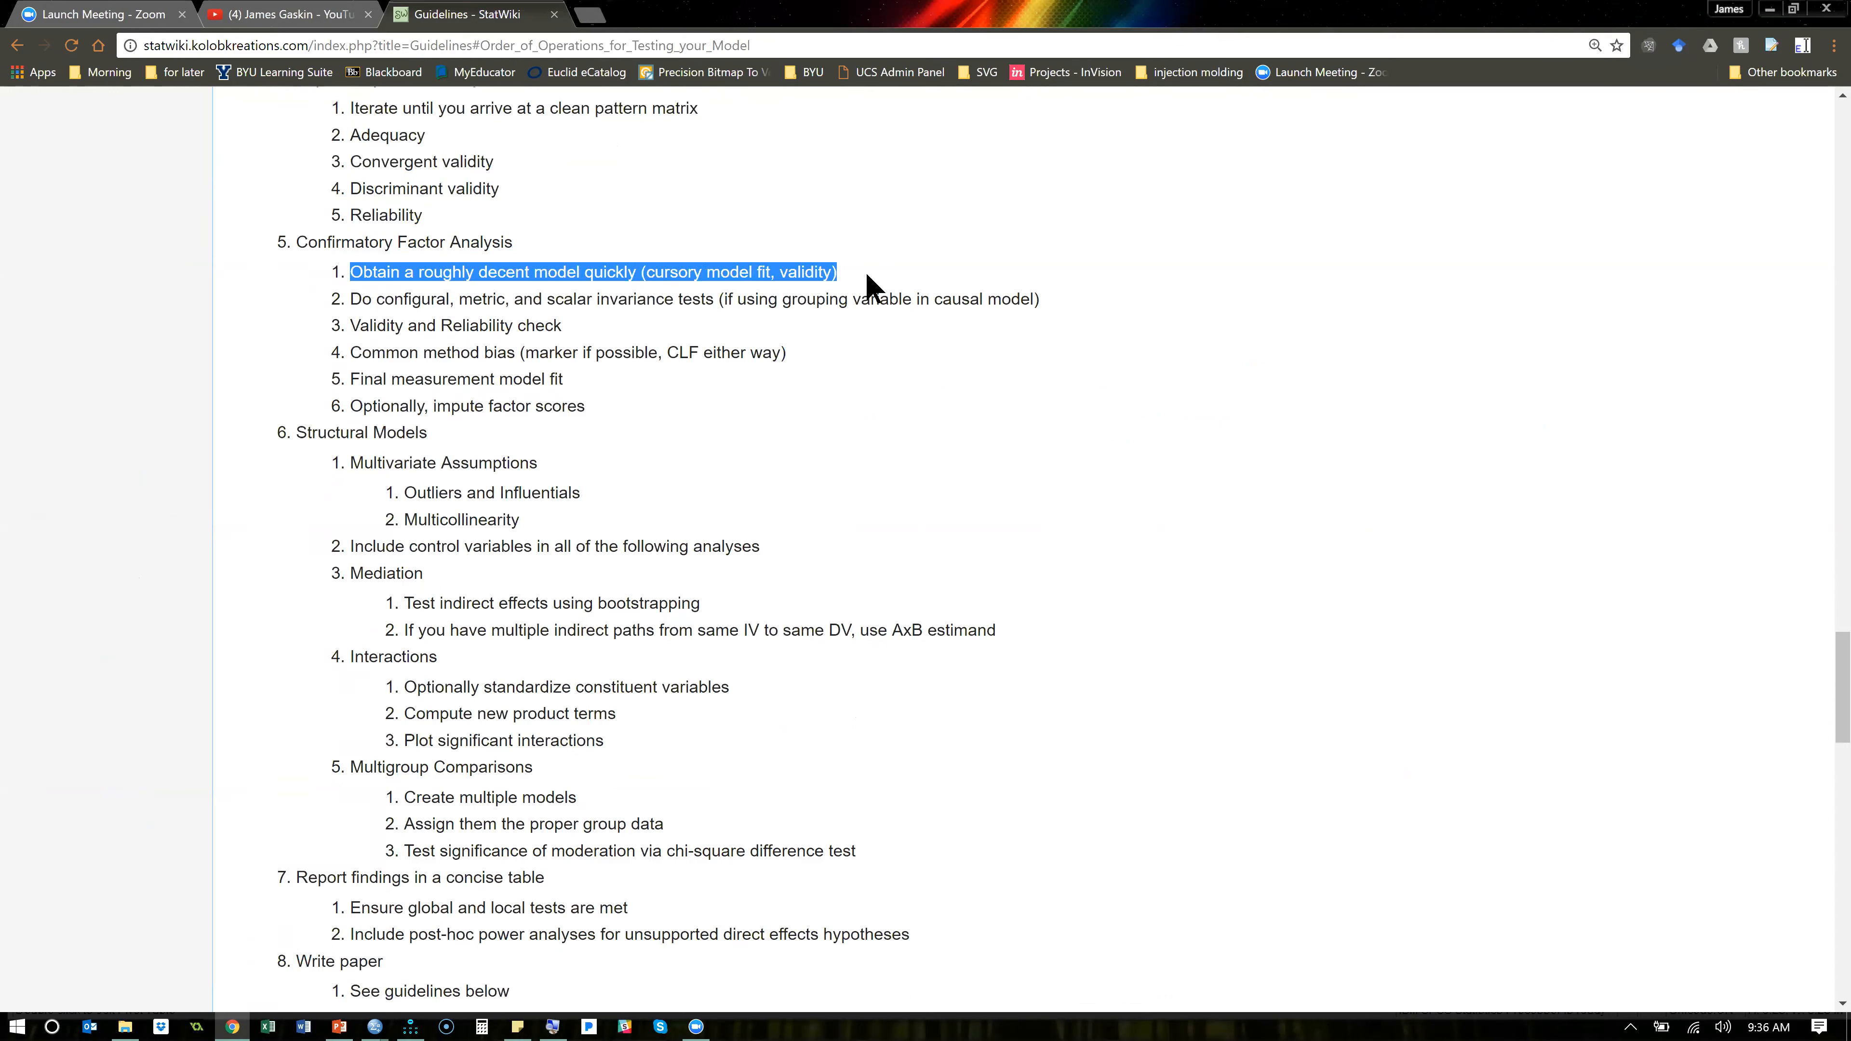
- Return to Amos, enable Standardized estimates and Modification indices in the analysis output, and save the model with nothing selected
key("alt+Tab")
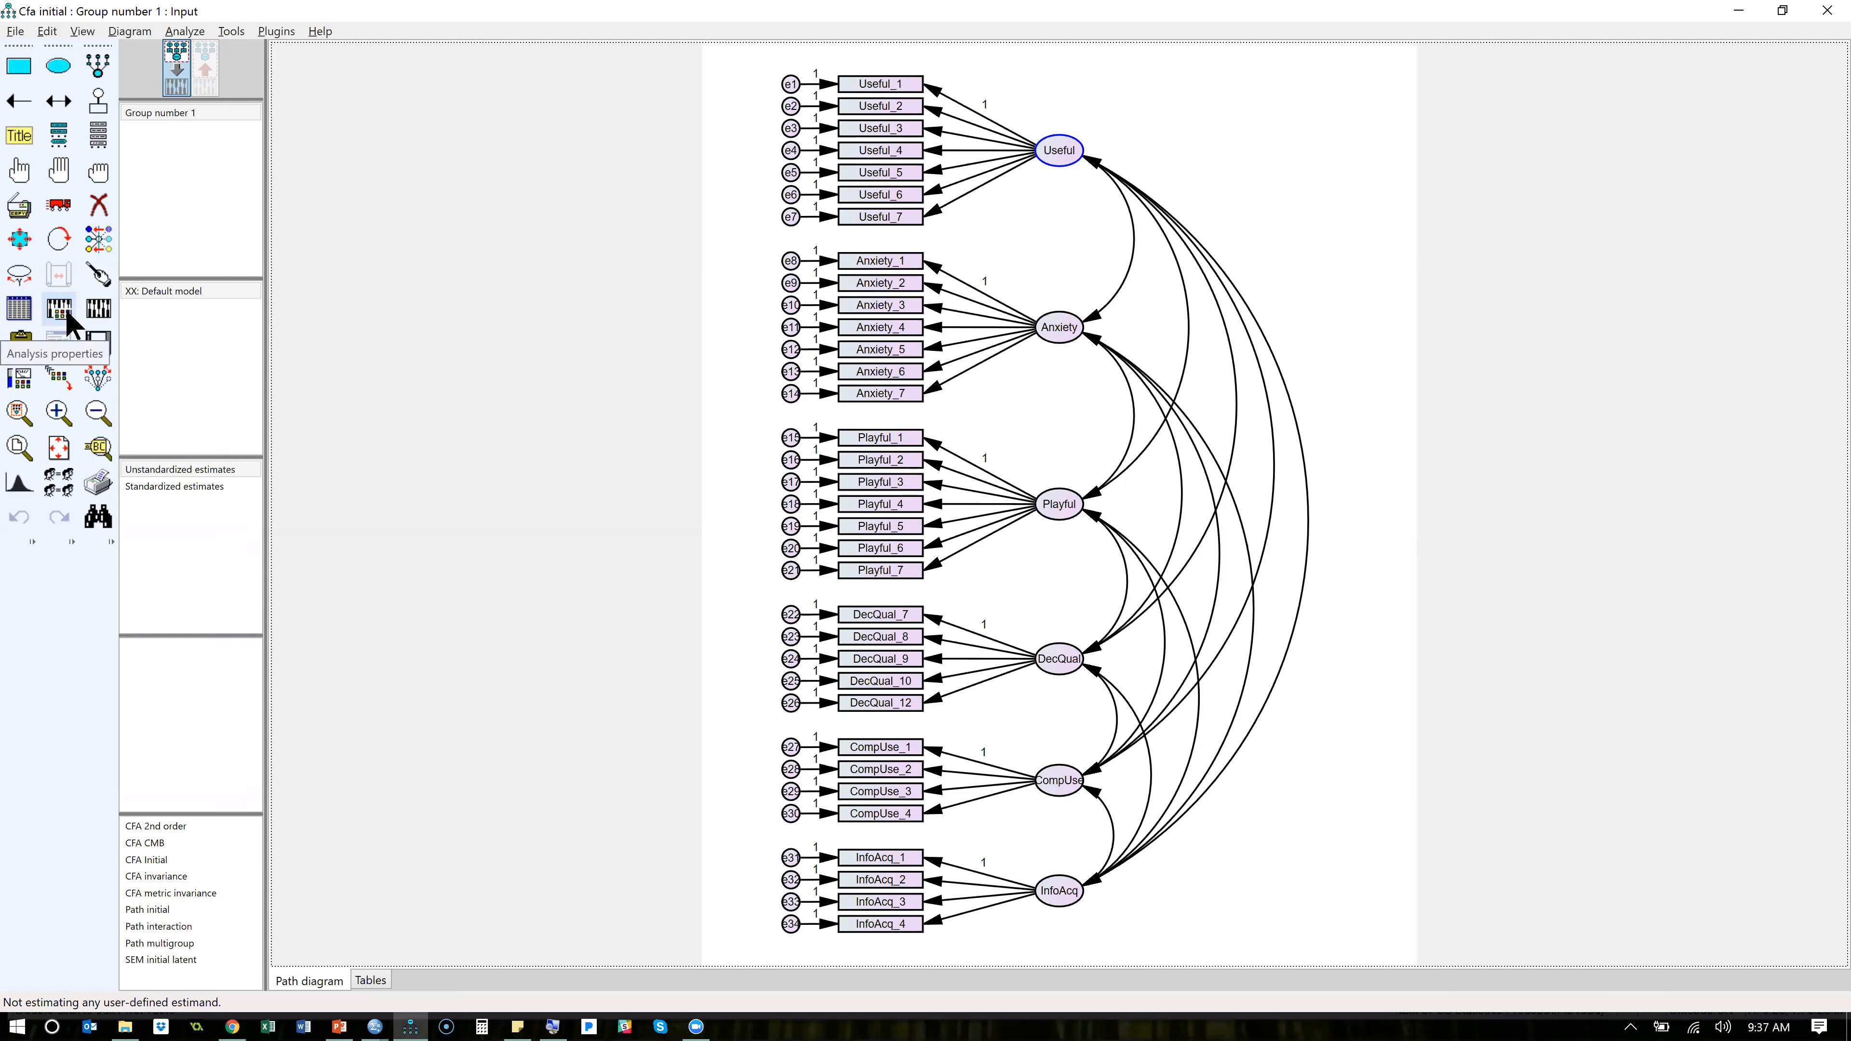
left_click(65, 309)
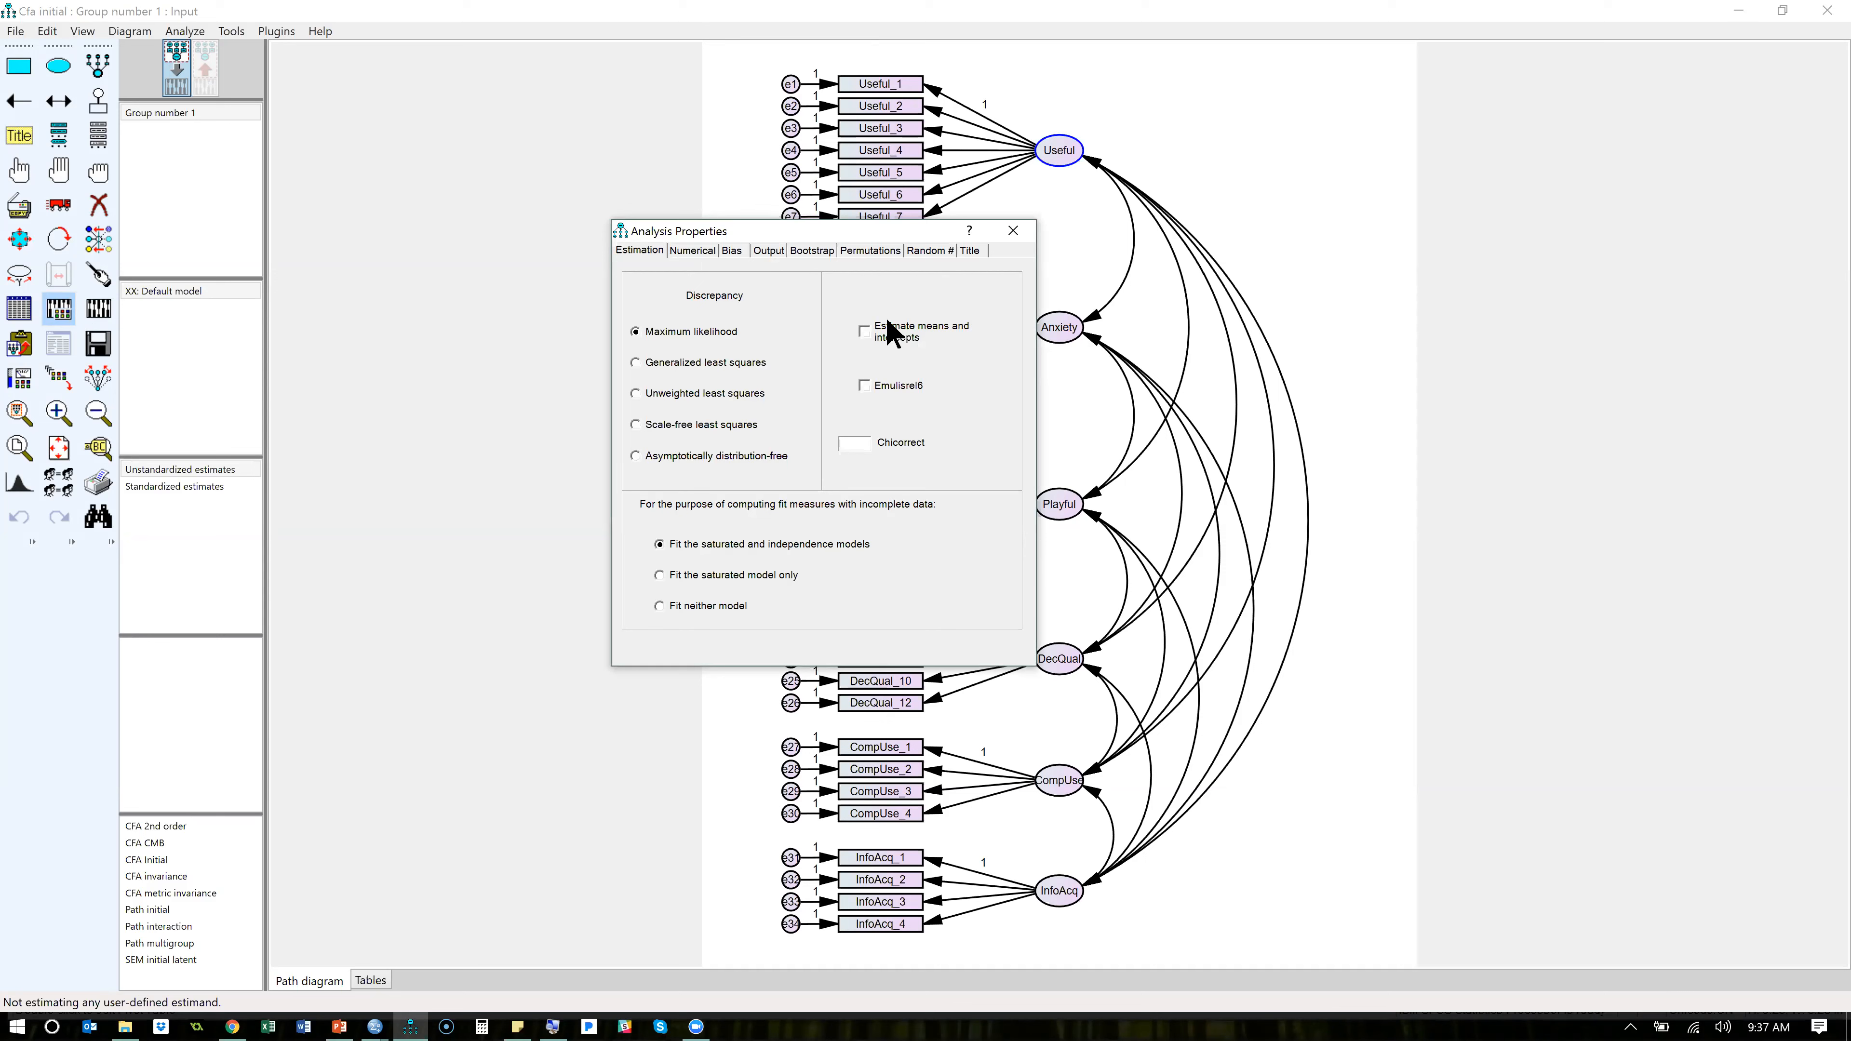
left_click(770, 250)
left_click(712, 348)
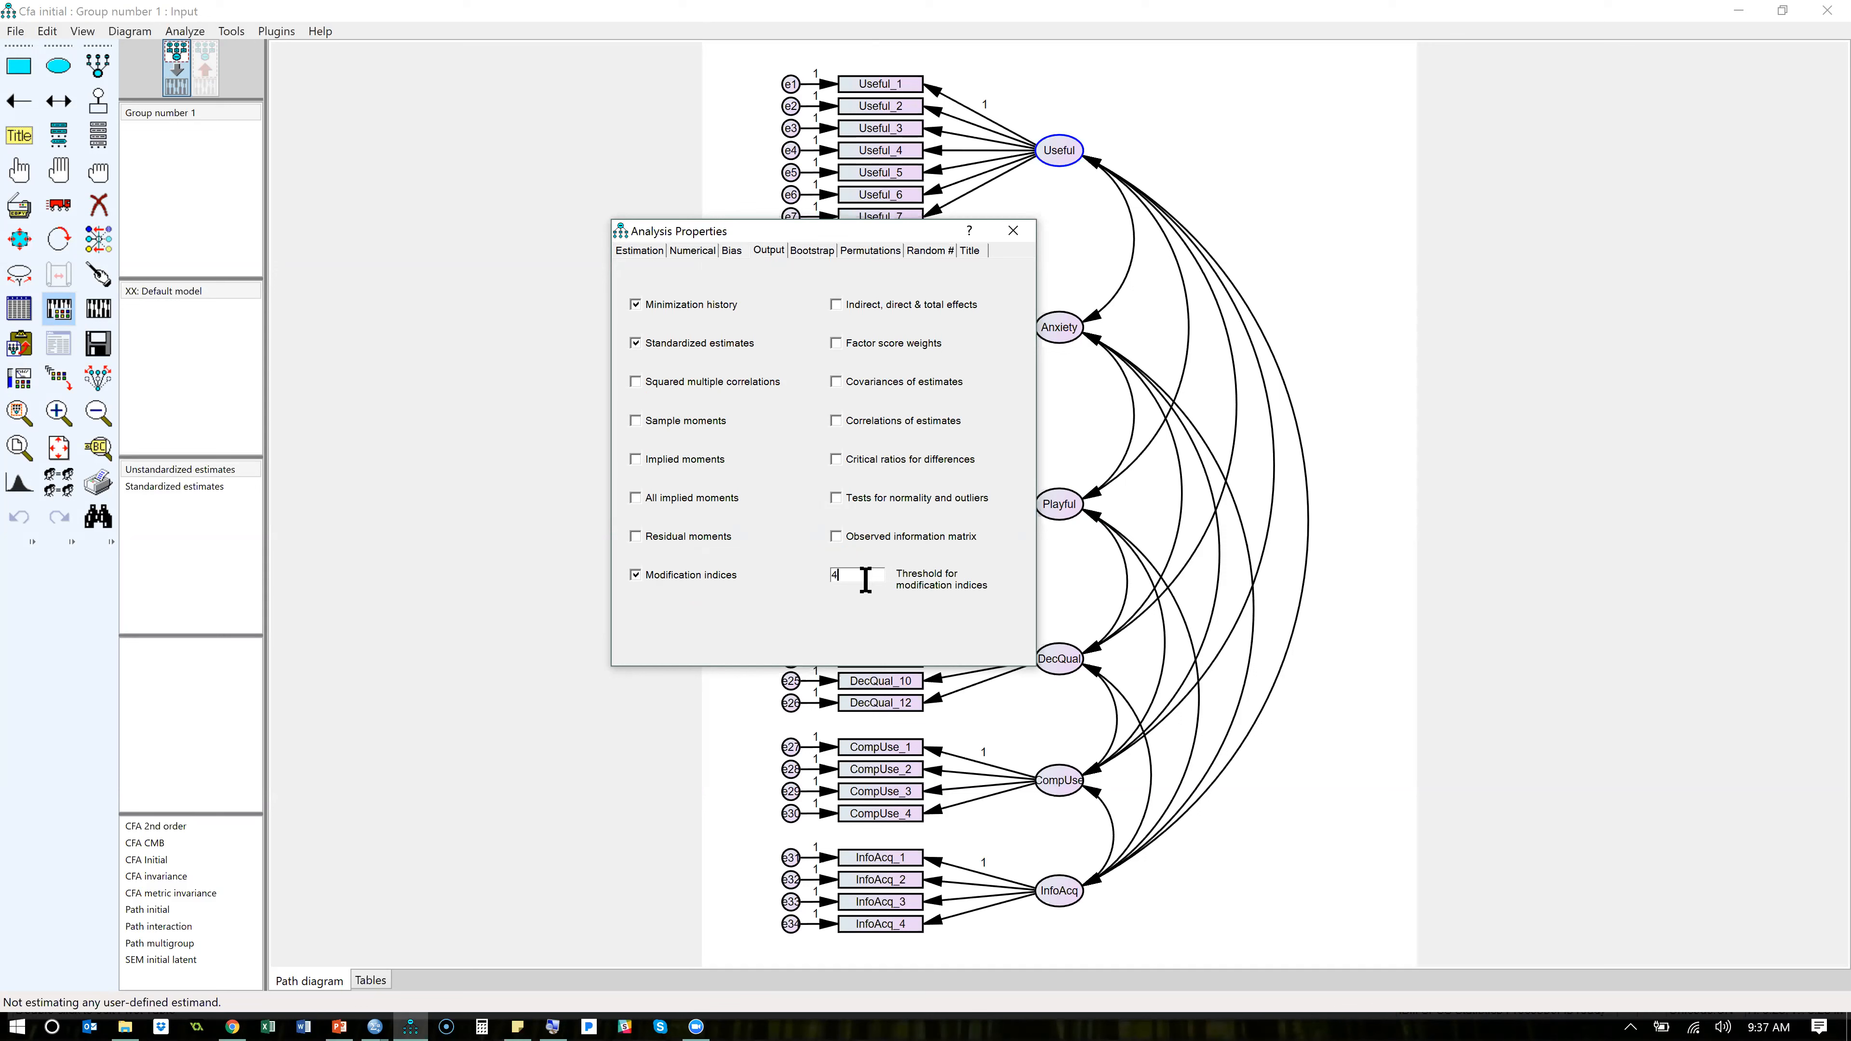
type("0")
left_click_drag(849, 575, 811, 582)
left_click(869, 573)
left_click(1016, 233)
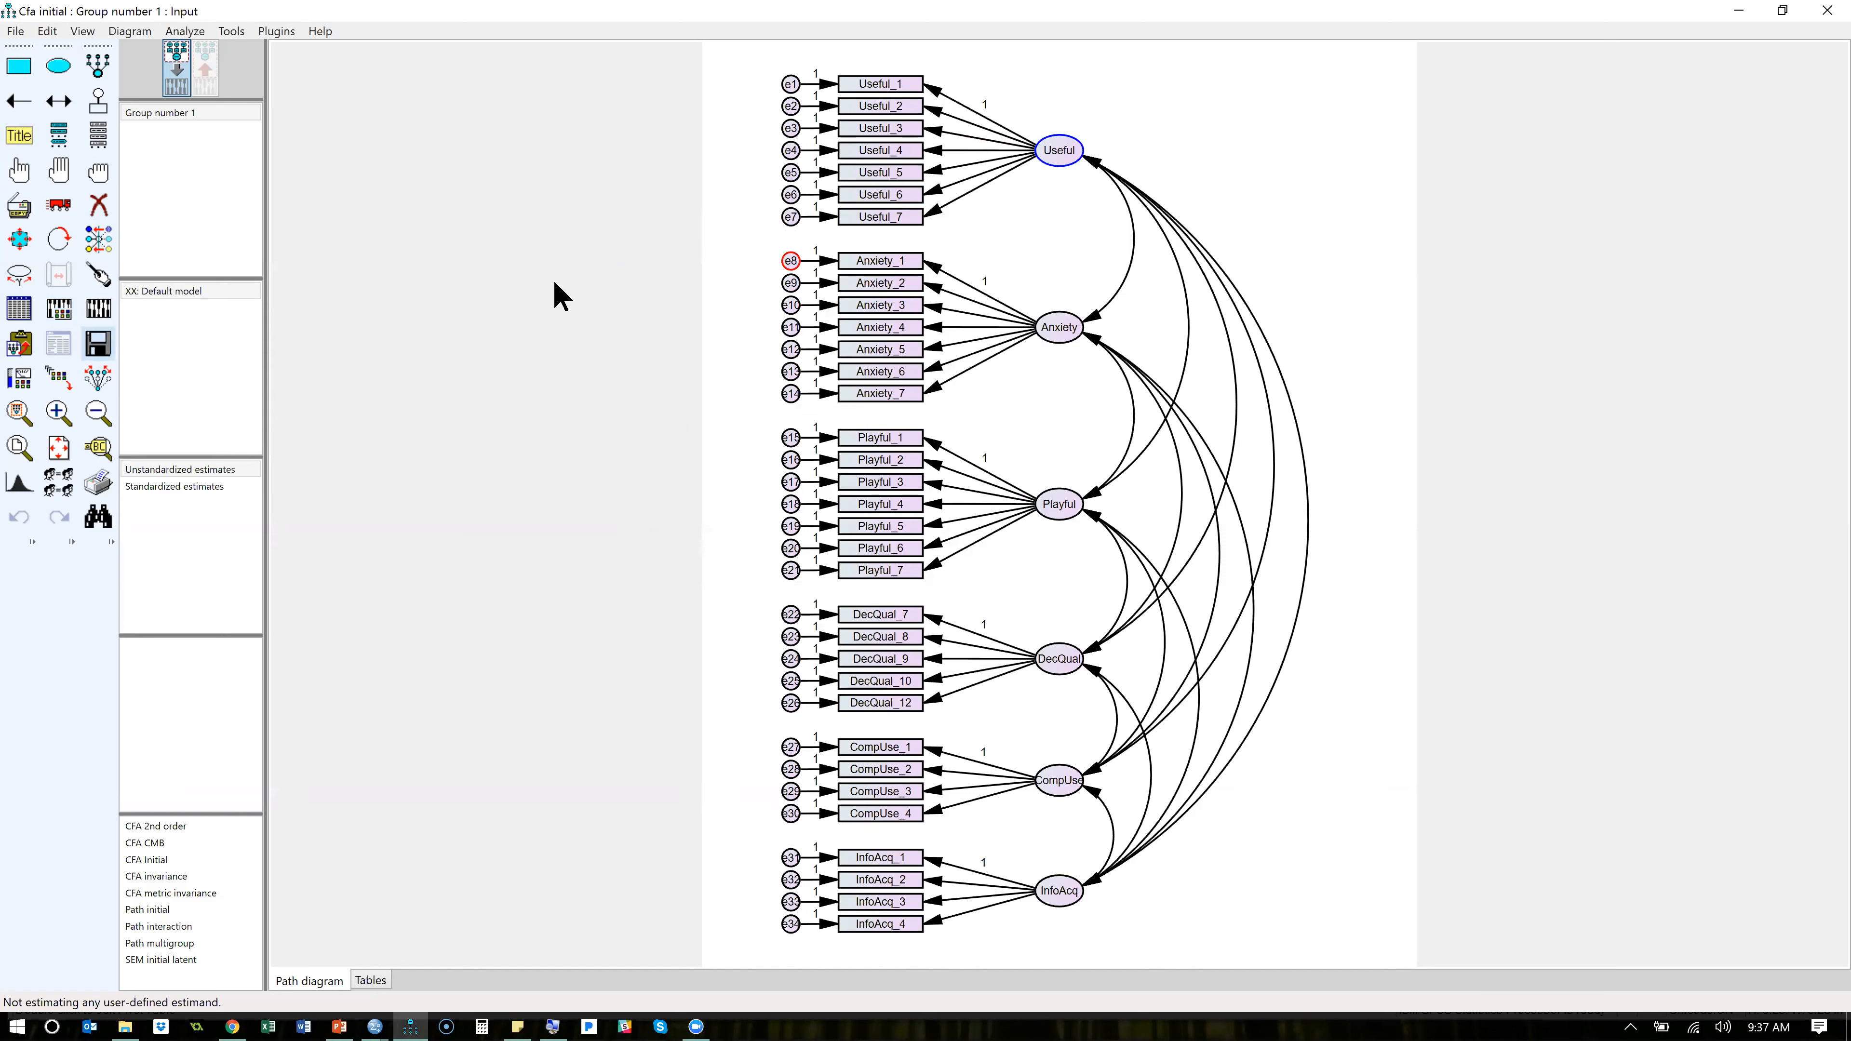
left_click(98, 171)
left_click(103, 344)
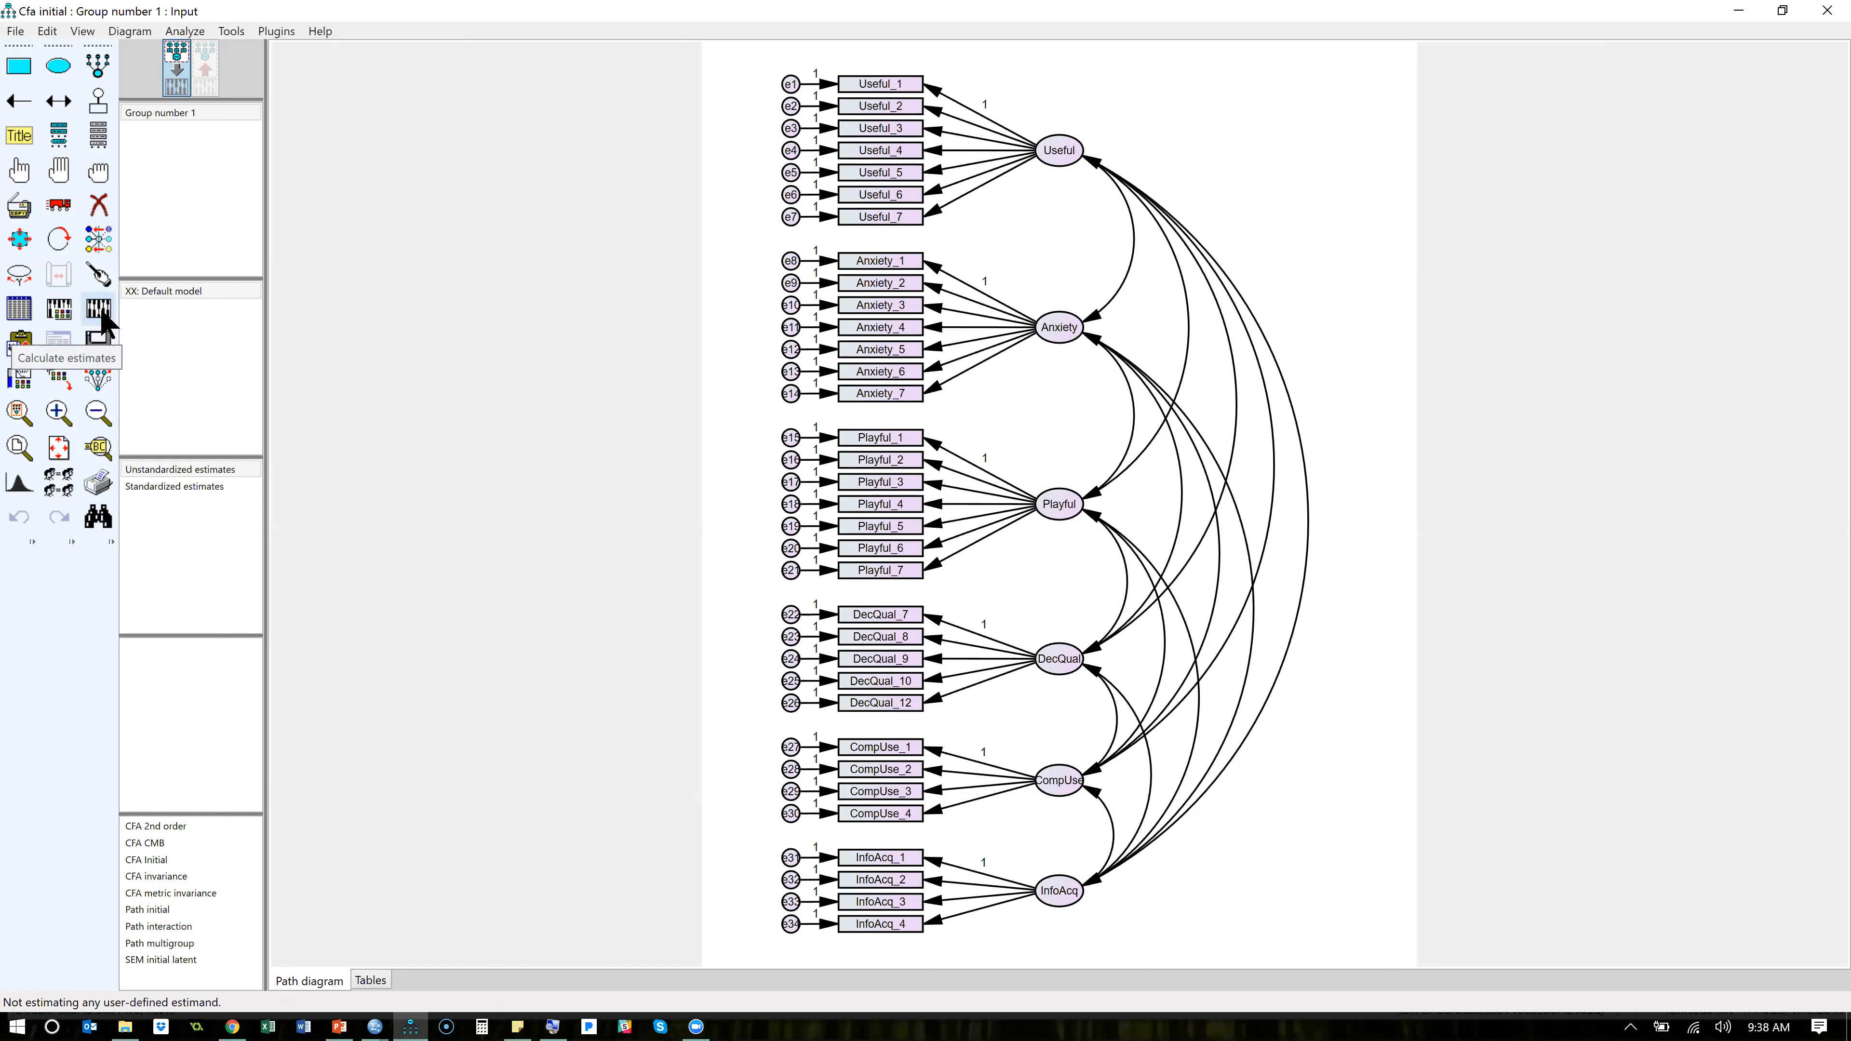
- Try to calculate the estimates for the measurement model and dismiss the resulting dialogs
left_click(102, 311)
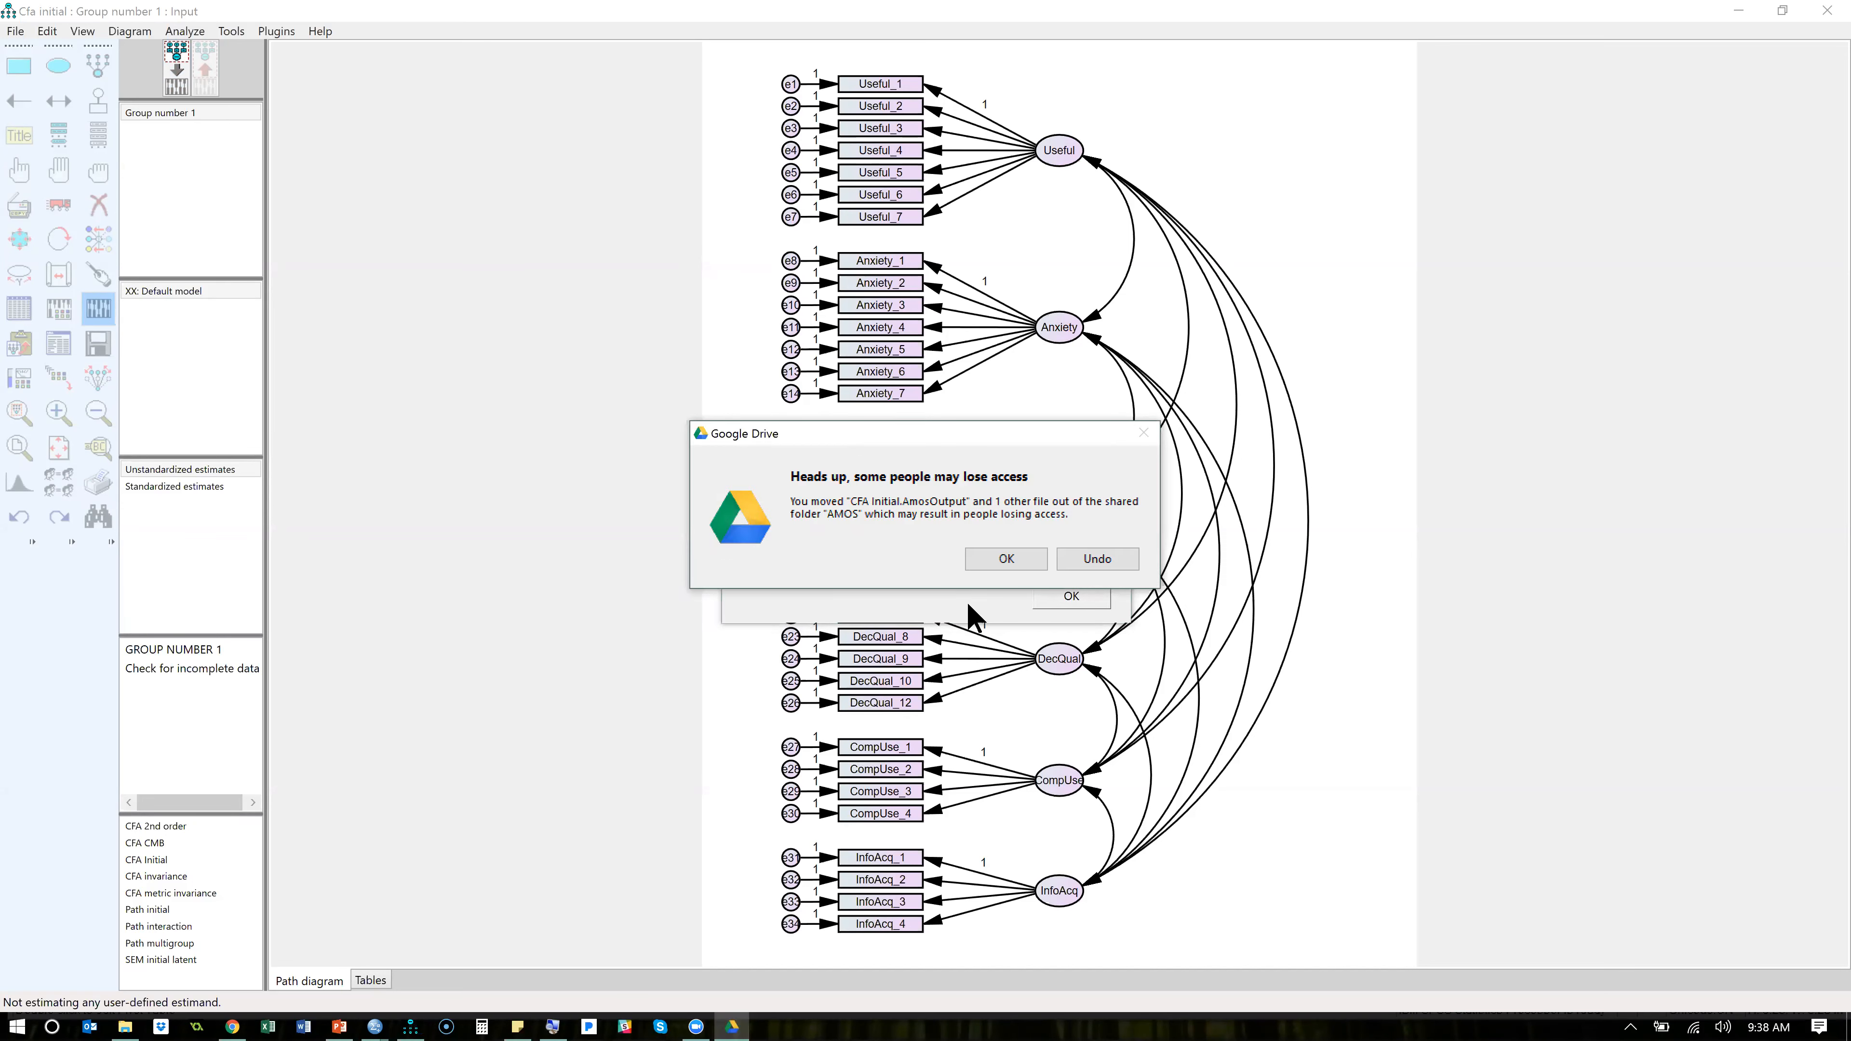
left_click(985, 560)
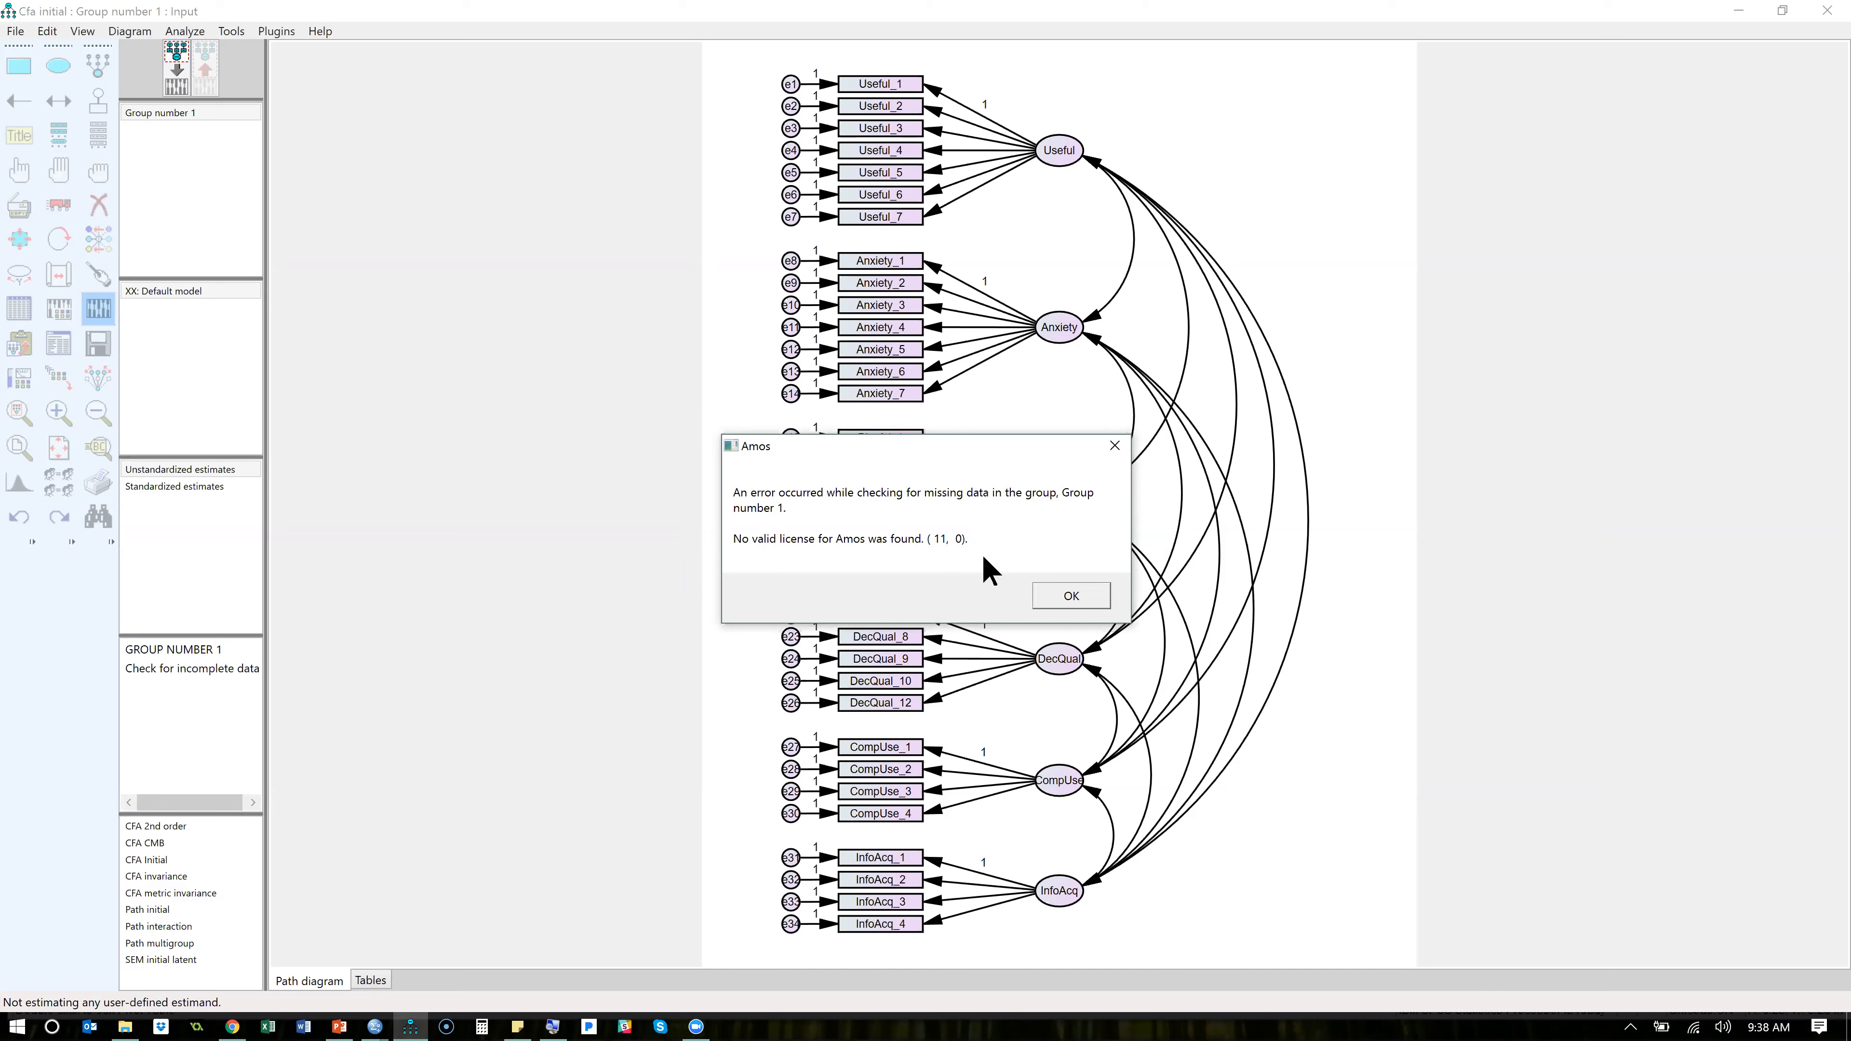
left_click(1069, 598)
left_click(1086, 598)
left_click(1088, 599)
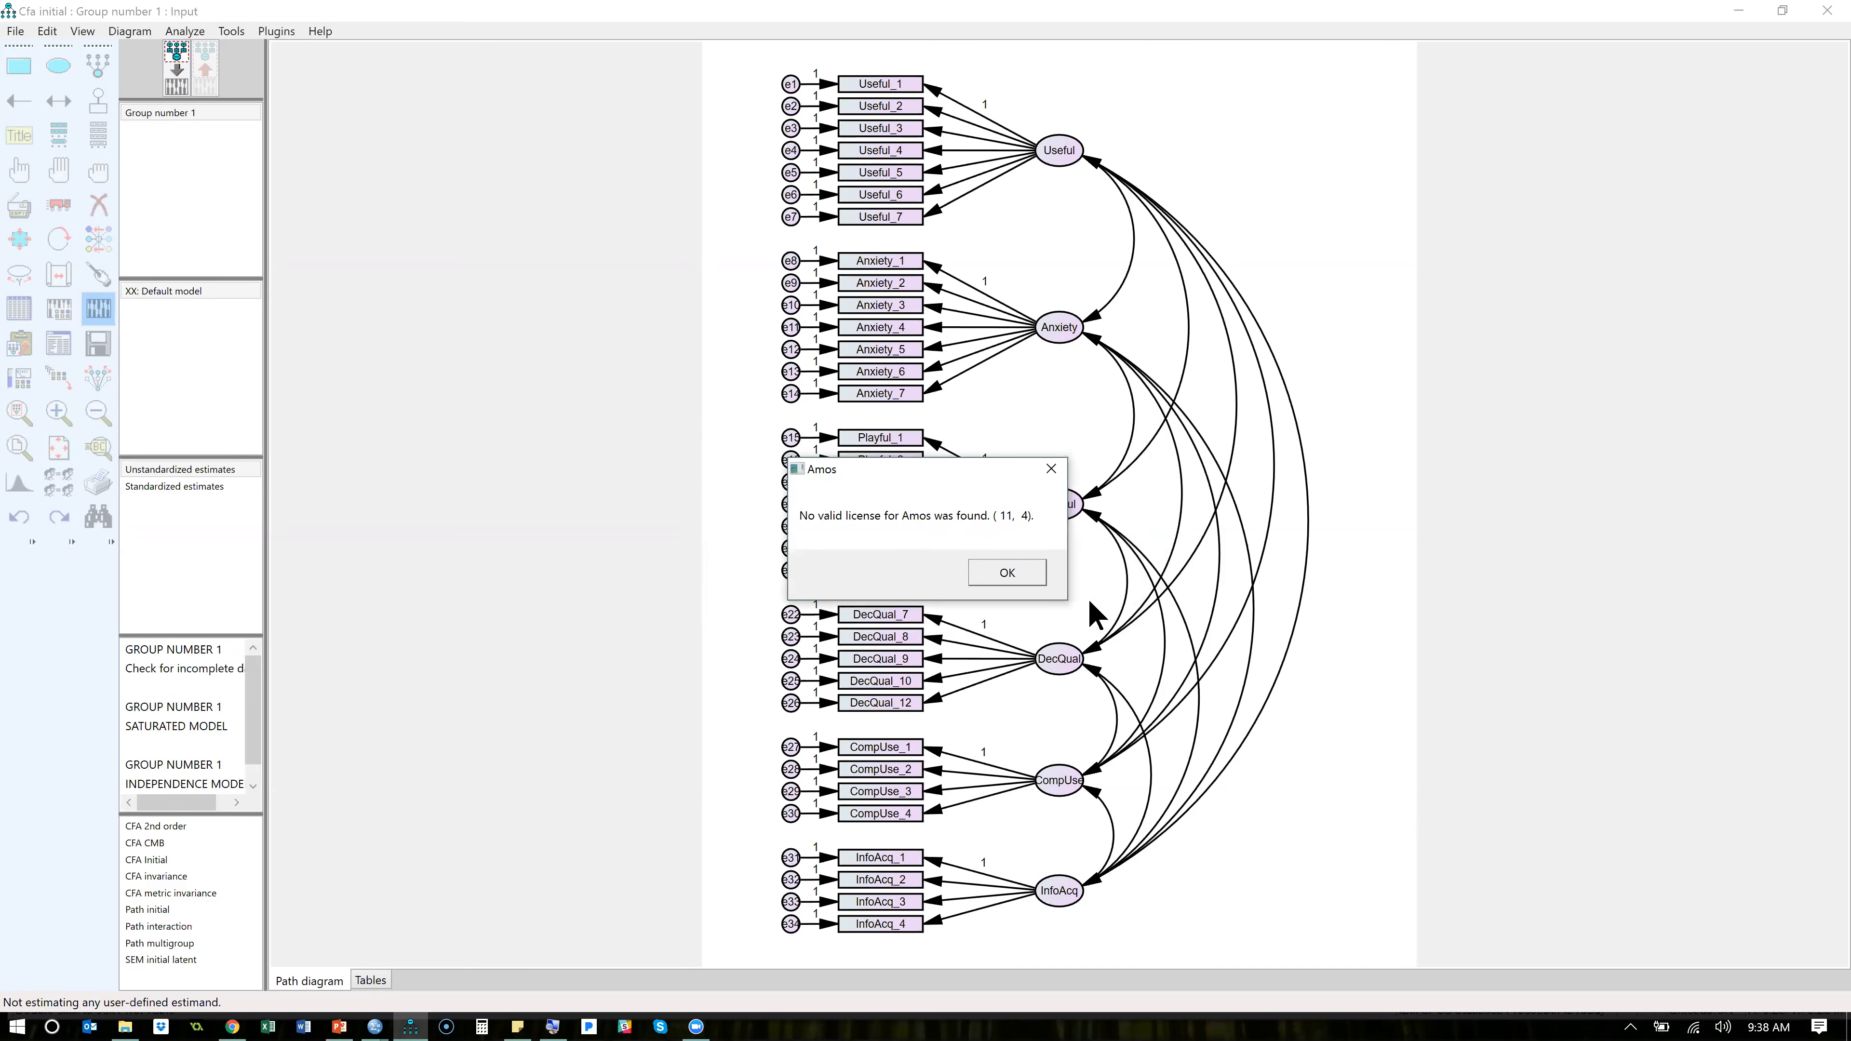
left_click(1034, 572)
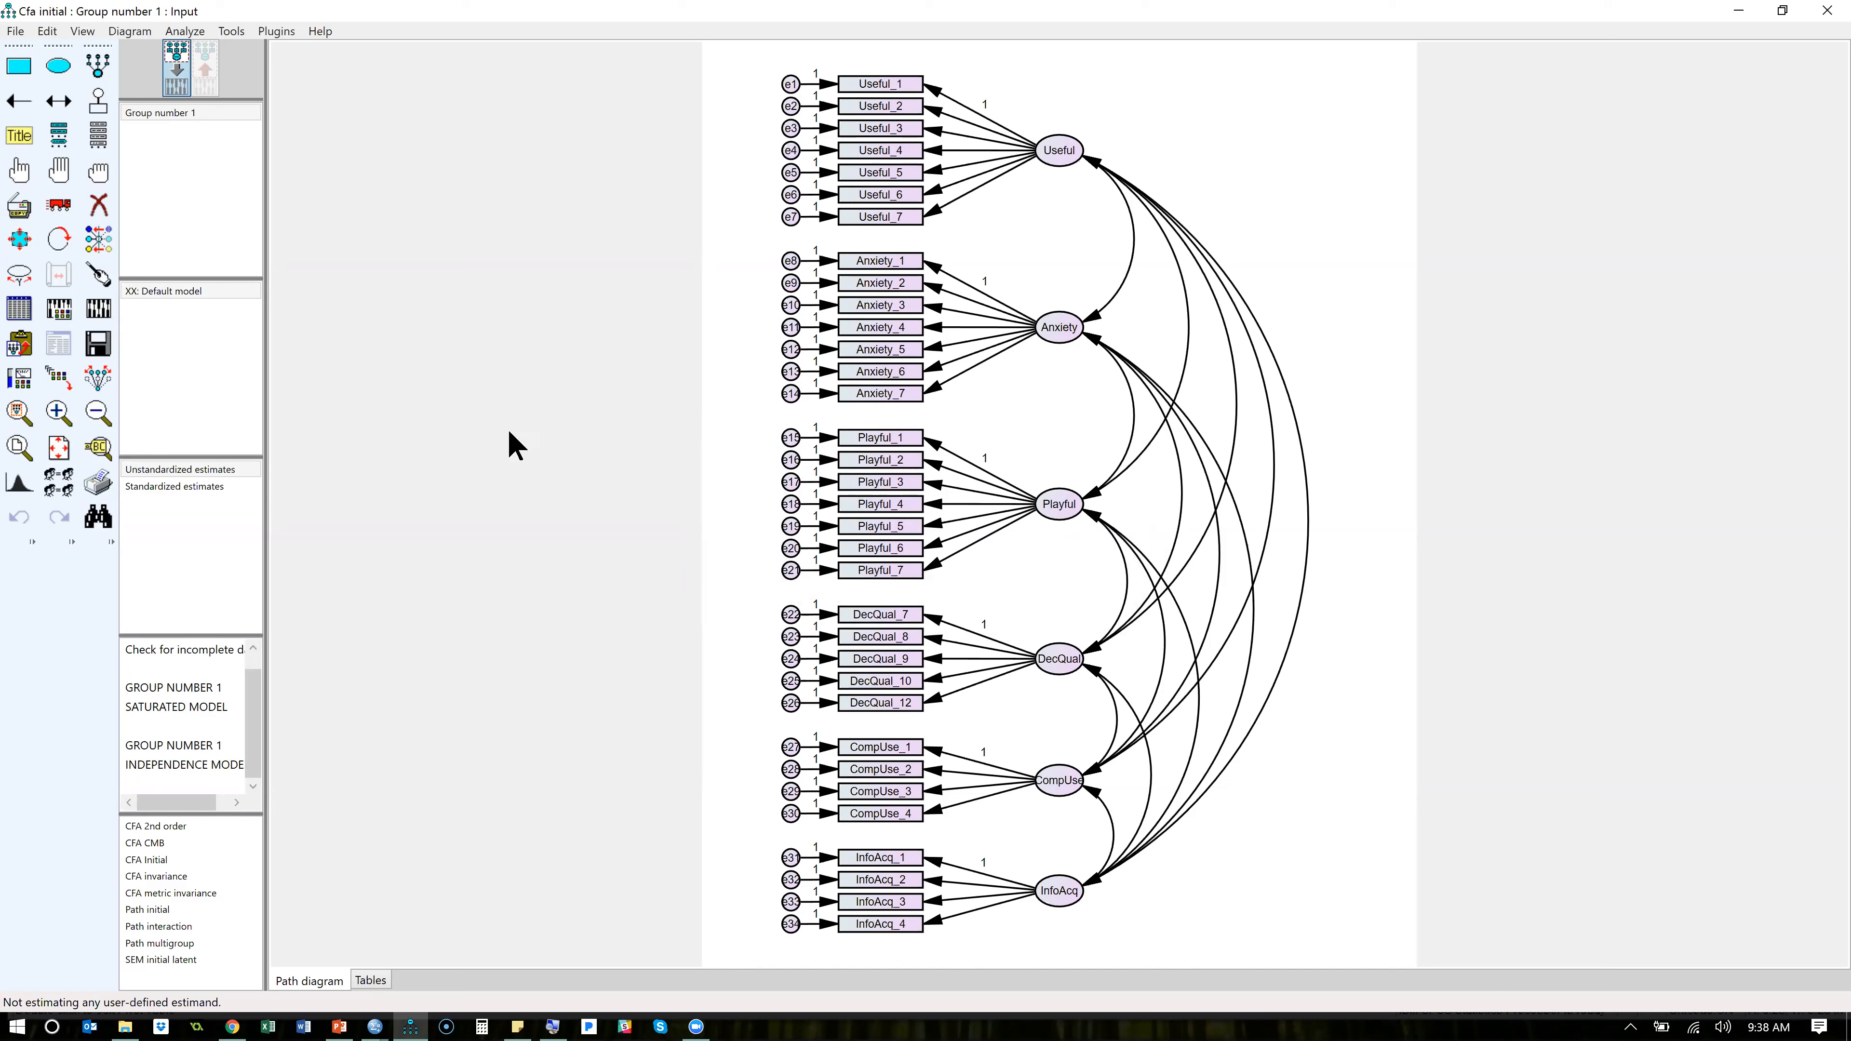
- Close Amos, relaunch it with the Cfa initial model and maximize its window
left_click(1828, 22)
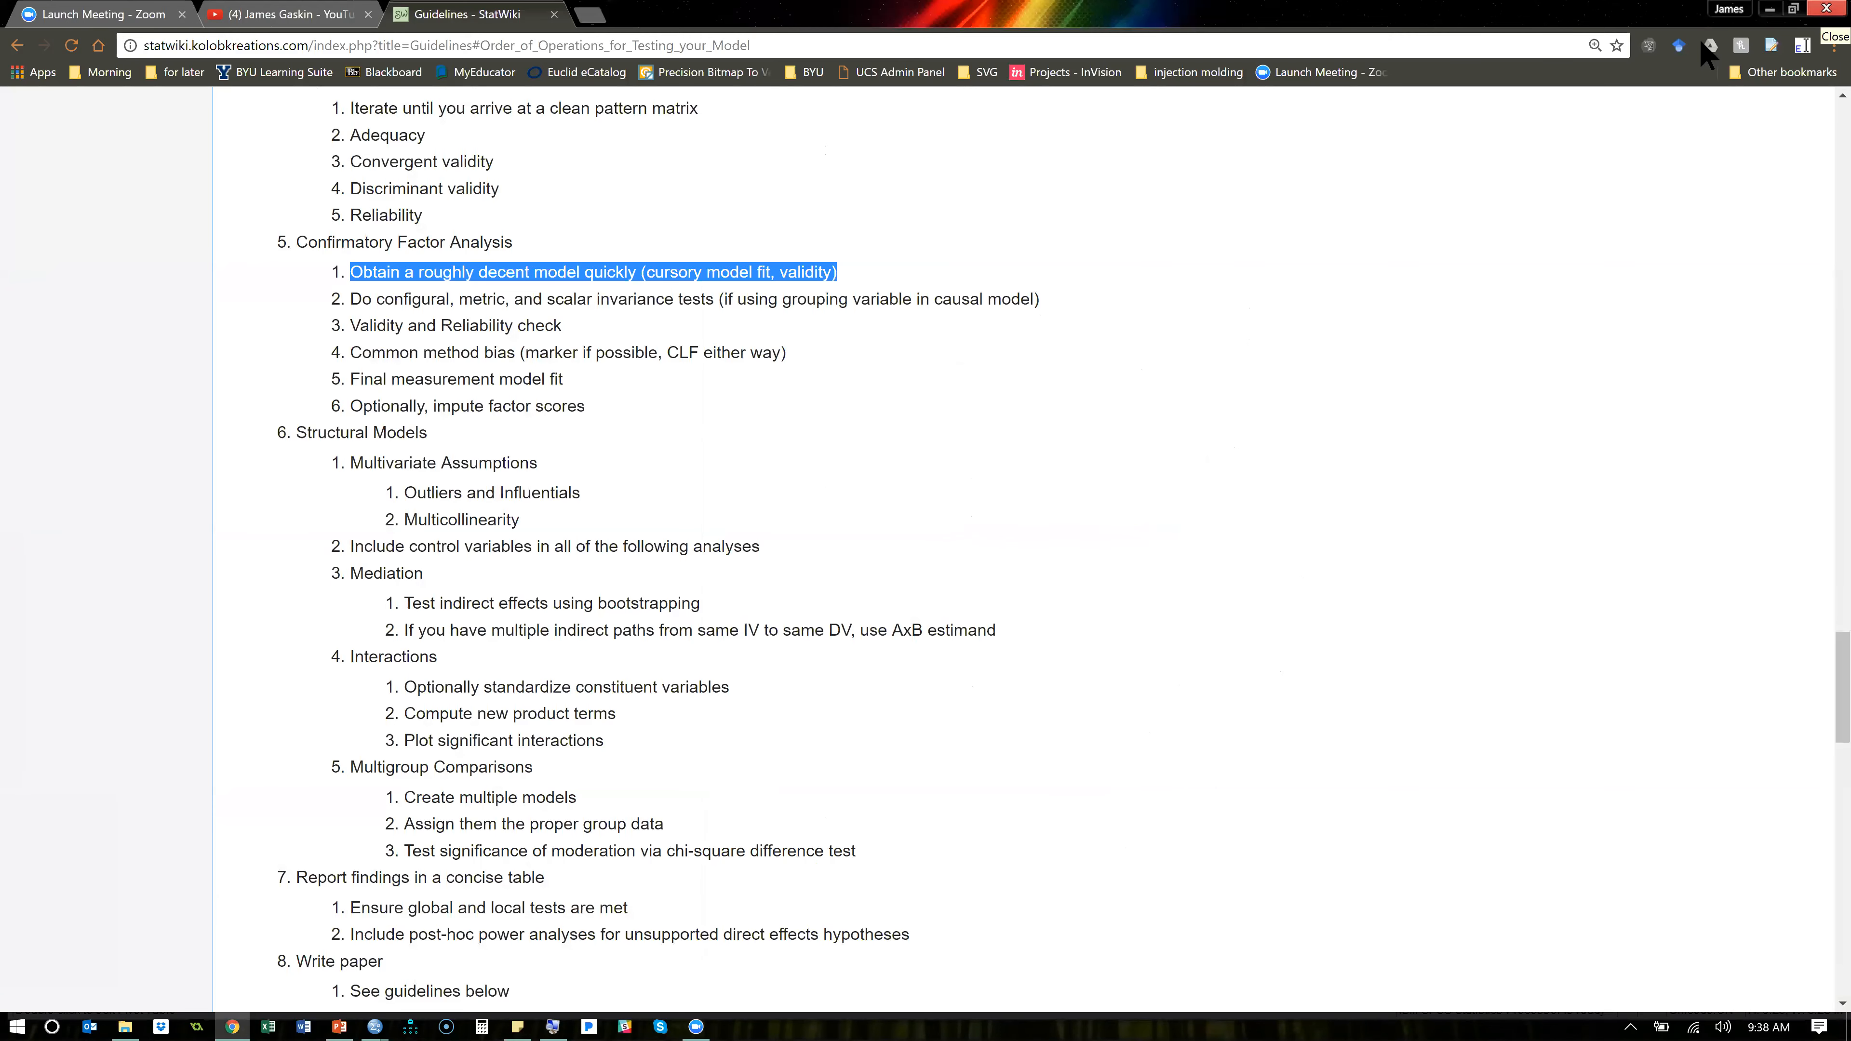
left_click(412, 1023)
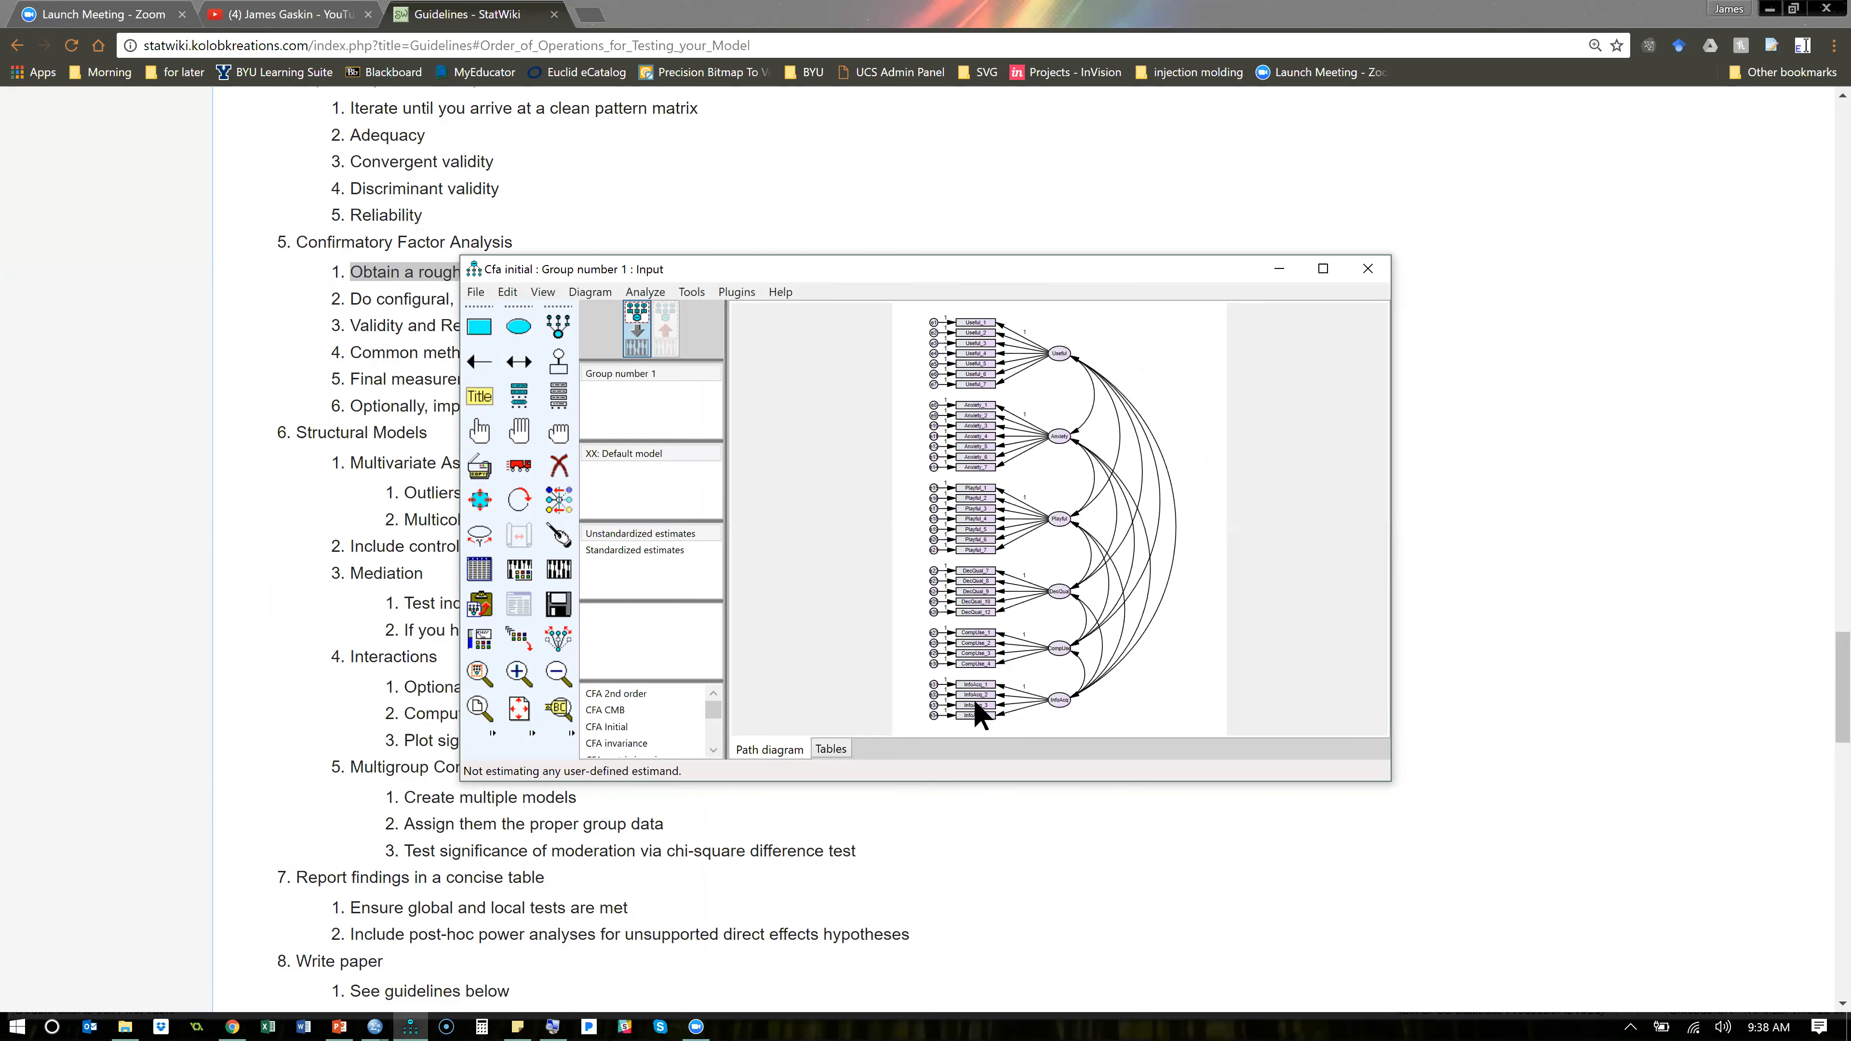
left_click(1322, 270)
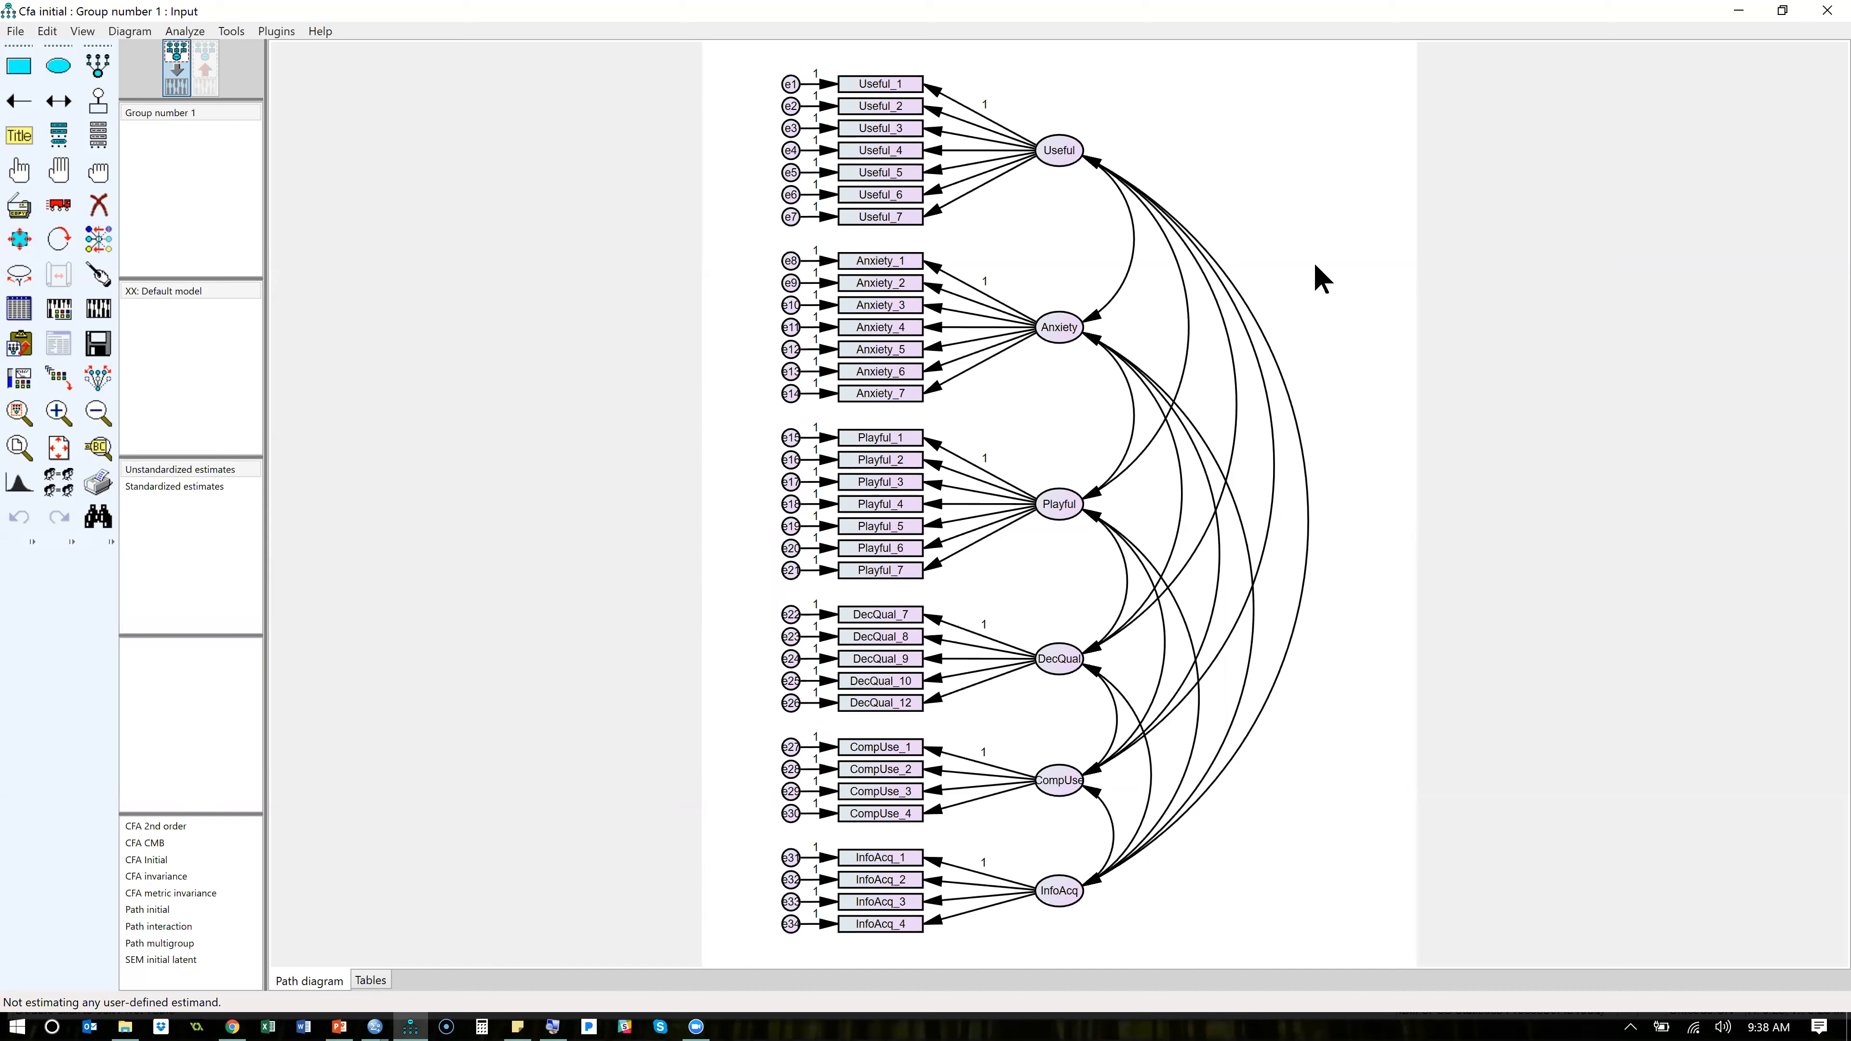
- Calculate the model estimates and display the standardized estimates on the output path diagram
left_click(102, 306)
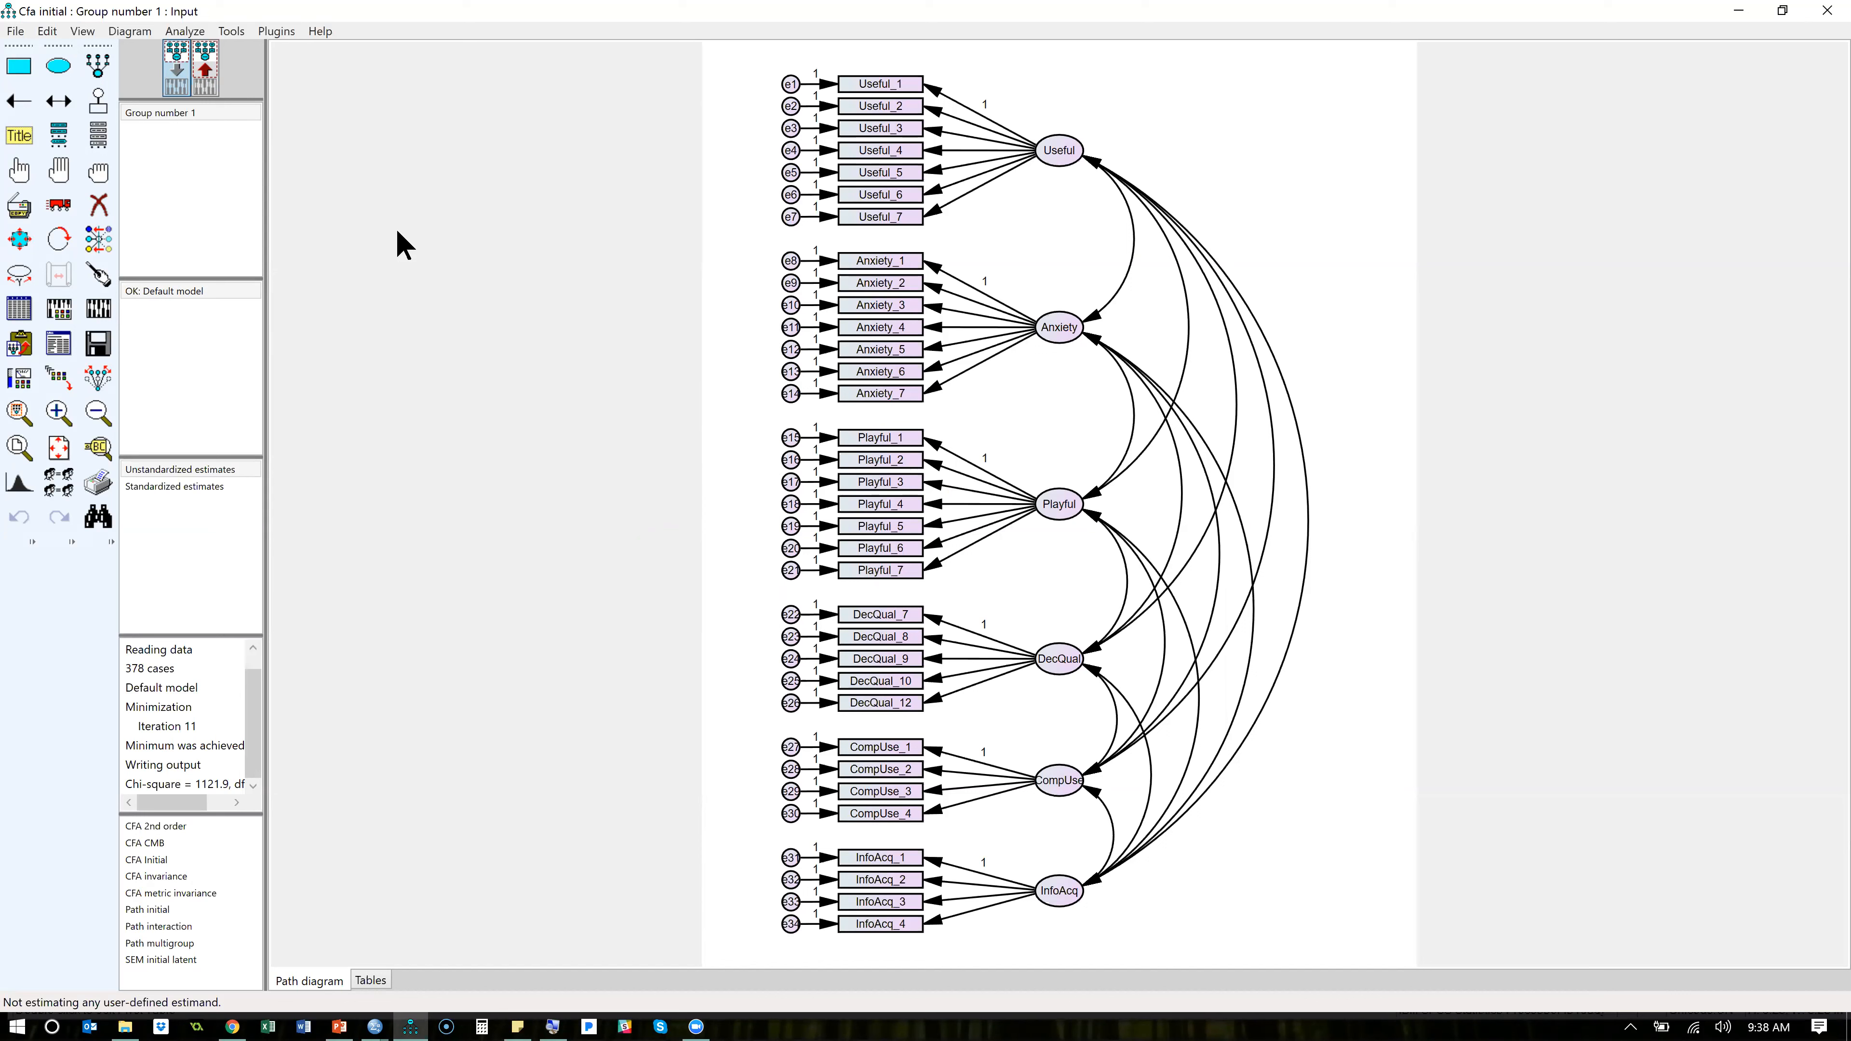
left_click(206, 70)
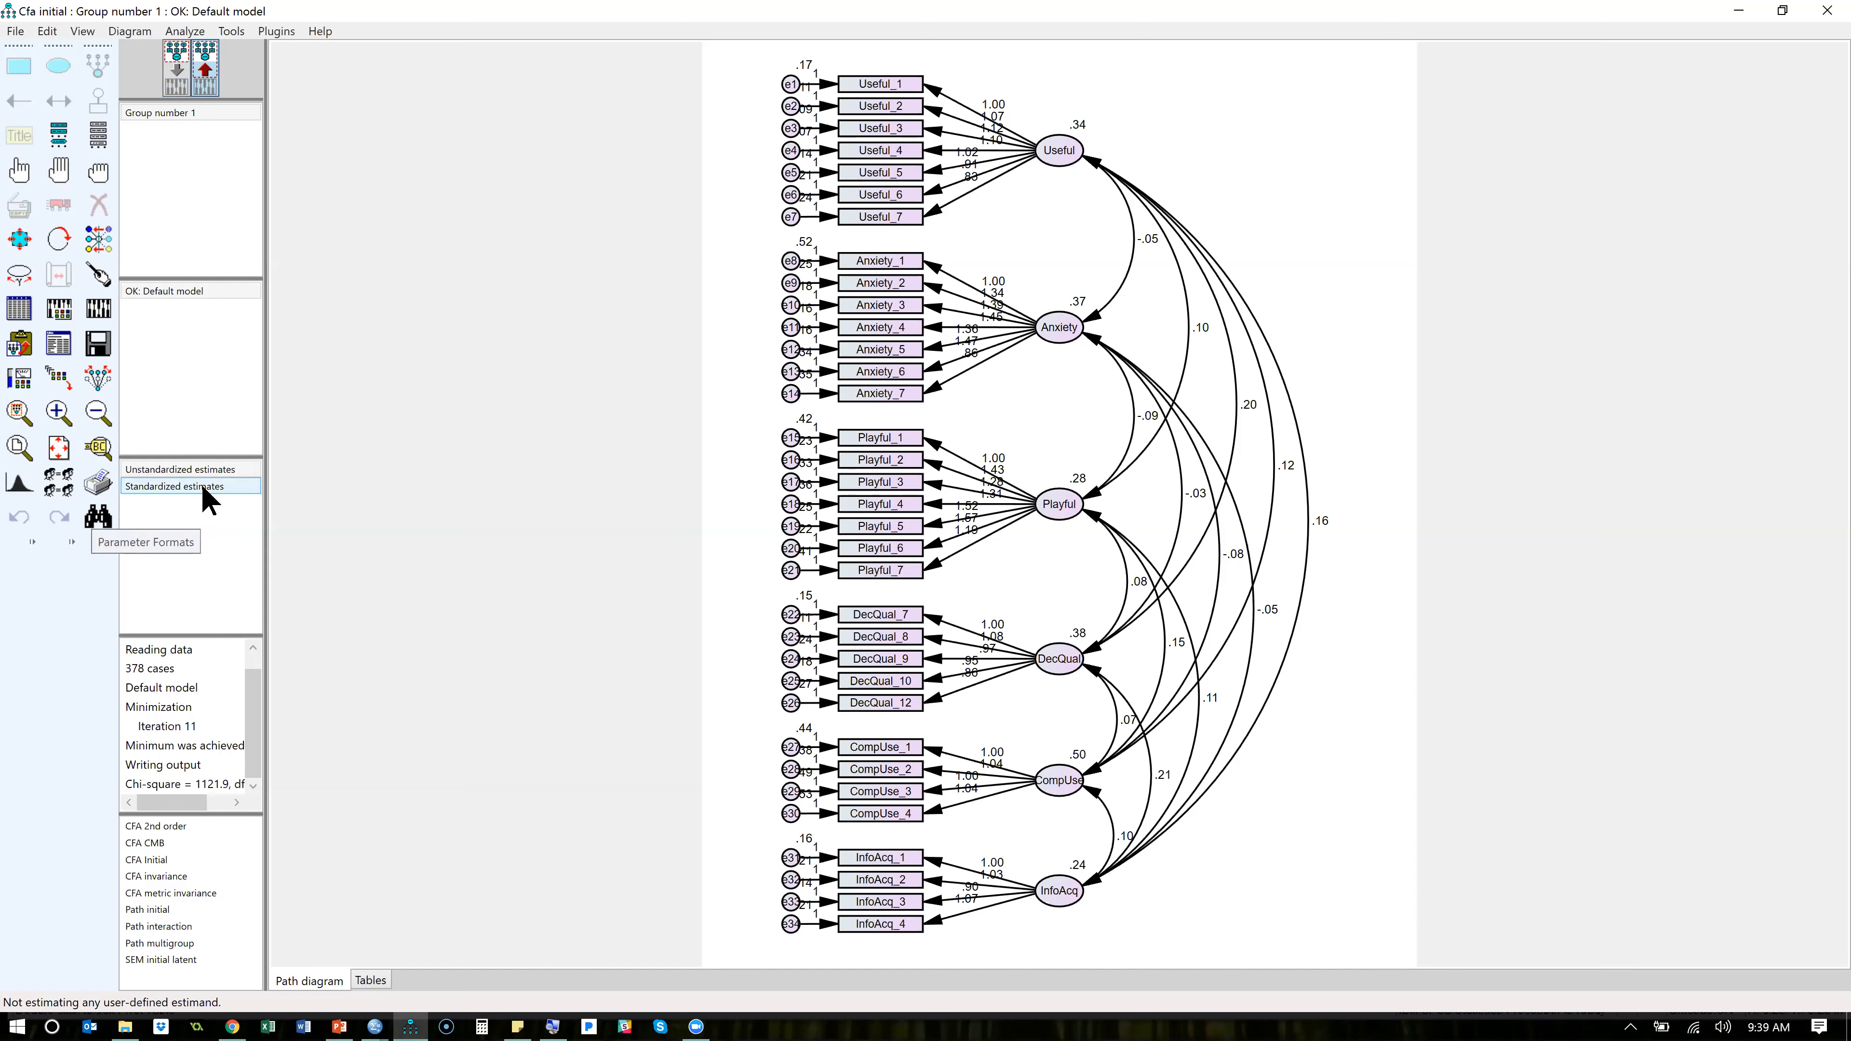
left_click(147, 485)
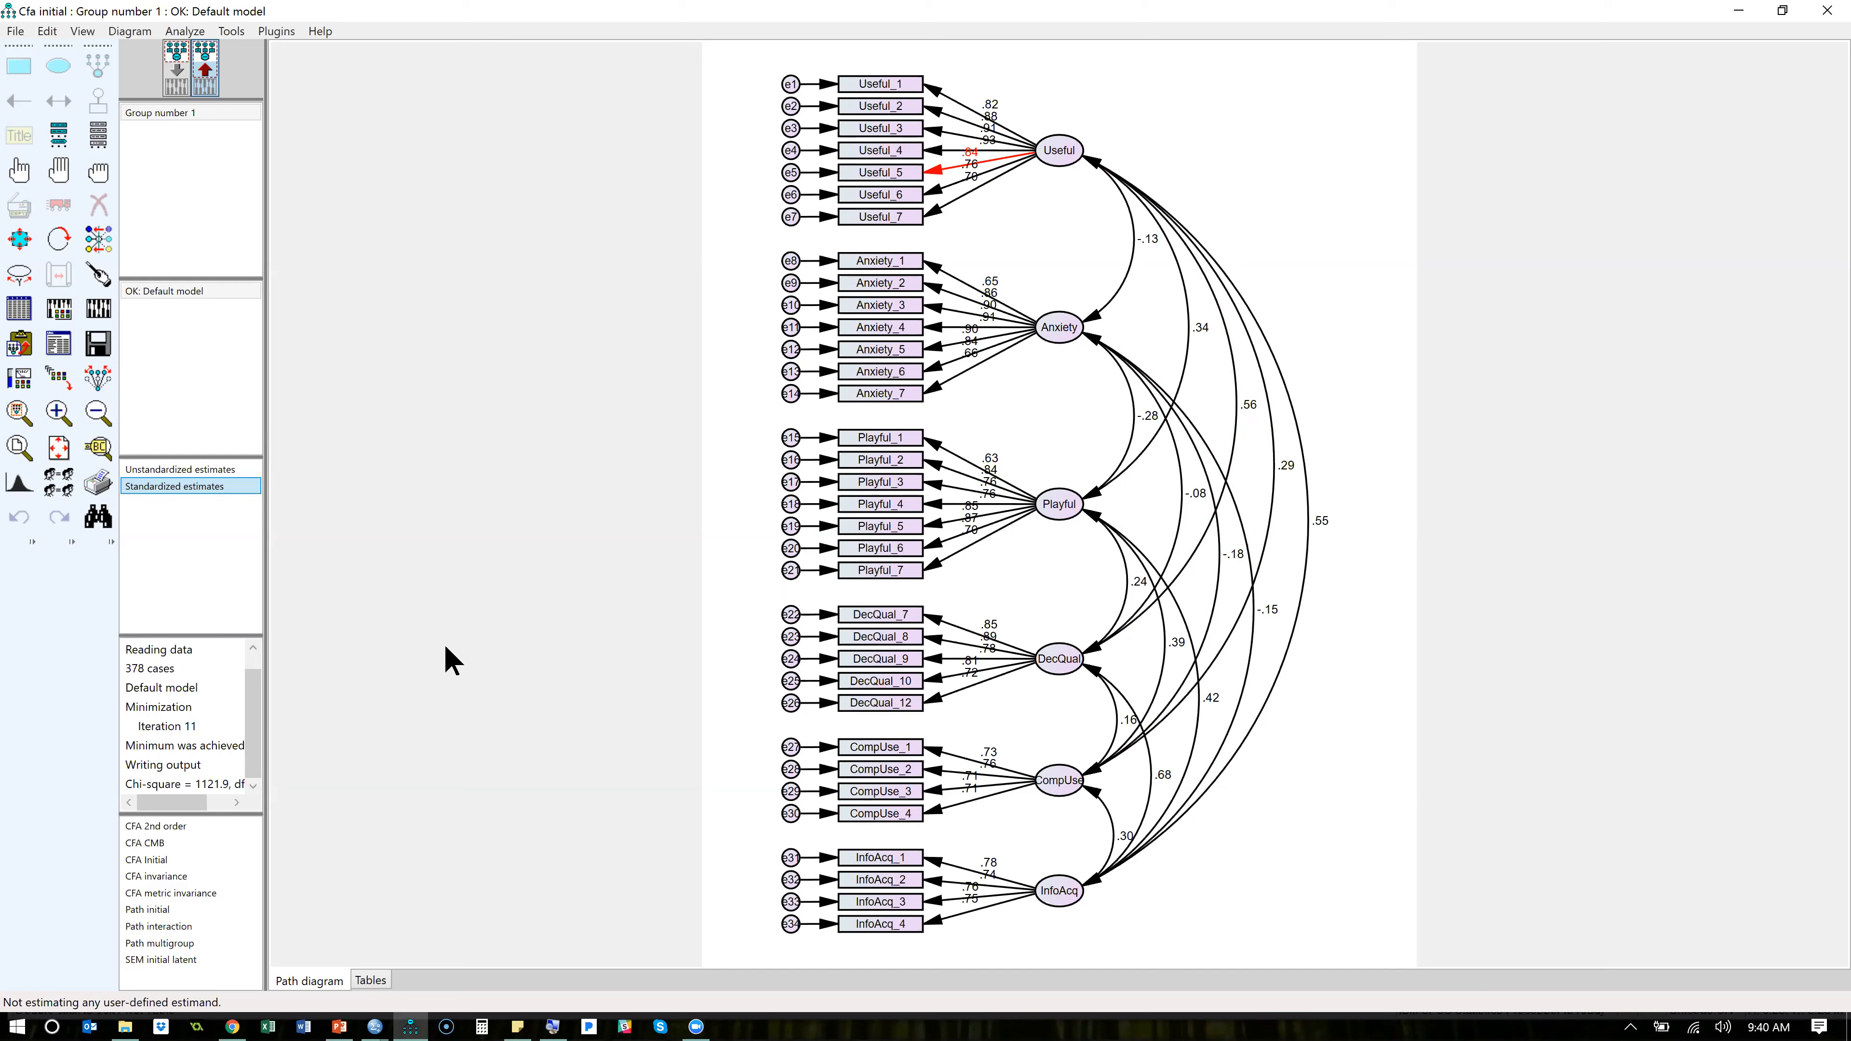
- Switch to the Day 2 CFA presentation in PowerPoint and view the Going from EFA to CFA slide
key("alt+Tab")
key("Down")
key("Right")
key("Left")
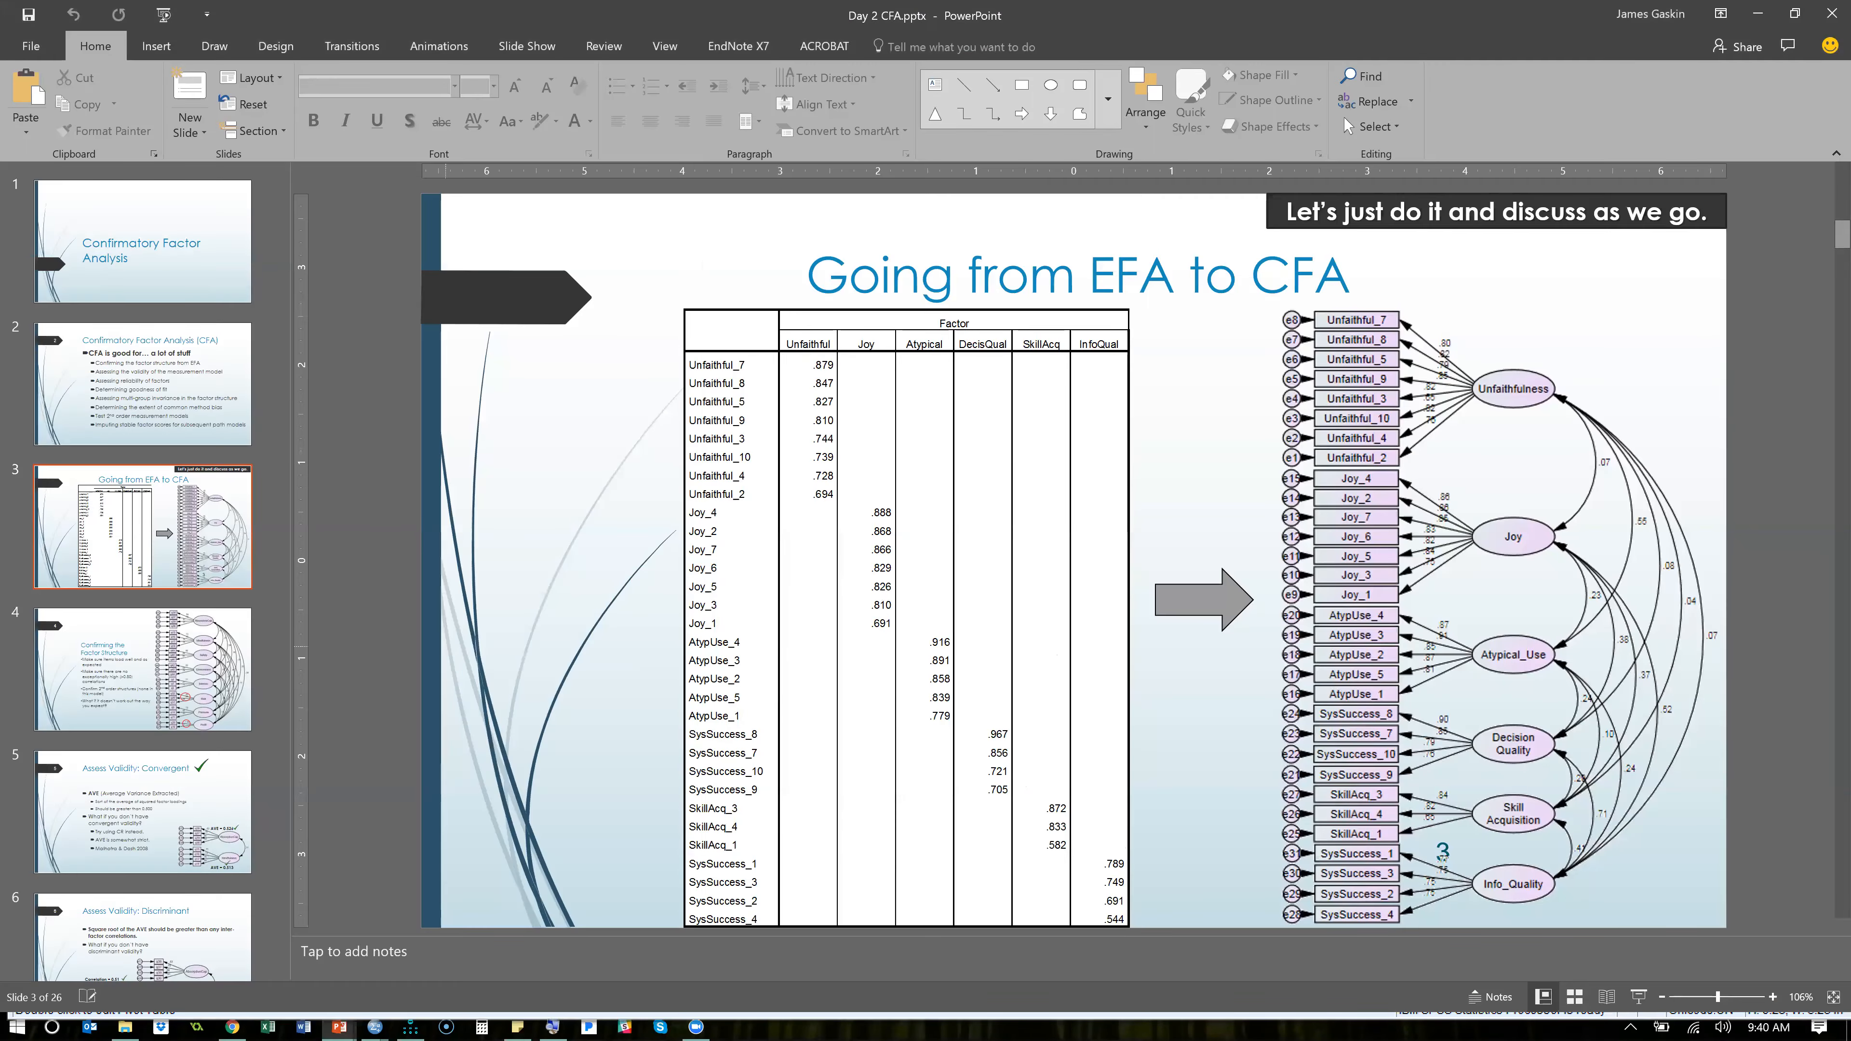
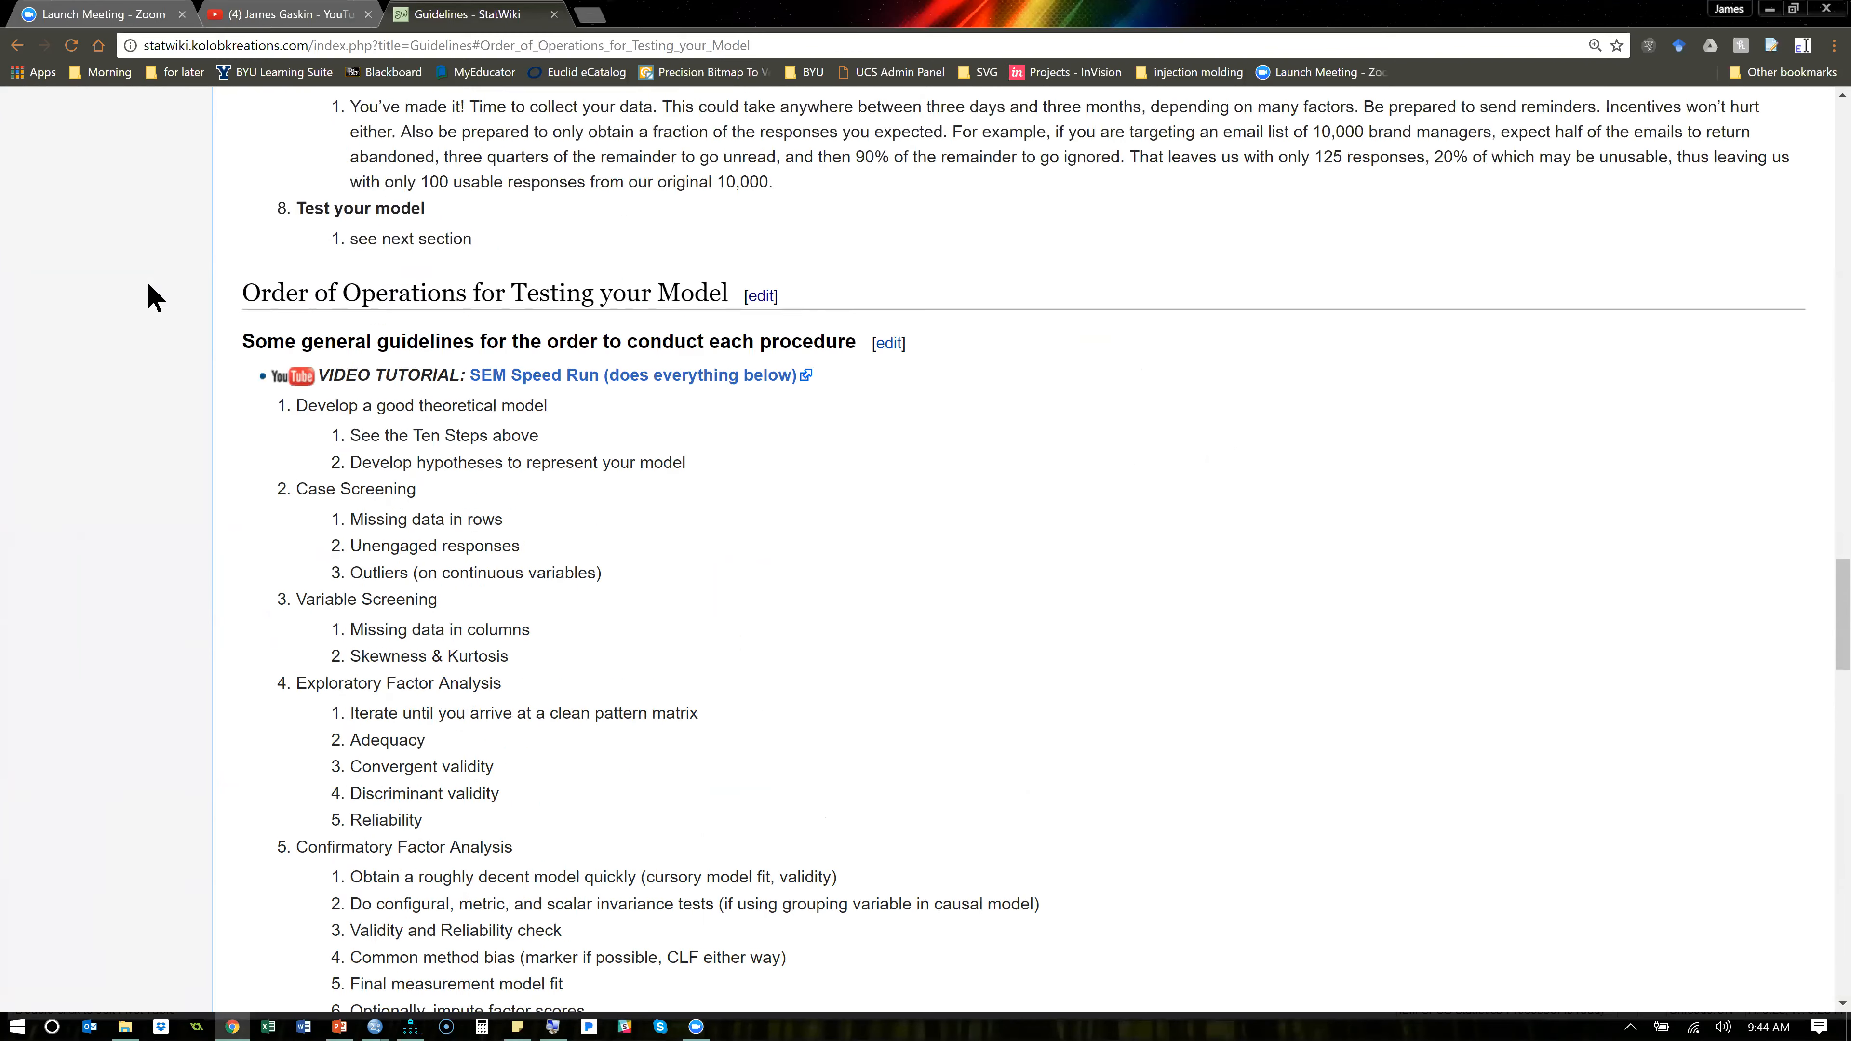
- Open StatWiki's Confirmatory Factor Analysis page and examine the model fit metrics and their thresholds
scroll(62, 380, "up", 3)
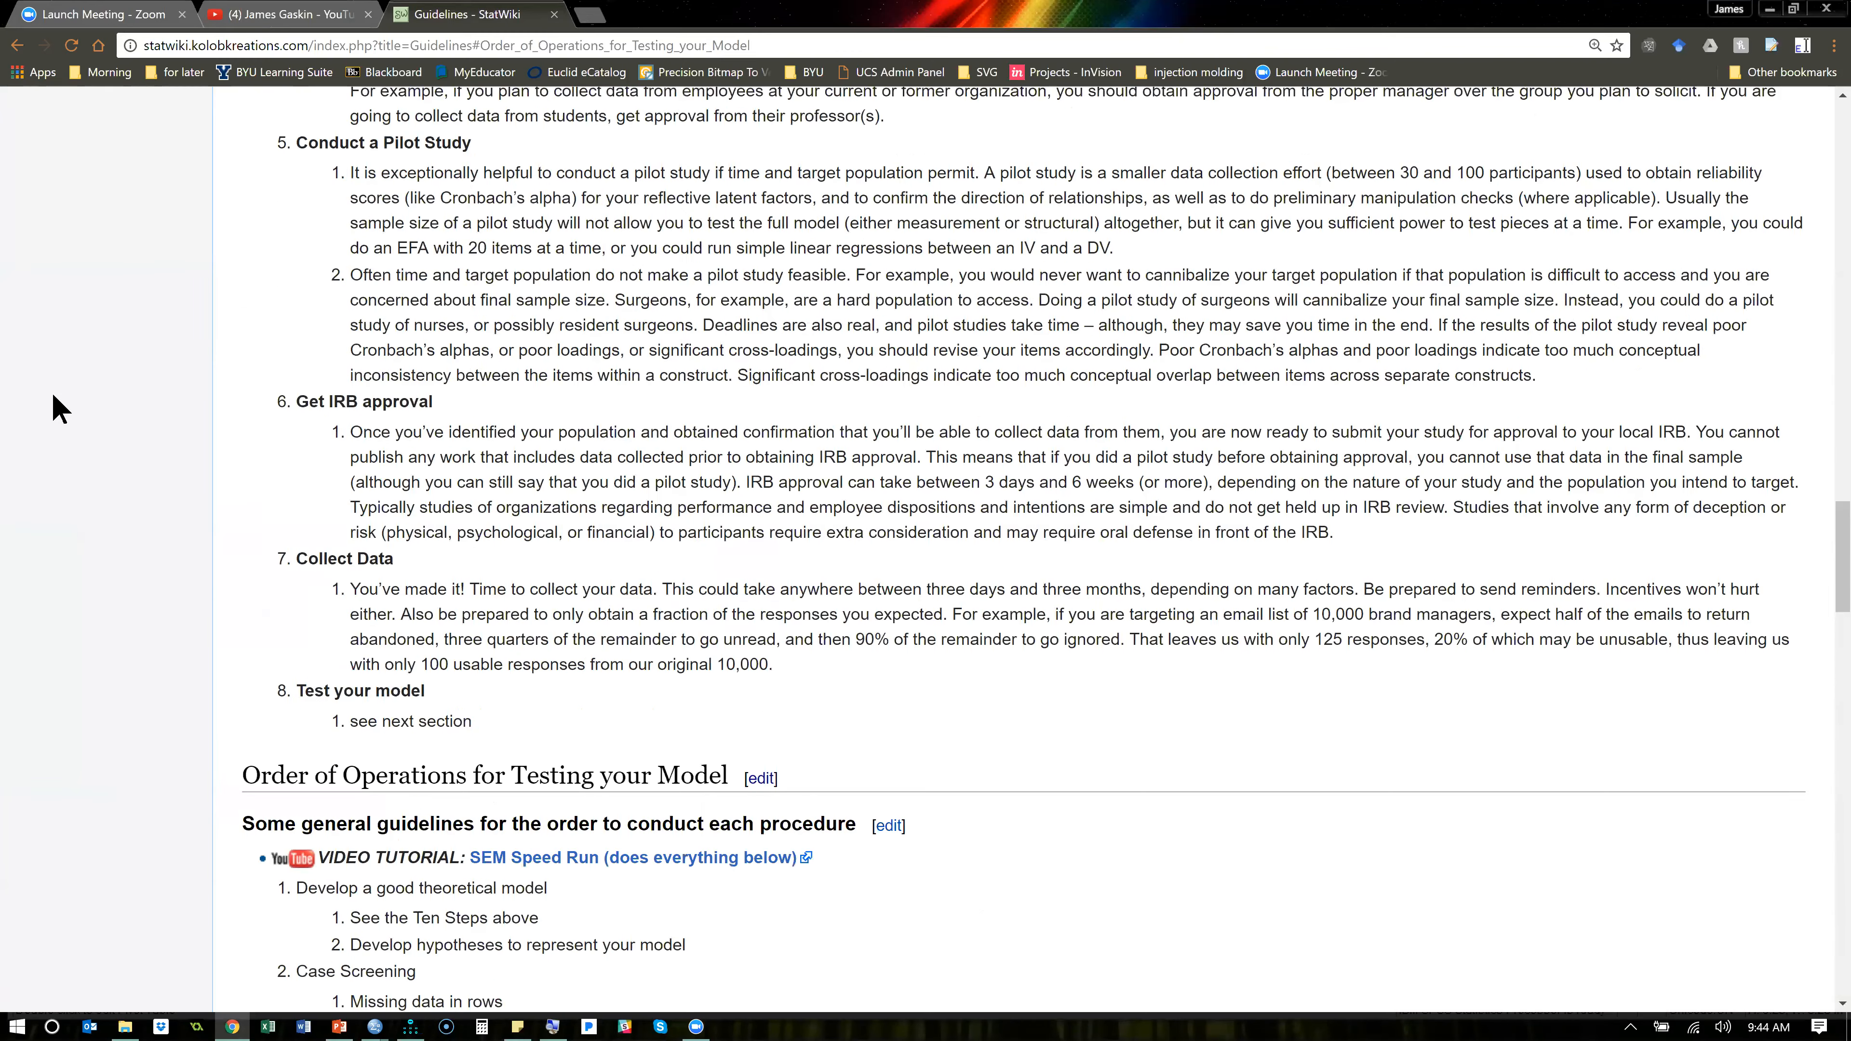
scroll(51, 390, "up", 4)
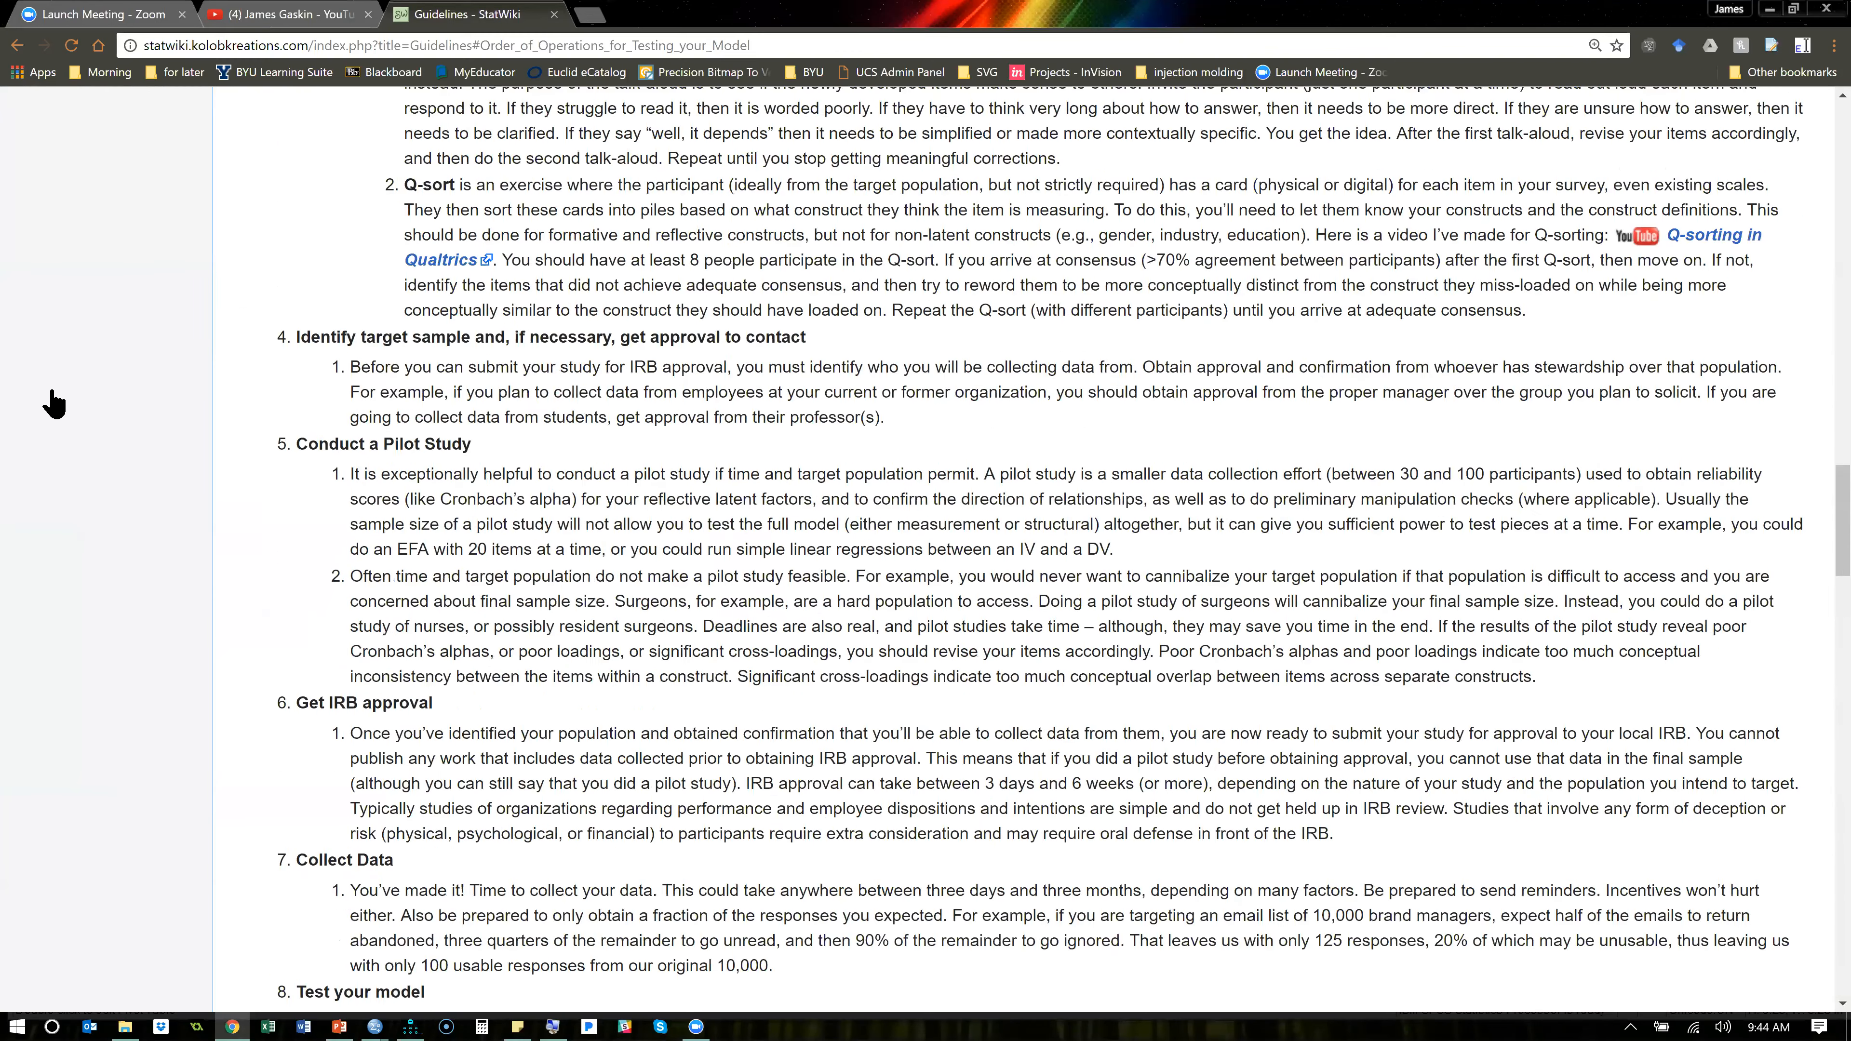
scroll(52, 389, "up", 20)
left_click(49, 387)
scroll(872, 567, "down", 3)
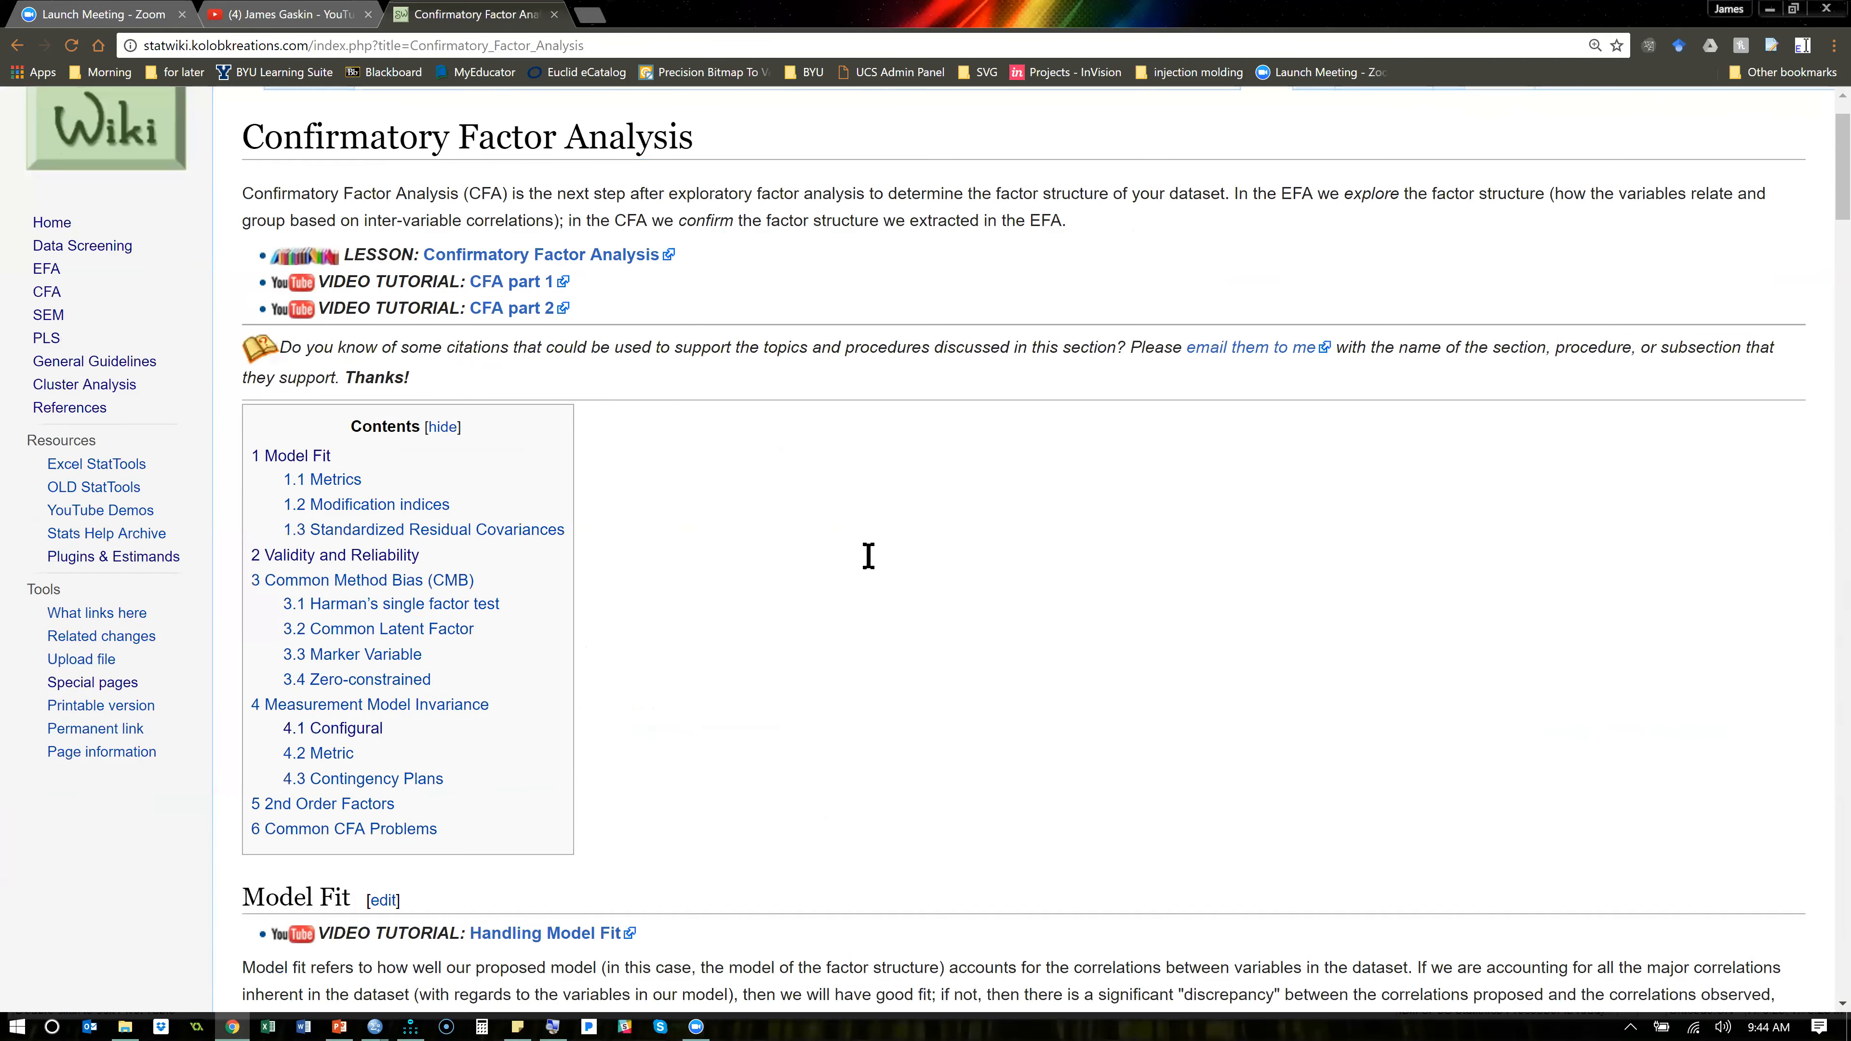
scroll(525, 434, "down", 12)
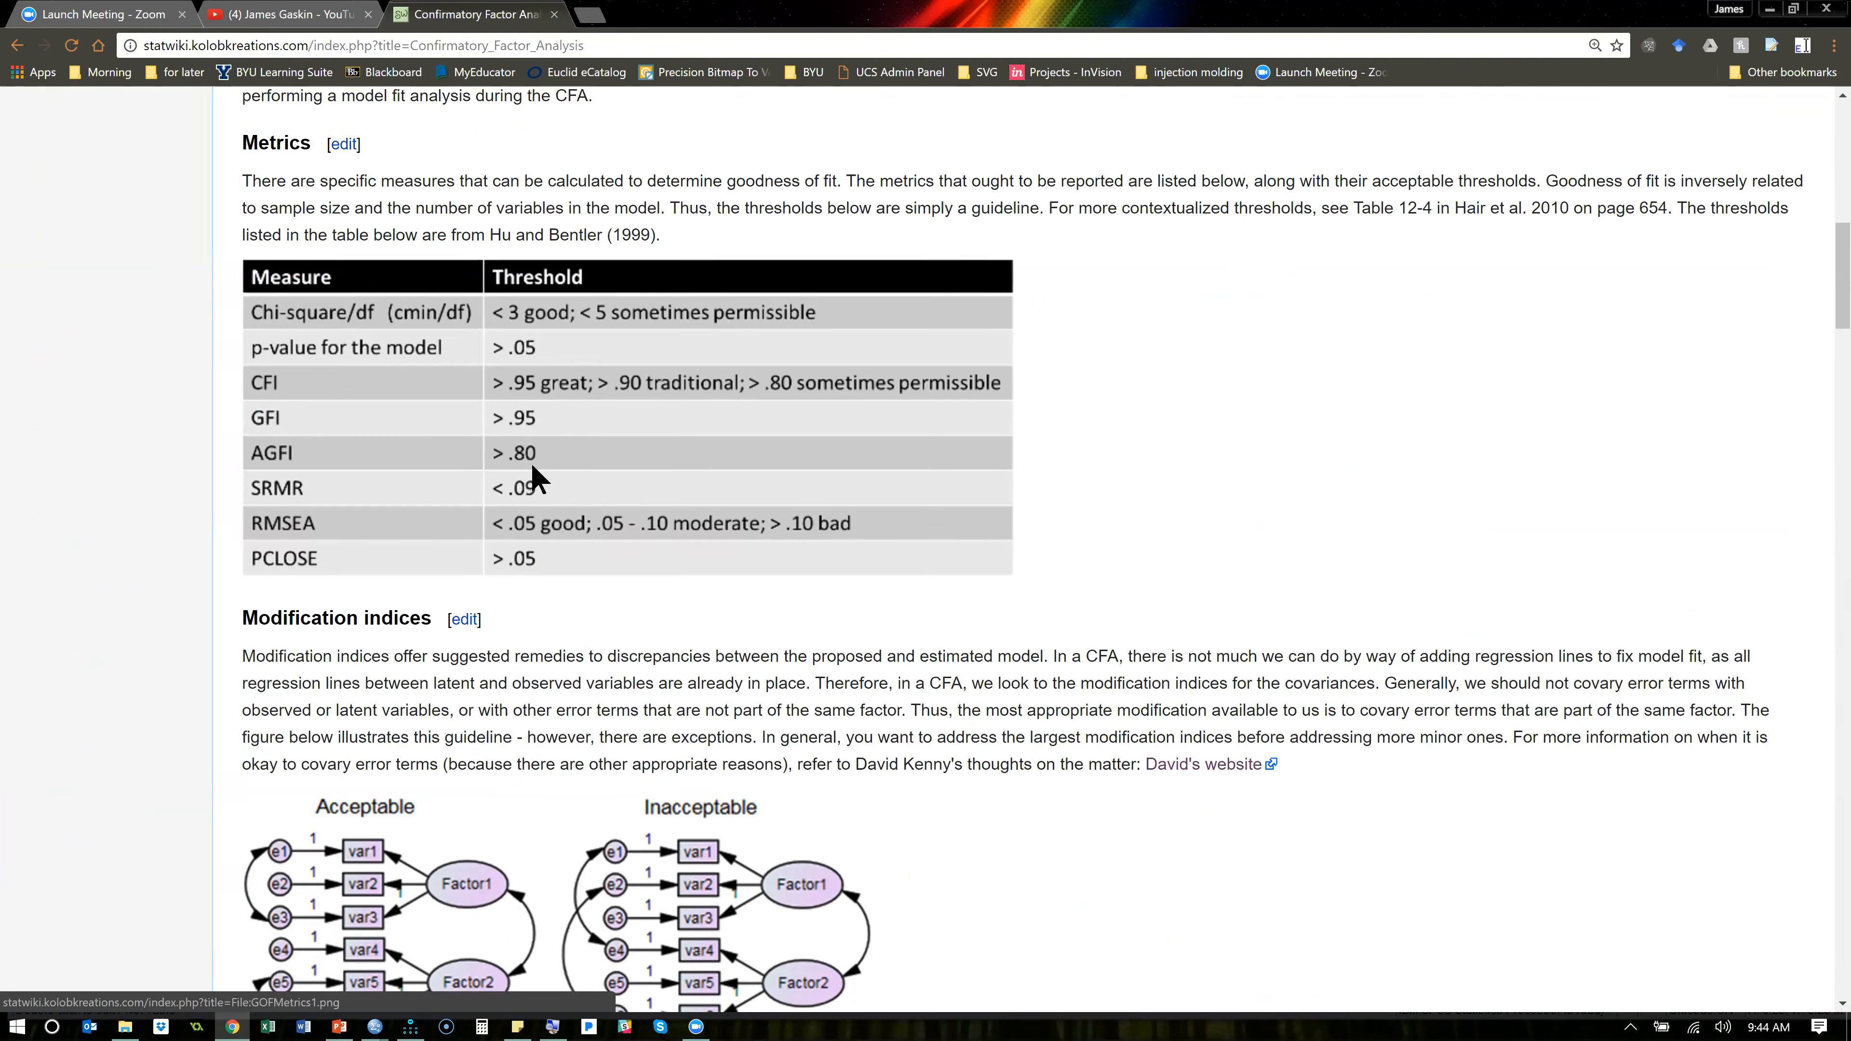
- Switch to Amos, open the text output for the Cfa initial model and enlarge its window
key("alt+Tab")
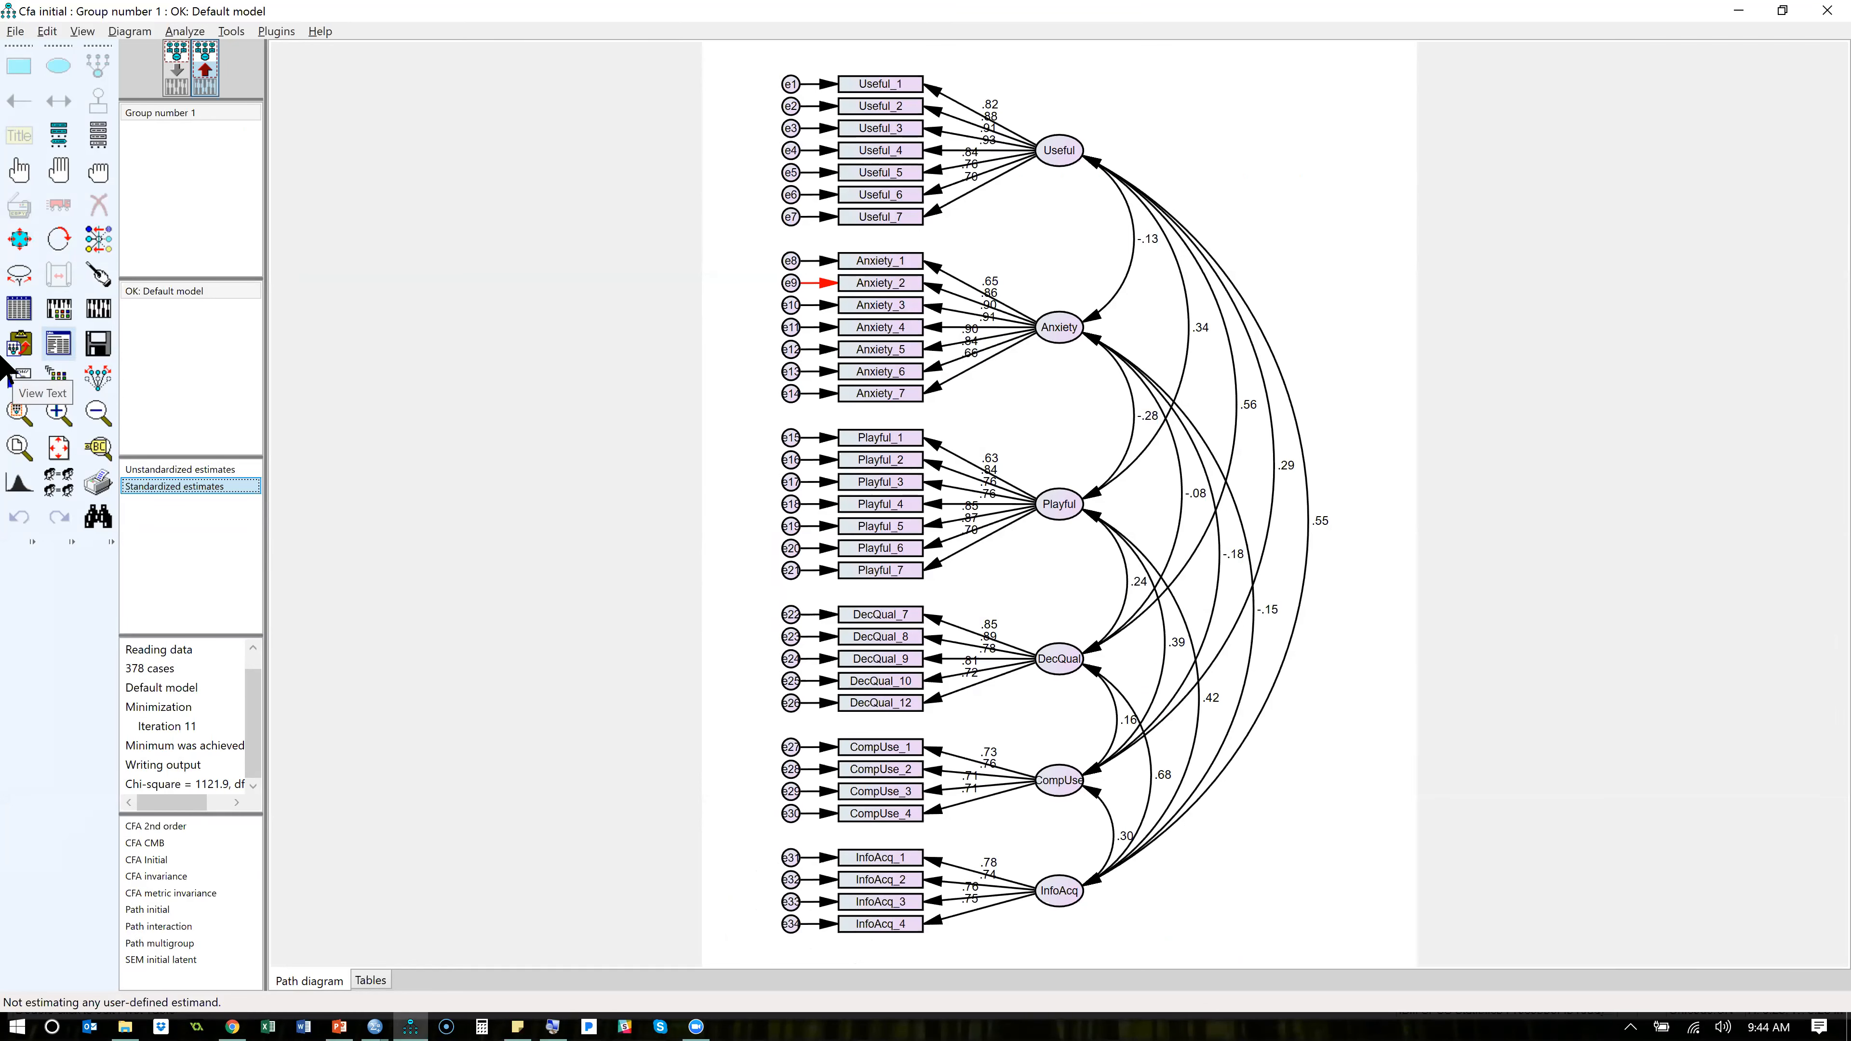
left_click(61, 343)
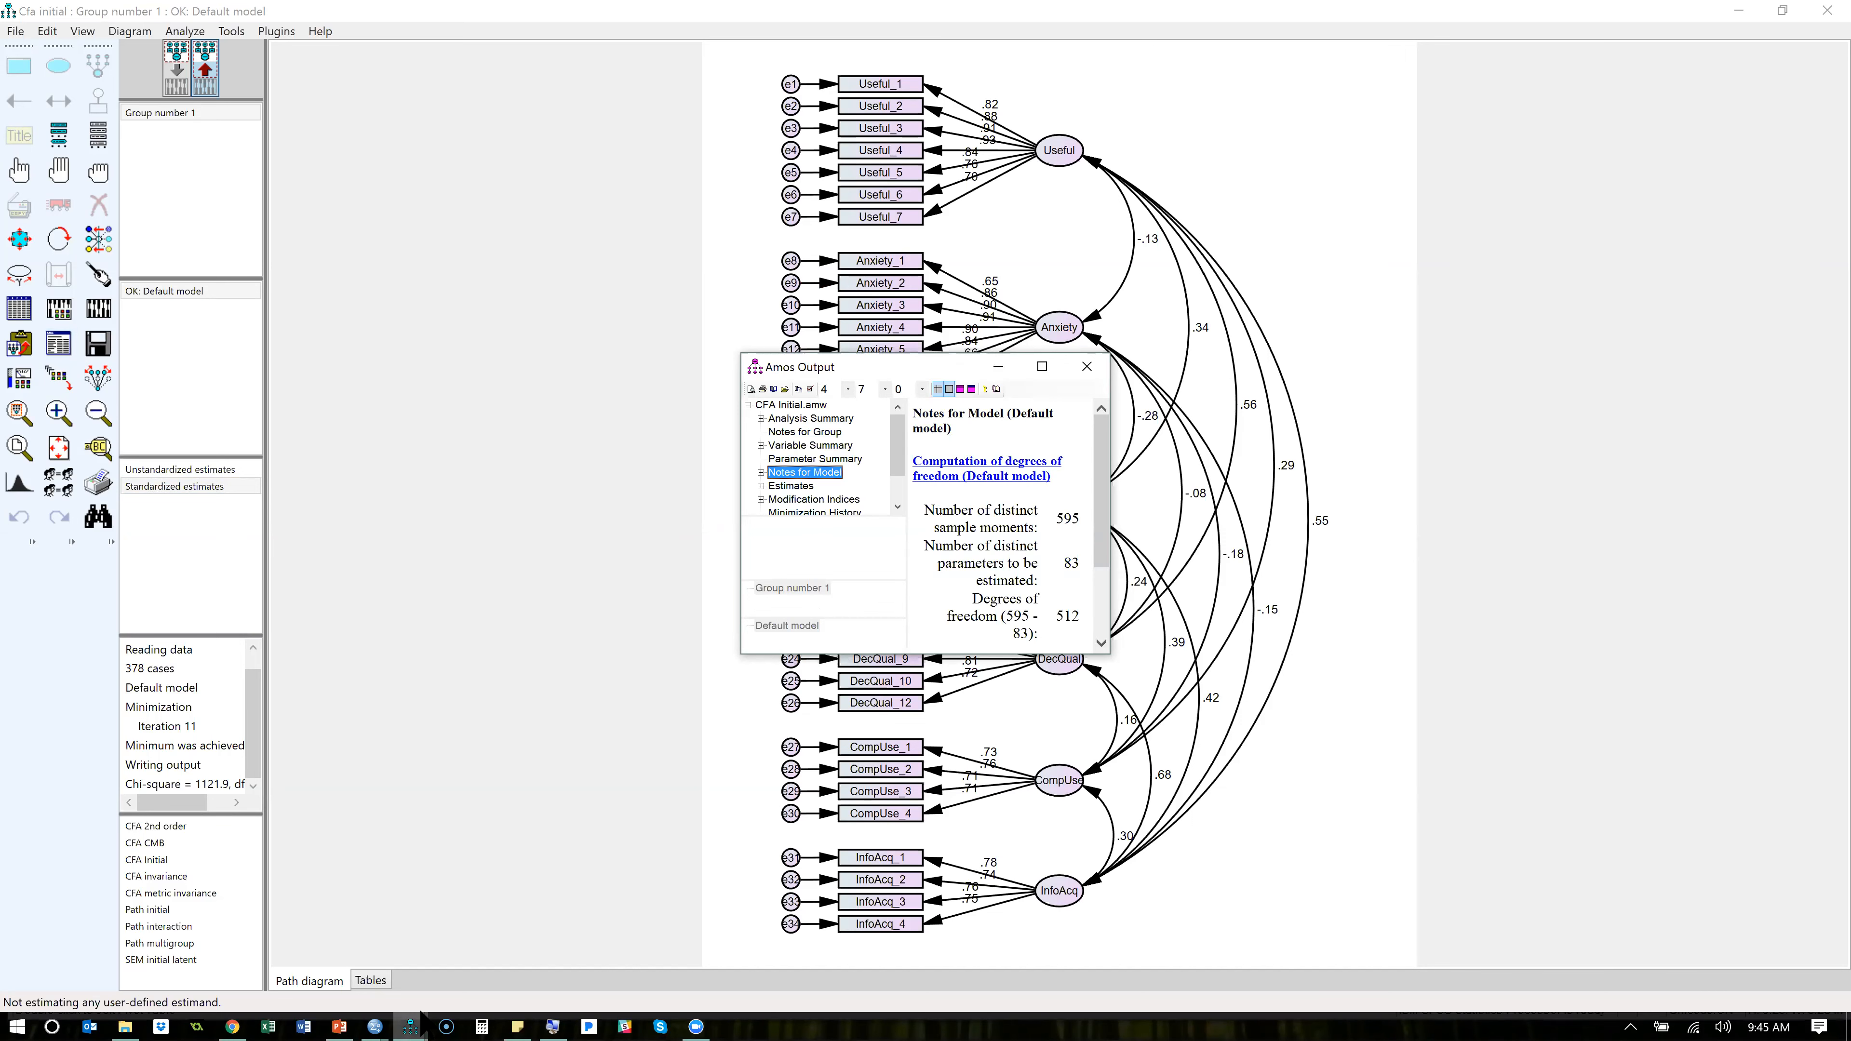
mouse_move(412, 1024)
left_click(487, 960)
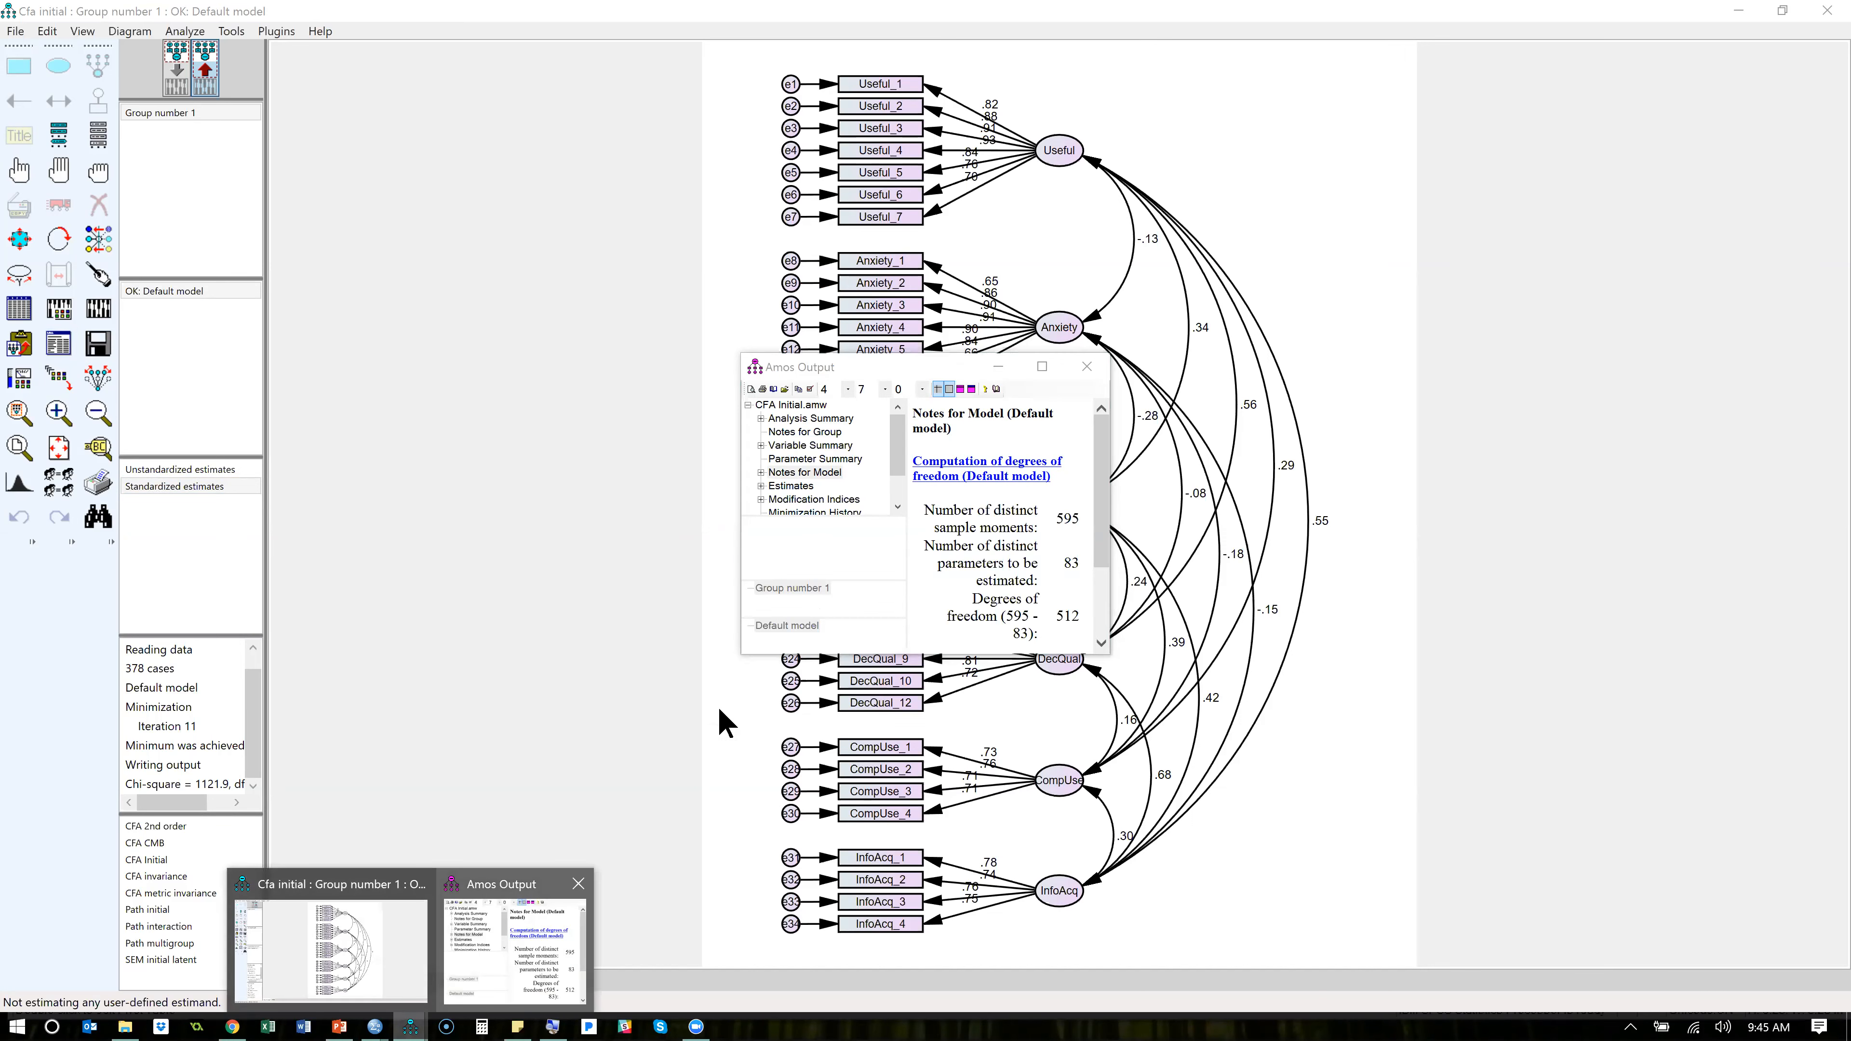
left_click(1042, 367)
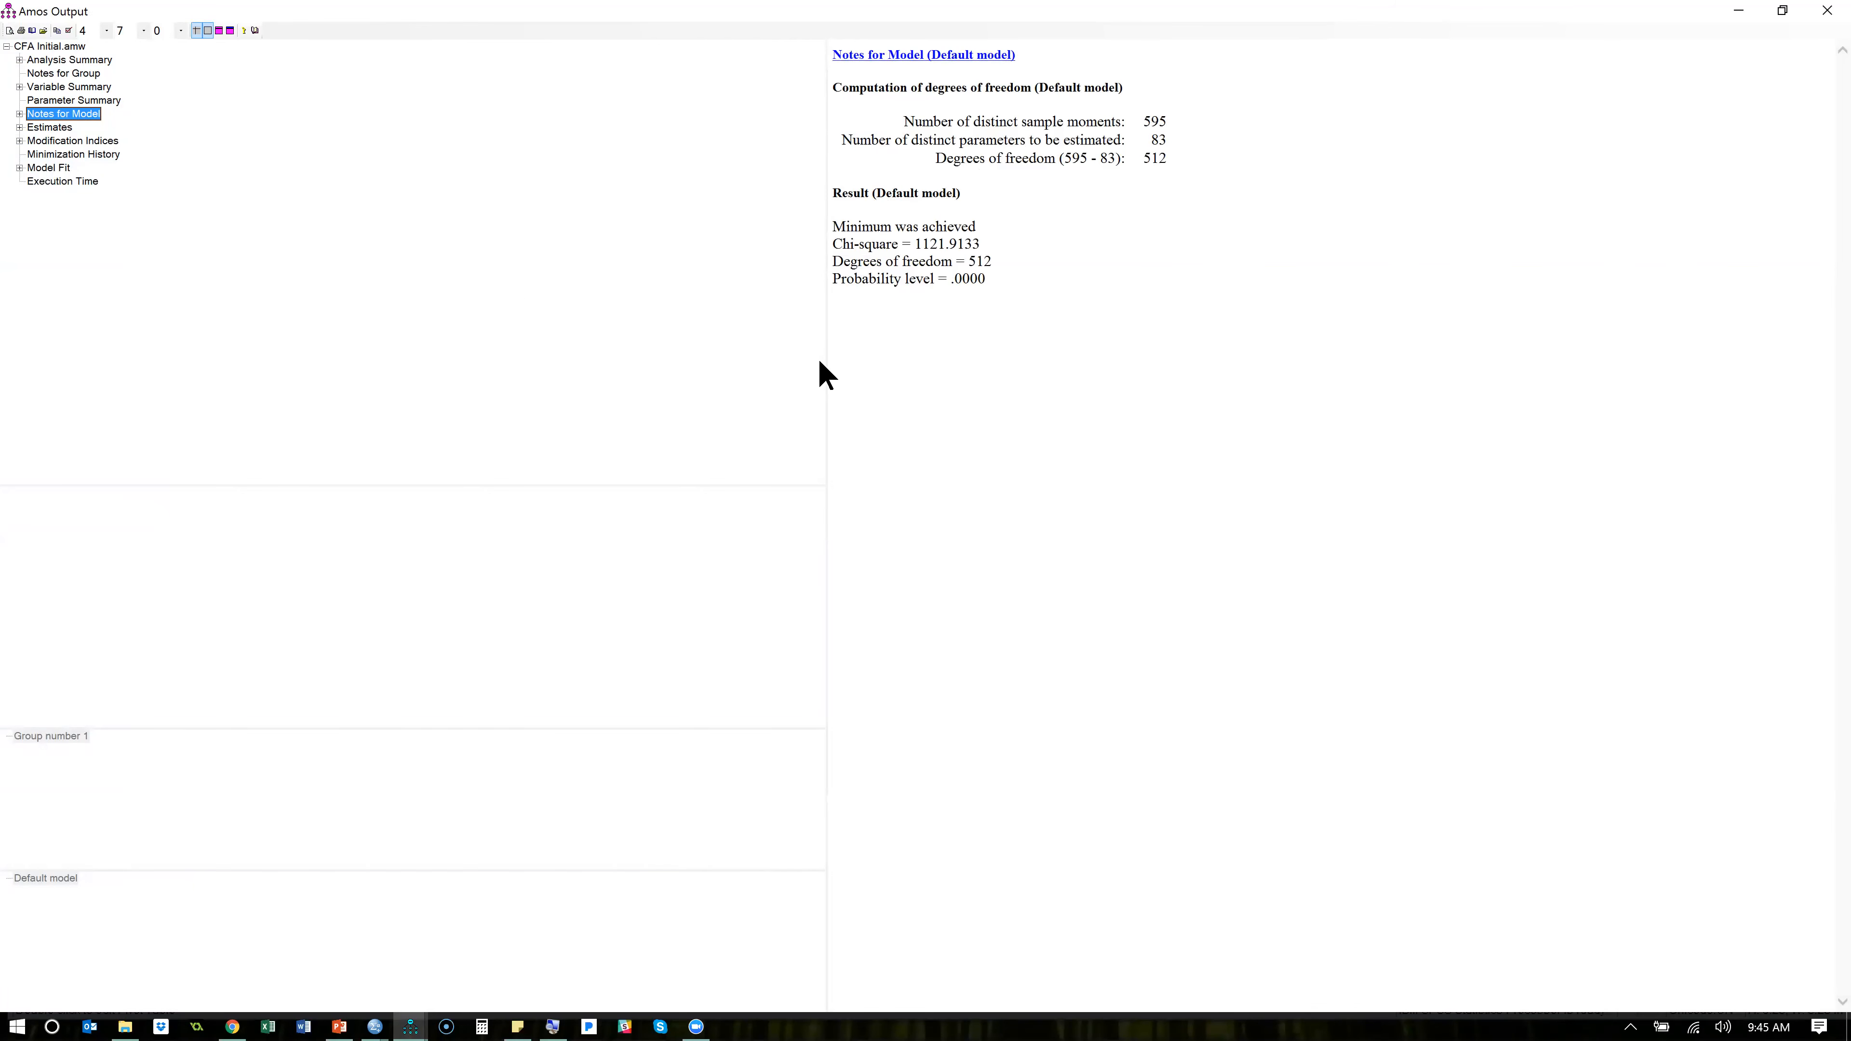
left_click_drag(826, 364, 194, 343)
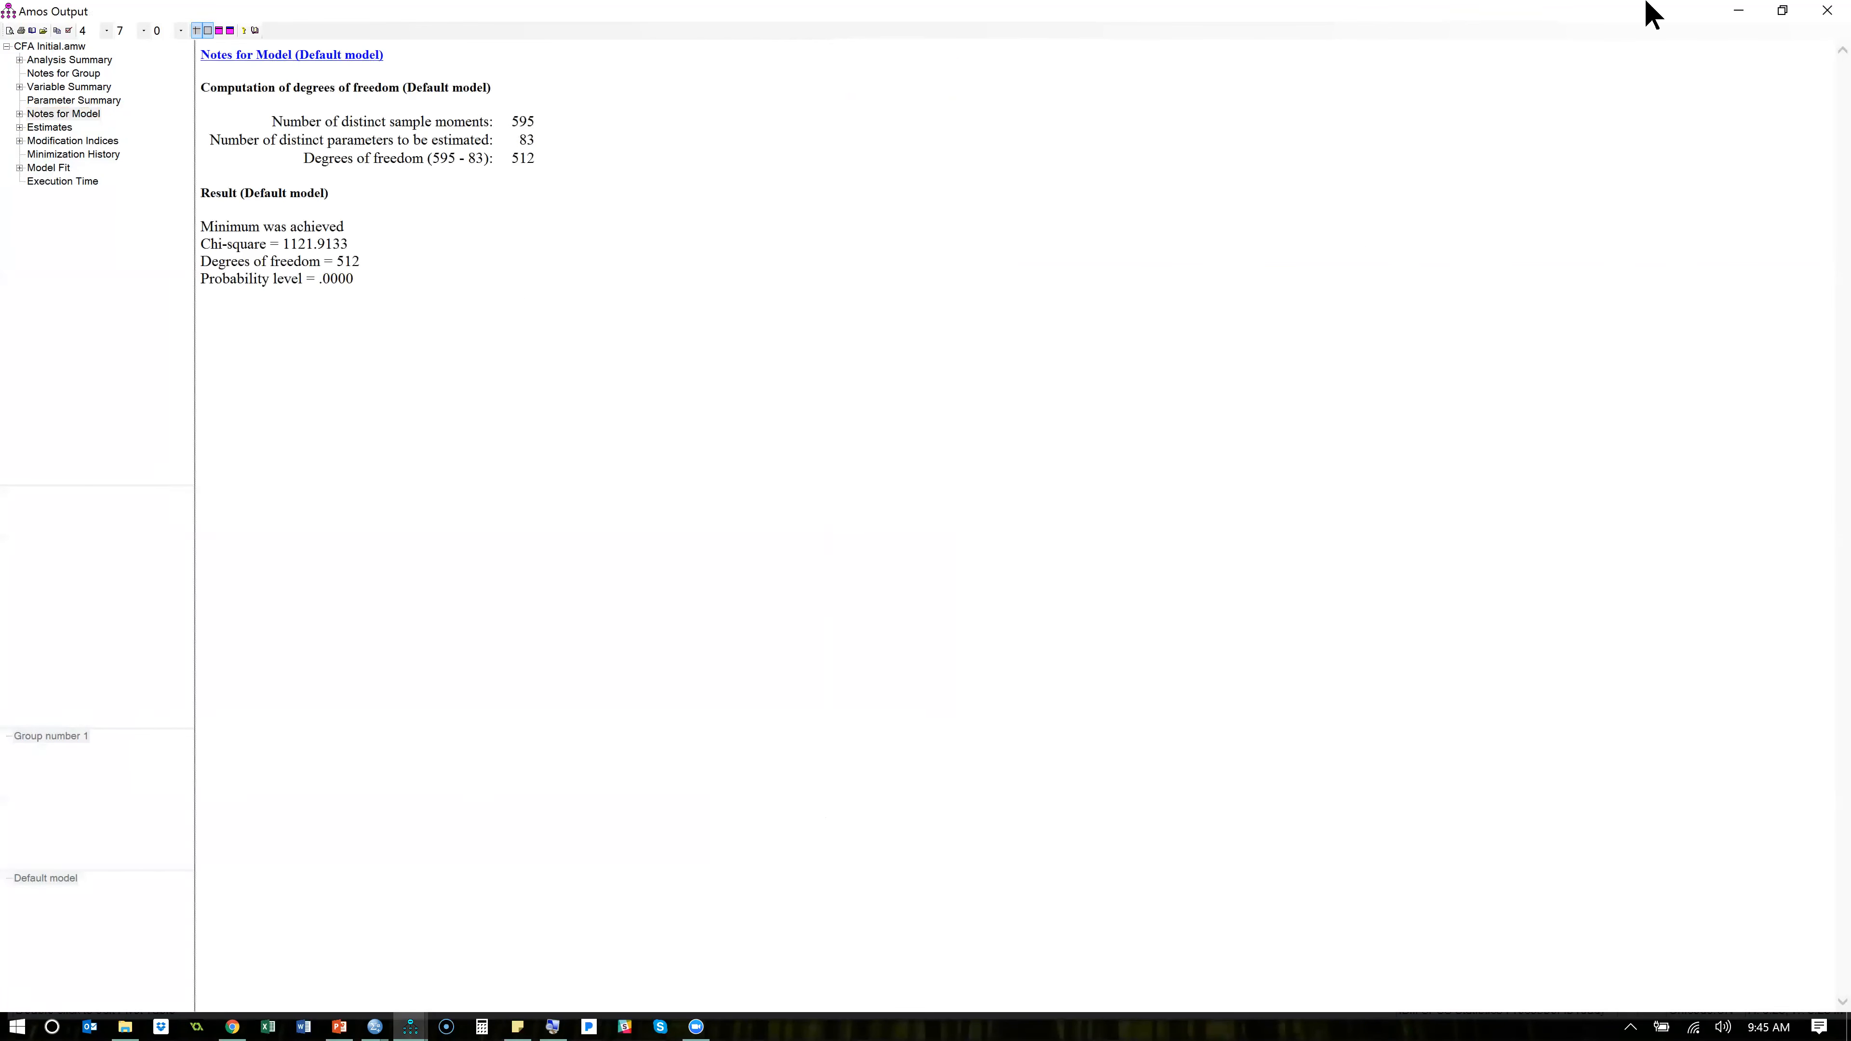
left_click(1784, 14)
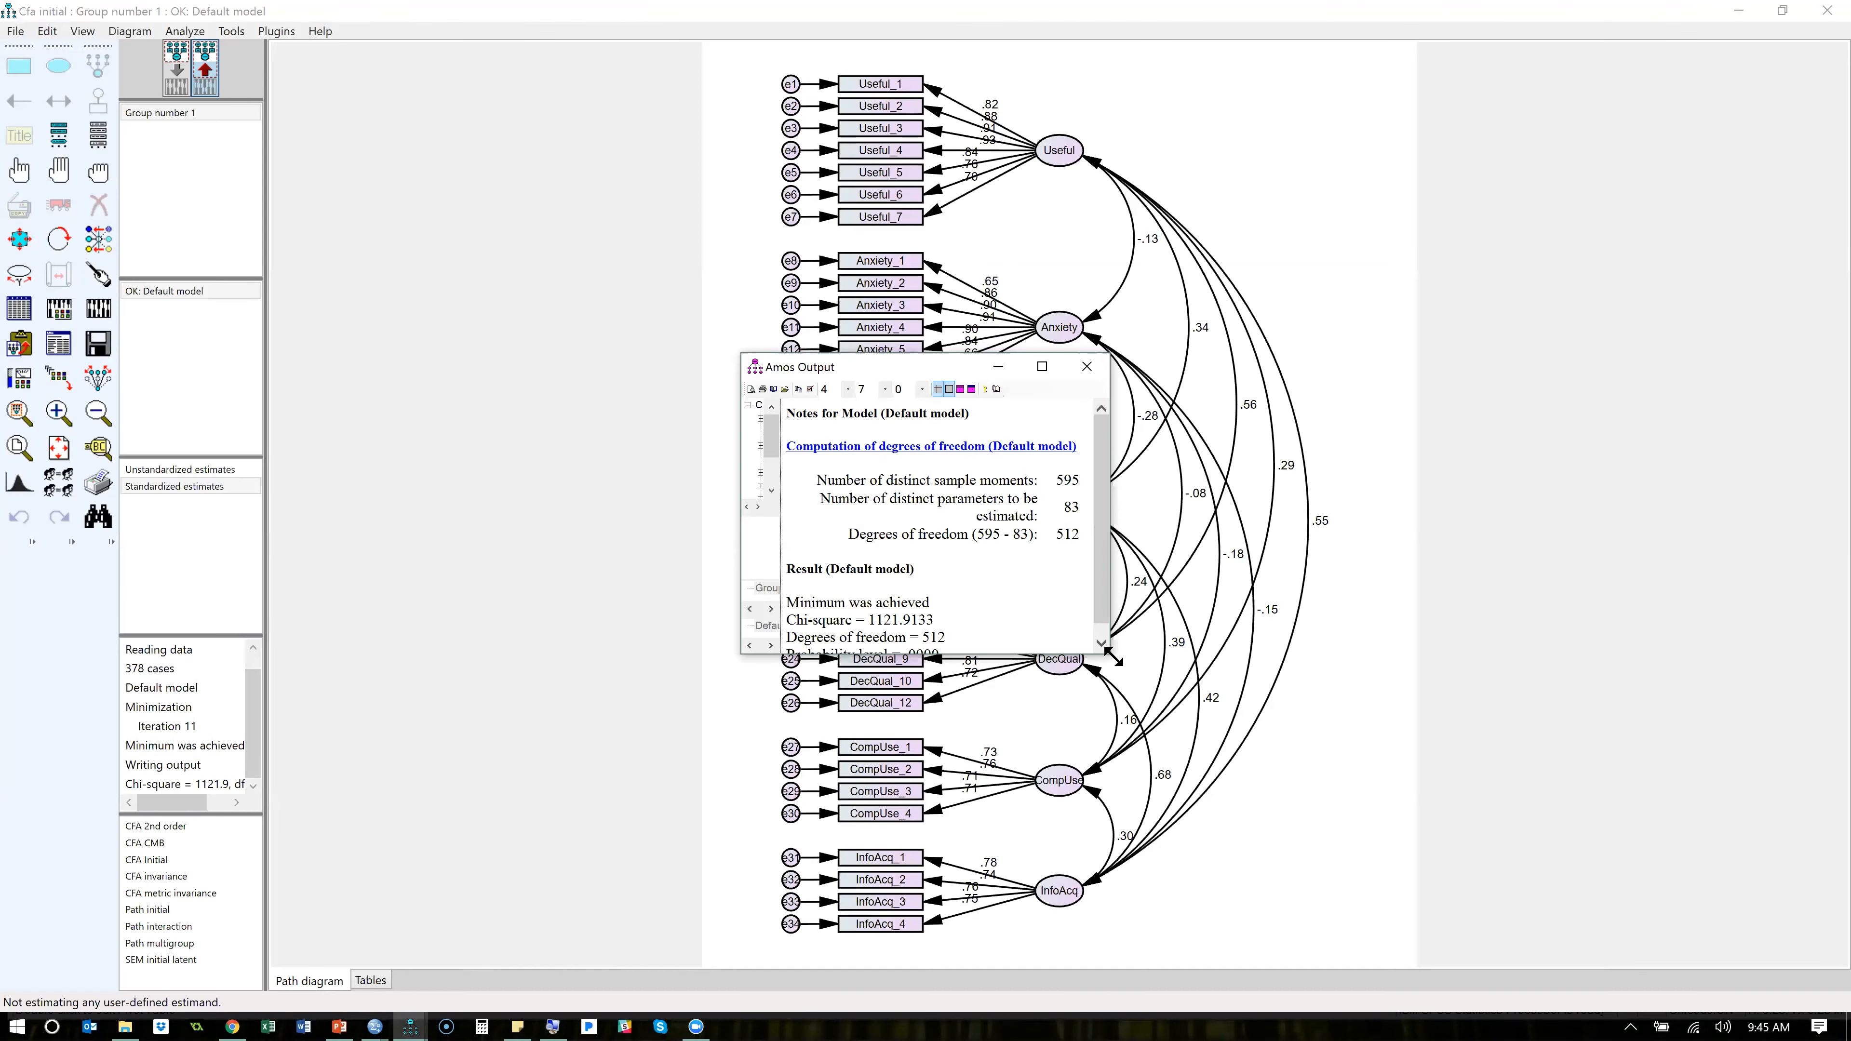
left_click_drag(1115, 657, 1410, 879)
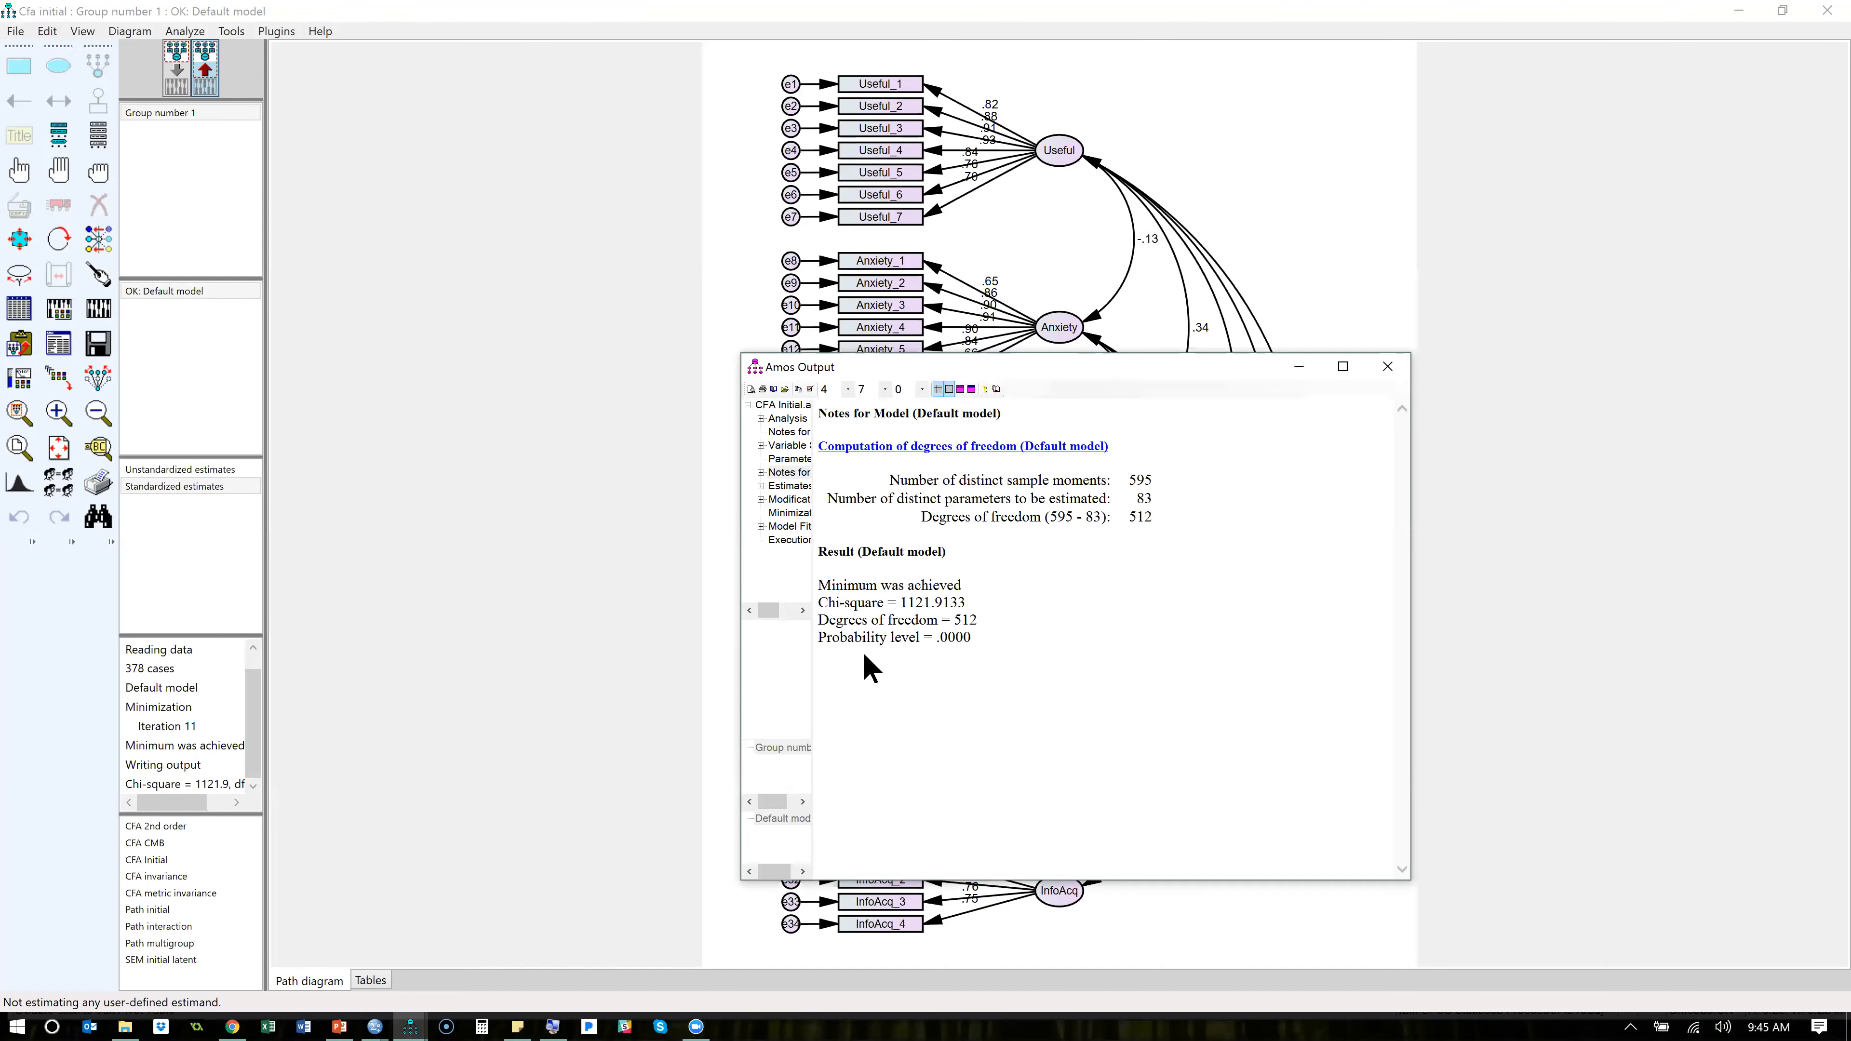
- Display the Model Fit summary, widen the output's navigation tree and examine the indices through Baseline Comparisons
left_click(809, 526)
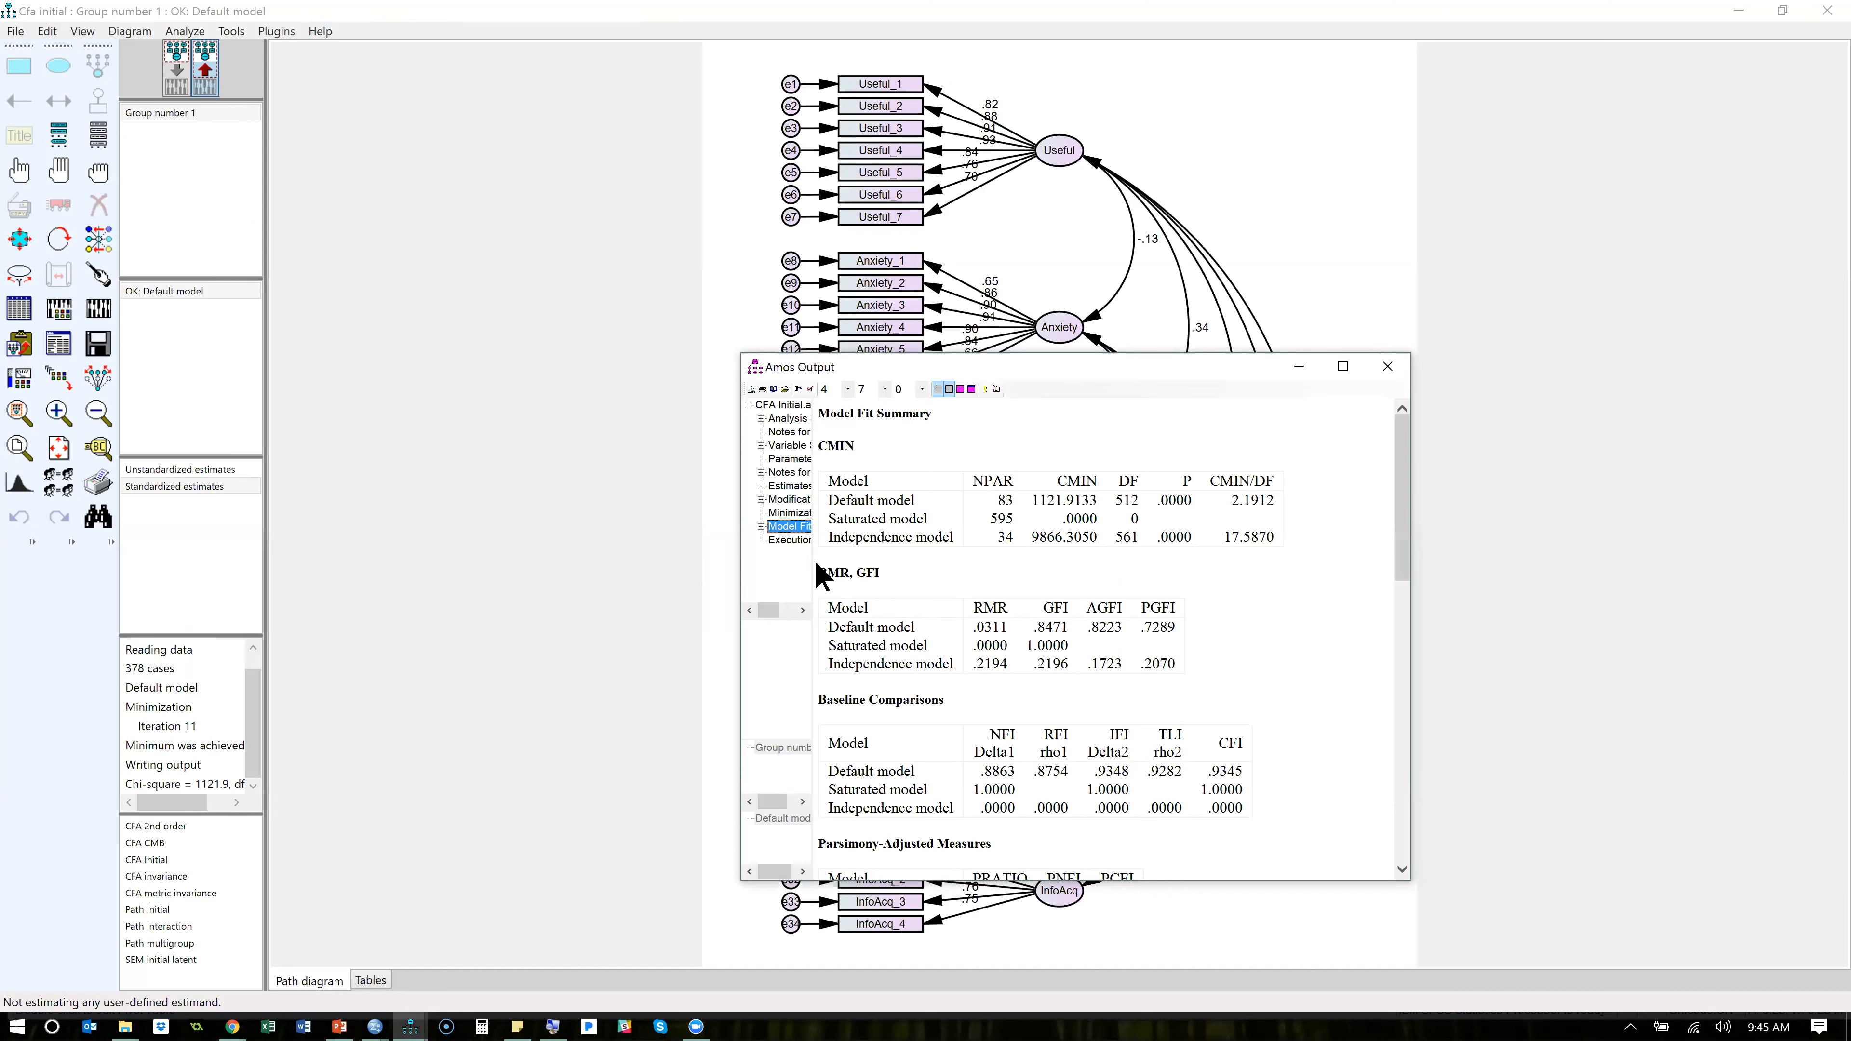
left_click_drag(814, 573, 881, 577)
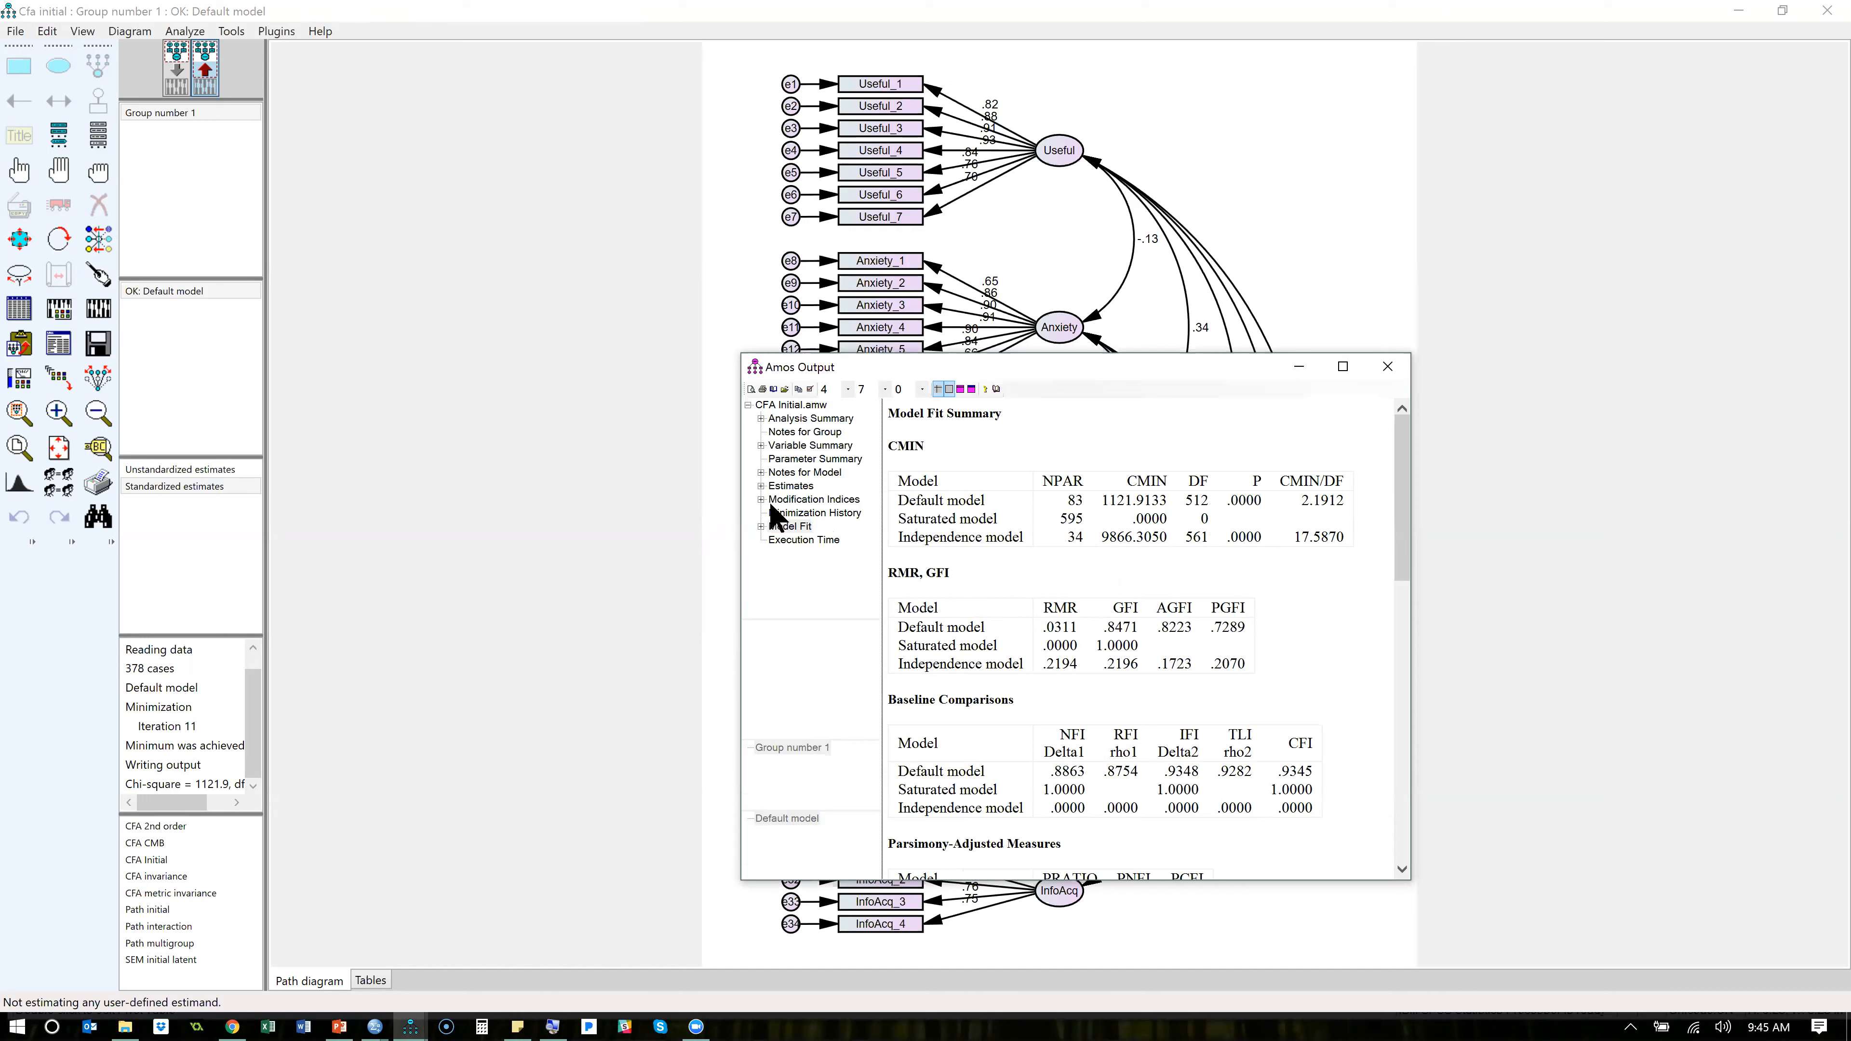
left_click(791, 526)
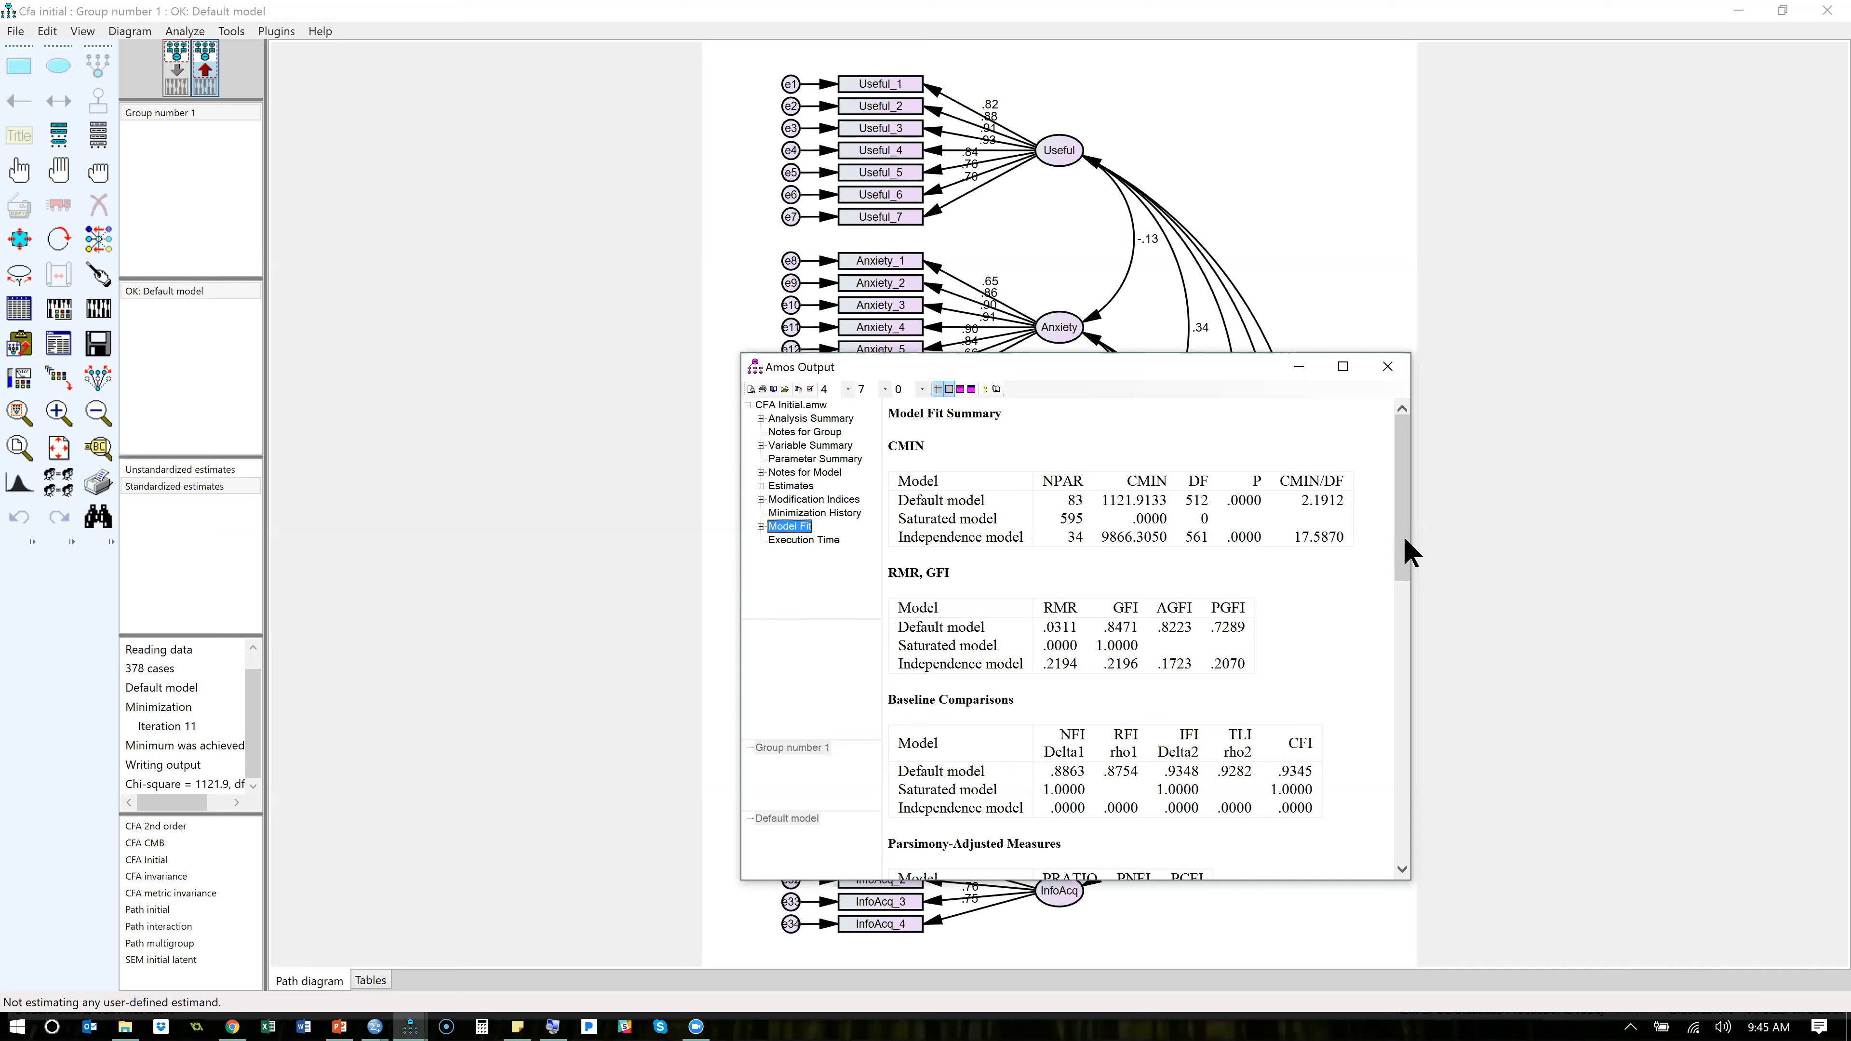
left_click_drag(1404, 545, 1413, 649)
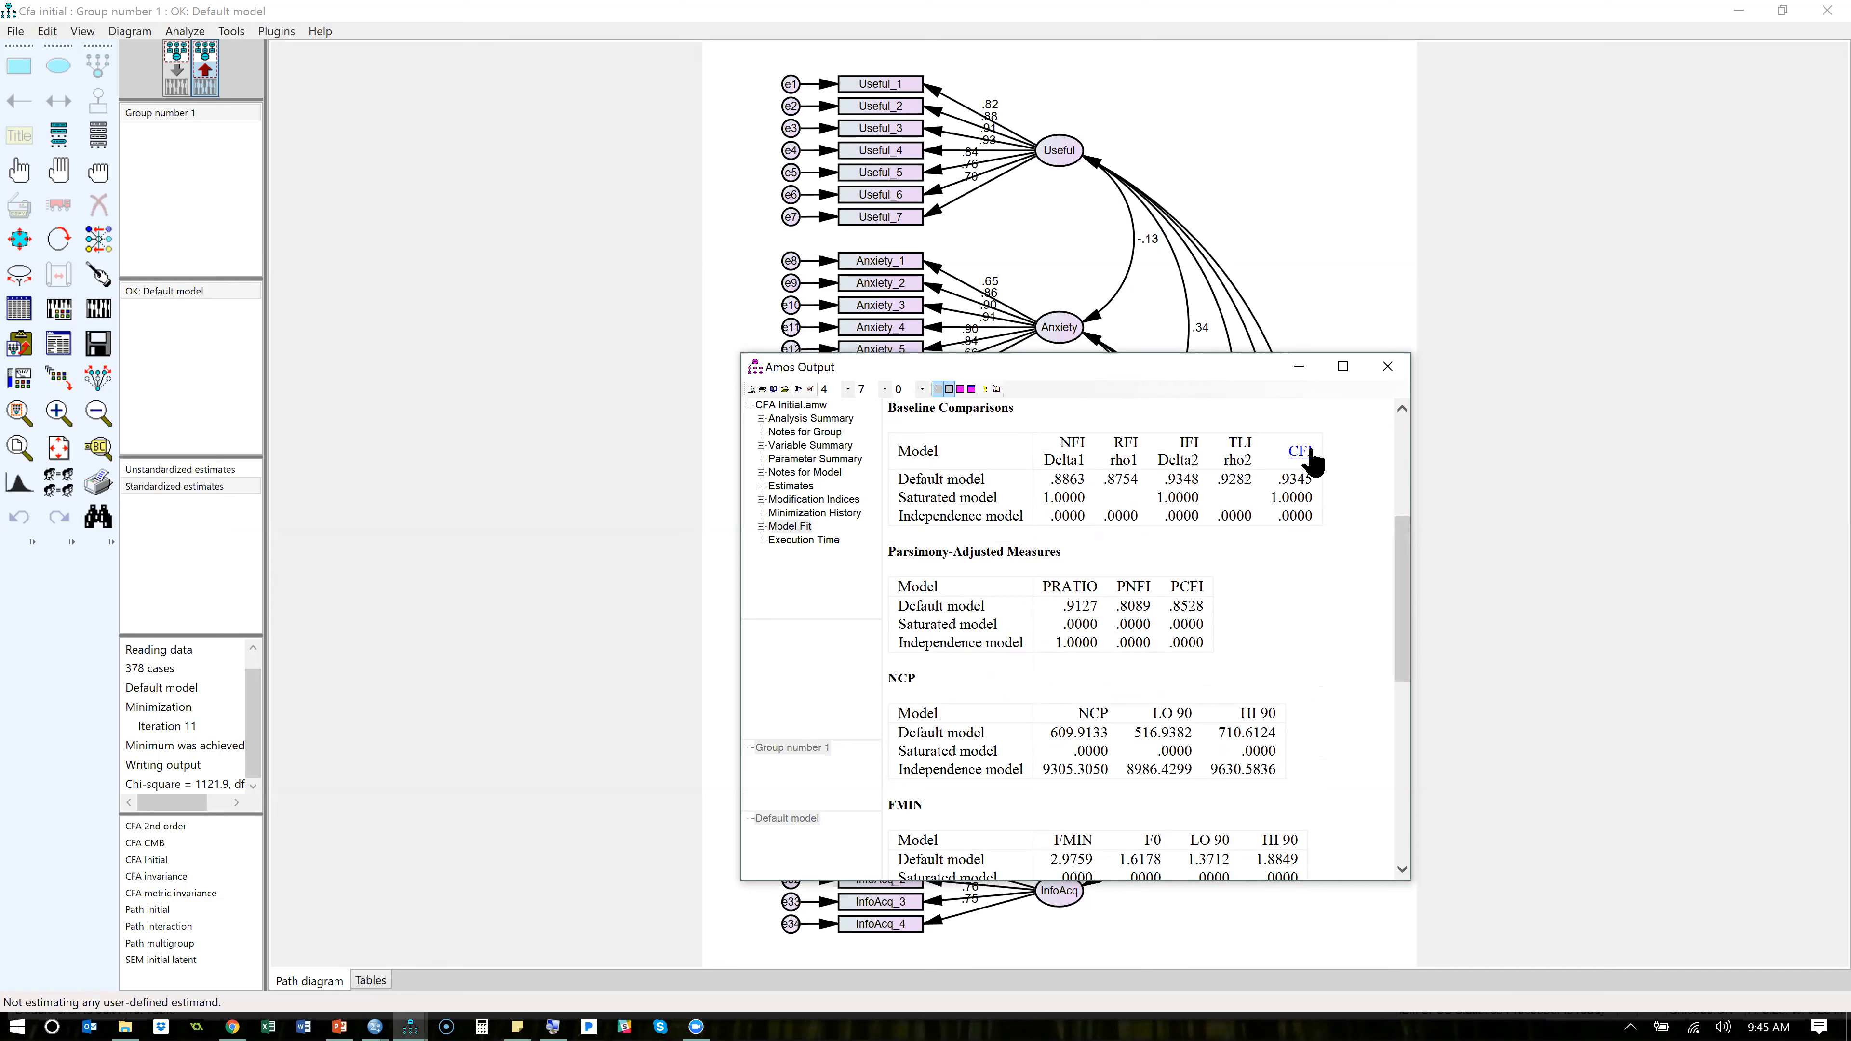
- Read the built-in help explanation of the default model's CFI, enlarging the help window, and close it
left_click(1297, 458)
mouse_move(1303, 490)
left_click(1302, 523)
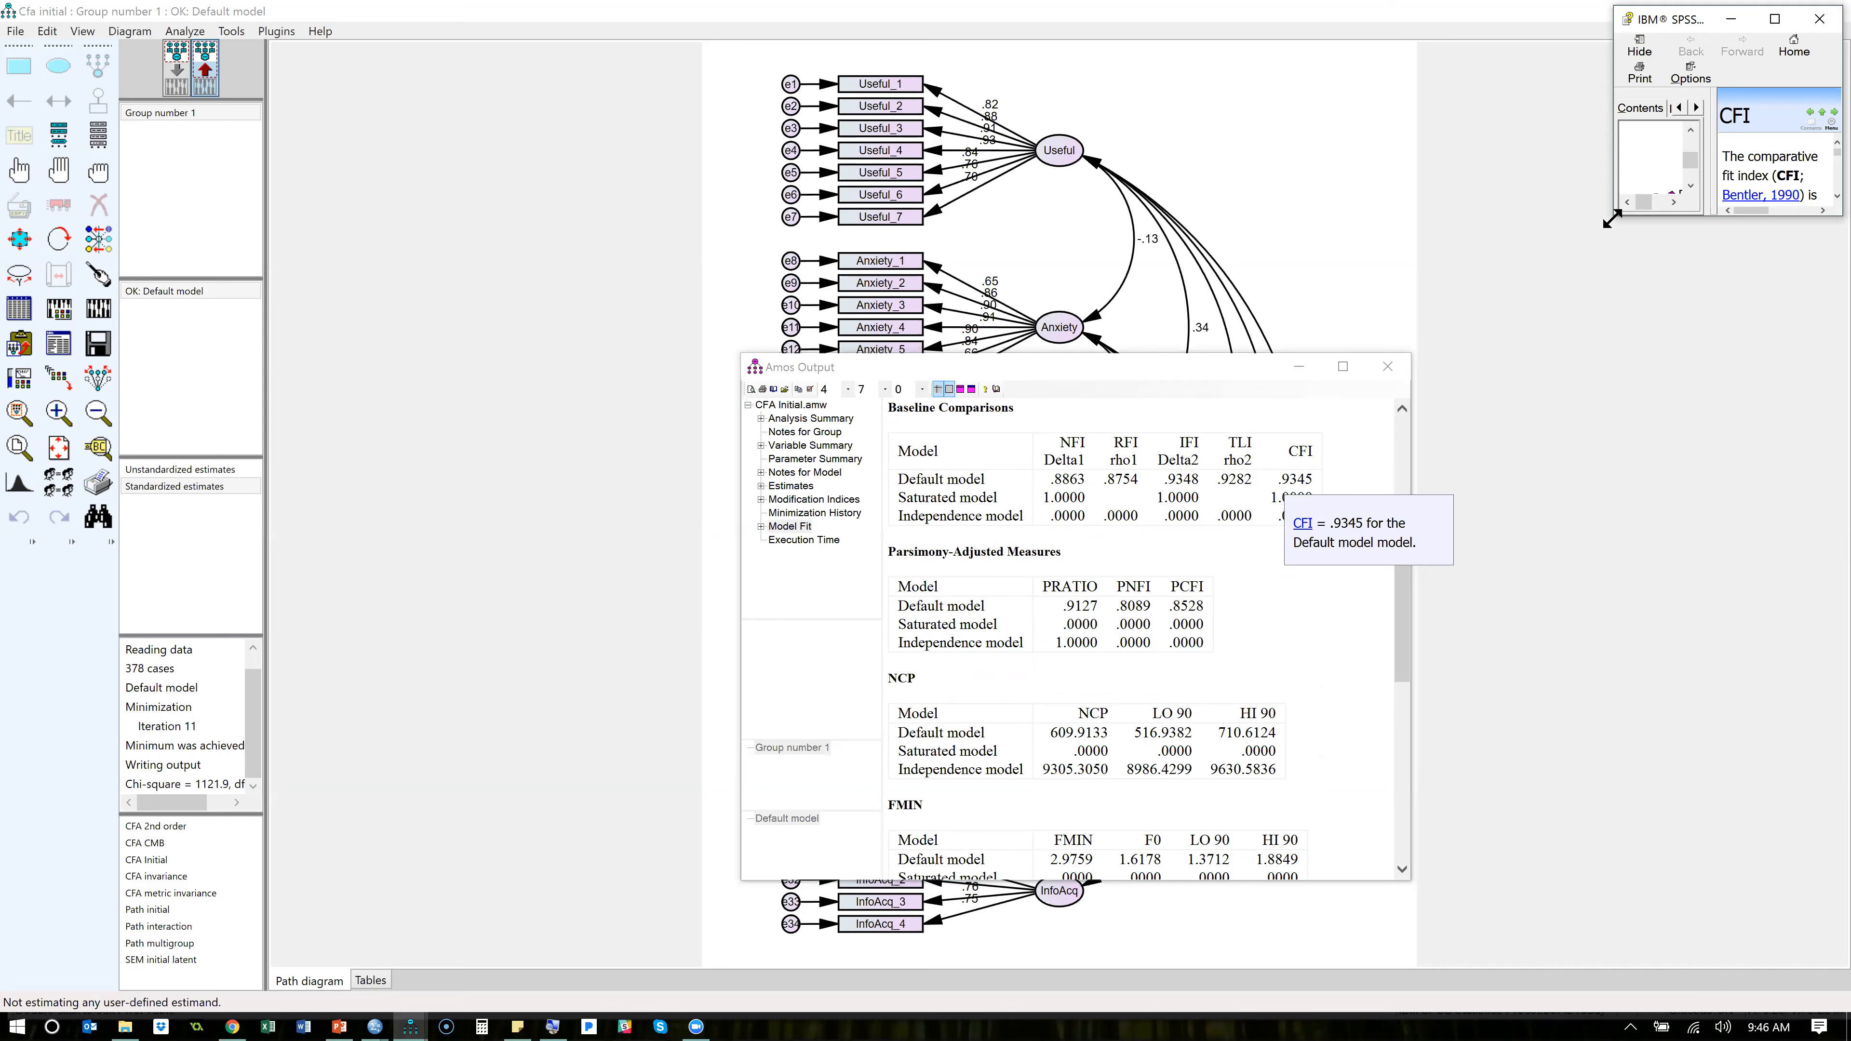
left_click_drag(1613, 218, 1413, 413)
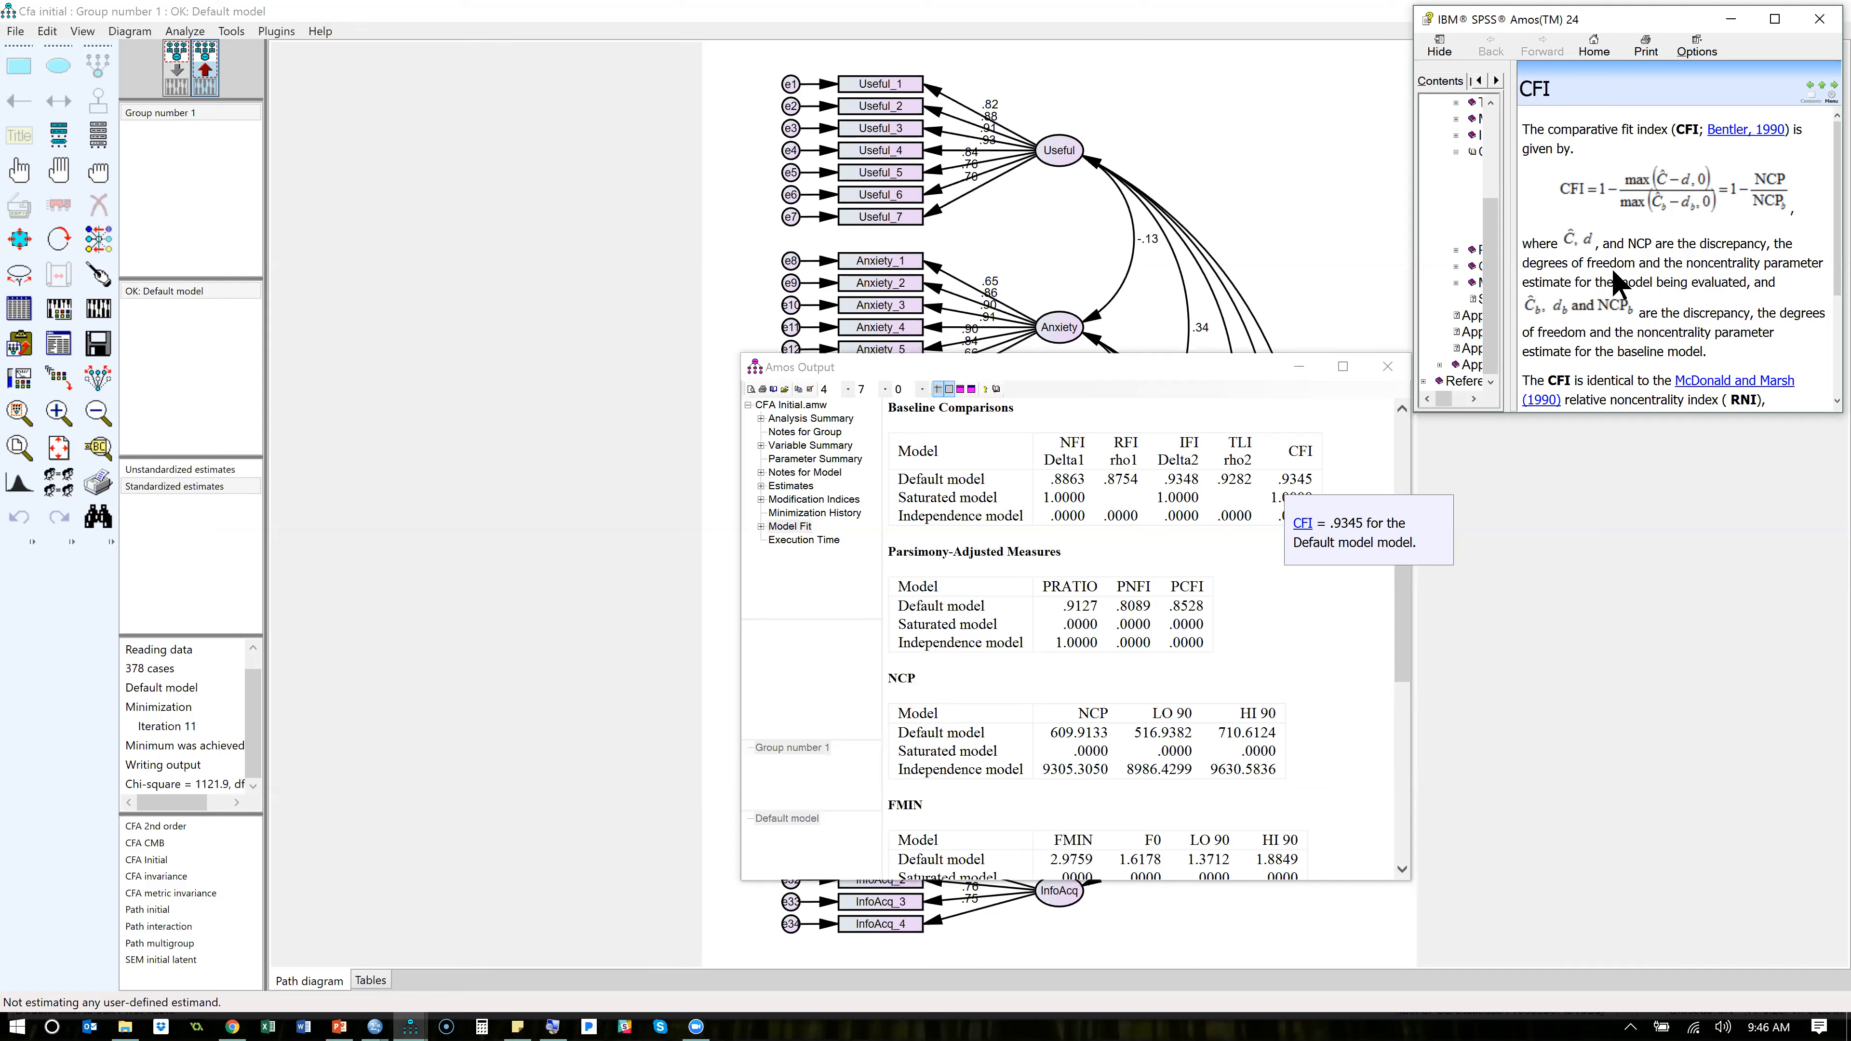
scroll(1611, 268, "down", 3)
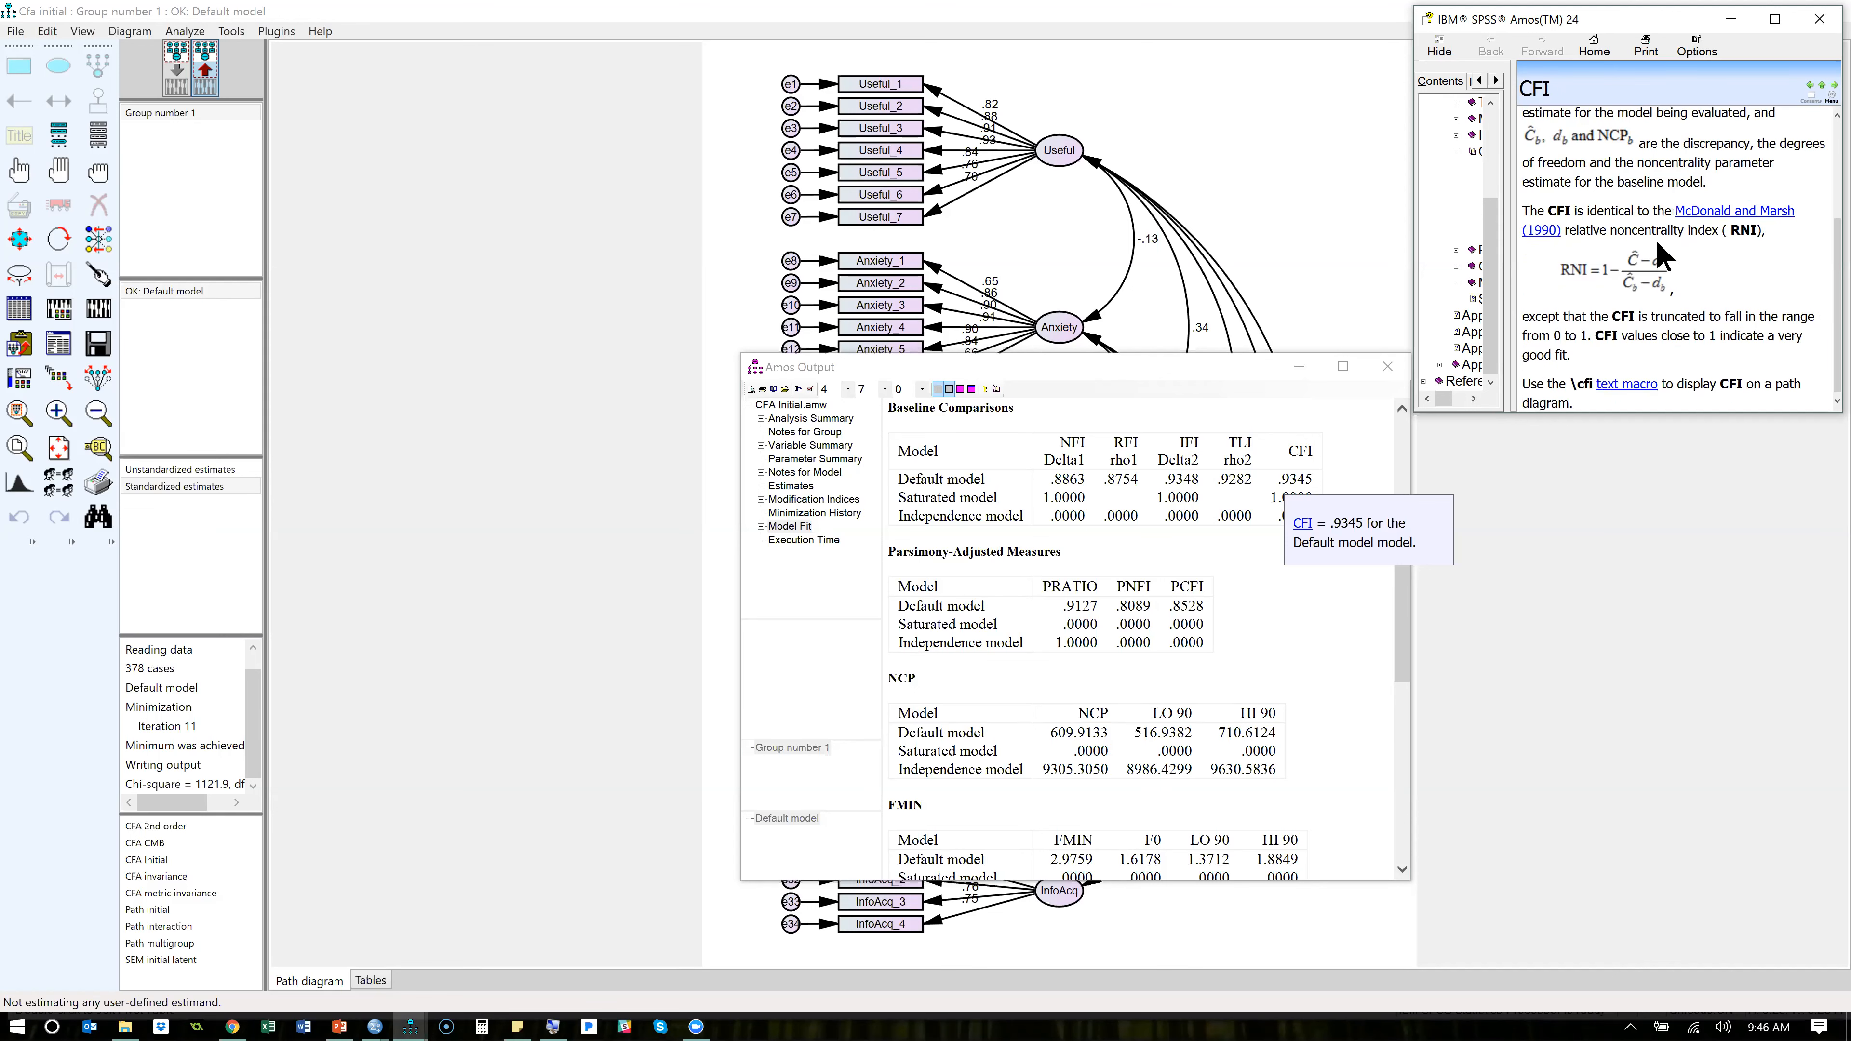
left_click(1820, 20)
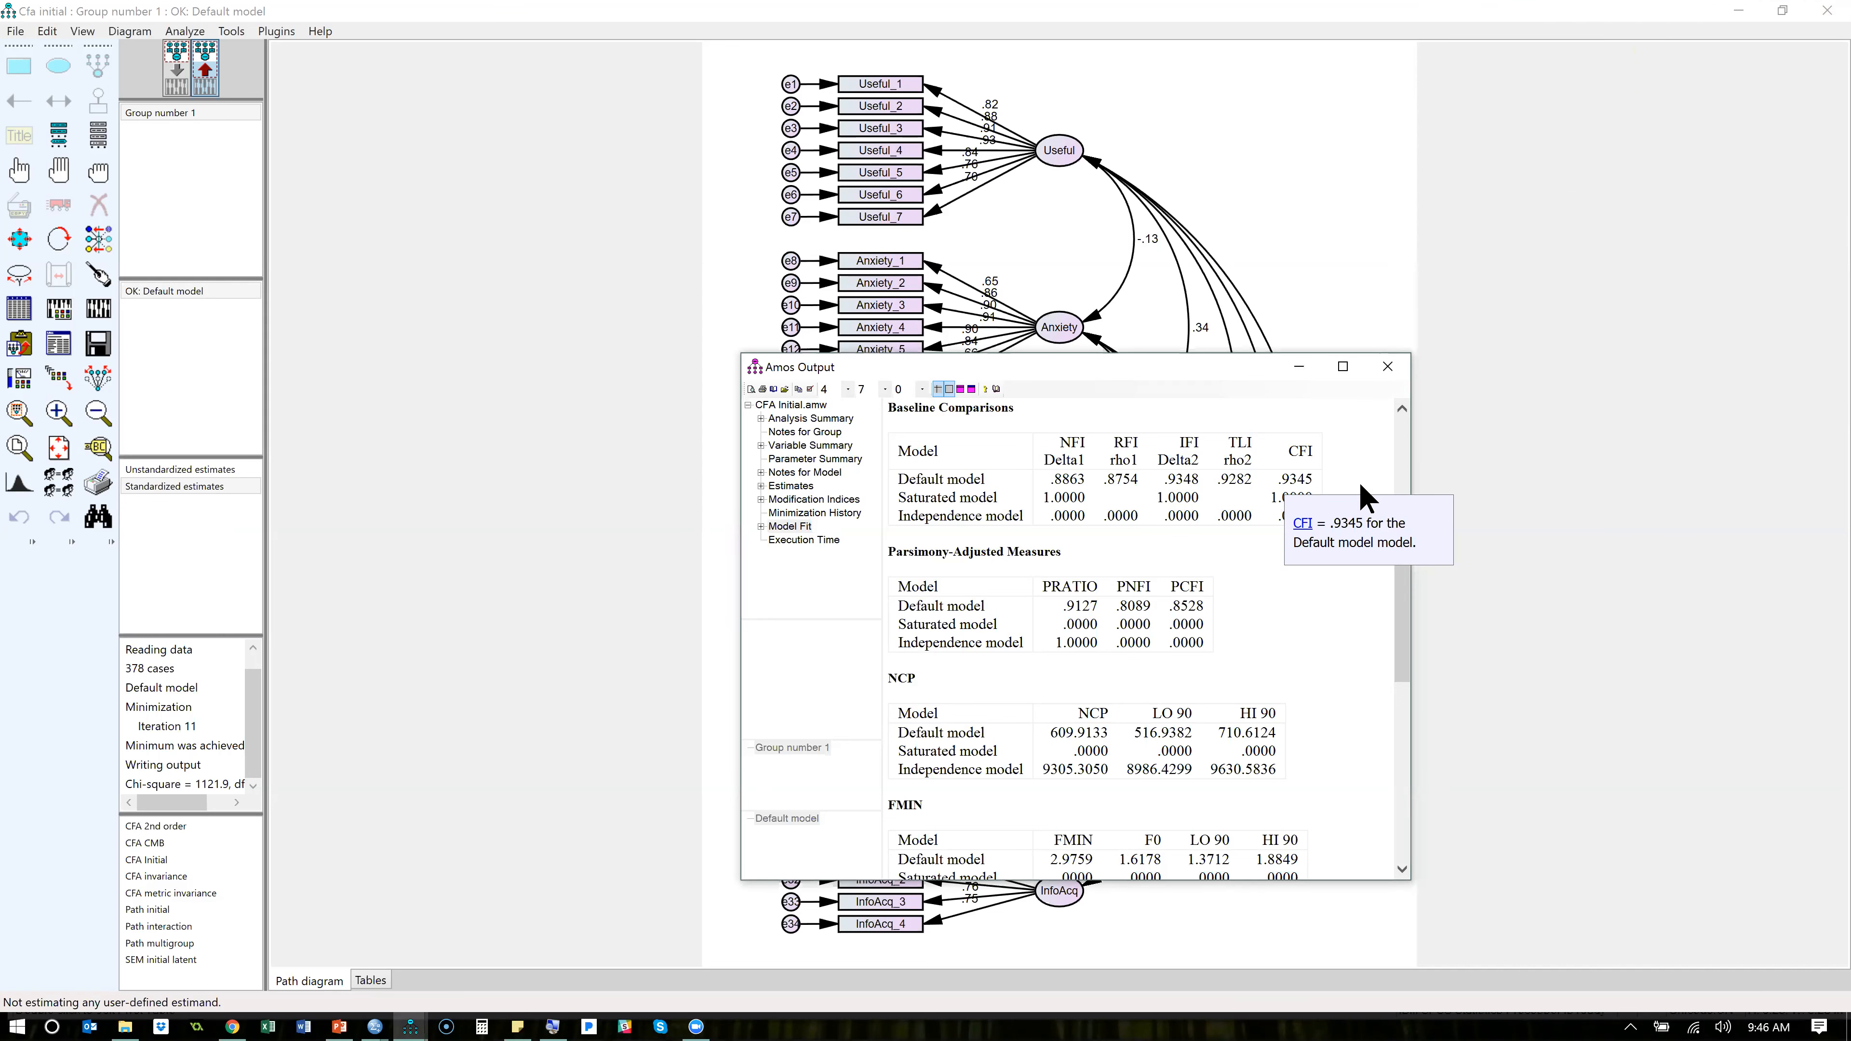
left_click(1354, 592)
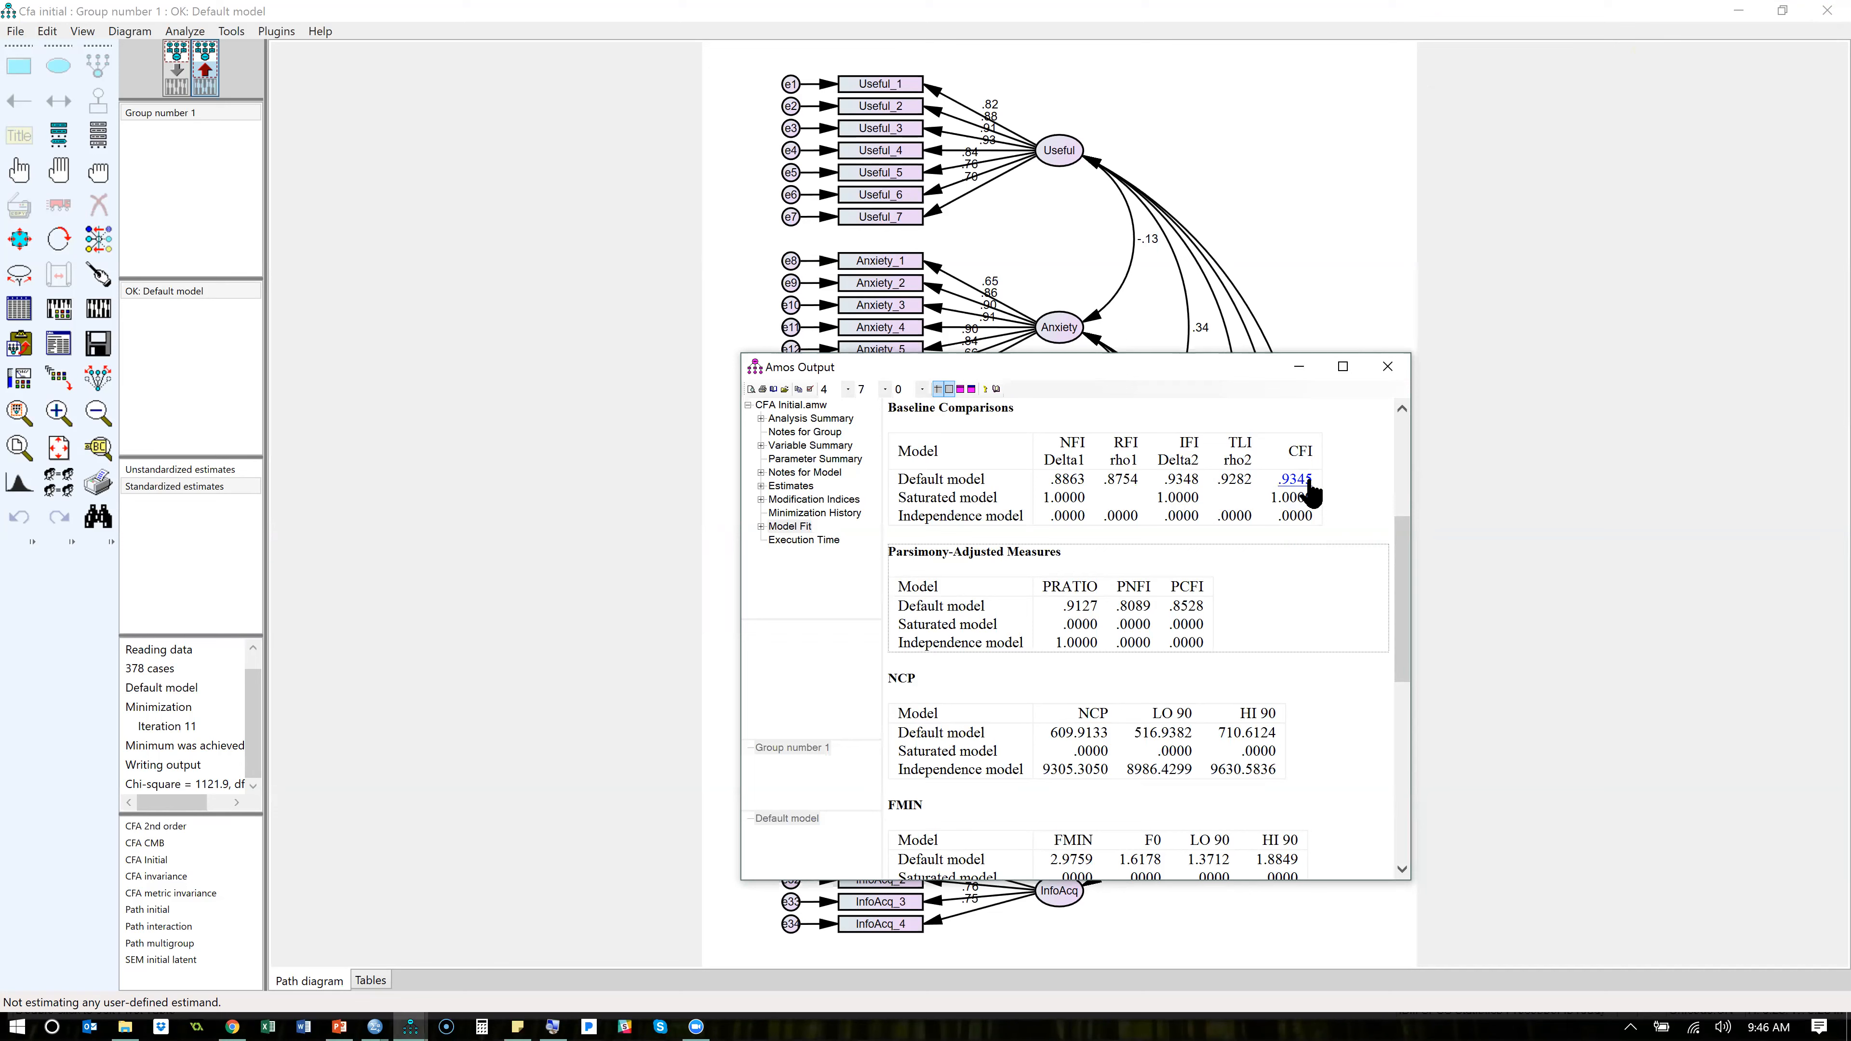
- Examine the RMSEA fit section and the modification indices for the e19–e20 and e3–e4 covariances, closing the output when done
left_click_drag(1397, 569, 1392, 713)
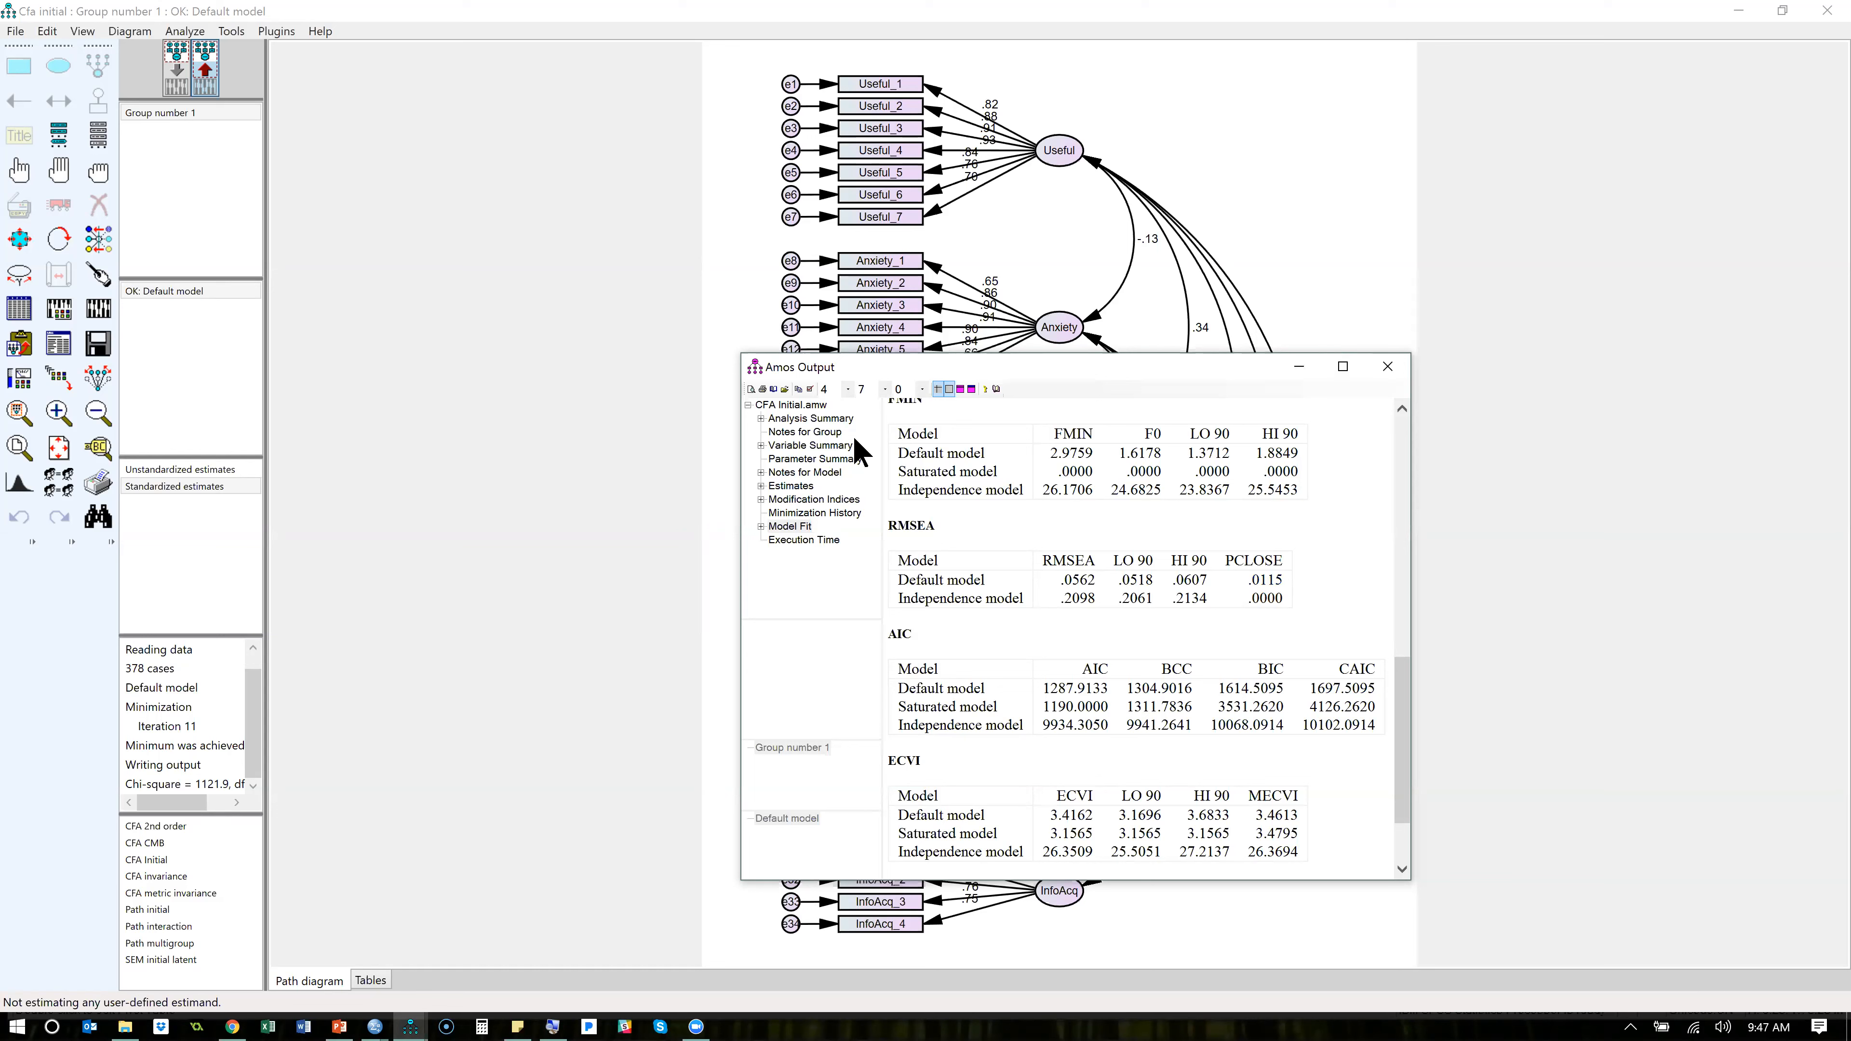
left_click(800, 500)
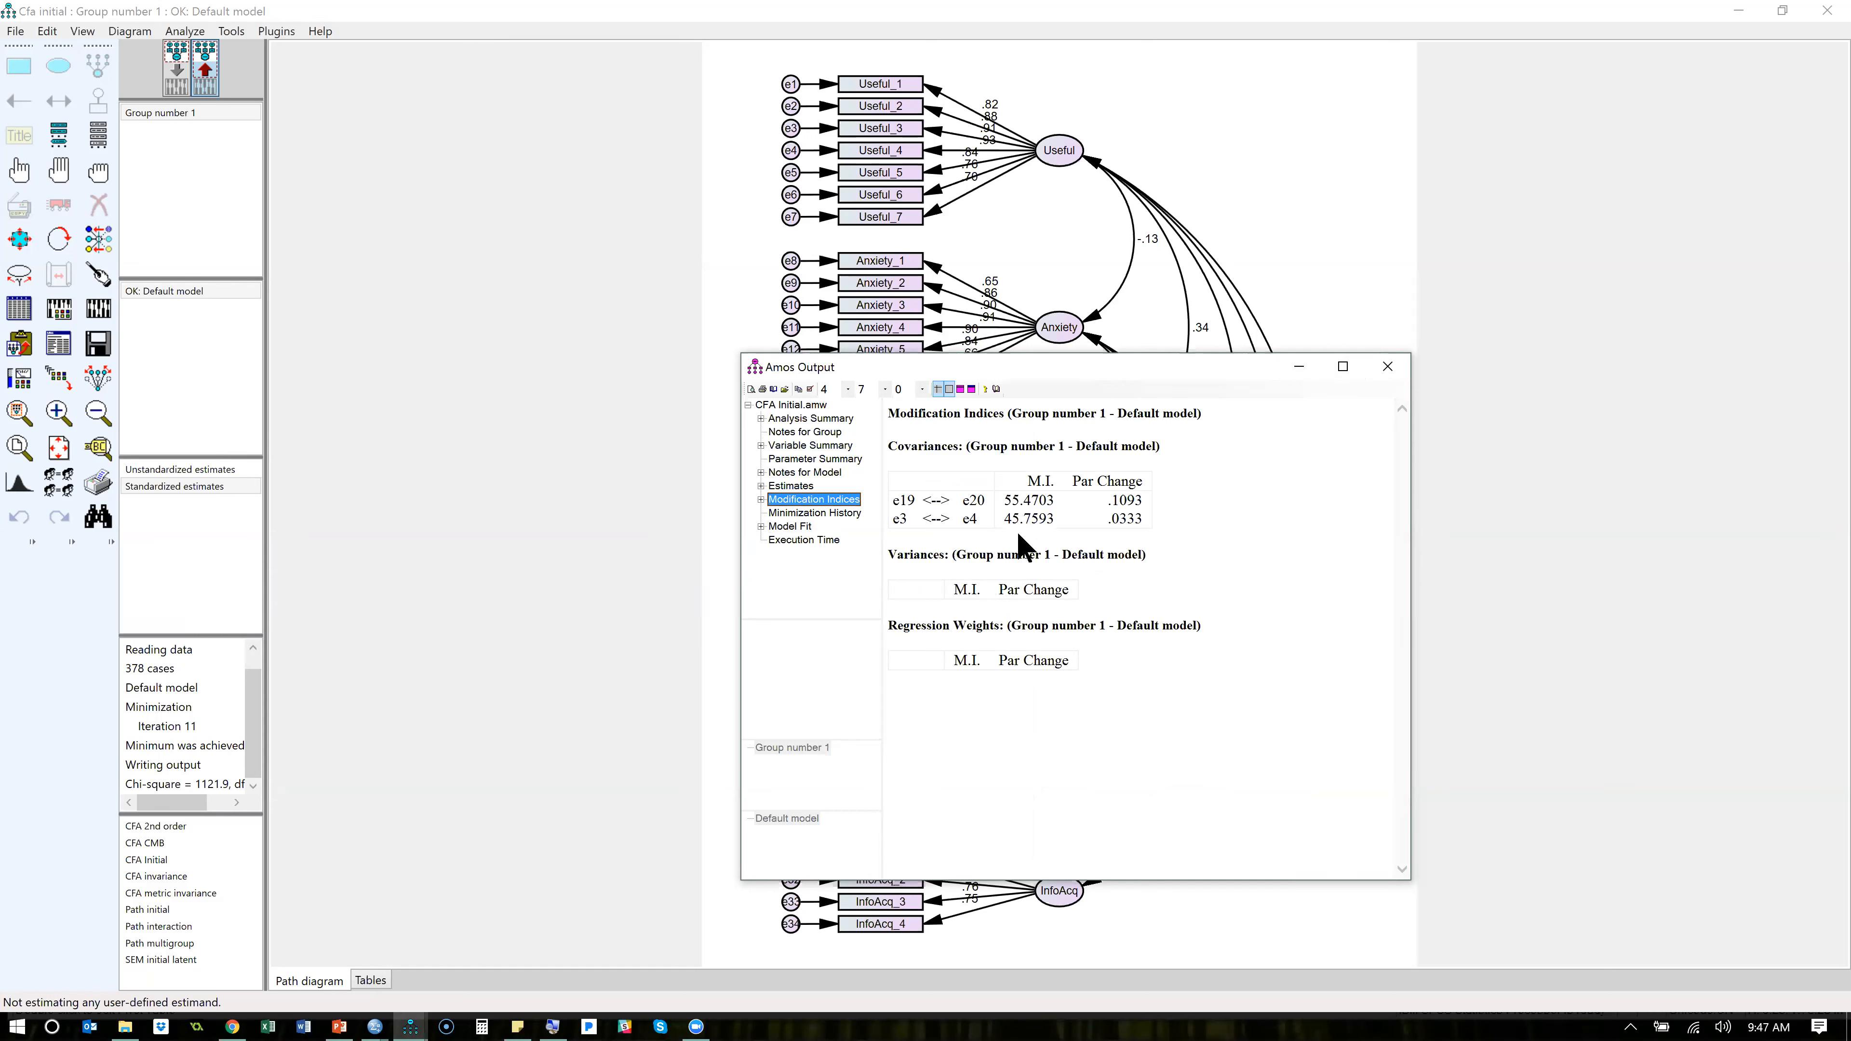
left_click(900, 524)
left_click_drag(900, 524, 997, 538)
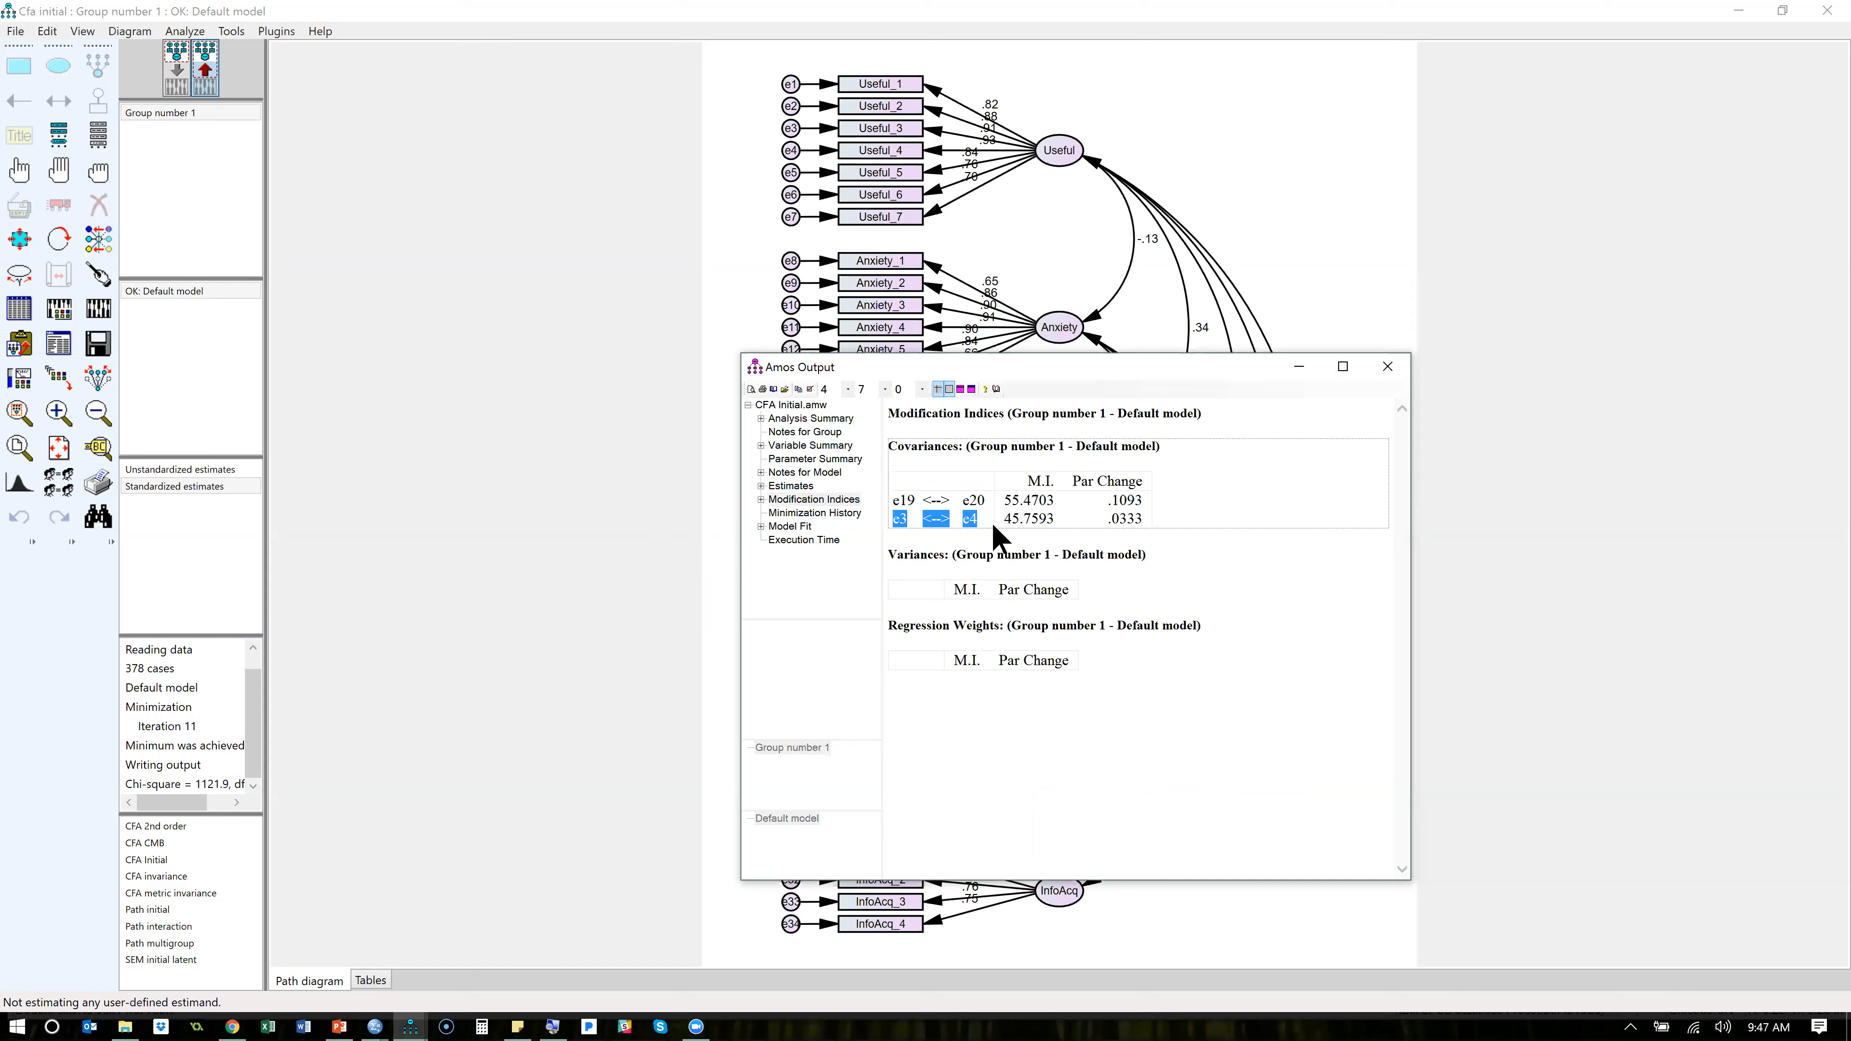
left_click_drag(896, 500, 1000, 508)
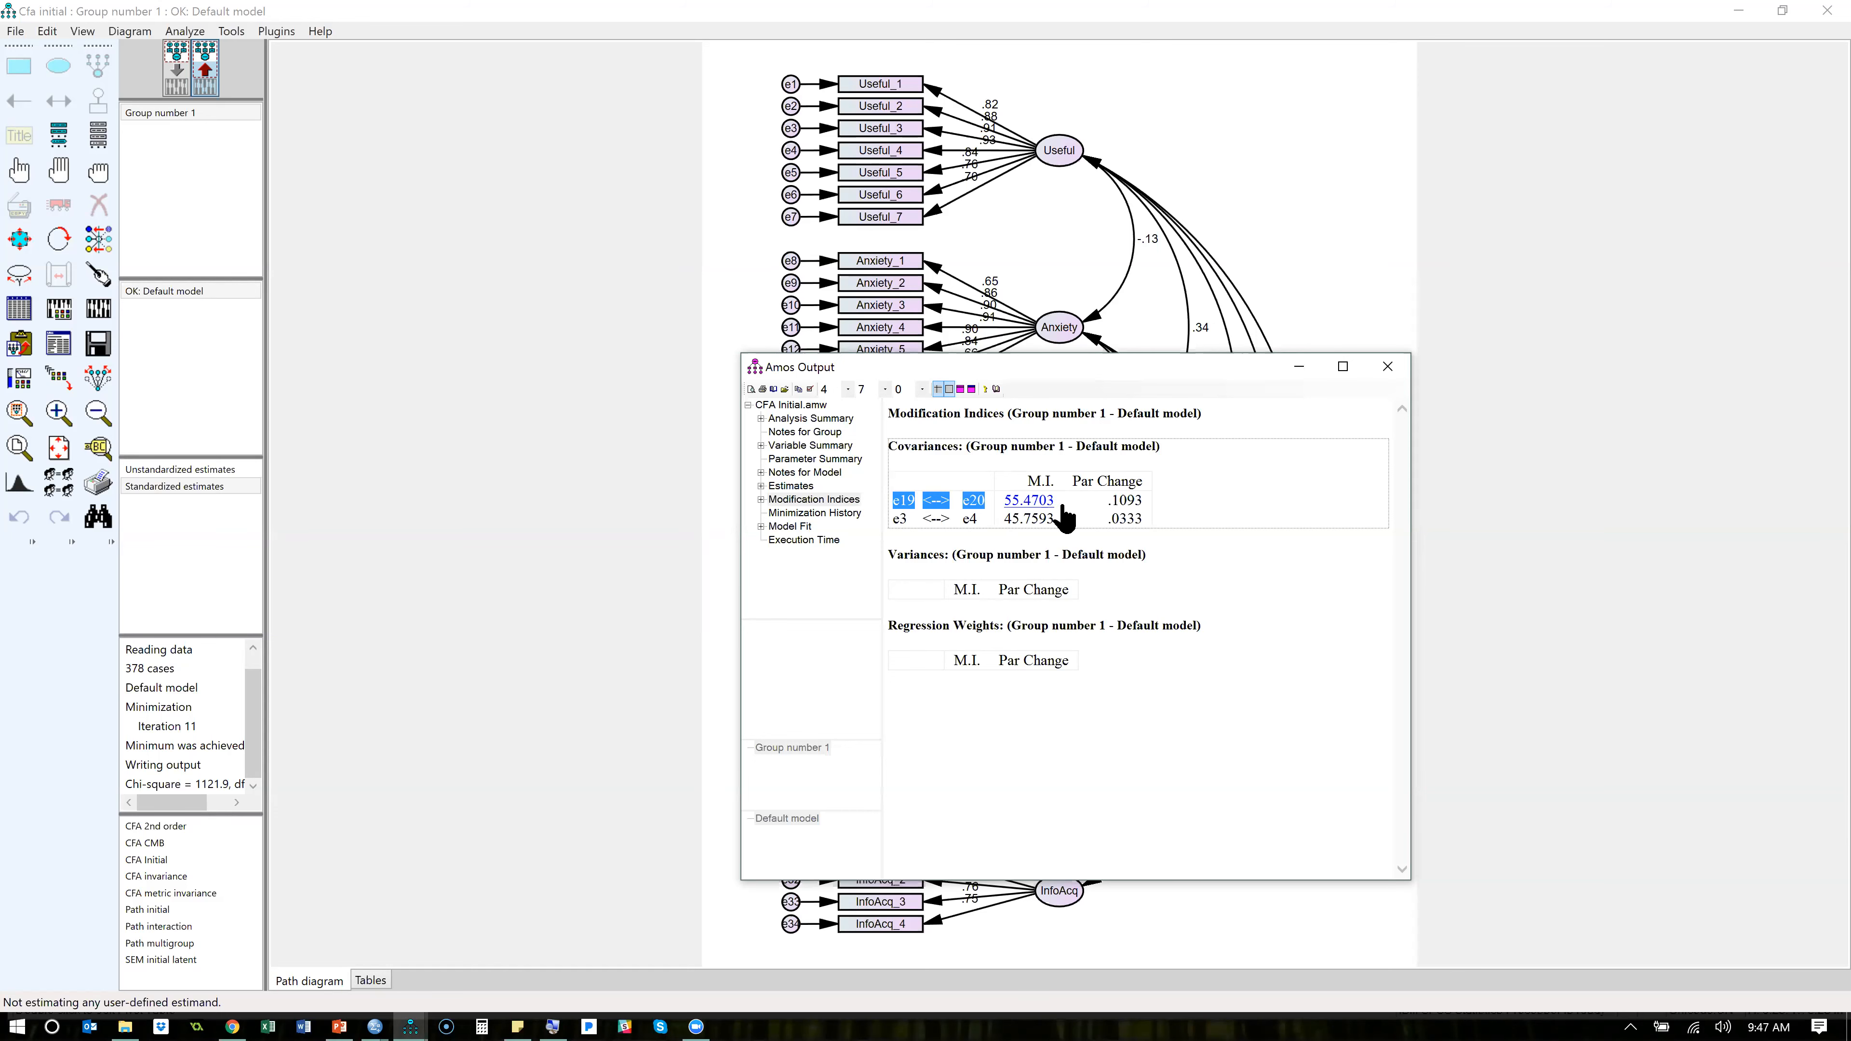
left_click_drag(1061, 502, 1007, 503)
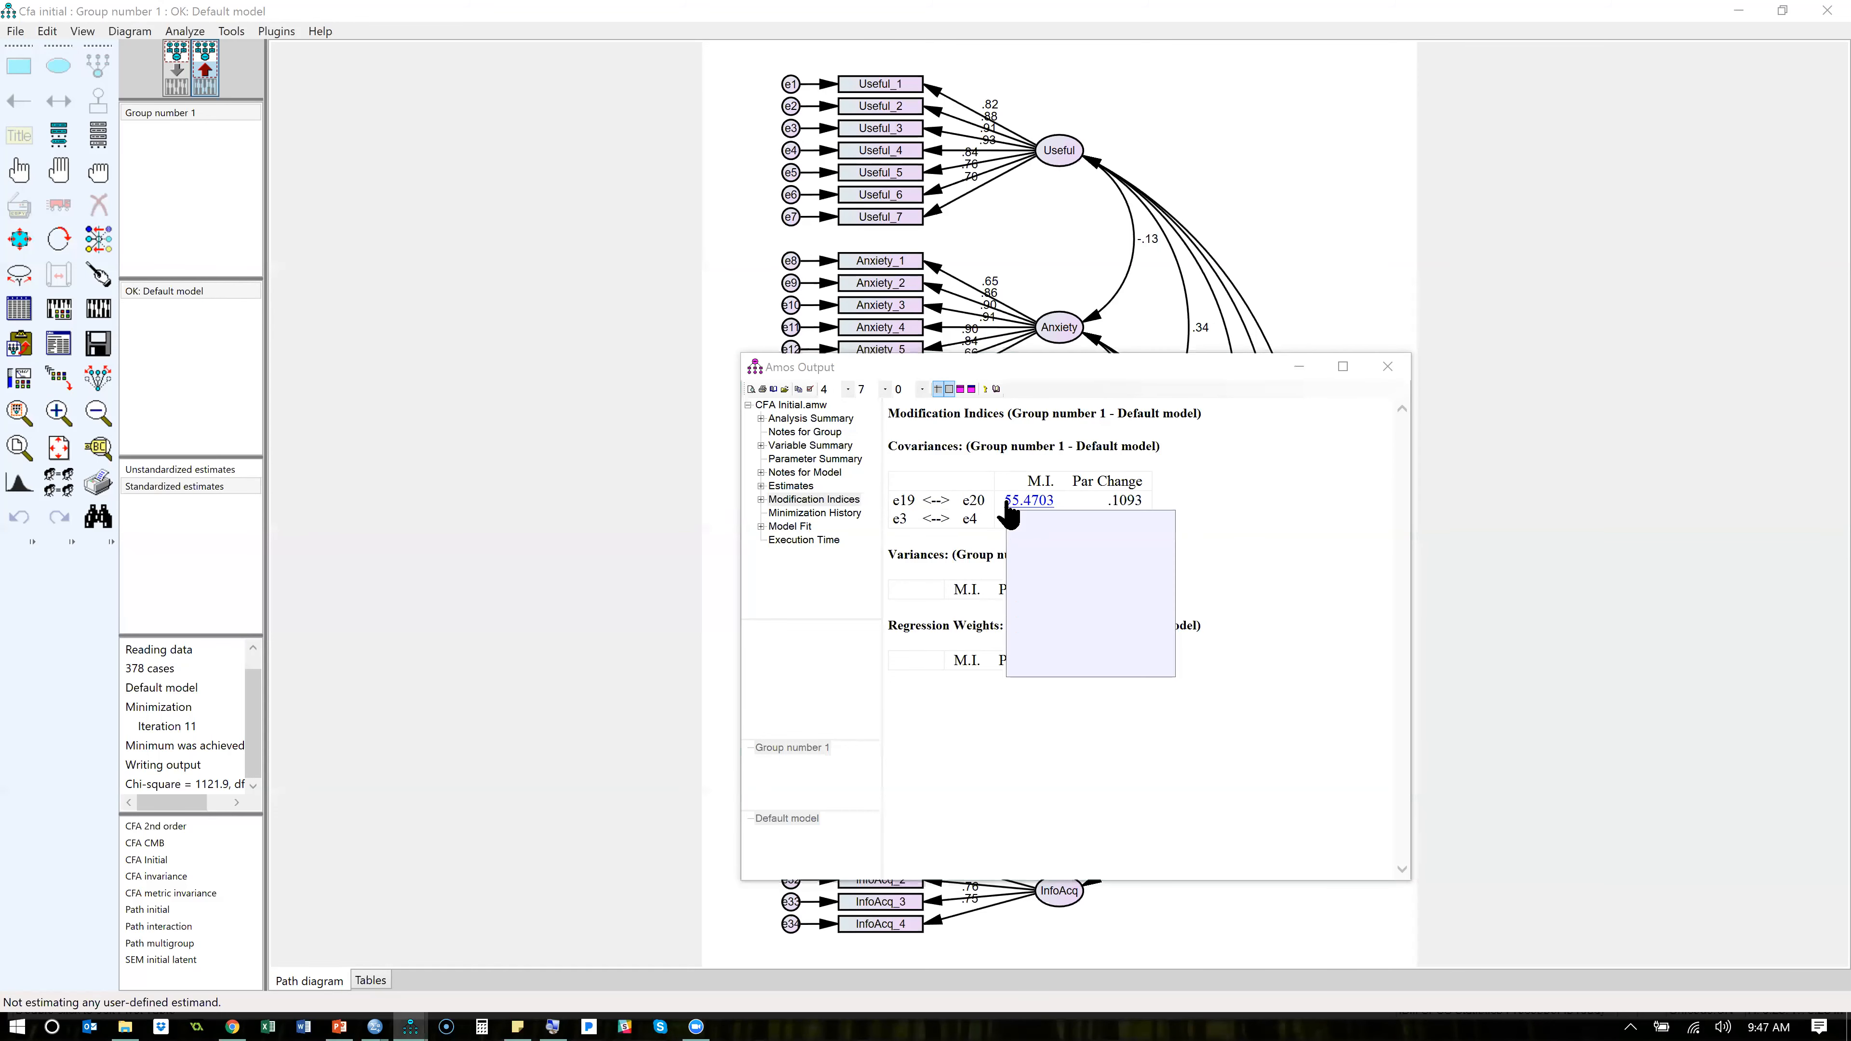
left_click(1192, 569)
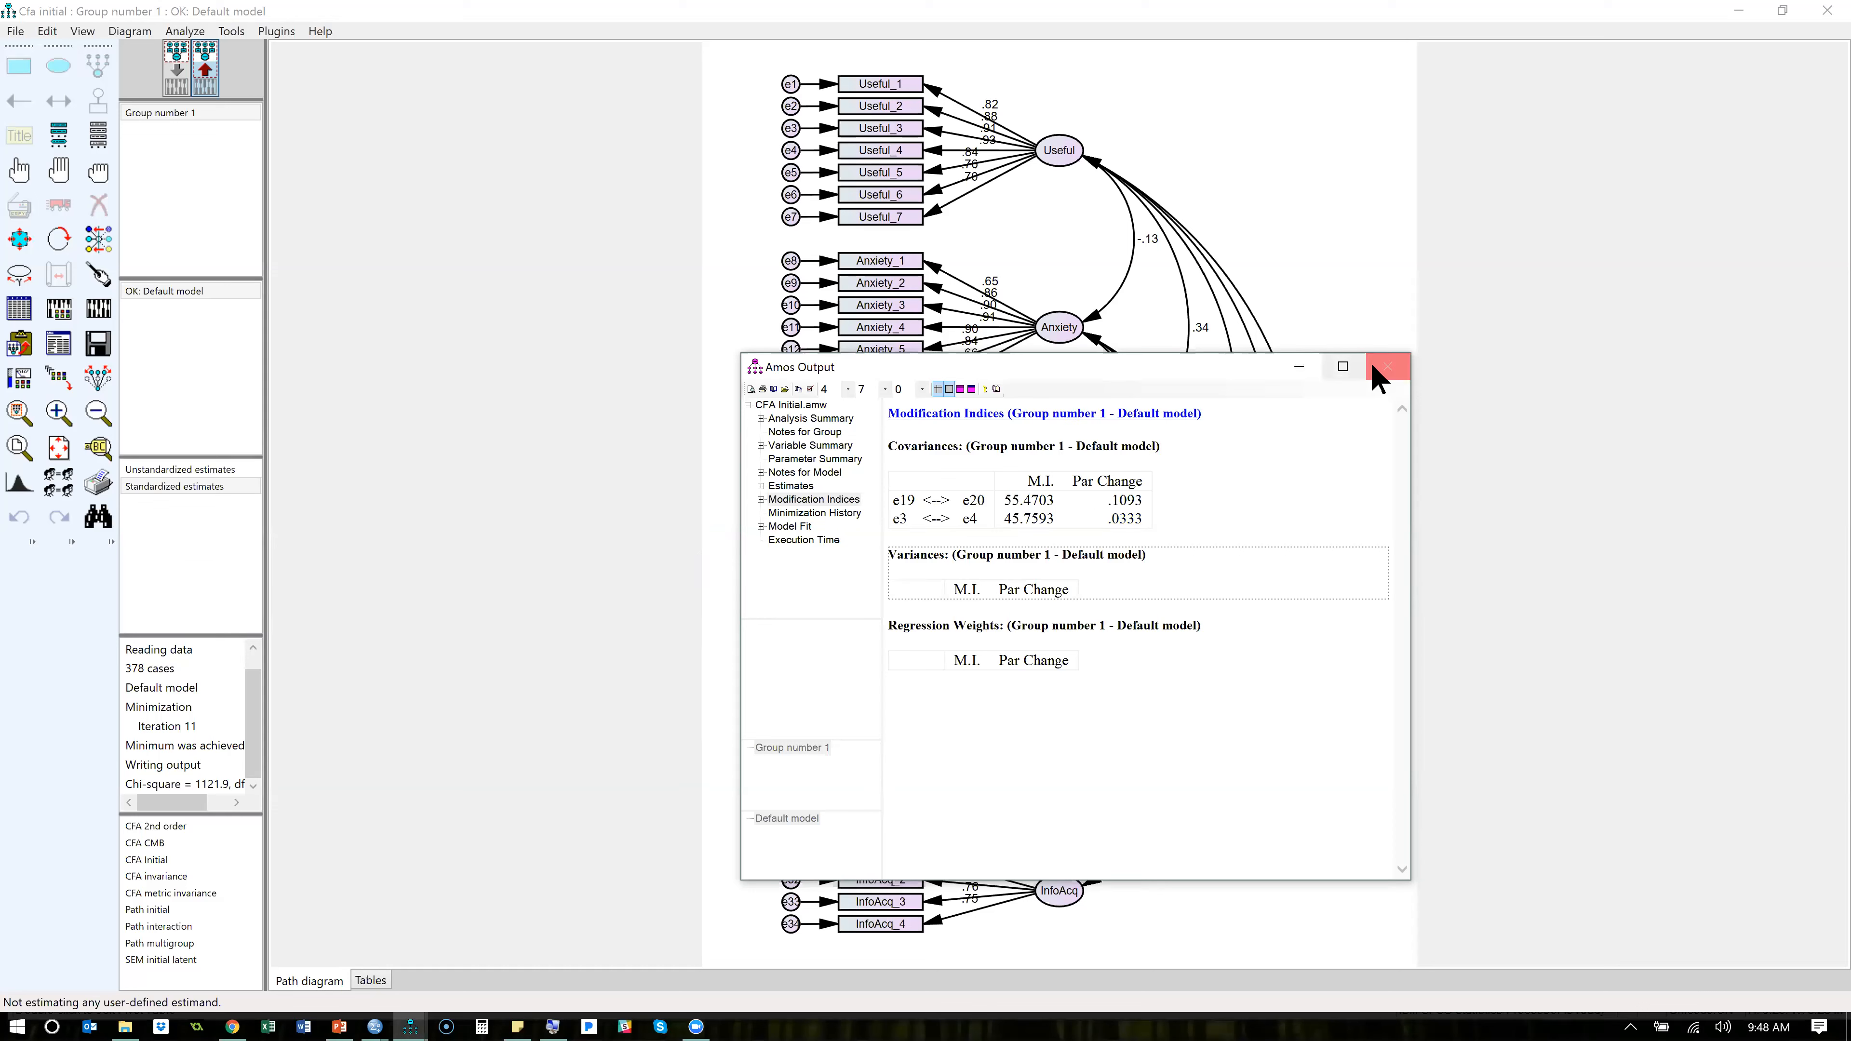
left_click(1387, 366)
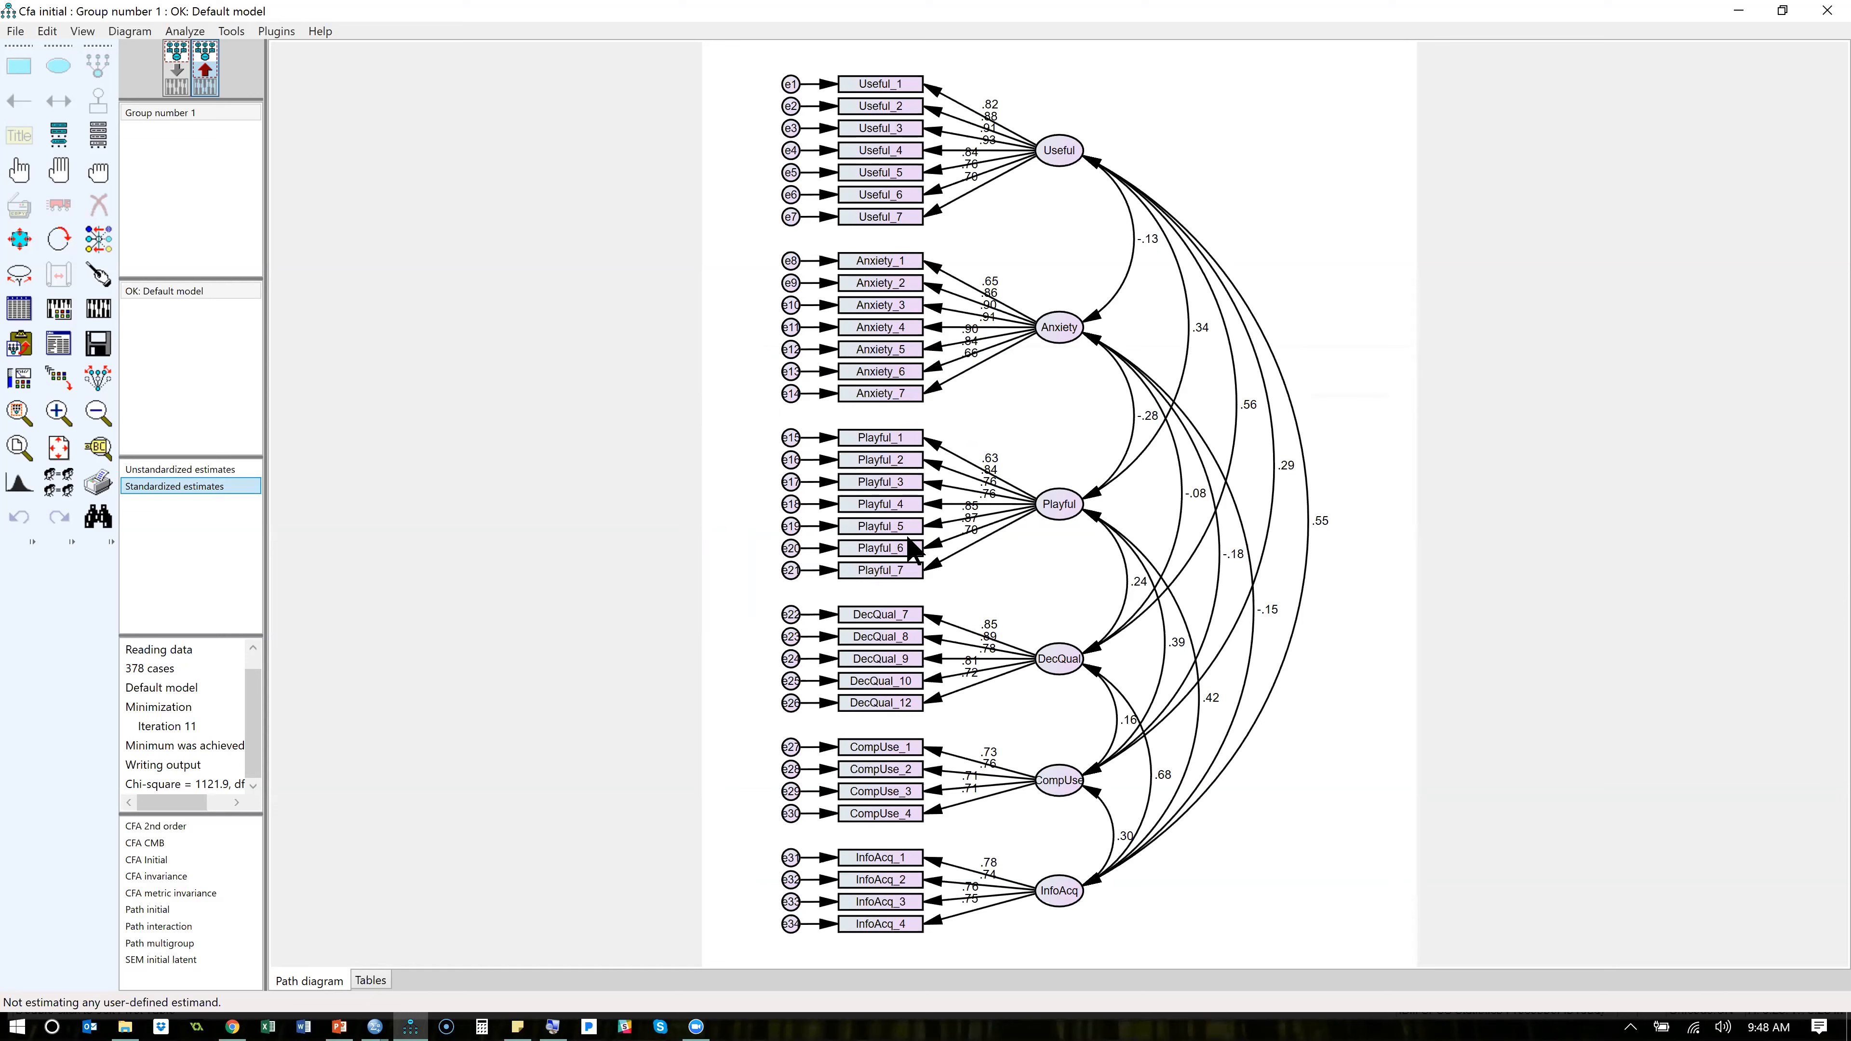
- Check the parameter settings in the object properties of the Playful_5 indicator and close the dialog
right_click(896, 526)
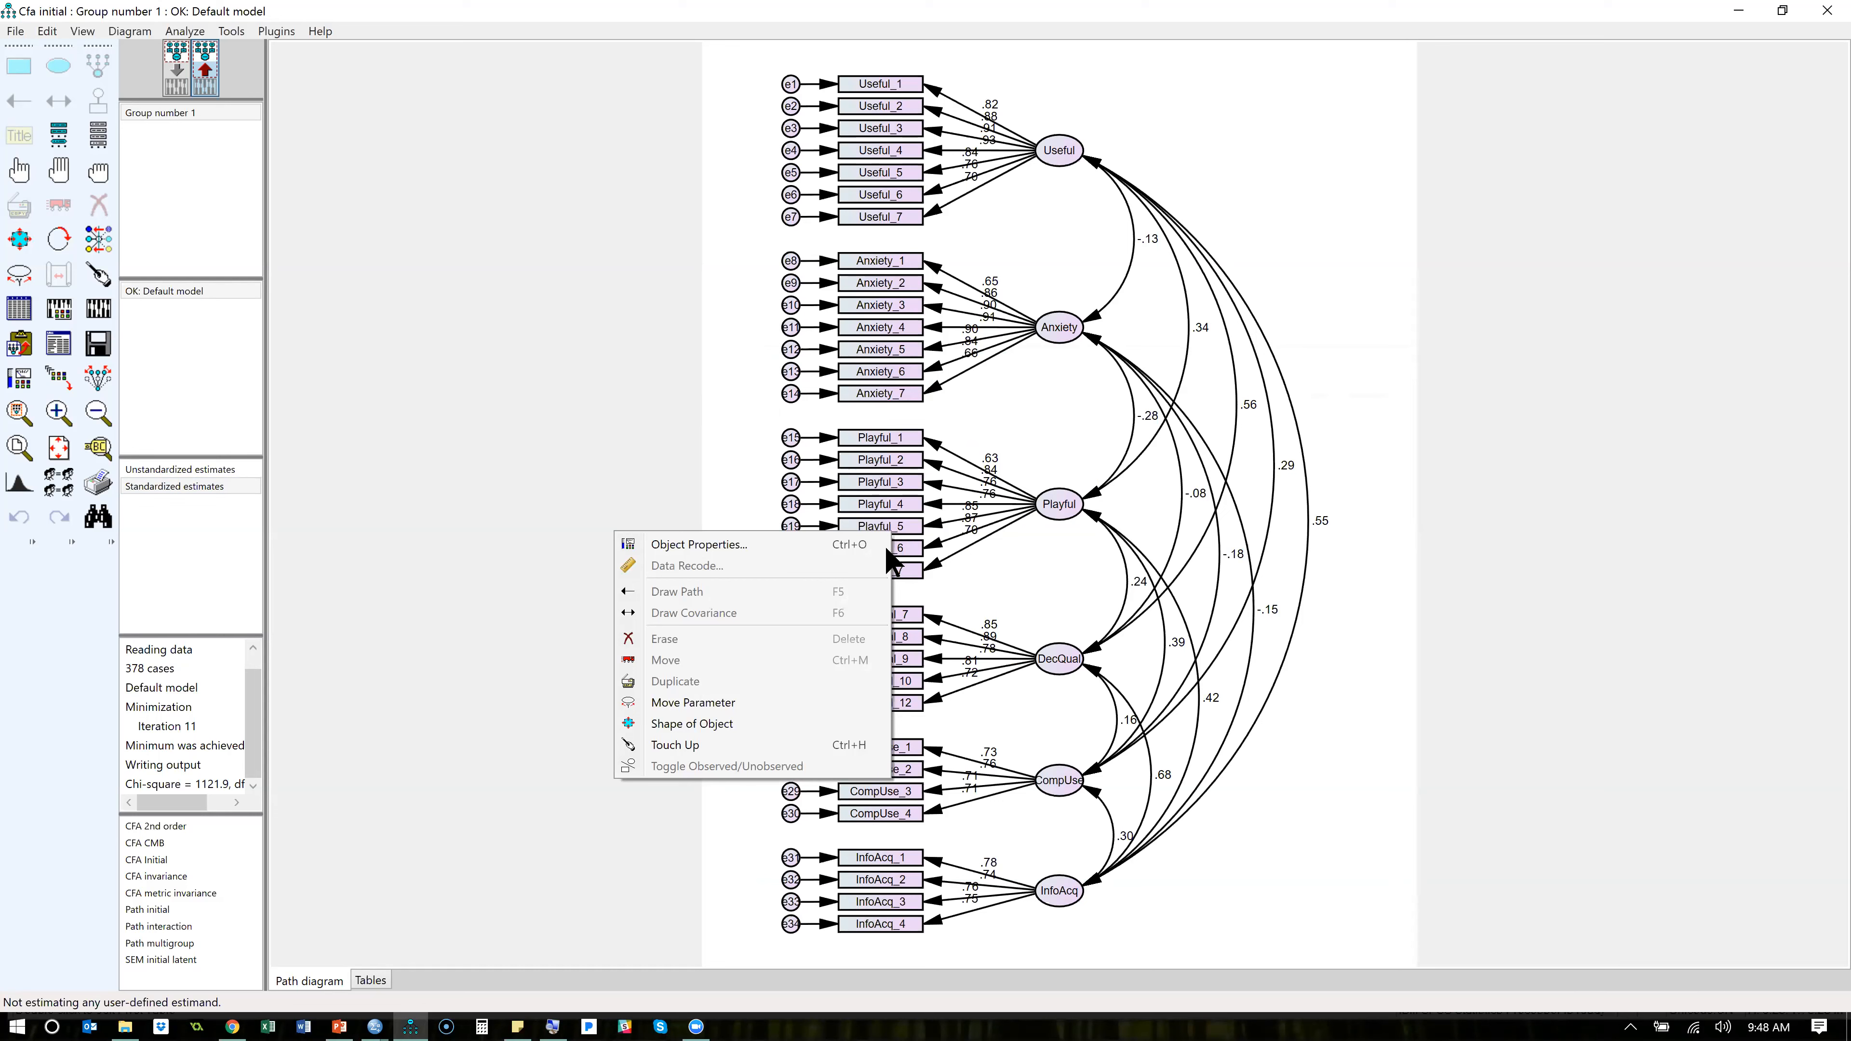
left_click(771, 545)
left_click(786, 380)
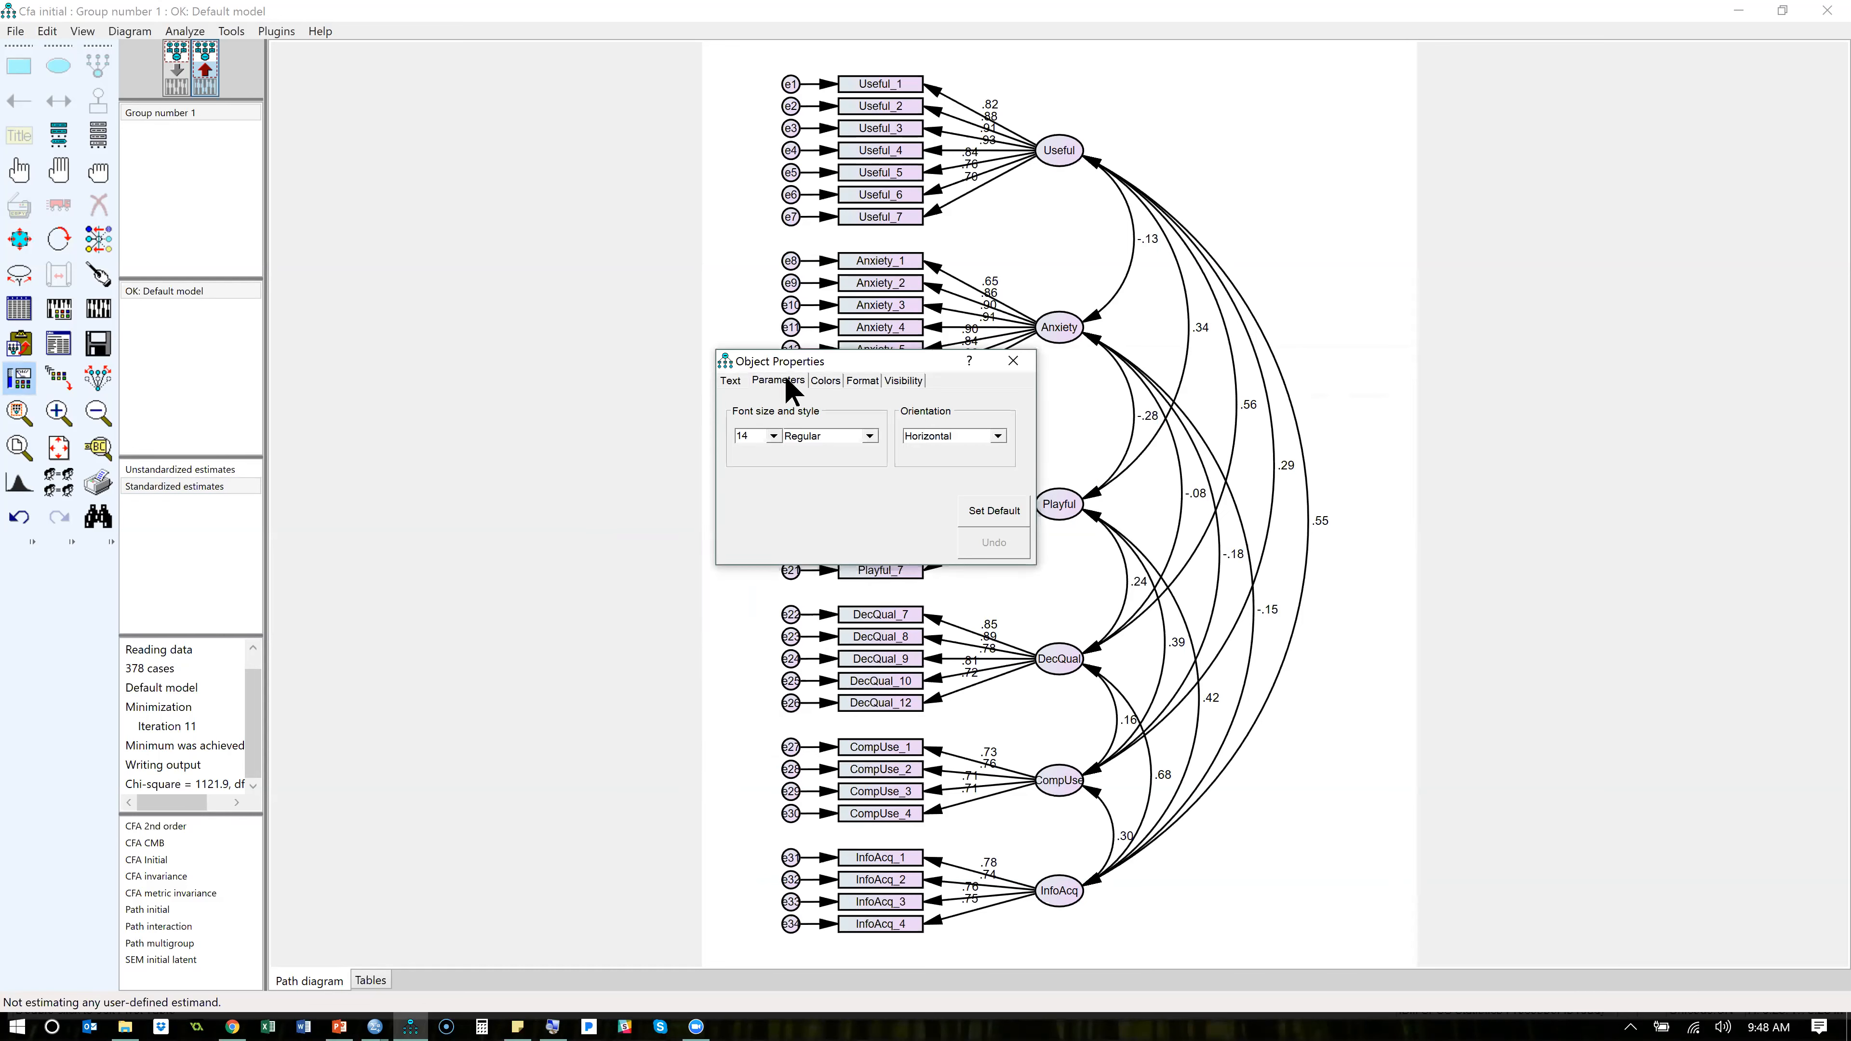
left_click(1013, 360)
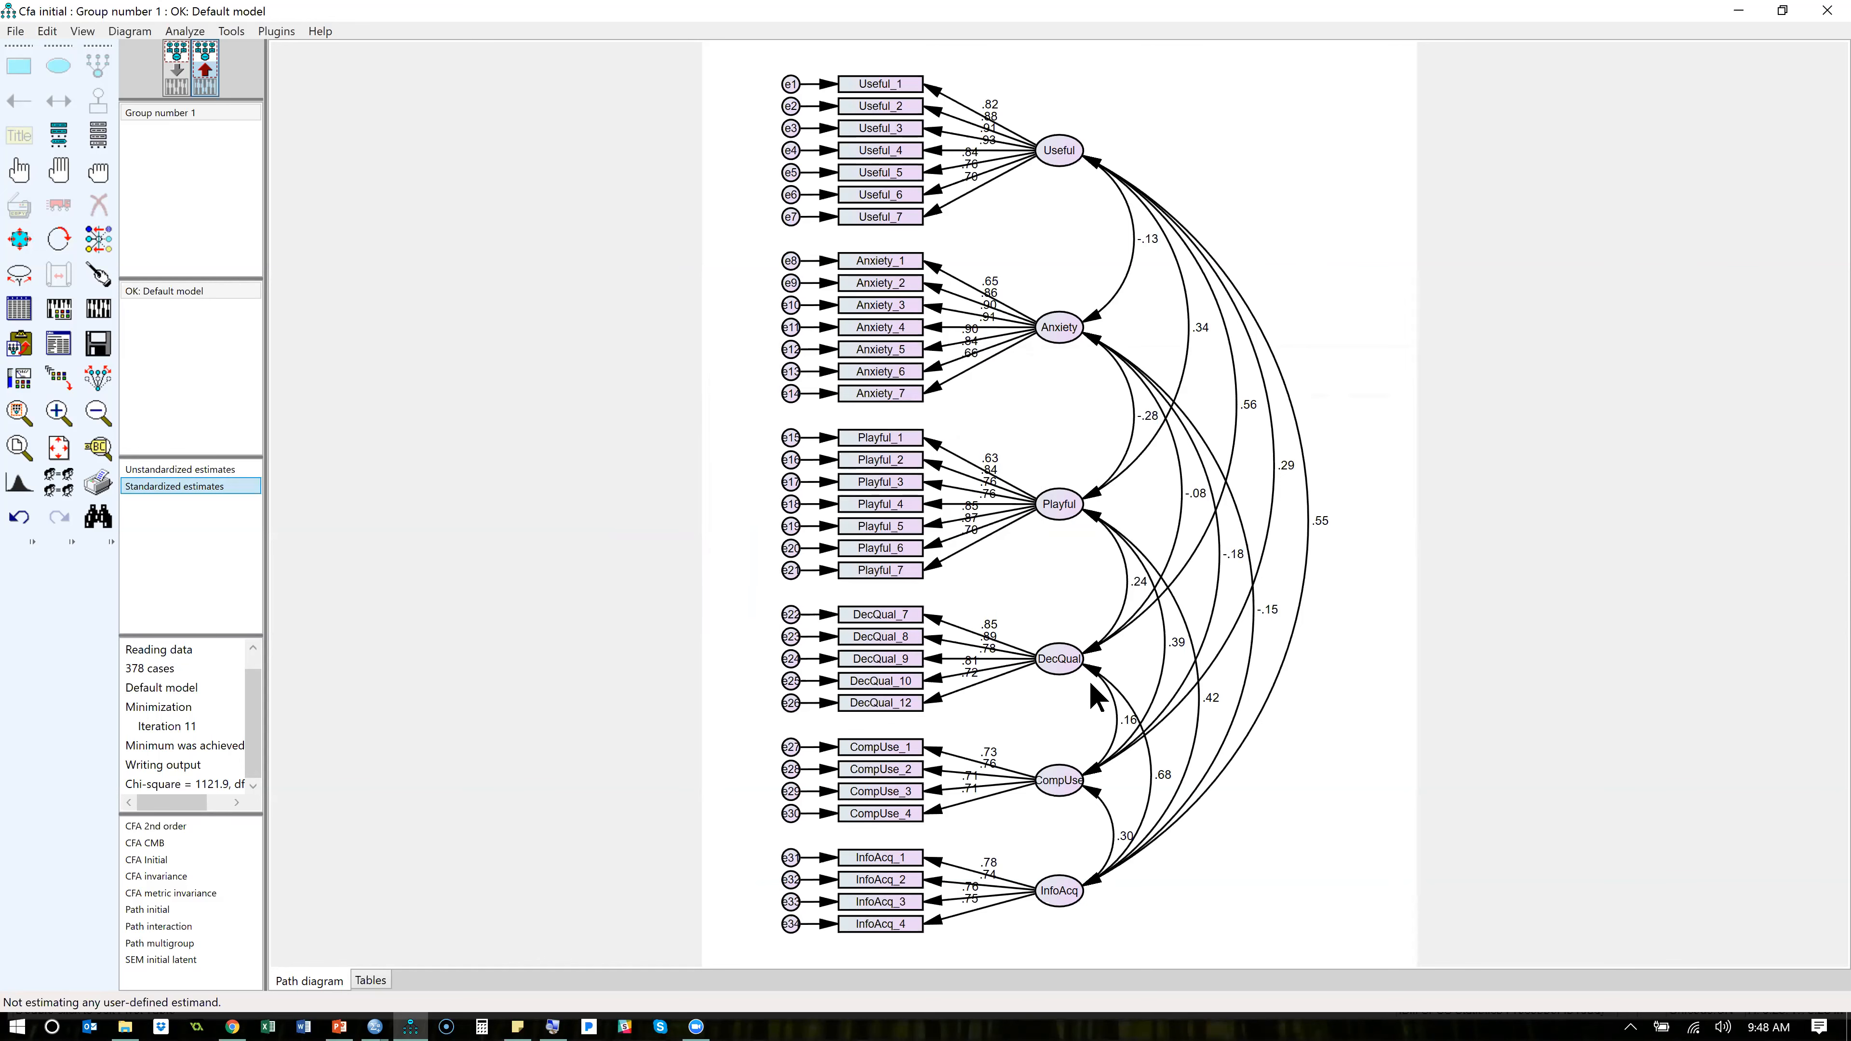
- Switch to the SPSS Data Editor, widen the Label column to compare the wording of Playful_5 and Playful_6, and return to Amos
key("alt+Tab")
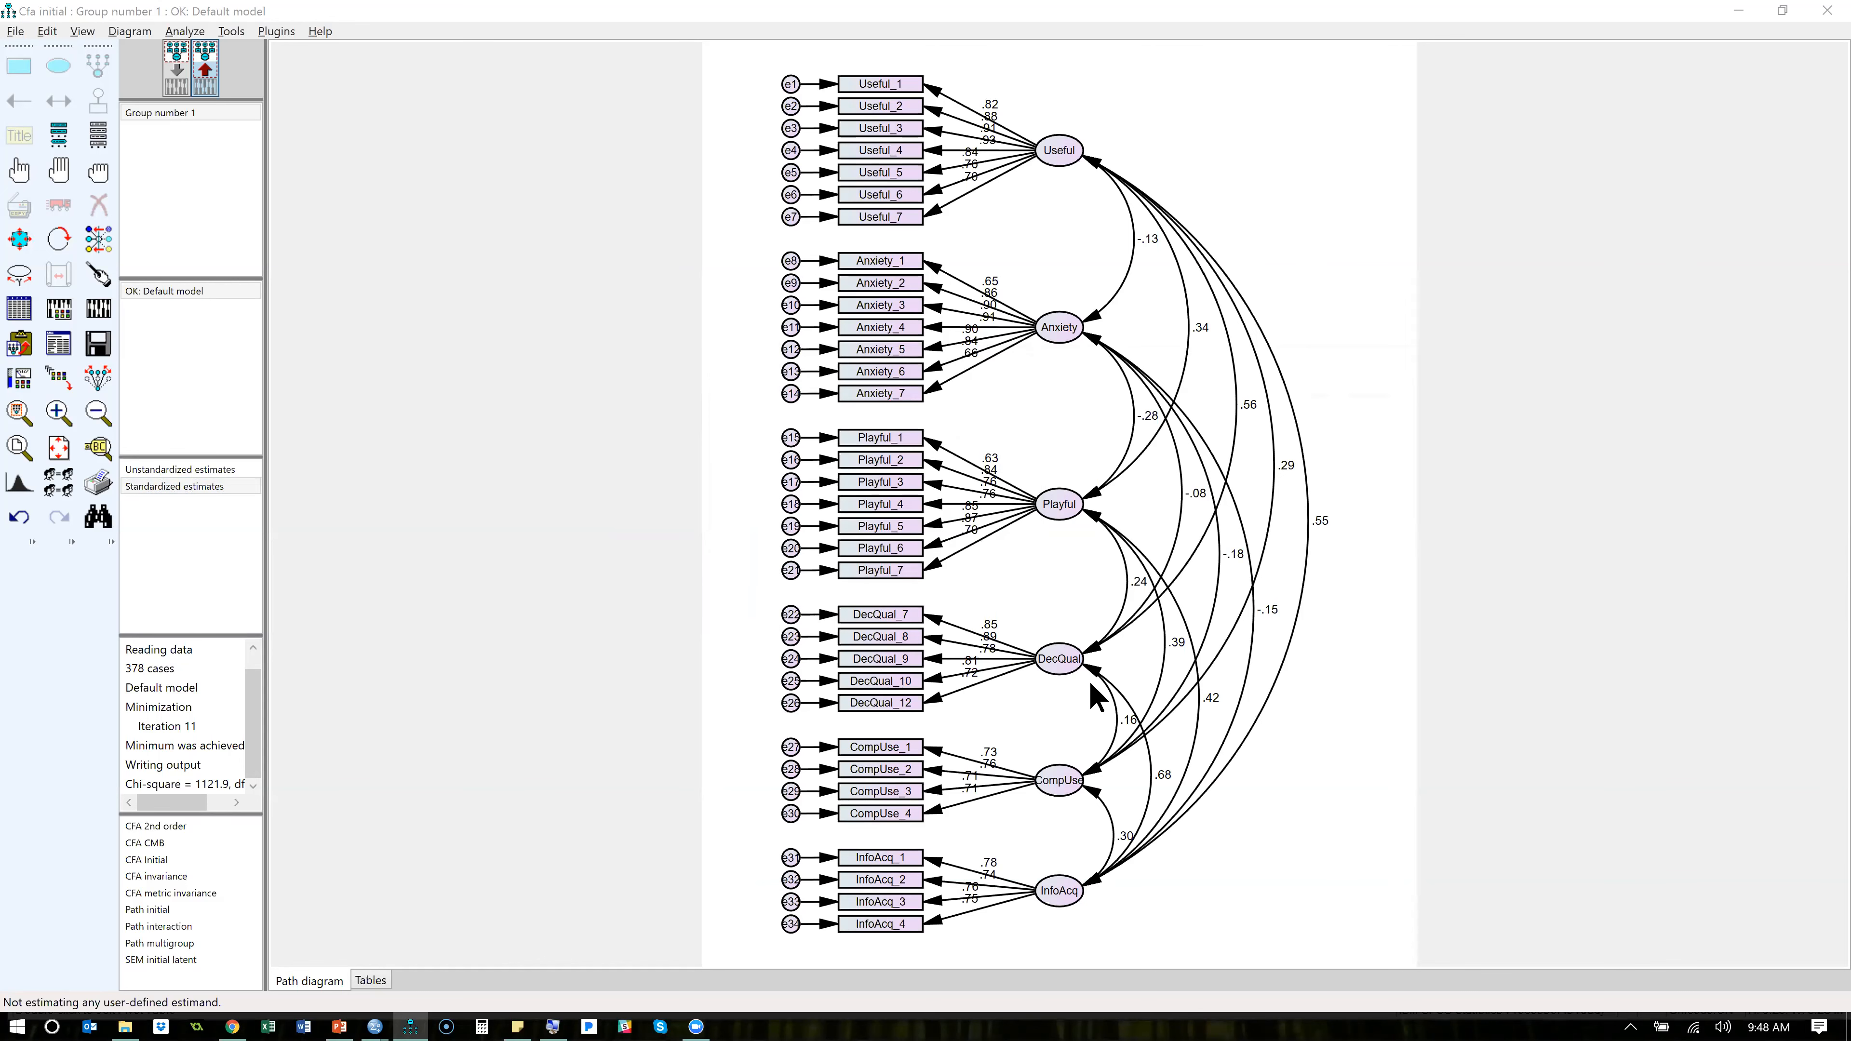
key("alt+Tab")
key("alt+Tab")
key("alt+Tab")
key("alt+Tab")
key("alt+Tab")
key("alt+Tab")
key("alt+Tab")
key("alt+Tab")
key("alt+shift+Tab")
key("alt+shift+Tab")
key("alt+shift+Tab")
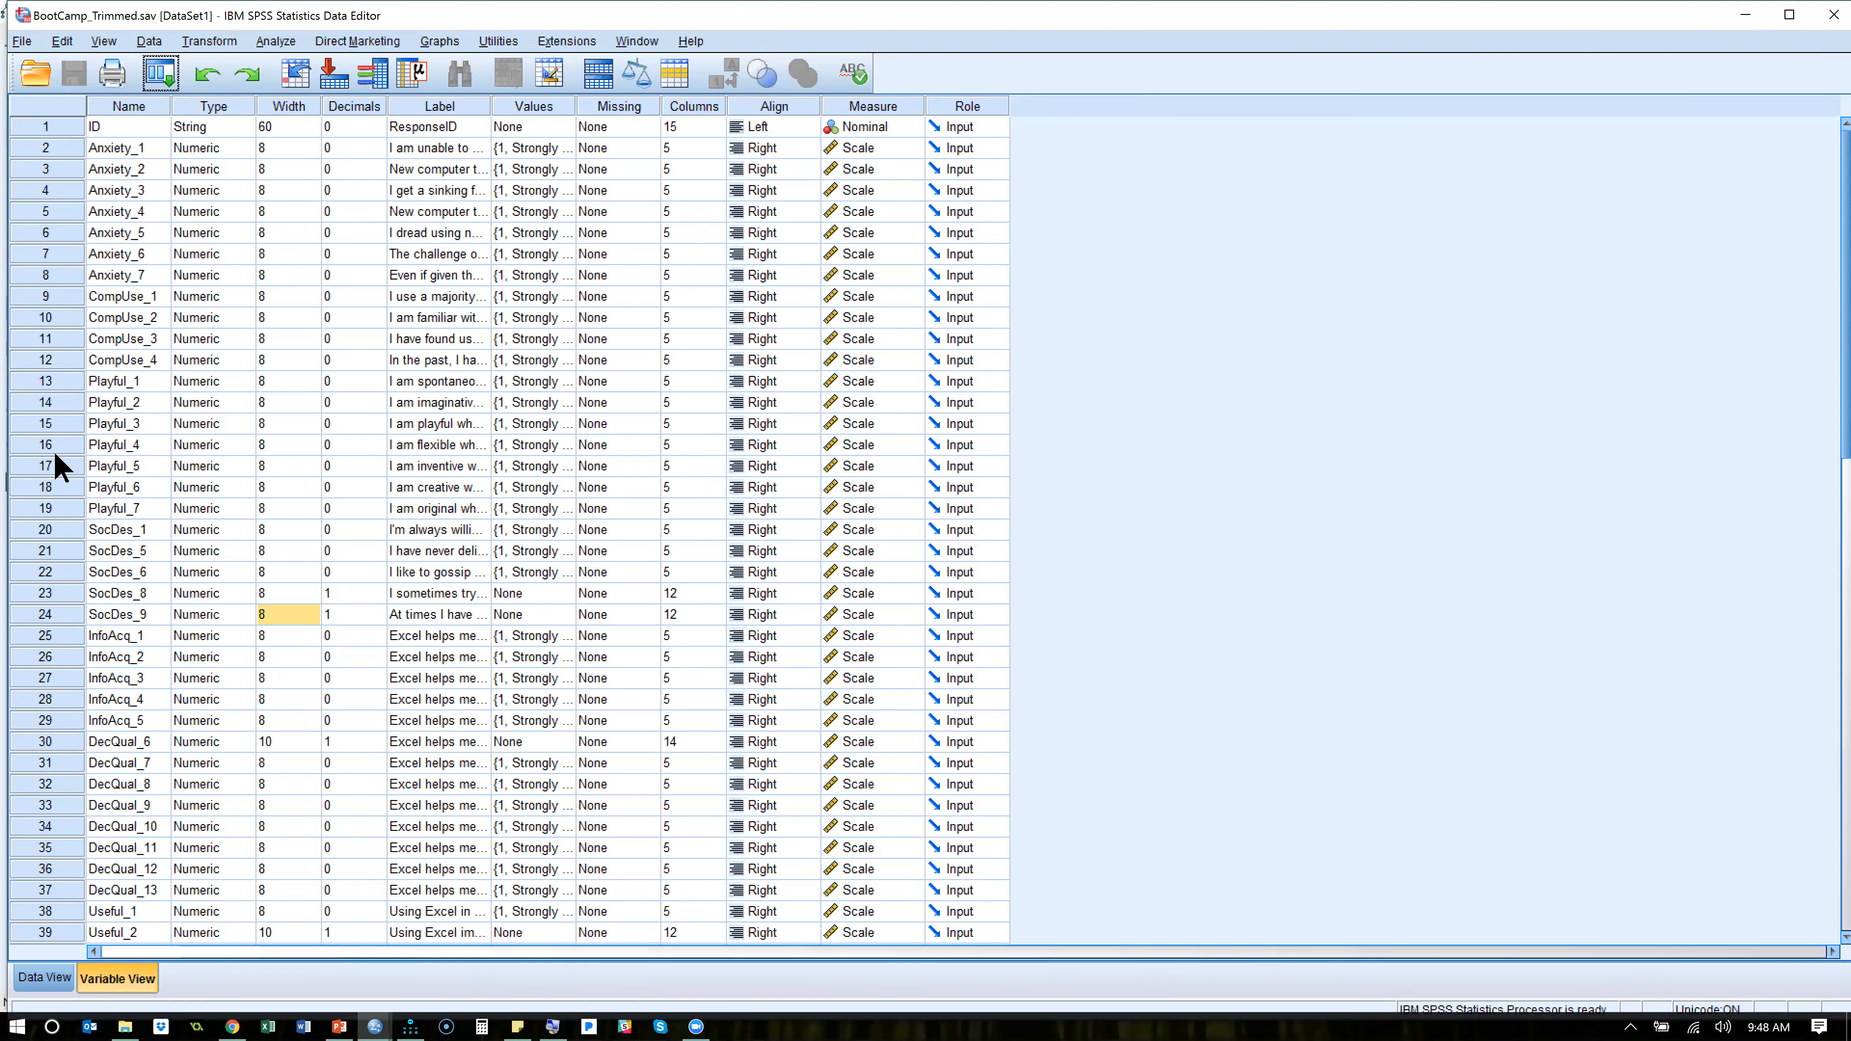
left_click_drag(490, 114, 1028, 164)
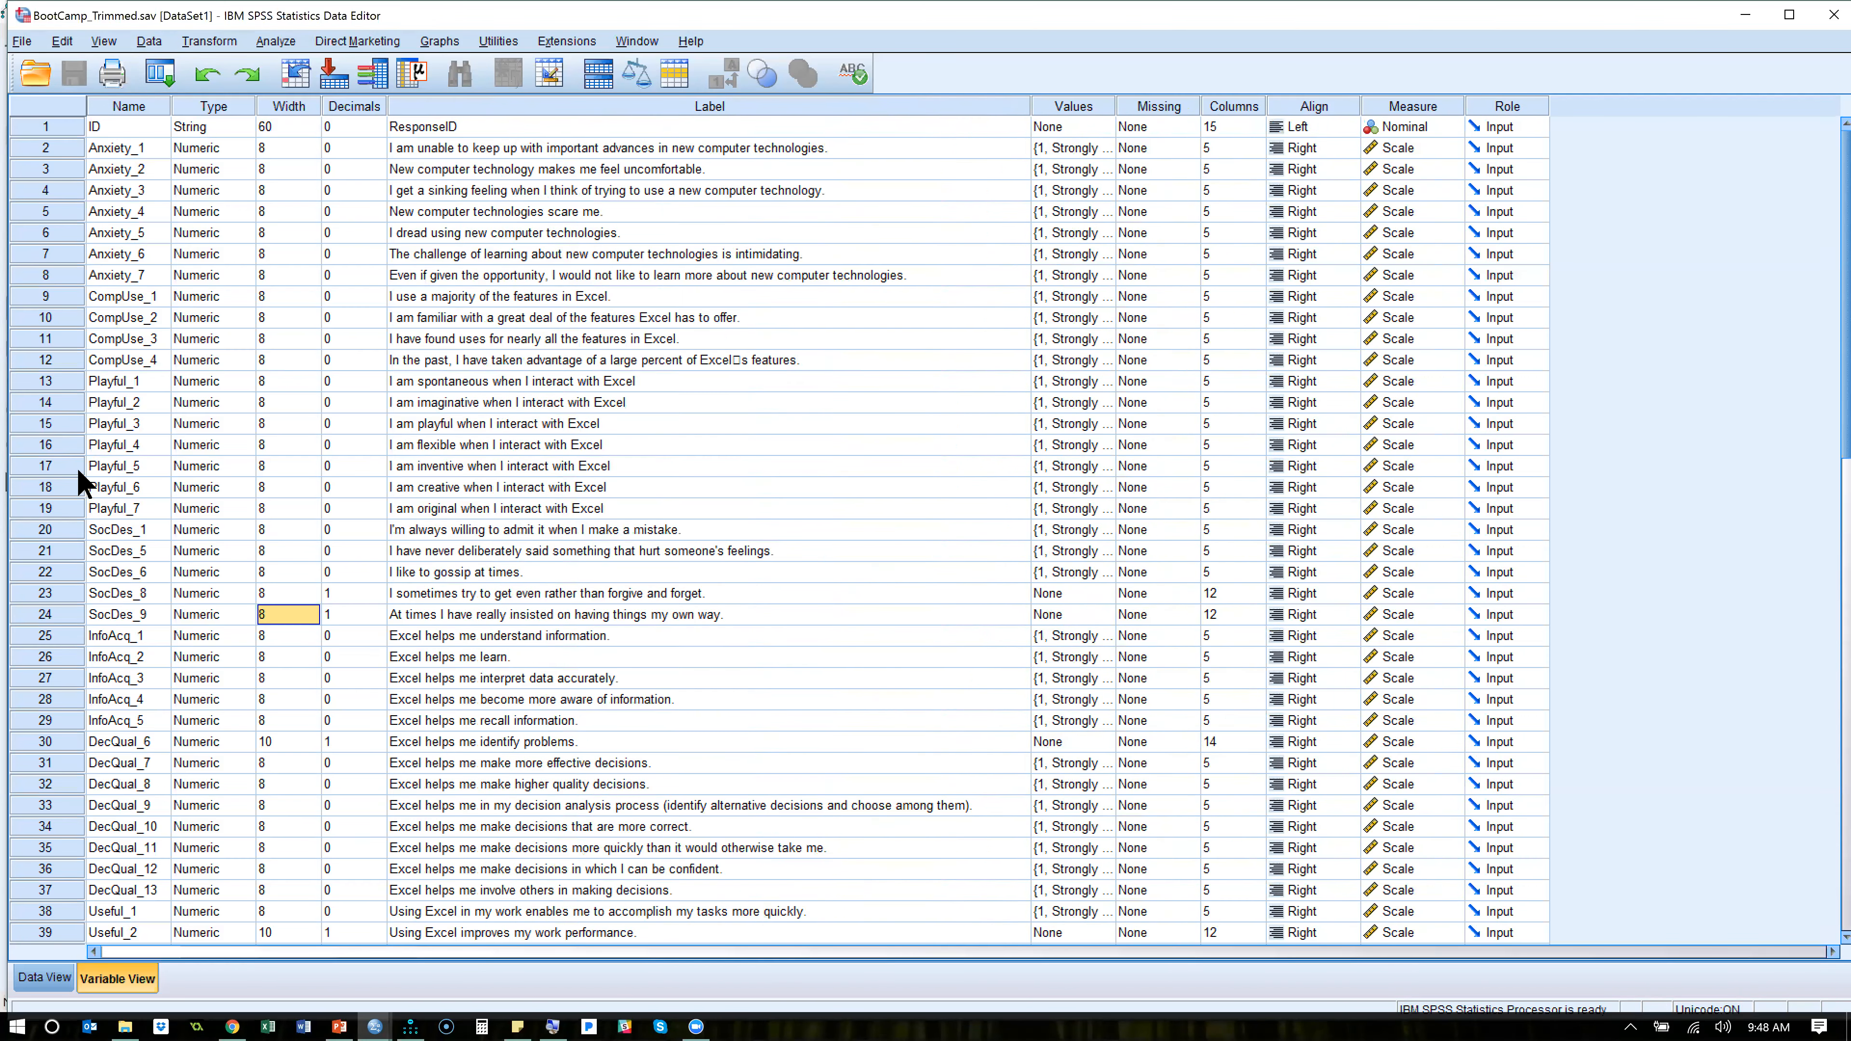
left_click_drag(45, 467, 46, 487)
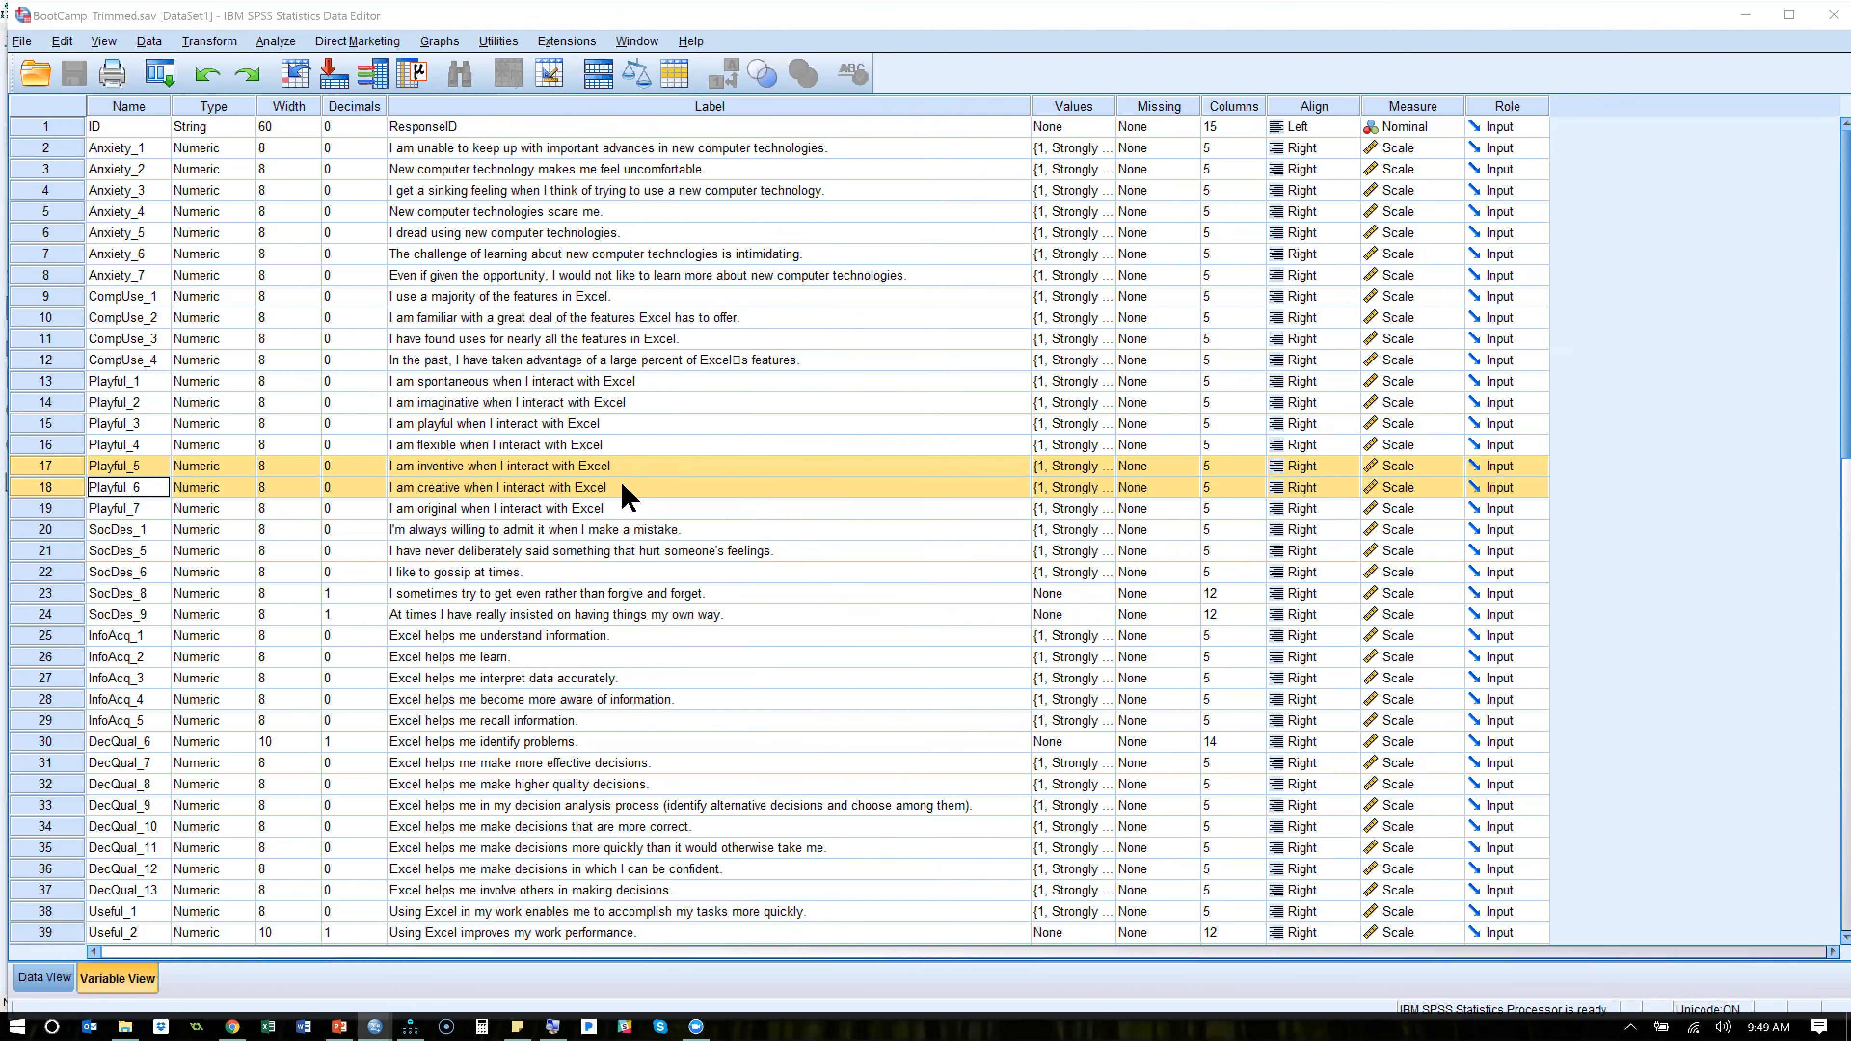
key("alt+Tab")
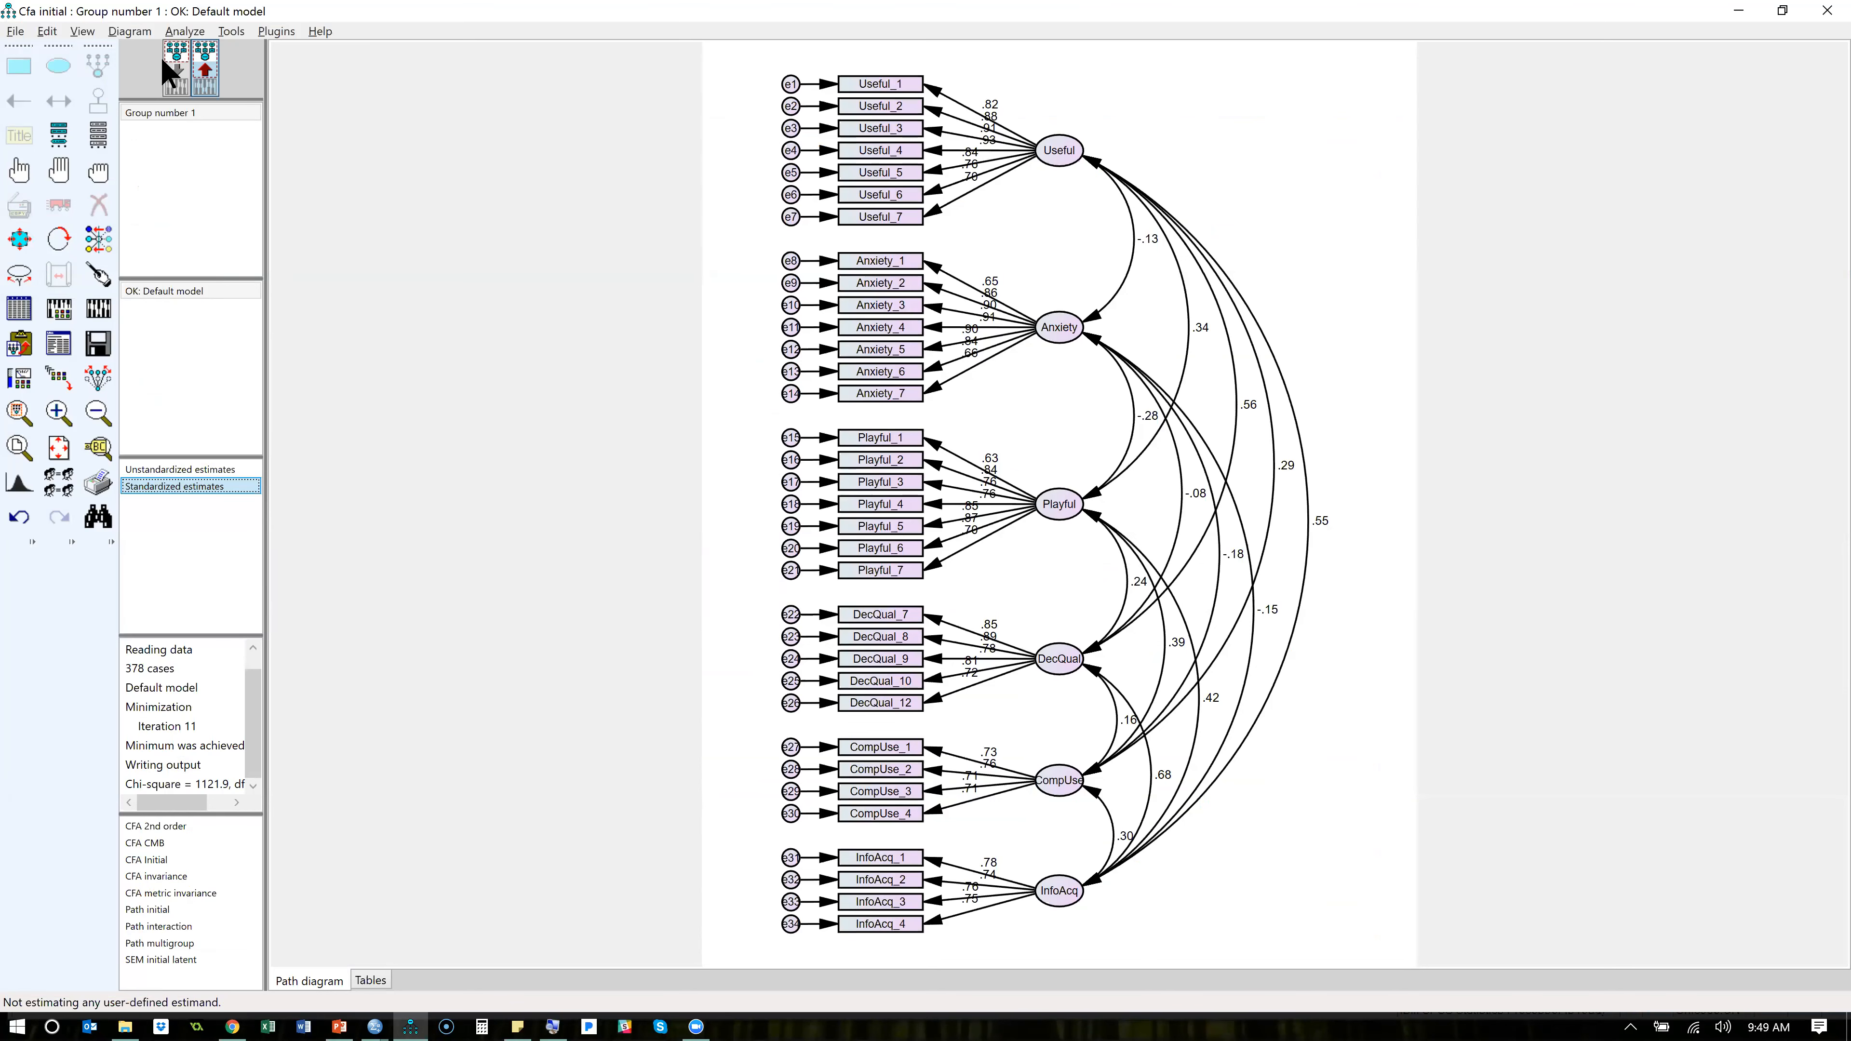
- Erase the Playful_5 indicator and its e19 error term from the input path diagram
left_click(213, 71)
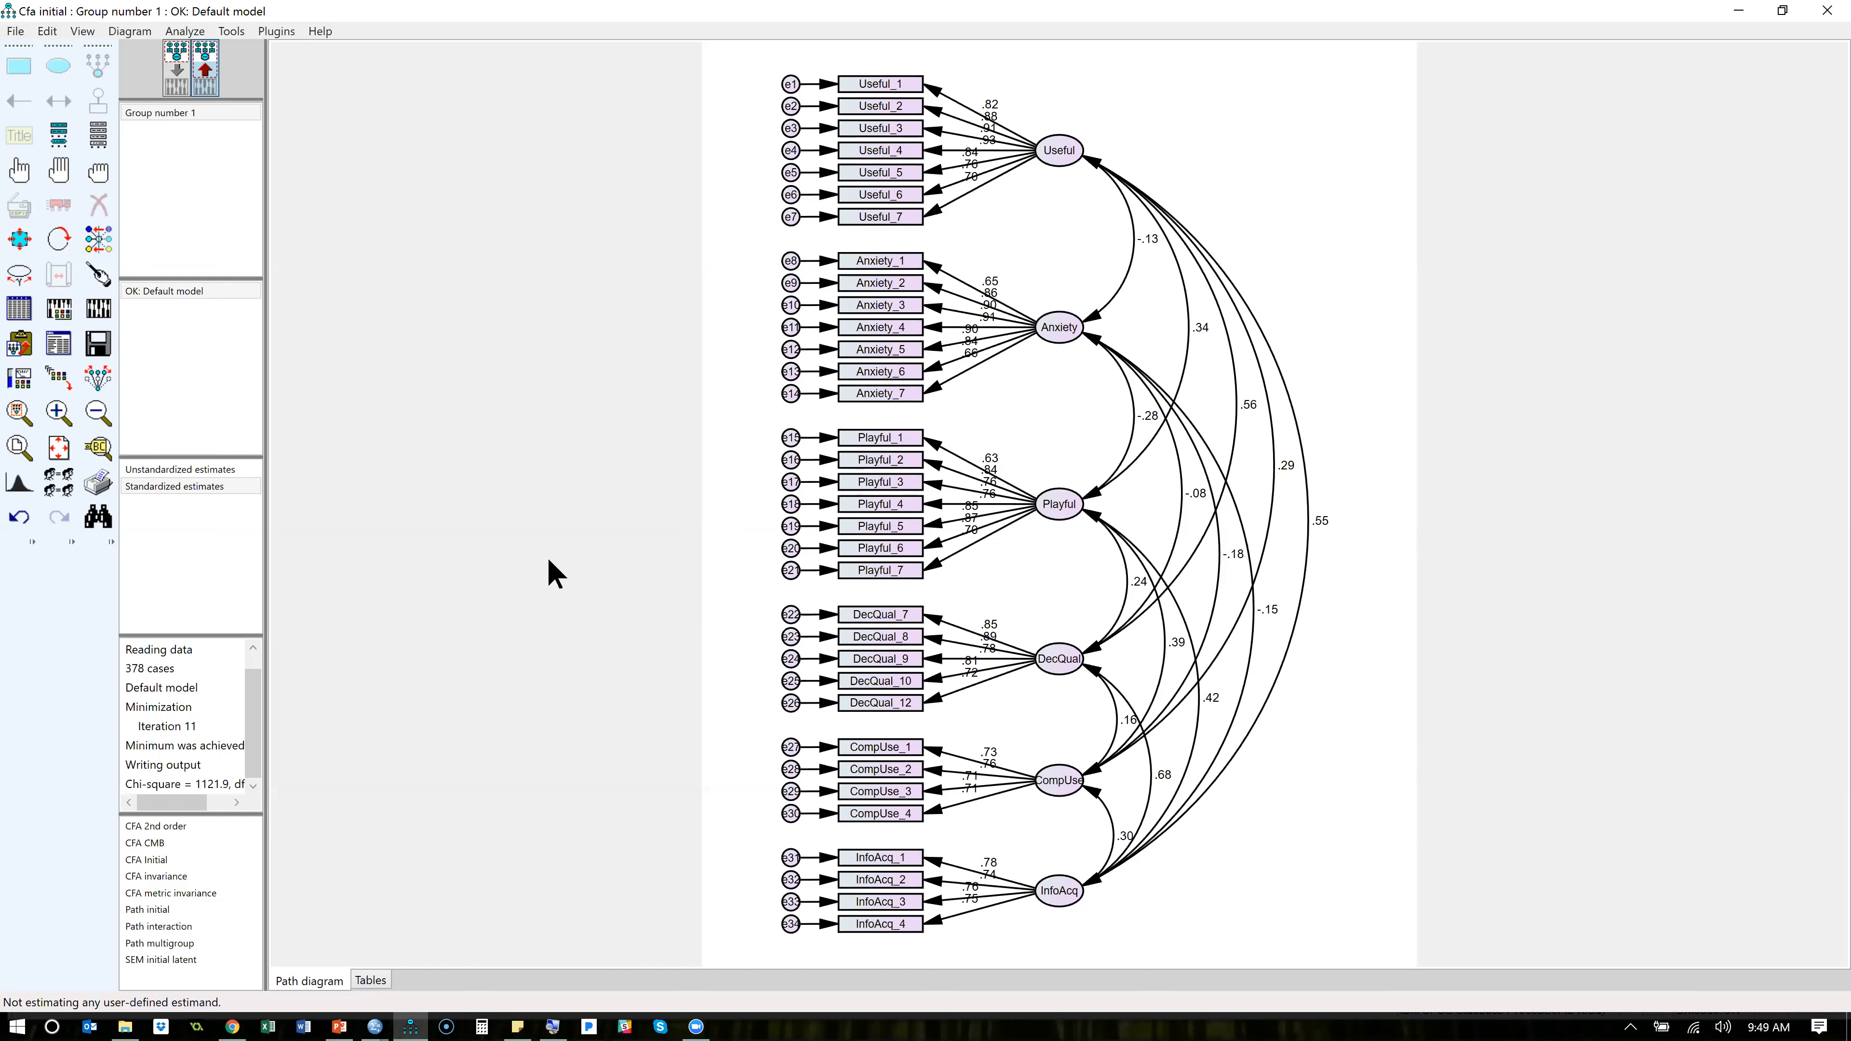
left_click(19, 172)
left_click(182, 82)
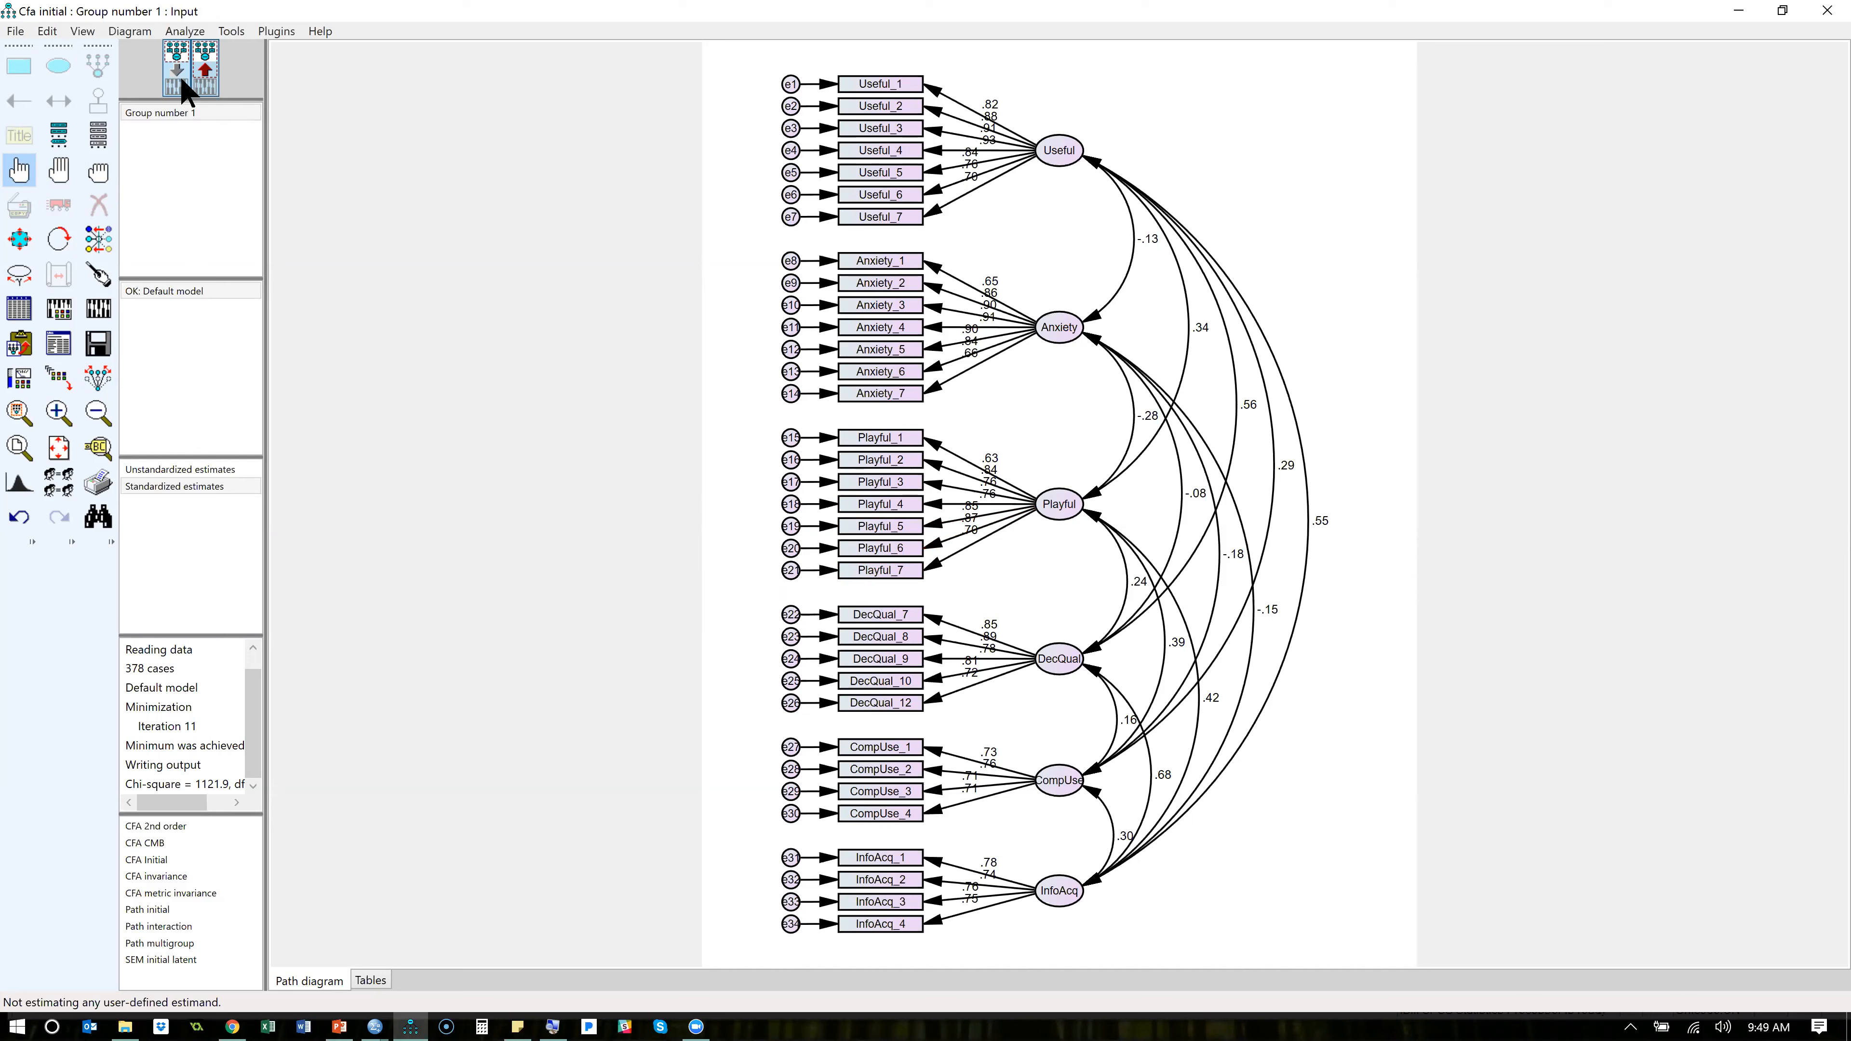
left_click(103, 205)
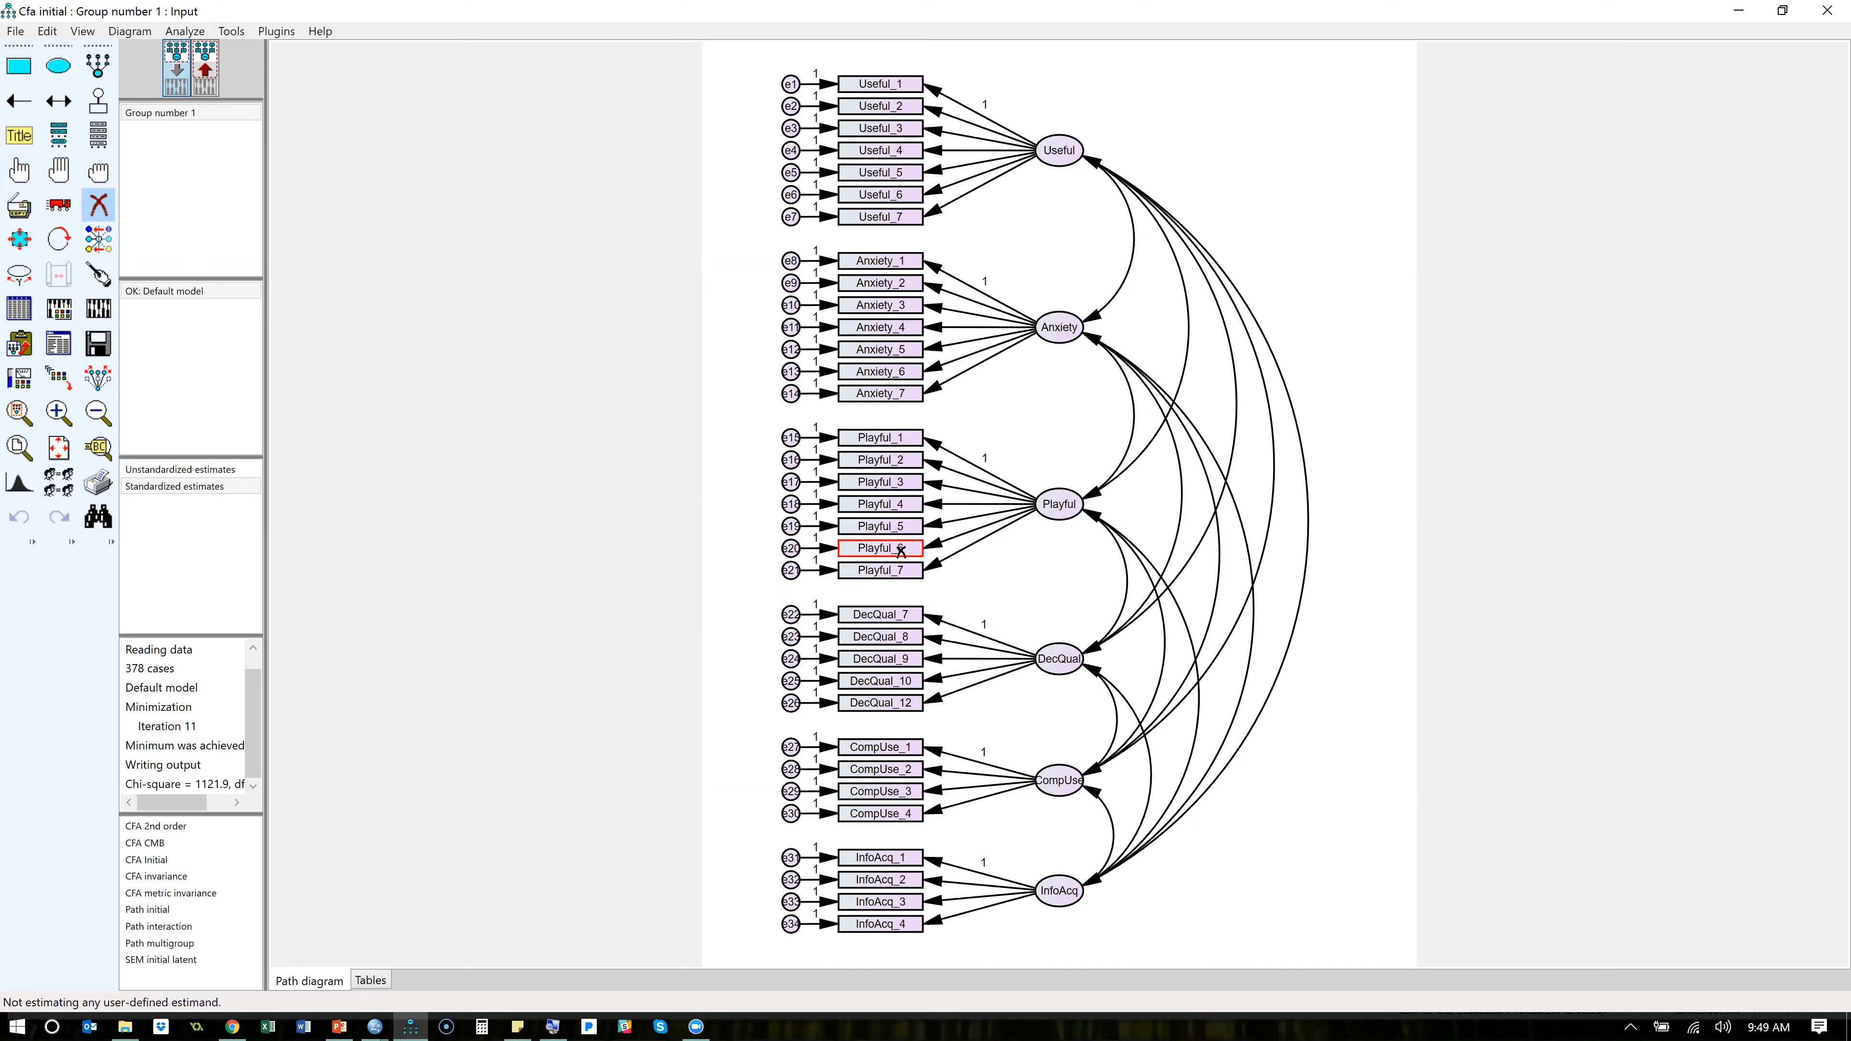
left_click(904, 529)
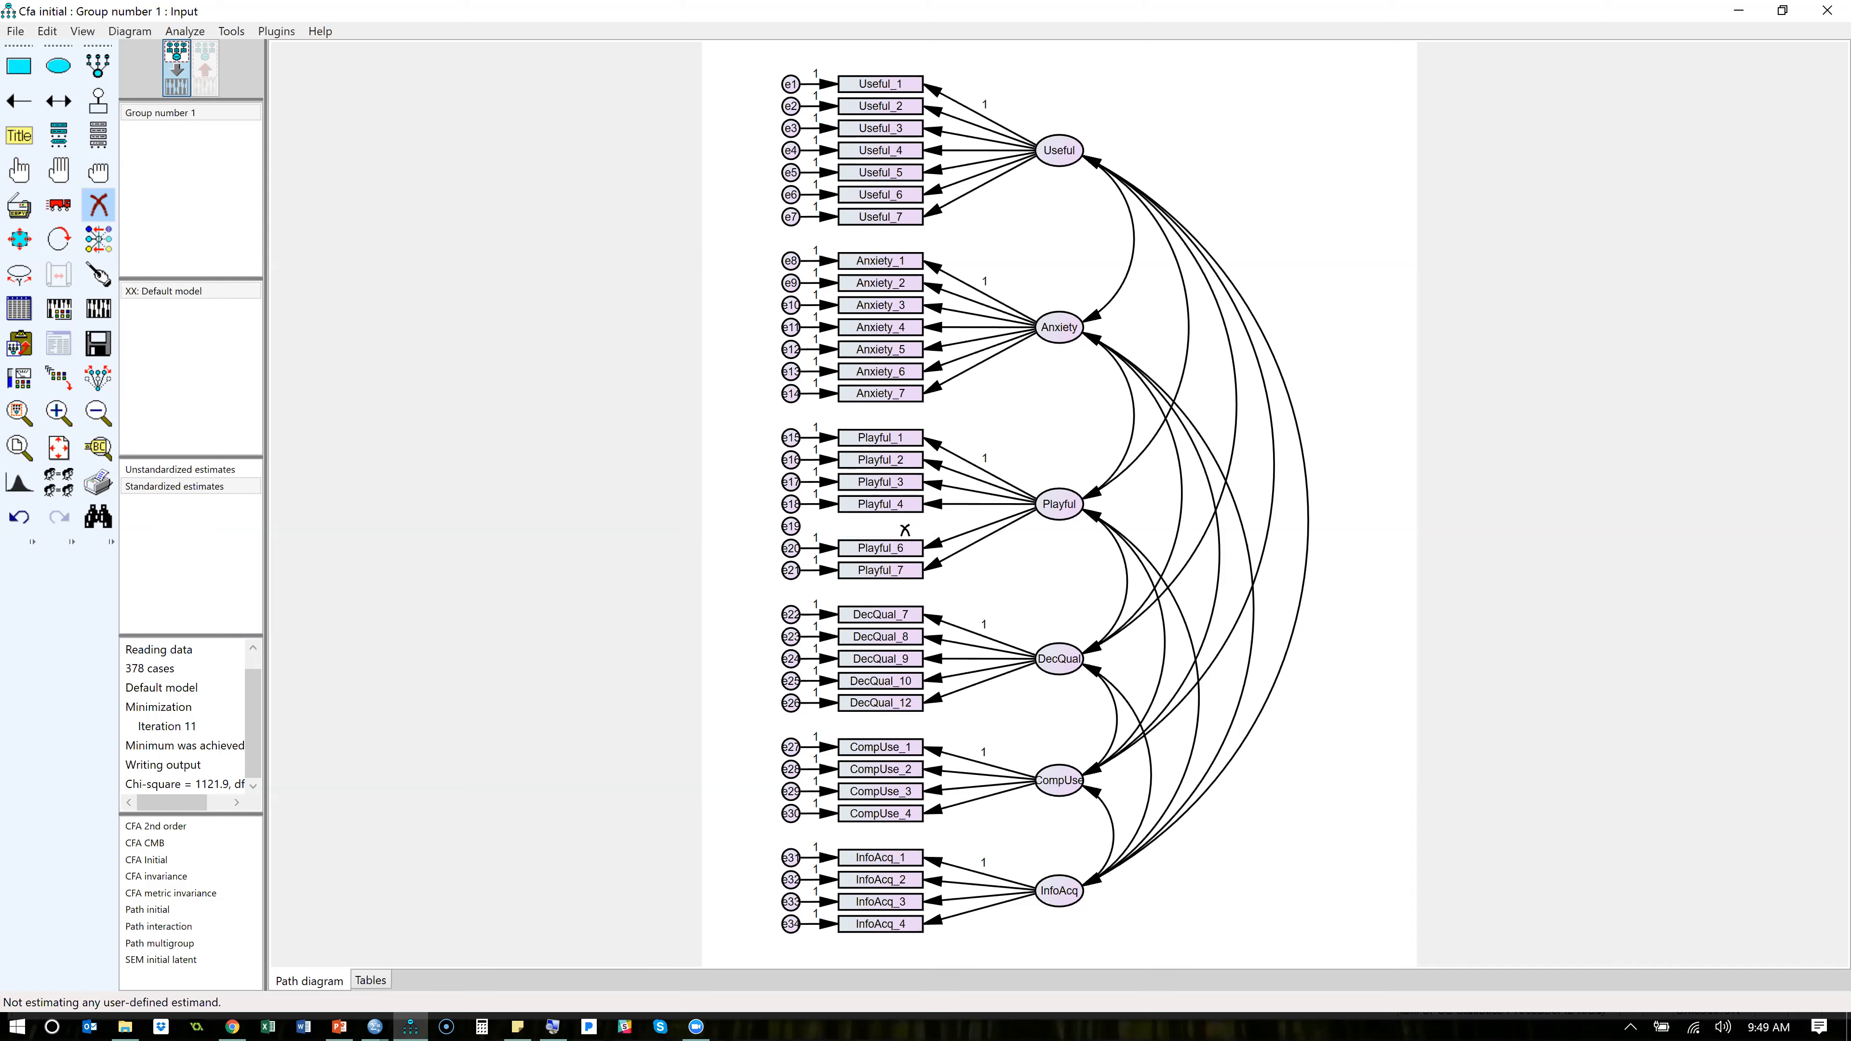
left_click(797, 526)
- Recalculate the estimates for the reduced model and view its text output, putting the output window away when done
left_click(98, 308)
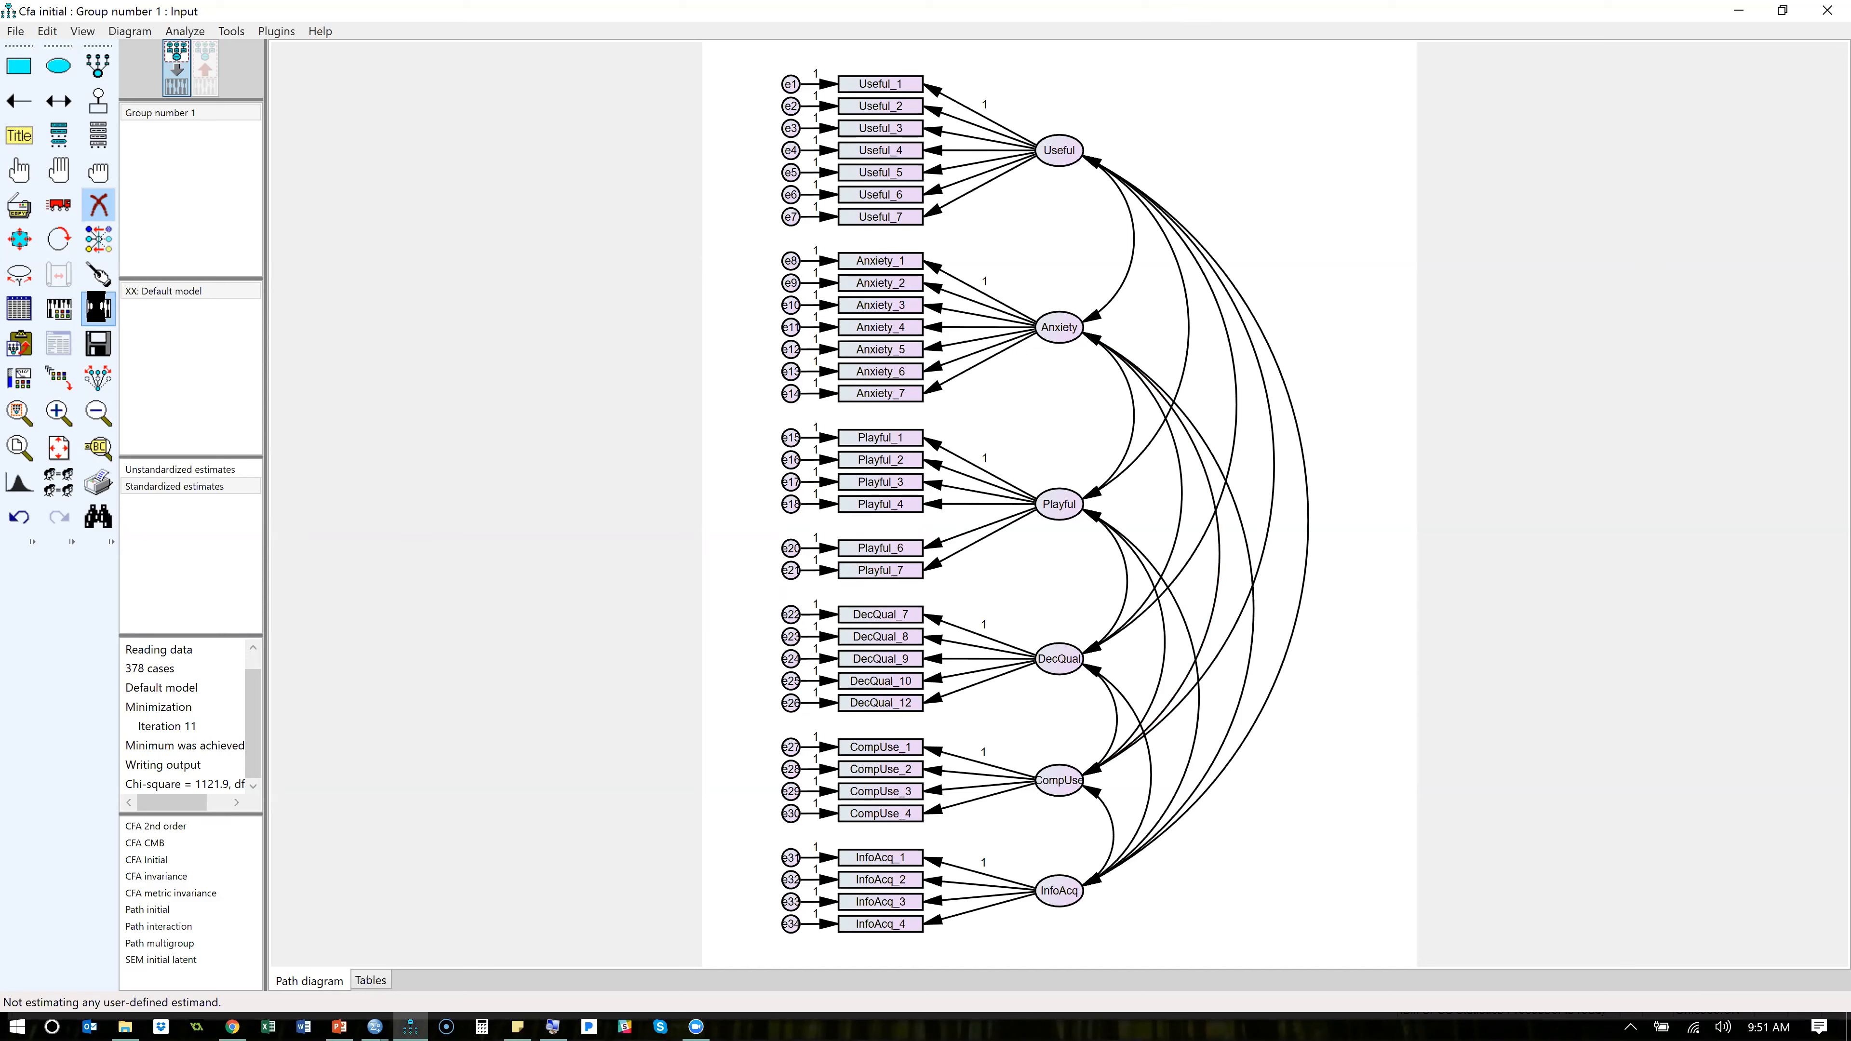
left_click(60, 345)
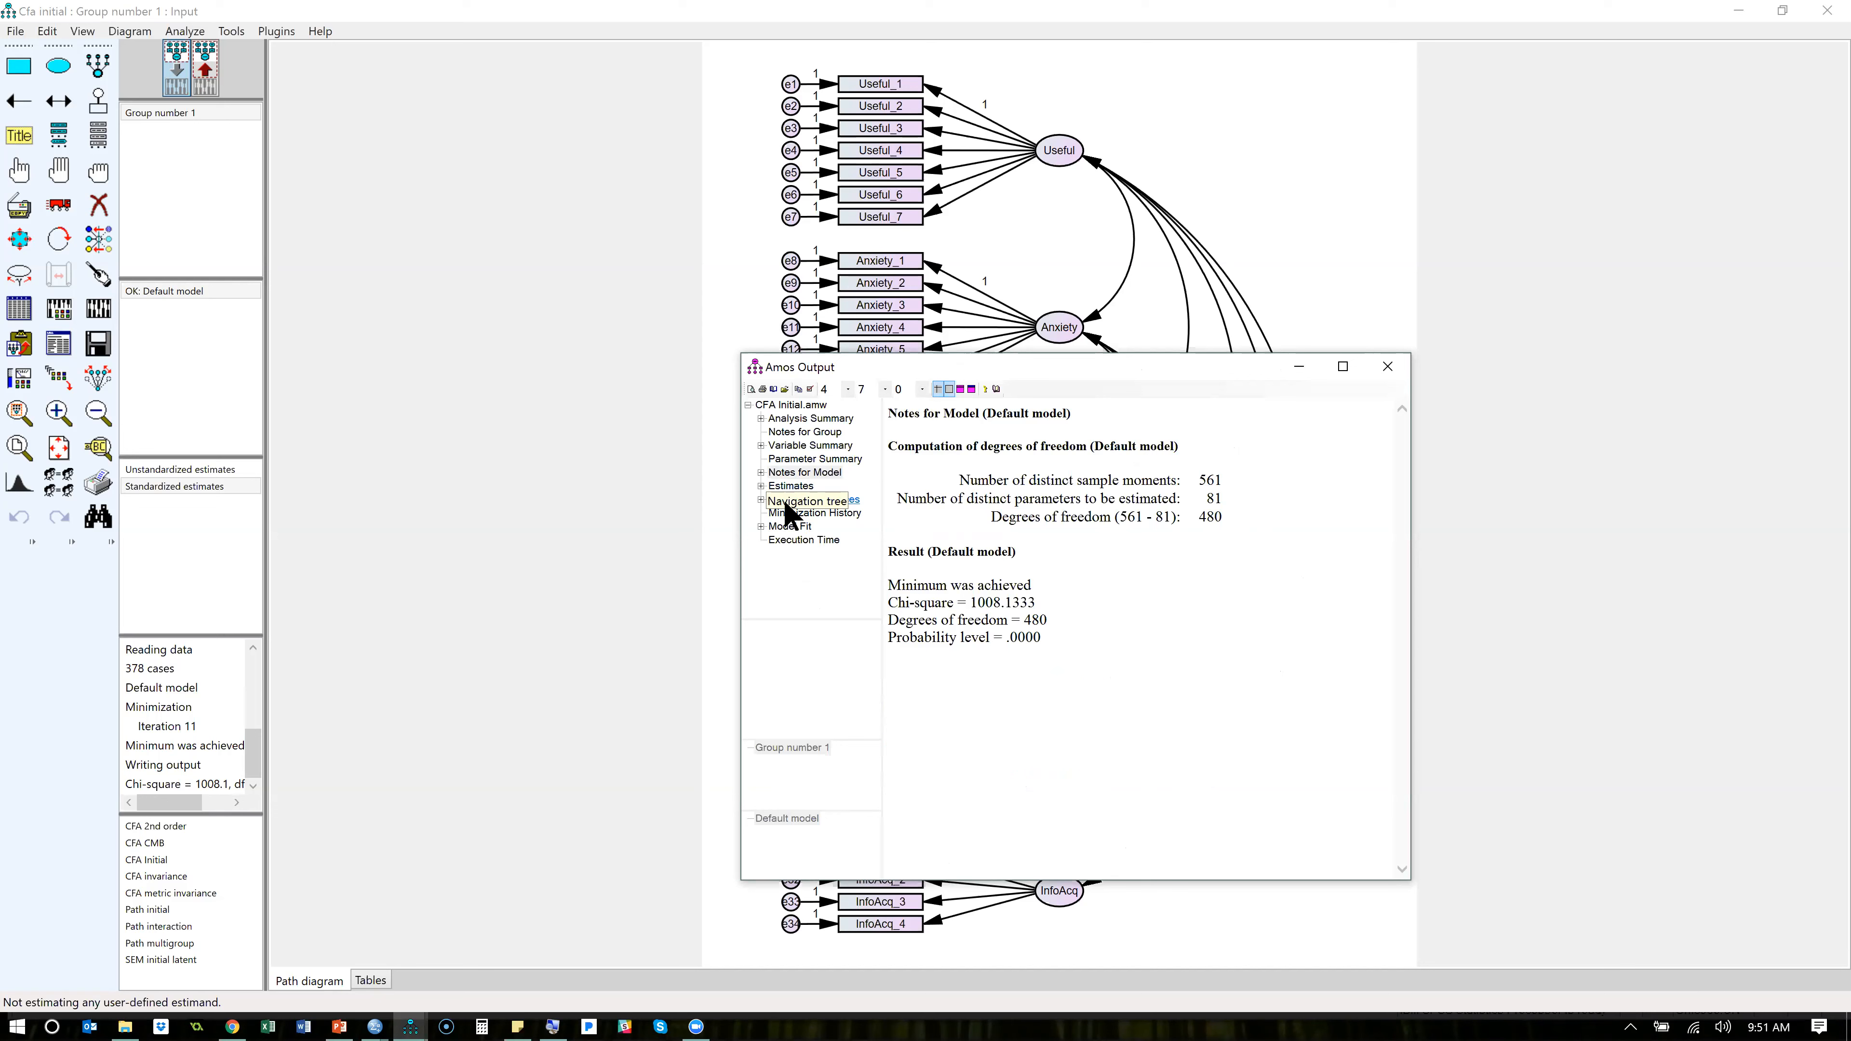
left_click(1305, 370)
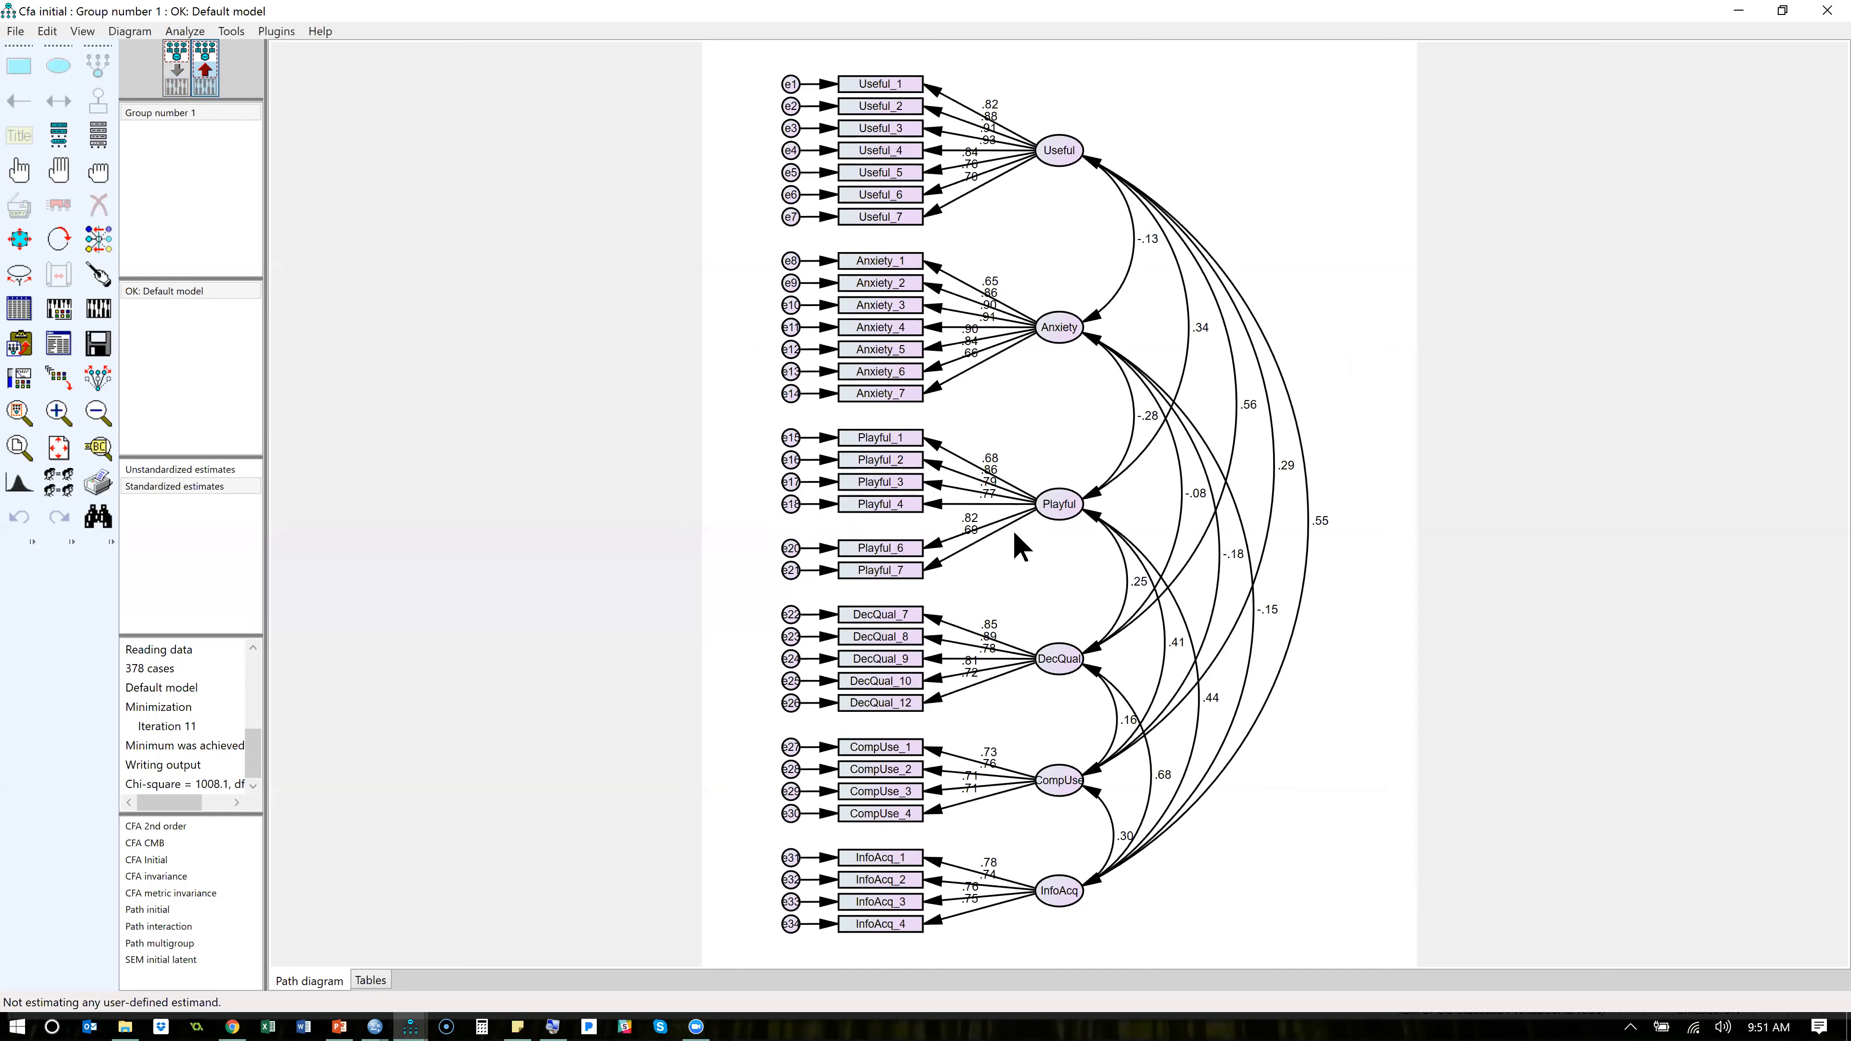
- Compare the unstandardized and standardized estimates on the output path diagram
left_click(210, 468)
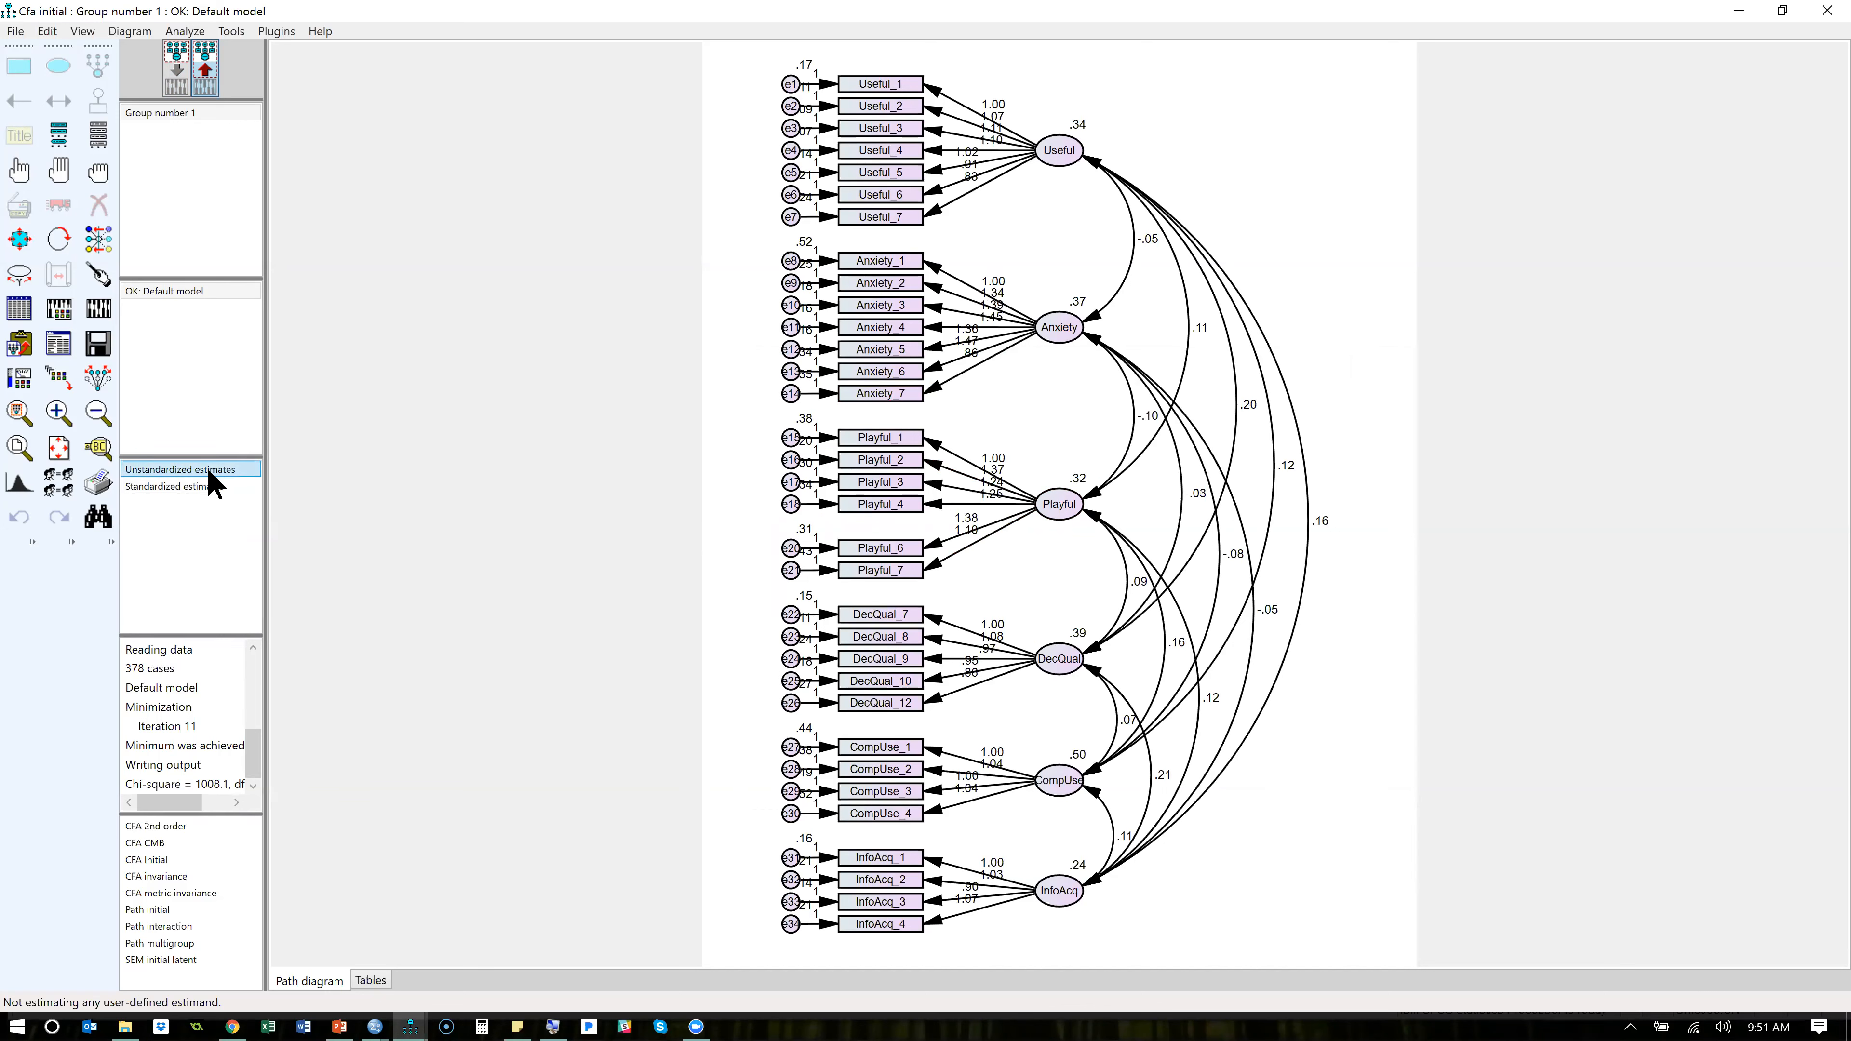
left_click(195, 499)
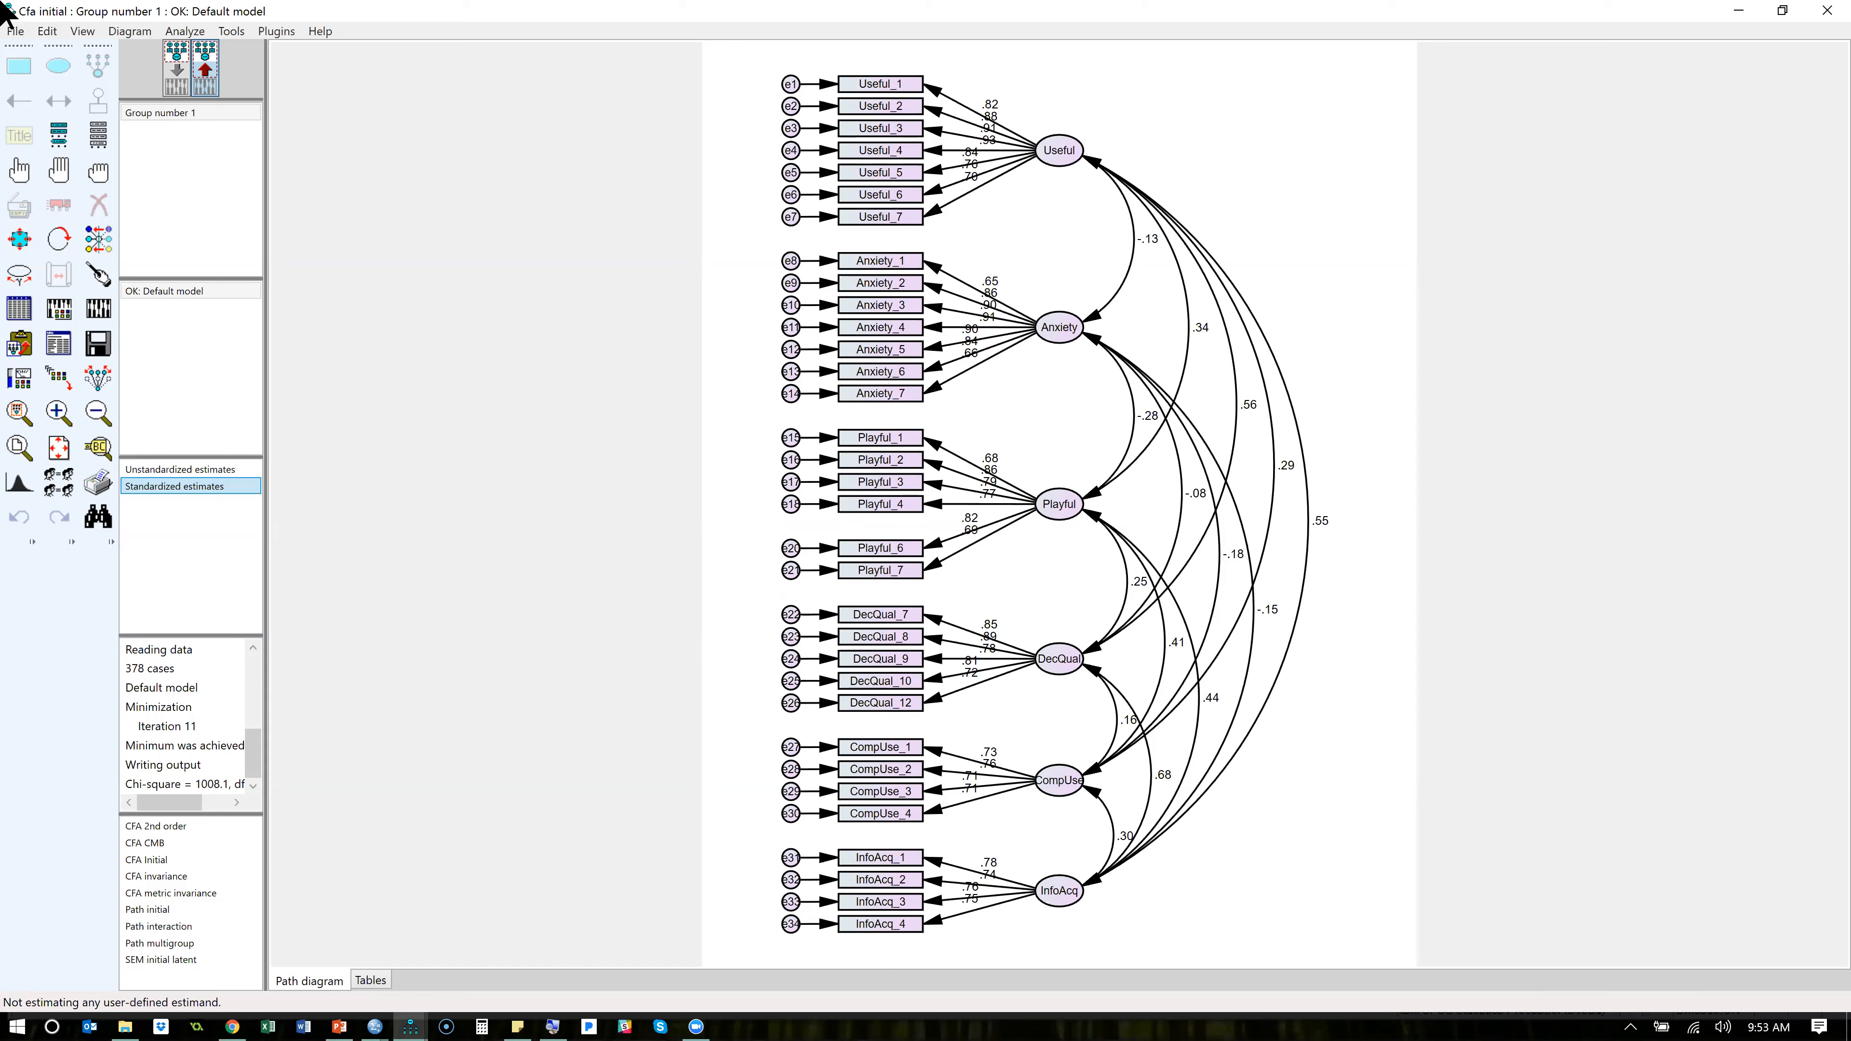
- Try a covariance between the e14 and e12 error terms in the input diagram, and undo it
left_click(181, 58)
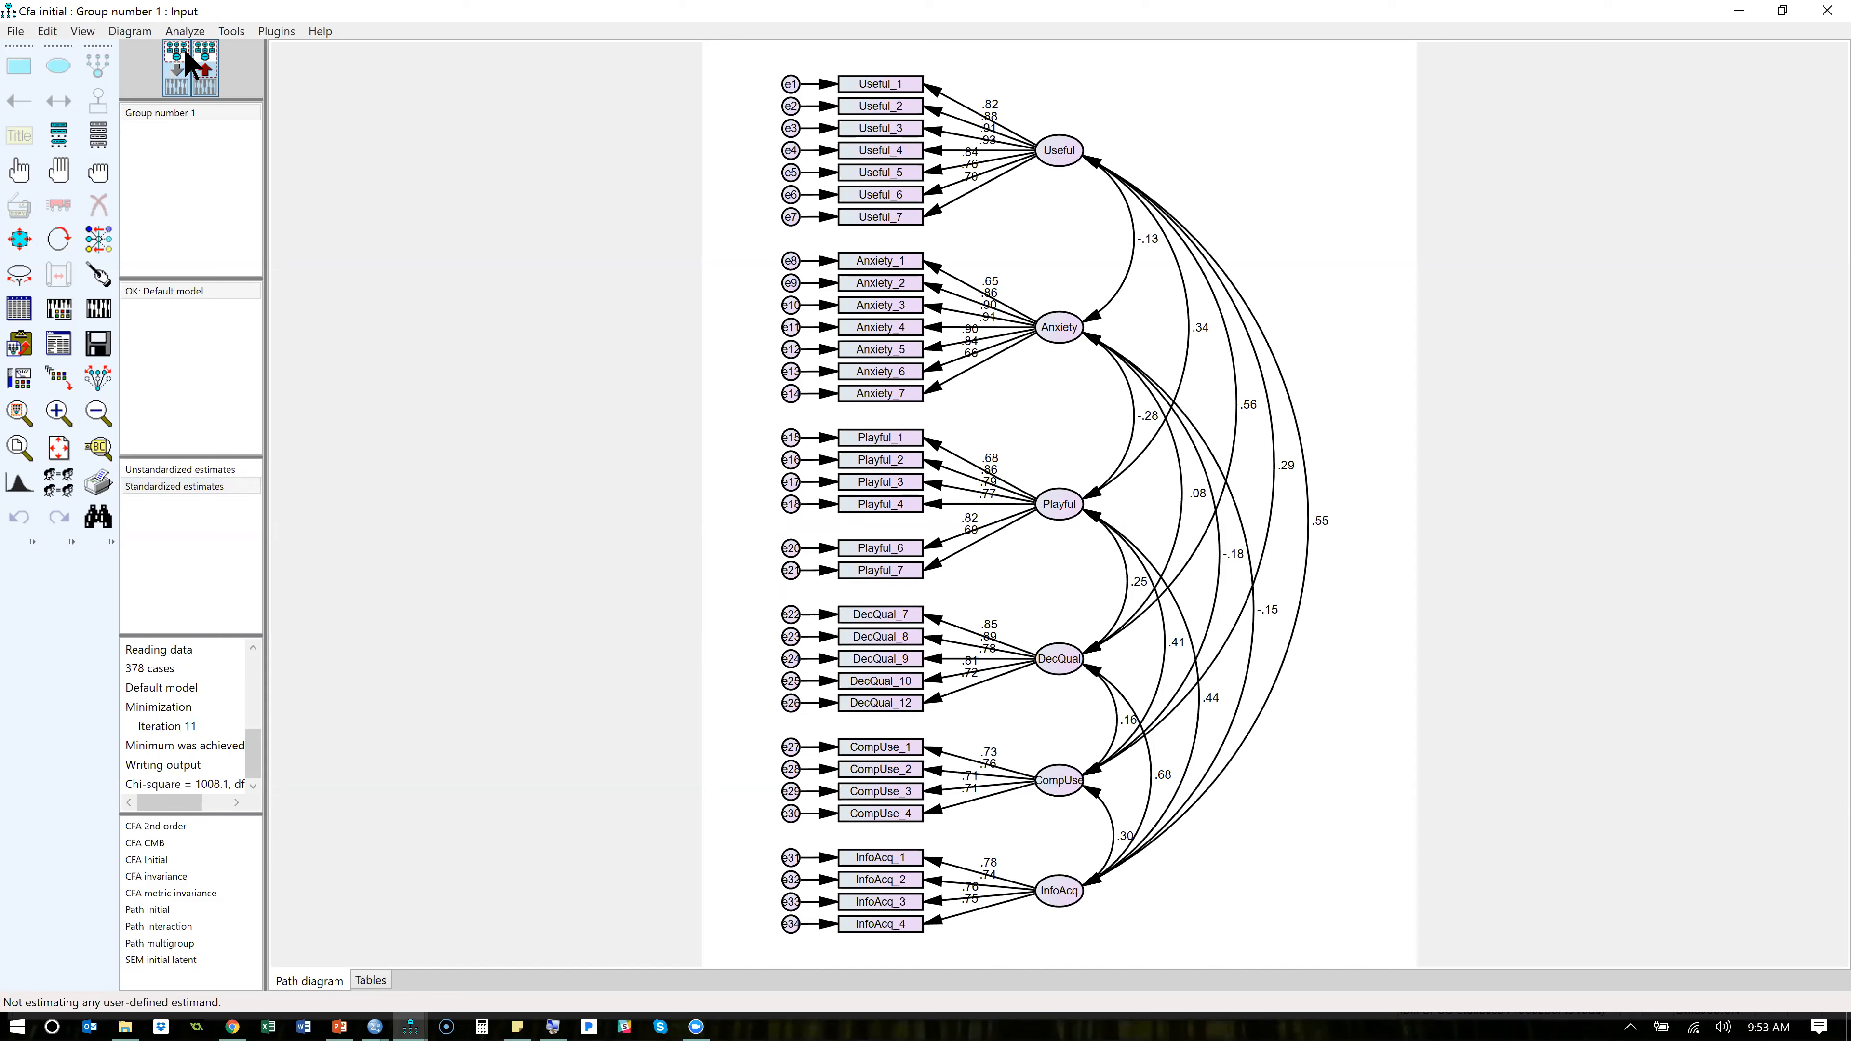
left_click(60, 100)
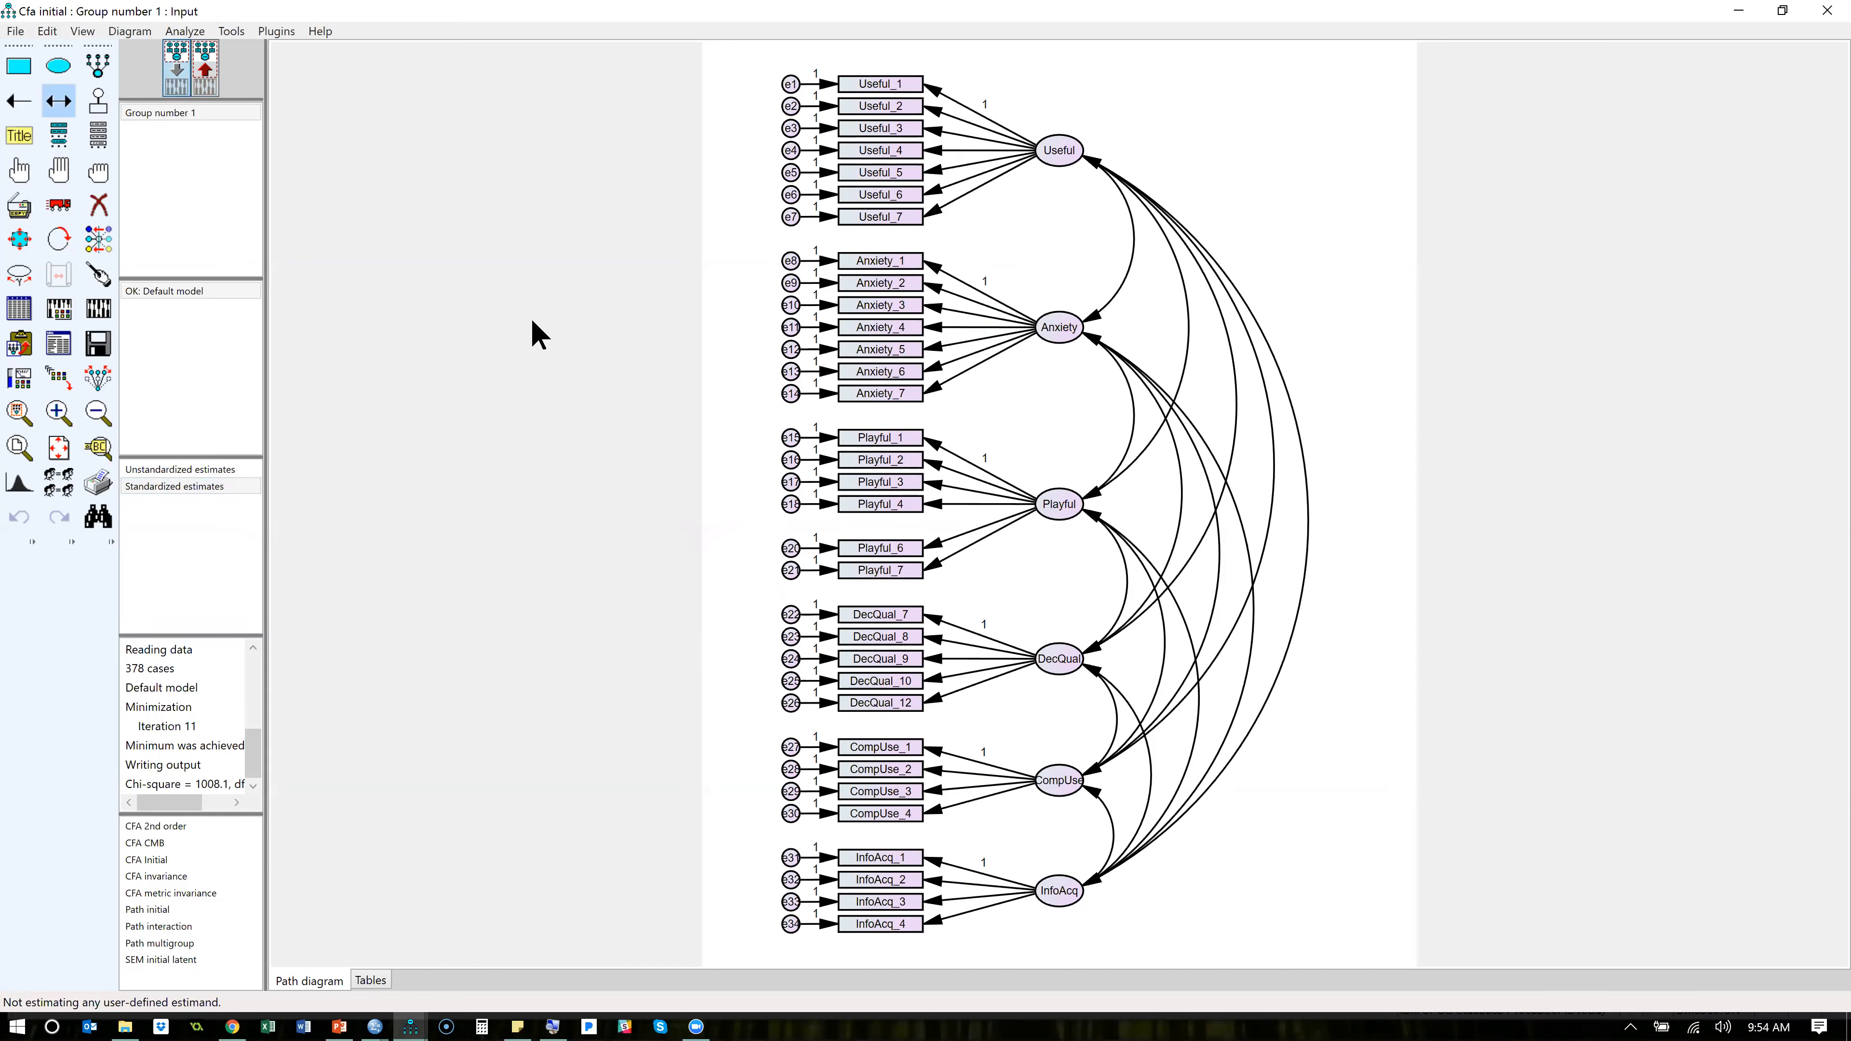
left_click_drag(787, 392, 790, 350)
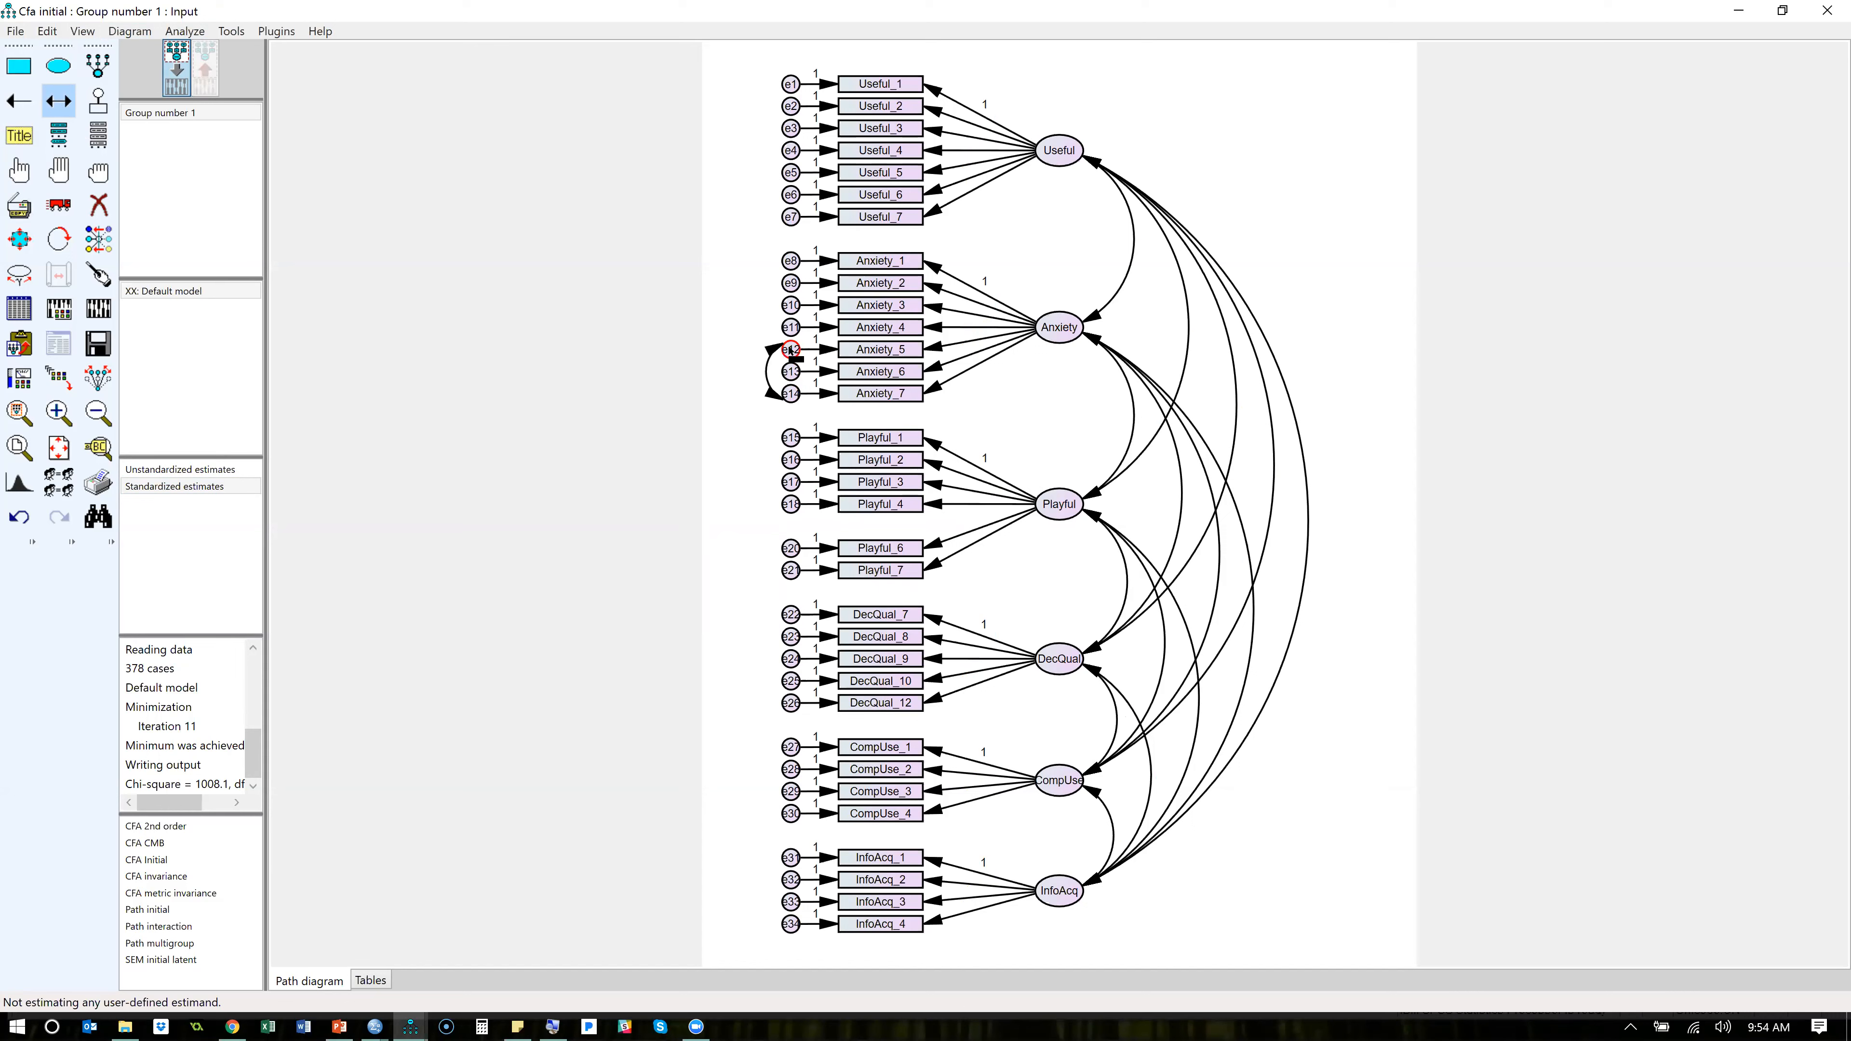
key("ctrl+z")
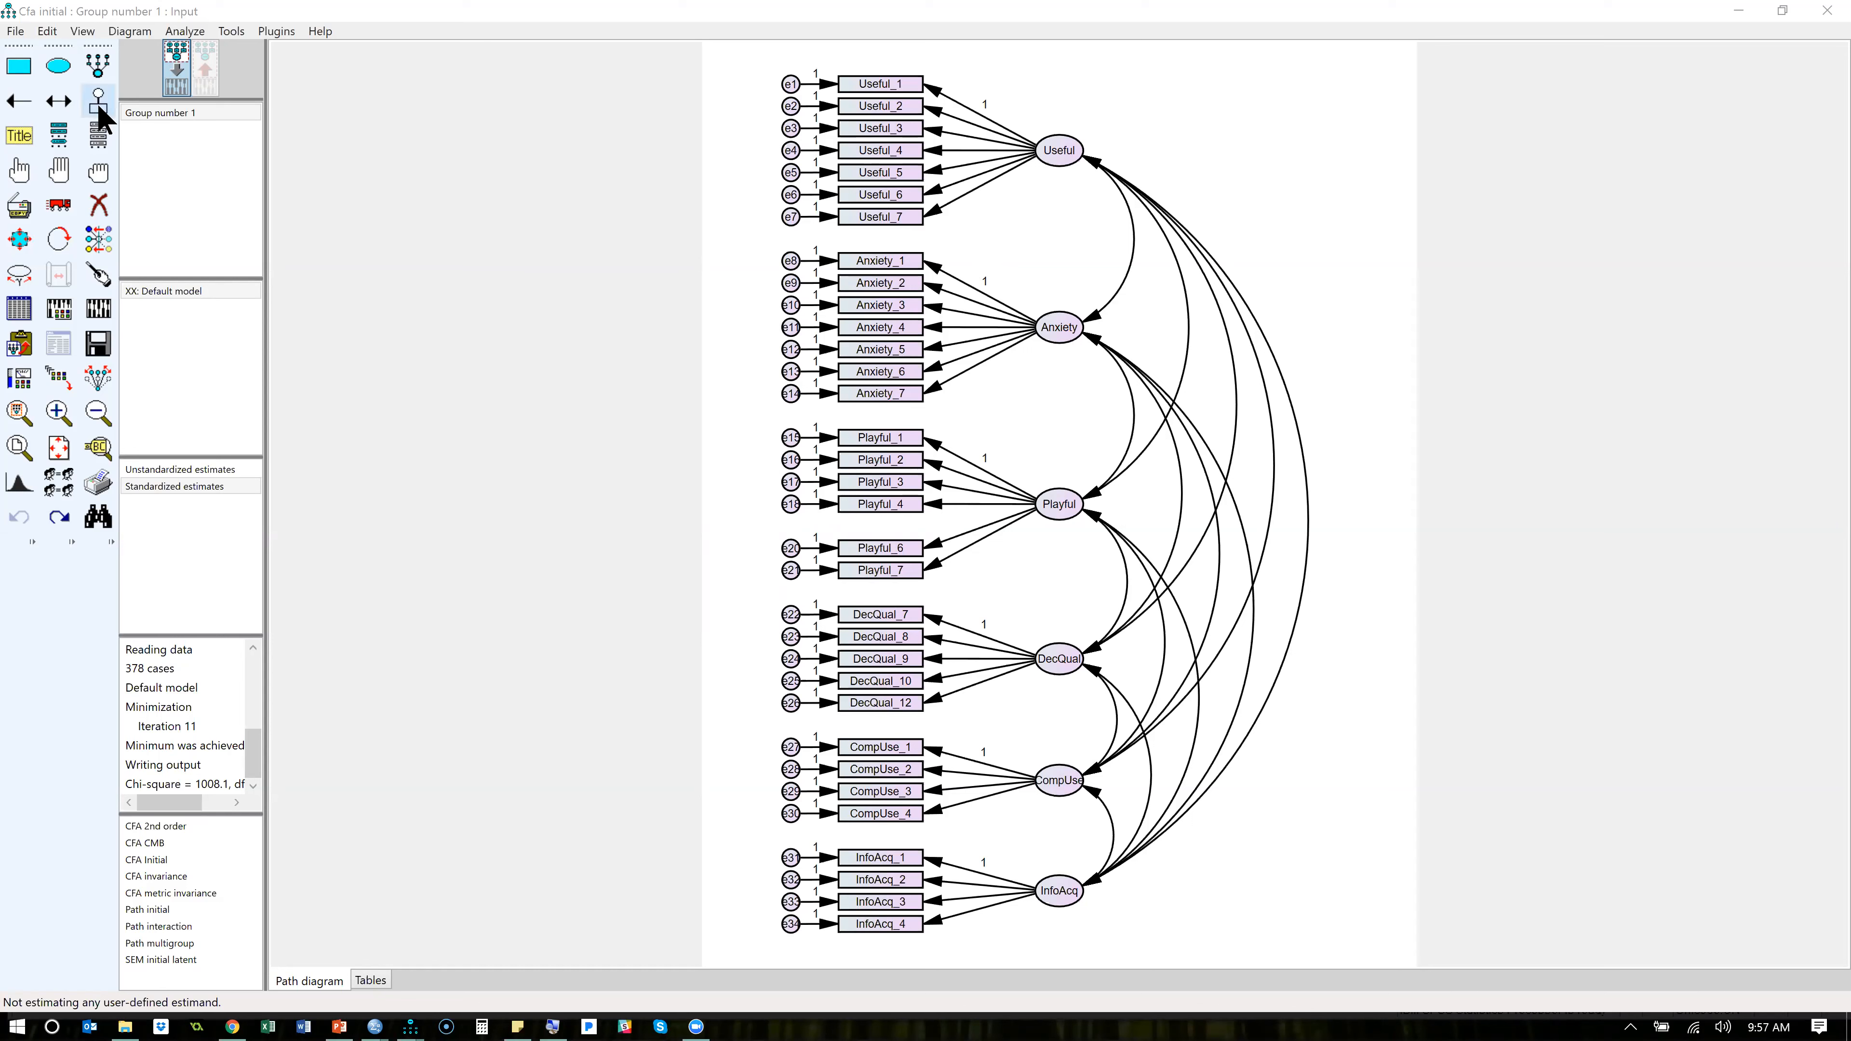
- Recalculate the model without the error covariance and check the Notes for Model output, closing it when done
left_click(98, 308)
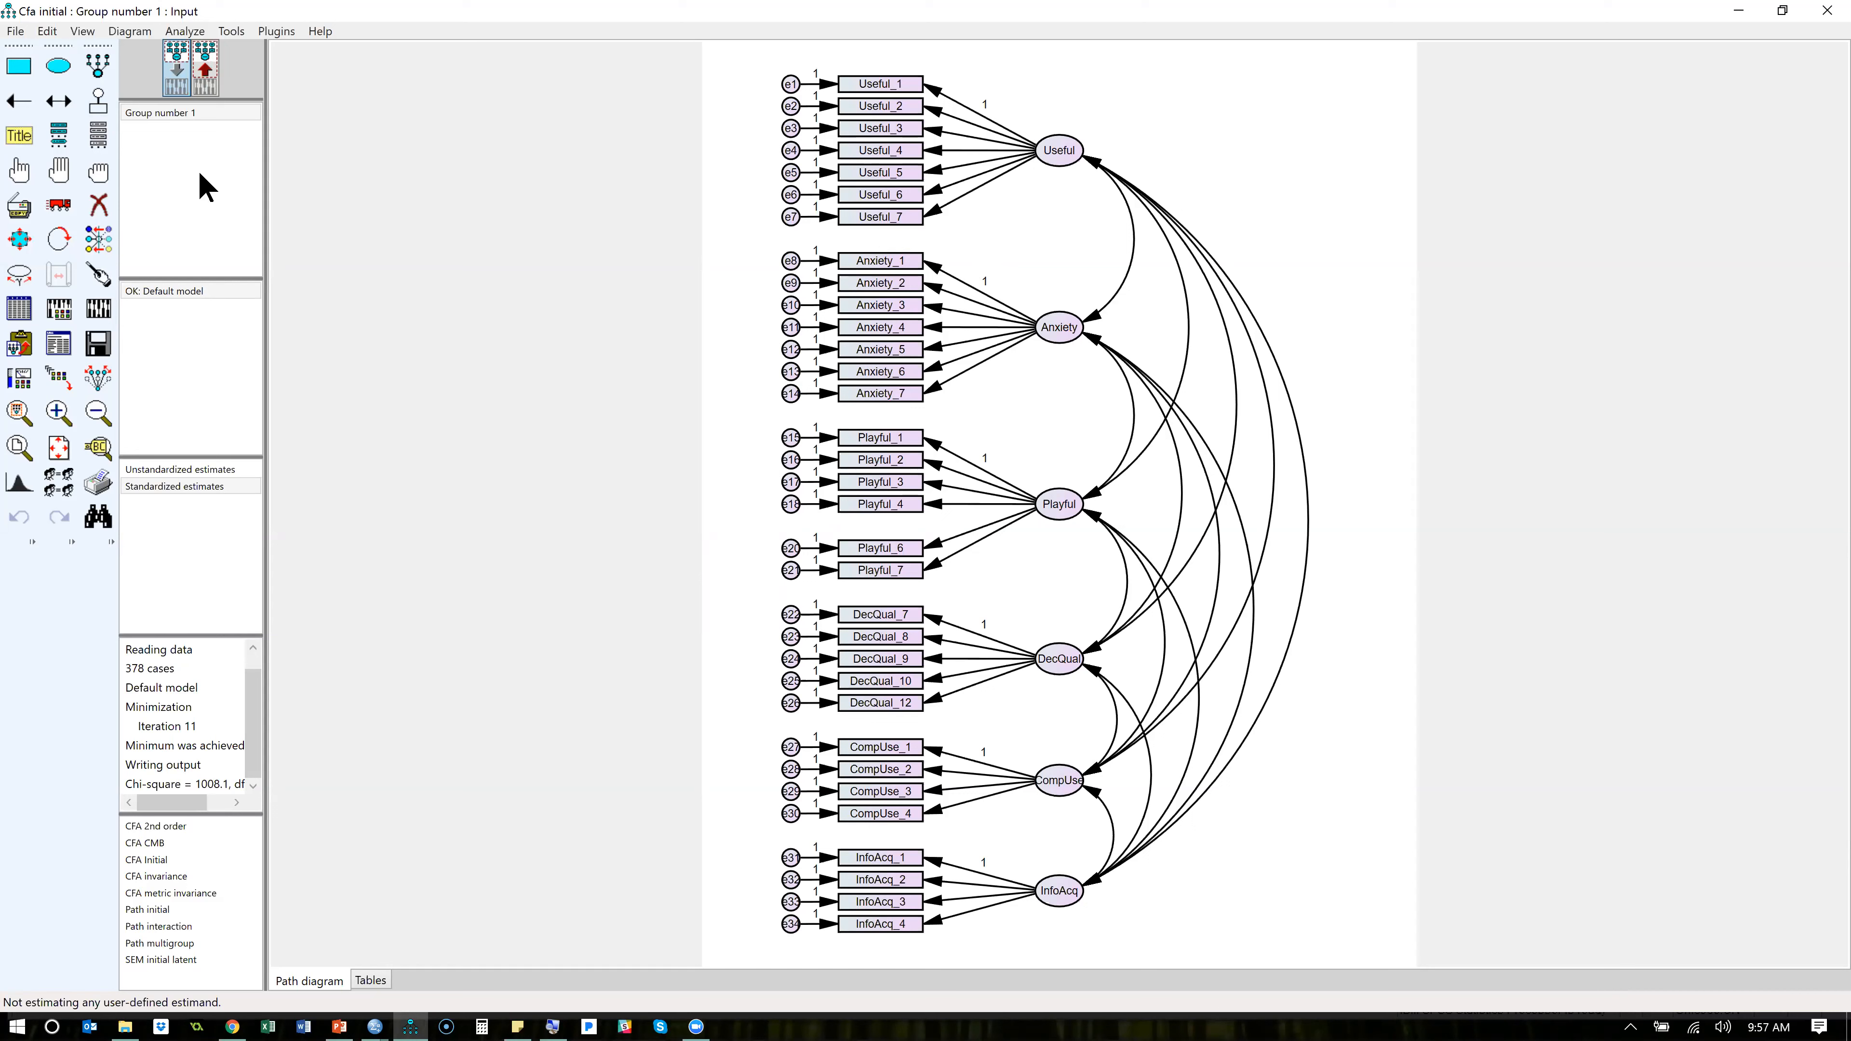
left_click(58, 358)
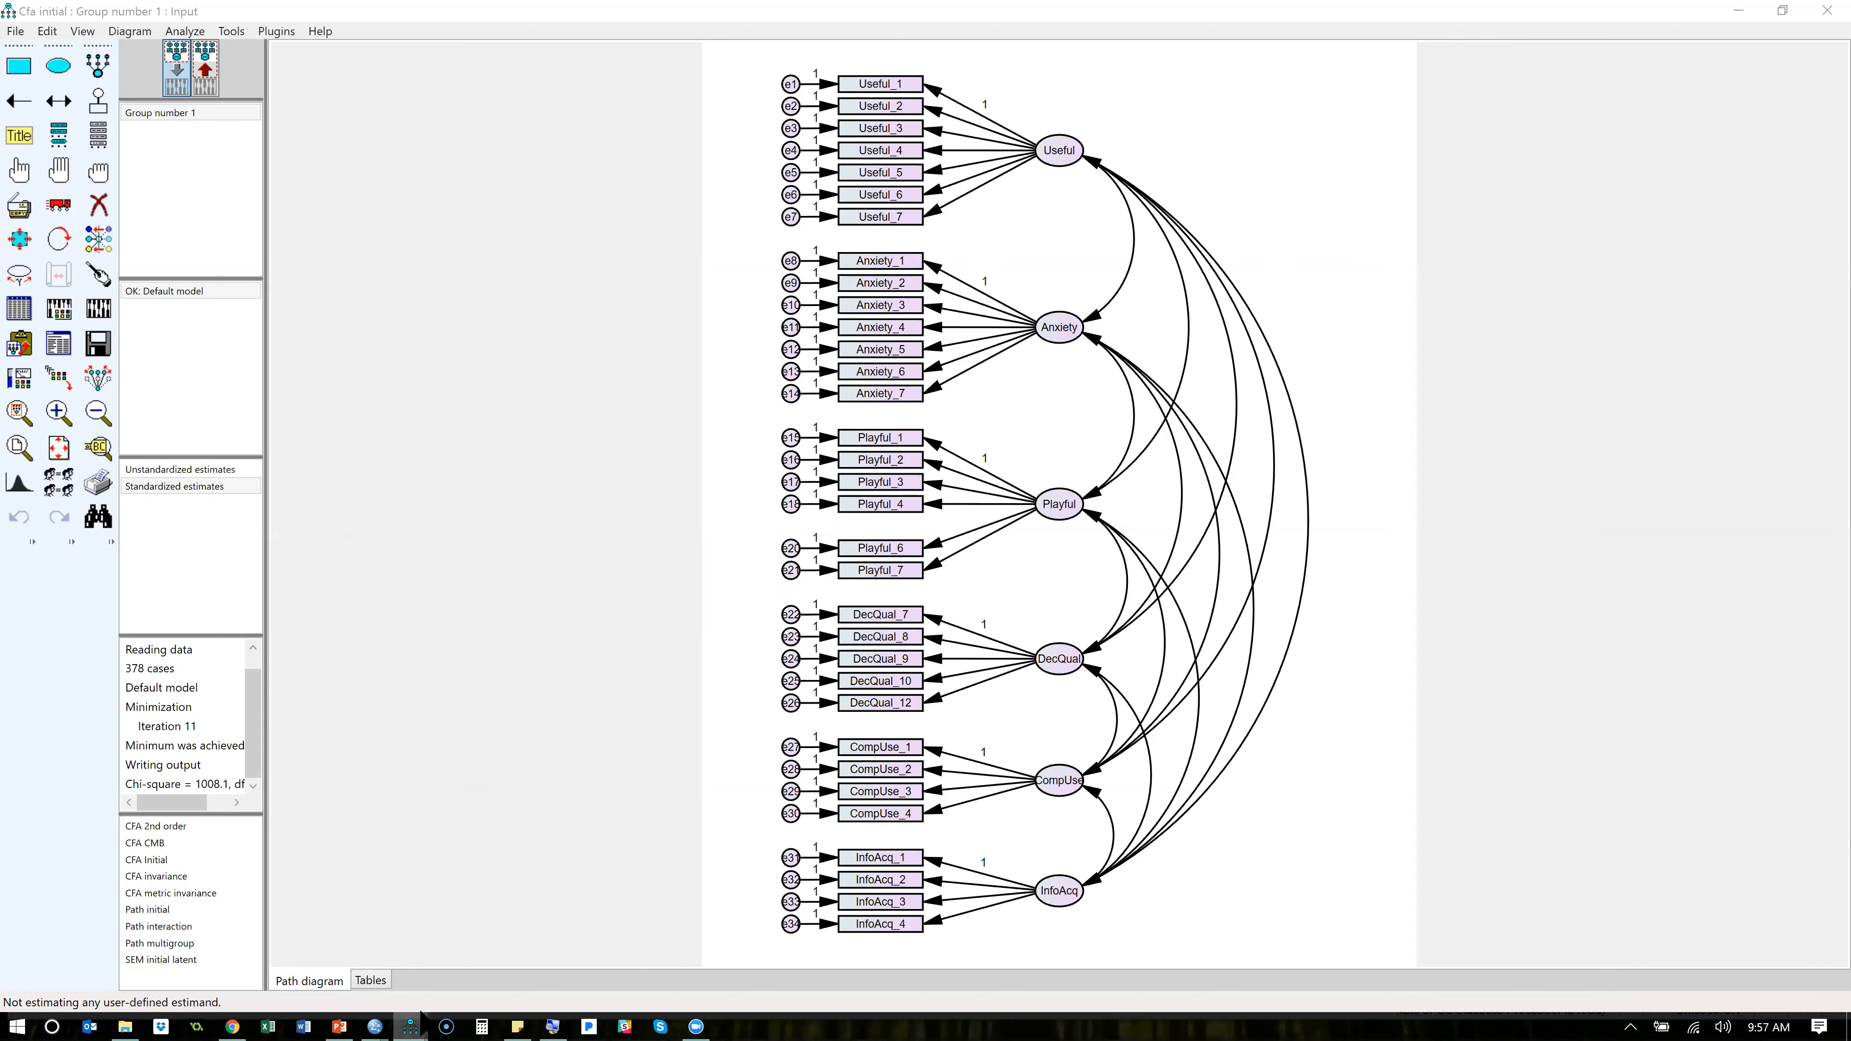
left_click(514, 961)
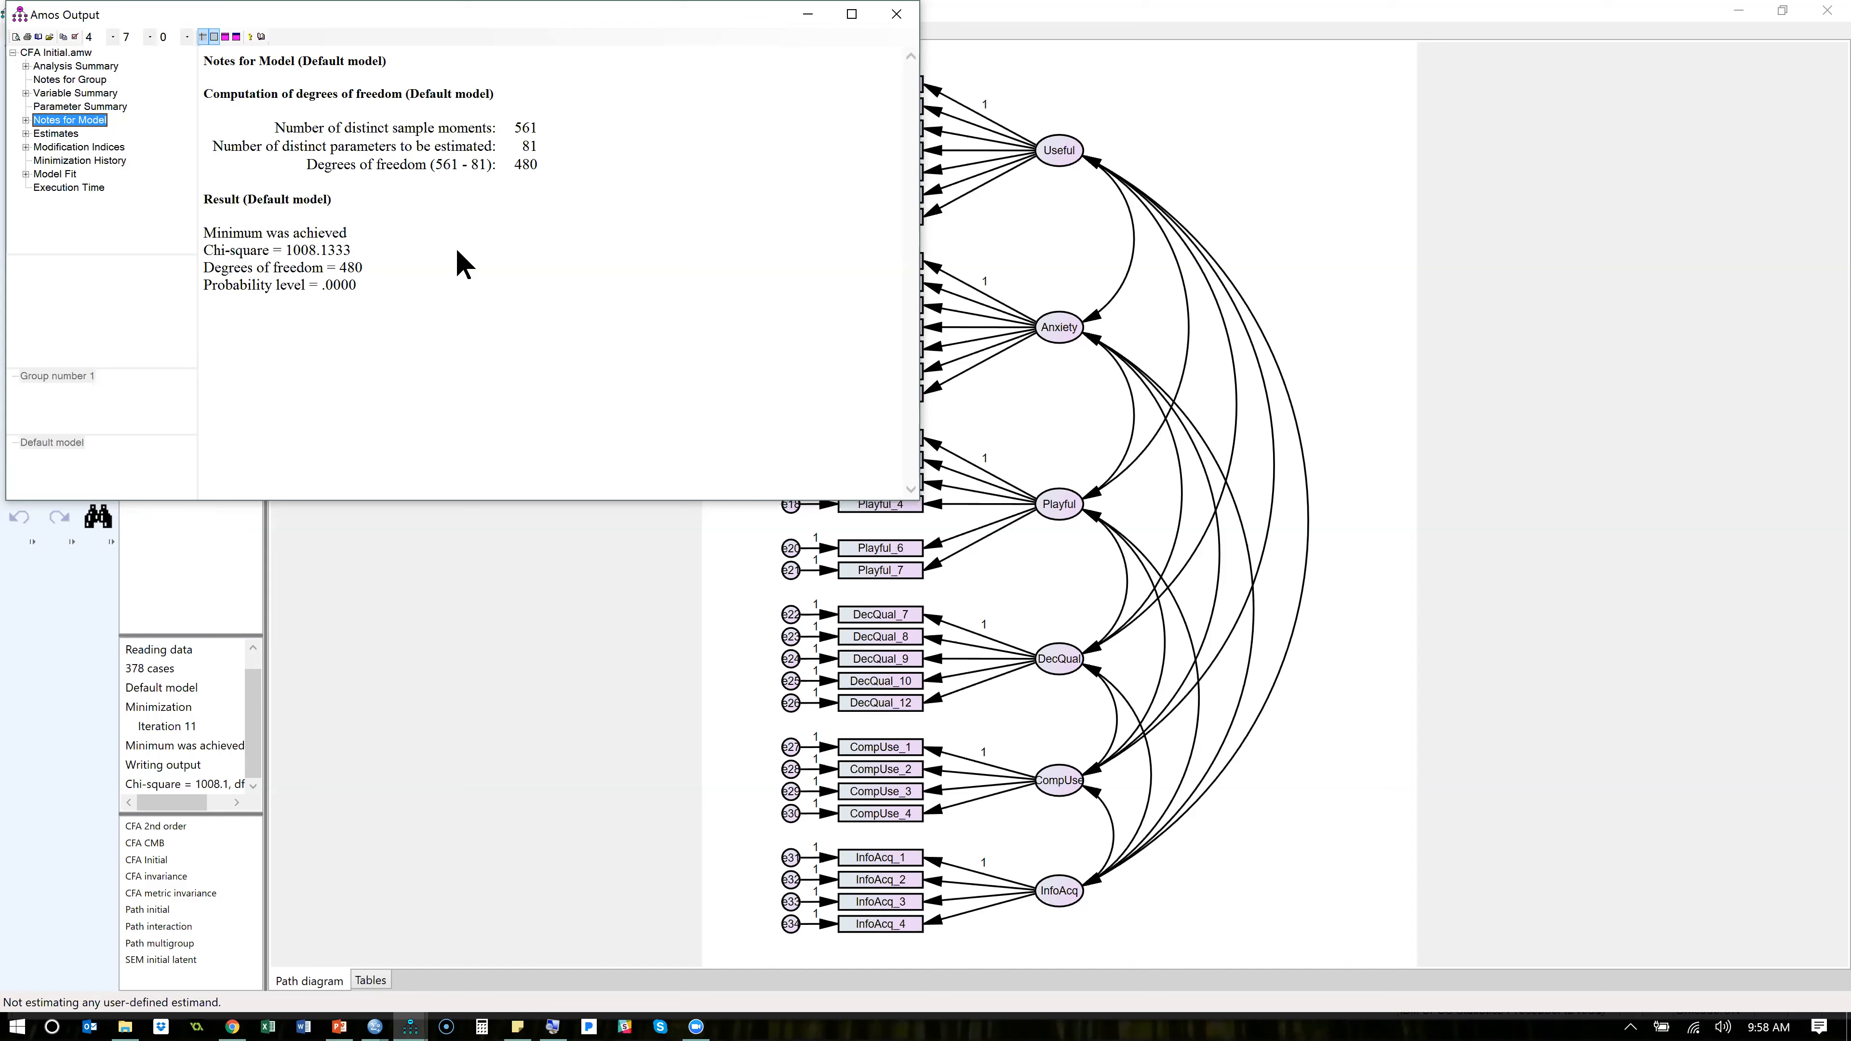
left_click_drag(657, 19, 798, 187)
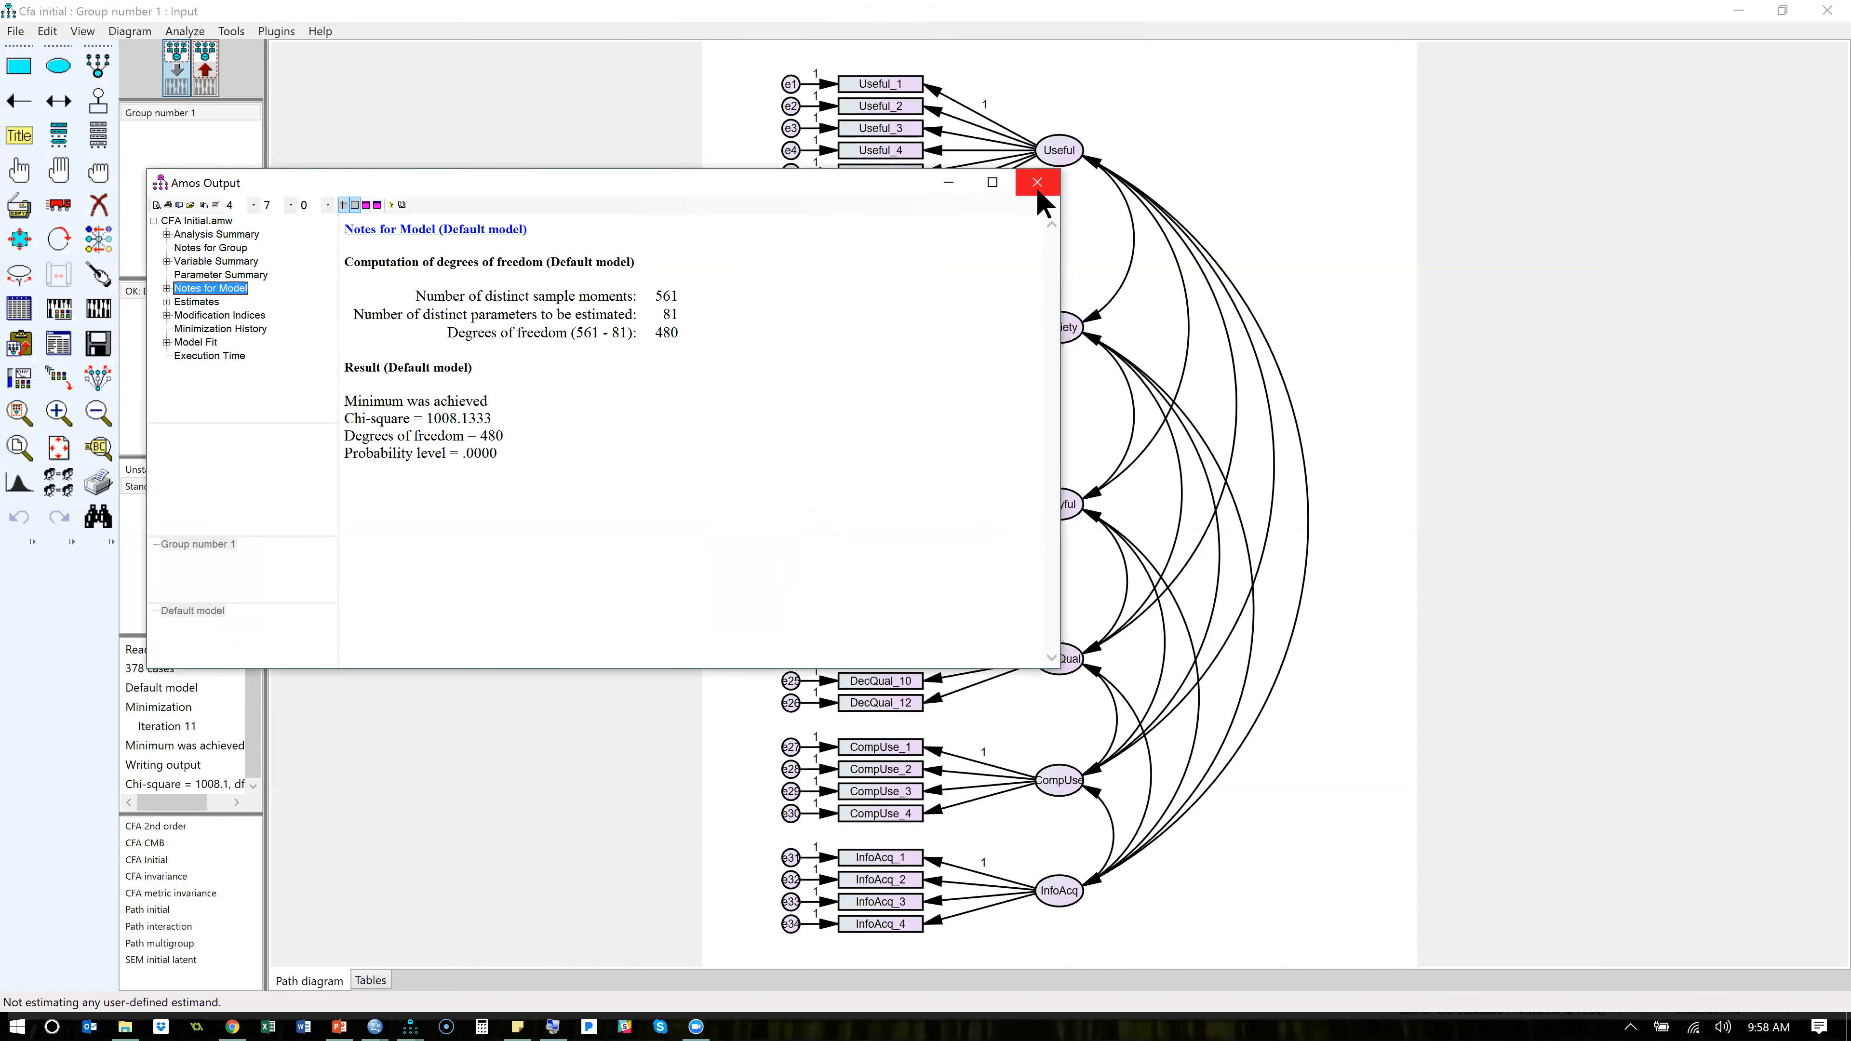
left_click(1037, 183)
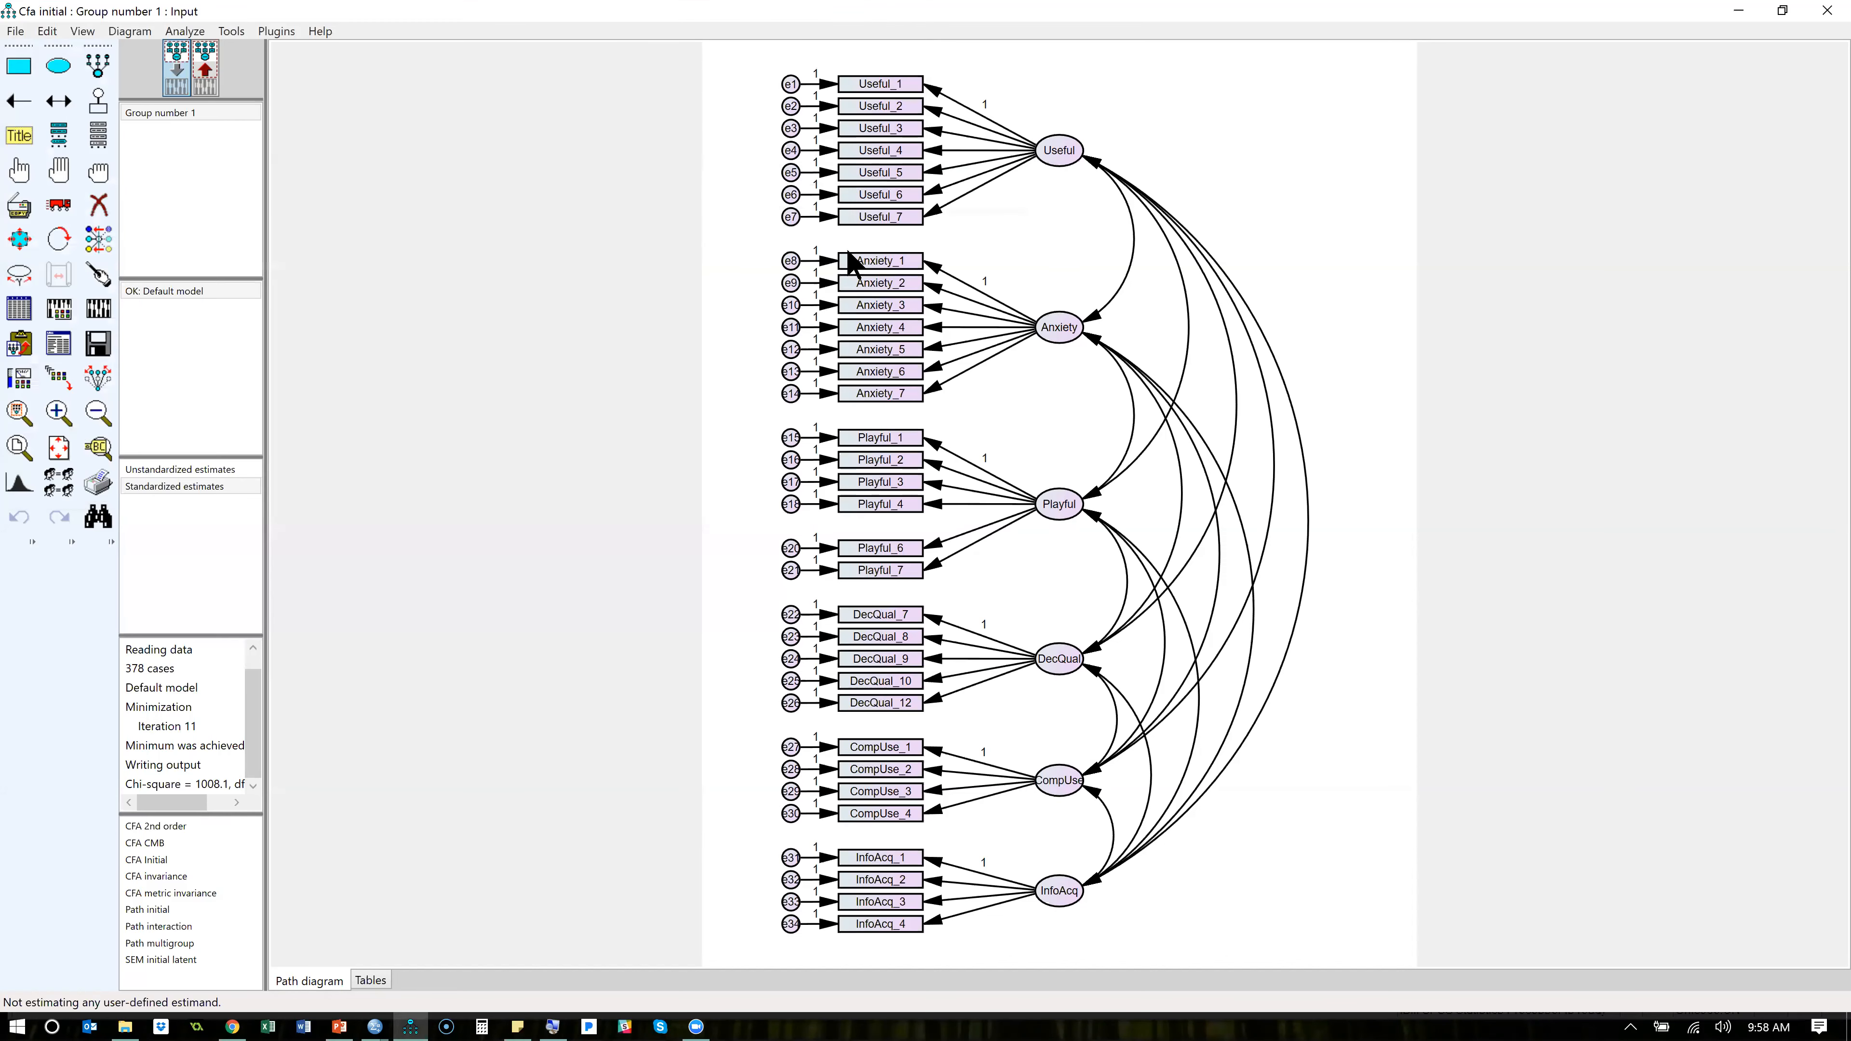
- Constrain the variance of the e12 error term to .05 and recalculate the estimates
double_click(795, 353)
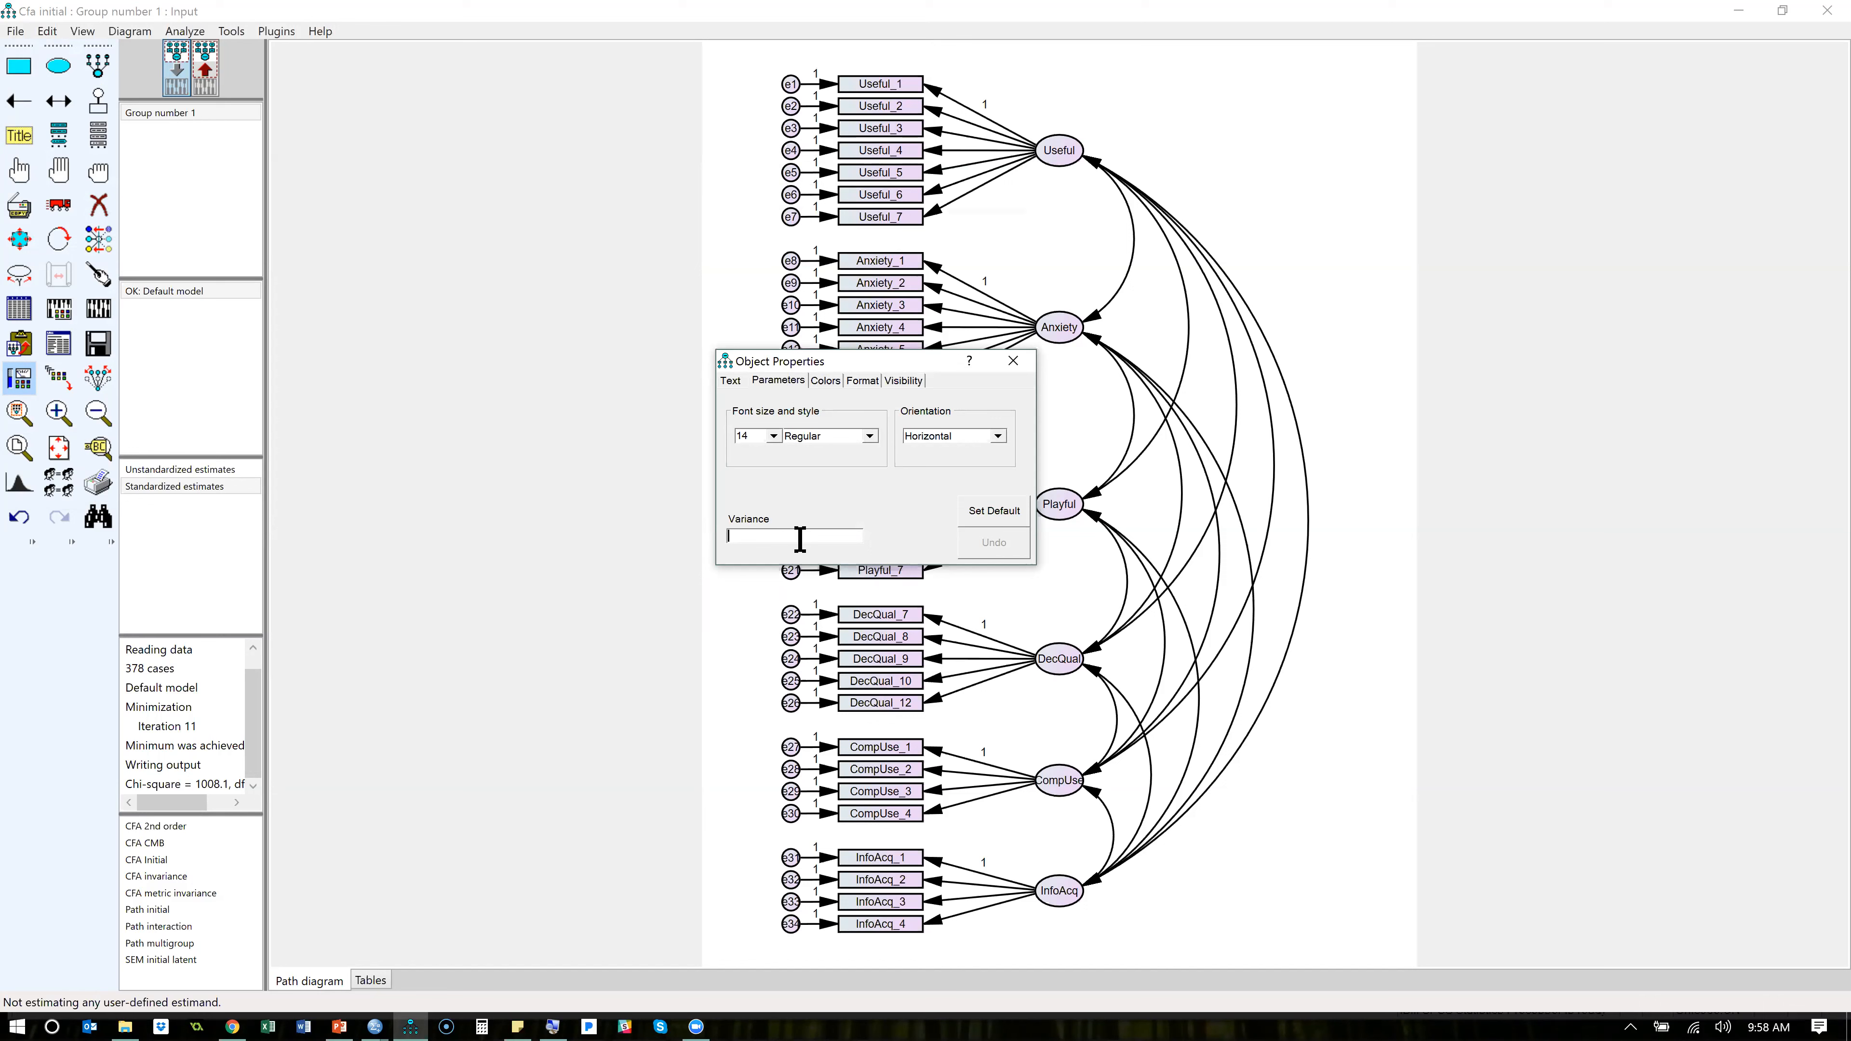
type(".05")
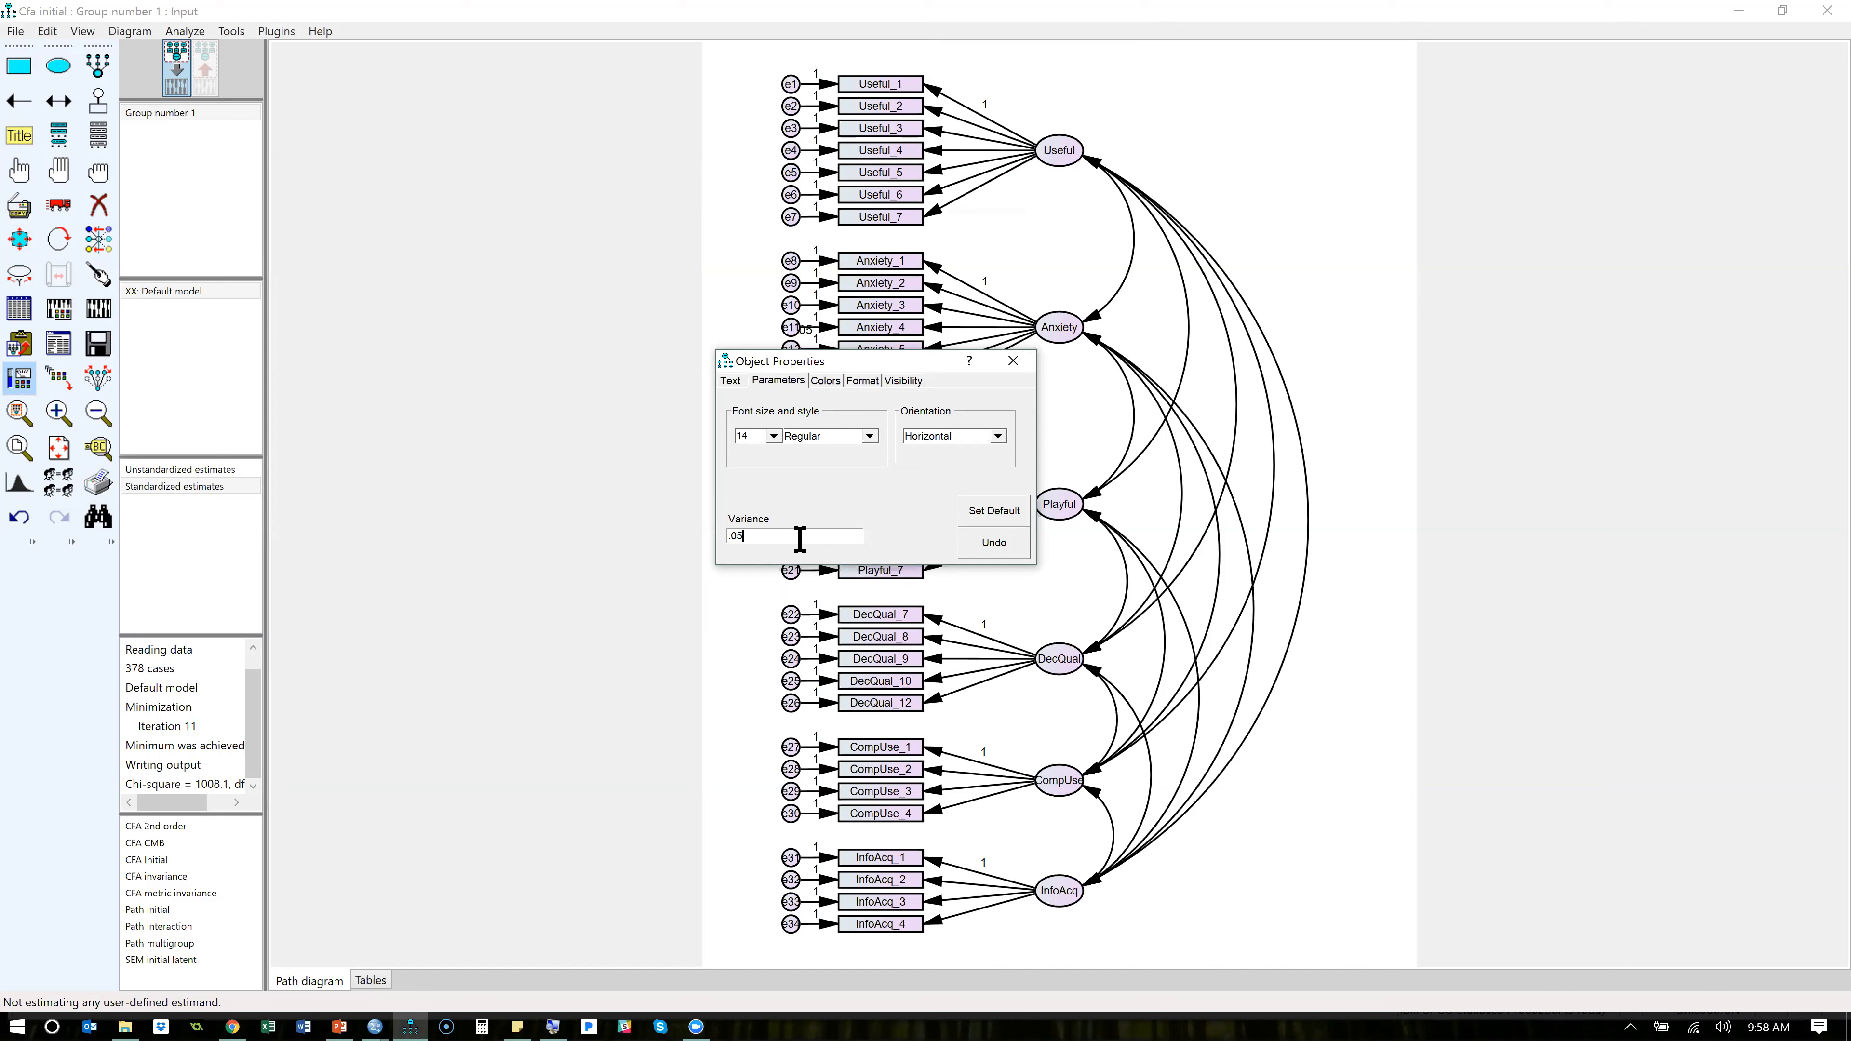
left_click(1013, 359)
left_click(100, 306)
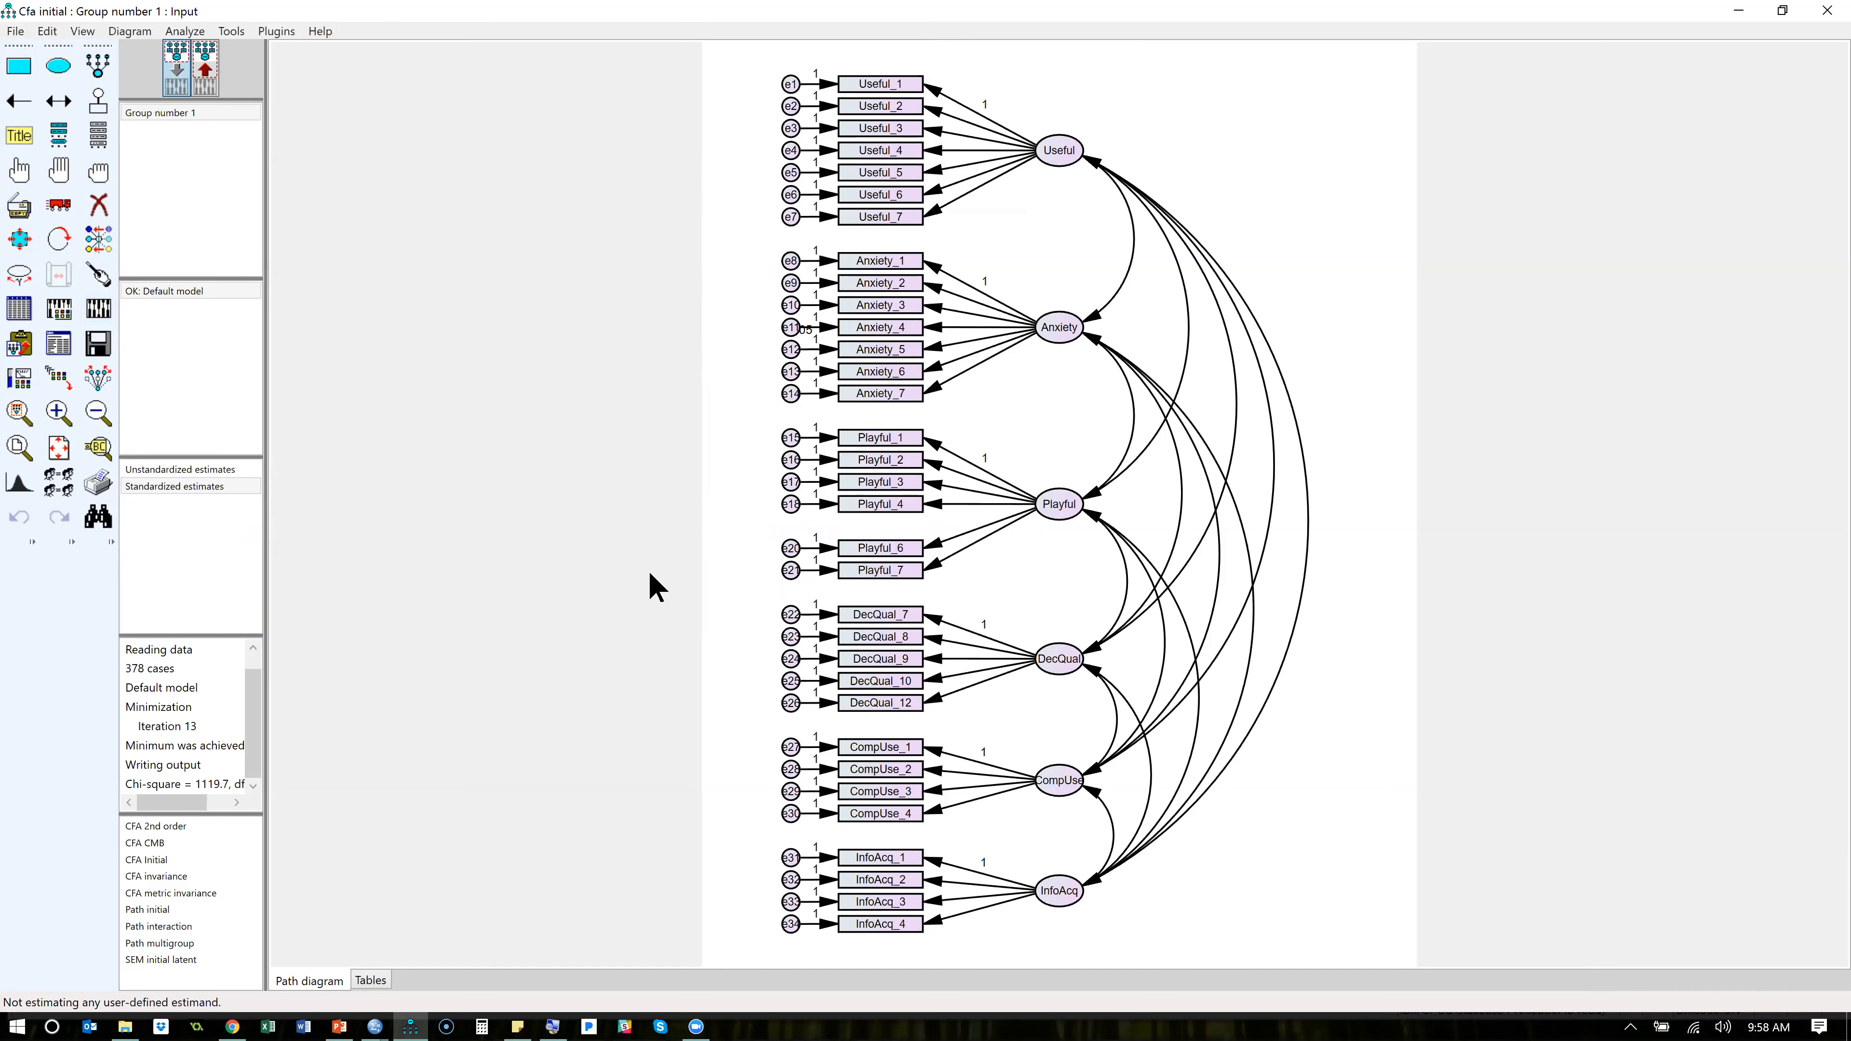
- Remove the variance constraint from the e12 error term and close its object properties
double_click(794, 365)
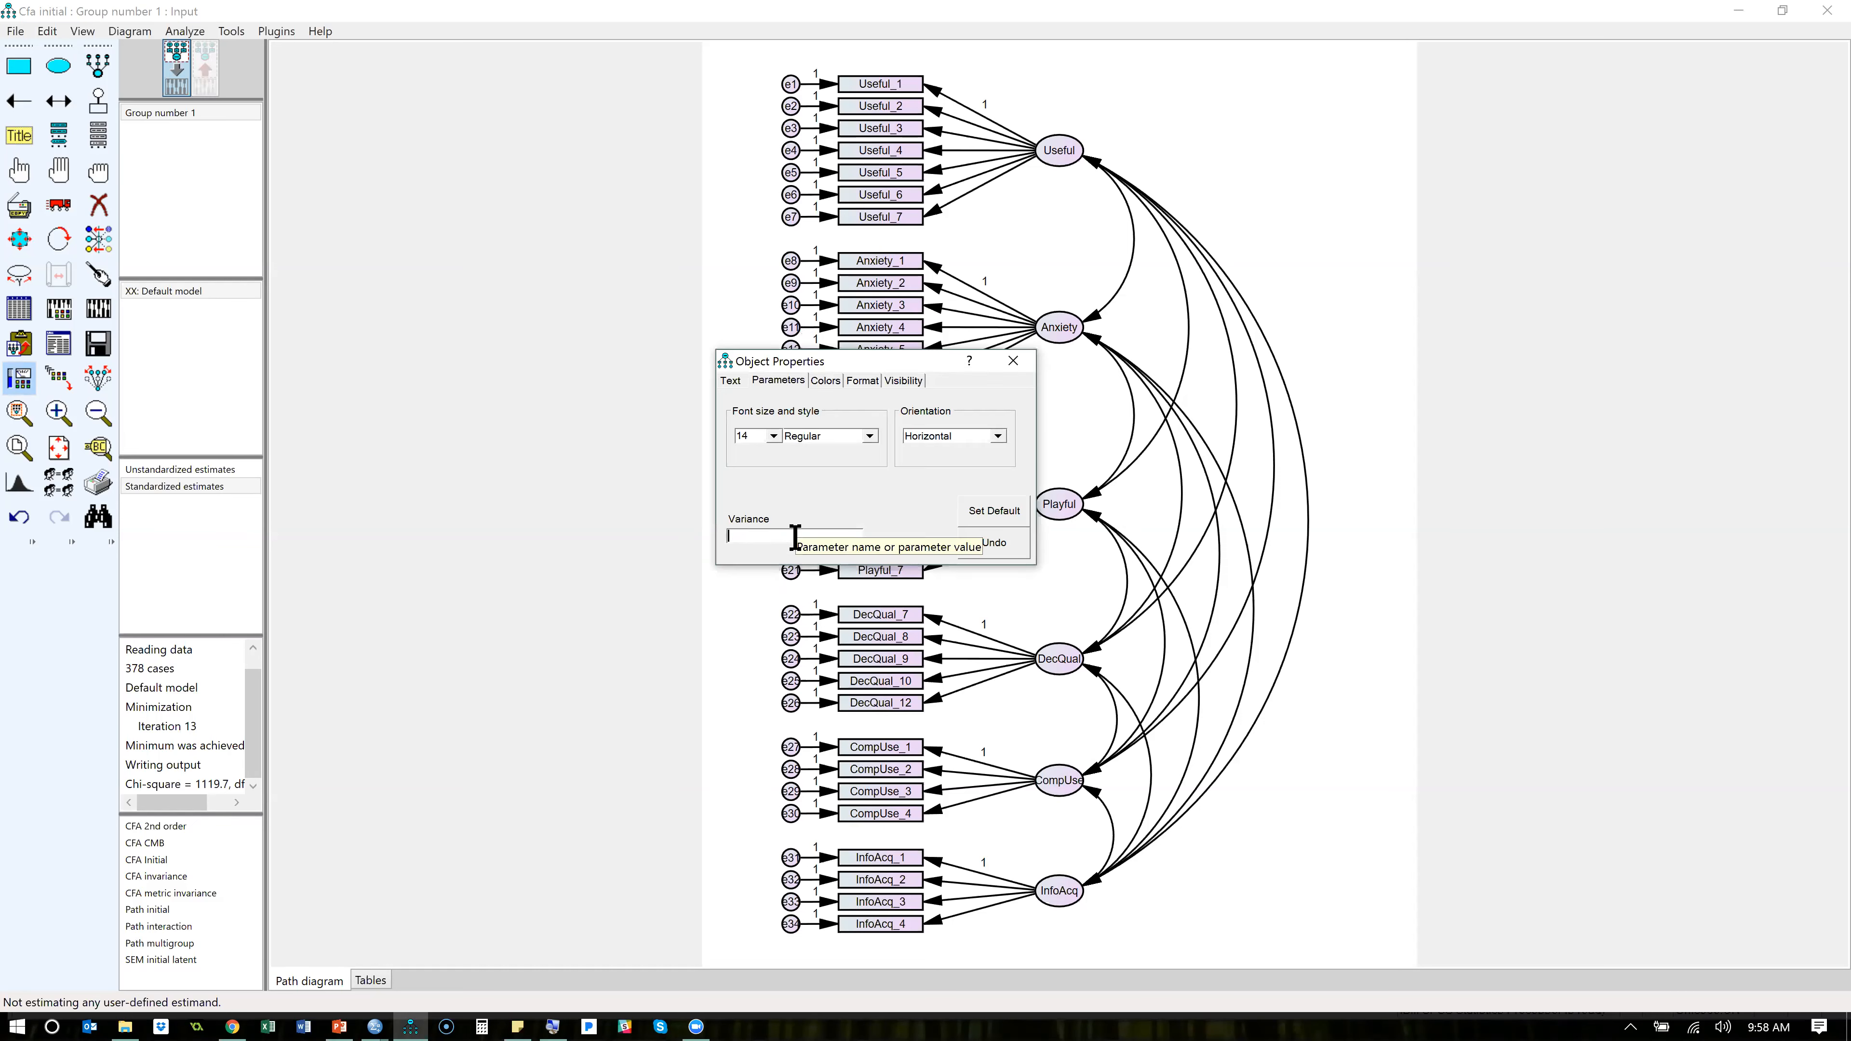
left_click(1012, 360)
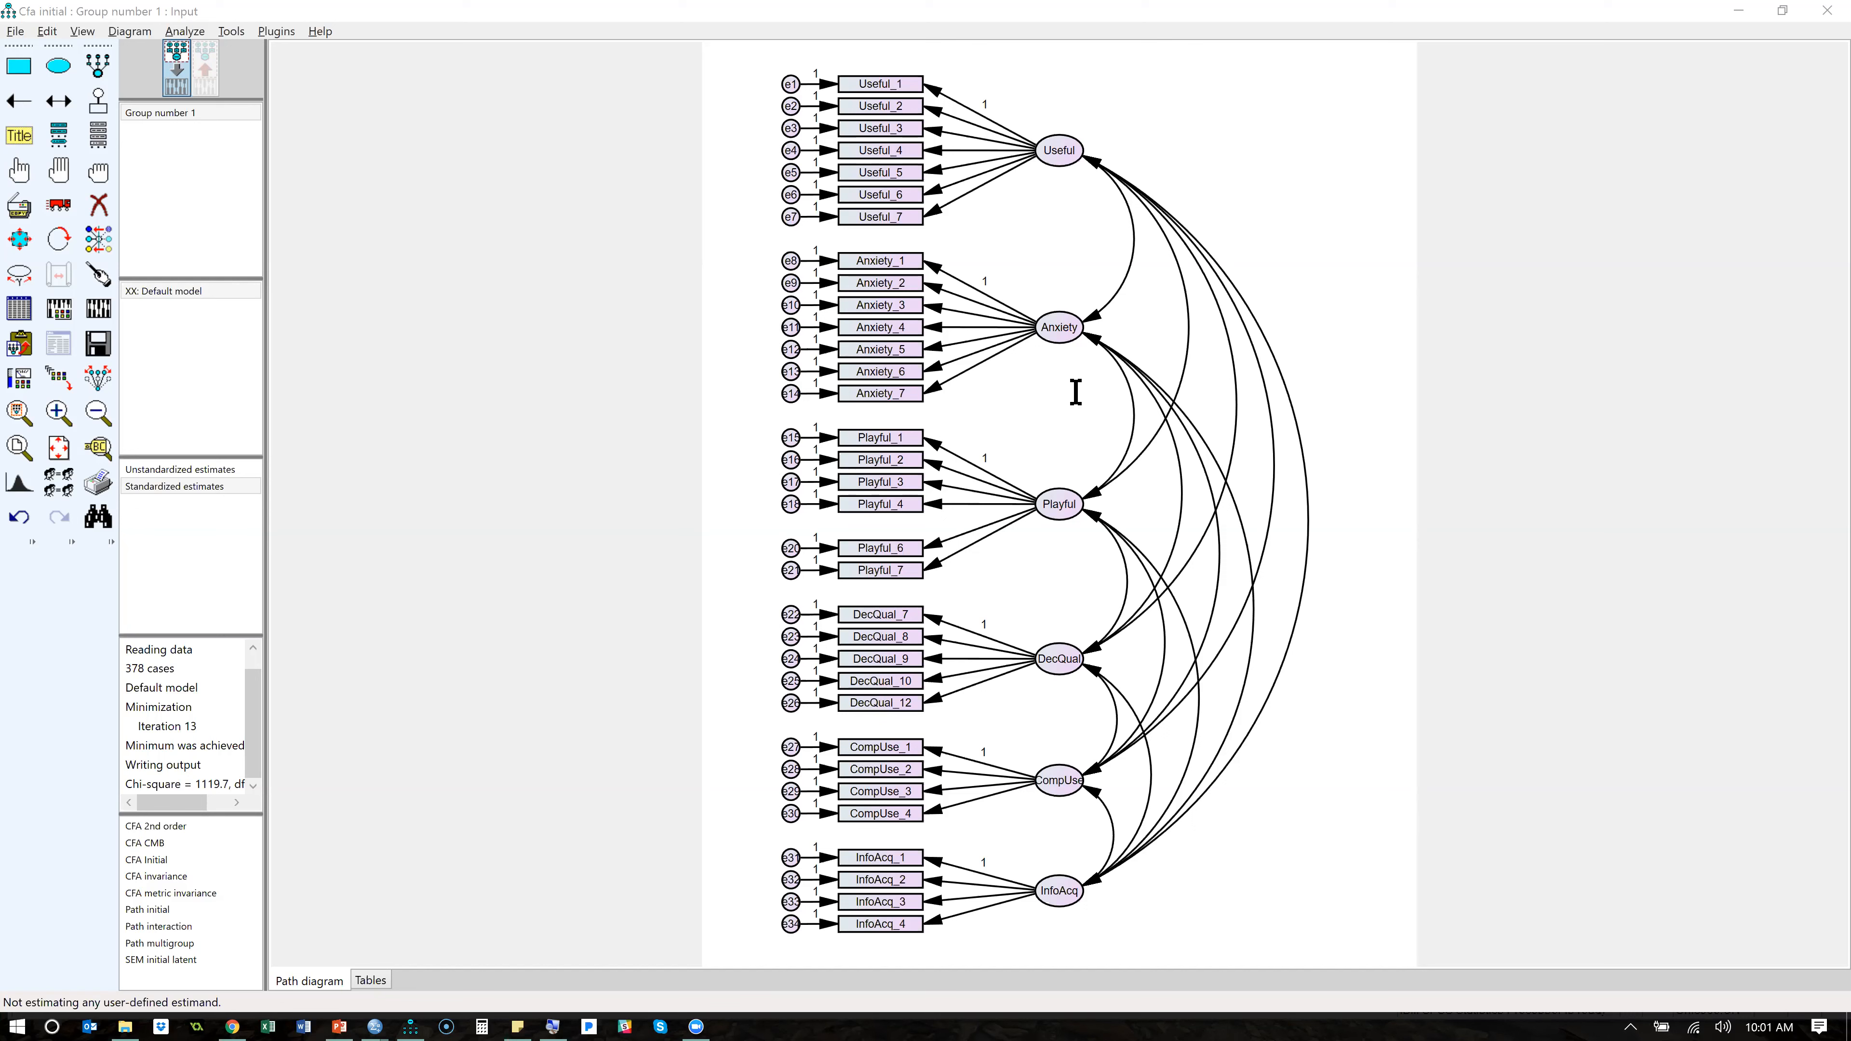
- Run the Standardized RMR plugin, recalculate the estimates to obtain the default model's SRMR, and close the result window
left_click(366, 252)
left_click(276, 31)
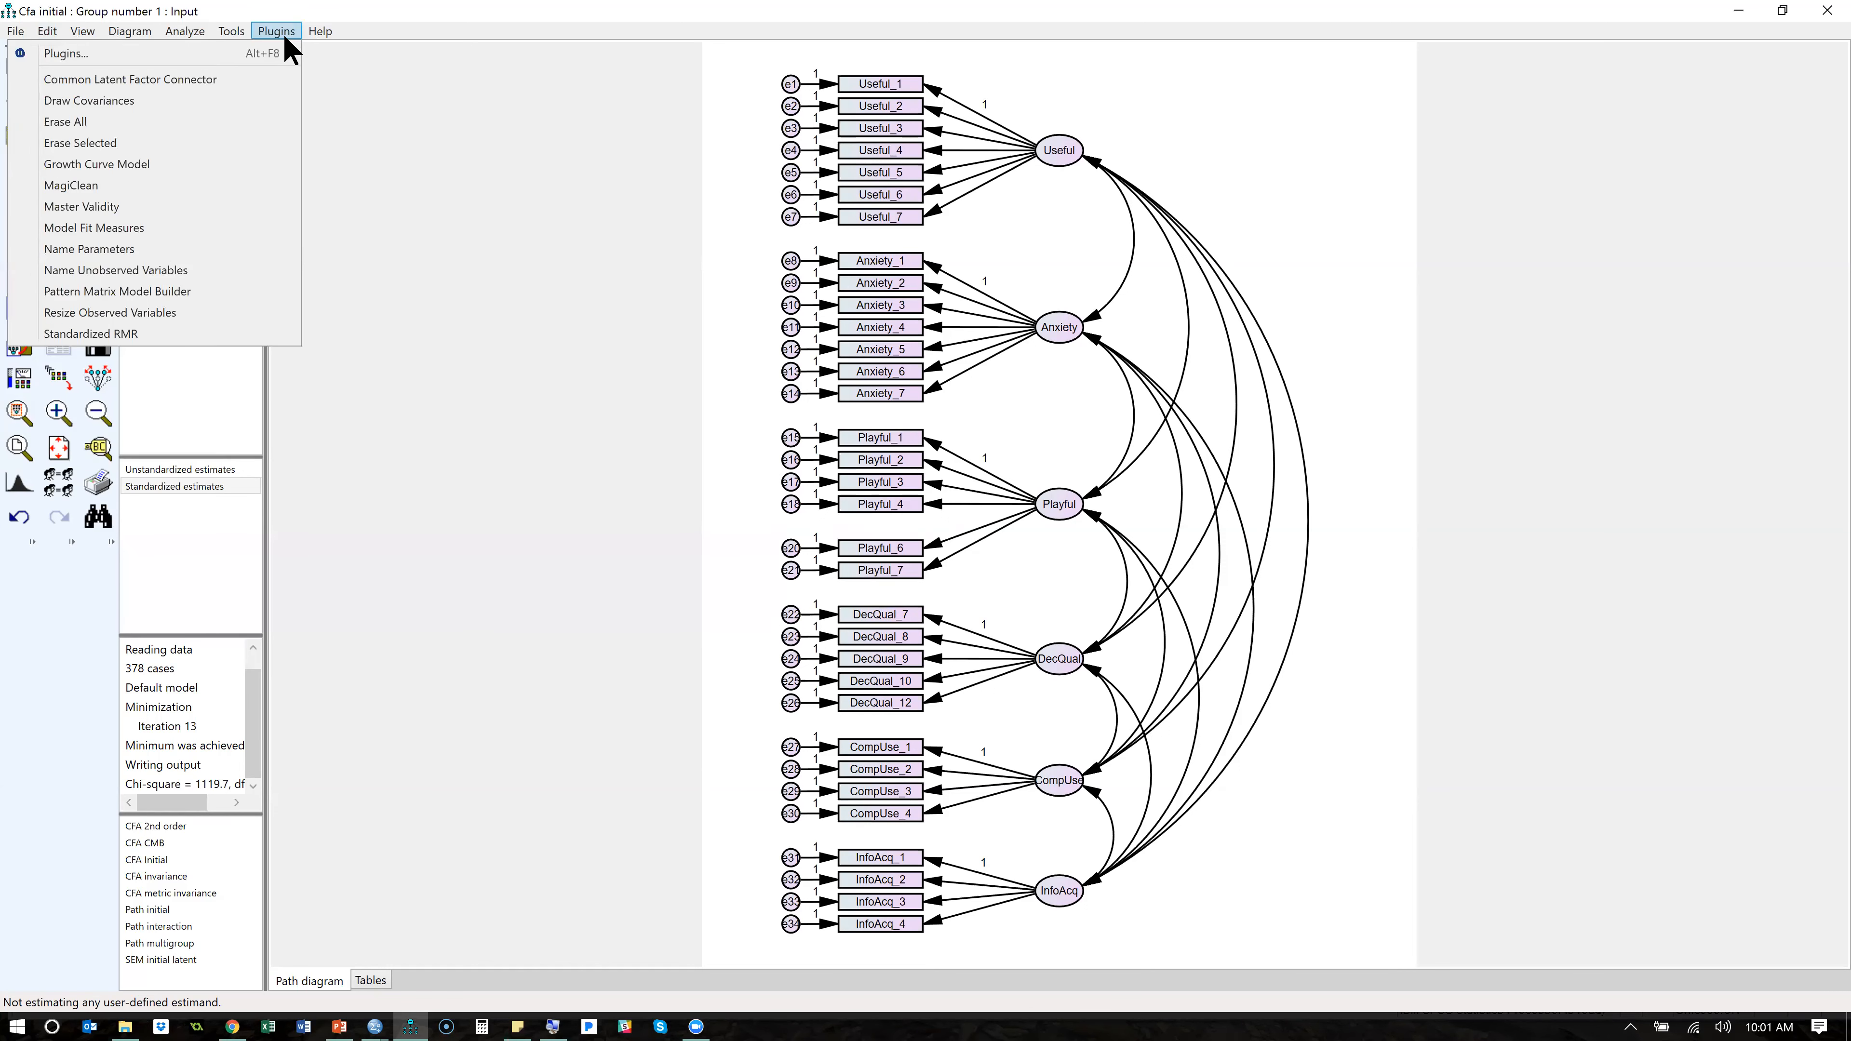
left_click(210, 334)
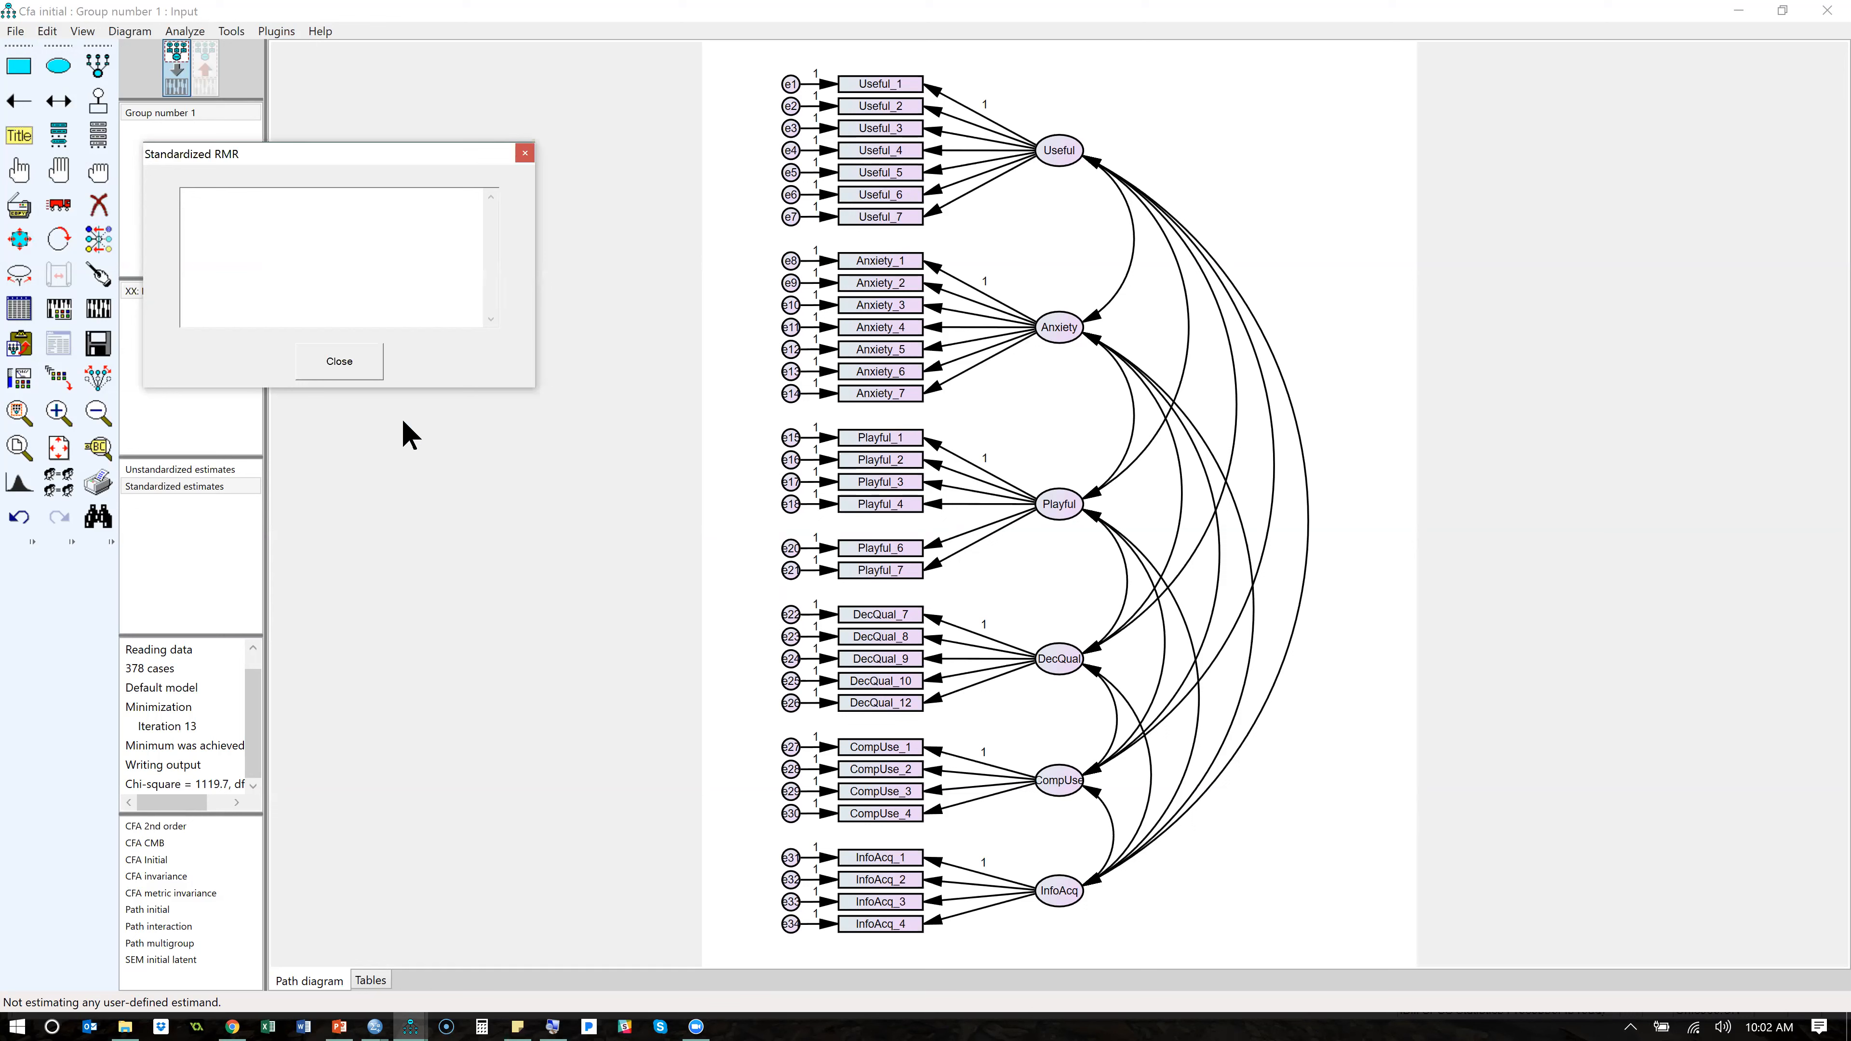
left_click(98, 308)
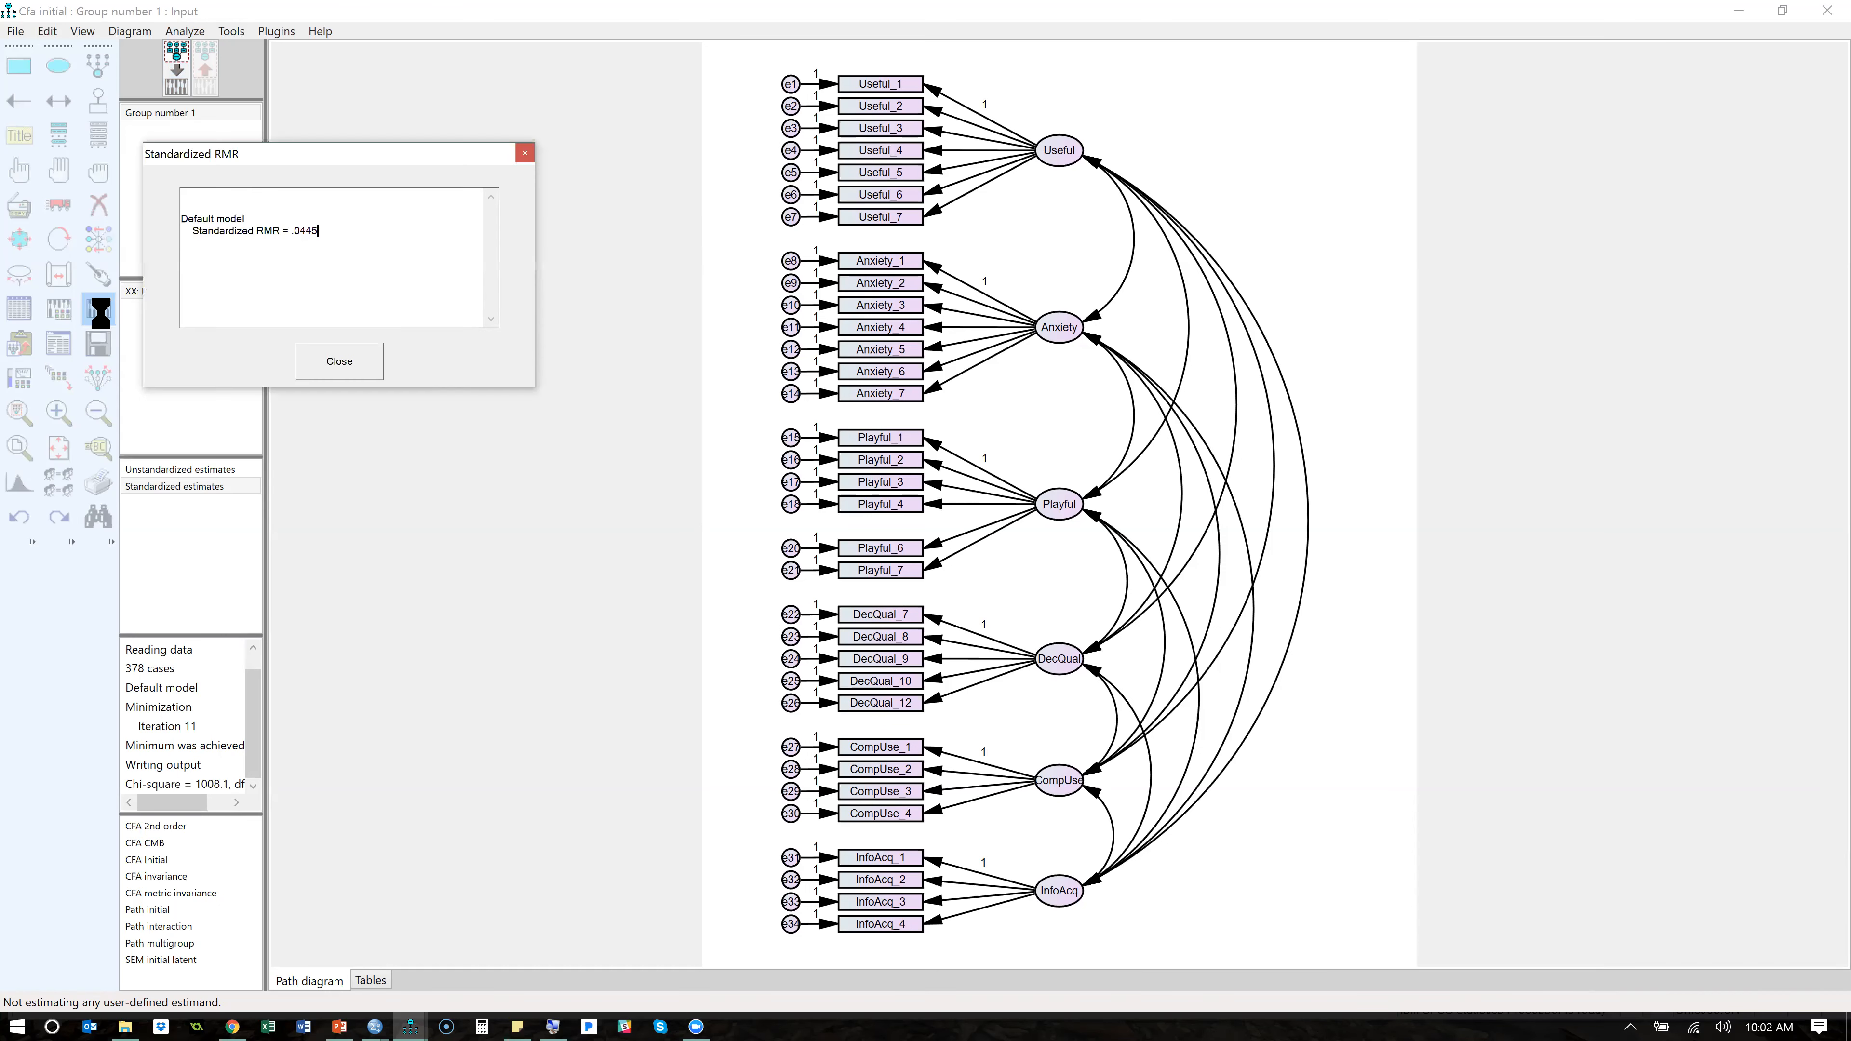
double_click(305, 231)
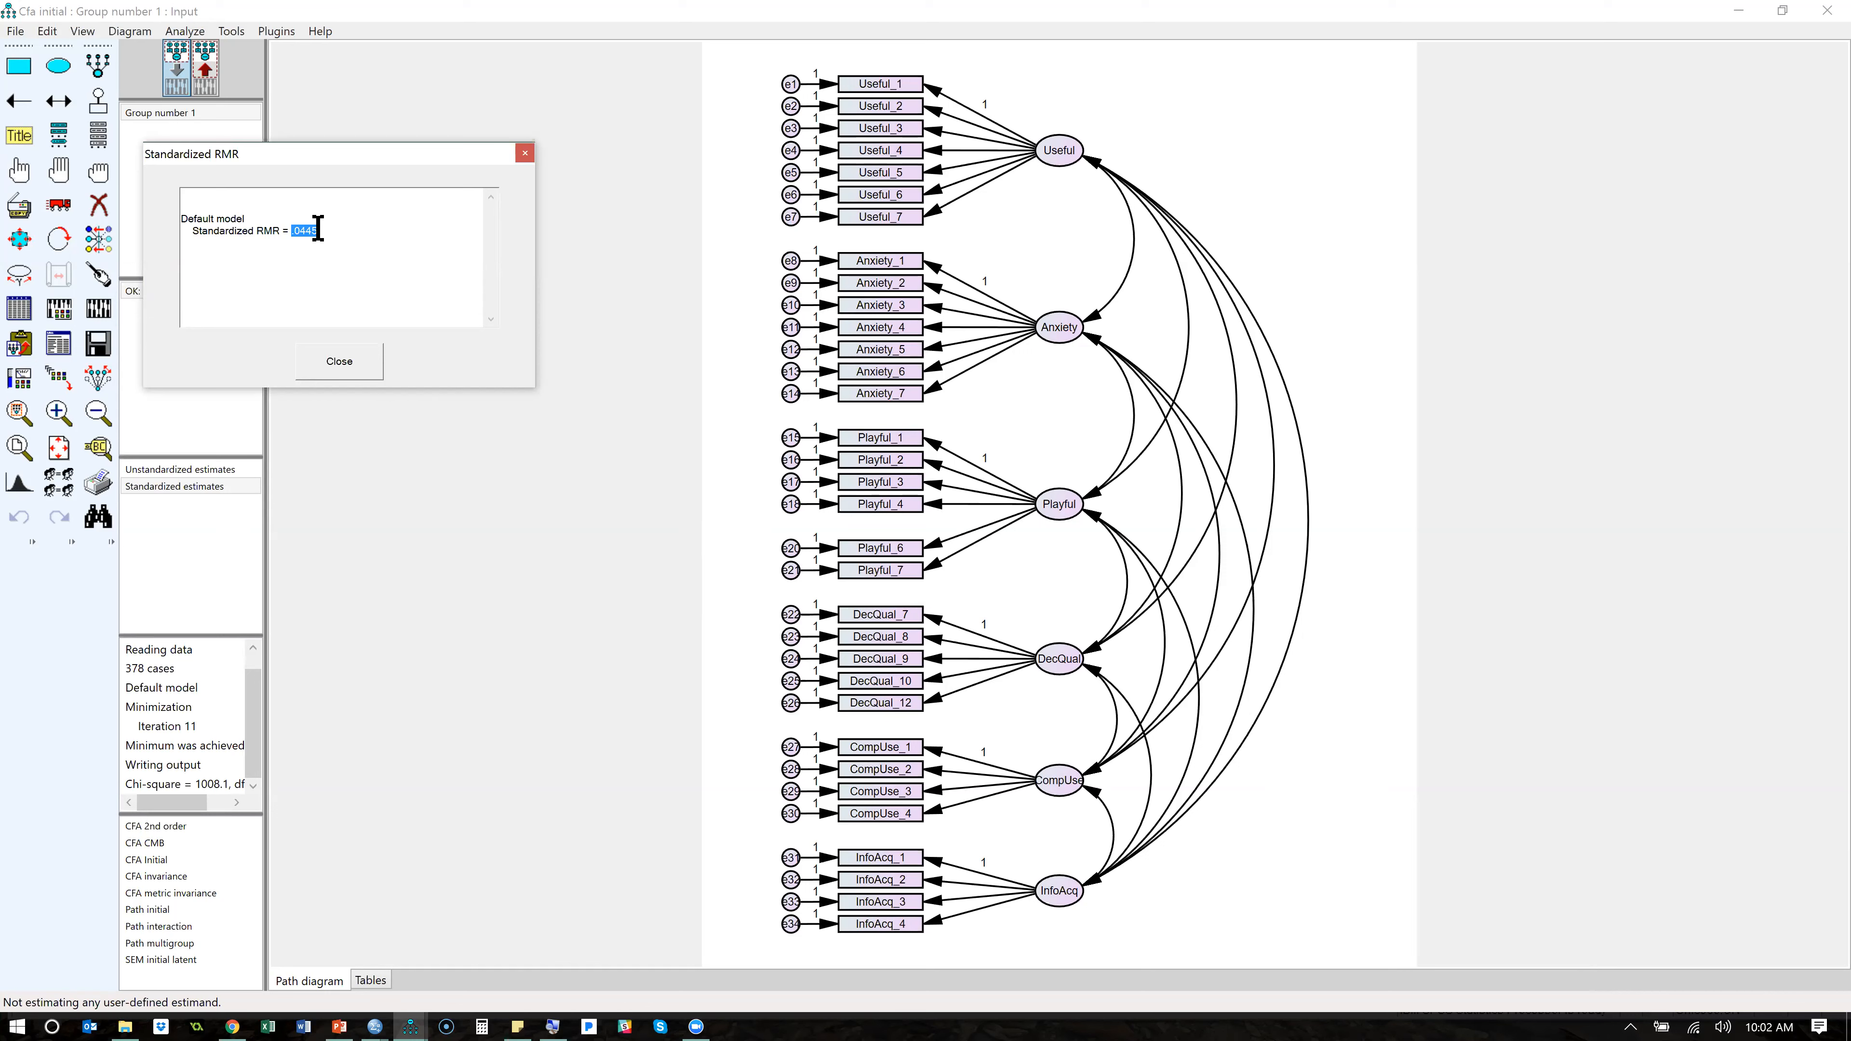
left_click(357, 372)
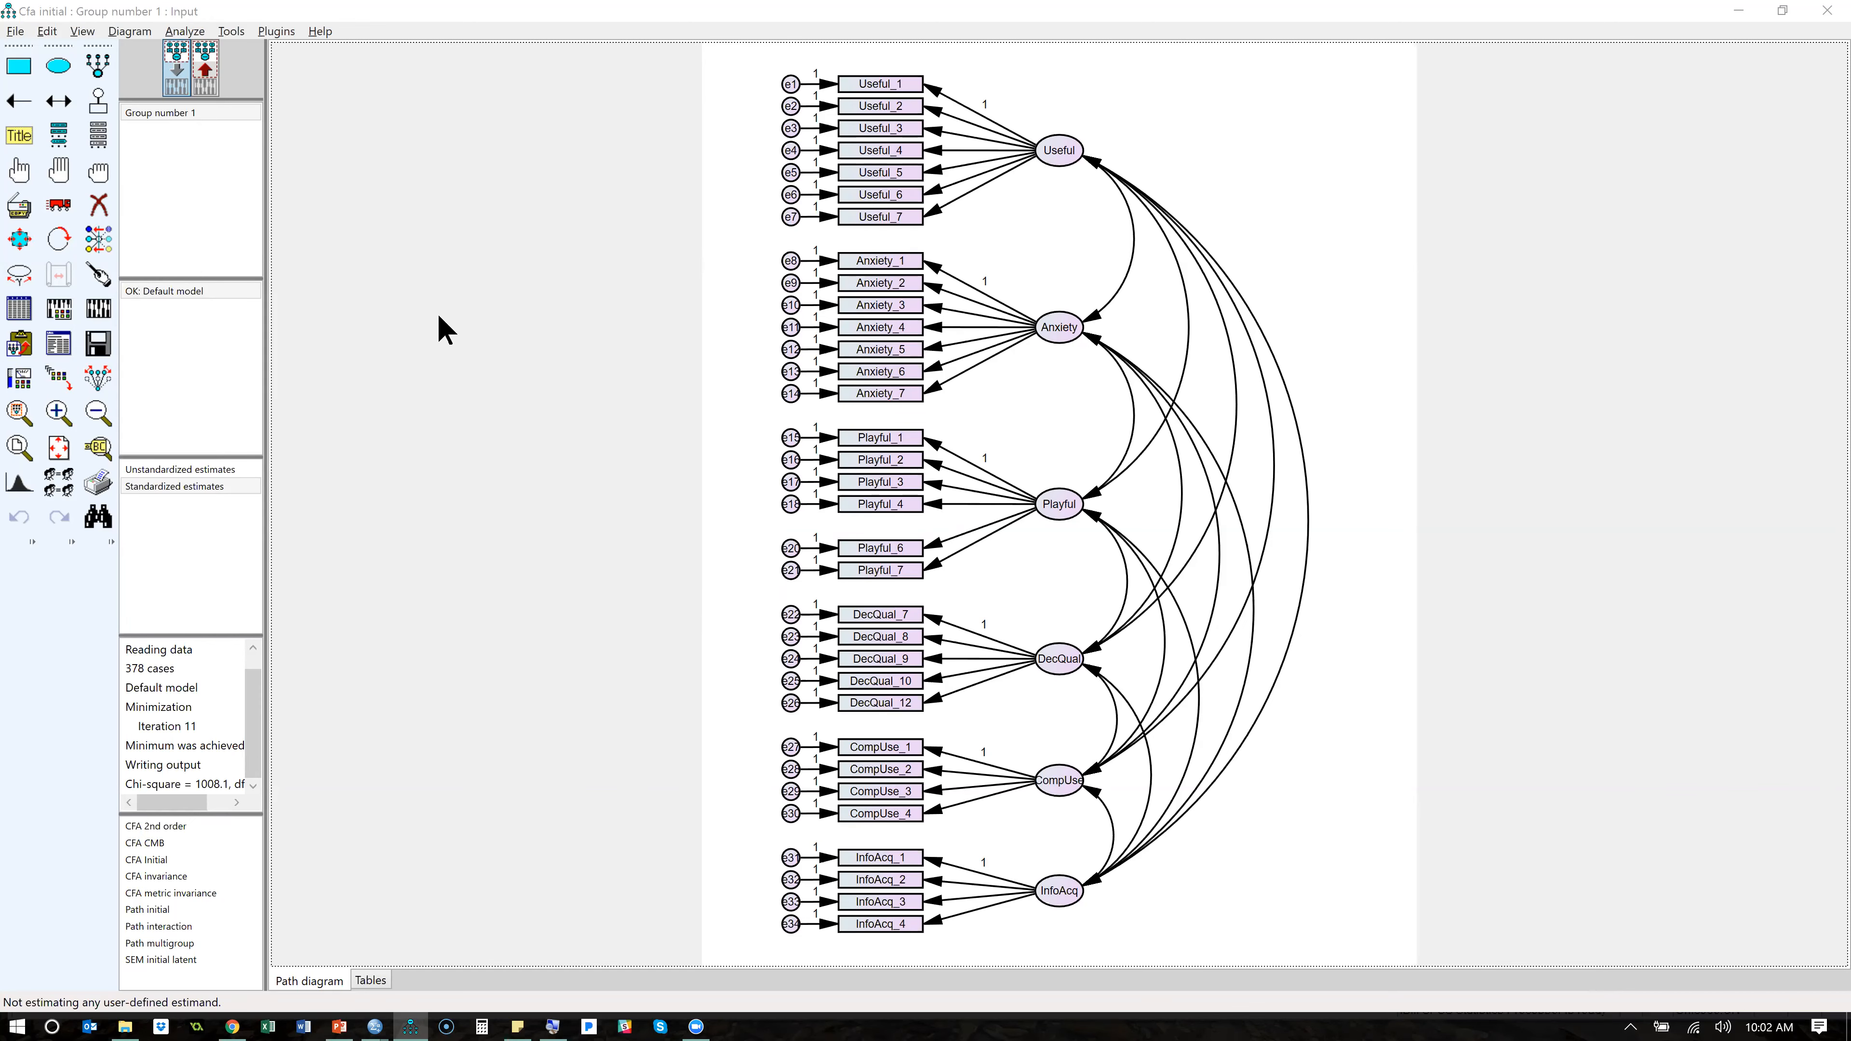
- Switch to Outlook, open the "RE: Drive" message in Sent Mail, and copy its Google Drive folder link
key("alt+Tab")
key("alt+Tab")
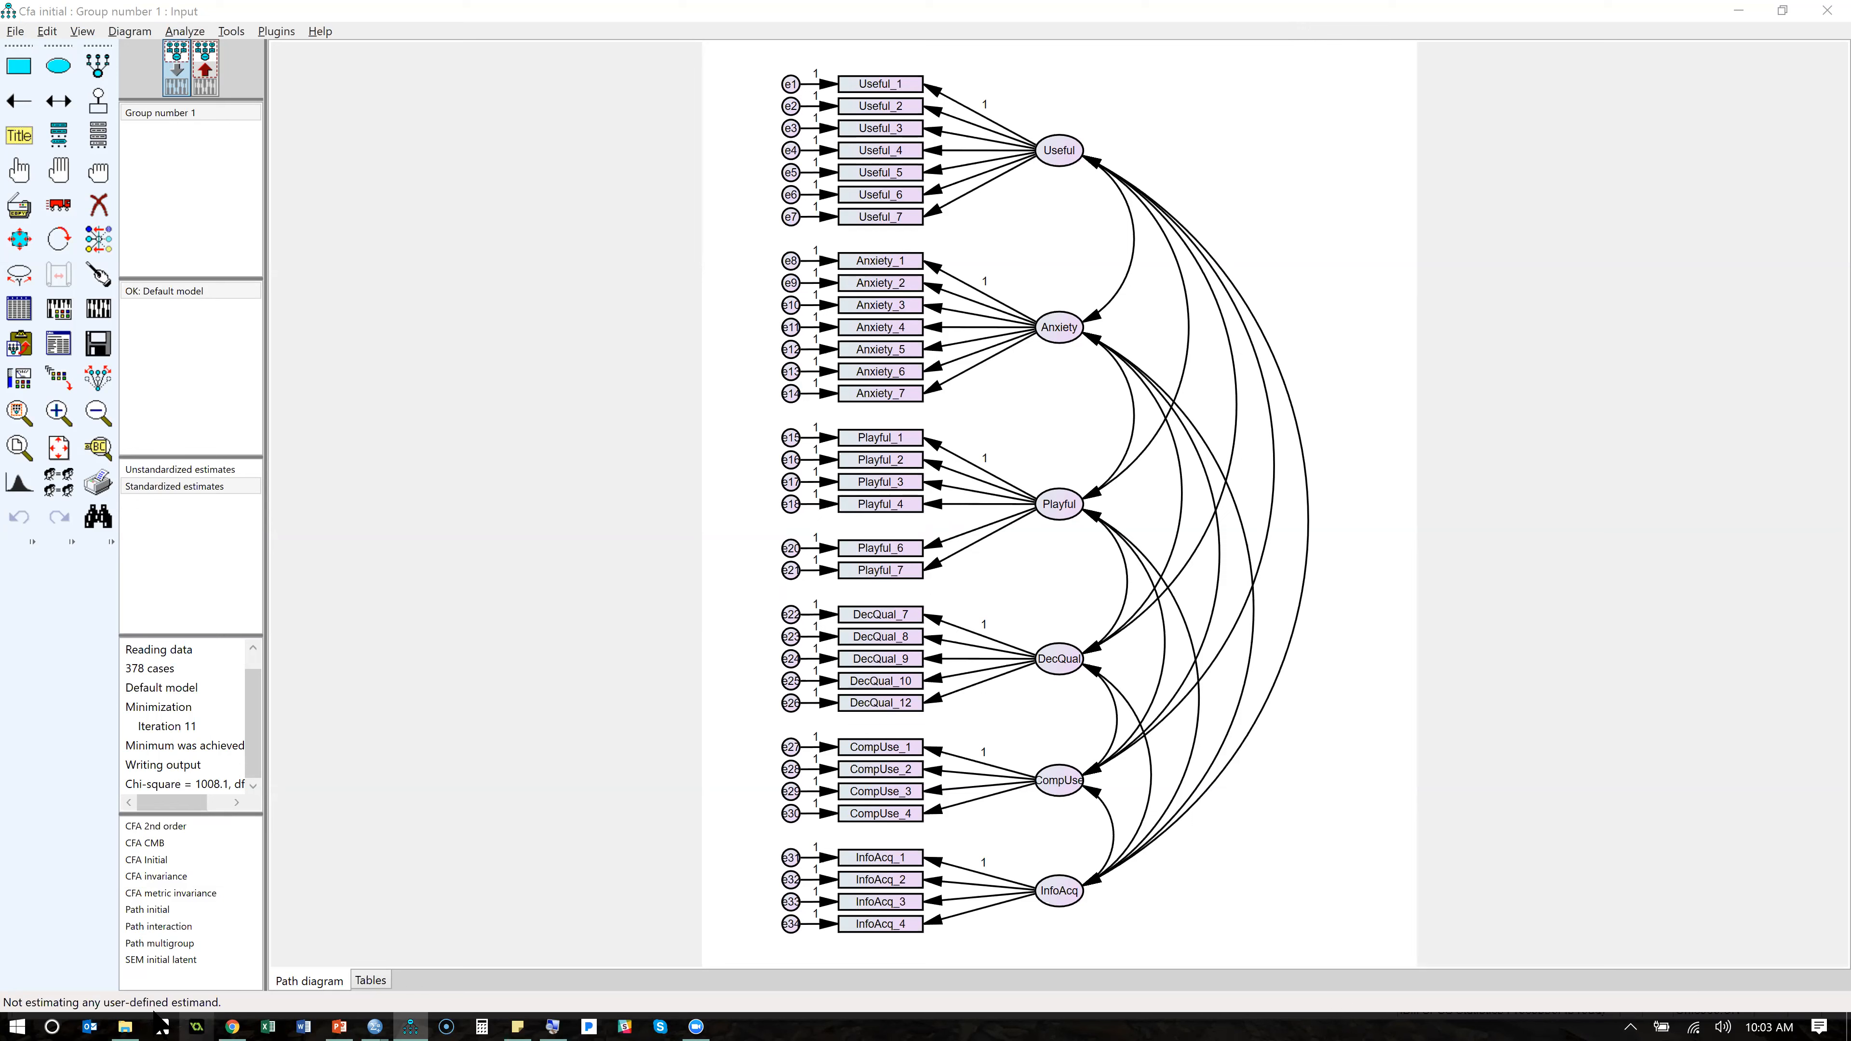
left_click(98, 1017)
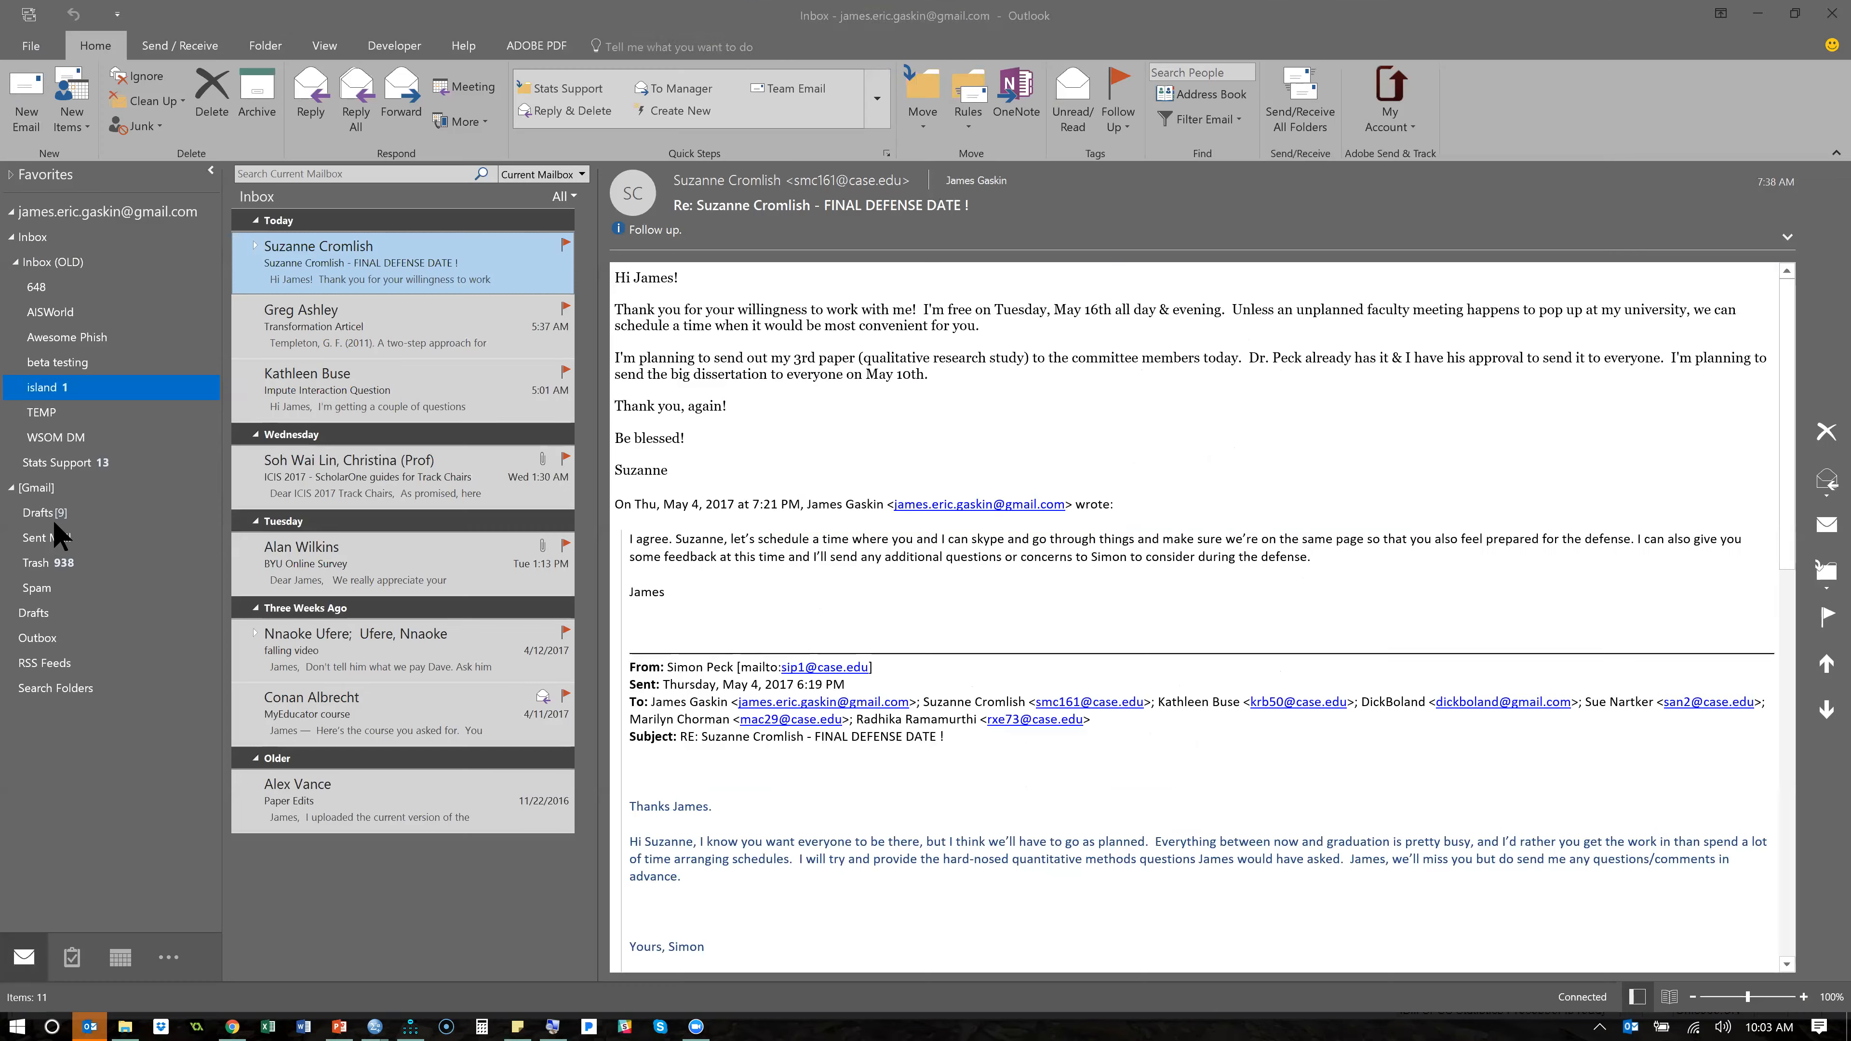
left_click(51, 538)
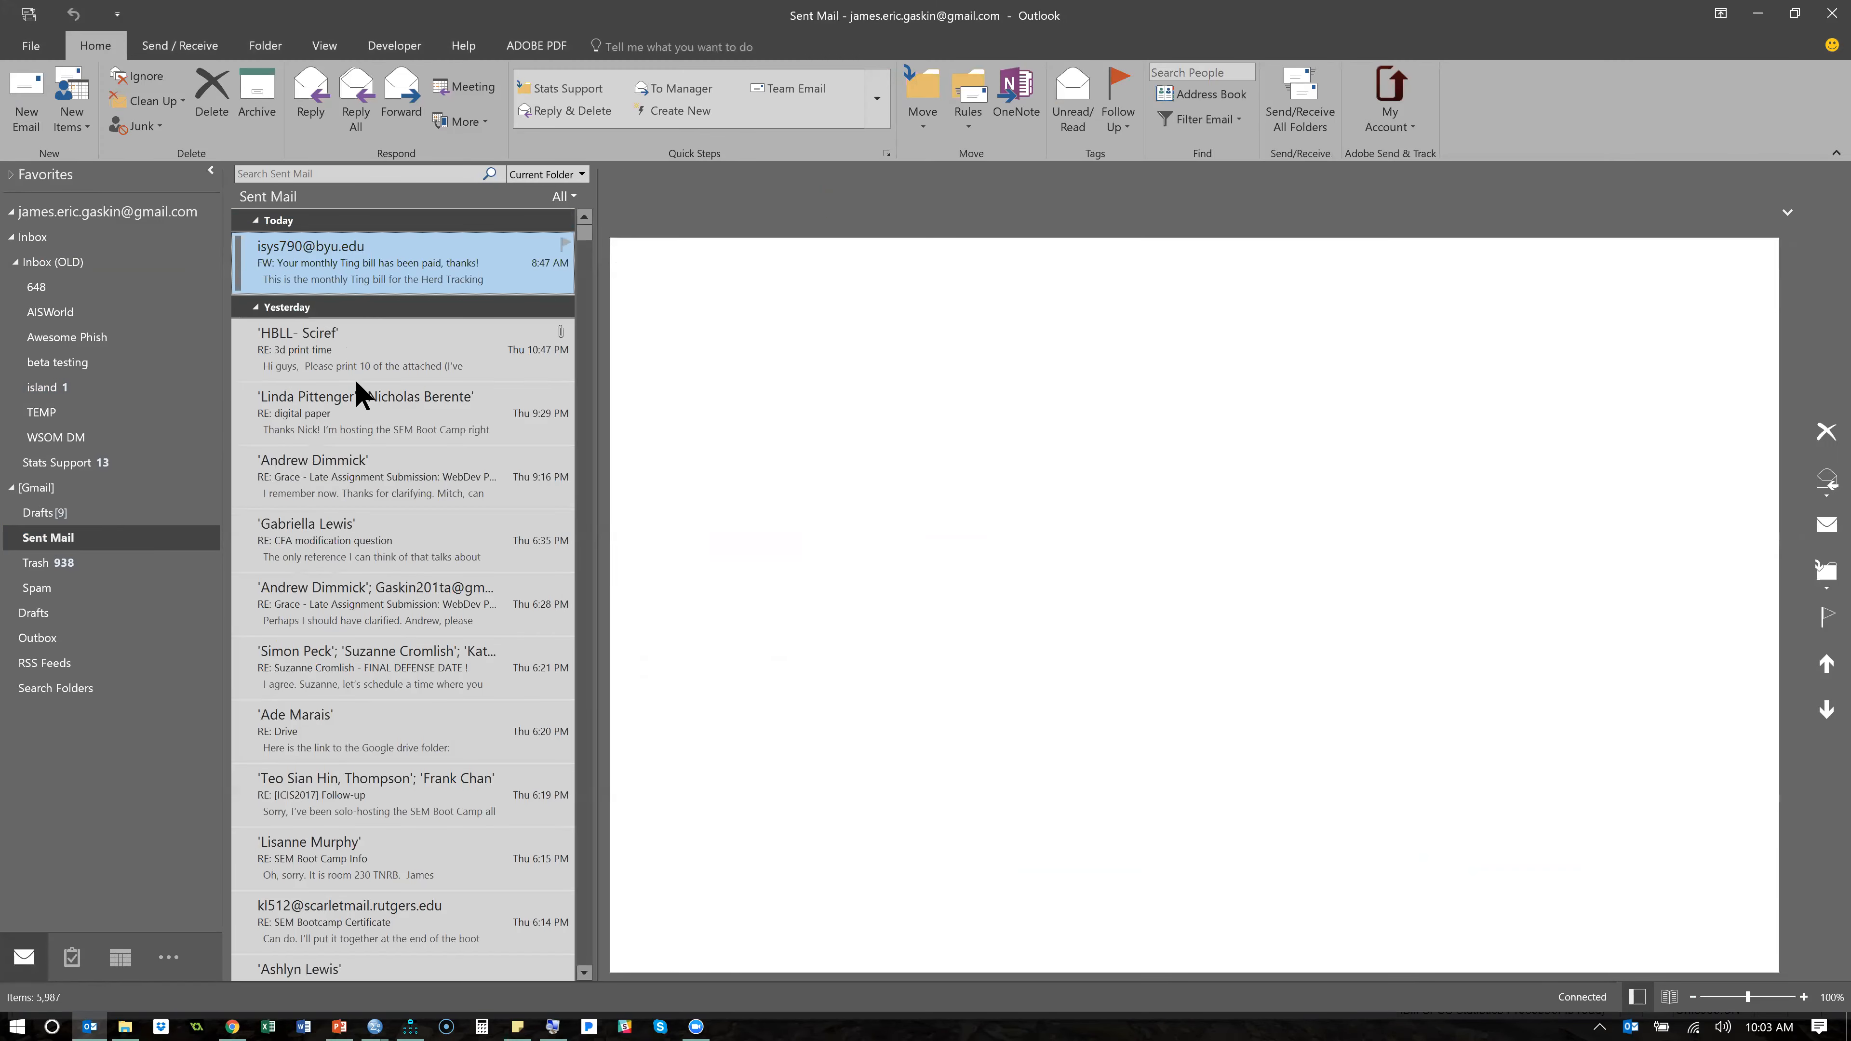
left_click(335, 729)
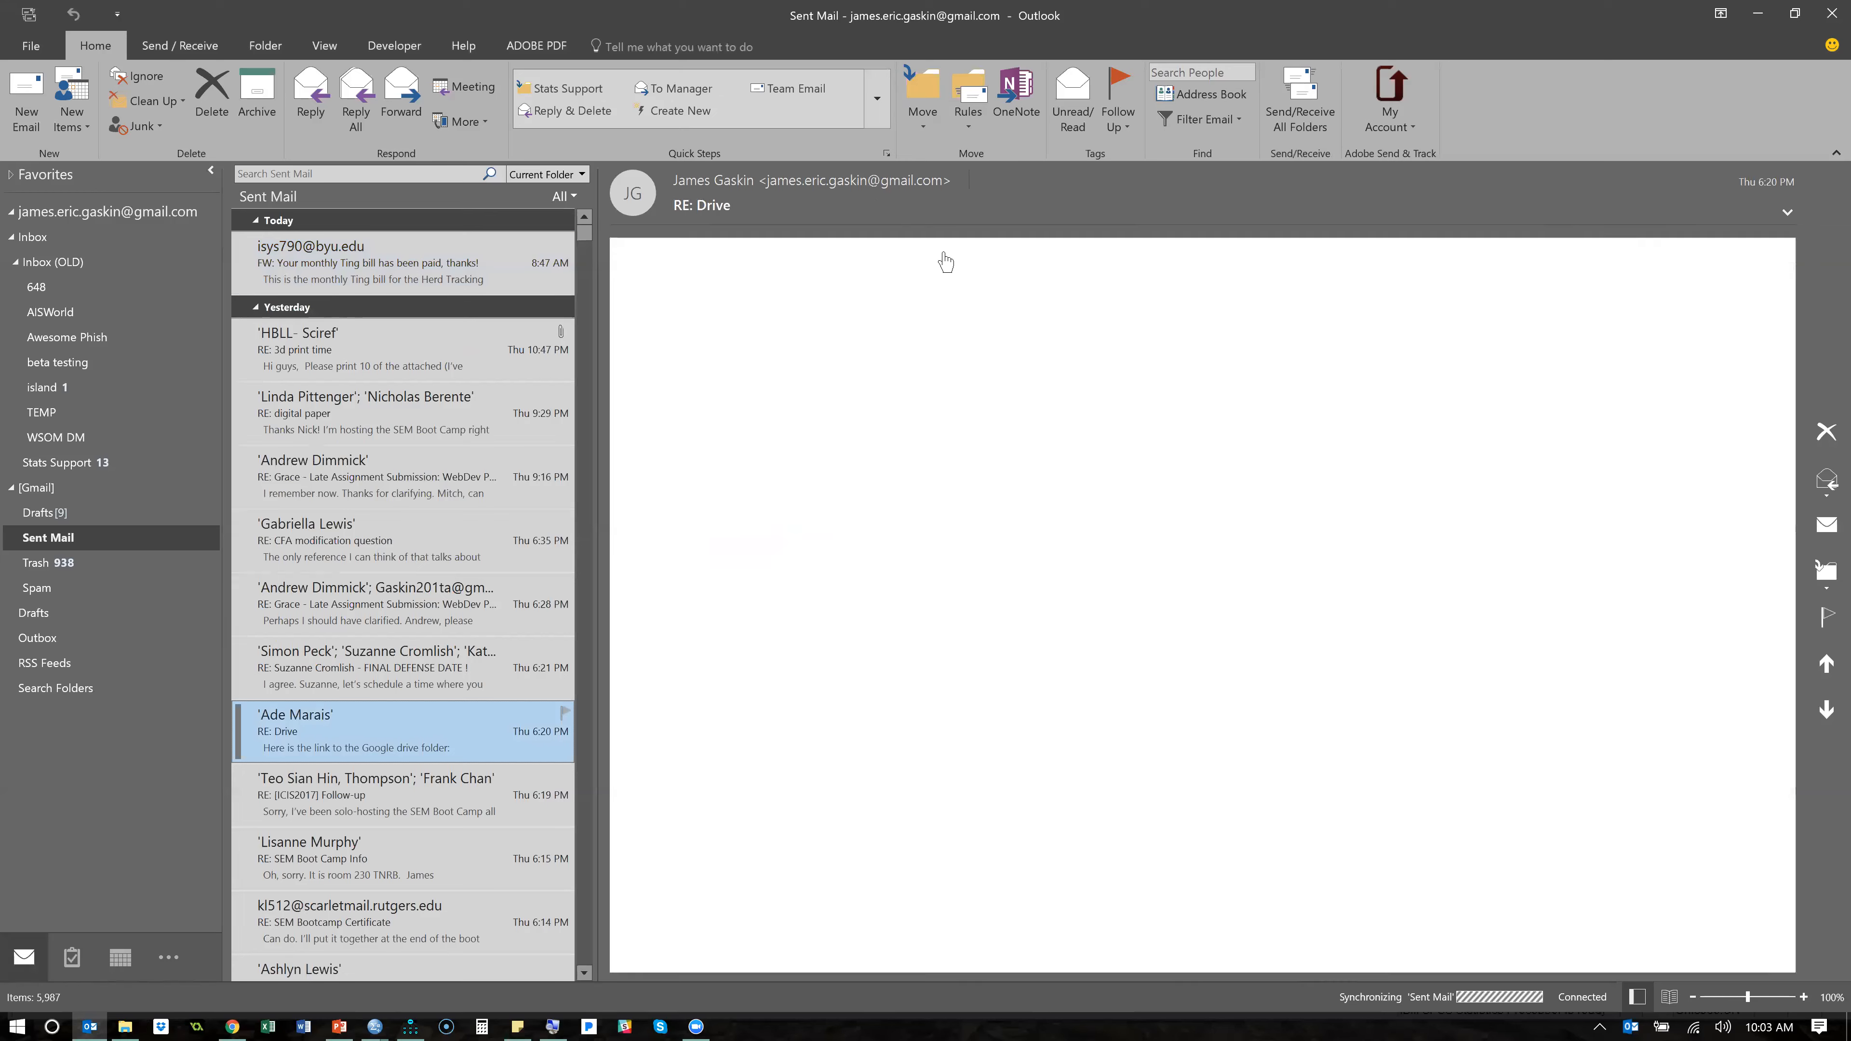
right_click(1016, 250)
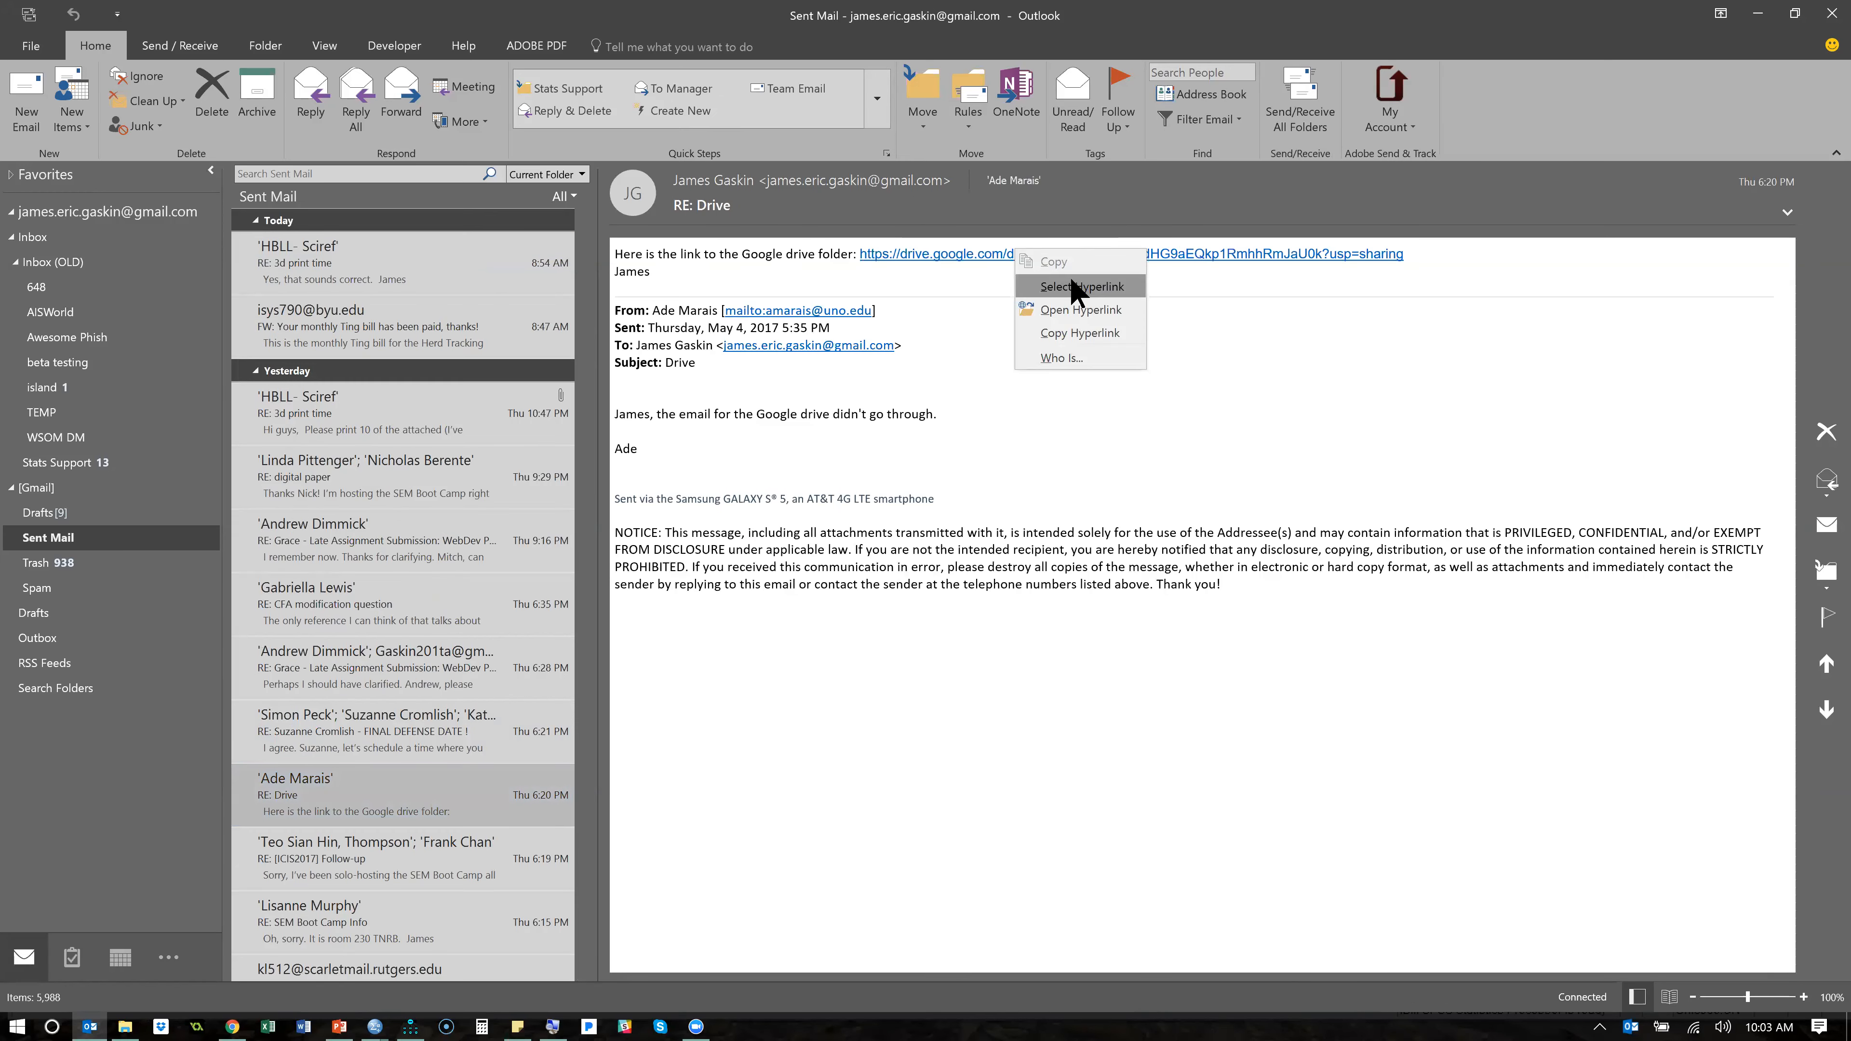
left_click(1136, 334)
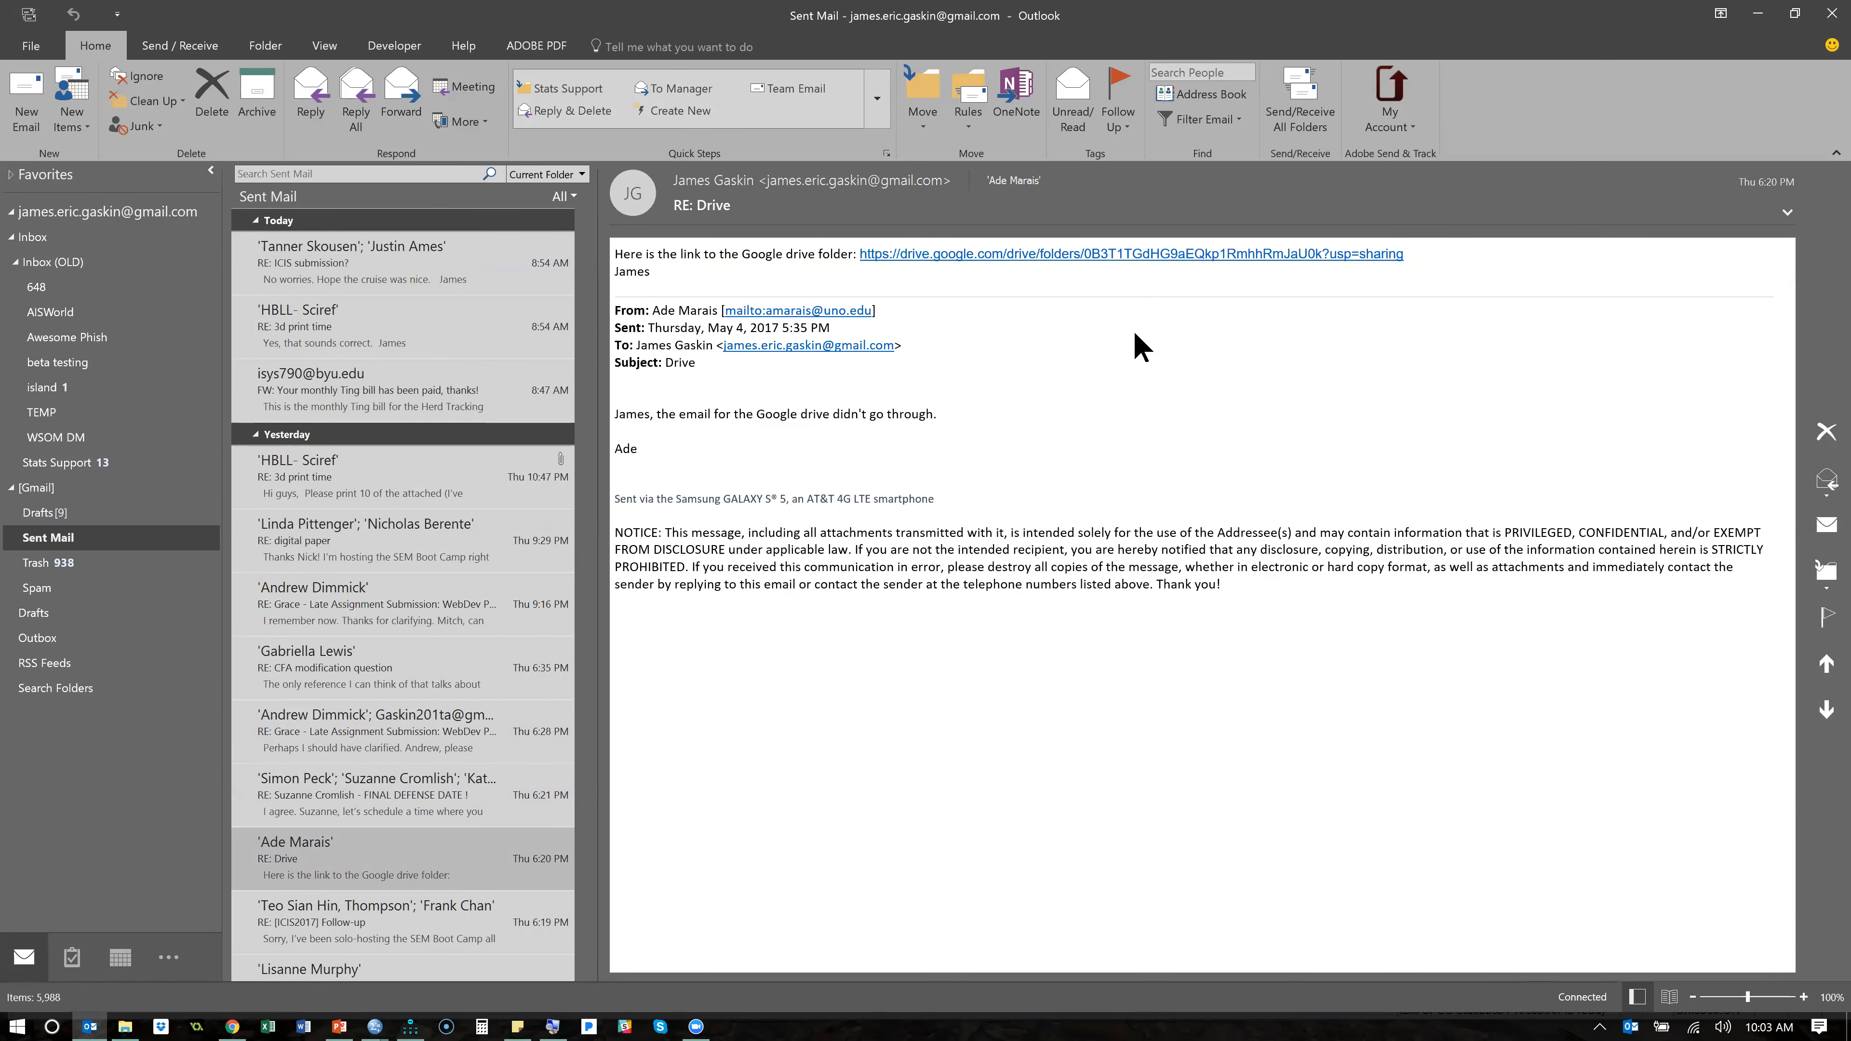
- Browse the open windows, close Outlook and return to the CFA path diagram in Amos
key("alt+Tab")
key("alt+Tab")
key("Tab")
key("Tab")
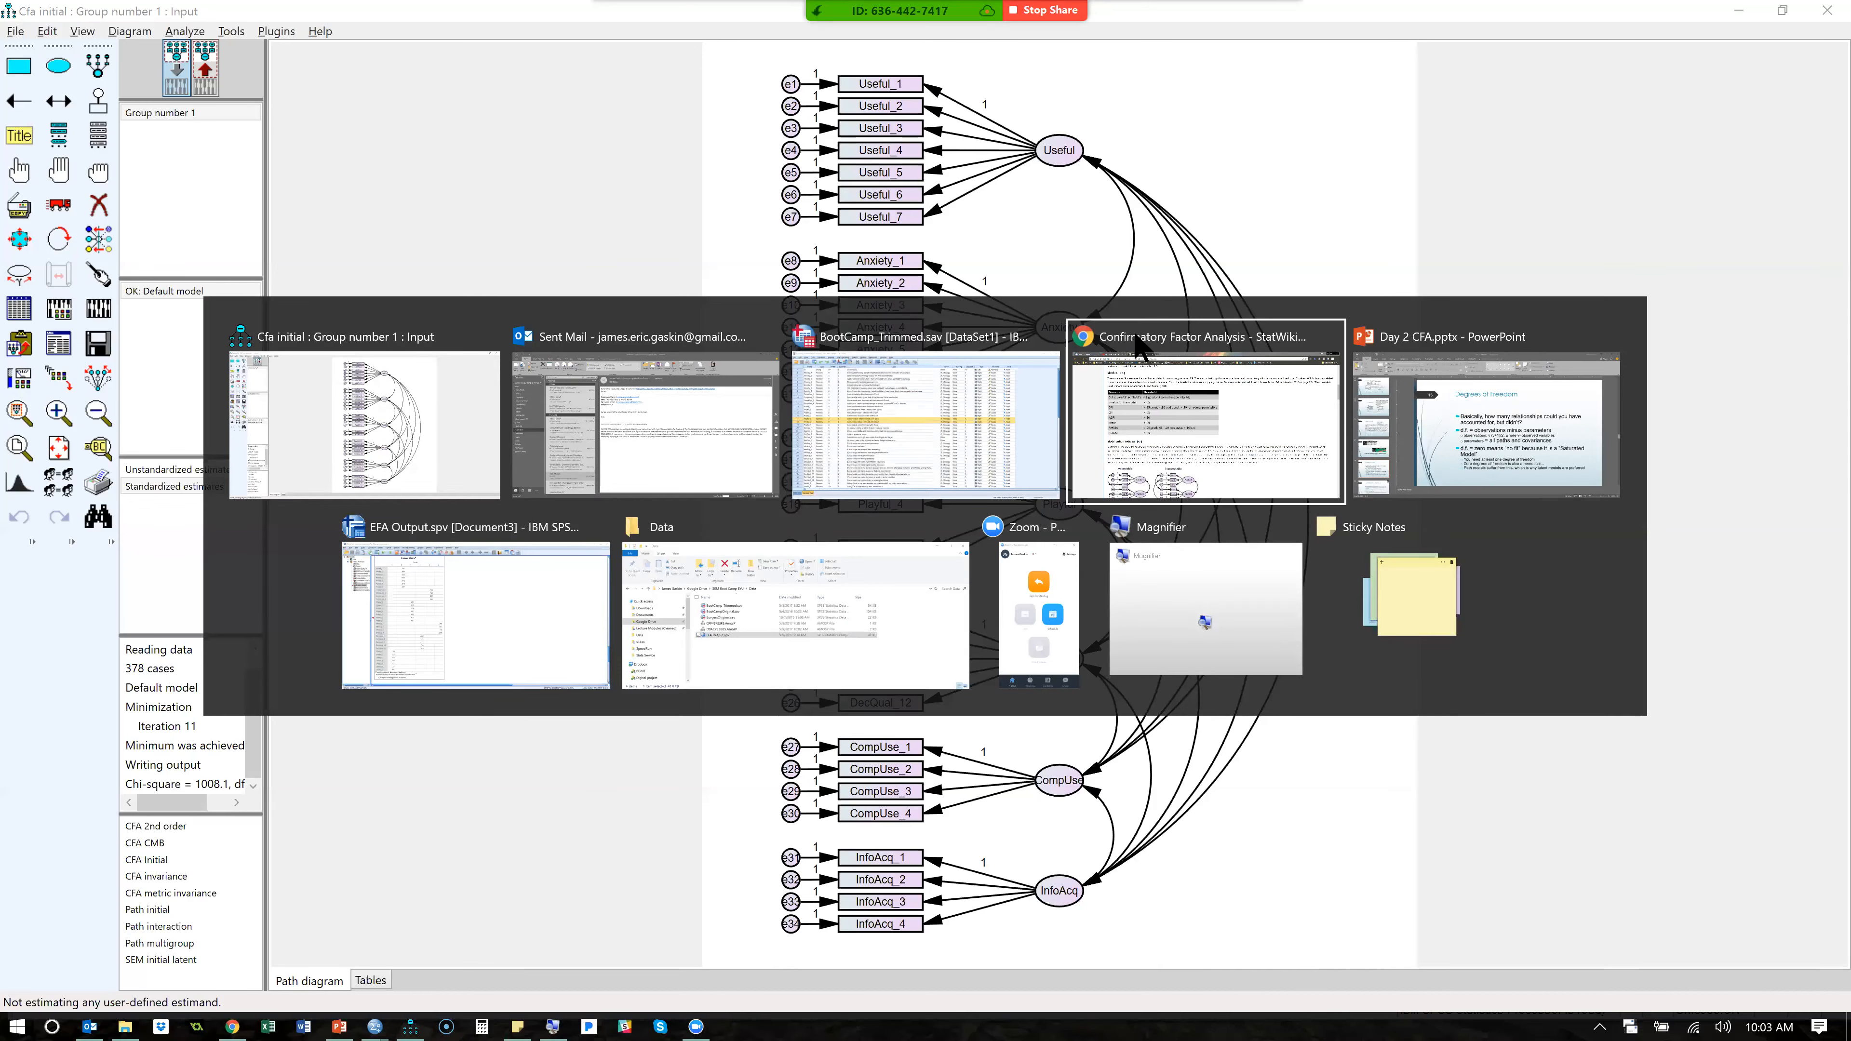
key("shift+Tab")
key("shift+Tab")
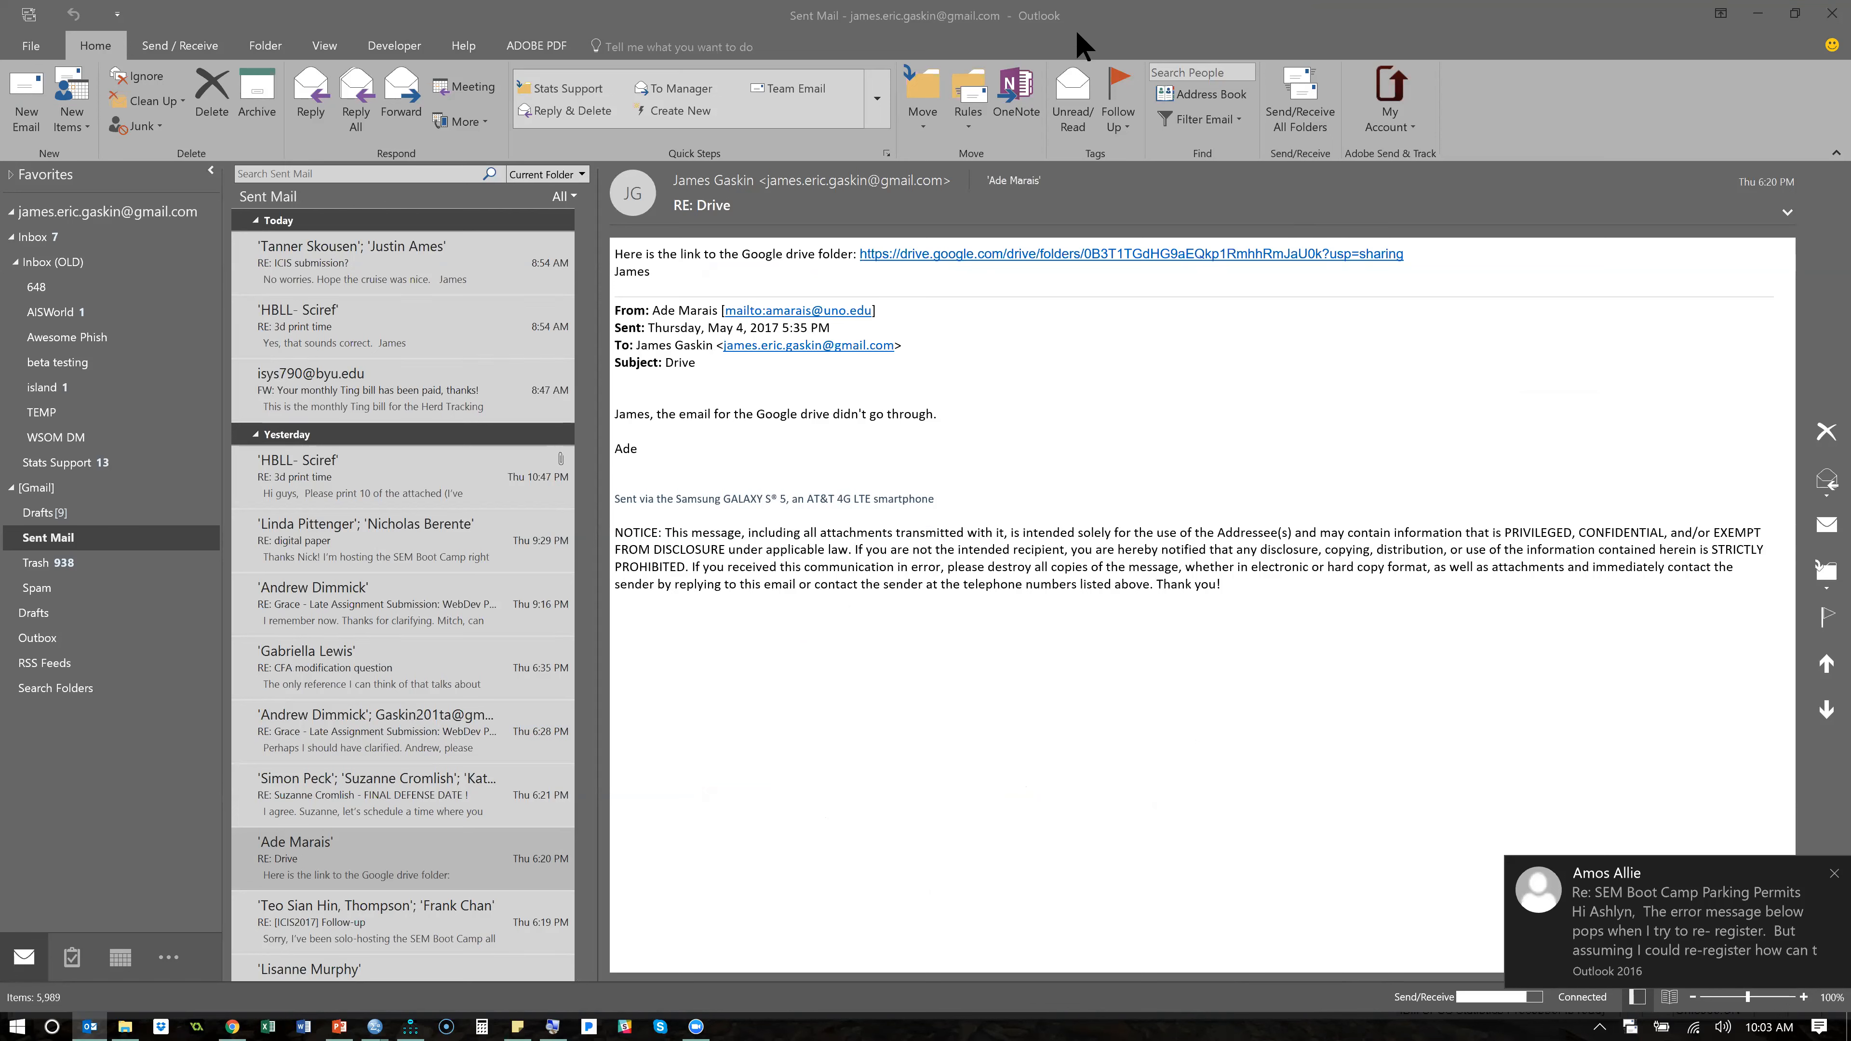
left_click(1829, 14)
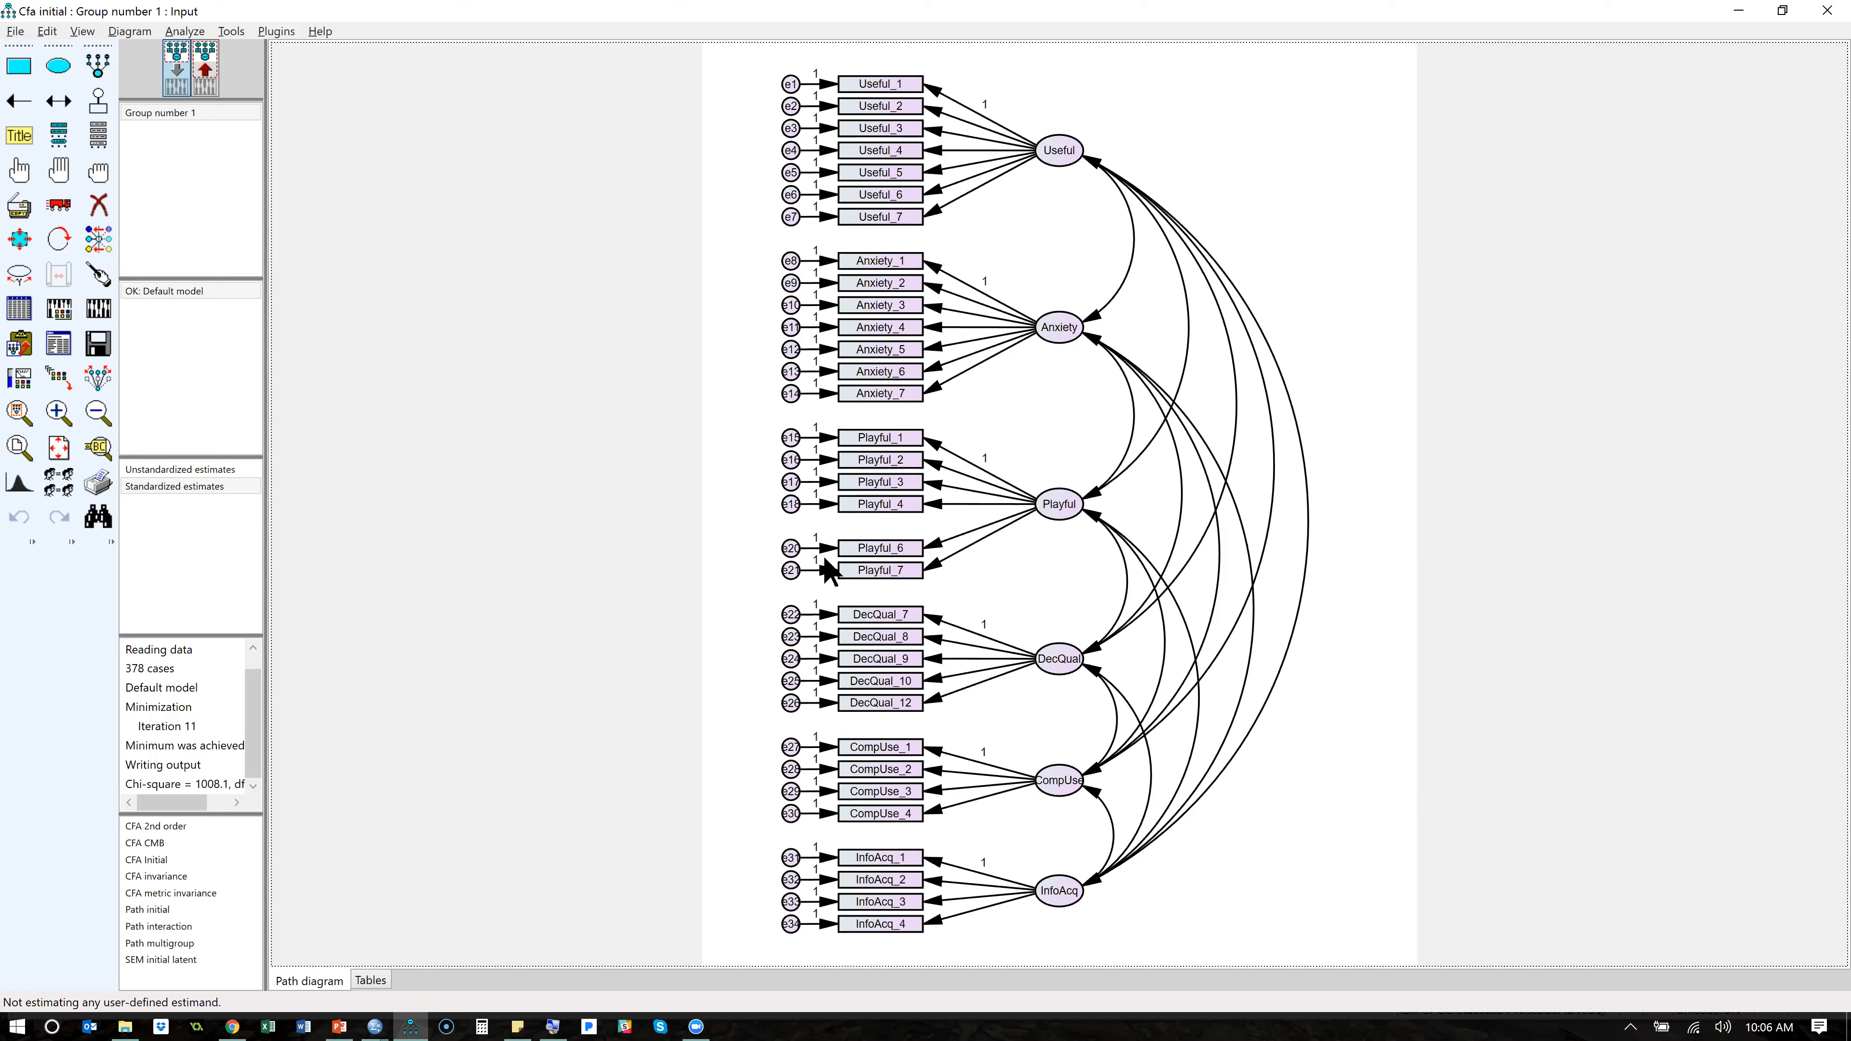
- Show the standardized estimates on the diagram, examine the model fit summary and modification indices in the text output, and close it
left_click(209, 84)
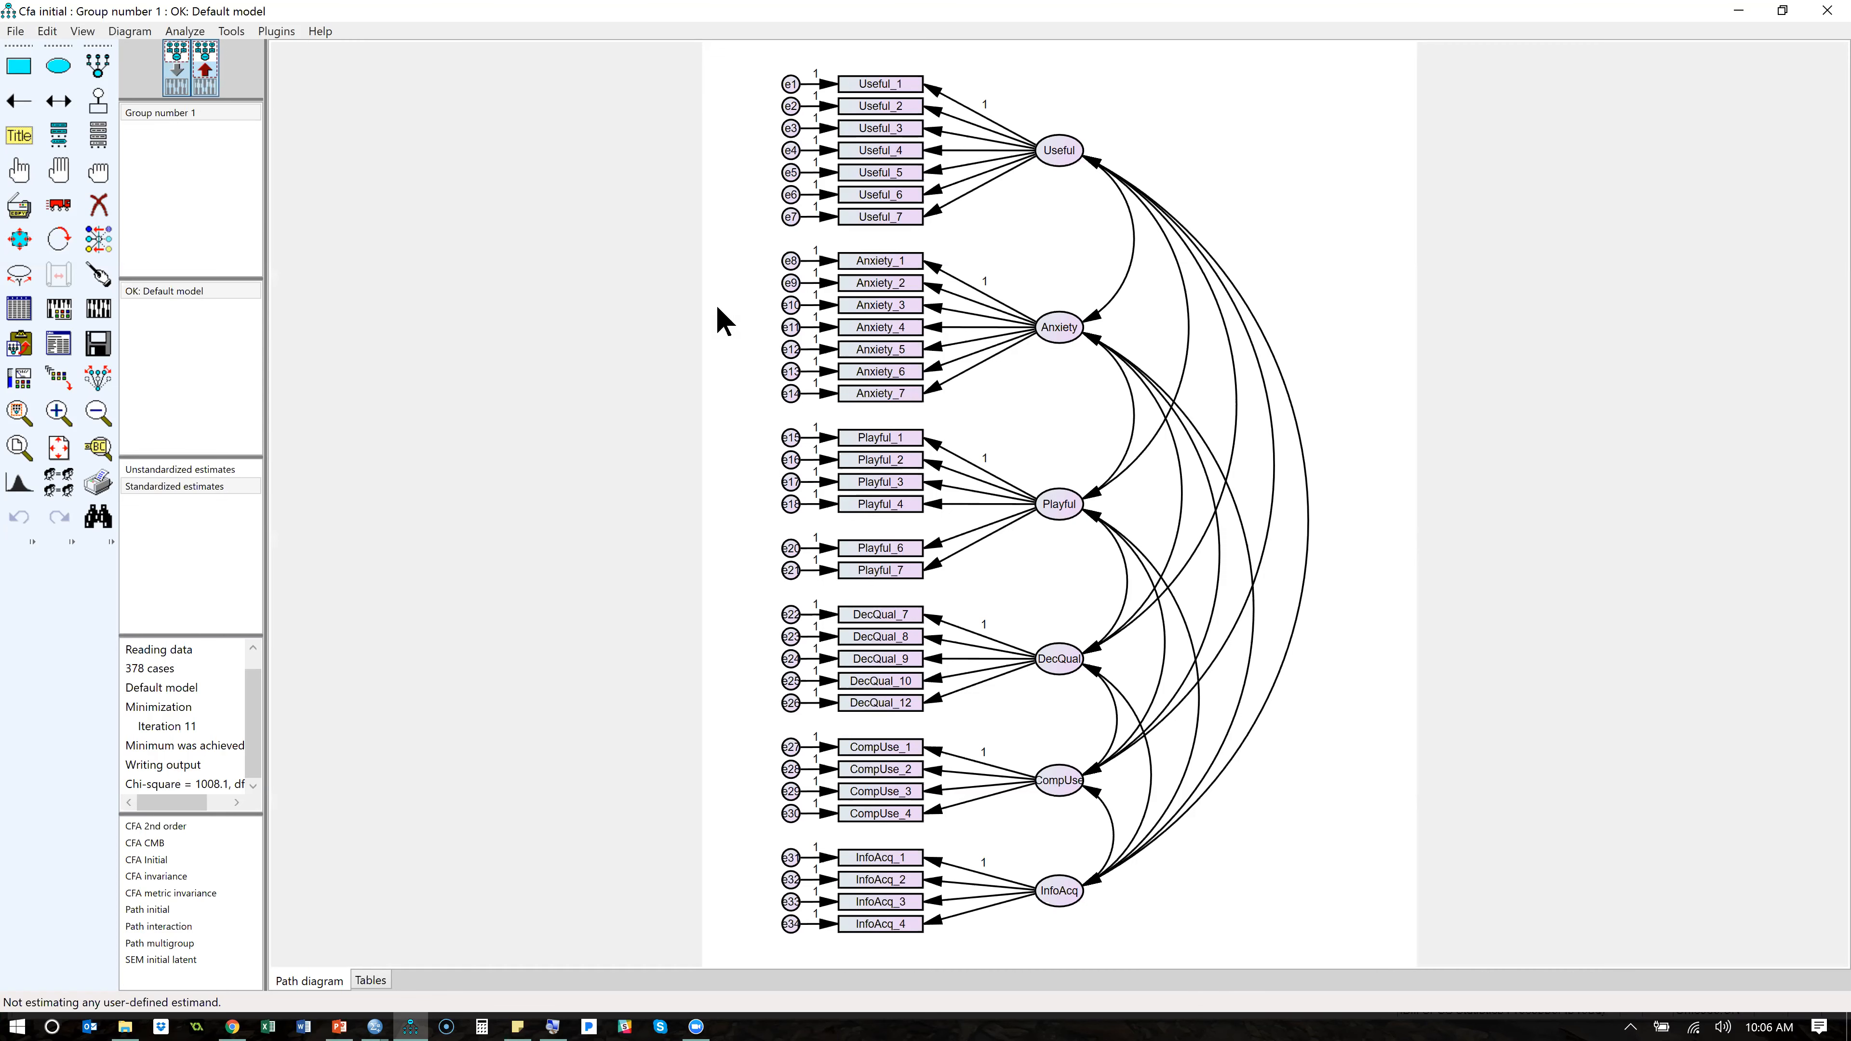
left_click(175, 489)
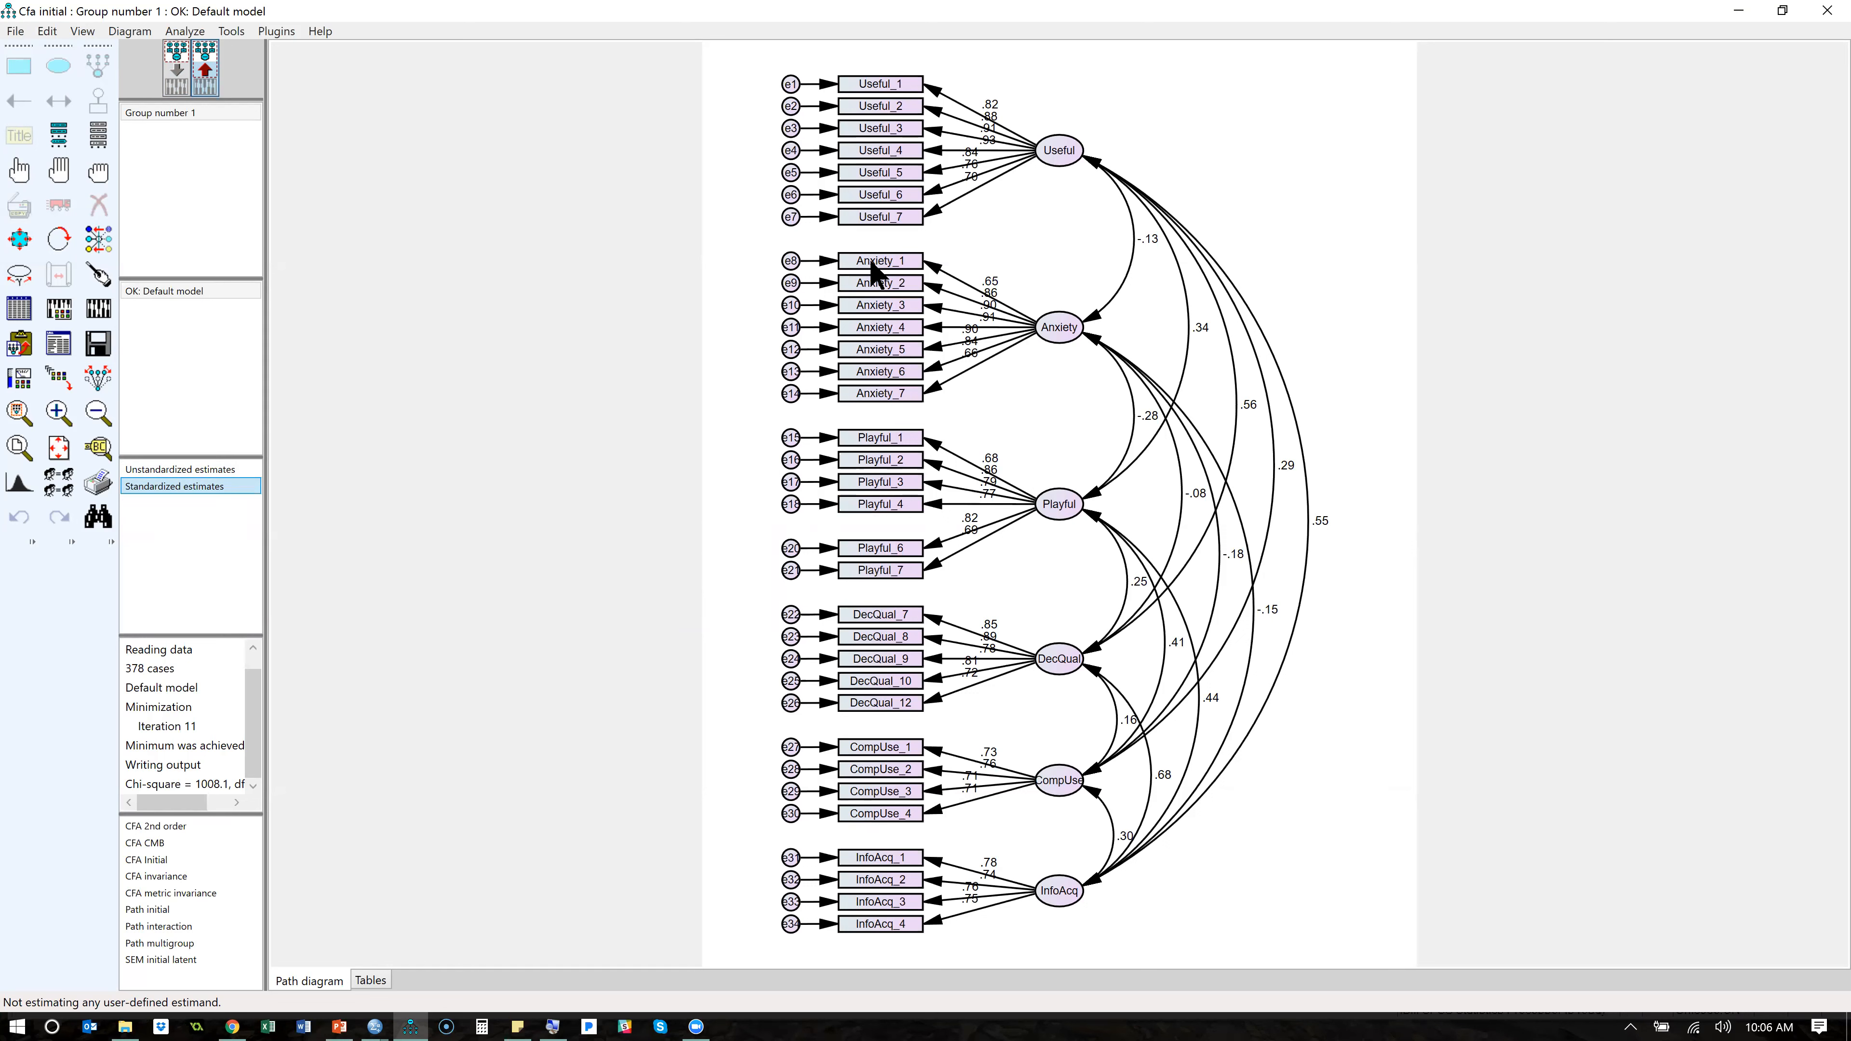
left_click(53, 351)
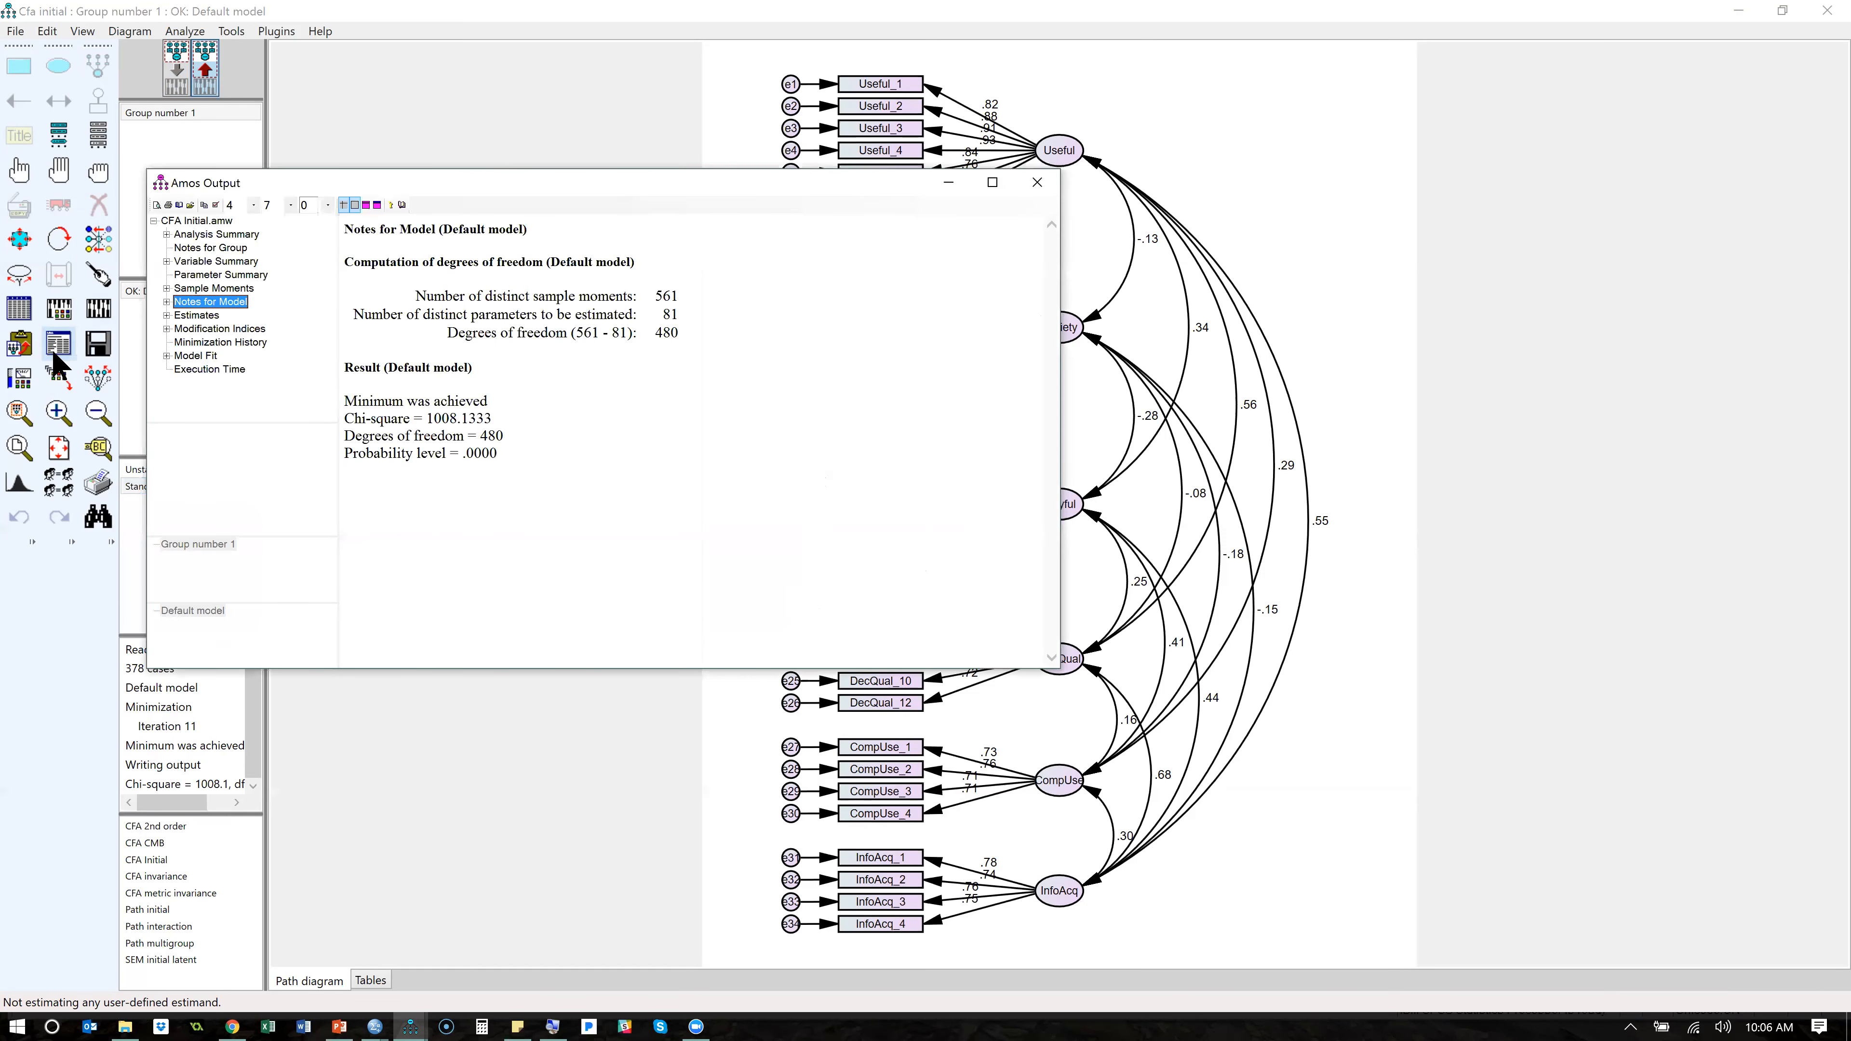
left_click(210, 356)
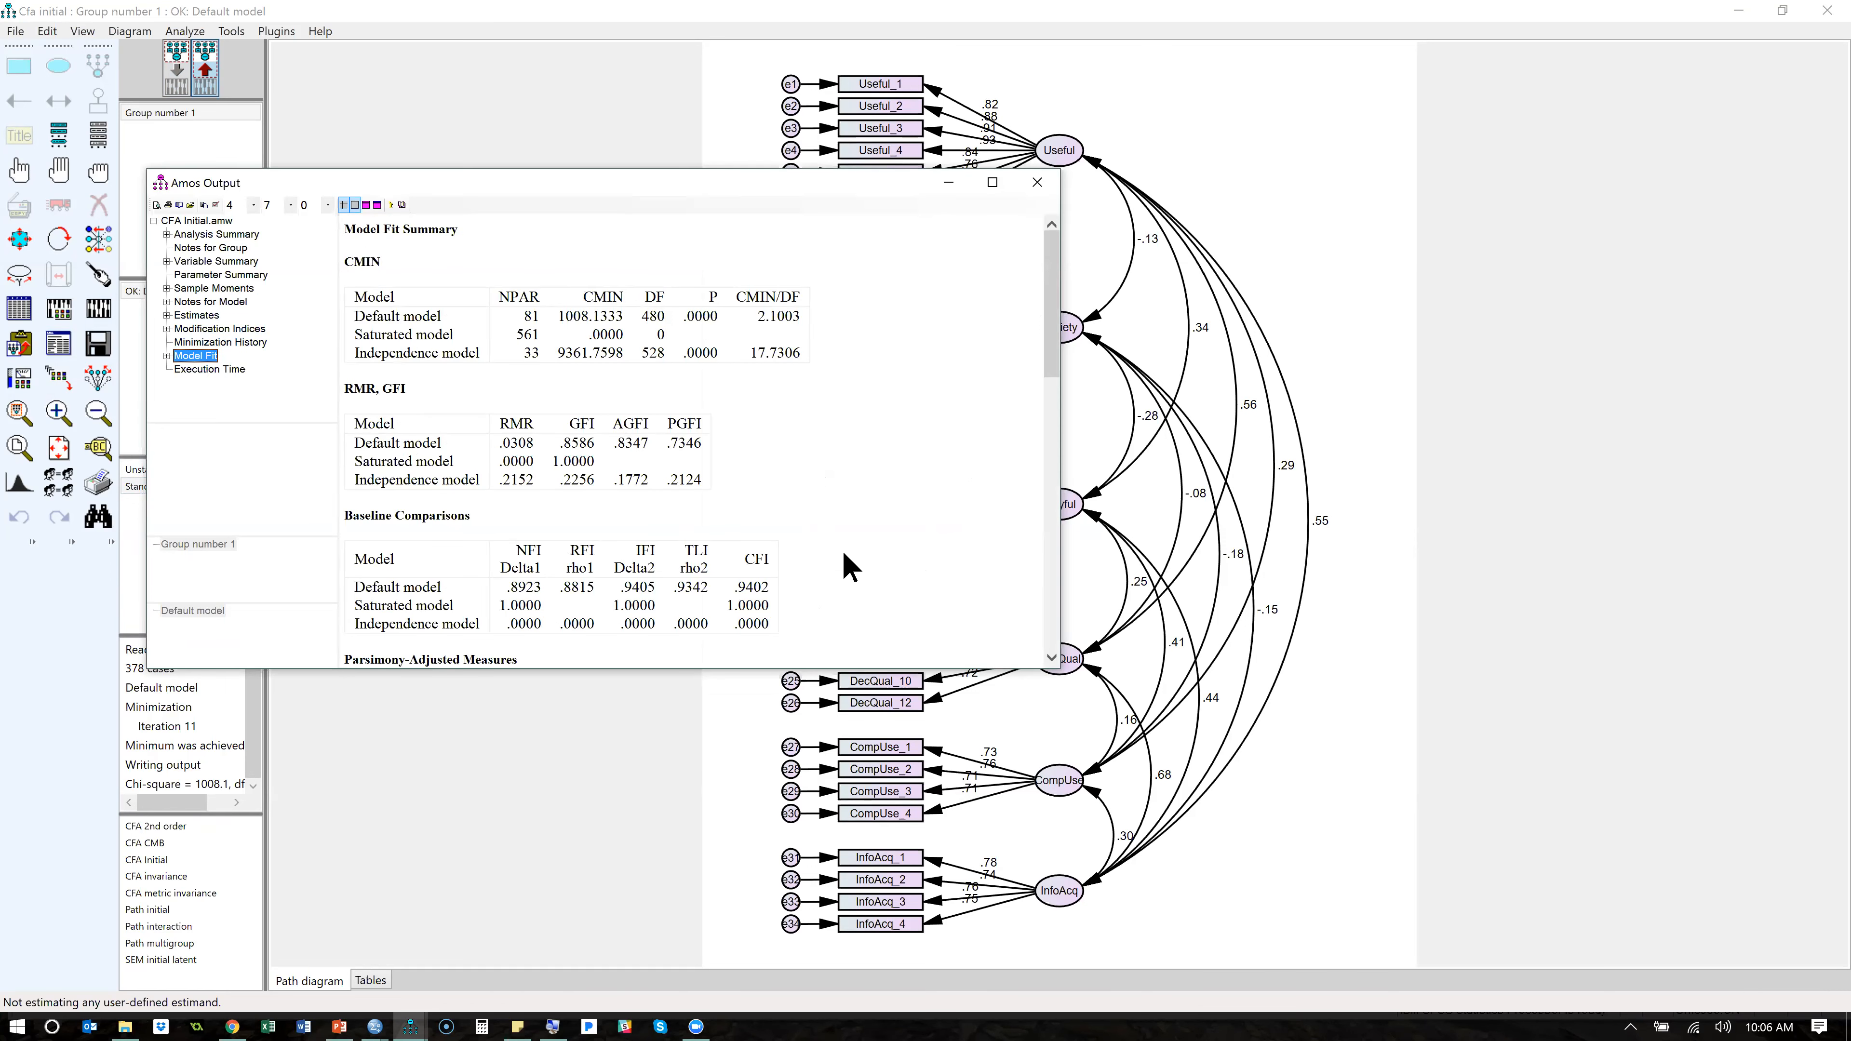
left_click_drag(1055, 281, 1050, 472)
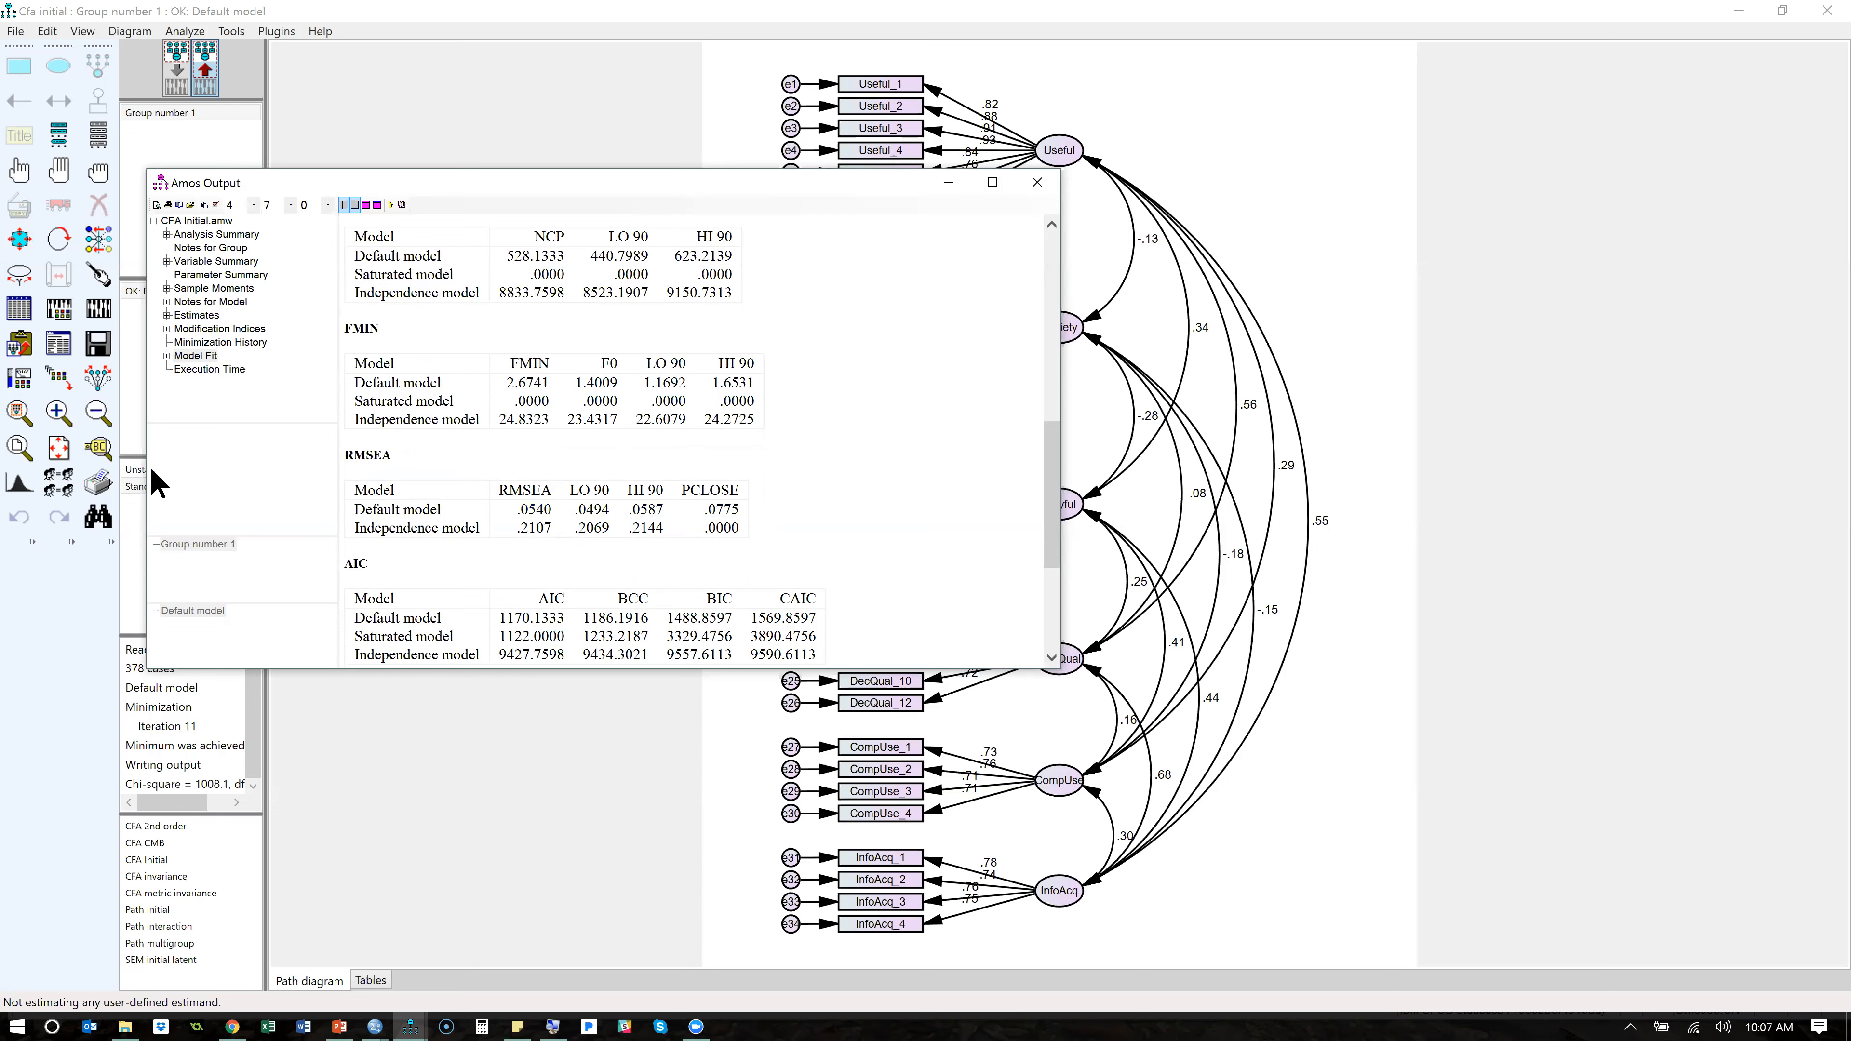
left_click(213, 329)
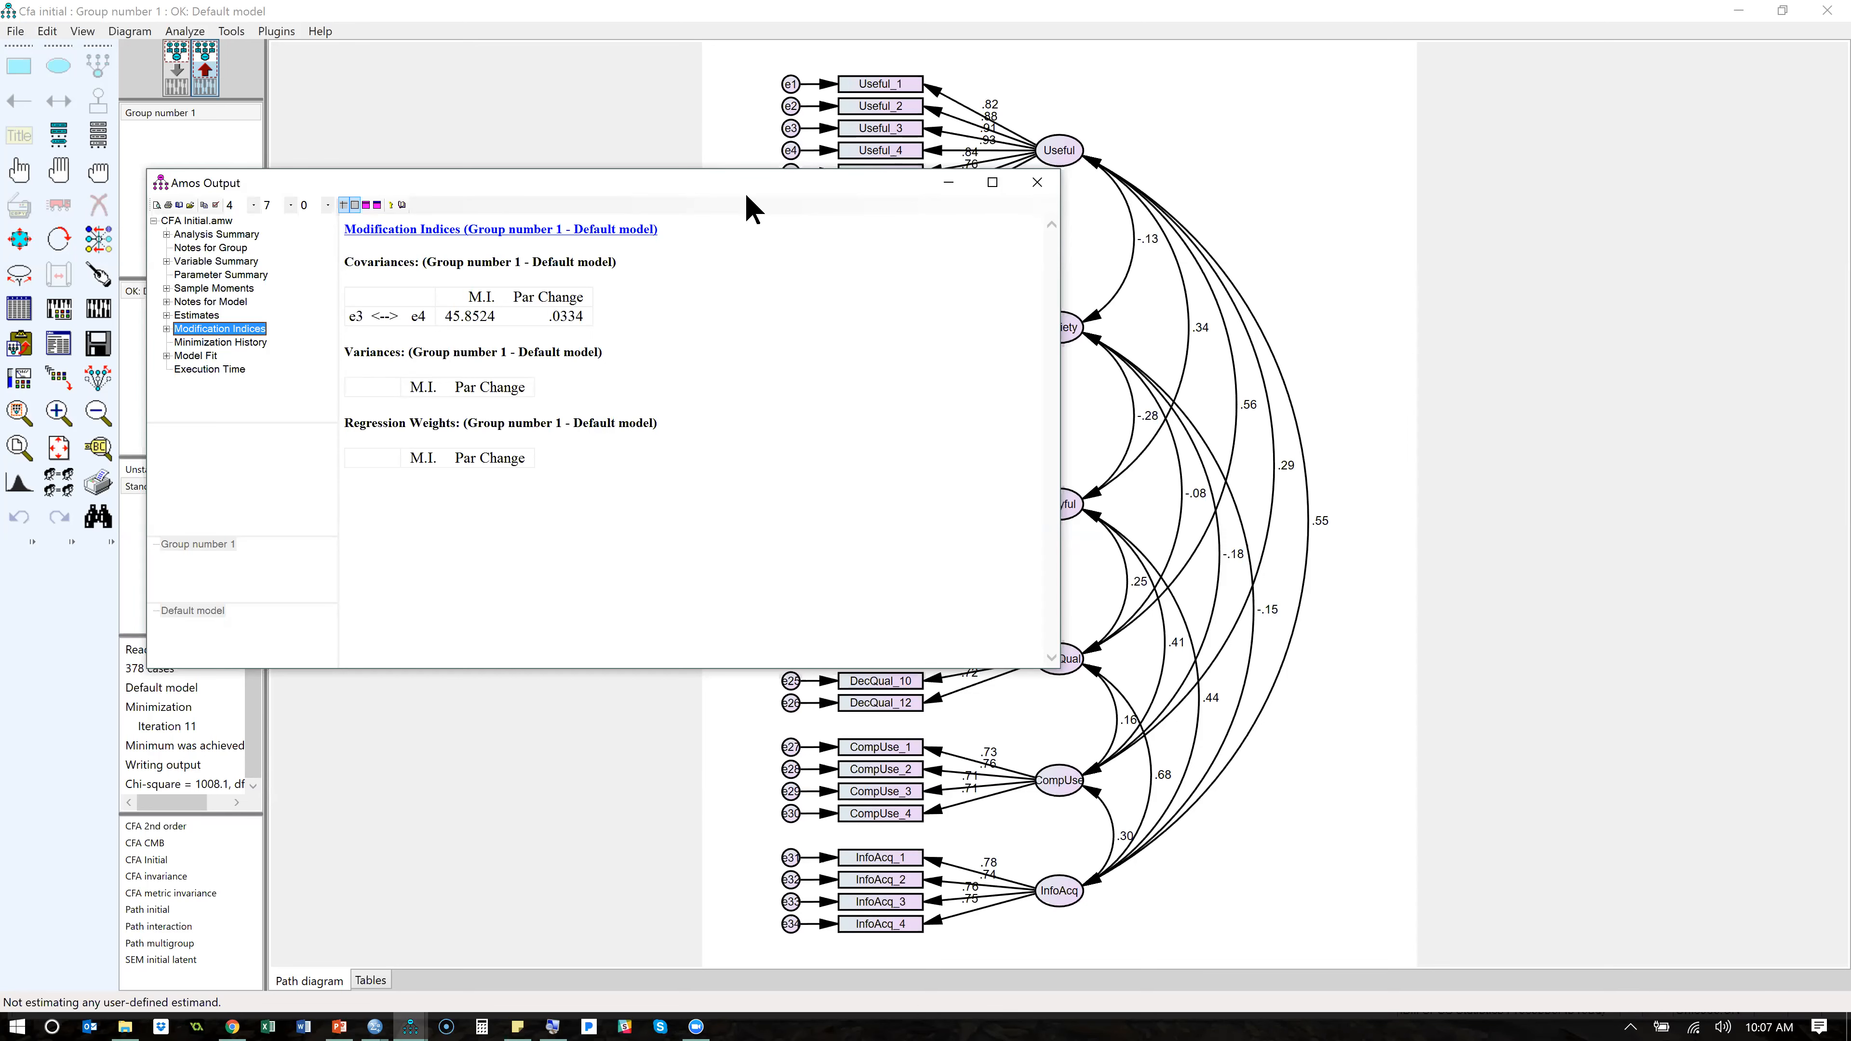
left_click(1036, 183)
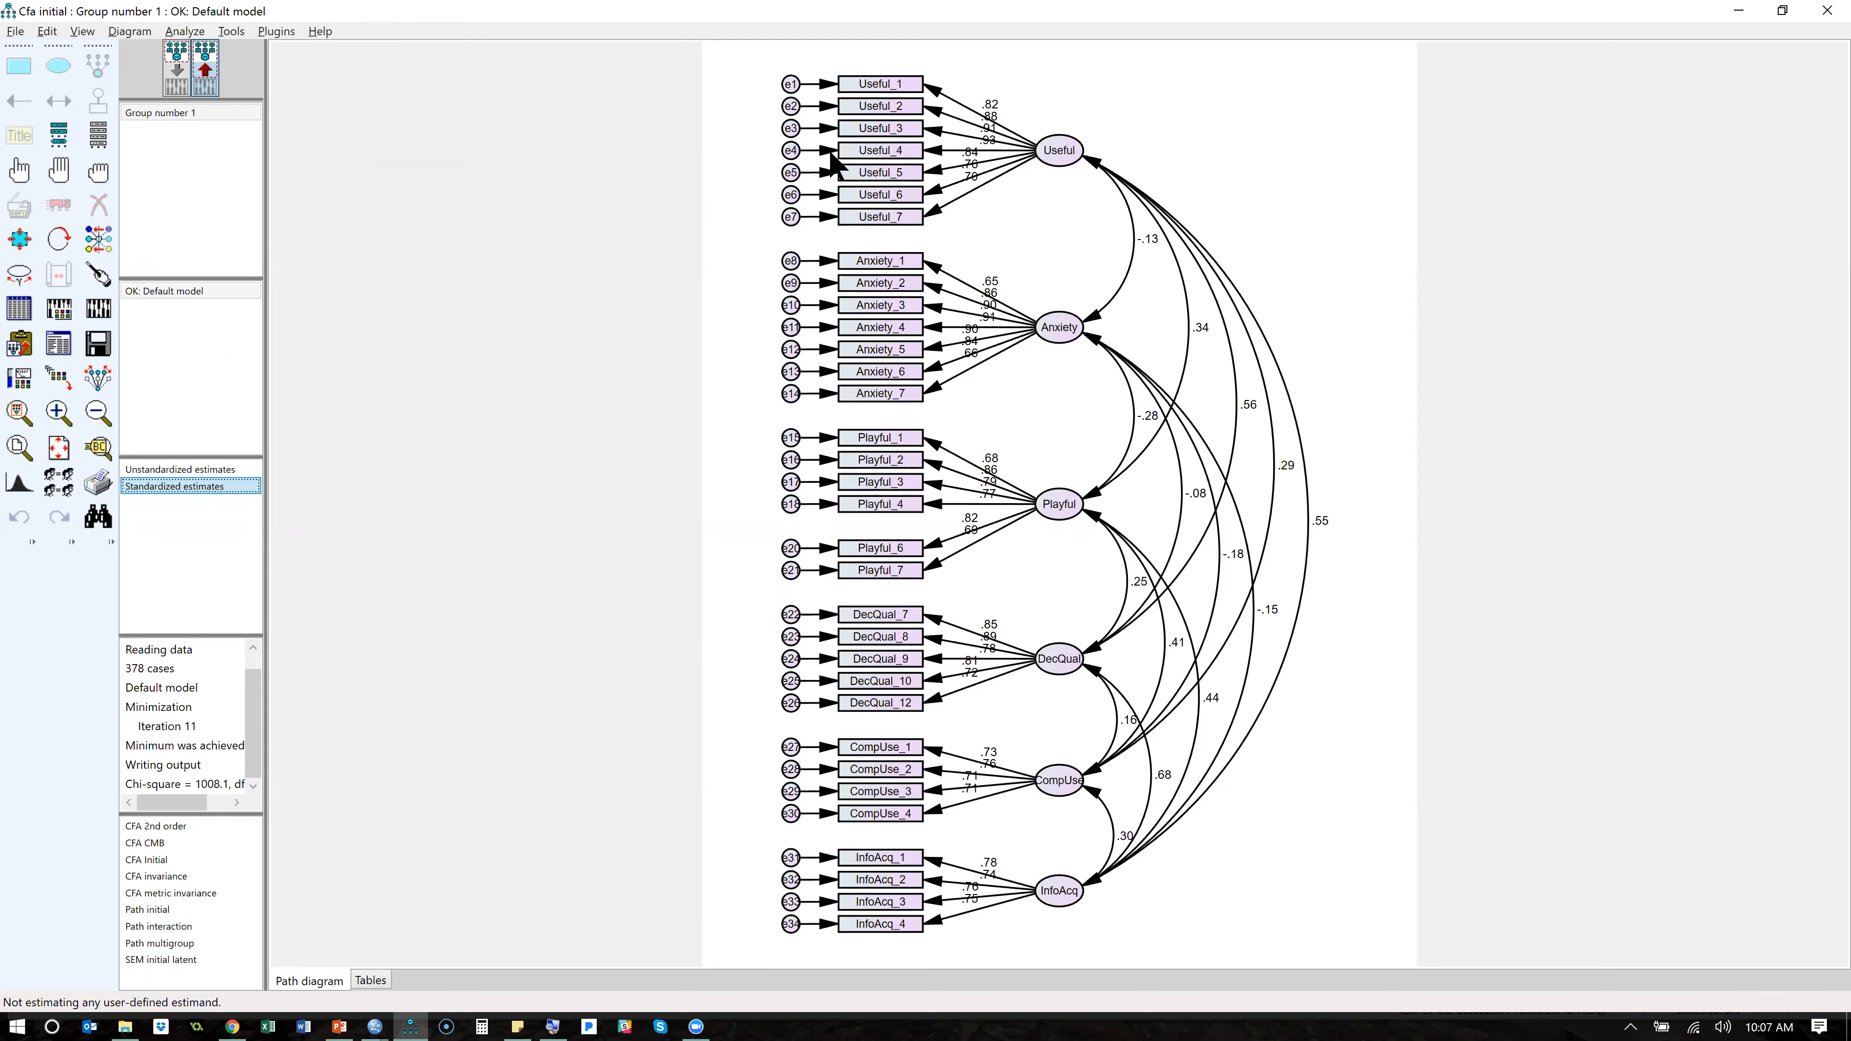
- Switch to the SPSS Data Editor, compare the label wording of Useful_3 and Useful_4, and return to Amos
key("alt+Tab")
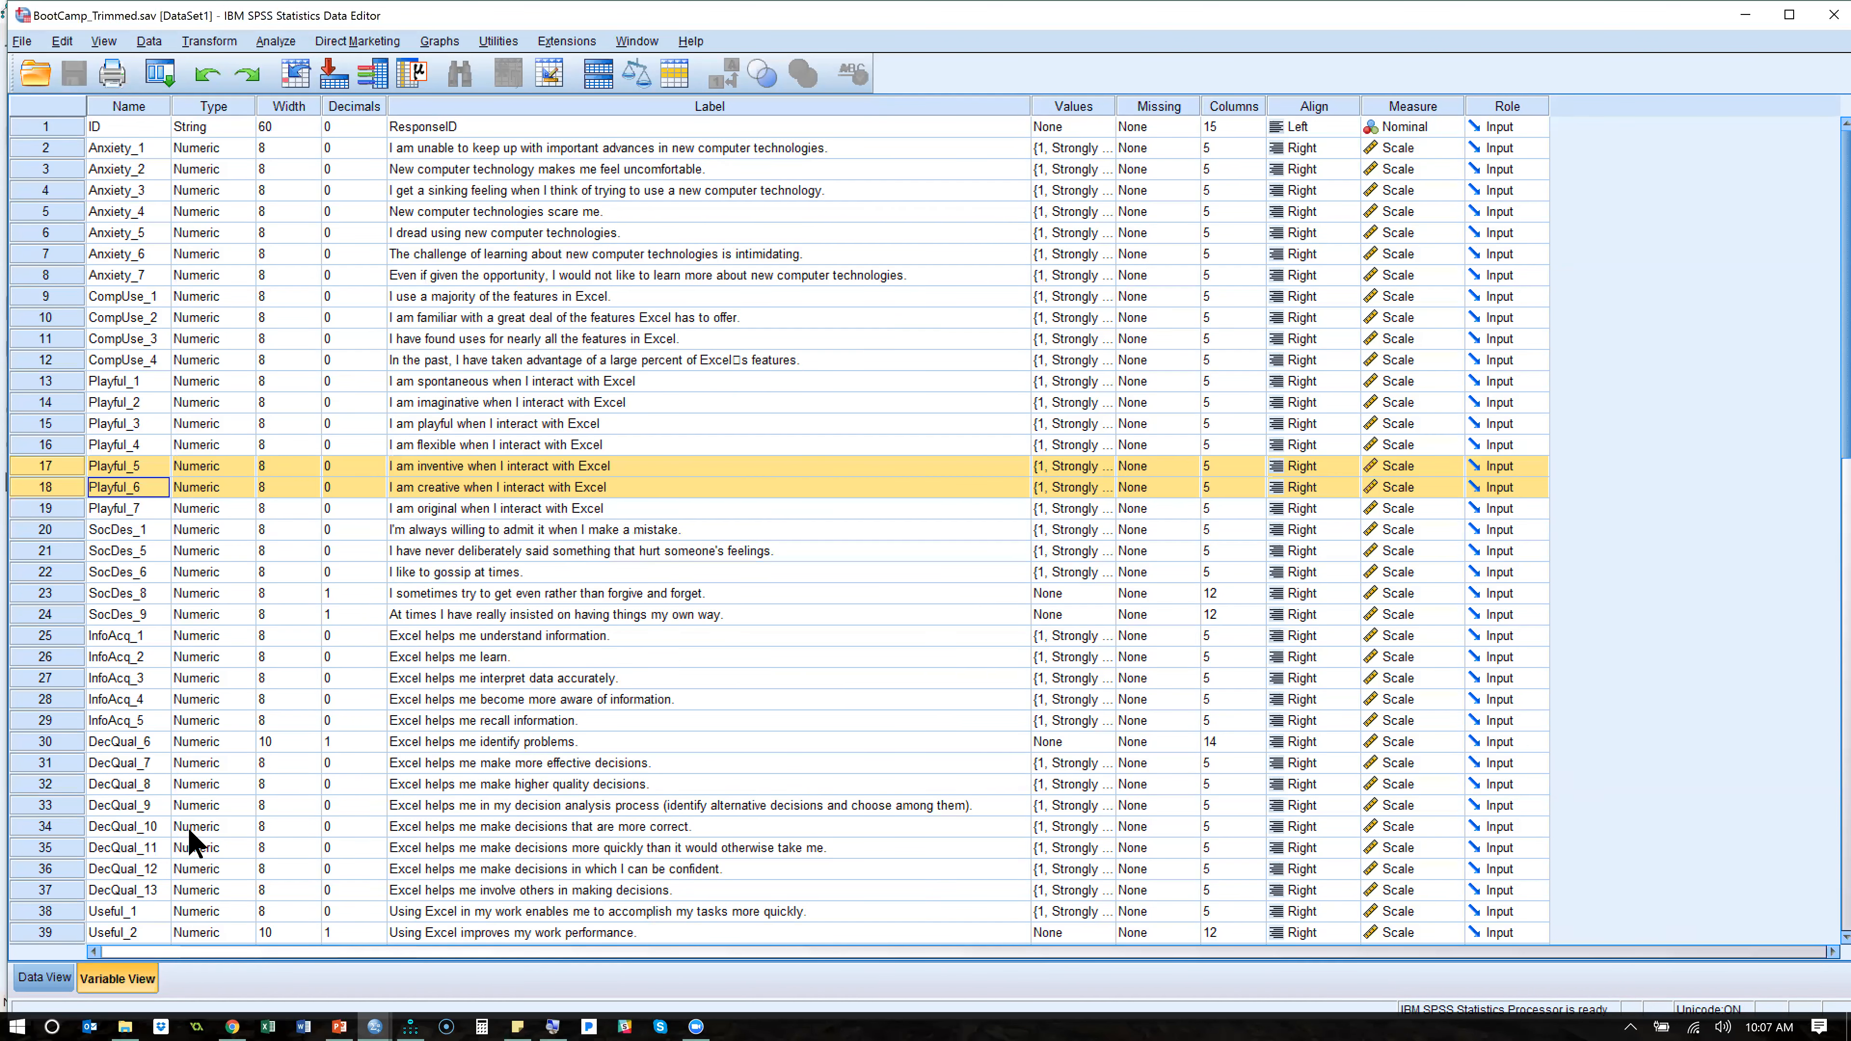
scroll(194, 845, "down", 1)
left_click_drag(45, 890, 45, 914)
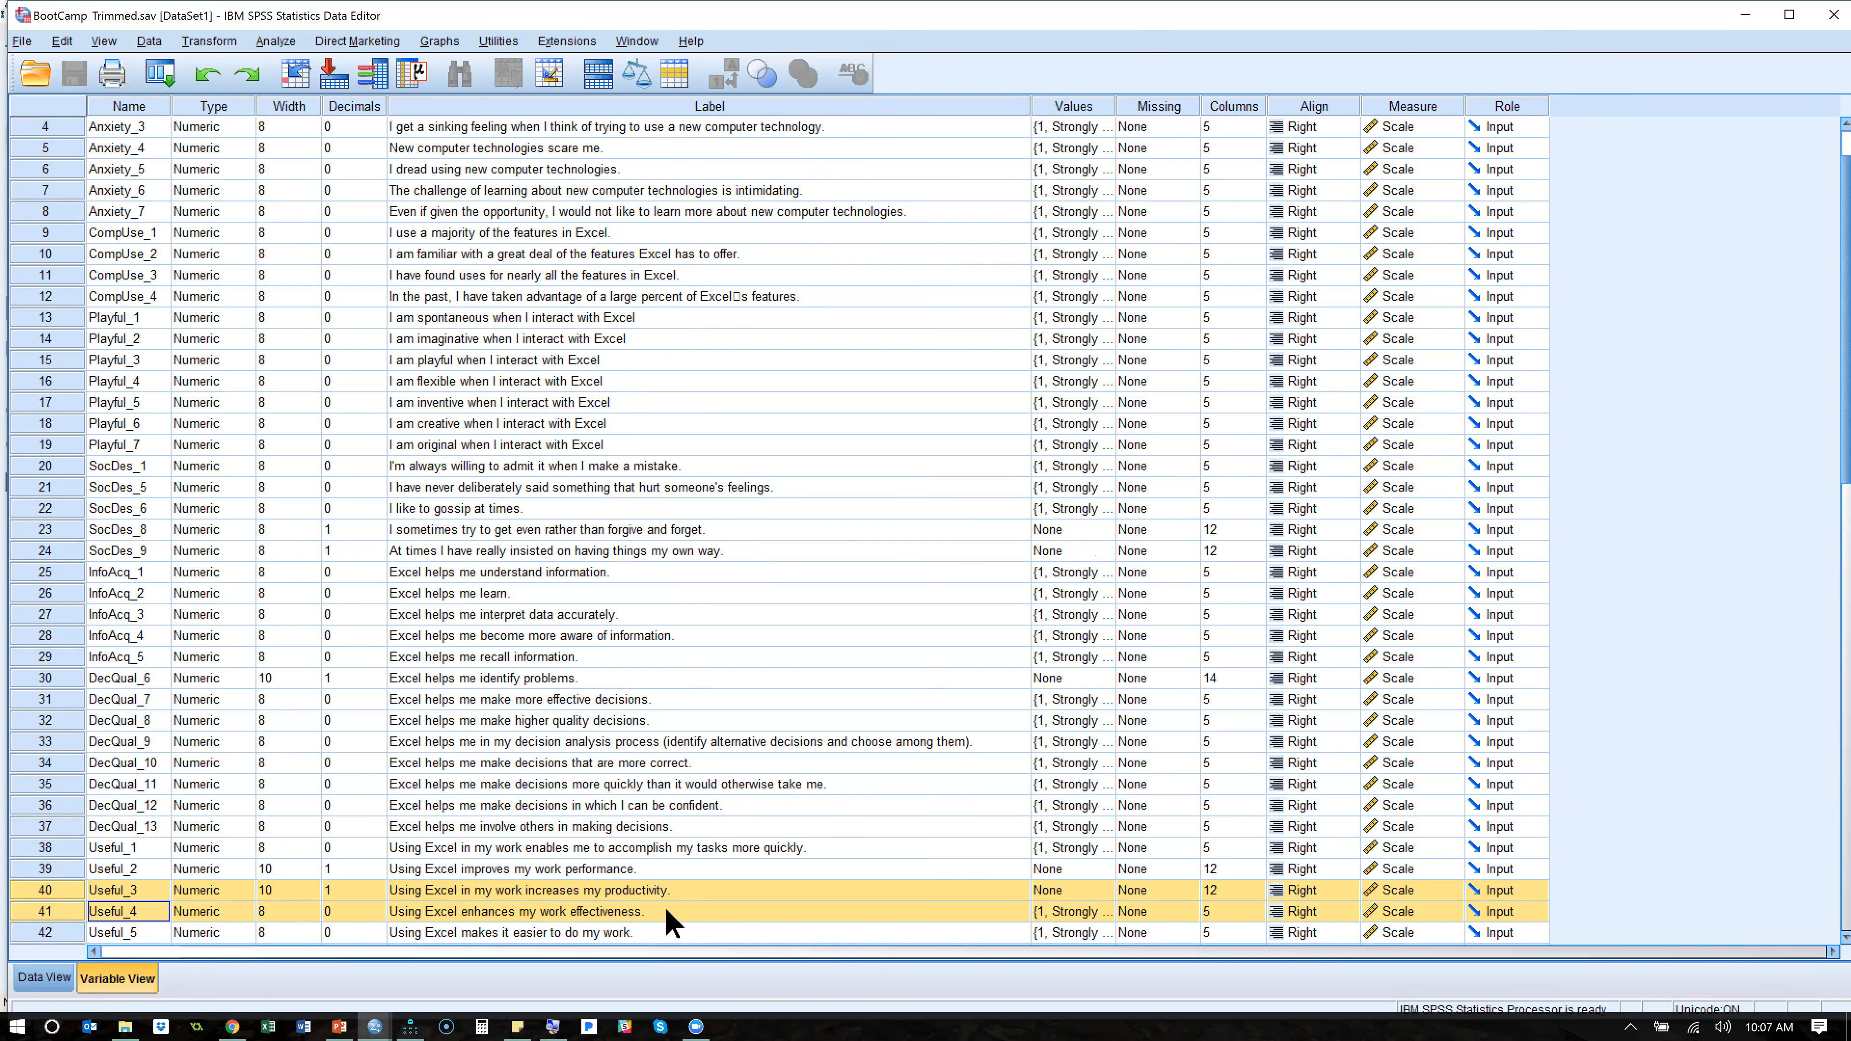
key("F2")
key("alt+Tab")
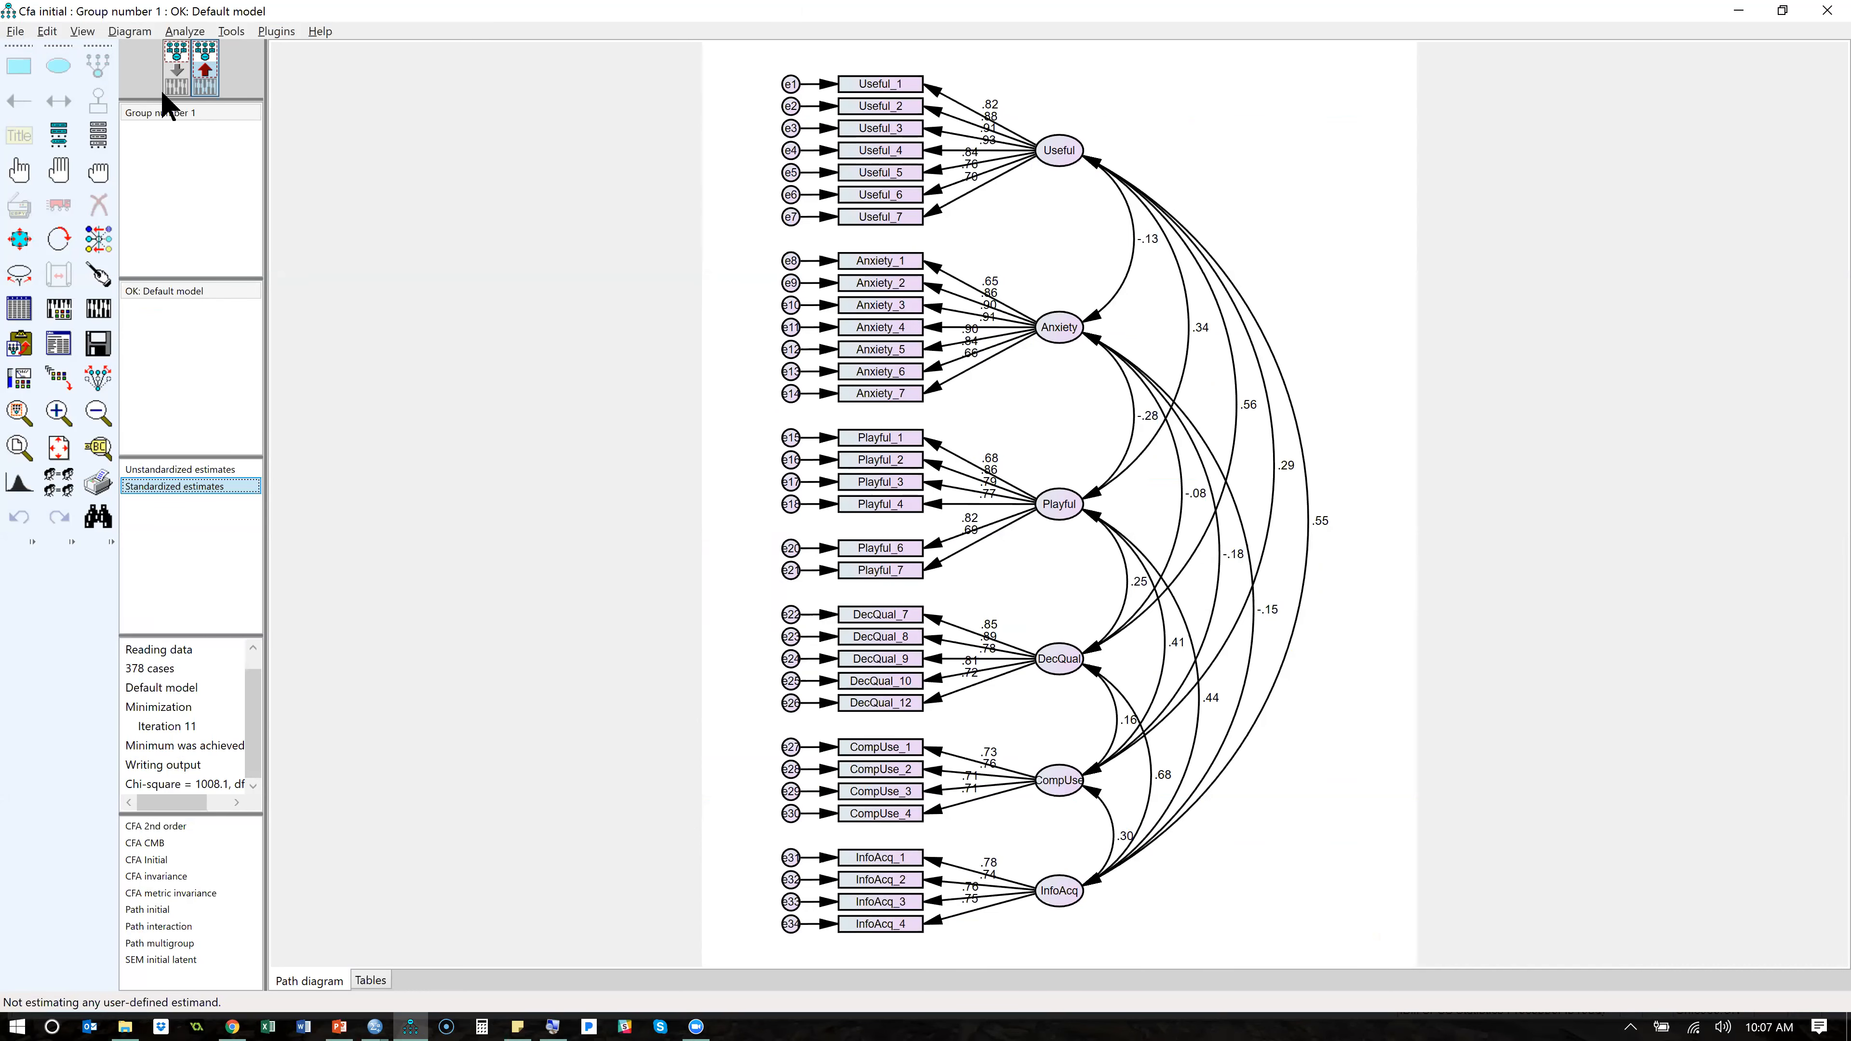
- Delete the Useful_3 indicator and its e3 error term from the input path diagram
left_click(176, 67)
left_click(98, 208)
left_click(213, 79)
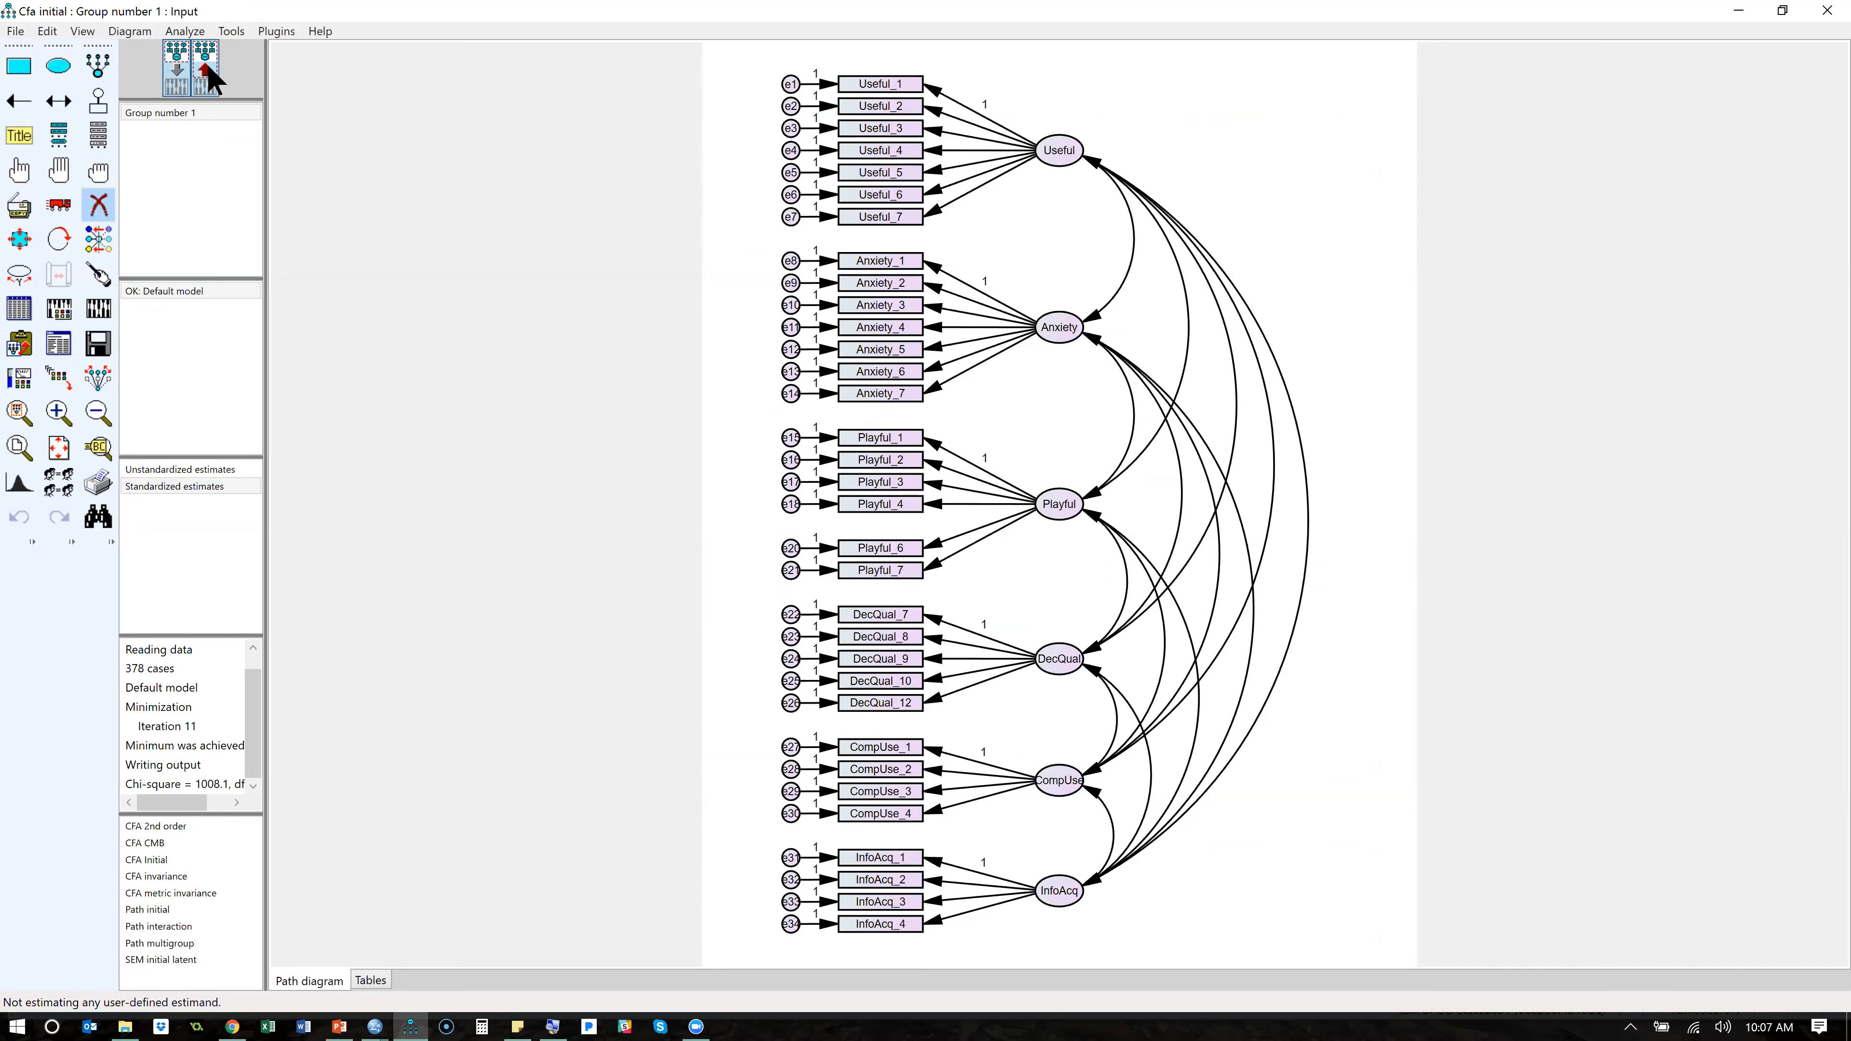
left_click(213, 78)
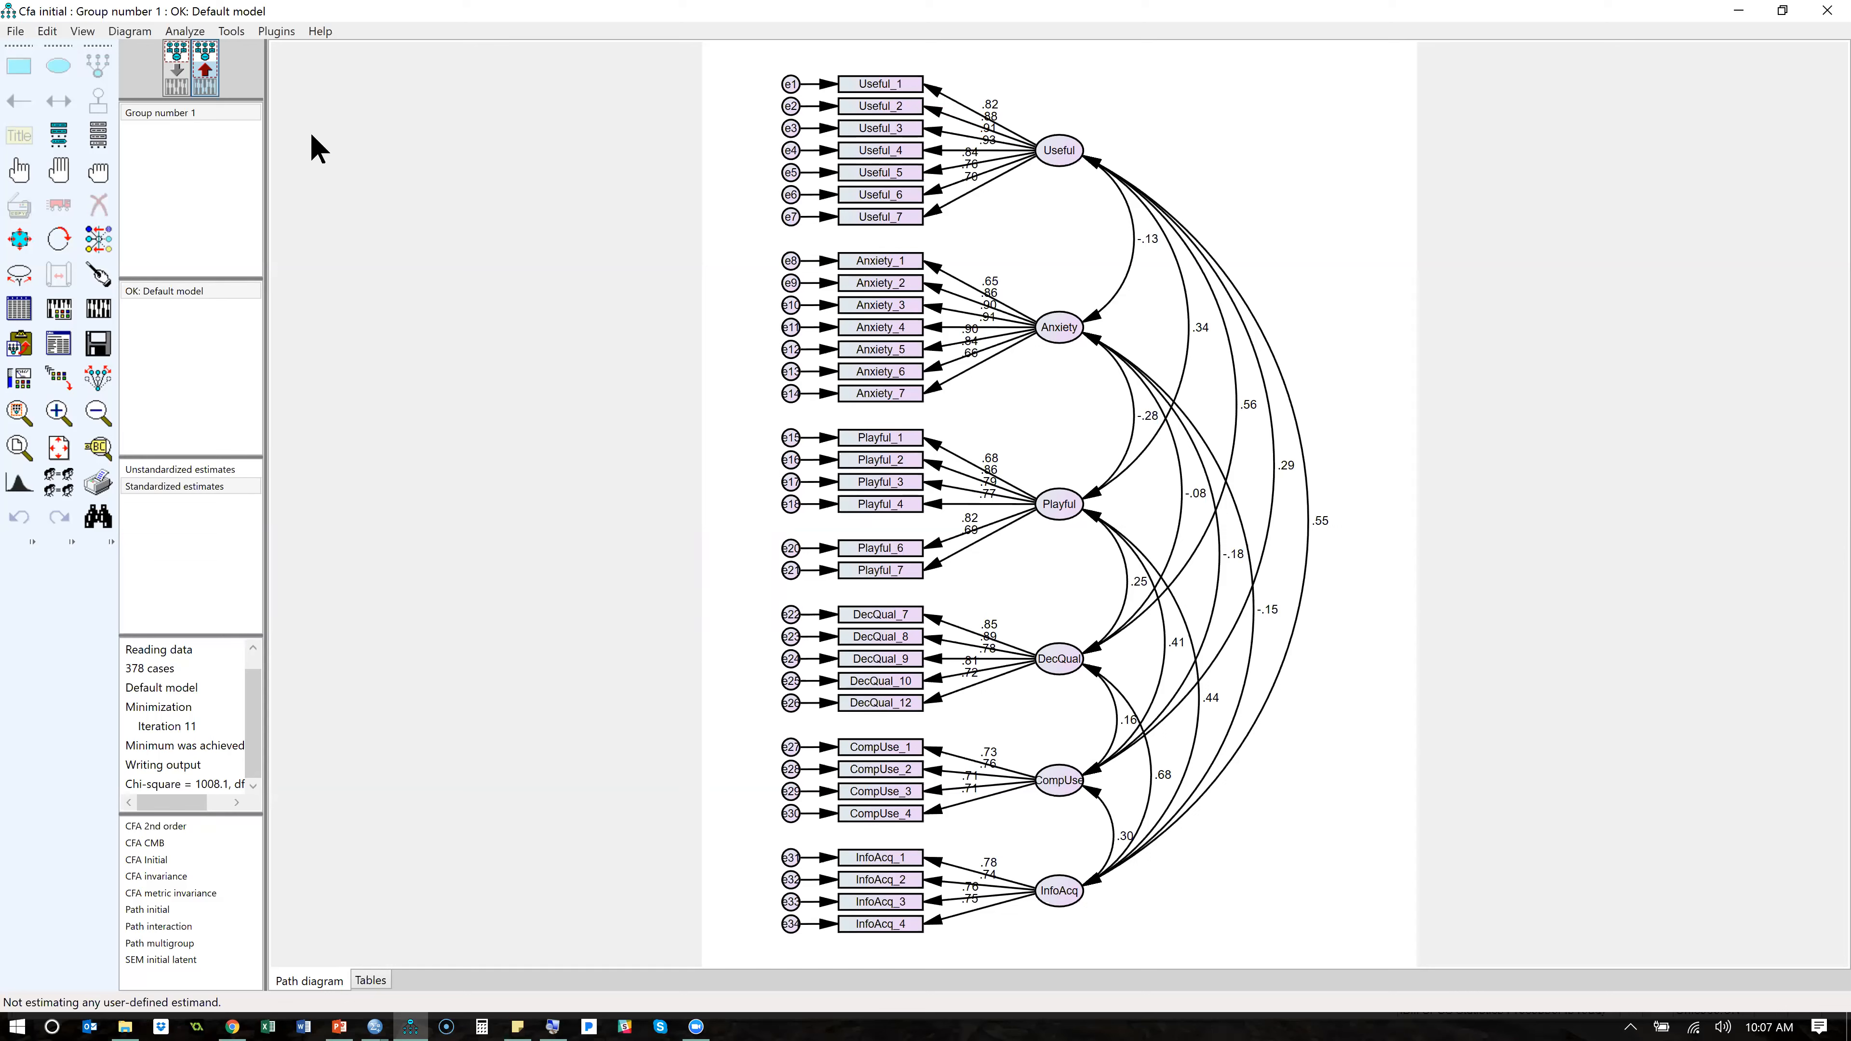
left_click(175, 85)
left_click(97, 212)
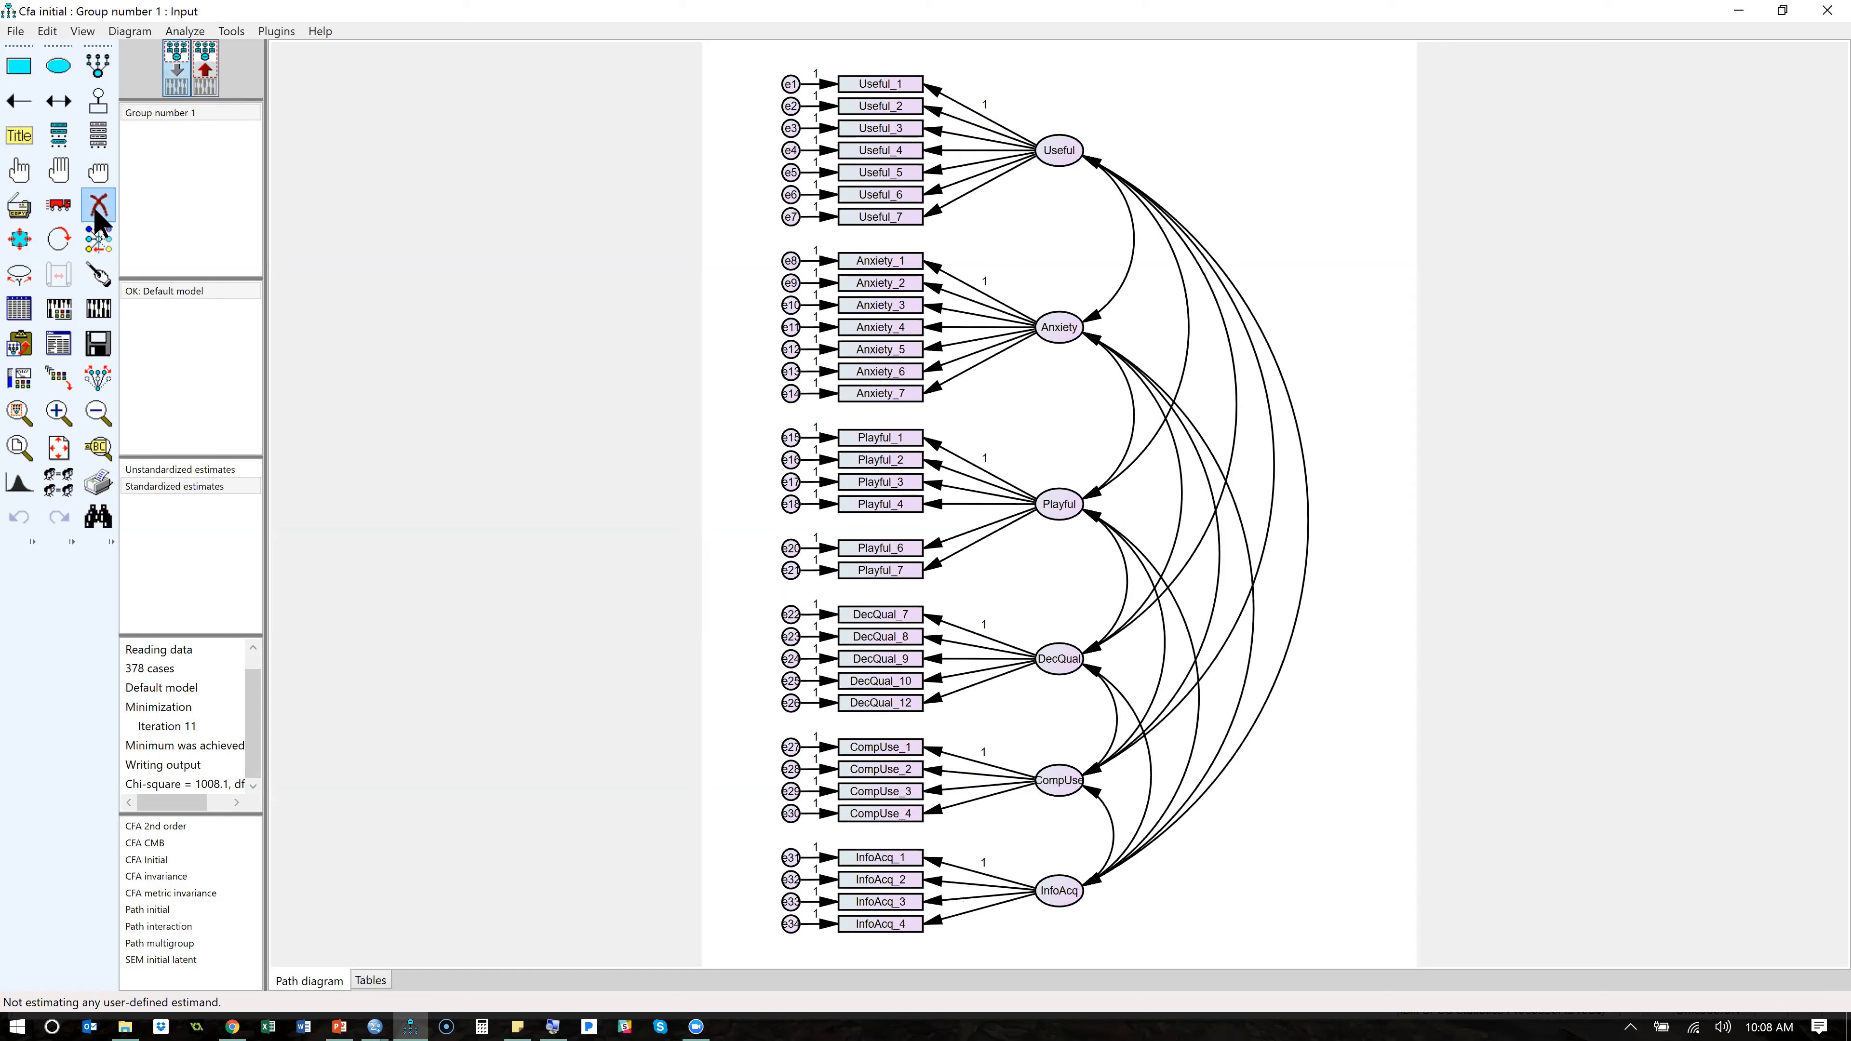
left_click(890, 129)
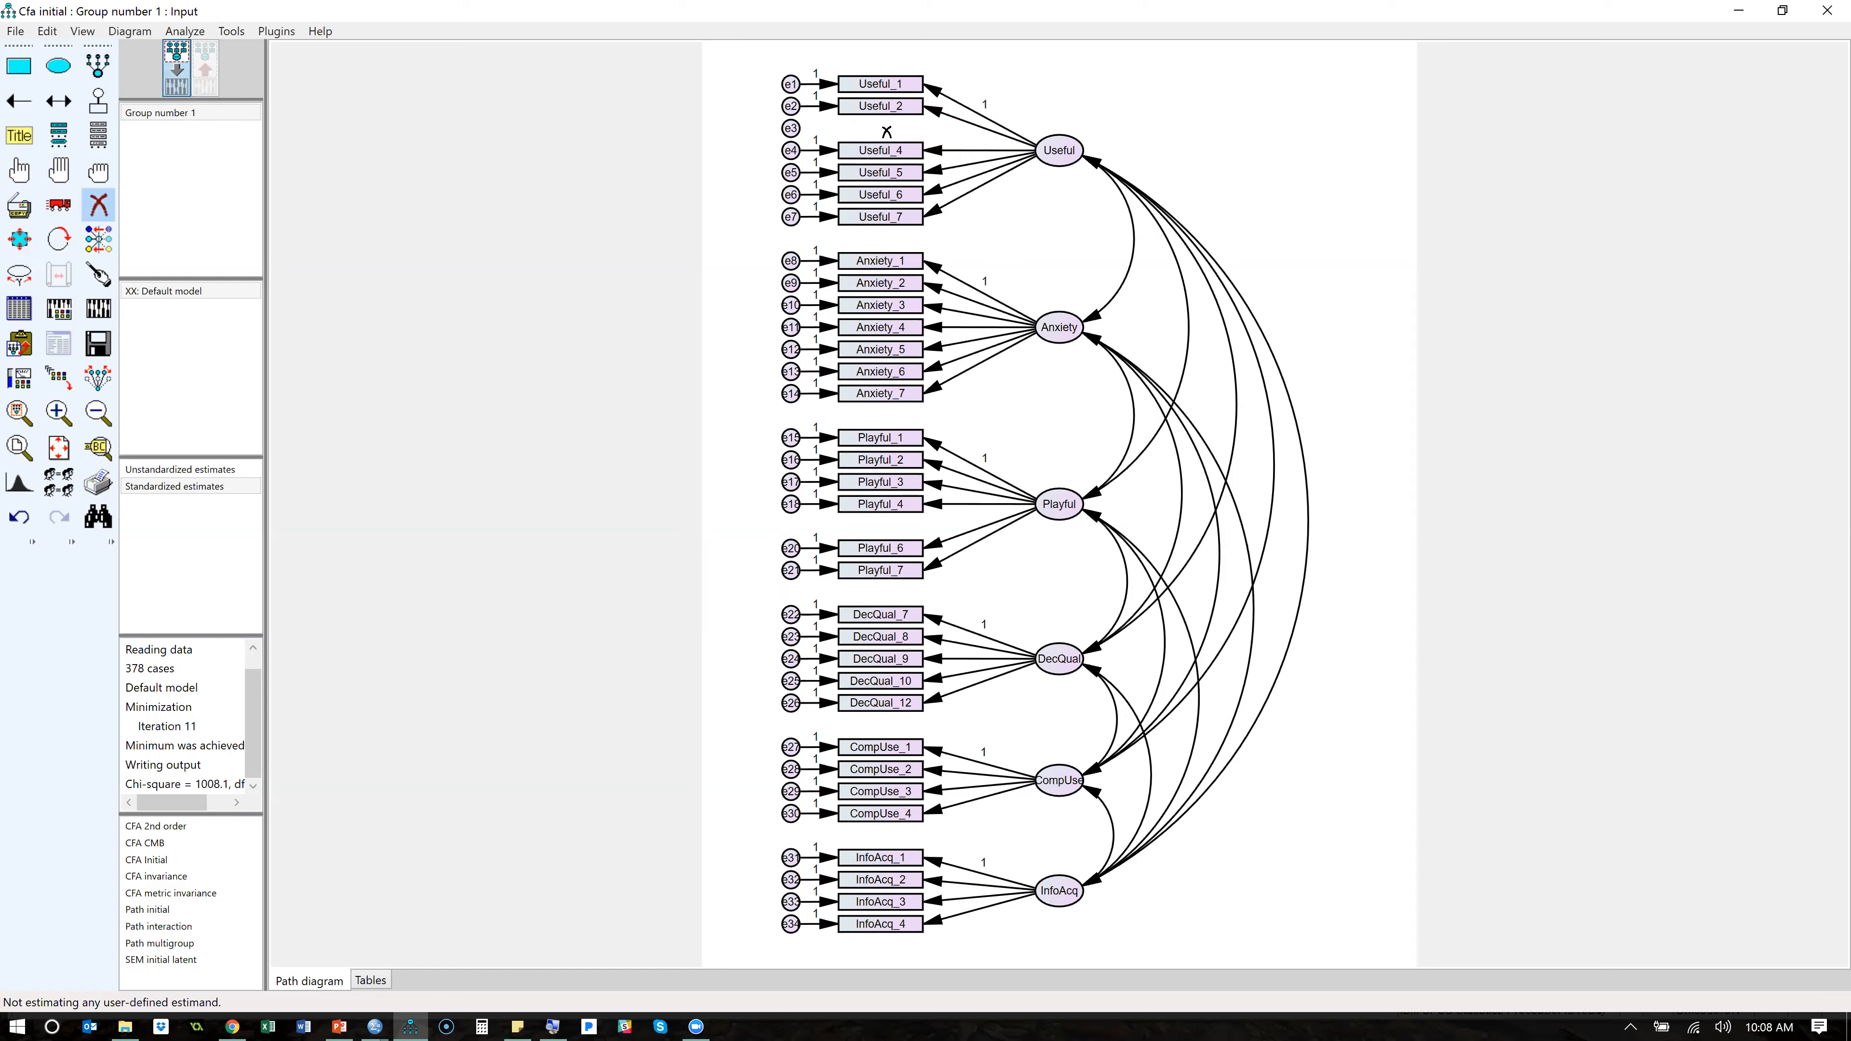
left_click(790, 132)
left_click(98, 205)
- Set the regression weight of the path from Useful to Useful_2 to 1 and close the object properties
double_click(940, 121)
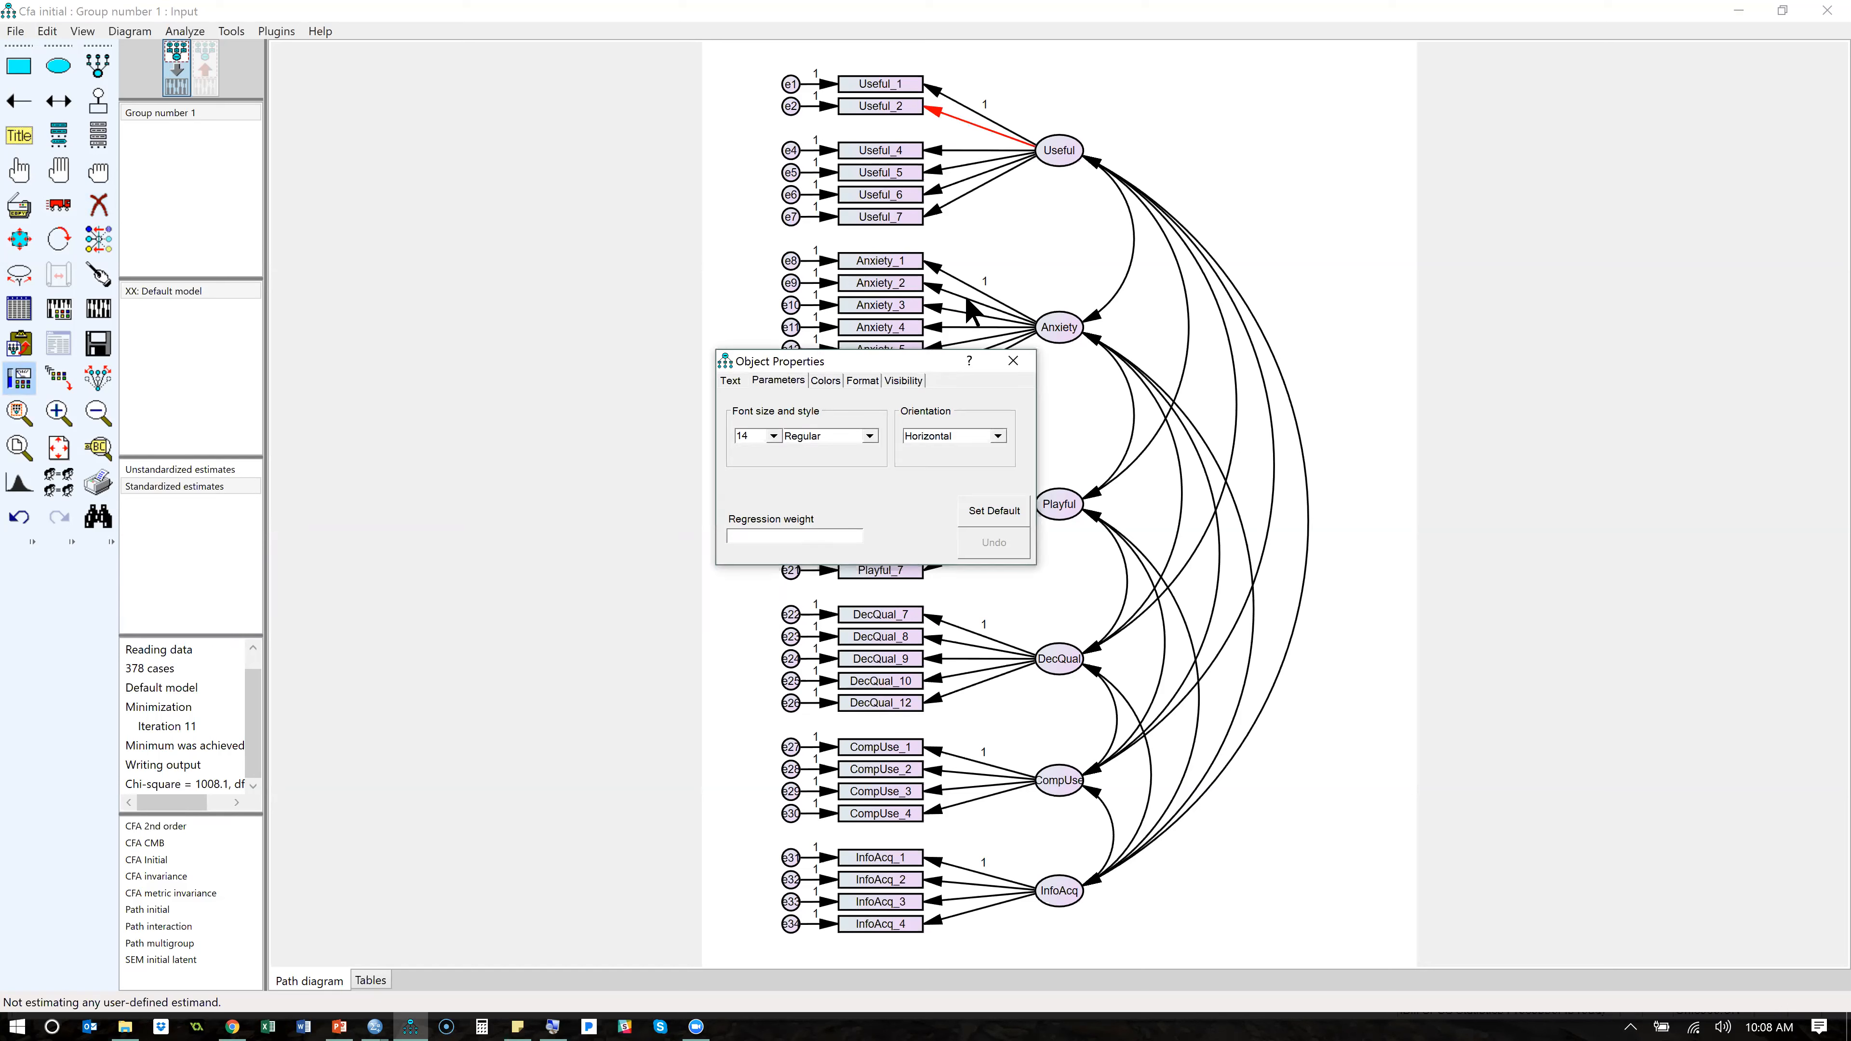
left_click(839, 536)
type("1")
key("BackSpace")
left_click(1013, 361)
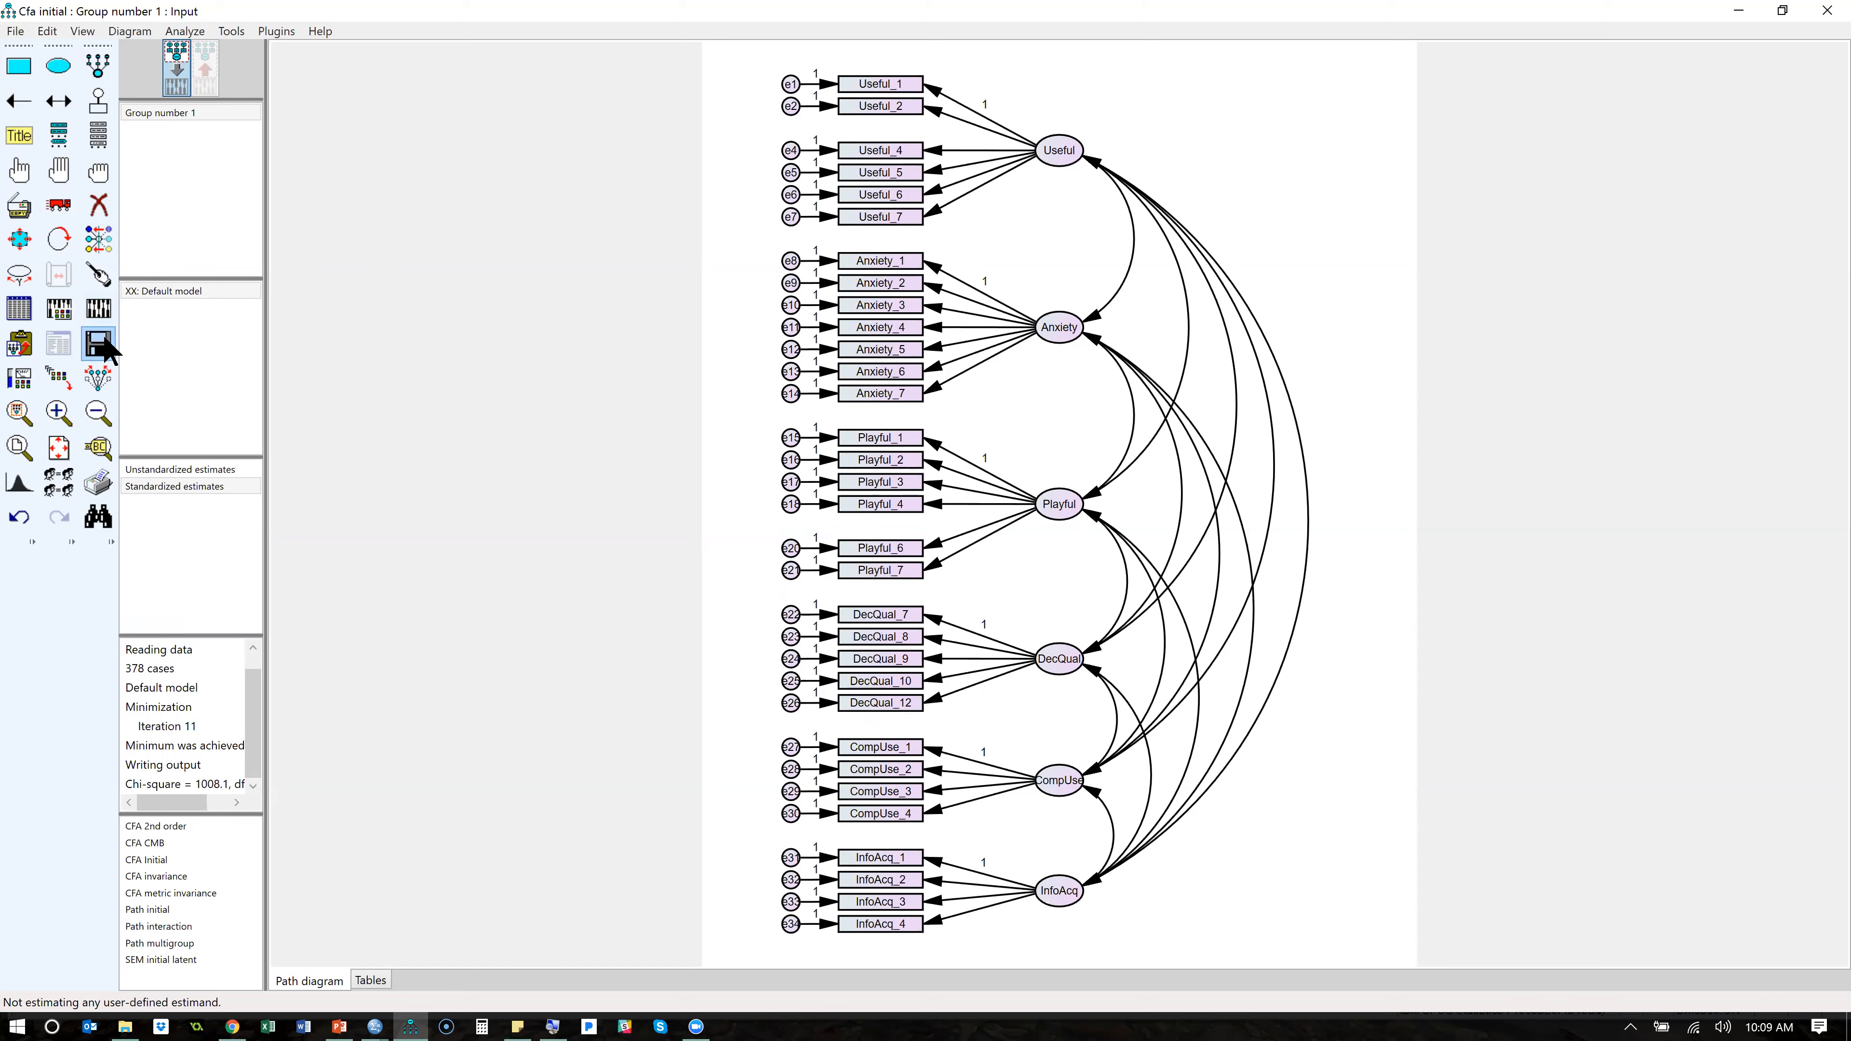
- Recalculate the estimates, examine the model fit summary down to the RMSEA table, and minimize the output window
left_click(107, 299)
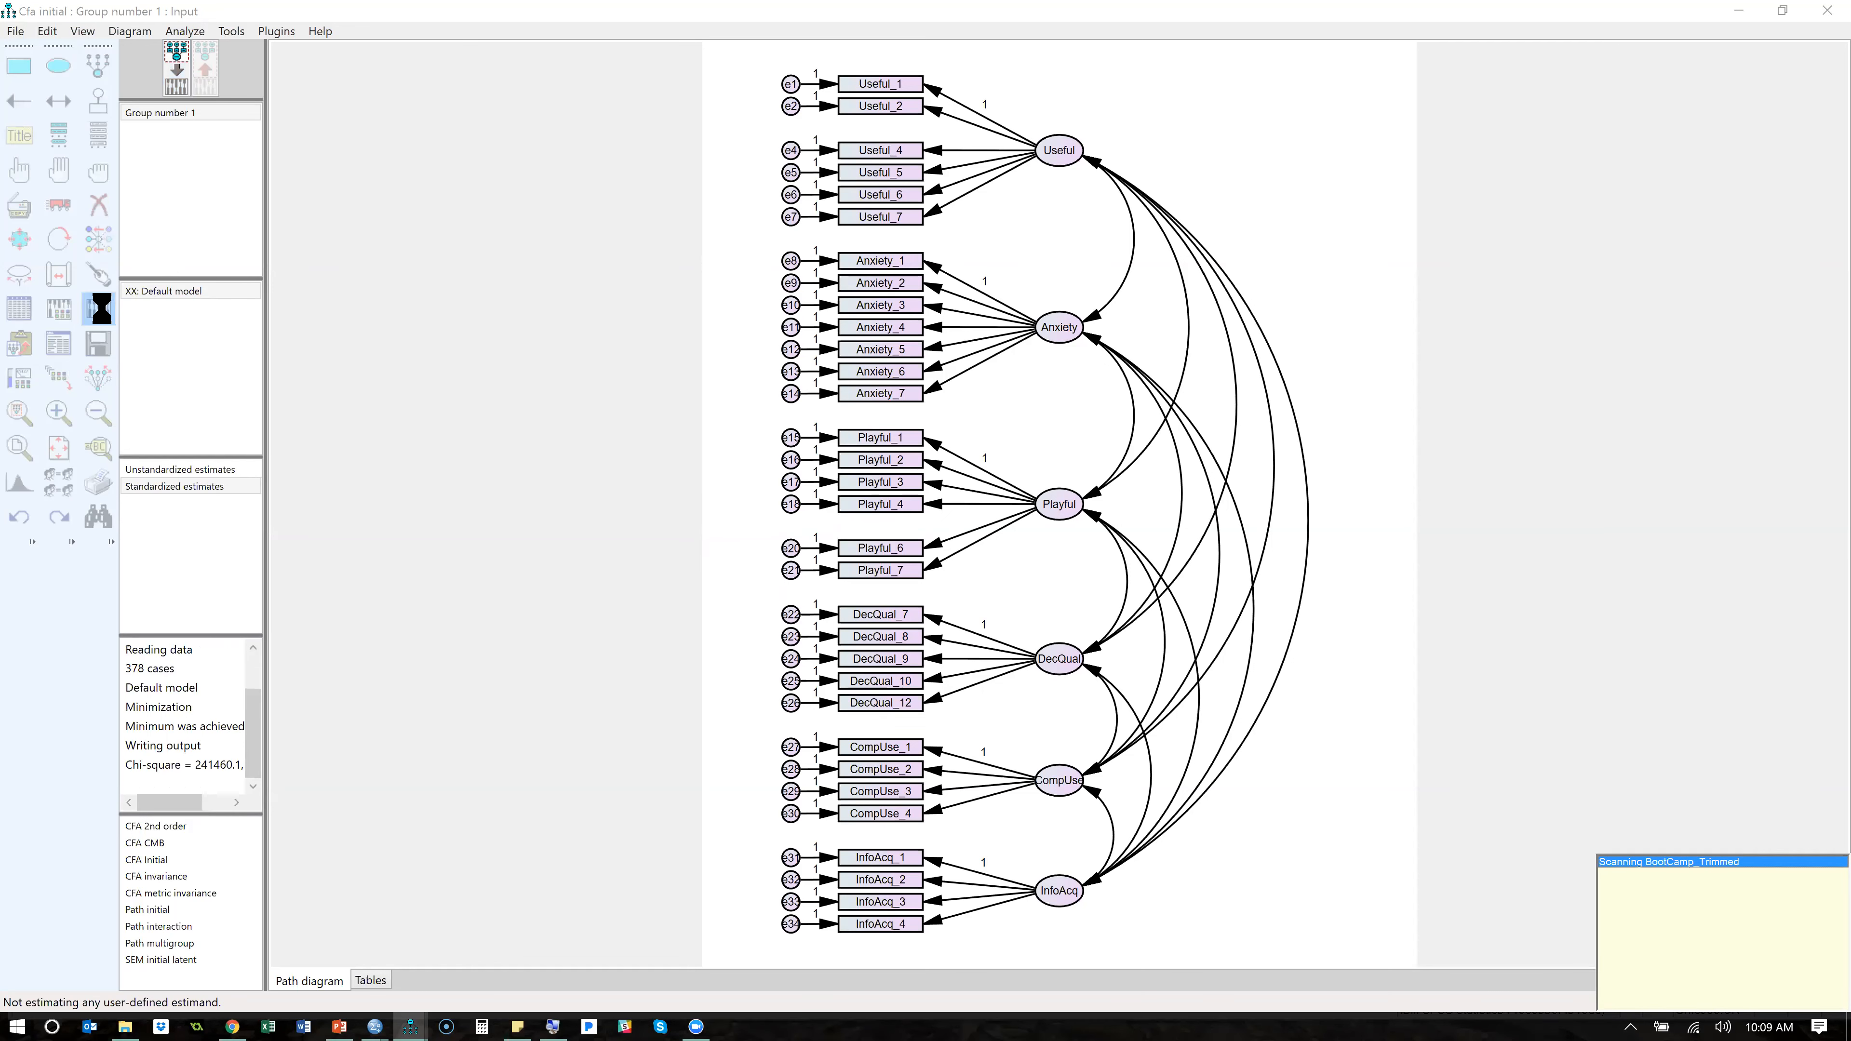
left_click(60, 349)
left_click(212, 346)
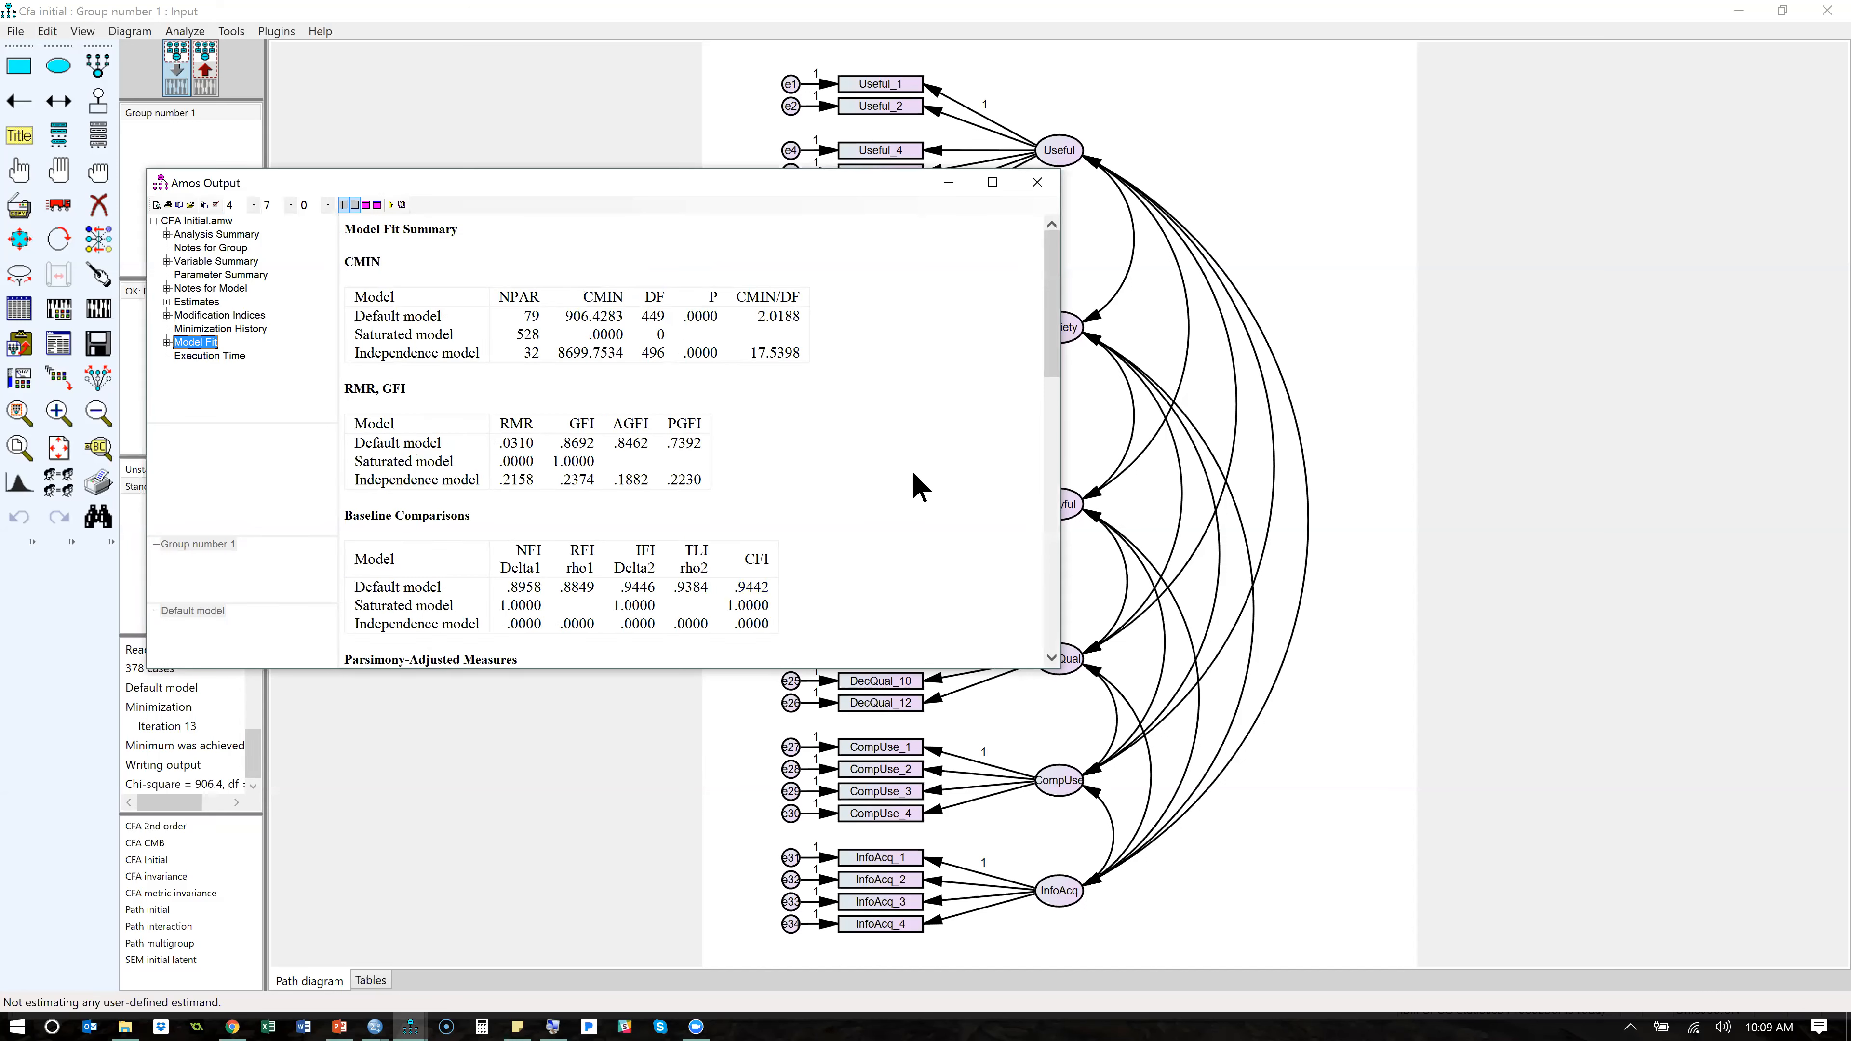
left_click_drag(1053, 350, 1047, 524)
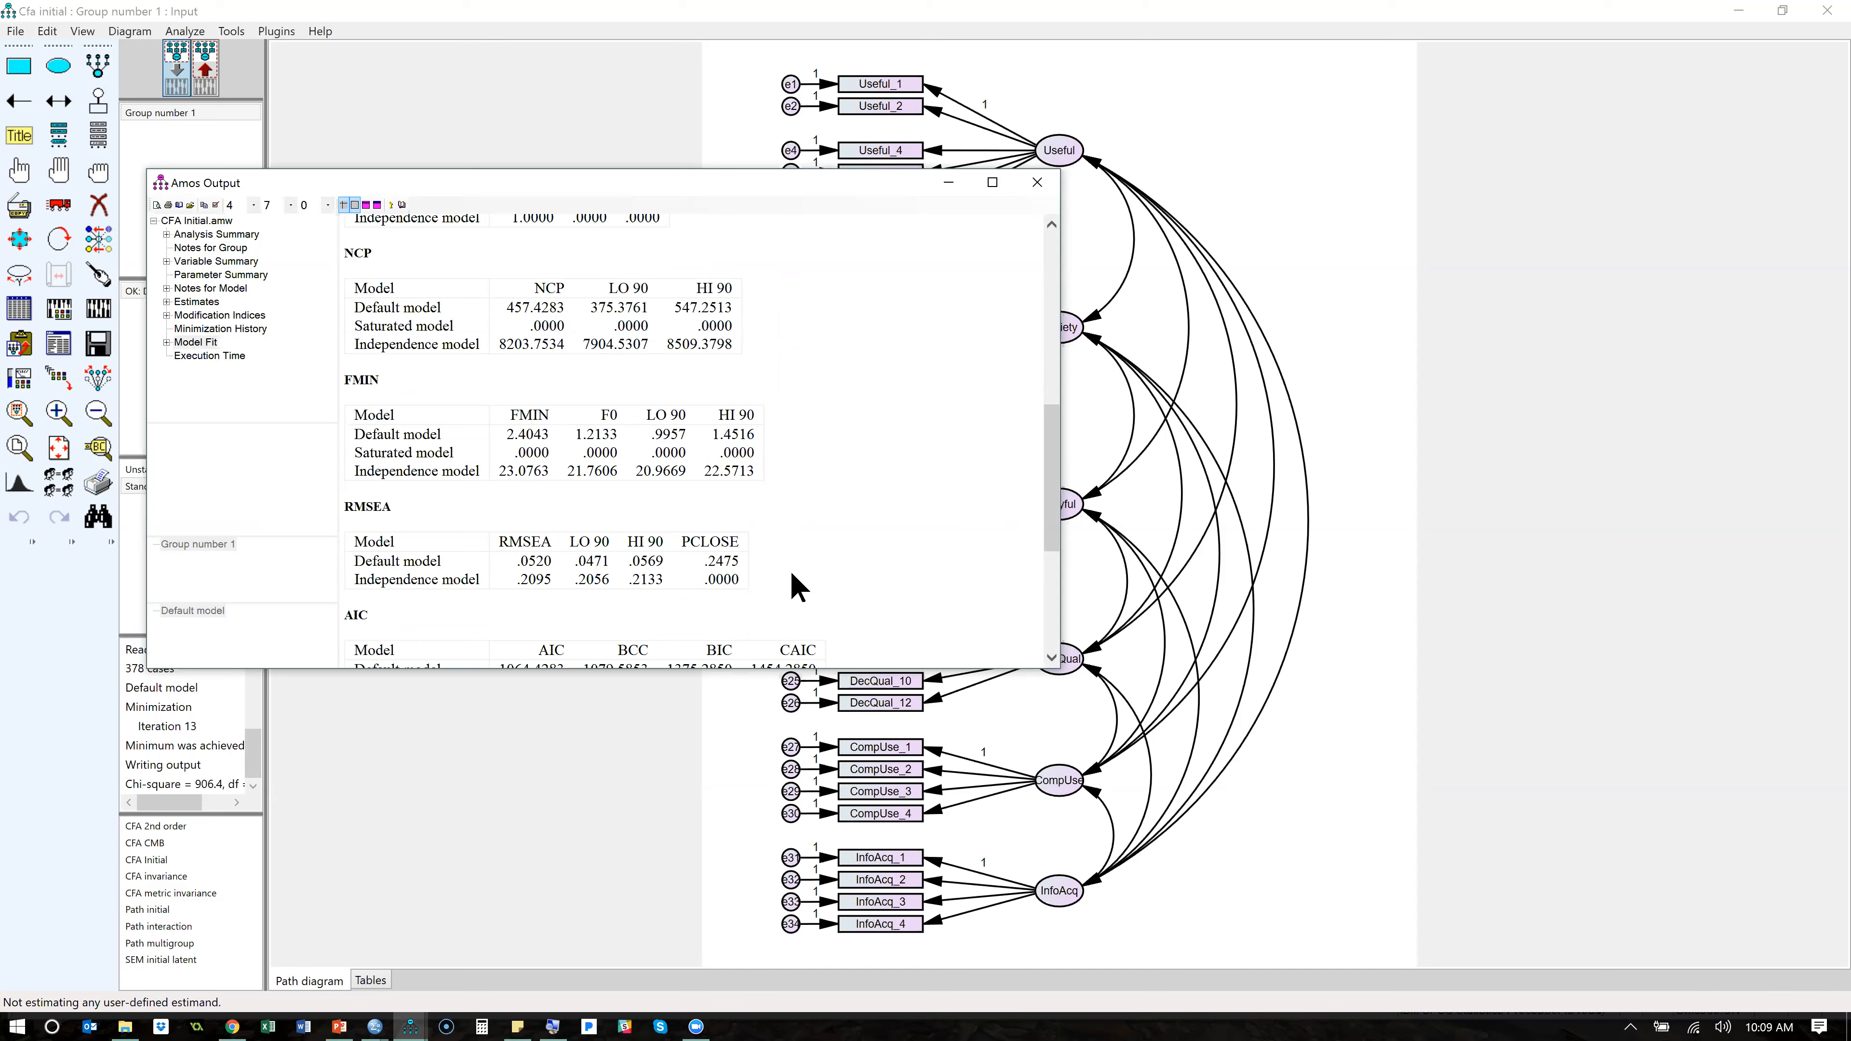
left_click(948, 184)
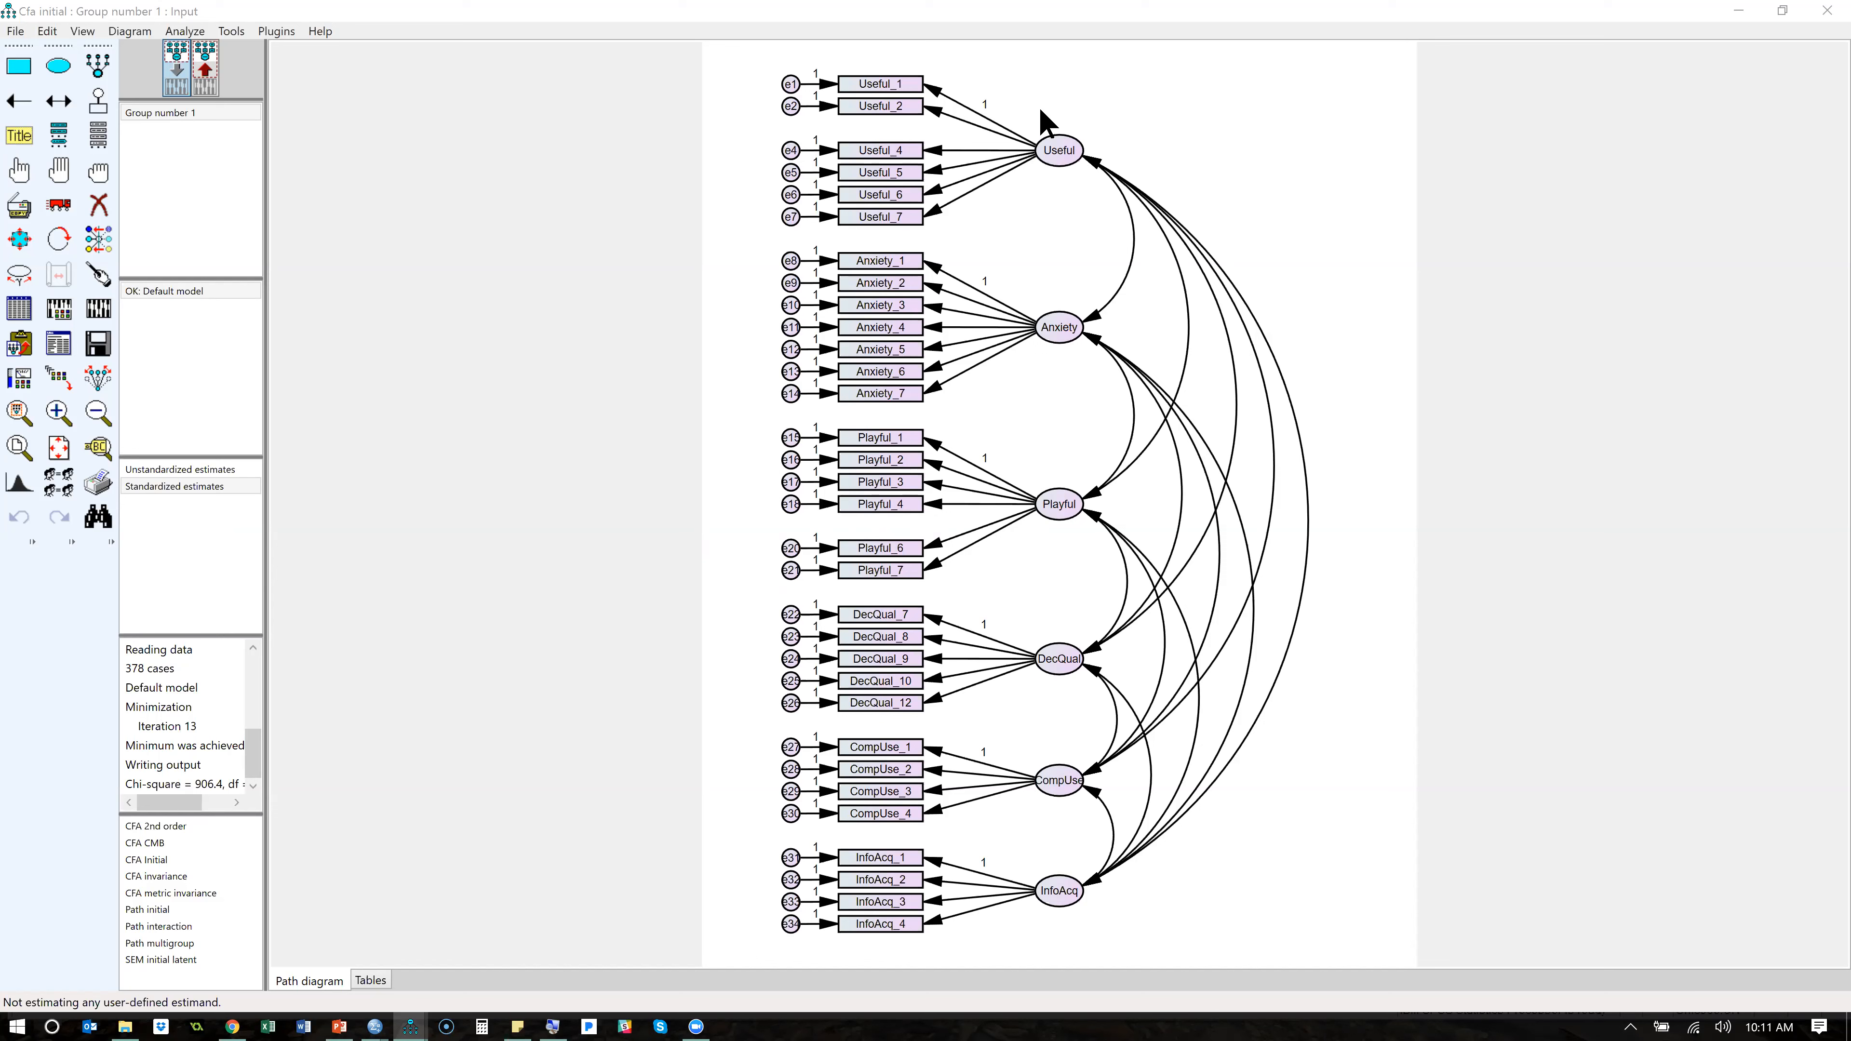
- Set the variance of the Useful factor to 1 and clear the regression weight on its path to Useful_2
double_click(1058, 163)
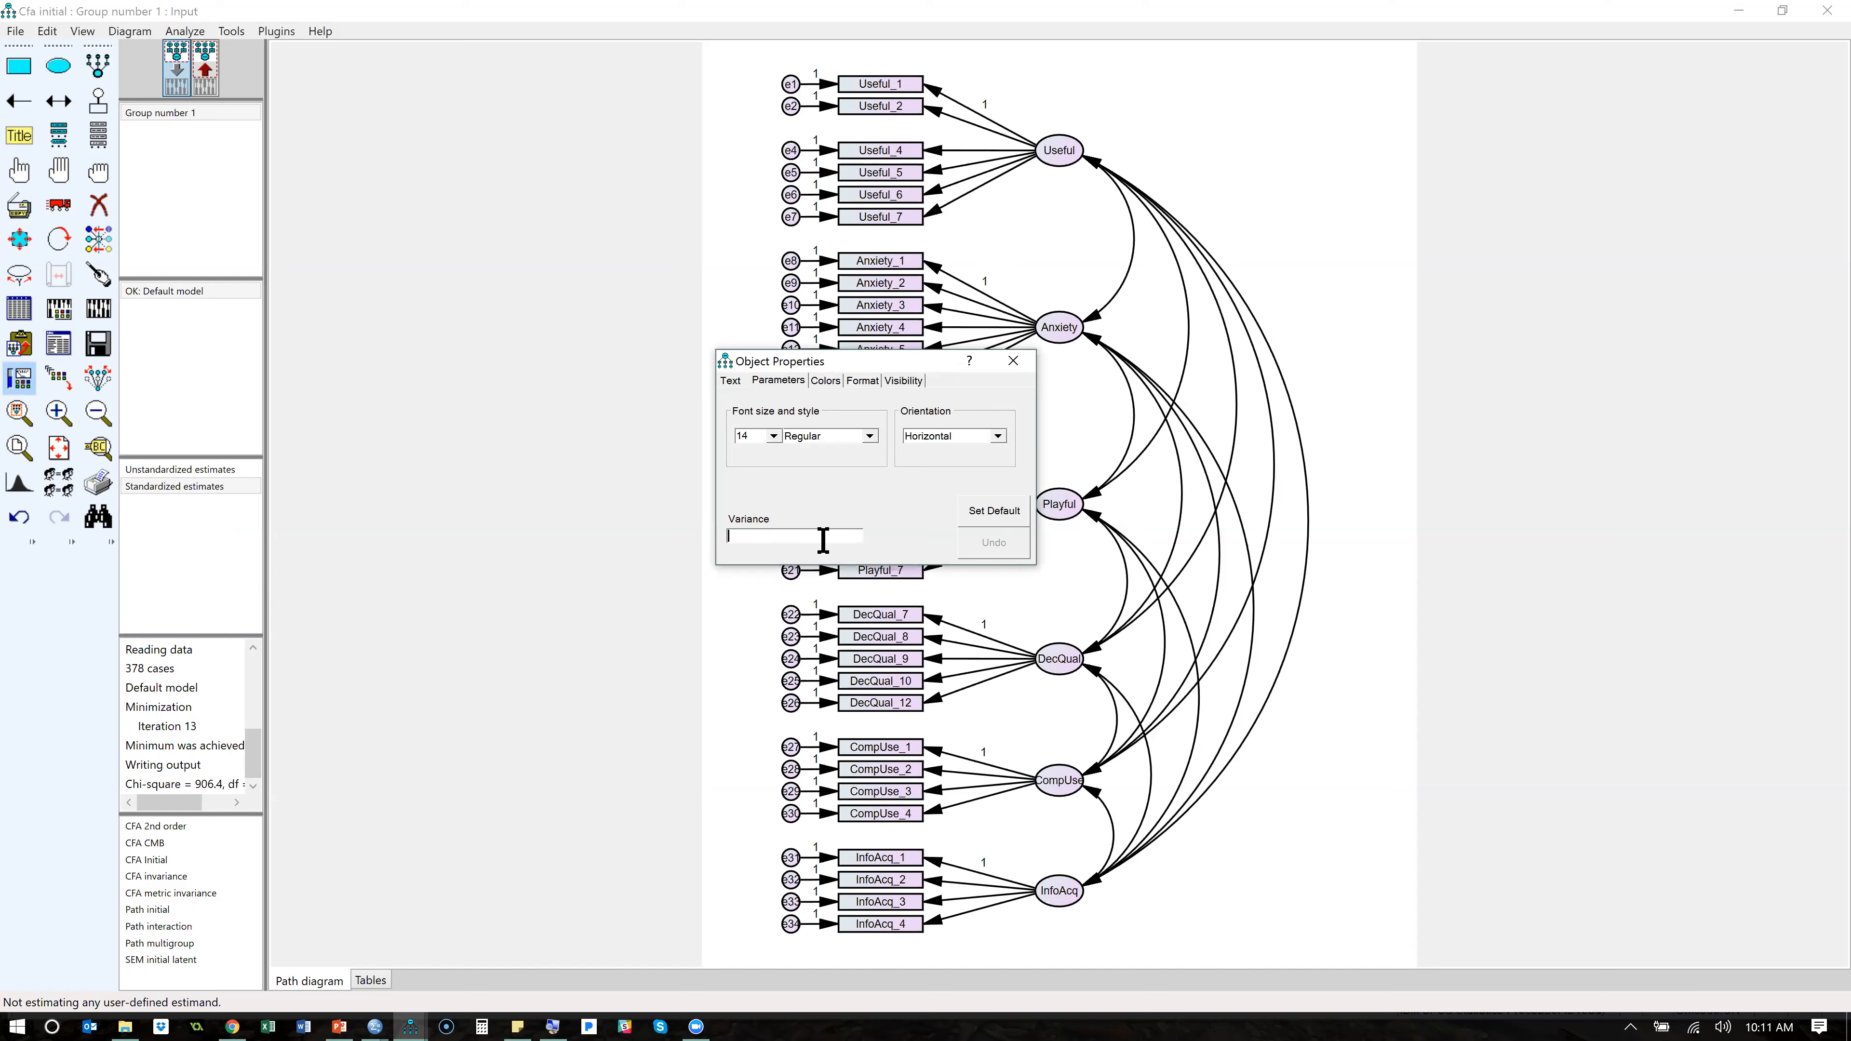
type("1")
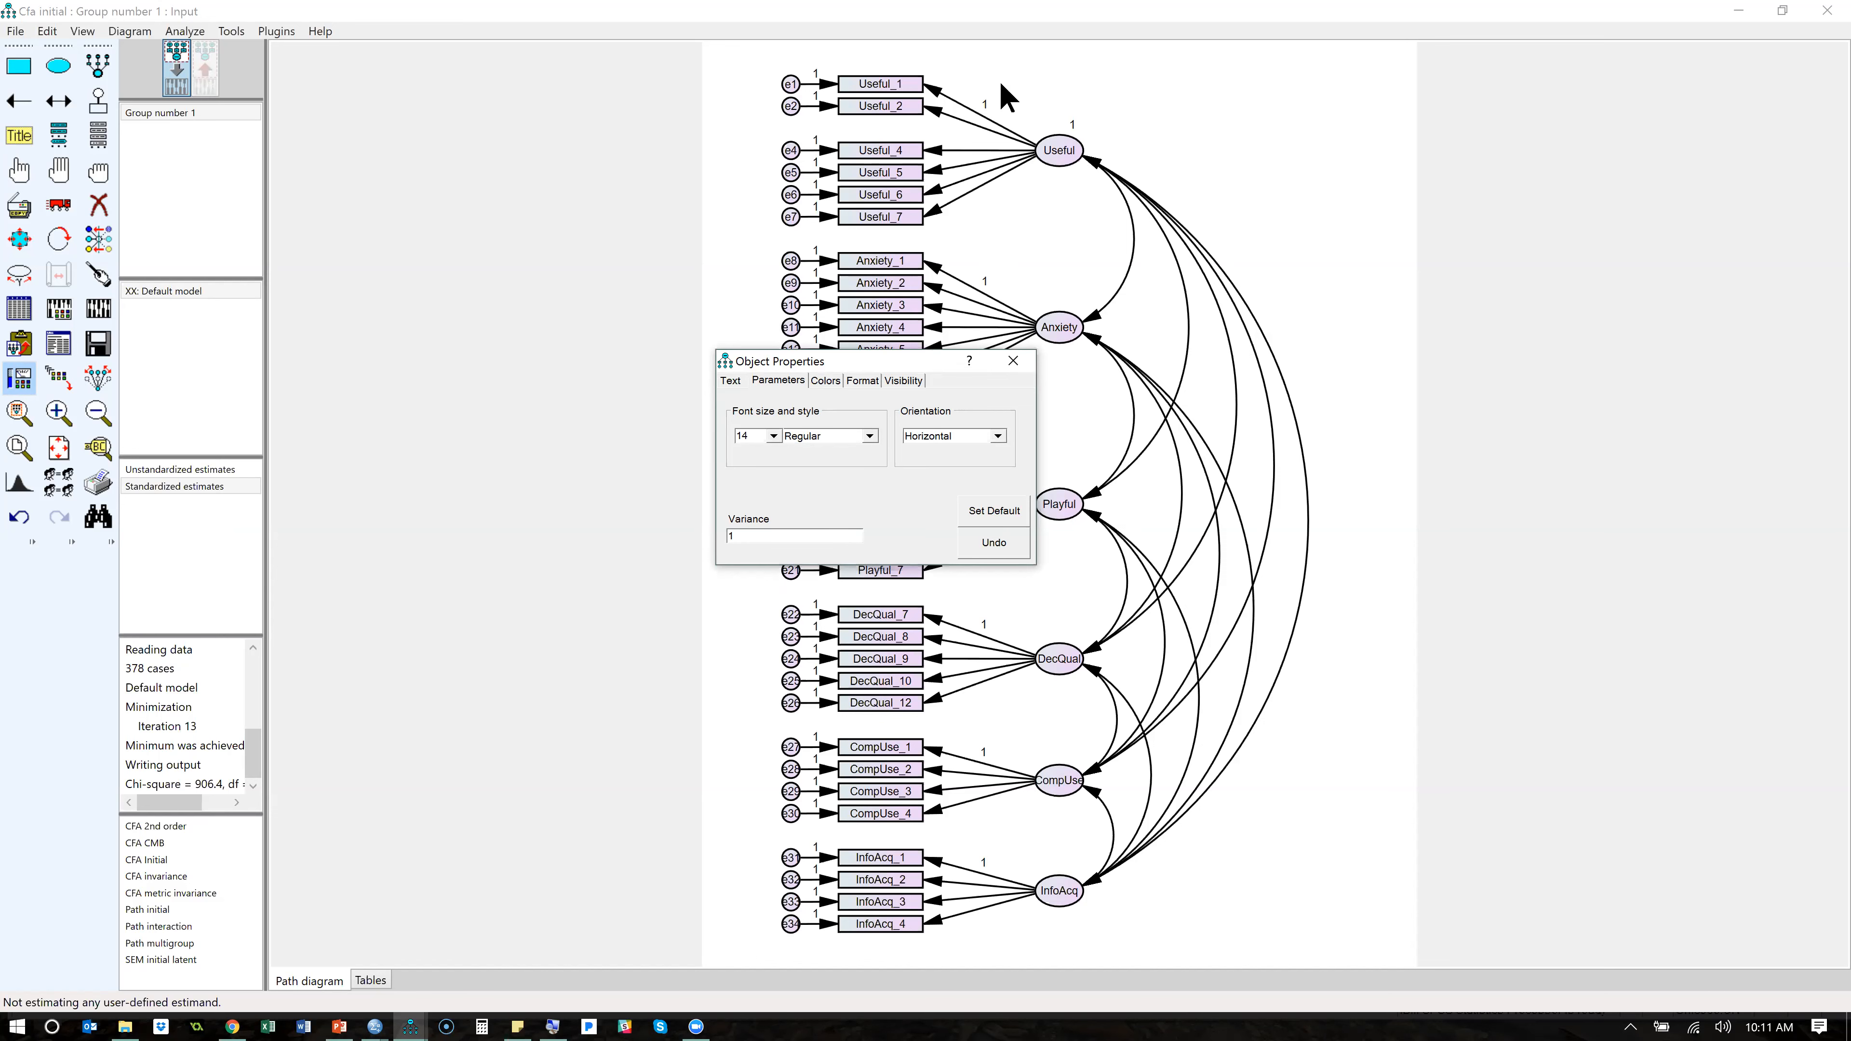
left_click(980, 108)
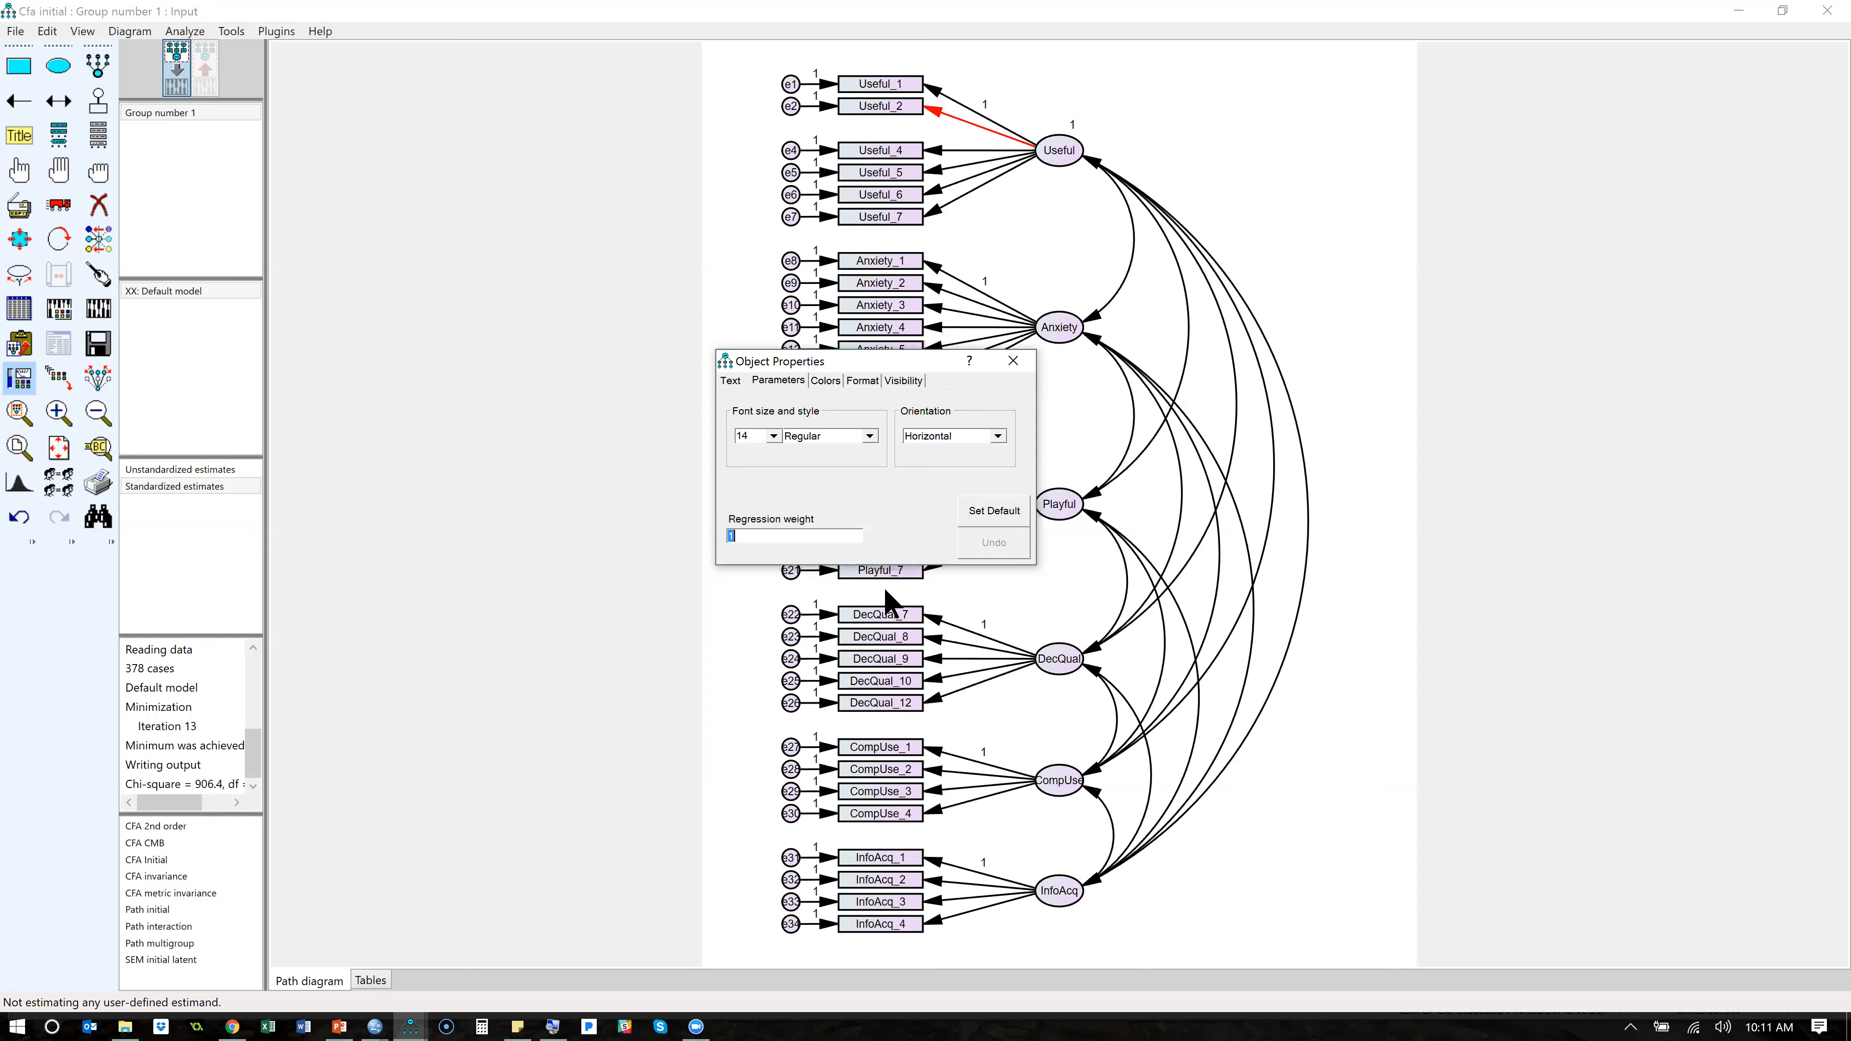
key("BackSpace")
left_click(1014, 360)
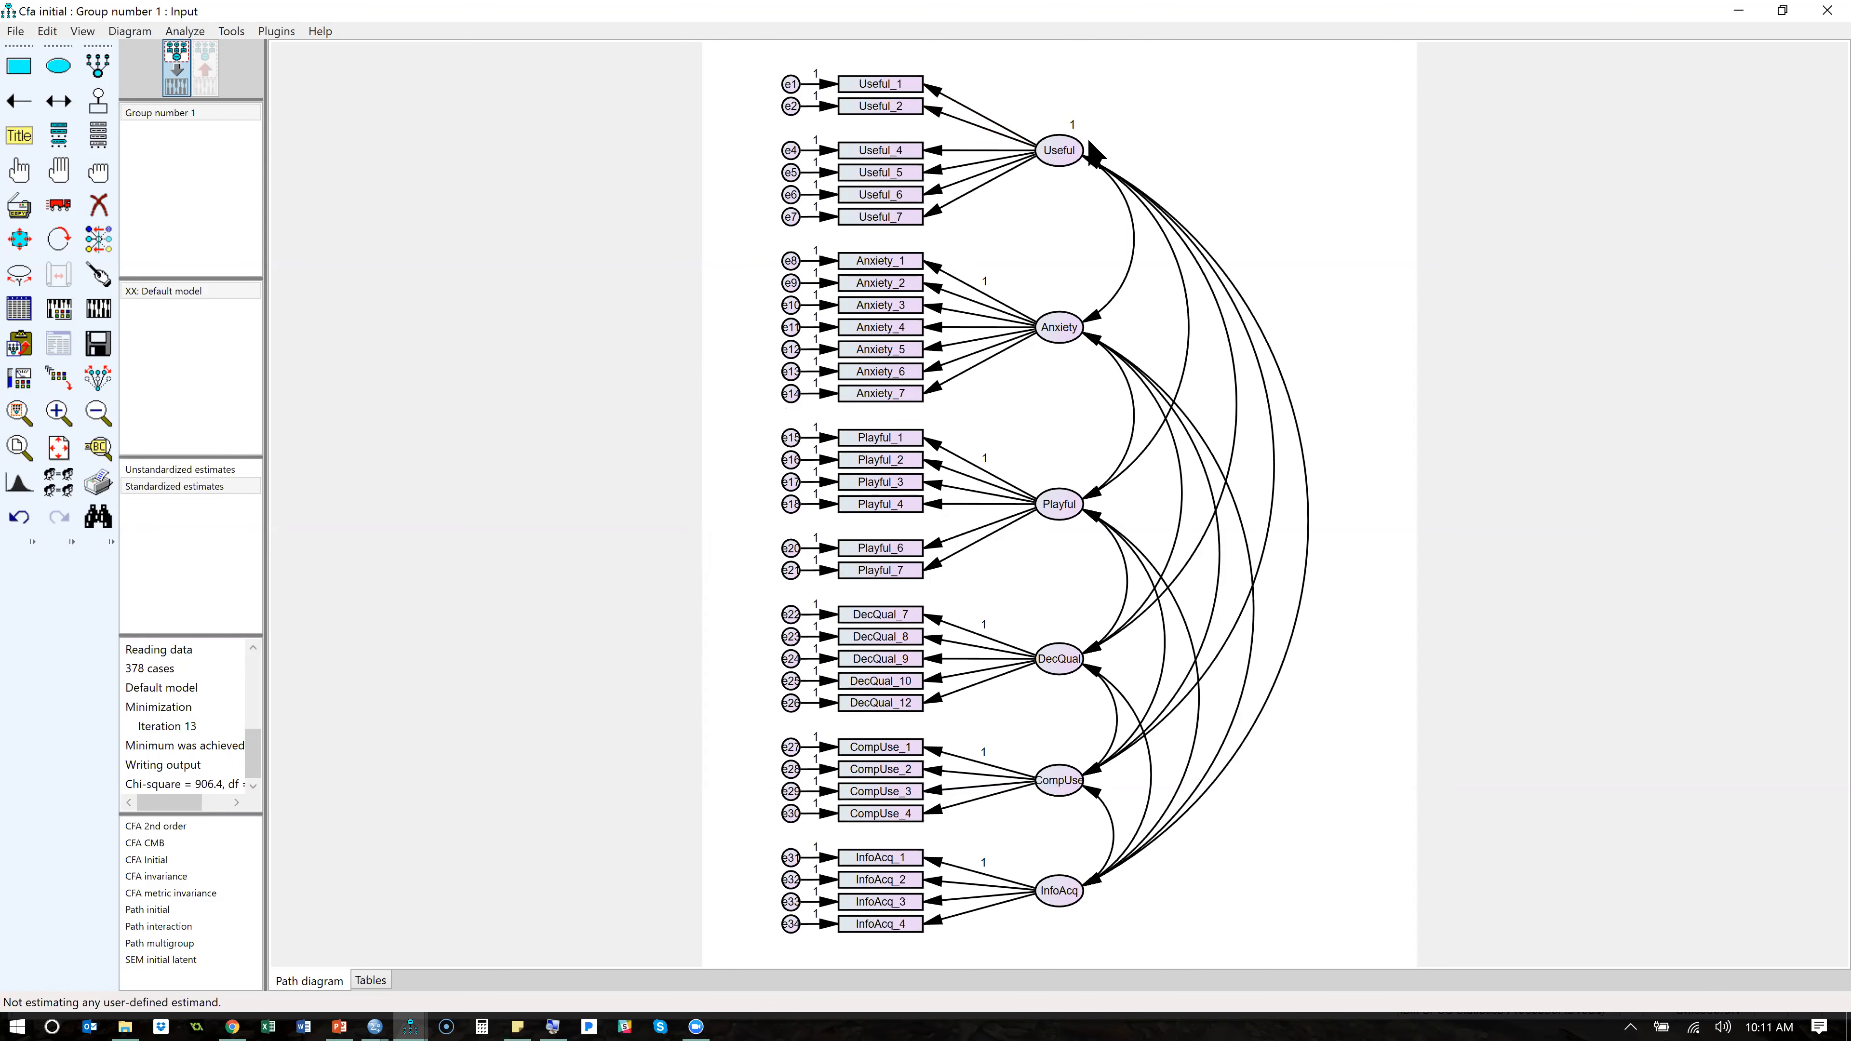
- Bring back the text output with the earlier fit tables, look it over, and close the output window
key("F10")
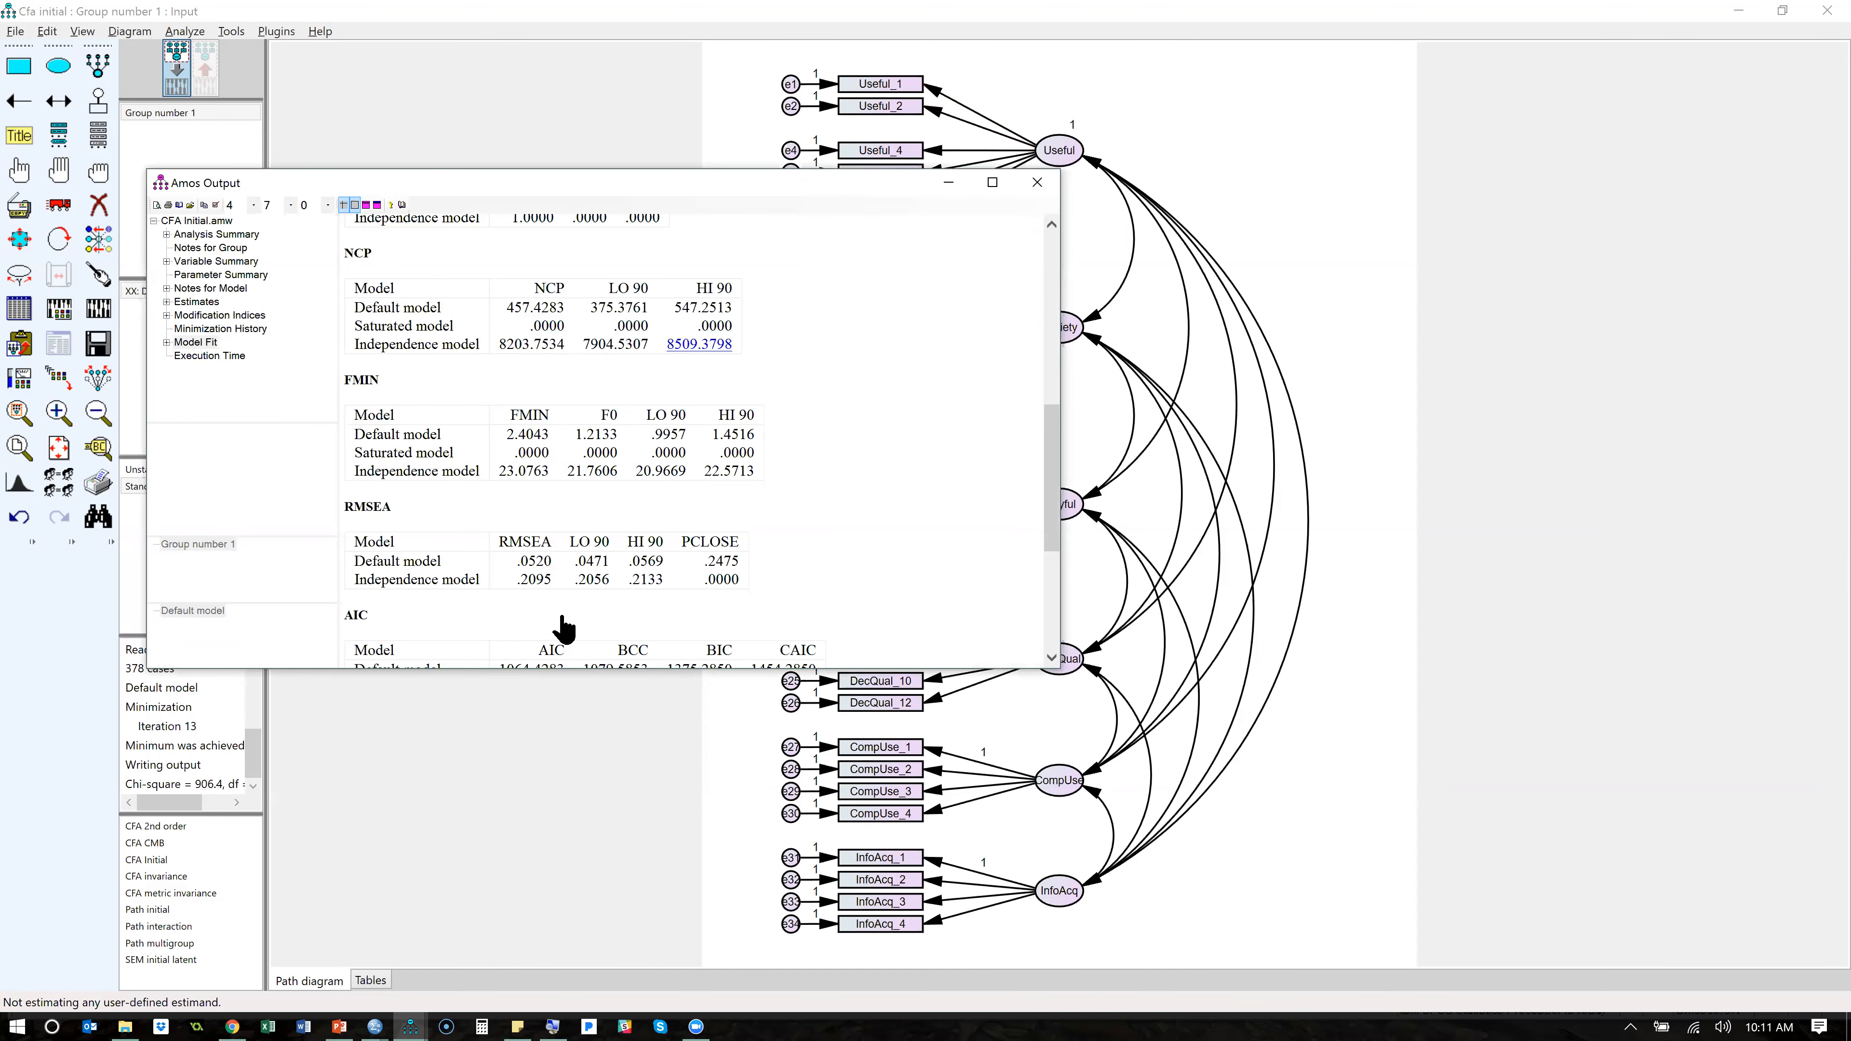
left_click(1331, 64)
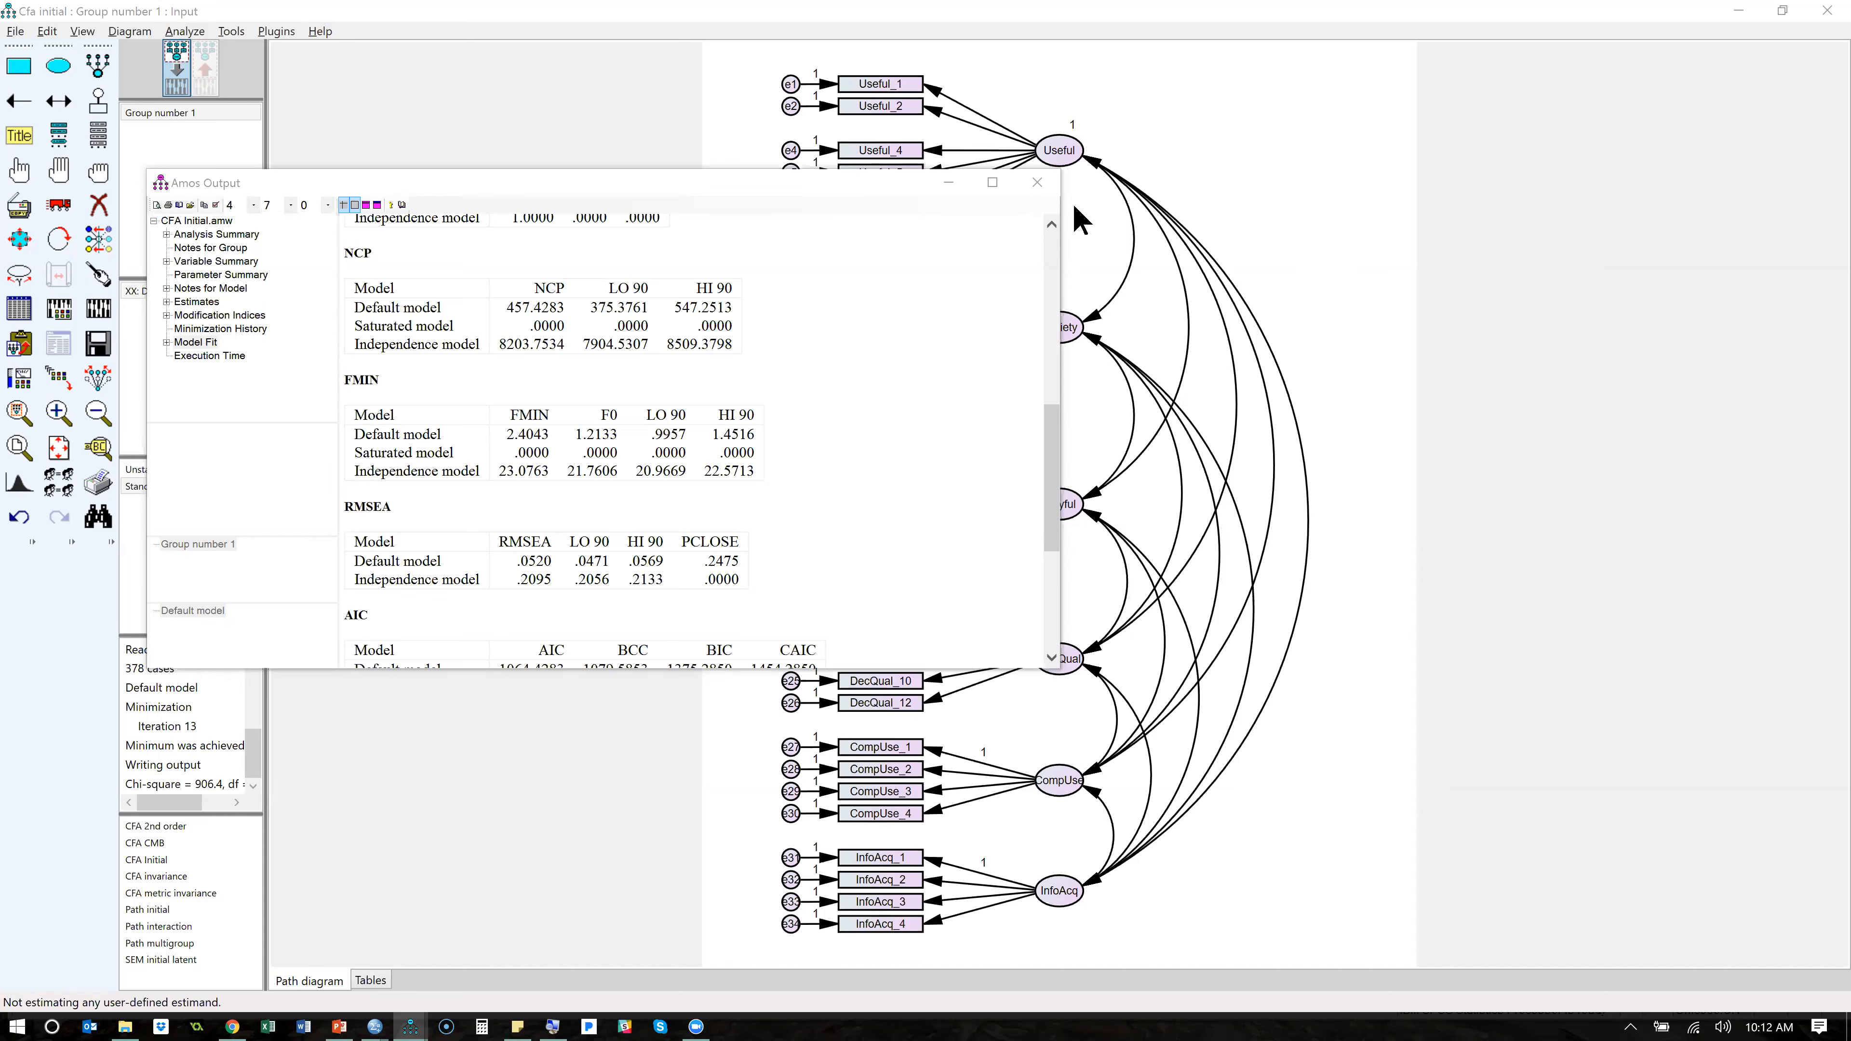
left_click(1037, 182)
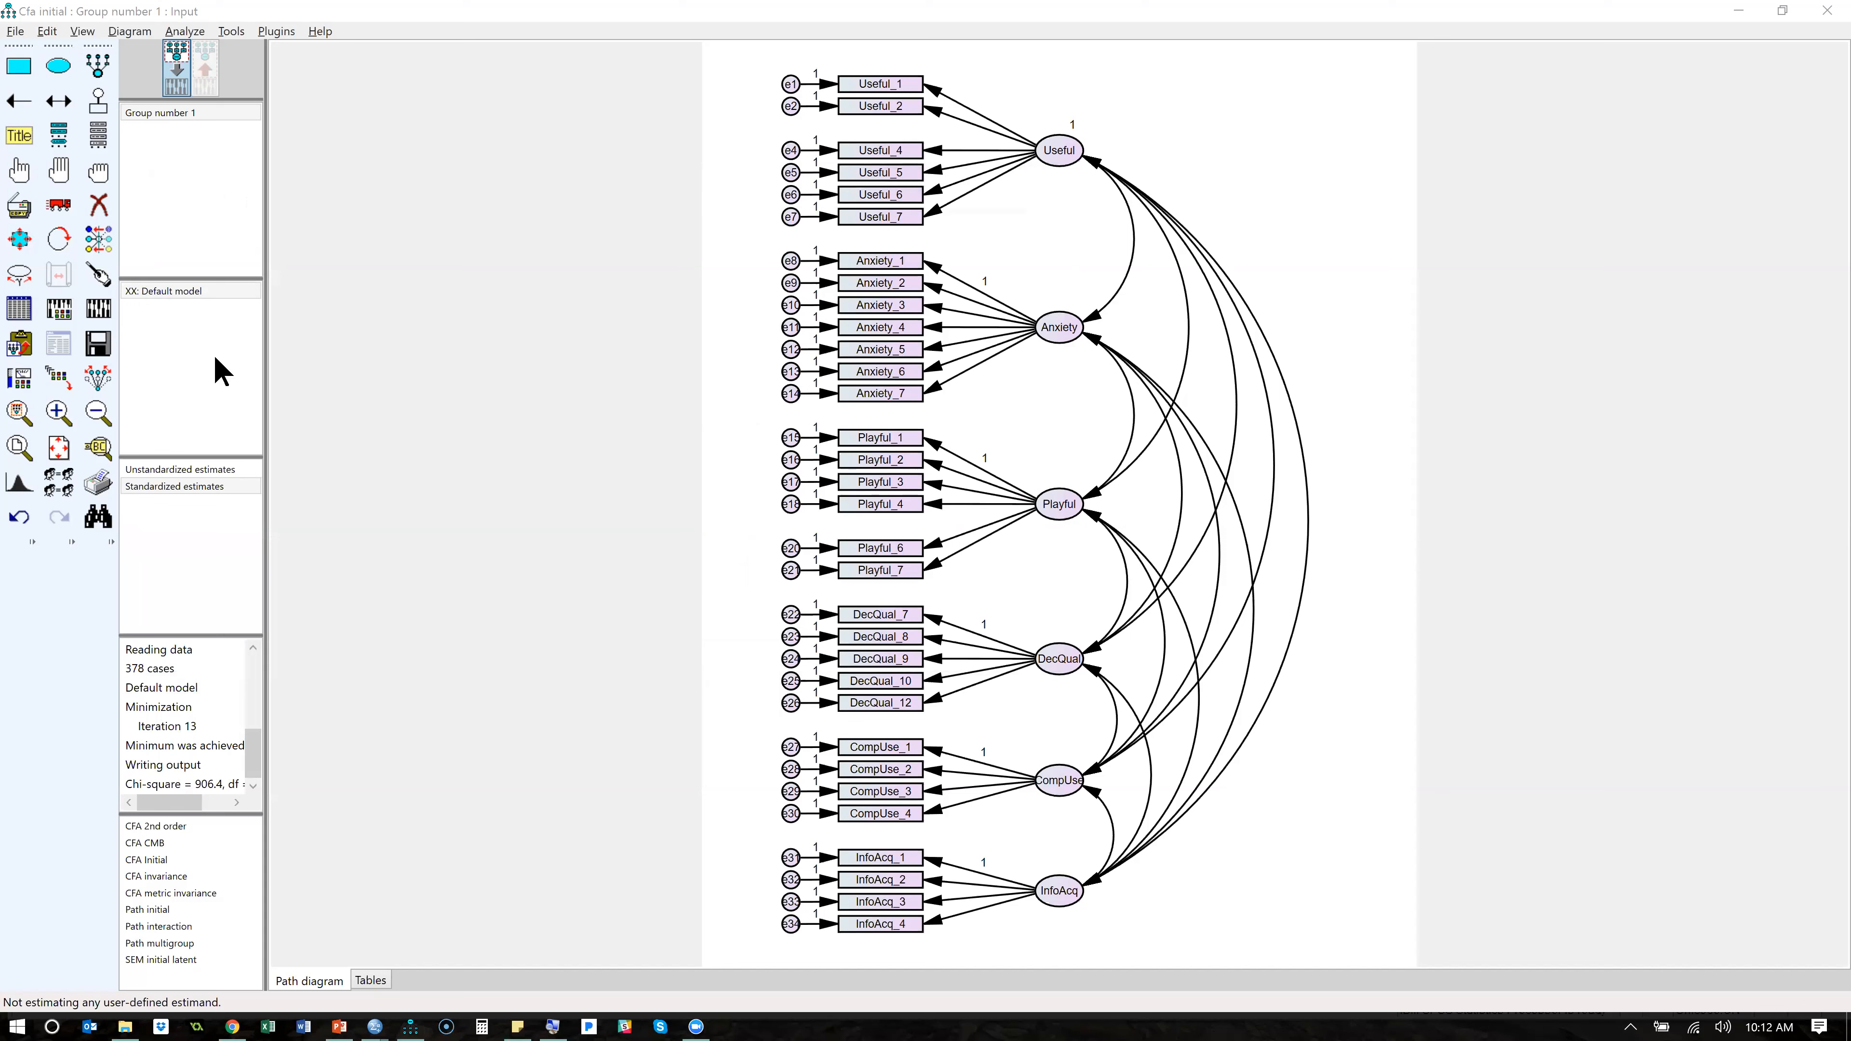
- Check the output options in the analysis properties, recalculate the estimates, and display them on the path diagram
left_click(63, 309)
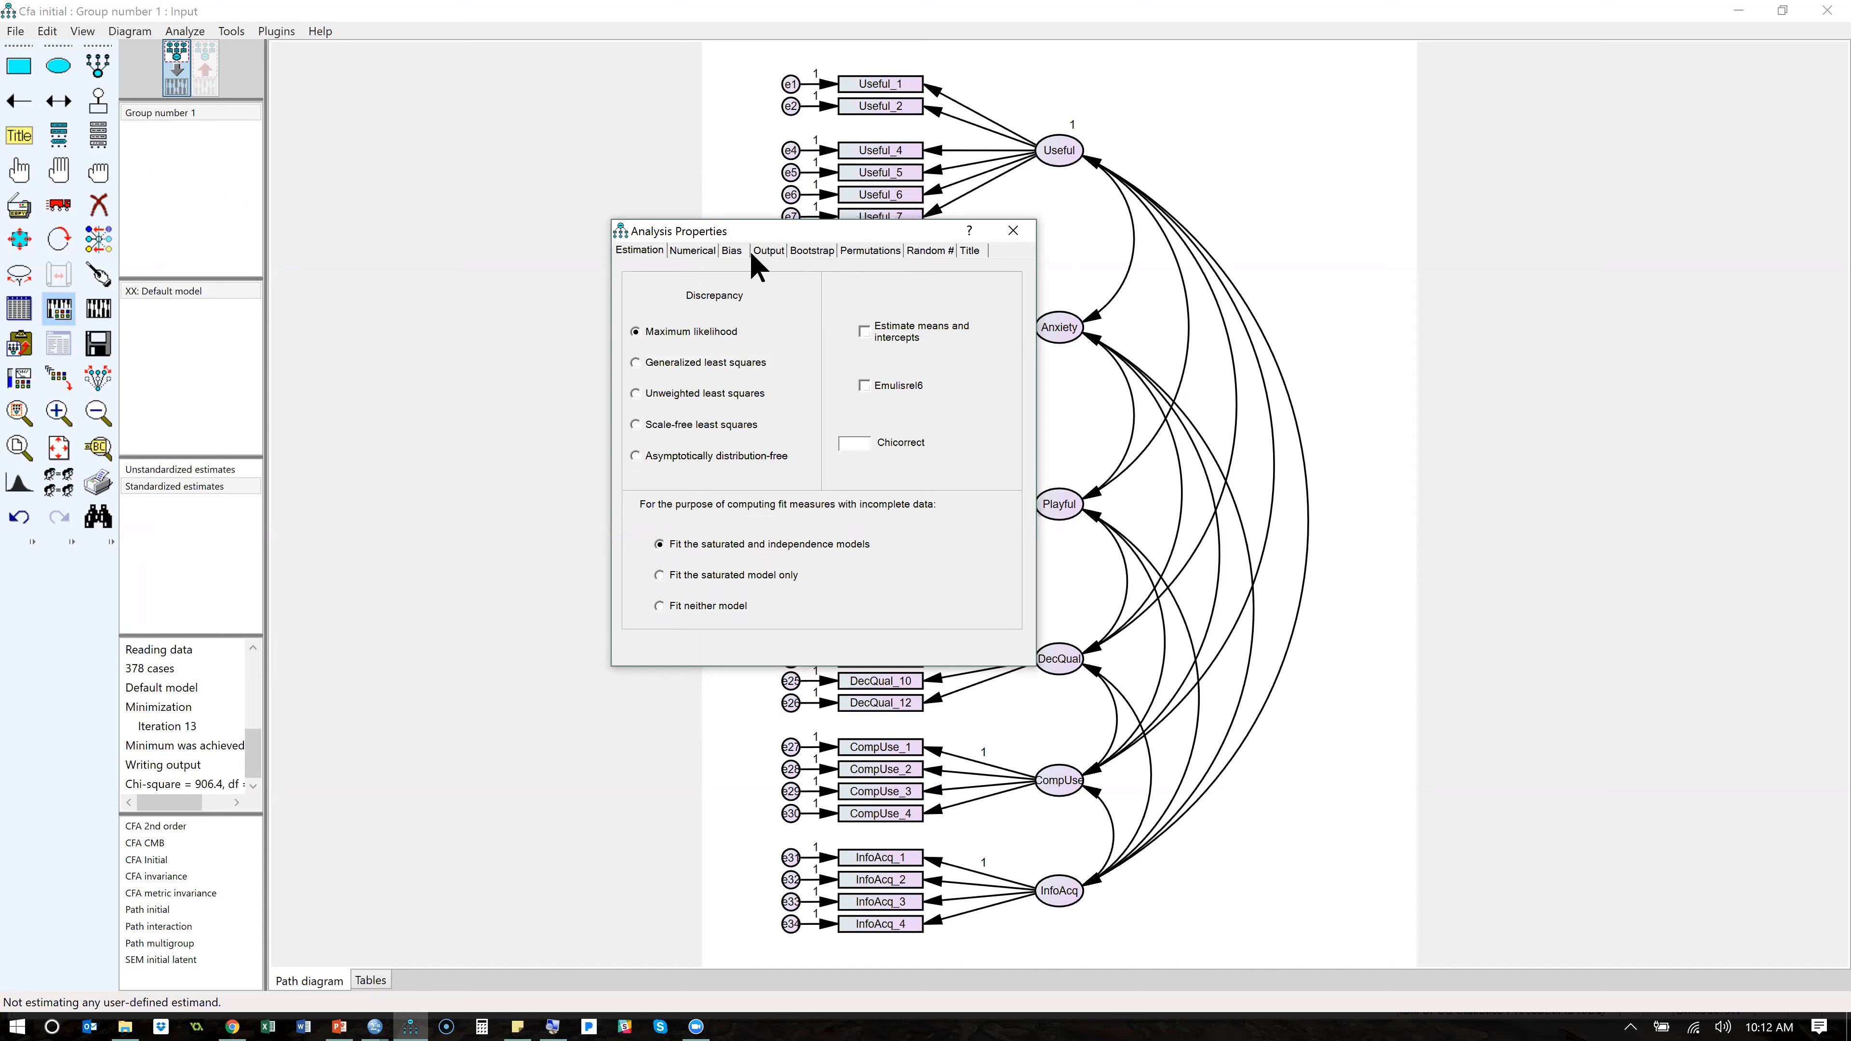
left_click(768, 252)
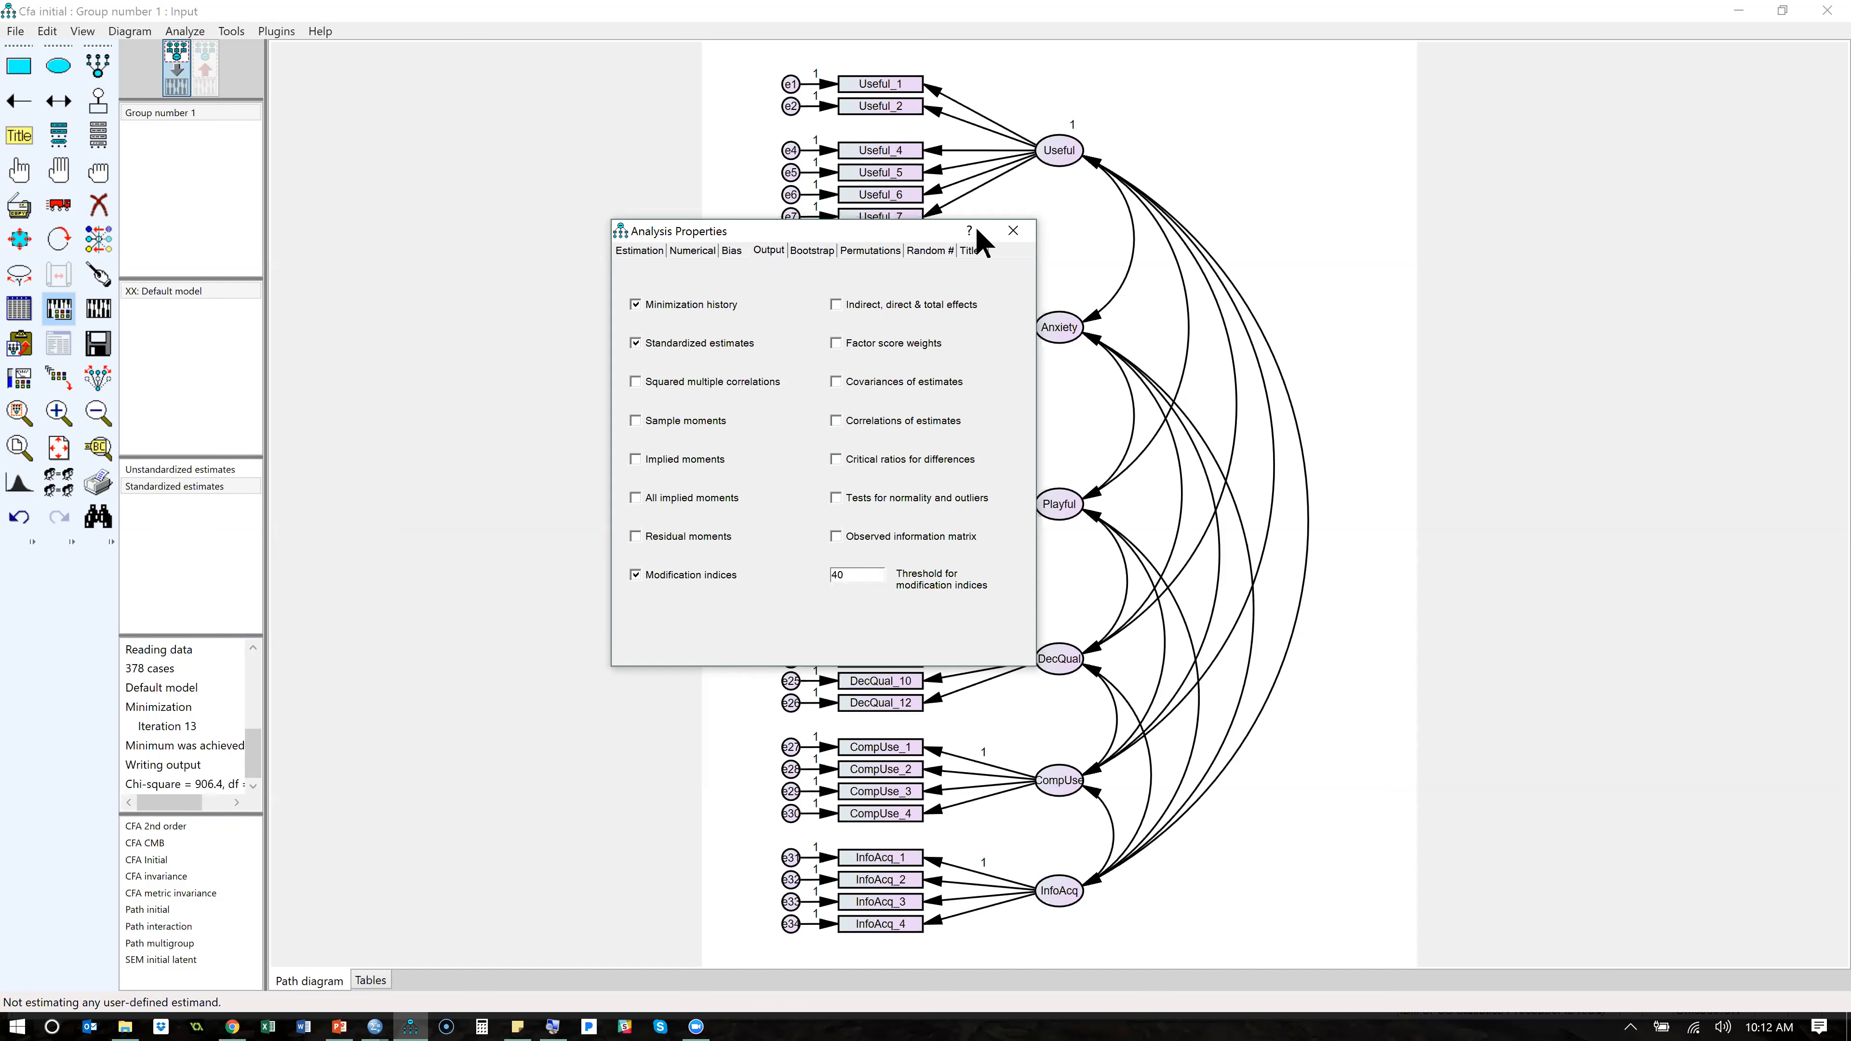
left_click(1012, 231)
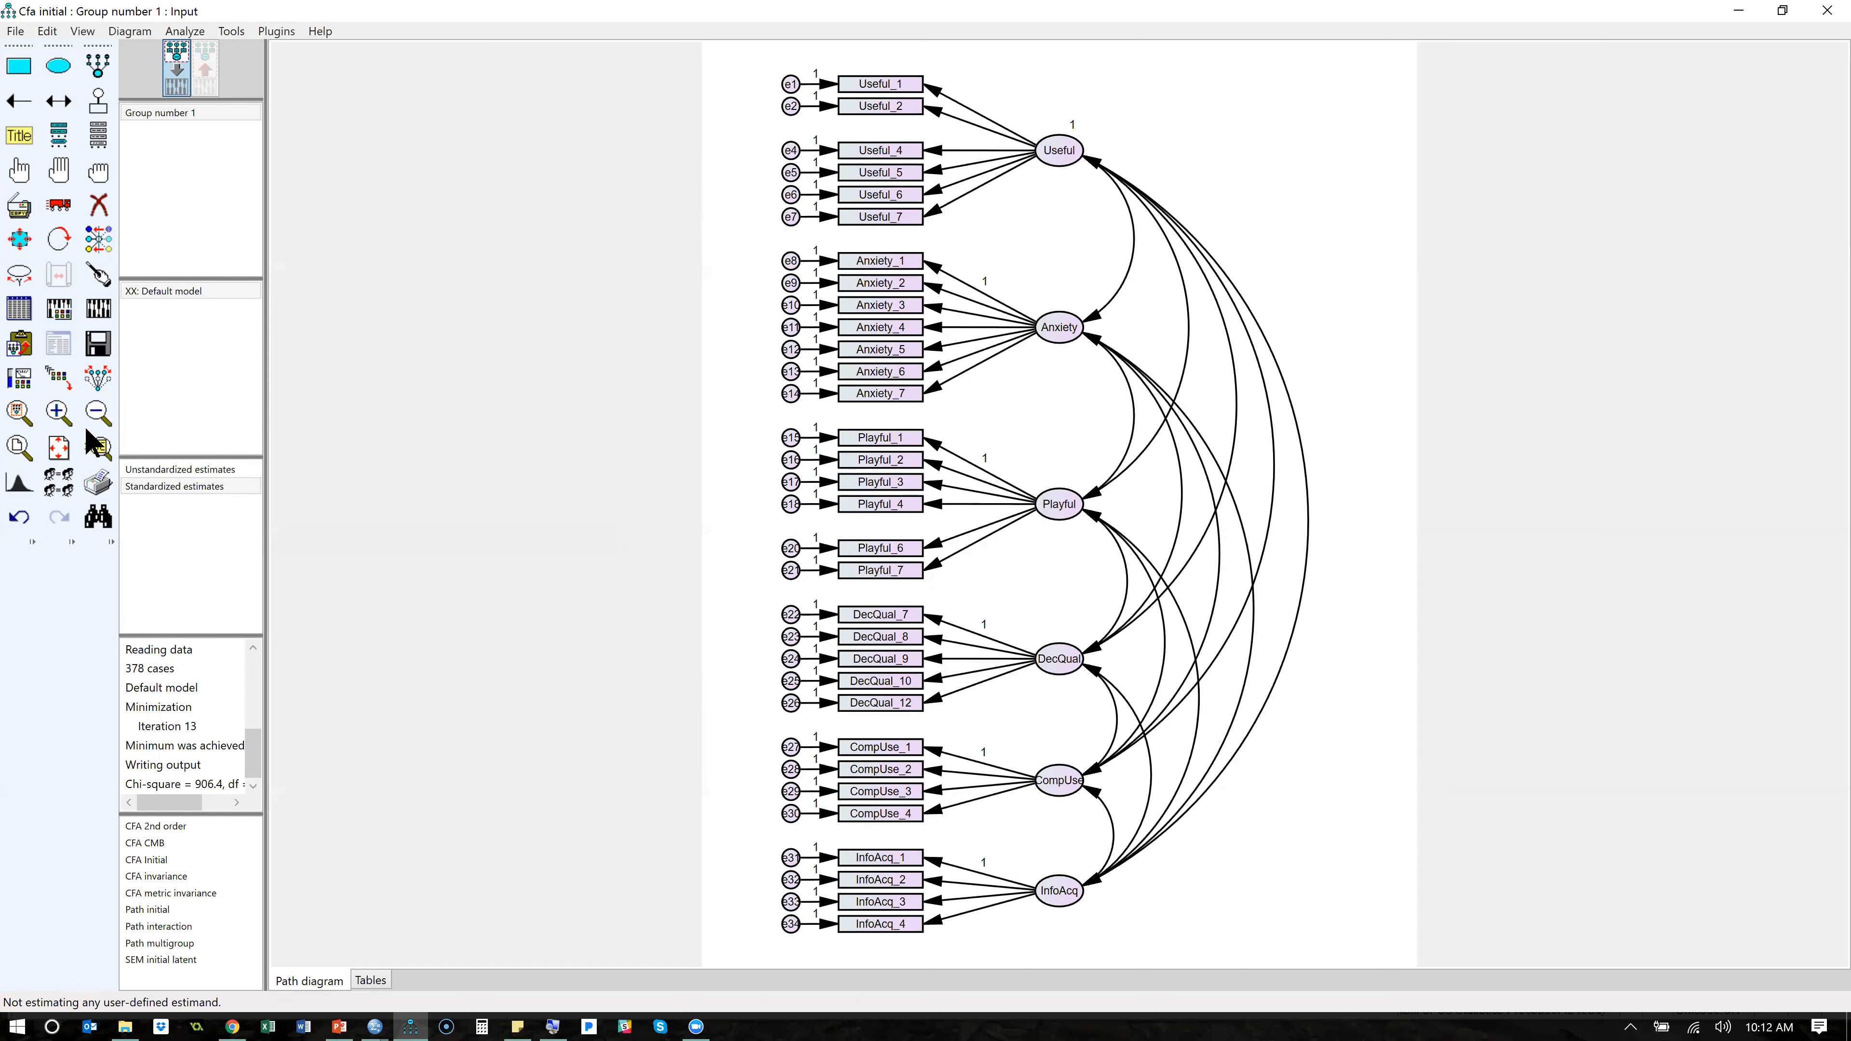
left_click(103, 313)
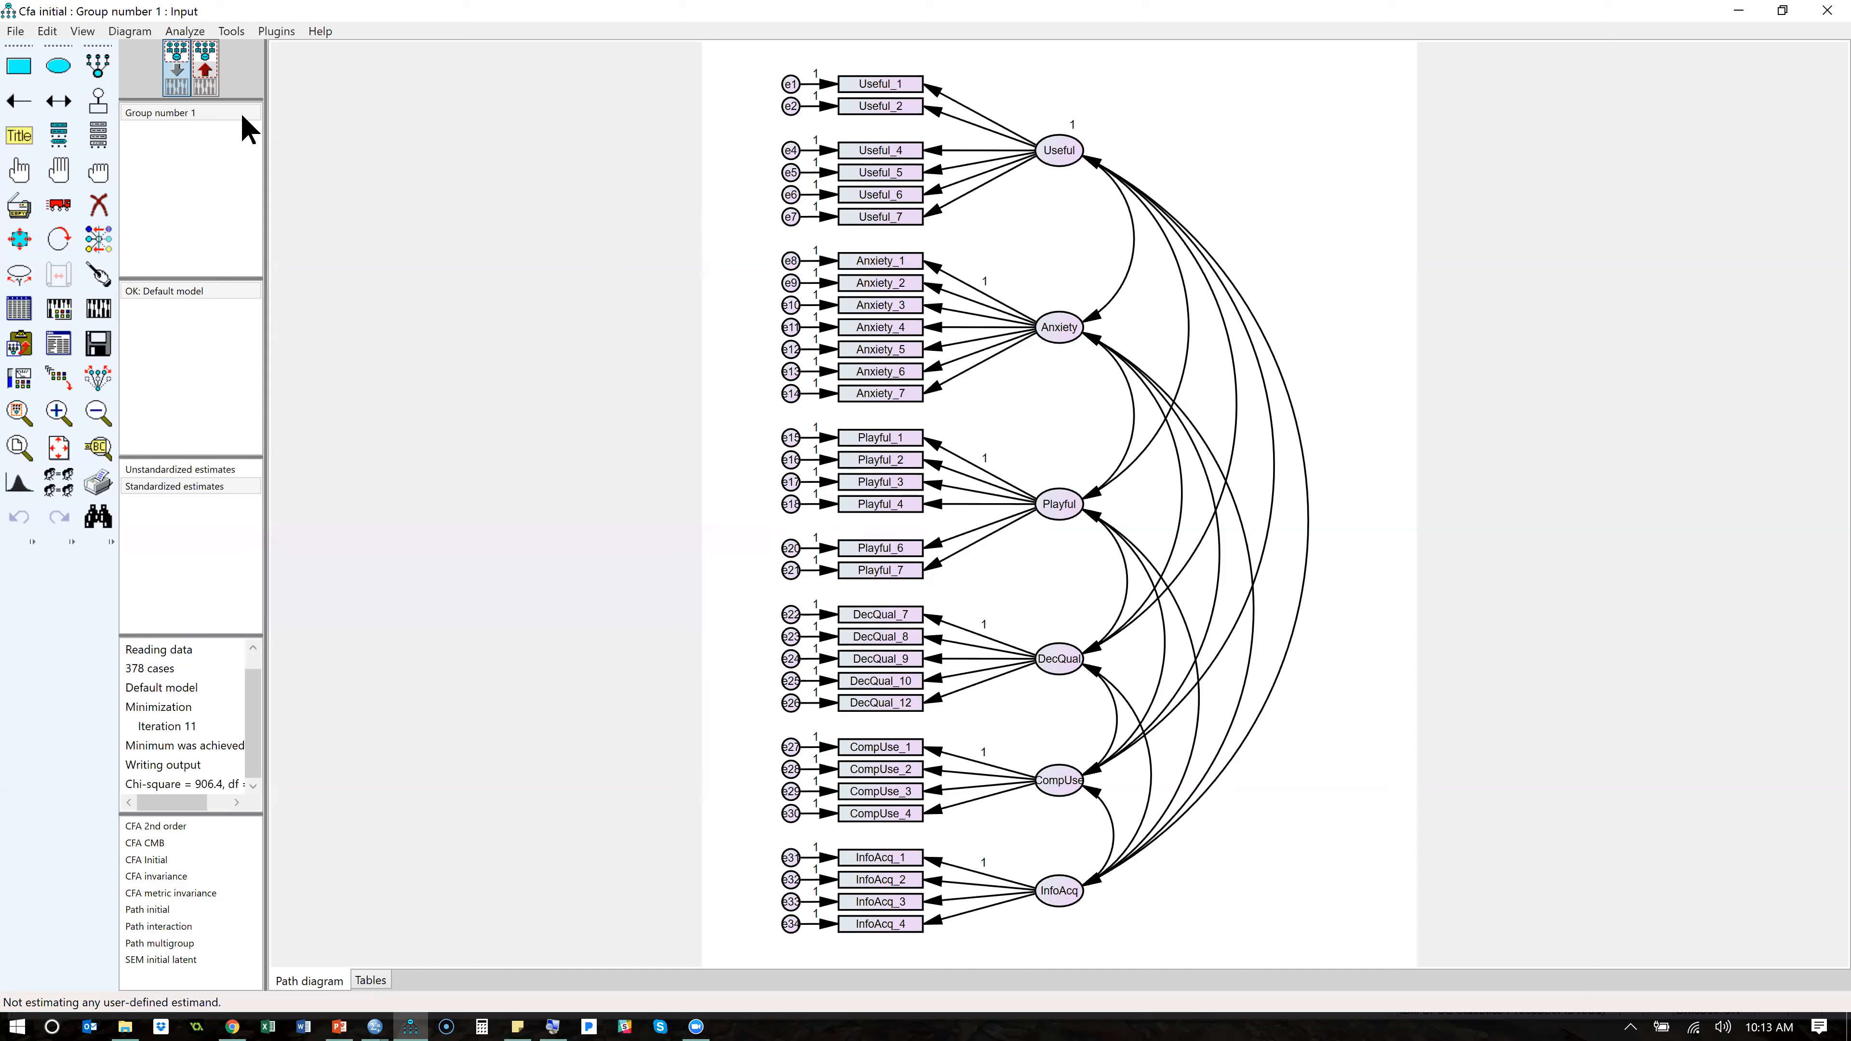
left_click(211, 66)
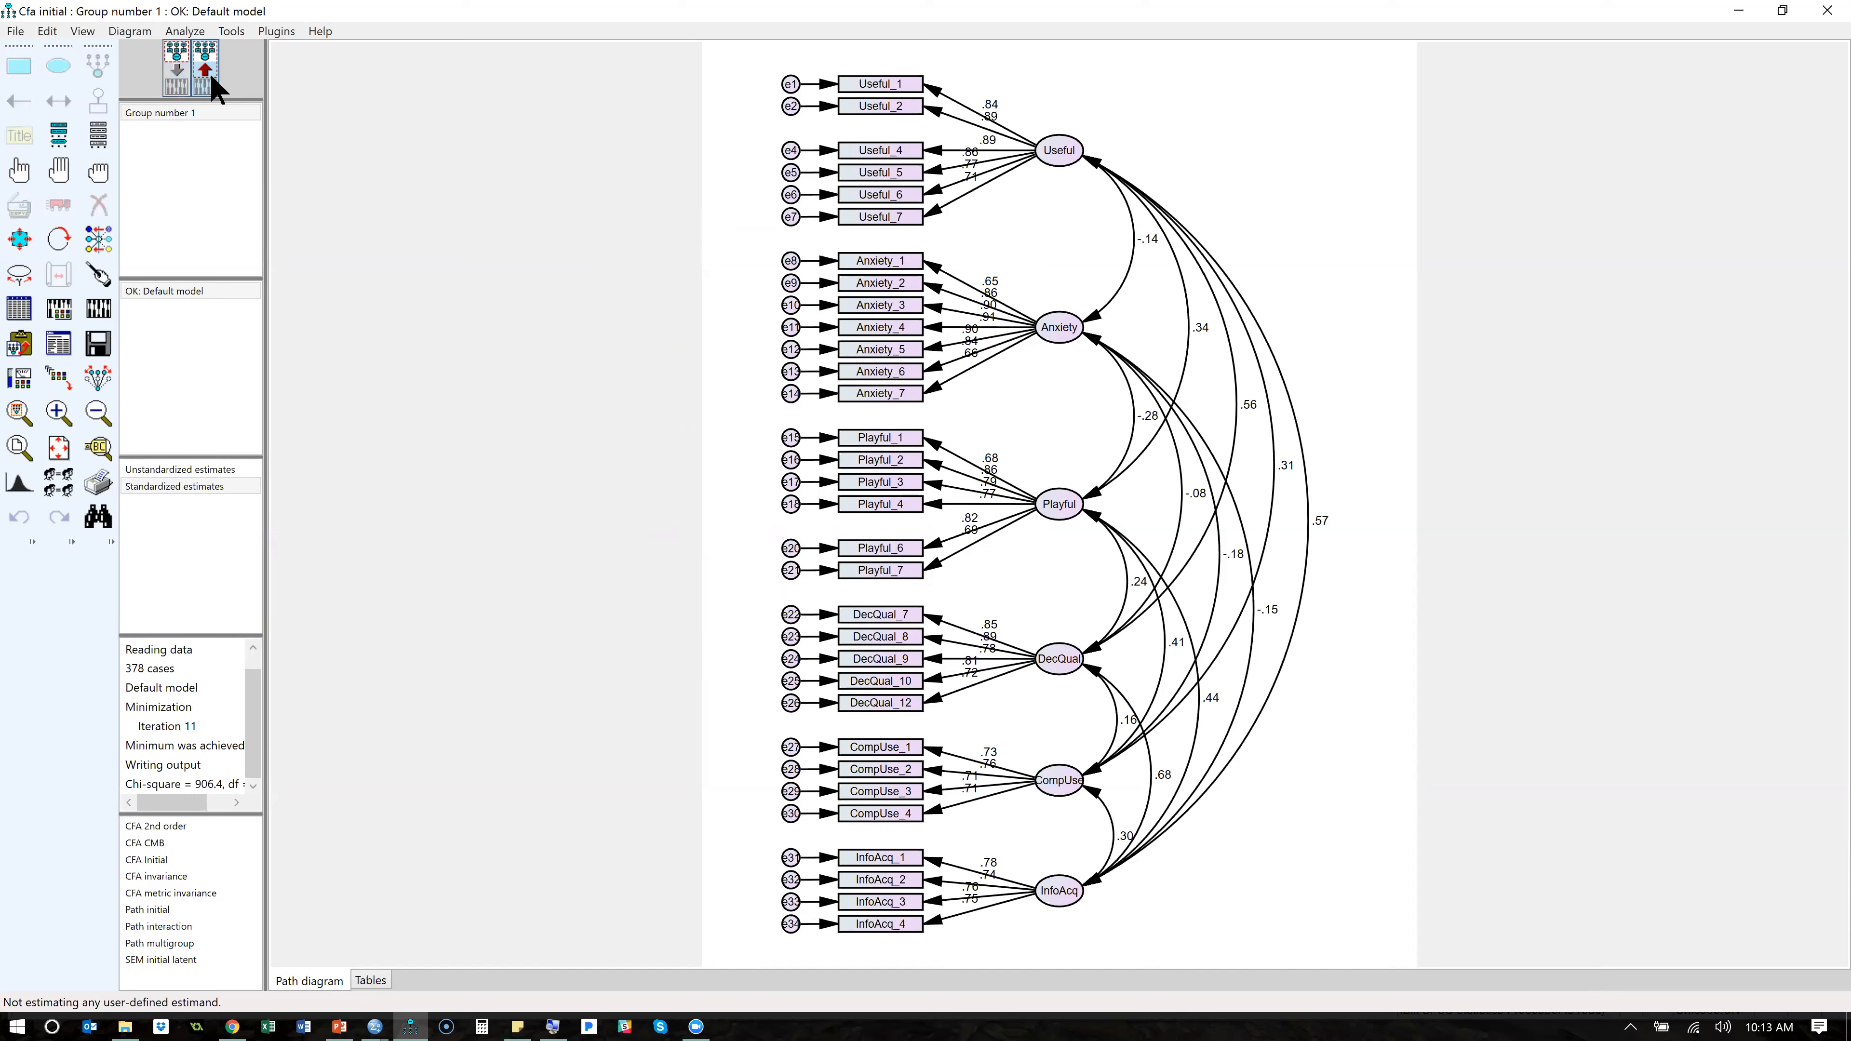
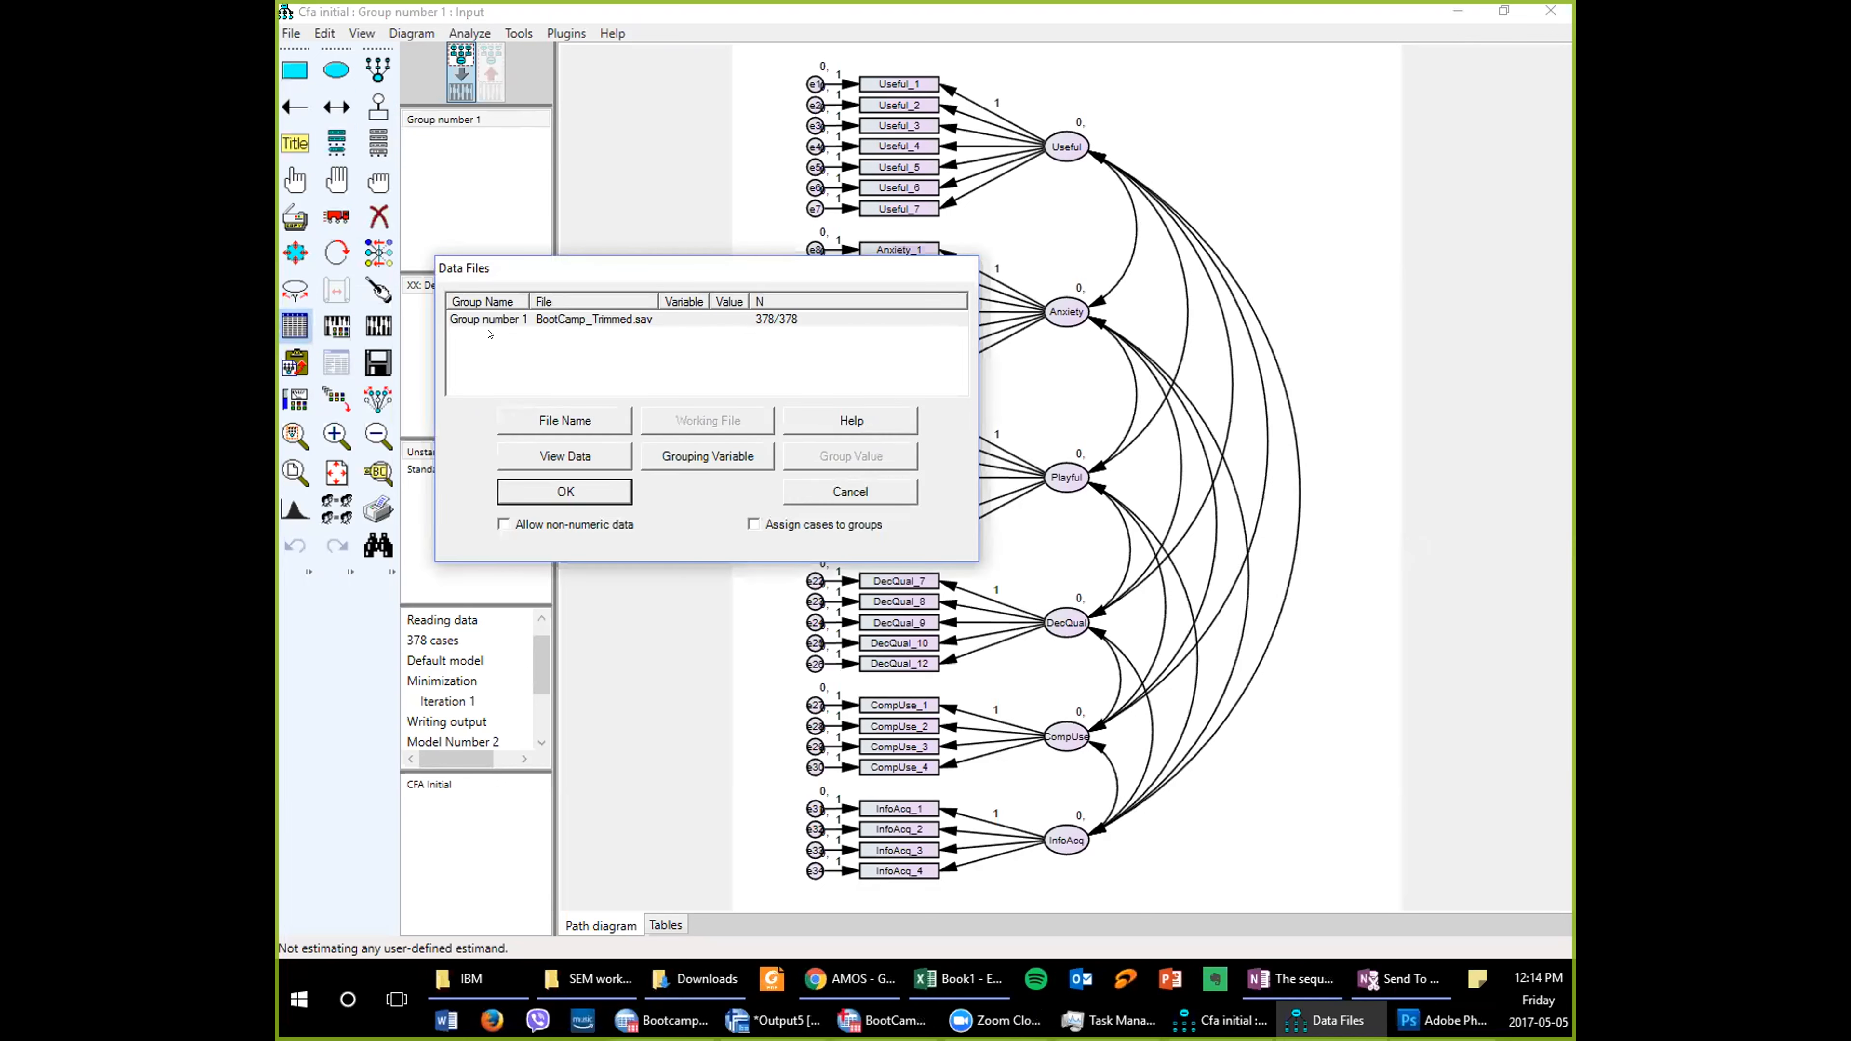
- Delete the leftover error term between Playful_4 and Playful_6, check the output options in the analysis properties, and recalculate the estimates
left_click(555, 493)
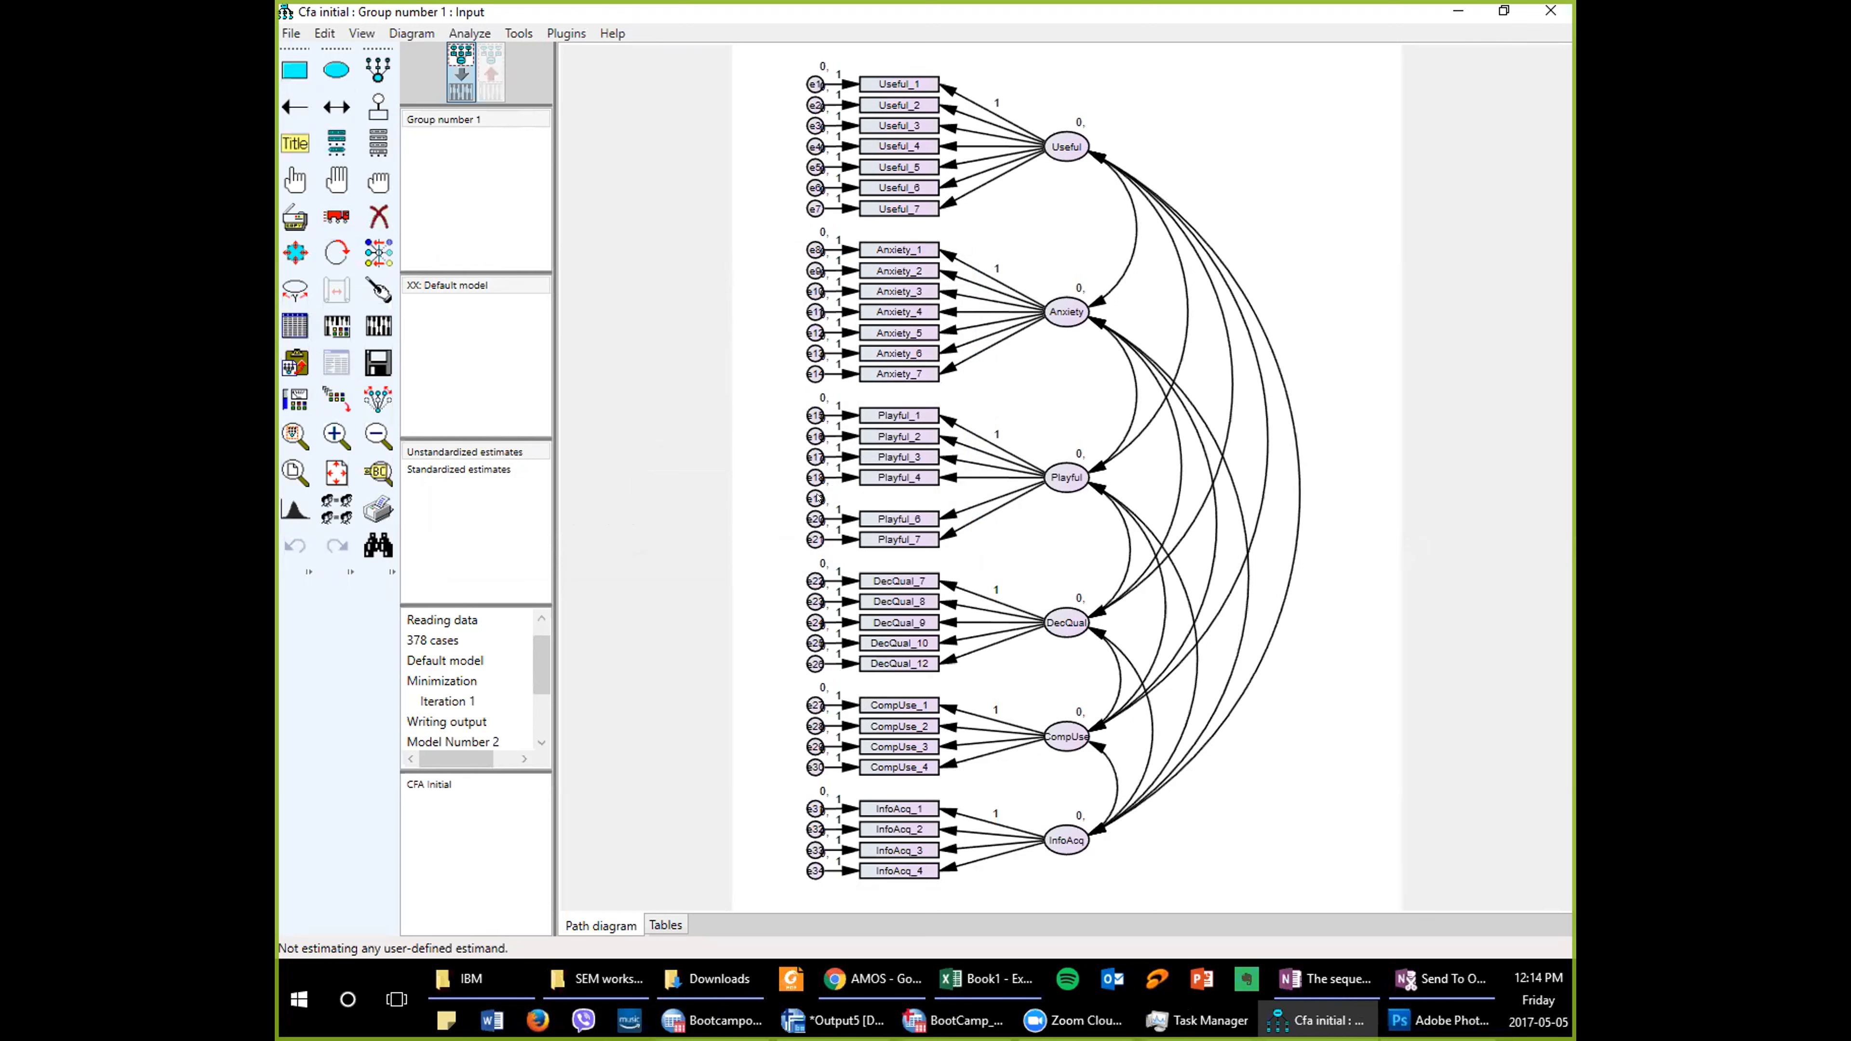
left_click(378, 216)
left_click(815, 499)
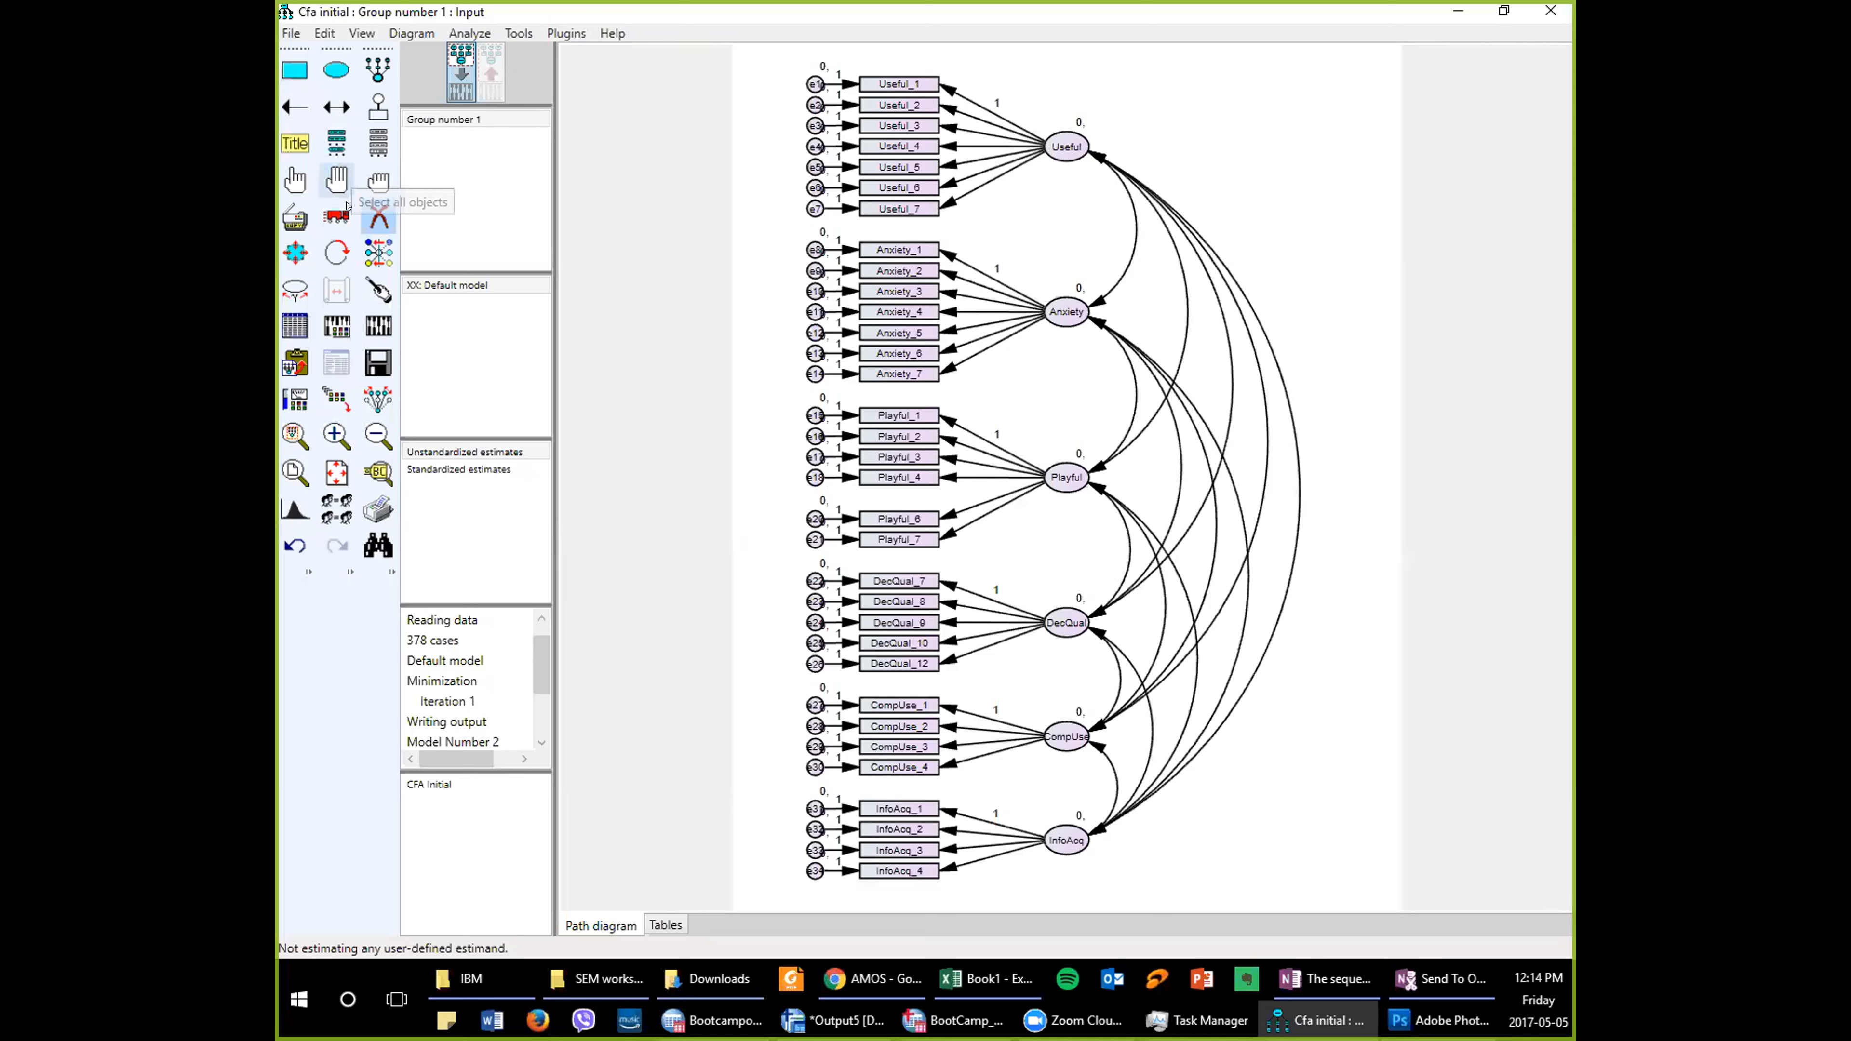
left_click(334, 323)
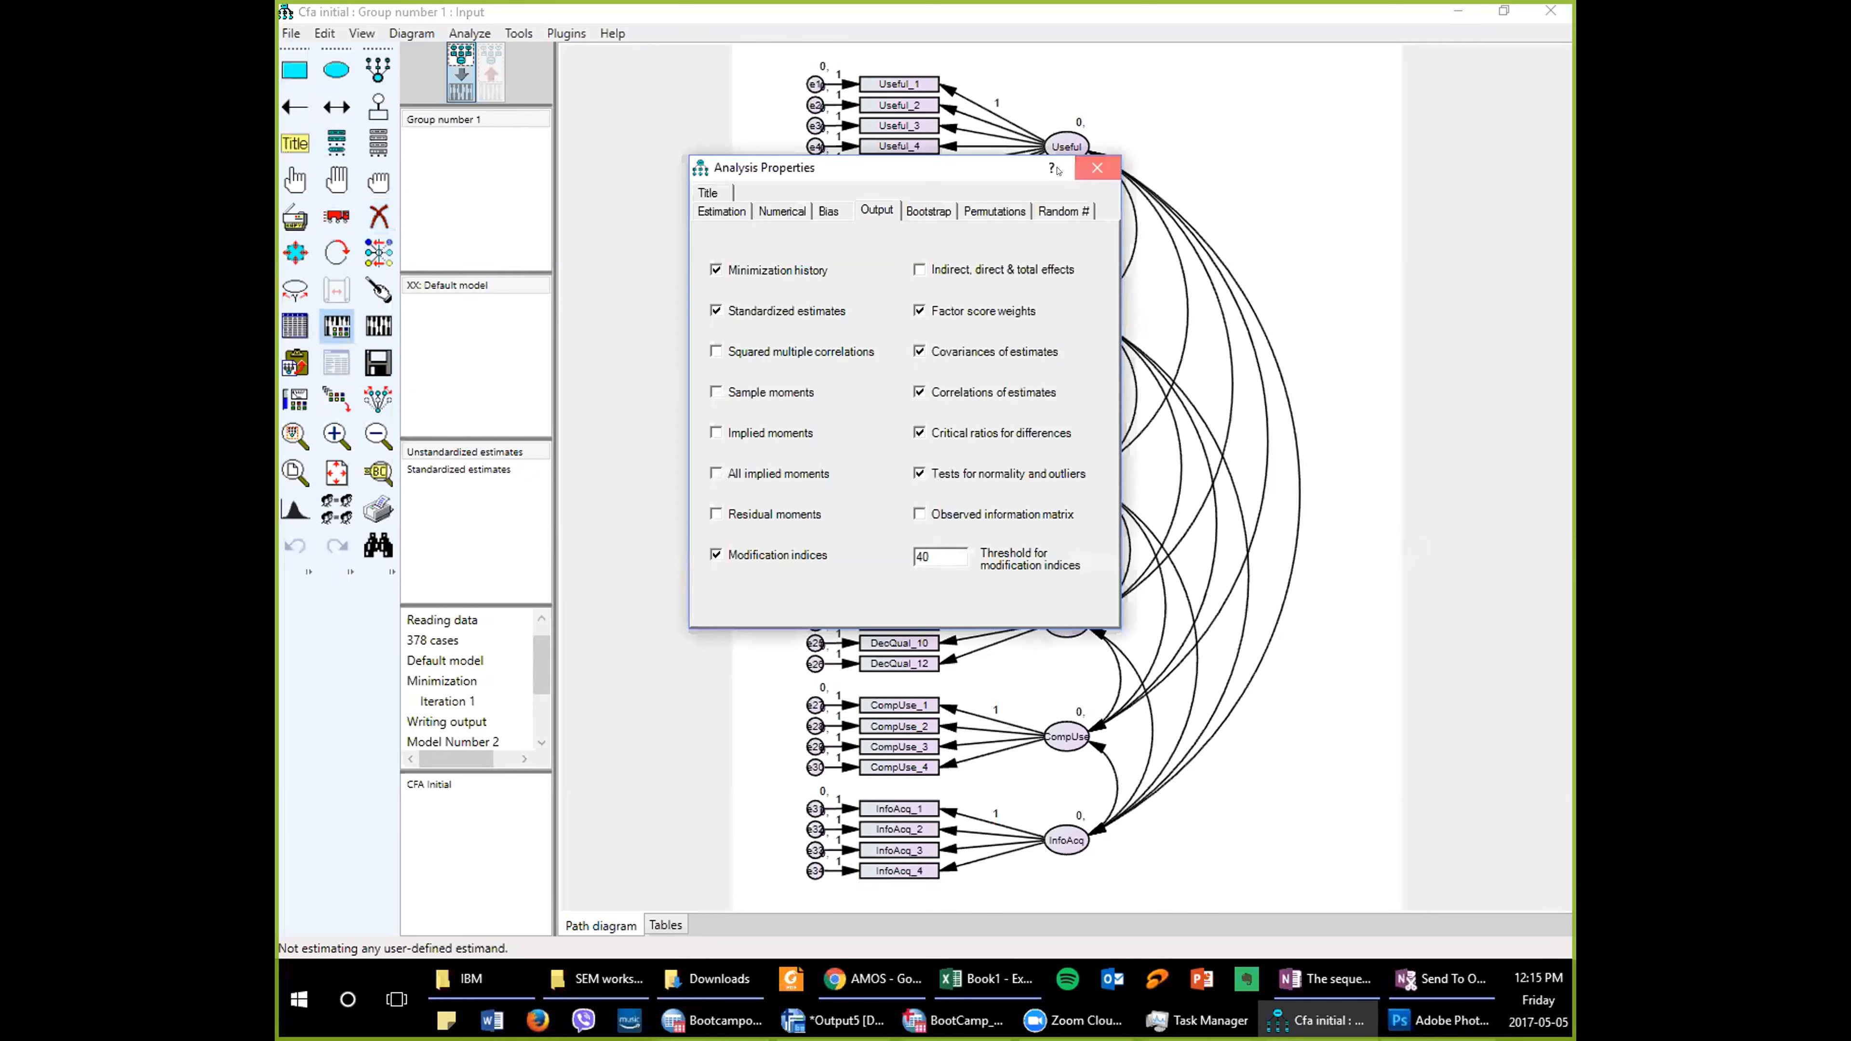
left_click(1097, 167)
left_click(379, 326)
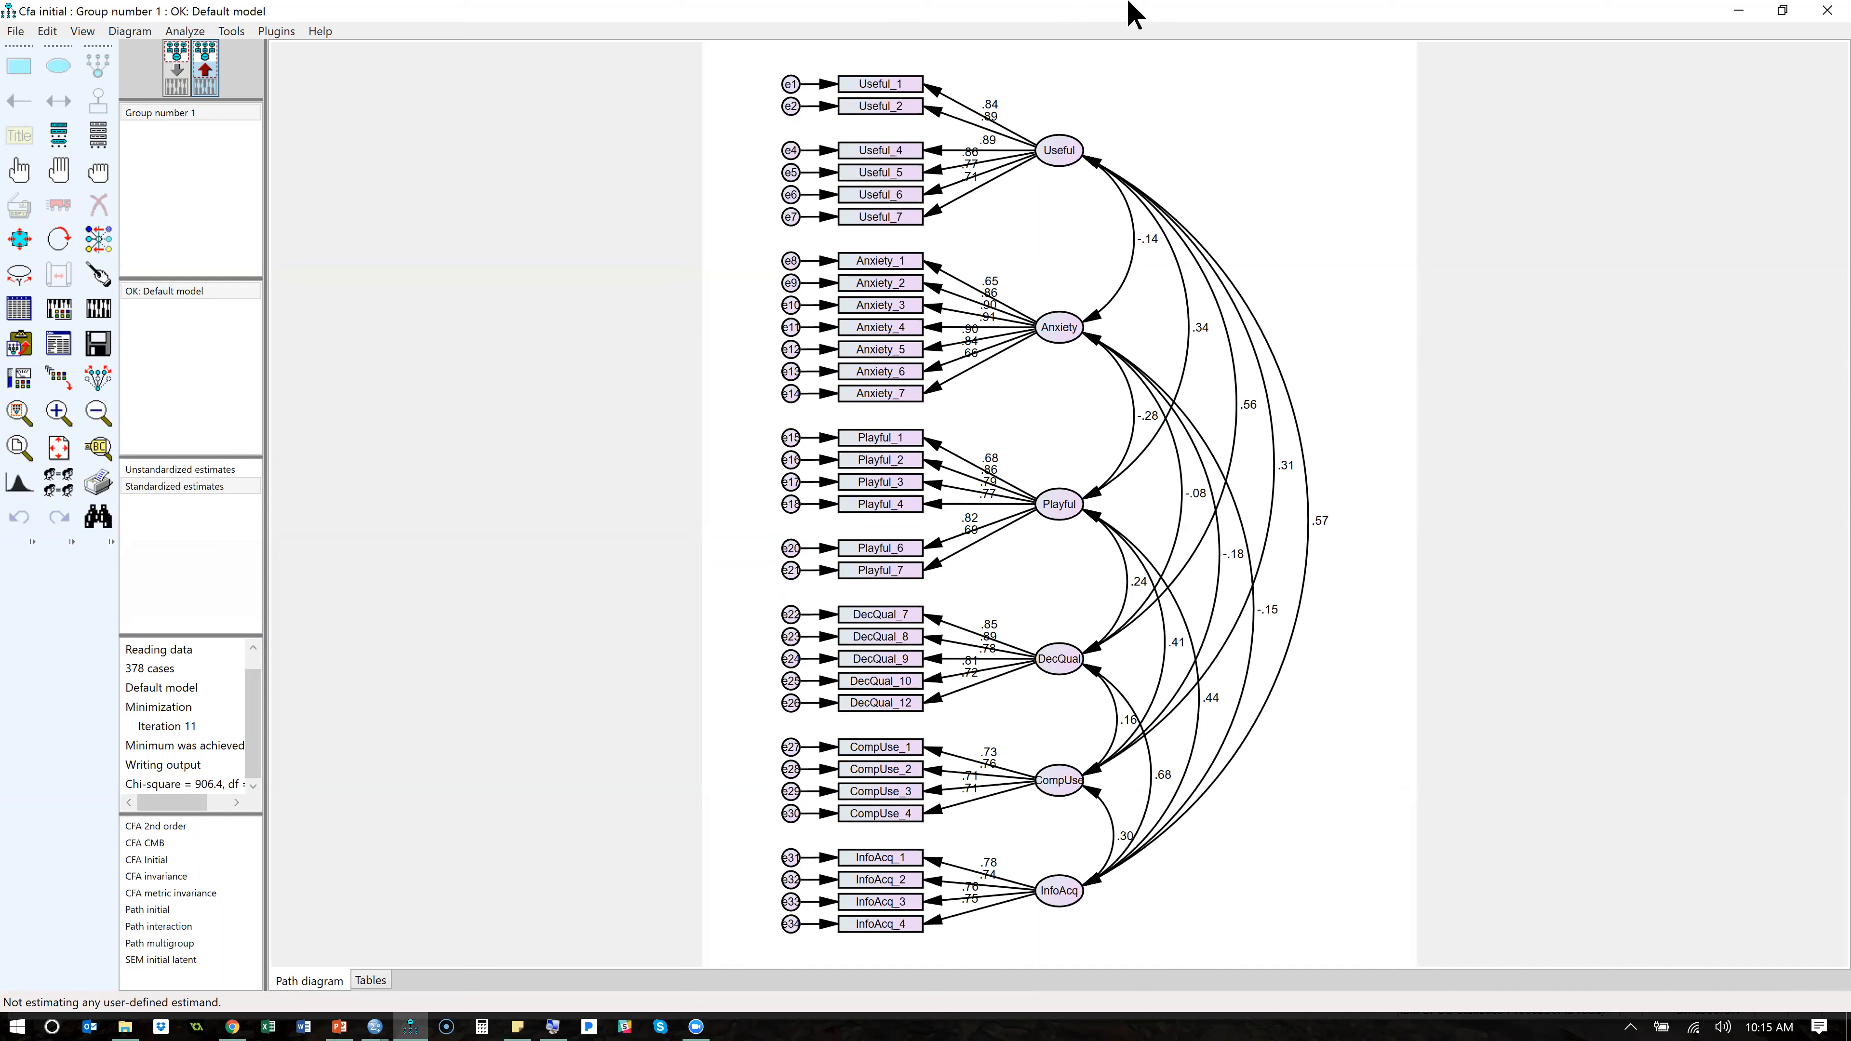
- Switch to the StatWiki CFA page in the browser and highlight the Hu and Bentler (1999) and Hair et al. 2010 citations above the fit thresholds
left_click(1264, 18)
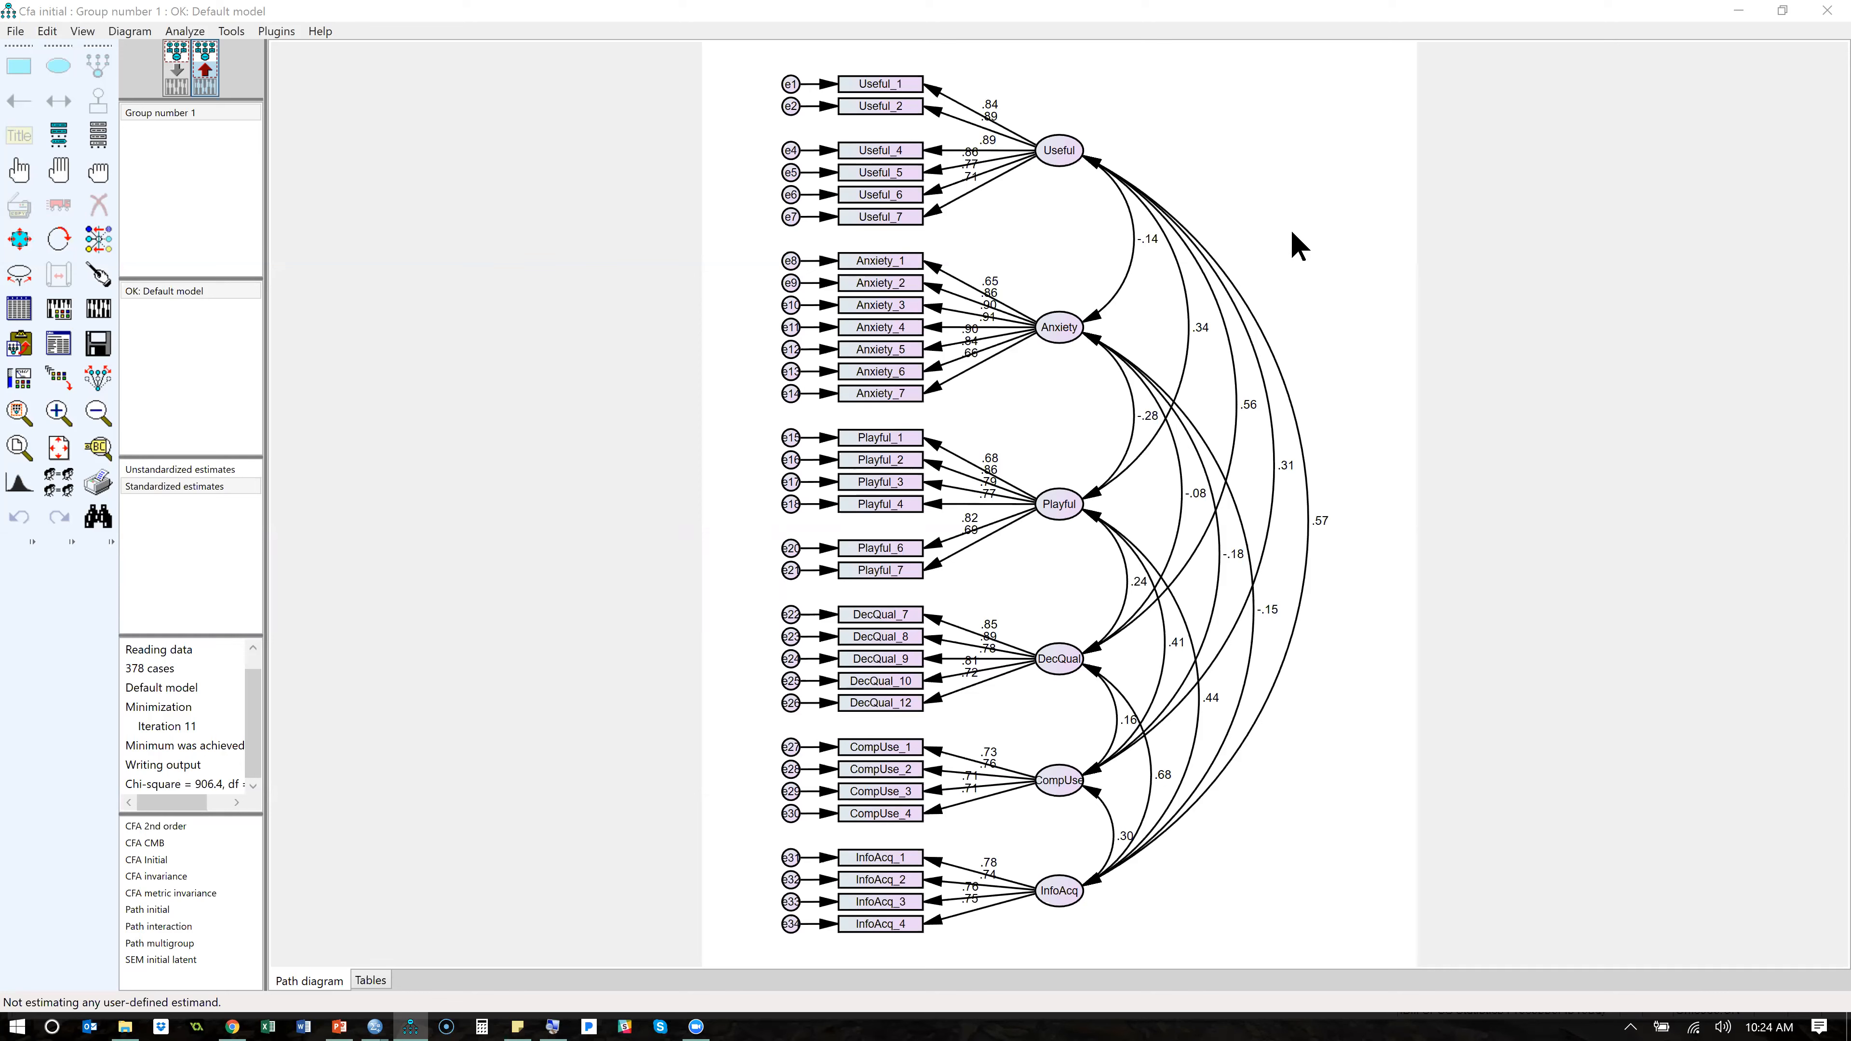
key("alt+Tab")
key("alt+Tab")
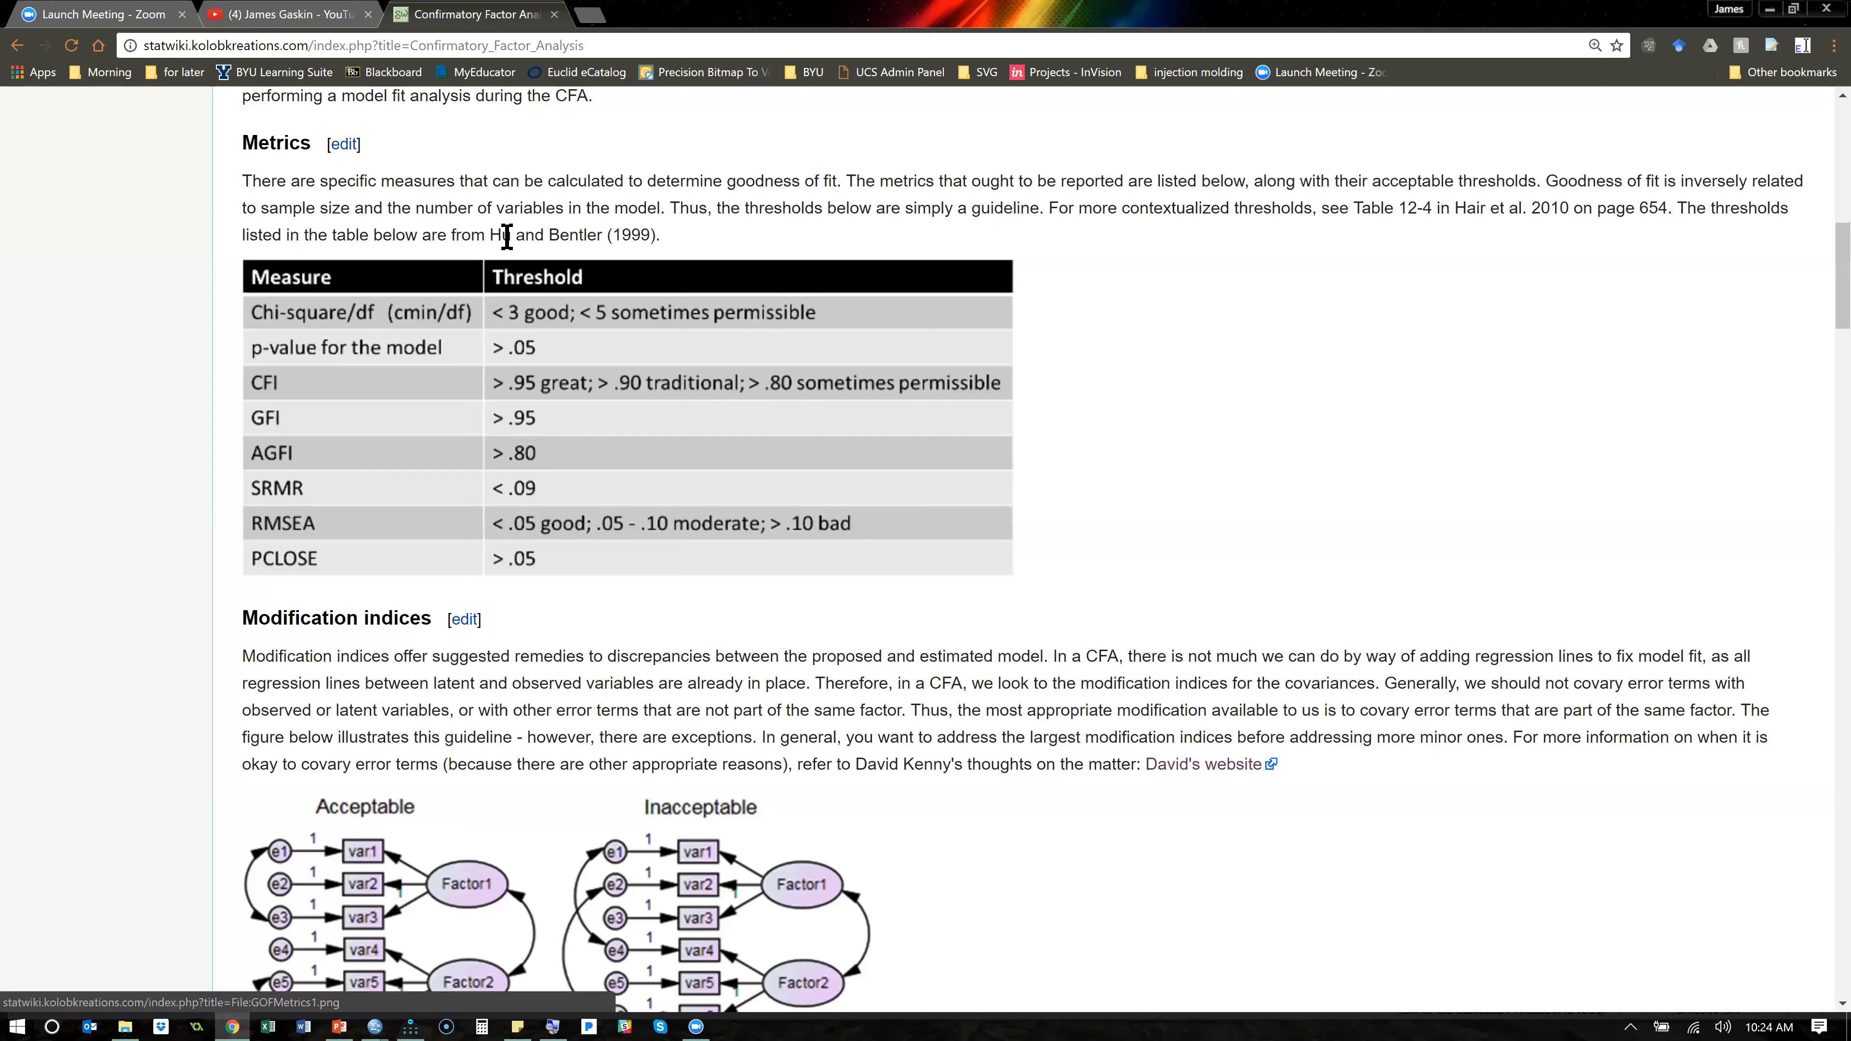
left_click_drag(491, 235, 655, 235)
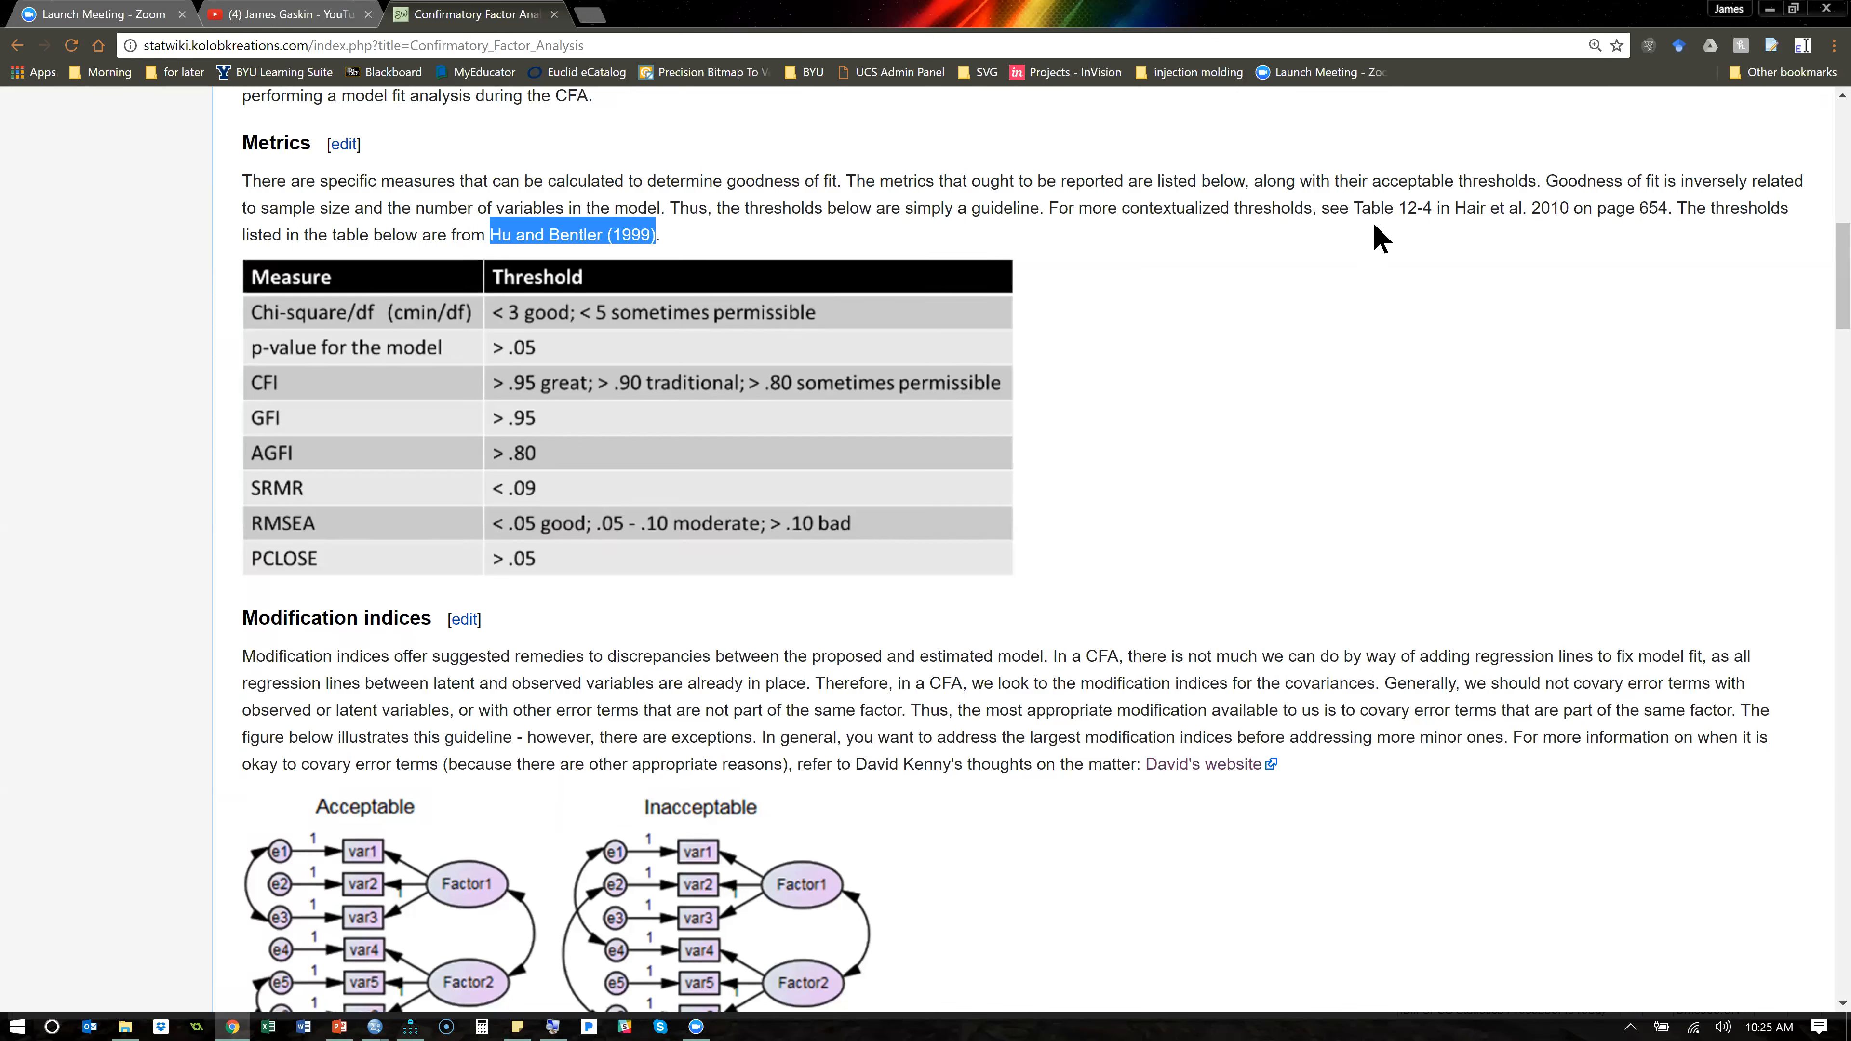
left_click_drag(1452, 209, 1569, 212)
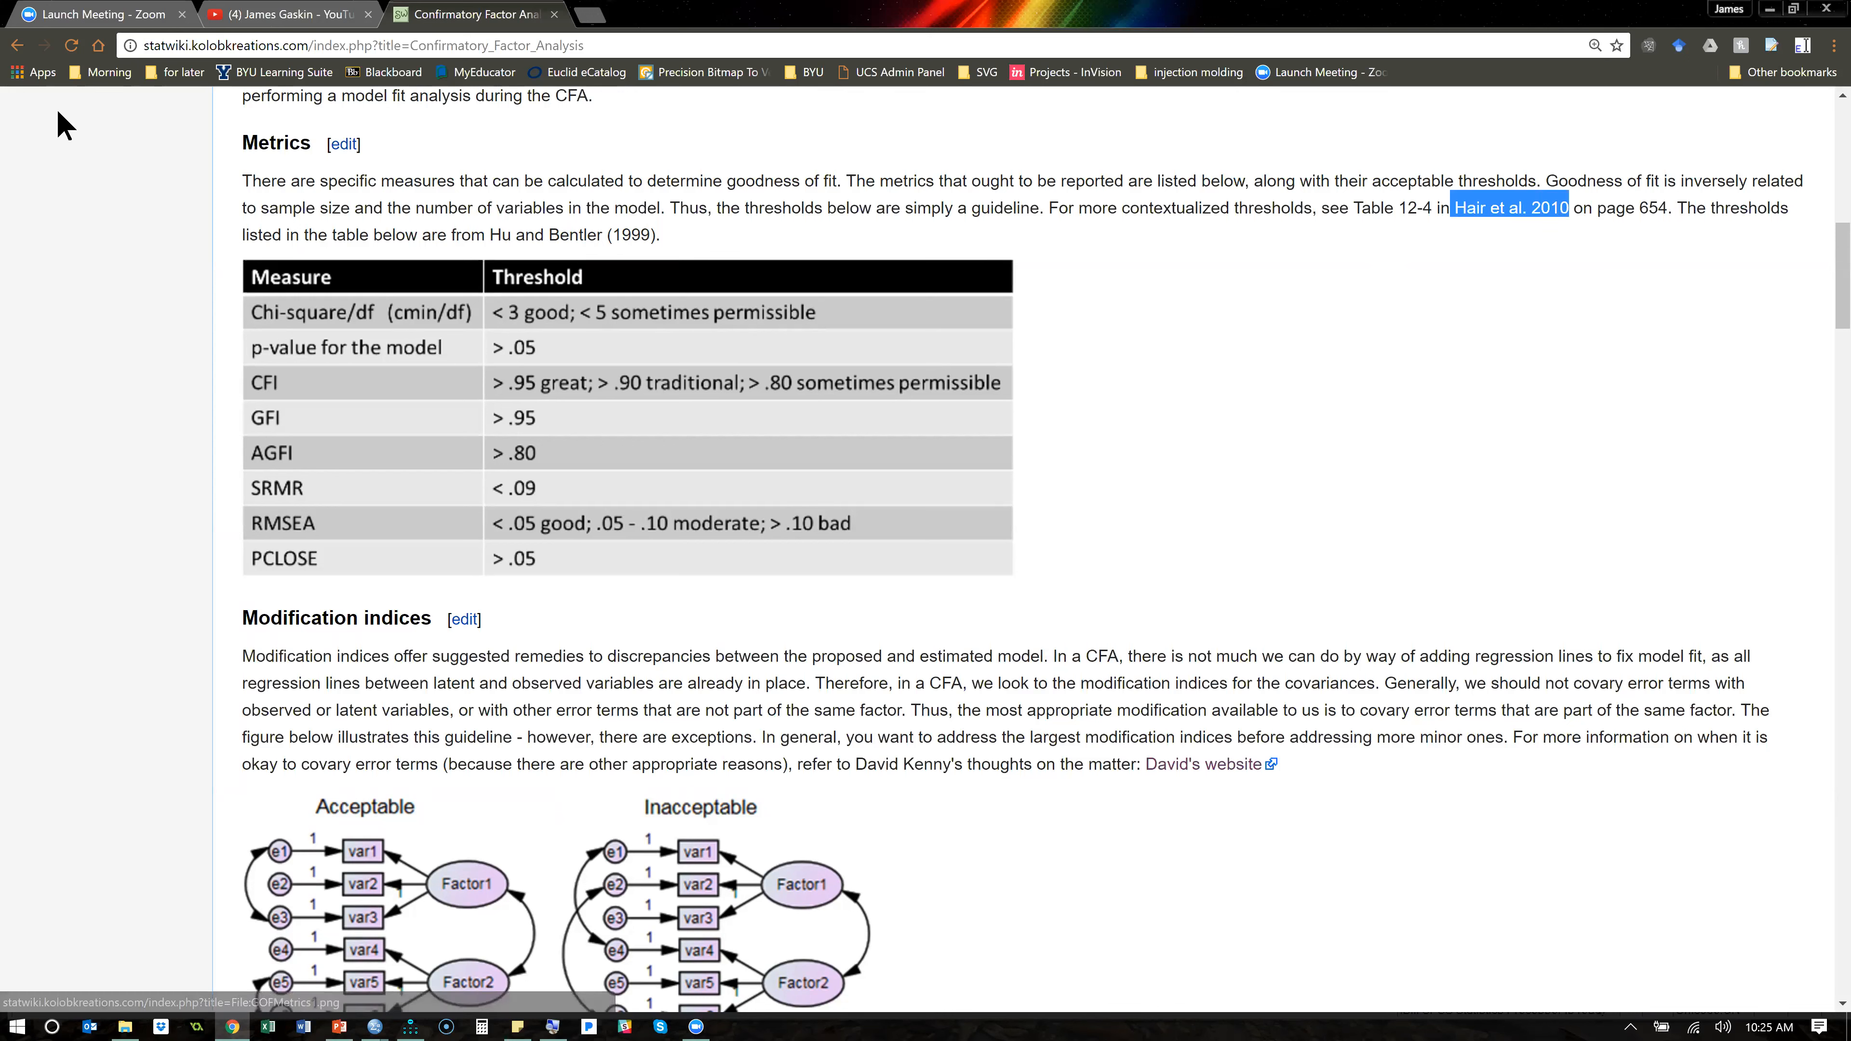
- Open the wiki's References page and search it for "bentler"
scroll(103, 257, "up", 12)
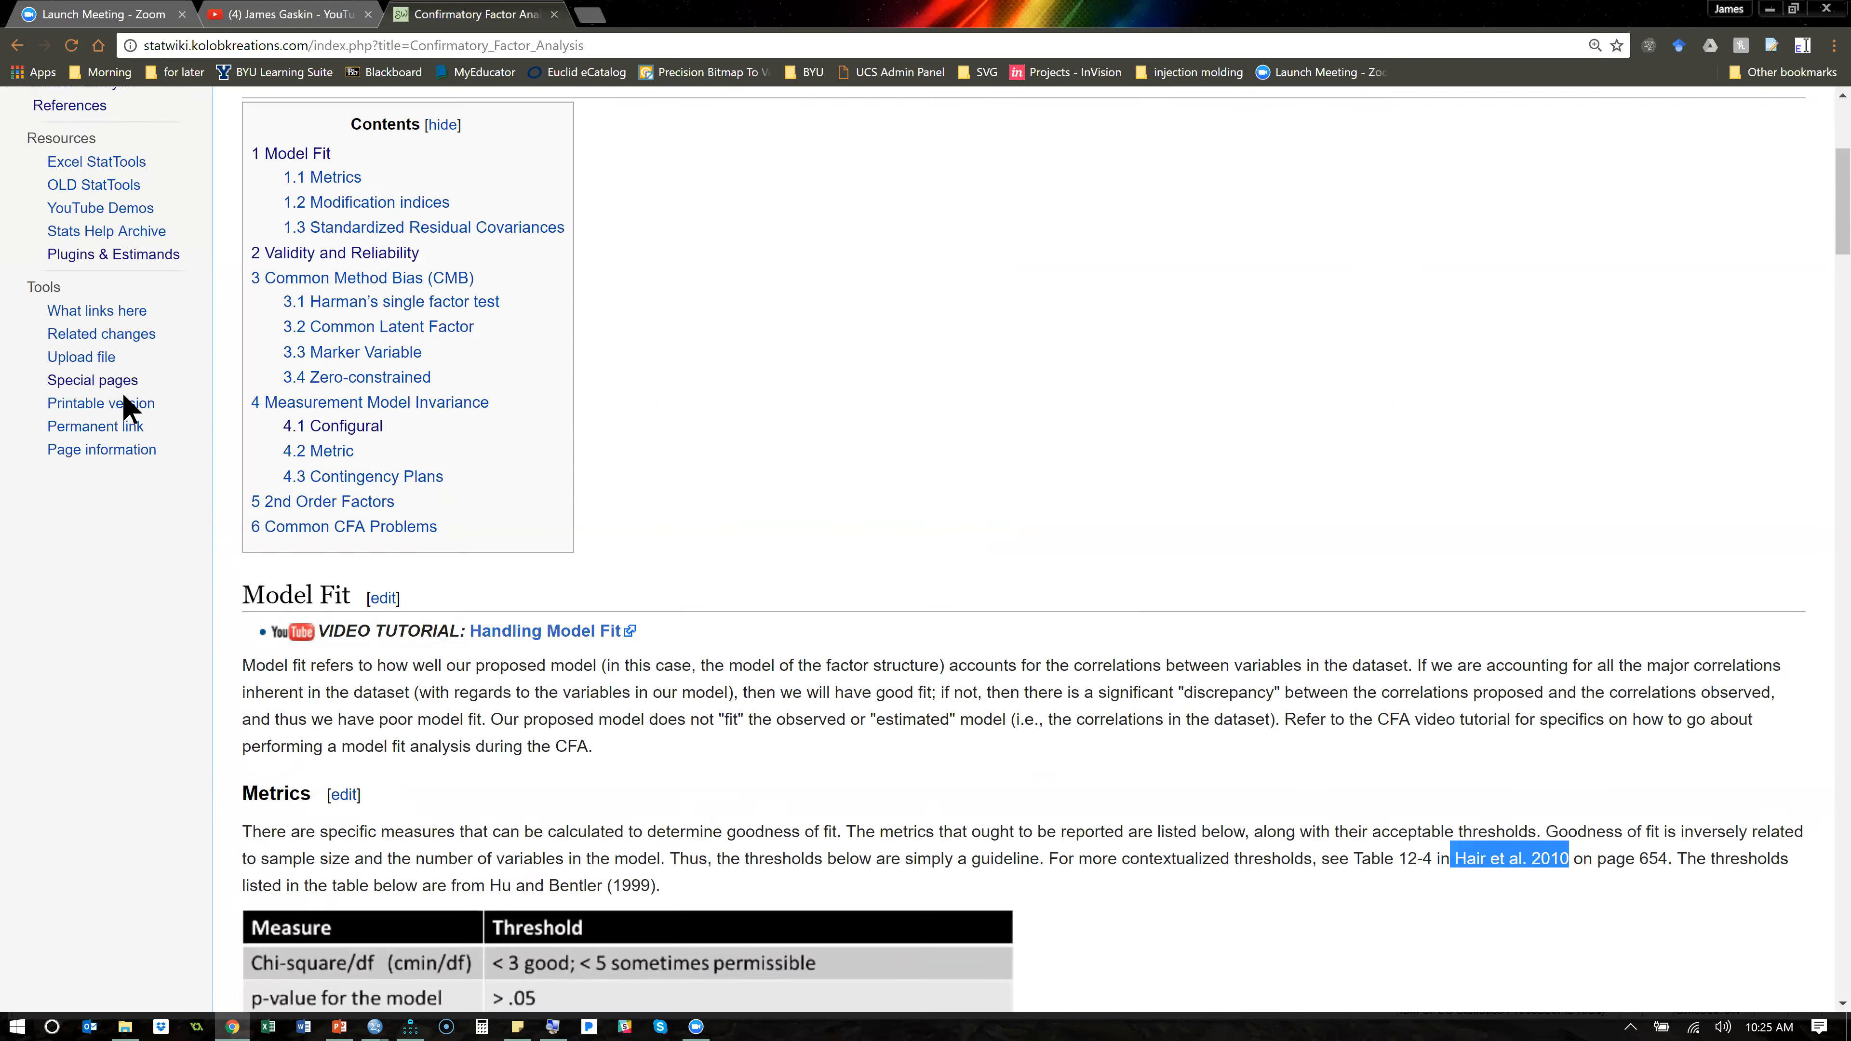
left_click(93, 502)
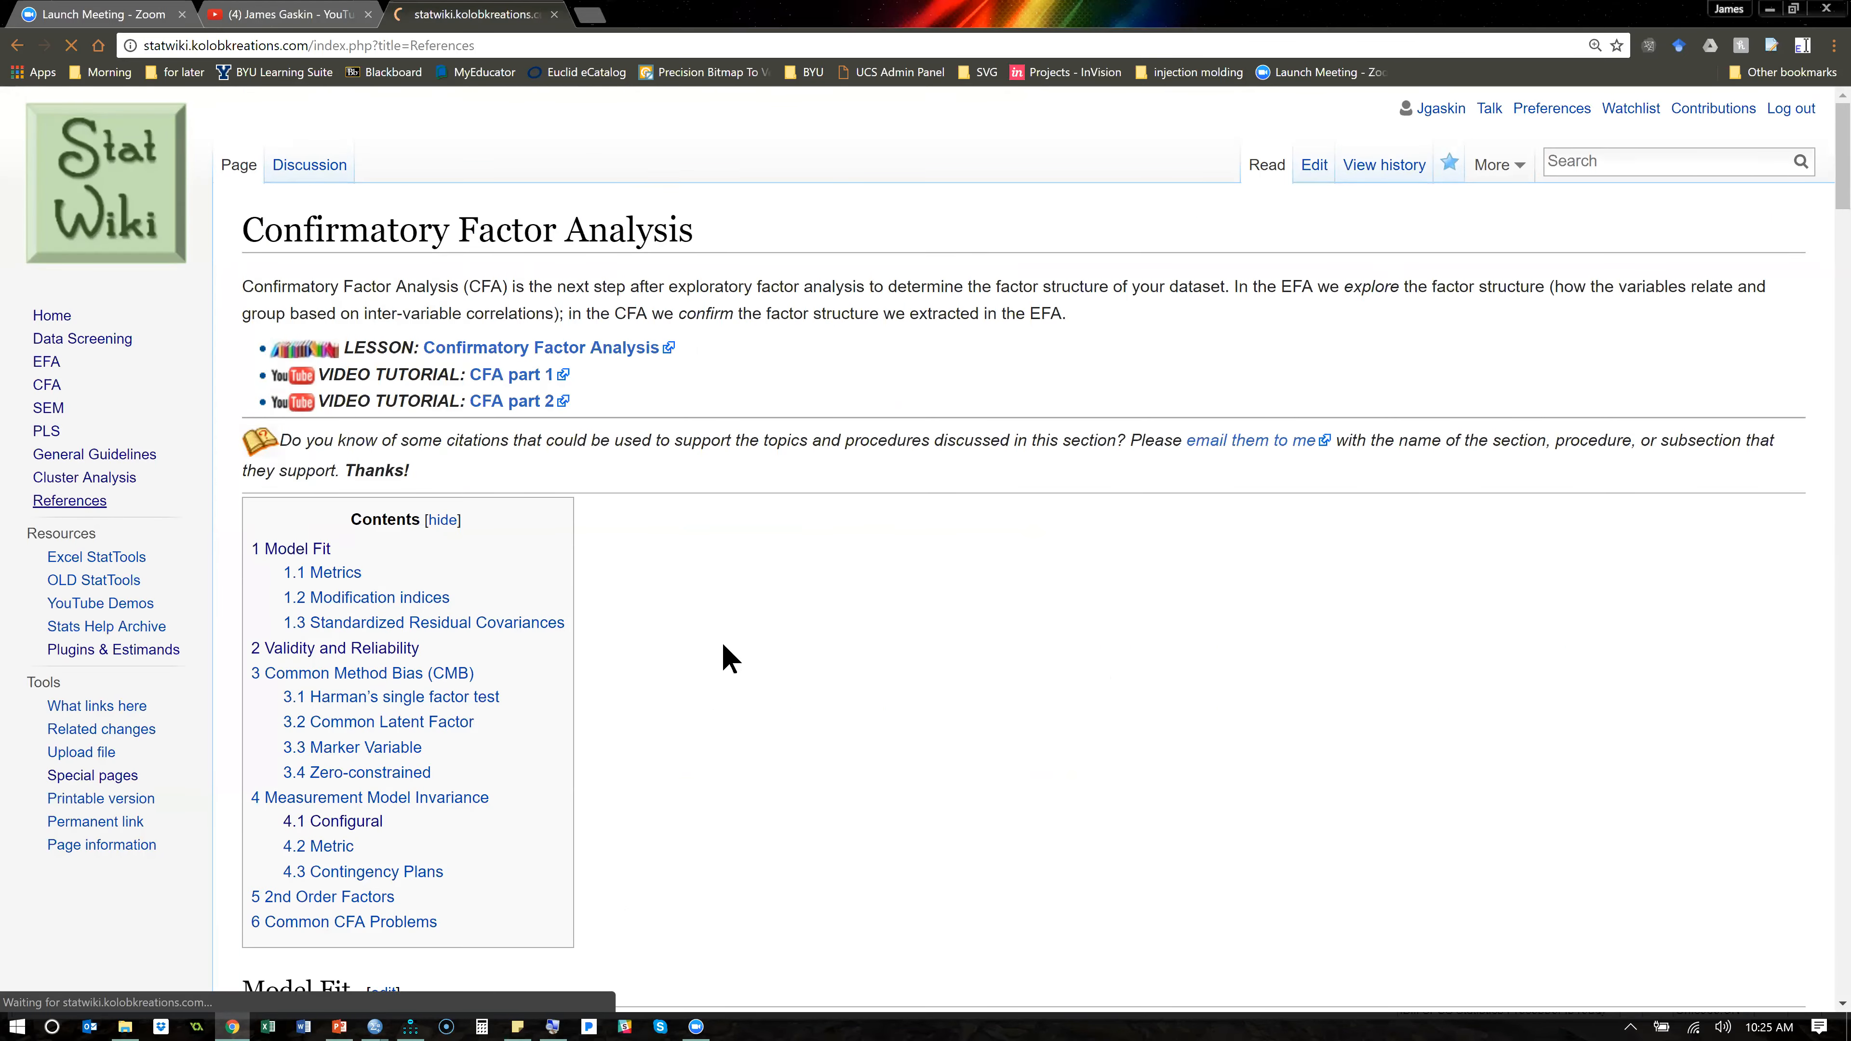
key("ctrl+f")
type("be")
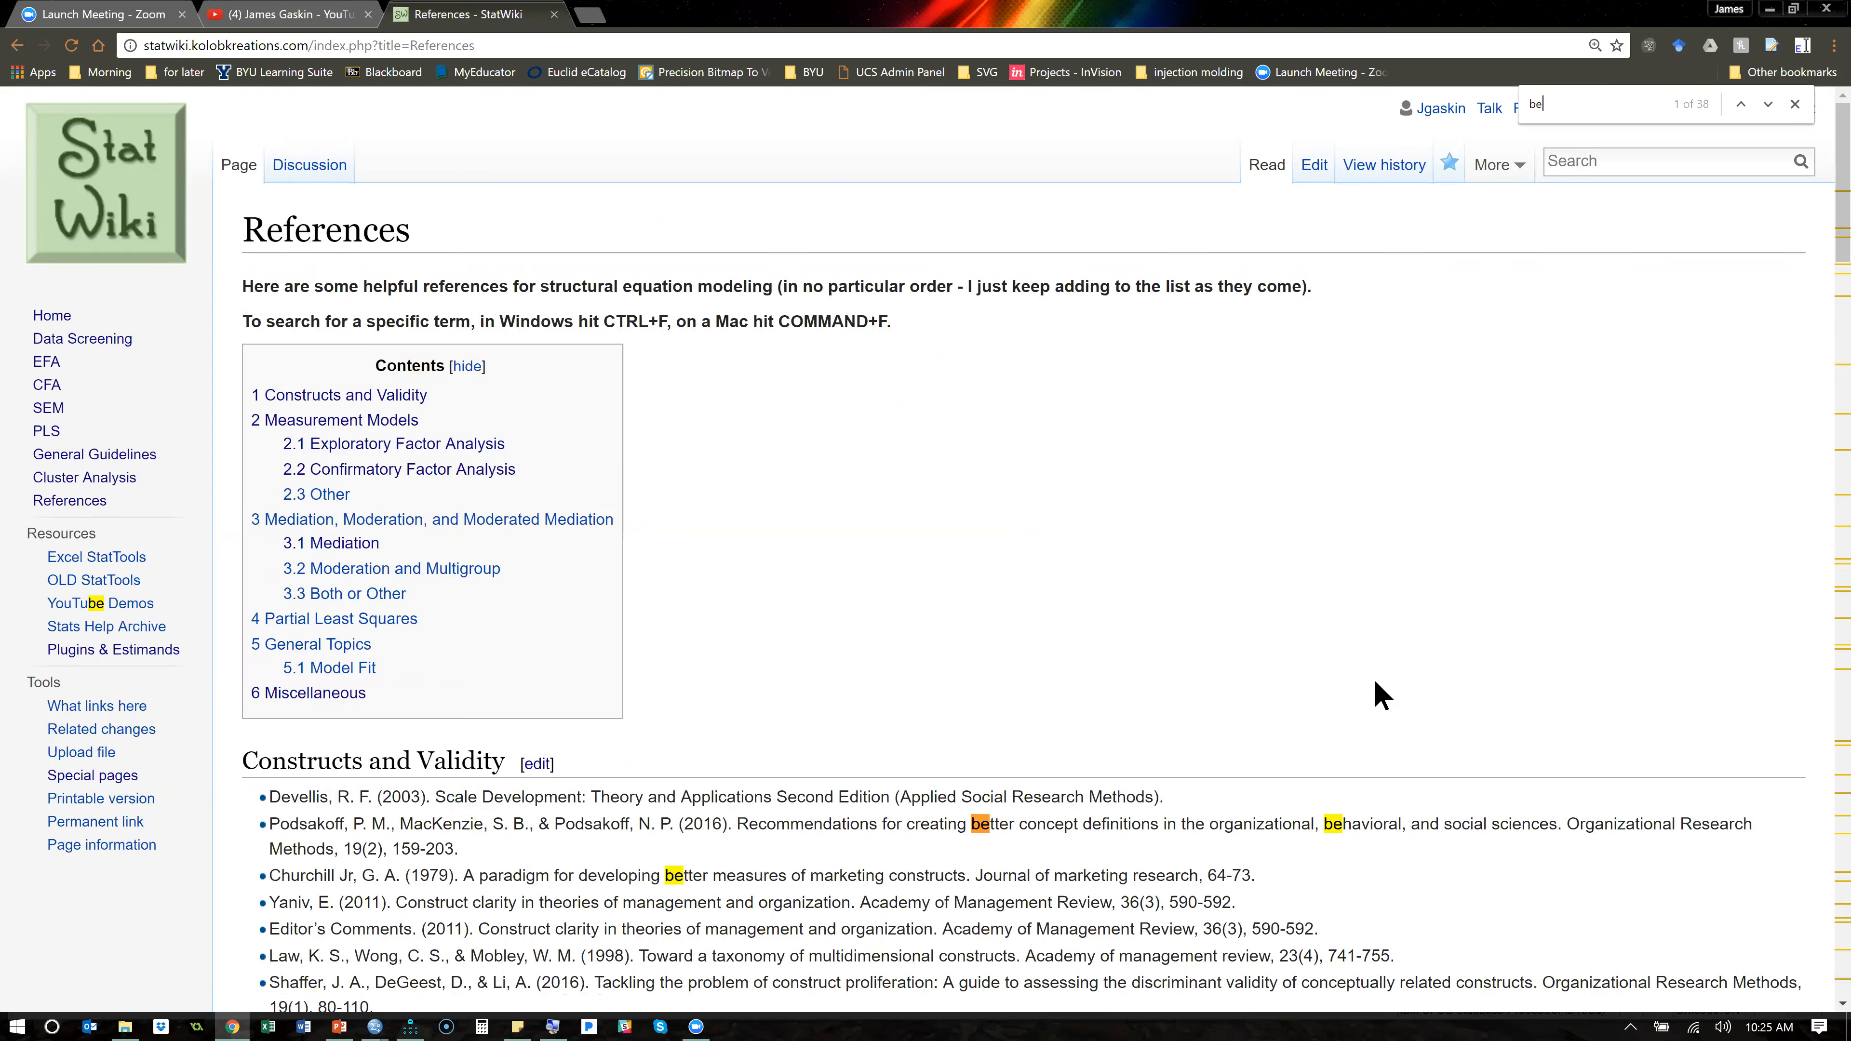
type("ntler")
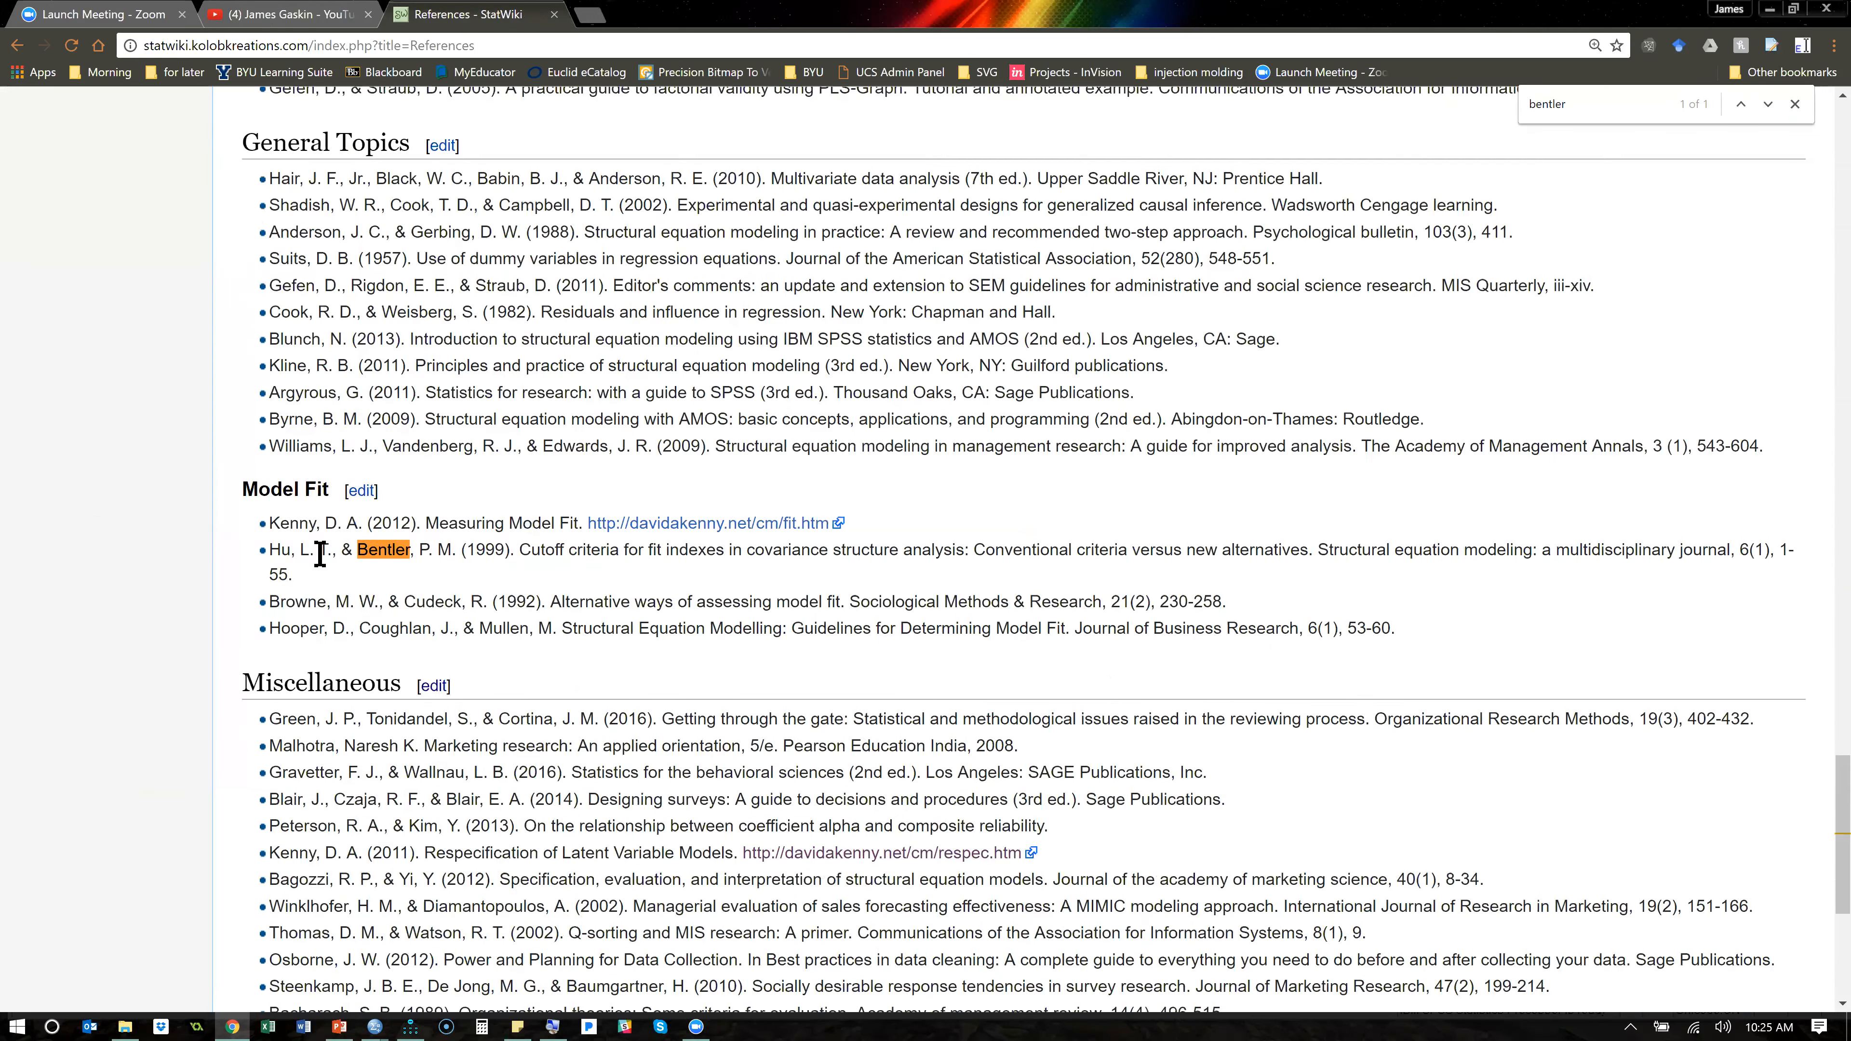
- Highlight the citations listed in the Model Fit section of the references and clear the selection
triple_click(421, 486)
left_click_drag(259, 499, 382, 620)
left_click(382, 620)
double_click(281, 522)
left_click(612, 628, "shift")
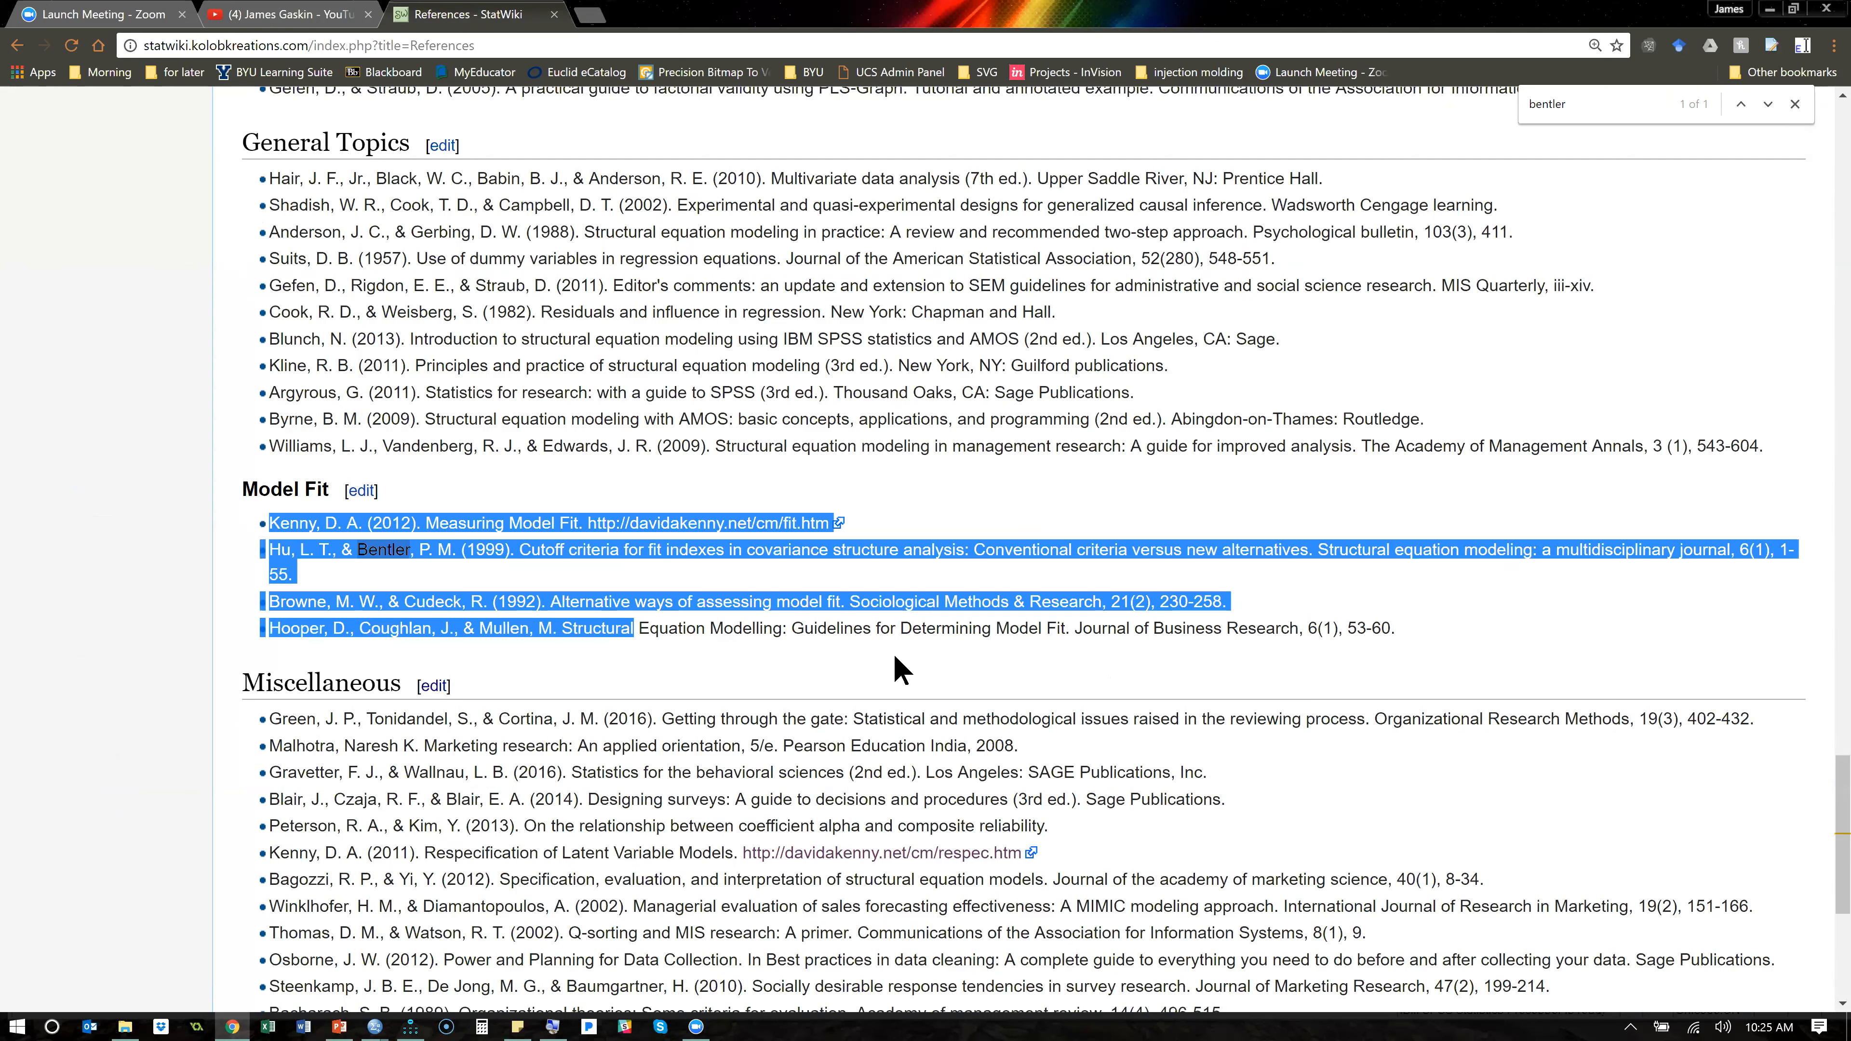
left_click(924, 632)
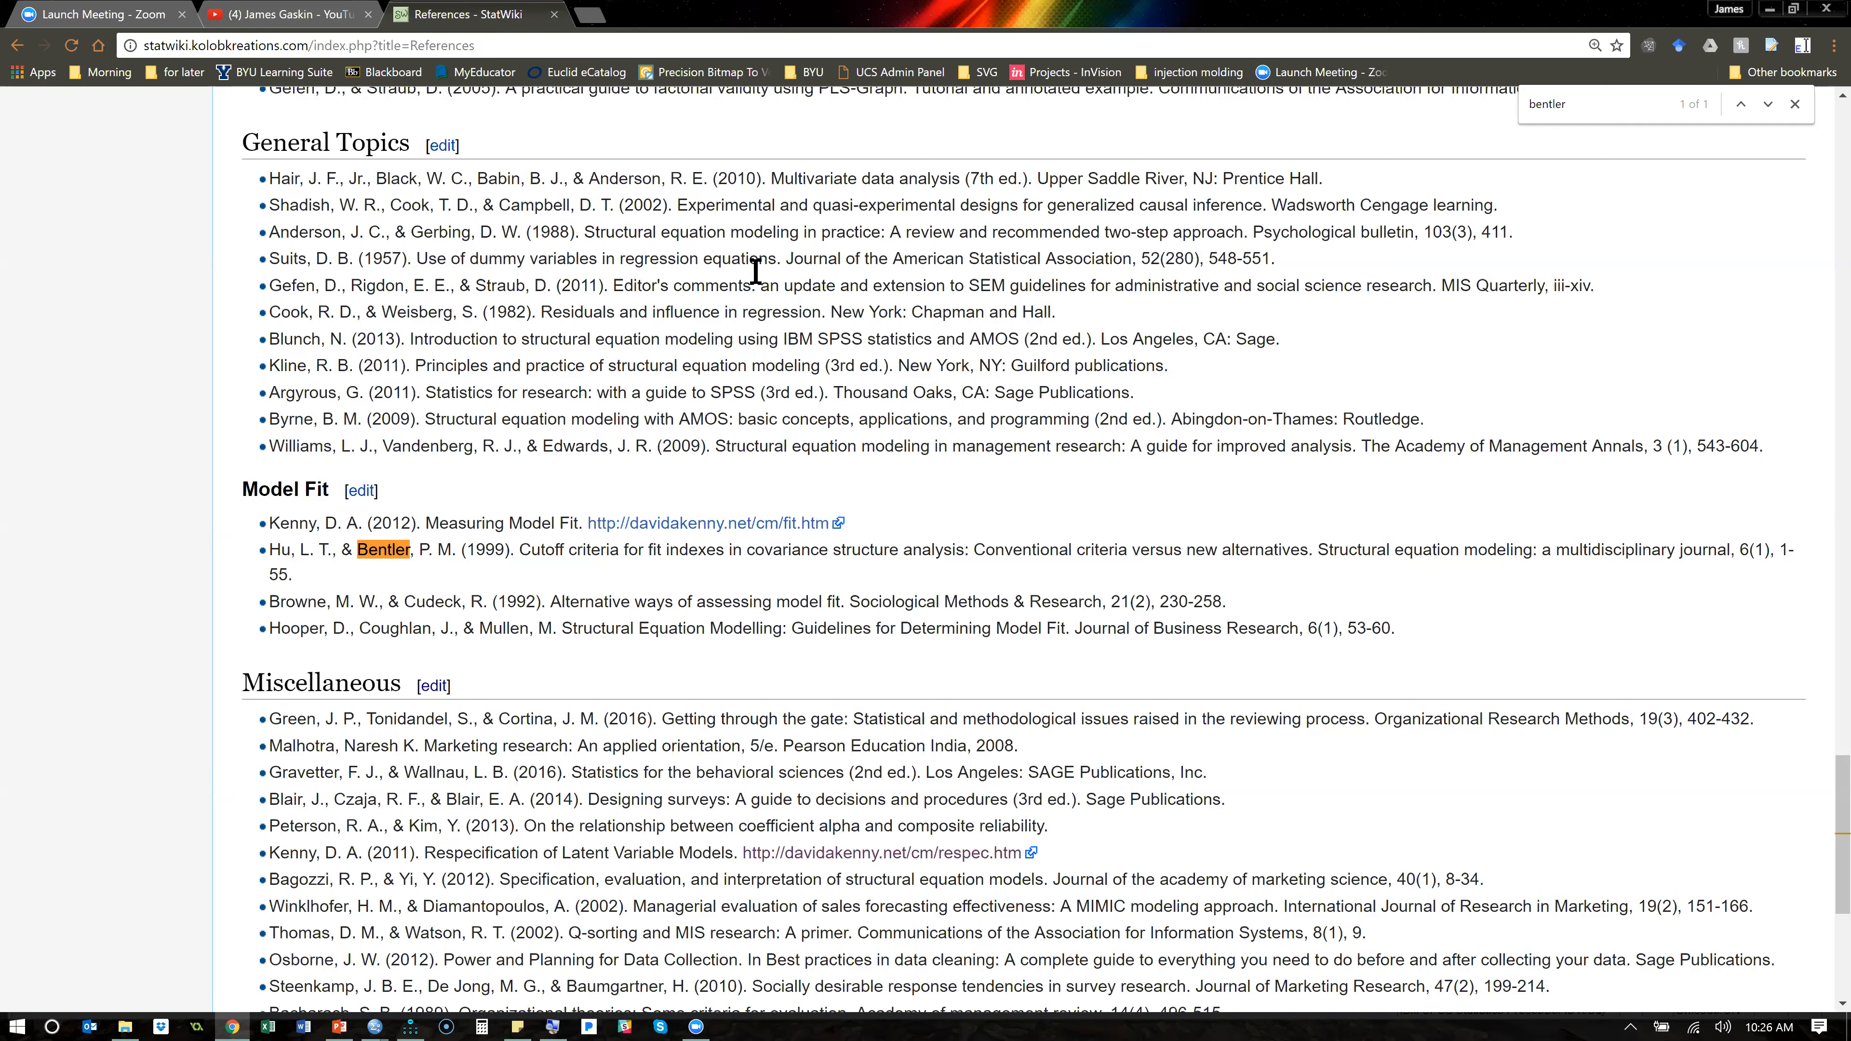
- Switch back to Amos and try to run the Standardized RMR plugin on the estimated model
key("alt+Tab")
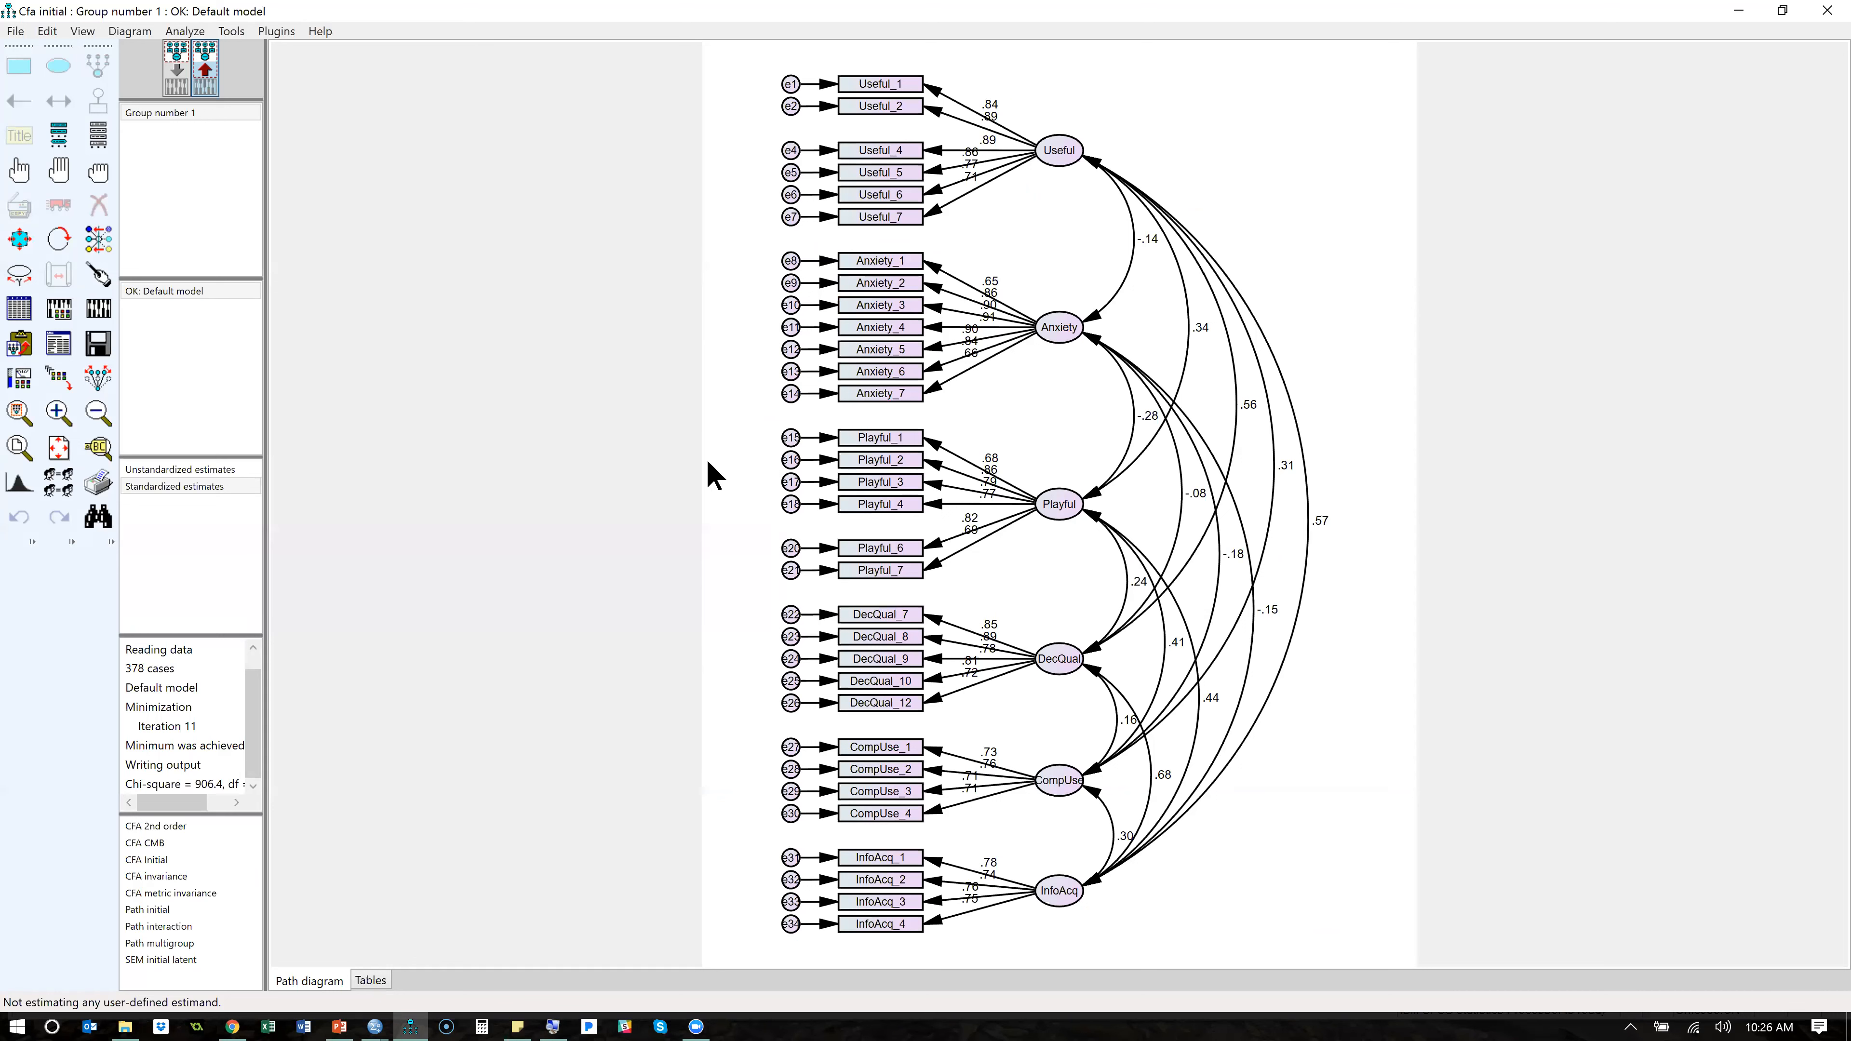
left_click(277, 32)
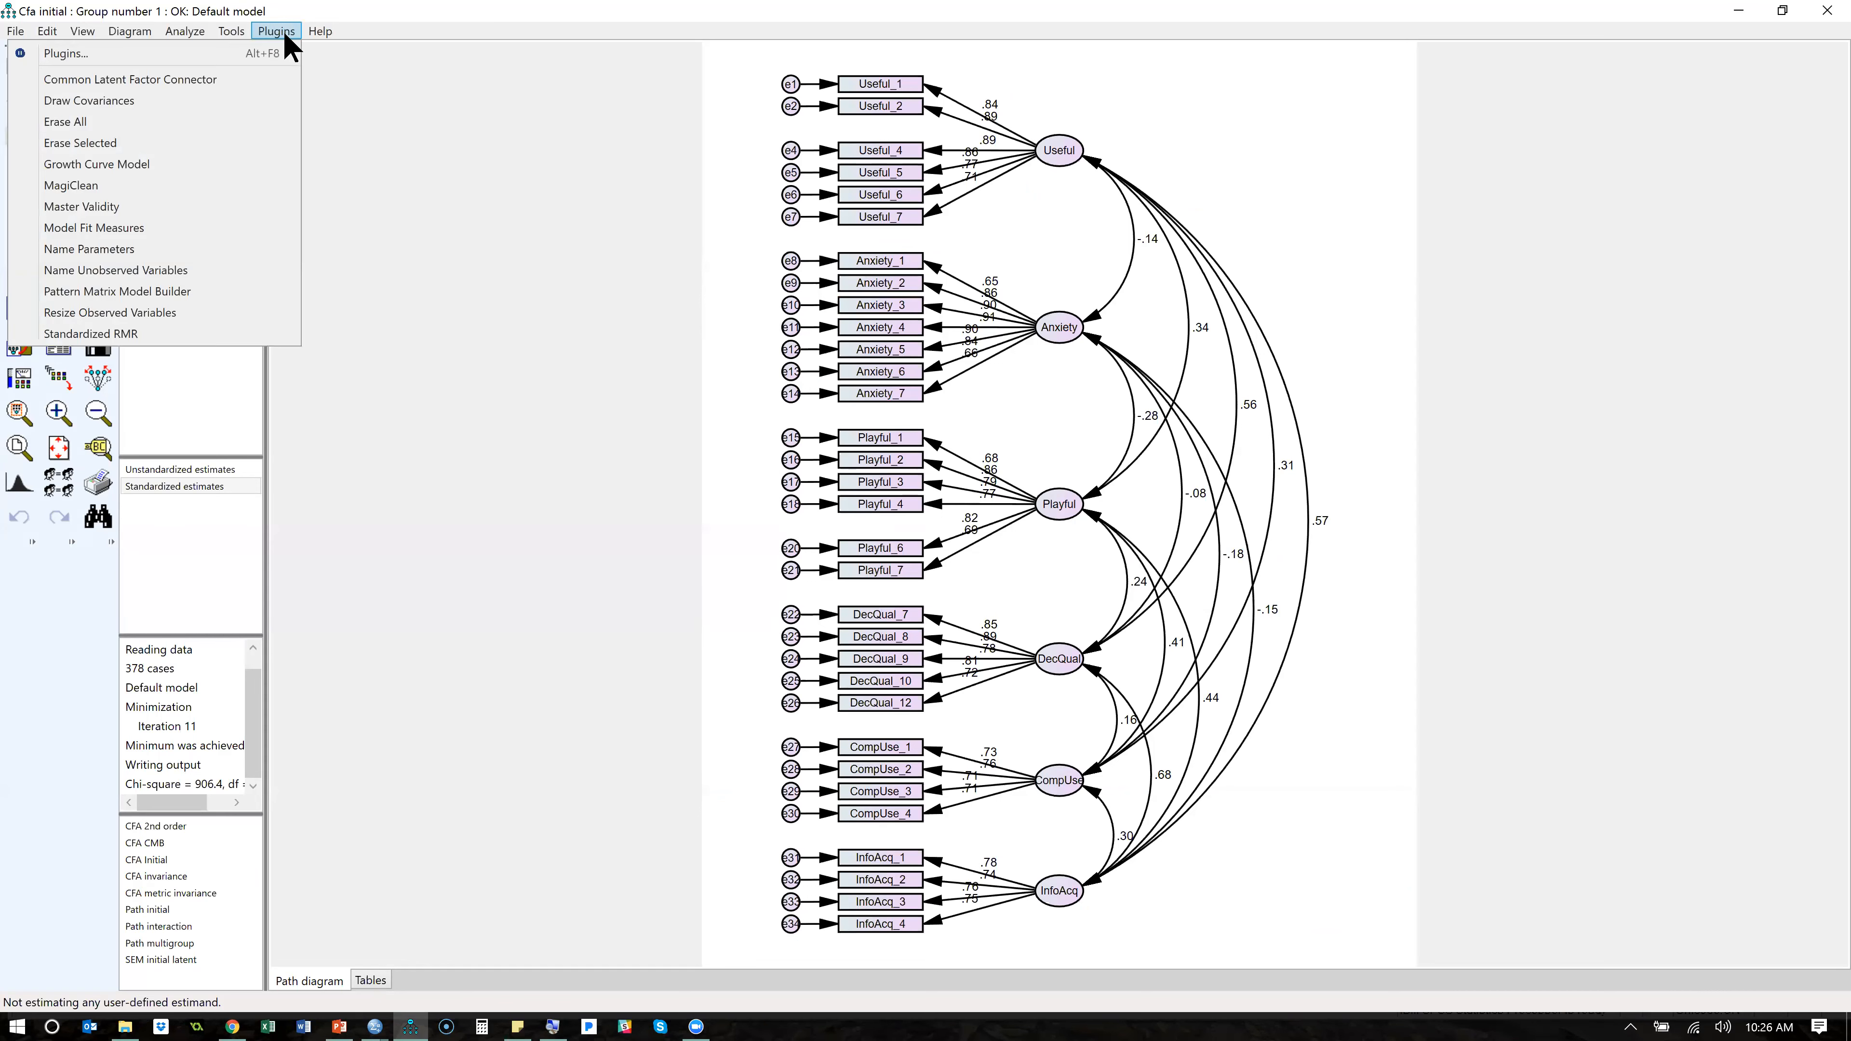
left_click(181, 333)
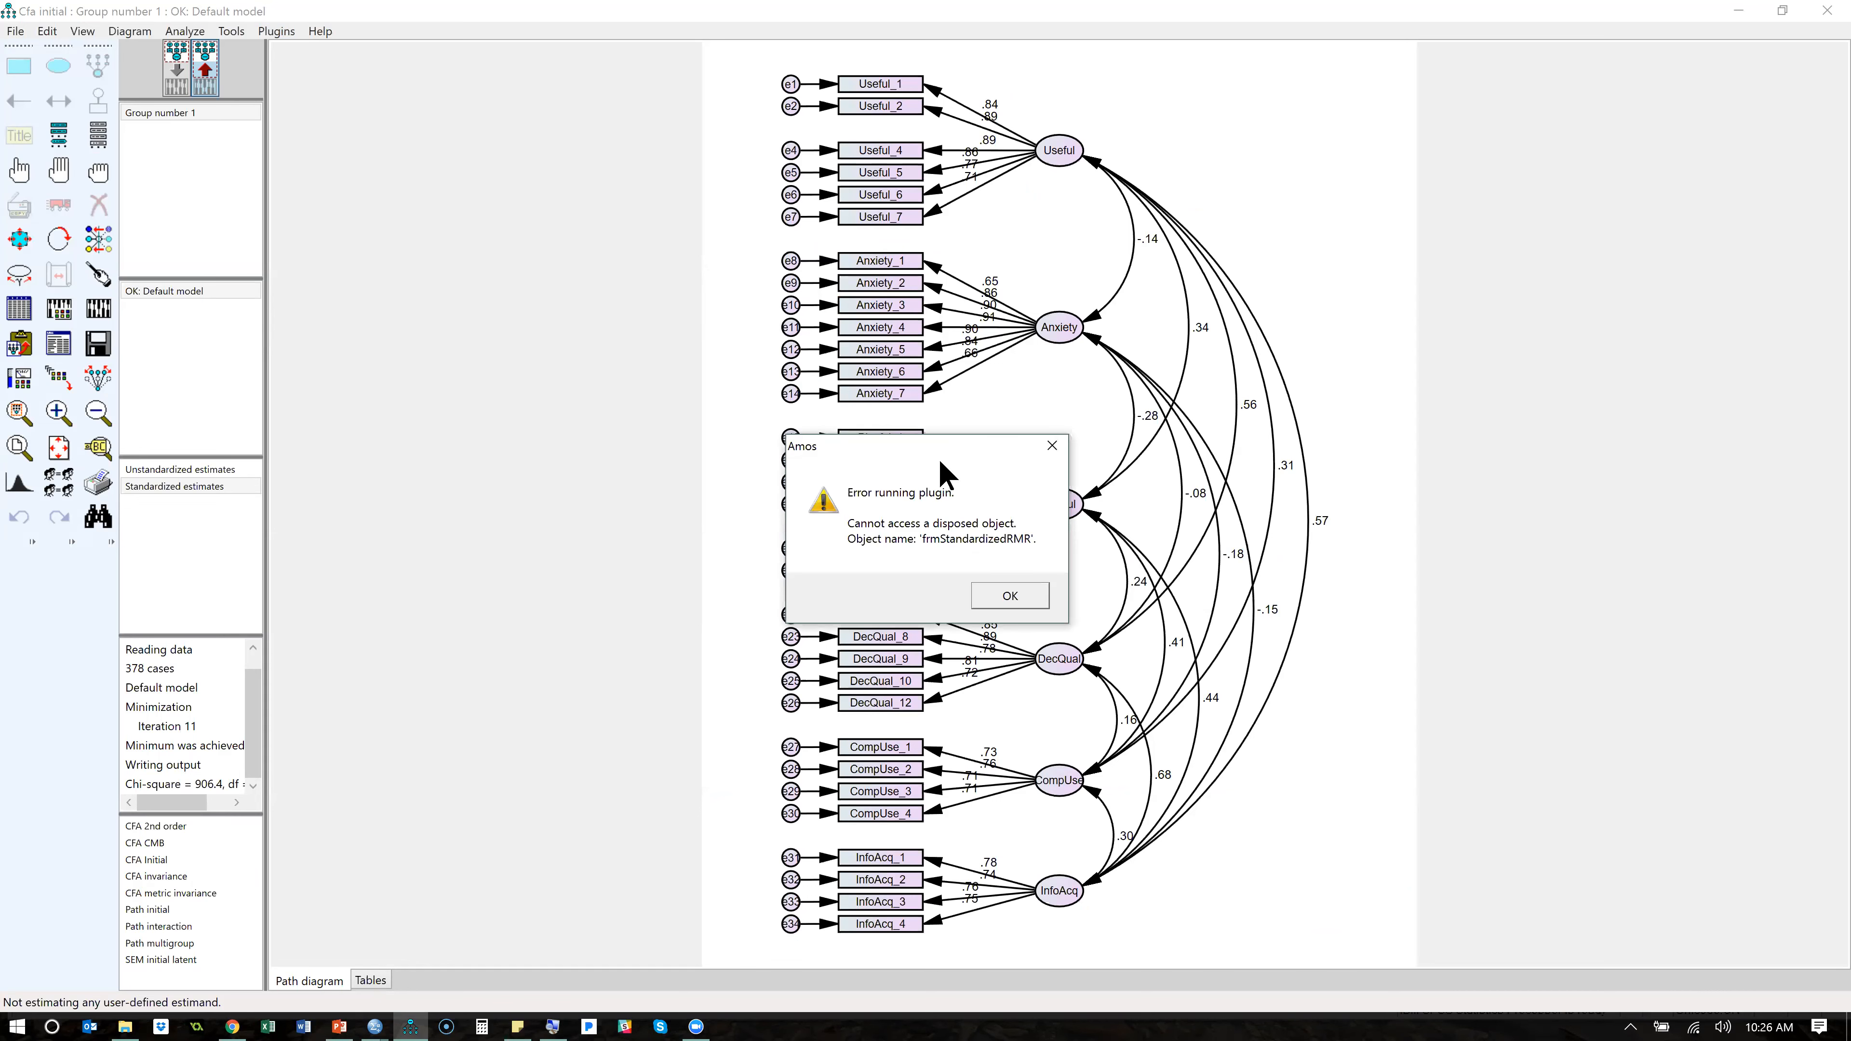
left_click(1008, 597)
left_click(421, 1014)
key("alt+Tab")
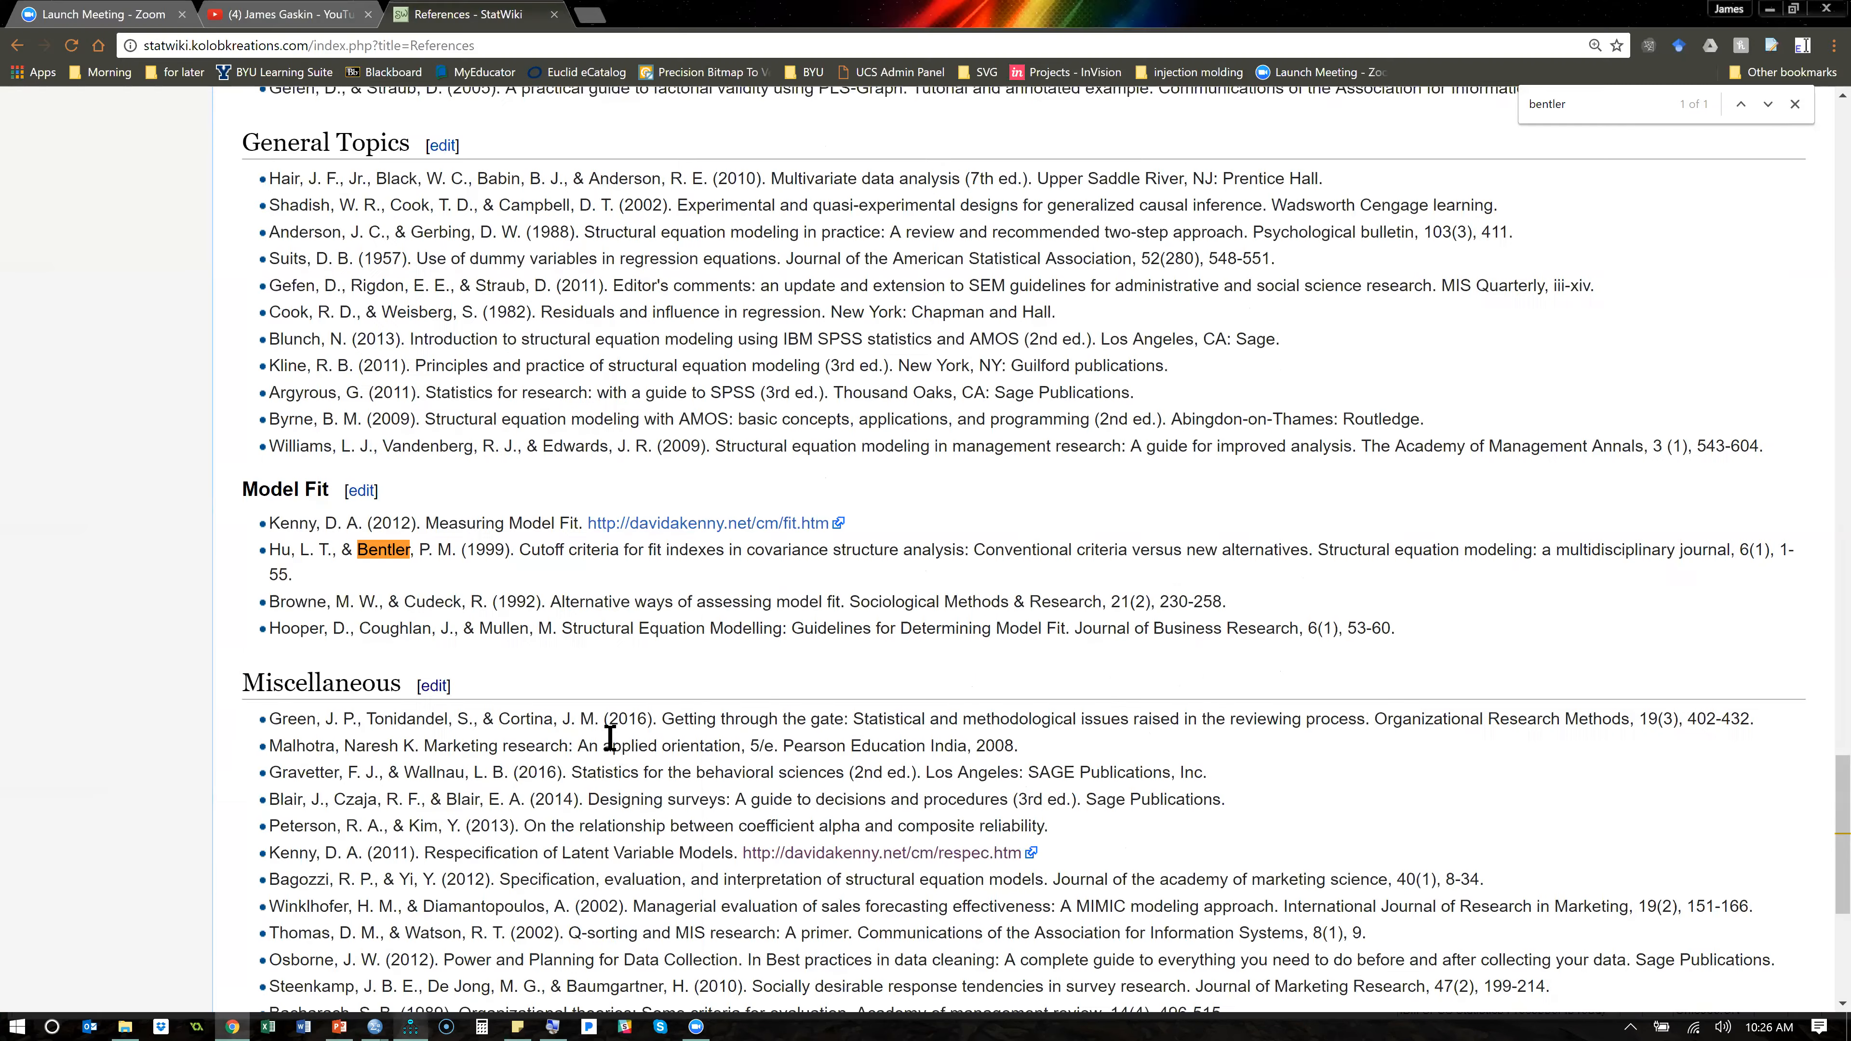
key("alt+Tab")
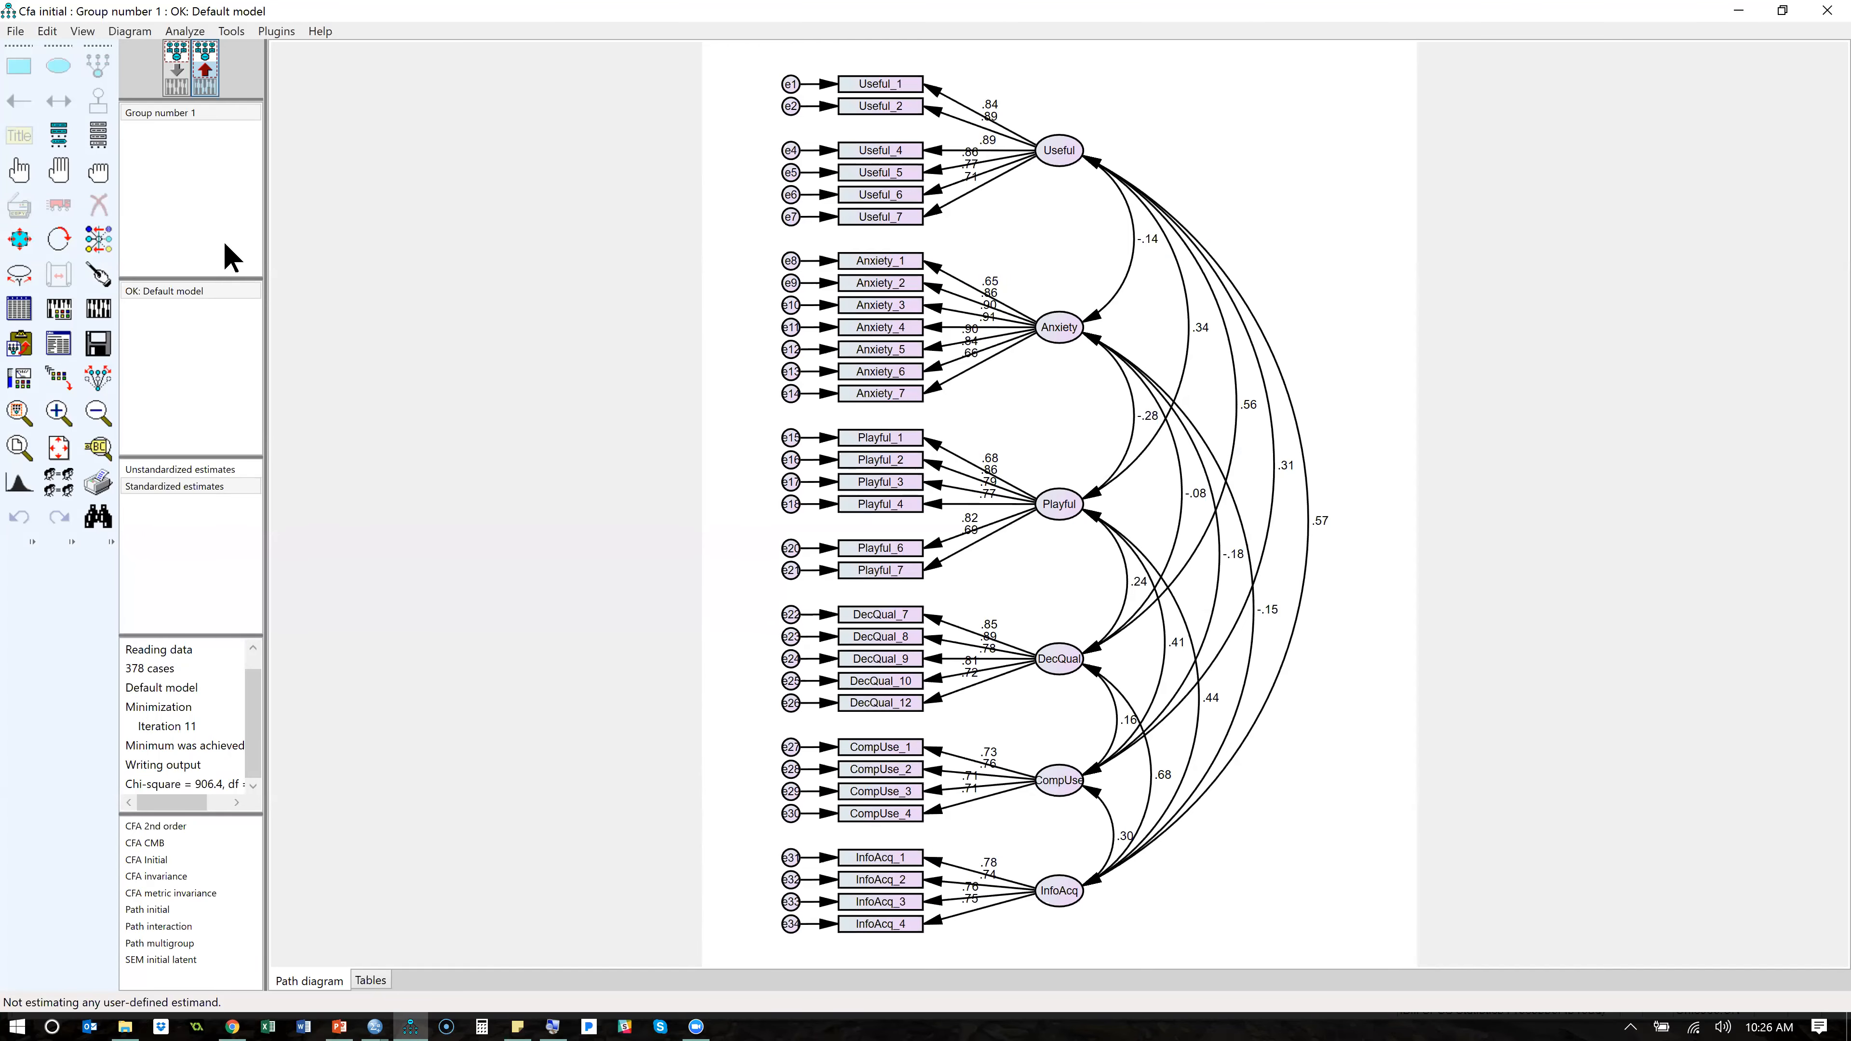
- Save the model and try the Standardized RMR plugin again from the input path diagram
left_click(102, 349)
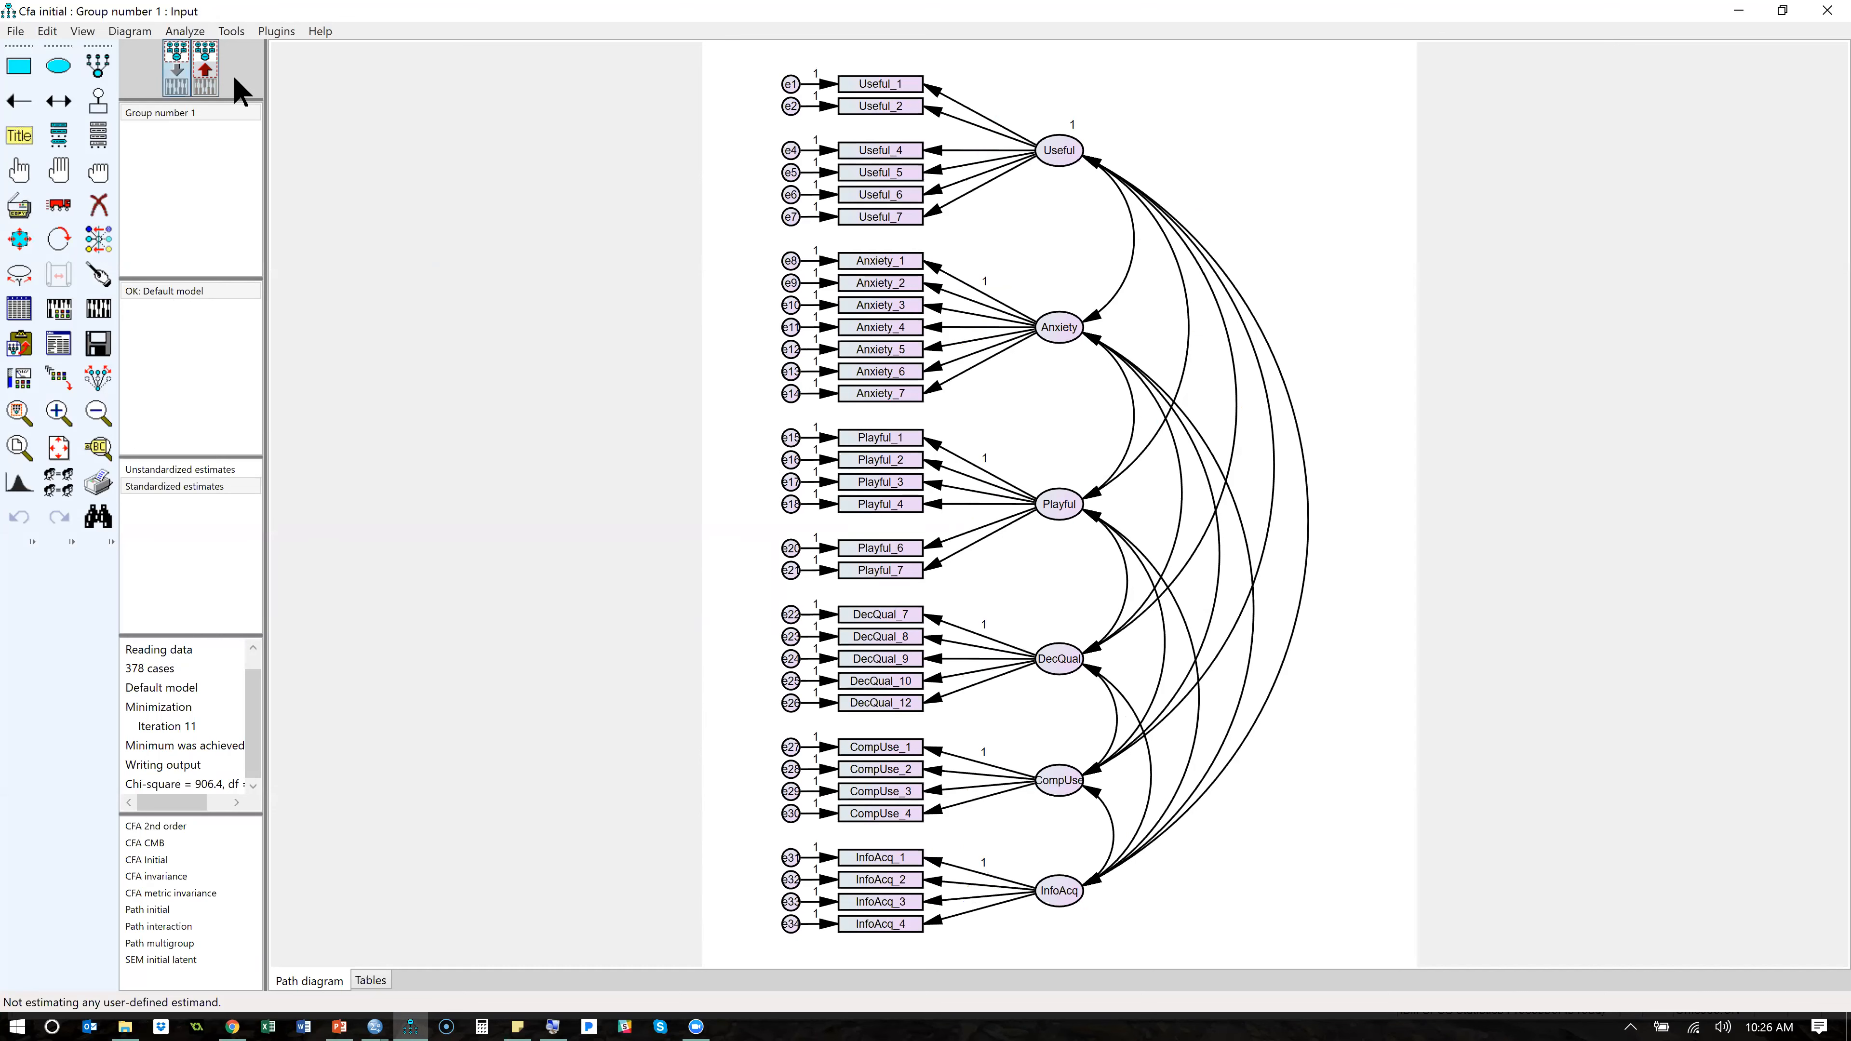
left_click(276, 31)
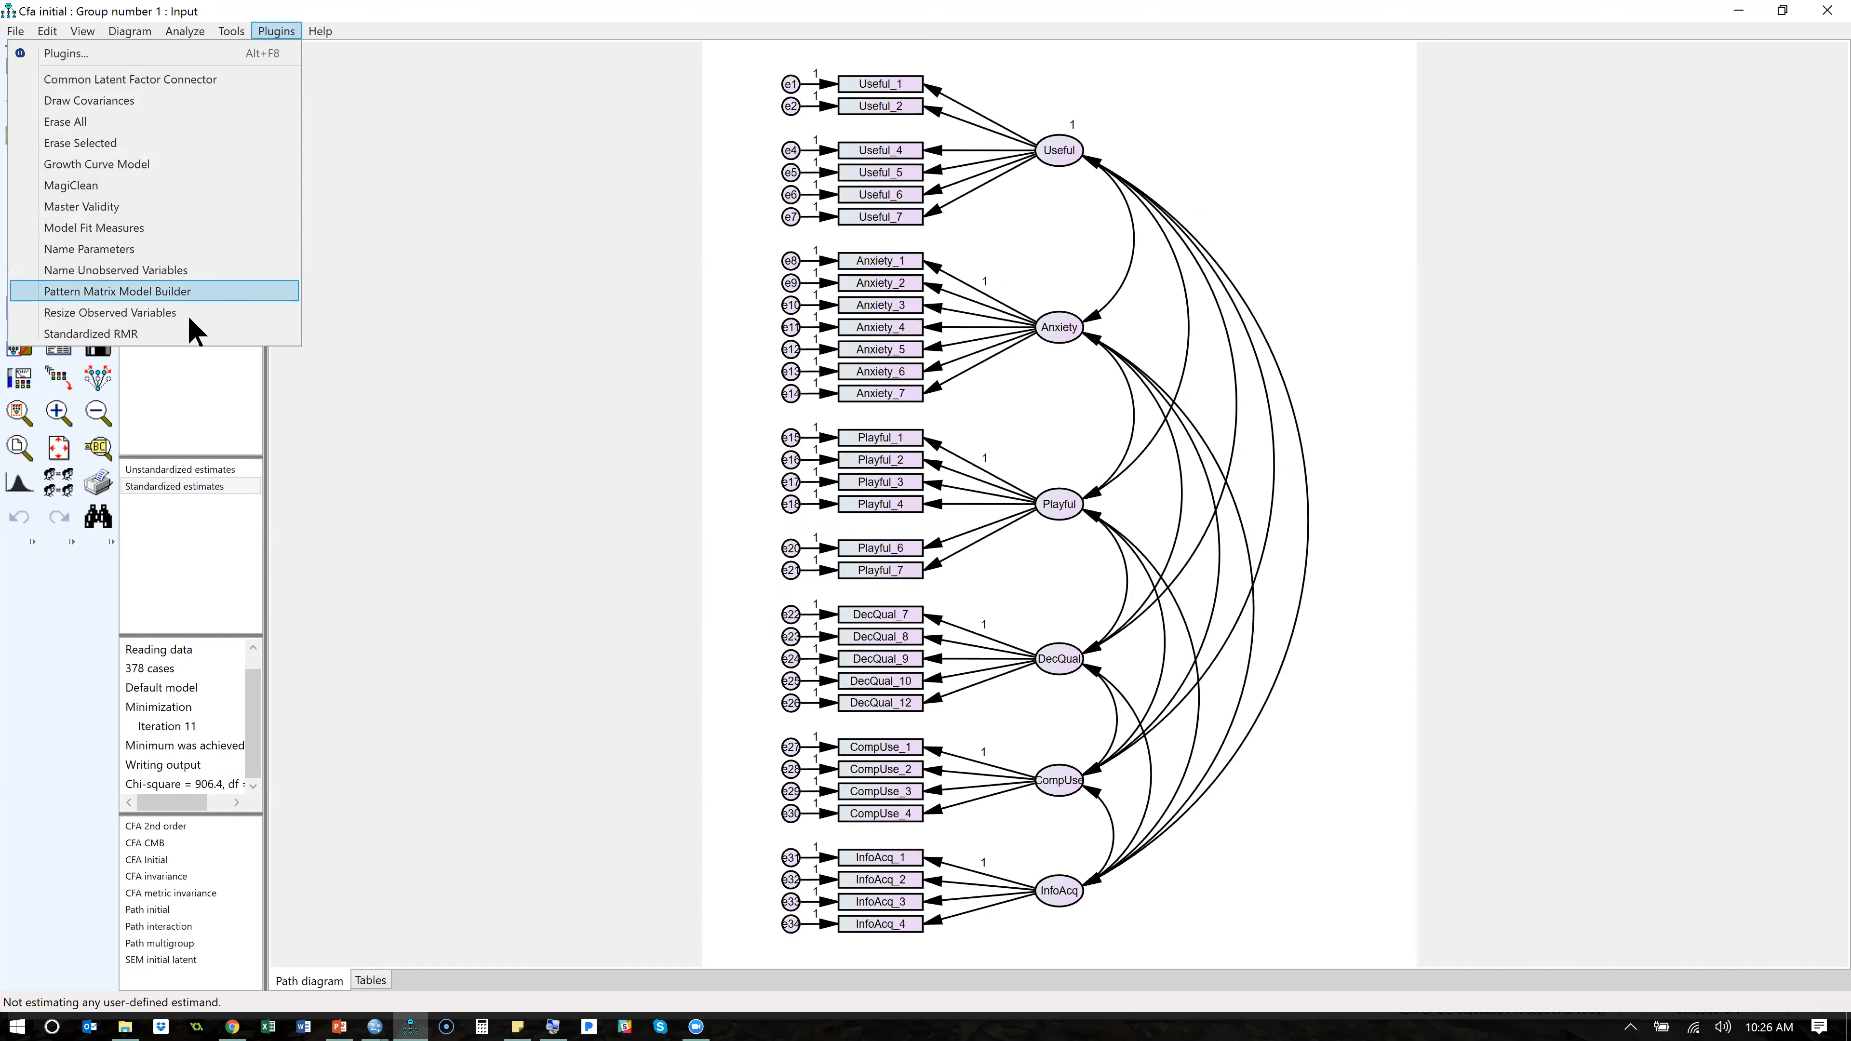
left_click(194, 333)
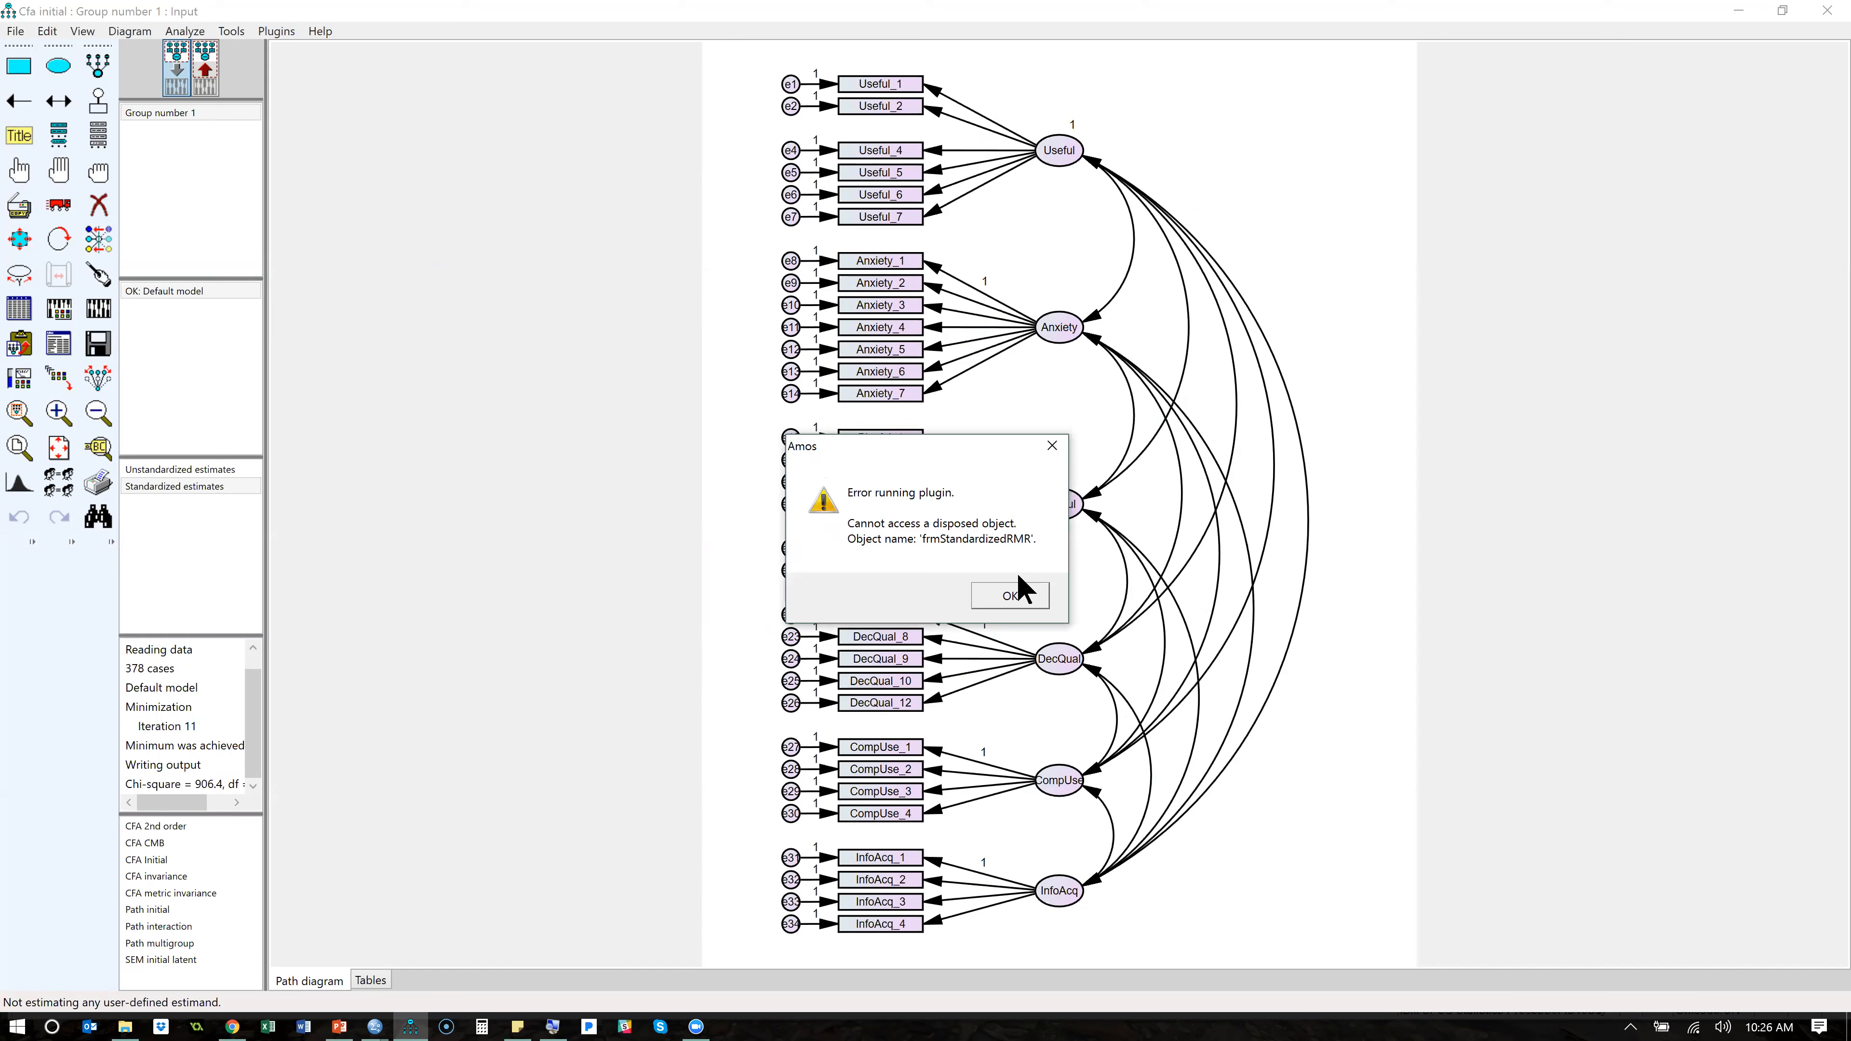
left_click(1011, 597)
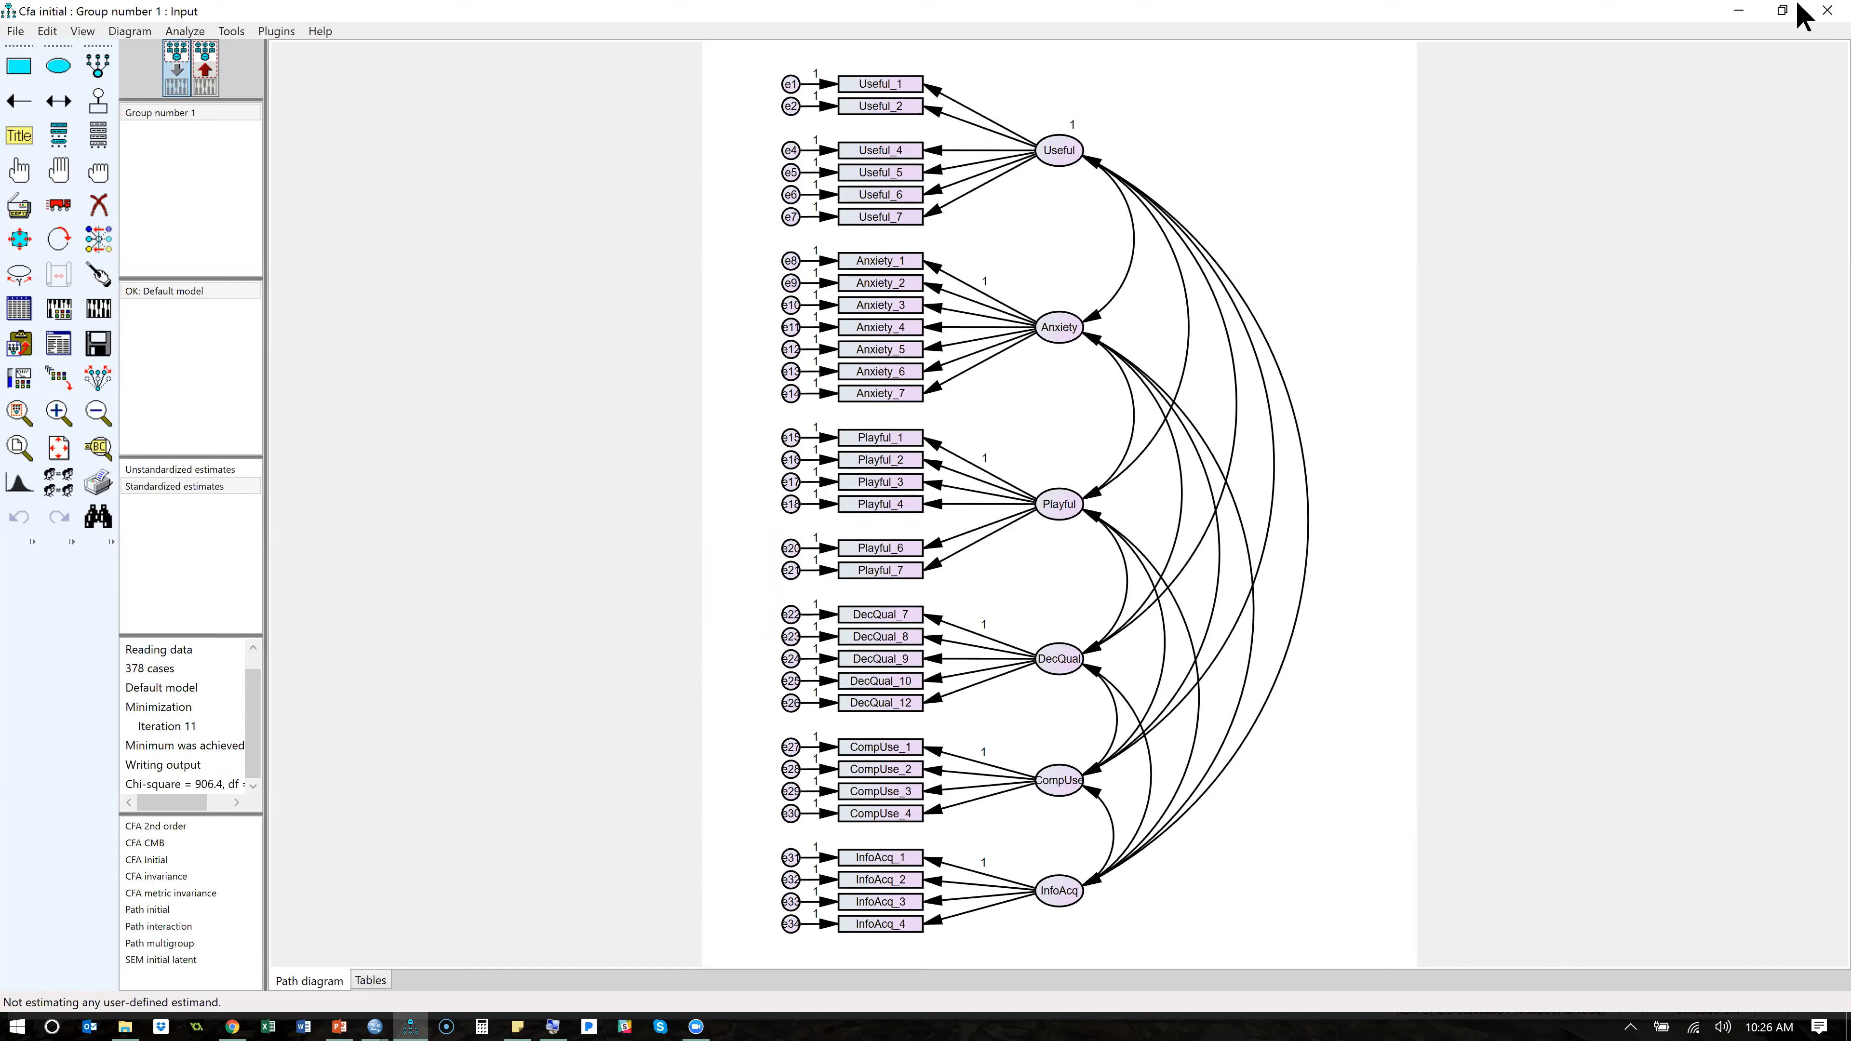
- Restart Amos with the CFA initial model, maximize its window, and open the Standardized RMR plugin window clear of the tools
left_click(1827, 12)
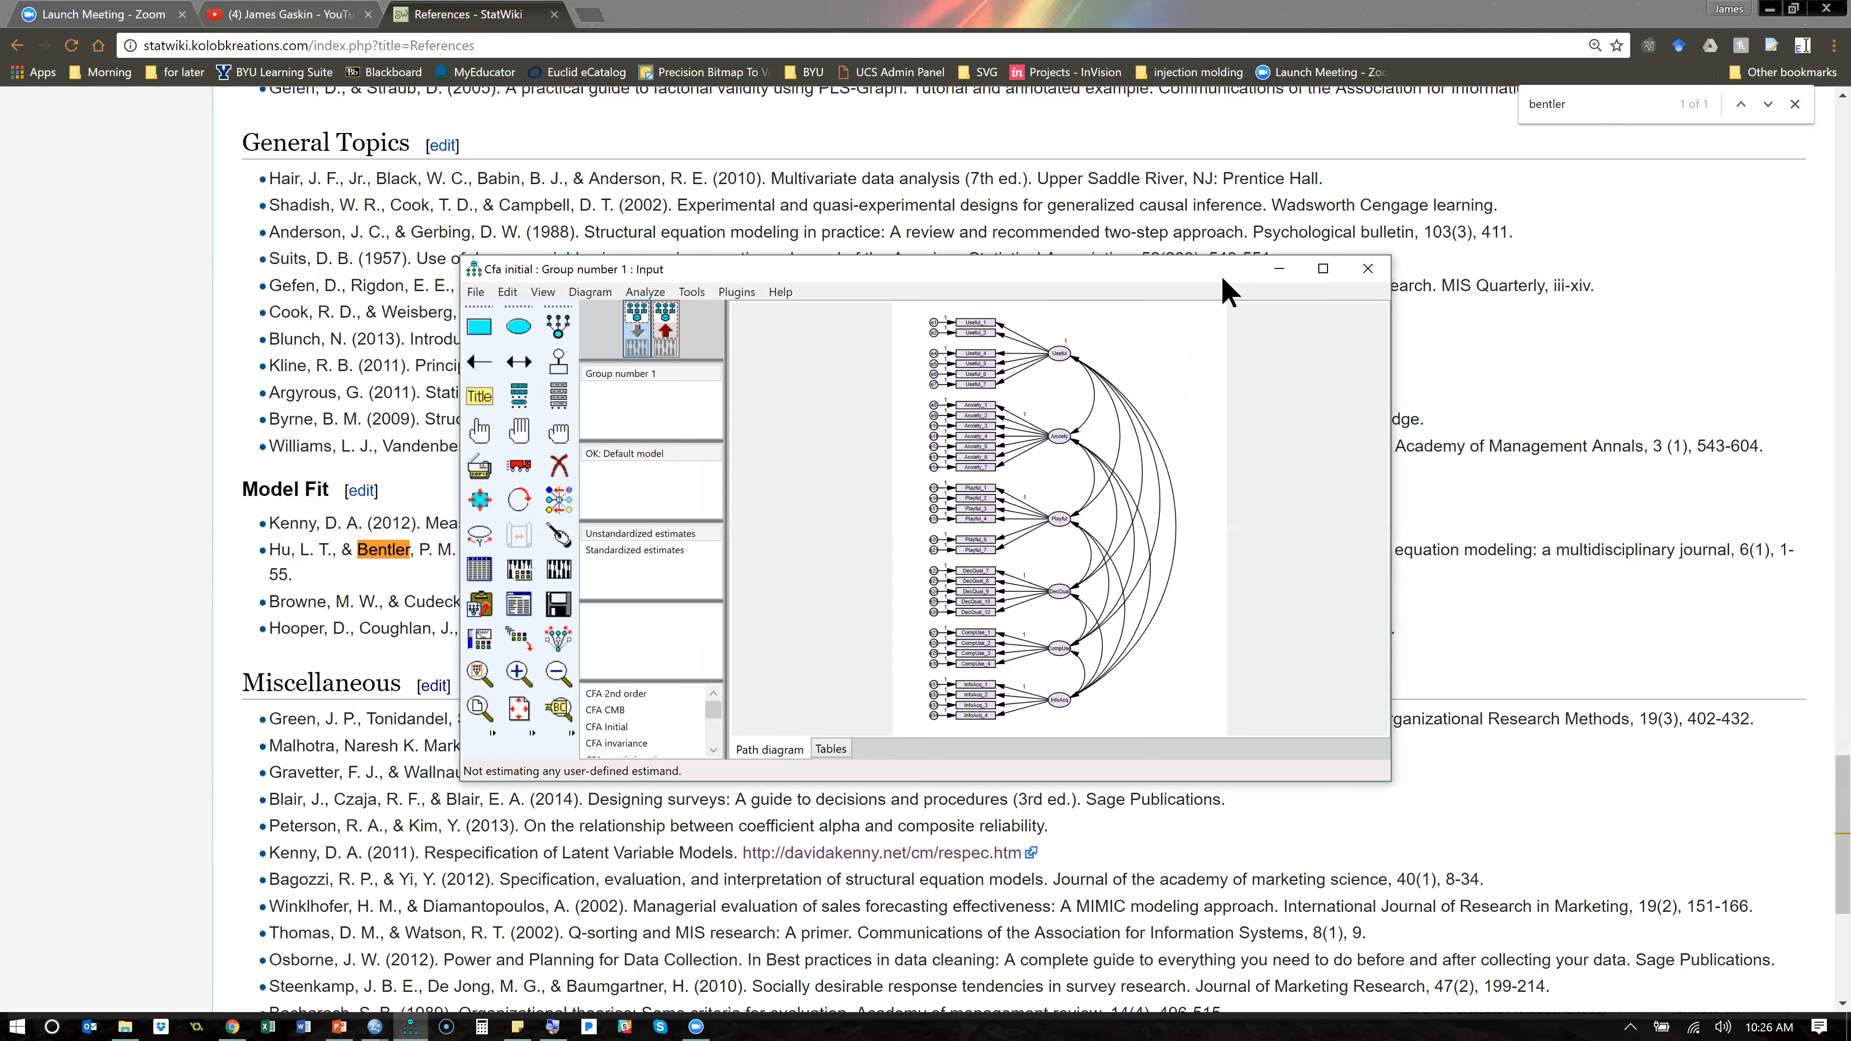
left_click(1323, 269)
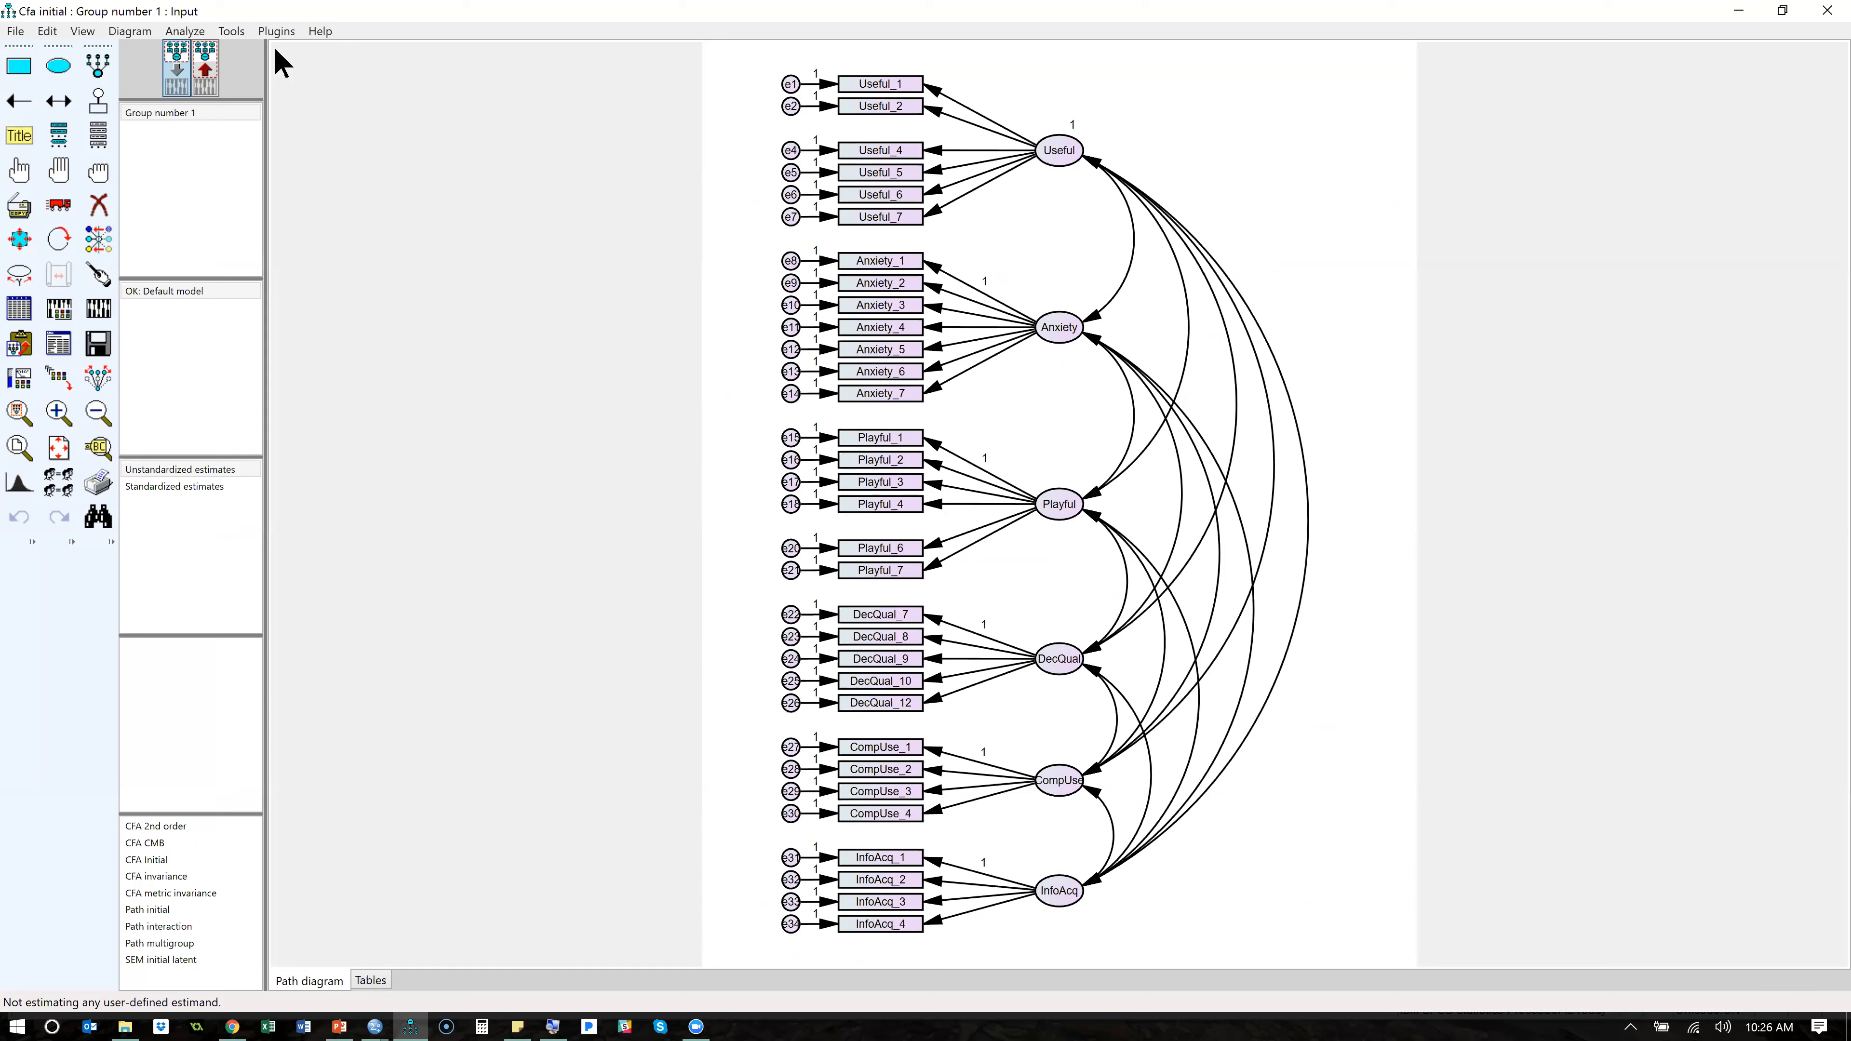
left_click(280, 35)
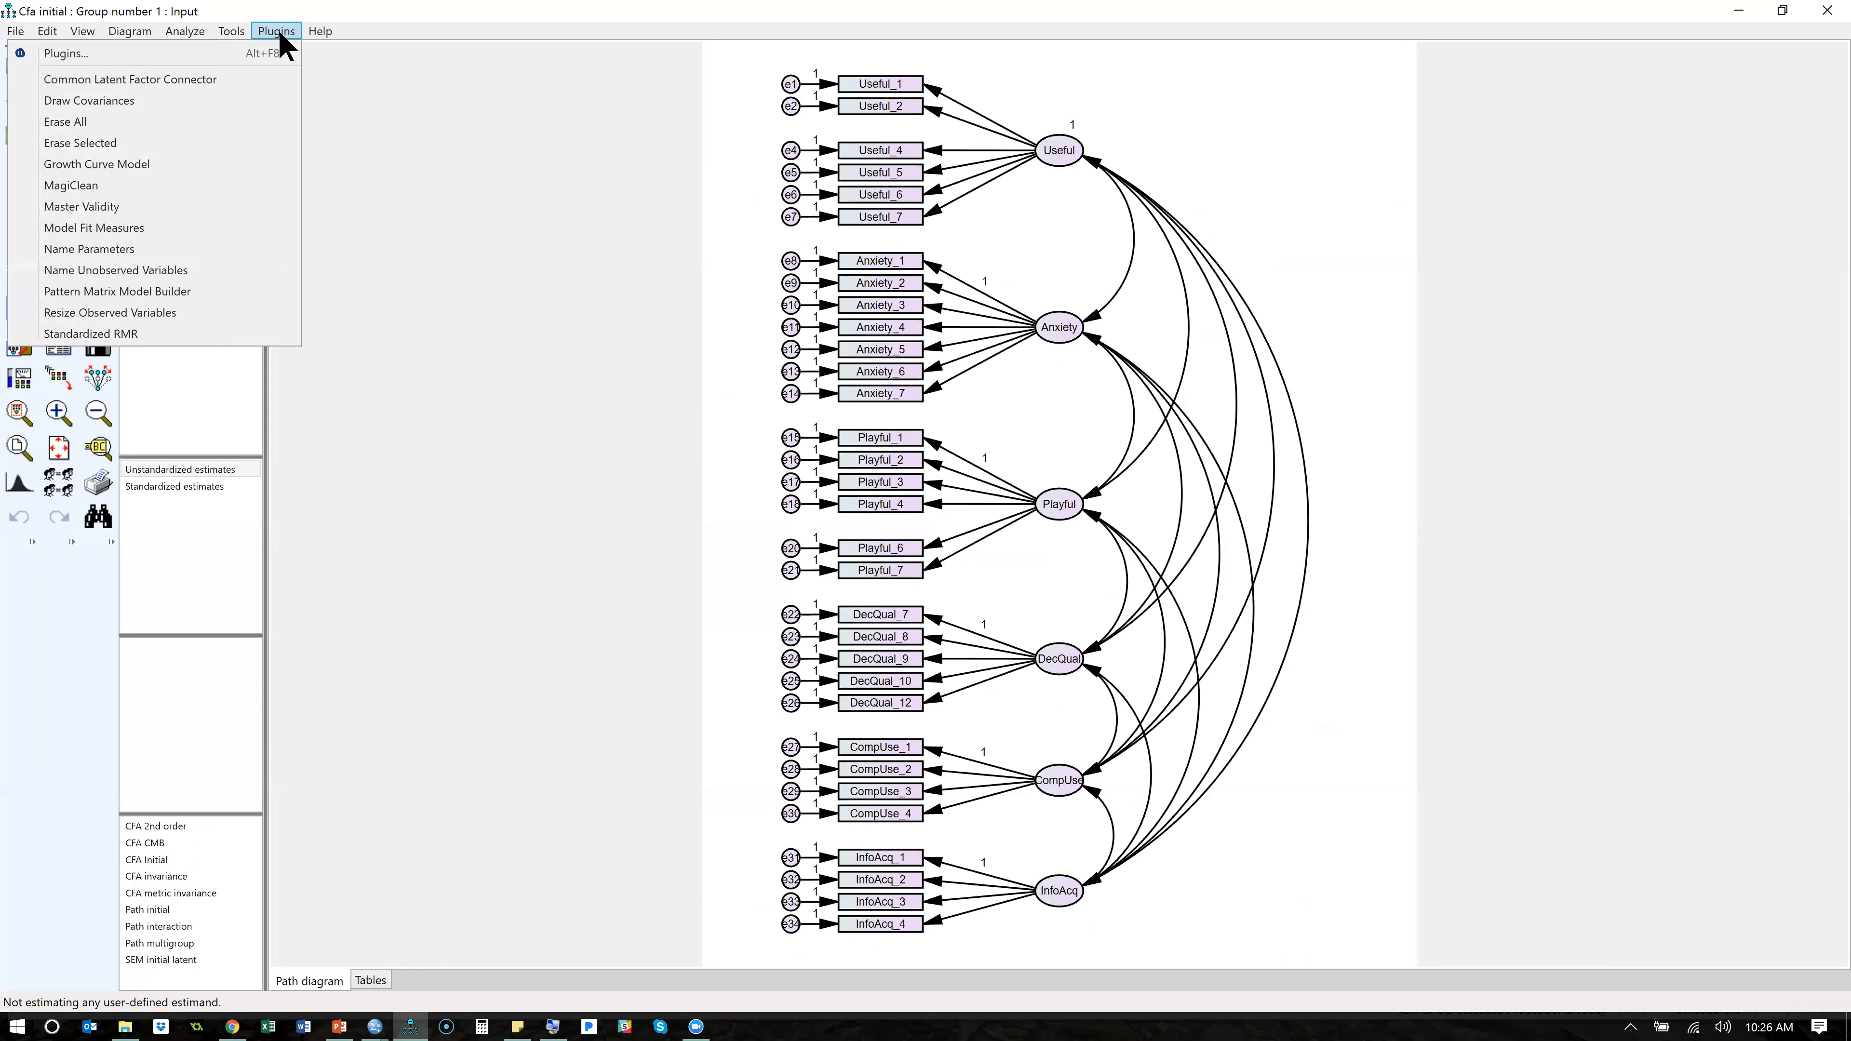
left_click(178, 334)
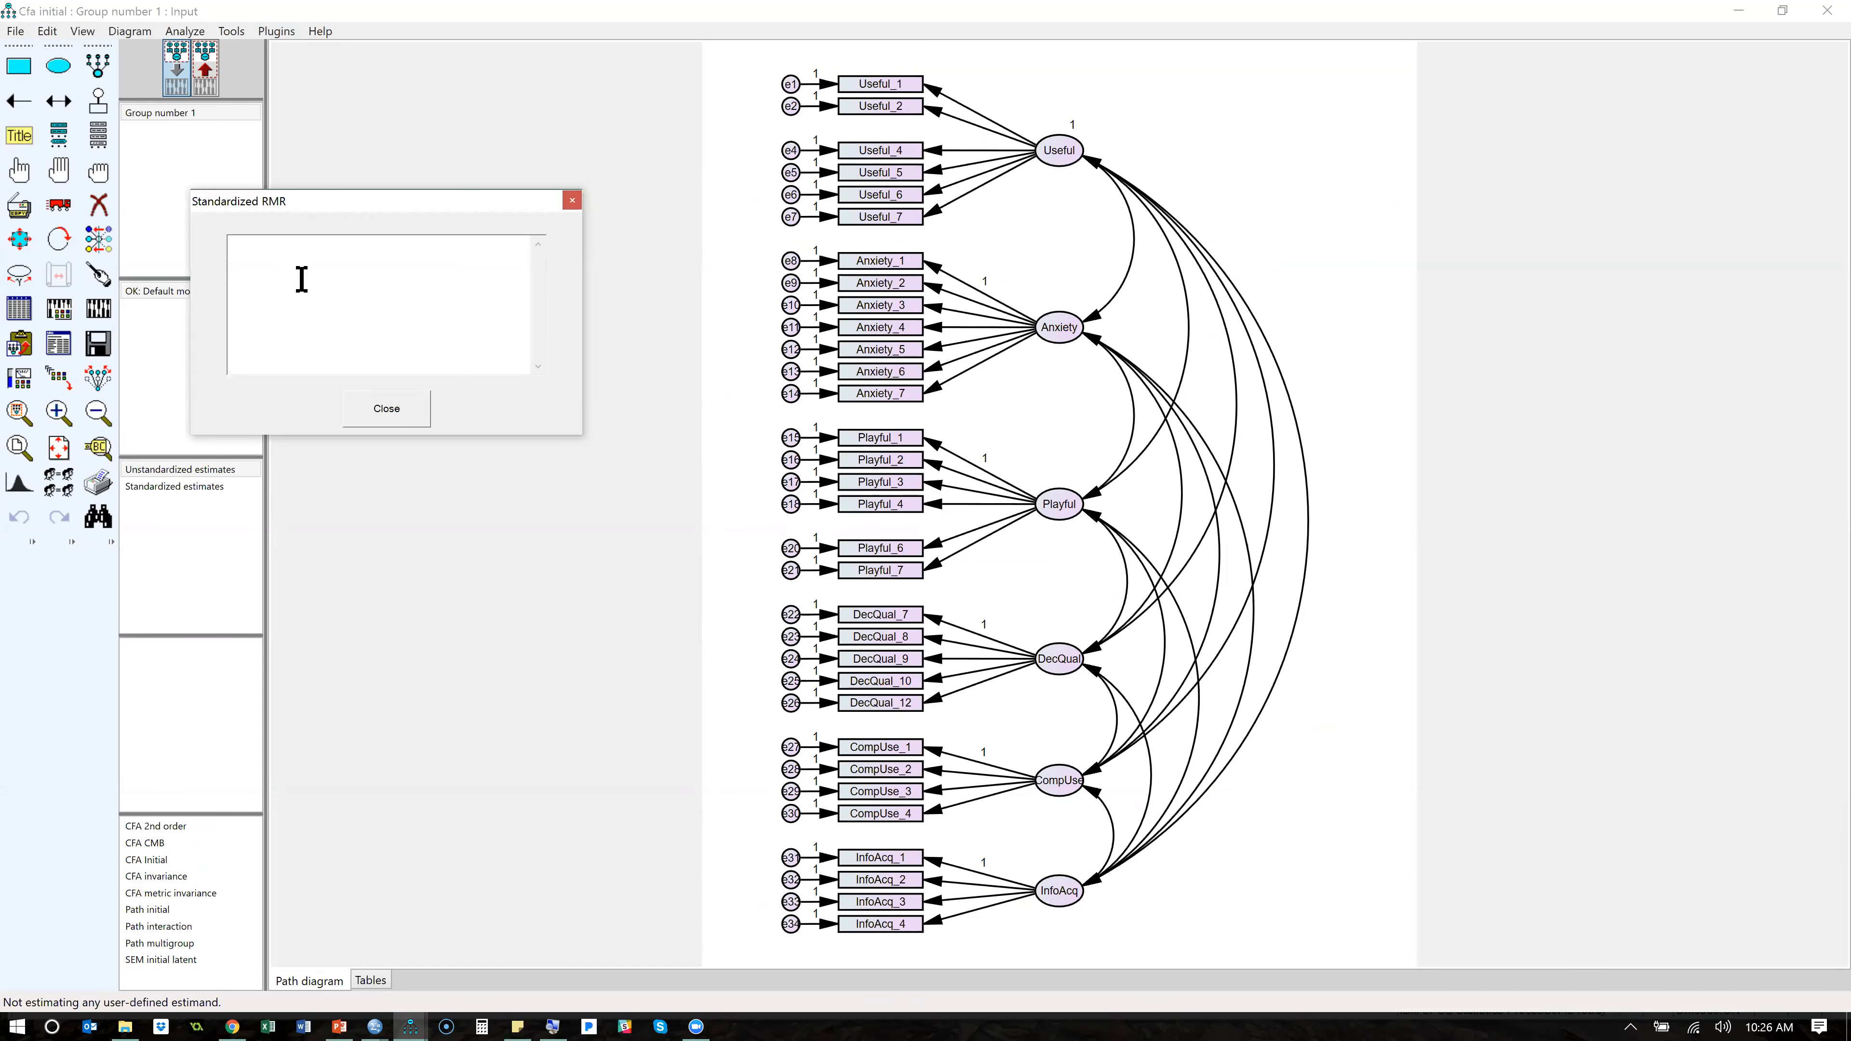
left_click_drag(383, 203, 519, 185)
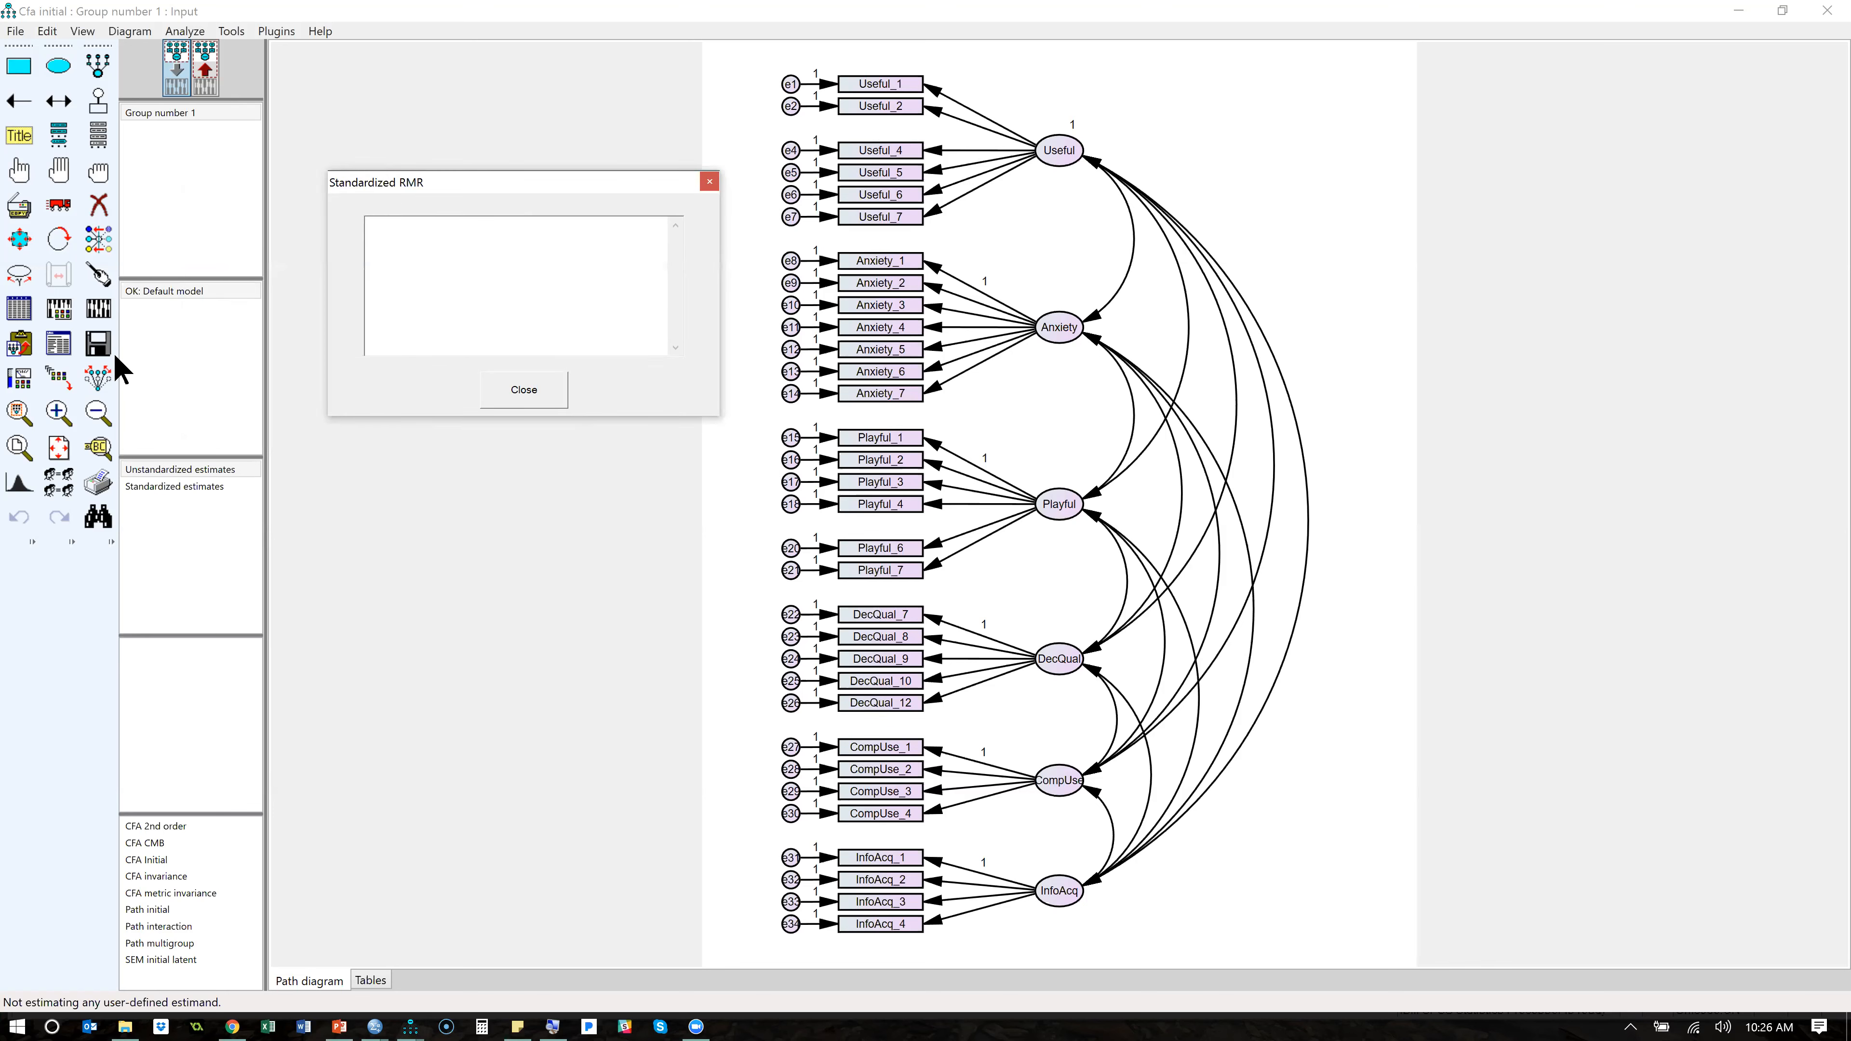
- Calculate the estimates with the Standardized RMR window open, read the resulting value, and close the window
left_click(99, 310)
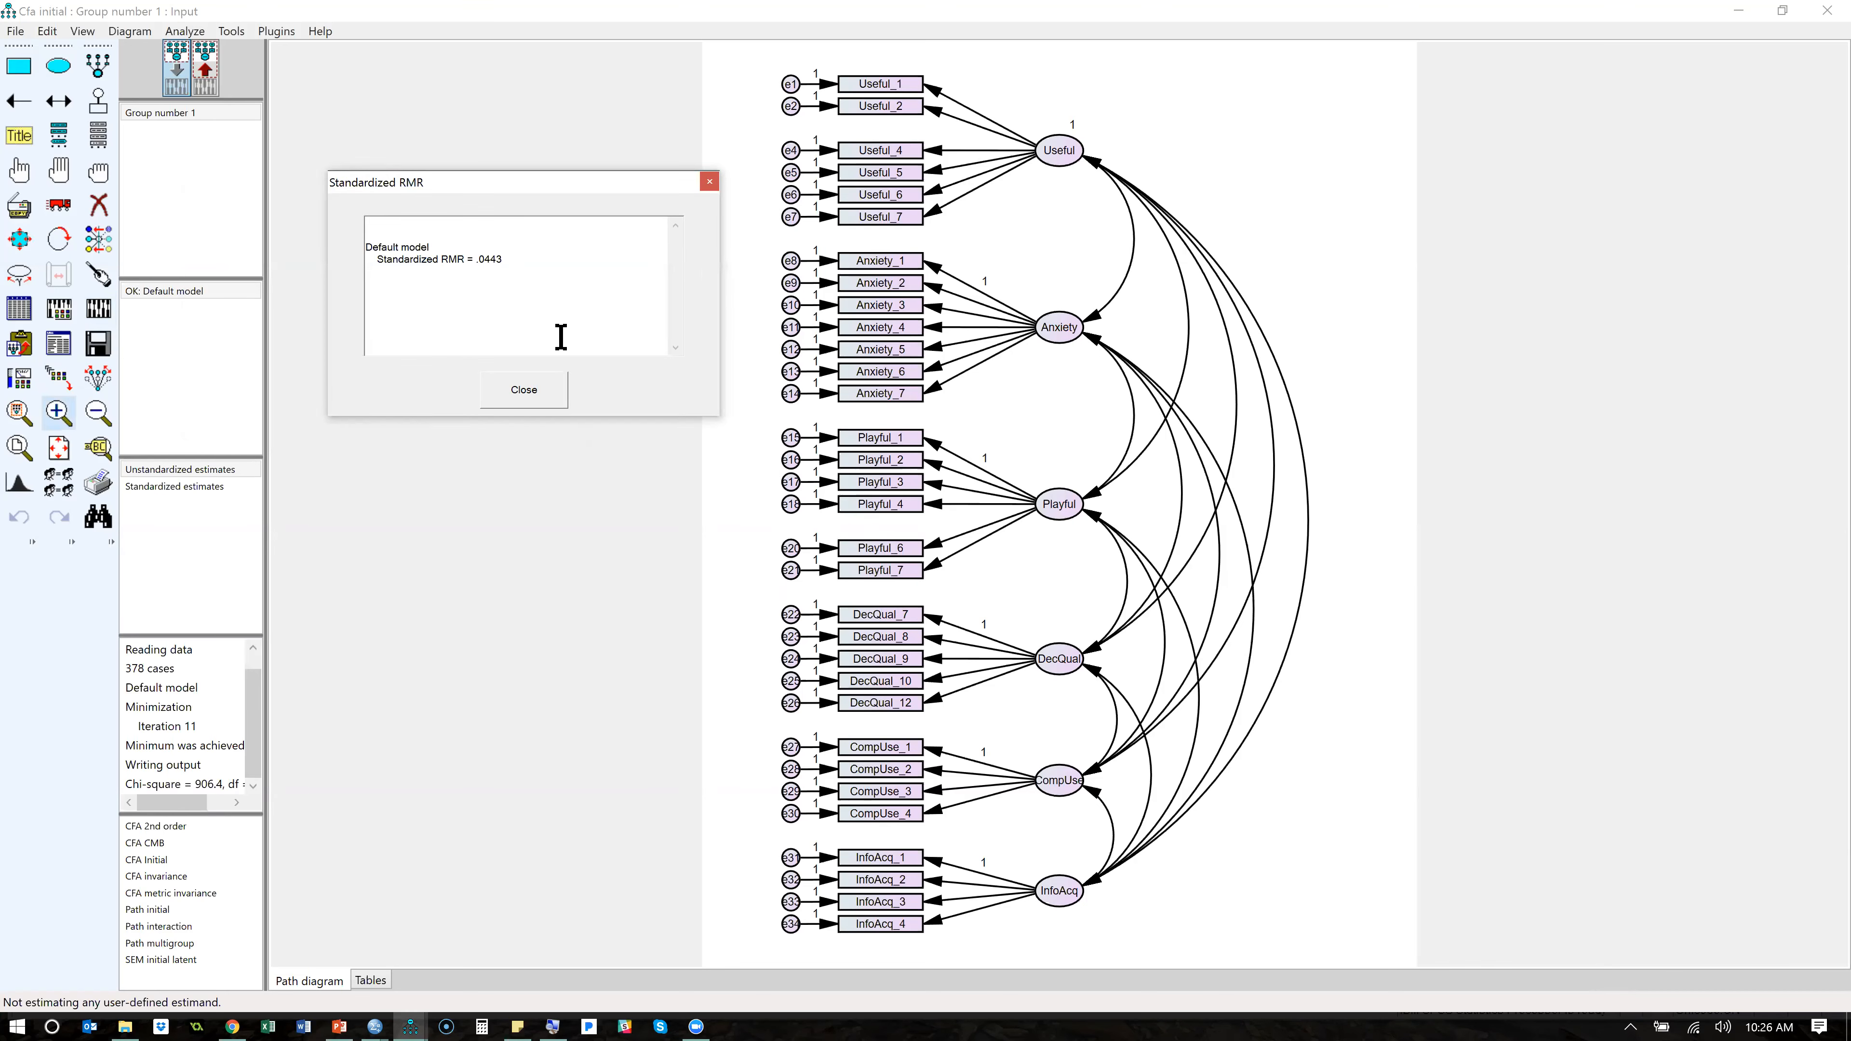
left_click_drag(513, 261, 478, 263)
left_click(533, 395)
- Open the text output, enlarge its window, and examine the model fit summary from the CMIN table down to the RMSEA table
left_click(61, 349)
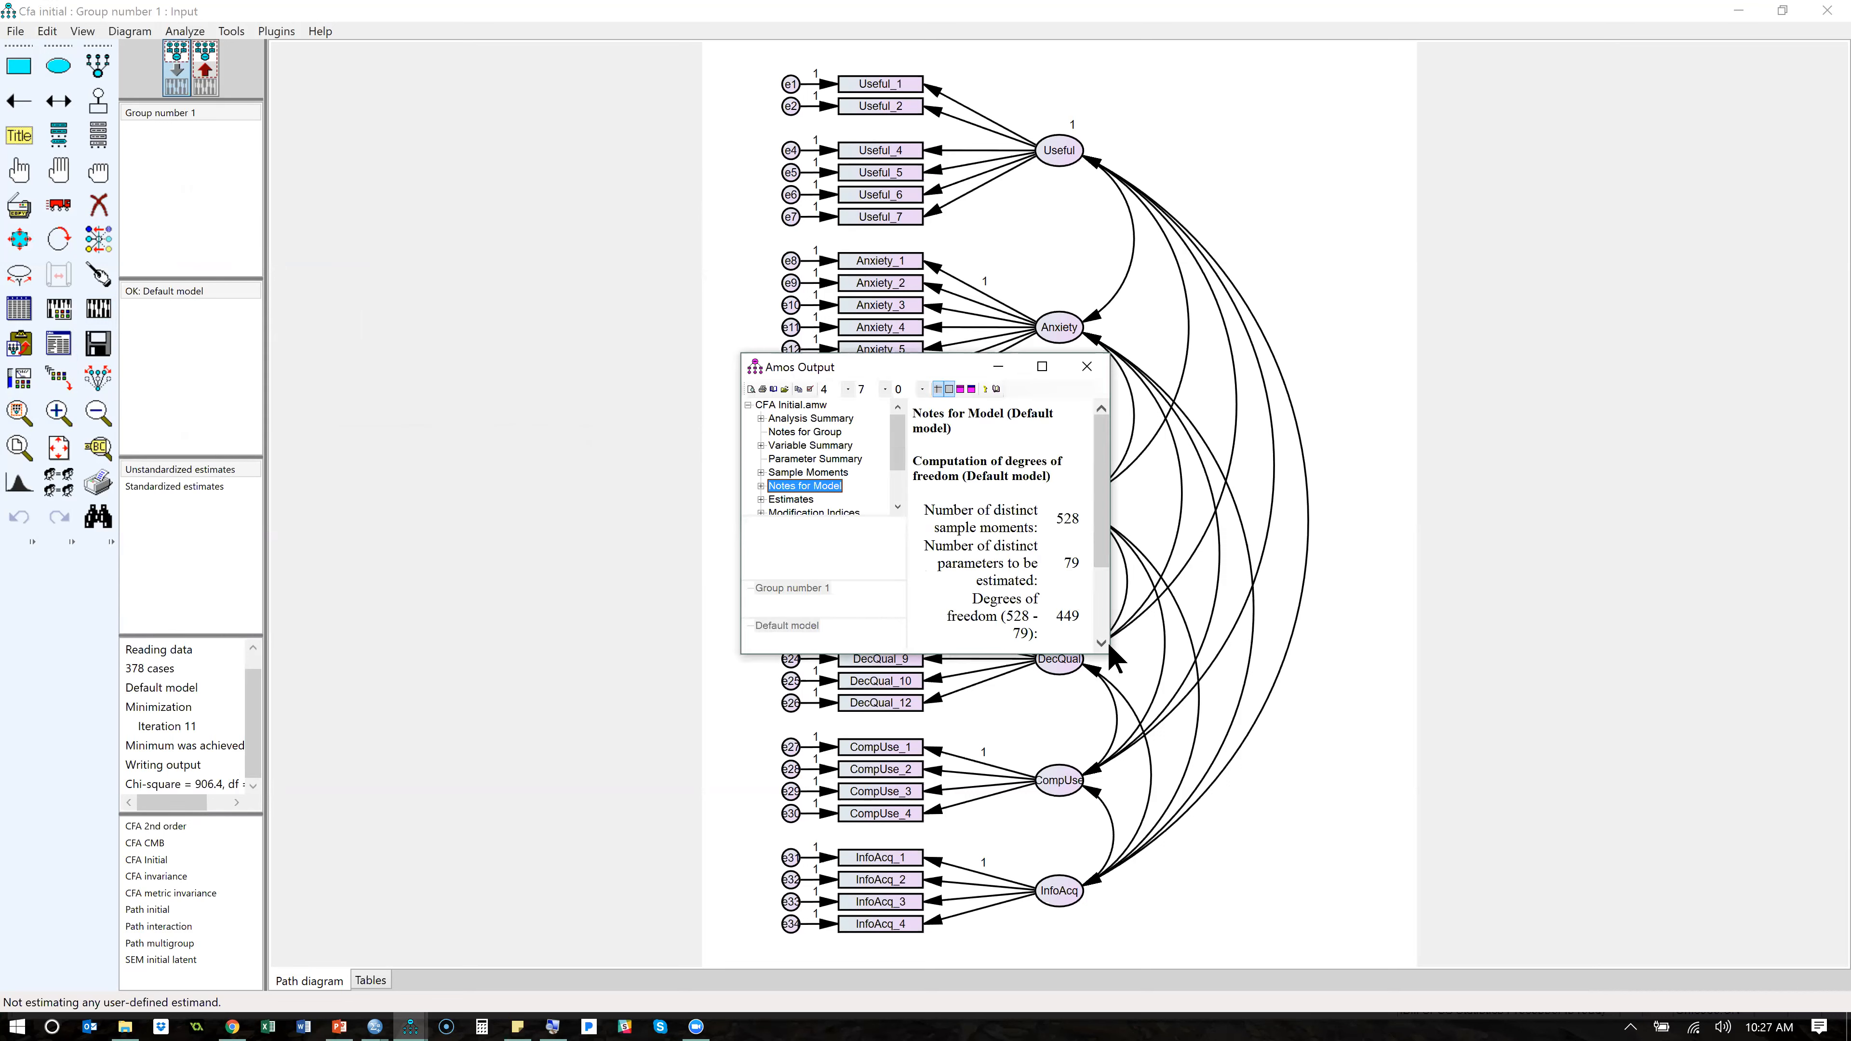
left_click_drag(1110, 650, 1534, 648)
left_click_drag(1476, 765, 1475, 765)
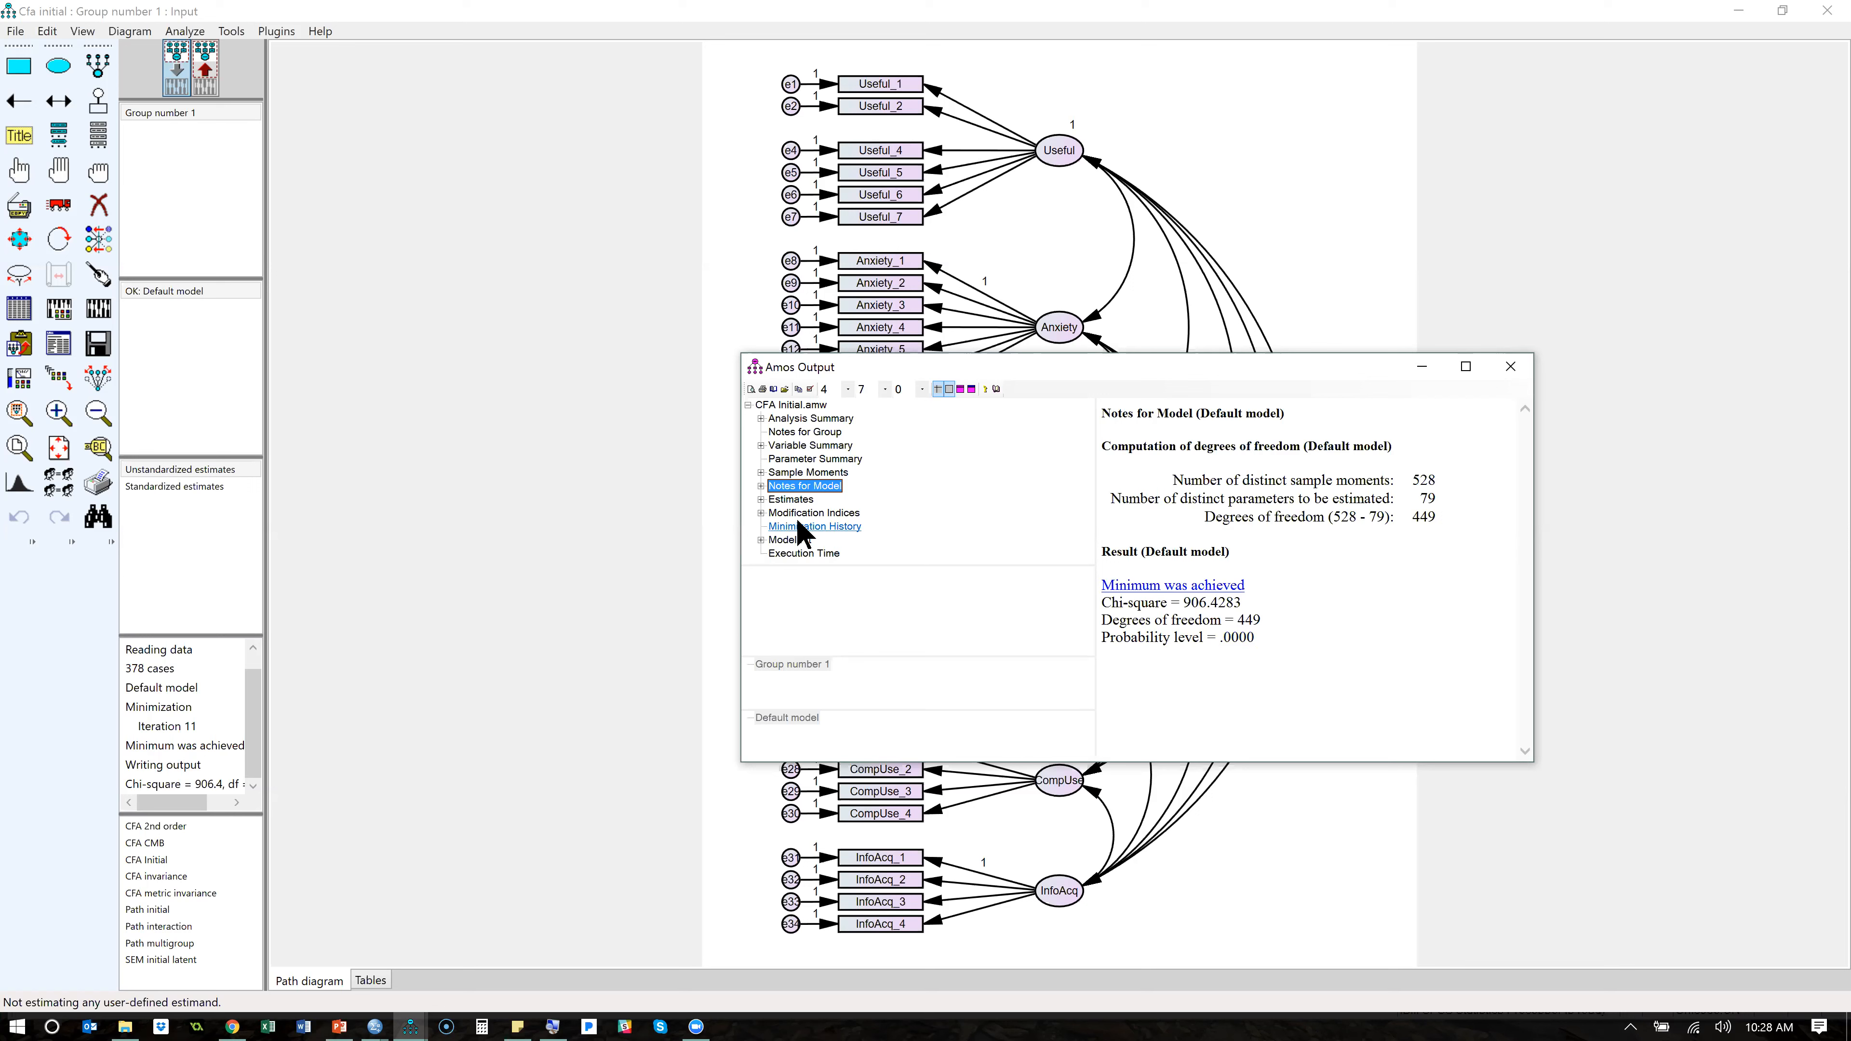
left_click(787, 539)
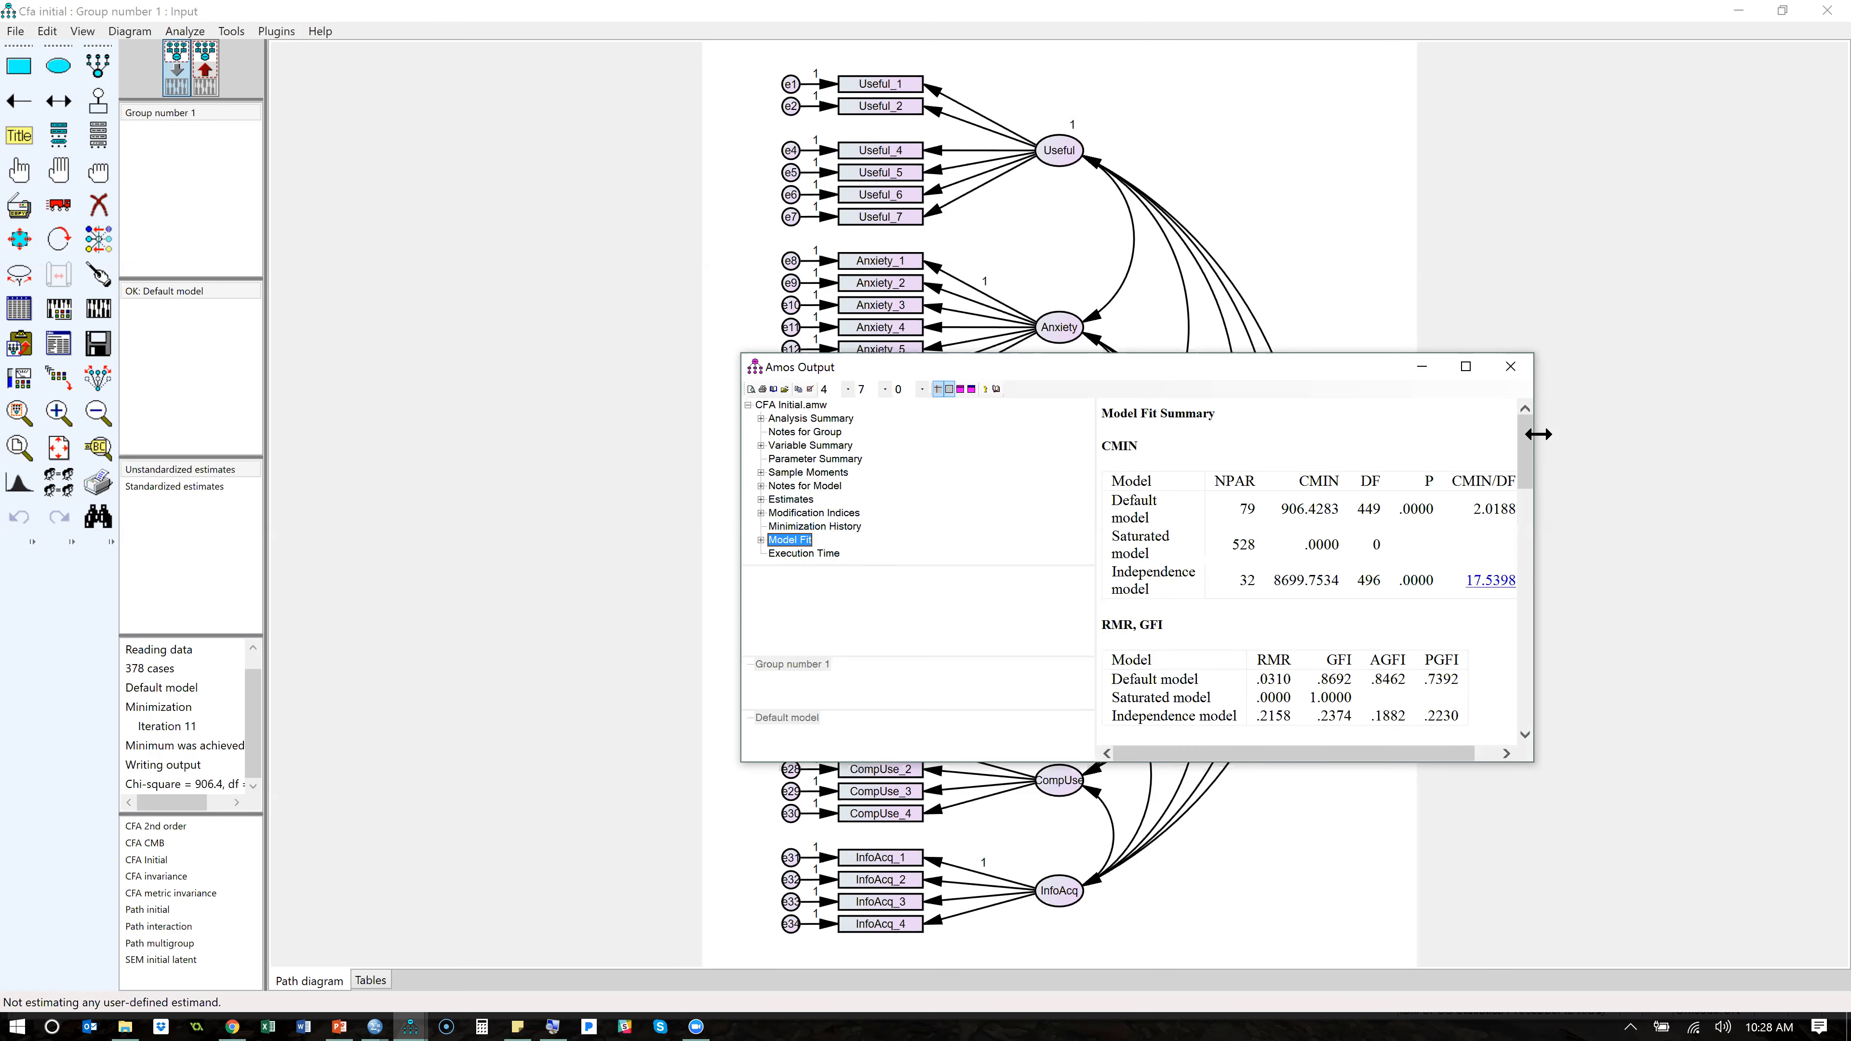
left_click_drag(1535, 434, 1739, 430)
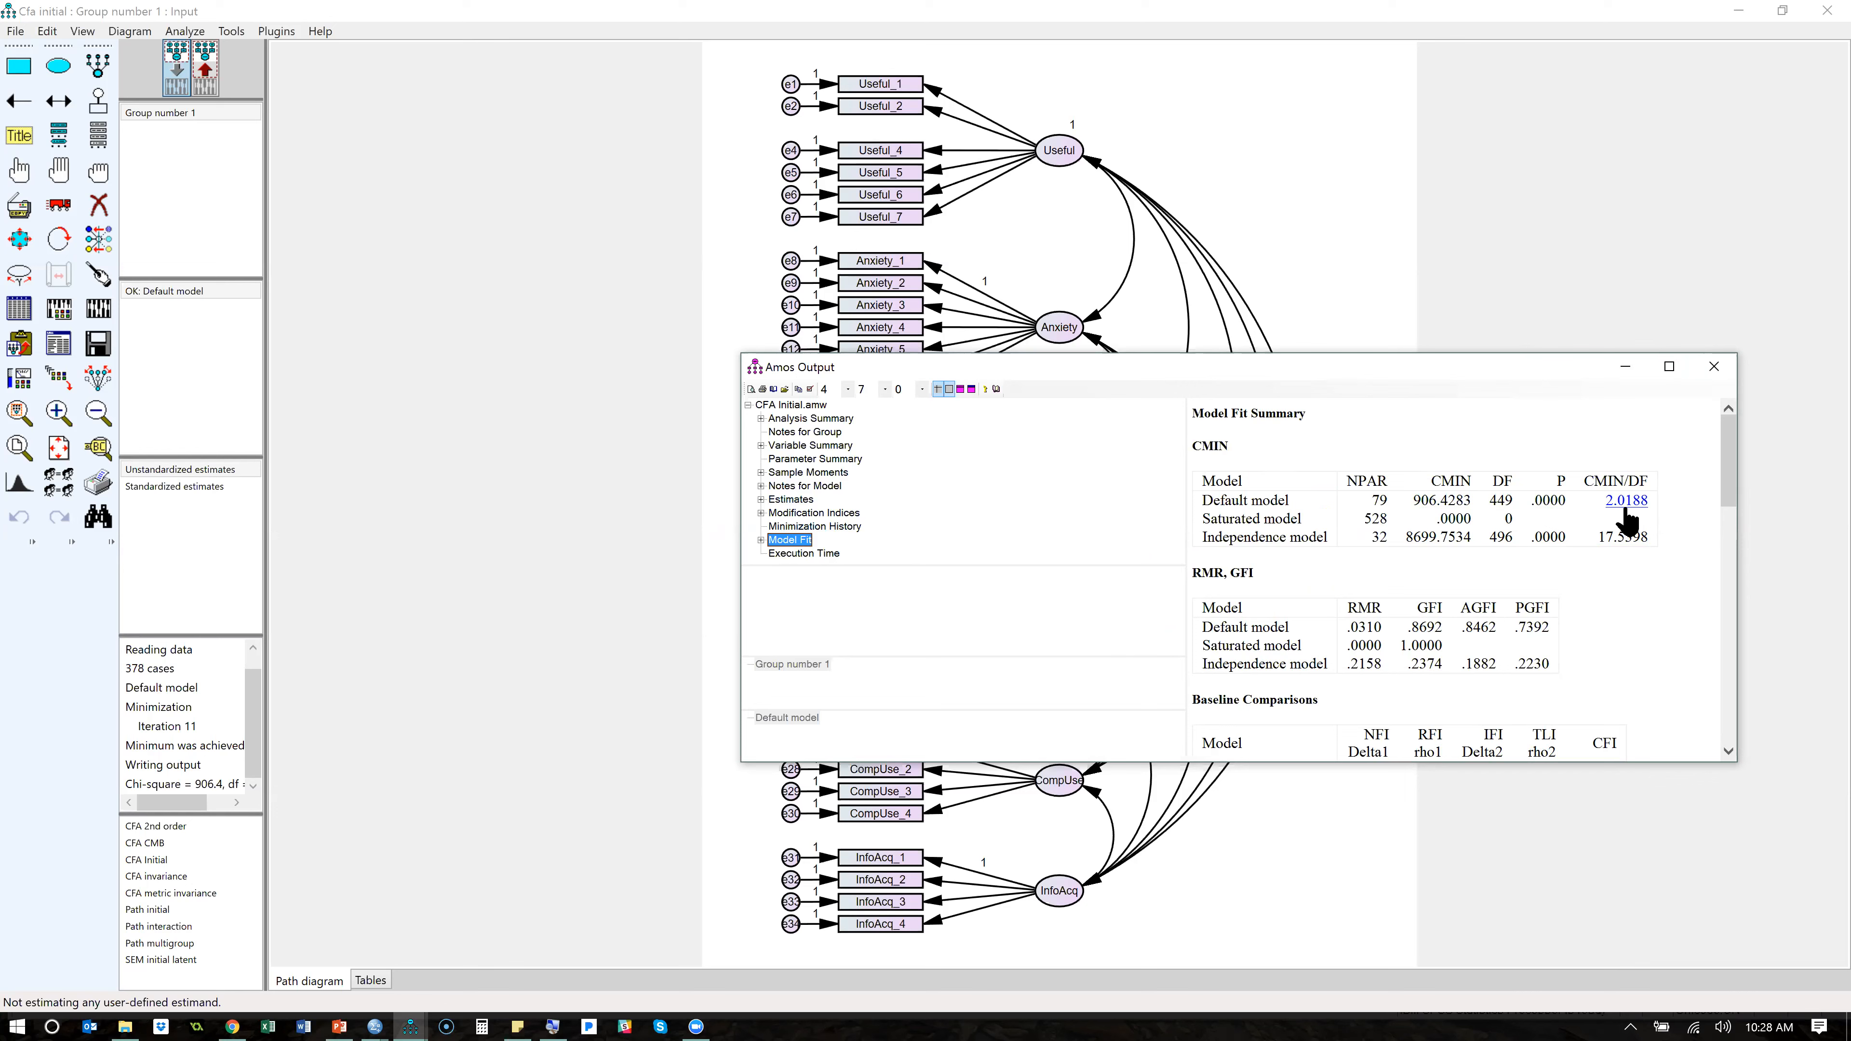
scroll(1684, 548, "down", 3)
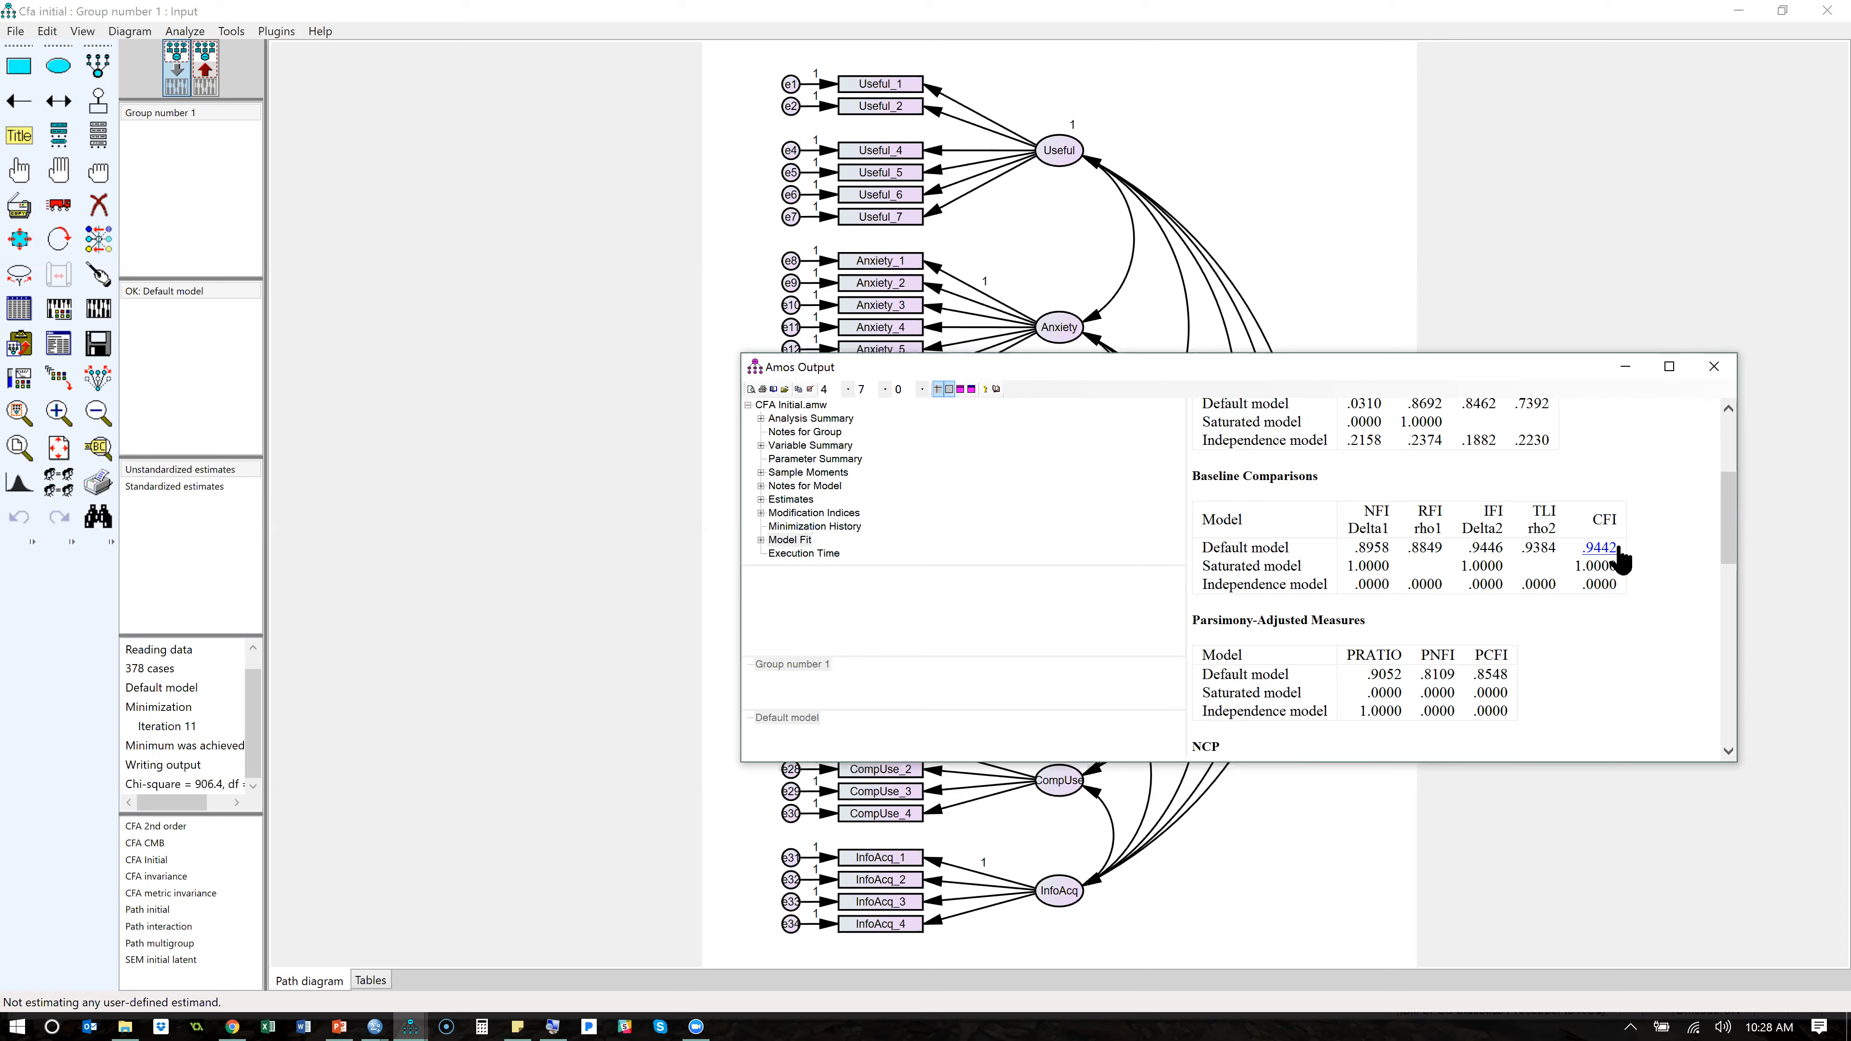
scroll(1674, 530, "down", 5)
scroll(1676, 530, "down", 3)
scroll(1677, 531, "down", 1)
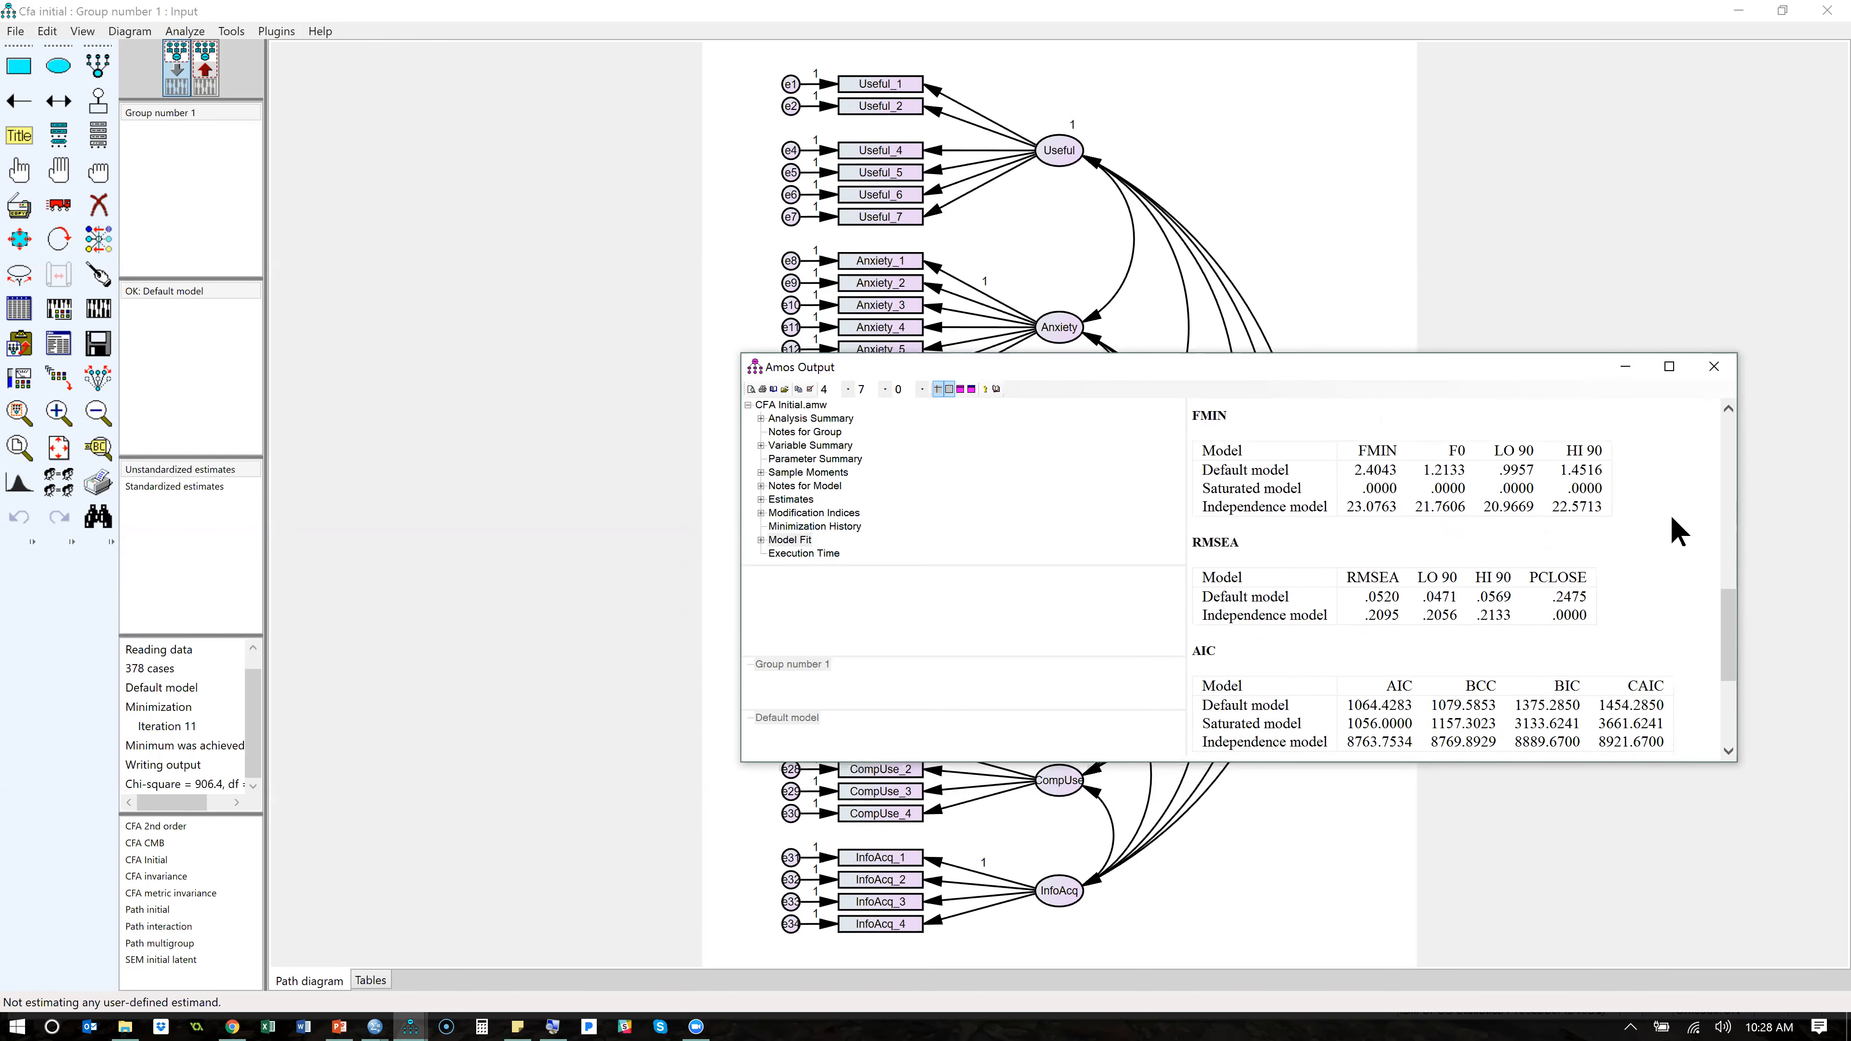
- Examine the AIC and ECVI tables, recheck the RMR, GFI and baseline comparisons, and minimize the output window
scroll(1677, 530, "down", 3)
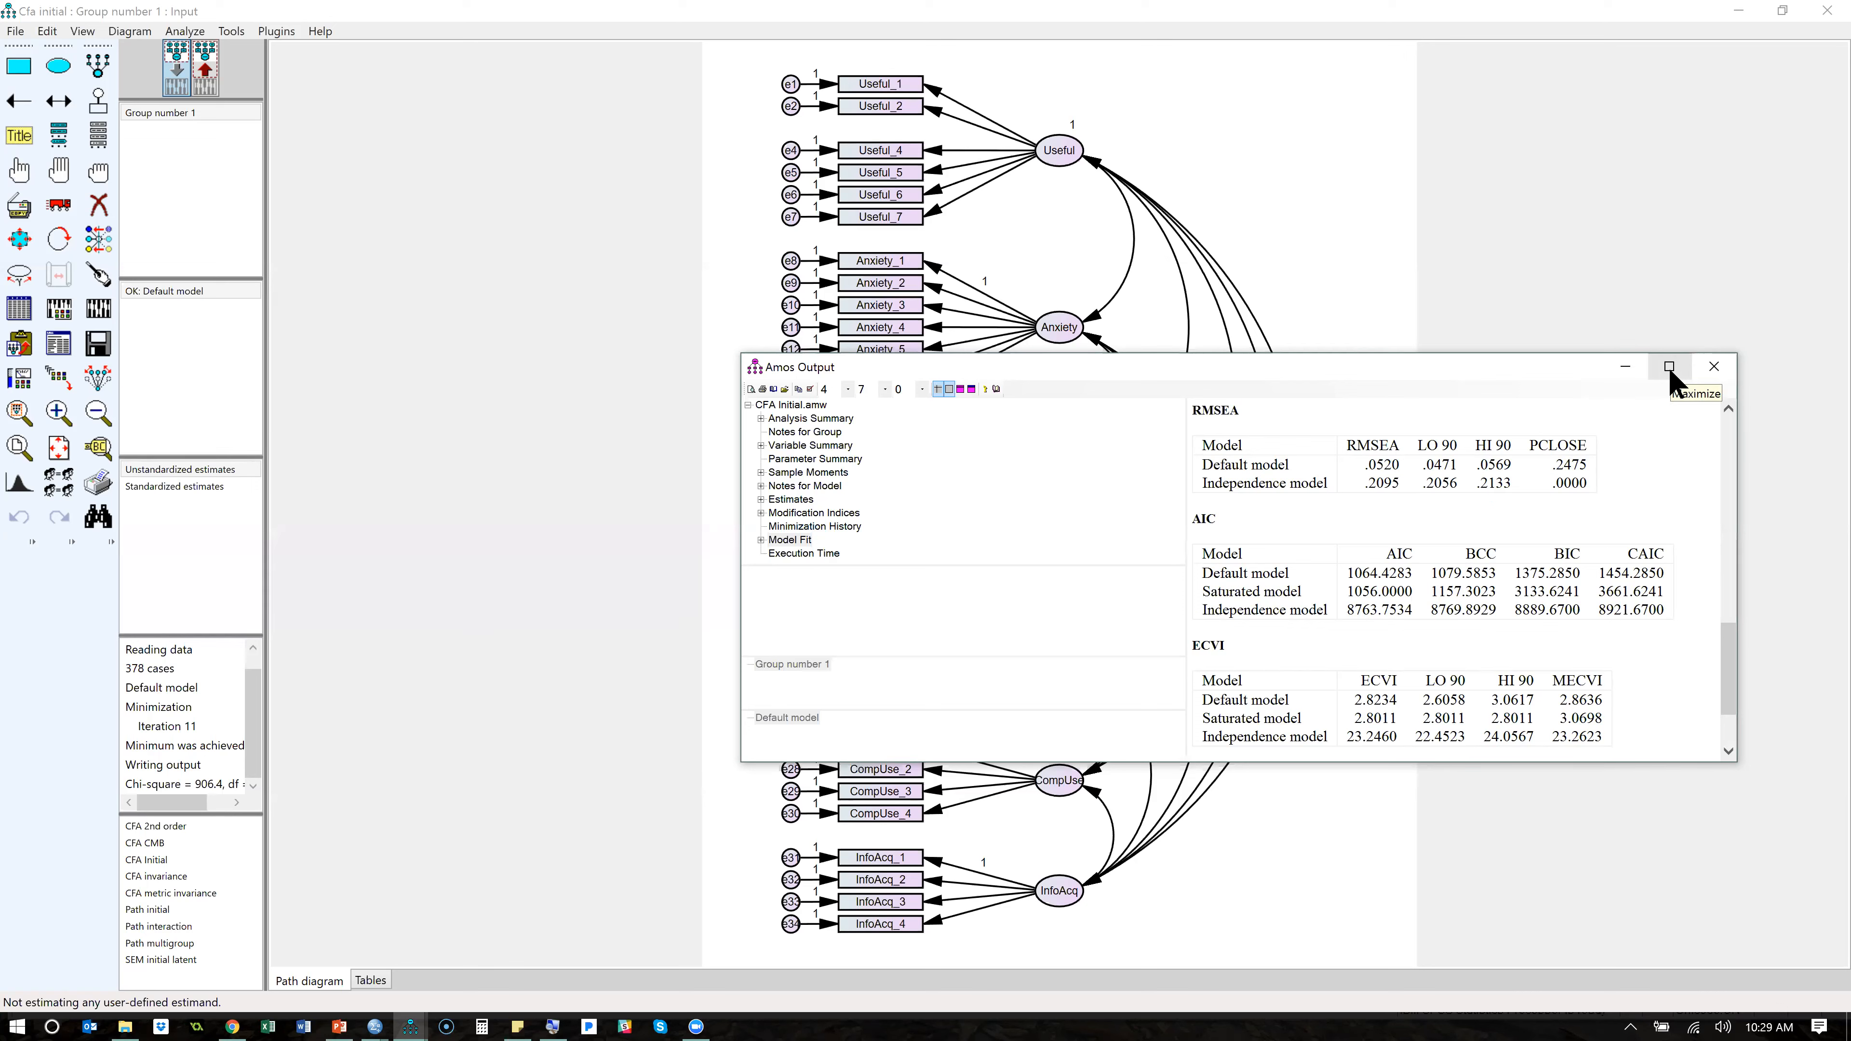
left_click_drag(1725, 642, 1757, 686)
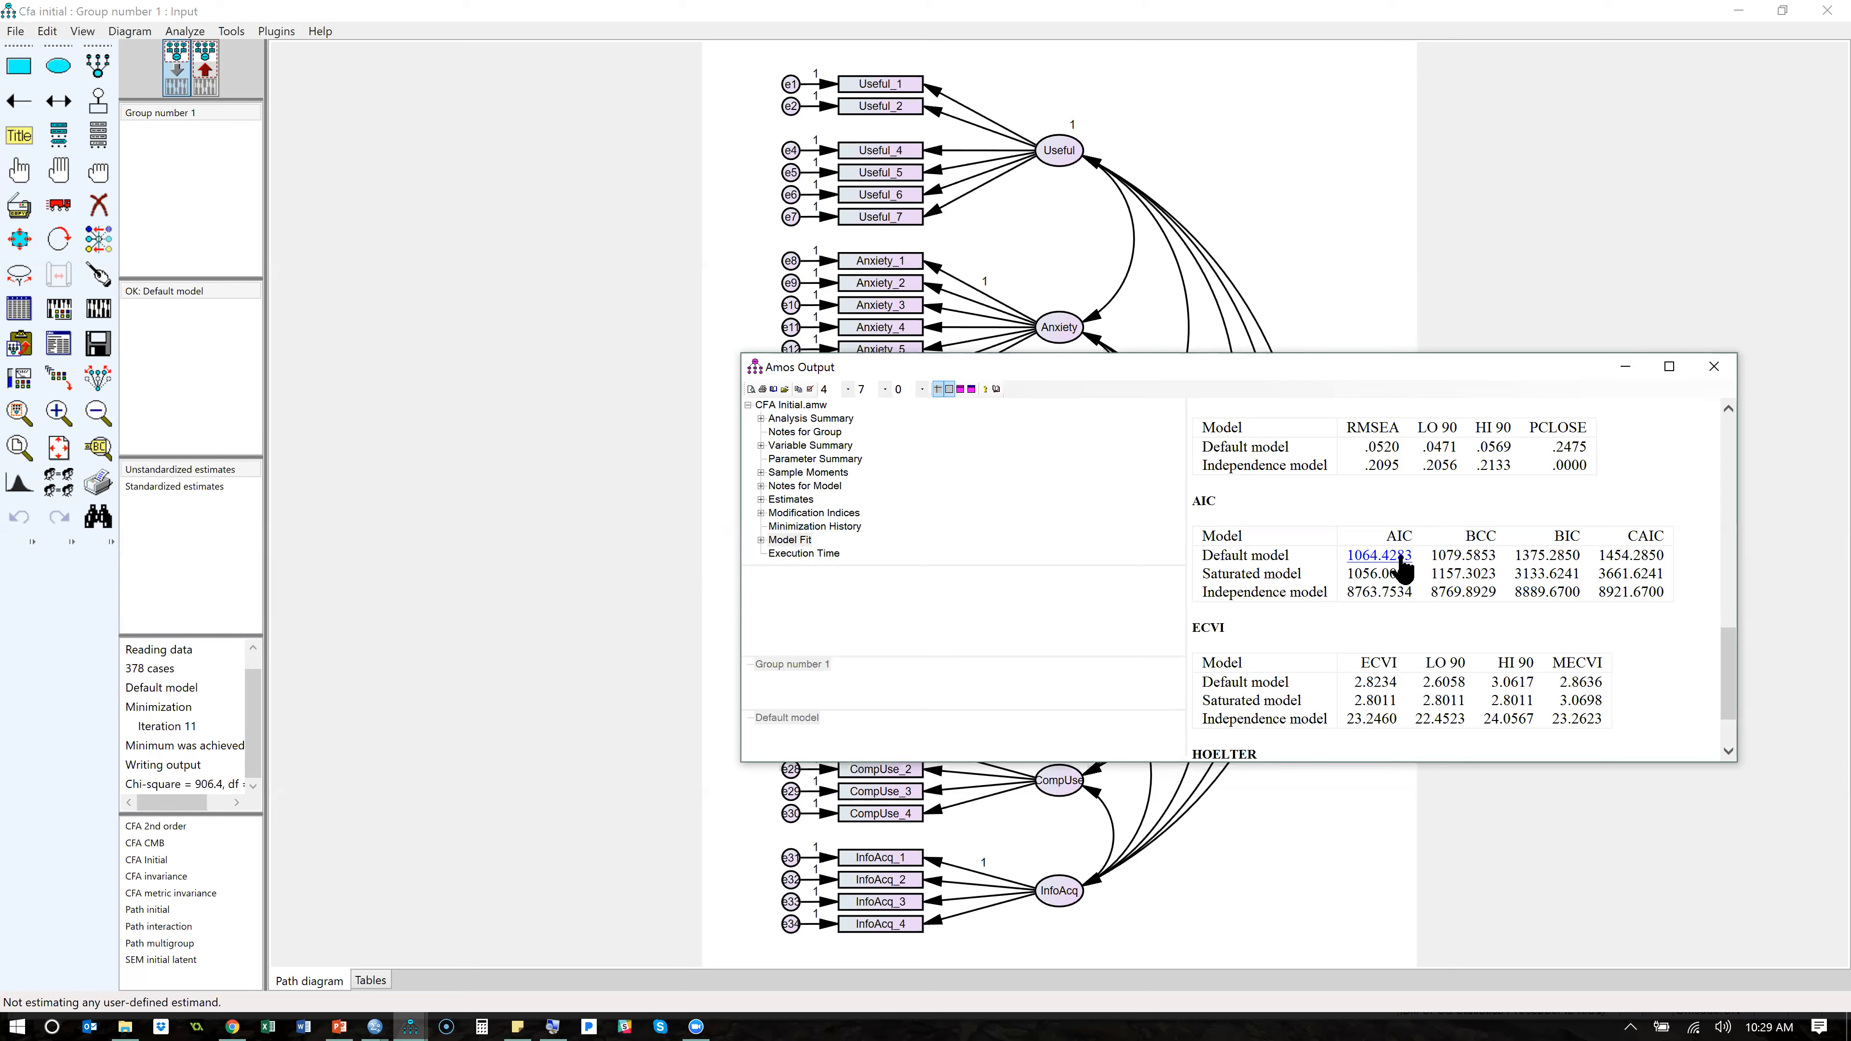
left_click_drag(1734, 689, 1723, 510)
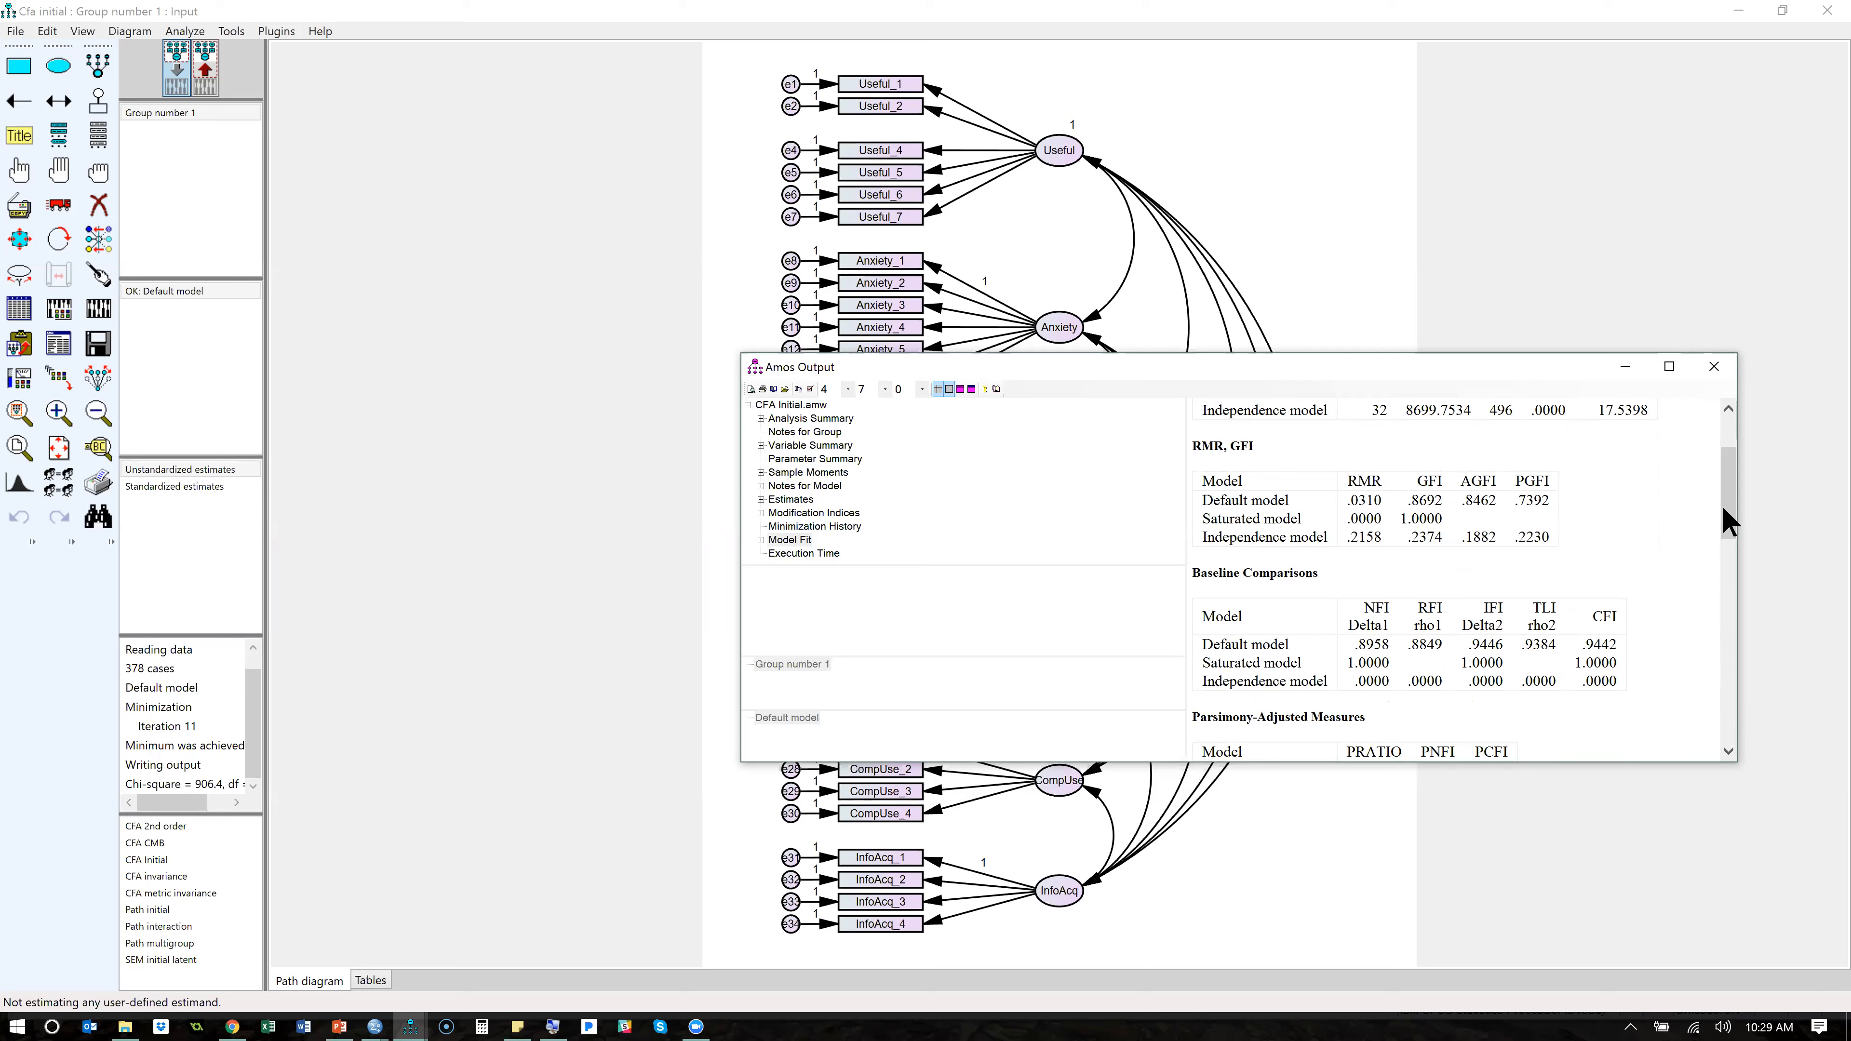
left_click_drag(1721, 506, 1728, 535)
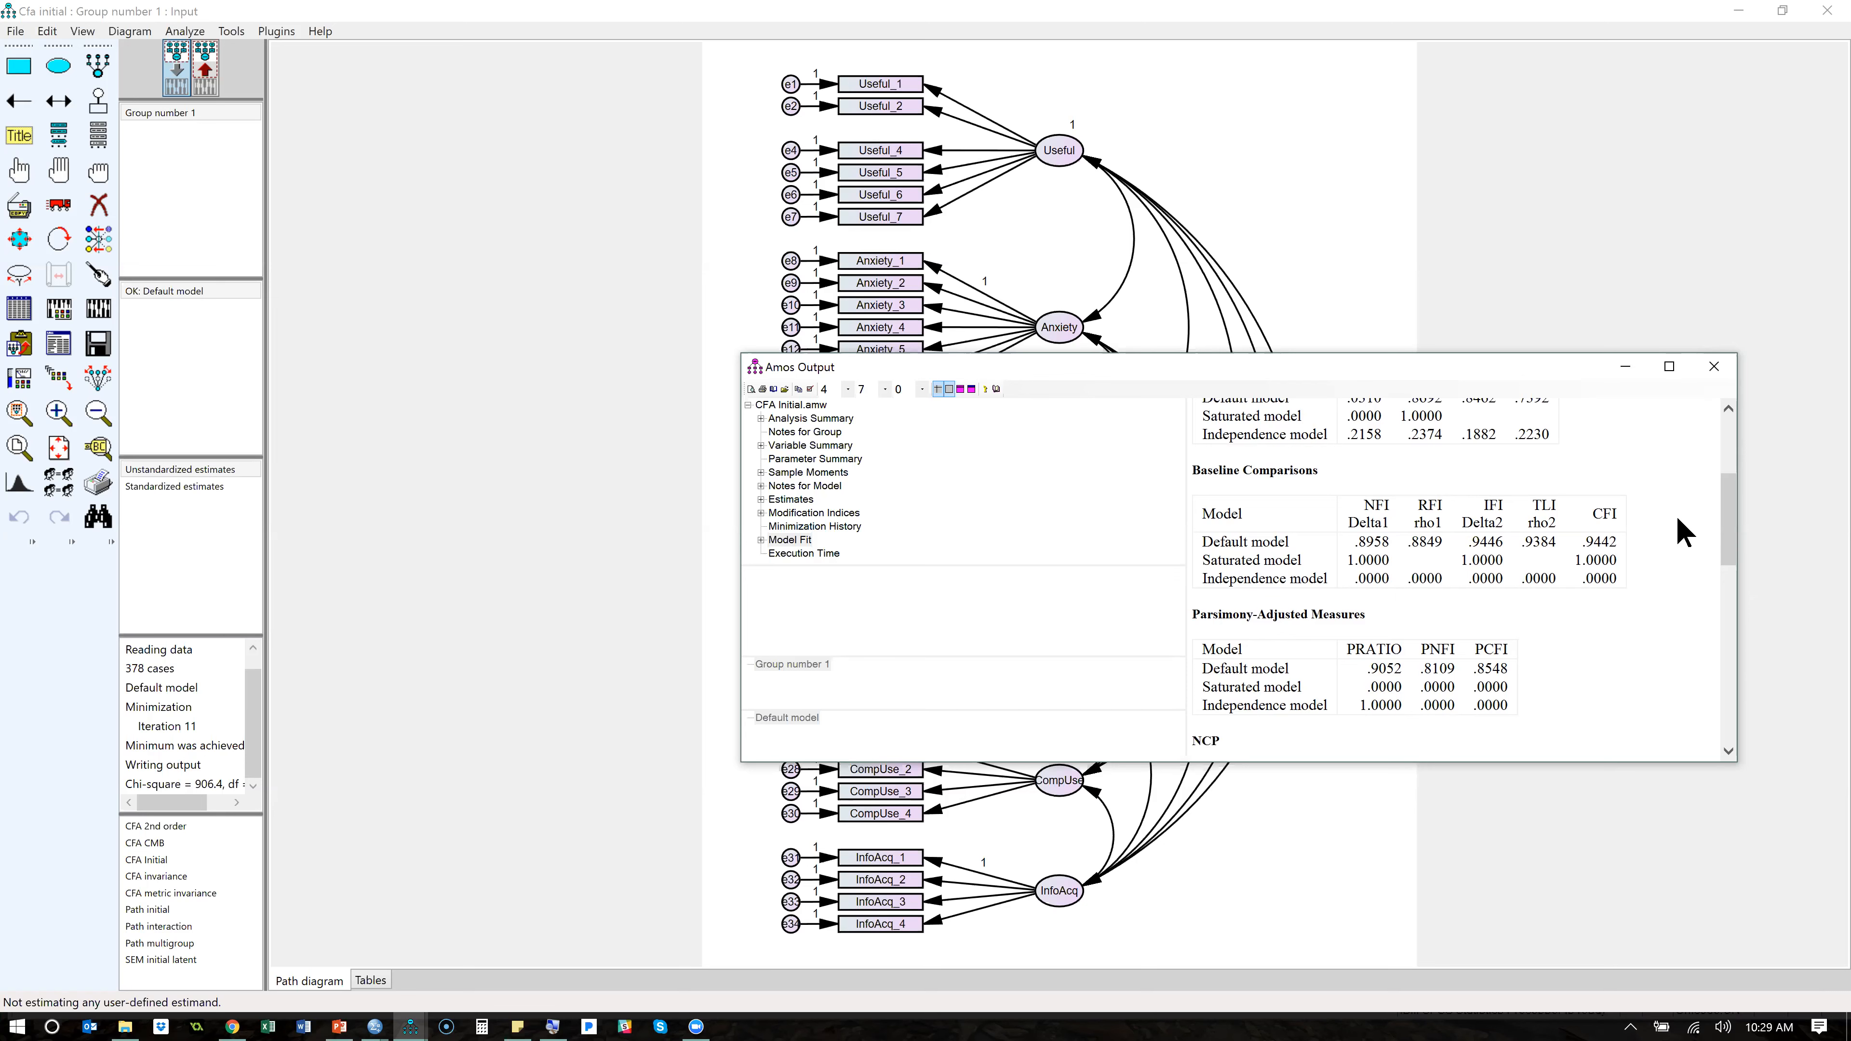
left_click(1626, 370)
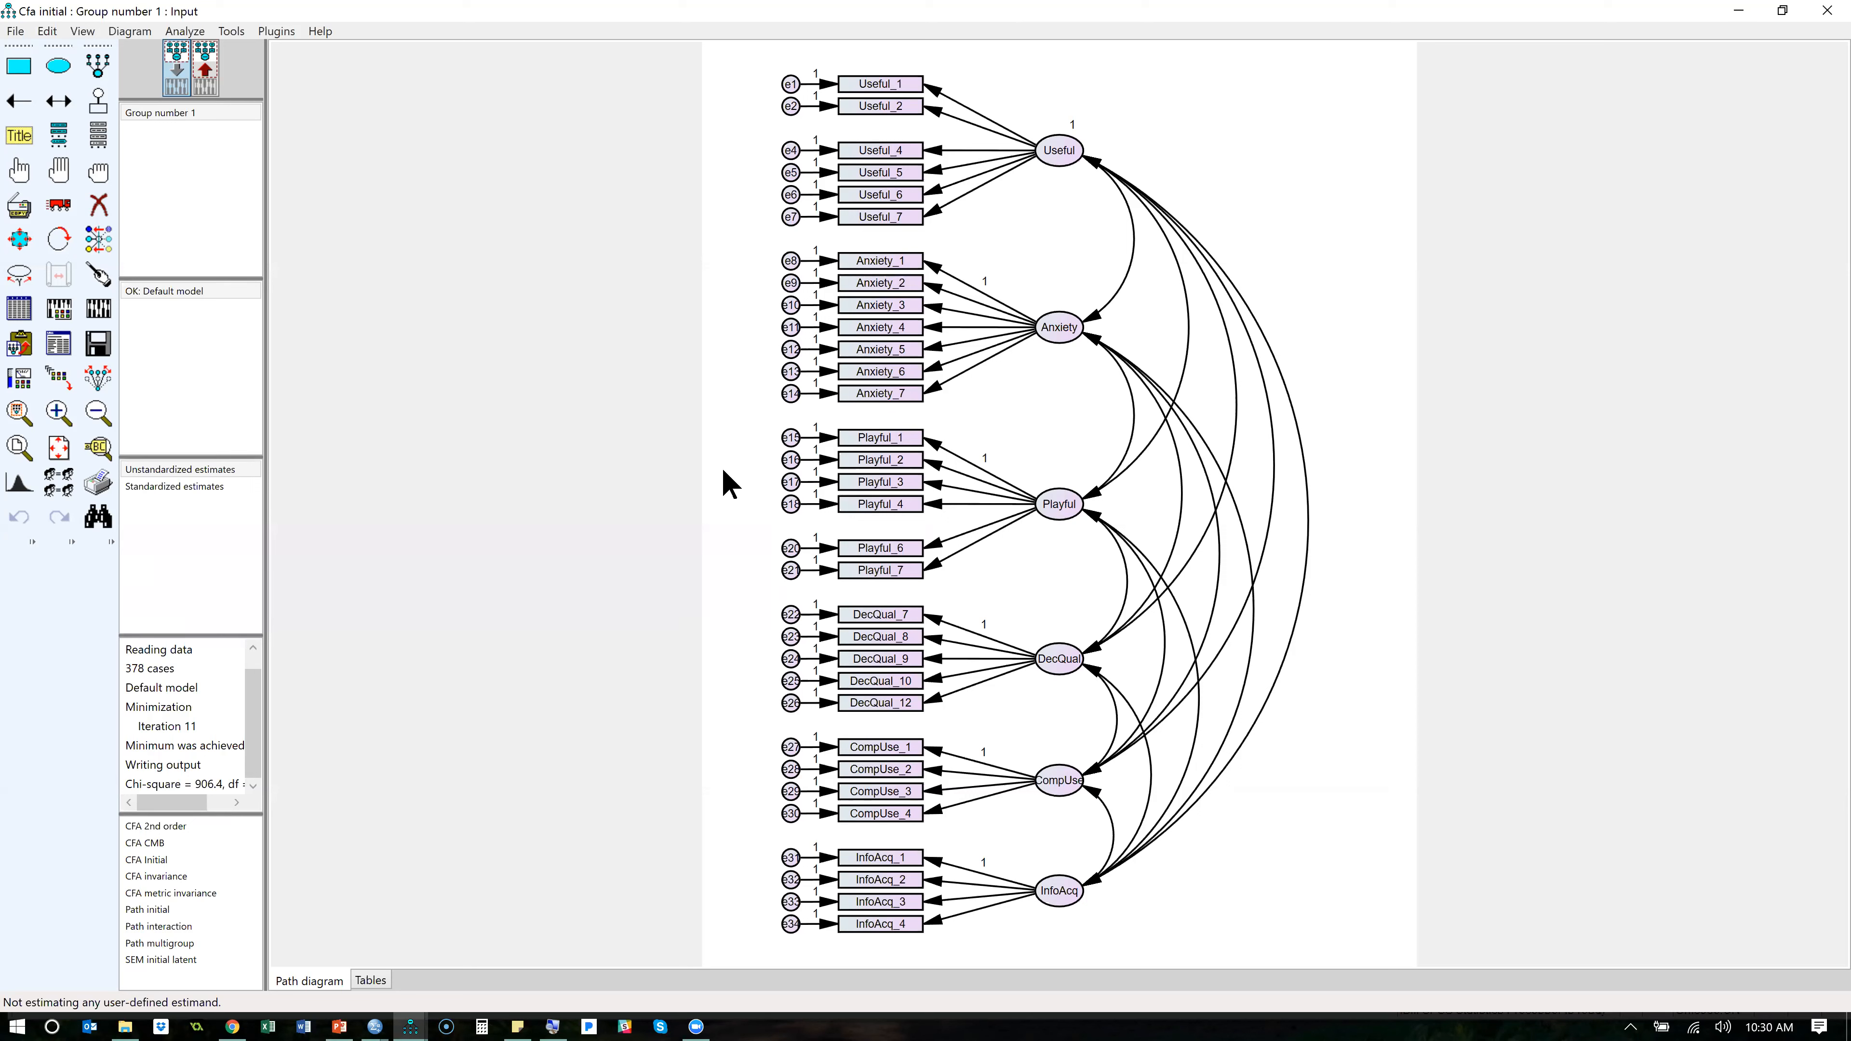
- Switch to StatWiki in the browser, return to the Guidelines page, and open the section Order of Operations for Testing your Model
key("alt+Tab")
key("alt+Tab")
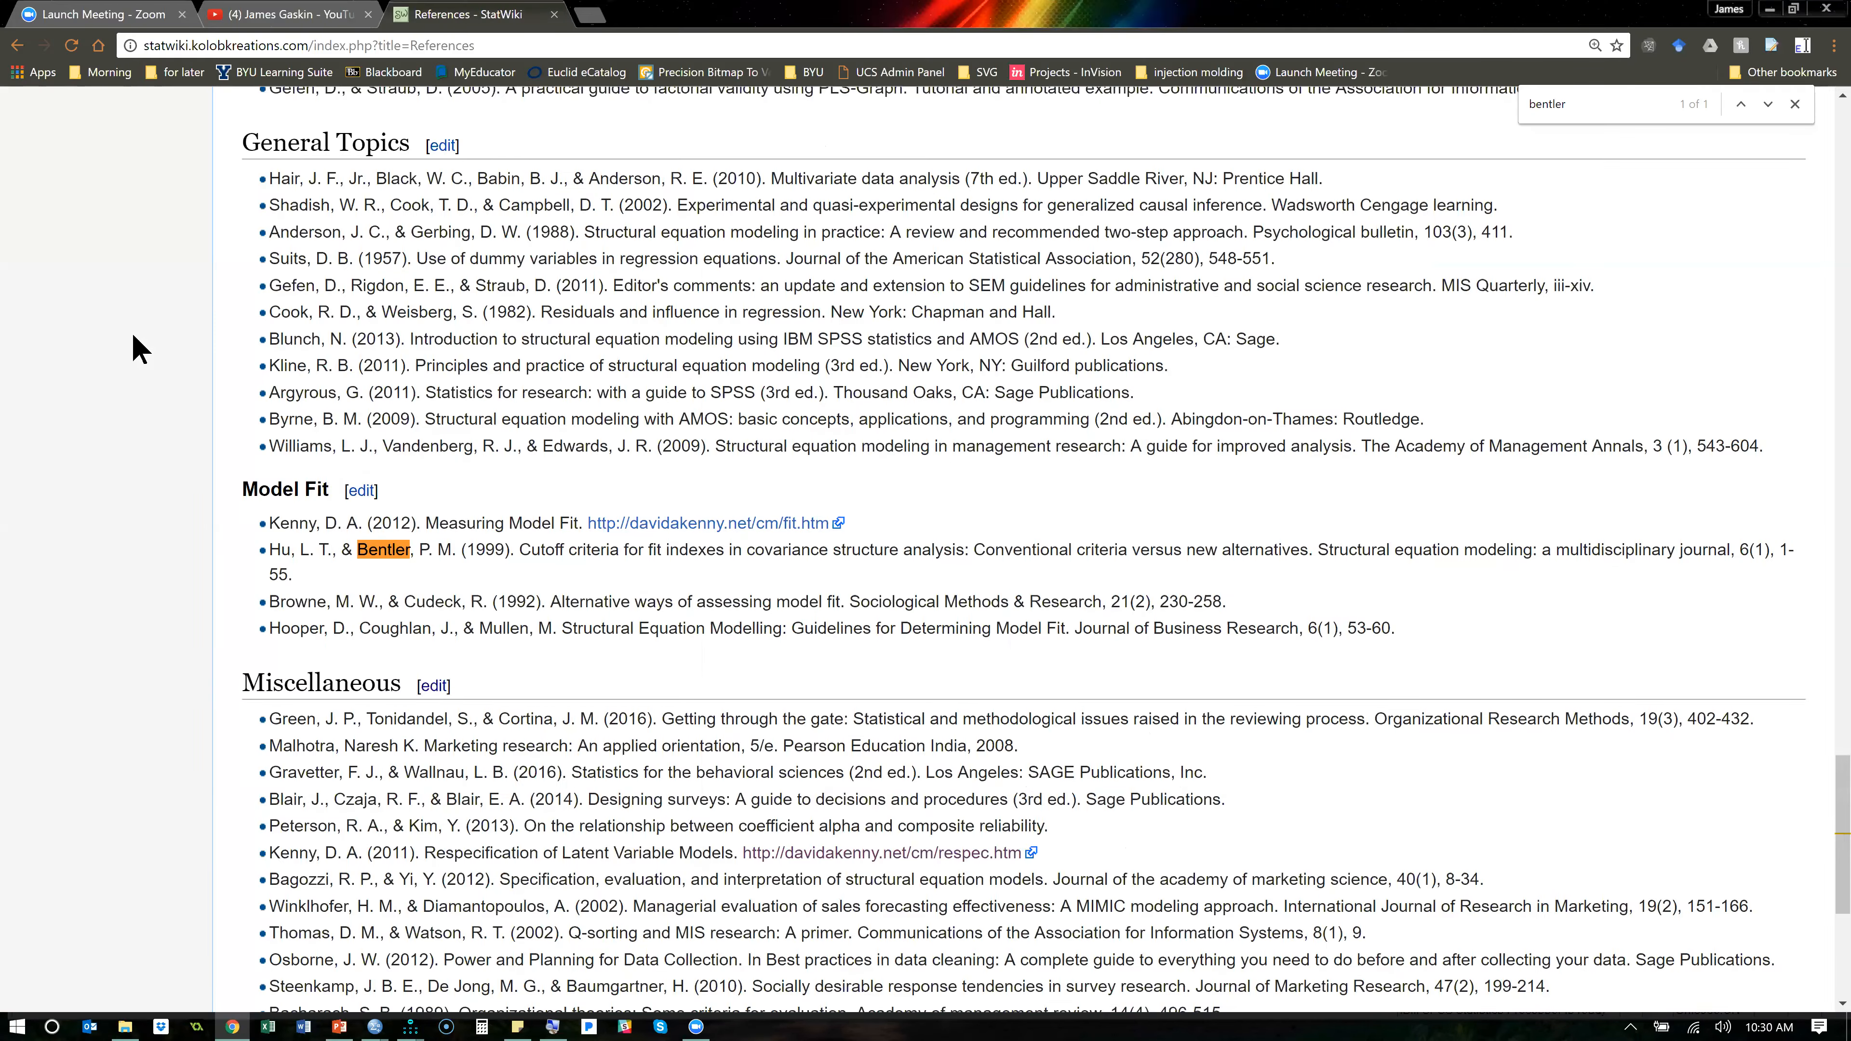
scroll(231, 423, "up", 7)
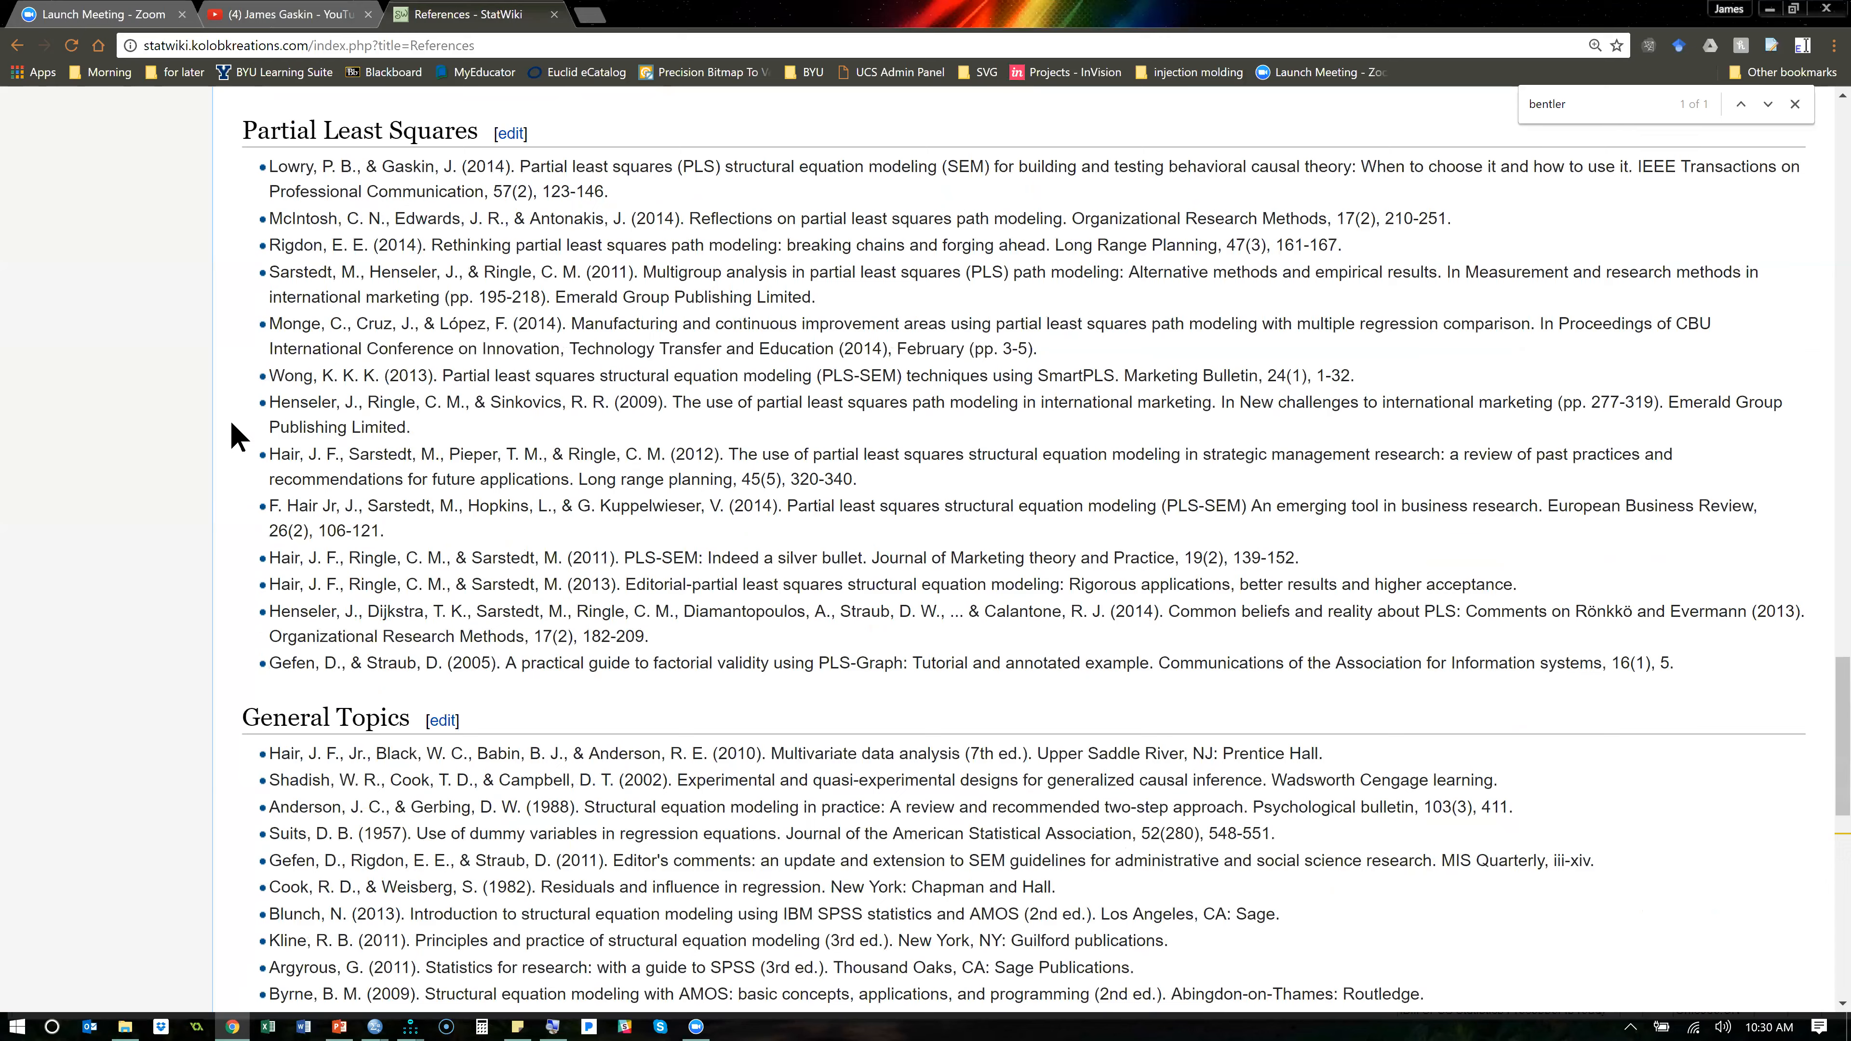
scroll(231, 424, "up", 10)
key("alt+Left")
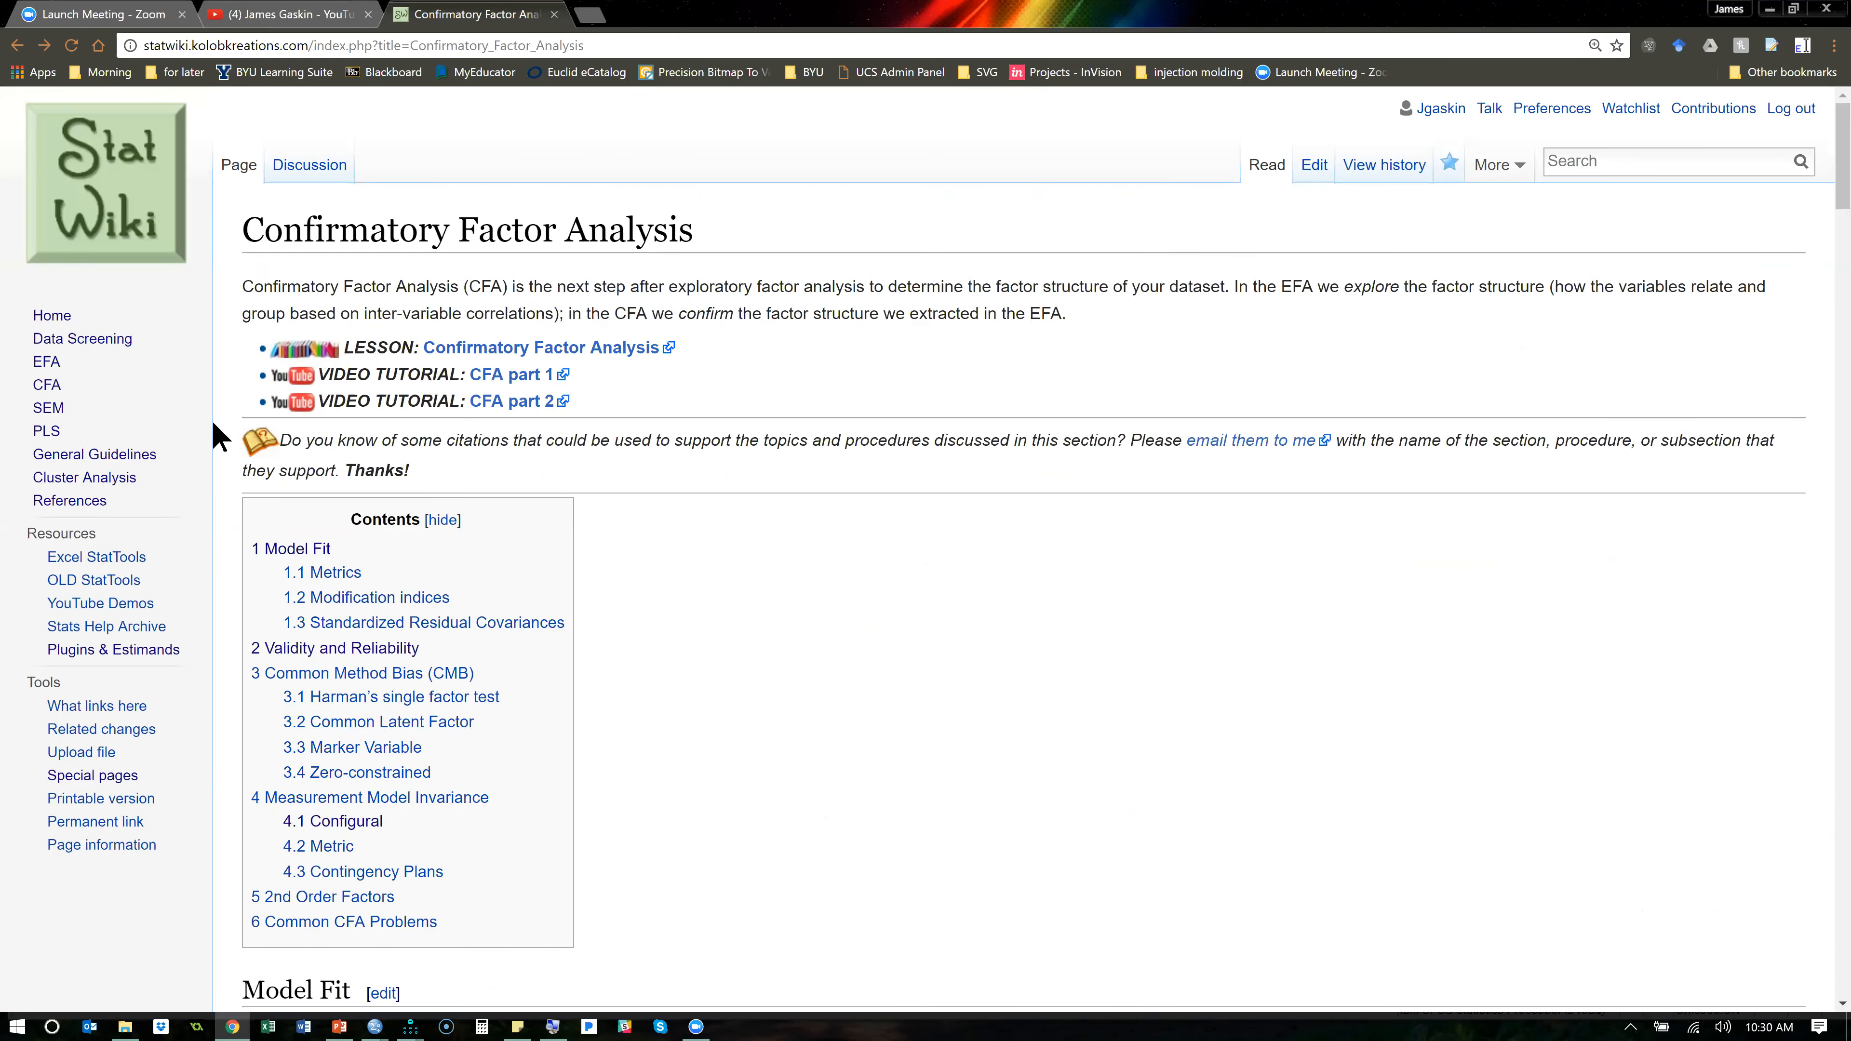
key("alt+Left")
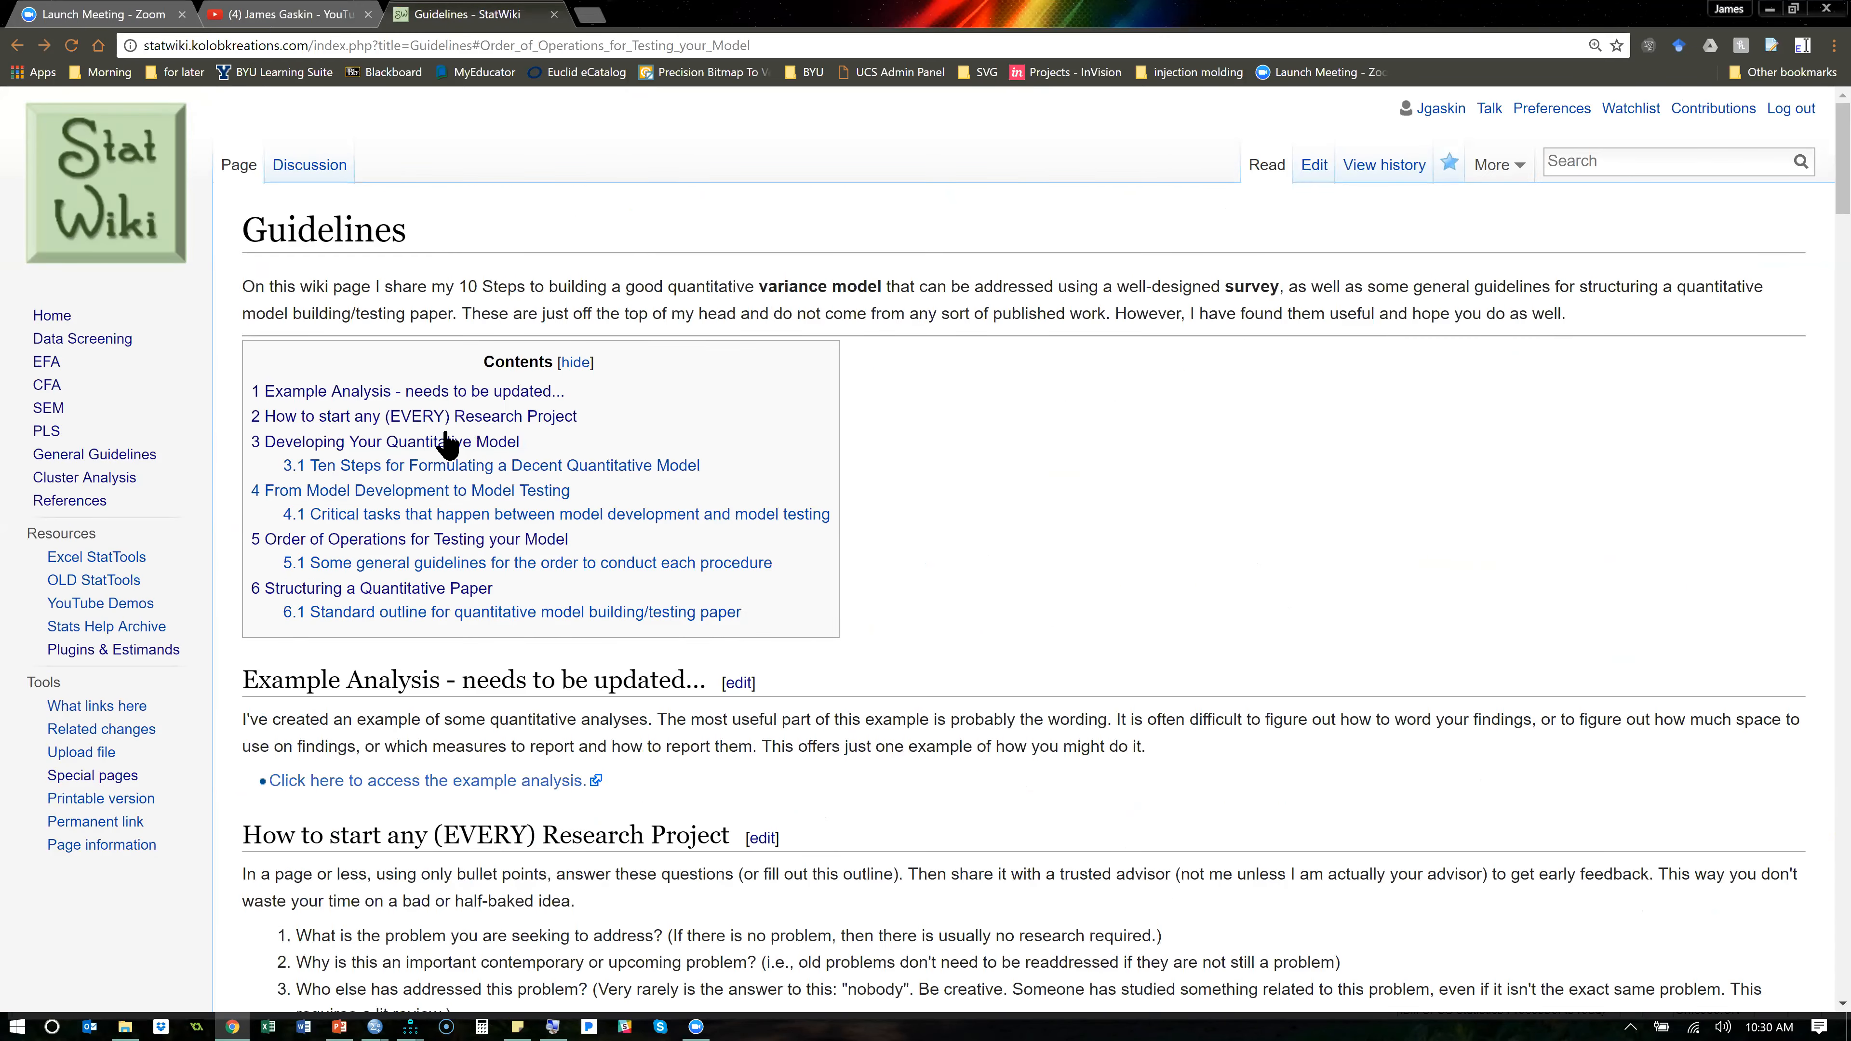
left_click(406, 539)
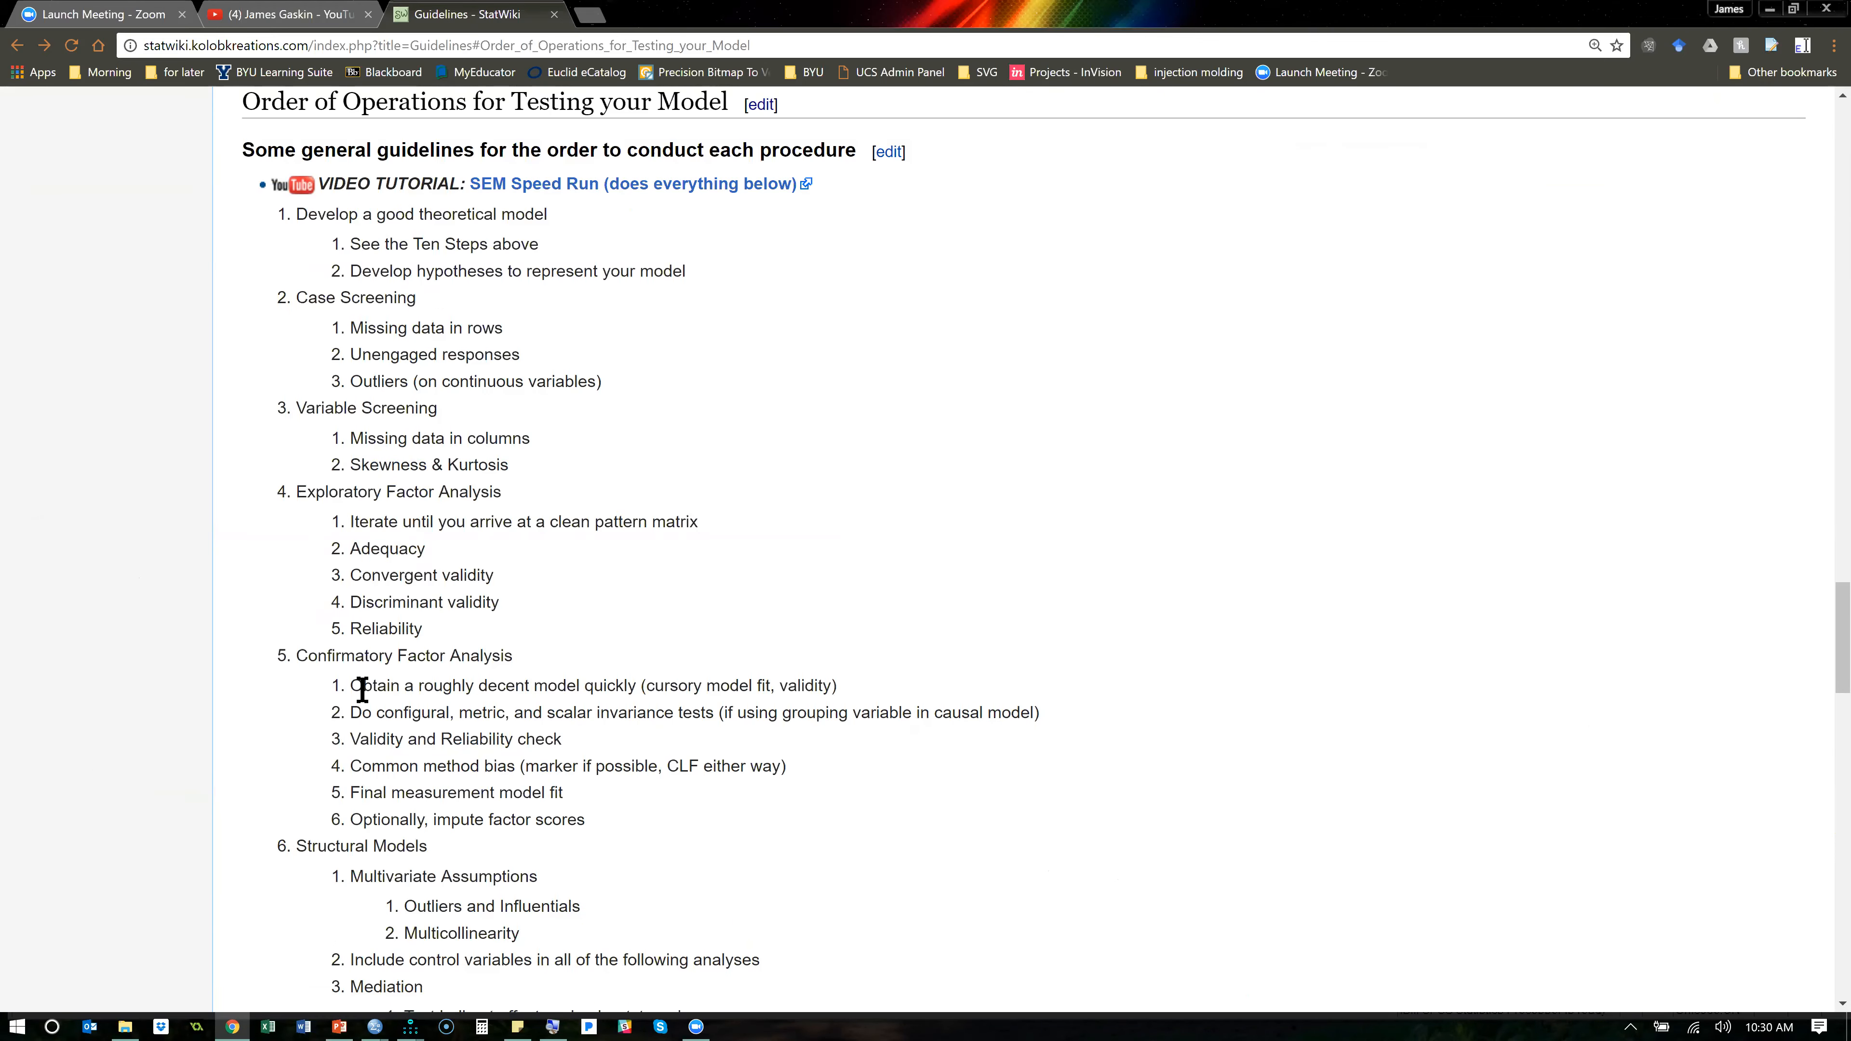
- Read the Confirmatory Factor Analysis procedure, highlighting the roughly decent model item and the configural, metric, and scalar invariance tests item
left_click_drag(363, 686, 536, 687)
left_click_drag(750, 702, 847, 692)
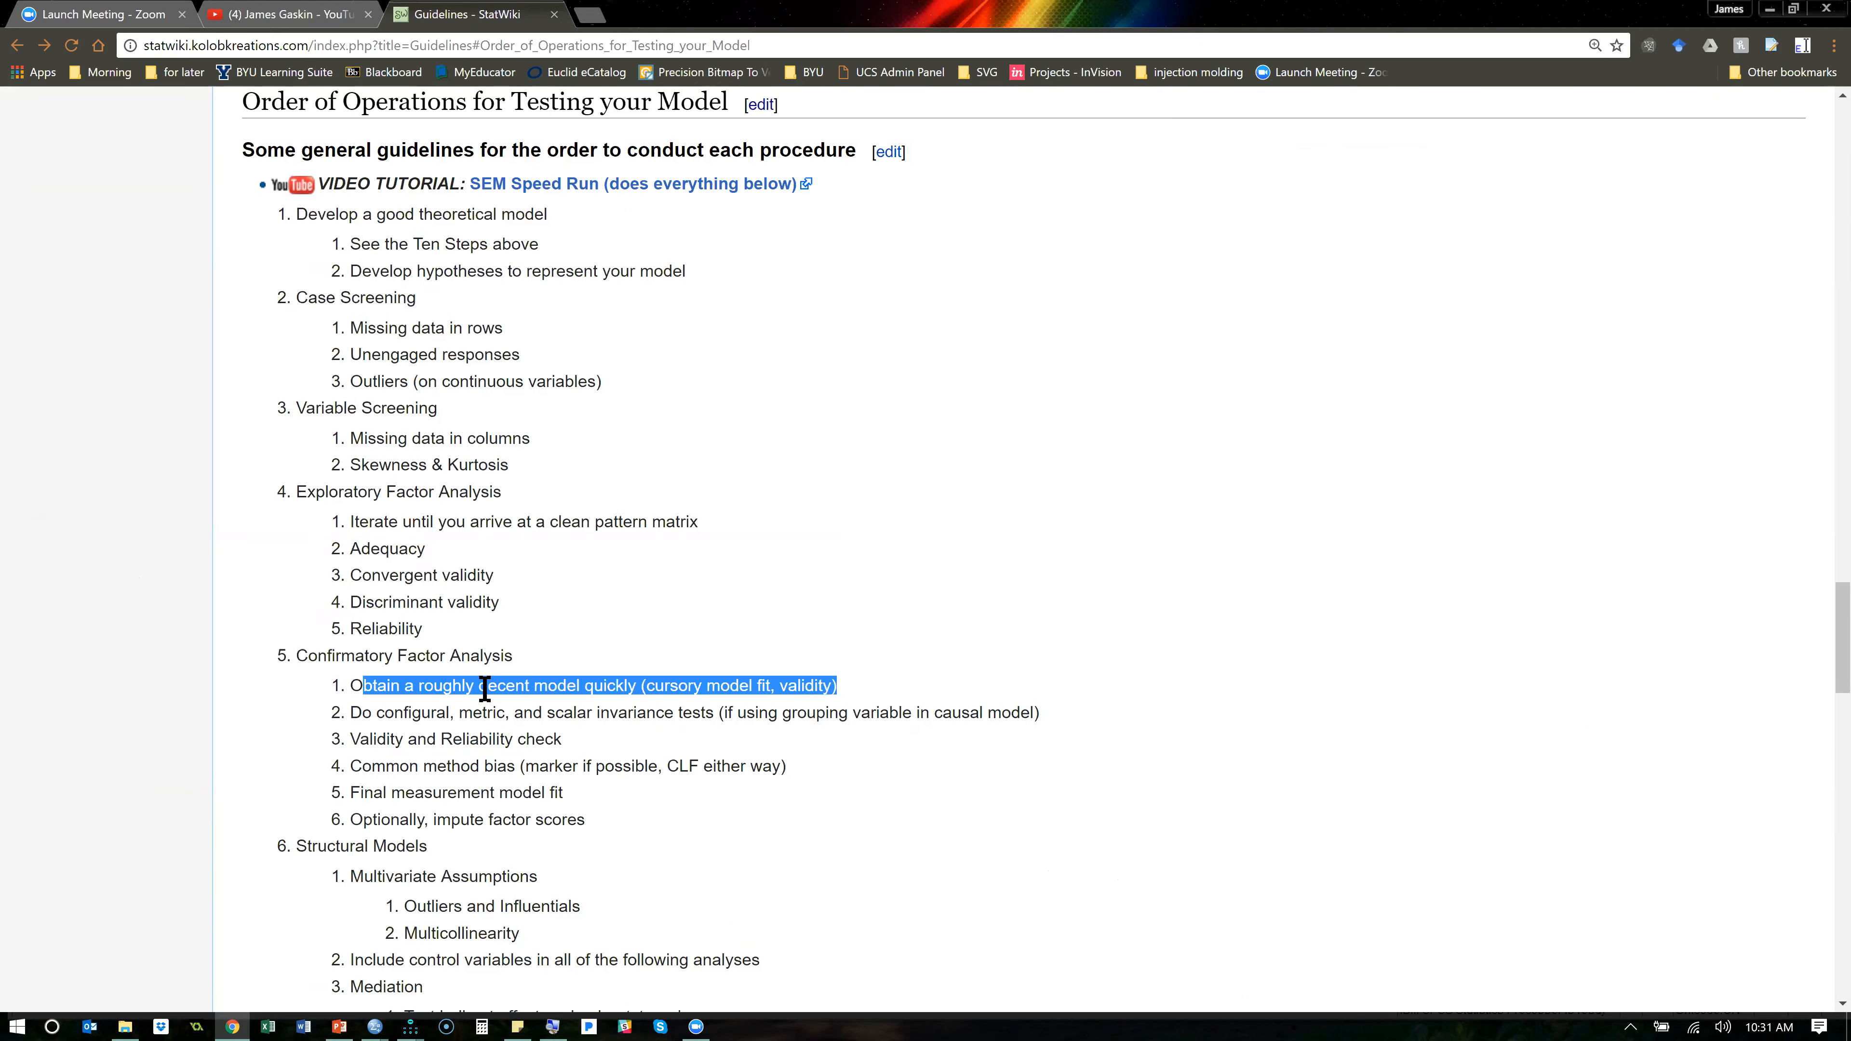
left_click_drag(358, 714, 1047, 738)
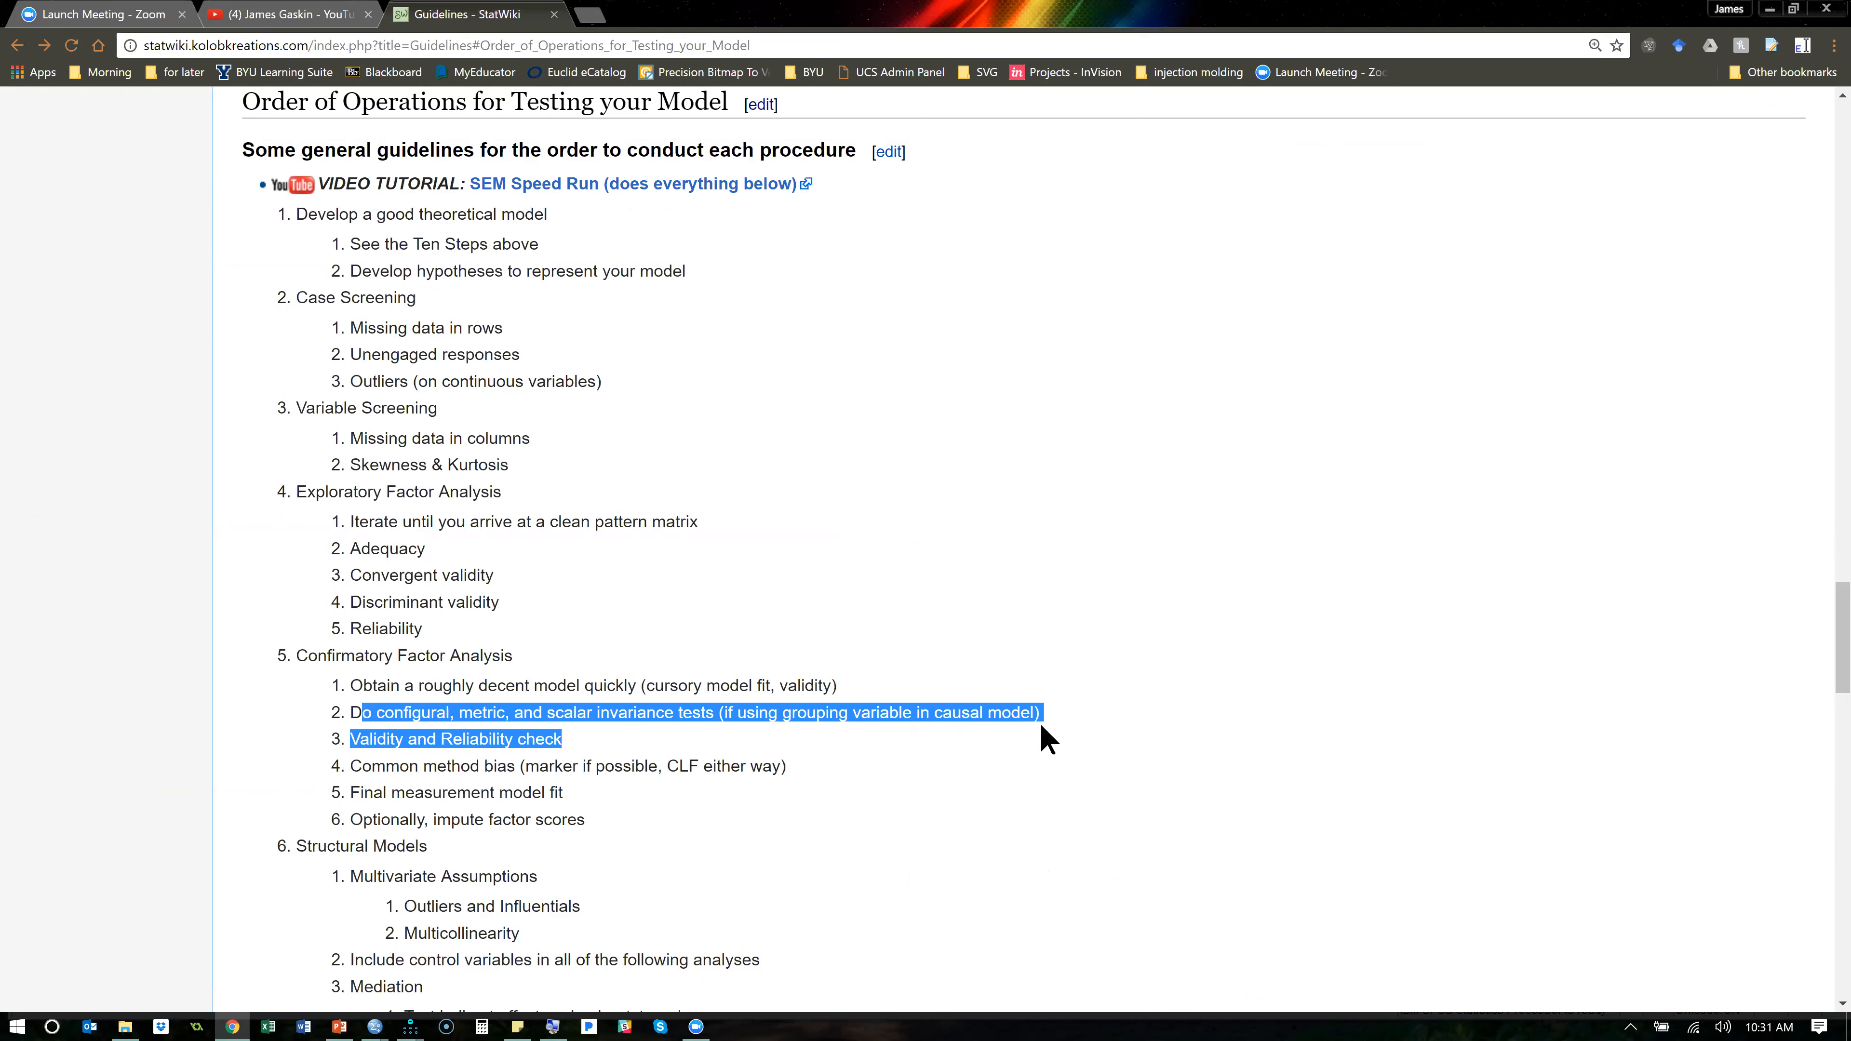
left_click(886, 738)
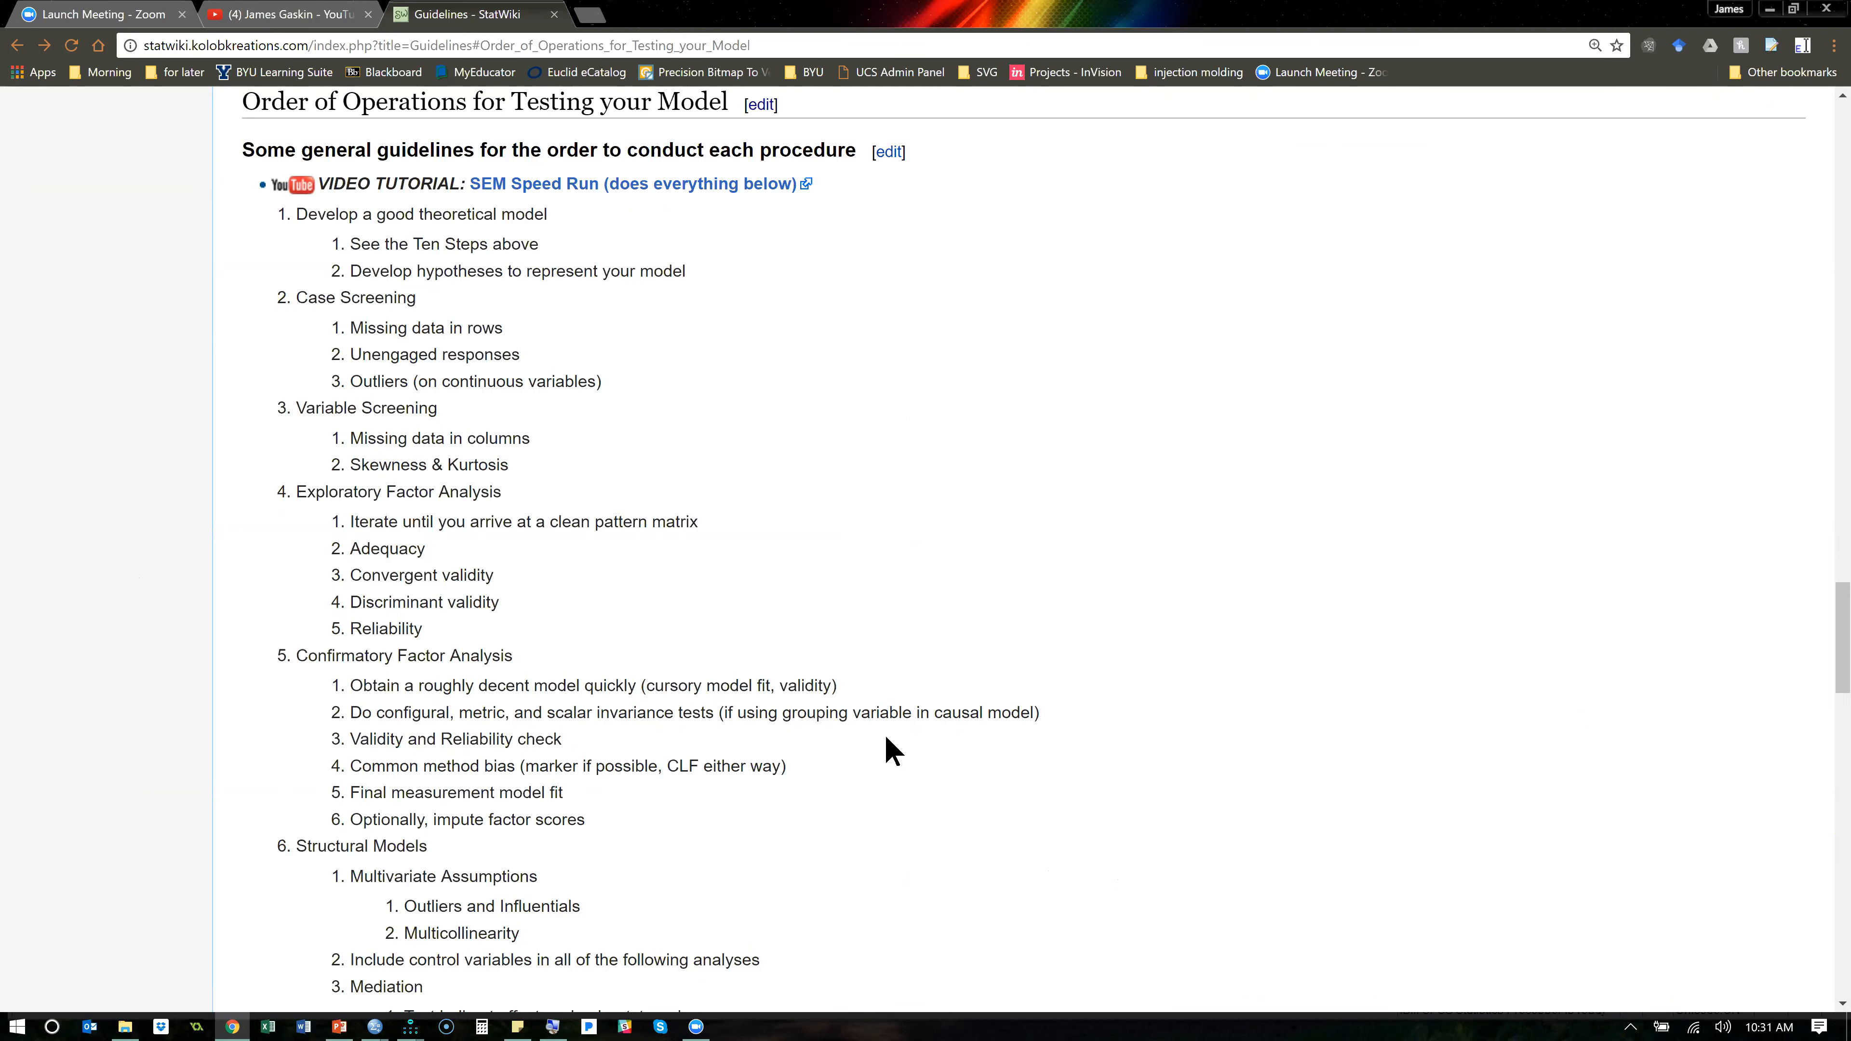
left_click_drag(1065, 712, 348, 714)
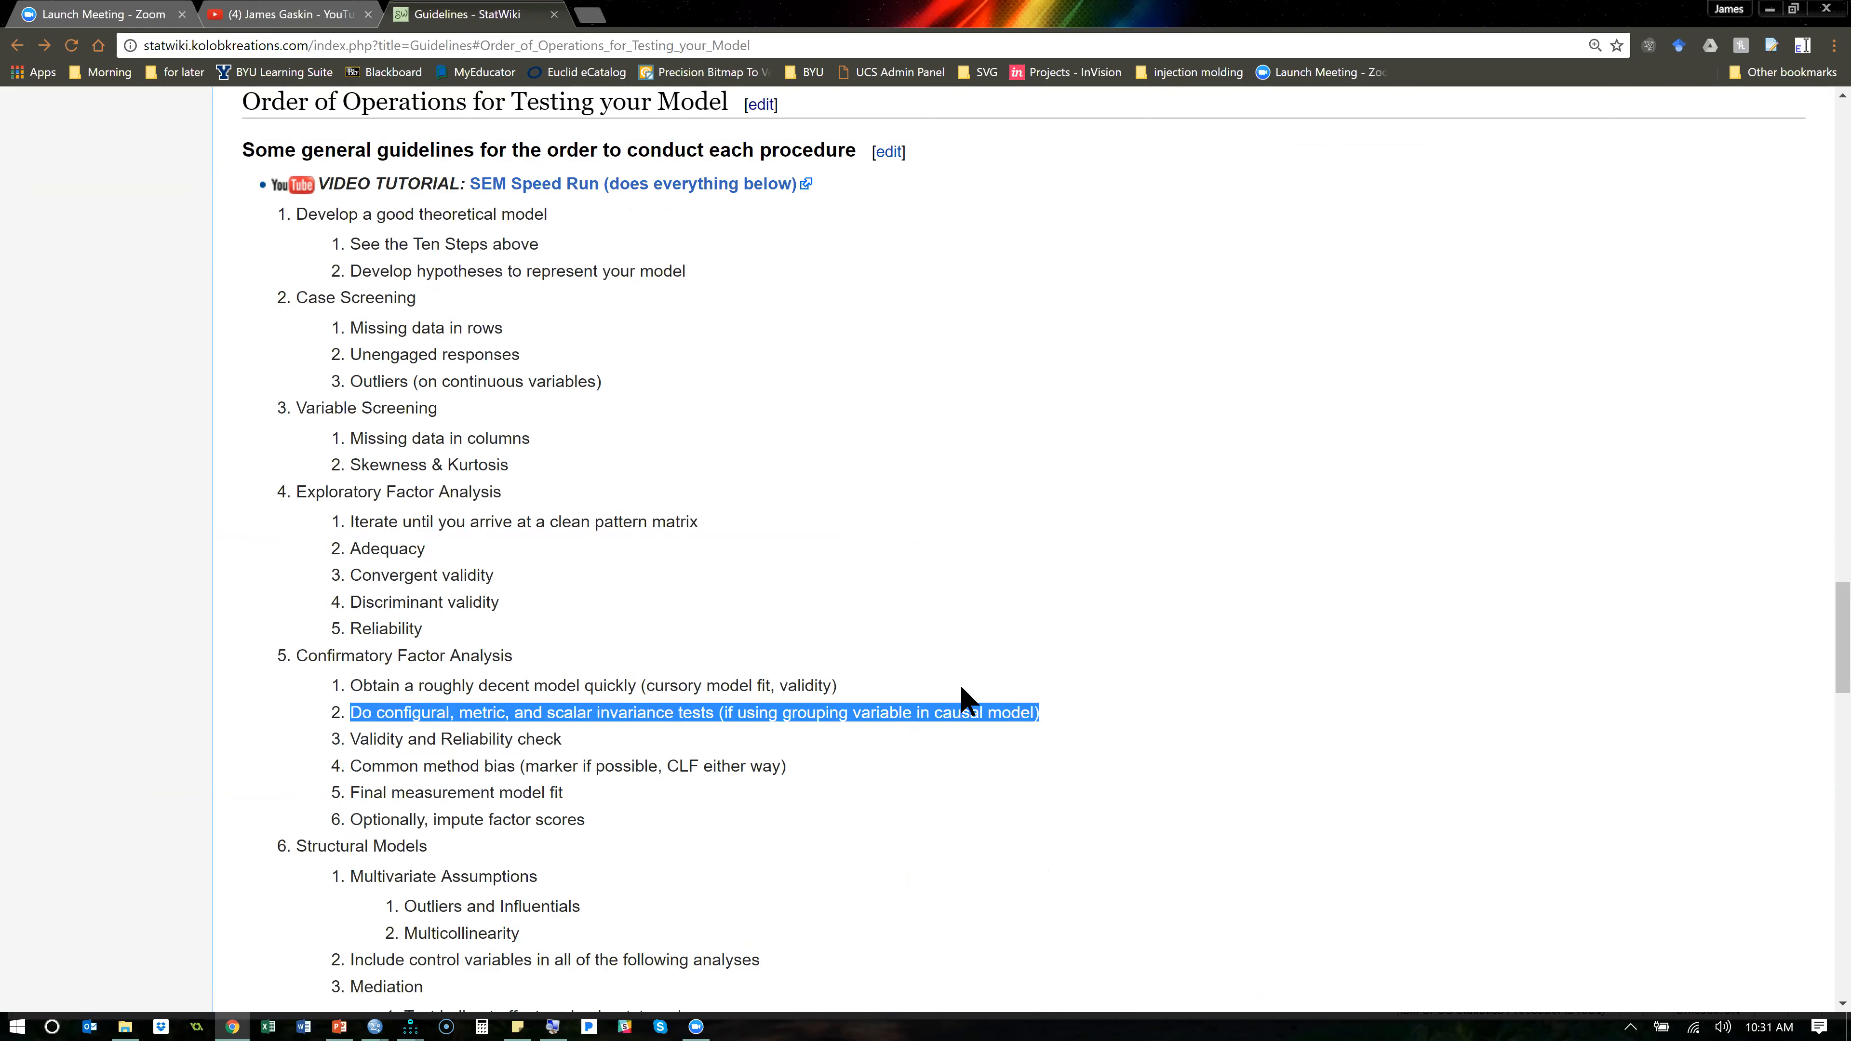
- Switch back to Amos and rename the existing group as Male
key("alt+Tab")
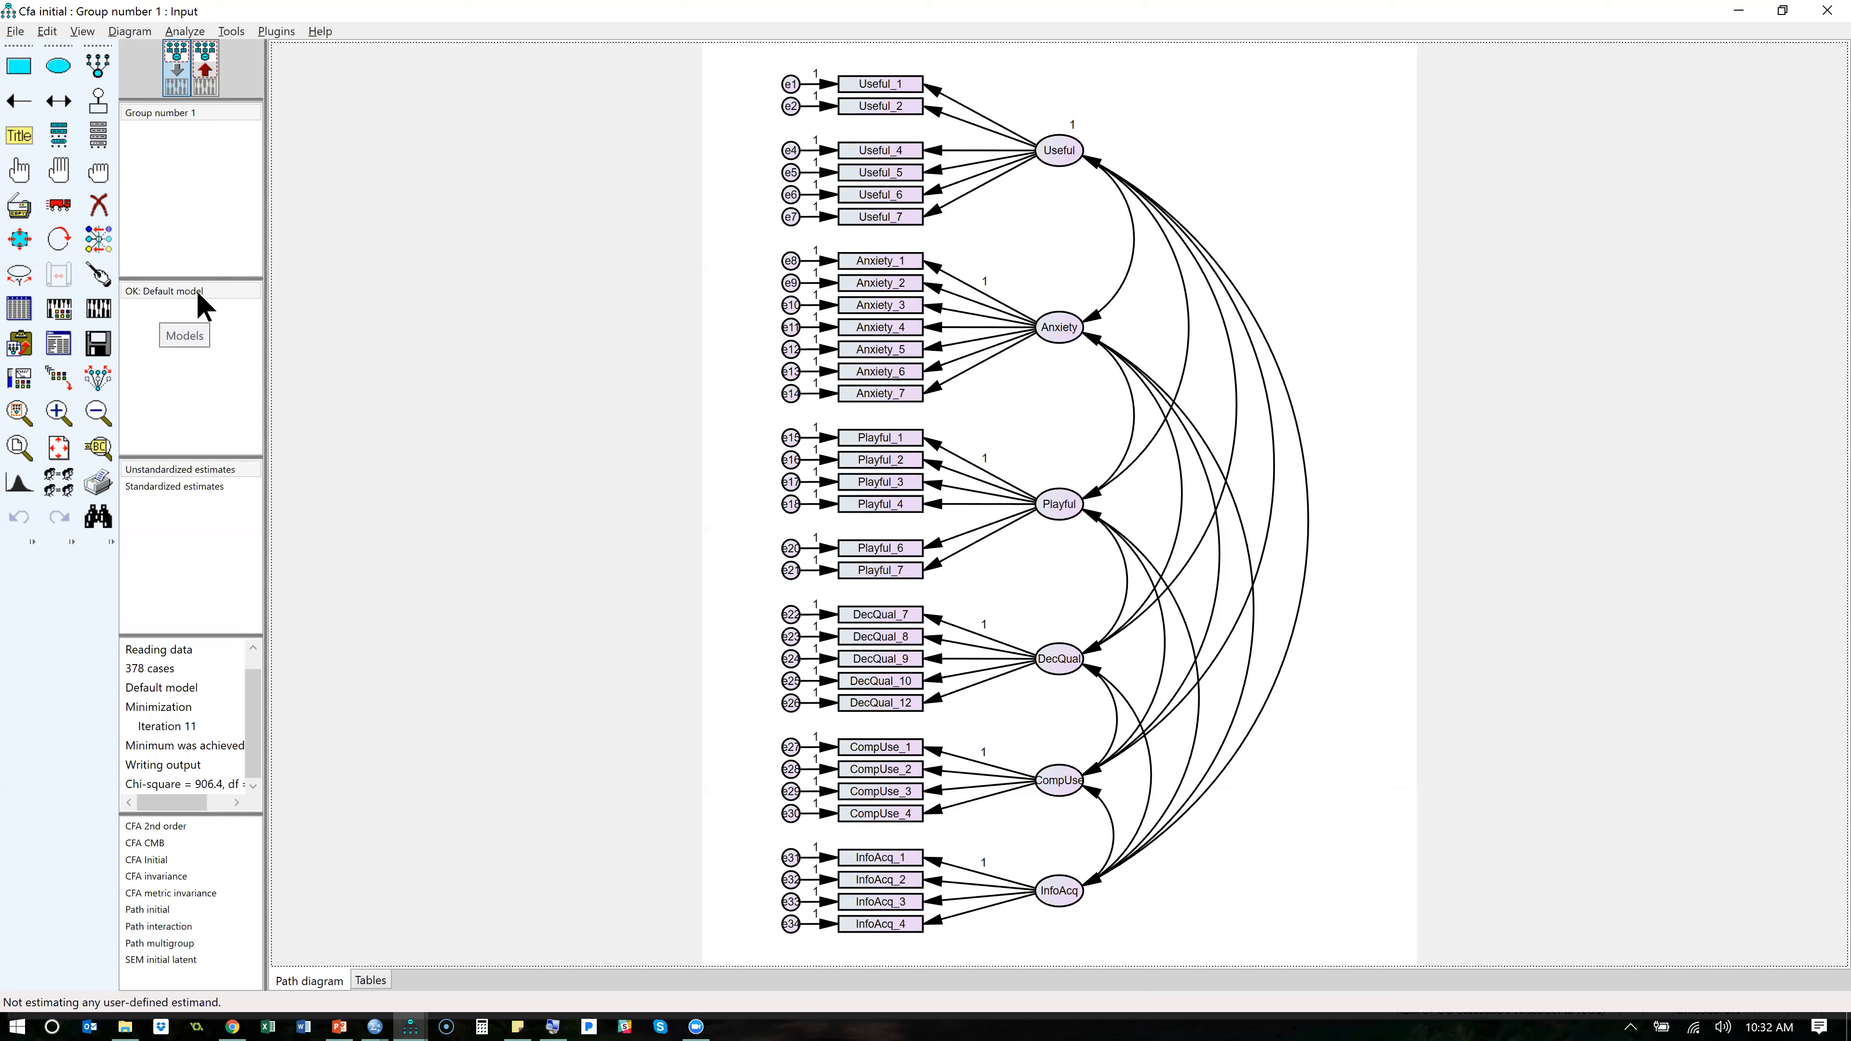
double_click(175, 291)
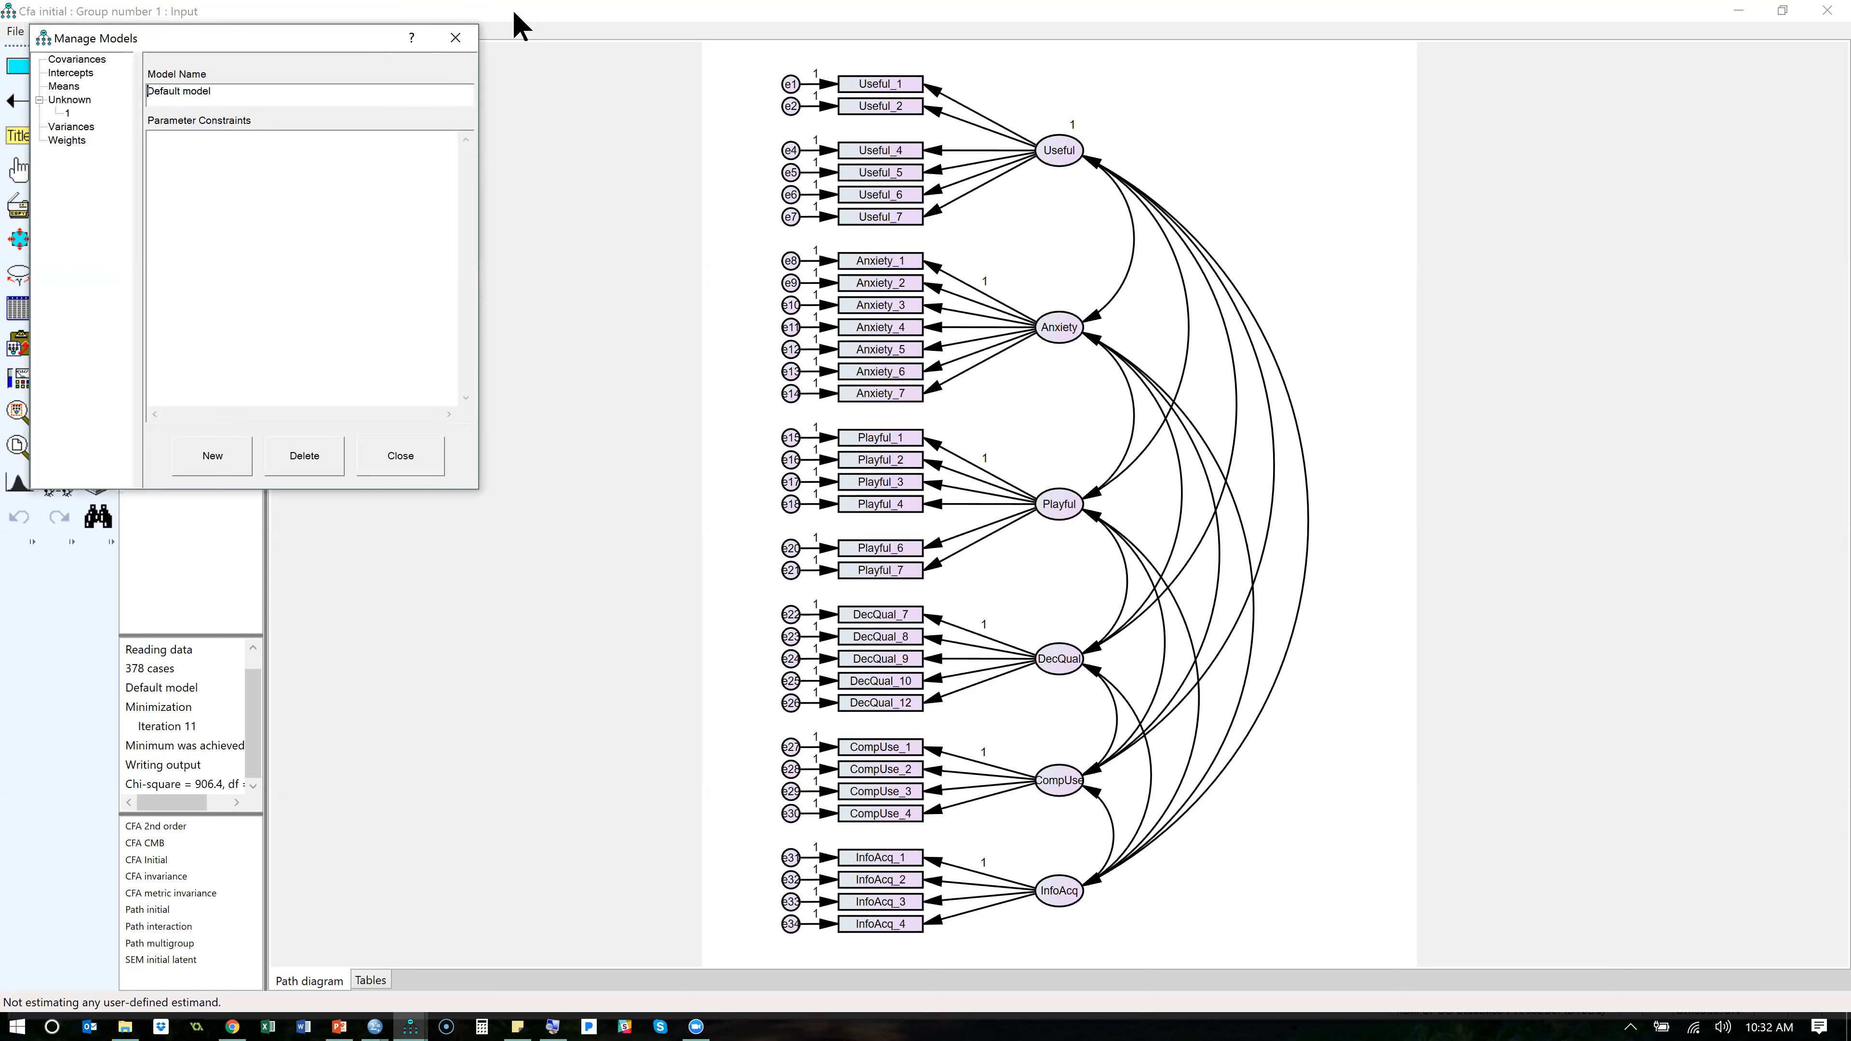
left_click(467, 38)
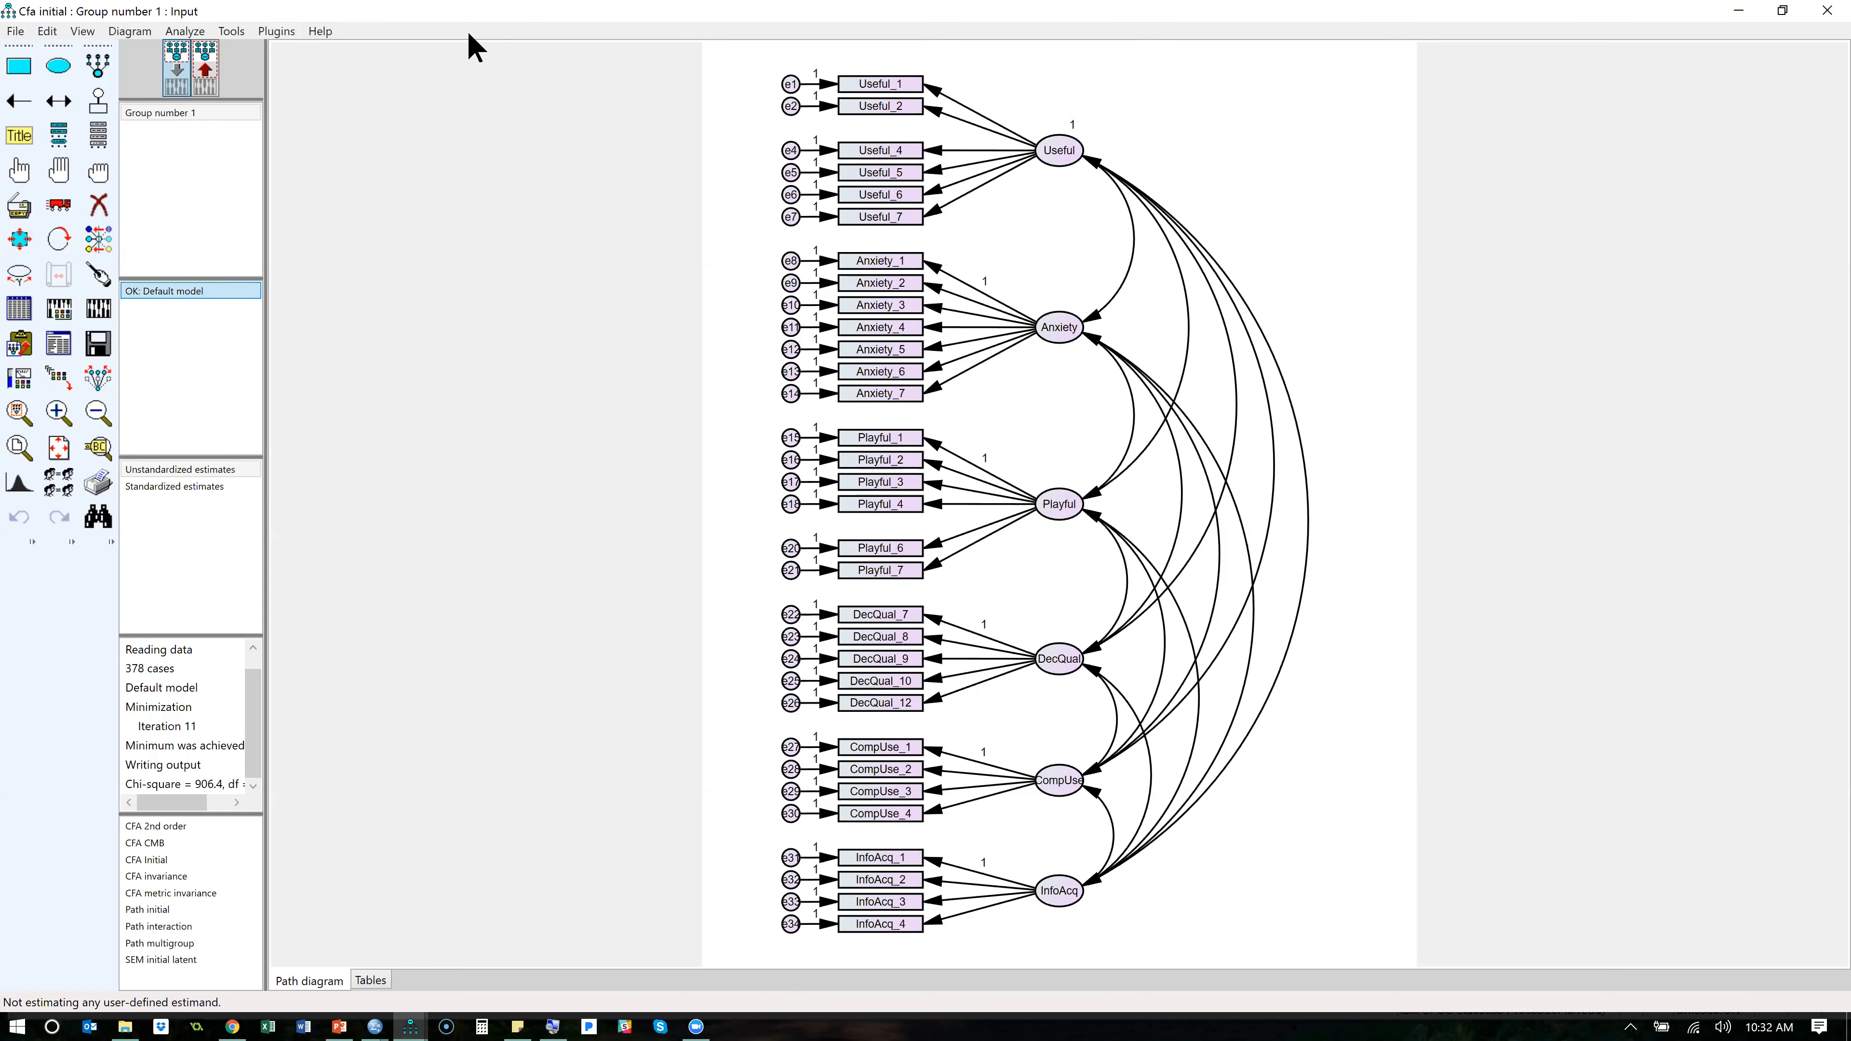
double_click(167, 114)
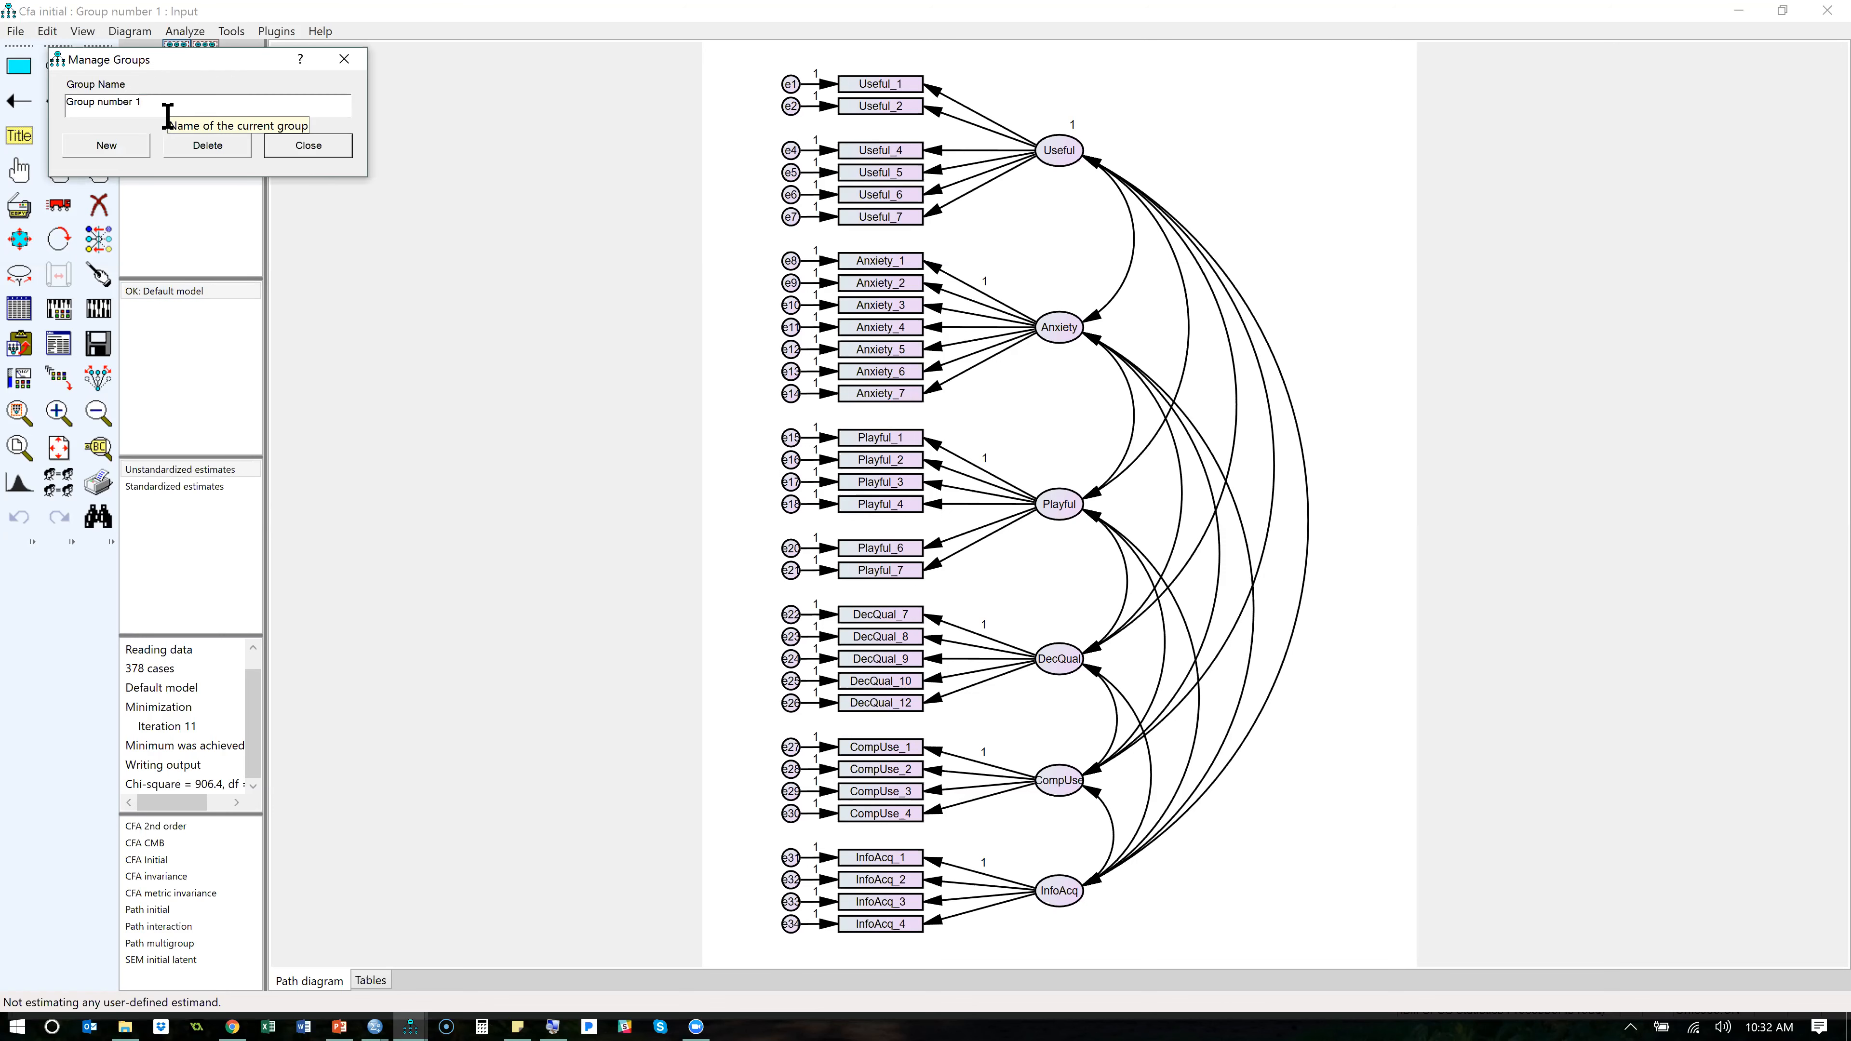
left_click_drag(159, 106, 20, 102)
type("Male")
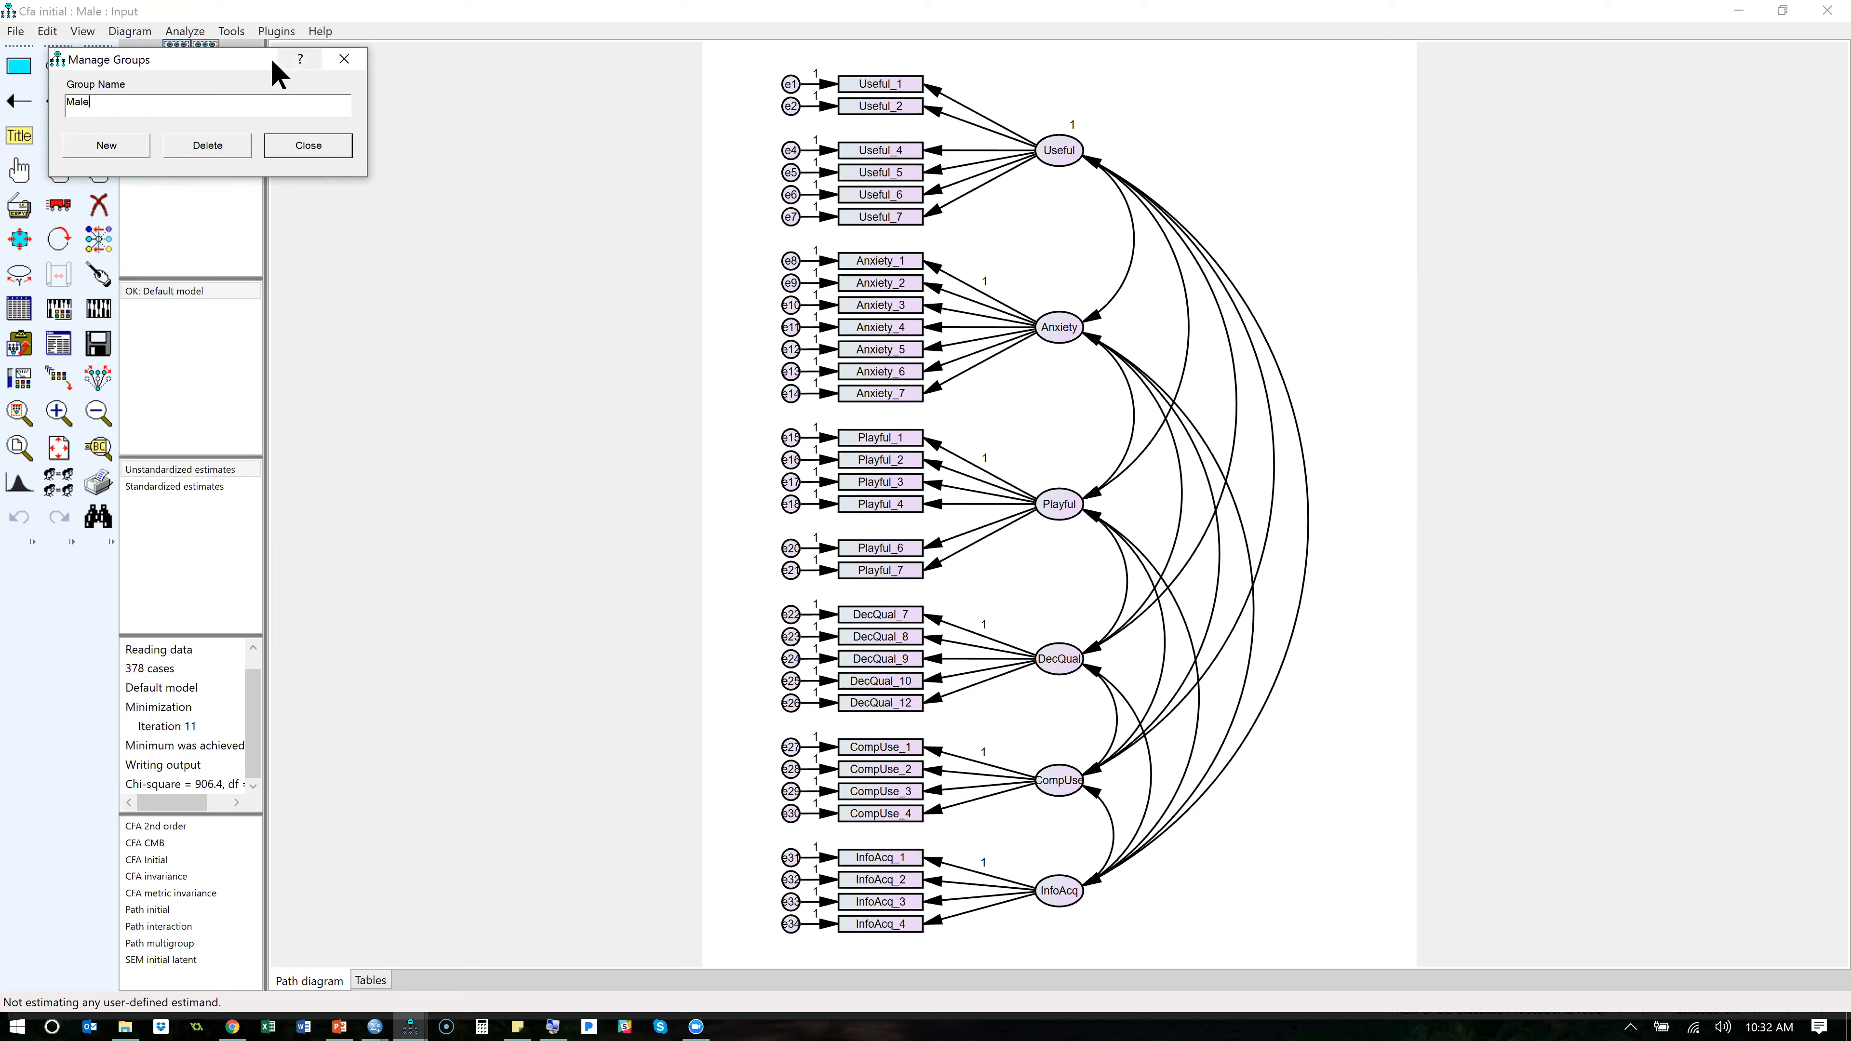
- Add a second group named Female and close the group manager
left_click_drag(277, 73, 464, 178)
left_click(319, 256)
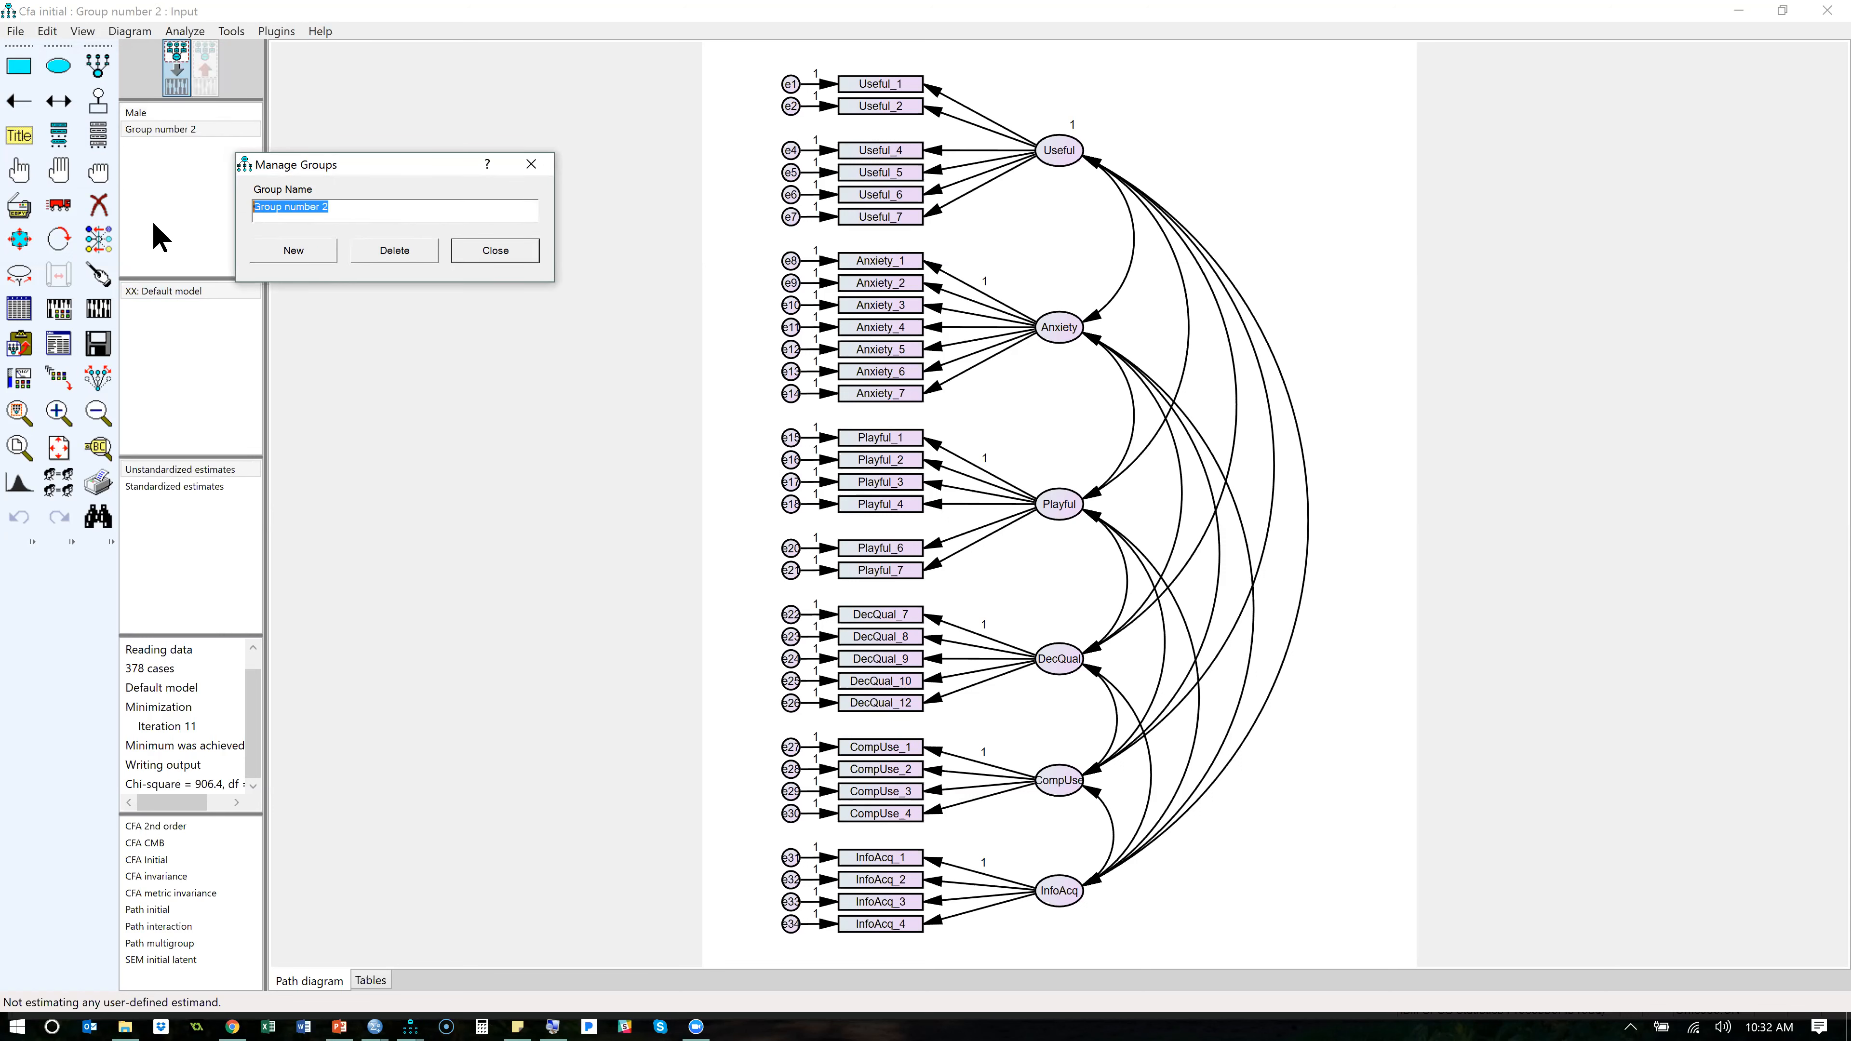
type("Female")
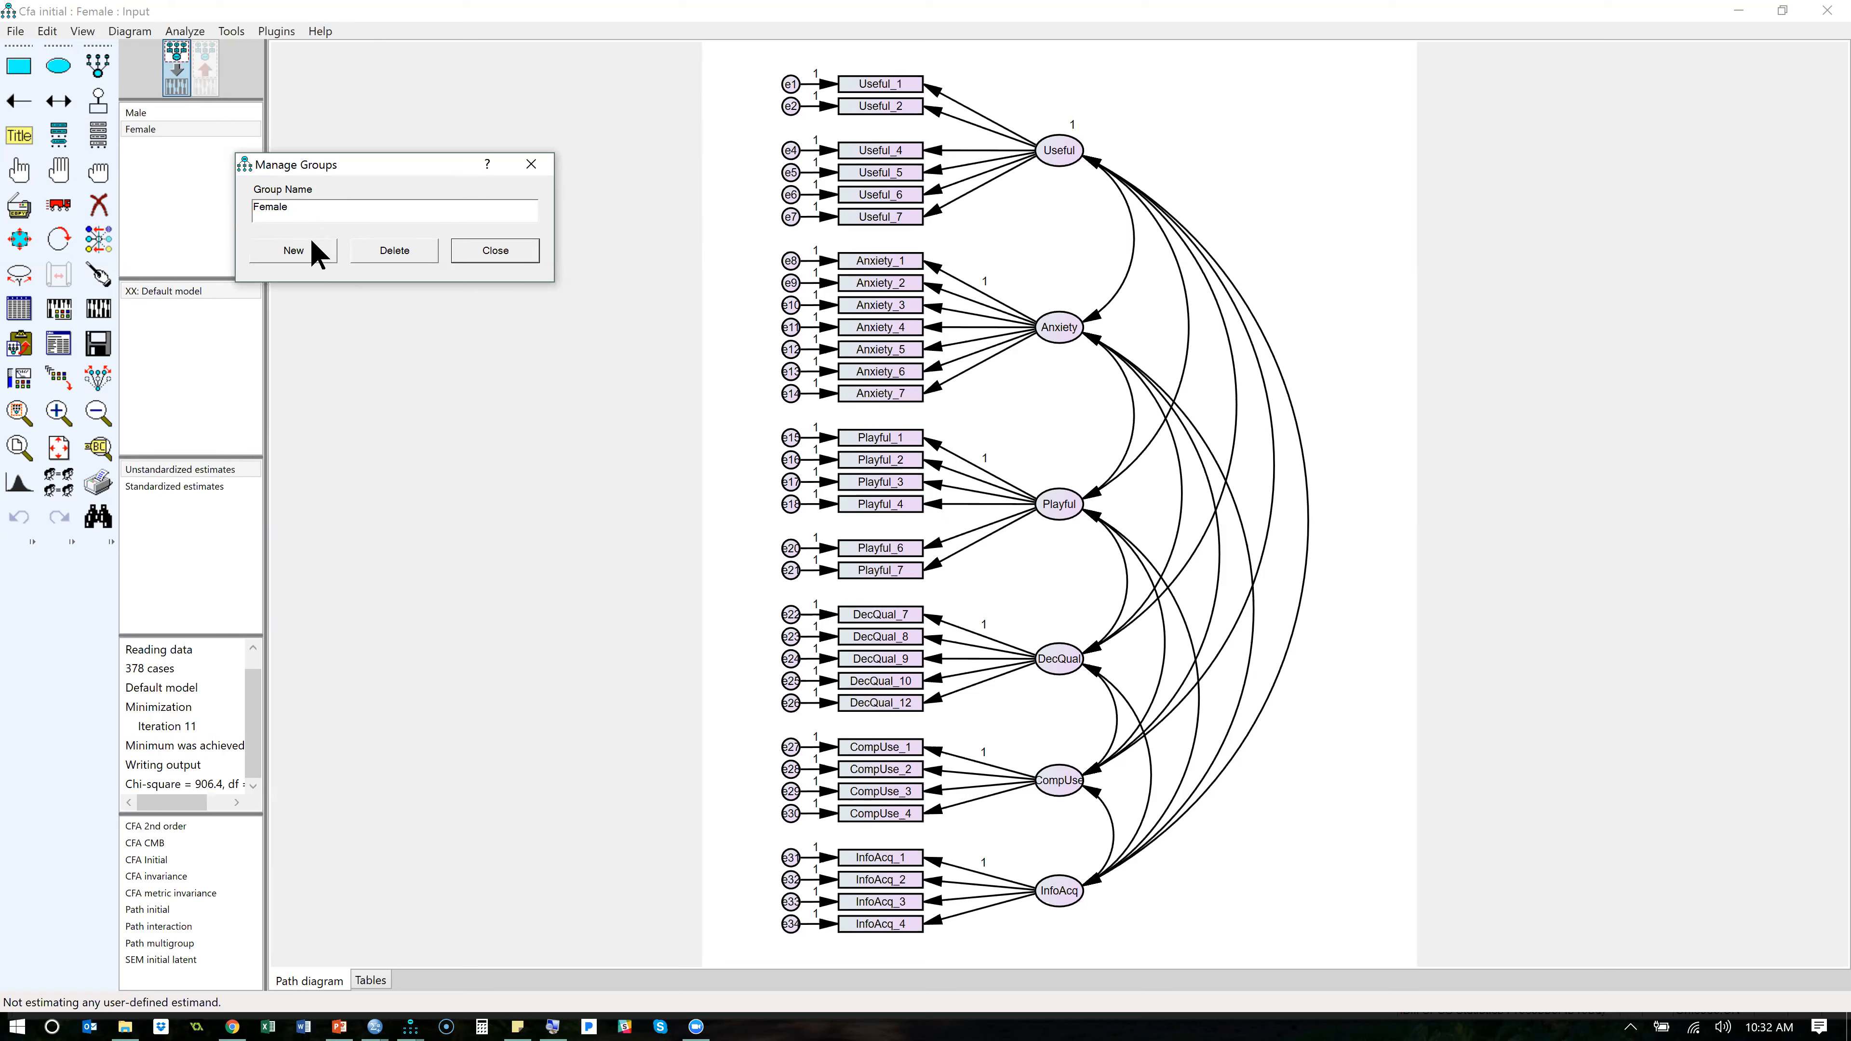
left_click(495, 250)
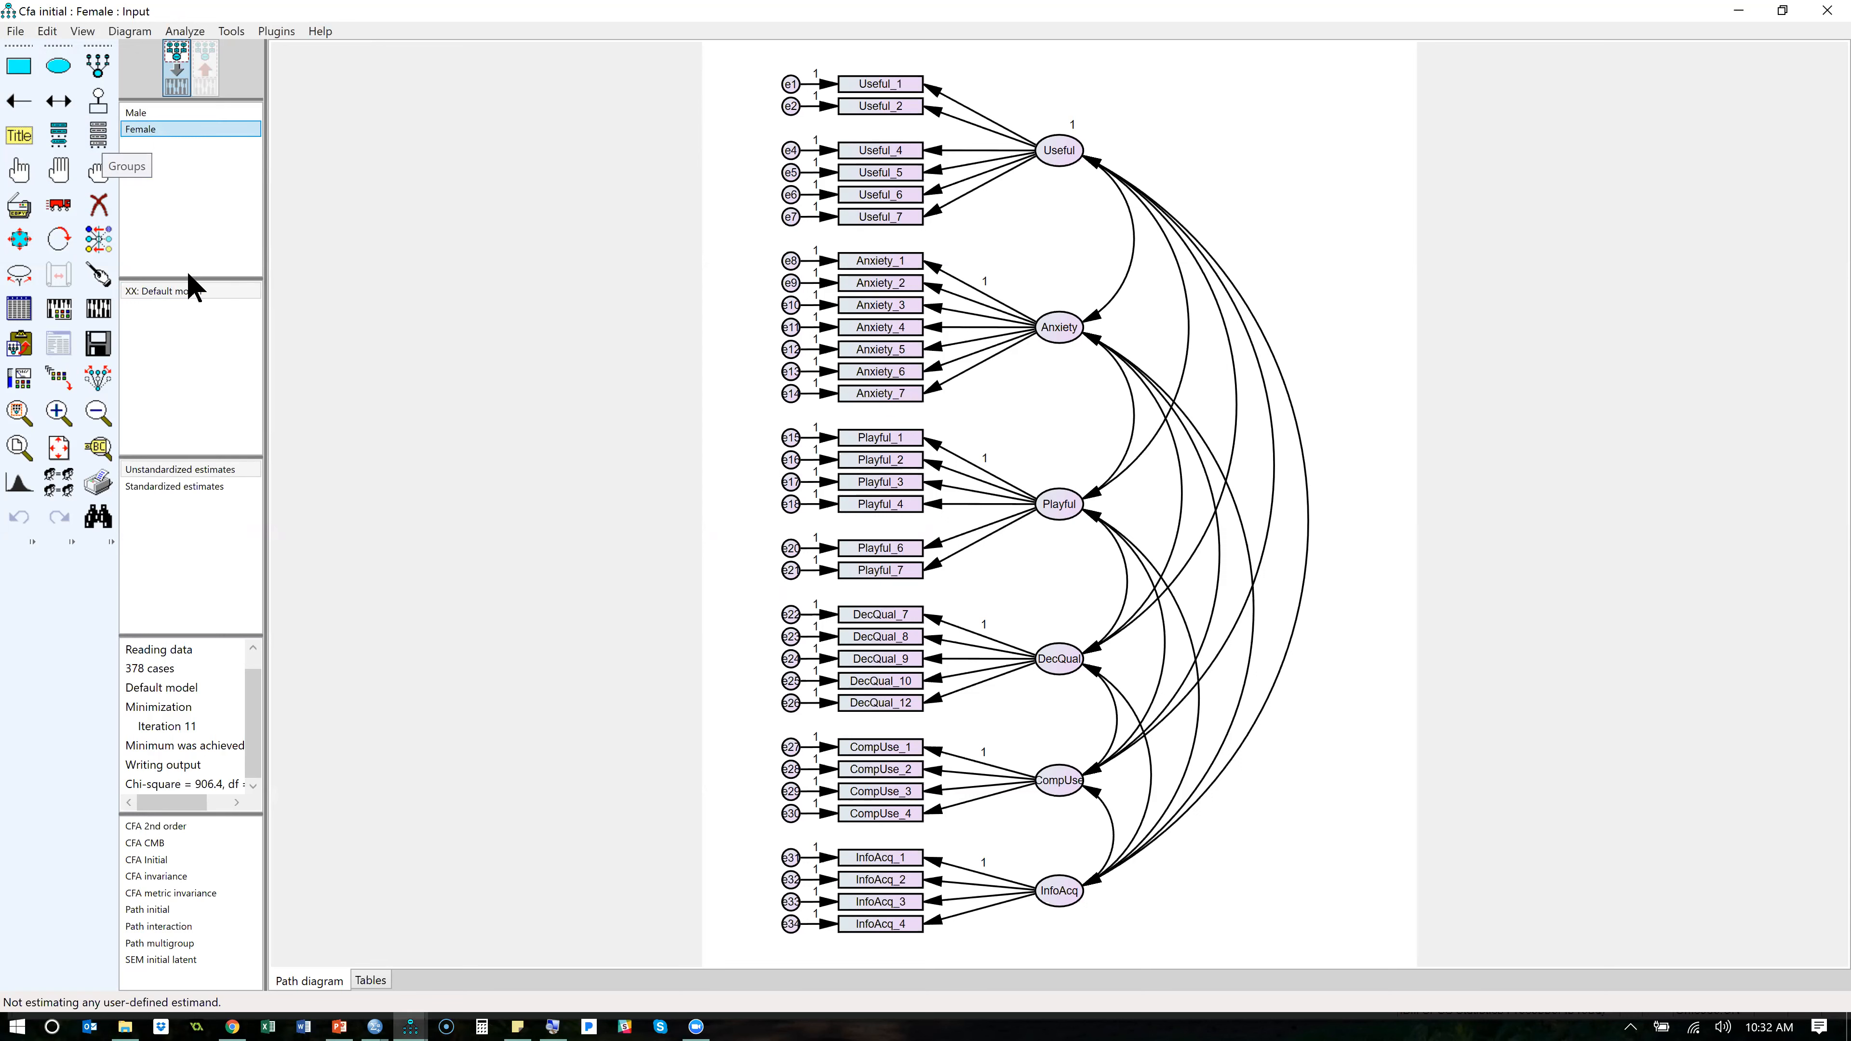
- Open the data file settings and assign BootCamp_Trimmed.sav from the Data folder to the Female group
left_click(165, 114)
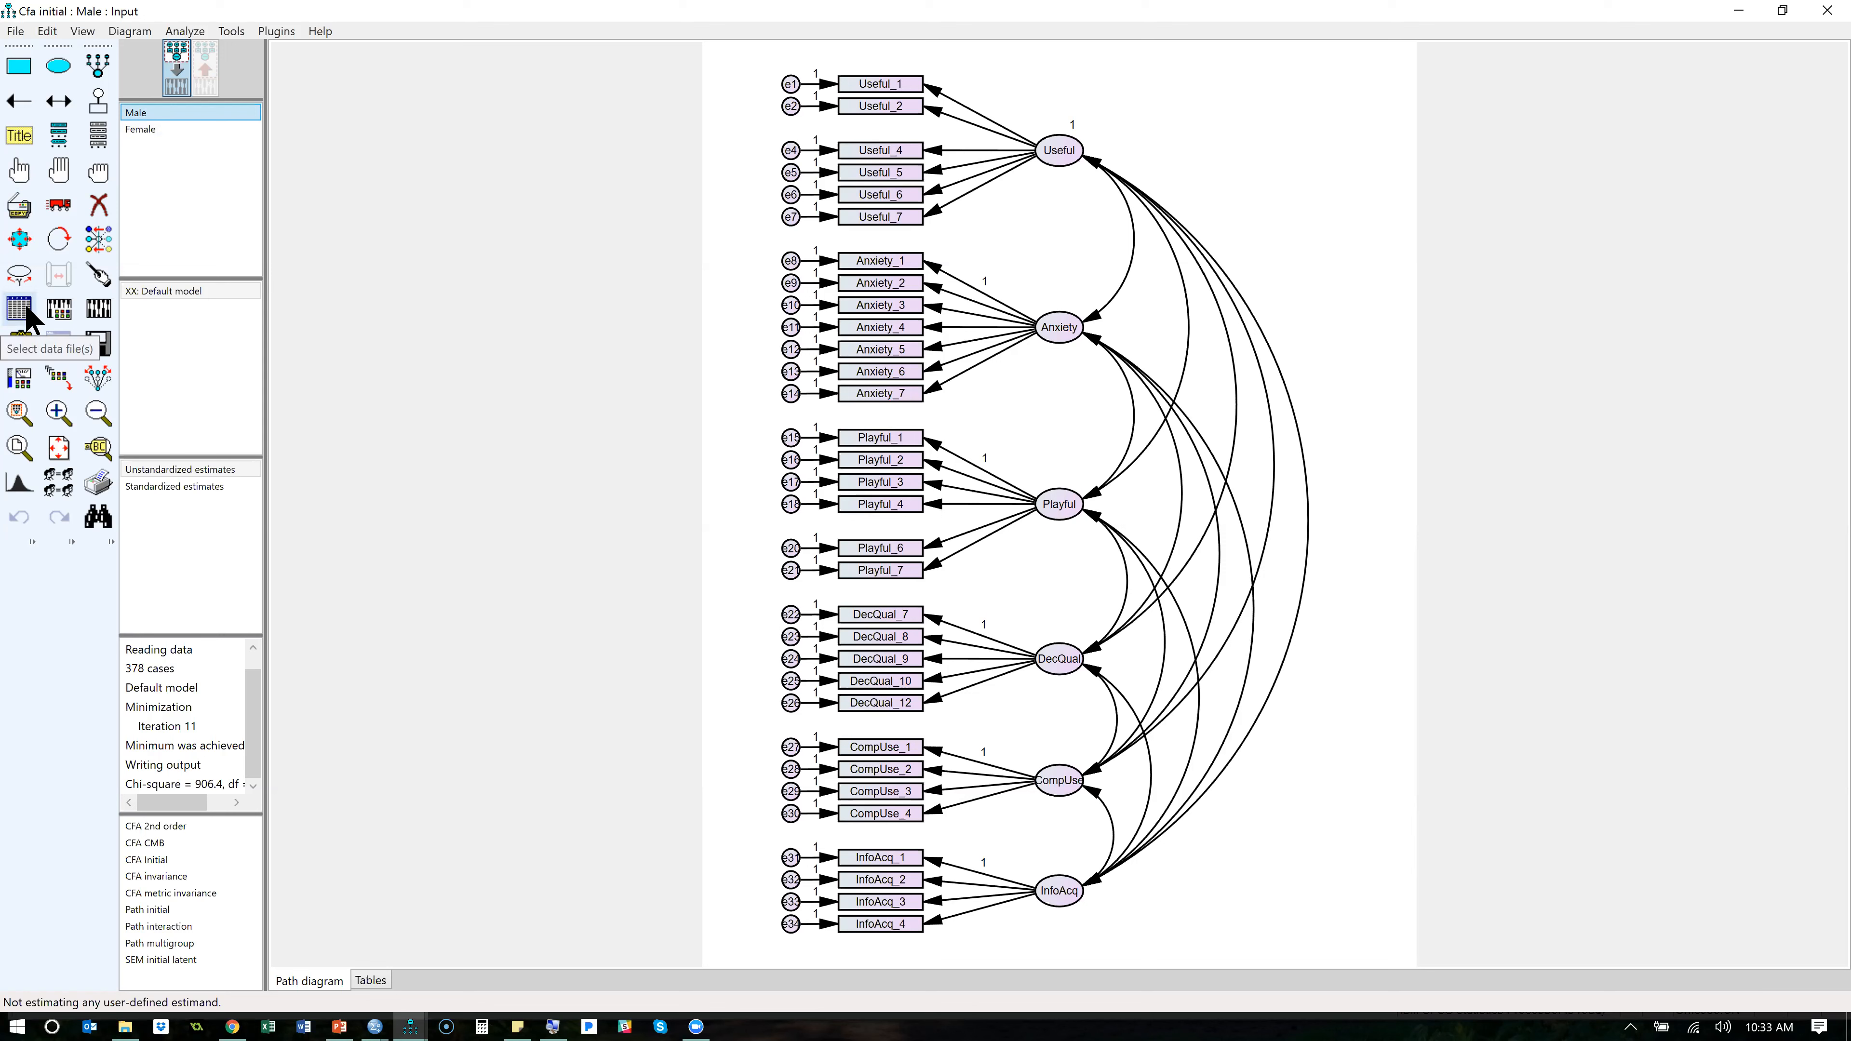
left_click(15, 31)
left_click(123, 209)
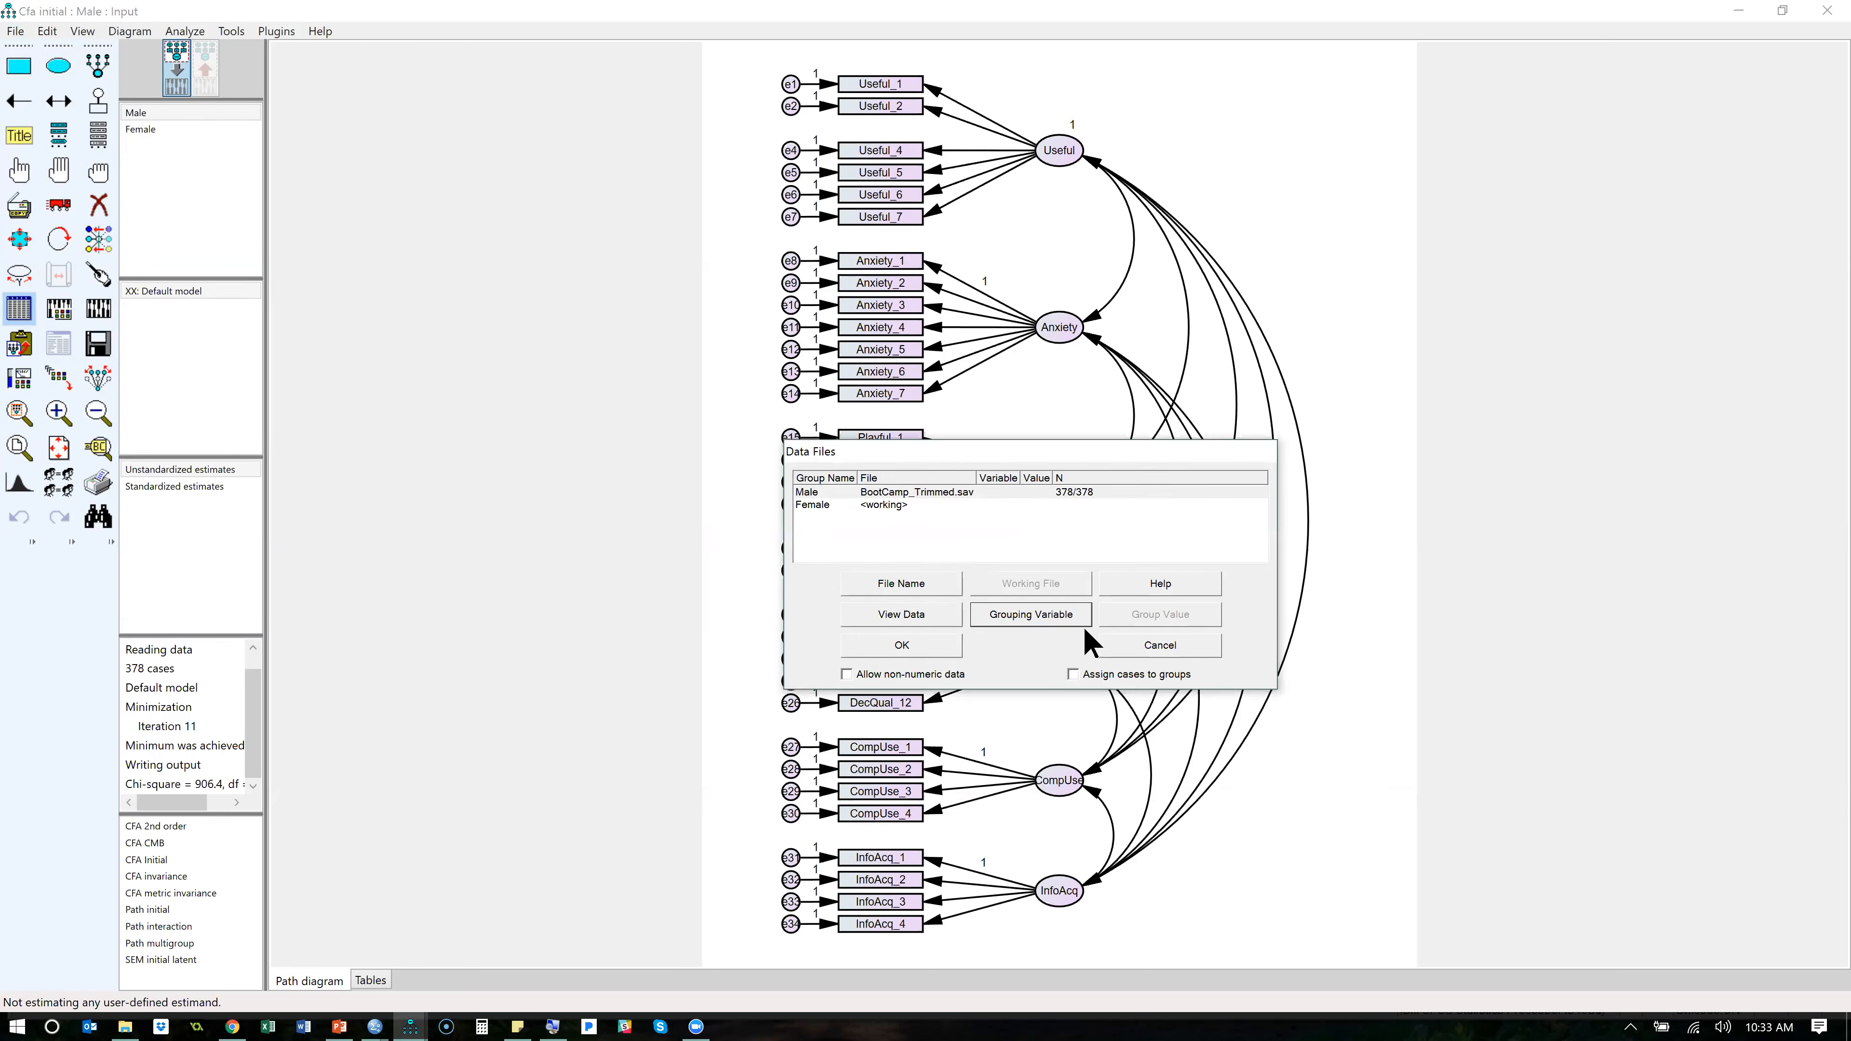
left_click(1084, 491)
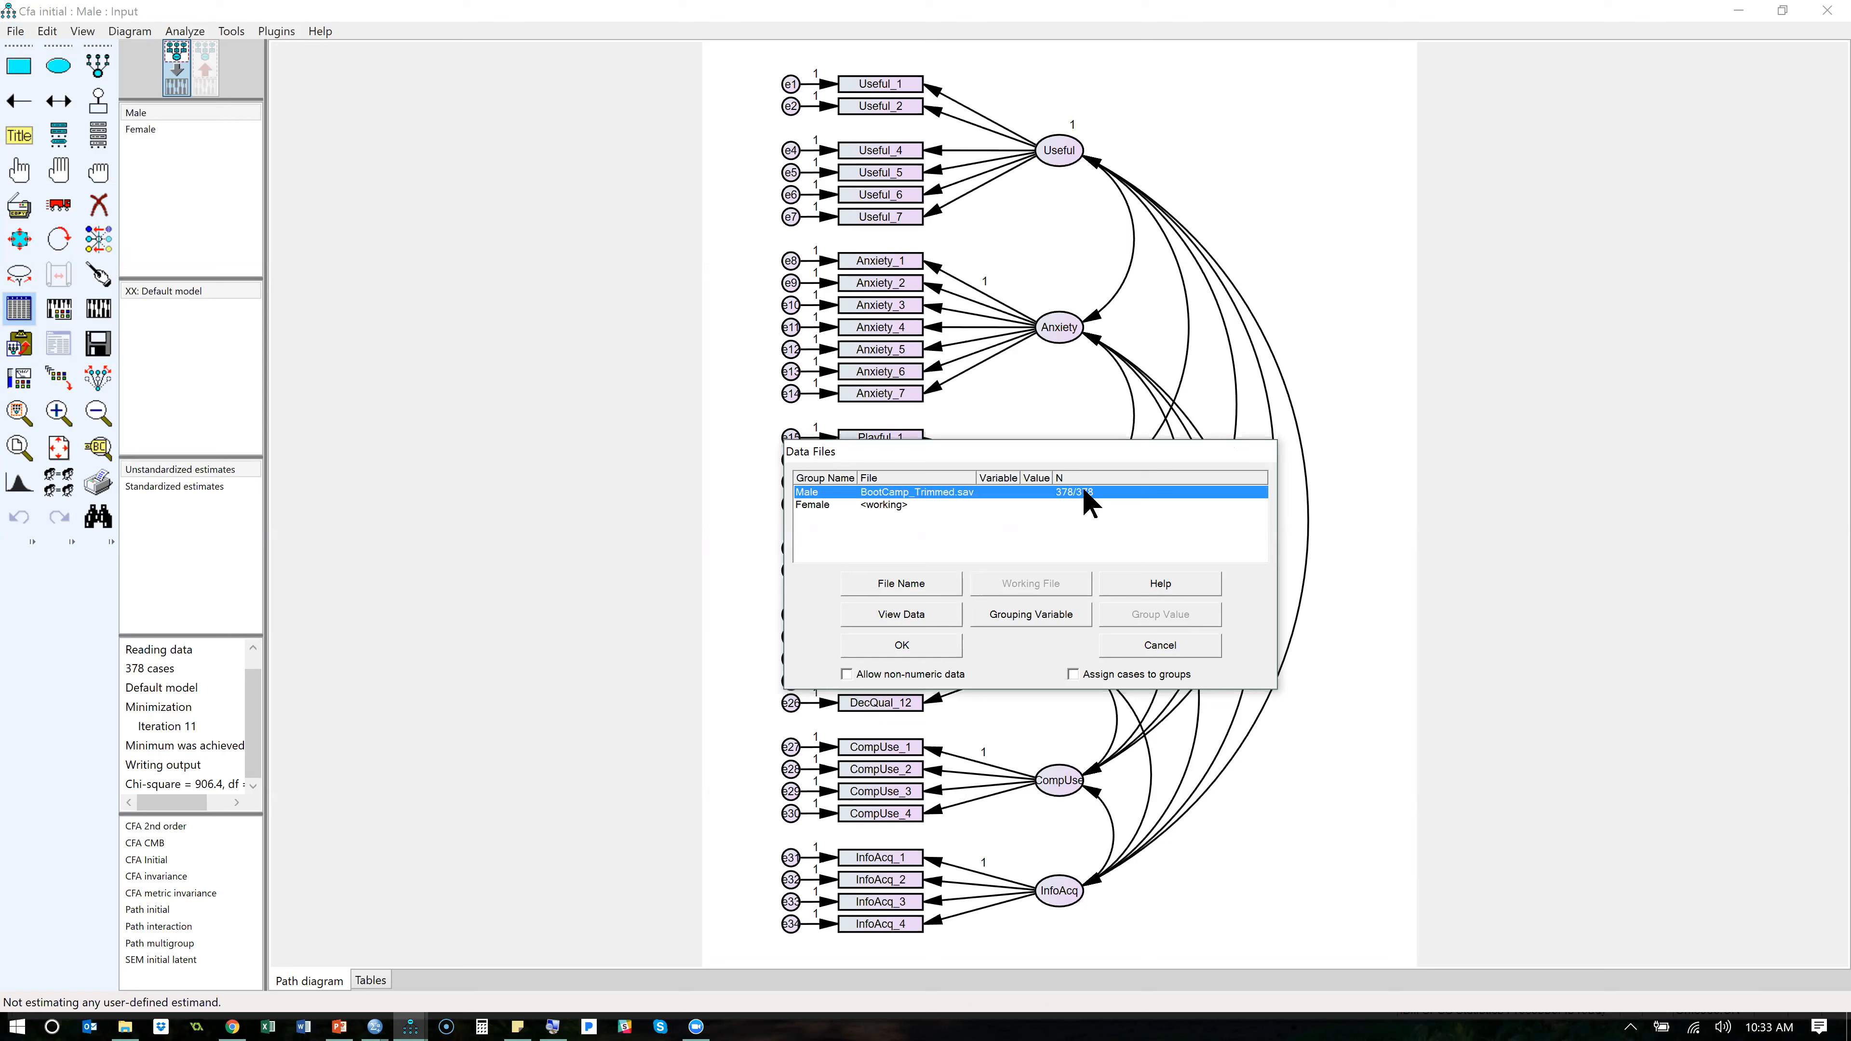
left_click(881, 505)
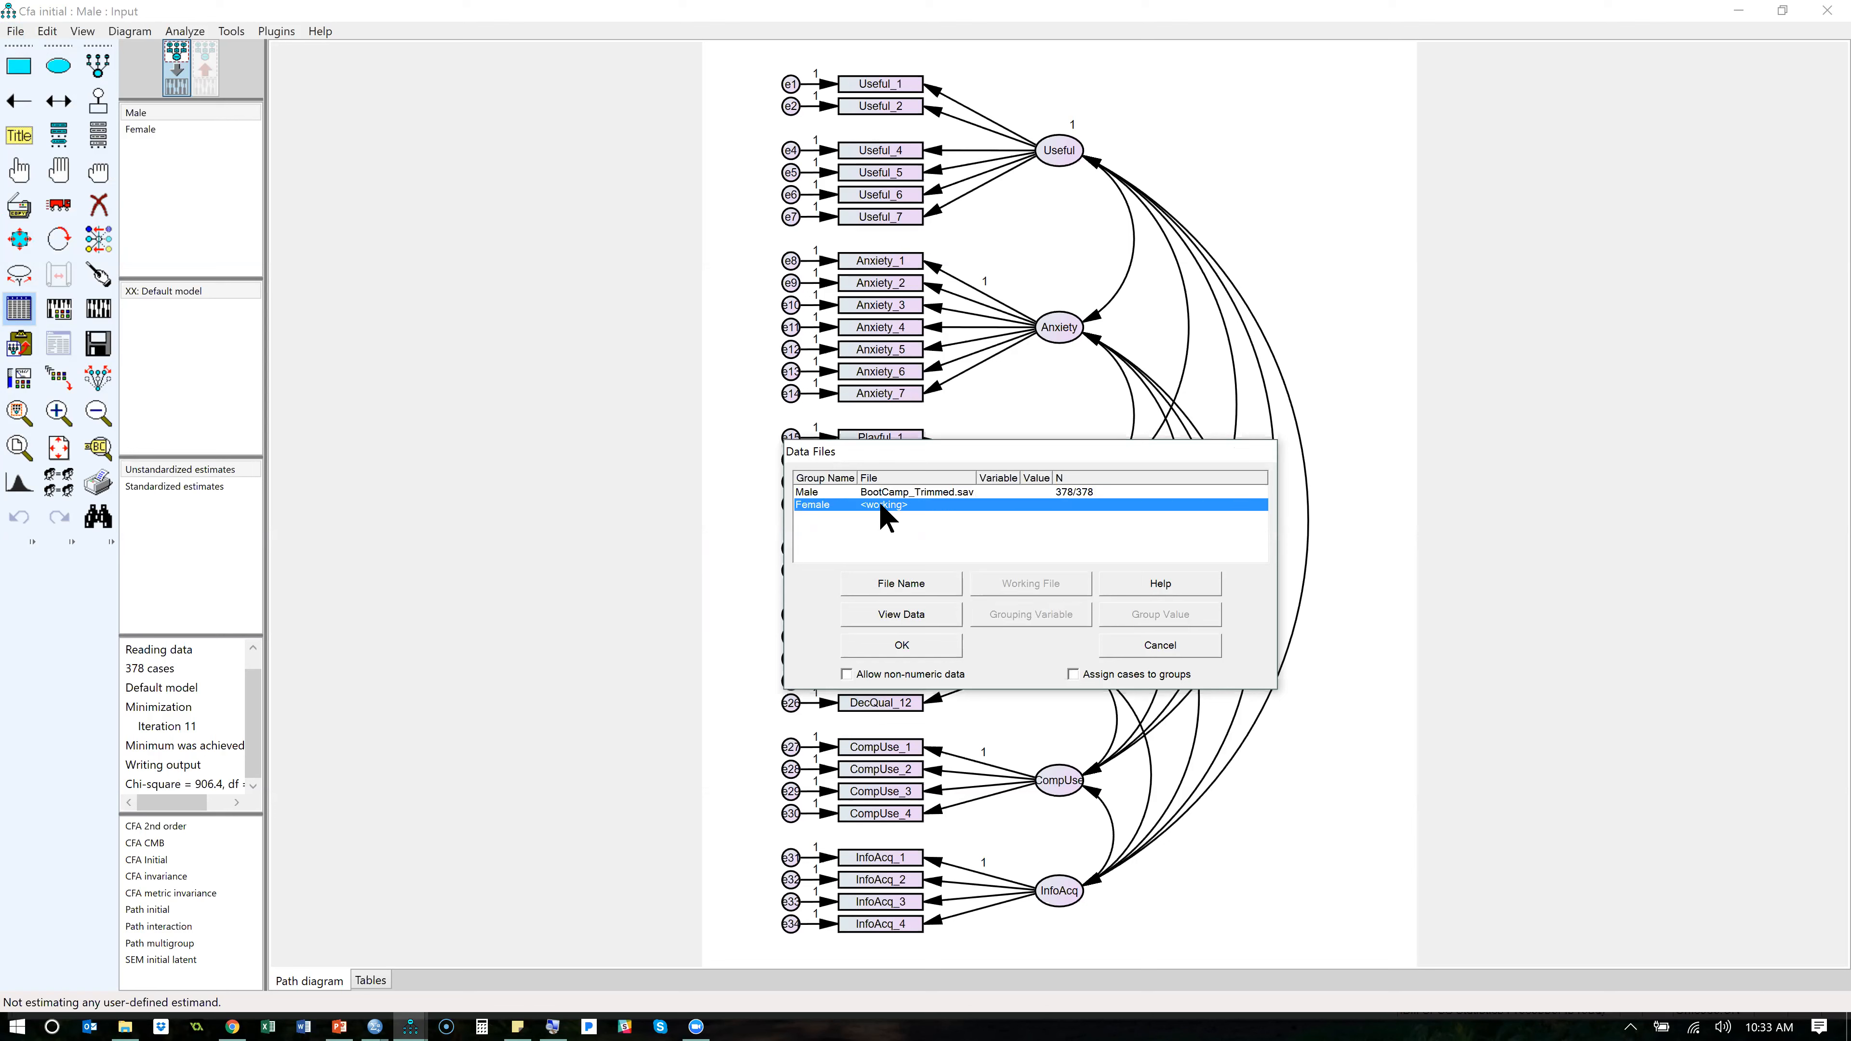
double_click(883, 506)
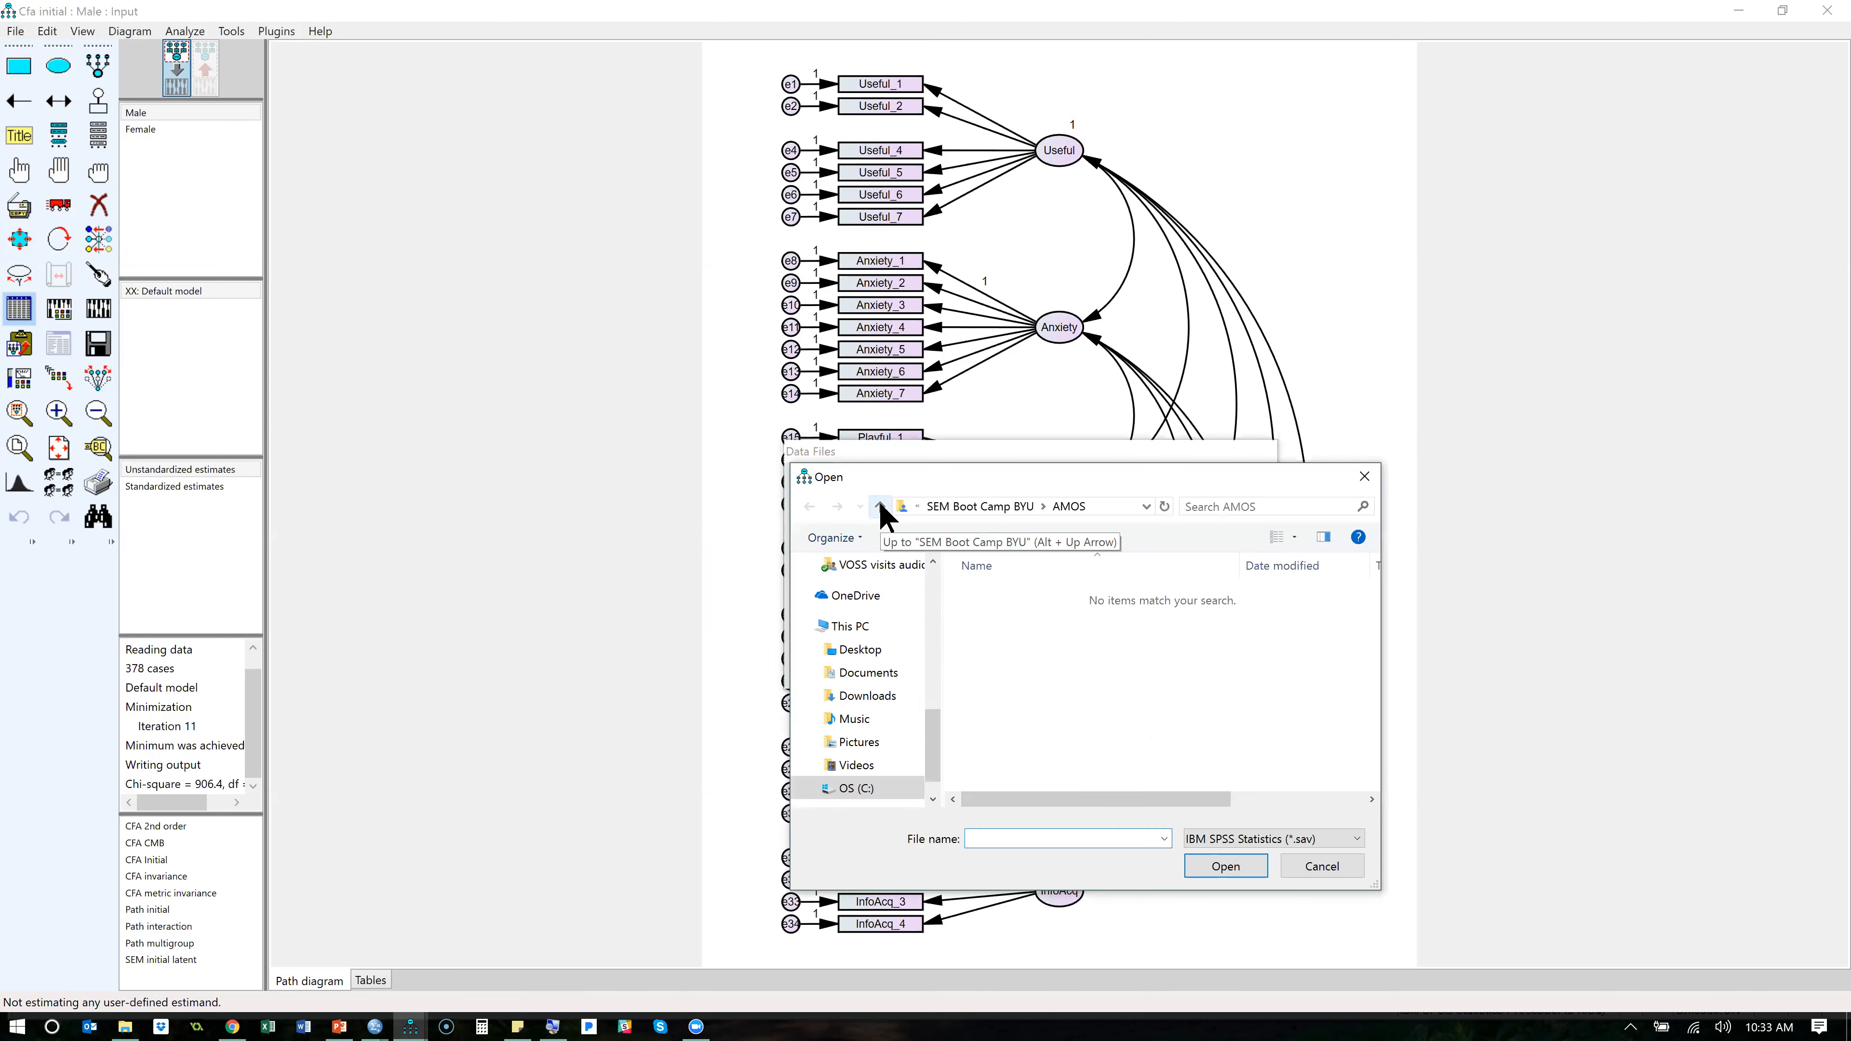
left_click(1021, 511)
double_click(1006, 613)
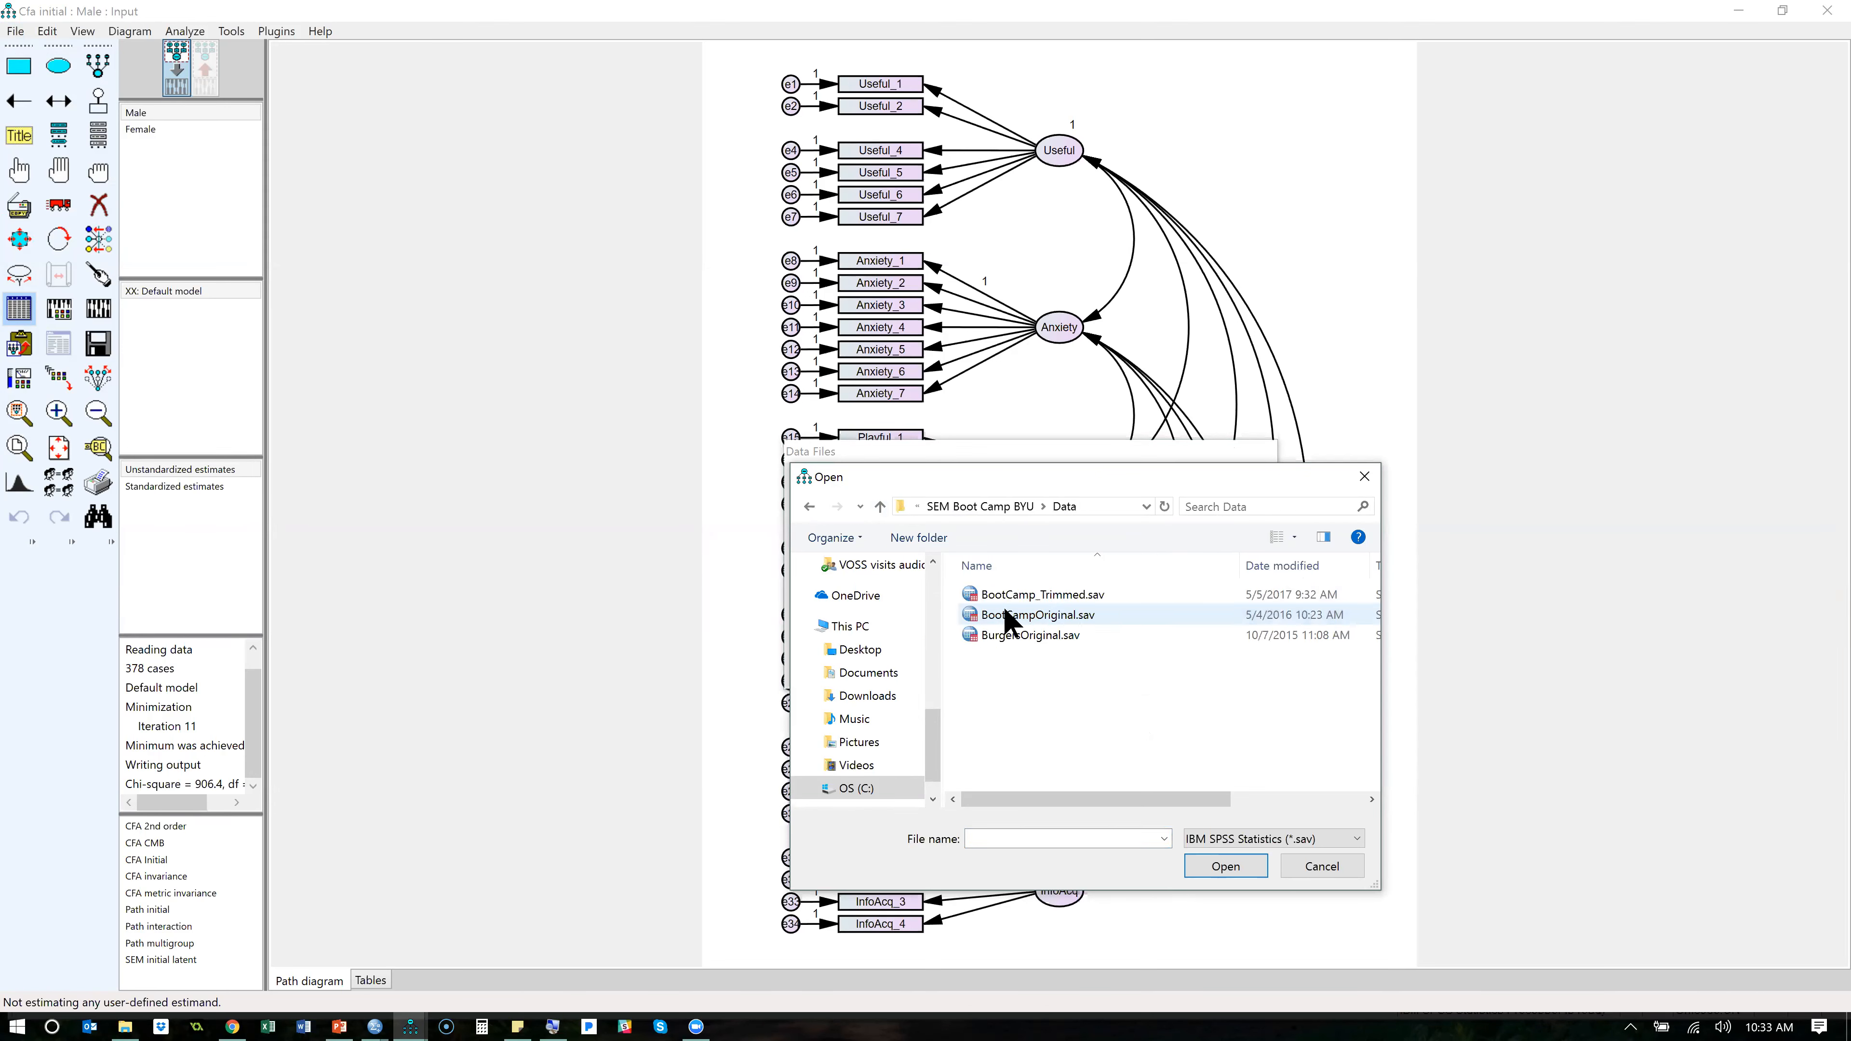
left_click(1067, 597)
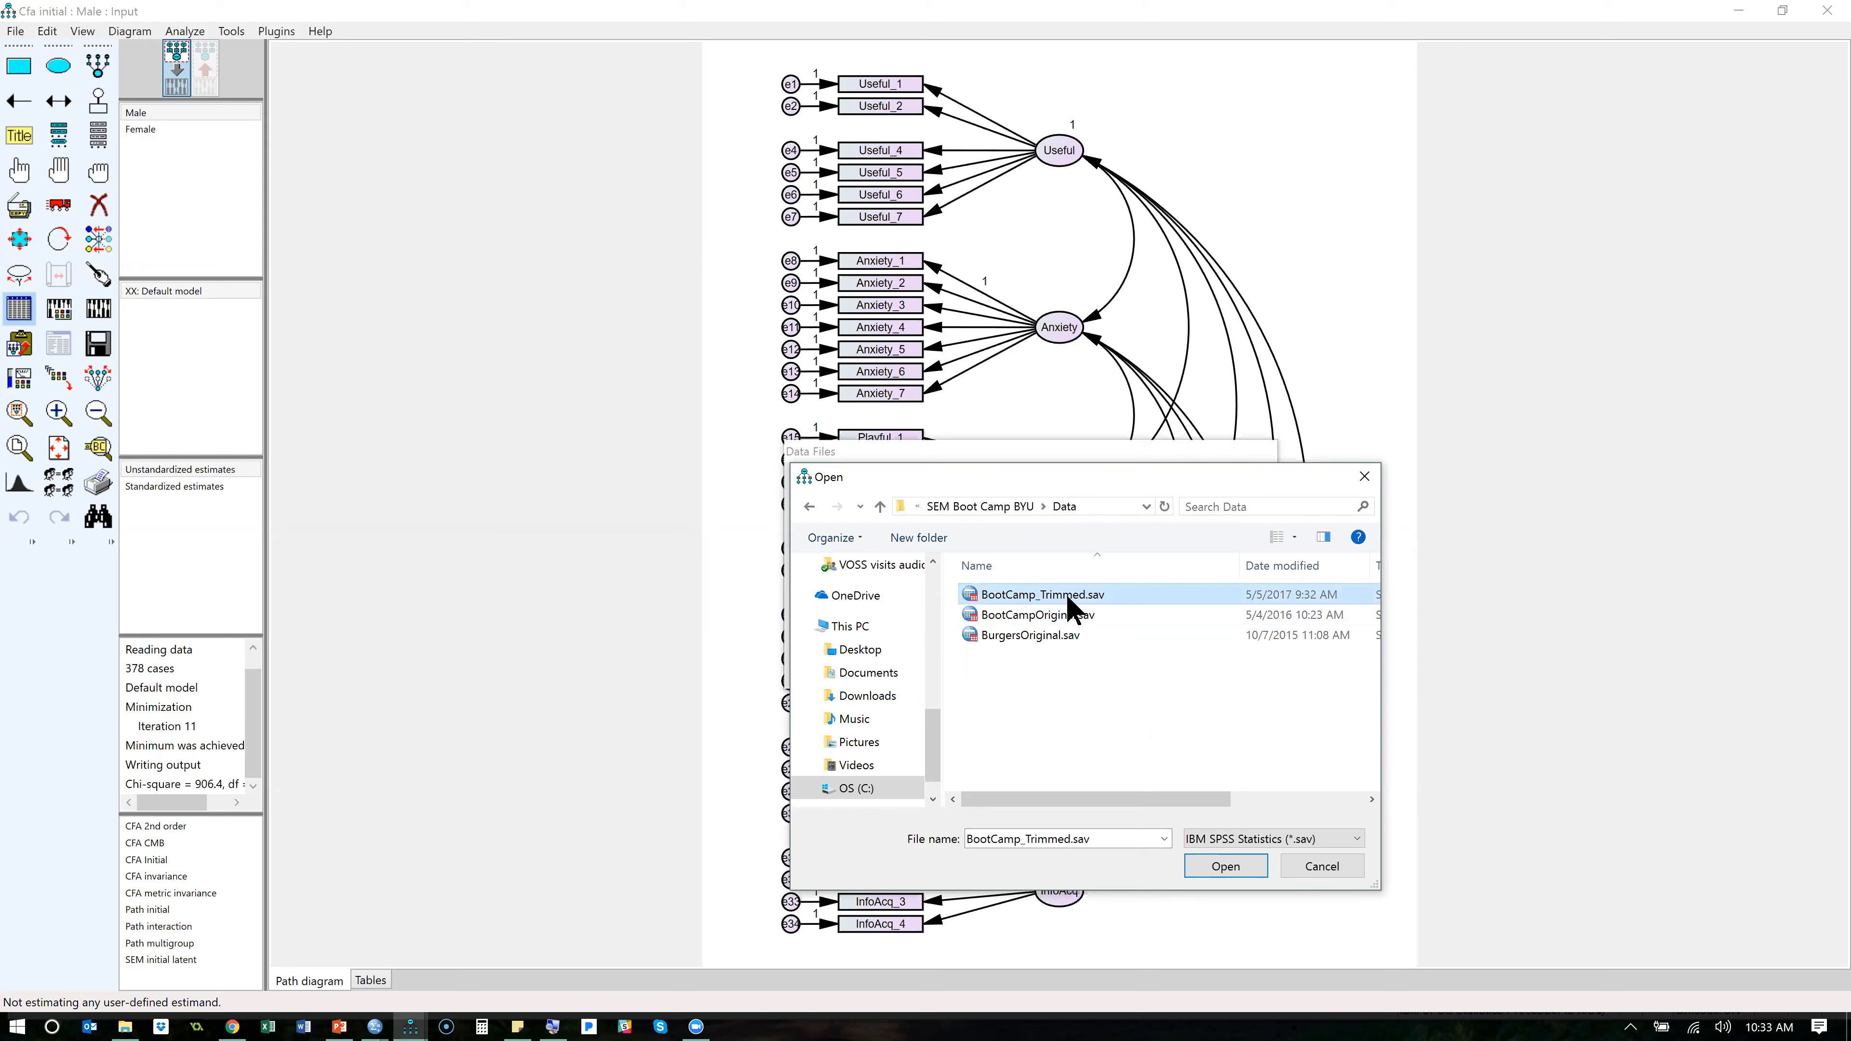
double_click(1067, 596)
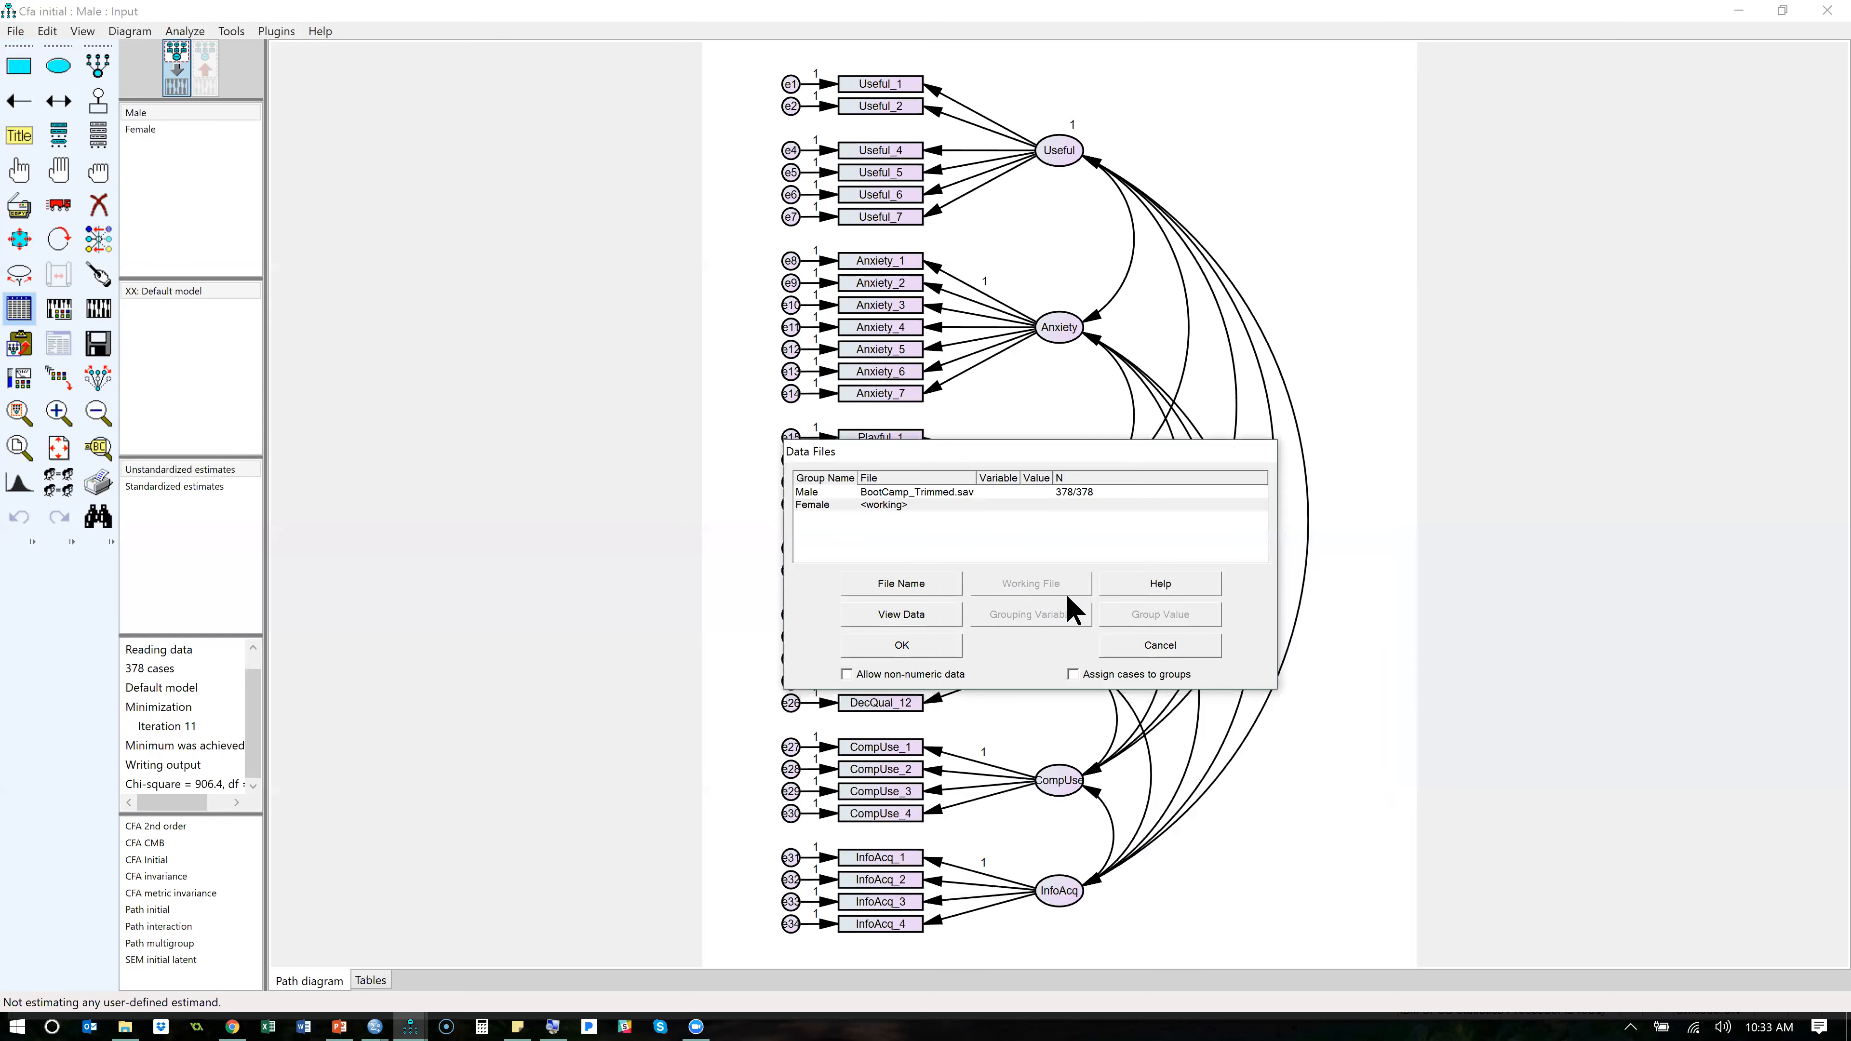
- Set Gender as the grouping variable for the Male group in the data file settings
left_click(1060, 492)
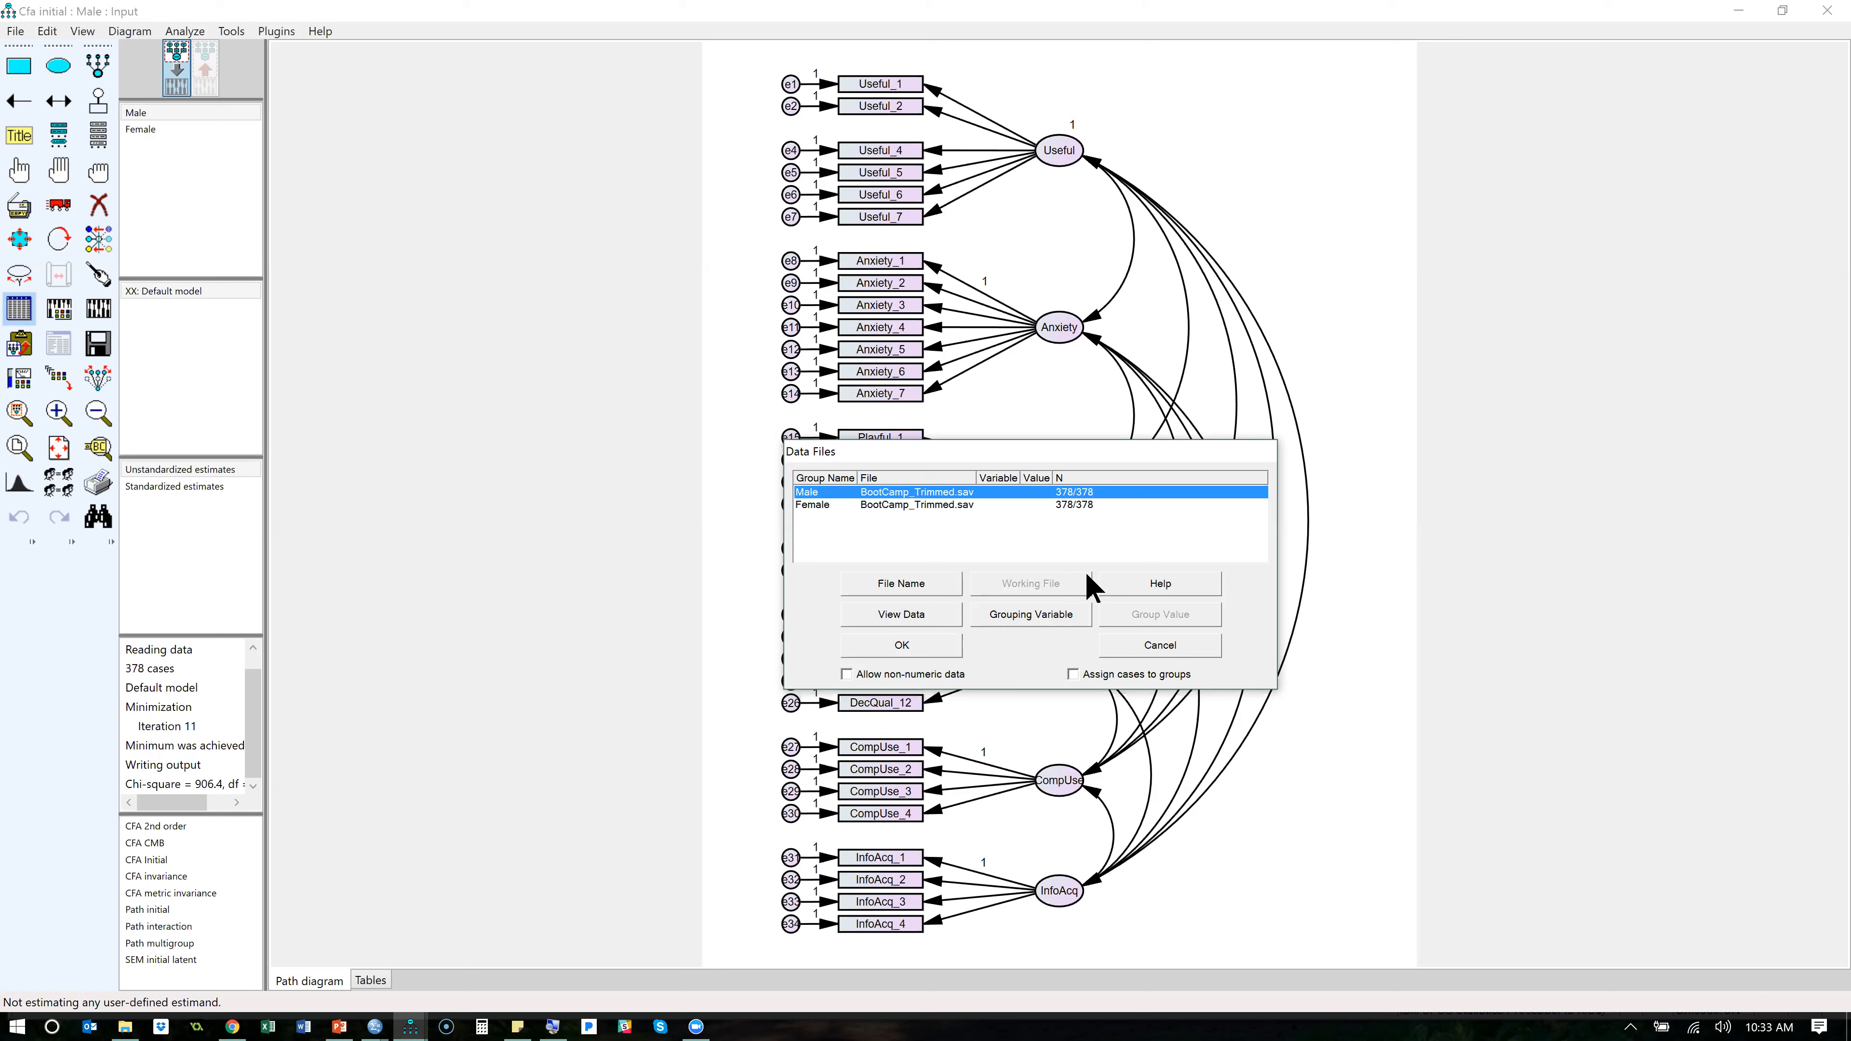
left_click(1044, 615)
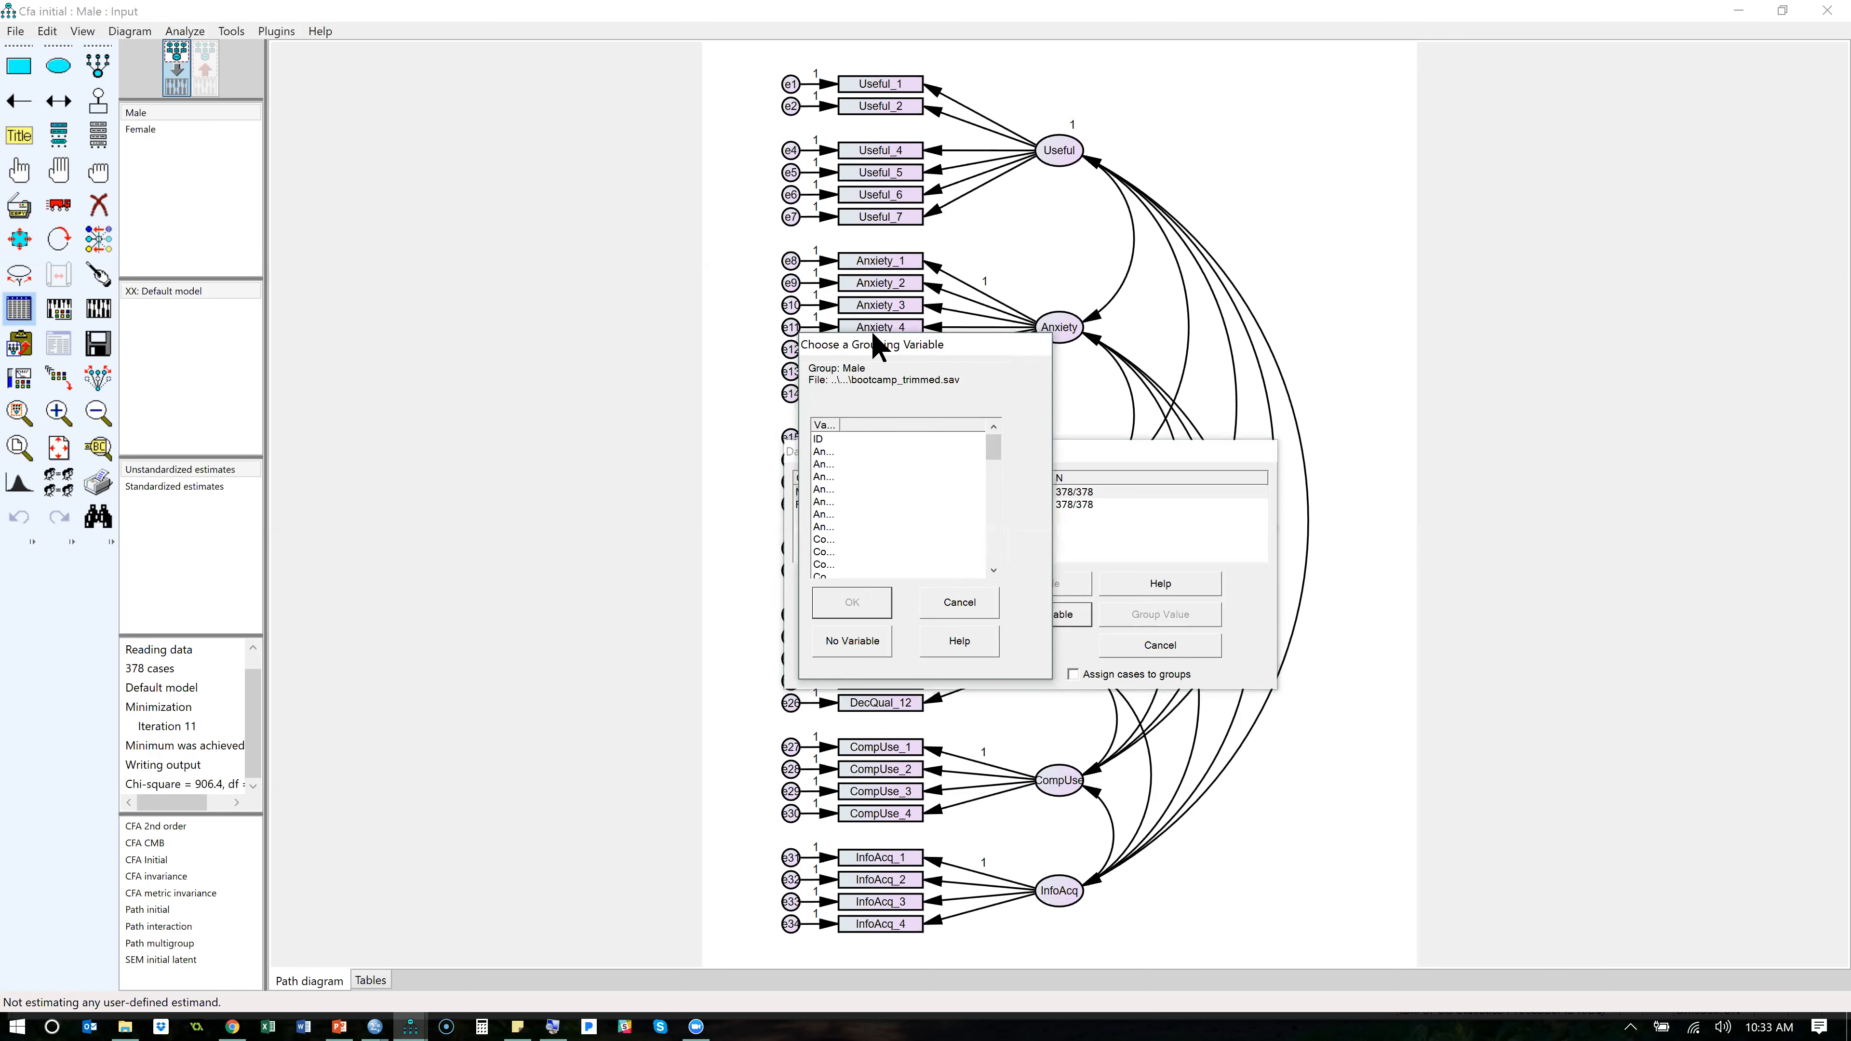
left_click_drag(944, 355, 1271, 447)
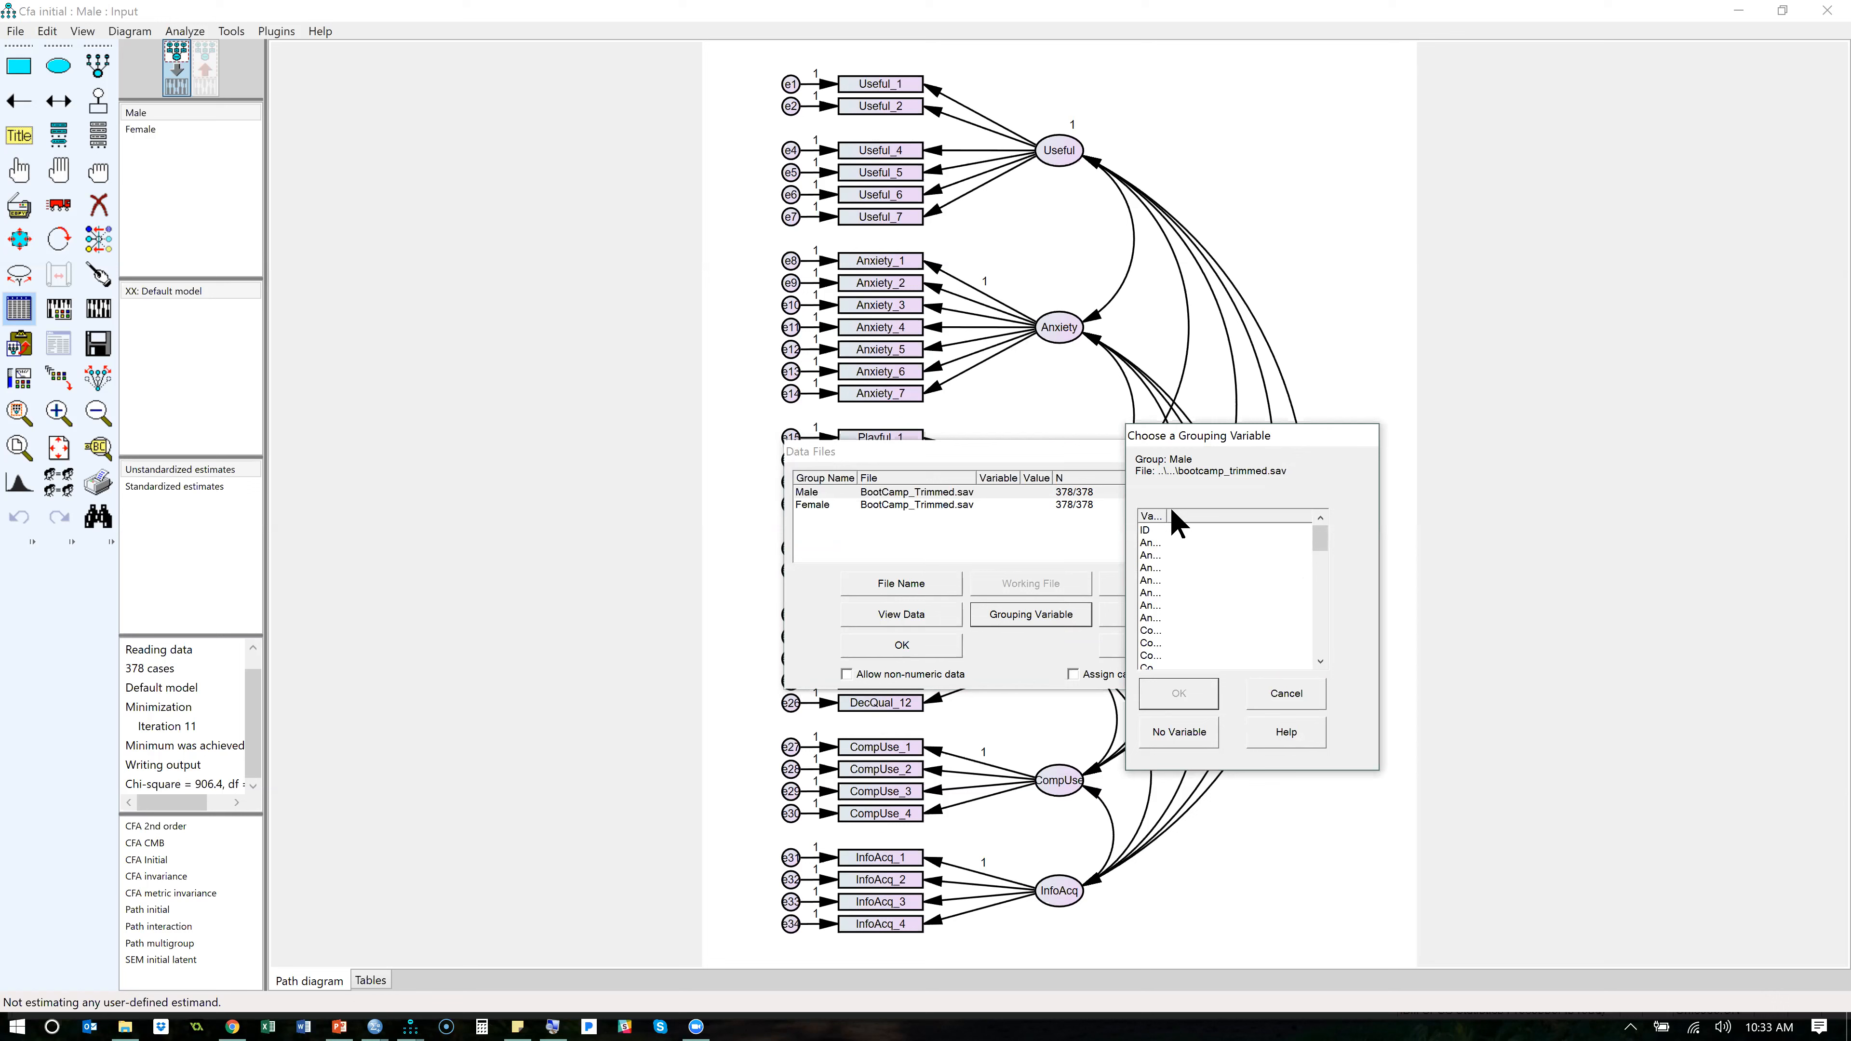
left_click_drag(1167, 516, 1186, 516)
left_click(1152, 580)
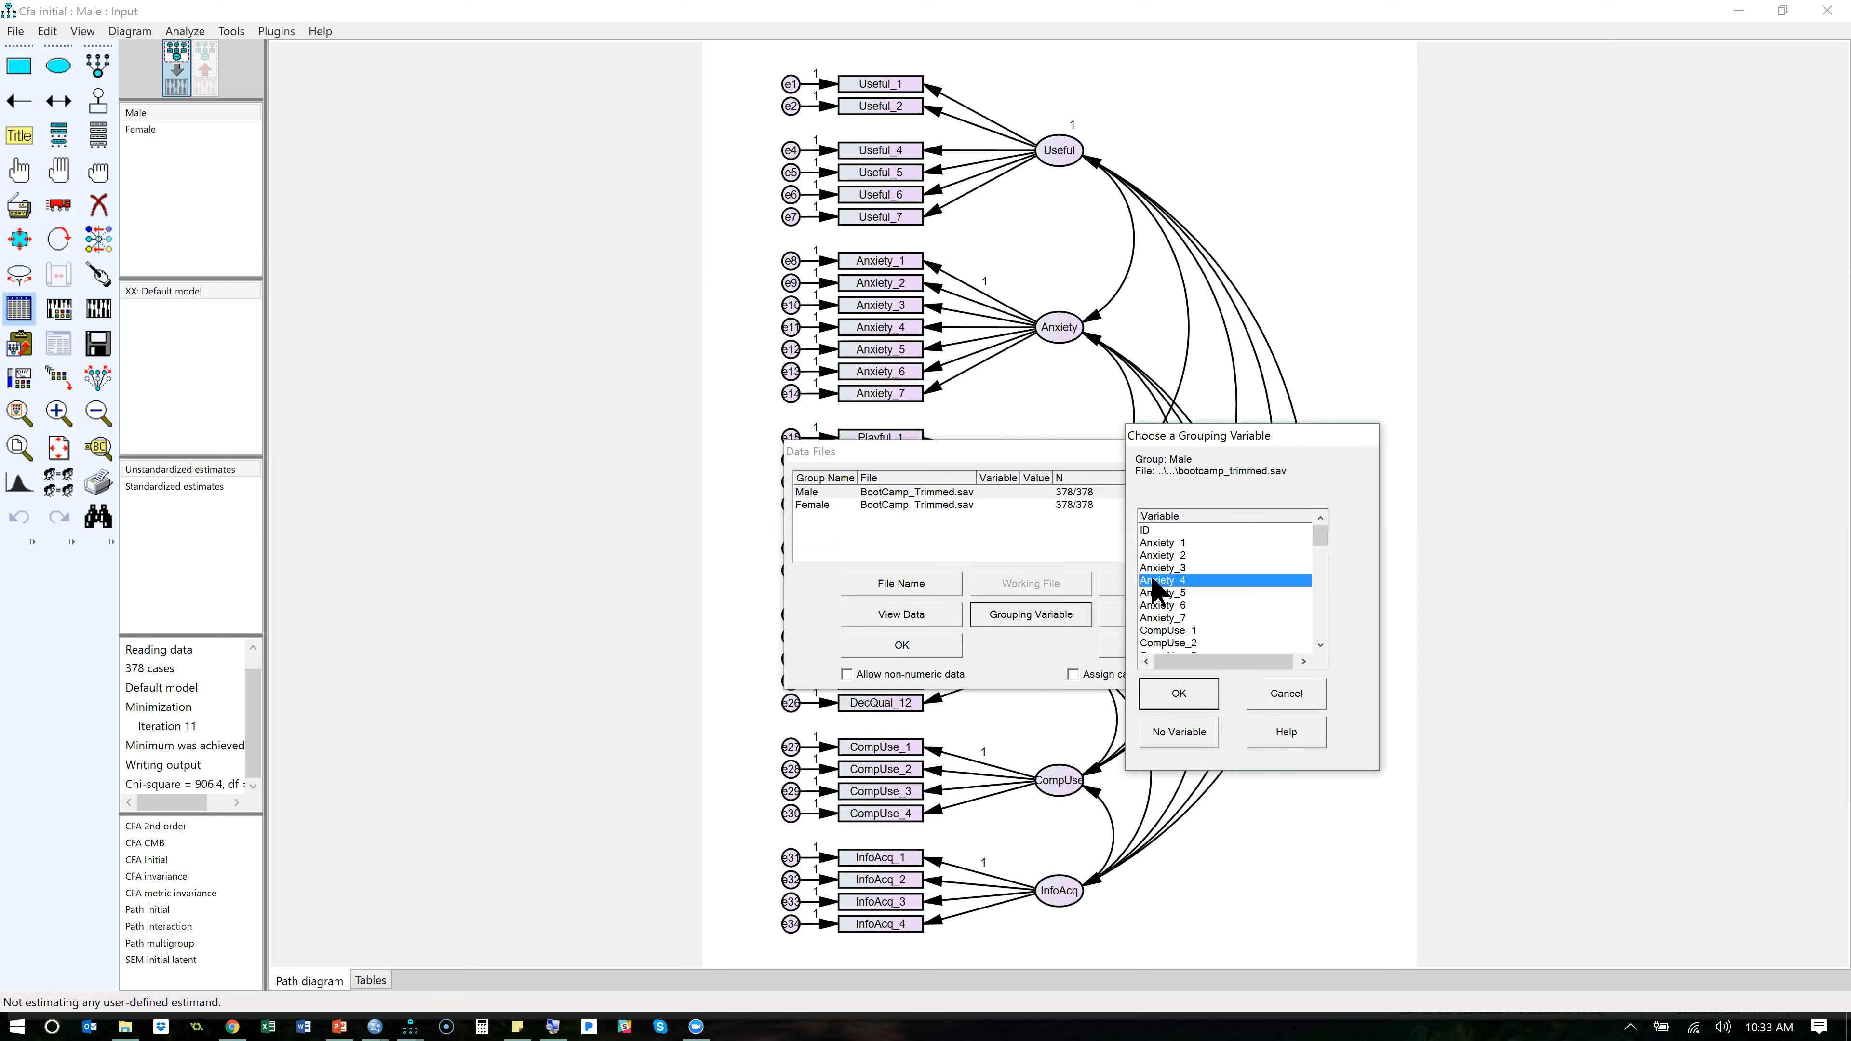
key("g")
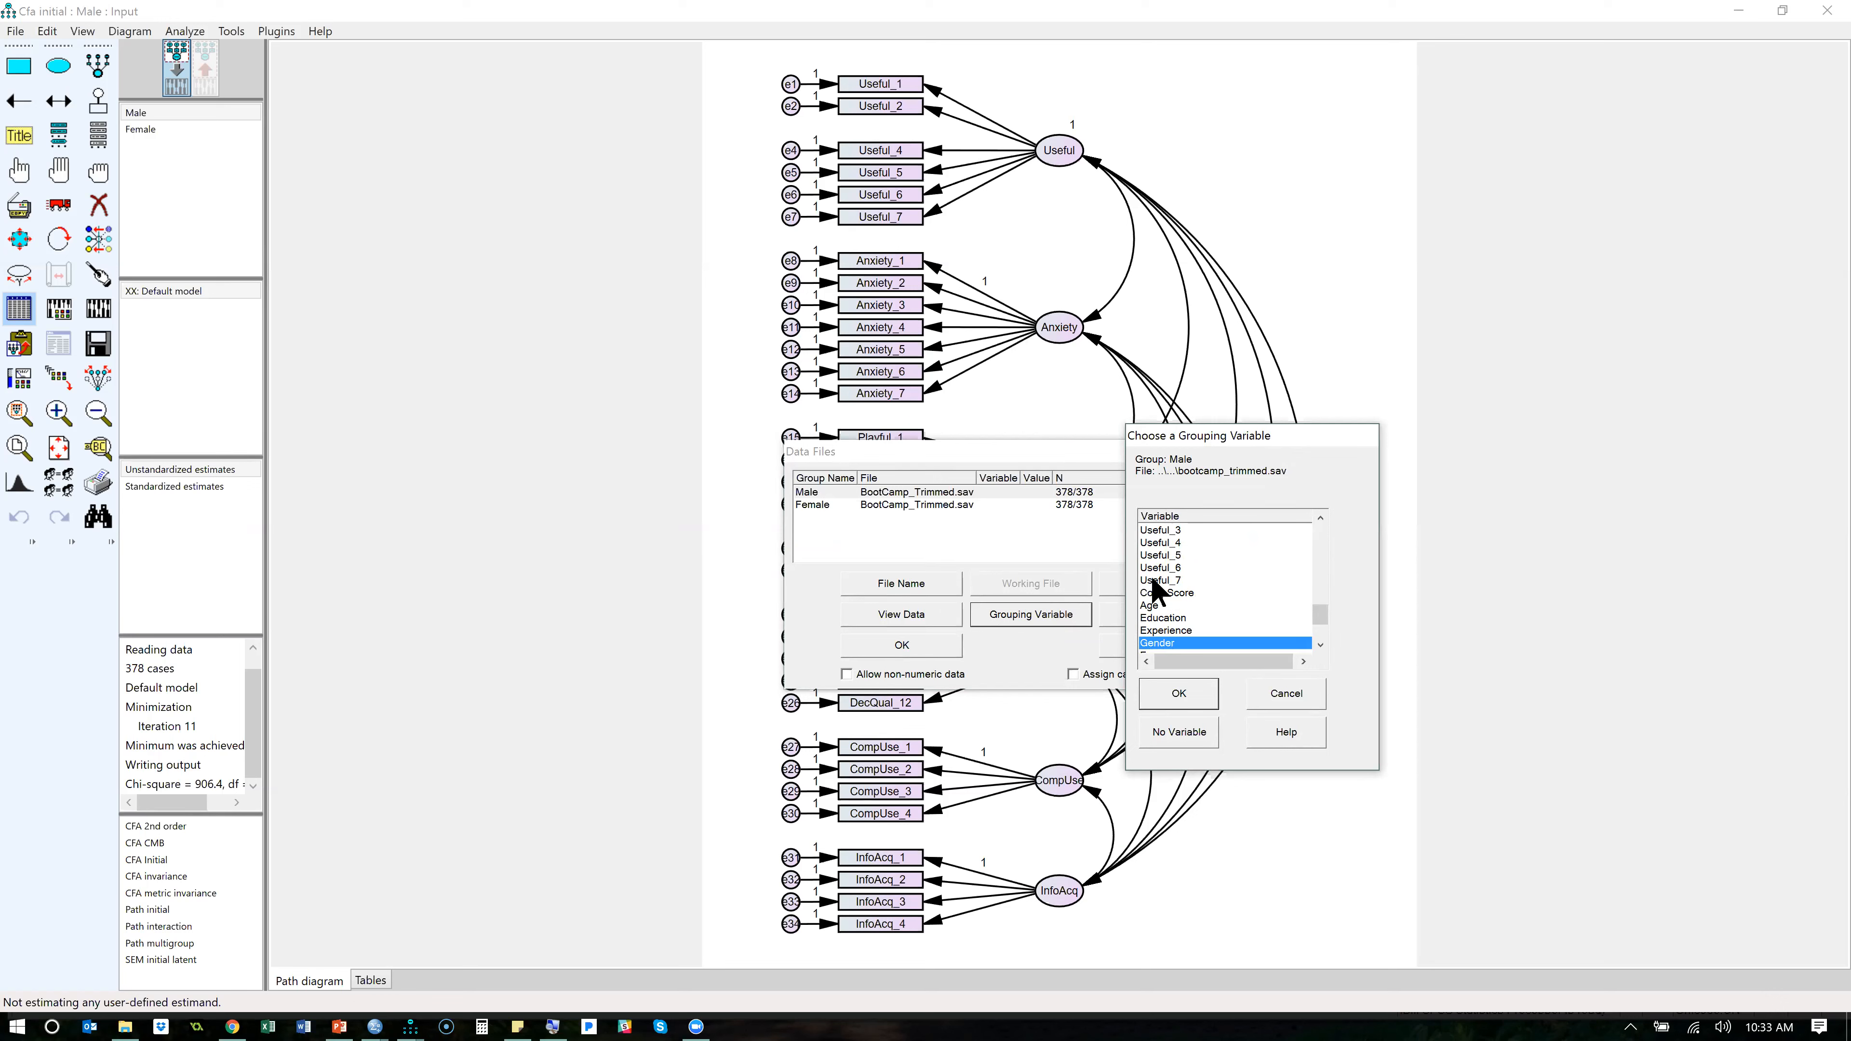
left_click(1186, 702)
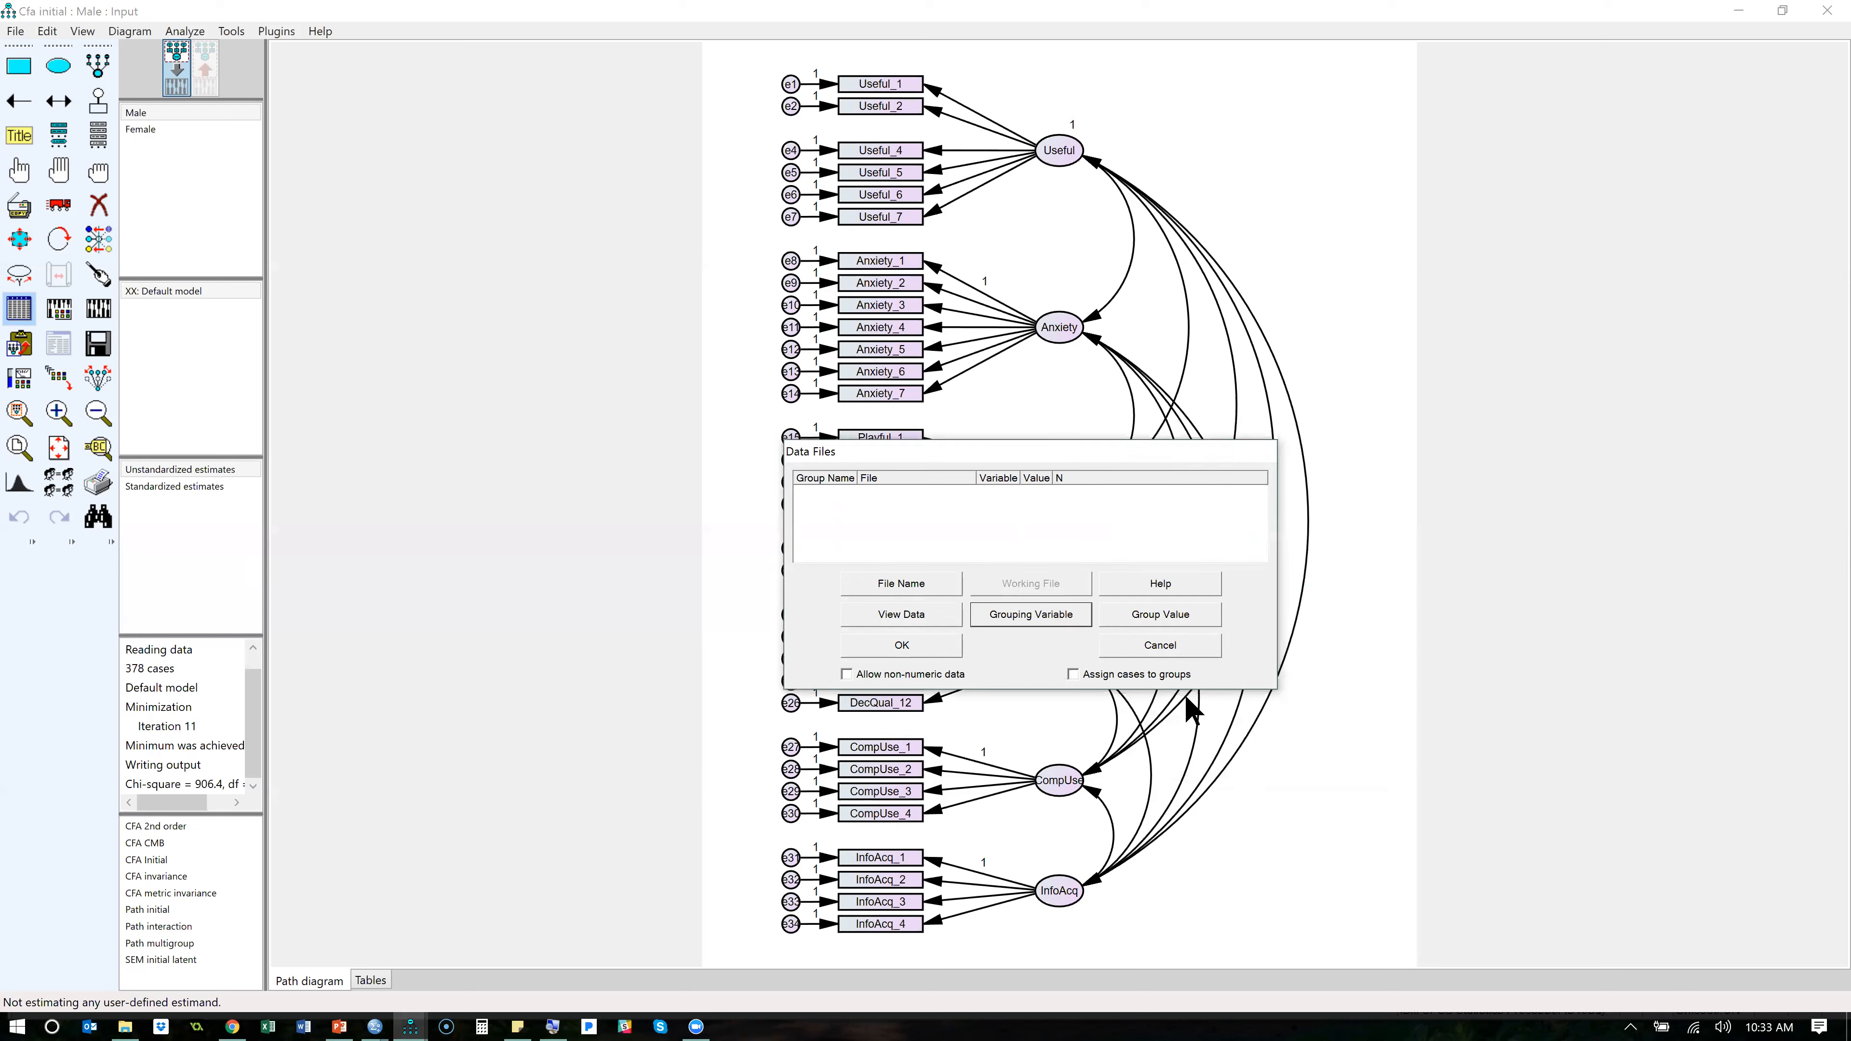
- Assign Gender as the grouping variable for the Female group as well
left_click(968, 505)
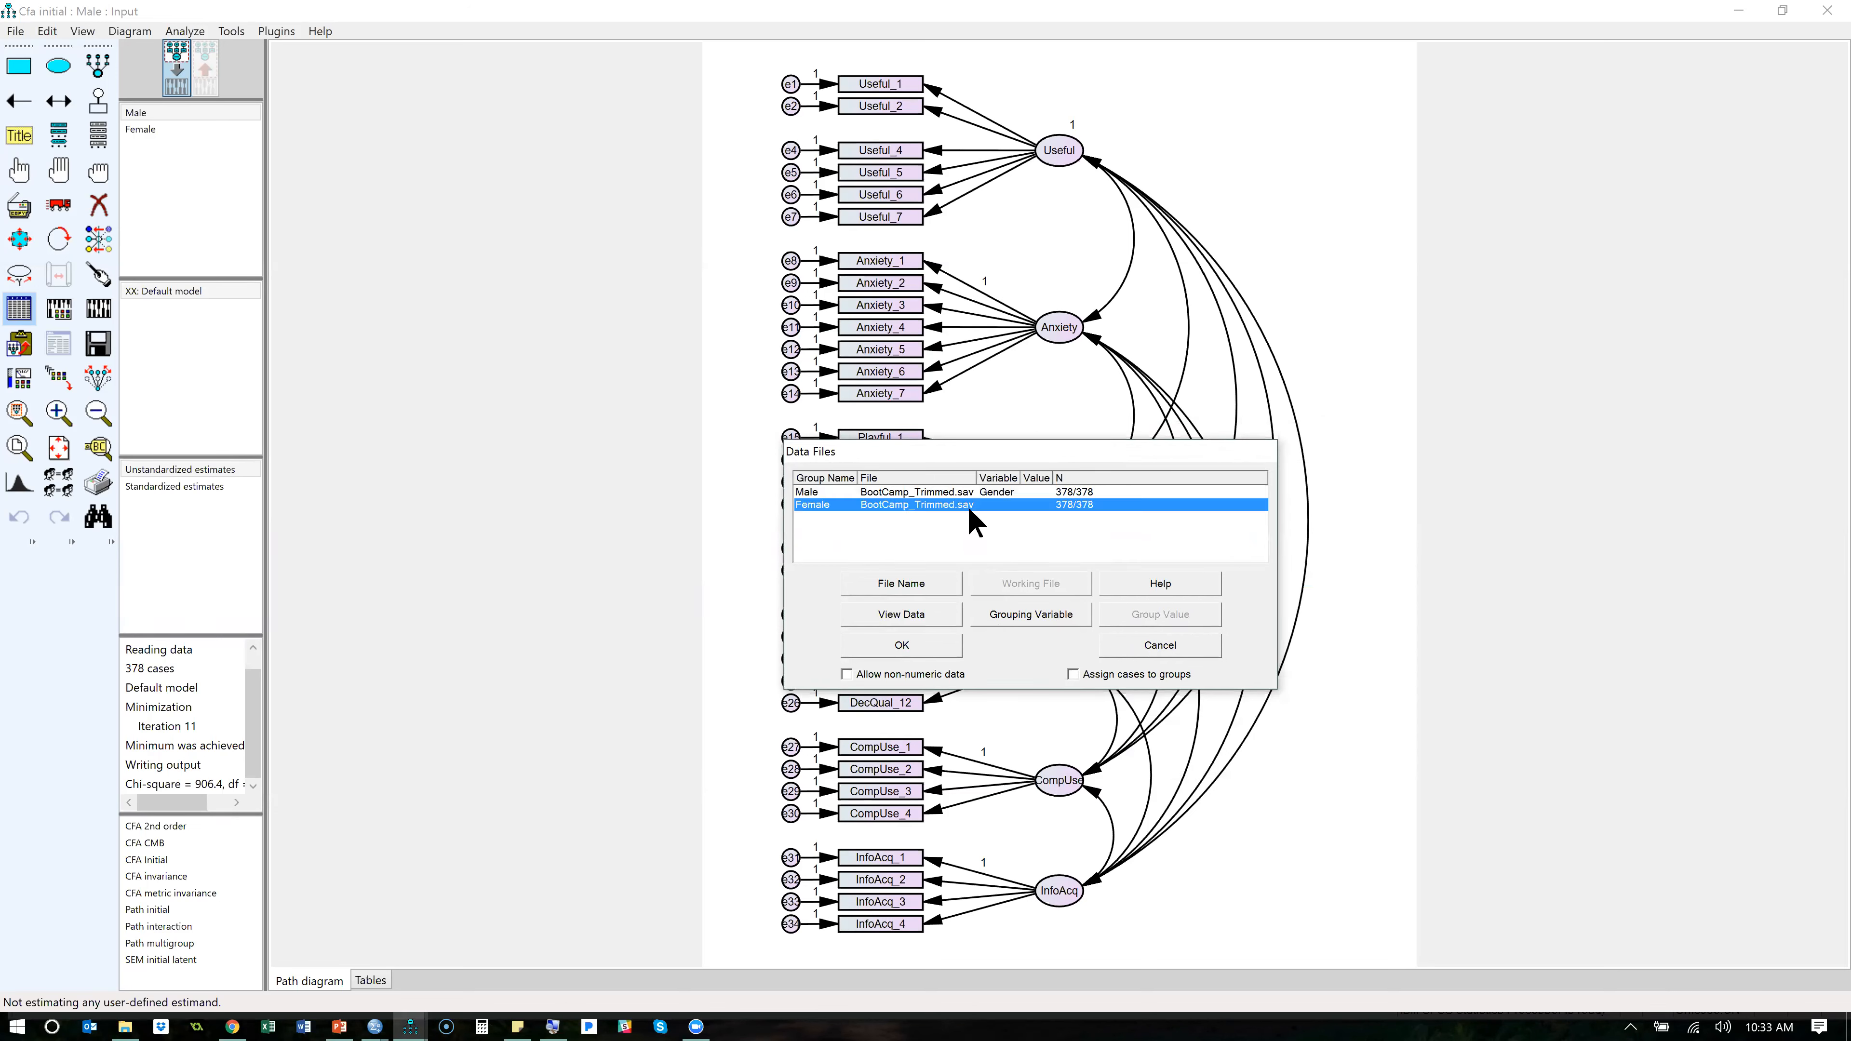
left_click(1057, 620)
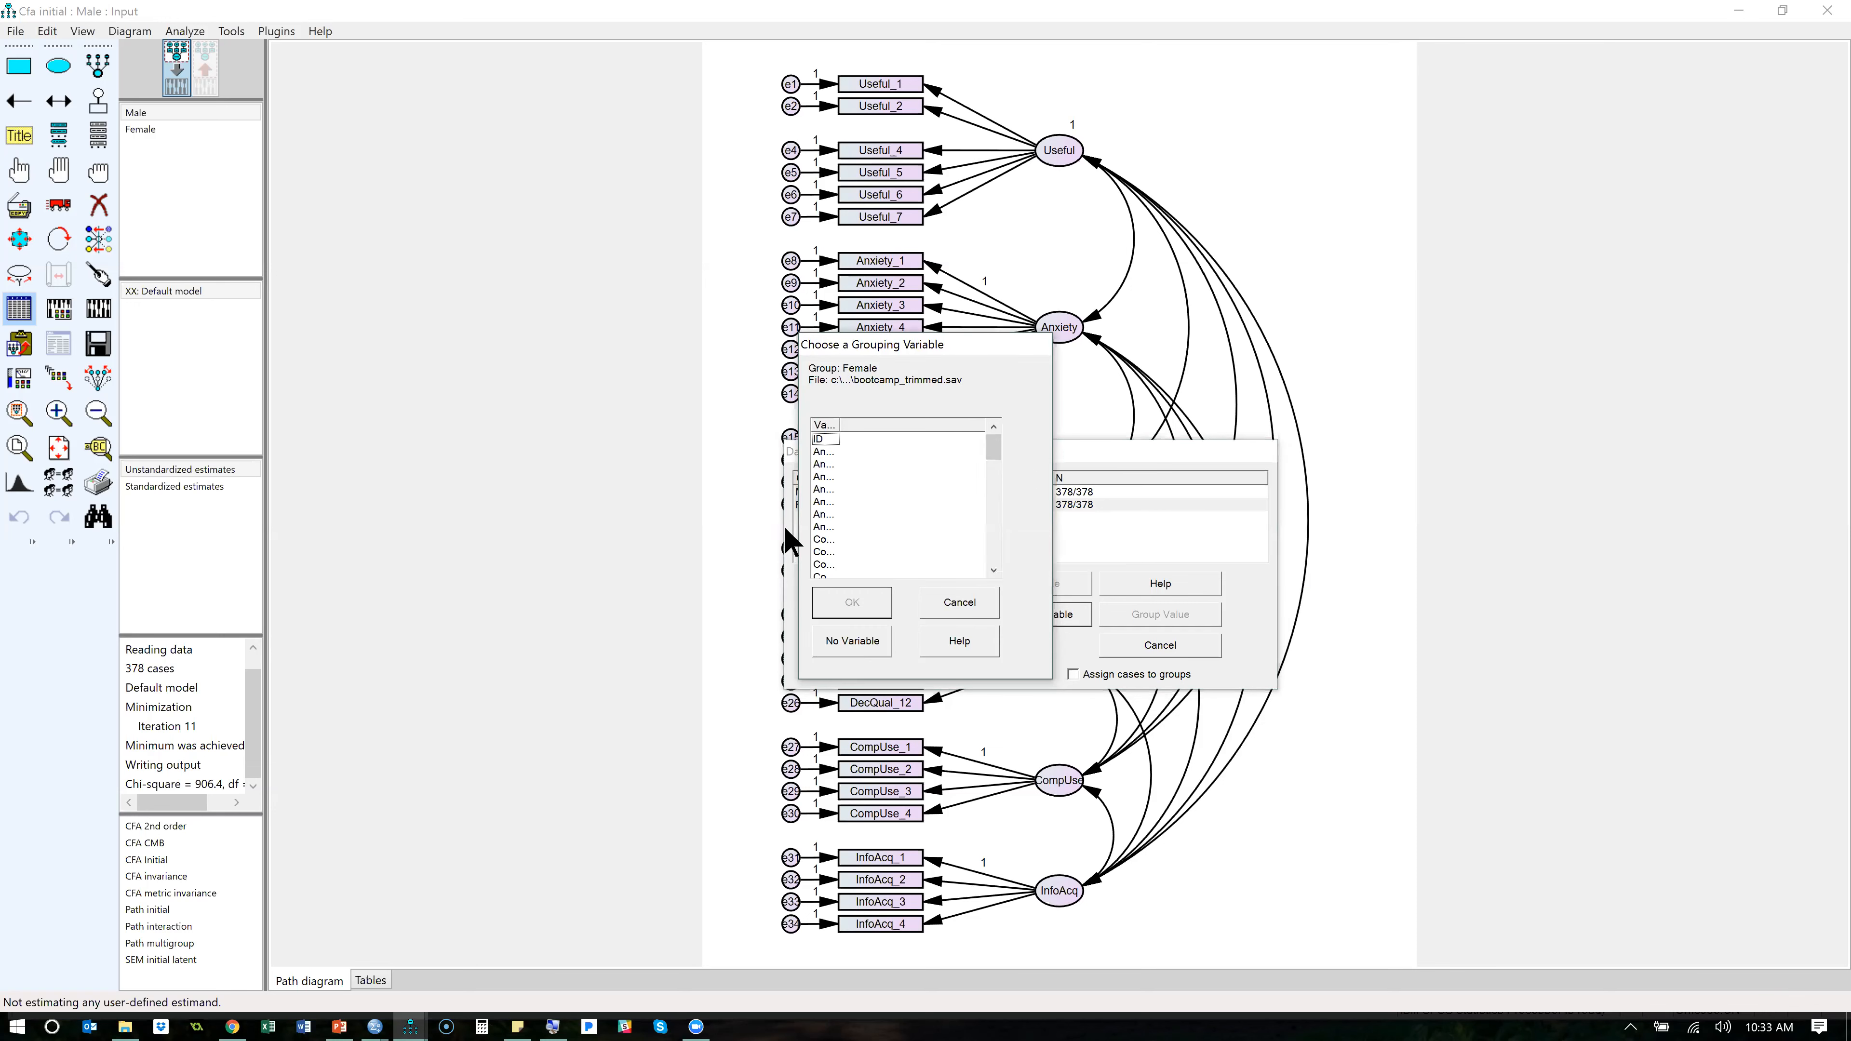
key("g")
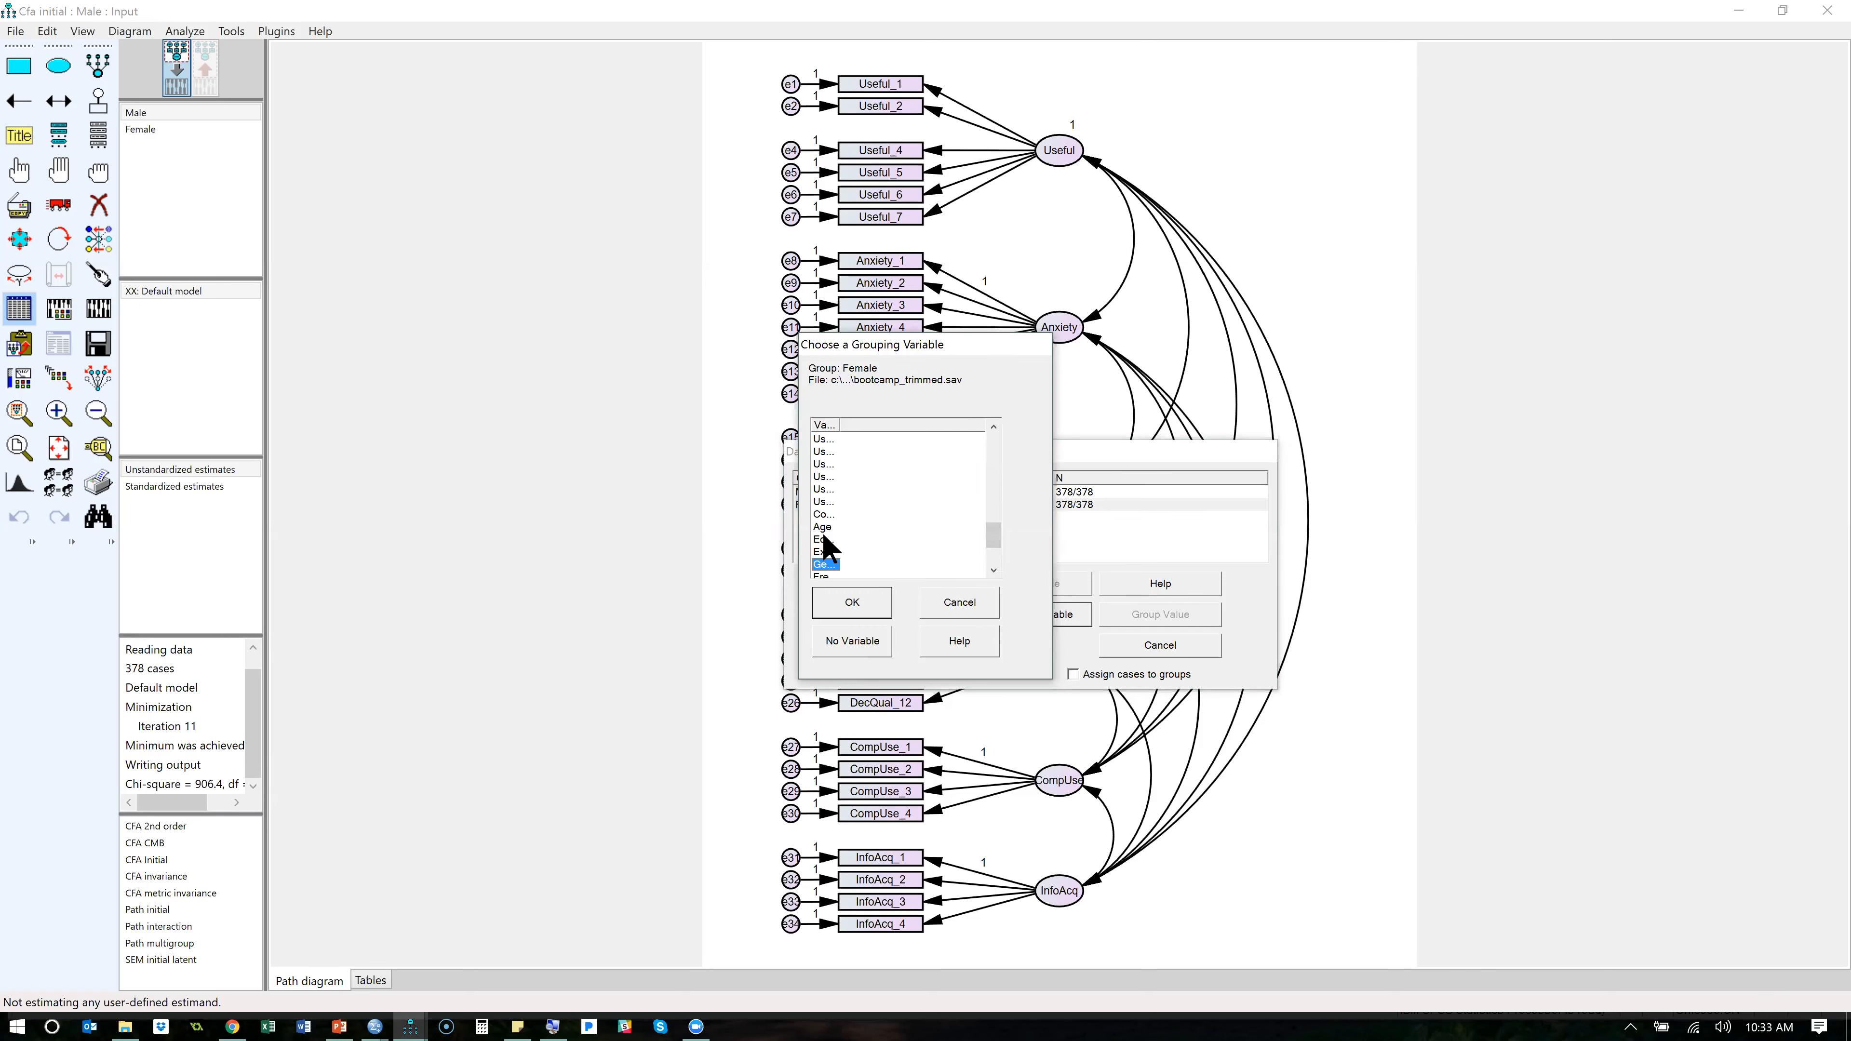
left_click(854, 602)
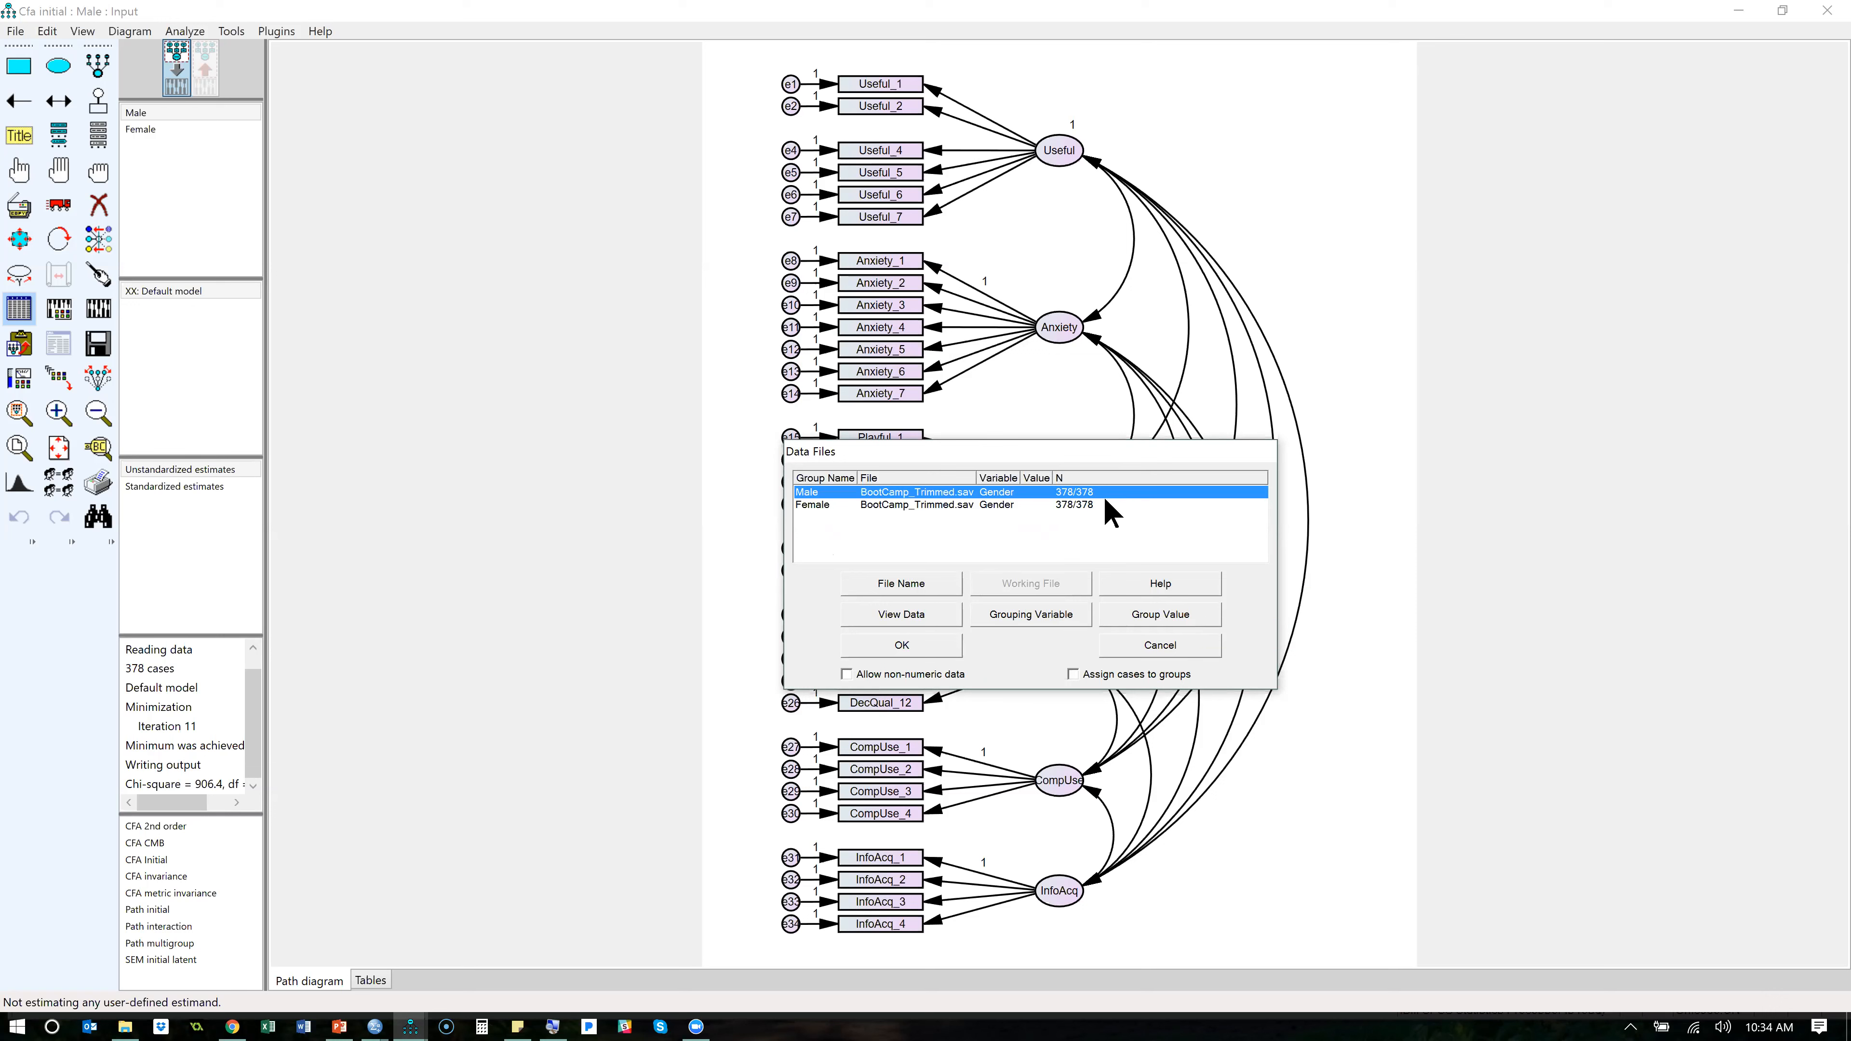
- Set the Male group's Gender value to 1
left_click(1183, 609)
left_click(852, 459)
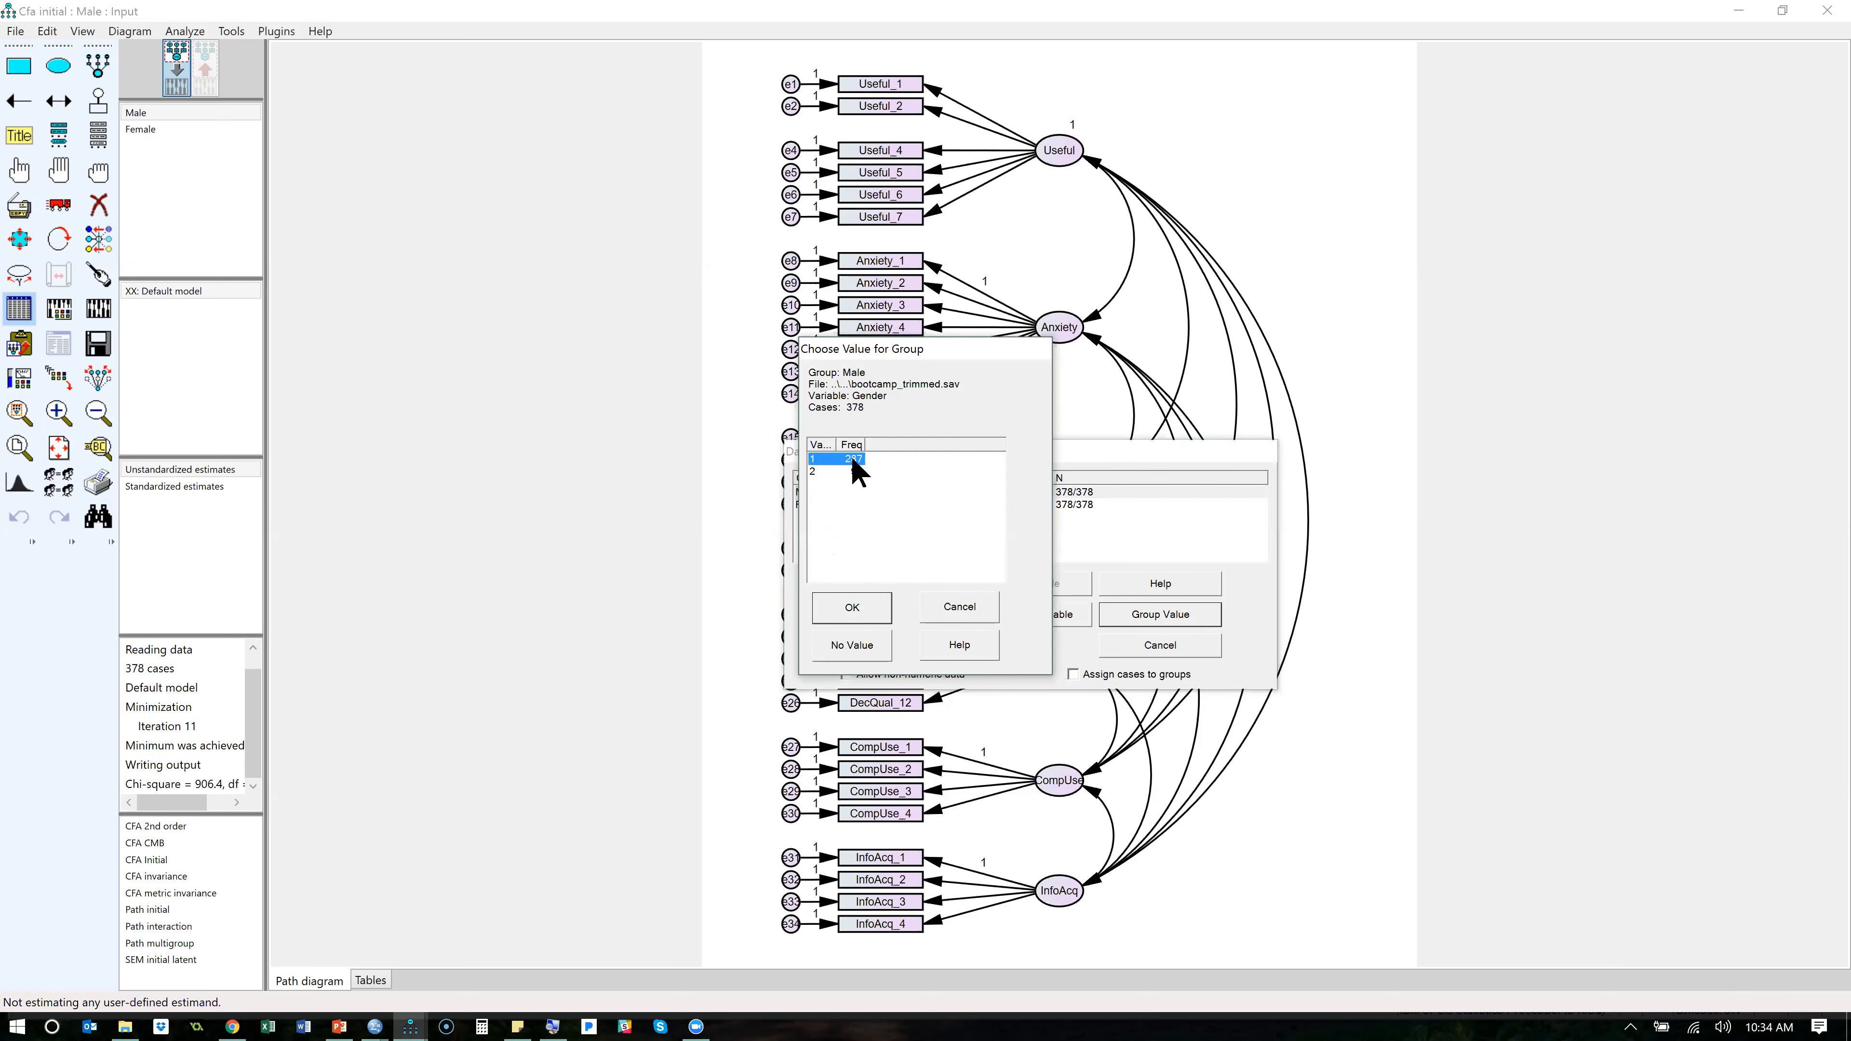
left_click(850, 603)
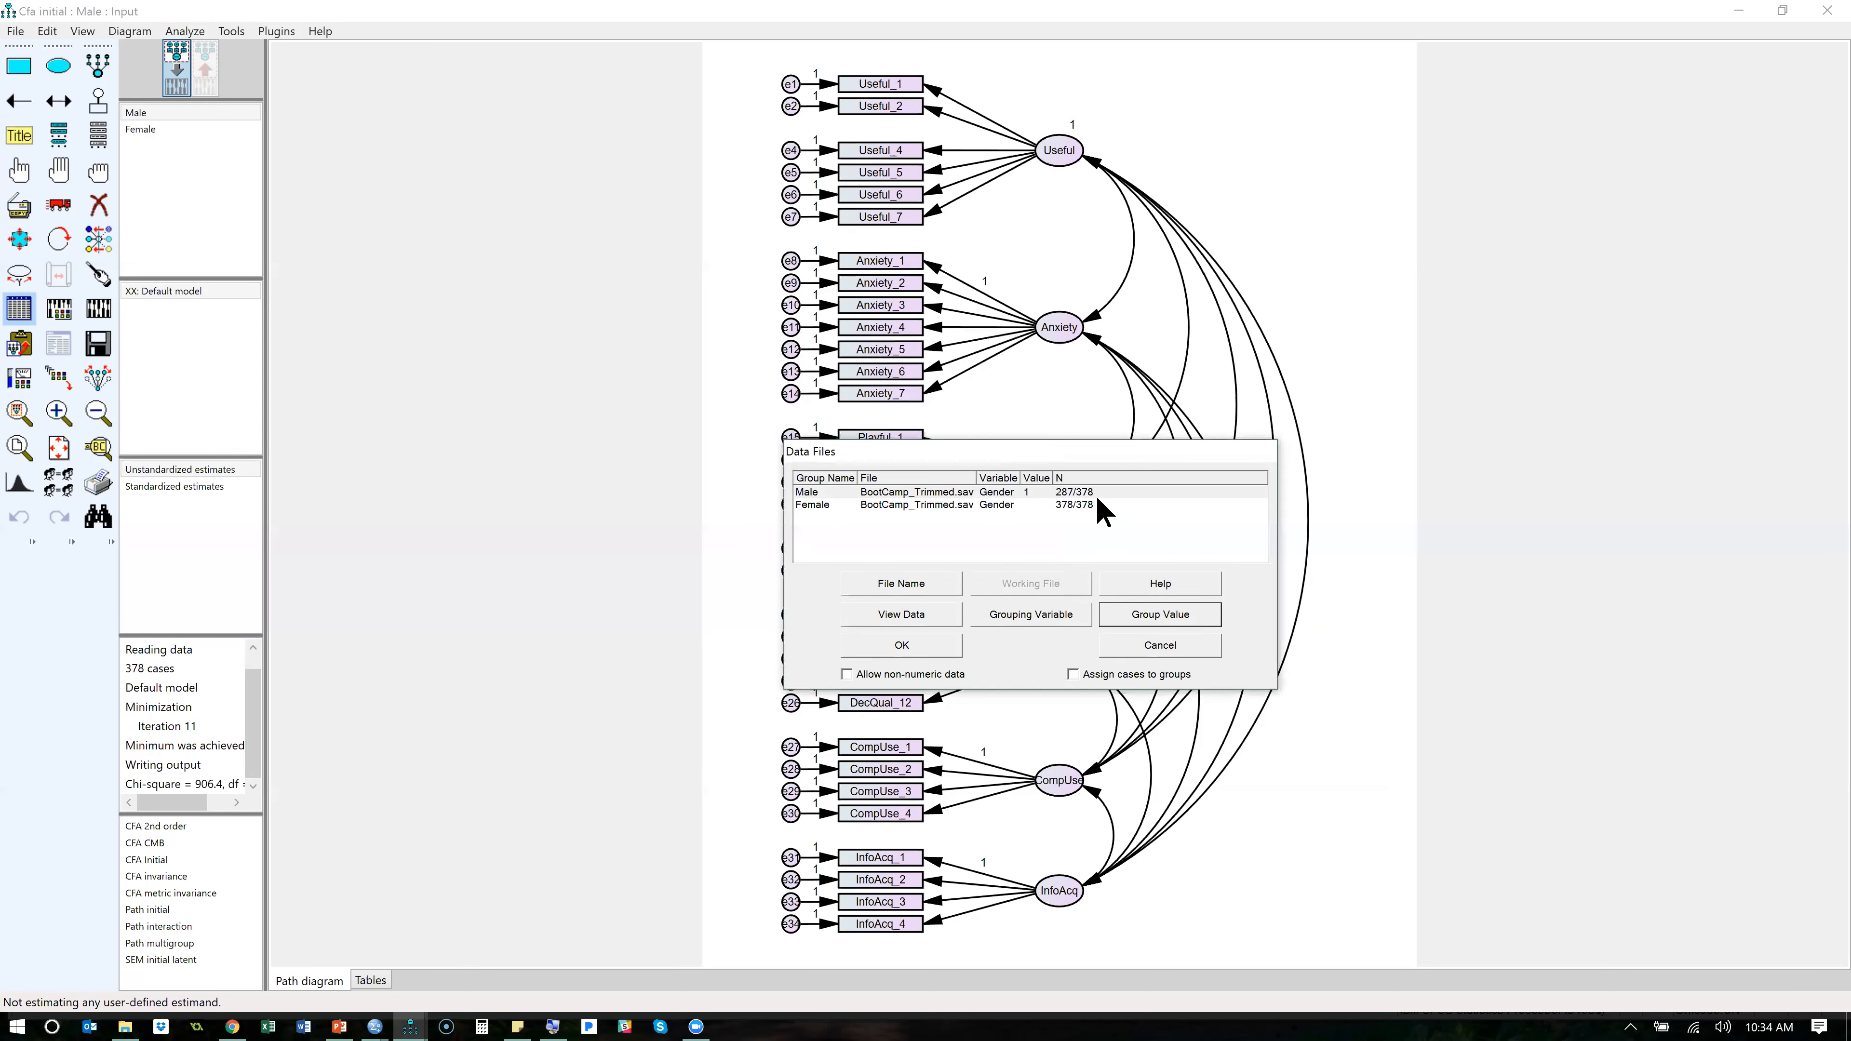
- Set the Female group's Gender value to 2 and accept the data file settings
left_click(1089, 506)
left_click(1169, 611)
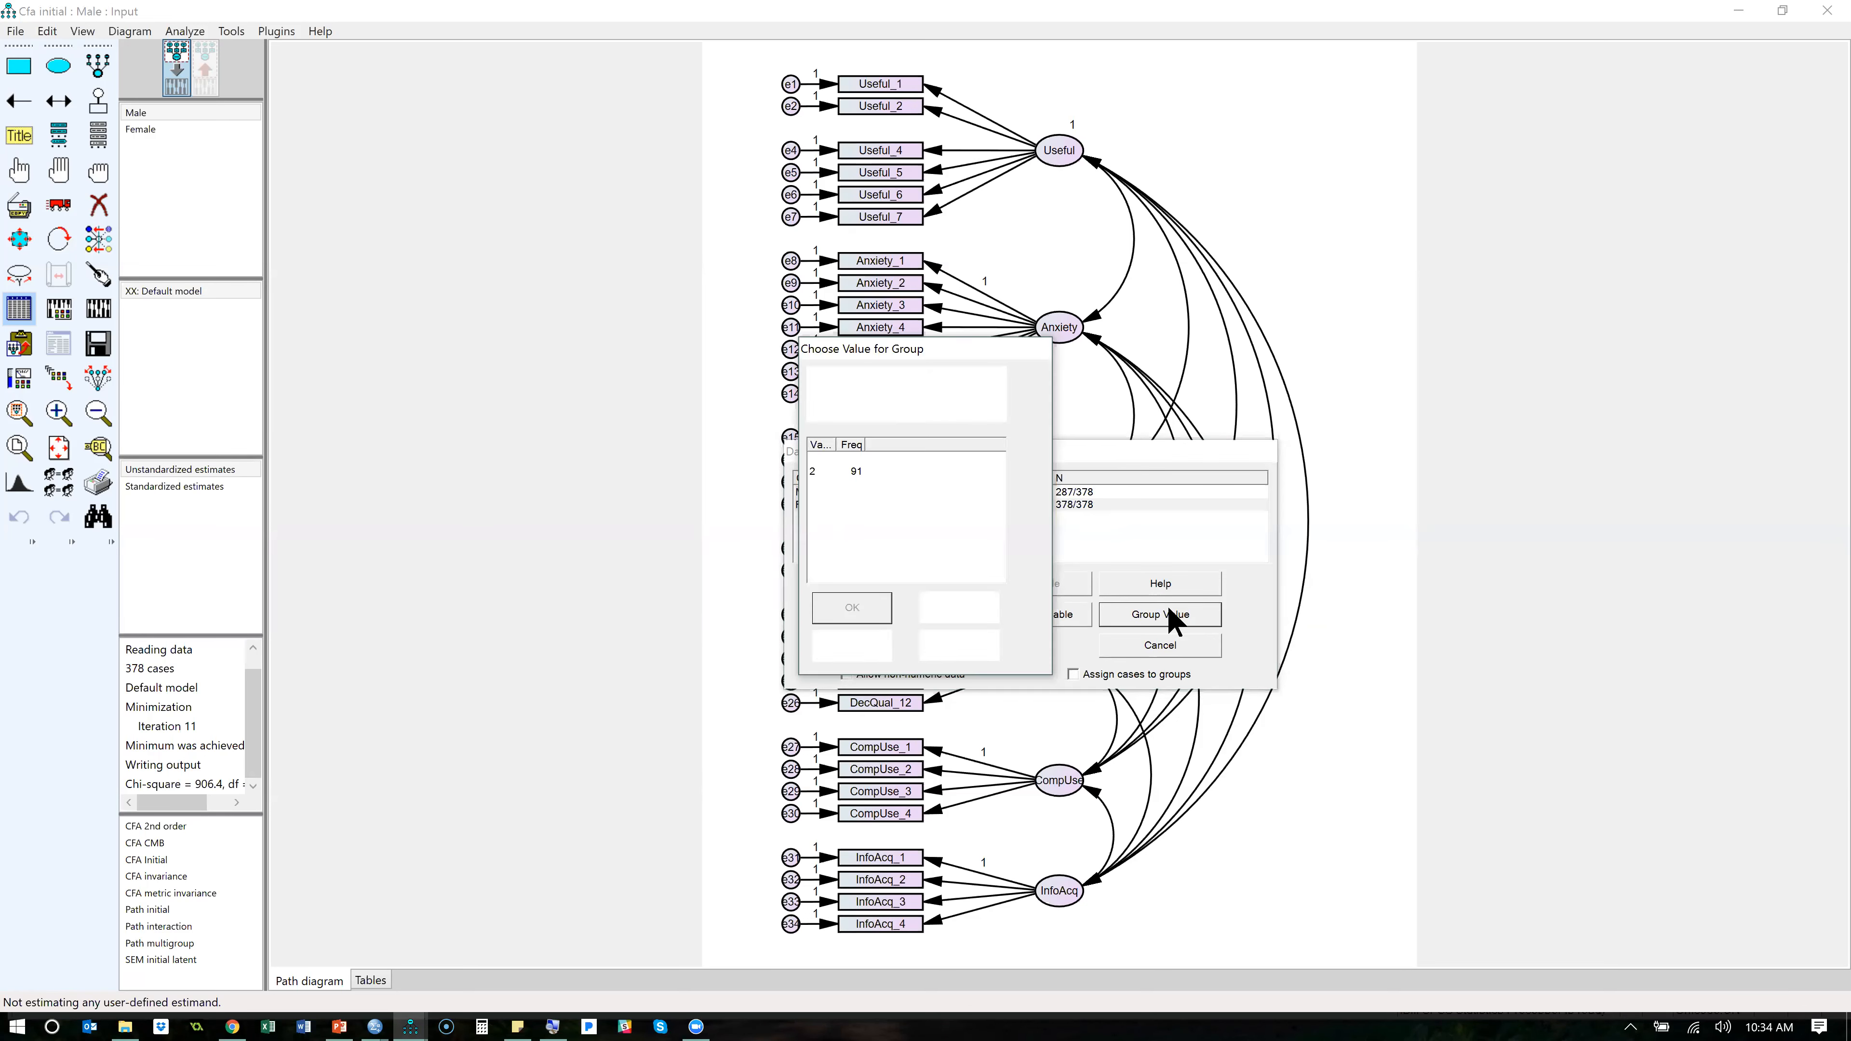
left_click(868, 472)
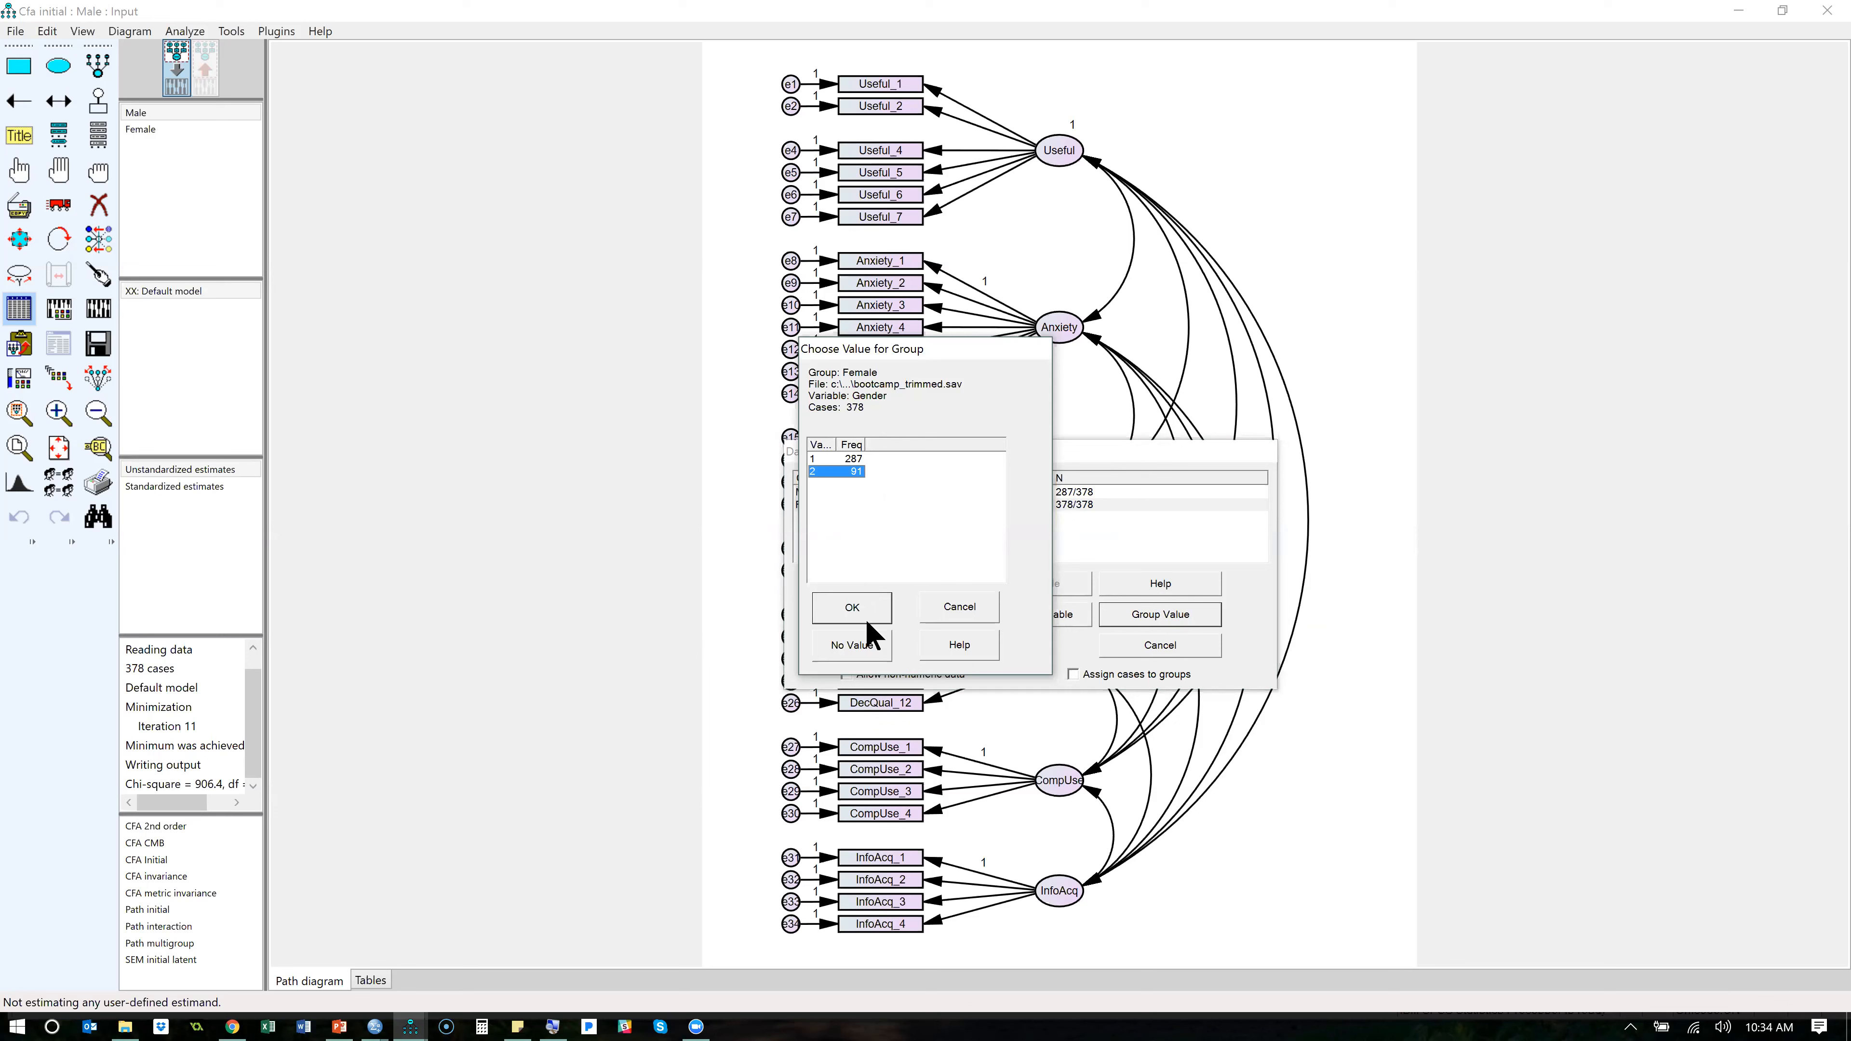
left_click(873, 609)
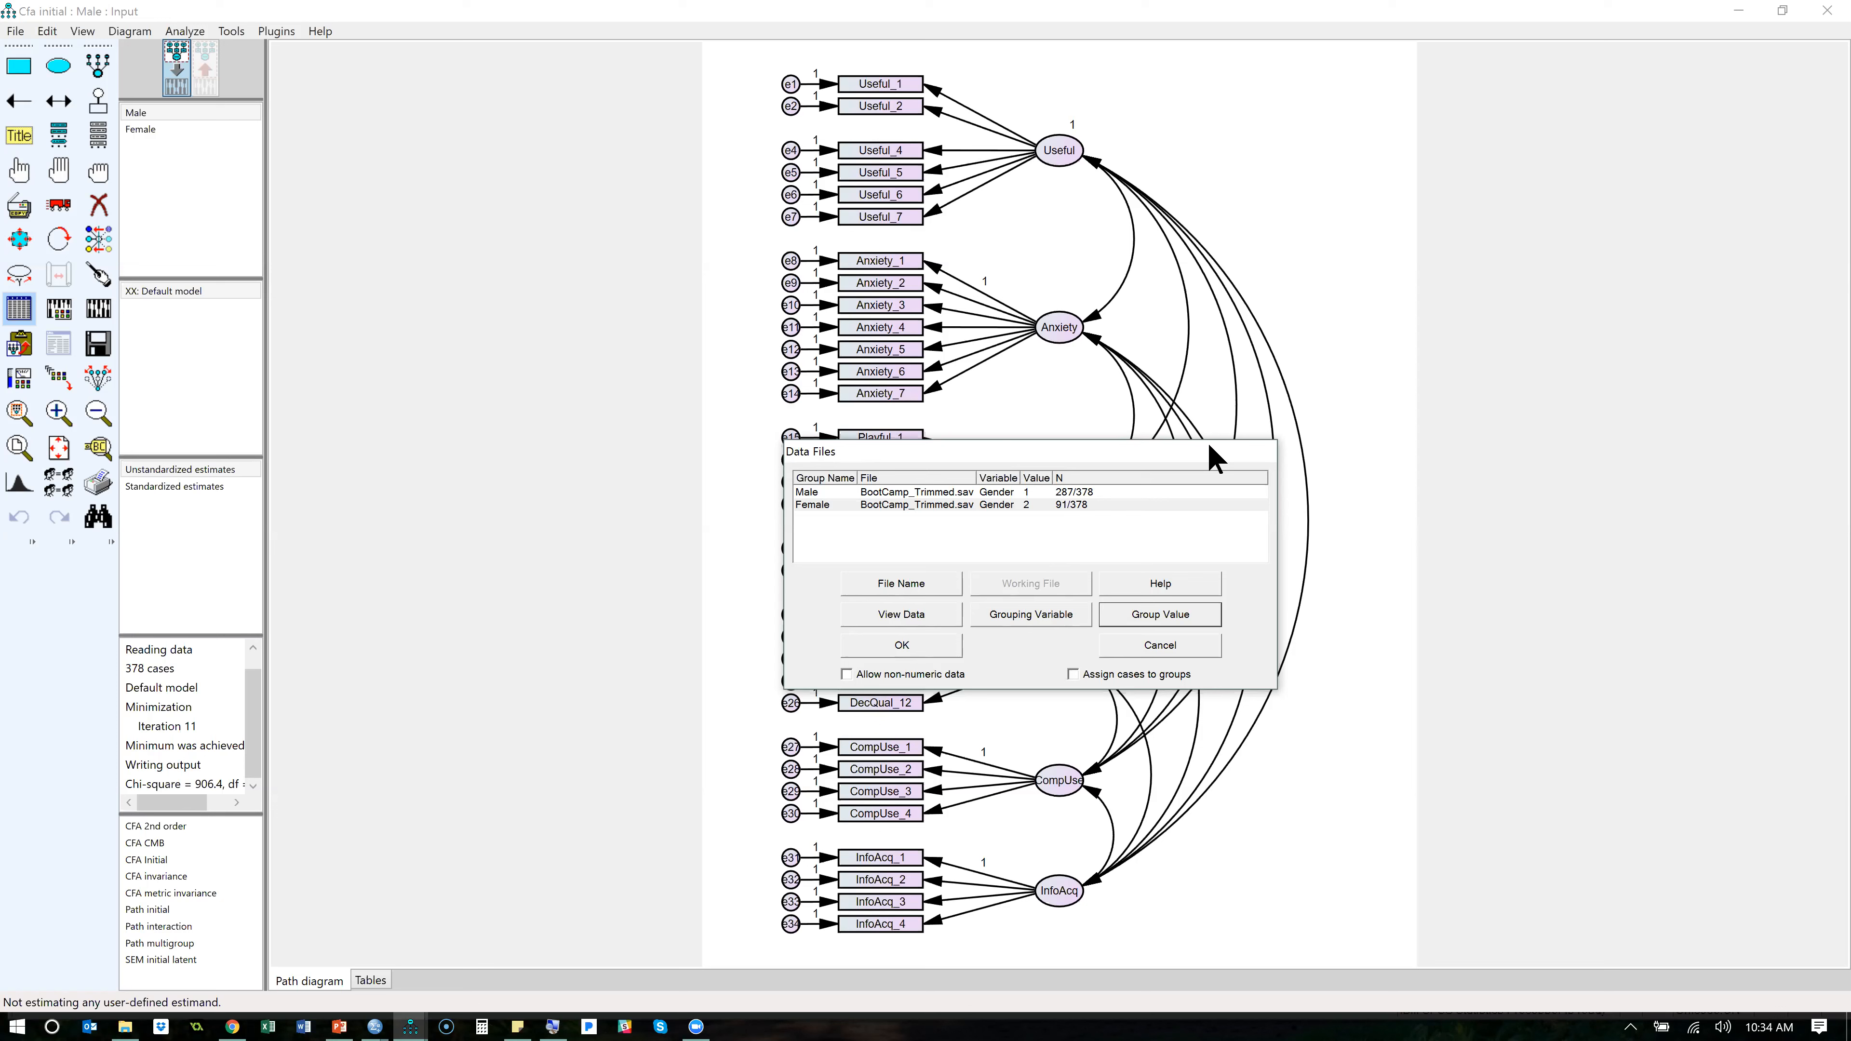
left_click_drag(1183, 448, 1139, 472)
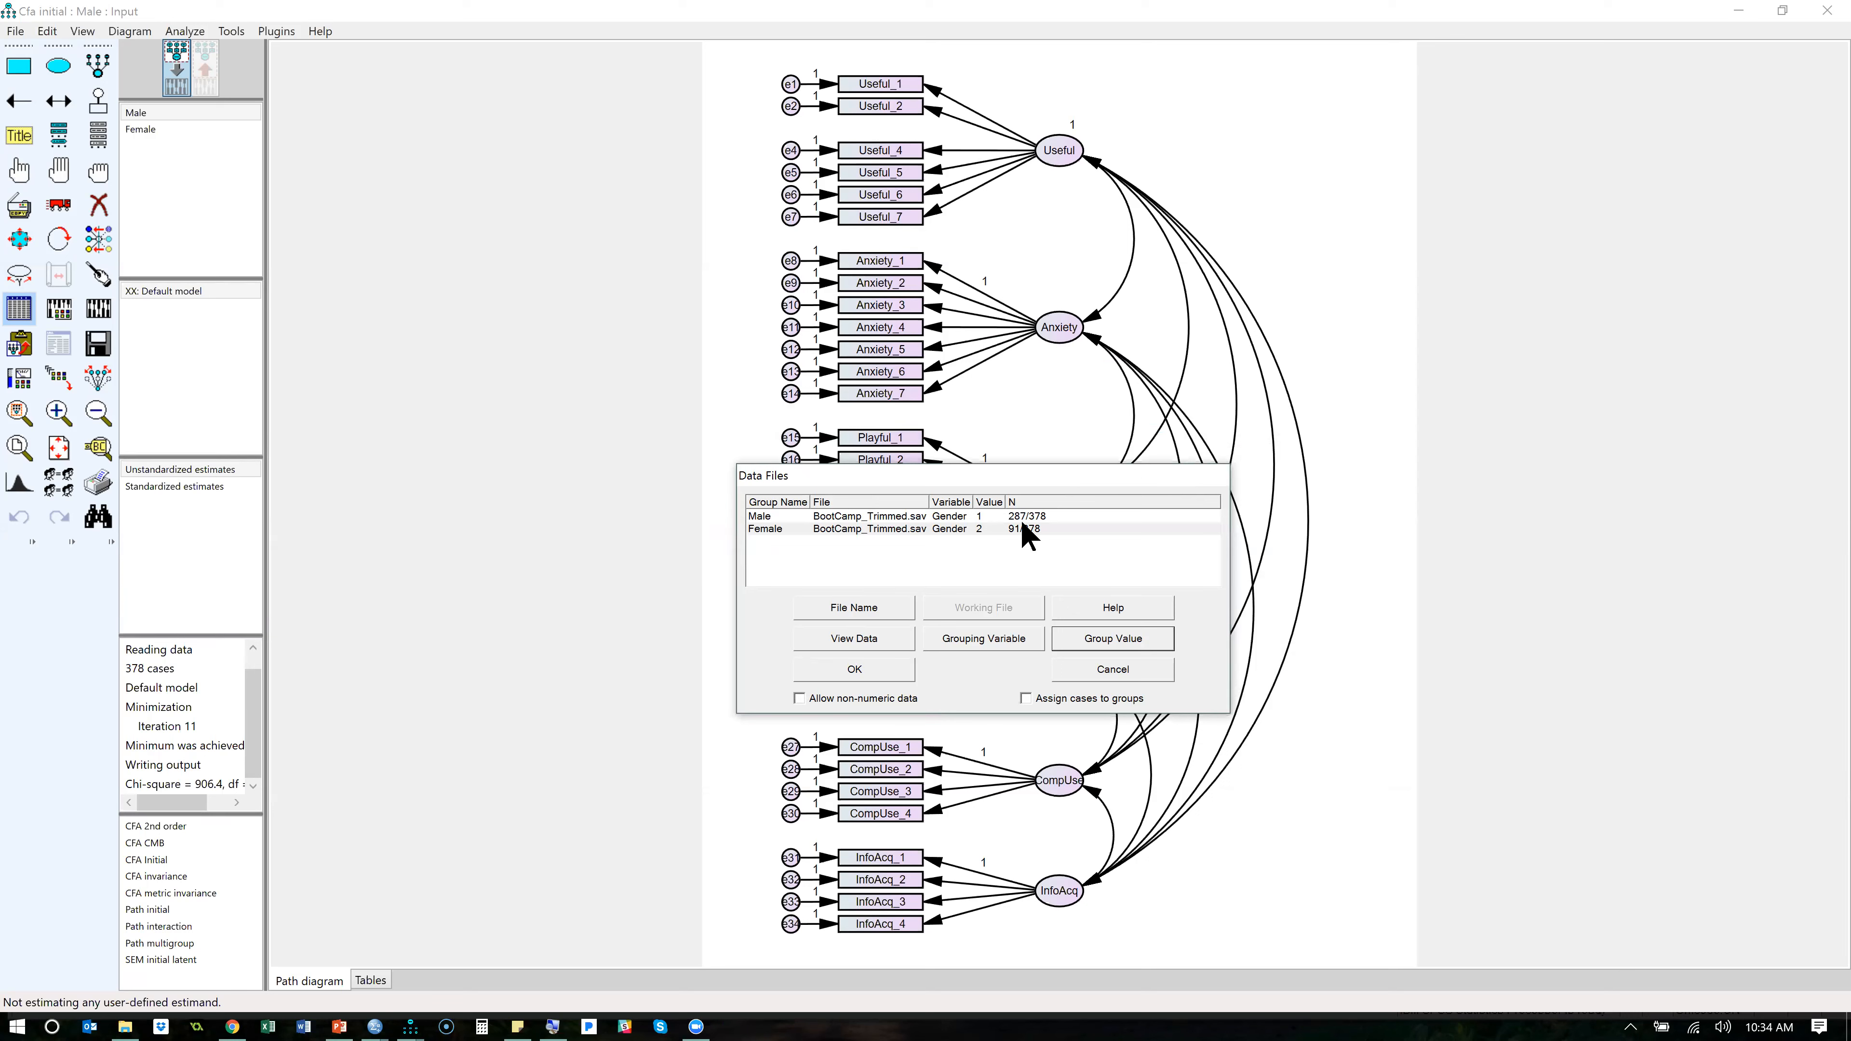
left_click(854, 671)
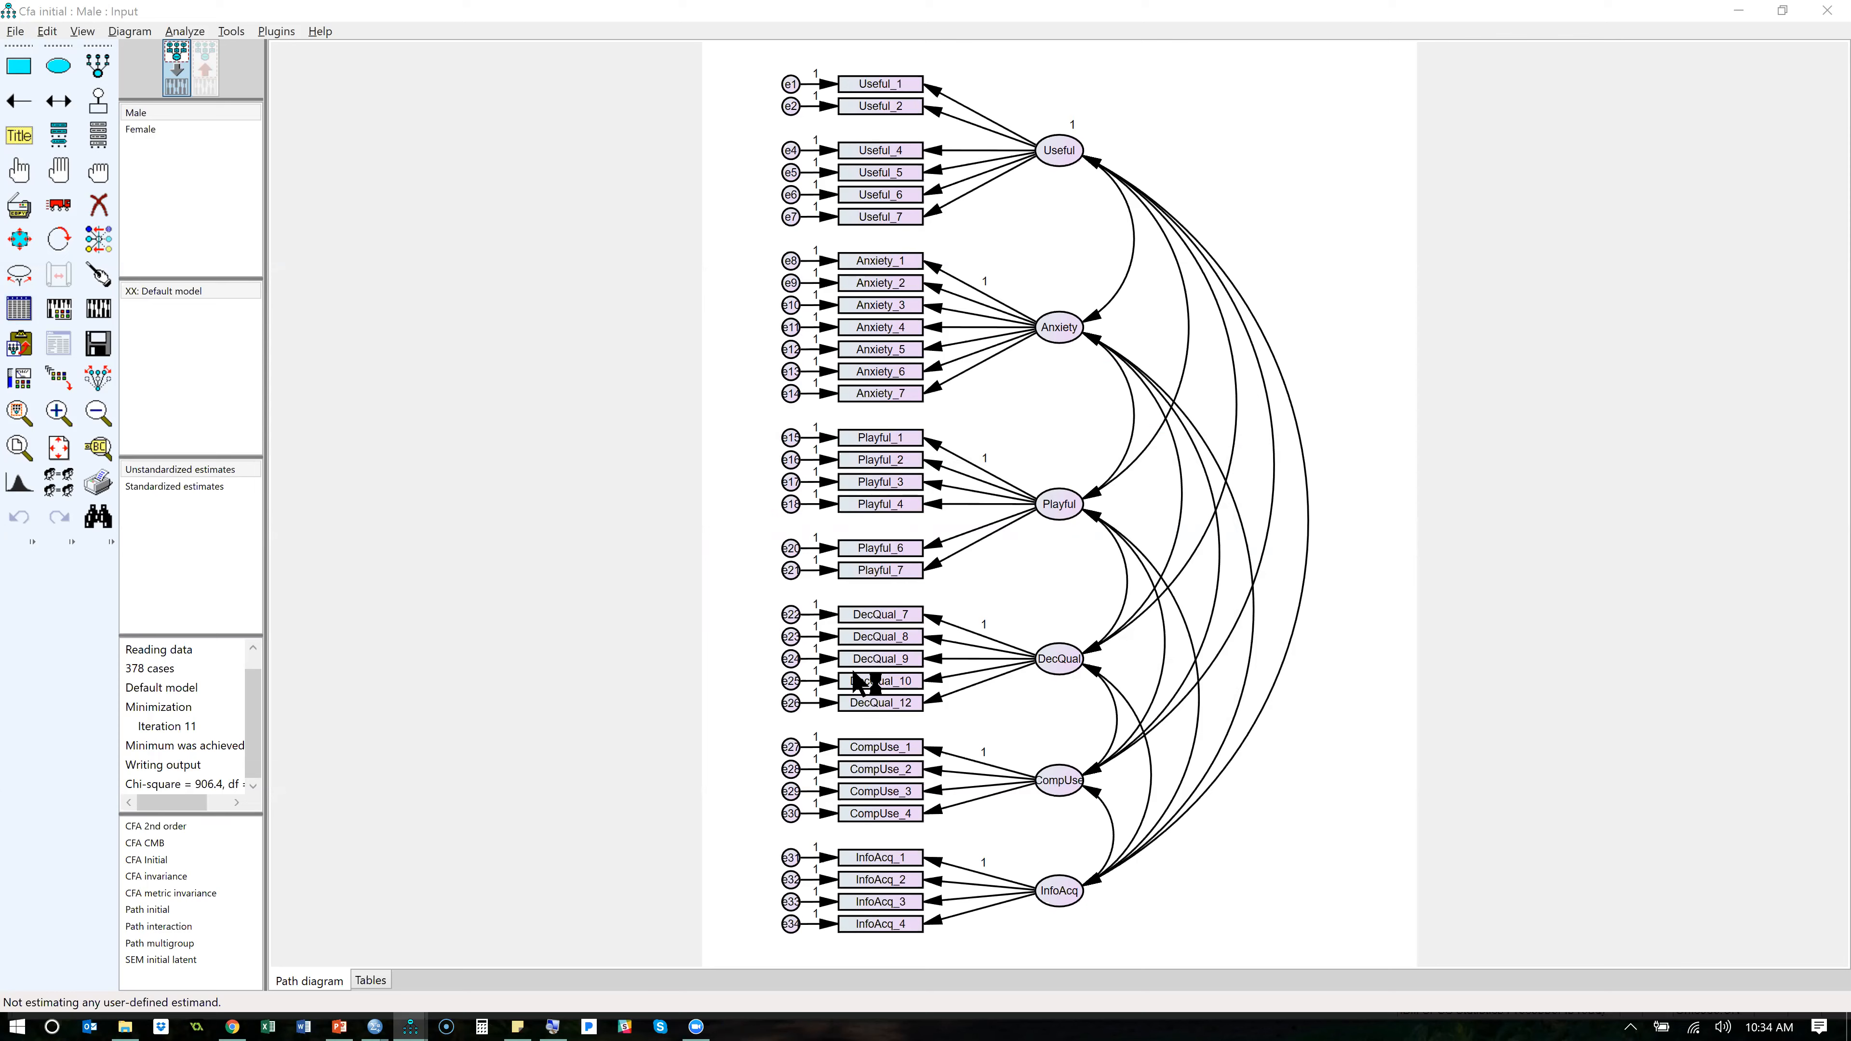
- Switch to the BootCamp_Trimmed.sav dataset in SPSS and check the value labels of the Gender variable without changing them
key("alt+Tab")
key("alt+Tab")
key("alt+Tab")
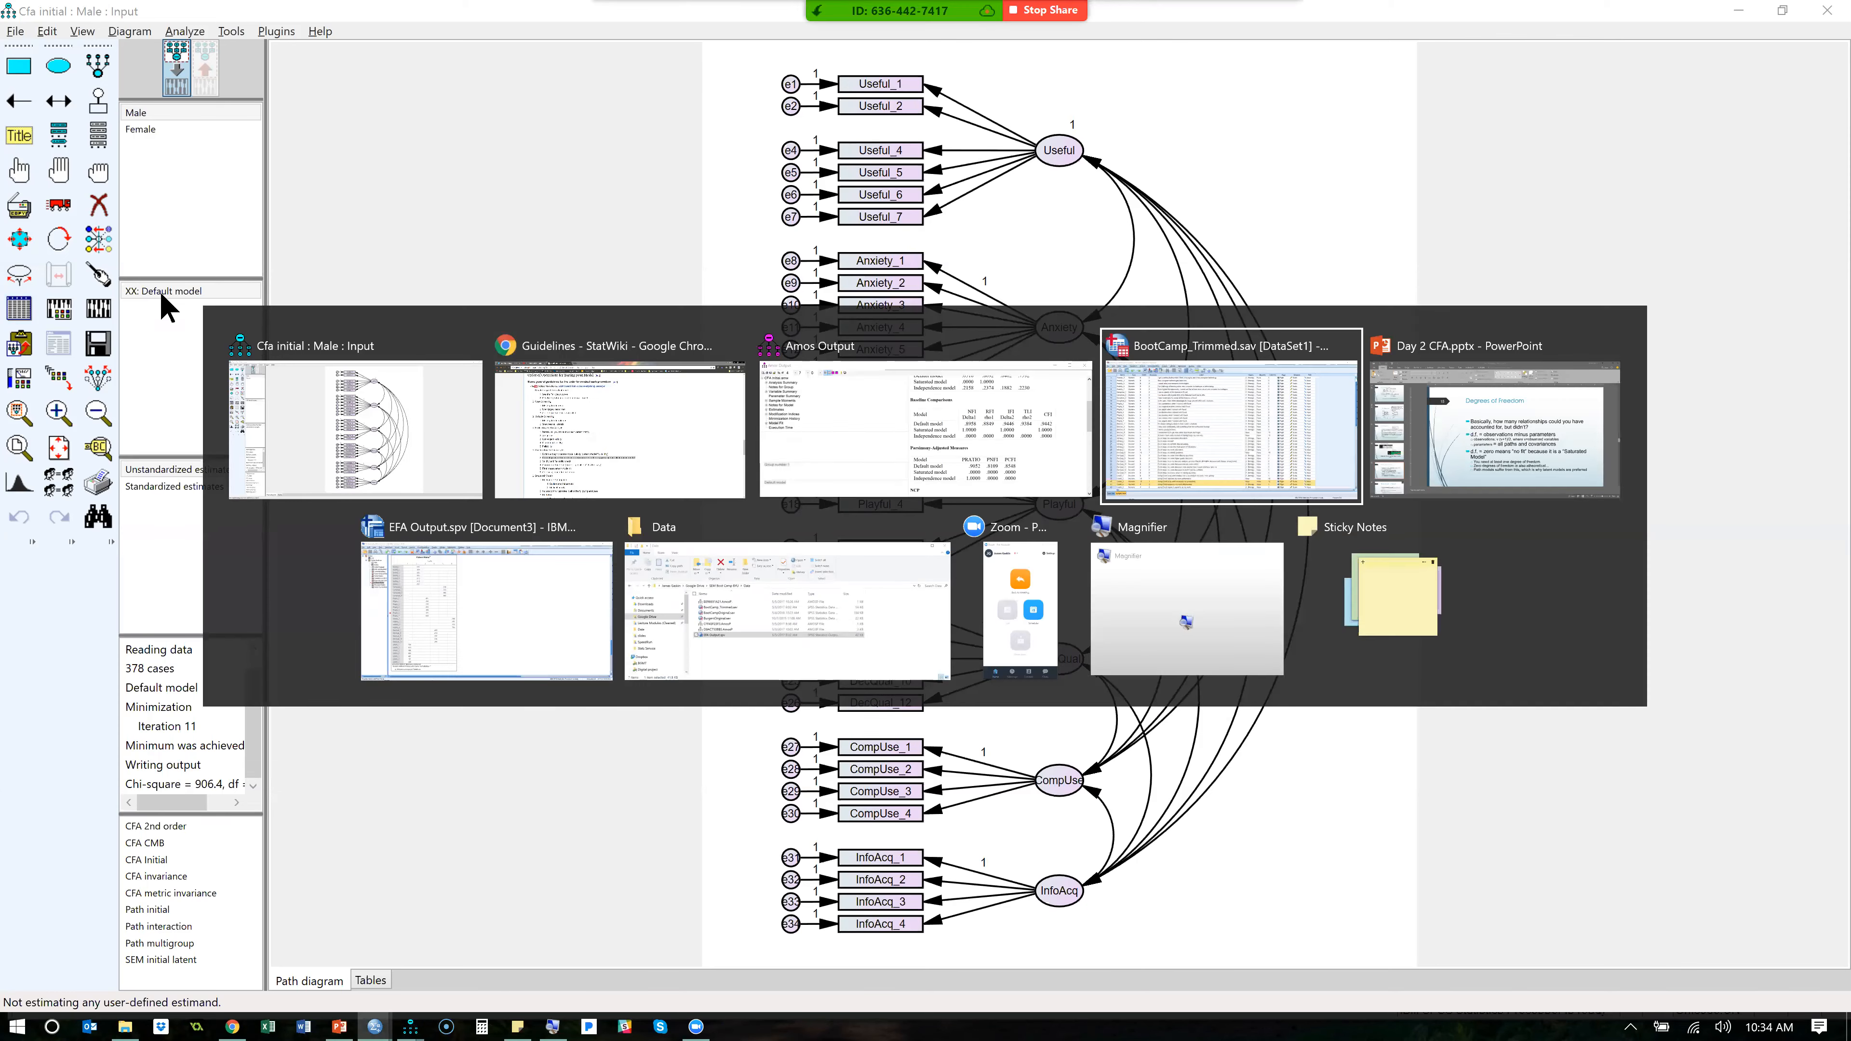
scroll(247, 369, "down", 12)
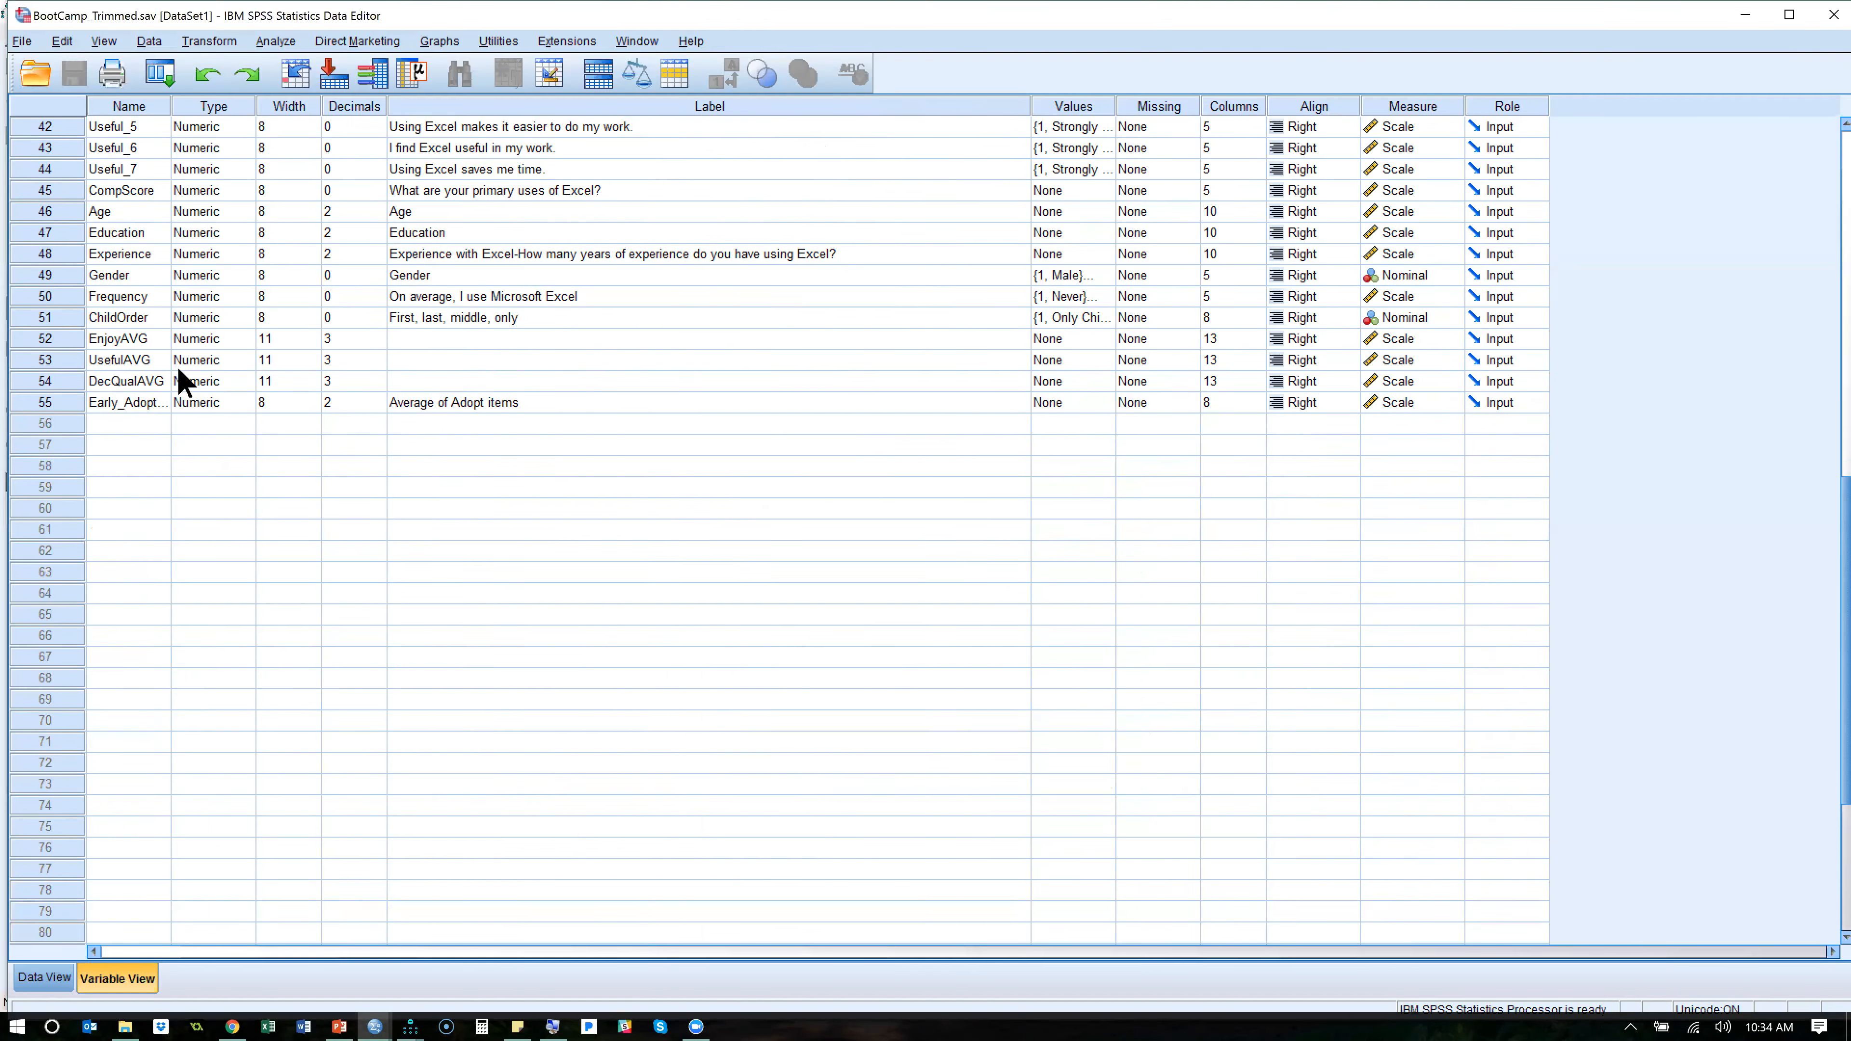
left_click(71, 337)
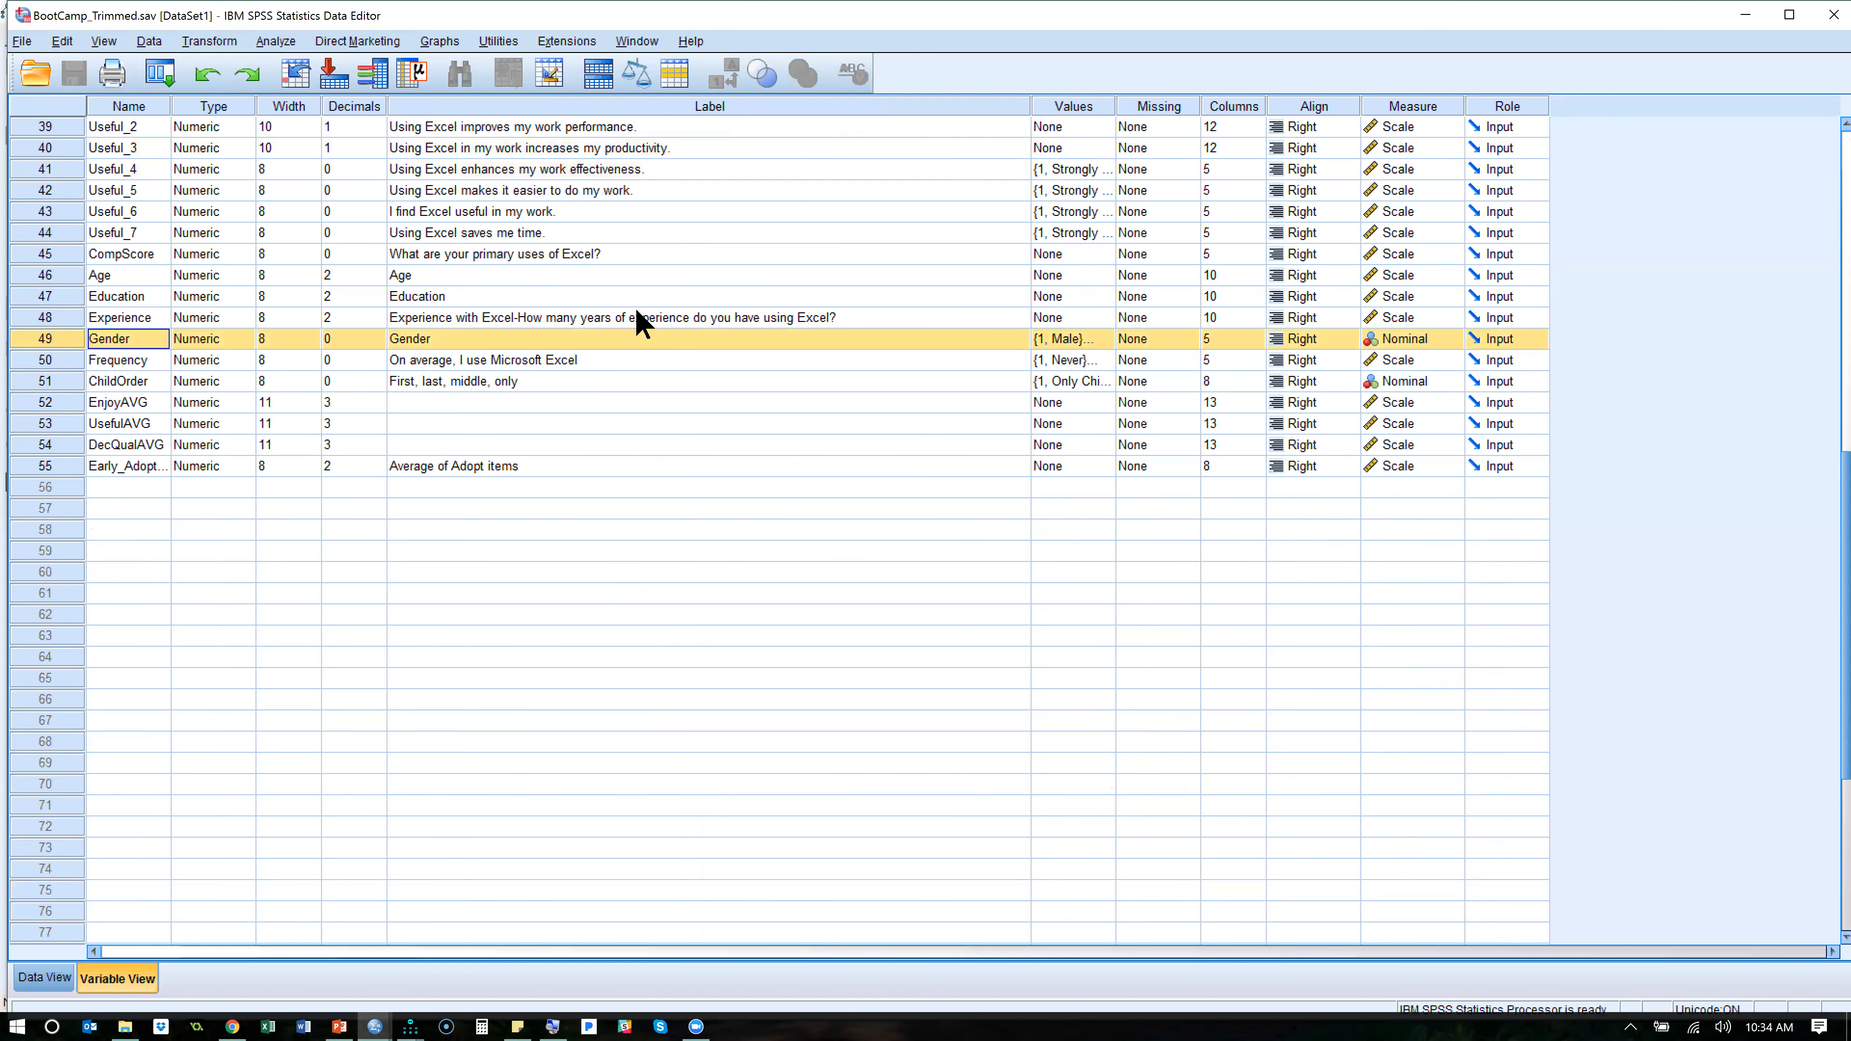
double_click(1094, 338)
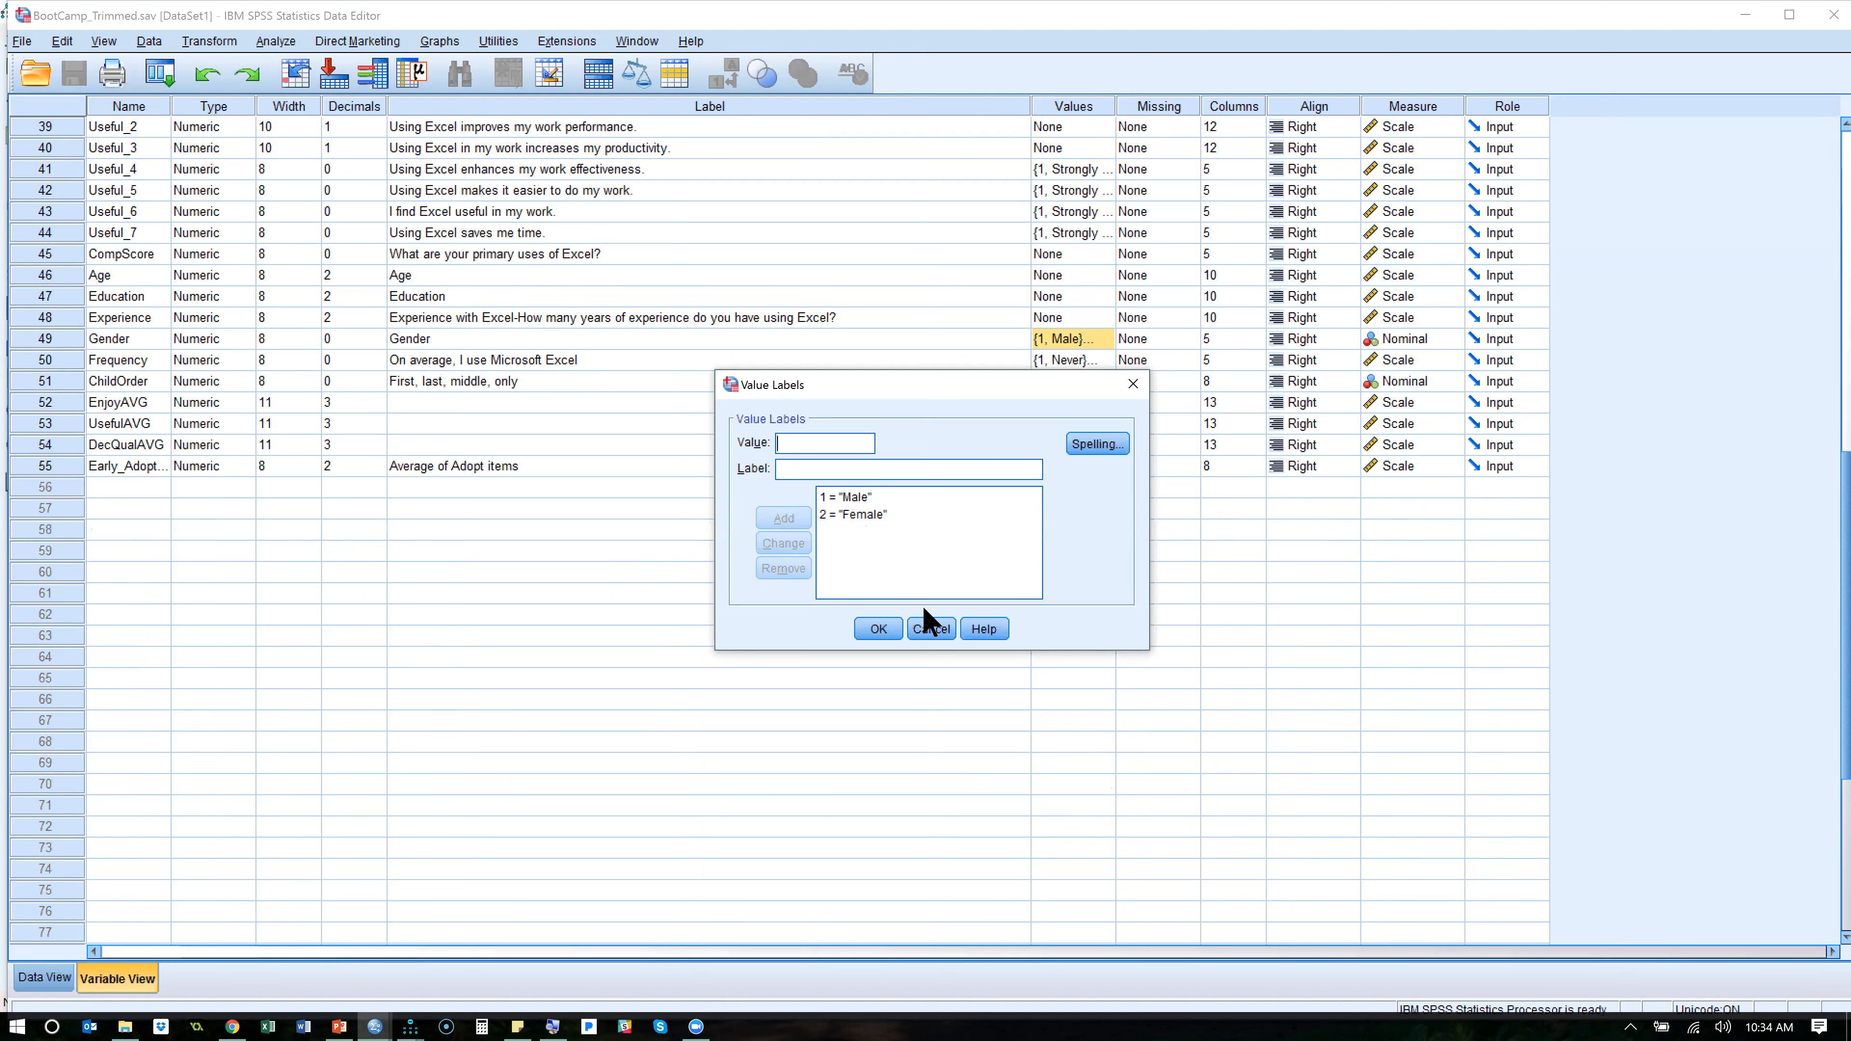
left_click(943, 633)
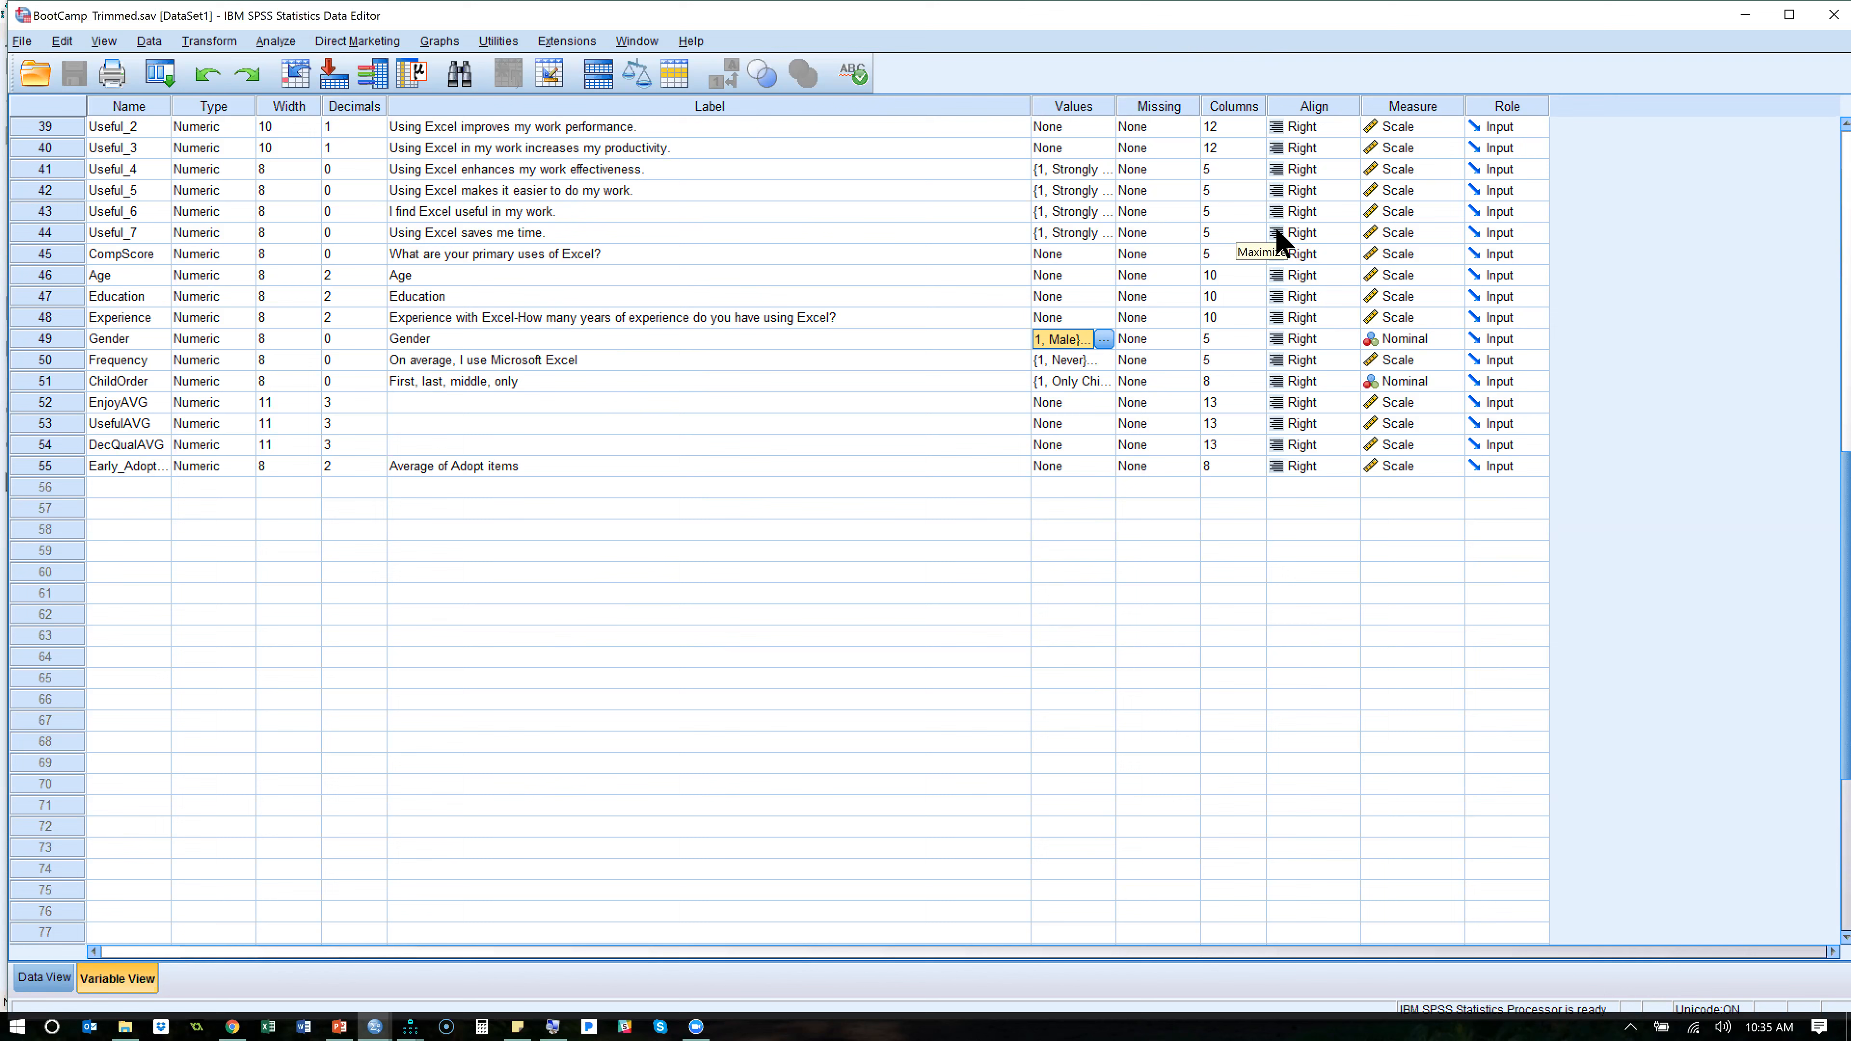
left_click(1292, 228)
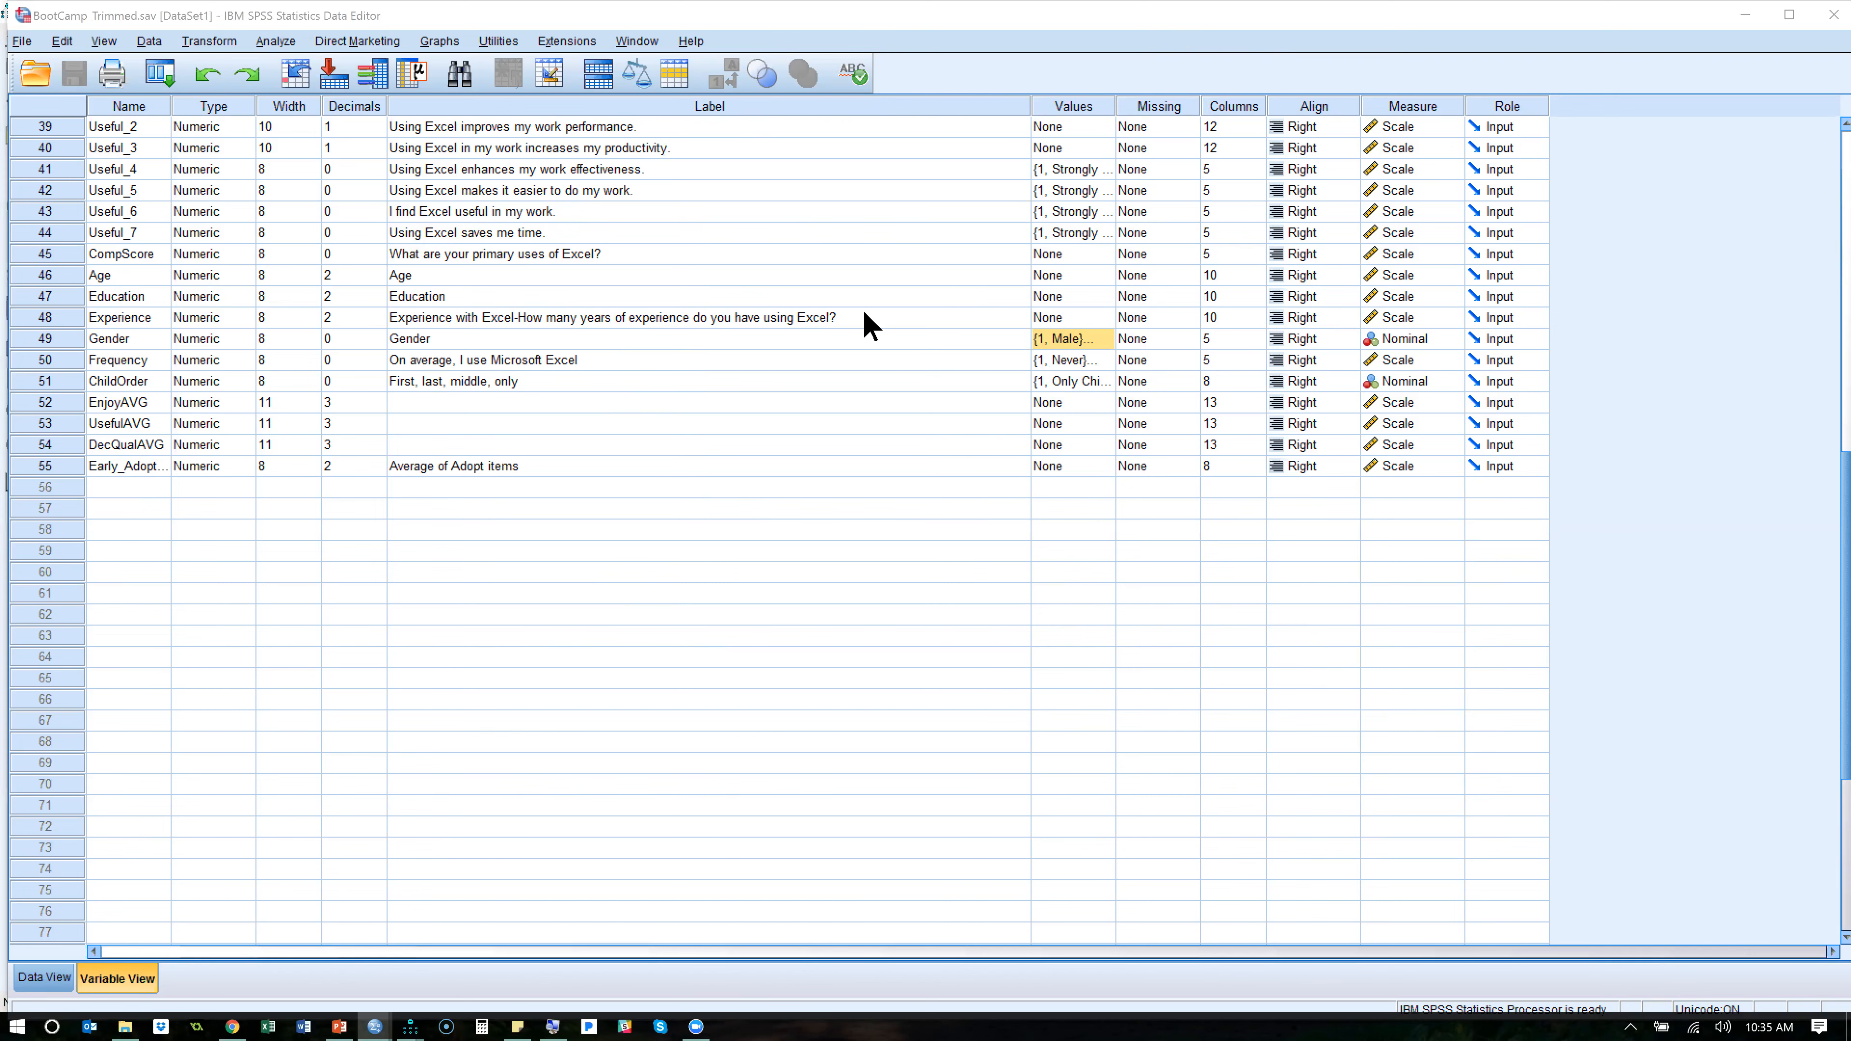
- Switch back to Amos, select the Female group, and close the group manager
key("alt+Tab")
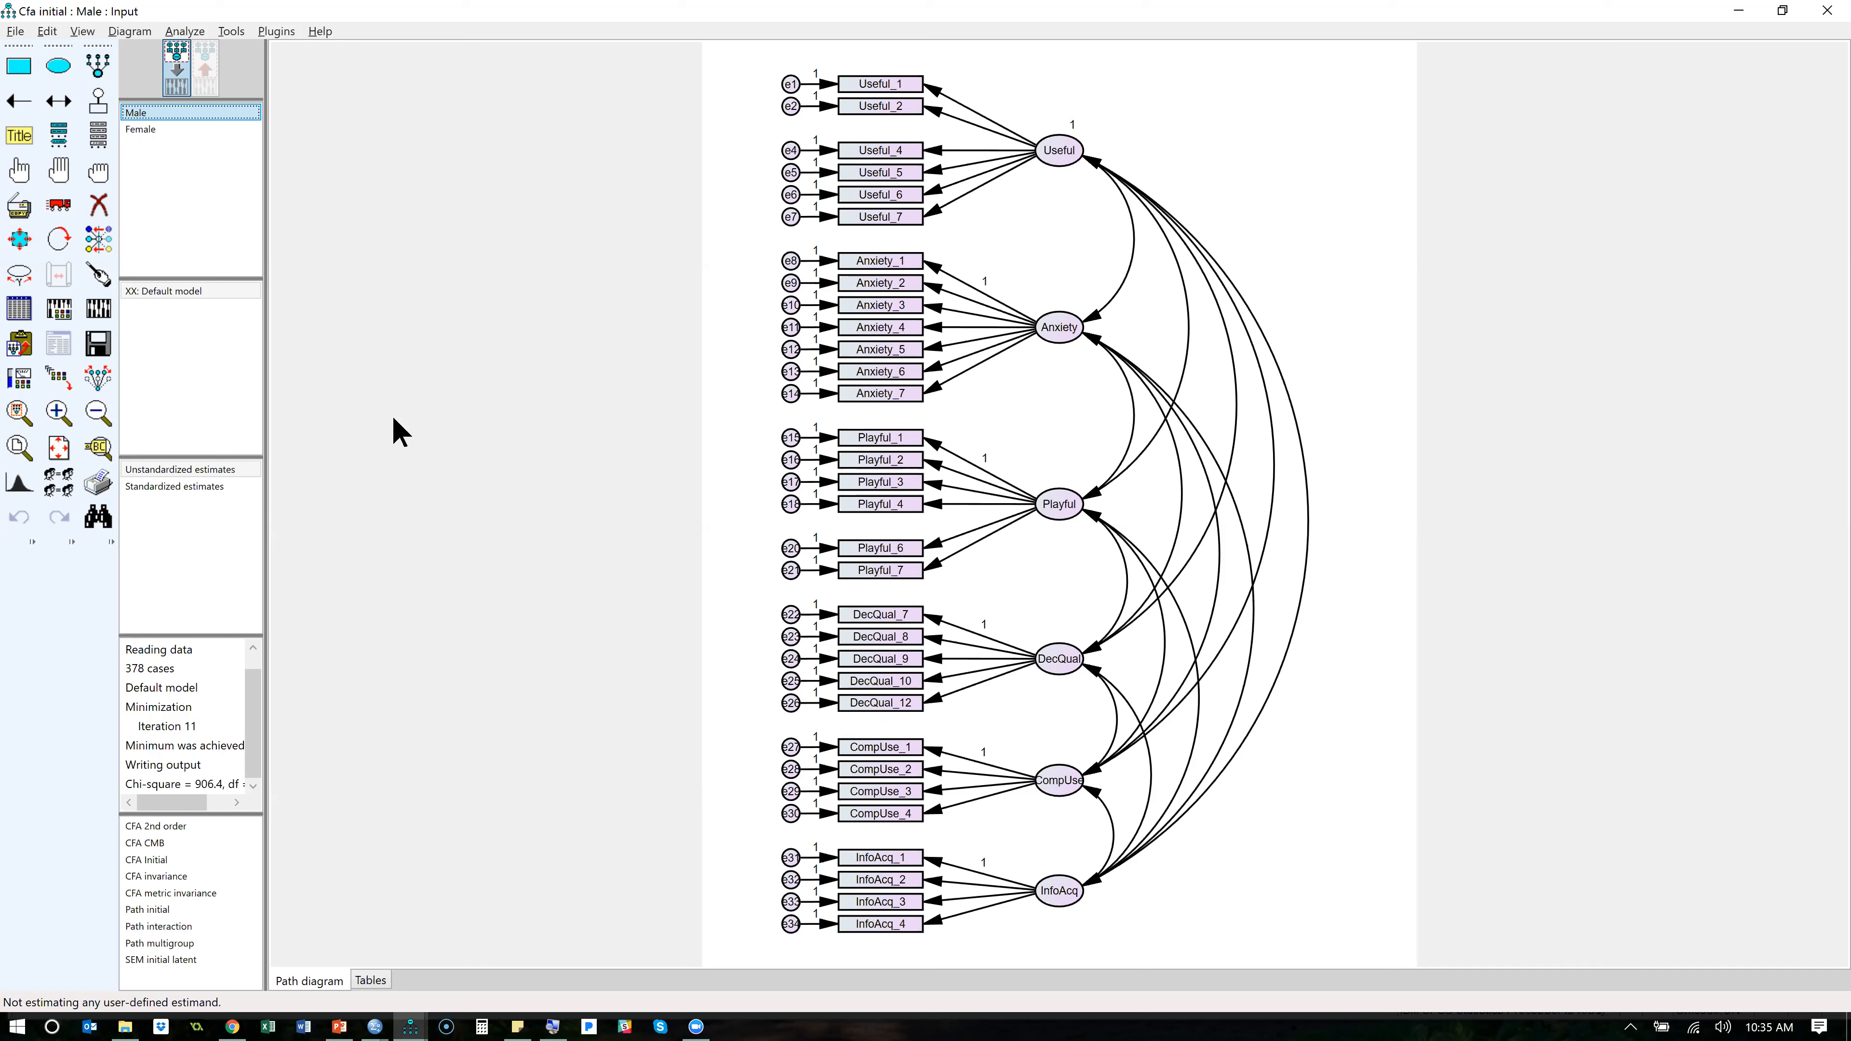
double_click(141, 129)
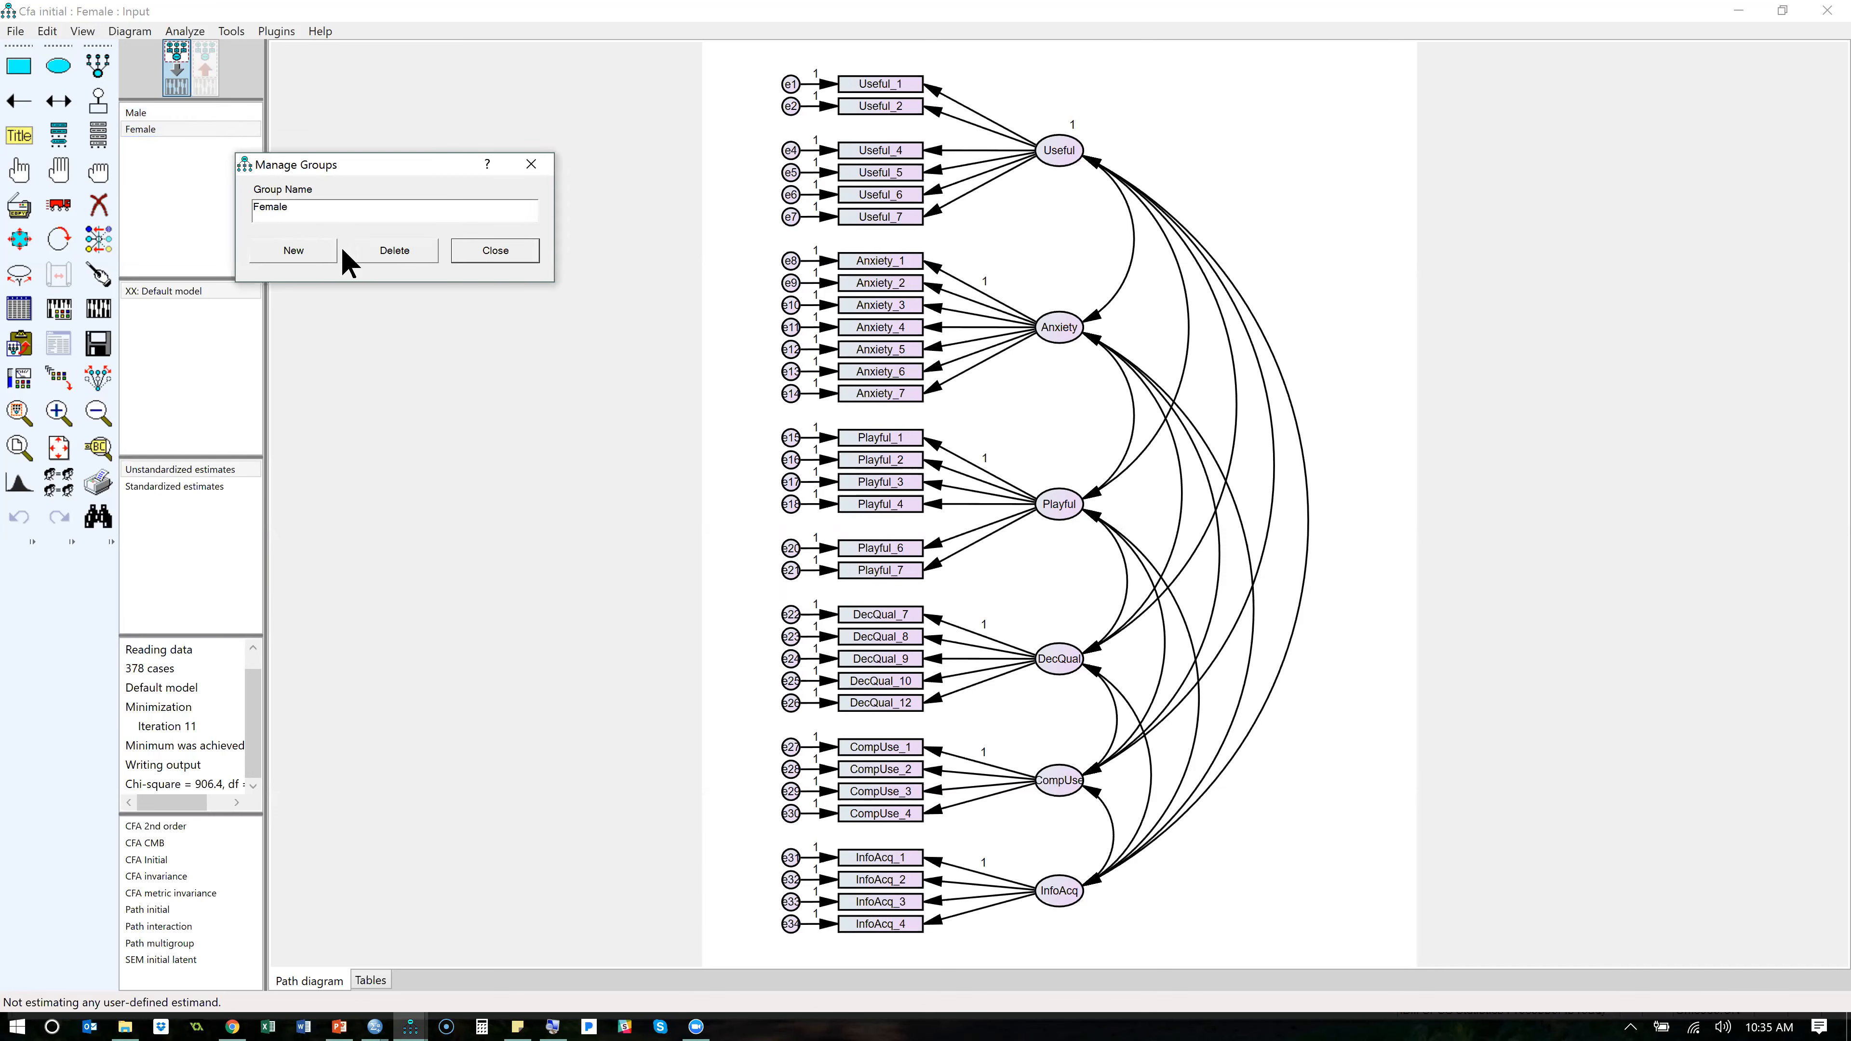
left_click(490, 255)
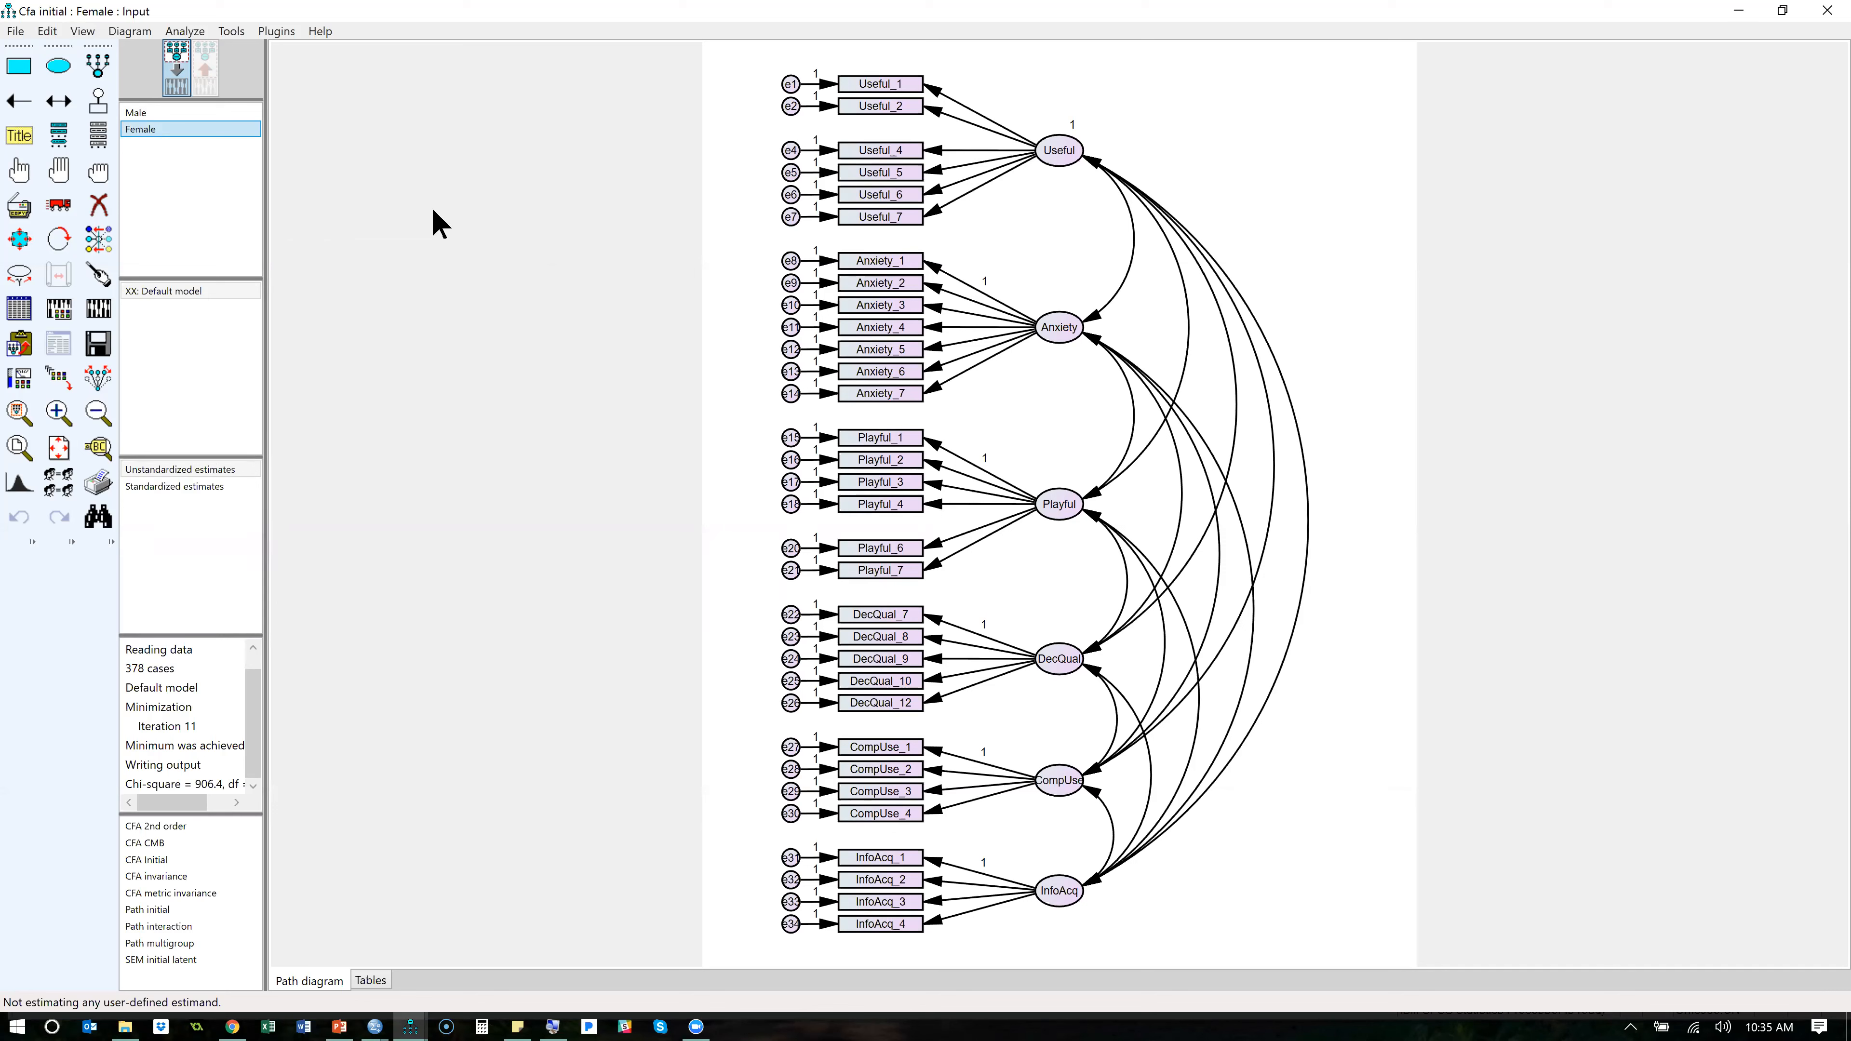
- Save the model under the new name CFA invariance unconstrained in the AMOS folder
left_click(14, 31)
left_click(67, 157)
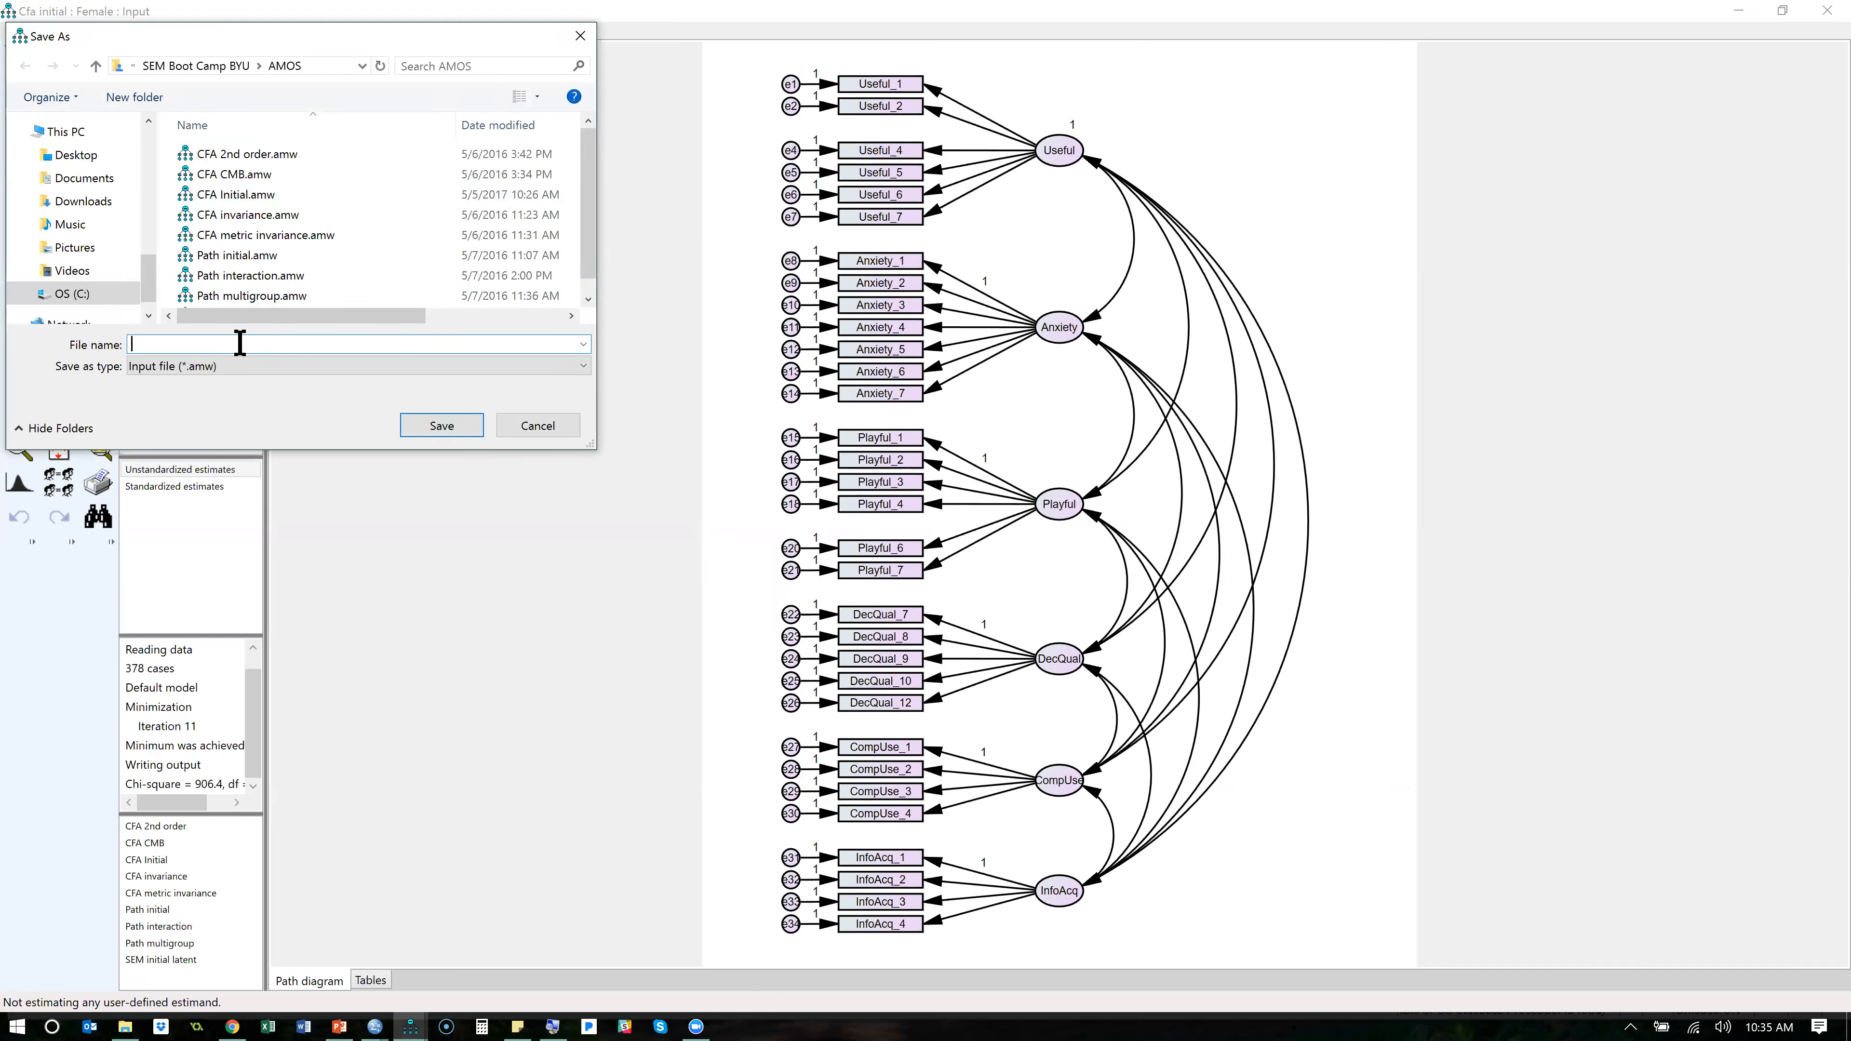
type("CFA invarianc")
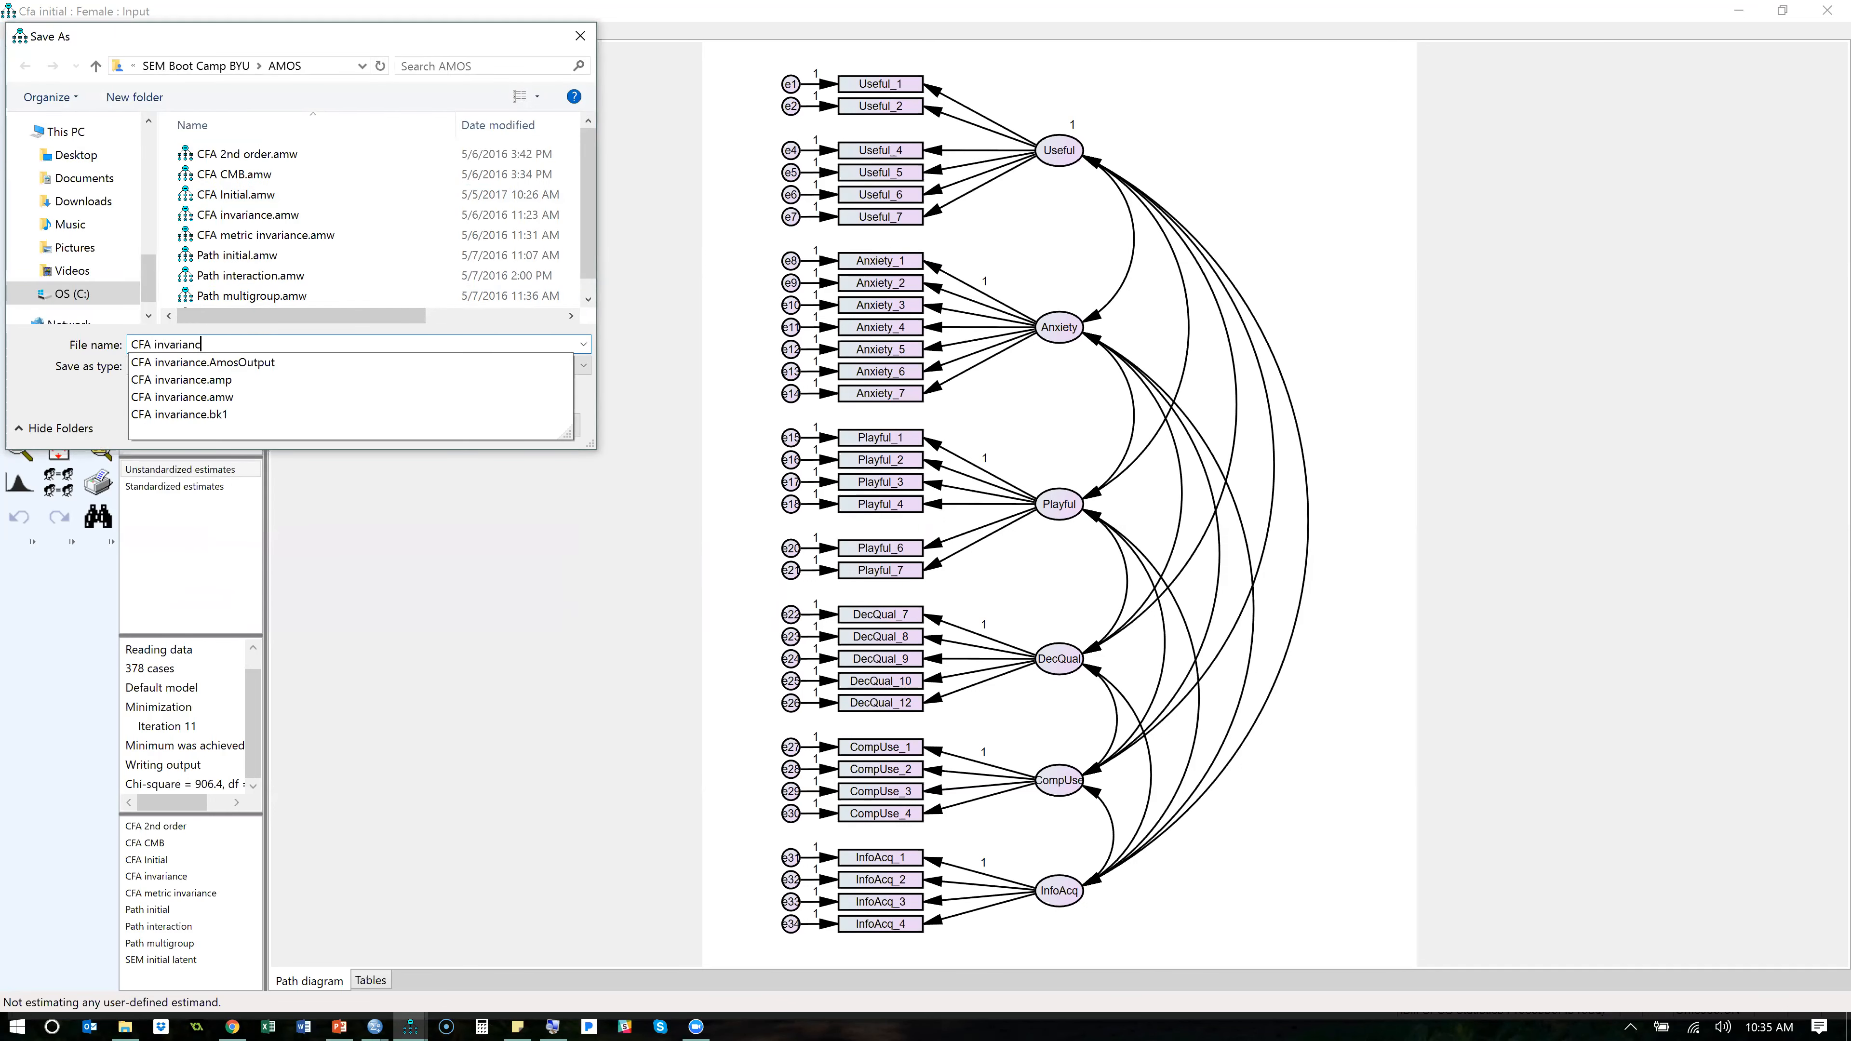
type("e unconstrained")
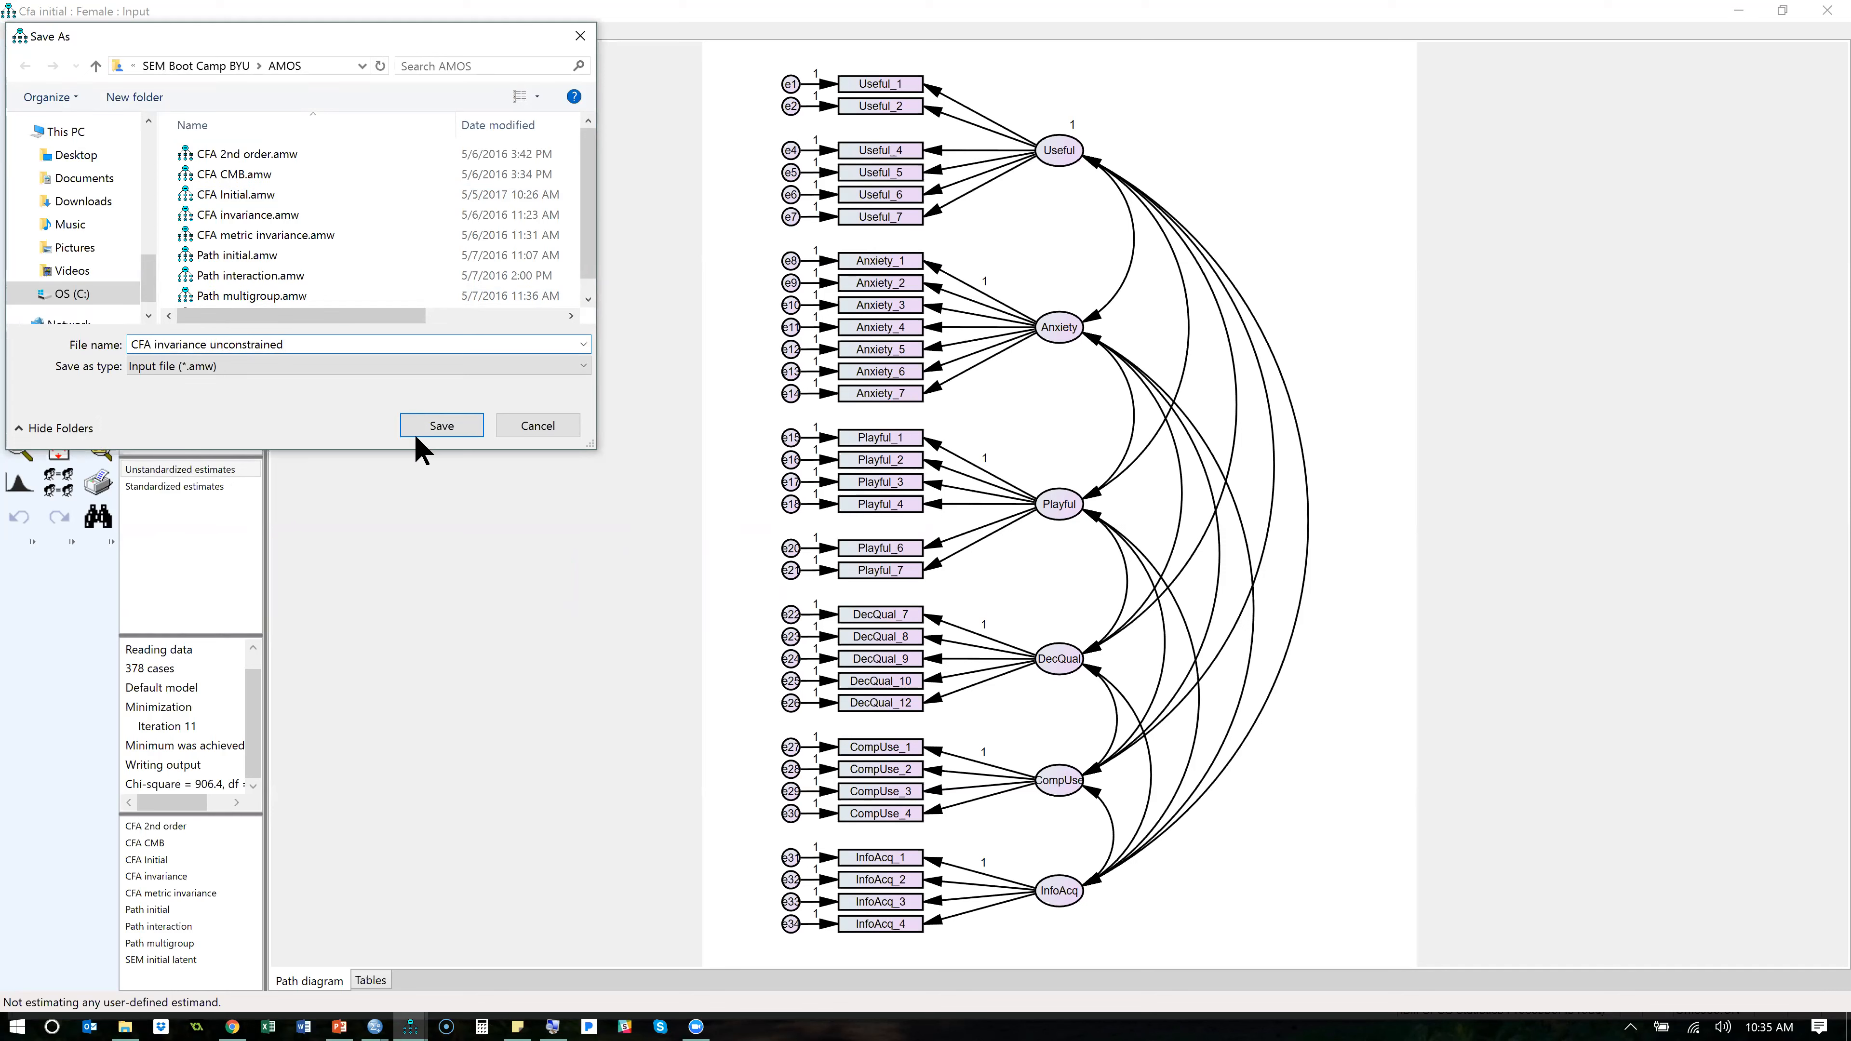
left_click(442, 426)
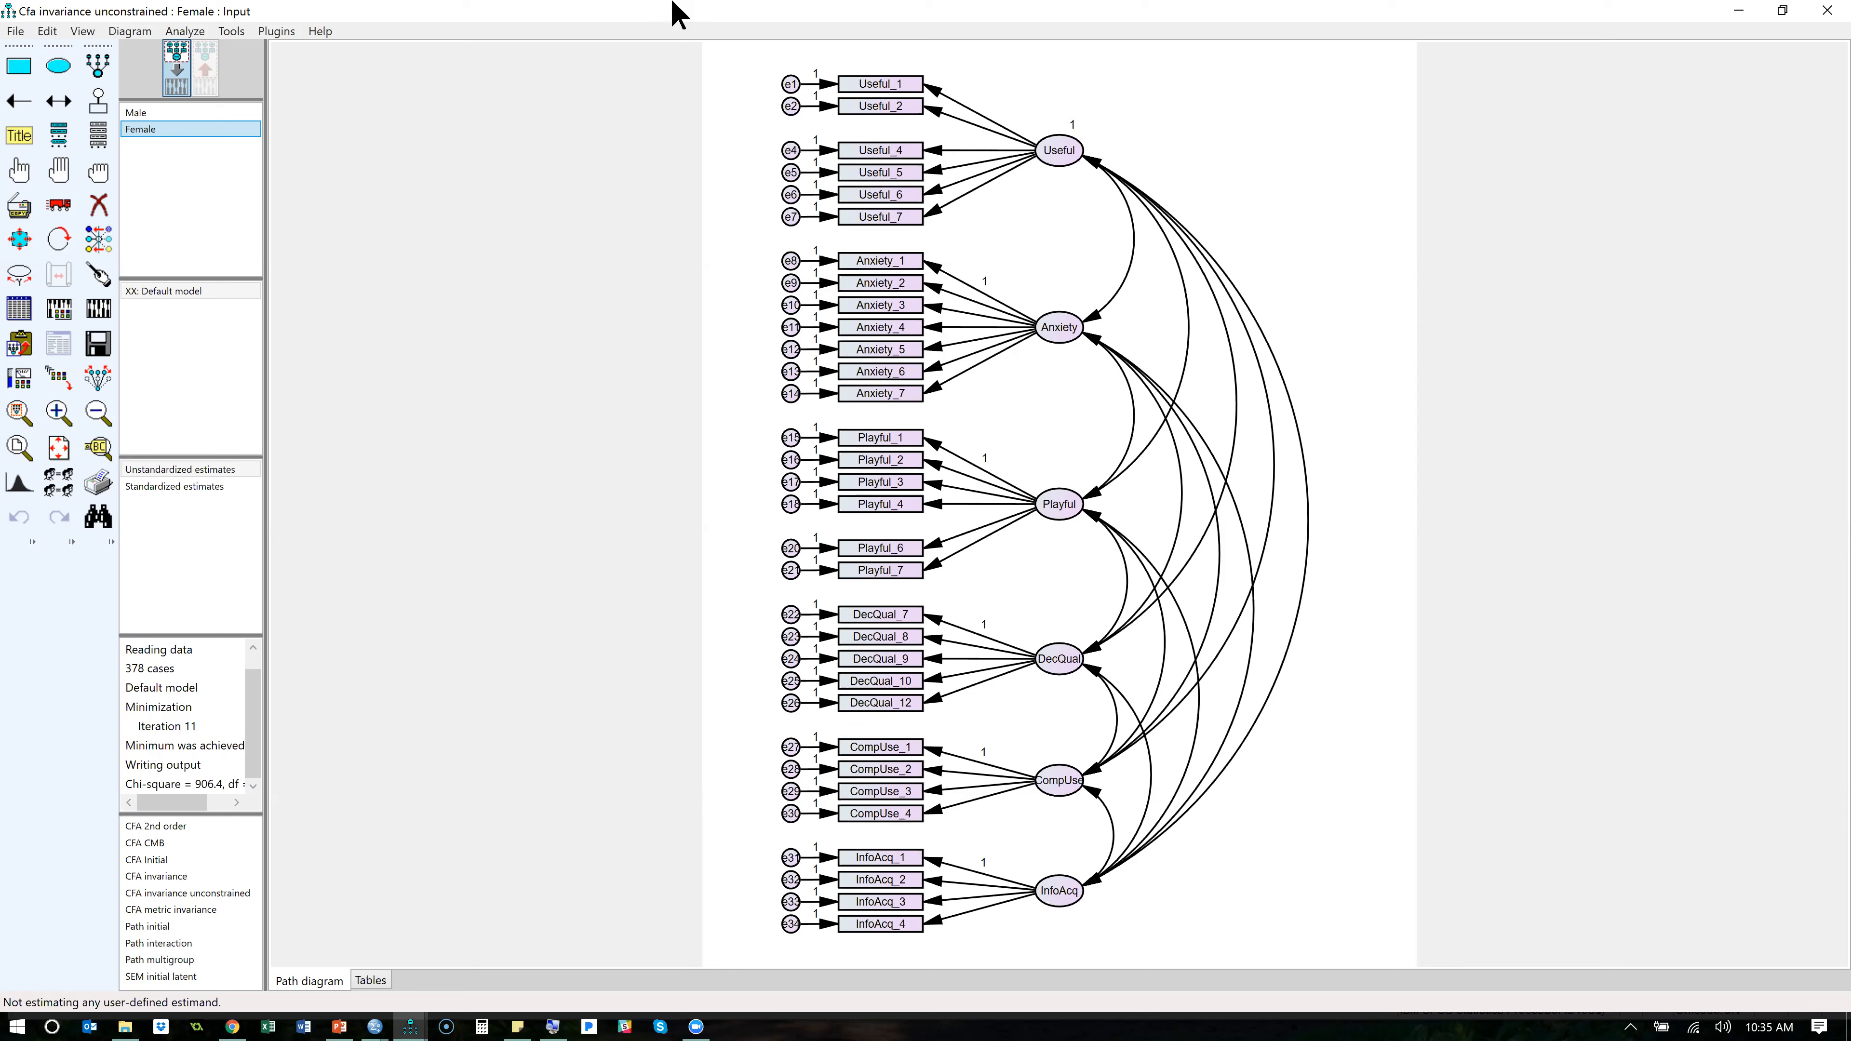
- Widen the column holding the computation summary and calculate the estimates for the two-group model
left_click(621, 505)
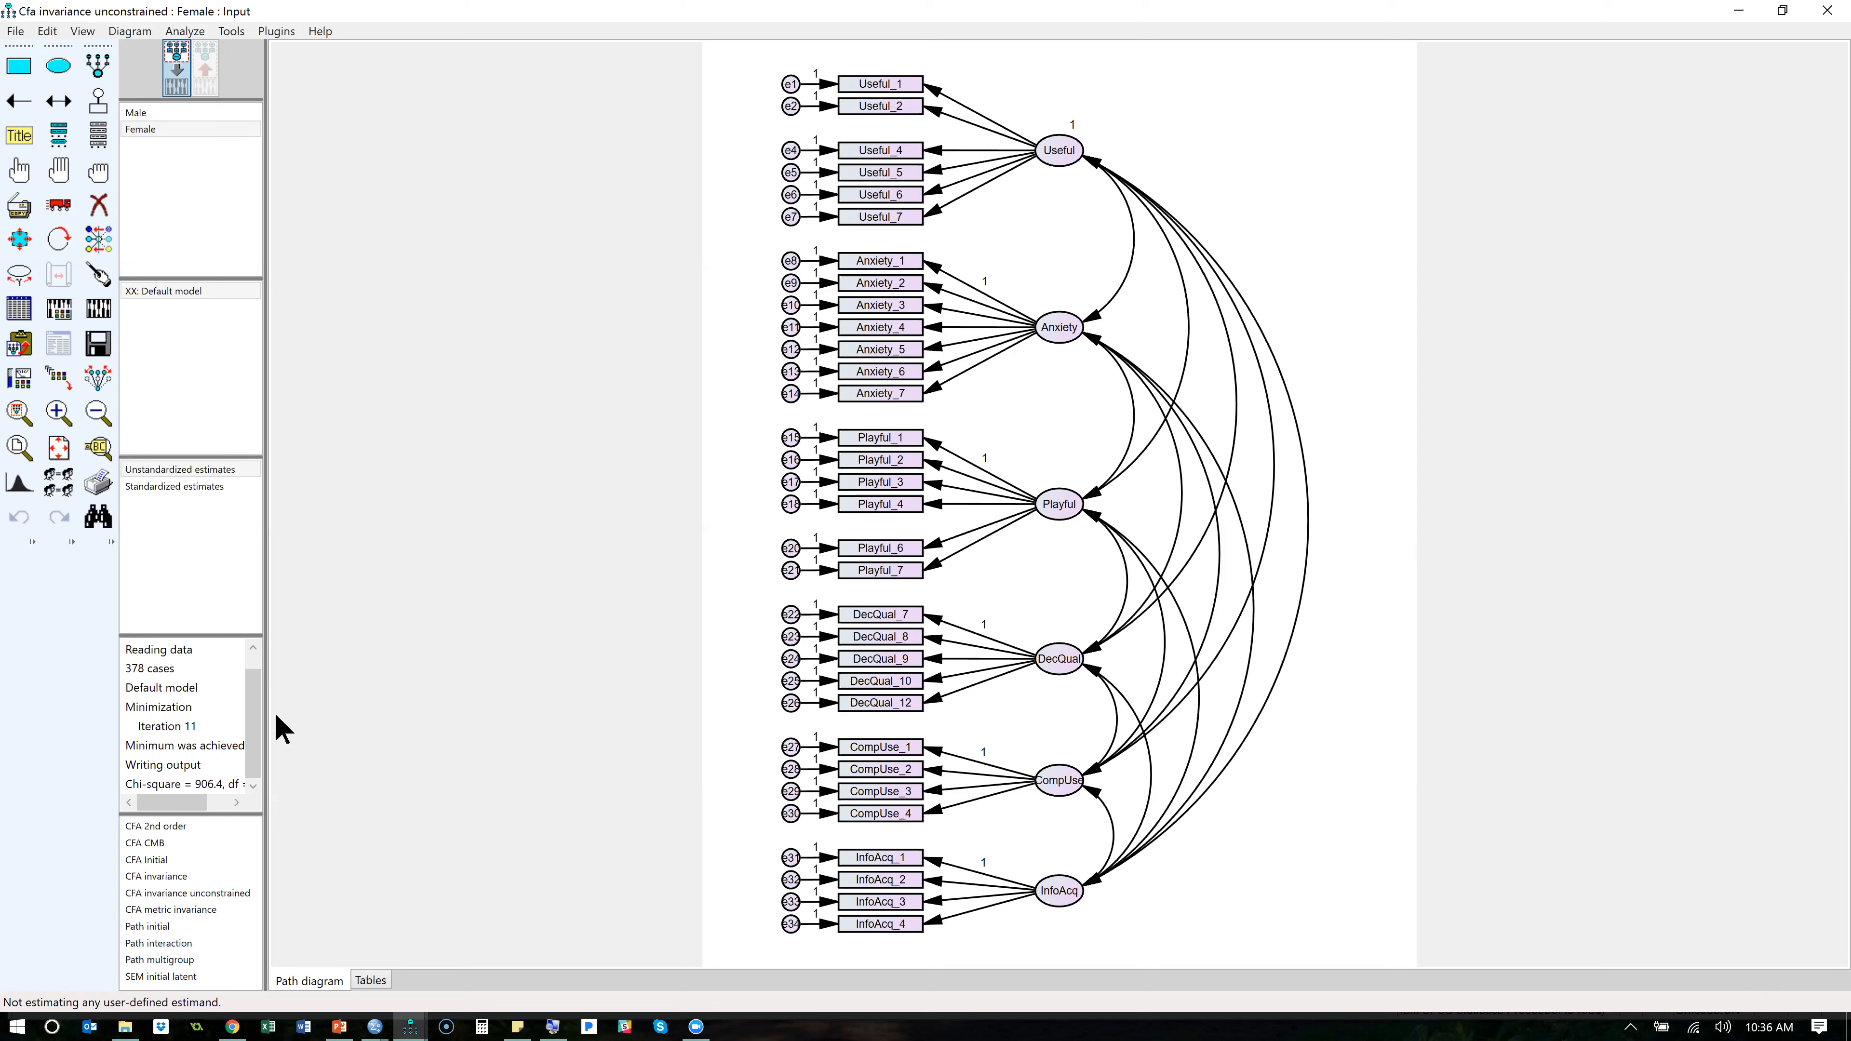
left_click_drag(264, 795, 335, 804)
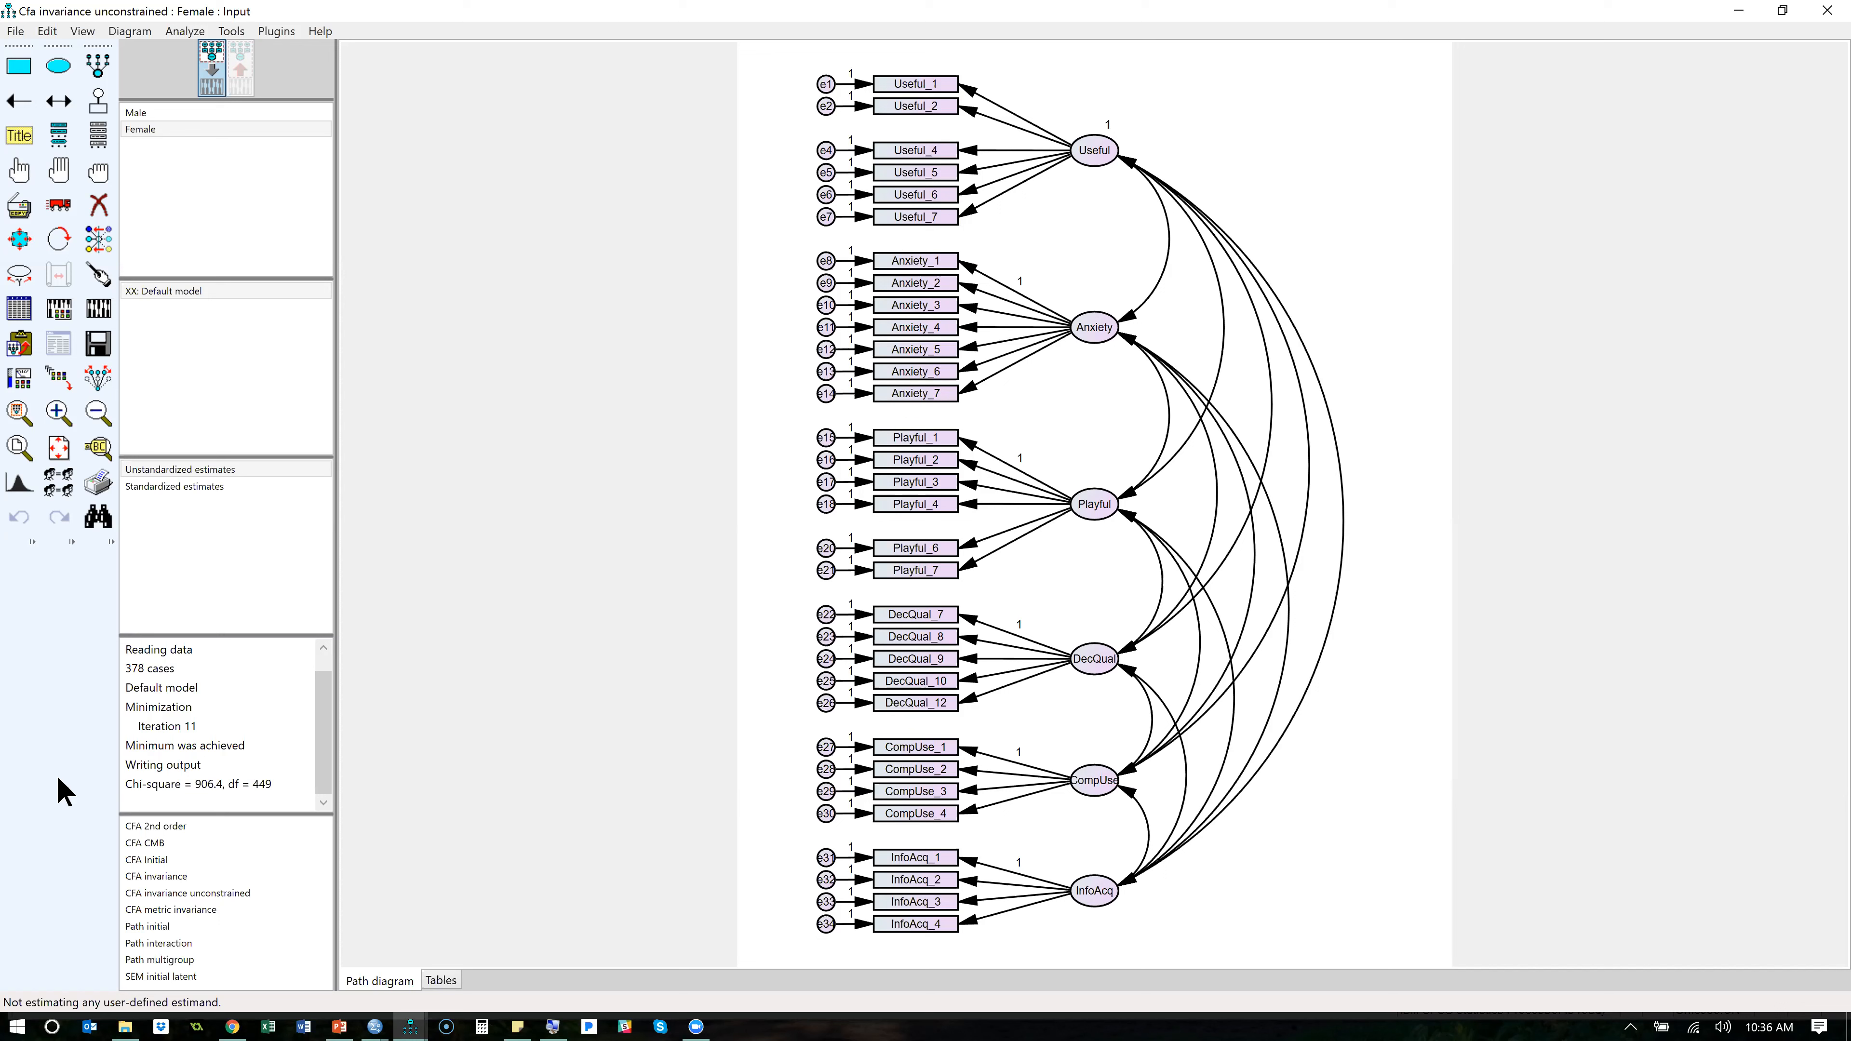
left_click(19, 239)
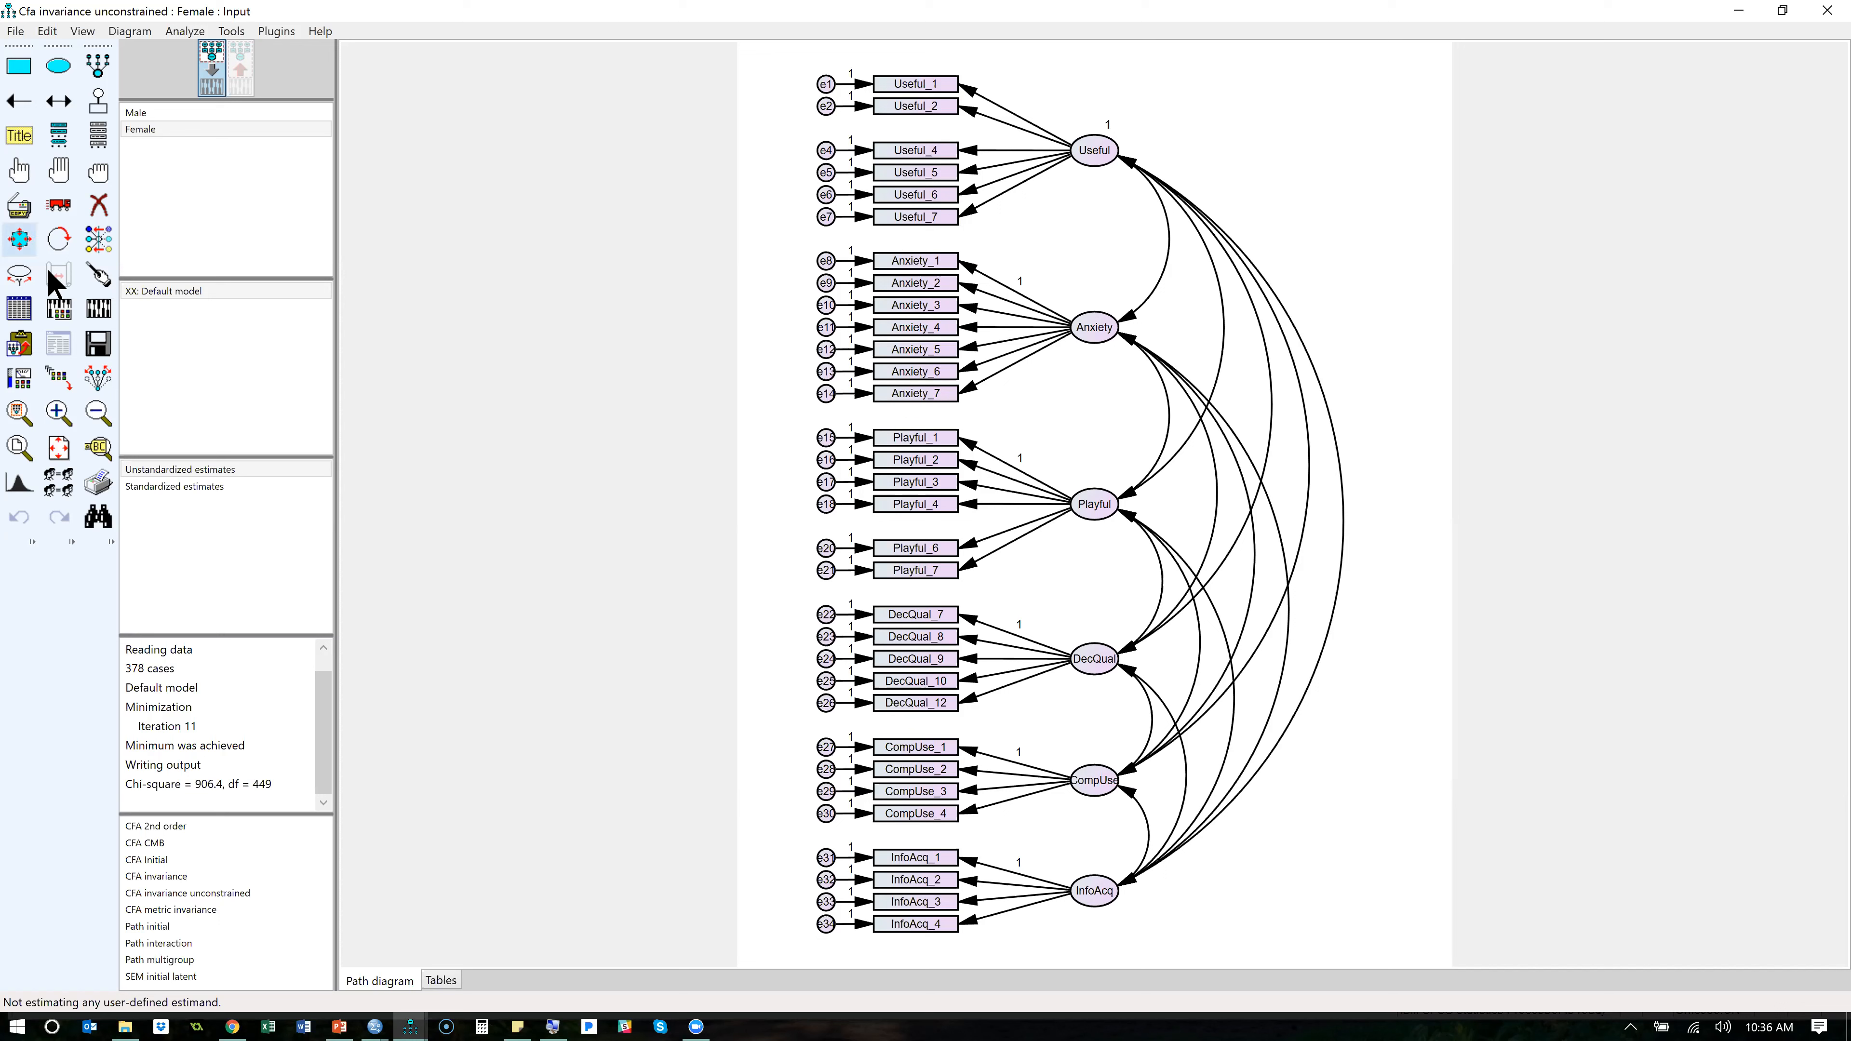
left_click(98, 308)
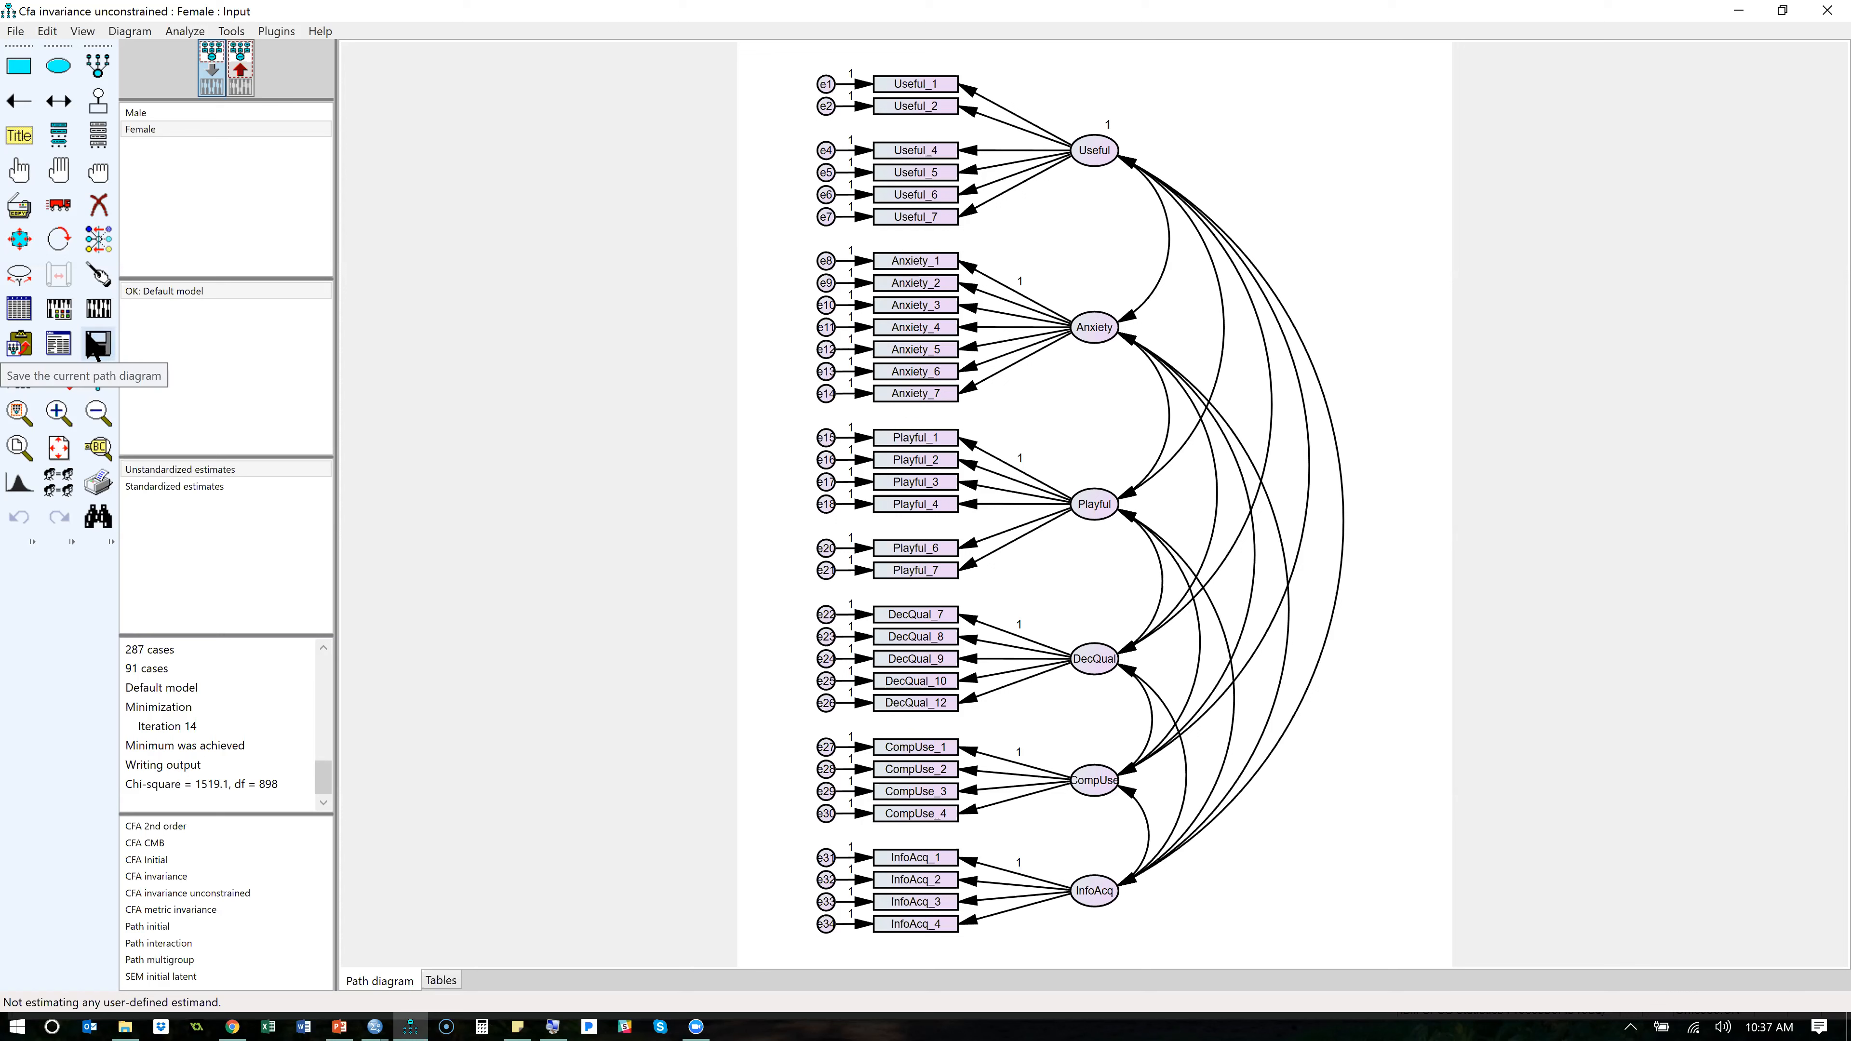
- Open the text output of the unconstrained model and review its Model Fit summary, from CMIN and CFI down to RMSEA
left_click(63, 343)
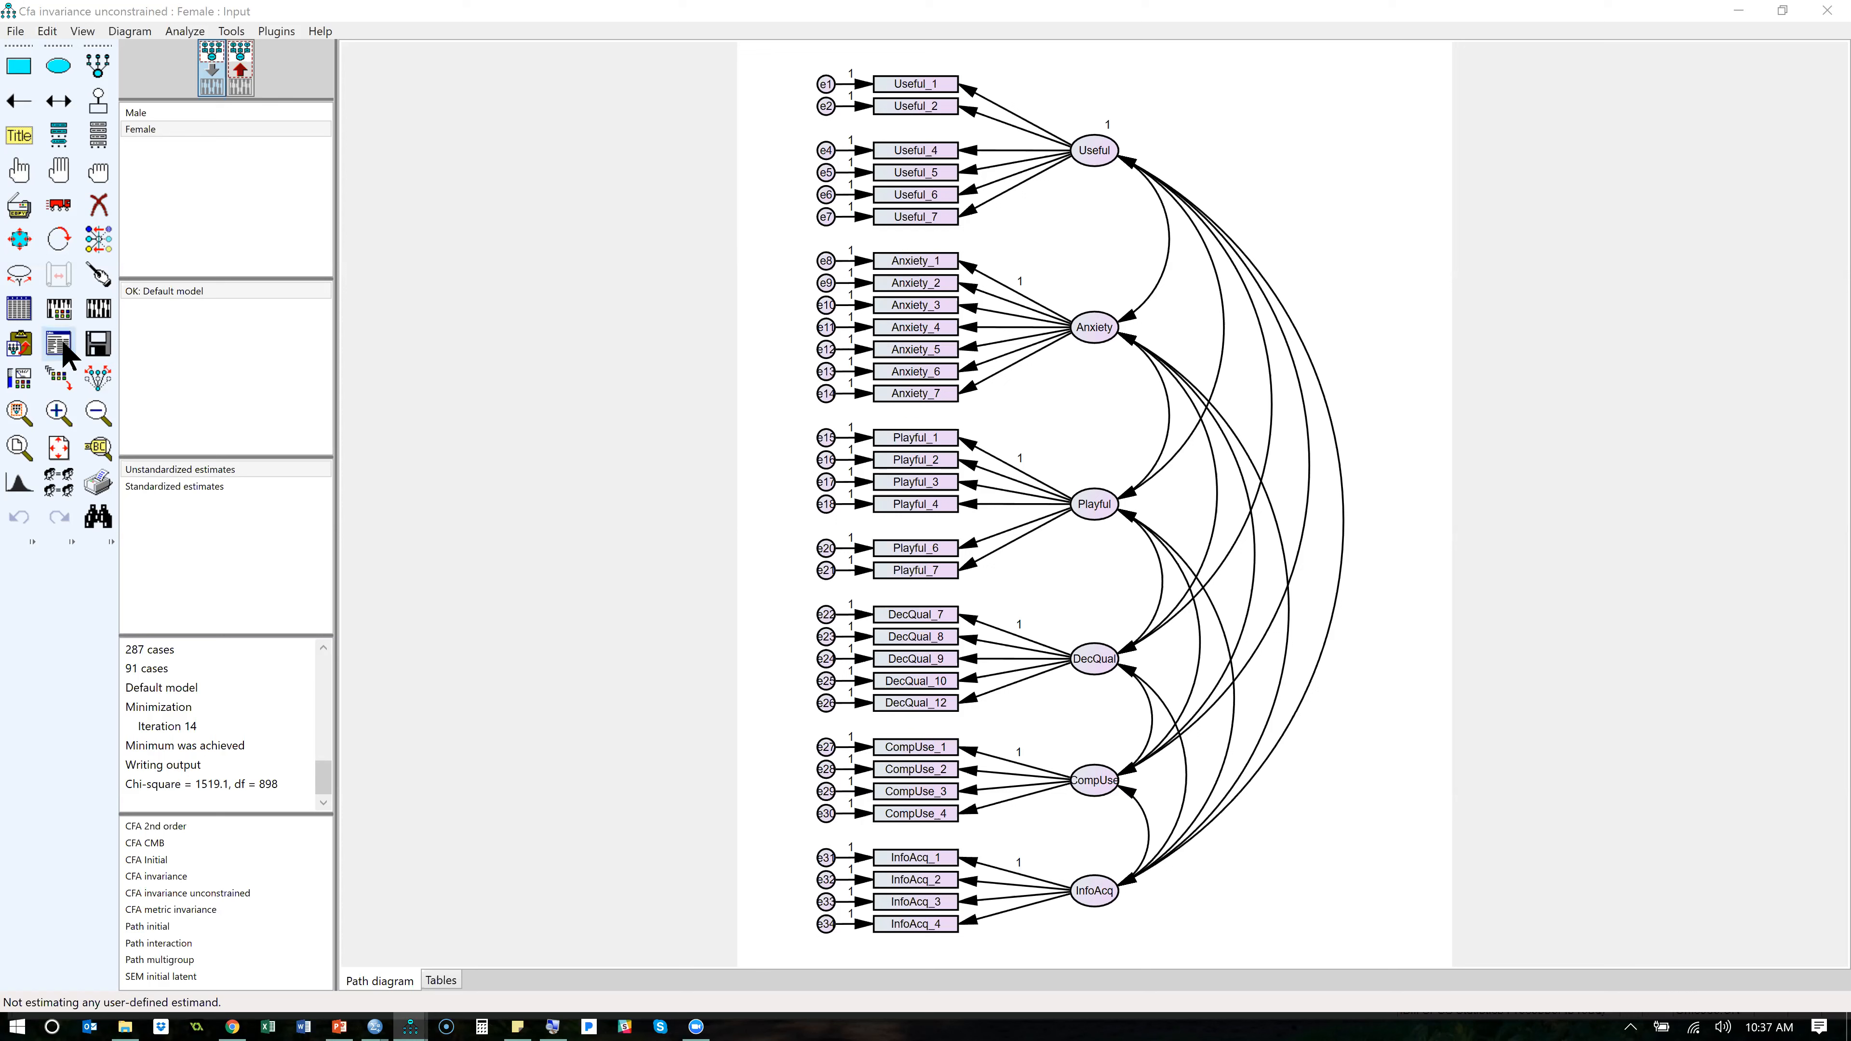
mouse_move(410, 1027)
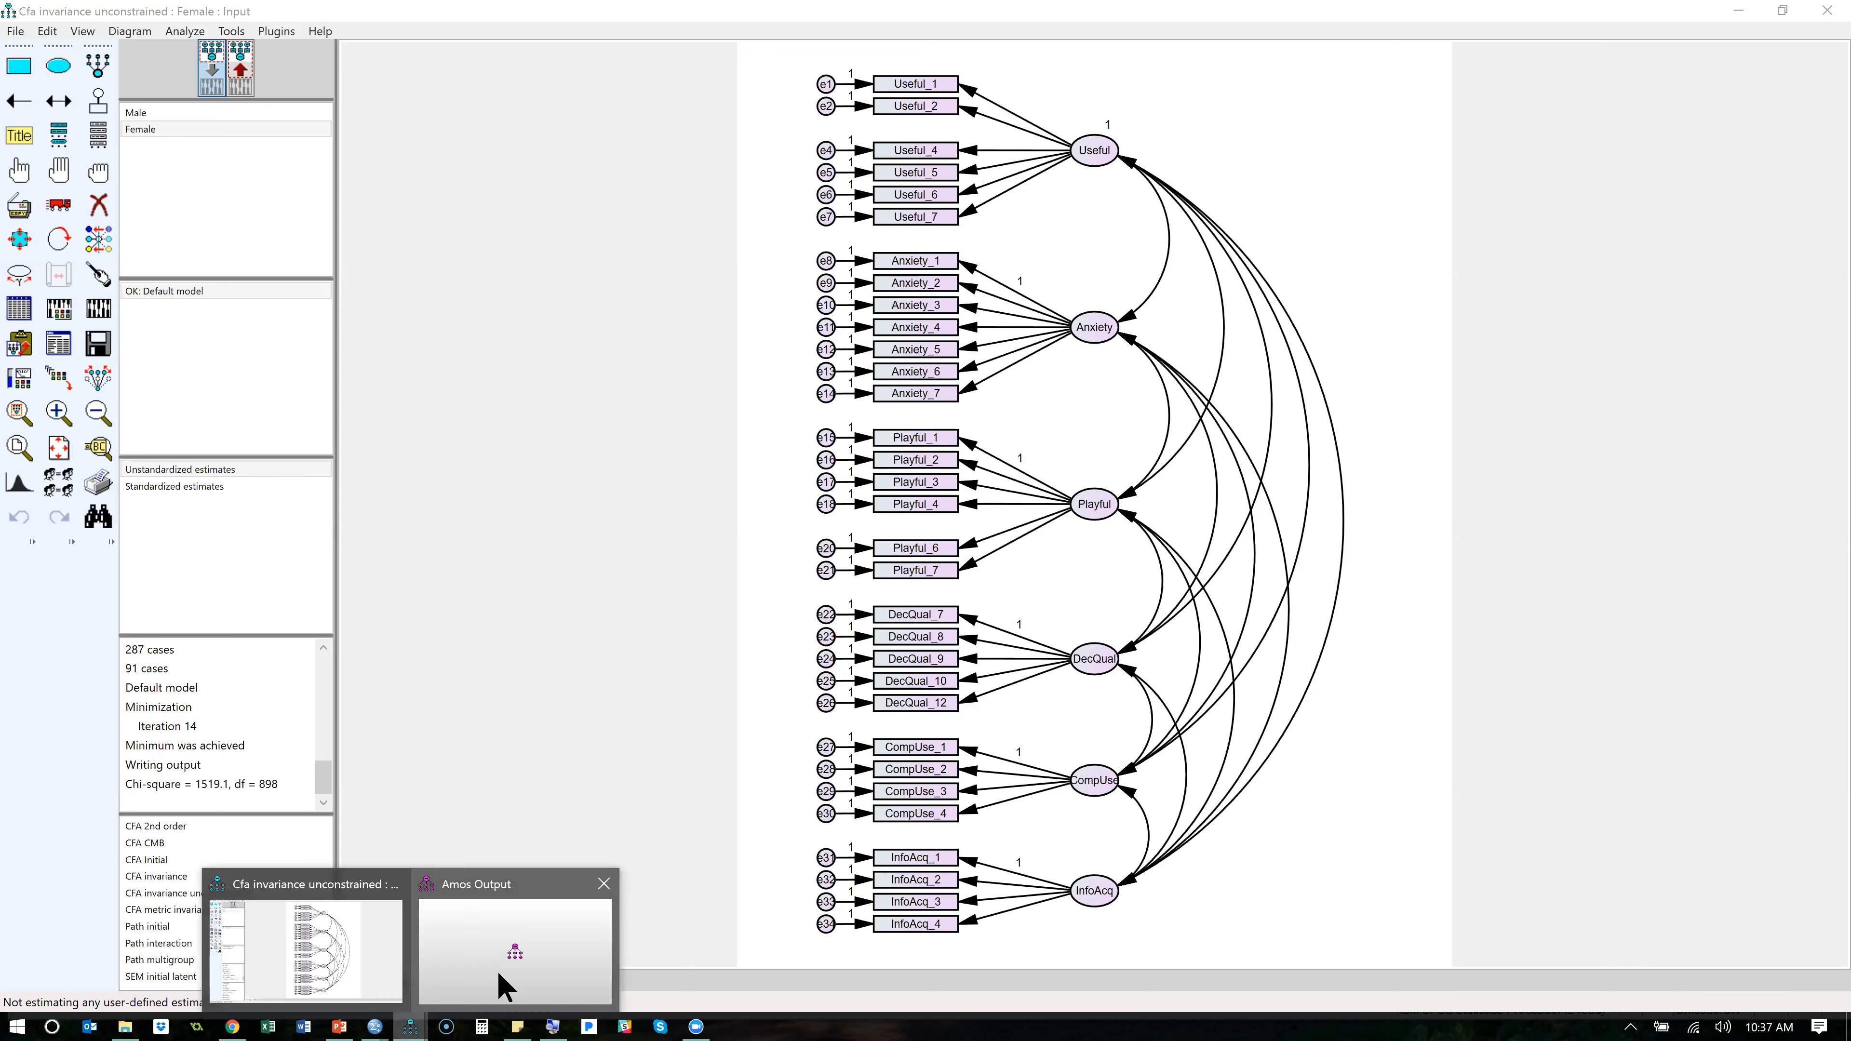
left_click(503, 986)
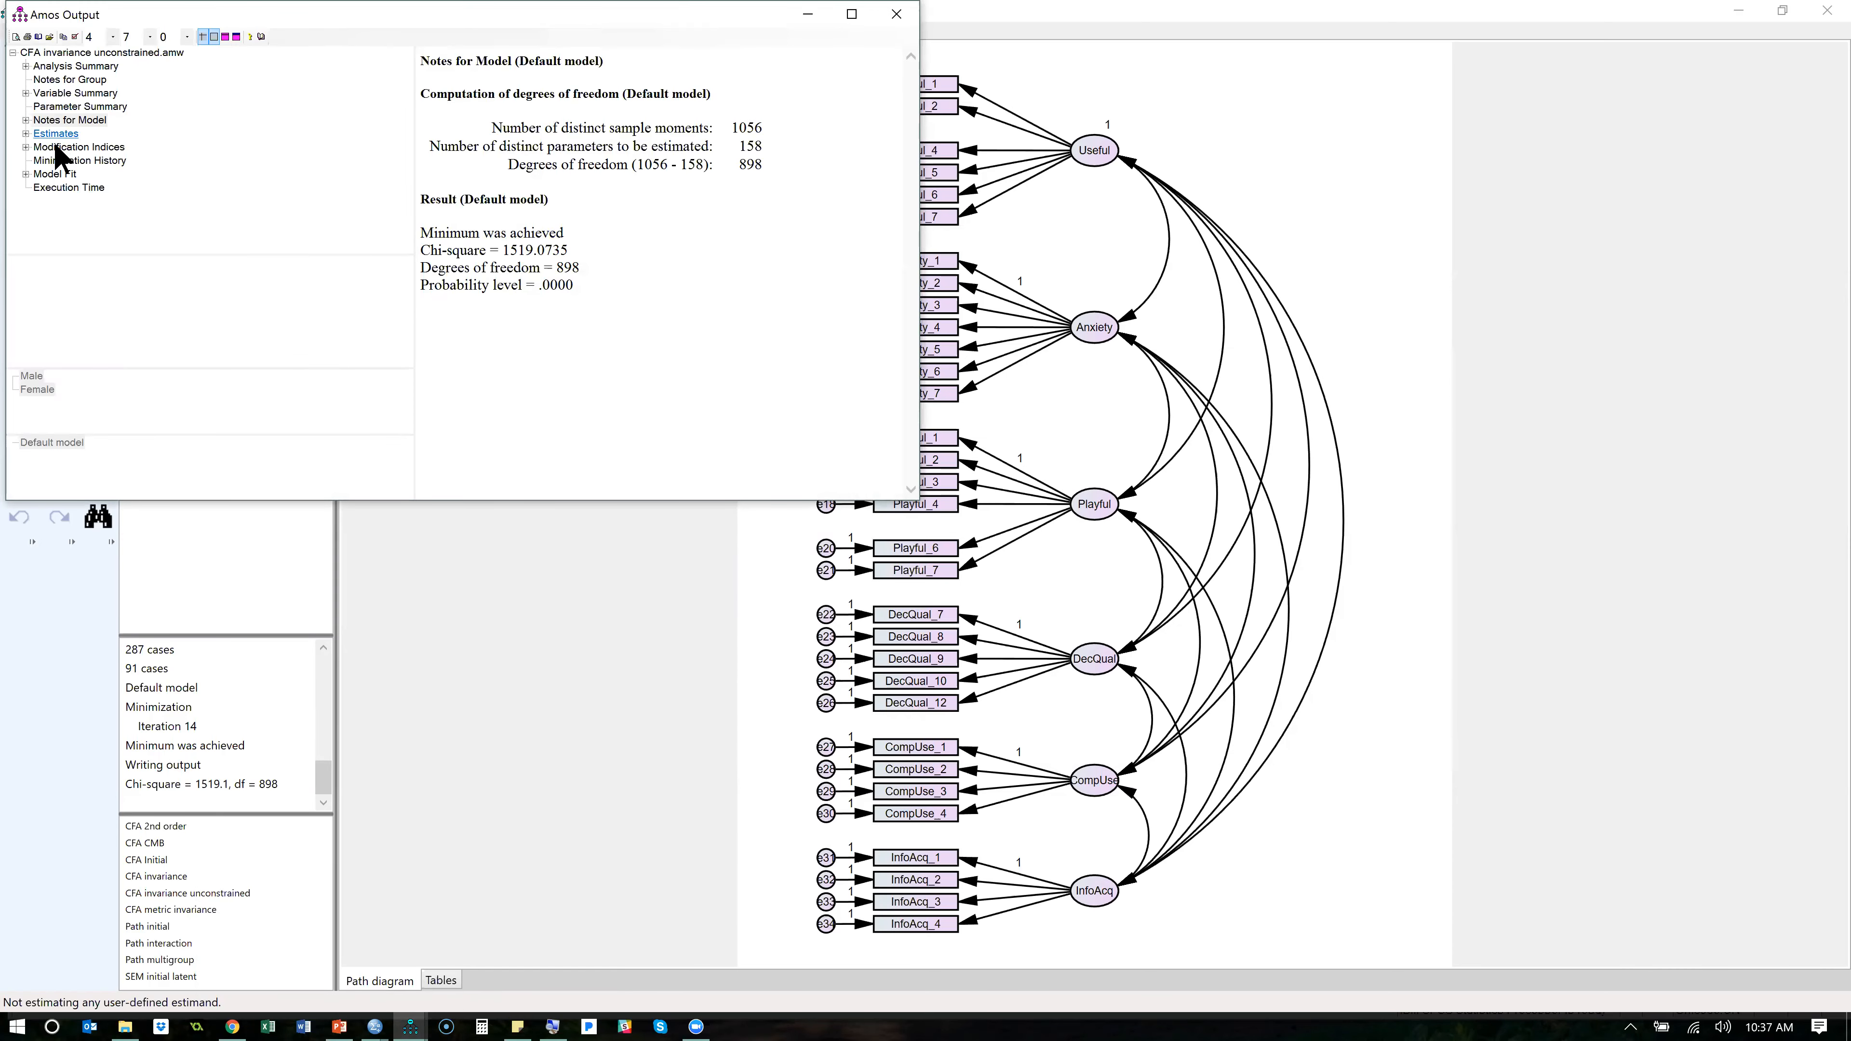
left_click(56, 174)
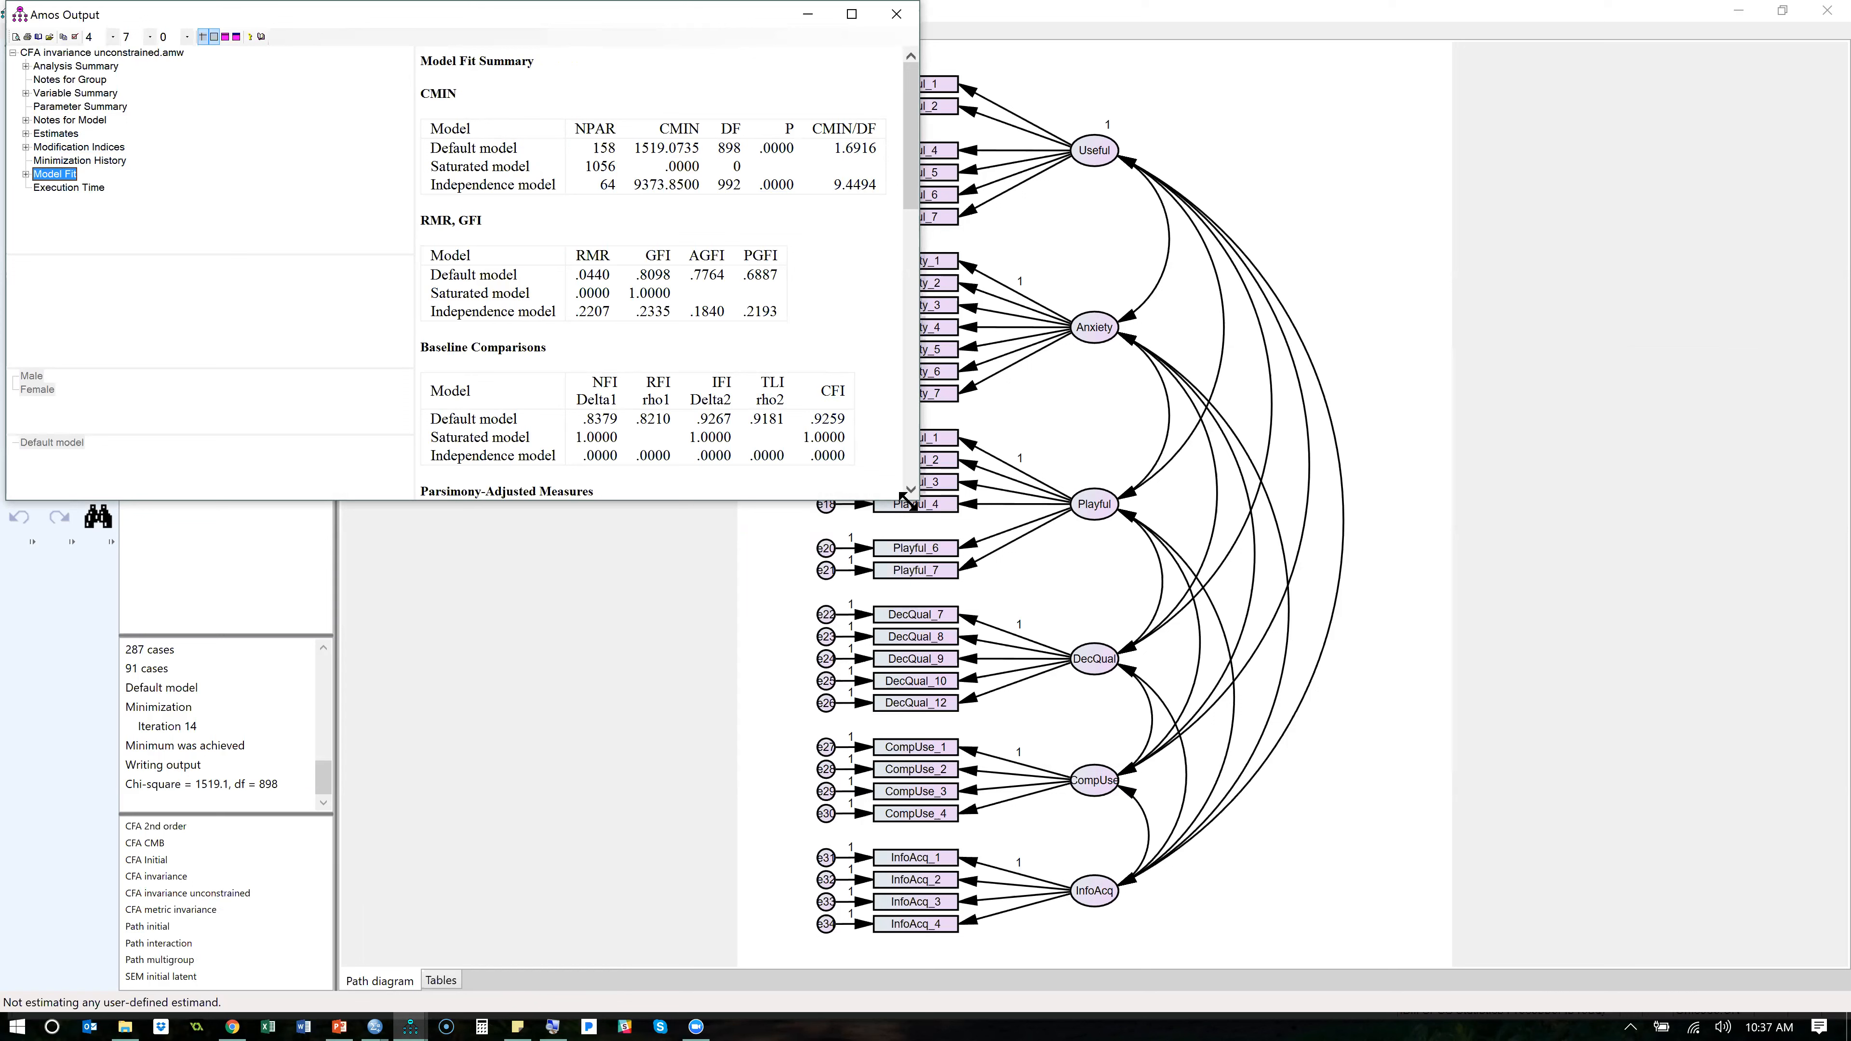
left_click(830, 448)
scroll(830, 448, "down", 3)
scroll(831, 448, "down", 8)
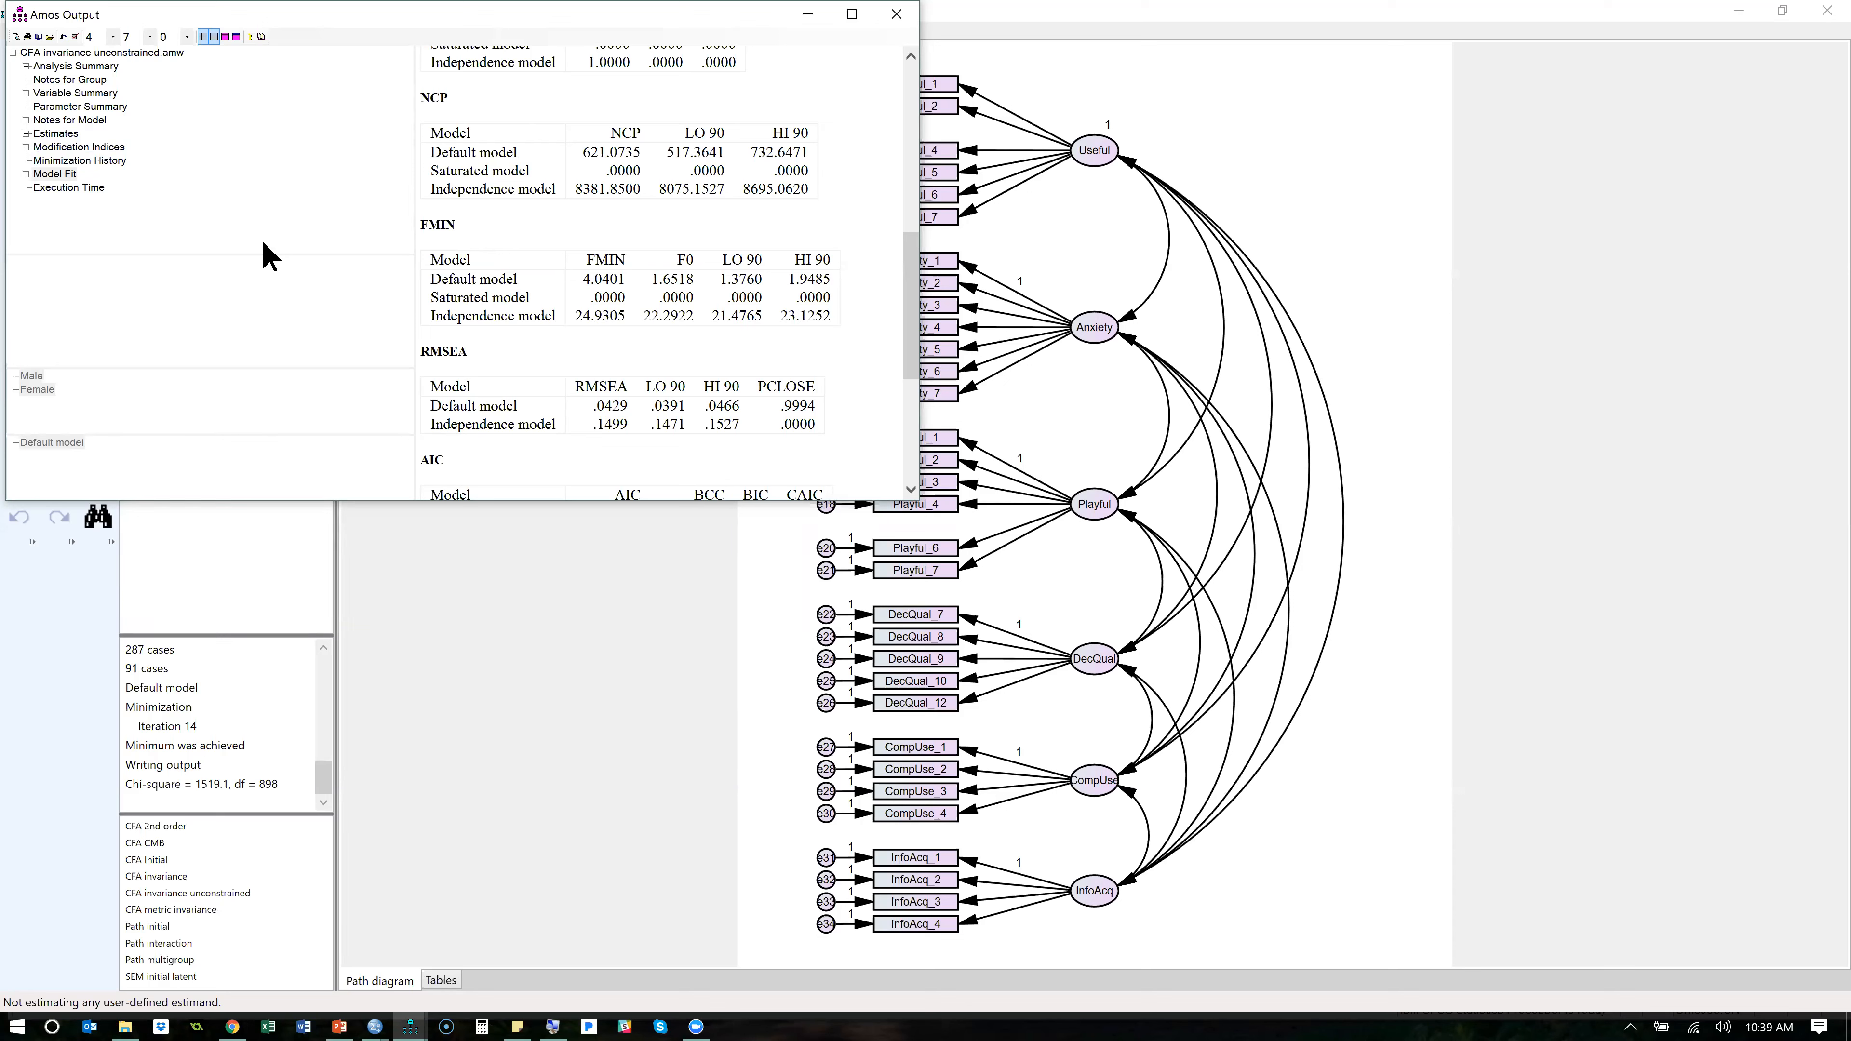
- Check the Modification Indices in the text output and close the output
left_click(88, 148)
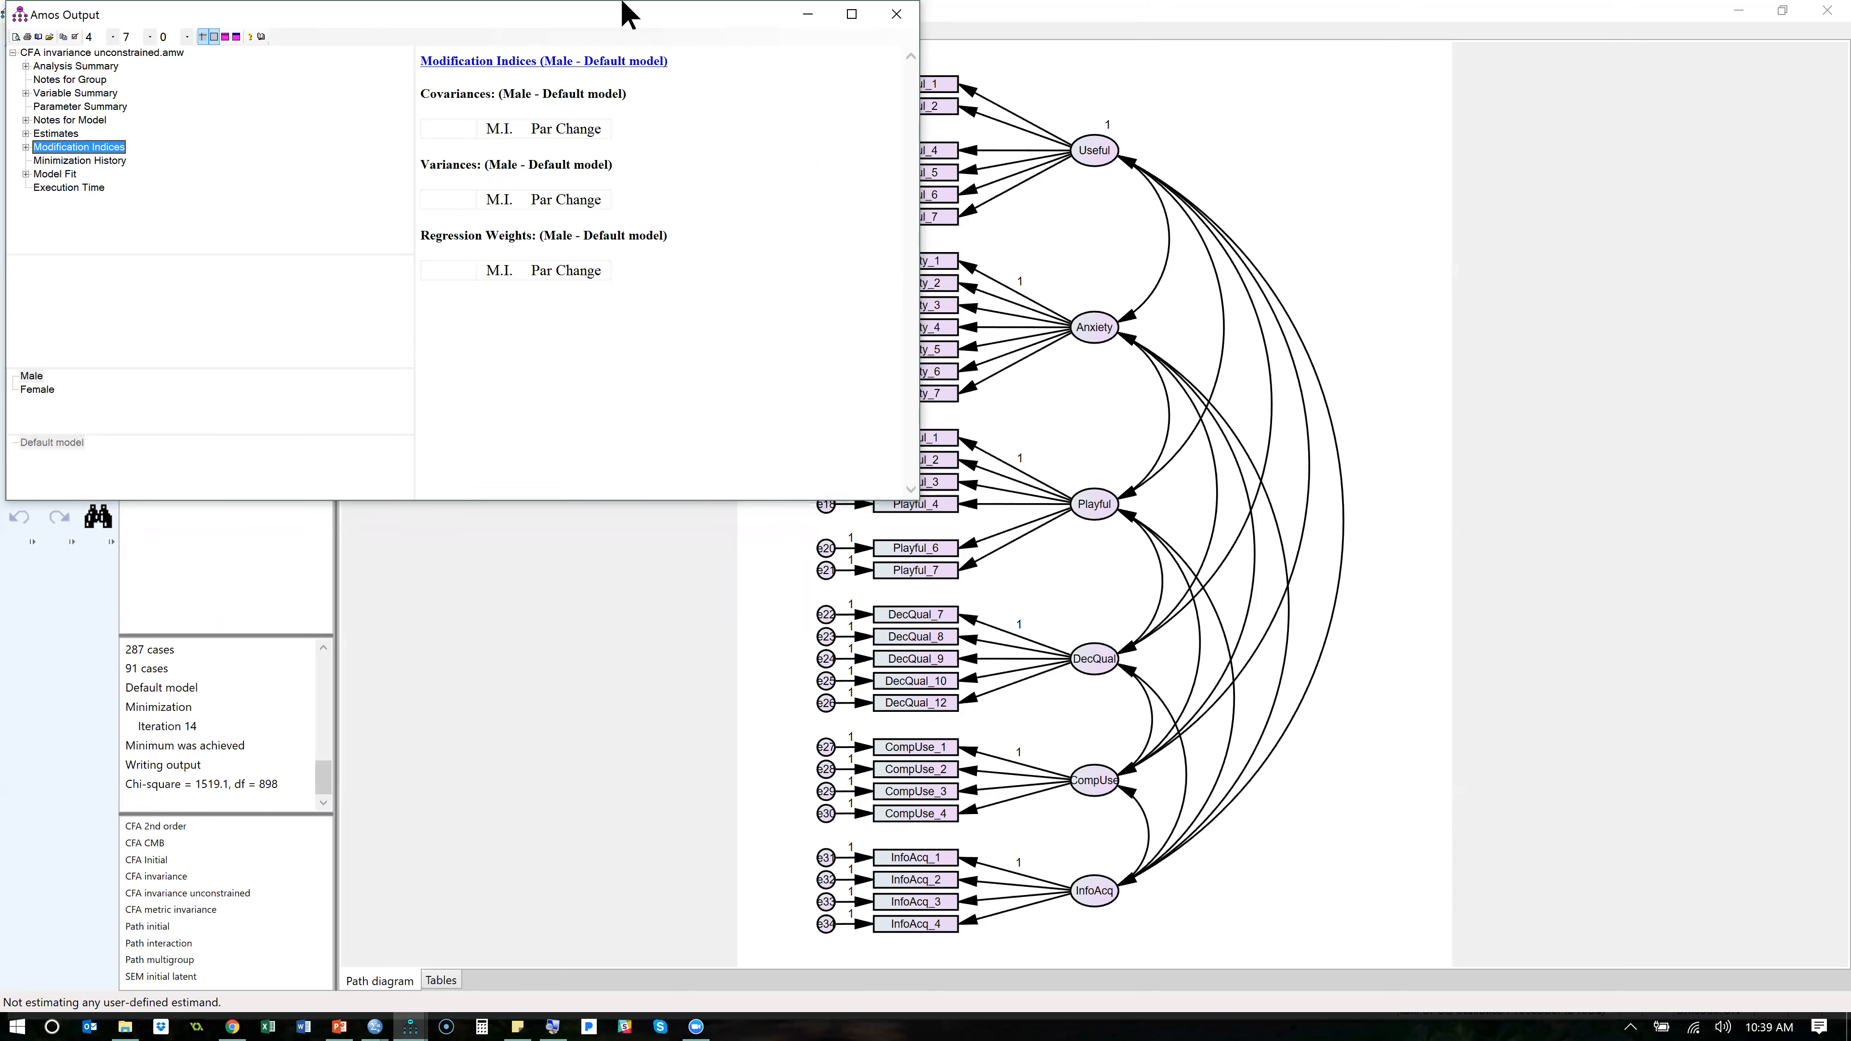
left_click_drag(624, 10, 798, 280)
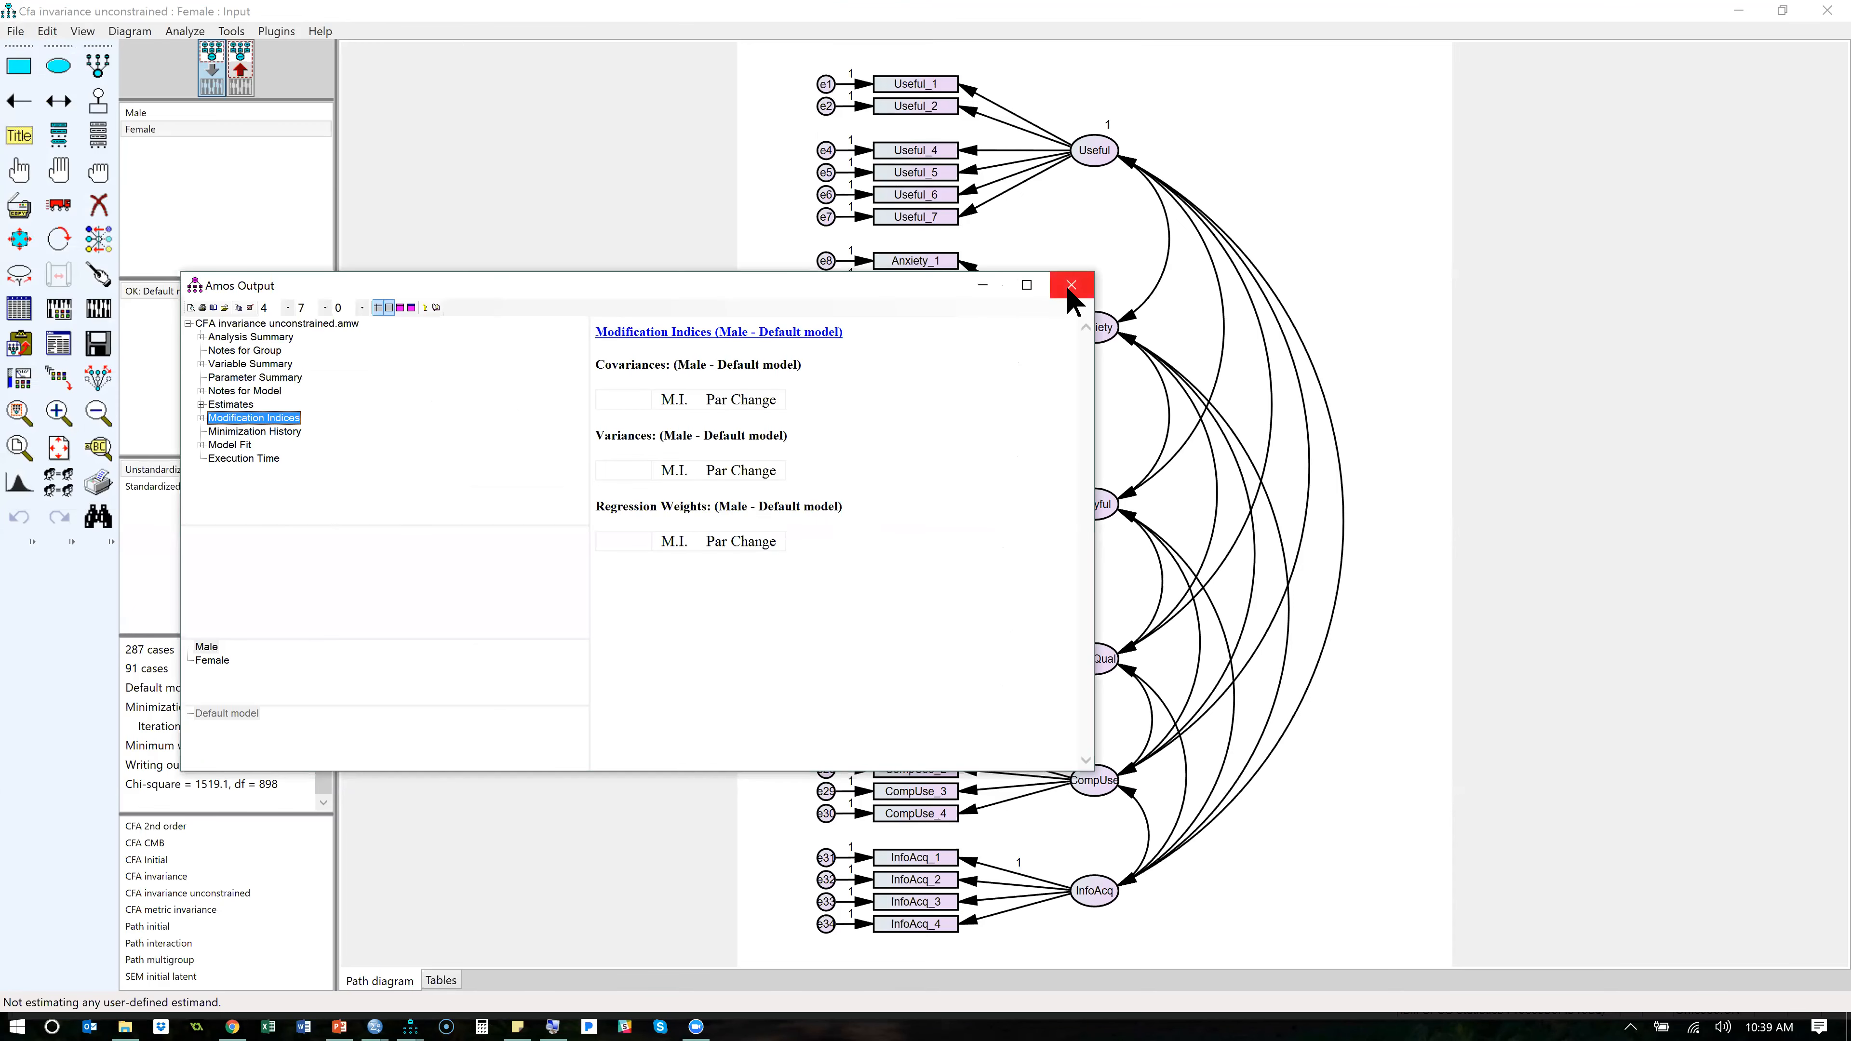
left_click(1071, 285)
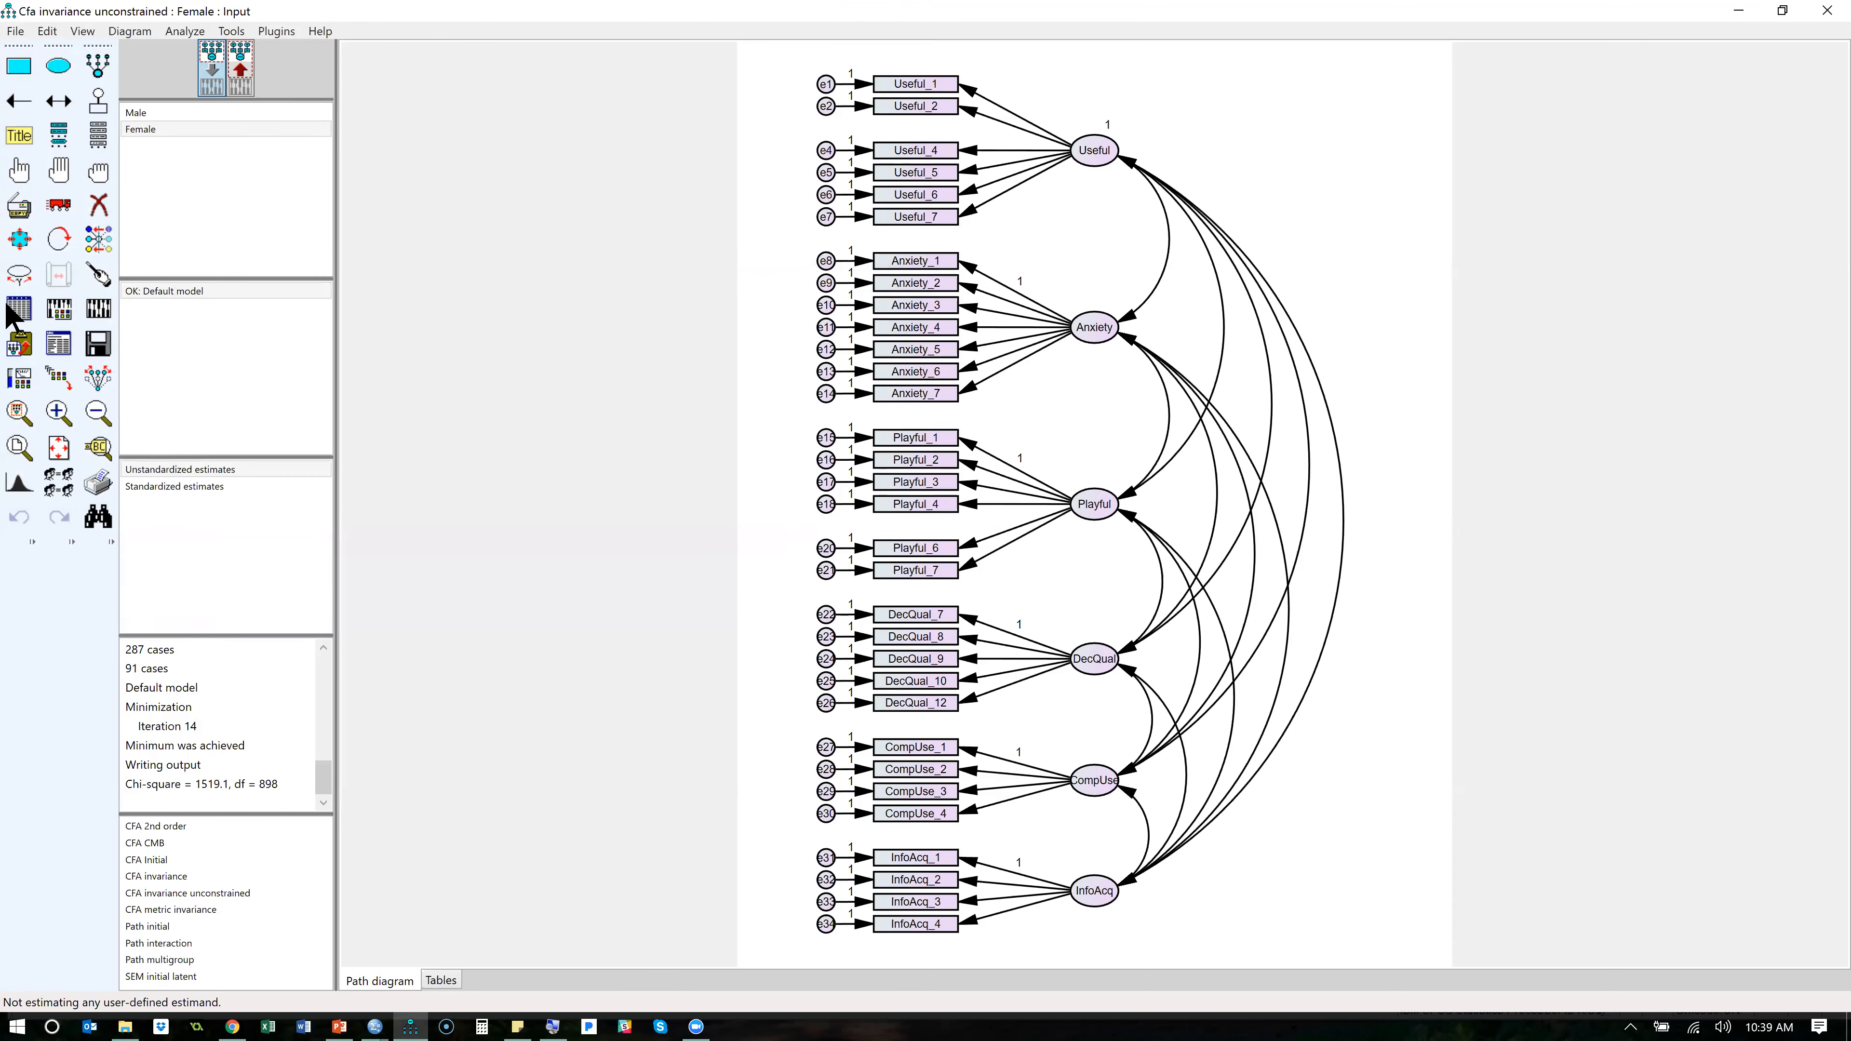
- Set the threshold for modification indices to 10 in the analysis properties and recalculate the estimates
left_click(59, 309)
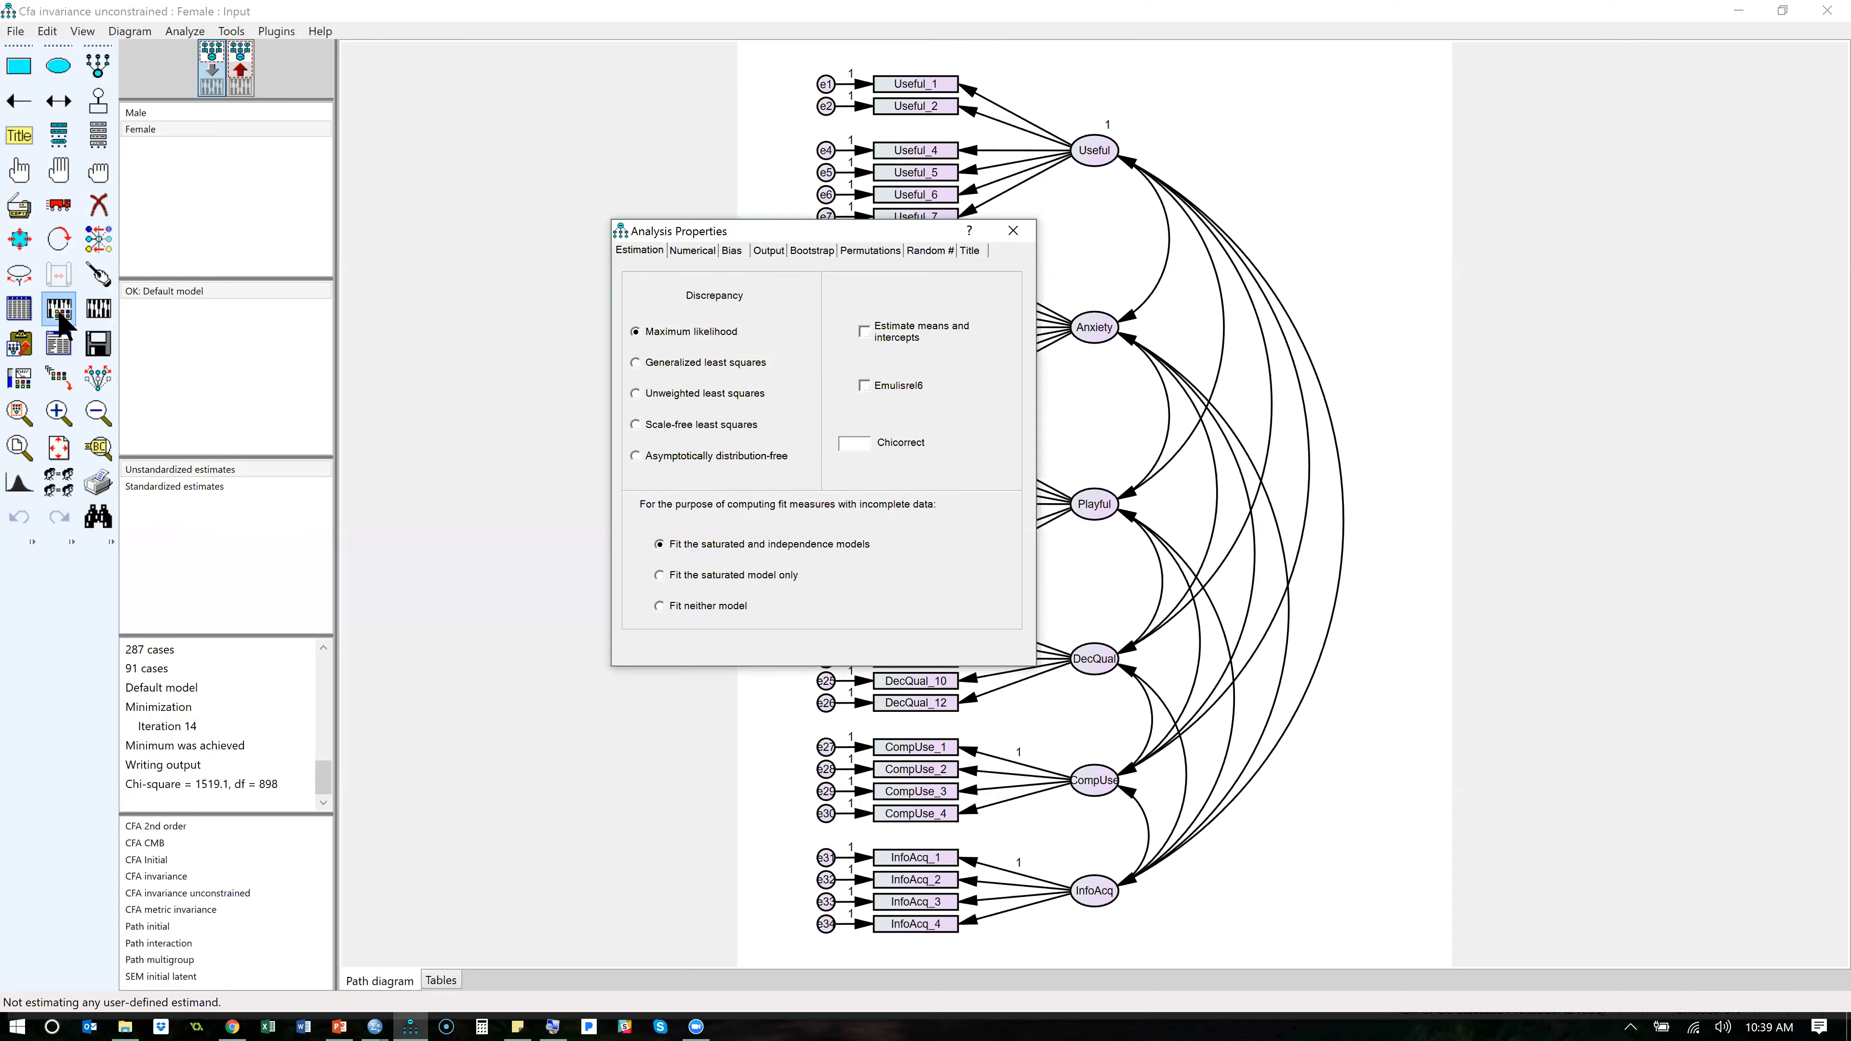
left_click(768, 252)
left_click_drag(843, 578, 826, 581)
type("10")
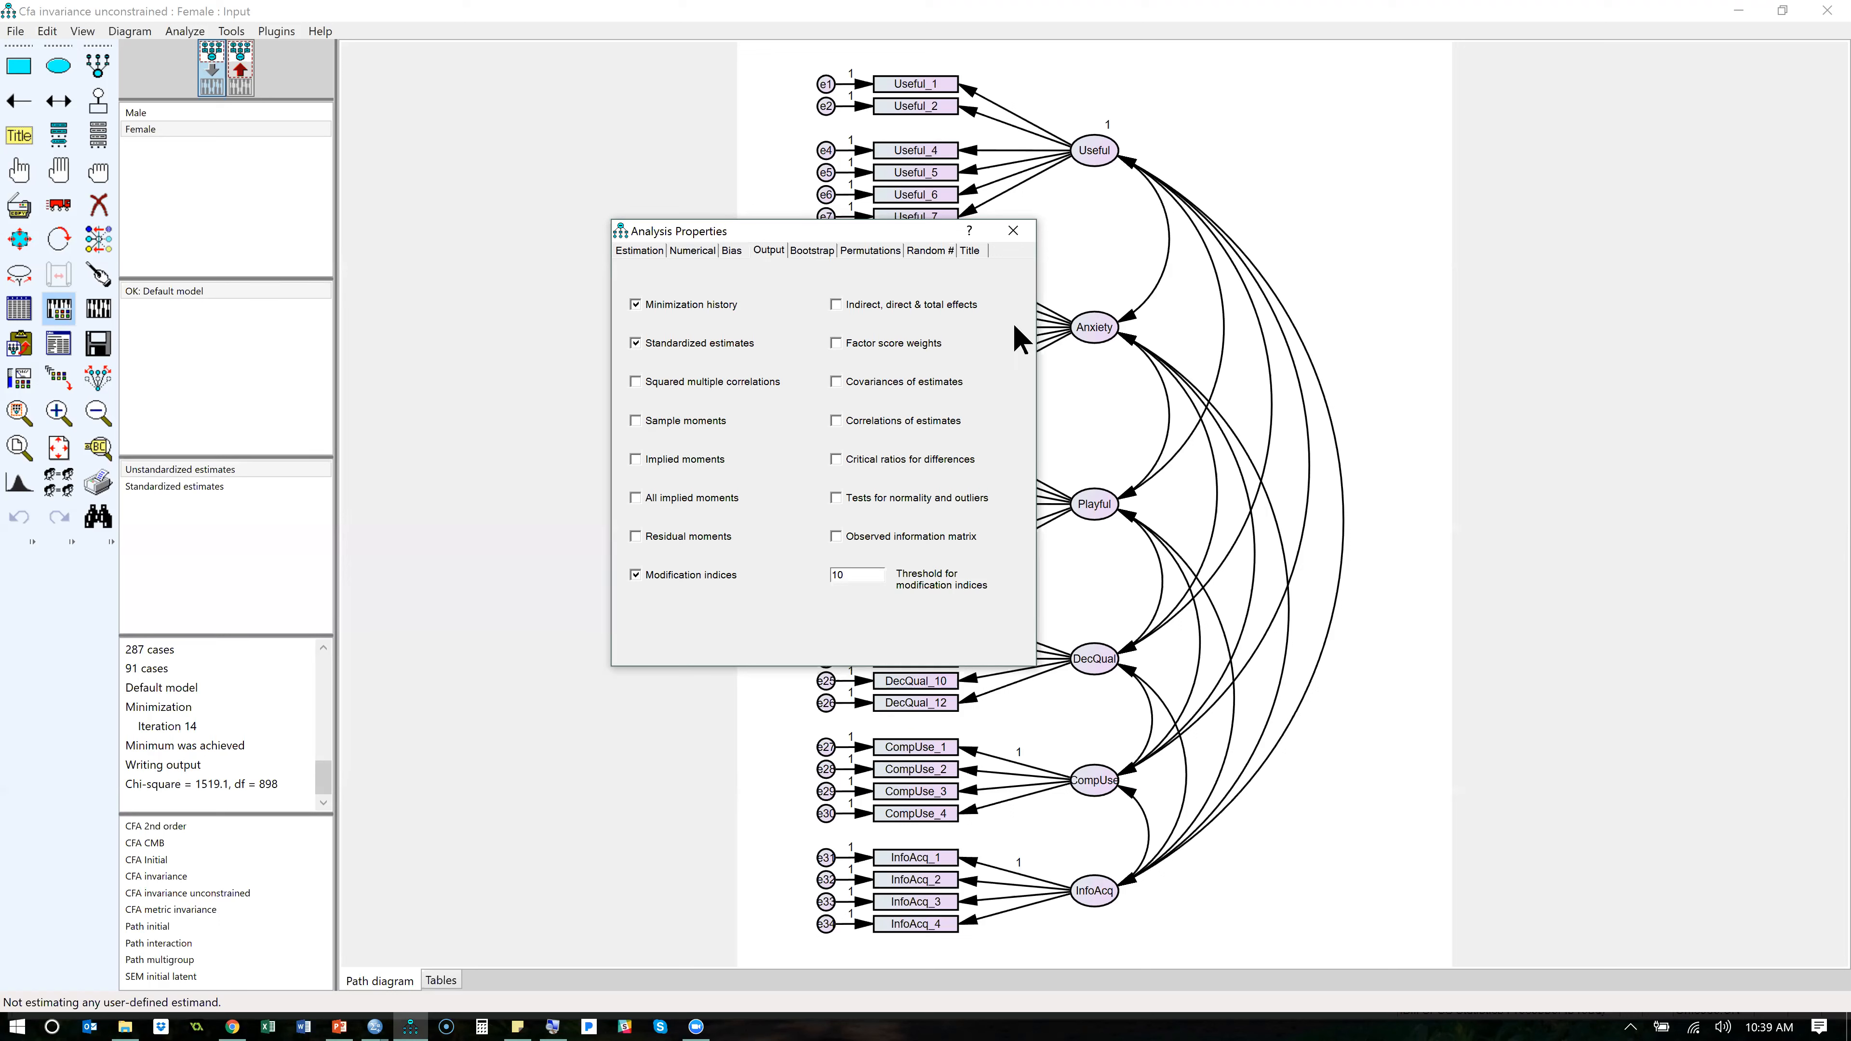
left_click(1014, 231)
left_click(98, 306)
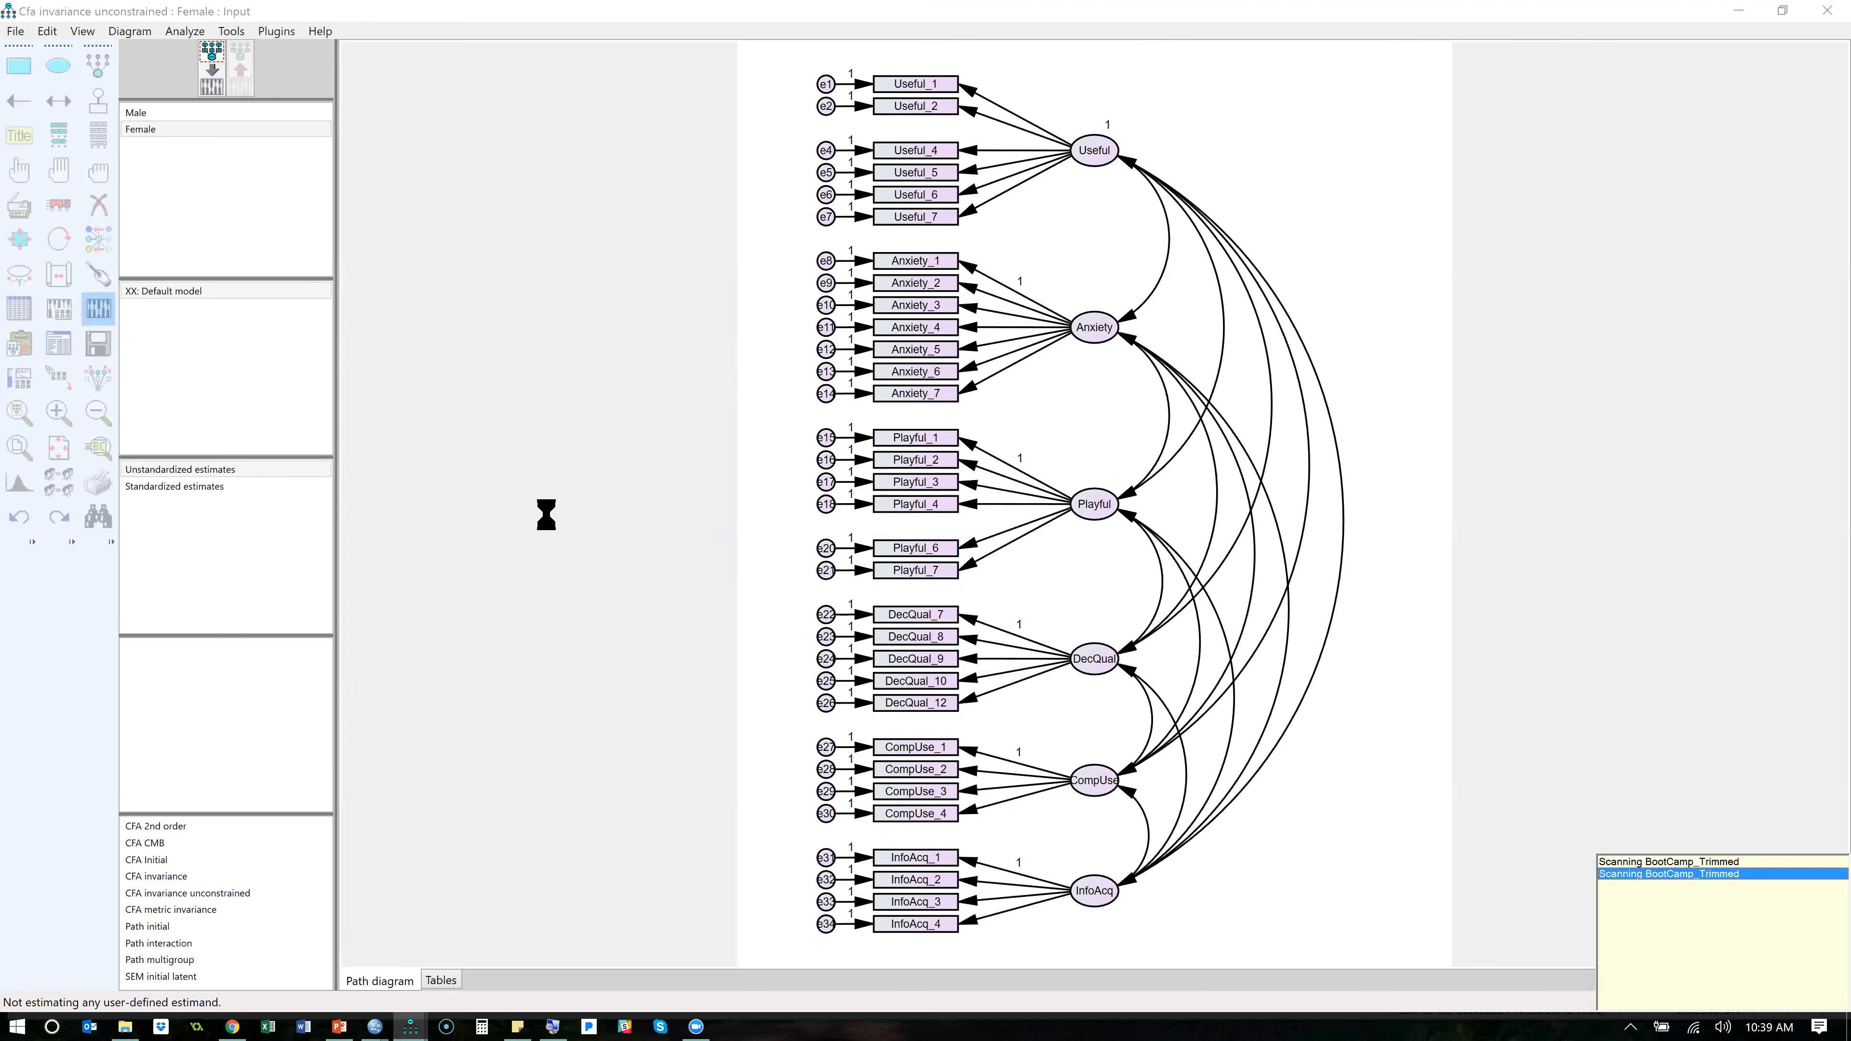
- Reopen the text output and examine the Female group's modification indices for the e22–Useful and e9–e12 covariances
left_click(60, 352)
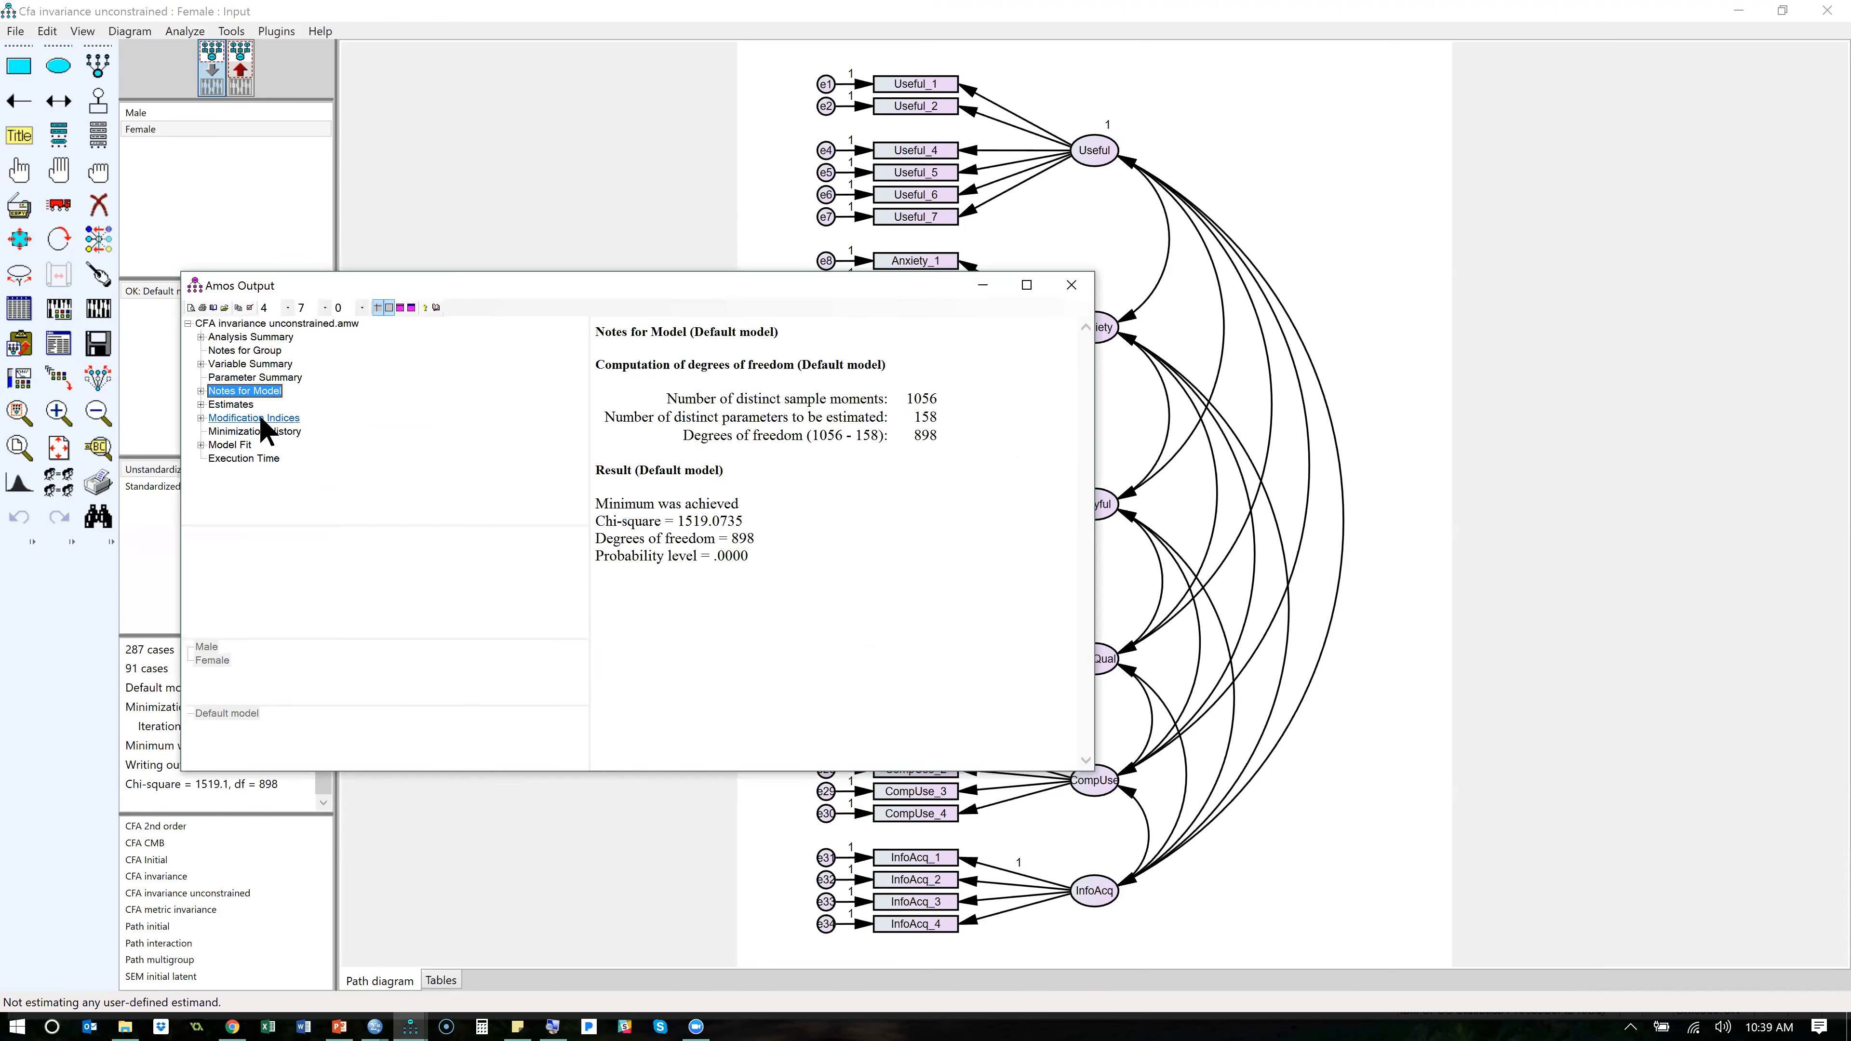
left_click(262, 418)
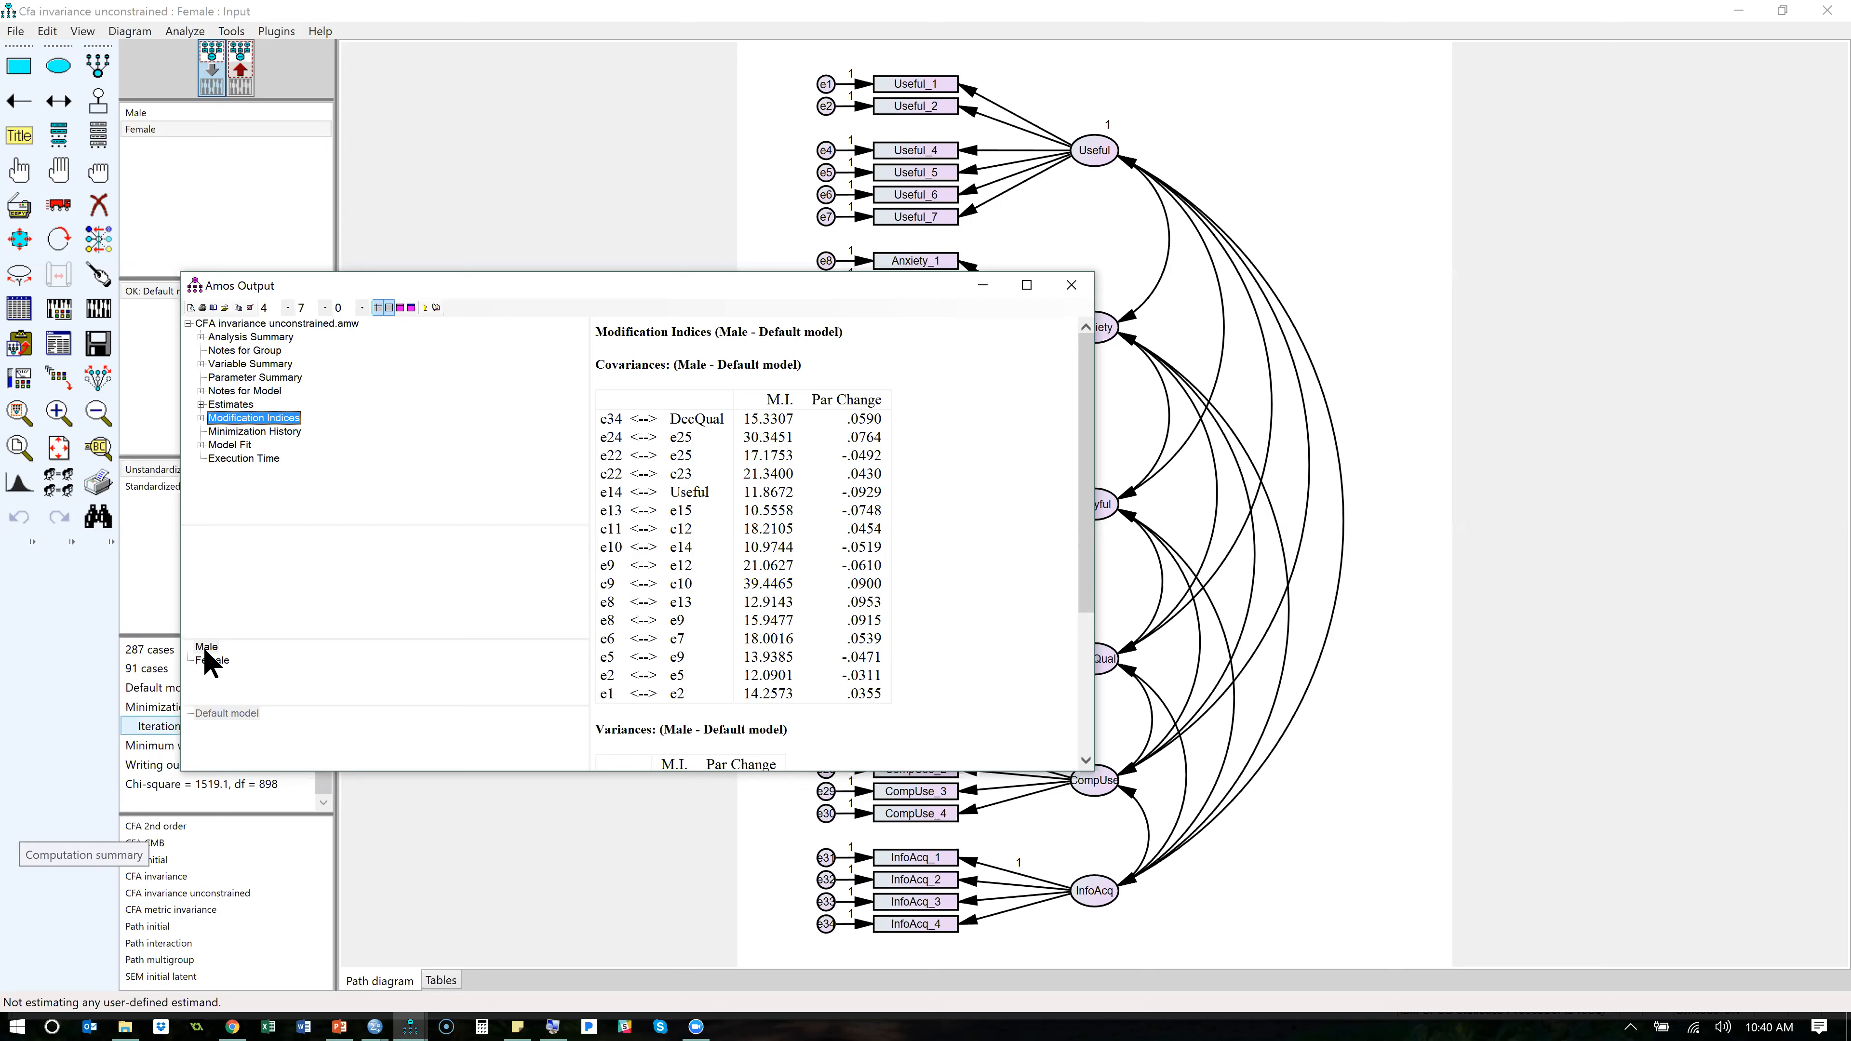
left_click(214, 661)
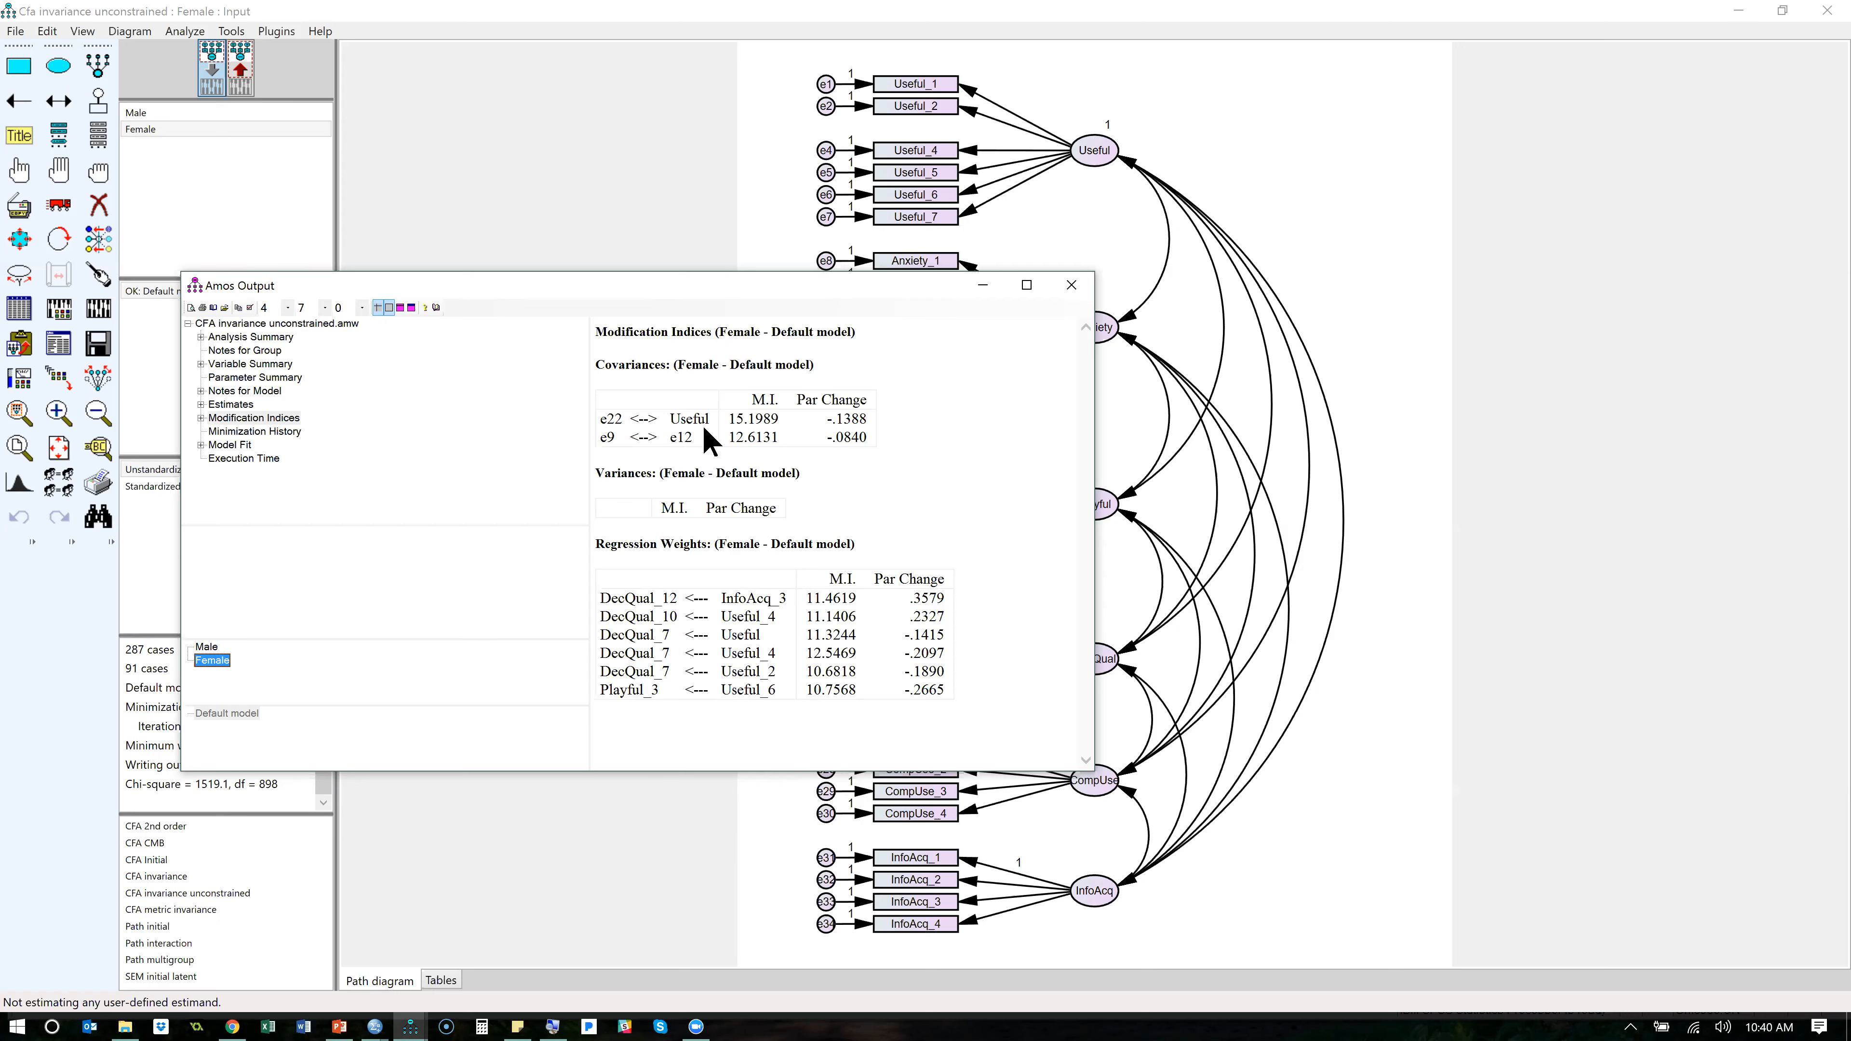
left_click_drag(707, 420, 591, 421)
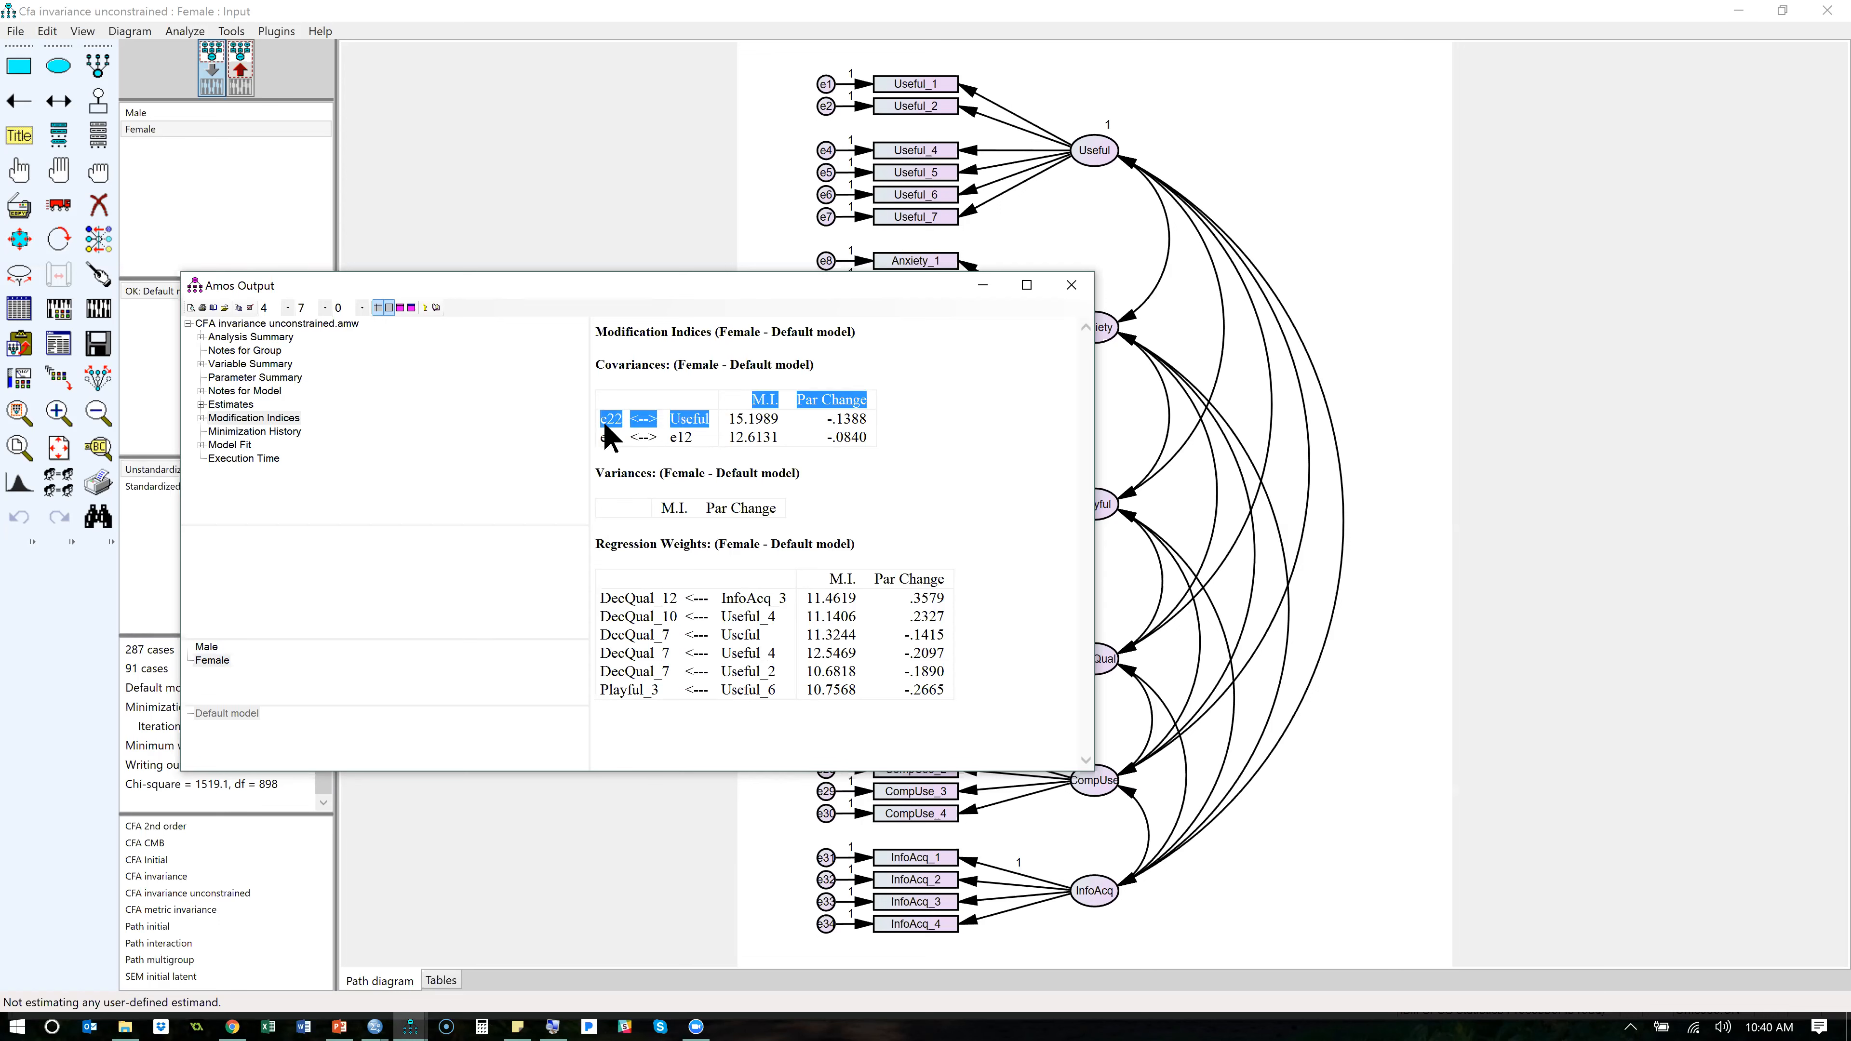
left_click(715, 430)
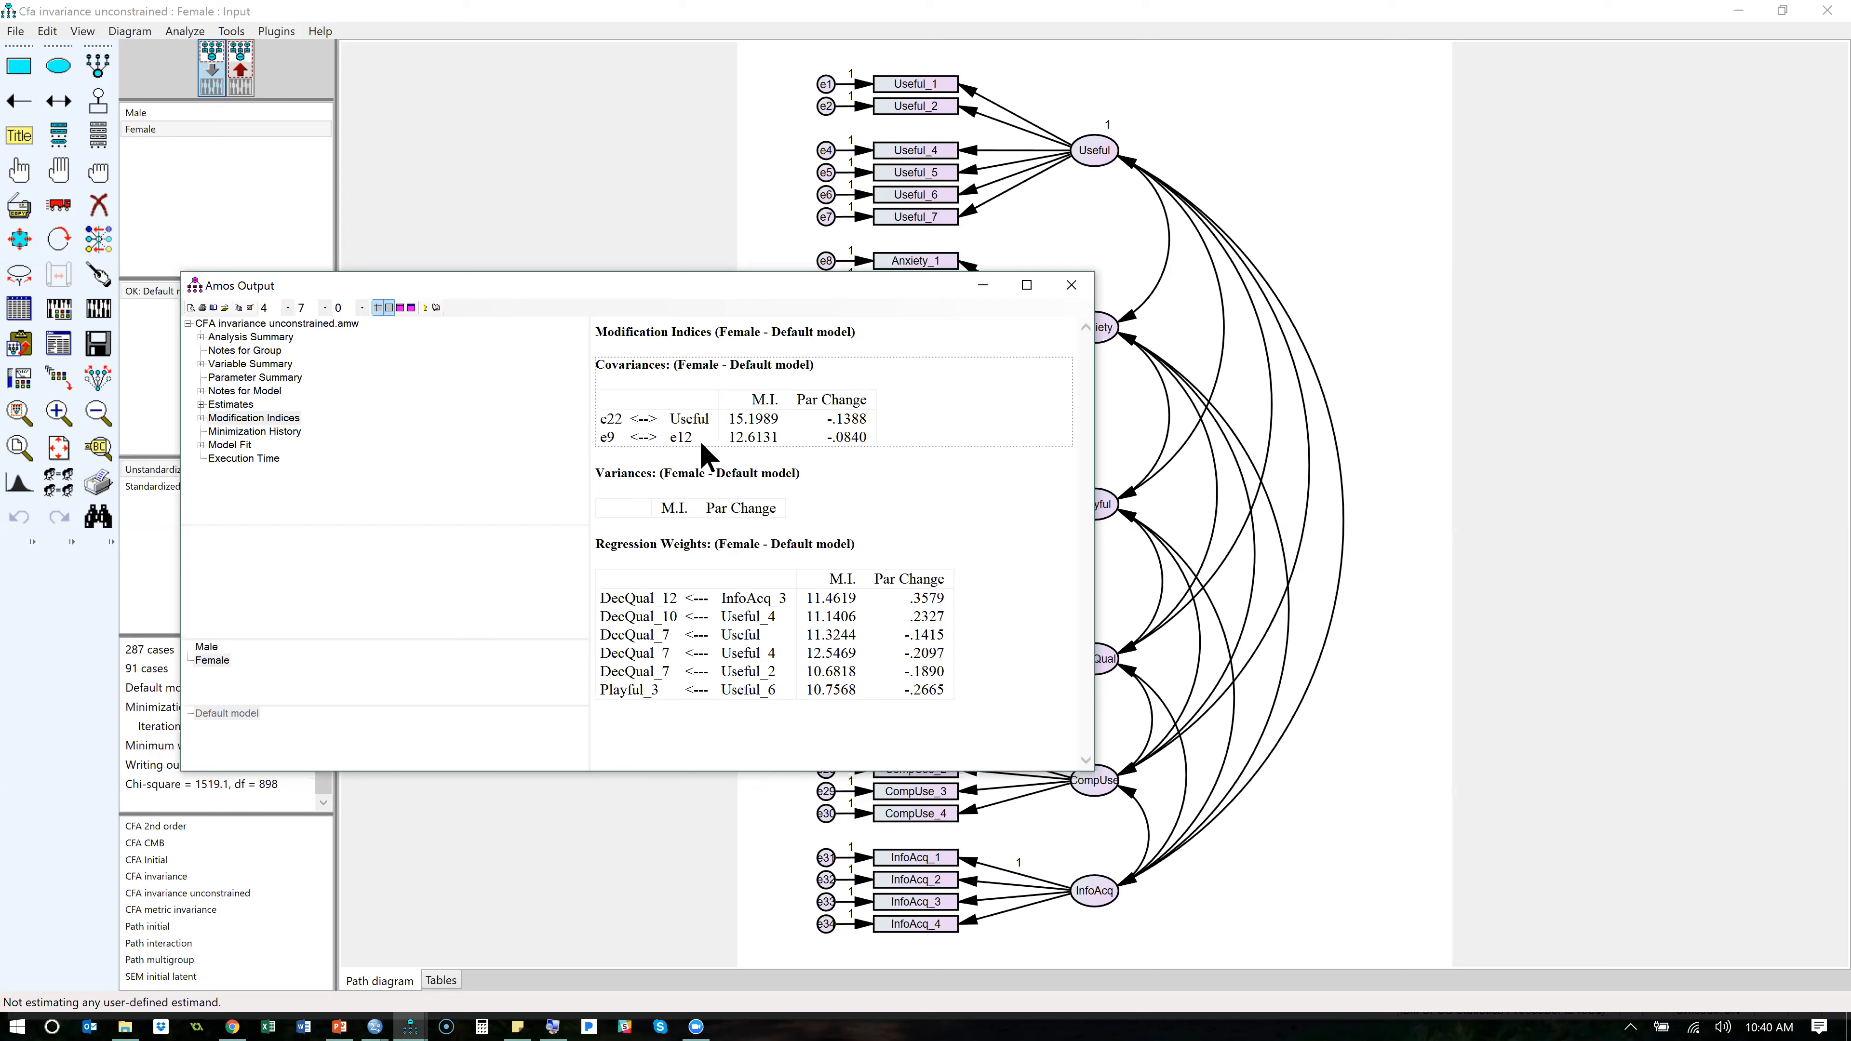
left_click_drag(702, 445, 631, 448)
- Look up the explanation of the Male group's modification index for the e9–e12 covariance and close the output
left_click(207, 647)
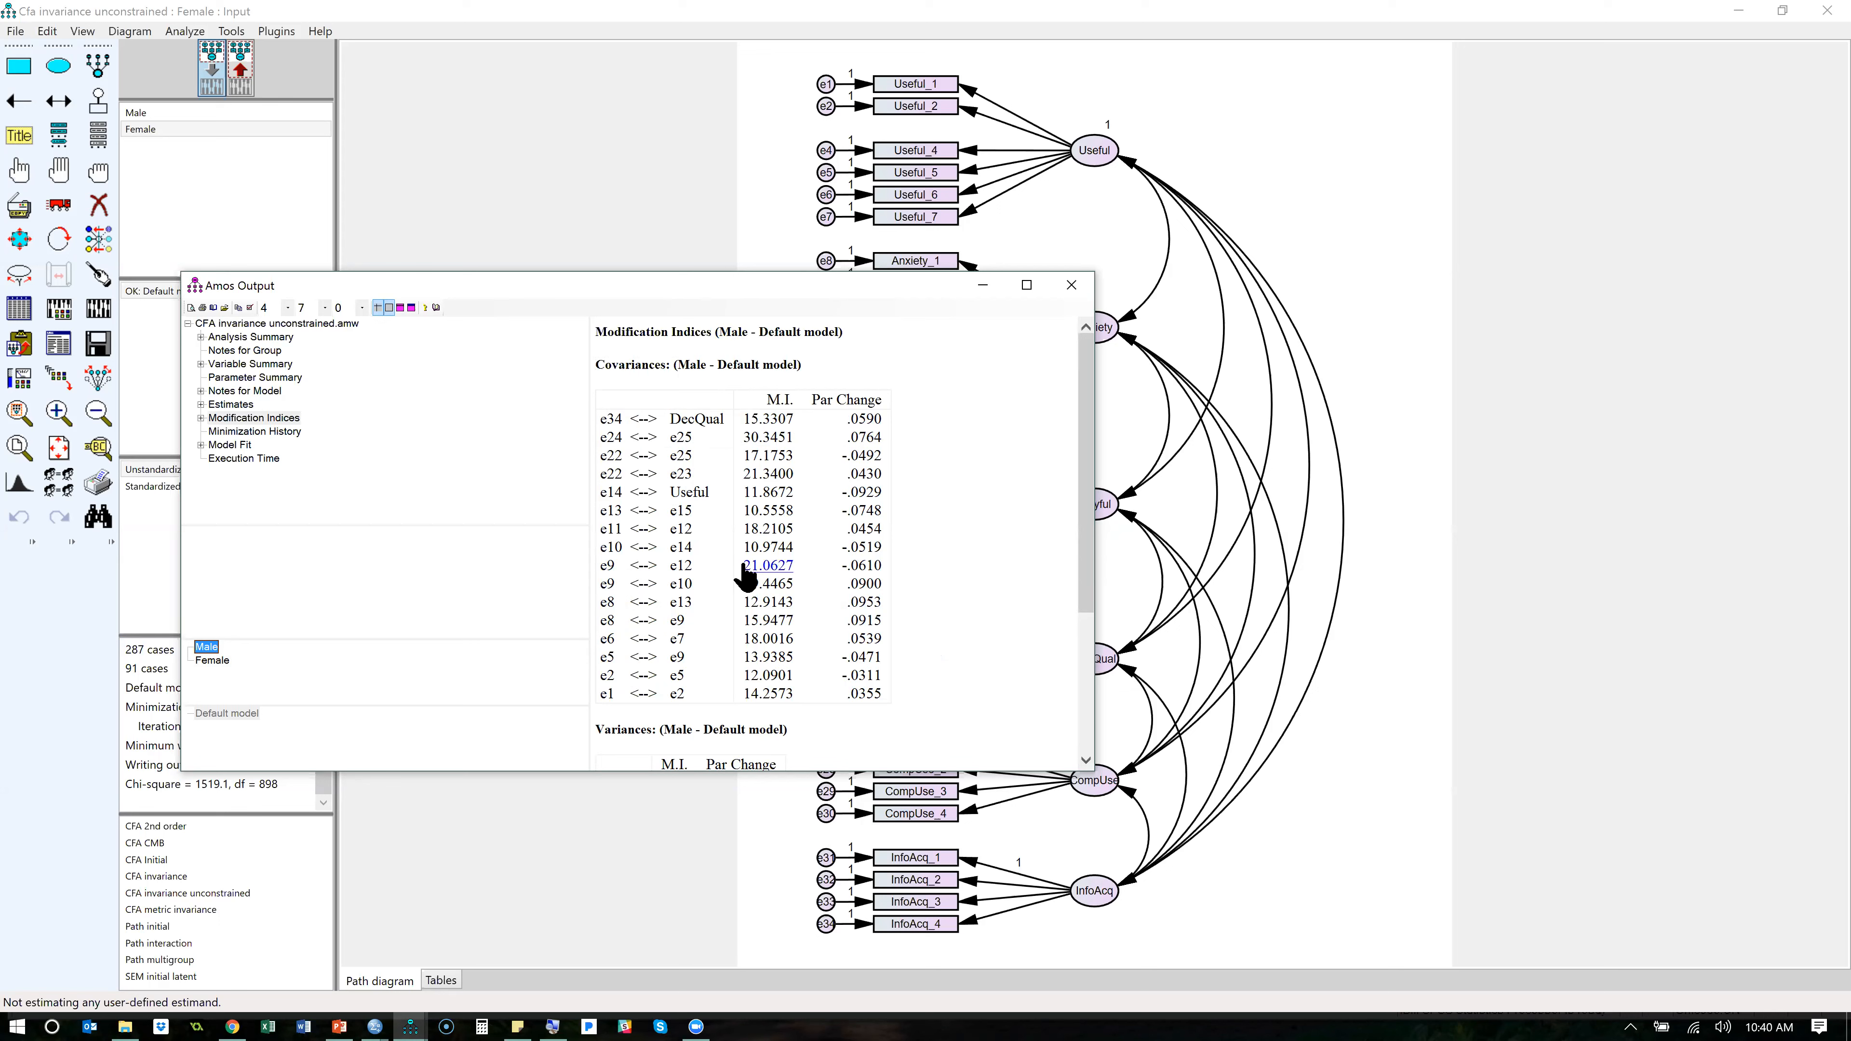
left_click_drag(743, 564, 802, 562)
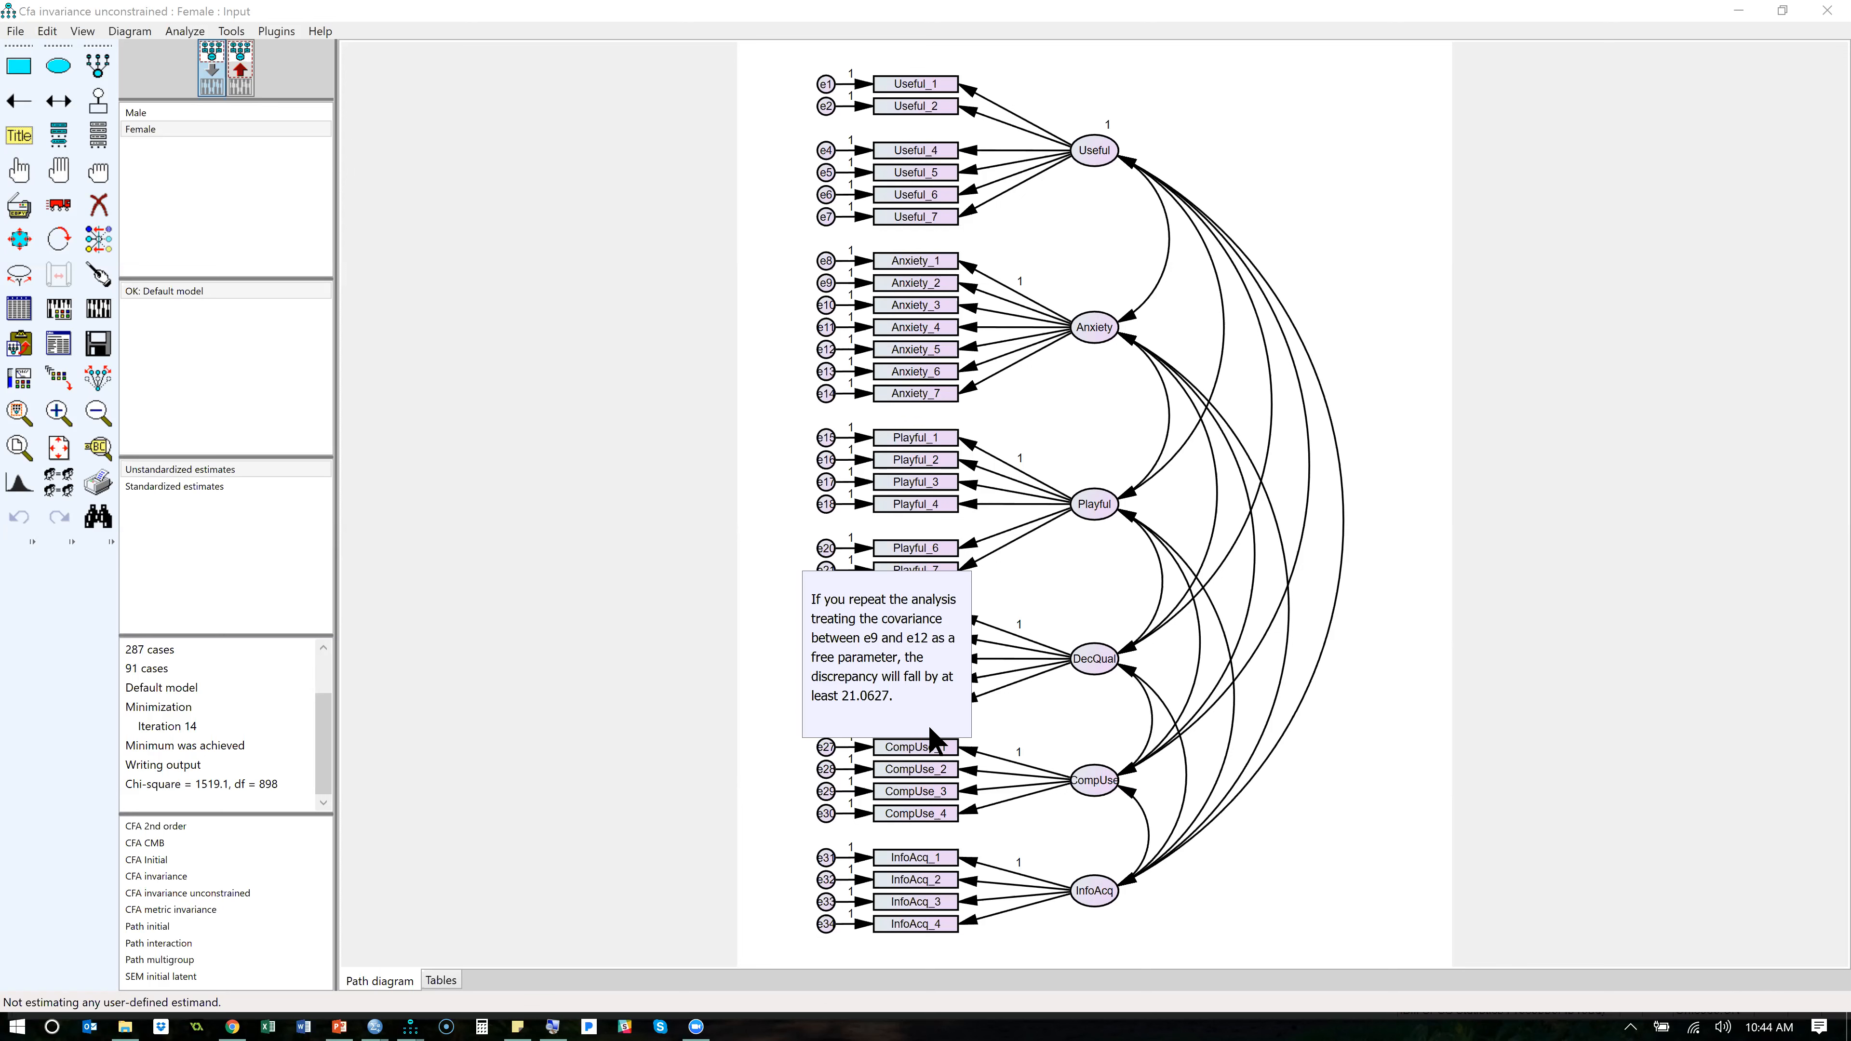
left_click(834, 637)
left_click(1072, 285)
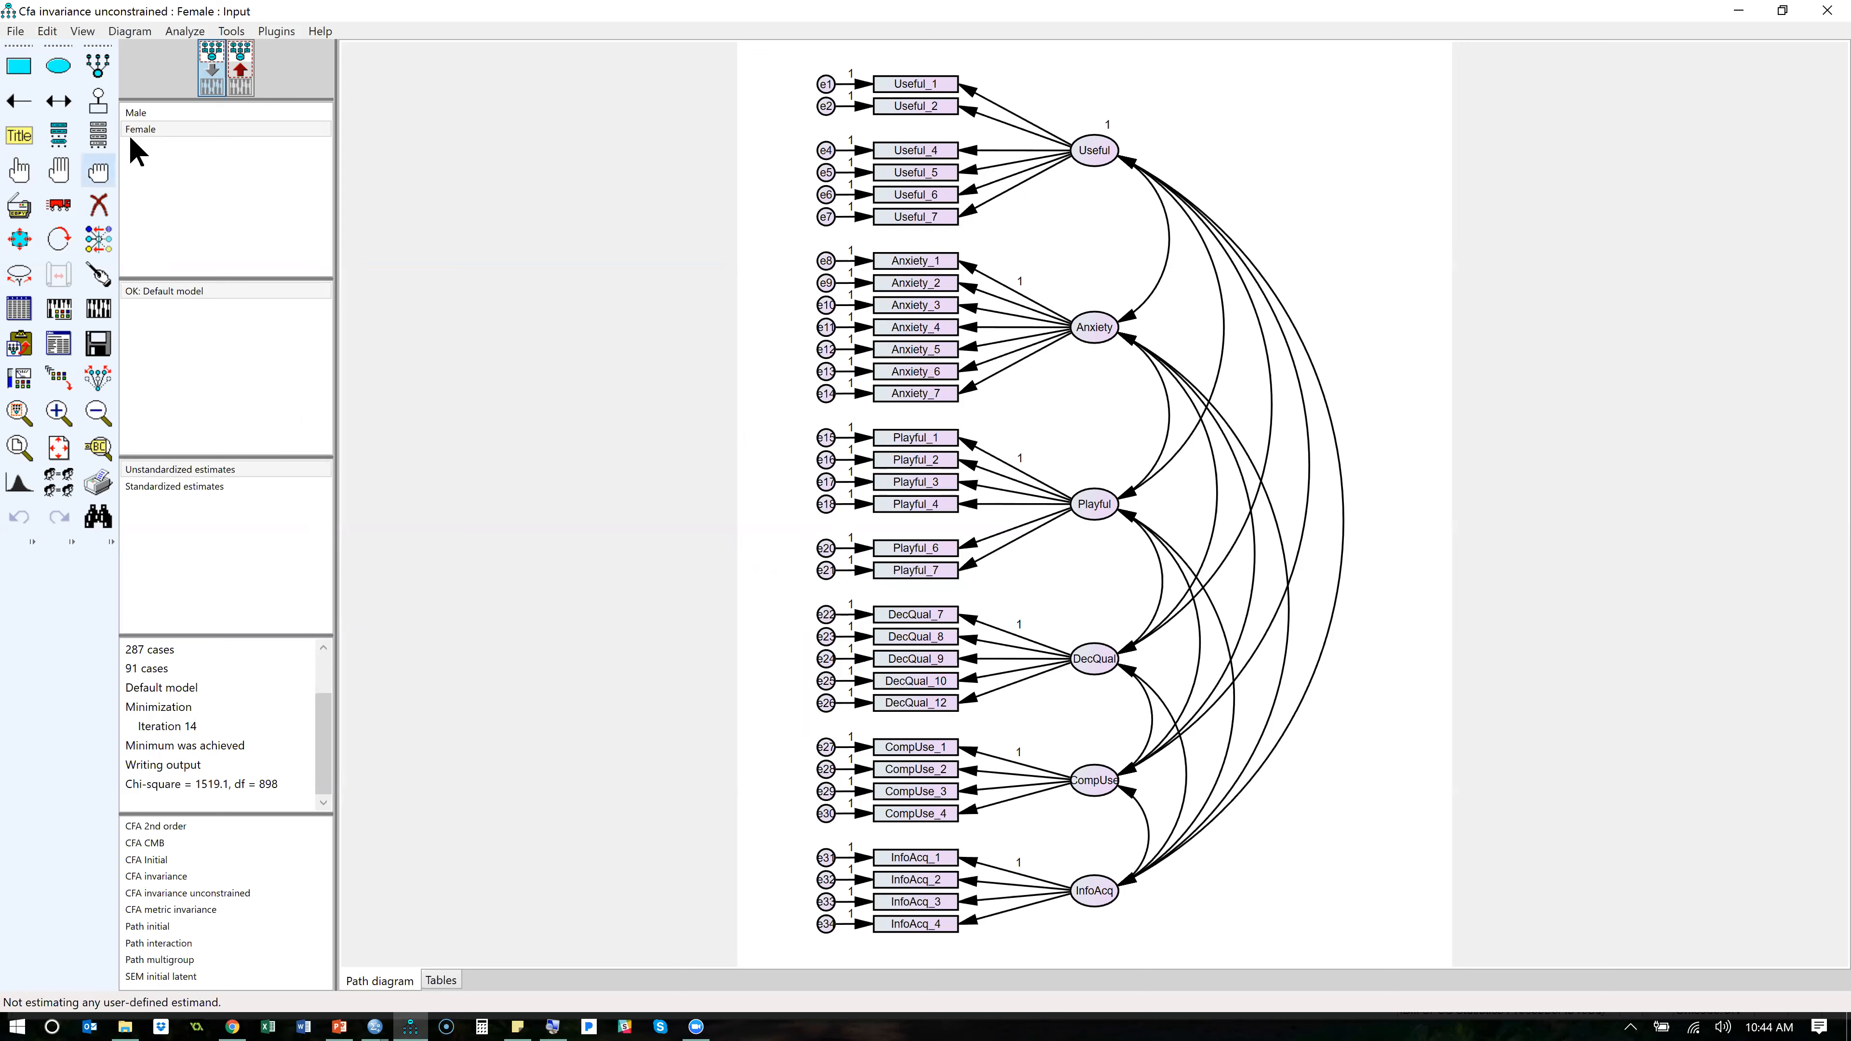
- Add a third group to the model, delete it again, and close the group manager
double_click(169, 114)
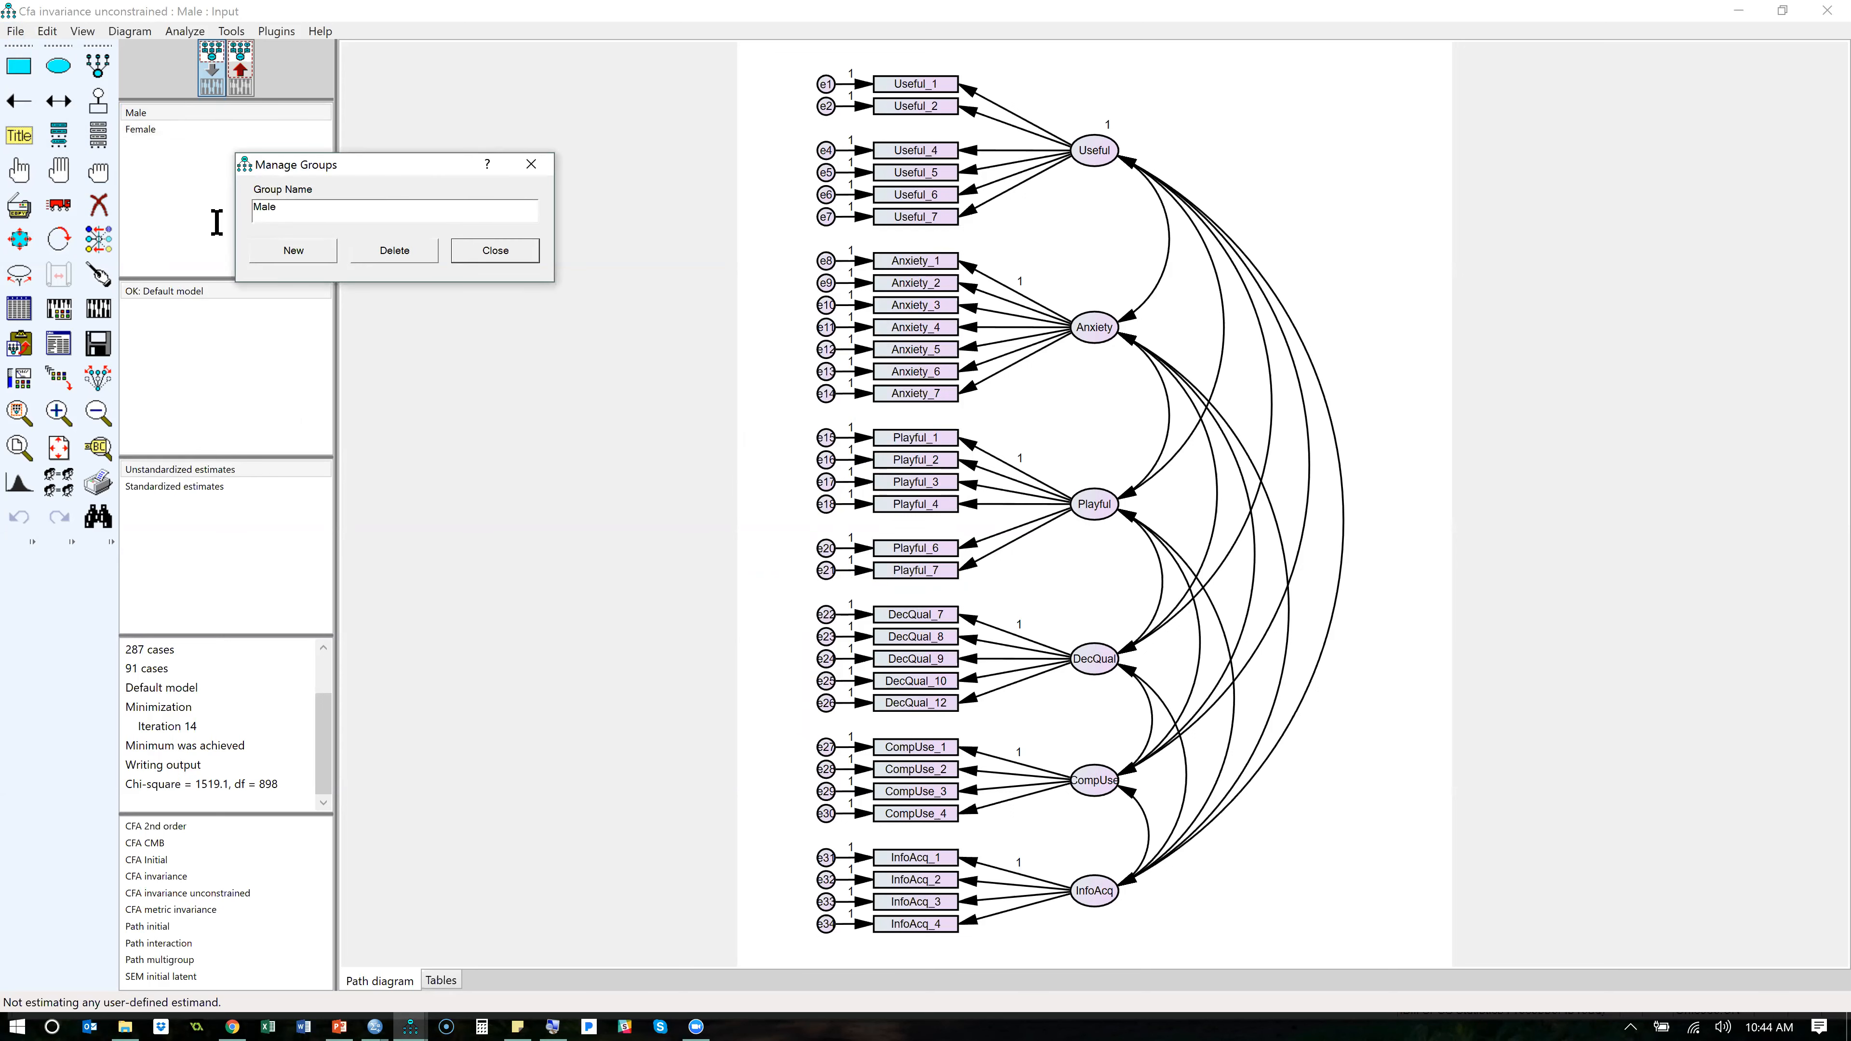
left_click(295, 255)
left_click_drag(364, 208, 297, 208)
left_click_drag(173, 203, 174, 206)
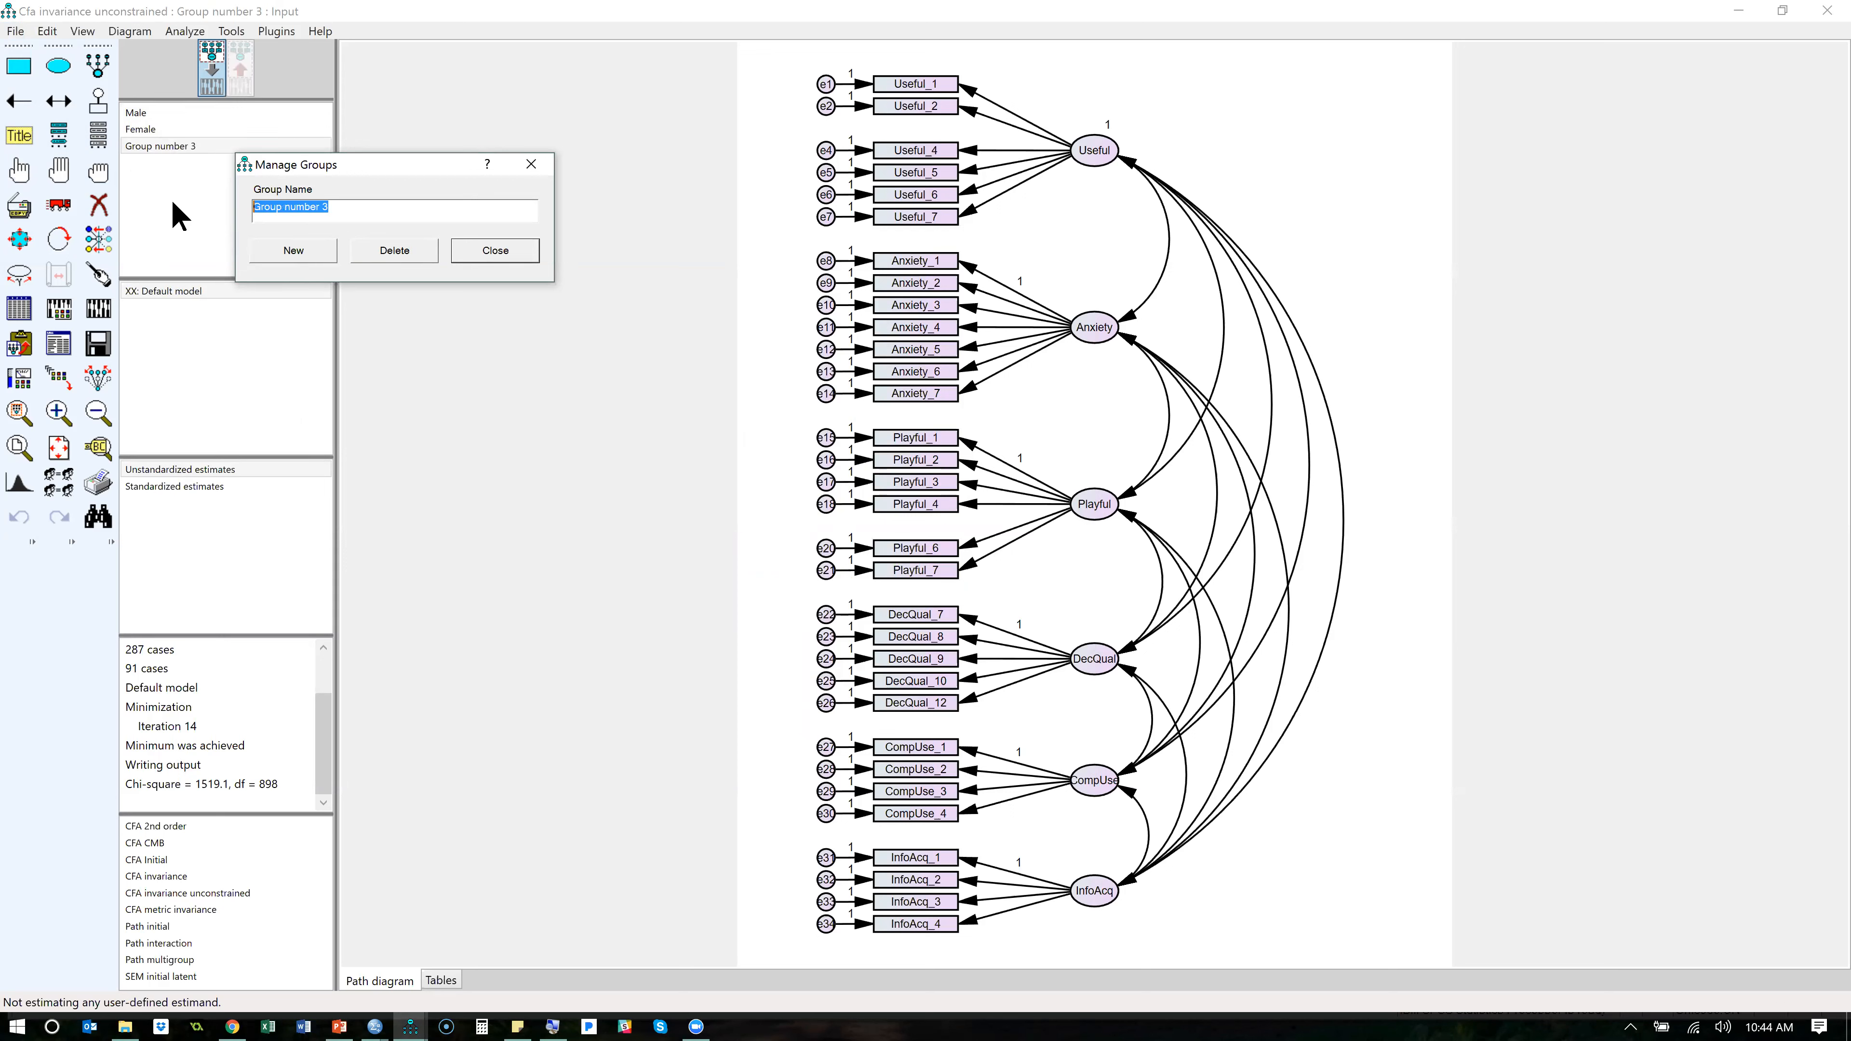
left_click(405, 256)
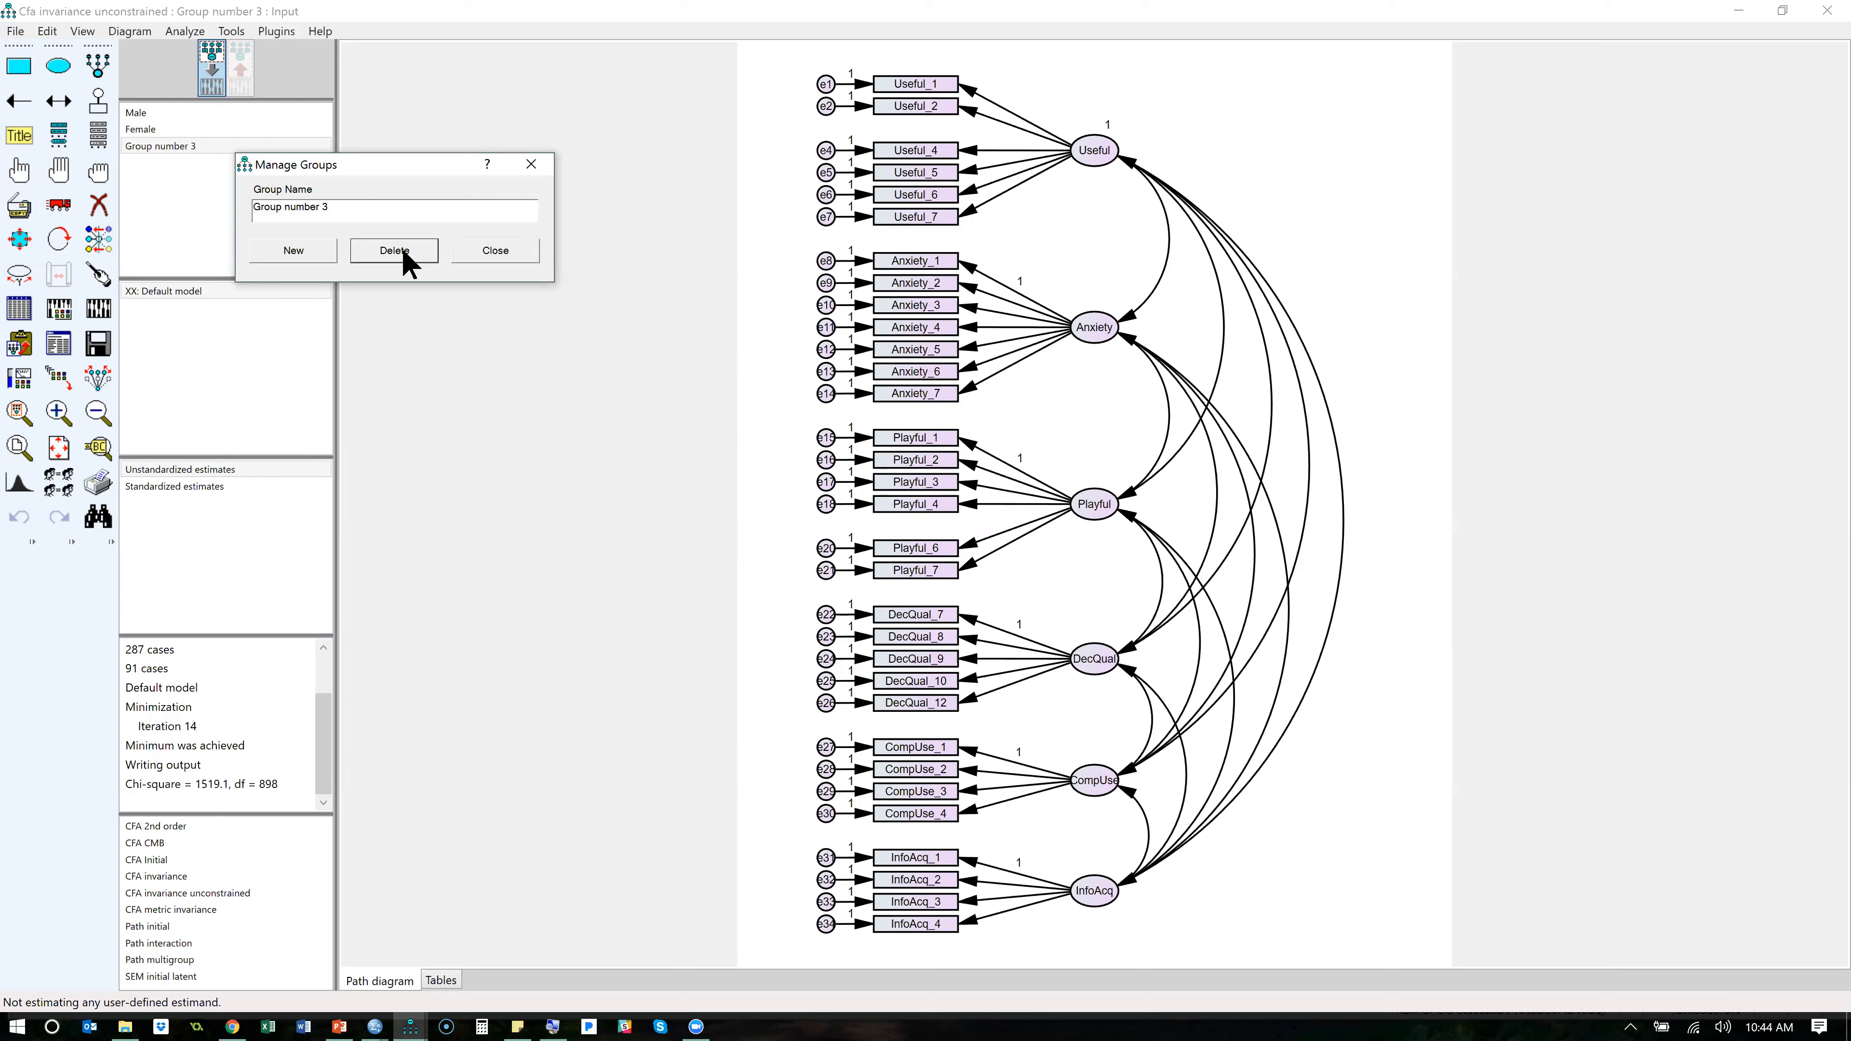
left_click(490, 250)
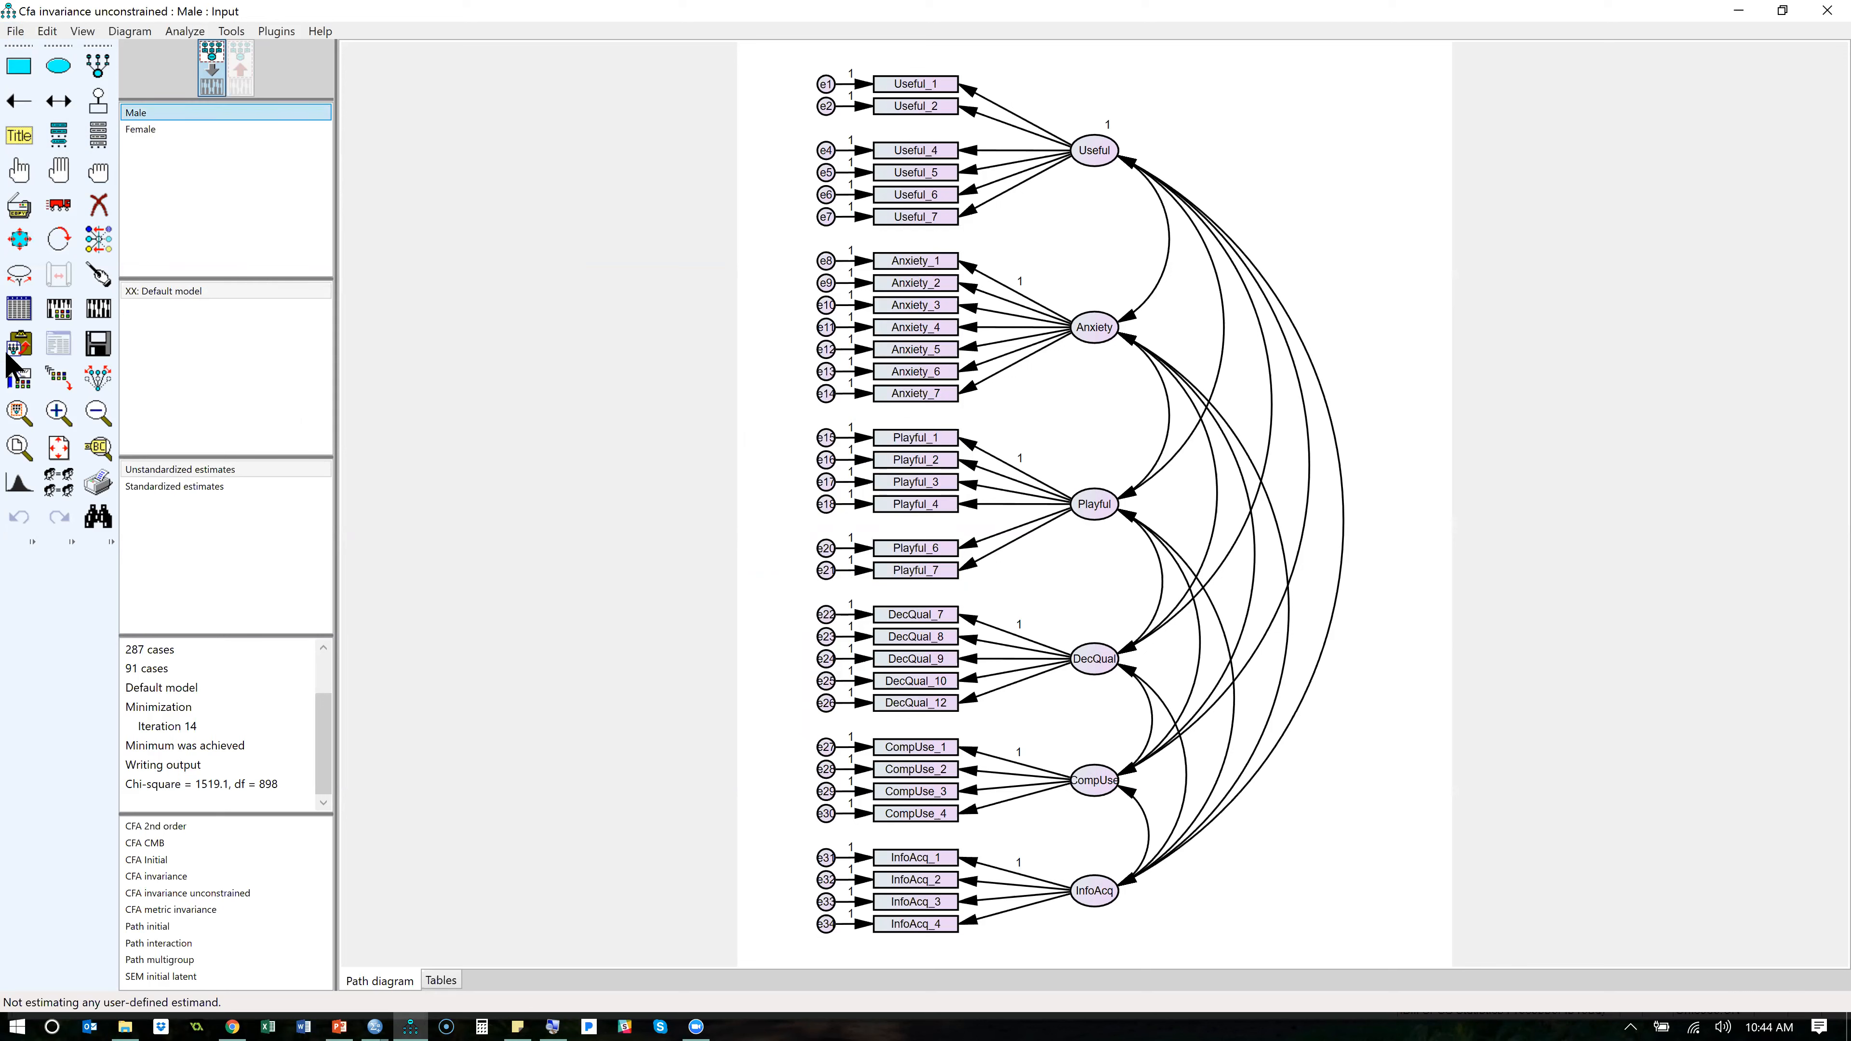
- Review the data files assigned to the Male and Female groups, opening the Female group's file selection and cancelling it
left_click(20, 309)
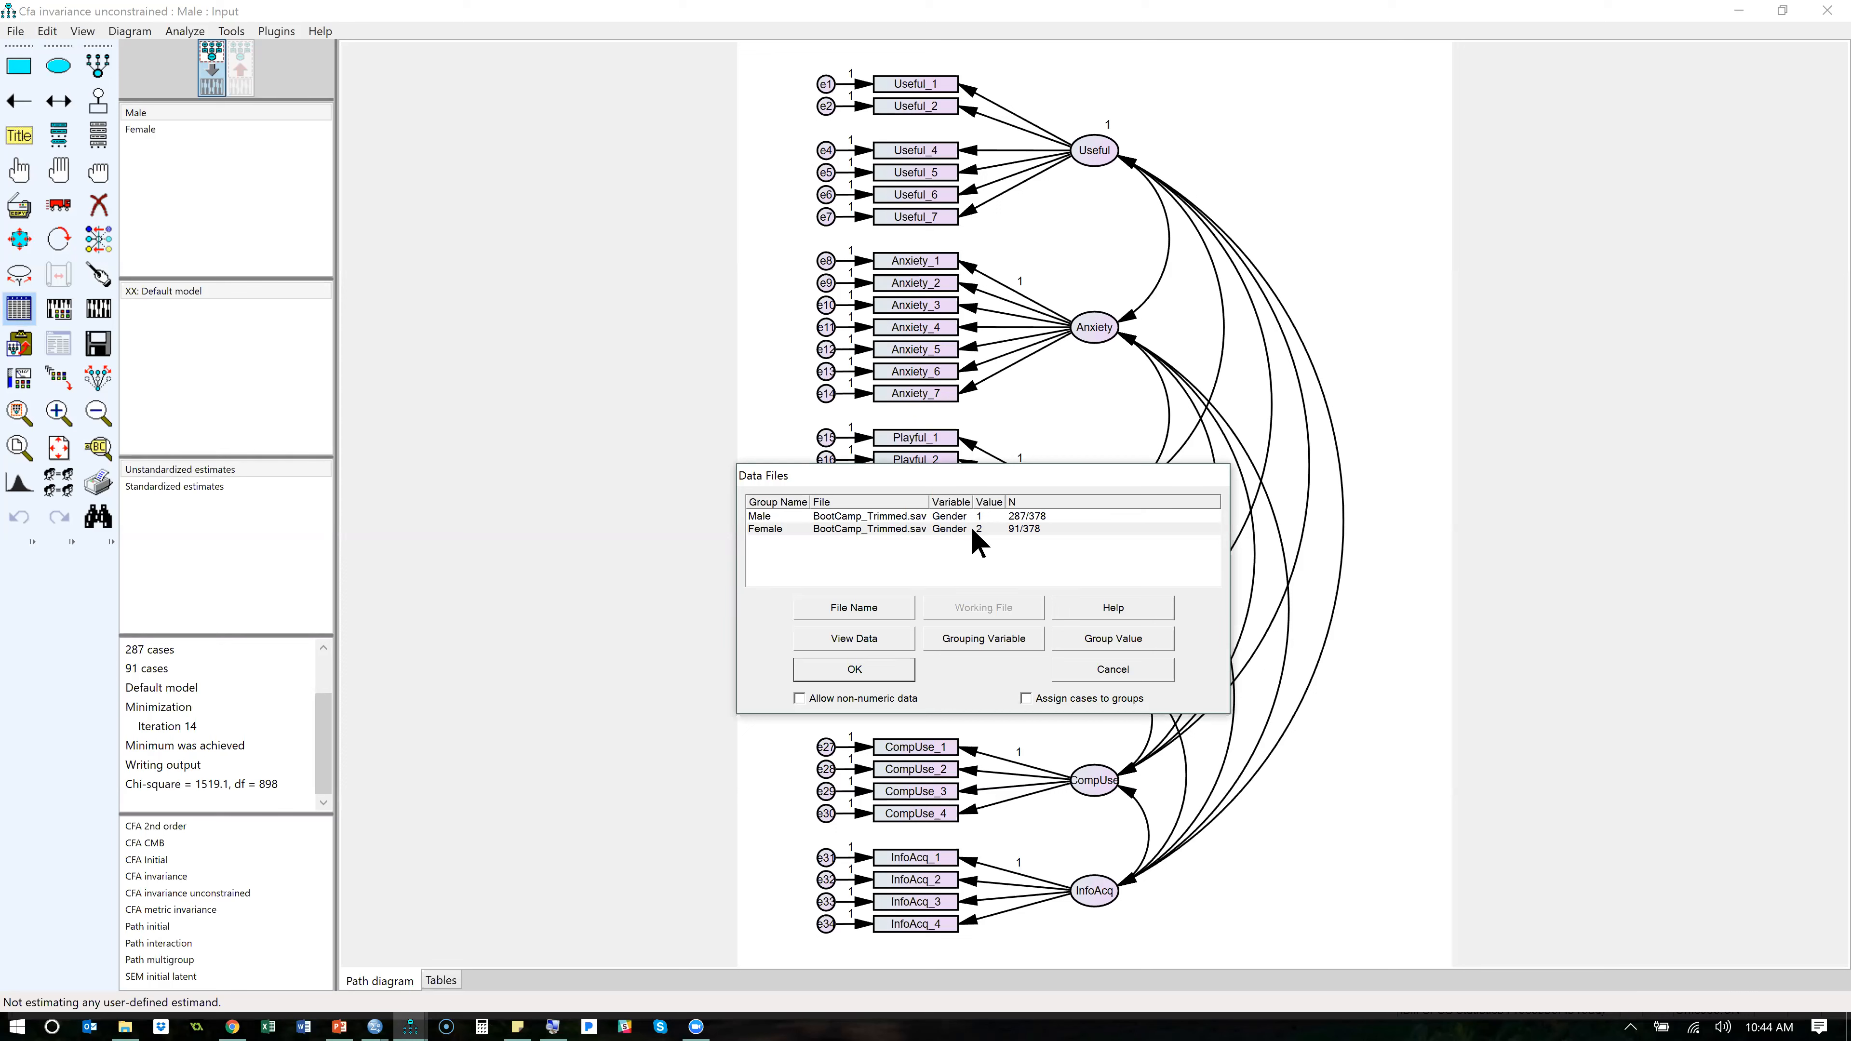
left_click(914, 515)
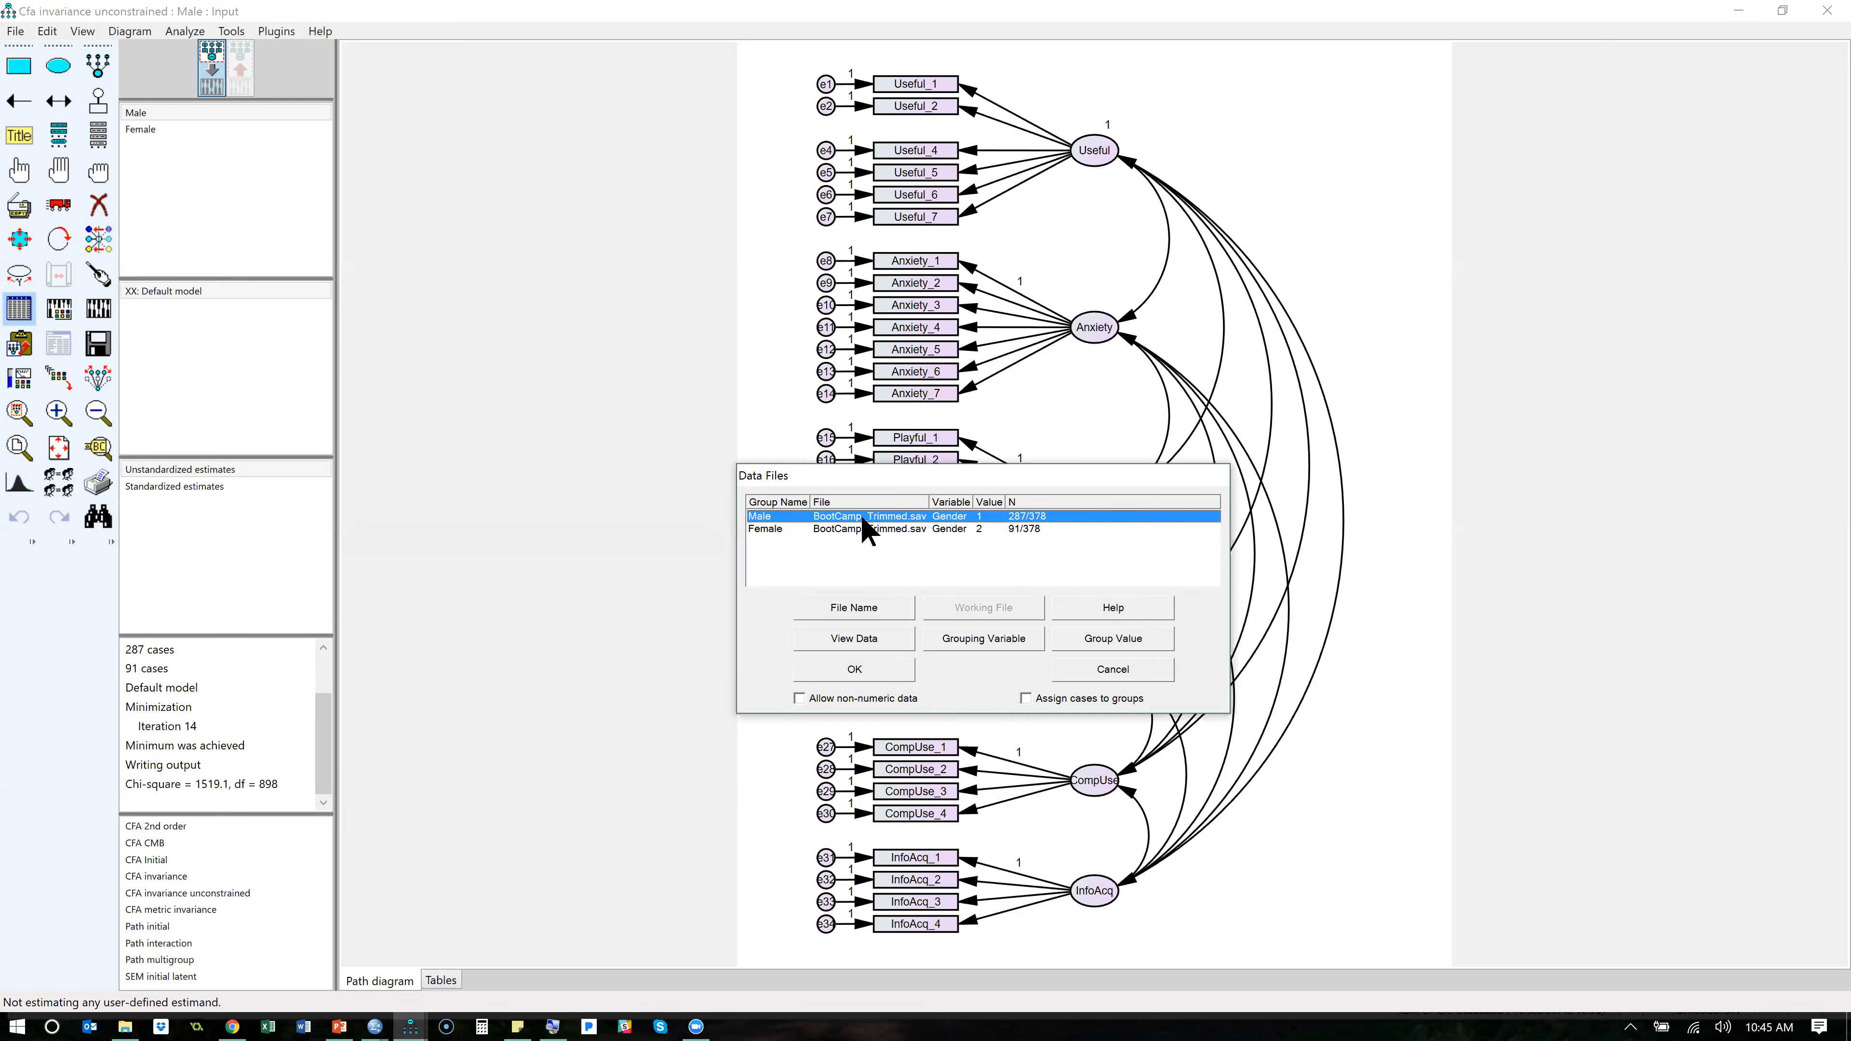
left_click(868, 529)
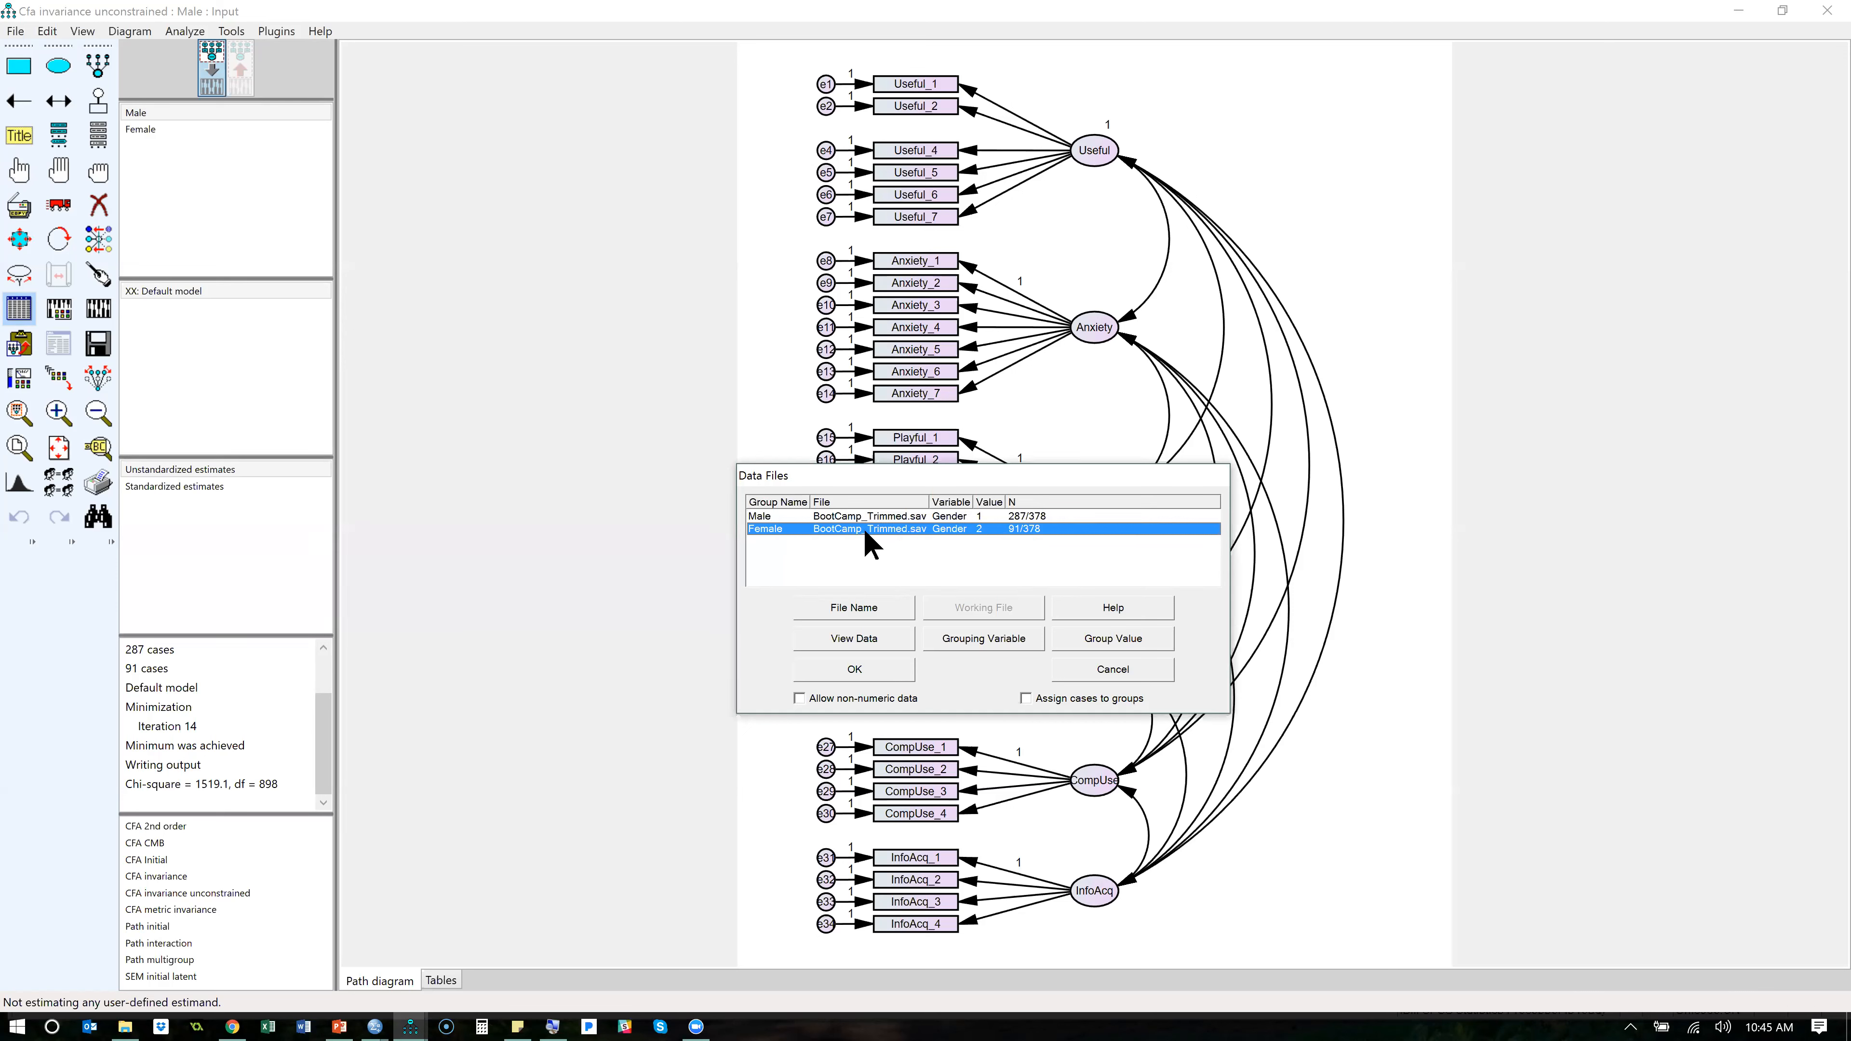
left_click(889, 612)
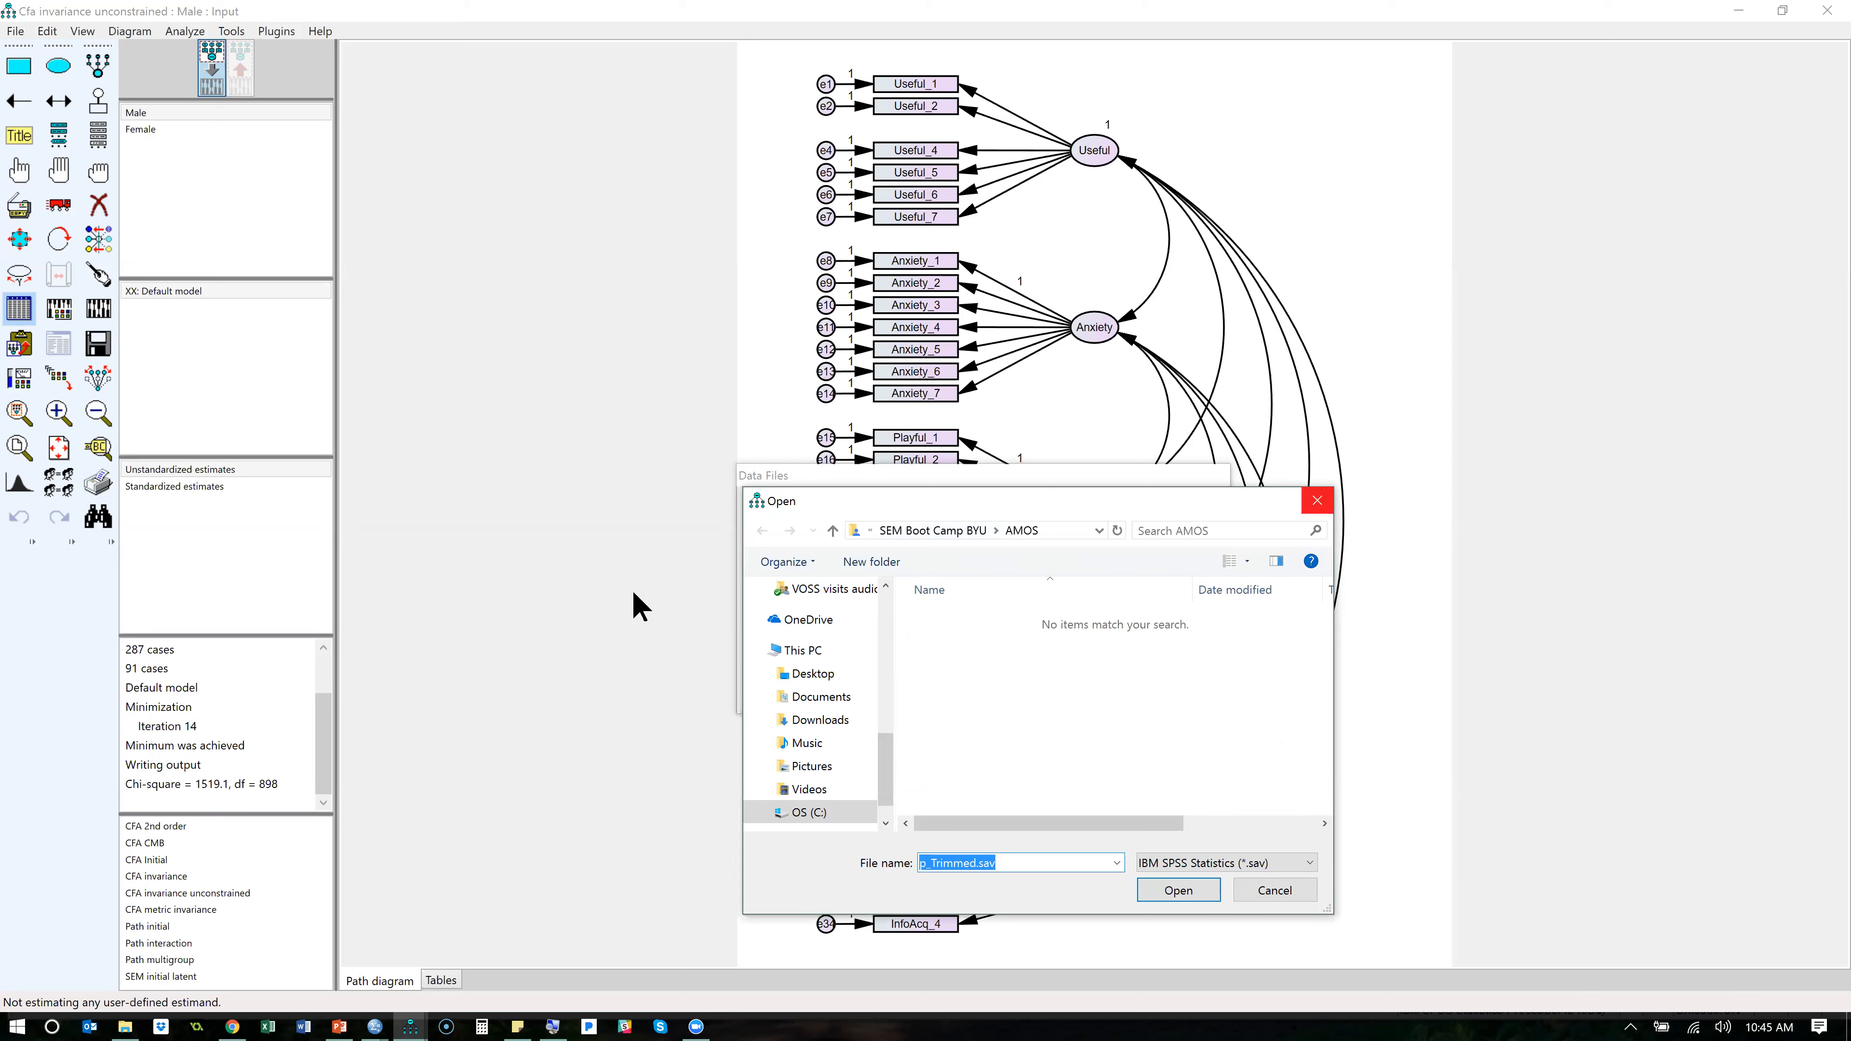
key("Escape")
- Locate Gender in the Male group's list of grouping variables and cancel without changing the assignment
left_click(966, 516)
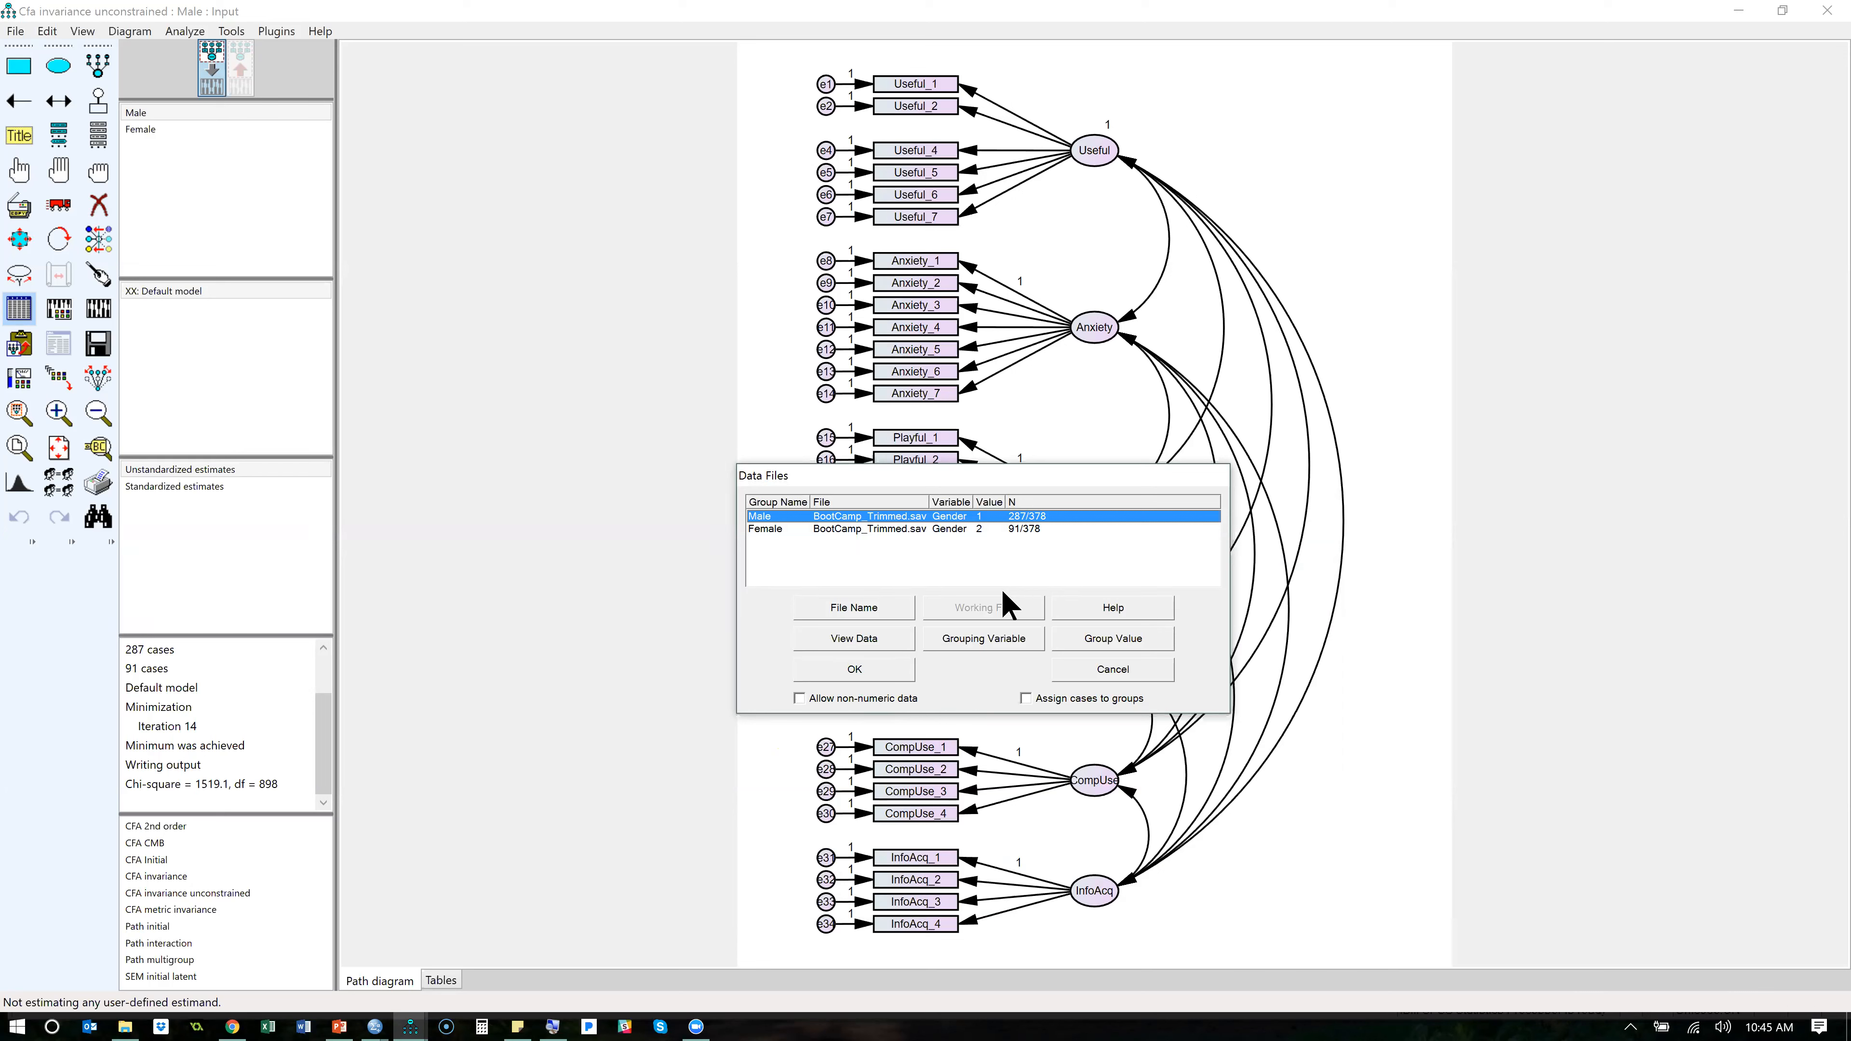
left_click(998, 643)
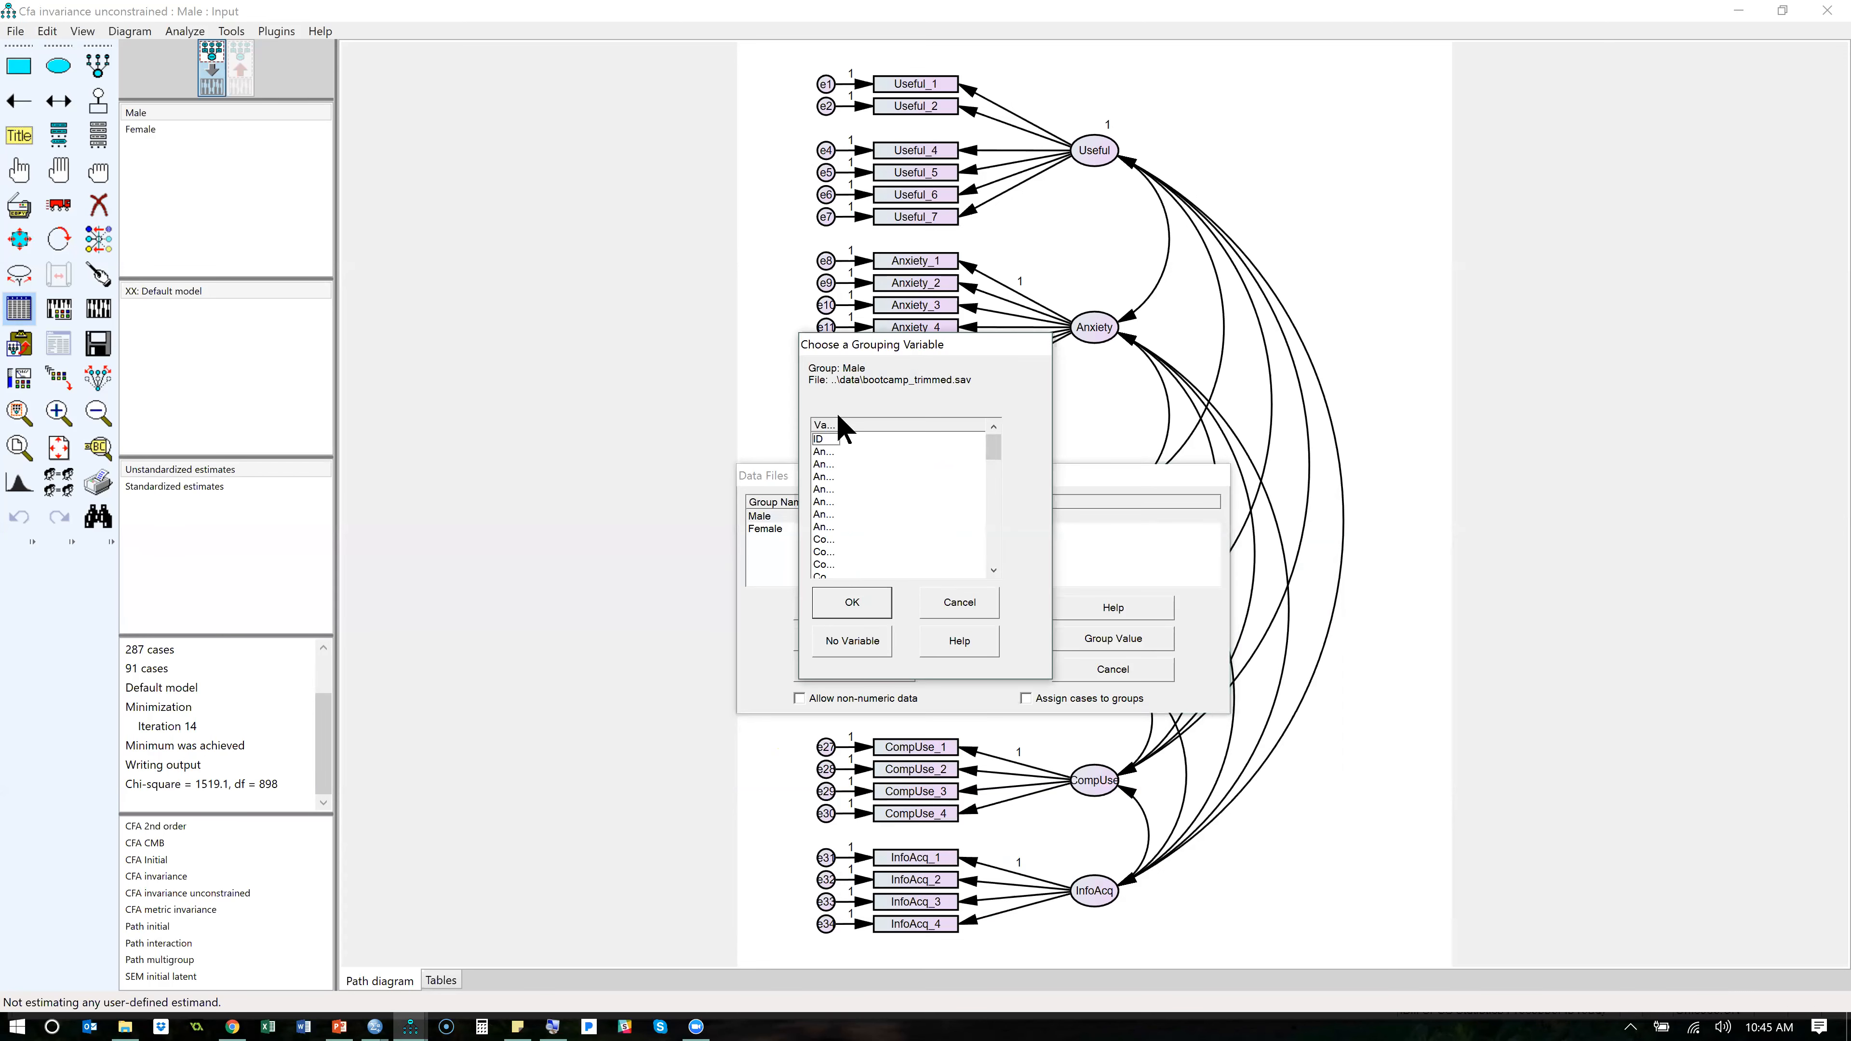
left_click_drag(838, 424, 914, 430)
left_click(835, 478)
key("g")
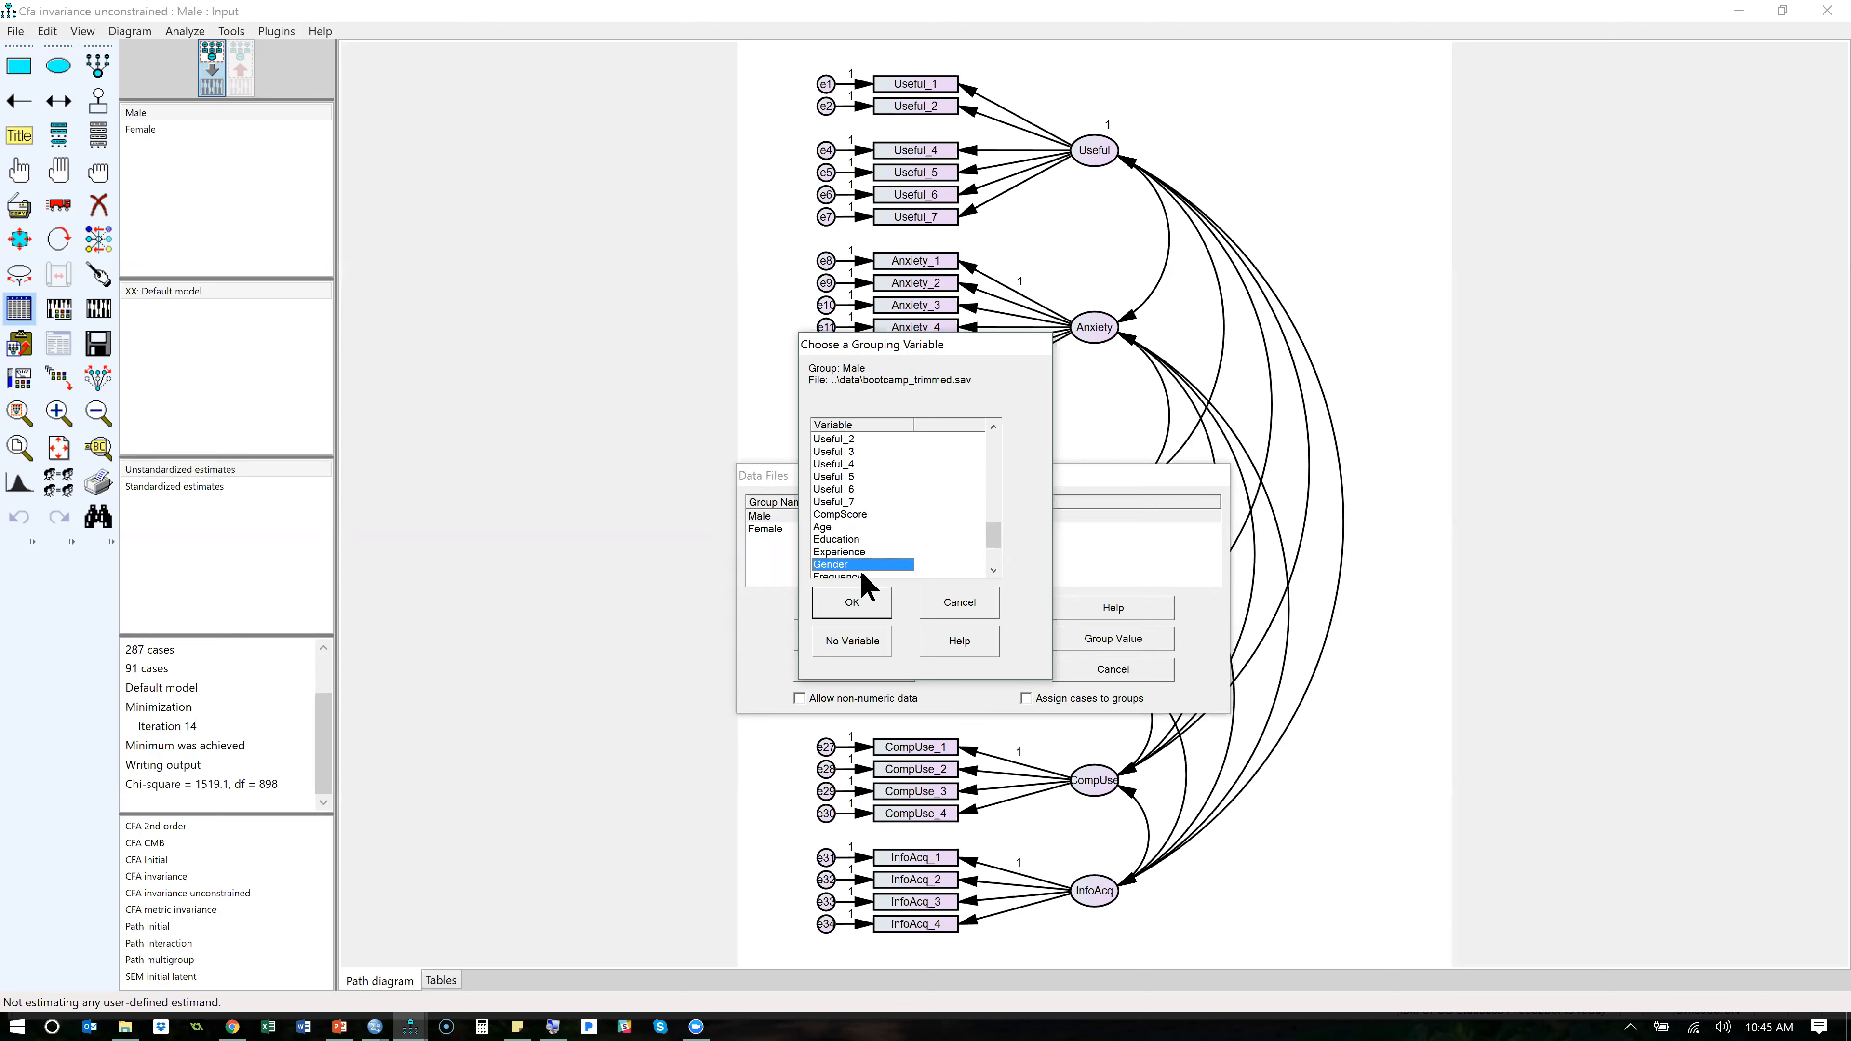
left_click(947, 609)
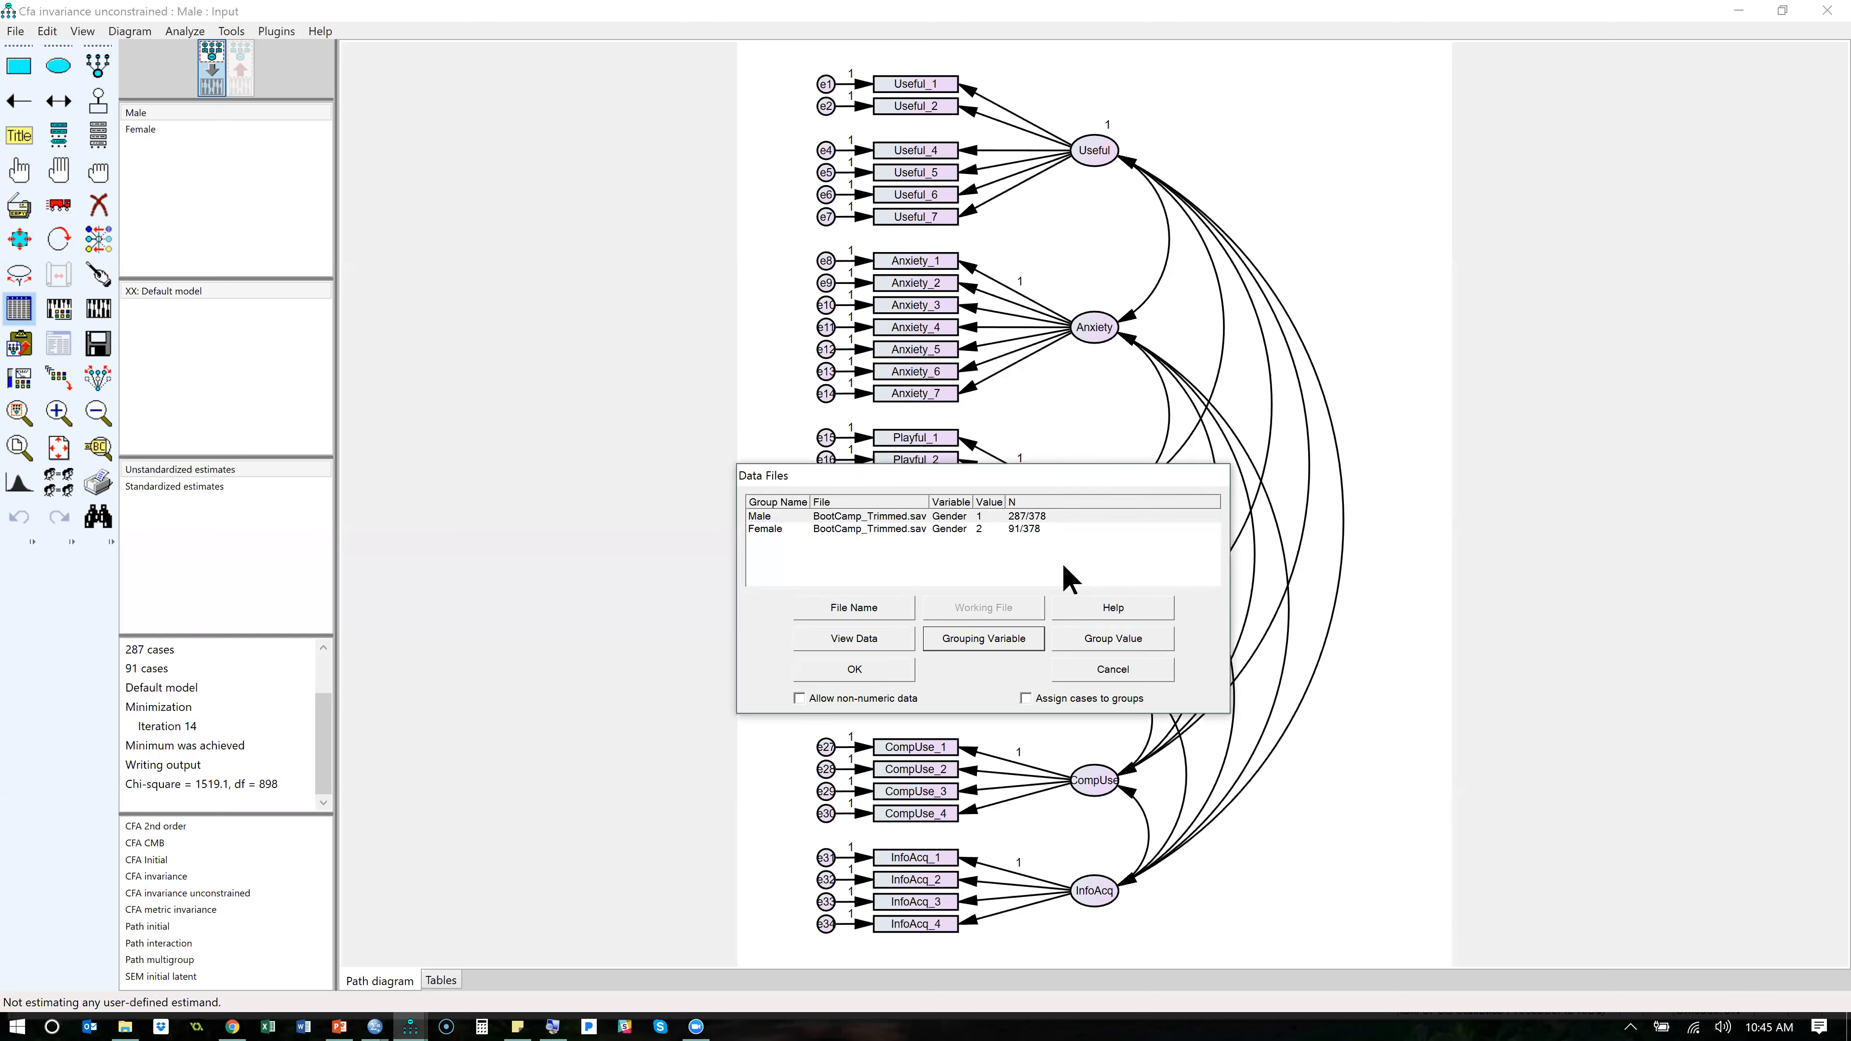
- Review the Gender values assigned to the Male and Female groups, cancelling each selection, and close the data file settings without saving
left_click(1115, 643)
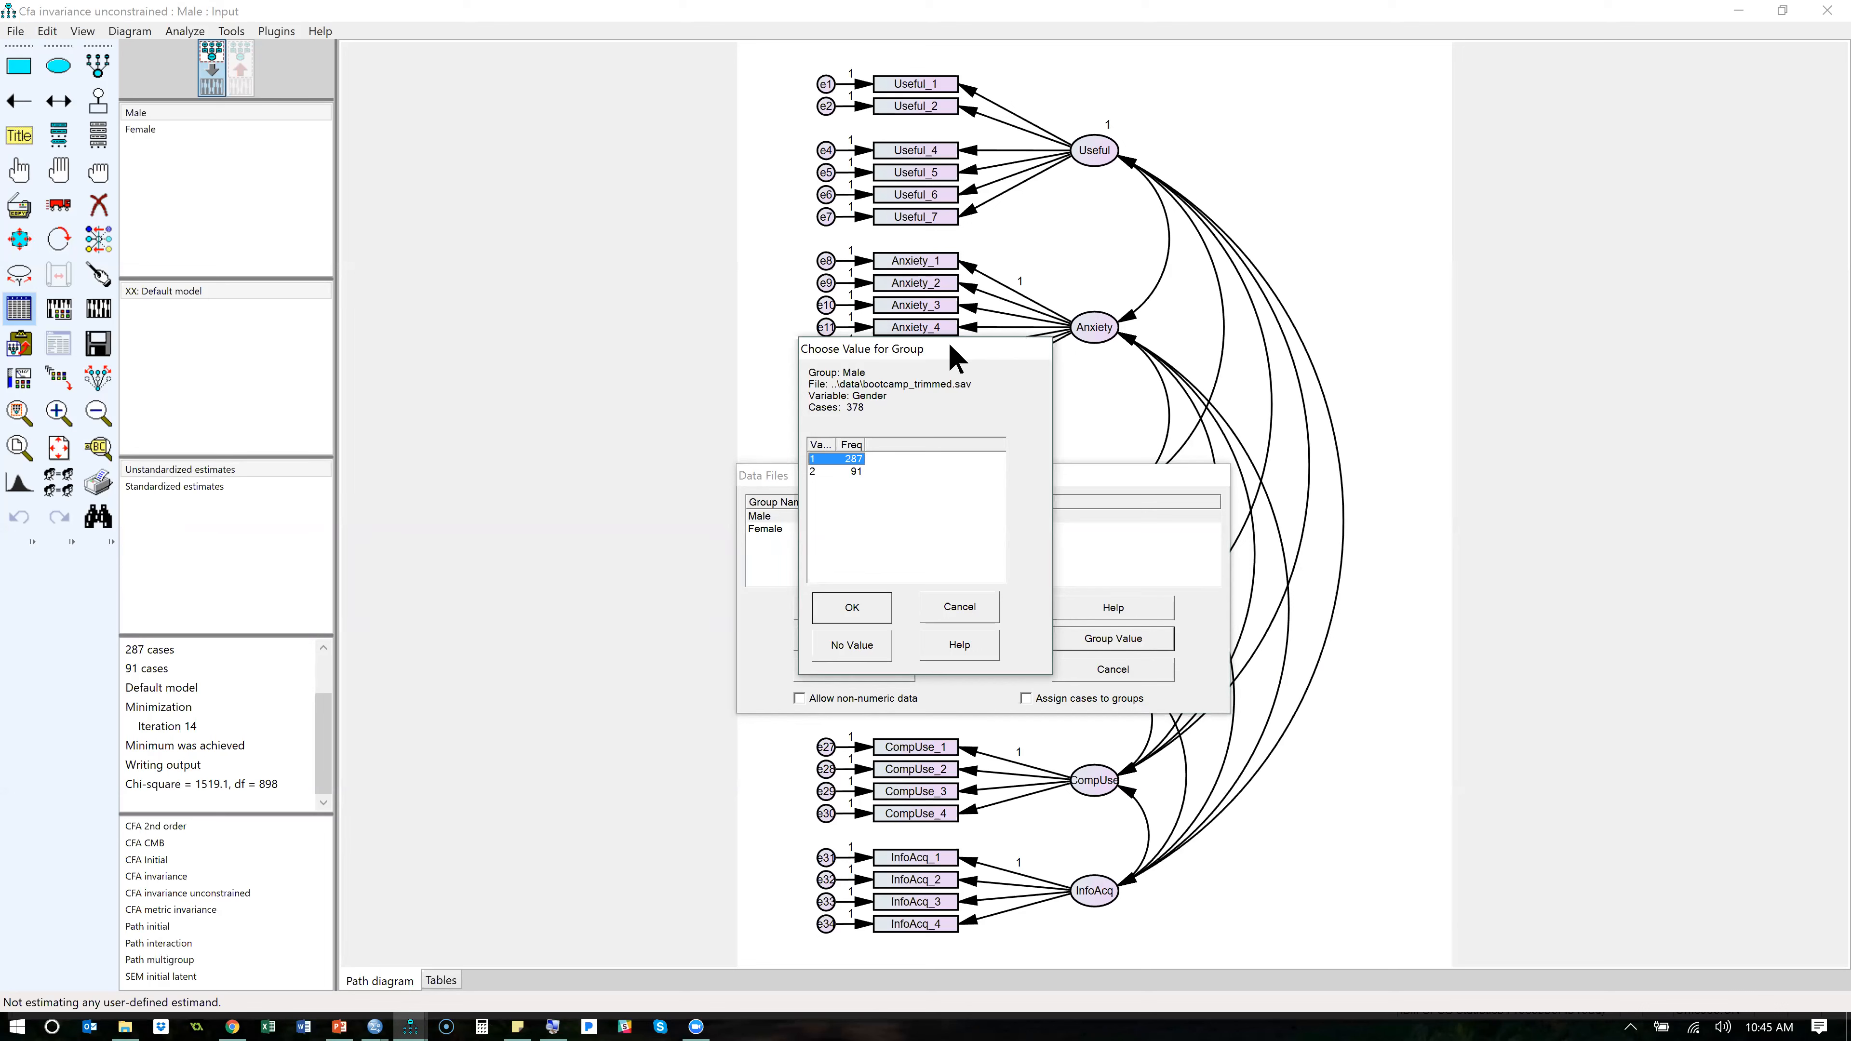
left_click(967, 609)
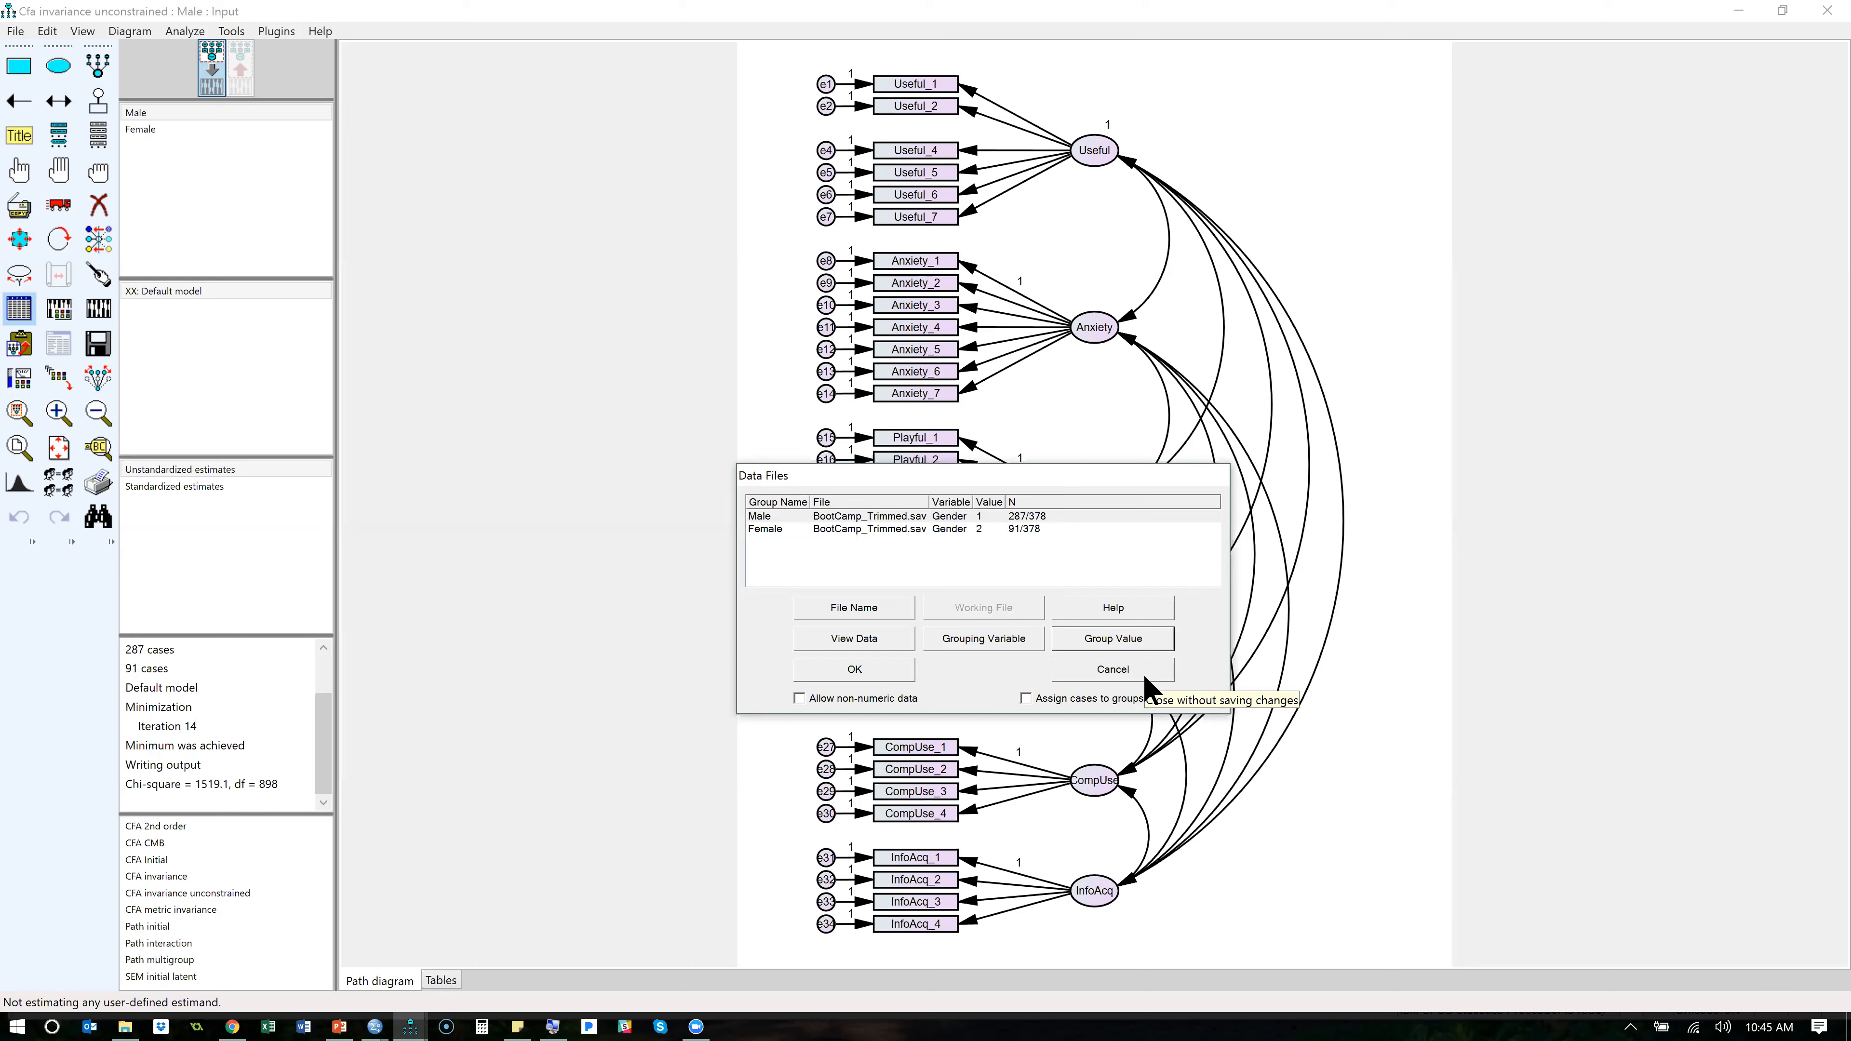
left_click(977, 529)
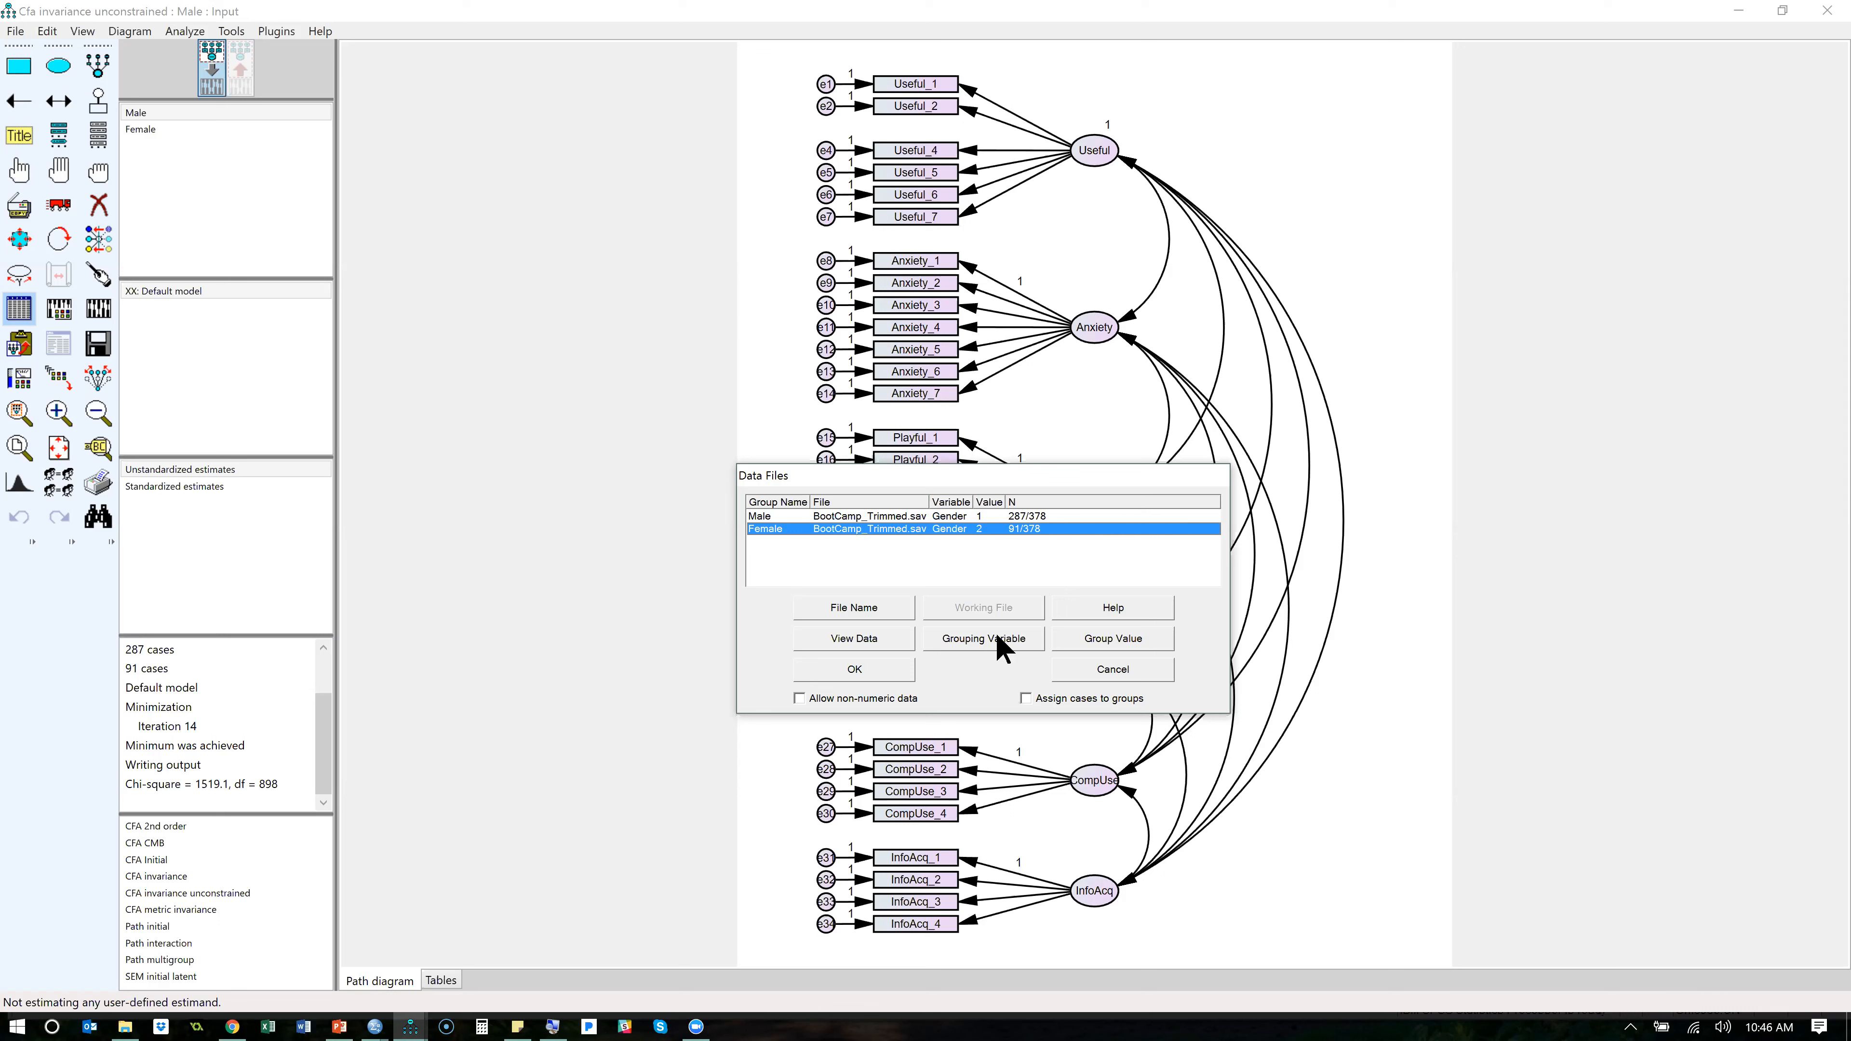
left_click(1107, 640)
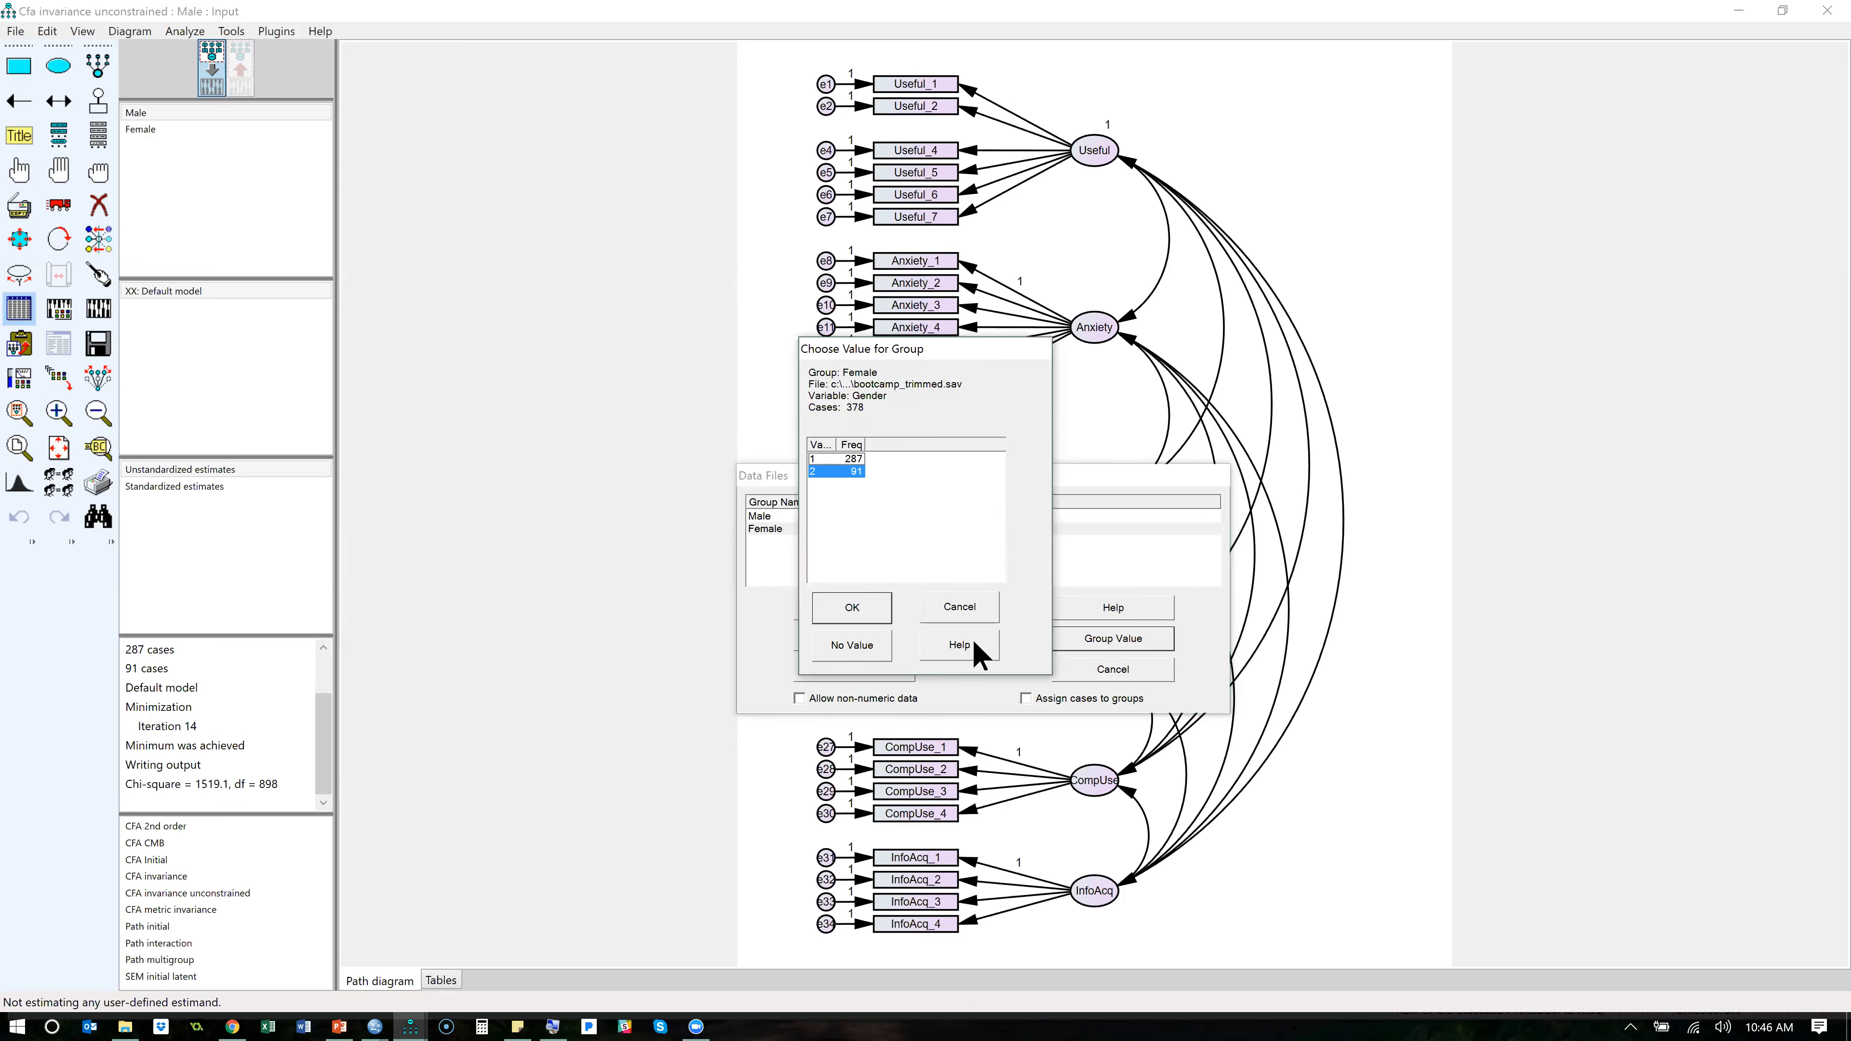
left_click(959, 610)
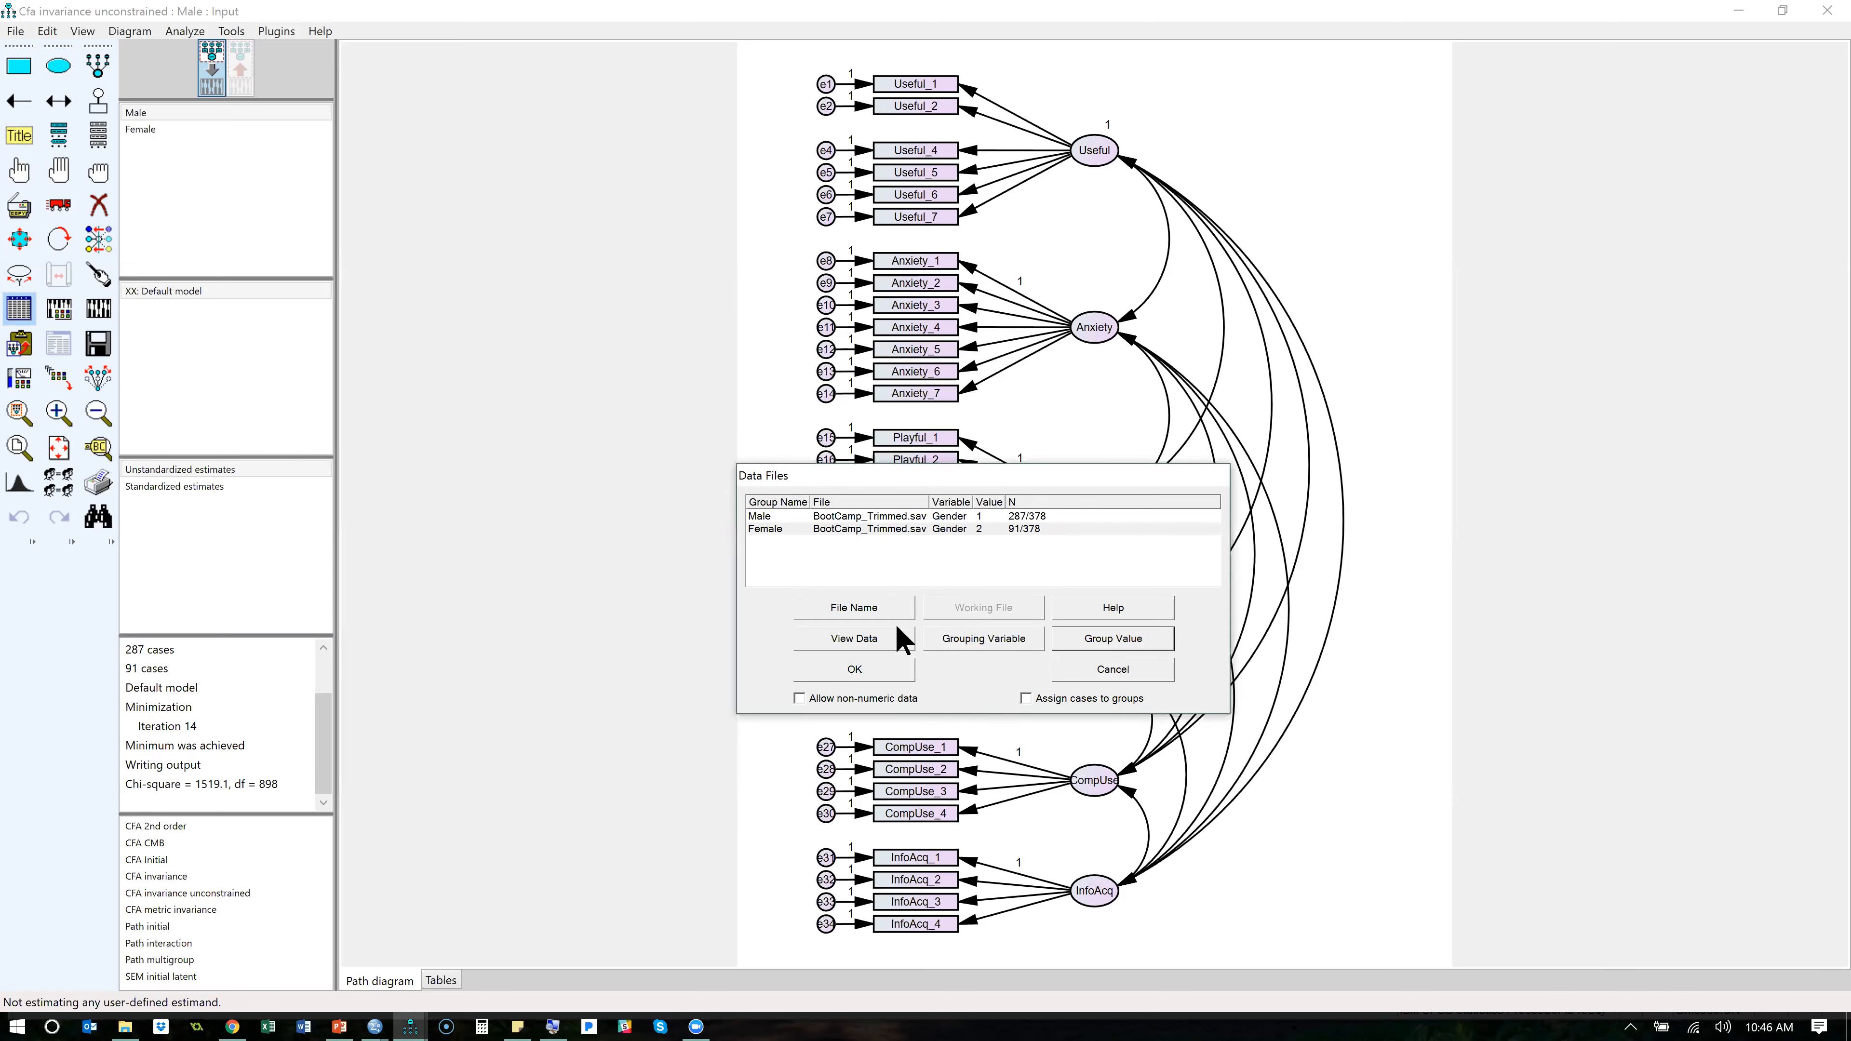
left_click(1076, 674)
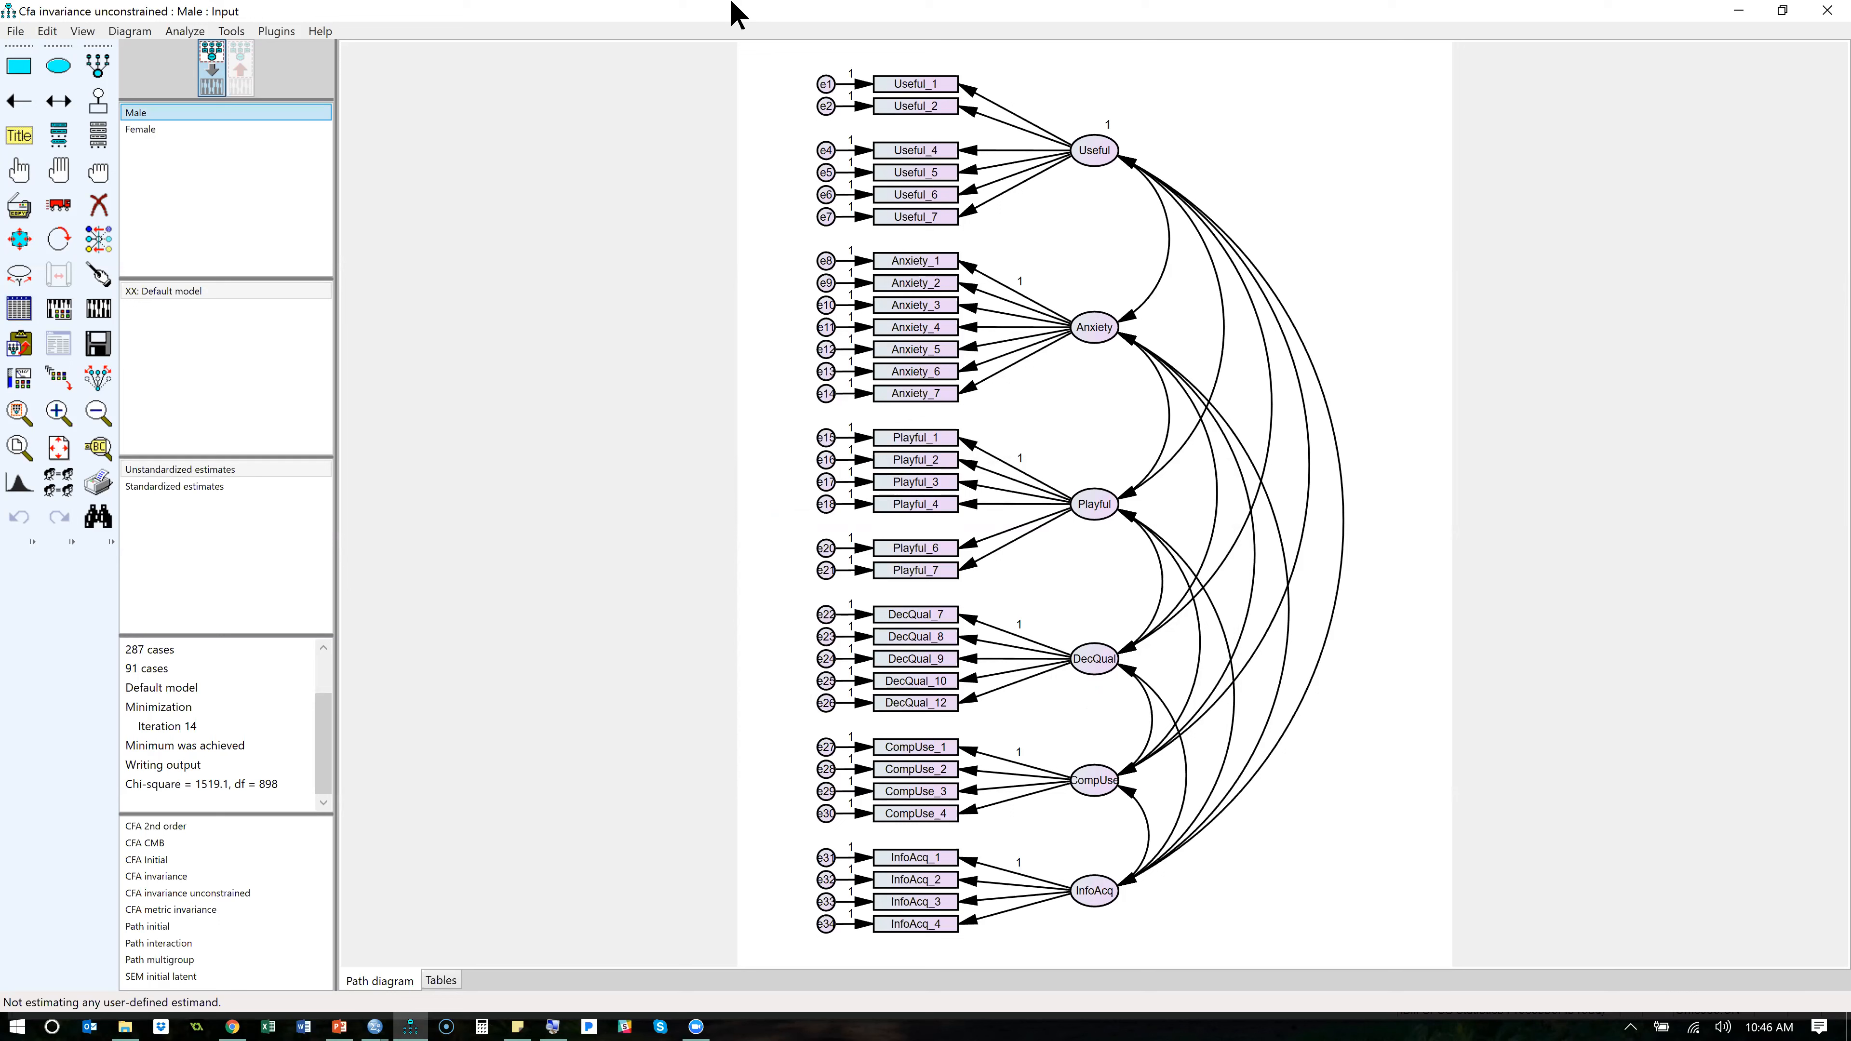
- Calculate the estimates for the unconstrained two-group model and open its text output
left_click(659, 475)
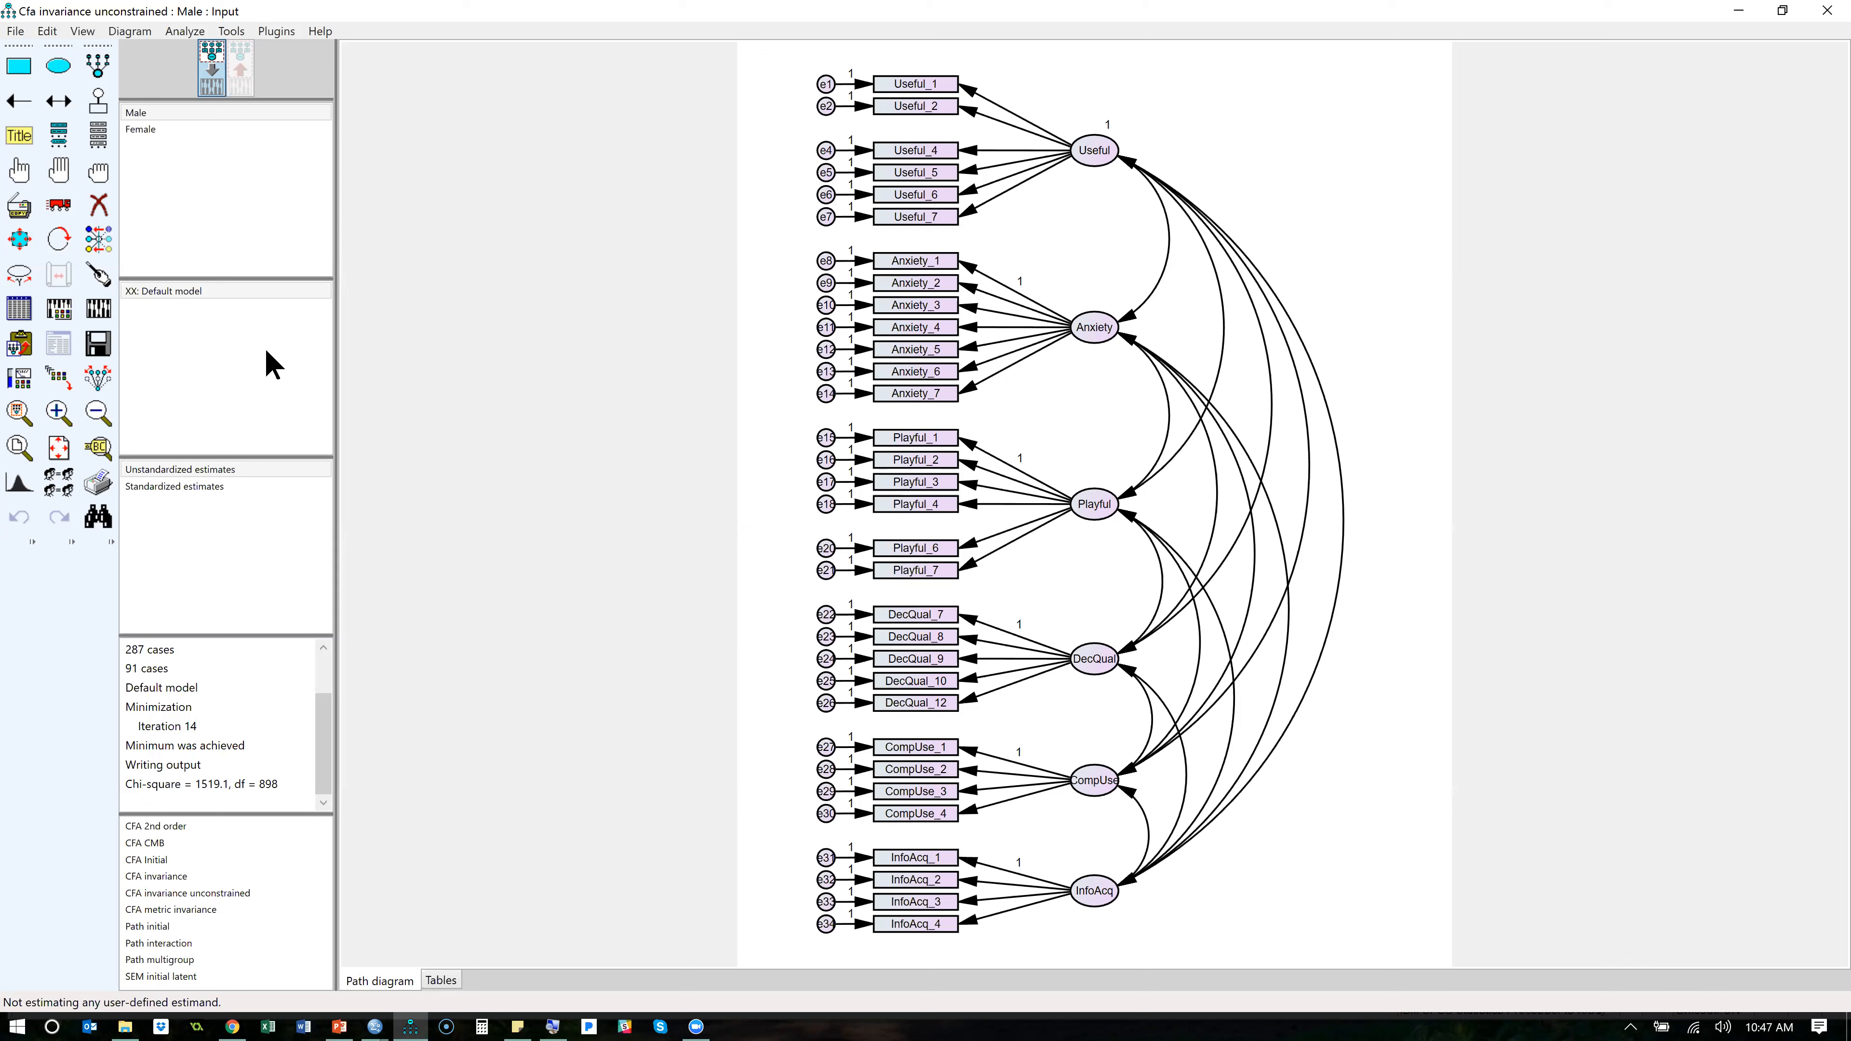
left_click(98, 308)
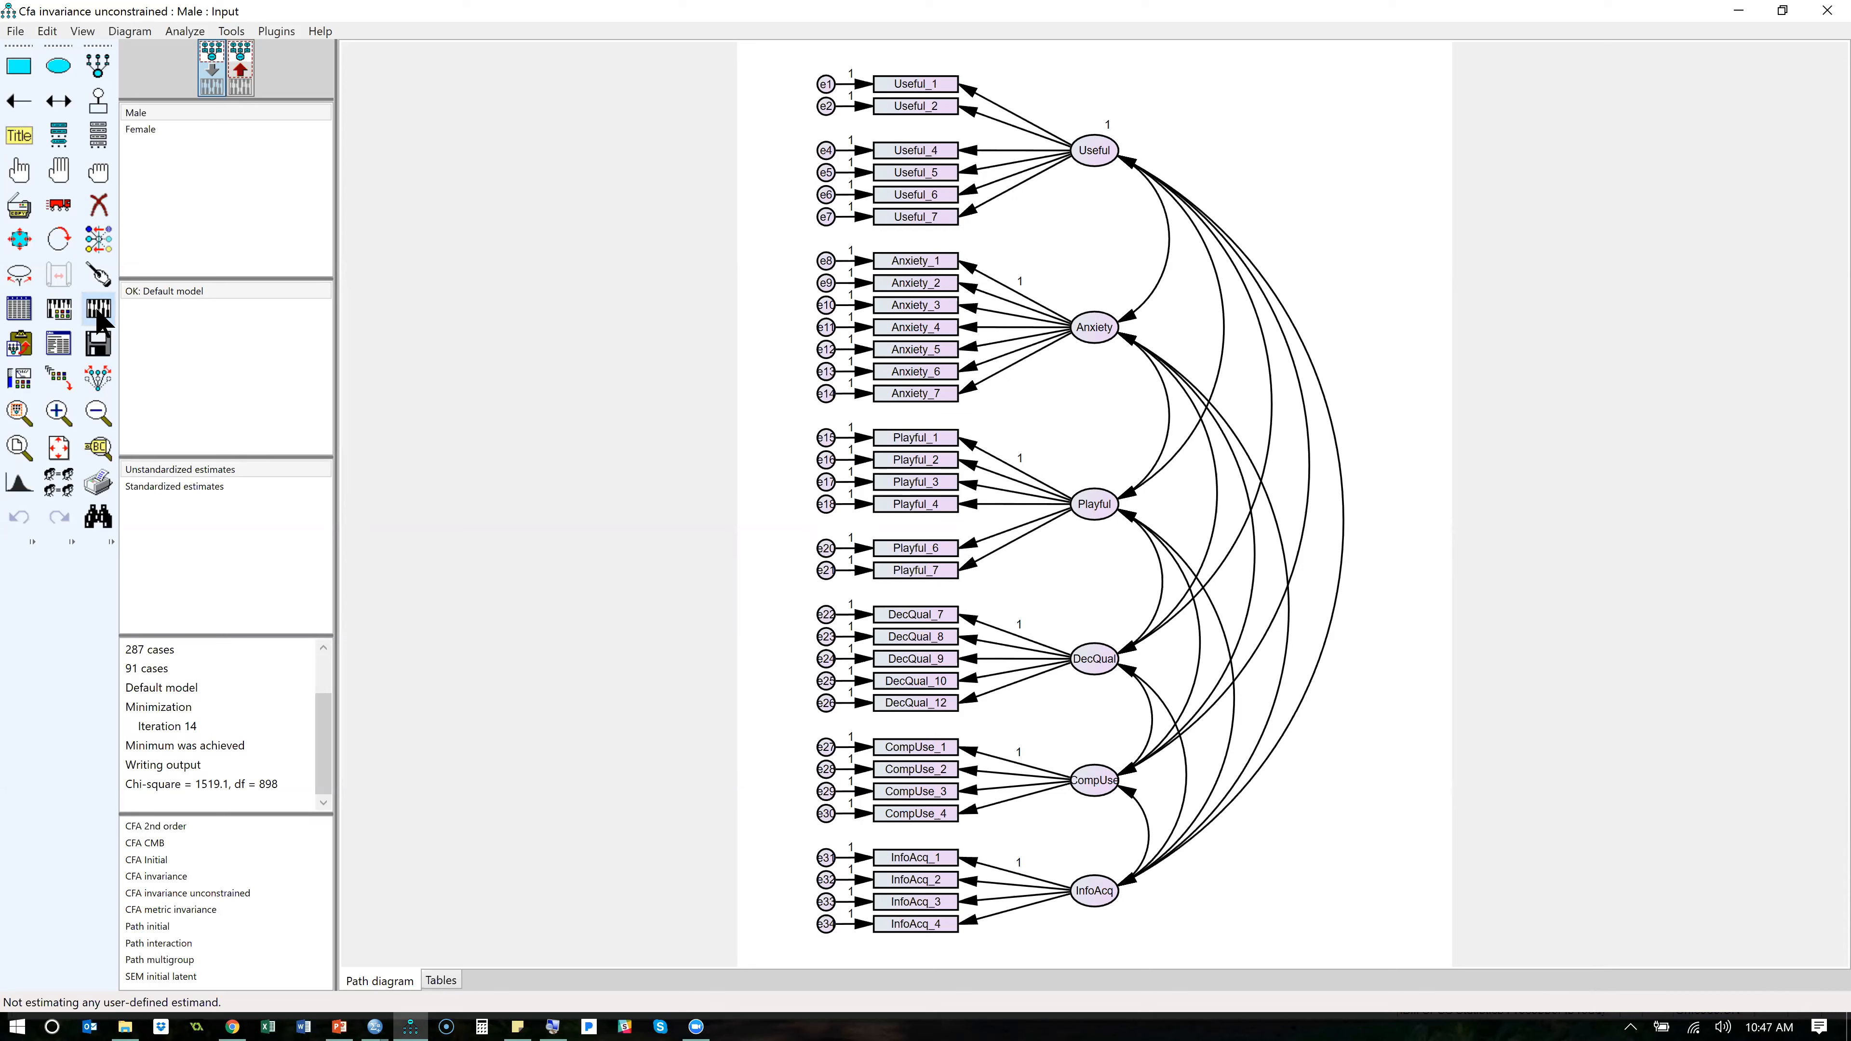
left_click(58, 343)
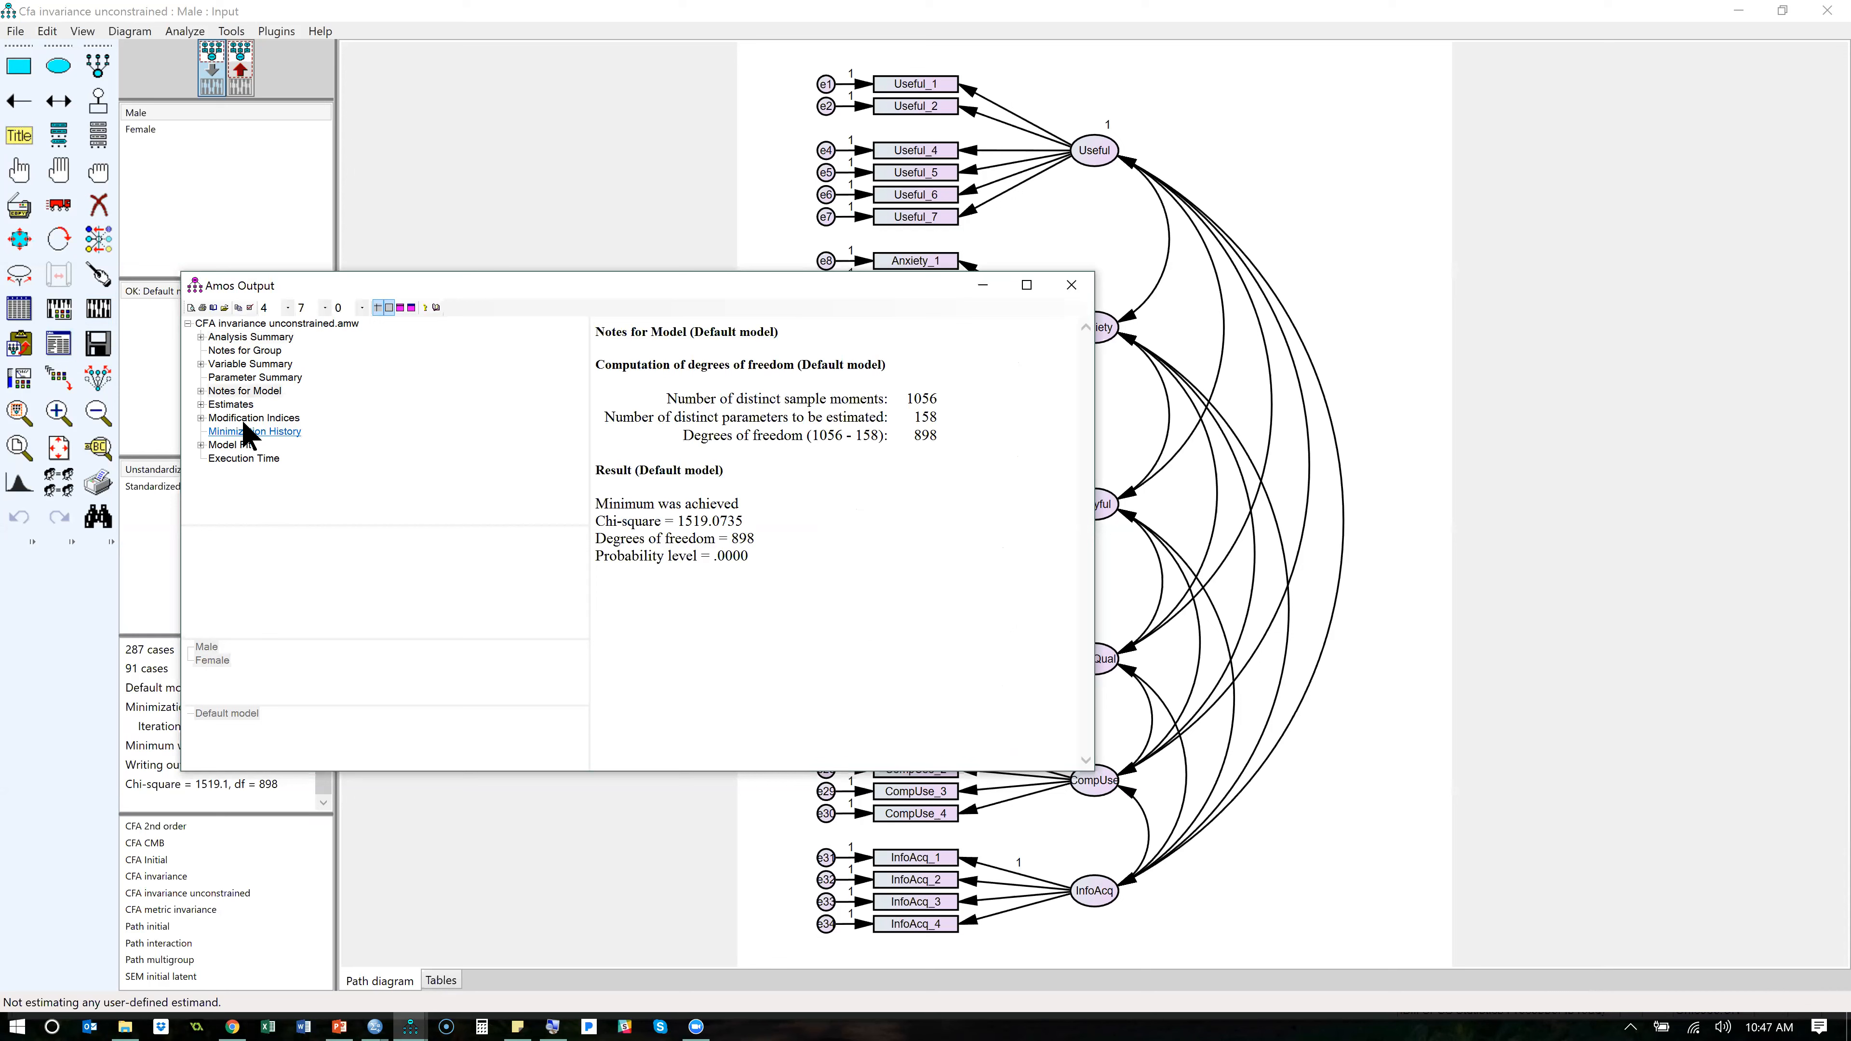
- Examine the Model Fit summary, expand its sections and show the CMIN table on its own
left_click(245, 447)
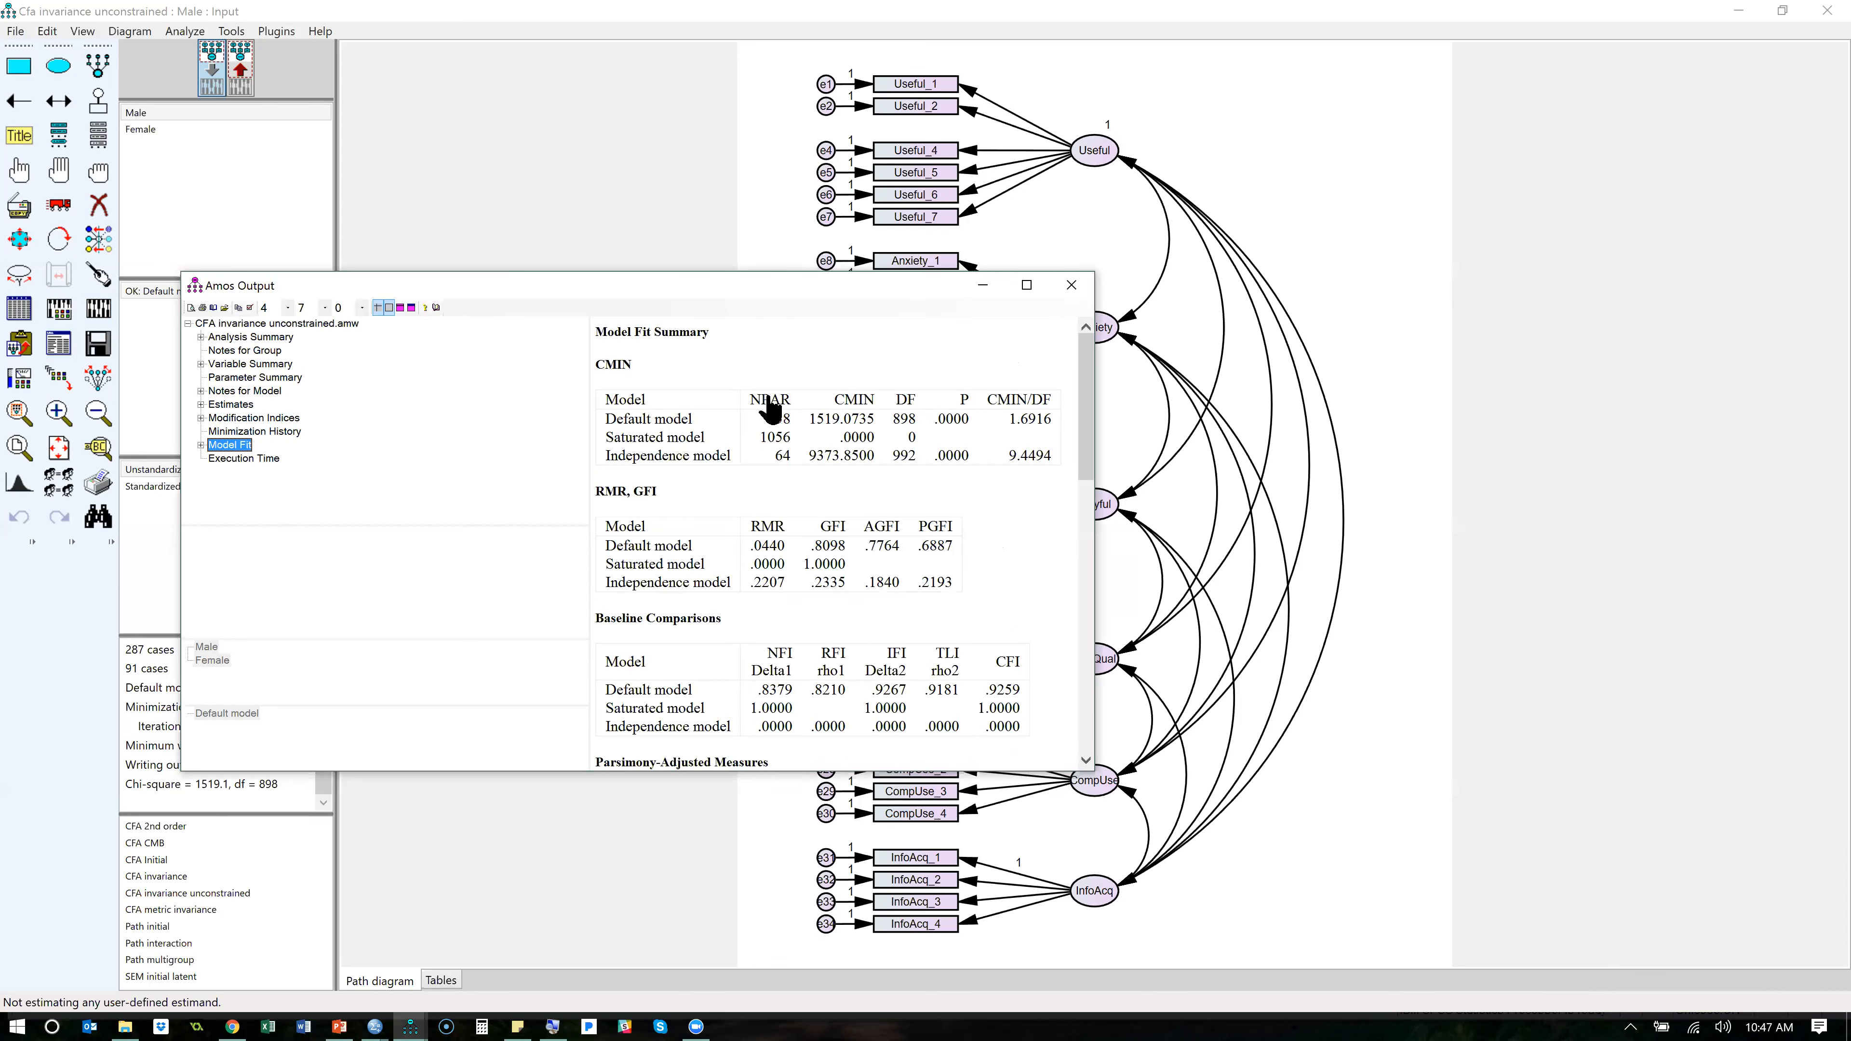
left_click(203, 431)
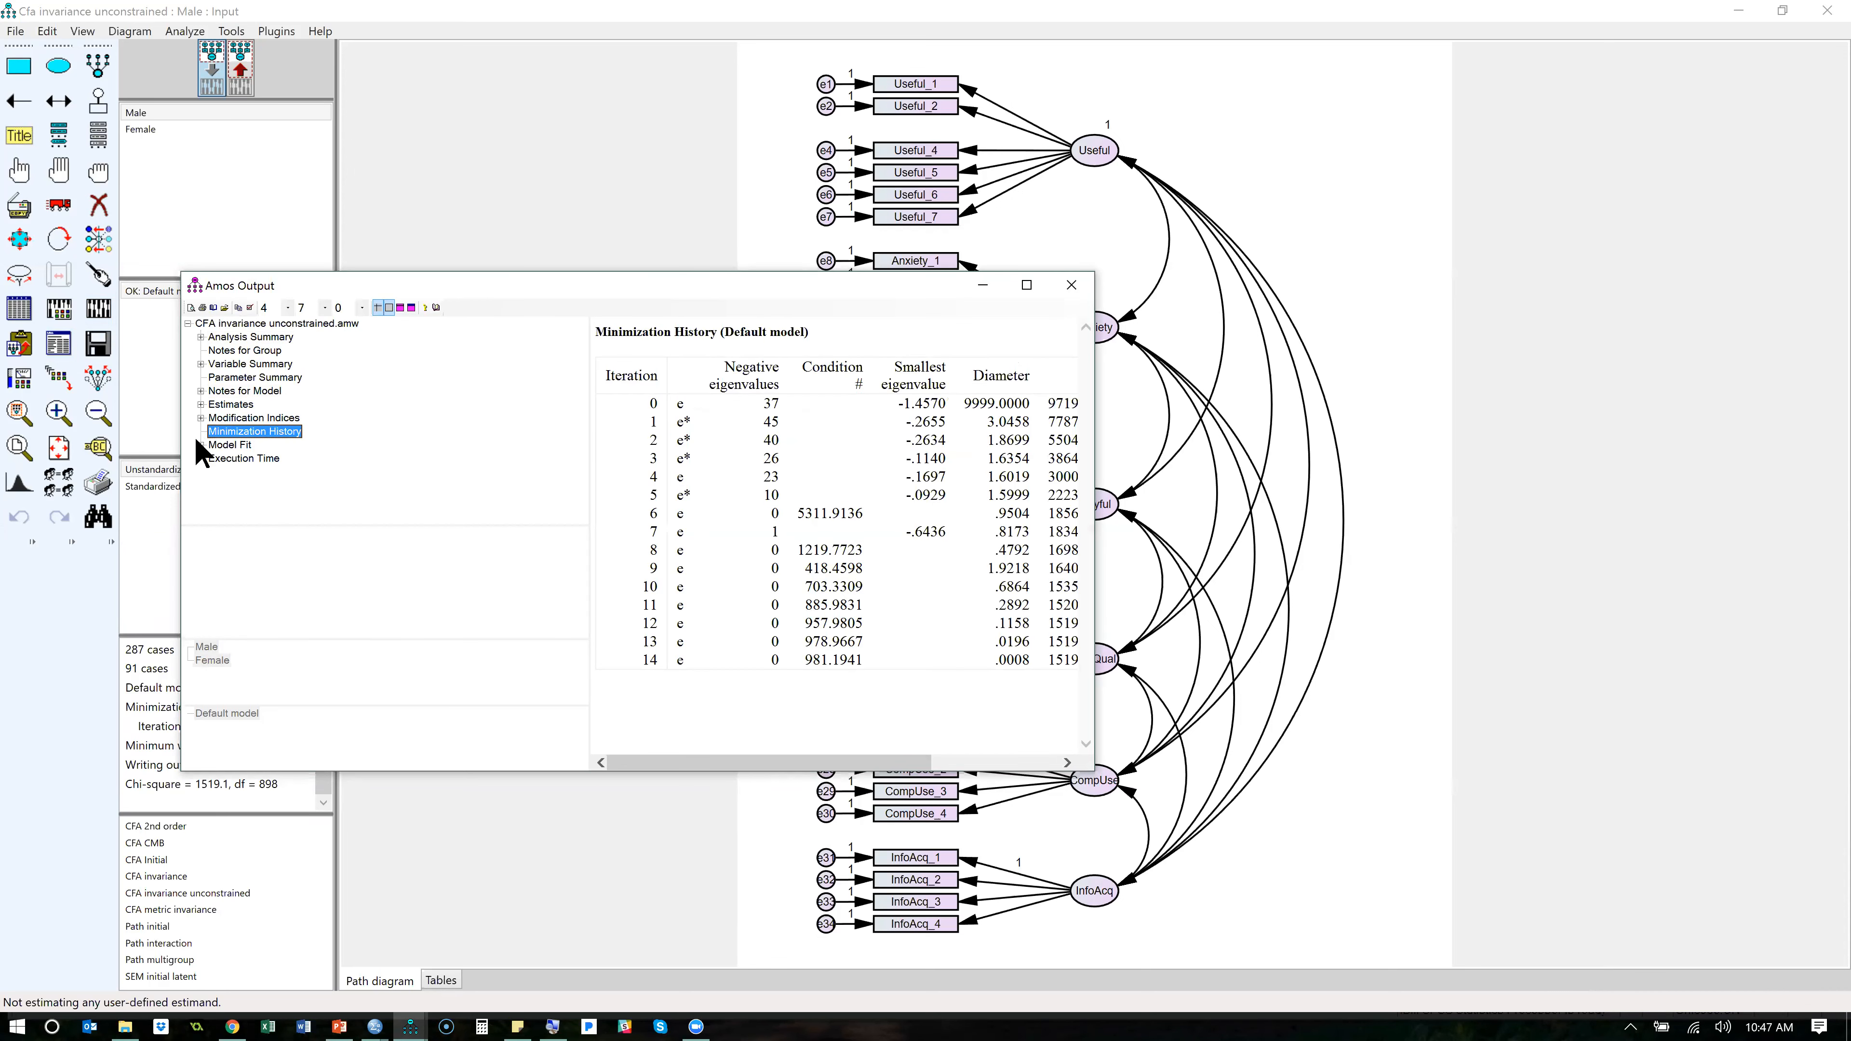
left_click(202, 445)
left_click(233, 391)
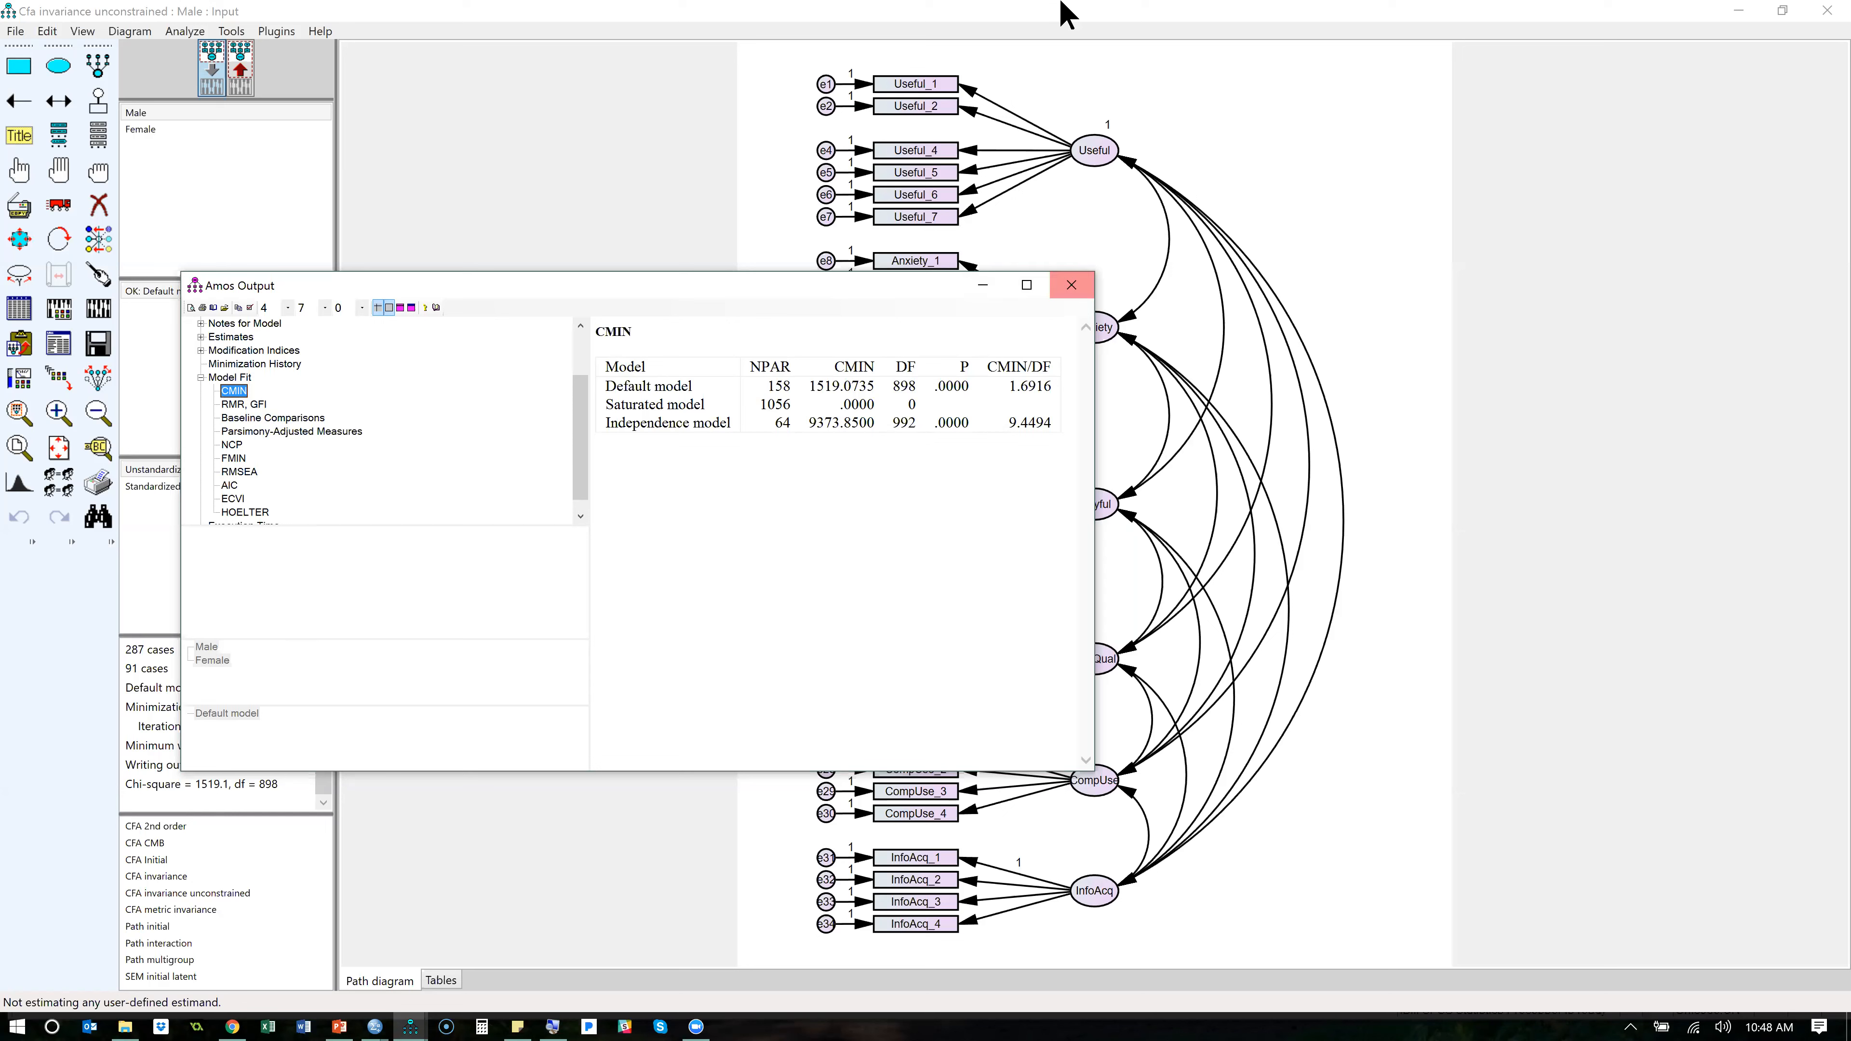
left_click(1279, 80)
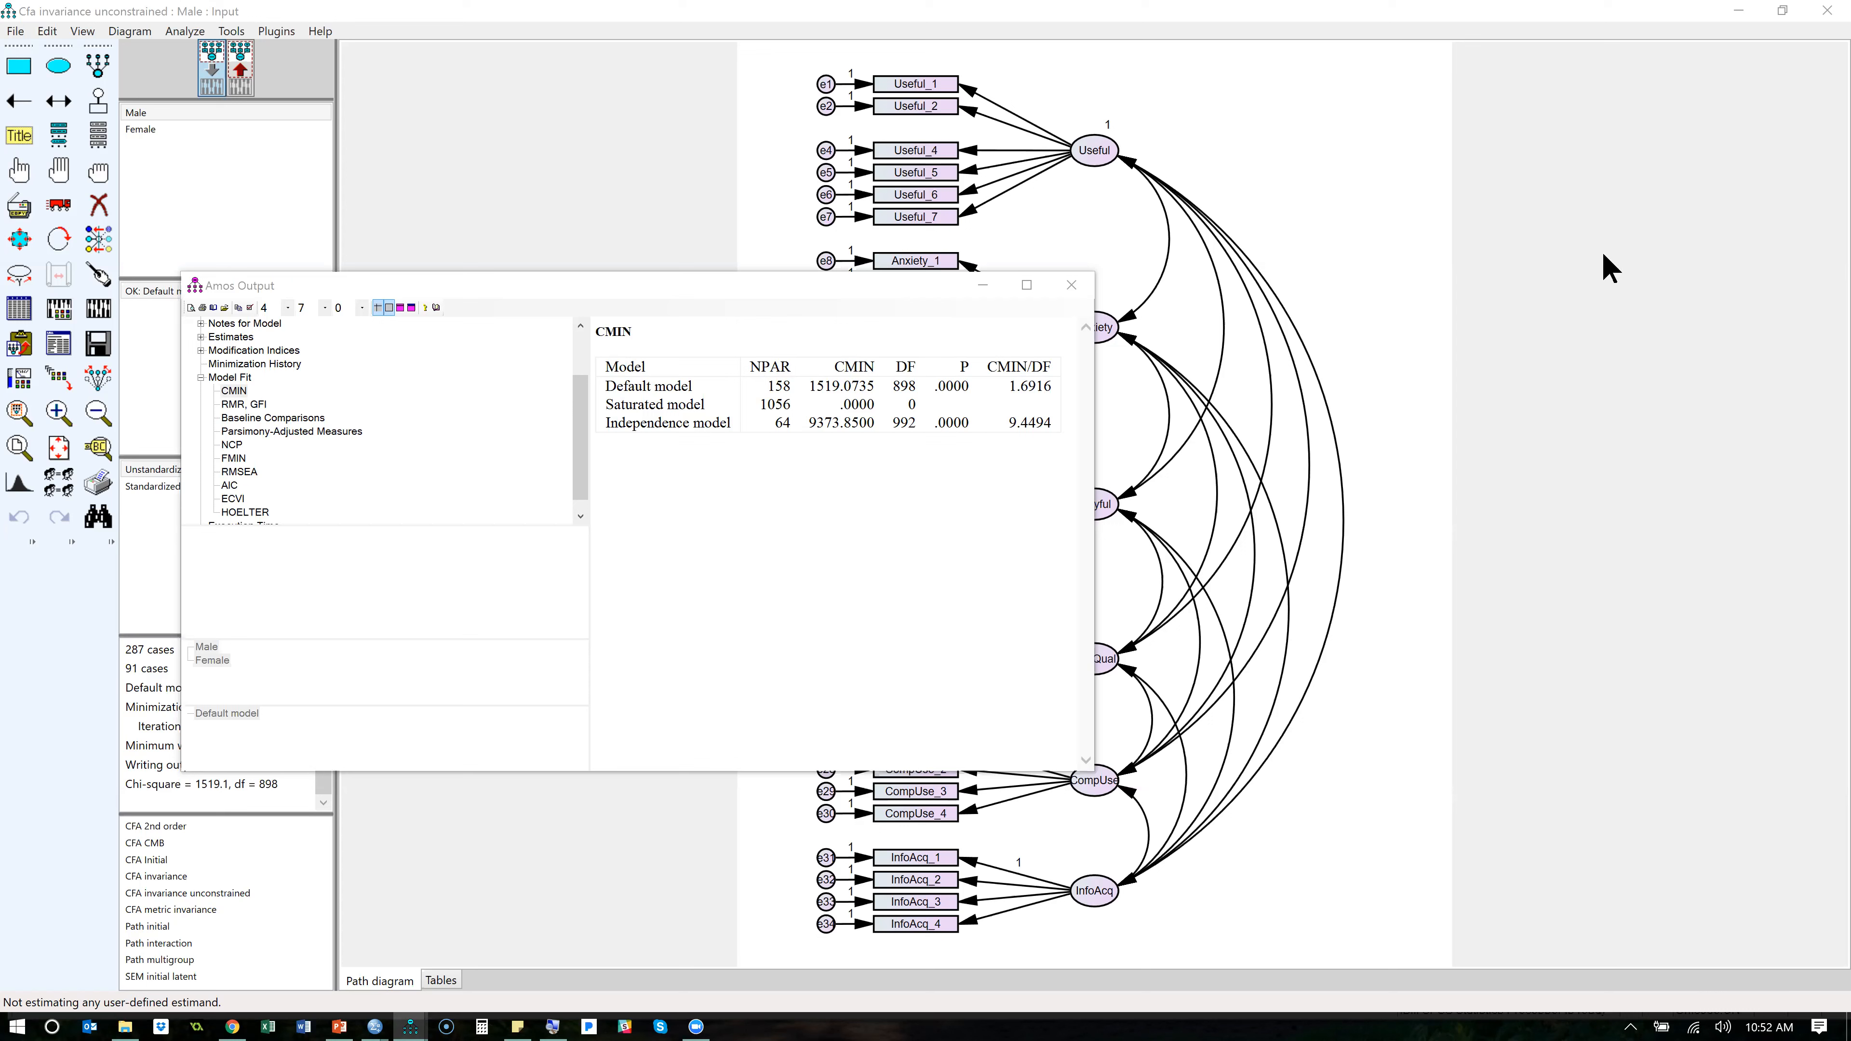
- Bring the Amos text output back up and copy the chi-square value from the Notes for Model result
left_click(984, 285)
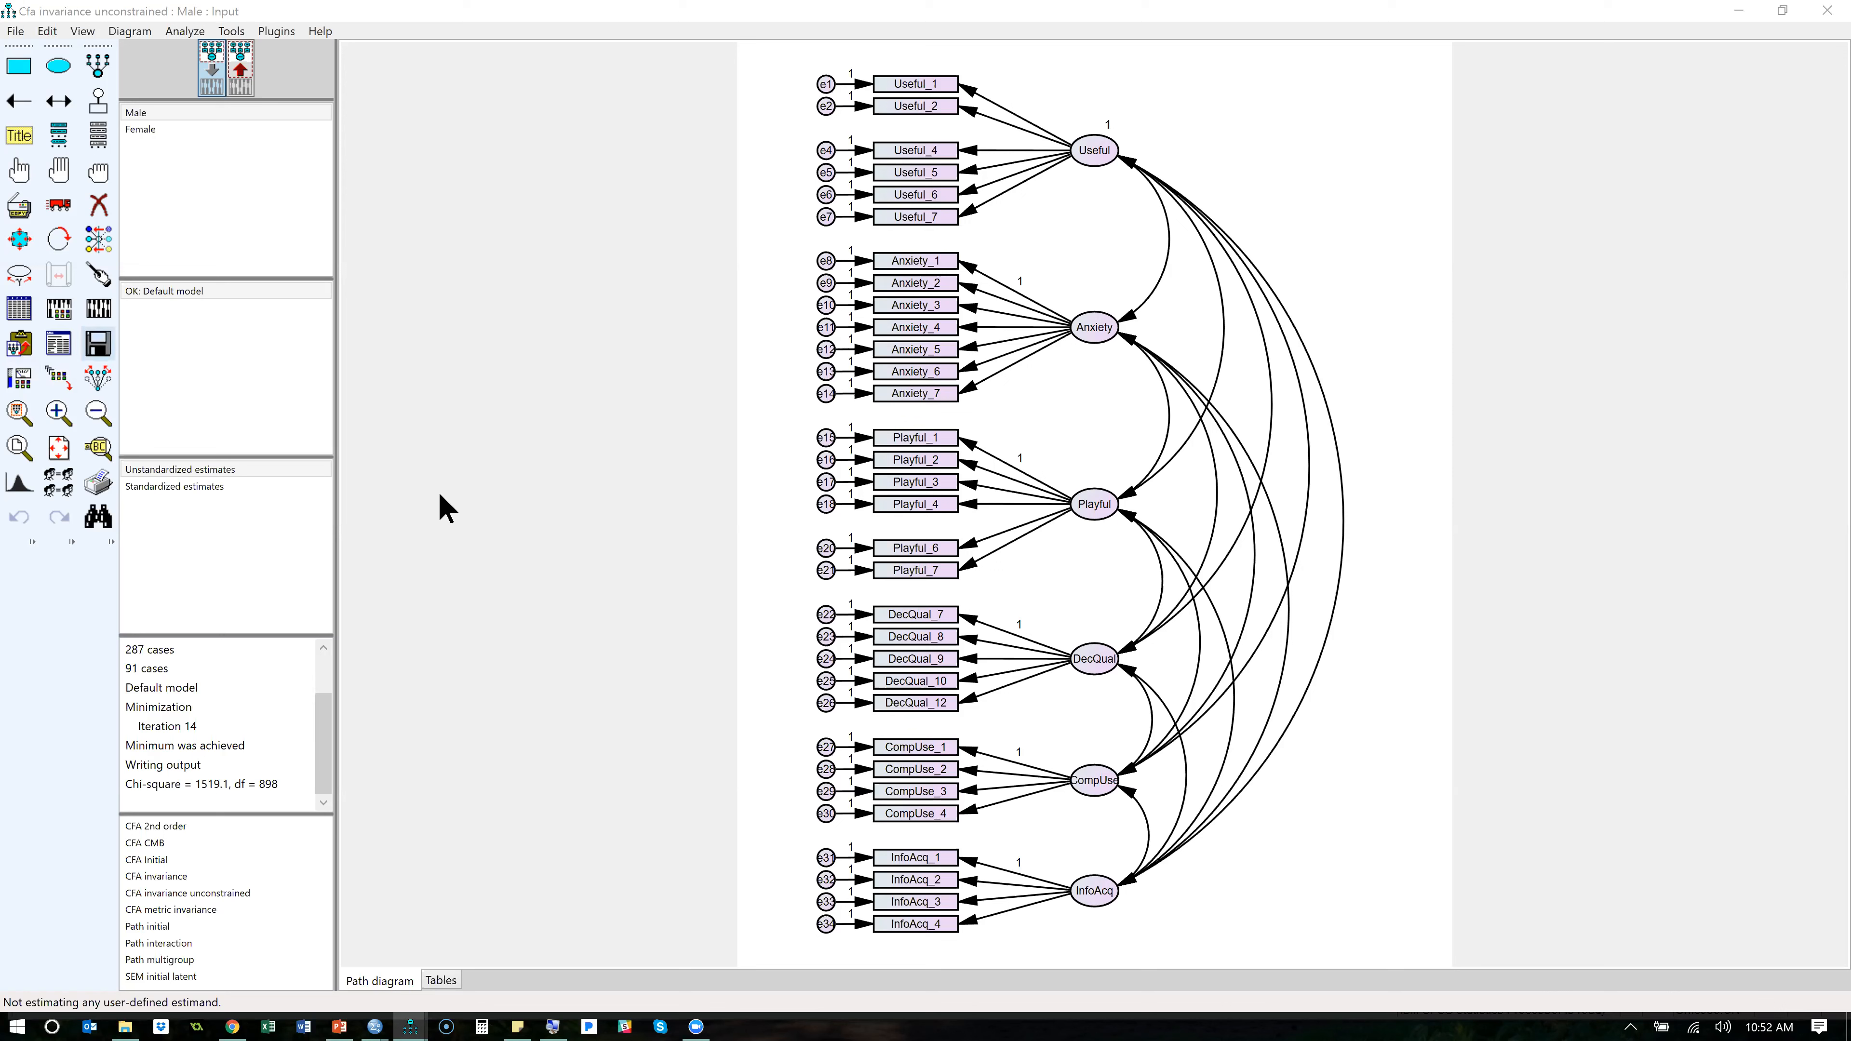
mouse_move(410, 1027)
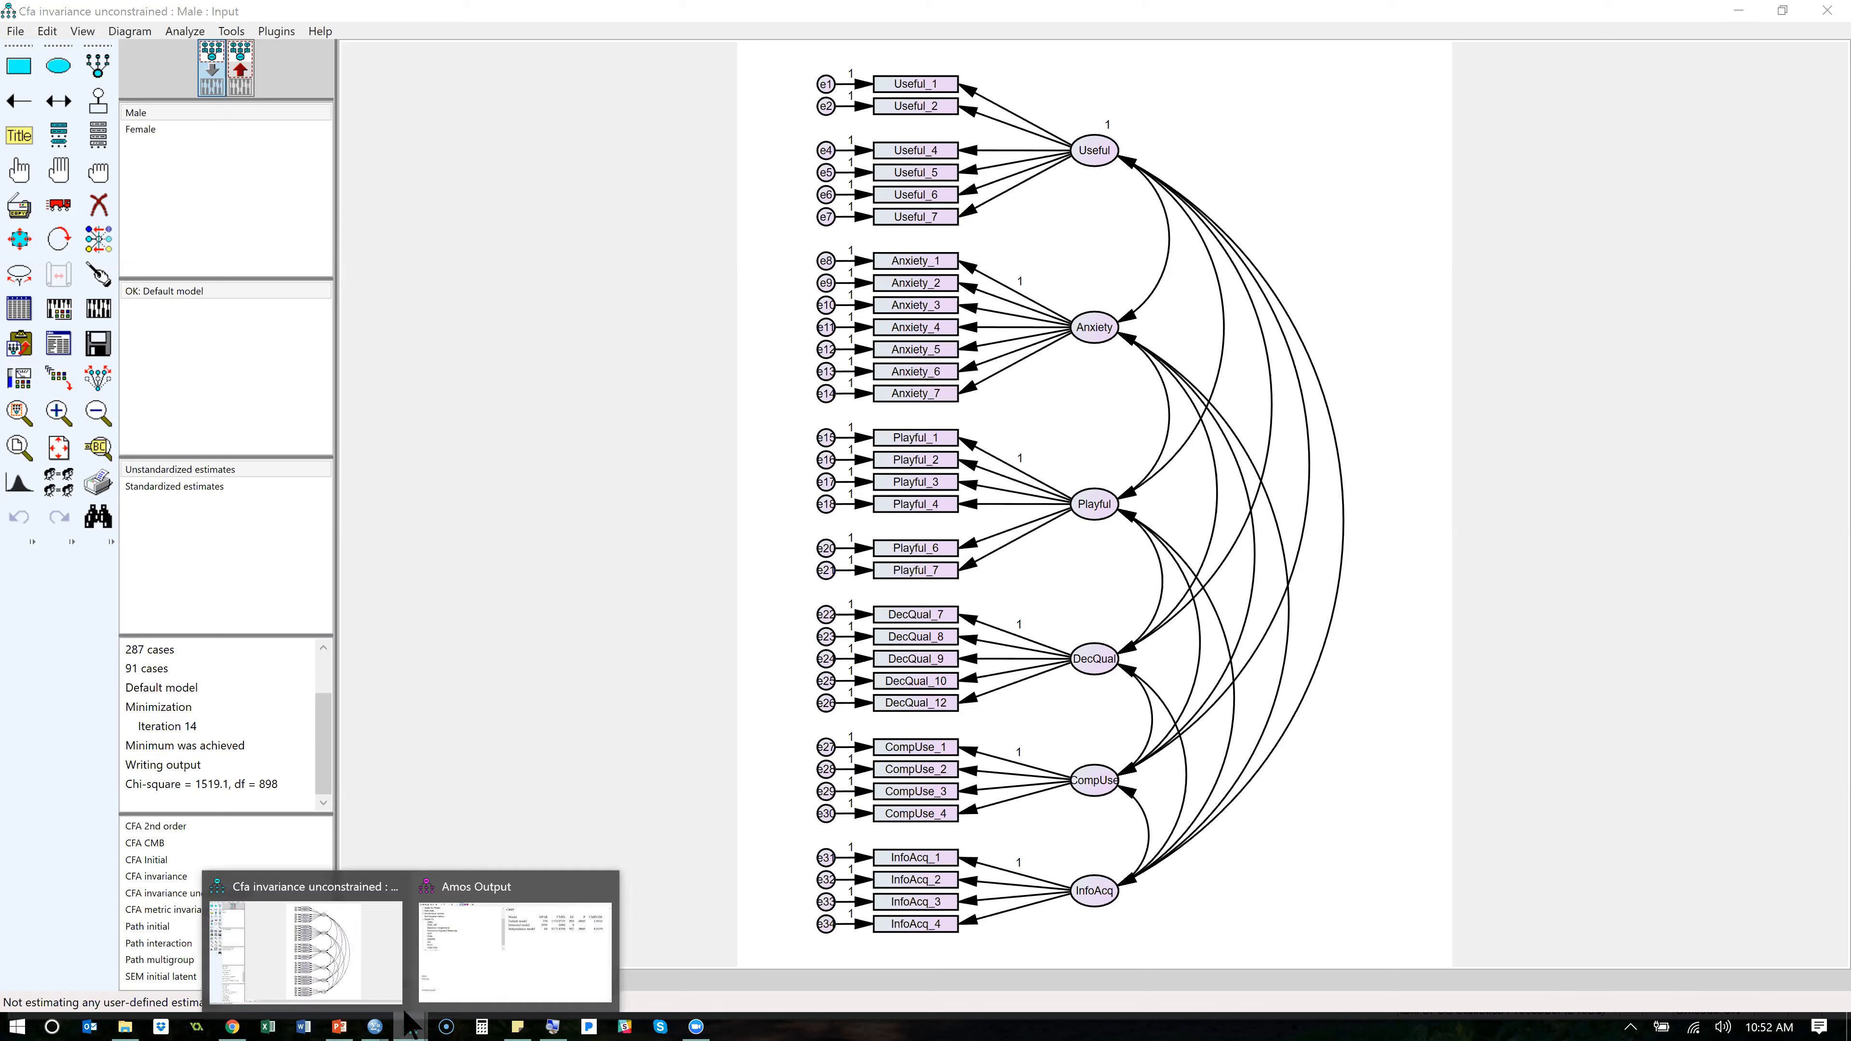
left_click(481, 946)
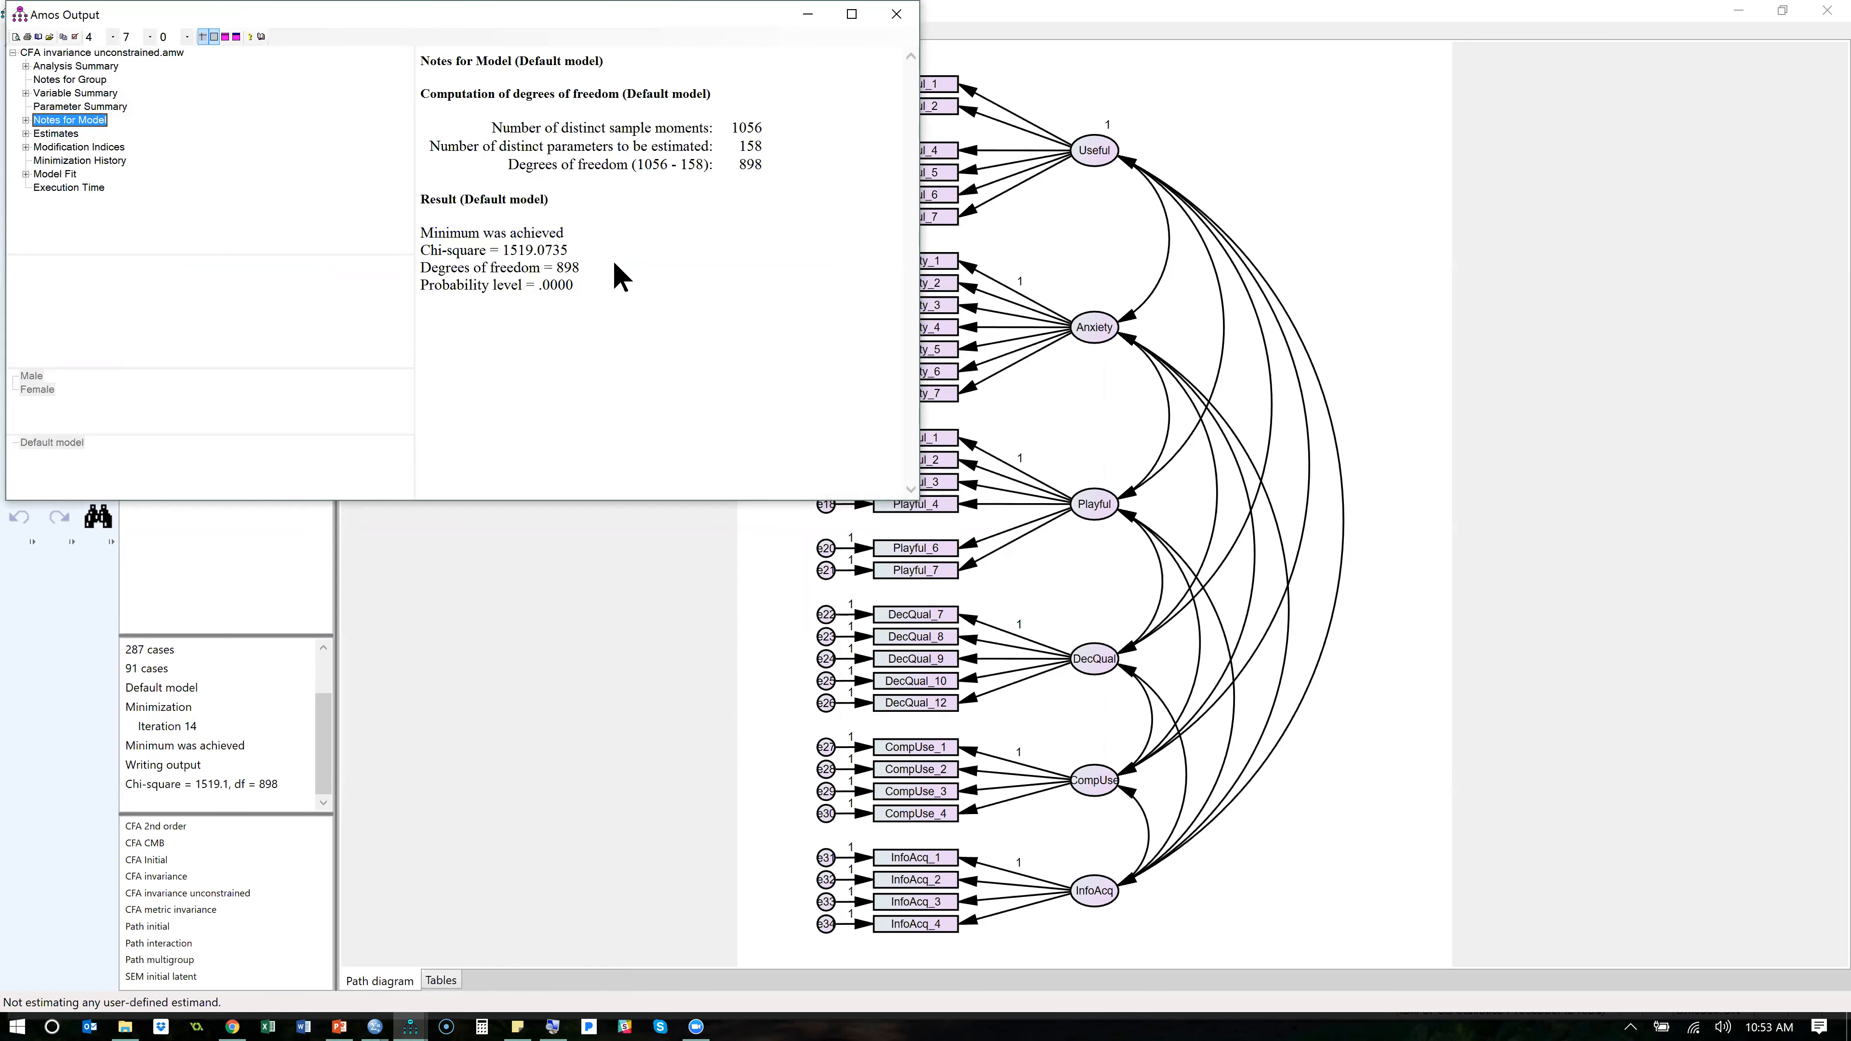
left_click(540, 255)
double_click(539, 251)
key("ctrl+c")
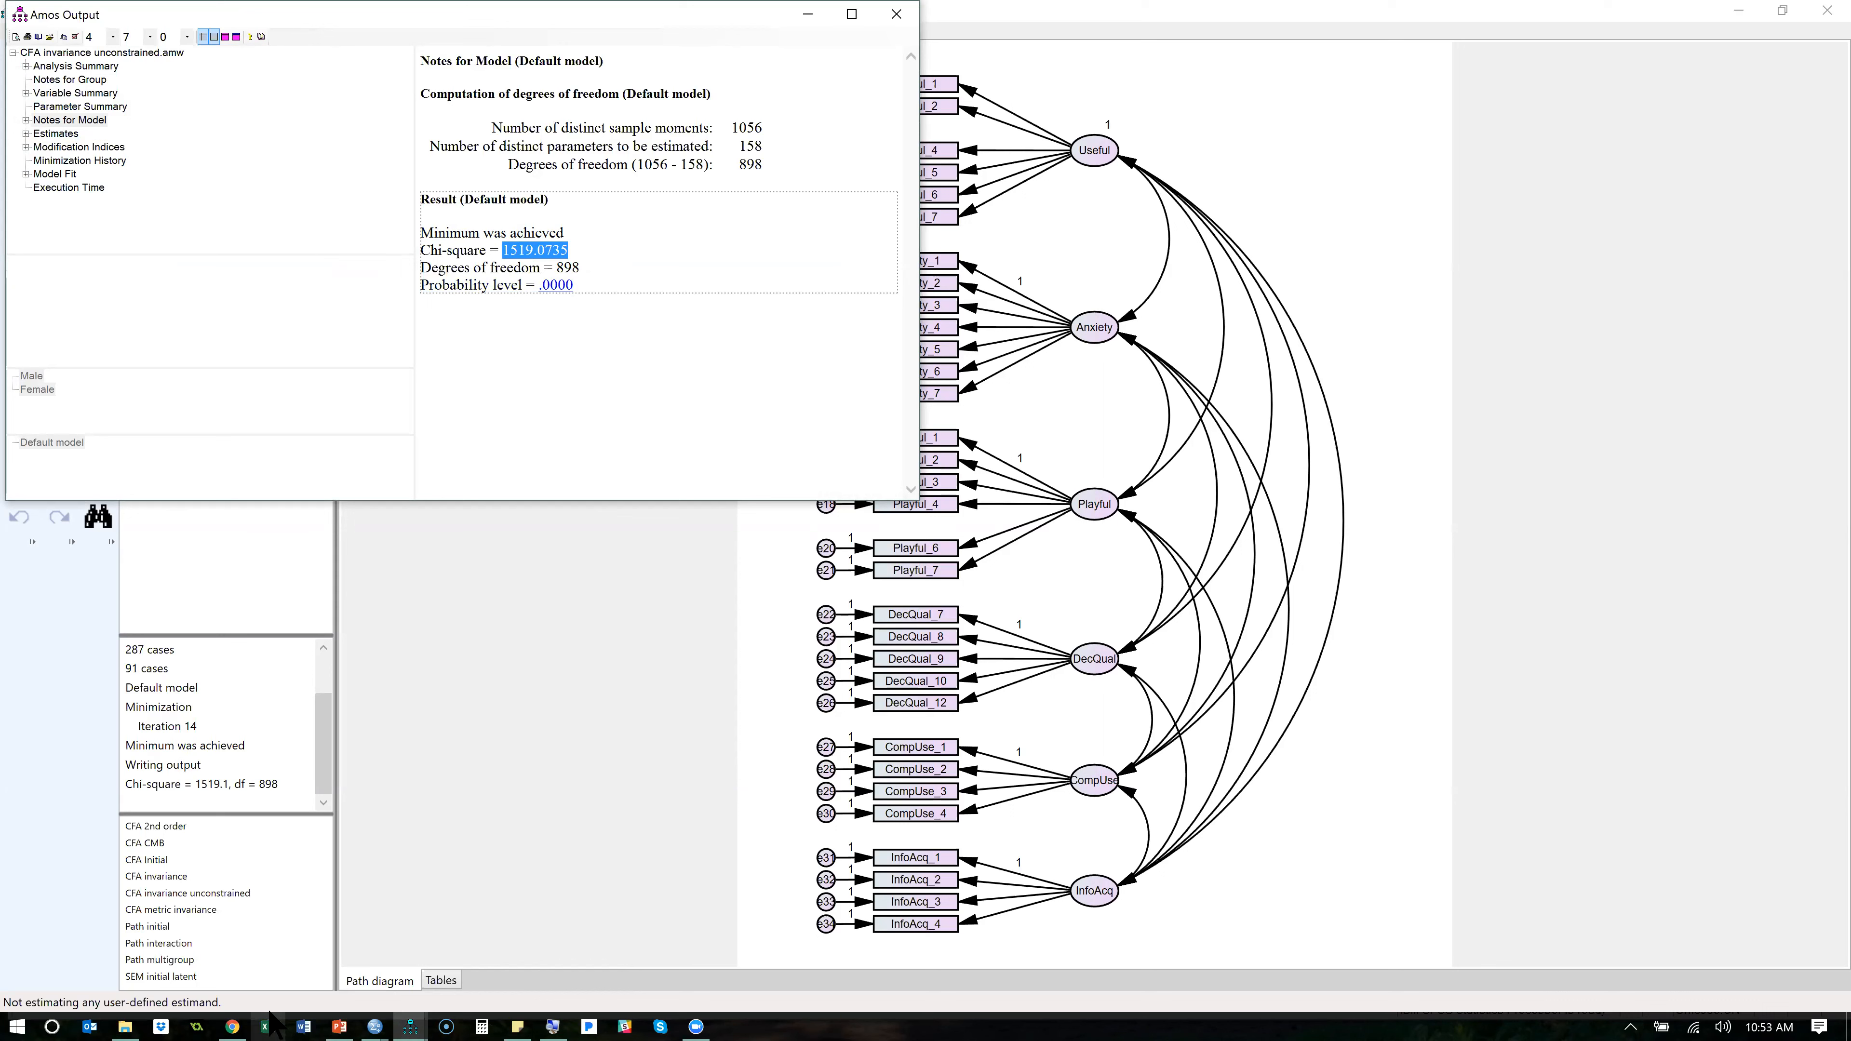
- Open Stats Tools Package.xlsm from the SEM Boot Camp BYU folder, enable its macros and show the X2 Difference sheet
key("alt+Tab")
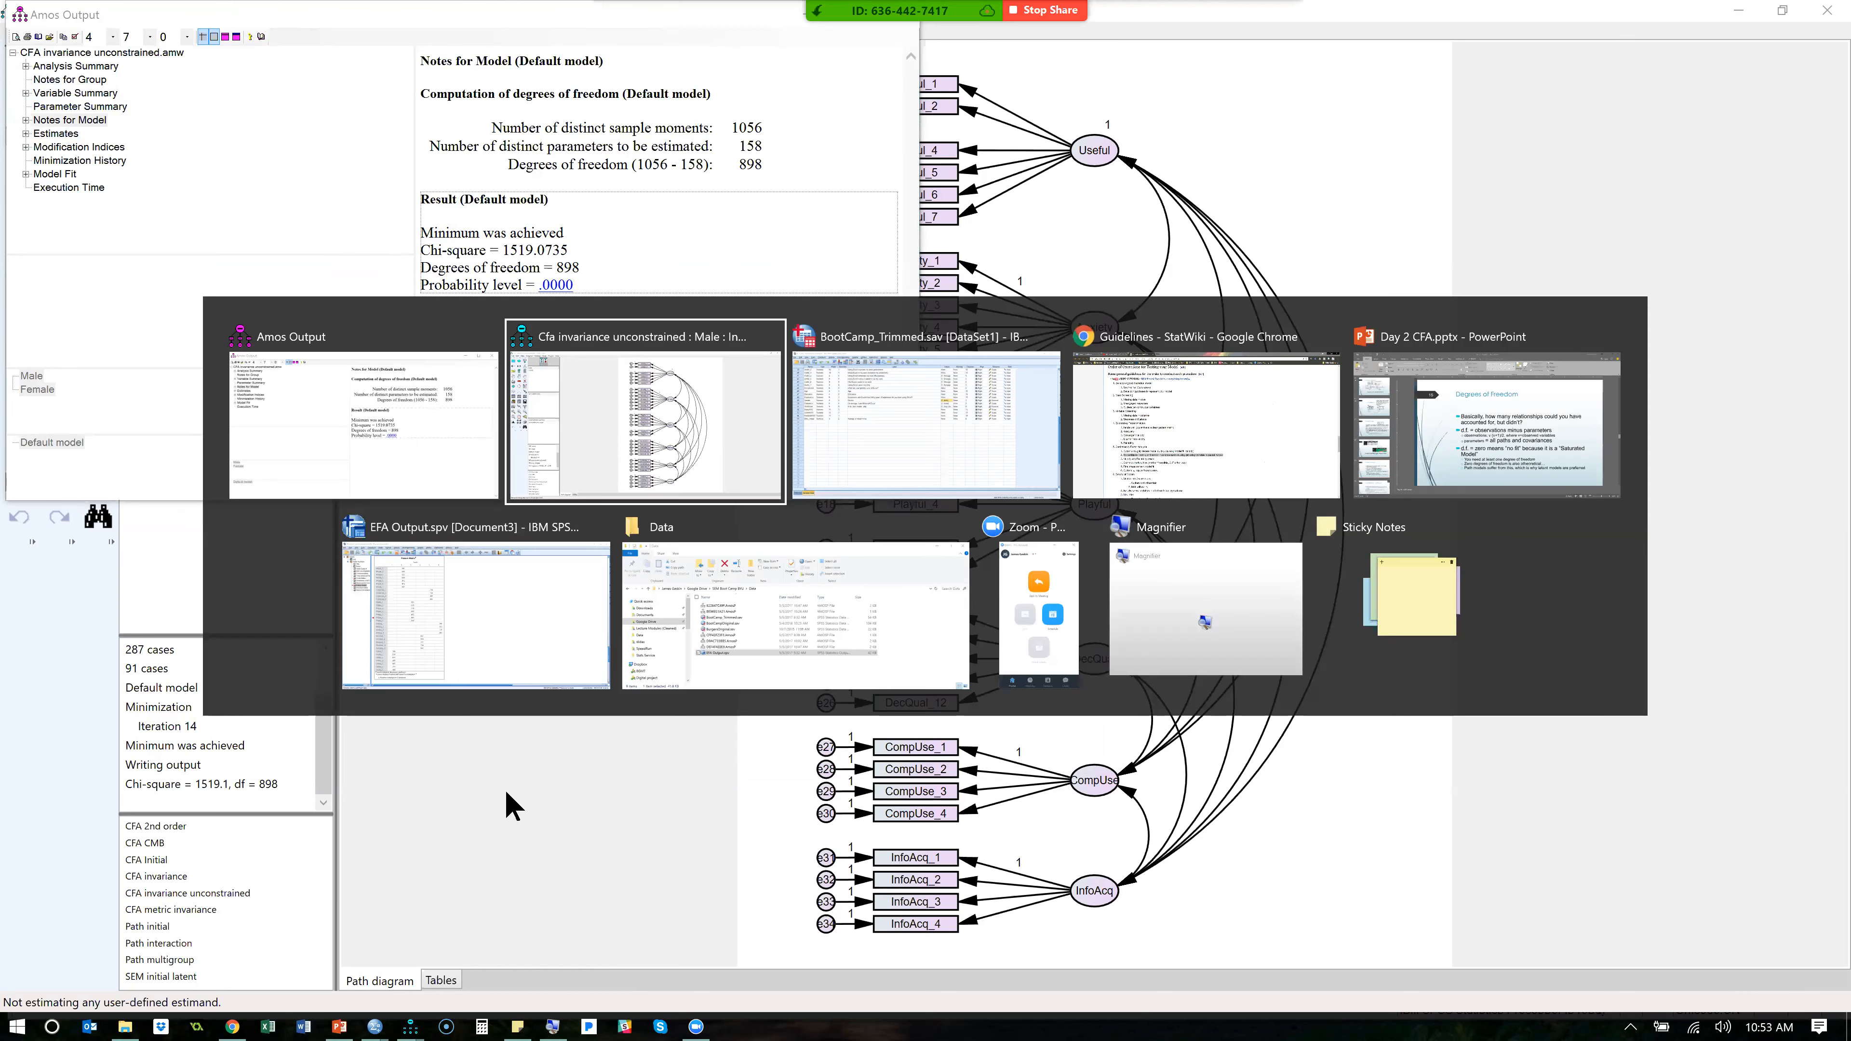
key("alt+Tab")
key("alt+Tab")
key("alt+Tab")
key("alt+Tab")
key("alt+Tab")
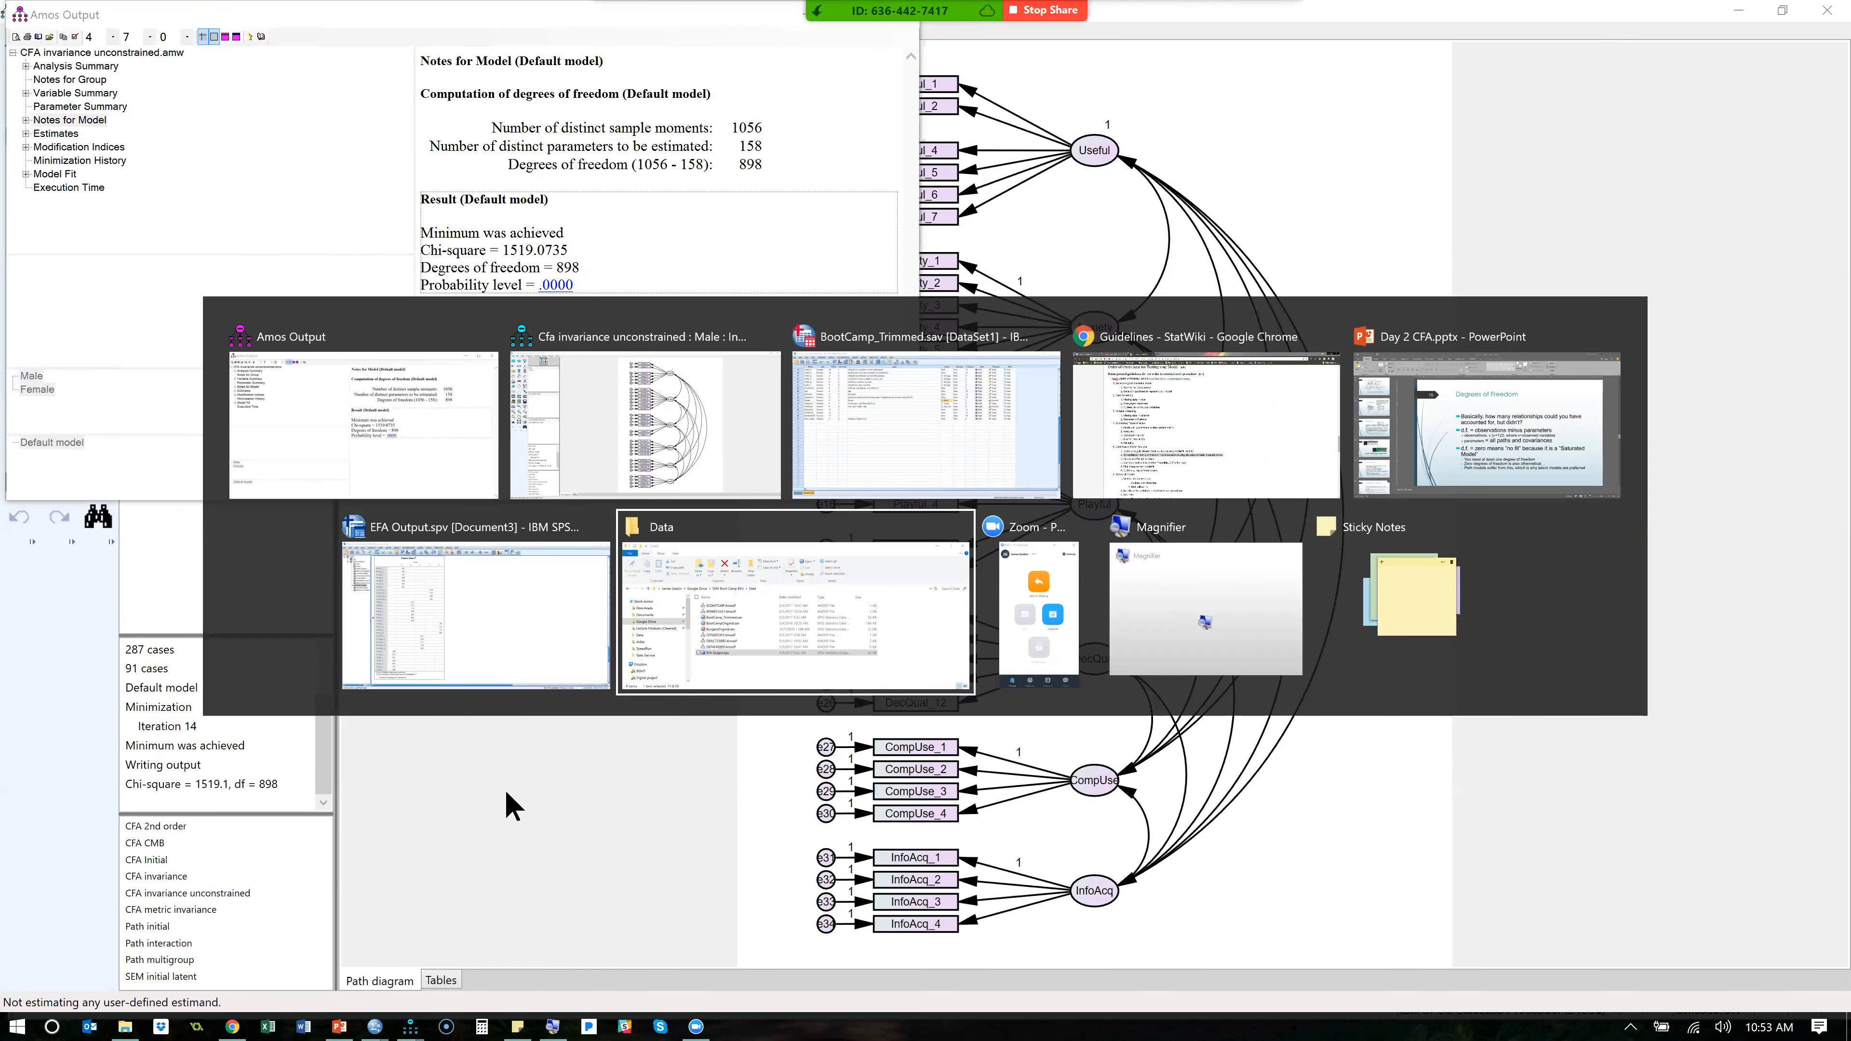
left_click(701, 375)
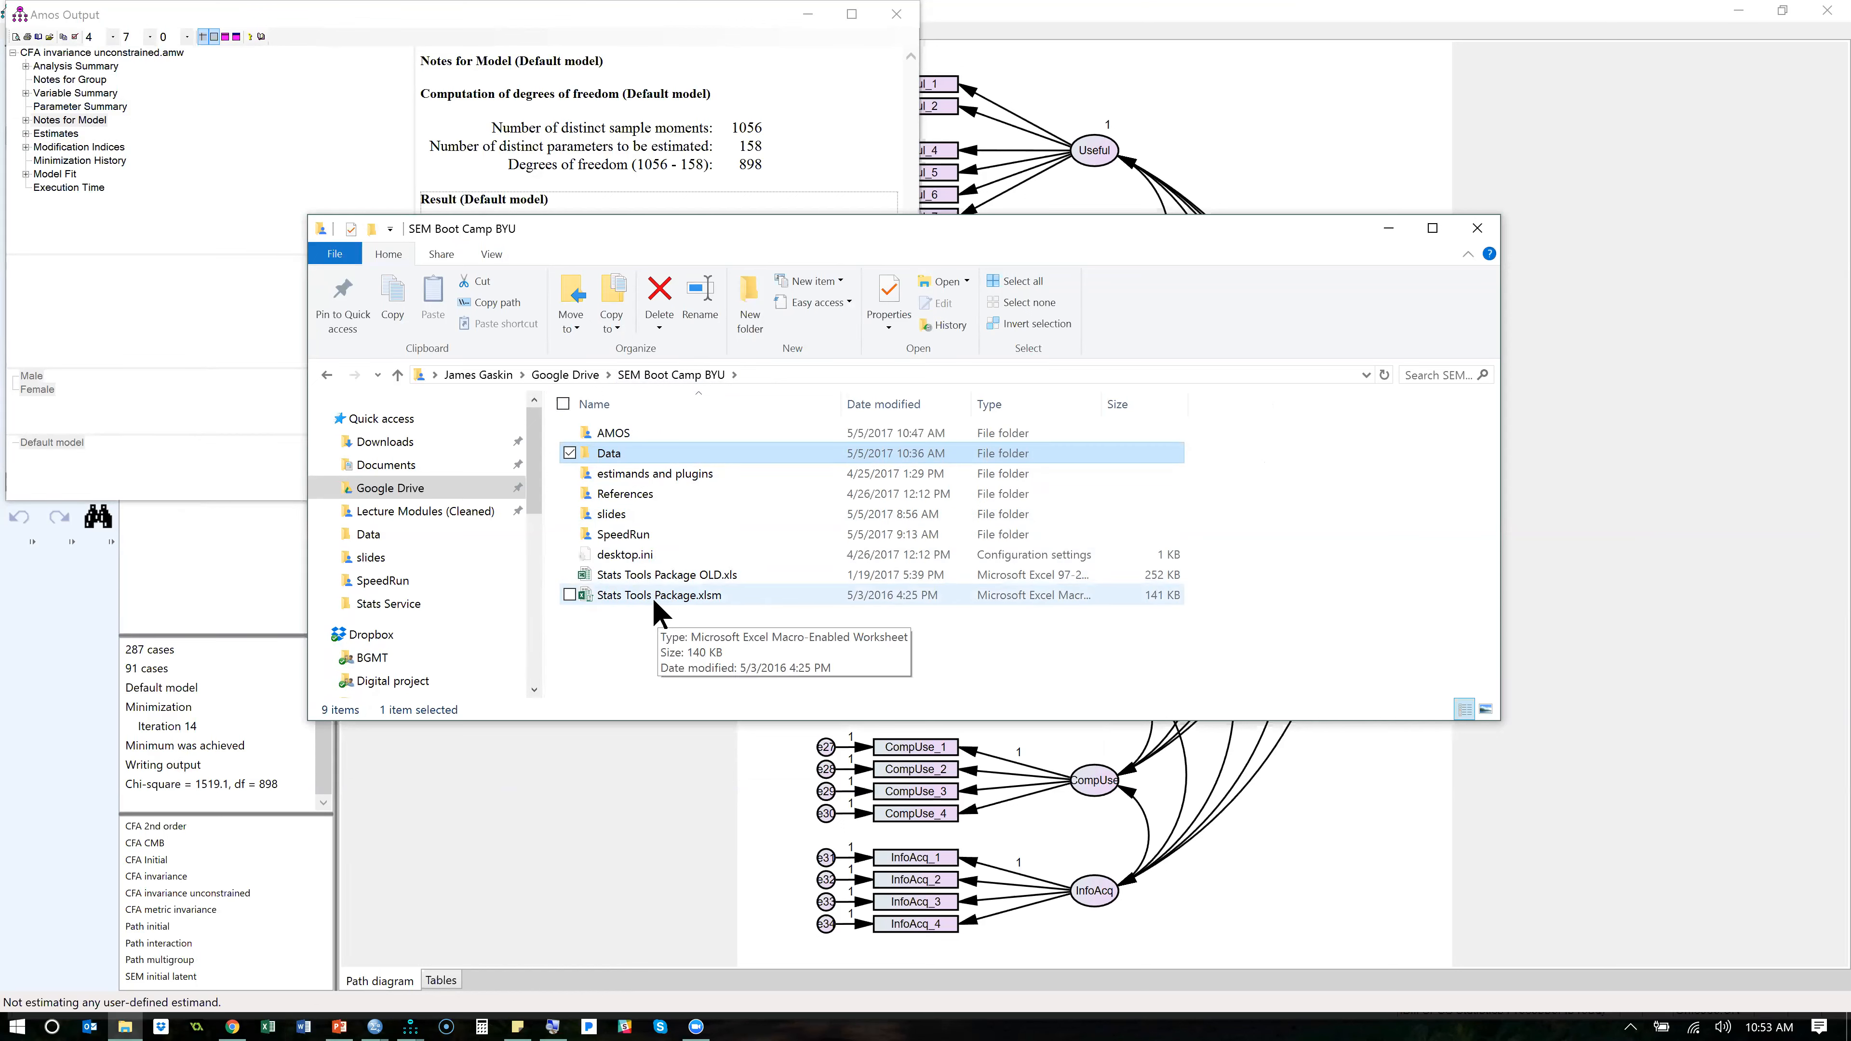
double_click(653, 598)
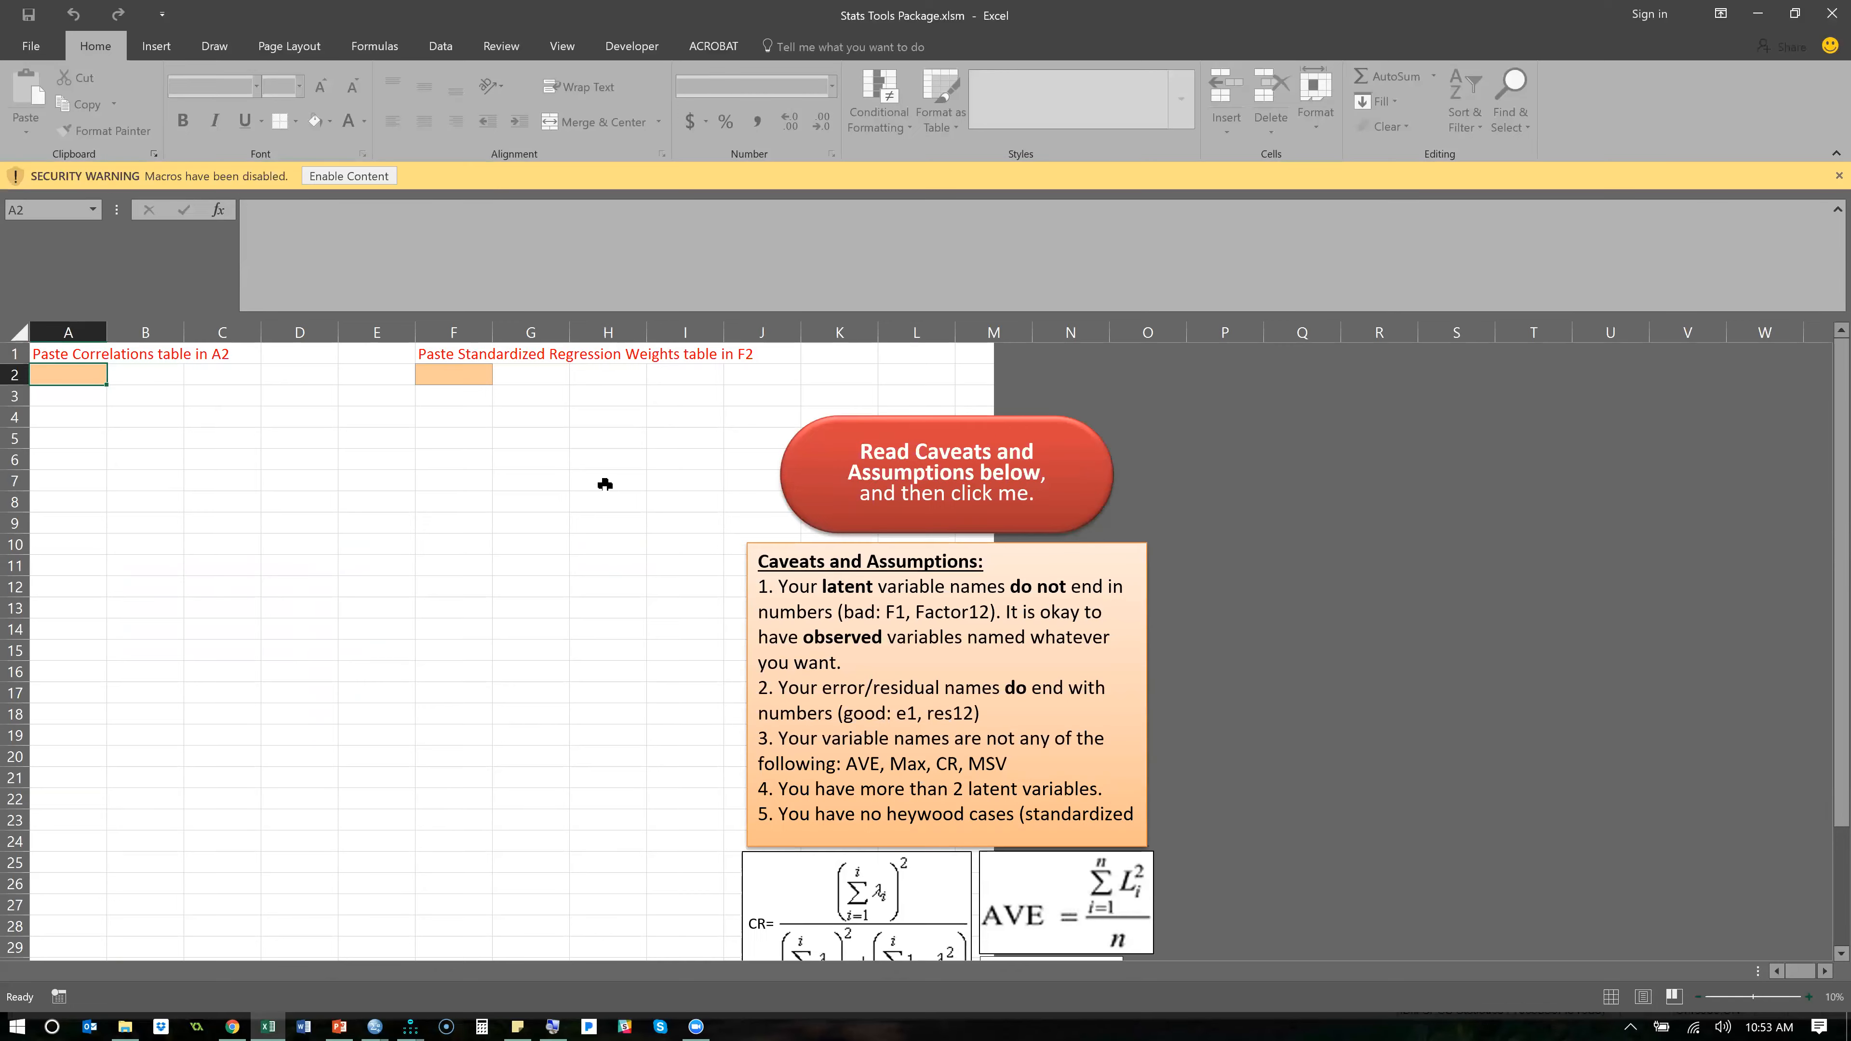
left_click(344, 177)
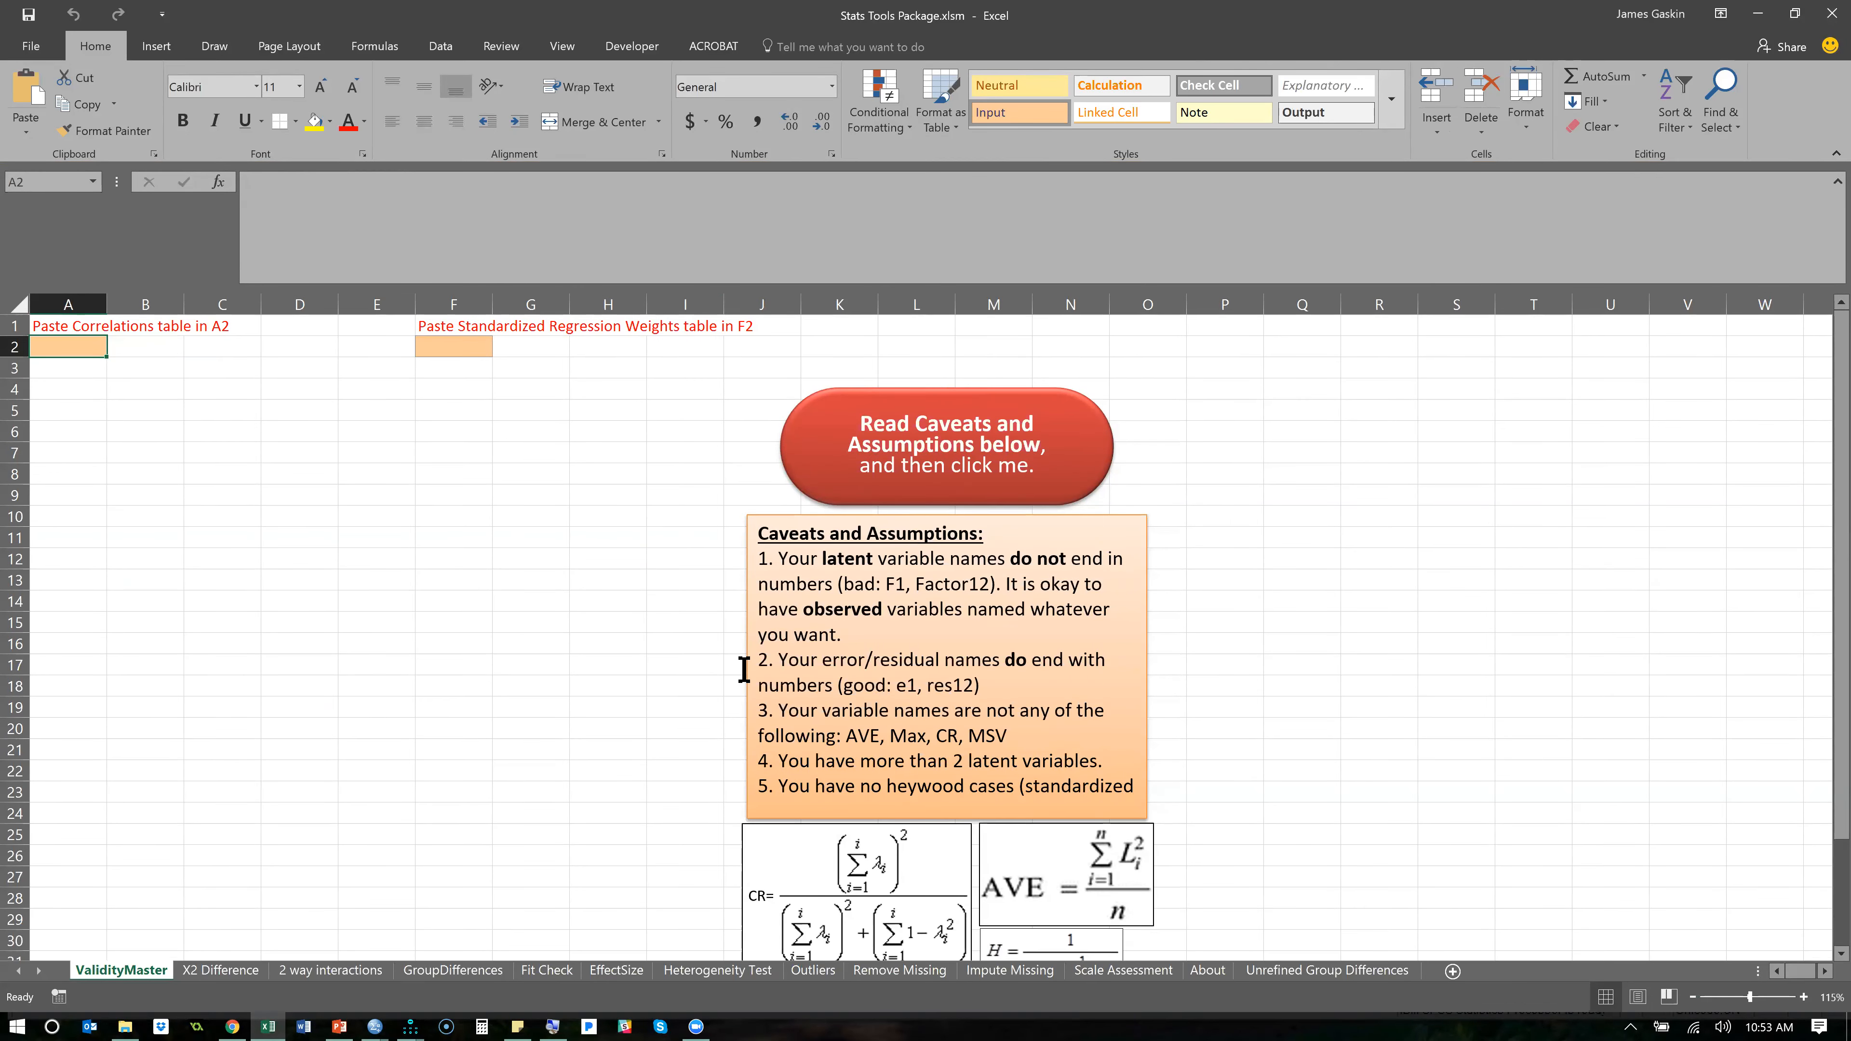
left_click(242, 972)
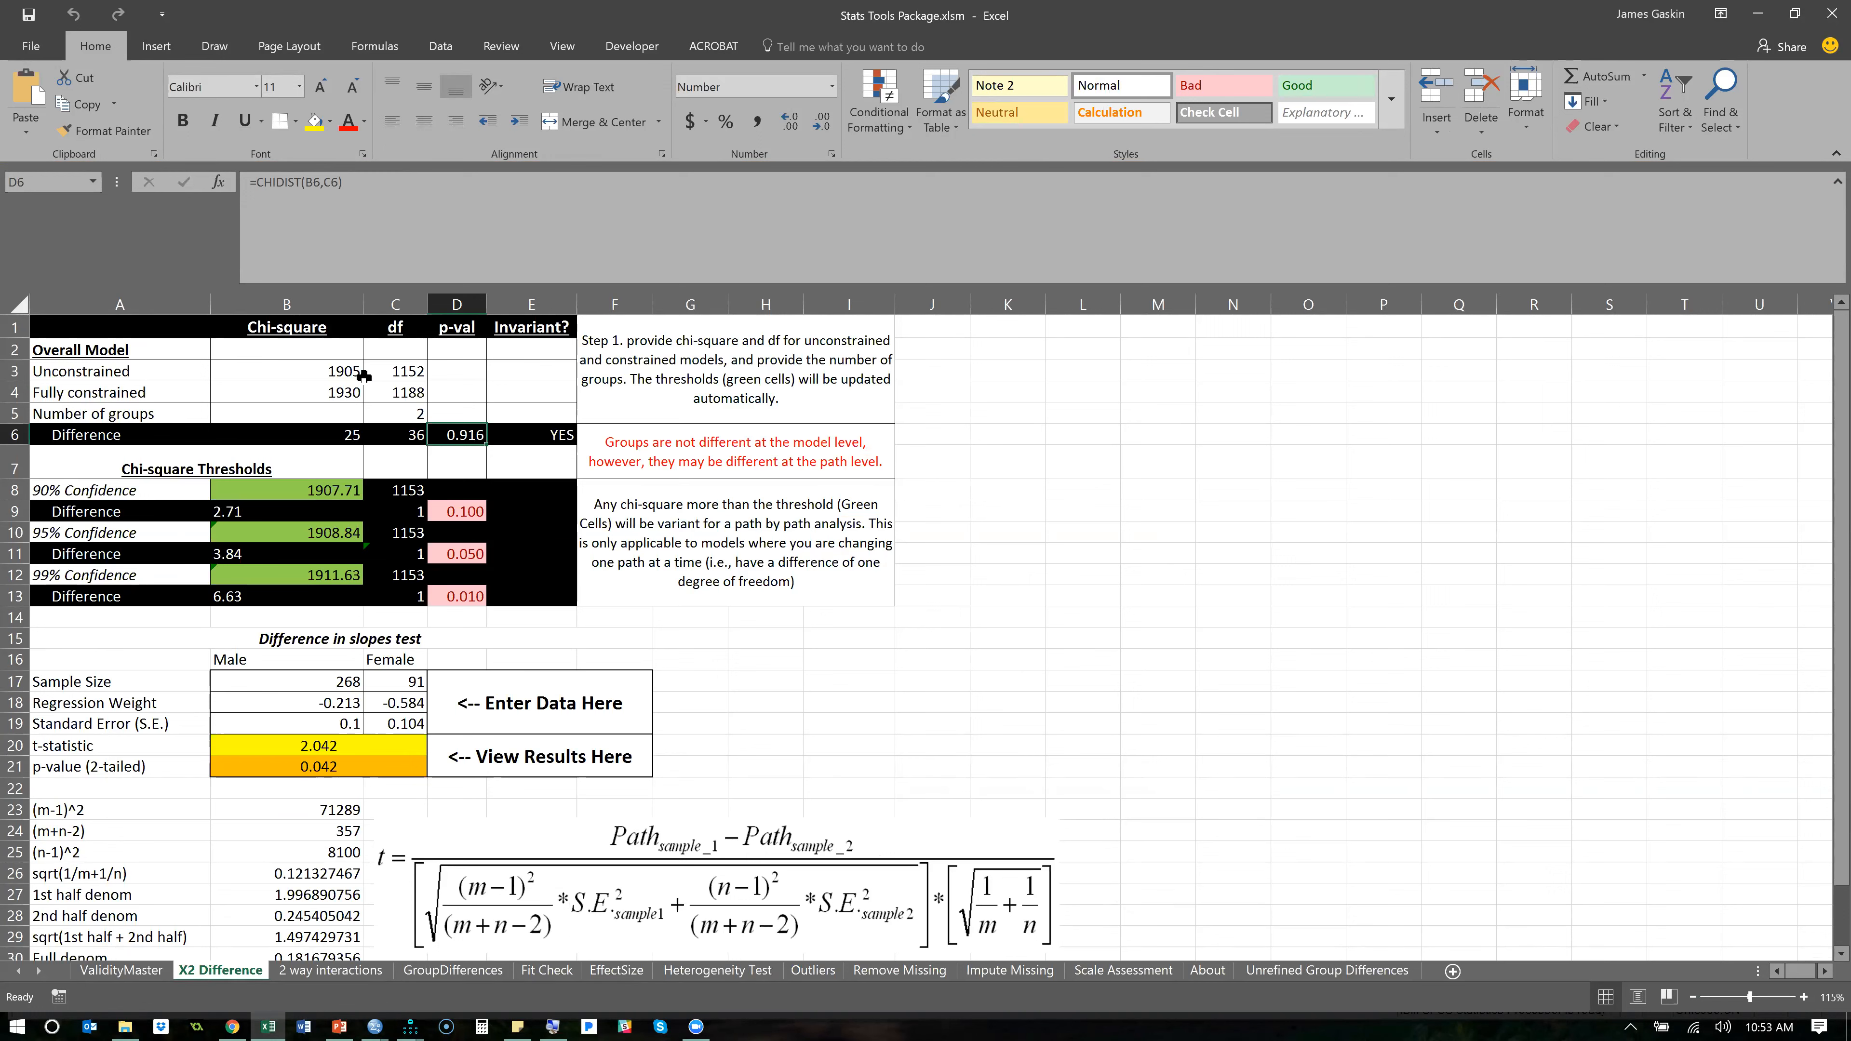
- Enter the unconstrained model's chi-square of 1519.0735 and df of 898, and select the fully constrained model's chi-square and df cells
left_click(323, 375)
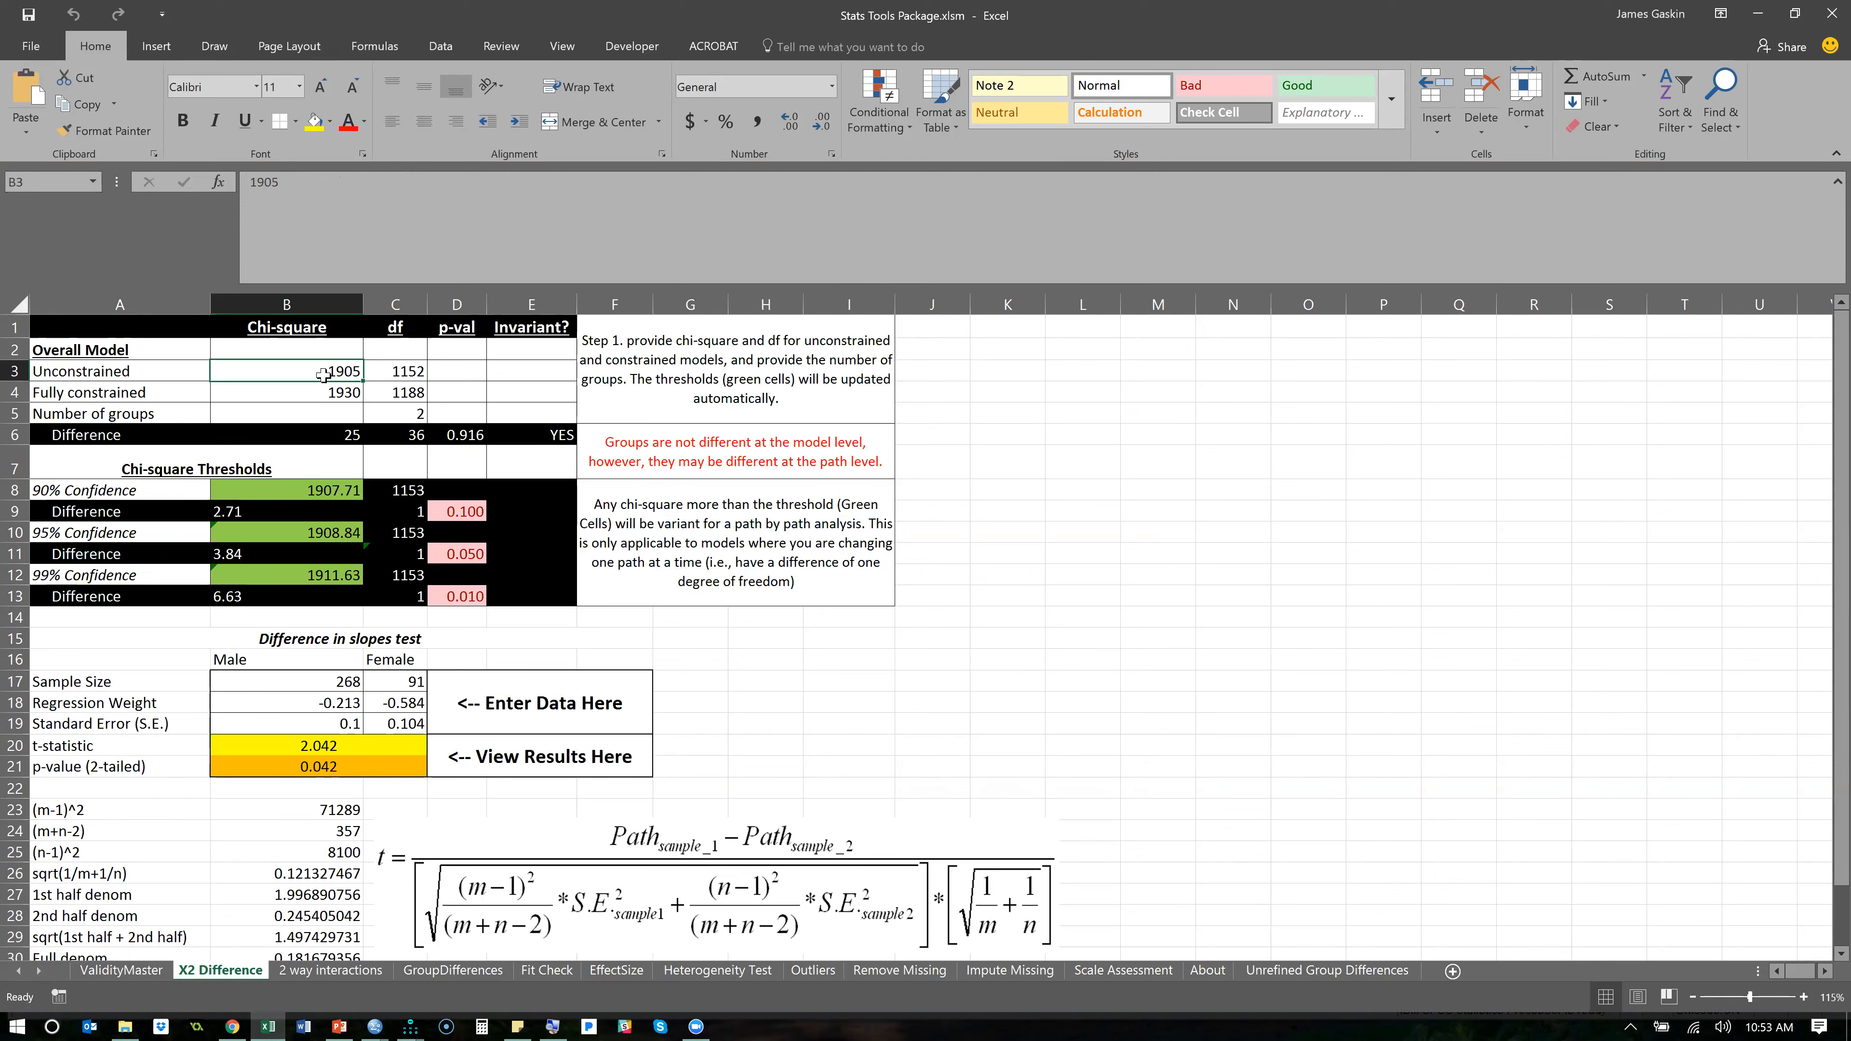
key("ctrl+v")
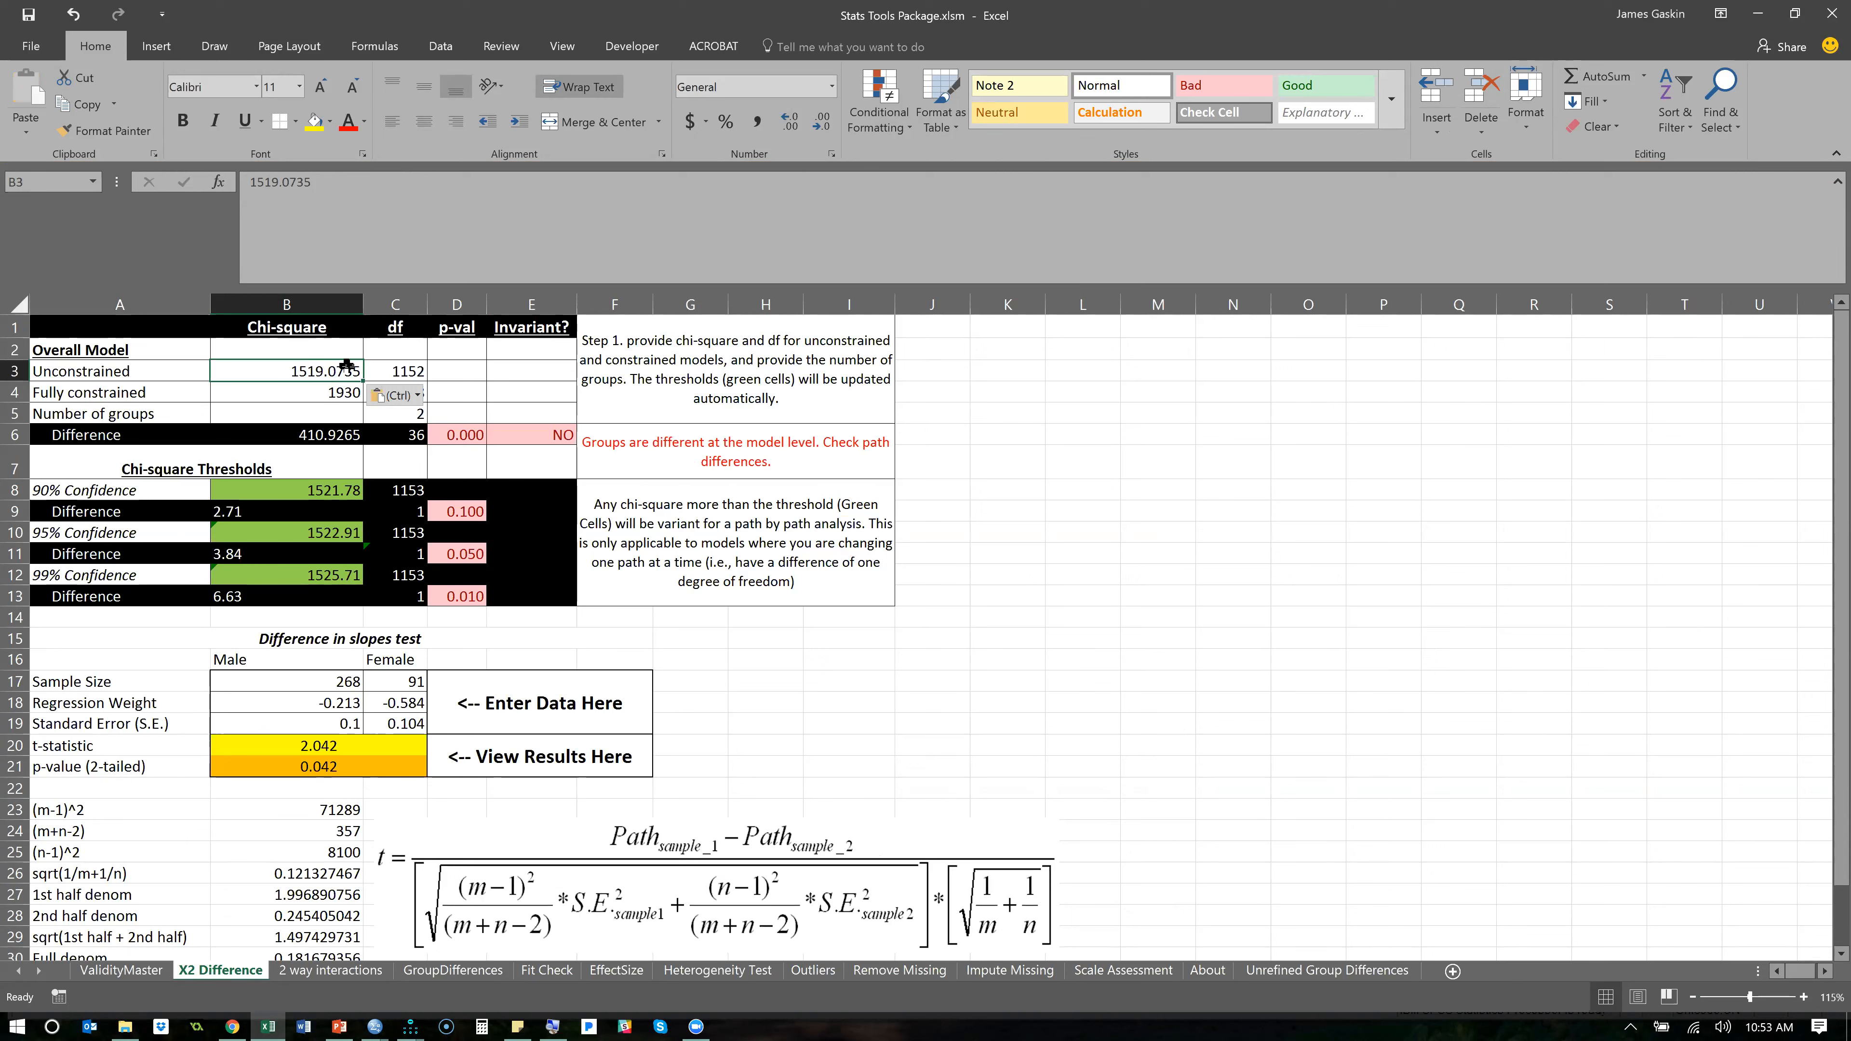
left_click(386, 370)
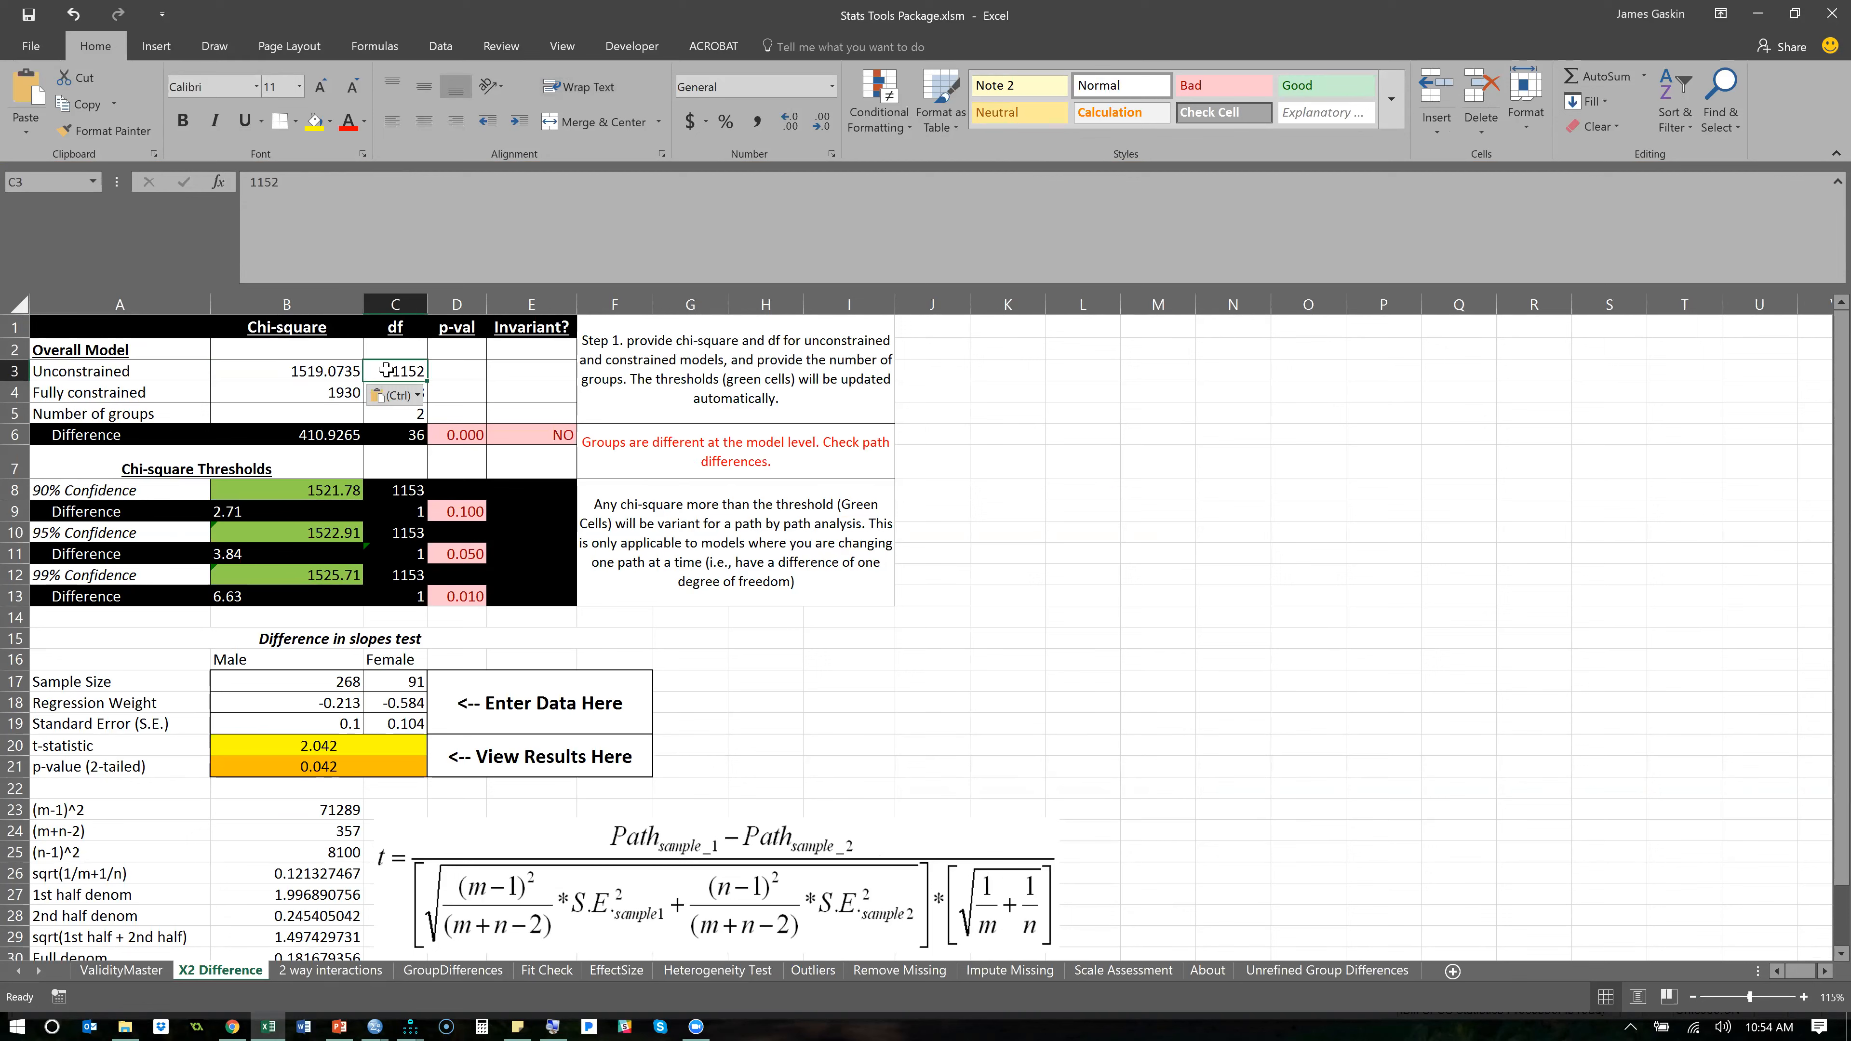
type("898")
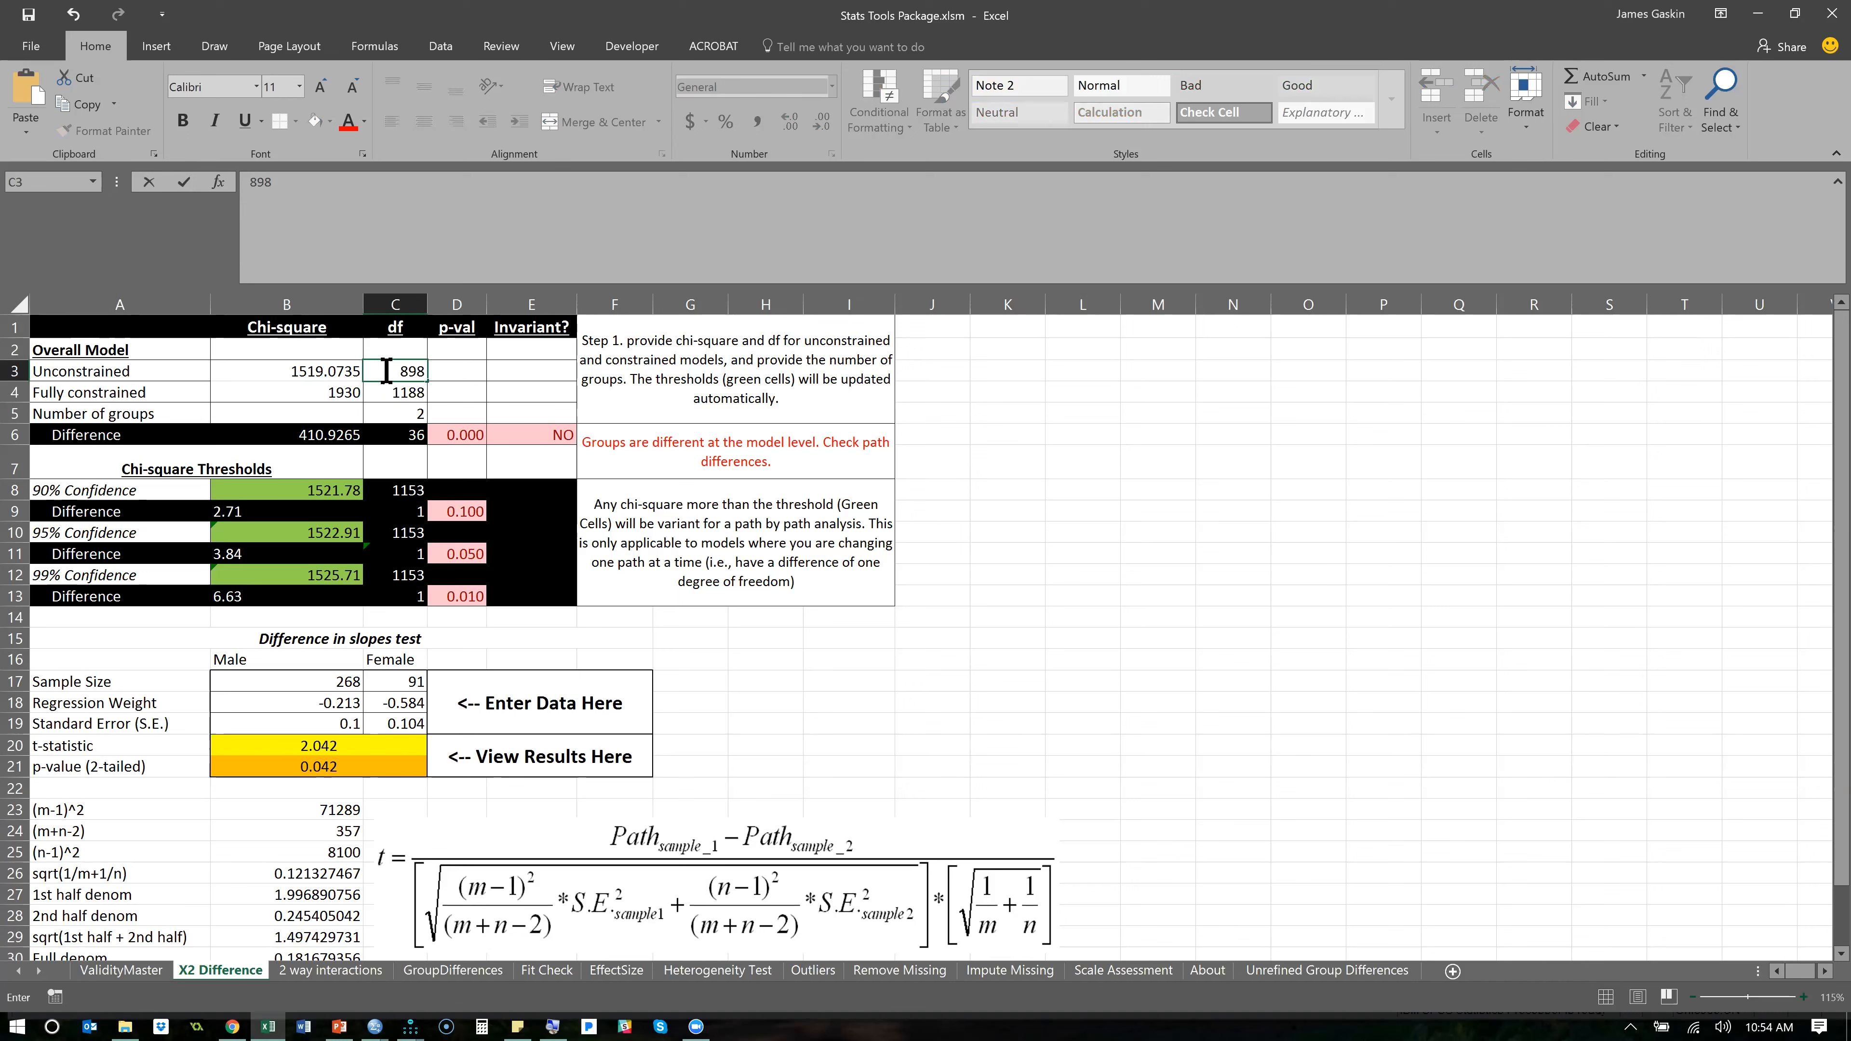
key("Return")
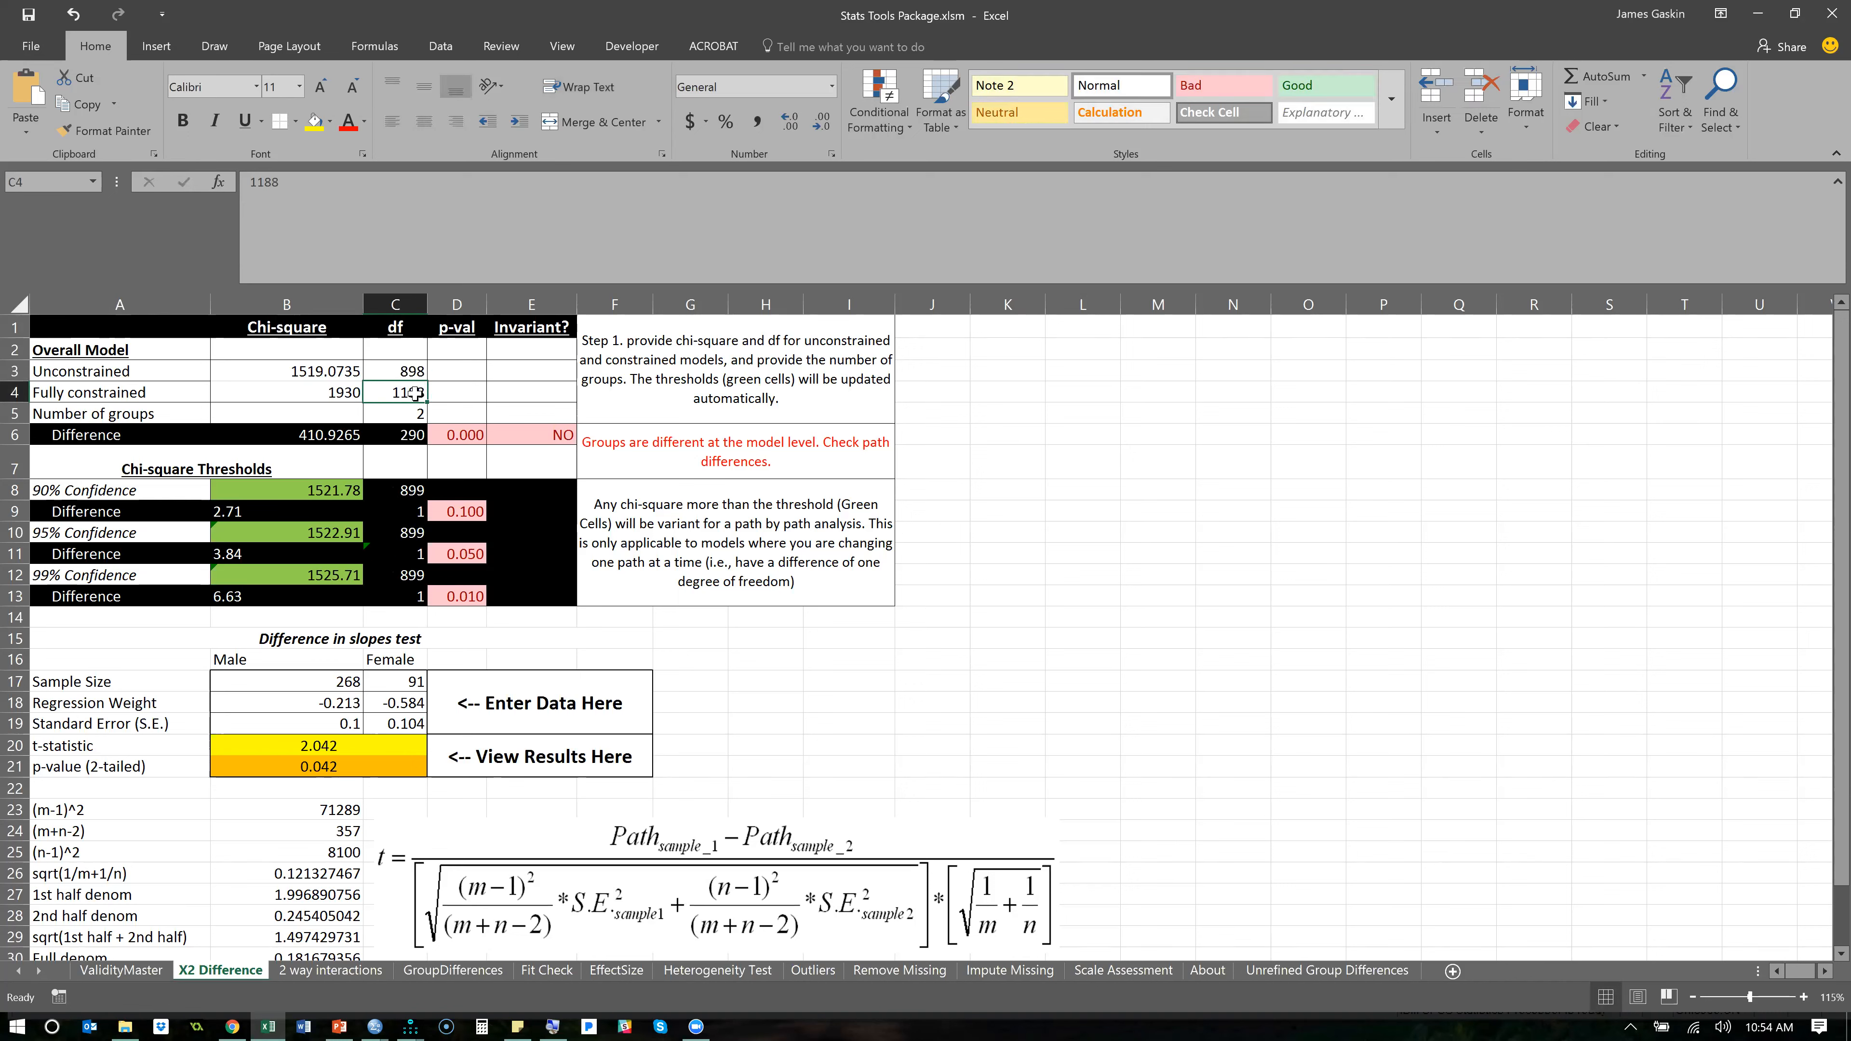
left_click_drag(318, 392, 389, 390)
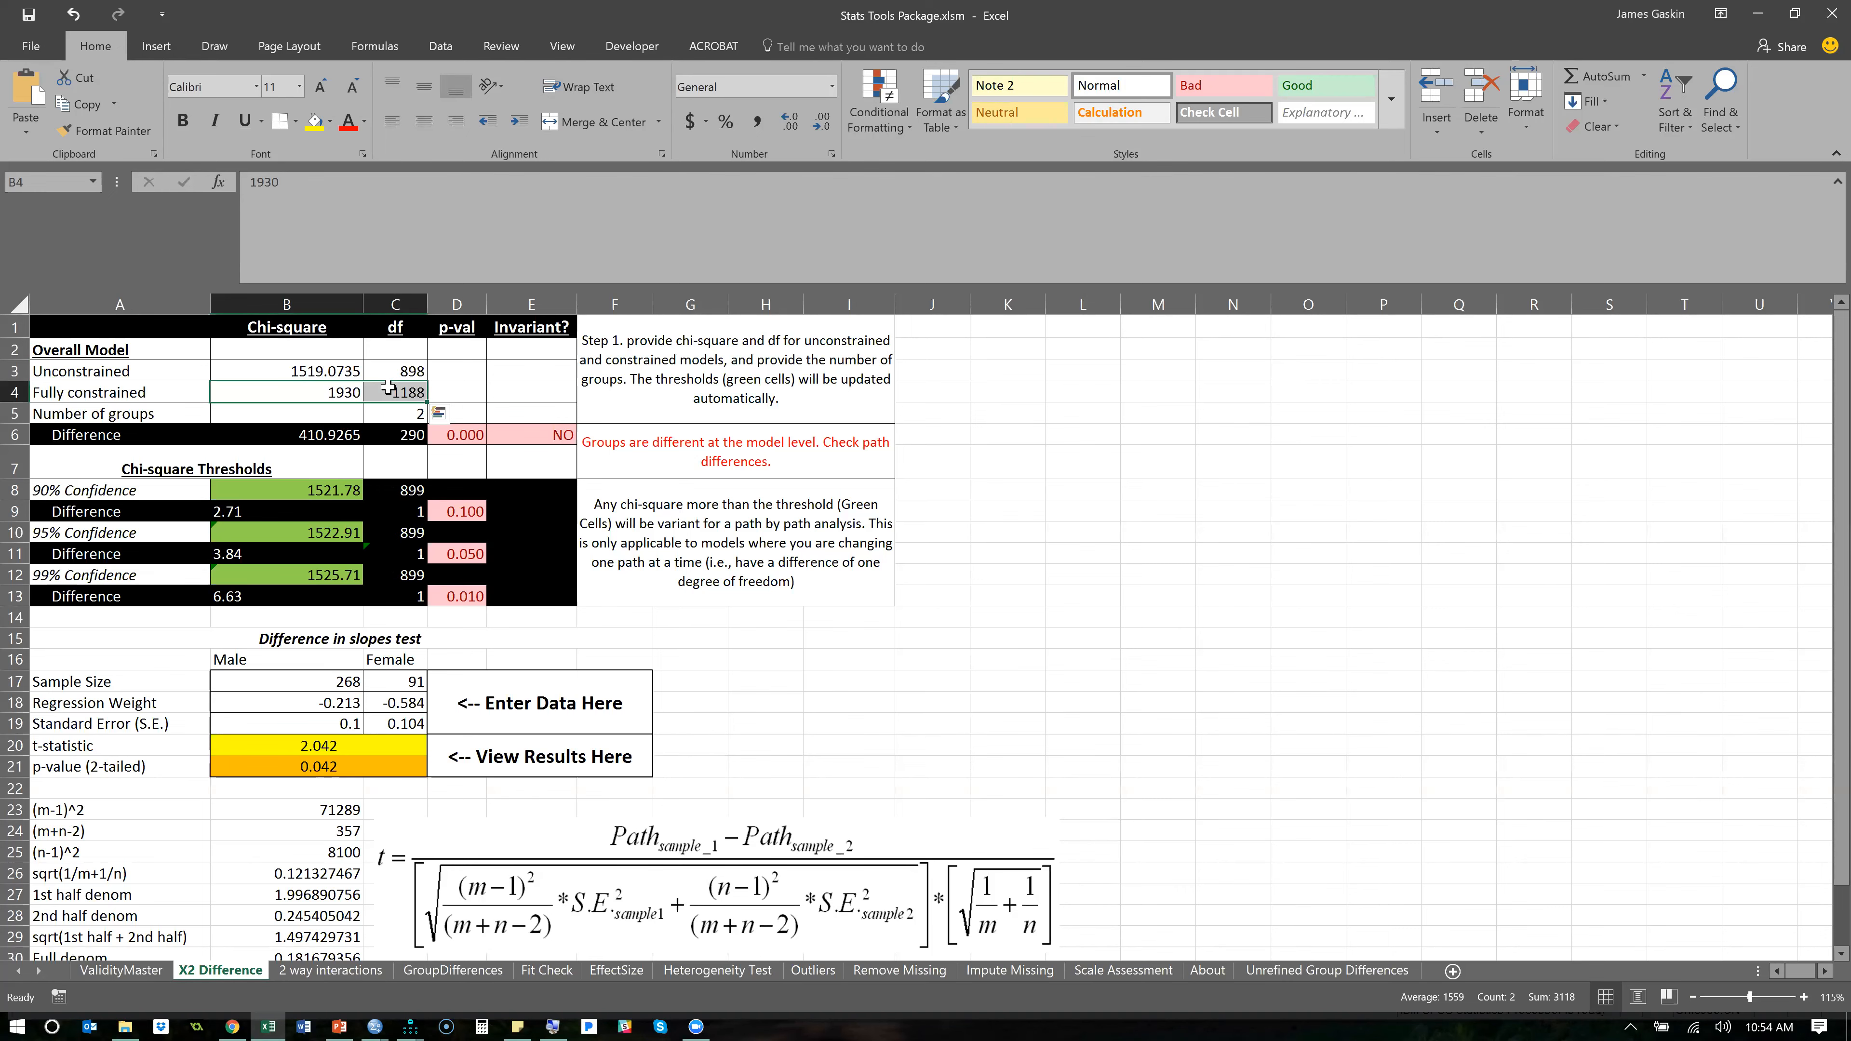
- Switch from the Excel workbook back to the Amos path diagram of the unconstrained CFA model
key("alt+Tab")
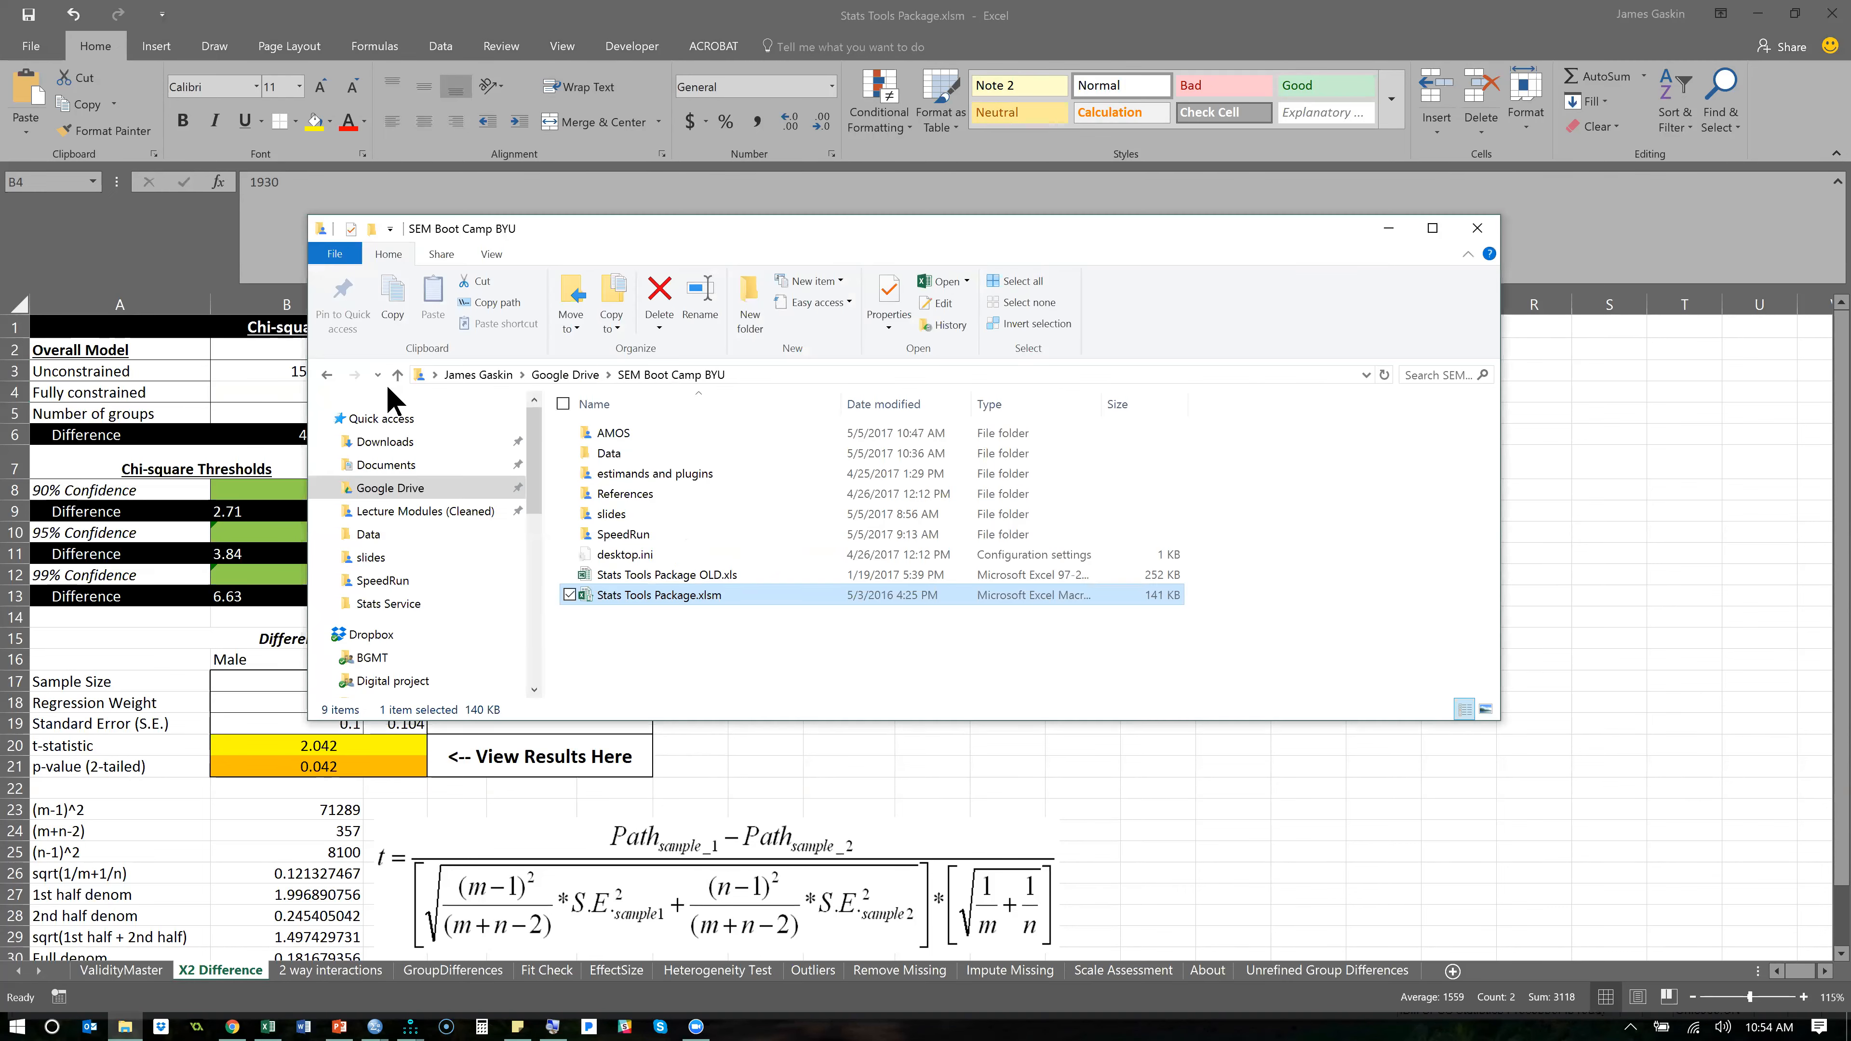
key("alt+Tab")
key("alt+Tab")
key("Tab")
key("Tab")
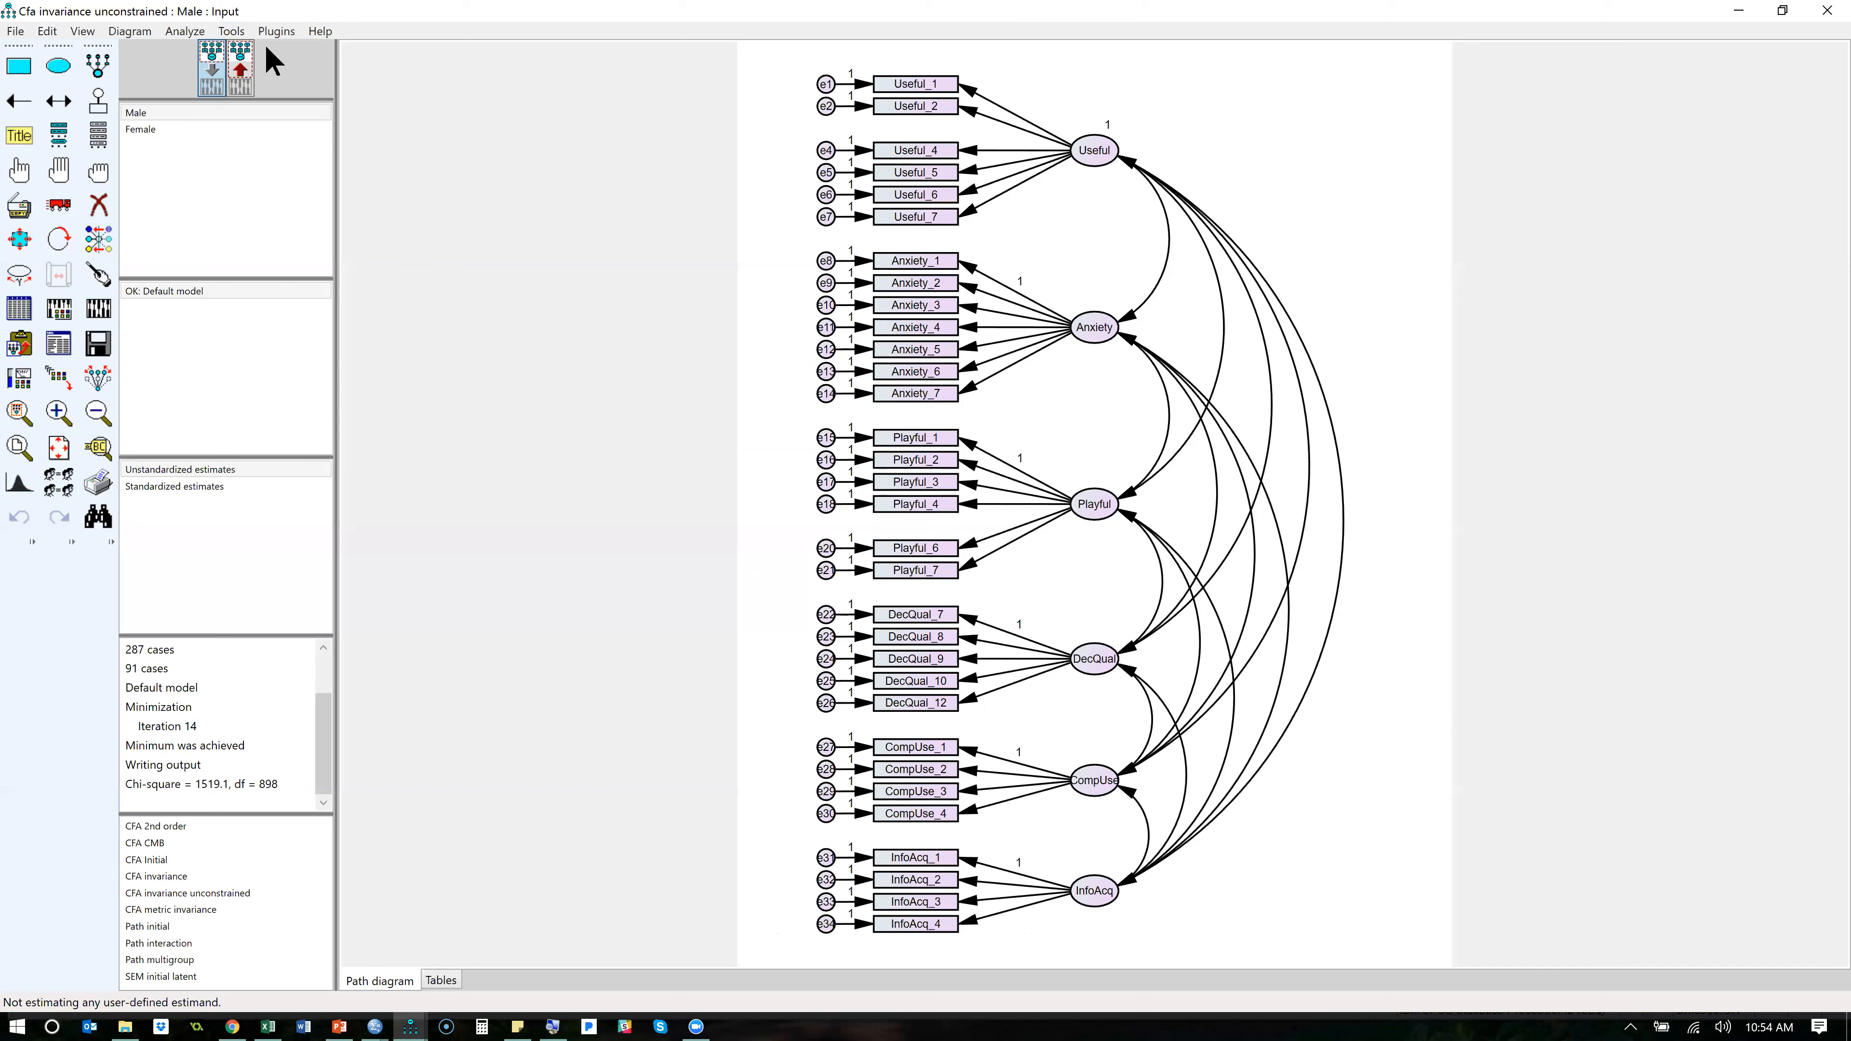
- Try naming the regression weights with the prefix W using Name Parameters, and undo the naming
left_click(273, 32)
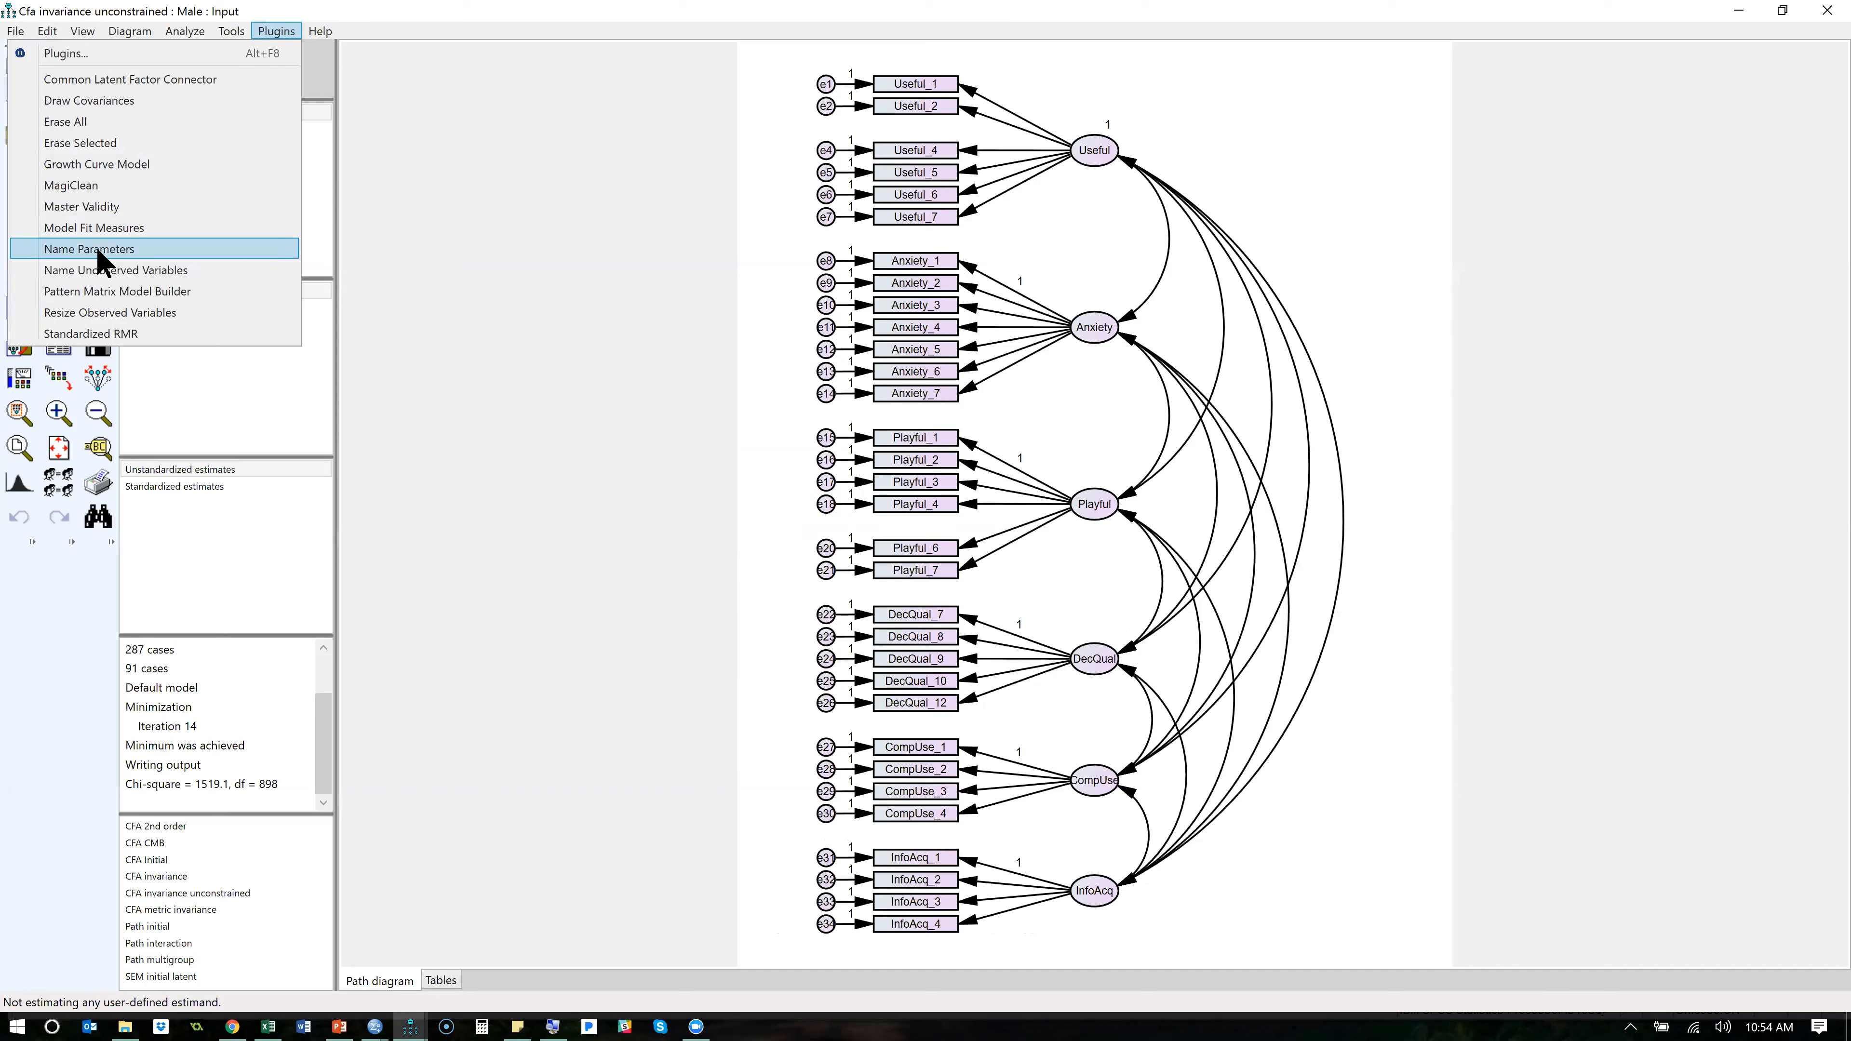
left_click(146, 251)
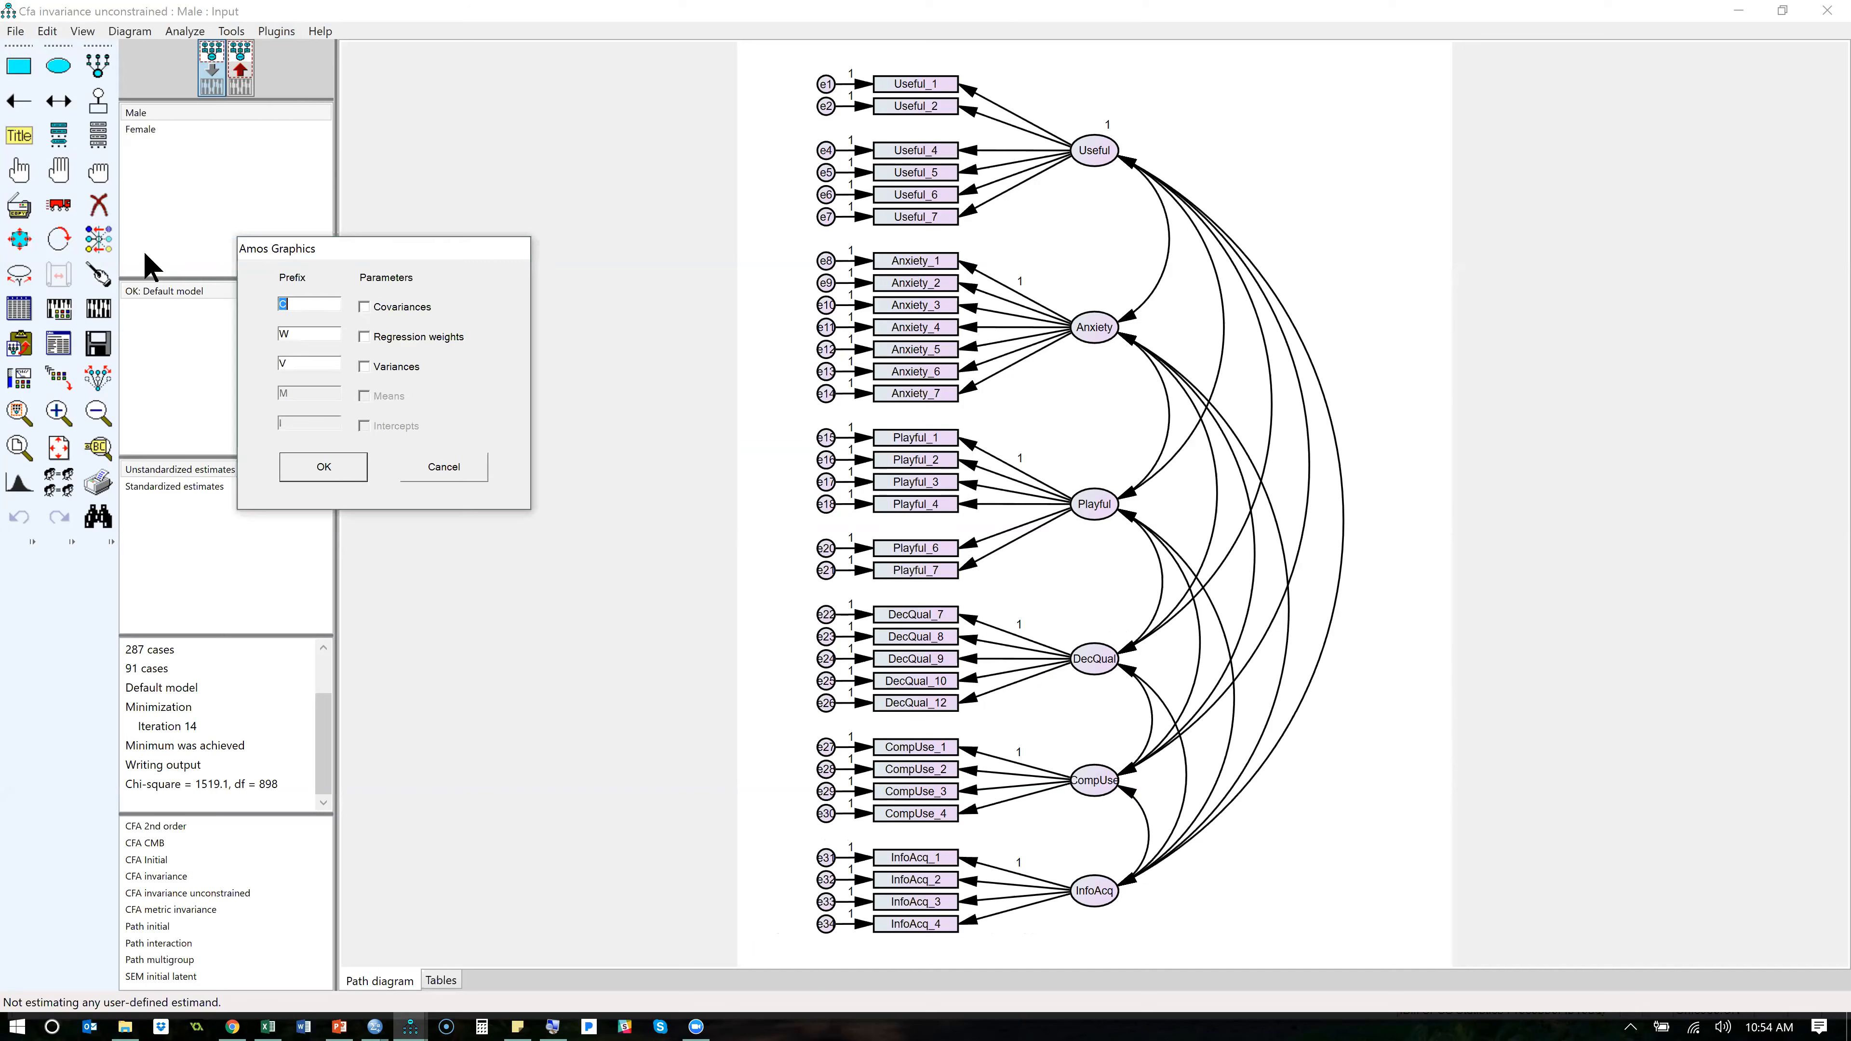
left_click(401, 340)
left_click(323, 471)
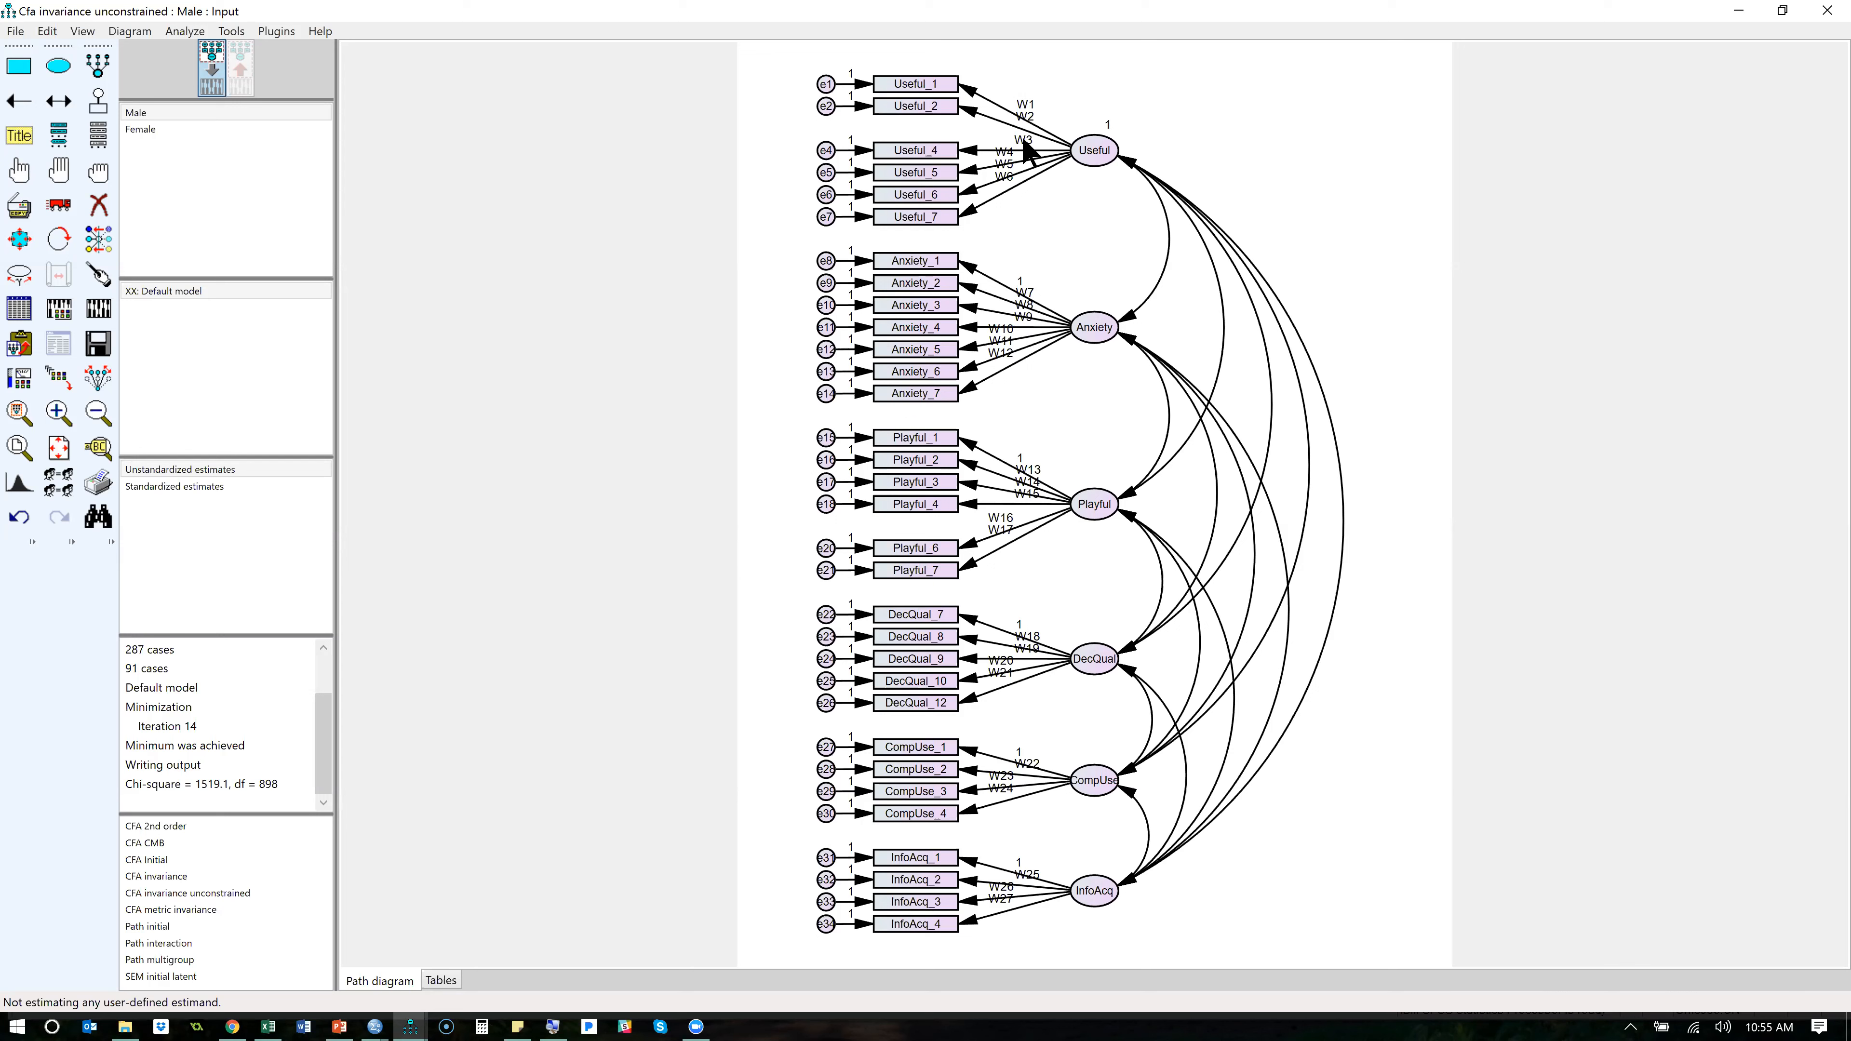
key("ctrl+z")
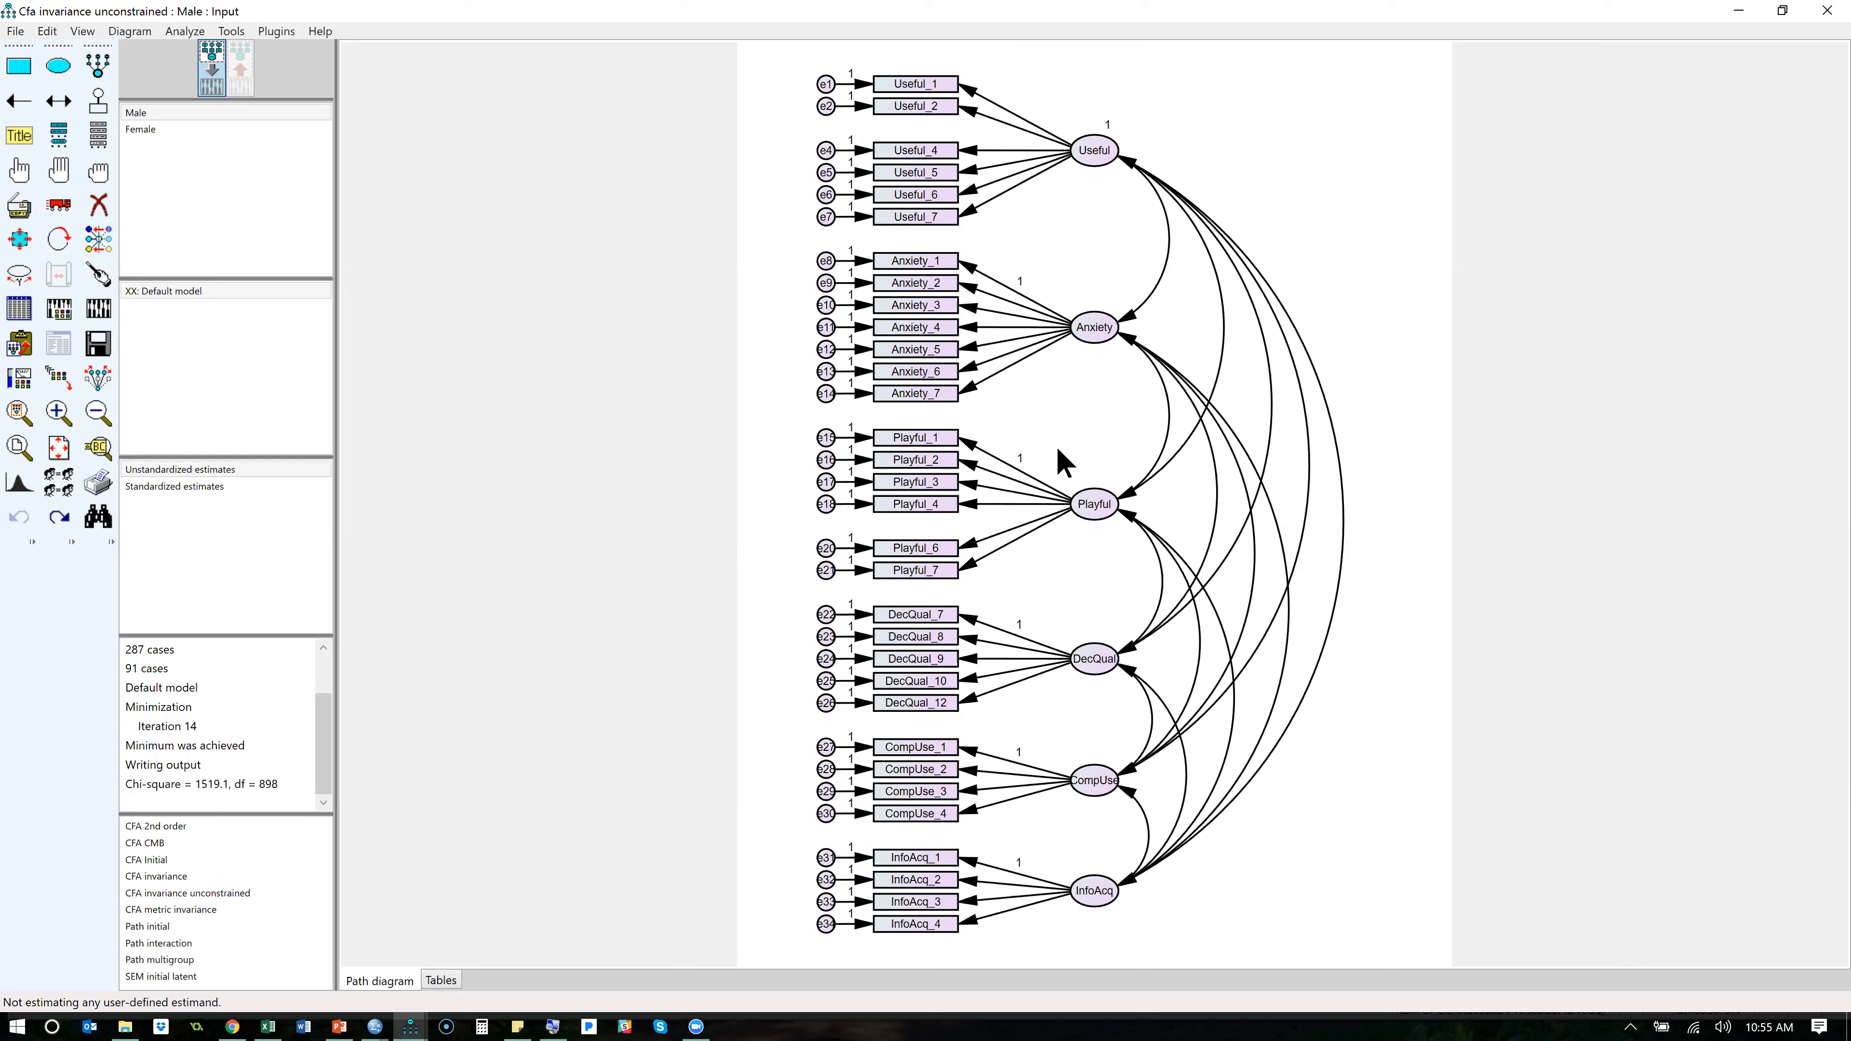
- Clear the fixed regression weight on the Anxiety_1 path and set the variance of the Anxiety factor to 1
double_click(973, 271)
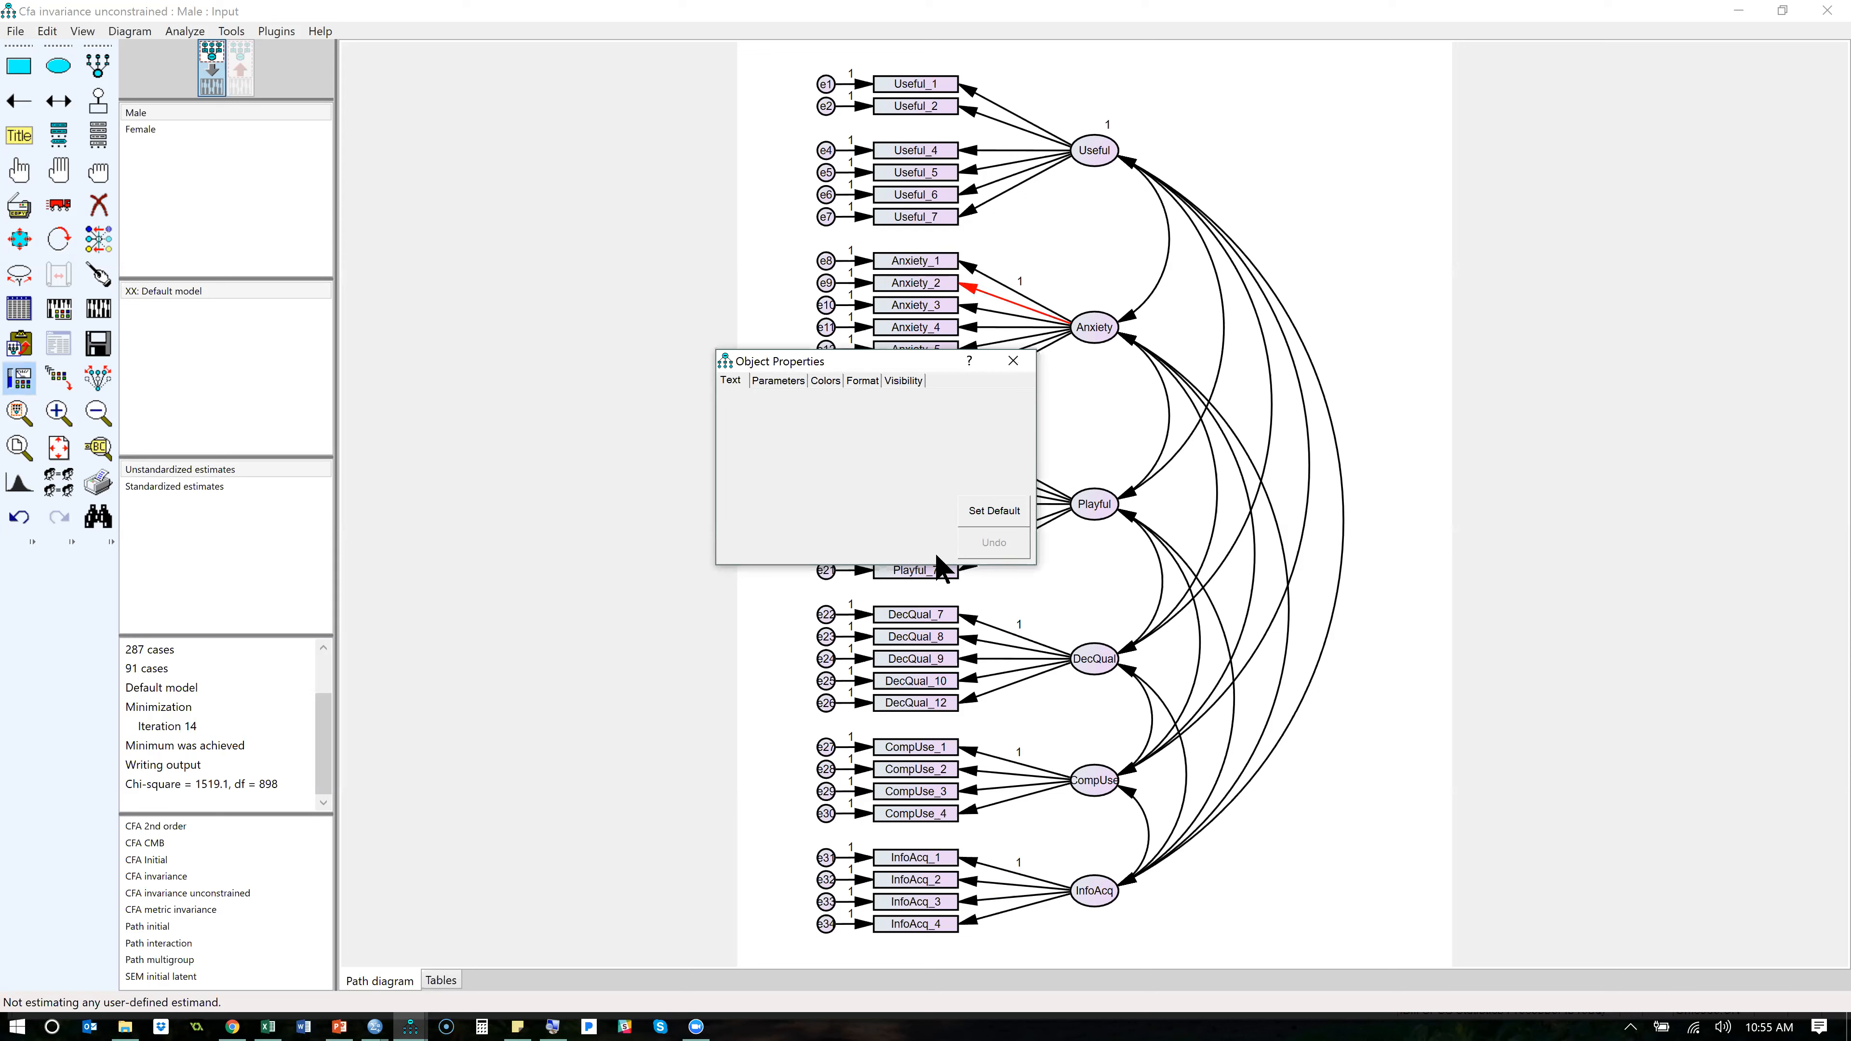
left_click(773, 381)
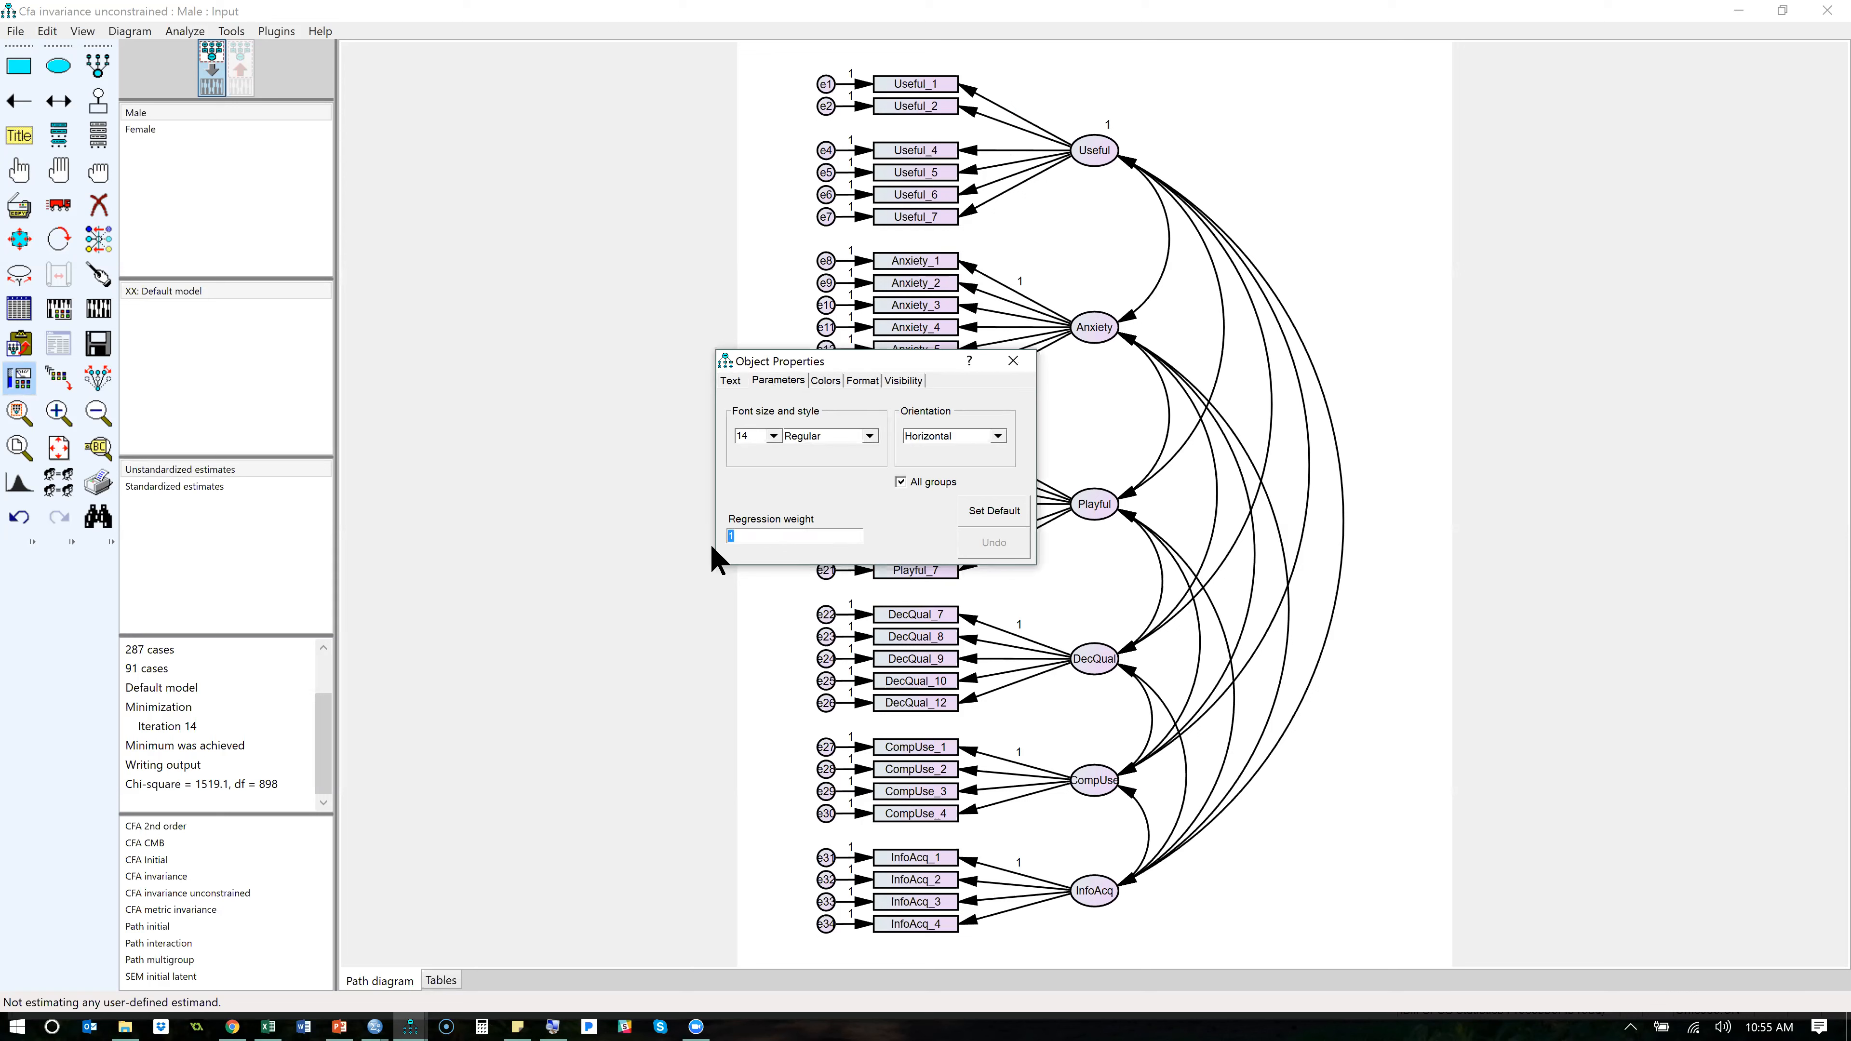
key("Delete")
left_click(1098, 334)
type("1")
left_click(1013, 360)
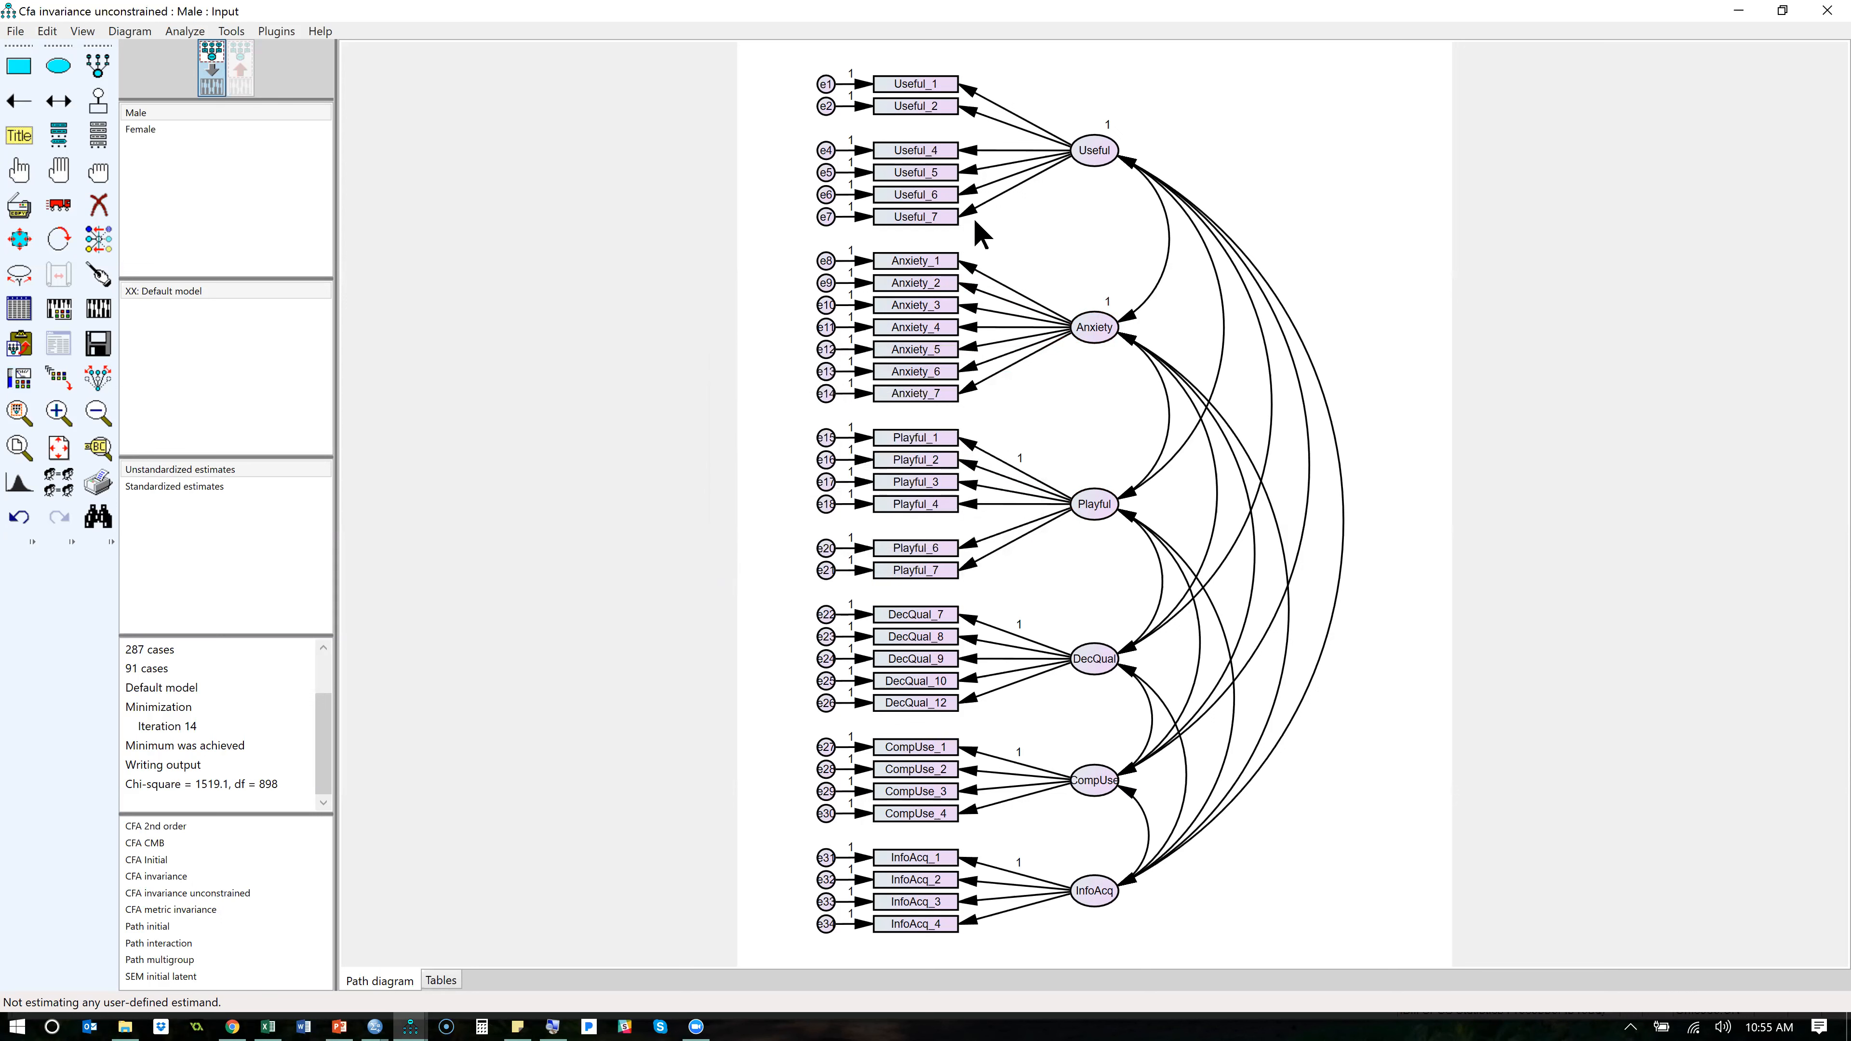
- Clear the fixed regression weight on the Playful_1 path and set the variance of the Playful factor to 1
double_click(974, 447)
left_click_drag(797, 535, 710, 548)
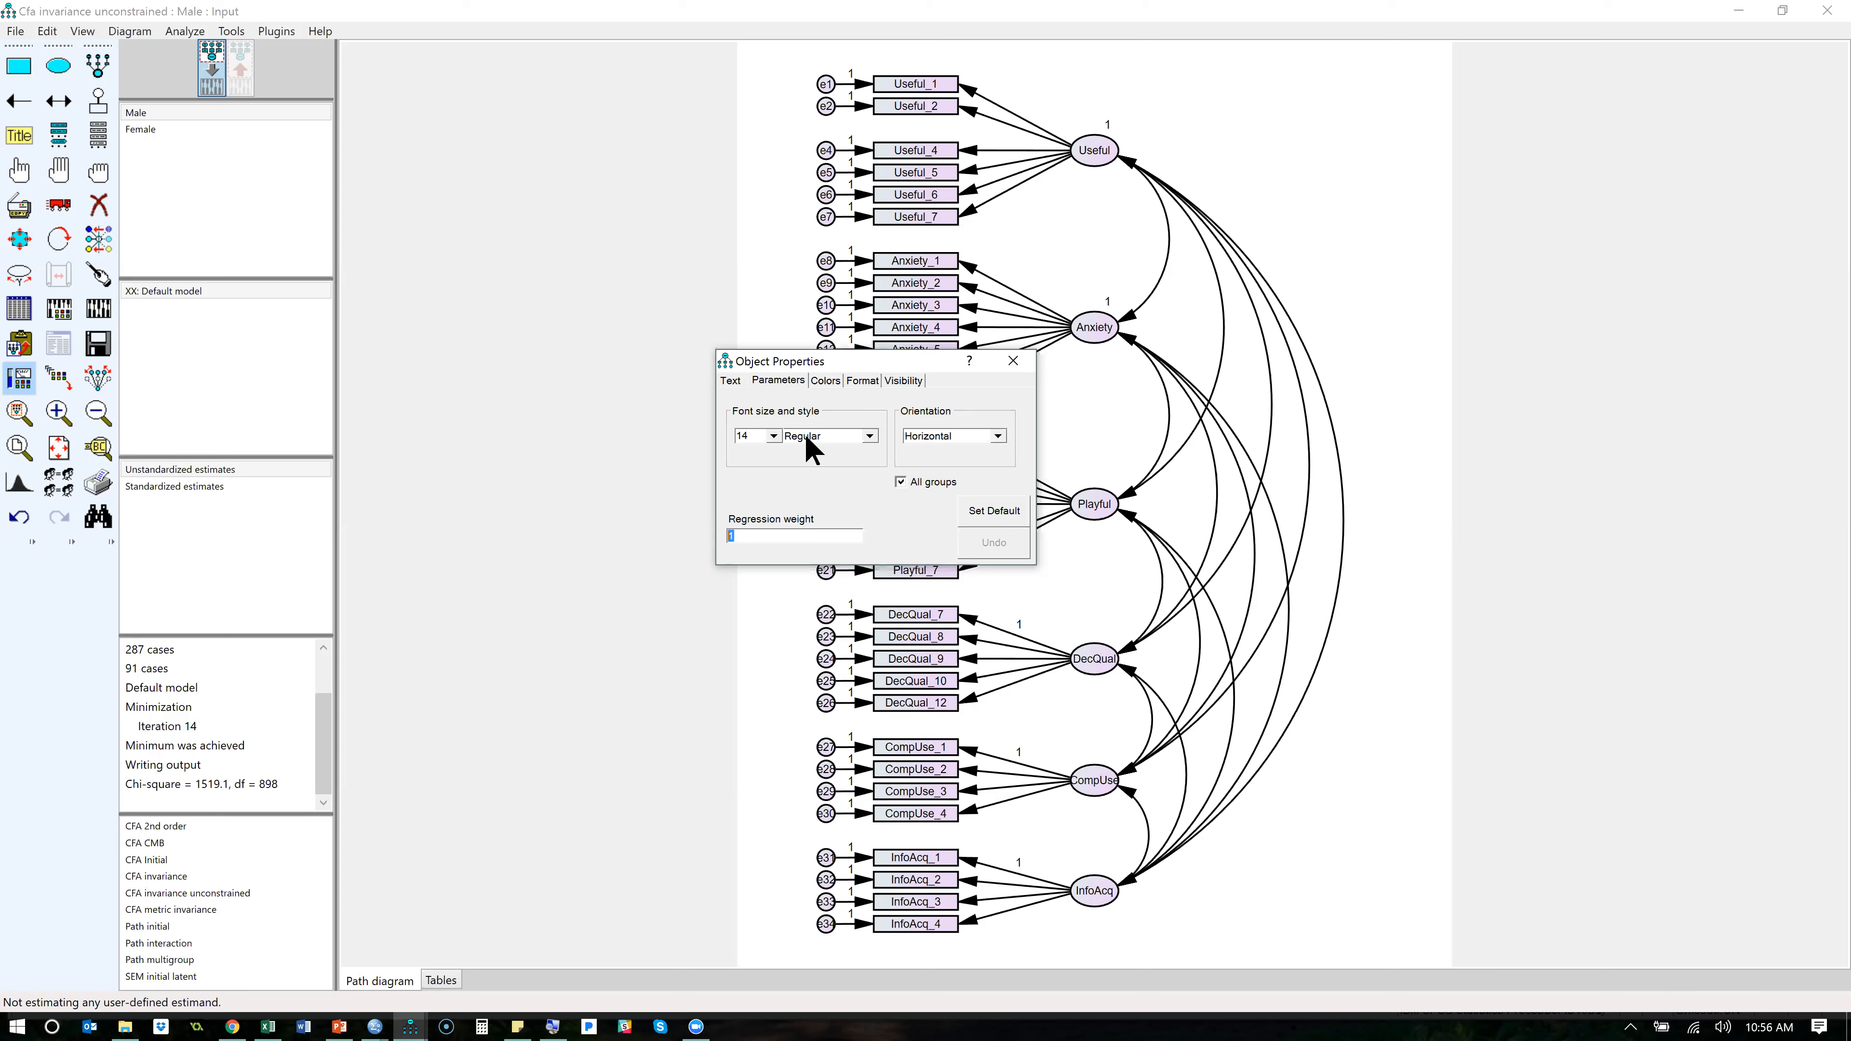
key("BackSpace")
left_click(1092, 508)
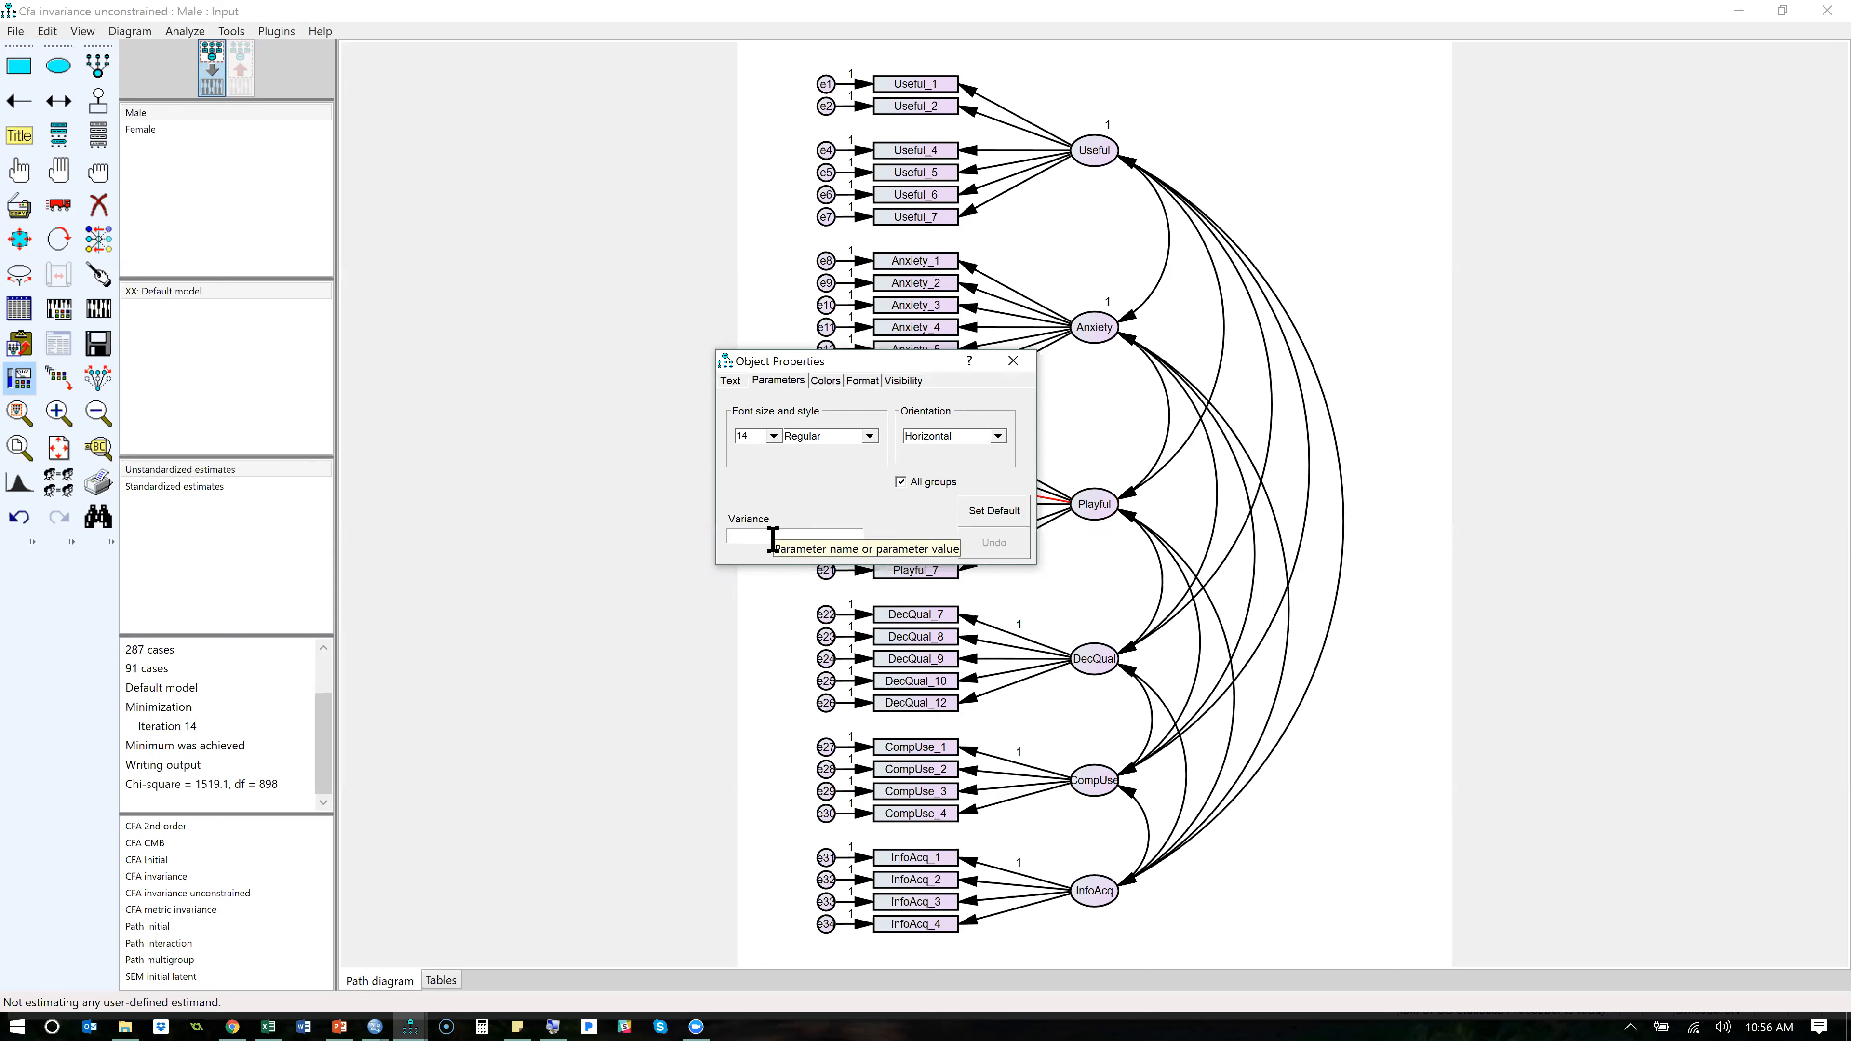
type("1")
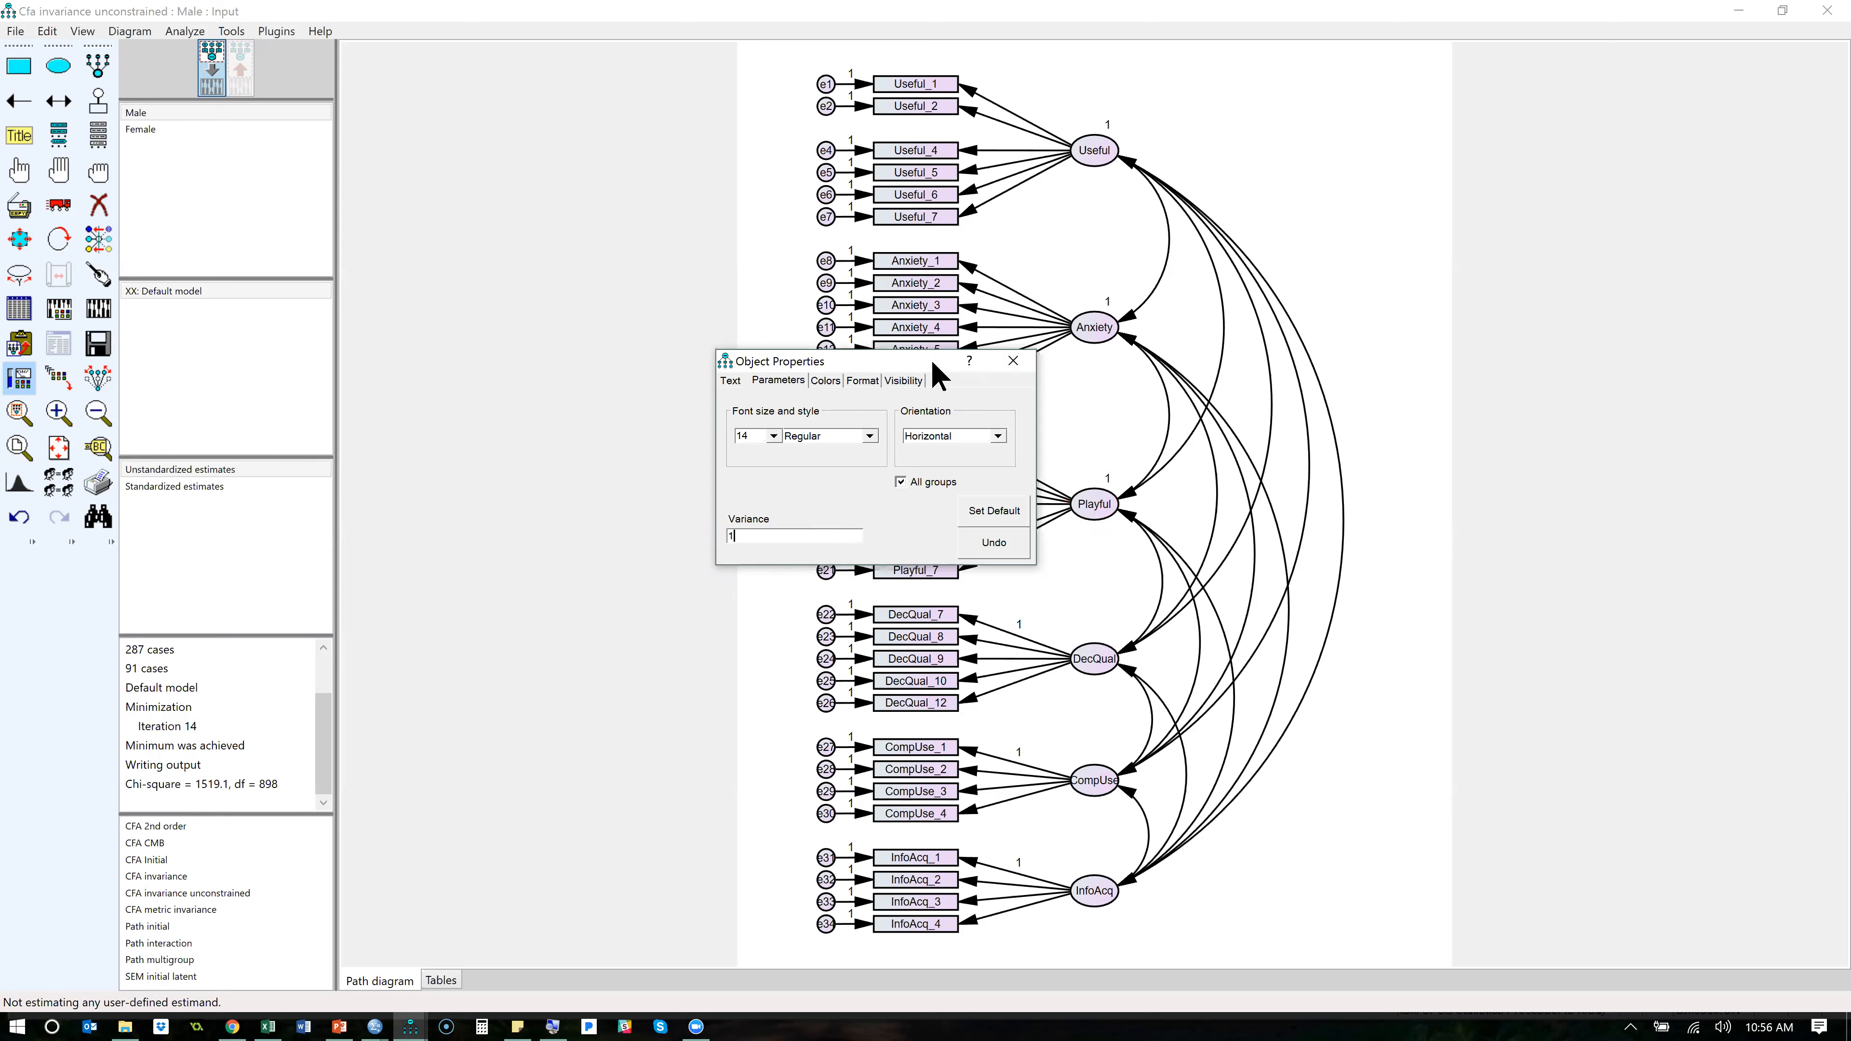
- Clear the fixed regression weight on the DecQual_7 path and set the variance of the DecQual factor to 1
left_click_drag(774, 364, 610, 363)
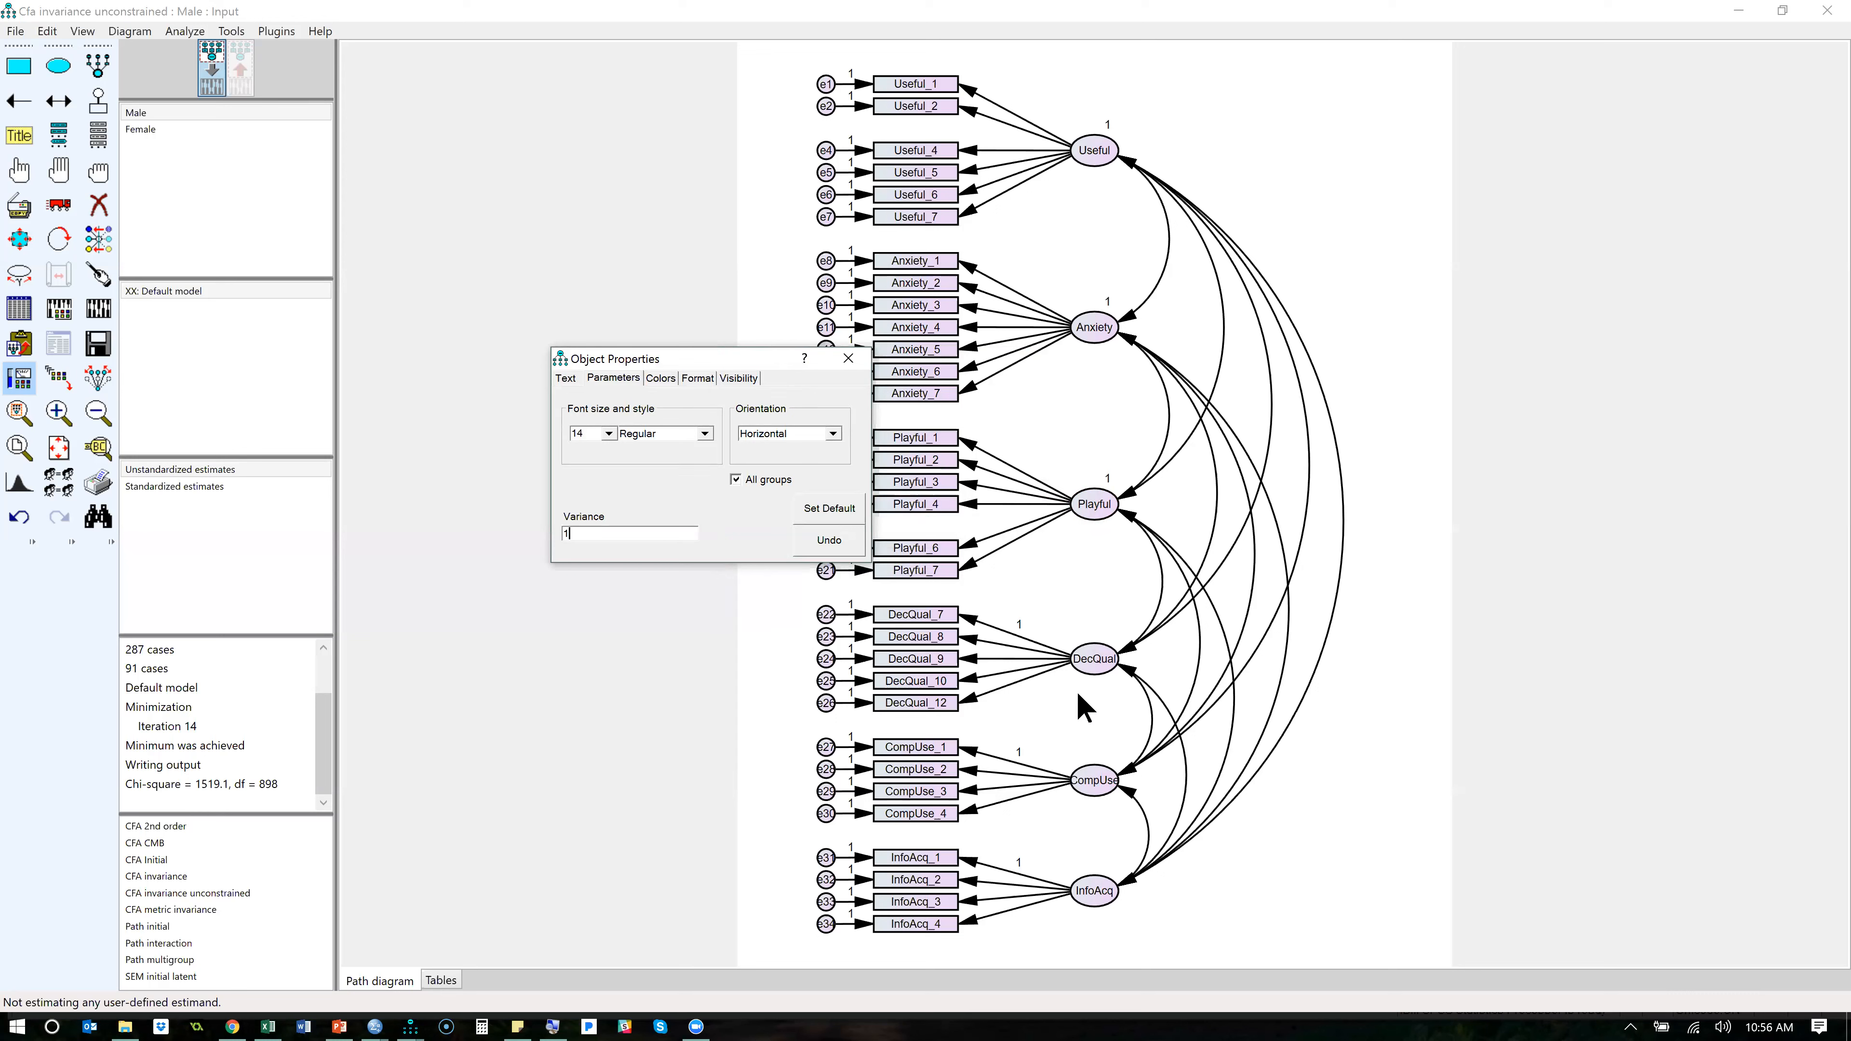
left_click(1017, 624)
key("BackSpace")
left_click(1095, 659)
type("1")
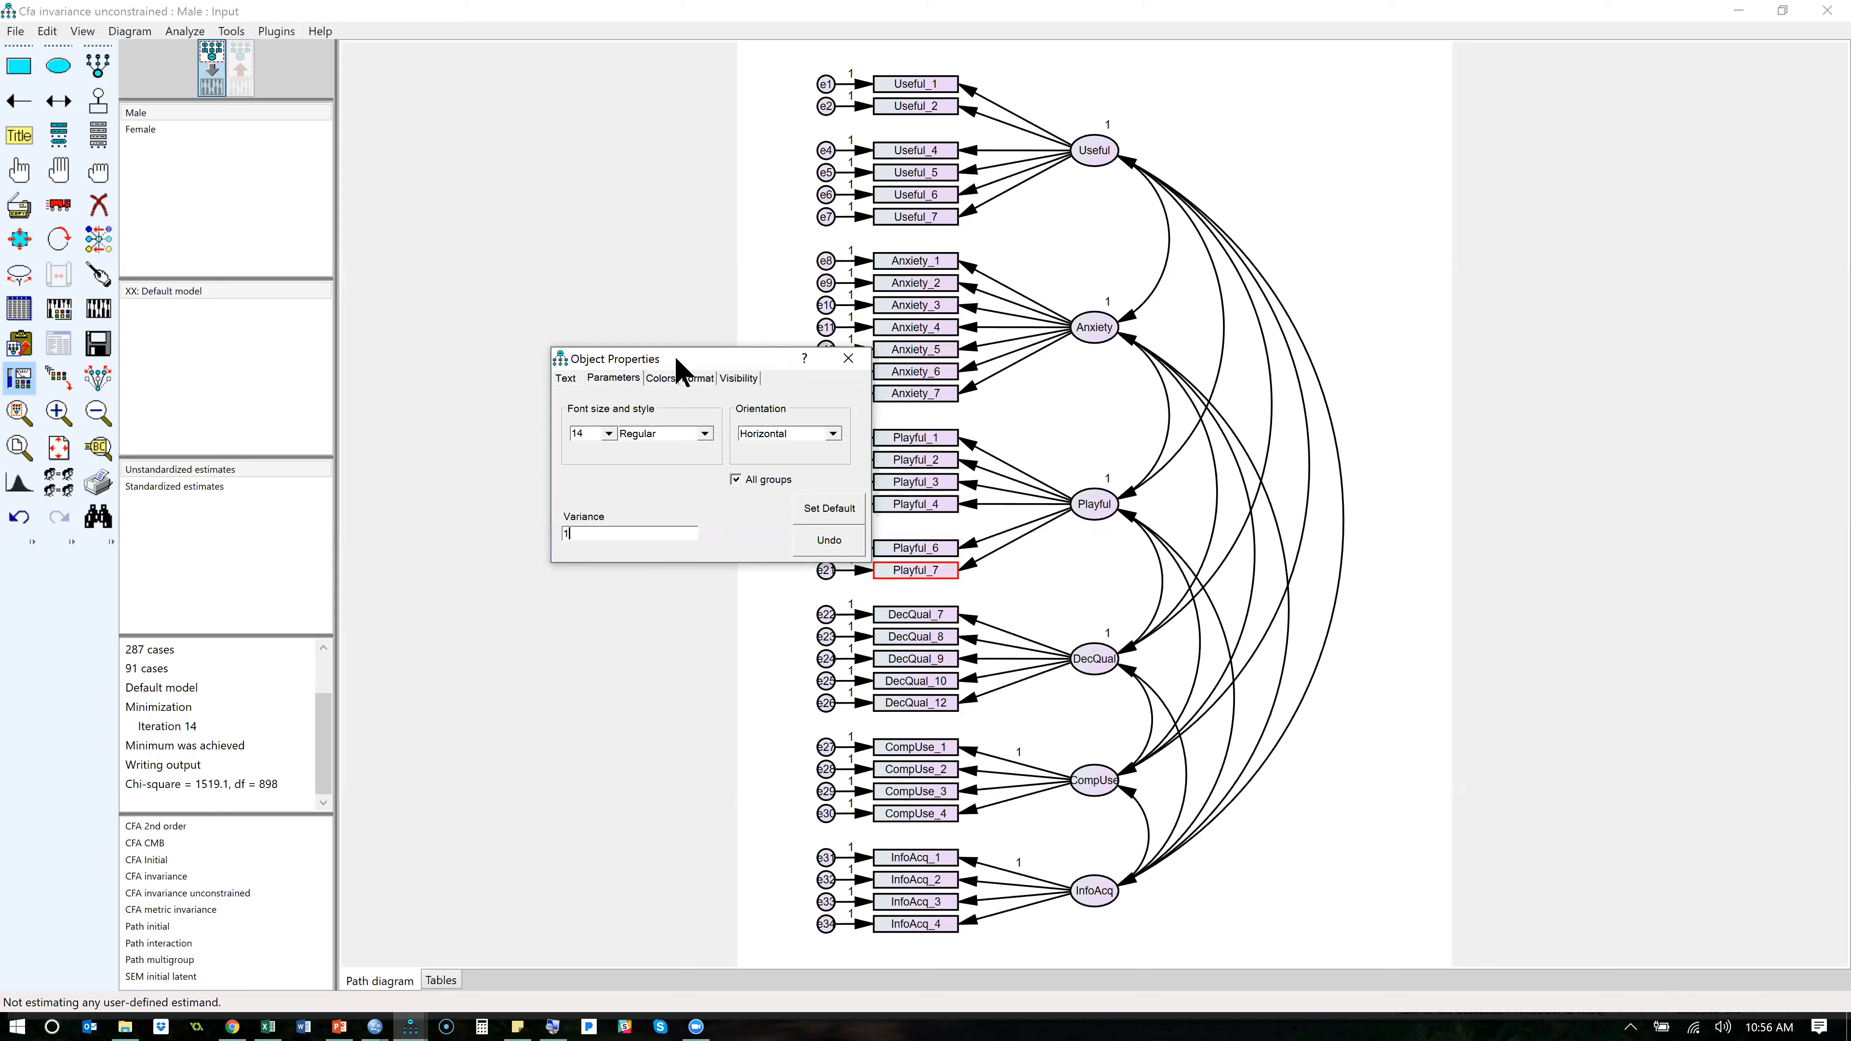
- Set the variance of the CompUse factor to 1 and clear the fixed regression weight on the CompUse_1 path
left_click_drag(685, 368, 871, 612)
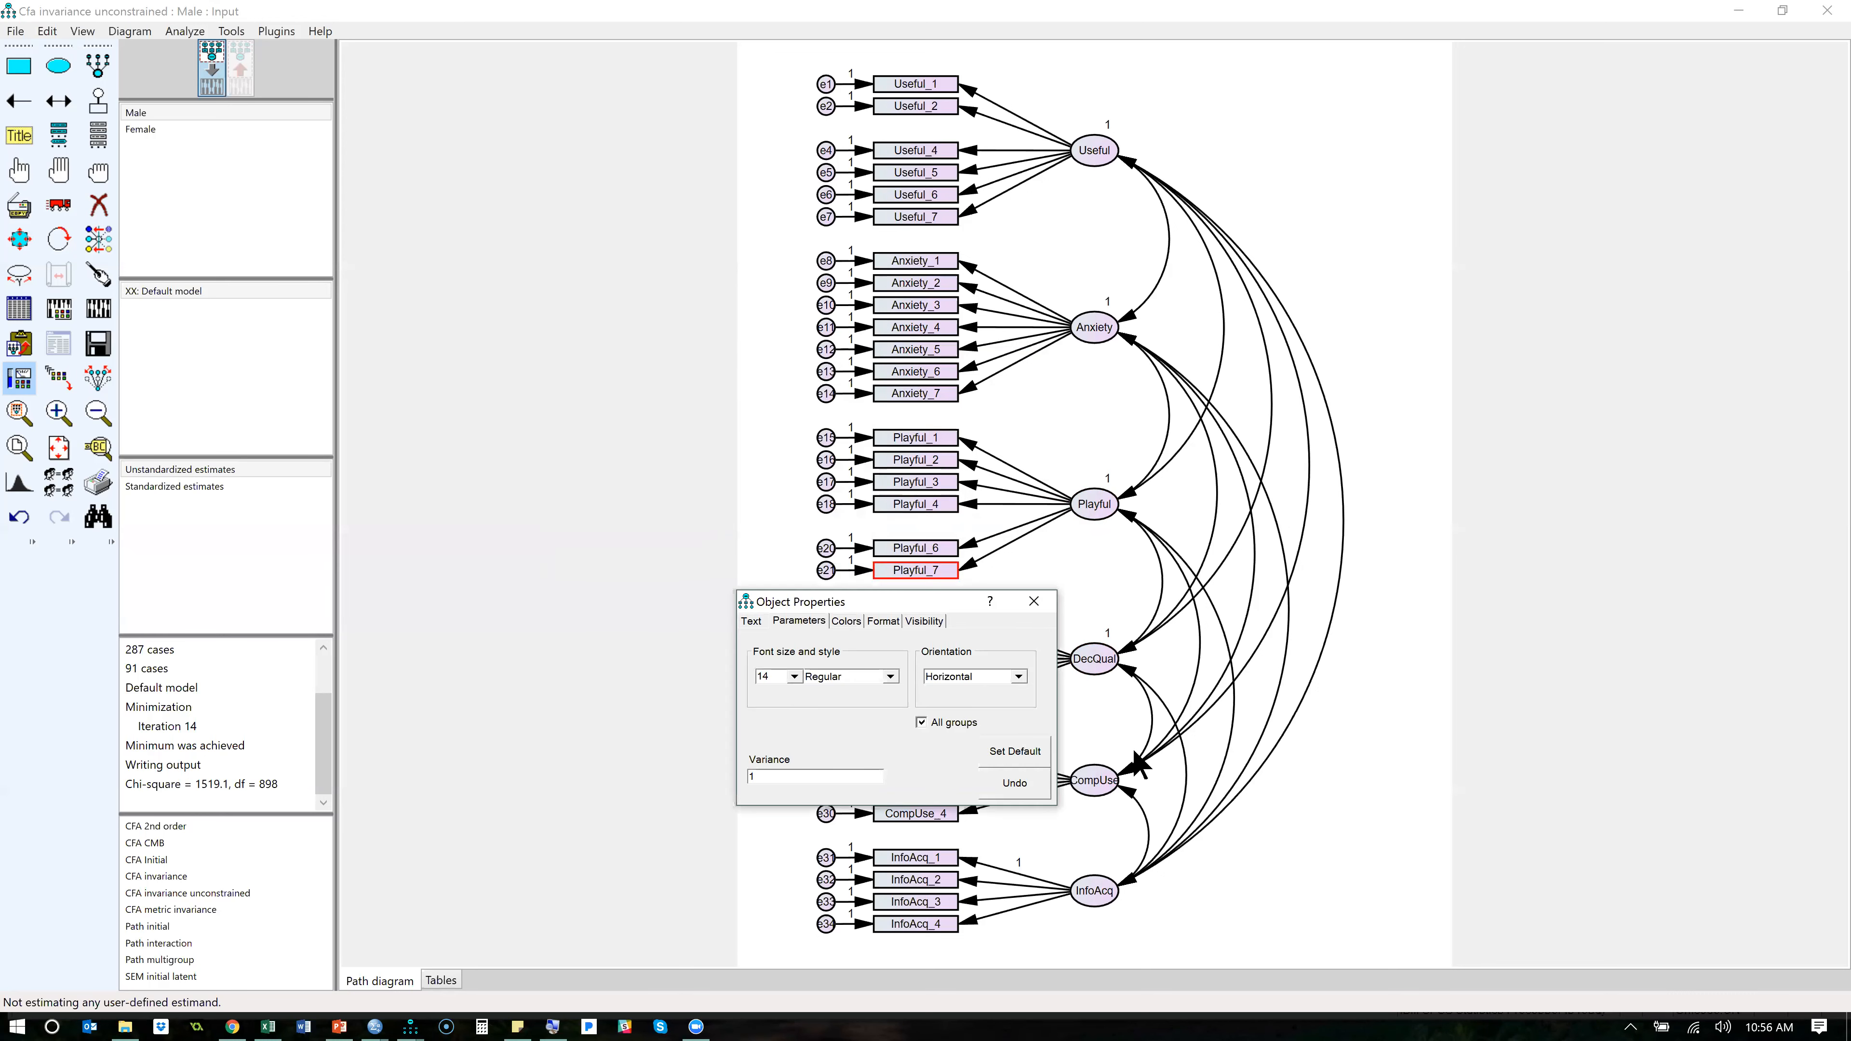
left_click(1109, 782)
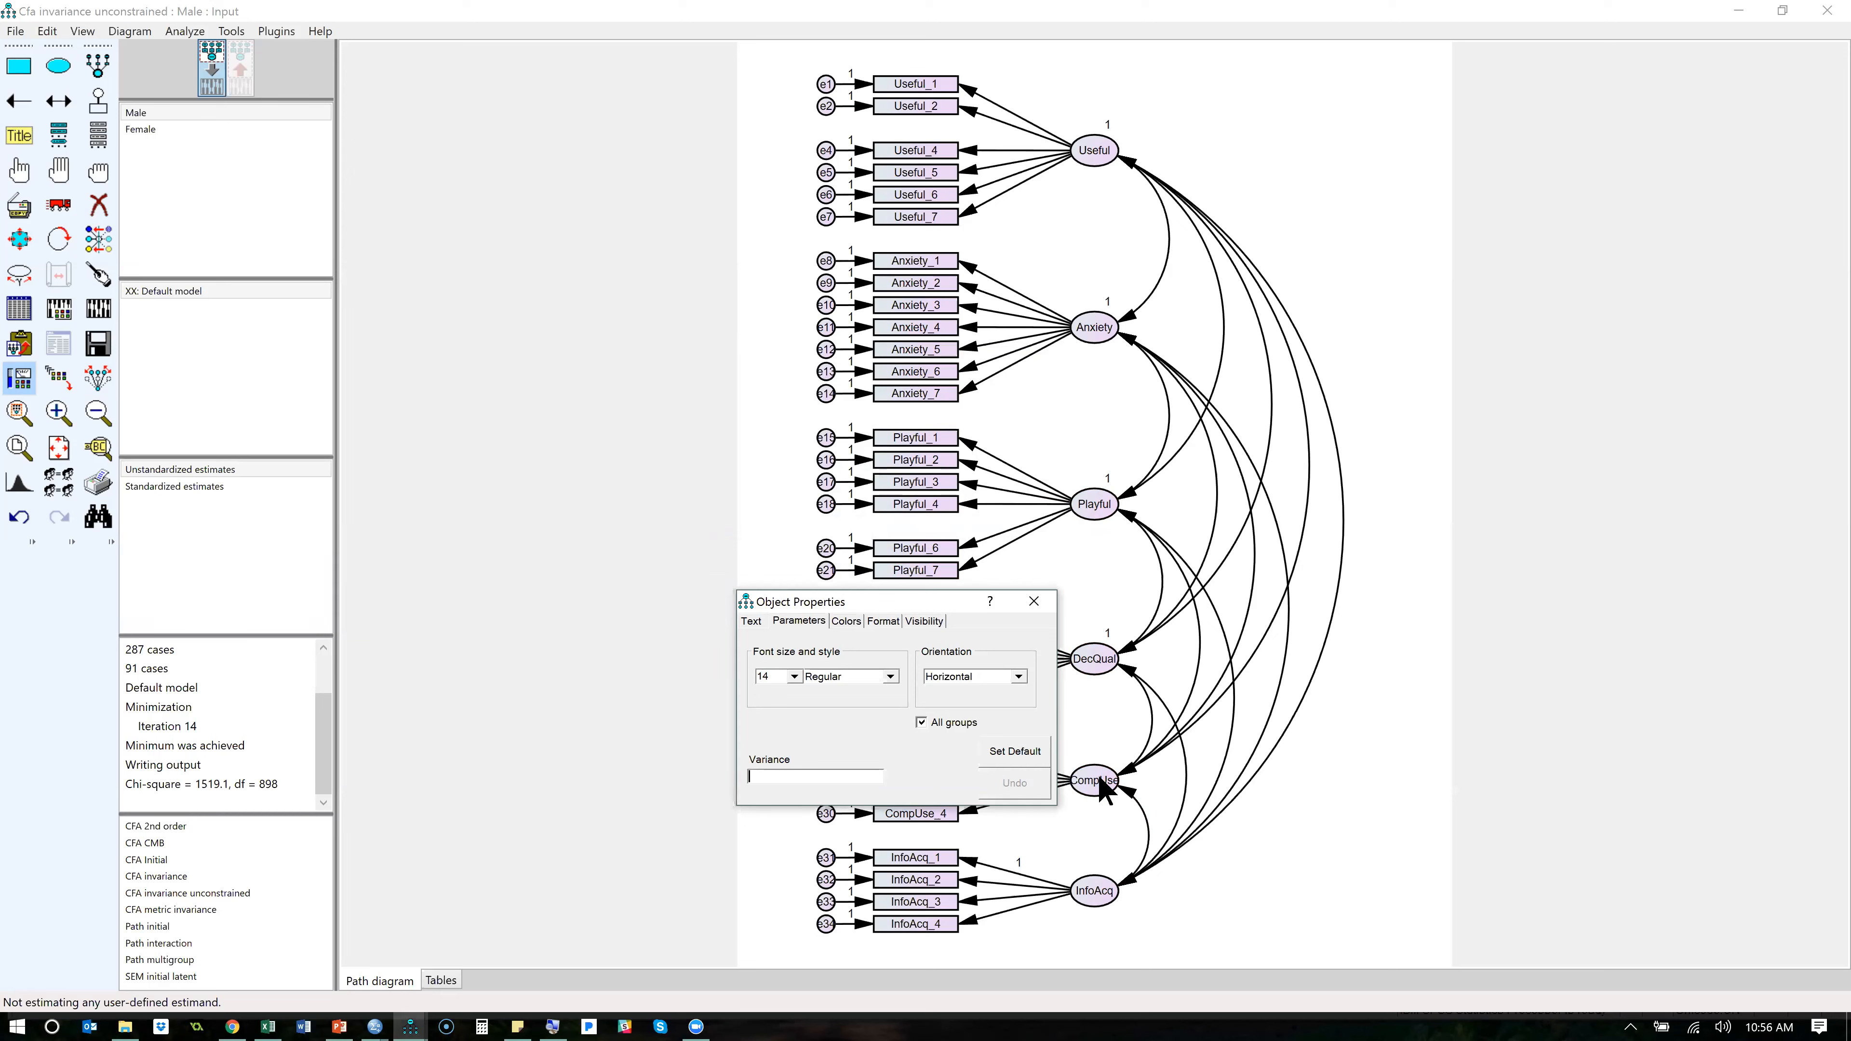
type("1")
left_click_drag(909, 607, 814, 608)
left_click(1028, 767)
key("BackSpace")
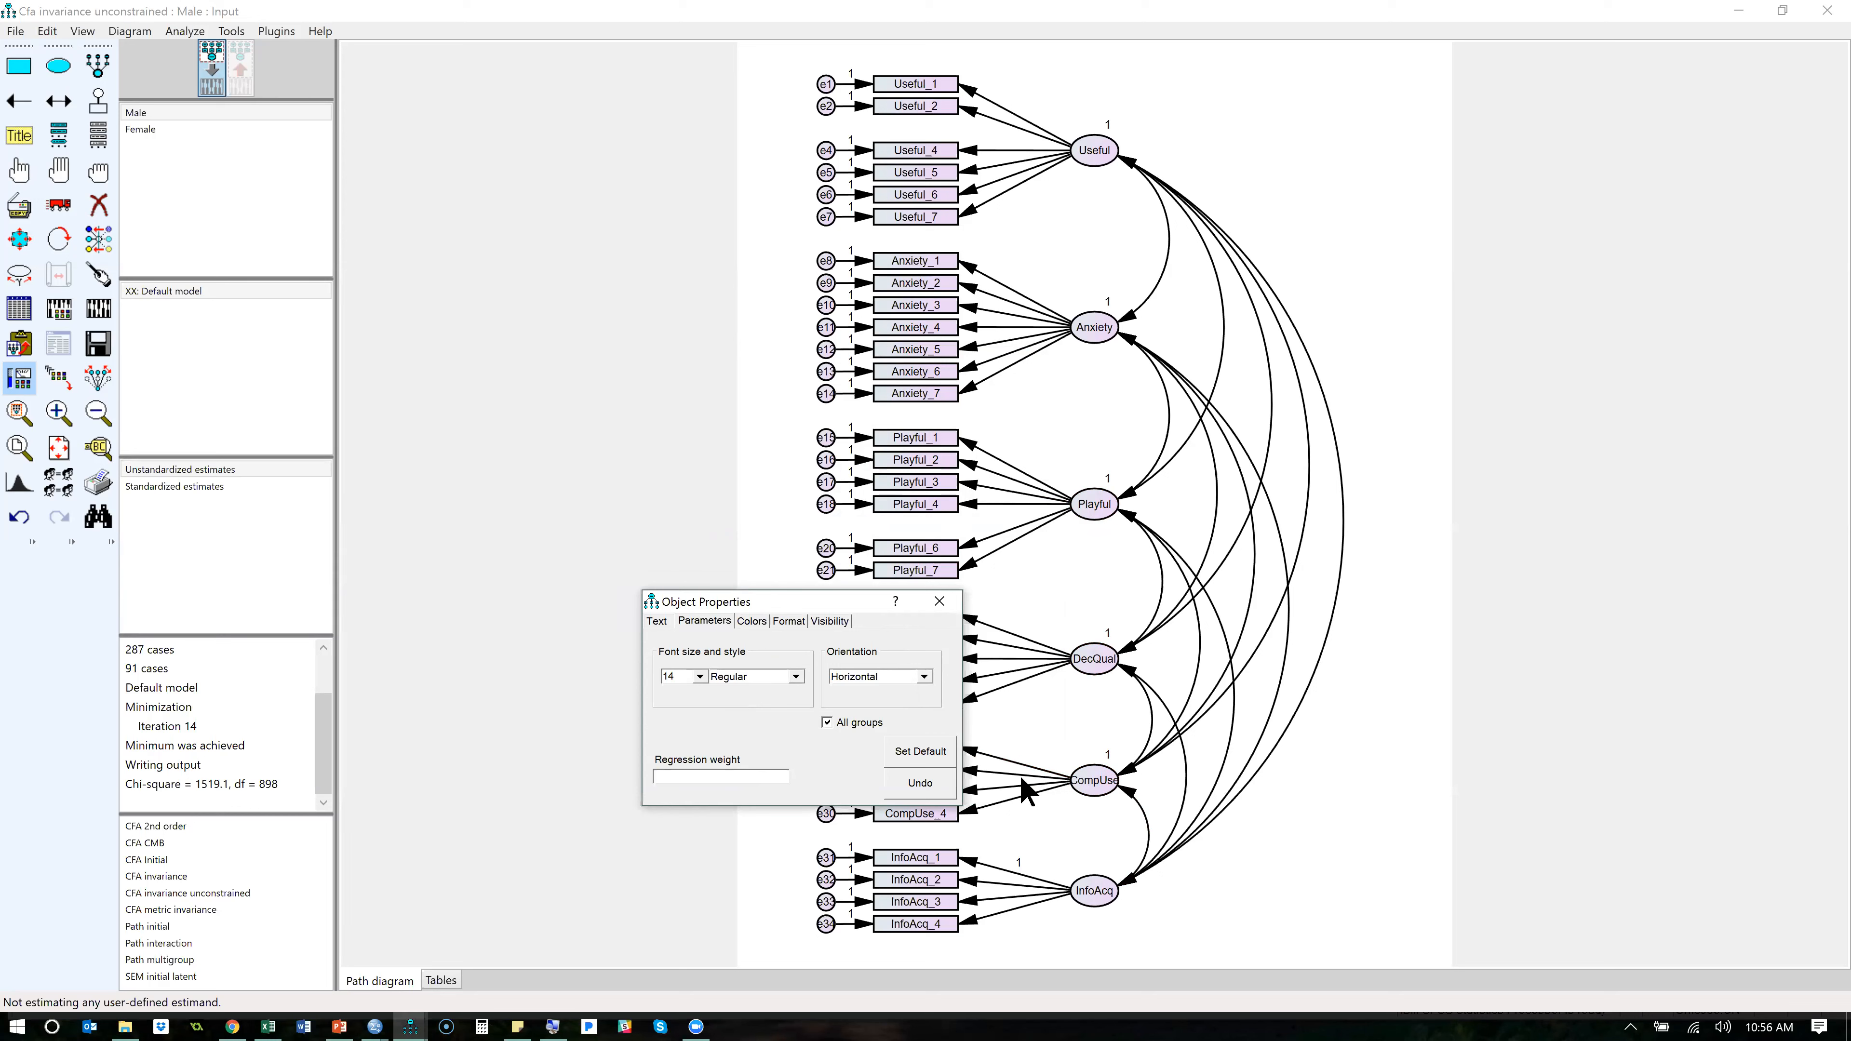
- Set the variance of the InfoAcq factor to 1, clear the fixed weight on the InfoAcq_1 path, and close the object properties
left_click(1099, 894)
type("1")
left_click(973, 868)
key("BackSpace")
left_click(947, 606)
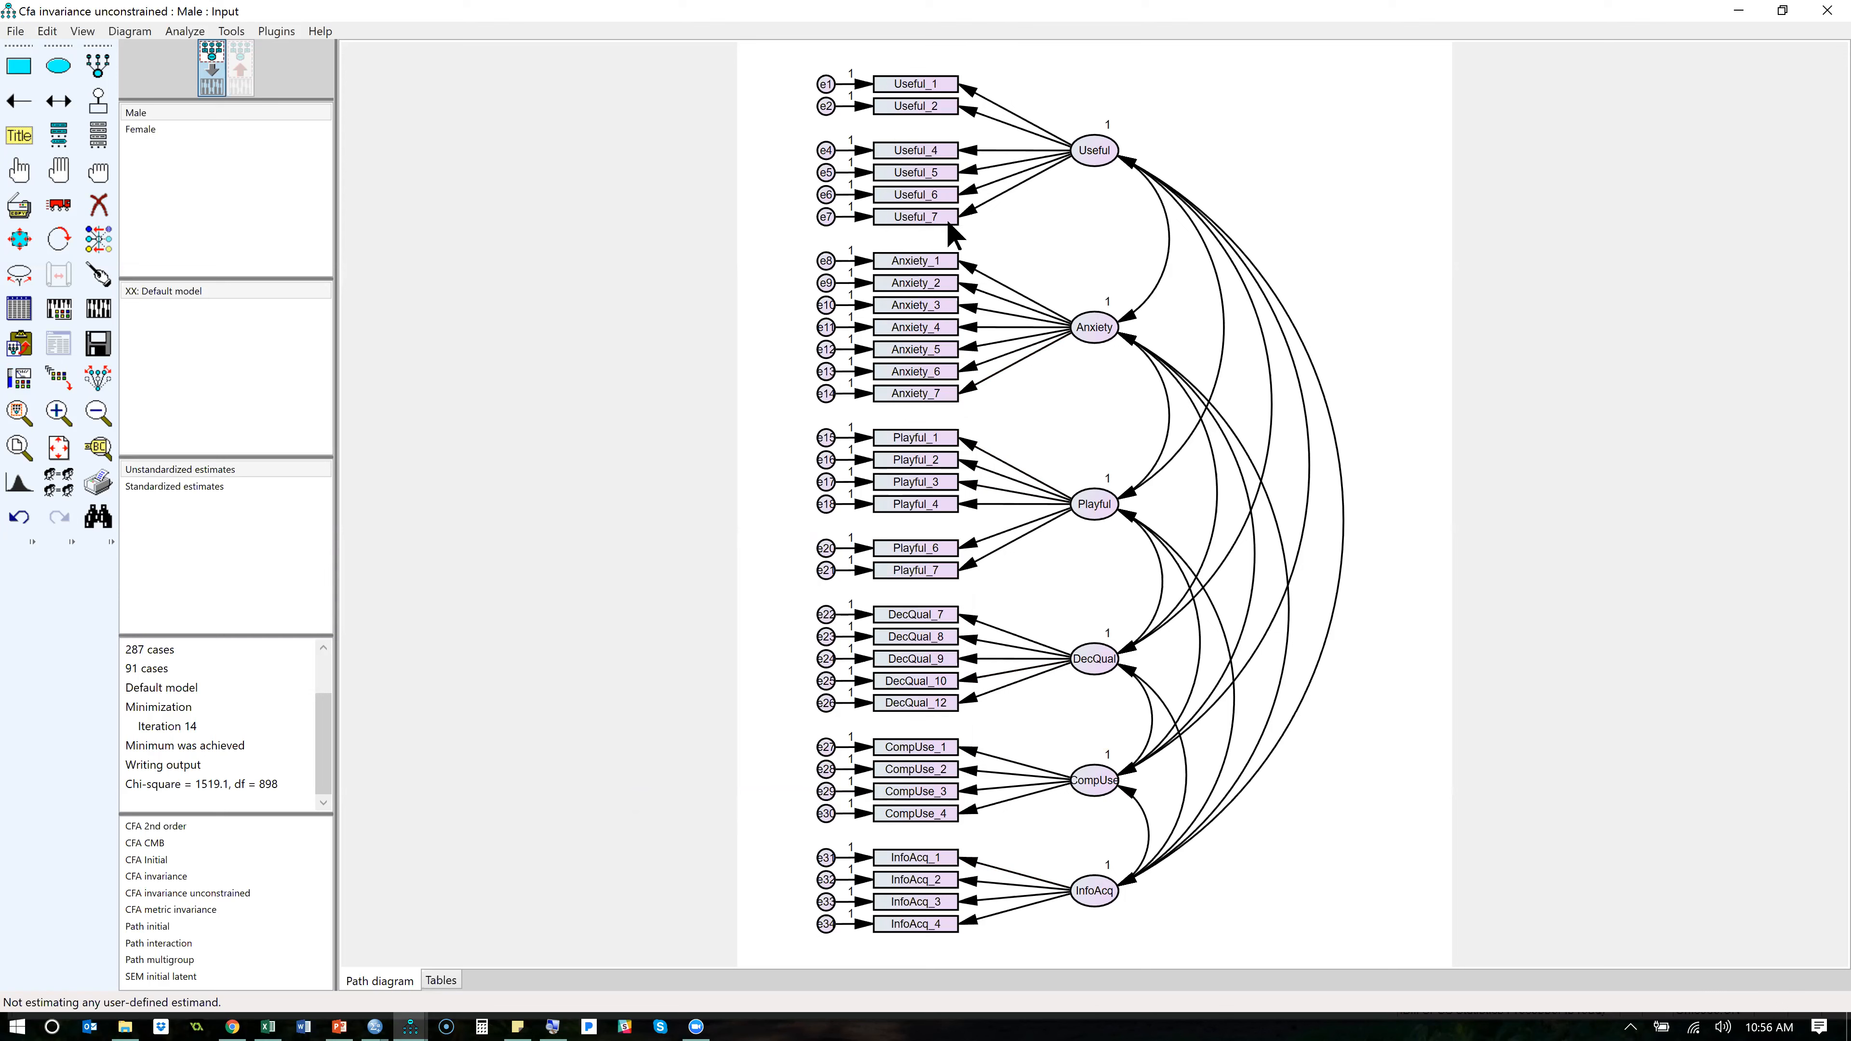
- Name the model's regression weights with the prefix W using Name Parameters, and calculate the estimates
left_click(286, 34)
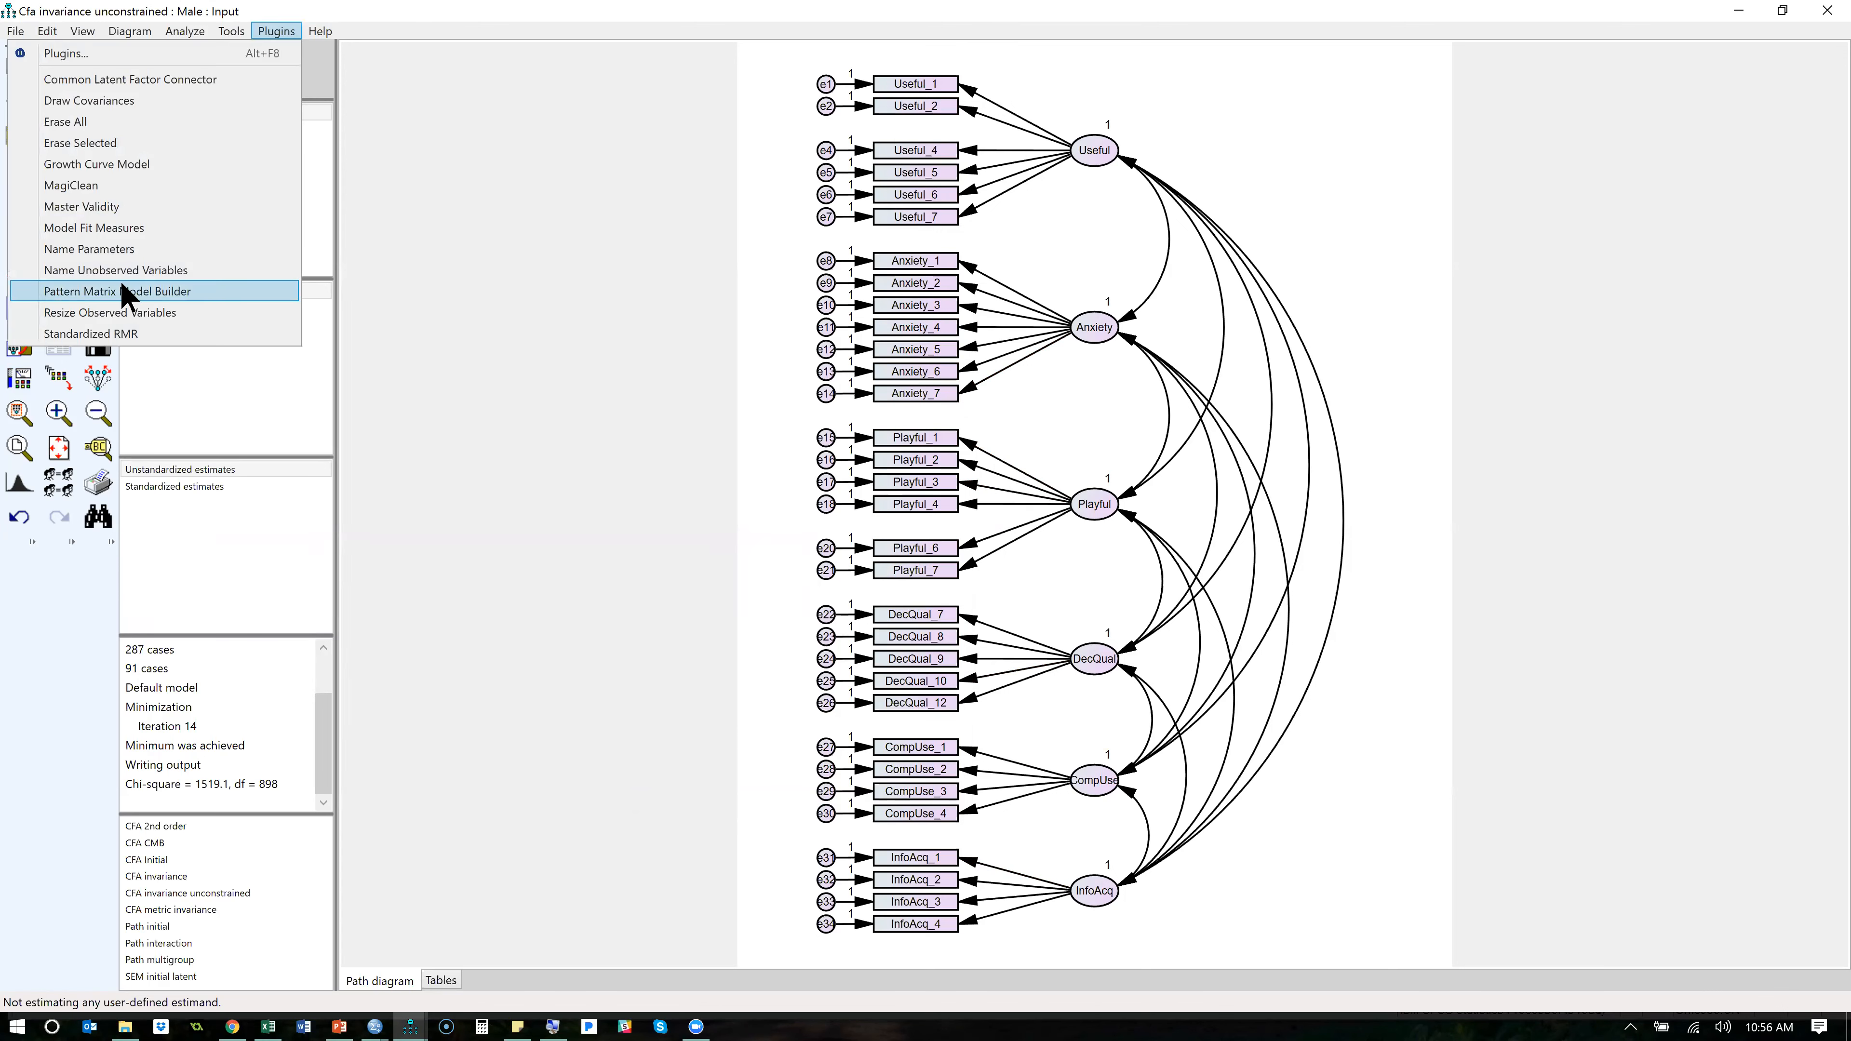
left_click(117, 249)
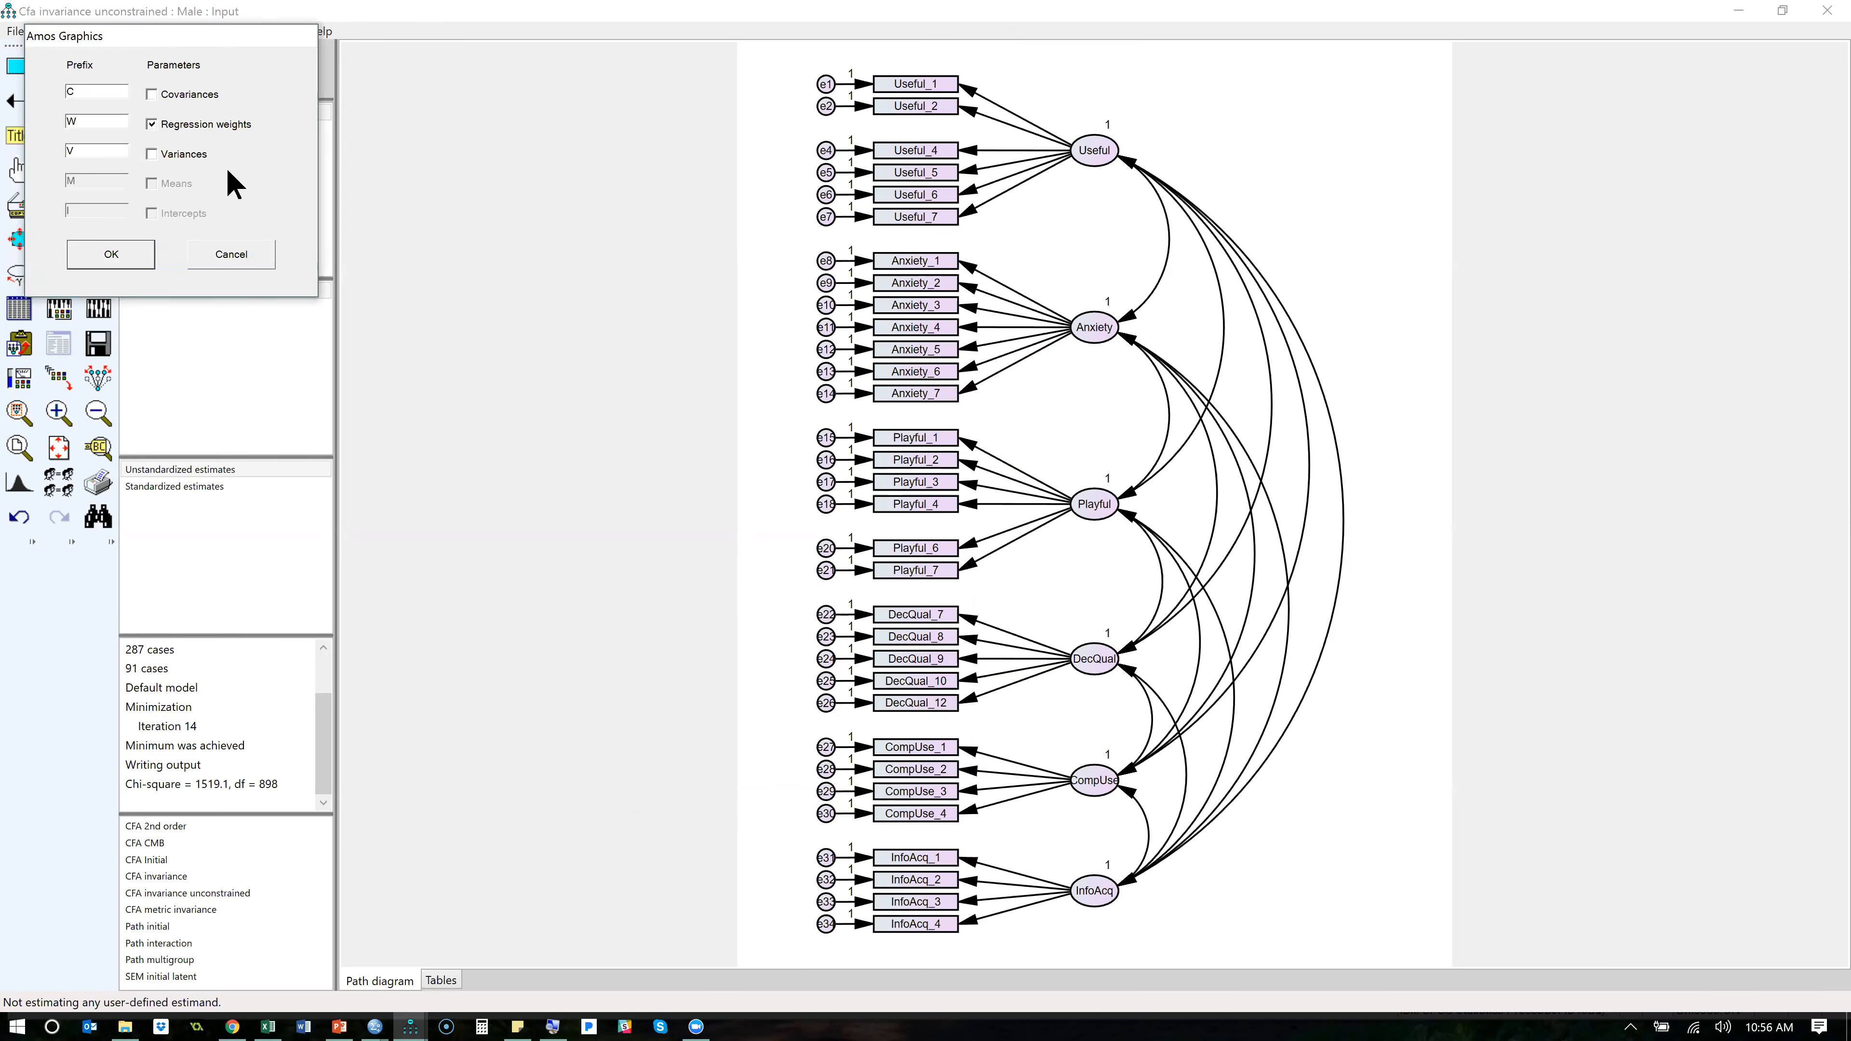
left_click(111, 254)
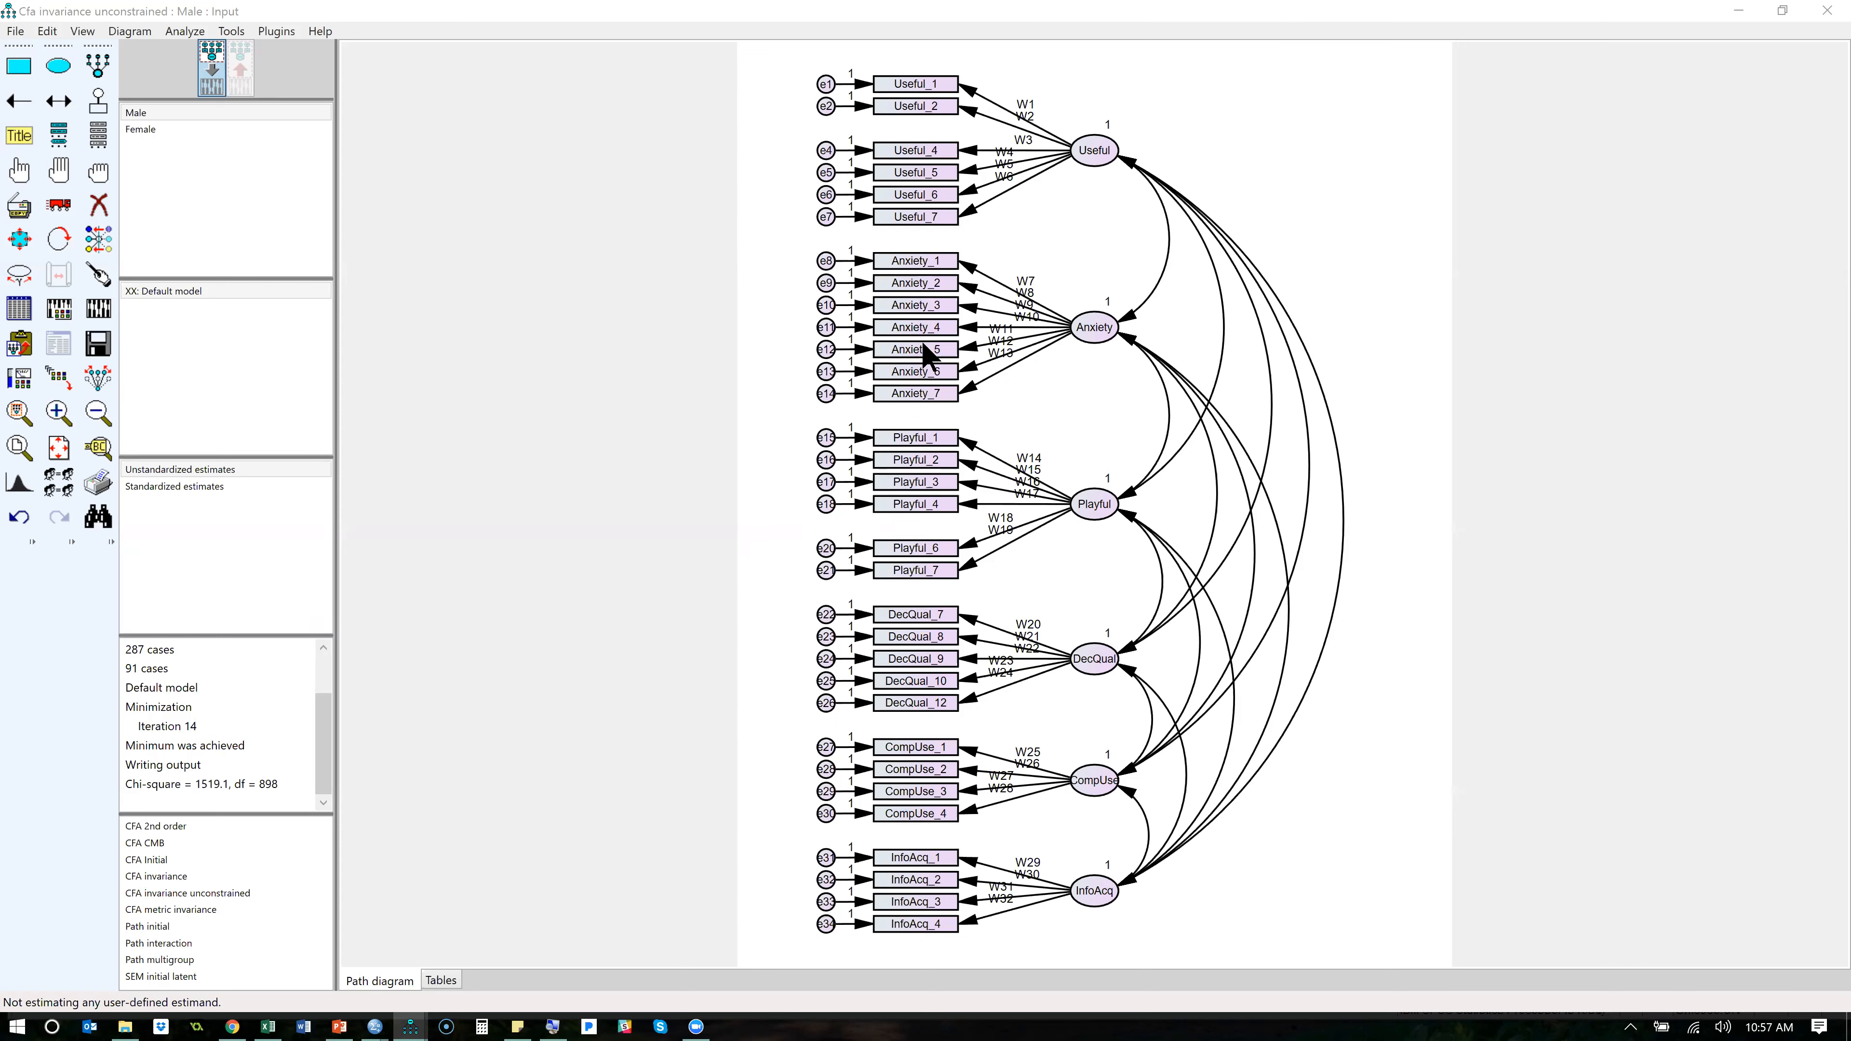
left_click(98, 307)
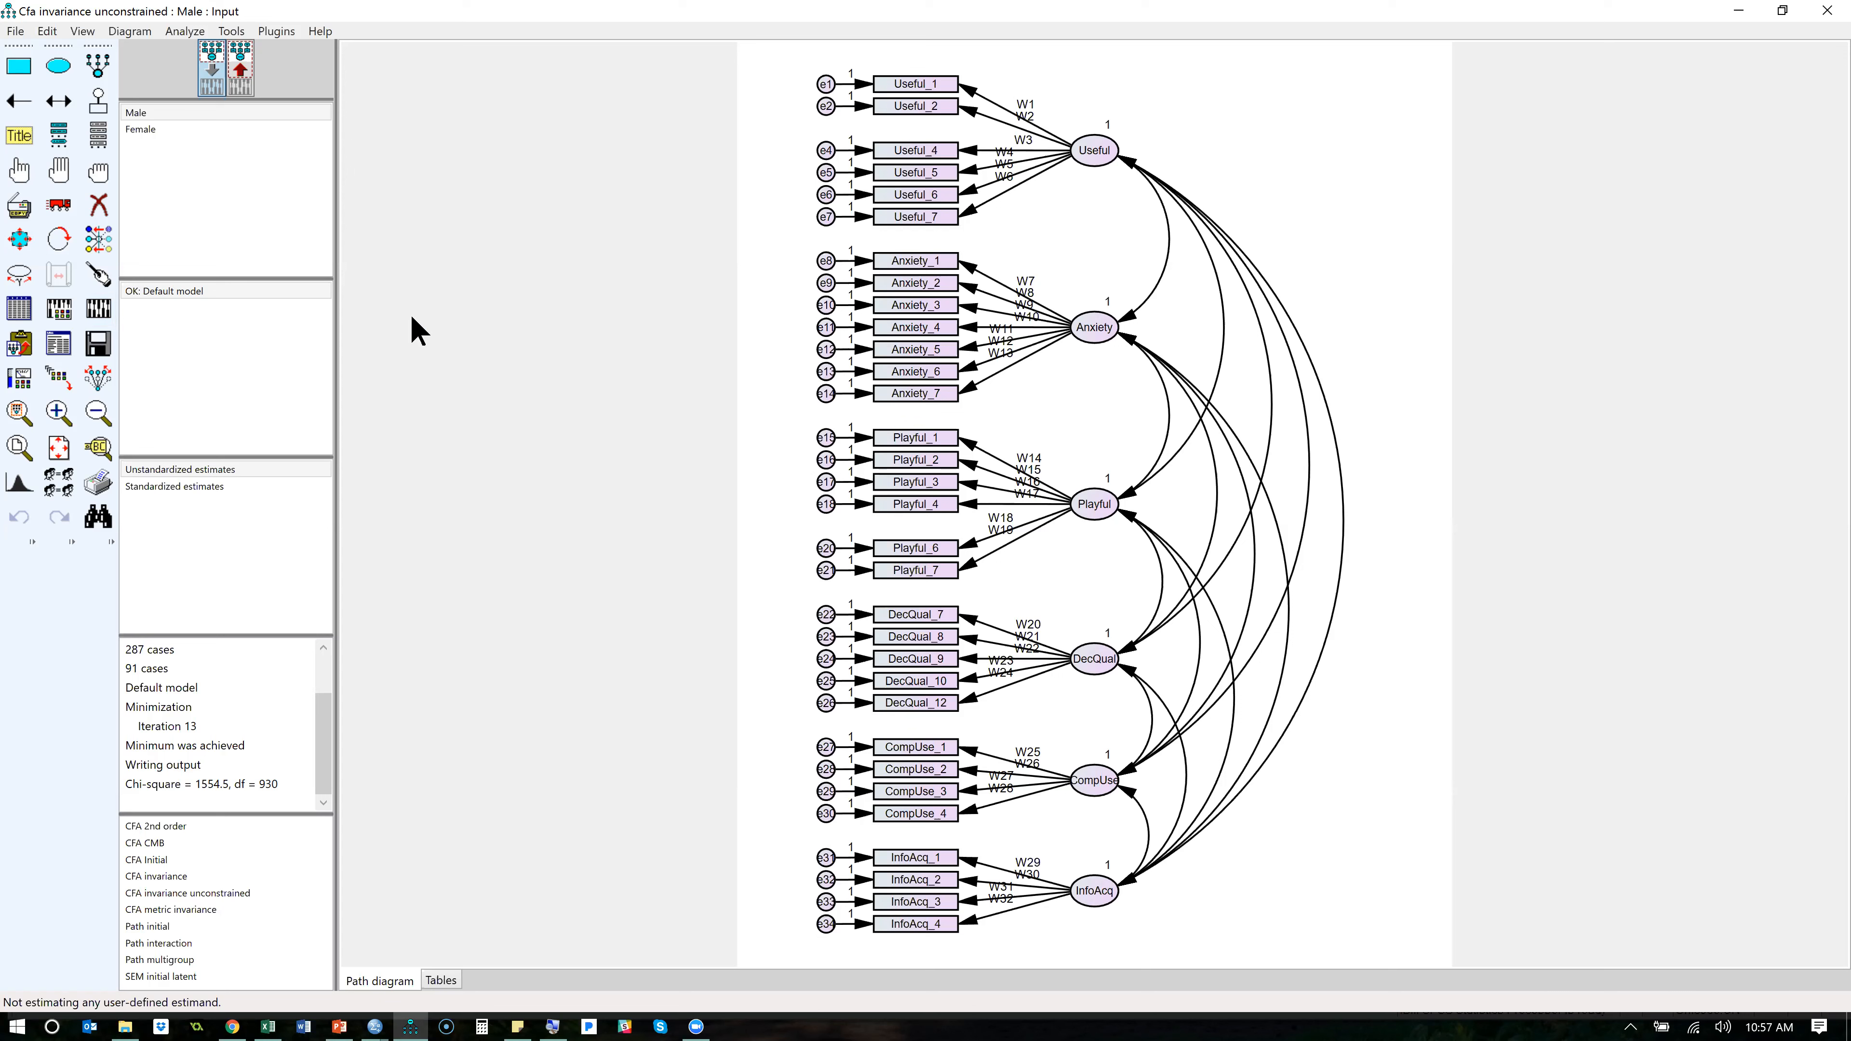
- Copy the chi-square 1554.5036 from the Amos model notes into the Fully constrained row of Stats Tools Package in Excel
left_click(59, 343)
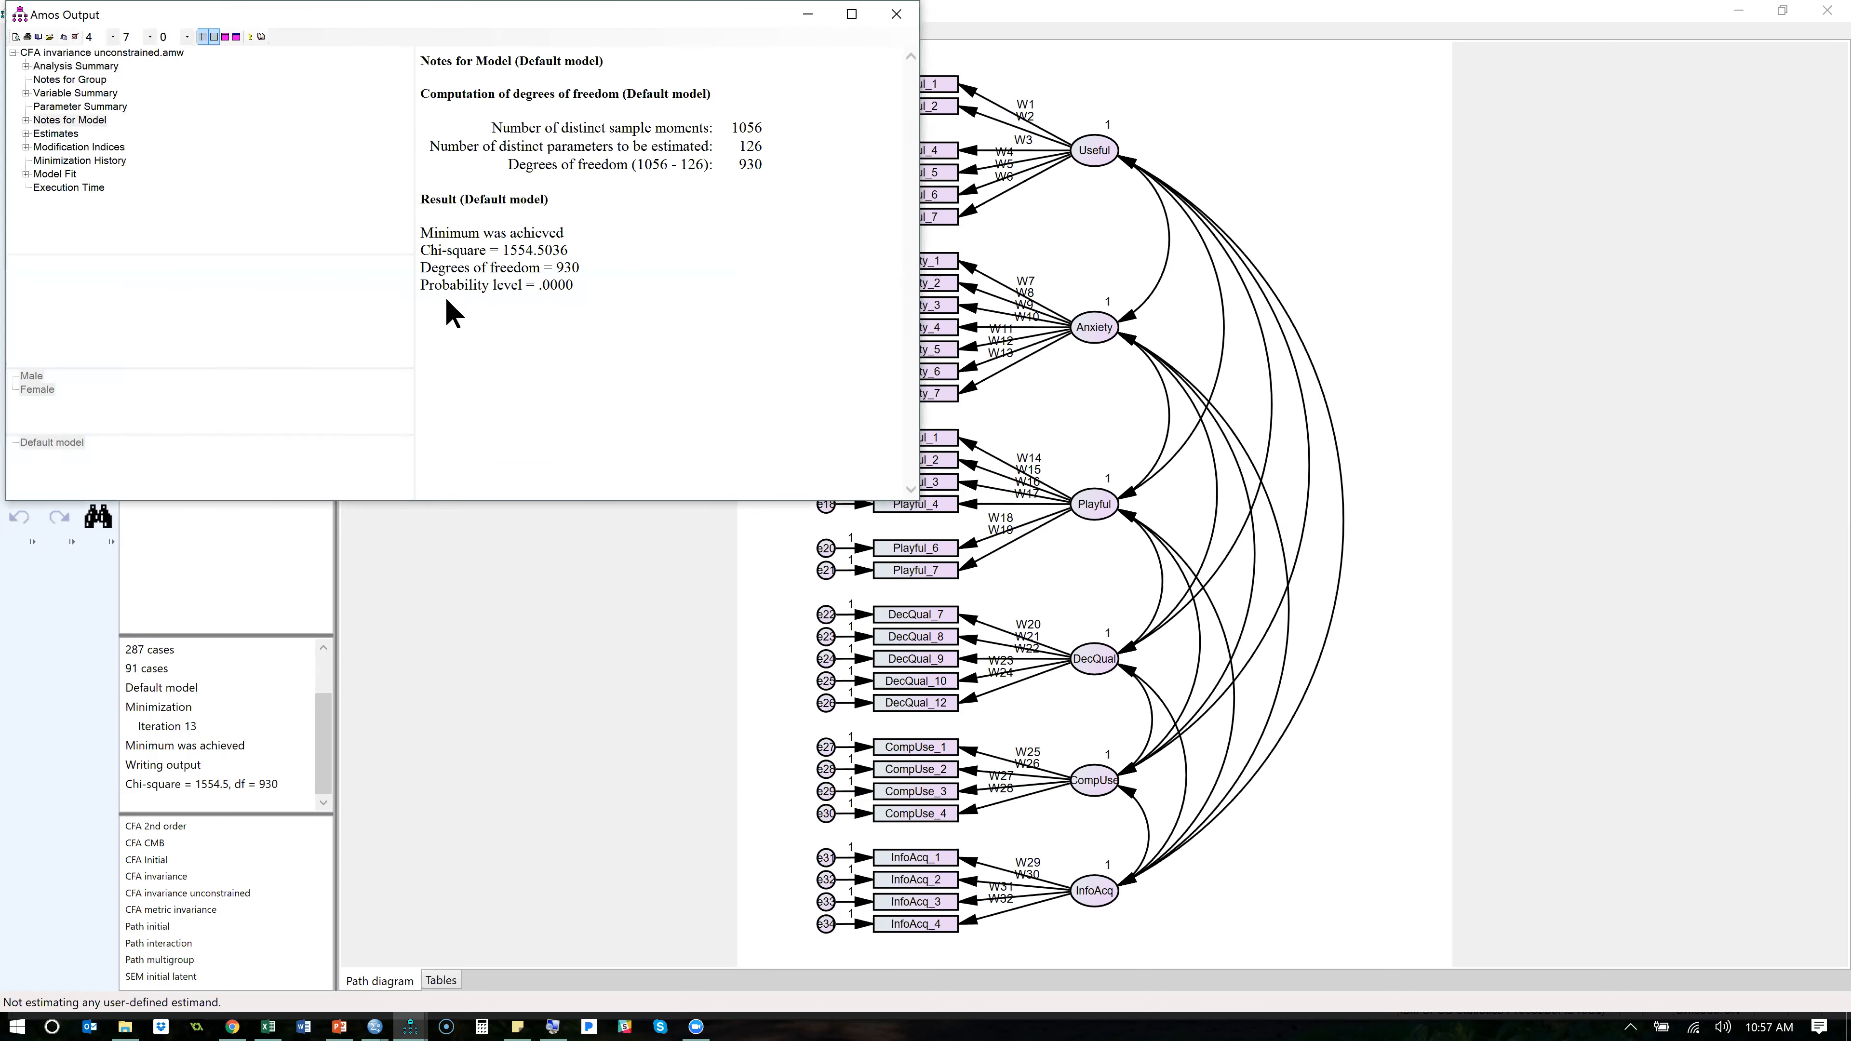
double_click(514, 250)
key("ctrl+c")
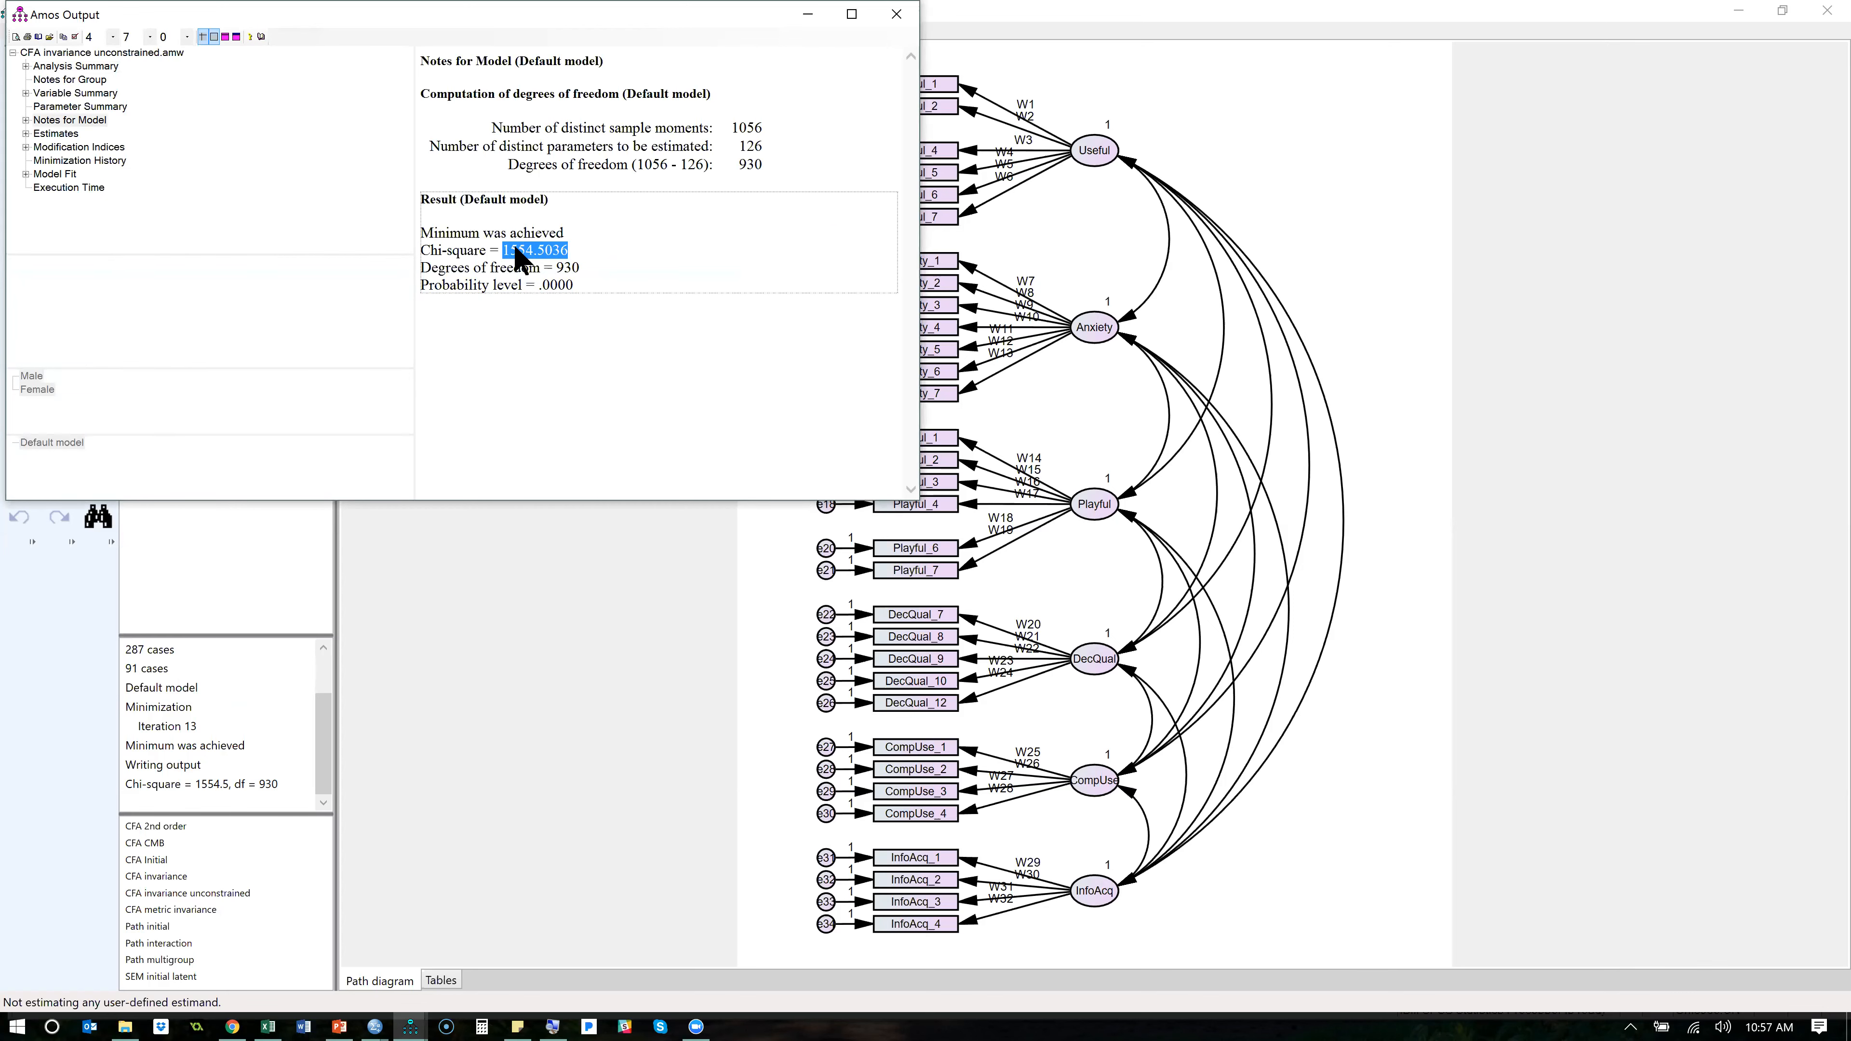
key("alt+Tab")
key("Tab")
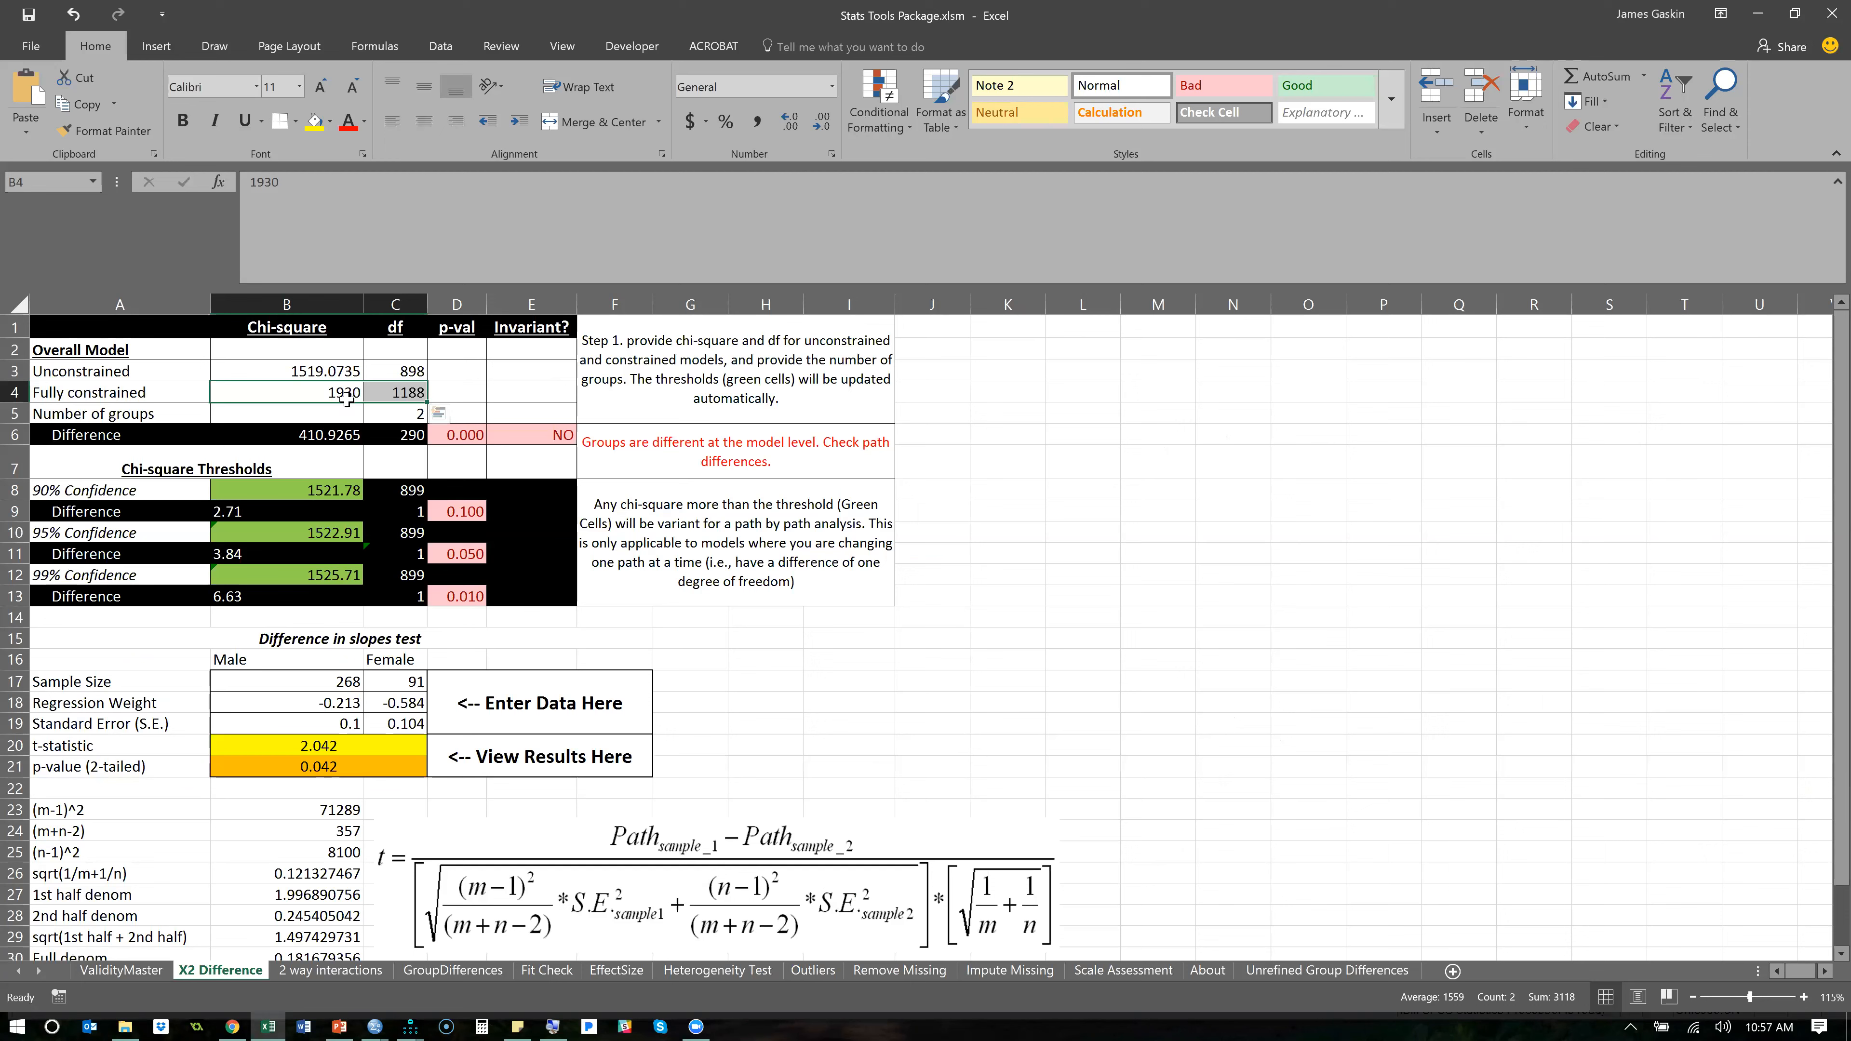
left_click(343, 395)
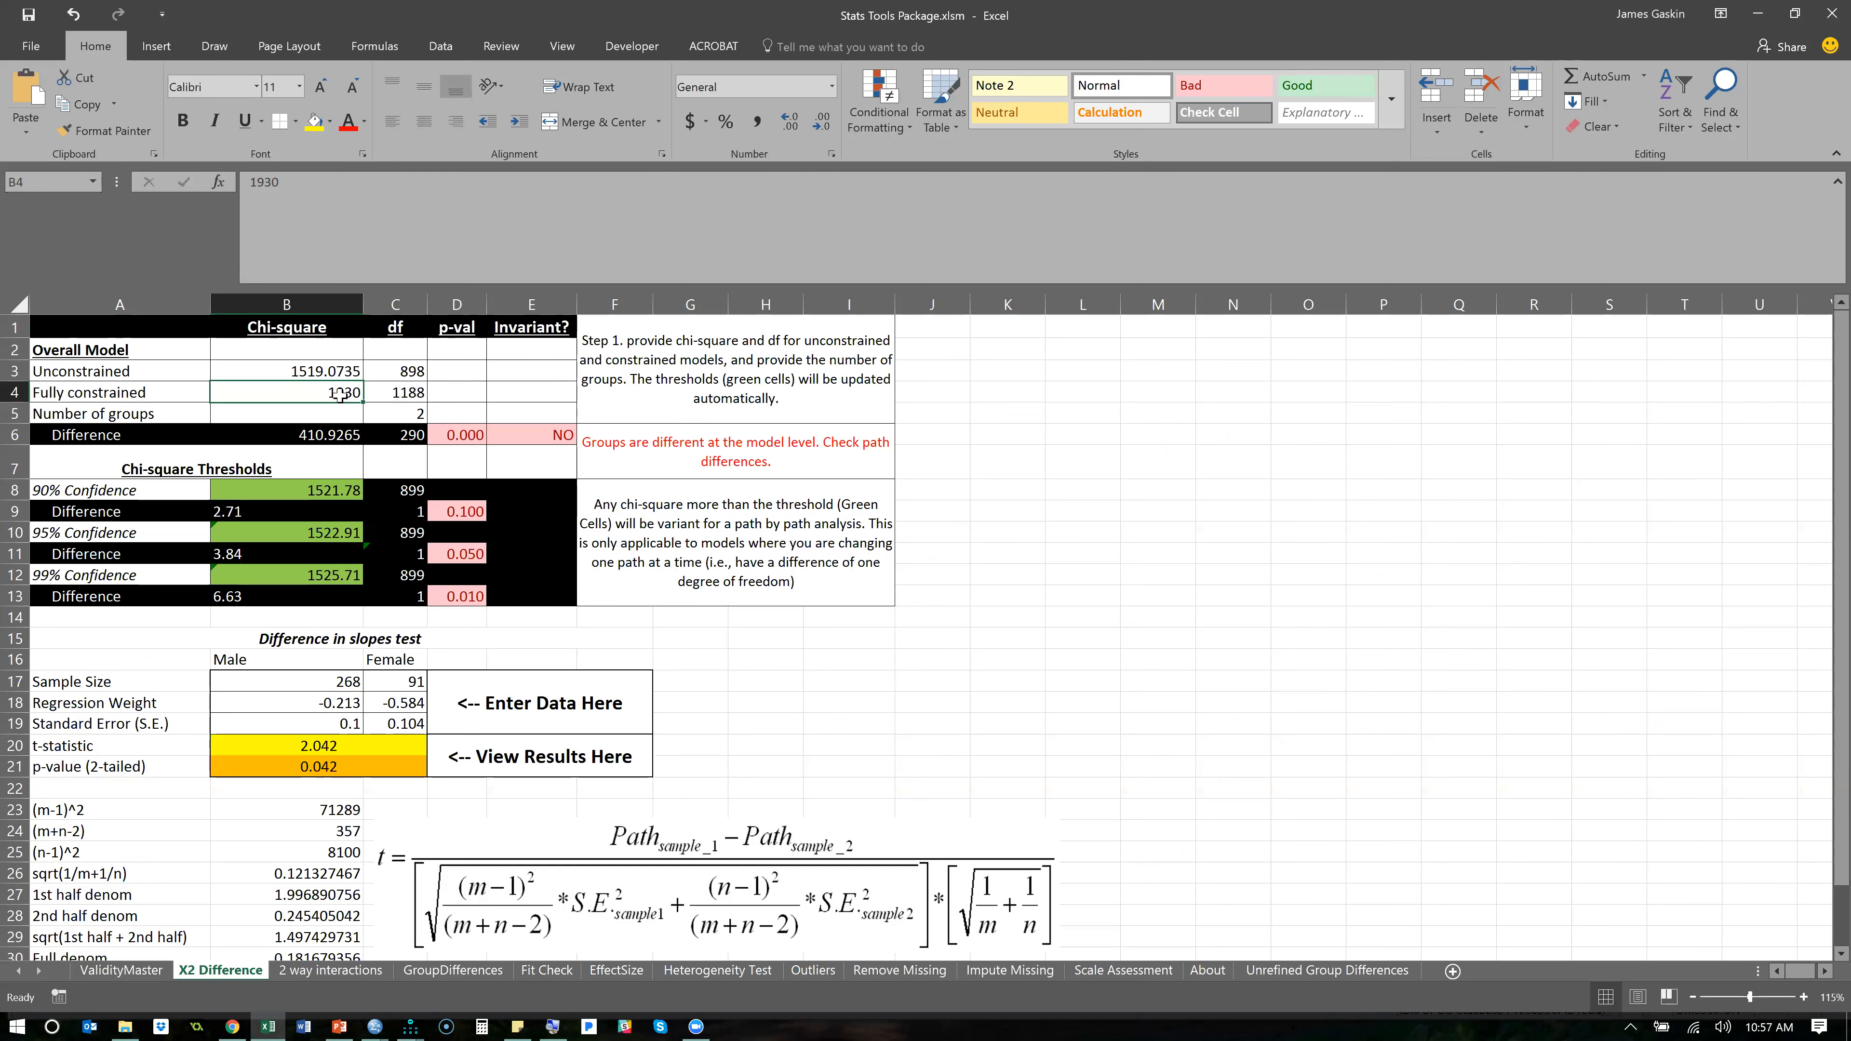
key("ctrl+v")
- Enter 930 as the fully constrained model's degrees of freedom and select the p-value of the difference
key("alt+Tab")
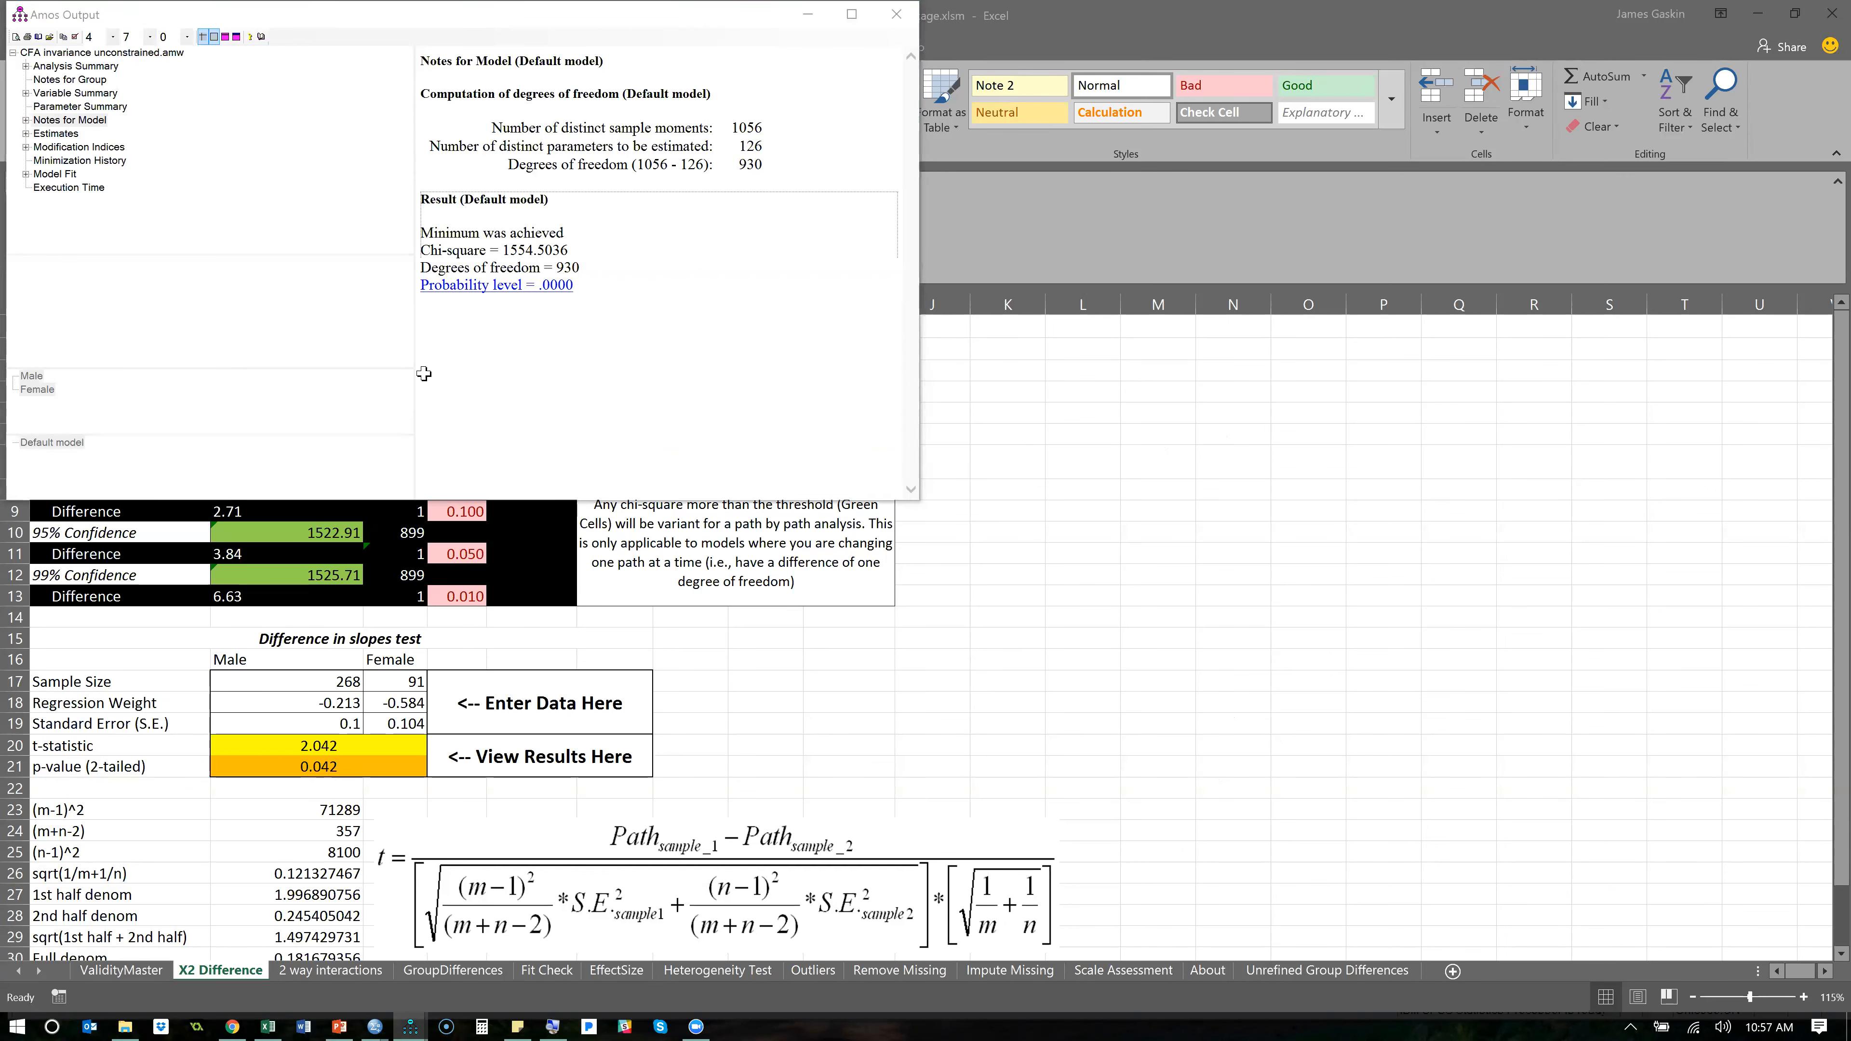
key("alt+Tab")
left_click(415, 392)
key("ctrl+v")
type("930")
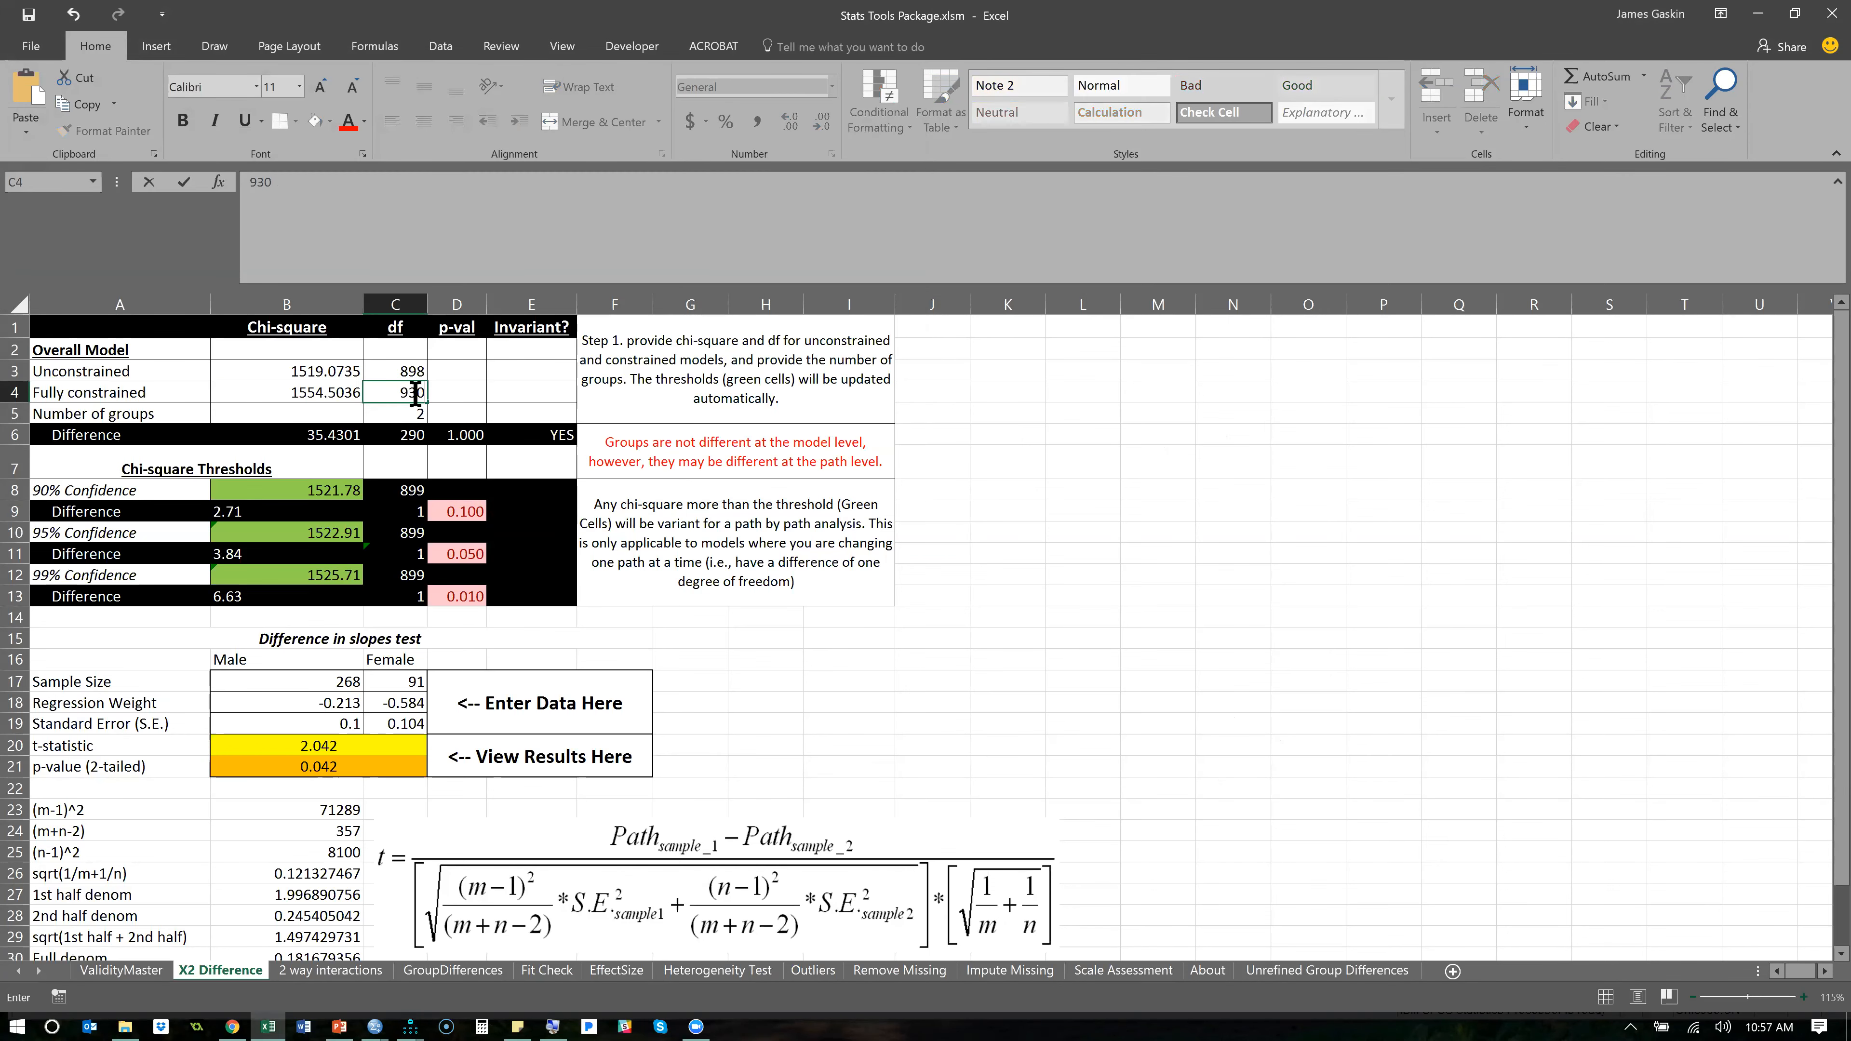
key("Return")
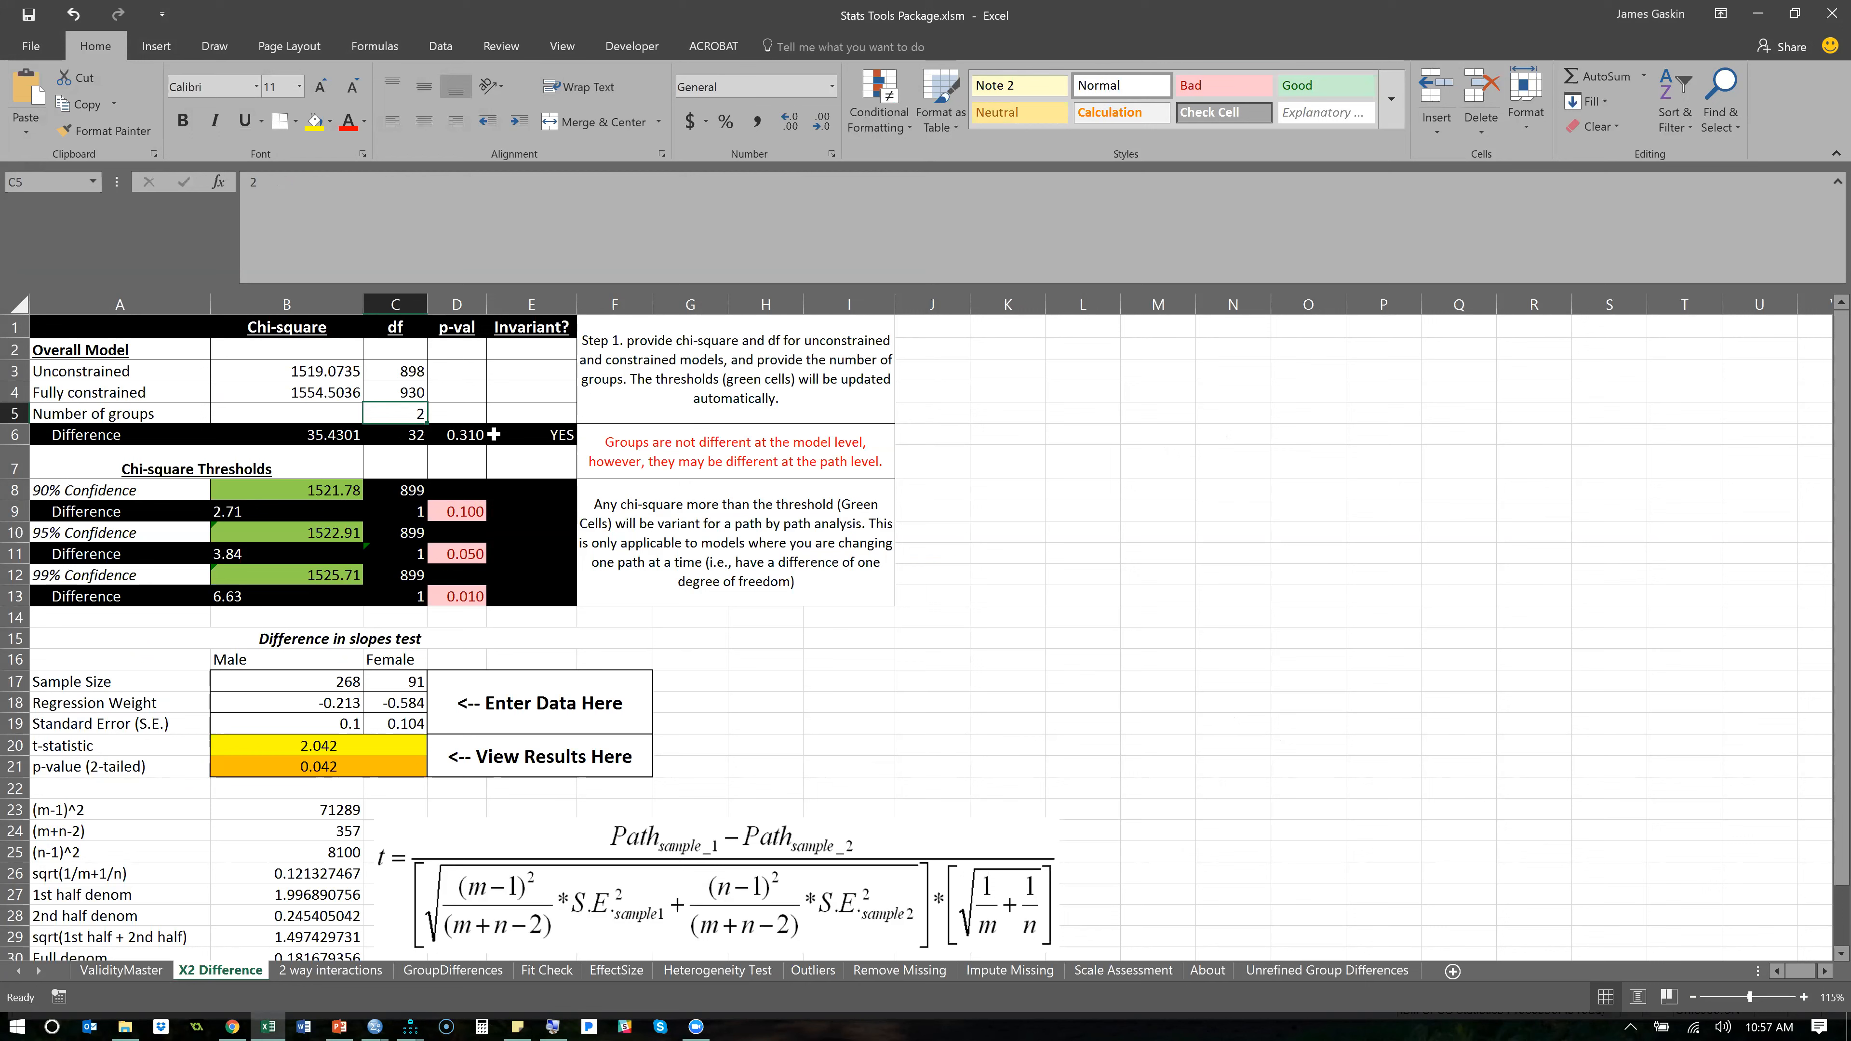
left_click(467, 438)
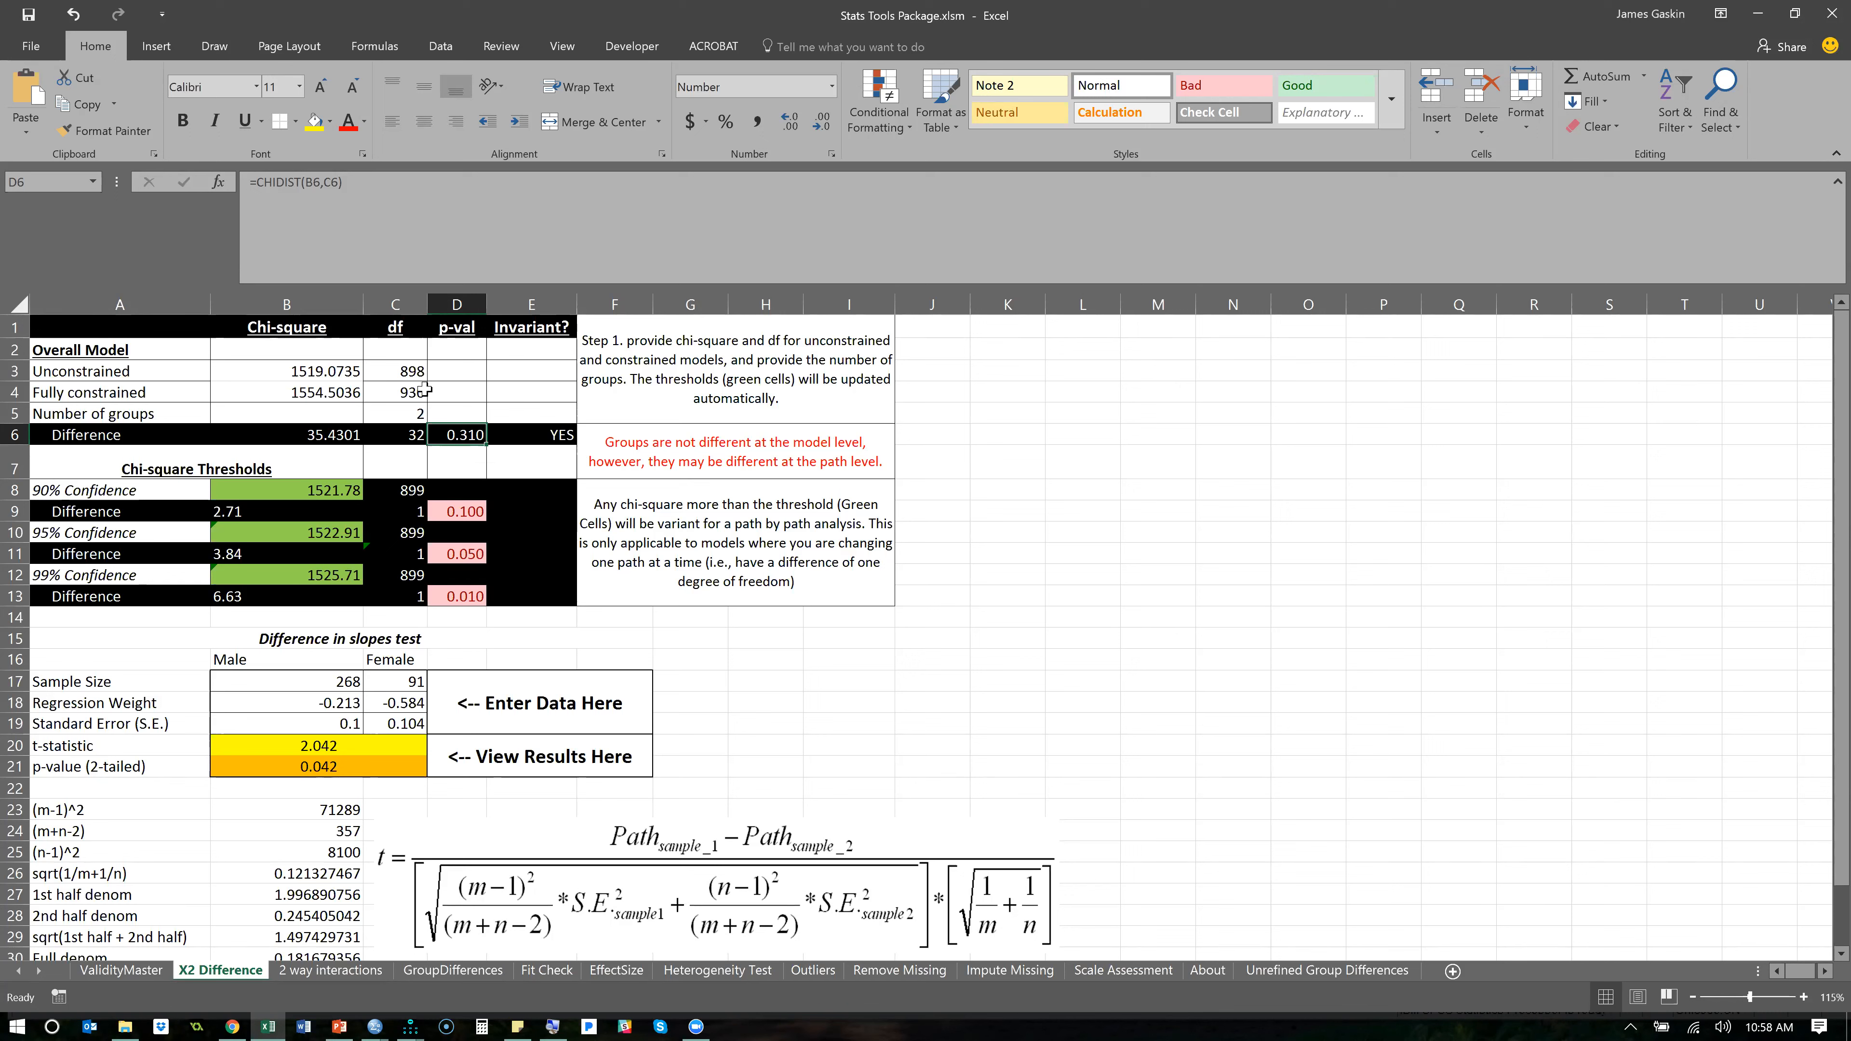
- Set the fully constrained chi-square to 1600 and select the p-value of the difference
left_click(331, 391)
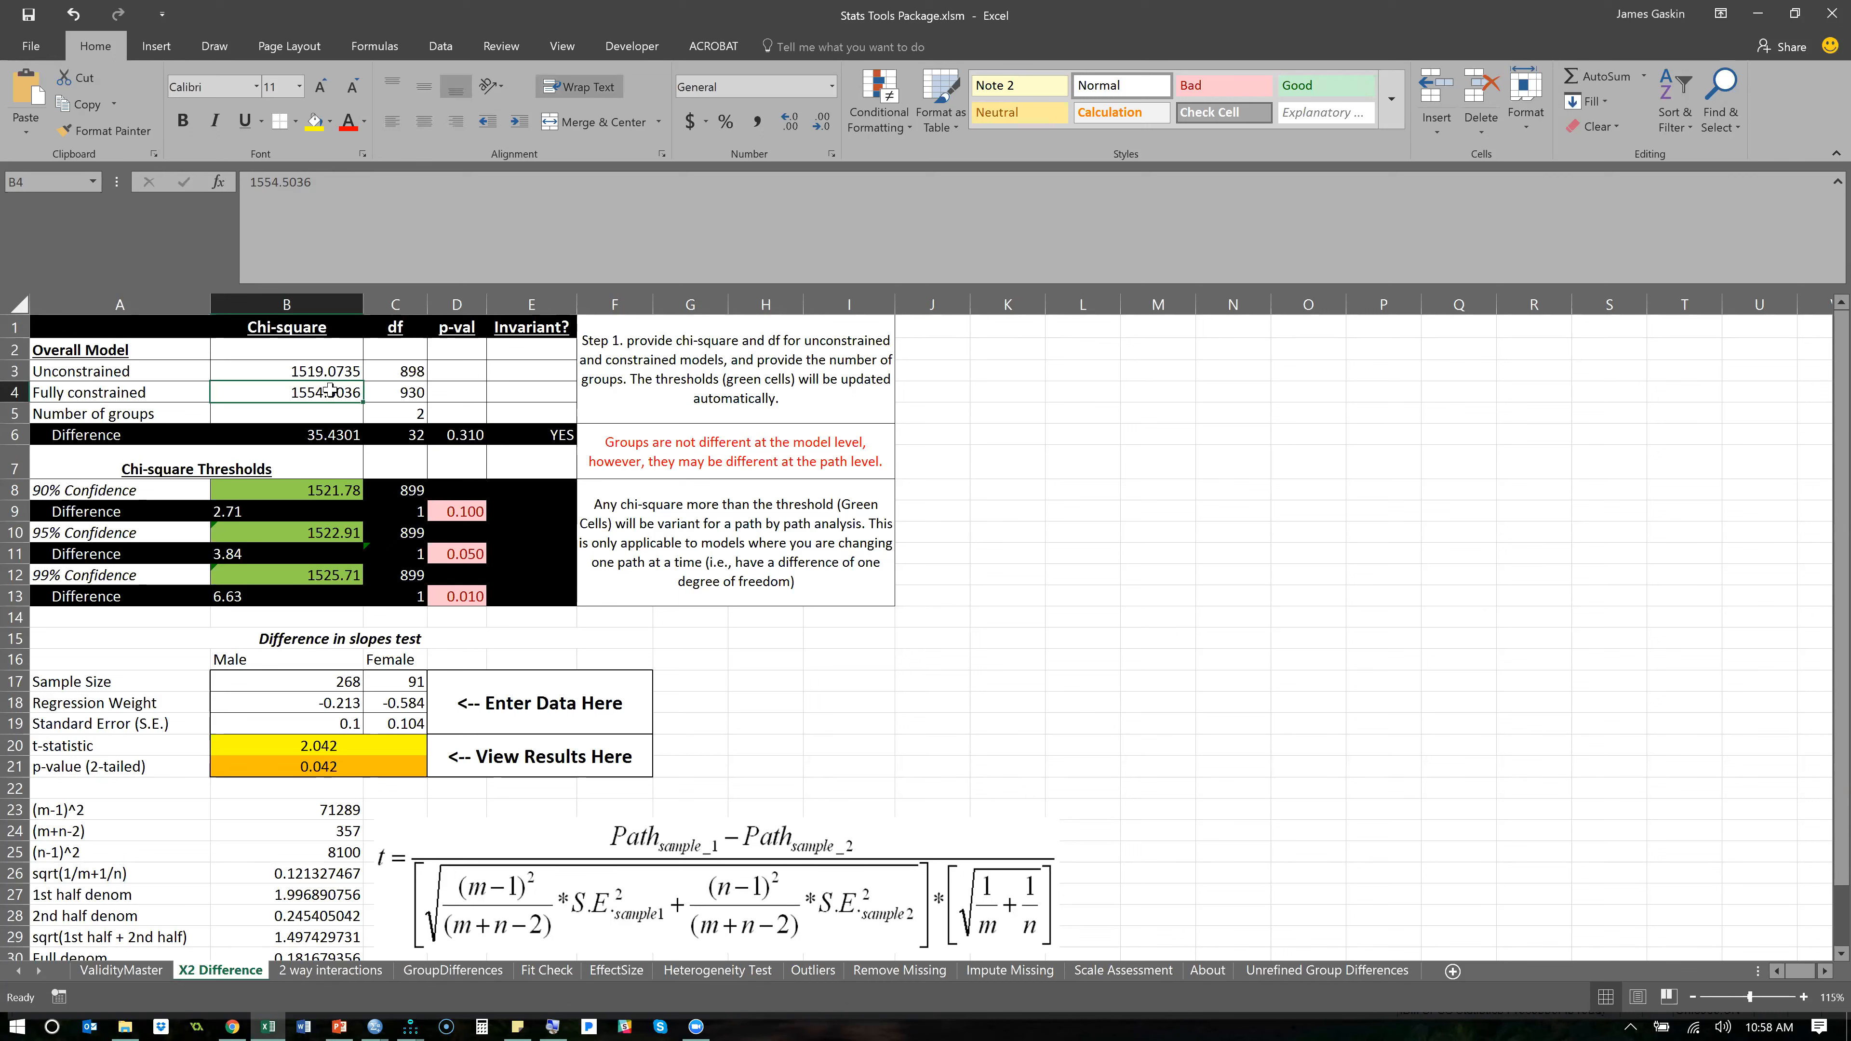
type("1600")
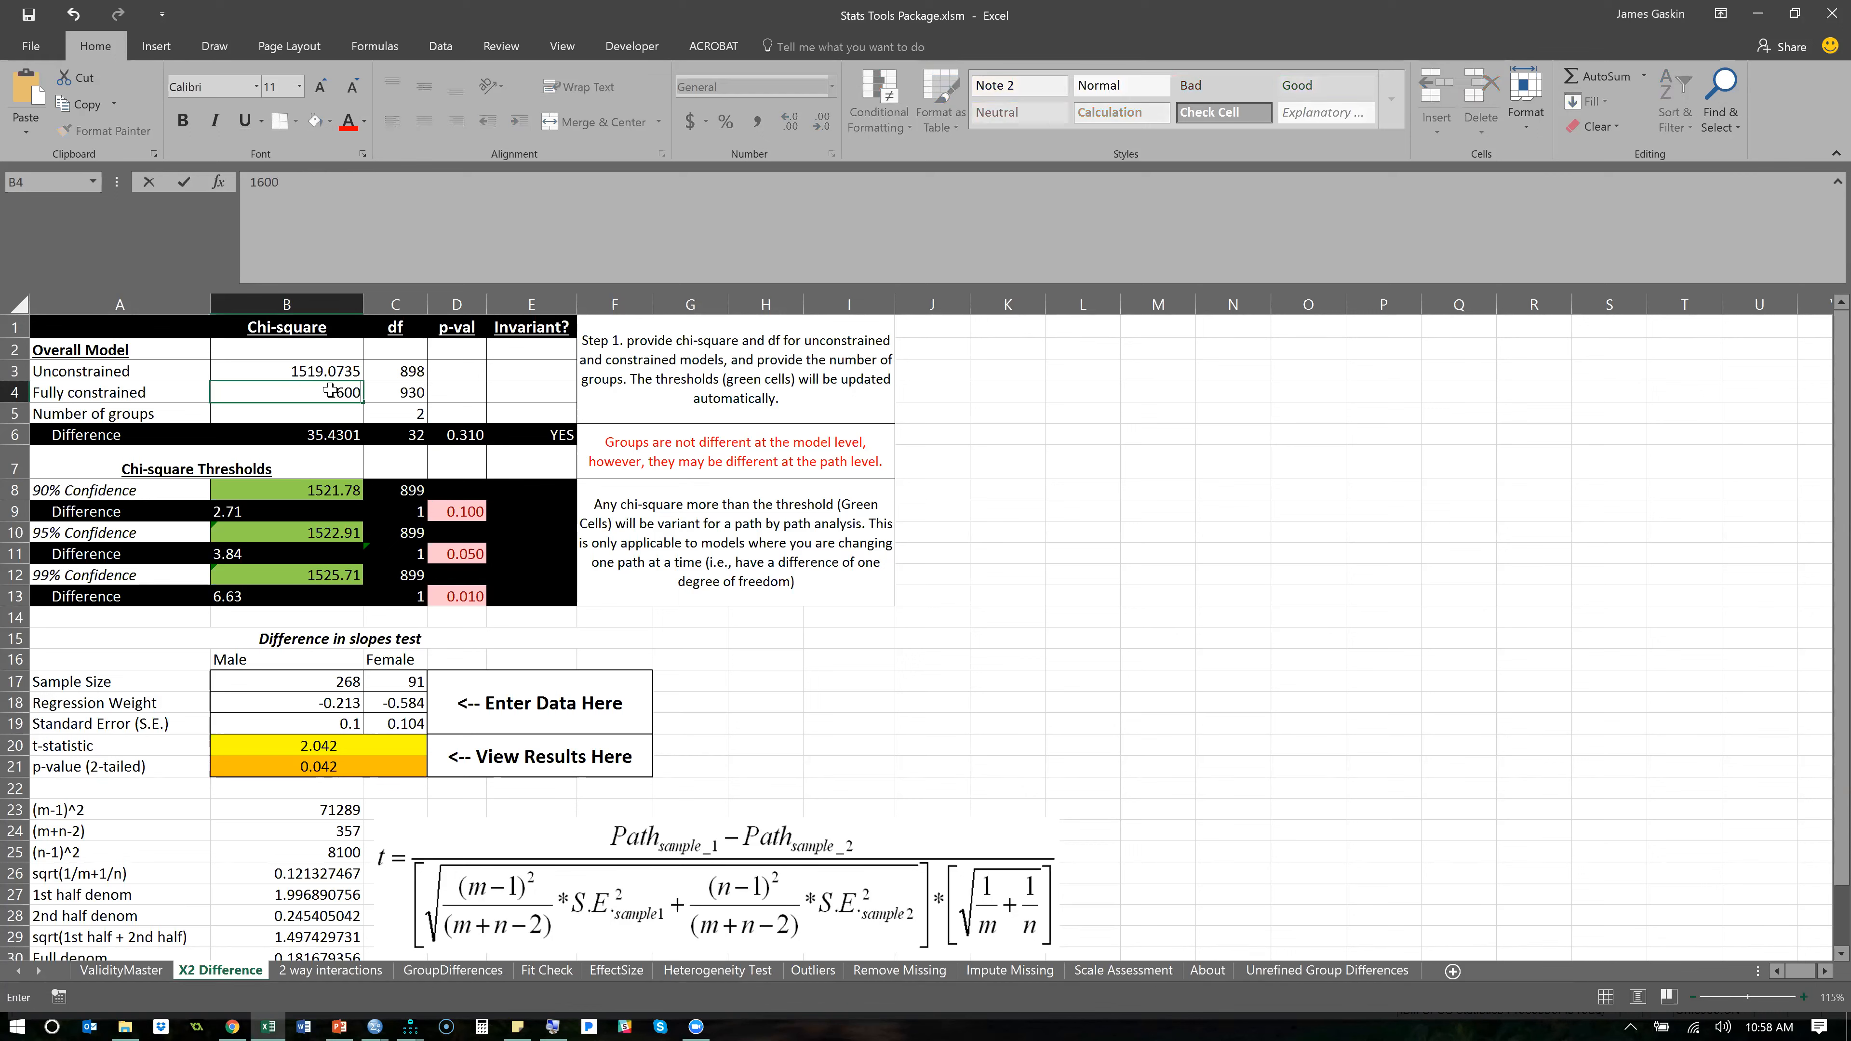
key("Return")
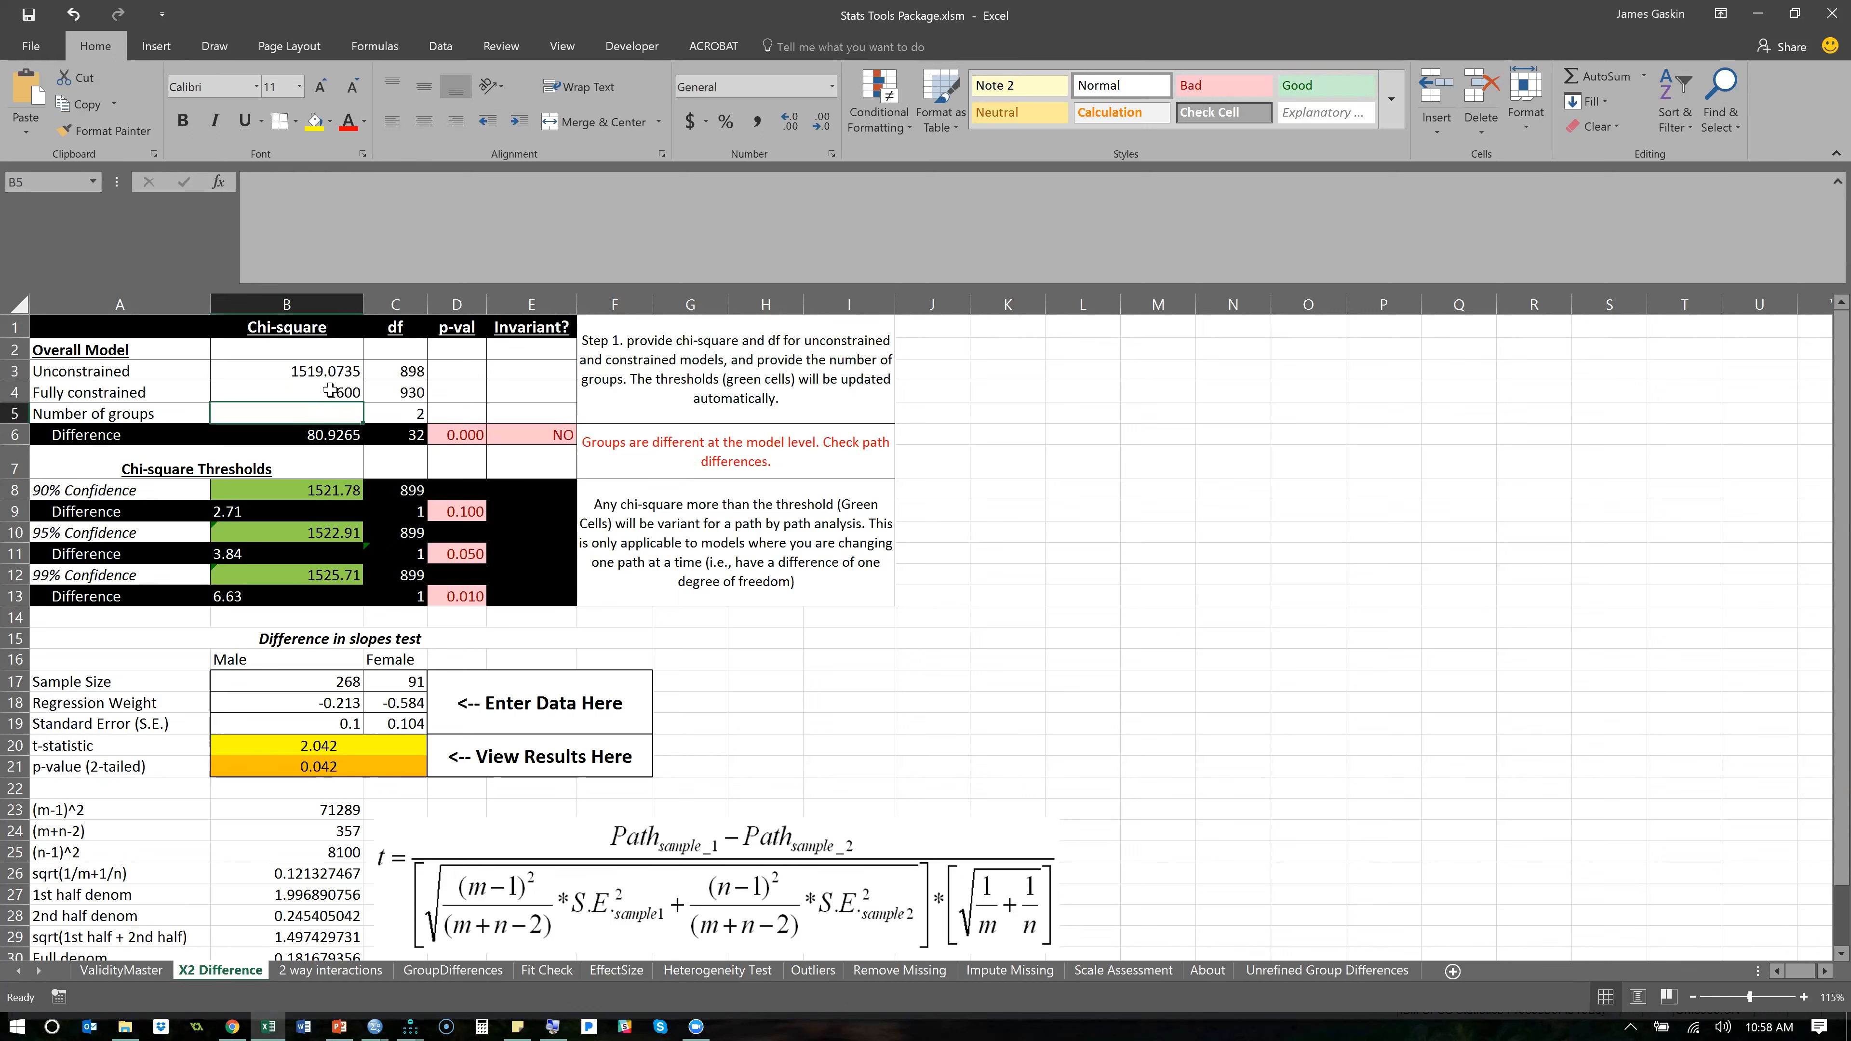
left_click(464, 436)
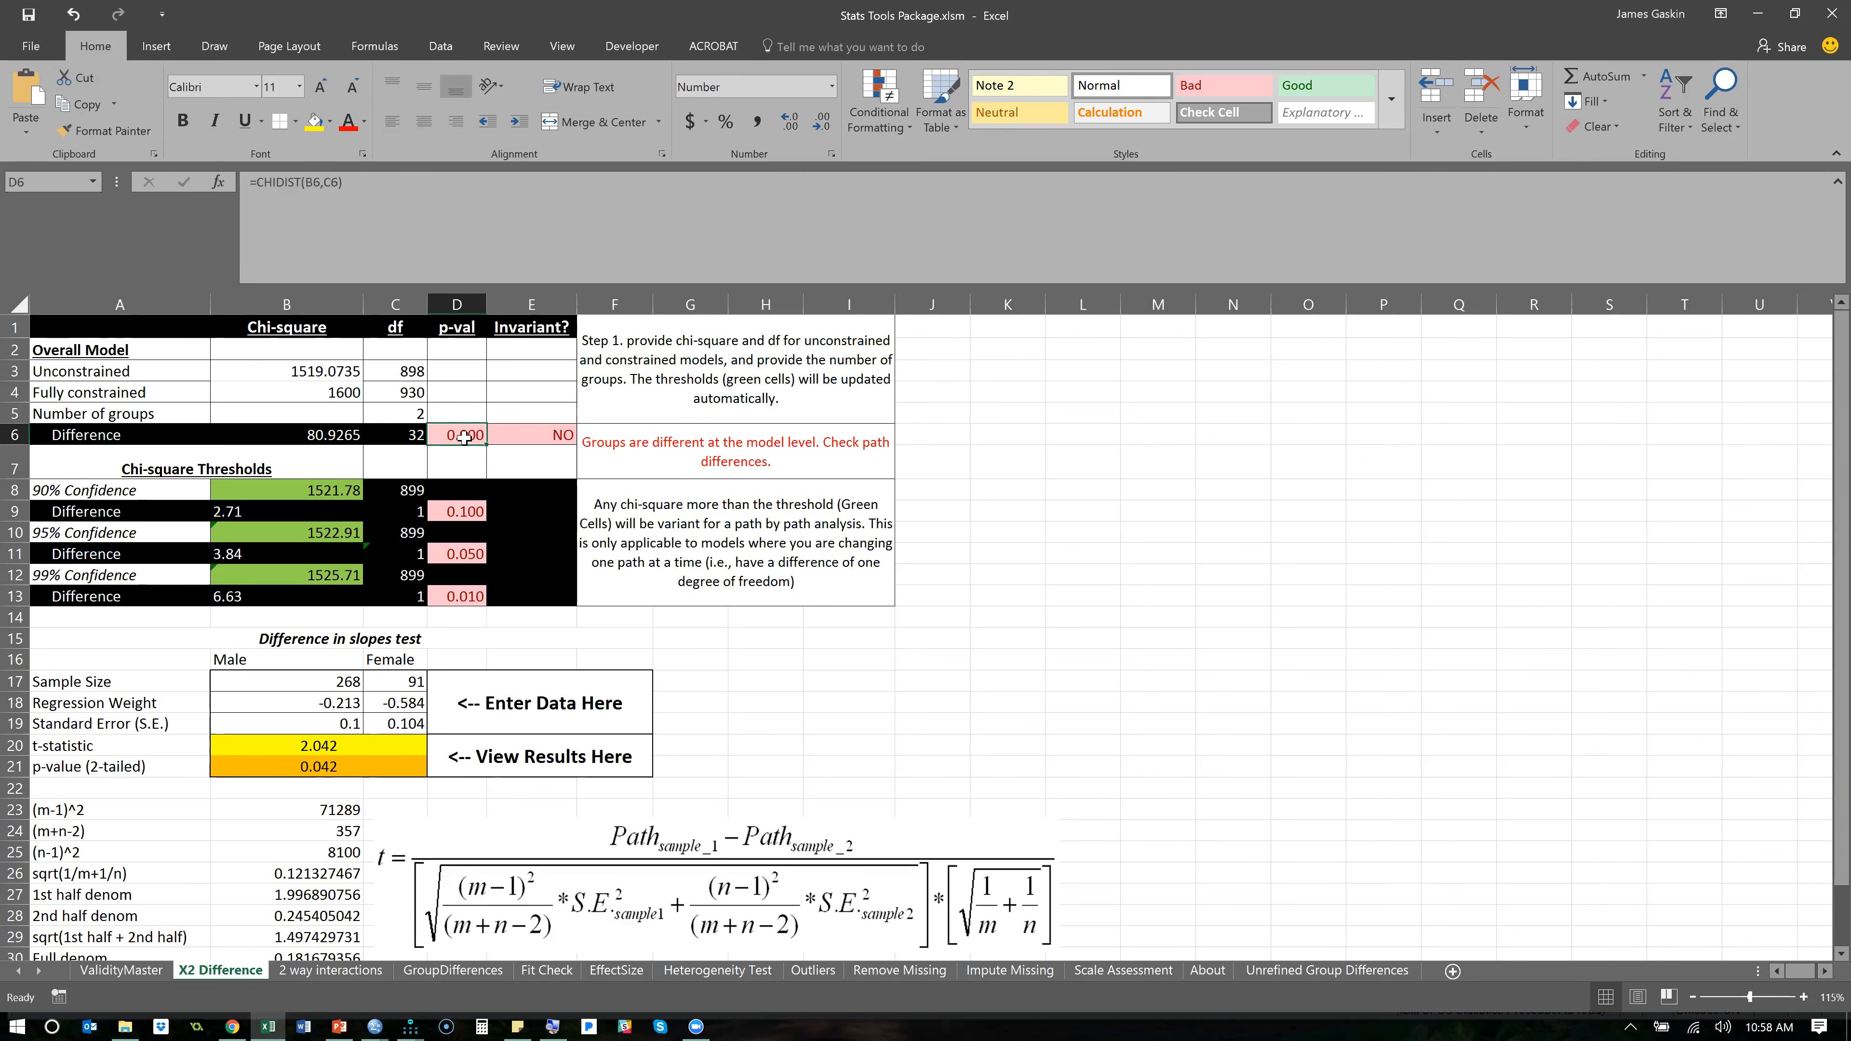
- Switch to the Amos Output and compare the unstandardized regression weights of the Male and Female groups
key("alt+Tab")
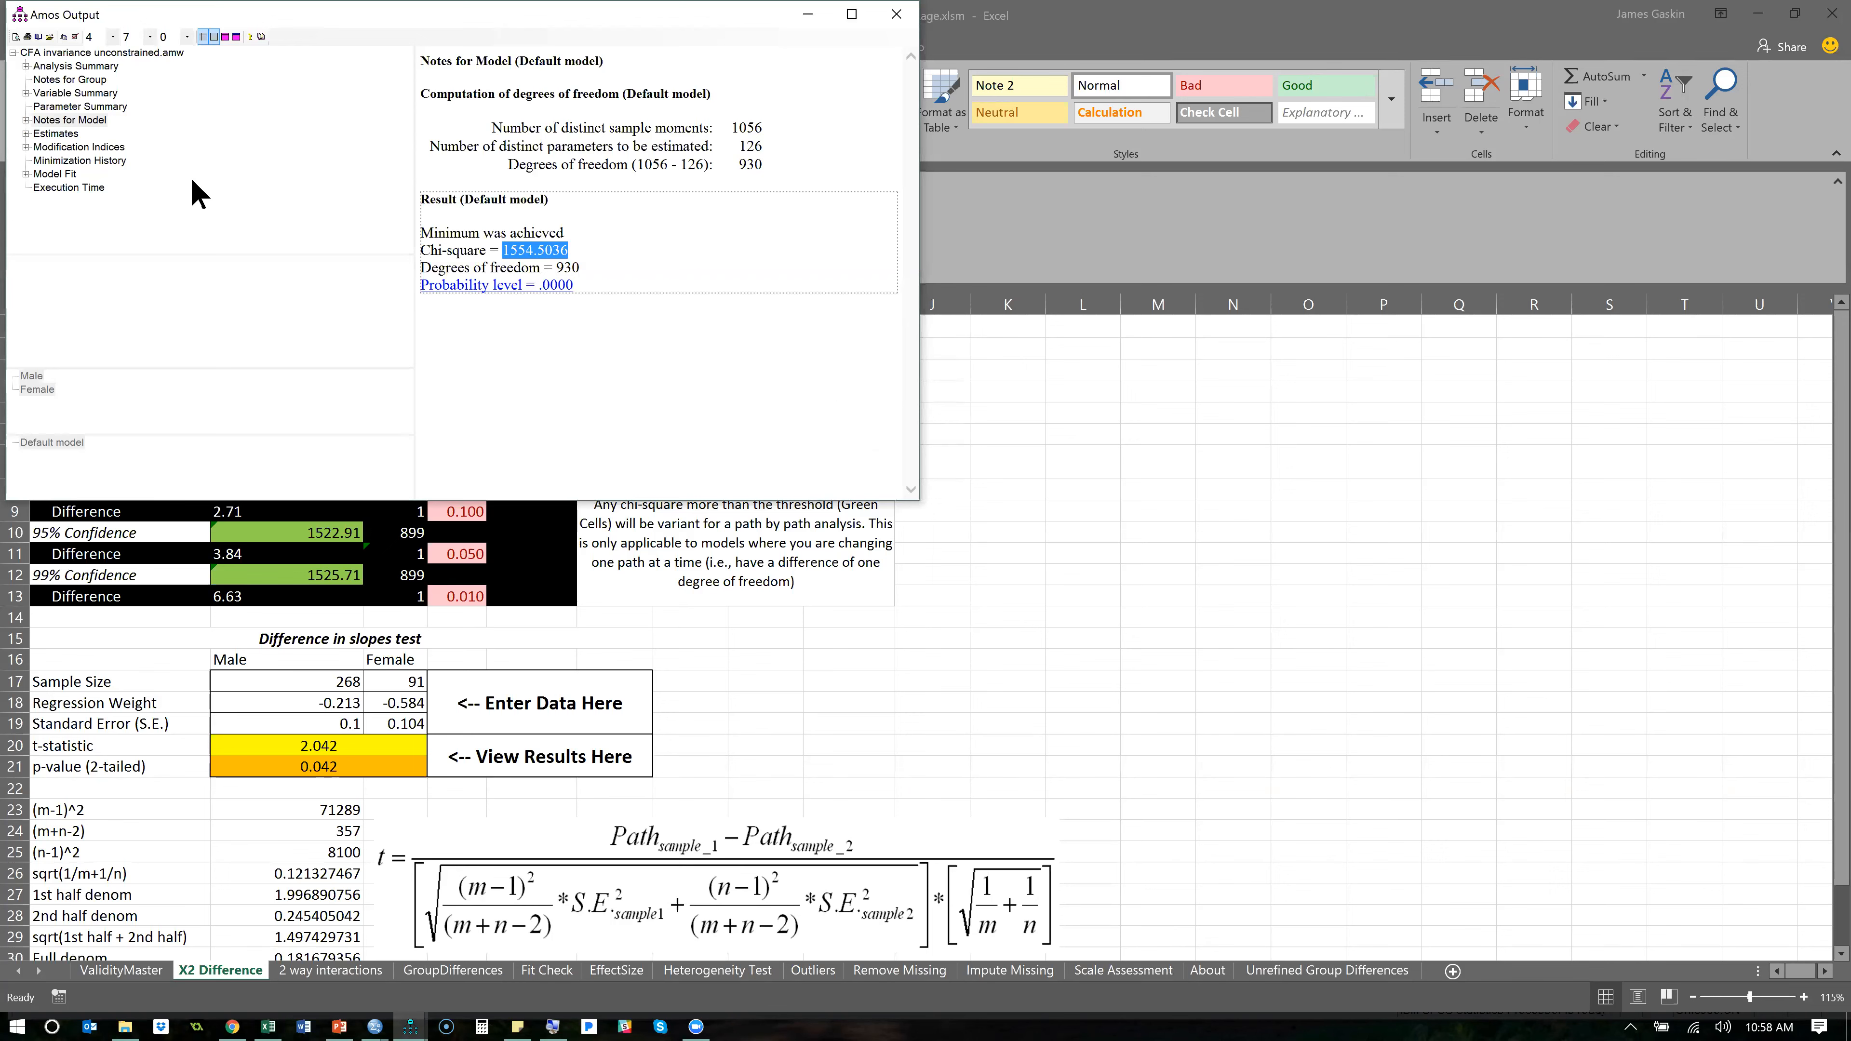
left_click(26, 135)
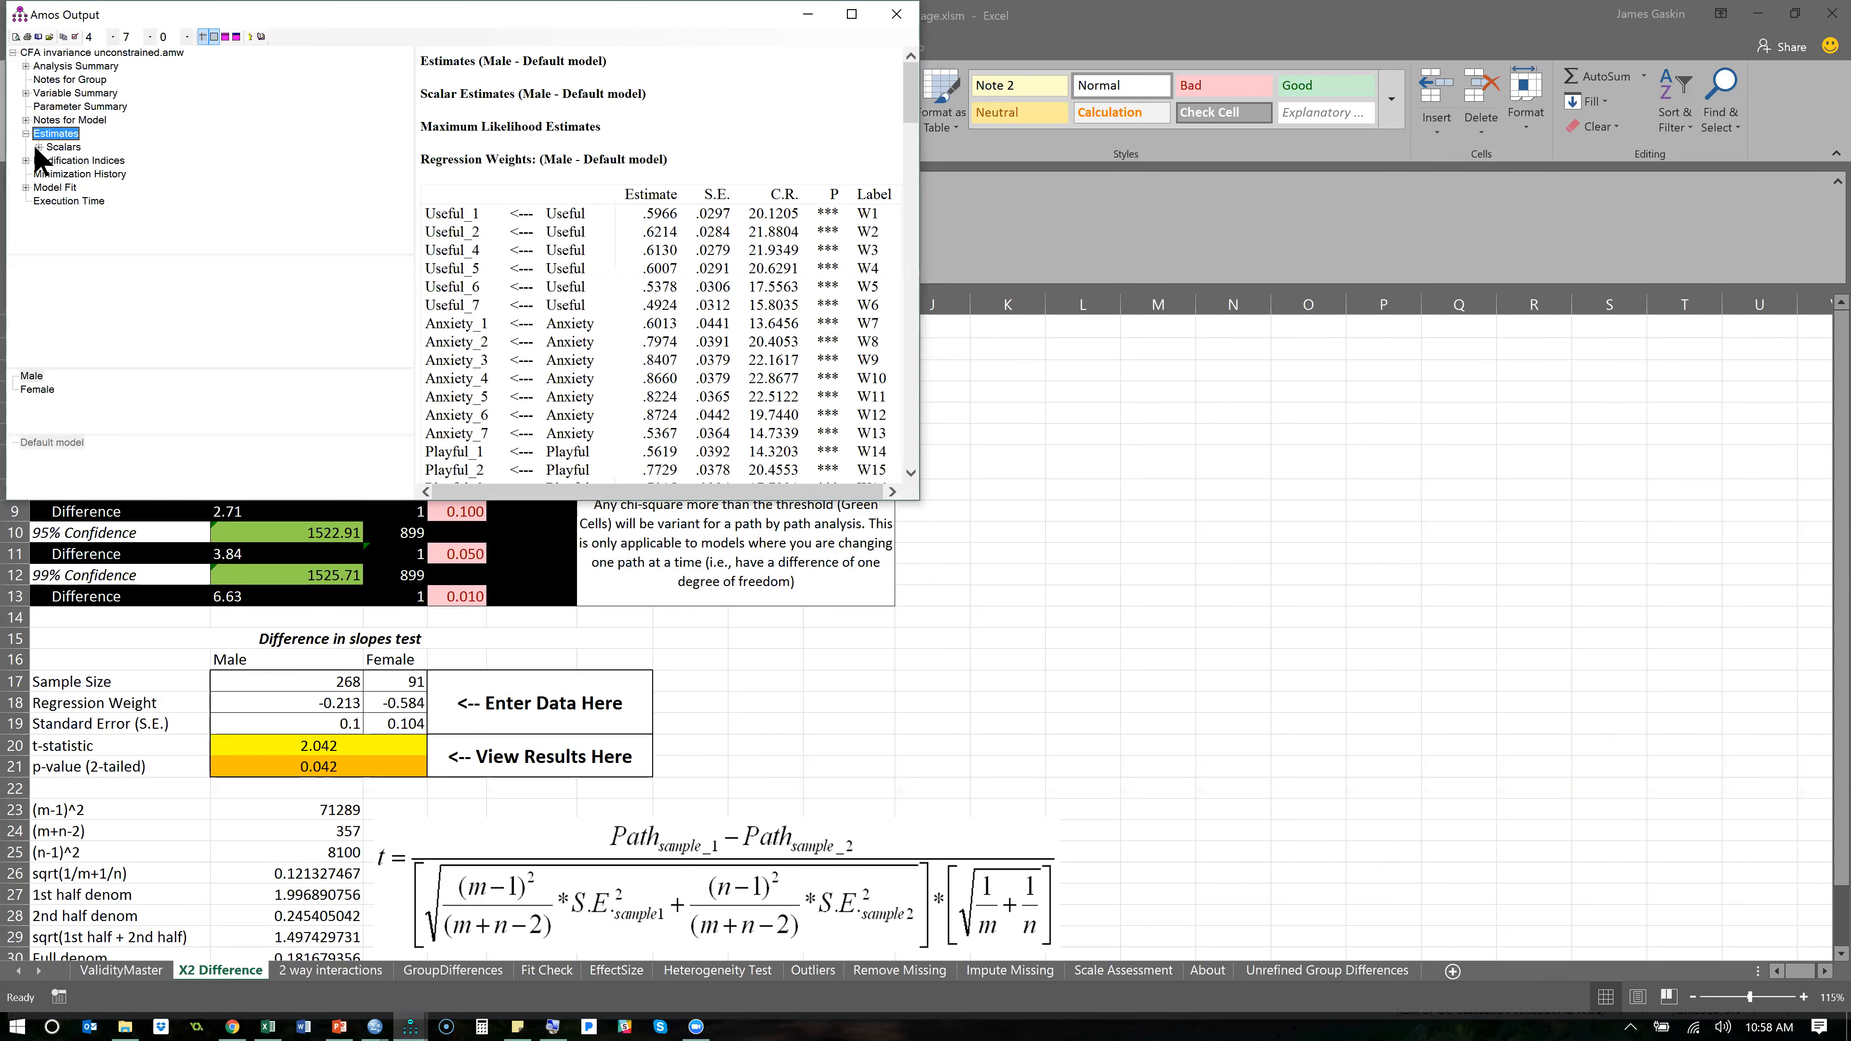
left_click(38, 147)
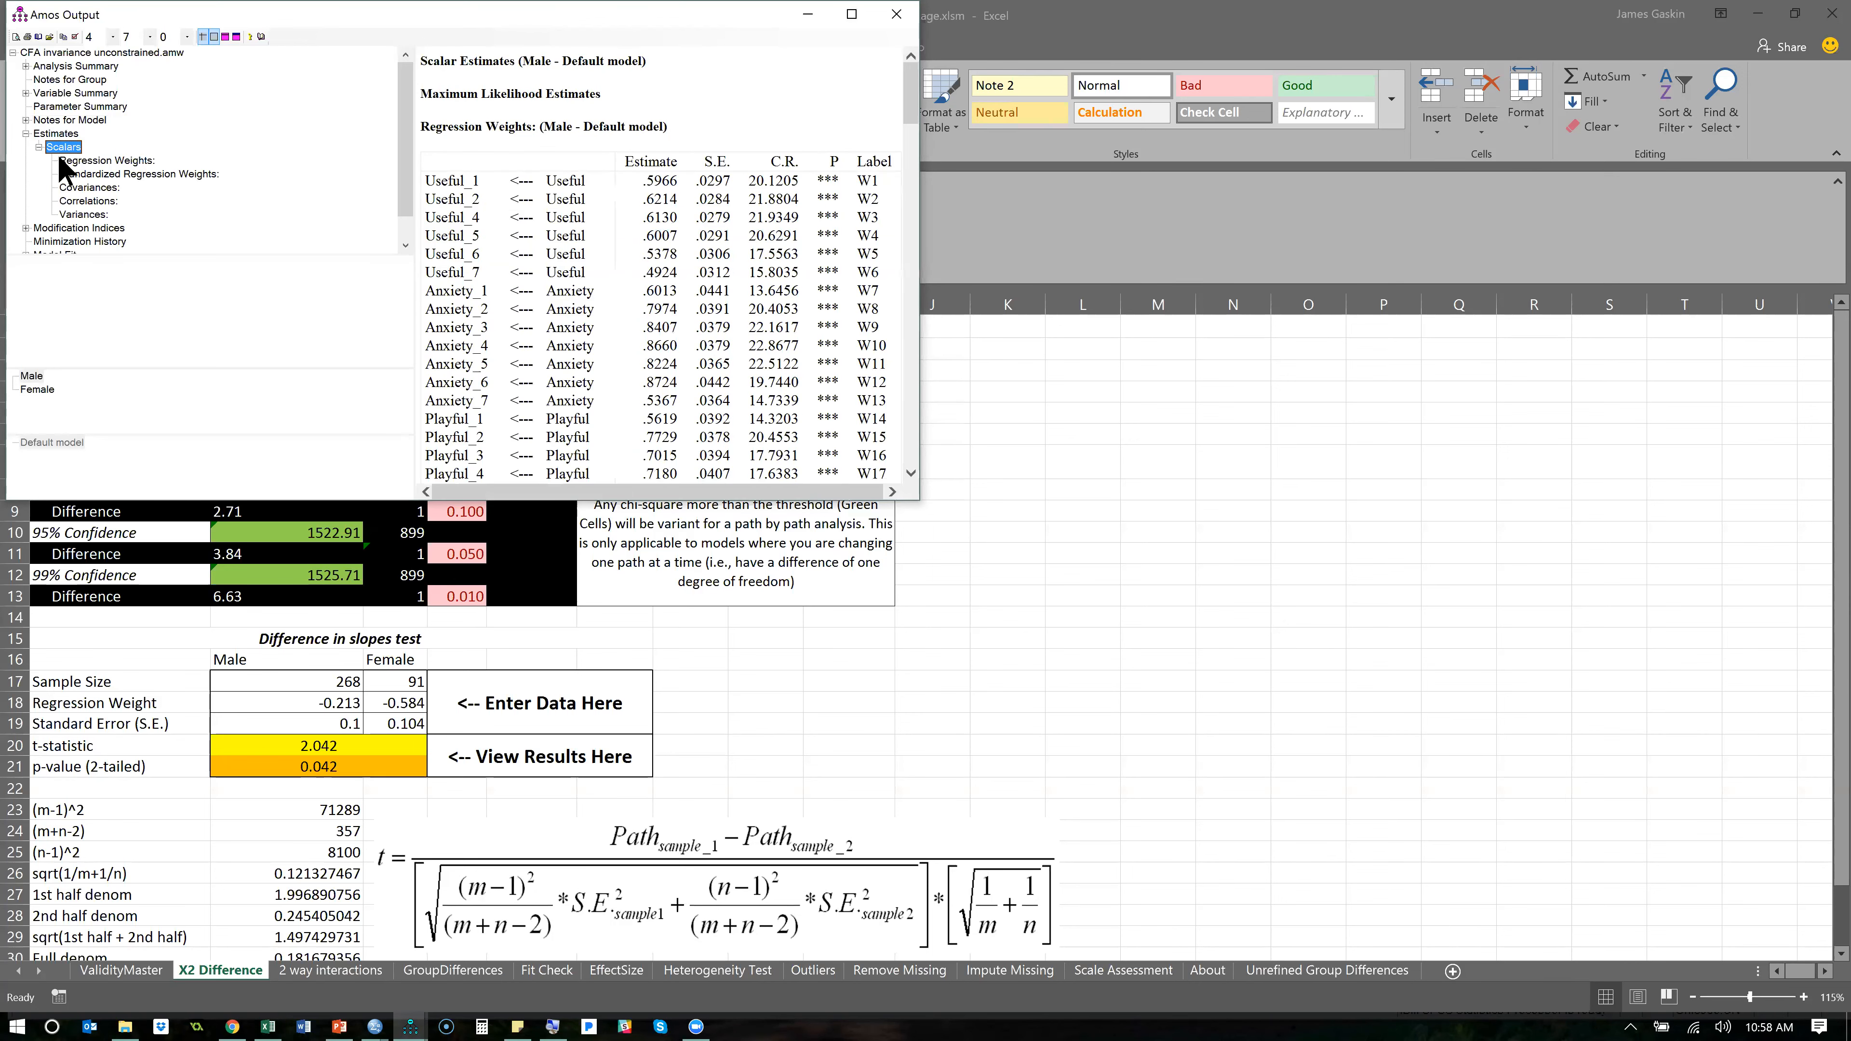
left_click(115, 172)
left_click(113, 162)
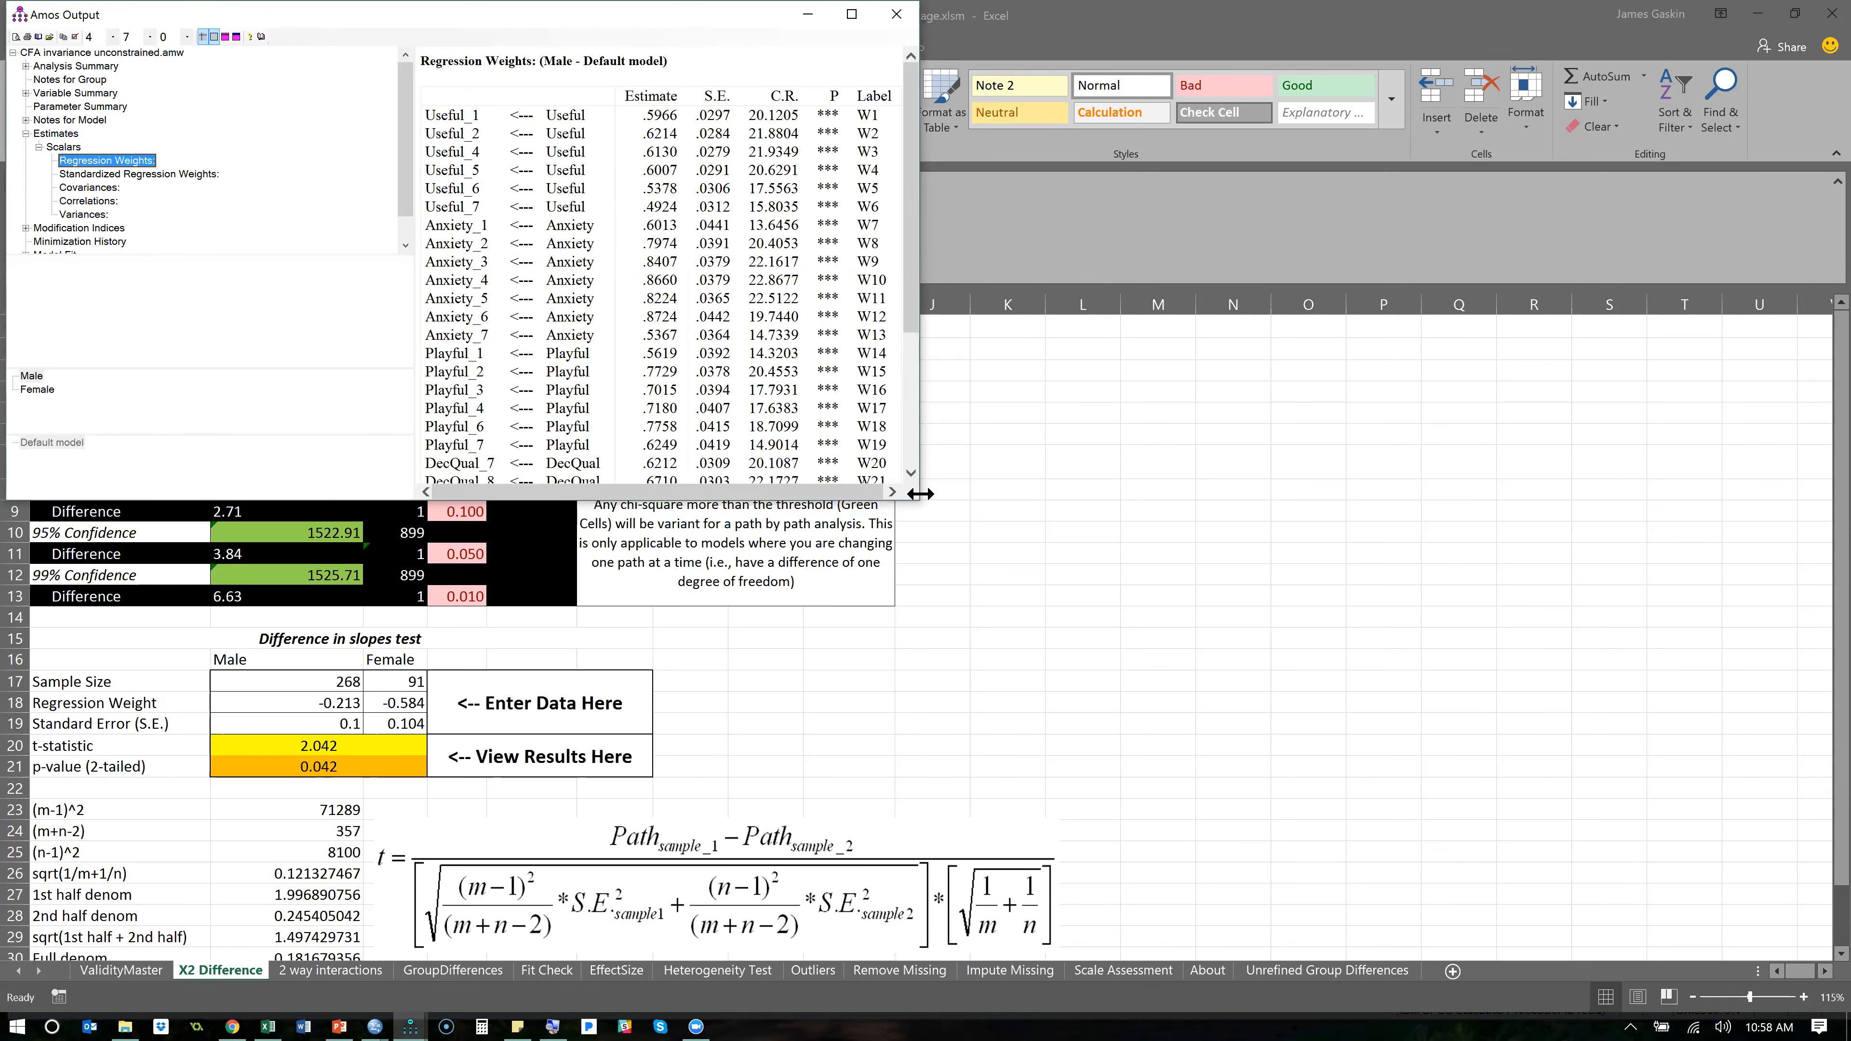
left_click_drag(915, 503, 1024, 724)
left_click(37, 549)
left_click(31, 536)
left_click(38, 548)
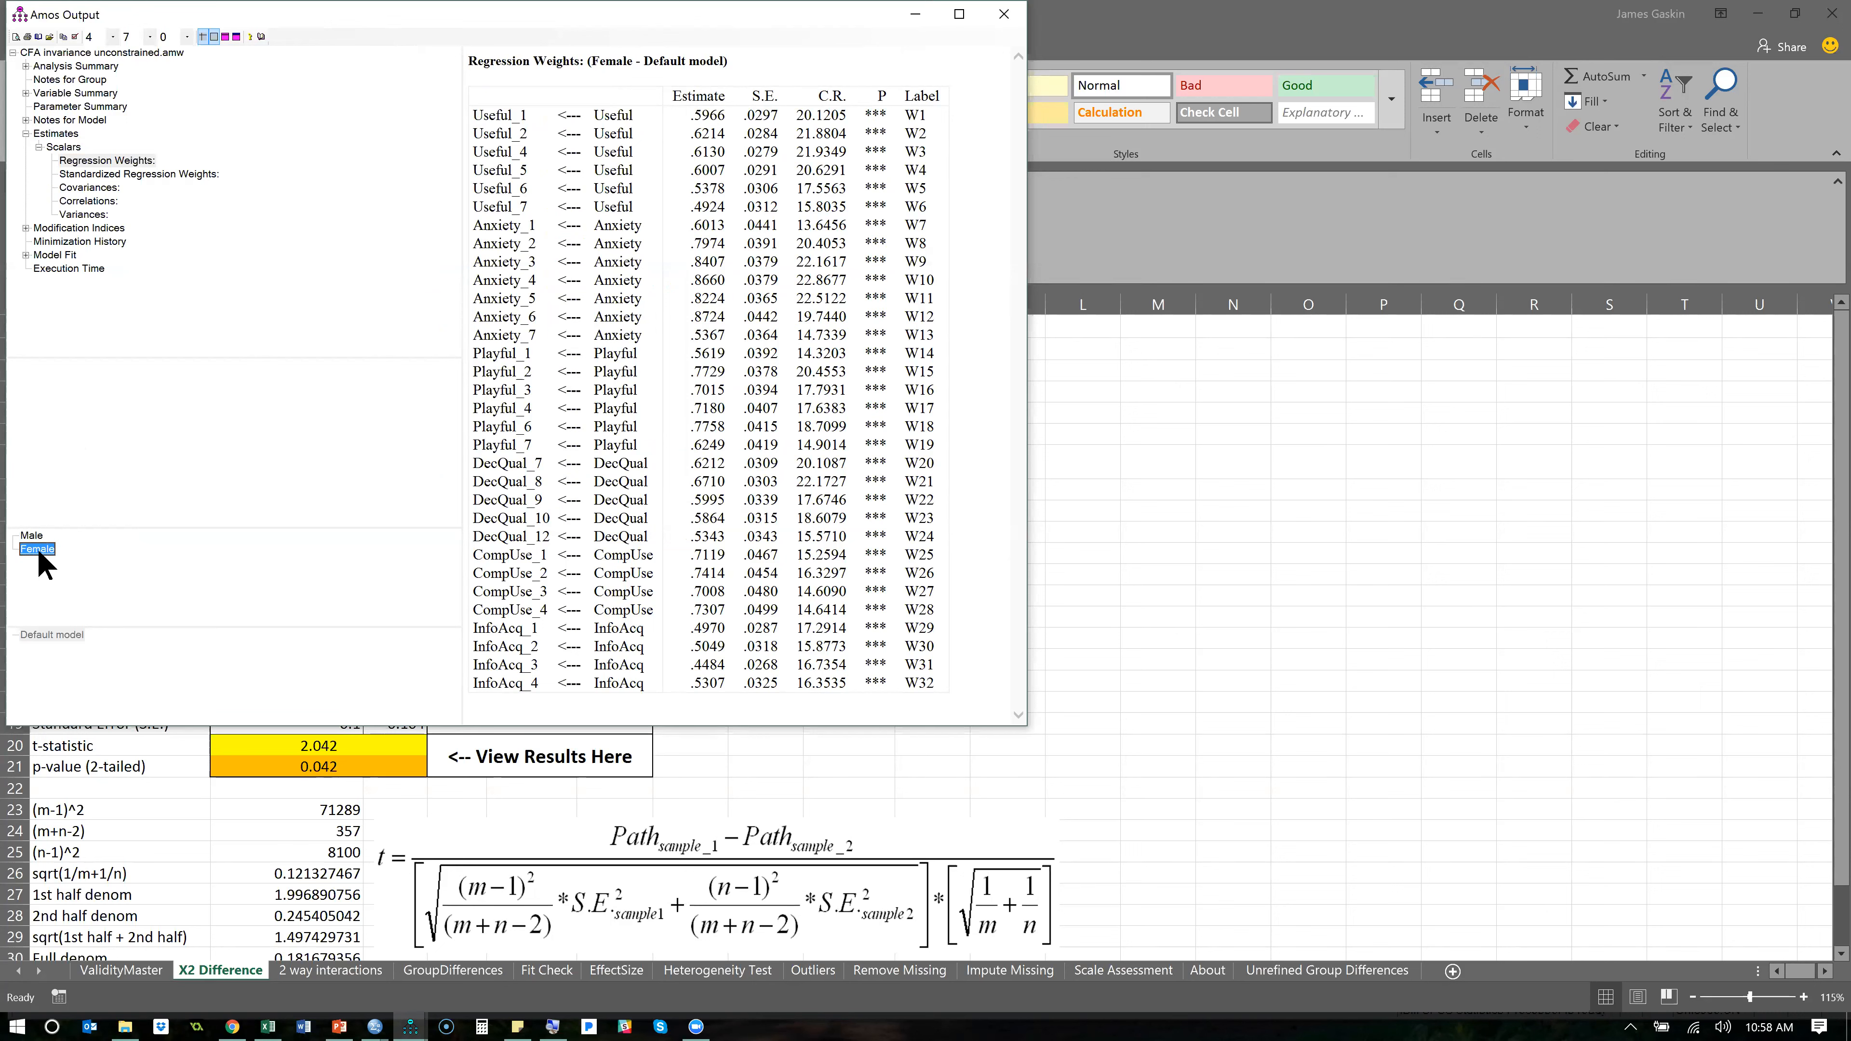
left_click(33, 535)
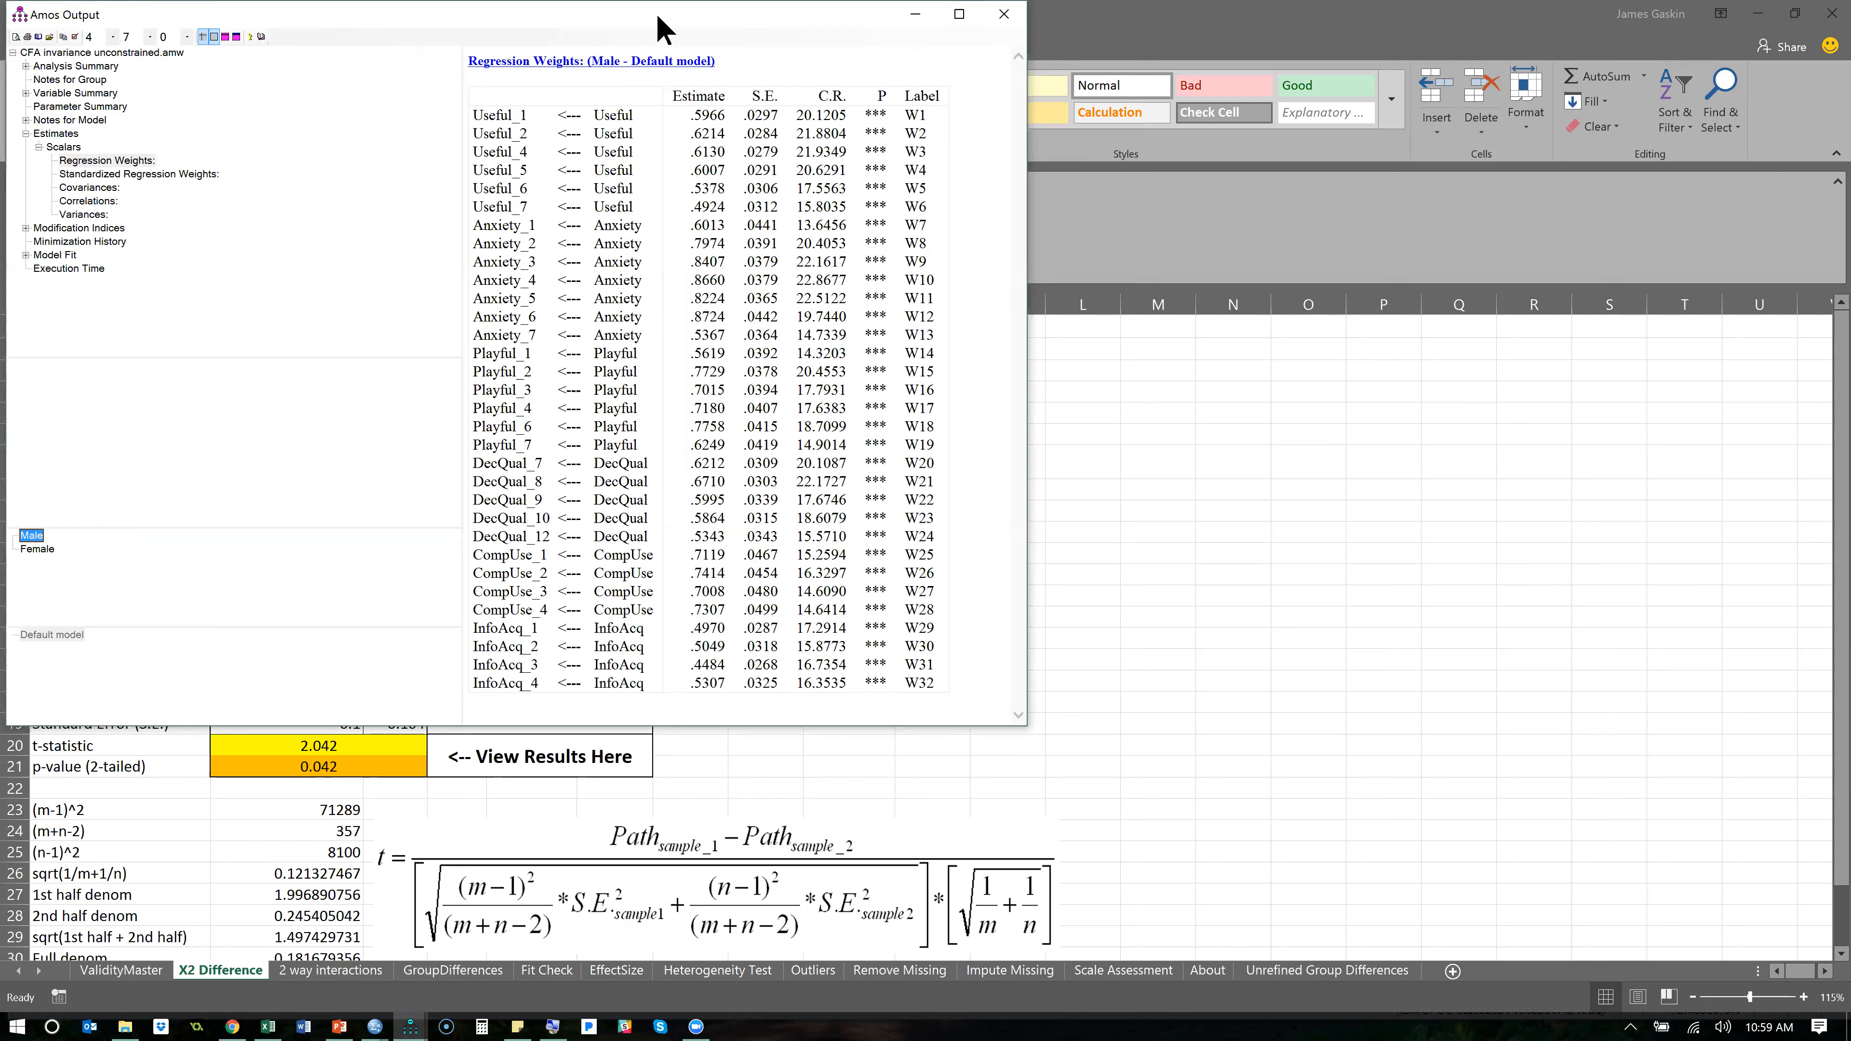
- Compare the standardized regression weights of the Male and Female groups
left_click(188, 175)
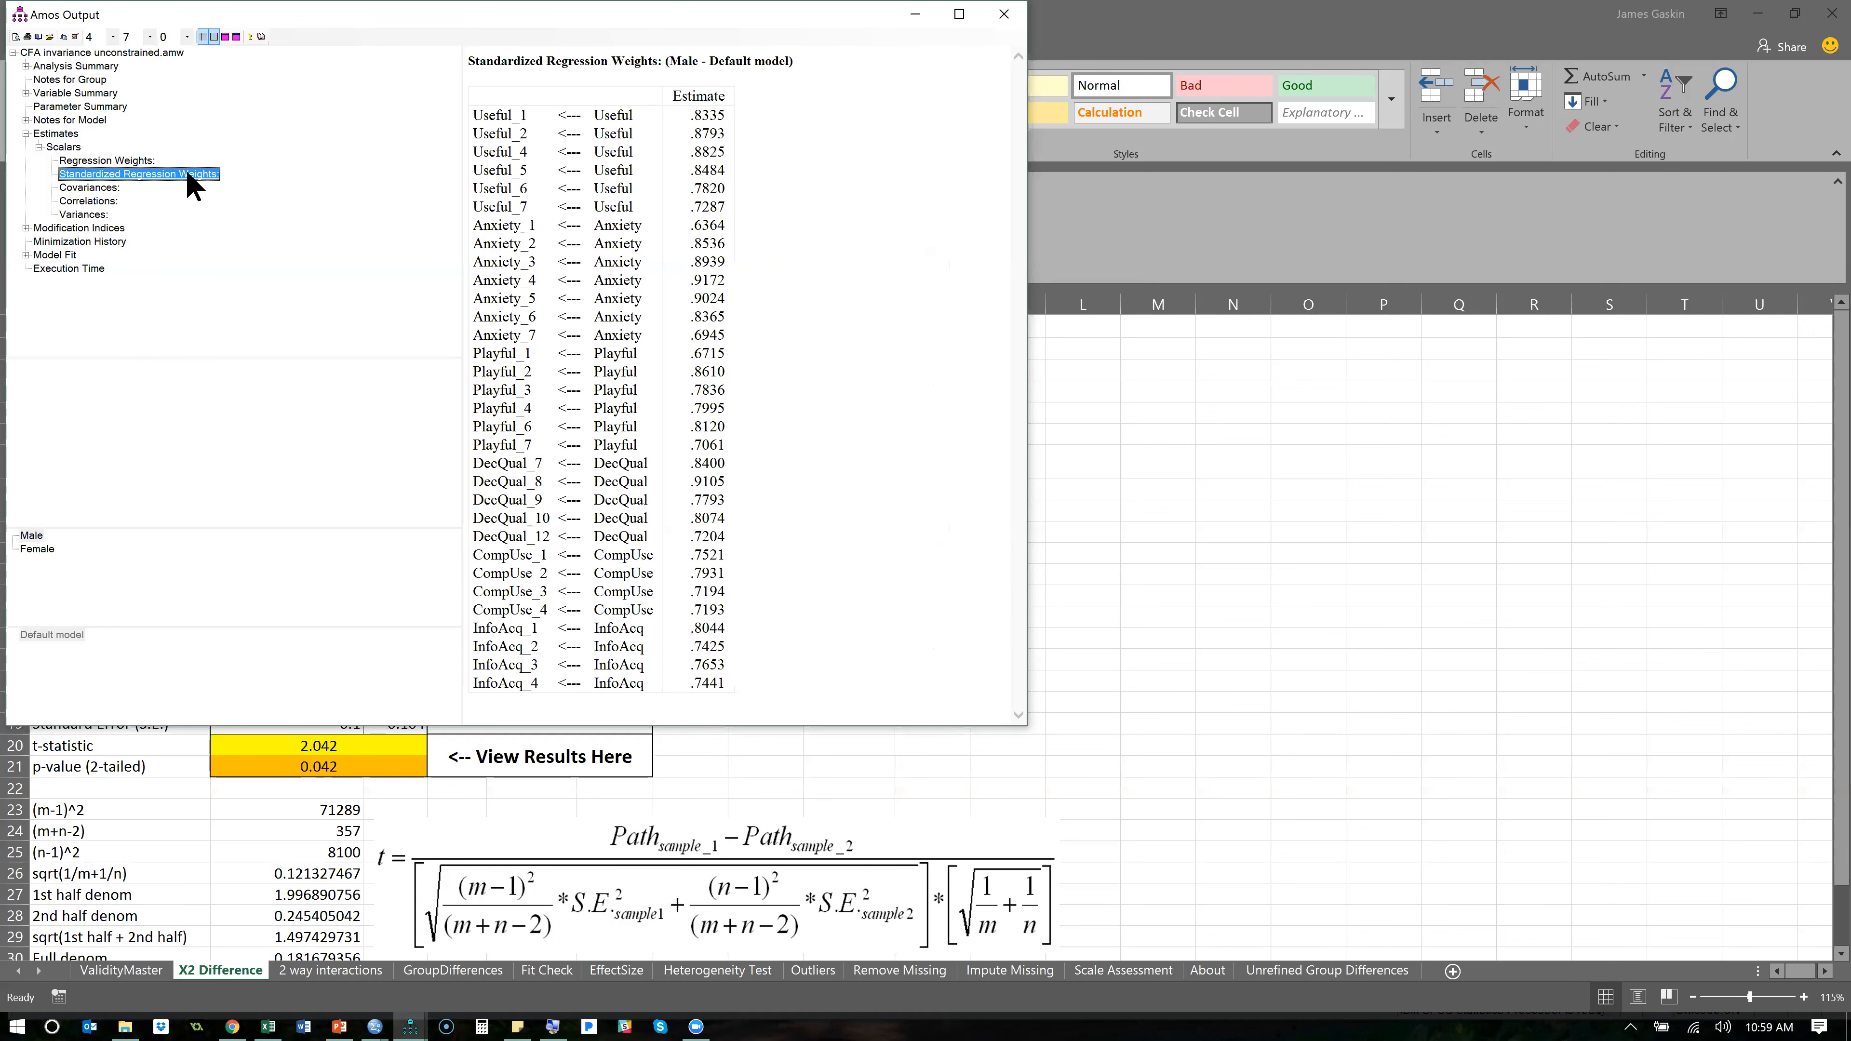
left_click(40, 550)
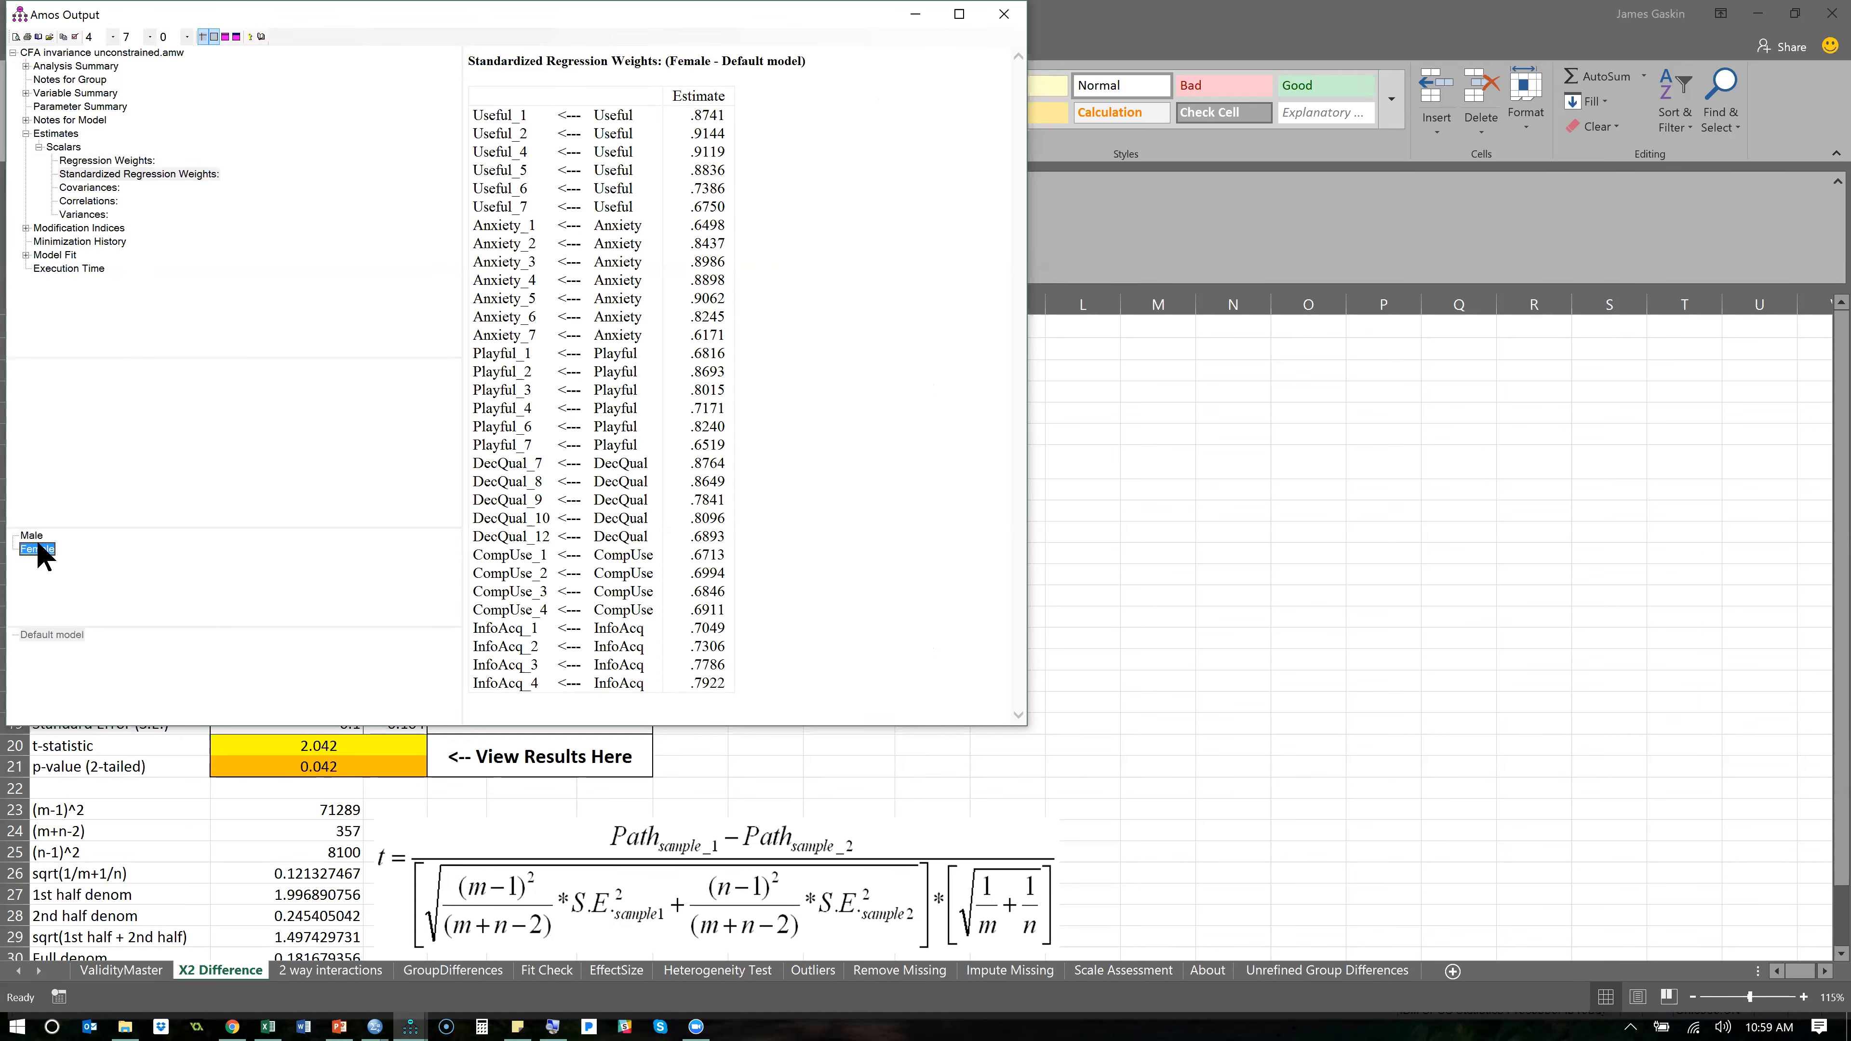
left_click(33, 536)
left_click(36, 549)
left_click(32, 537)
left_click(38, 550)
left_click(34, 537)
left_click(37, 551)
- Copy the Female standardized regression weights table and paste it into a new Excel workbook at A1
left_click(760, 334)
right_click(761, 332)
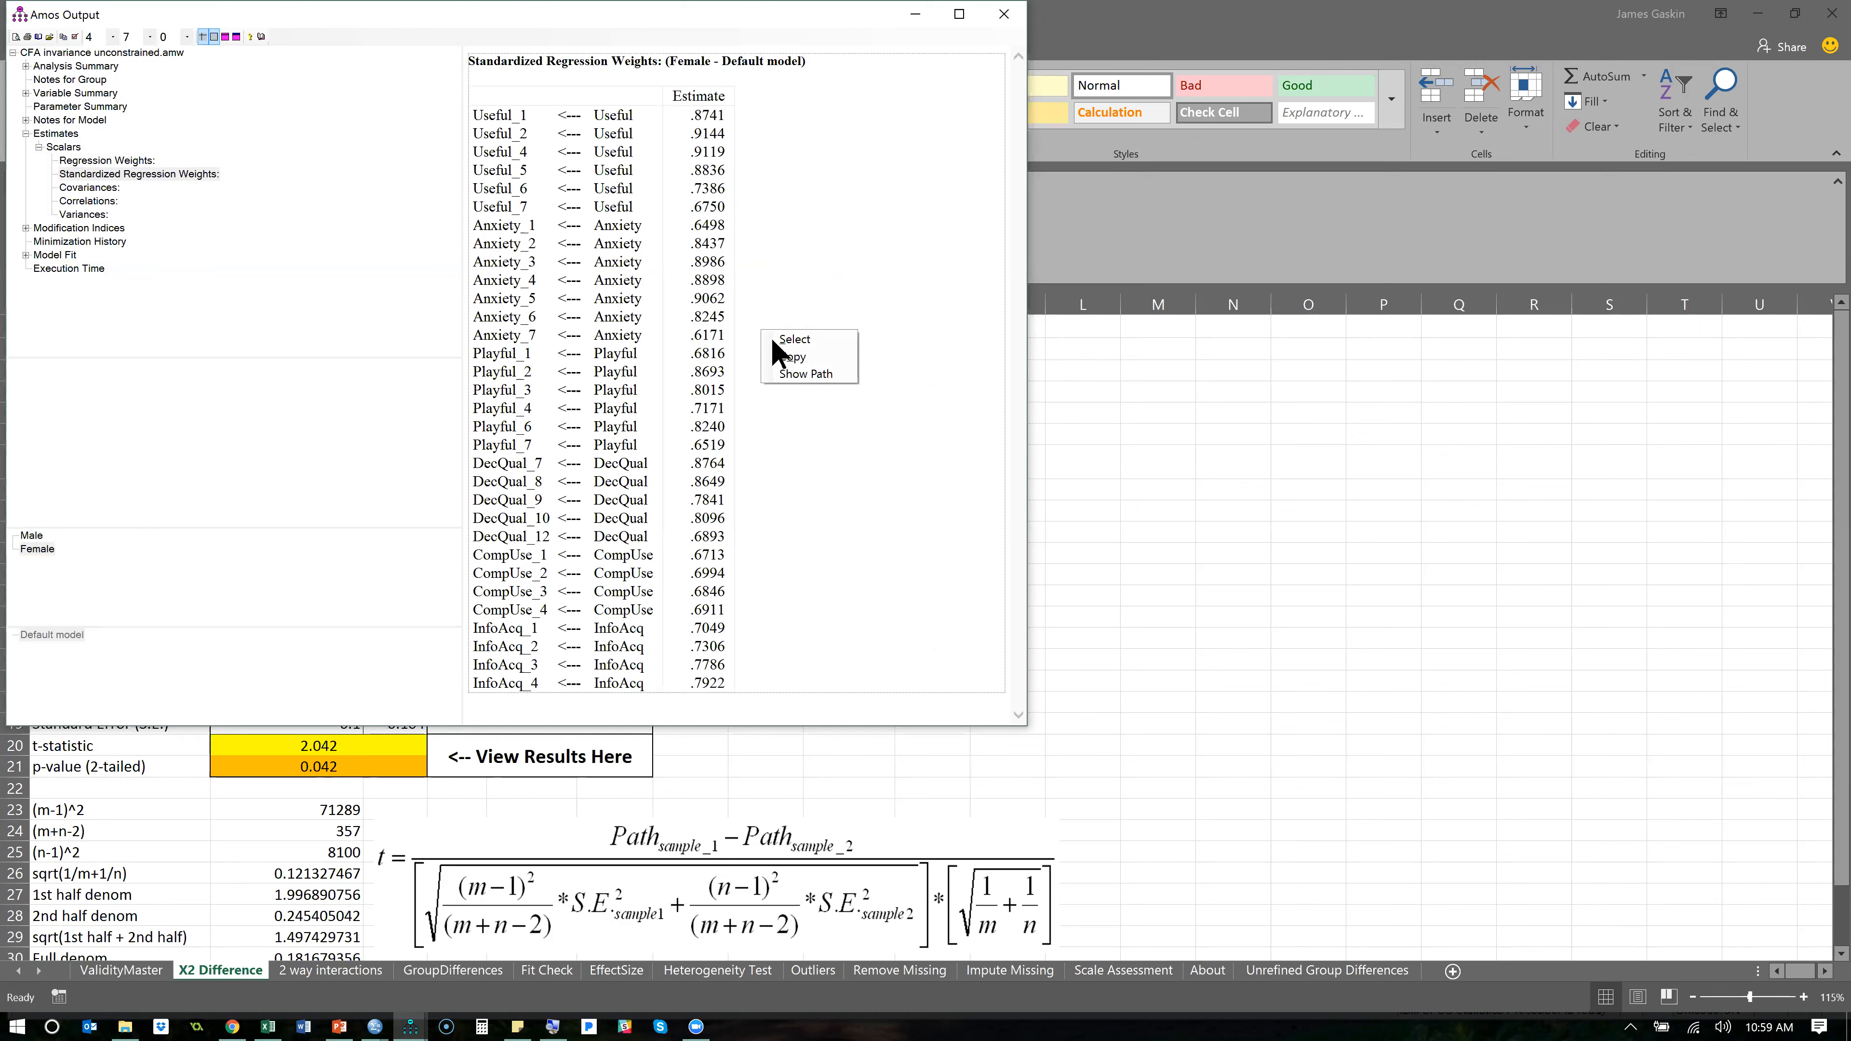
left_click(801, 357)
key("alt+Tab")
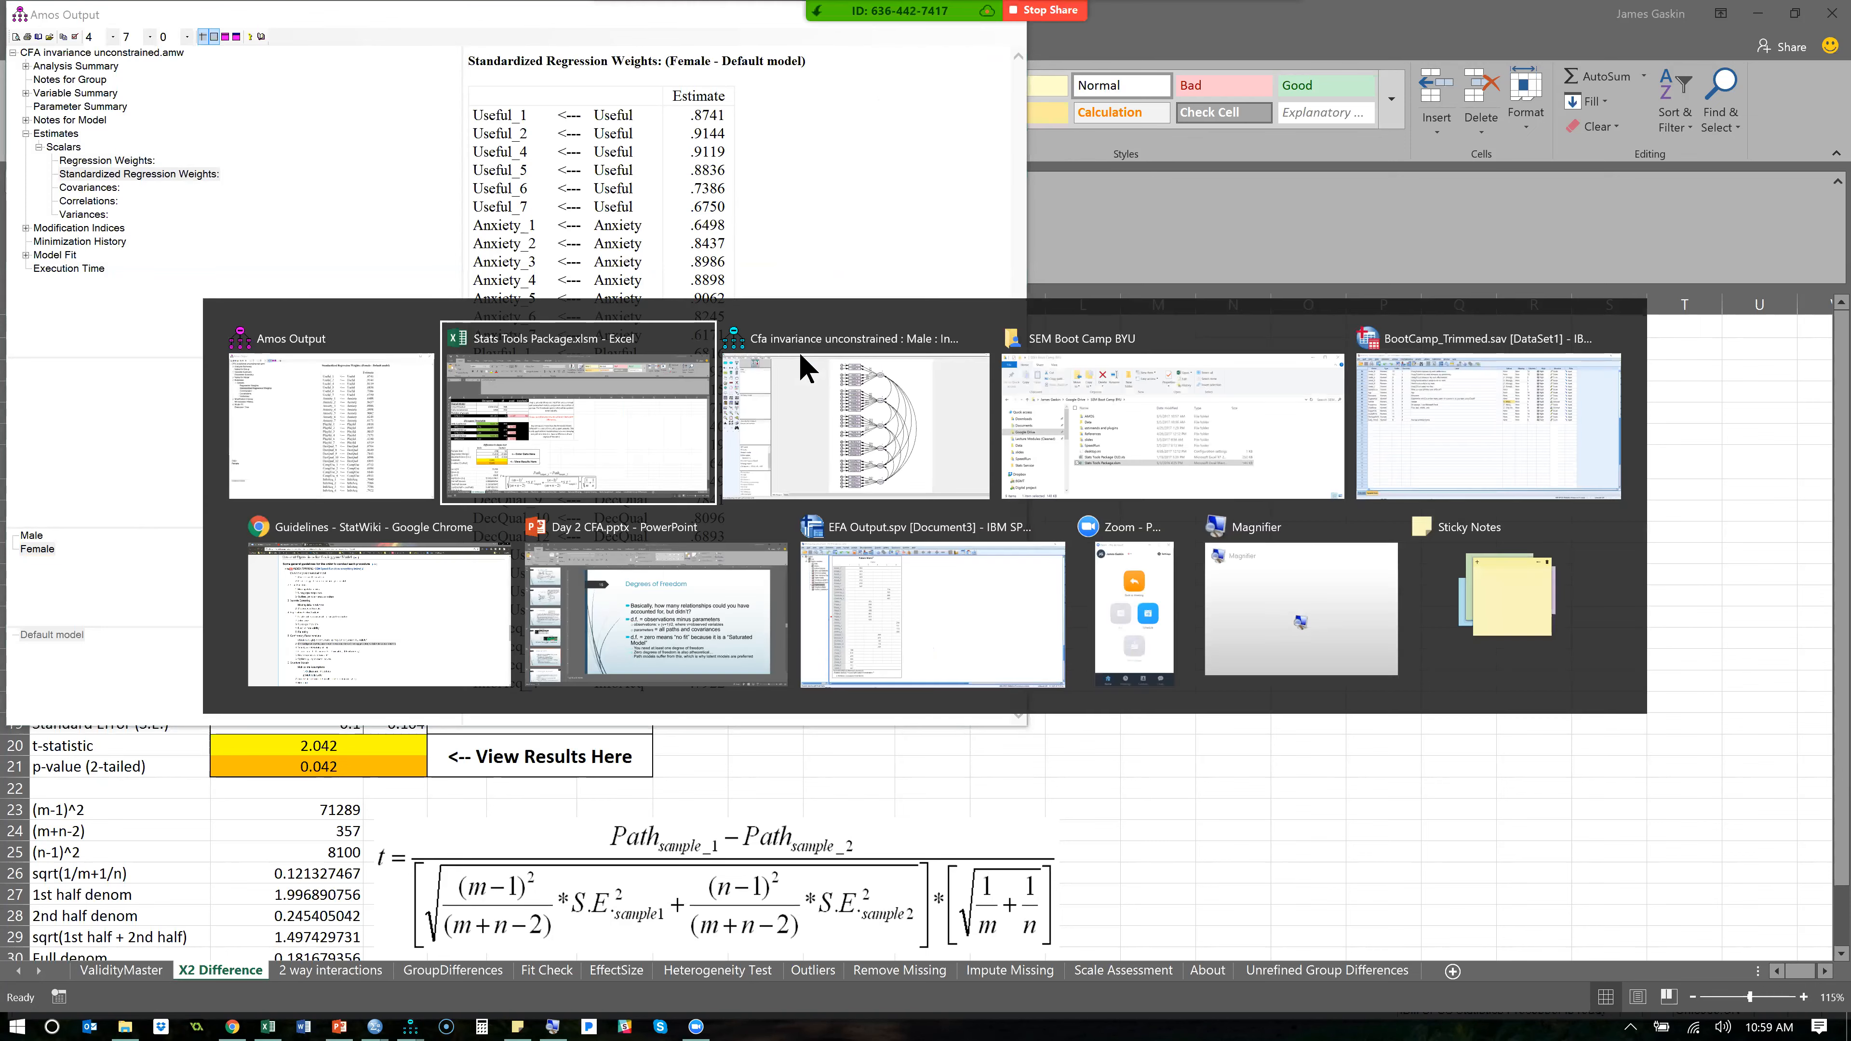
key("ctrl+n")
key("ctrl+v")
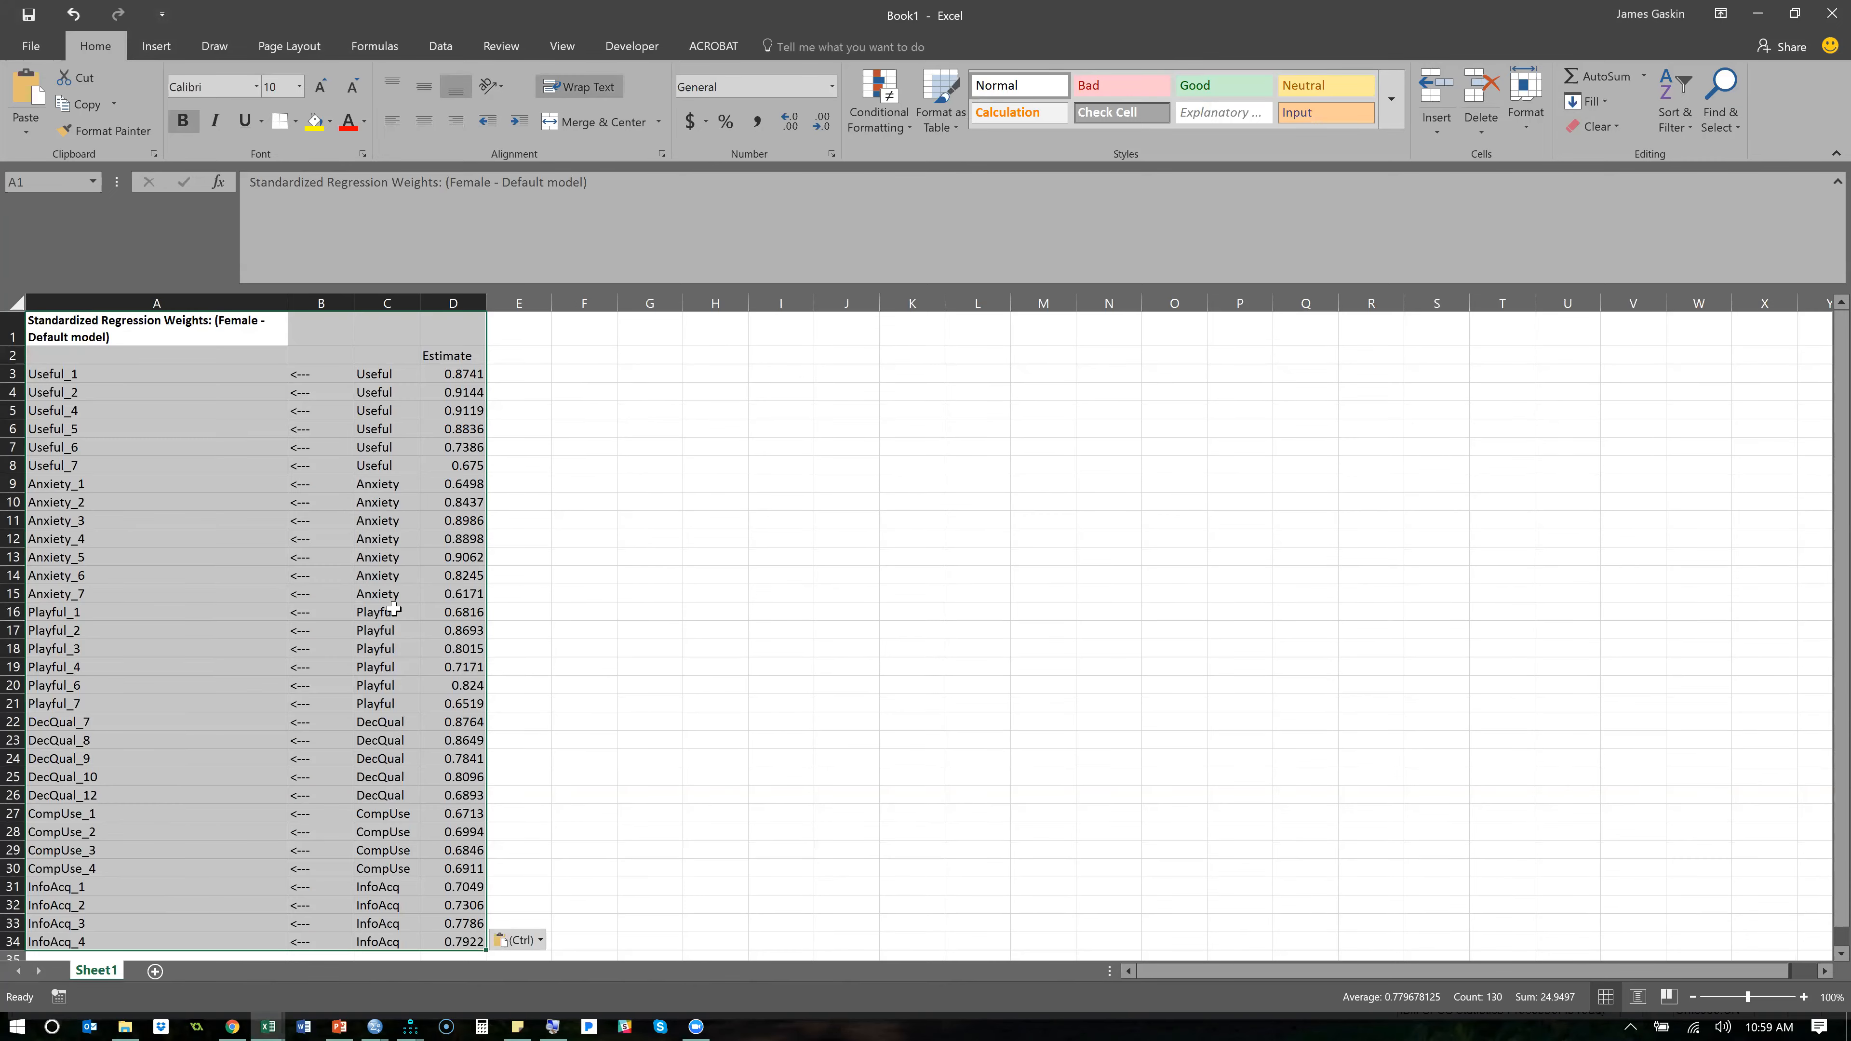
- Copy the Male standardized regression weights table from Amos Output and paste it at E1 beside the Female table in Excel
key("alt+Tab")
key("alt+Tab")
key("alt+Tab")
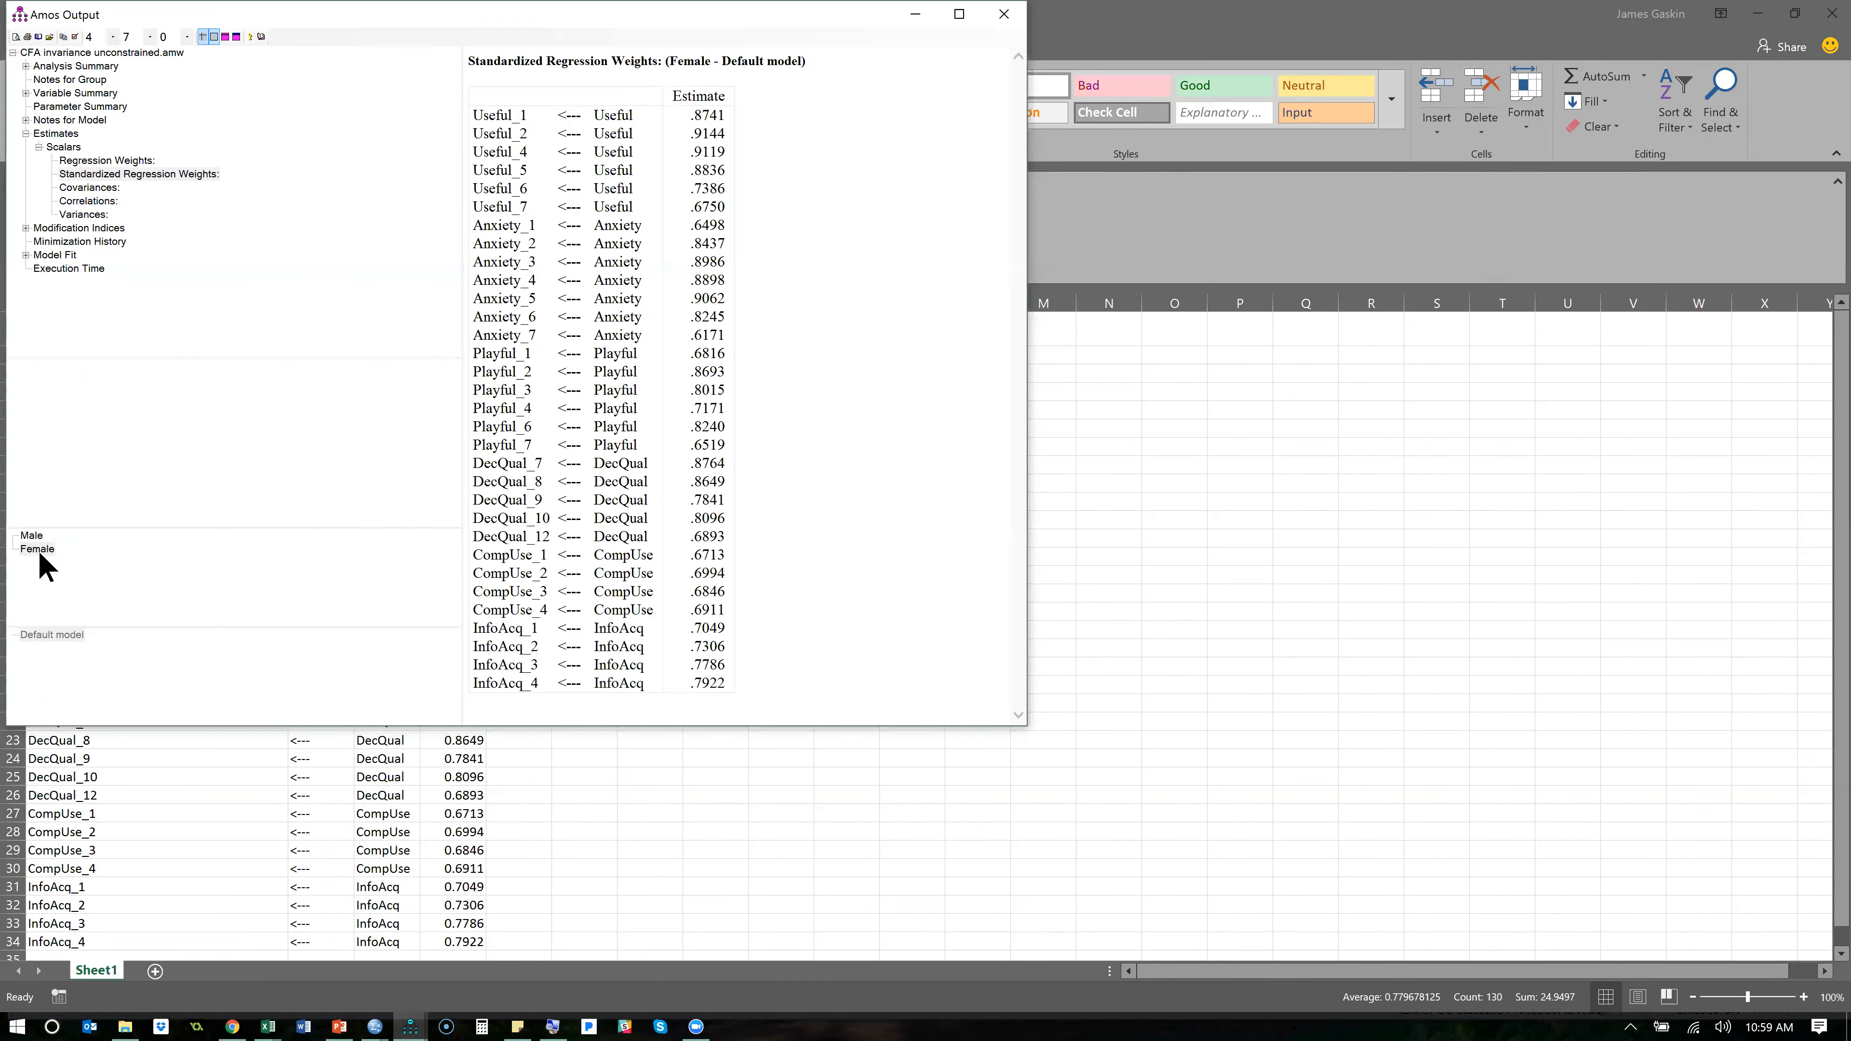
left_click(33, 536)
right_click(783, 357)
left_click(810, 379)
key("alt+Tab")
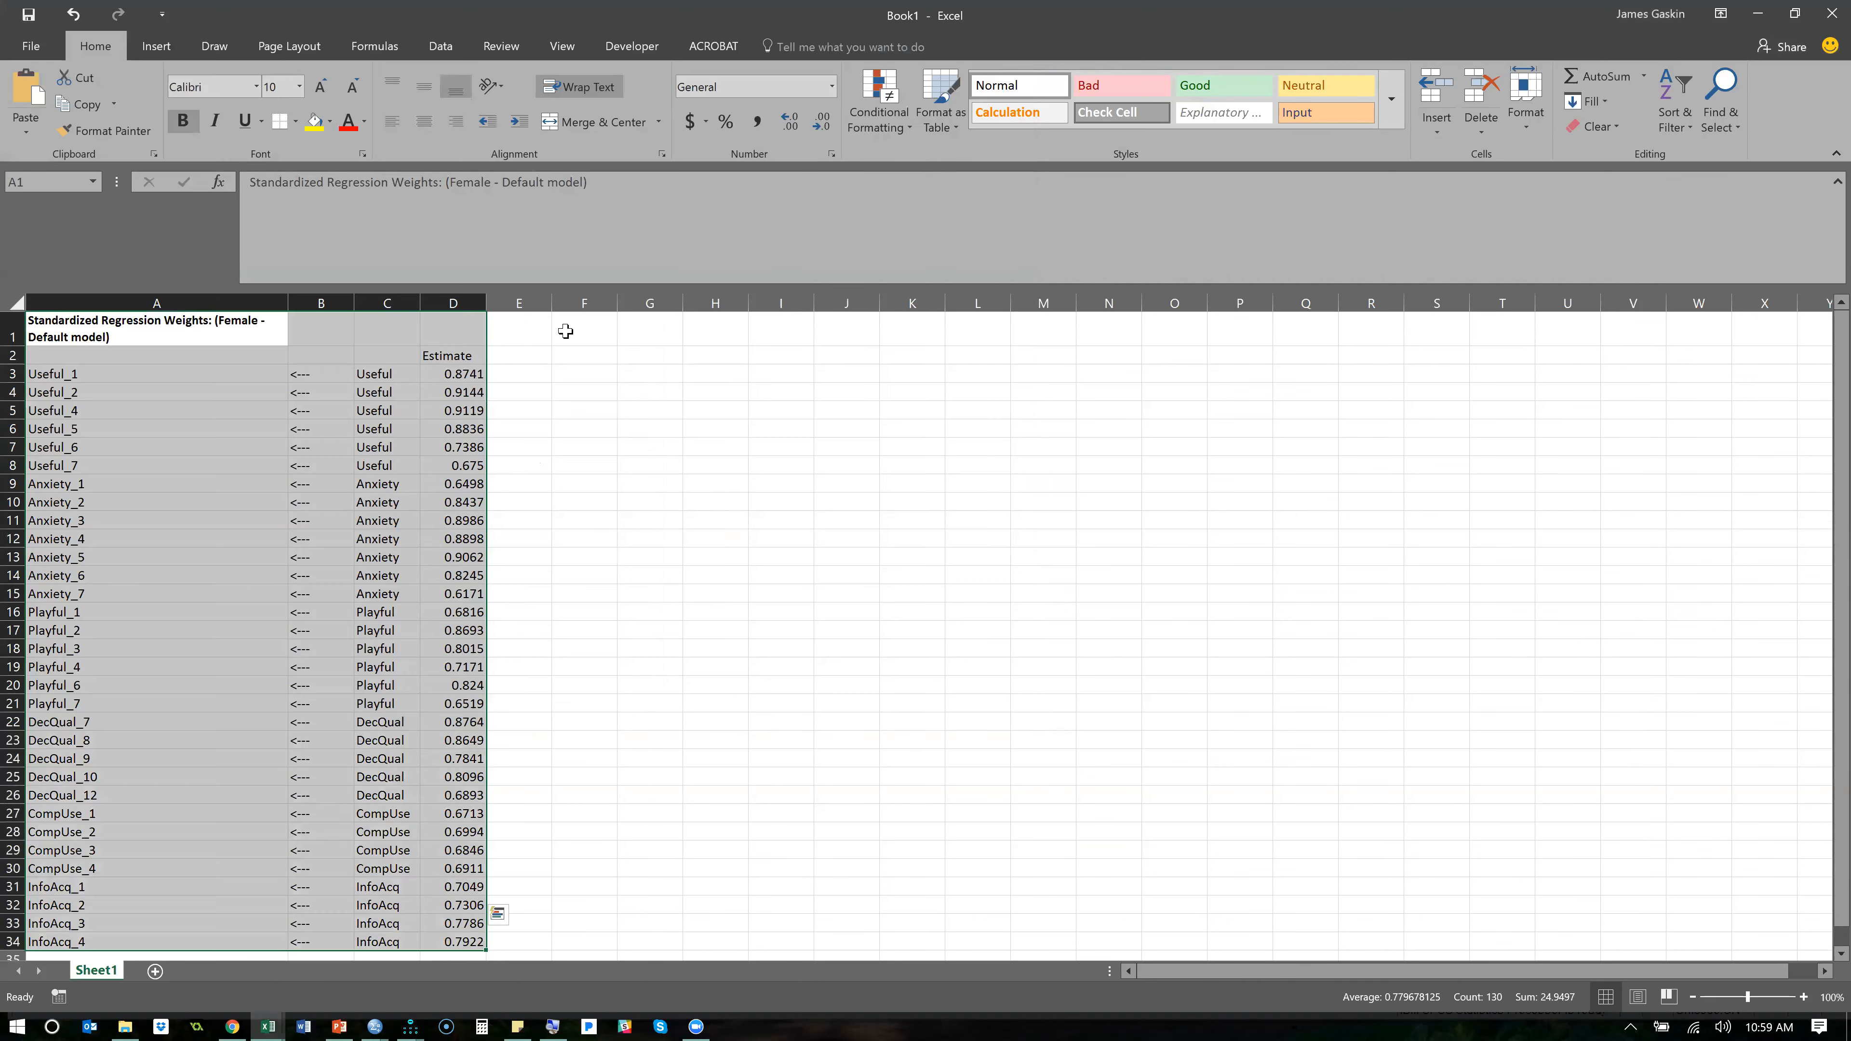
left_click(521, 330)
key("ctrl+v")
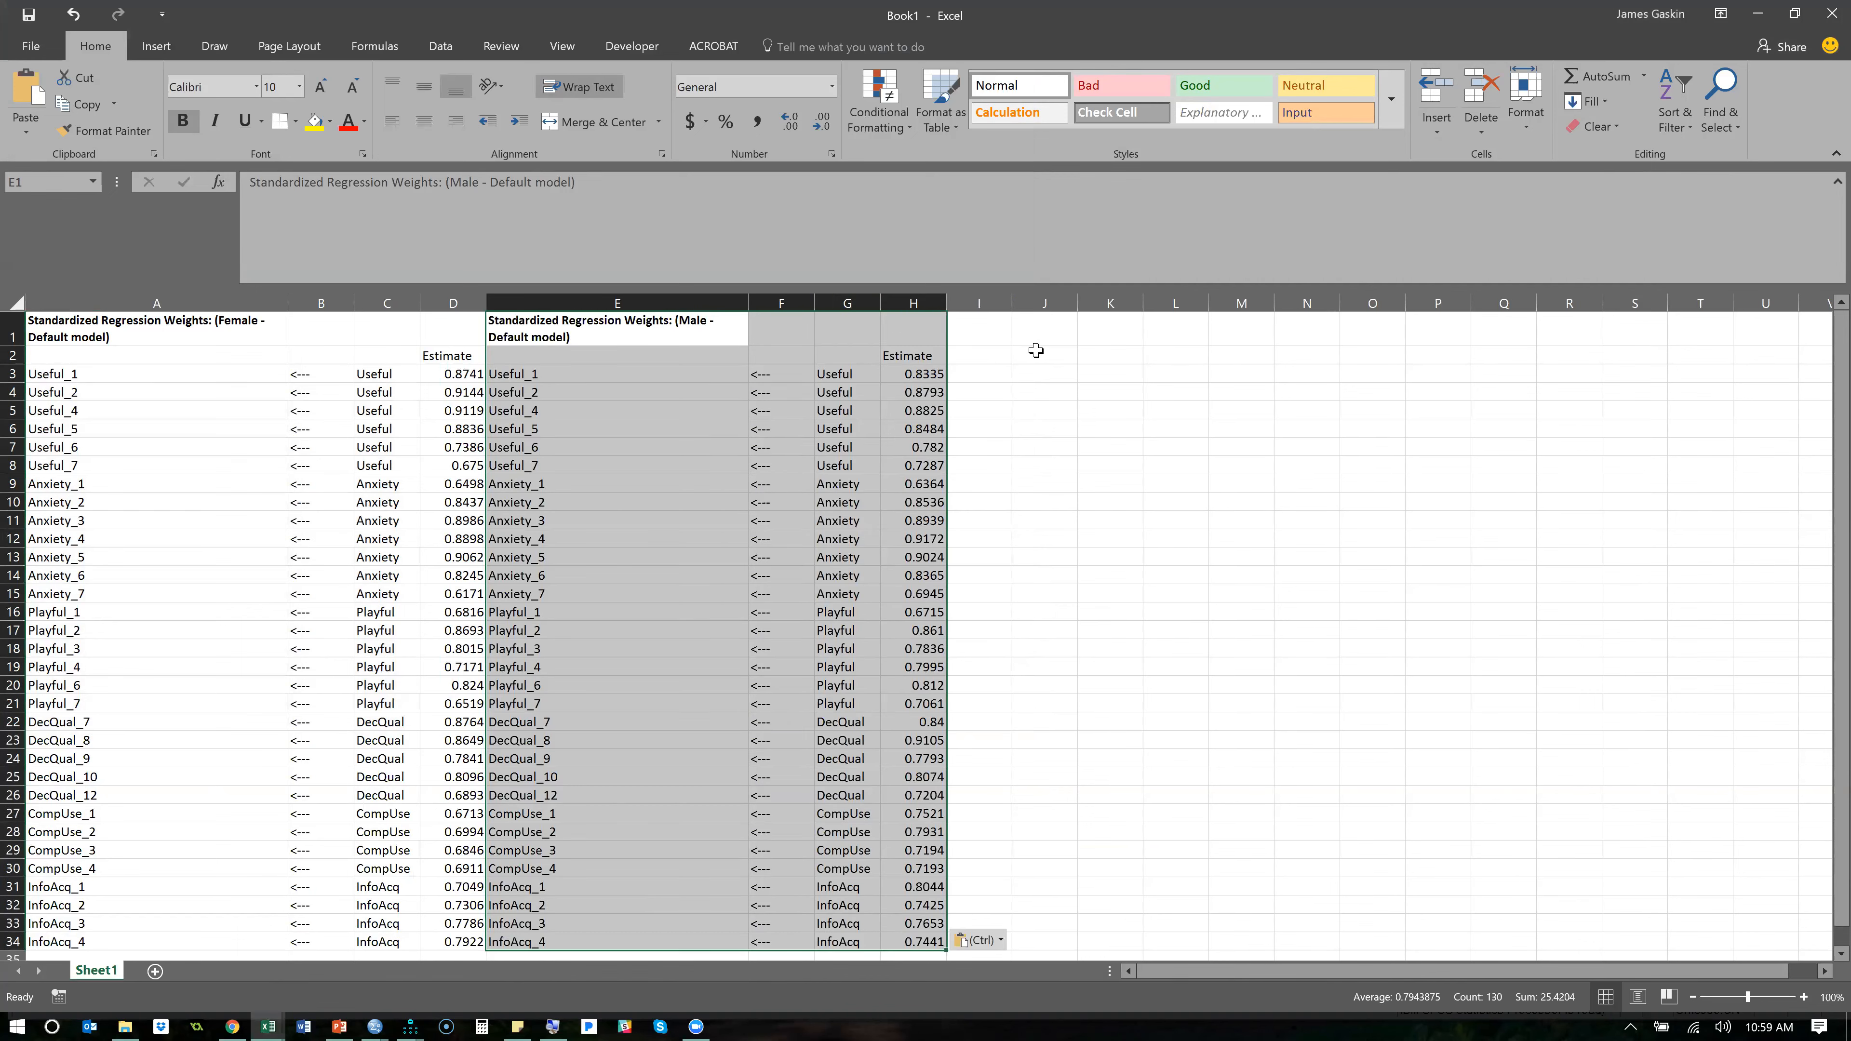
- Add the header diff in I2 and calculate the Male minus Female estimate for Useful_1 in I3 with =H3-D3
left_click(1006, 356)
type("dif")
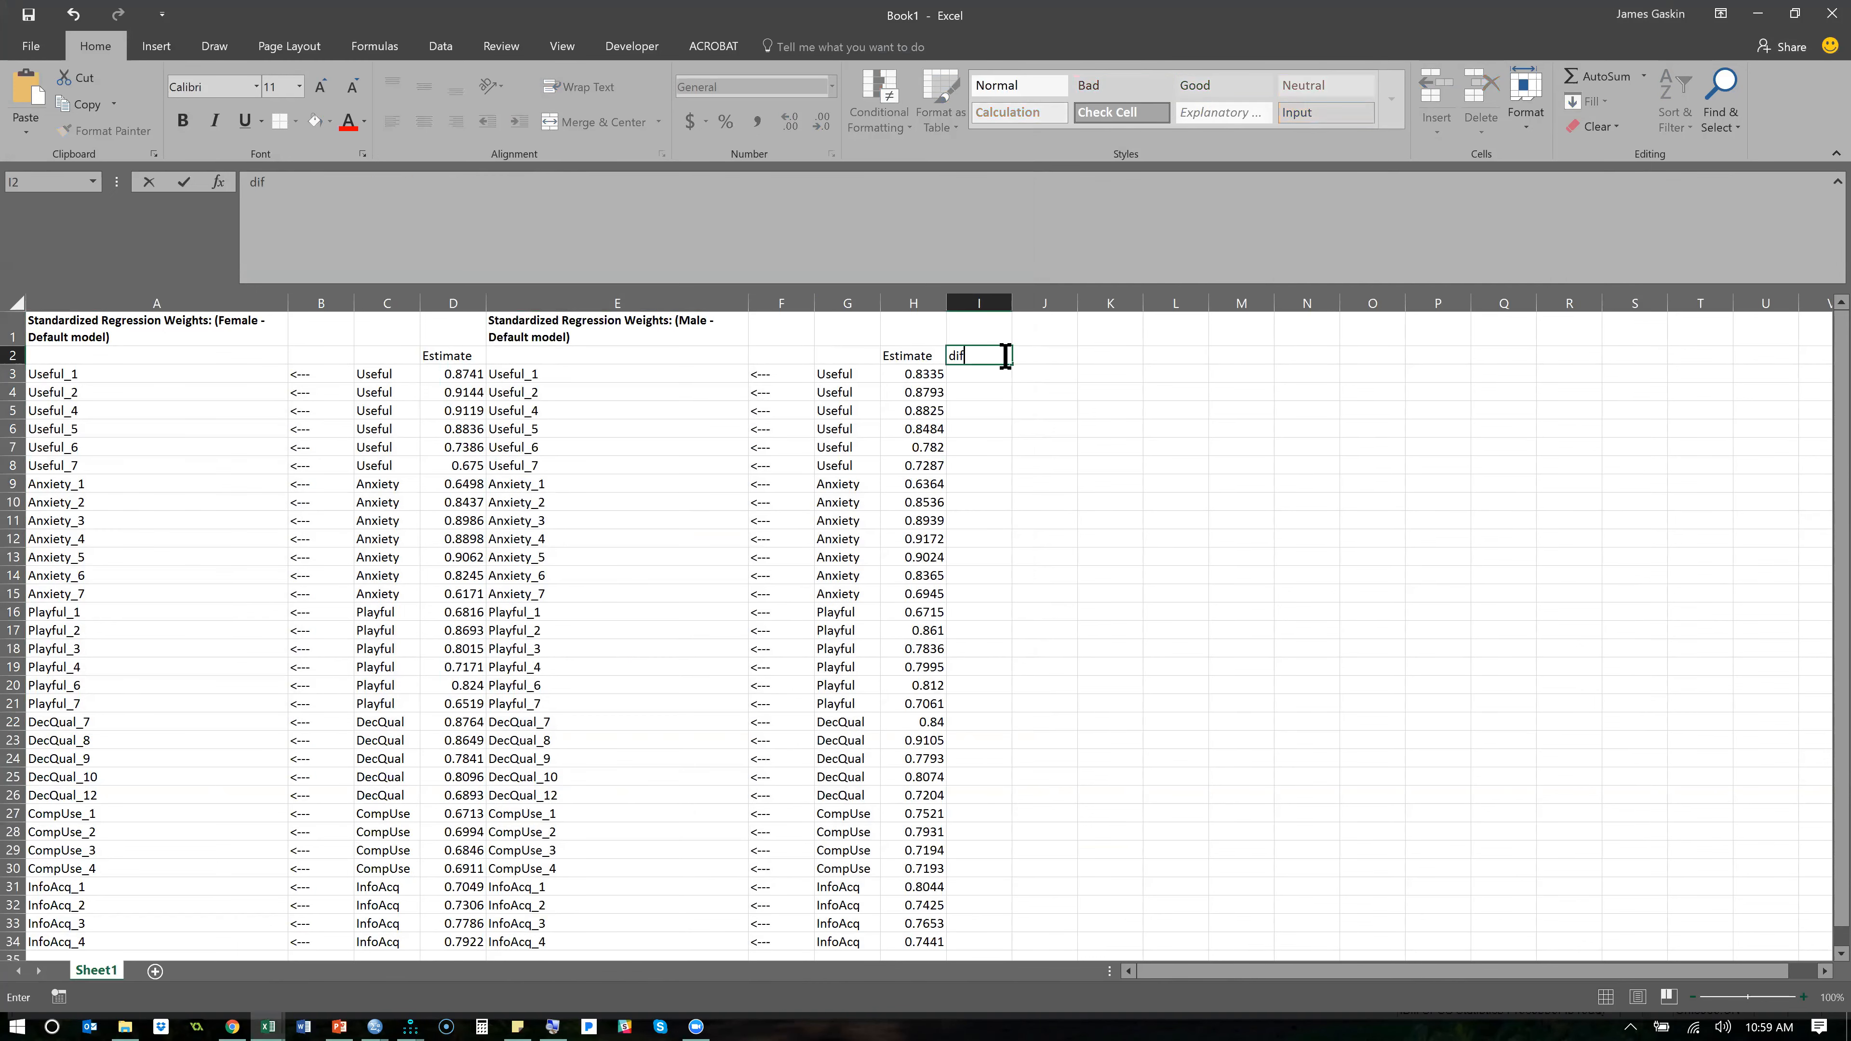
type("f")
key("Return")
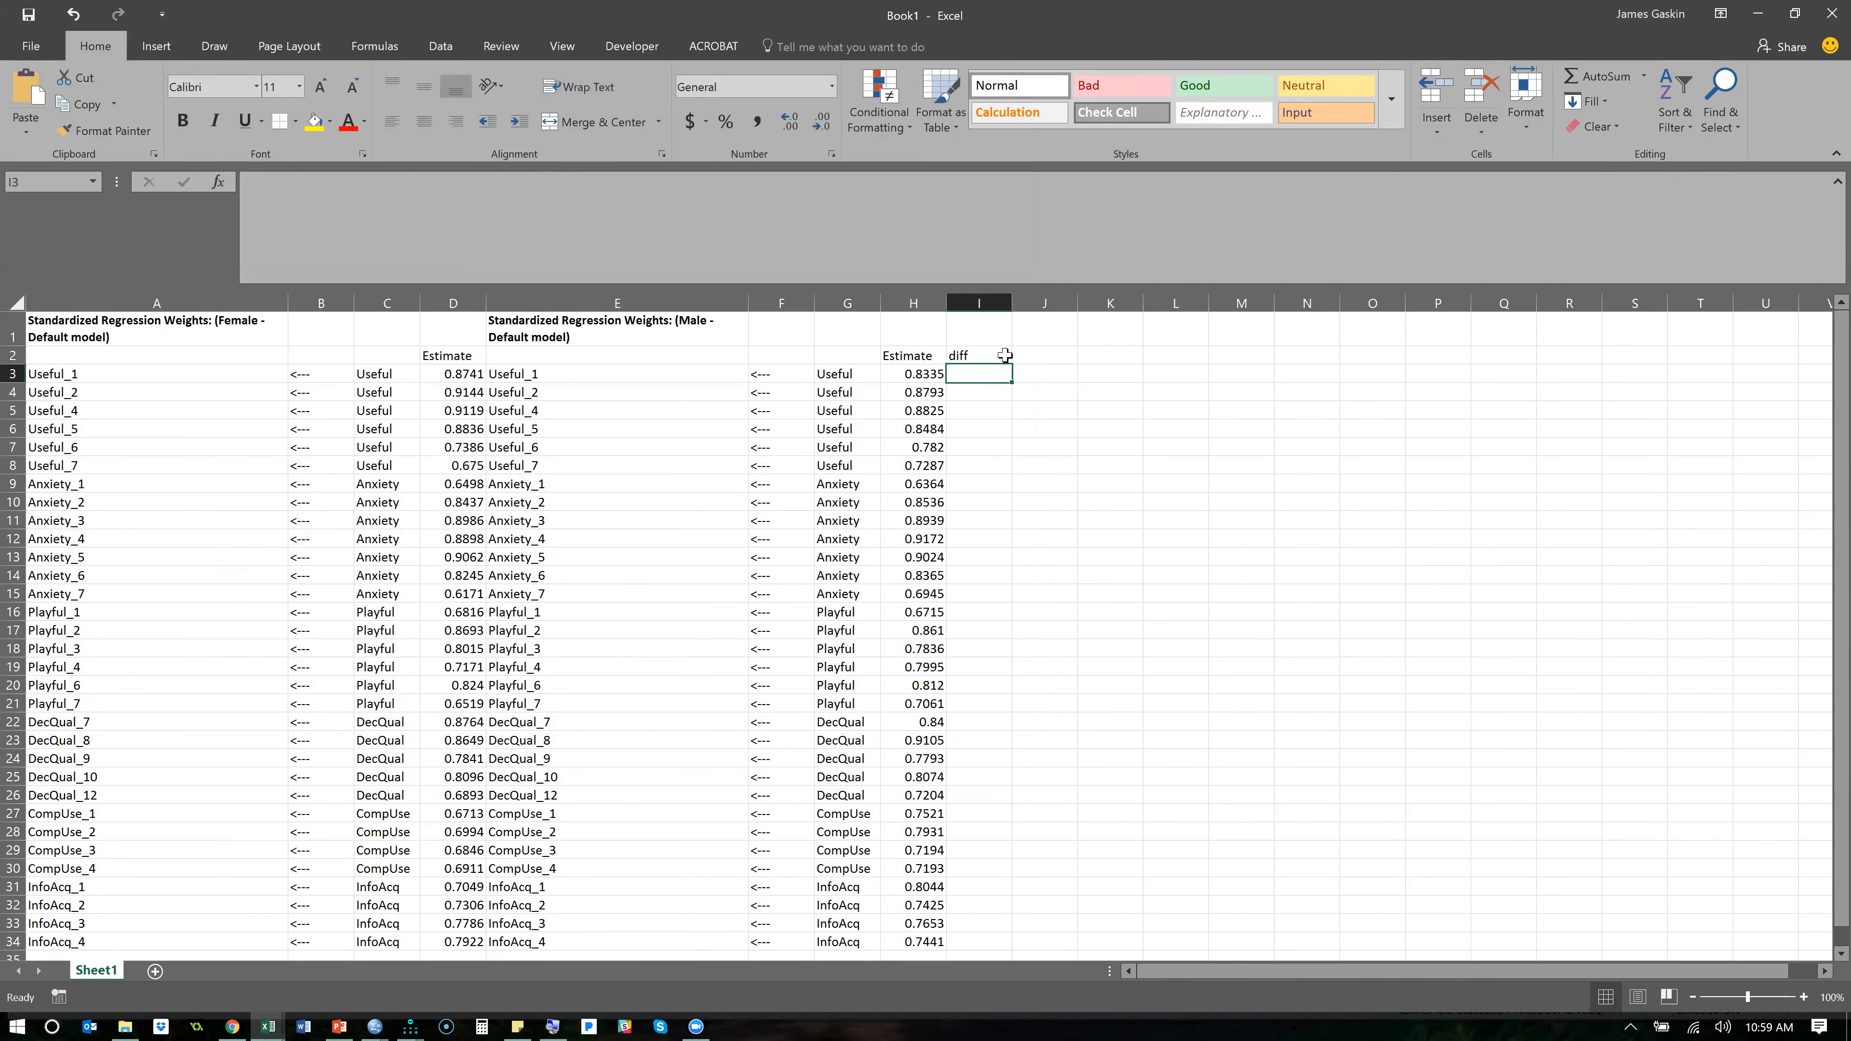
type("=")
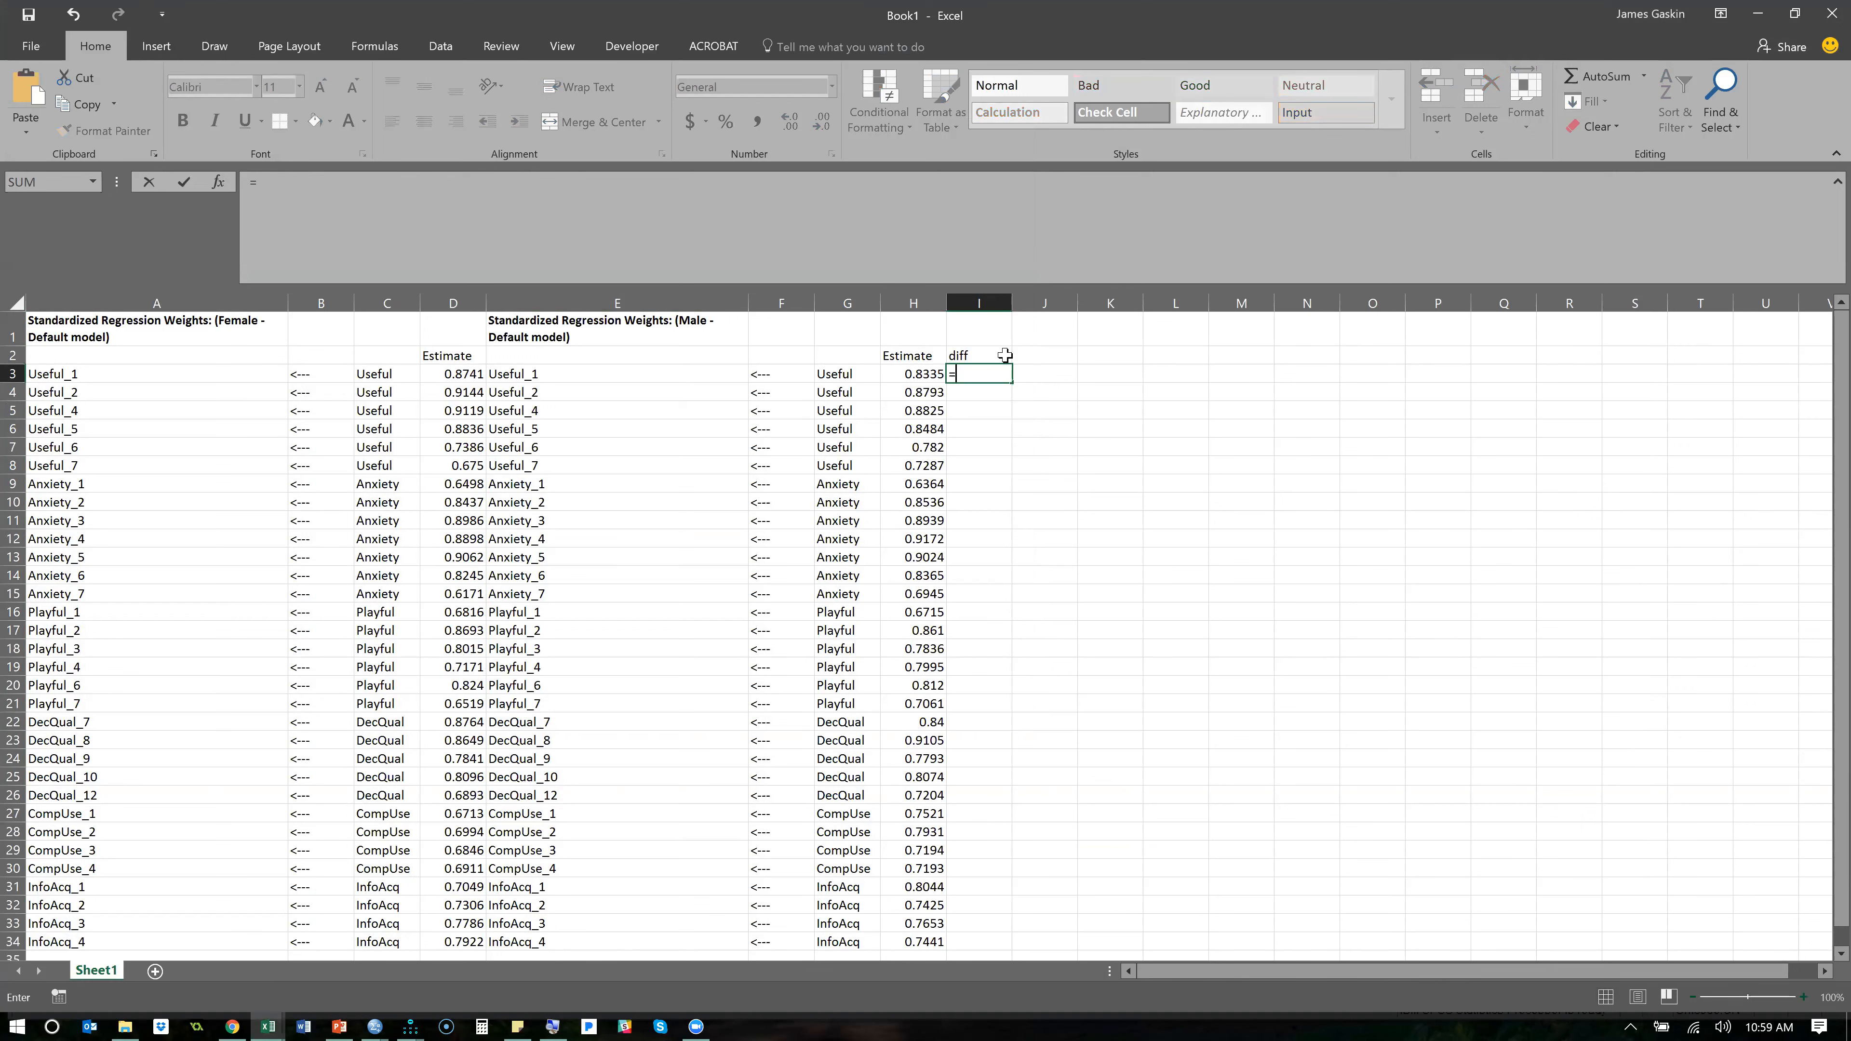
key("Left")
type("-")
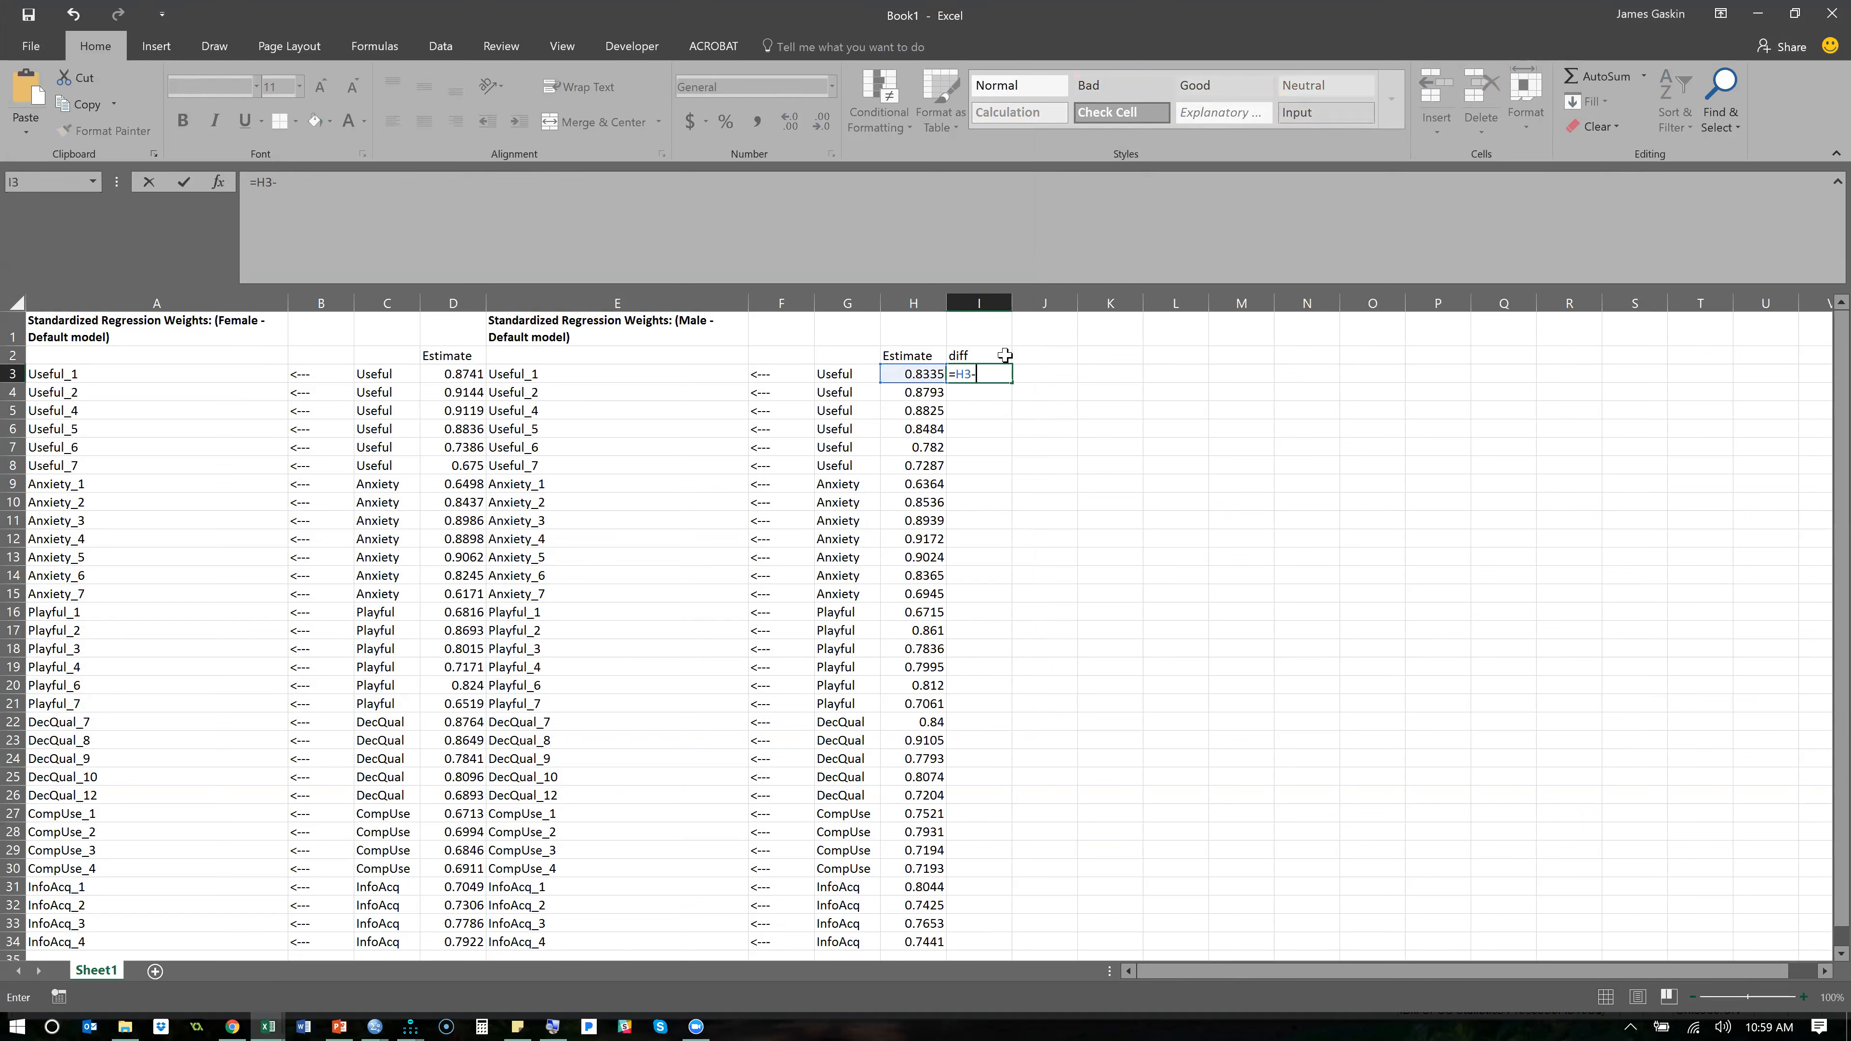
left_click(459, 376)
key("Return")
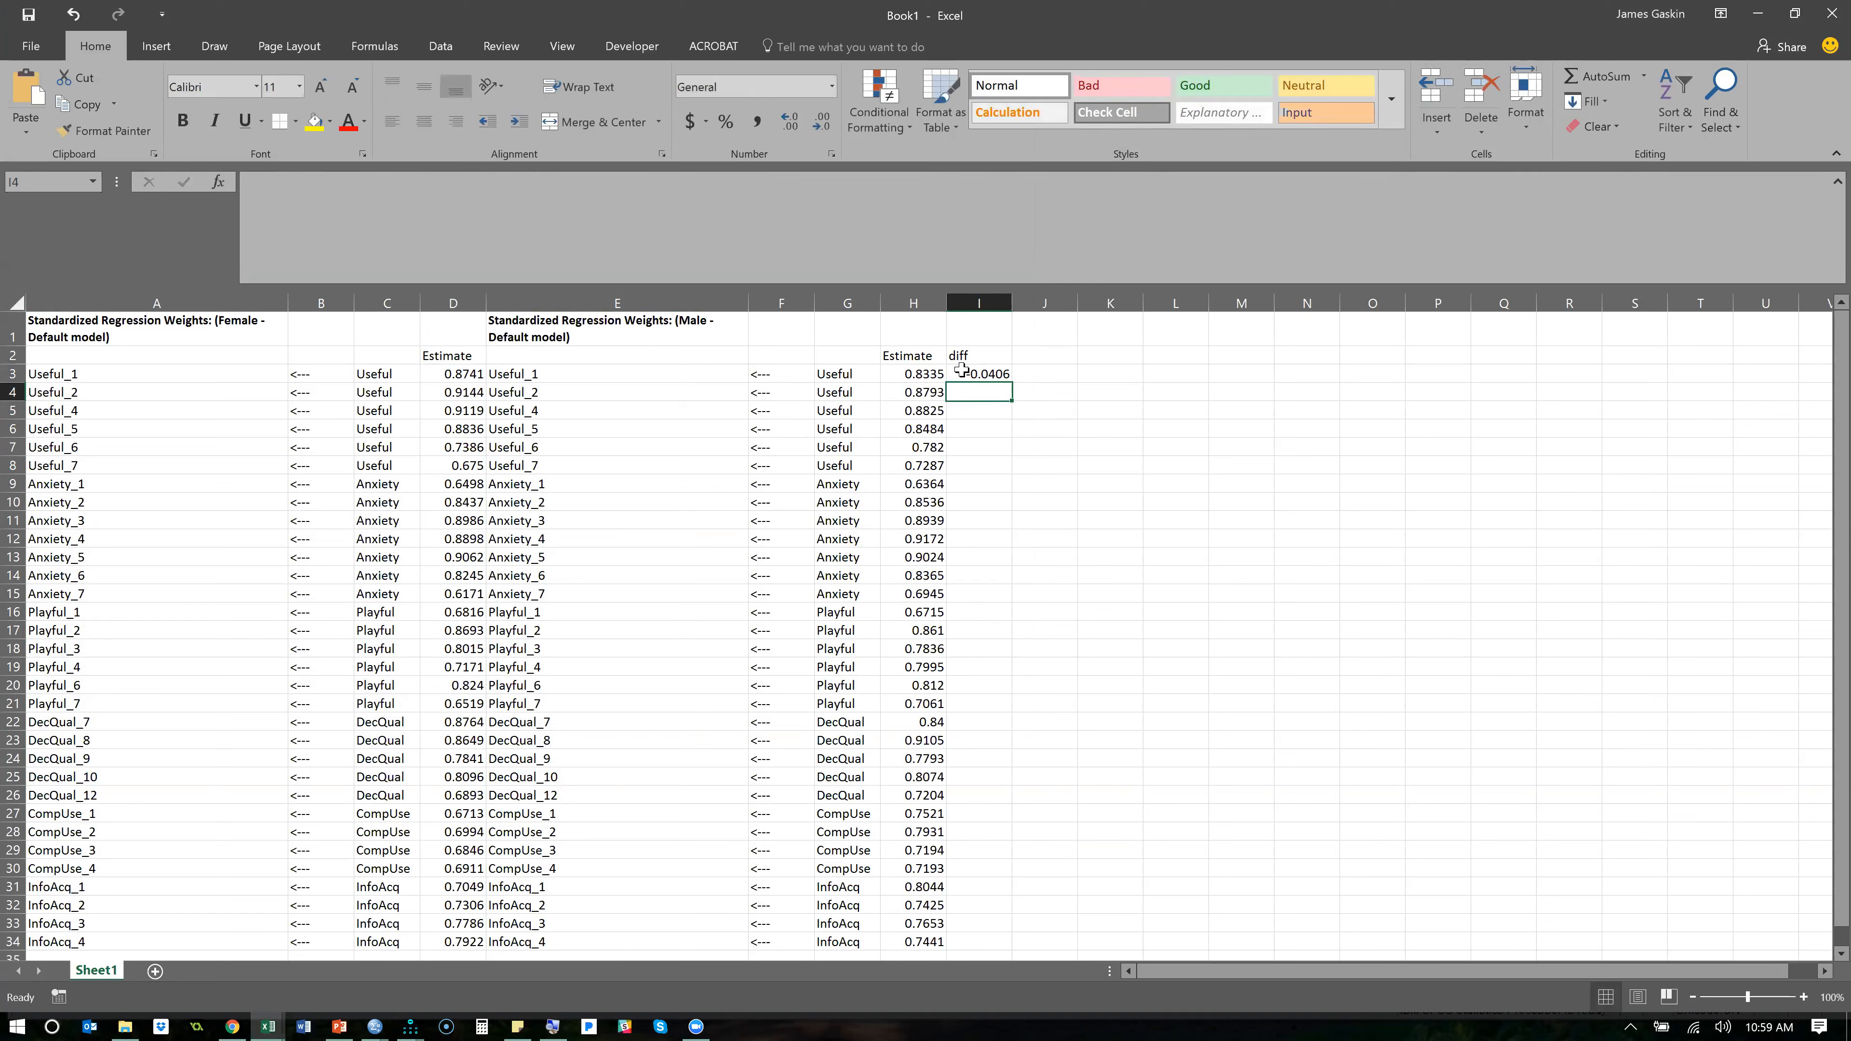
- Fill the diff formula down to I34 and highlight the single top value with Light Red Fill with Dark Red Text
left_click(977, 373)
double_click(1013, 378)
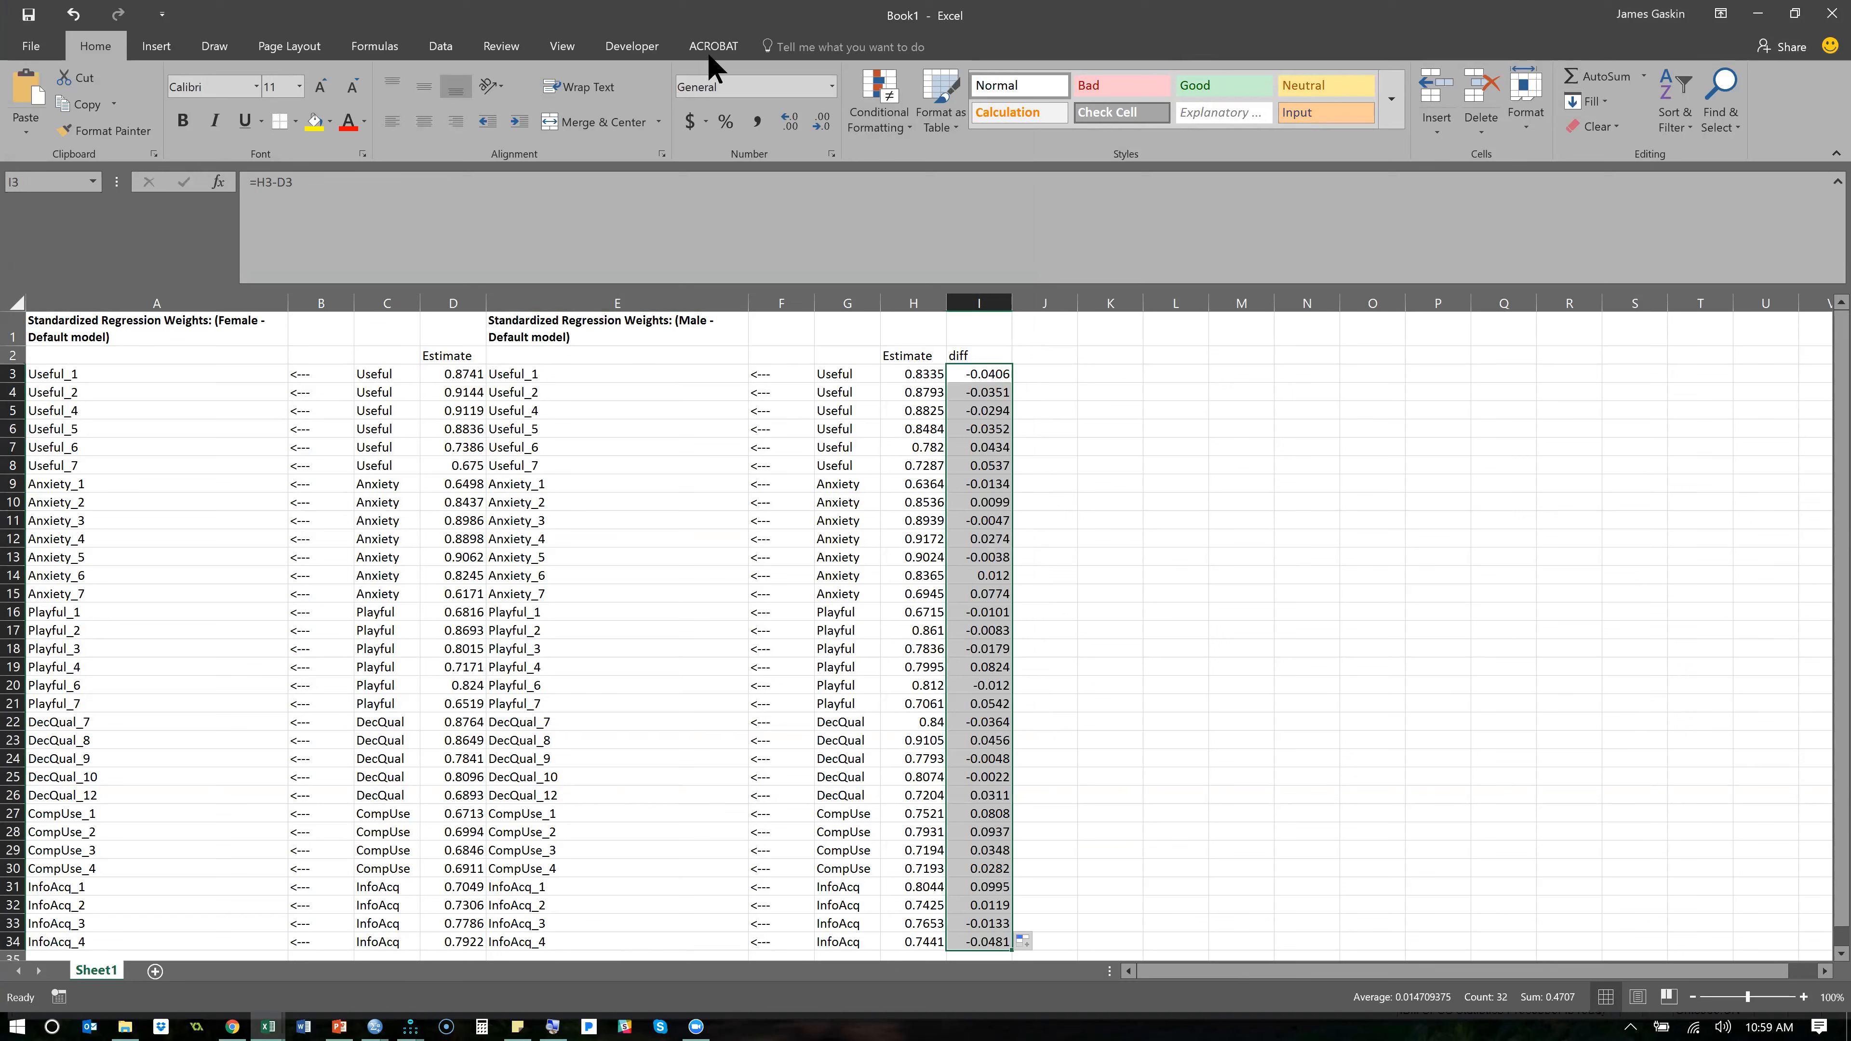
left_click(867, 124)
mouse_move(942, 207)
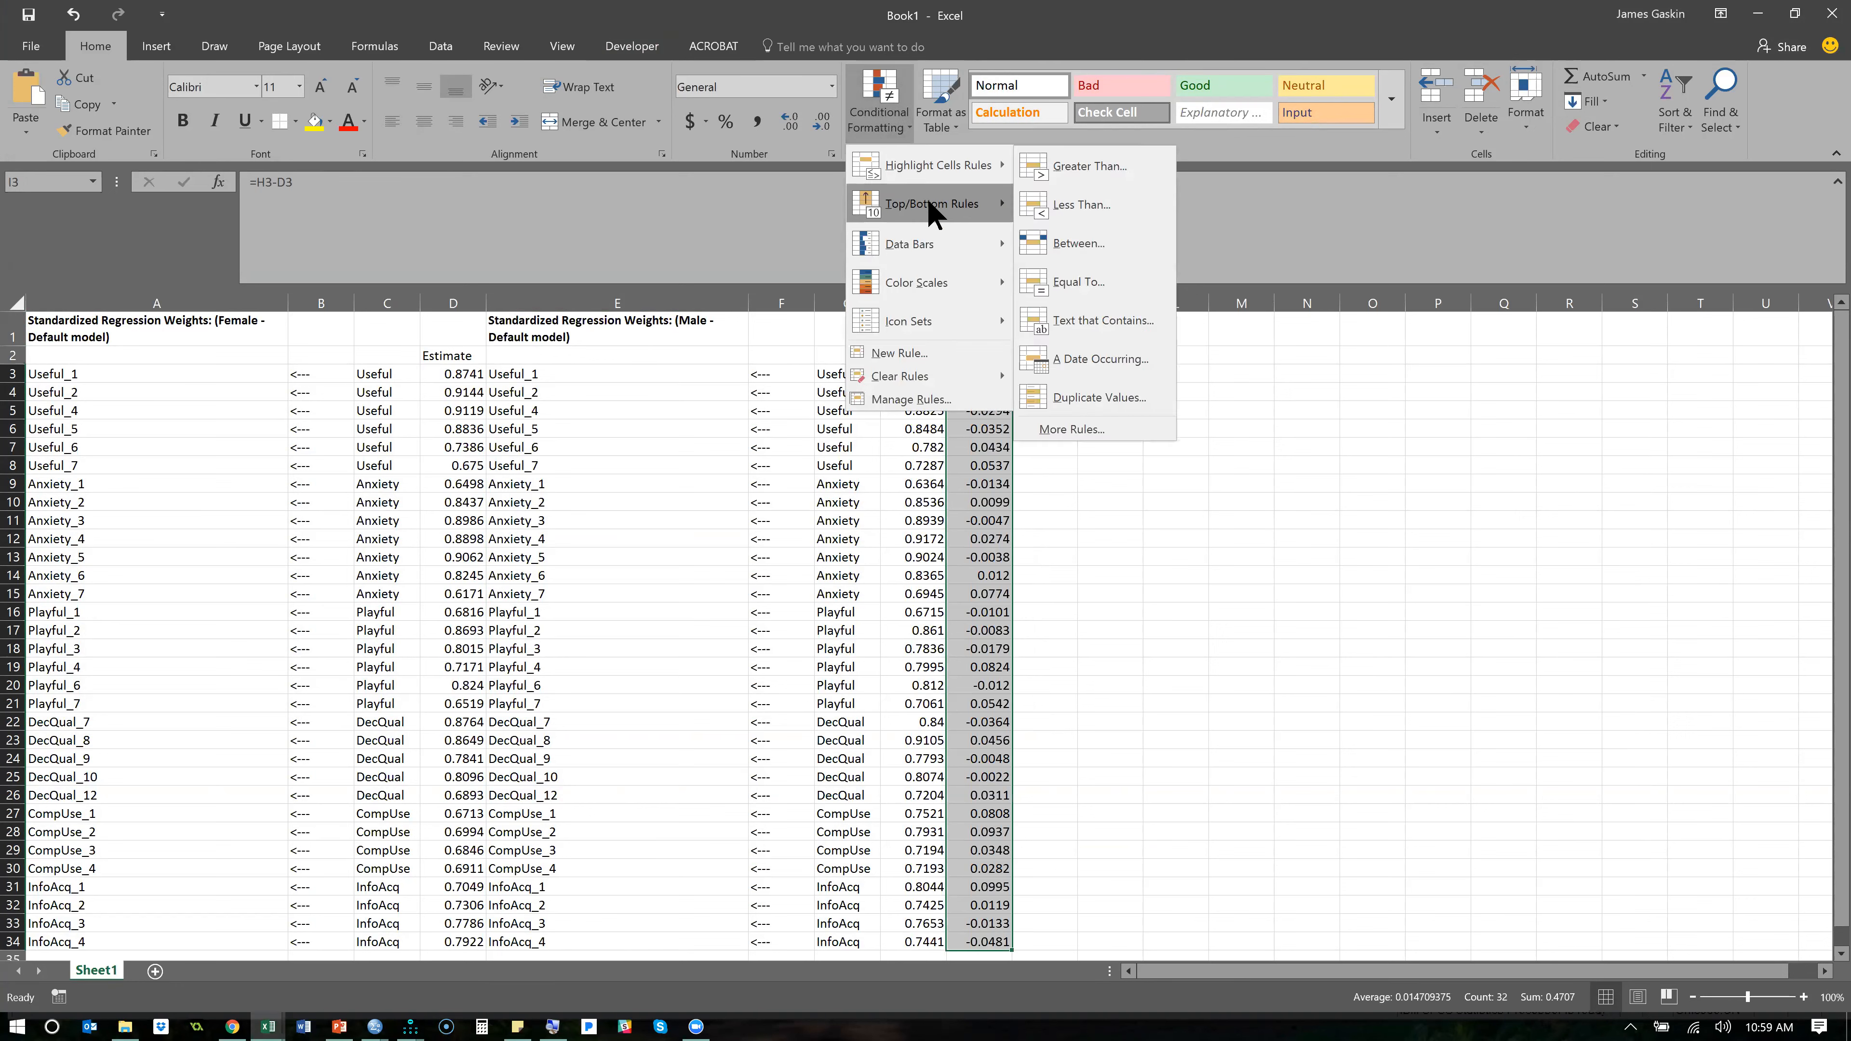
left_click(1089, 206)
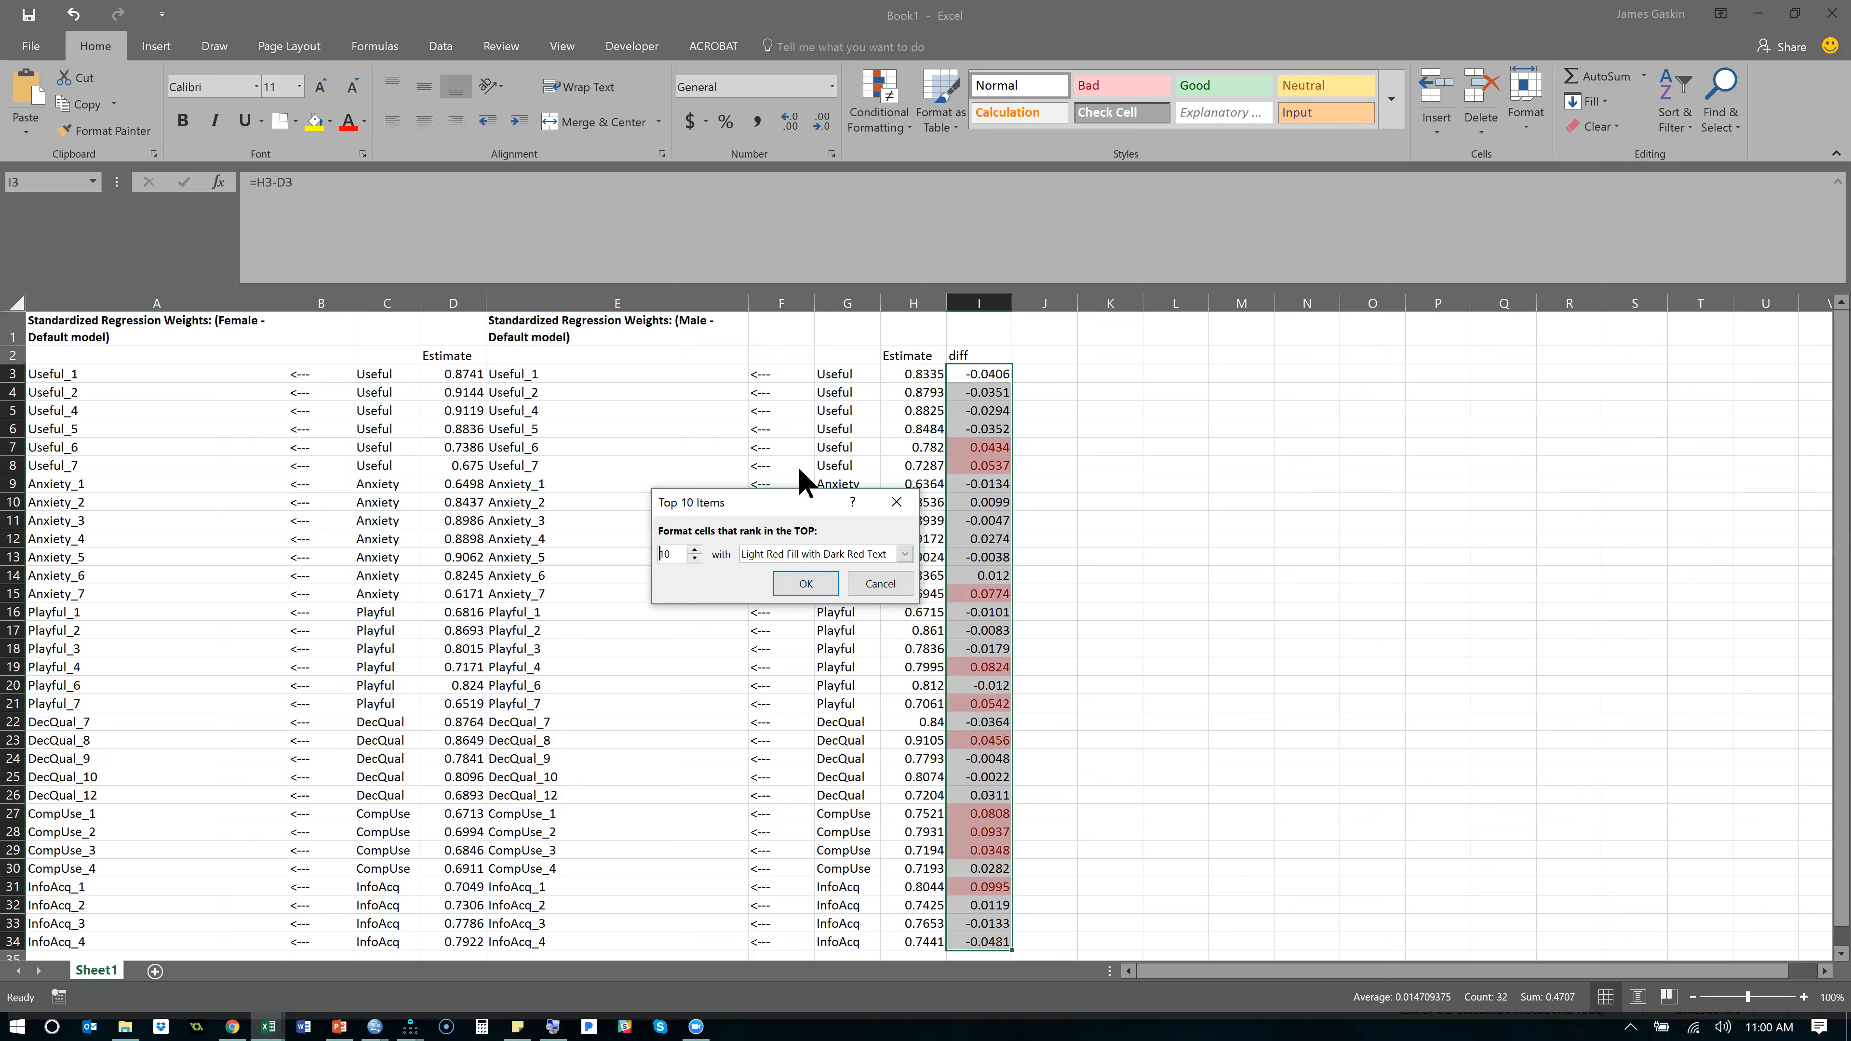
left_click(694, 556)
left_click(693, 555)
left_click(693, 556)
left_click(694, 556)
left_click(693, 556)
left_click(694, 556)
left_click(694, 556)
left_click(693, 556)
left_click(693, 556)
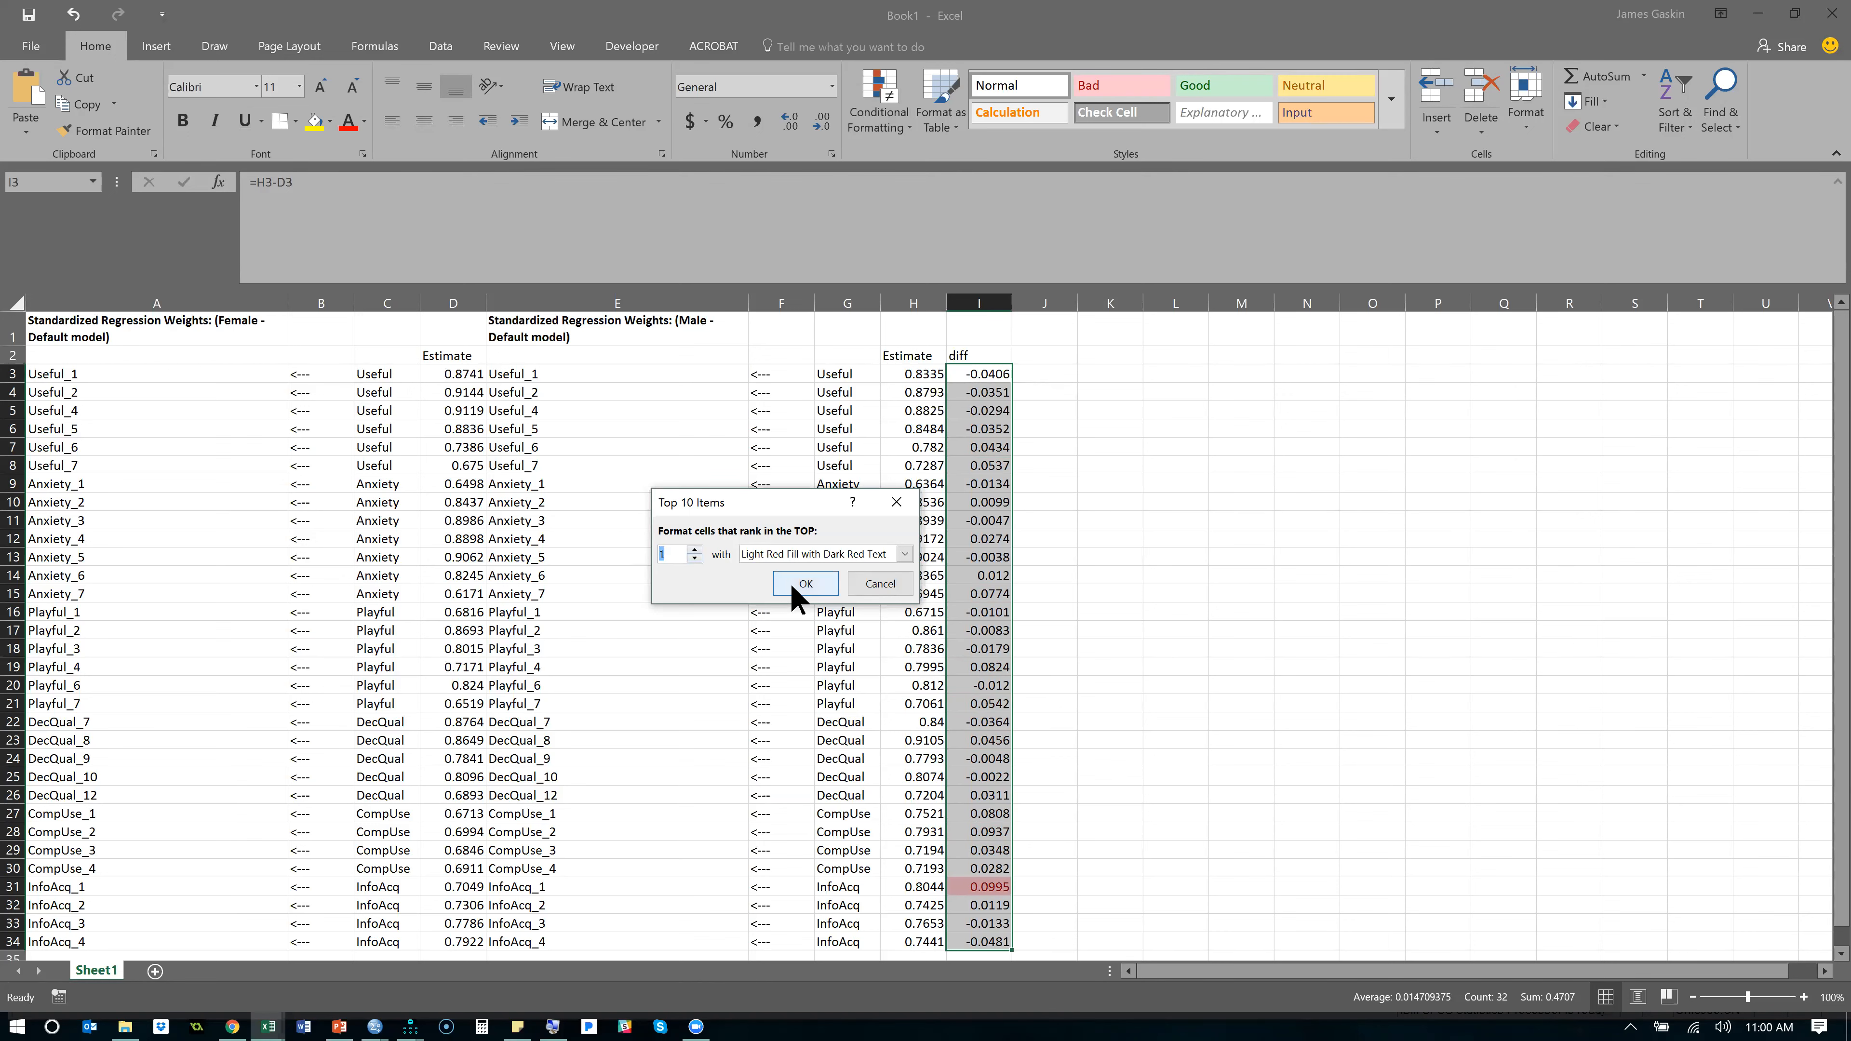
left_click(804, 583)
- Check which item the highlighted top difference belongs to and compare its Female and Male estimates
scroll(990, 697, "down", 1)
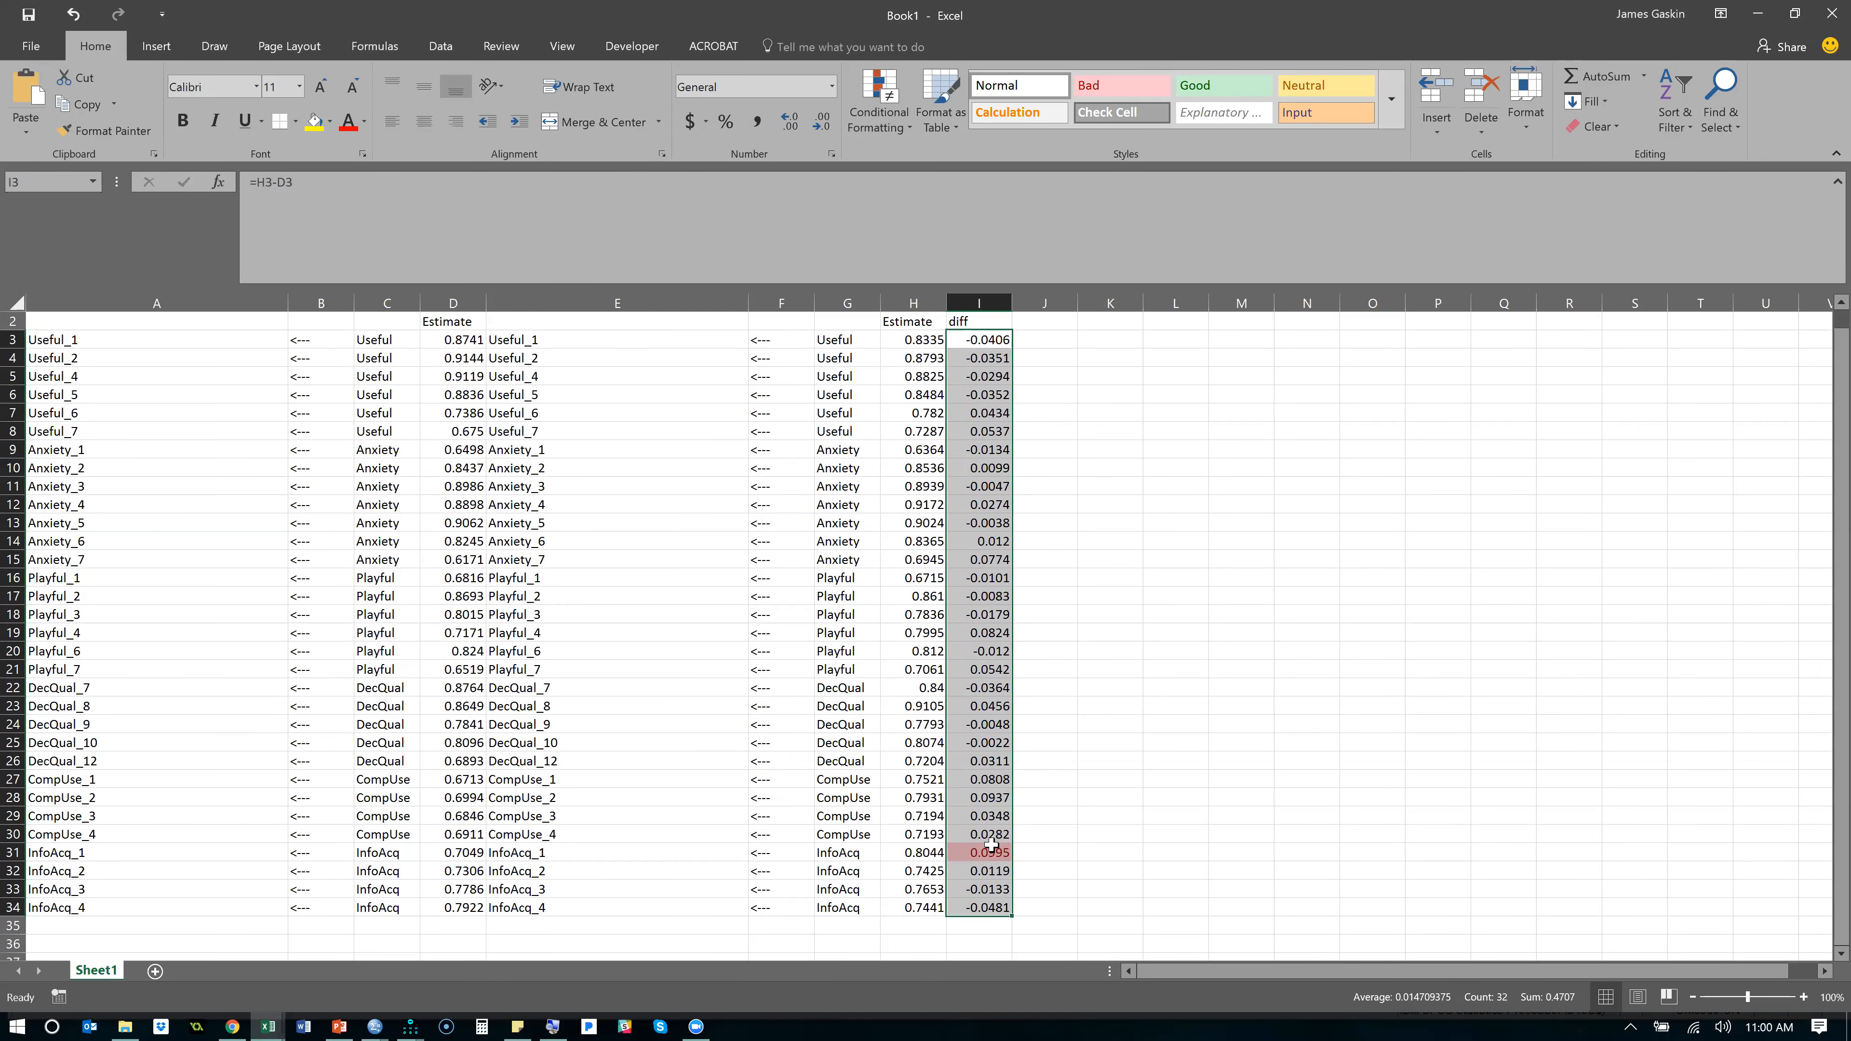
left_click(991, 850)
left_click_drag(863, 857, 552, 855)
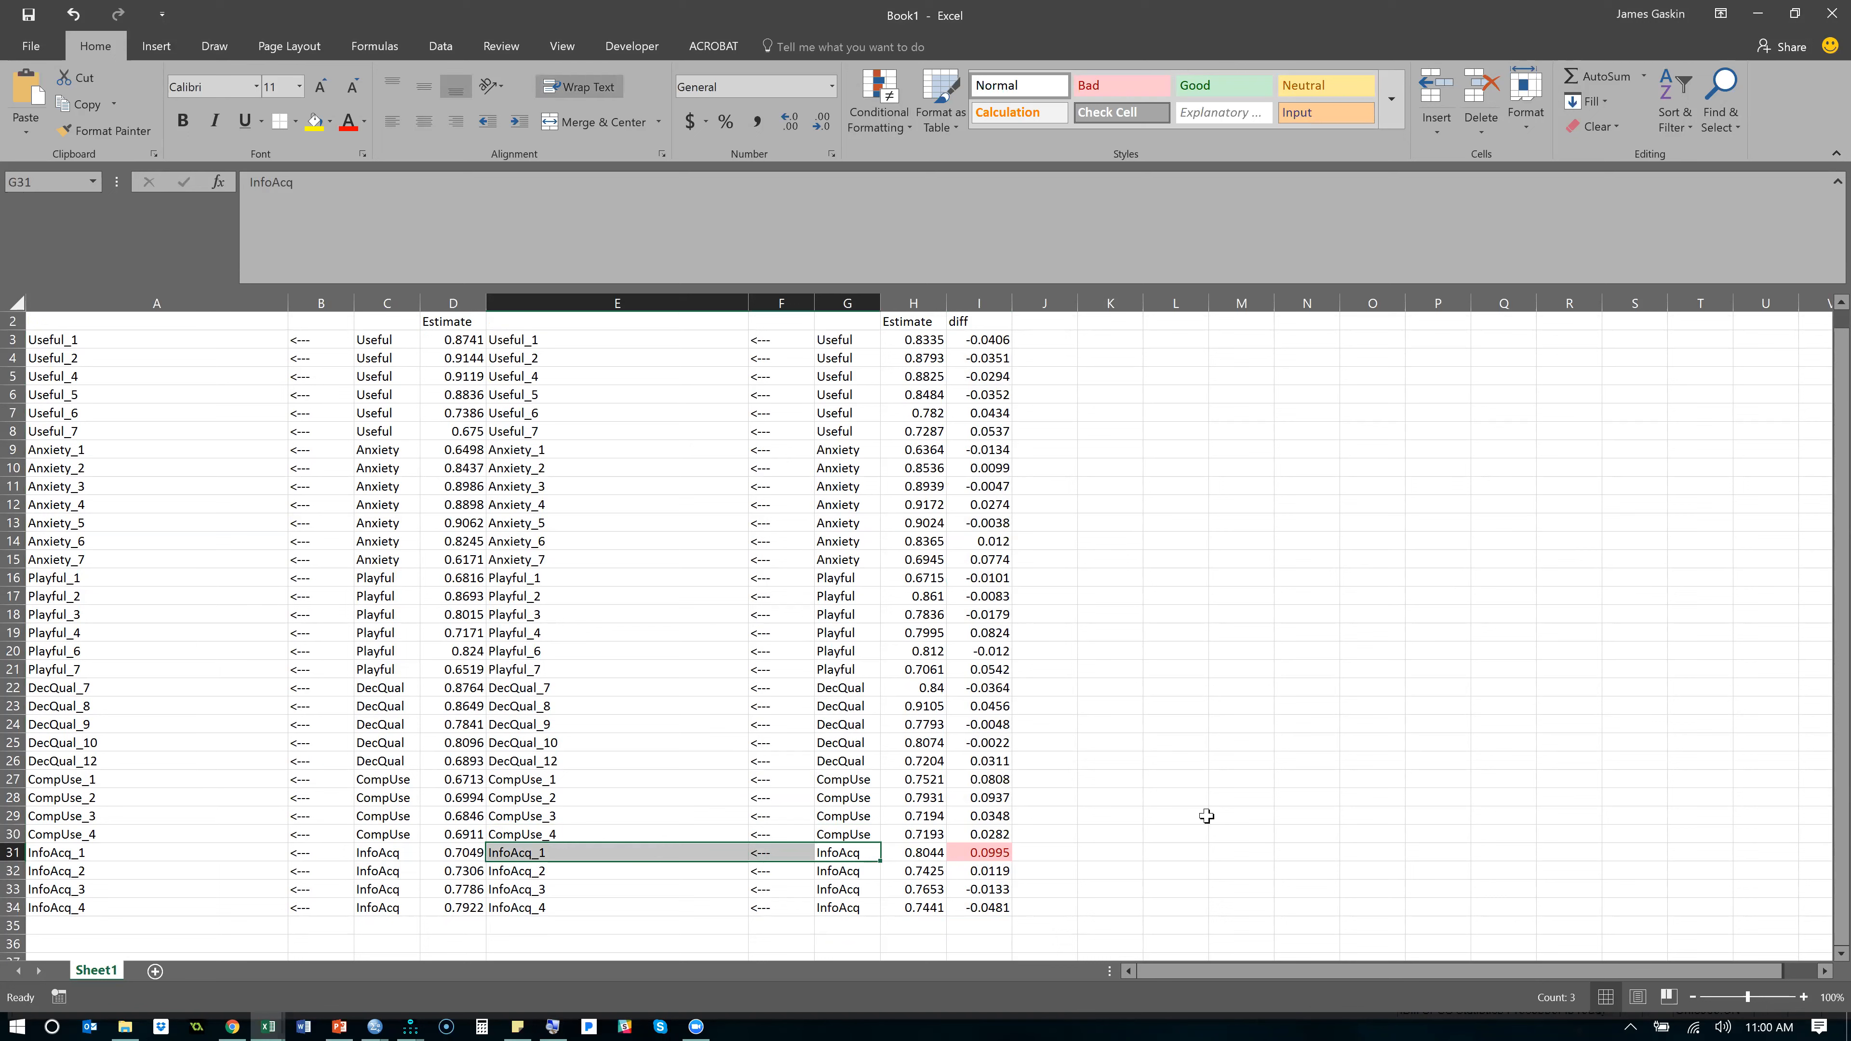
key("shift+Left")
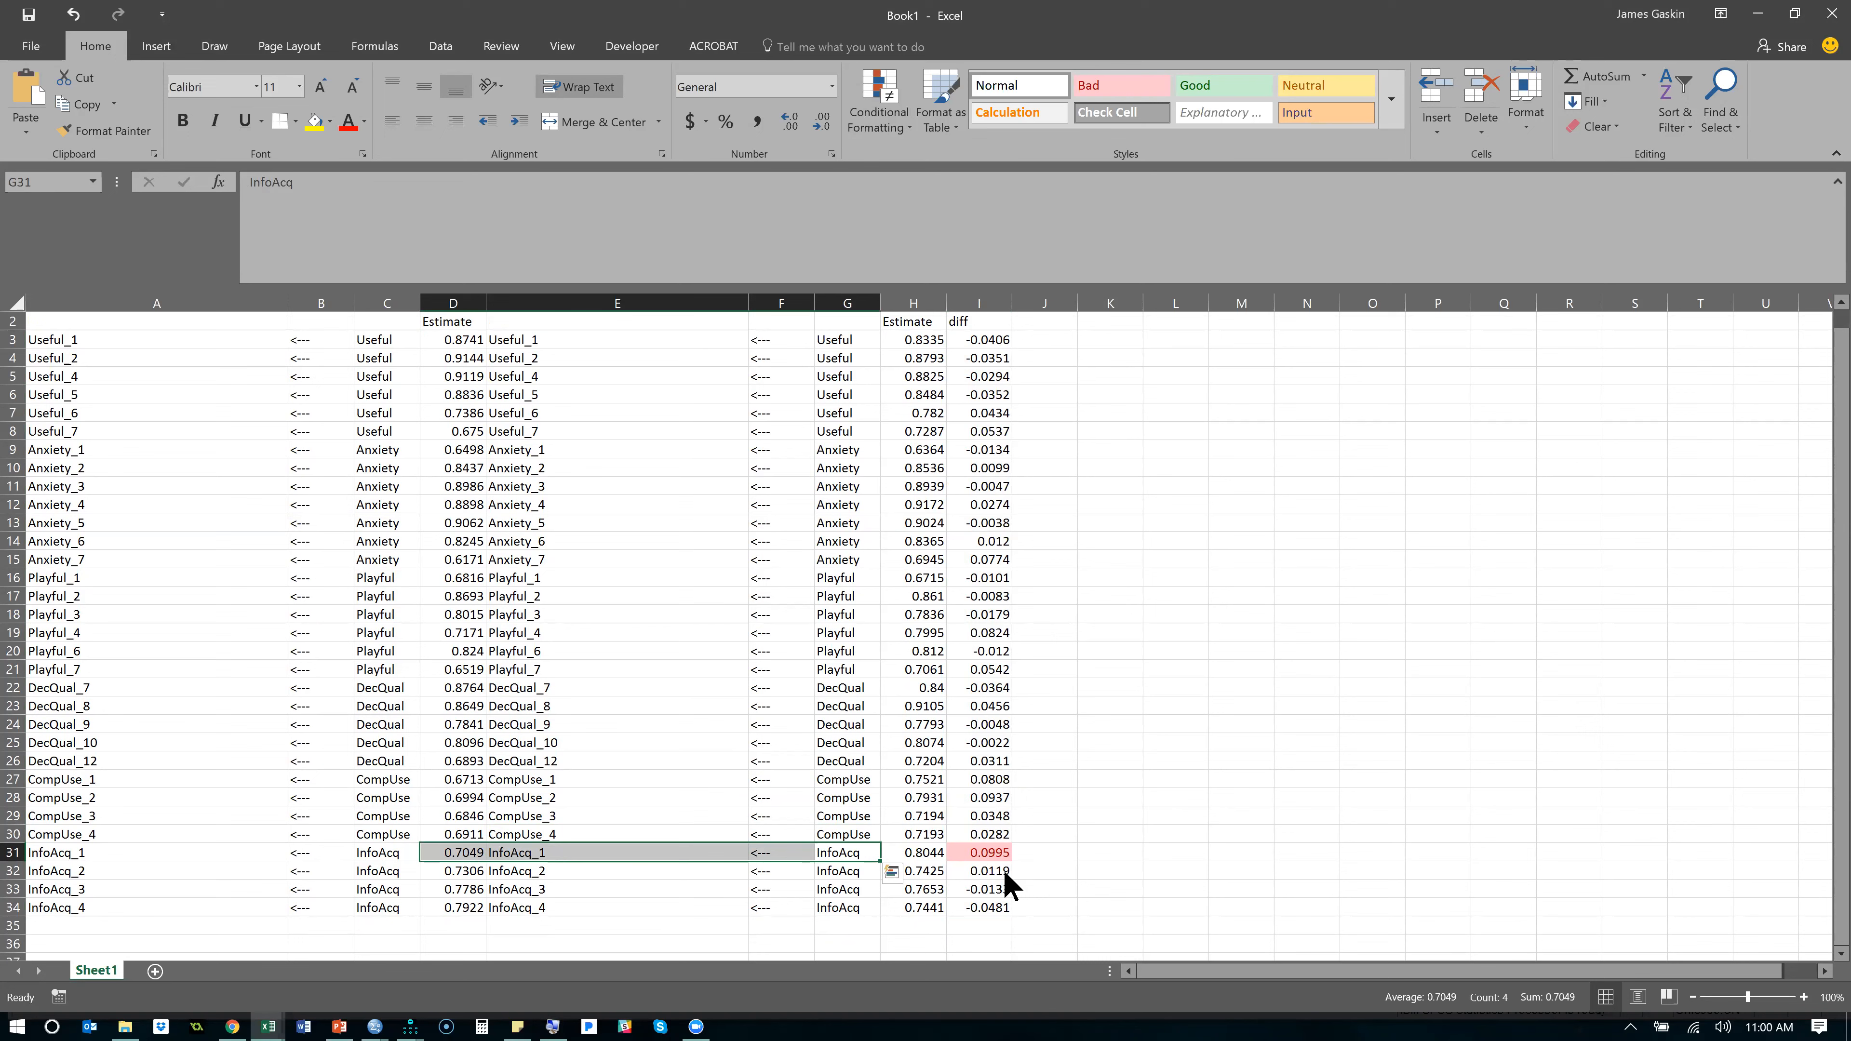
- In Amos, turn off All groups for the InfoAcq_1 path, name its Male regression weight W29a, and check the Female group's weight
key("alt+Tab")
key("Tab")
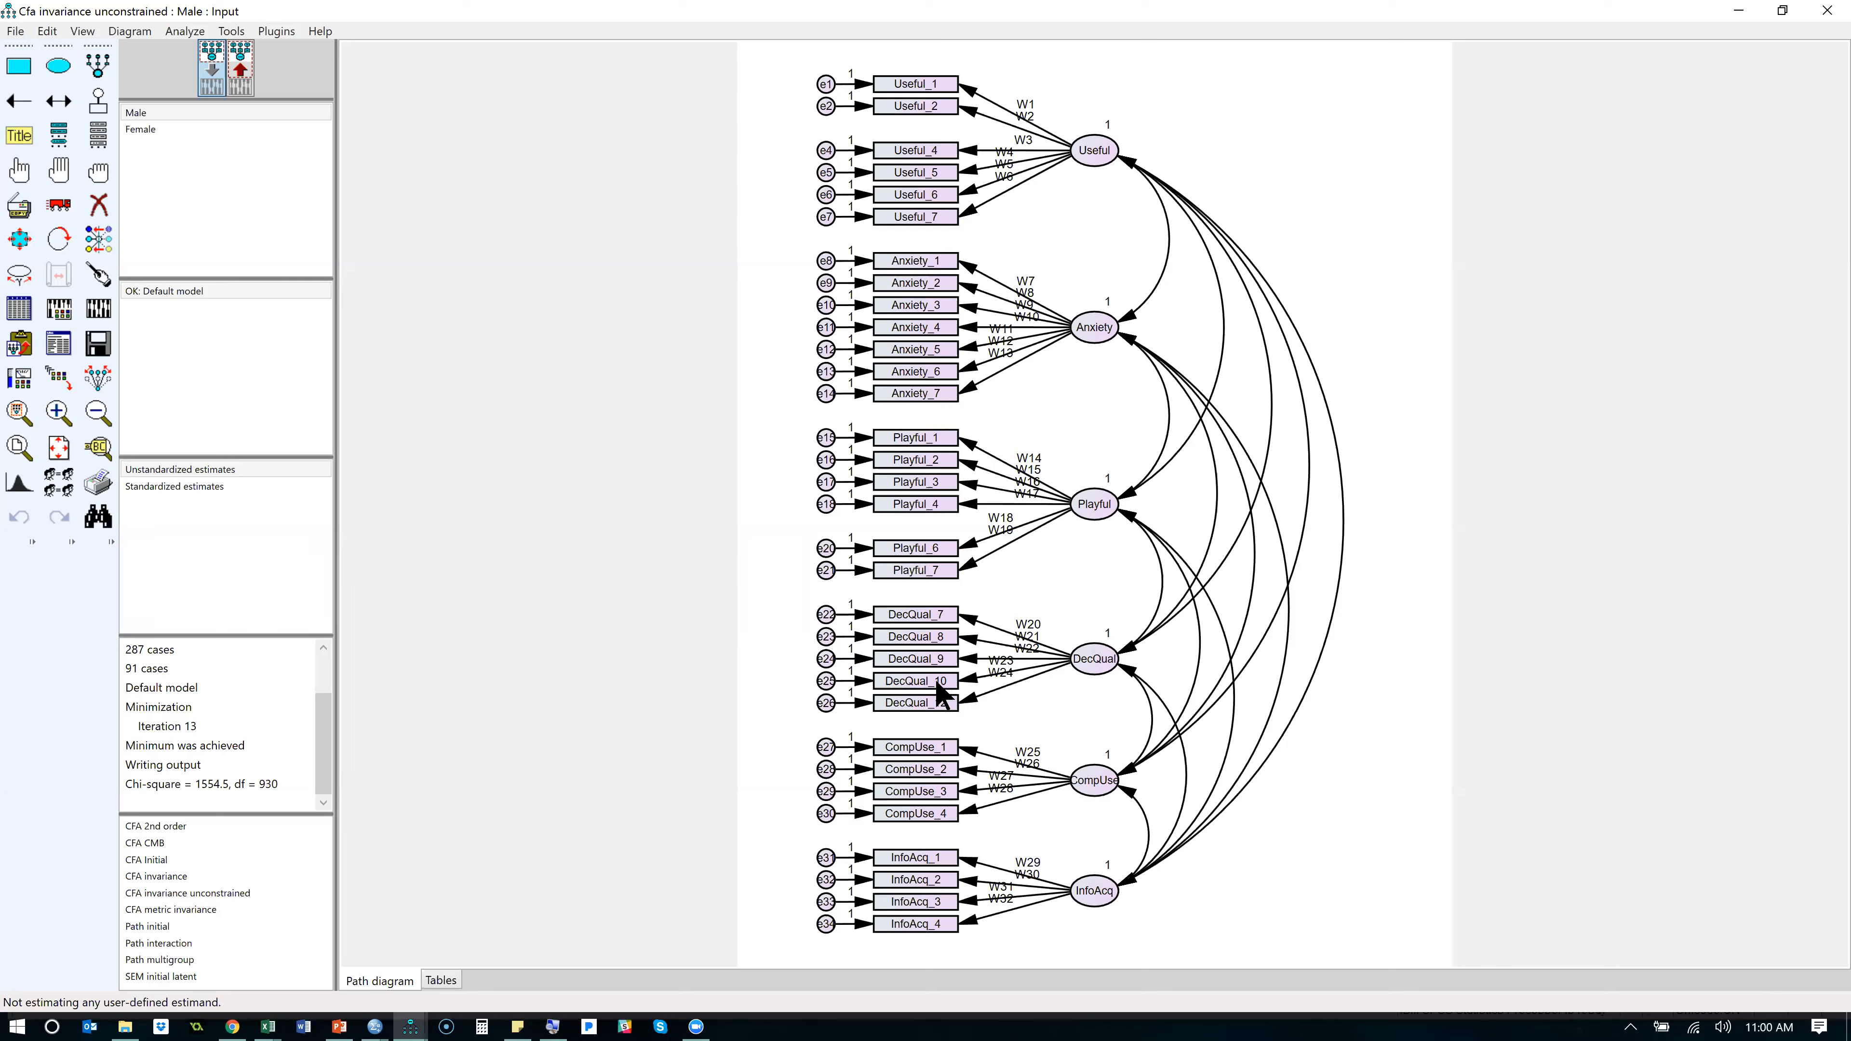
double_click(971, 862)
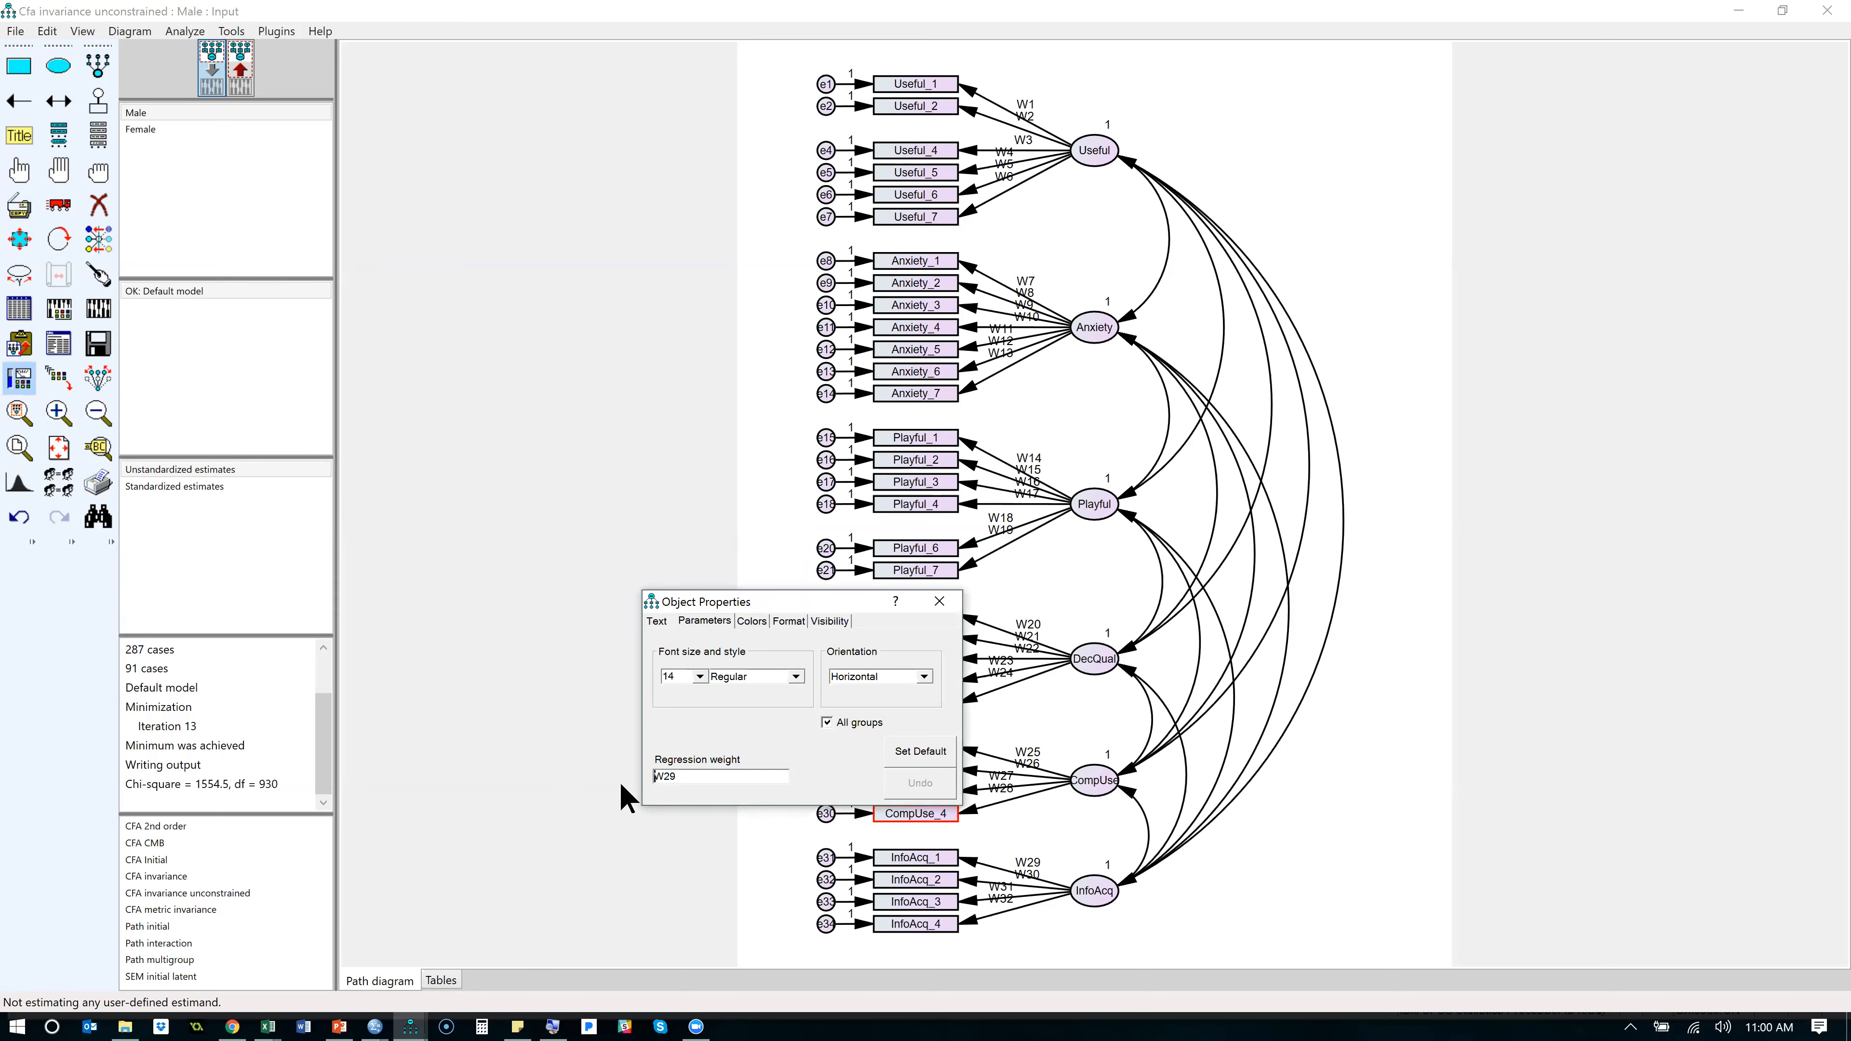
left_click(842, 726)
left_click(771, 775)
type("a")
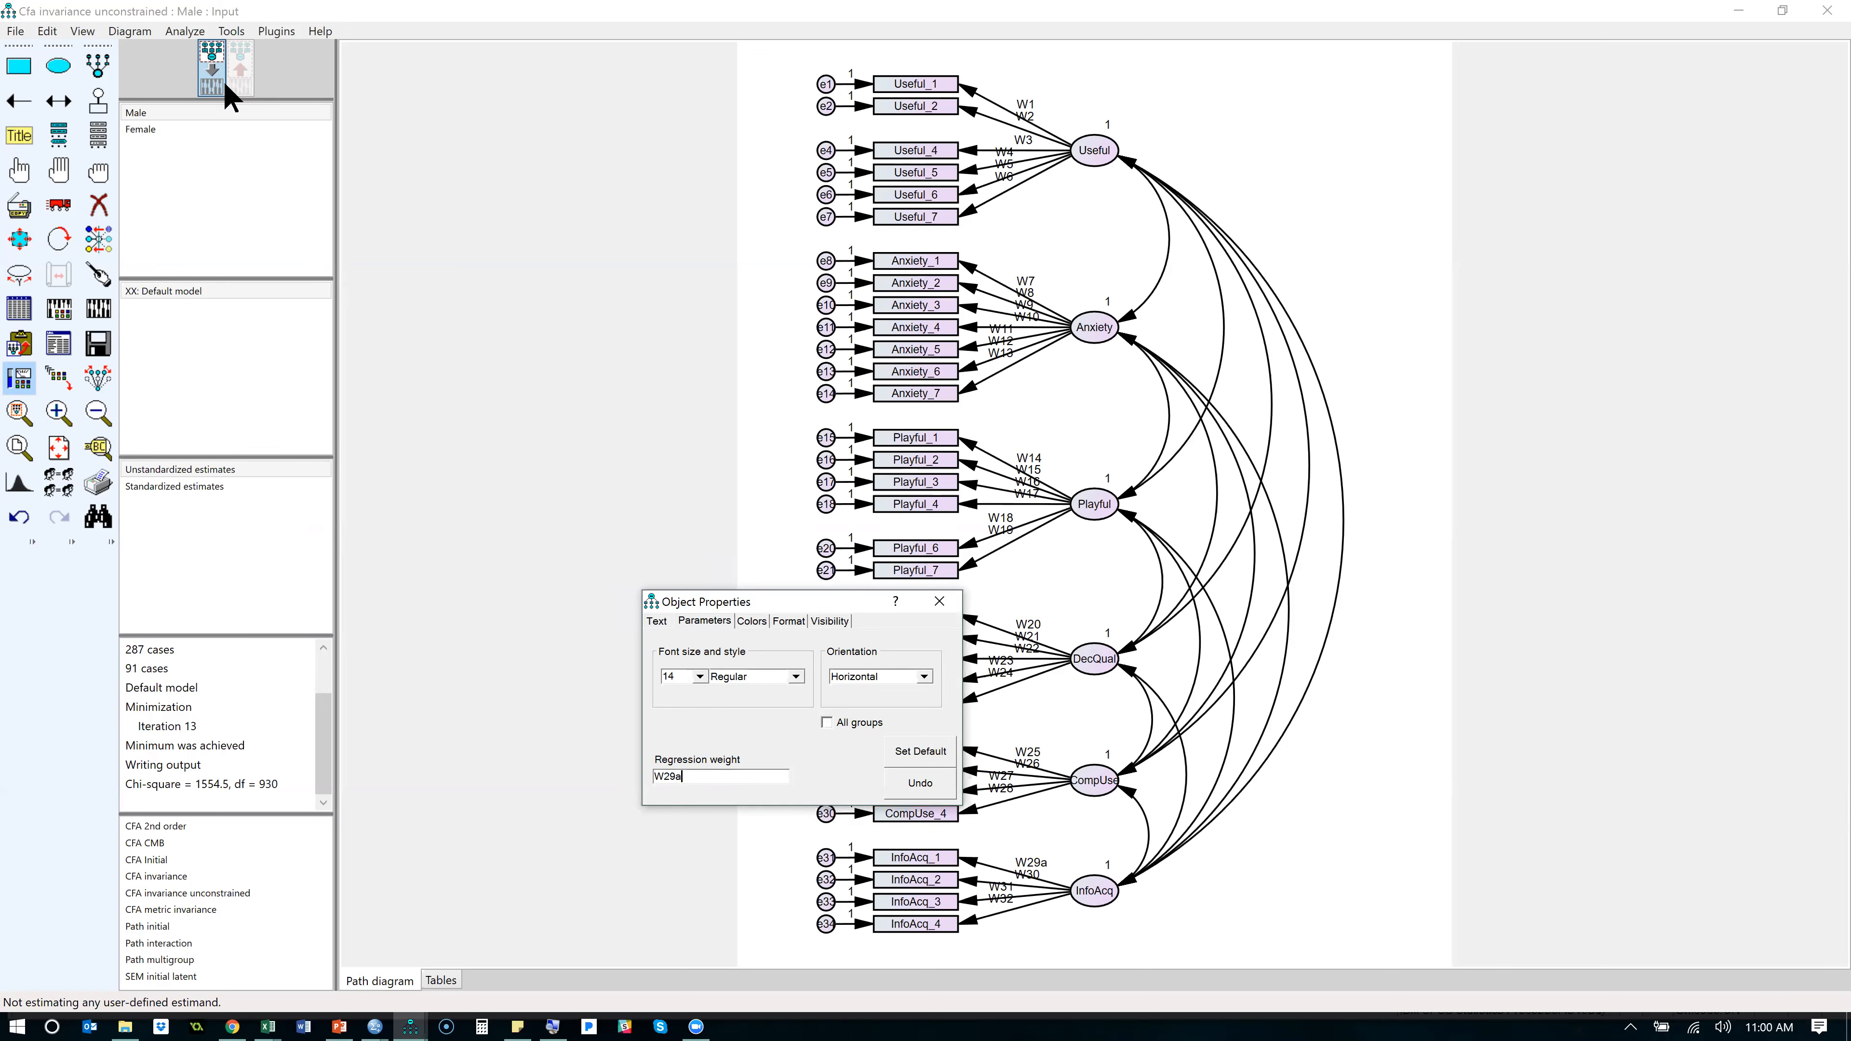
left_click(212, 129)
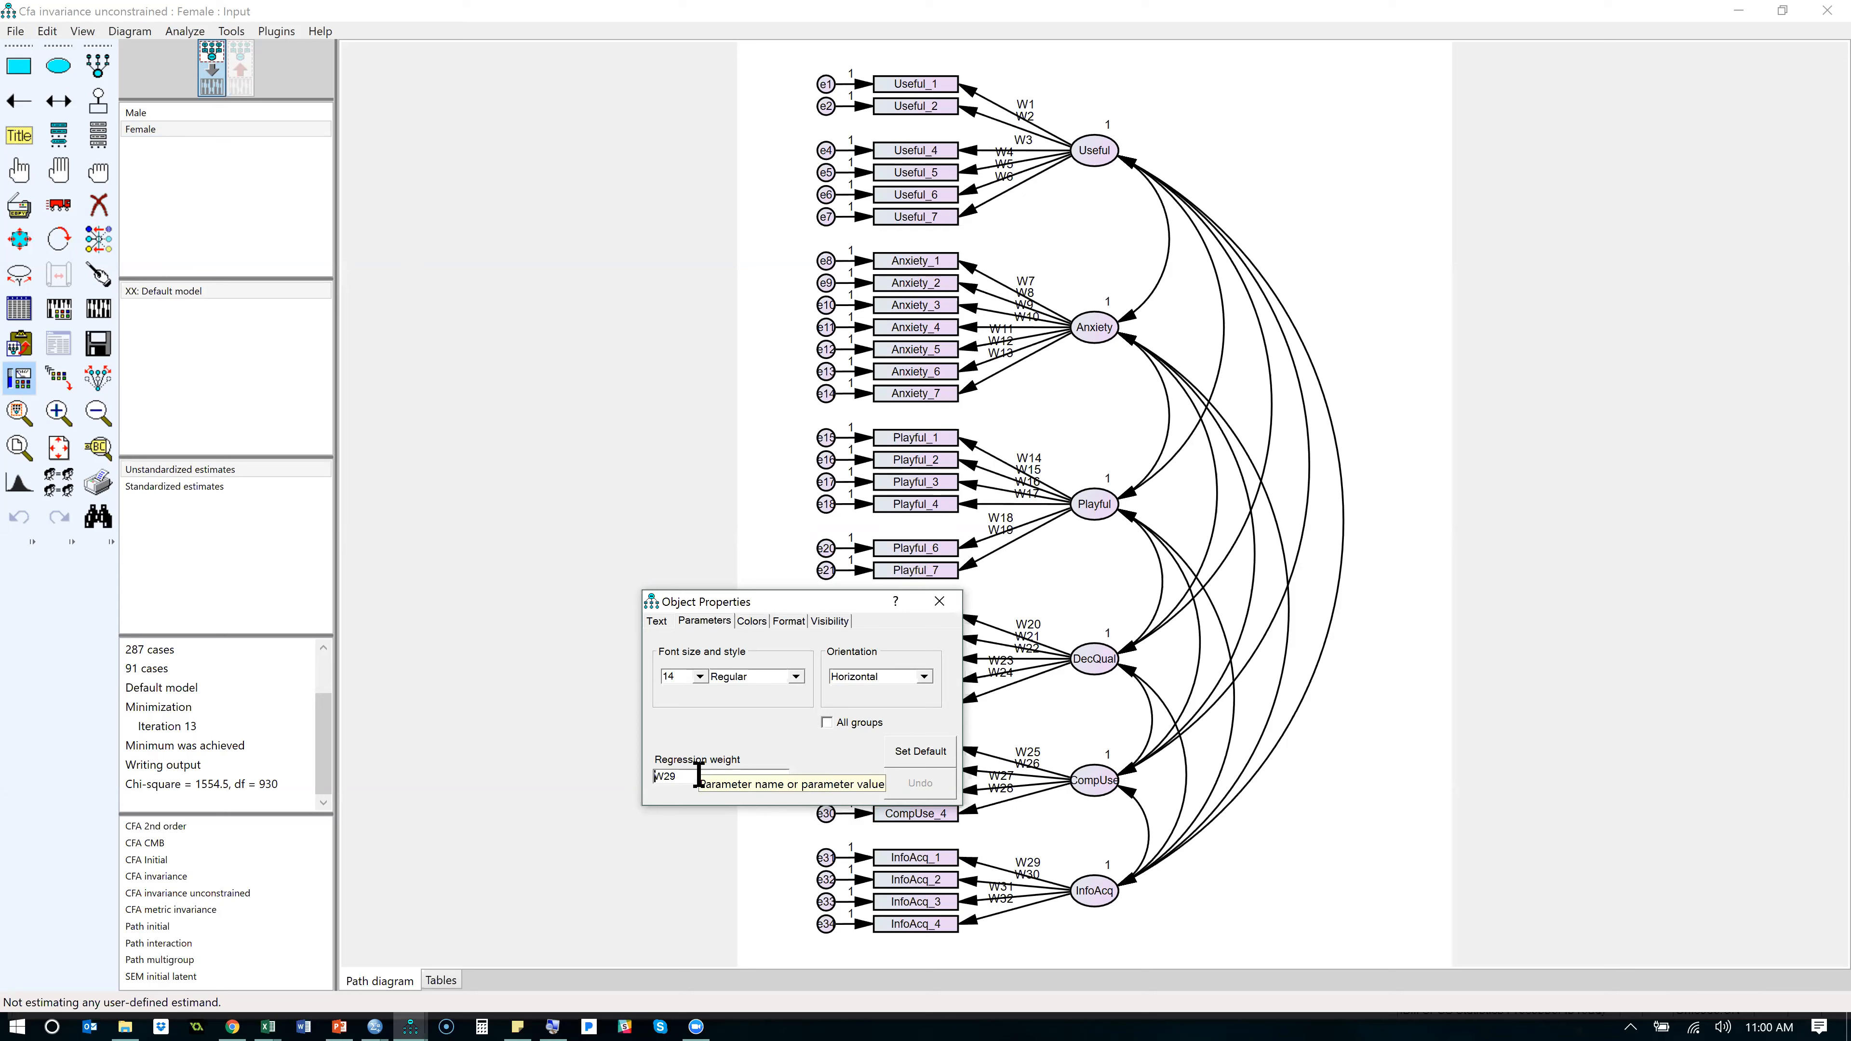
left_click(939, 601)
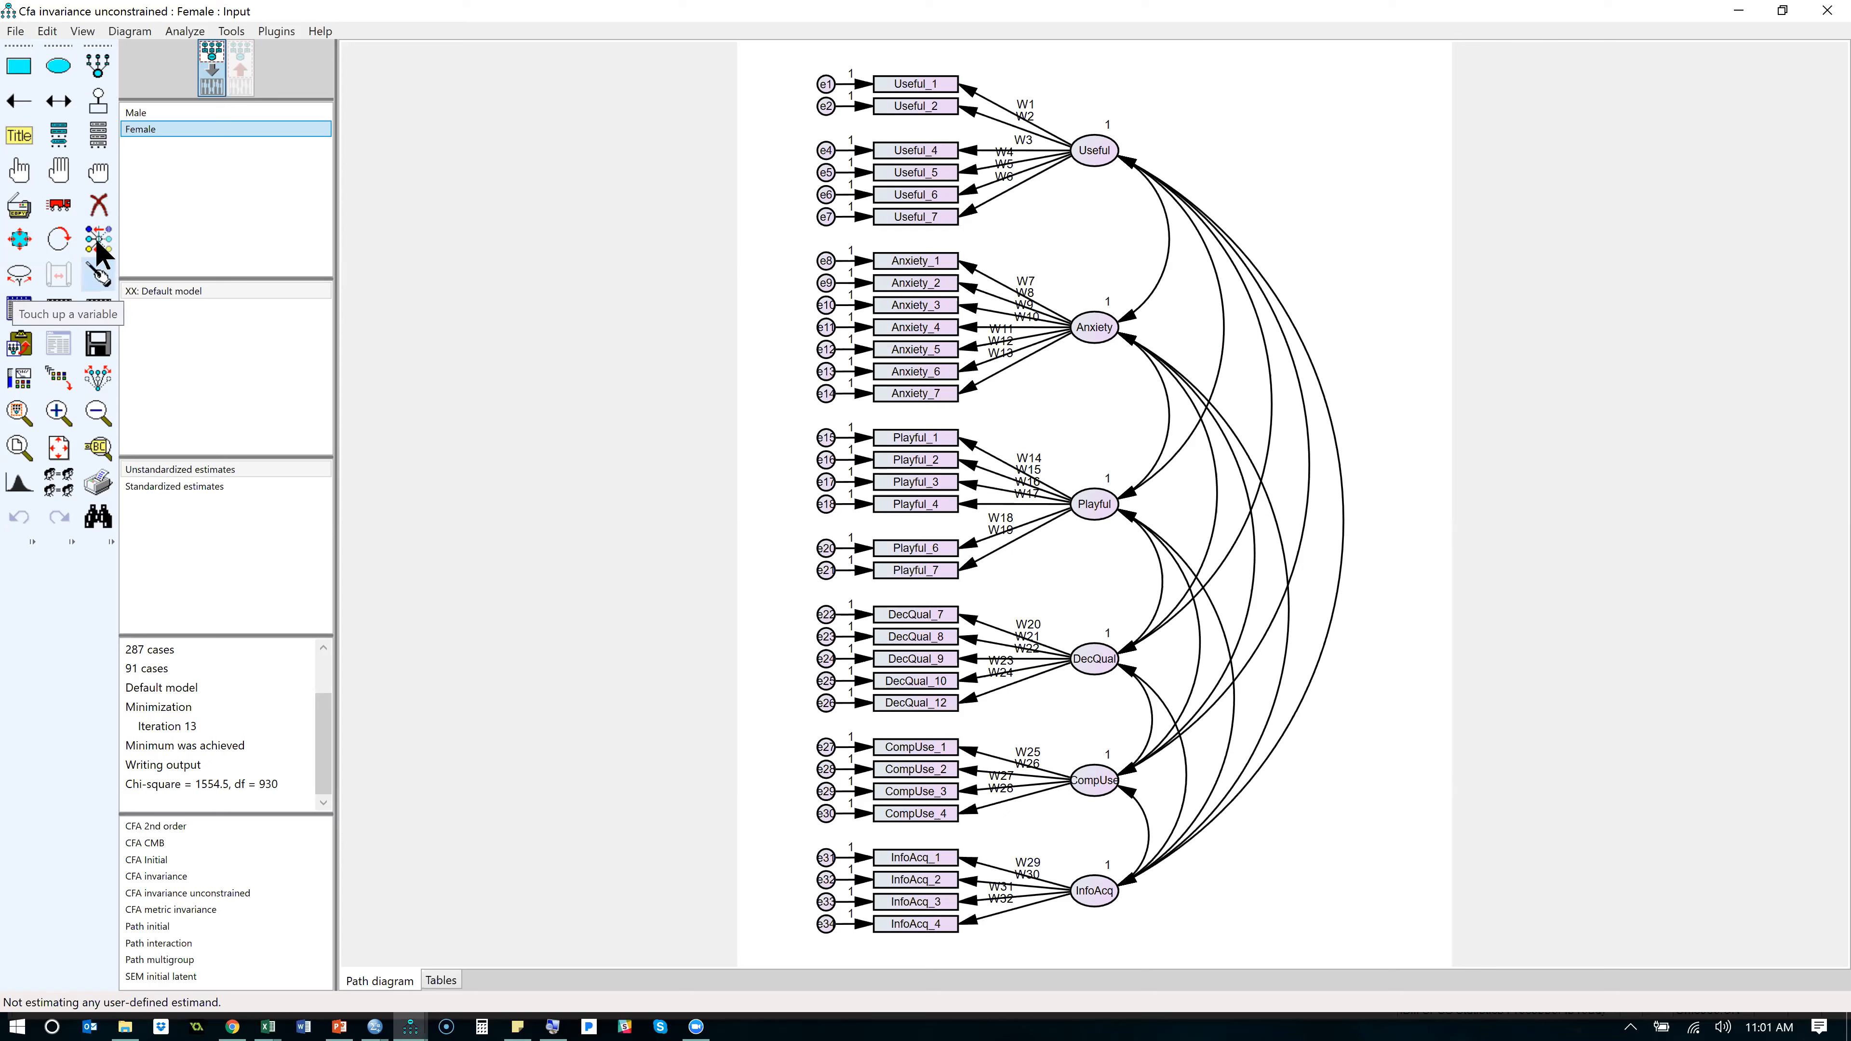
- Save the model as a new file named CFA invariance Constrained
left_click(15, 31)
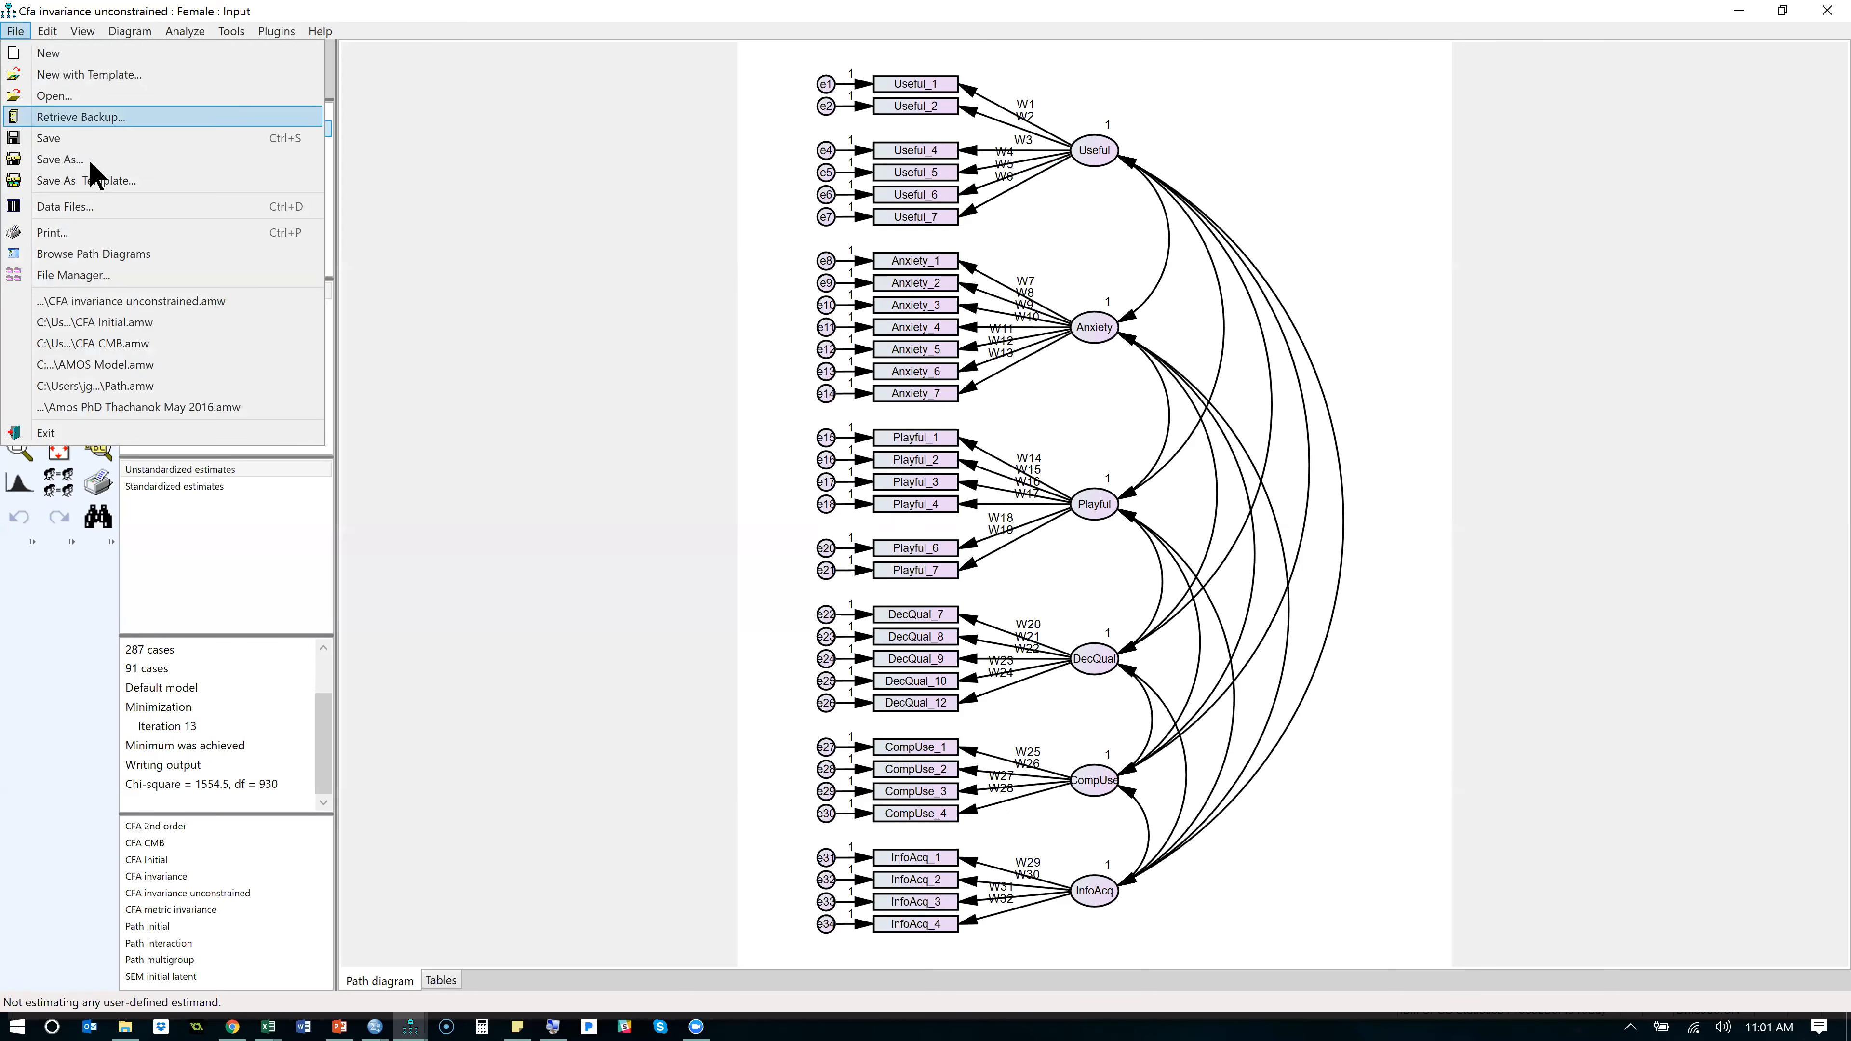
left_click(90, 157)
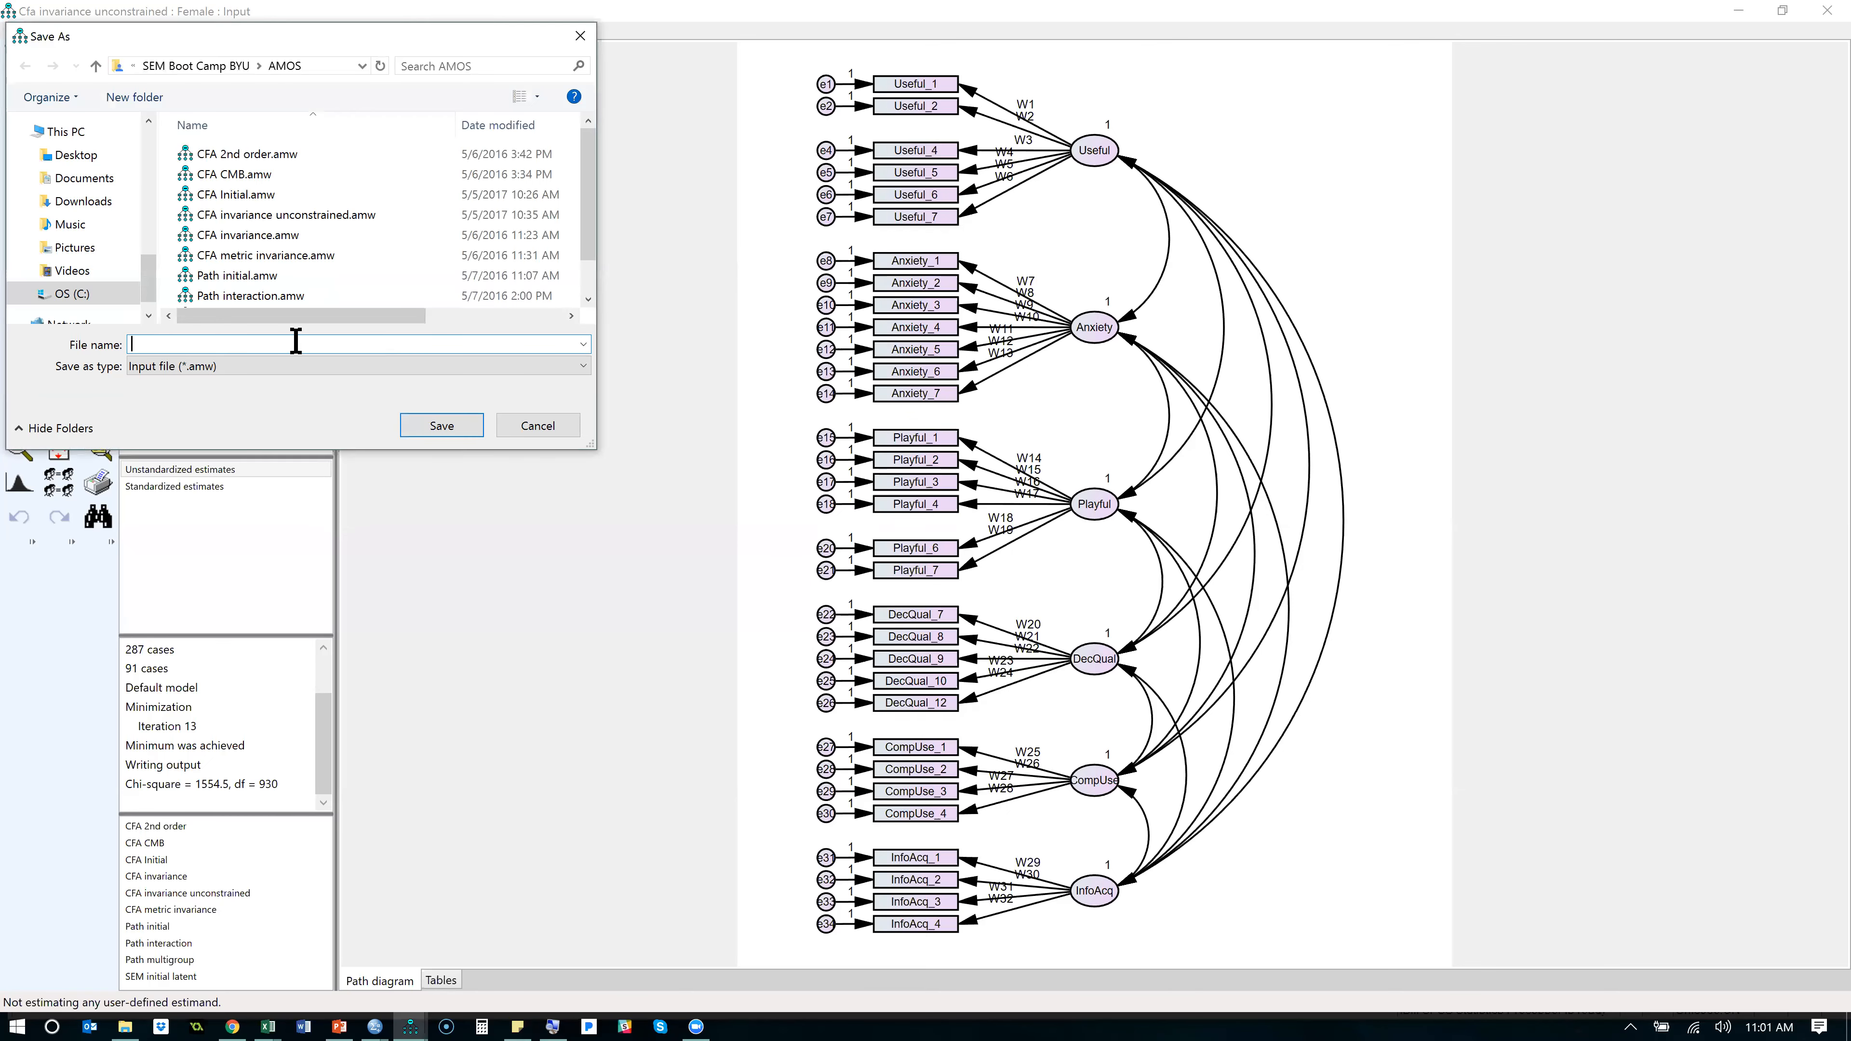
type("CFA")
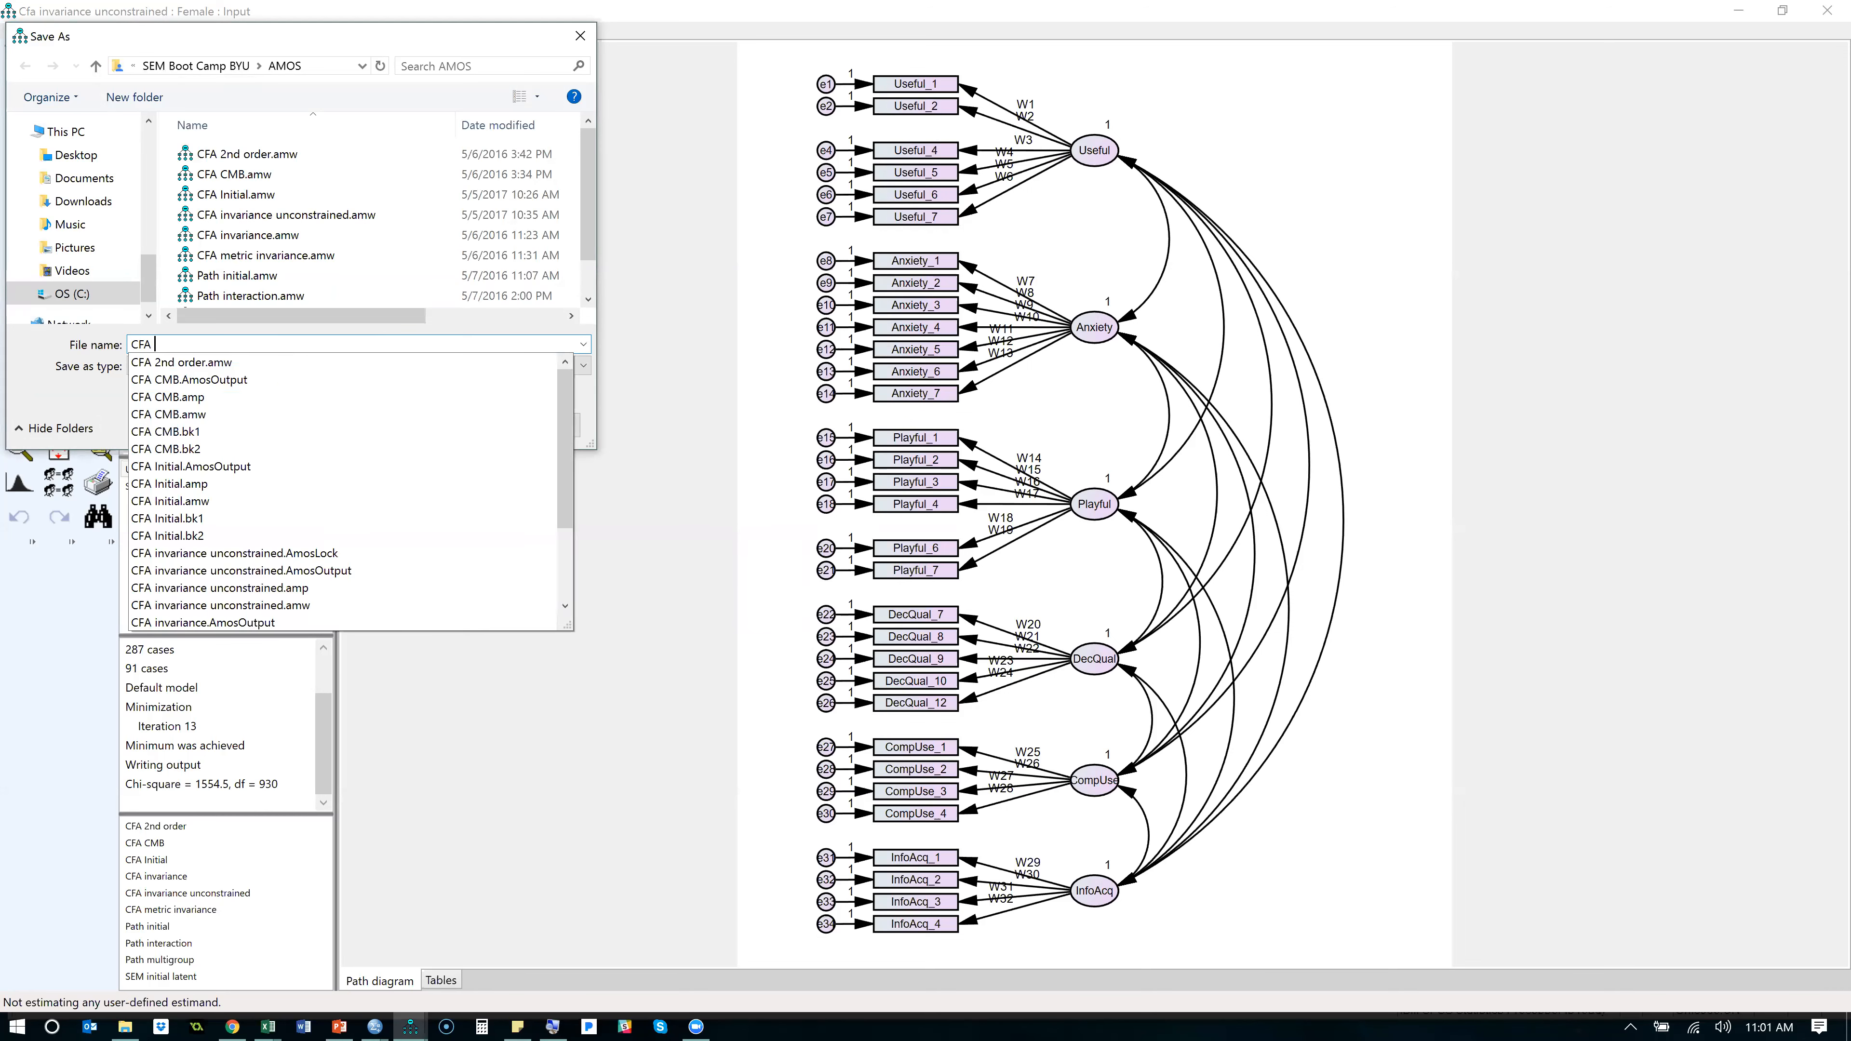
type(" invariance Constrained")
key("Return")
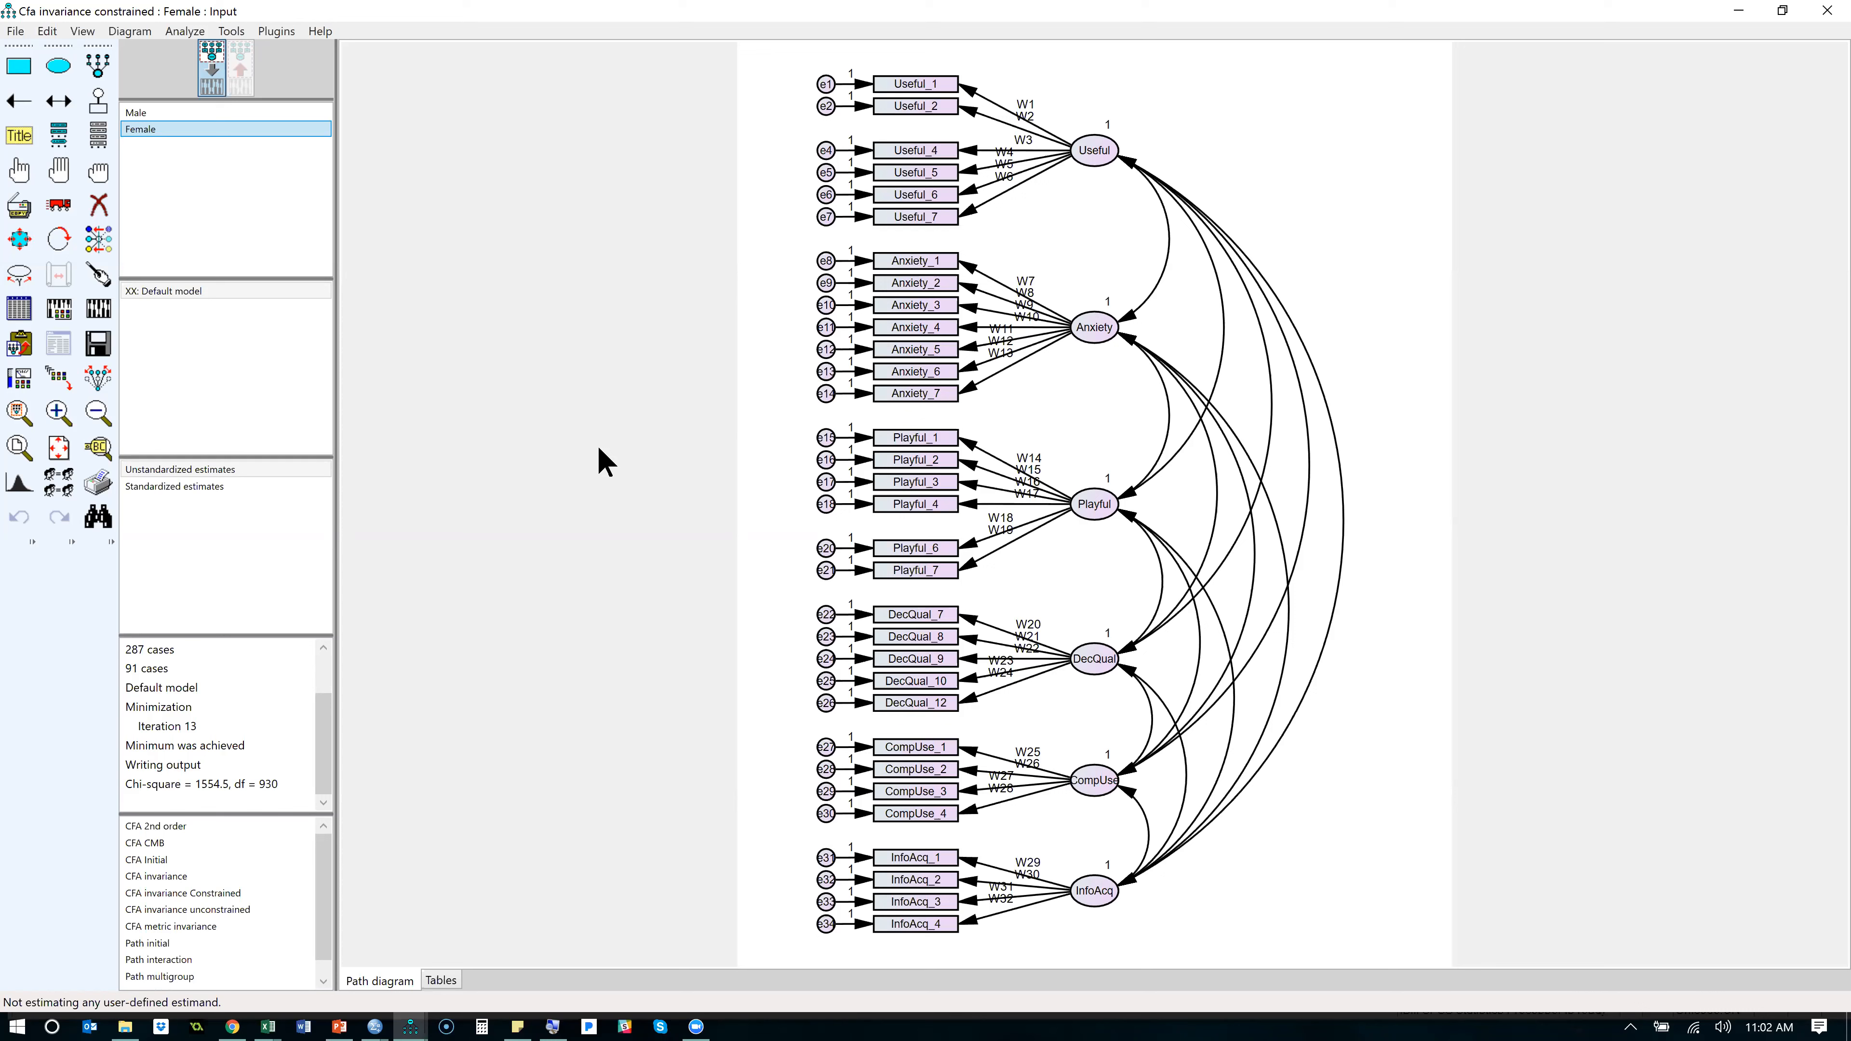
left_click(1276, 24)
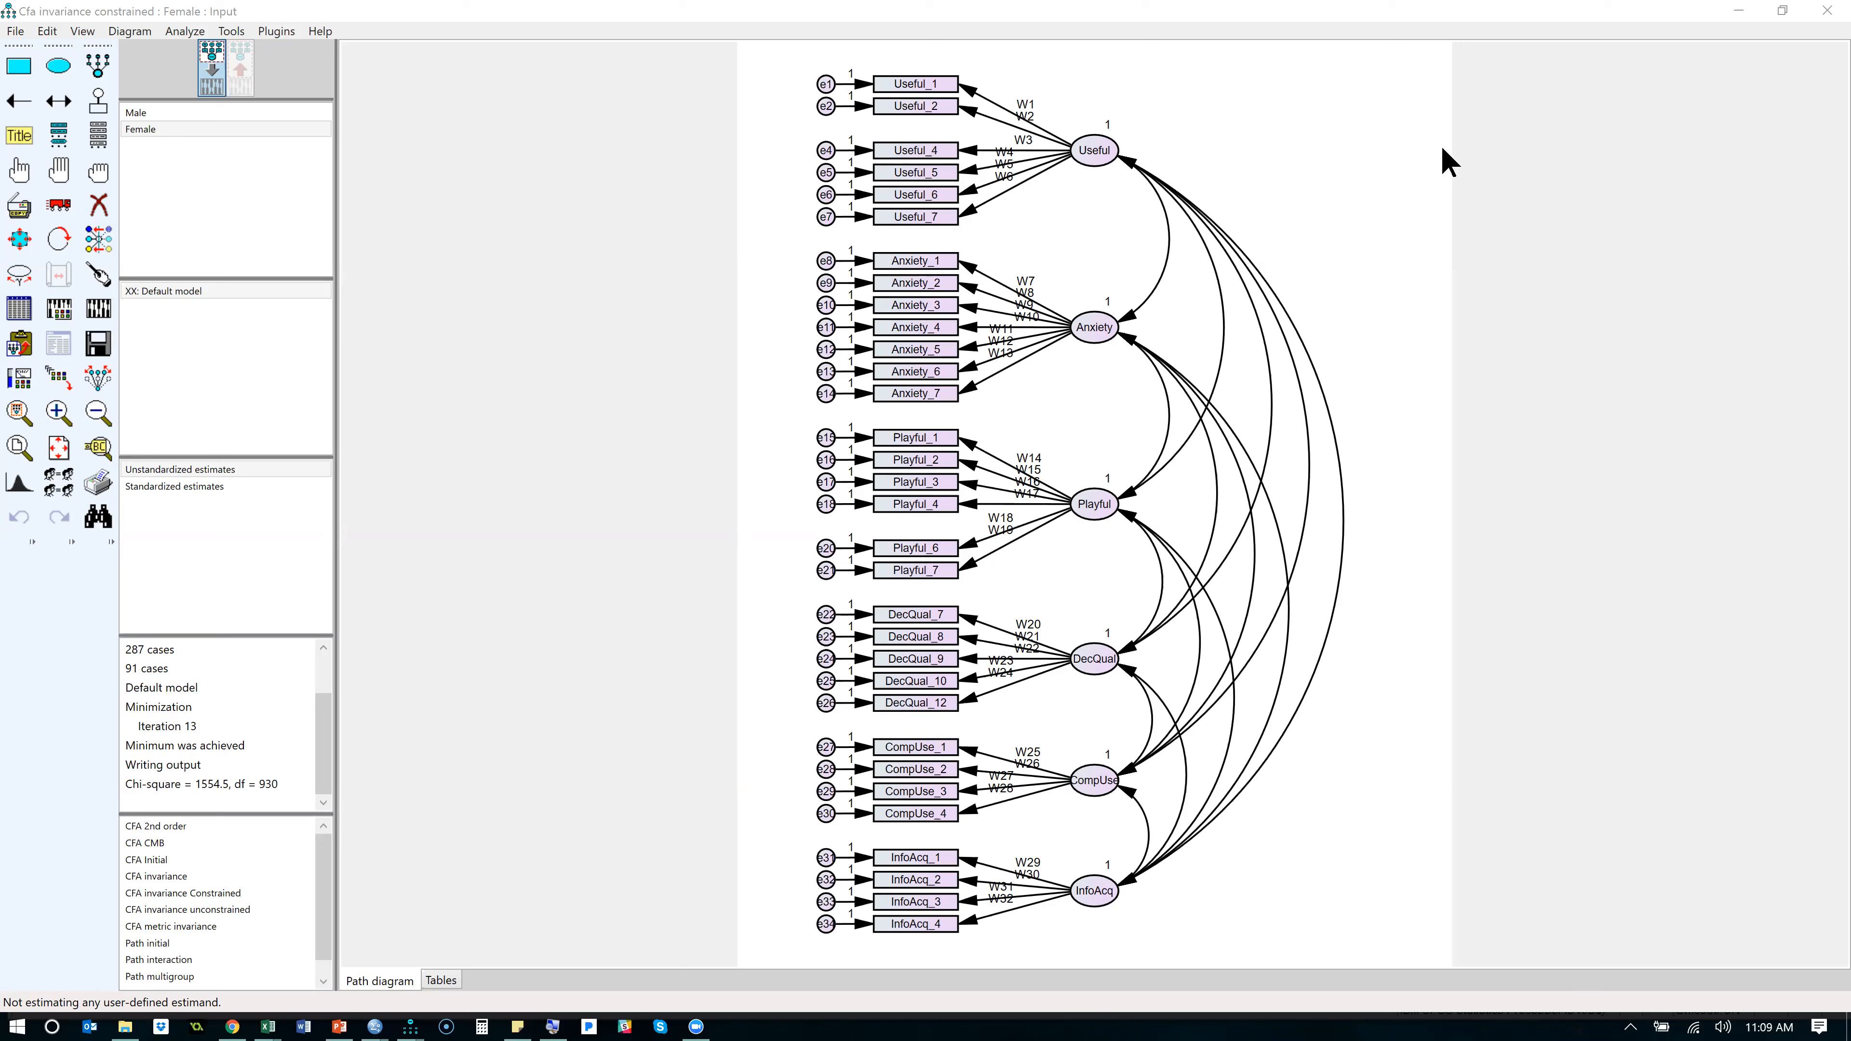
left_click(1429, 270)
left_click(637, 551)
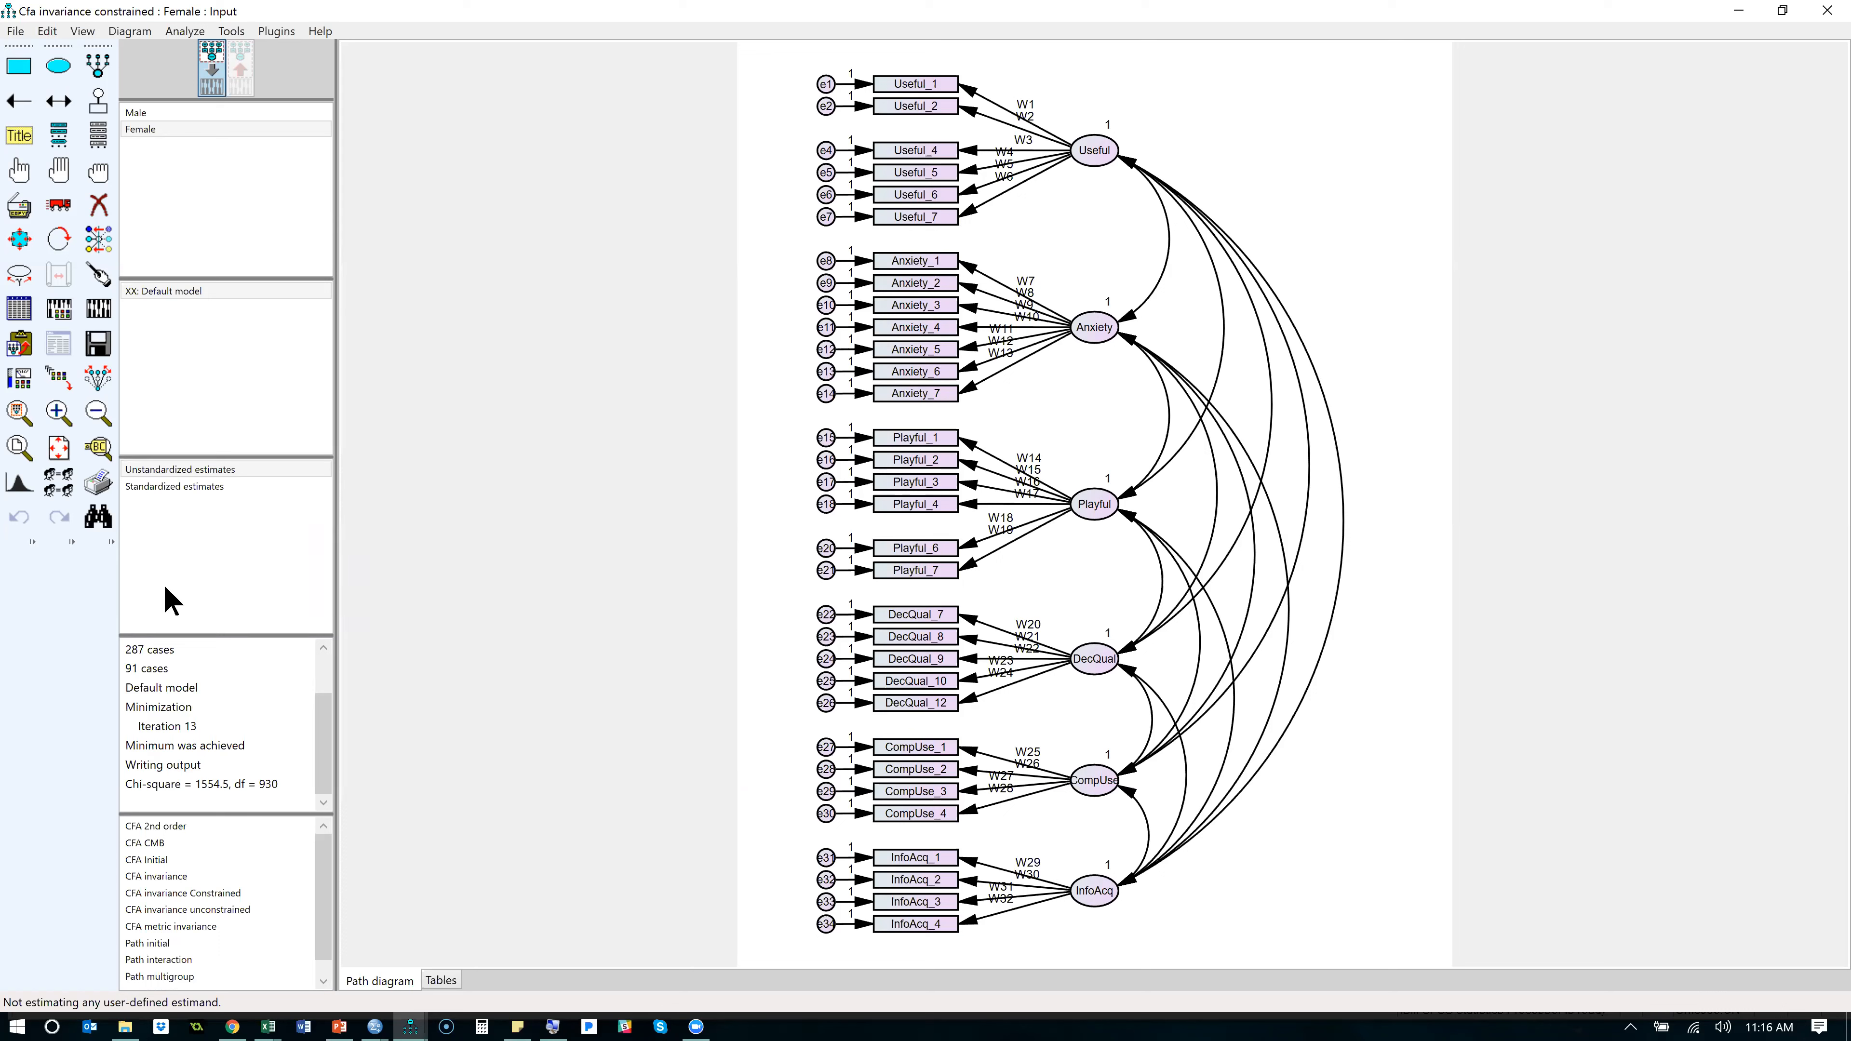
- Open the CFA invariance unconstrained model
double_click(213, 875)
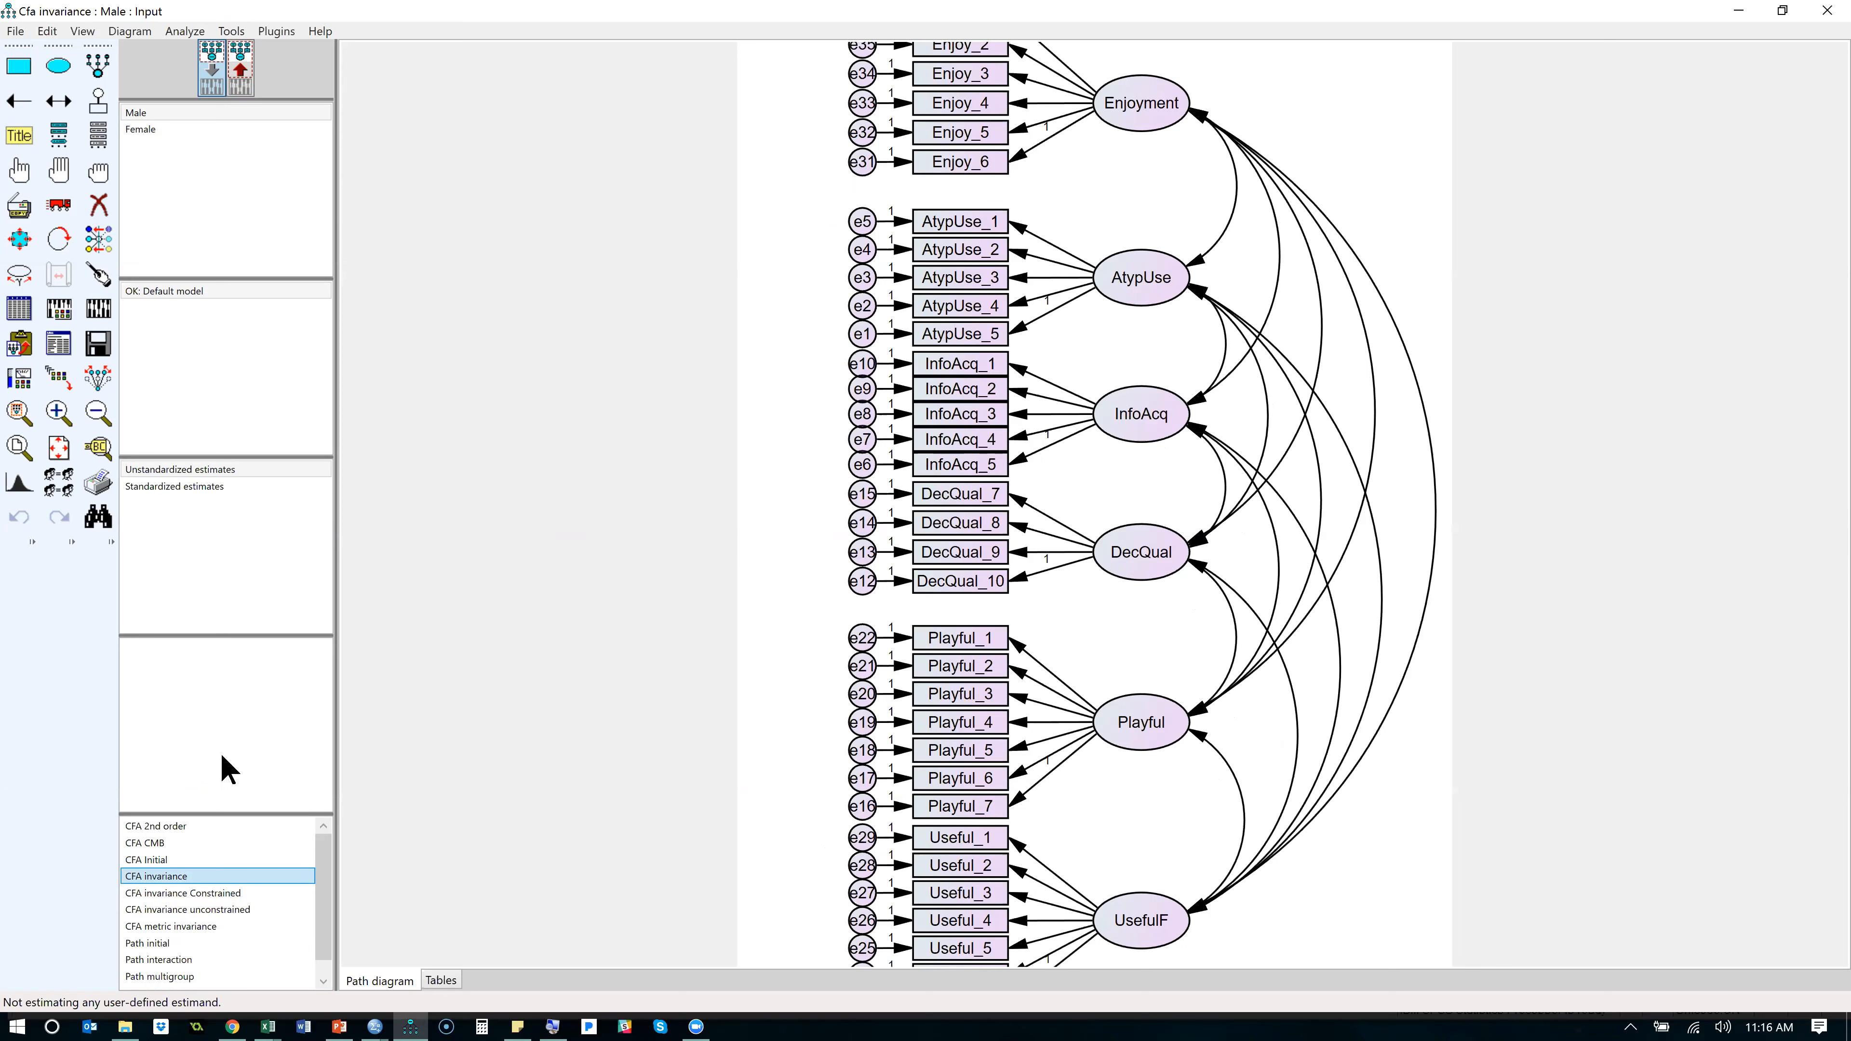
double_click(264, 909)
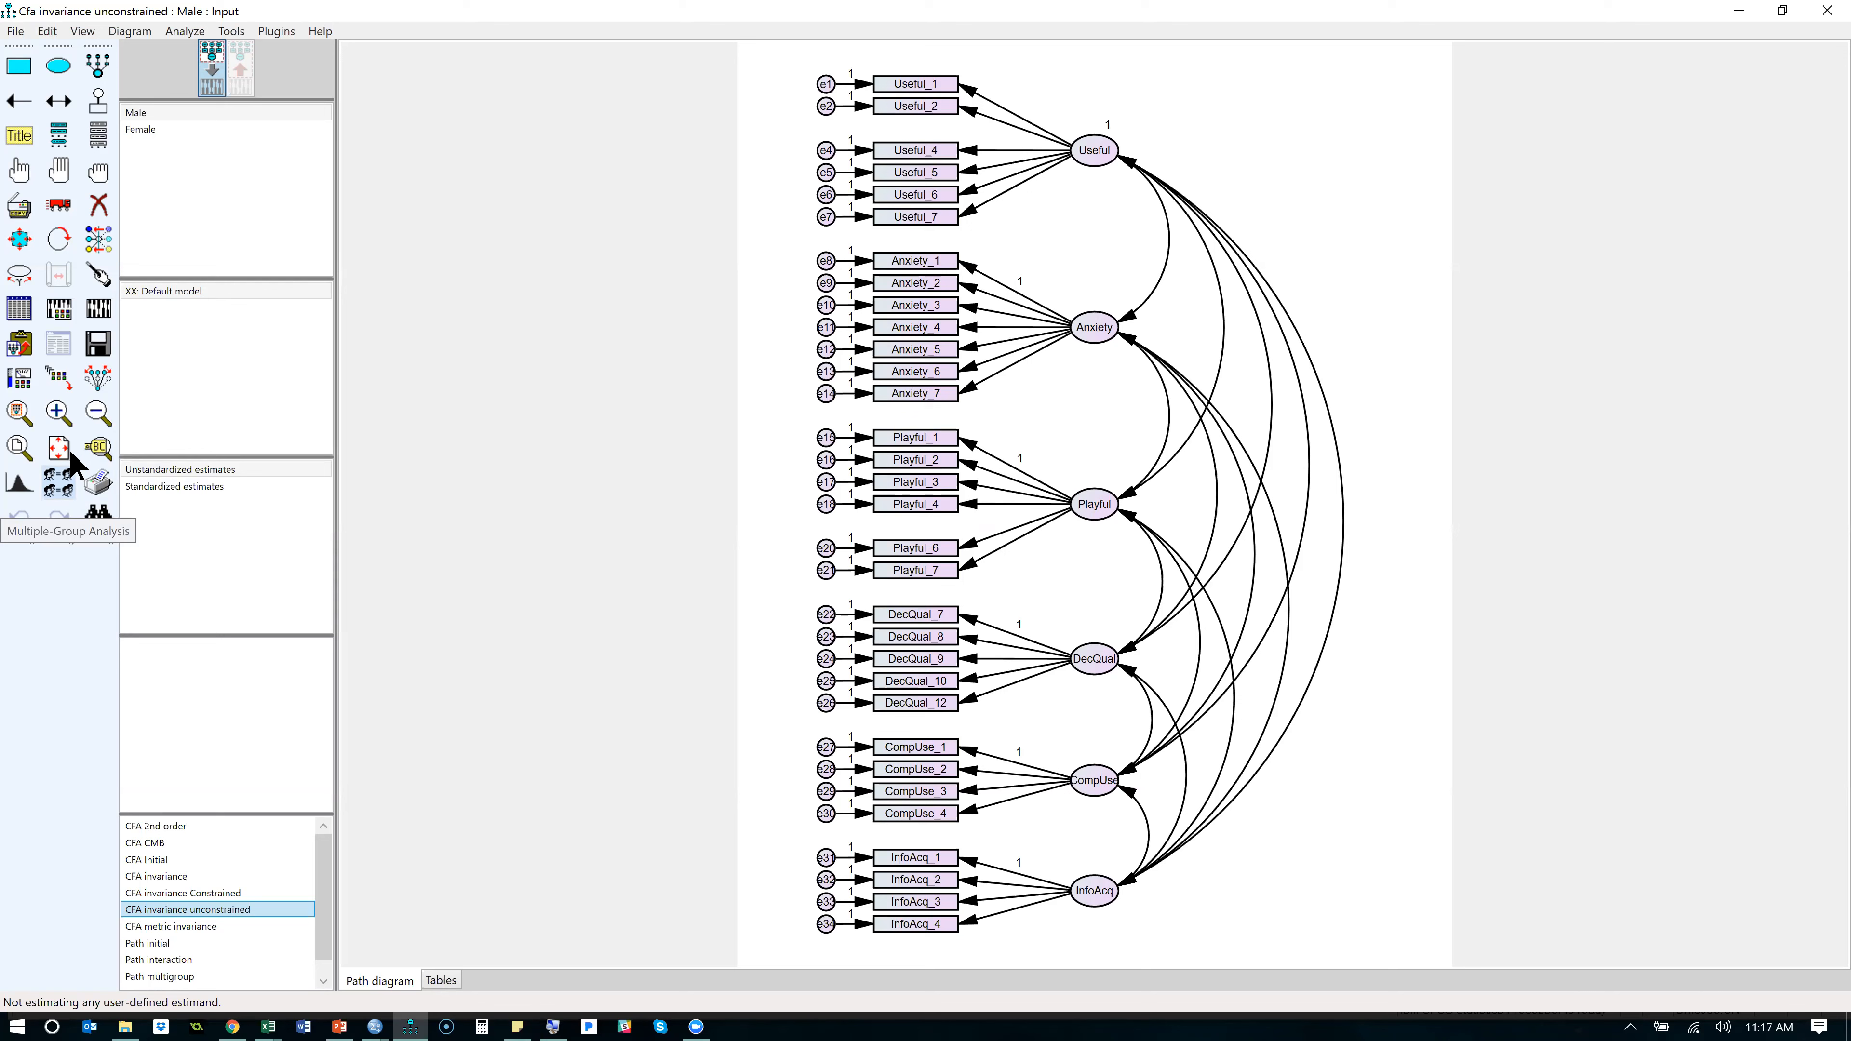
left_click(182, 32)
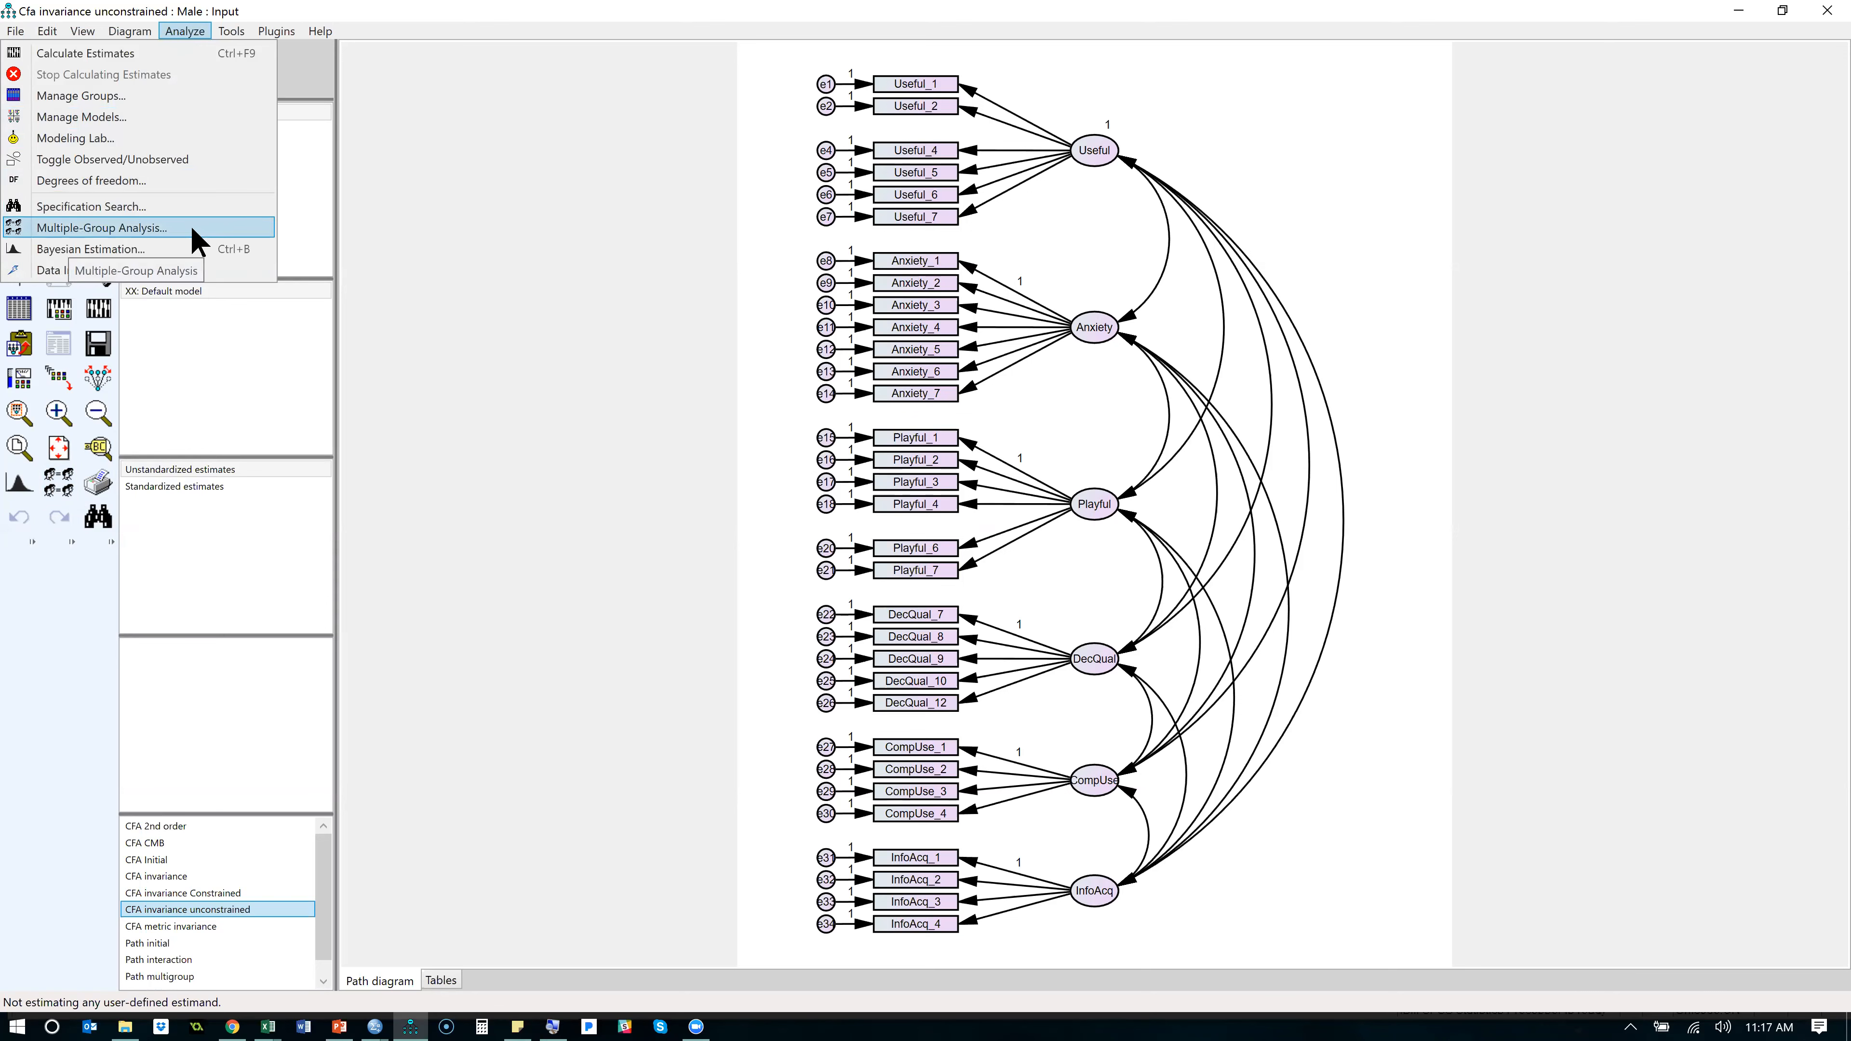
left_click(71, 229)
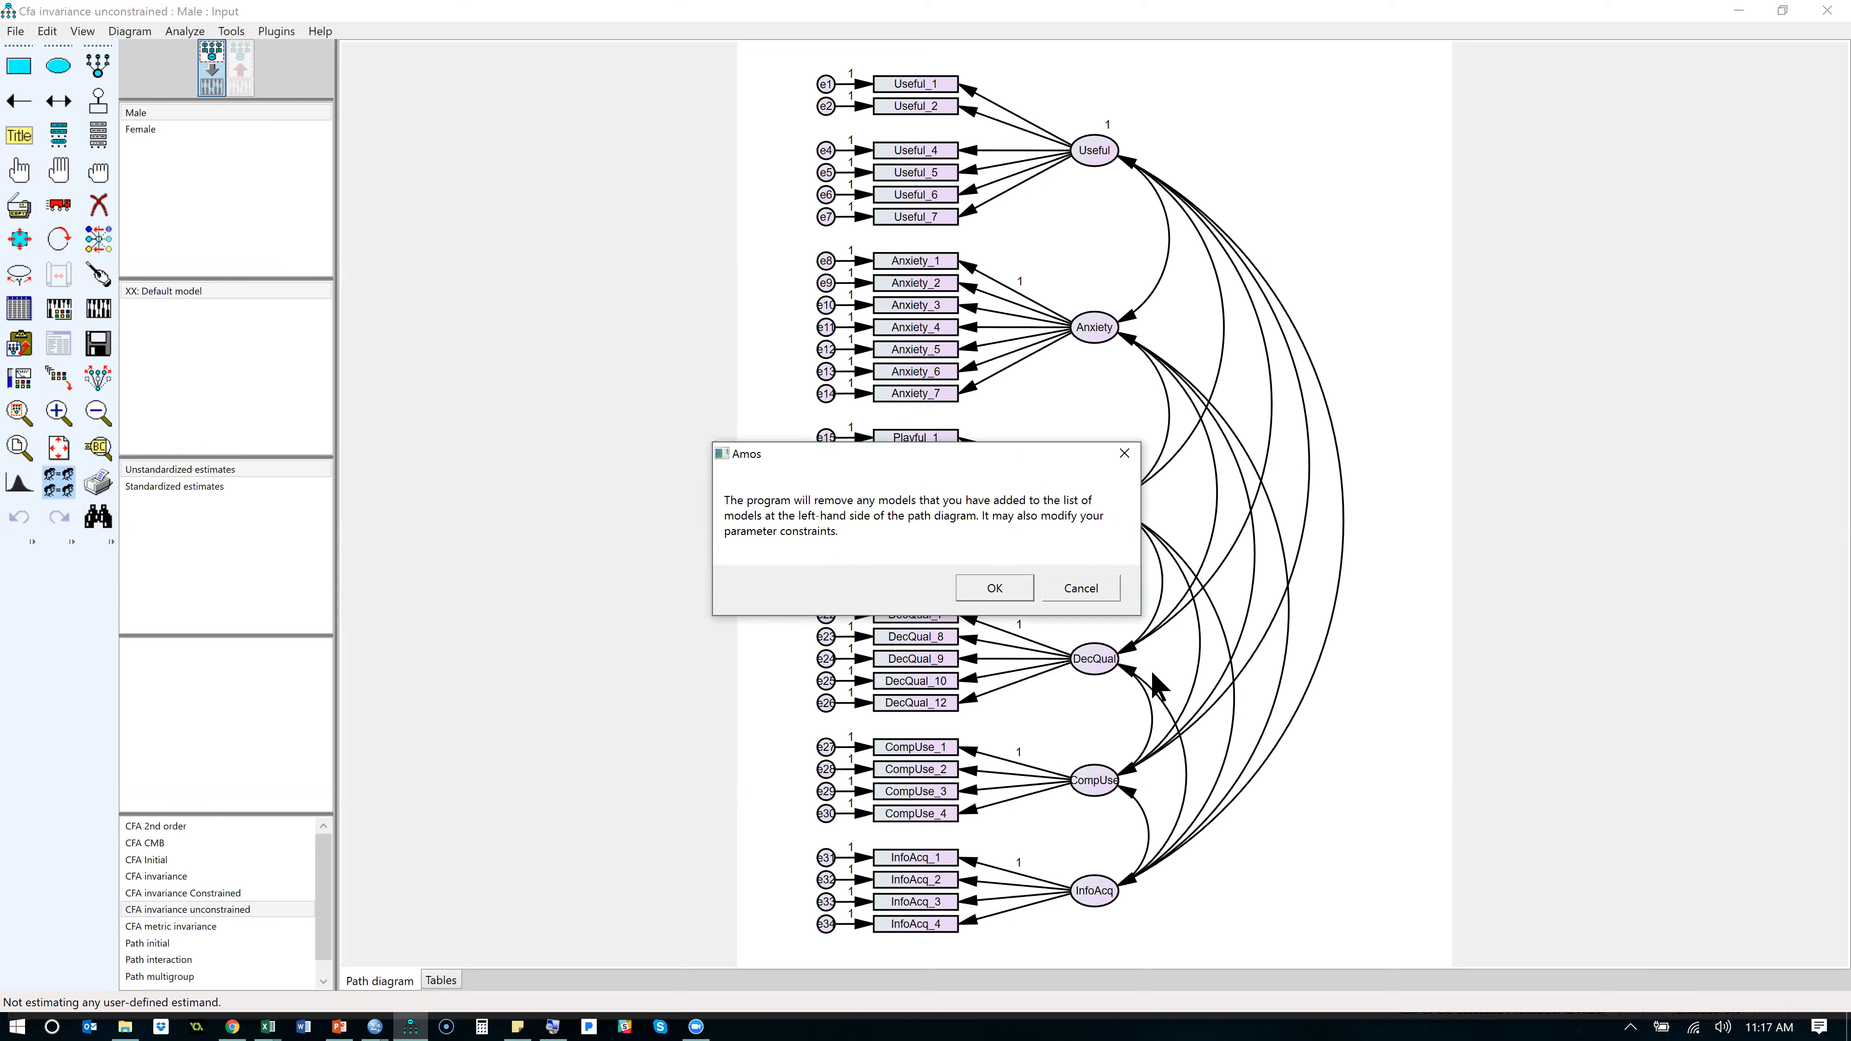
left_click(1018, 601)
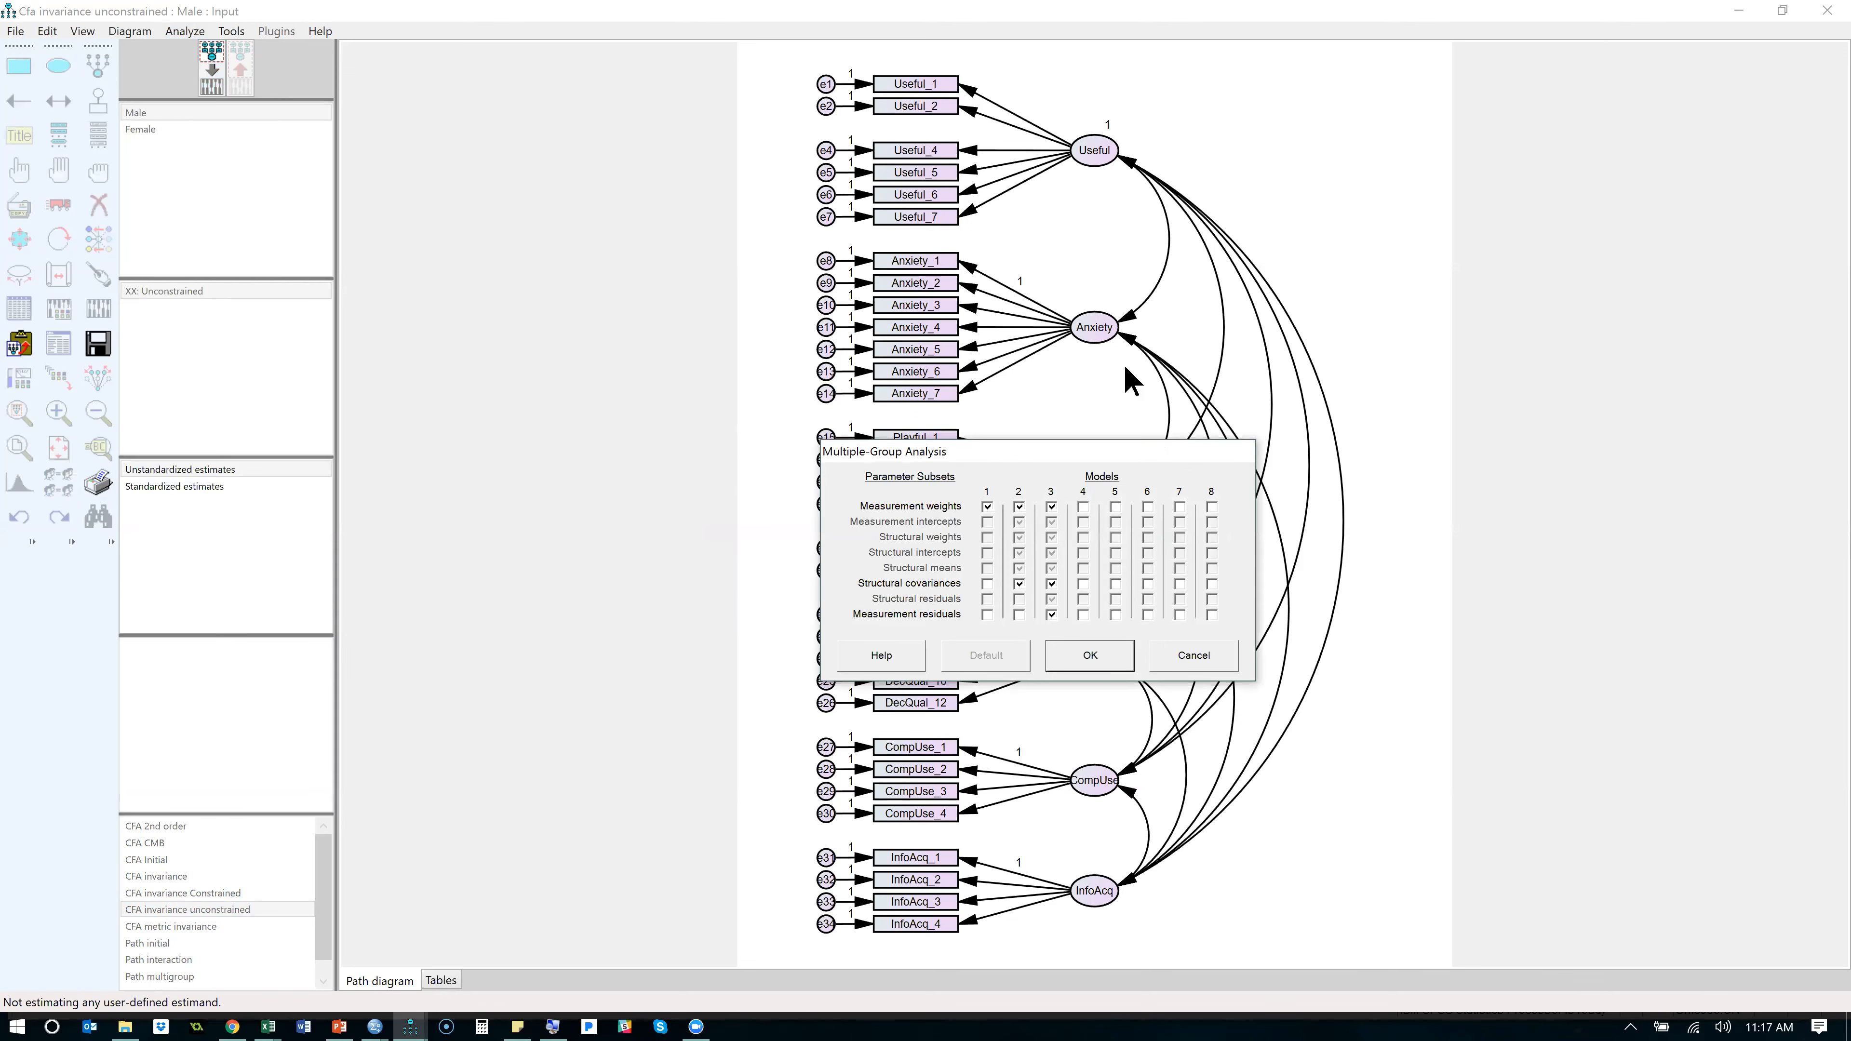
left_click_drag(1108, 454, 1201, 132)
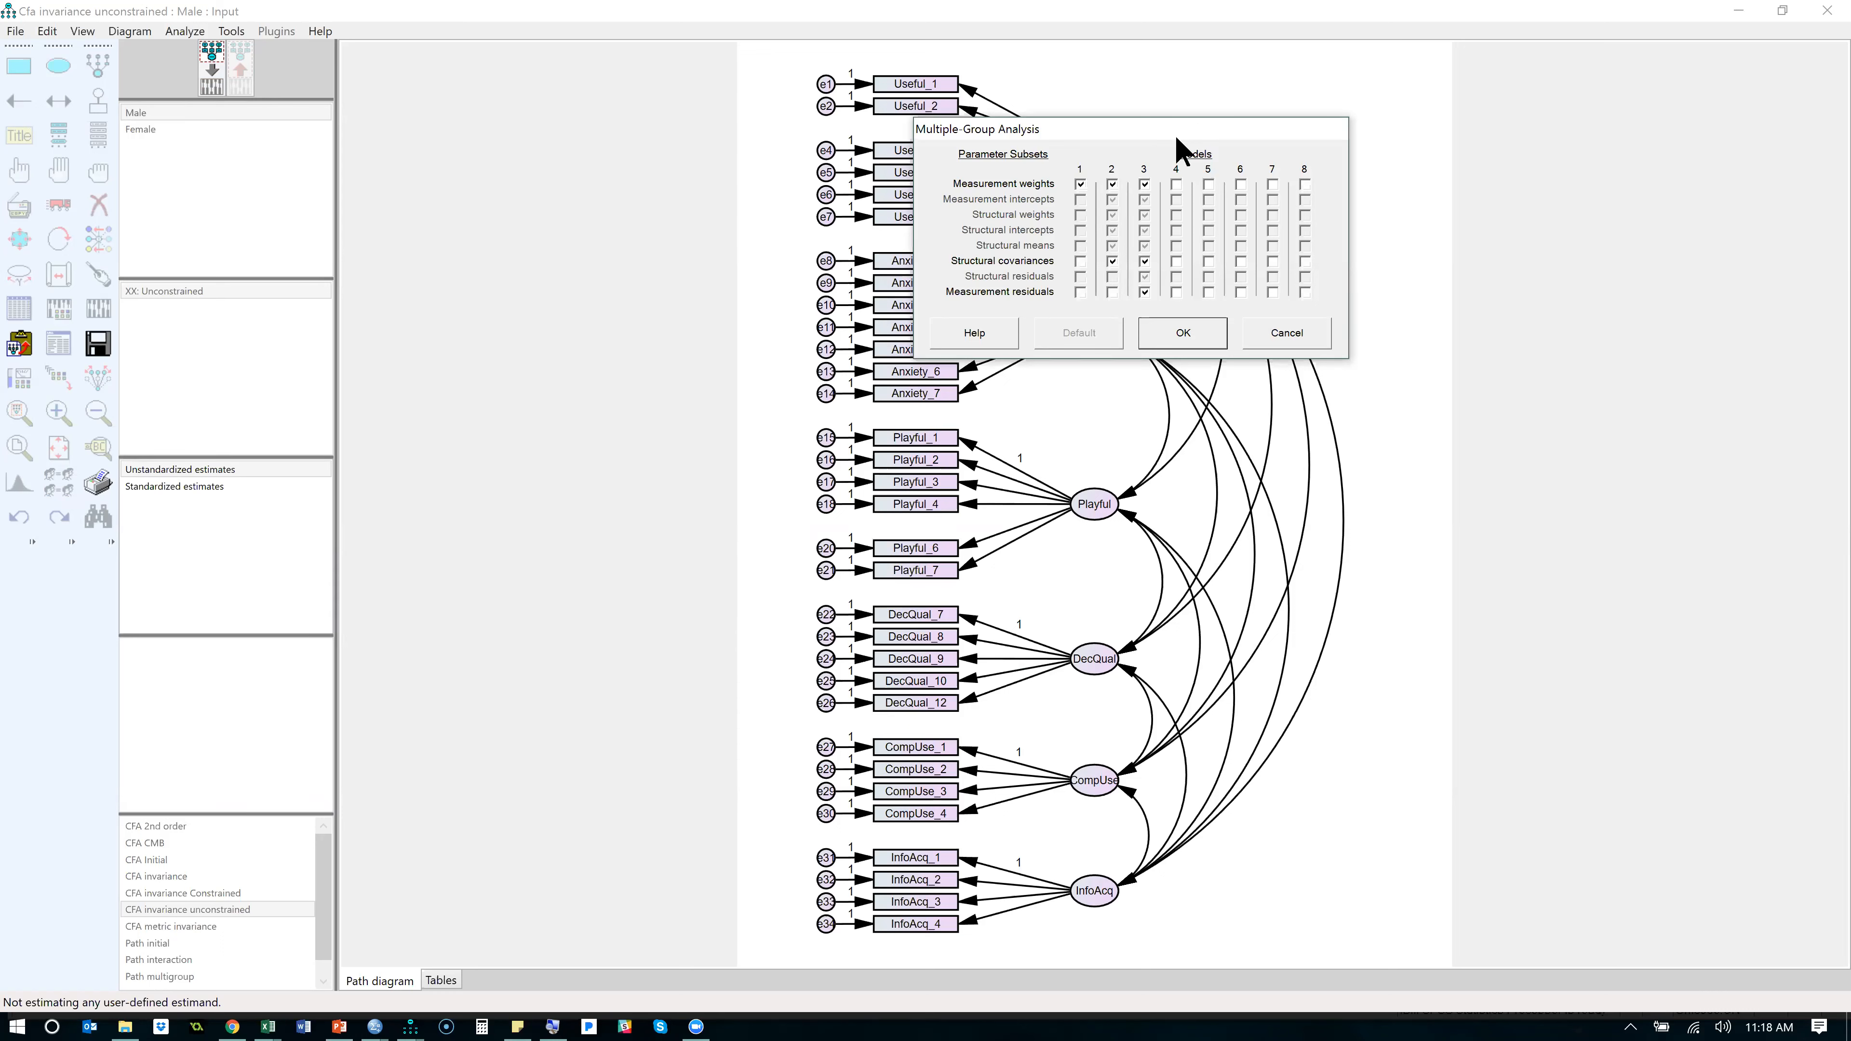
left_click(1145, 292)
left_click(1281, 334)
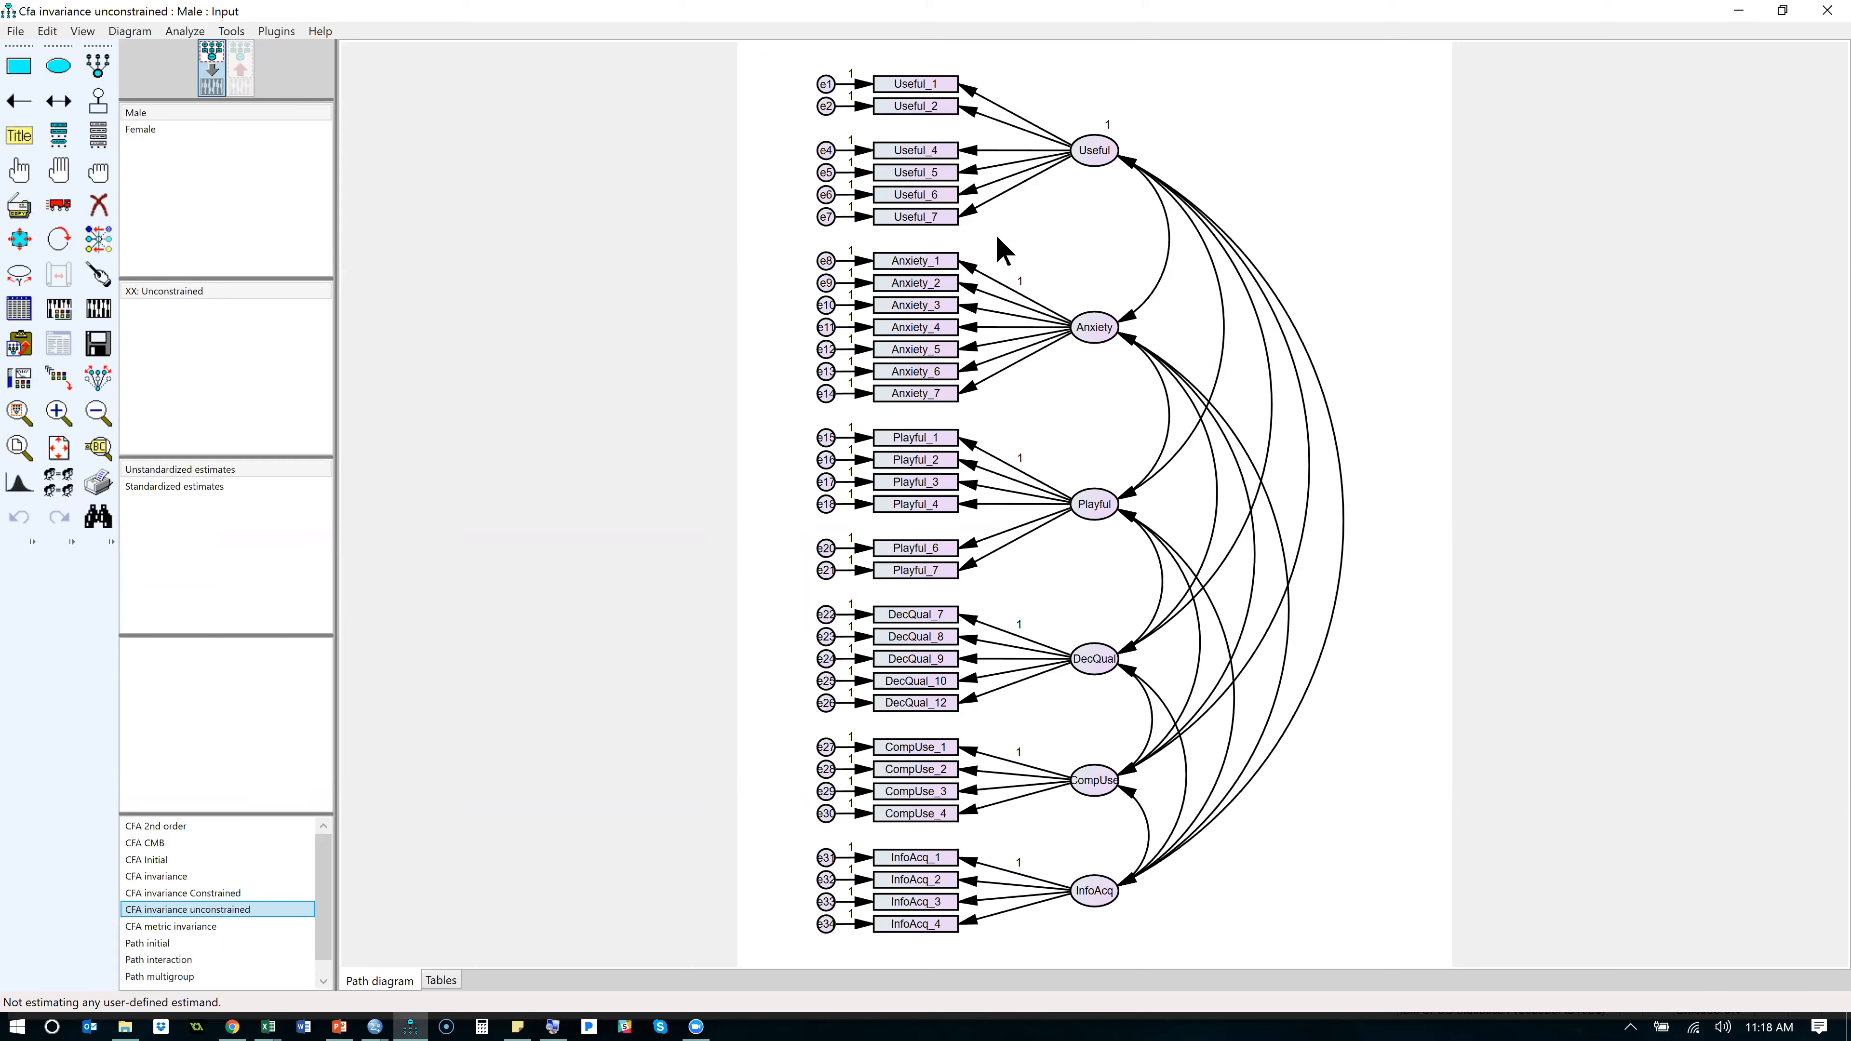
- Turn on Estimate means and intercepts and turn off Modification indices in the analysis properties
left_click(64, 312)
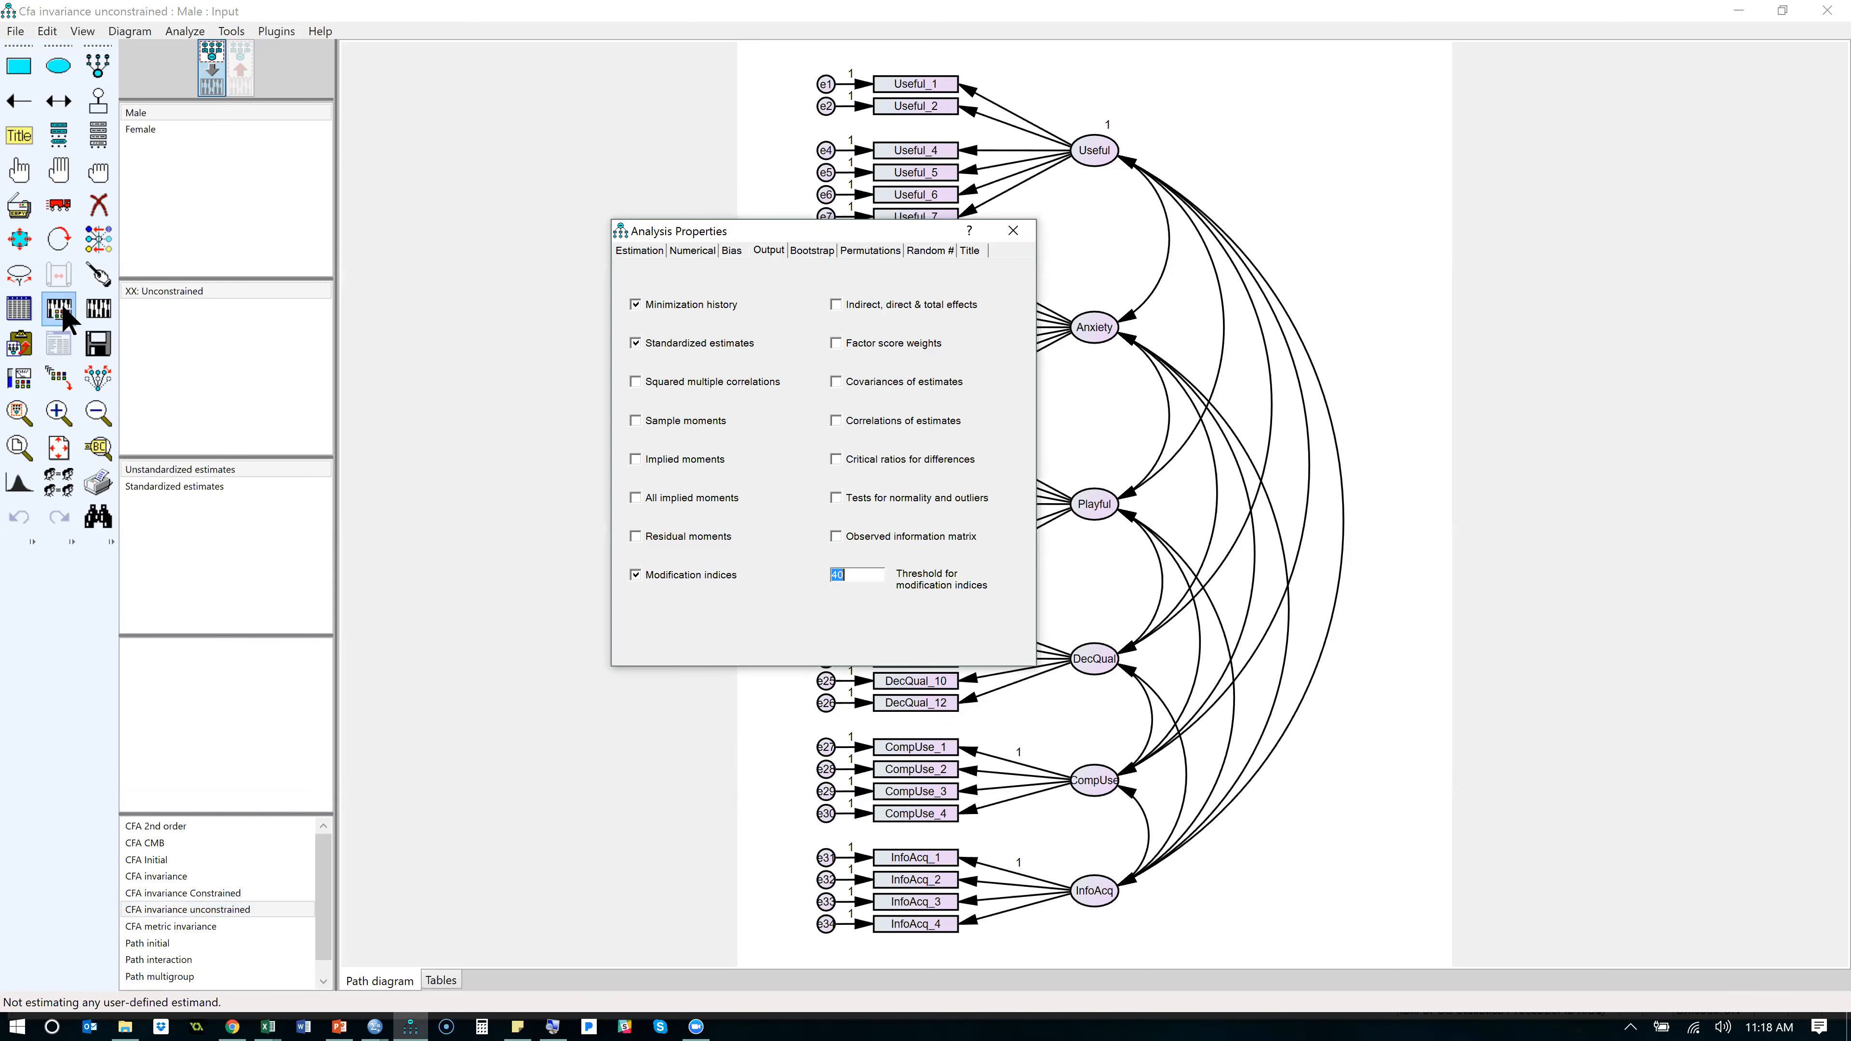
left_click(631, 252)
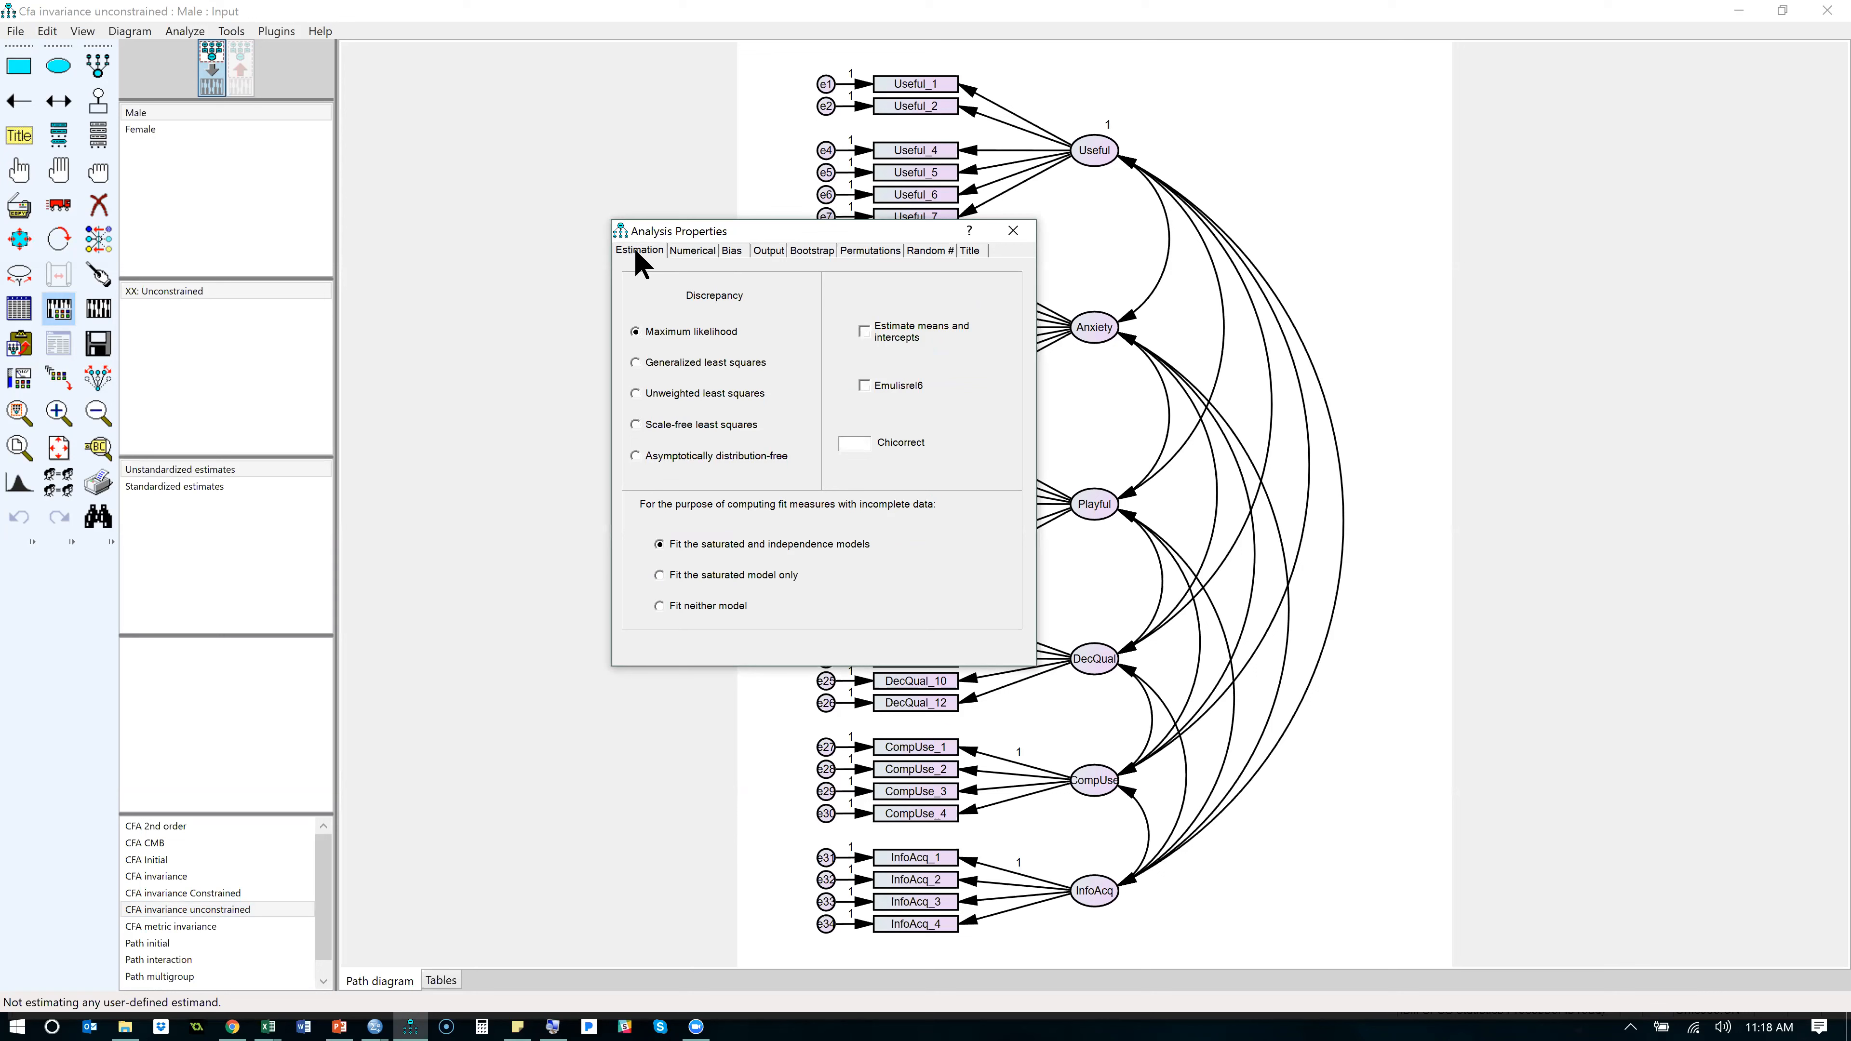
left_click(868, 334)
left_click(780, 252)
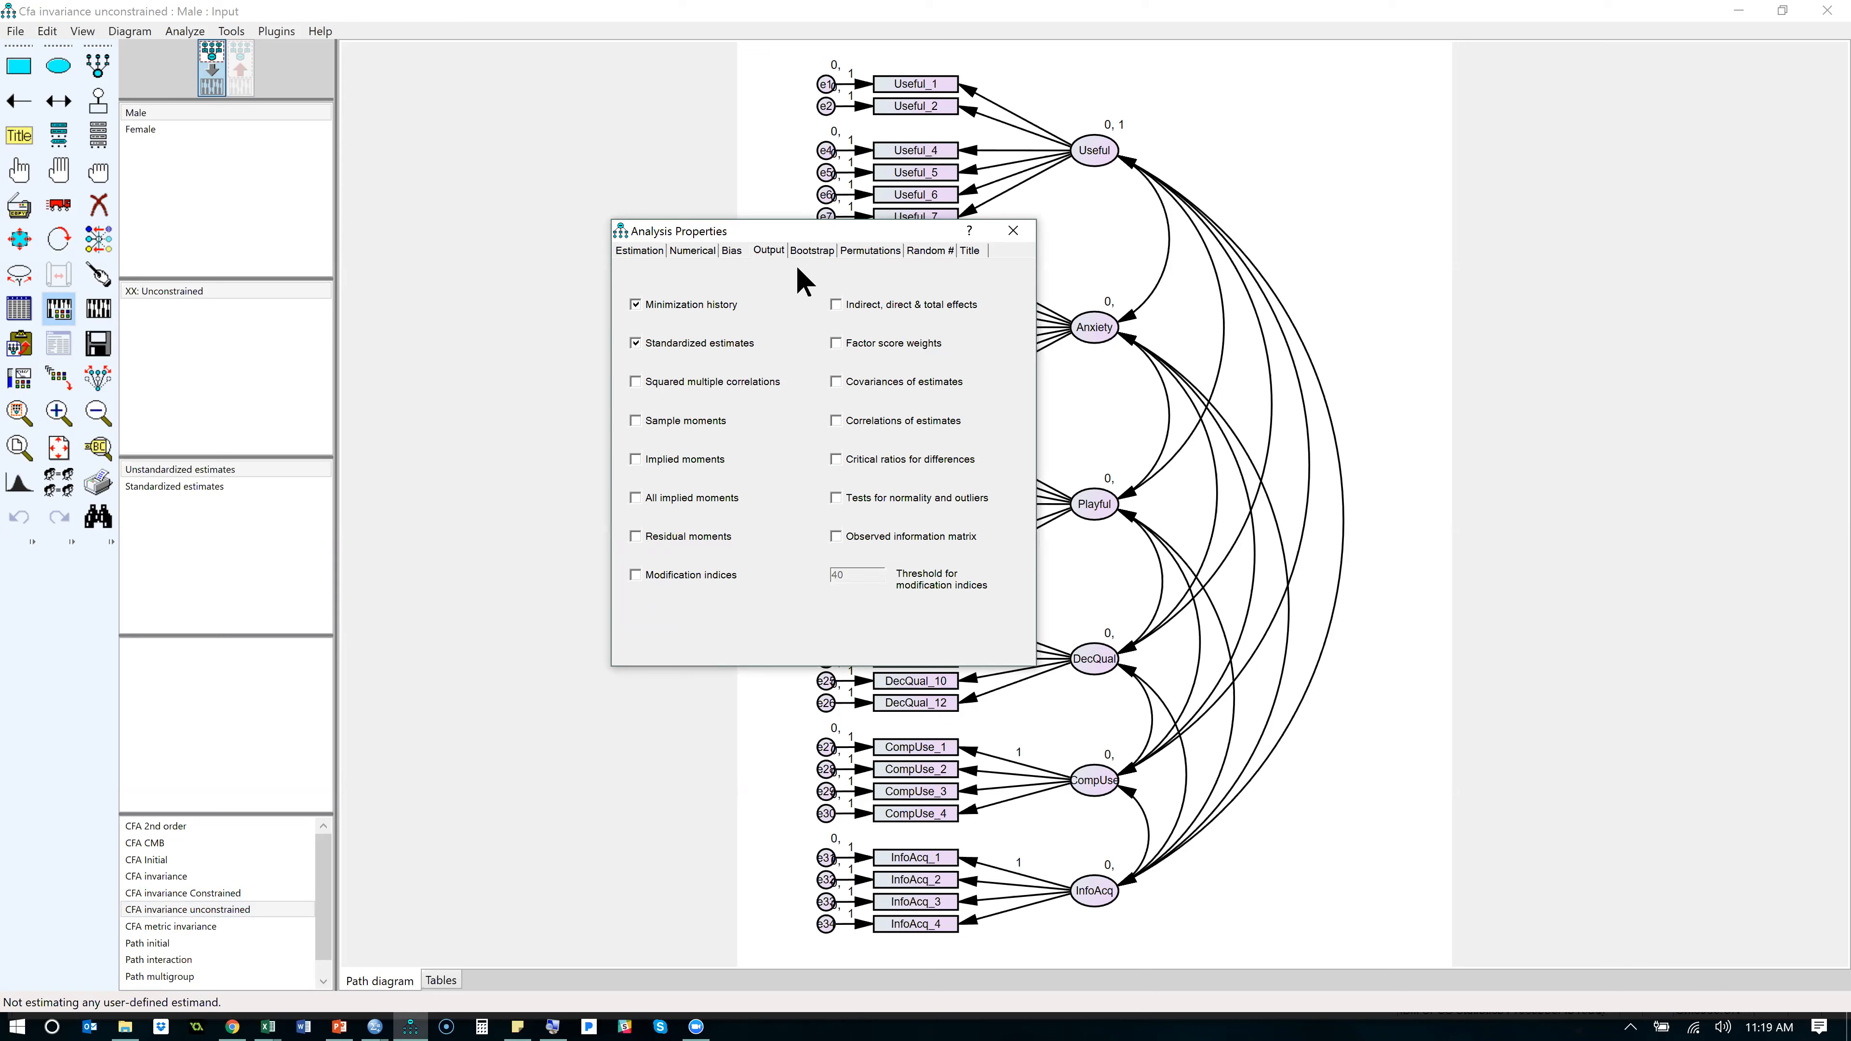
left_click(998, 232)
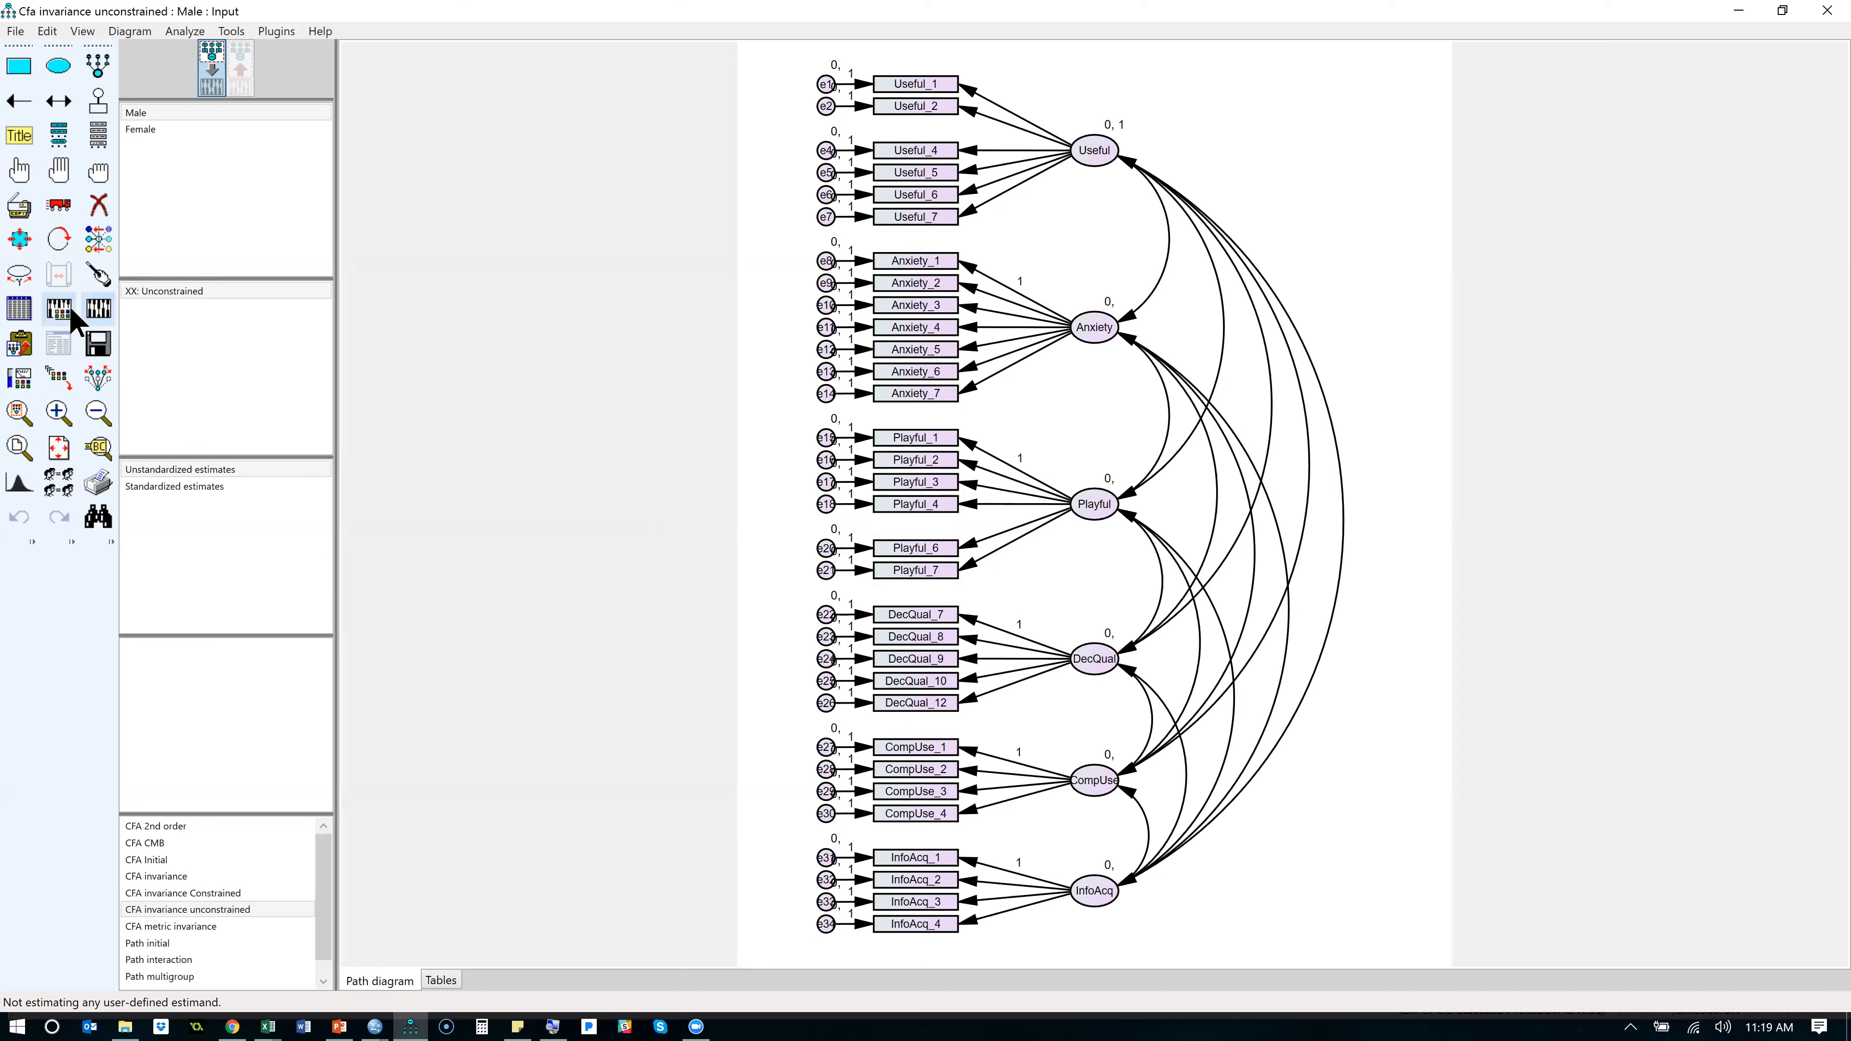
- Run Multiple-Group Analysis to generate the nested invariance models and their parameter labels for the Male and Female groups
left_click(59, 482)
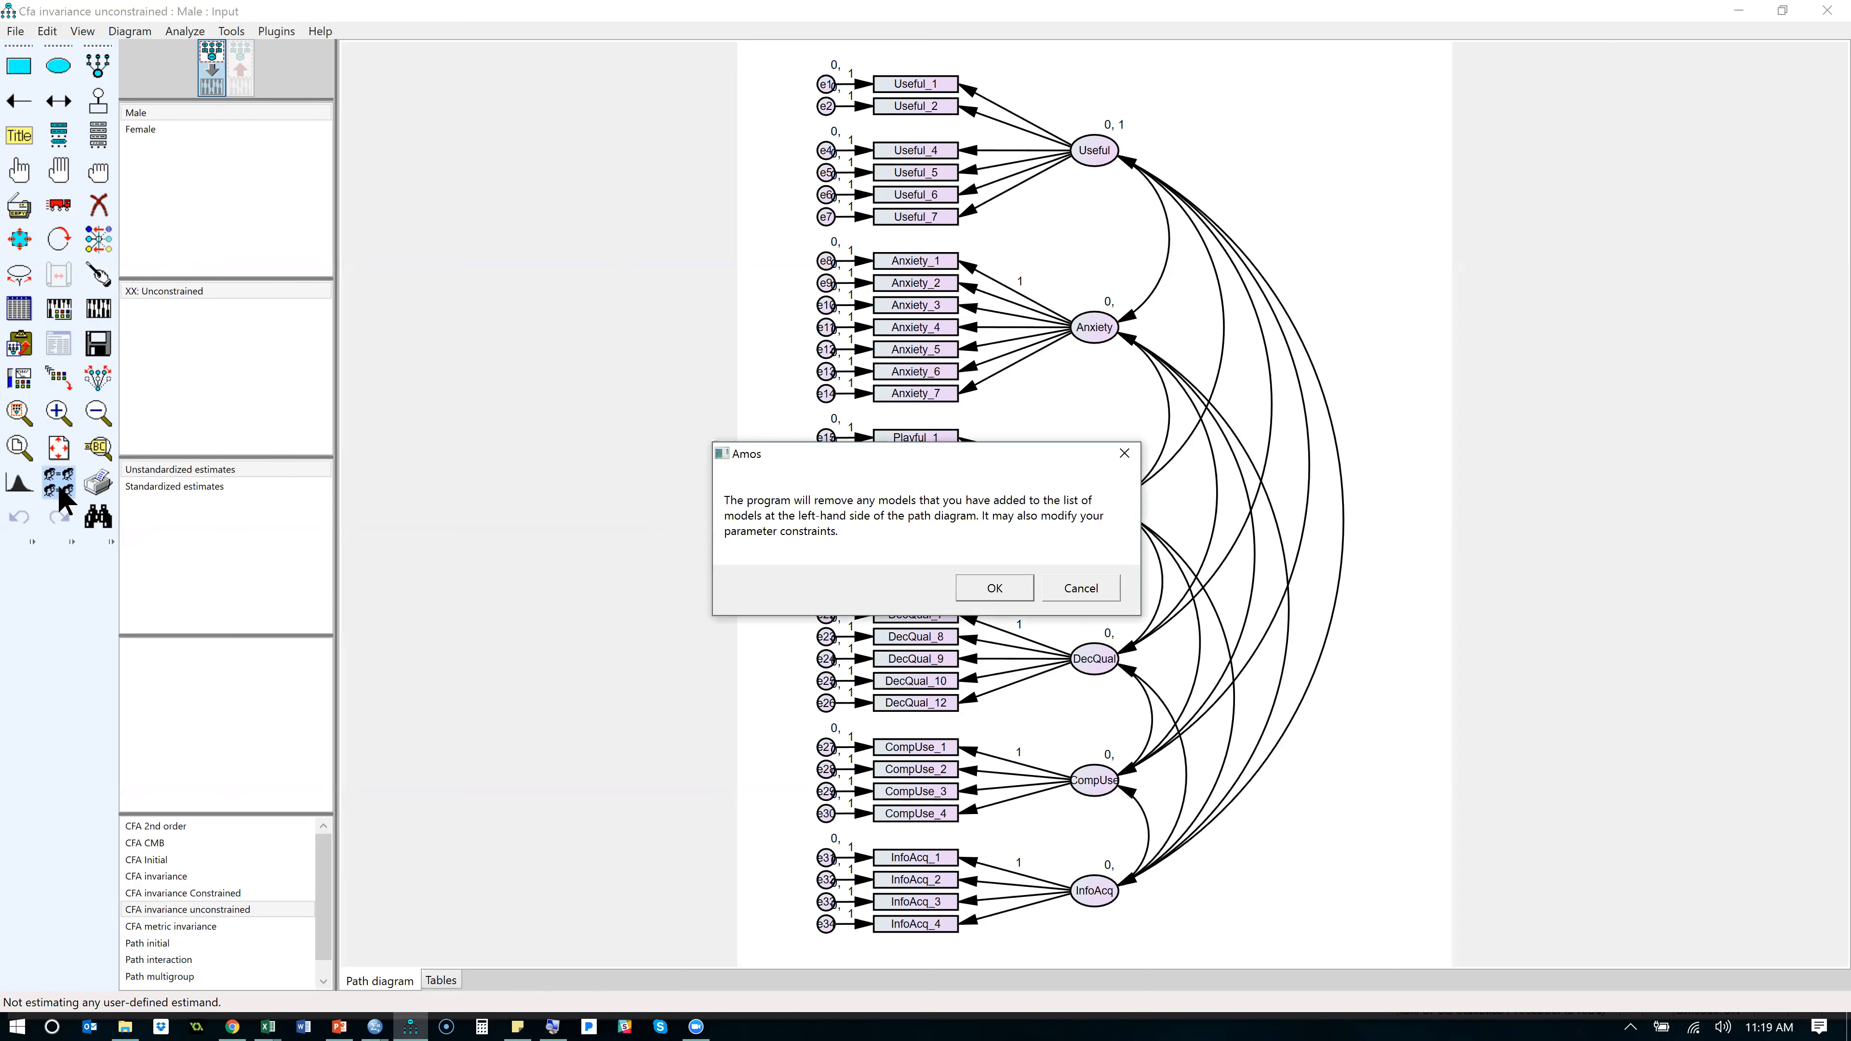
left_click(995, 588)
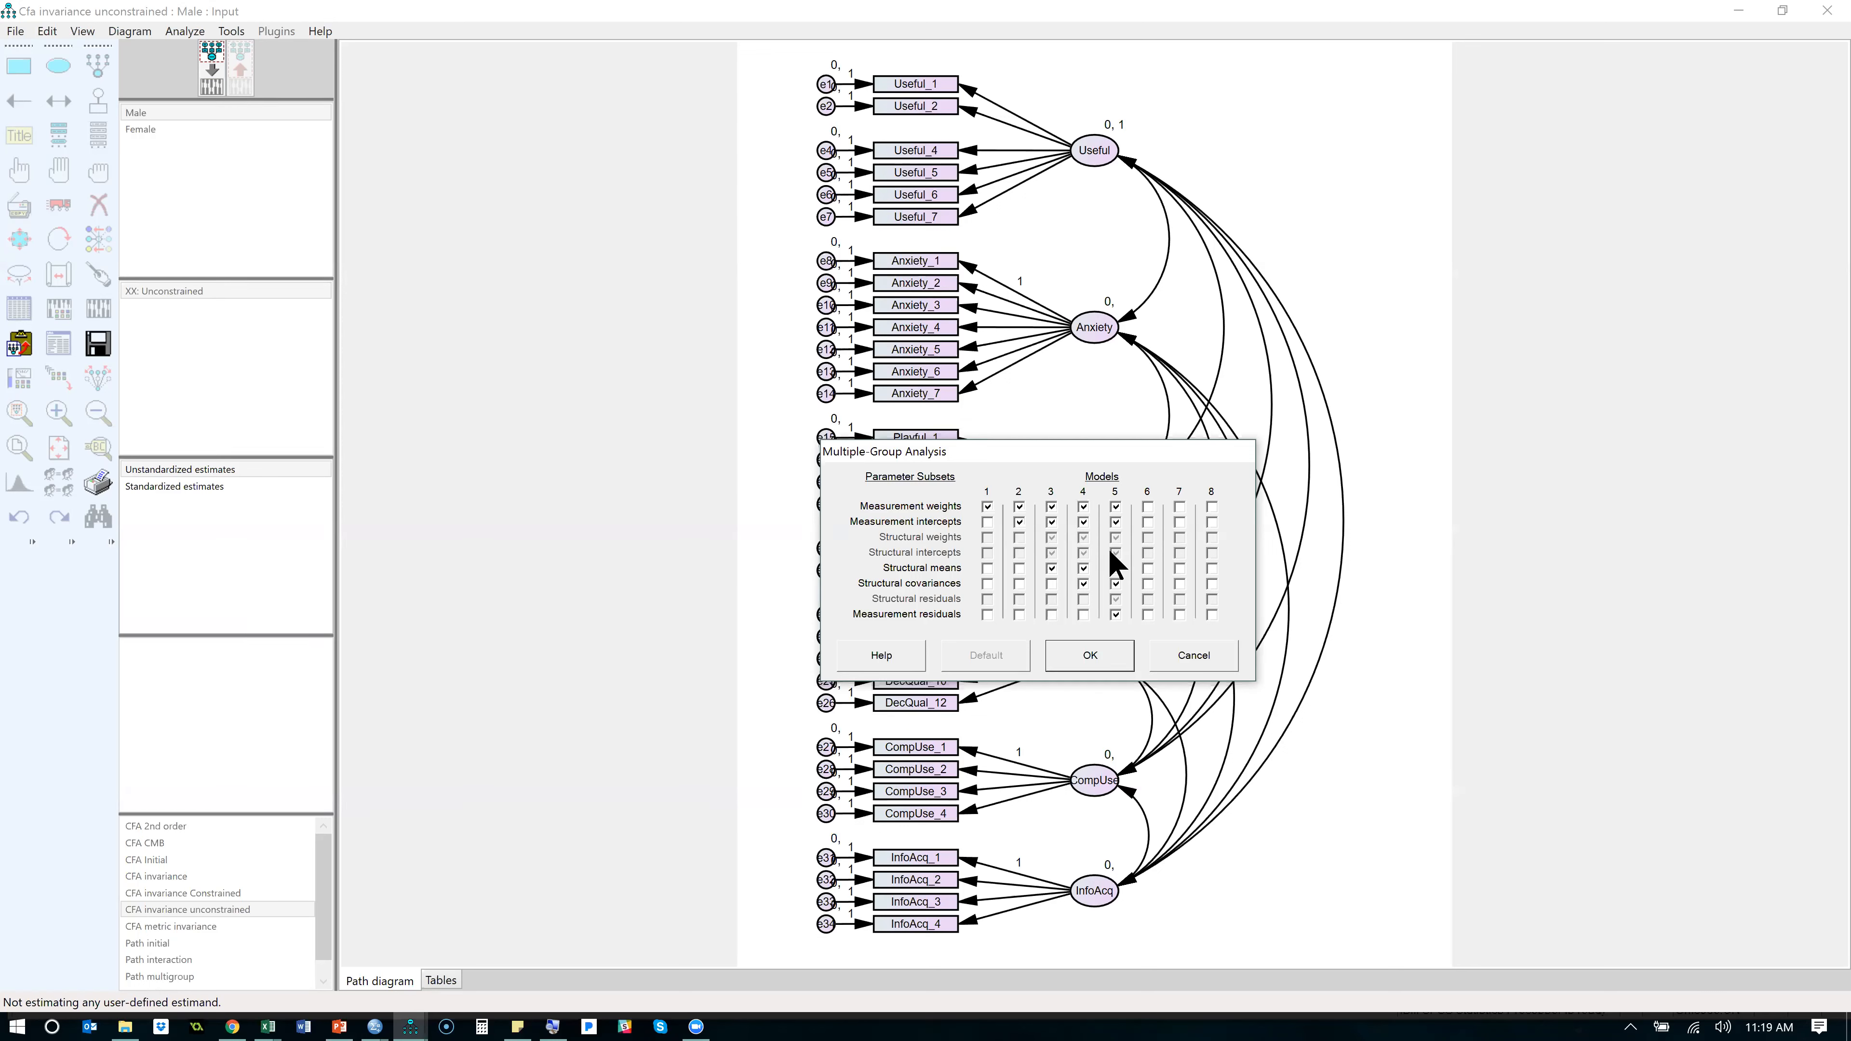
left_click(1099, 645)
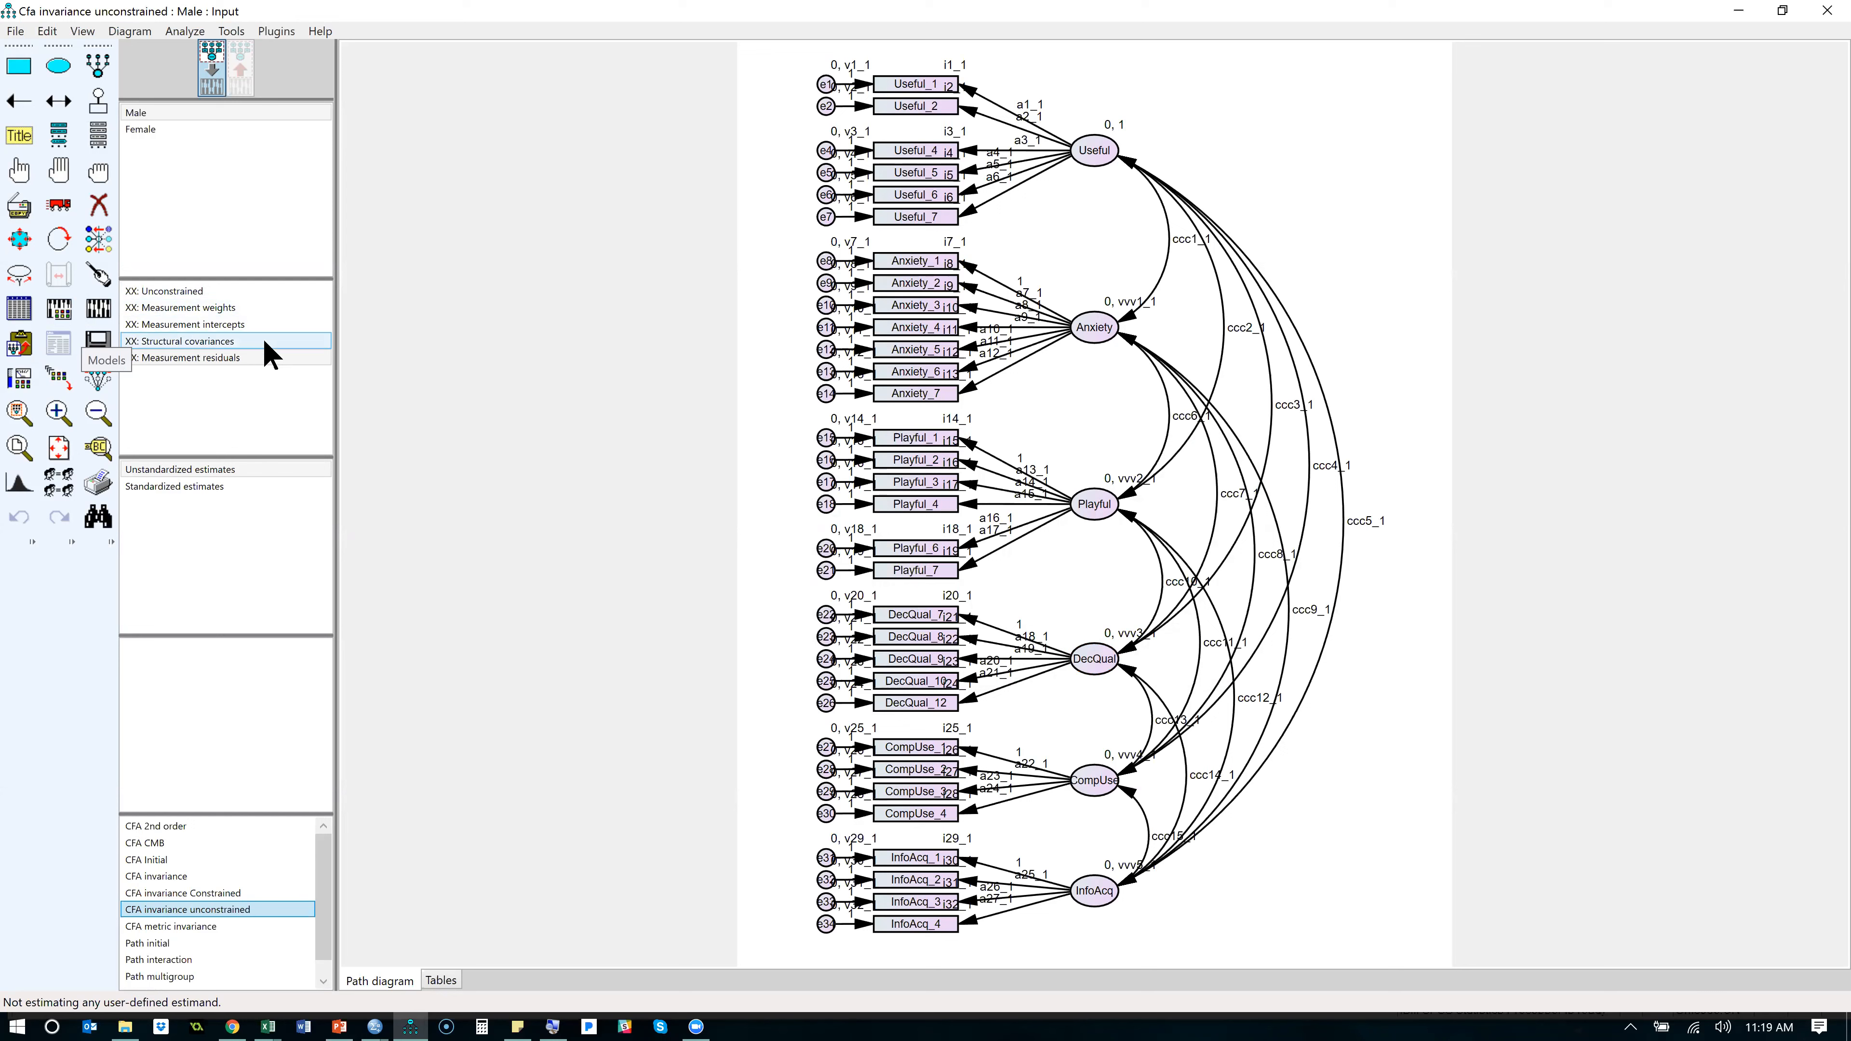
- Delete the Measurement residuals and Structural covariances models from the model list
left_click(232, 373)
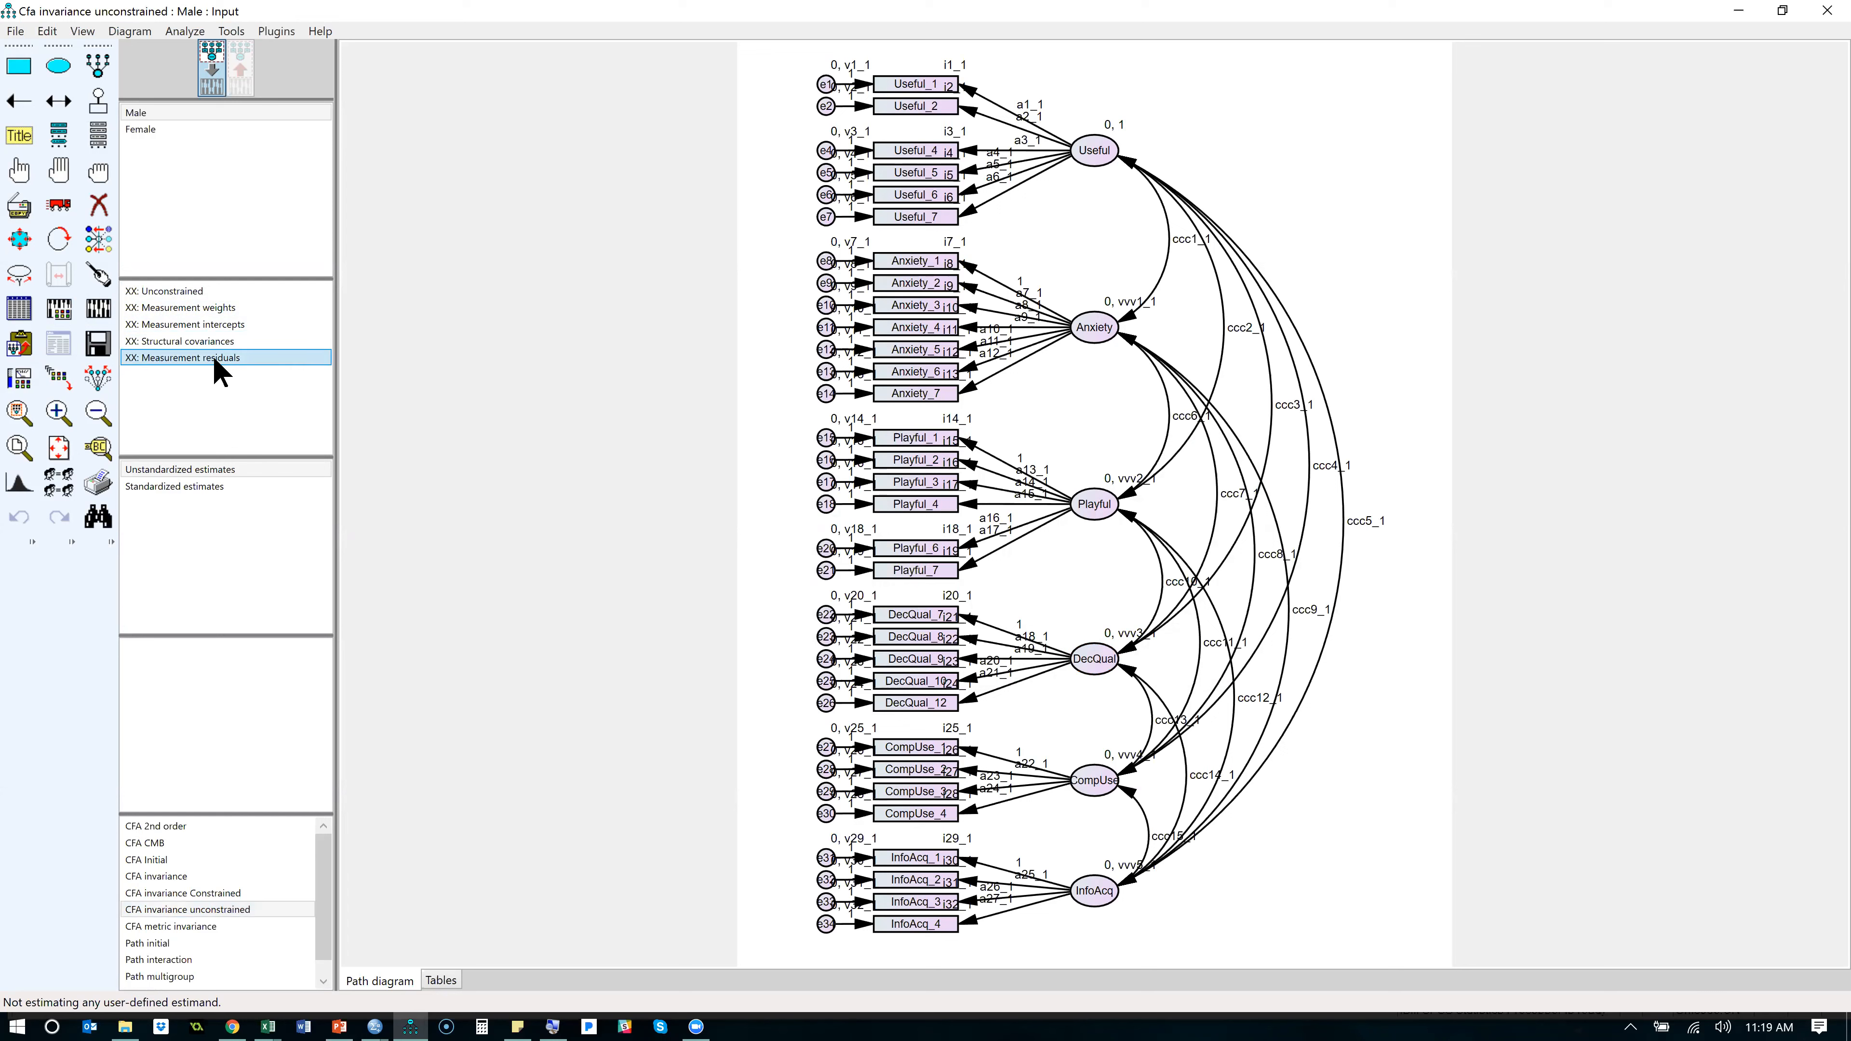
double_click(181, 361)
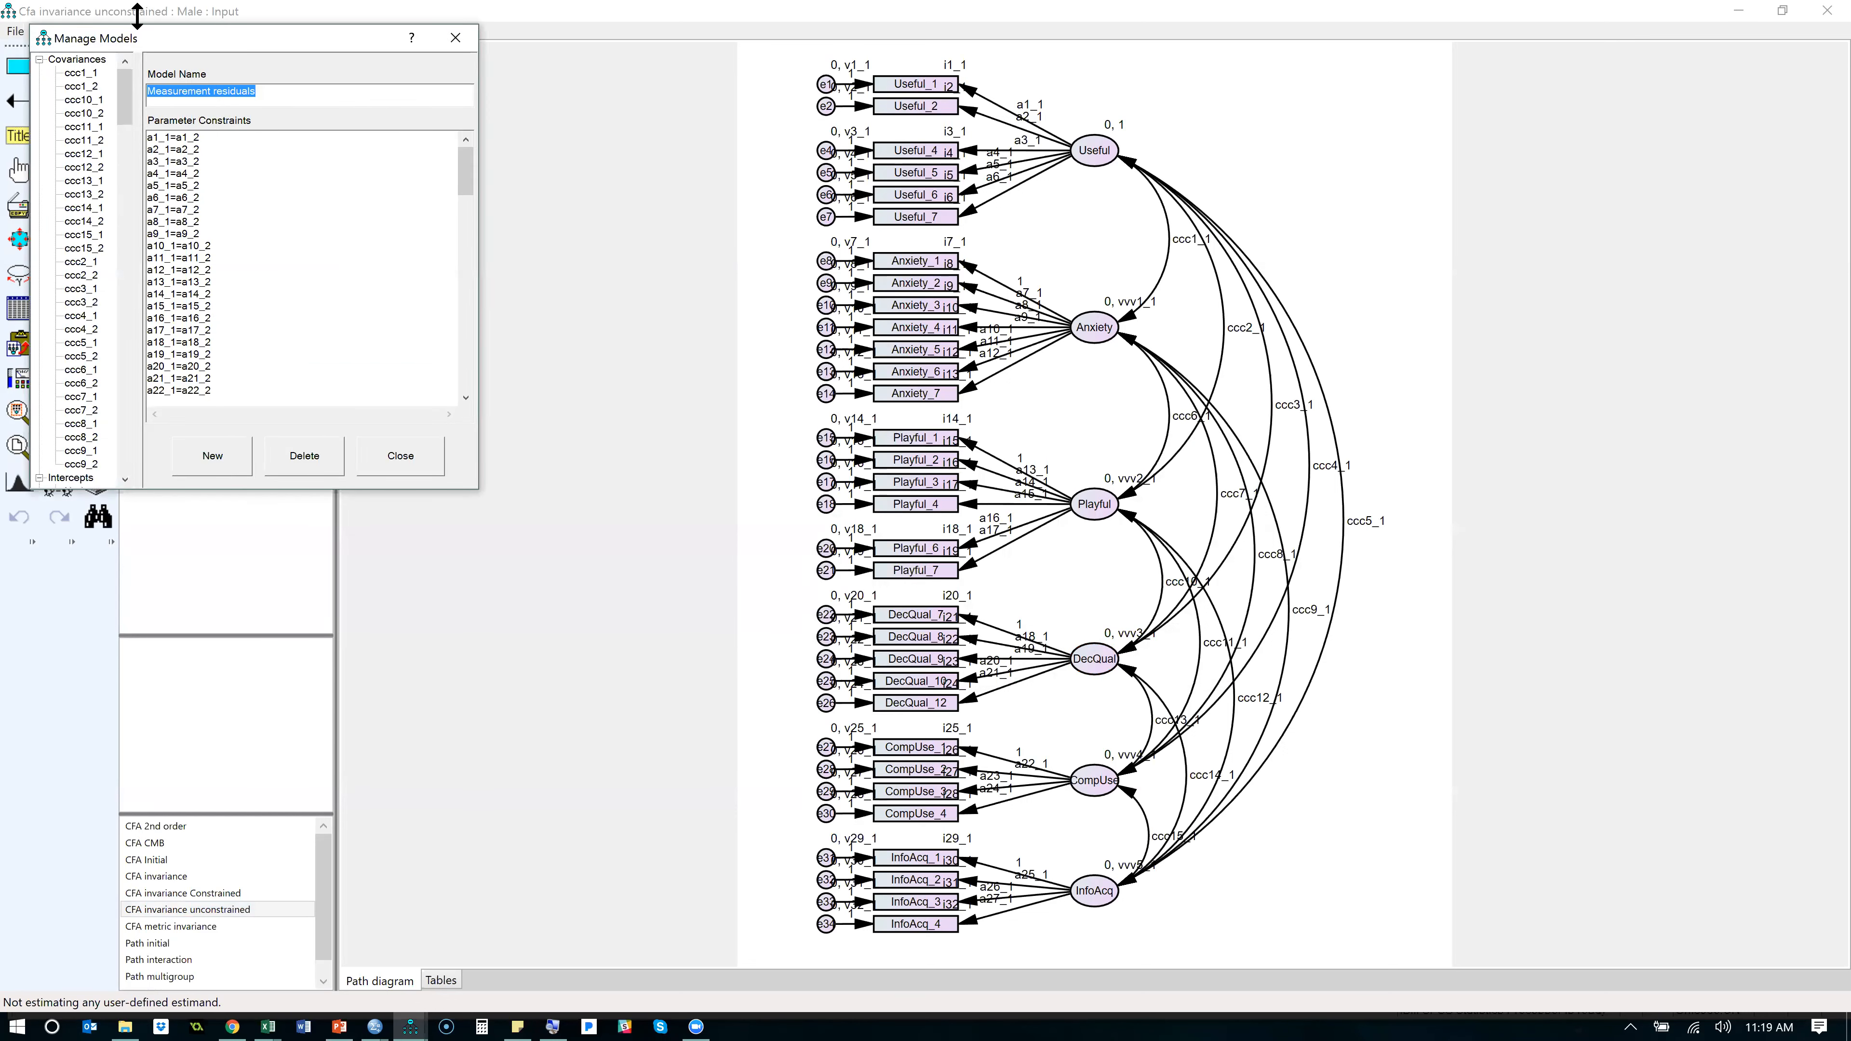
left_click(308, 460)
left_click(317, 467)
left_click(413, 466)
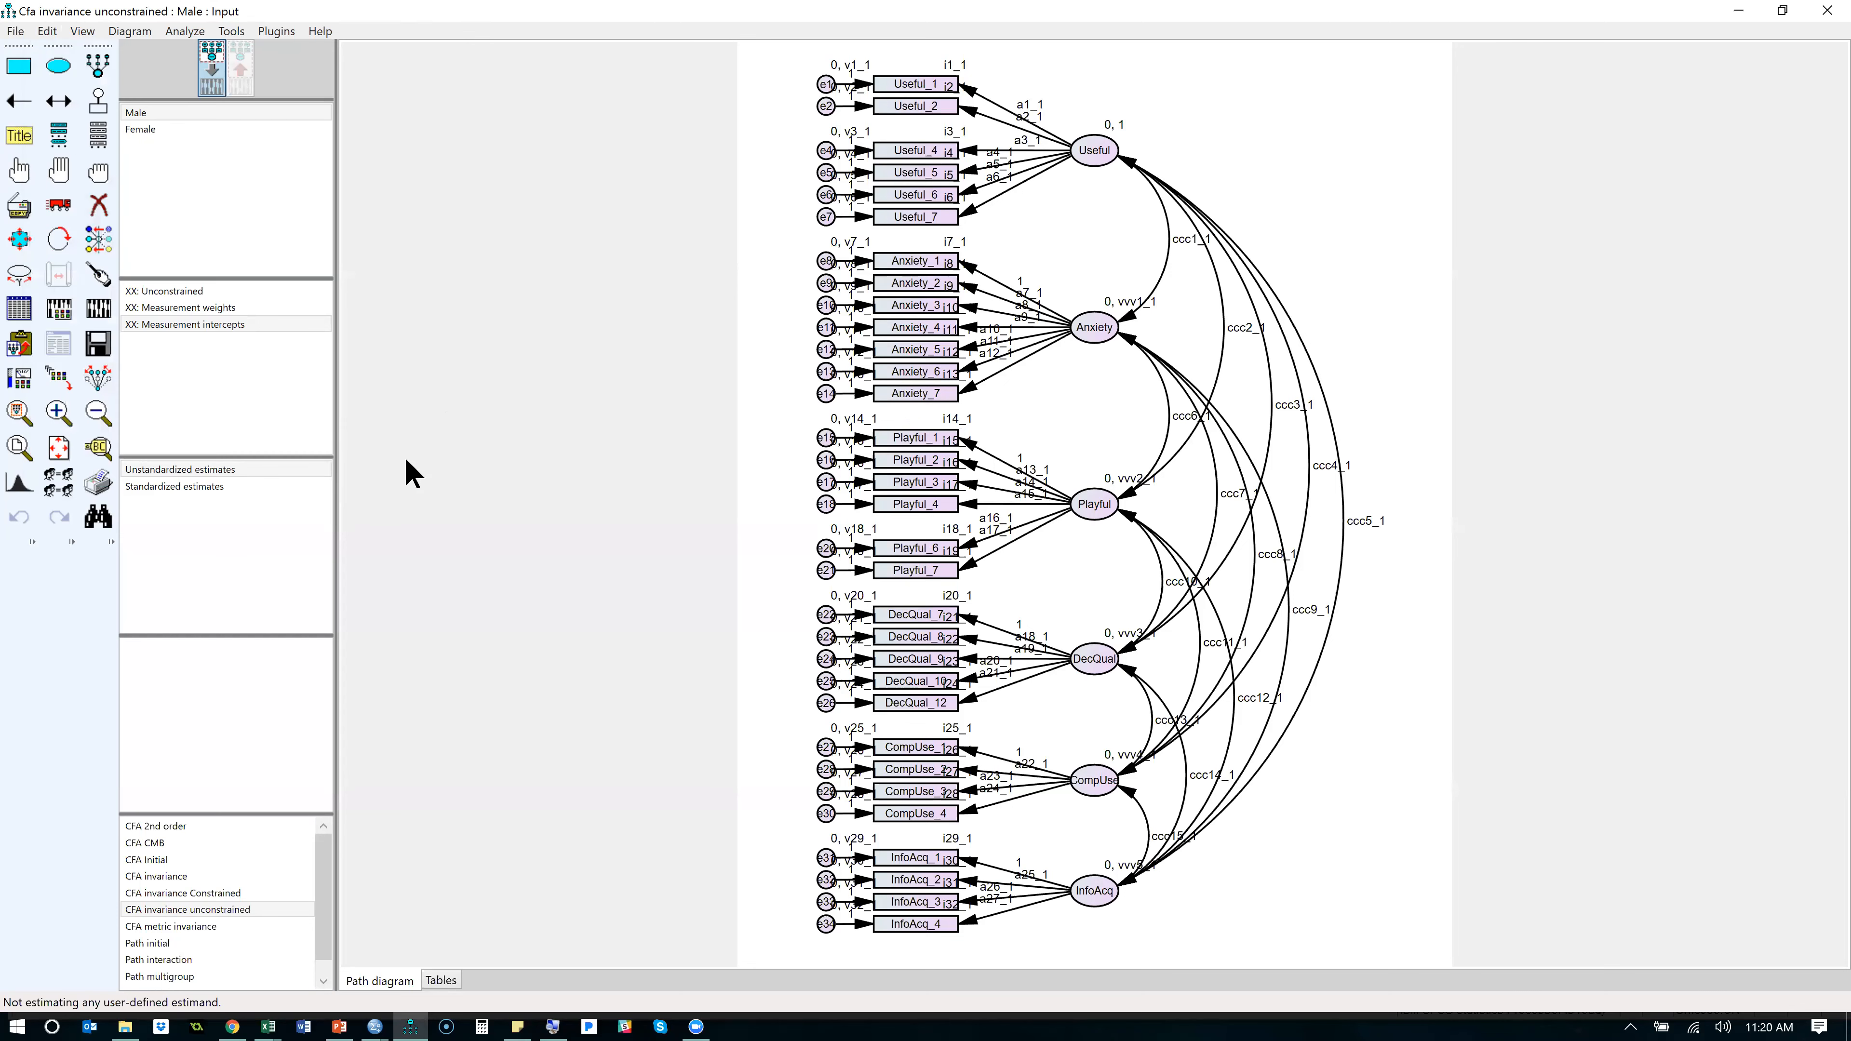
- Delete the Measurement weights model, leaving only the Unconstrained and Measurement intercepts models in the list
double_click(195, 309)
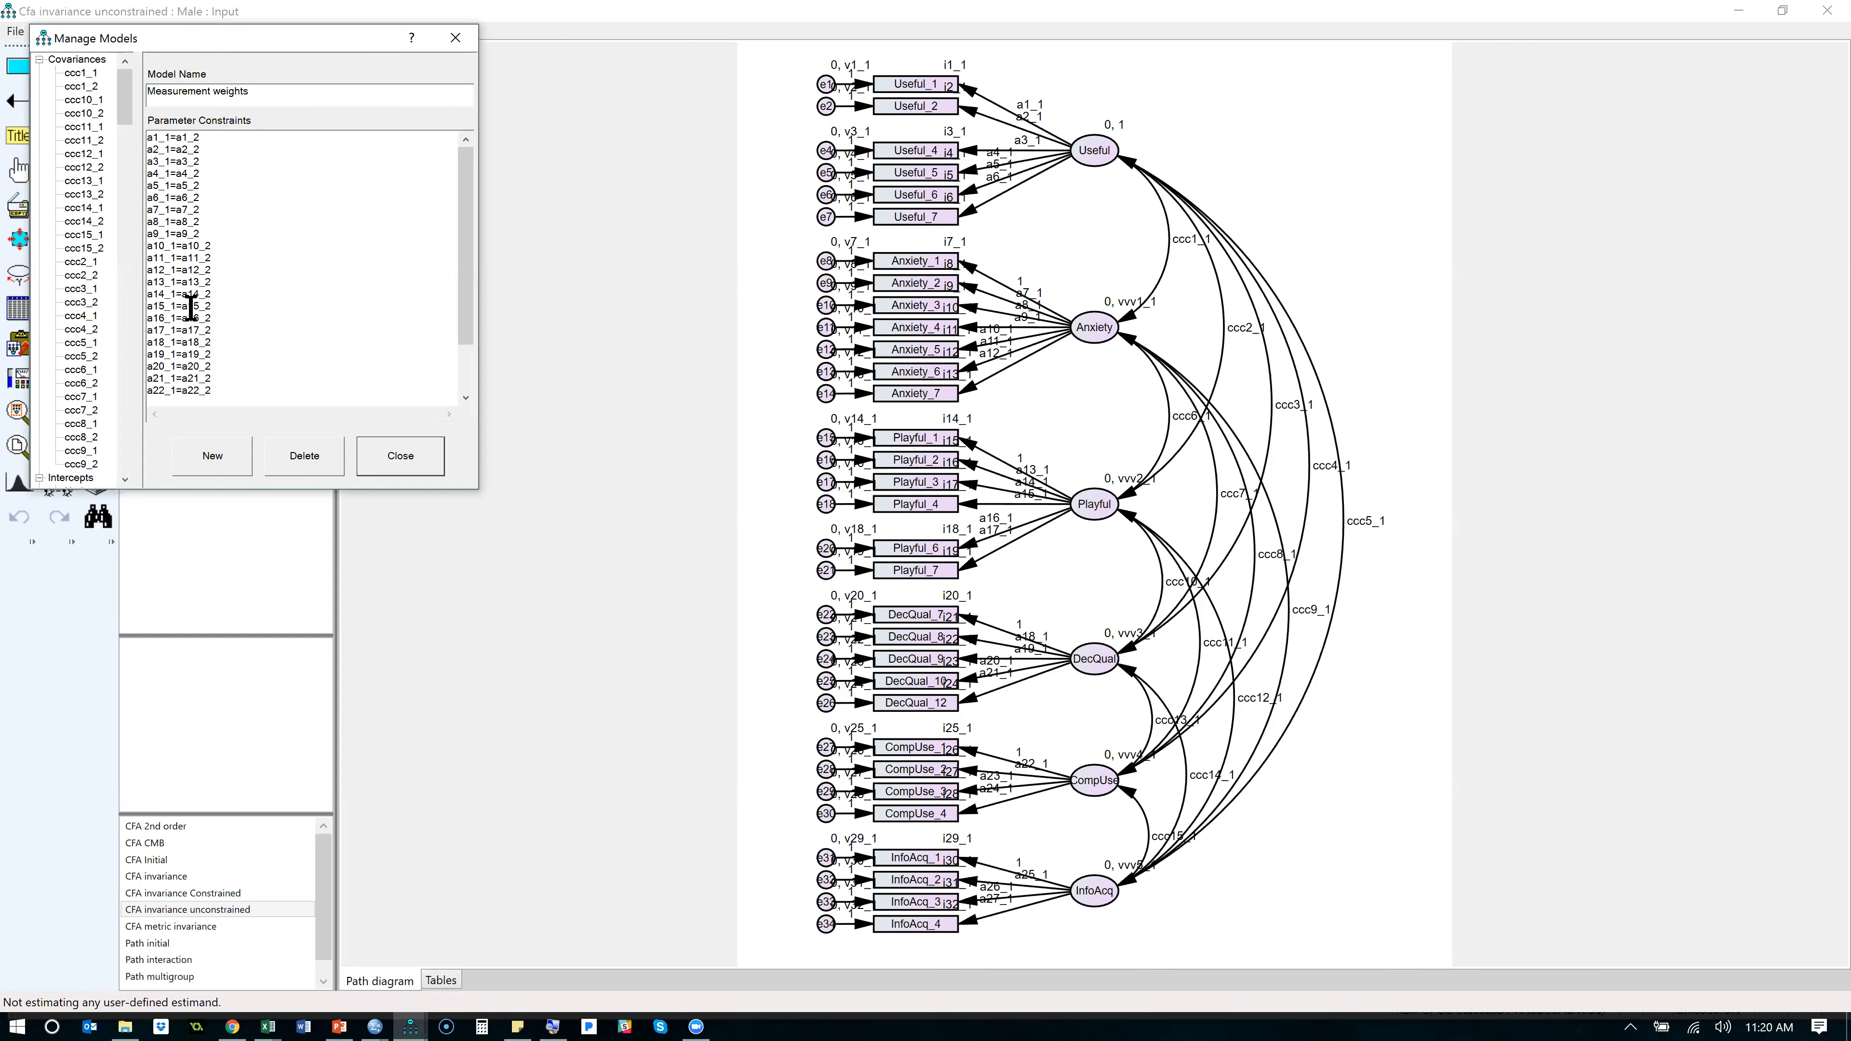
left_click(307, 456)
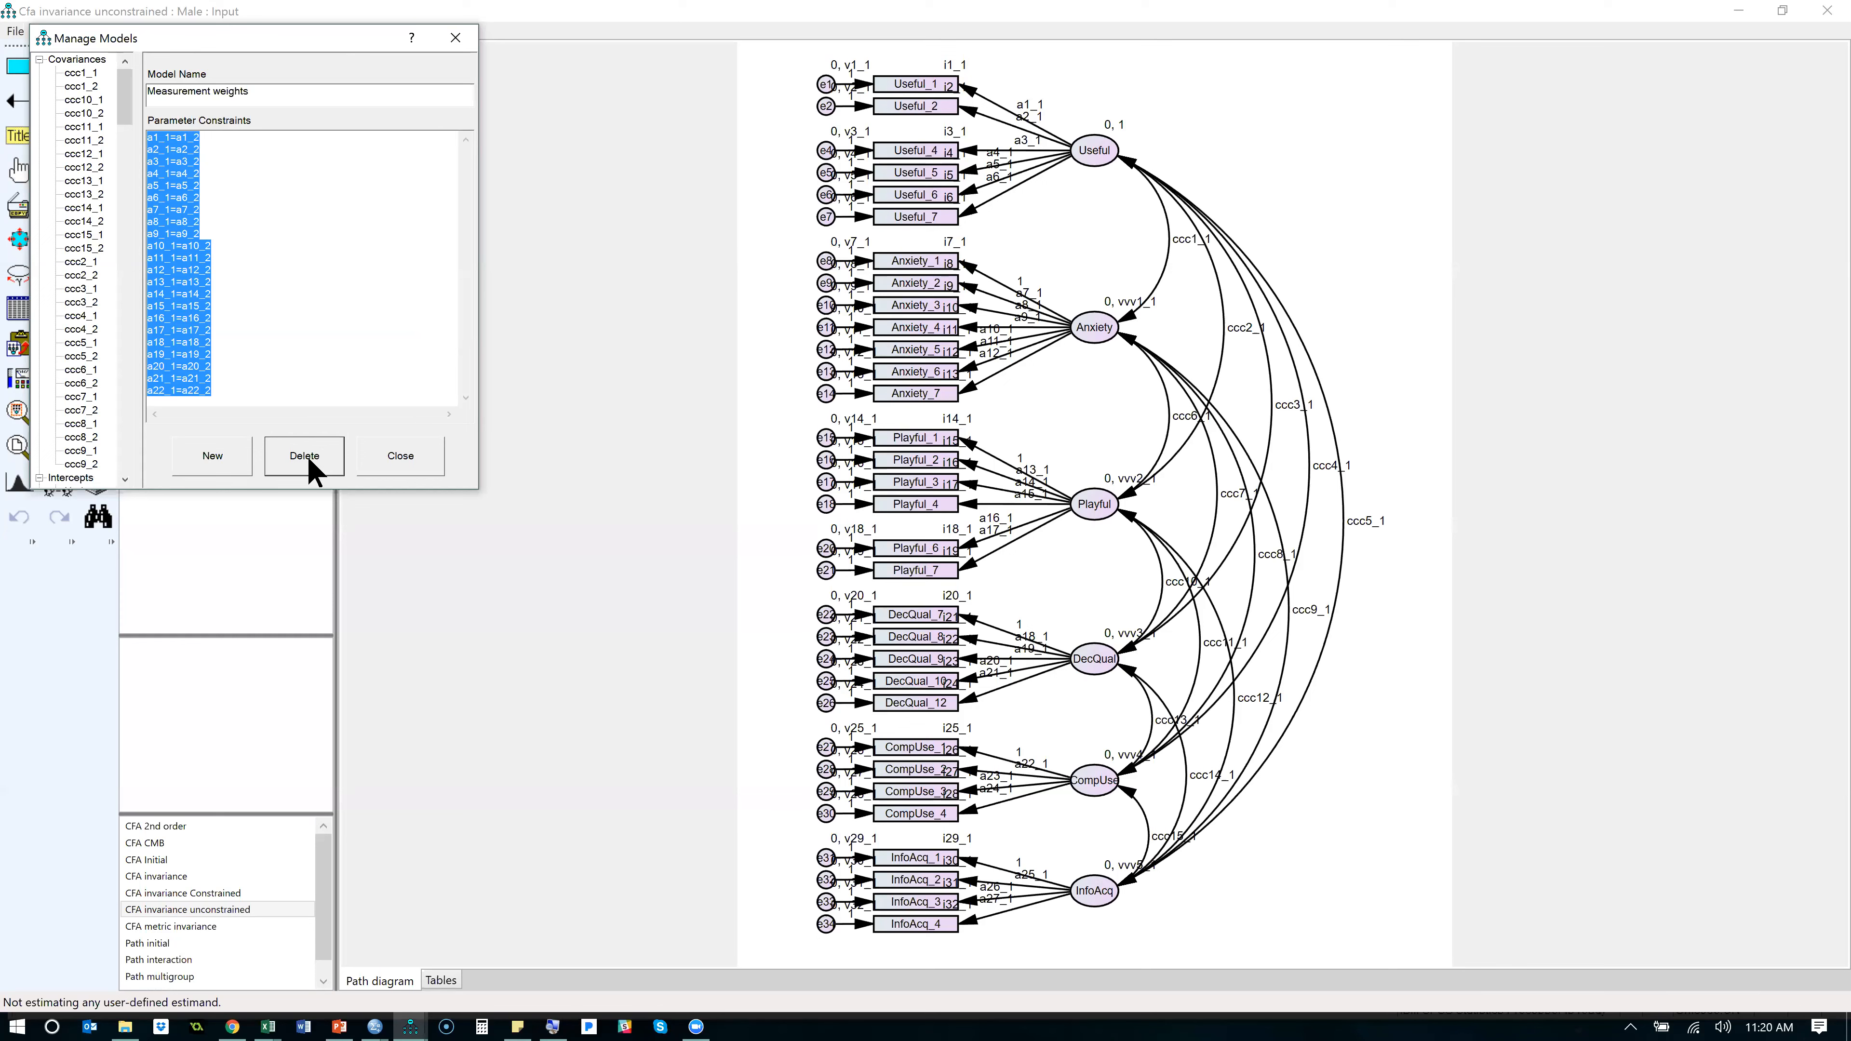
left_click(398, 458)
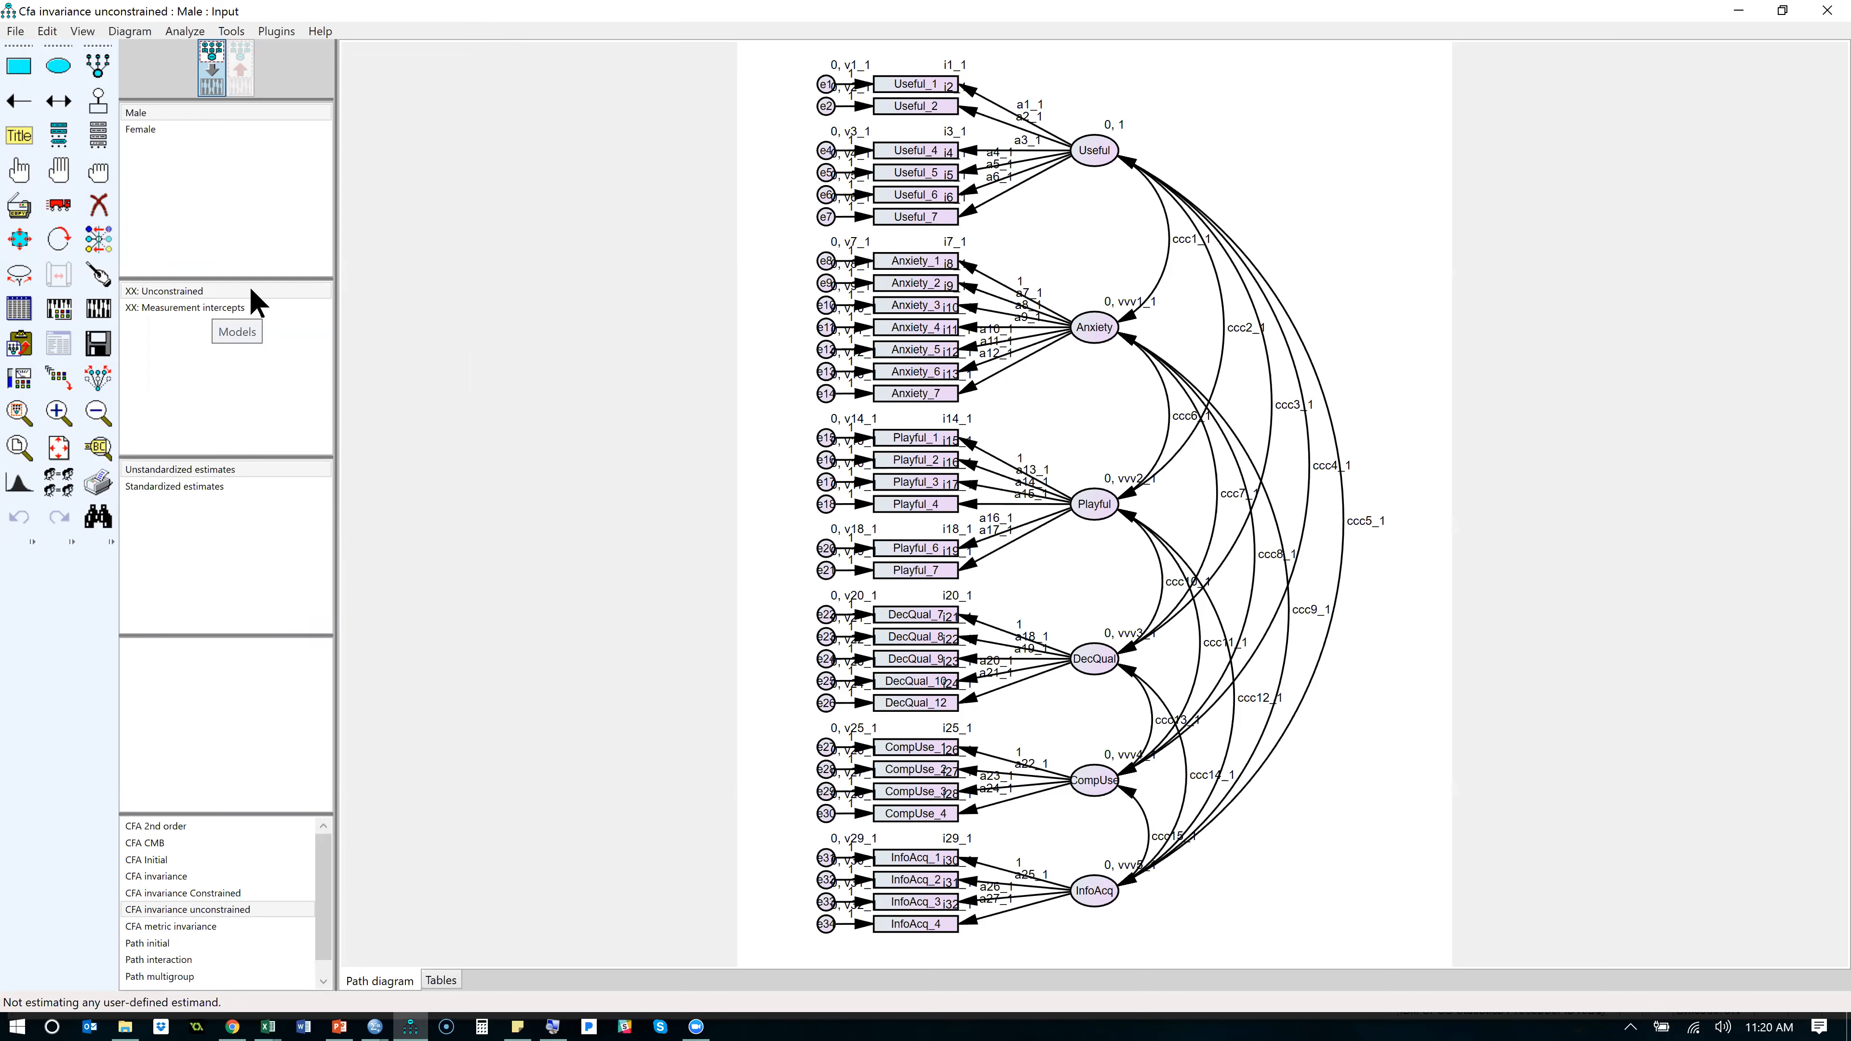
left_click(197, 291)
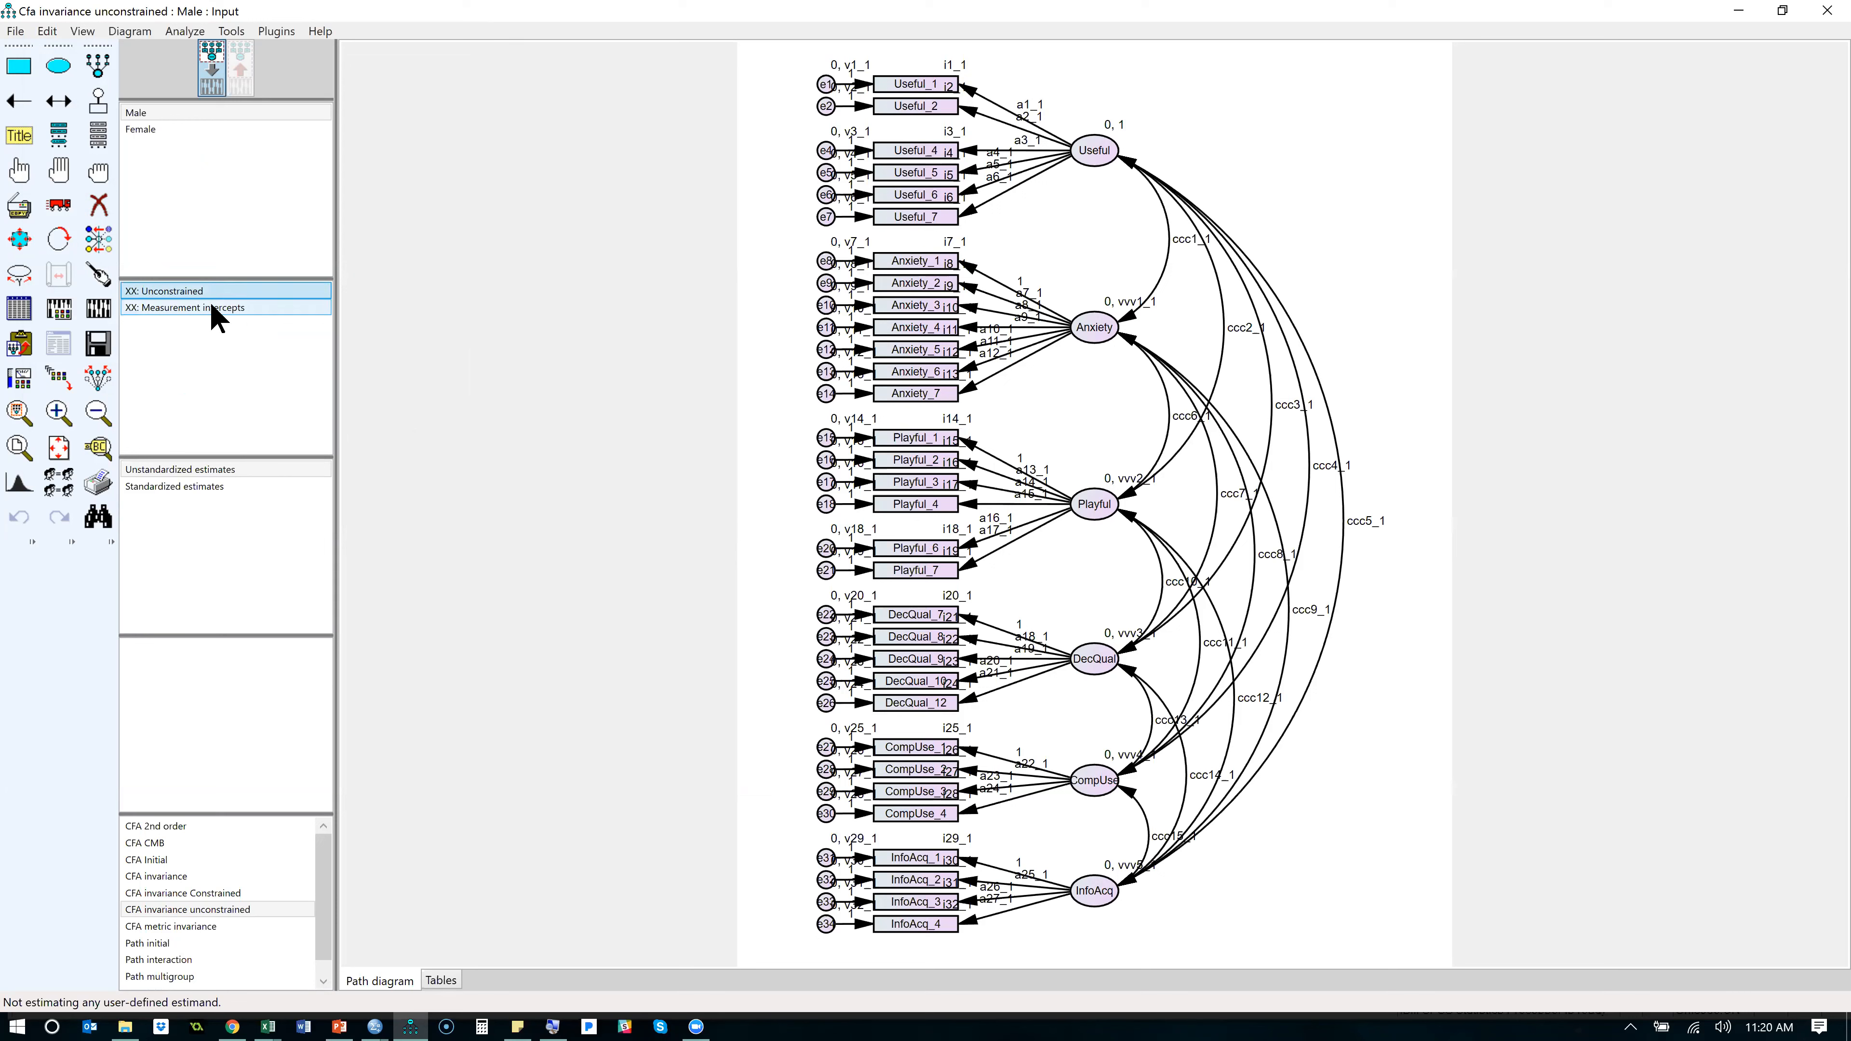
left_click(210, 310)
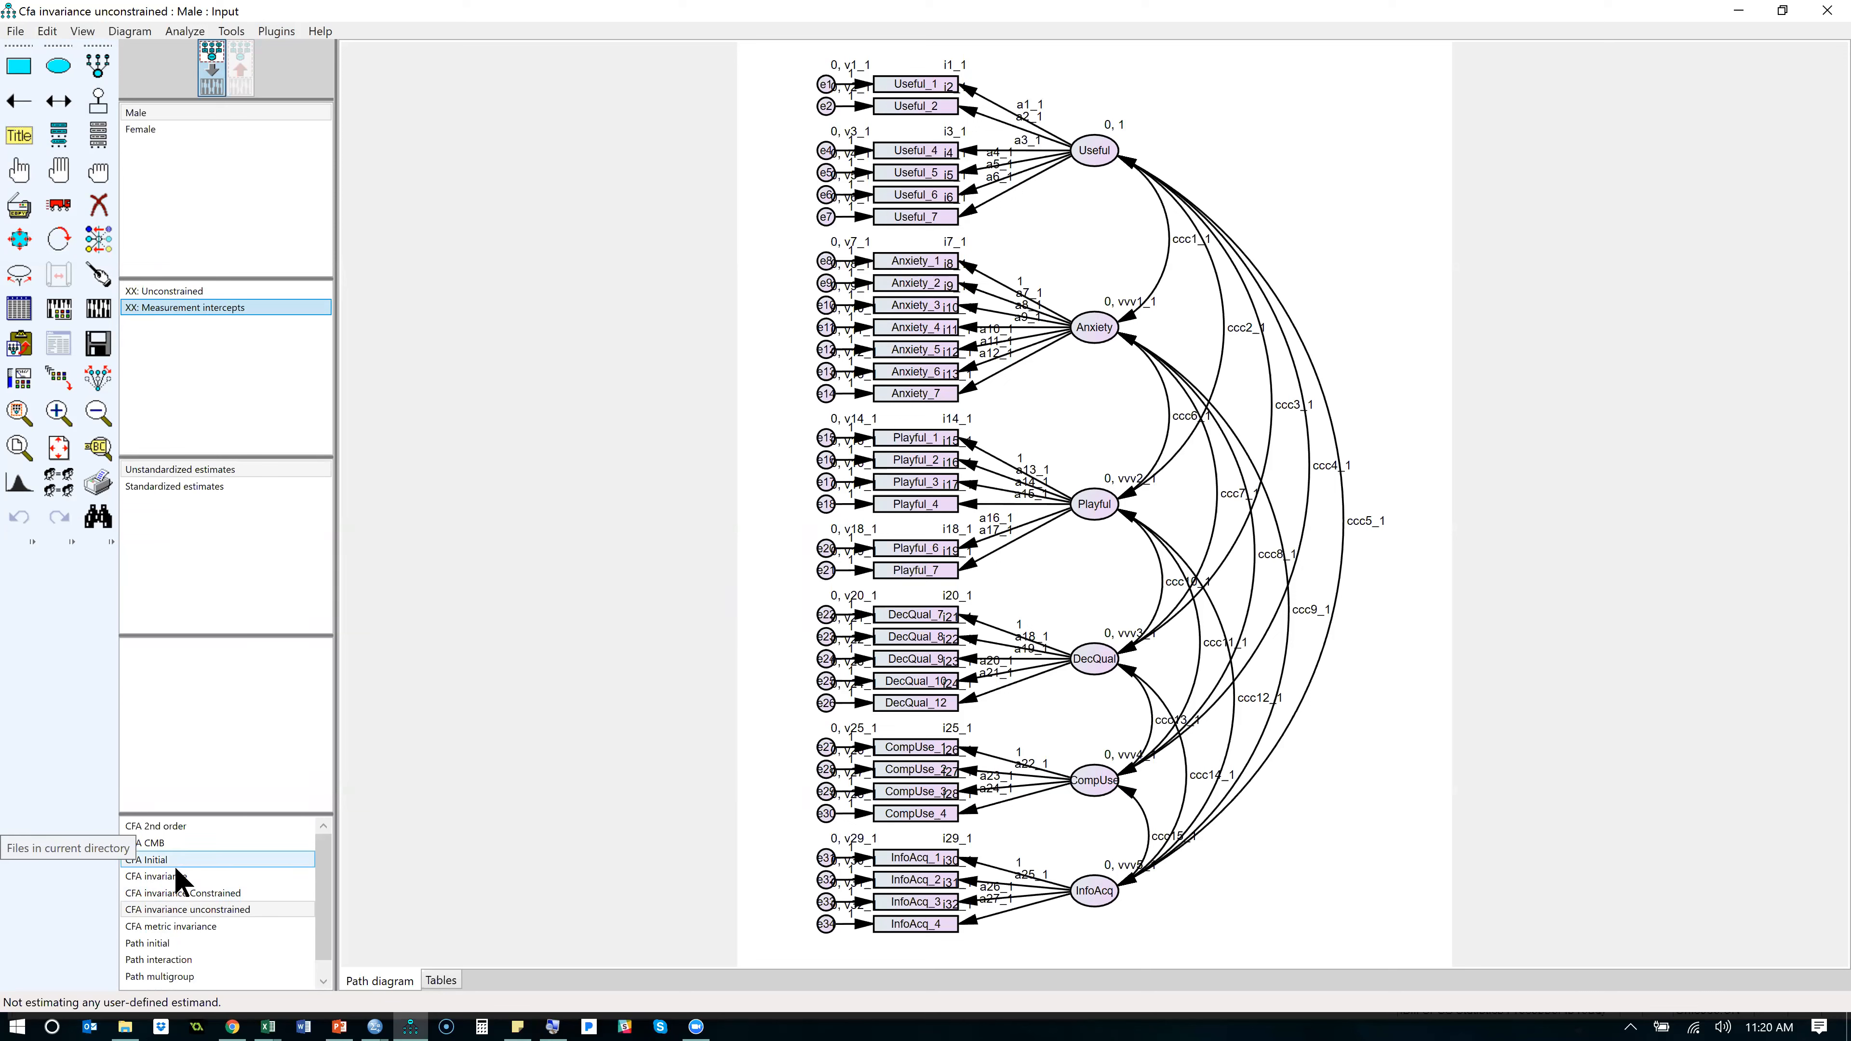
- Reopen the CFA invariance unconstrained model without saving the changes
left_click(178, 910)
double_click(183, 912)
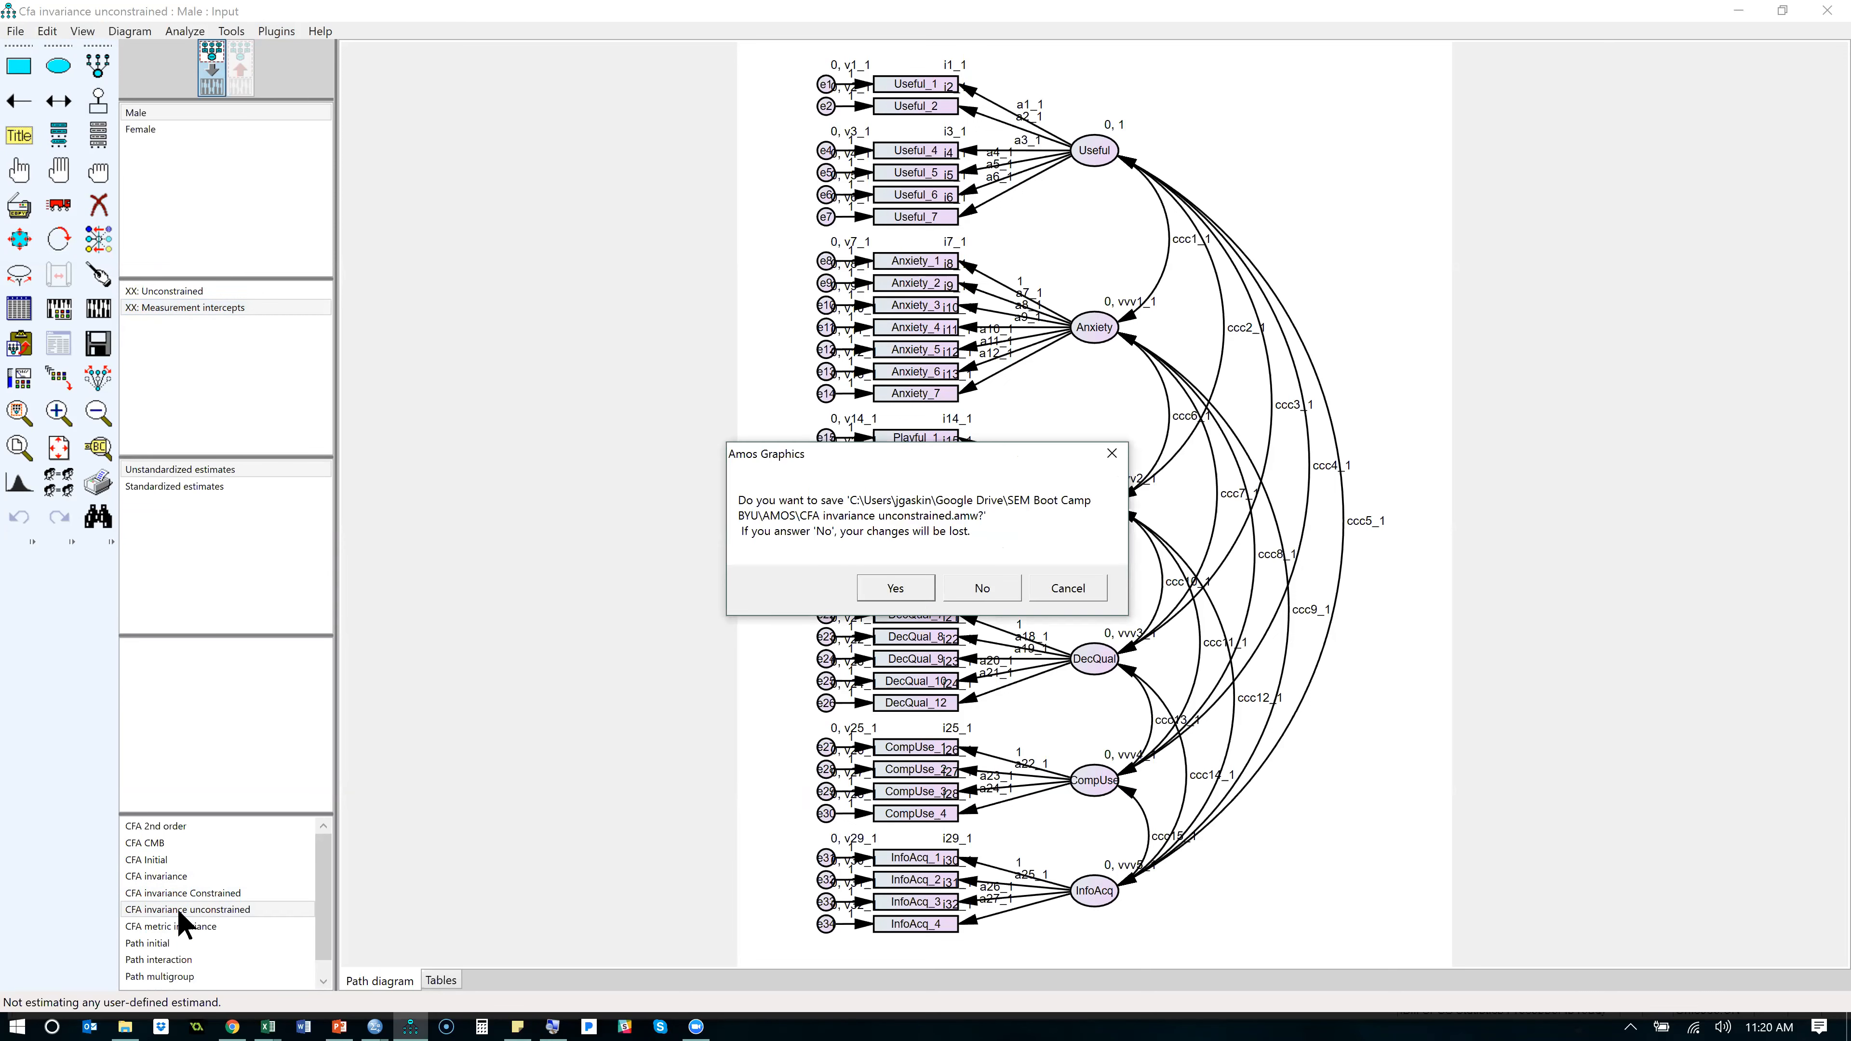
left_click(959, 590)
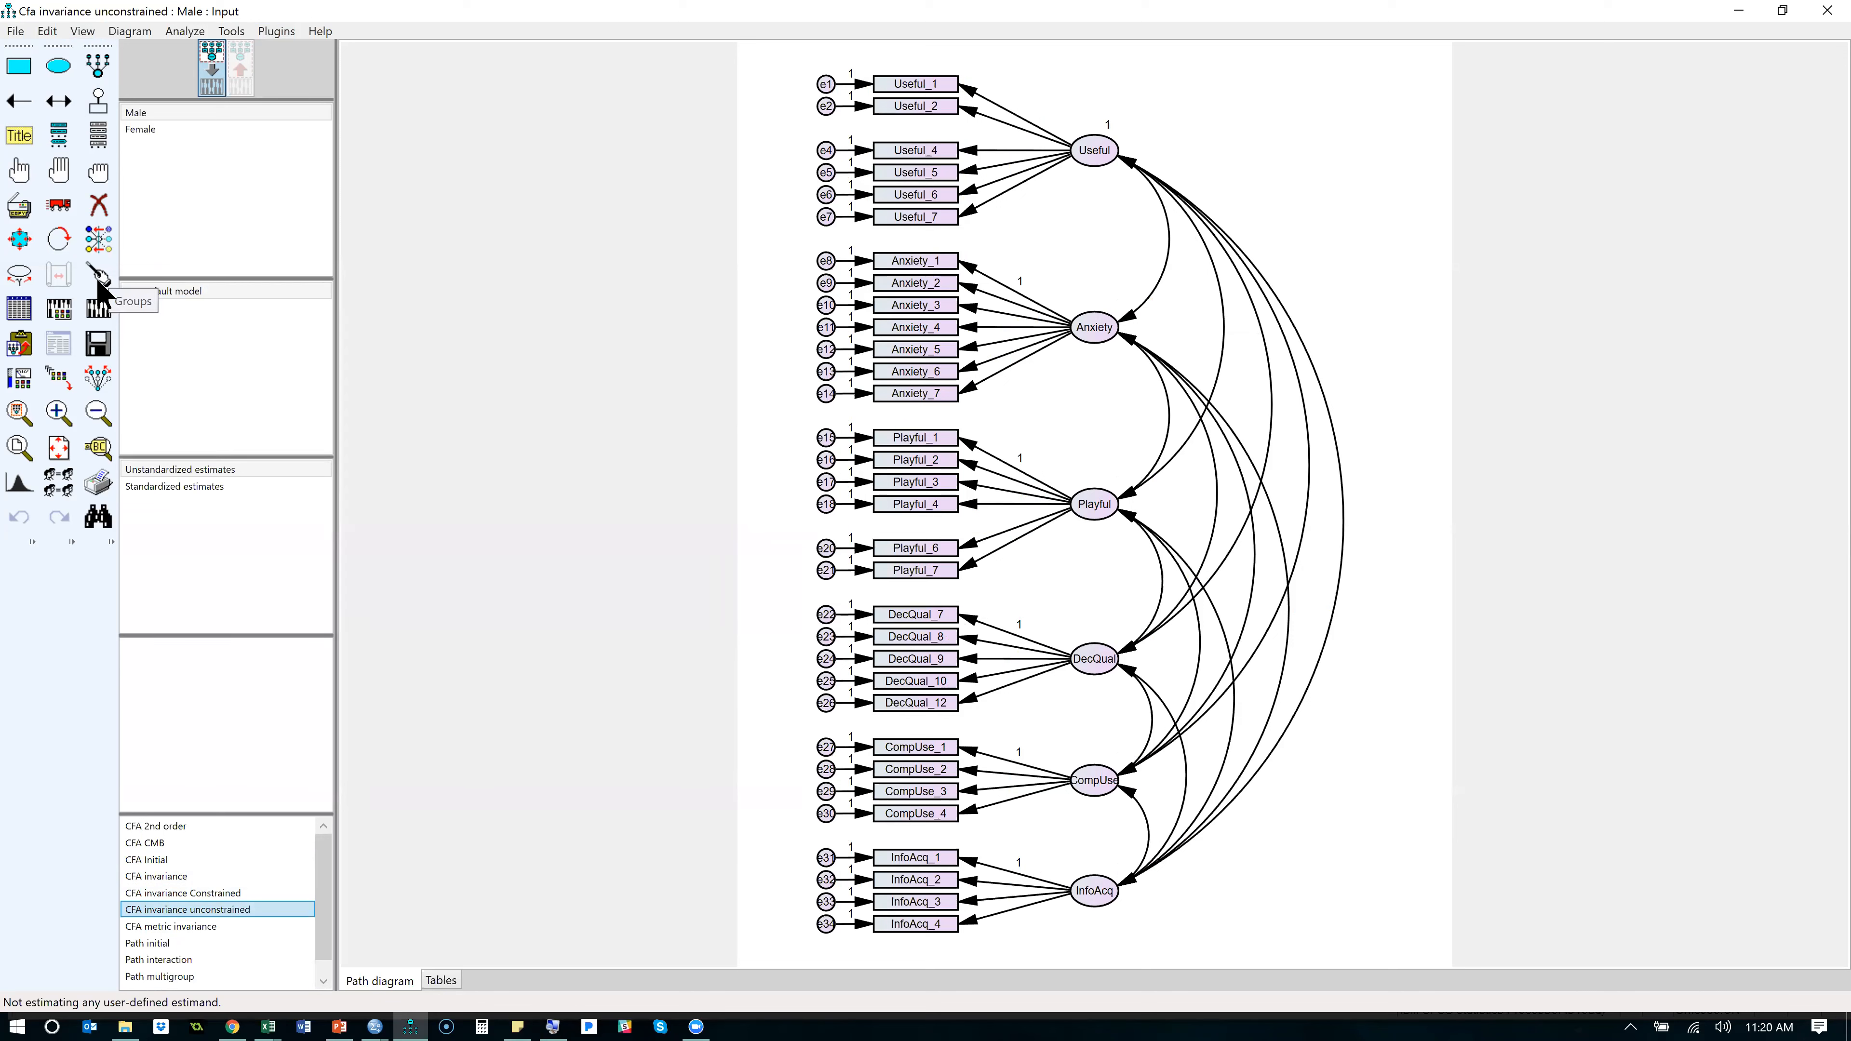
- Turn off Modification indices and turn on Estimate means and intercepts in the reopened model's analysis properties
left_click(60, 310)
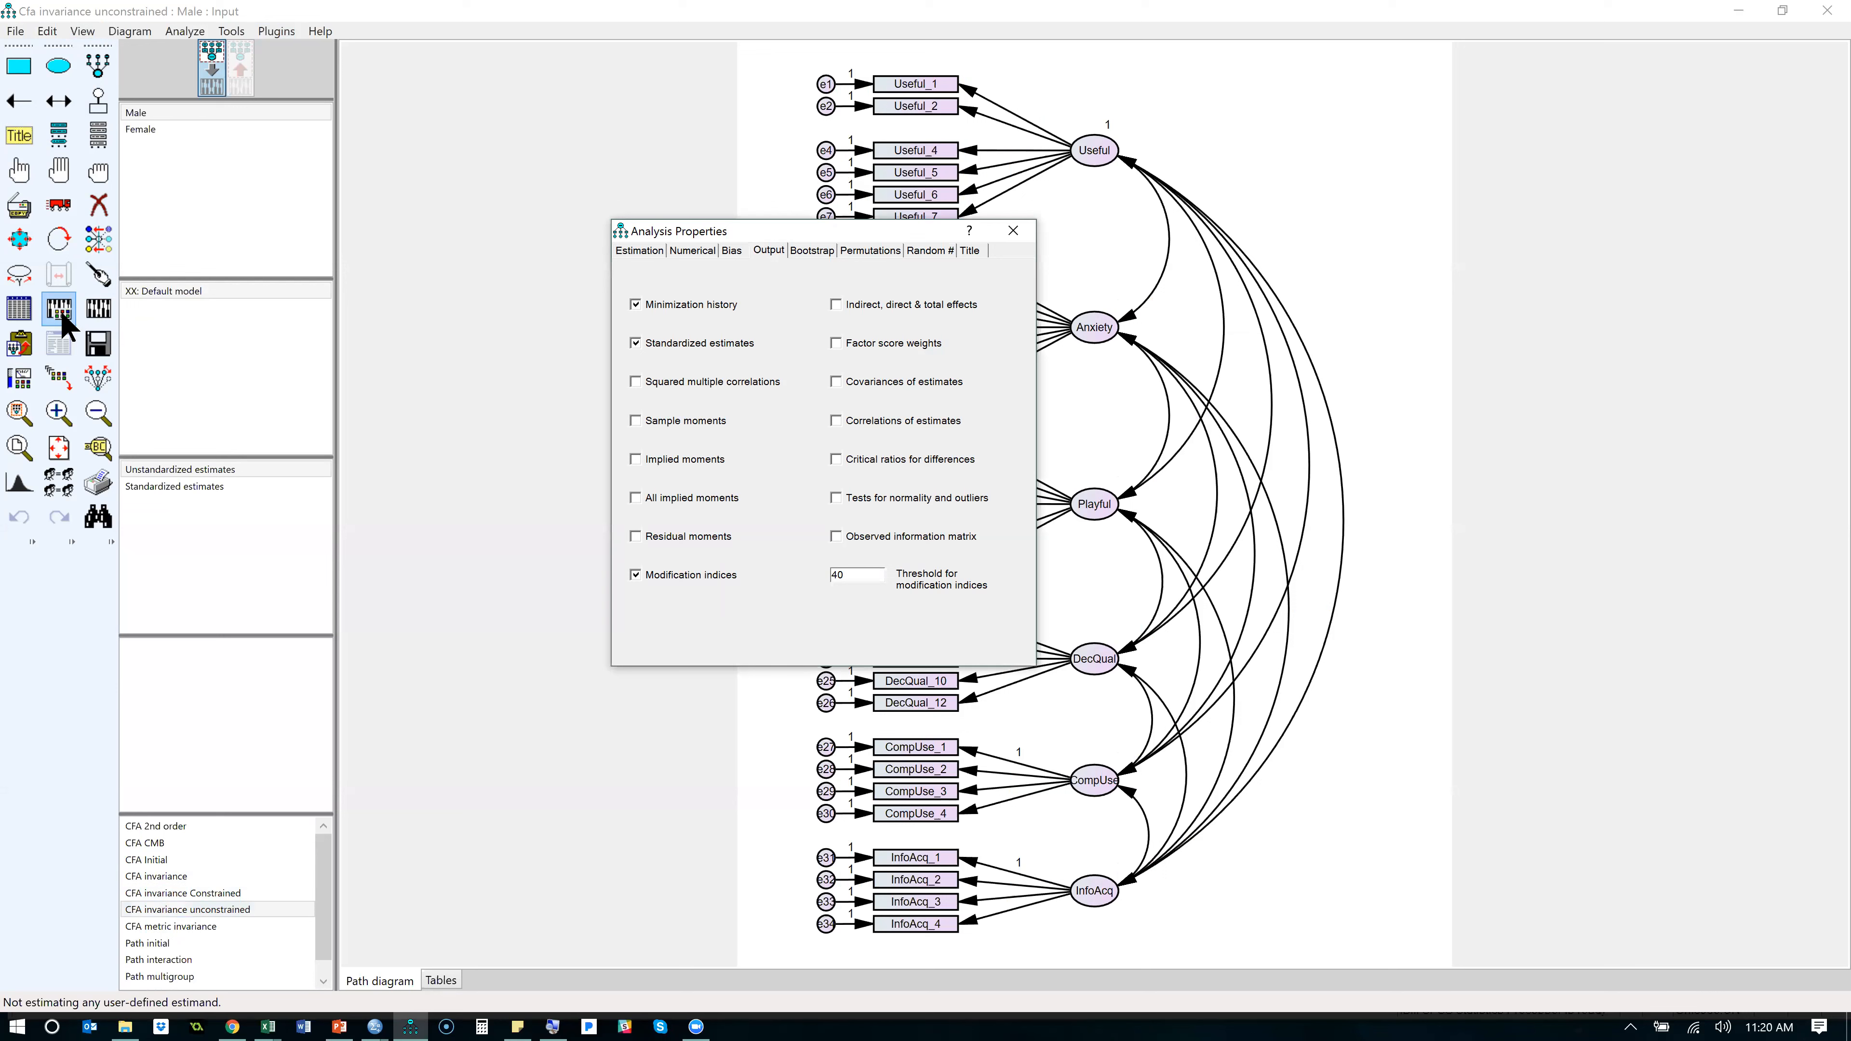
left_click(678, 576)
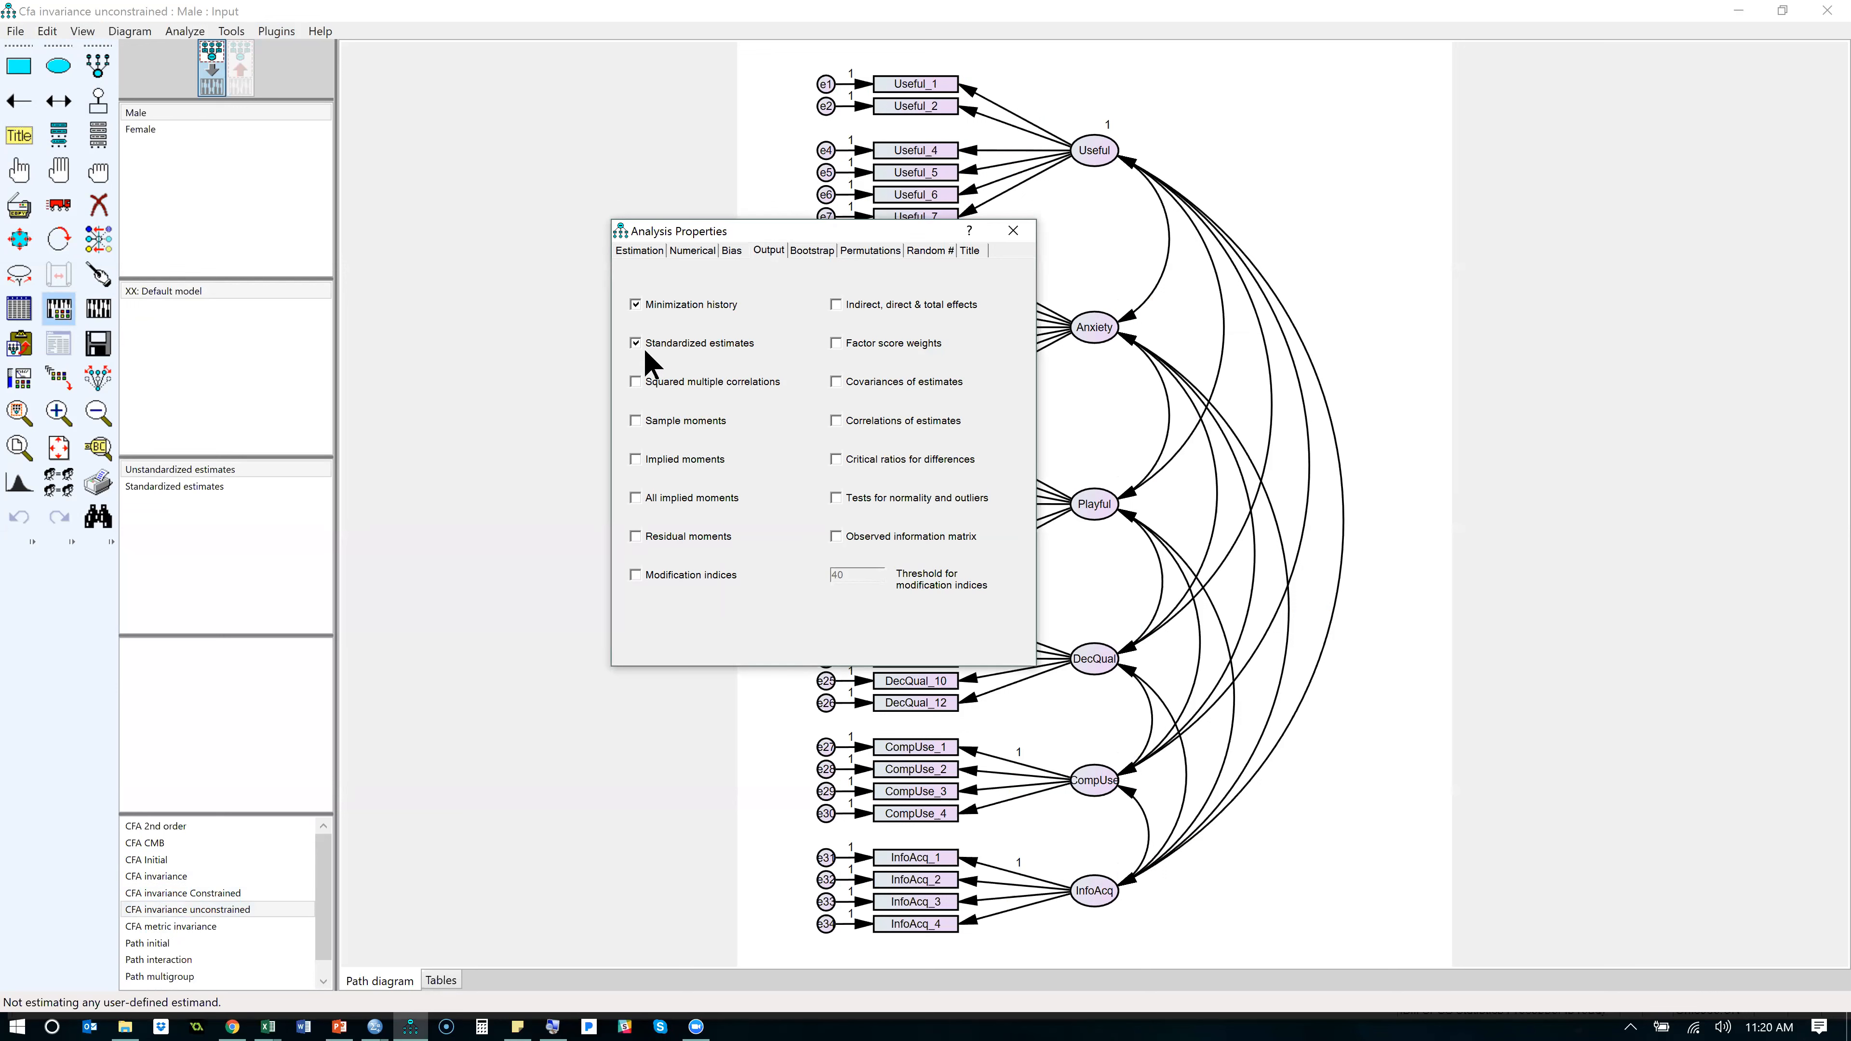
left_click(639, 252)
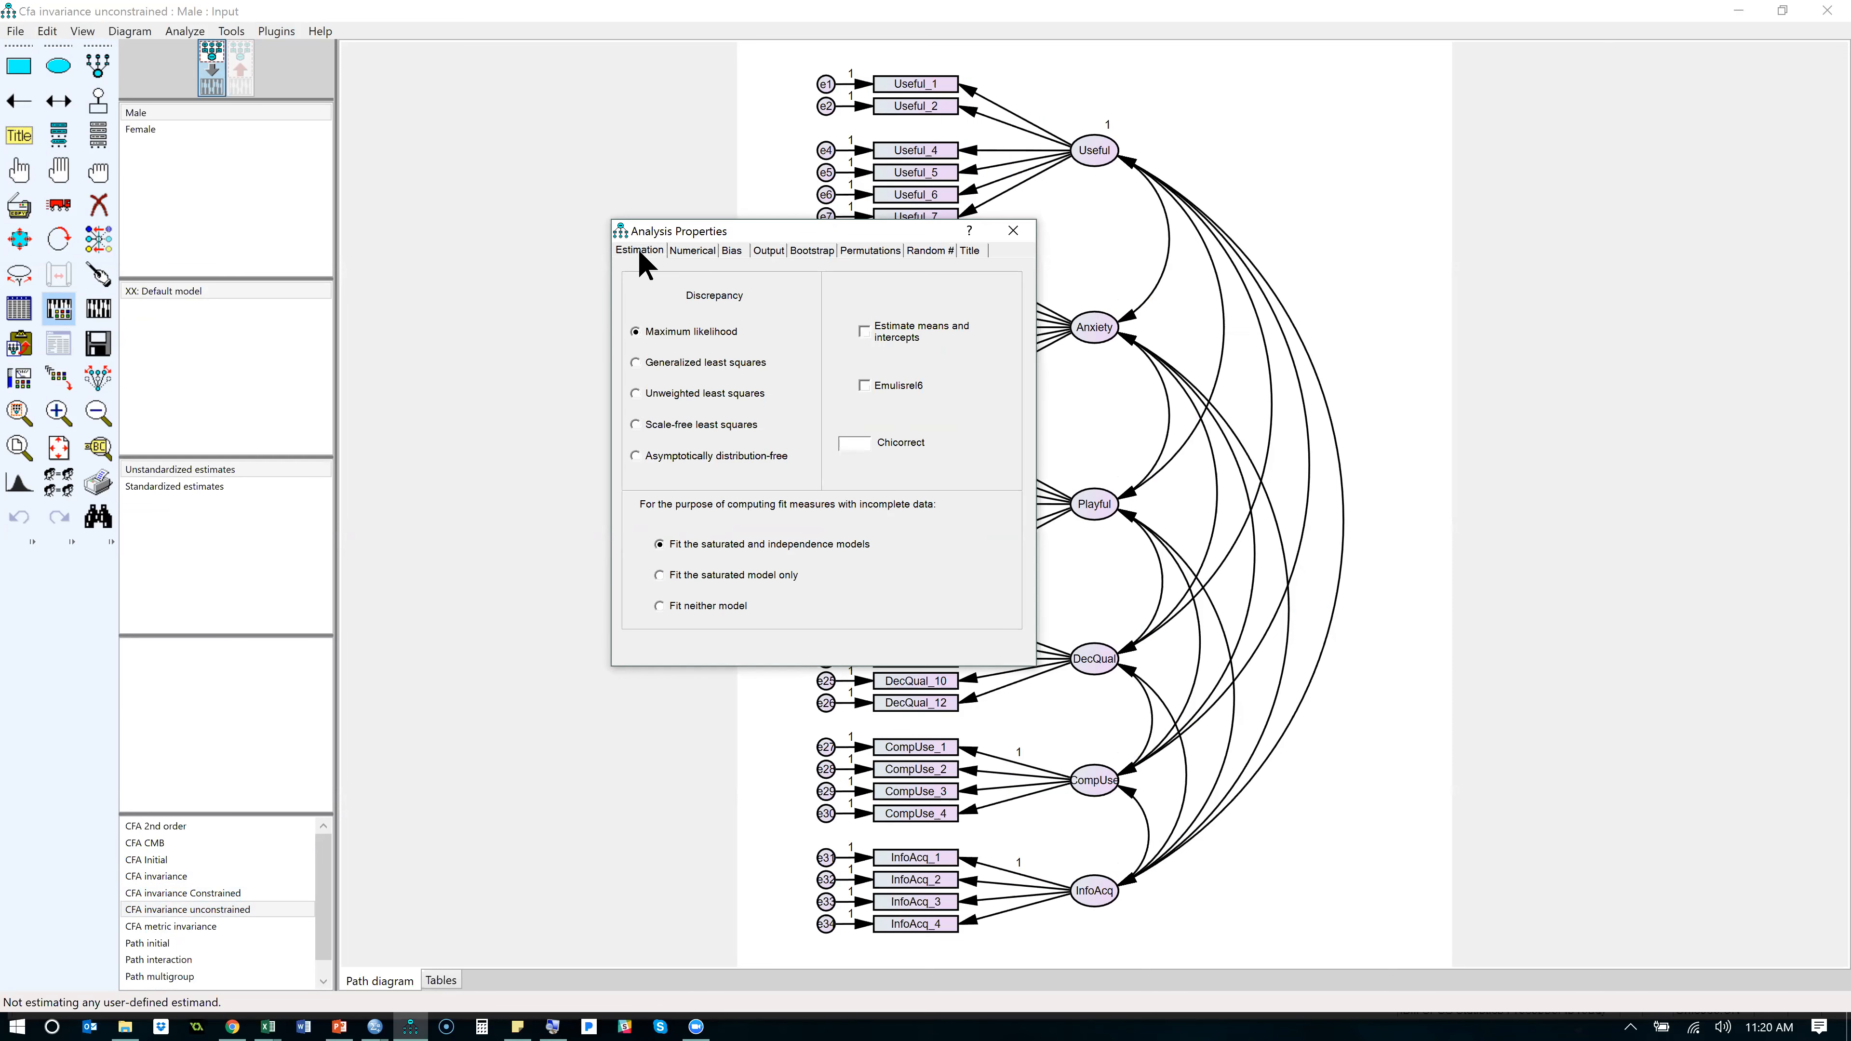
left_click(890, 337)
left_click(168, 33)
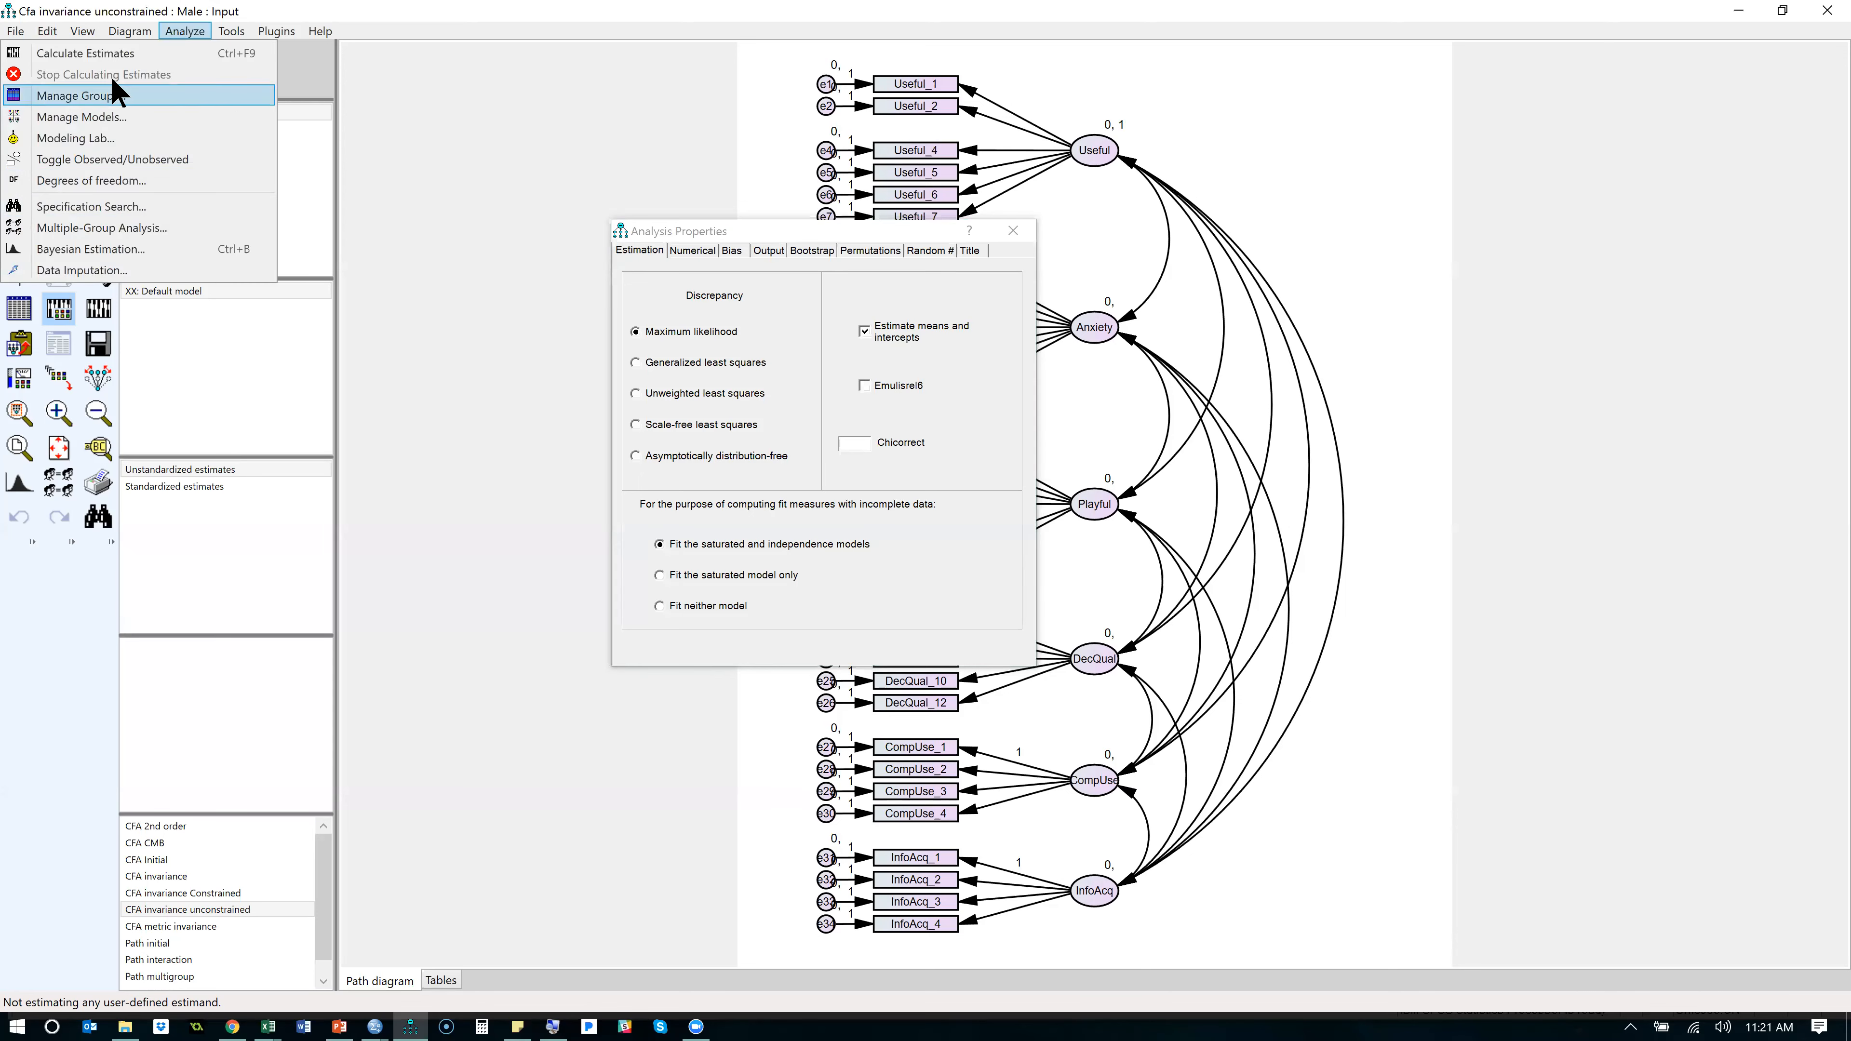
left_click(414, 222)
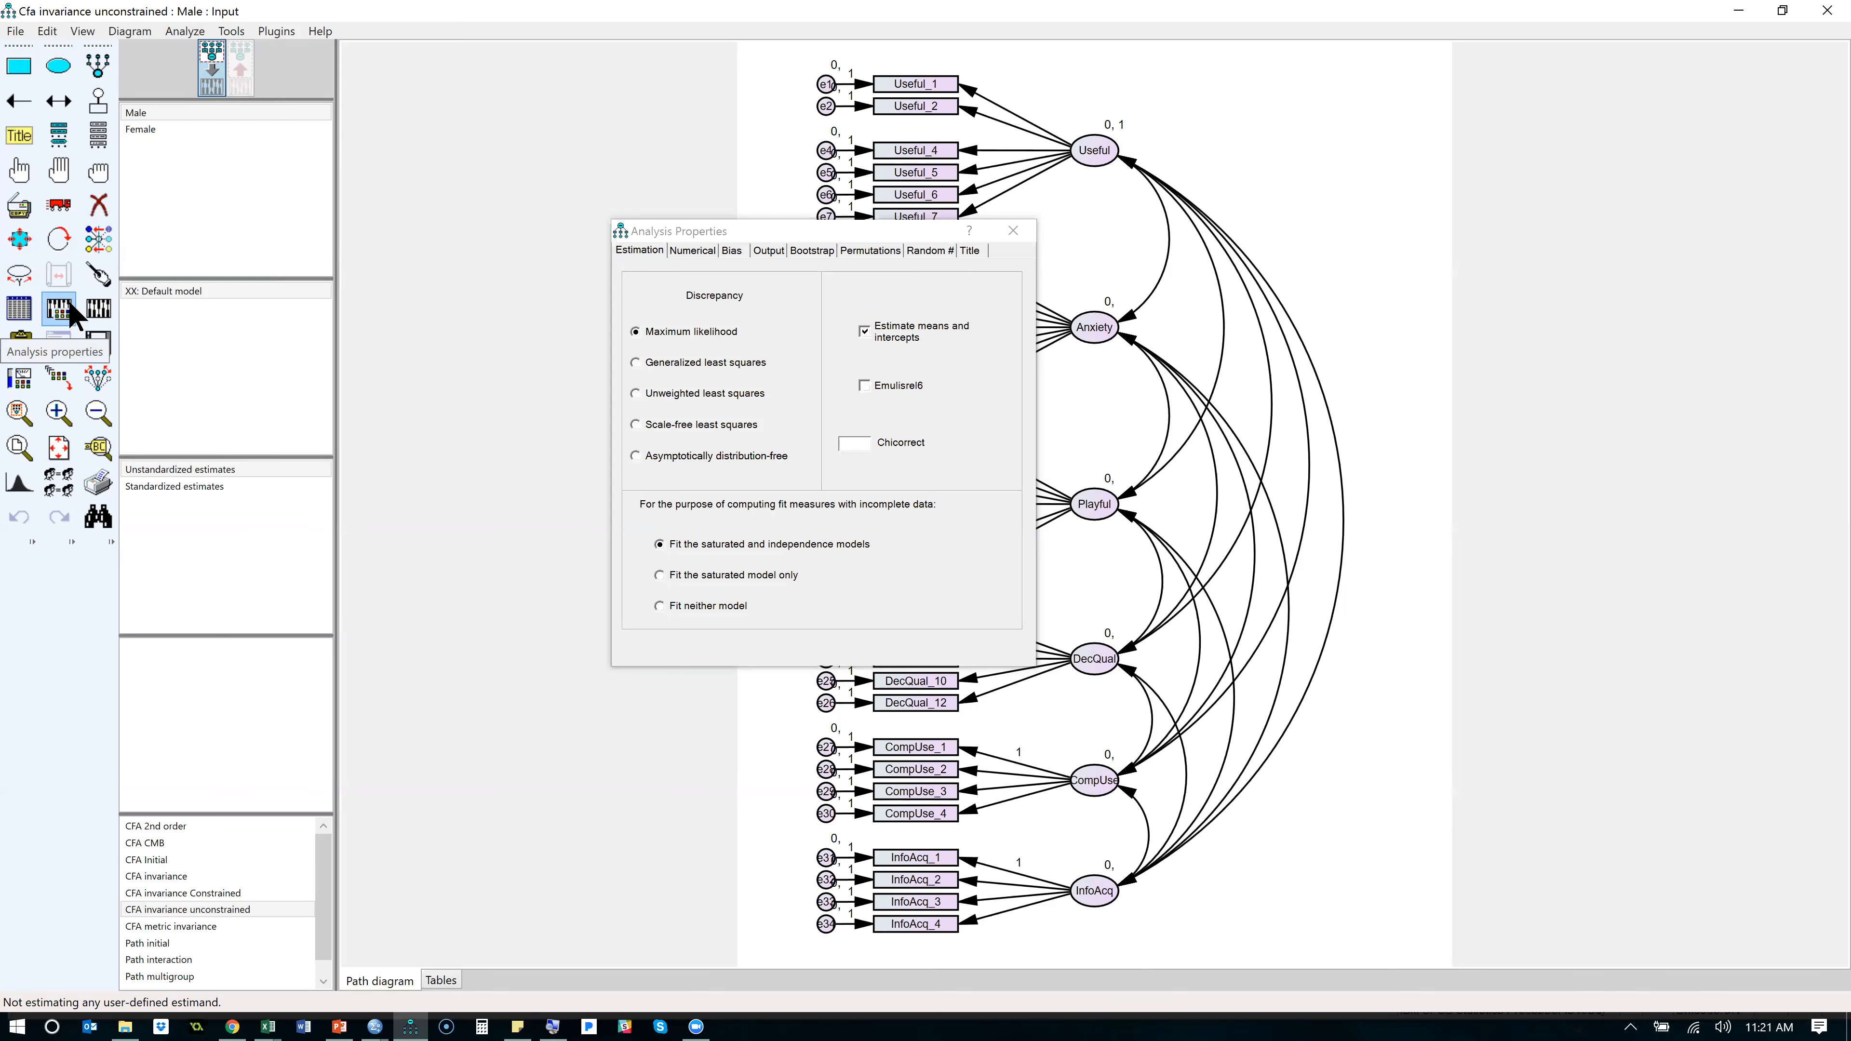
left_click(1013, 231)
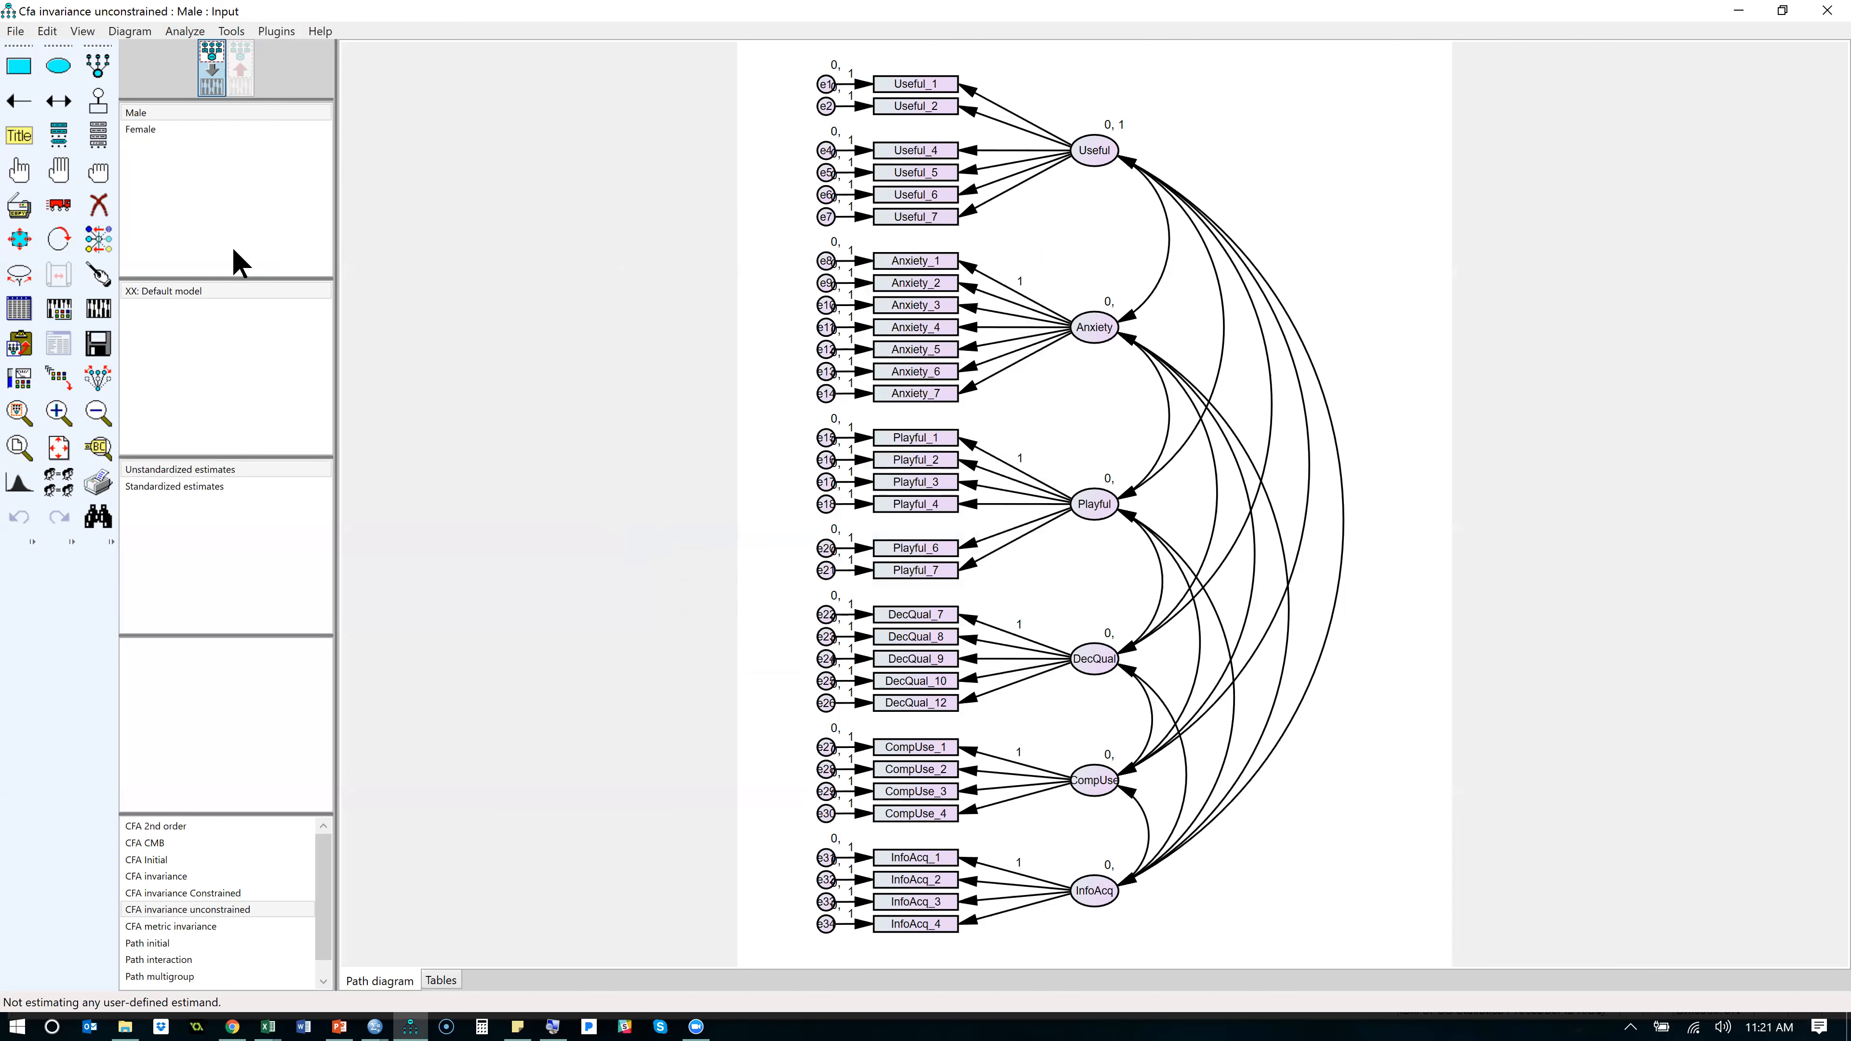
- Start Multiple-Group Analysis, accept the removal of added models, and clear the Structural means constraint for model 3
left_click(184, 32)
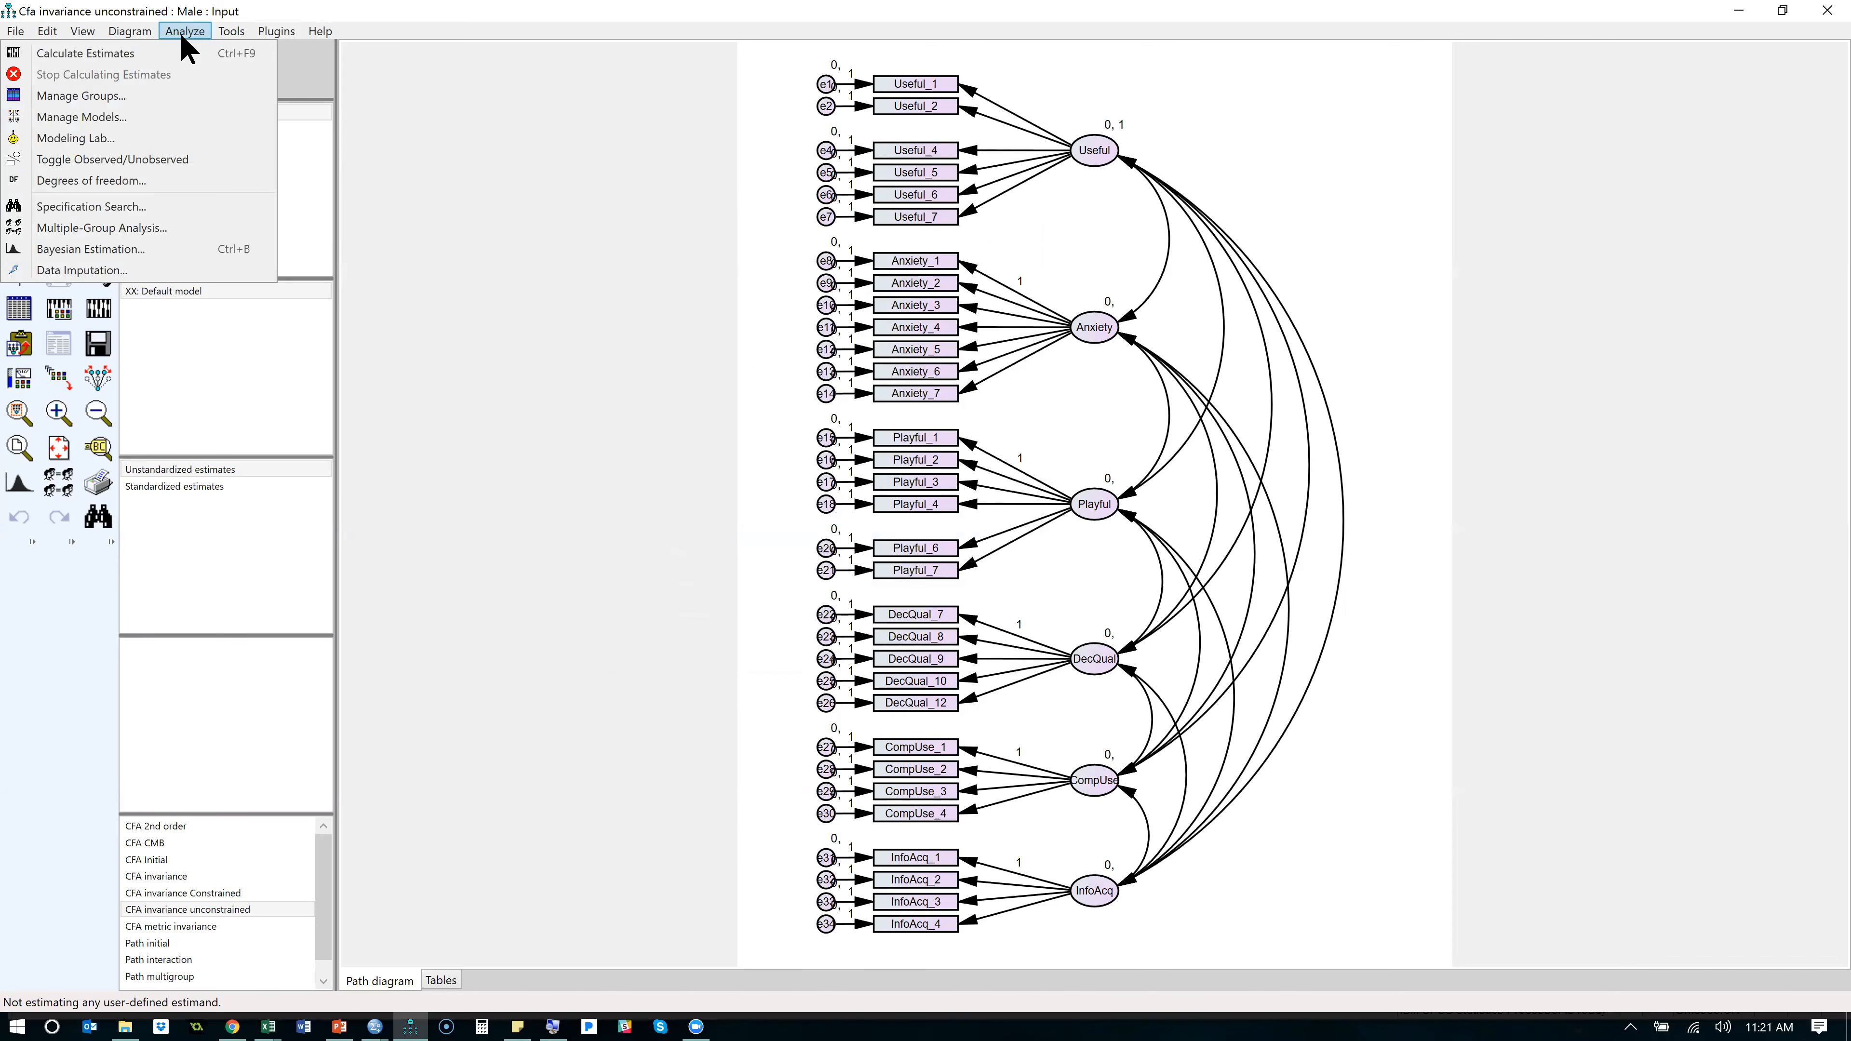
left_click(153, 229)
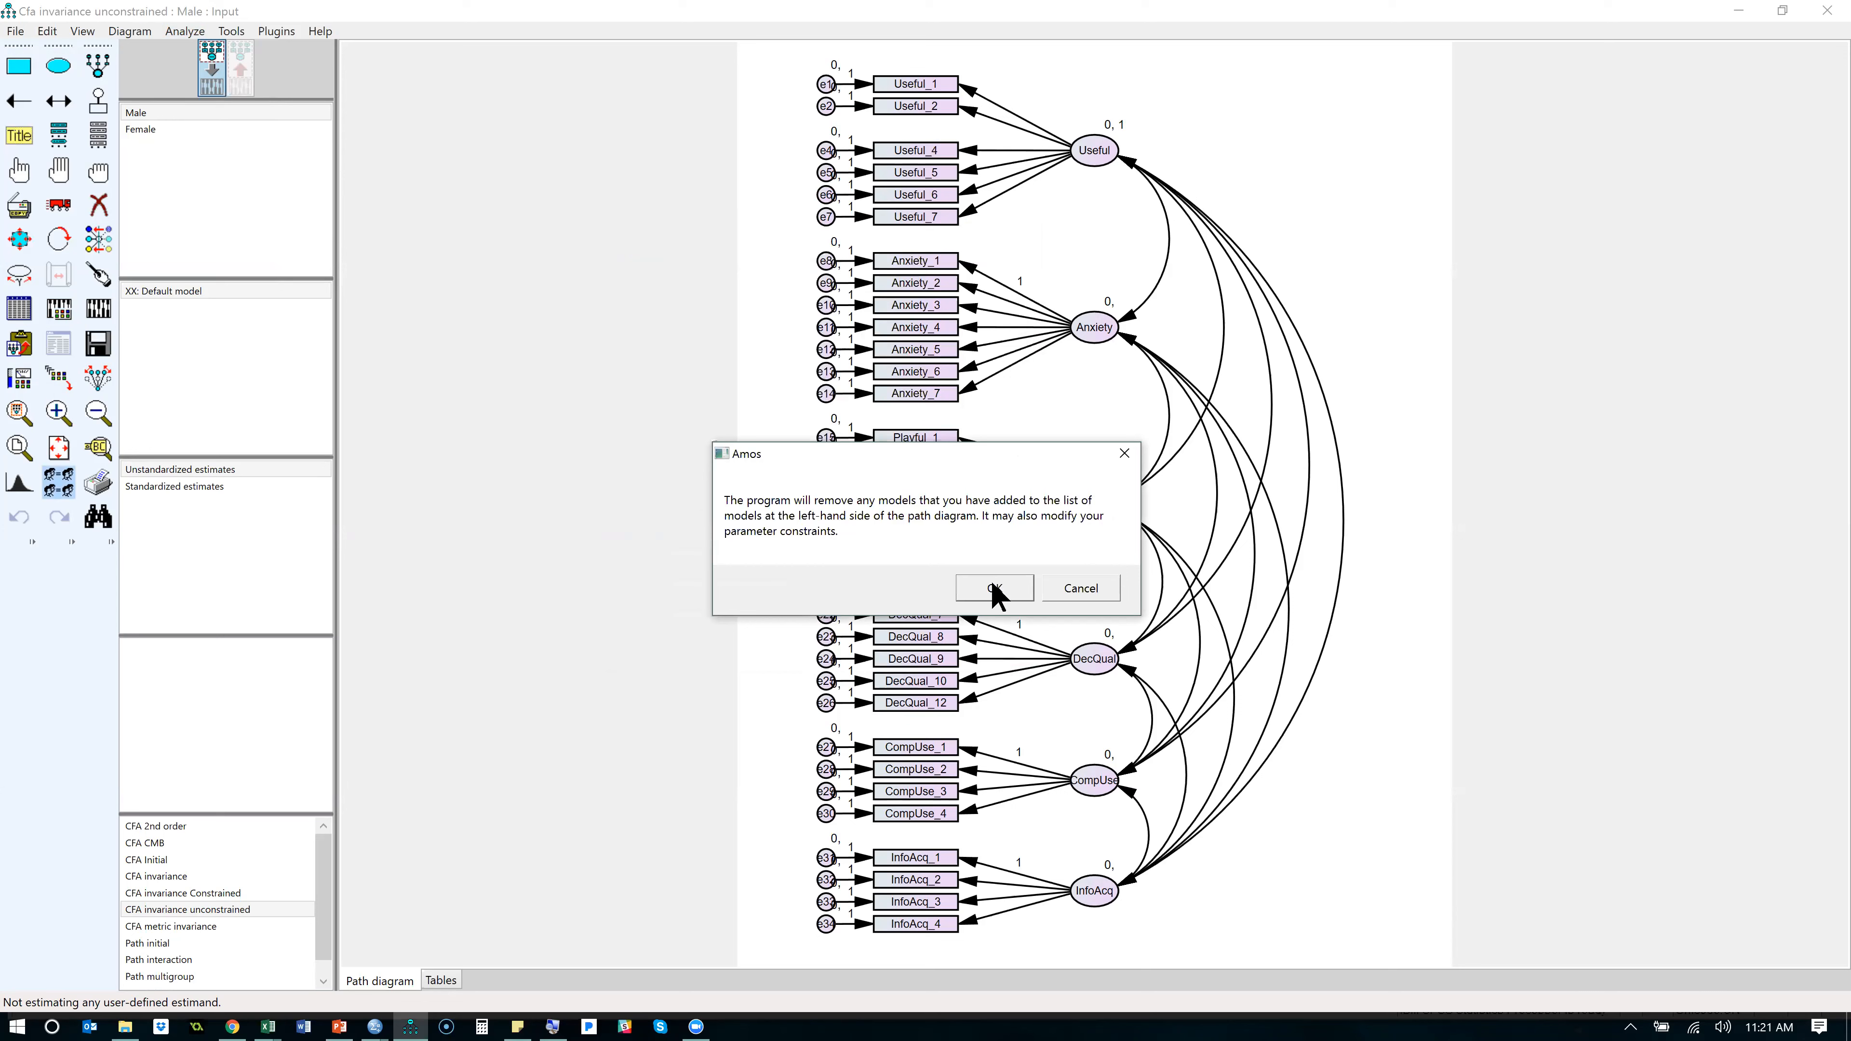
left_click(996, 589)
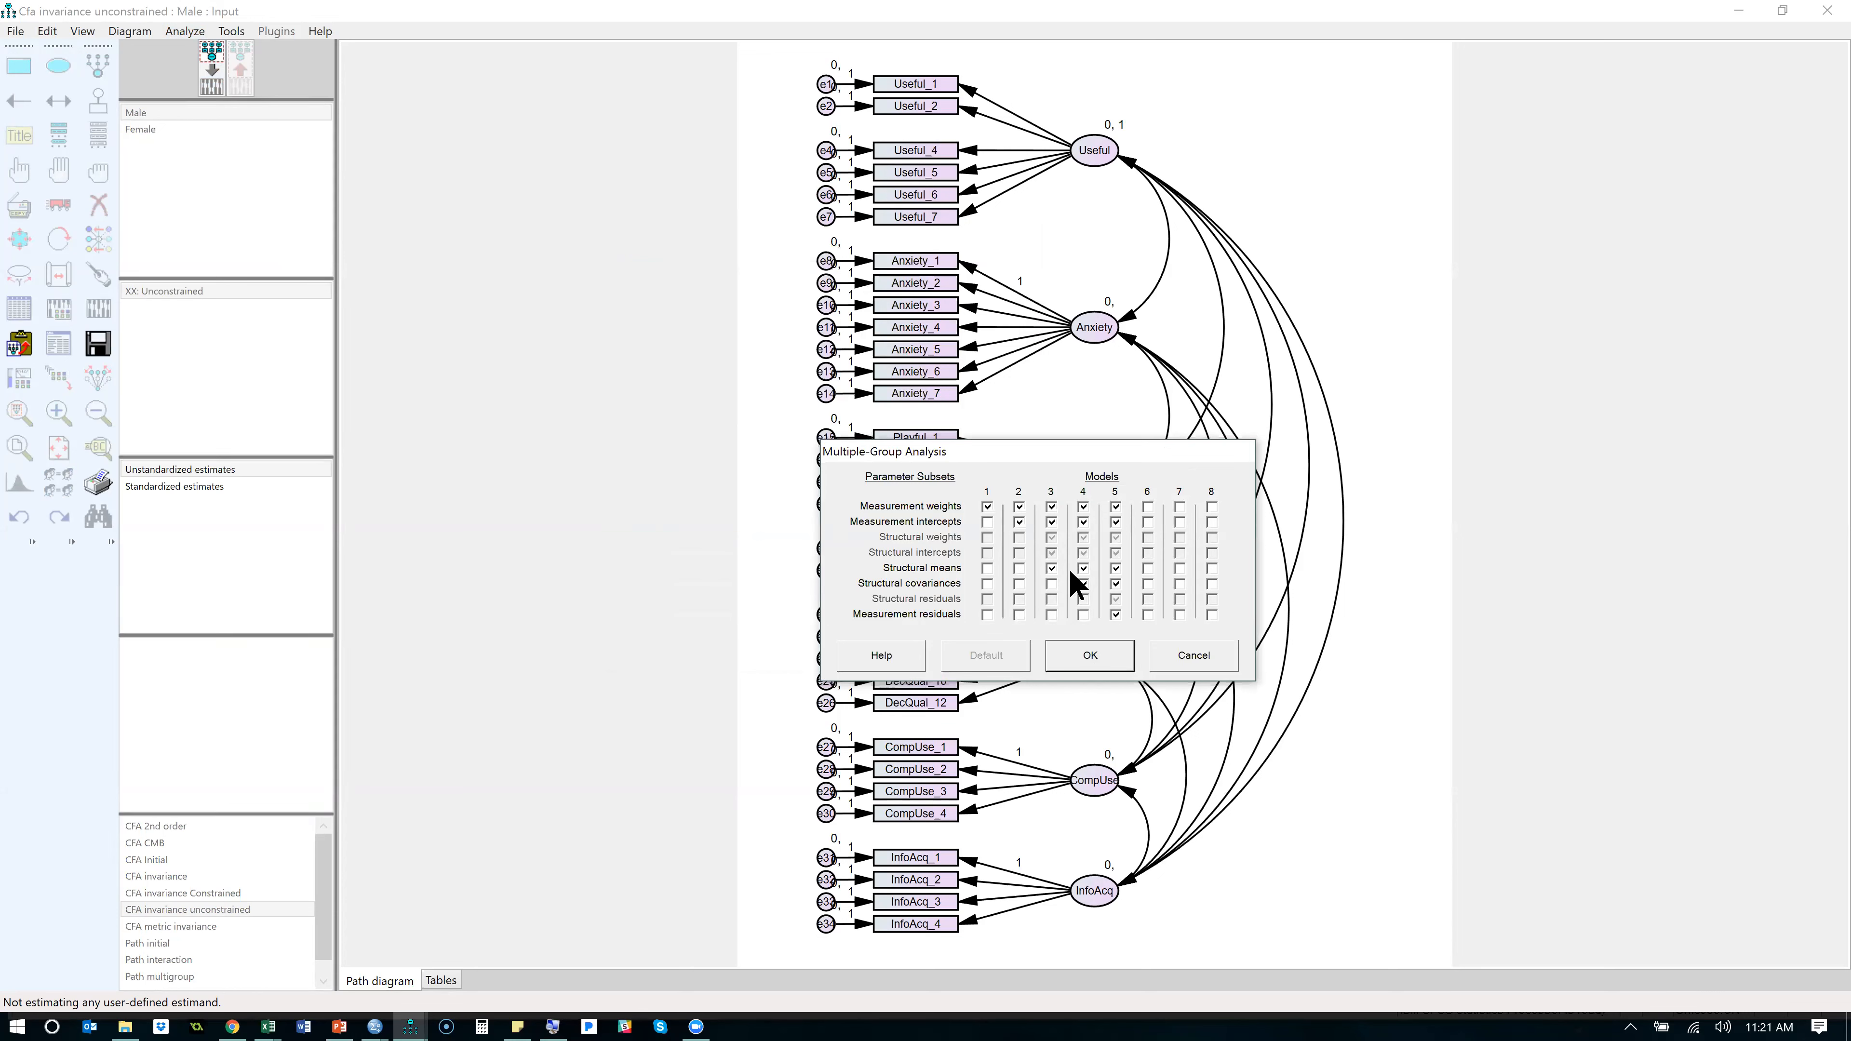
left_click(1051, 567)
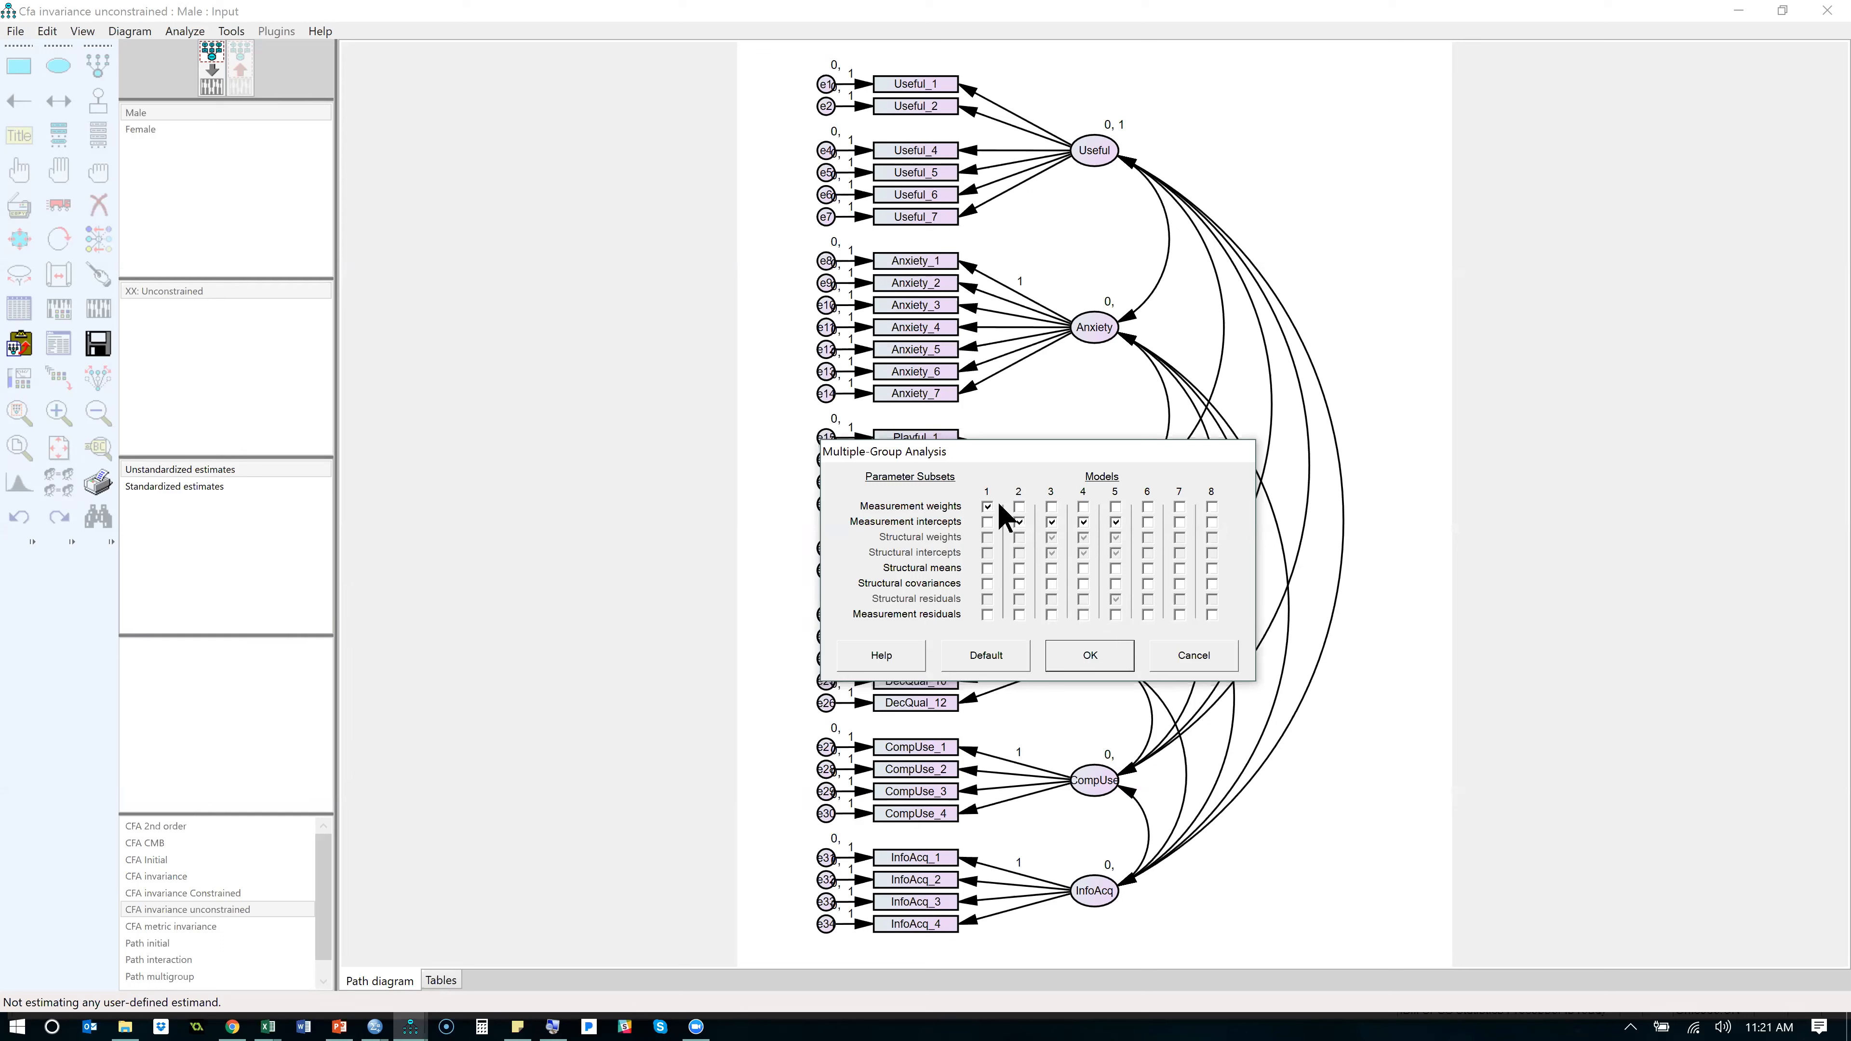
- Clear the Measurement weights constraint for model 1 and generate the multiple-group models
left_click(988, 508)
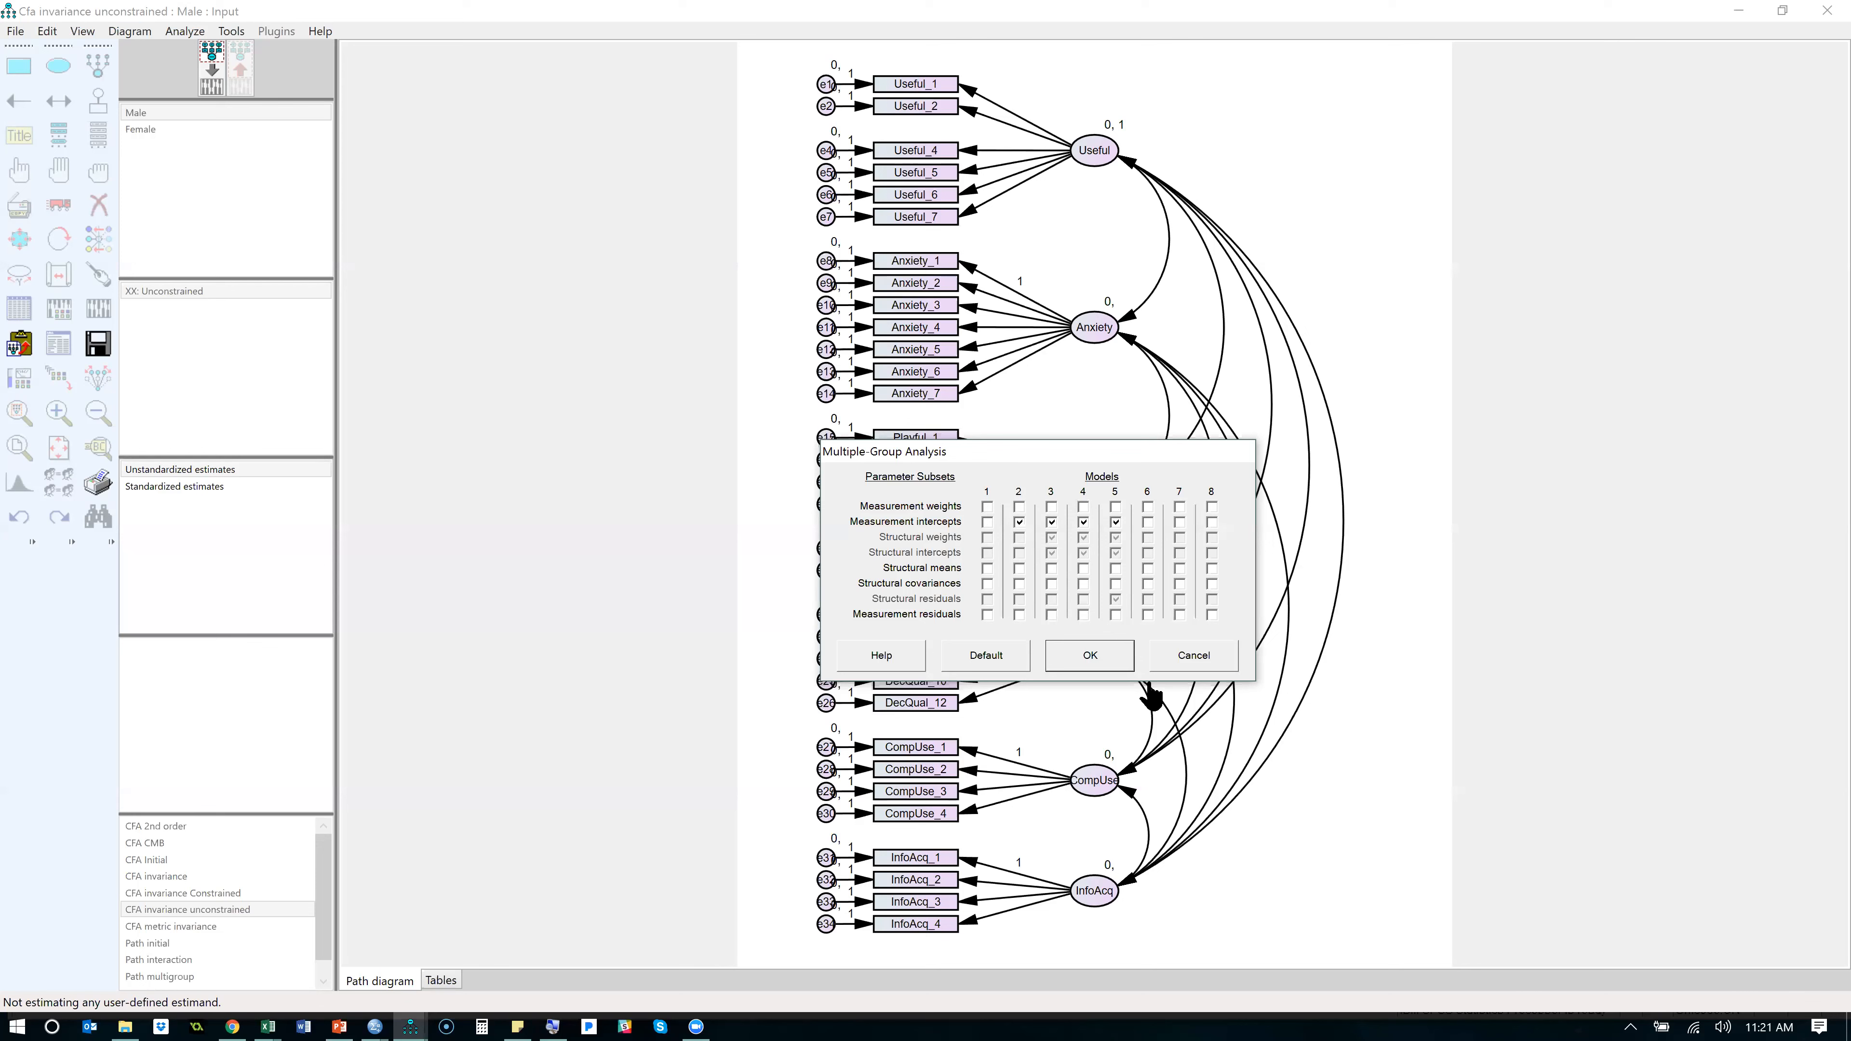
left_click(1109, 654)
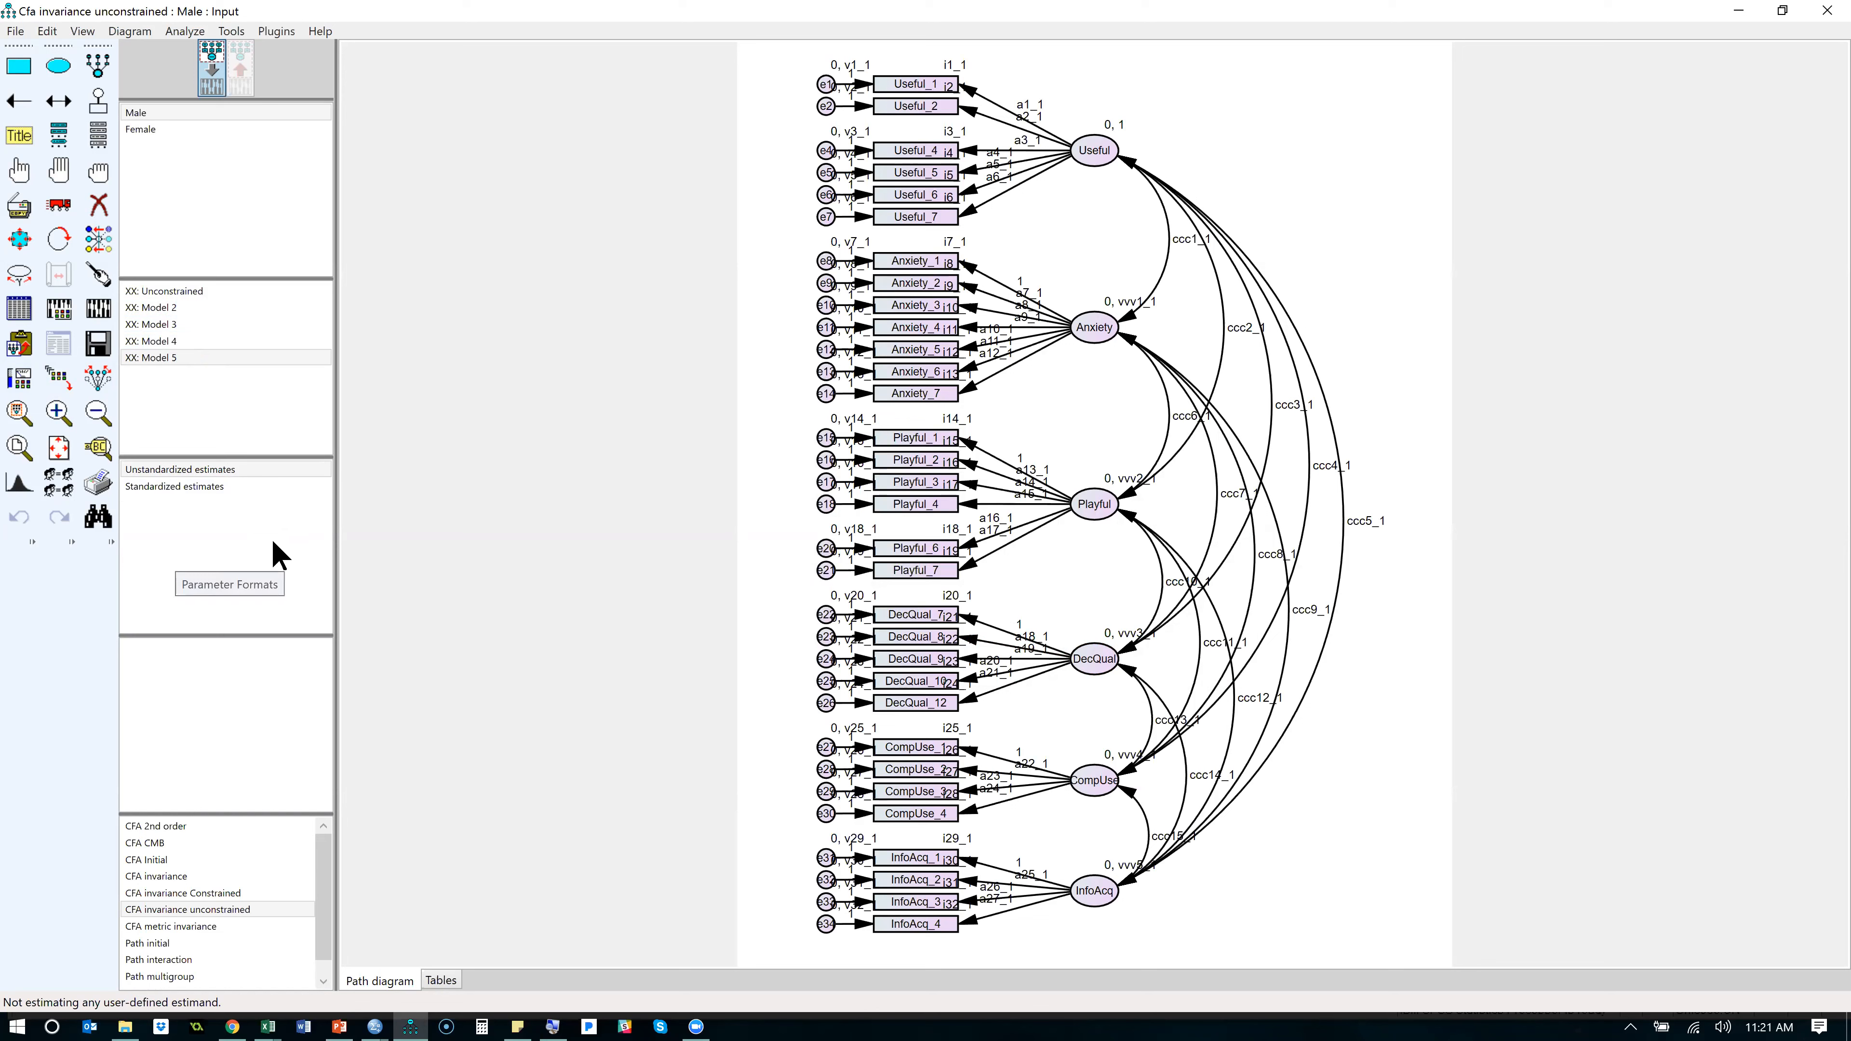
- Reopen the CFA invariance unconstrained model without saving and turn on Estimate means and intercepts, with Modification indices off
double_click(208, 907)
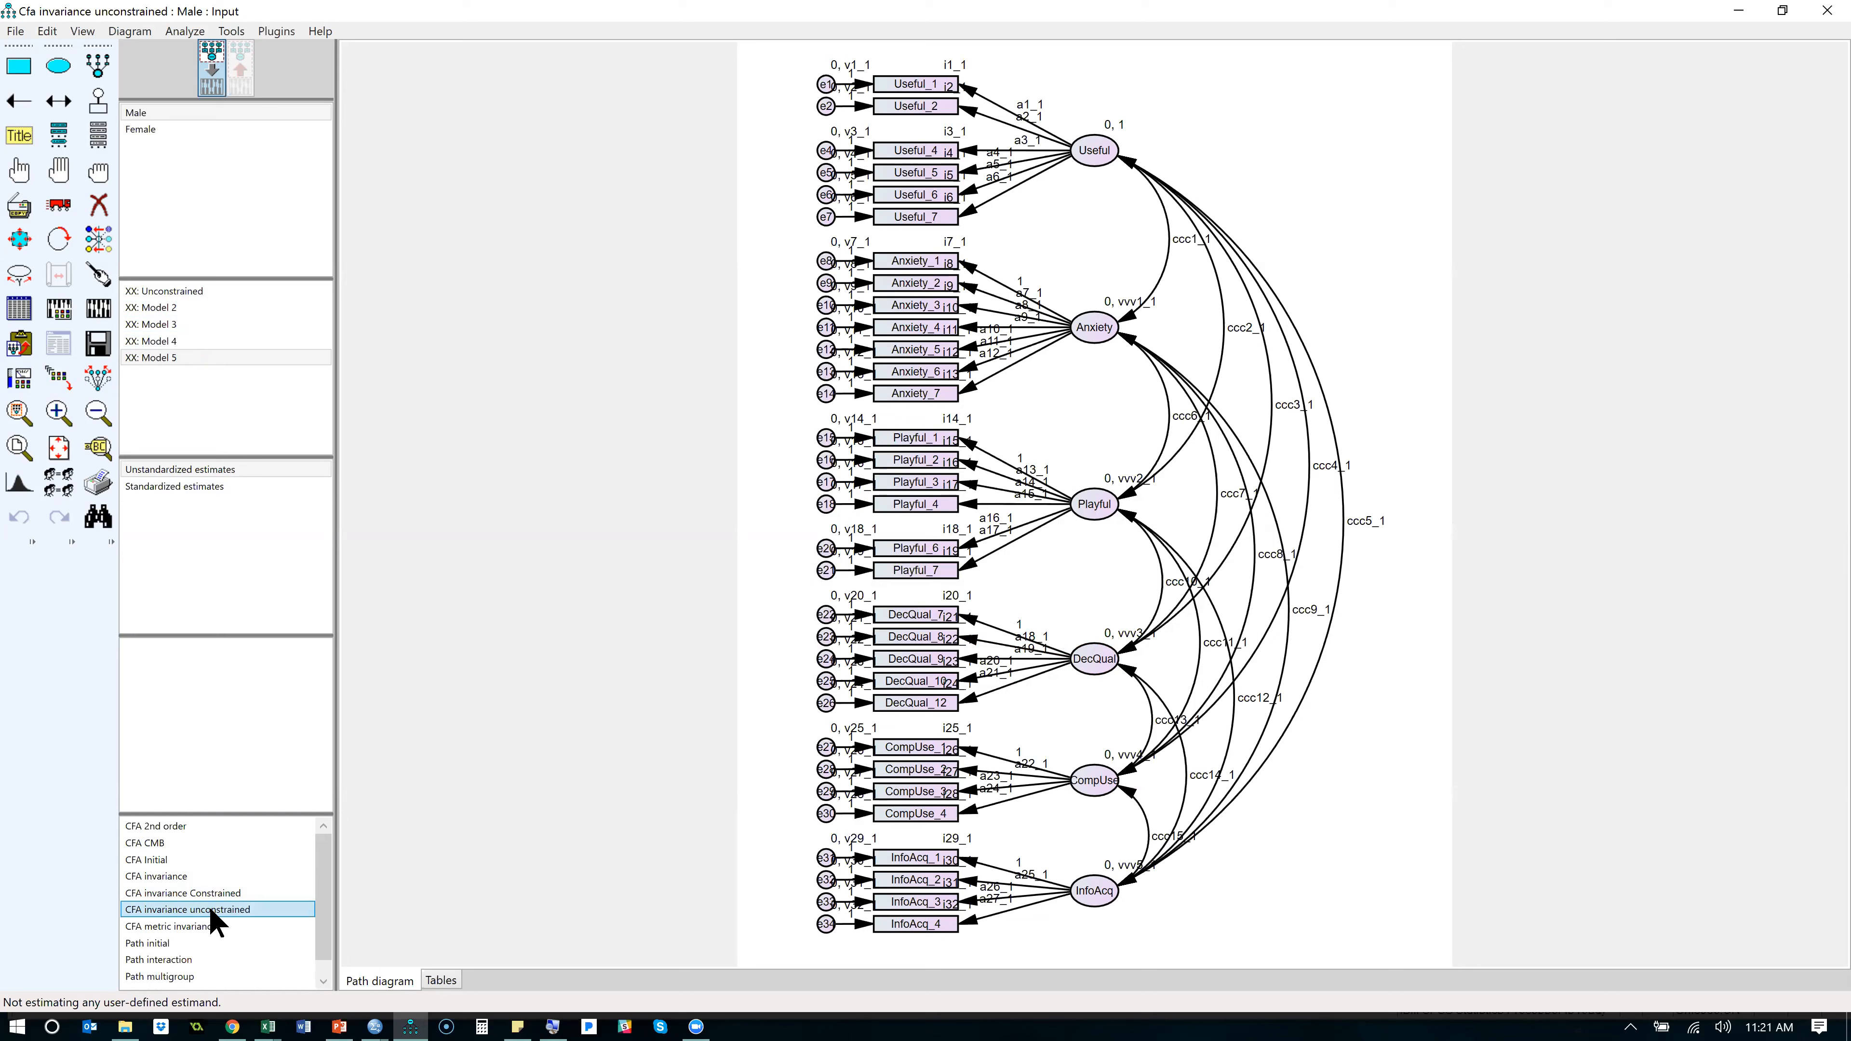
left_click(992, 590)
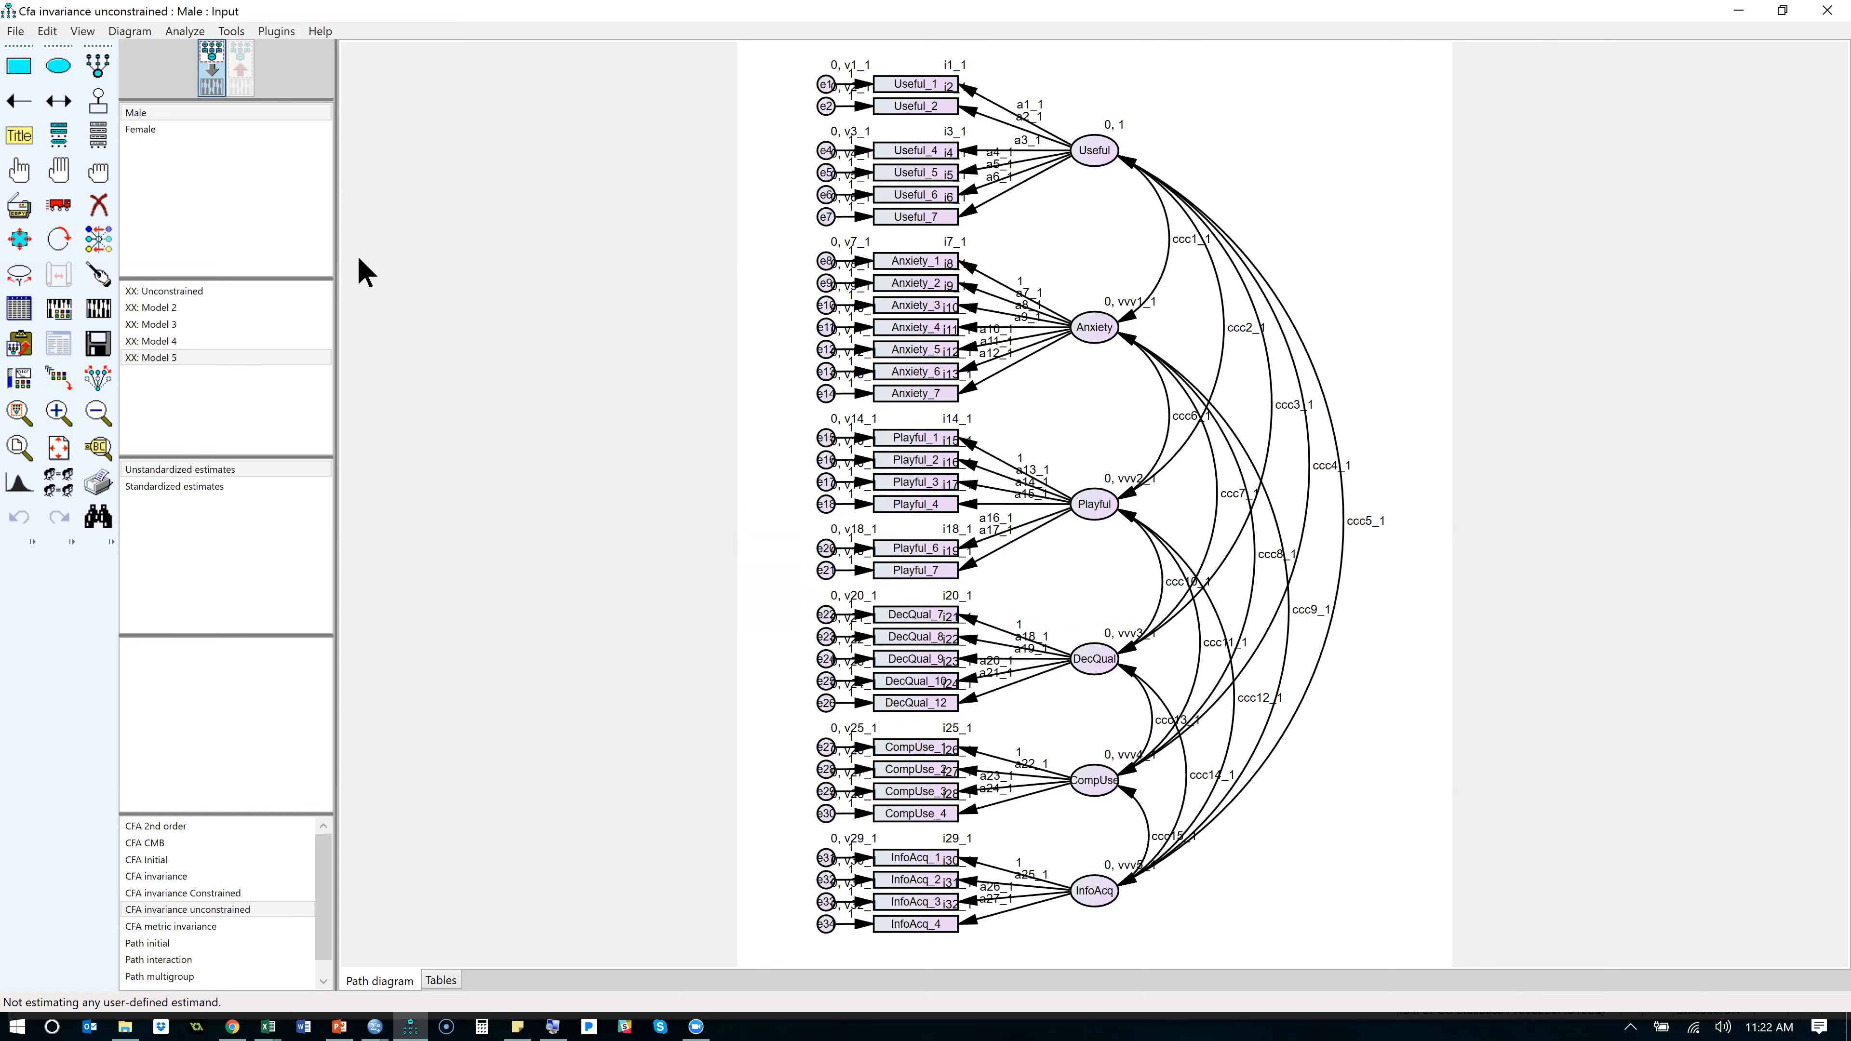
left_click(58, 308)
left_click(915, 337)
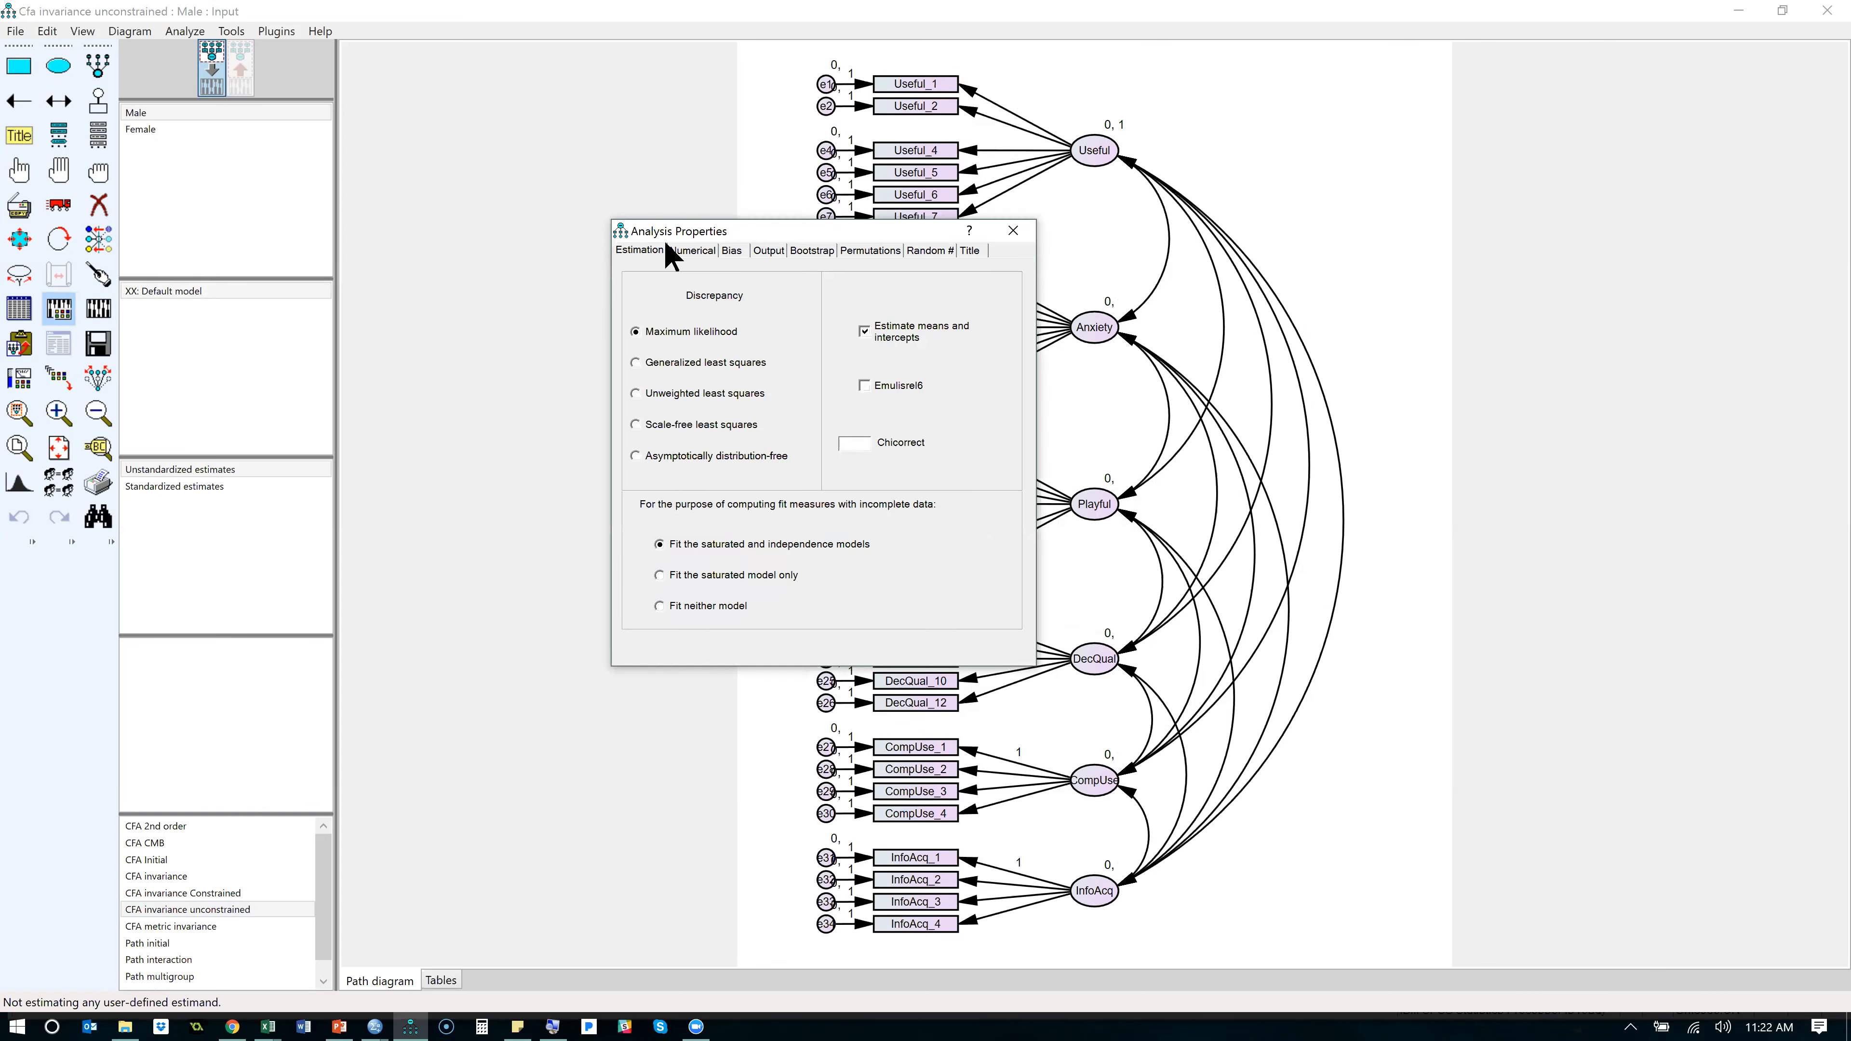
left_click(765, 252)
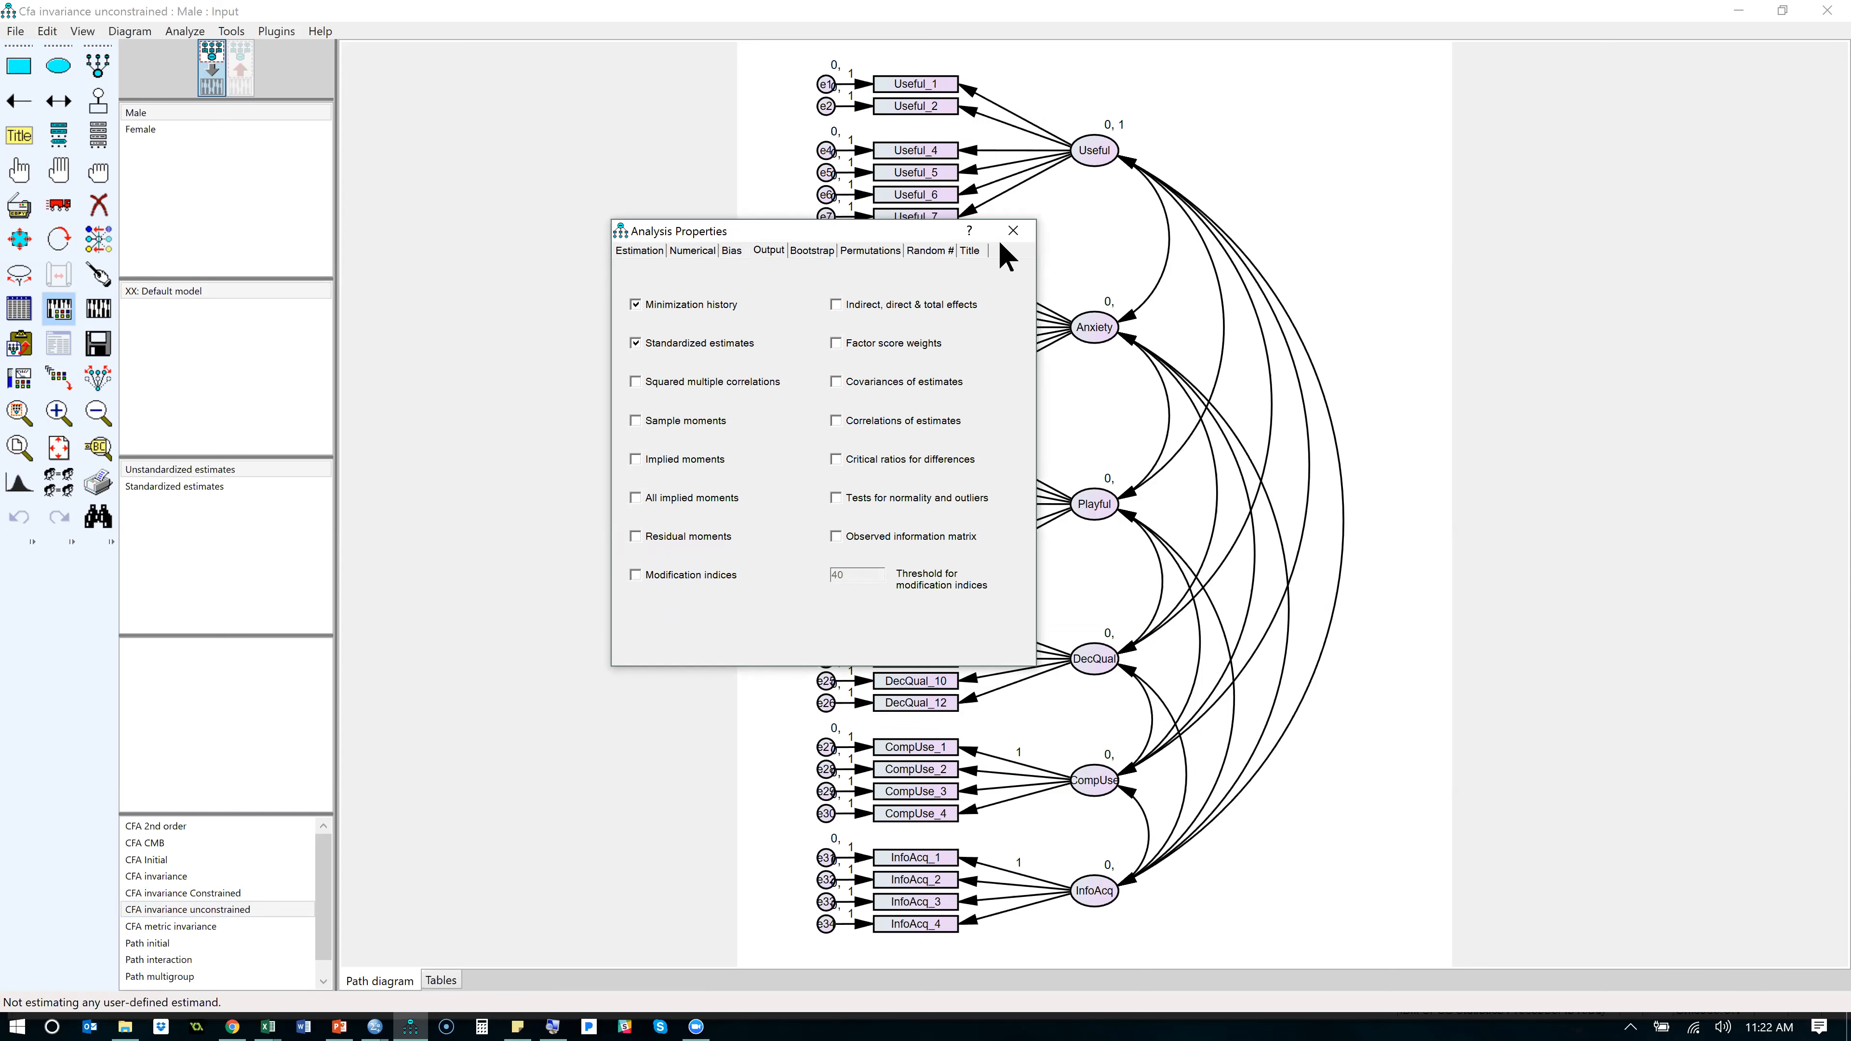
left_click(1013, 230)
- Run Multiple-Group Analysis, accepting the removal of added models and the default constraints for all five models
left_click(59, 481)
left_click(958, 592)
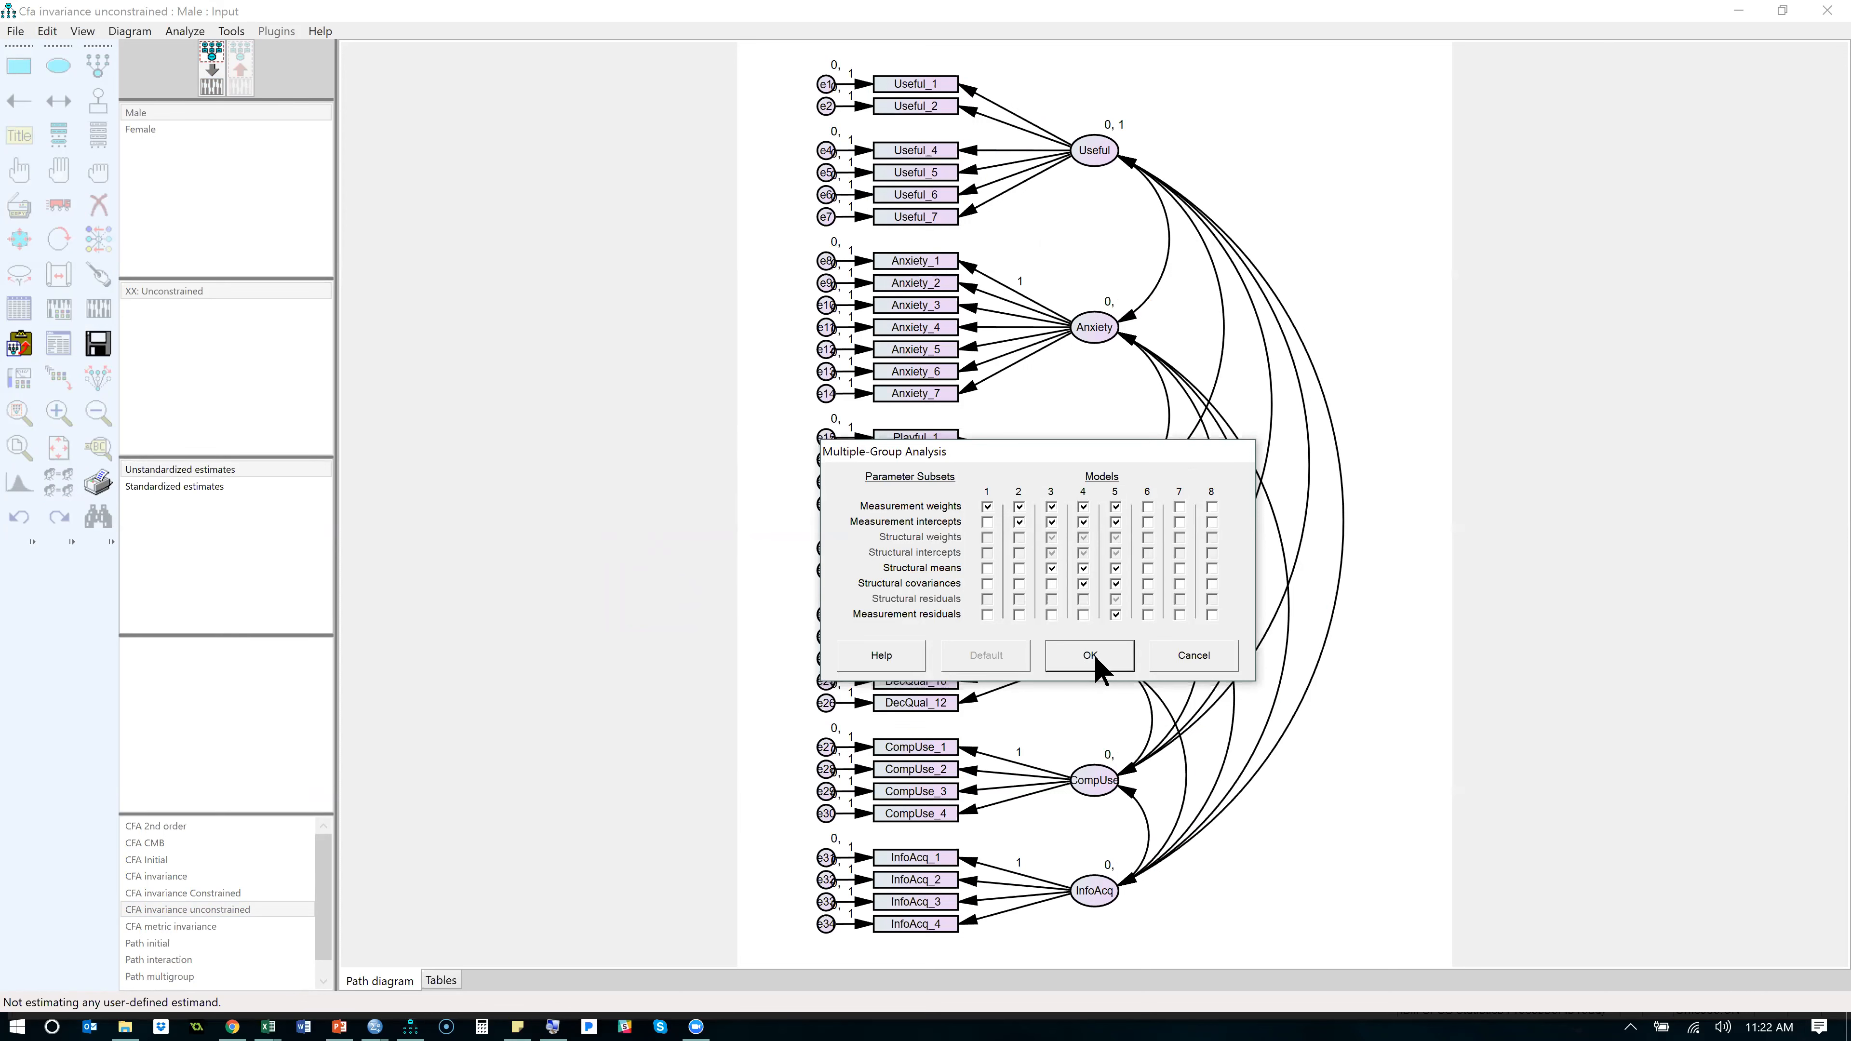
left_click(1090, 654)
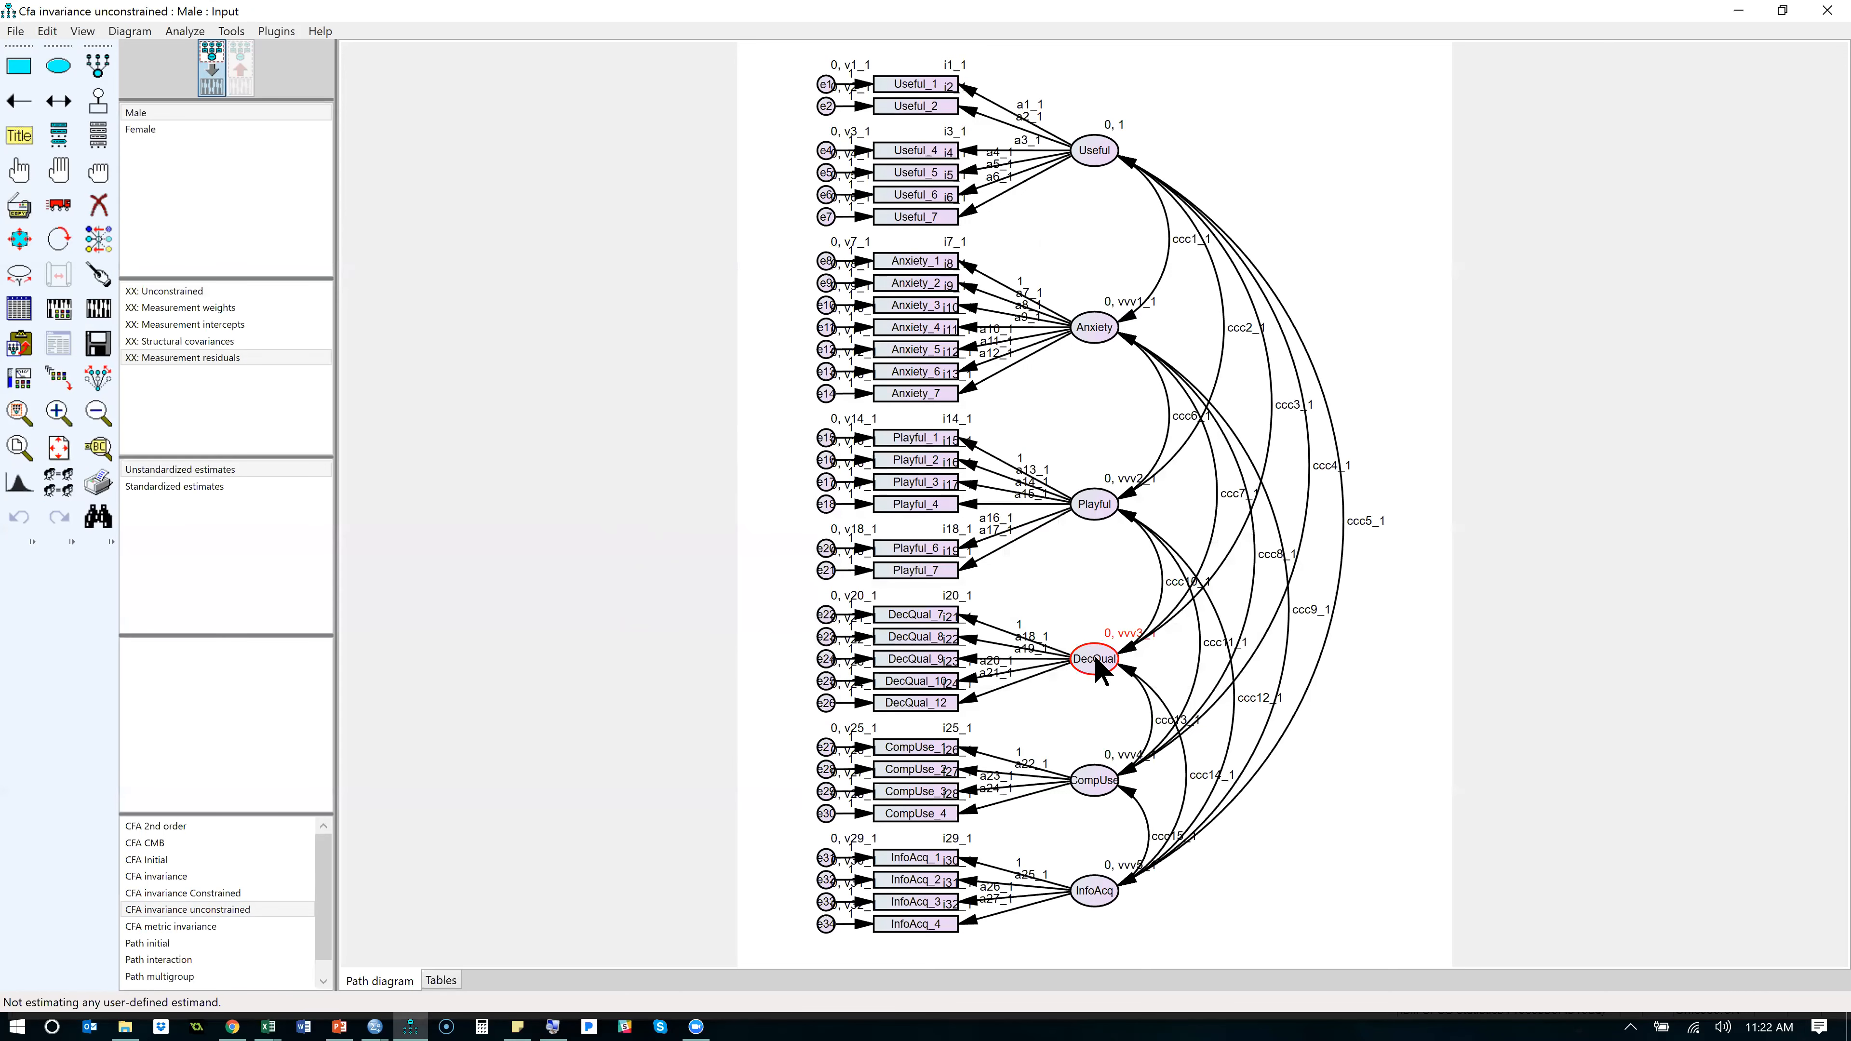
- Delete the Measurement residuals, Structural covariances and Measurement weights models, keeping only Unconstrained and Measurement intercepts
double_click(196, 359)
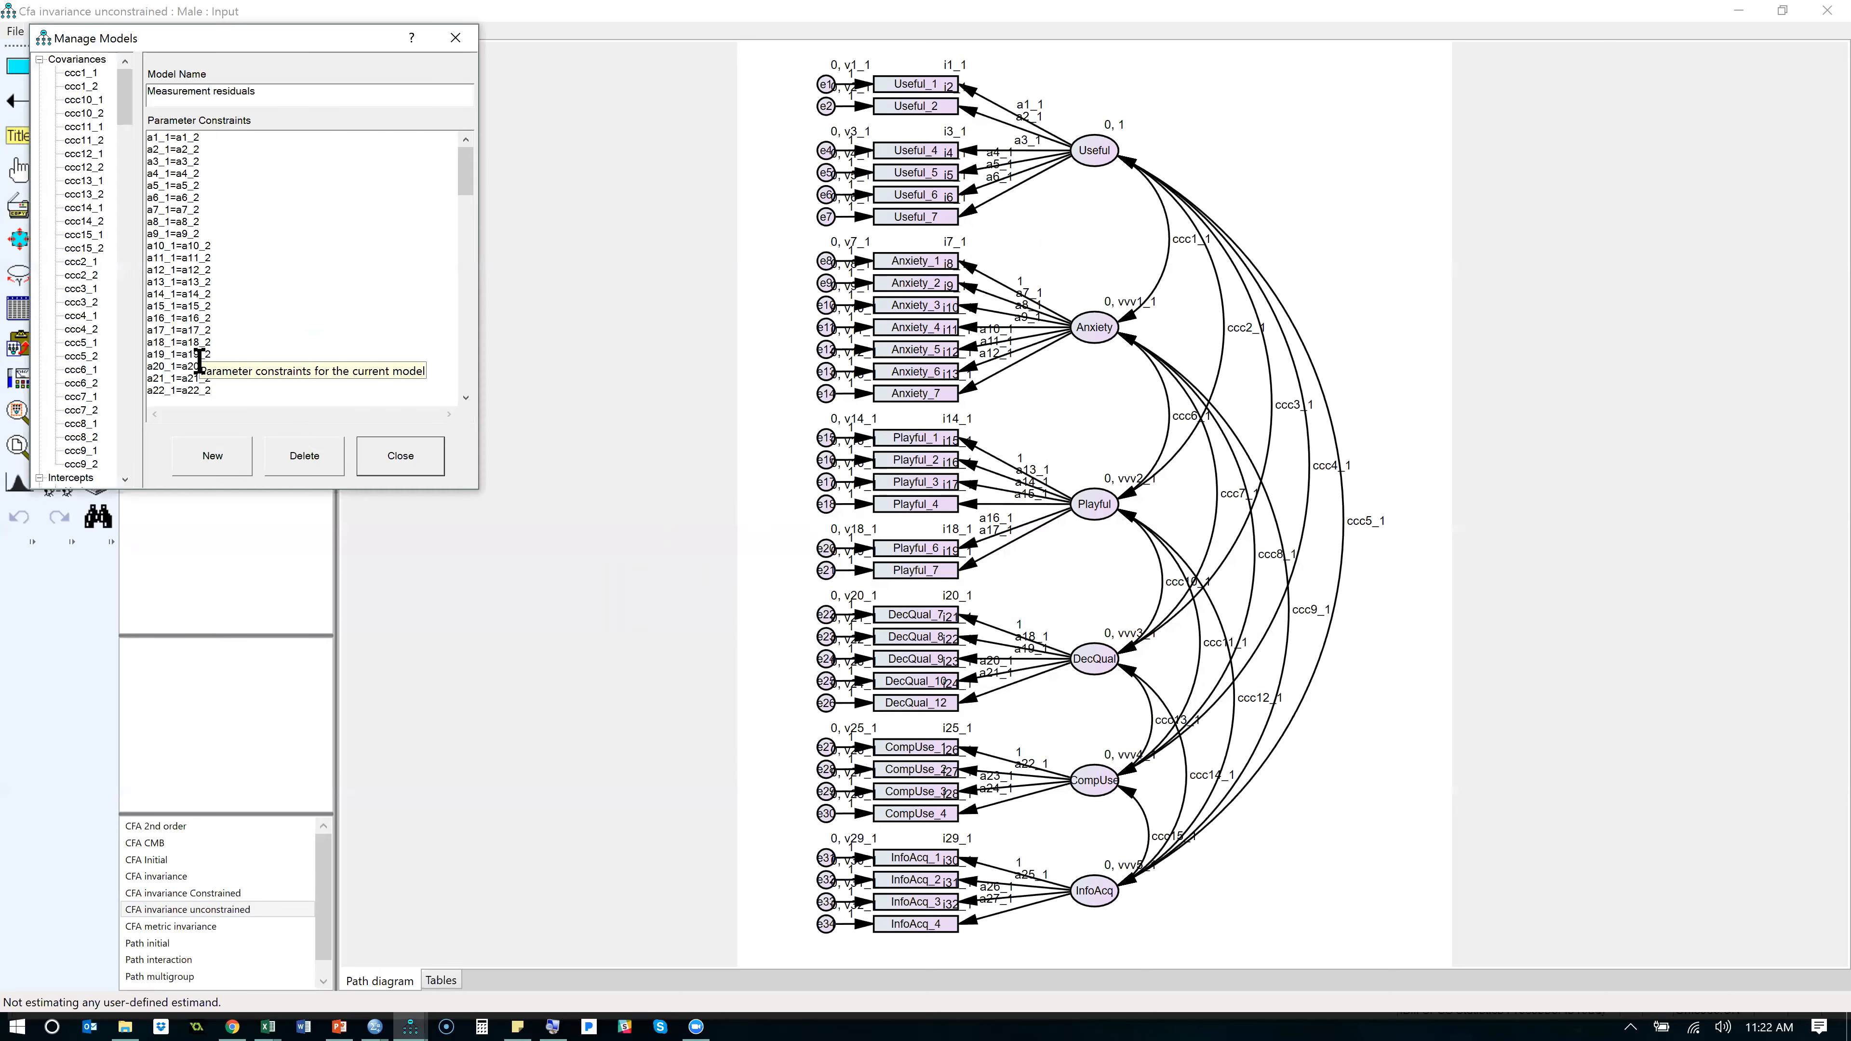
left_click(315, 460)
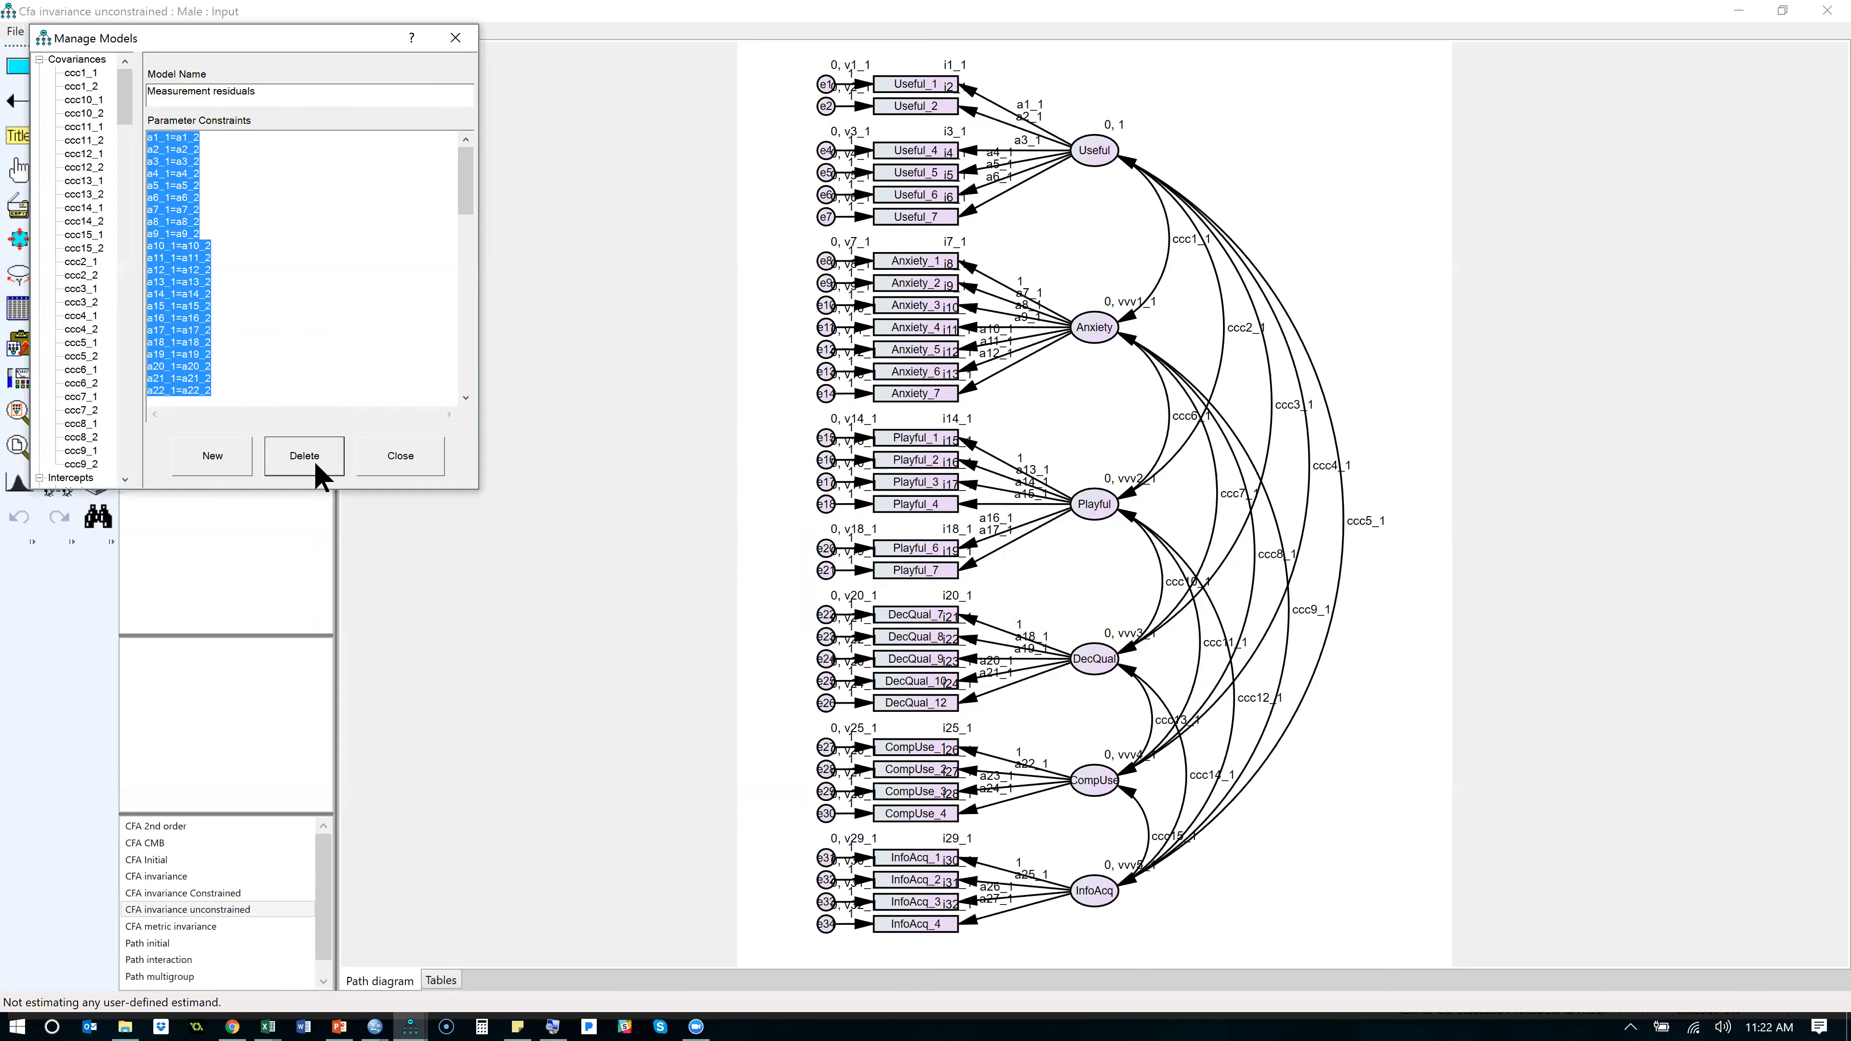
left_click(316, 467)
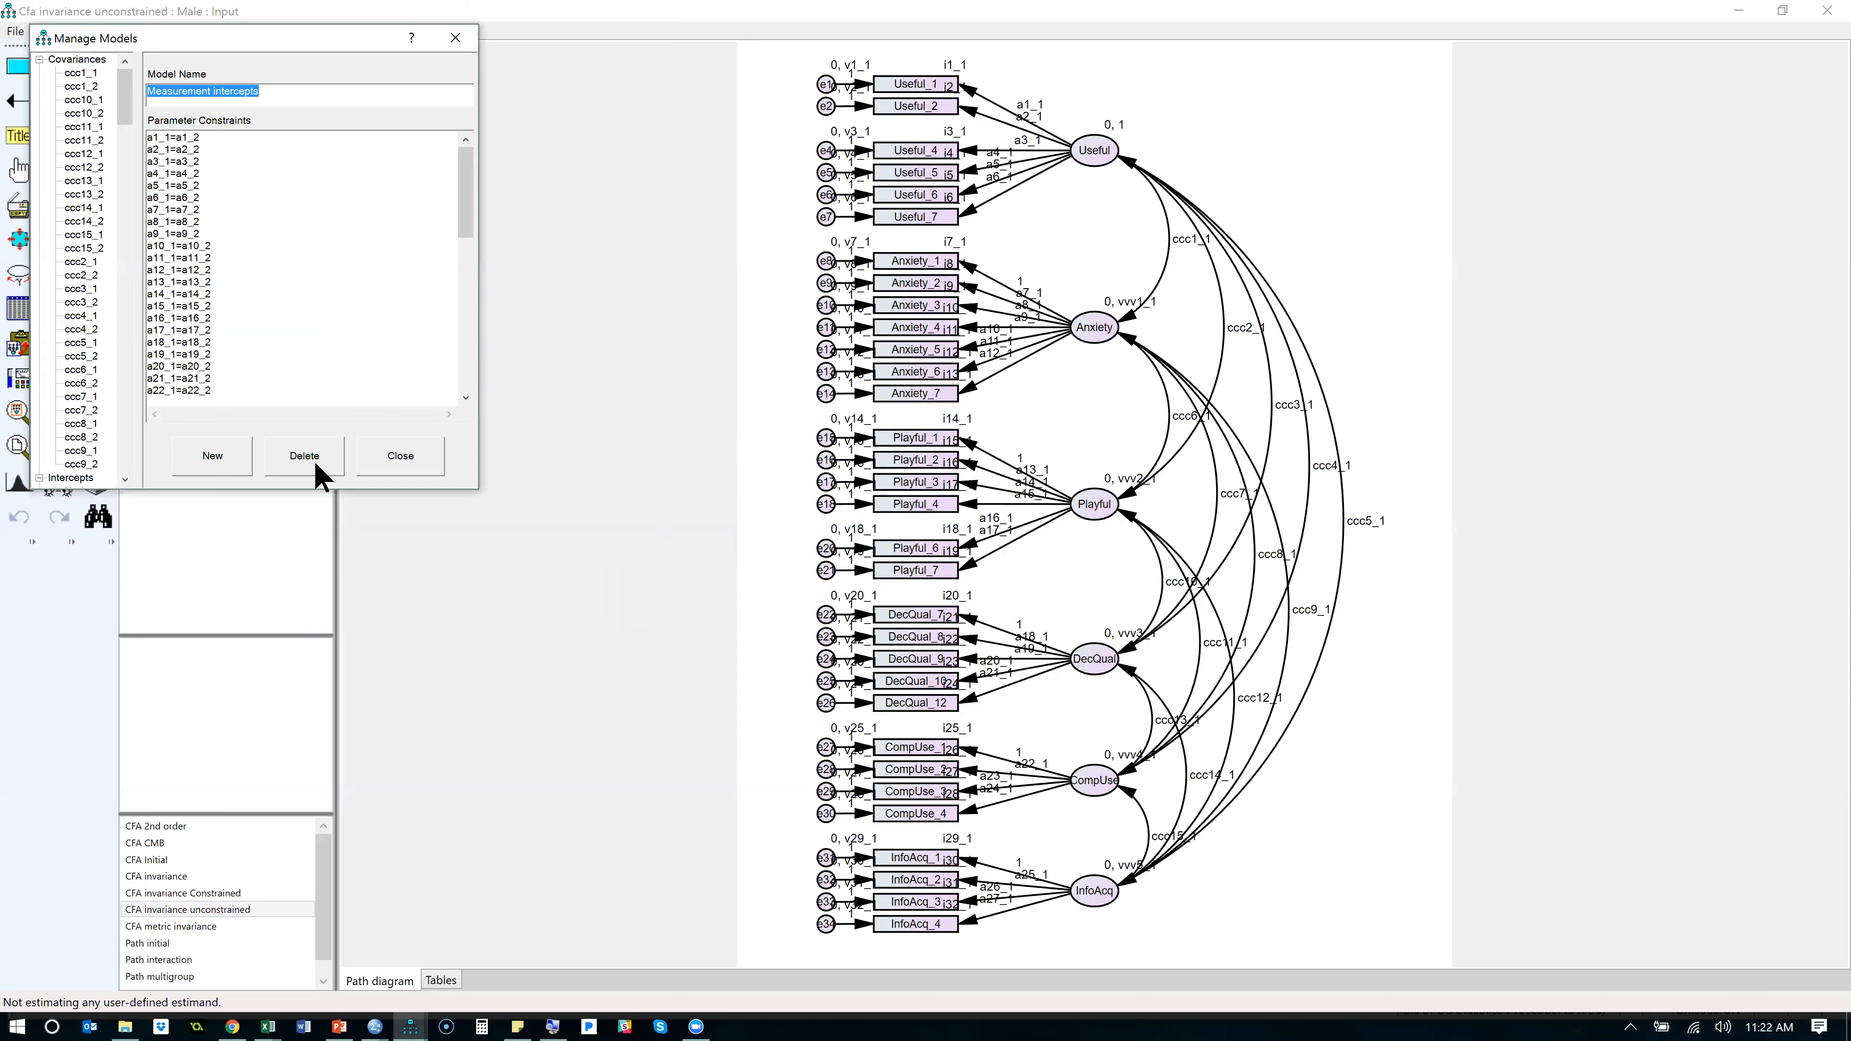
left_click(397, 453)
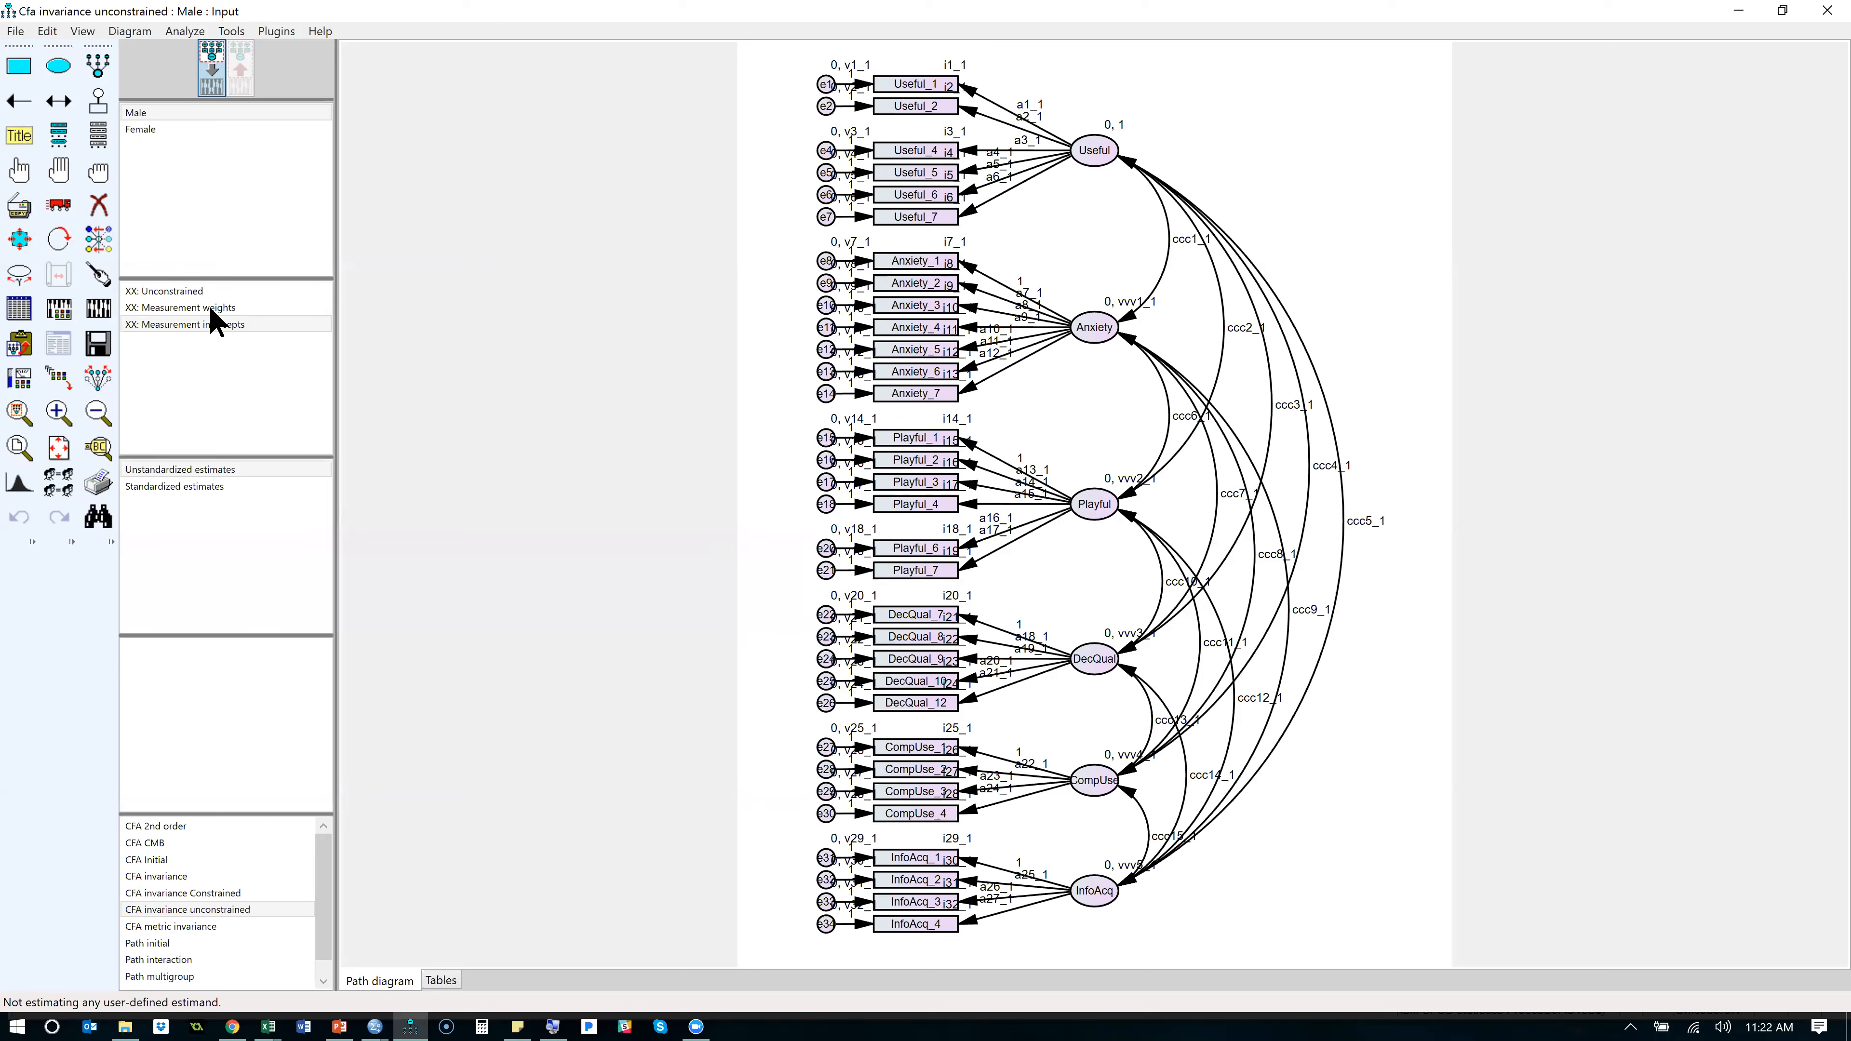
double_click(241, 307)
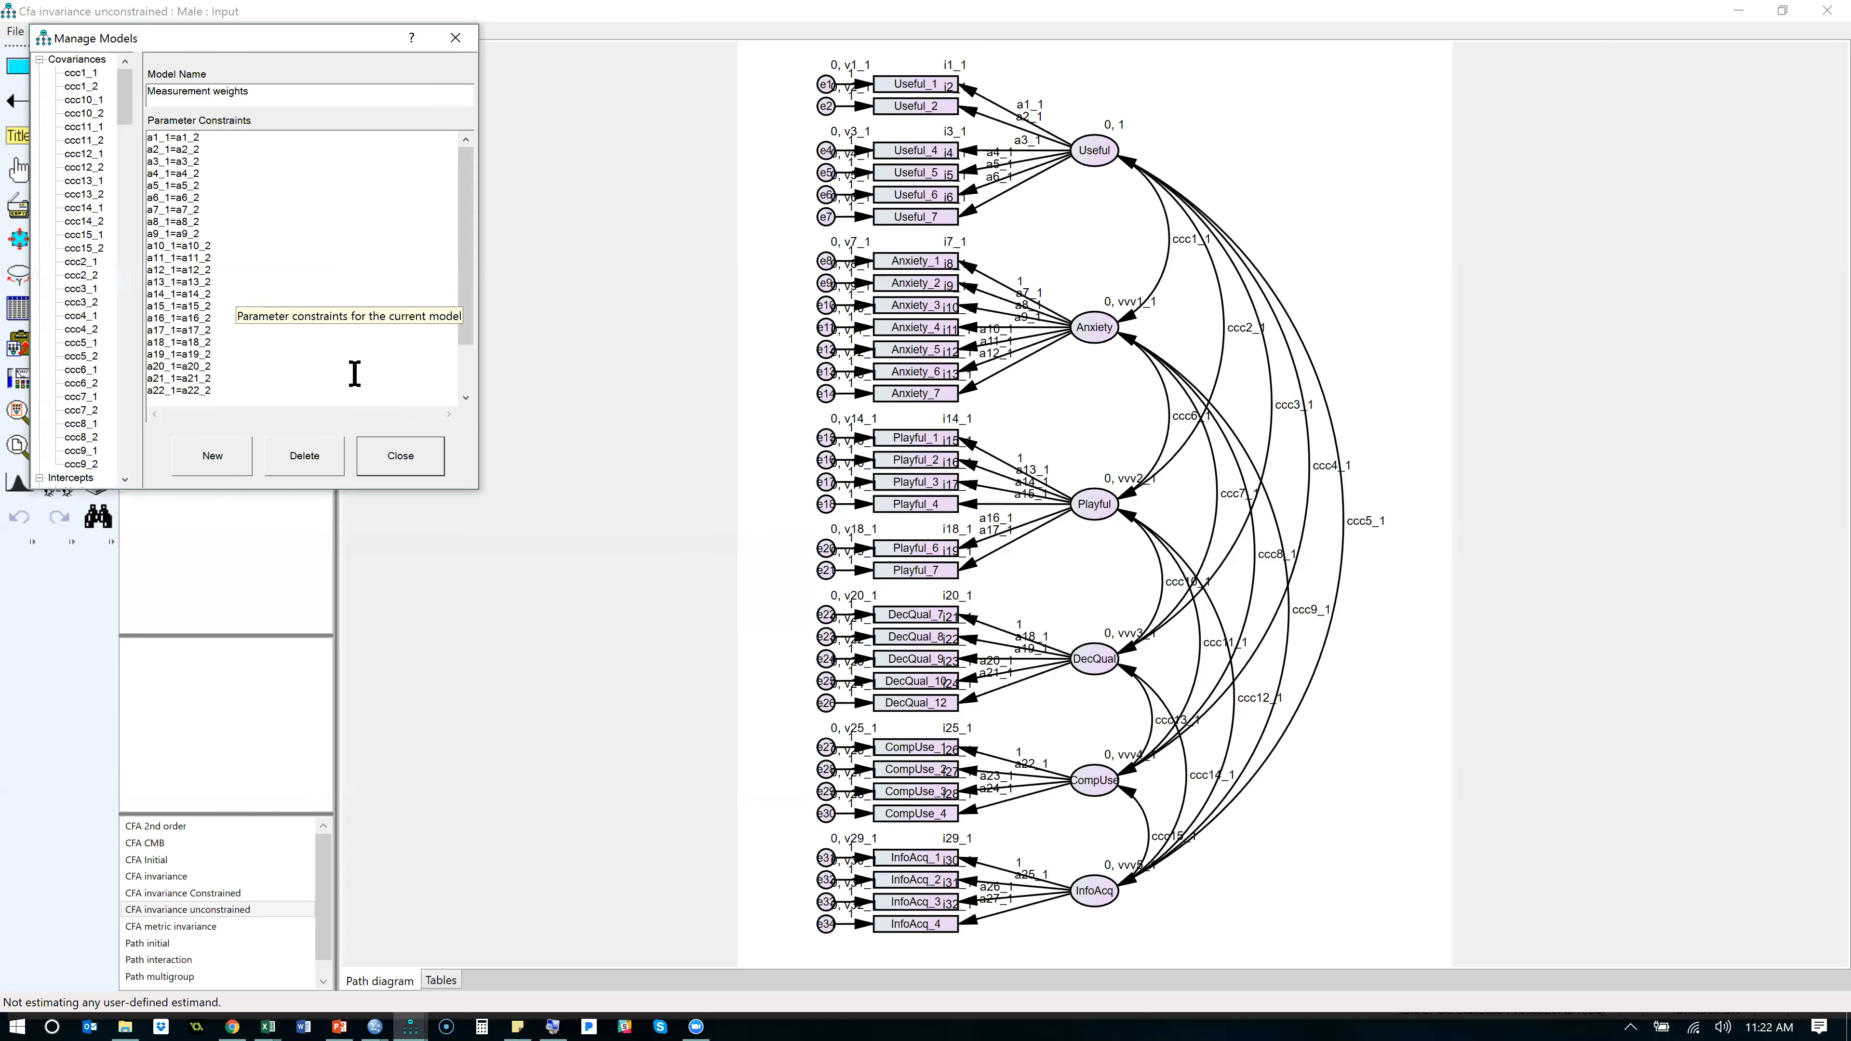
left_click(313, 456)
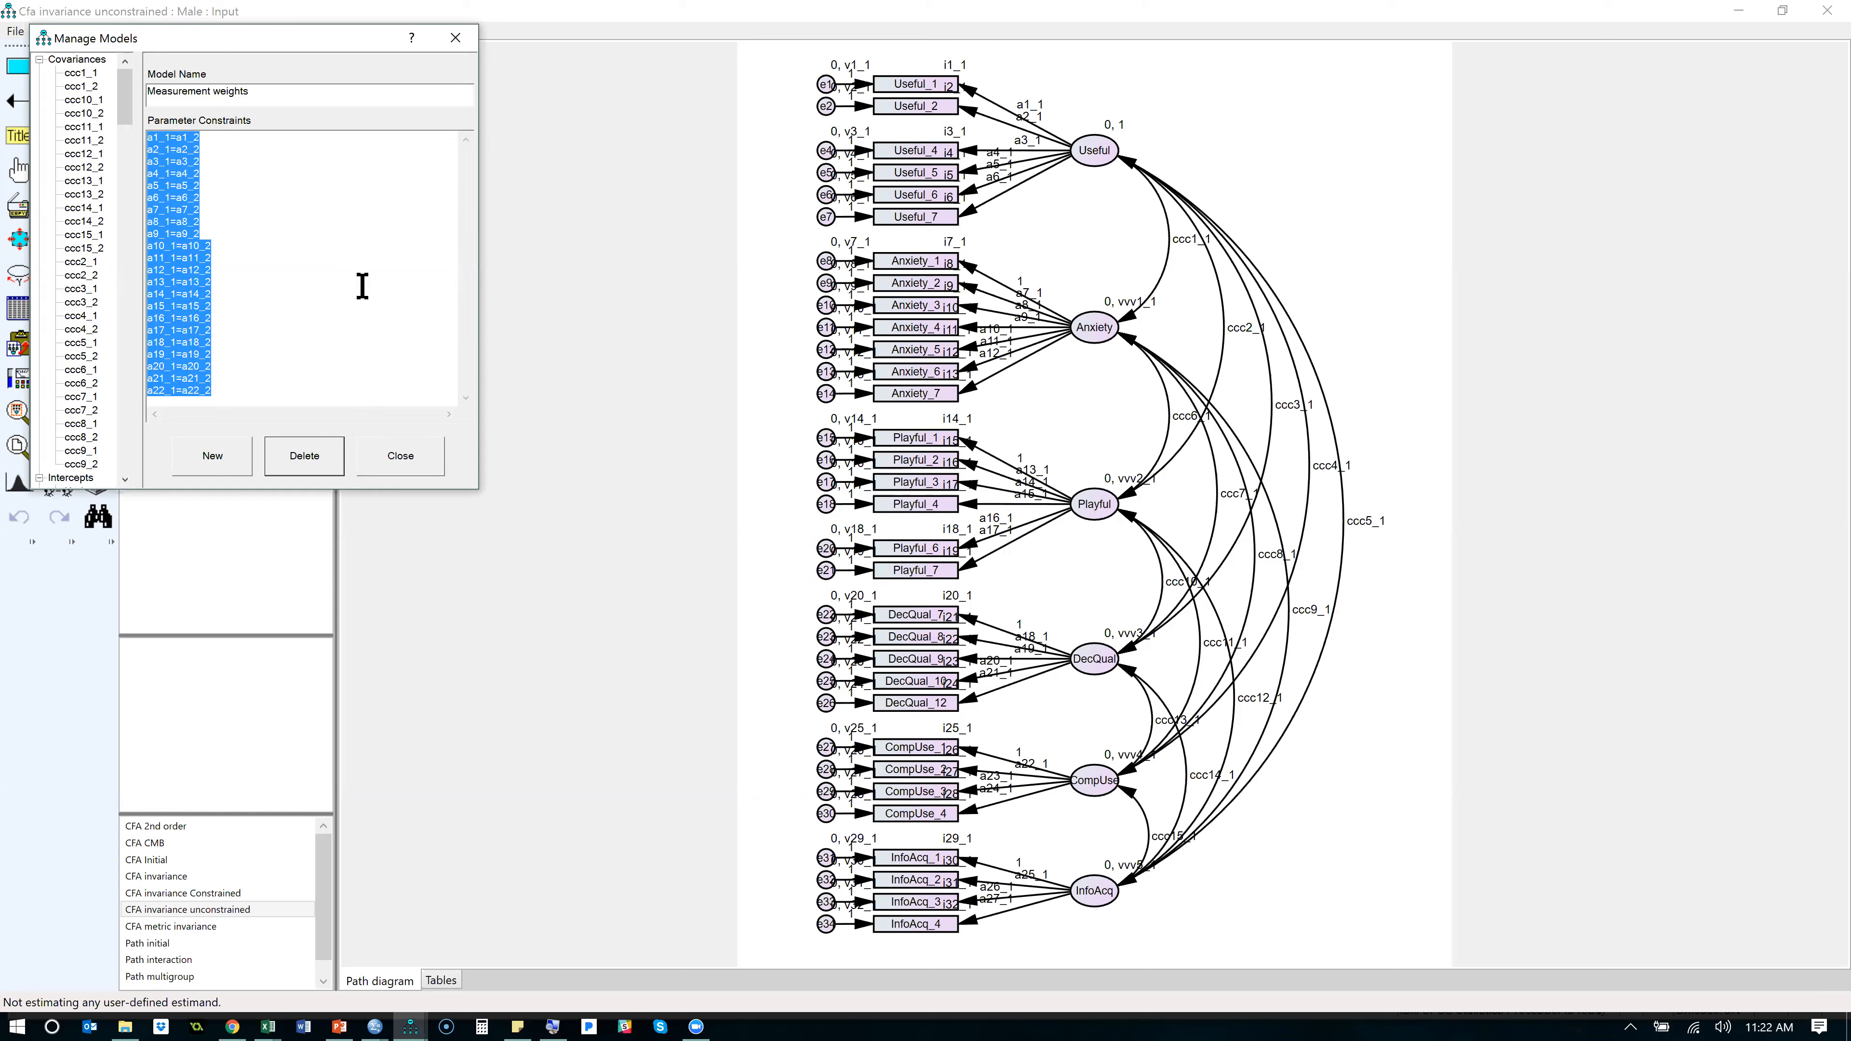
left_click(413, 452)
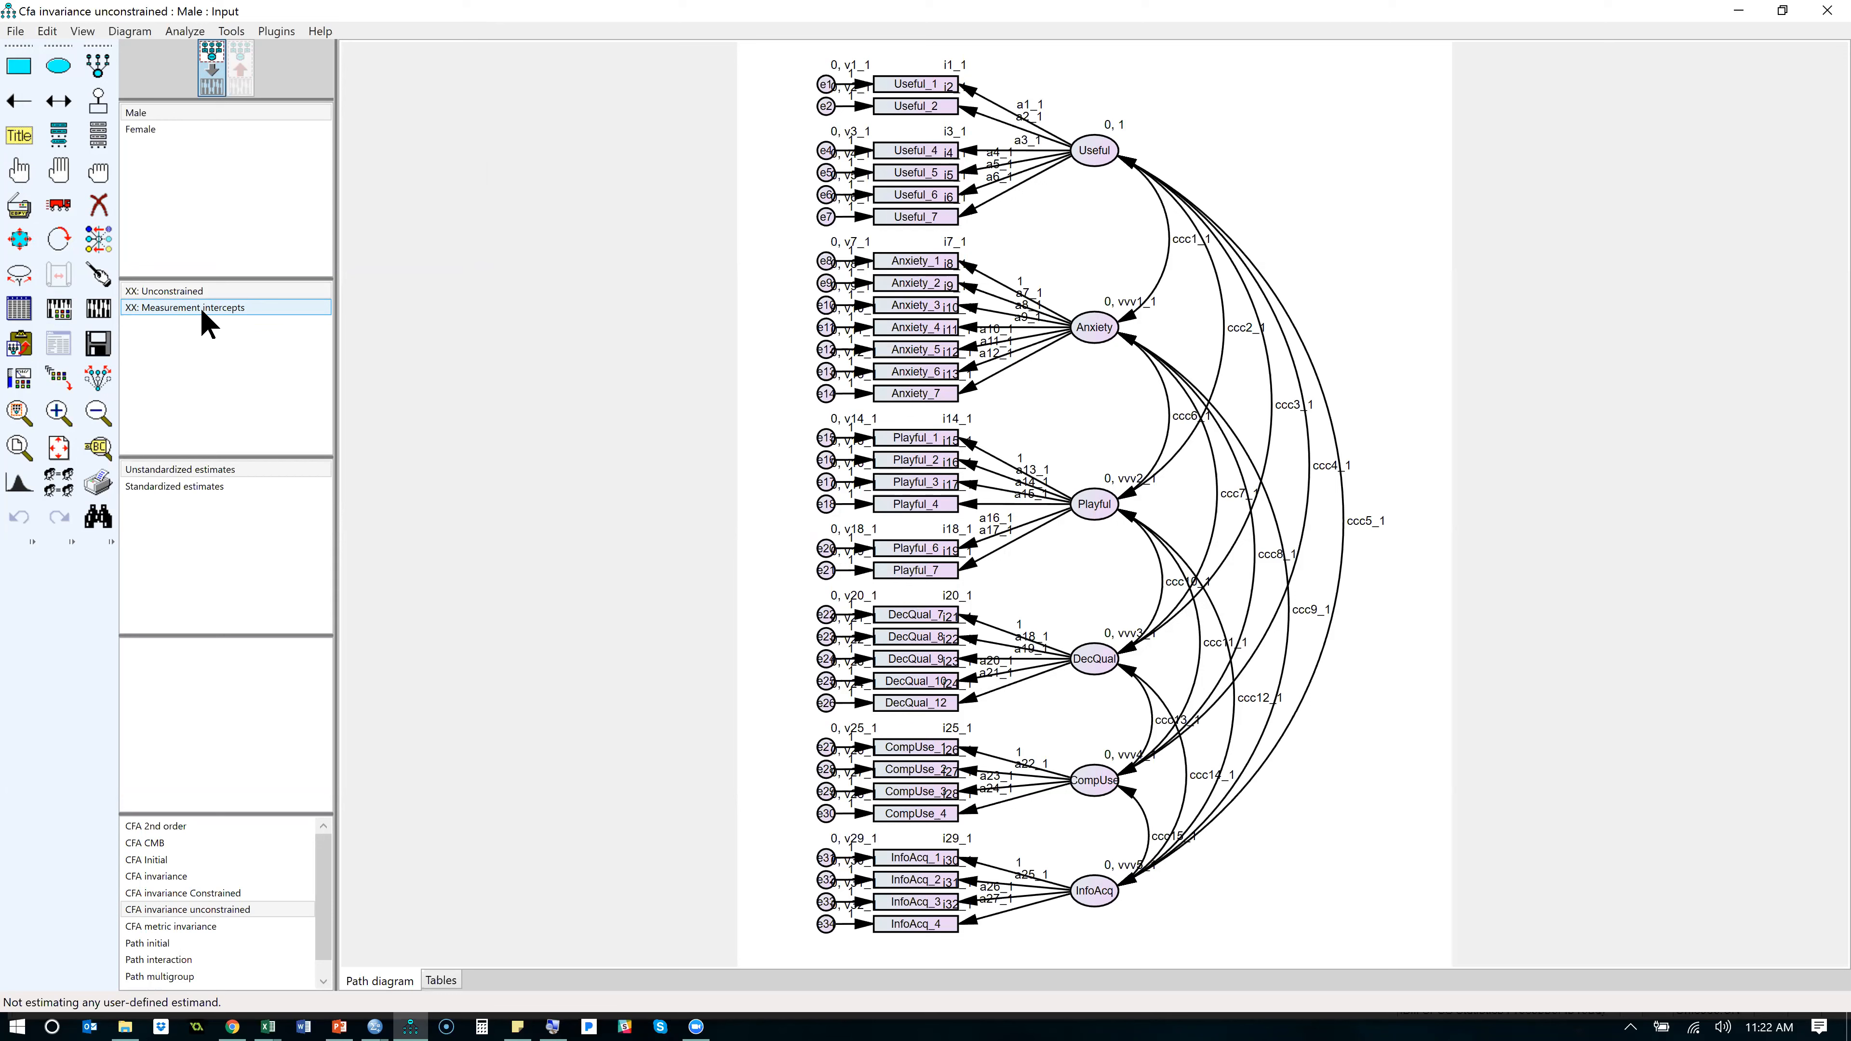
- Examine the Measurement intercepts model's parameter constraints, covering both the regression weight and intercept equalities between groups
double_click(233, 307)
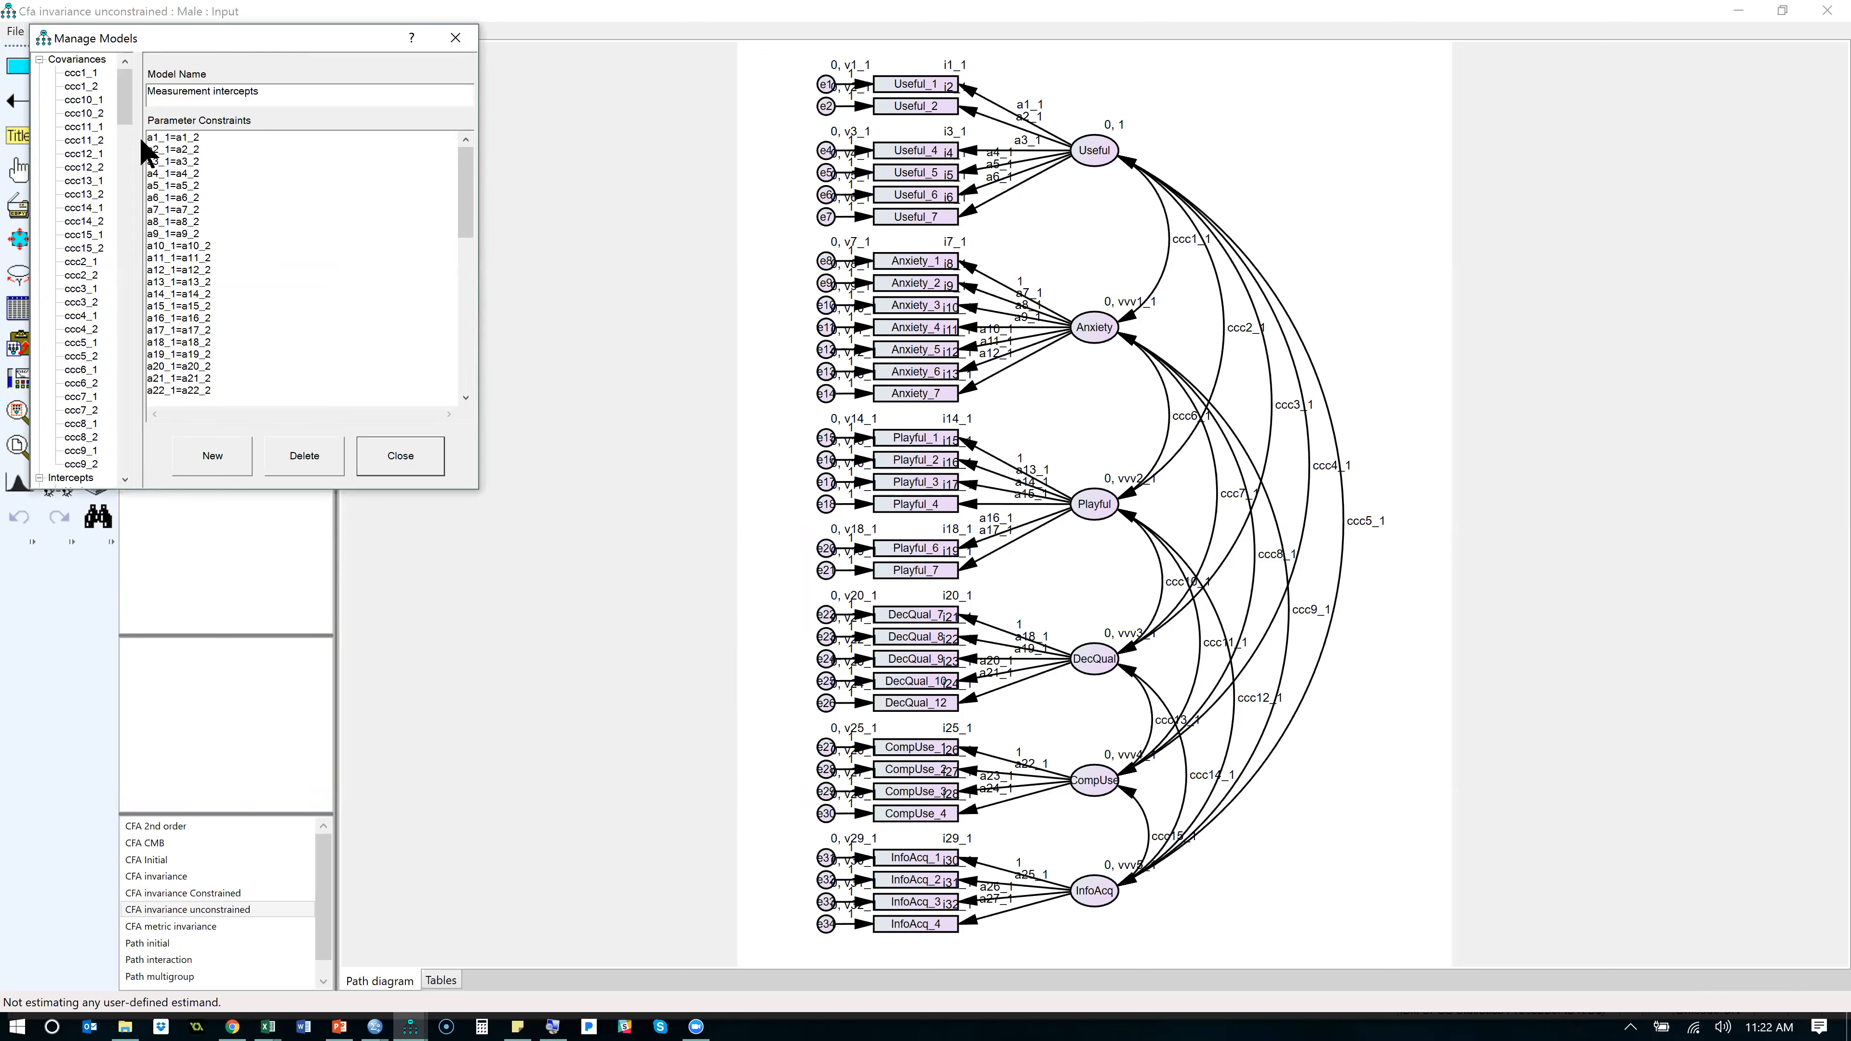
scroll(225, 222, "down", 1)
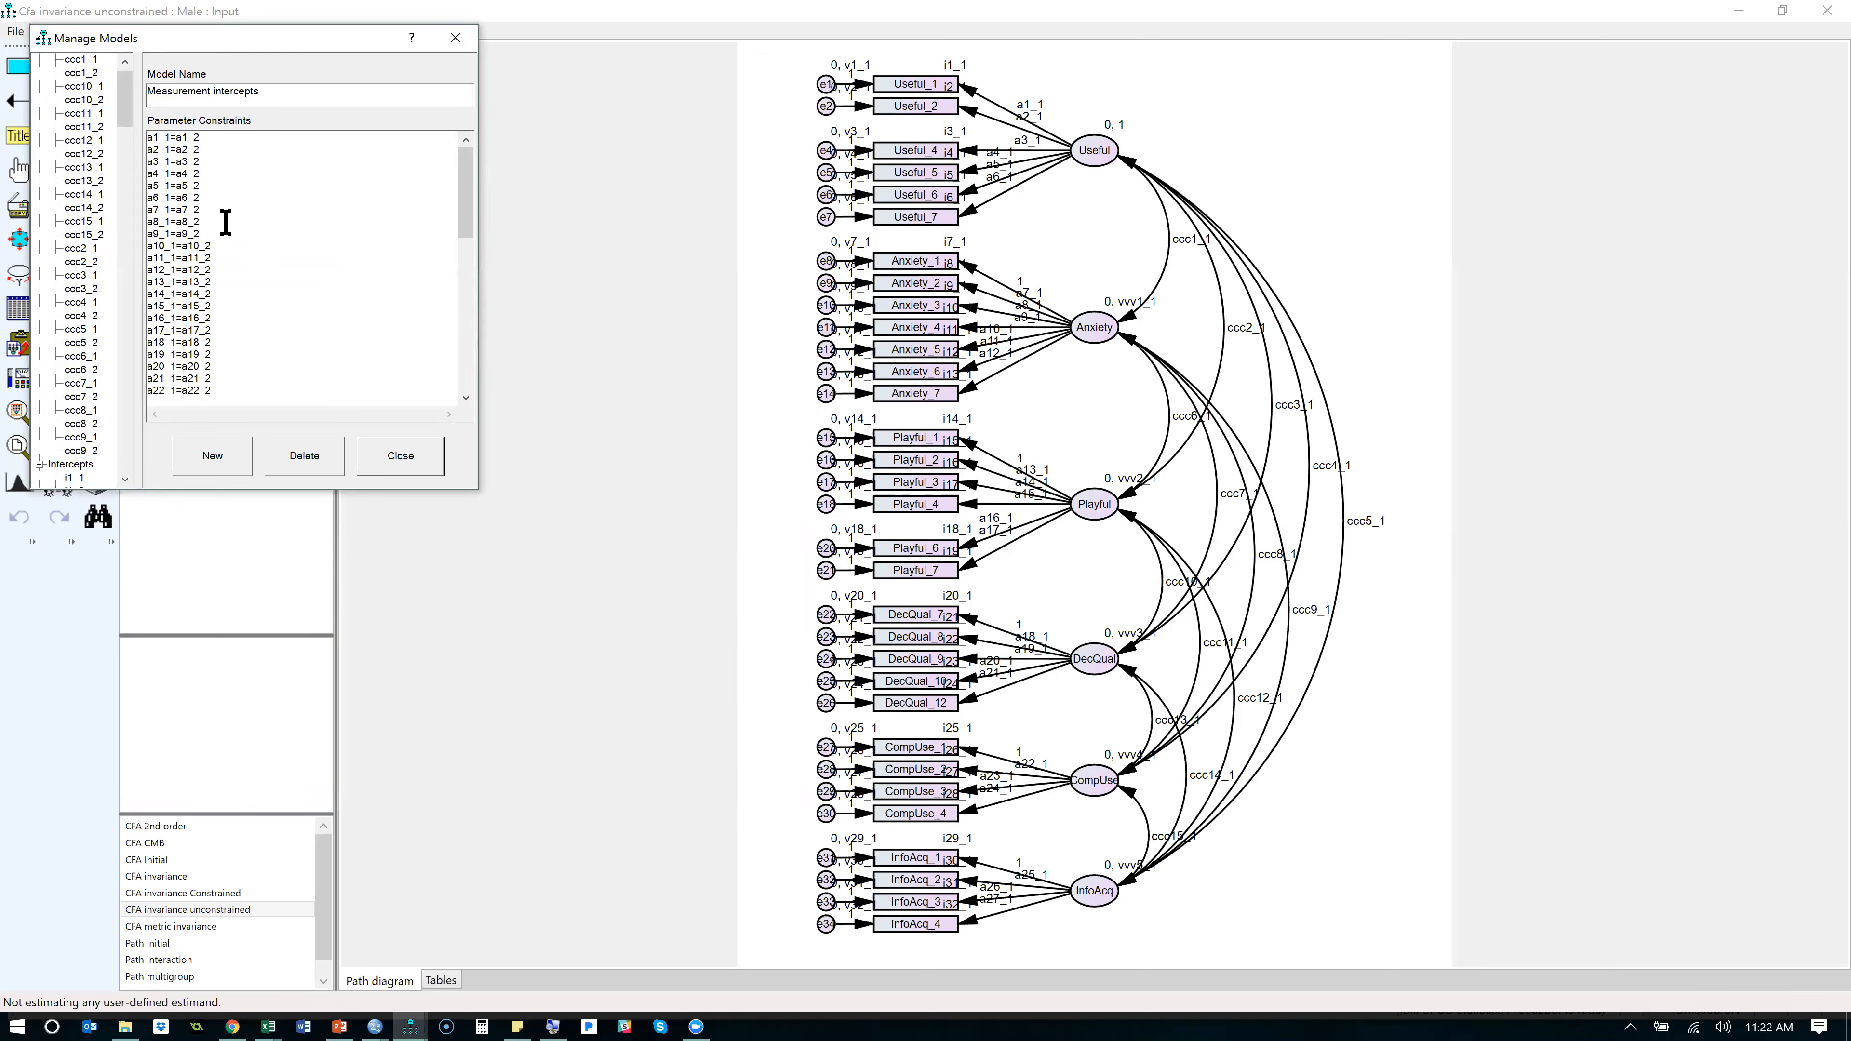
scroll(226, 222, "down", 3)
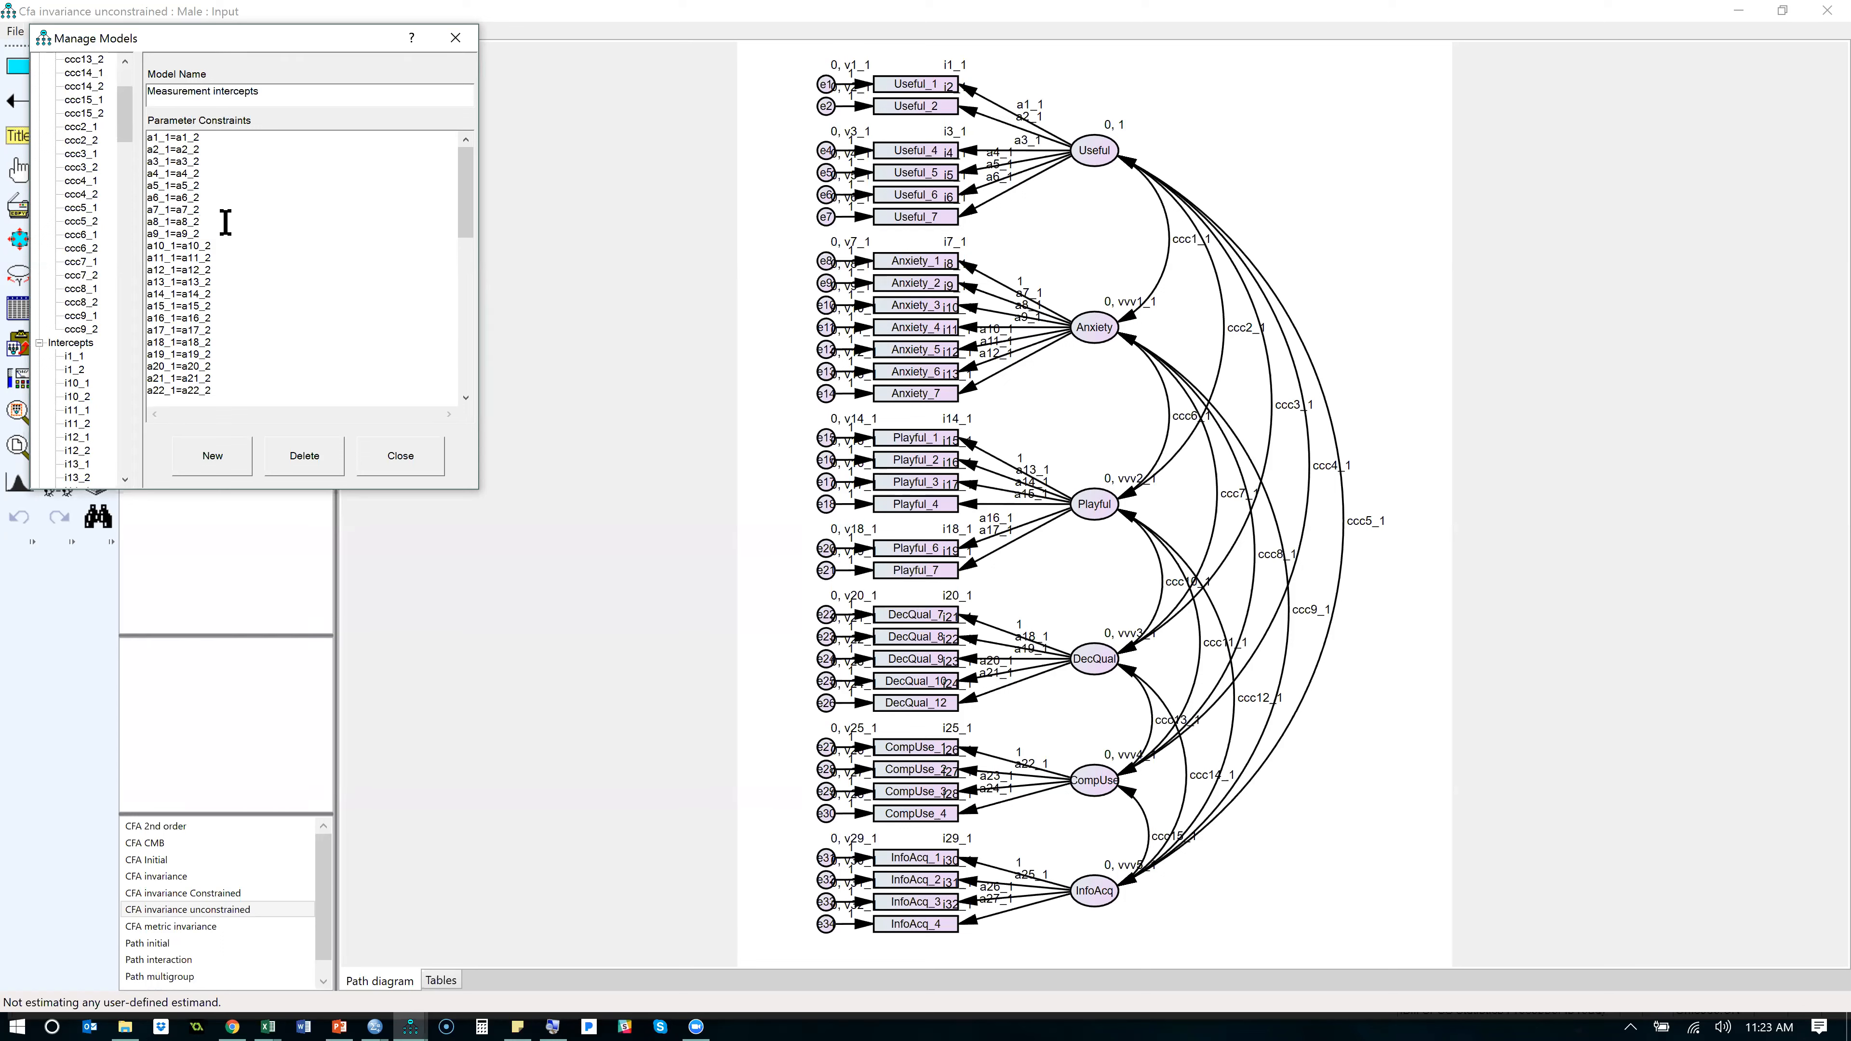
left_click_drag(462, 211, 467, 386)
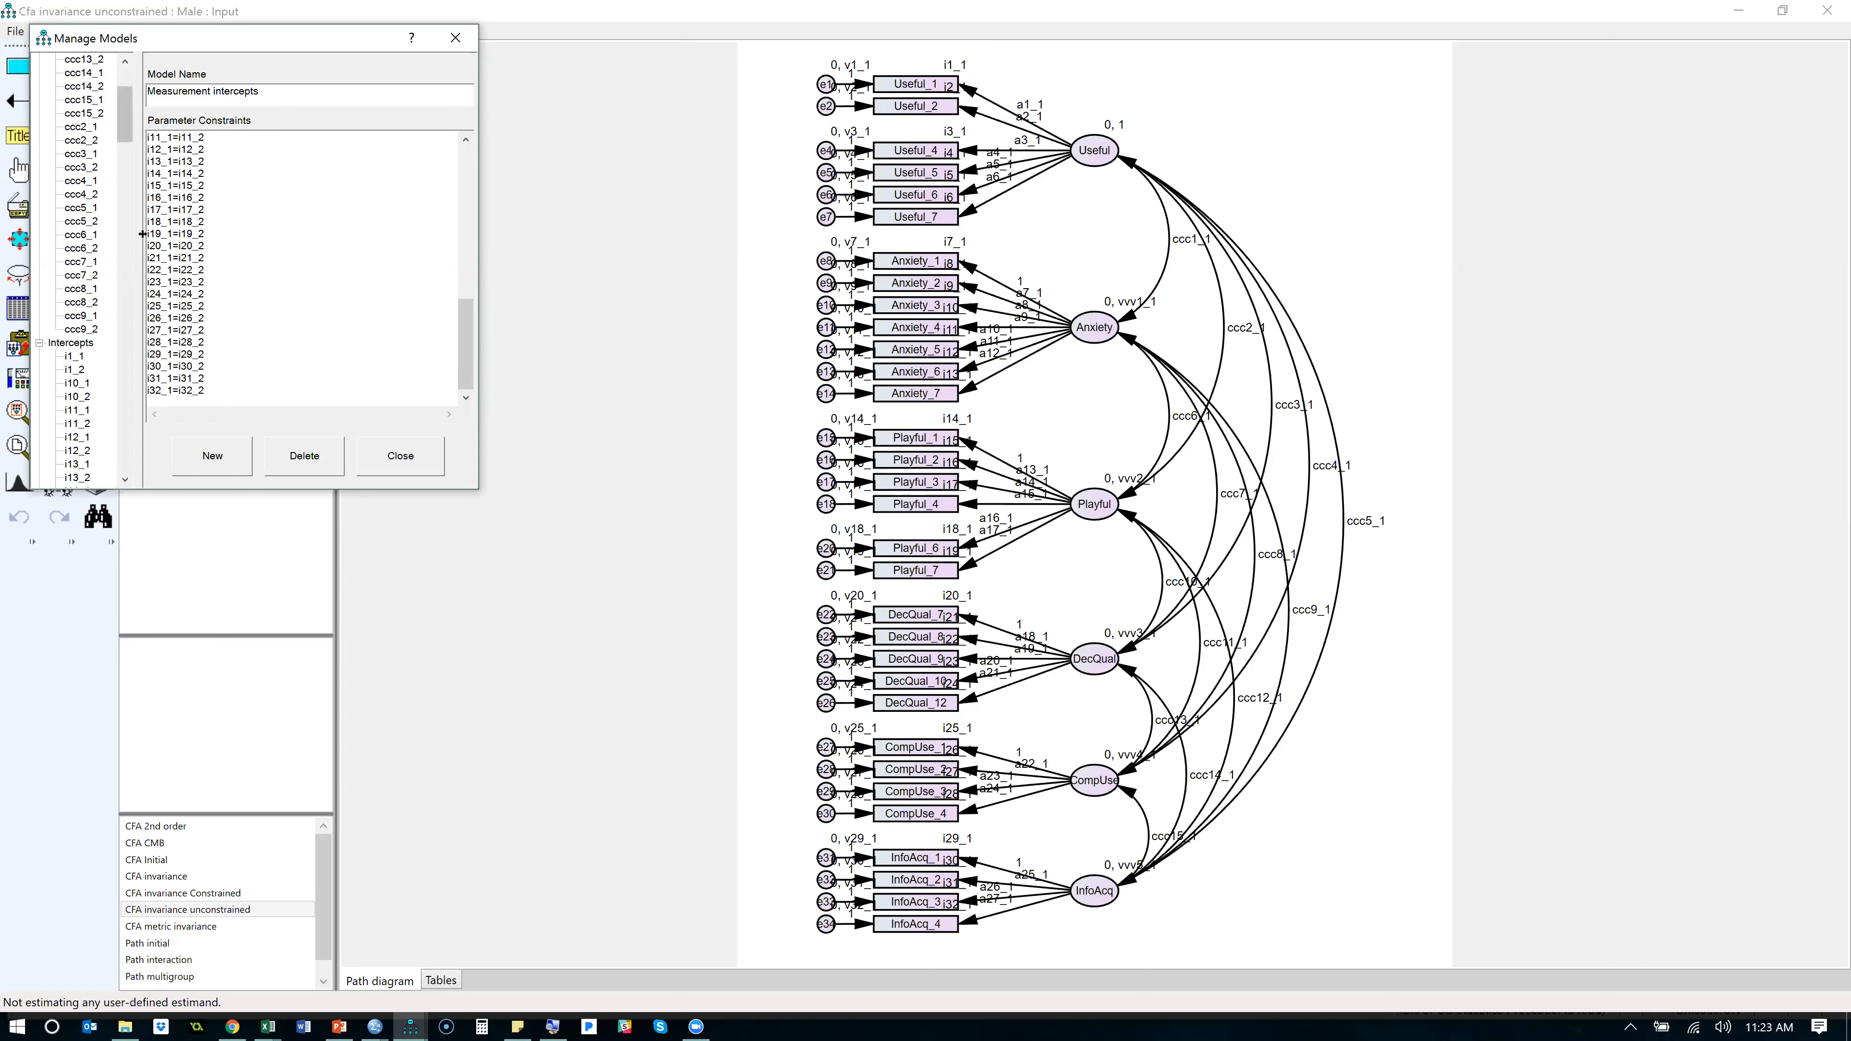
left_click_drag(163, 138, 147, 138)
left_click(169, 136)
mouse_move(193, 138)
left_mouse_down()
mouse_move(141, 137)
mouse_move(201, 138)
left_mouse_up()
scroll(241, 228, "up", 2)
scroll(281, 274, "up", 10)
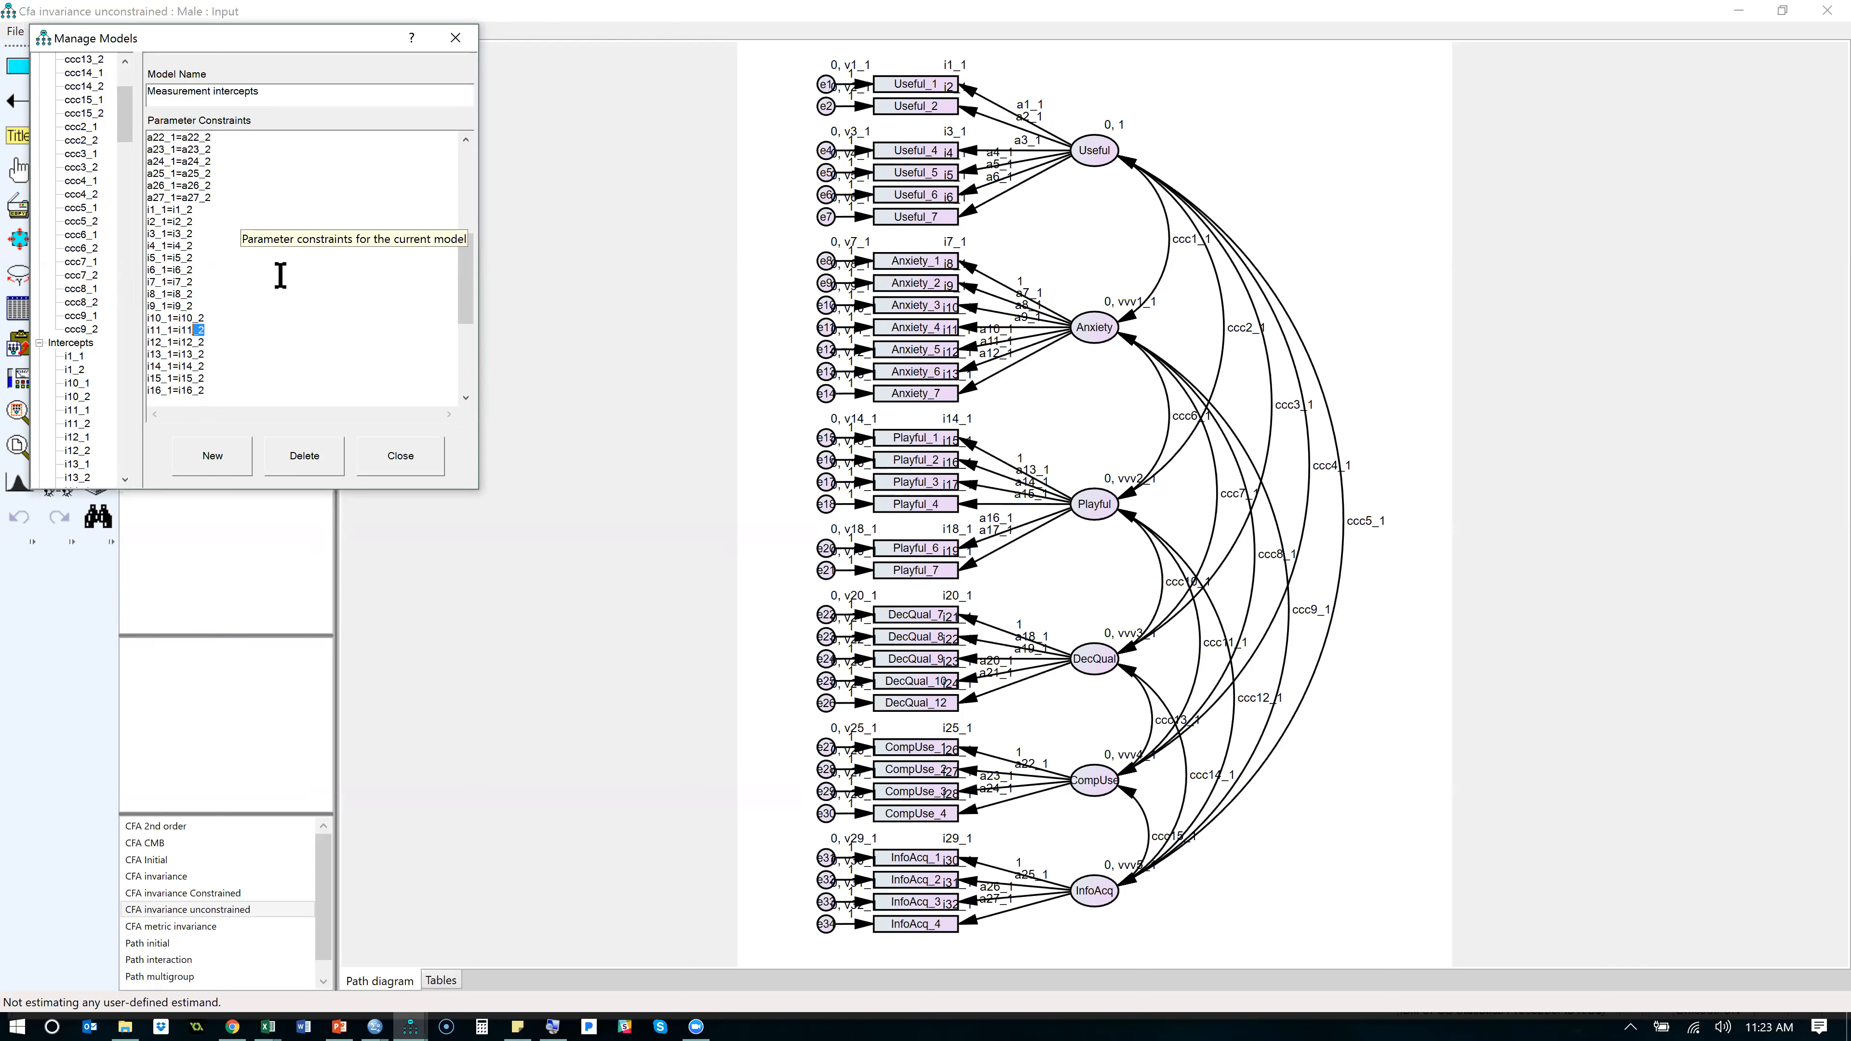
scroll(220, 268, "up", 1)
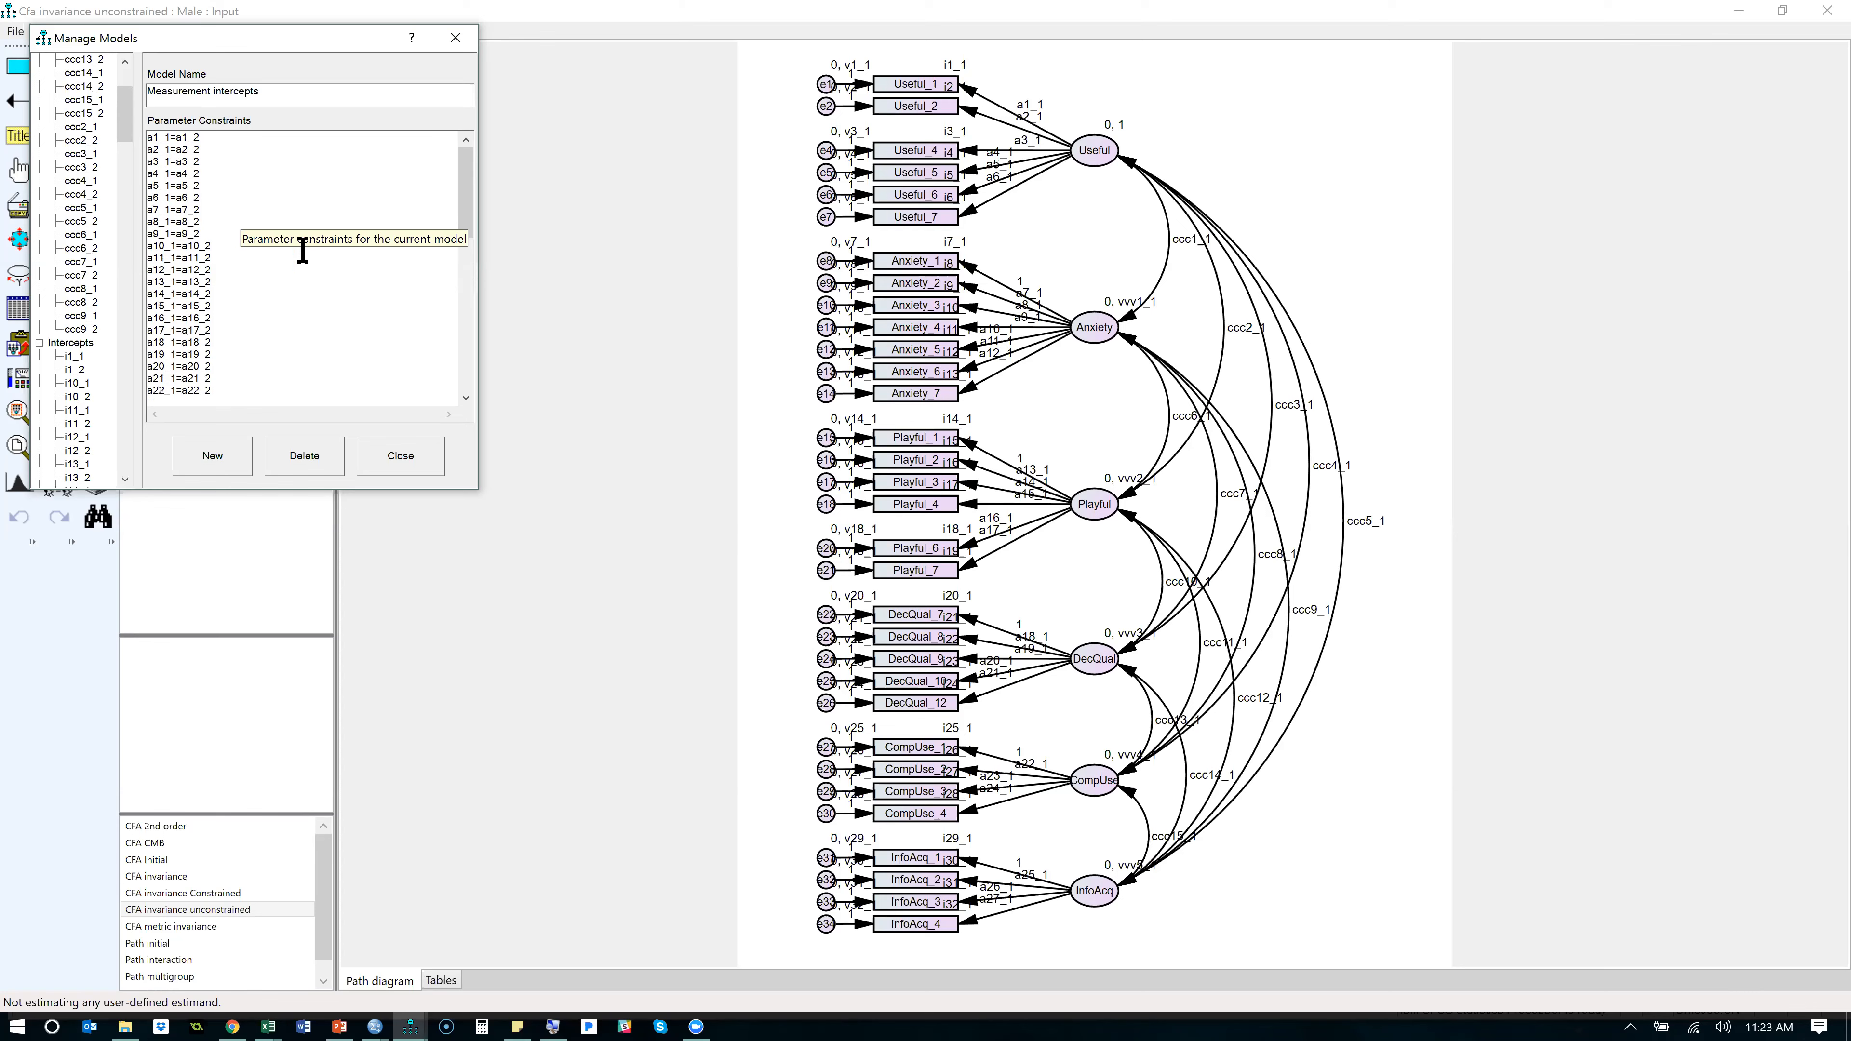
key("super+plus")
key("super+Escape")
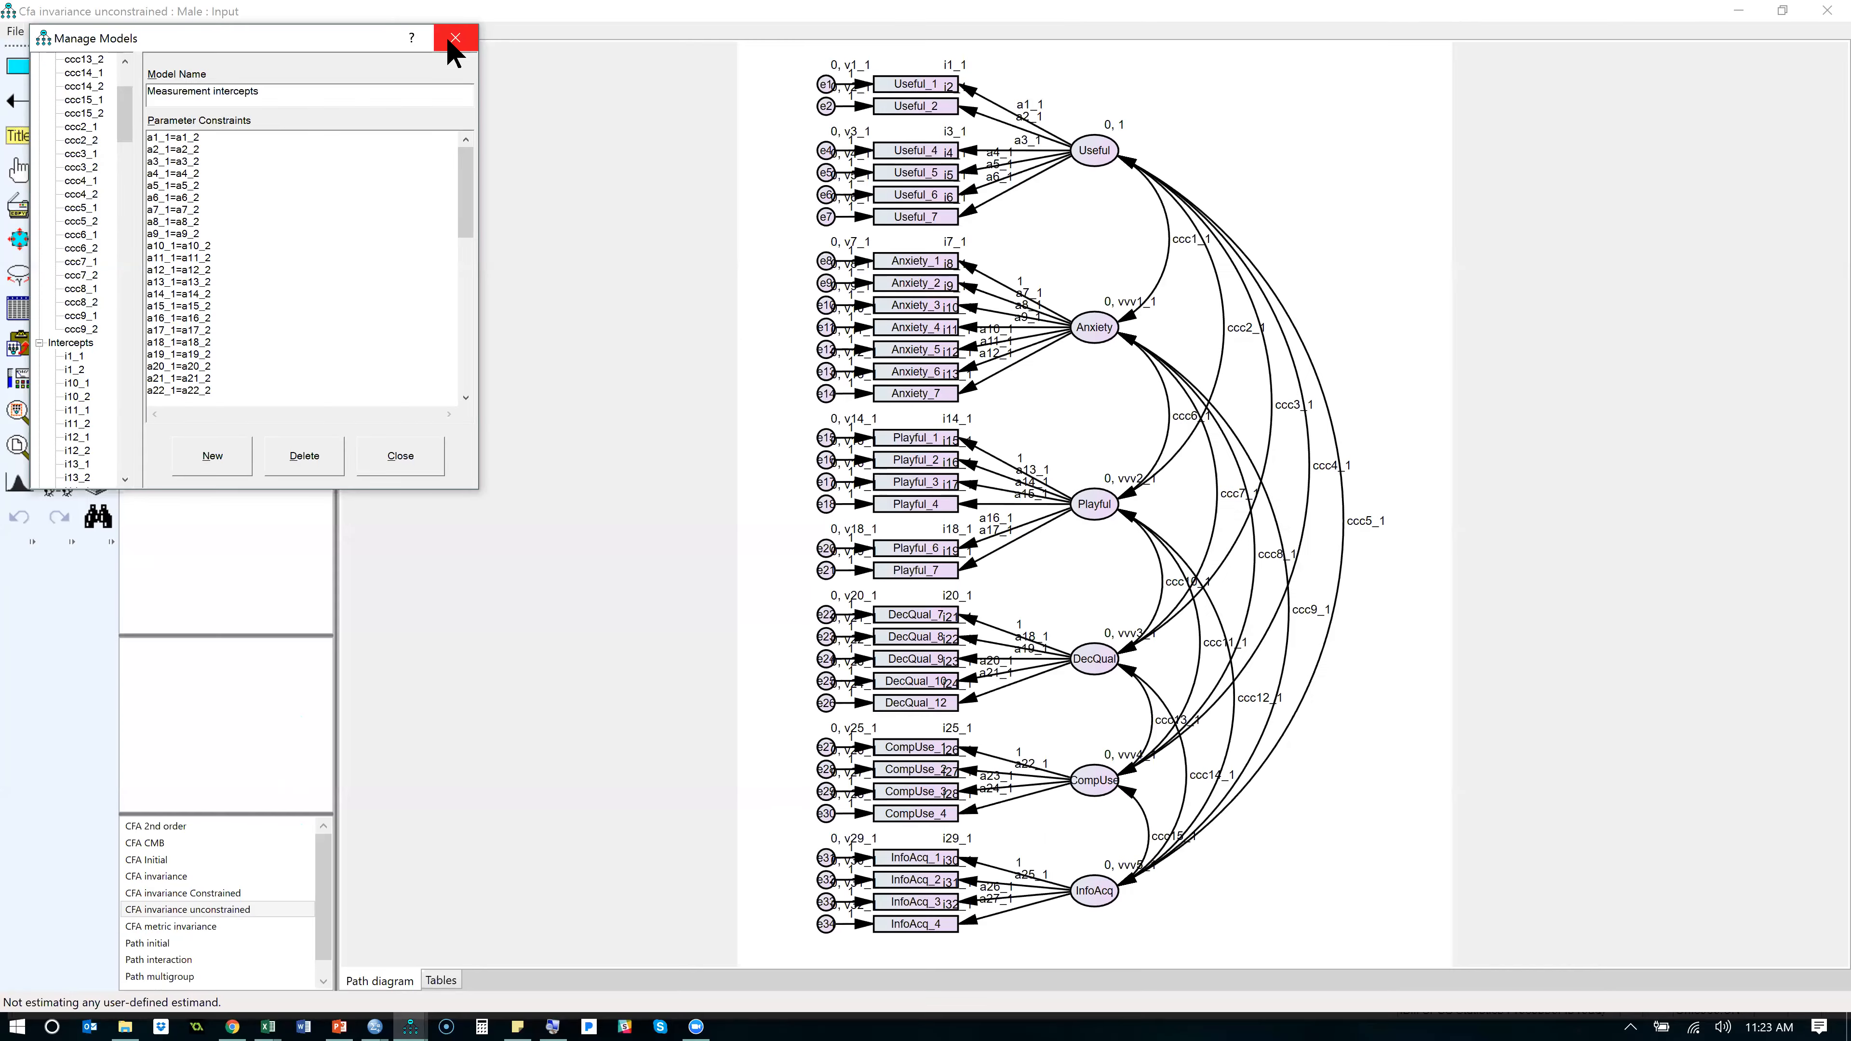
- Glance at the loading-difference sheet in Excel, return to Amos and review the Measurement intercepts constraints again
key("alt+Tab")
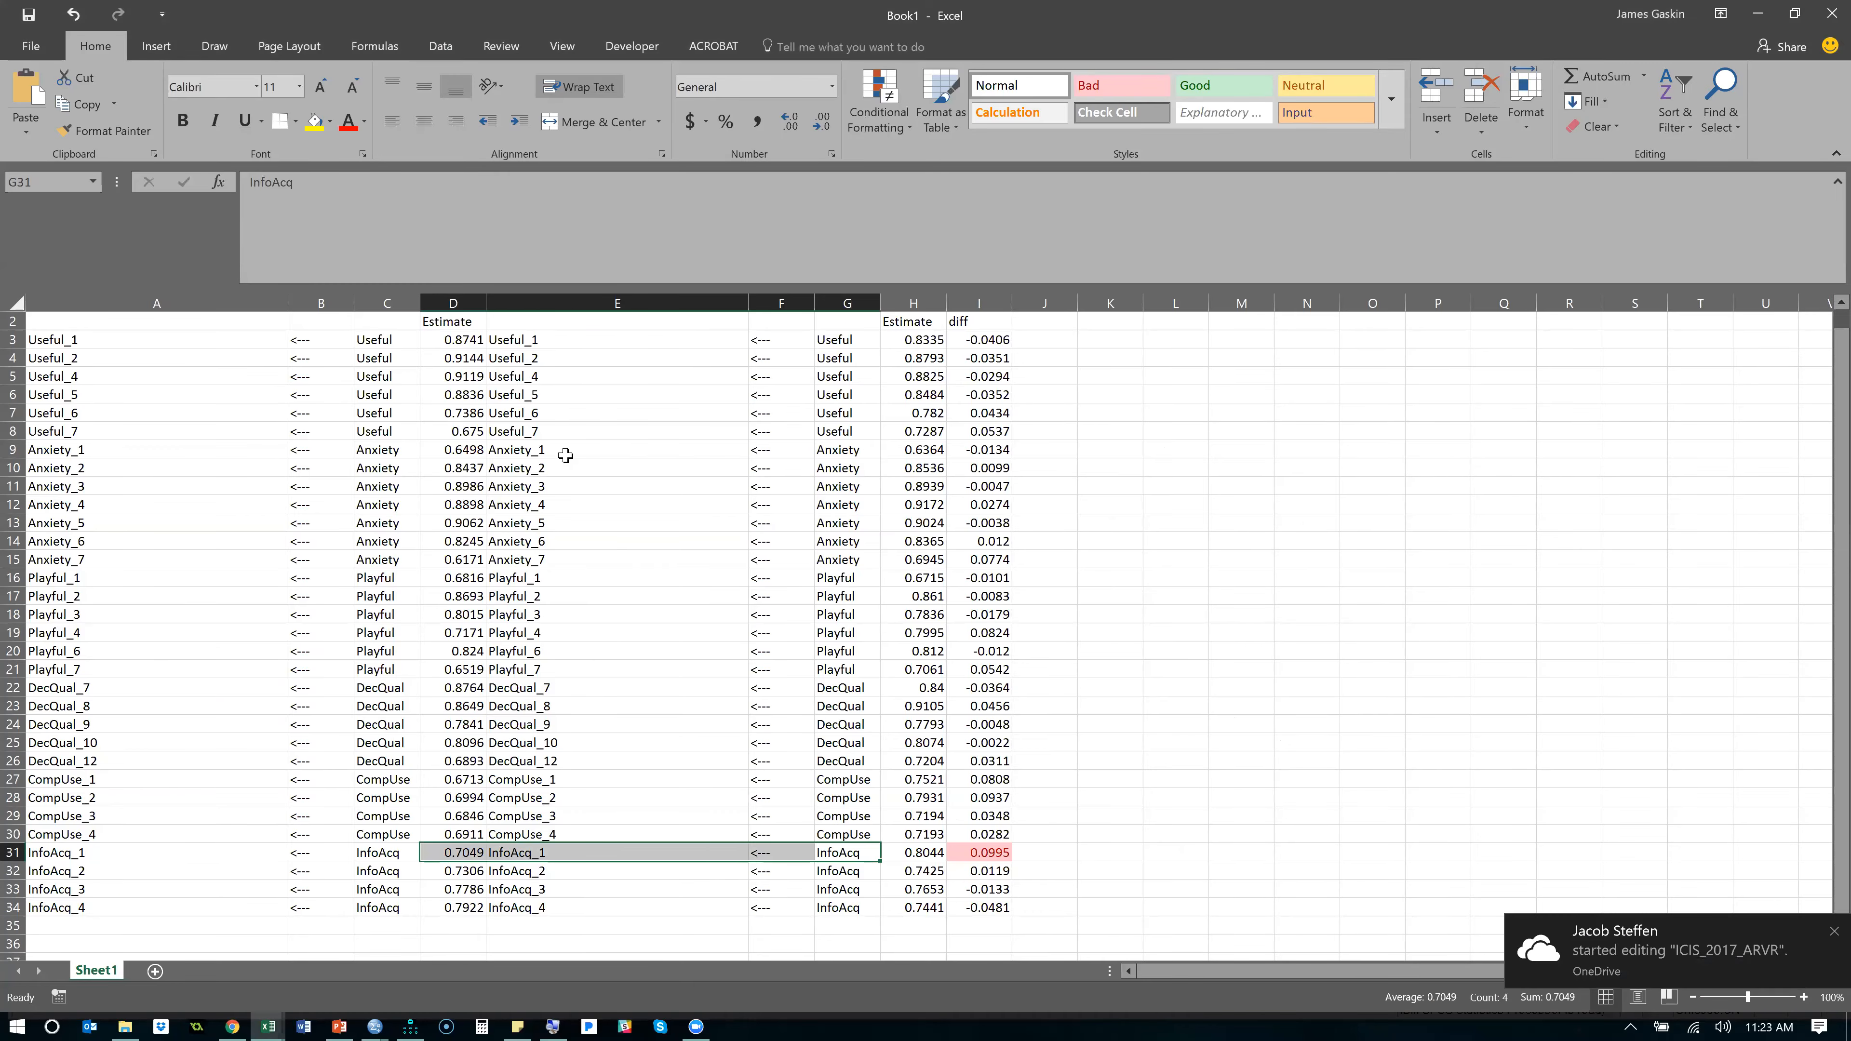
key("alt+Tab")
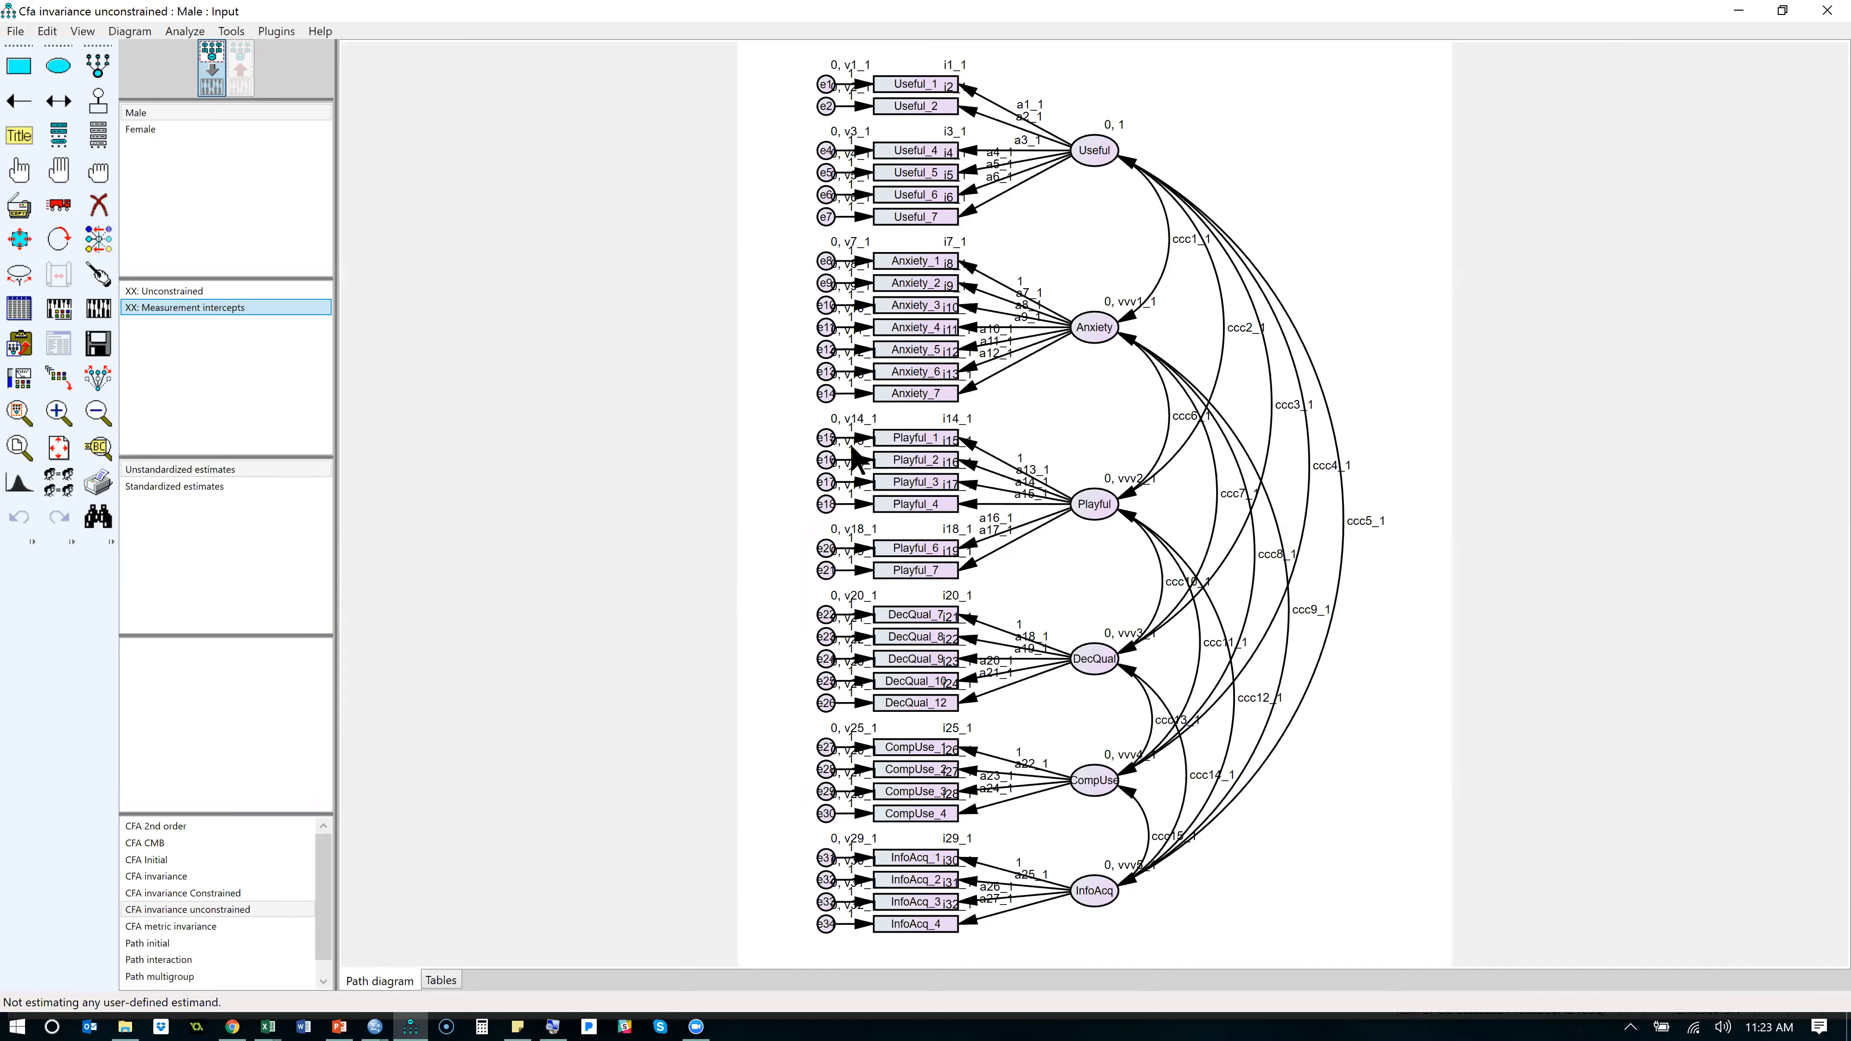
double_click(211, 309)
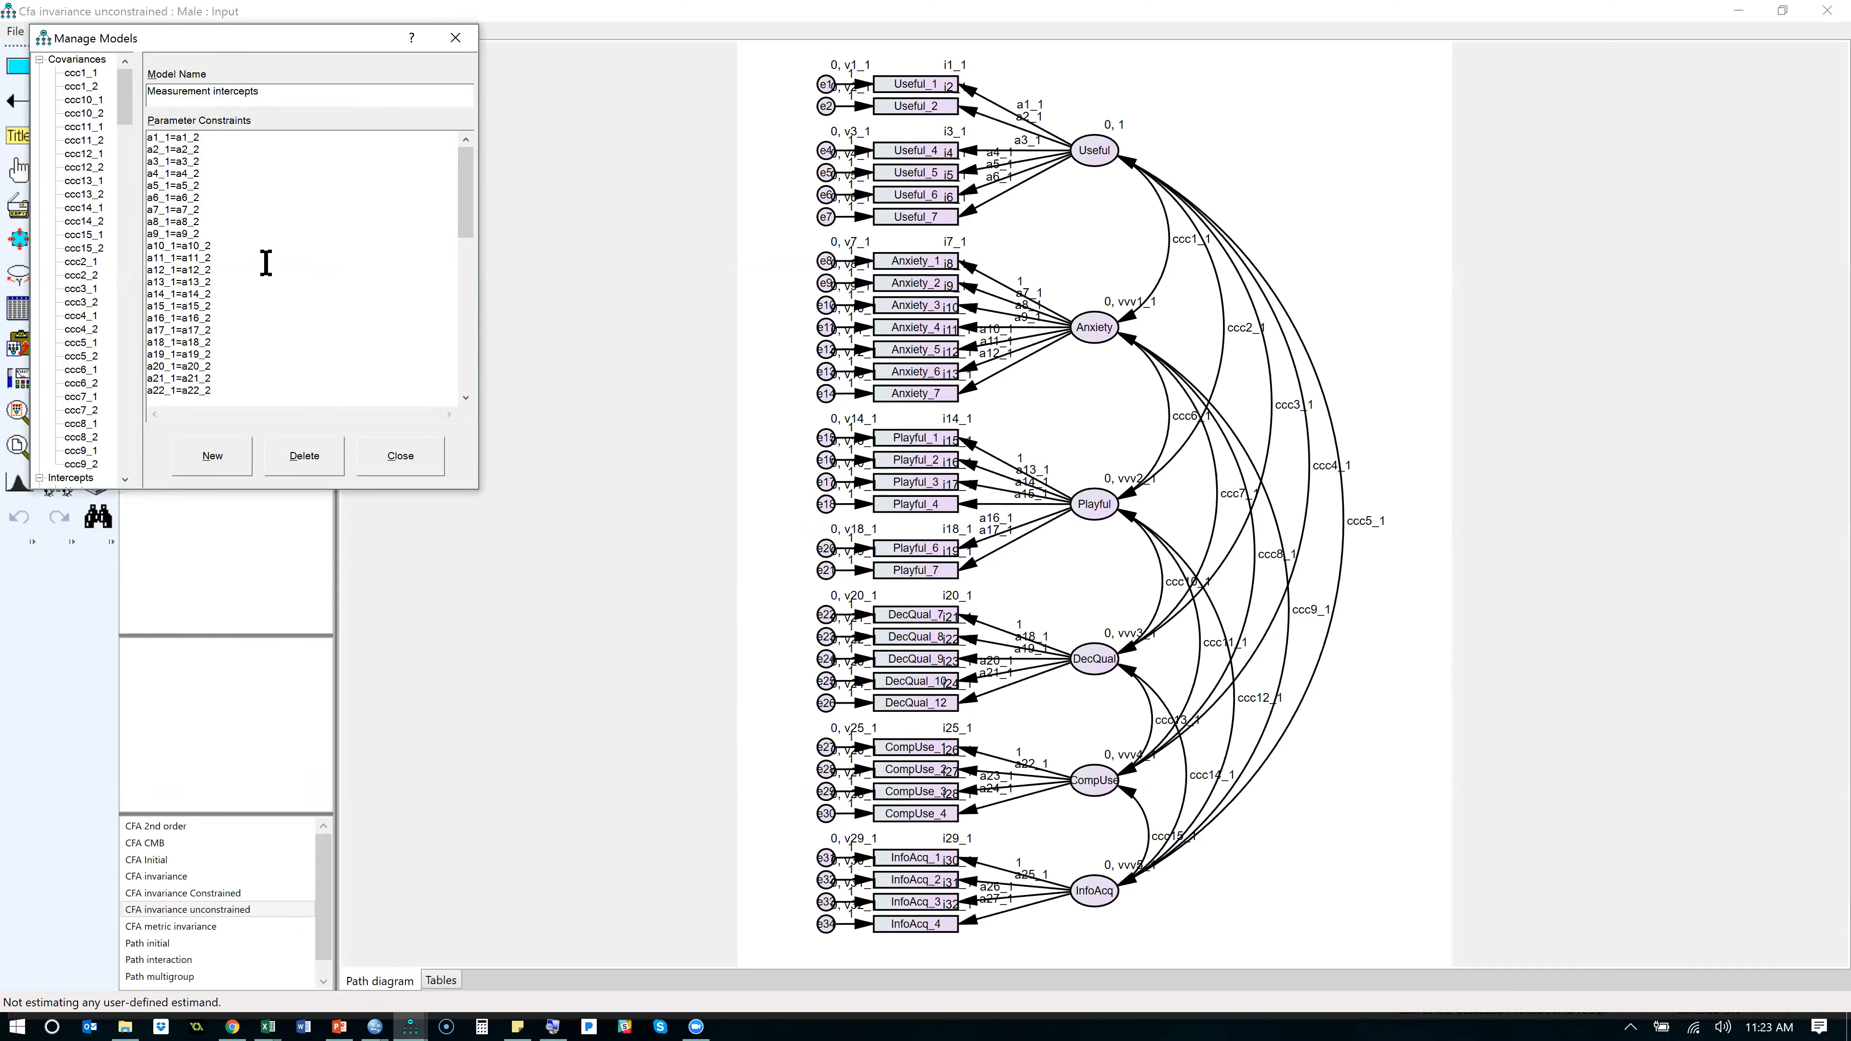
mouse_move(464, 216)
left_mouse_down()
mouse_move(455, 372)
mouse_move(461, 193)
left_mouse_up()
left_click(401, 457)
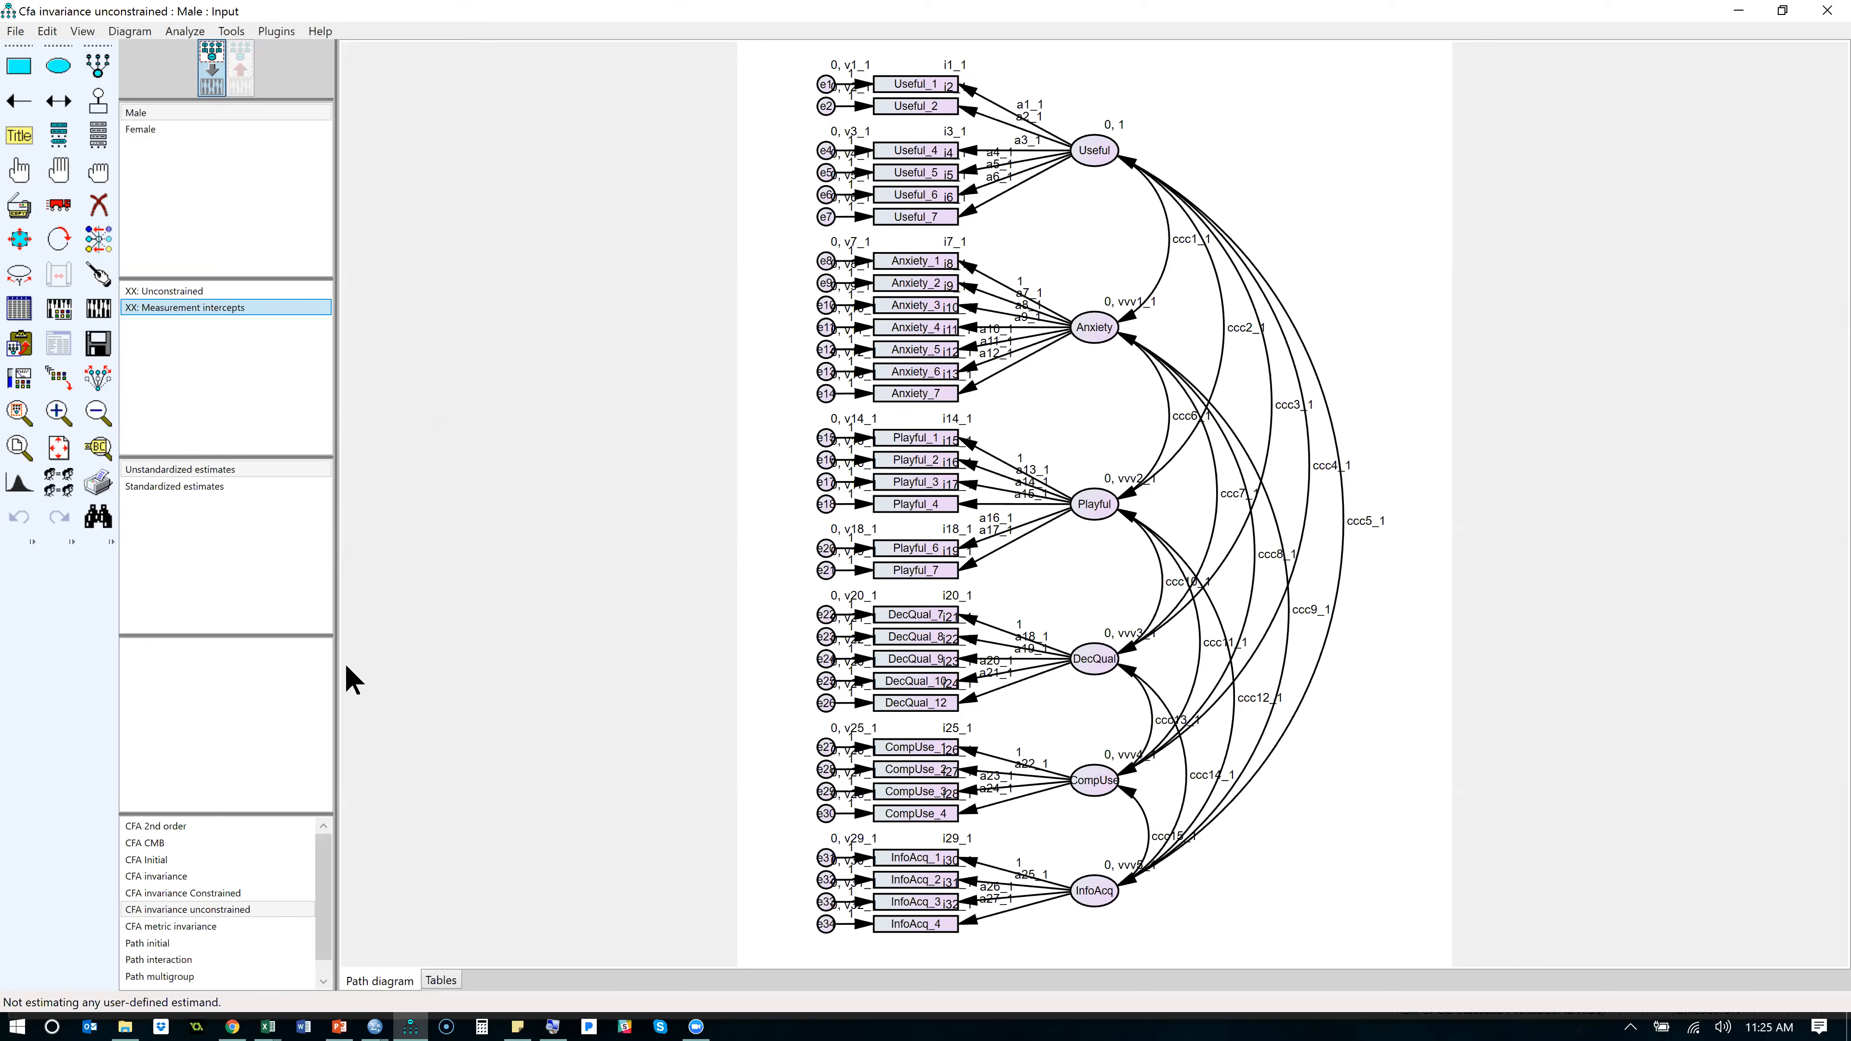
- Calculate estimates for the Unconstrained and Measurement intercepts models and open the text output
key("alt+Tab")
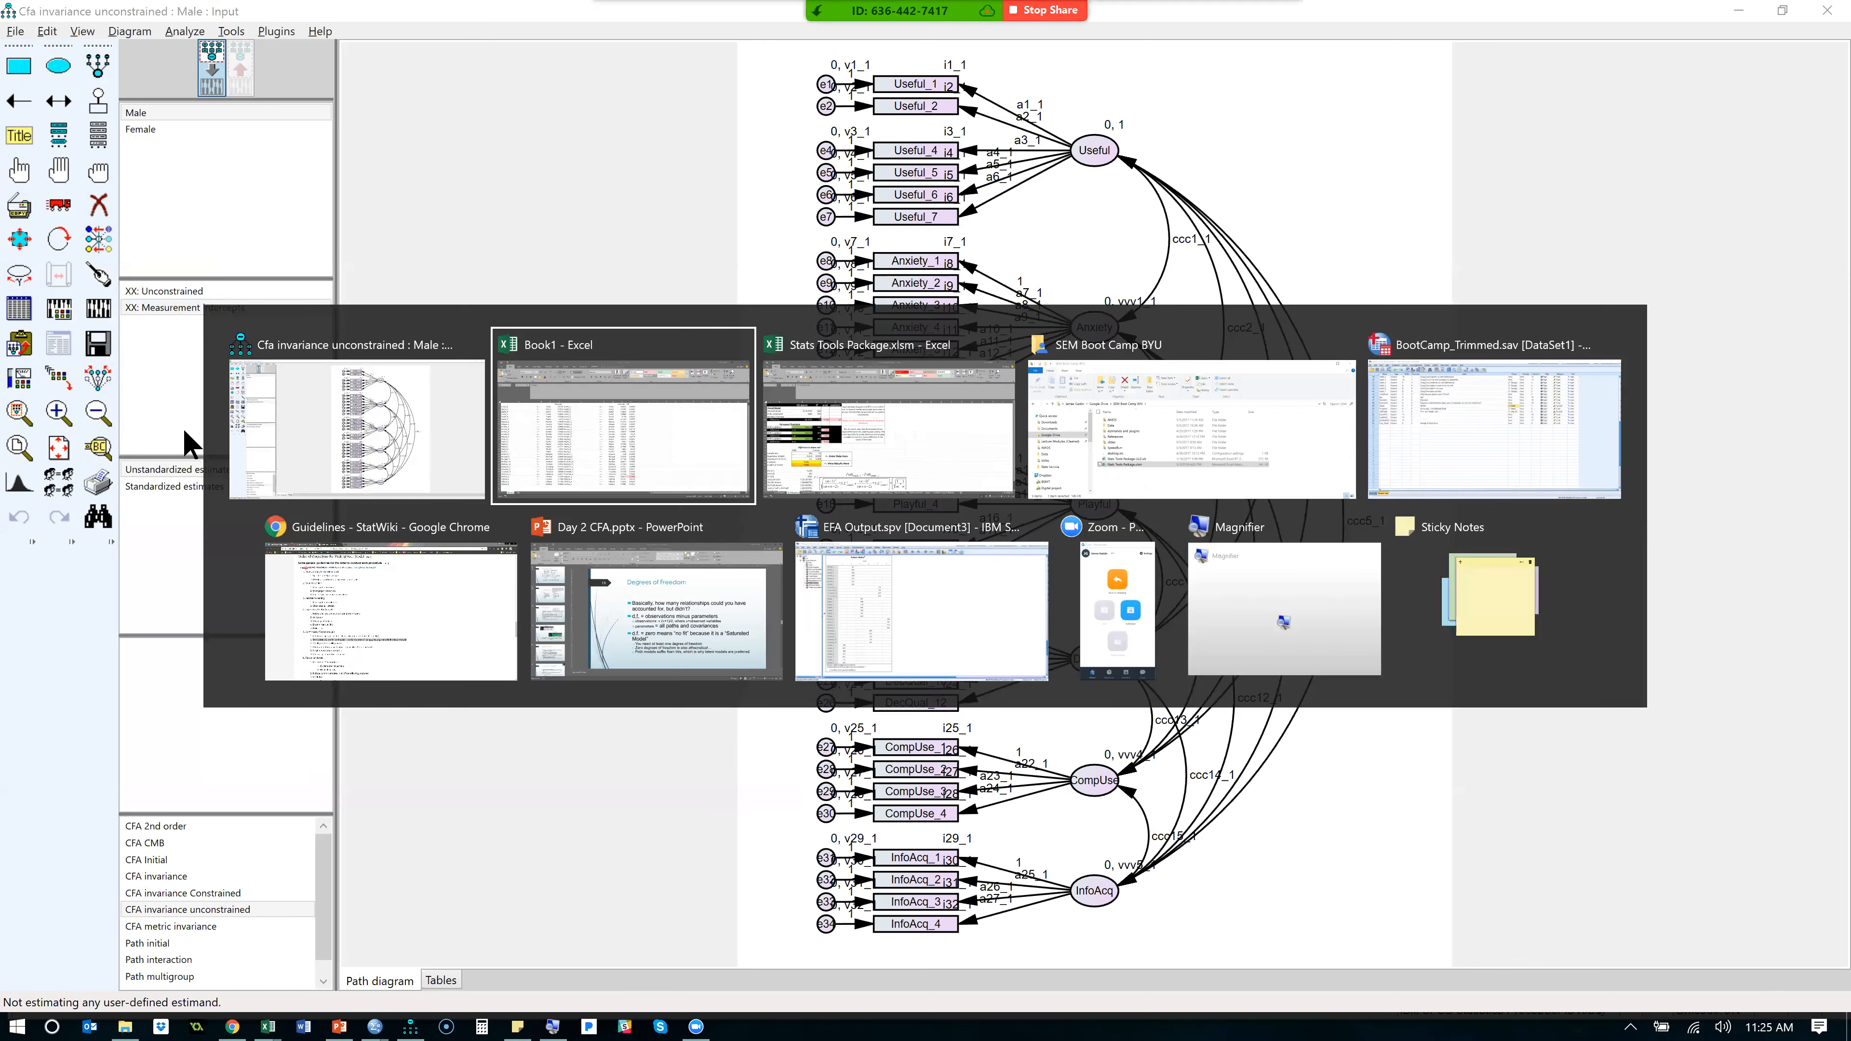
key("Escape")
left_click(105, 312)
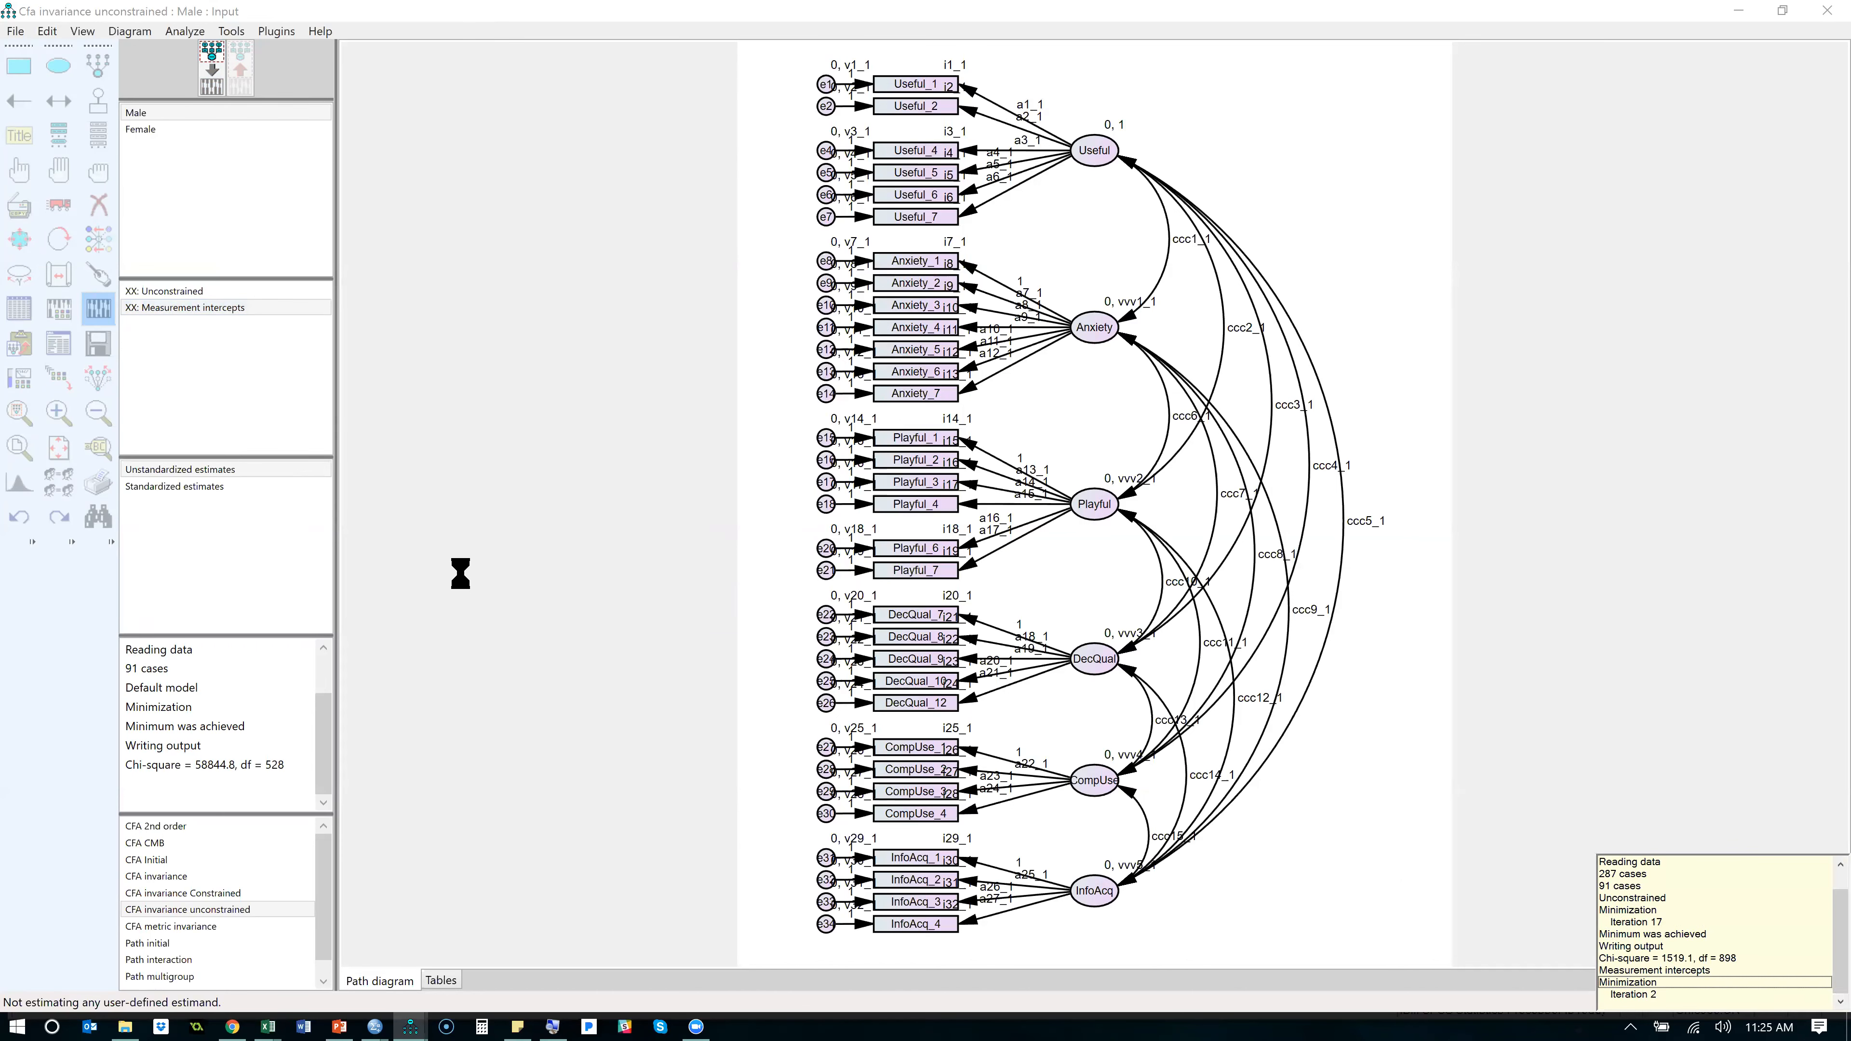
left_click(58, 353)
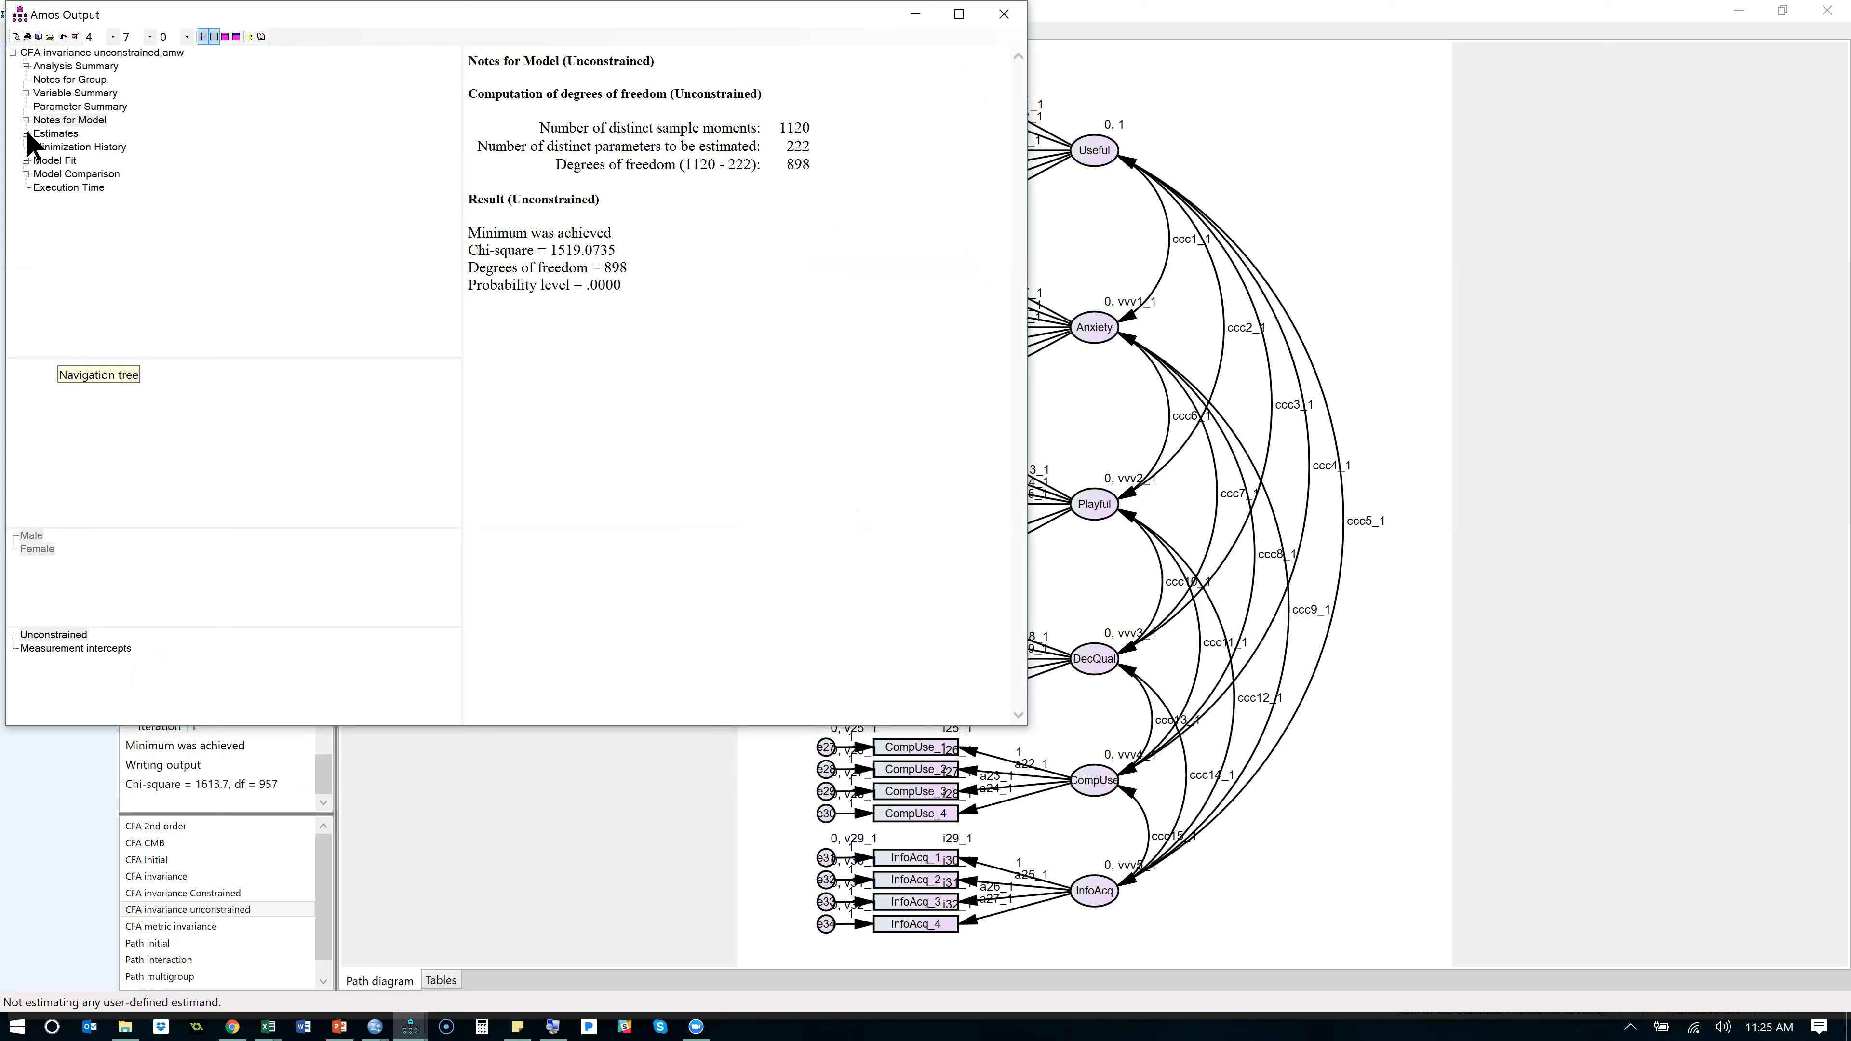
- Examine the nested comparison assuming model Unconstrained to be correct, checking the P value for Measurement intercepts in a widened output window
left_click(69, 175)
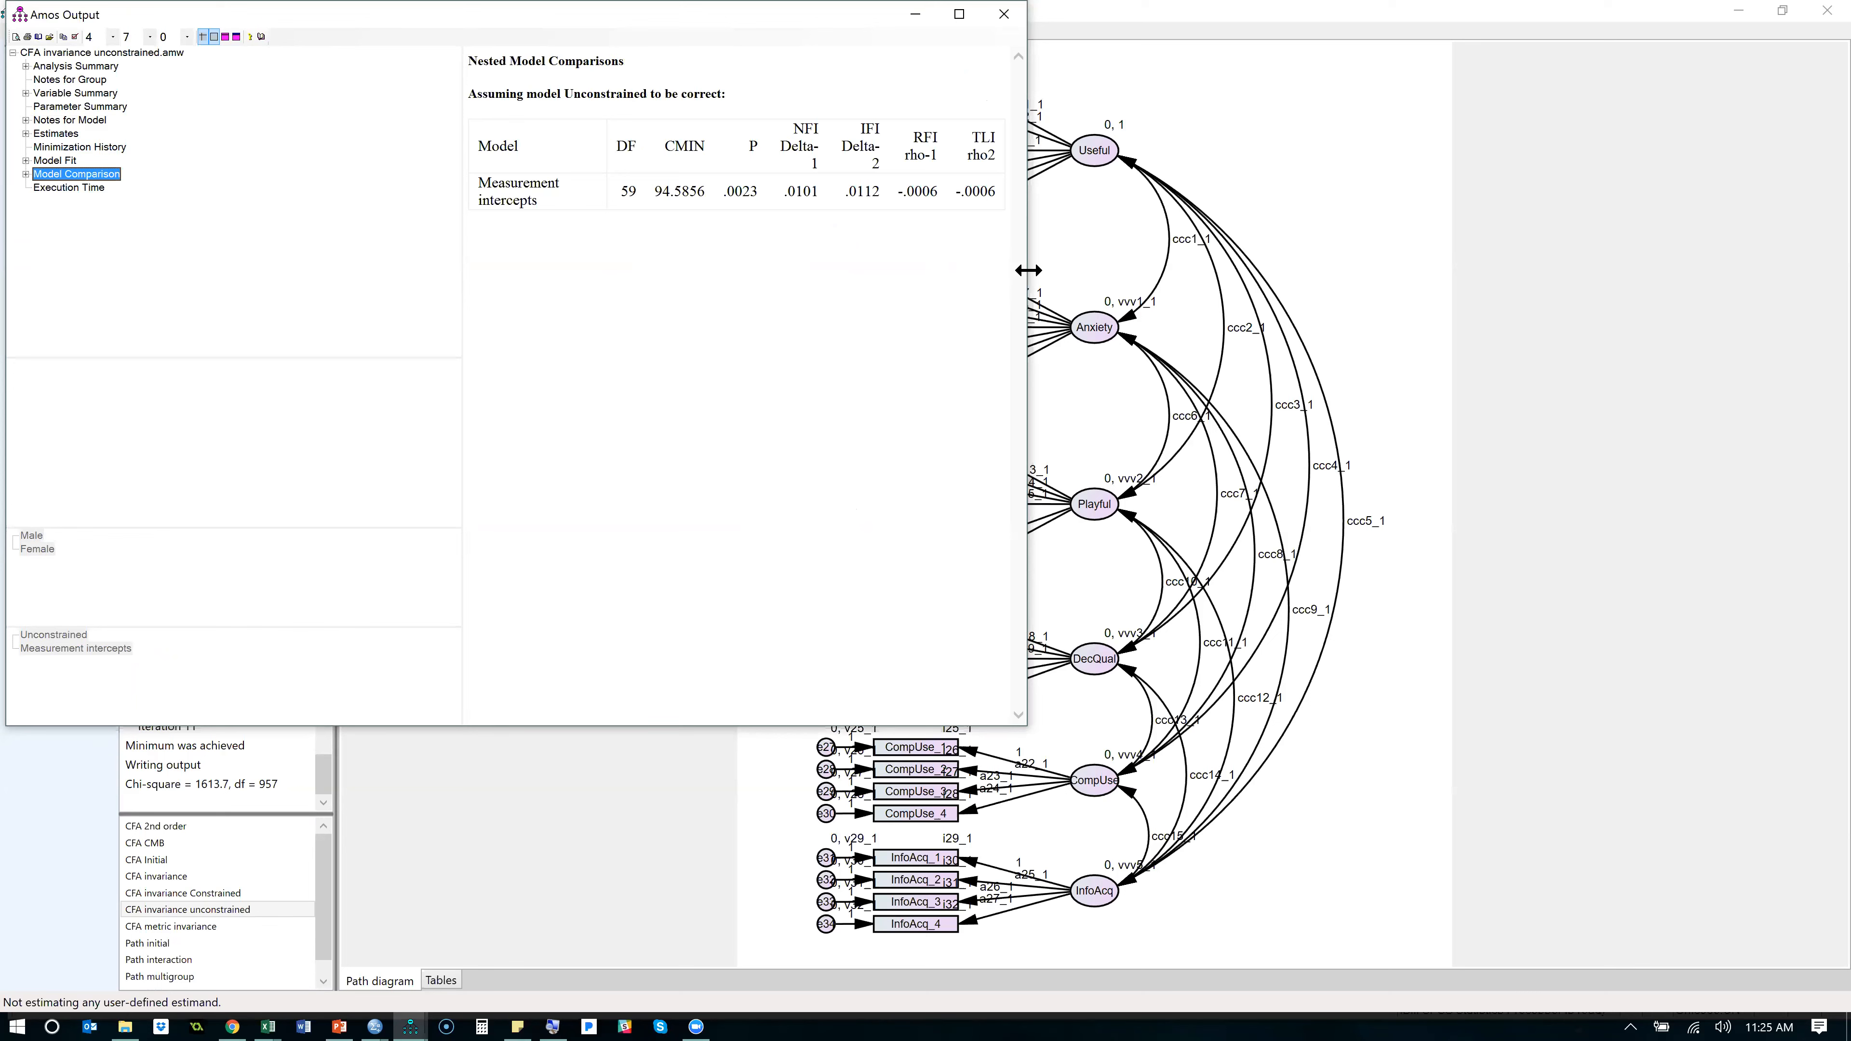
left_click_drag(1028, 271, 1261, 271)
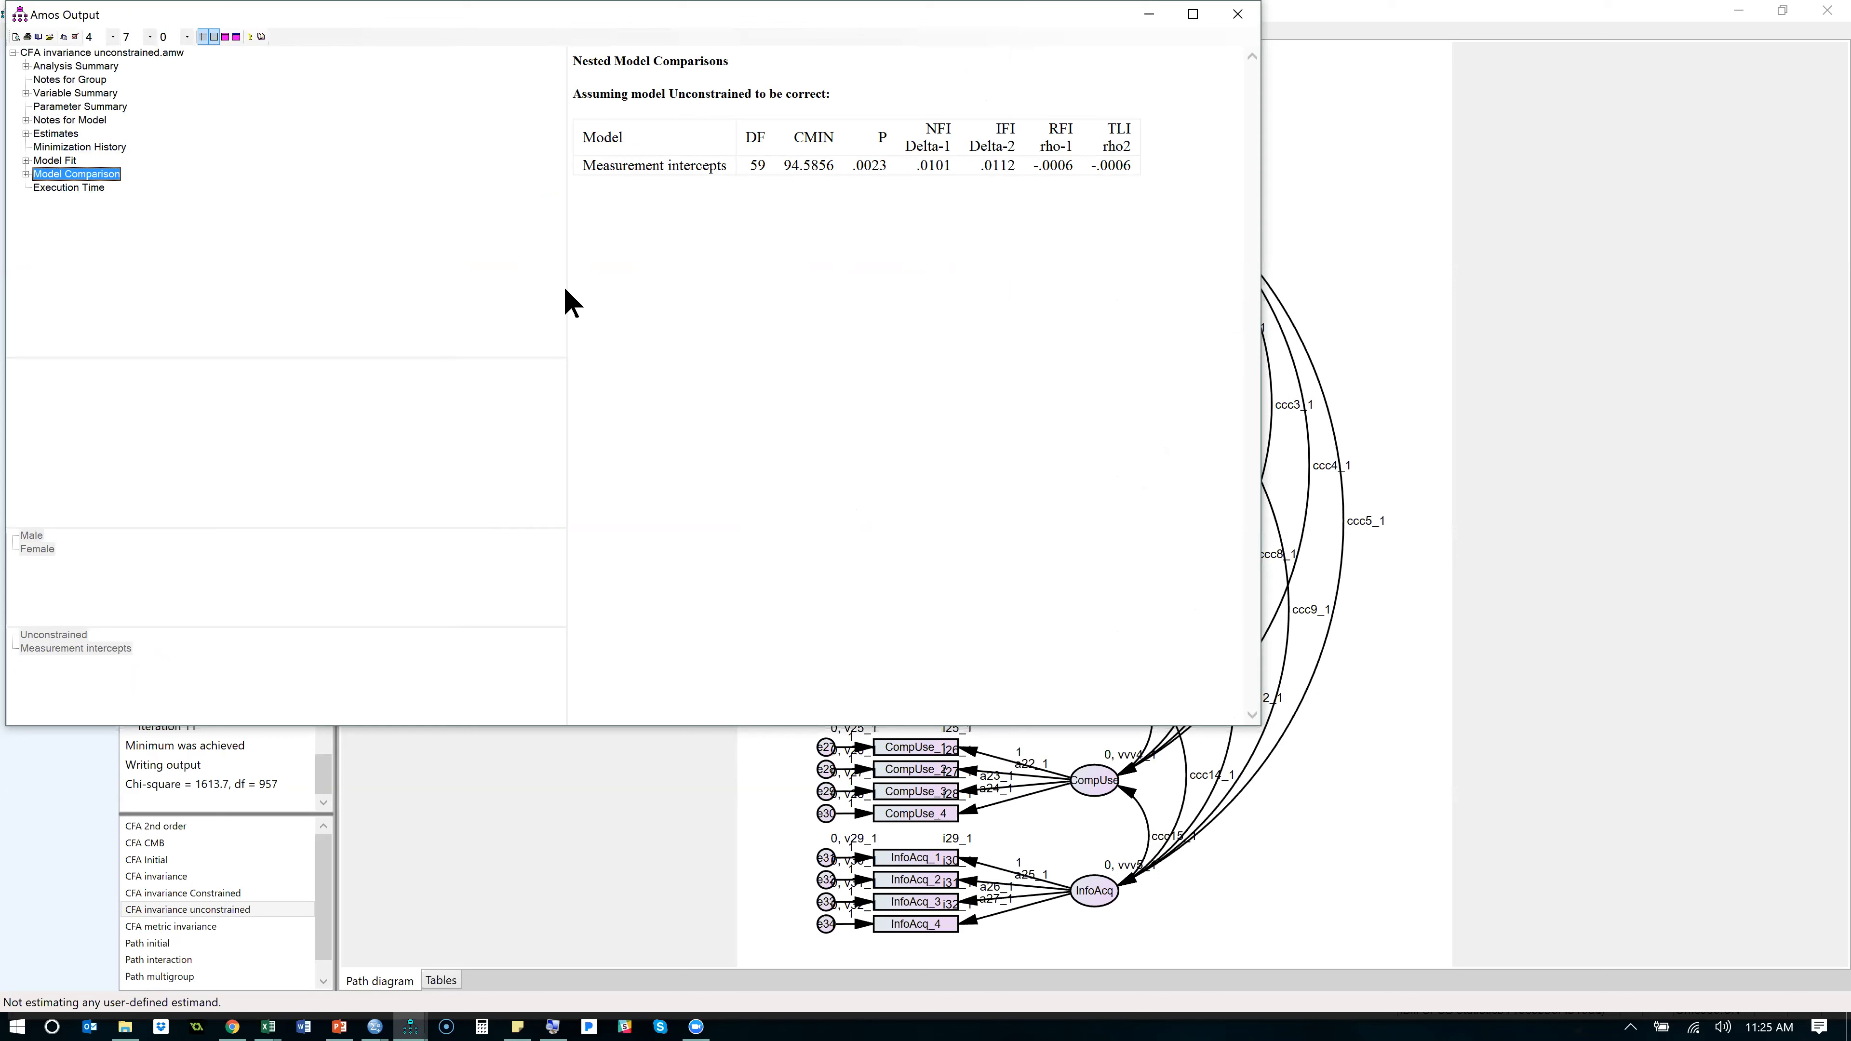
left_click(26, 175)
left_click(80, 189)
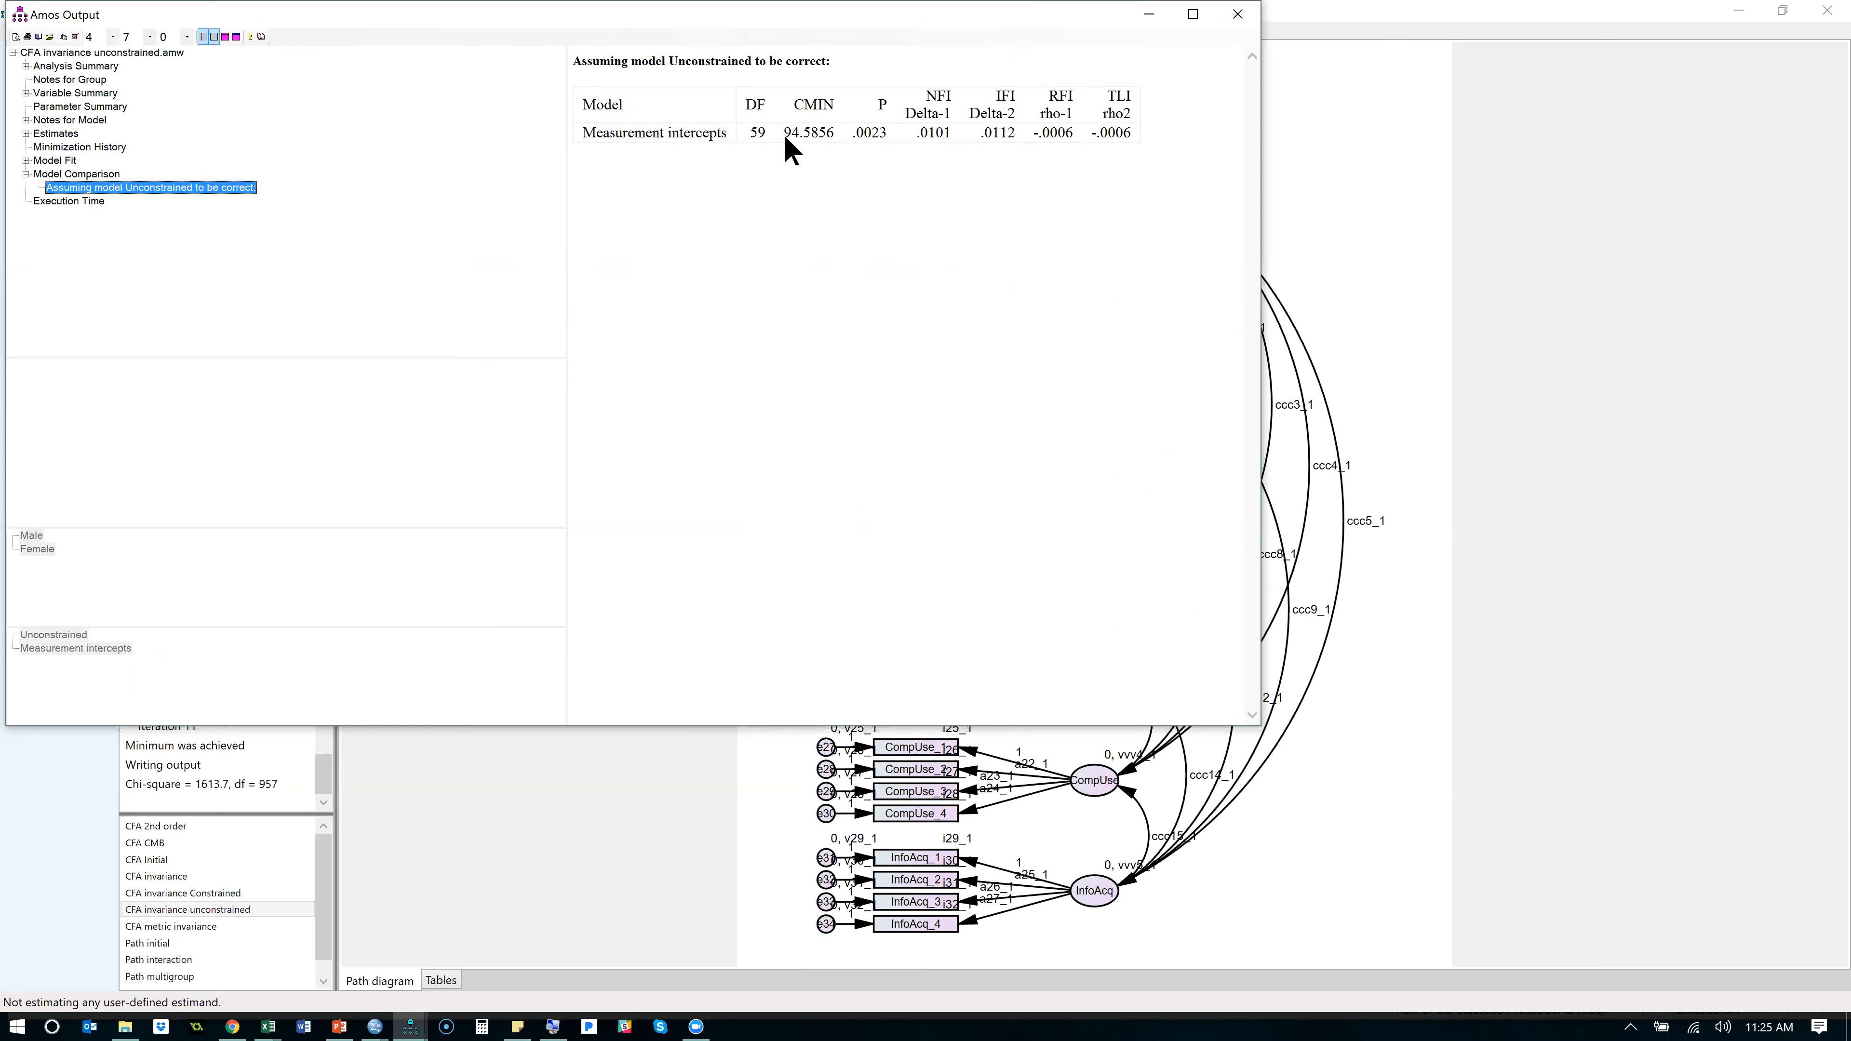
left_click_drag(729, 138, 650, 144)
left_click(969, 162)
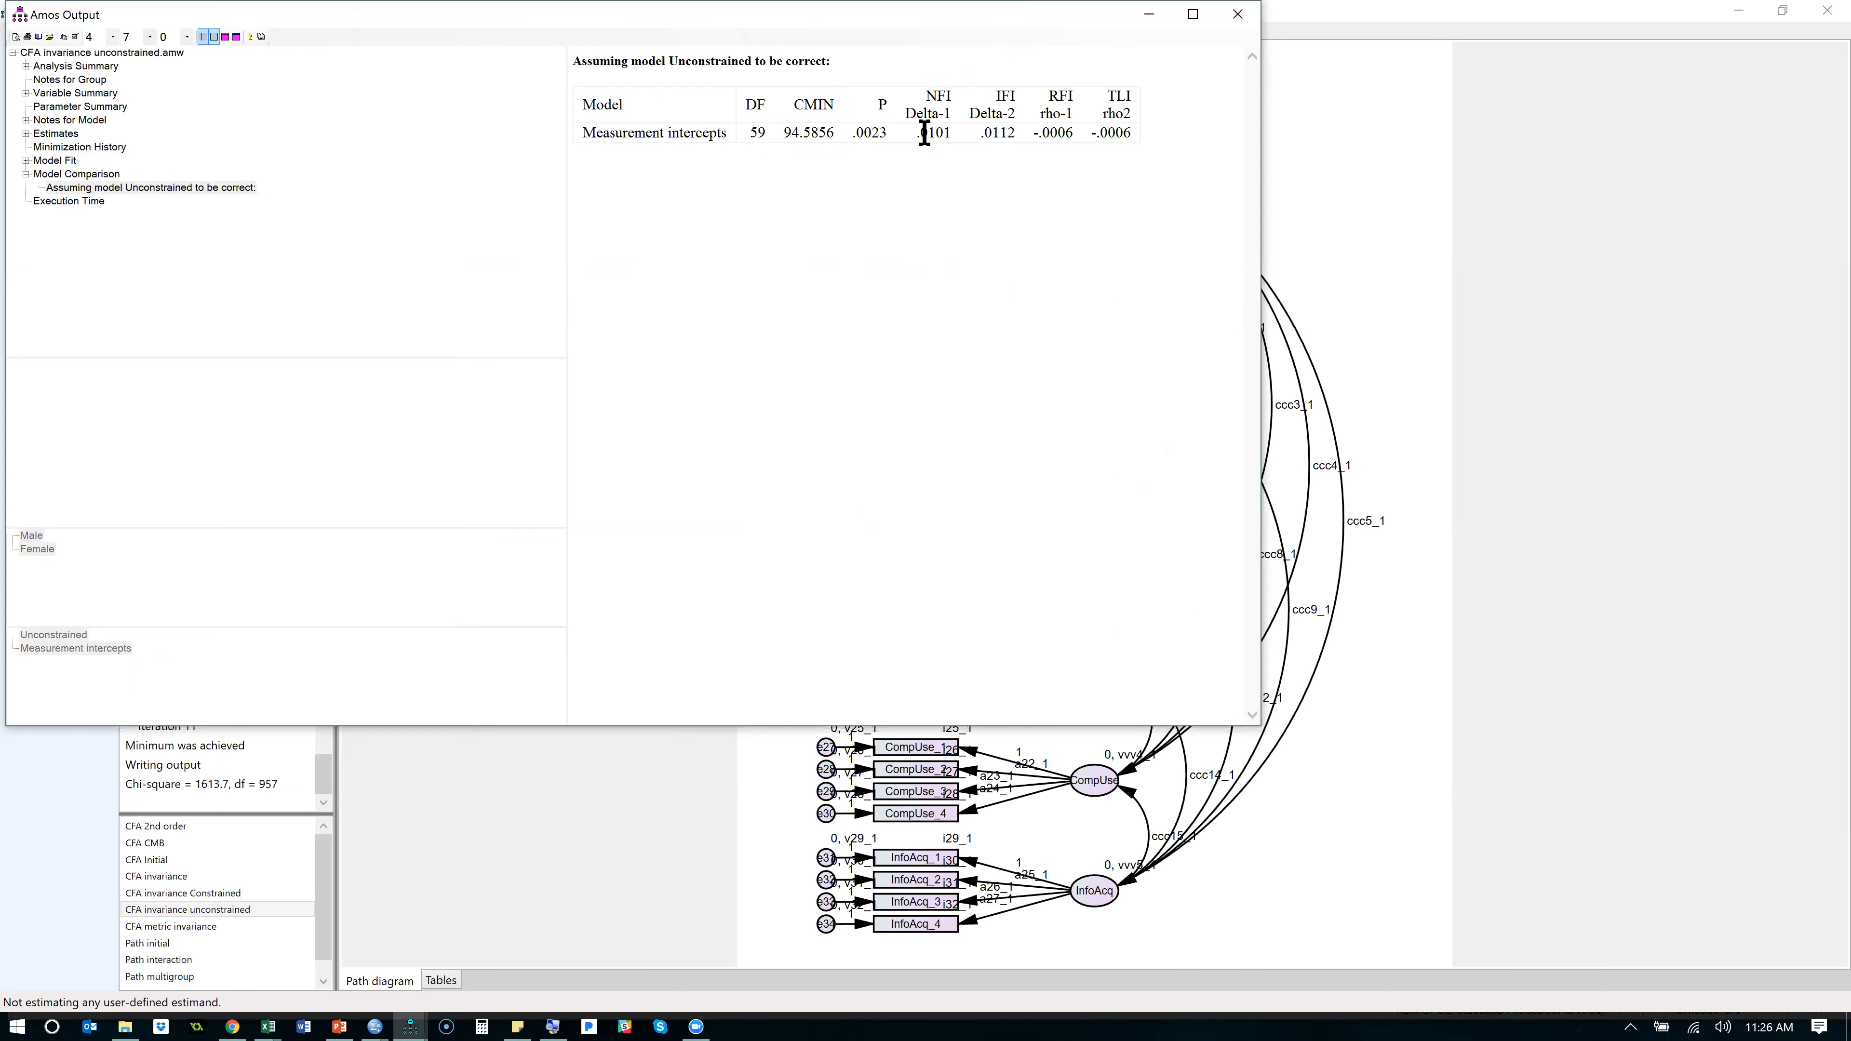
left_click_drag(857, 138, 851, 140)
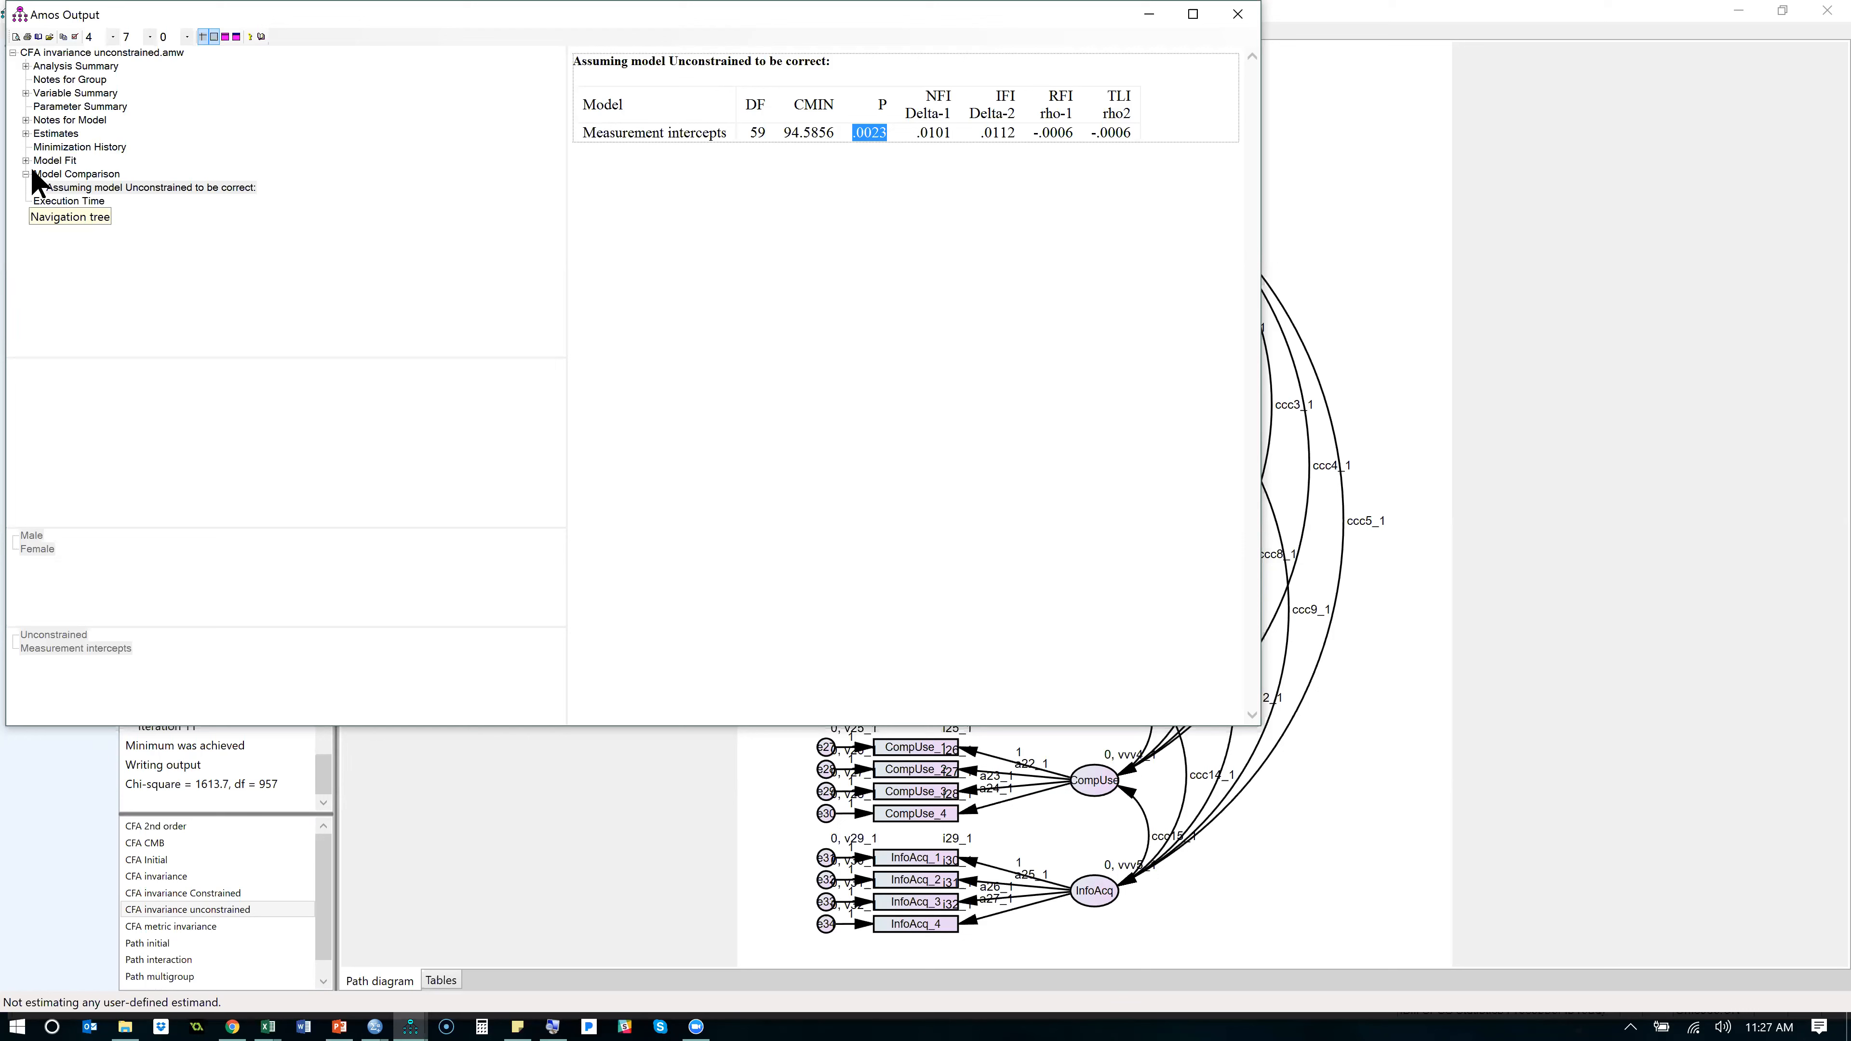
- Open the scalar intercept estimates and compare the Male and Female tables under the Unconstrained model
left_click(46, 135)
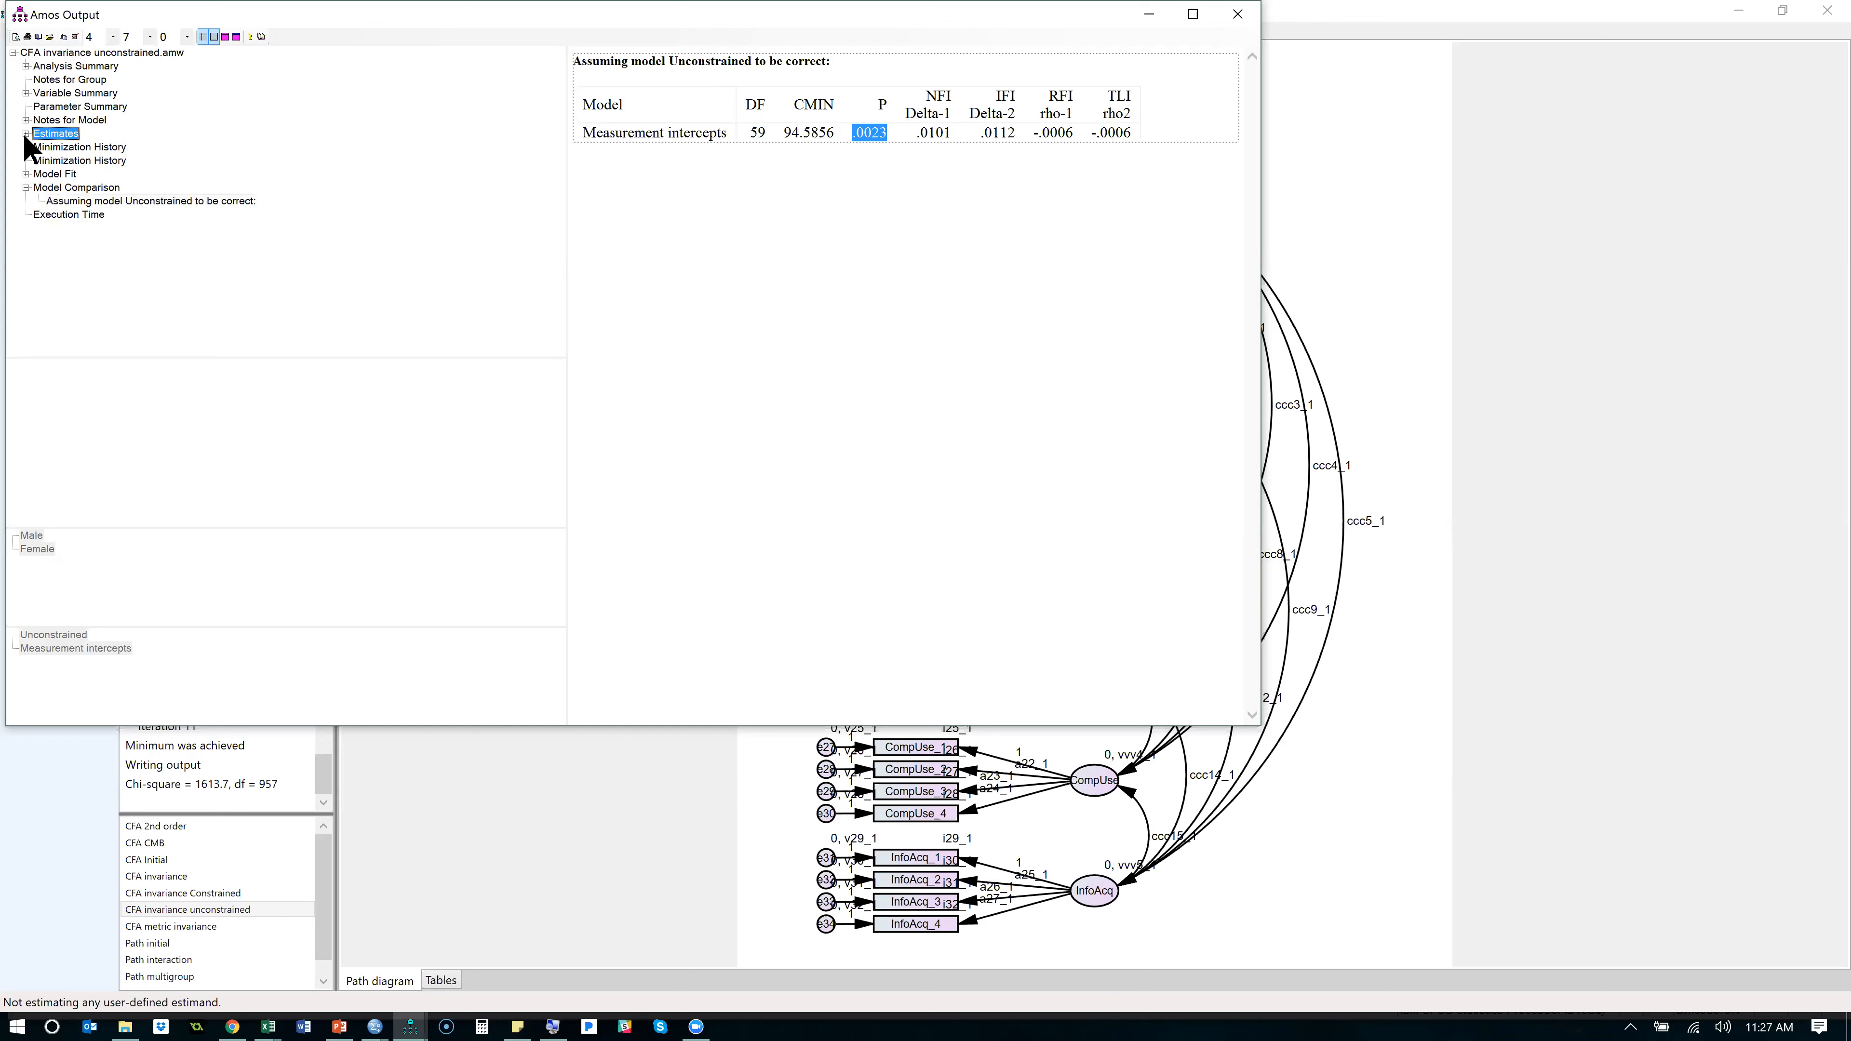
left_click(38, 148)
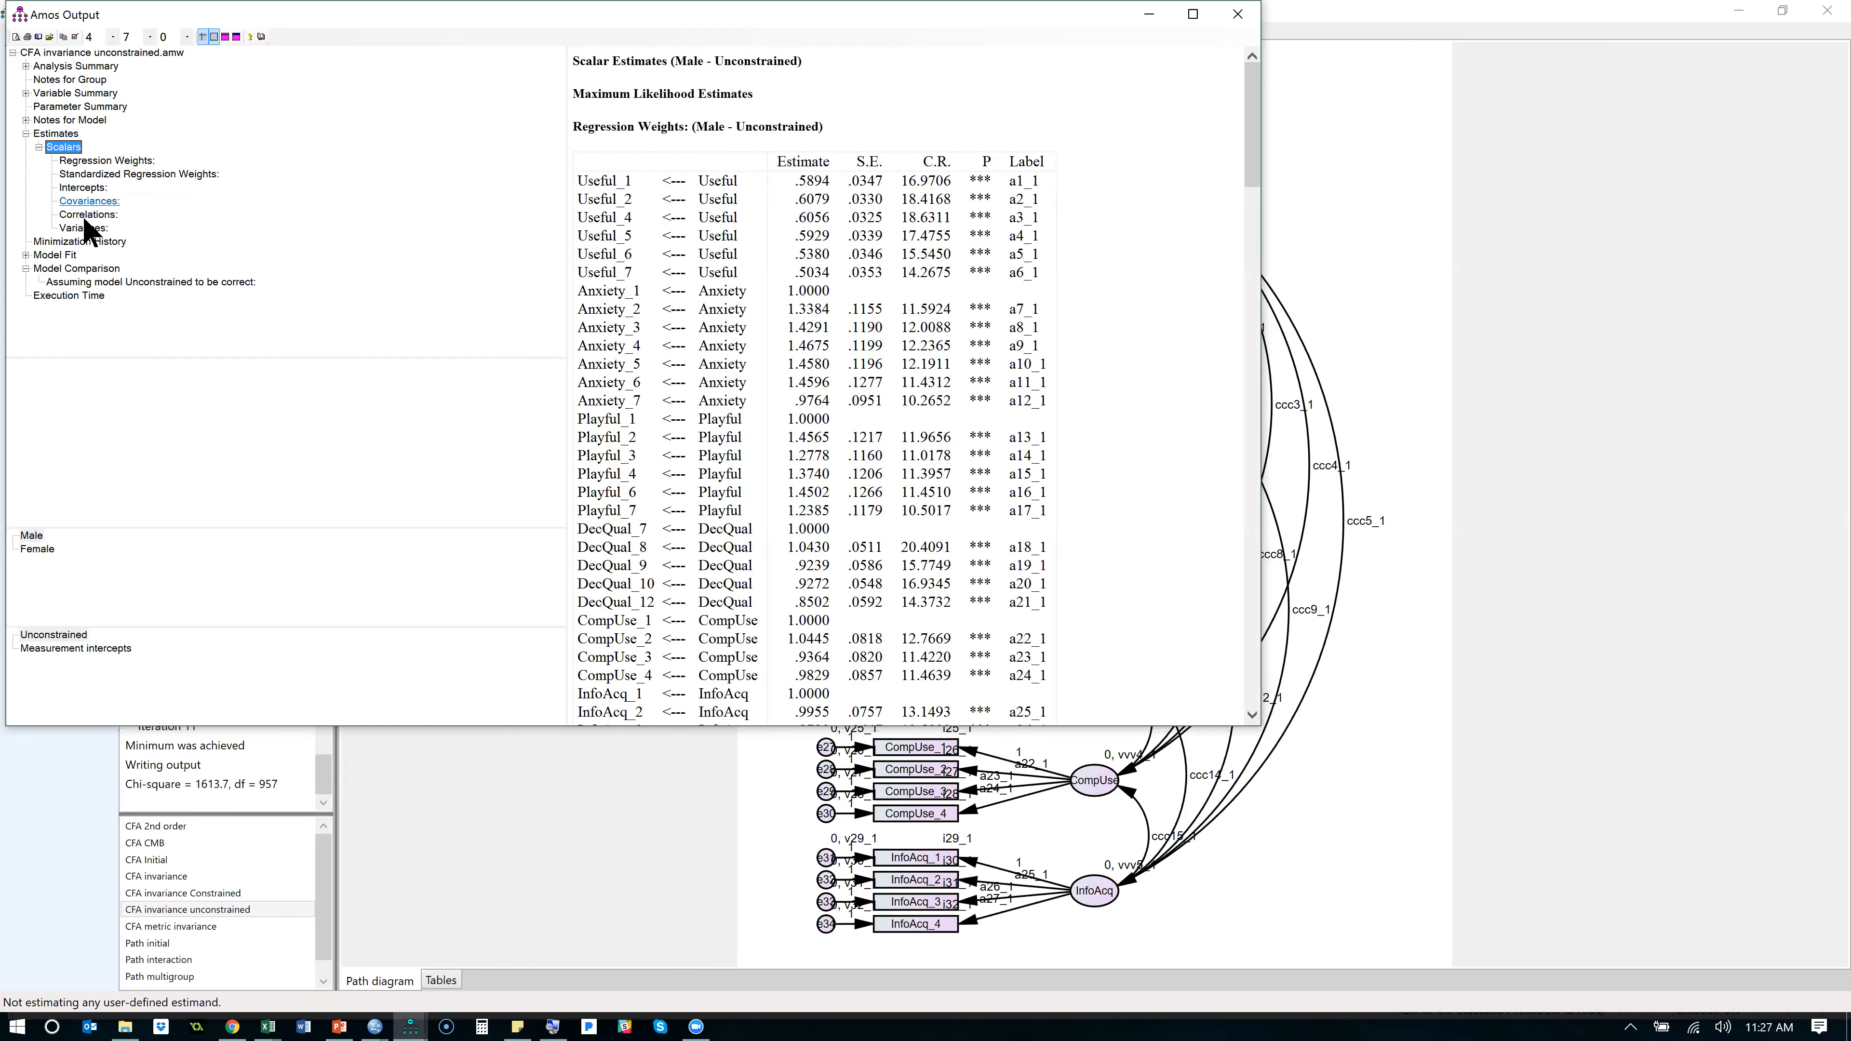
left_click(84, 188)
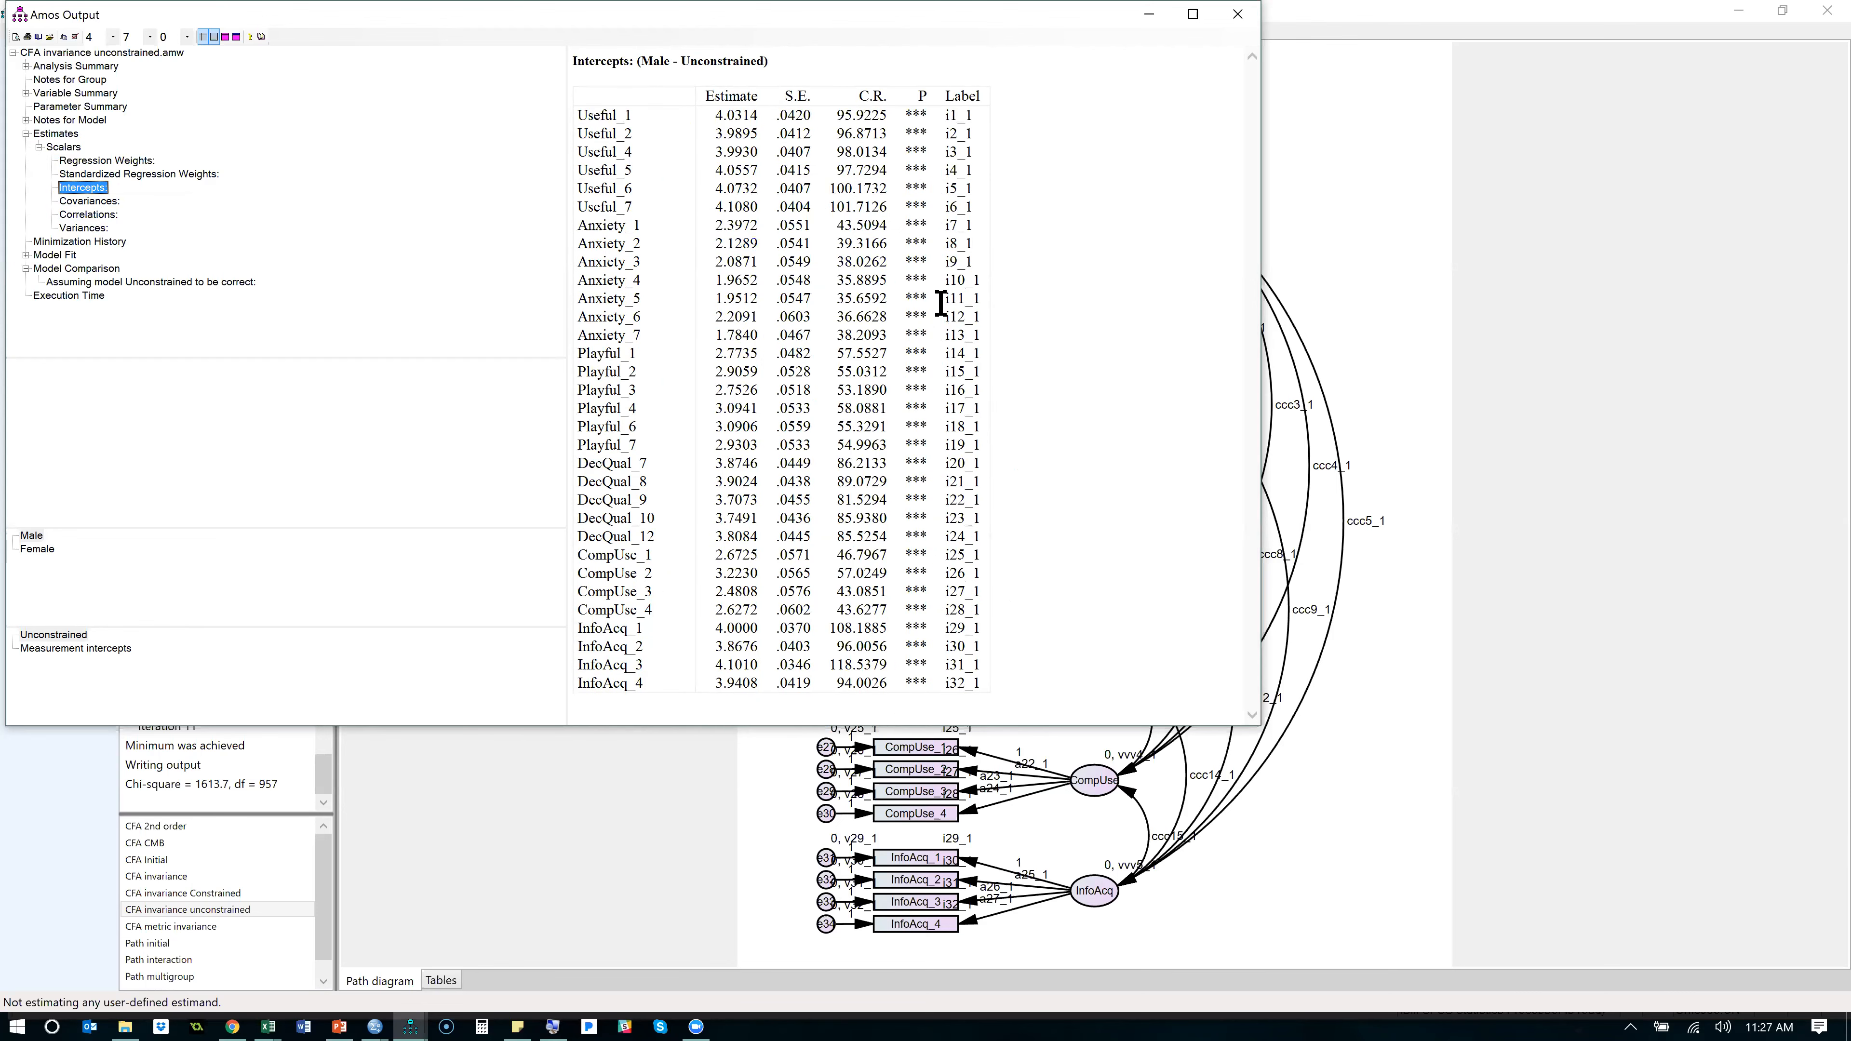
left_click(46, 552)
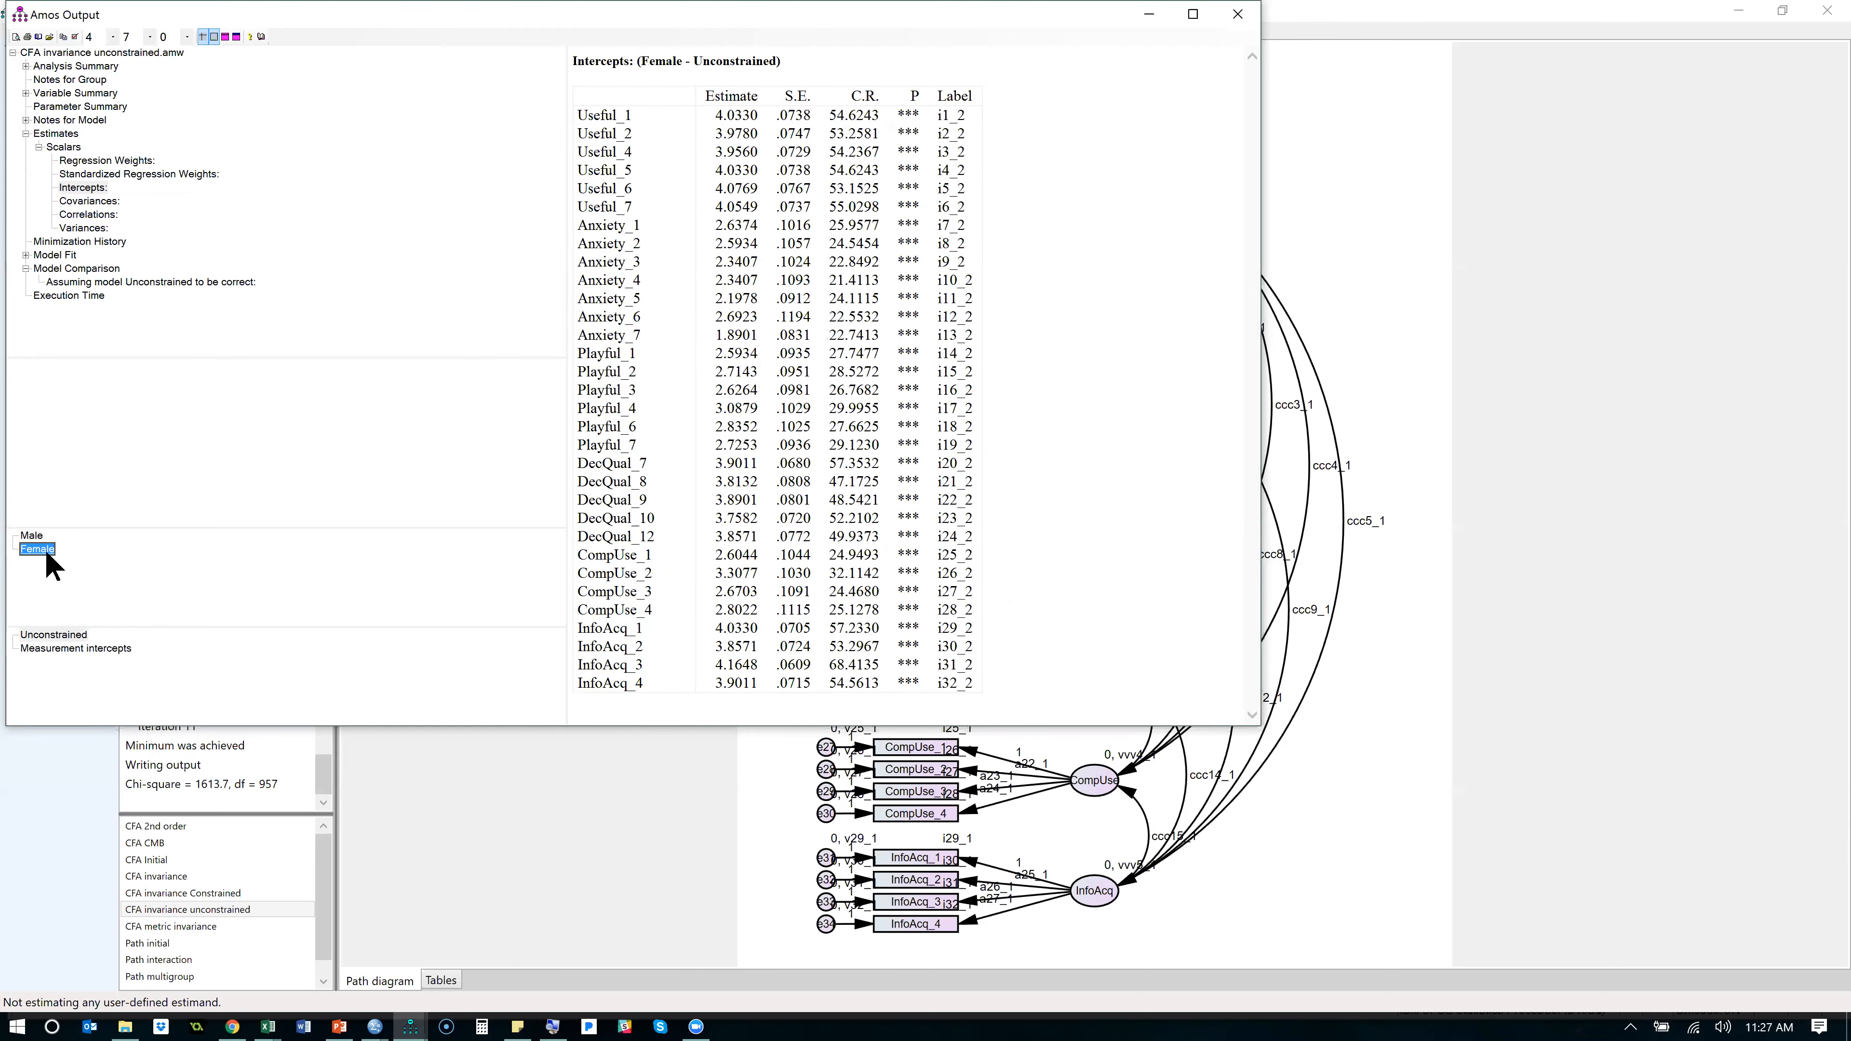
left_click(32, 535)
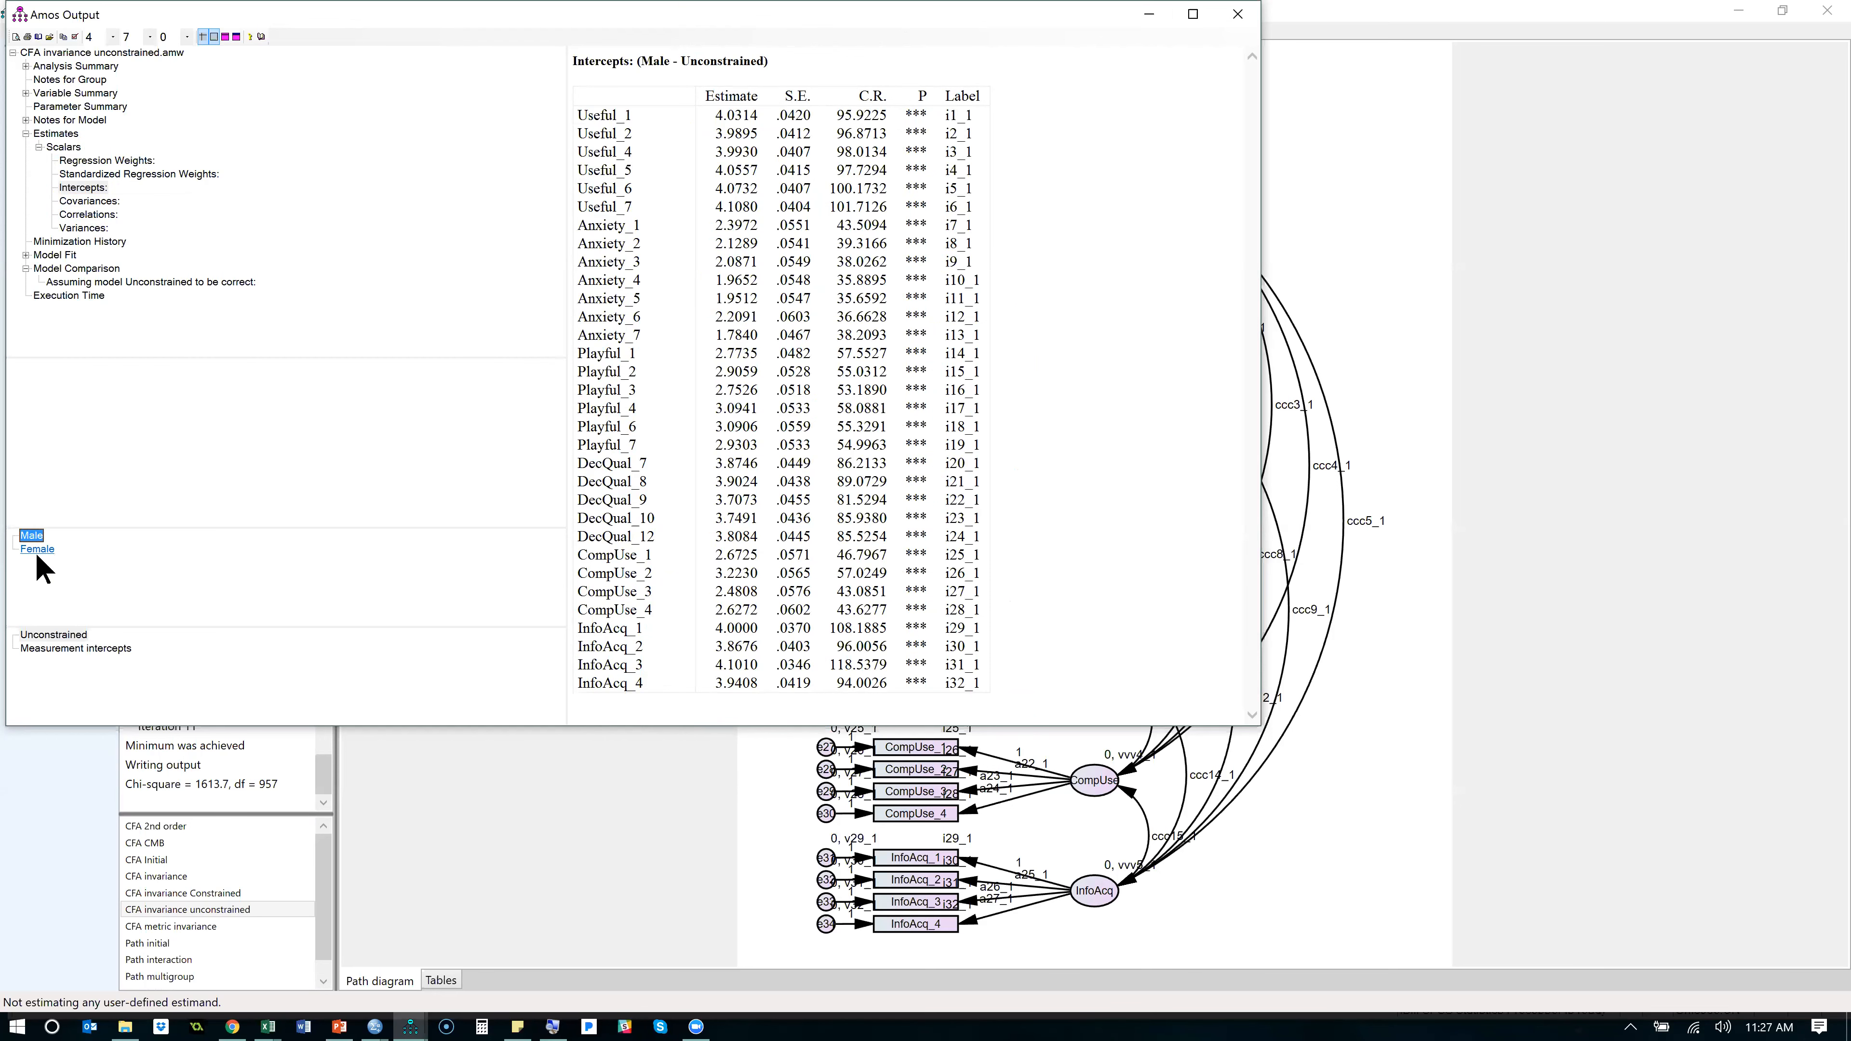
left_click(37, 553)
left_click(84, 635)
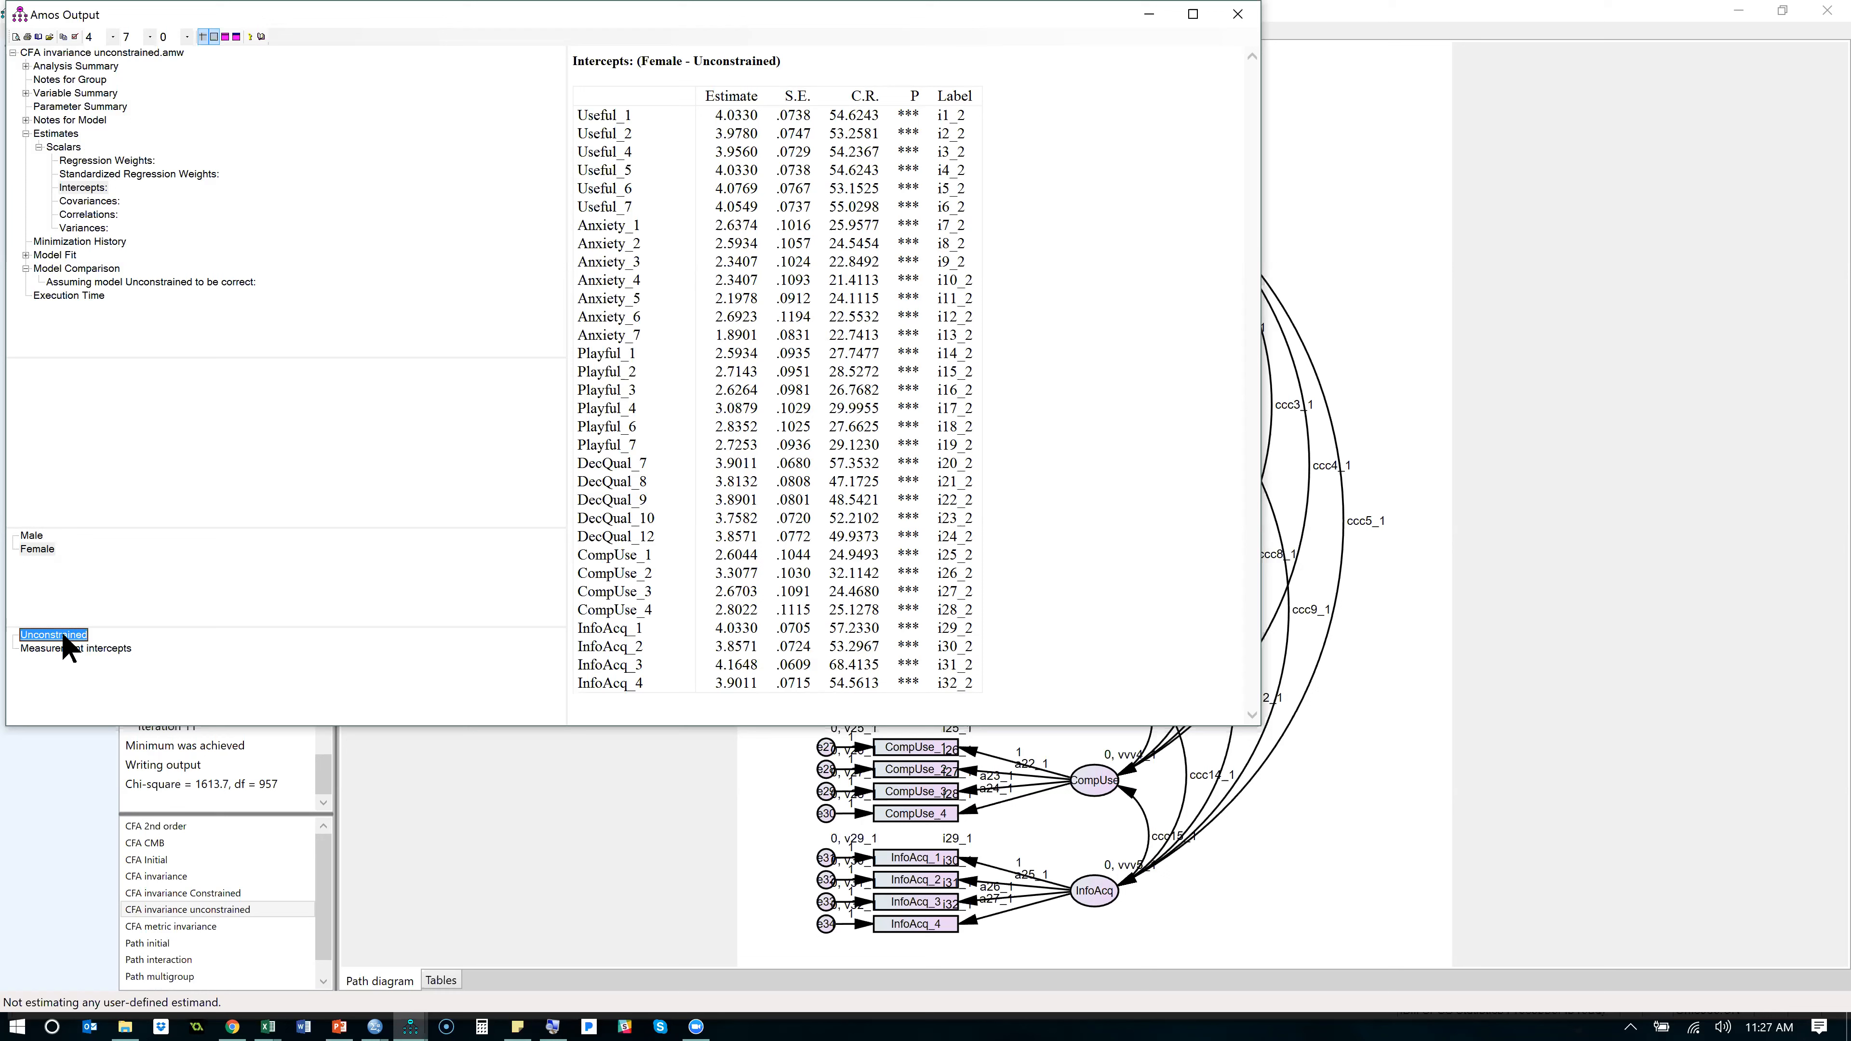
- Copy the Male Unconstrained intercepts table and paste it into cell A1 of Sheet2 in the Excel workbook Book1
left_click(32, 537)
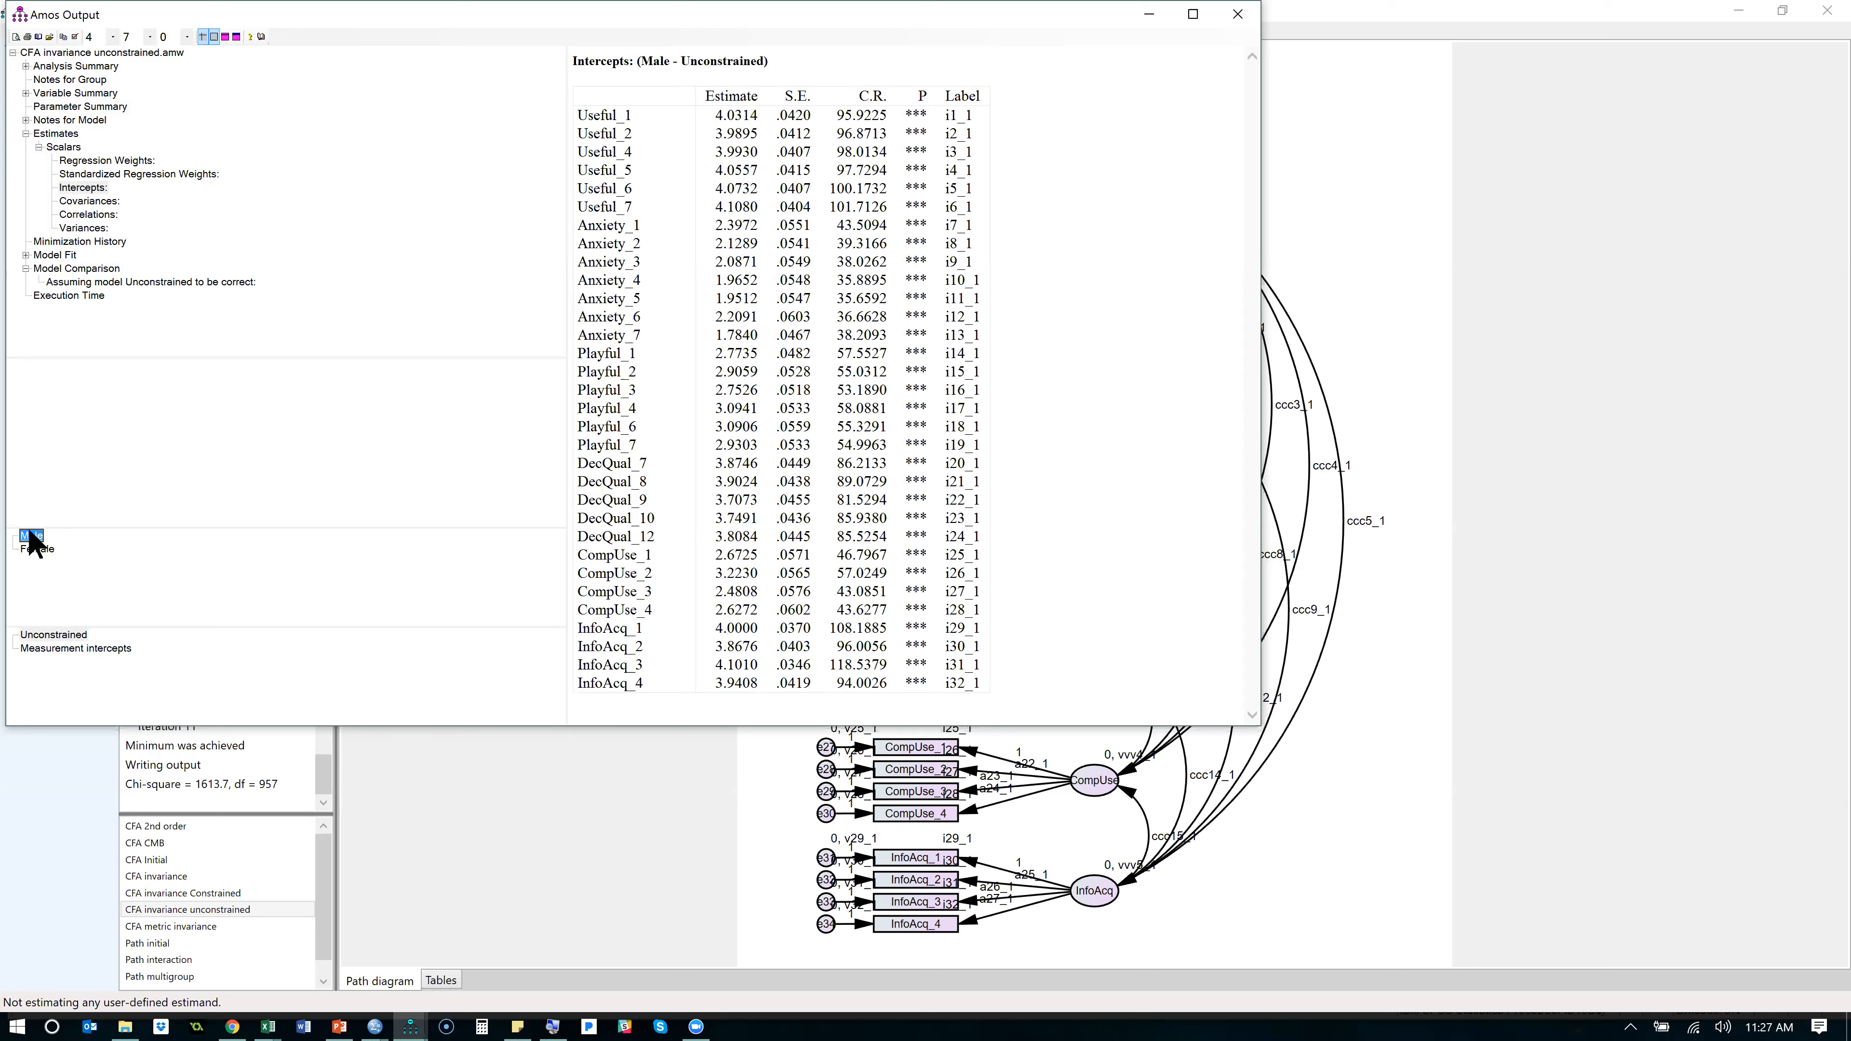
left_click(1027, 306)
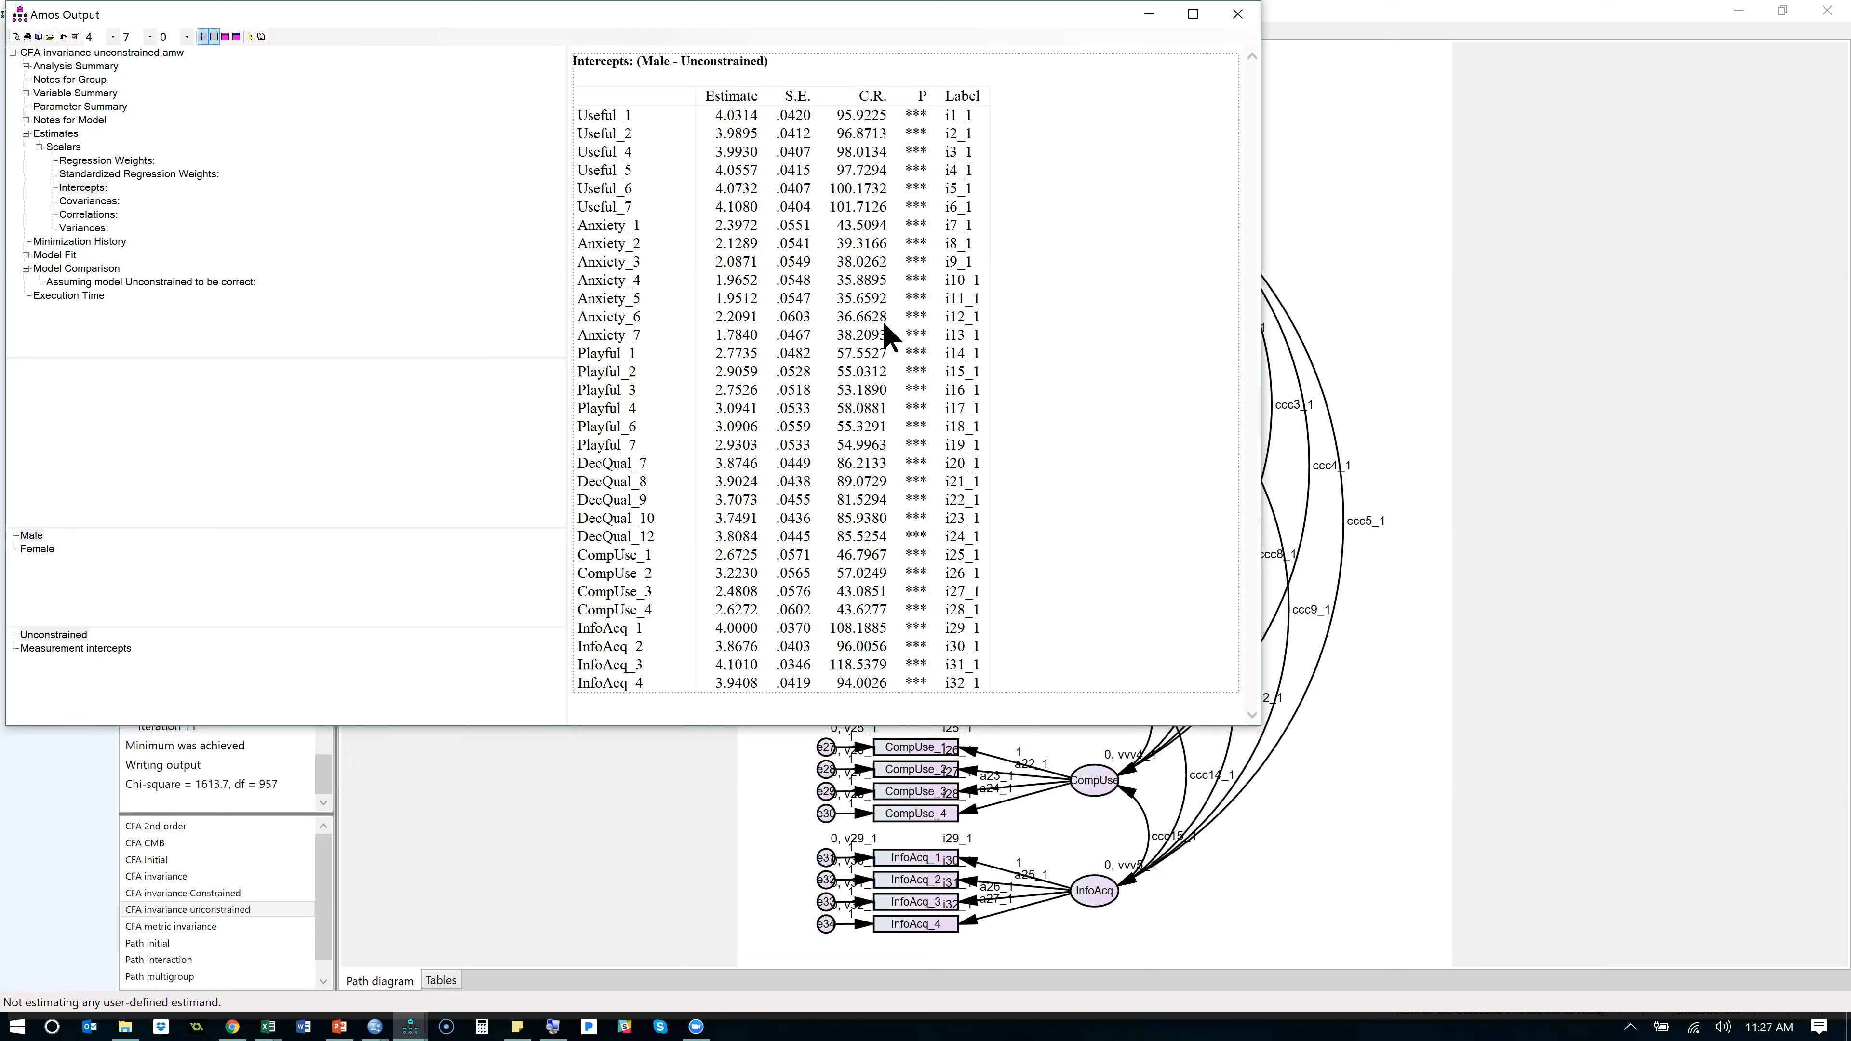
right_click(1043, 309)
left_click(1078, 356)
key("alt+Tab")
key("Tab")
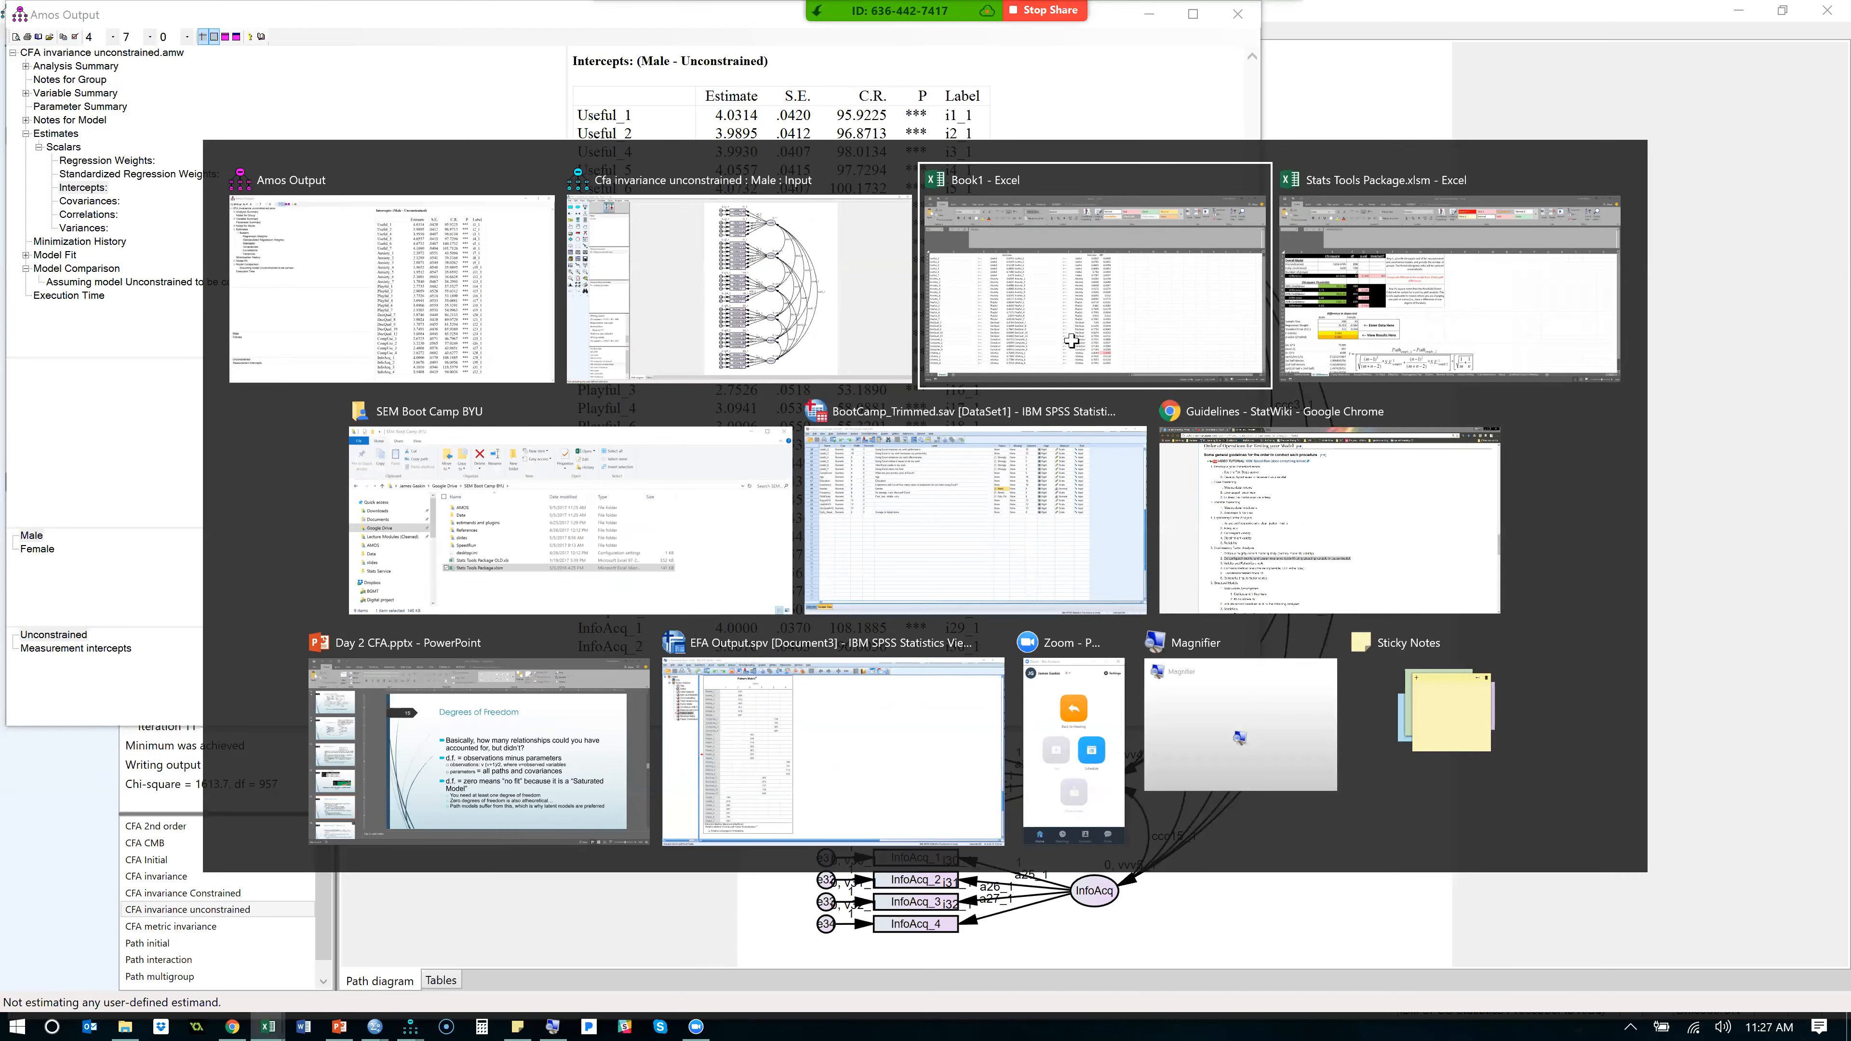
left_click(155, 970)
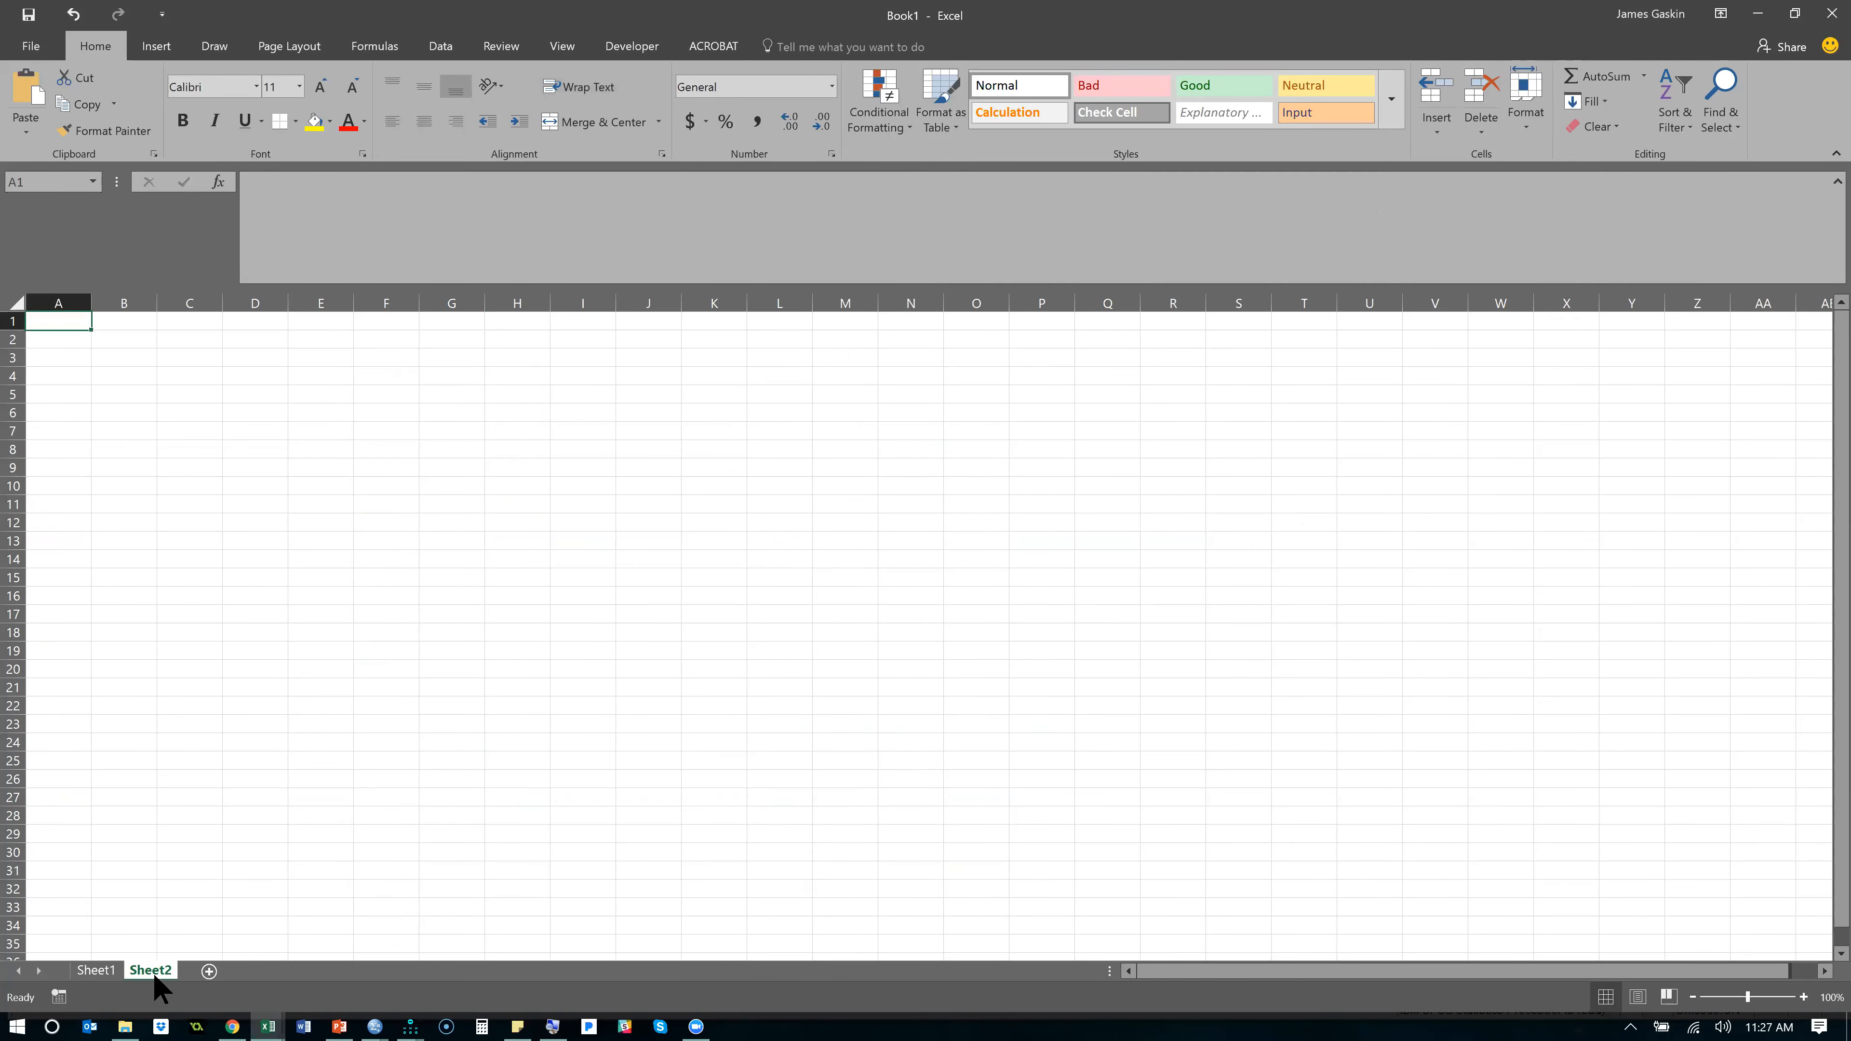
key("ctrl+v")
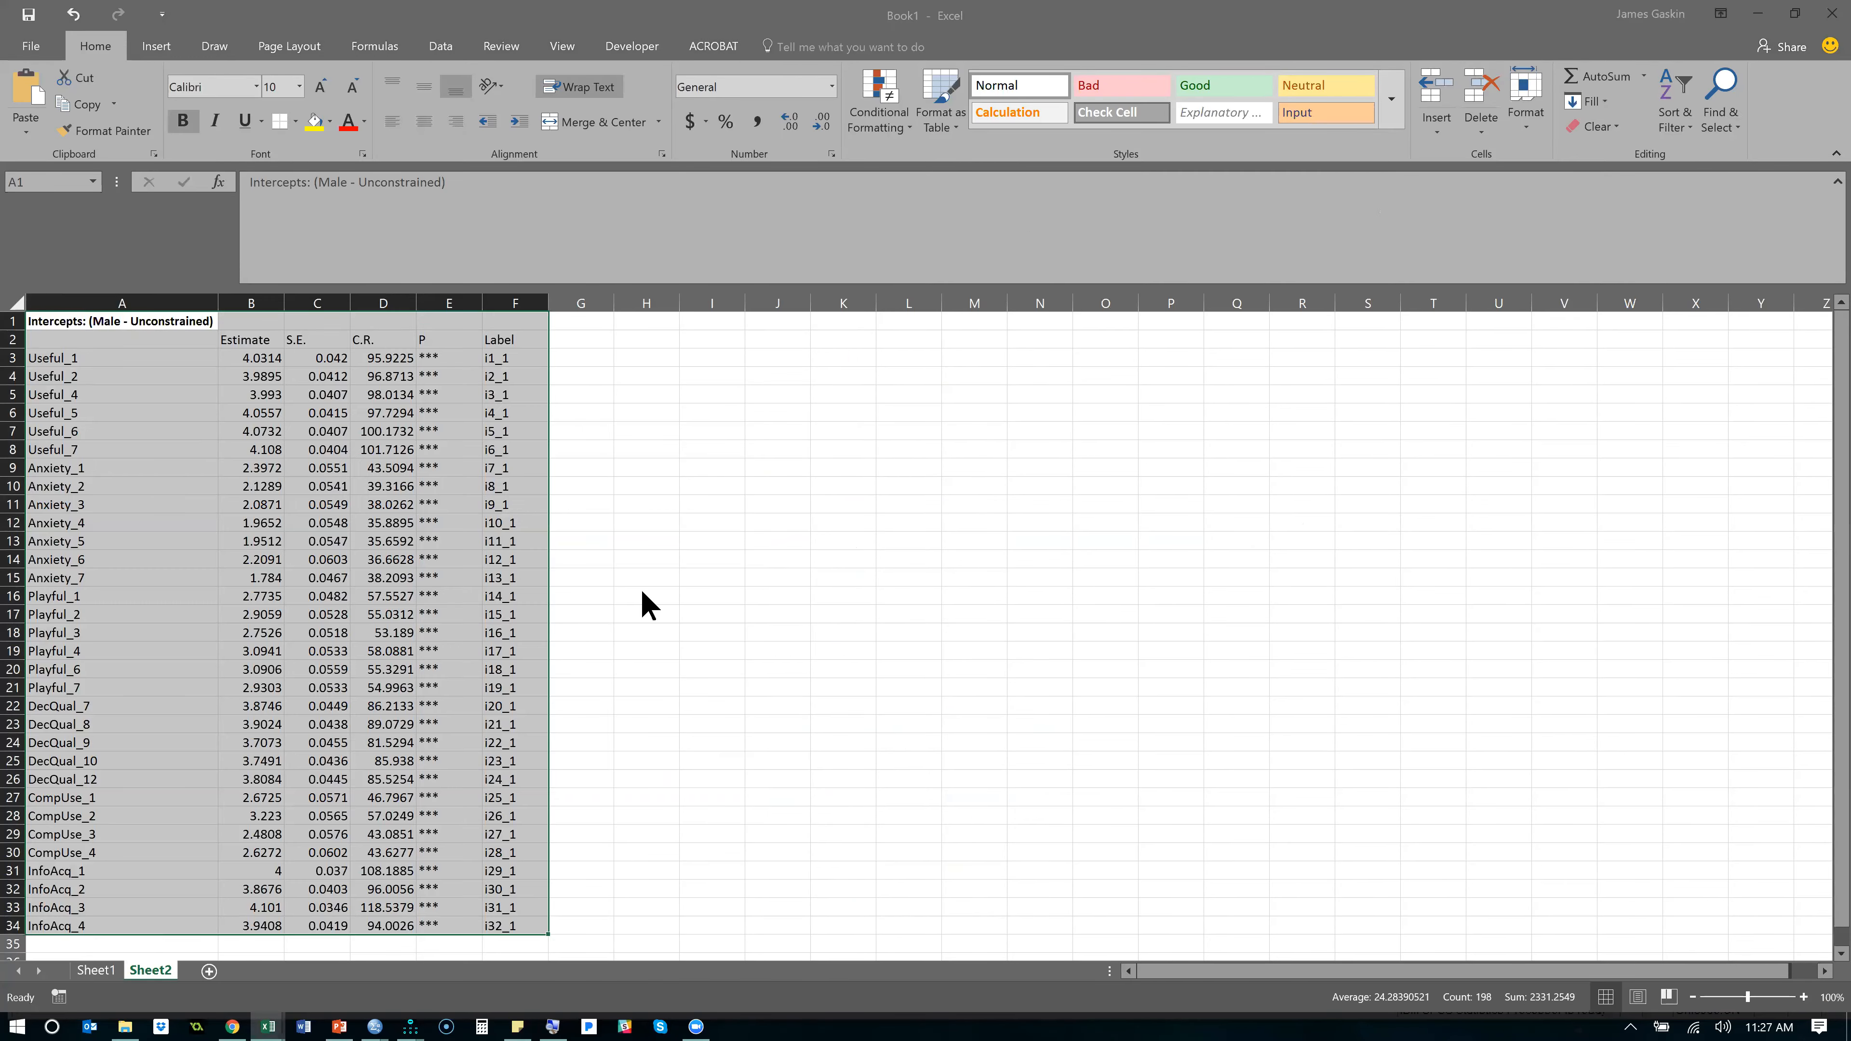
- Copy the Female Unconstrained intercepts table from the Amos output and paste it into Excel's Sheet2 at cell G1
key("alt+Tab")
left_click(37, 550)
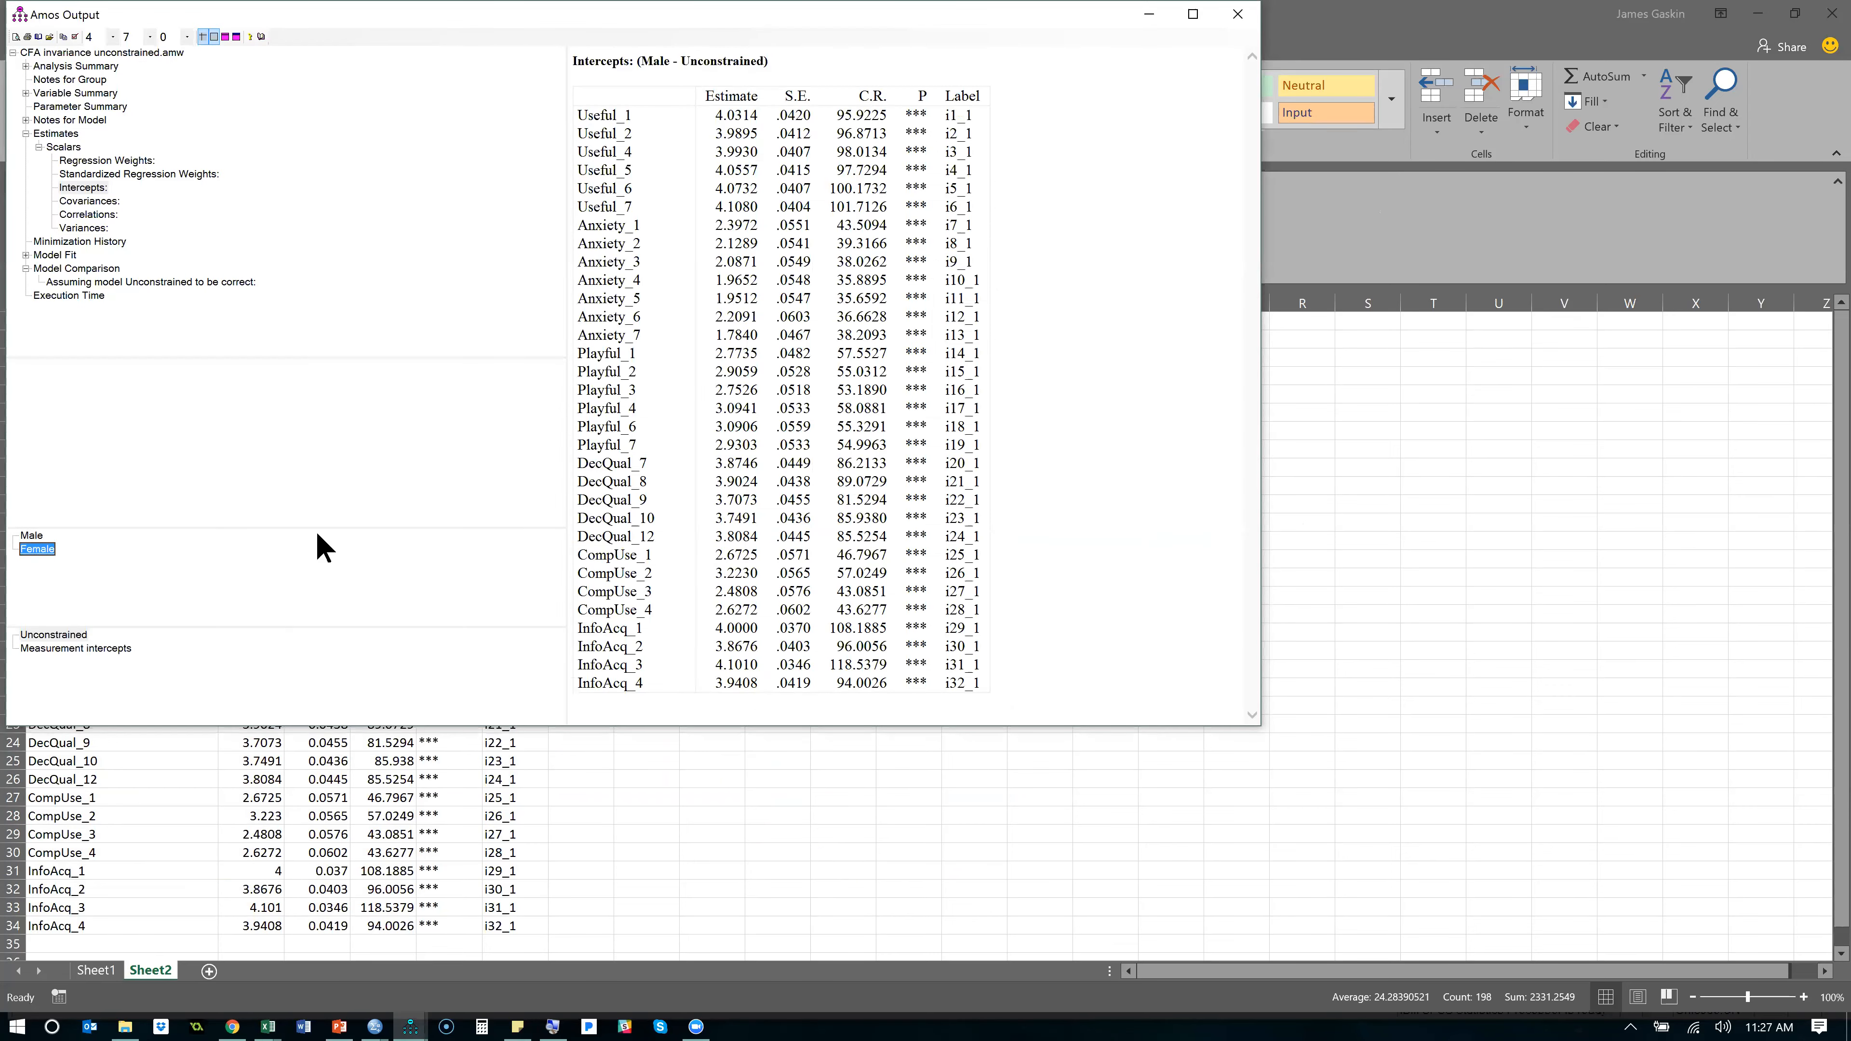
right_click(1031, 348)
left_click(1036, 362)
key("alt+Tab")
left_click(582, 322)
key("ctrl+v")
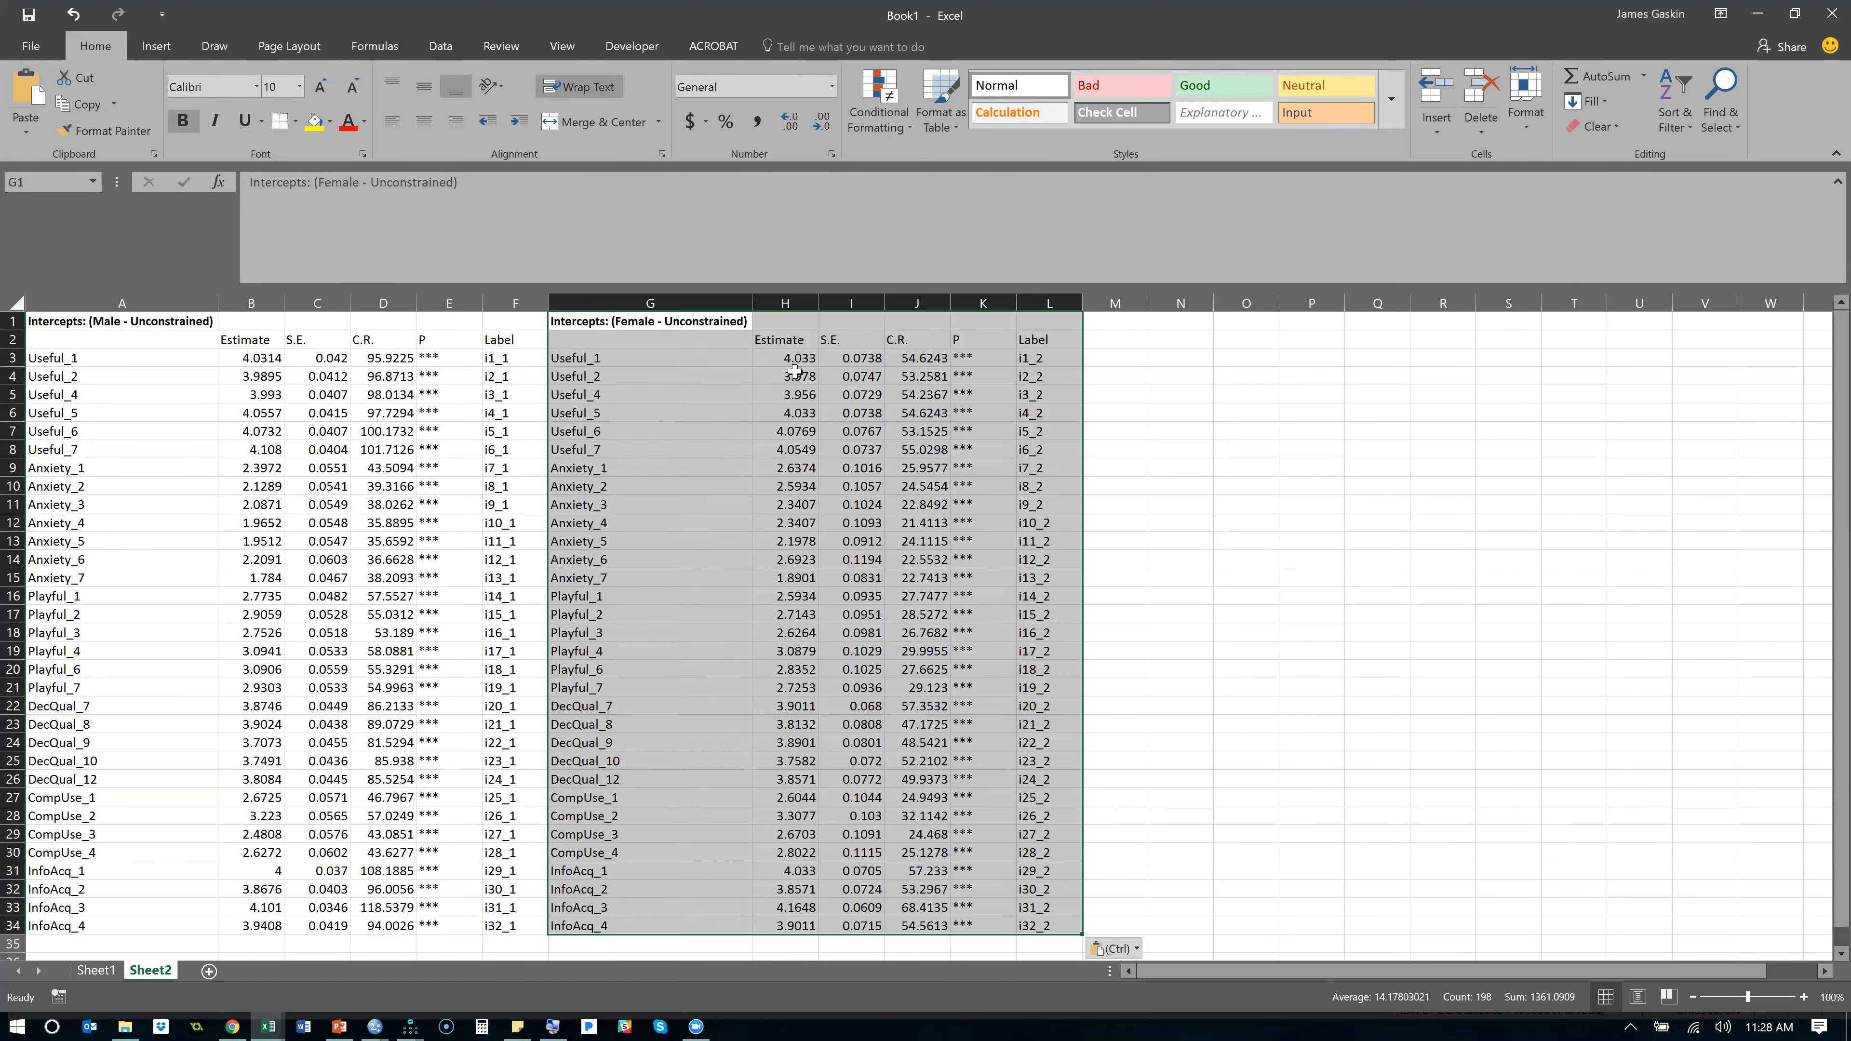
- Calculate the Female minus Male intercept differences in column M with =H3-B3, filled down from M3 to M34
left_click(1125, 344)
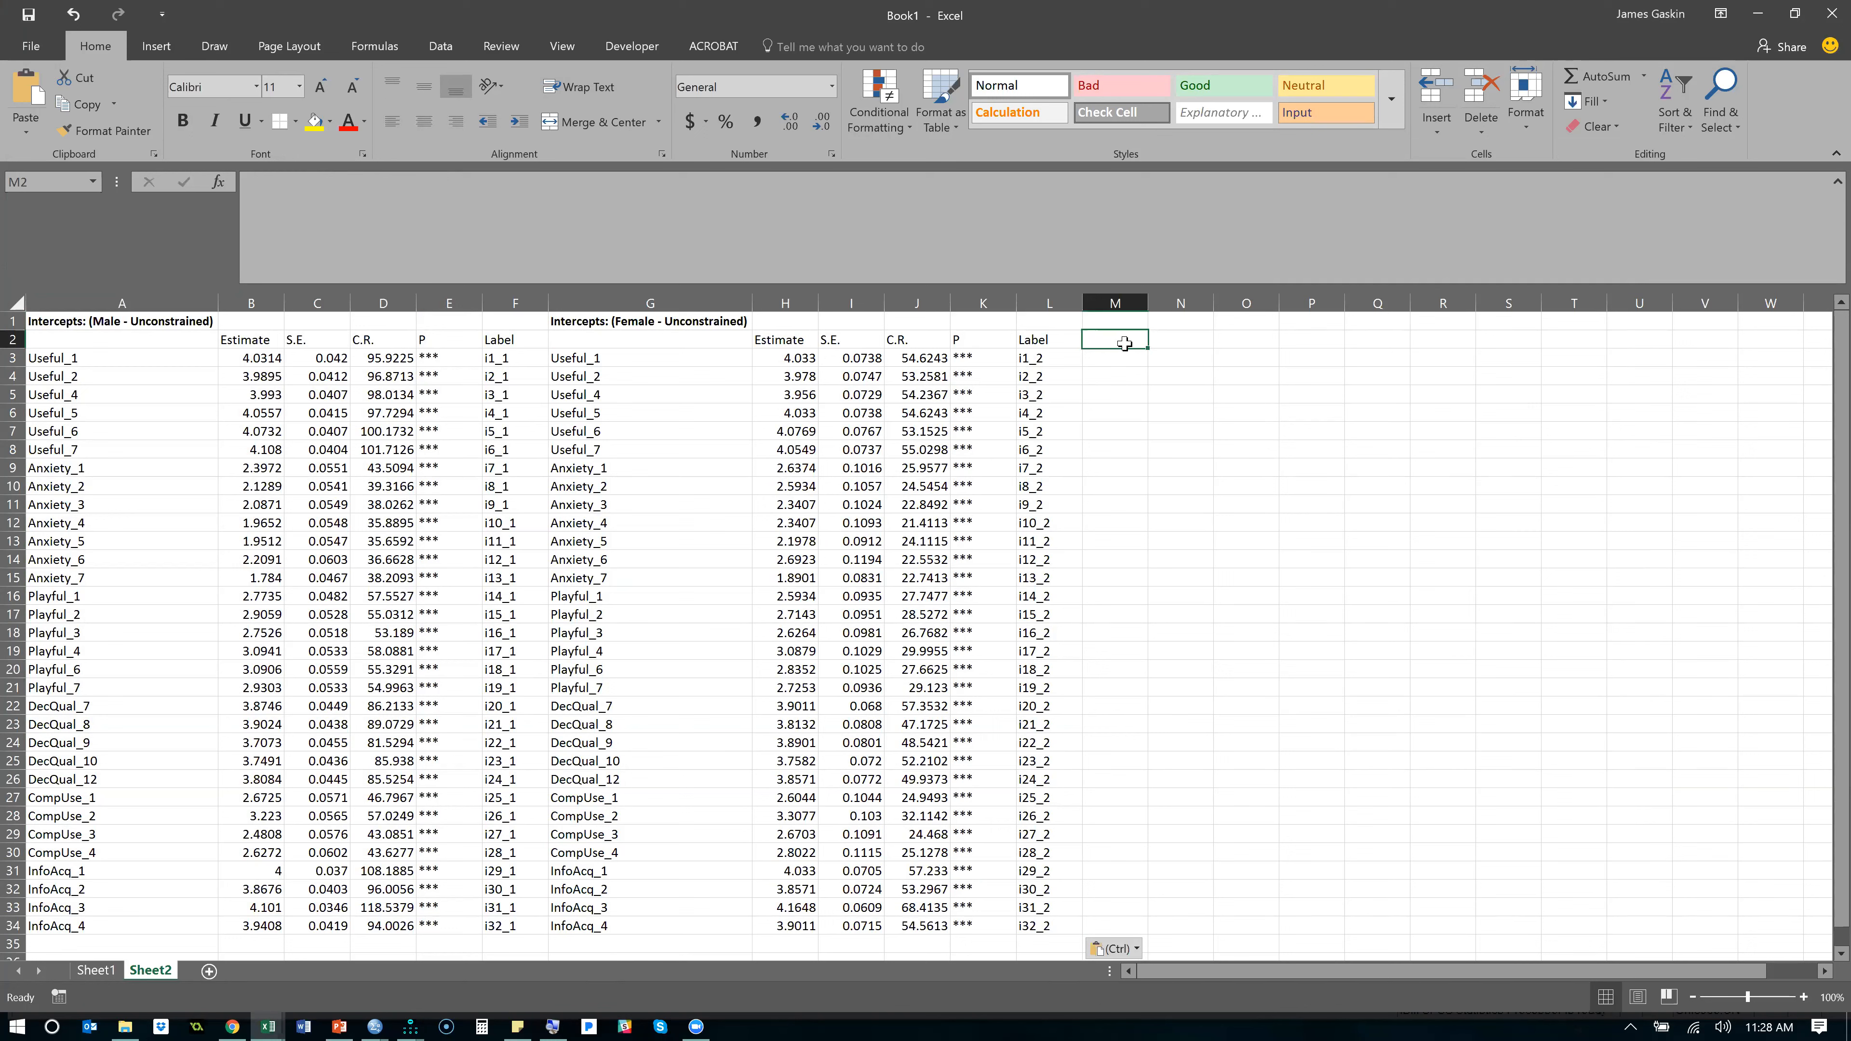
key("Down")
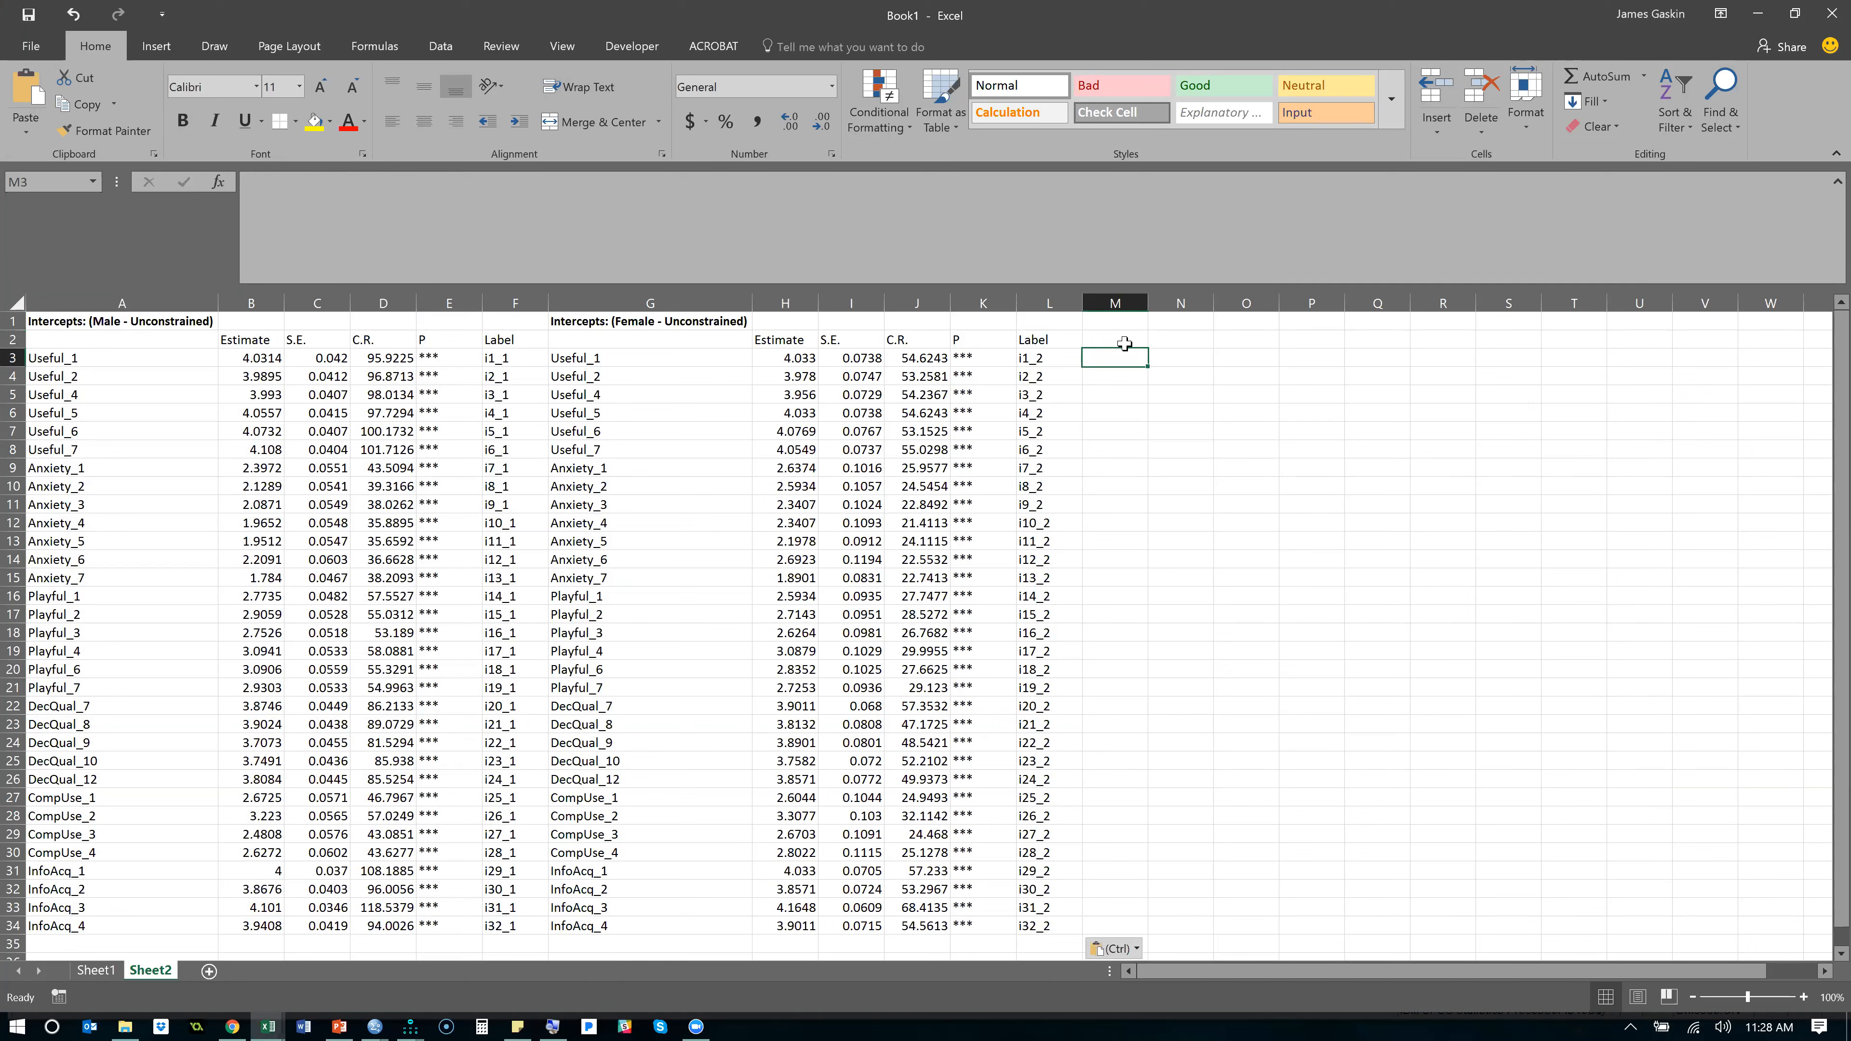
type("=")
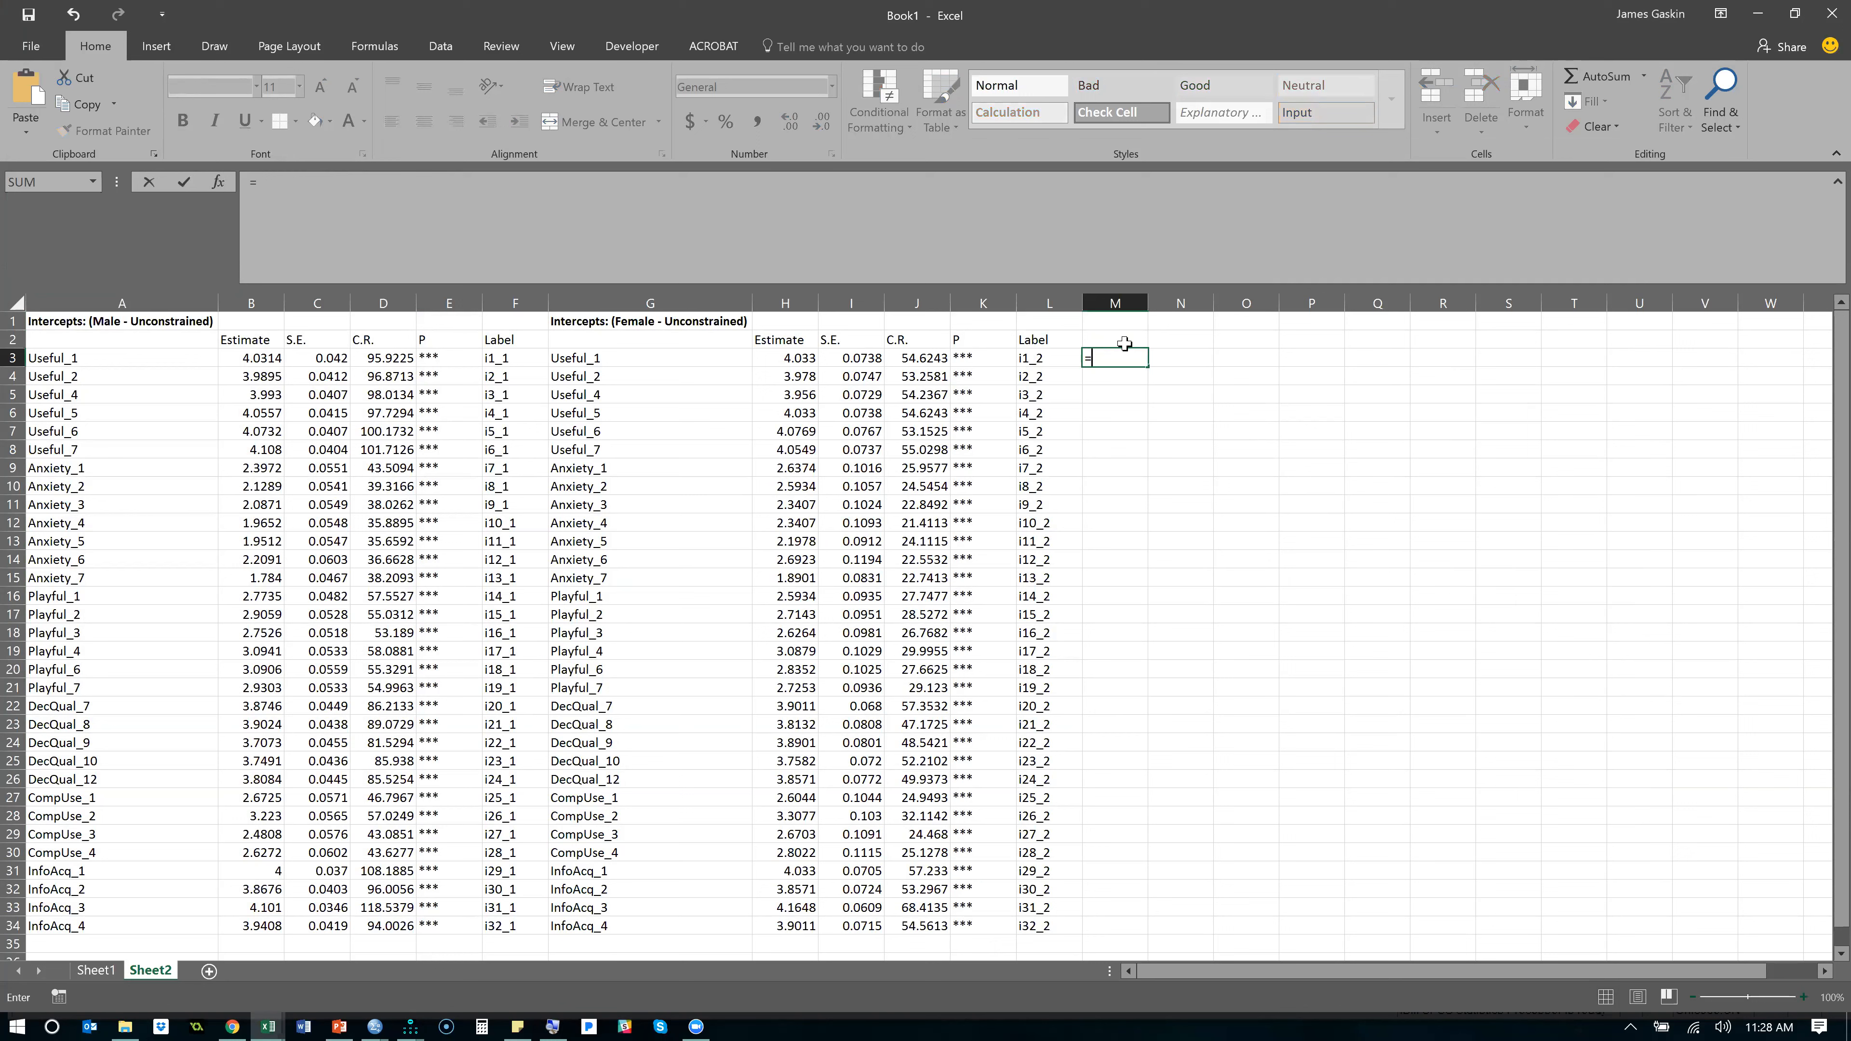
key("Left")
key("Left")
key("Left")
key("Left")
key("Left")
type("=")
key("BackSpace")
type("-")
left_click(264, 358)
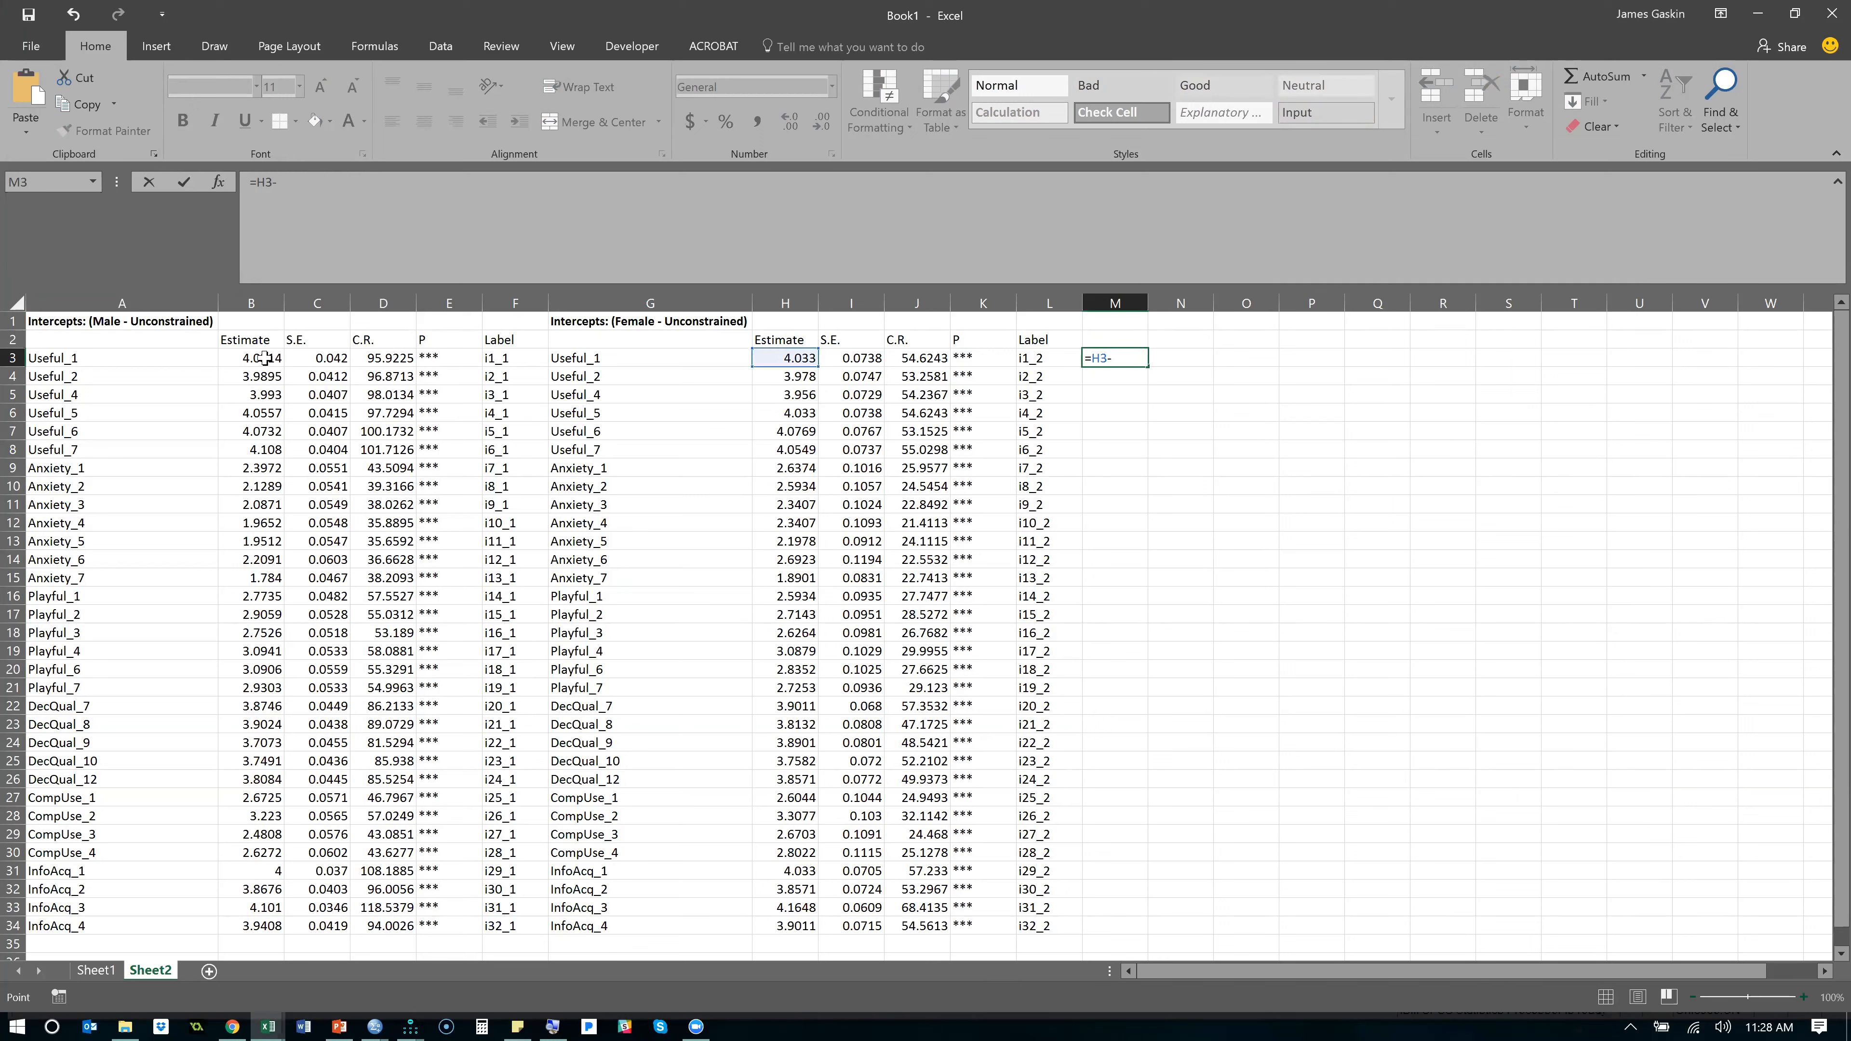
key("Return")
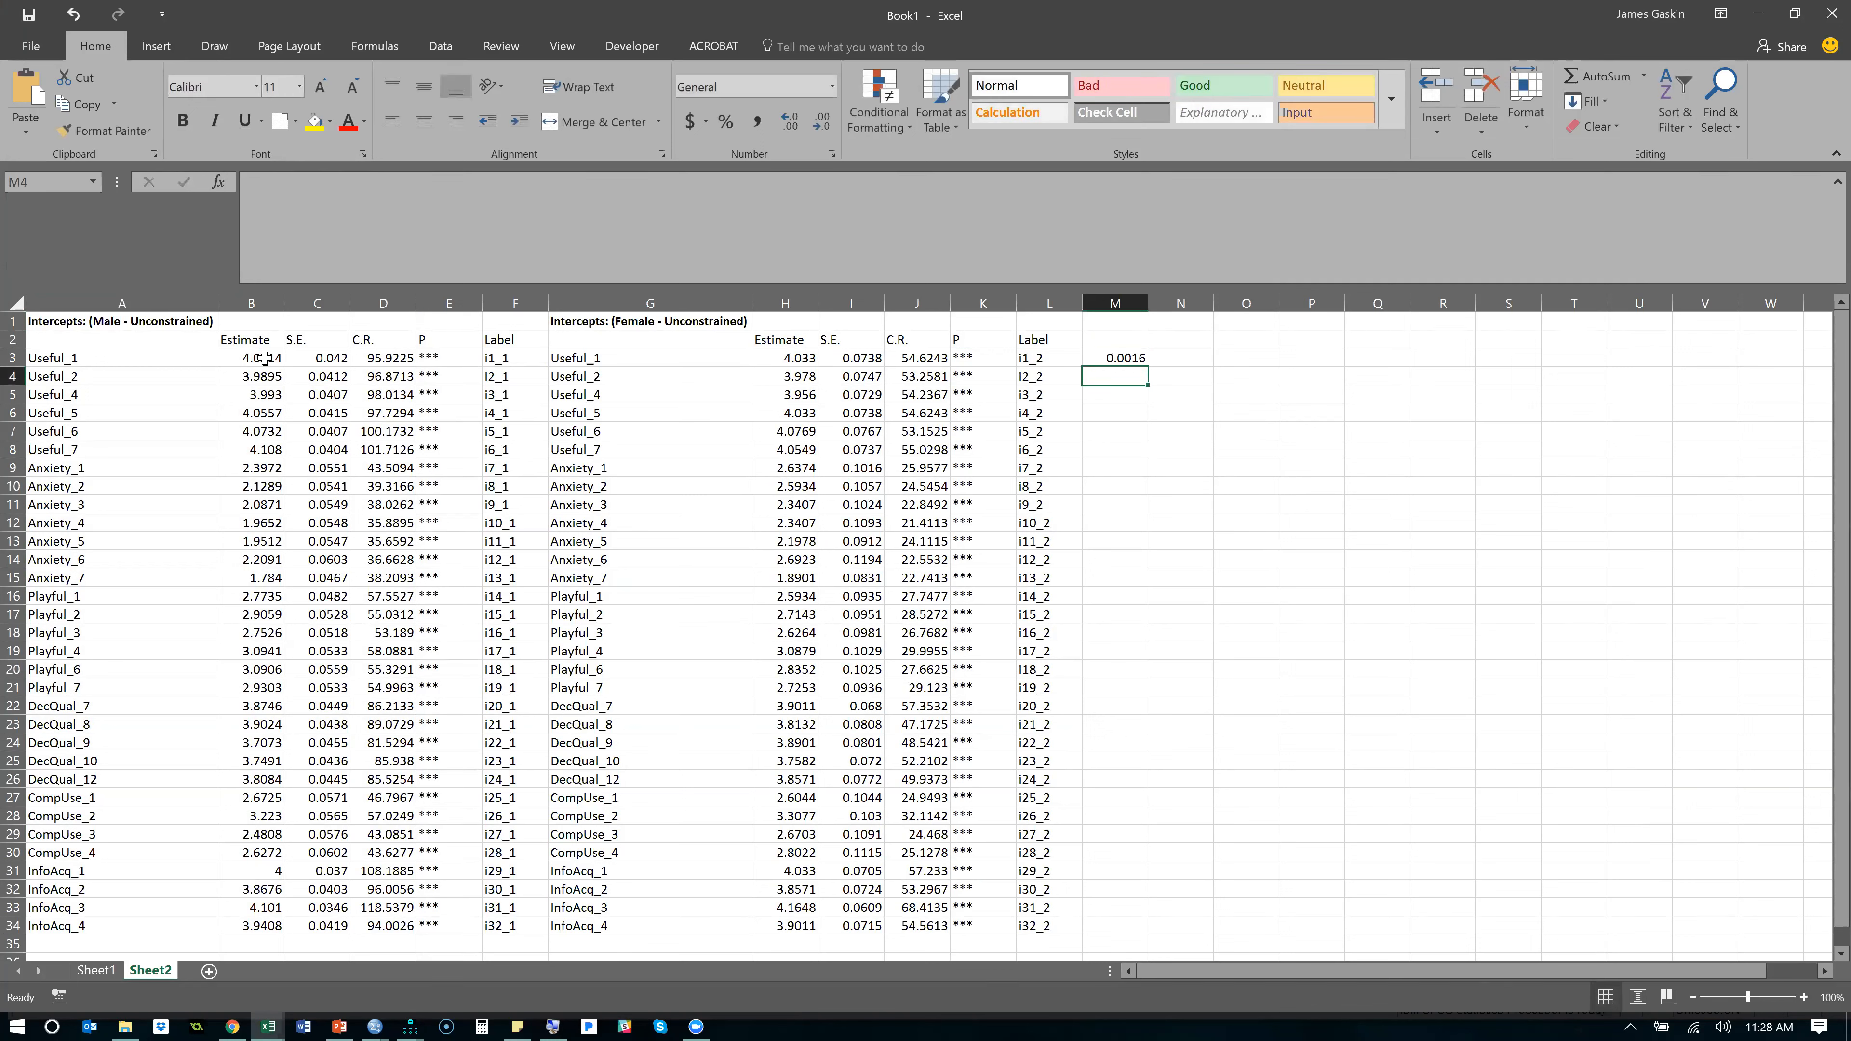
left_click(1113, 359)
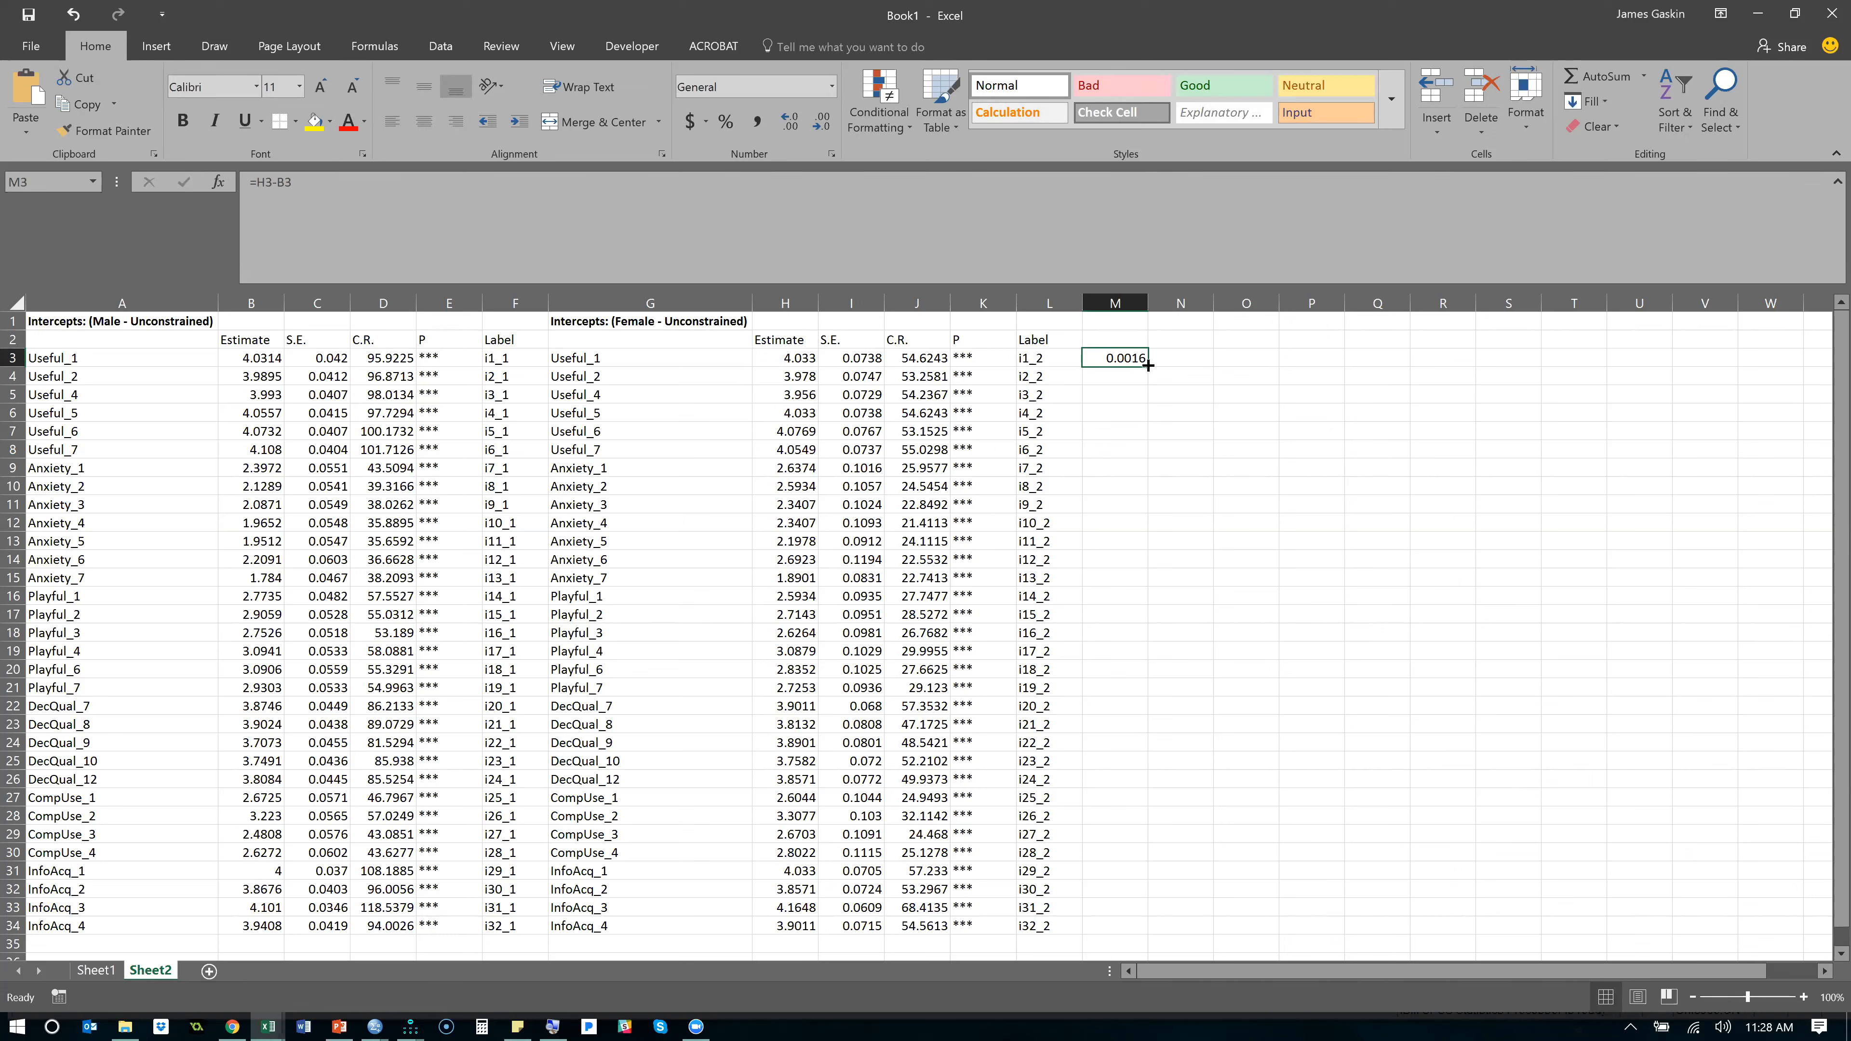
double_click(1148, 365)
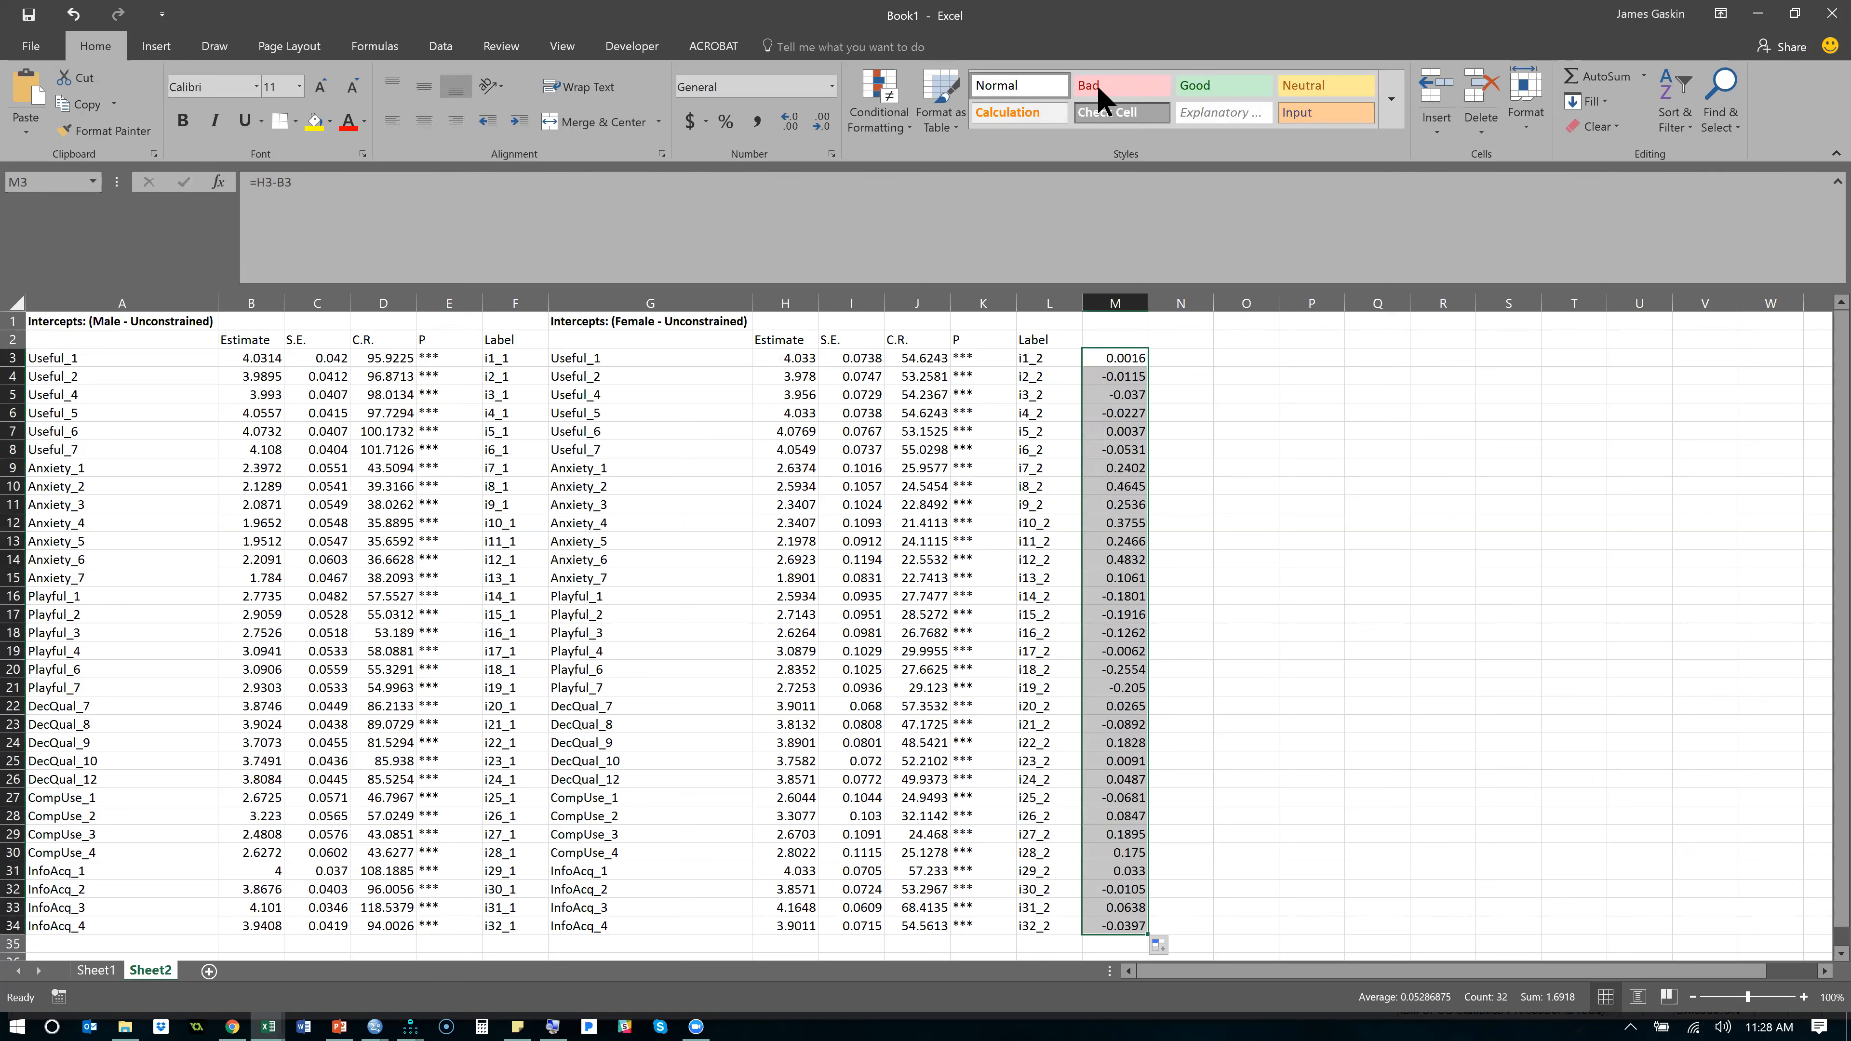
- Highlight the top 3 intercept differences in column M with Light Red Fill with Dark Red Text
left_click(904, 123)
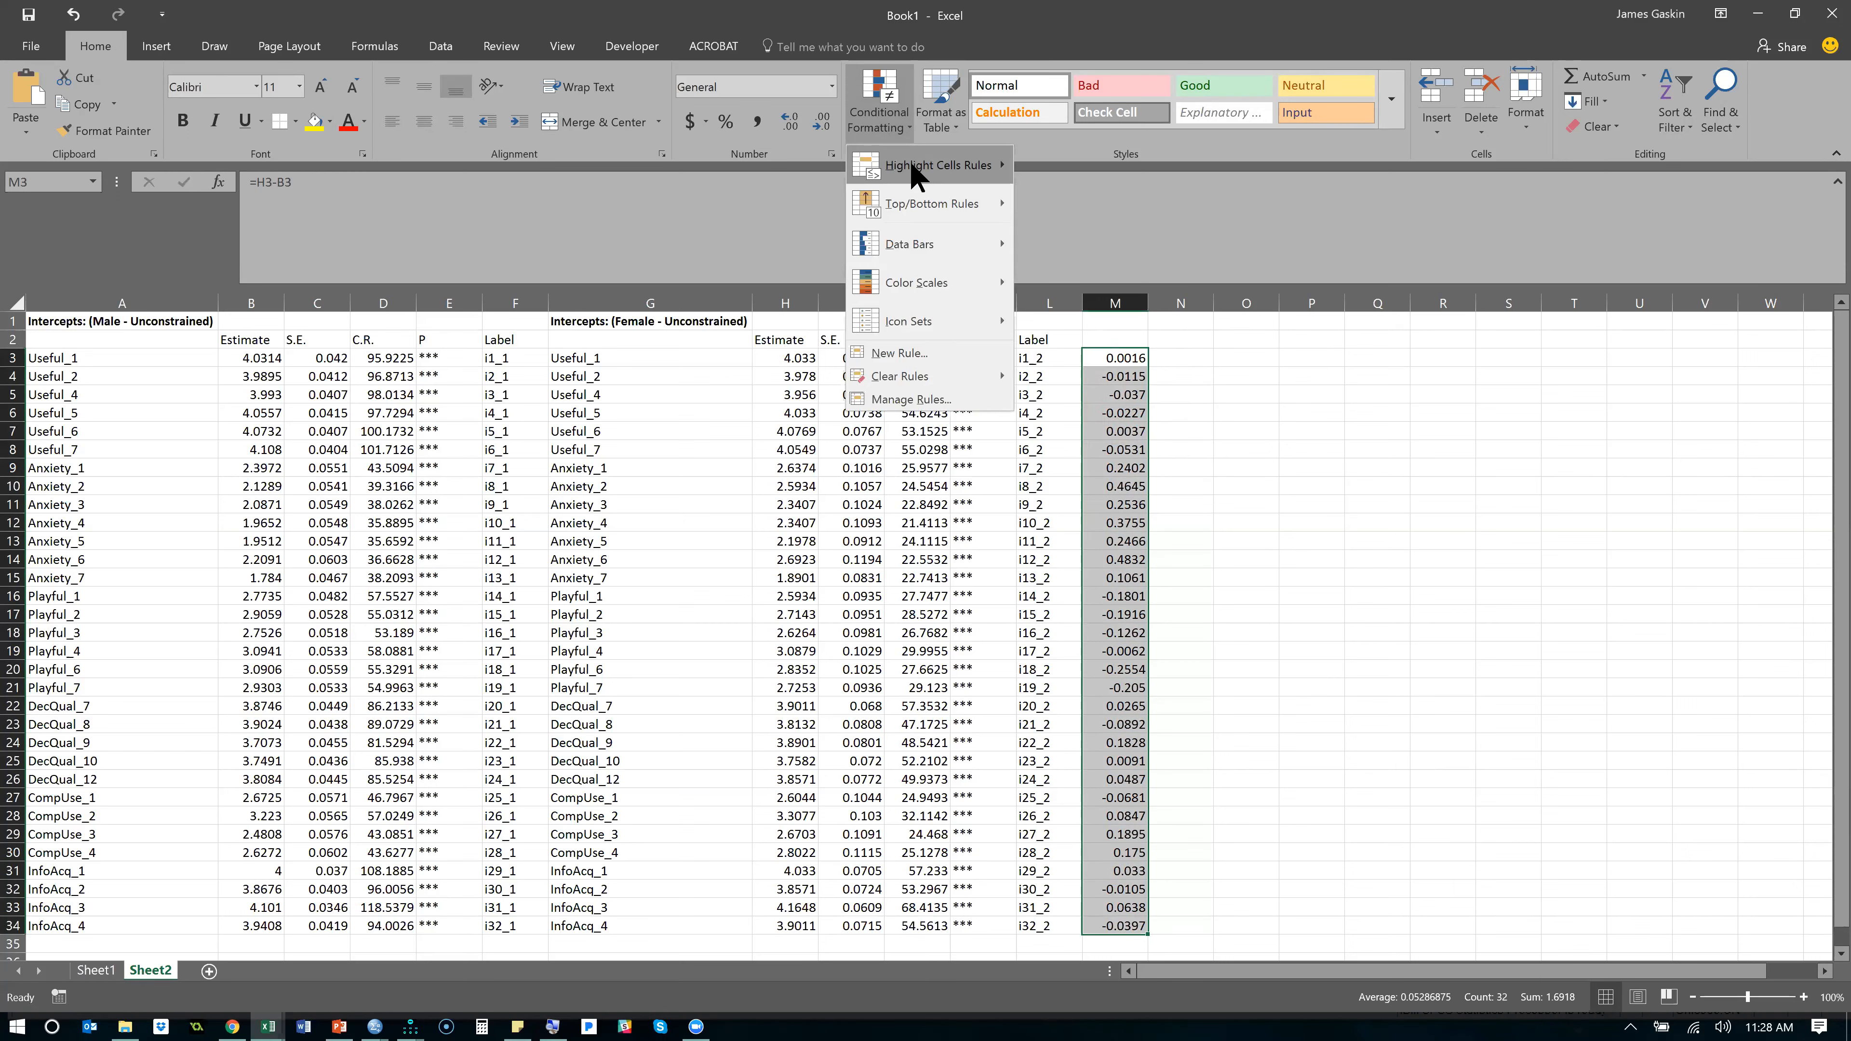
mouse_move(926, 208)
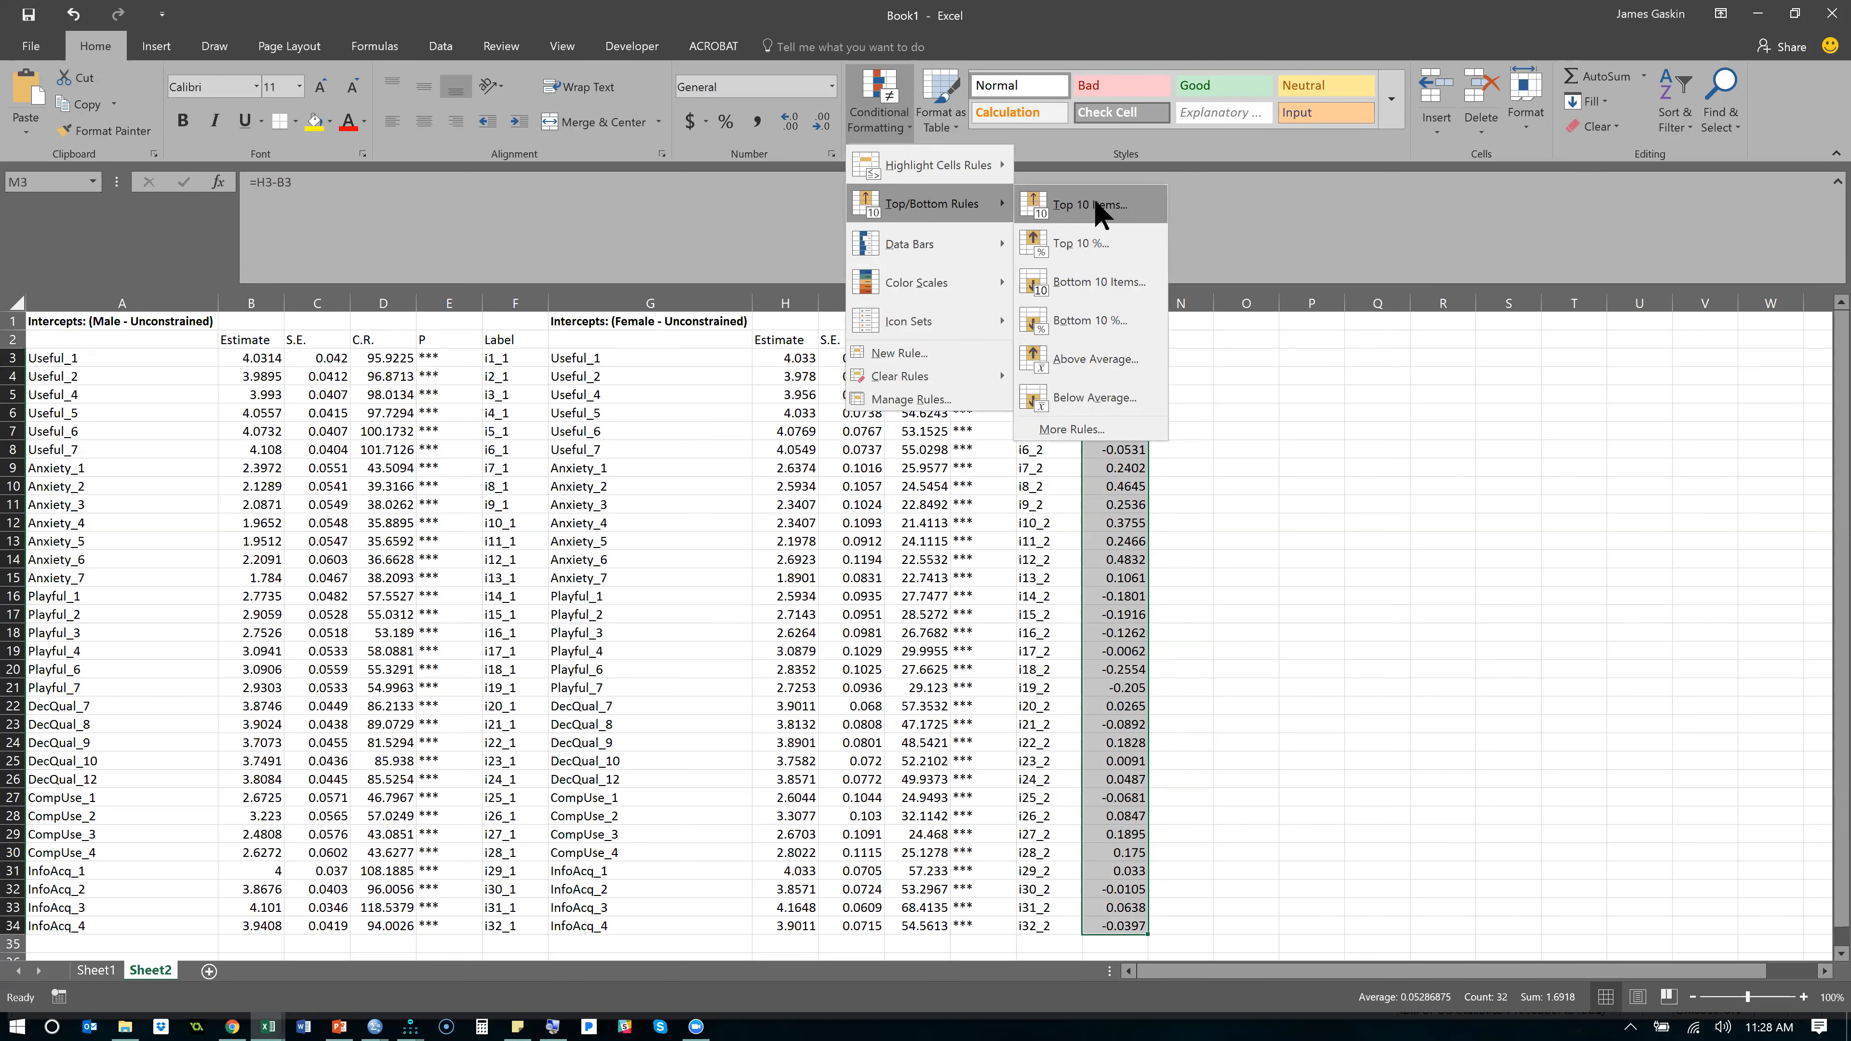
left_click(1097, 217)
left_click_drag(676, 555, 652, 552)
type("3")
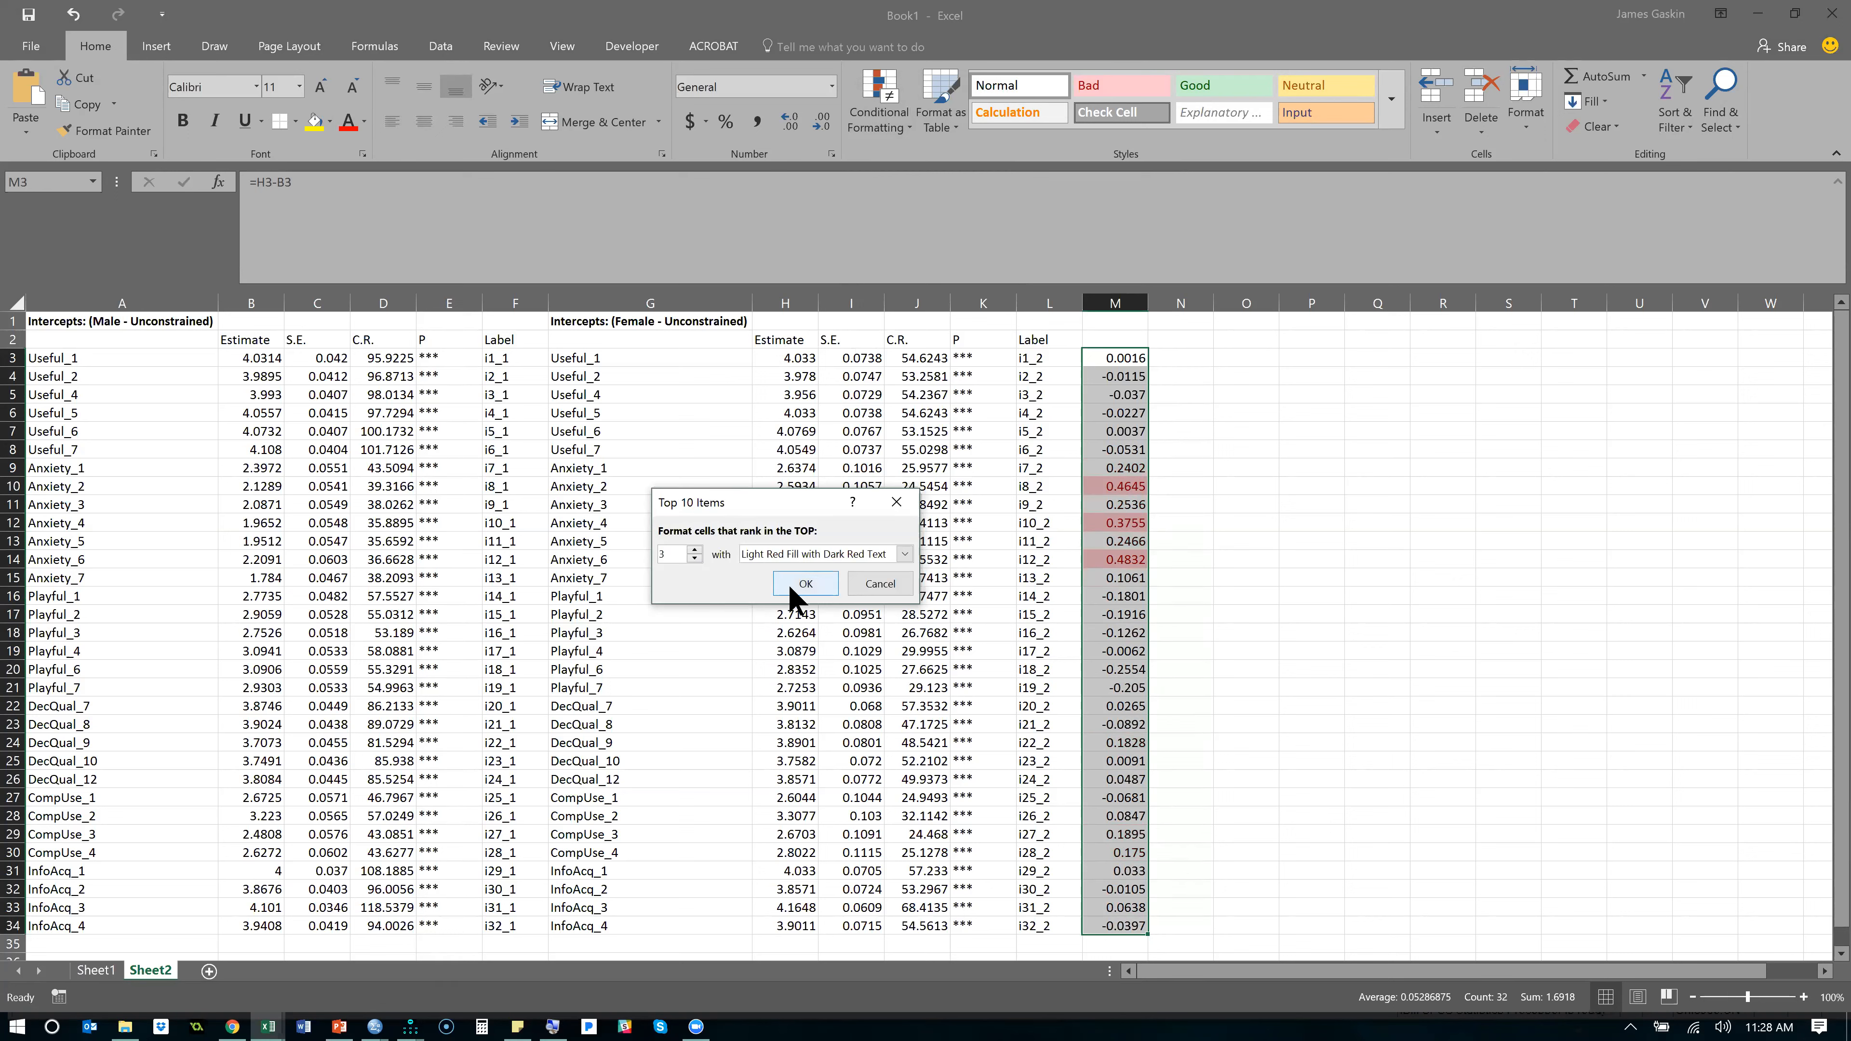
left_click(804, 583)
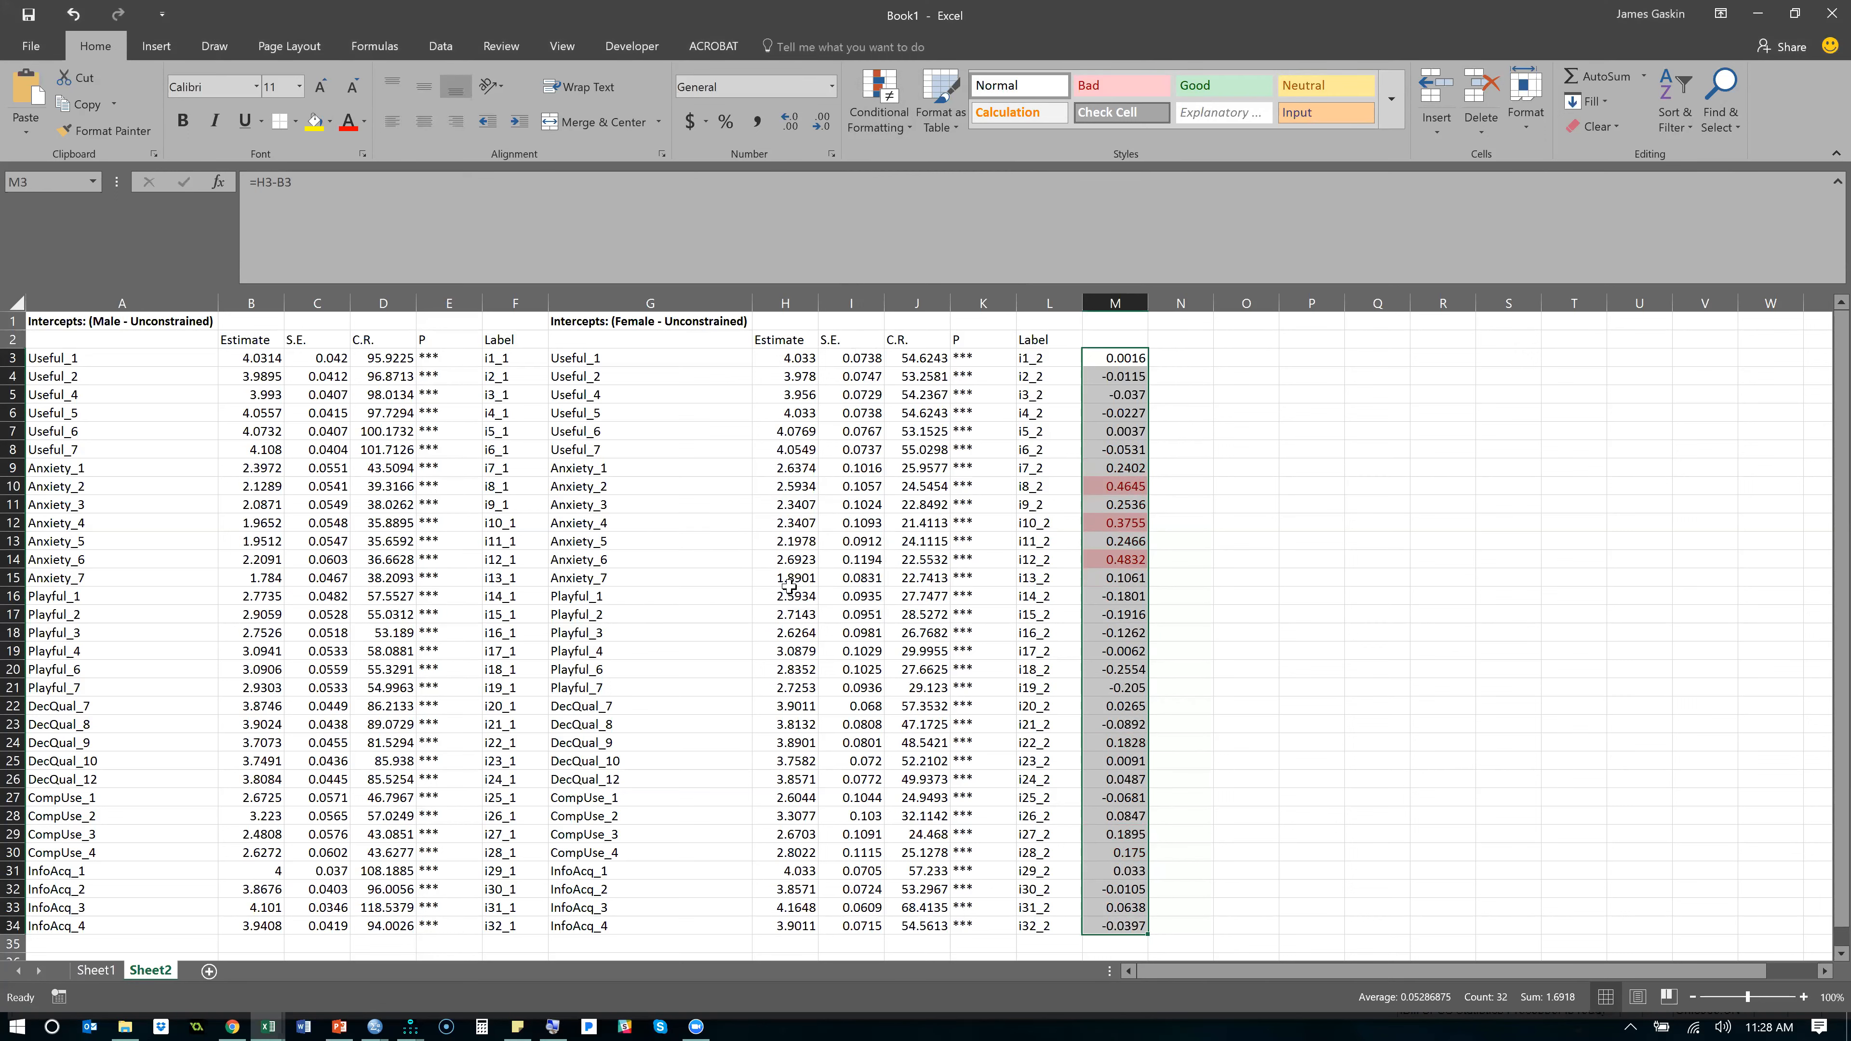
- Add a conditional format marking the bottom 3 intercept differences in column M with Light Red Fill with Dark Red Text
left_click(881, 109)
mouse_move(970, 204)
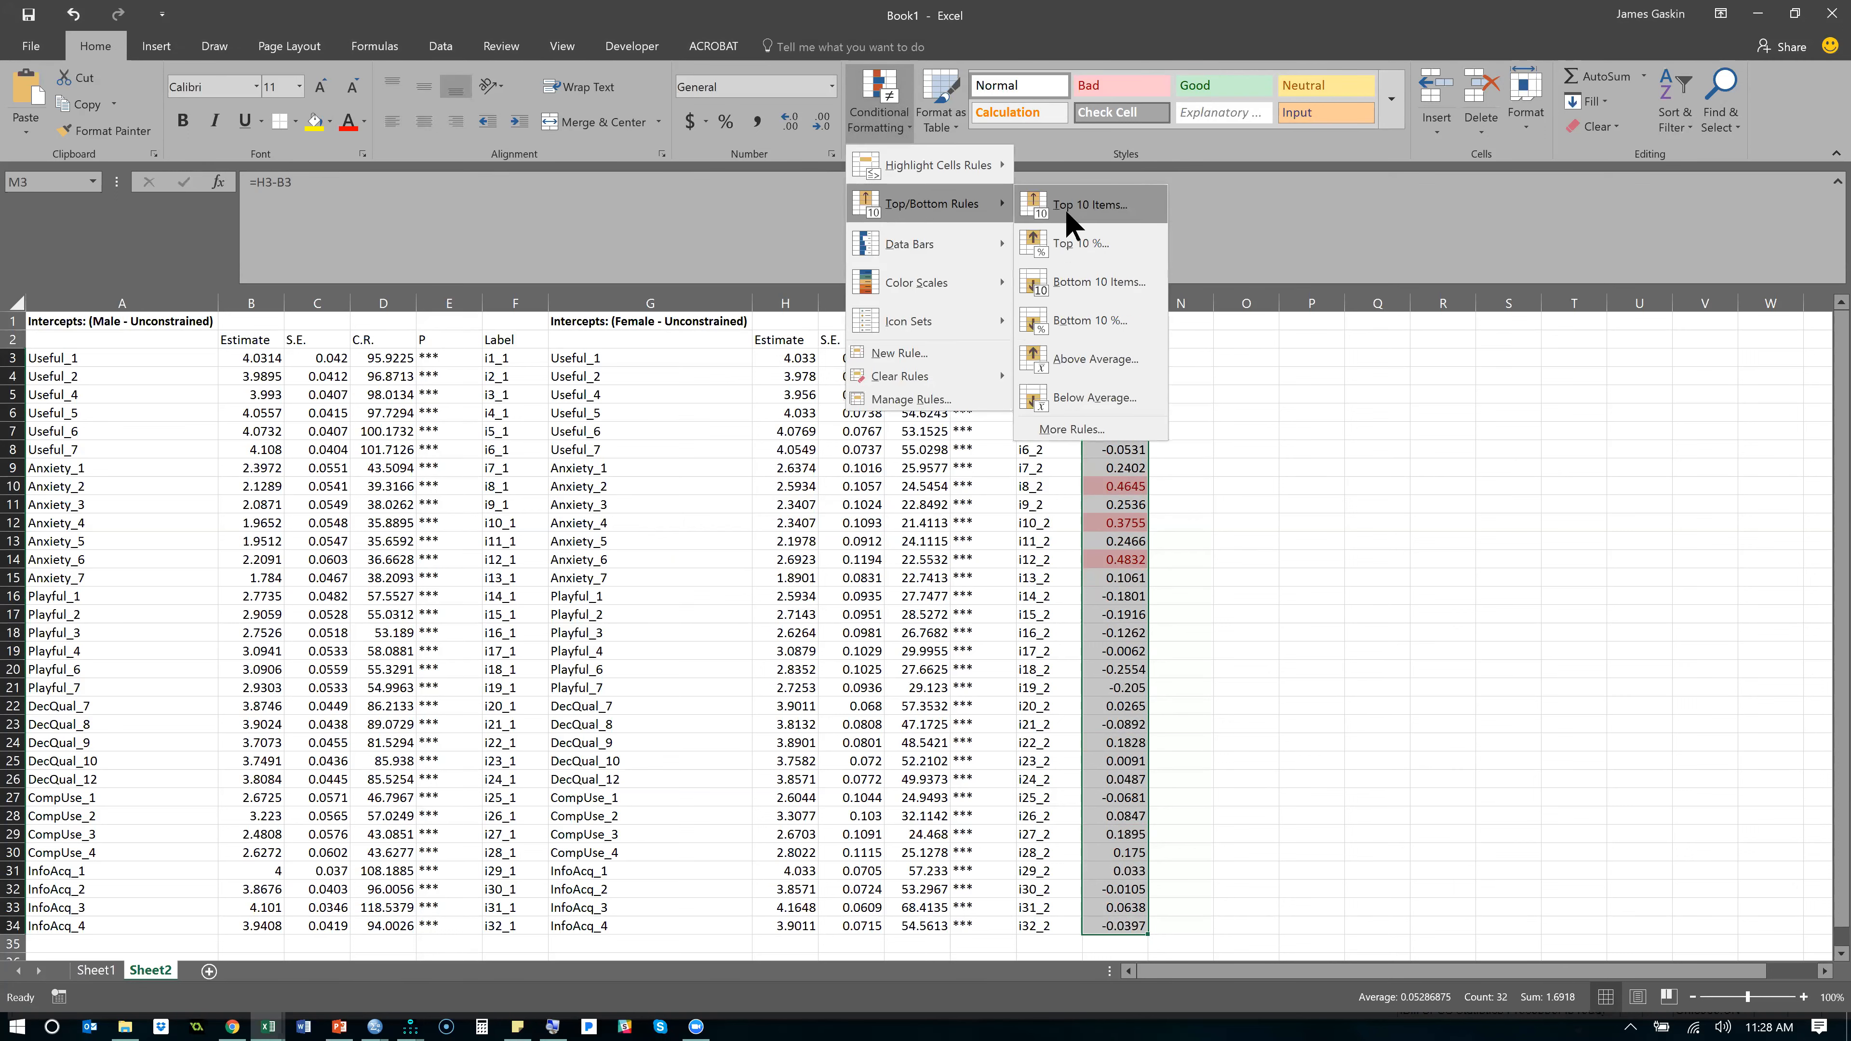
left_click(1092, 291)
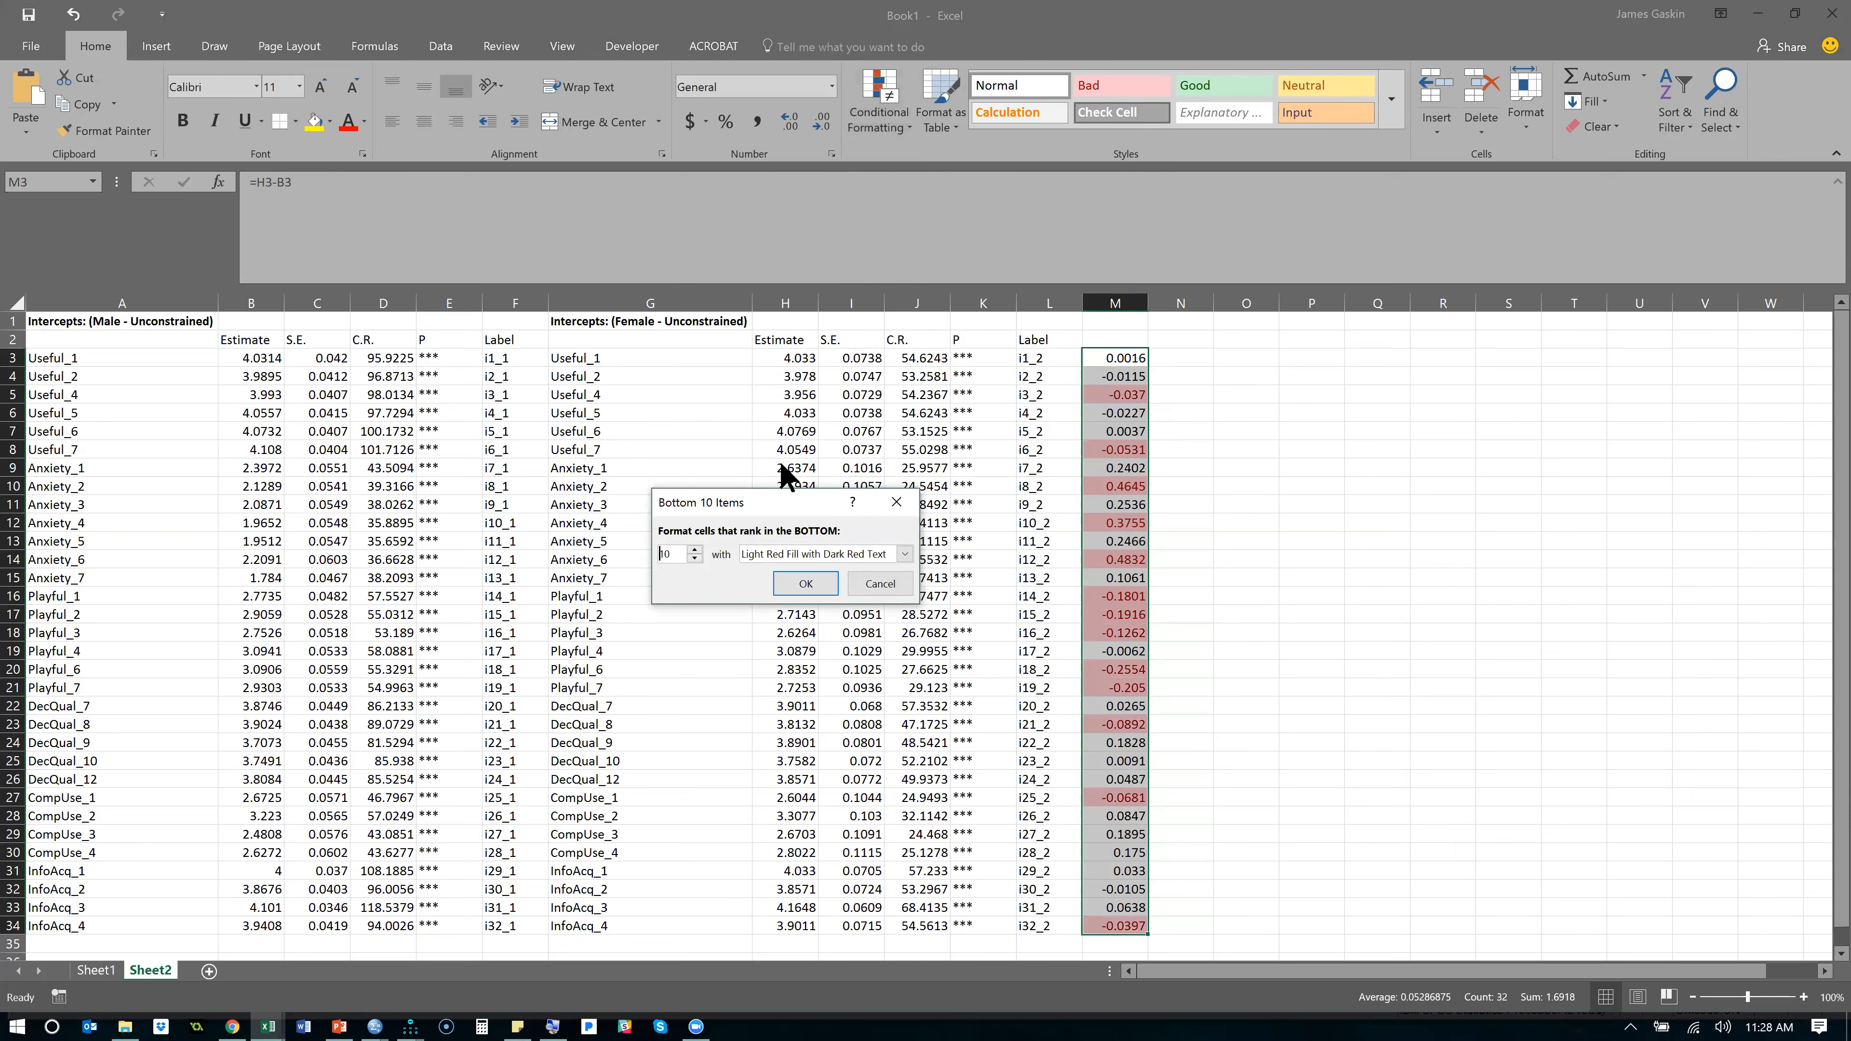
double_click(663, 555)
type("3")
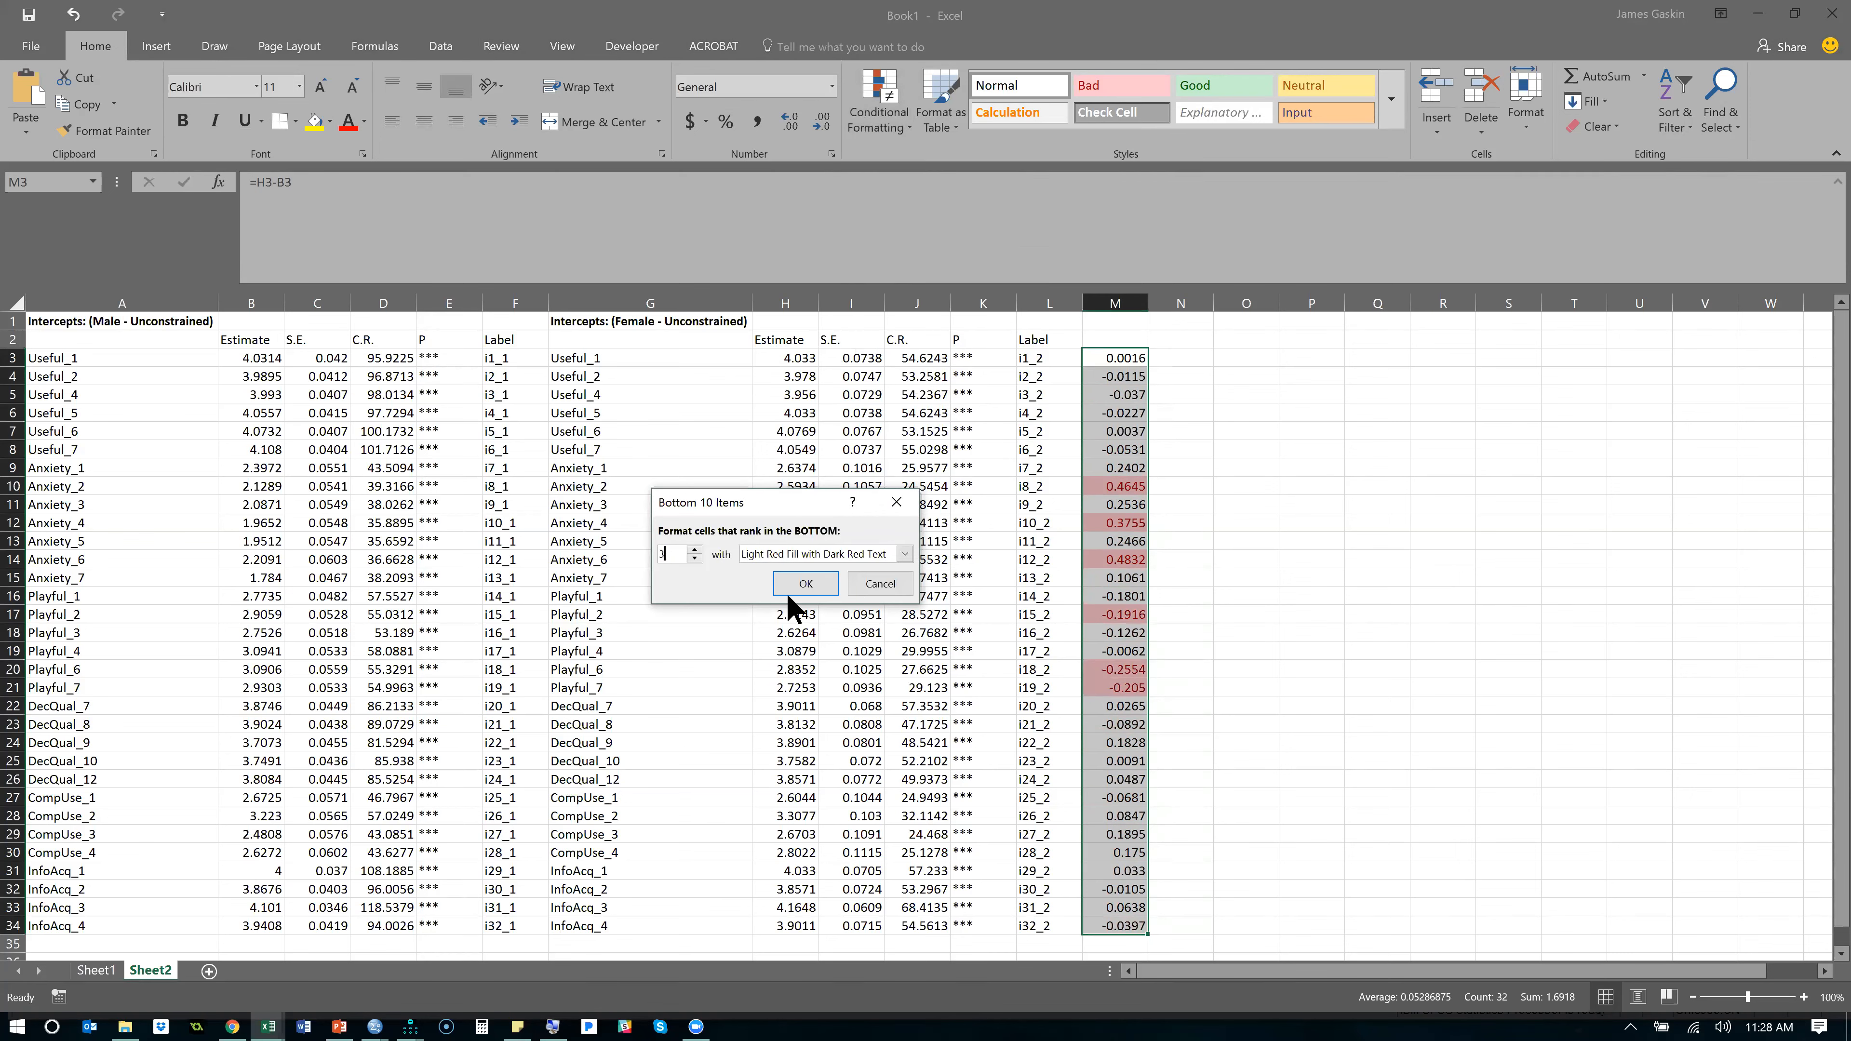
left_click(806, 583)
left_click(1187, 538)
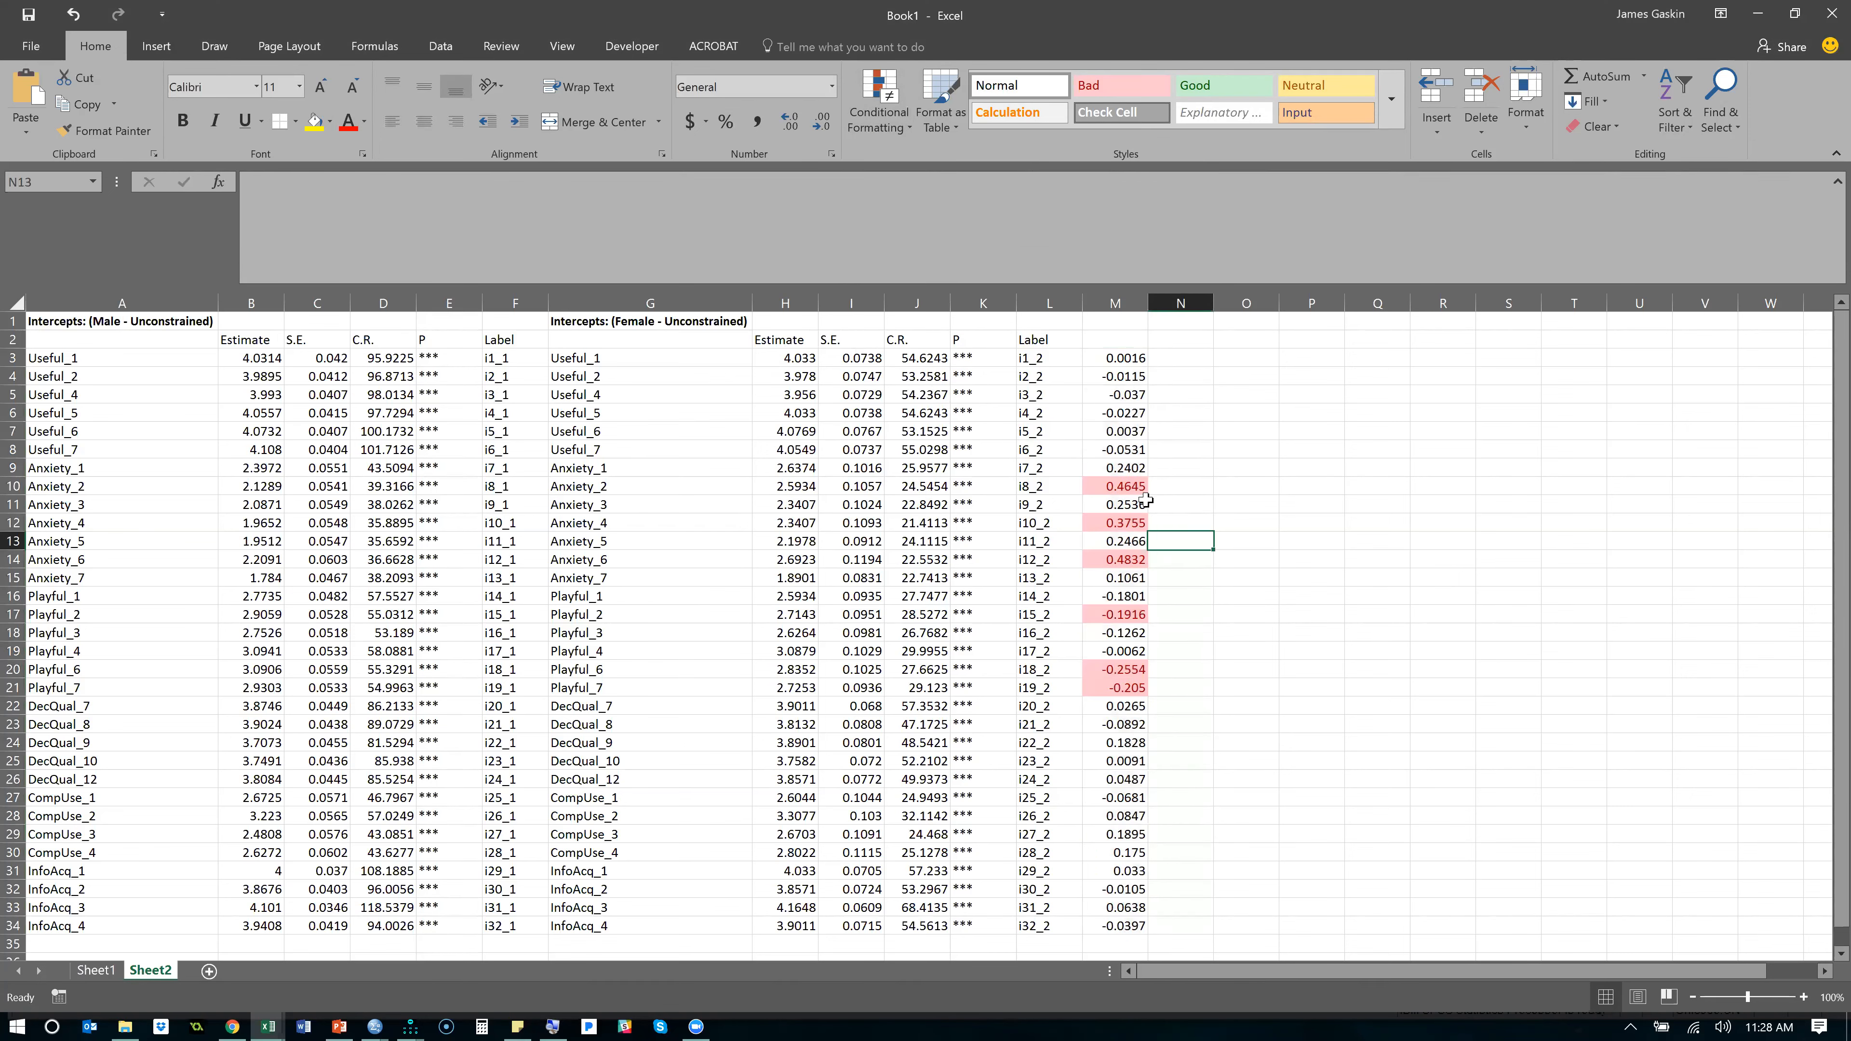
left_click(1137, 487)
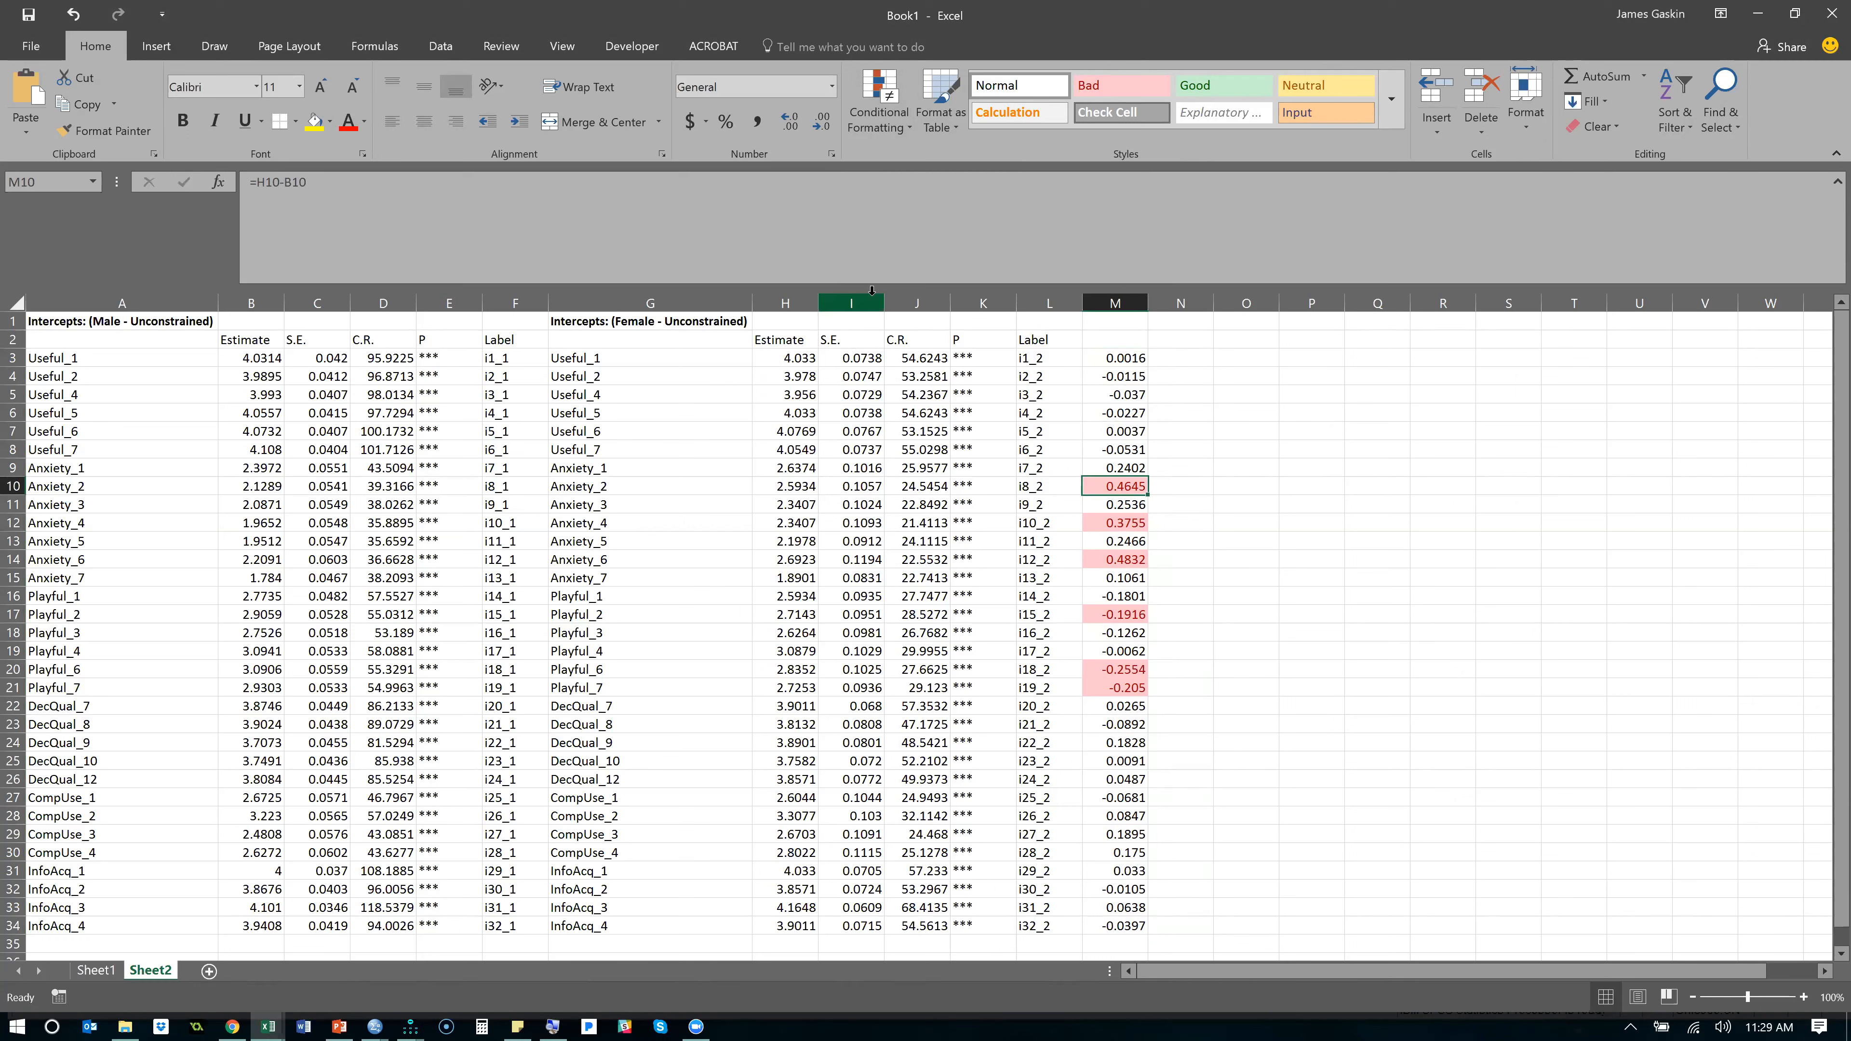
left_click_drag(867, 302, 1026, 310)
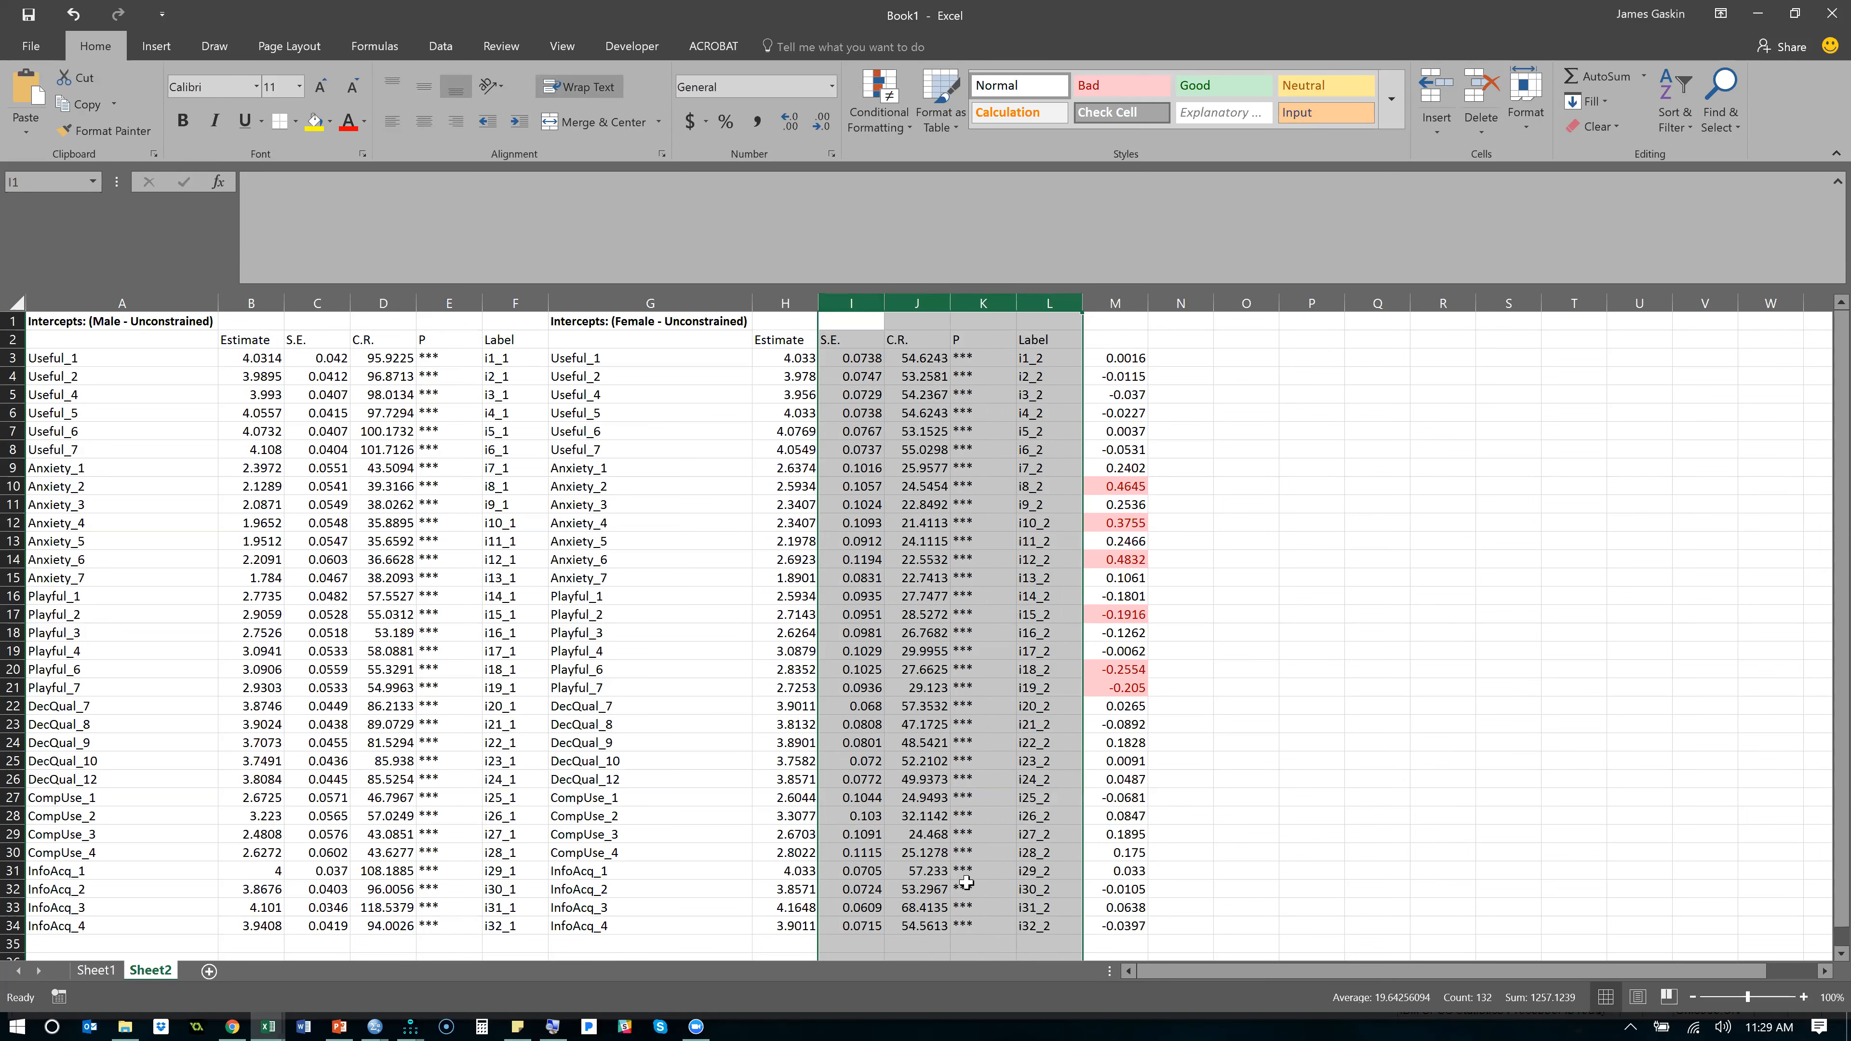
left_click(1131, 689)
- Copy the indicator names from G3:G34 into column N beside the differences and widen the column to fit them
left_click_drag(645, 354, 614, 919)
key("ctrl+c")
left_click(1193, 358)
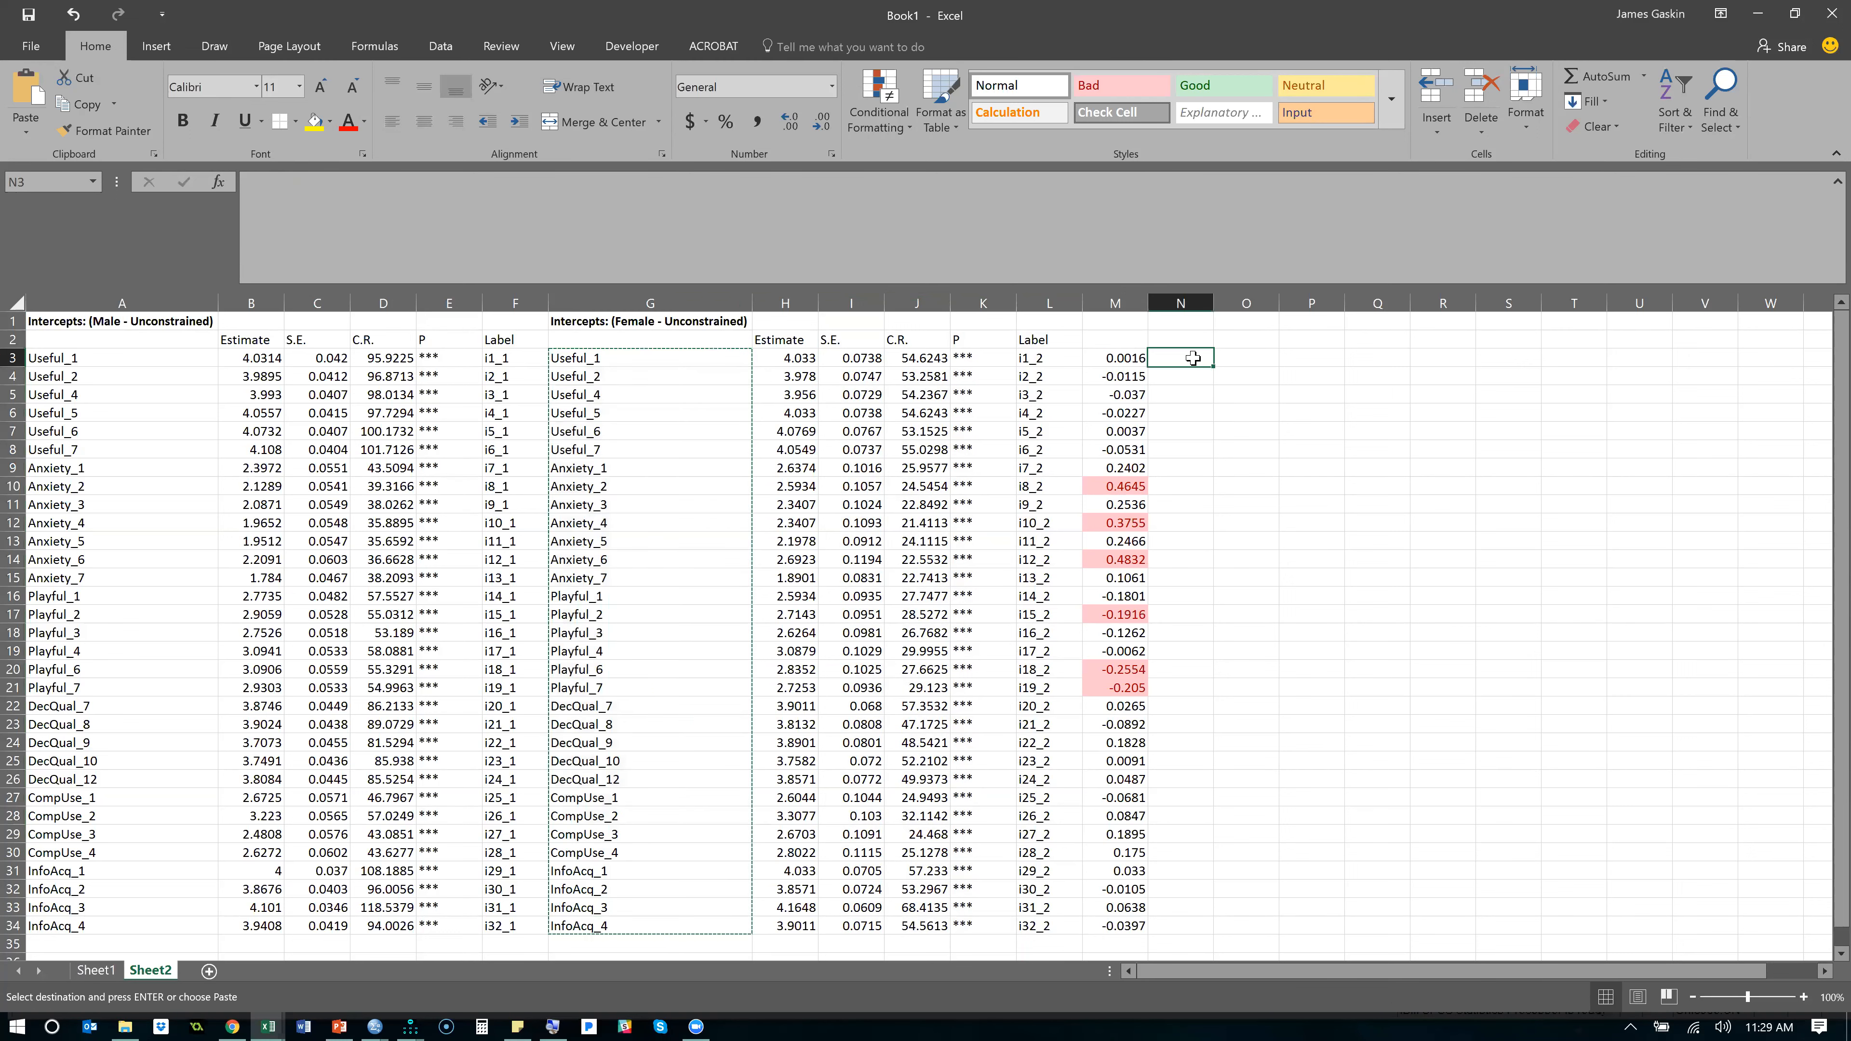
key("ctrl+v")
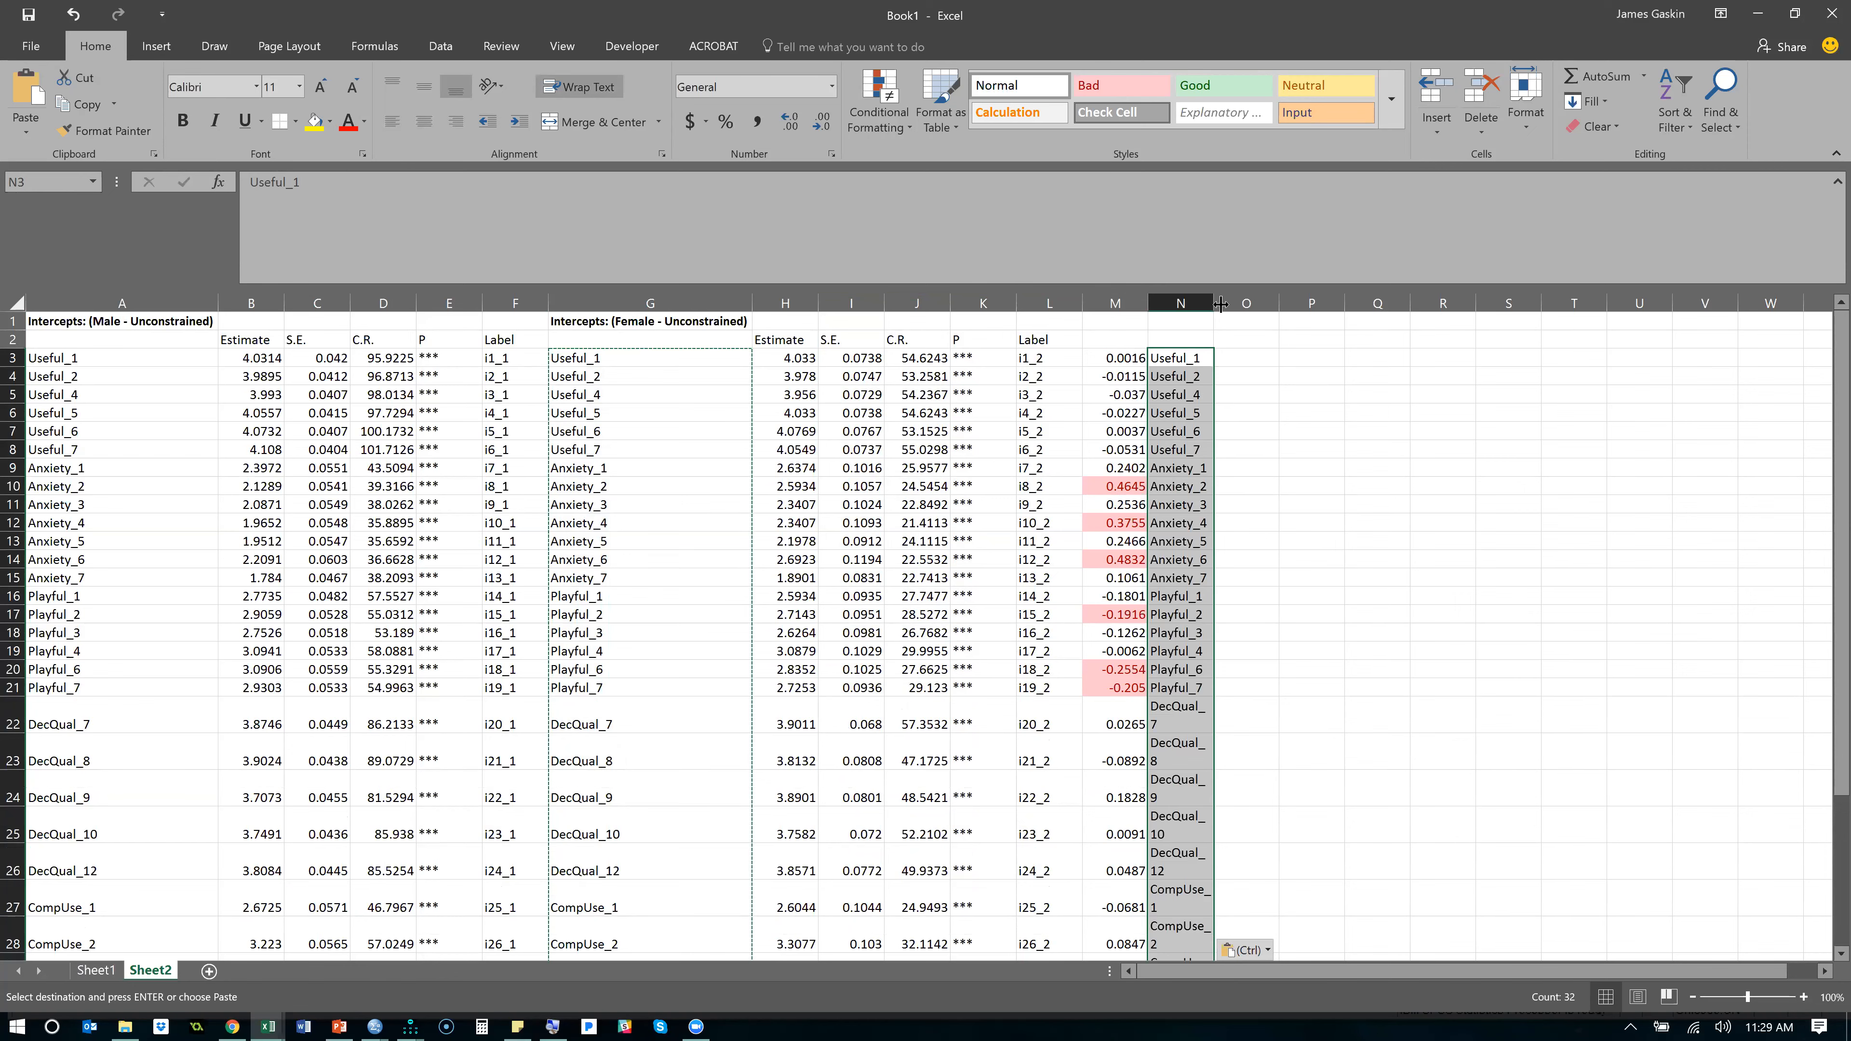
left_click_drag(1216, 304, 1271, 310)
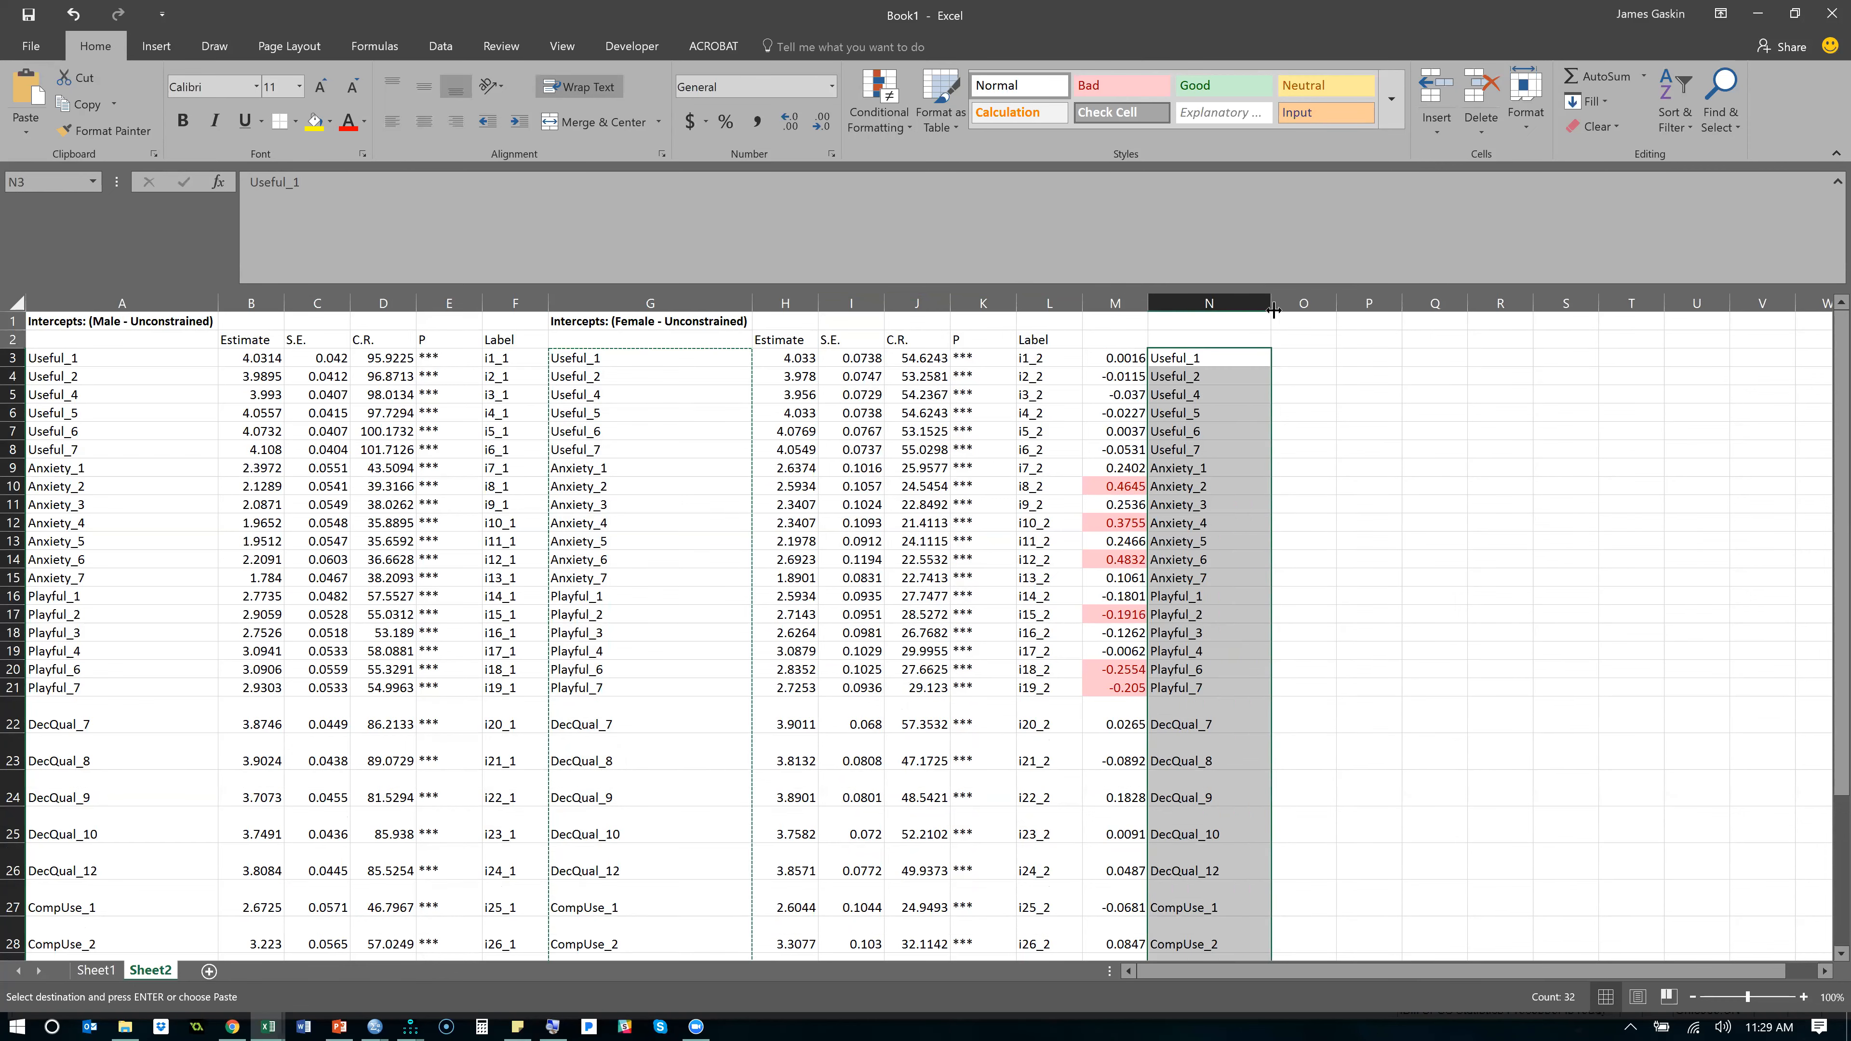
scroll(1337, 520, "down", 3)
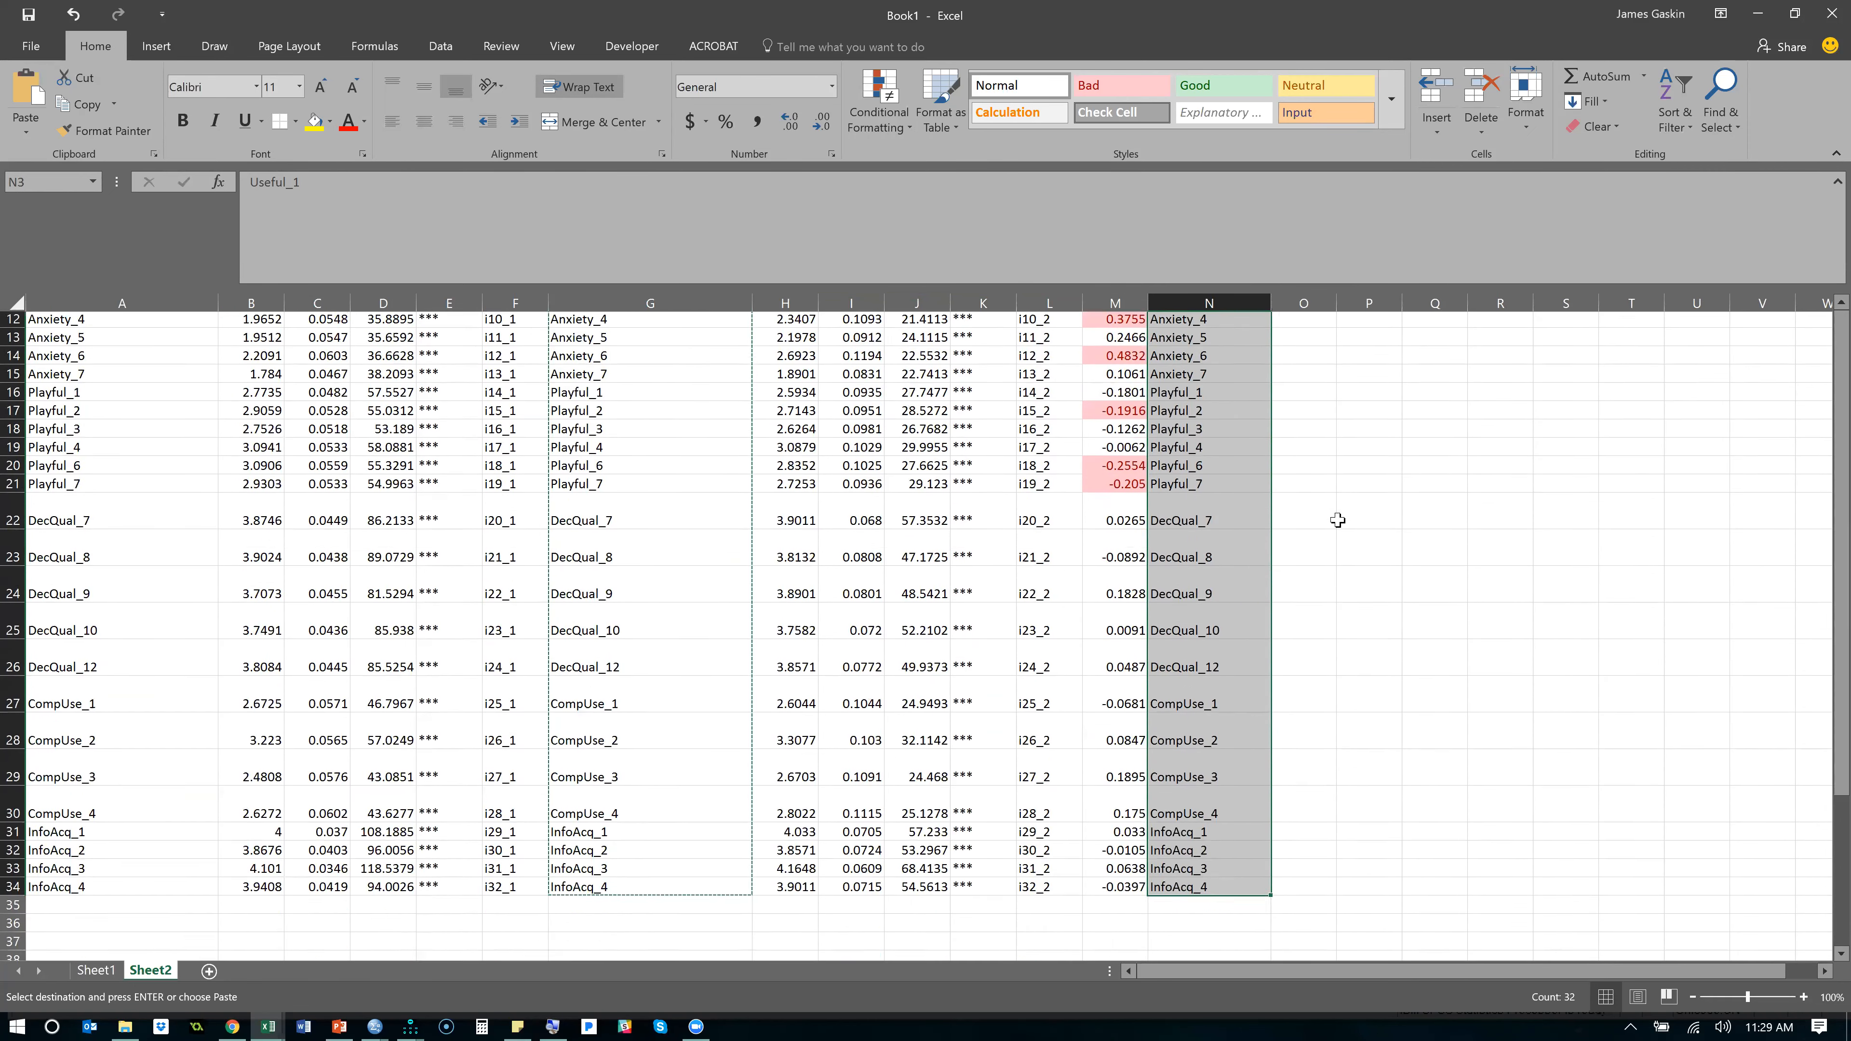
left_click(1189, 468)
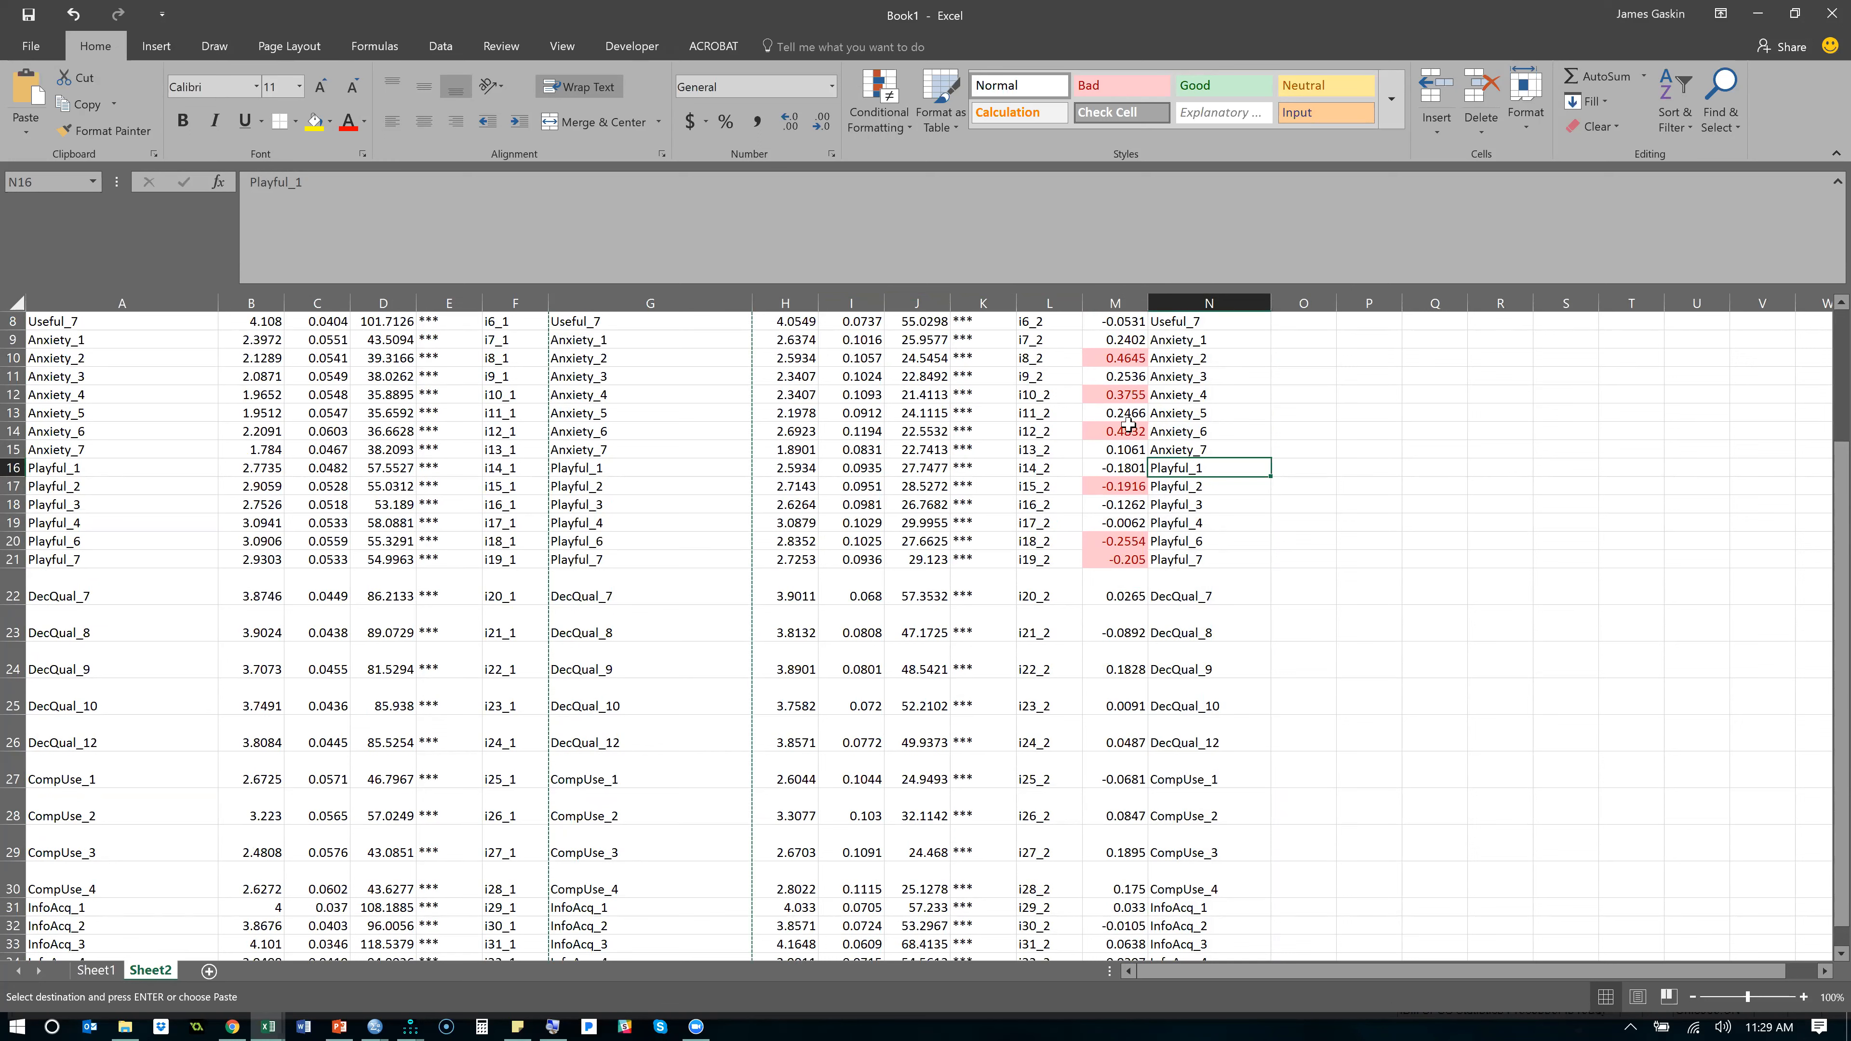
- Review the Anxiety intercept differences and select the indicator names Playful_6, Anxiety_6, Anxiety_4 and Anxiety_2 in column N
left_click_drag(1128, 343, 1176, 450)
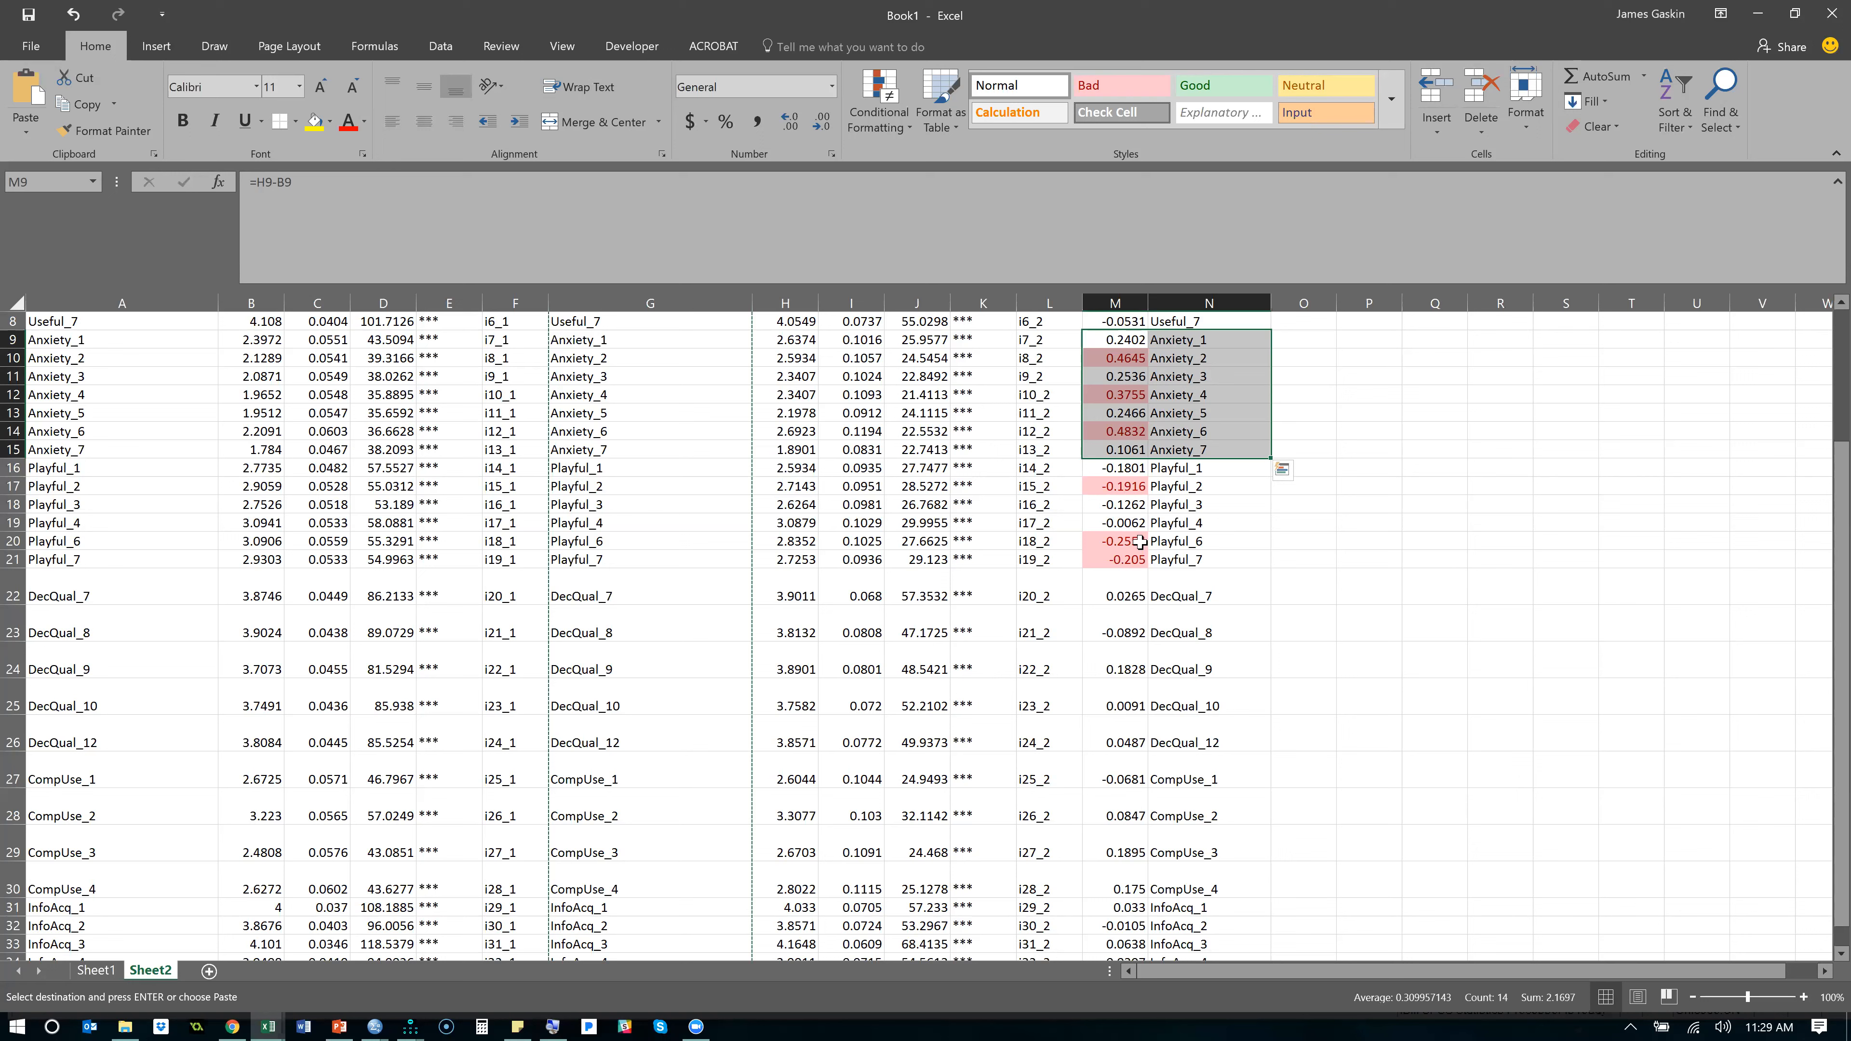
left_click(1182, 541)
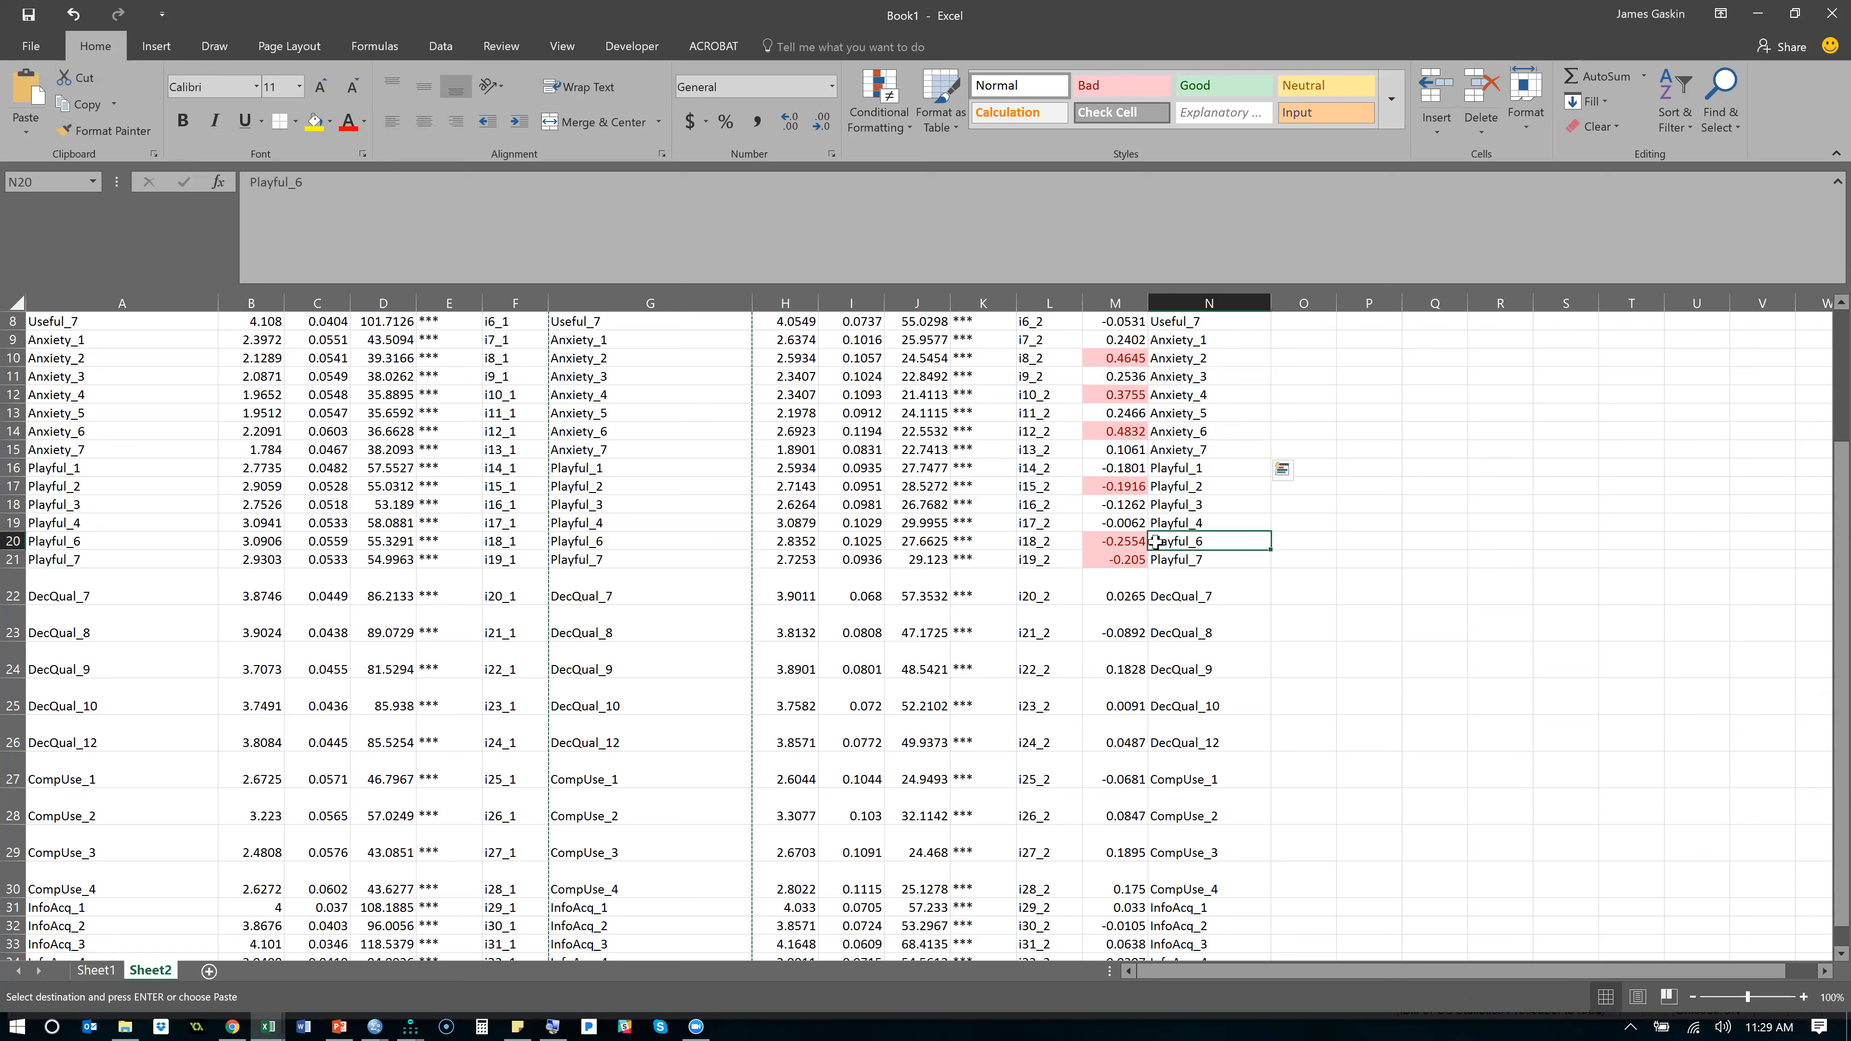
left_click(1199, 431, "ctrl")
left_click(1191, 396, "ctrl")
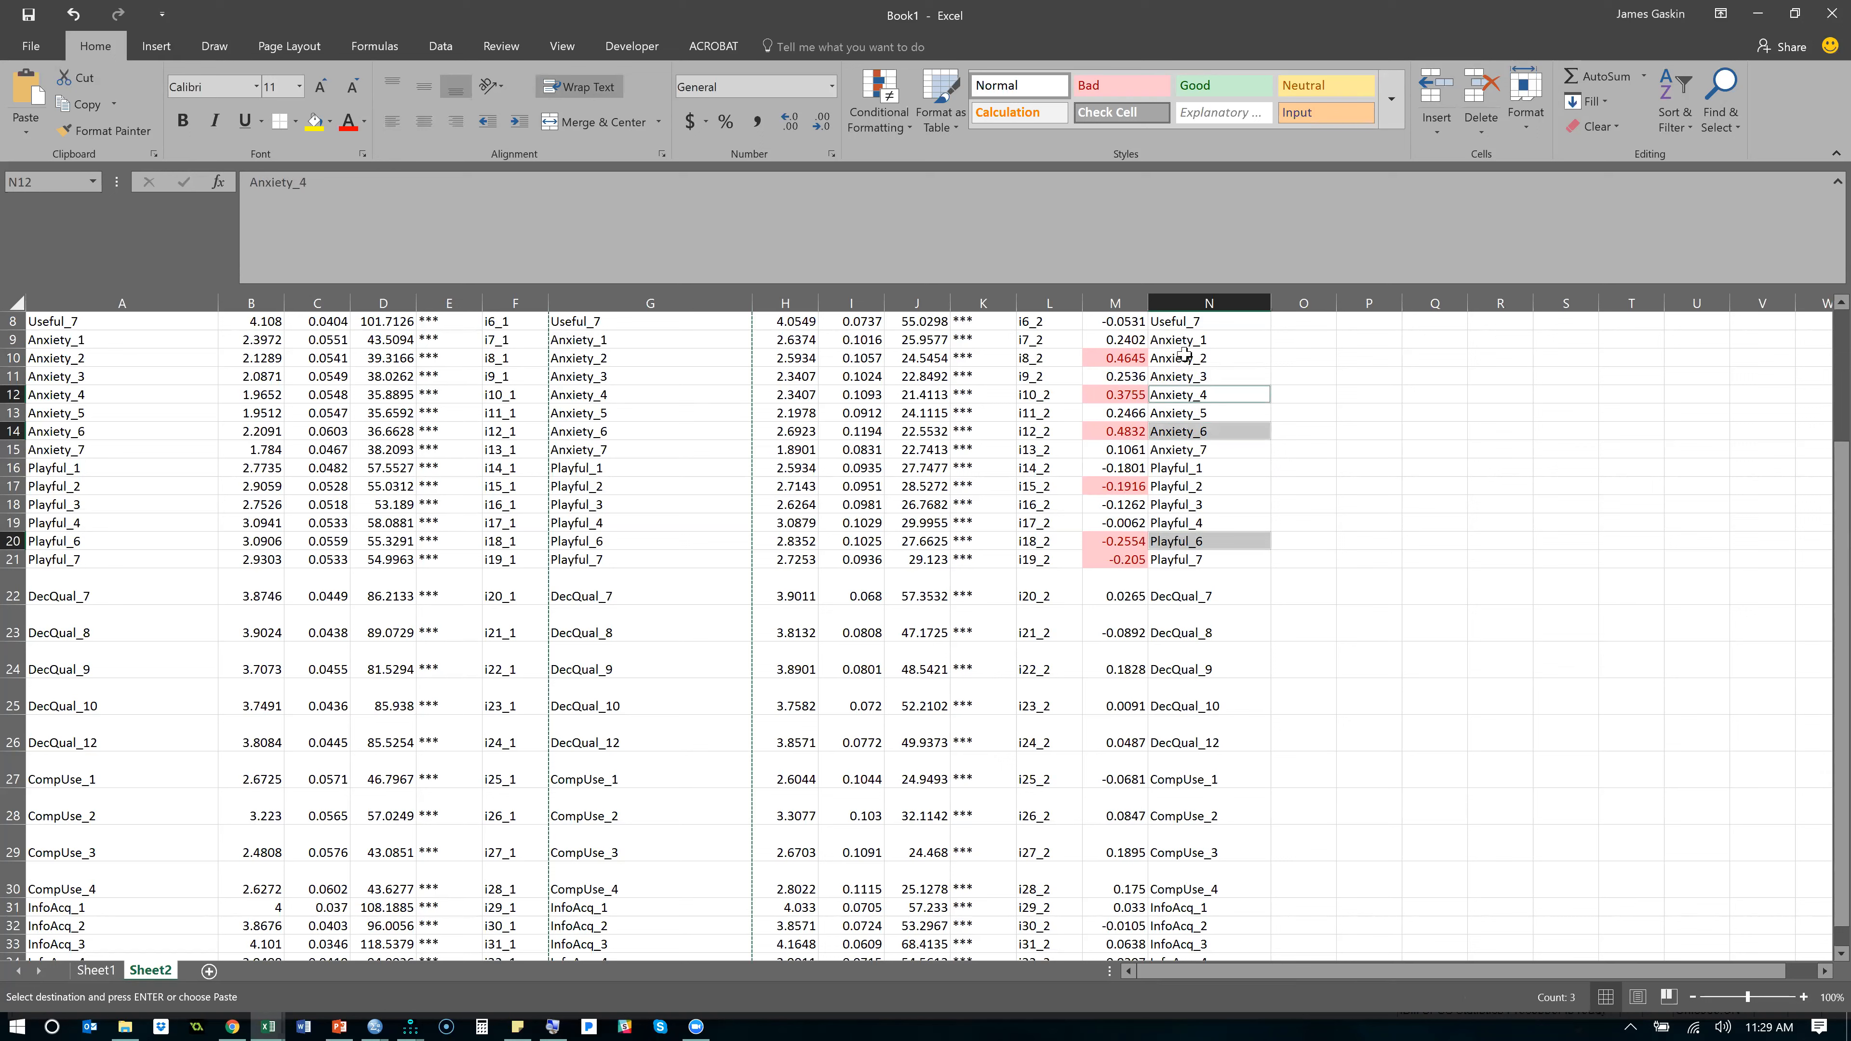
left_click(1186, 359, "ctrl")
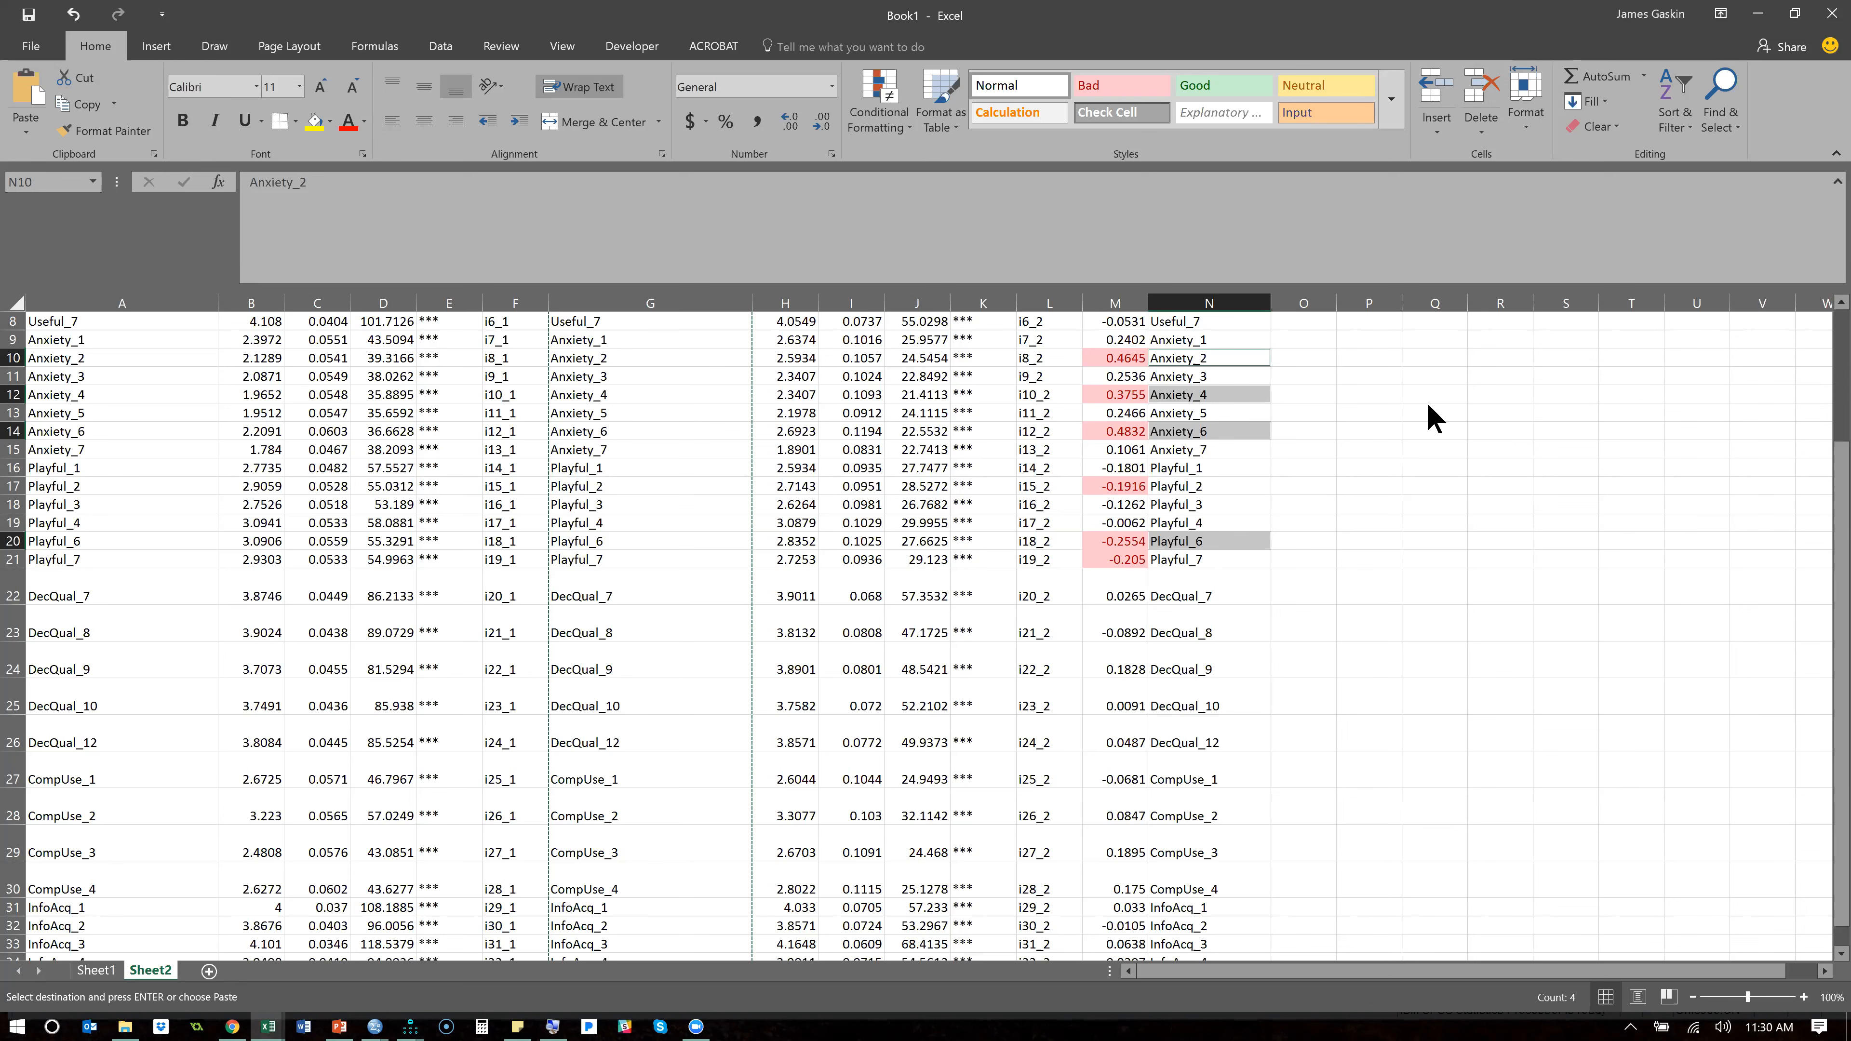
- Switch to the Amos output and compare the unconstrained model's intercepts for the Female and Male groups
key("alt+Tab")
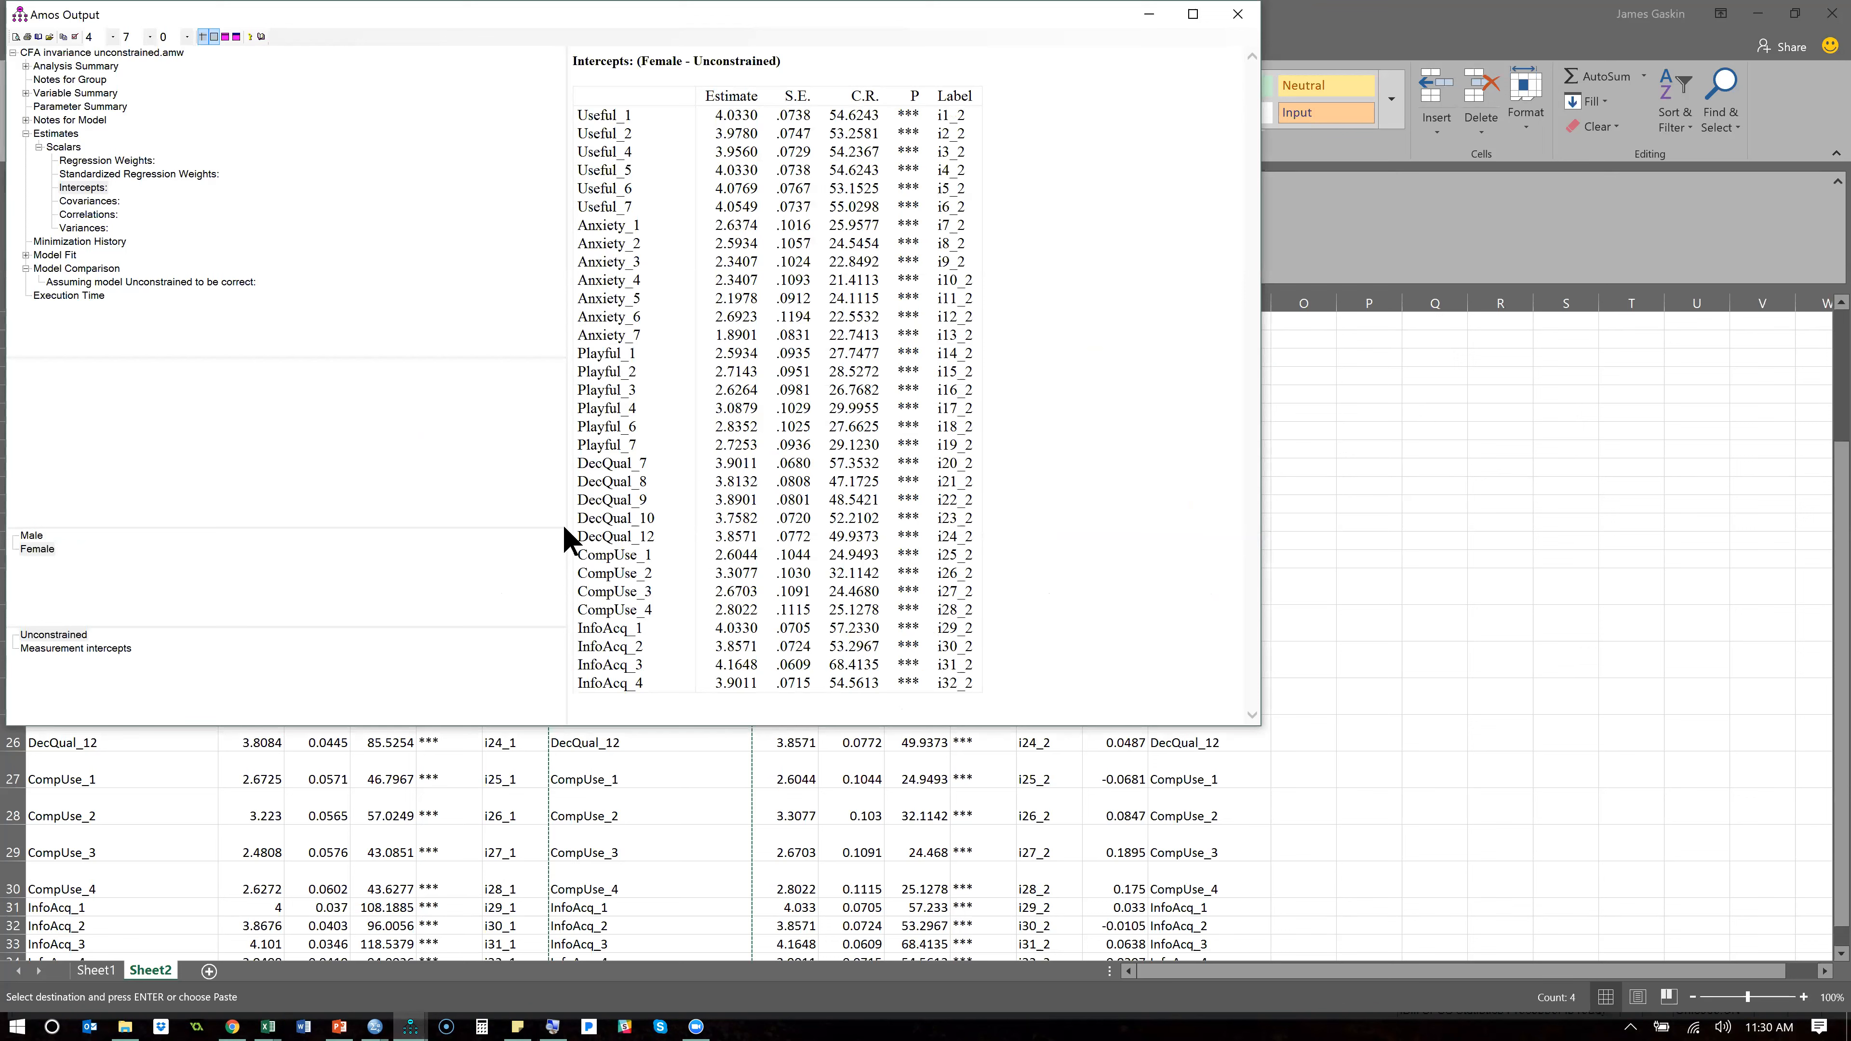
left_click(80, 188)
left_click(42, 546)
left_click(32, 537)
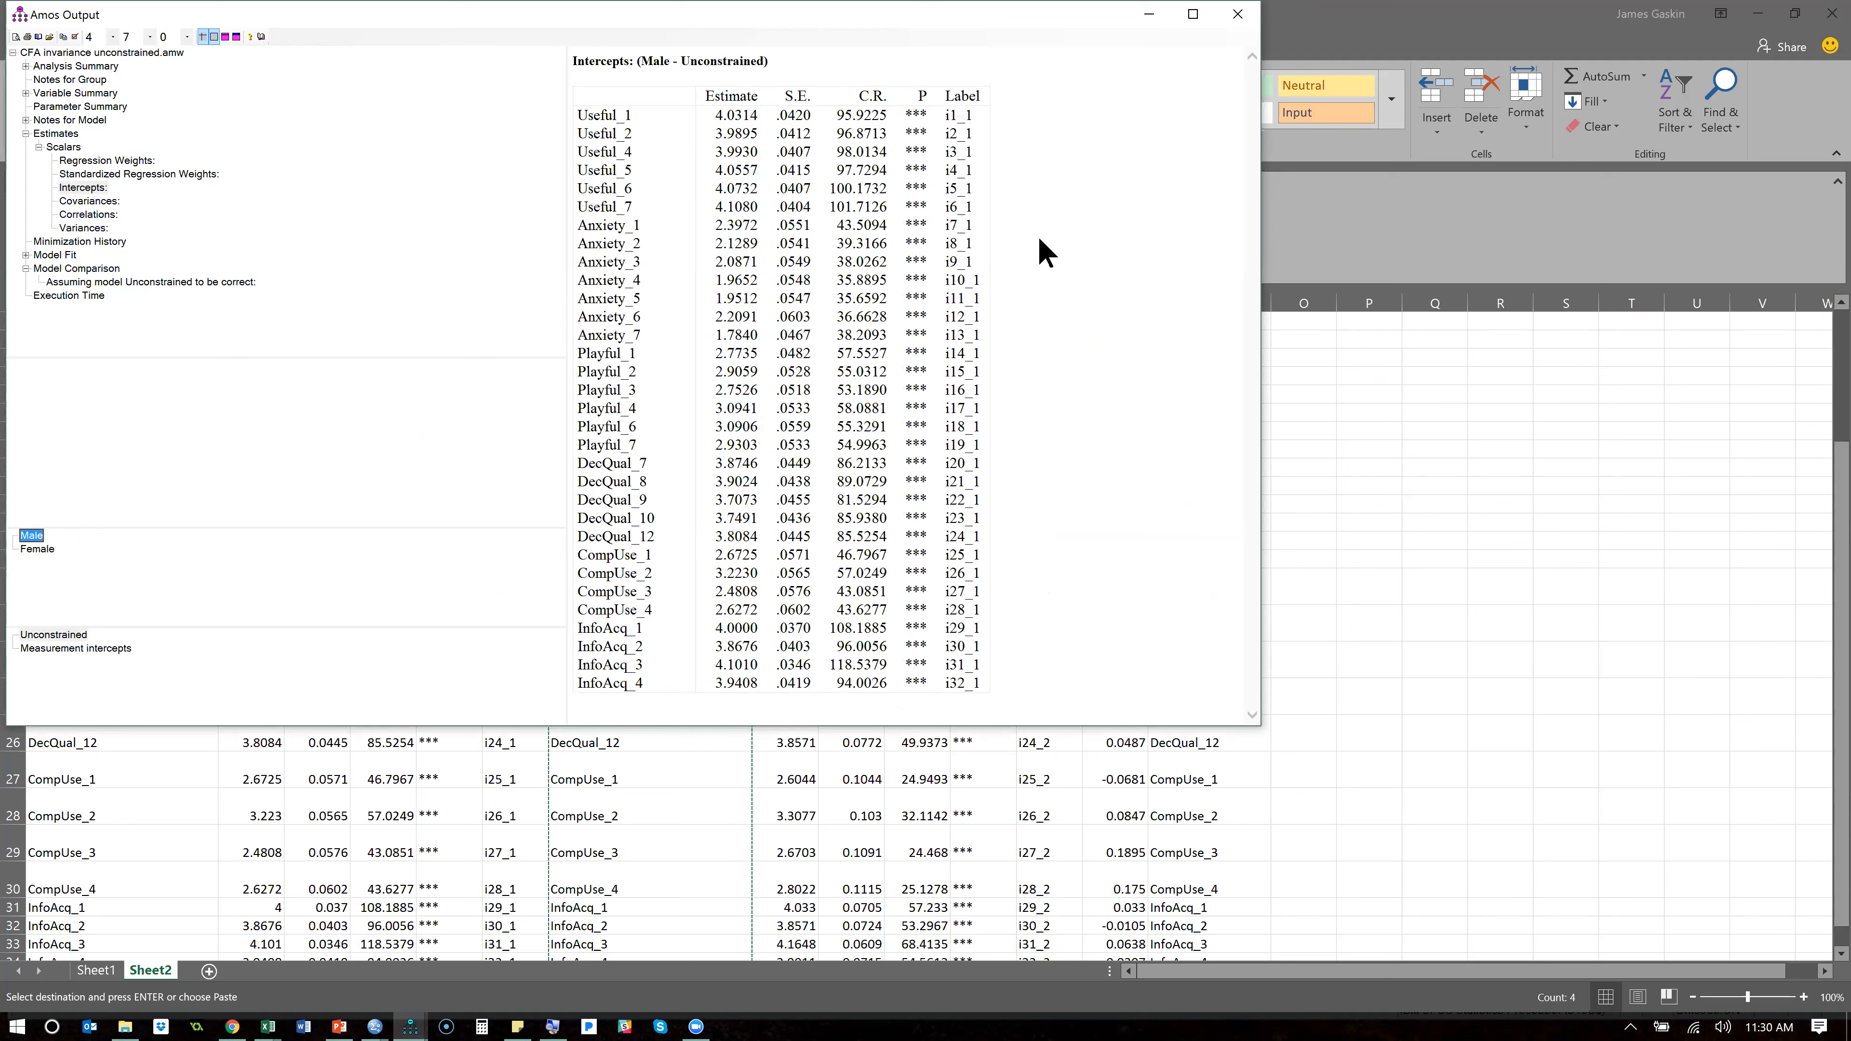
- Back in Excel, change the difference formula in M3 to =ABS(H3-B3) and fill it down column M
left_click(1389, 43)
left_click(1128, 384)
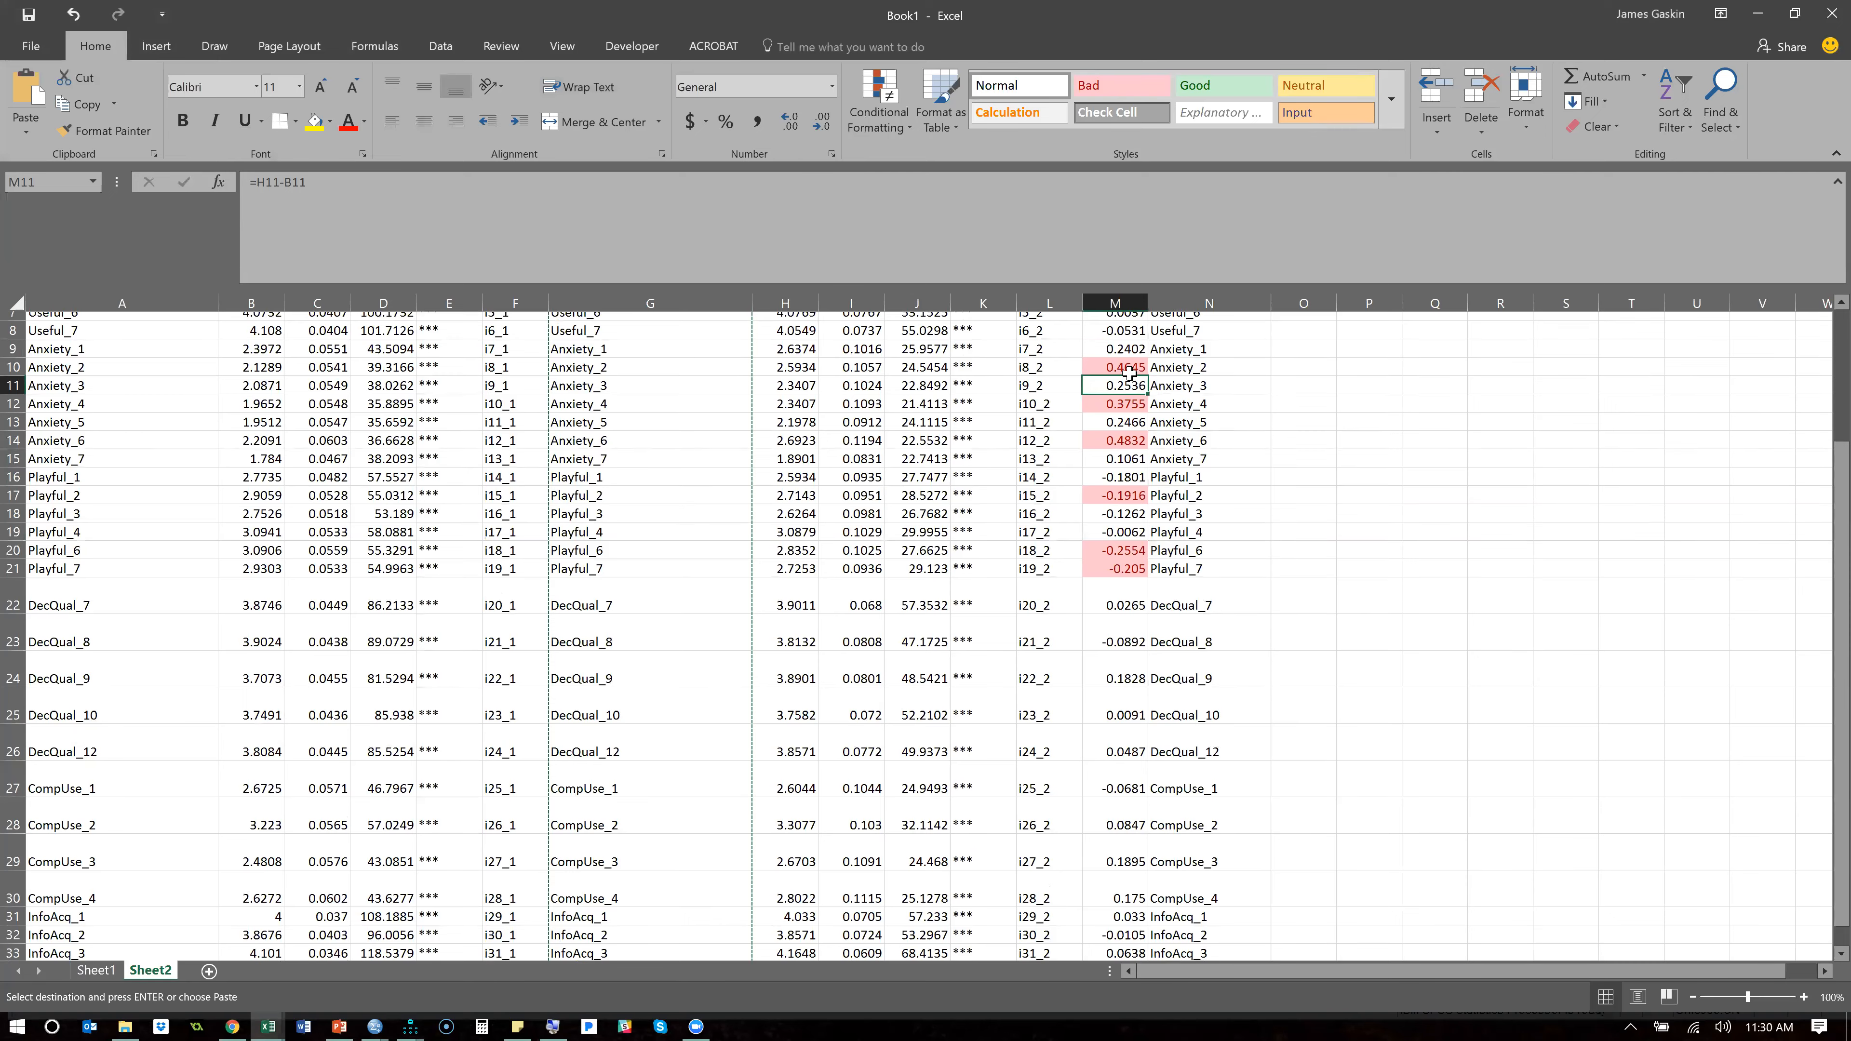
scroll(1130, 374, "up", 2)
left_click(1122, 361)
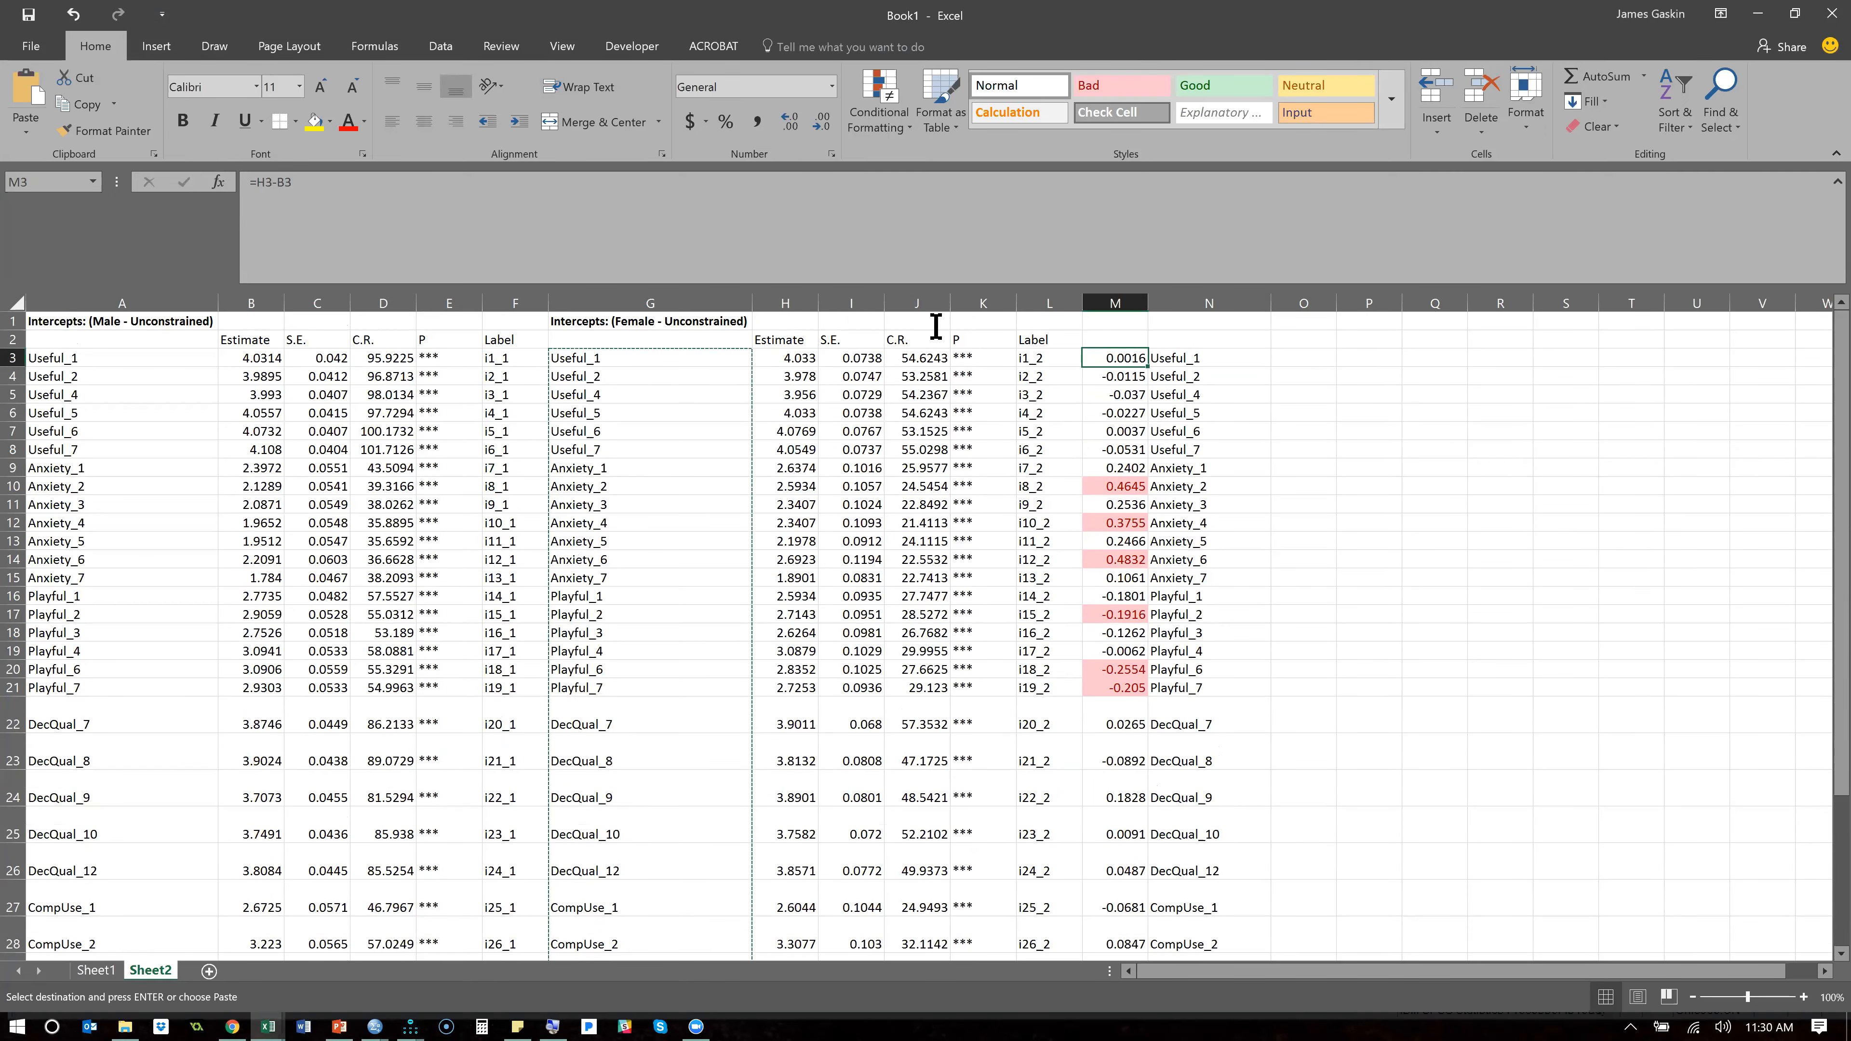
left_click(255, 180)
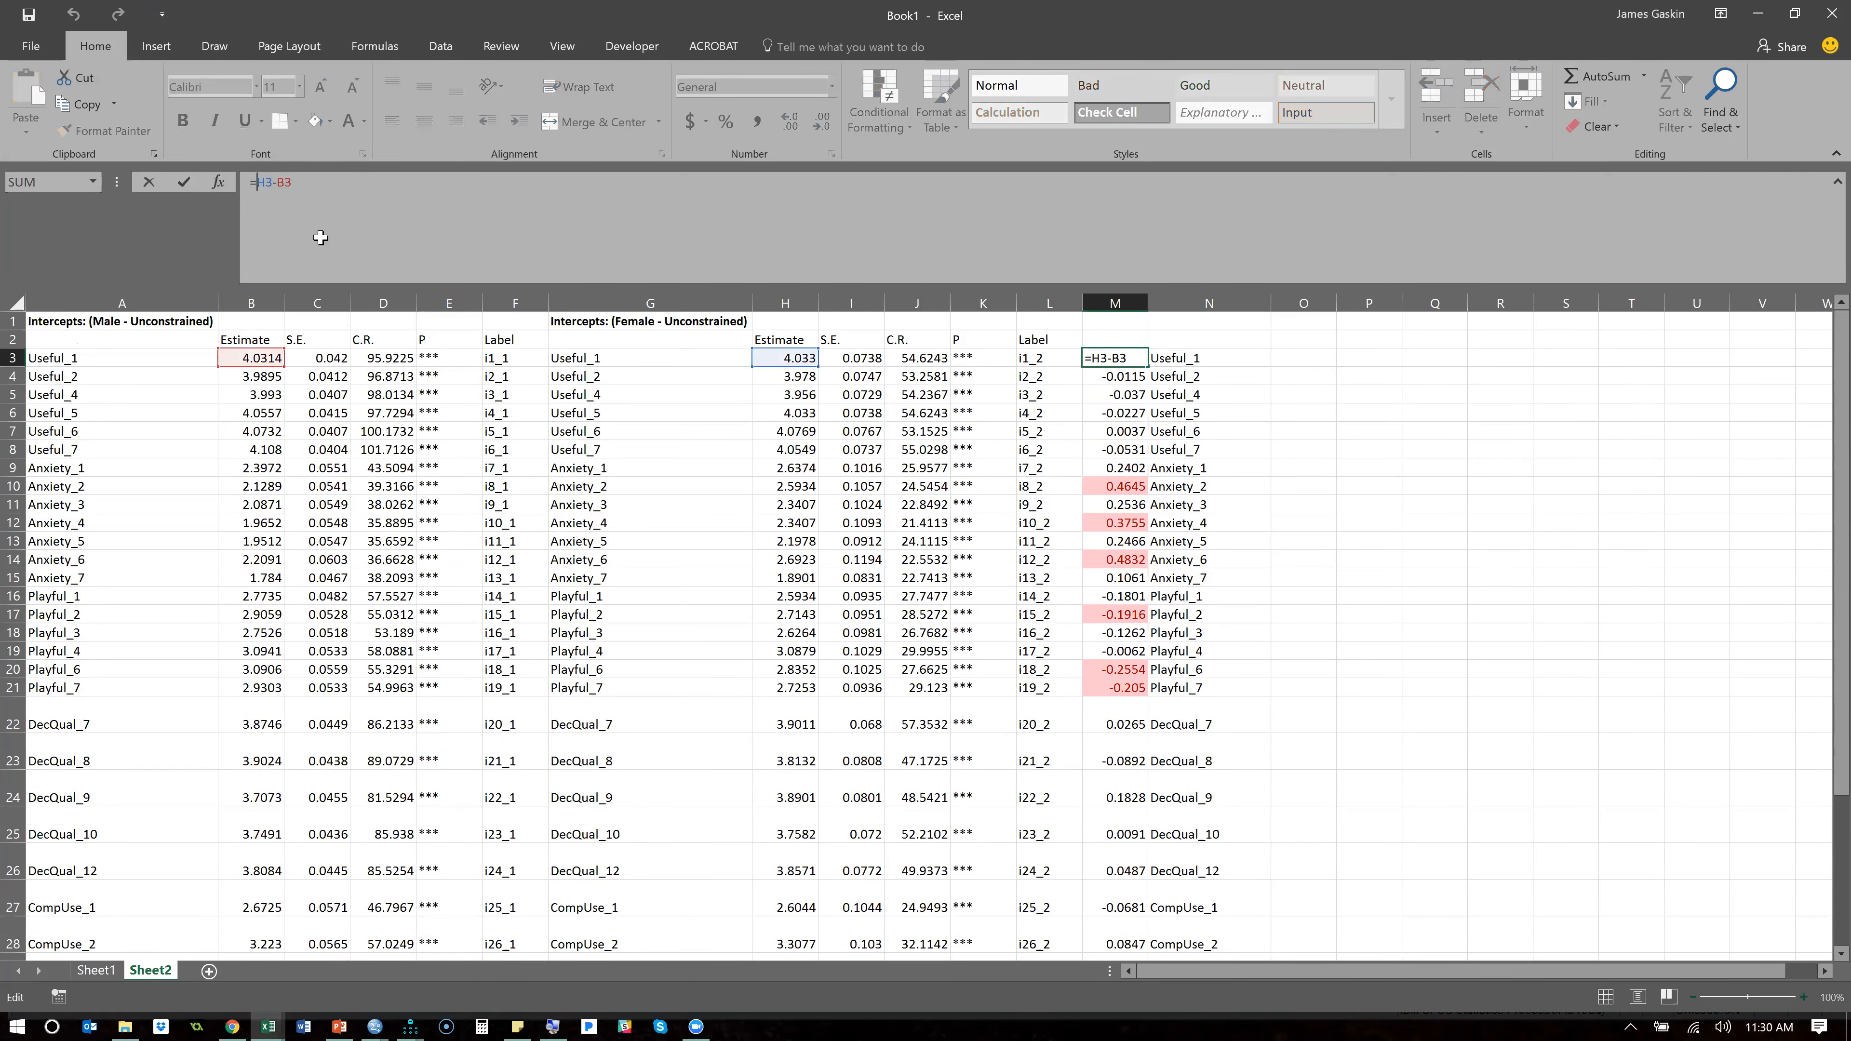
type("abs(")
key("End")
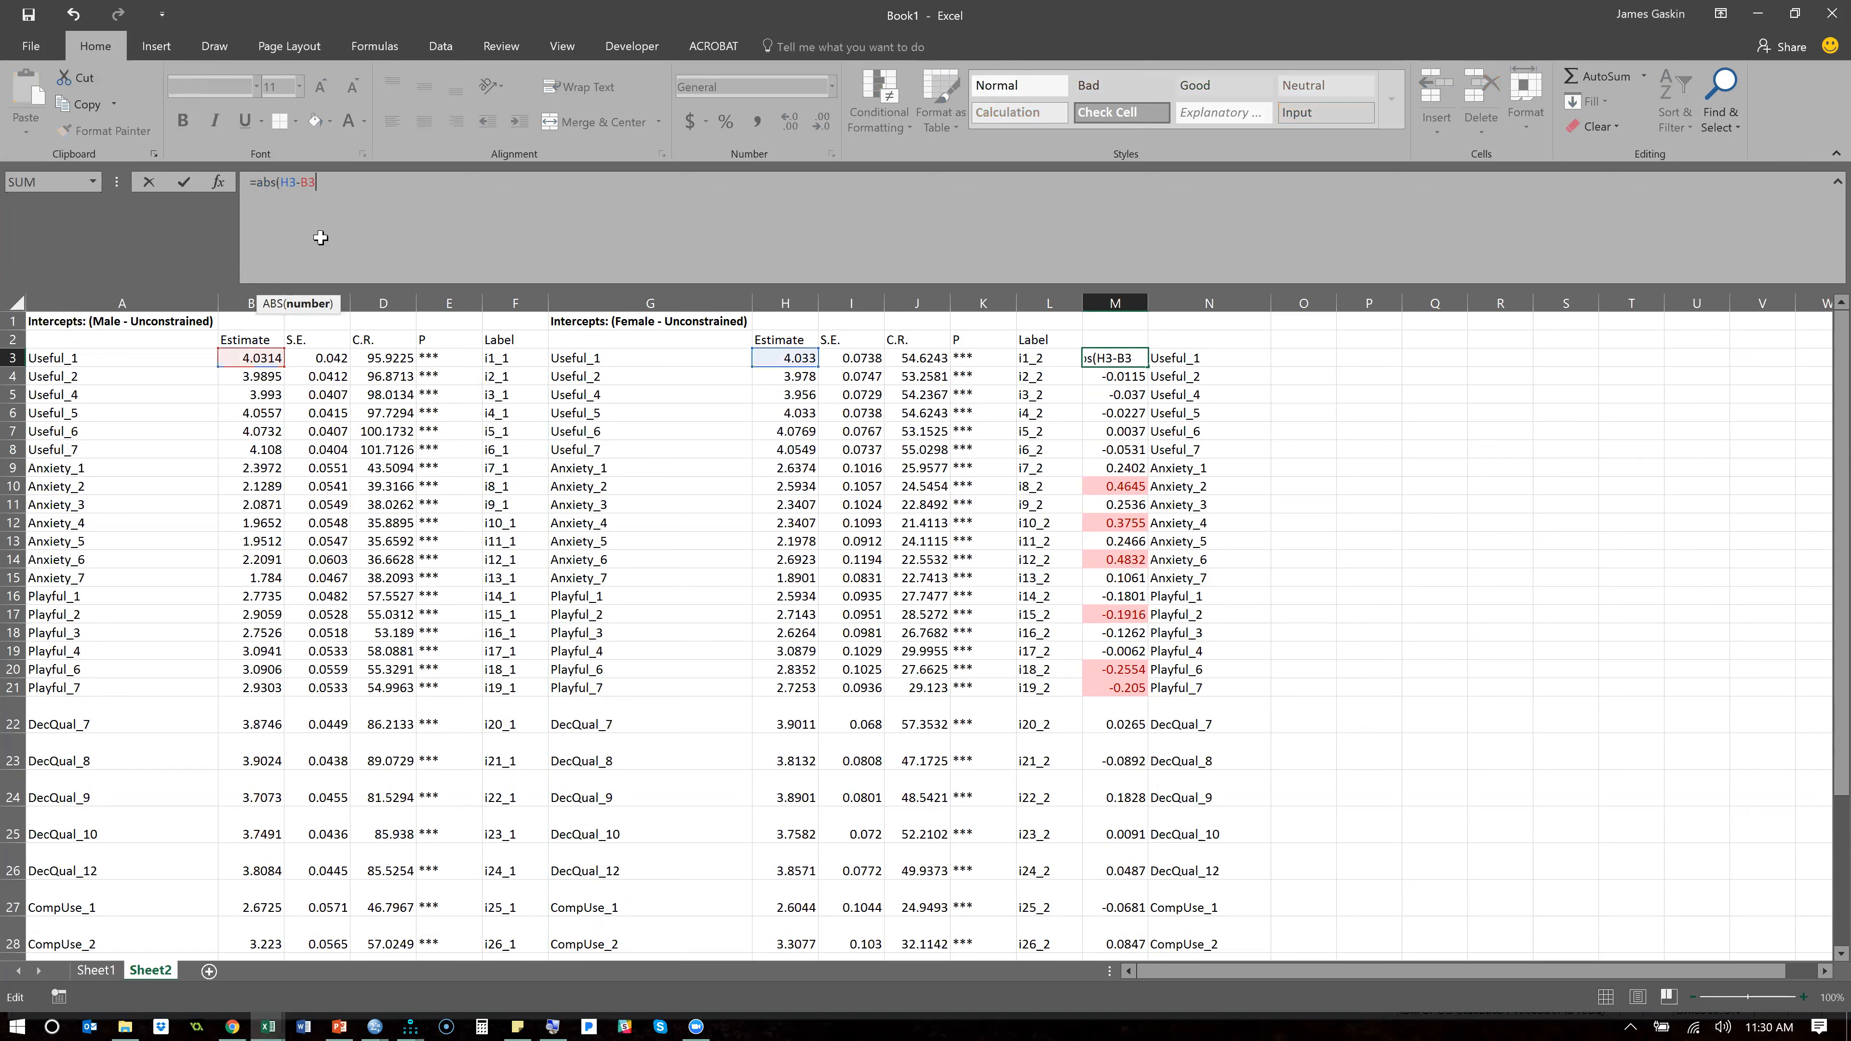
key("Return")
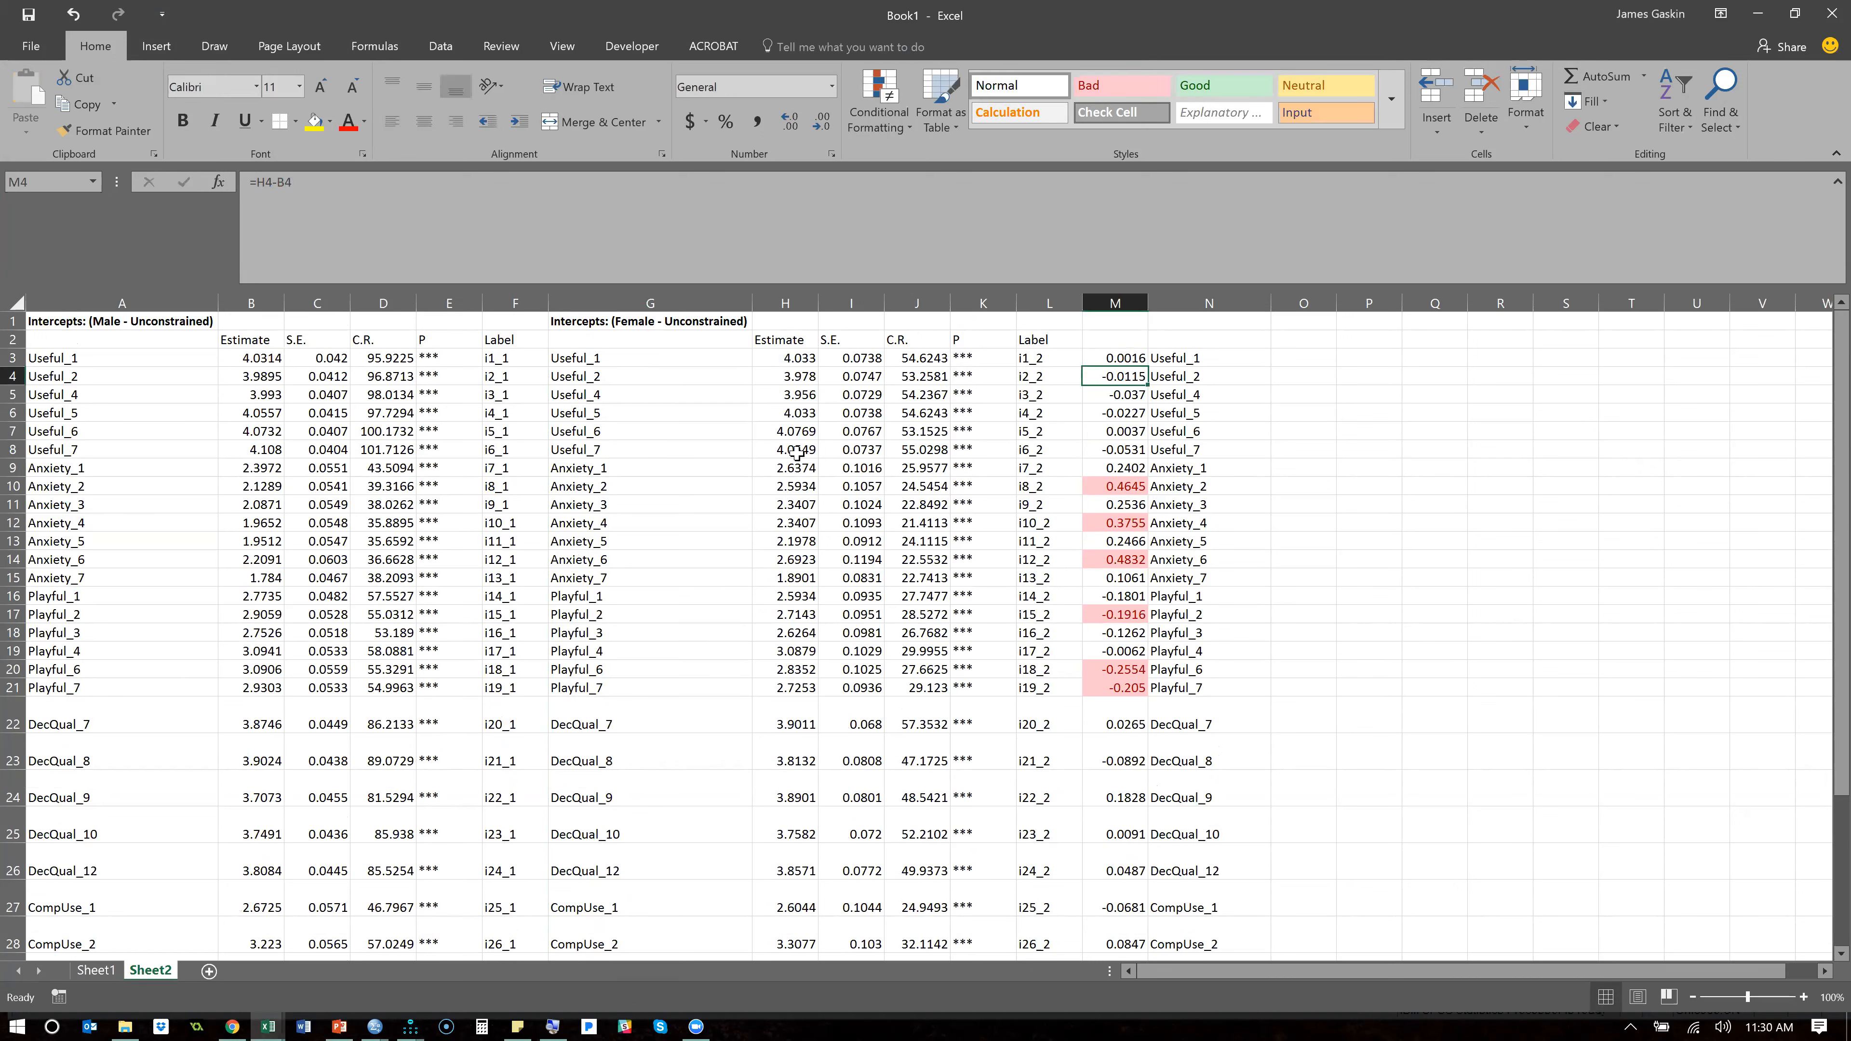
left_click(1121, 358)
double_click(1147, 367)
left_click(1195, 394)
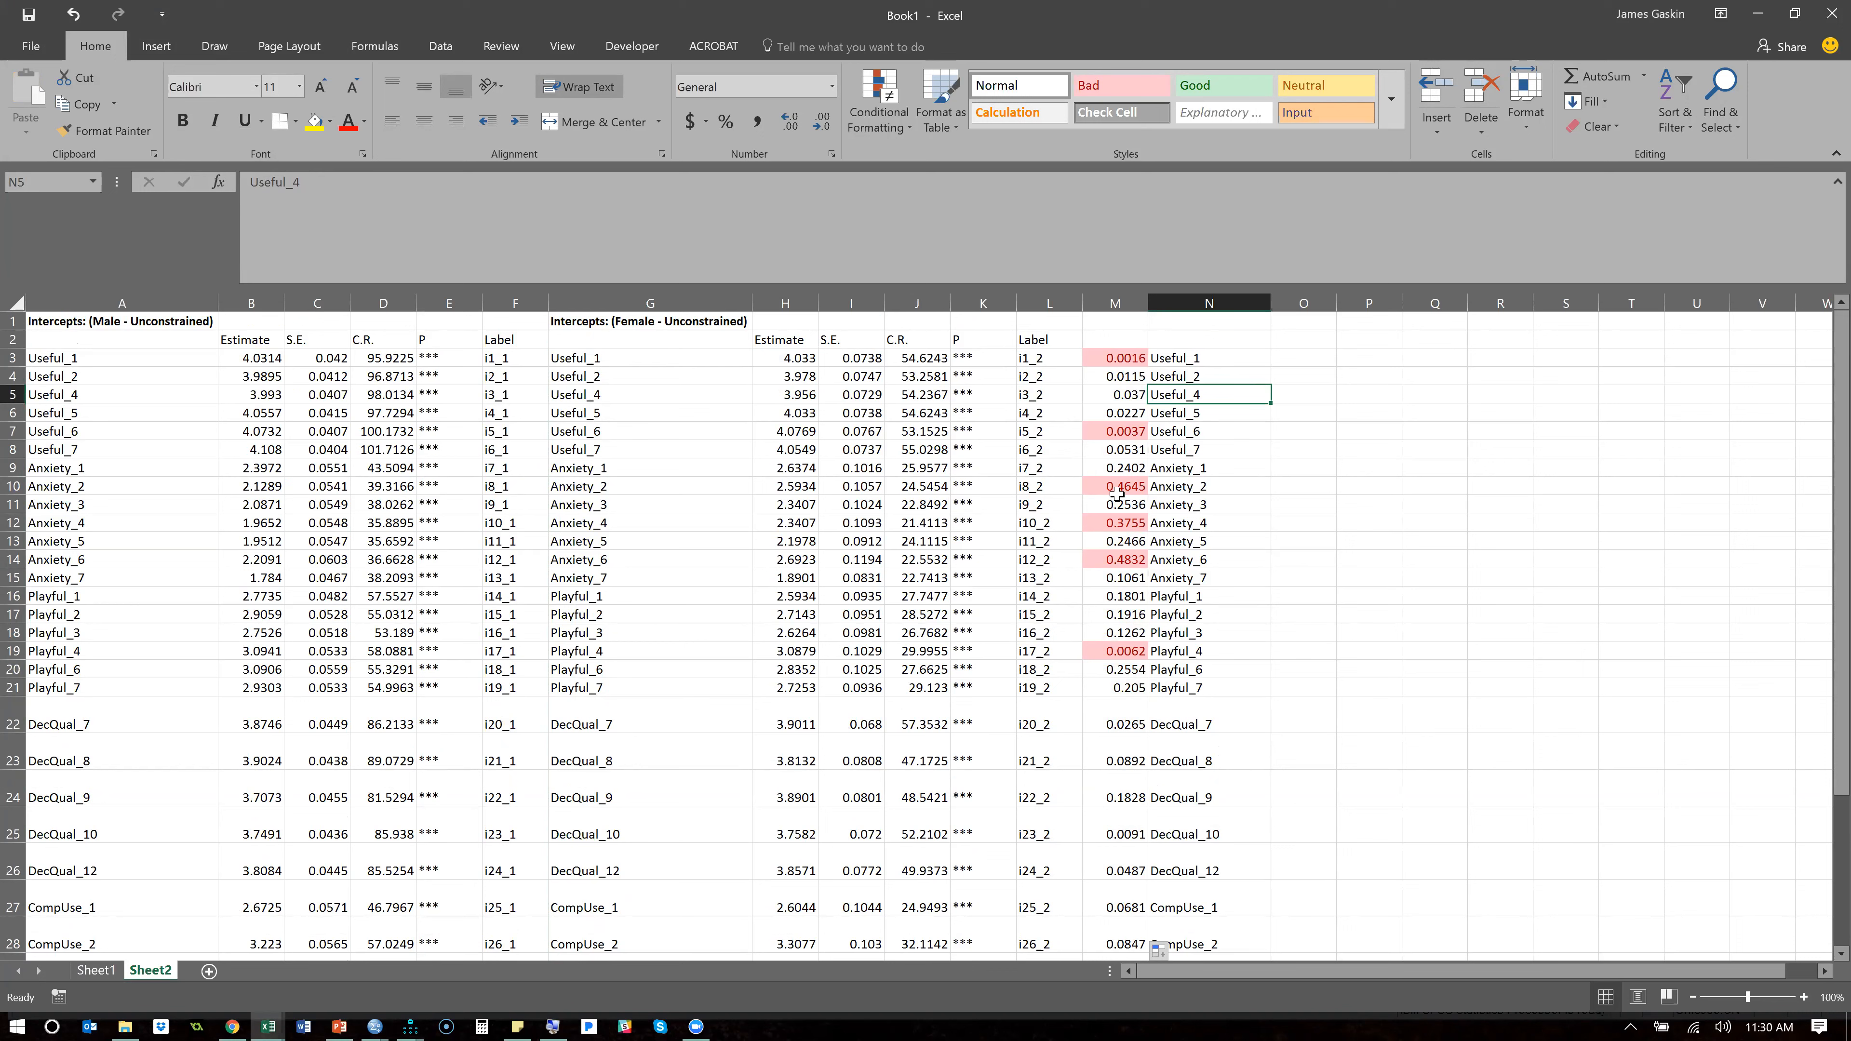
- Examine the absolute intercept differences of Anxiety_2 through Anxiety_6 and of Playful_6
left_click(1117, 490)
left_click_drag(1119, 502, 1131, 559)
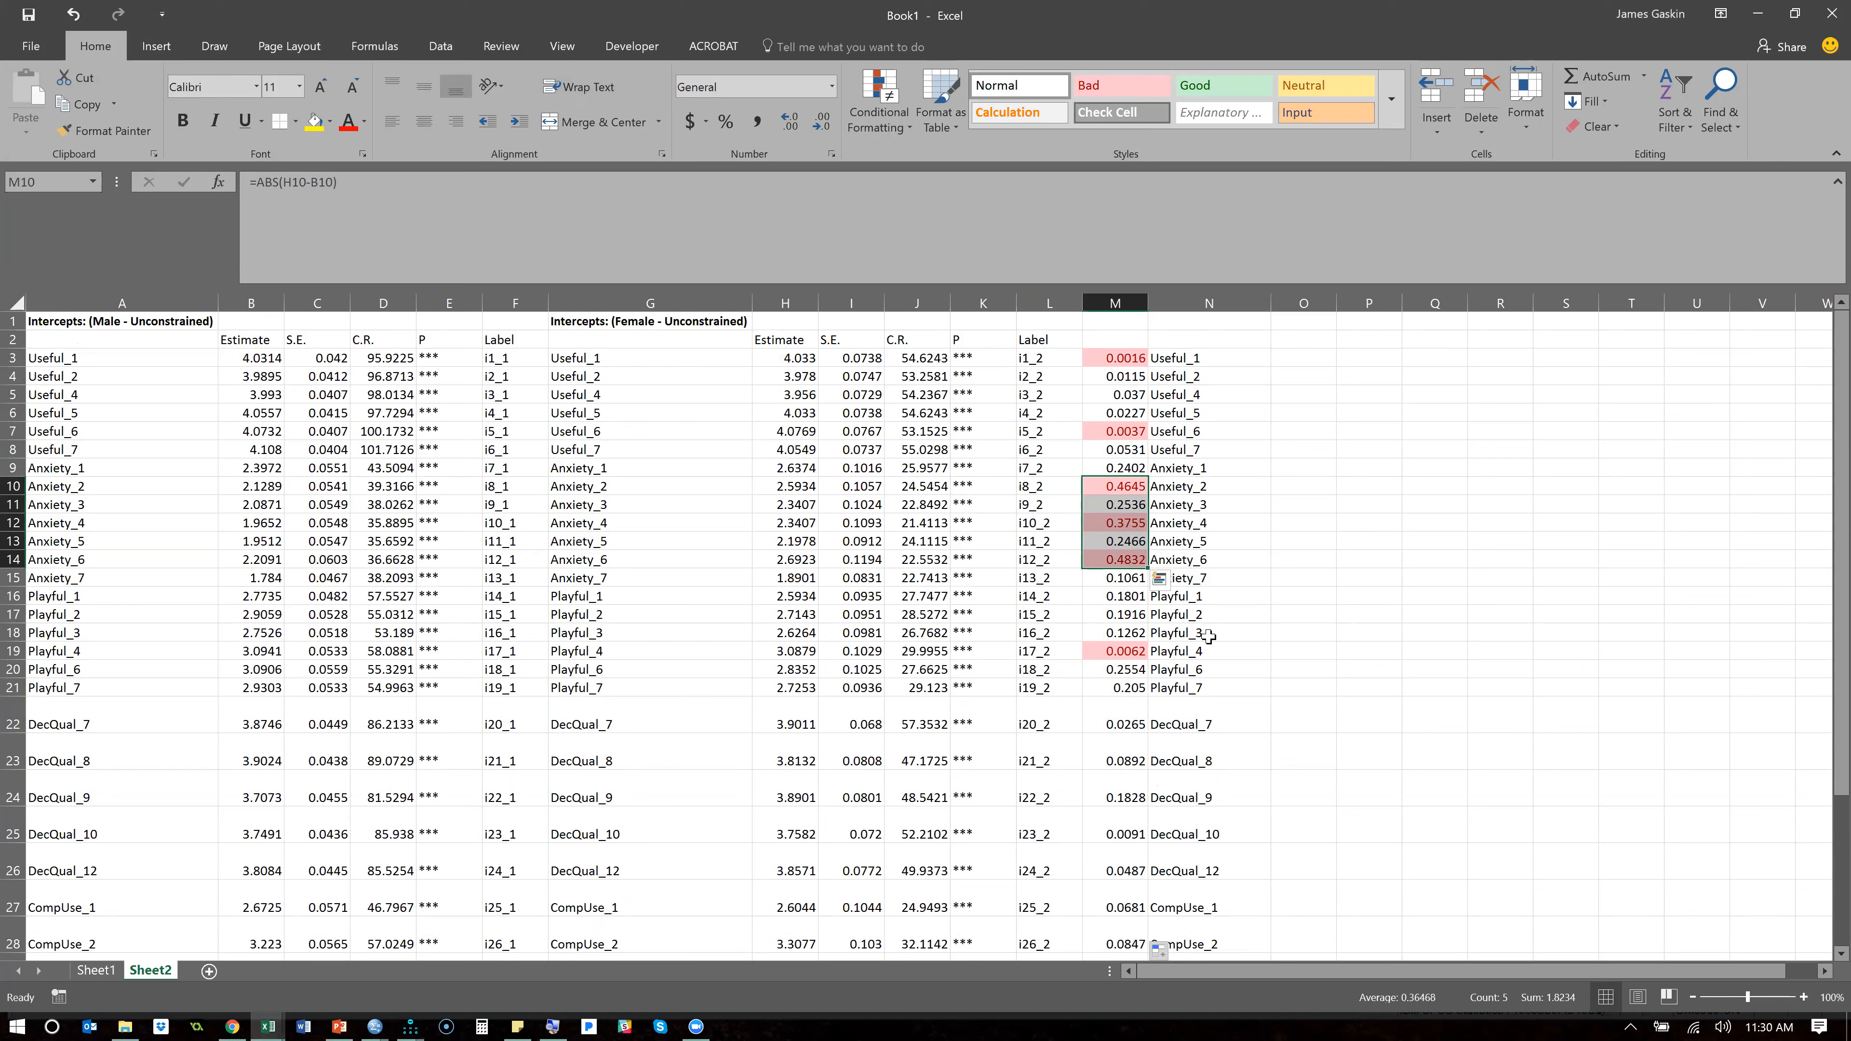
left_click_drag(1187, 665, 1122, 668, "ctrl")
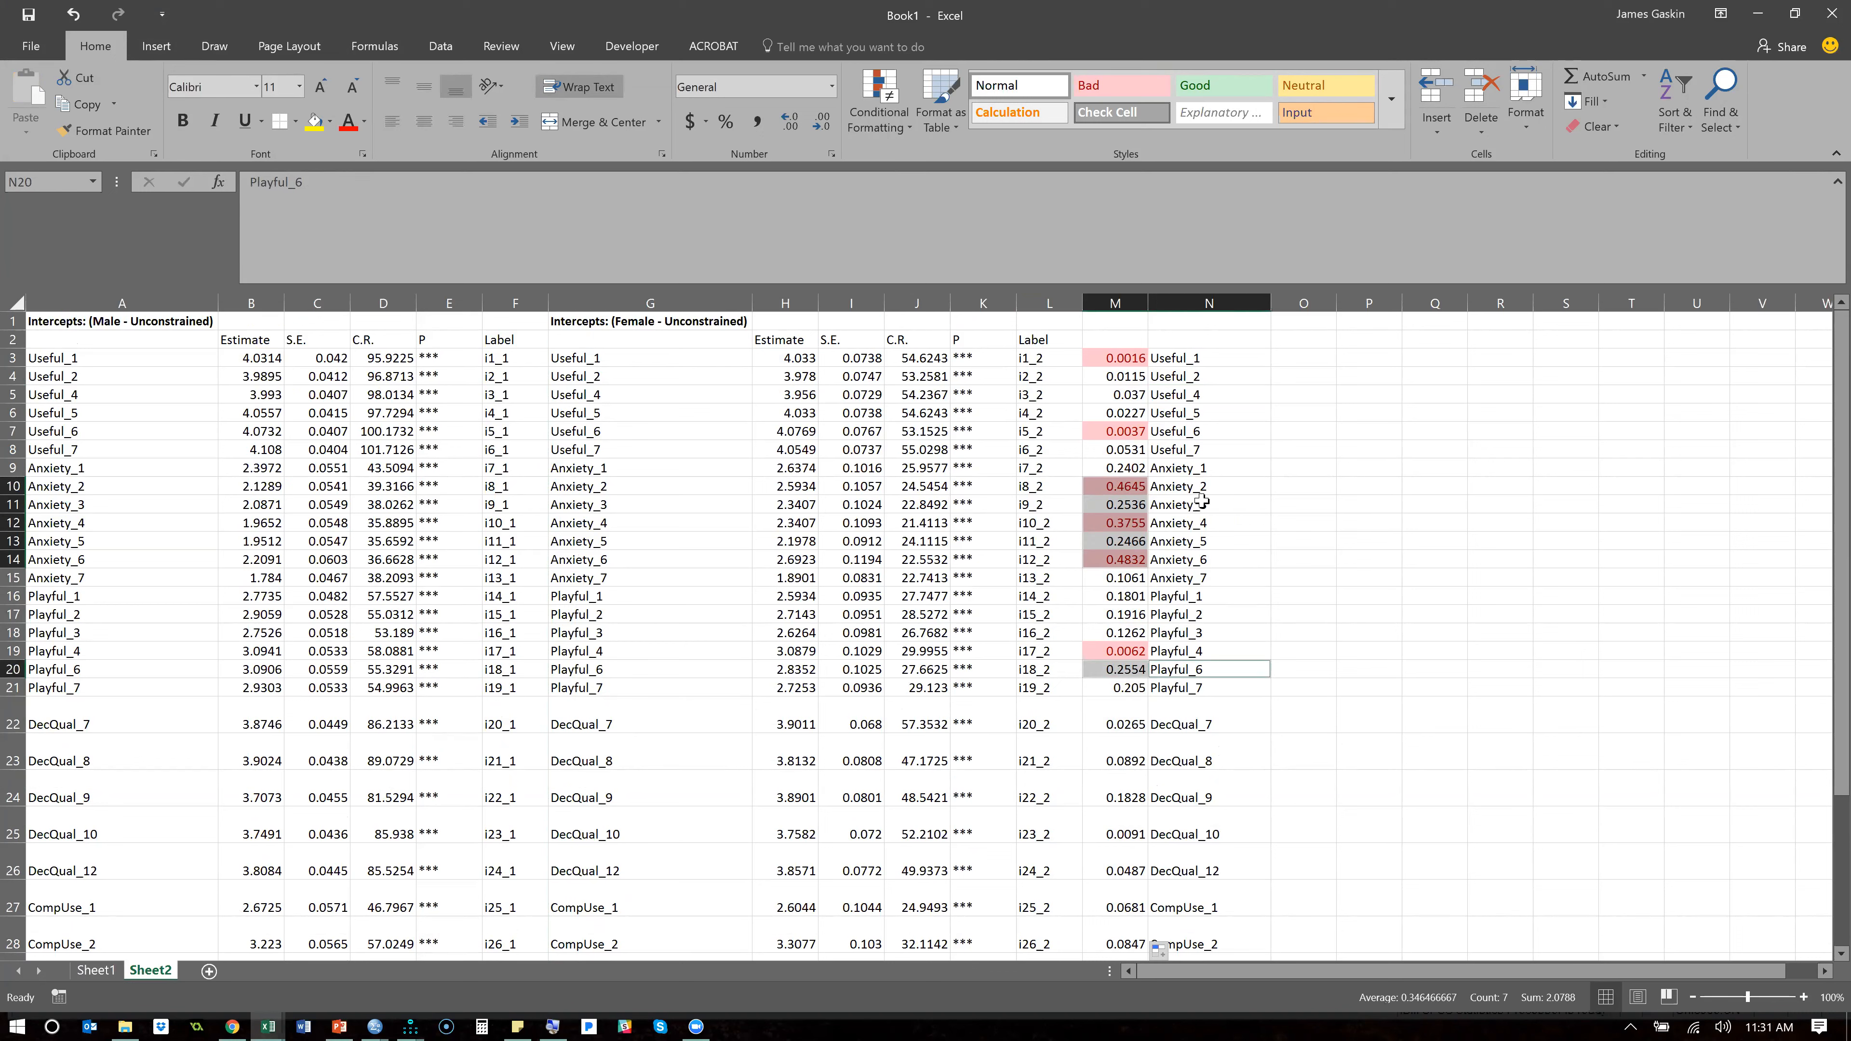
left_click(1157, 493)
left_click_drag(1129, 487, 1180, 569)
- In Amos, remove the i8, i10 and i12 equality constraints from the Measurement intercepts model and close the model manager
key("alt+Tab")
key("alt+Tab")
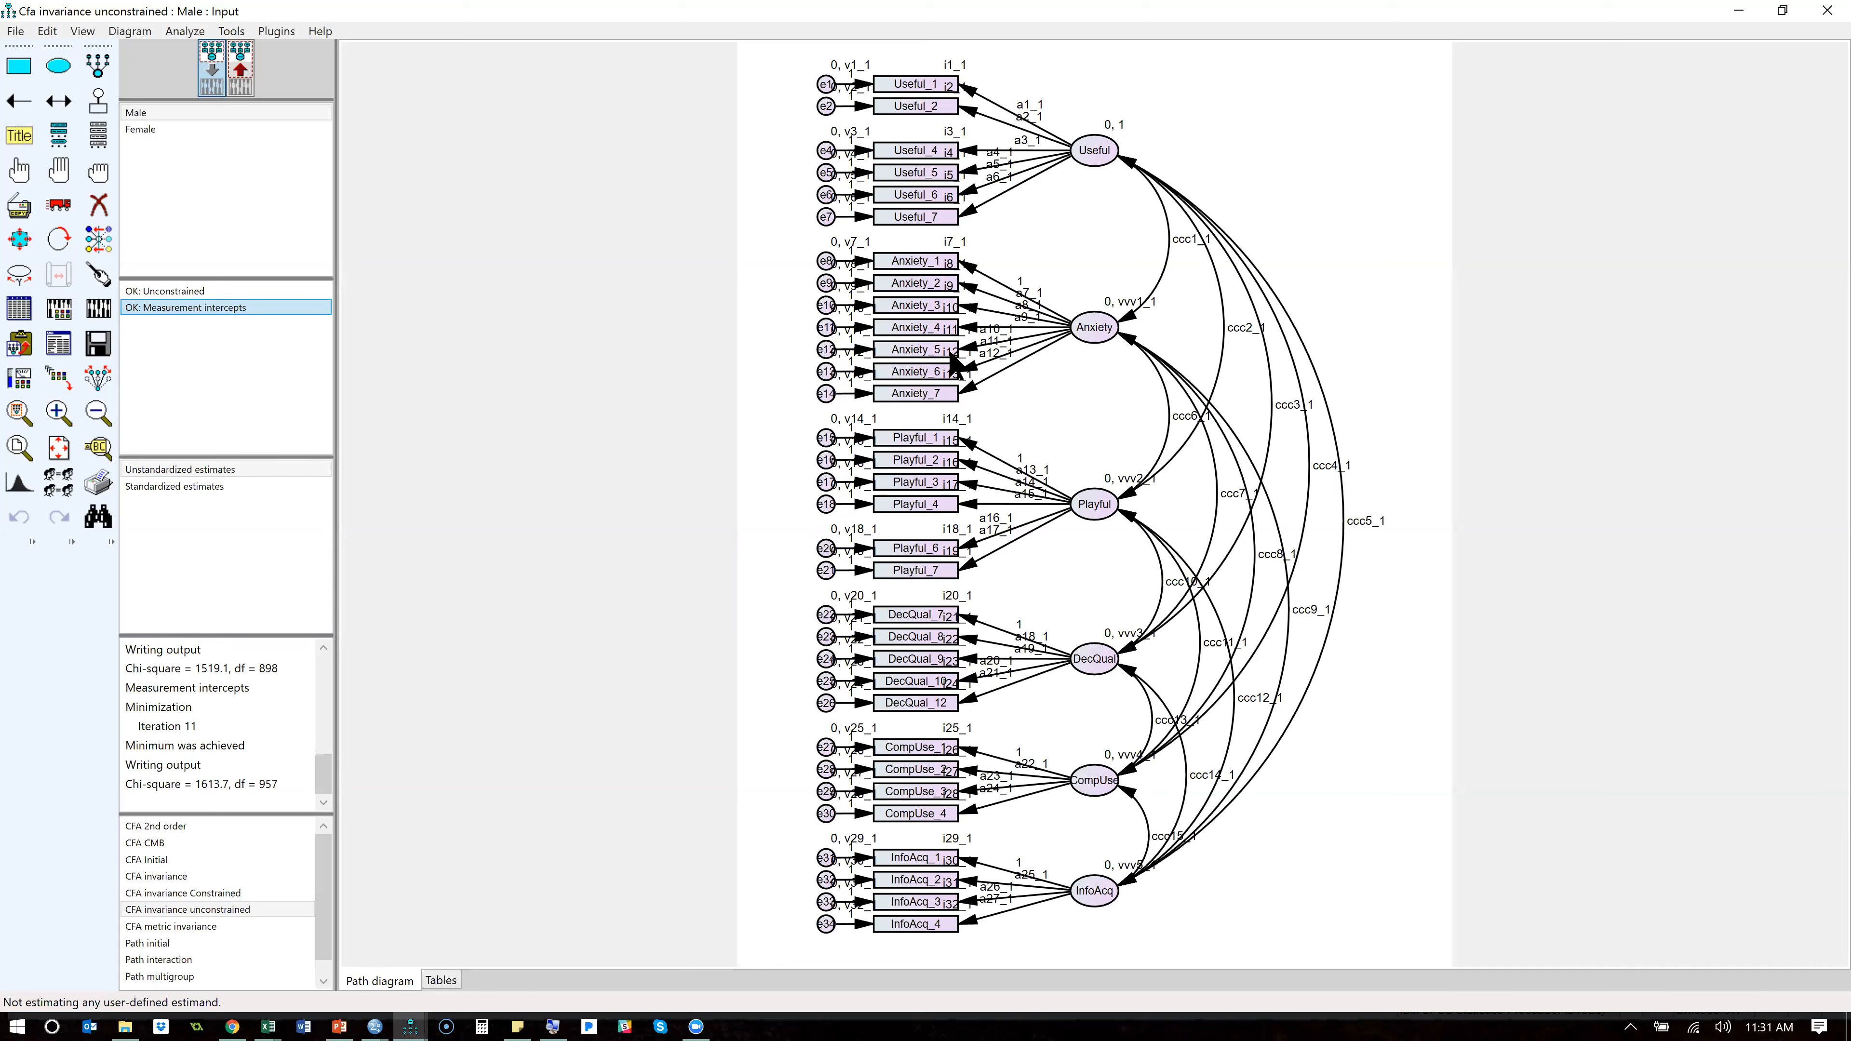
double_click(191, 306)
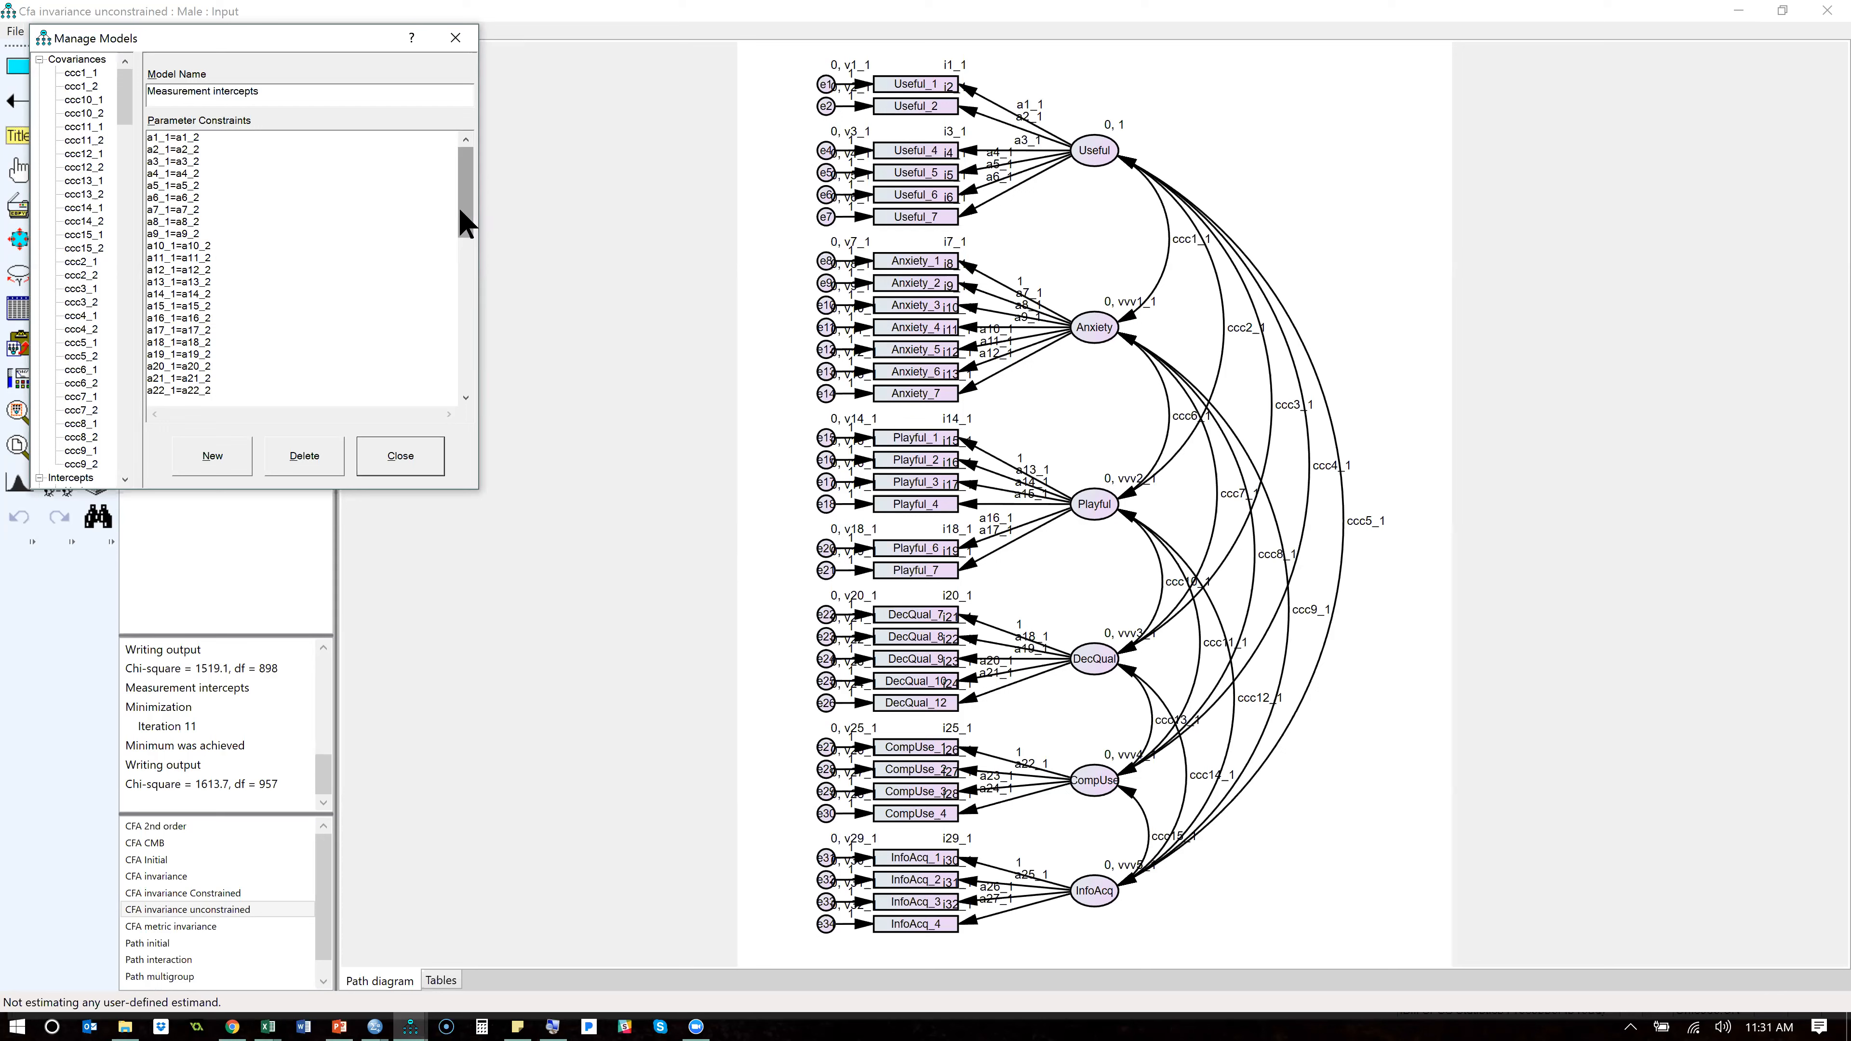
left_click_drag(459, 209, 468, 297)
left_click_drag(198, 295, 143, 296)
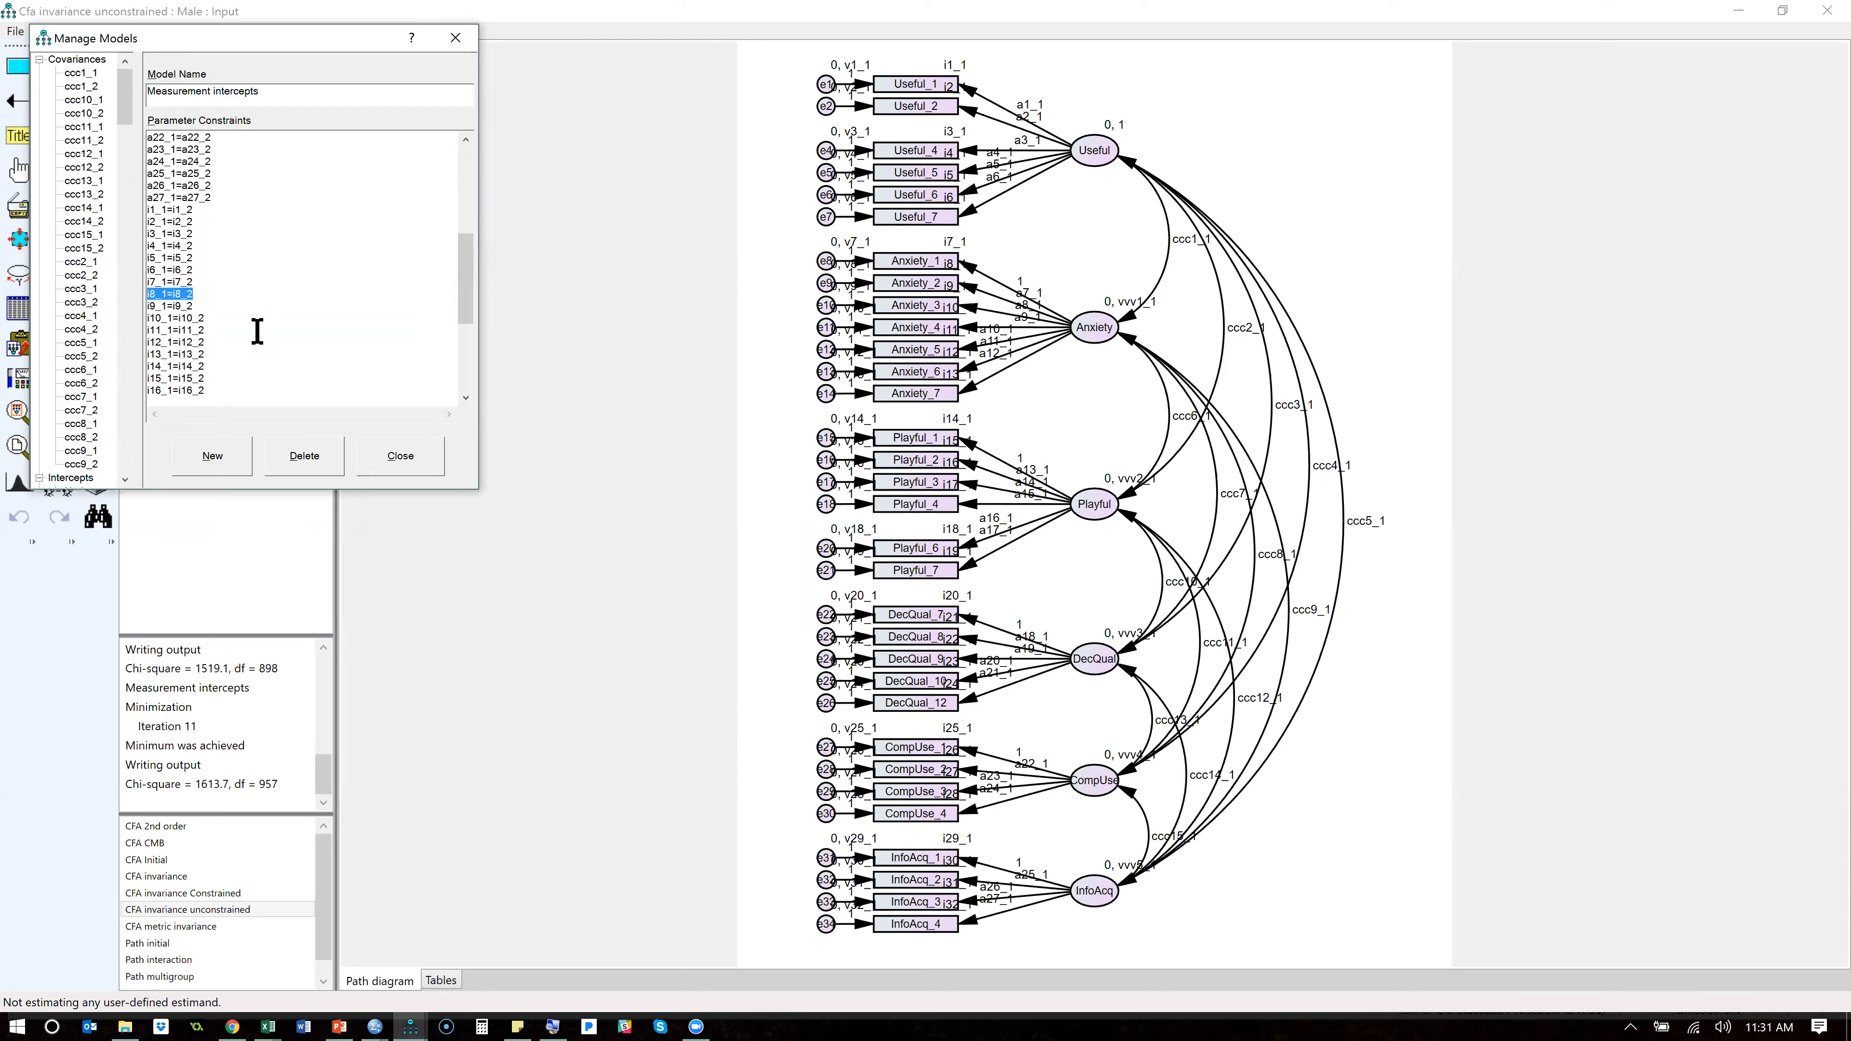
key("Delete")
left_click_drag(206, 318, 155, 319)
key("Delete")
left_click(138, 347)
key("Delete")
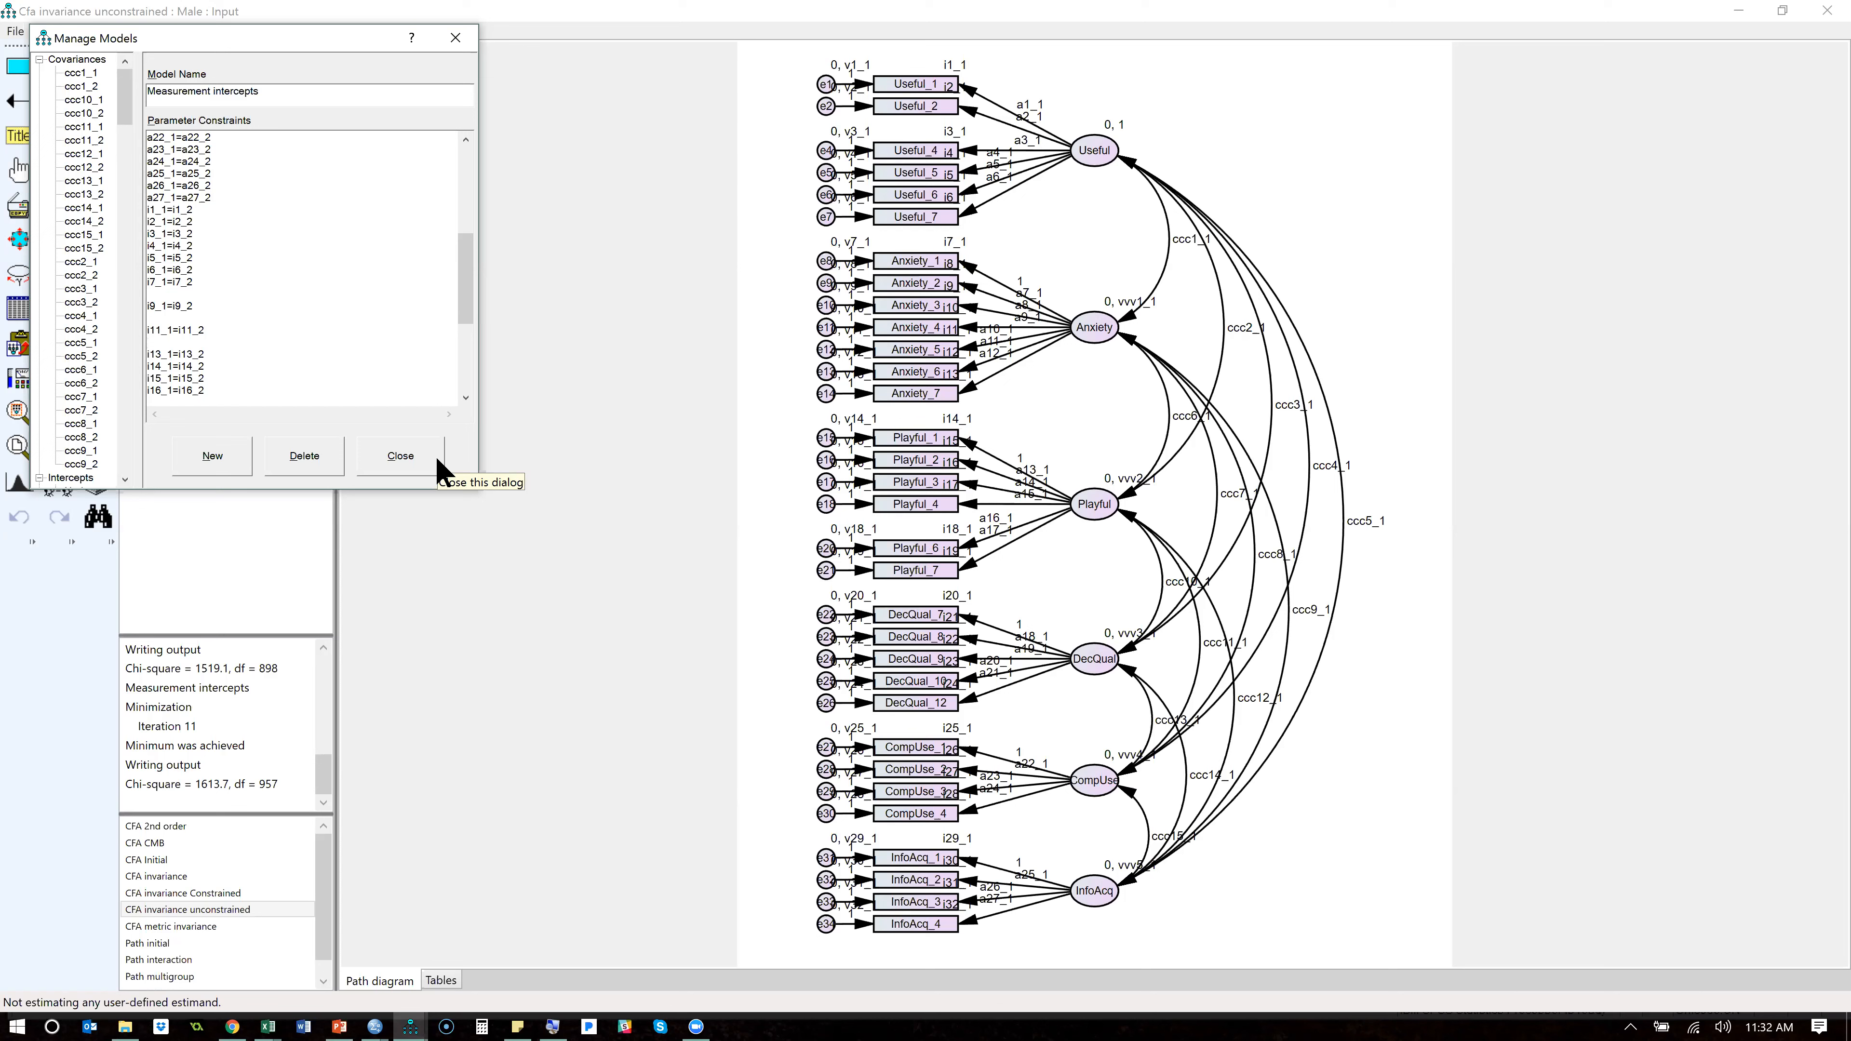
left_click(401, 456)
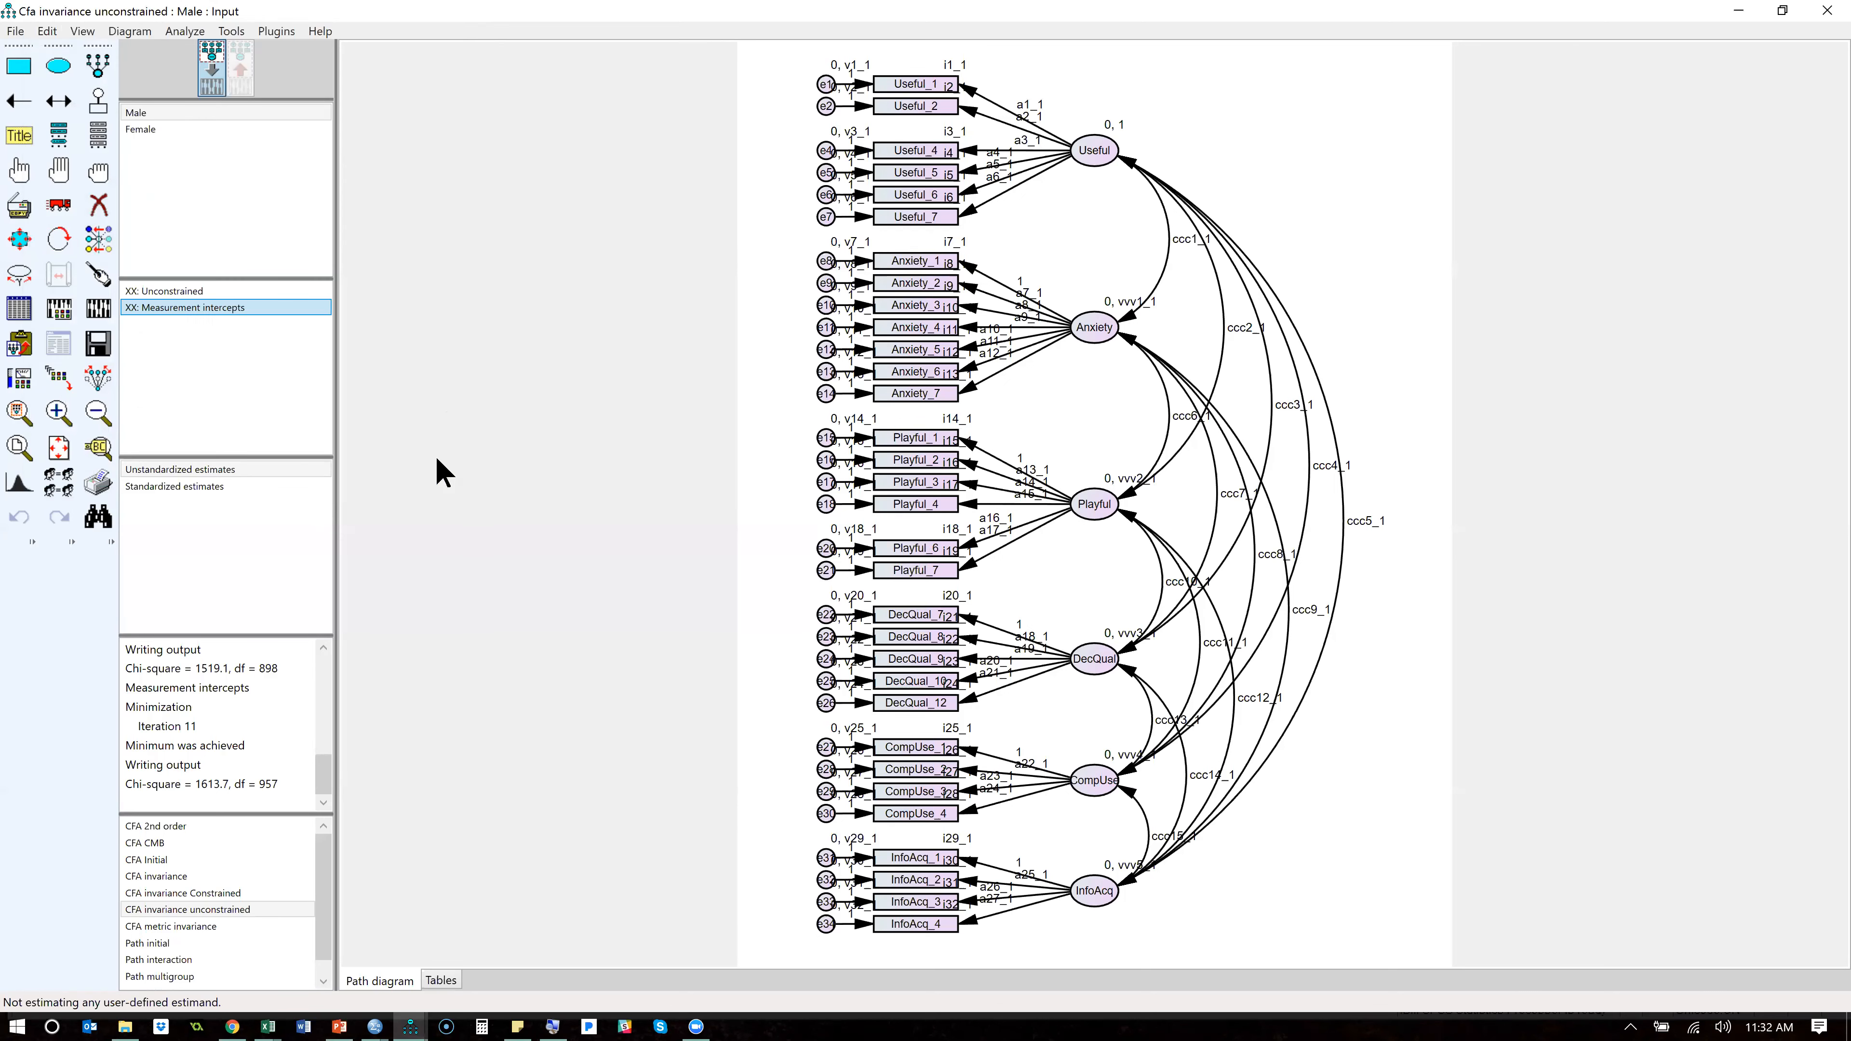
- Recalculate the estimates and check the P value of the Measurement intercepts model in the nested model comparison
left_click(106, 311)
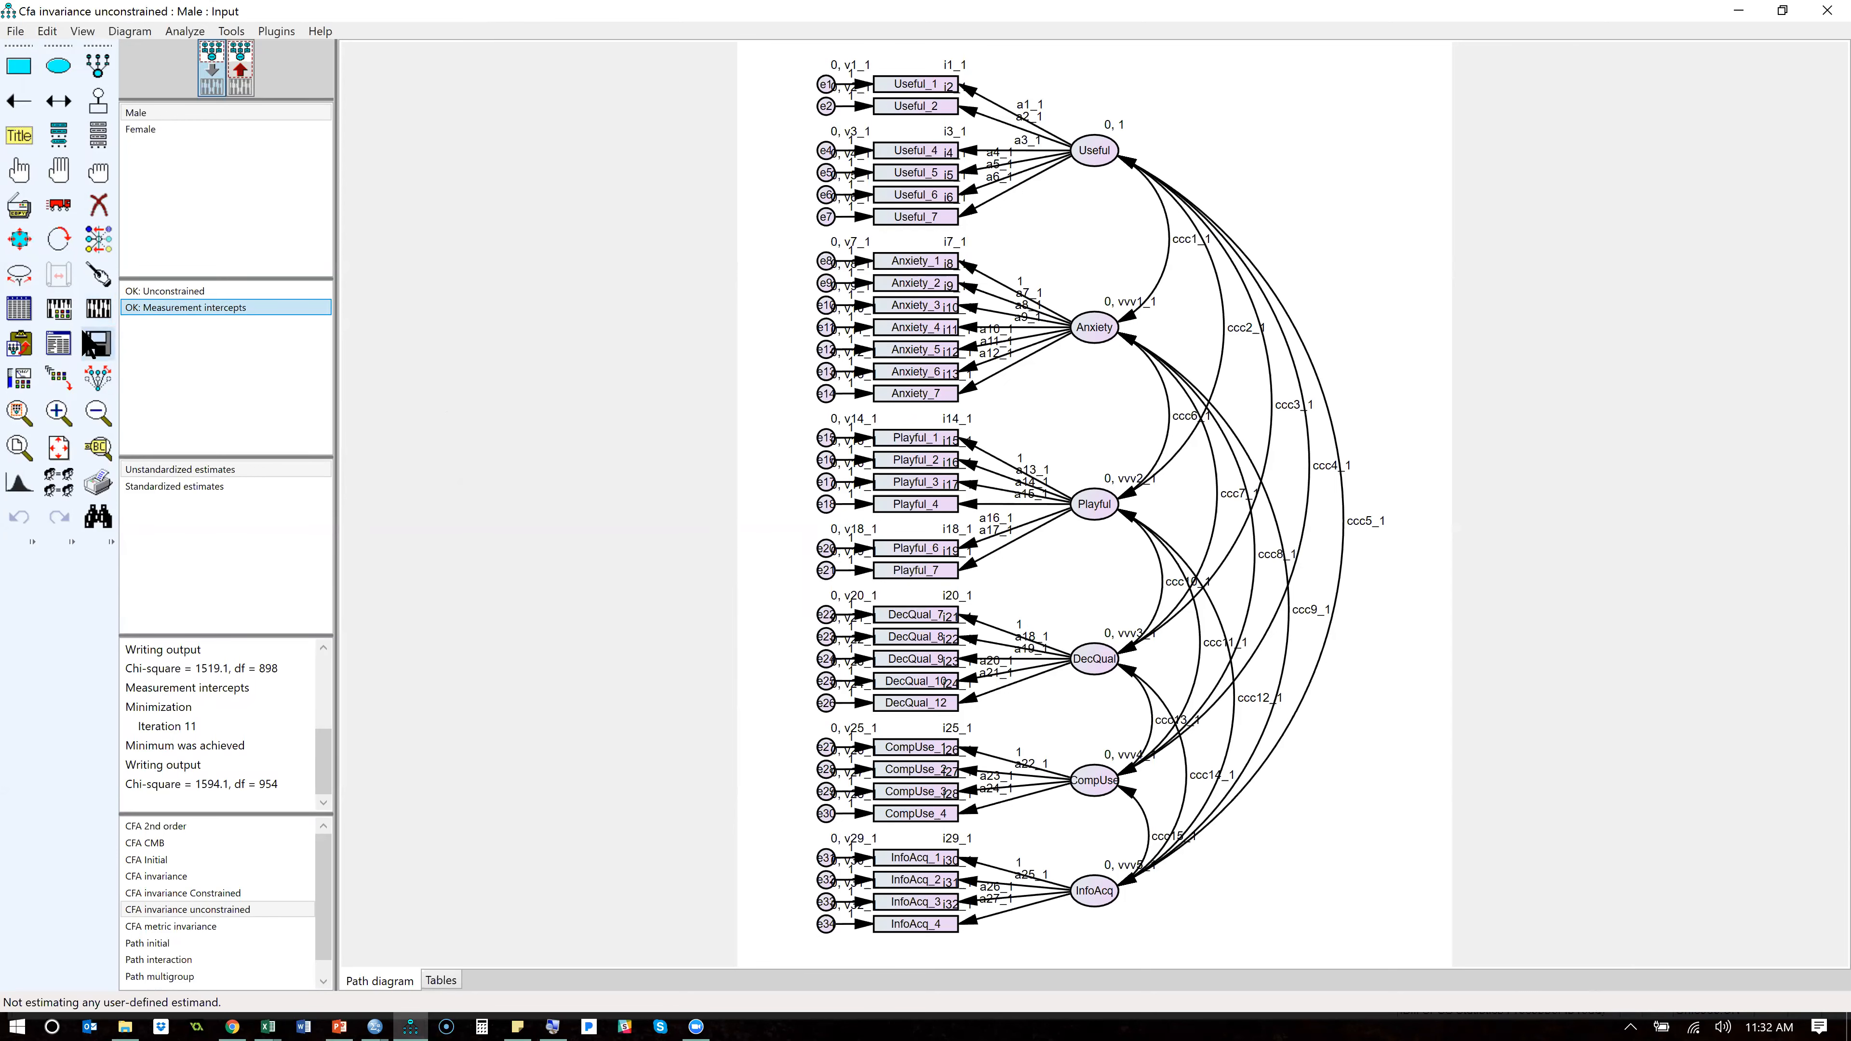
left_click(58, 348)
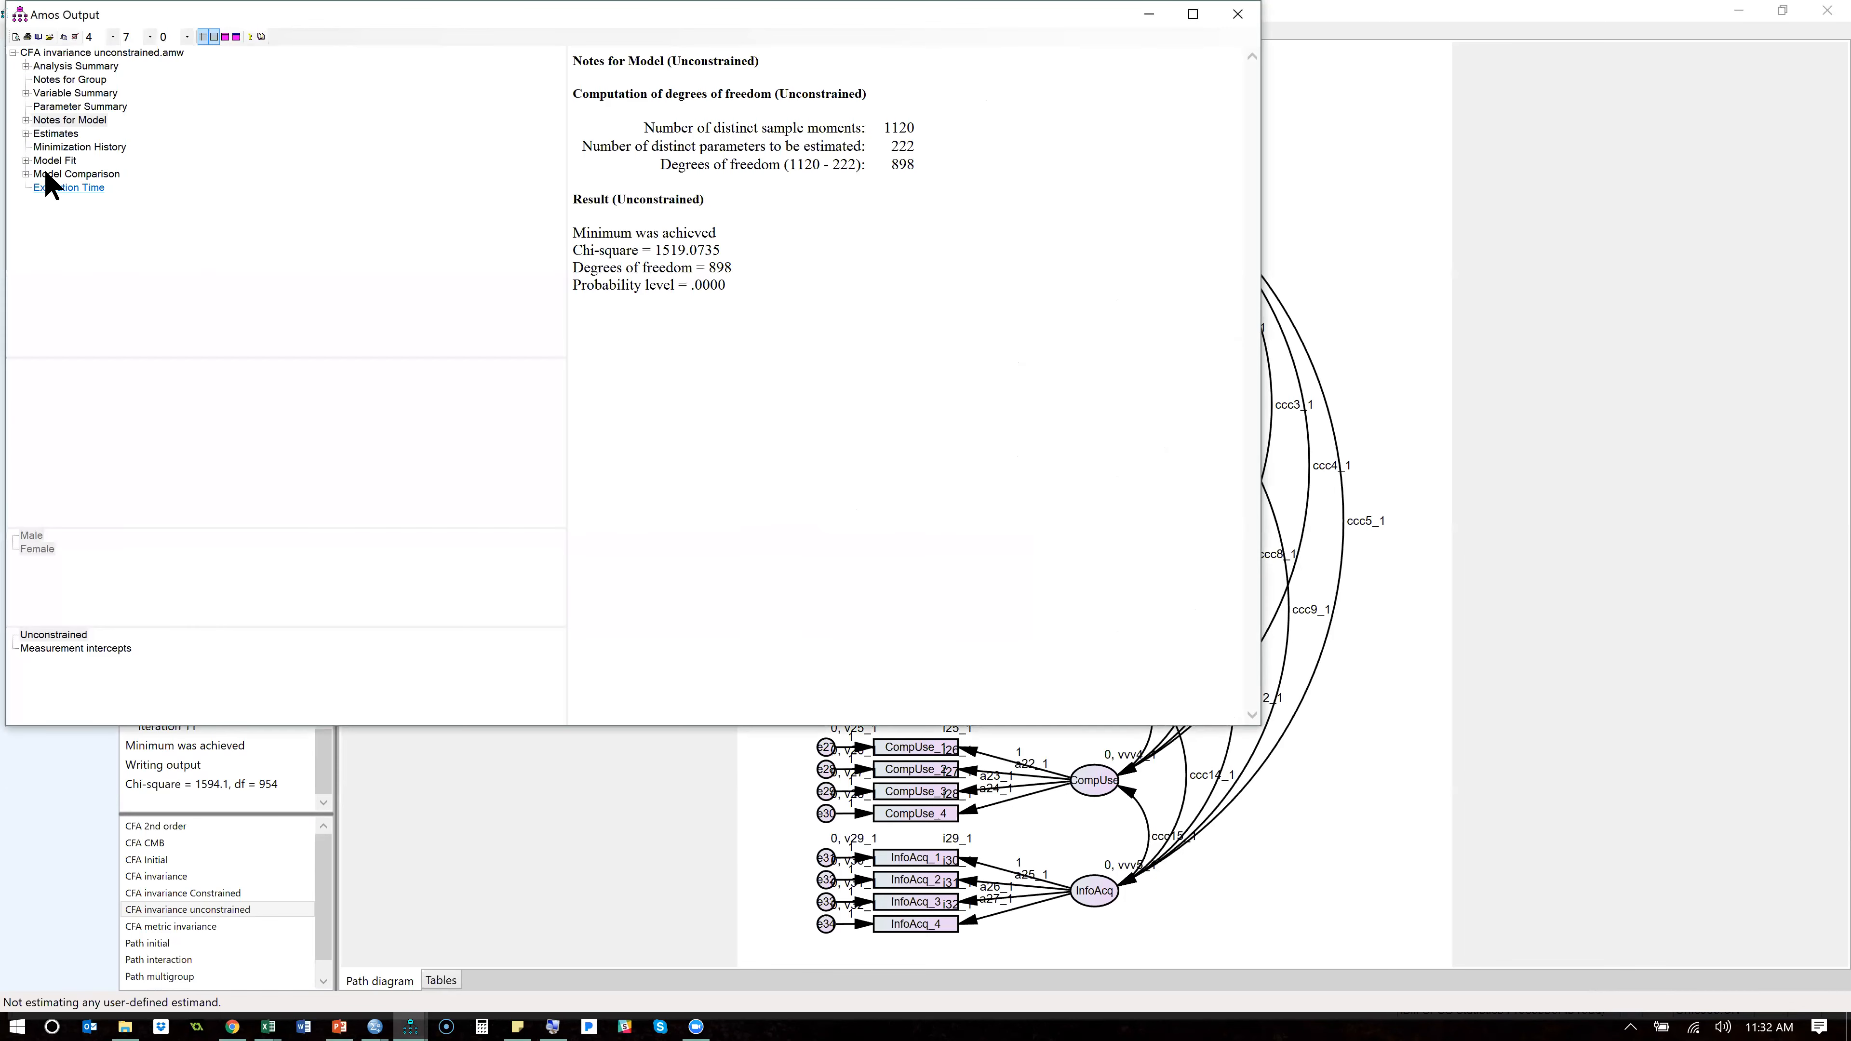
left_click(58, 175)
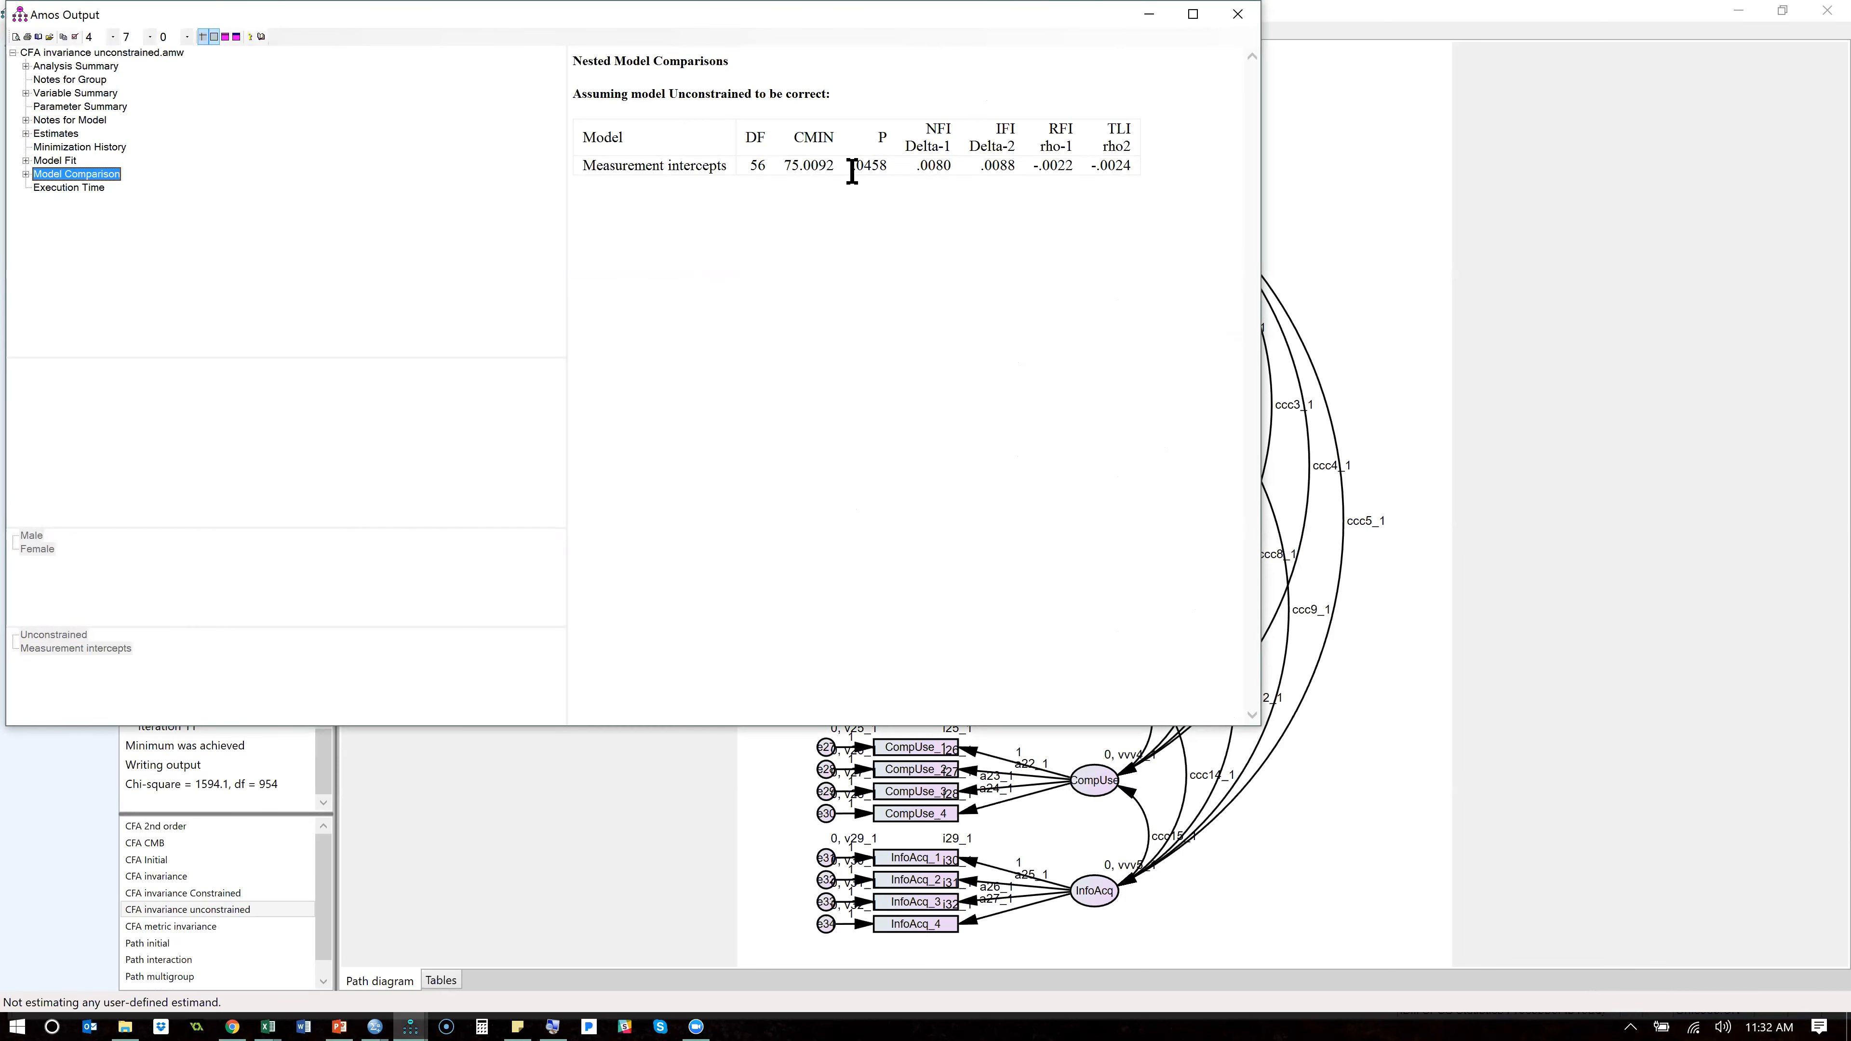
left_click_drag(888, 172, 855, 172)
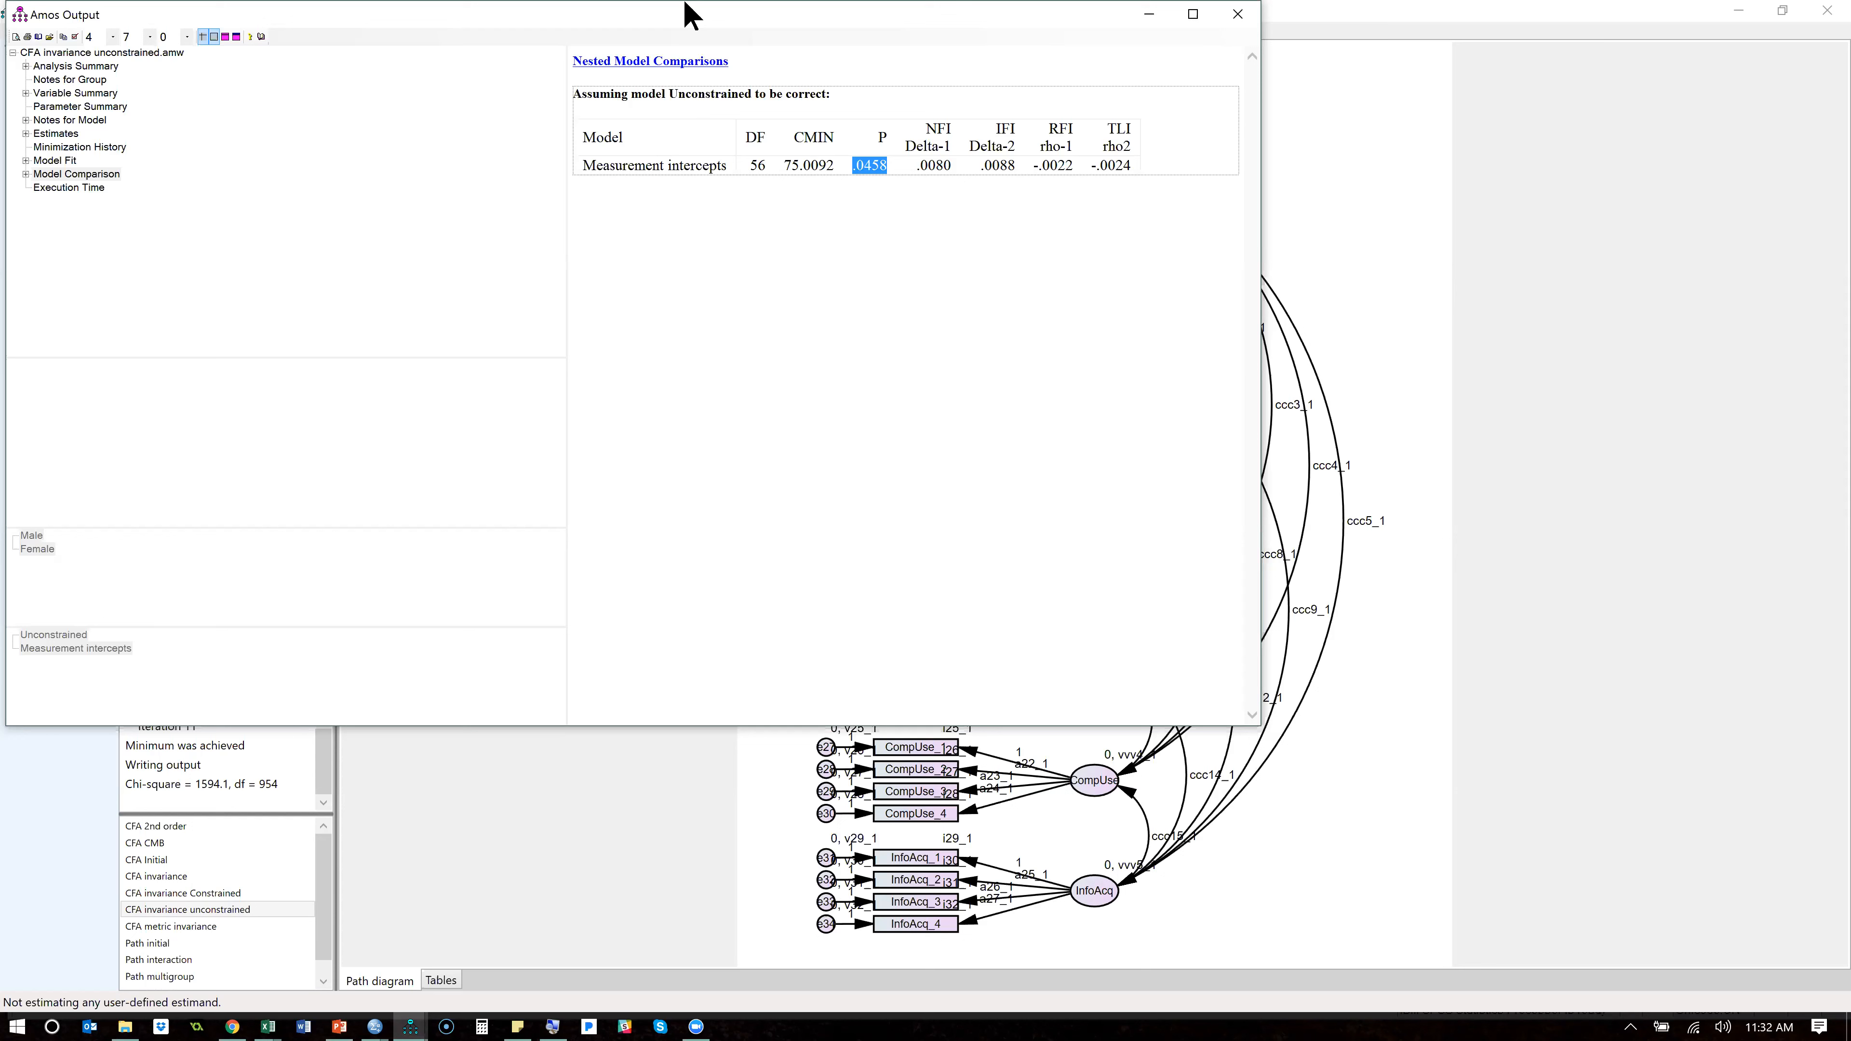
- Try 2 decimal places for the output, settle on 3, and close the output window
left_click(112, 37)
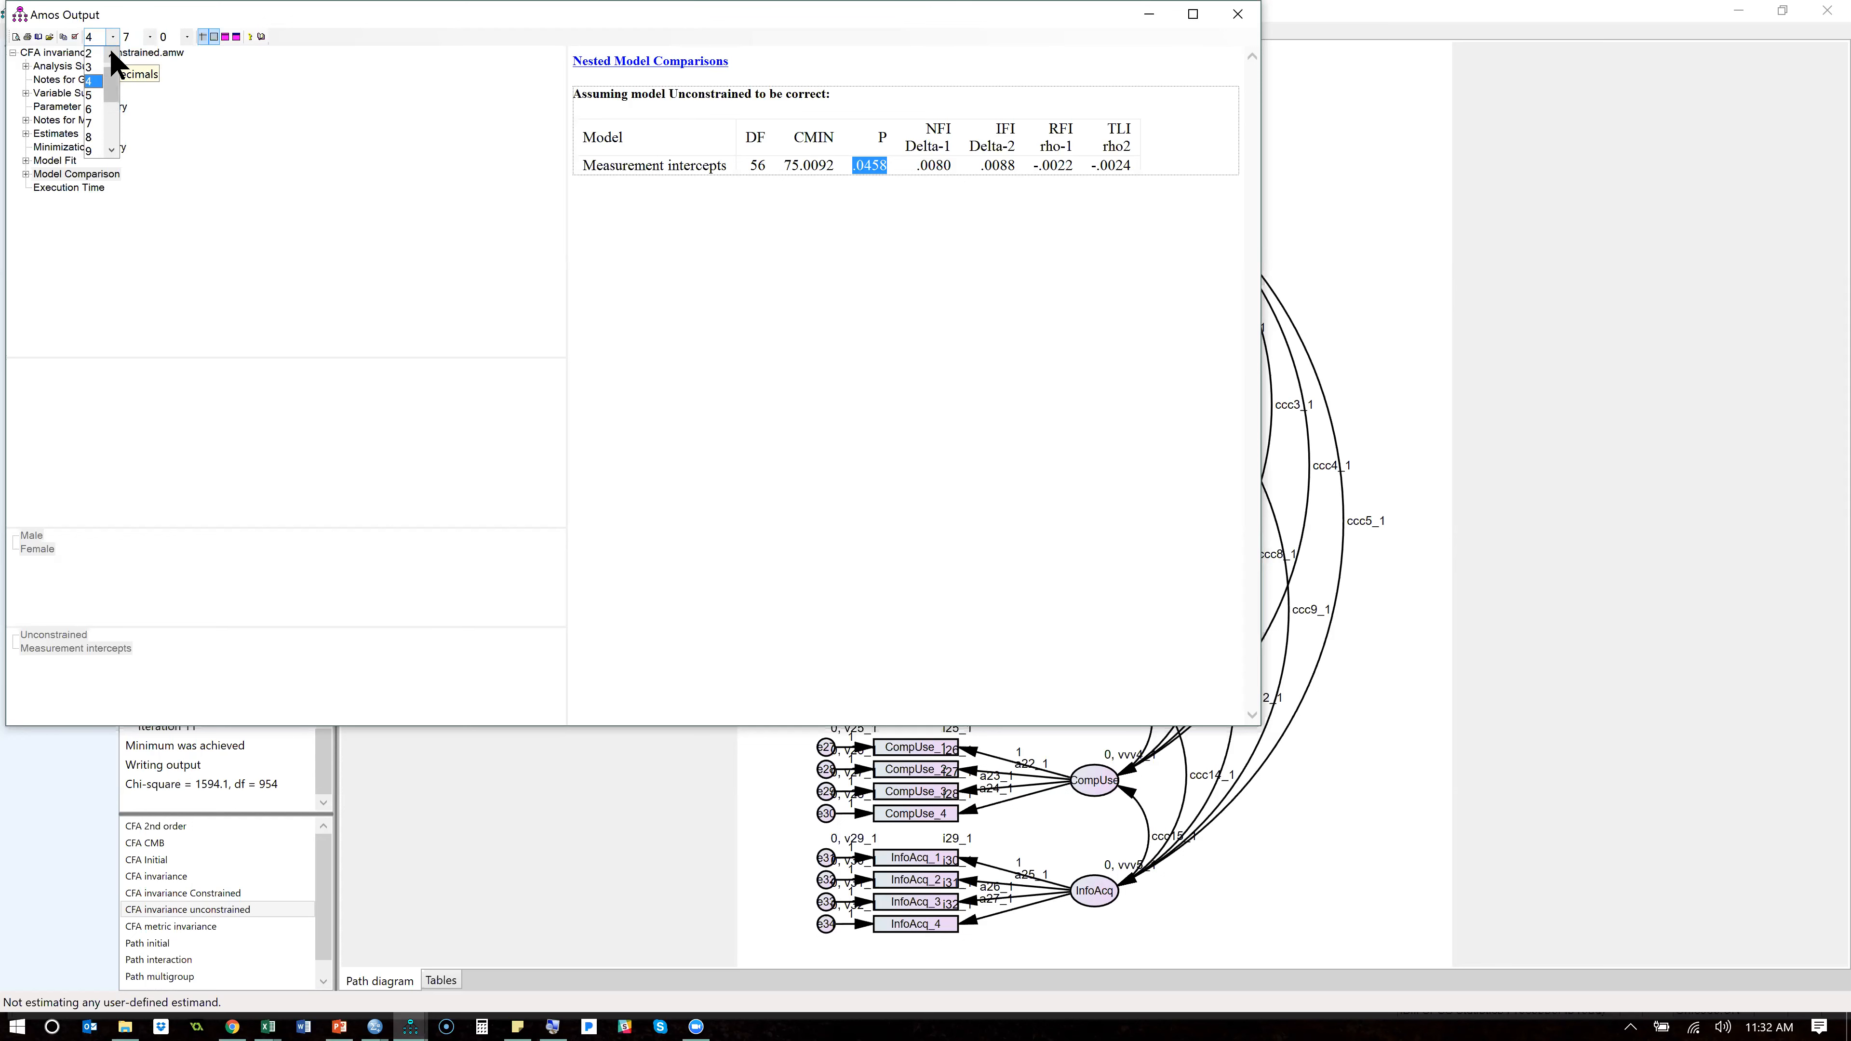
left_click(102, 53)
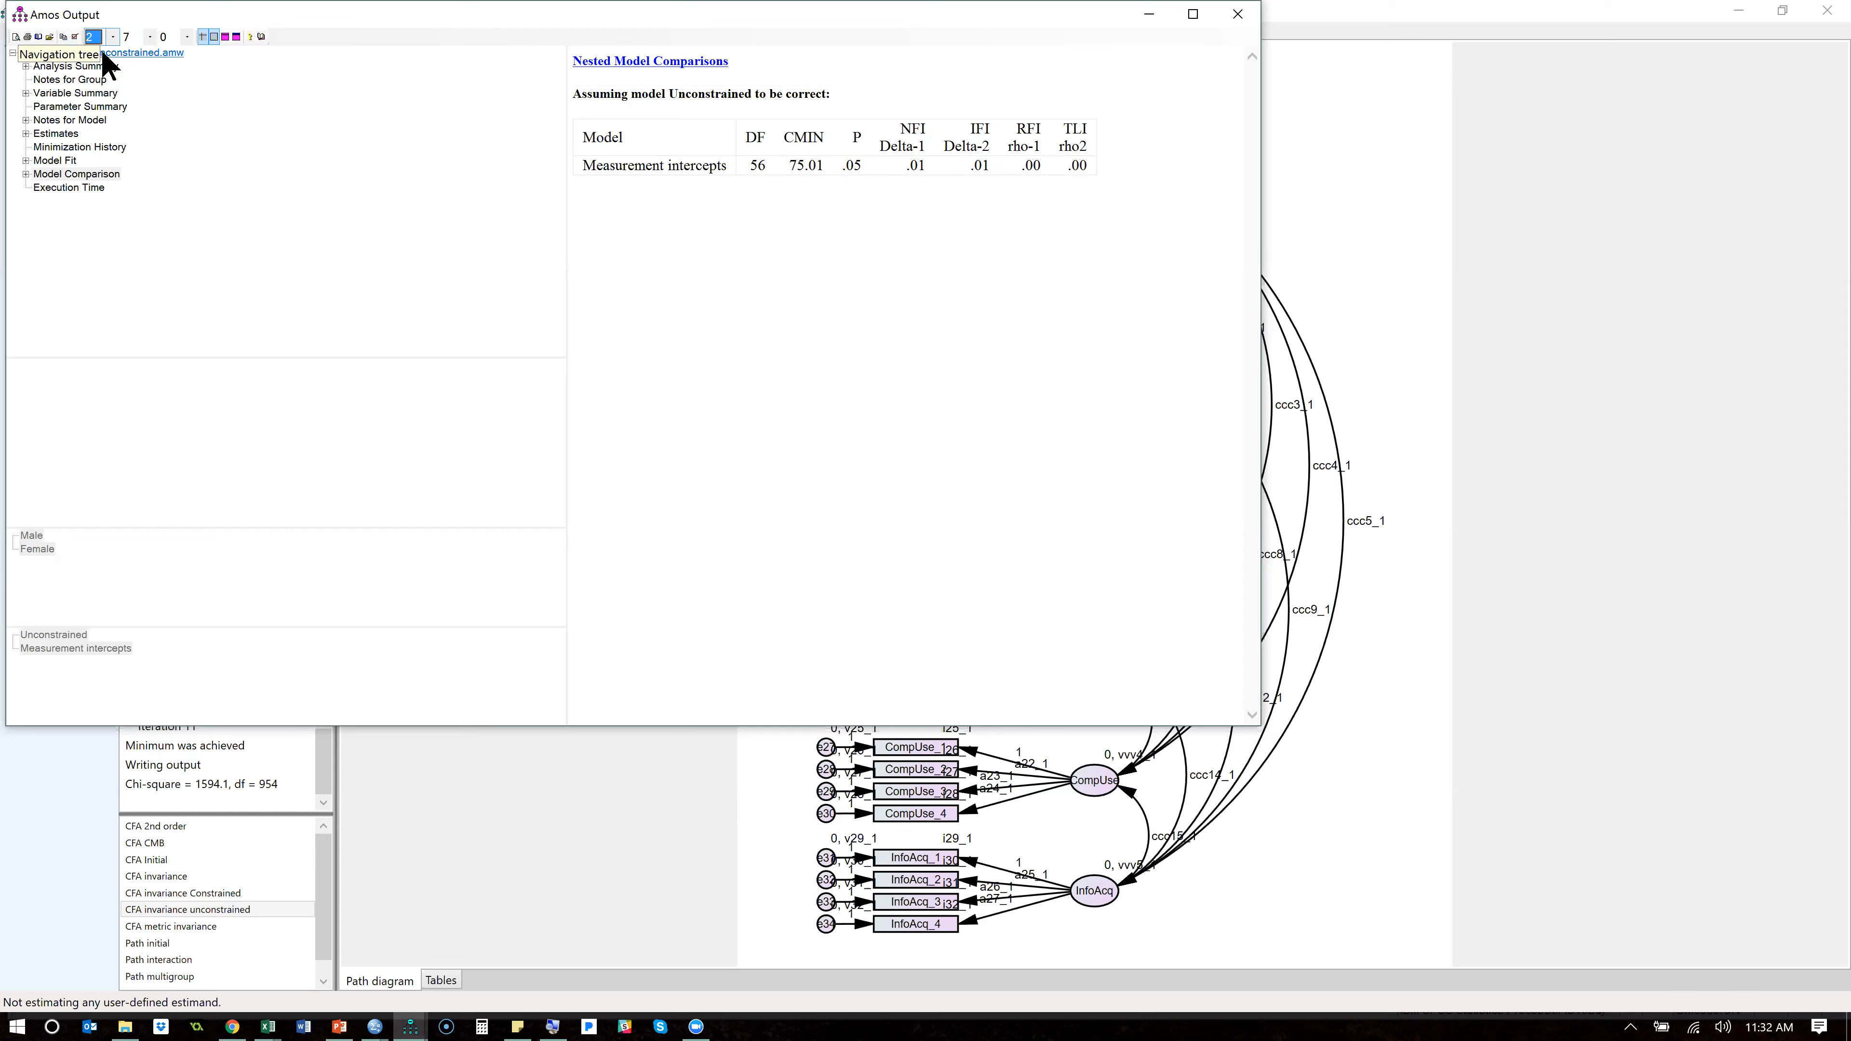
left_click(102, 41)
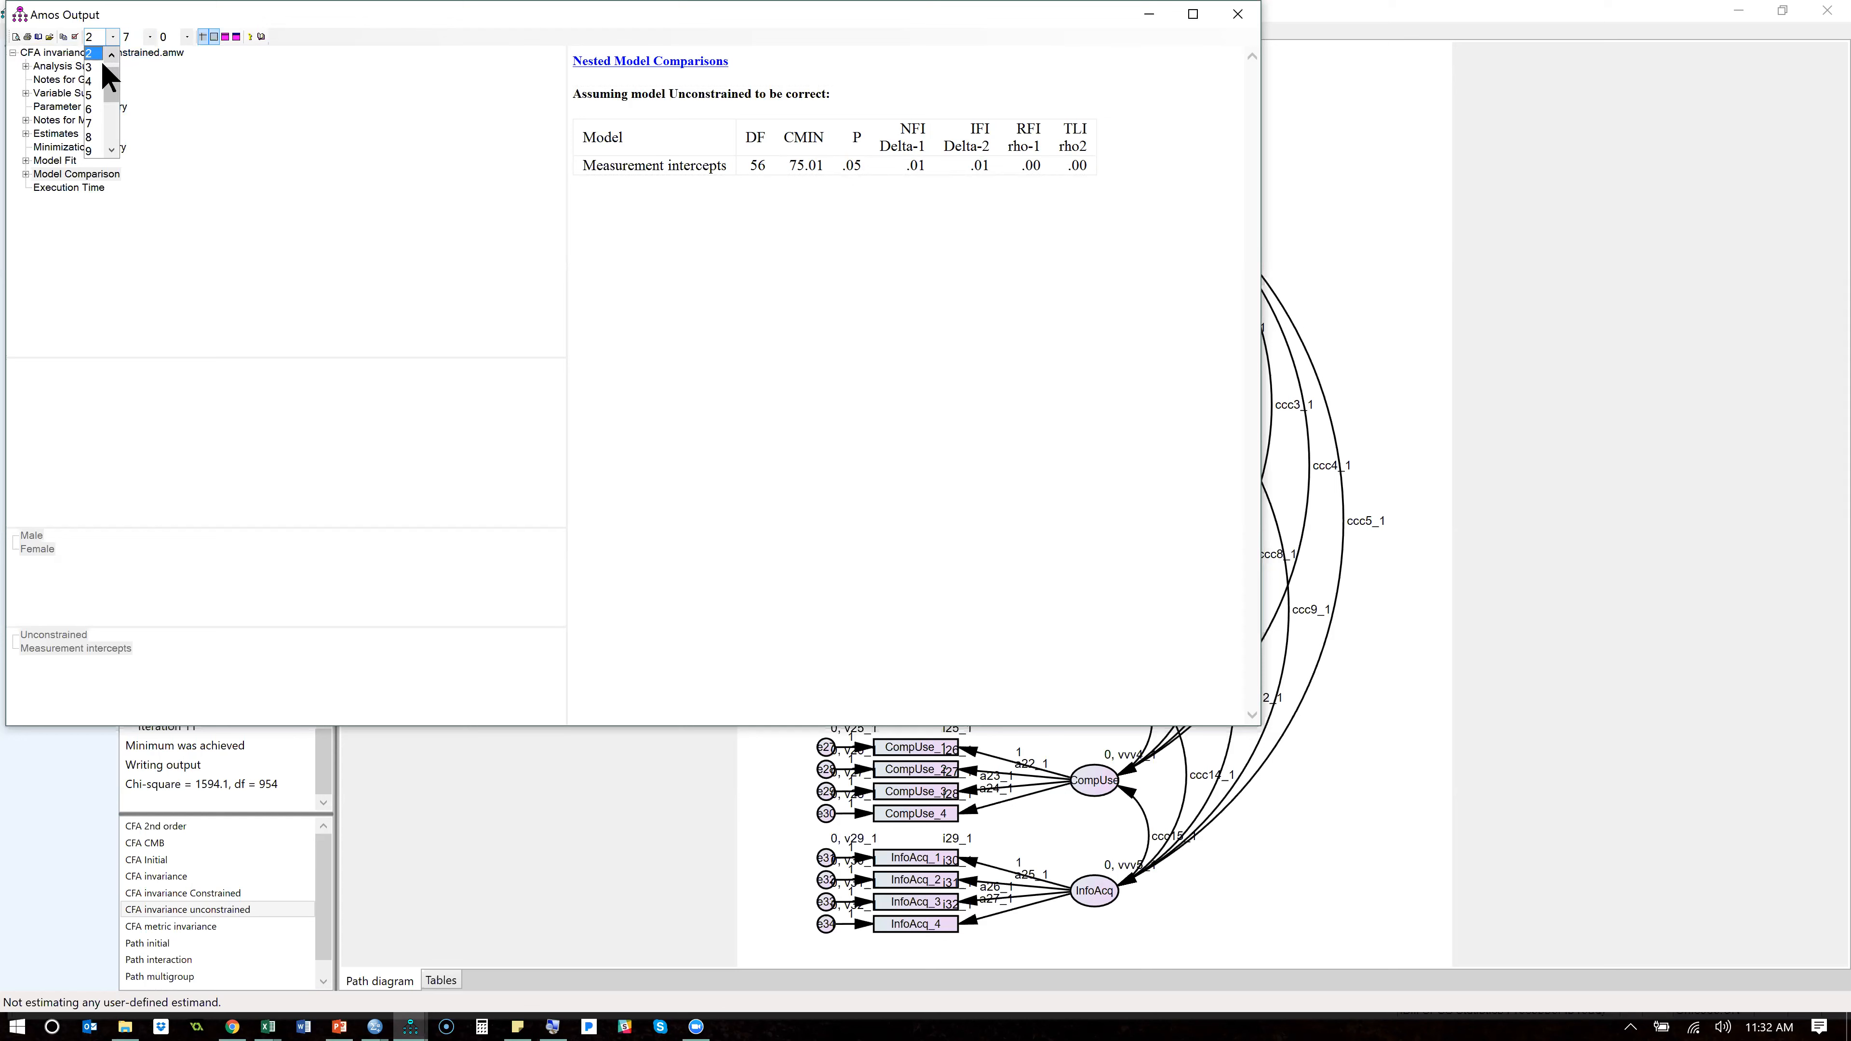
left_click(100, 70)
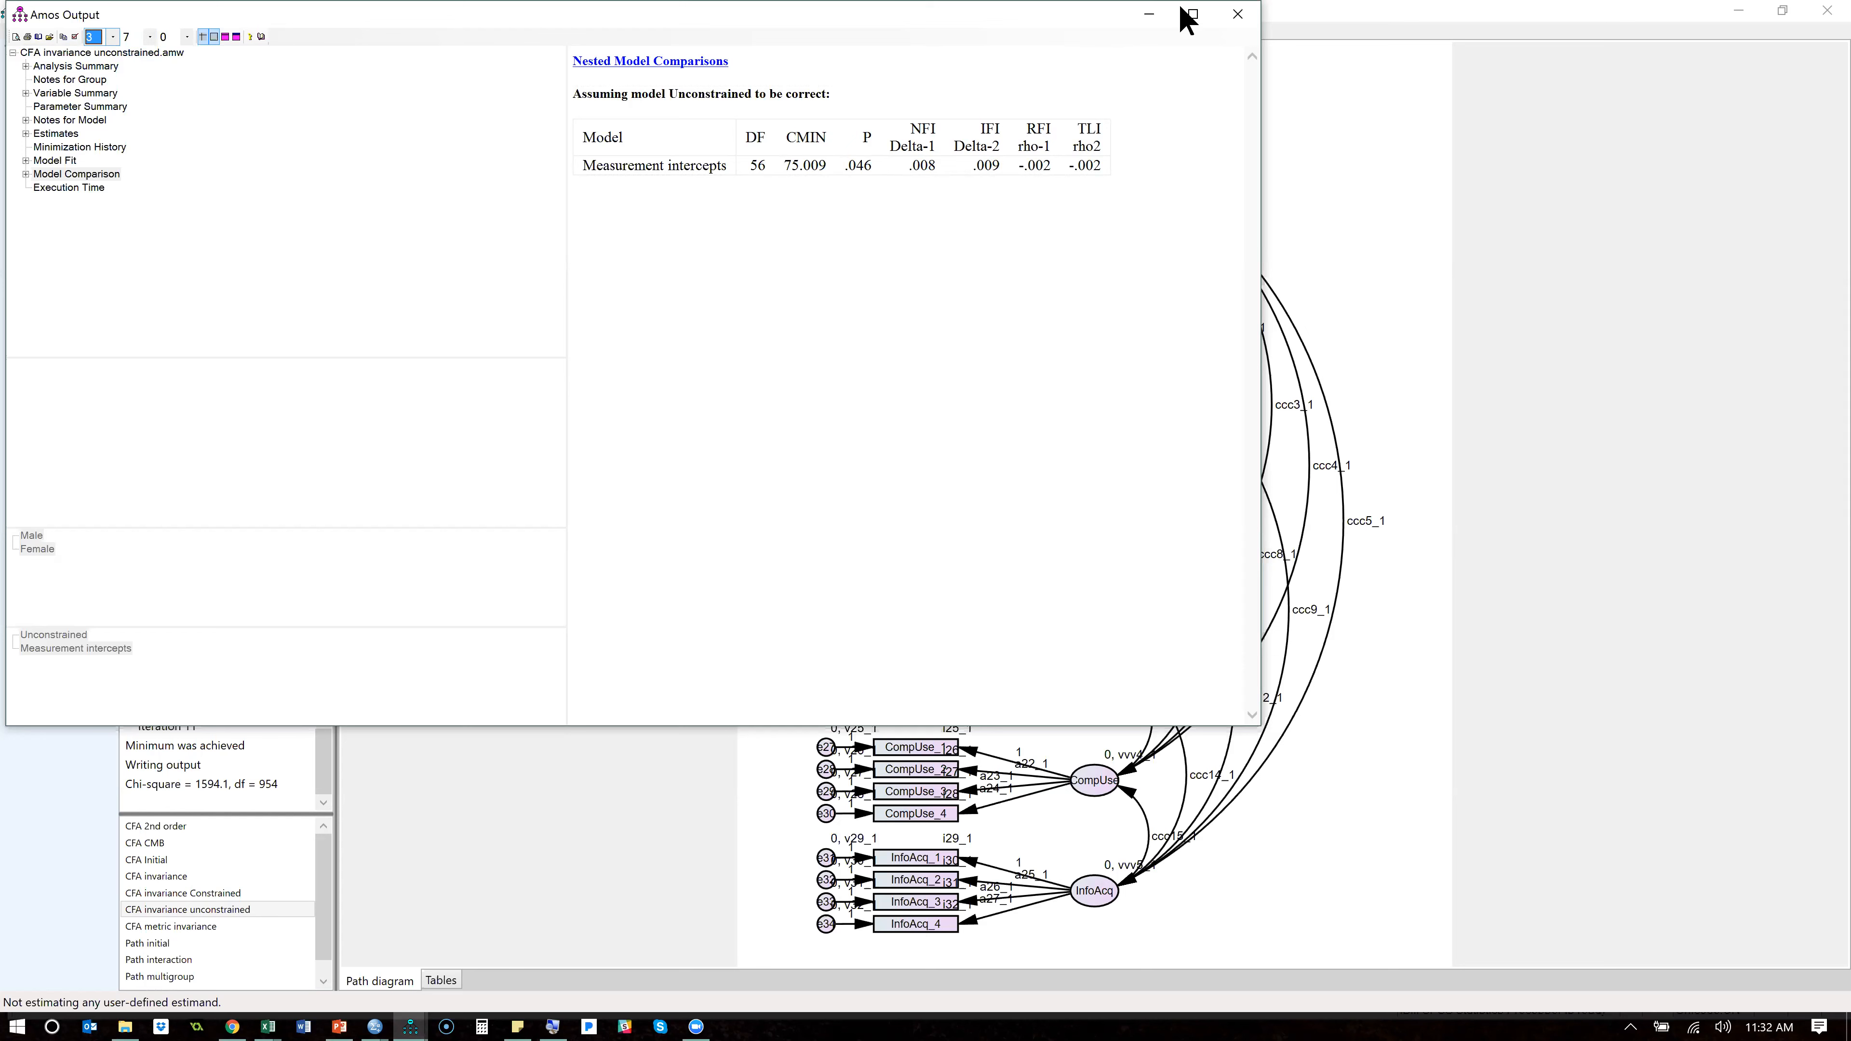
left_click(1237, 15)
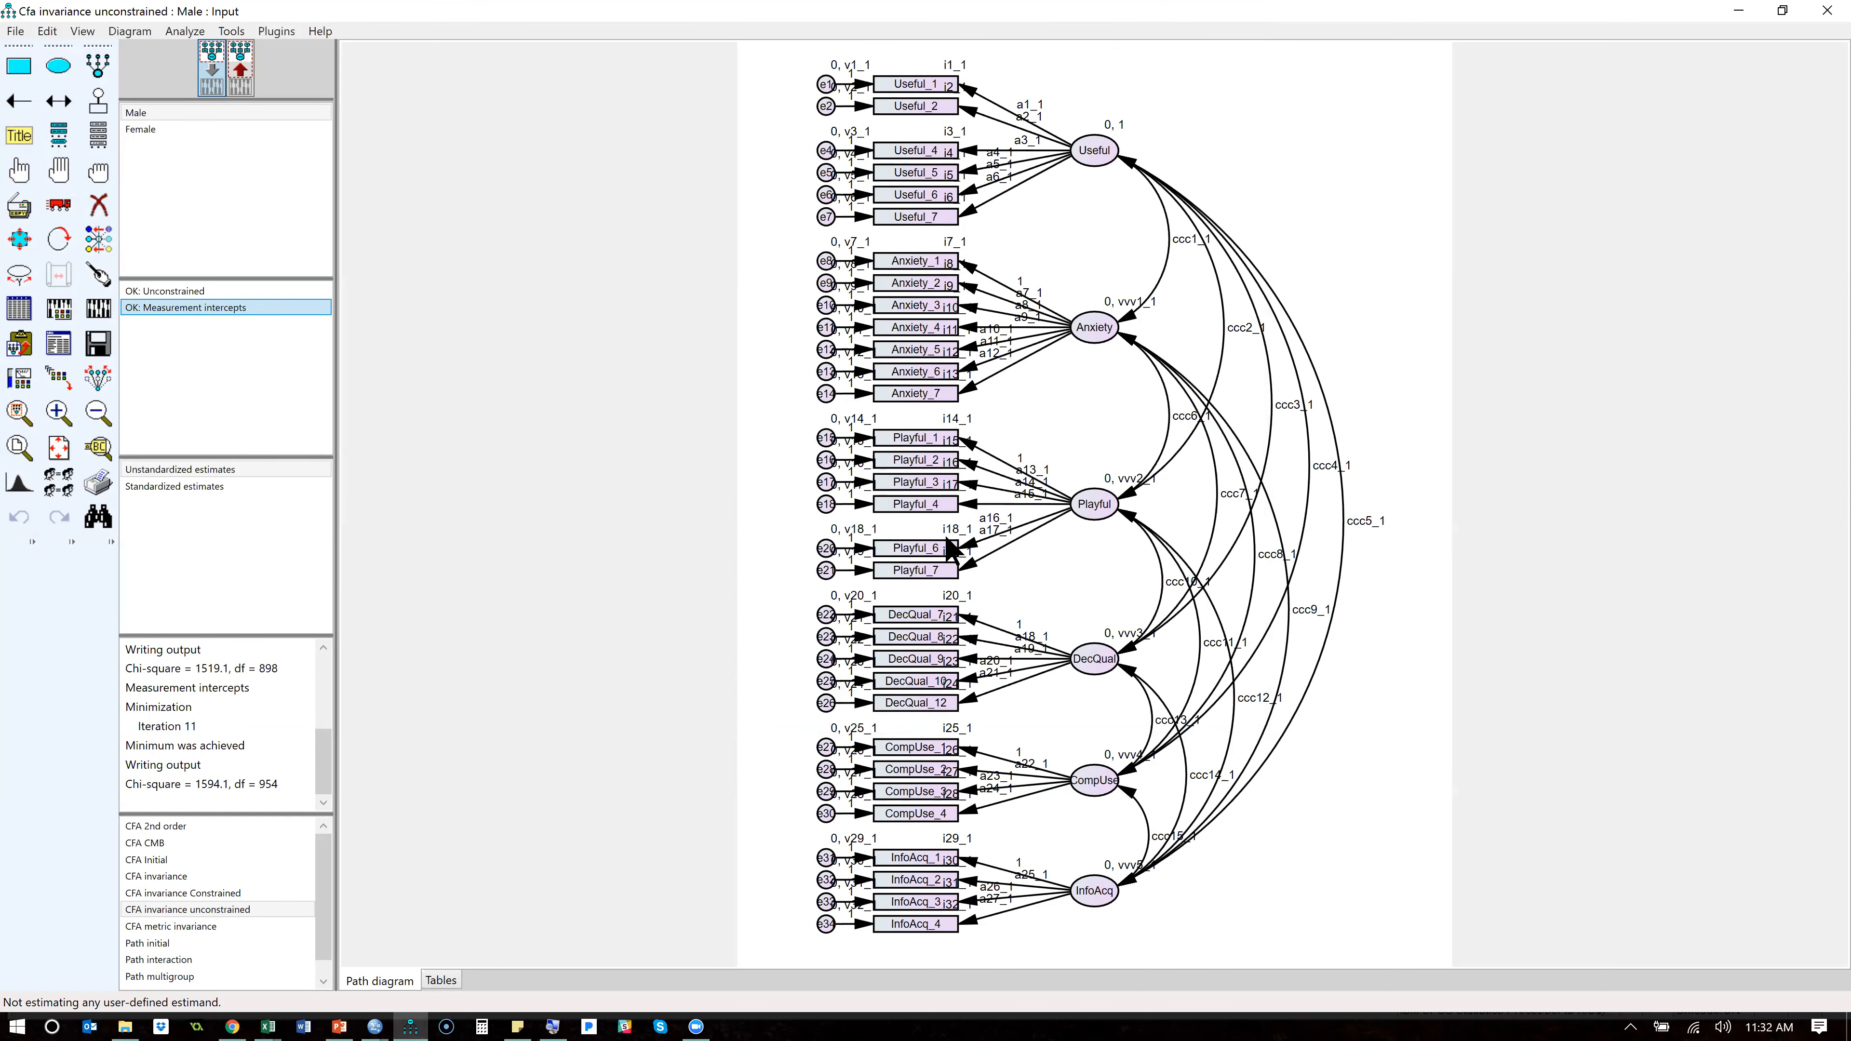
- Remove the constraint i18_1=i18_2 from the Measurement intercepts model and close the model manager
double_click(207, 308)
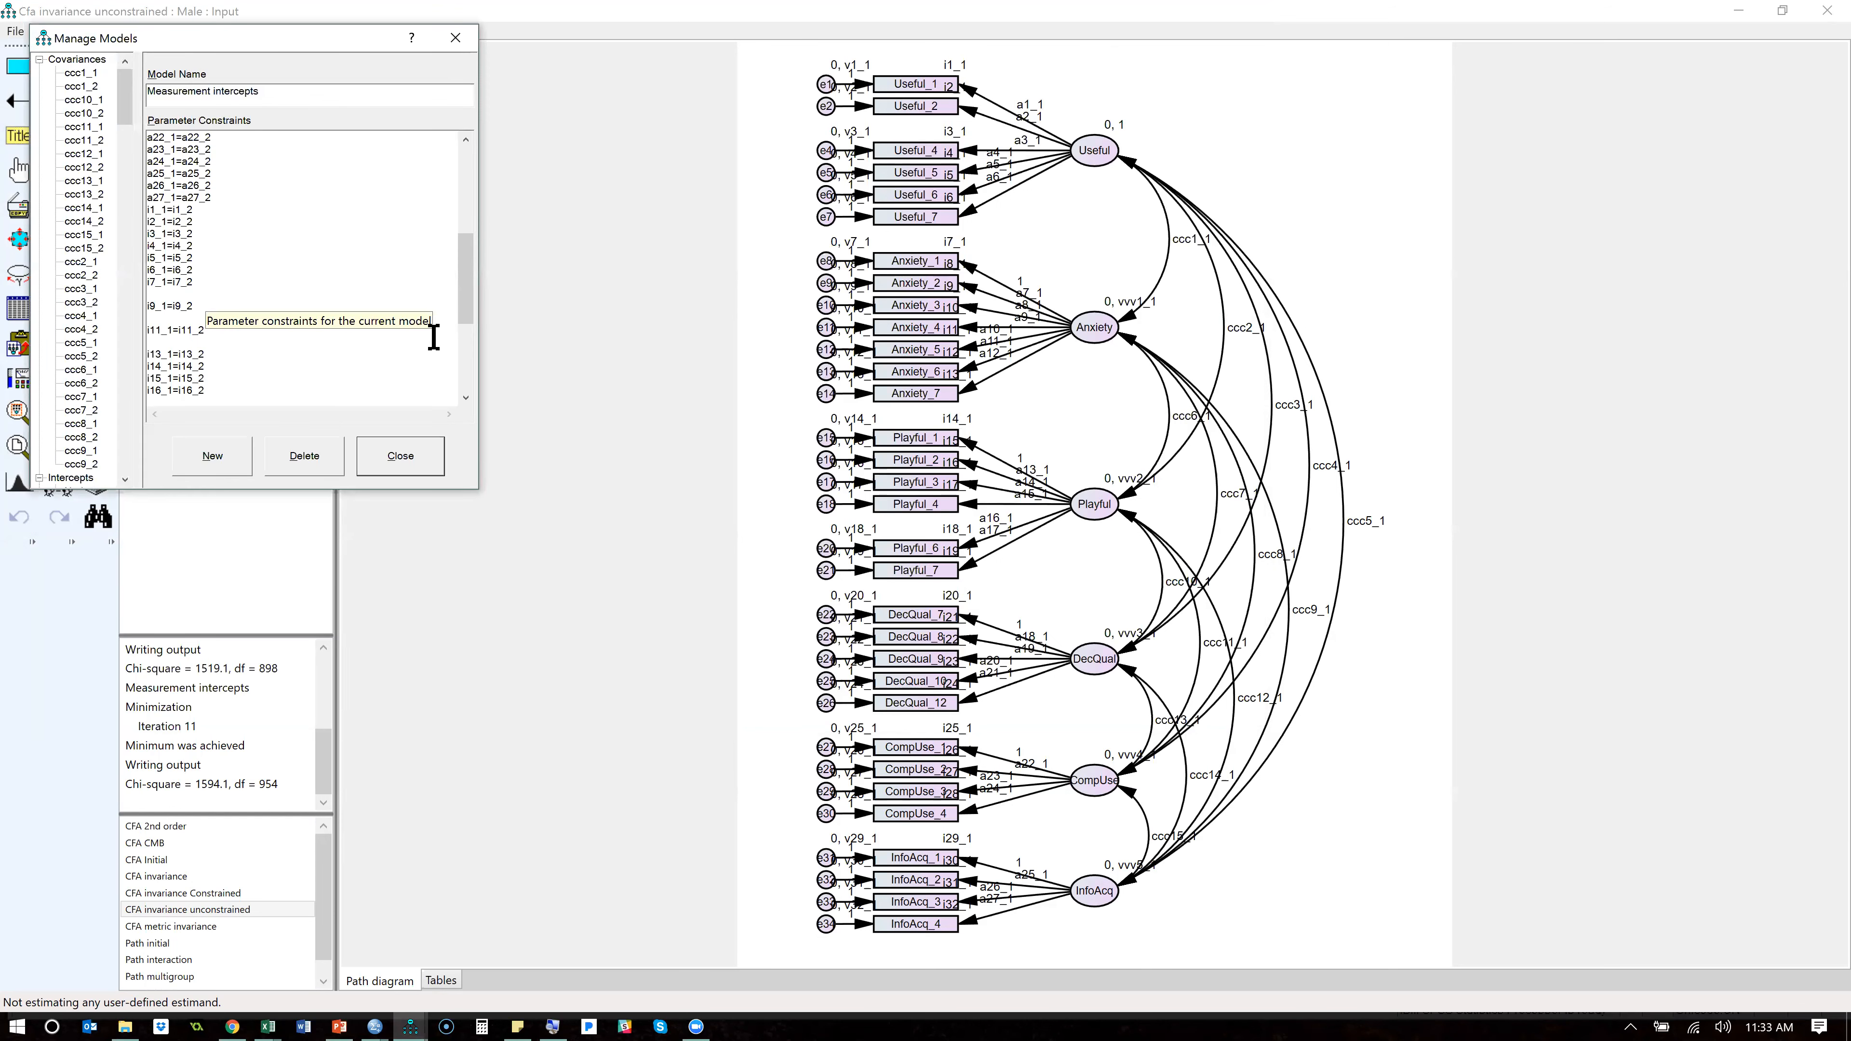
scroll(467, 362, "down", 5)
left_click(202, 222)
left_click_drag(202, 222, 139, 223)
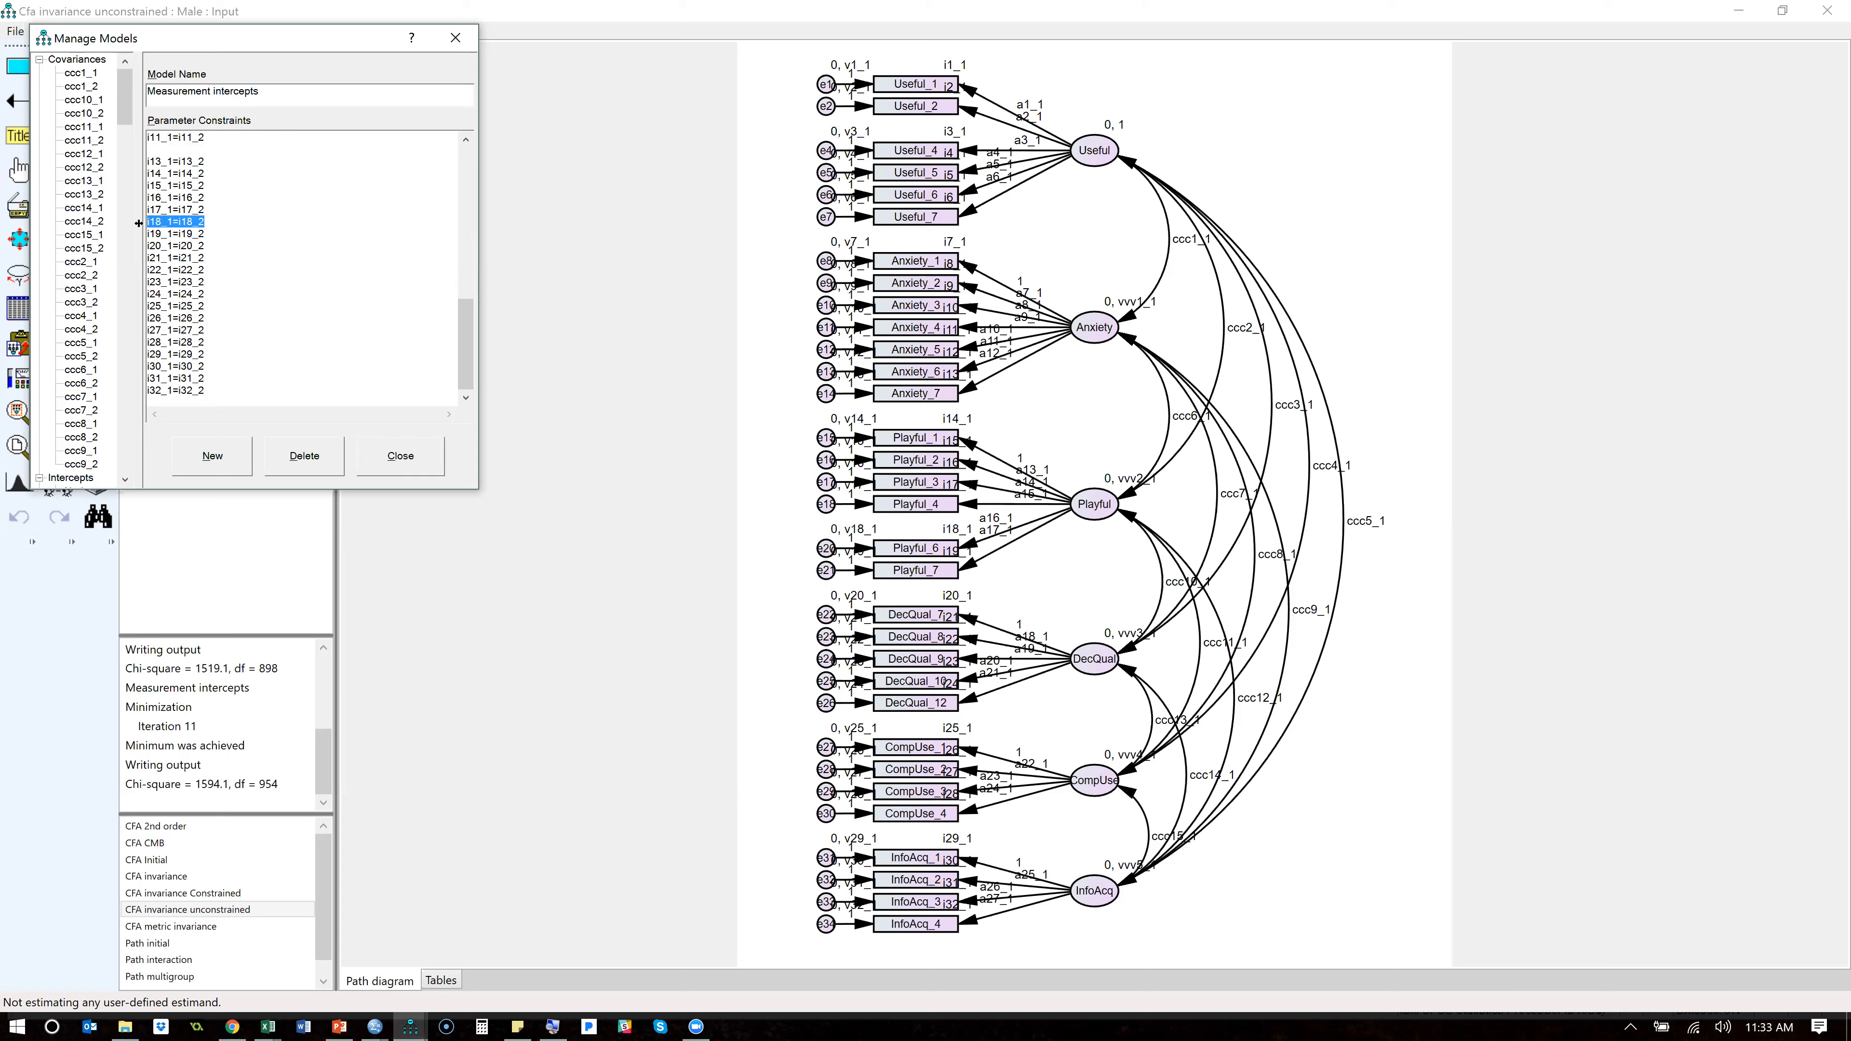
left_click(398, 455)
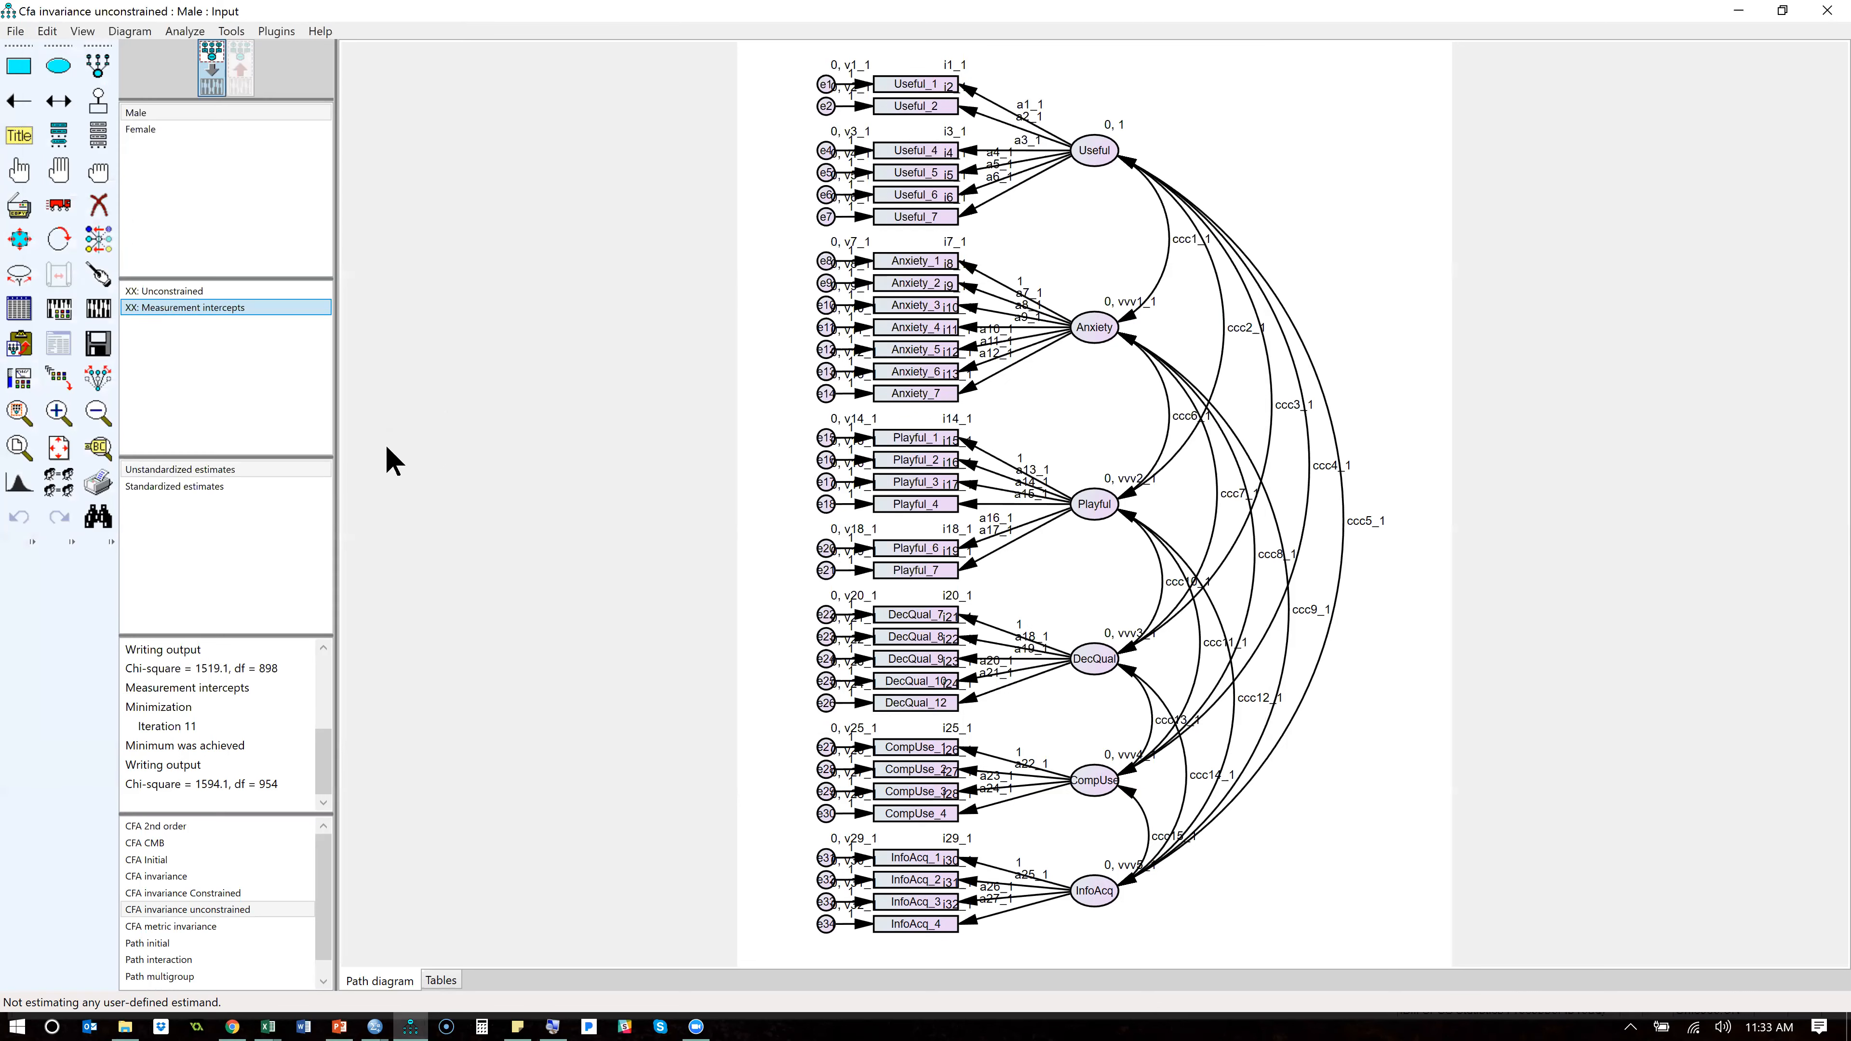
- Rerun the estimates with the i18 intercept freed and check the P value in the nested model comparison
left_click(98, 308)
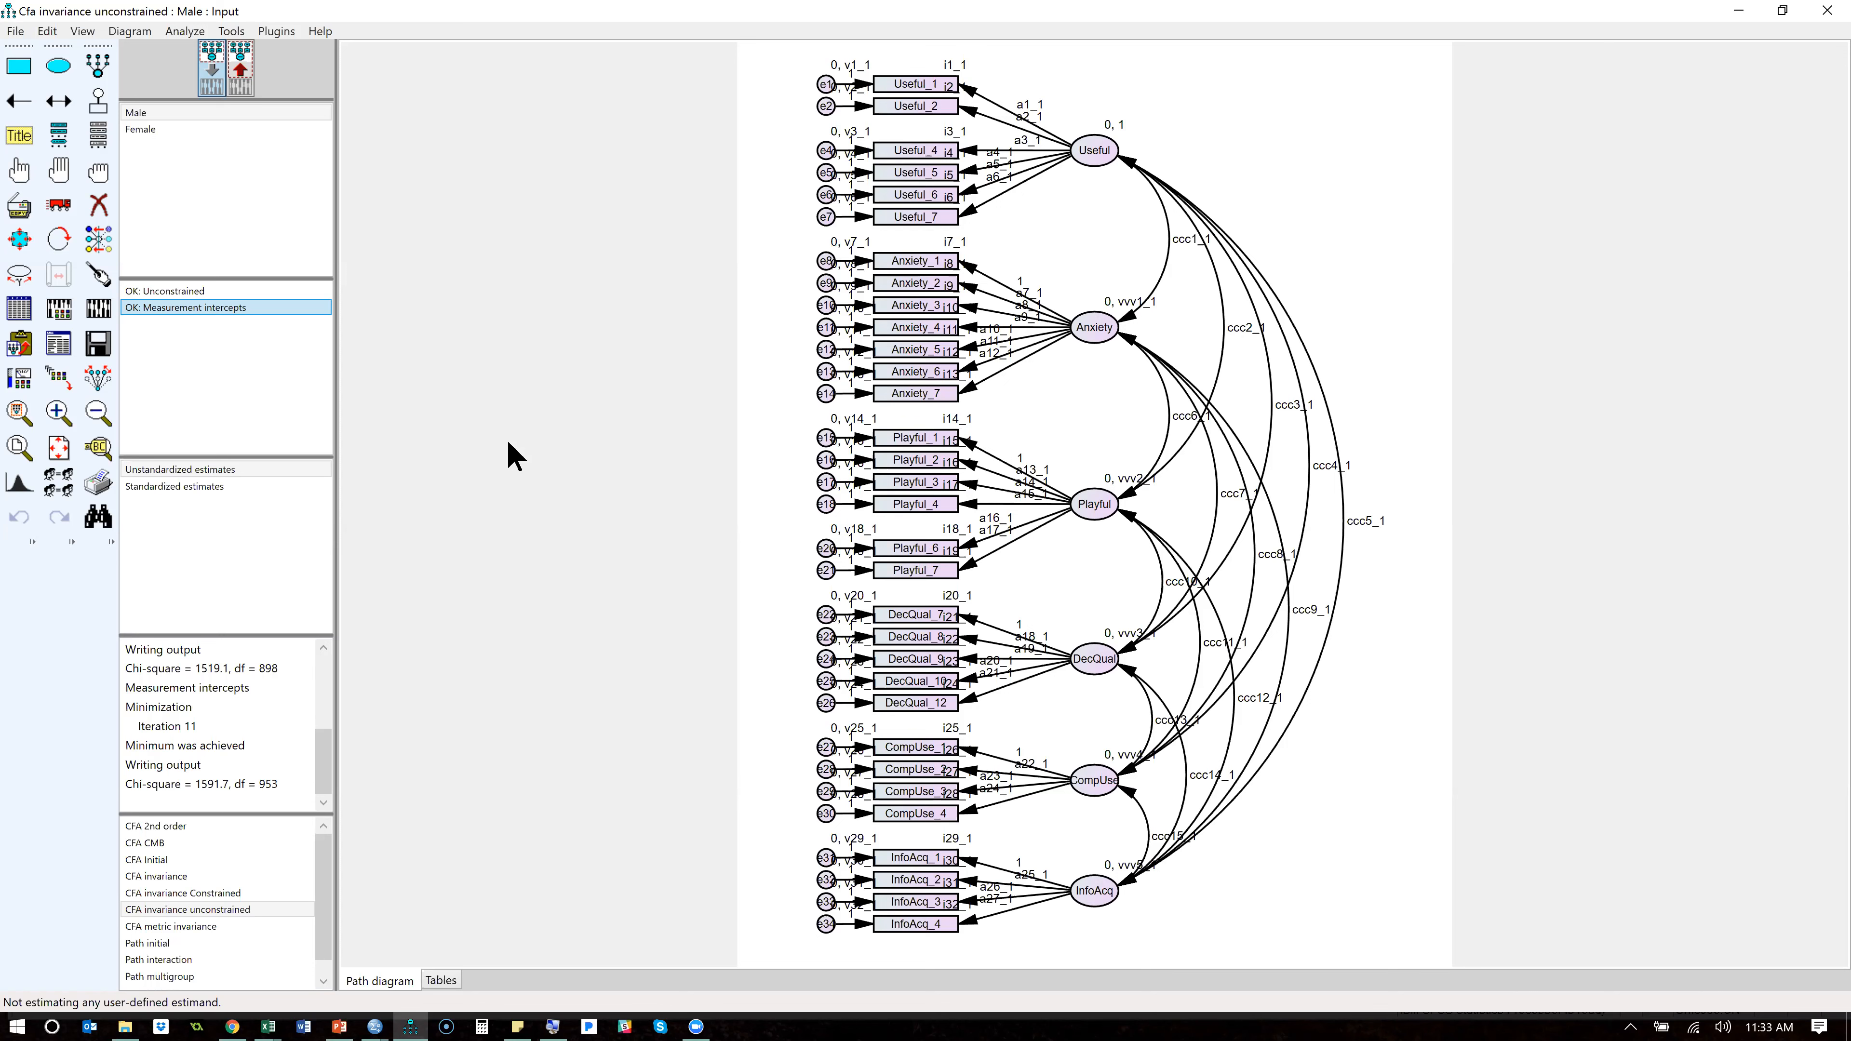
left_click(54, 342)
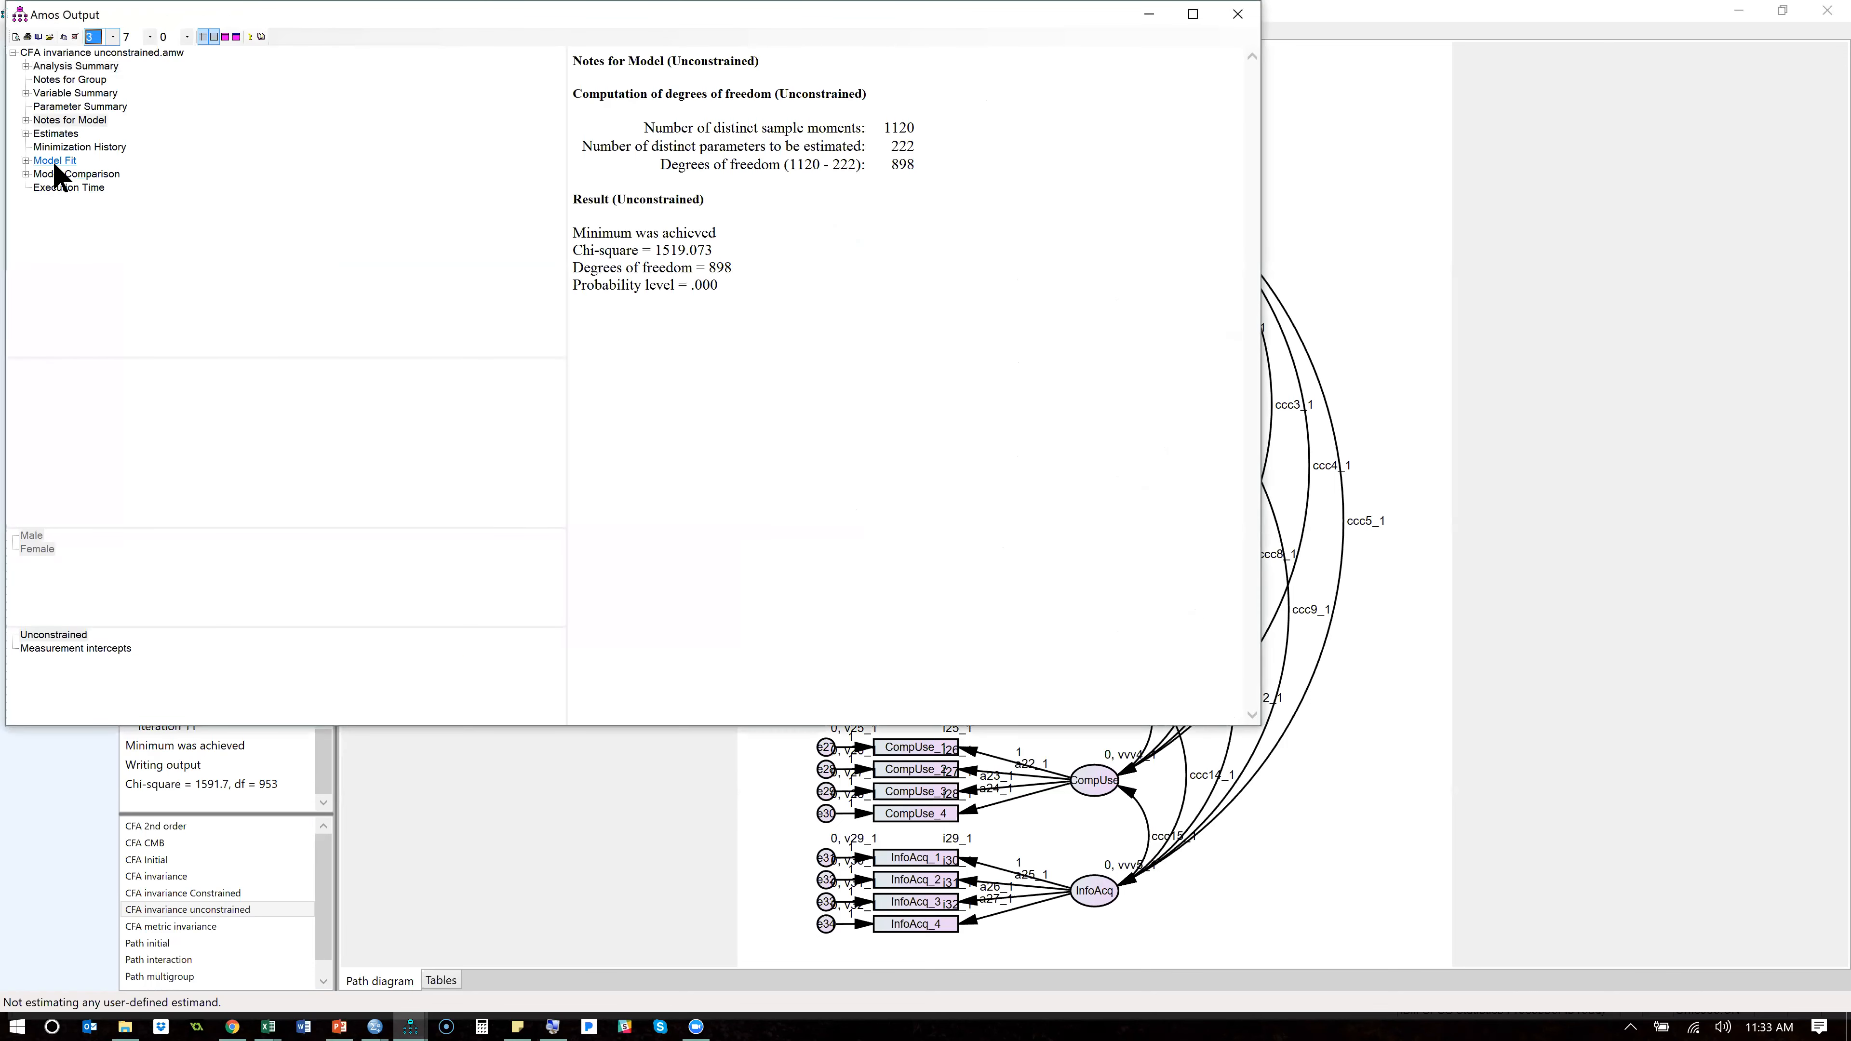
left_click(67, 175)
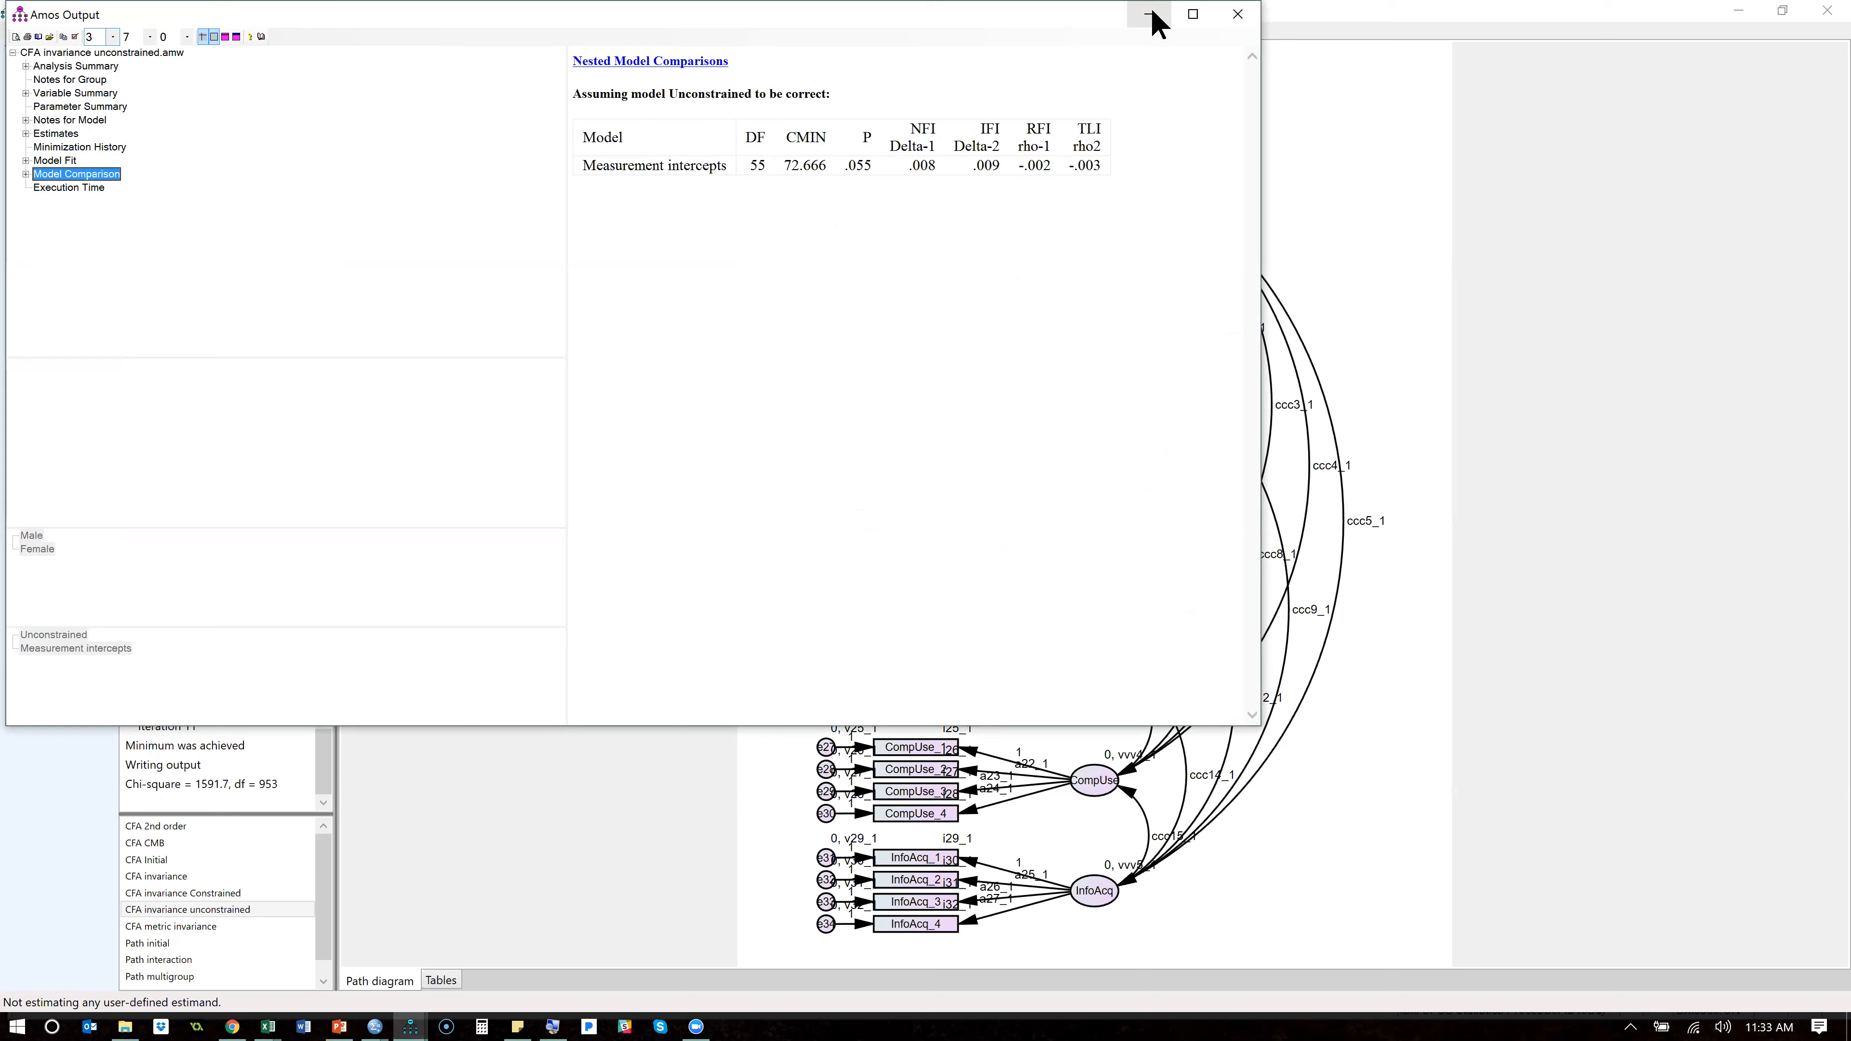
left_click(873, 169)
left_click_drag(871, 161, 846, 168)
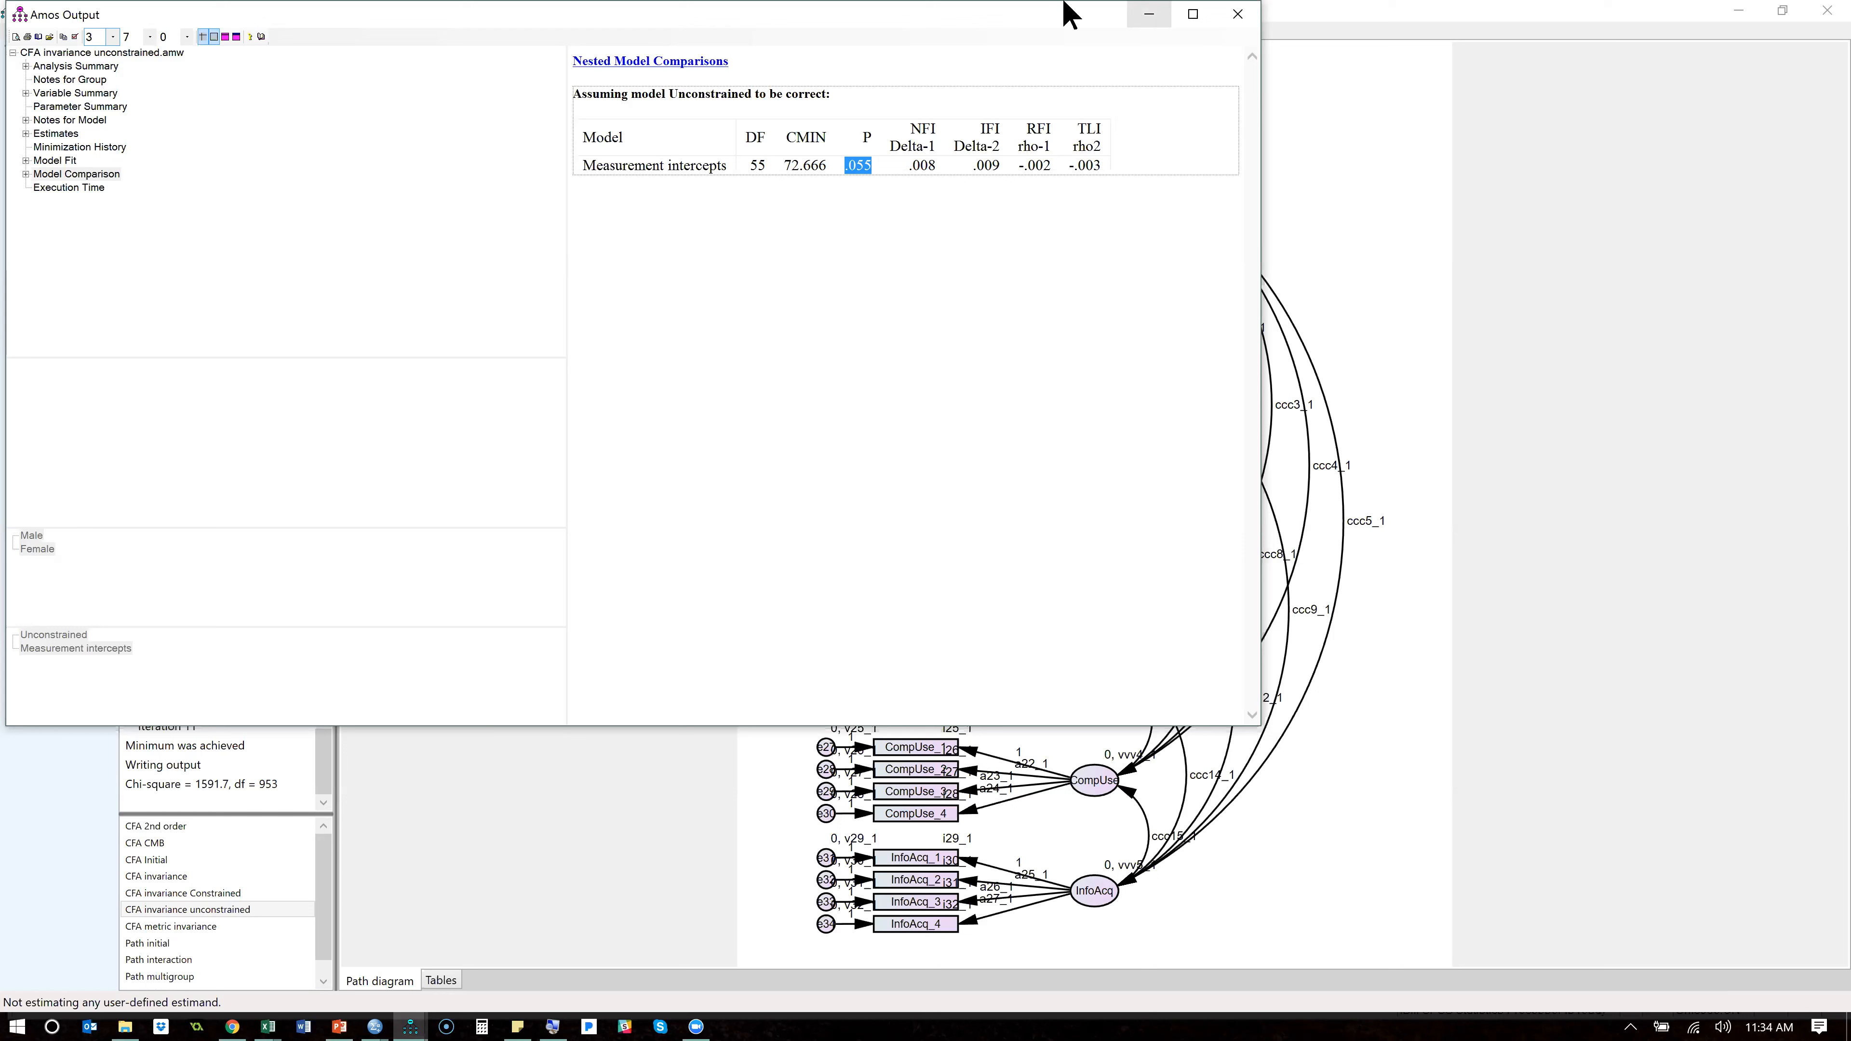
- Review the remaining intercept constraints in the Measurement intercepts model and close the model manager
left_click(1014, 246)
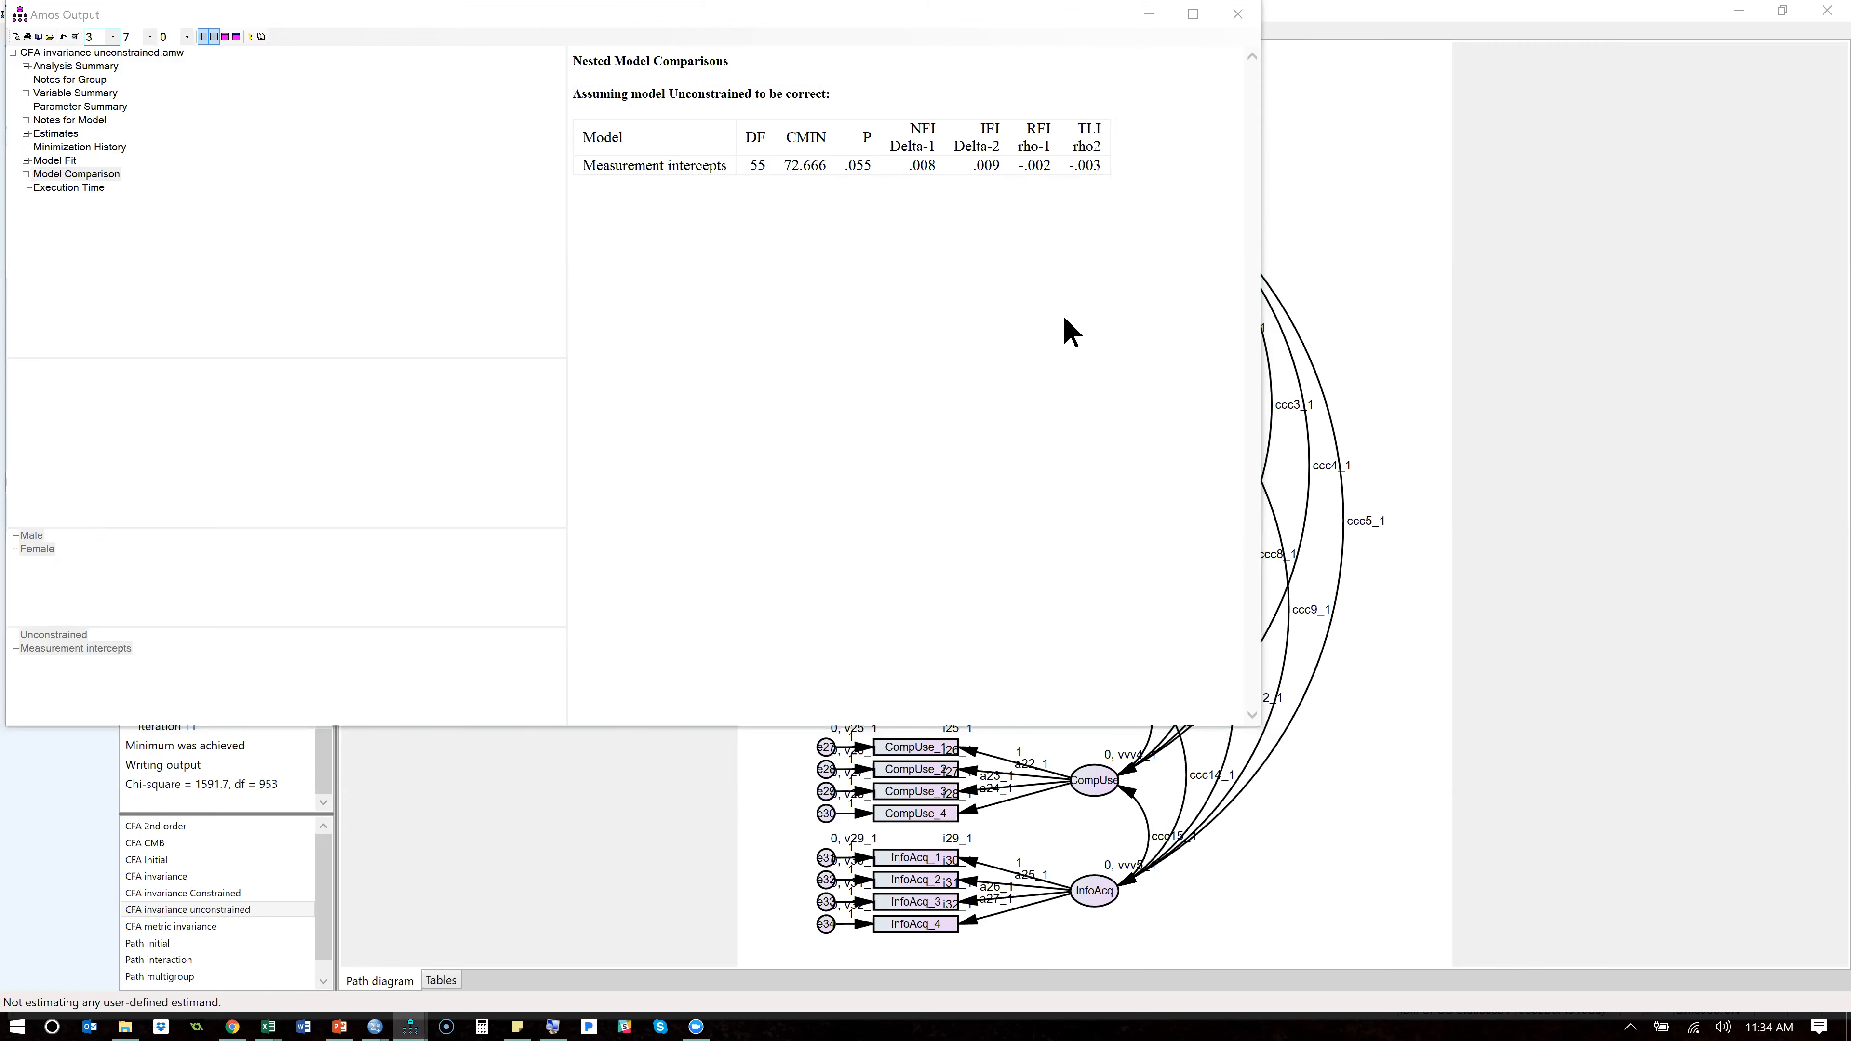
key("alt+Tab")
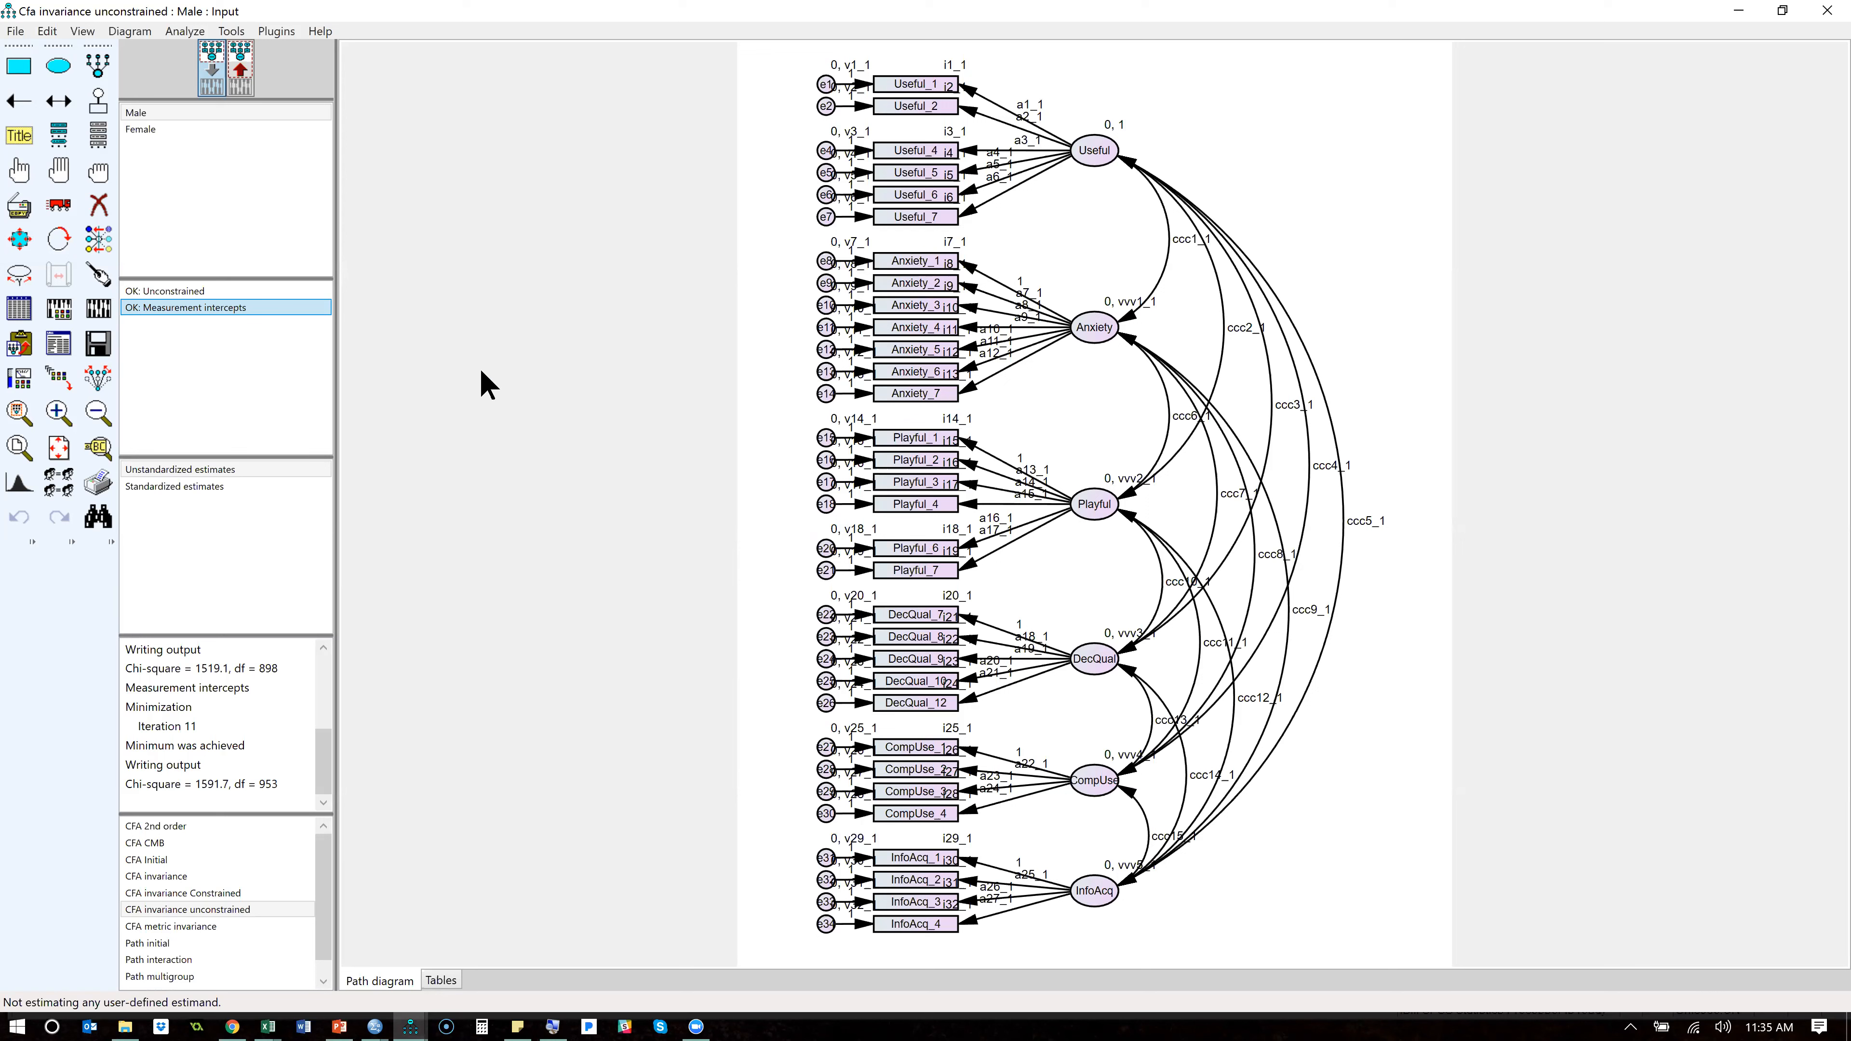
double_click(182, 308)
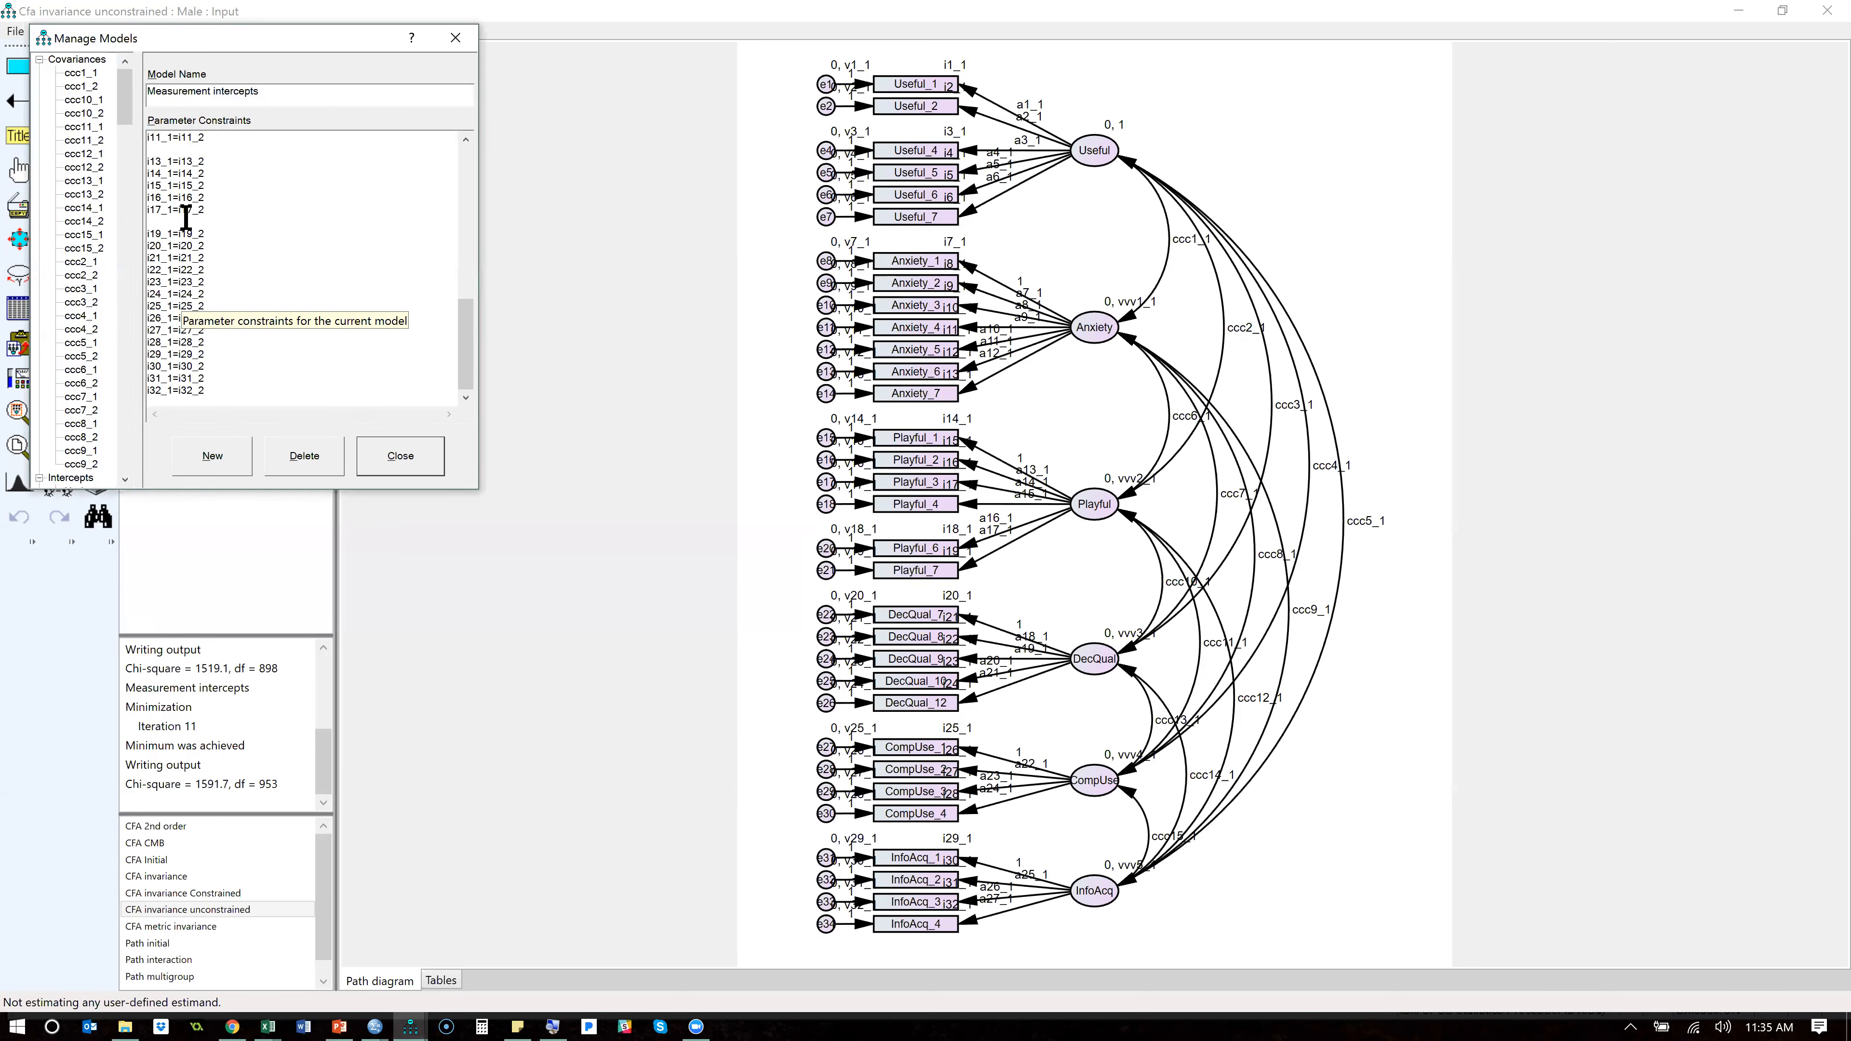
scroll(186, 219, "up", 2)
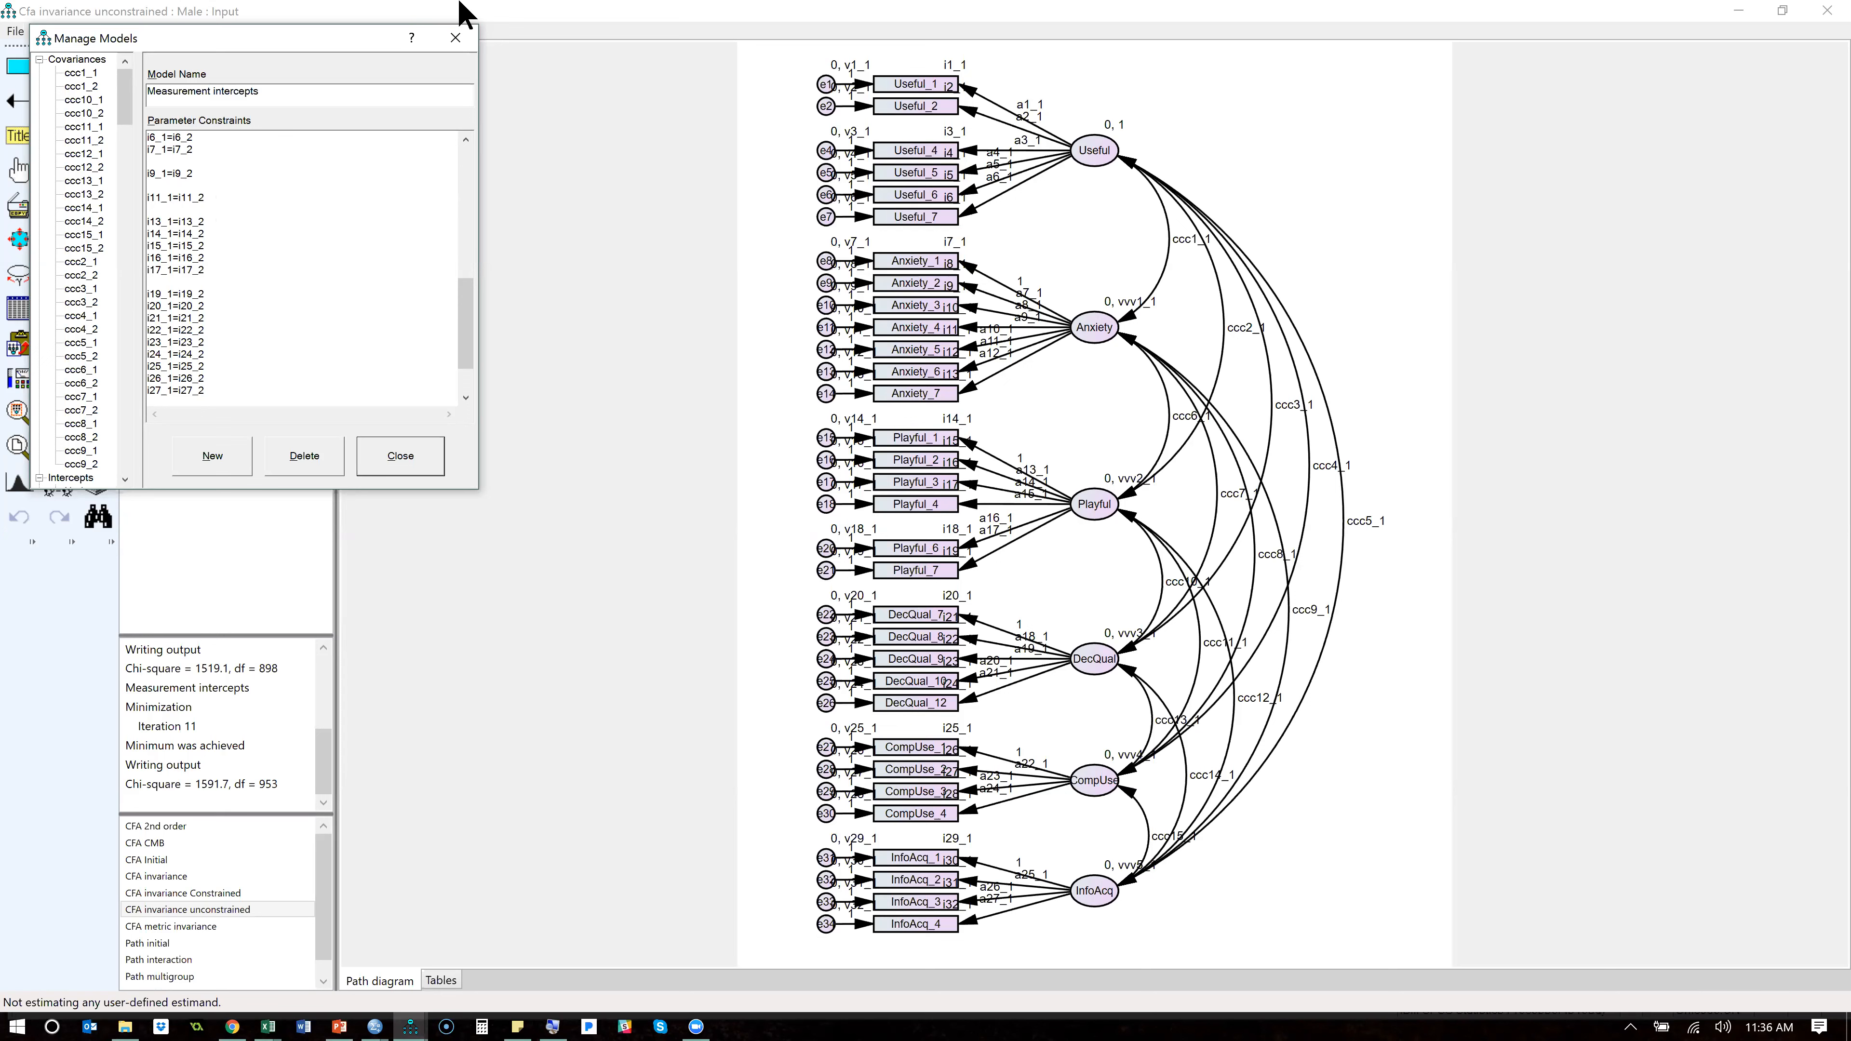
left_click(456, 37)
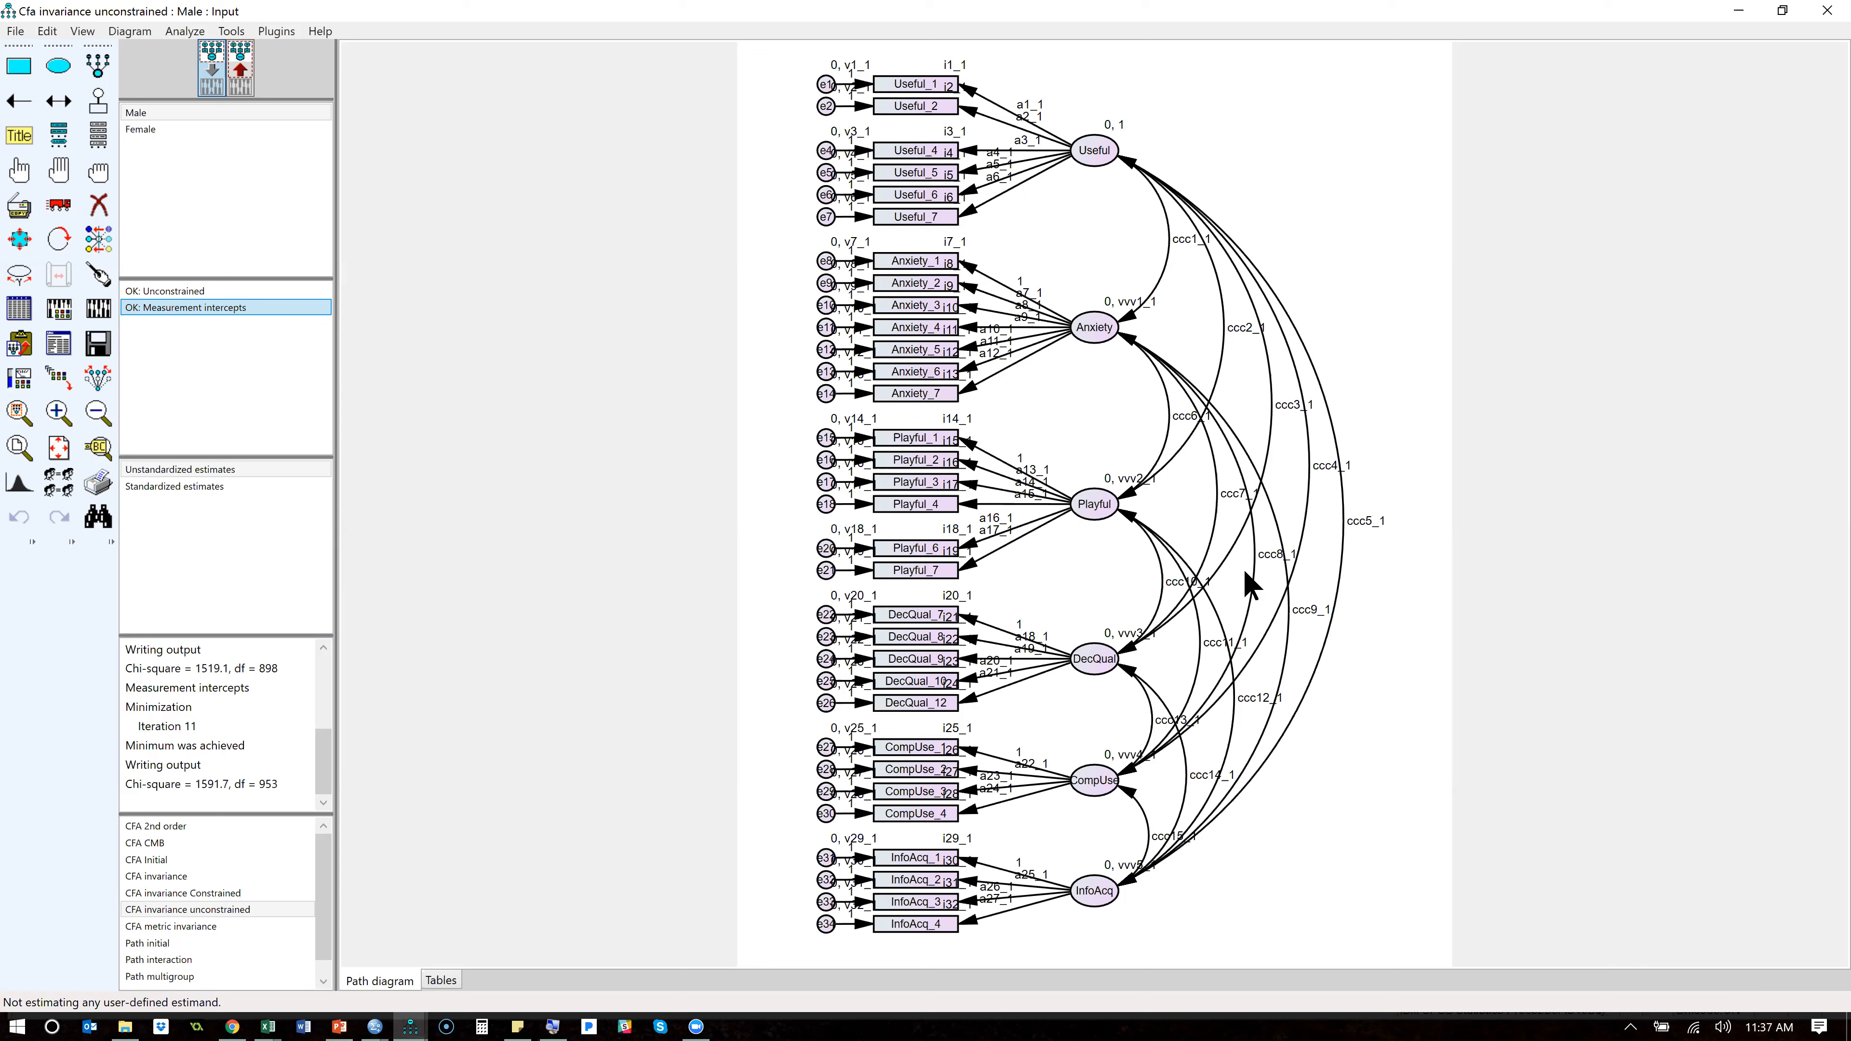
left_click(1354, 513)
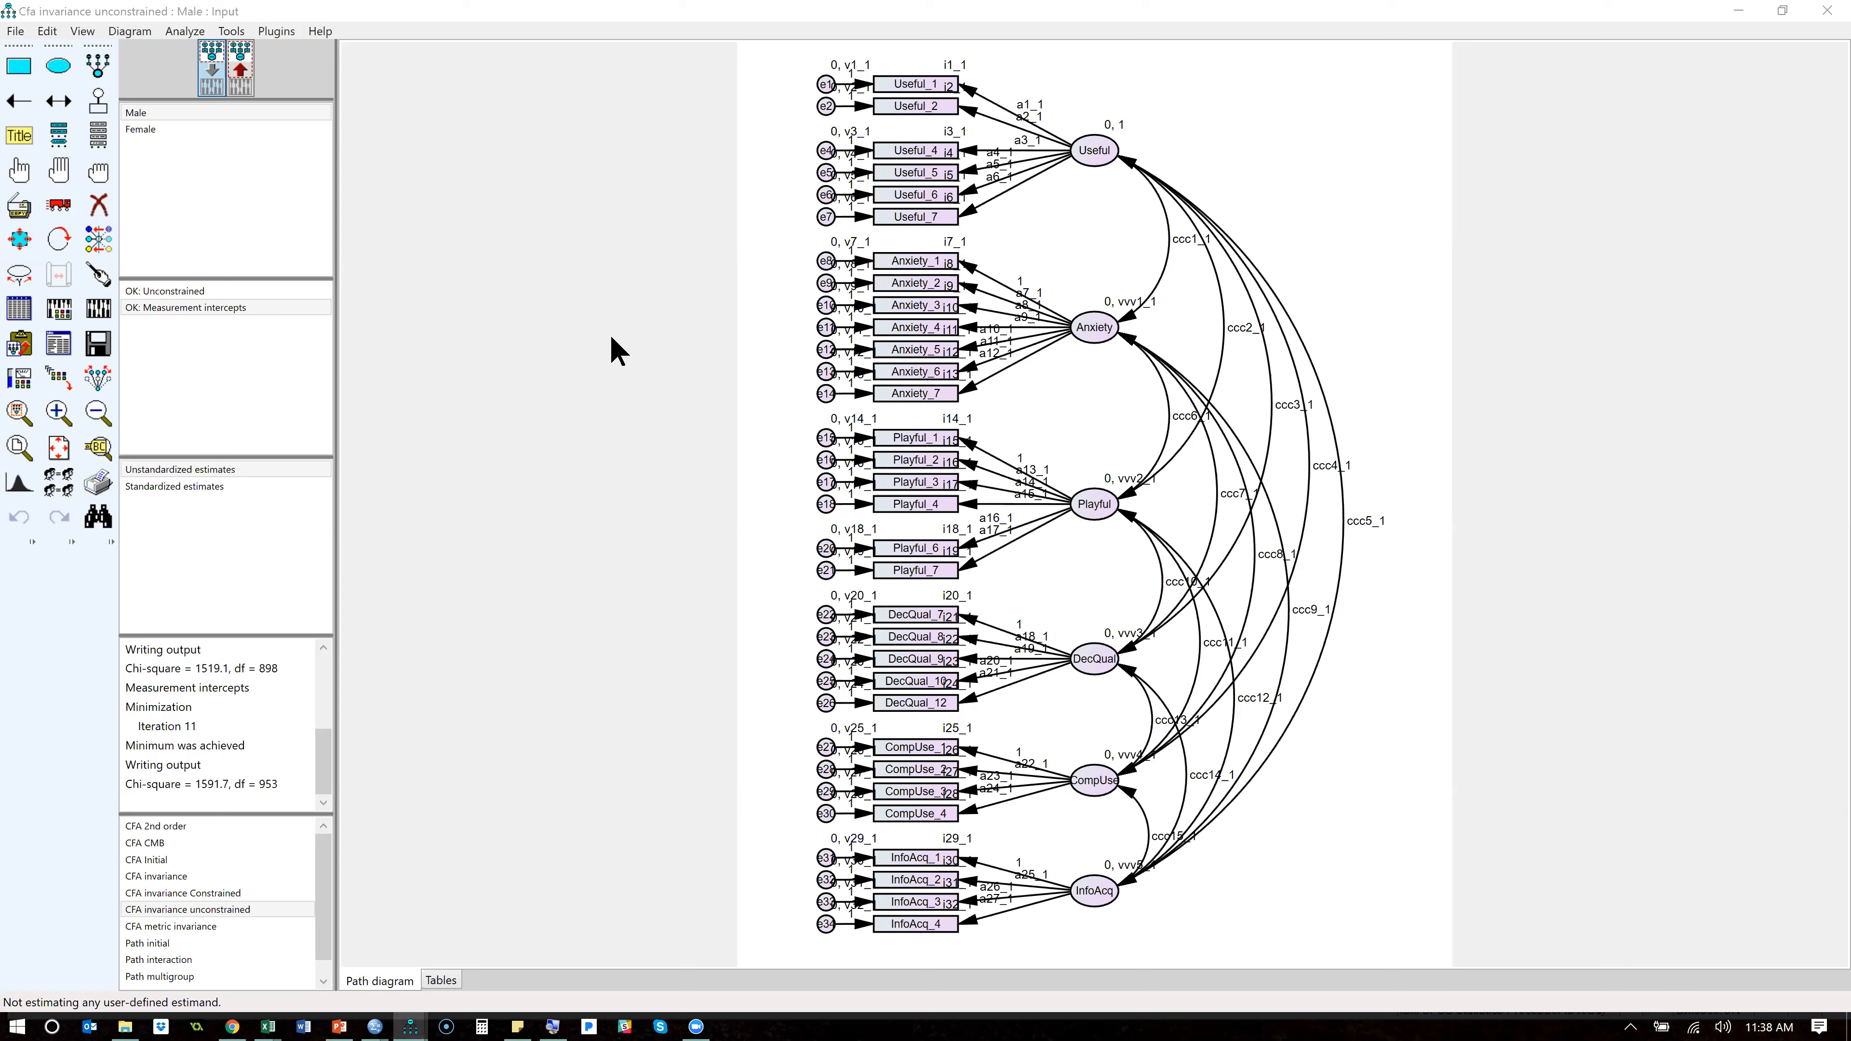
- Reload the saved CFA invariance unconstrained model, discarding the unsaved changes to the constrained diagram
left_click(99, 204)
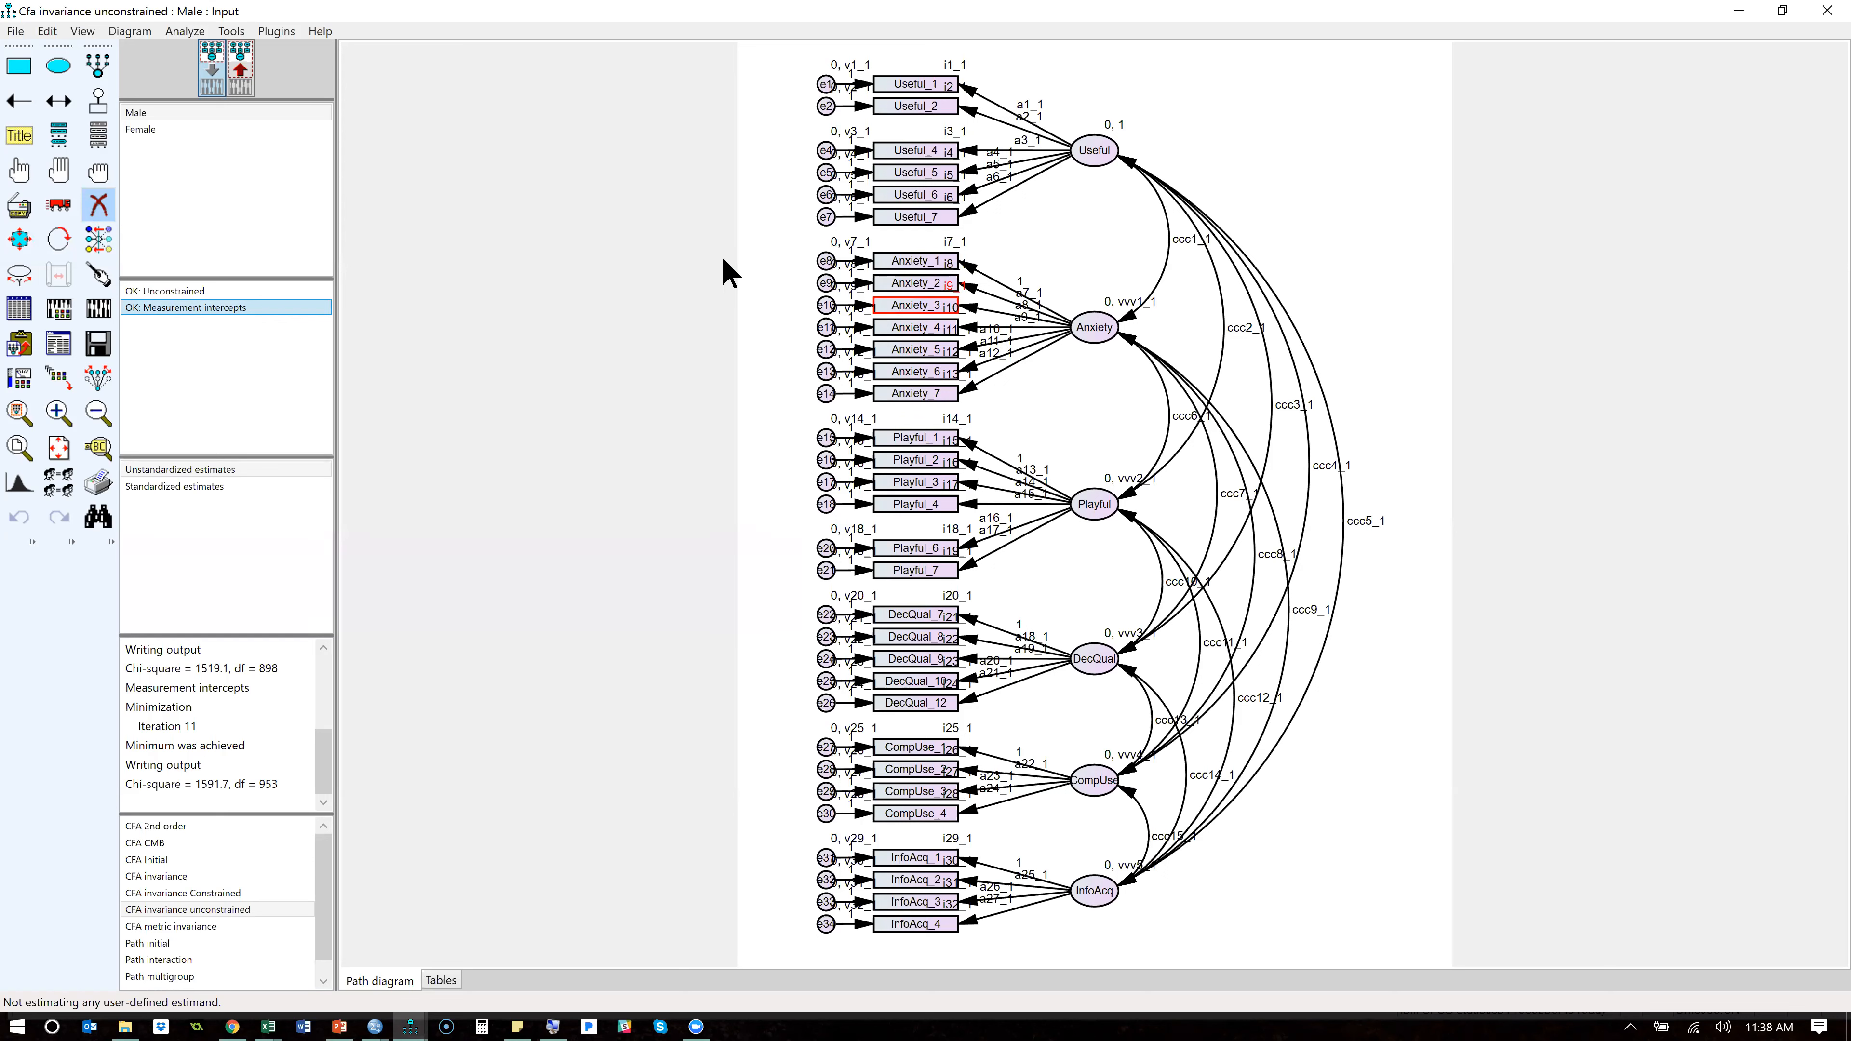
left_click(98, 205)
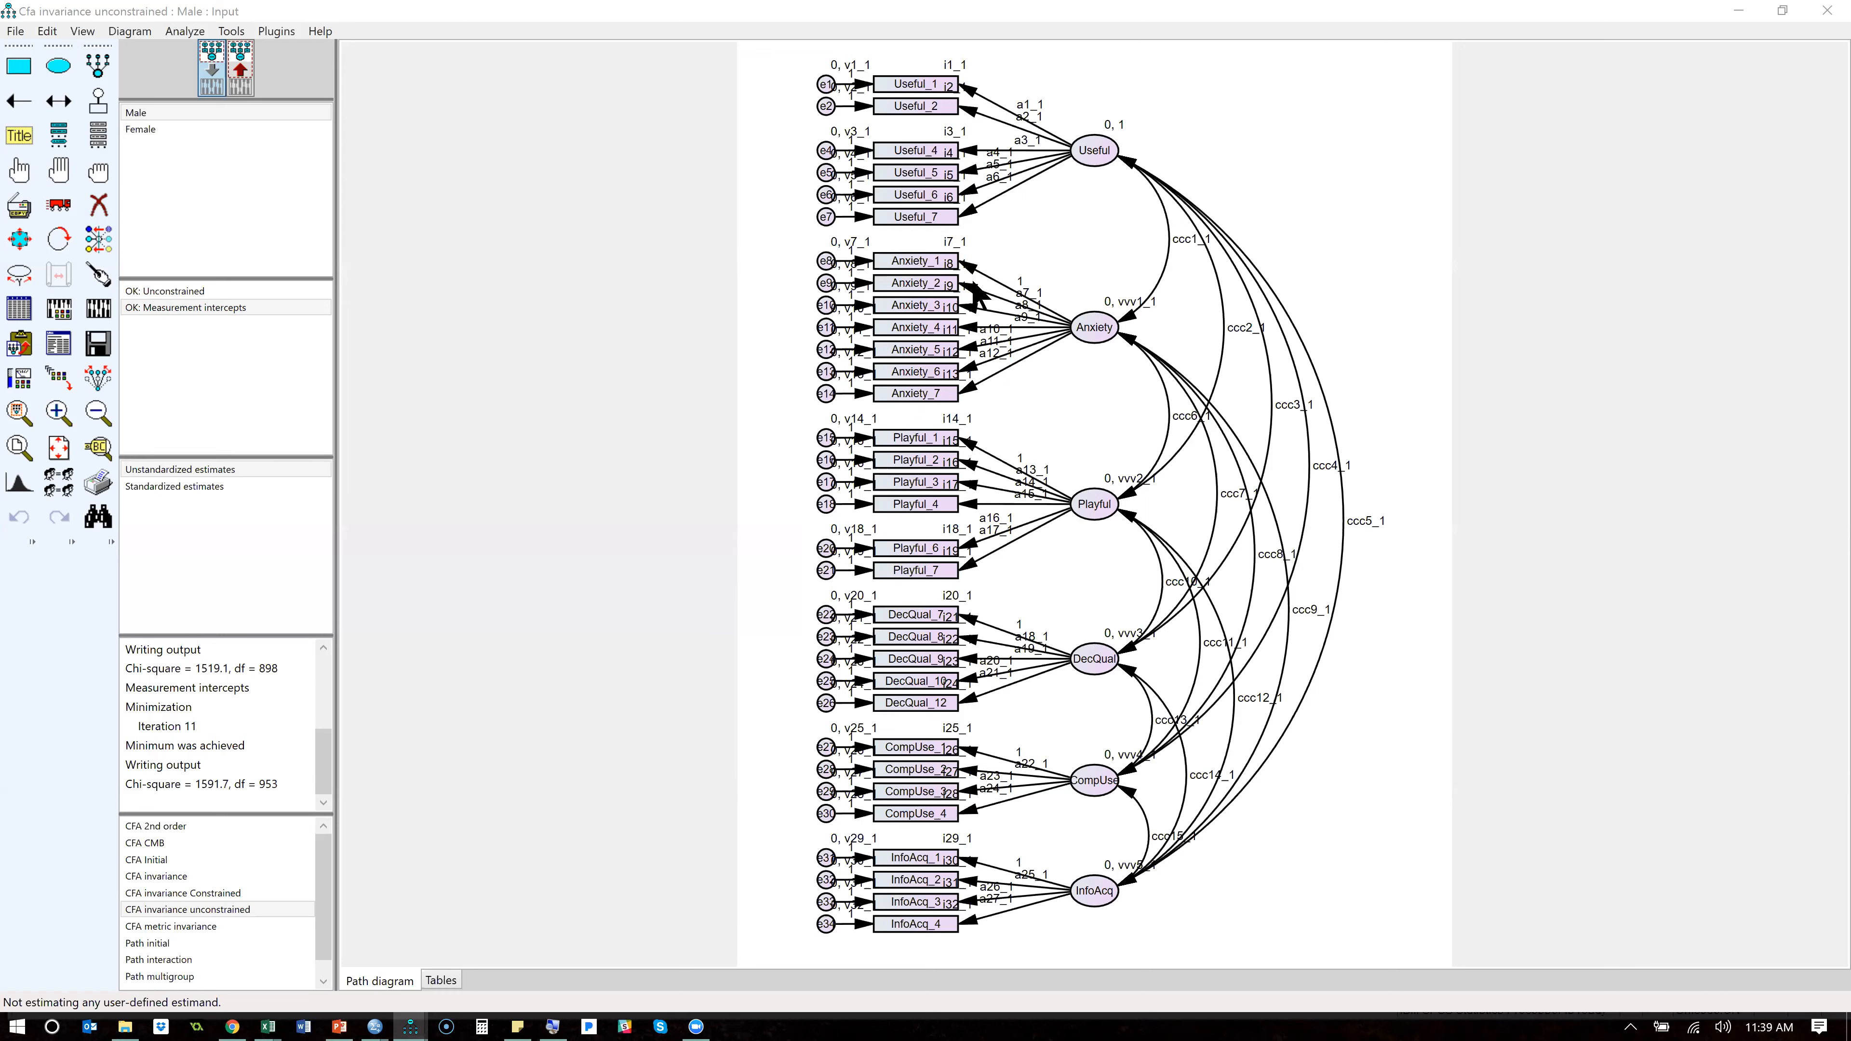
left_click(99, 209)
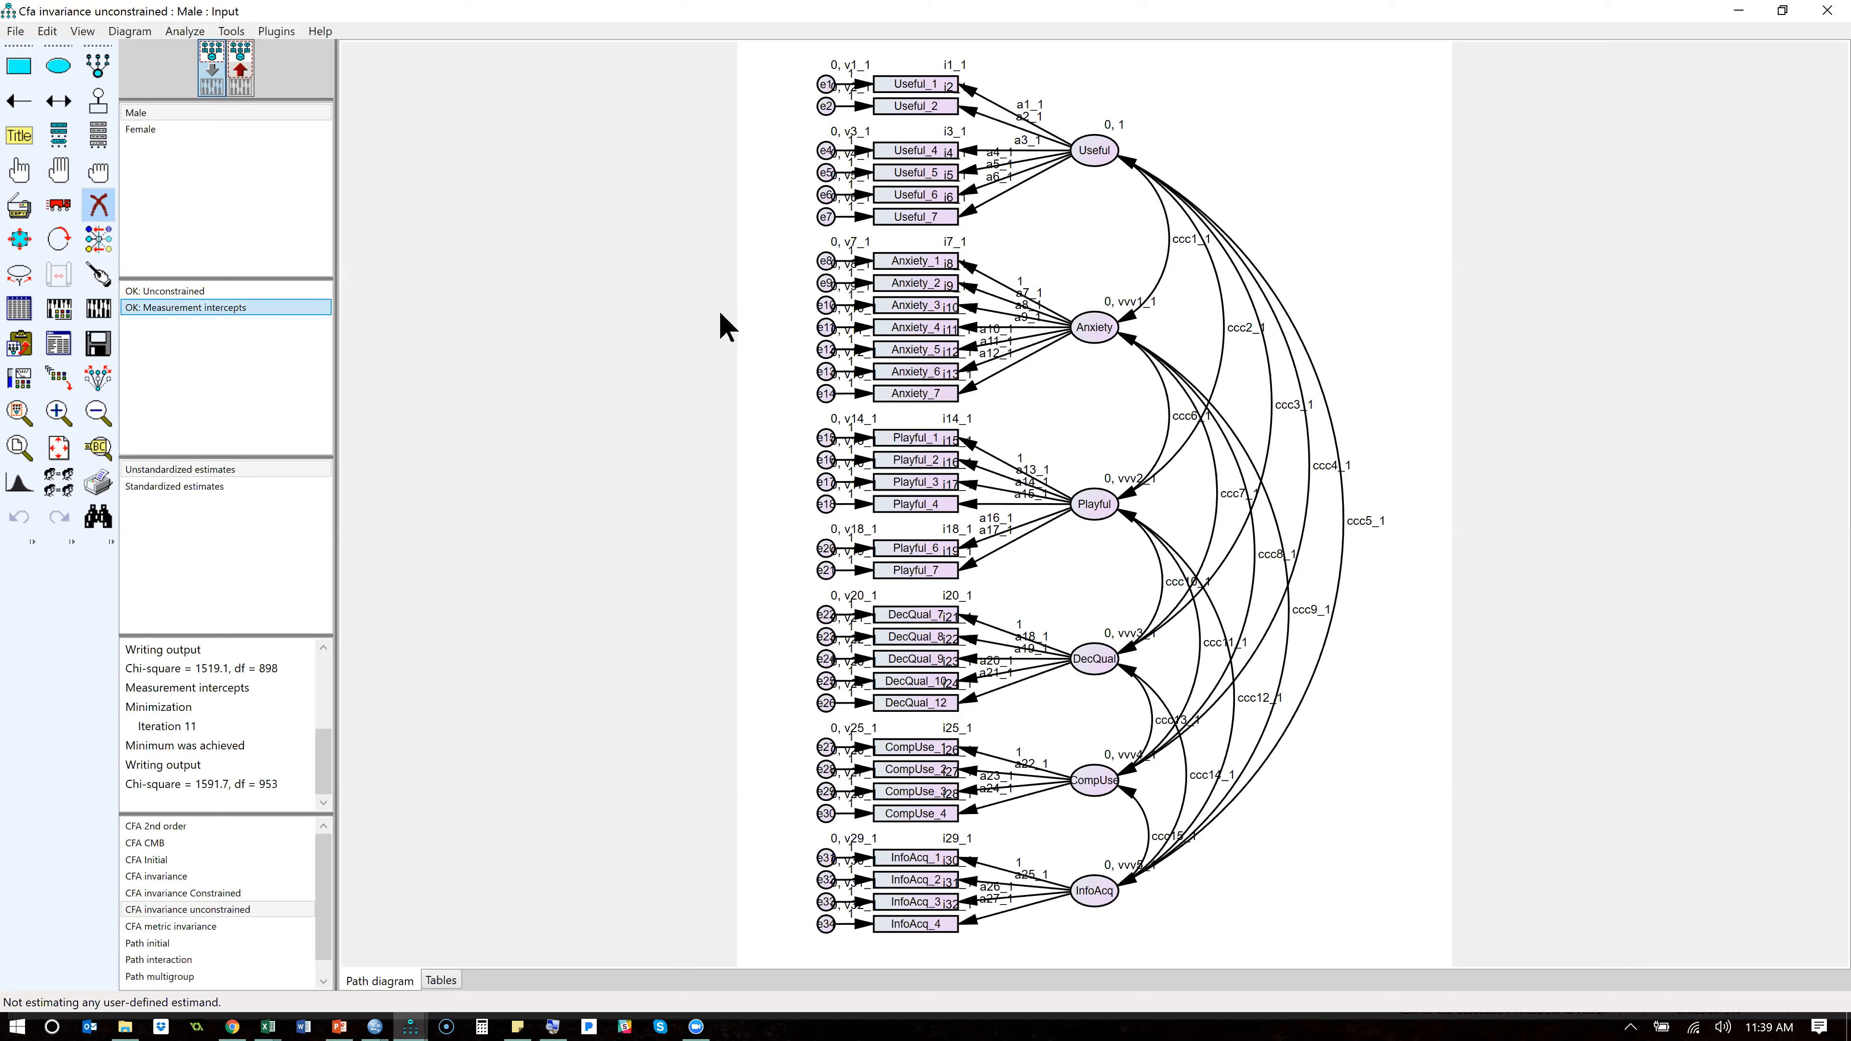
double_click(258, 902)
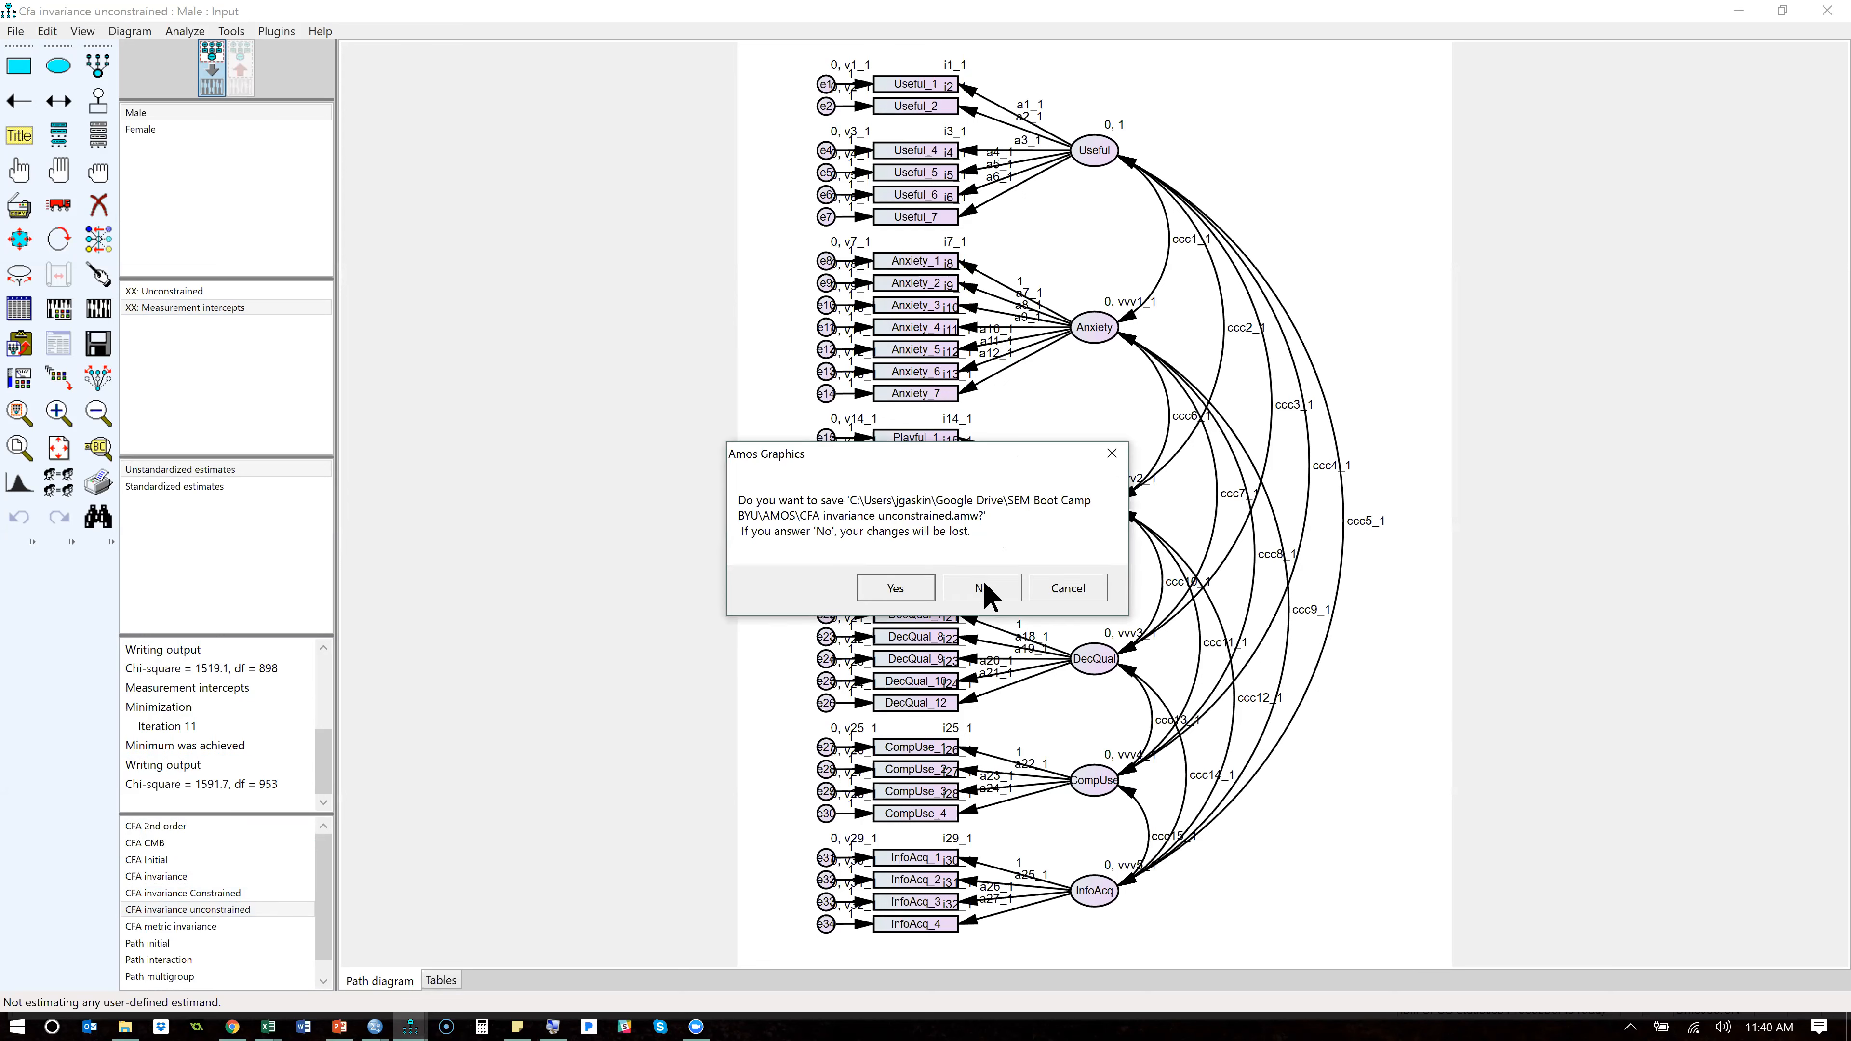
left_click(983, 587)
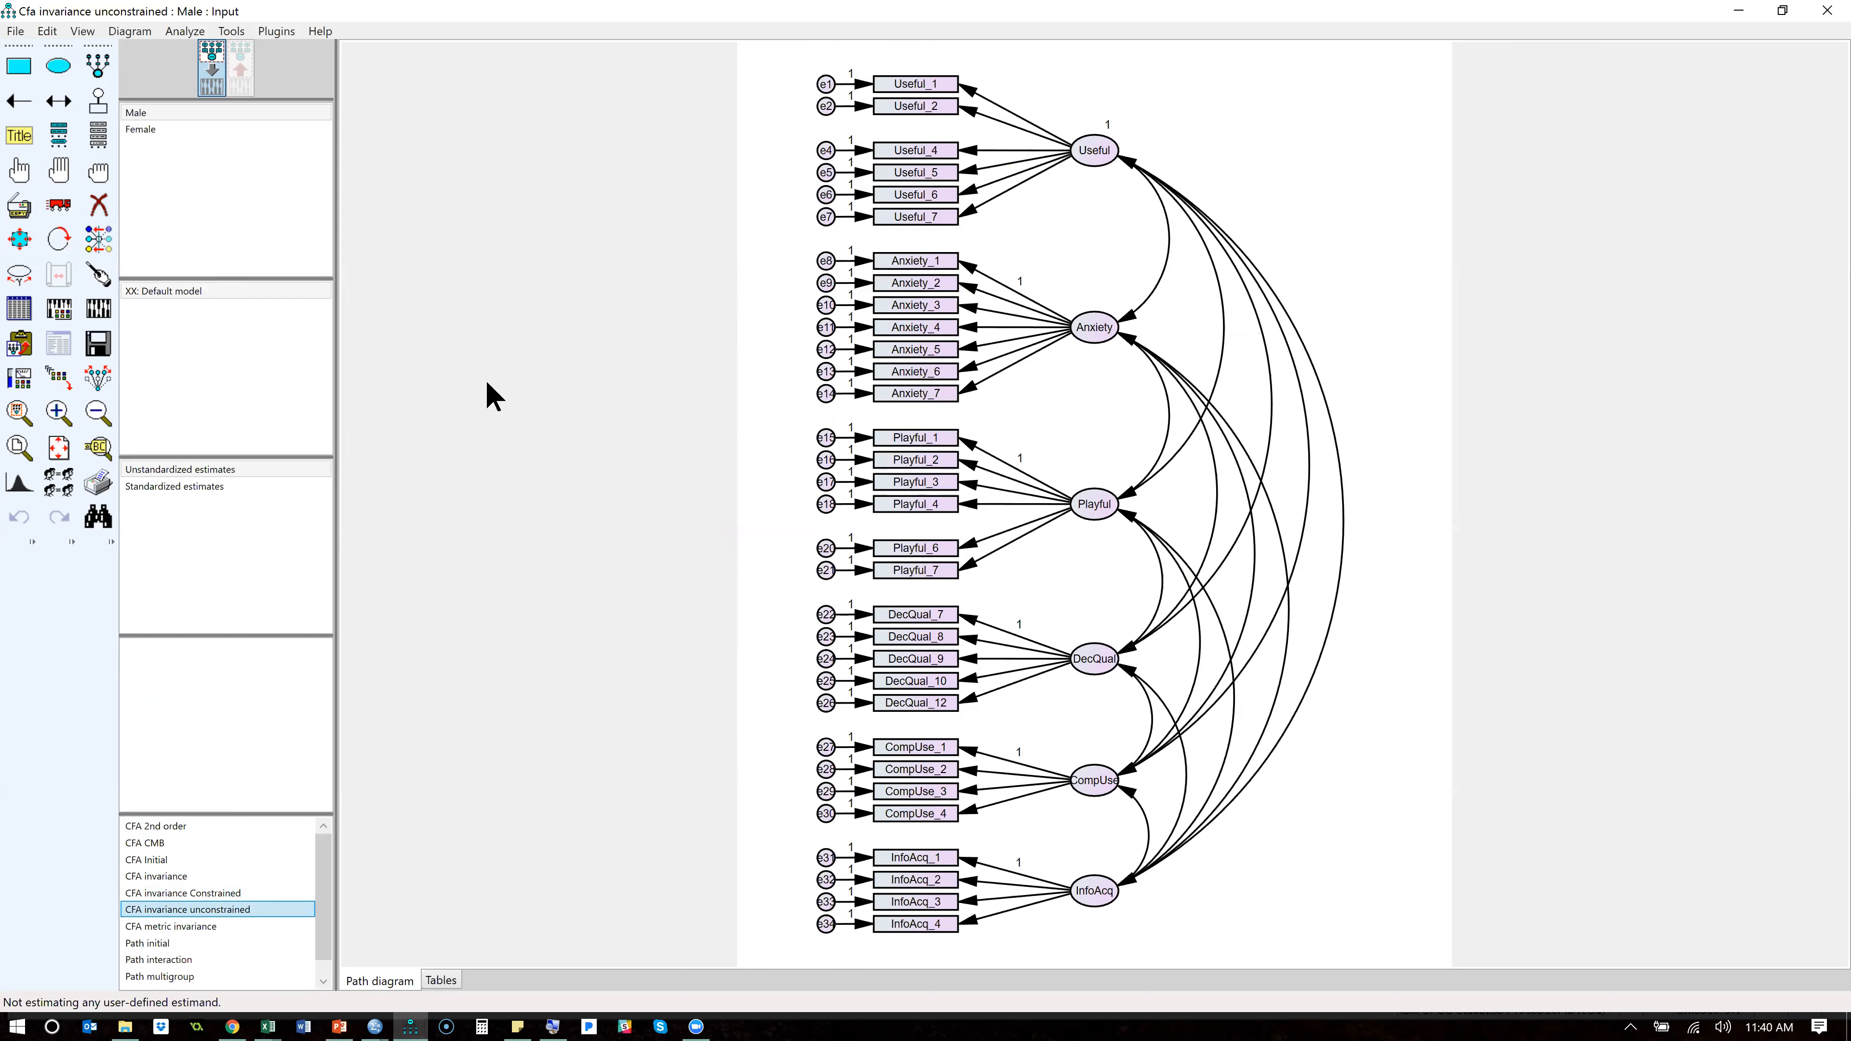
- Delete the indicators Anxiety_2, Anxiety_4, Anxiety_6 and Playful_6 together with their error terms e9, e11, e13 and e20
left_click(96, 210)
left_click(944, 284)
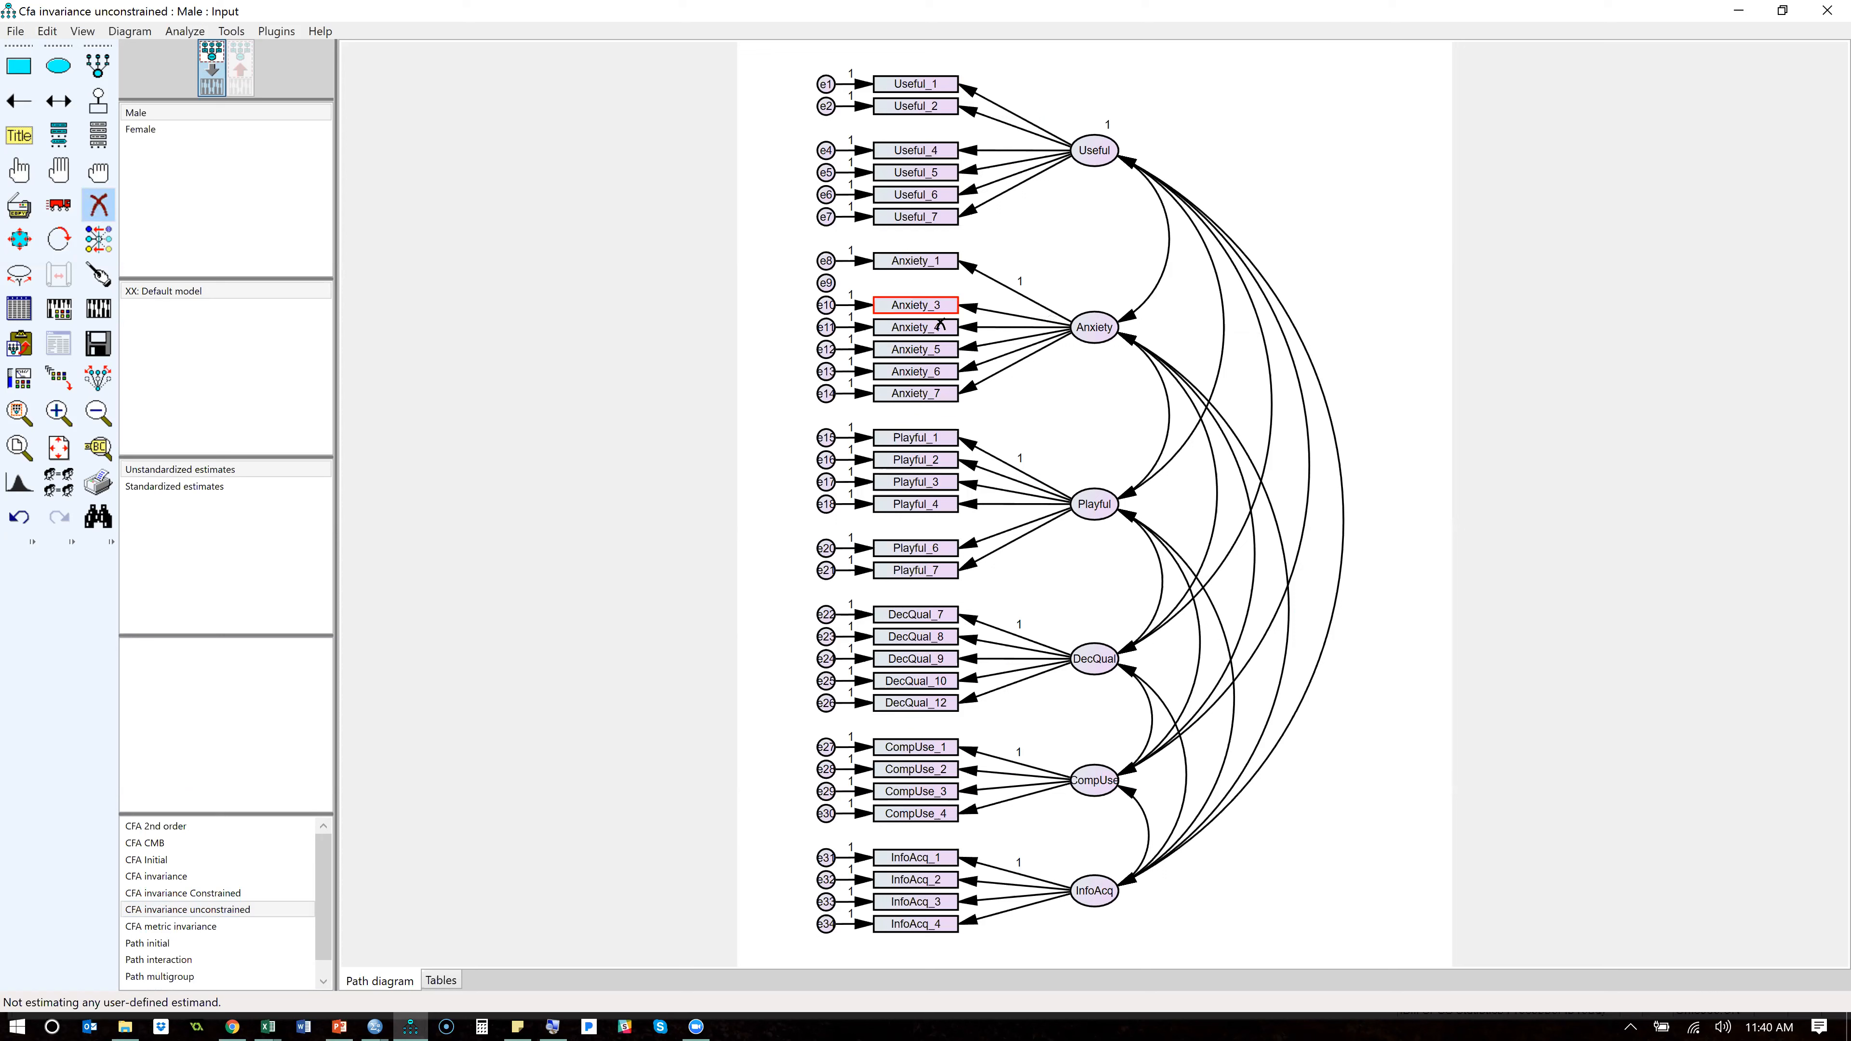
left_click(941, 328)
left_click(936, 372)
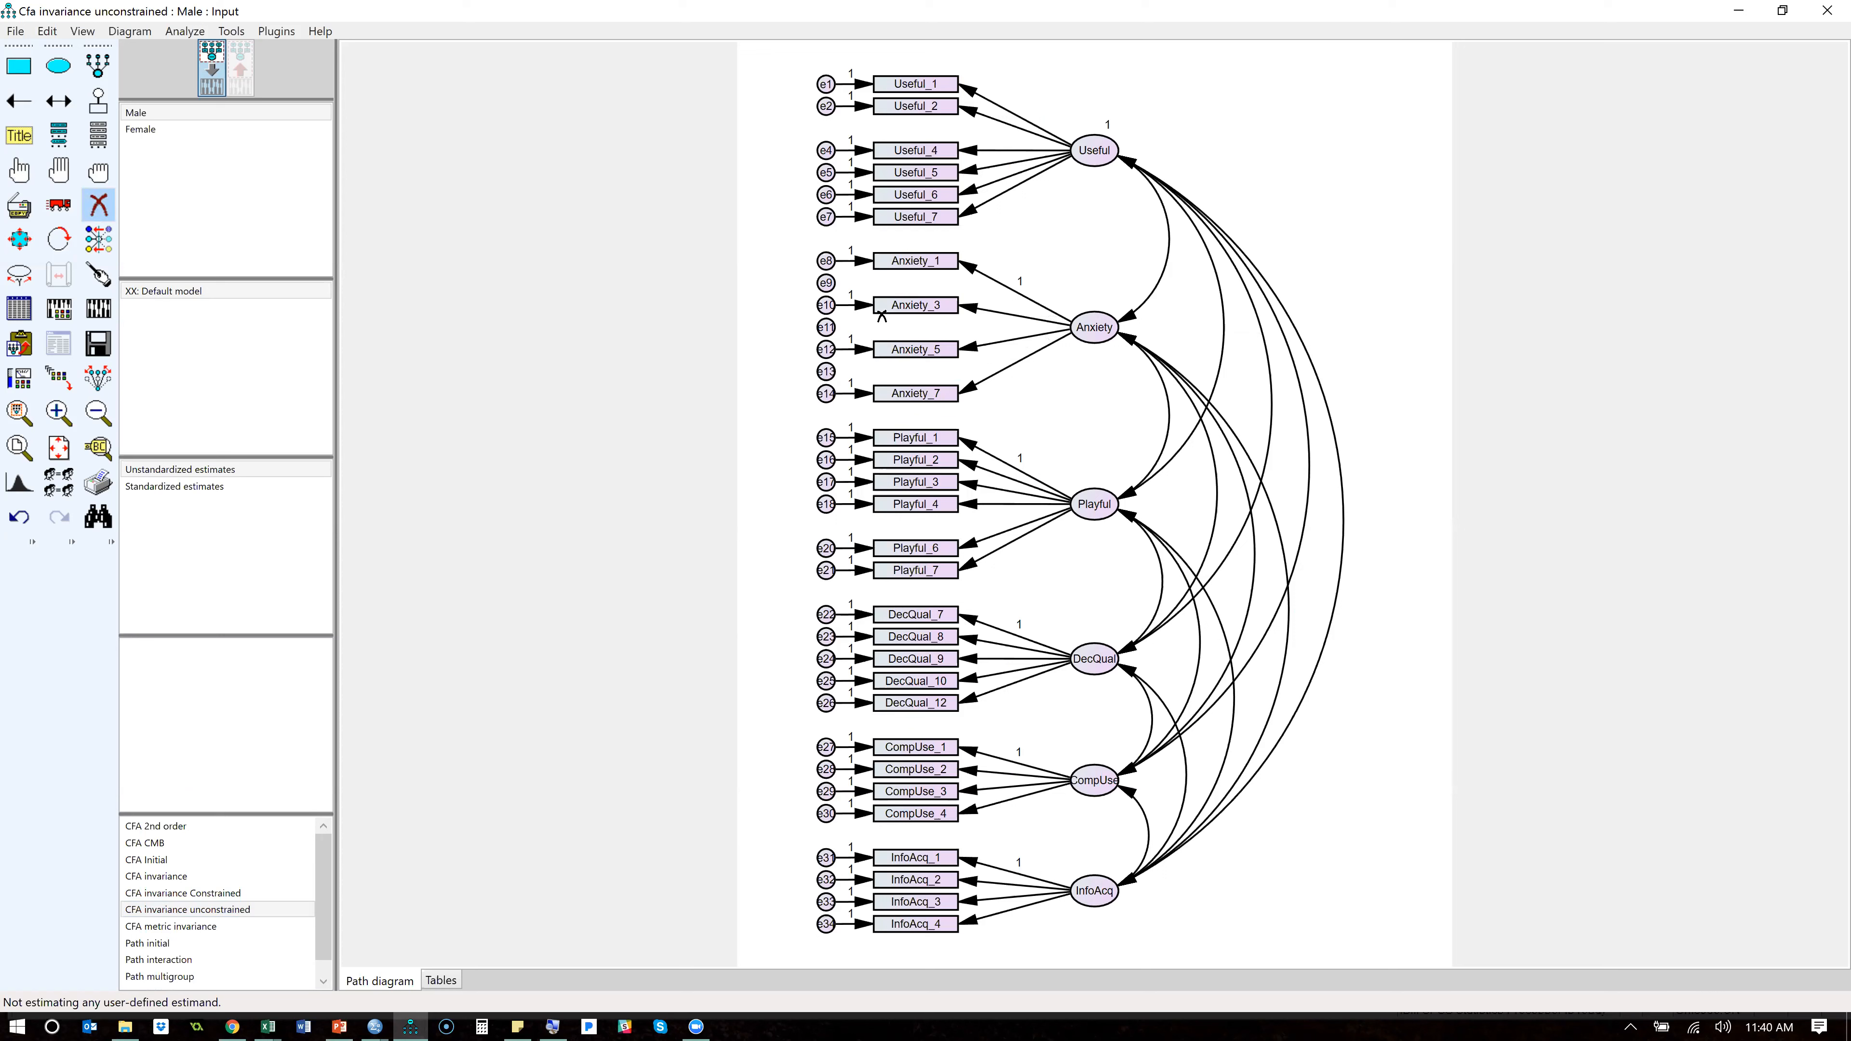
left_click(825, 286)
left_click(825, 327)
left_click(825, 372)
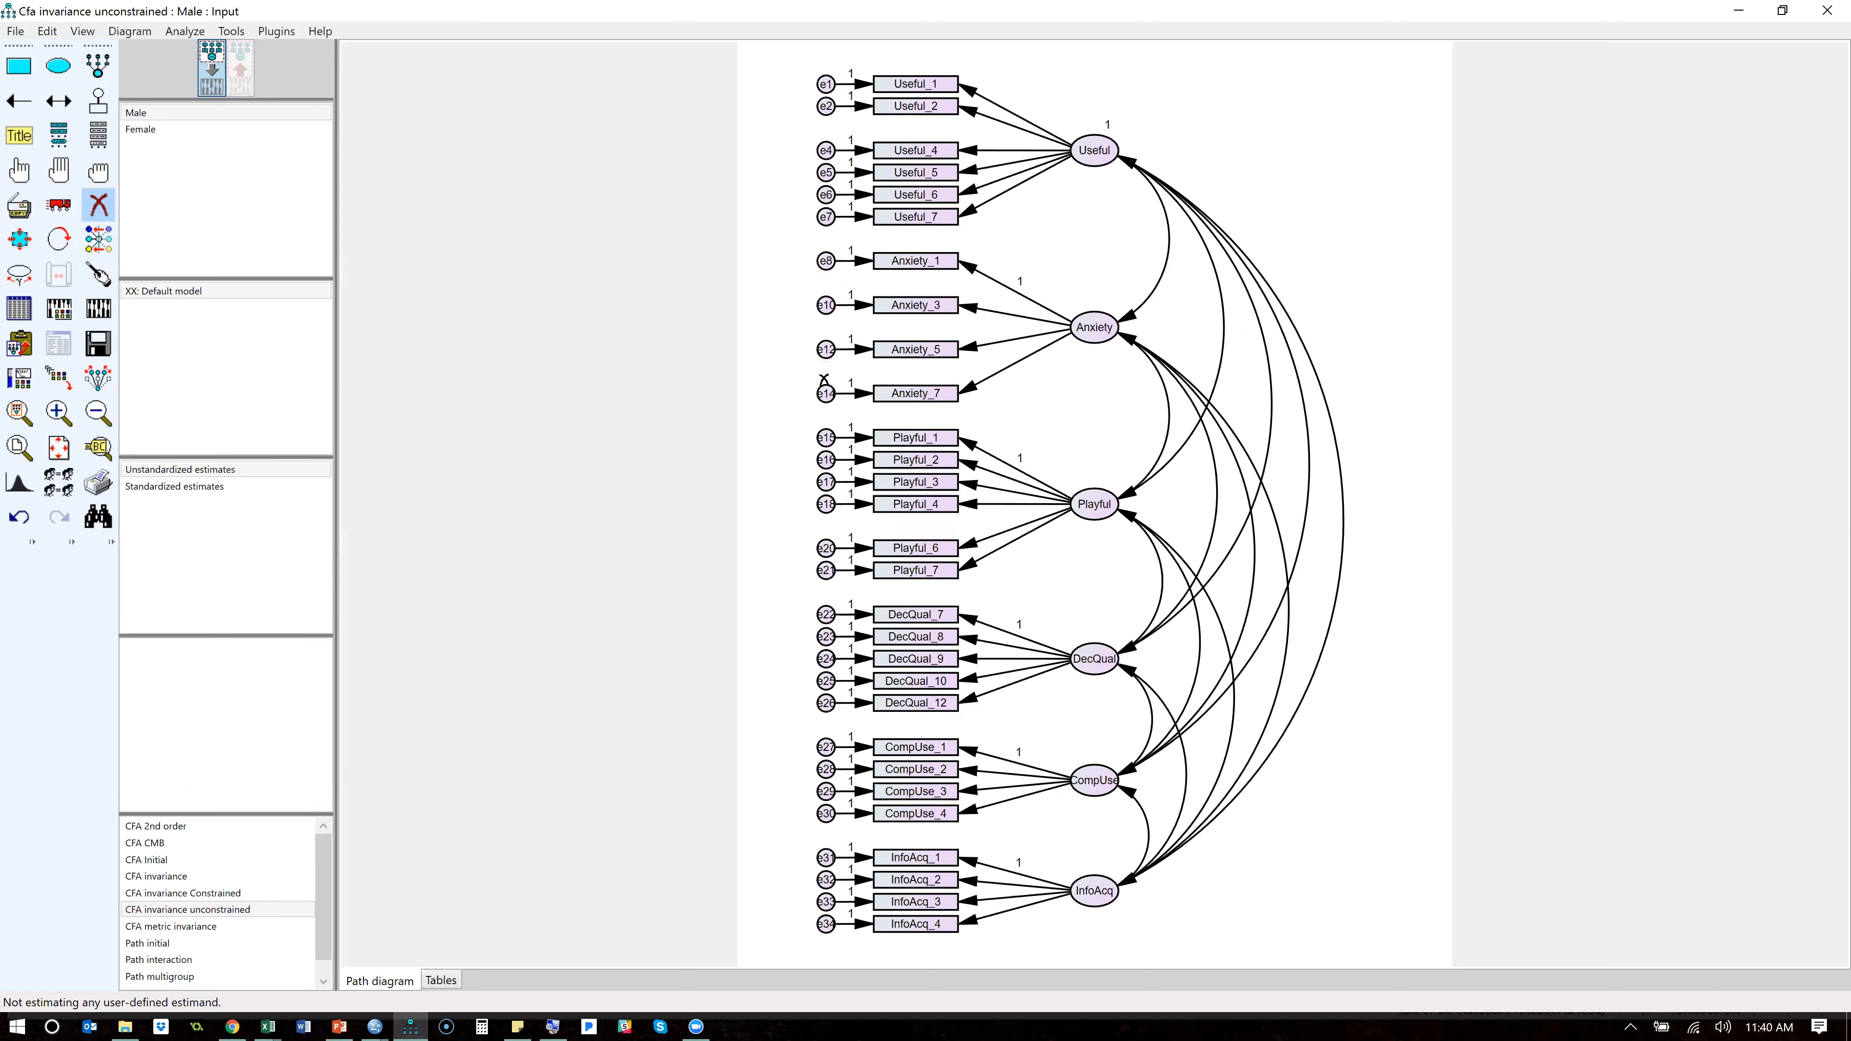
left_click(930, 548)
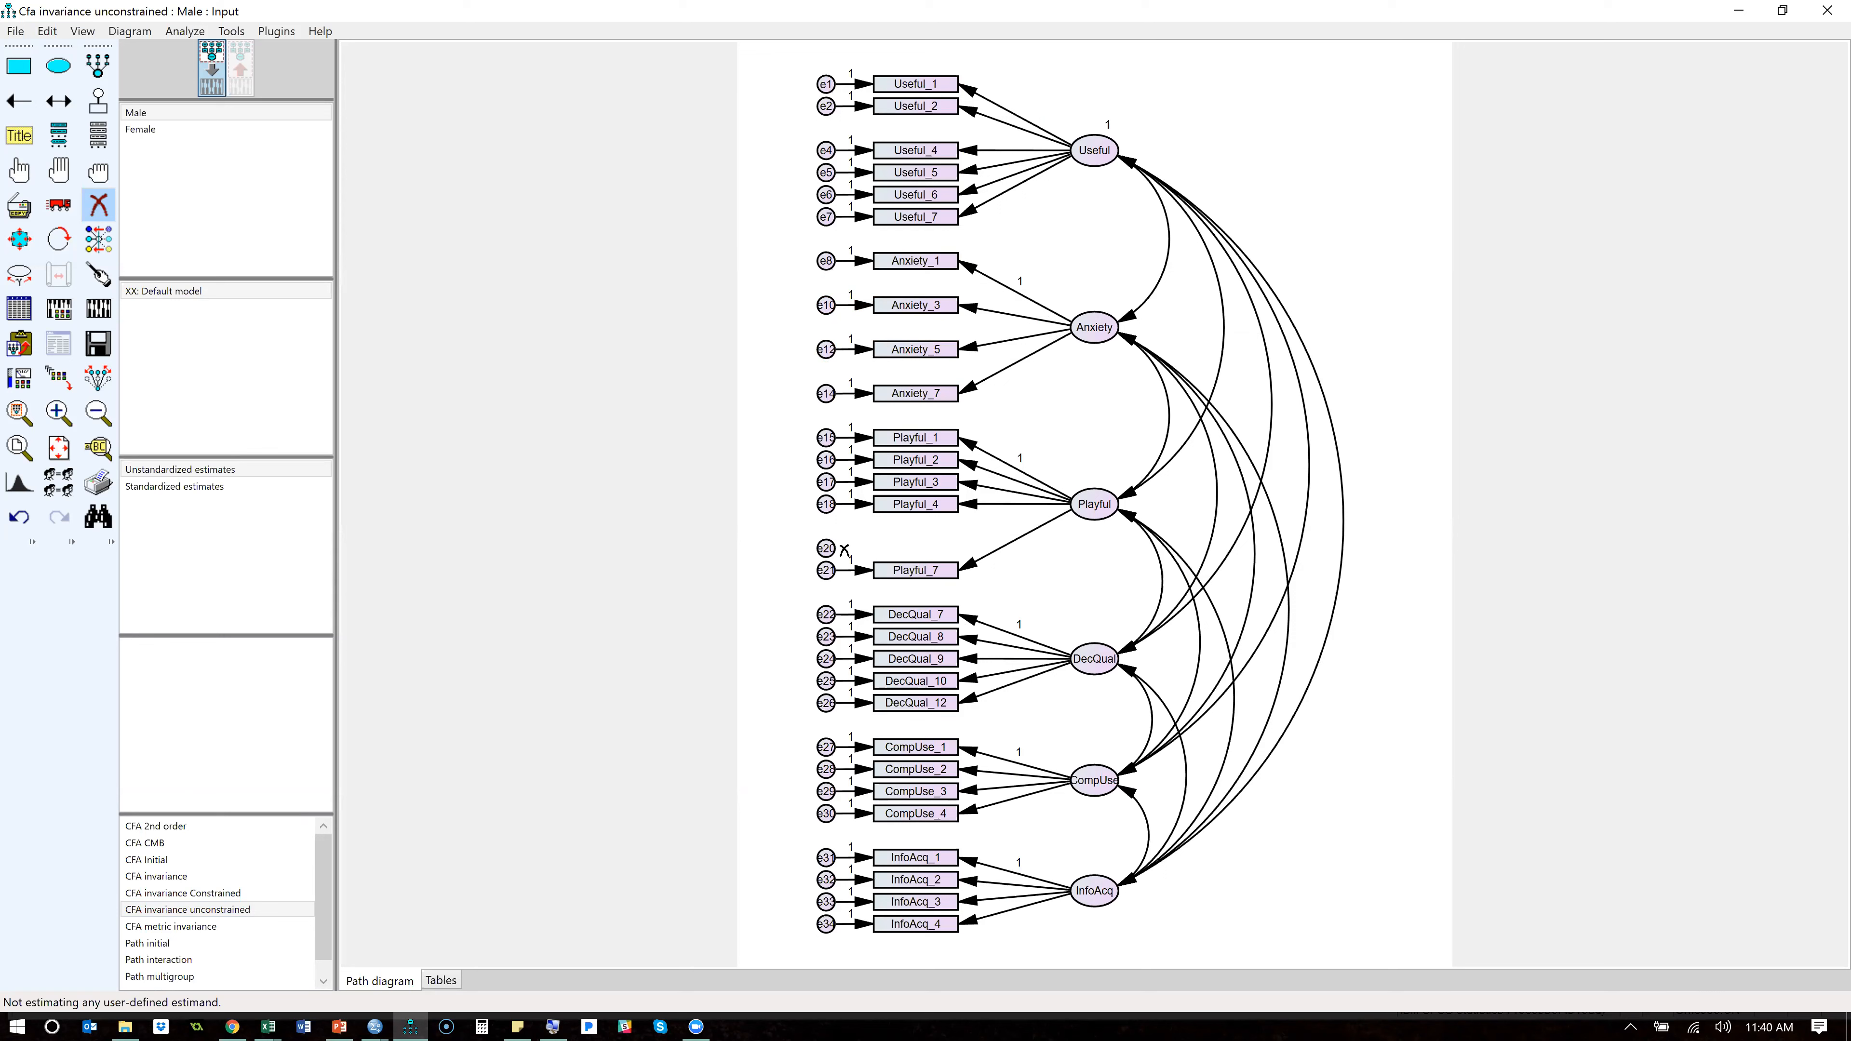
left_click(827, 548)
- Move the remaining Anxiety indicators closer together in an even stack beside their factor, with symmetries preserved
left_click(69, 211)
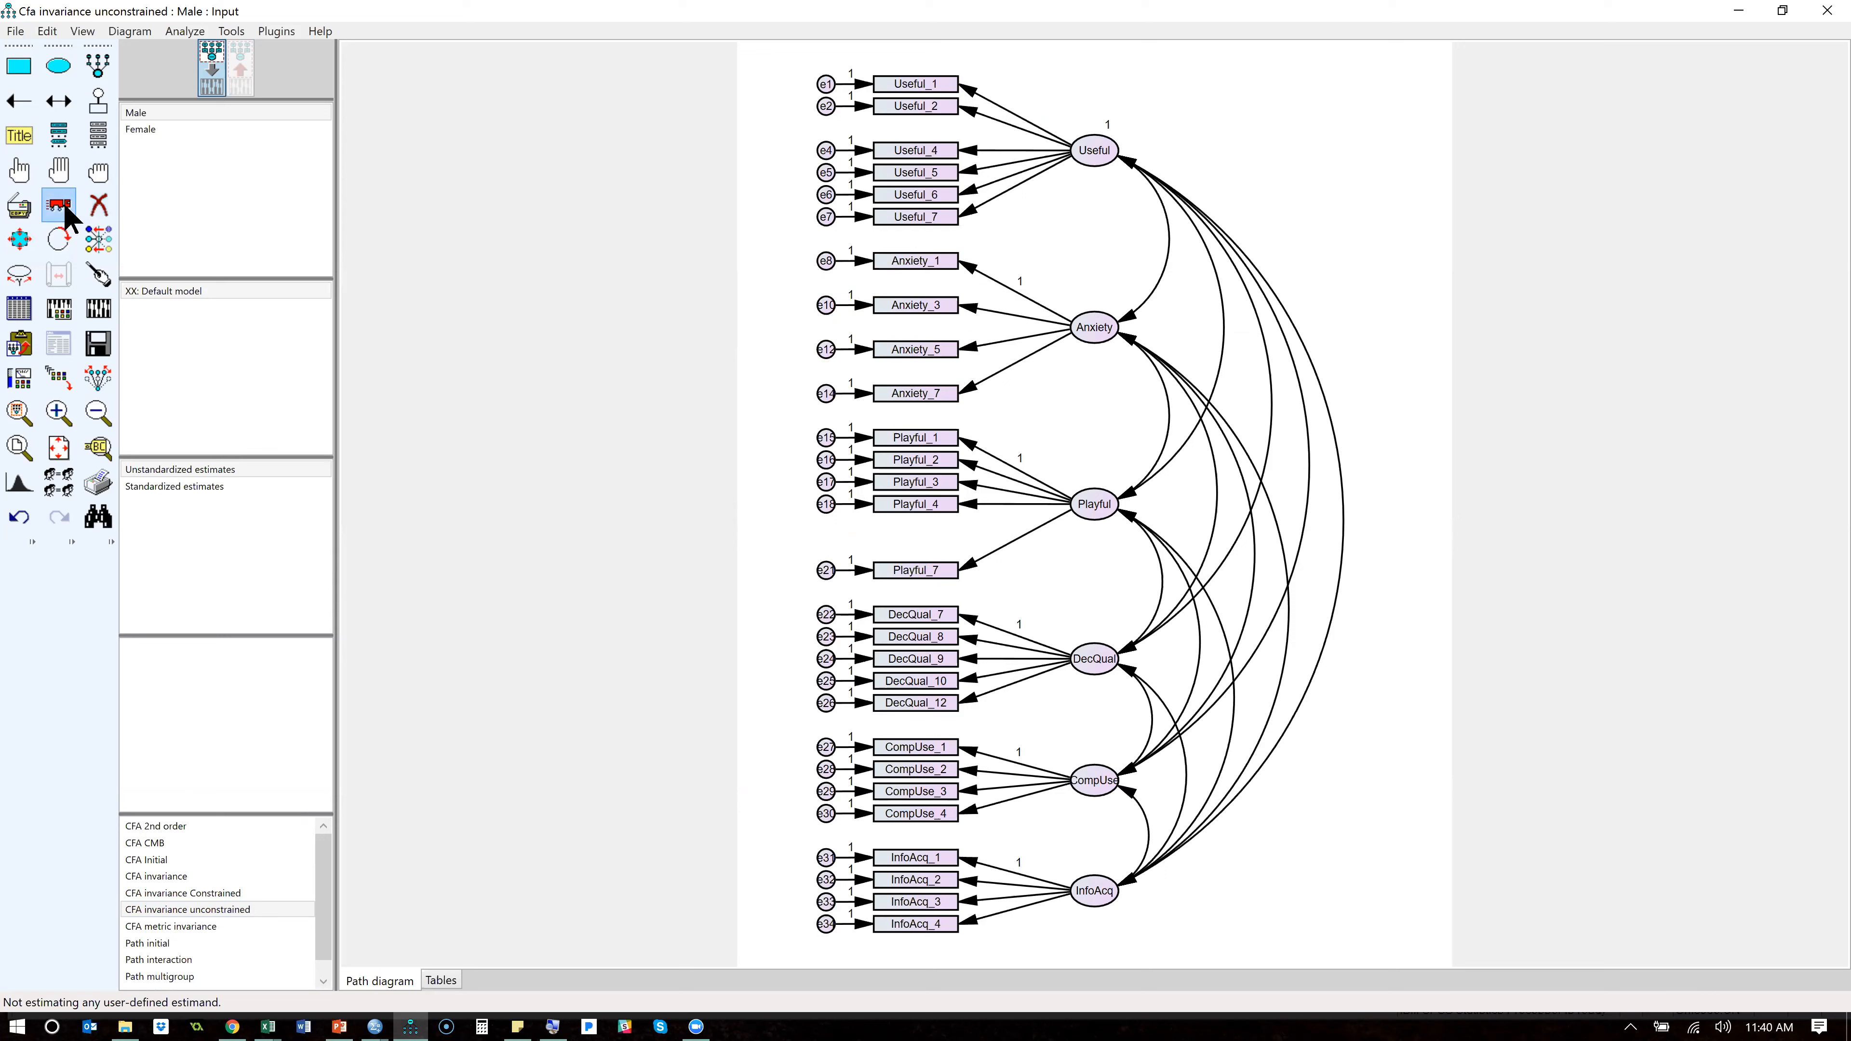
left_click(98, 377)
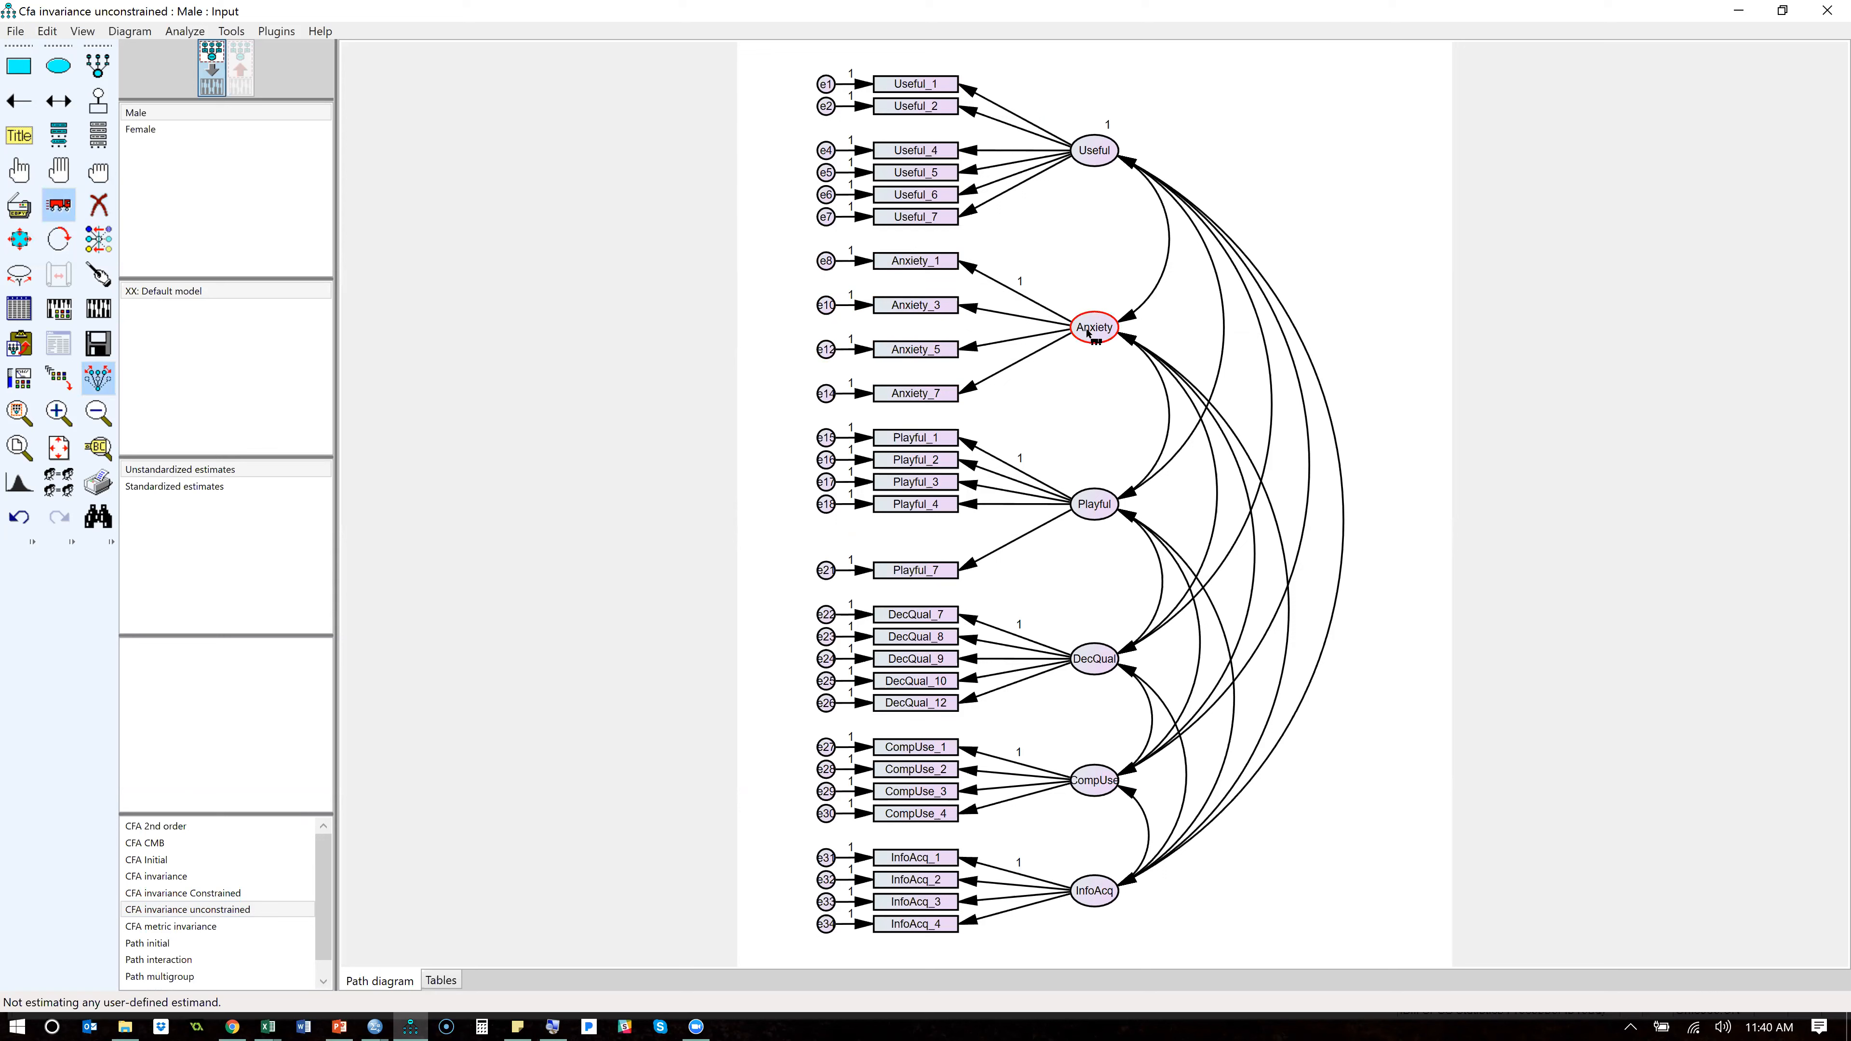
left_click_drag(1088, 333, 1088, 330)
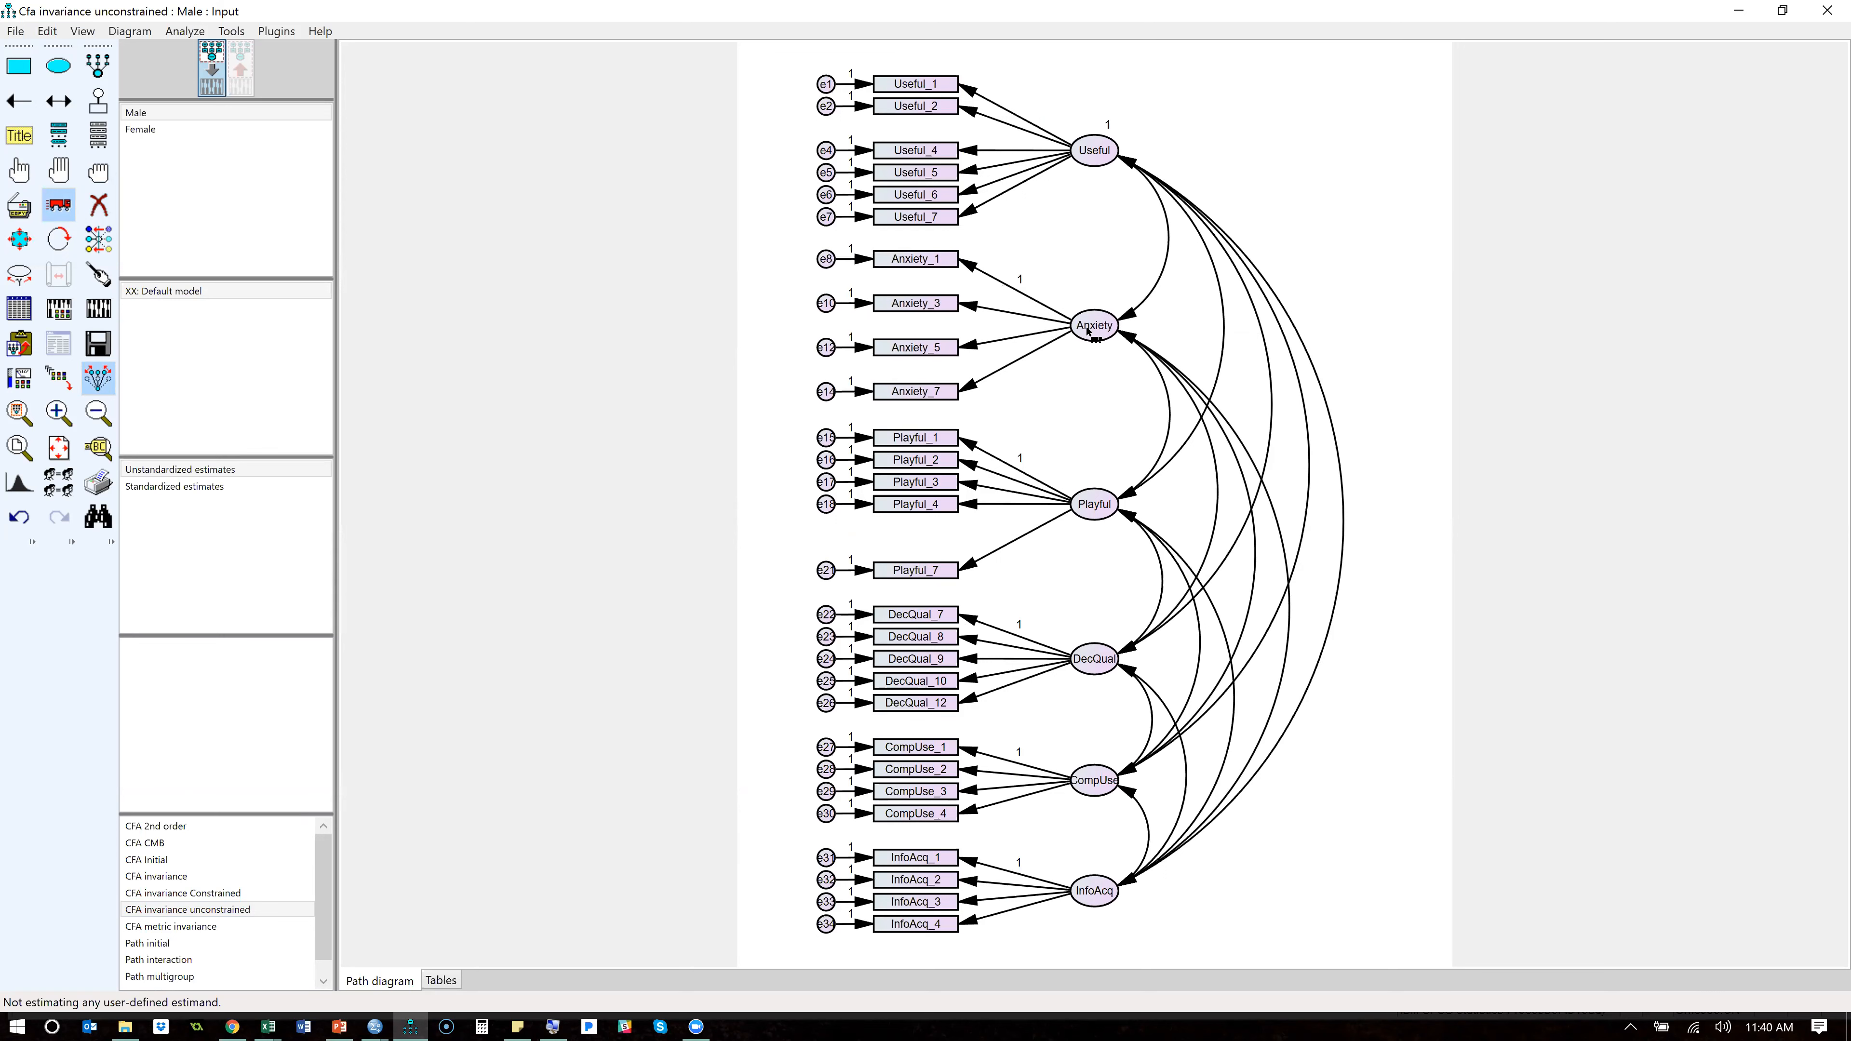
left_click_drag(927, 270, 925, 305)
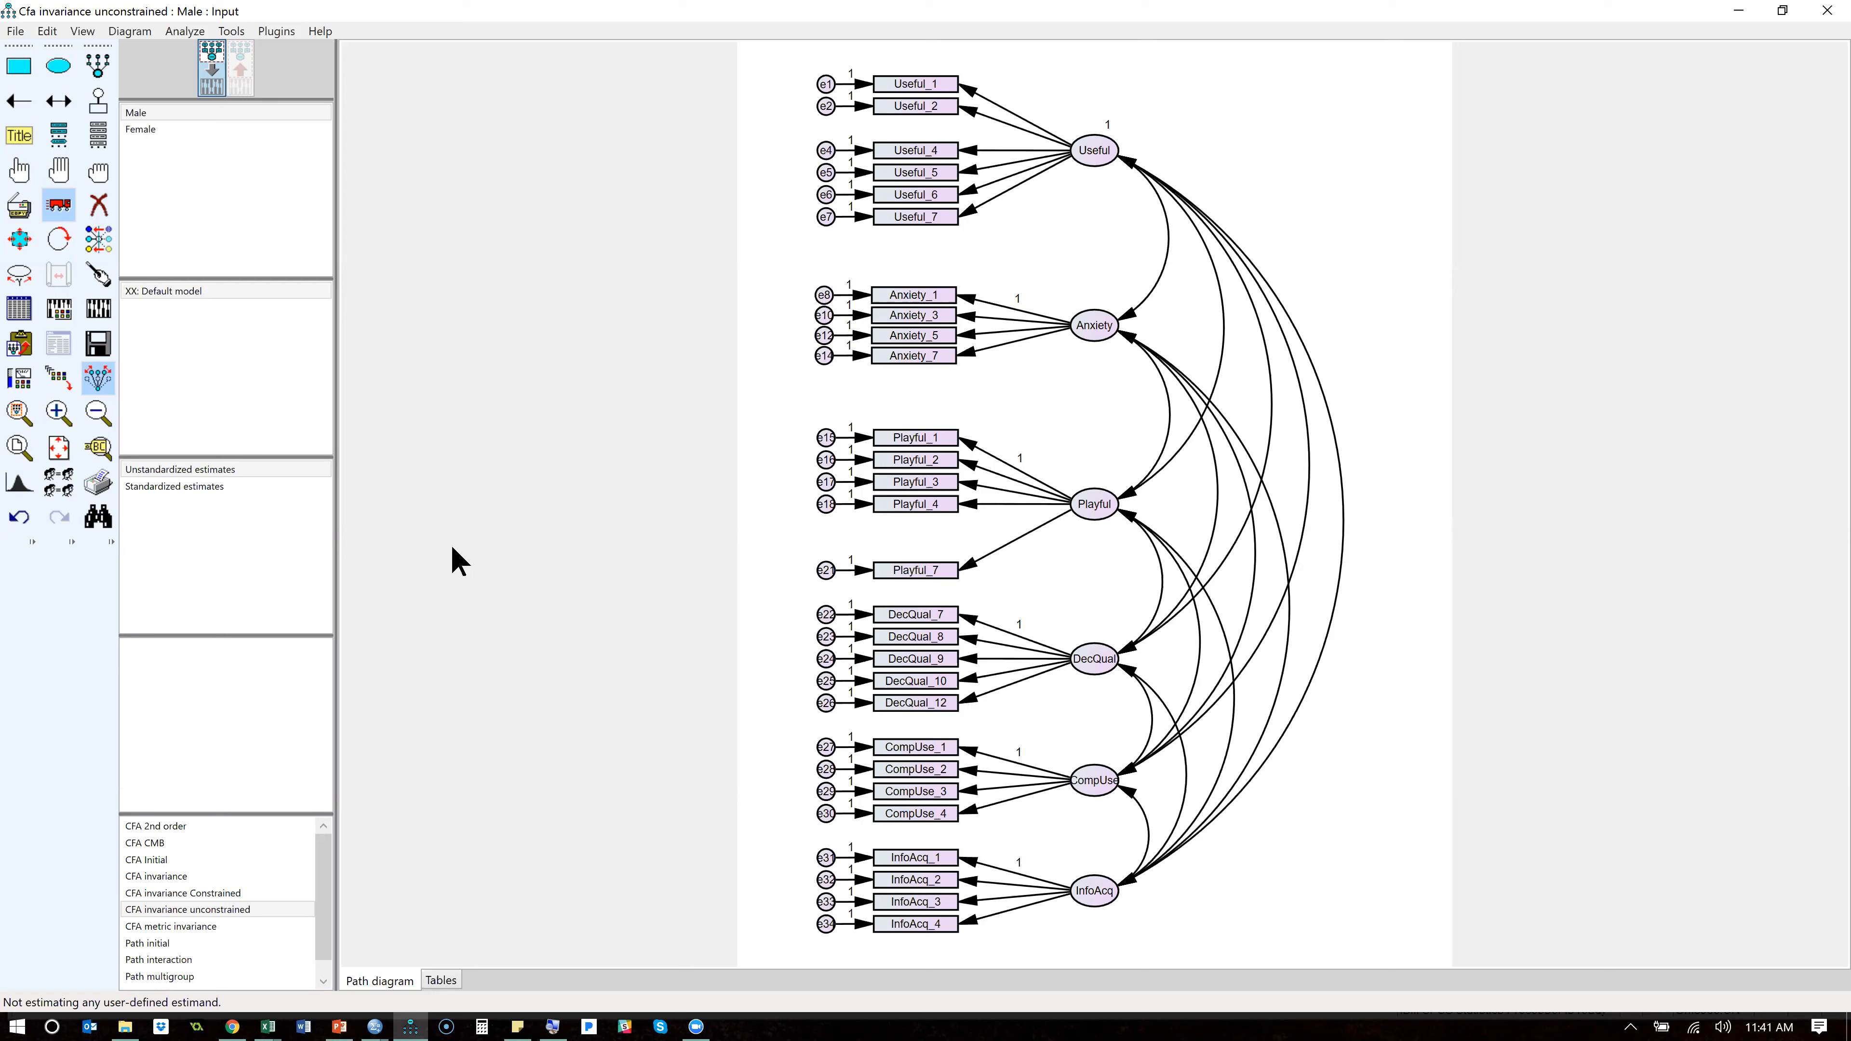
- Switch to the StatWiki guidelines in Chrome and review the Confirmatory Factor Analysis steps from the validity and reliability check to imputing factor scores
key("alt+Tab")
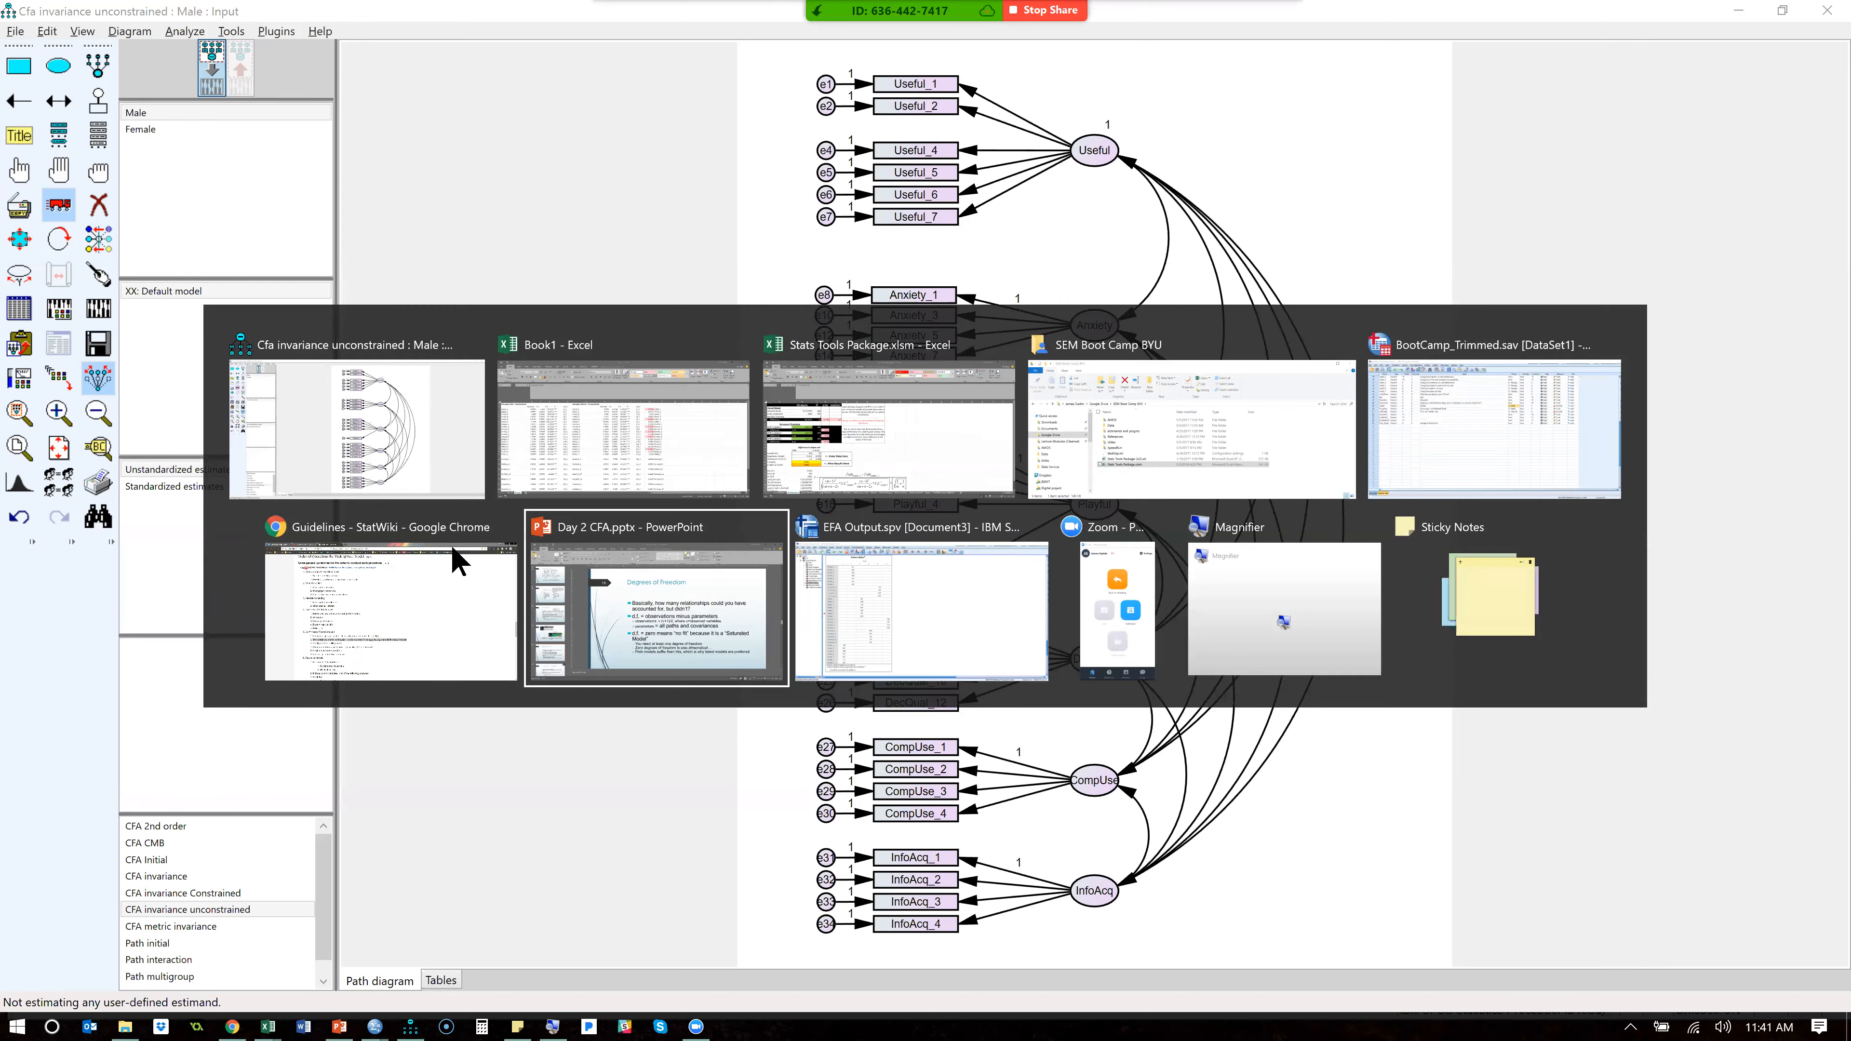
left_click(453, 554)
left_click_drag(350, 738, 614, 744)
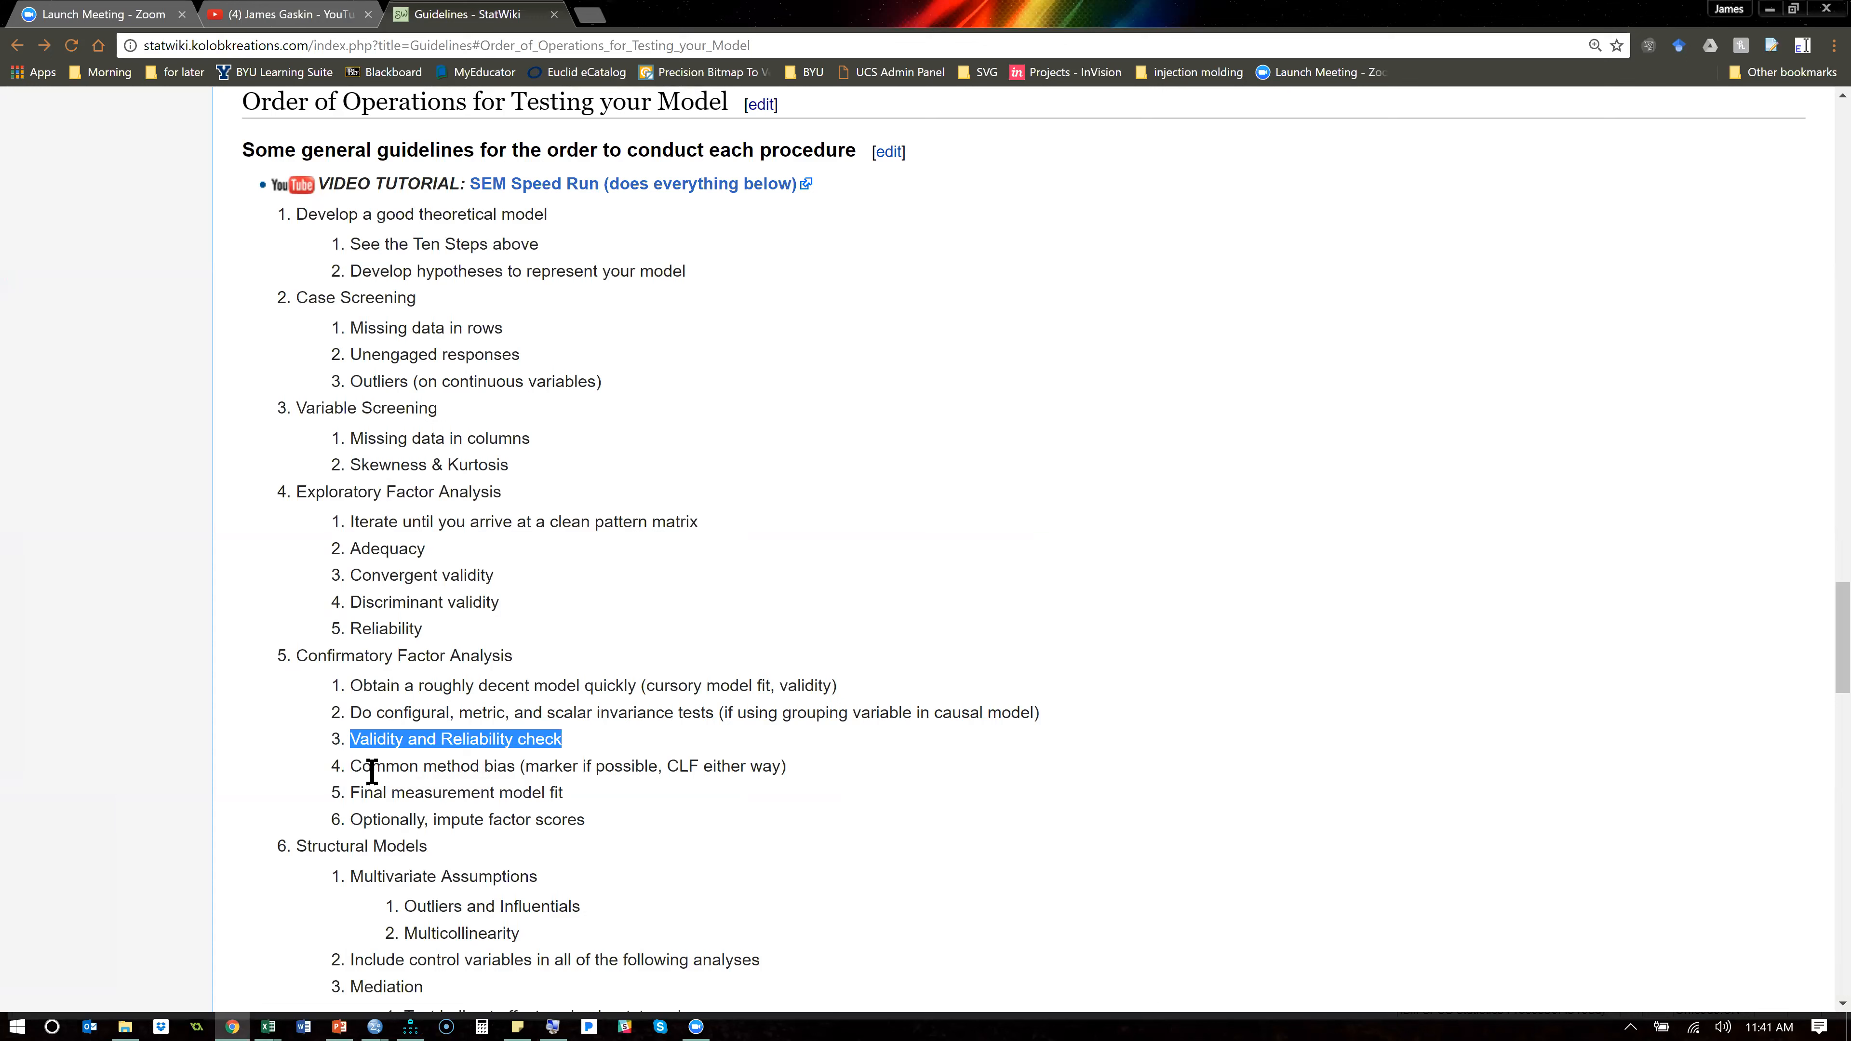
left_click_drag(453, 799, 619, 816)
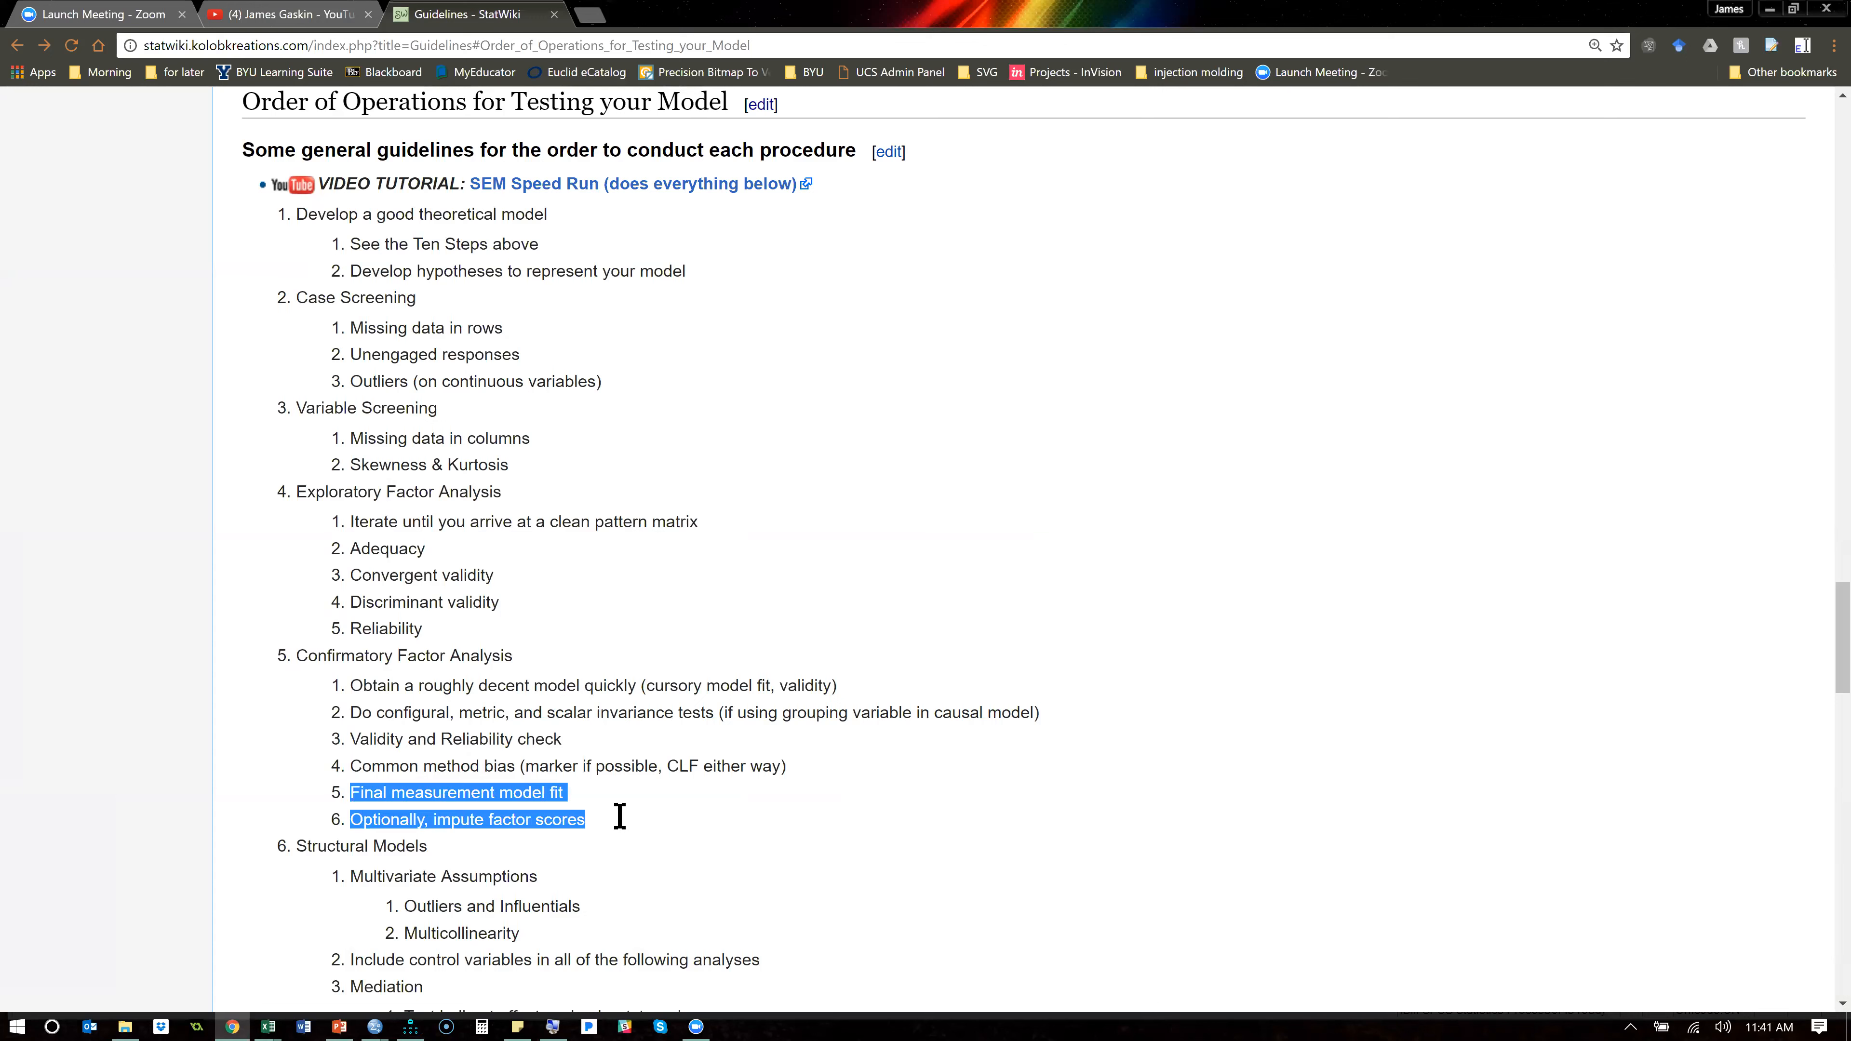
left_click(652, 755)
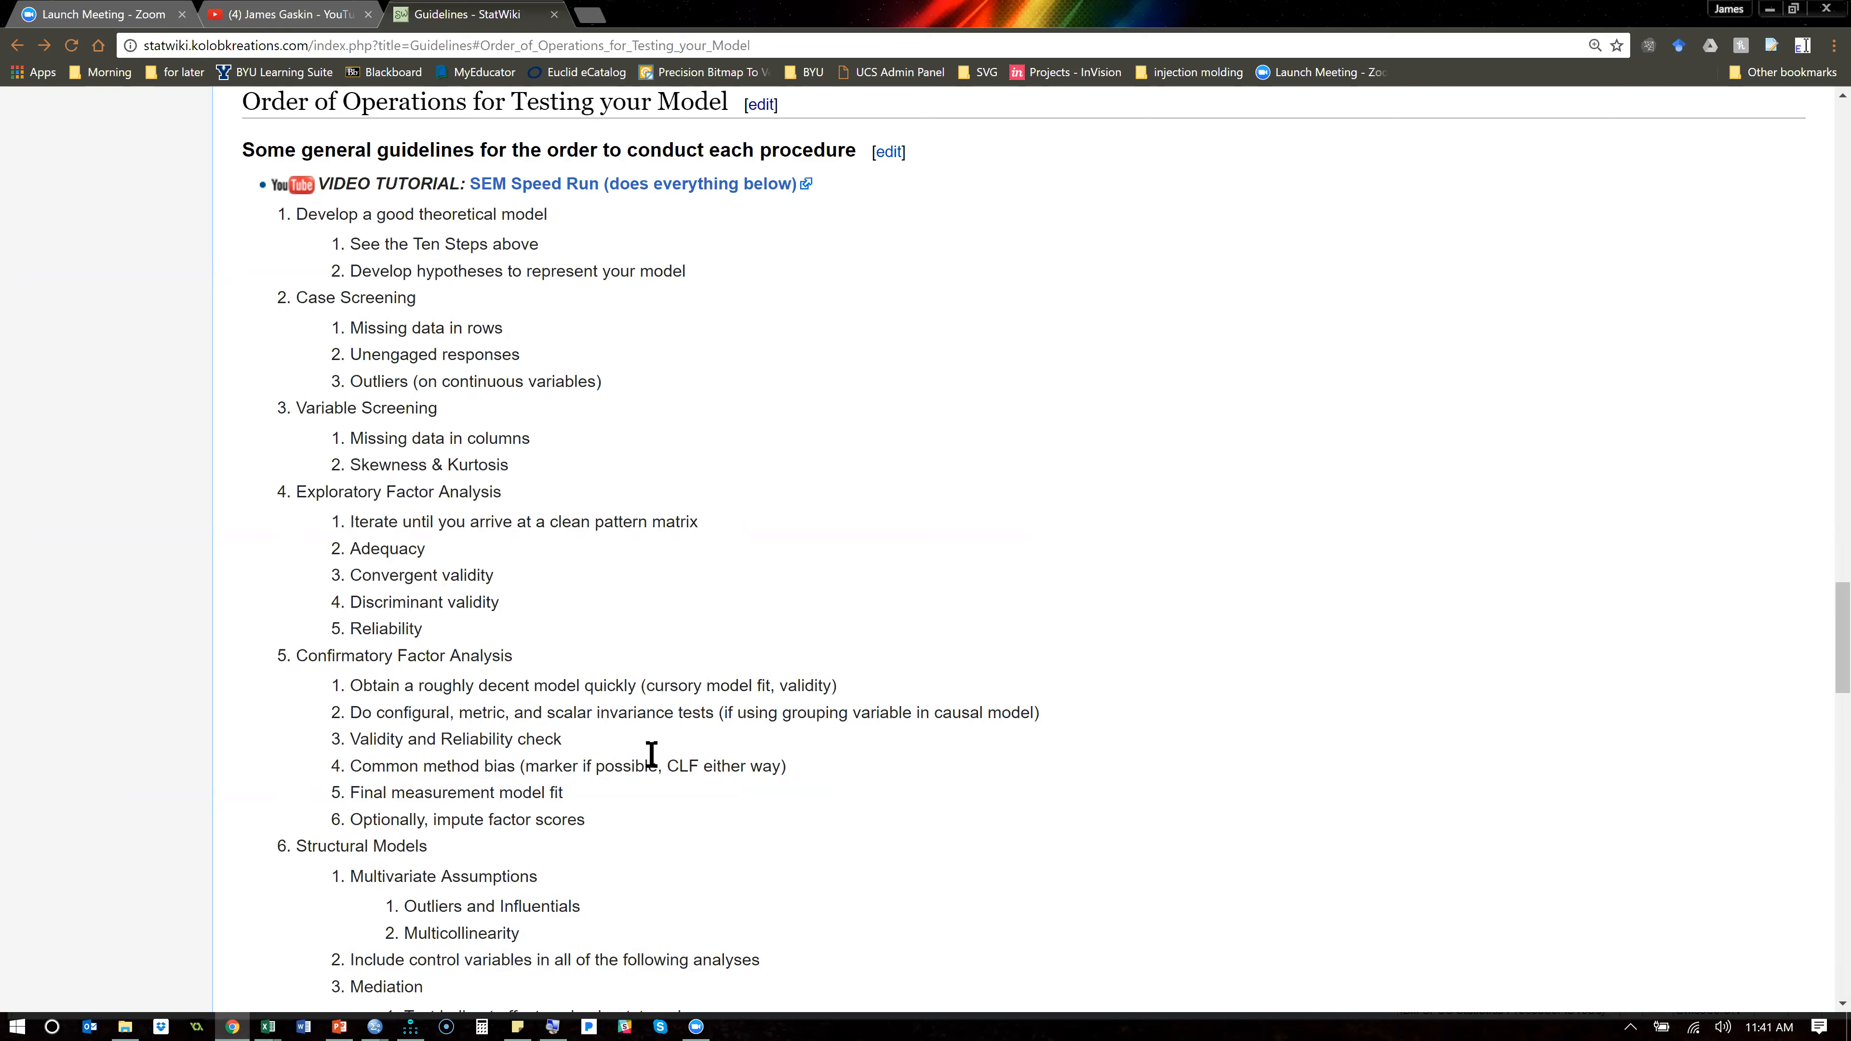
- Return to the Amos diagram, and open the recent presentation Day 1 basics.pptx in PowerPoint
key("alt+Tab")
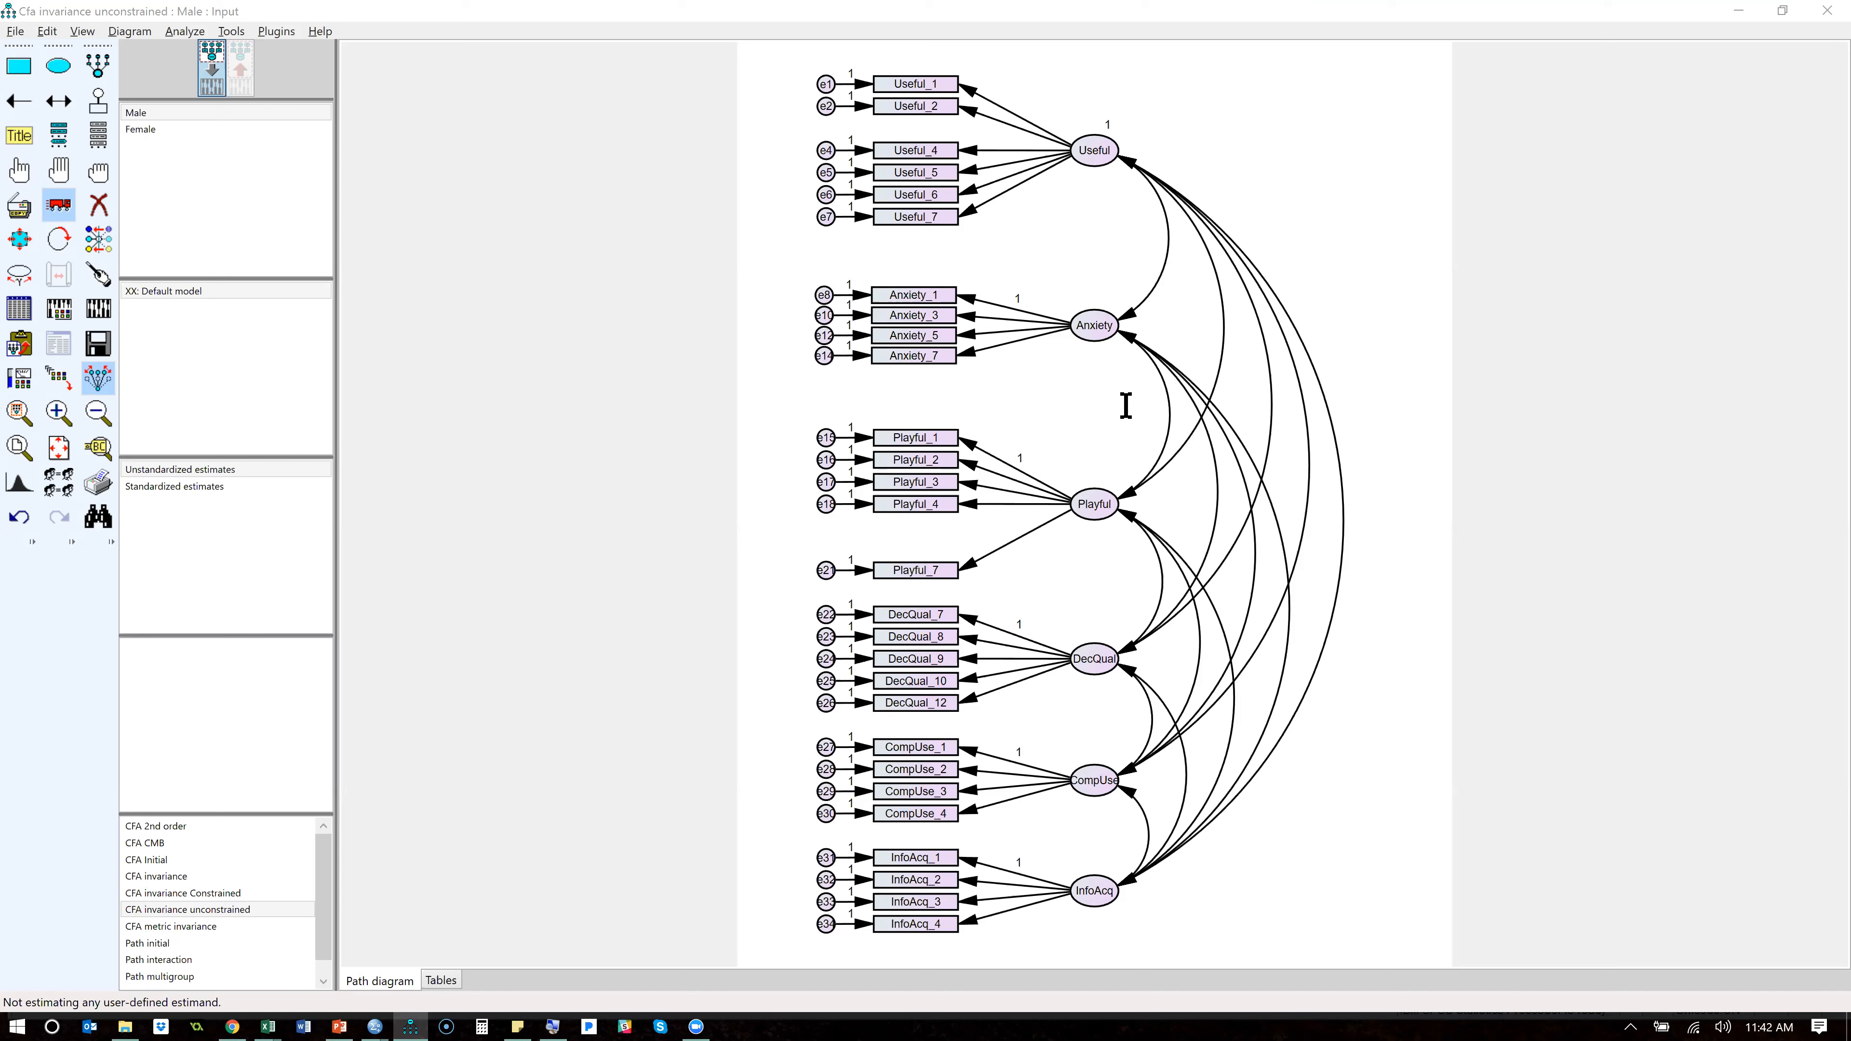
left_click(338, 1015)
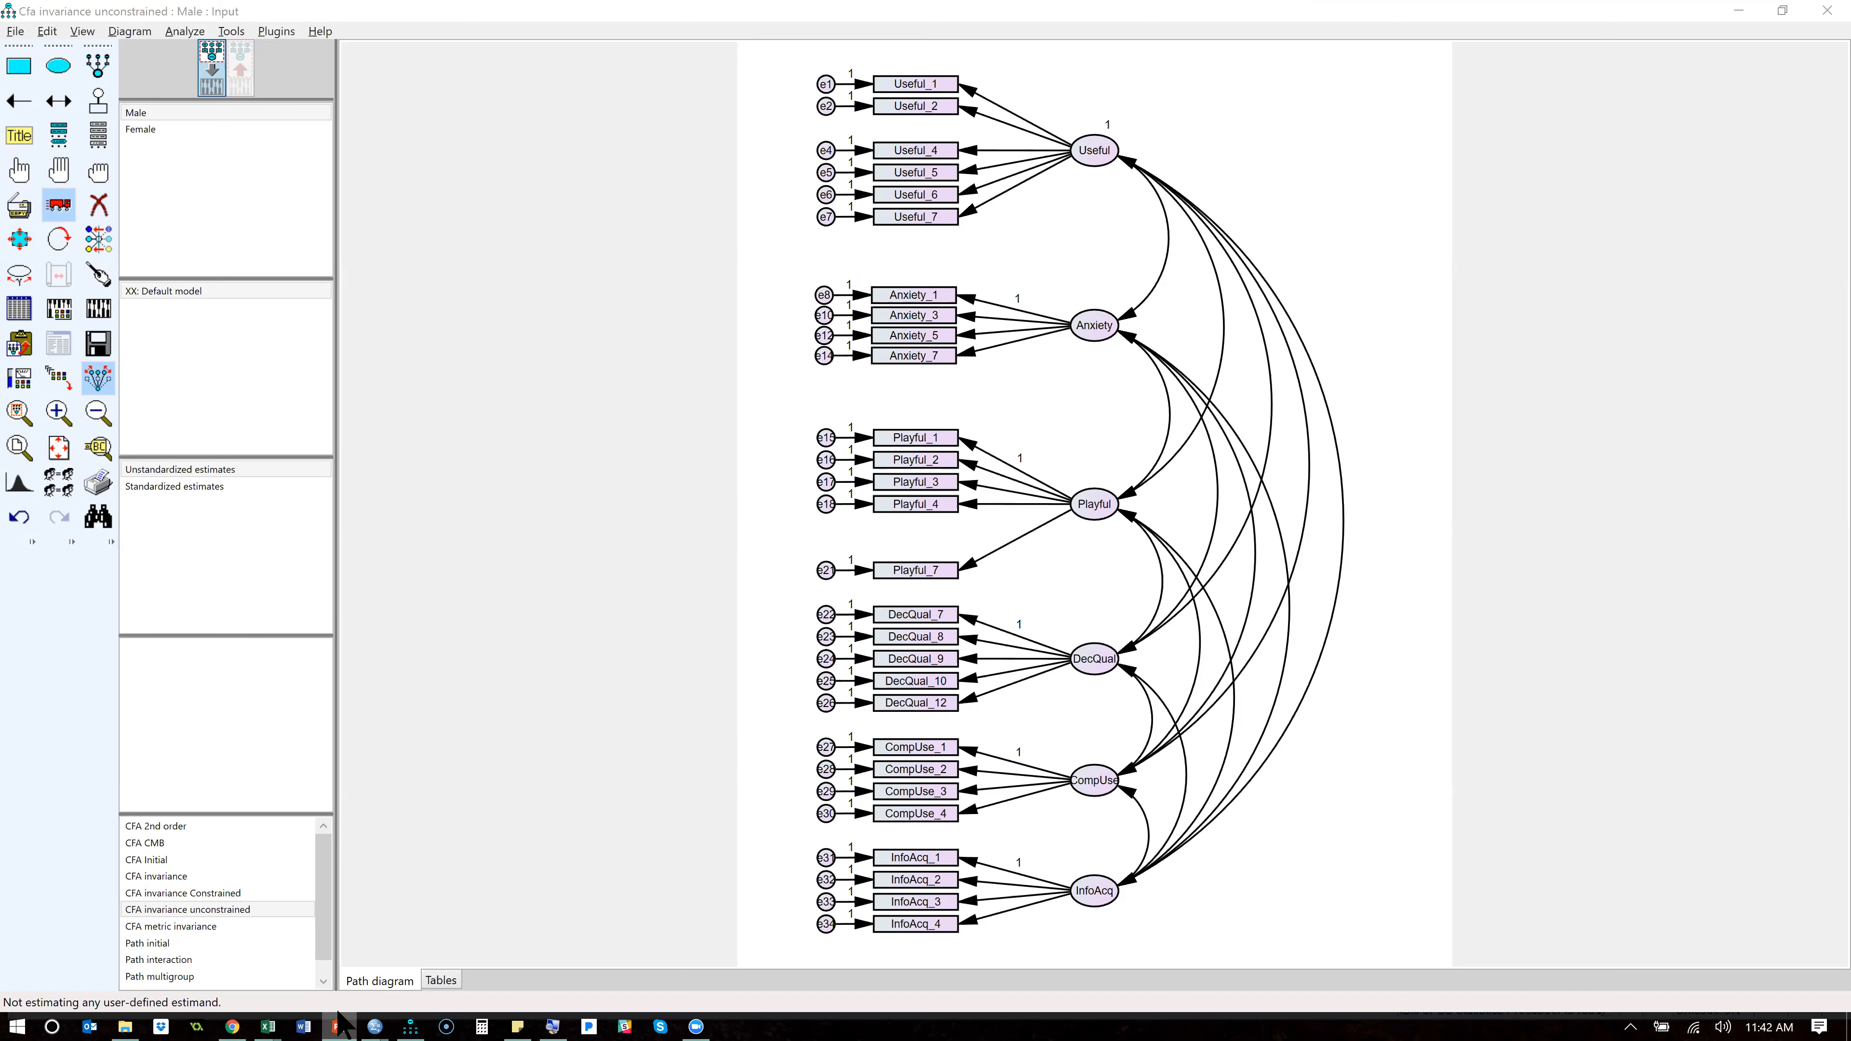
right_click(338, 1015)
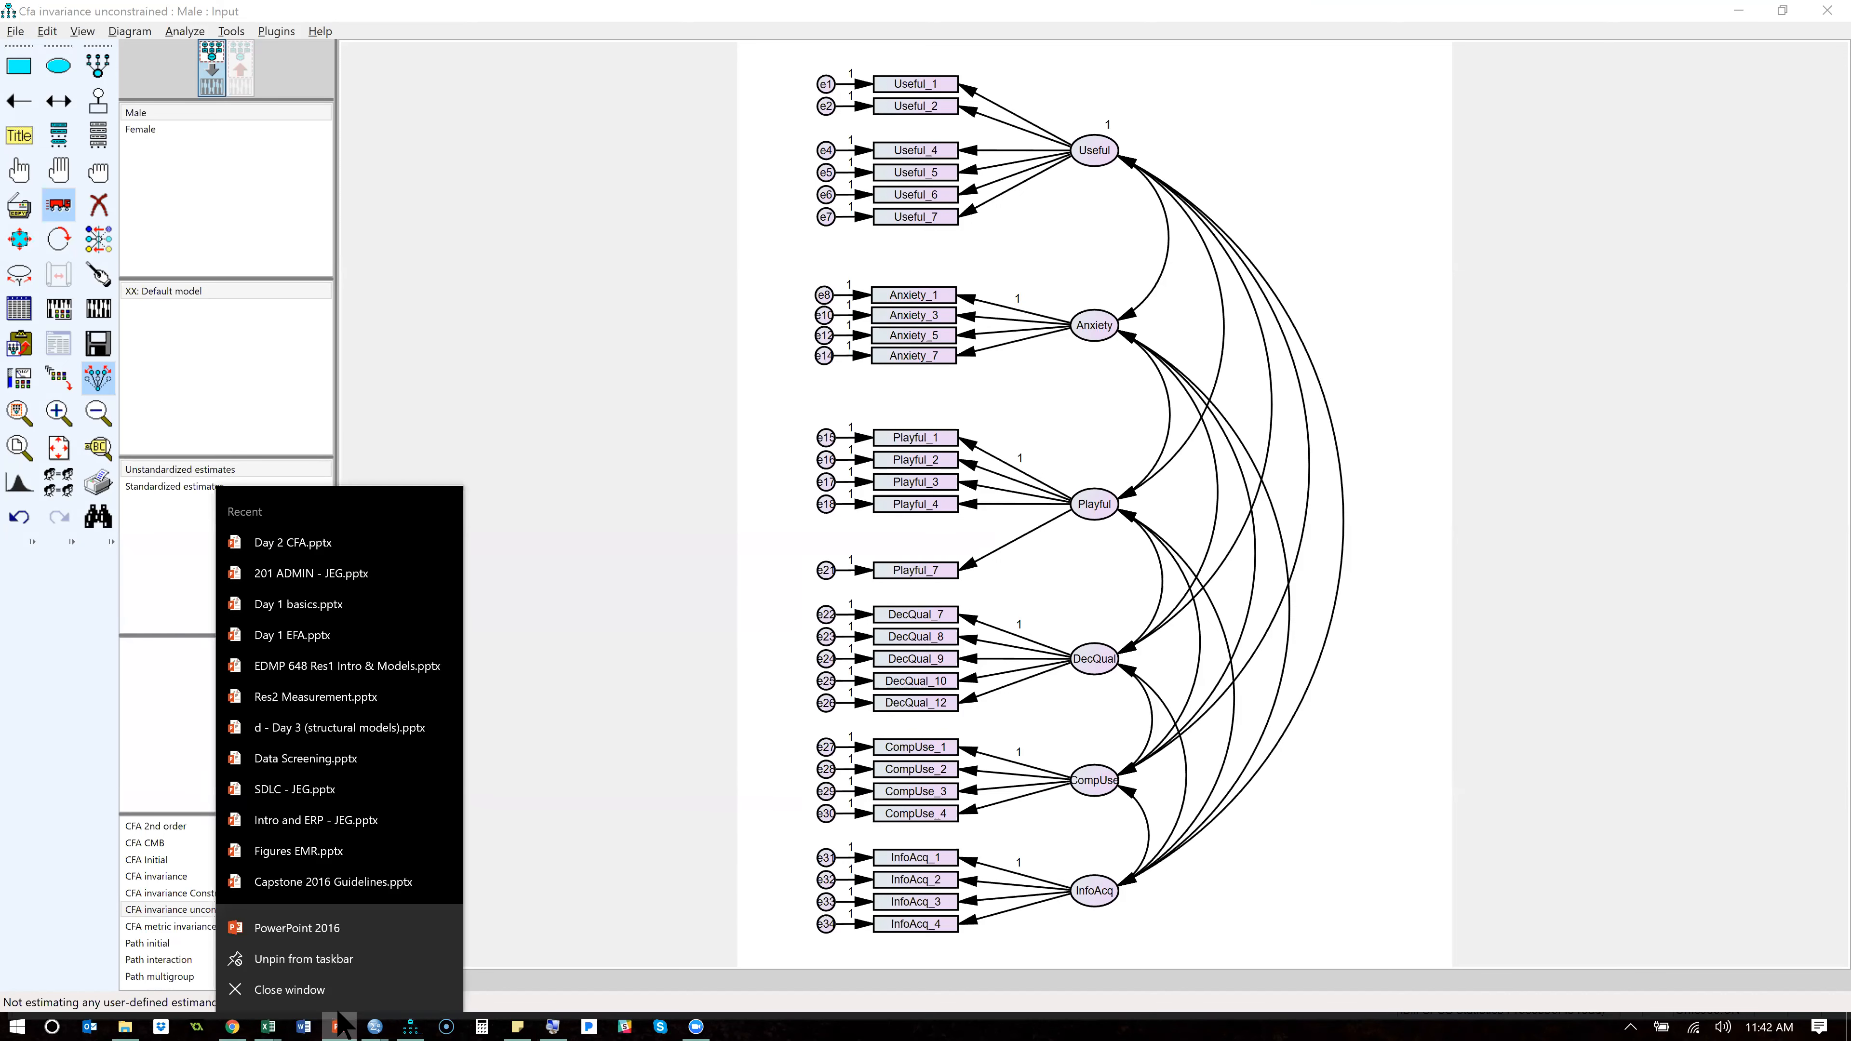
left_click(326, 611)
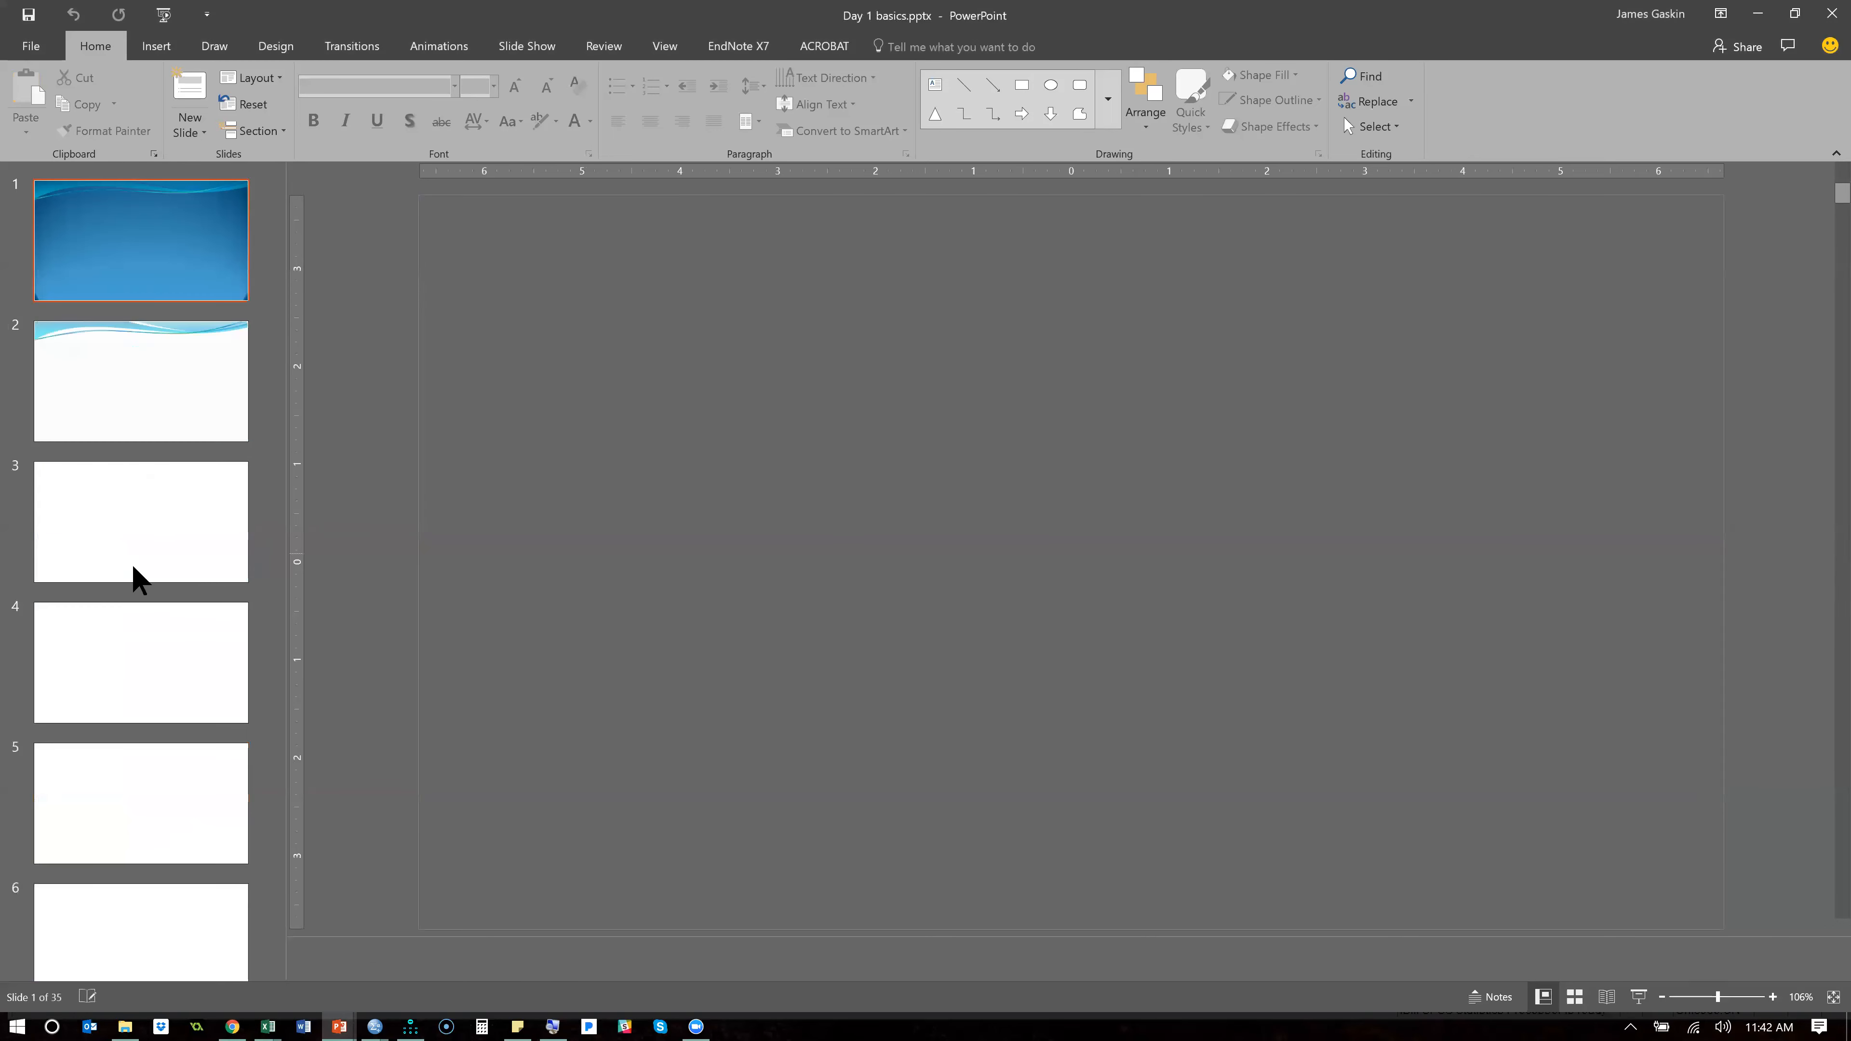
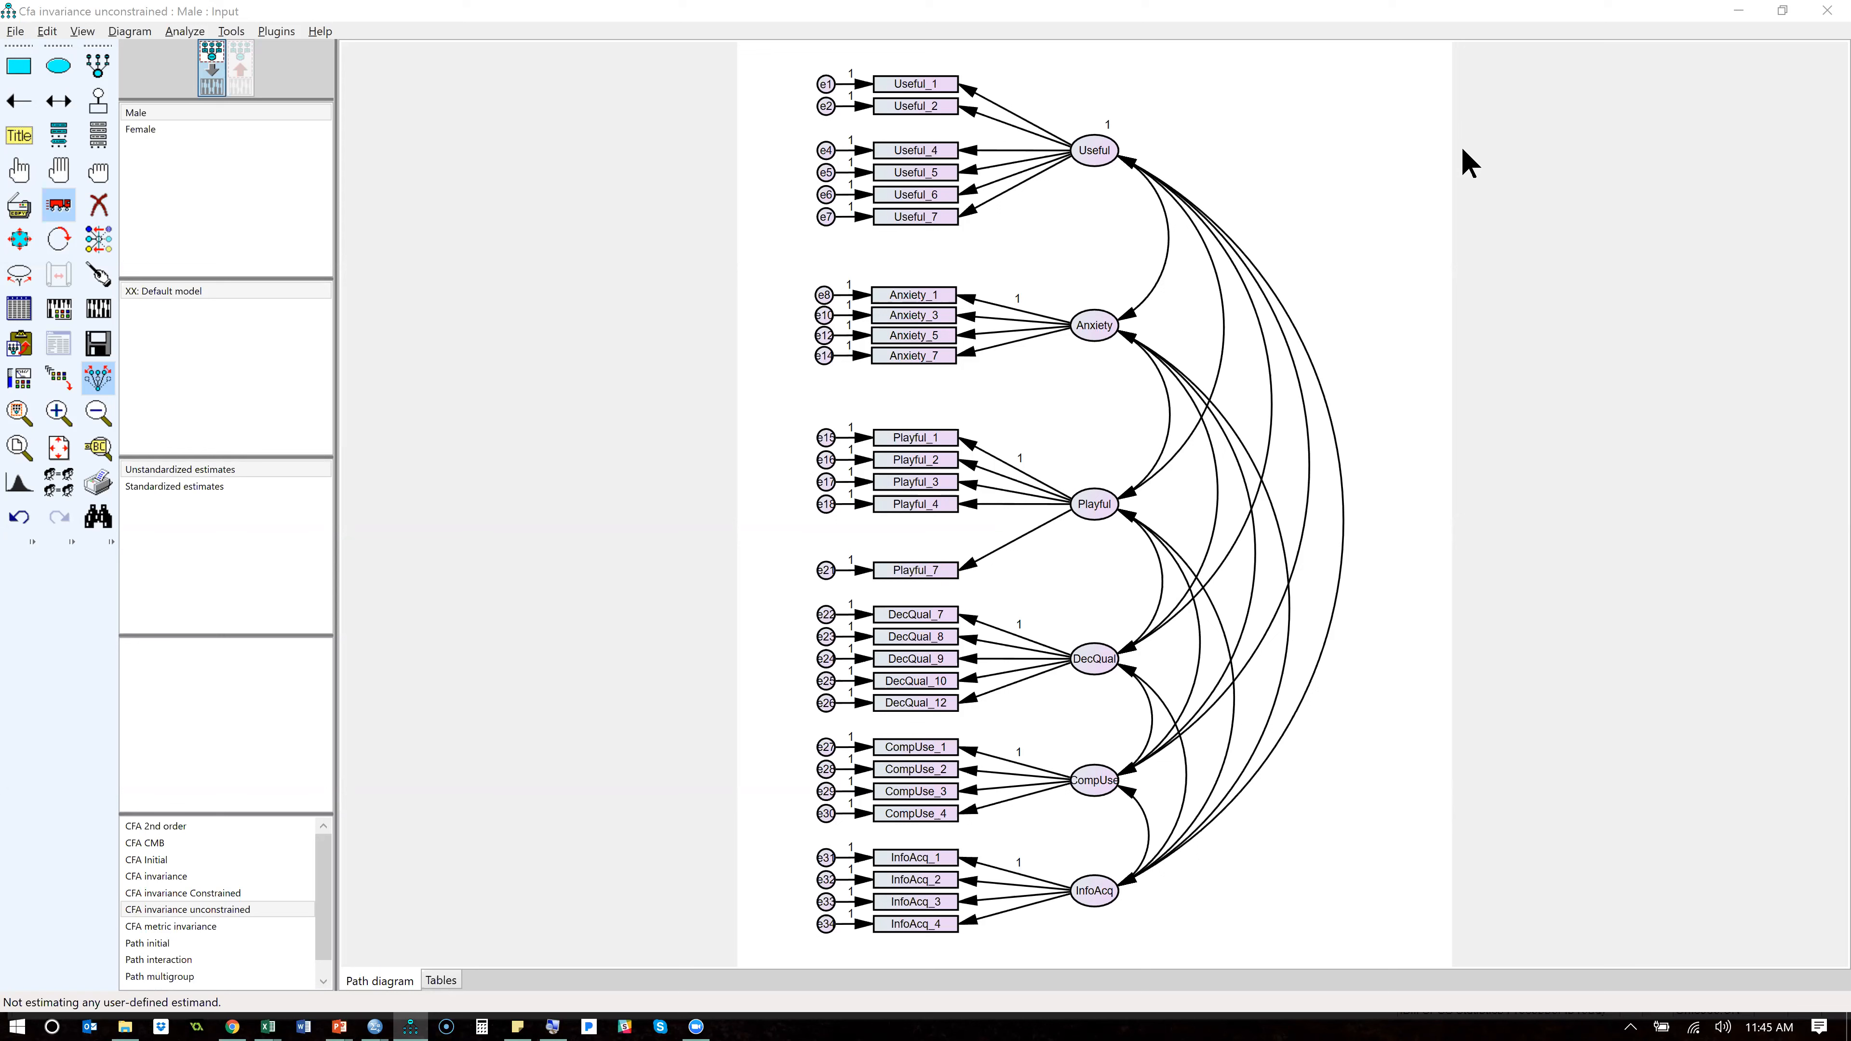
- Calculate estimates for the unconstrained Male/Female model and examine its Model Fit output from CMIN to RMSEA
left_click(531, 300)
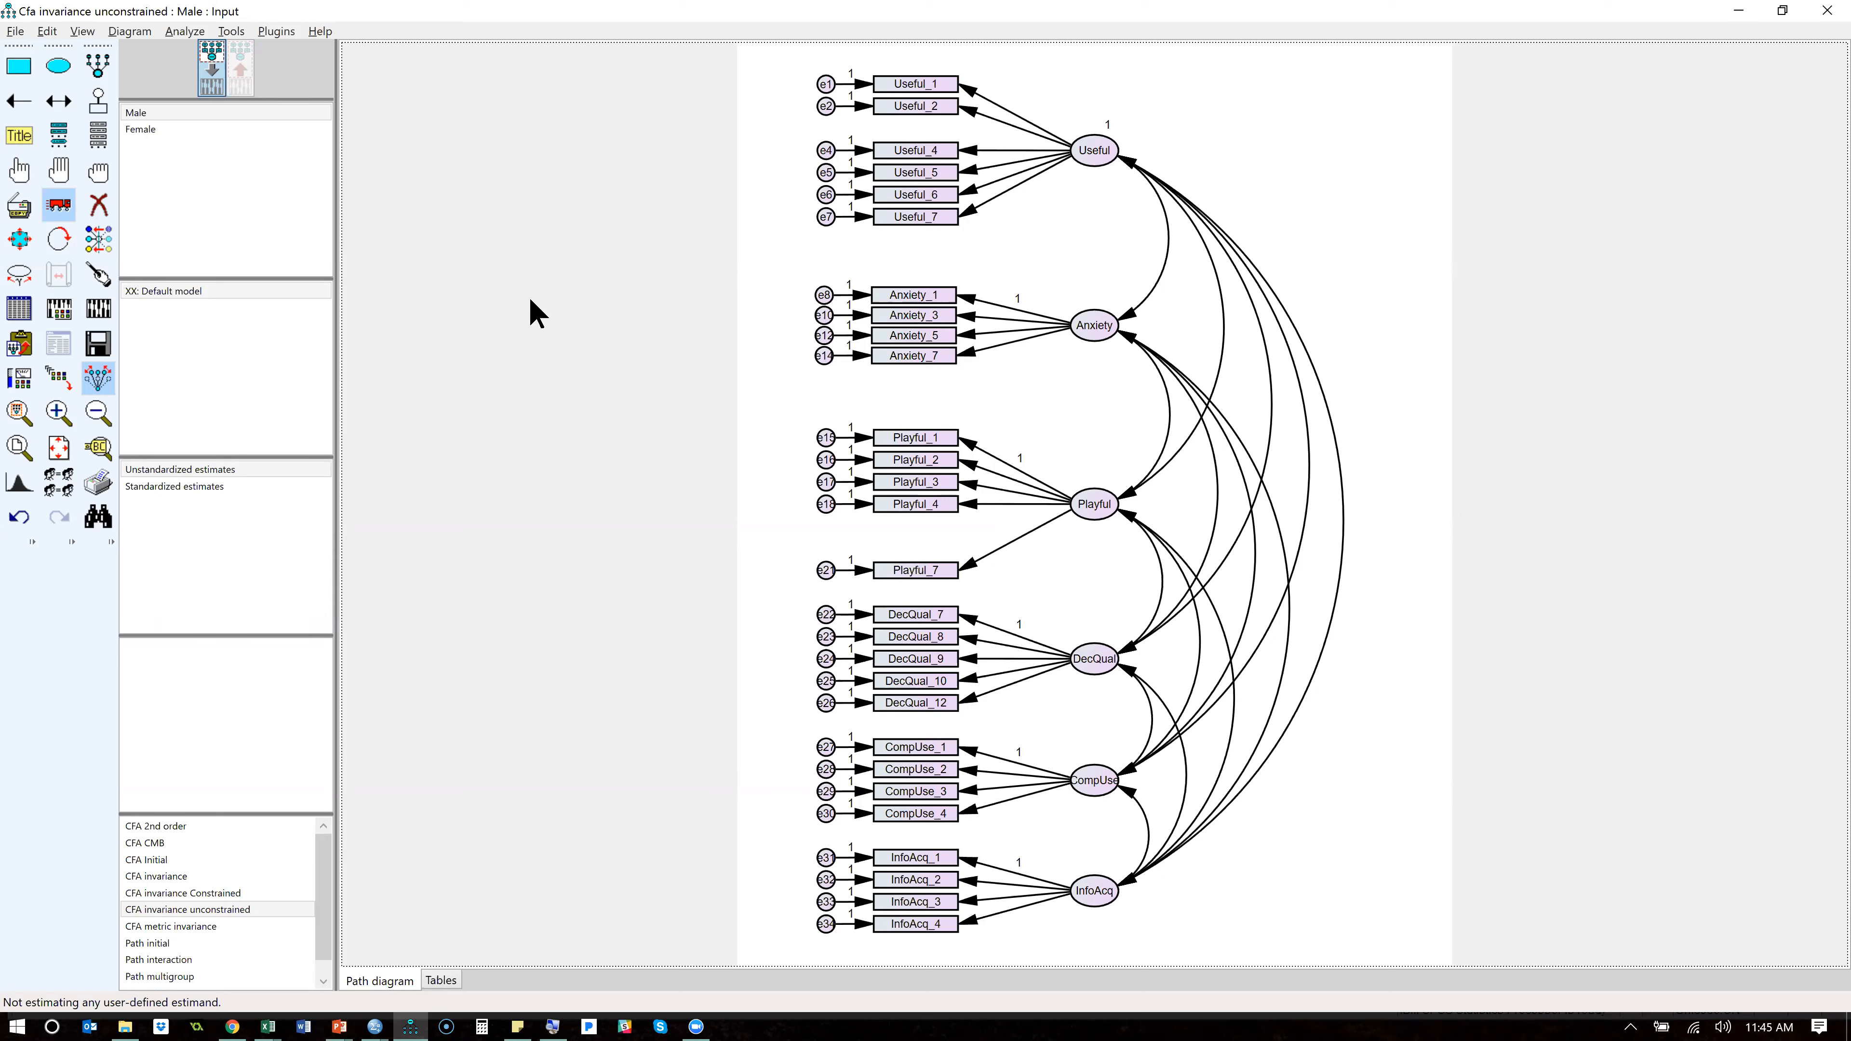
left_click(101, 308)
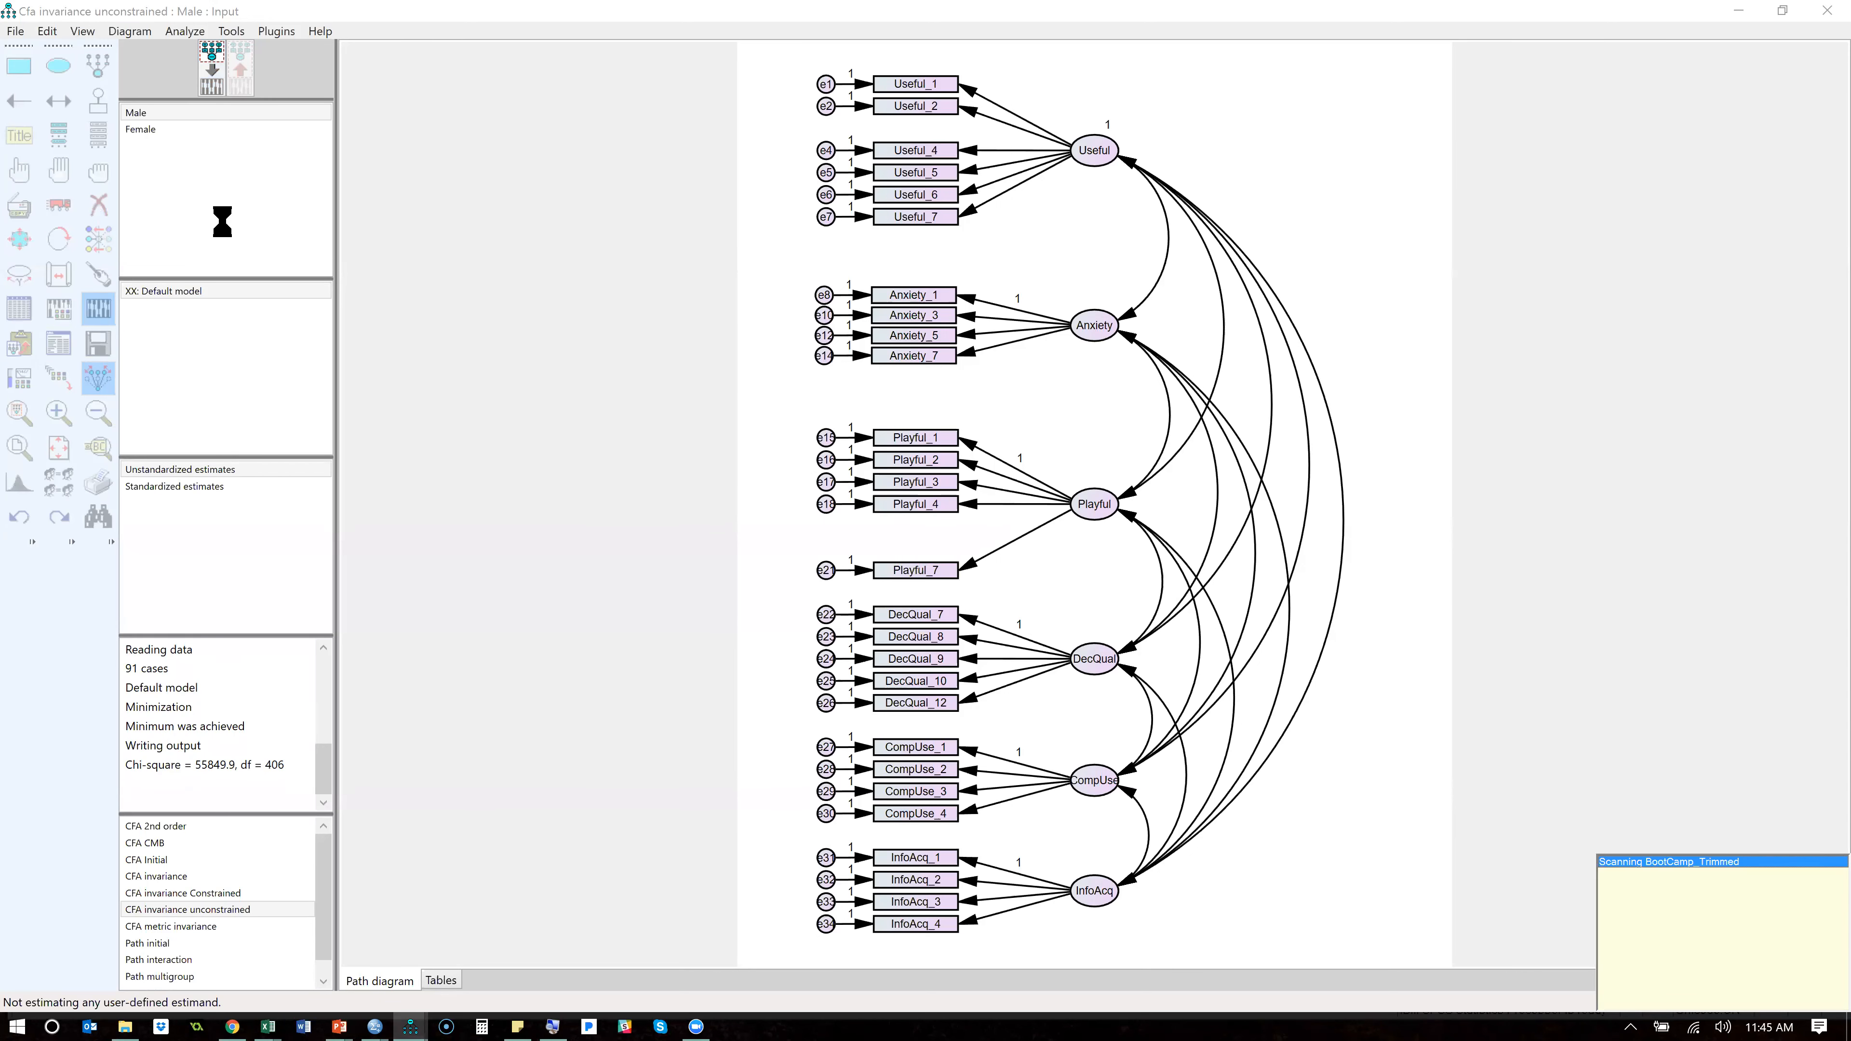
left_click(60, 341)
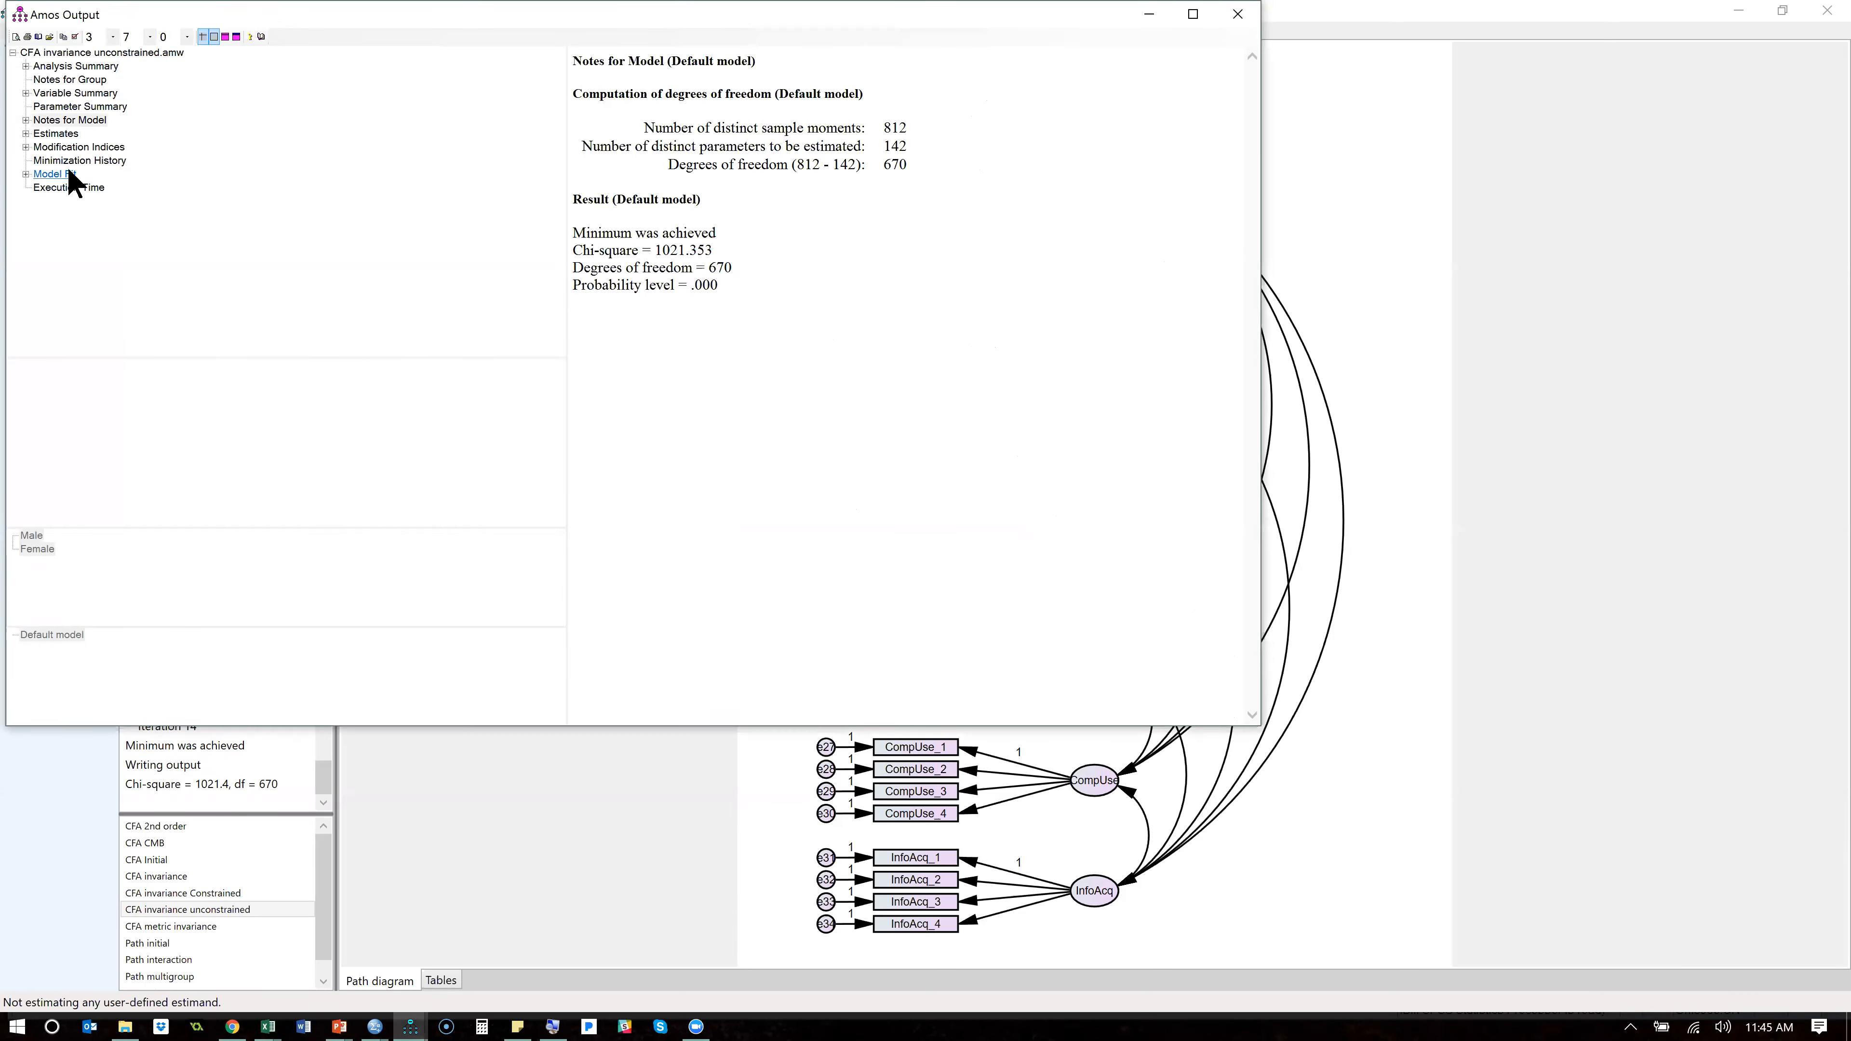
left_click(66, 173)
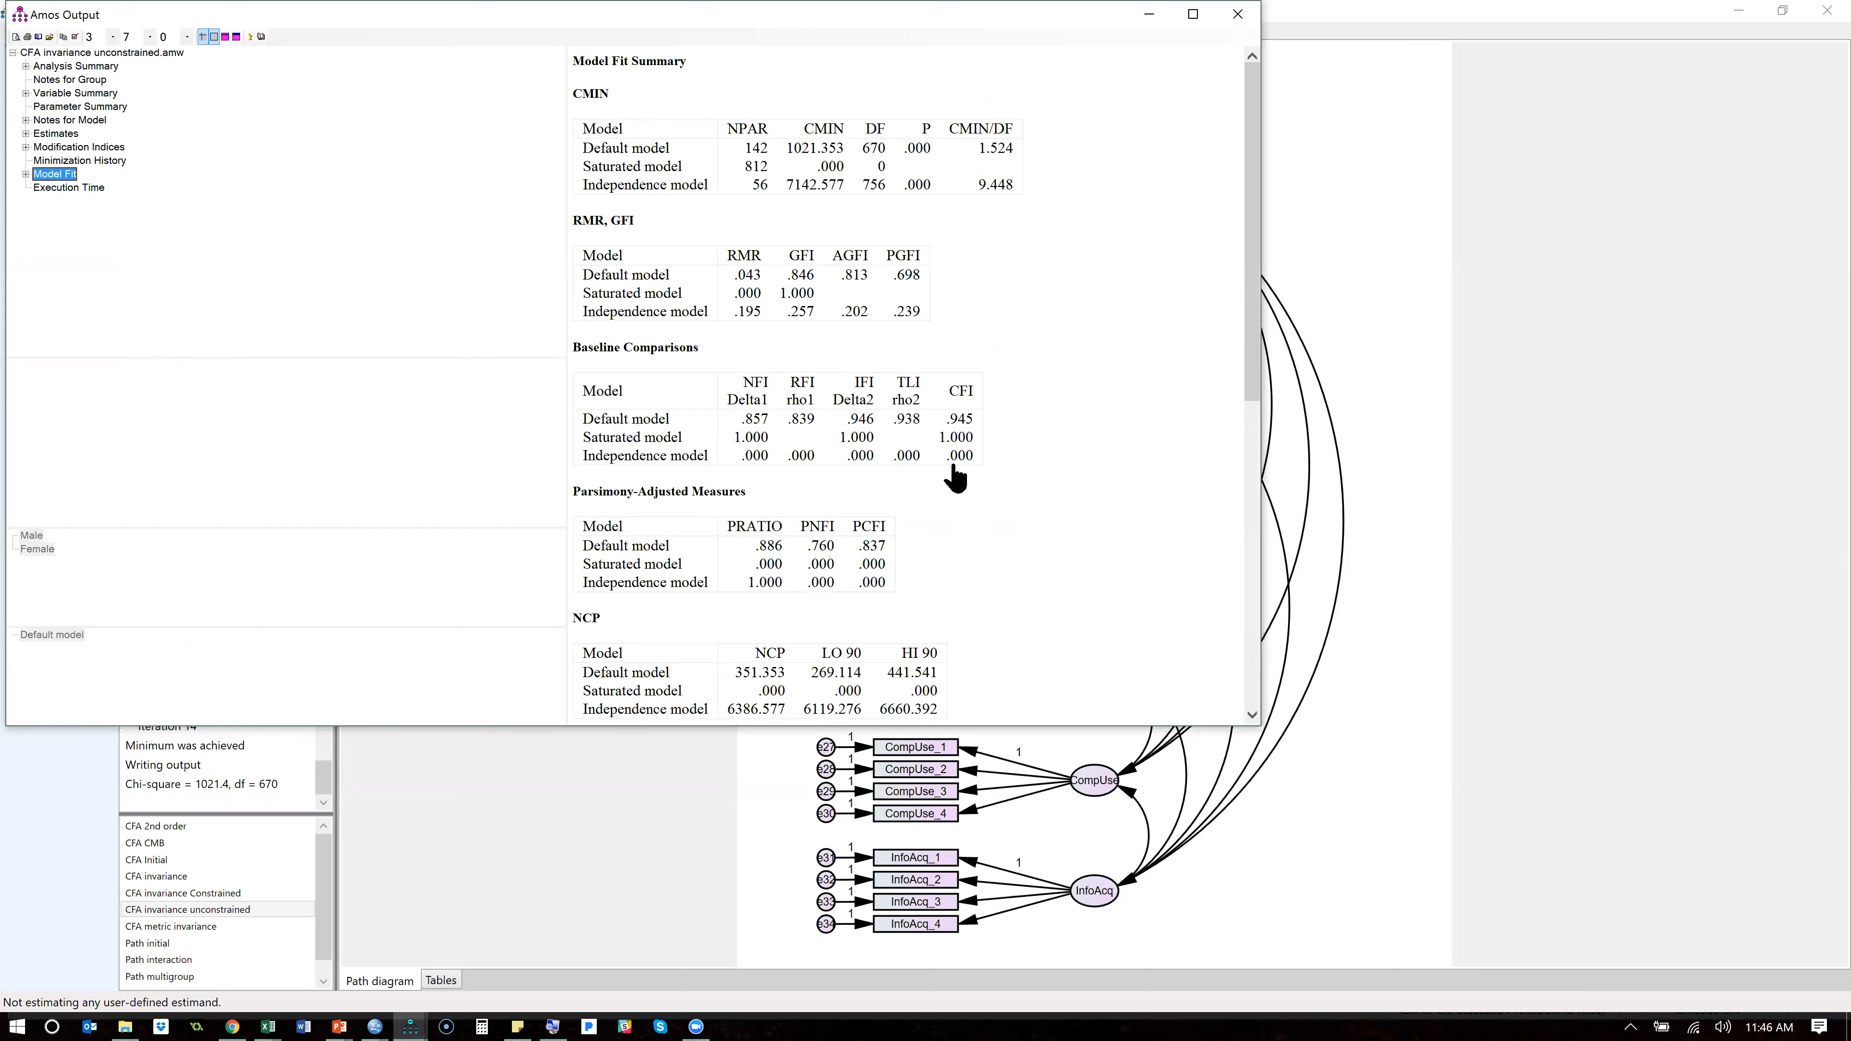
scroll(889, 540, "down", 3)
scroll(889, 540, "down", 2)
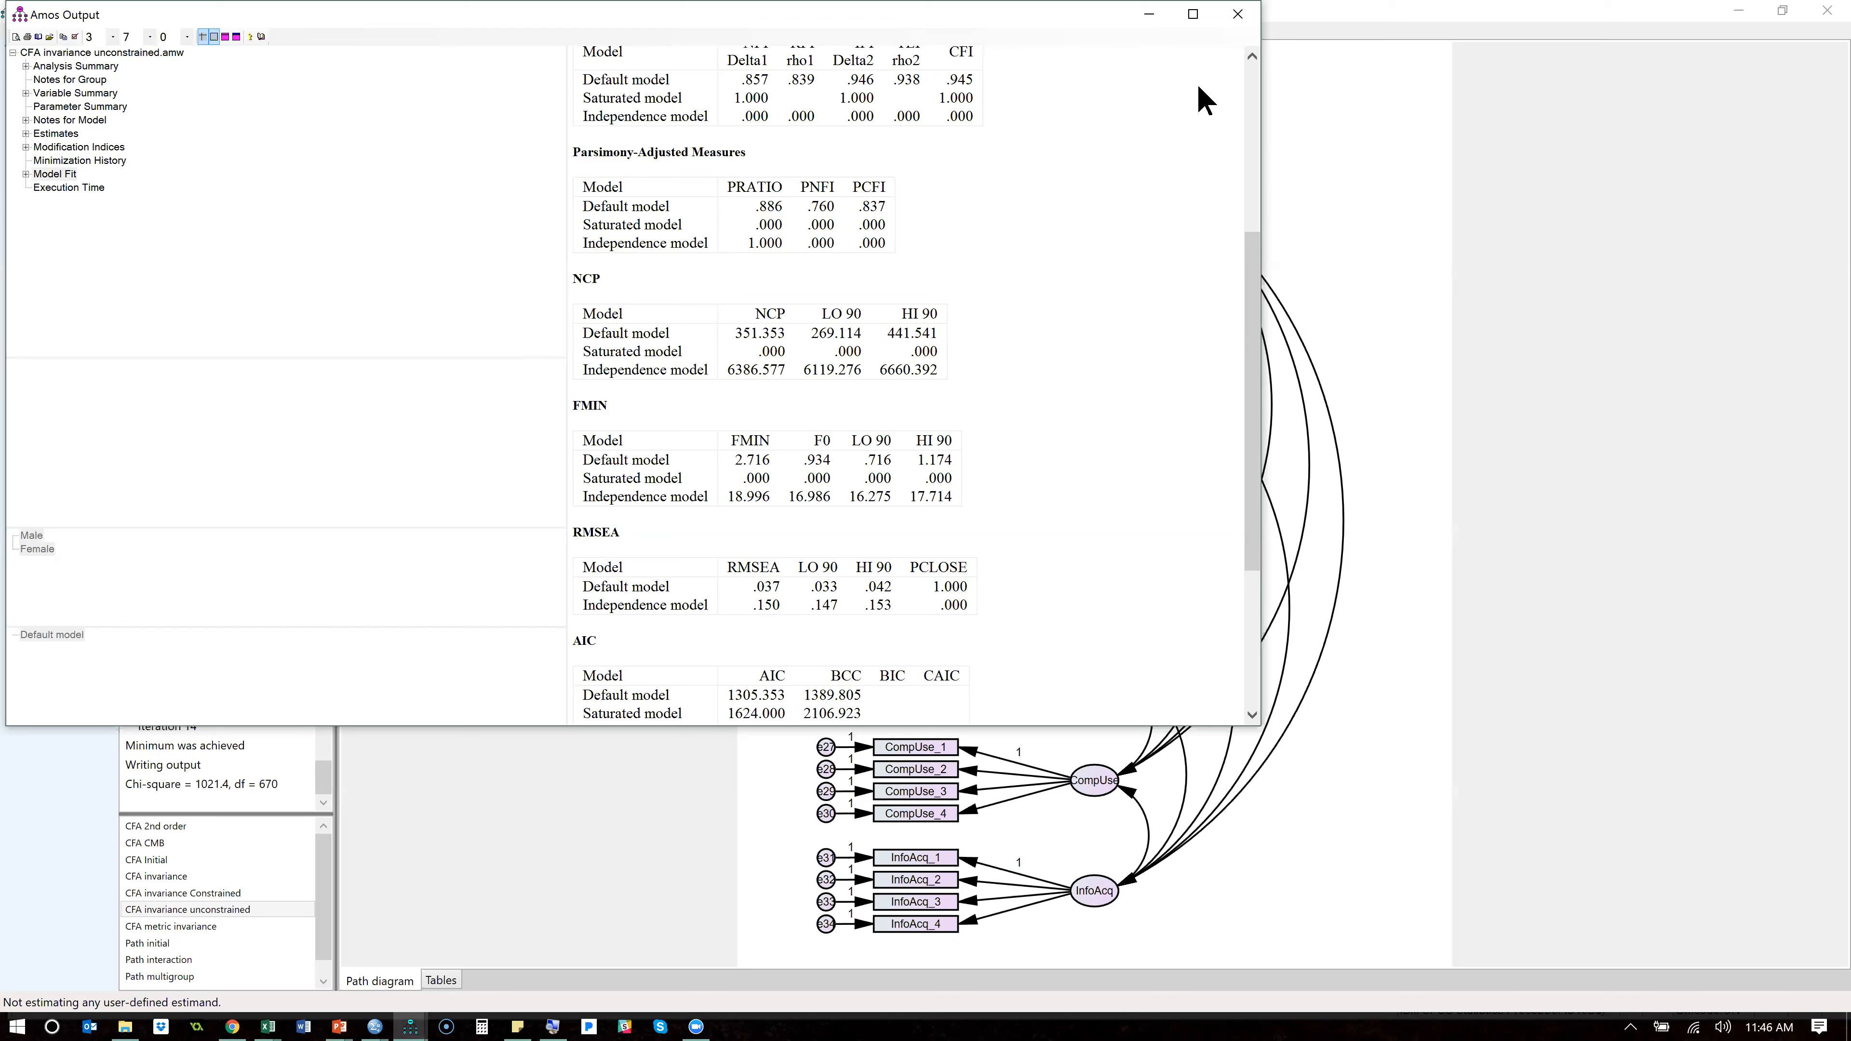
left_click(1232, 16)
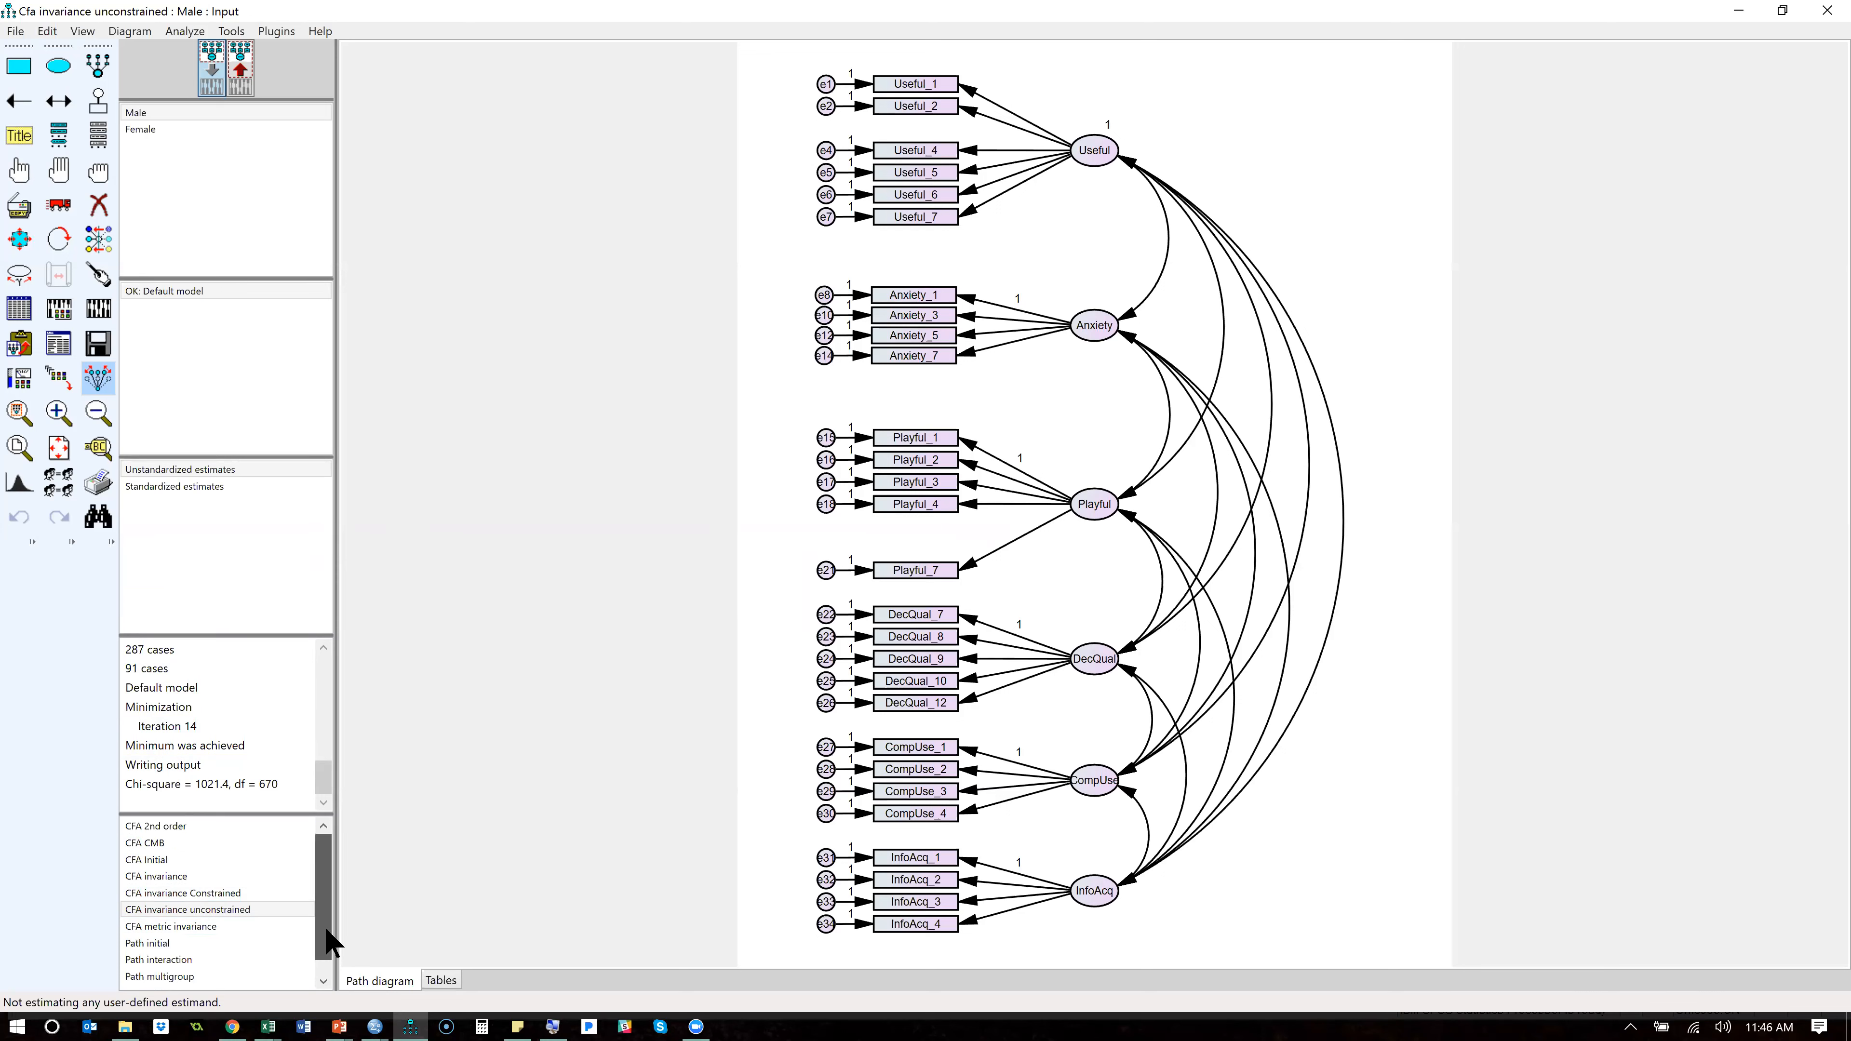
- Open the CFA Initial model and delete the indicators Anxiety_2, Anxiety_4, Anxiety_6 and Playful_6
left_click(240, 859)
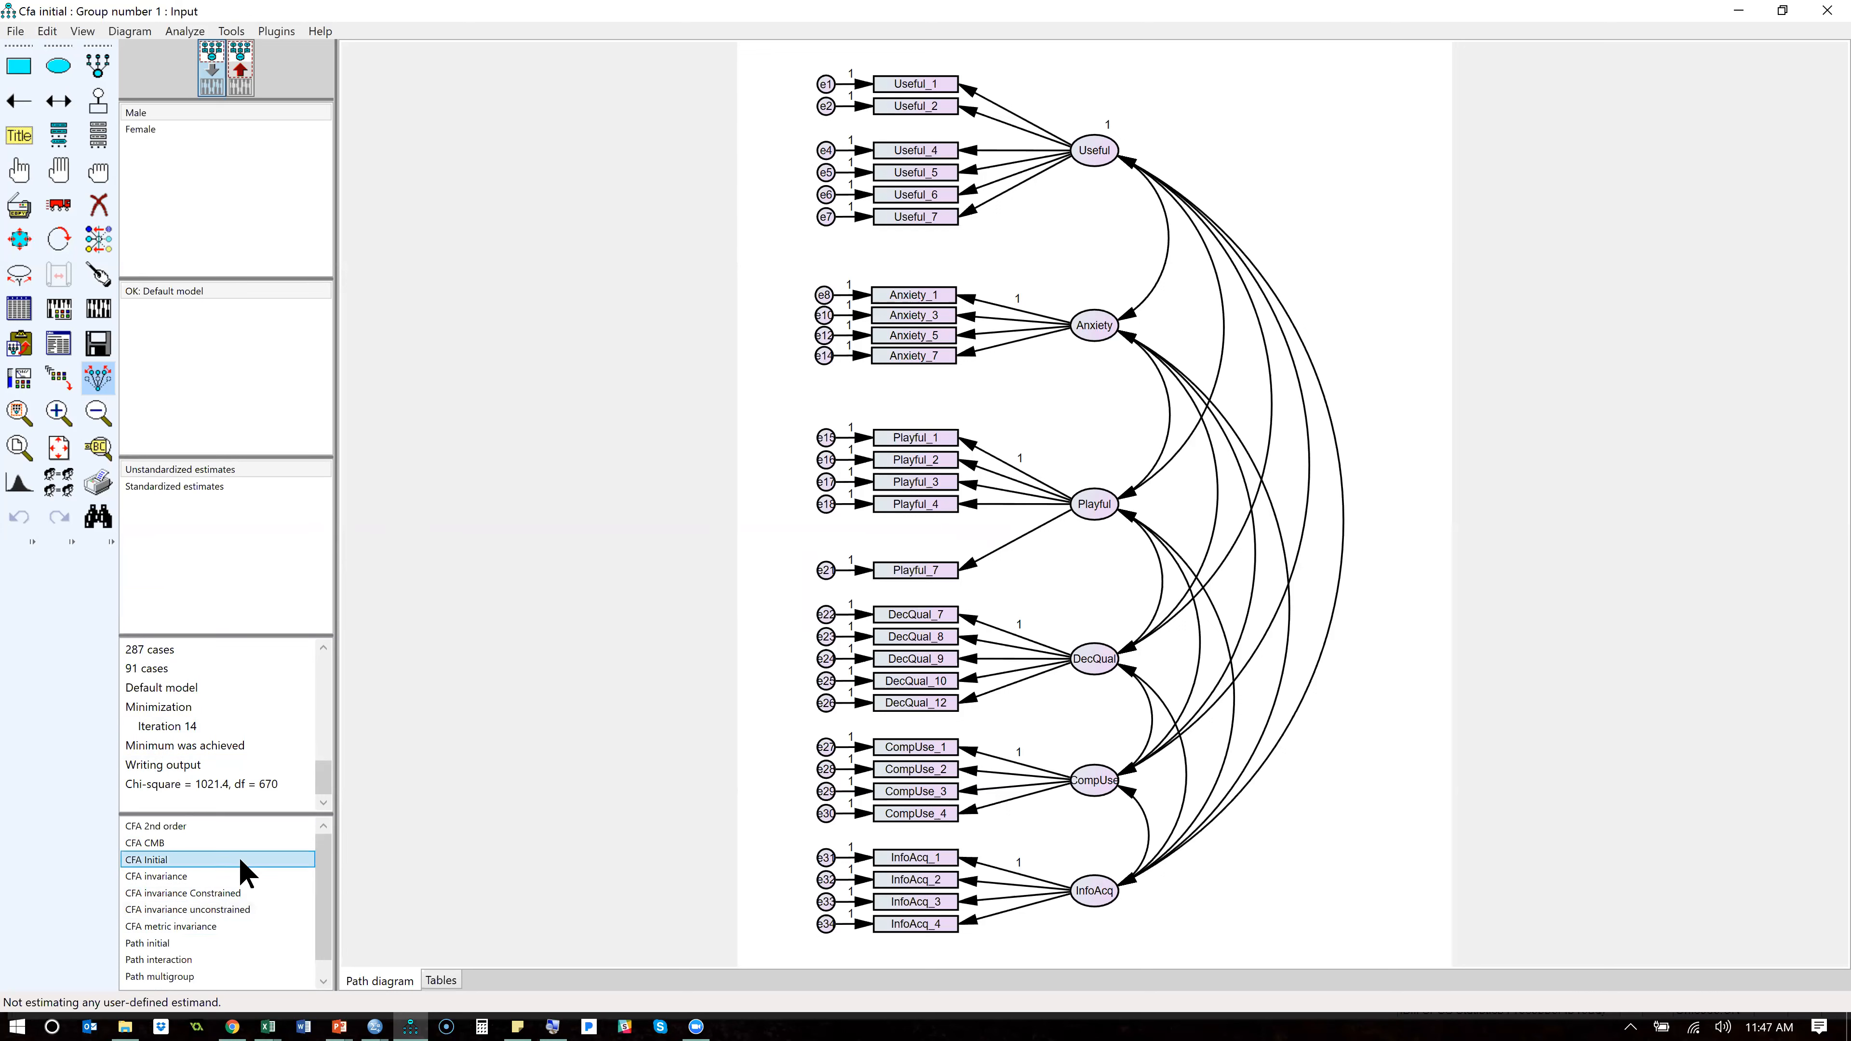
left_click(98, 205)
left_click(917, 283)
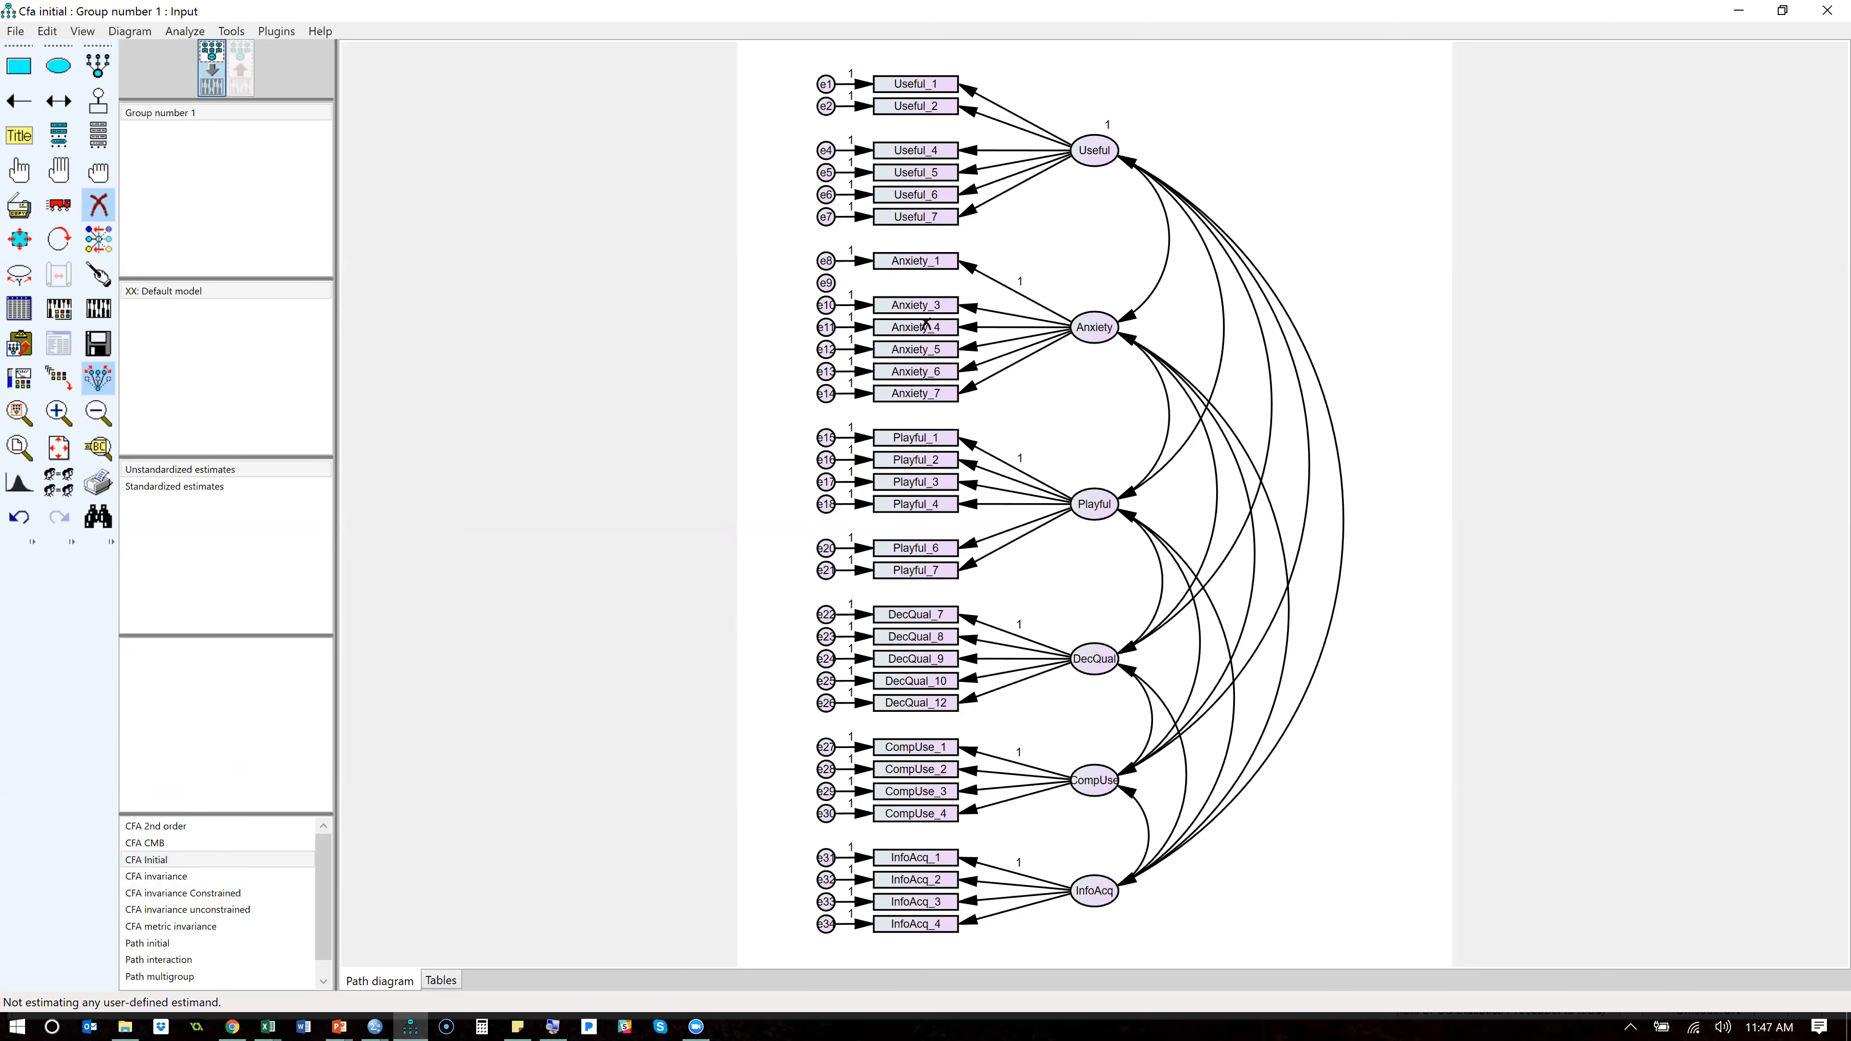
left_click(927, 328)
left_click(932, 374)
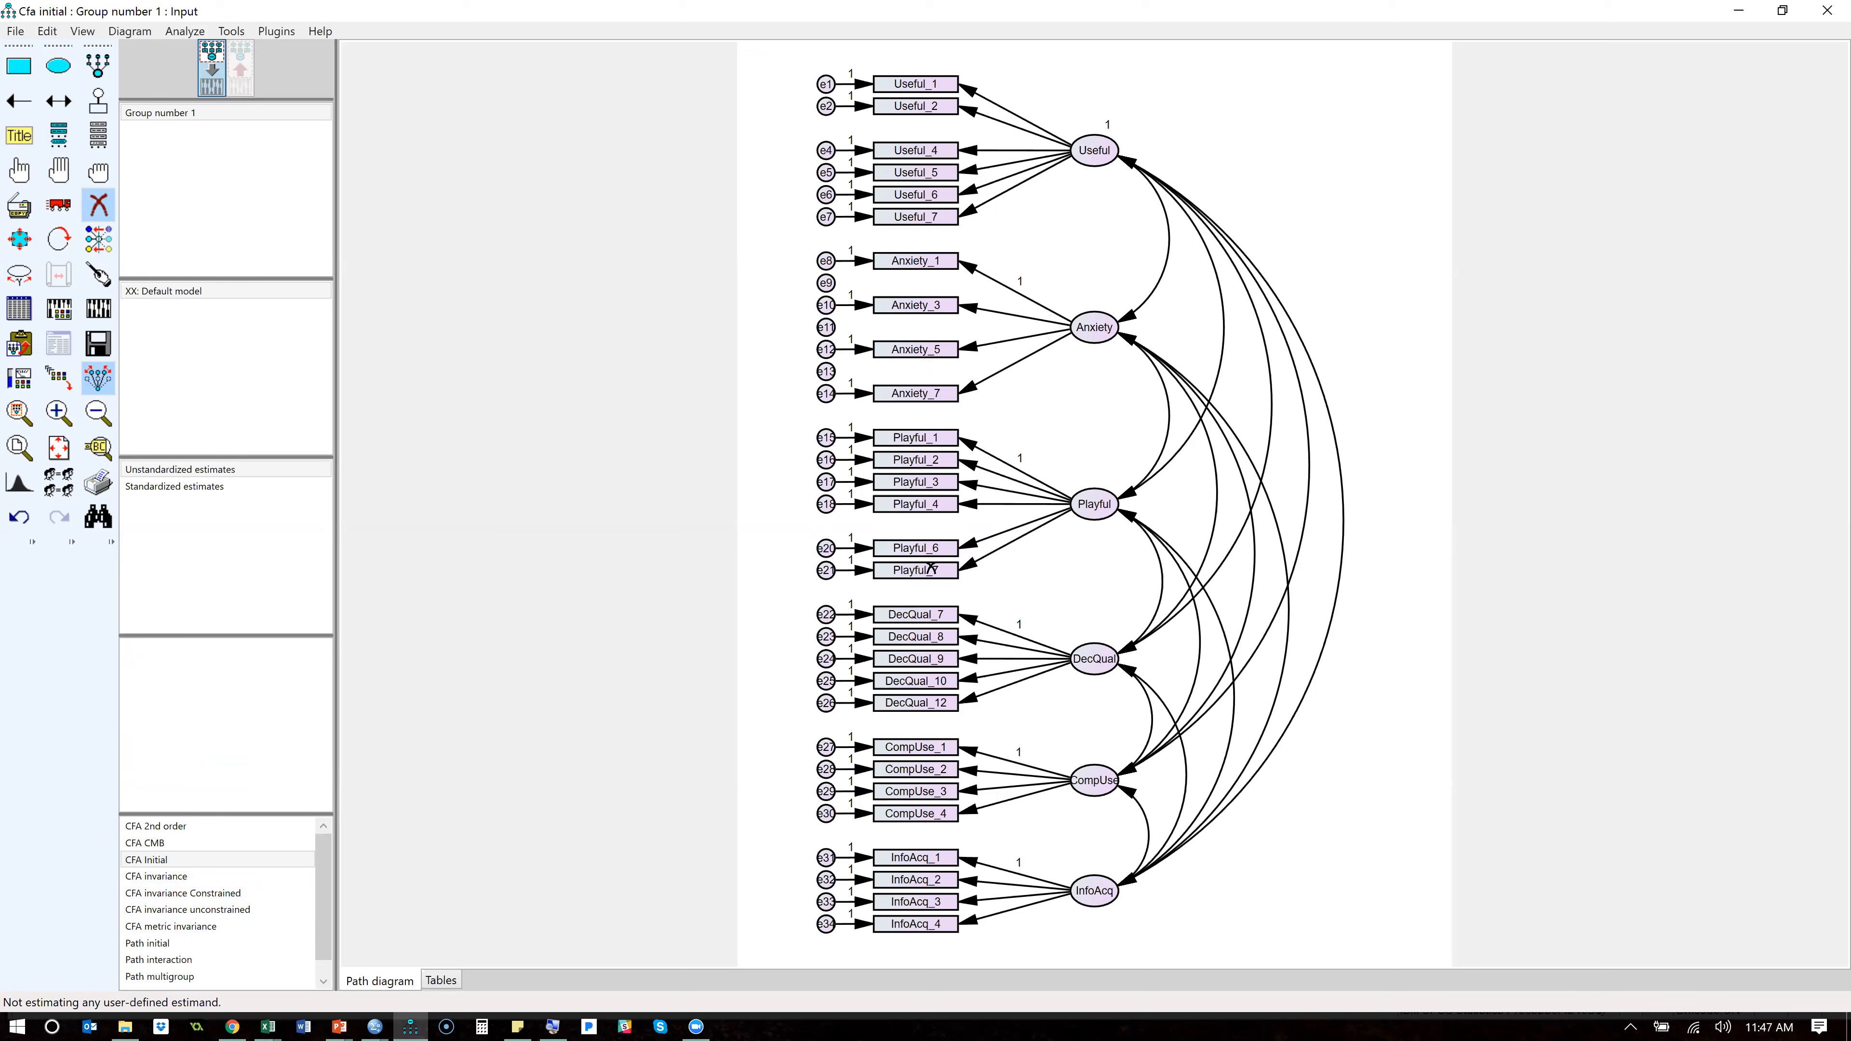
left_click(931, 550)
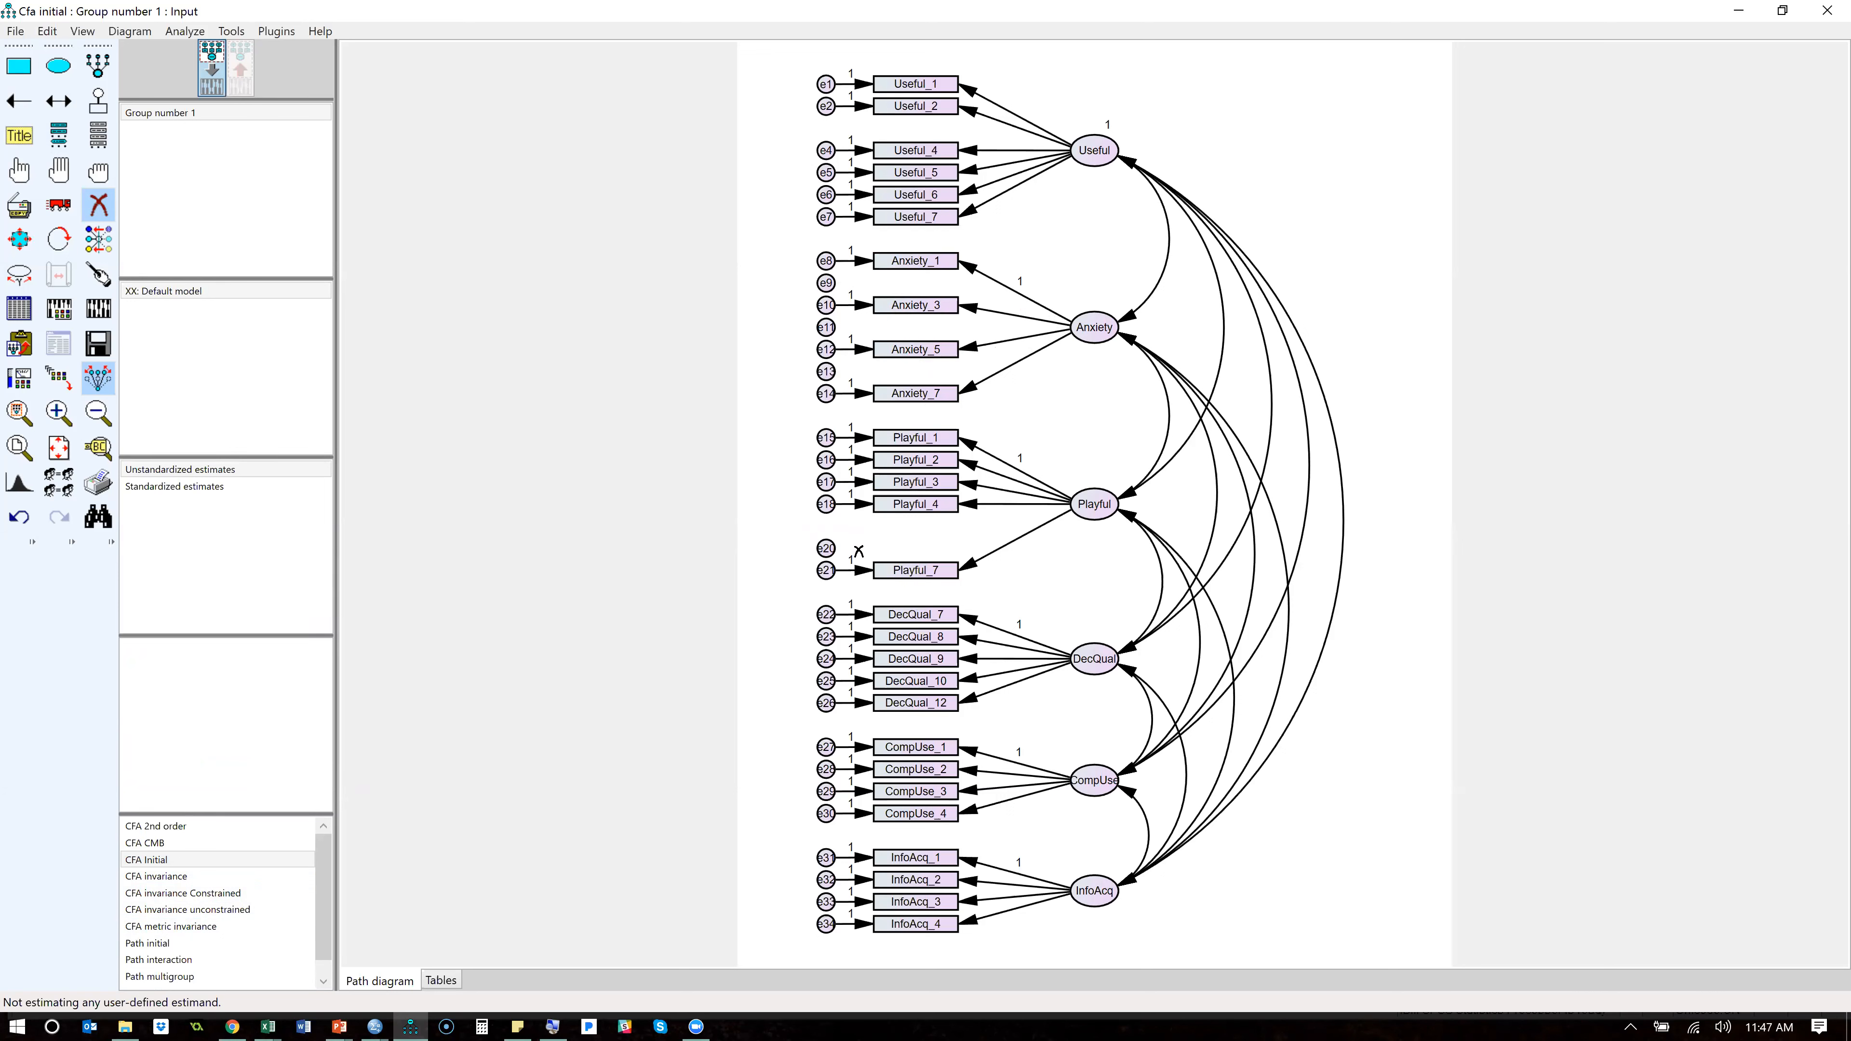
- Delete the leftover error terms e20, e13, e11 and e9 from the CFA Initial diagram
left_click(826, 547)
left_click(825, 372)
left_click(826, 327)
left_click(826, 283)
- Calculate estimates for the trimmed CFA Initial model and examine its Model Fit output down to the RMSEA and HOELTER tables
left_click(98, 308)
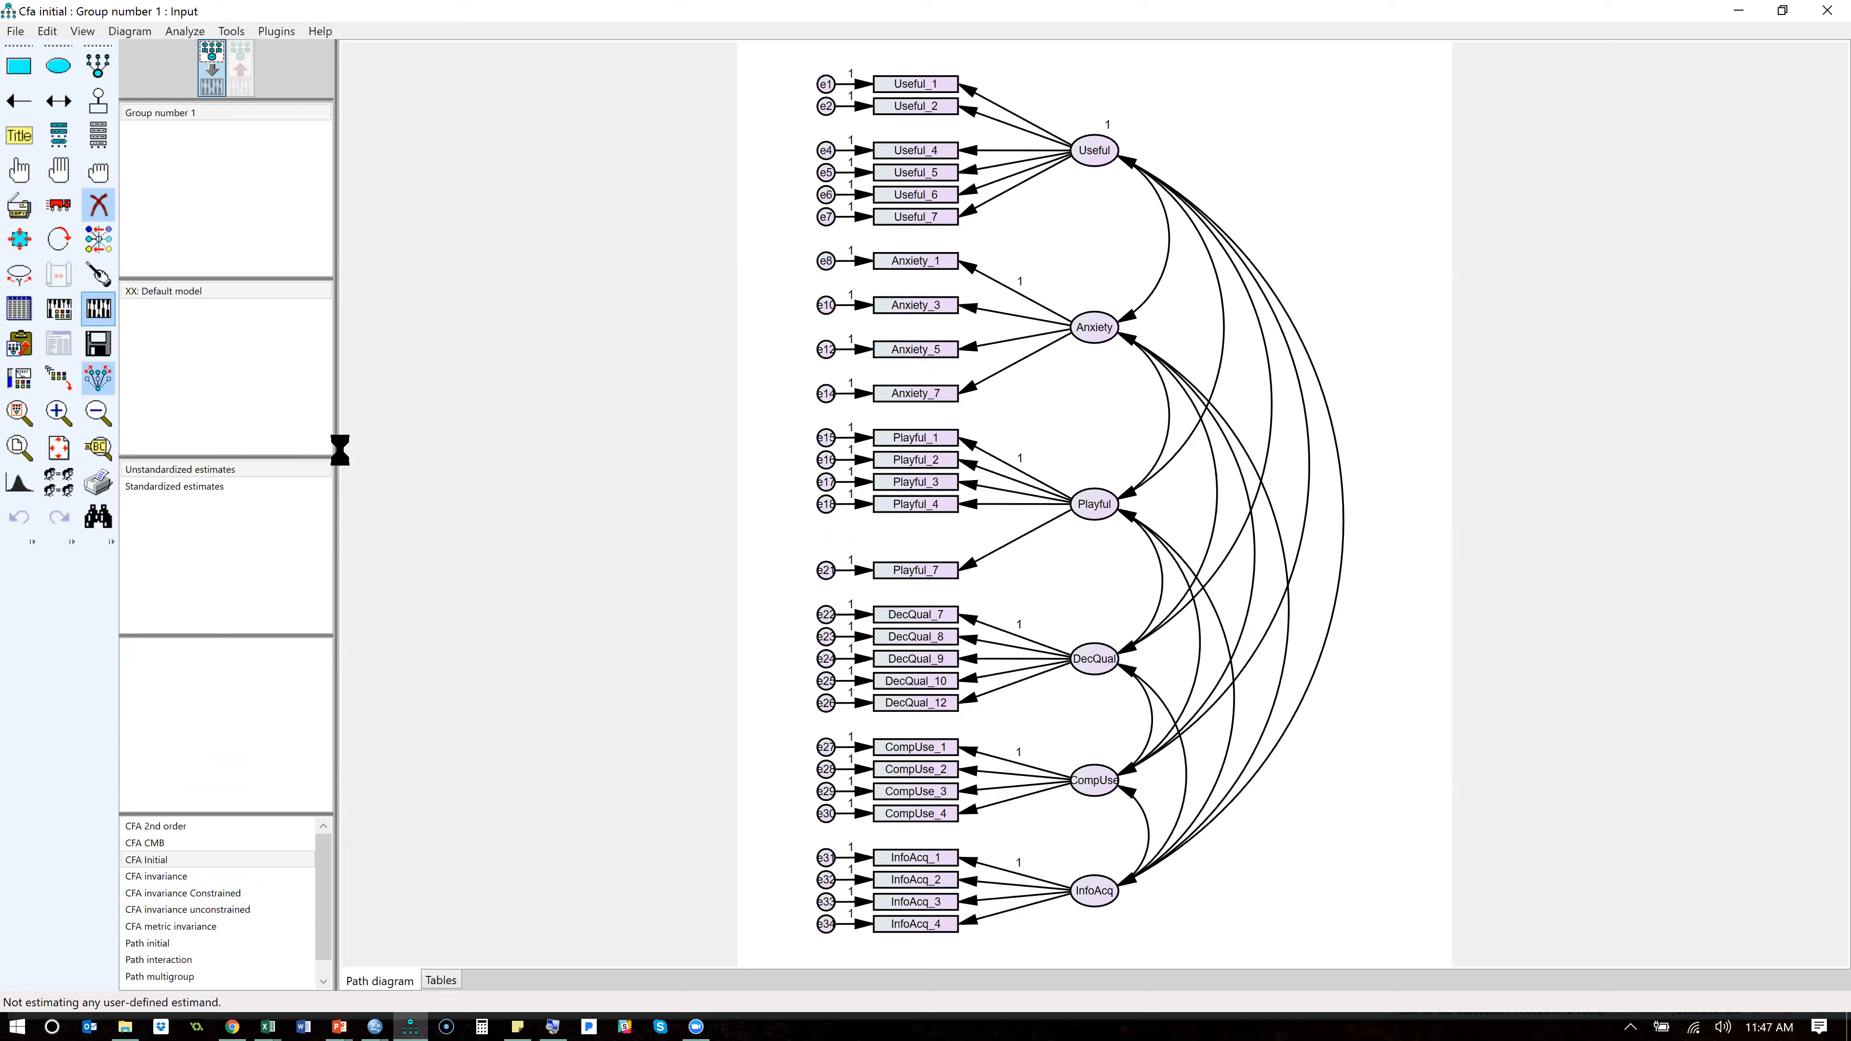
left_click(58, 345)
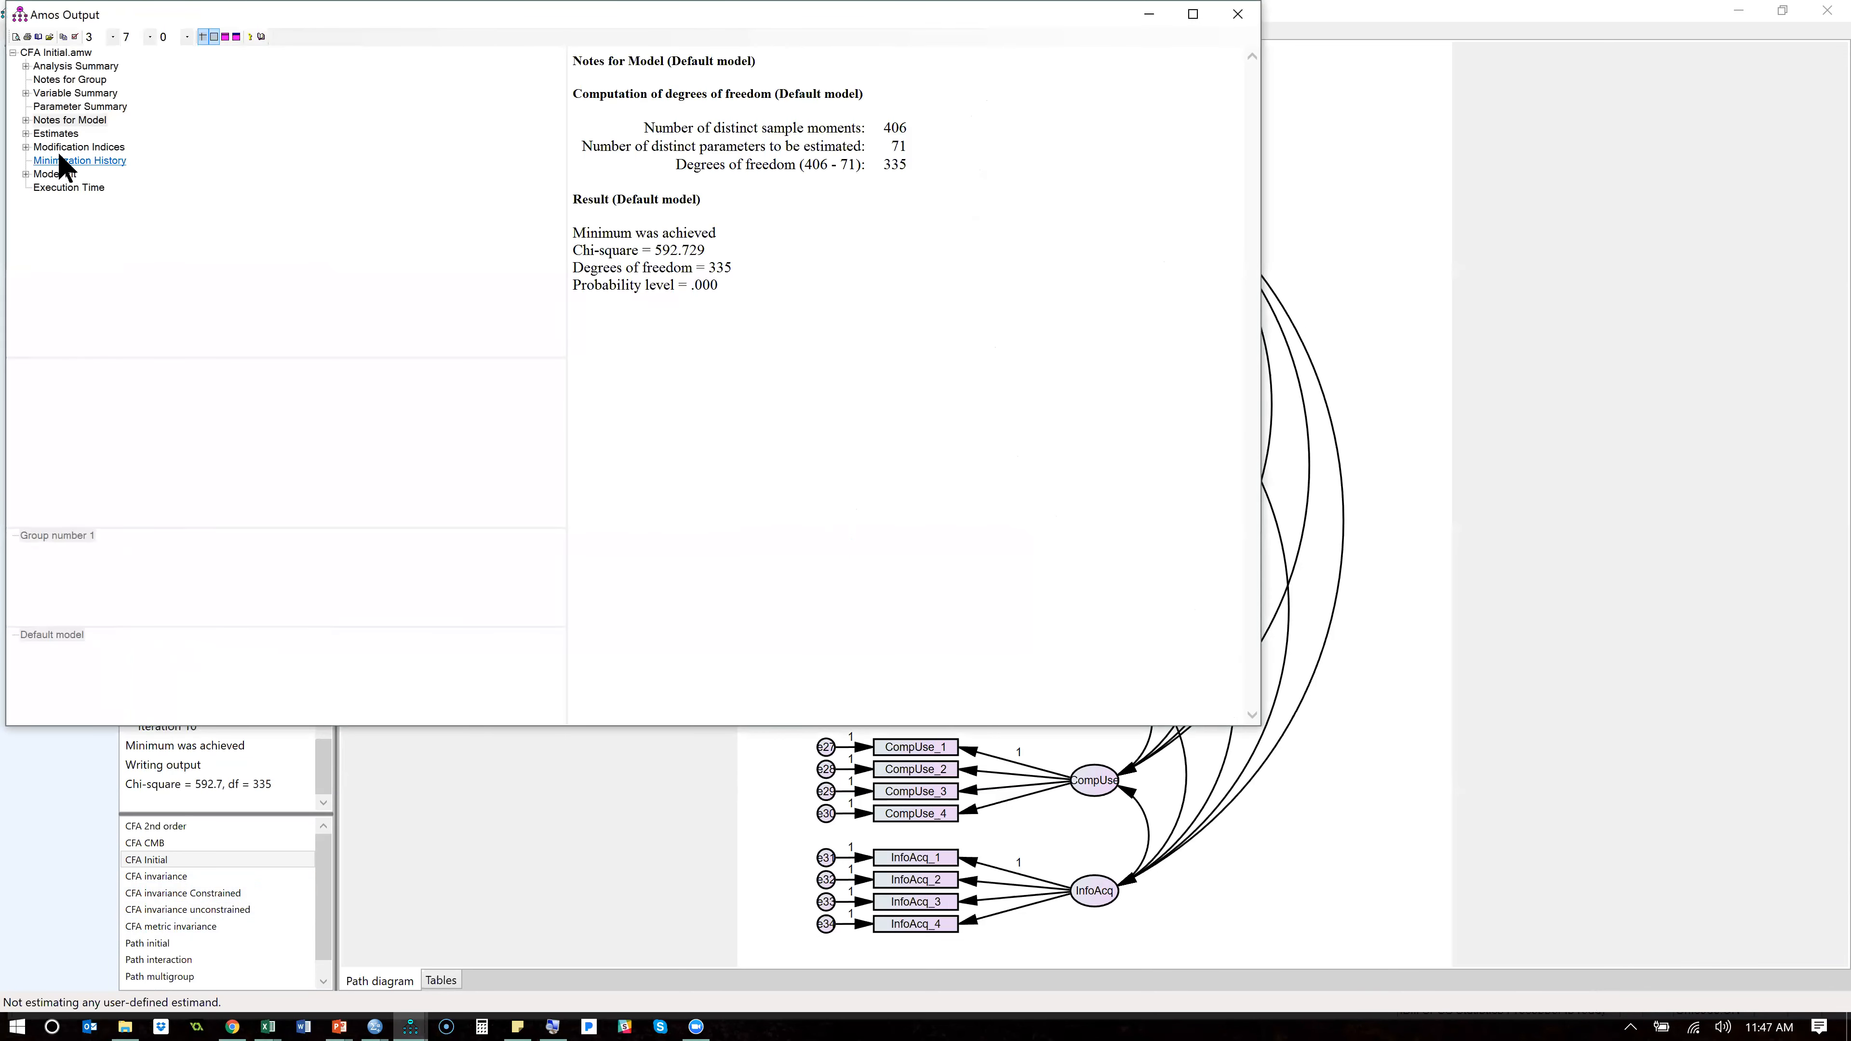
left_click(54, 174)
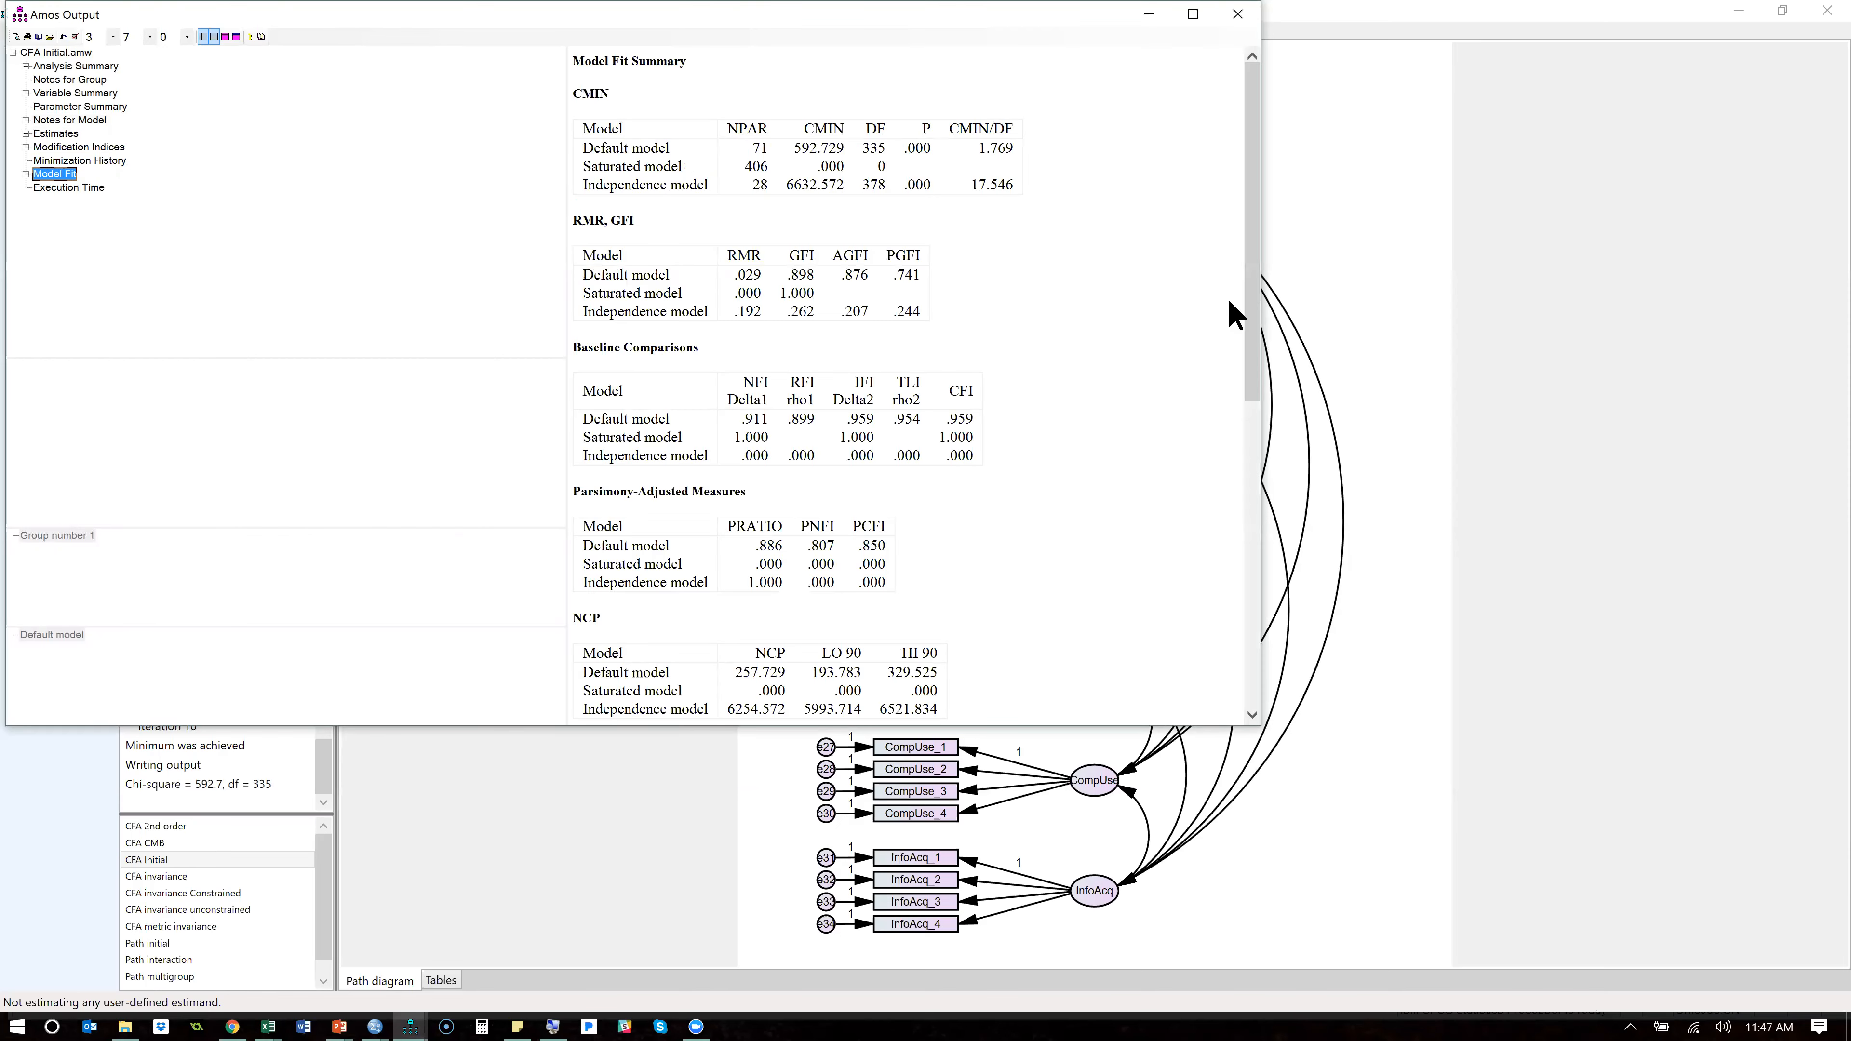
left_click_drag(1253, 308, 1252, 631)
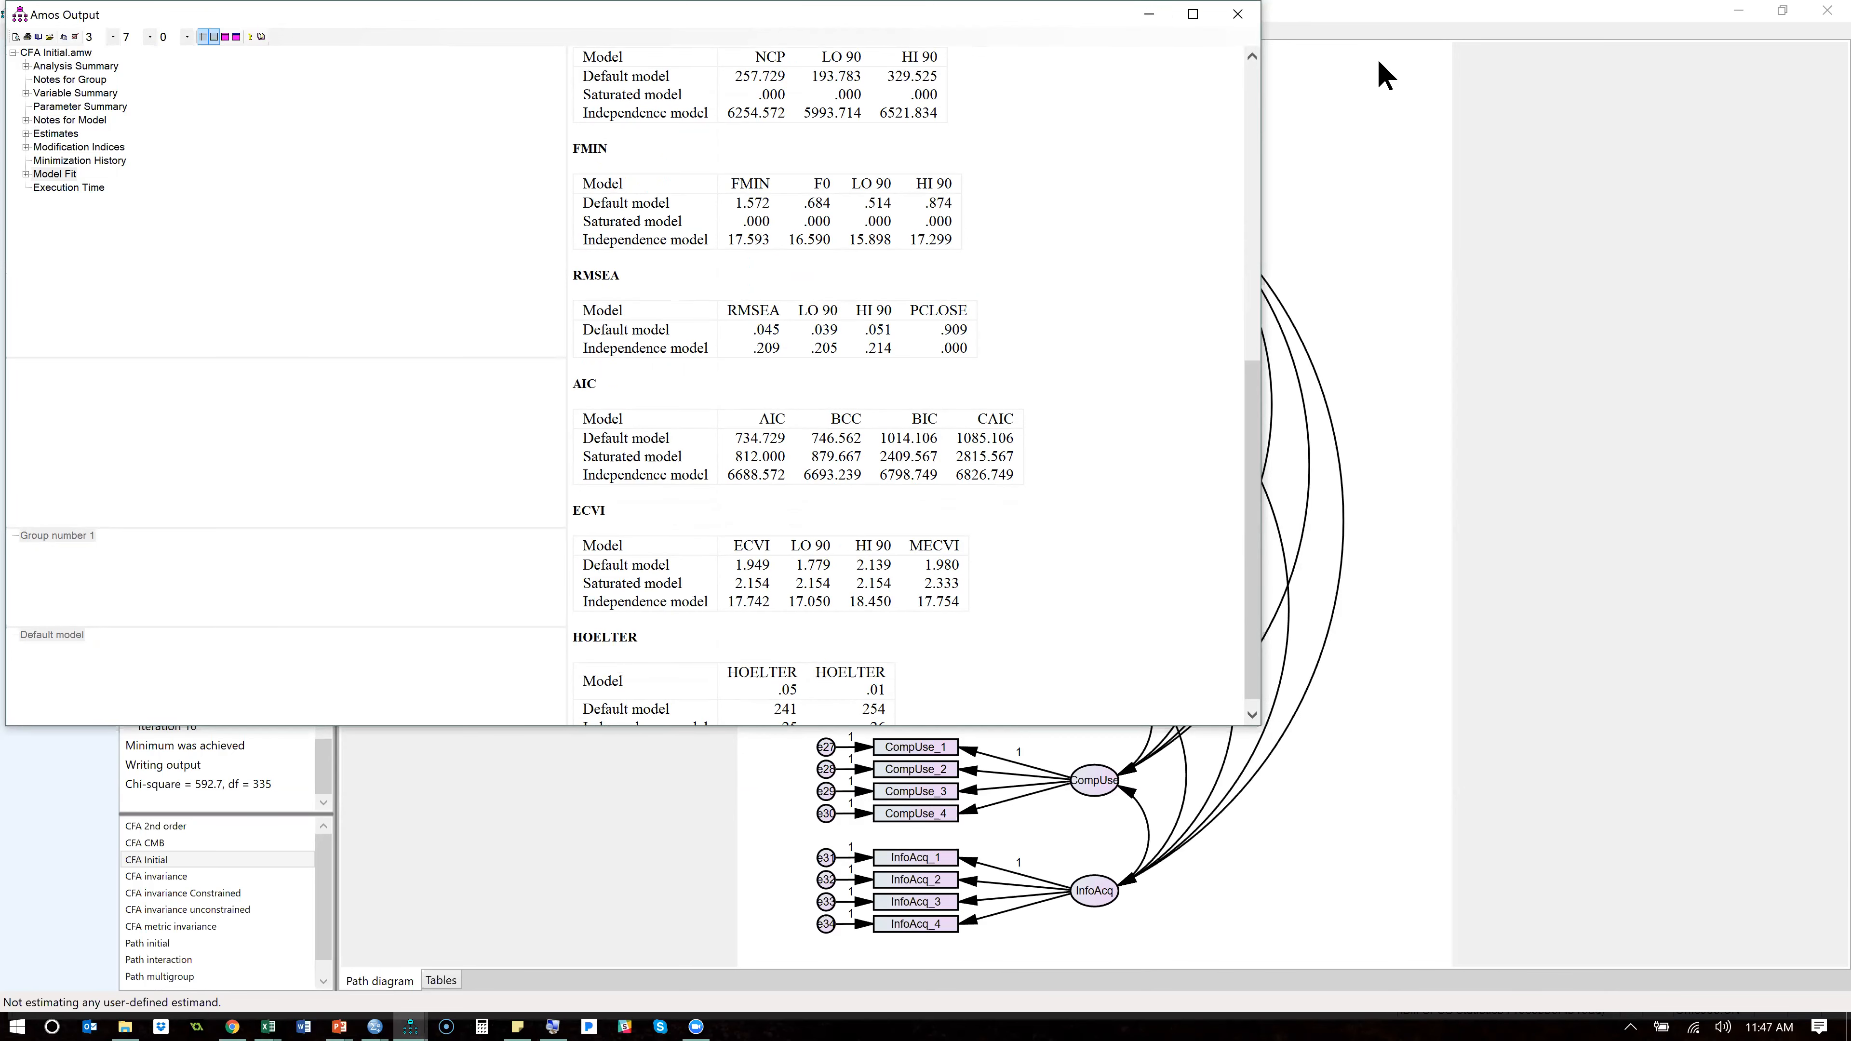
left_click(1283, 290)
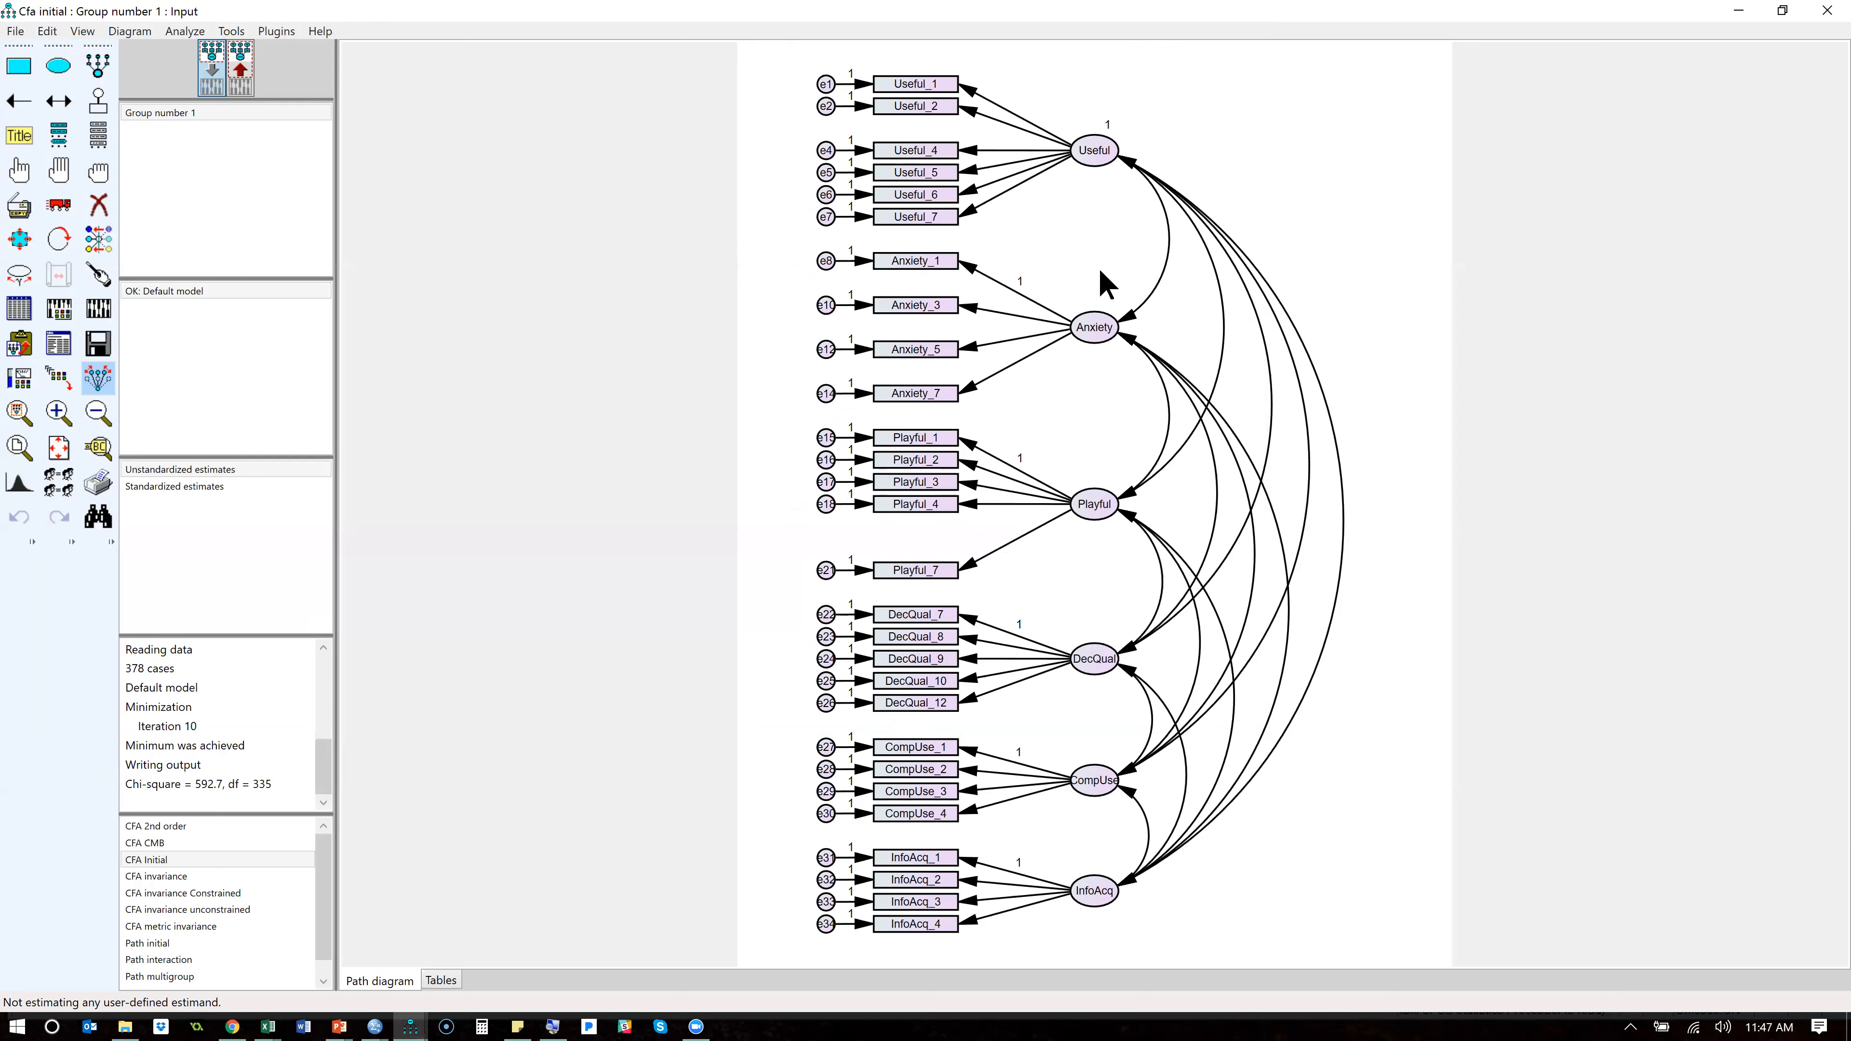